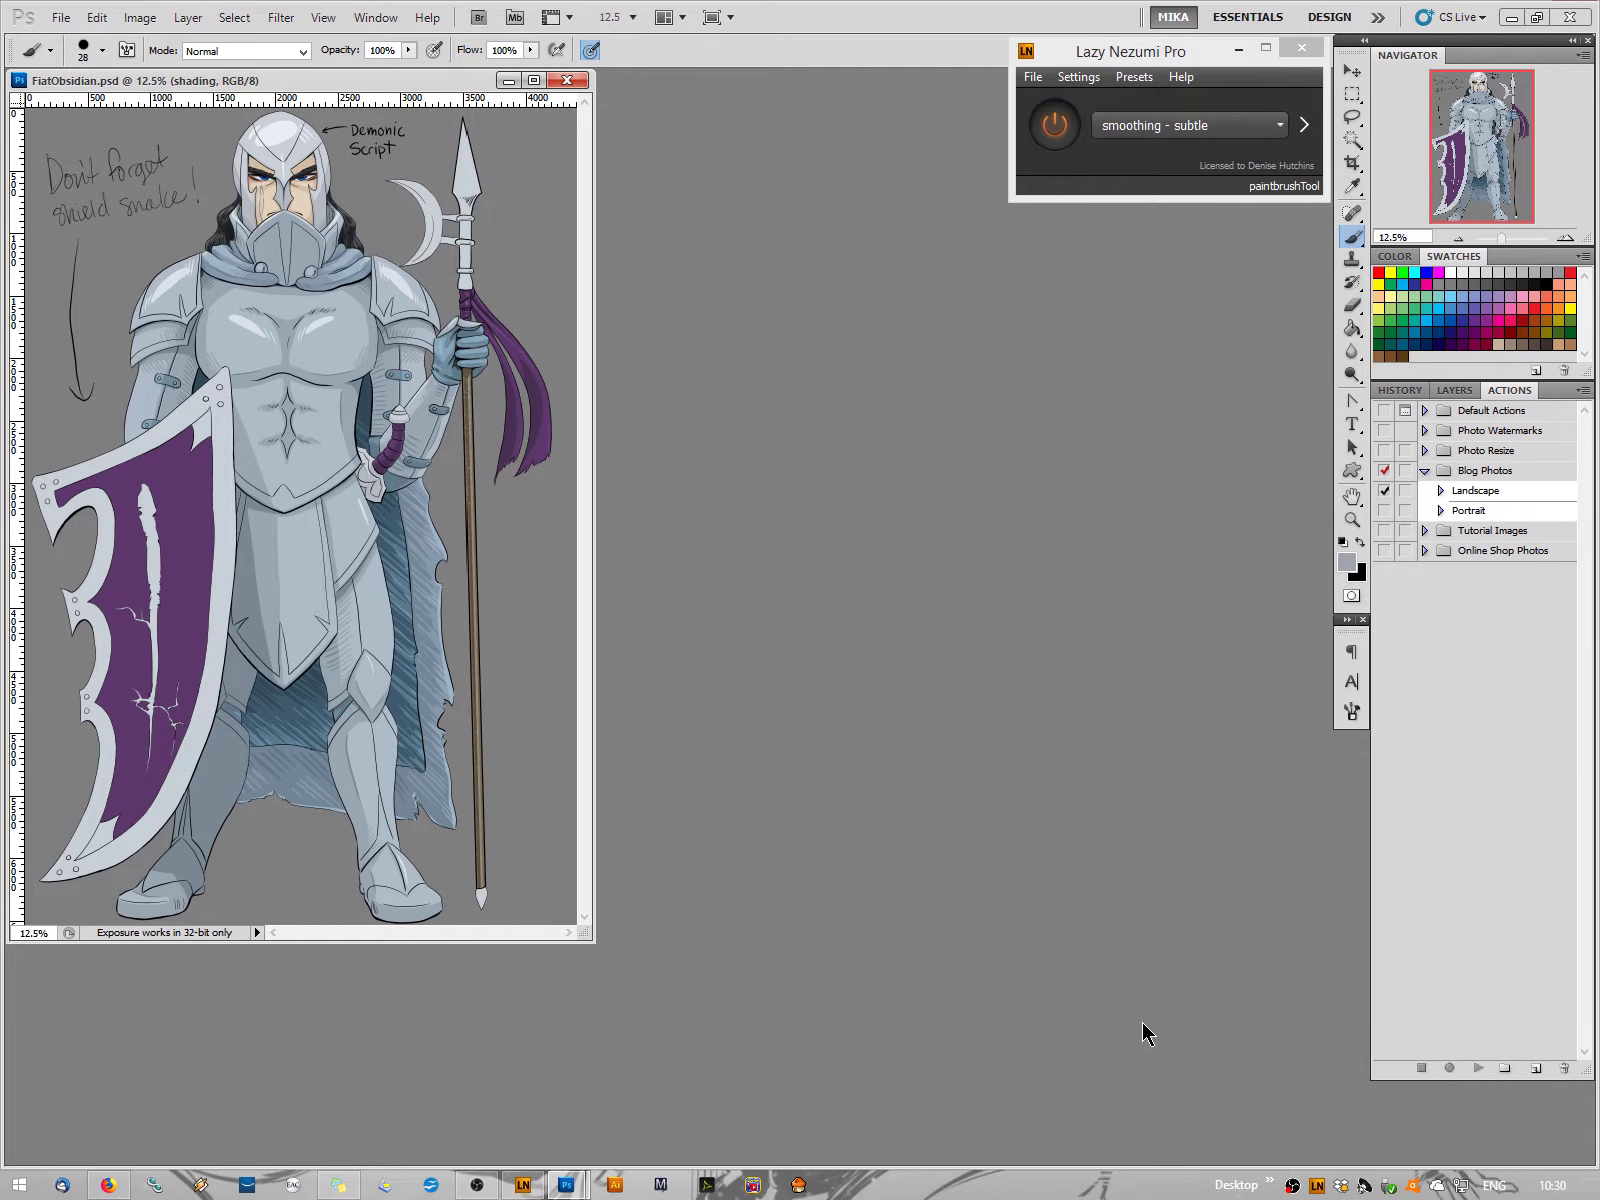
Enlarge the document window, centre the view on the character's upper body and show the layer list
left_click_drag(592, 940, 1310, 1150)
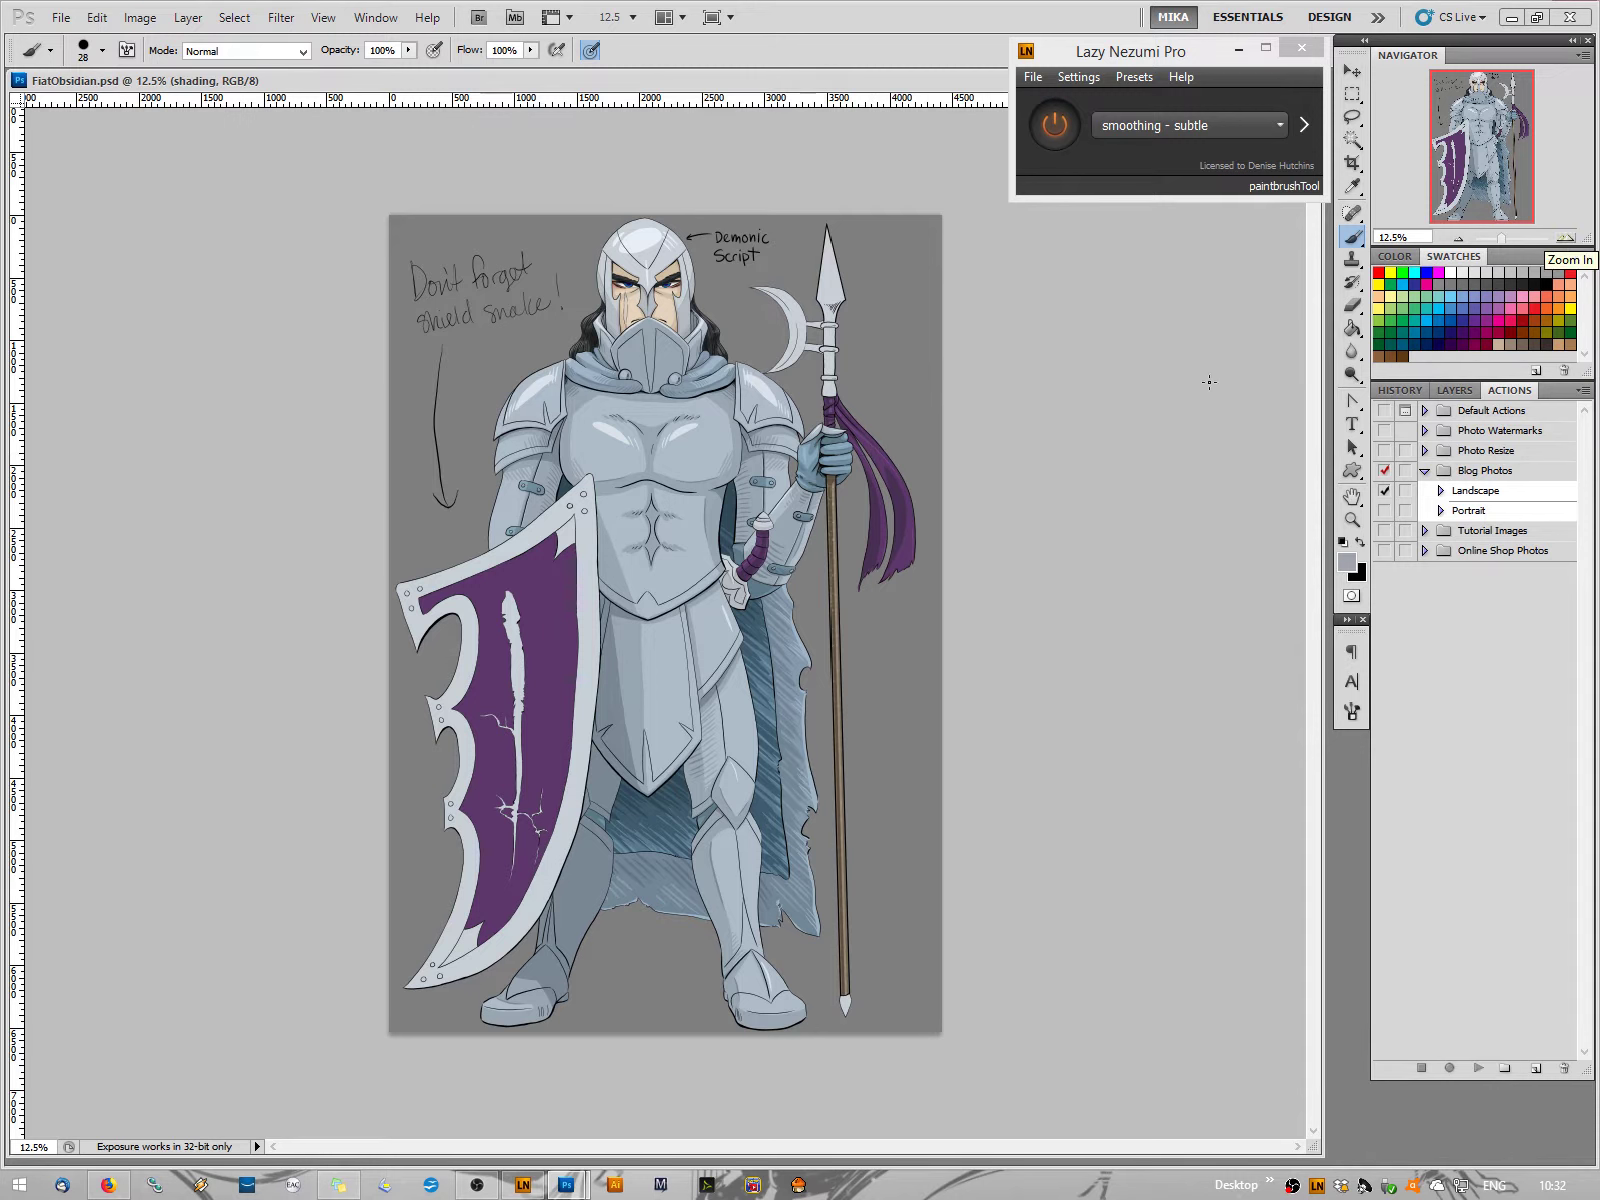
left_click(1568, 240)
left_click(1568, 240)
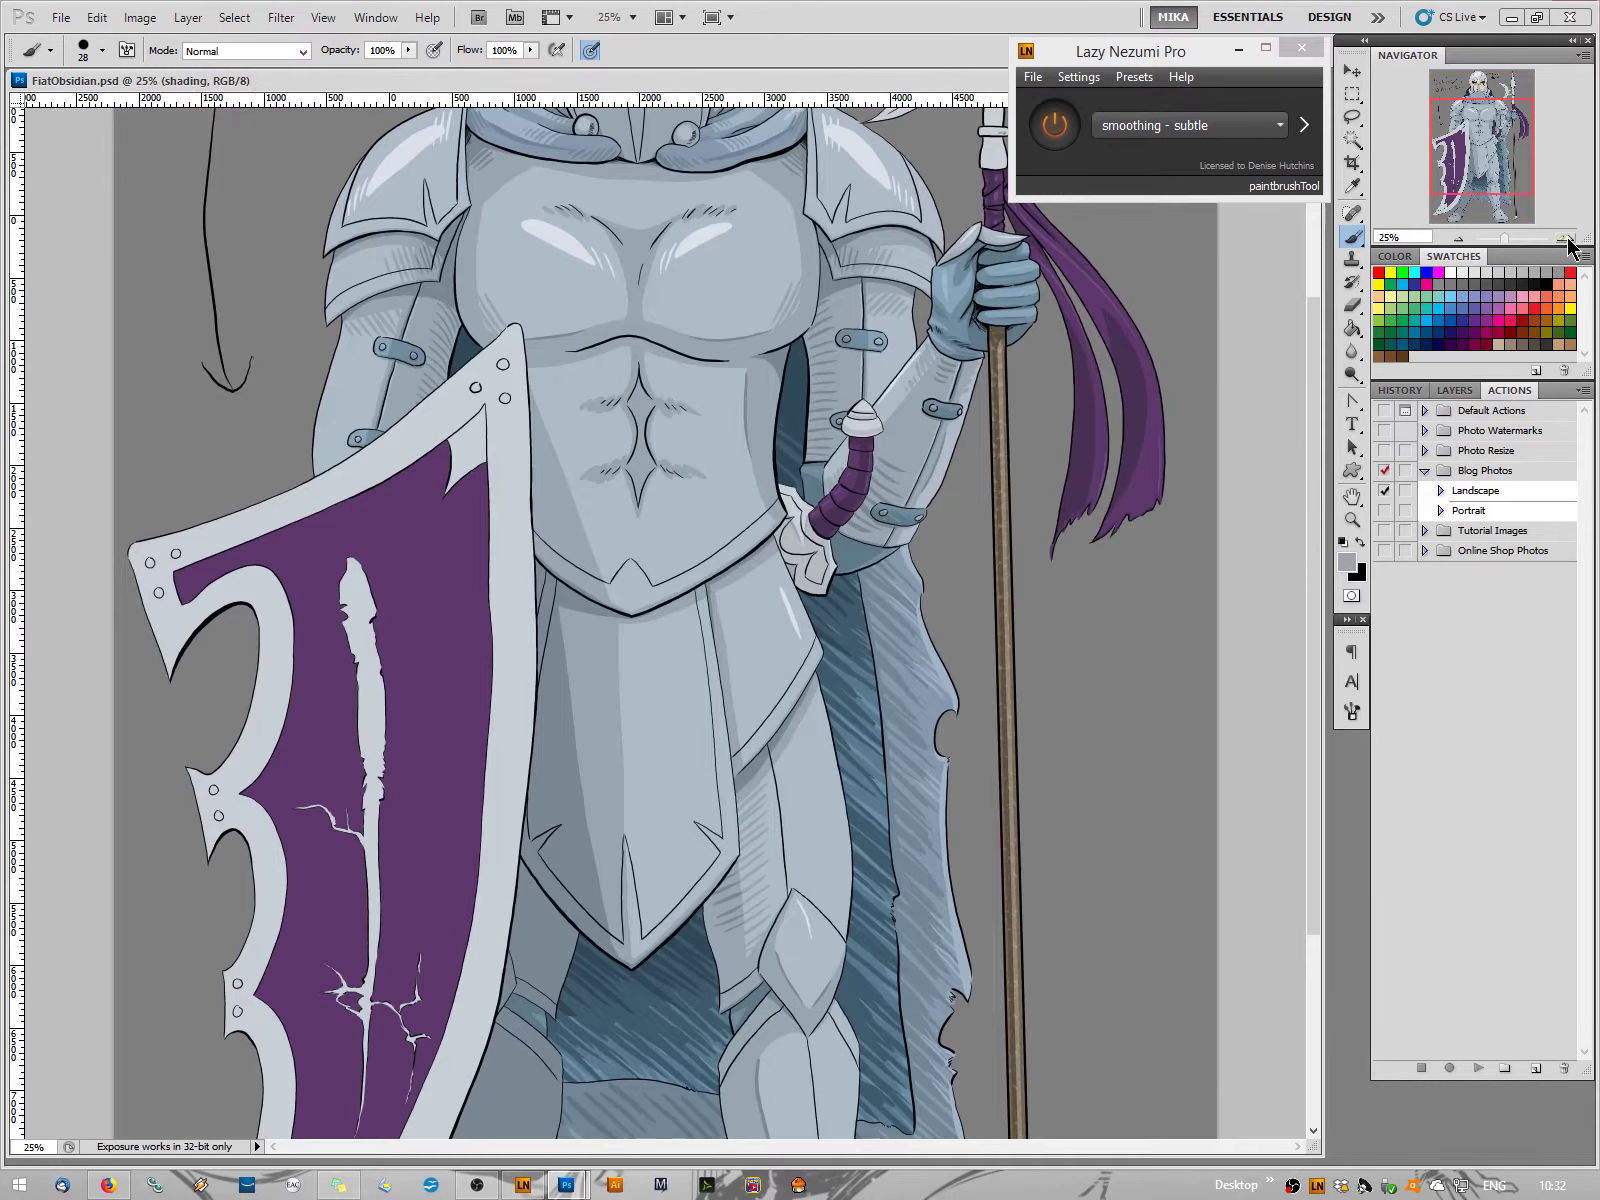
left_click_drag(1493, 155, 1488, 103)
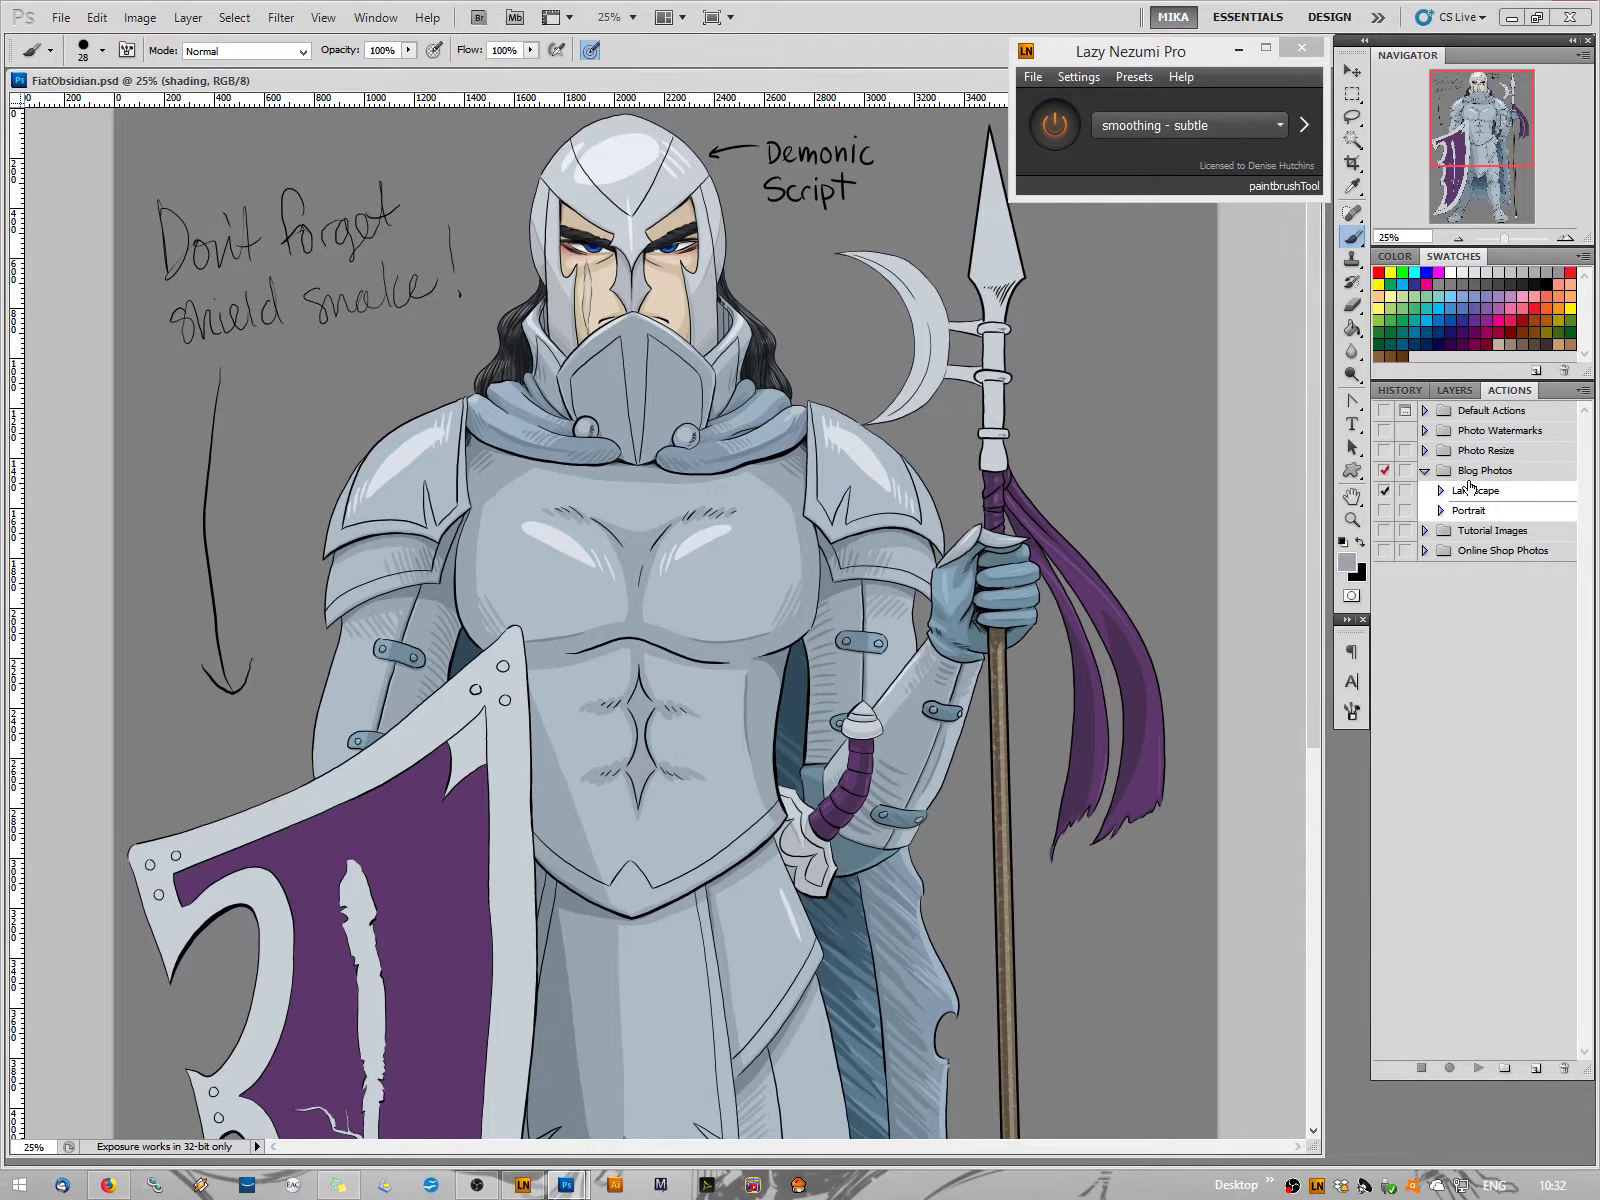
left_click(1450, 392)
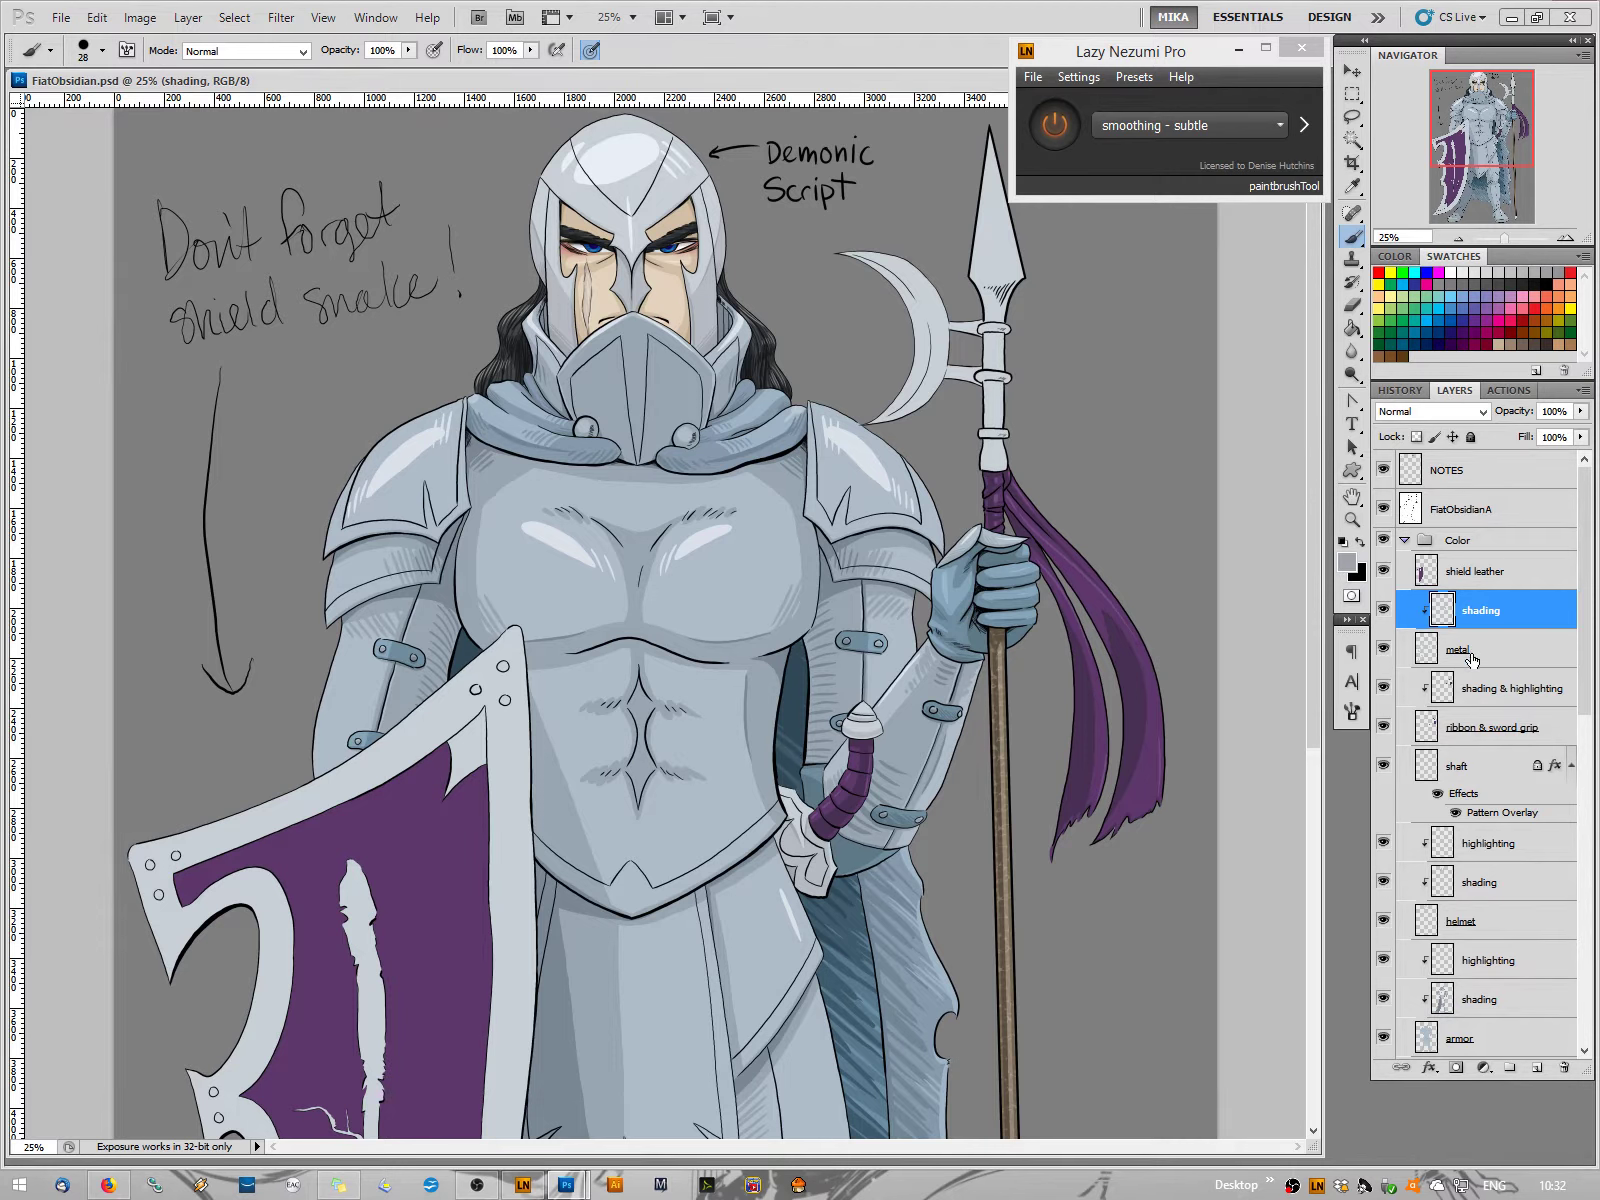
Toggle the metal layer's visibility off and on to check which parts of the drawing it covers
left_click(1384, 649)
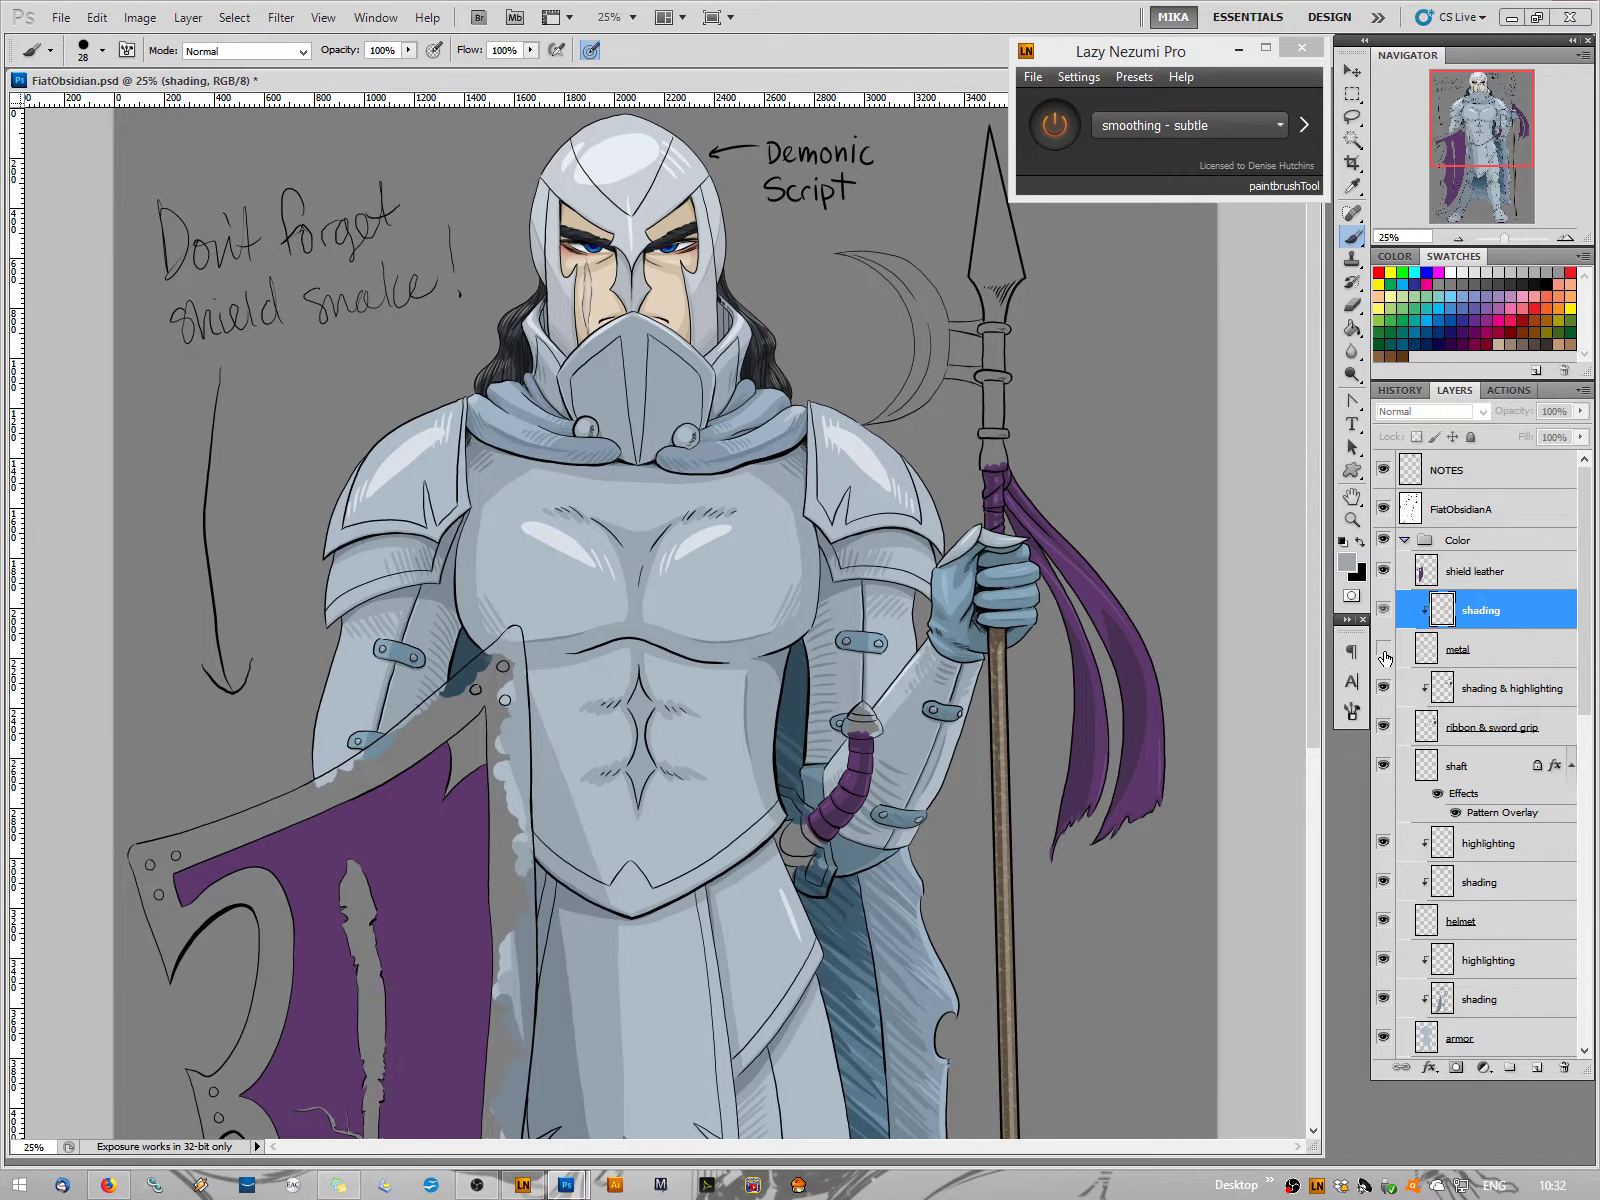
left_click(1384, 649)
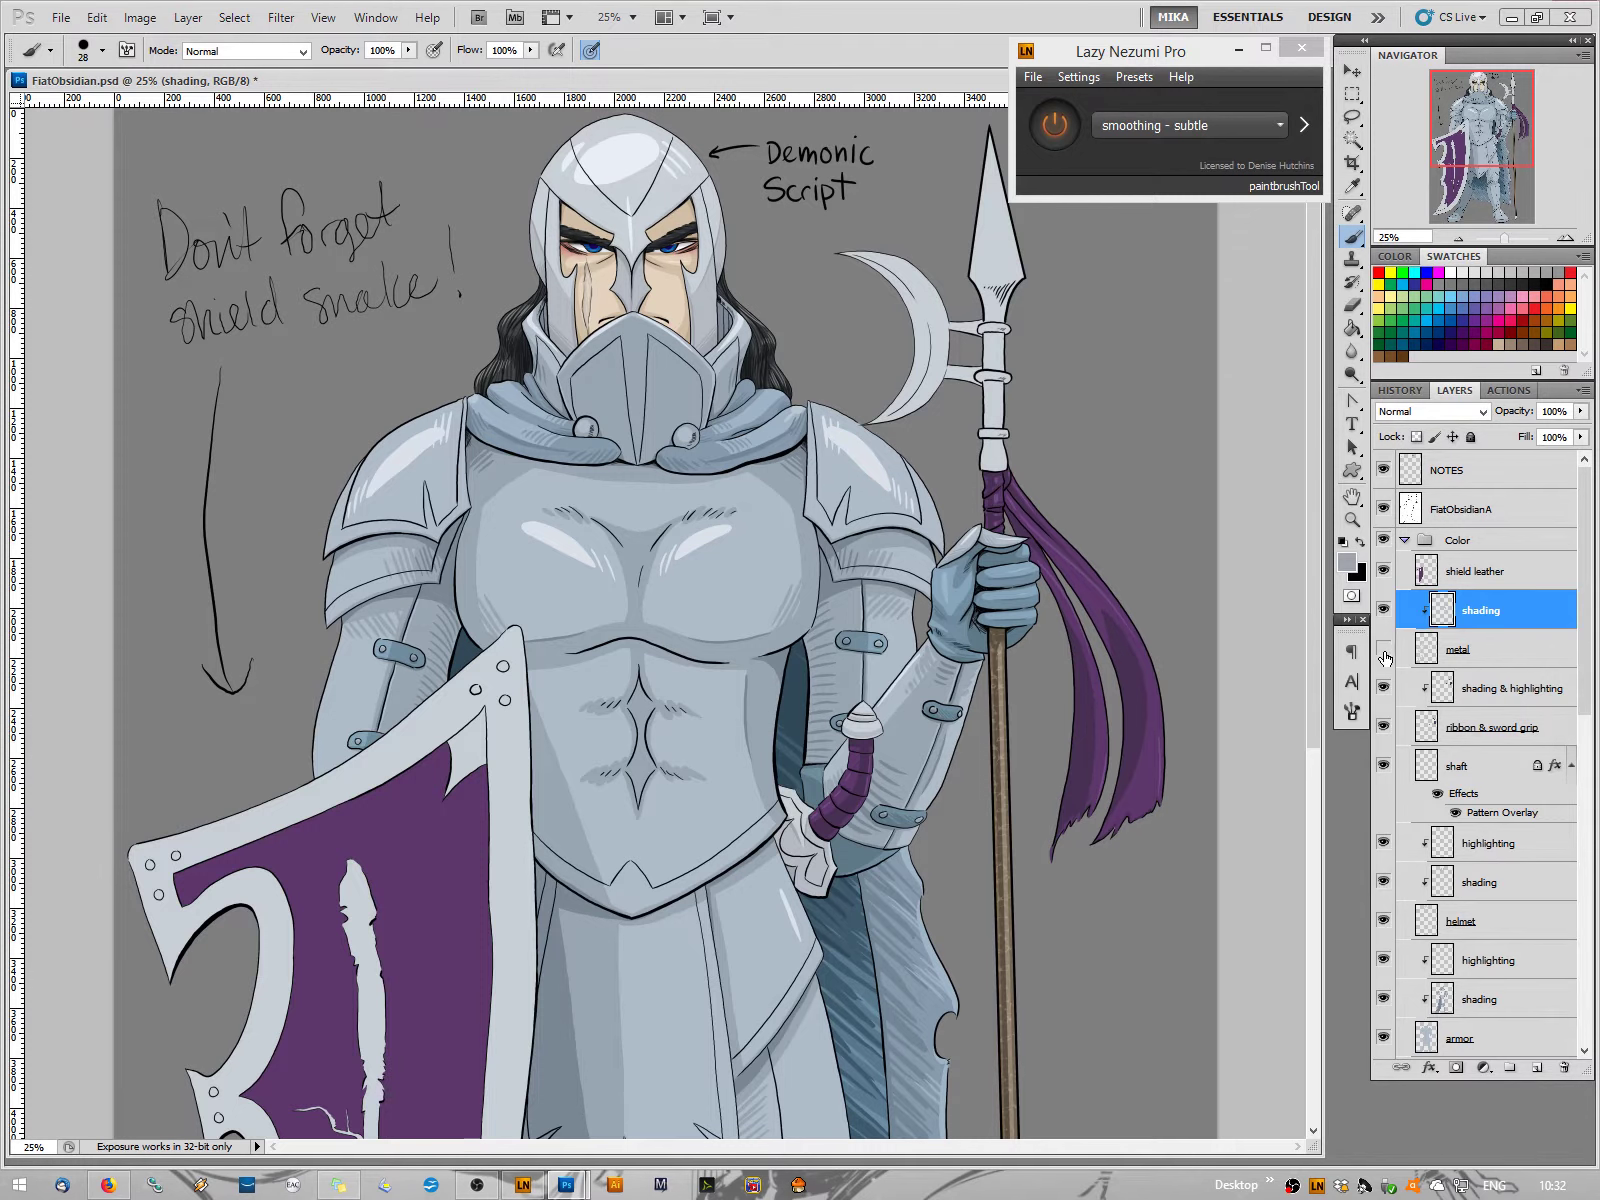
left_click(1384, 652)
left_click(1384, 652)
Set the foreground colour to the grey b3bbc1, sampled from the sword guard's shading
left_click(1570, 243)
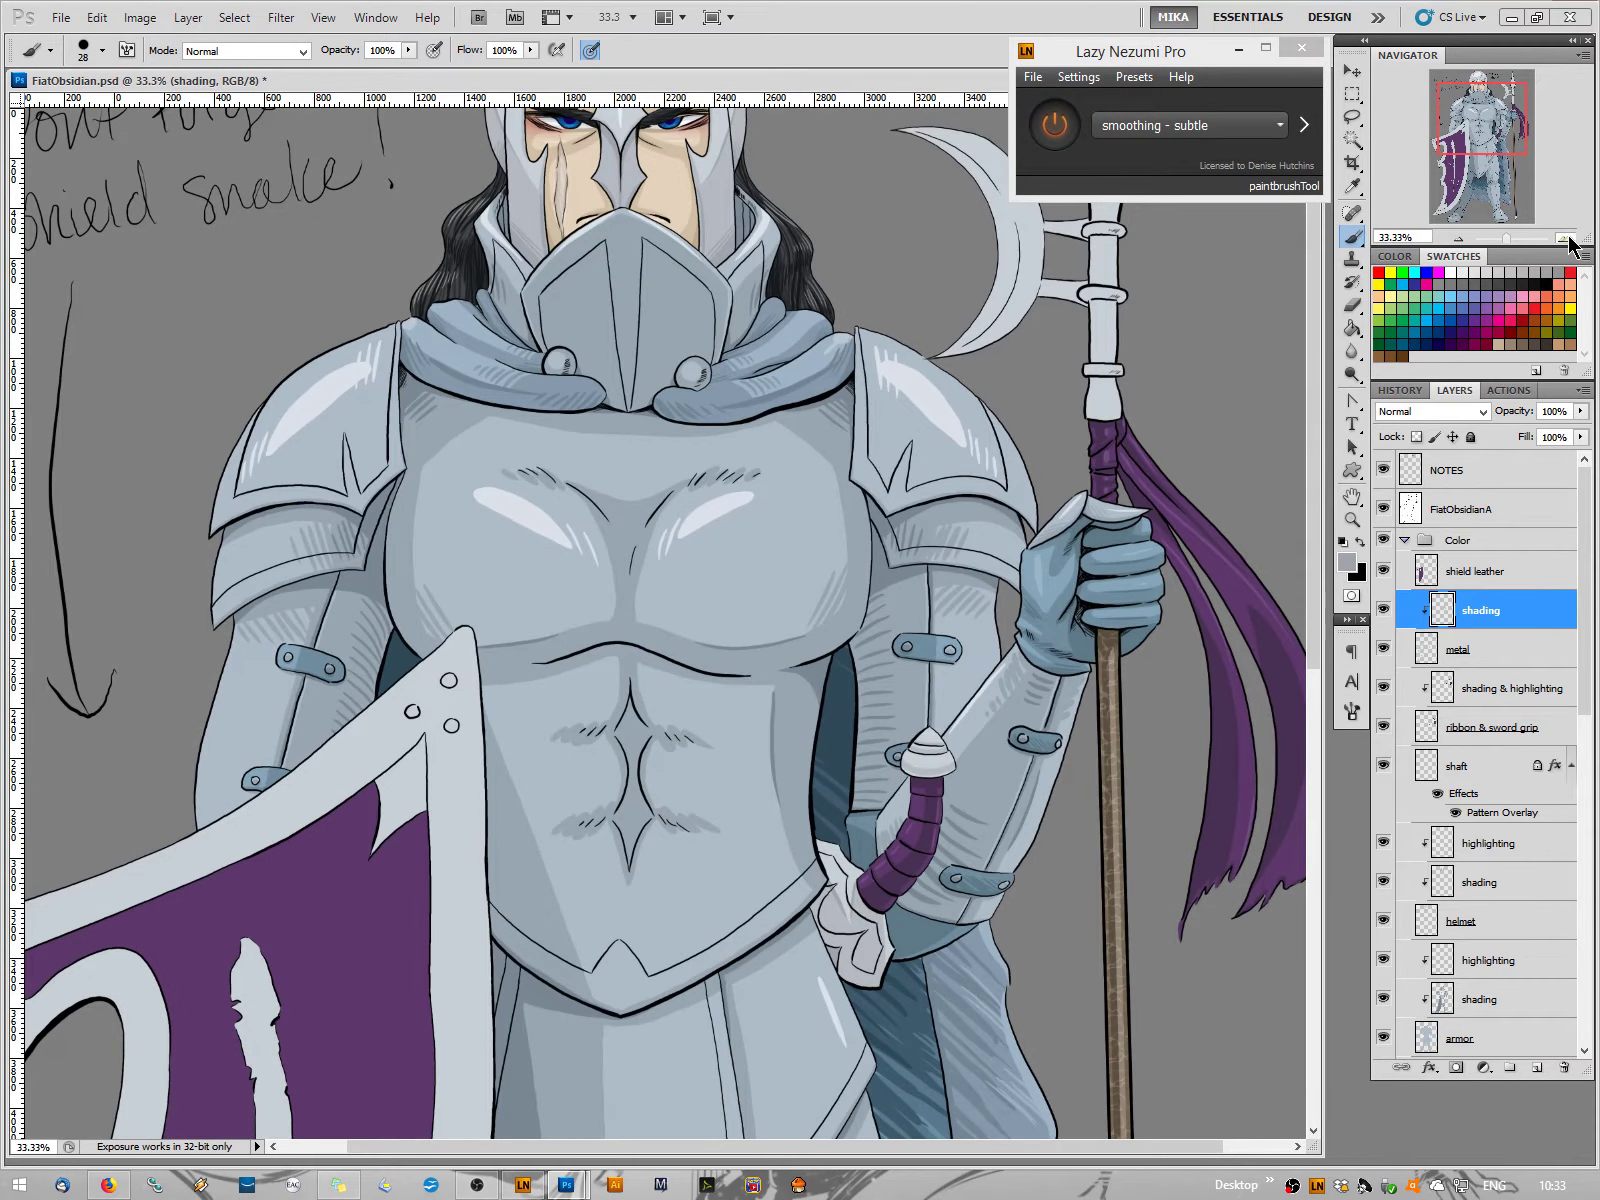
left_click(1570, 243)
left_click_drag(1470, 118, 1516, 82)
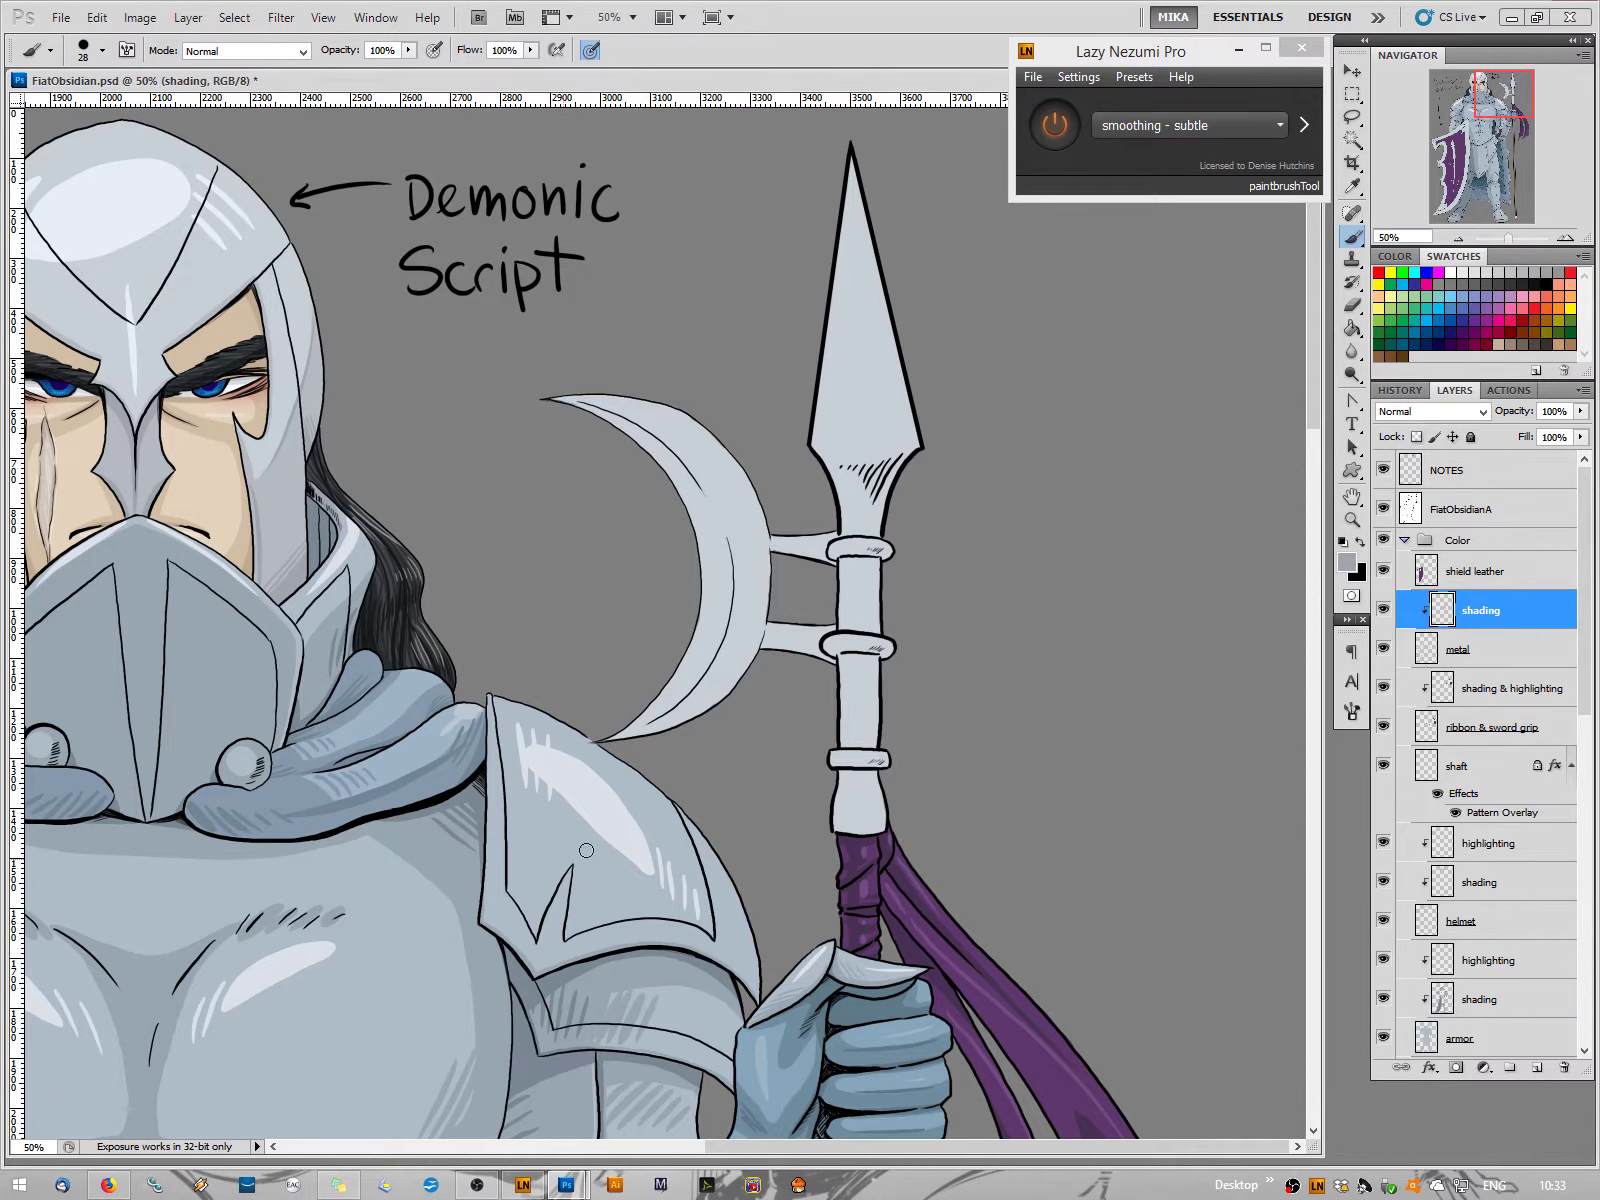
left_click_drag(1500, 100, 1498, 135)
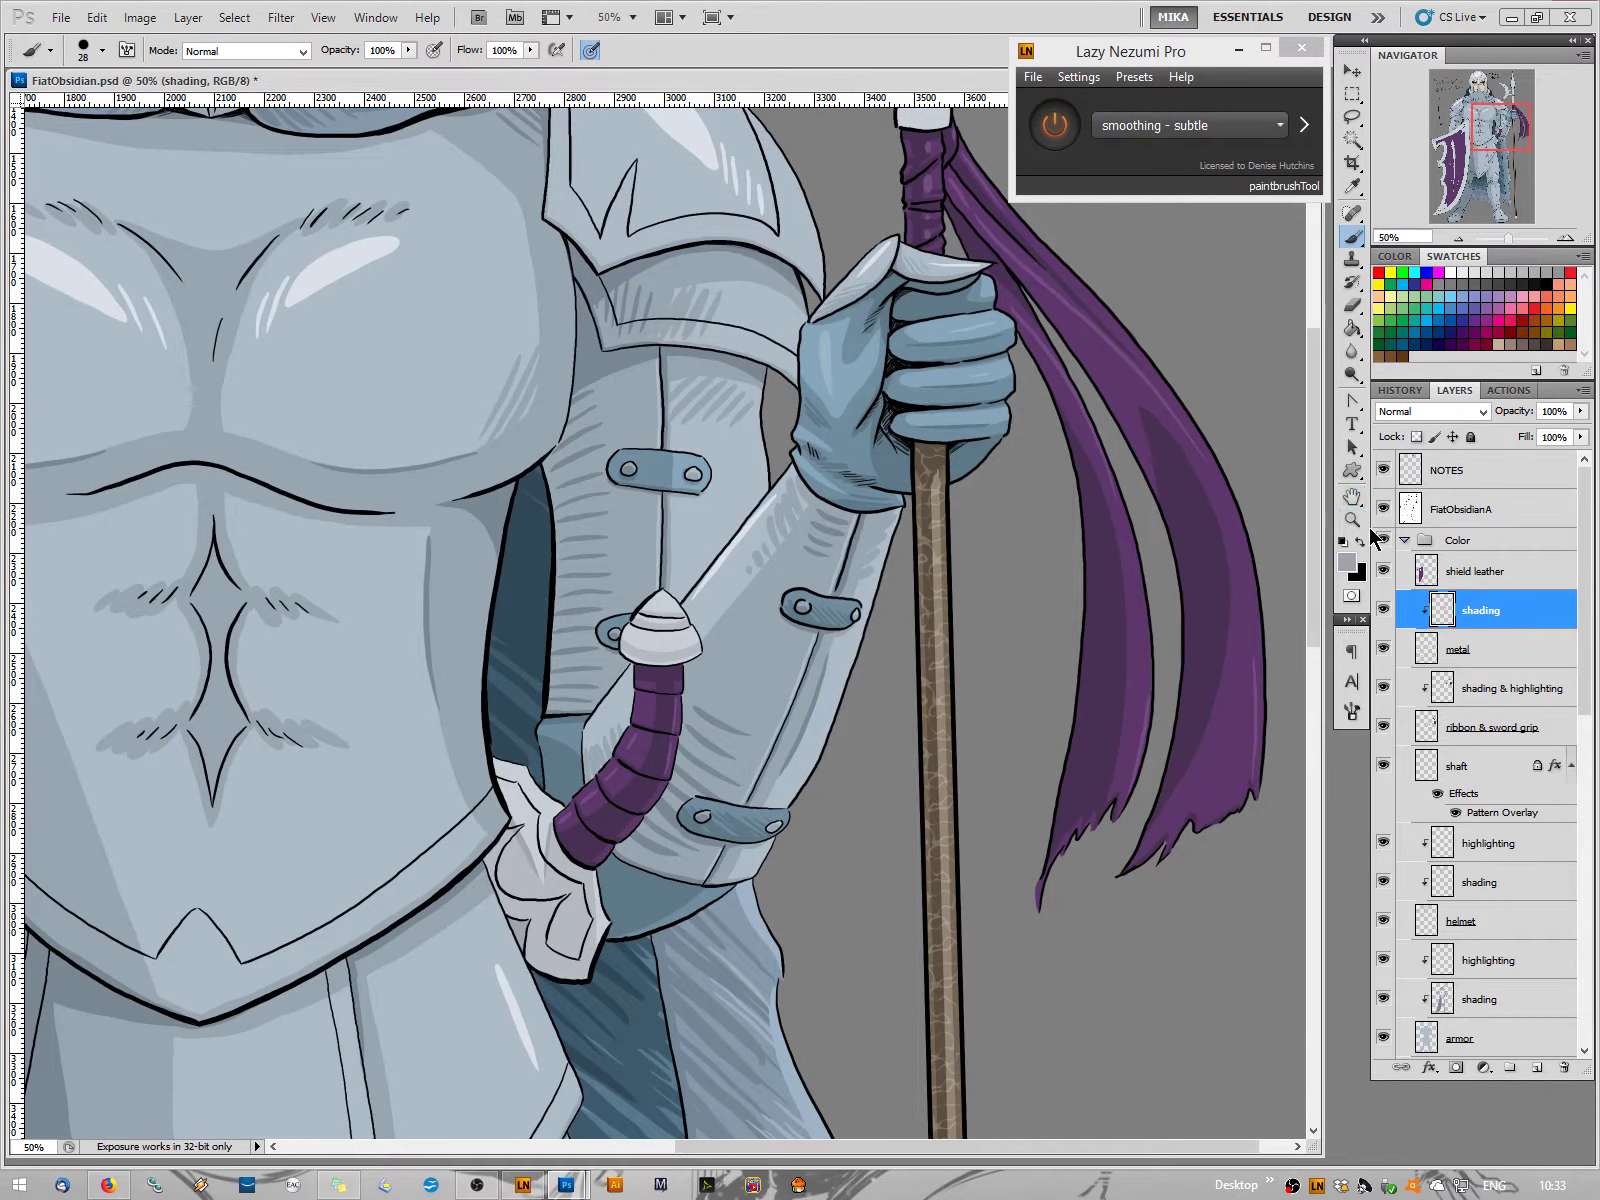
left_click(1346, 568)
left_click(518, 868)
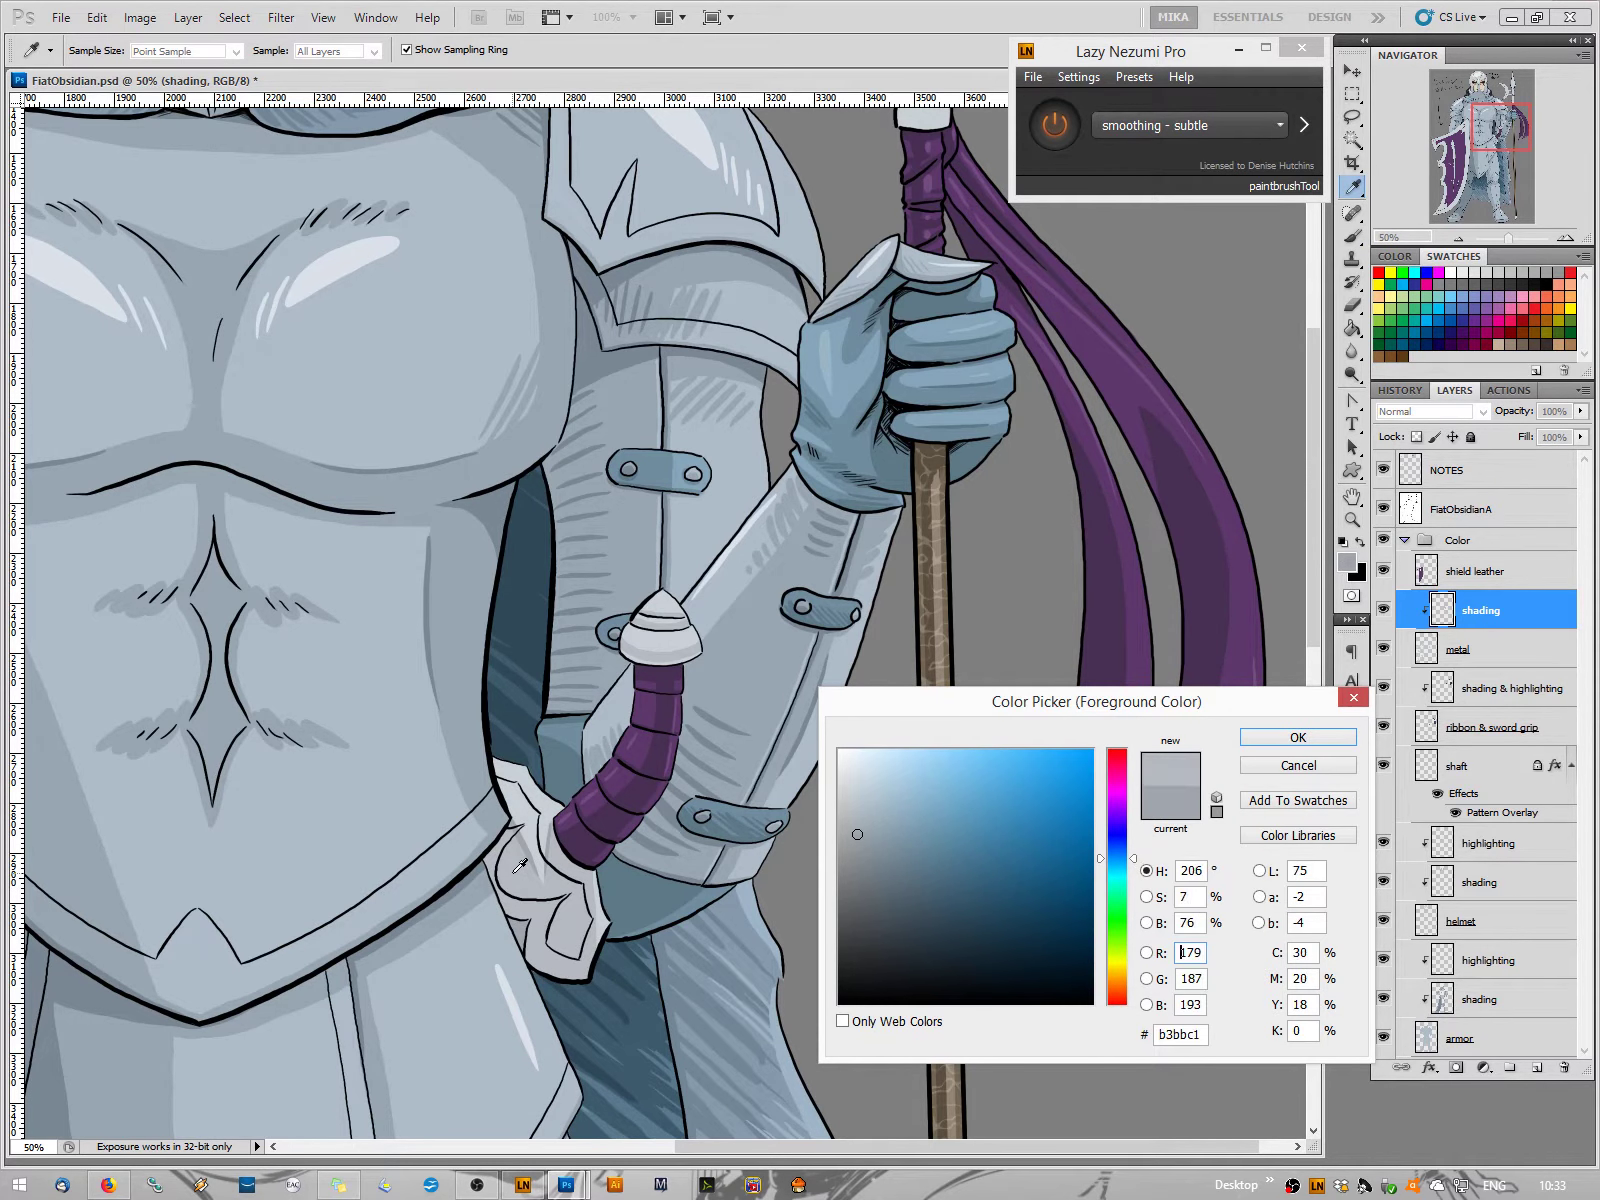
left_click(1297, 737)
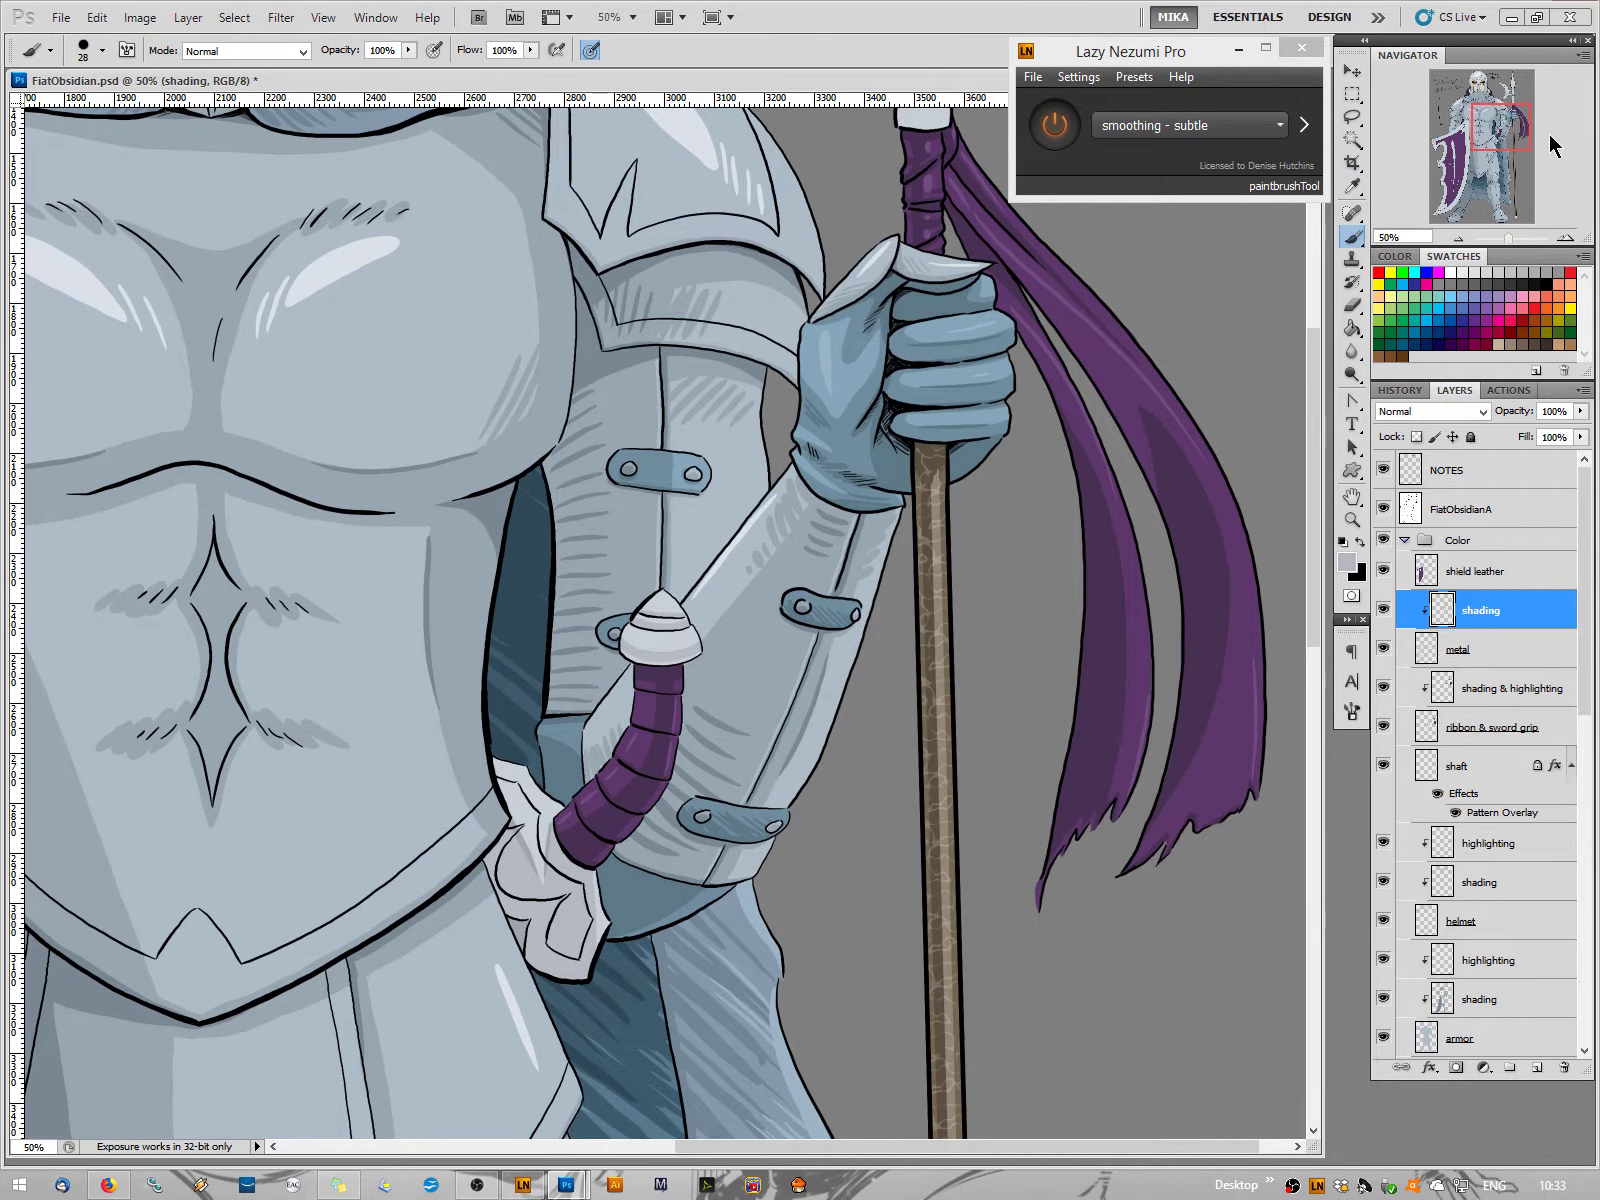
Brush light shading onto the spearhead's neck and the rings of the metal socket on the shading layer
left_click_drag(1501, 124, 1511, 88)
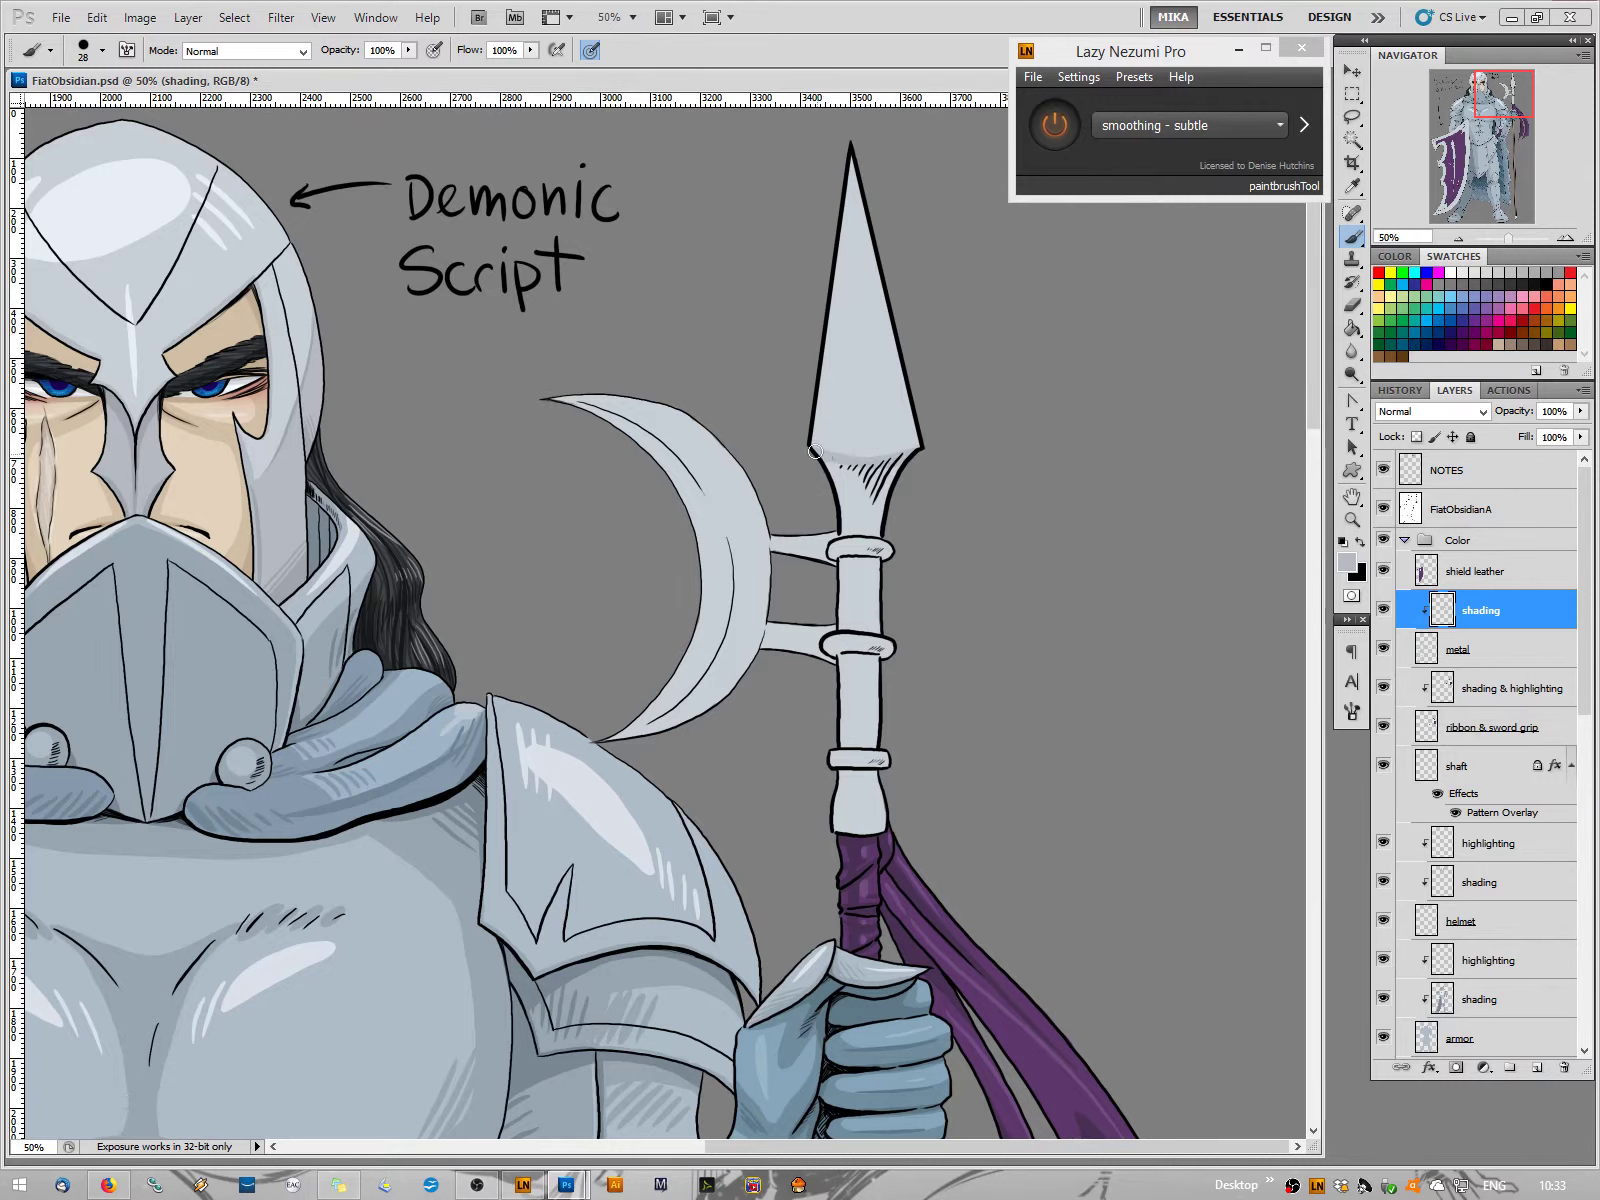
mouse_move(869, 479)
left_mouse_down()
mouse_move(909, 477)
mouse_move(814, 471)
mouse_move(919, 485)
mouse_move(851, 508)
mouse_move(891, 525)
left_mouse_up()
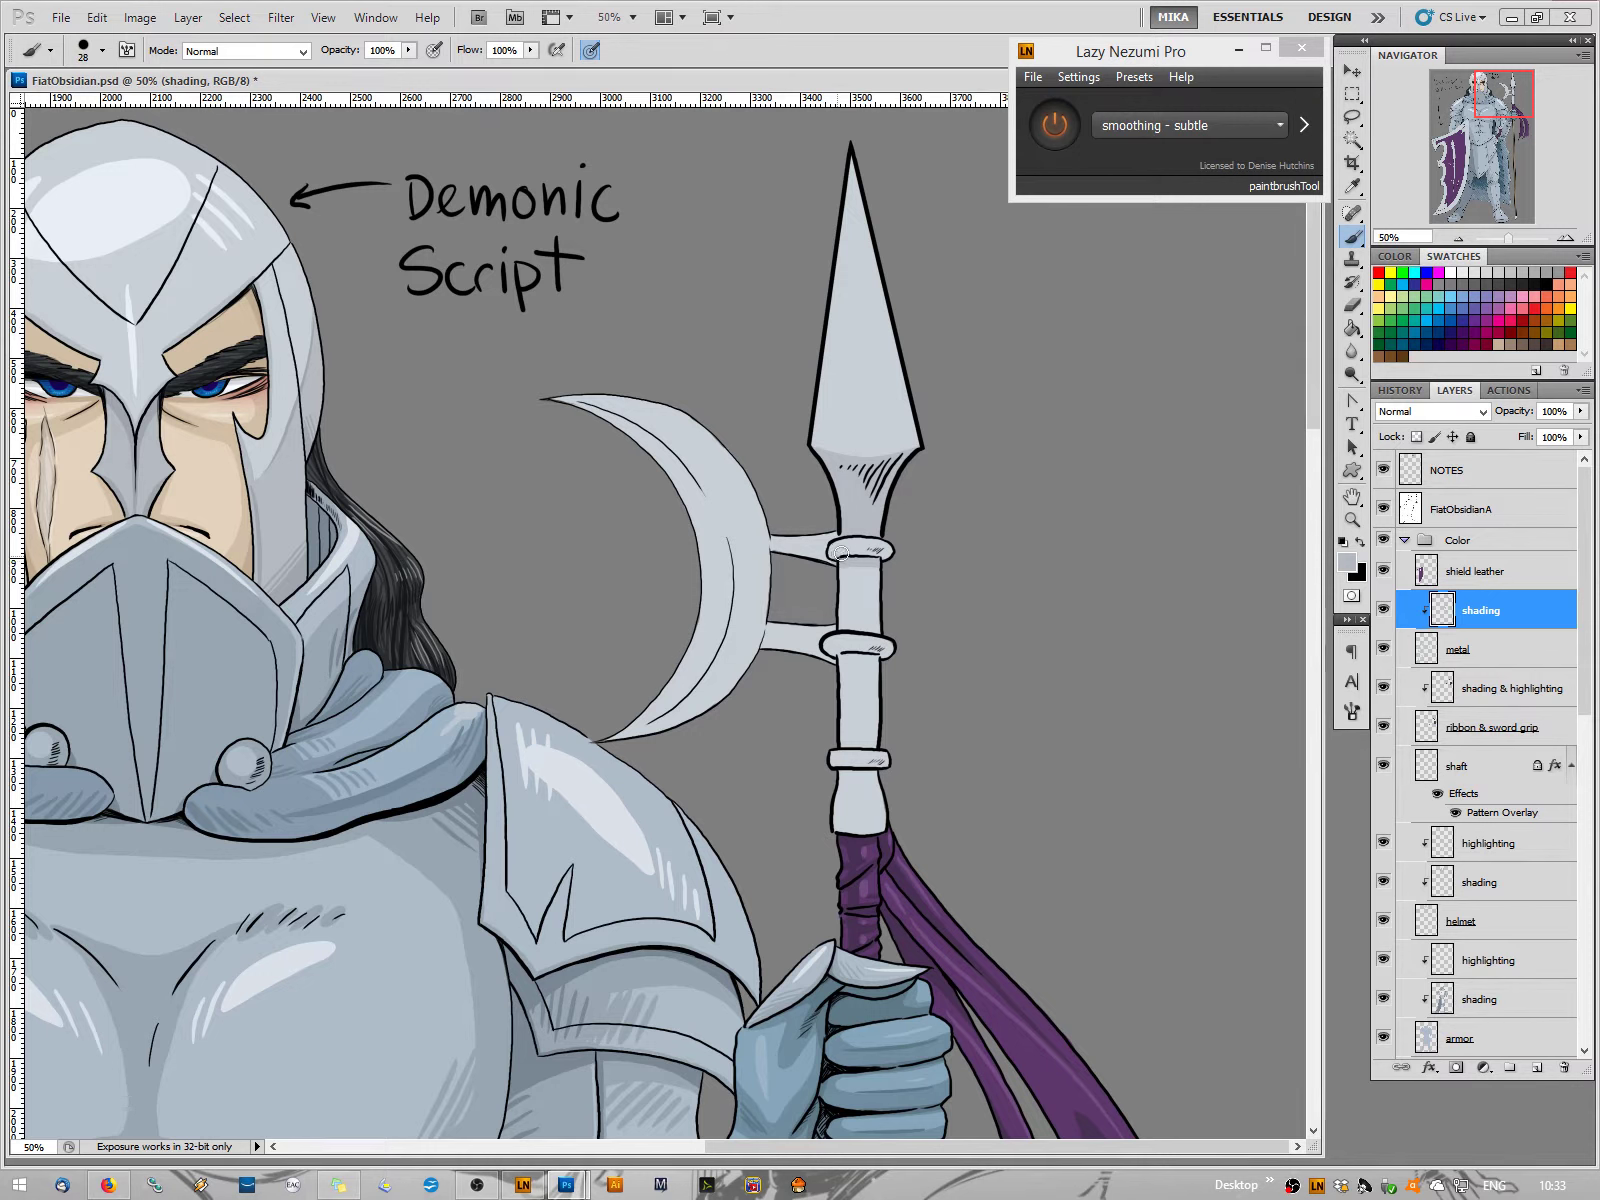
left_click_drag(882, 556, 887, 548)
mouse_move(861, 657)
left_mouse_down()
mouse_move(831, 659)
mouse_move(888, 657)
left_mouse_up()
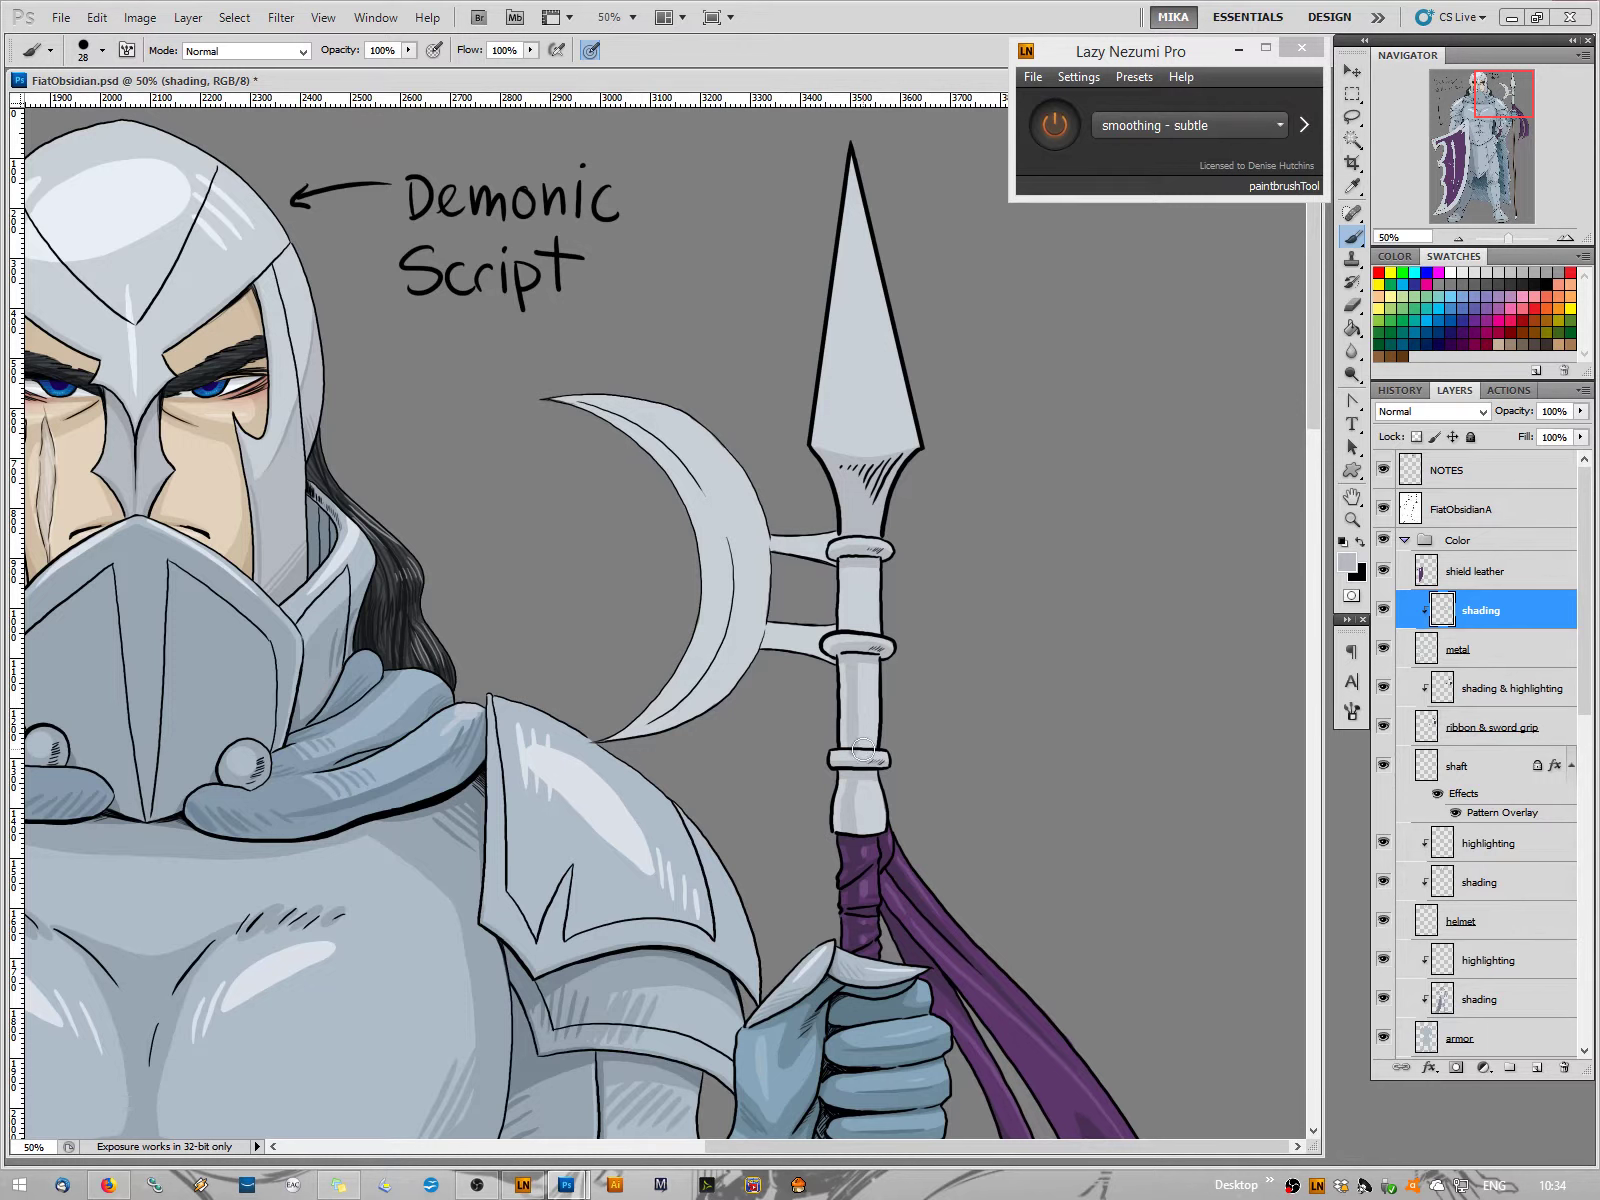
Reduce the eraser size to 14 px and clean up the shading around the socket's lowest ring
key("e")
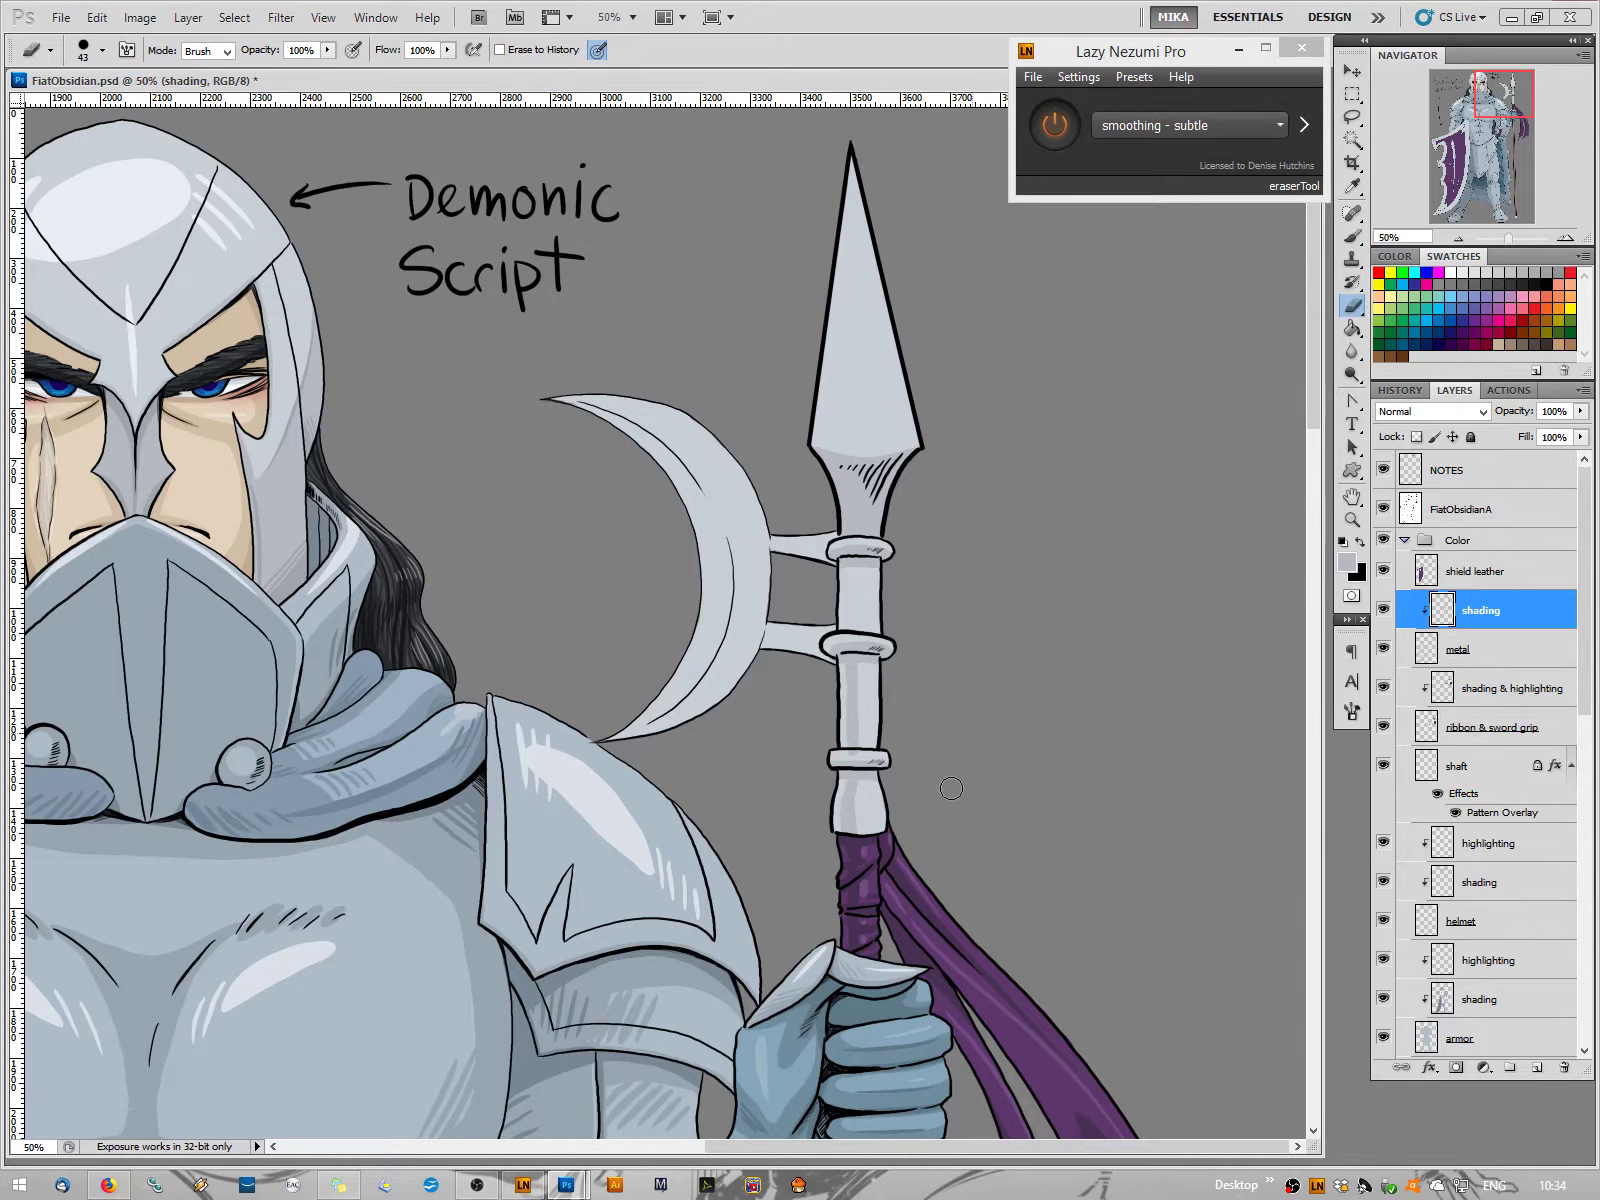
right_click(883, 768)
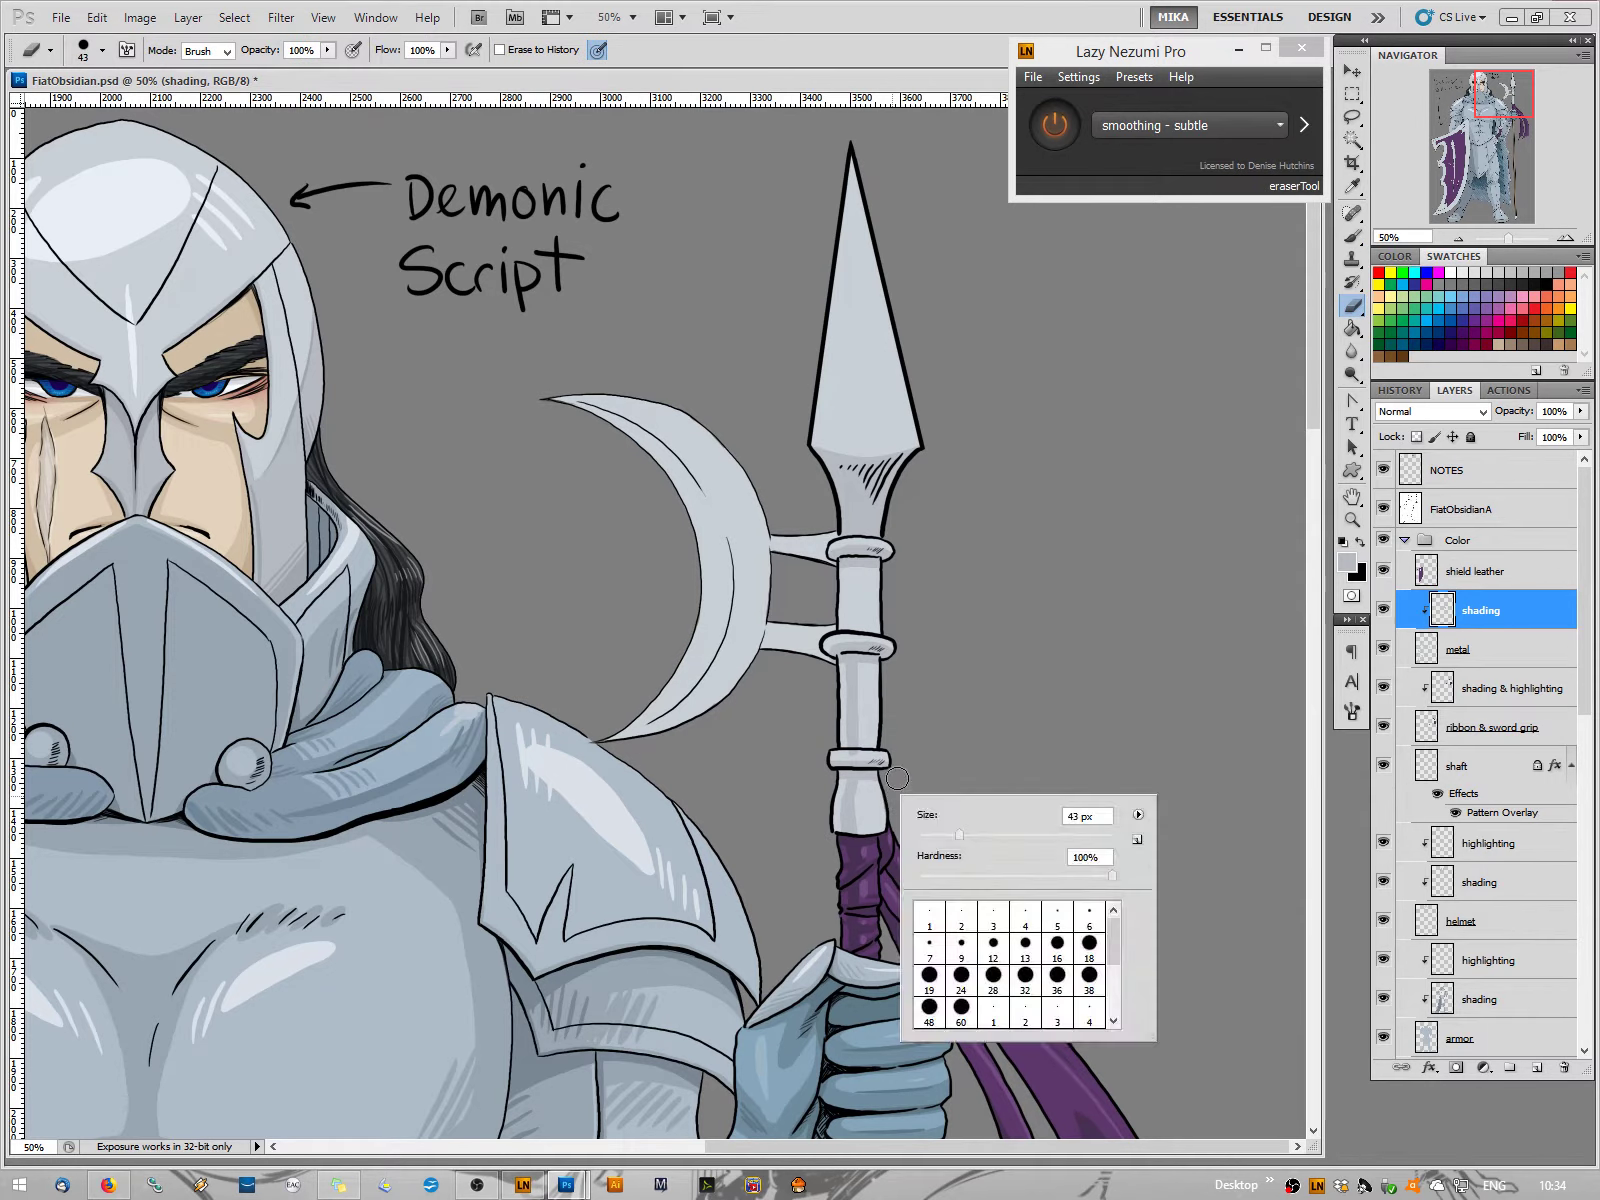
left_click_drag(941, 834, 931, 835)
key("Return")
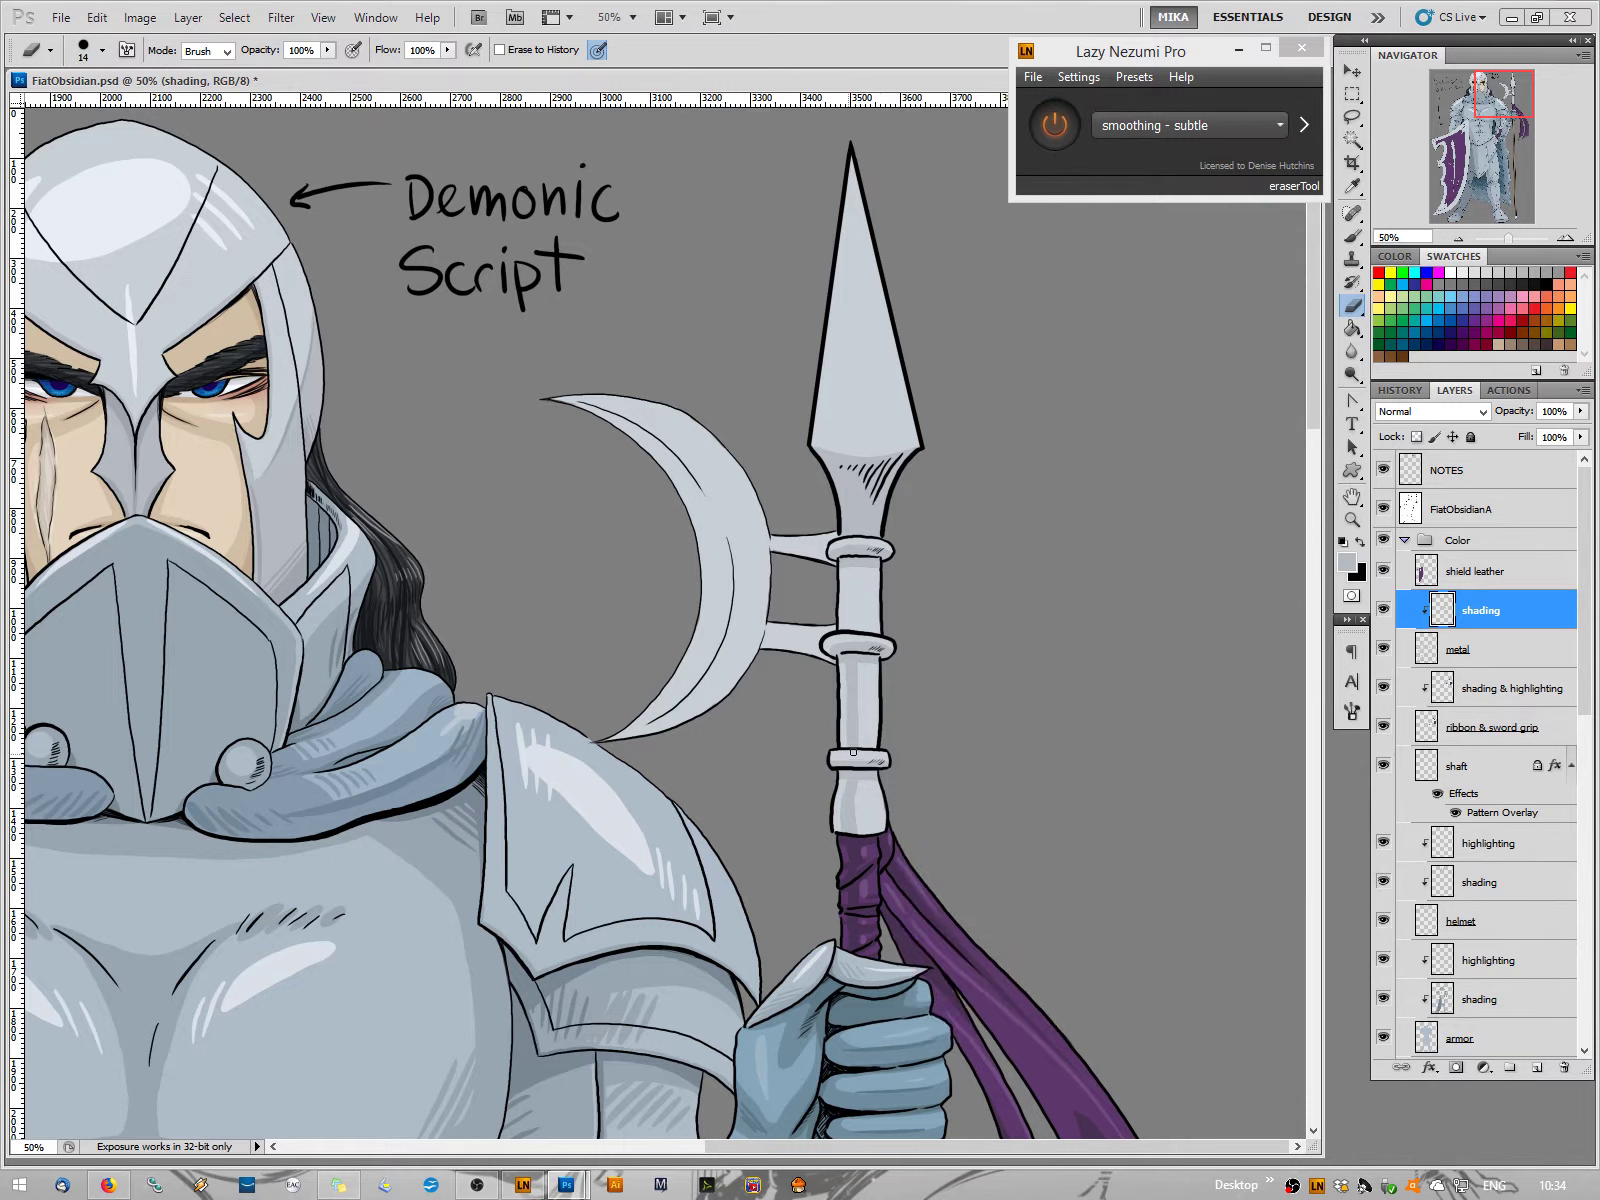
Brush light shading along the socket segments and one half of the spearhead, tidying the edges with the eraser
left_click(1353, 238)
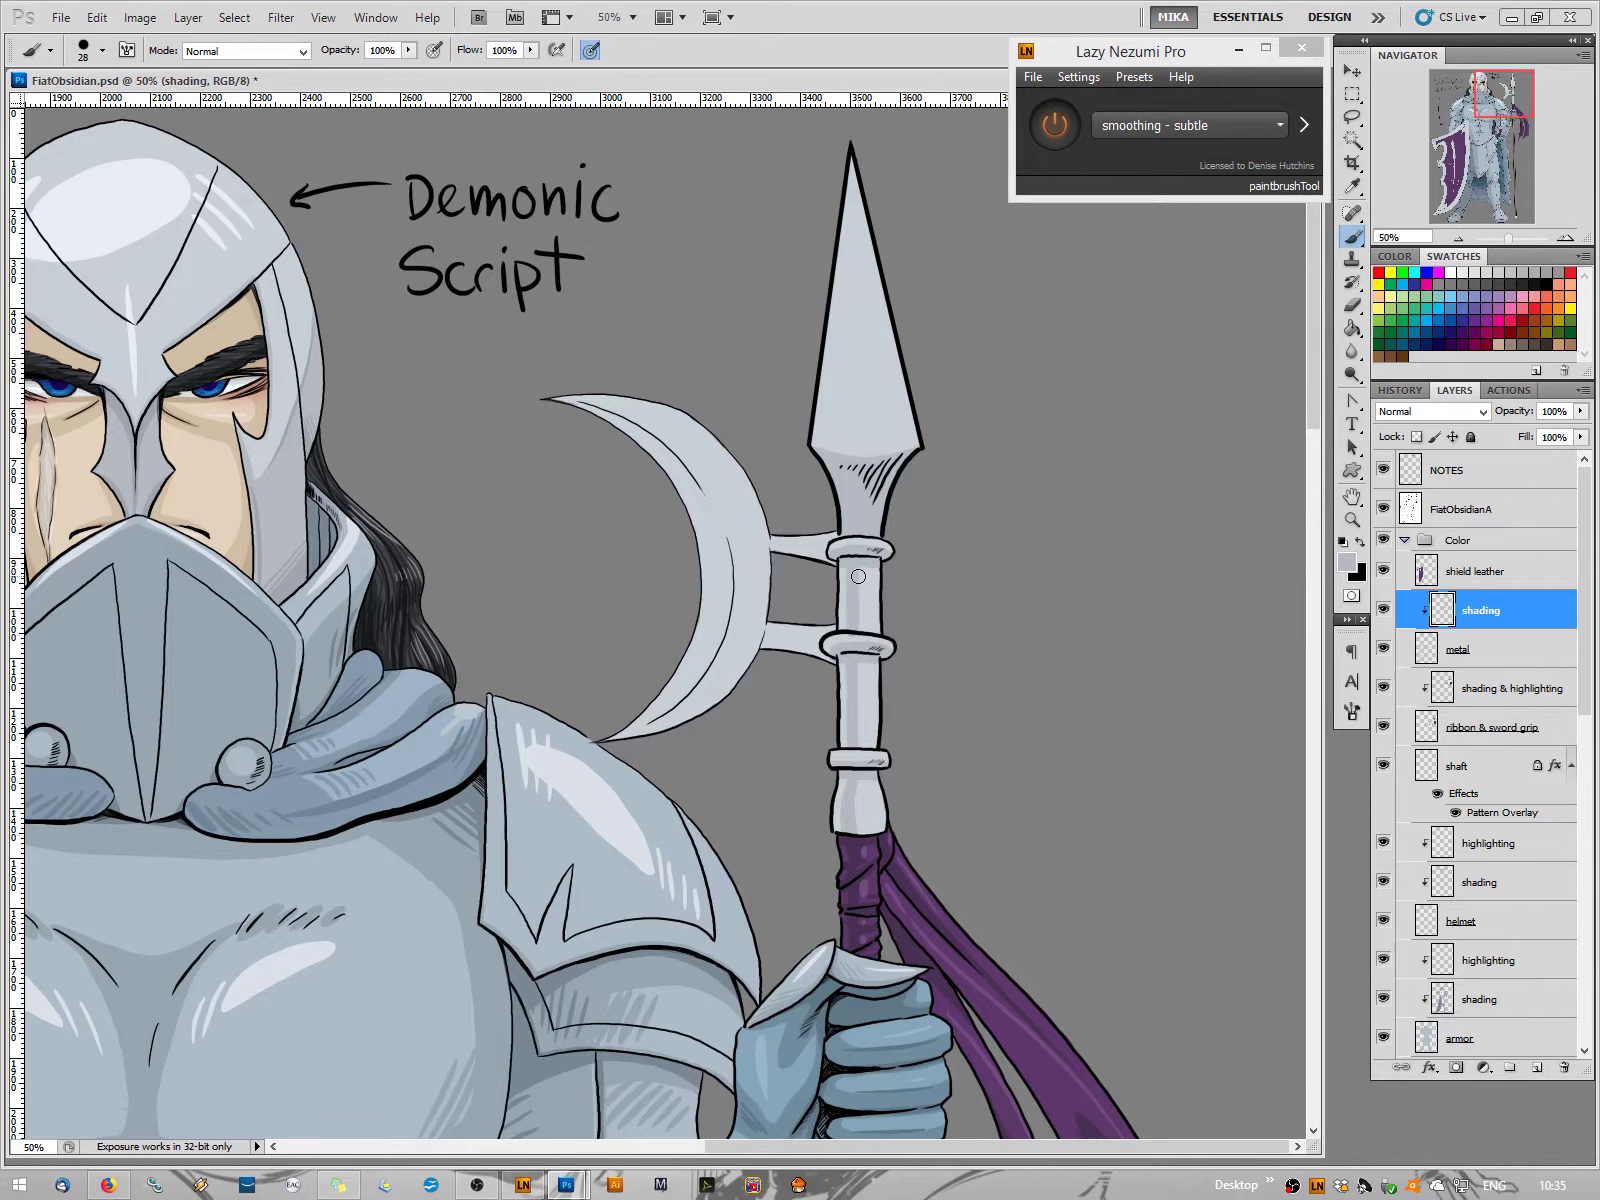
key("e")
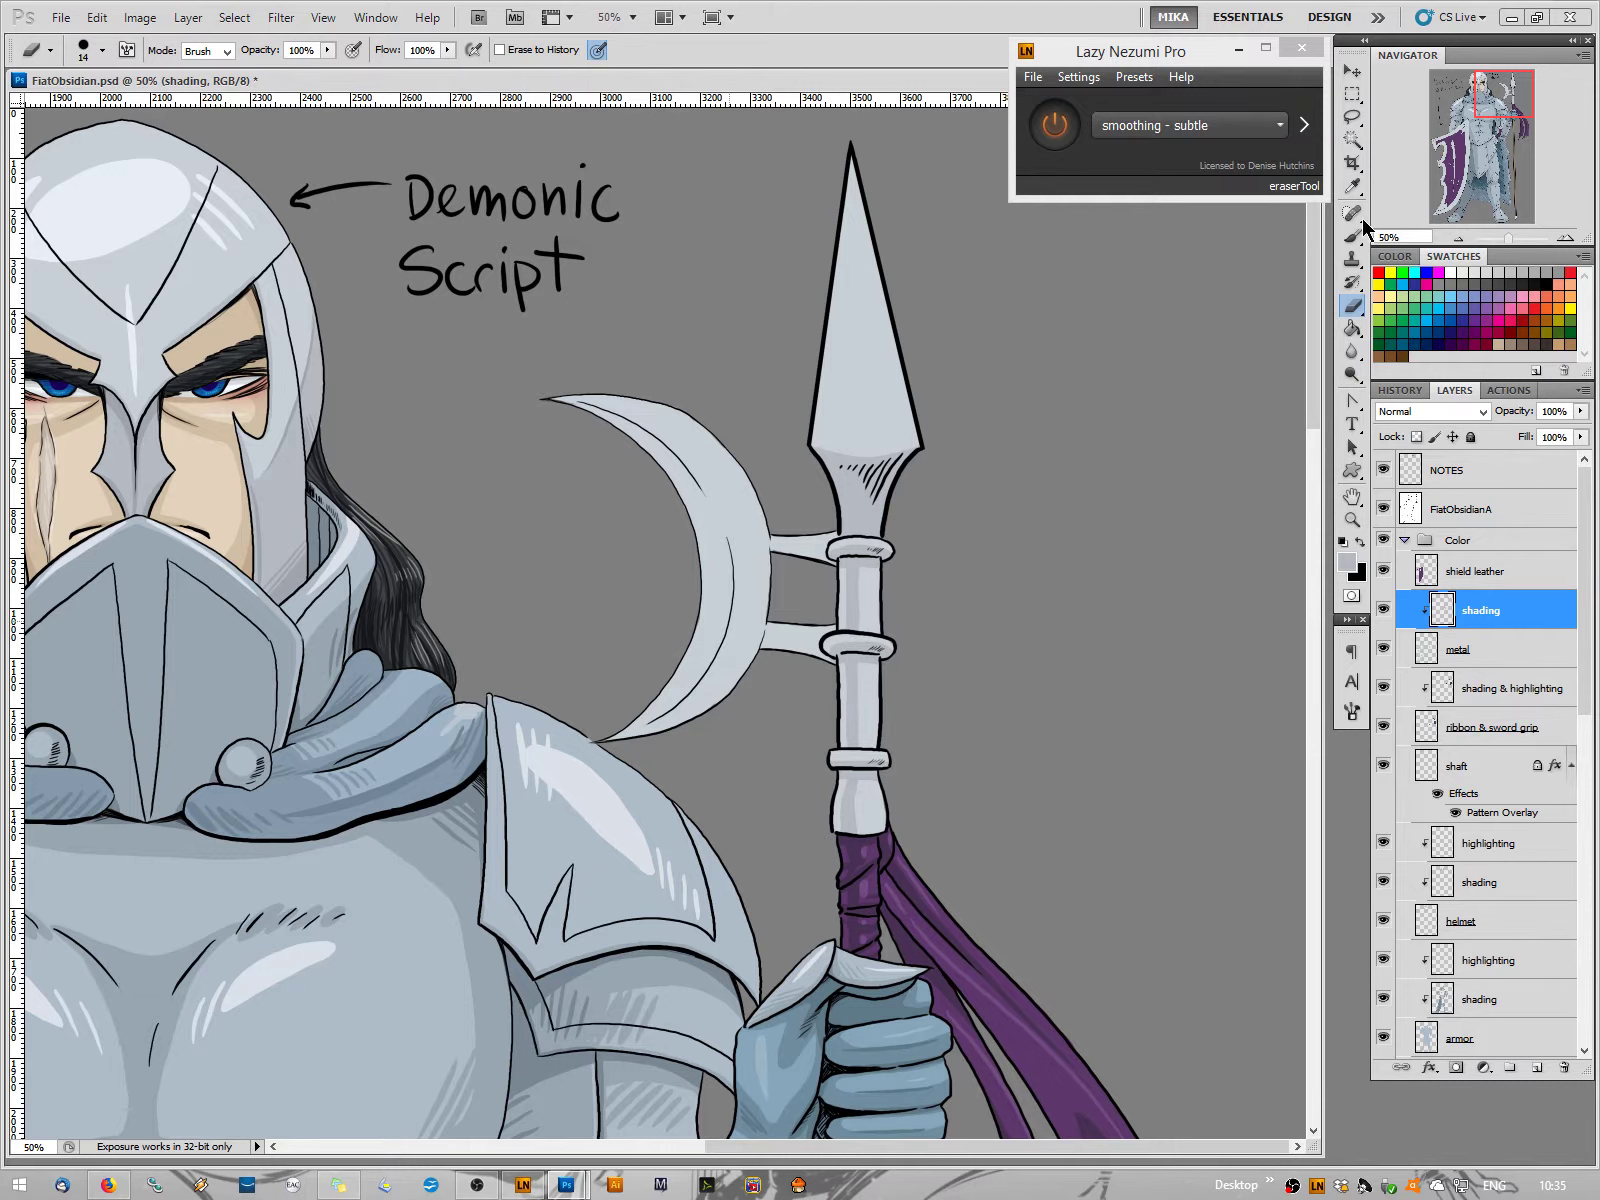
key("b")
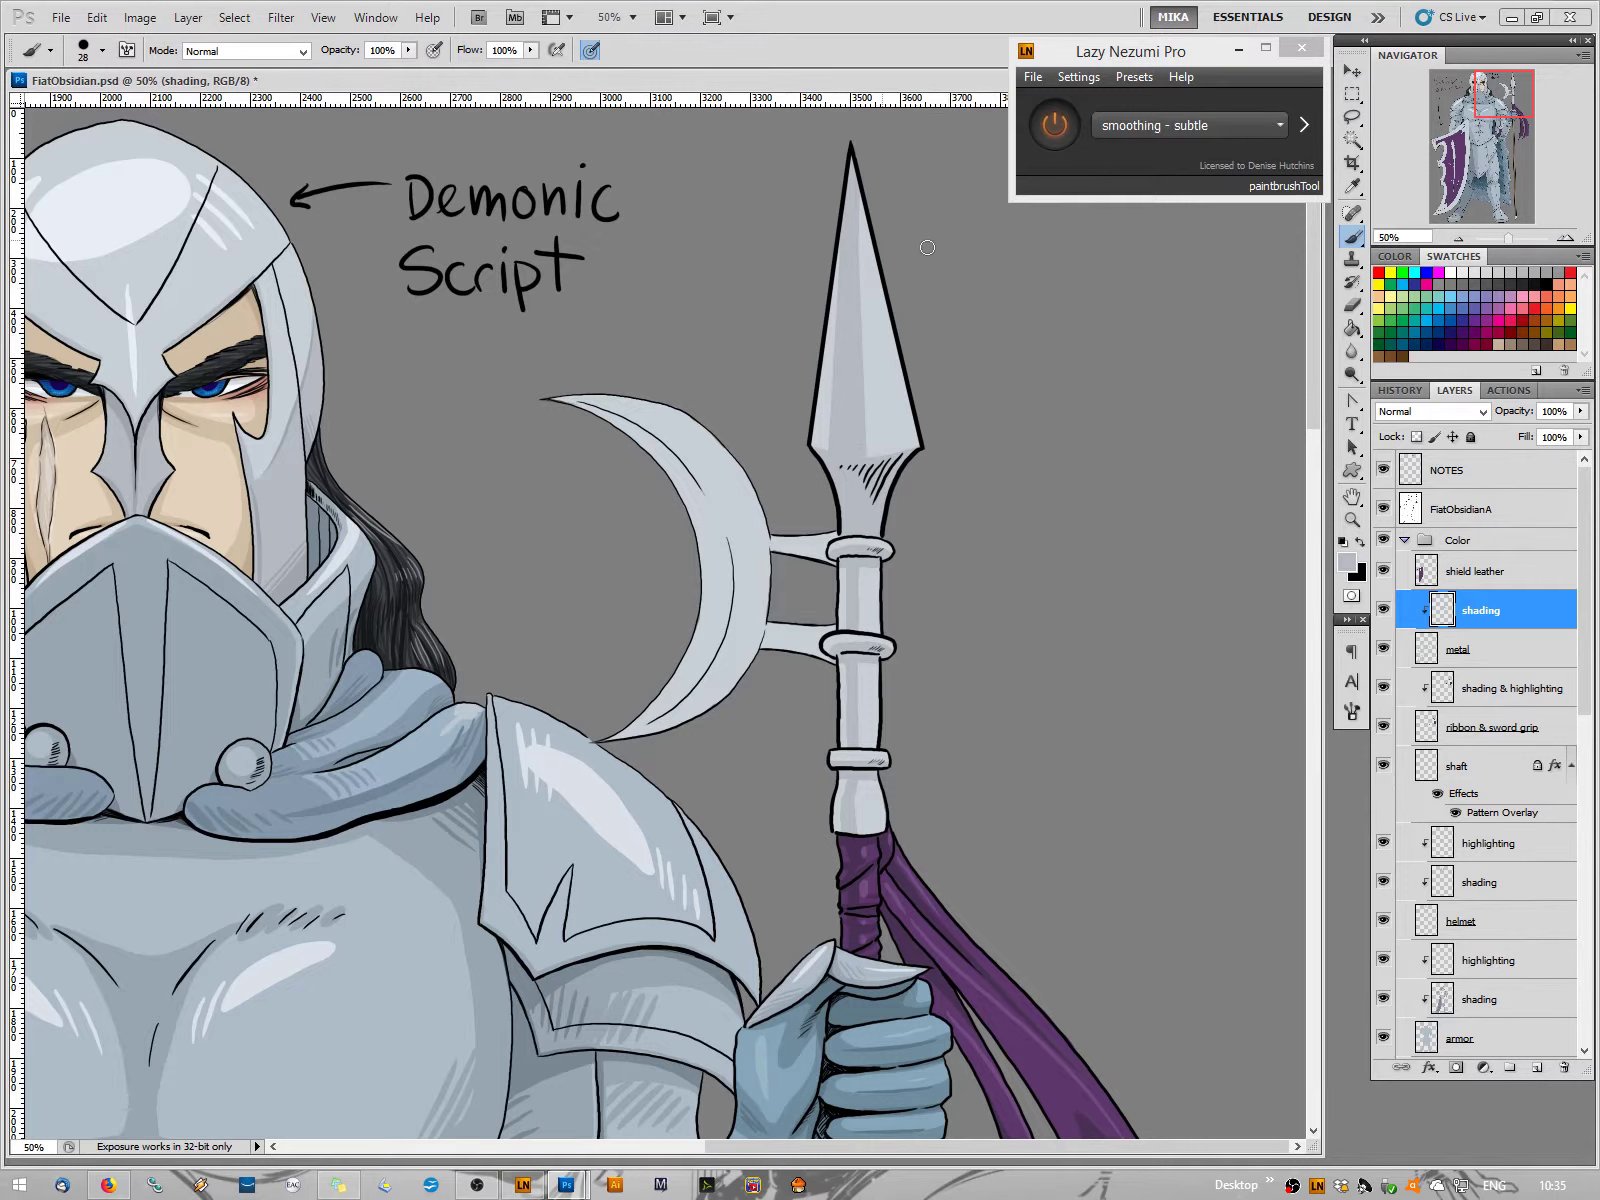
left_click(1352, 306)
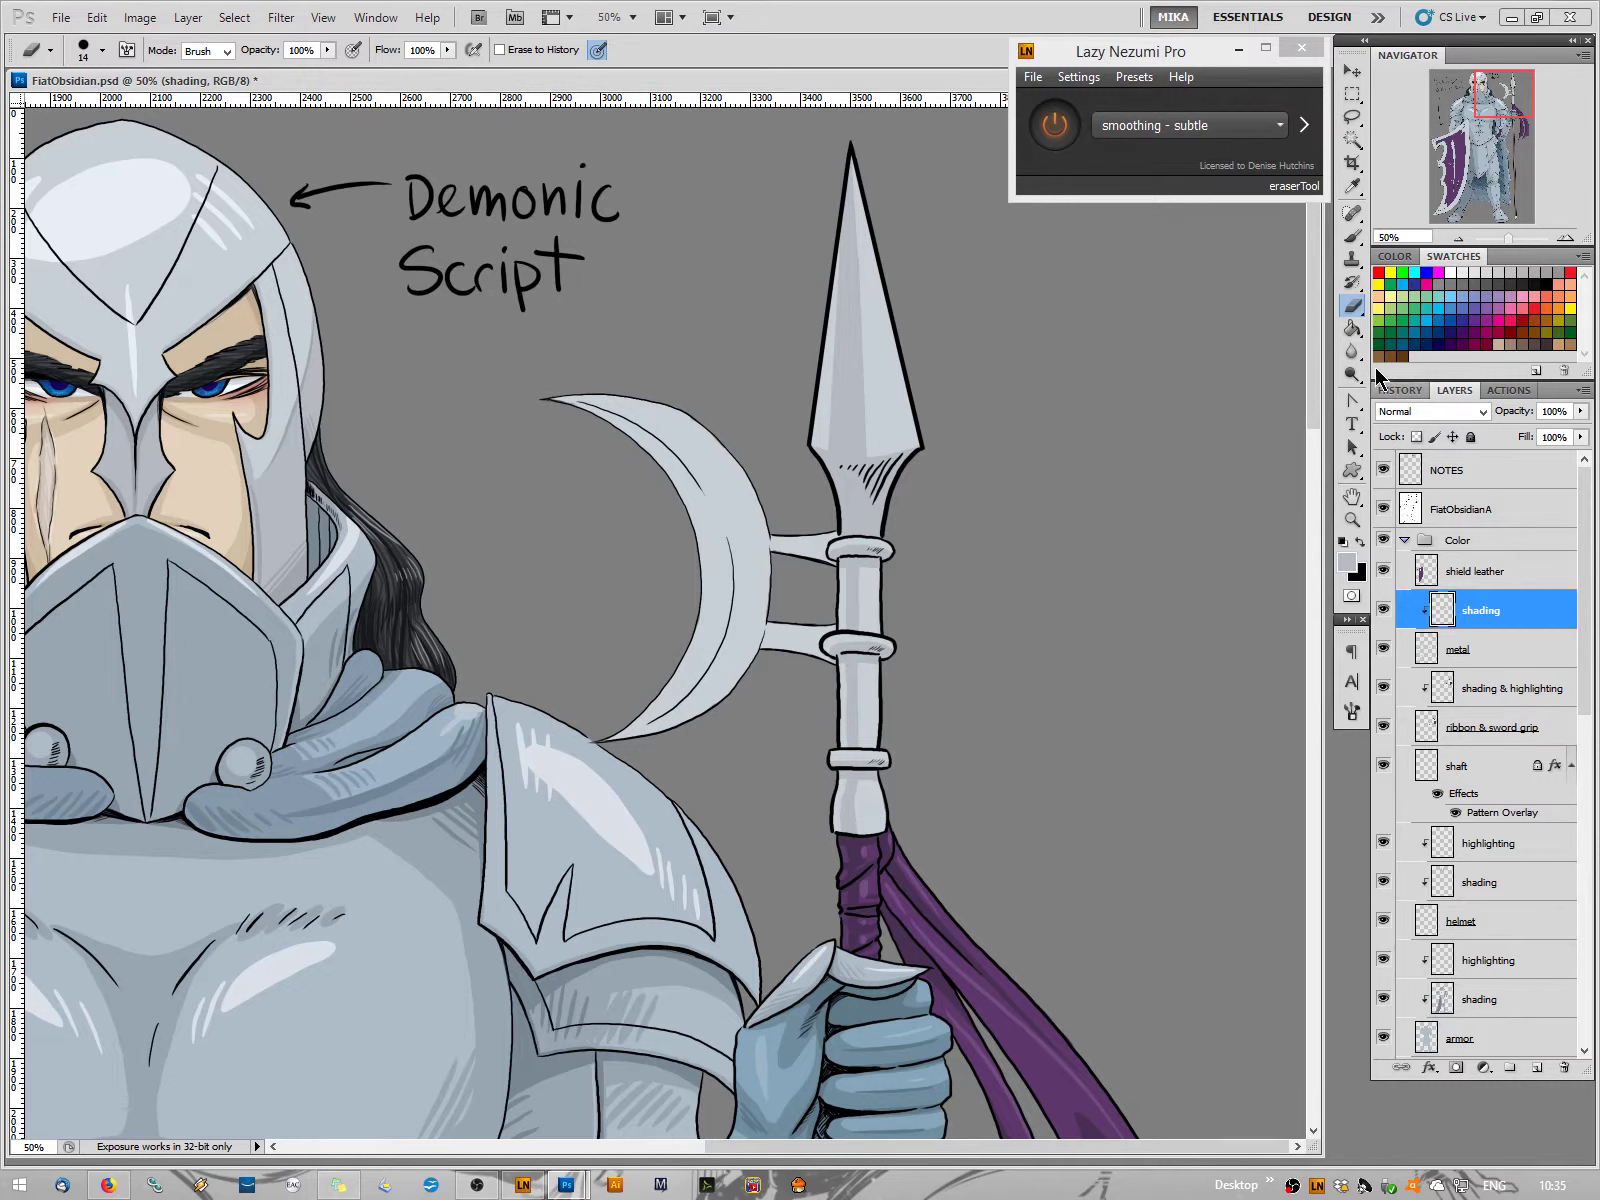
left_click(1352, 240)
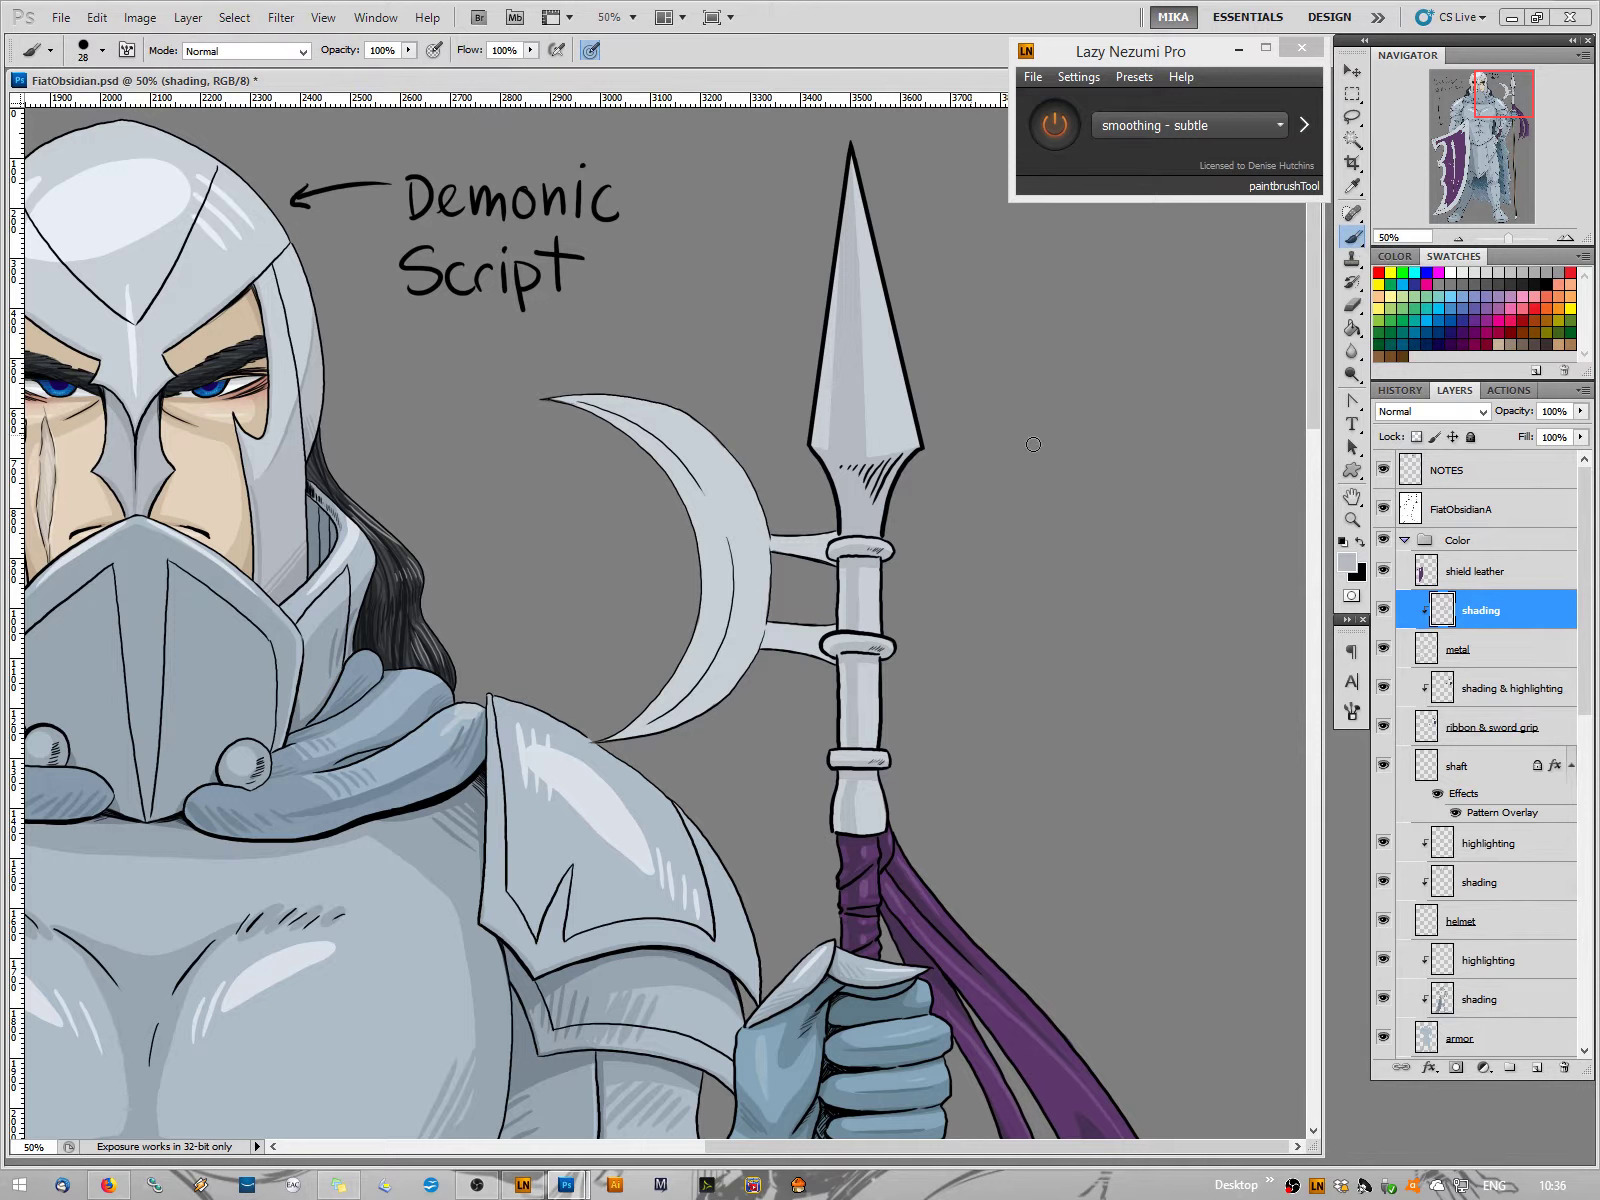
Sample the darker grey shading colour from the sword guard as the foreground colour
left_click_drag(1477, 118, 1479, 162)
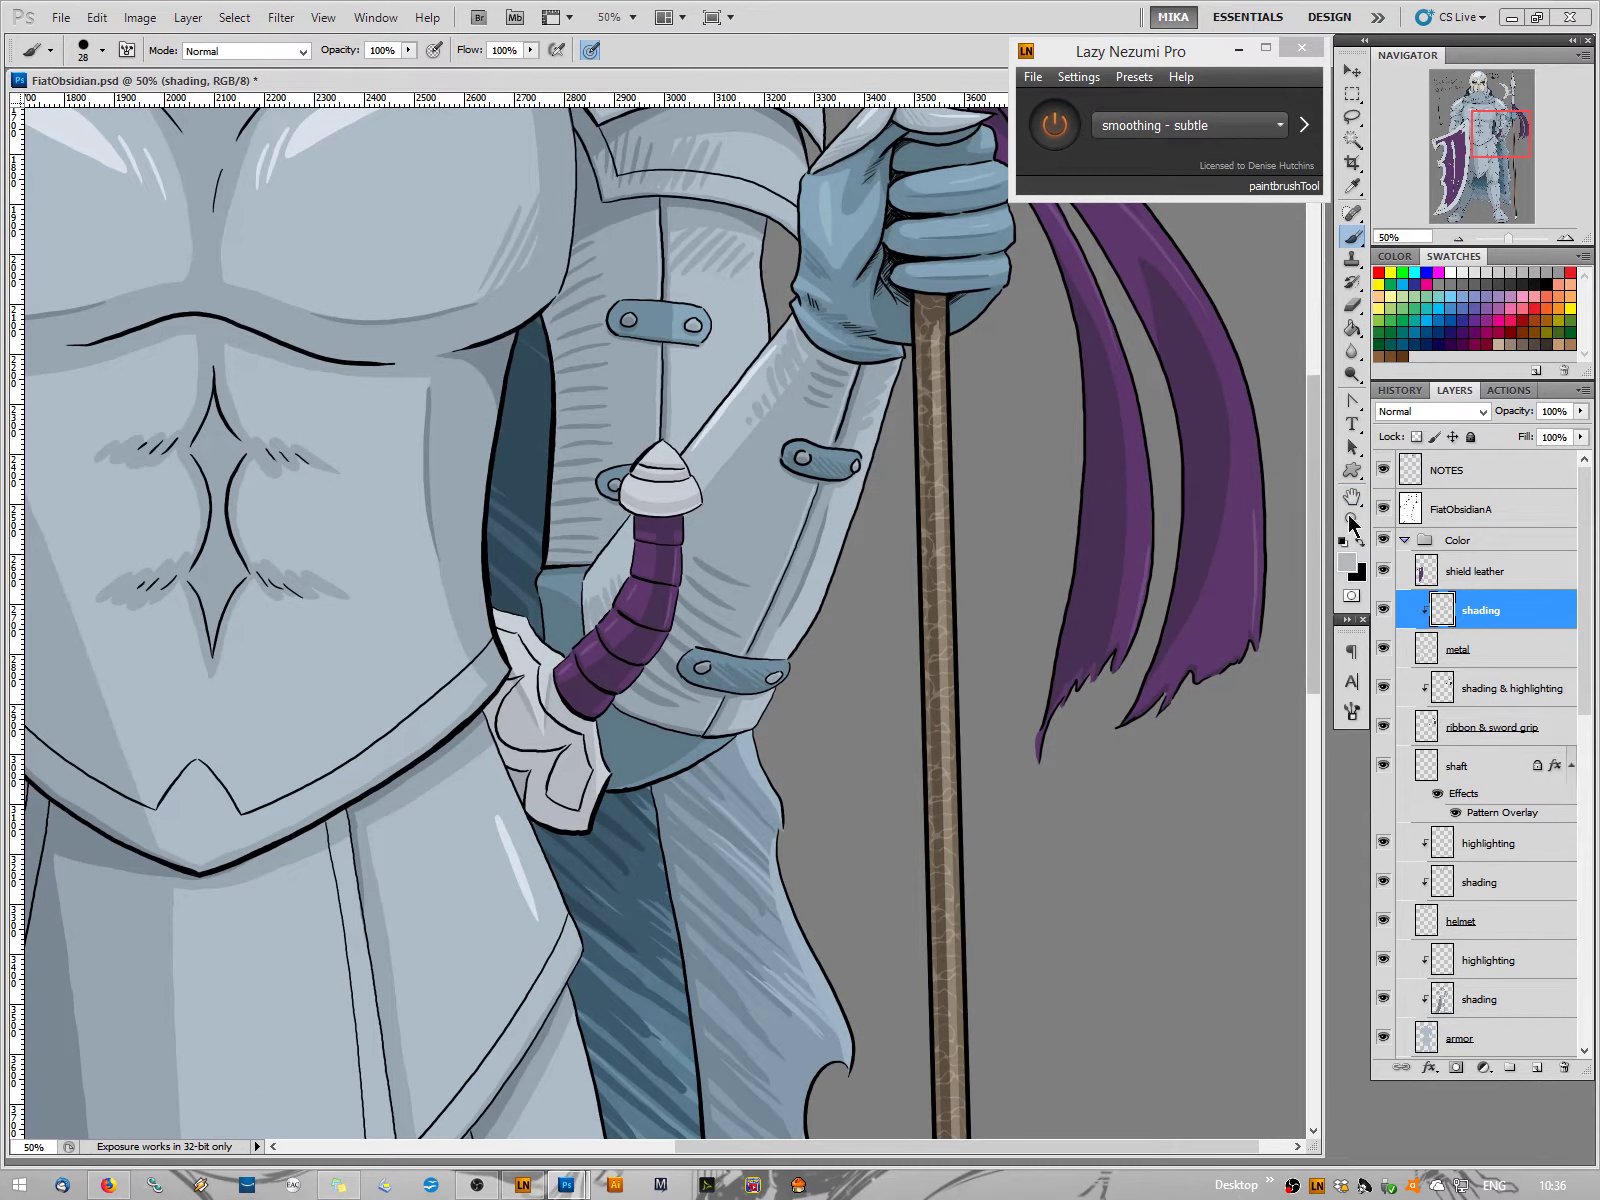
left_click(1352, 186)
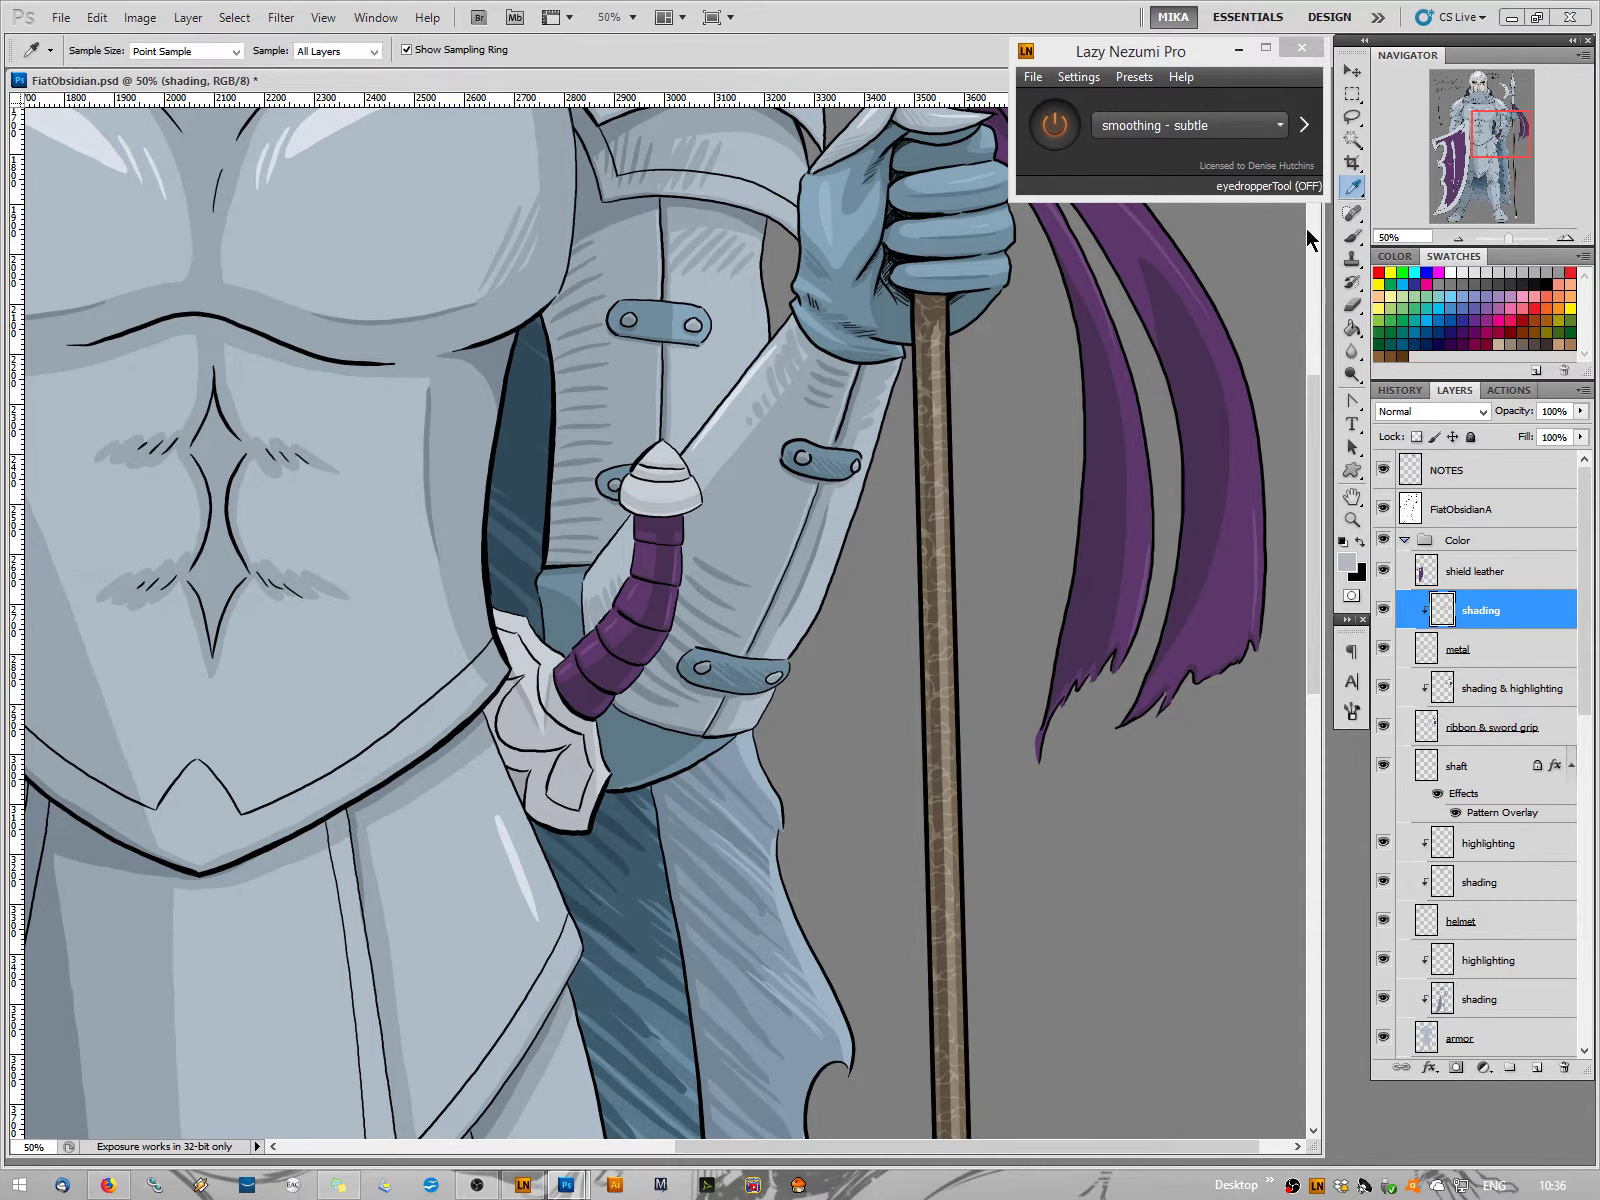
left_click(520, 692)
Paint darker shading streaks down the middle of the spearhead and along the socket segments, undoing and redoing unsatisfactory strokes
left_click_drag(1499, 133, 1489, 85)
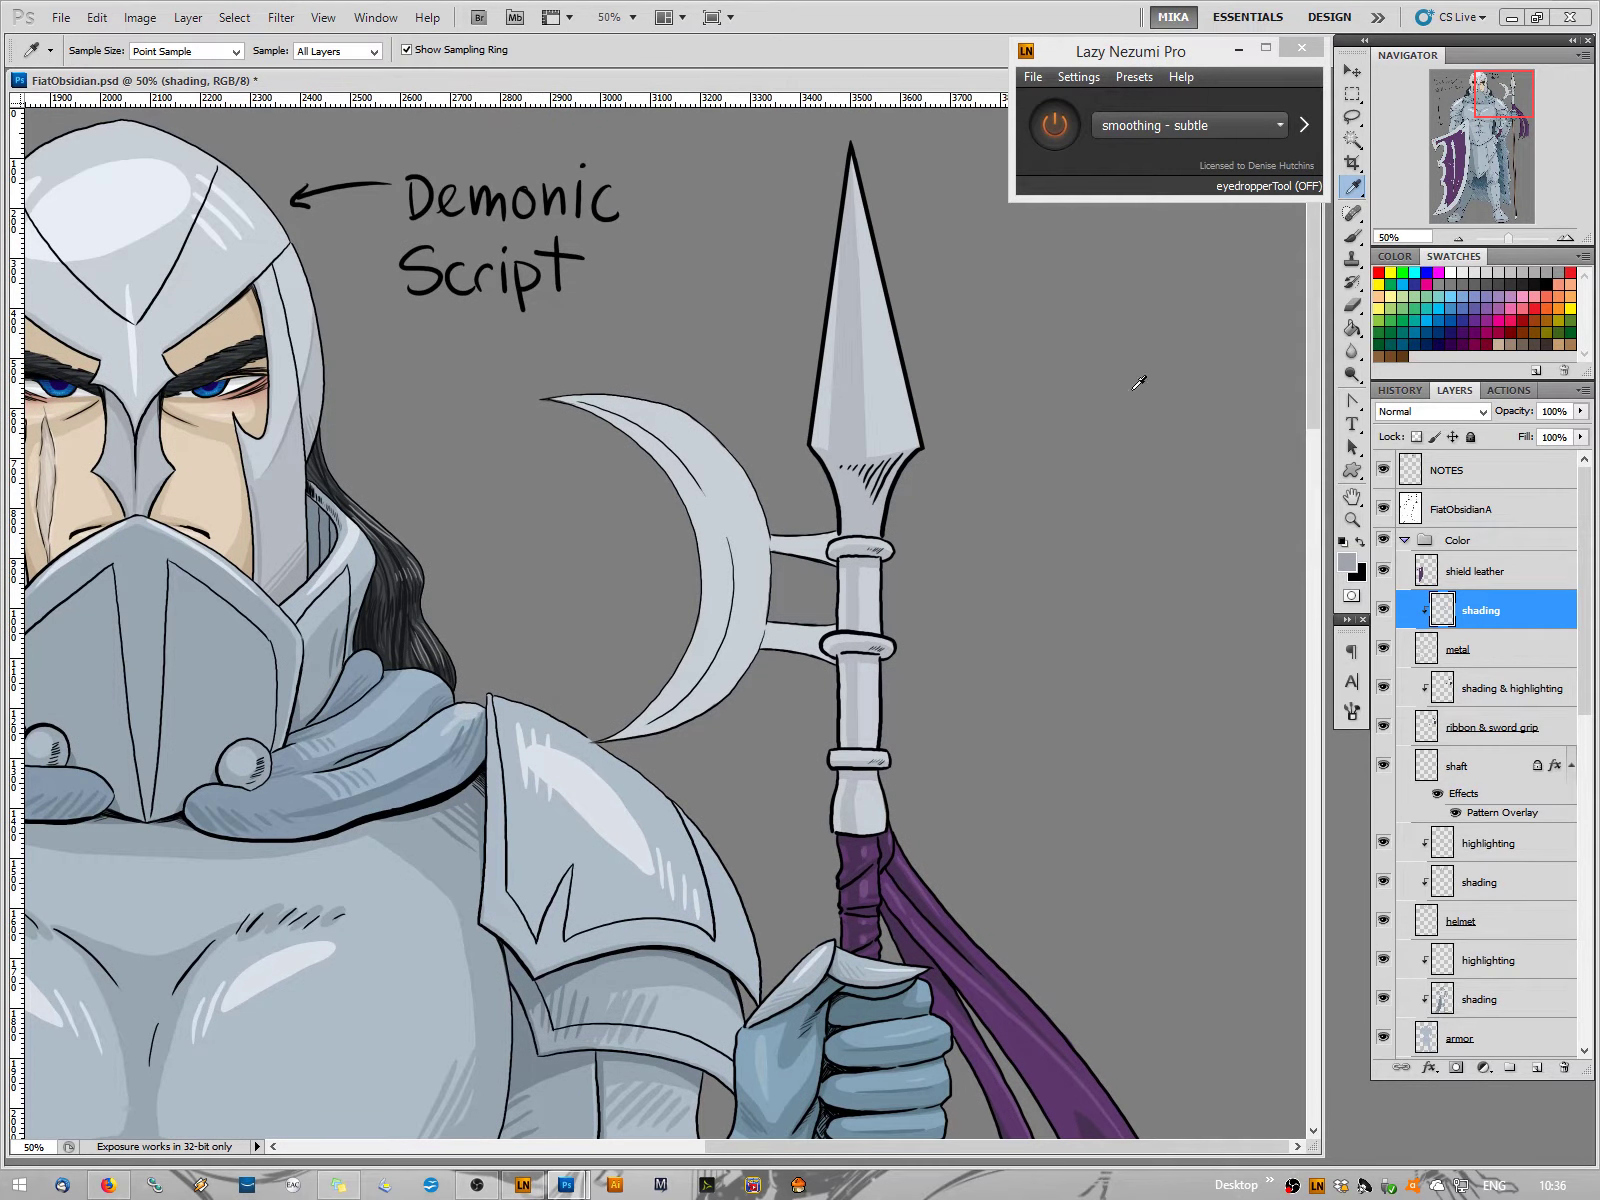
left_click(1352, 236)
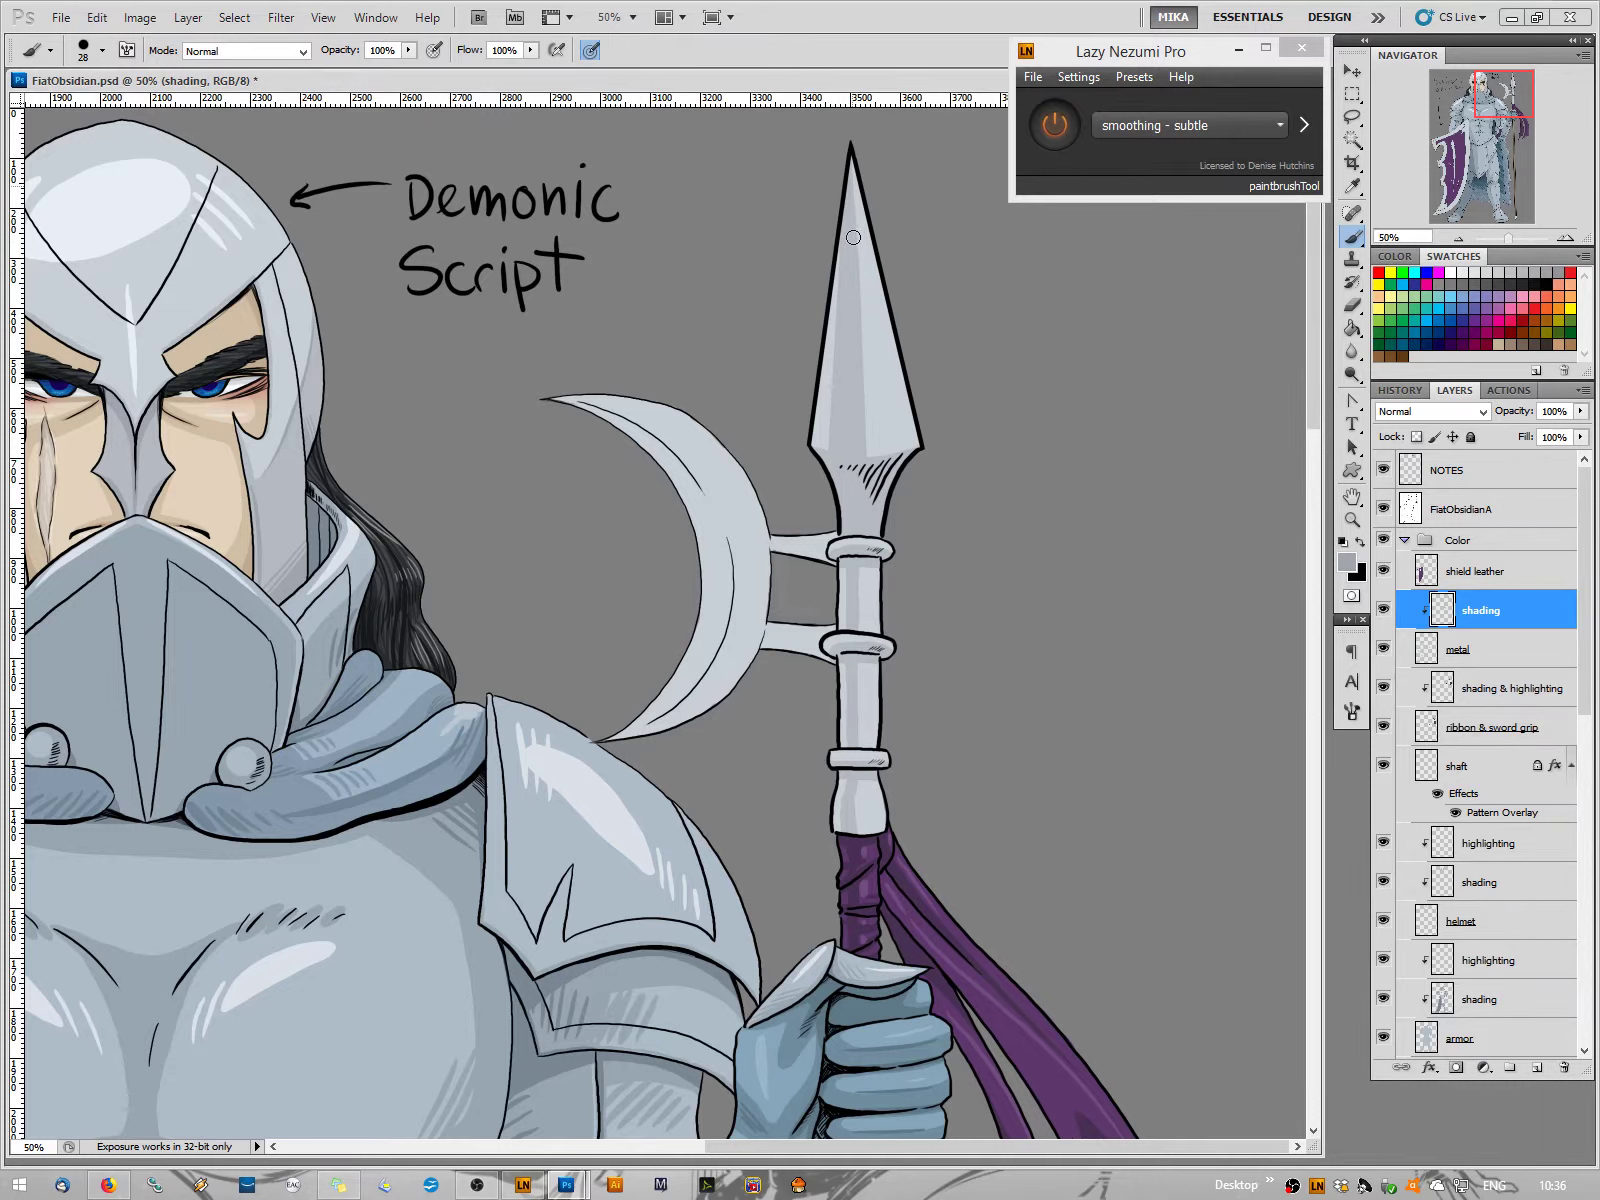
left_click_drag(856, 181, 869, 521)
key("ctrl+z")
left_click_drag(854, 185, 862, 405)
key("ctrl+z")
left_click_drag(858, 571, 855, 827)
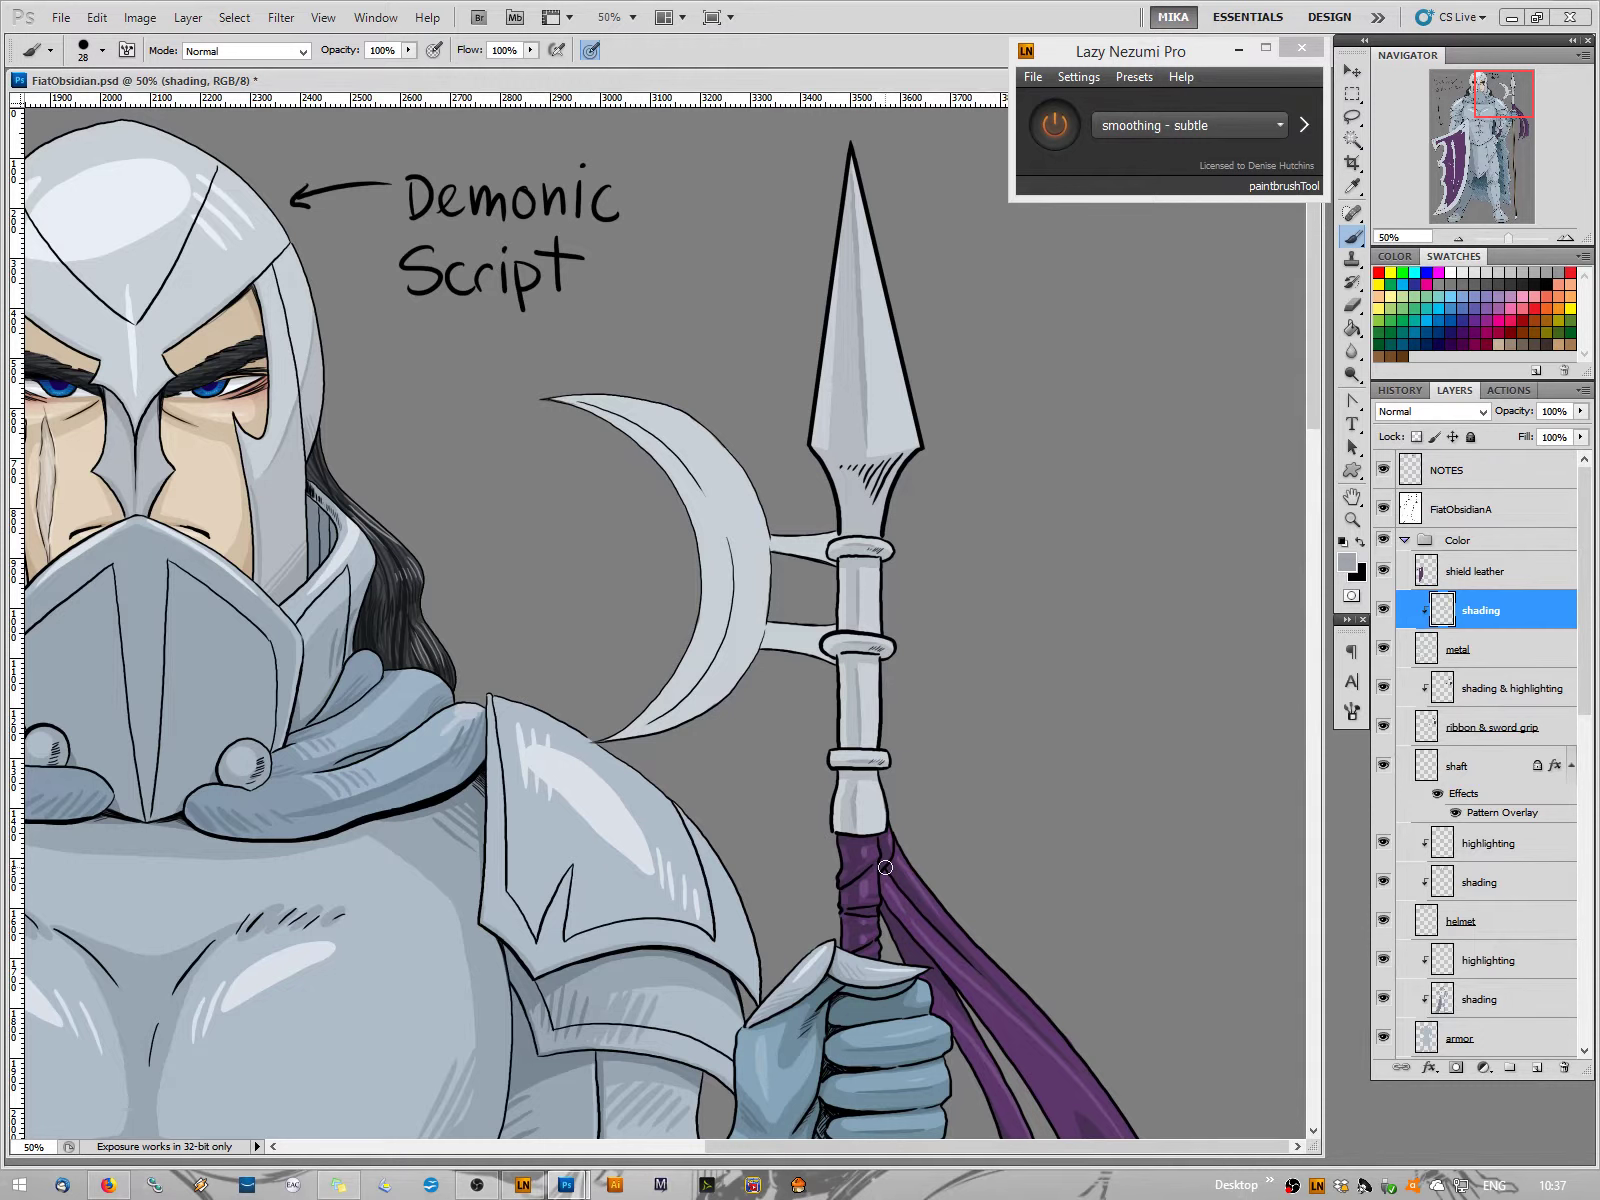
Swap the foreground and background colours and set the foreground to b3bbc1, sampled from the spearhead's light shading
left_click(1362, 541)
left_click(1348, 562)
left_click(849, 413)
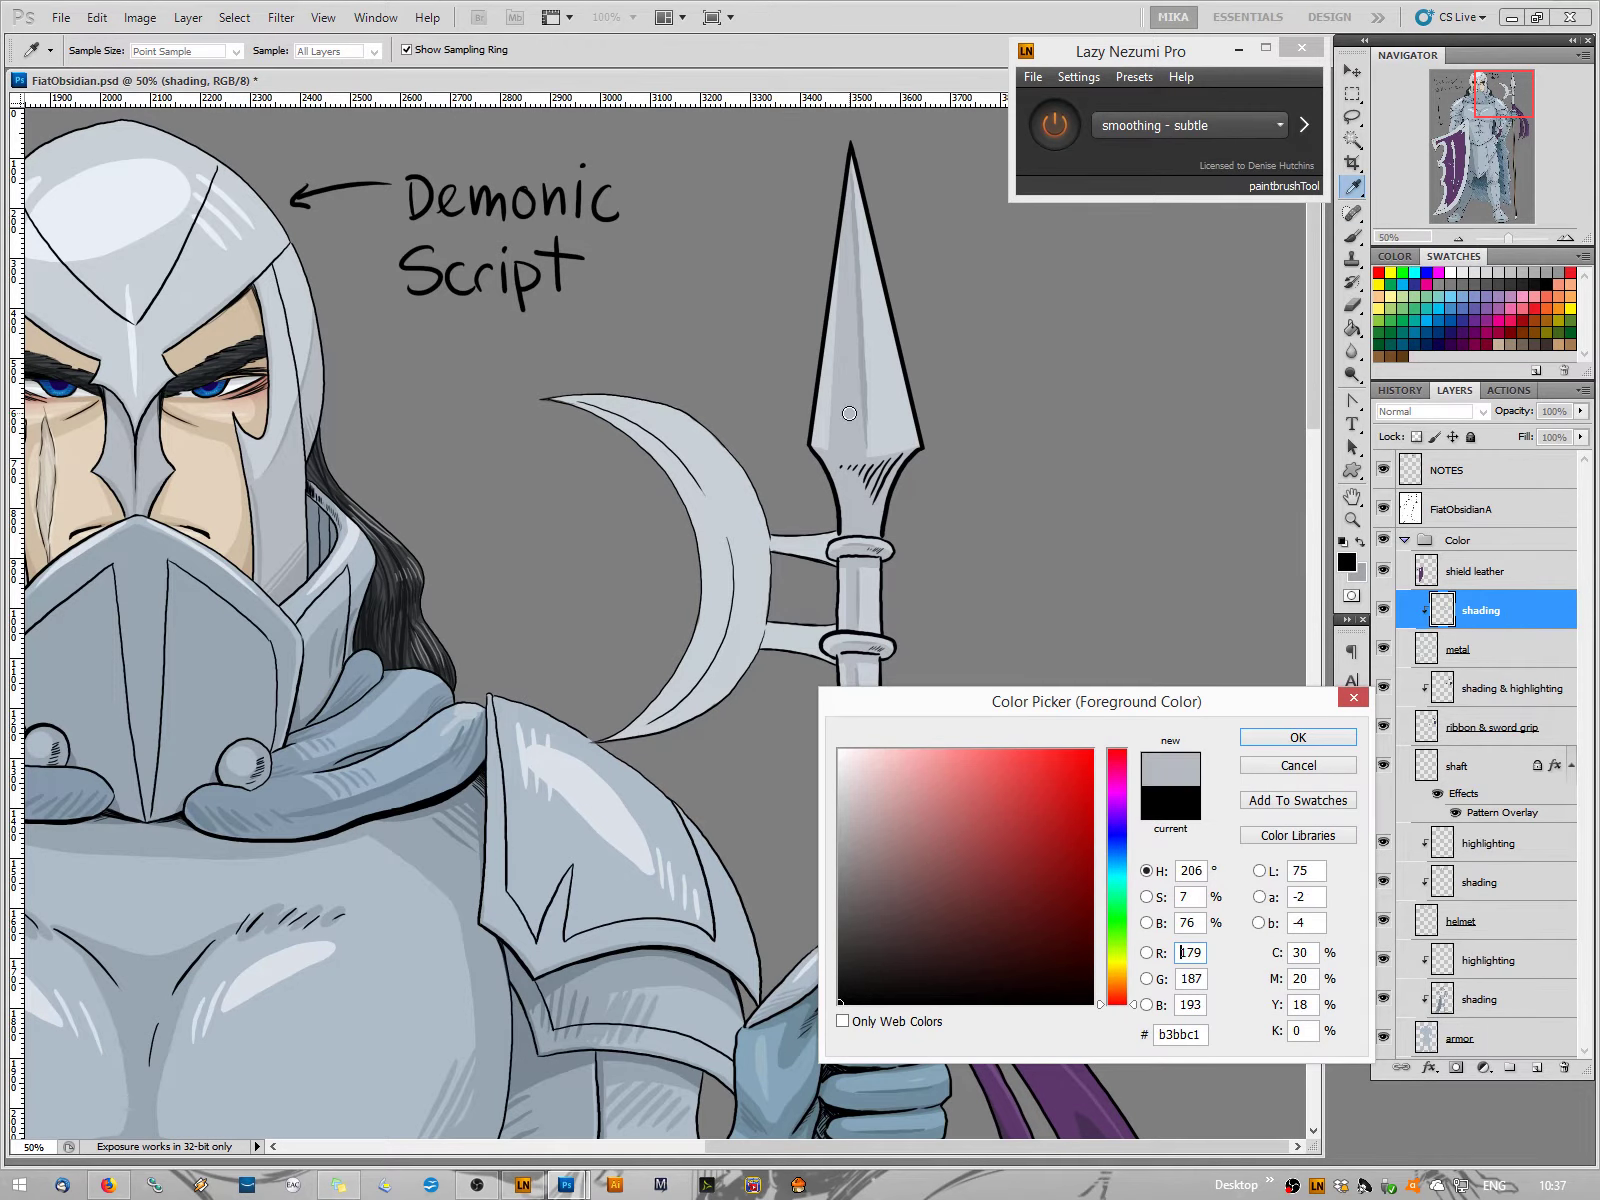
Brush light shading onto the two brackets that join the crescent blade to the spear socket
left_click(1568, 240)
left_click(1568, 240)
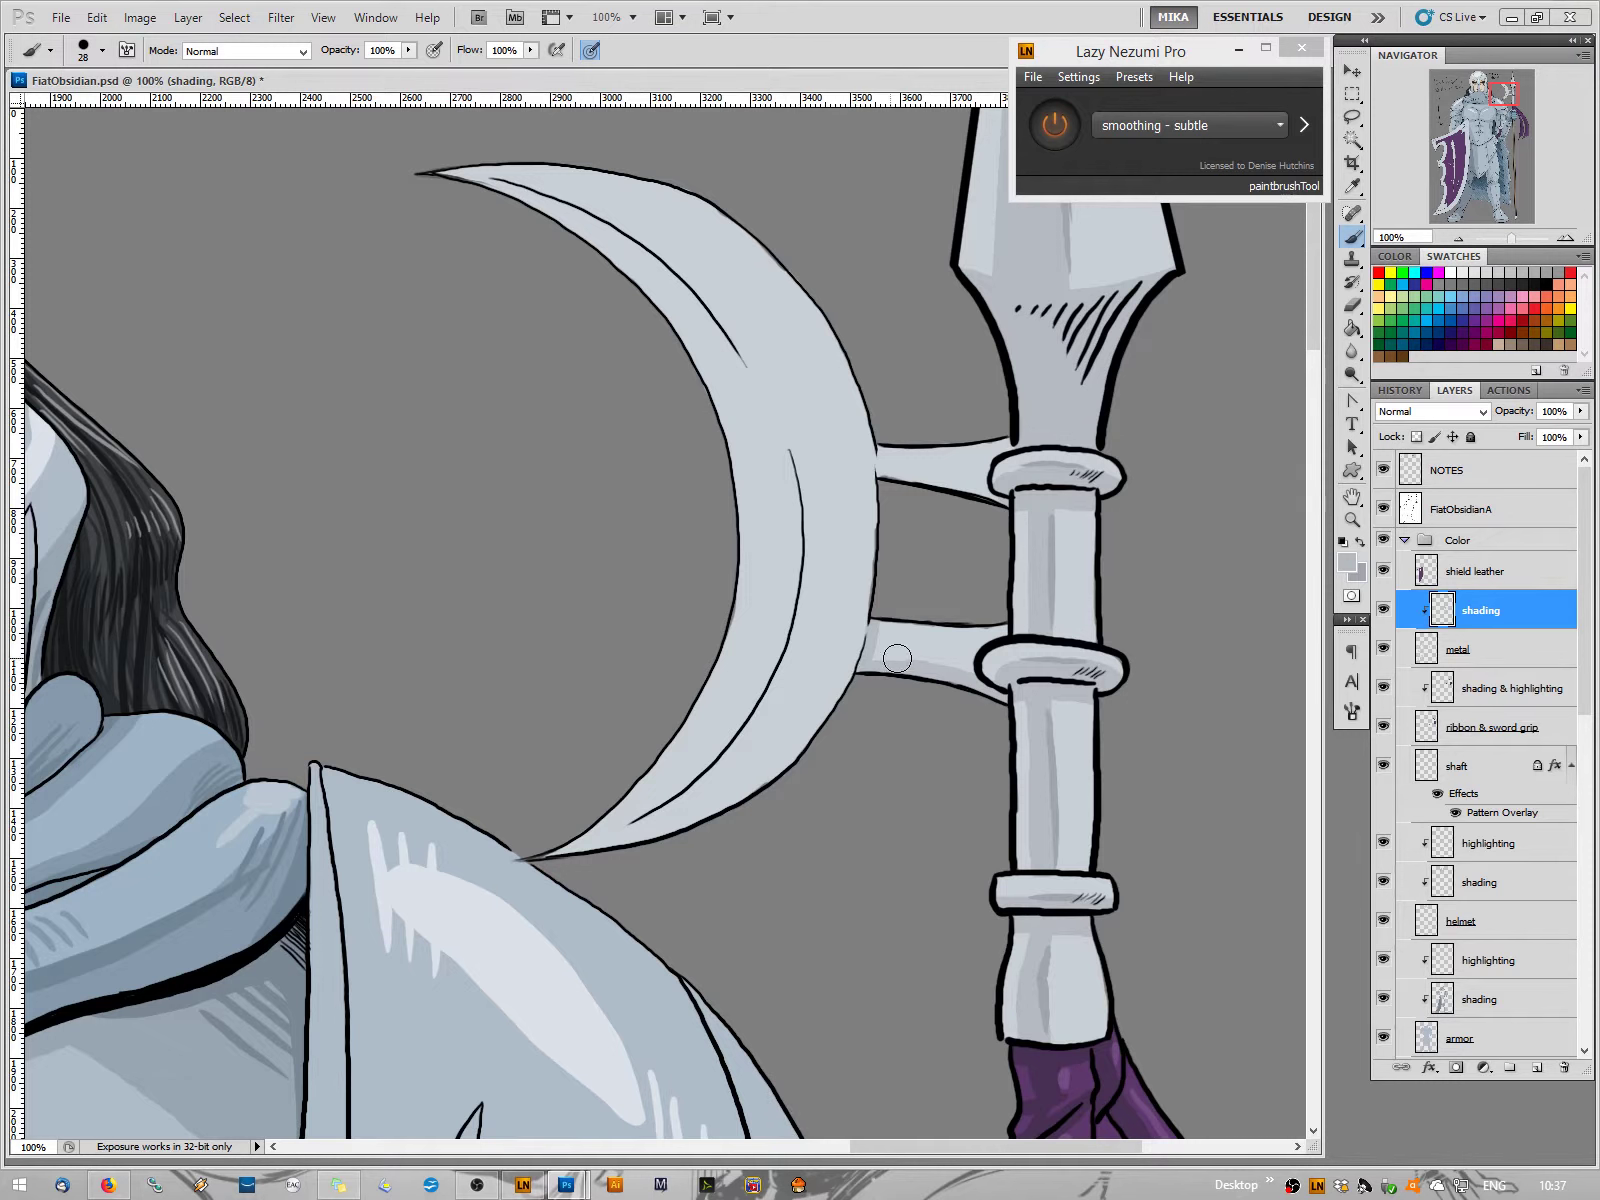
mouse_move(902, 658)
left_mouse_down()
mouse_move(968, 674)
mouse_move(872, 655)
mouse_move(965, 665)
left_mouse_up()
mouse_move(881, 466)
left_mouse_down()
mouse_move(1005, 505)
mouse_move(892, 473)
mouse_move(977, 483)
left_mouse_up()
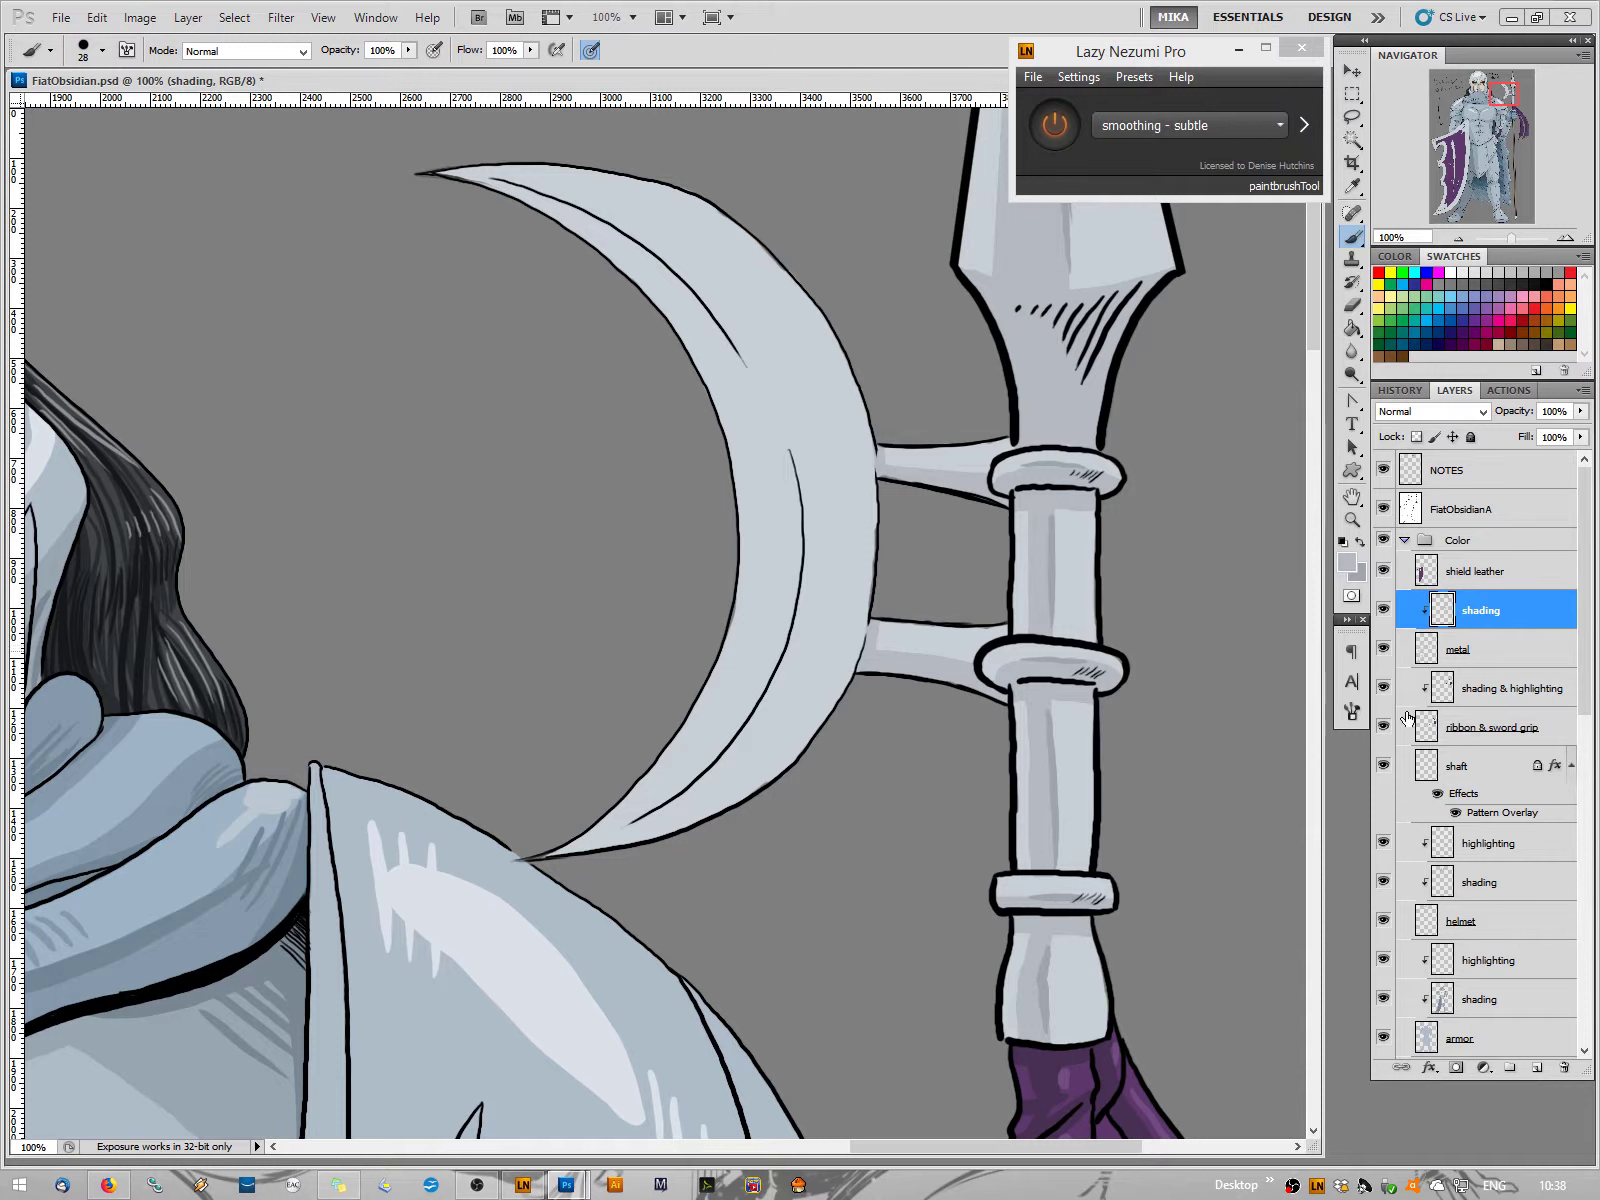
Make the metal layer active and sample the crescent blade's base grey as the foreground colour with the Eyedropper
left_click(1504, 652)
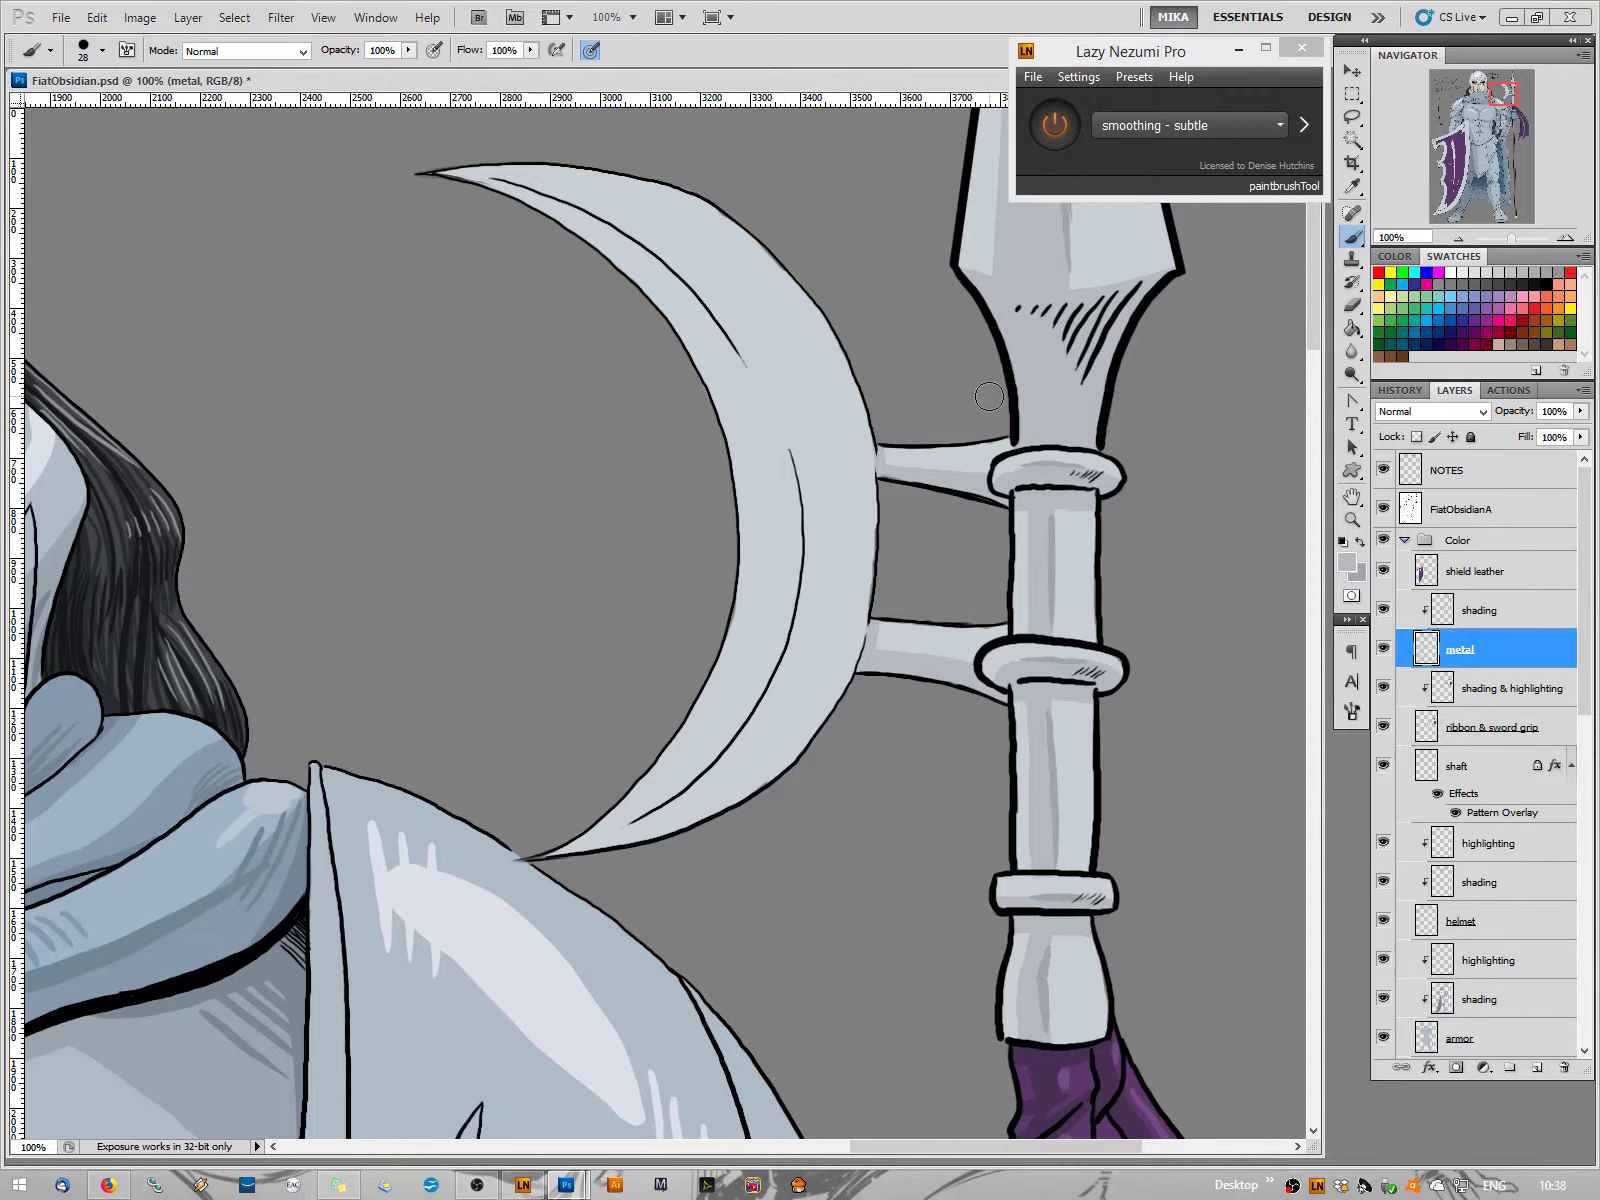
left_click(1480, 612)
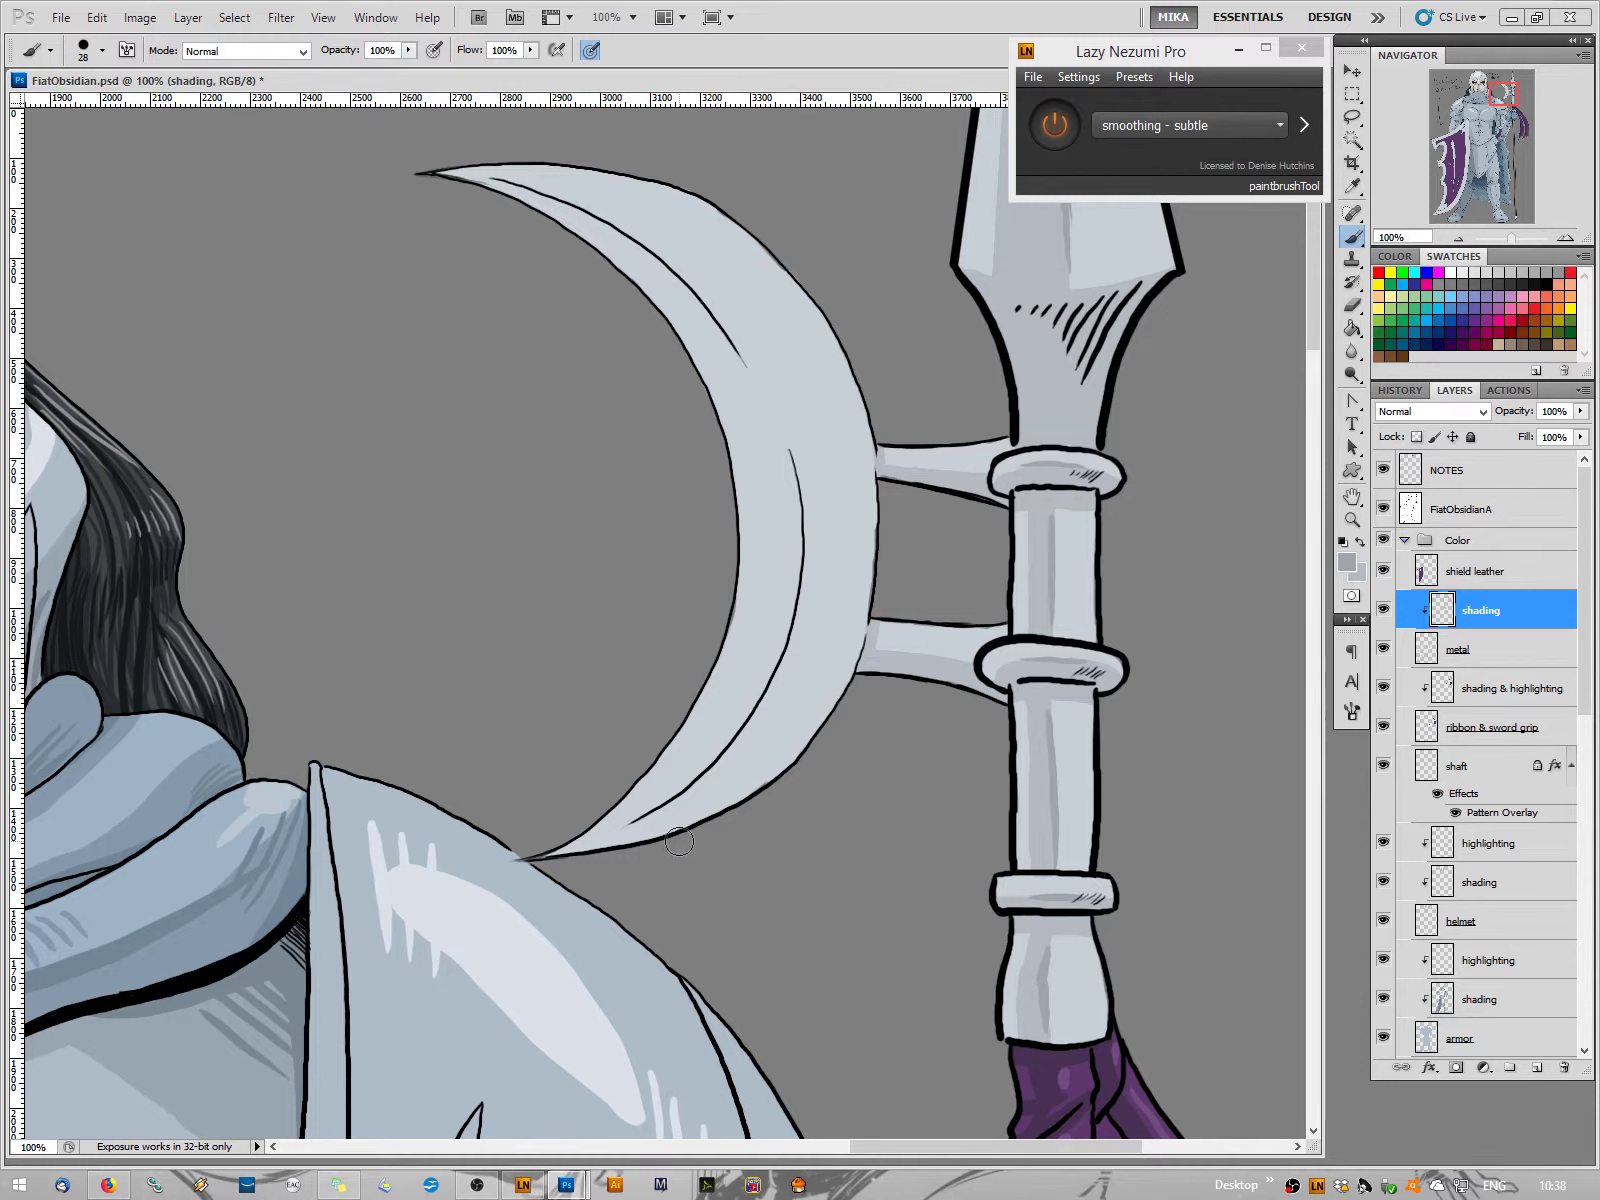
left_click(1446, 648)
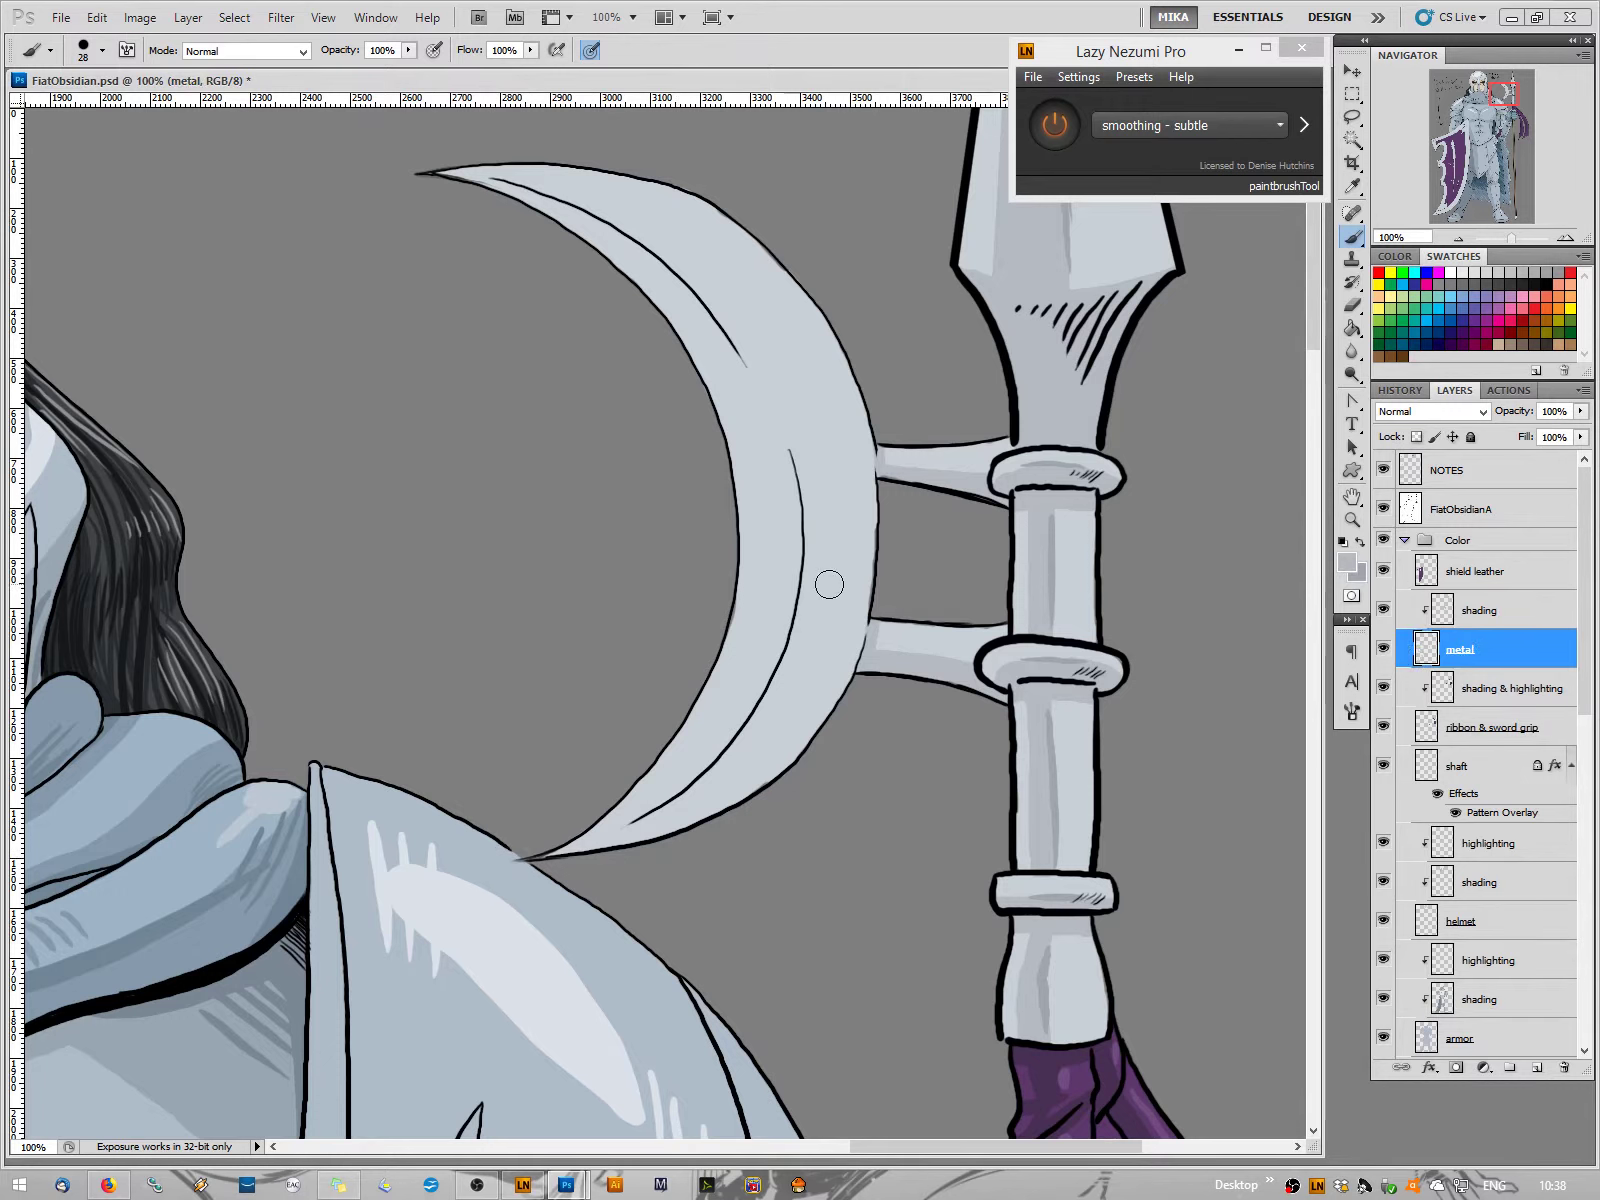
left_click(1352, 186)
left_click(835, 545)
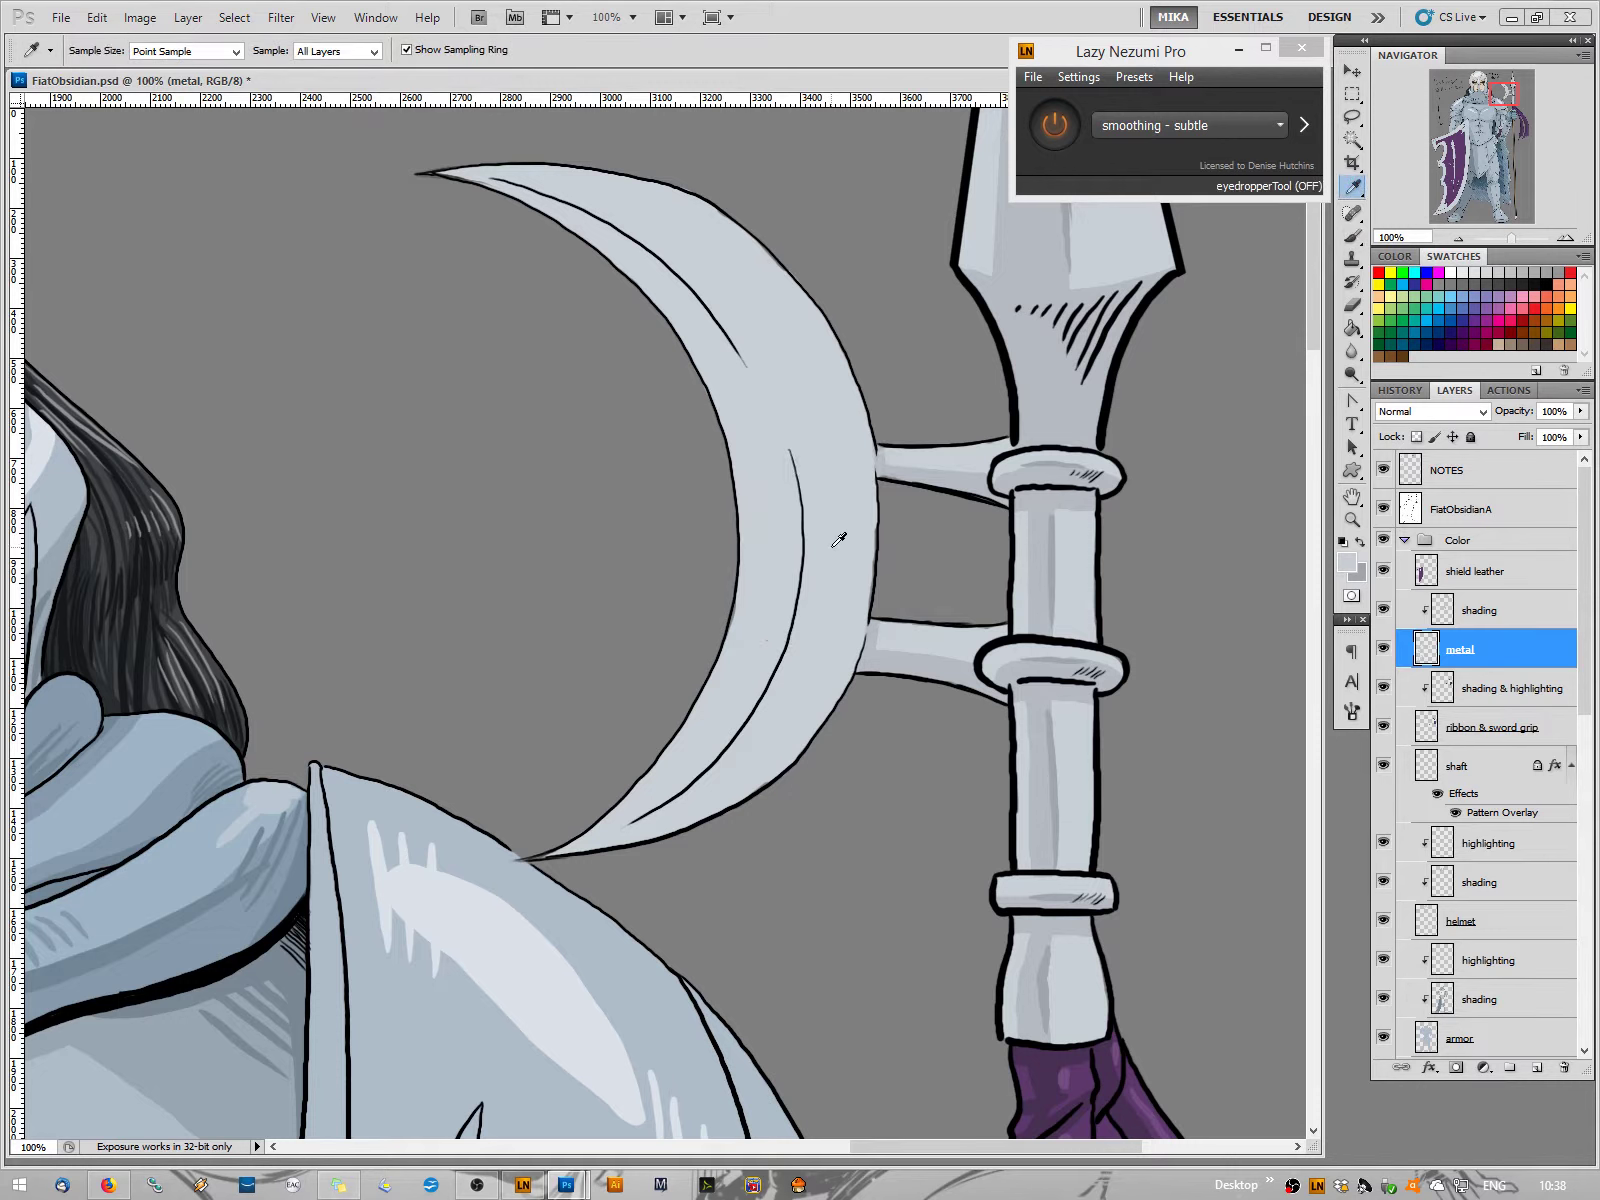
Hide the grey backdrop on Layer 4 and switch back to the Brush tool
scroll(1485, 957, "down", 10)
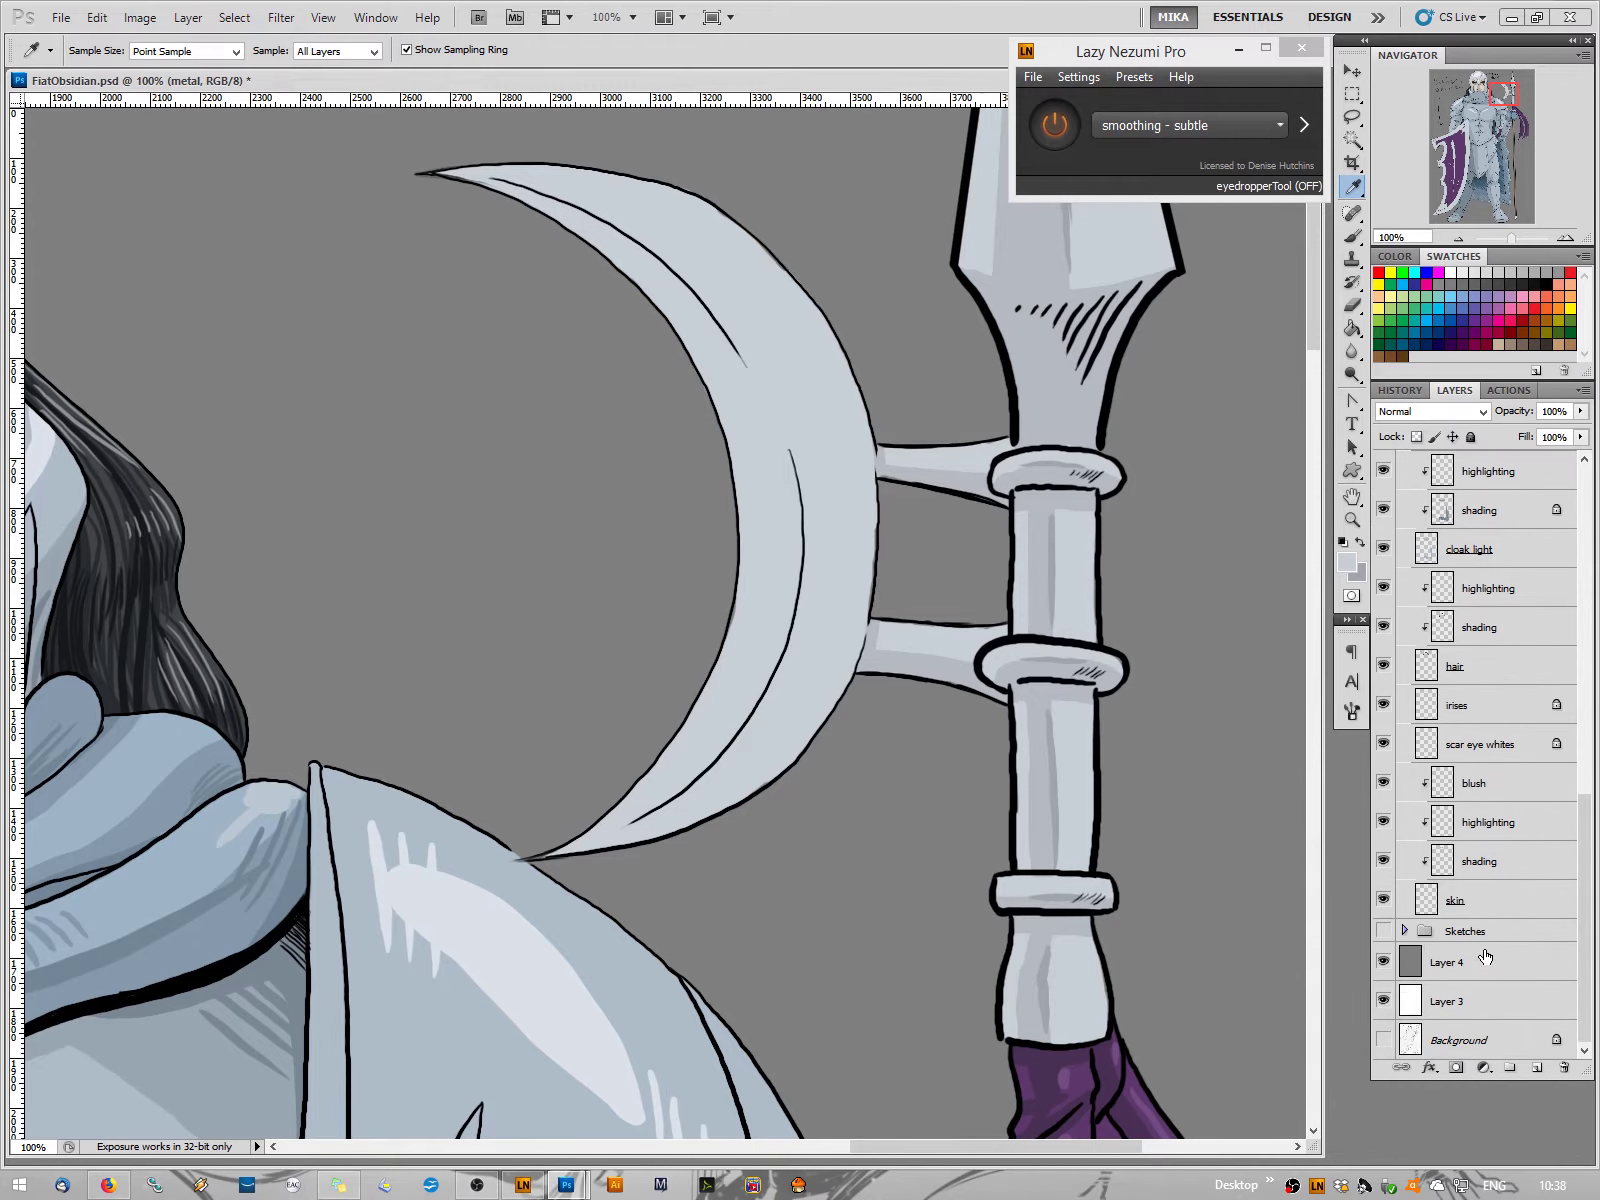
left_click(1382, 962)
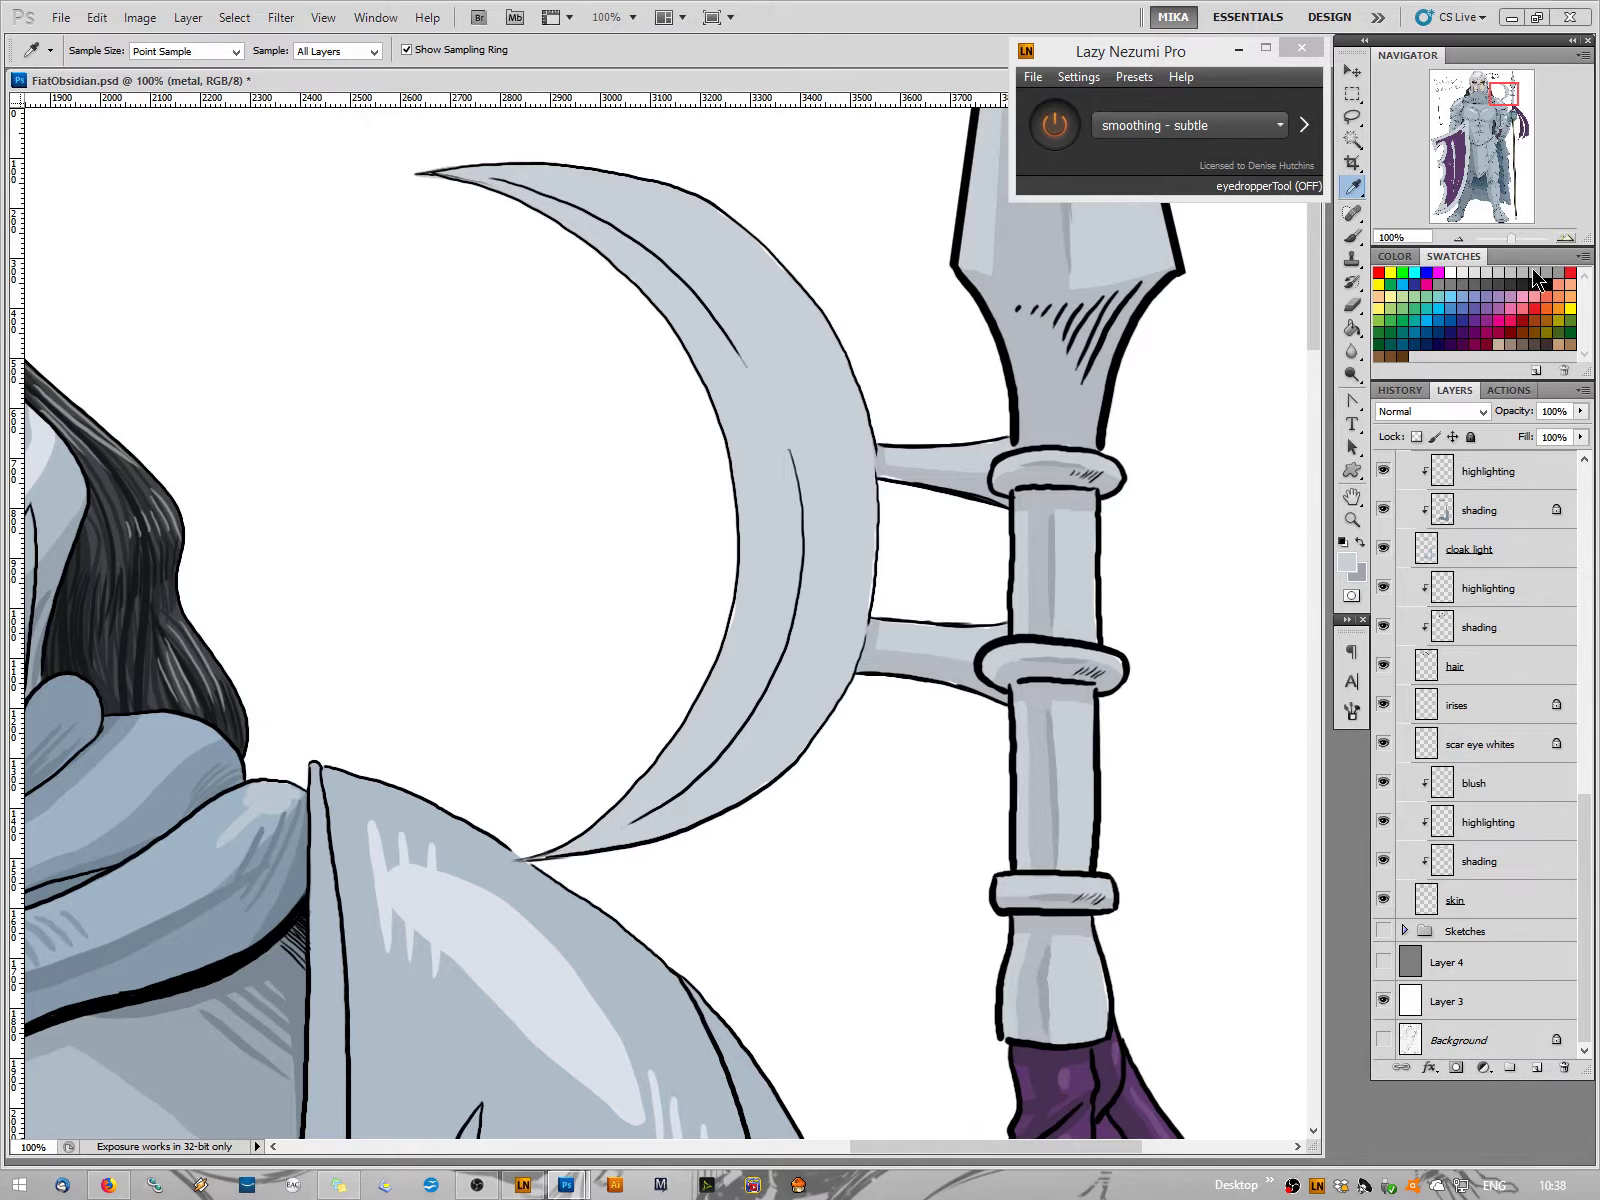
left_click(1355, 240)
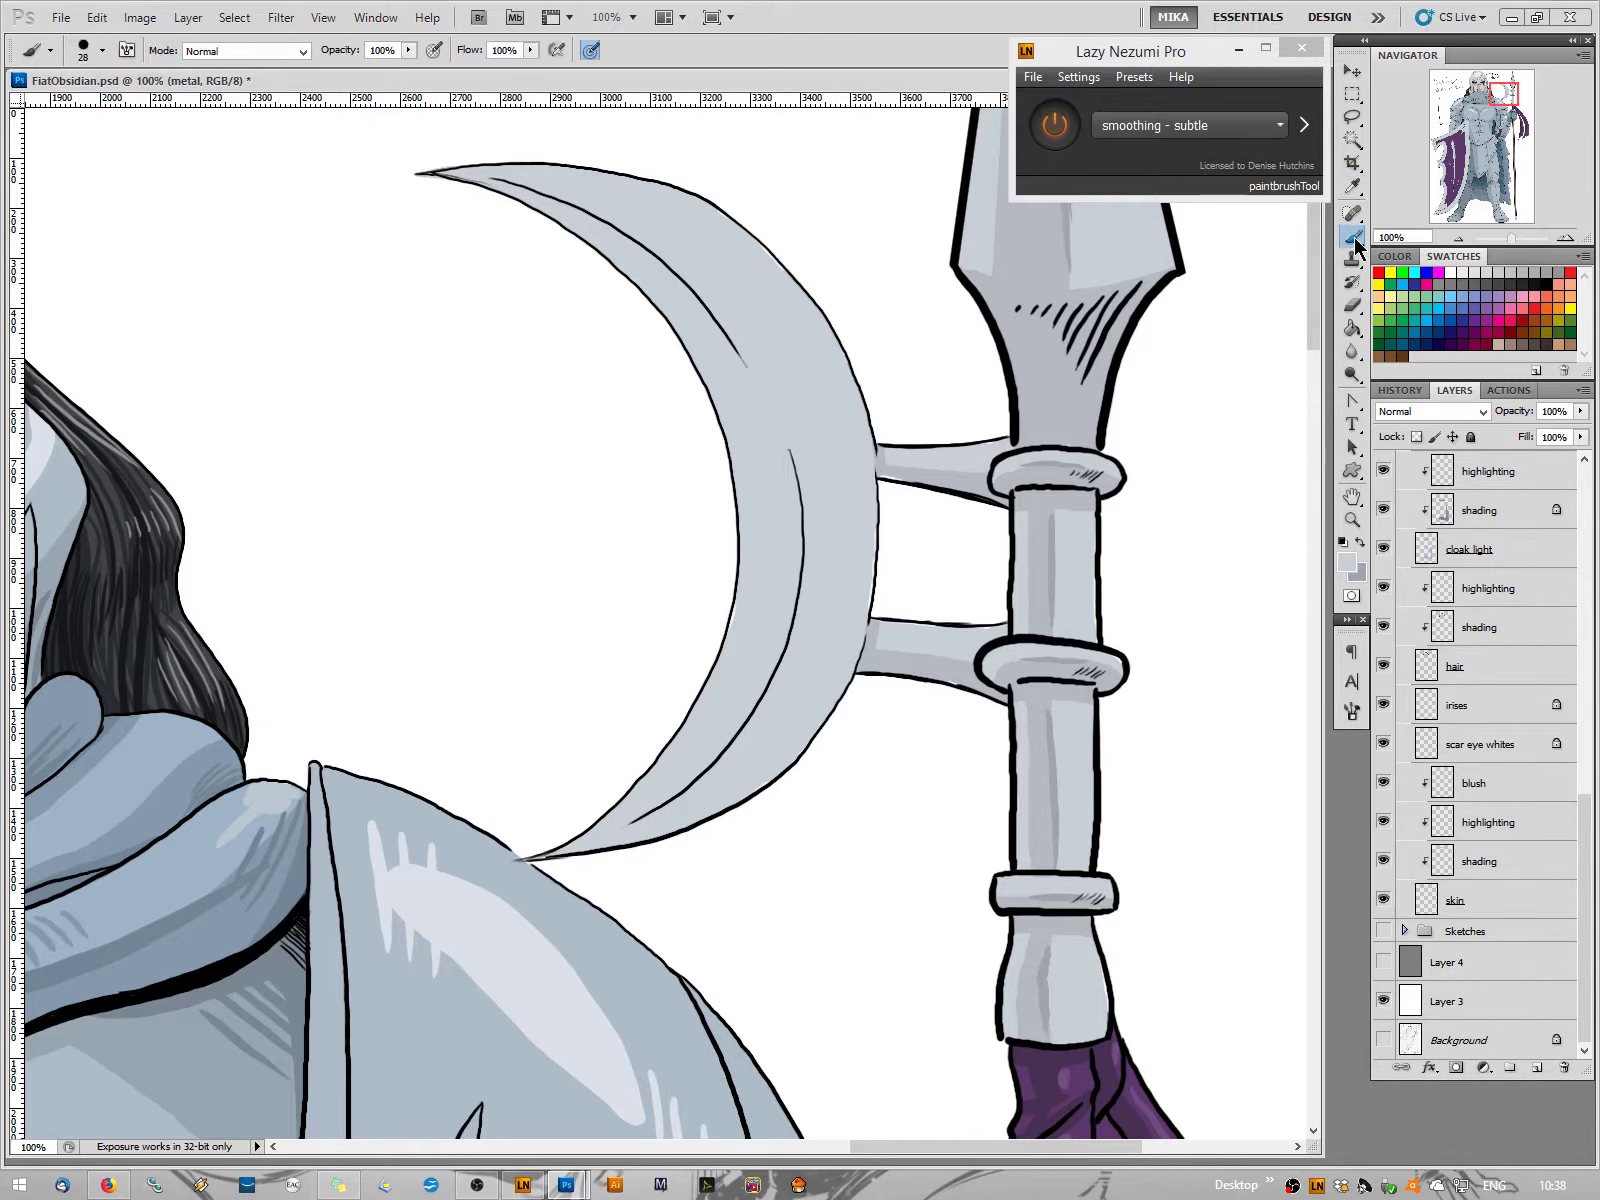
left_click_drag(1585, 823, 1578, 470)
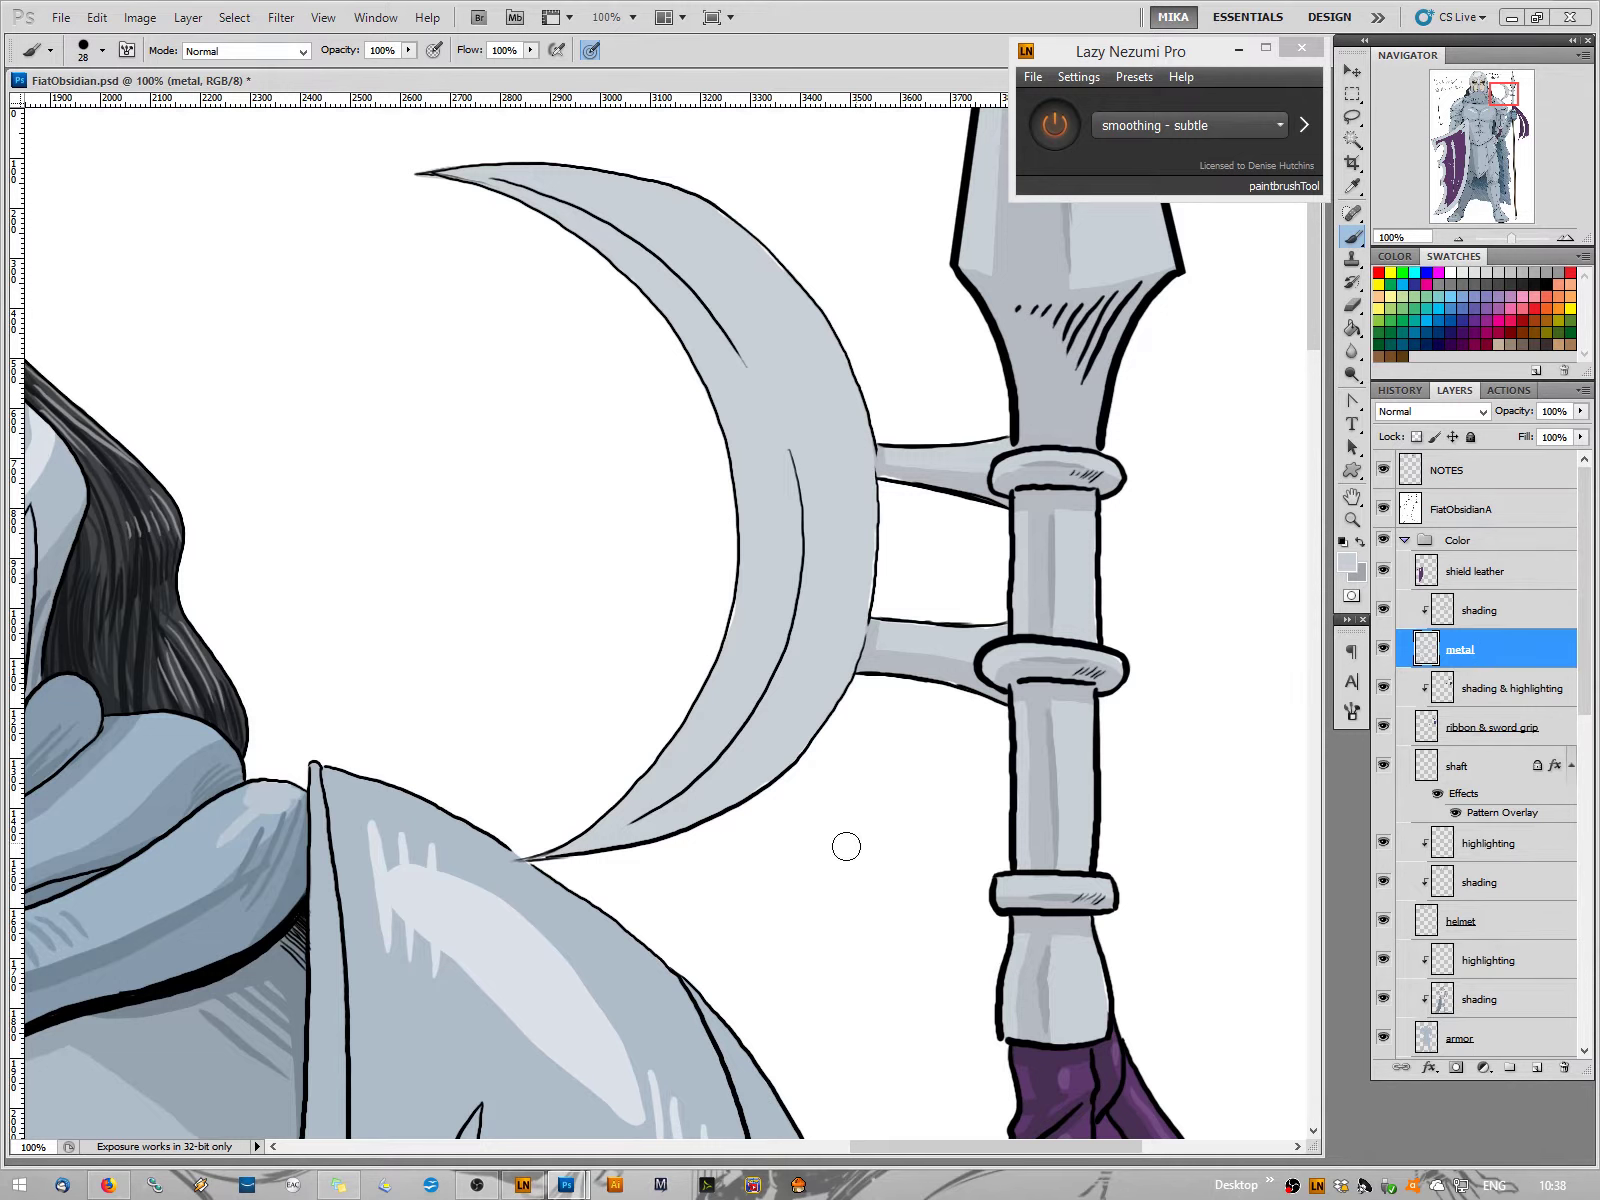
Set the brush size to 7 px for touching up the crescent blade's edges
right_click(574, 848)
left_click_drag(622, 878, 608, 852)
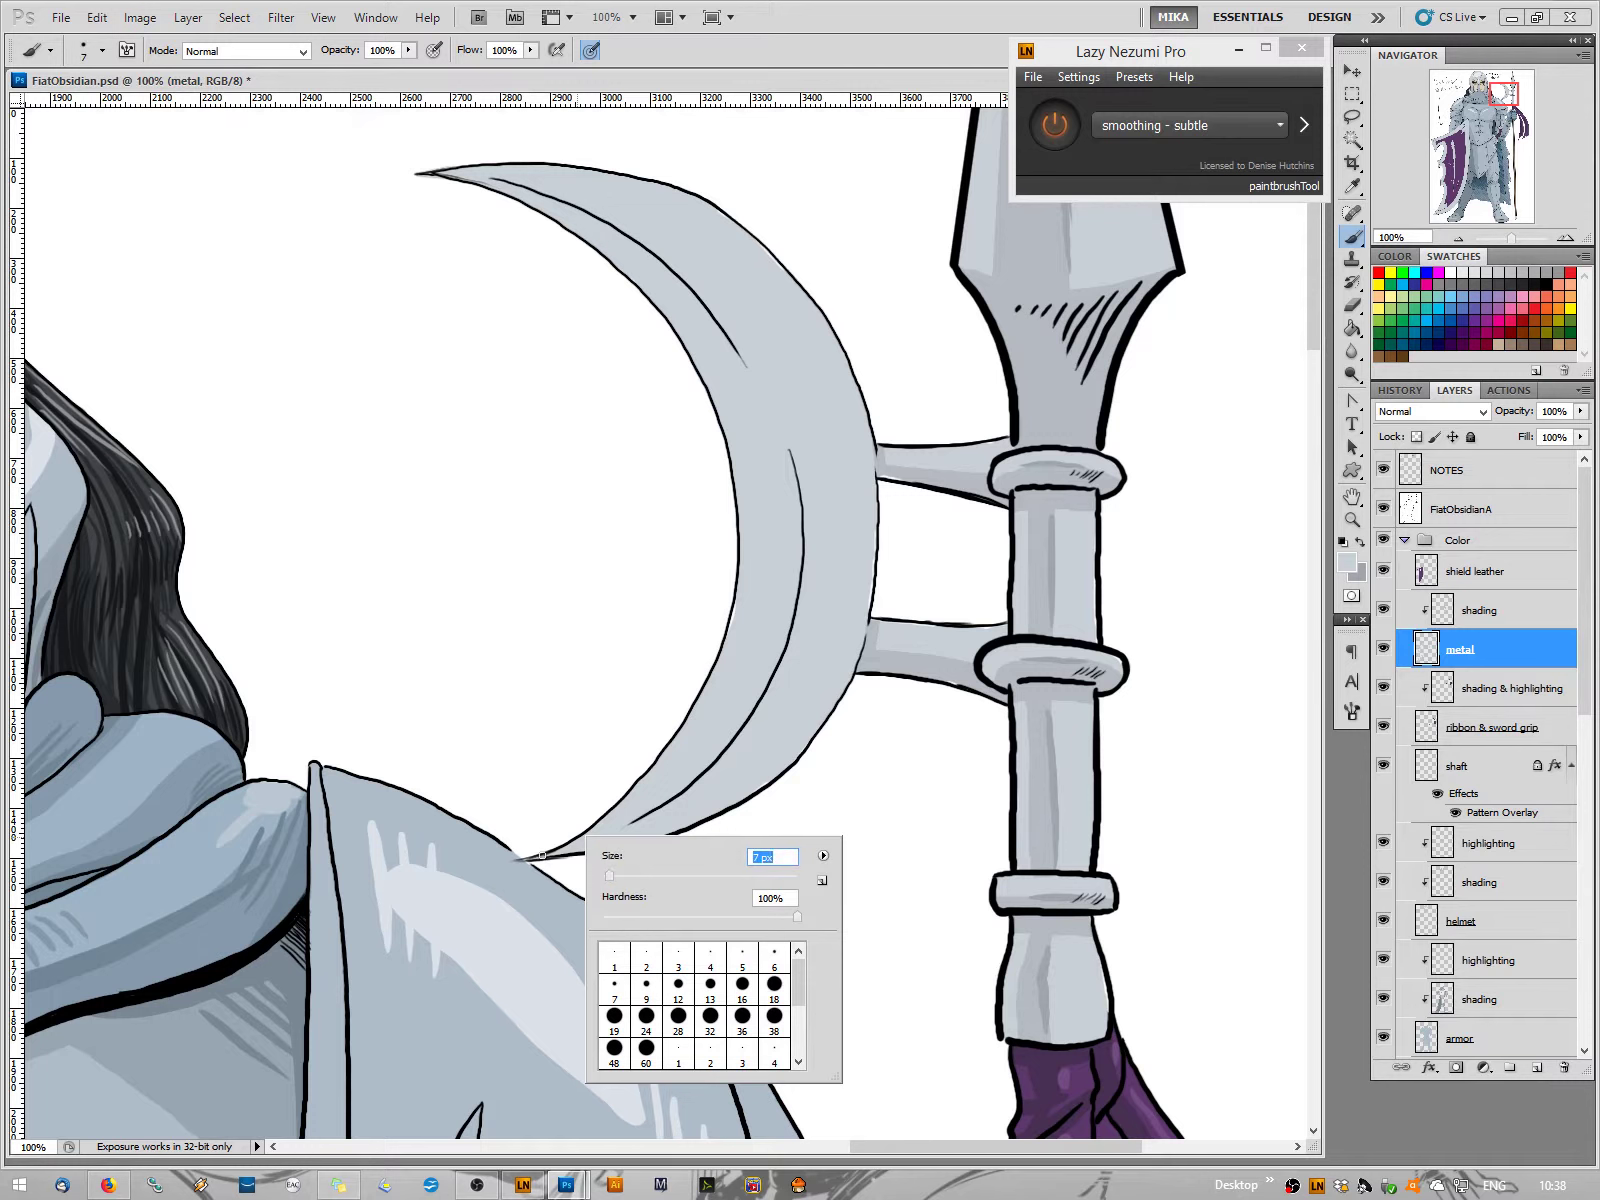
key("Return")
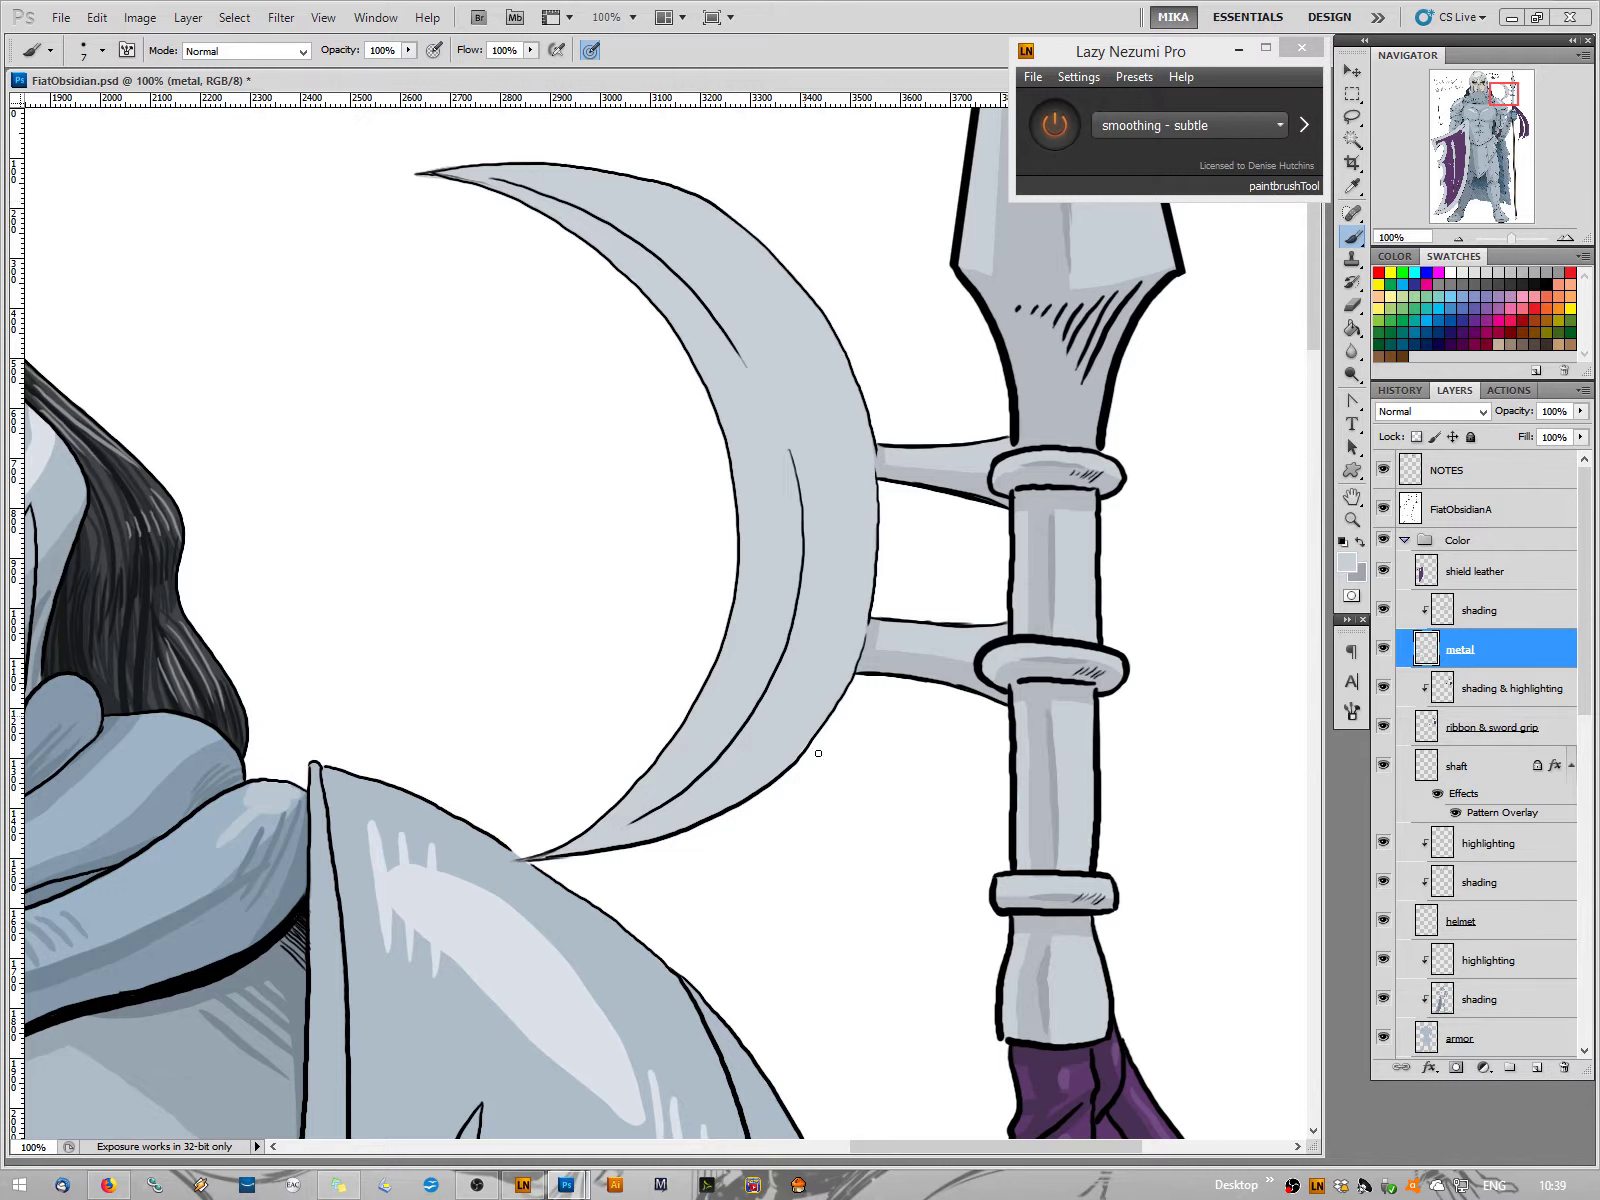
Select the armor layer and set the foreground colour to adbcc7, sampled from the armour around the sword guard
mouse_move(1510, 105)
left_mouse_down()
mouse_move(1518, 80)
mouse_move(1503, 130)
left_mouse_up()
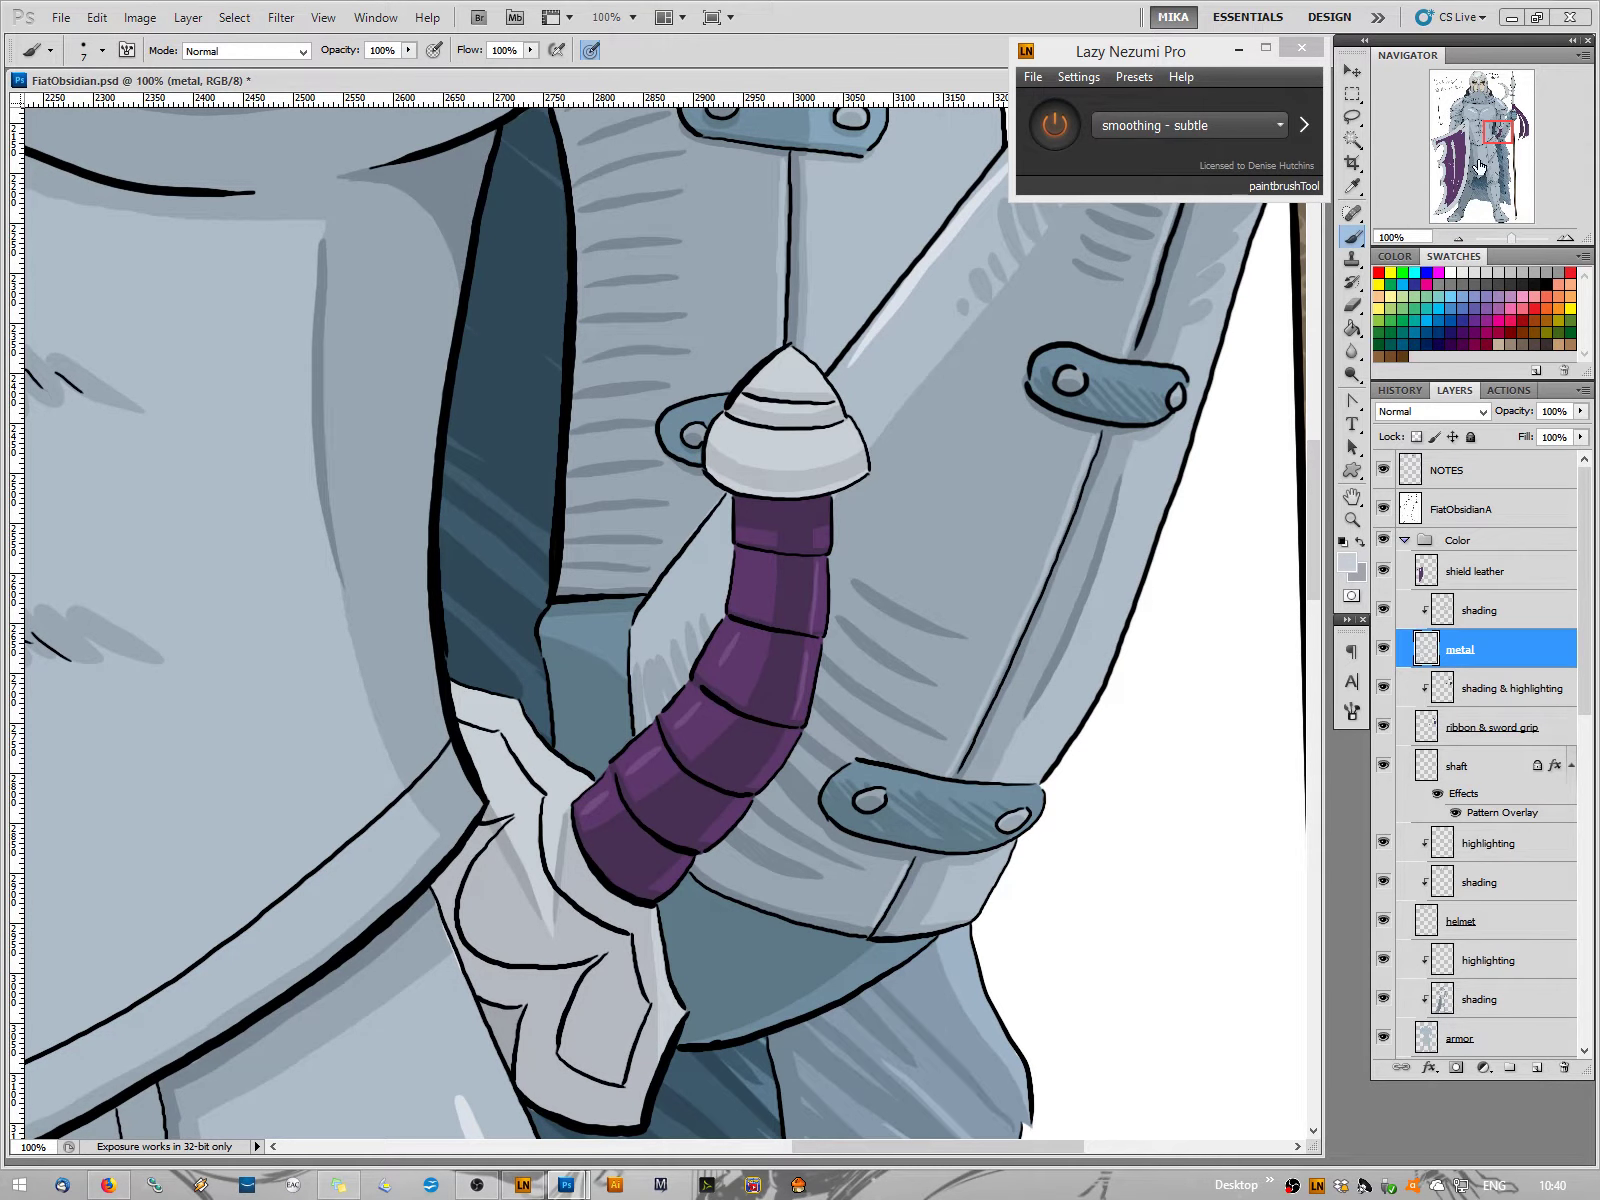
left_click_drag(1499, 139, 1491, 150)
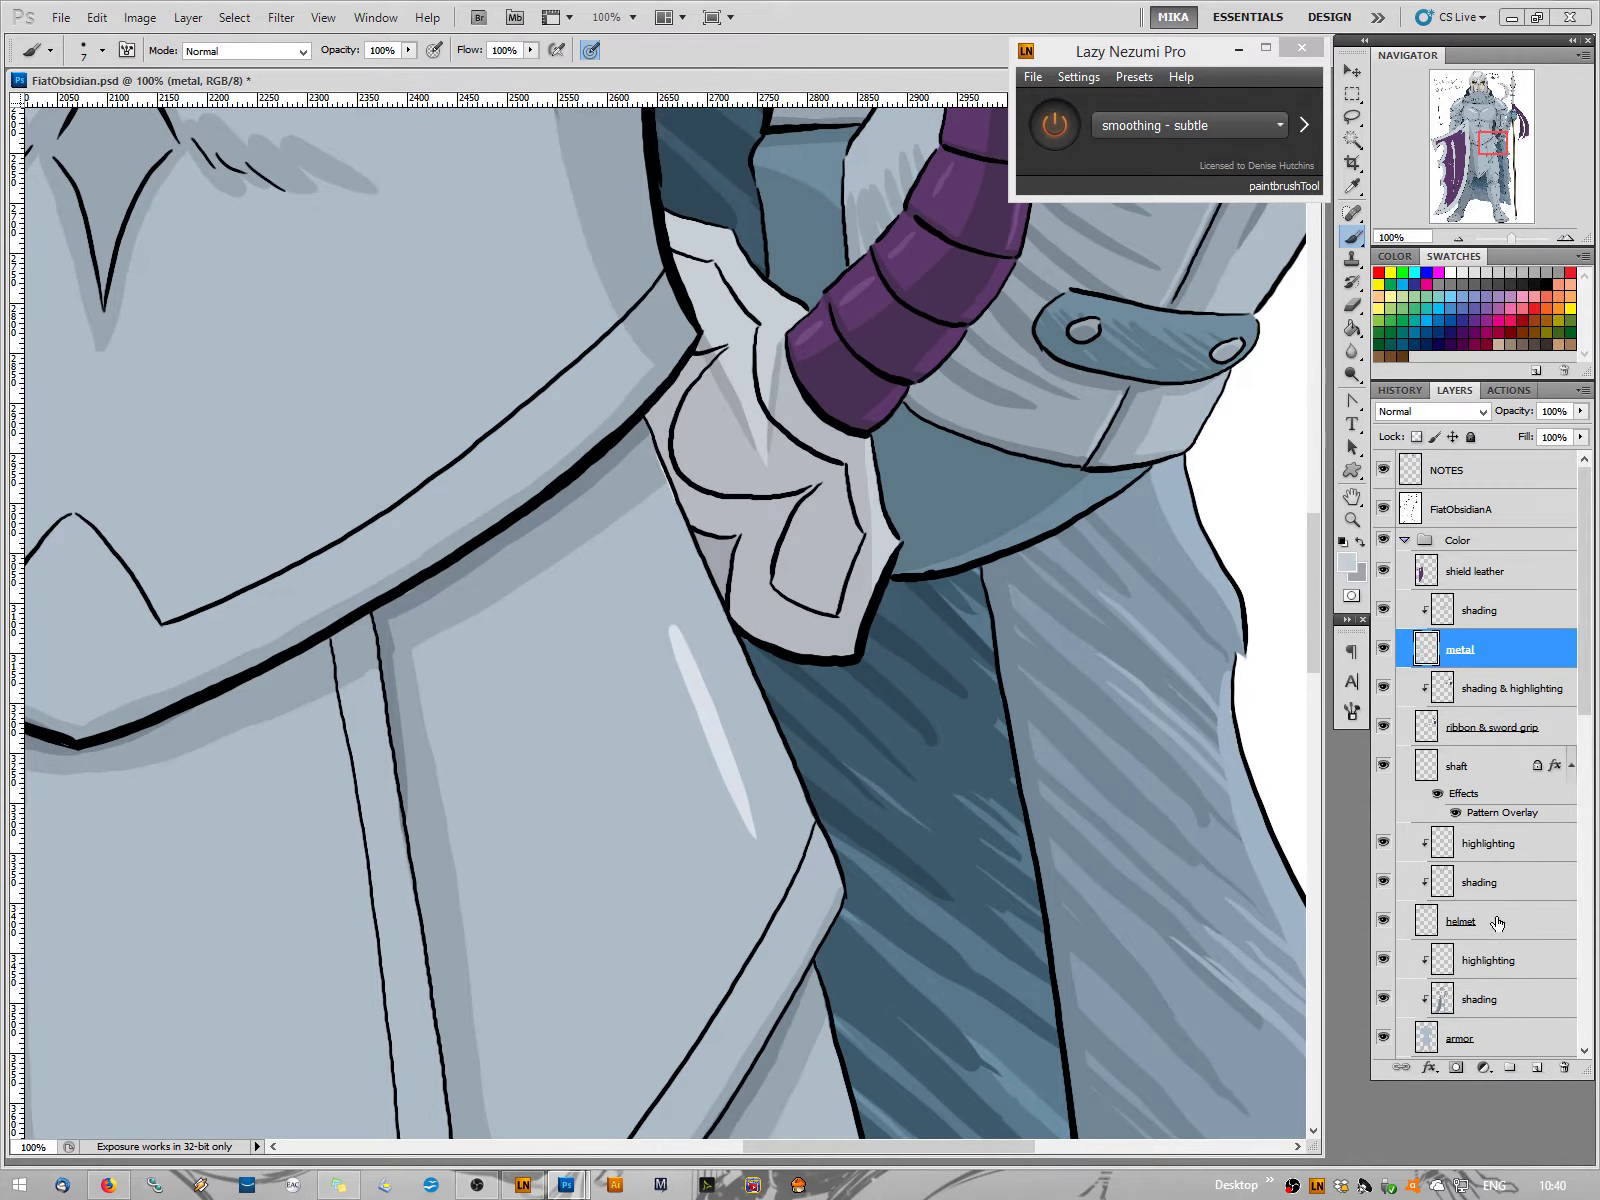
scroll(1480, 1000, "down", 1)
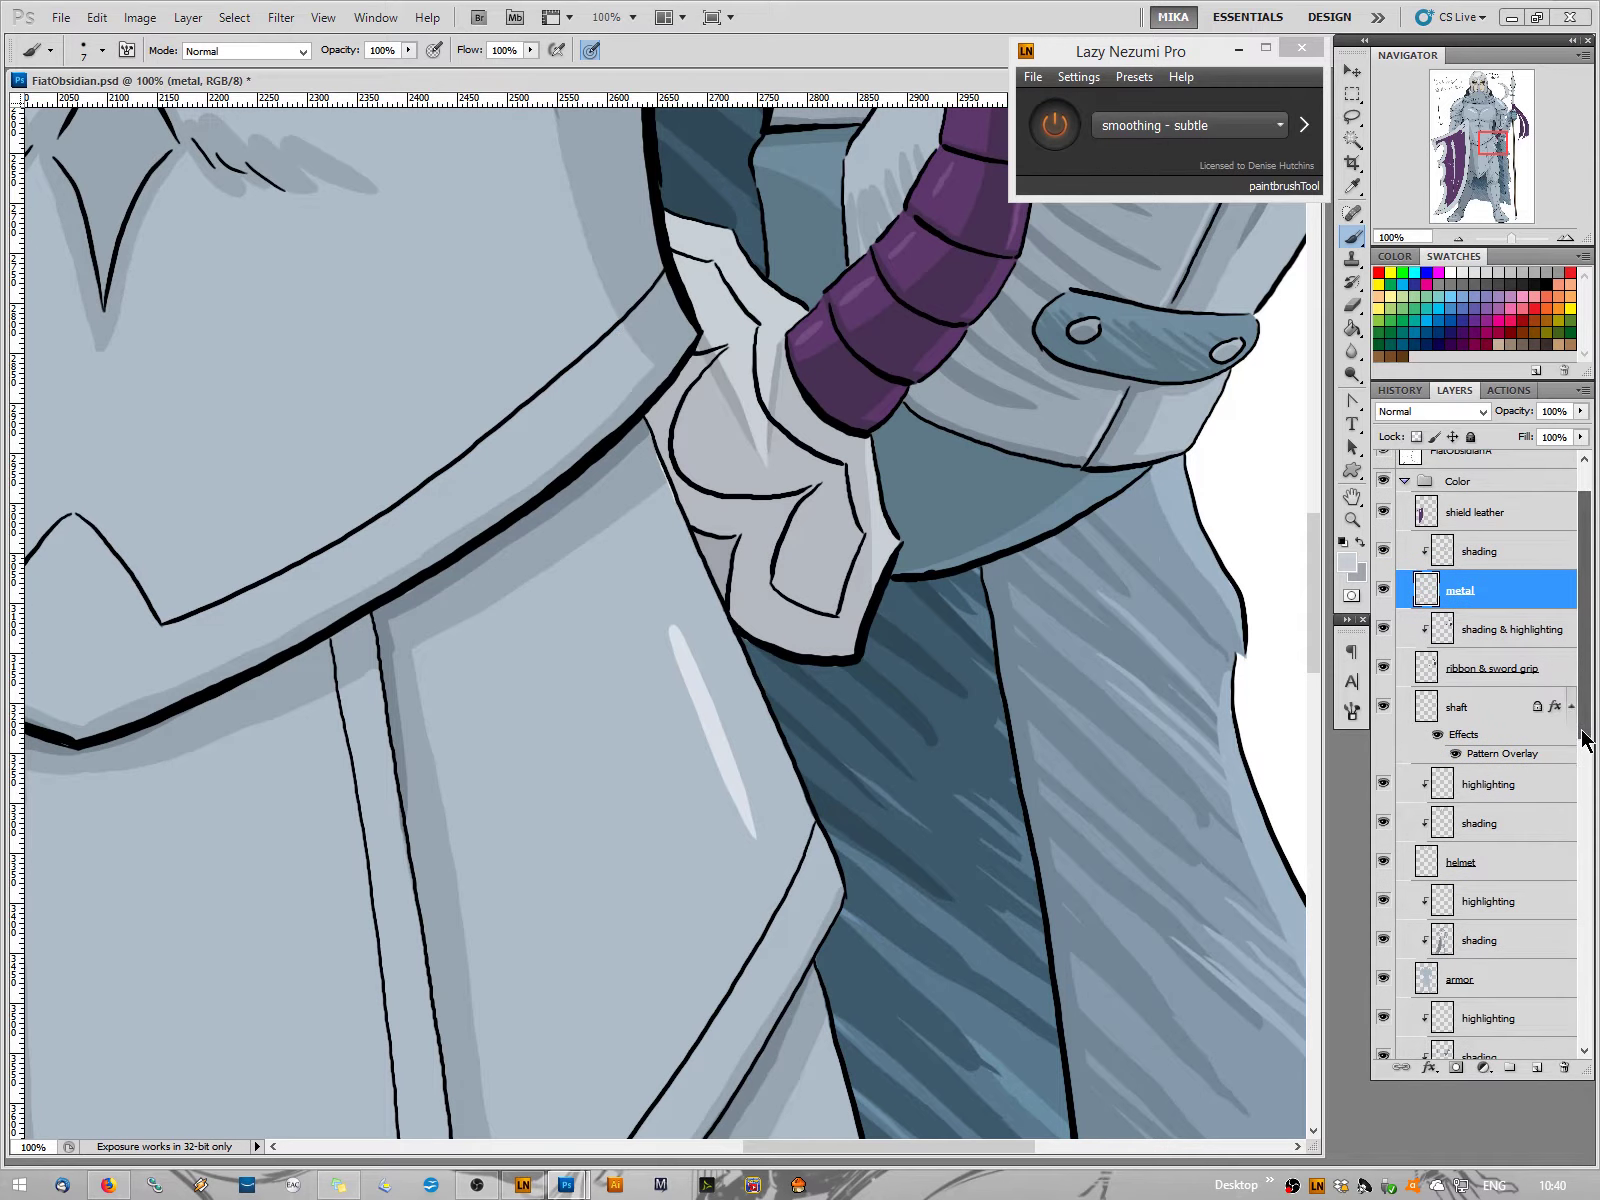
left_click(1460, 982)
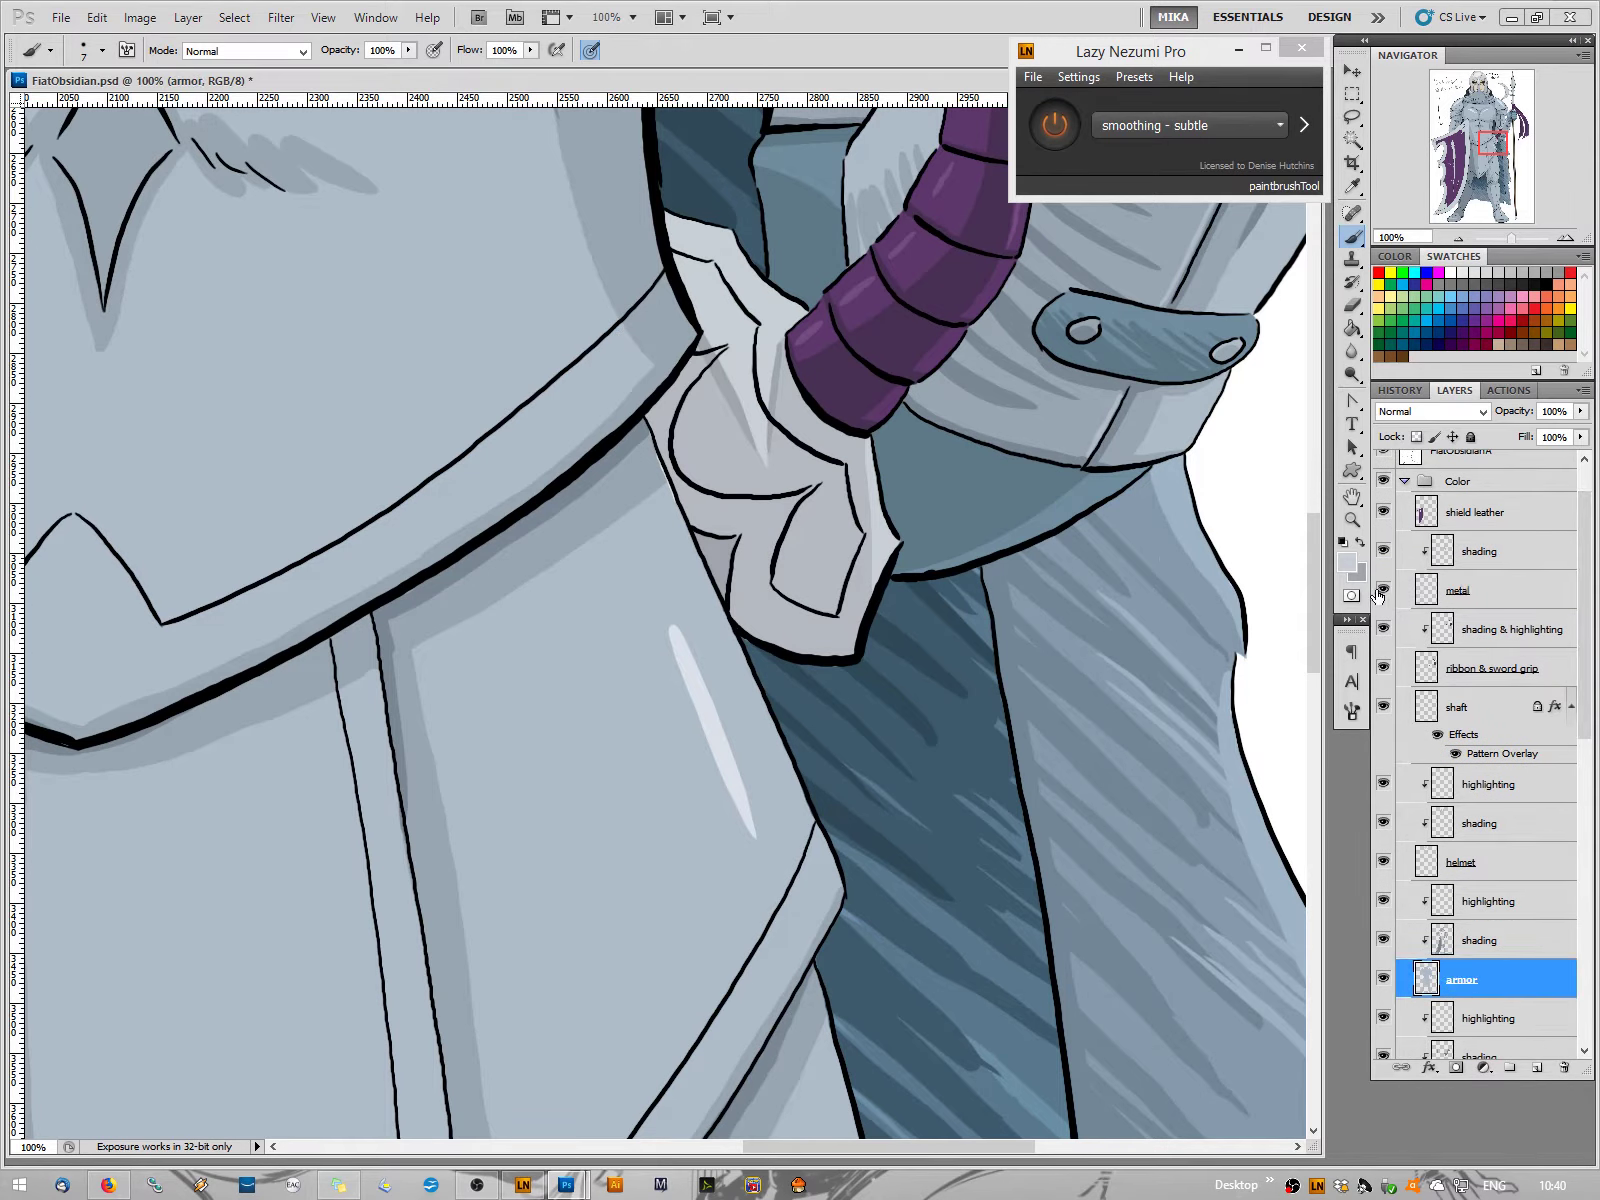
left_click(1344, 563)
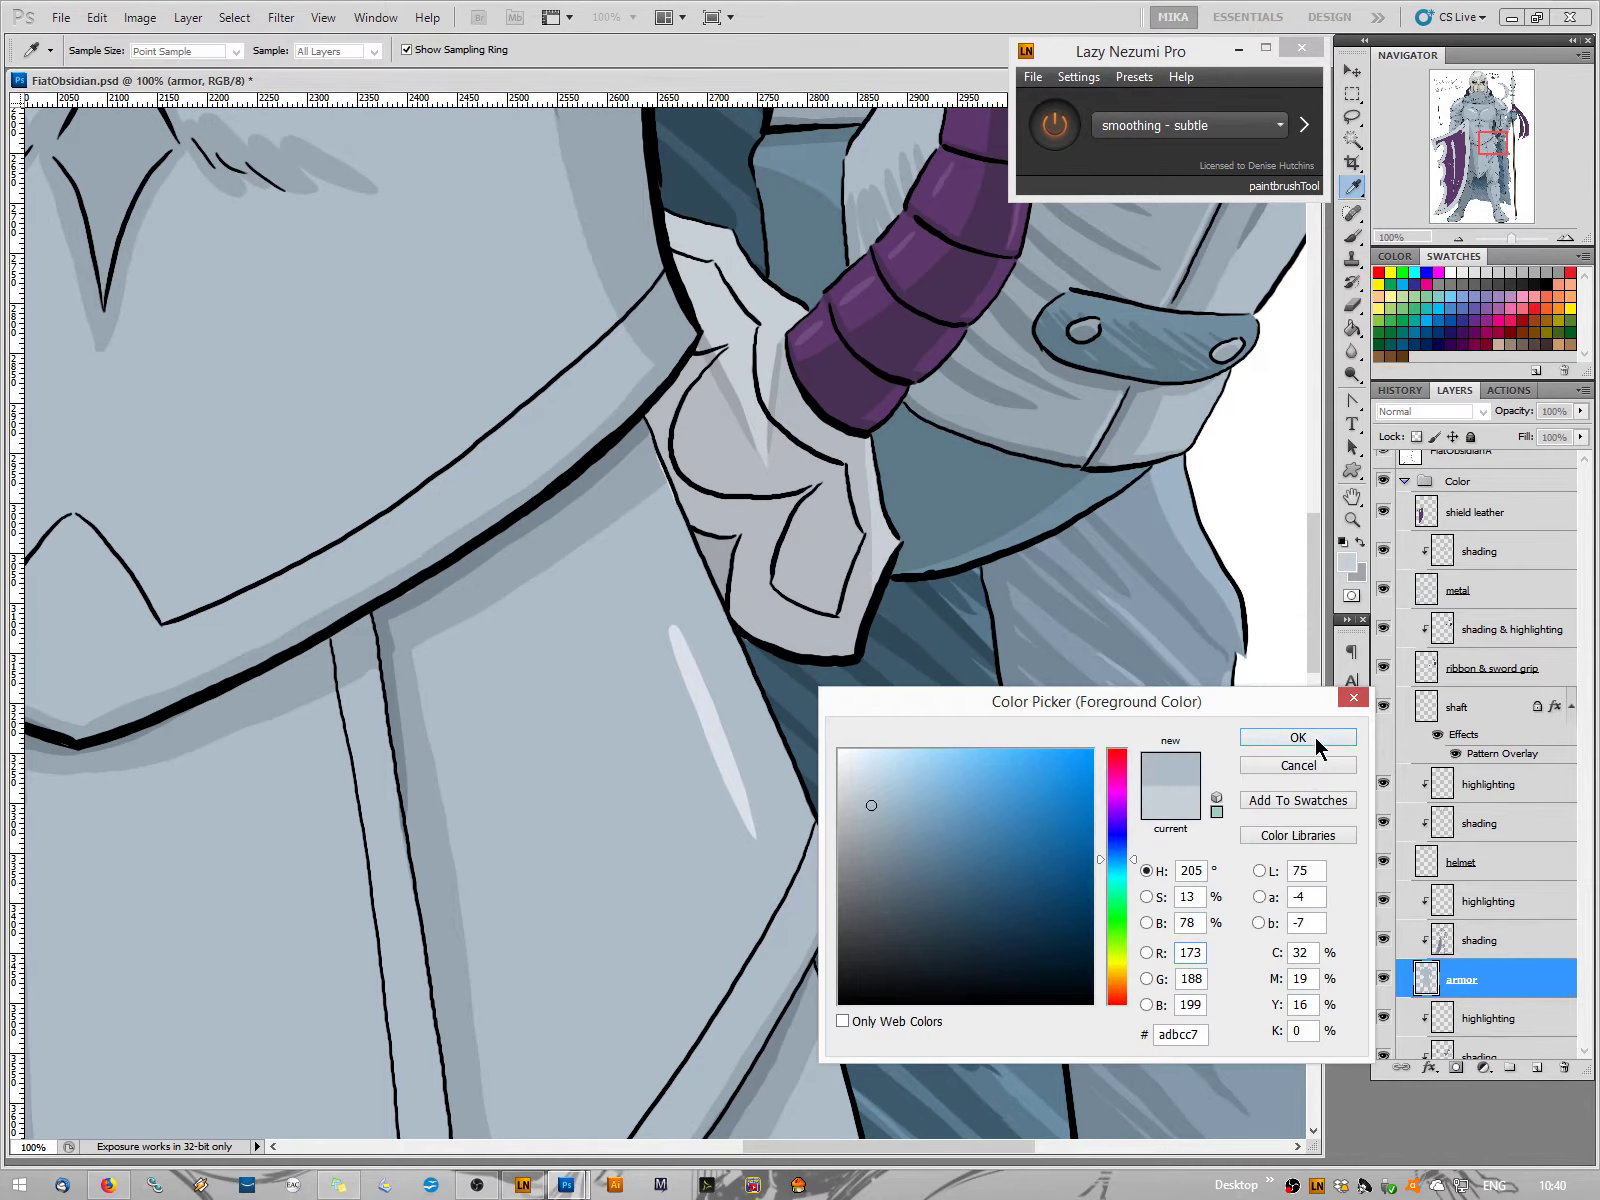
key("Return")
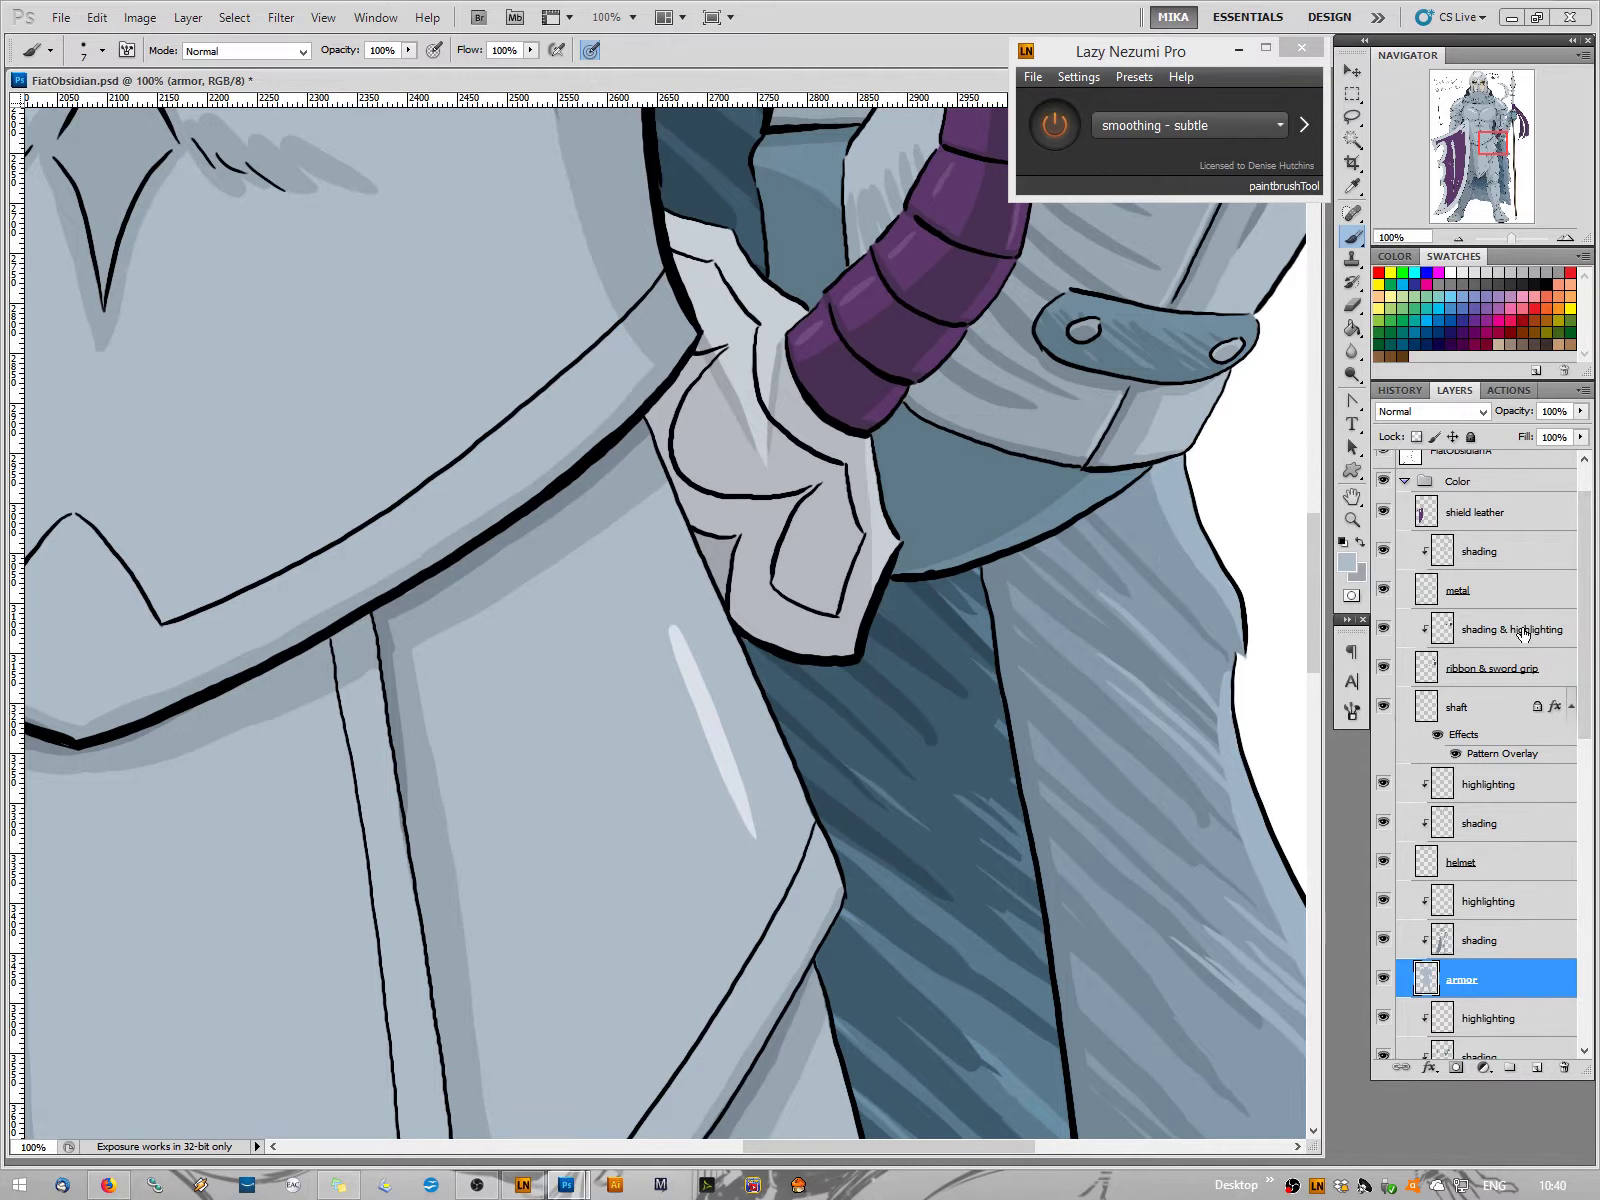
Select the metal layer and set the foreground colour to c7d0d6, sampled from the shield's metal rim
left_click(1465, 591)
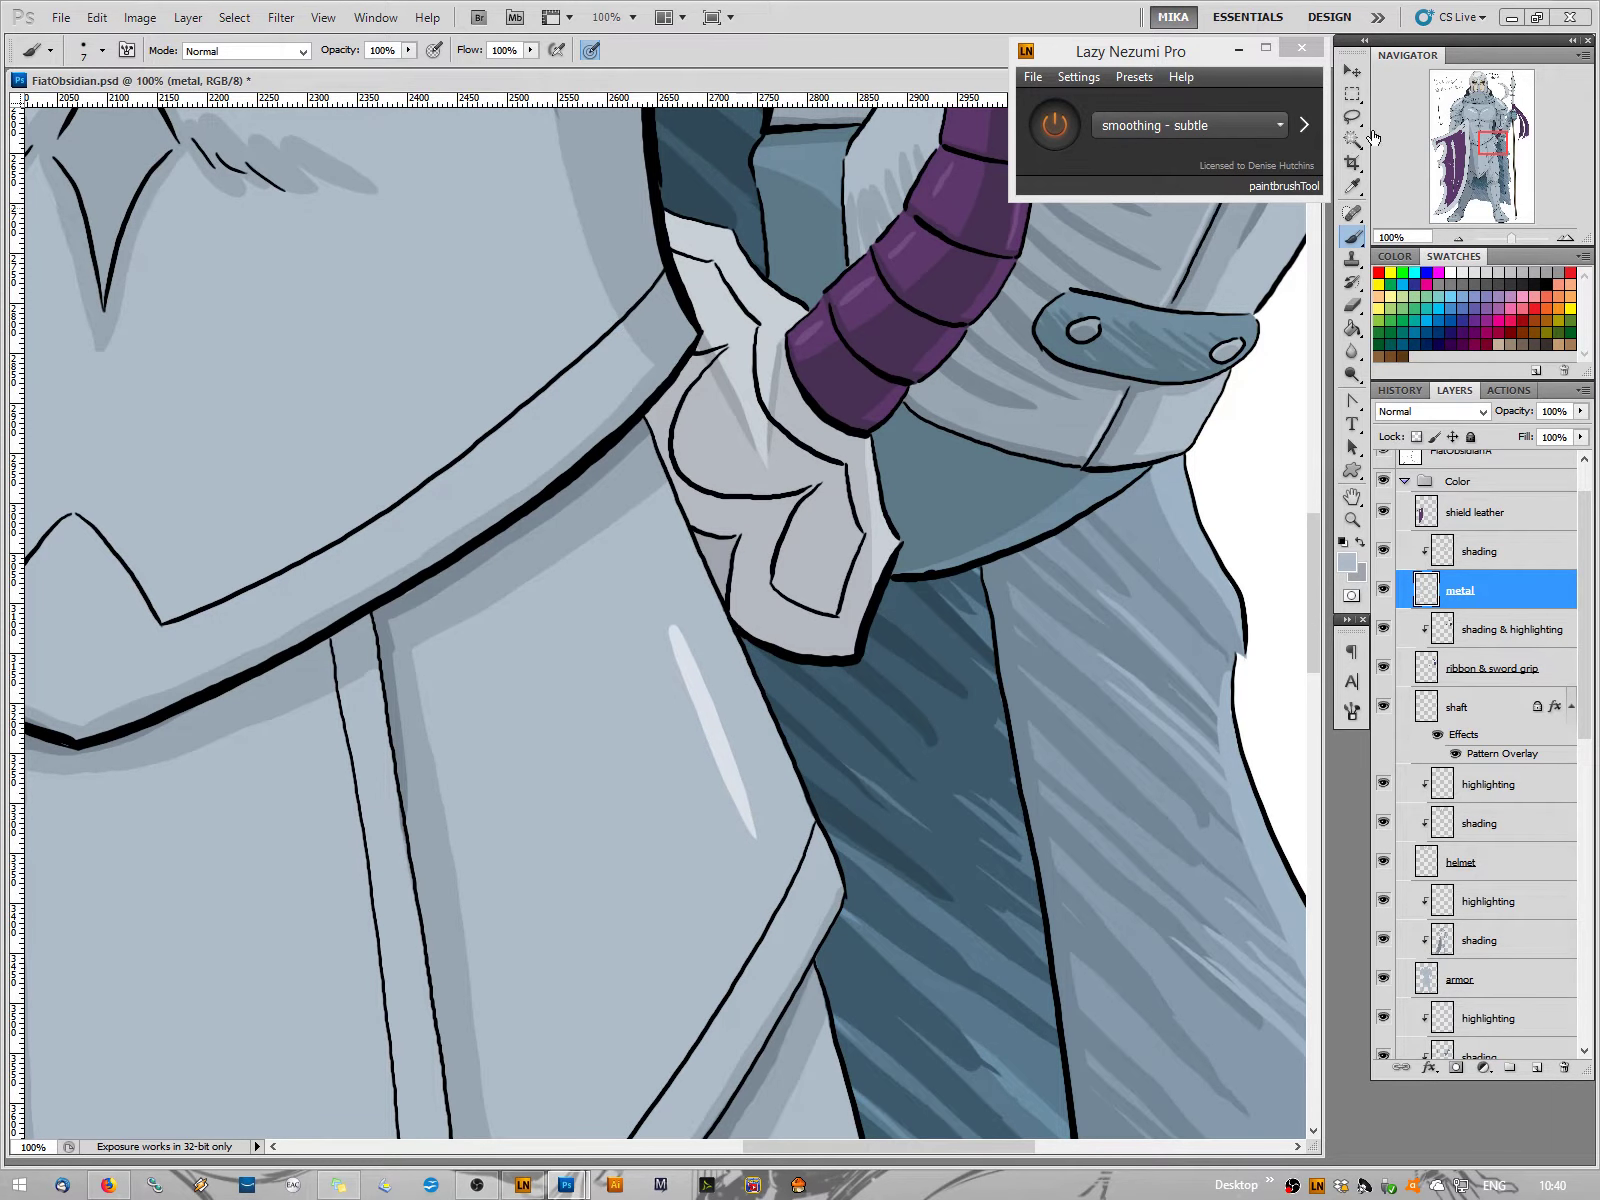
left_click_drag(1476, 146, 1450, 127)
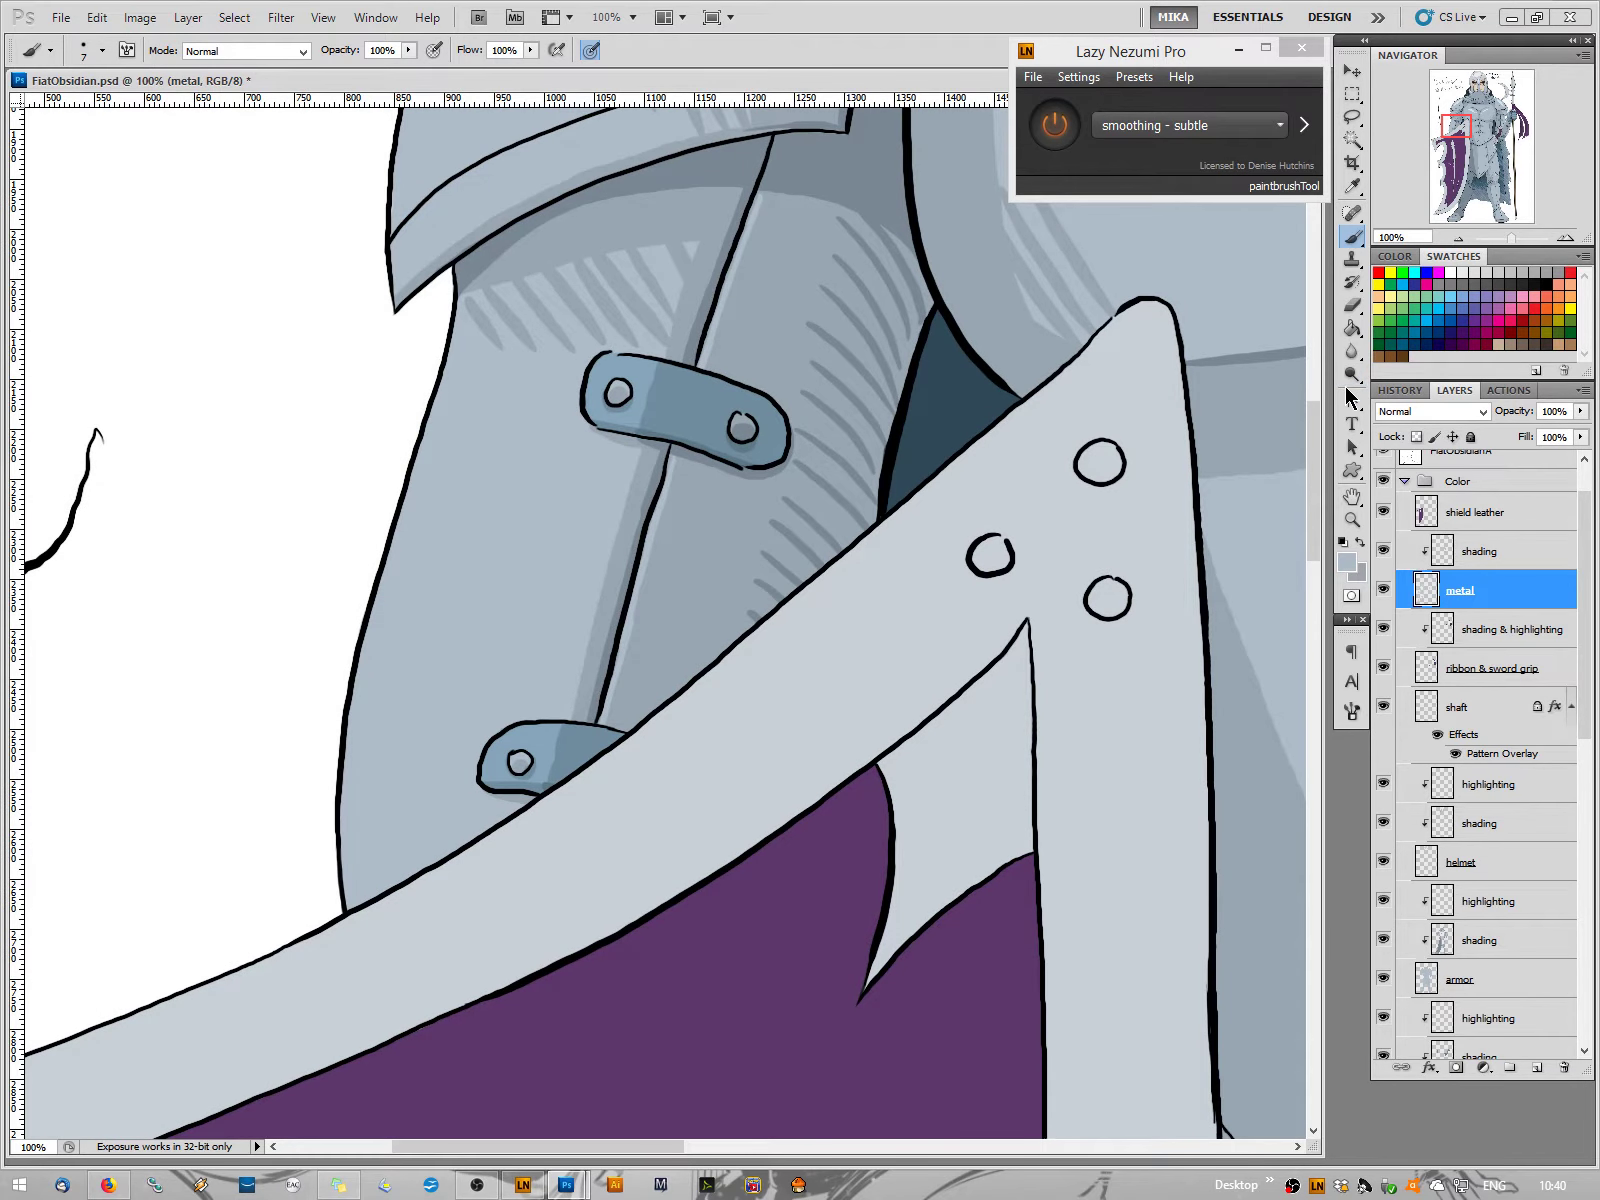
left_click_drag(509, 1043, 1001, 649)
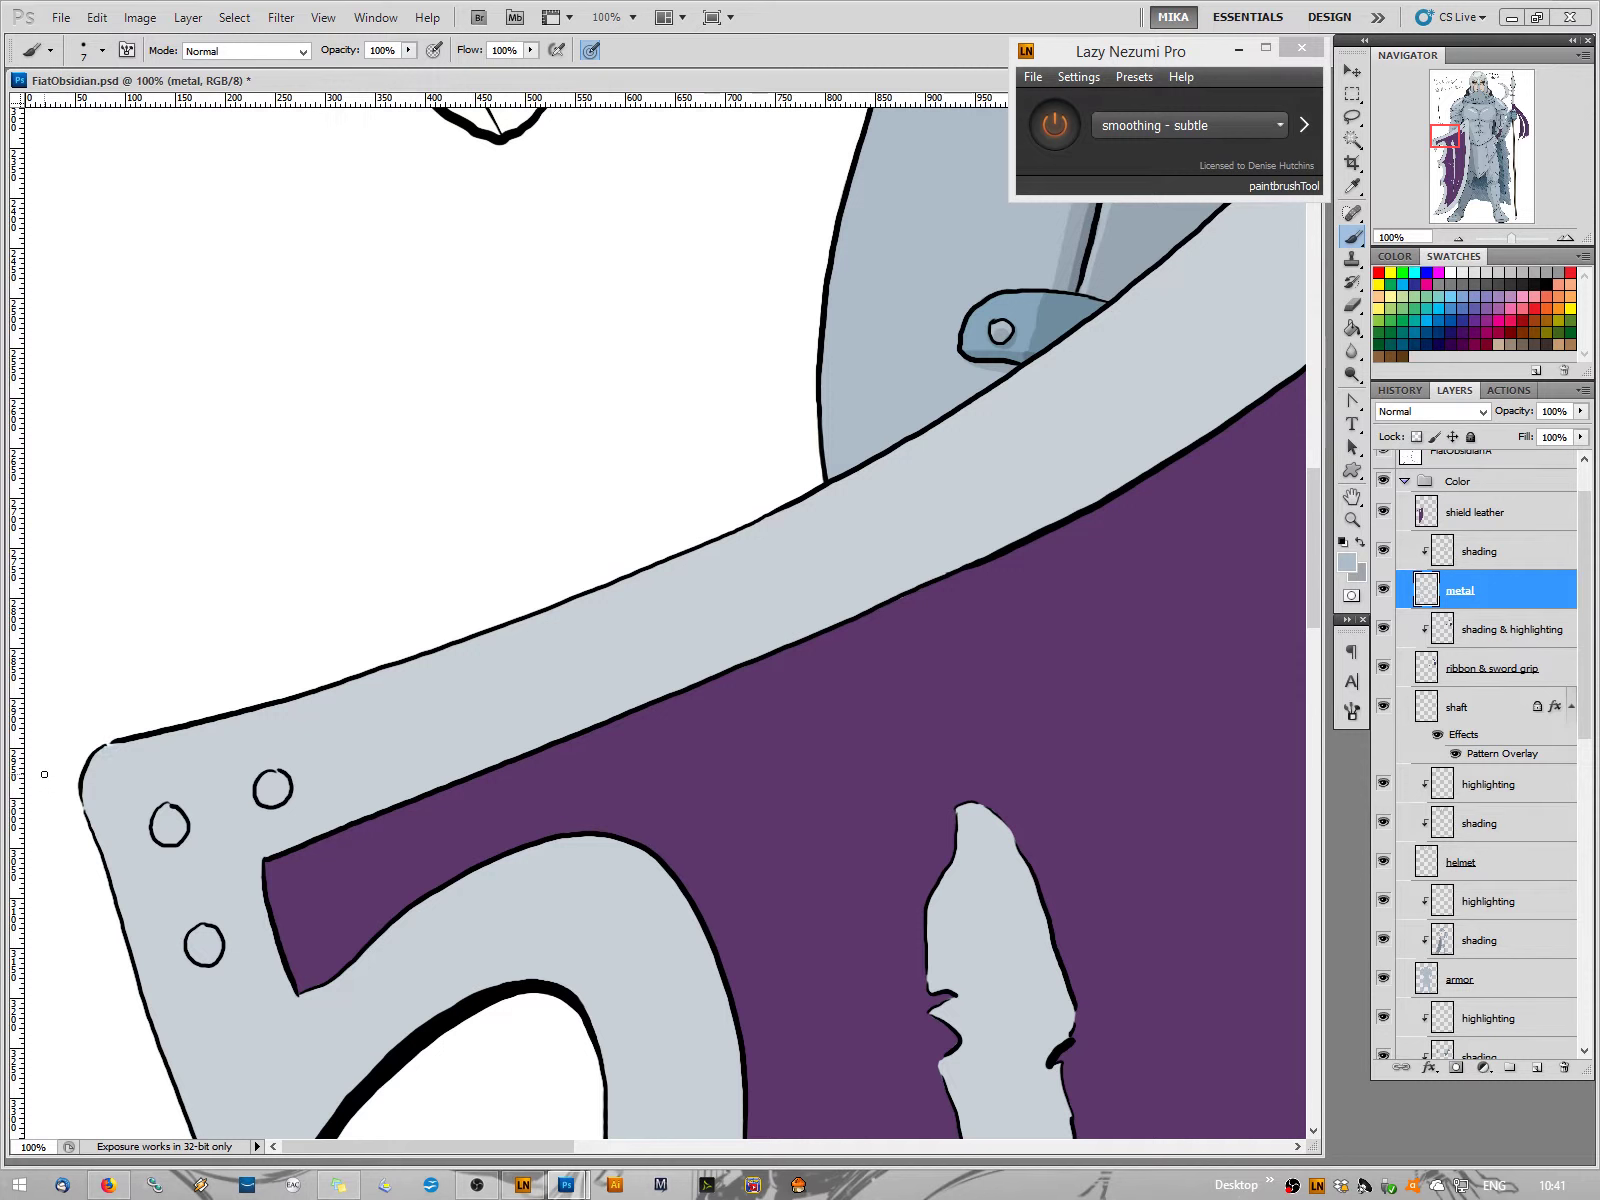
left_click(1349, 566)
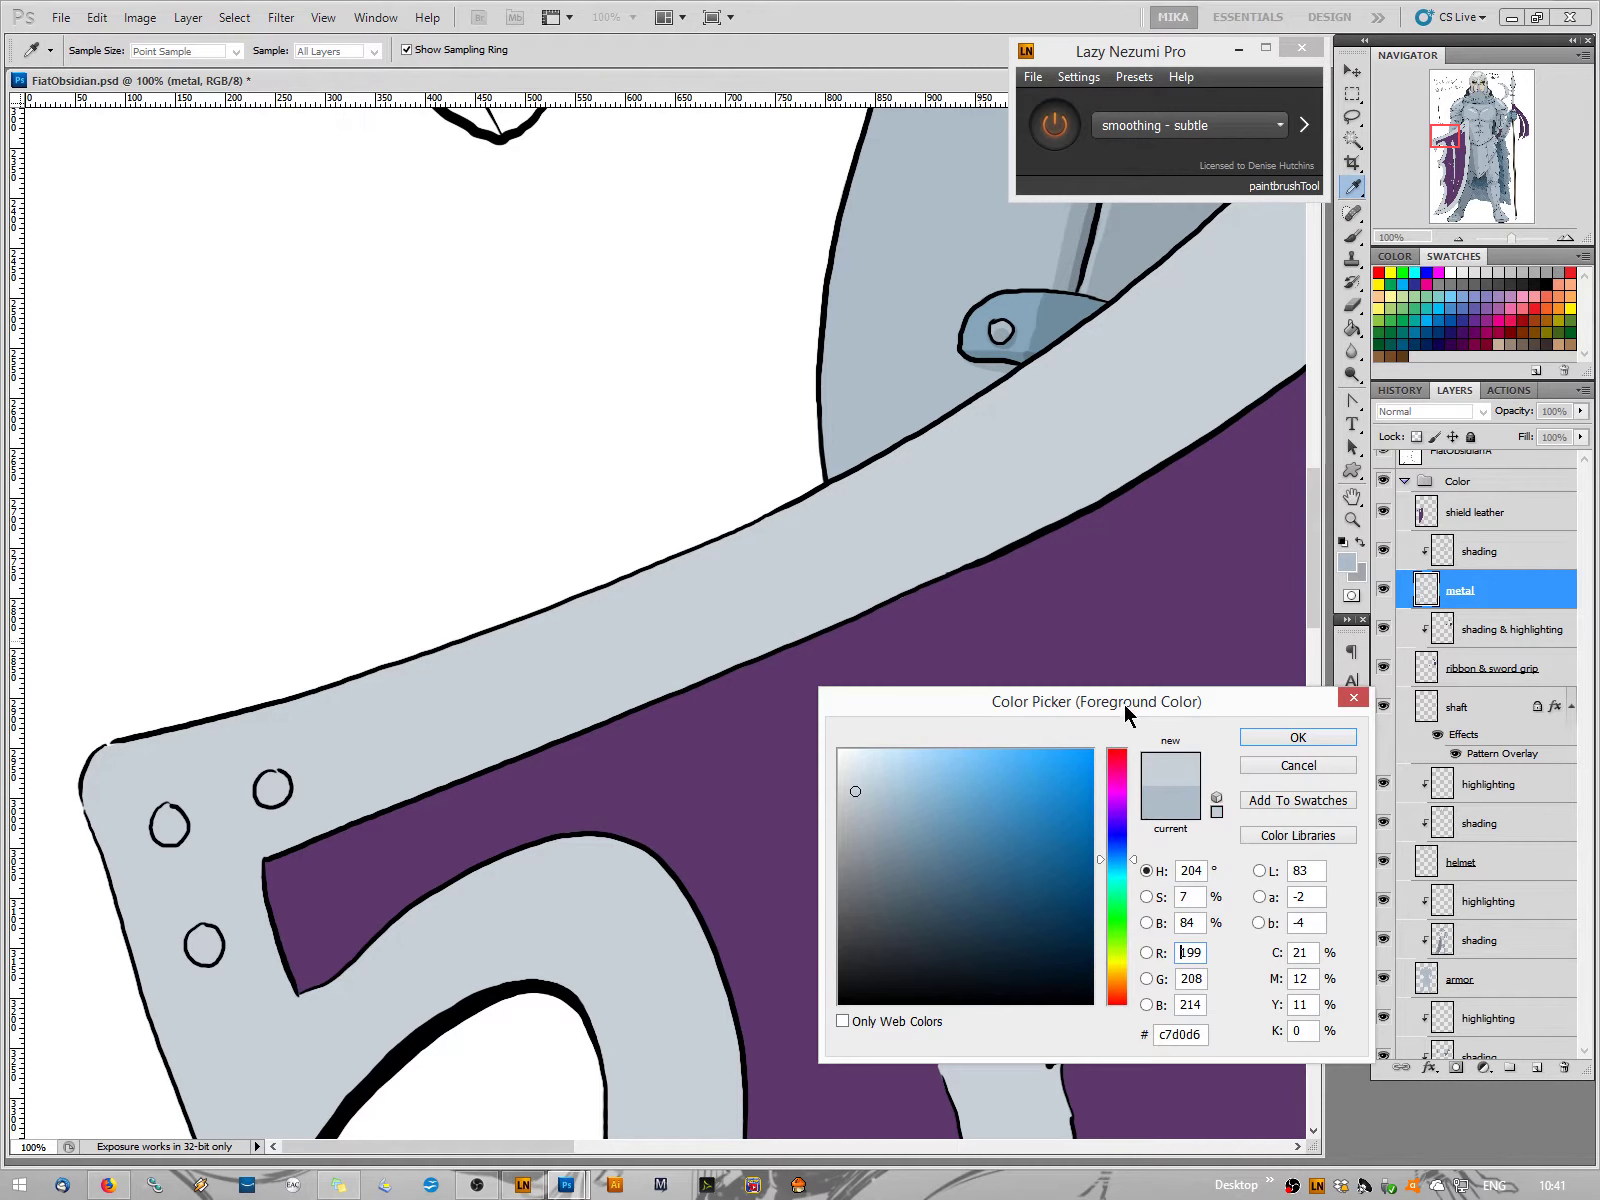
left_click(1259, 736)
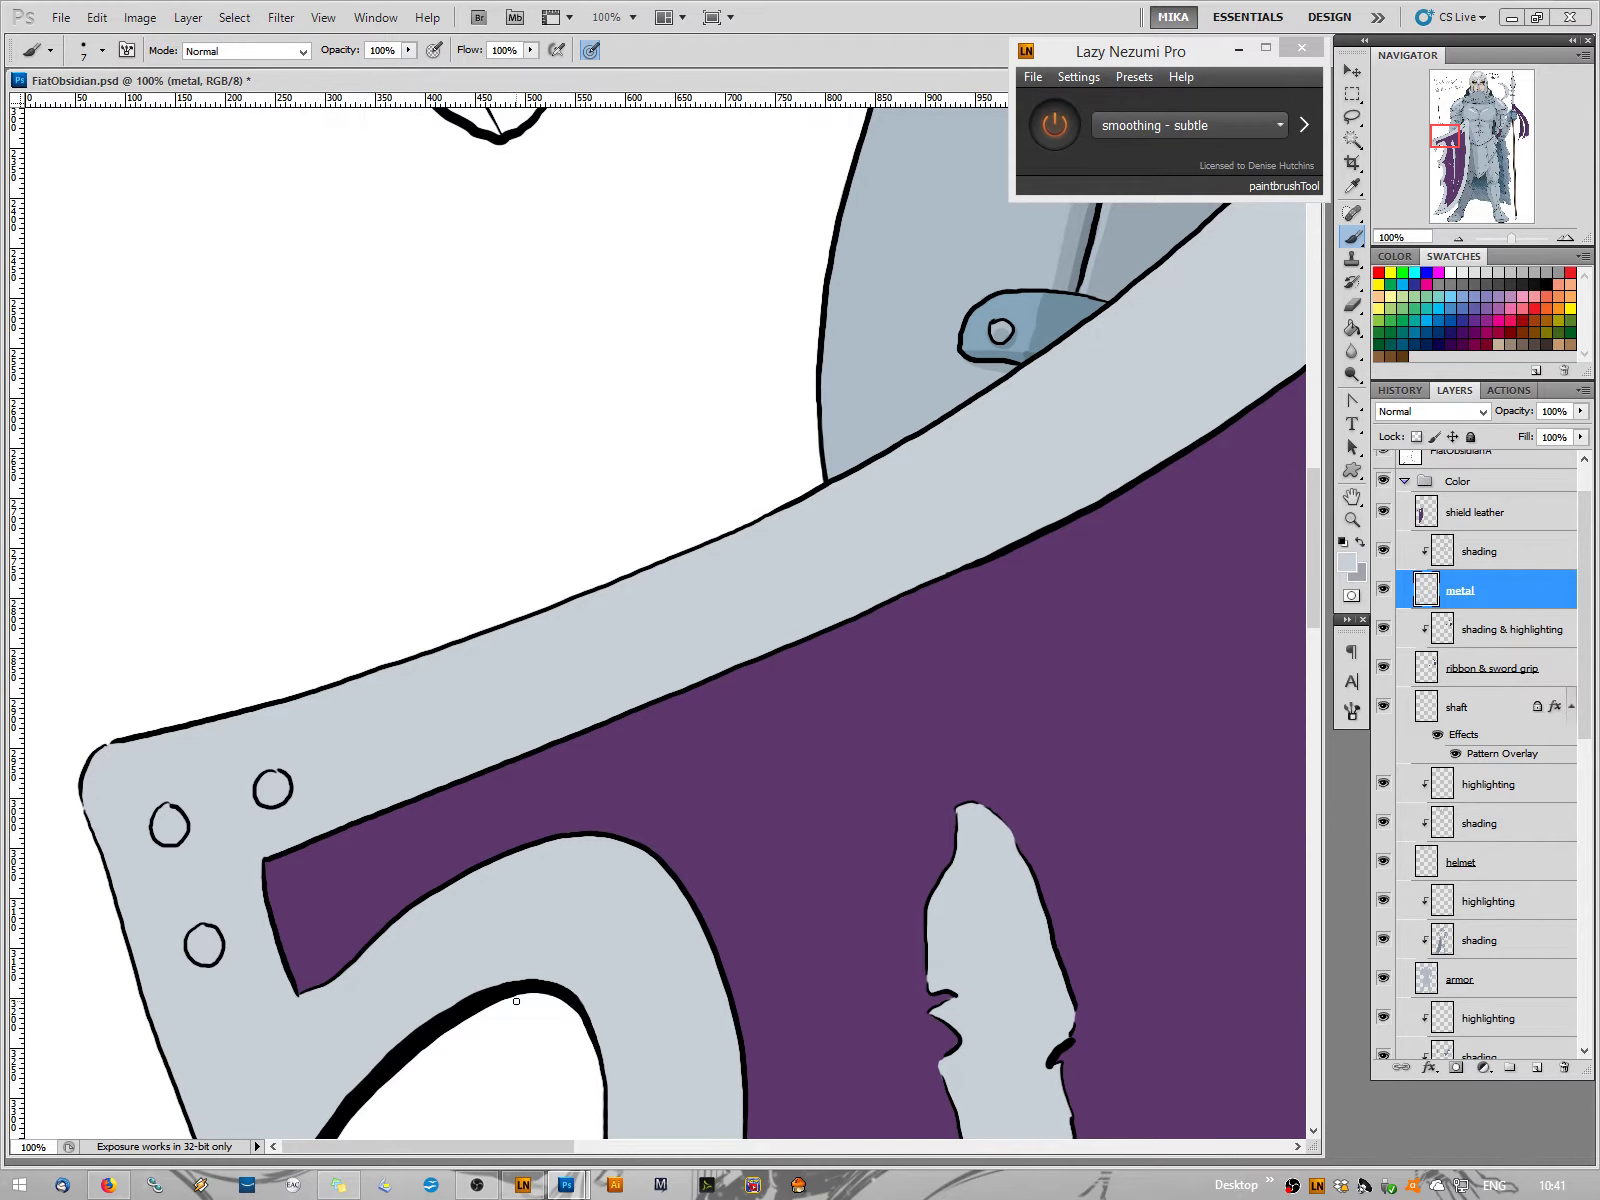
Examine the shield's metal rim for colour gaps, going down the outer edge to the lower point and back up the body side
left_click_drag(202, 1013, 279, 453)
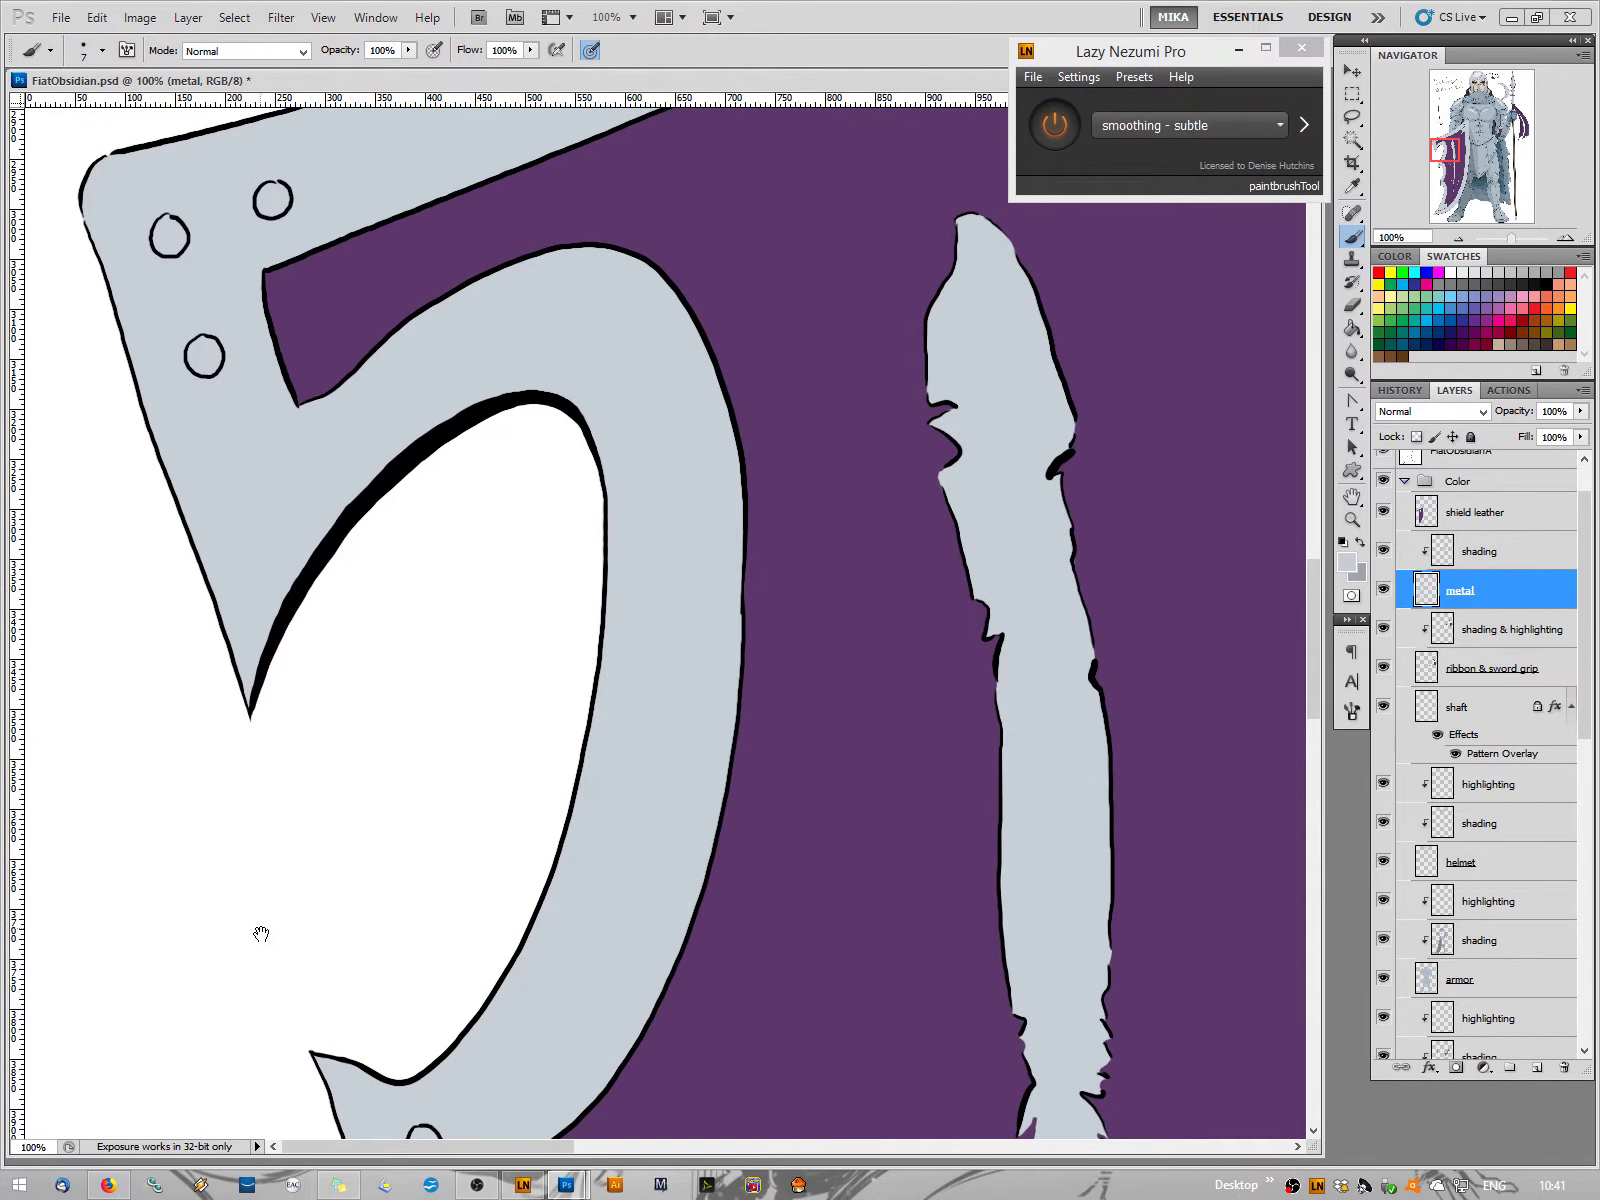
left_click_drag(231, 1020, 289, 571)
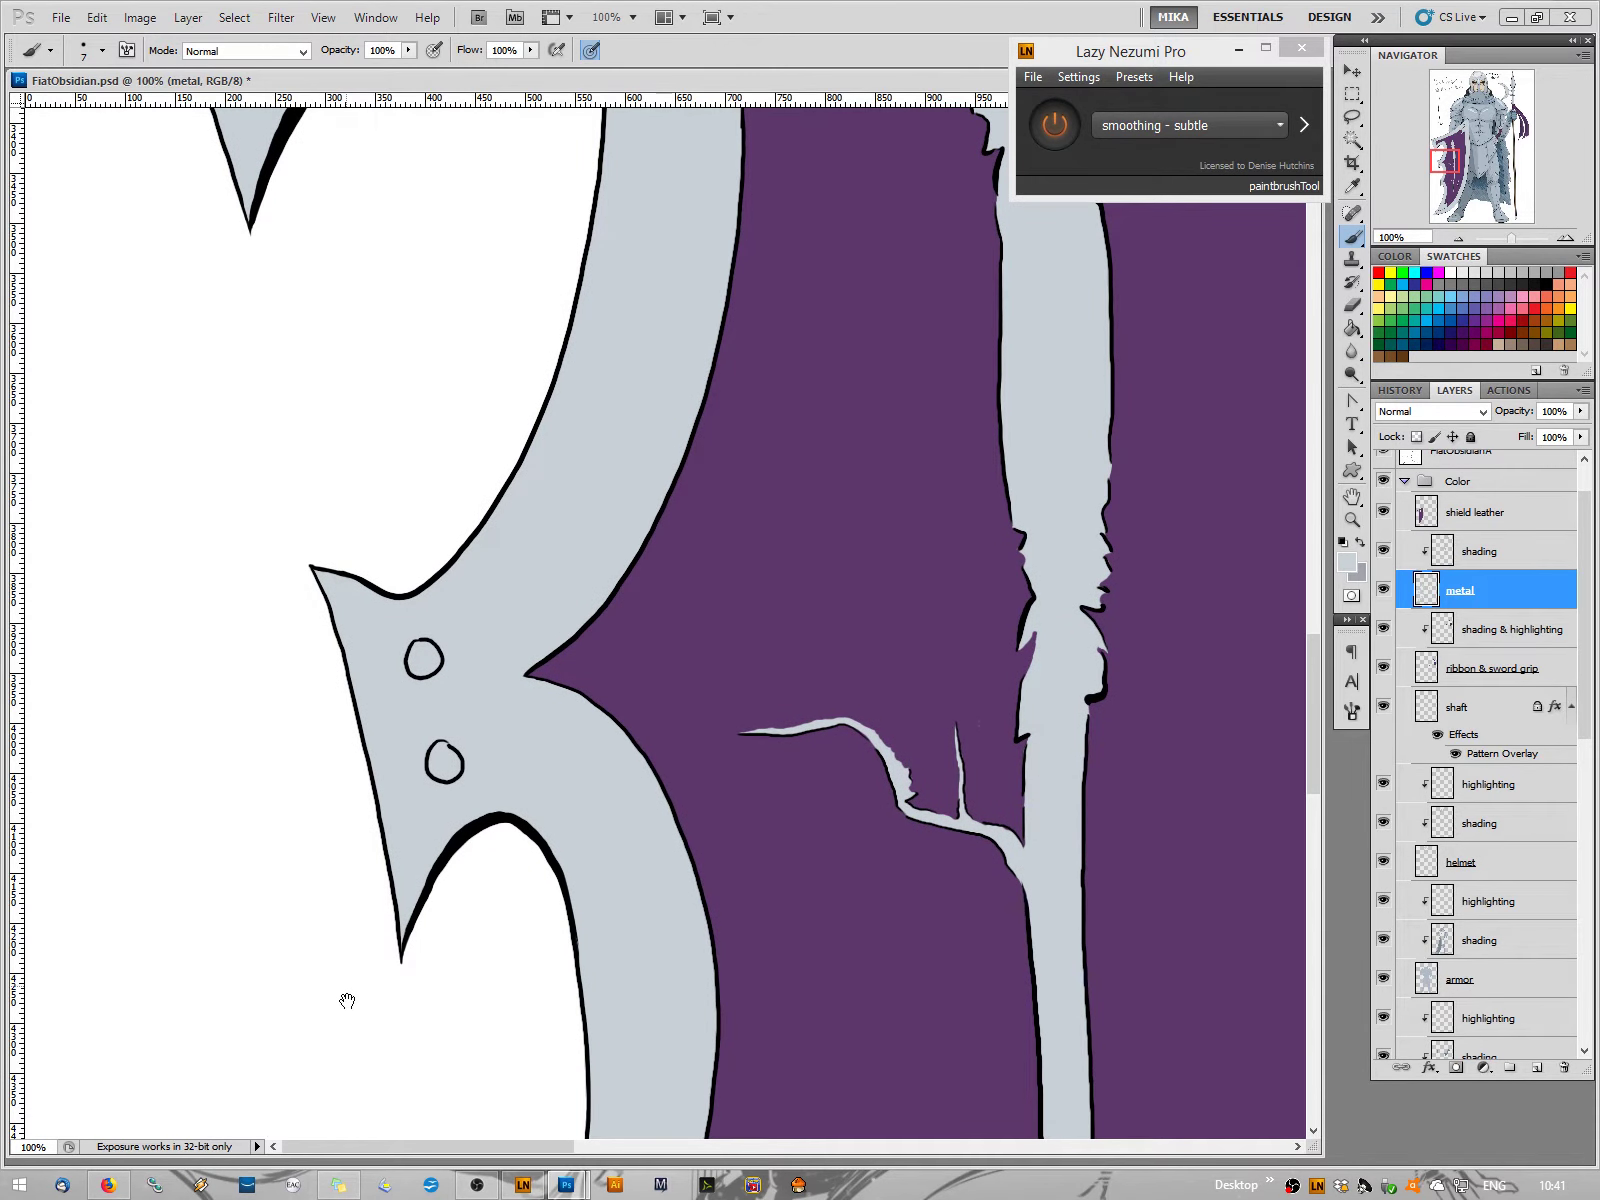
left_click_drag(343, 1018, 343, 750)
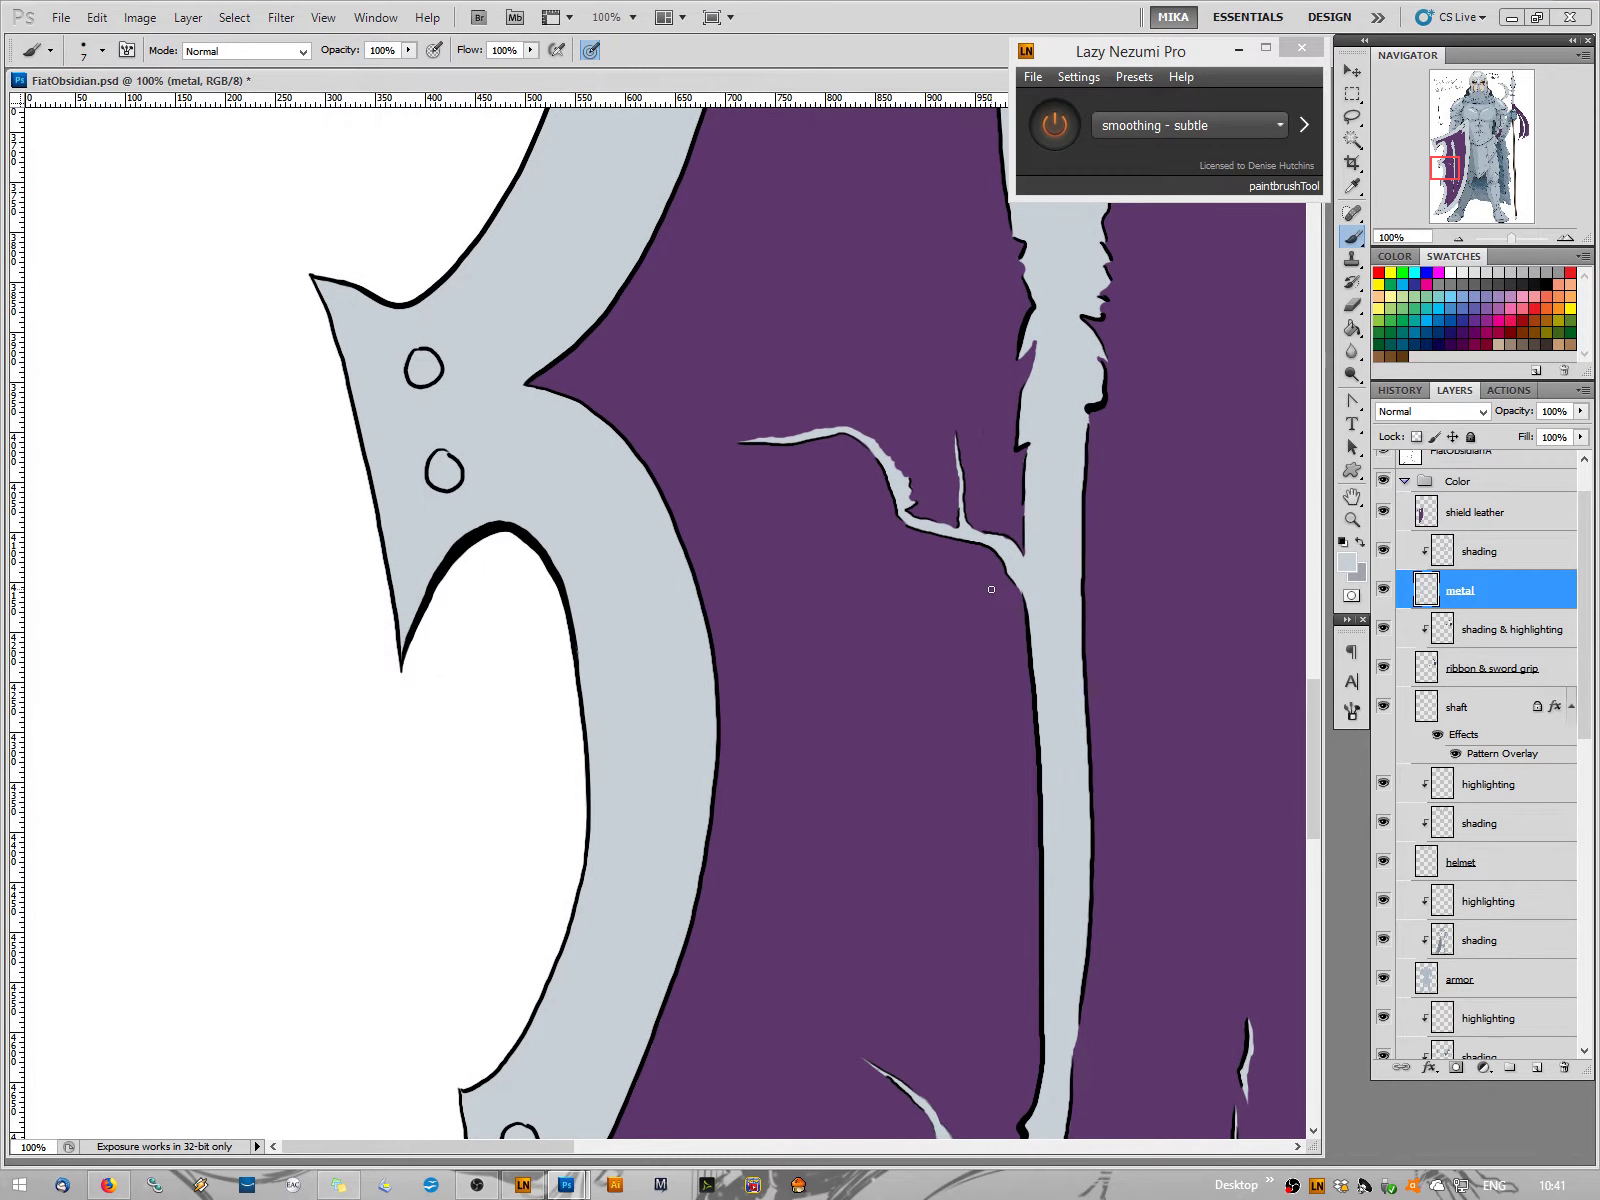
left_click_drag(379, 936, 487, 456)
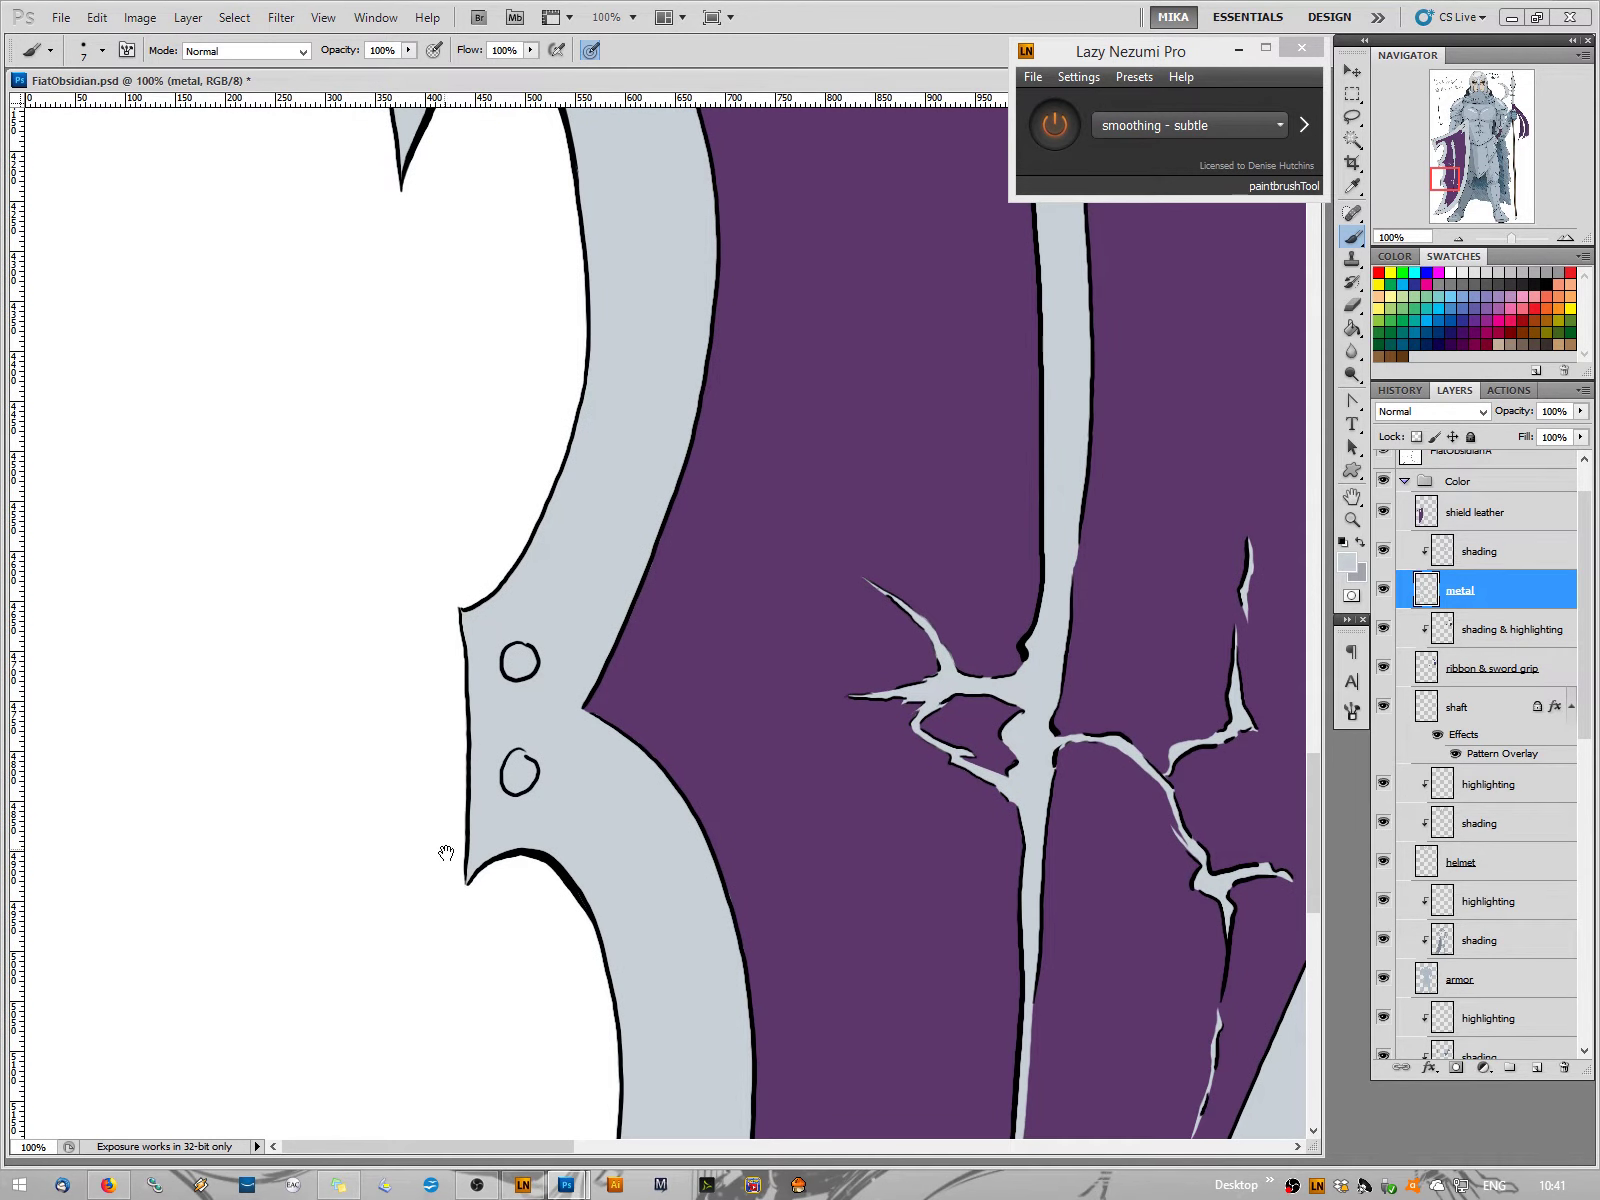
left_click_drag(413, 1040, 460, 775)
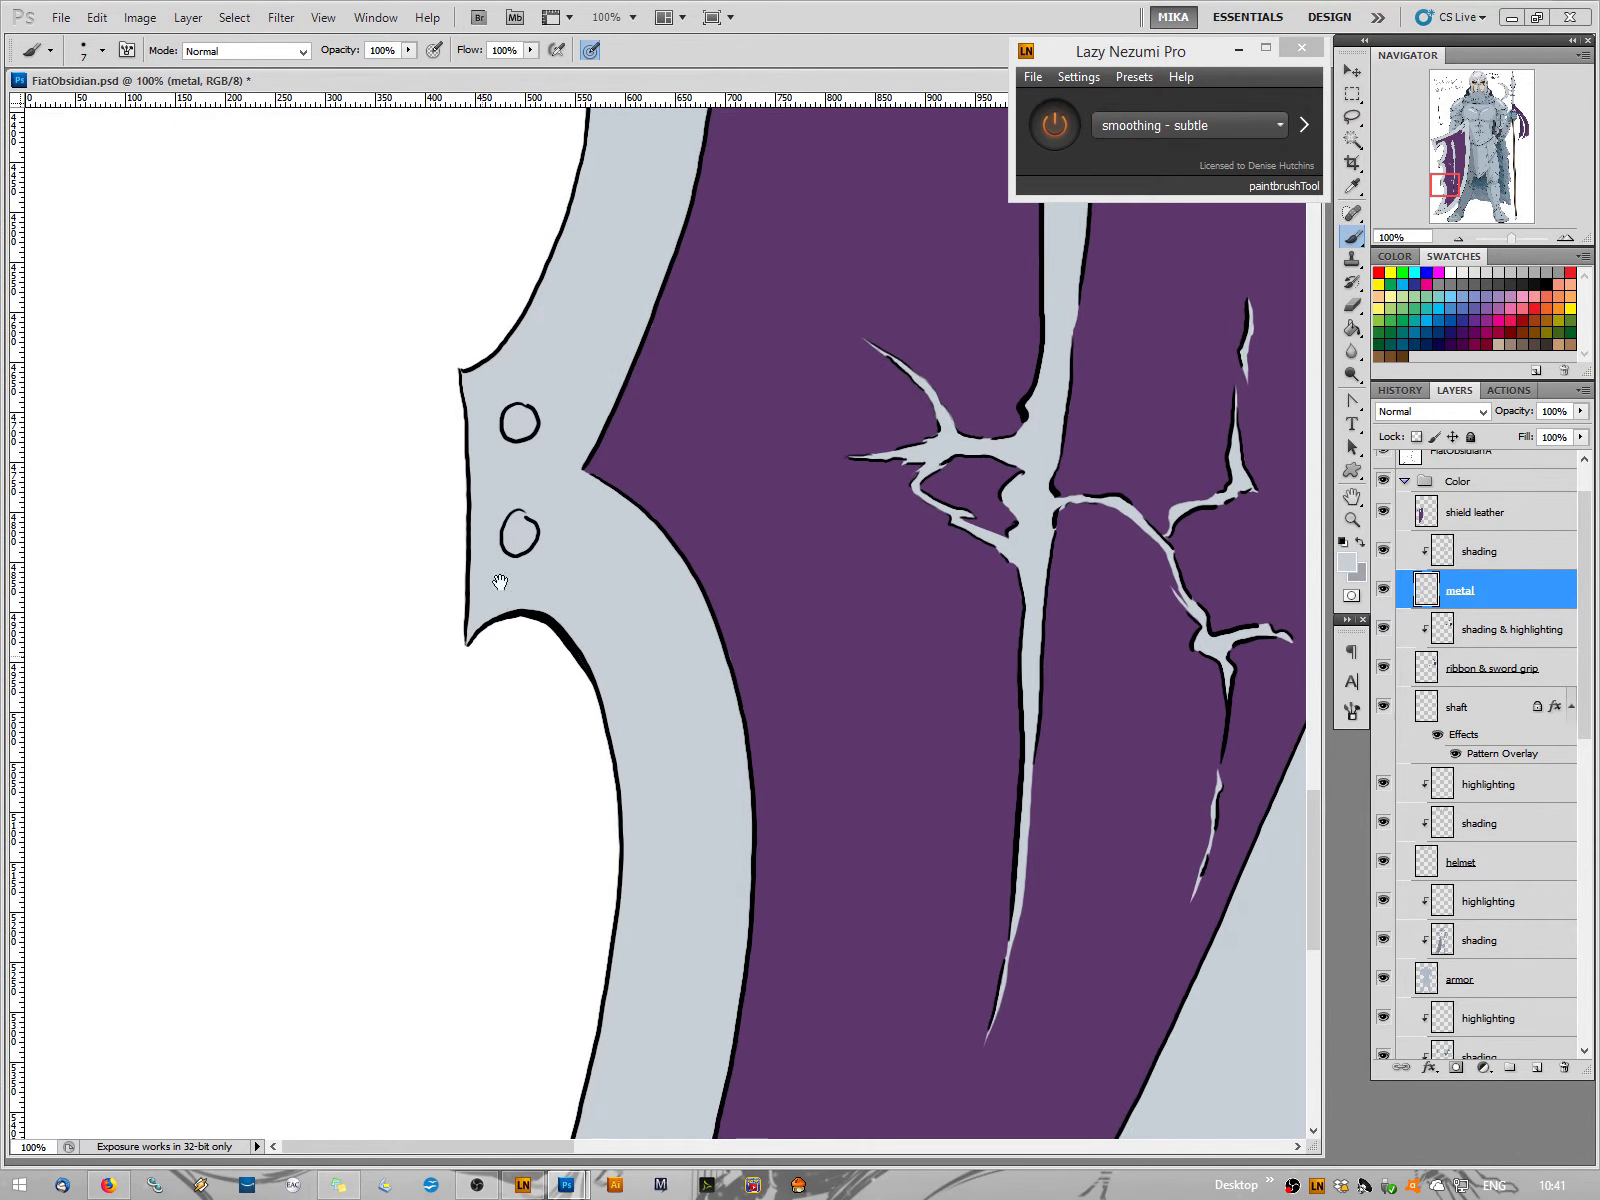
scroll(546, 439, "down", 5)
scroll(489, 671, "down", 3)
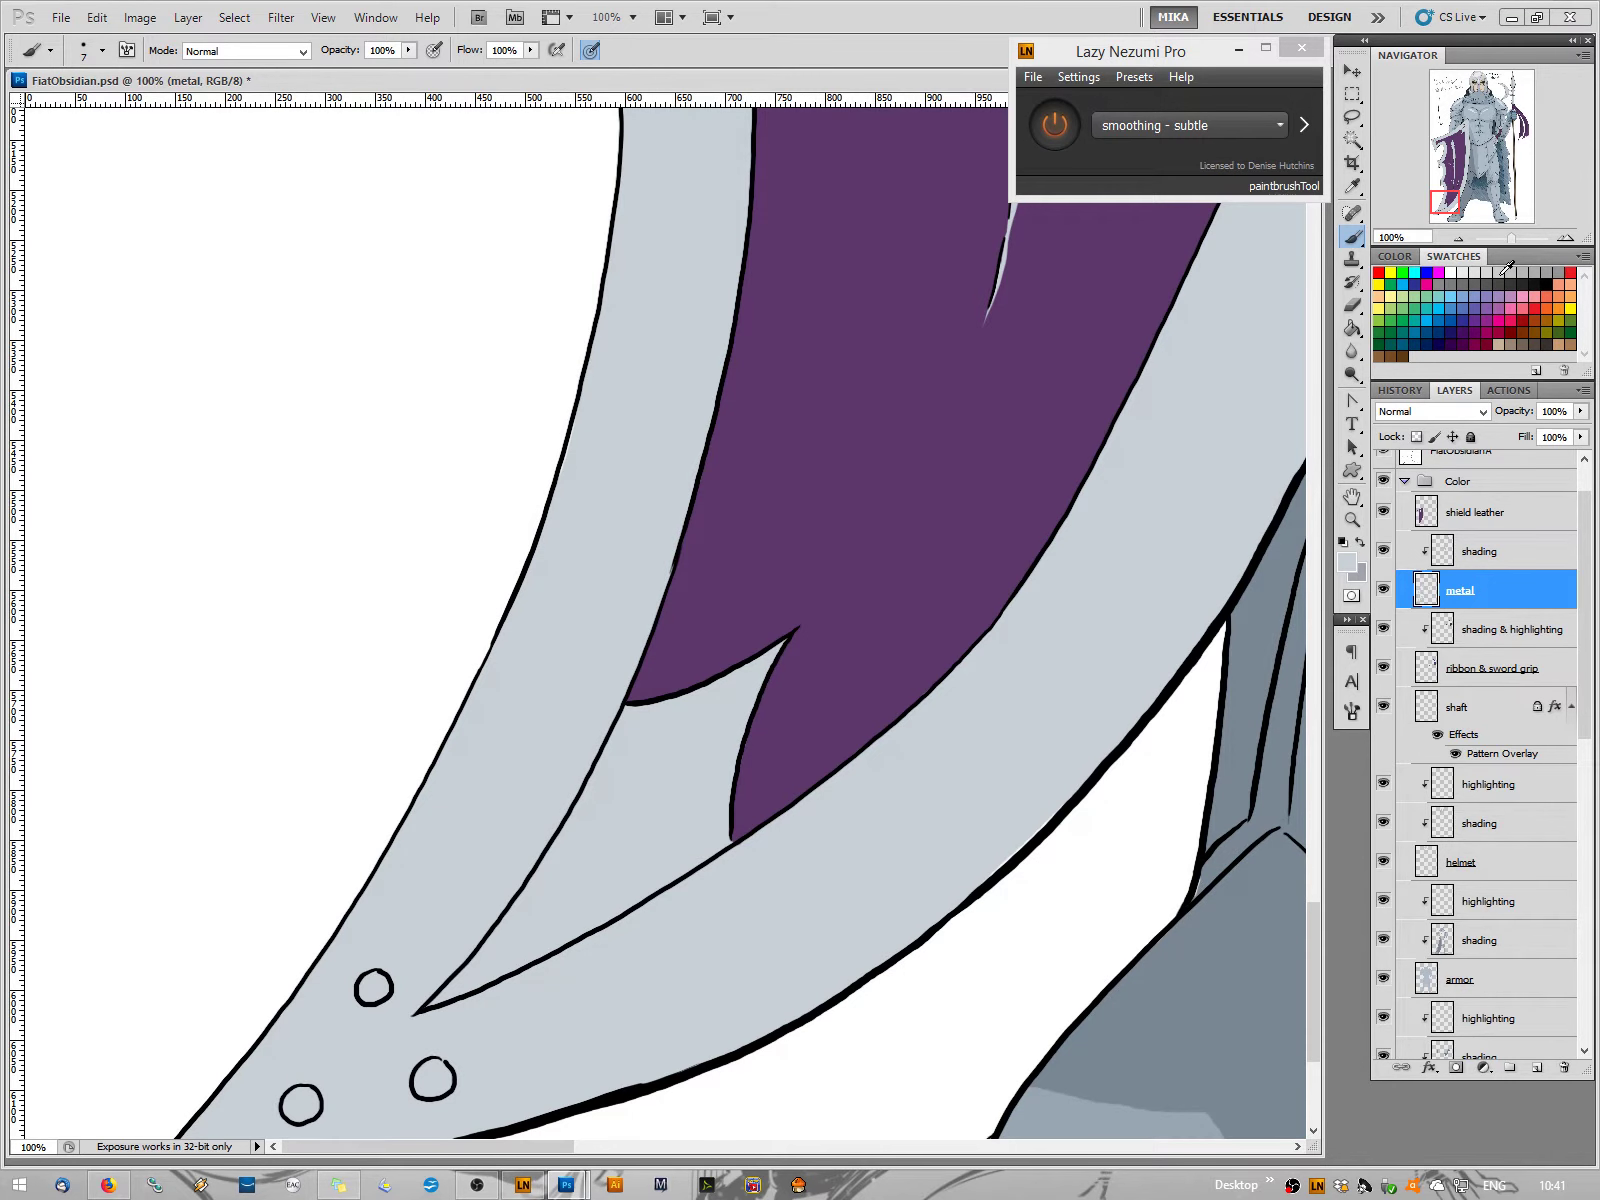
left_click_drag(332, 861, 225, 1004)
left_click_drag(907, 500, 540, 1085)
left_click_drag(729, 432, 625, 964)
left_click_drag(635, 530, 627, 629)
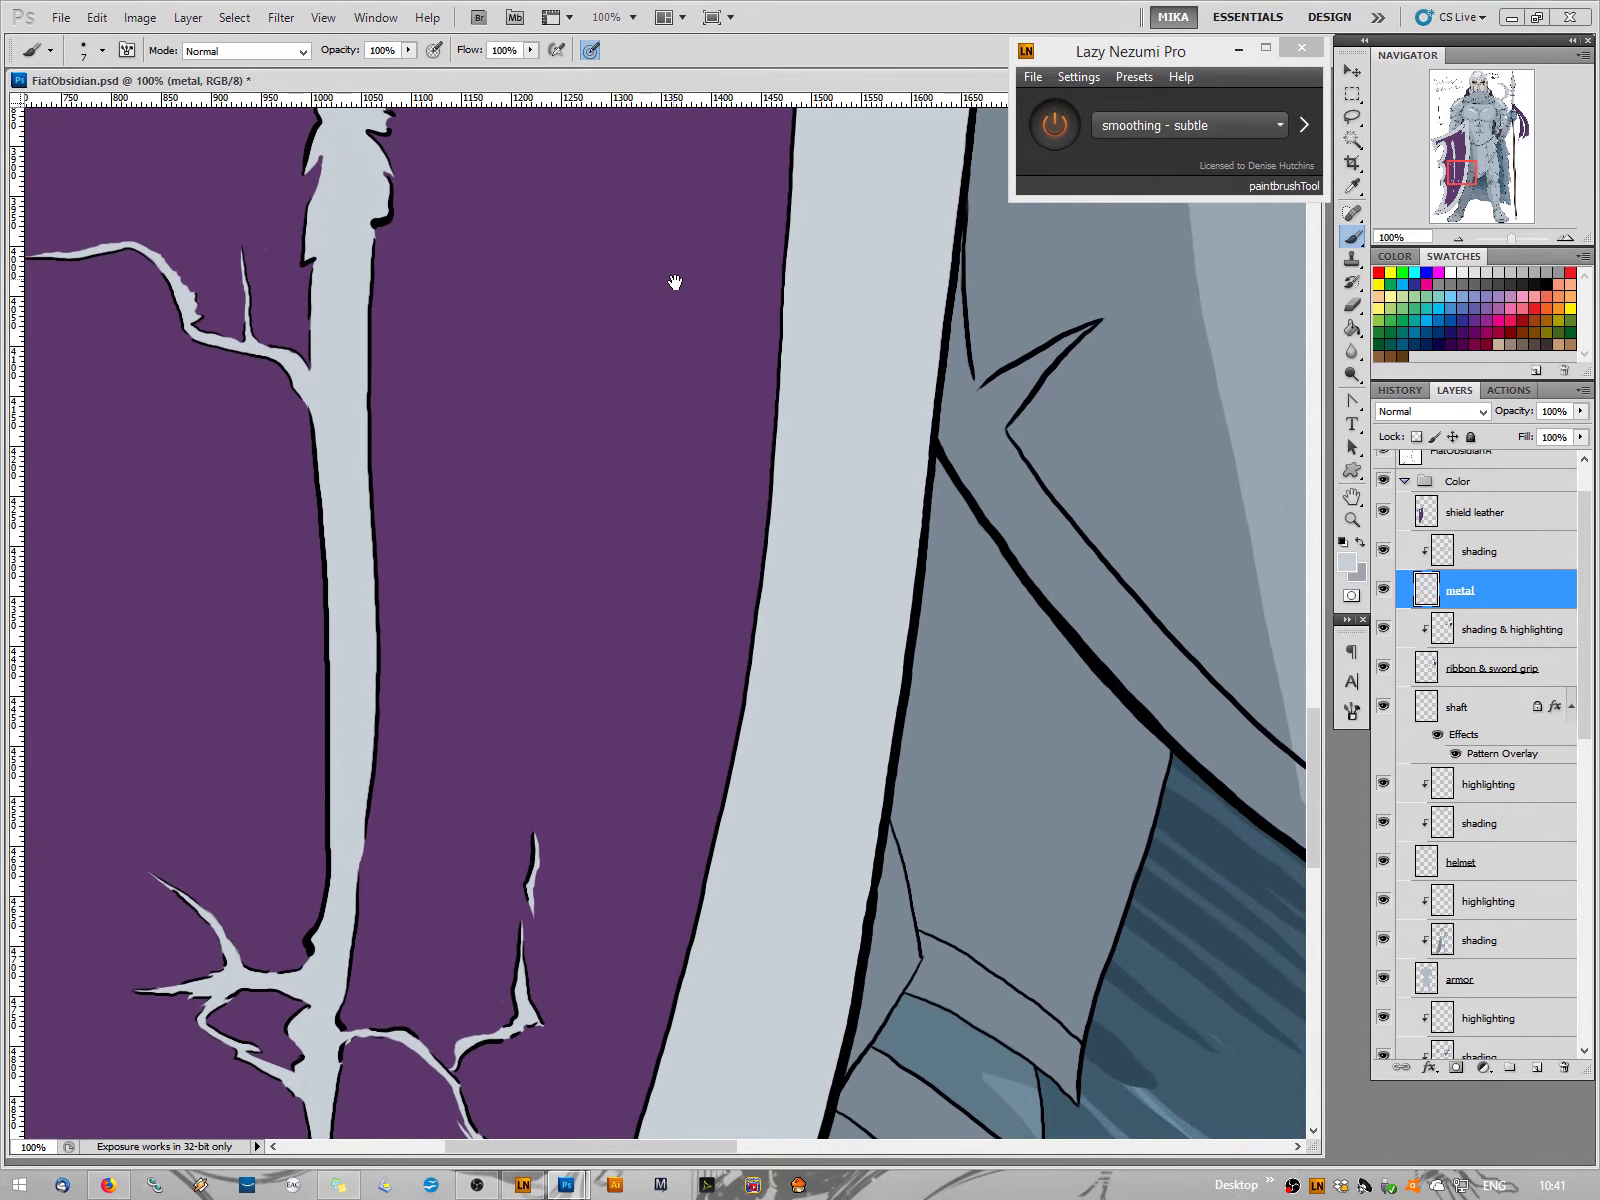
left_click_drag(670, 480, 671, 918)
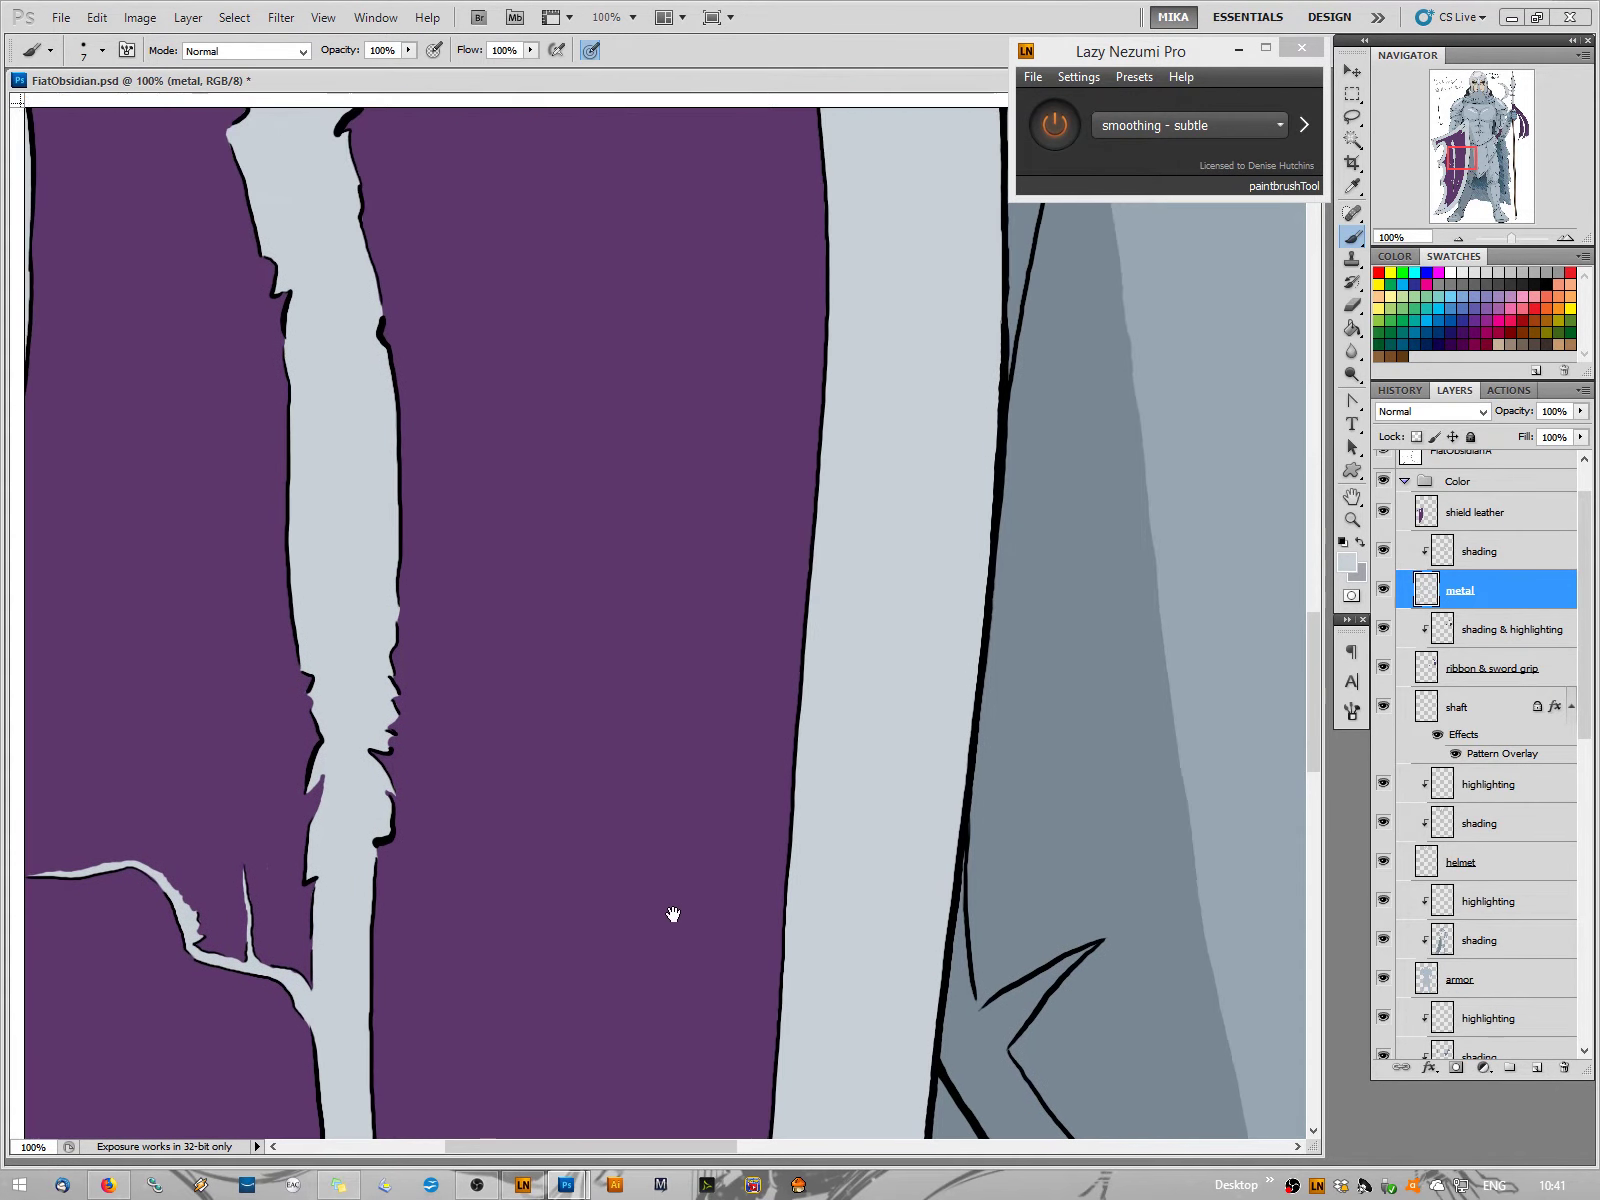
left_click_drag(655, 240, 653, 389)
left_click_drag(668, 673, 679, 936)
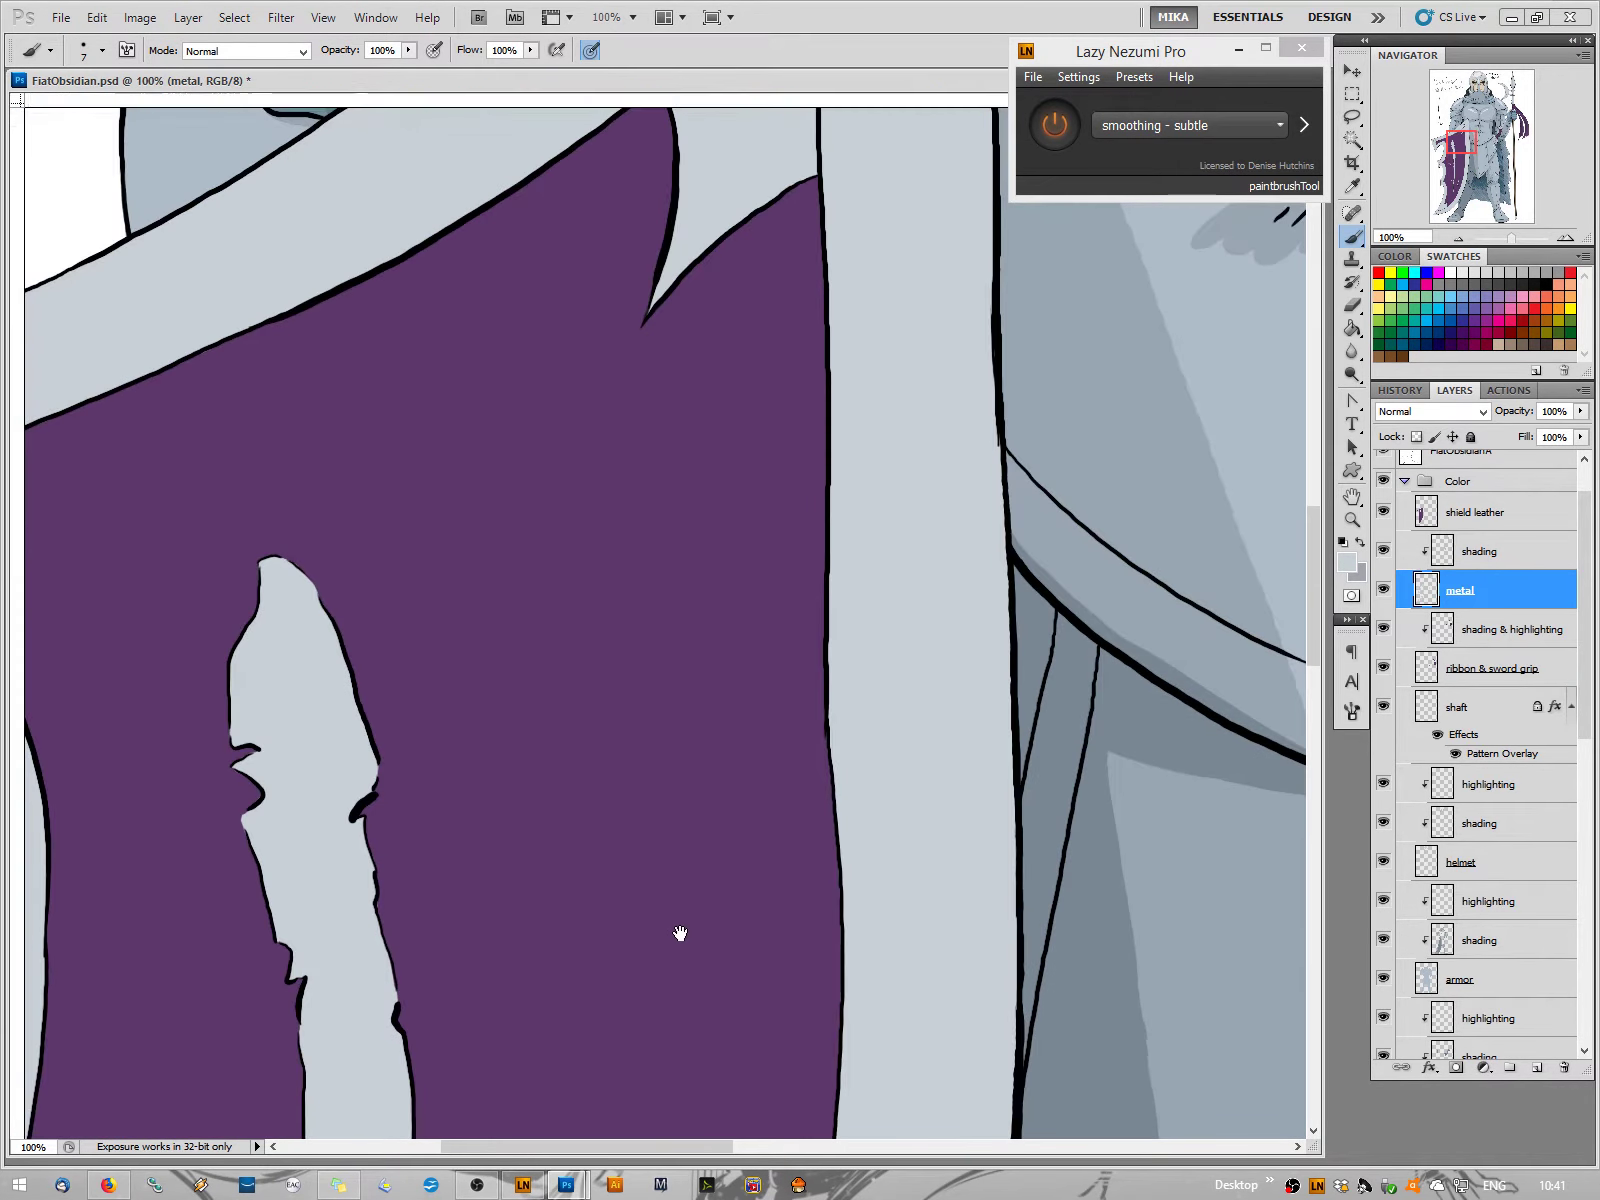
left_click_drag(679, 725, 679, 925)
mouse_move(618, 714)
left_mouse_down()
mouse_move(618, 757)
mouse_move(579, 807)
mouse_move(559, 878)
left_mouse_up()
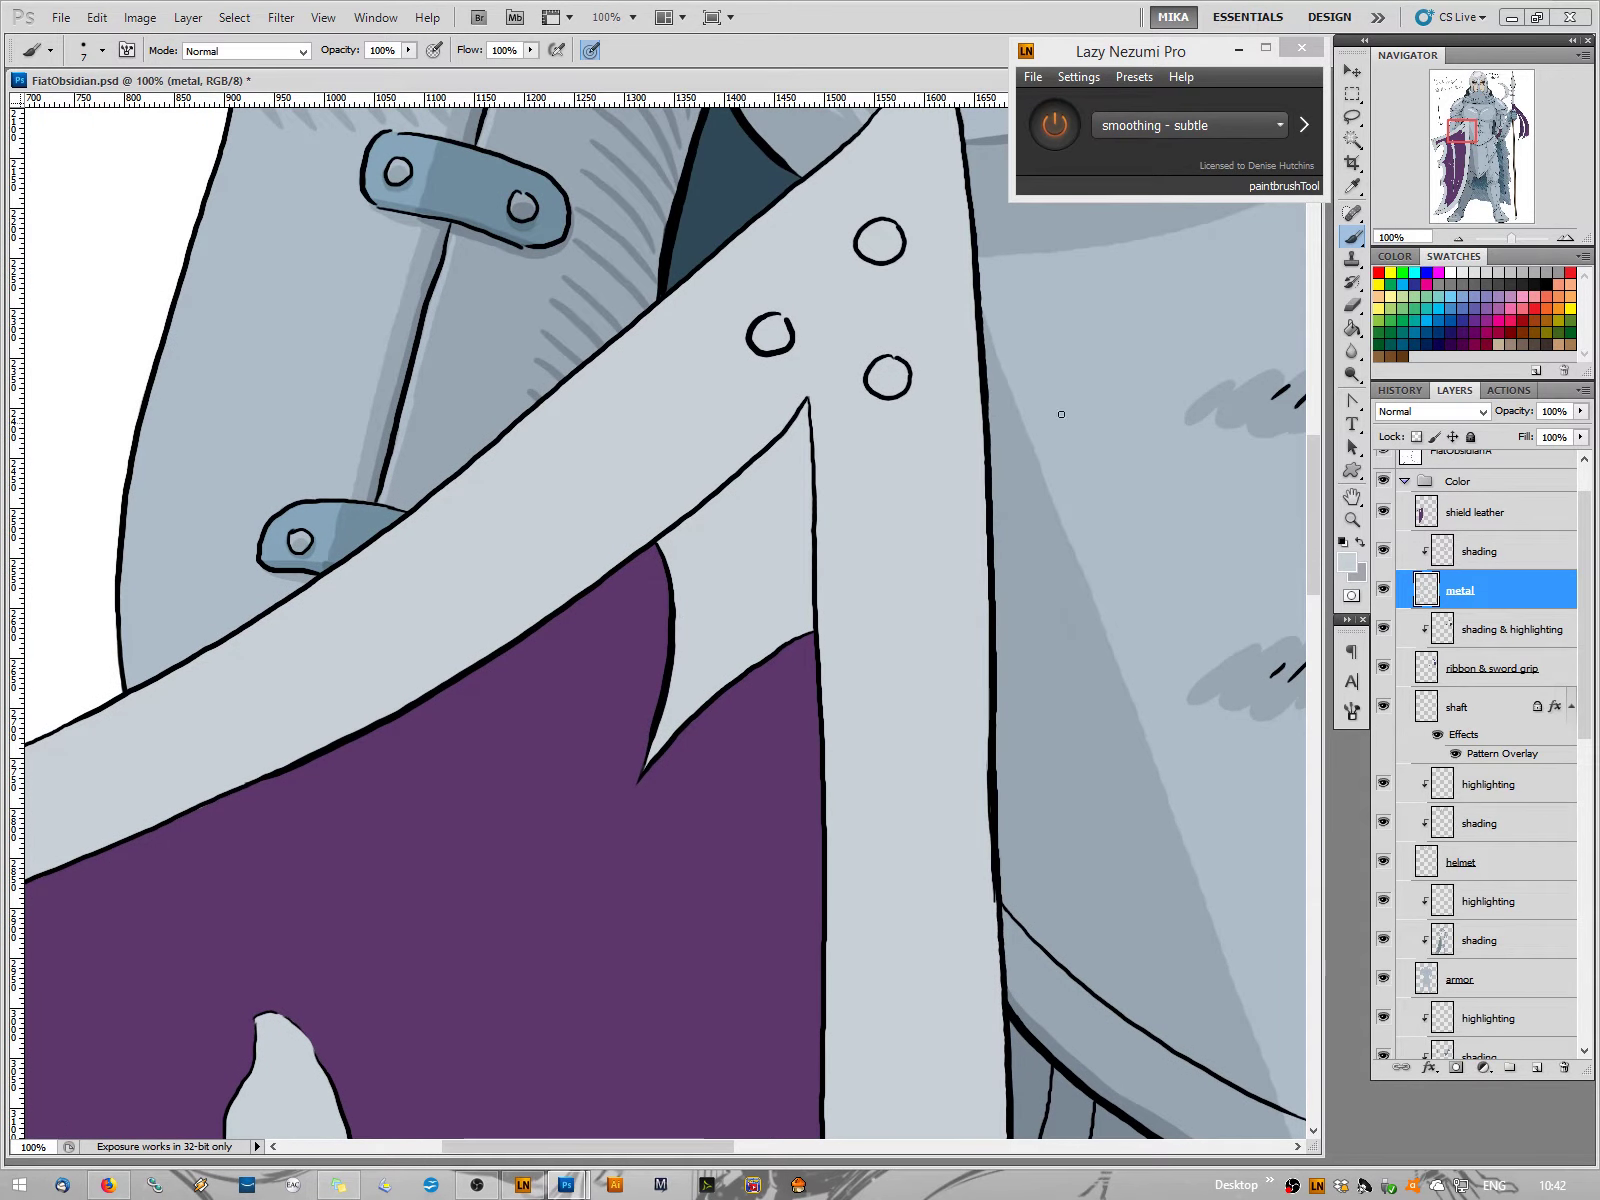
Select the shield leather layer and set the foreground colour to 5b376a, sampled from the shield's purple area
left_click(1487, 515)
left_click(1350, 566)
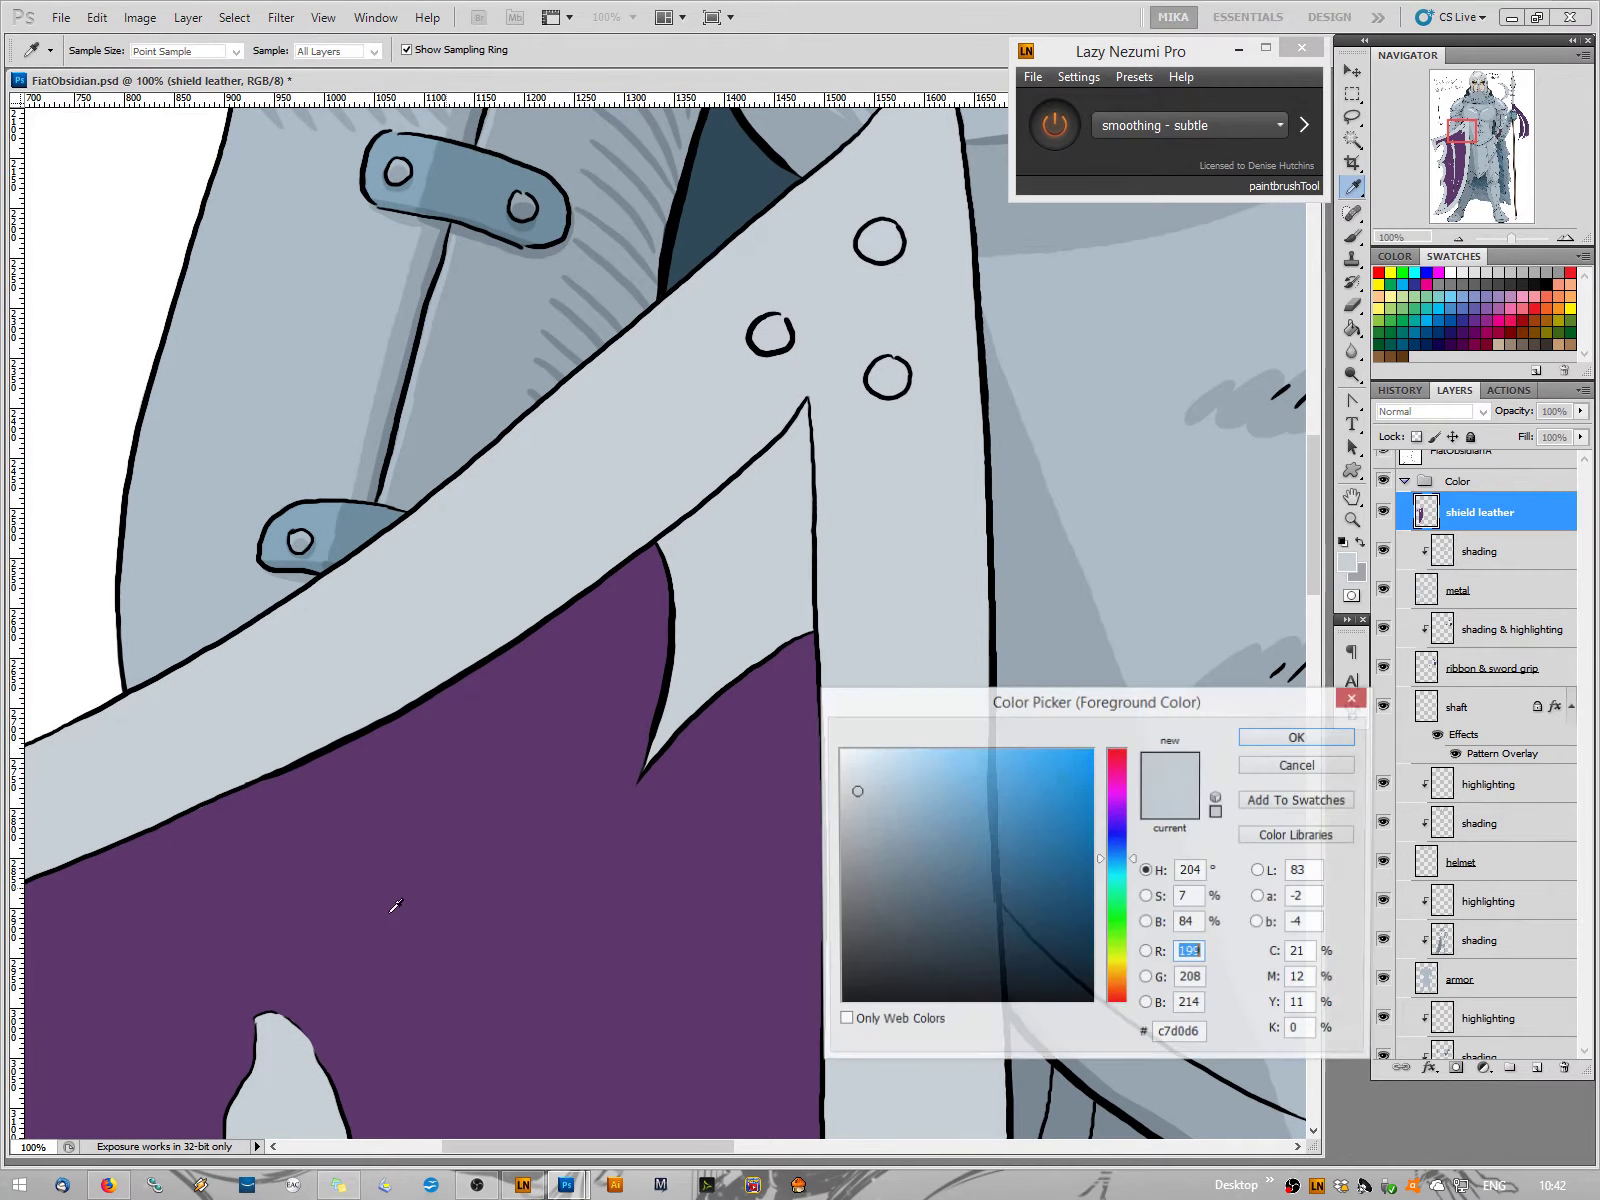
left_click(553, 743)
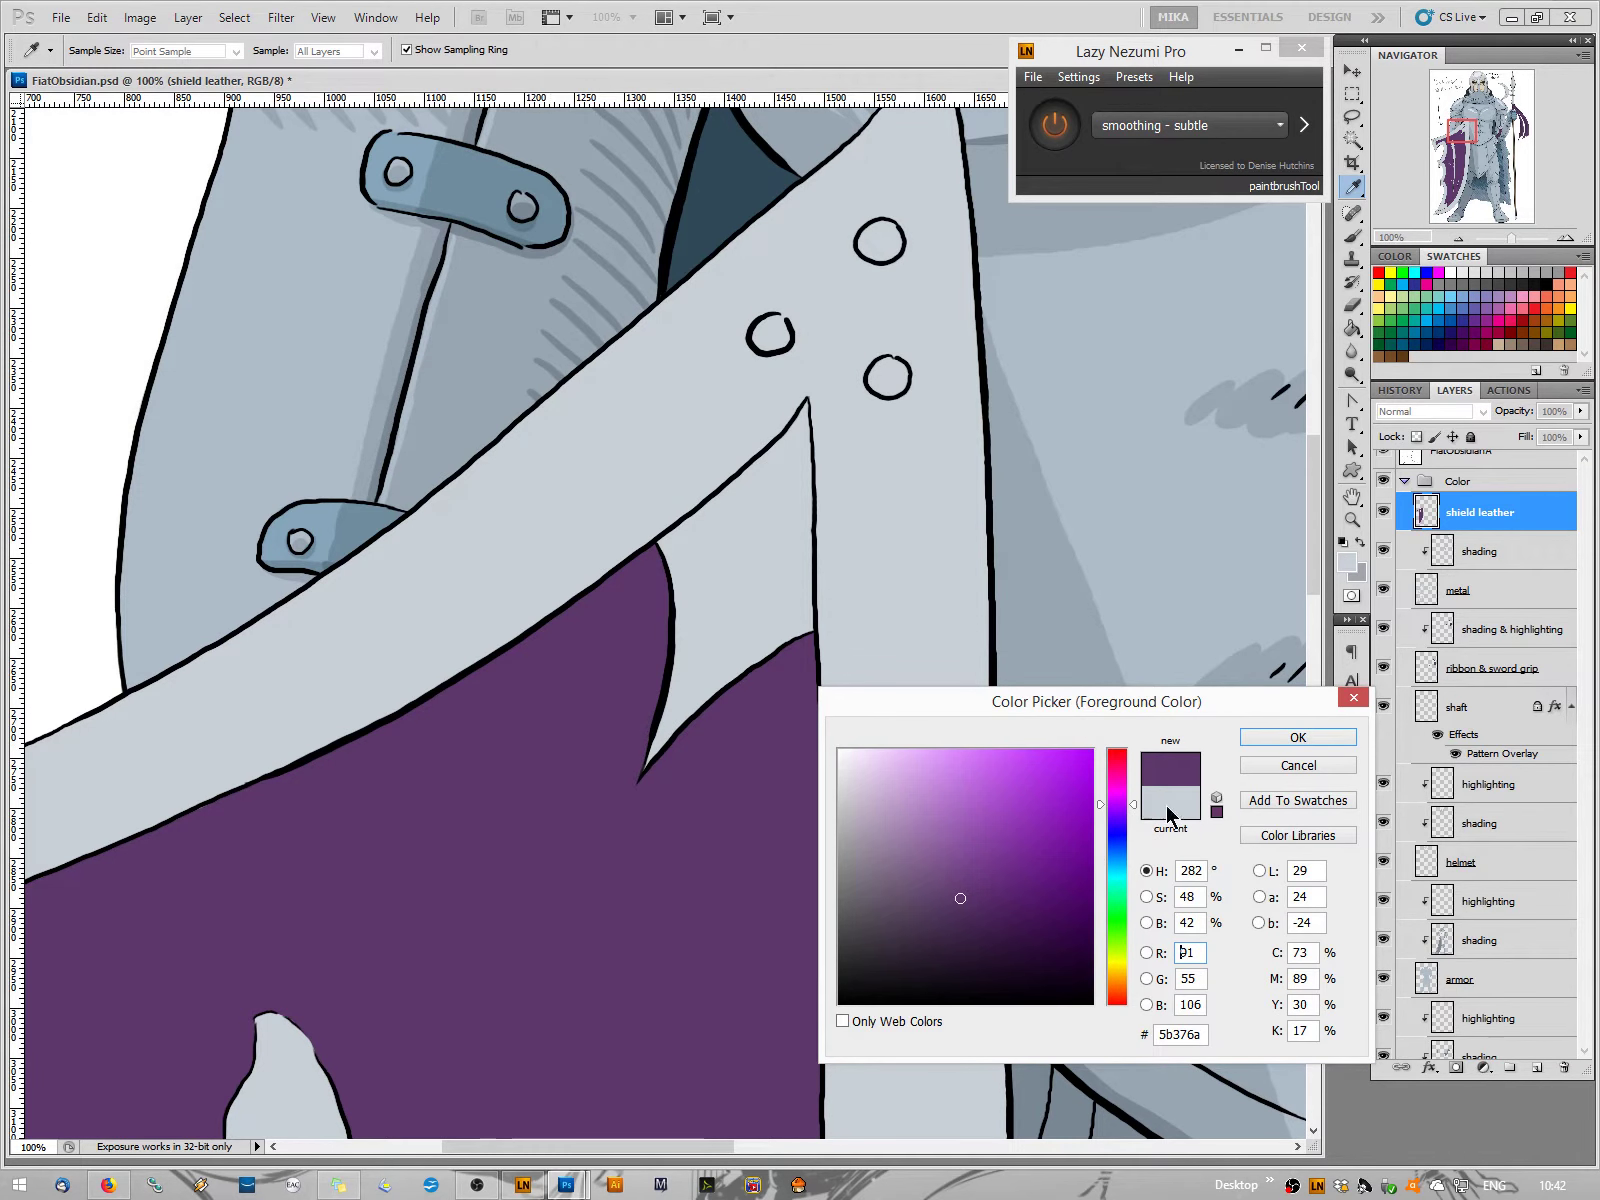
left_click(1293, 740)
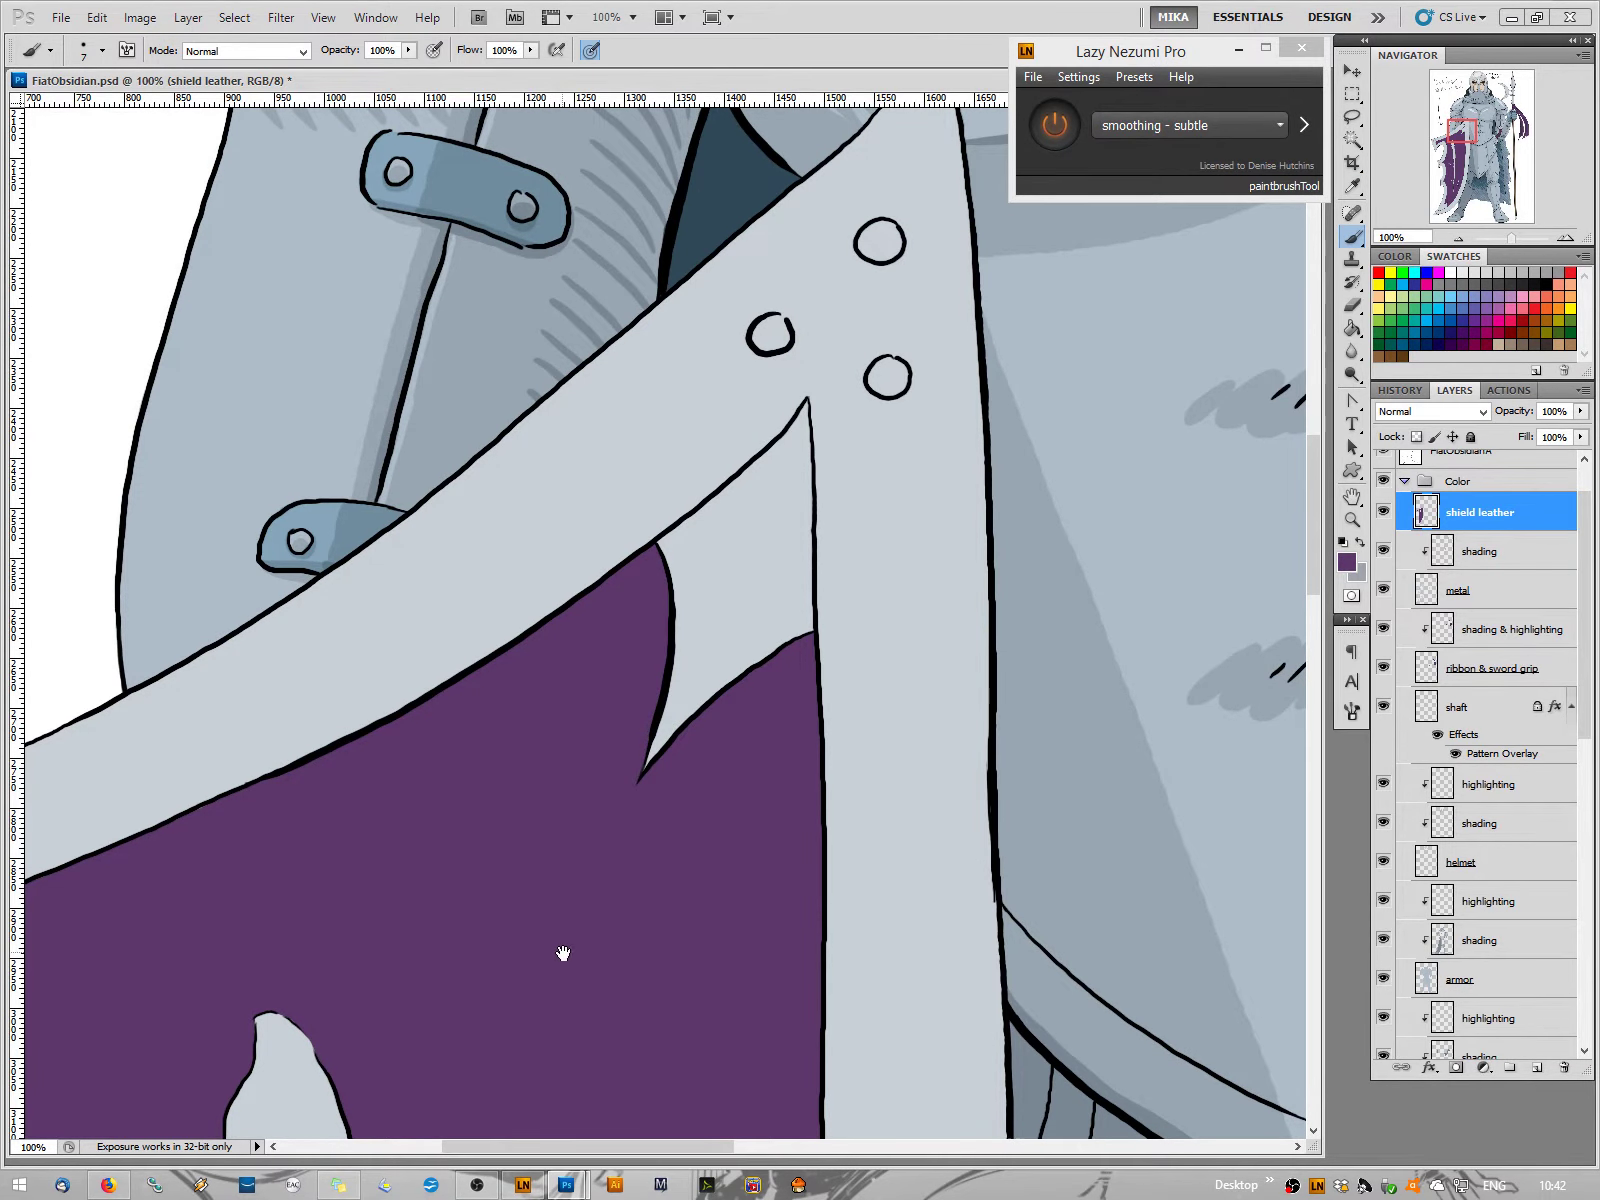
mouse_move(689, 689)
left_mouse_down()
mouse_move(886, 482)
mouse_move(975, 489)
mouse_move(1030, 455)
left_mouse_up()
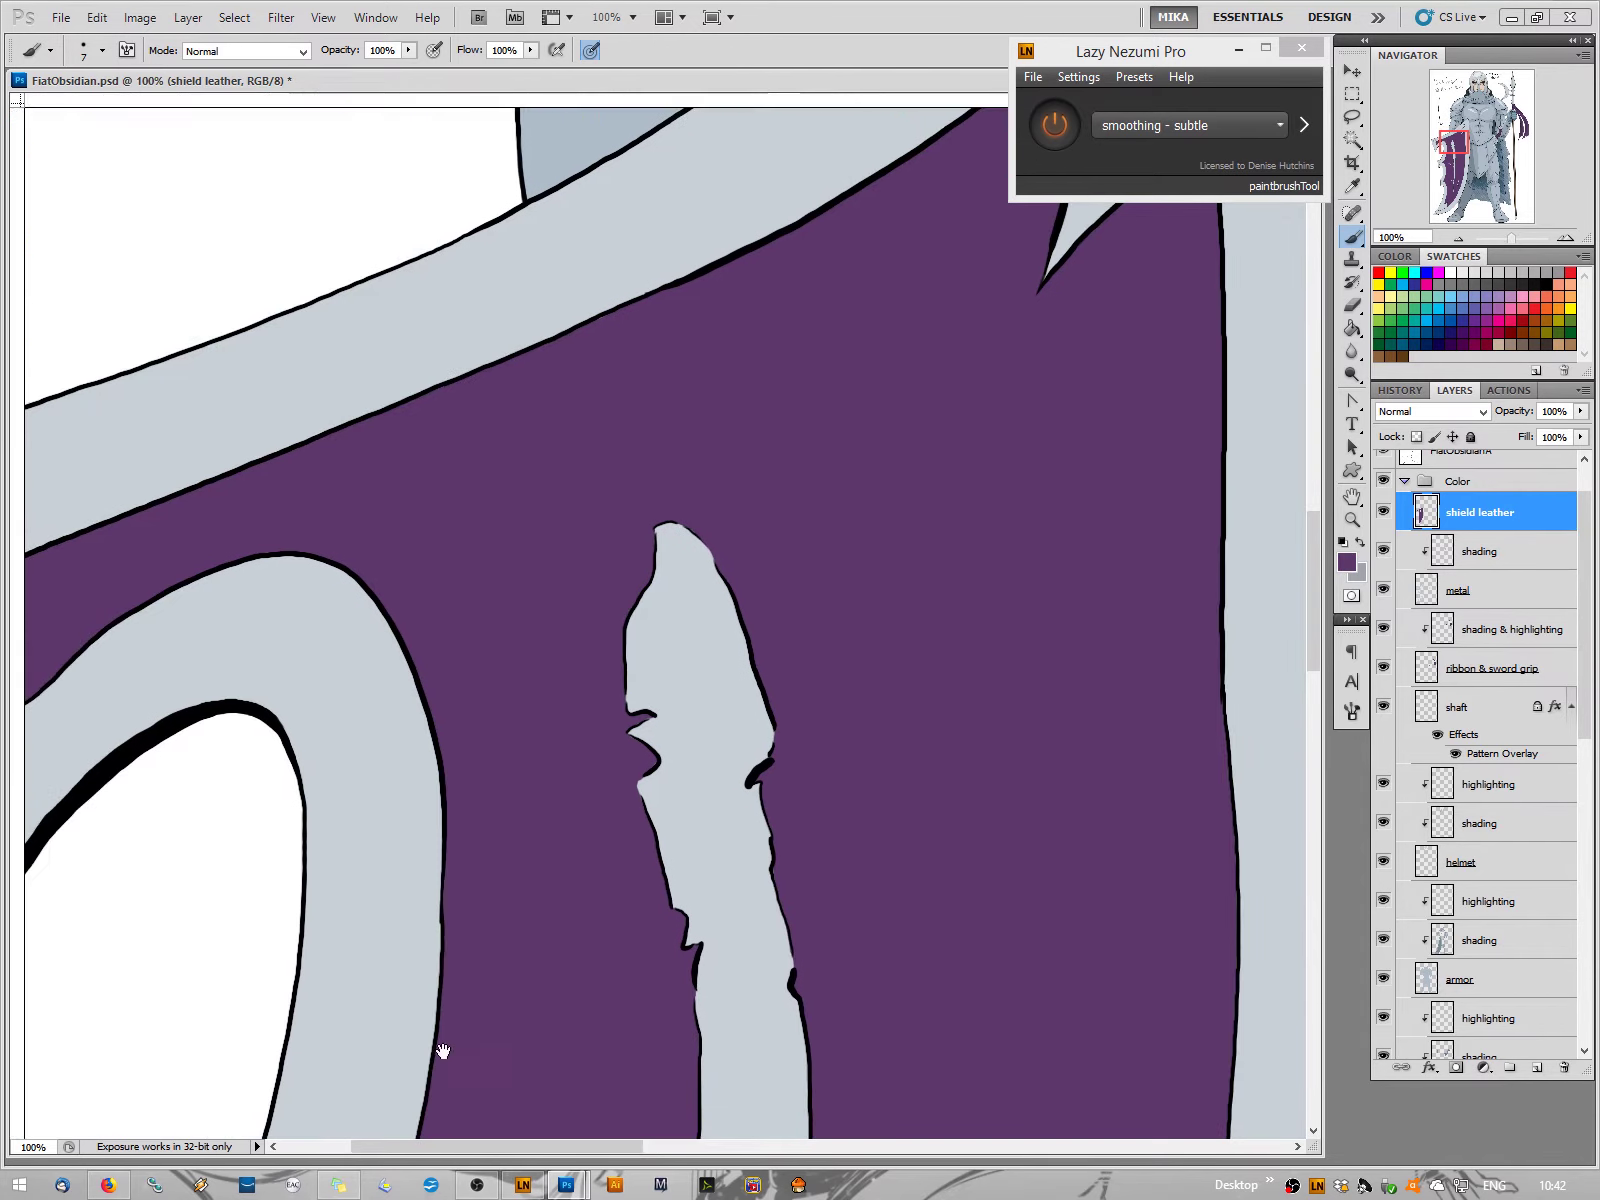
Show the document rulers and set the brush size to 25 px for the shield leather
key("ctrl+r")
mouse_move(649, 936)
left_mouse_down()
mouse_move(730, 900)
mouse_move(711, 836)
left_mouse_up()
left_click_drag(690, 1100, 600, 468)
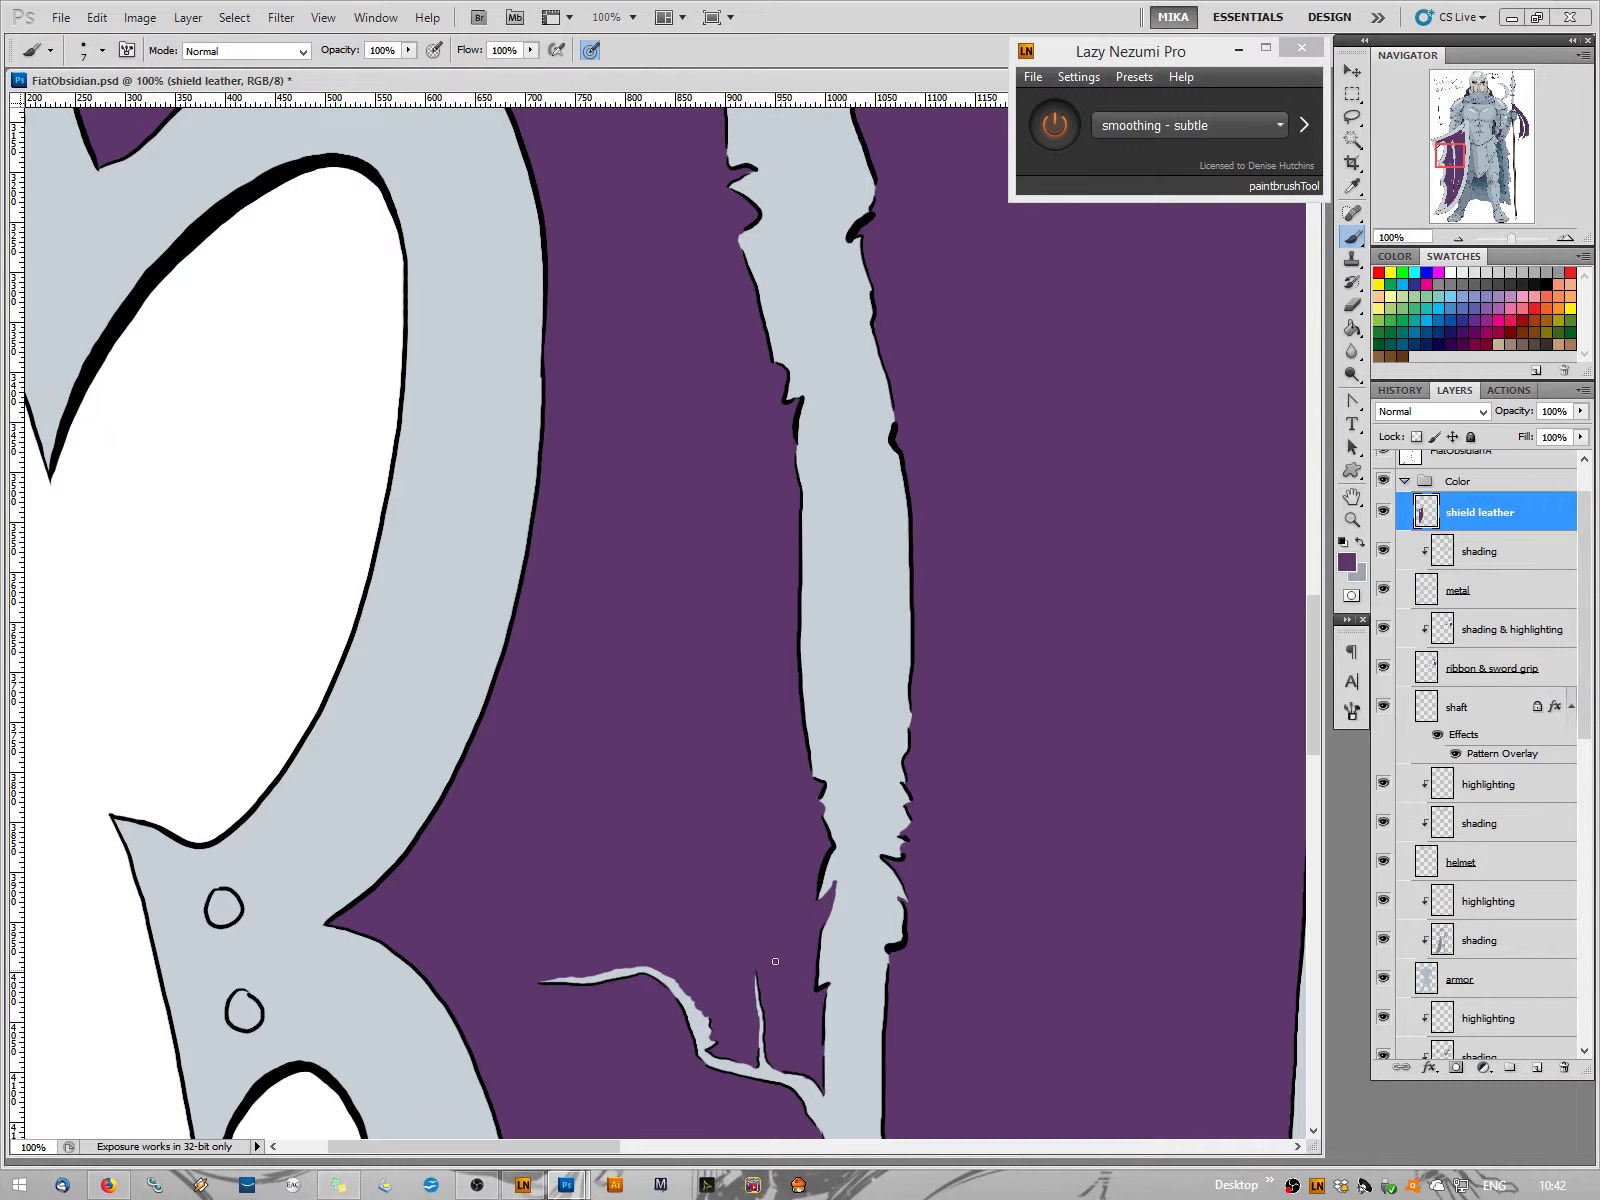
right_click(703, 777)
left_click_drag(773, 816, 750, 818)
key("Return")
Check the shield's purple leather for gaps down to the lower point and back up, touching up the edge of the central crack
left_click_drag(528, 903, 432, 882)
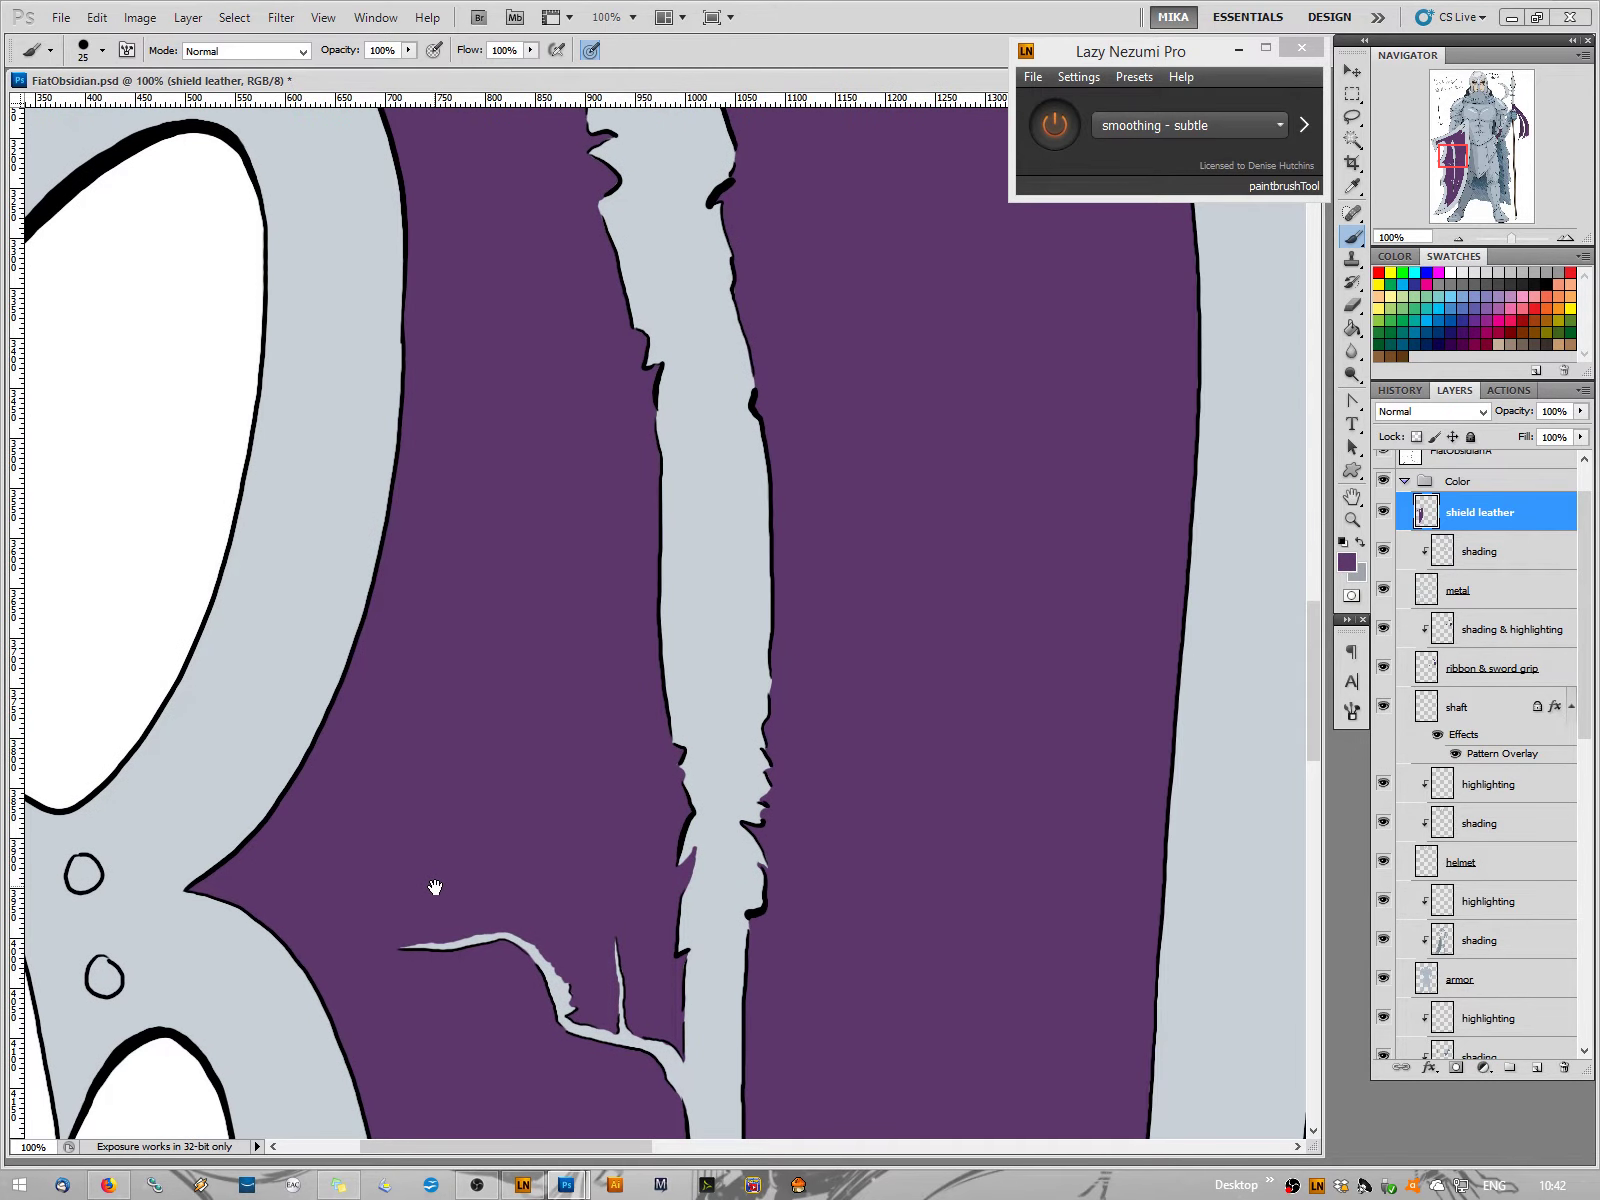
left_click_drag(467, 679, 495, 410)
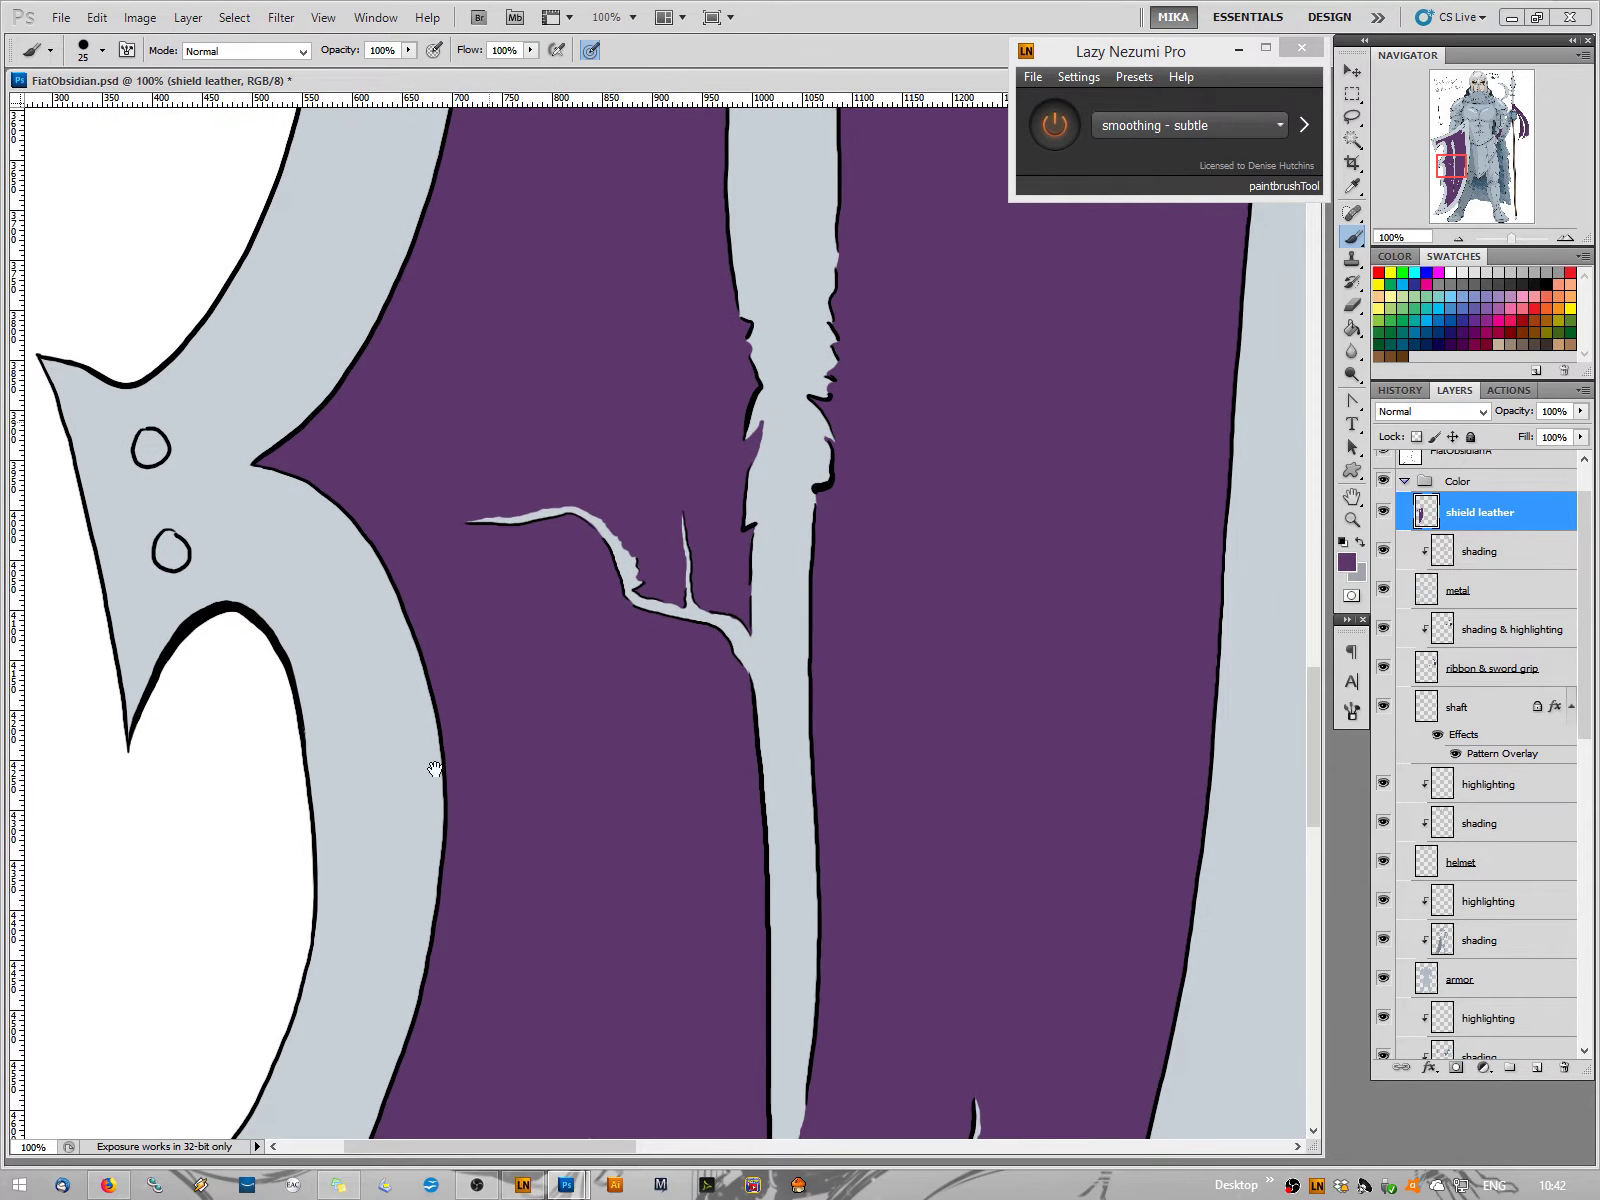
mouse_move(536, 982)
left_mouse_down()
mouse_move(521, 575)
mouse_move(535, 438)
left_mouse_up()
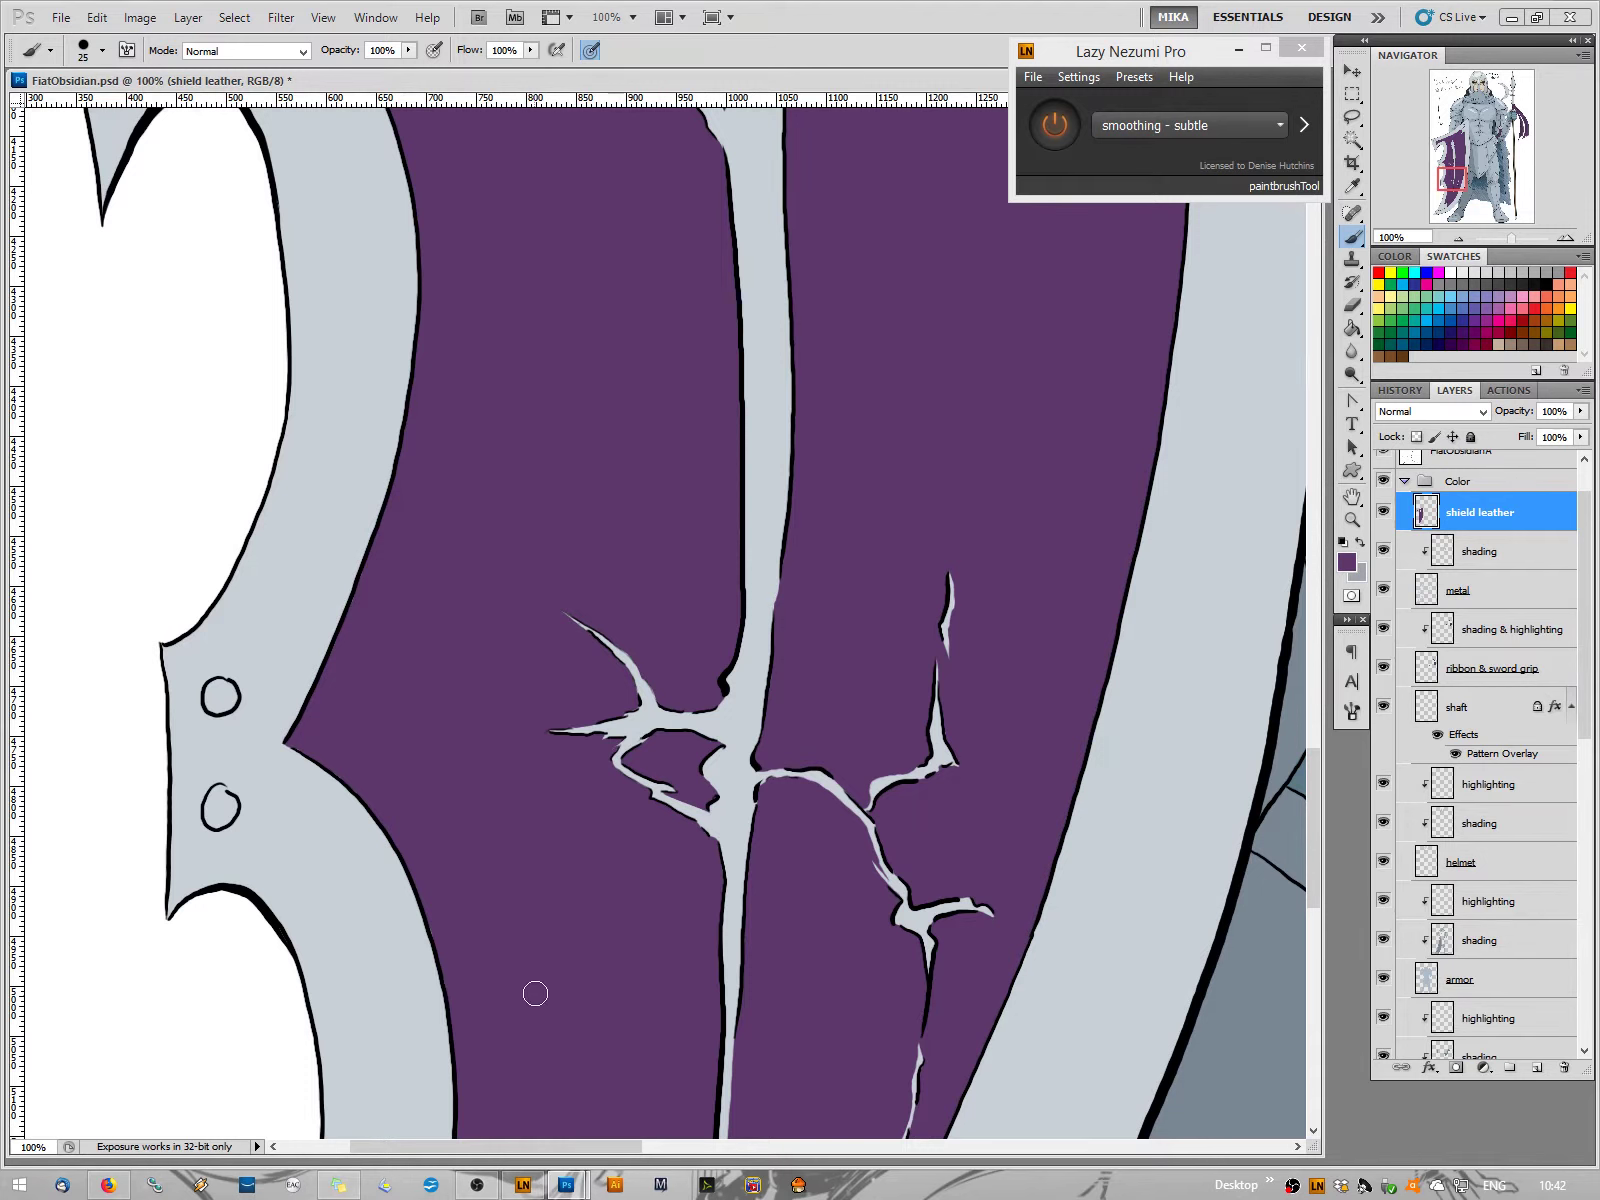
left_click_drag(613, 804, 689, 357)
left_click_drag(568, 740, 617, 609)
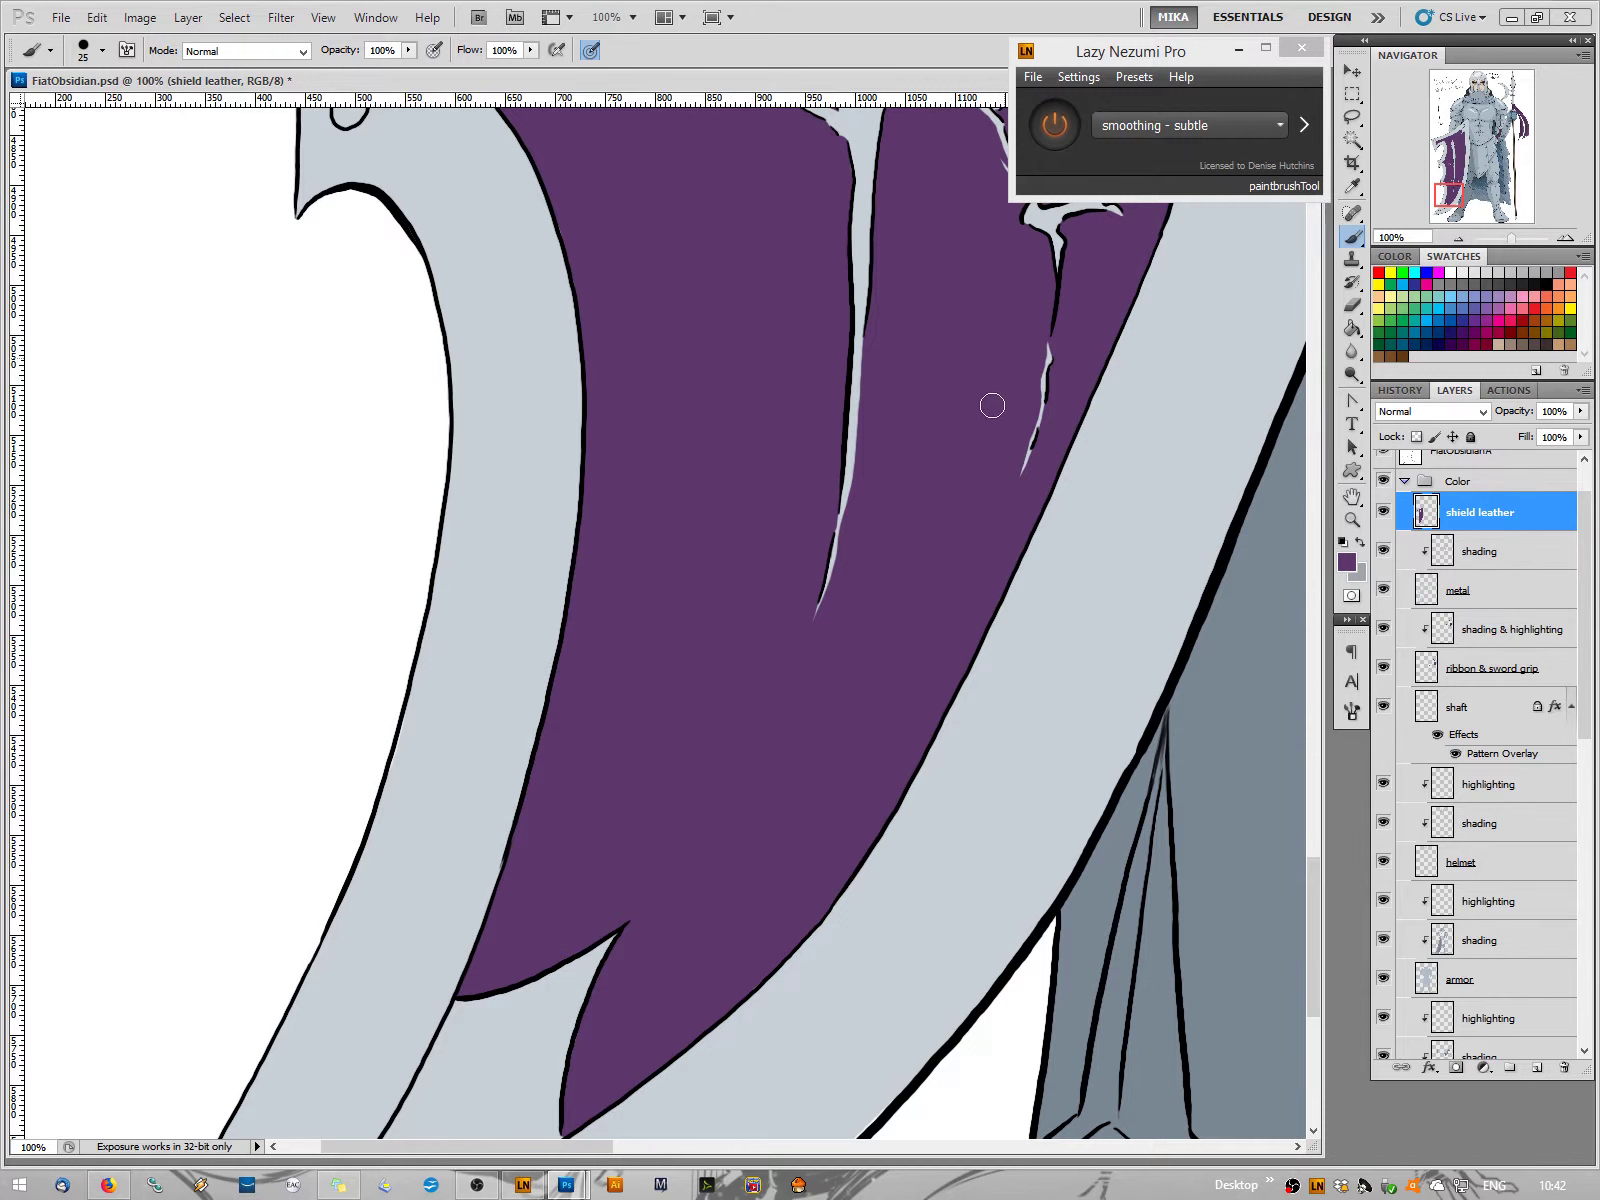
left_click_drag(699, 722, 657, 968)
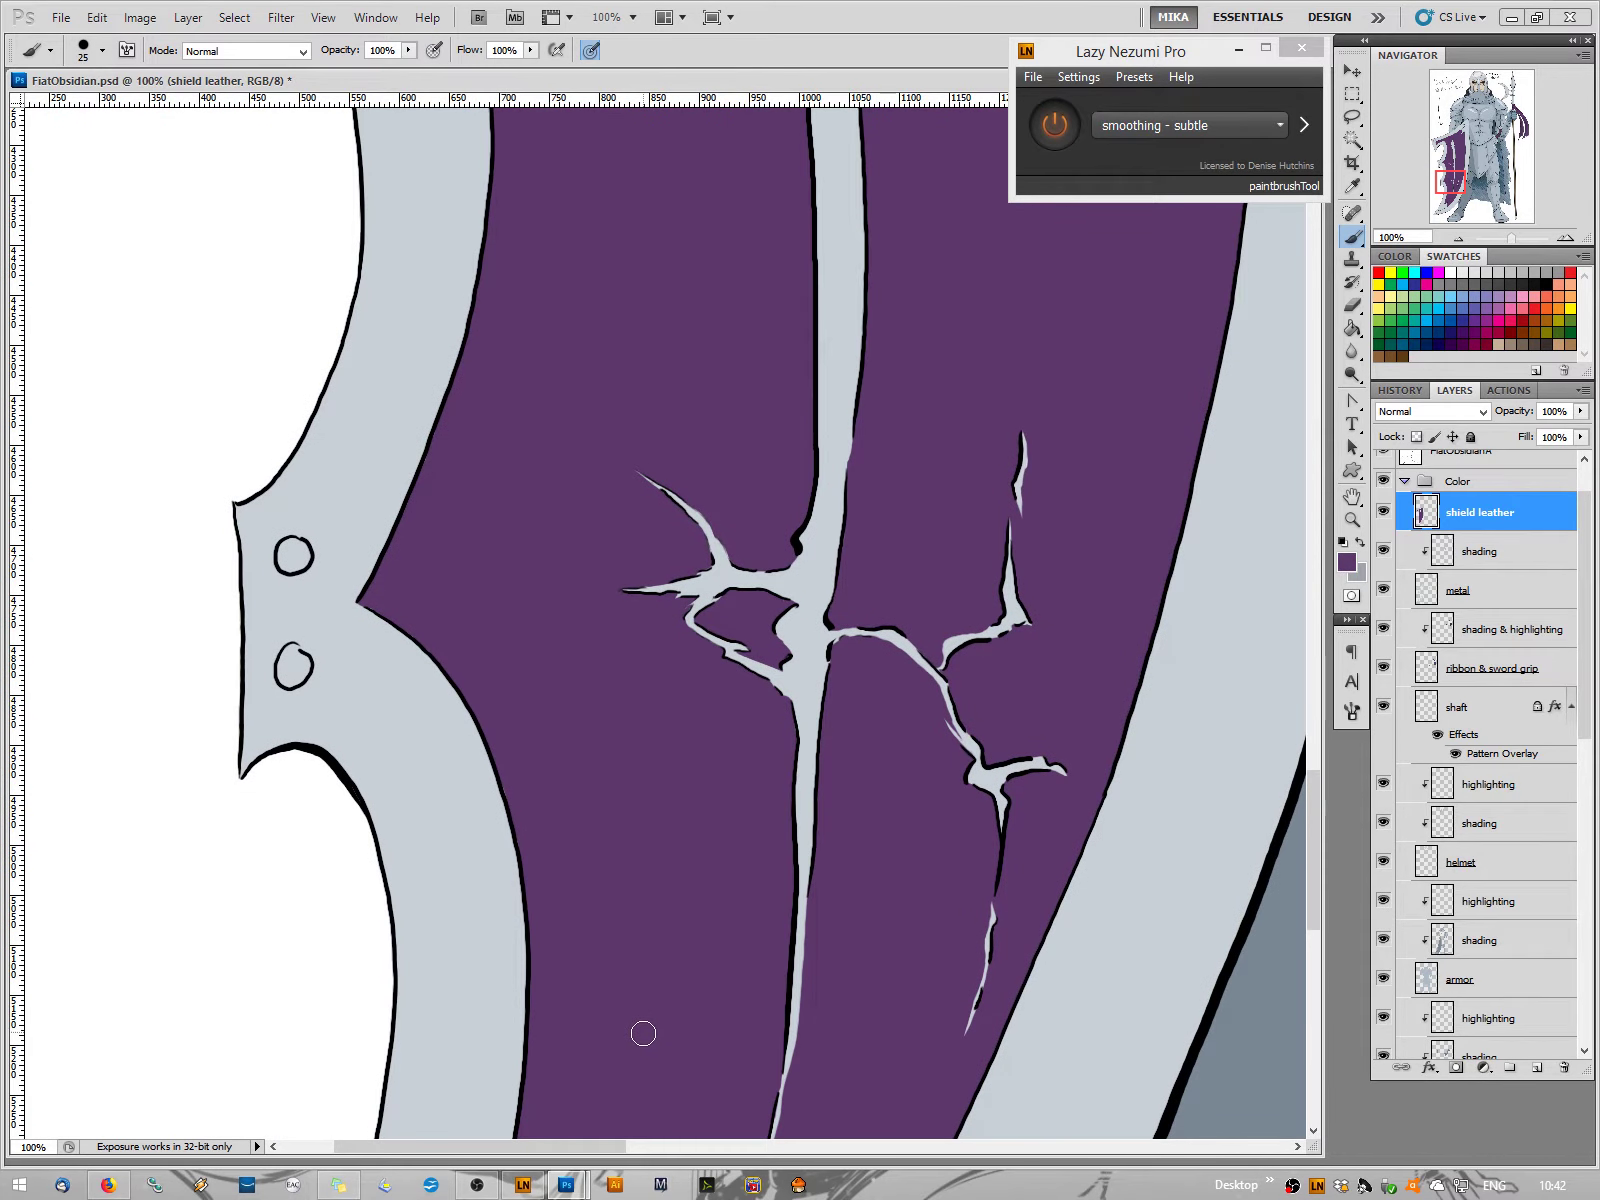
left_click_drag(676, 474, 643, 1118)
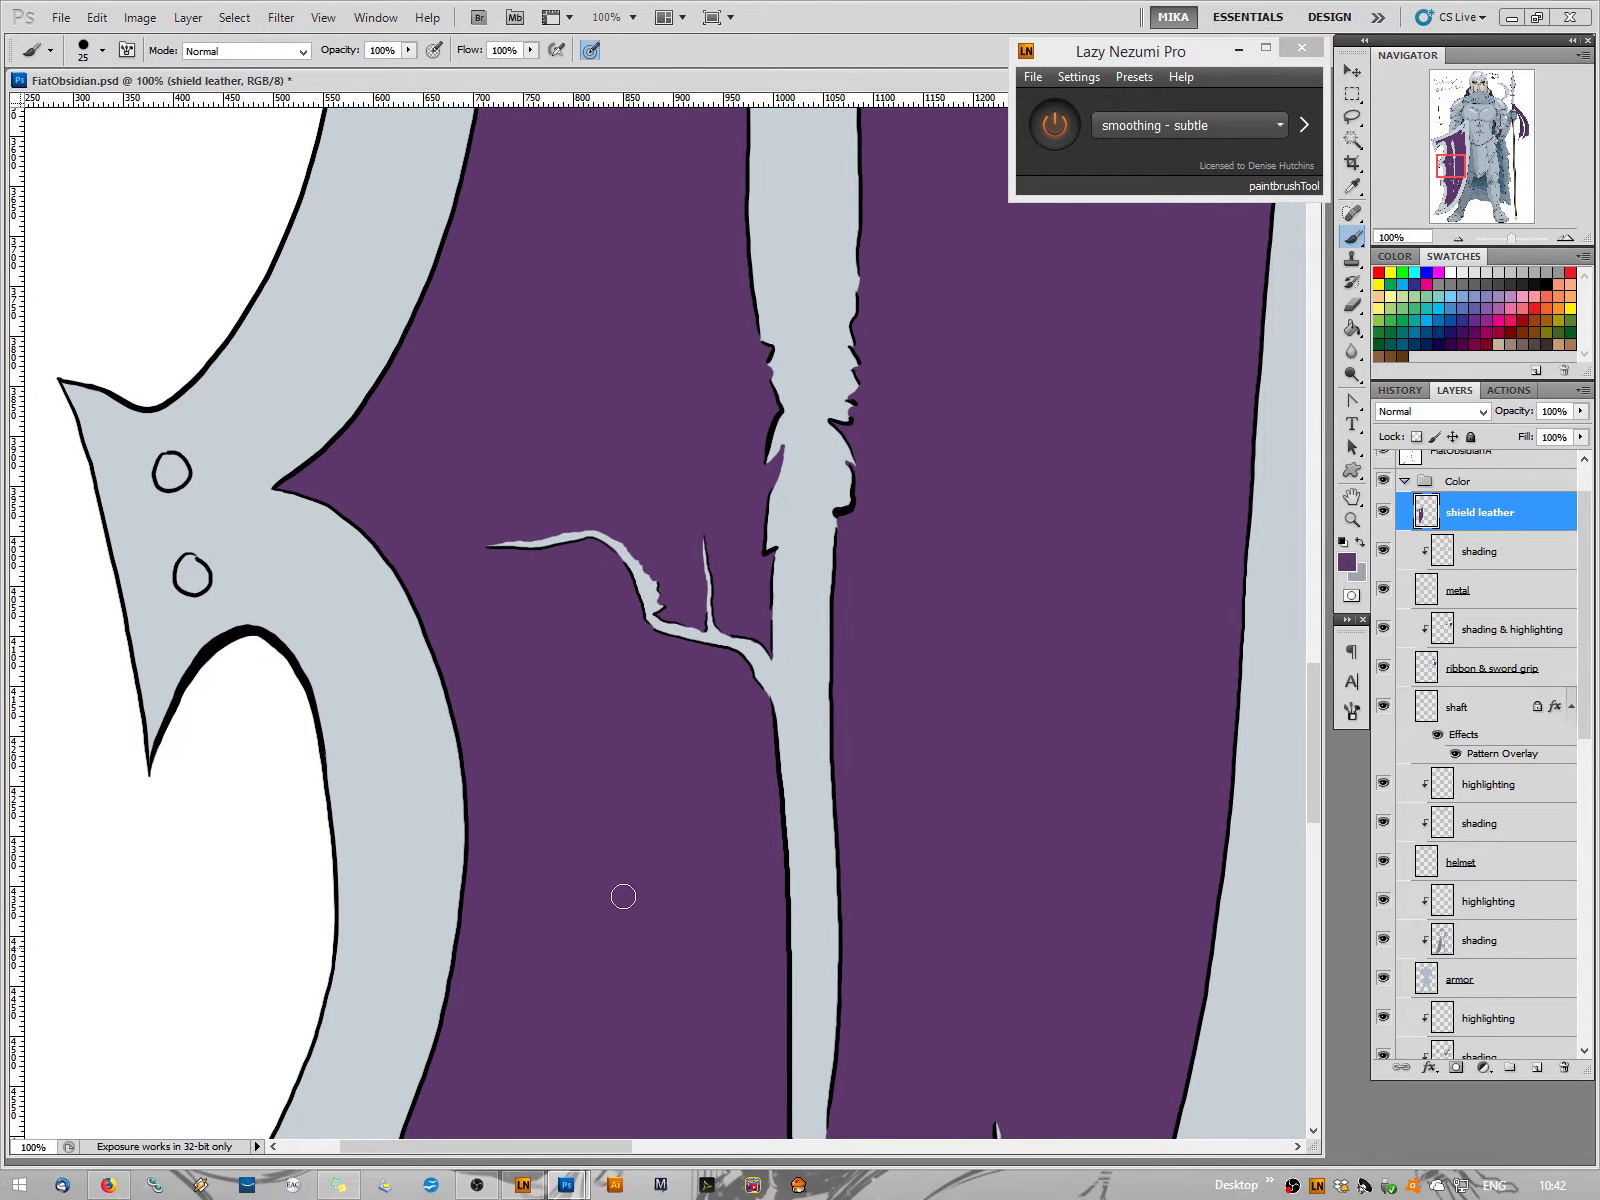
left_click_drag(774, 550, 766, 567)
left_click_drag(614, 475, 657, 1045)
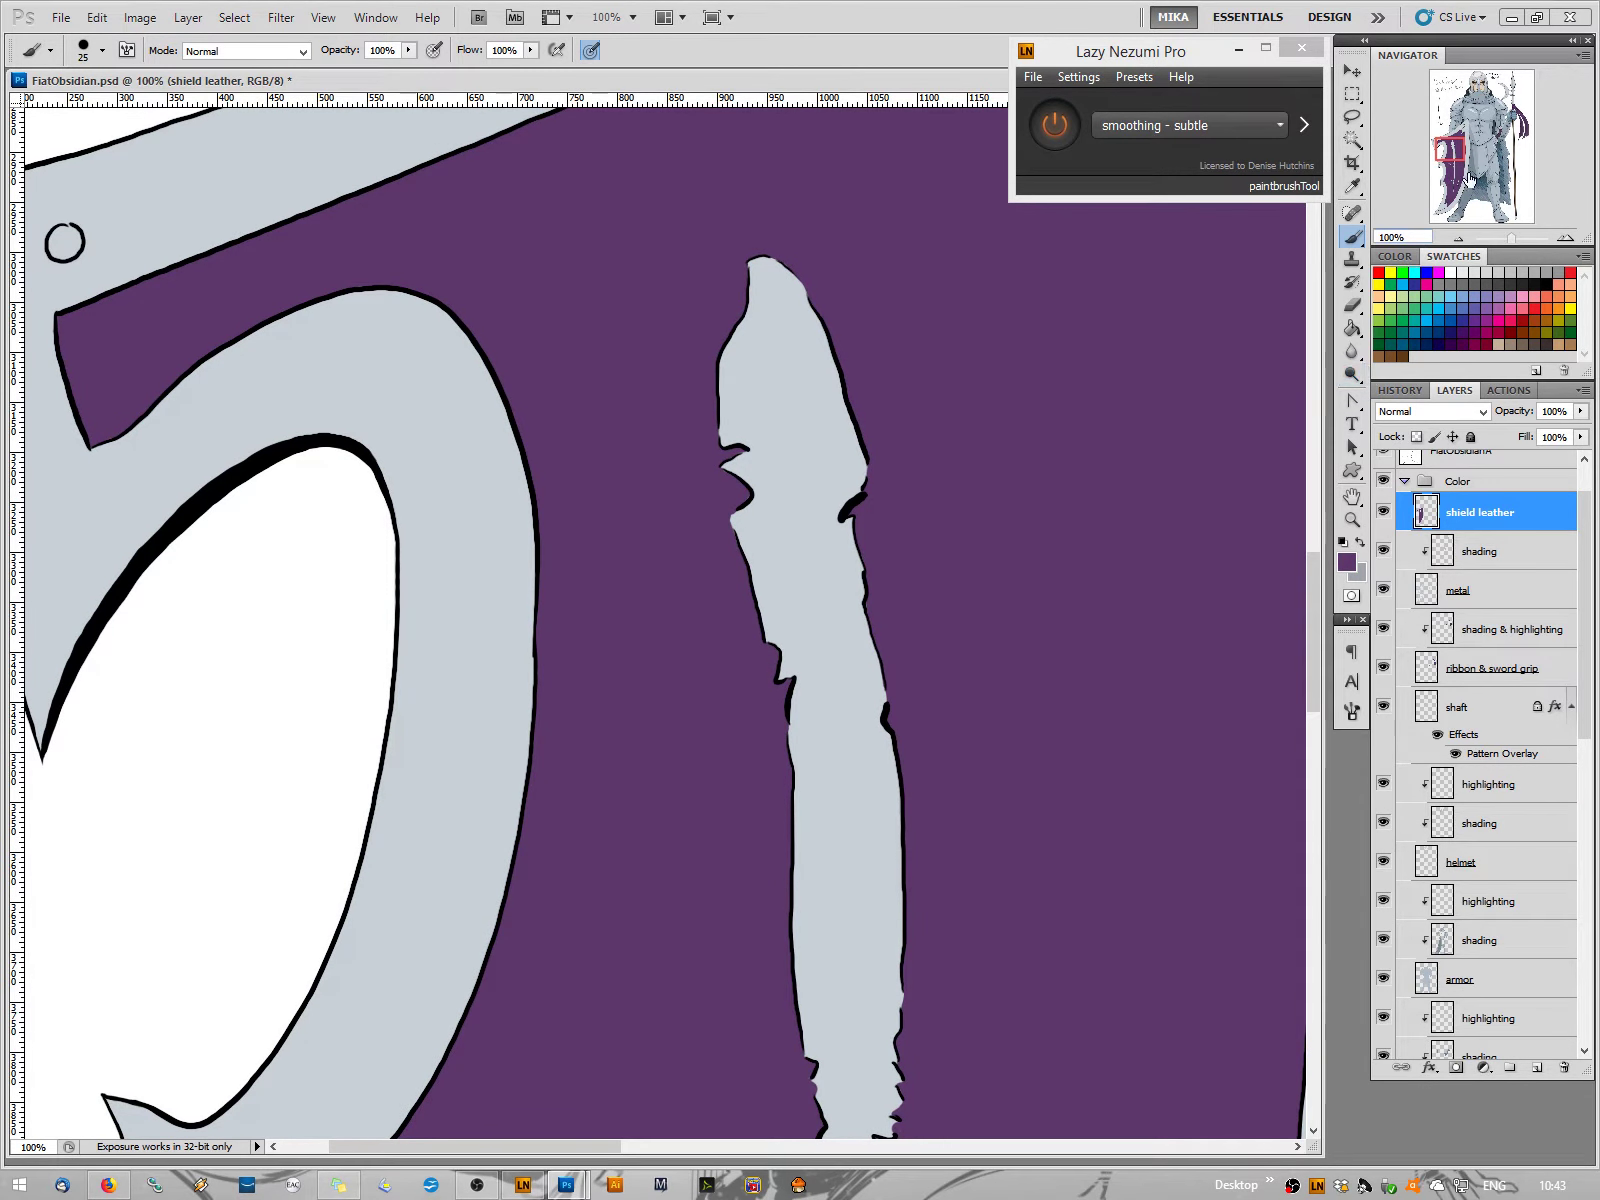
Select the shading layer clipped to the metal layer and set the foreground colour to b3bbc1, sampled from the spearhead
left_click(1454, 237)
left_click(1454, 237)
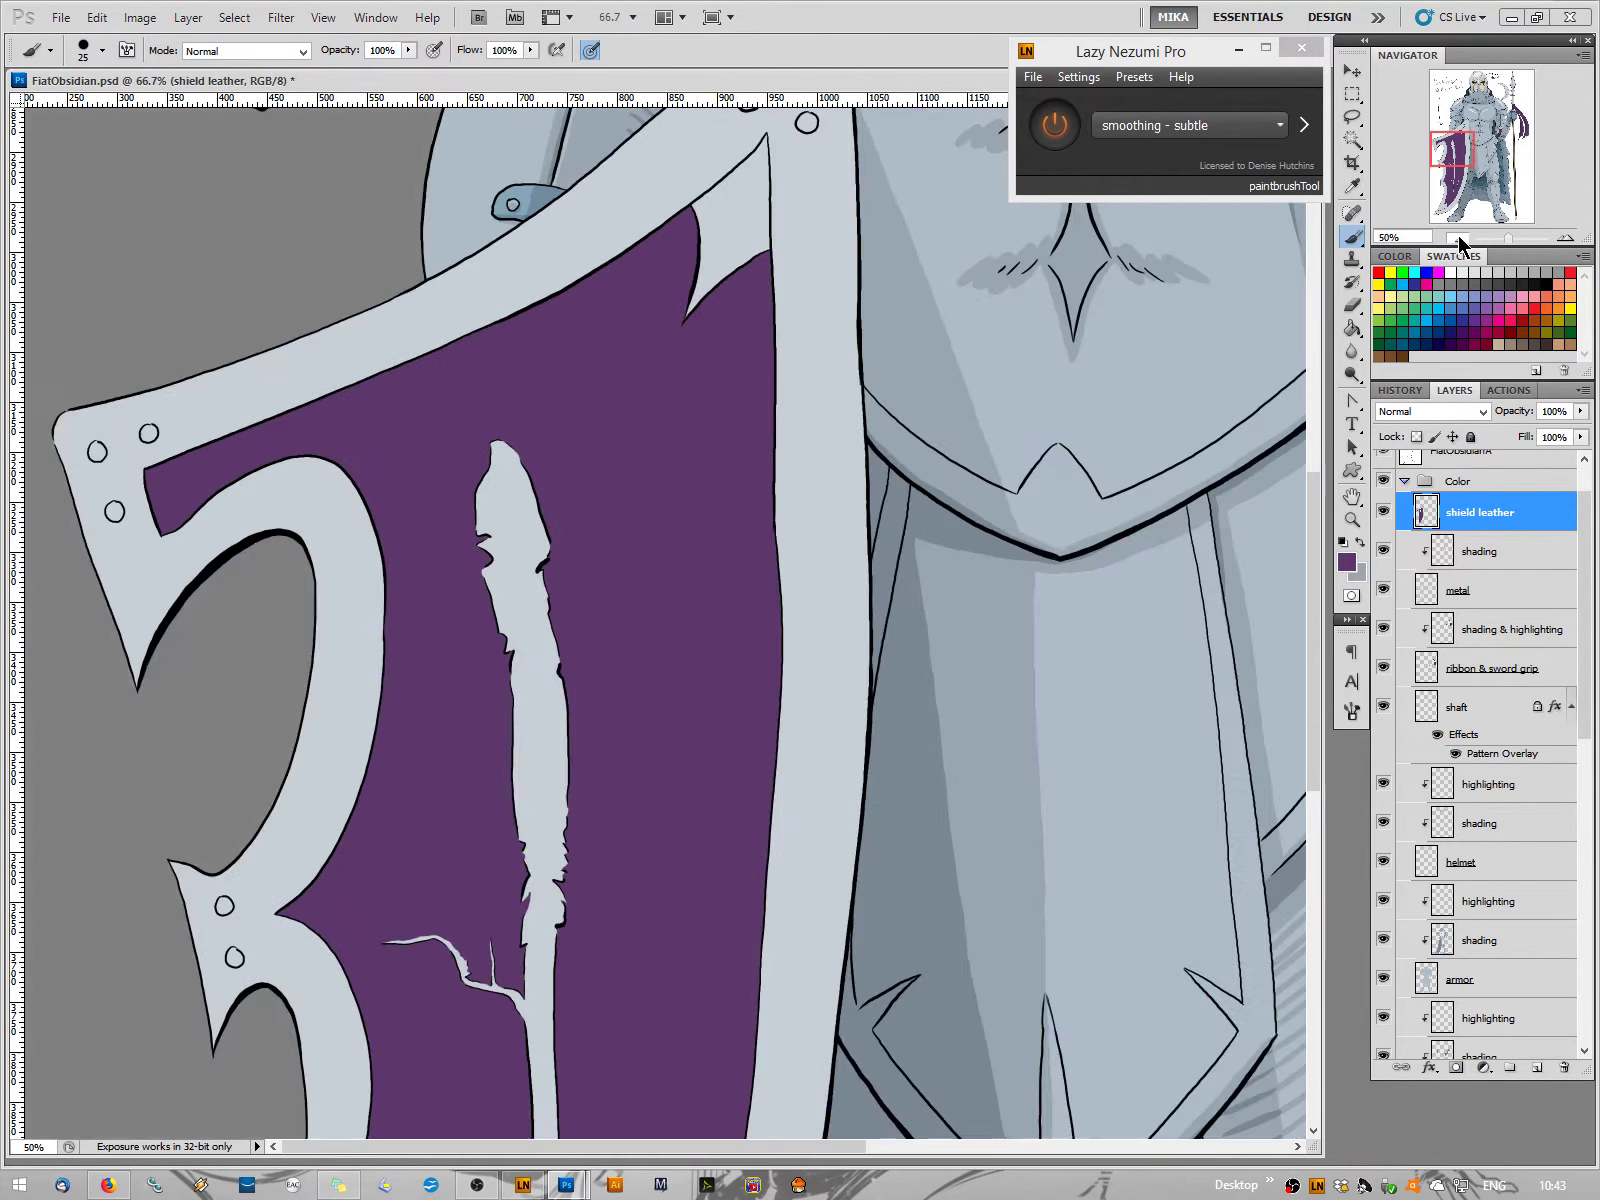
left_click(1454, 237)
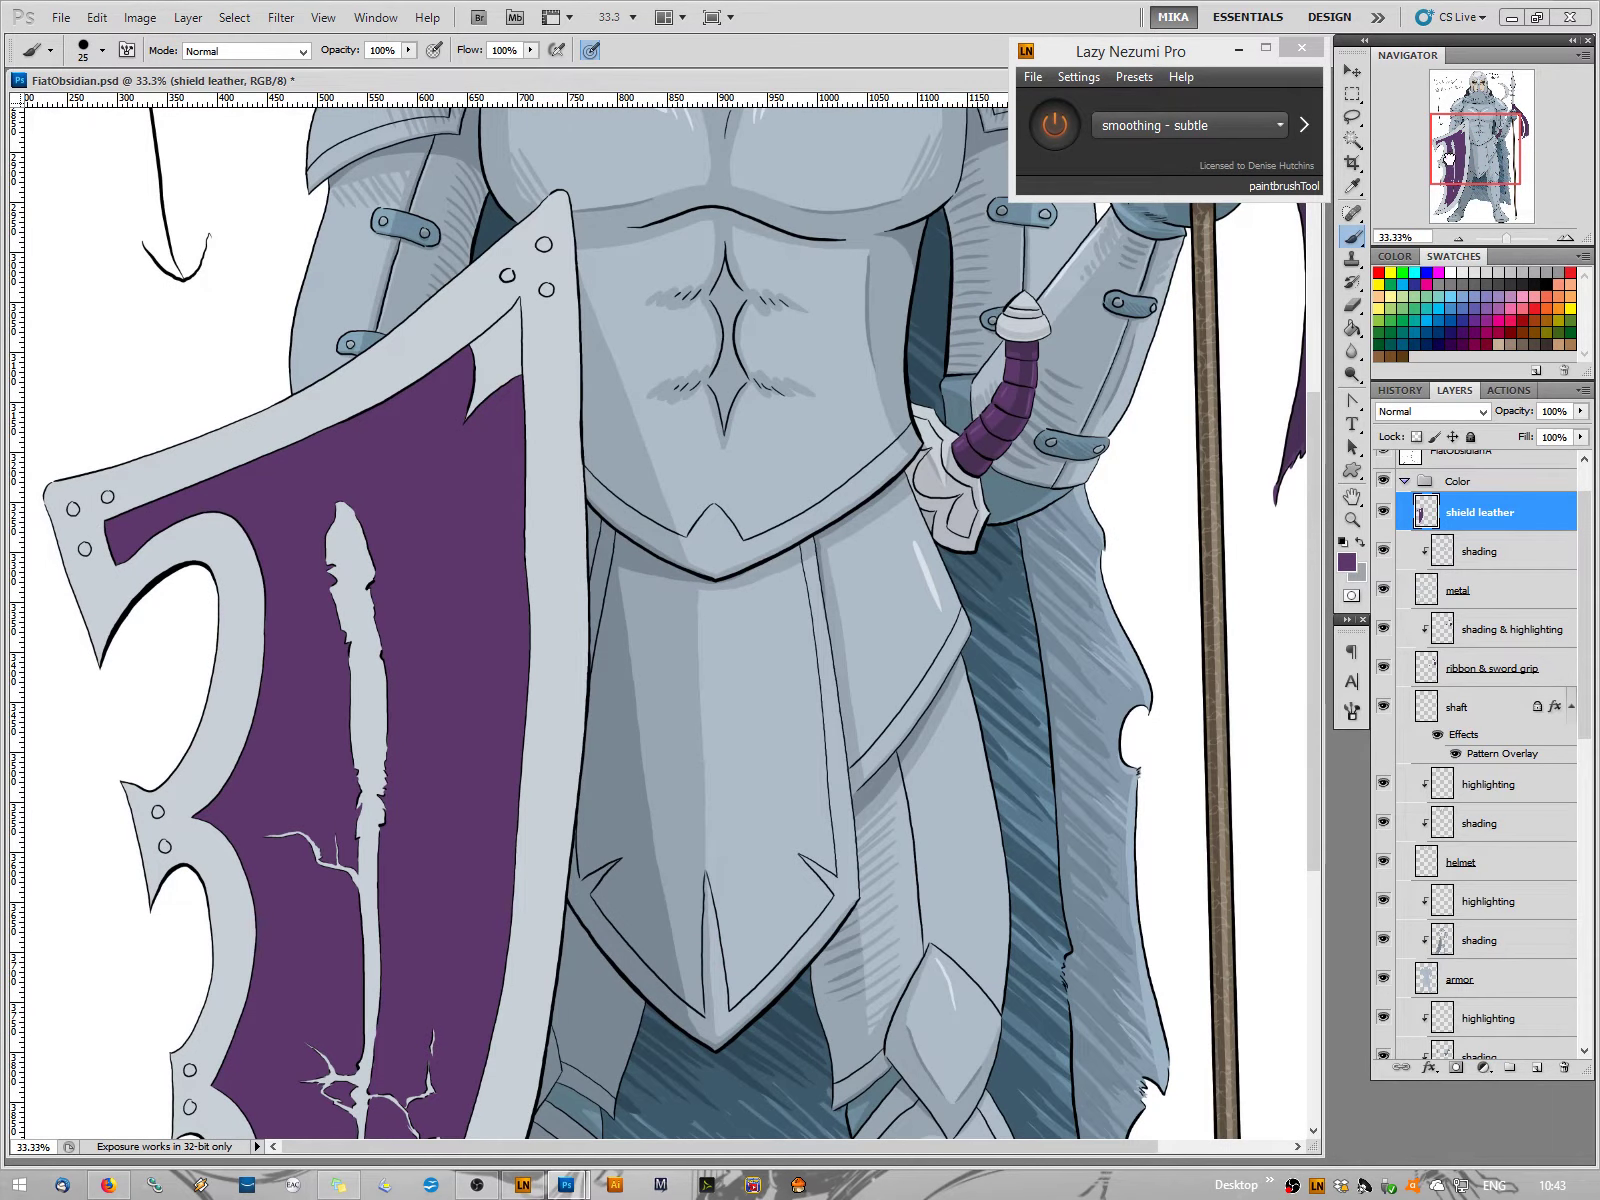
left_click_drag(1450, 168, 1492, 104)
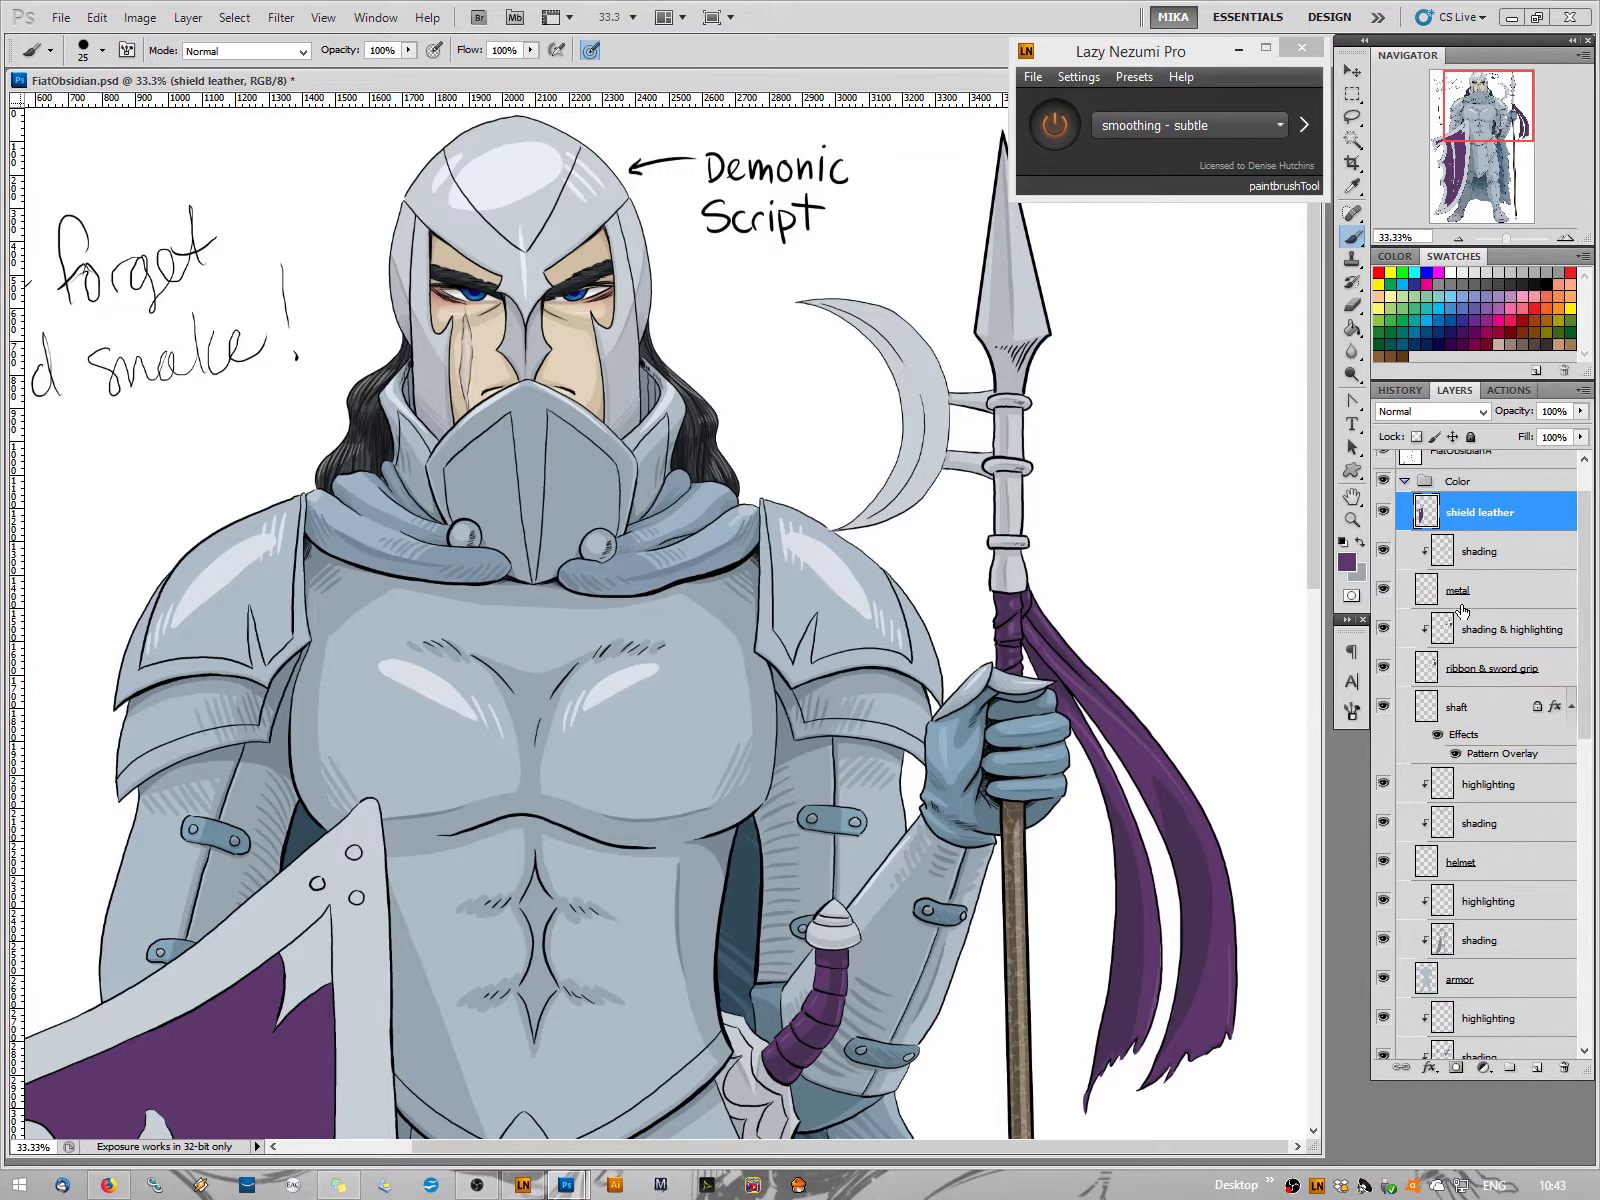
left_click(1488, 548)
left_click(1348, 563)
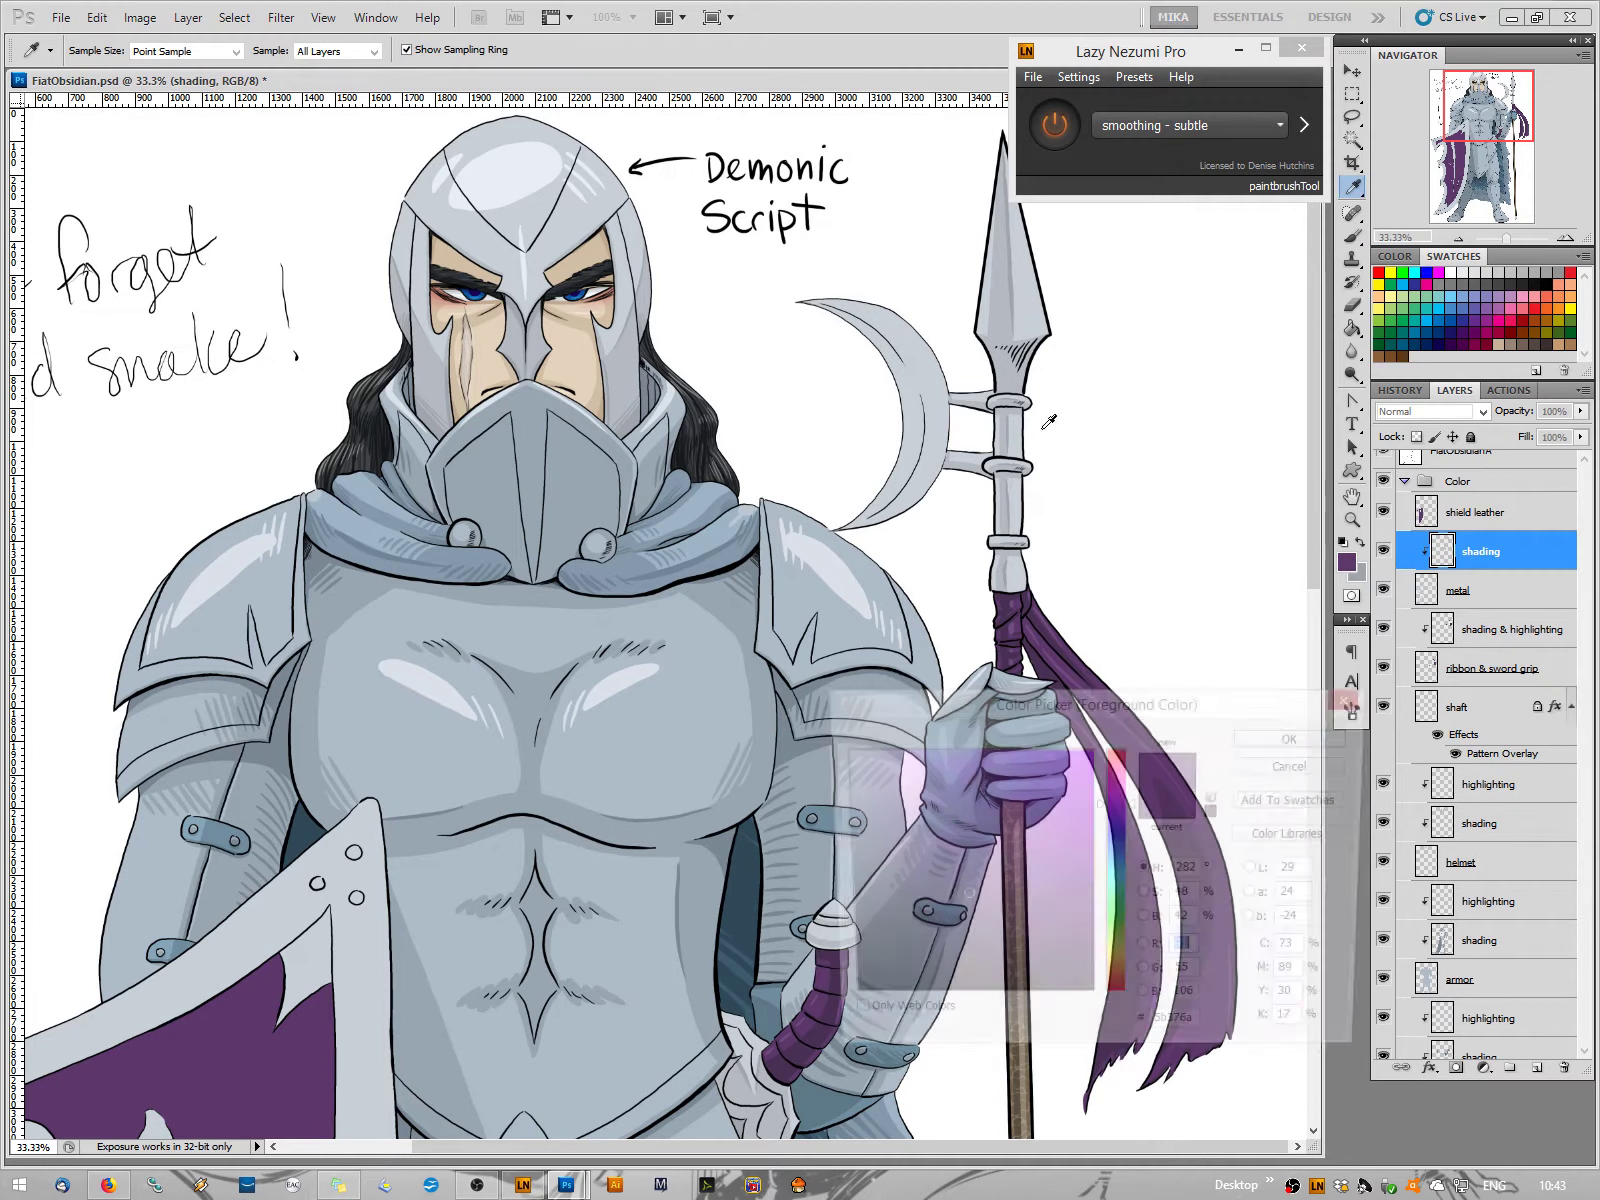
left_click(1000, 326)
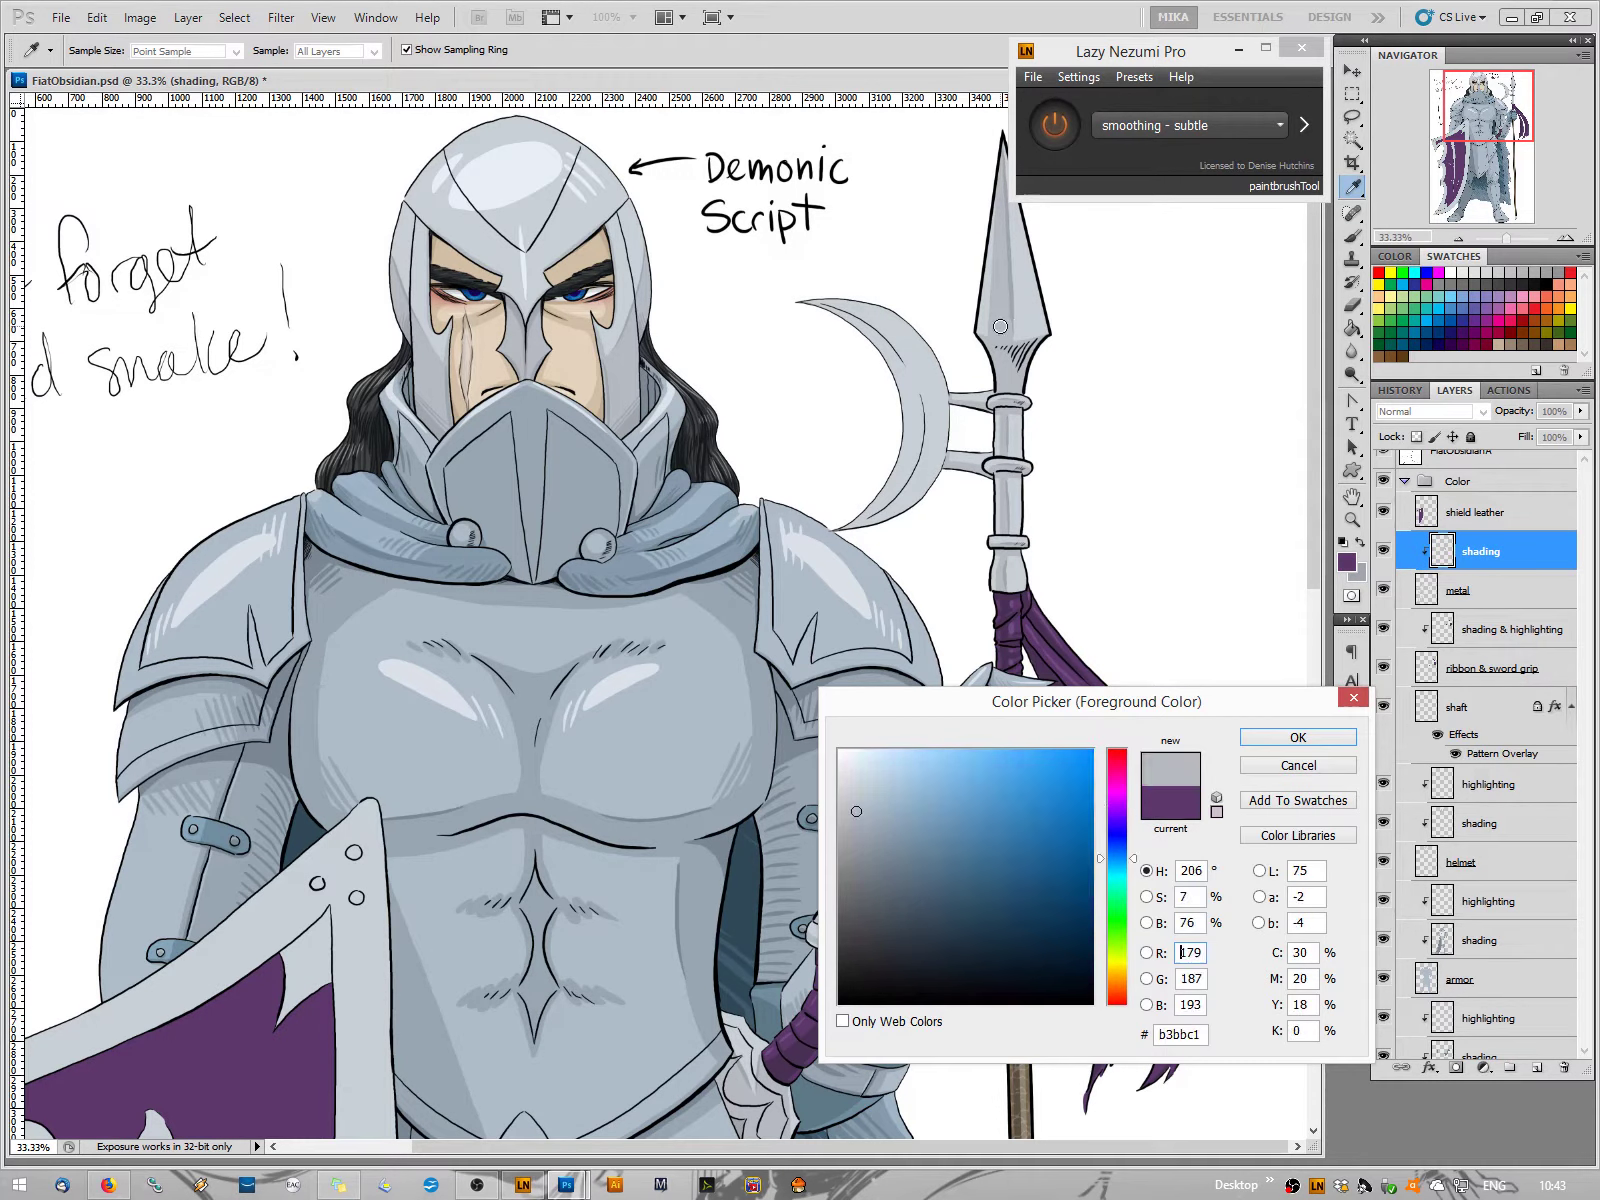
left_click(1255, 740)
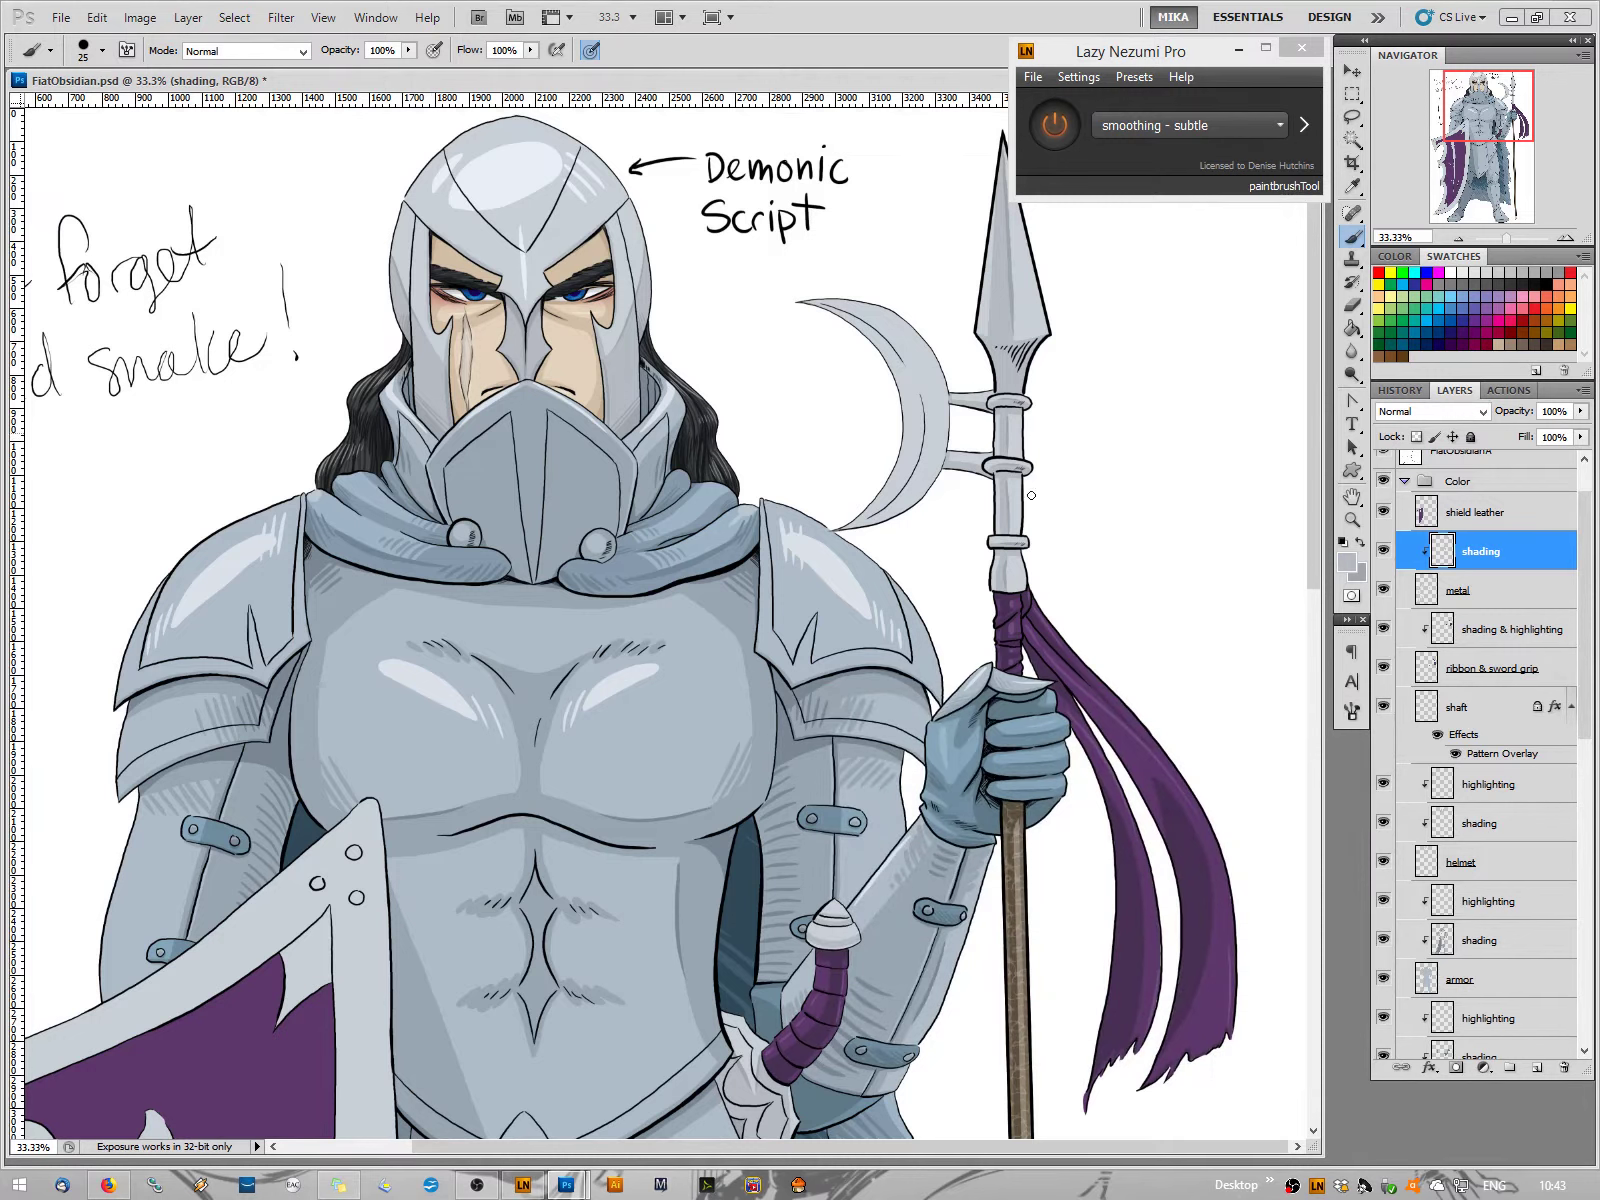
Set the brush size to 43 px and shade the lower outer edge of the crescent blade
right_click(914, 476)
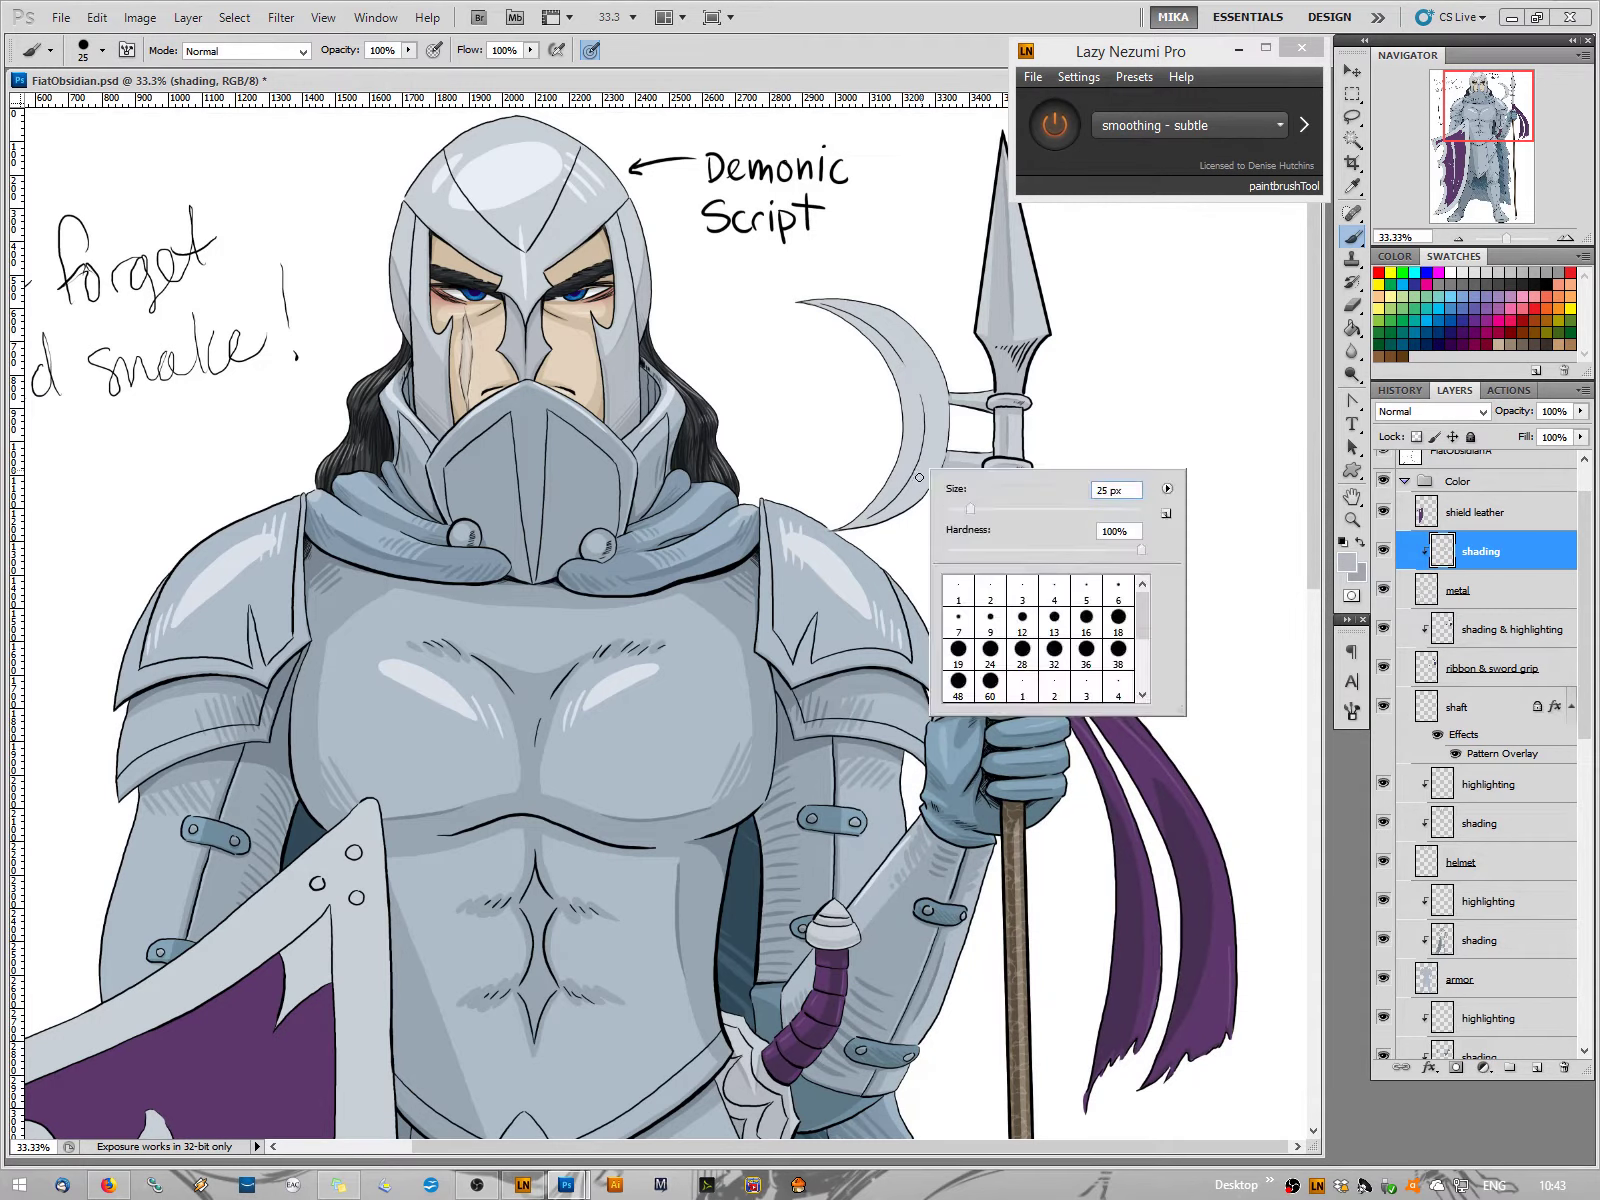
left_click_drag(968, 508, 988, 508)
key("Return")
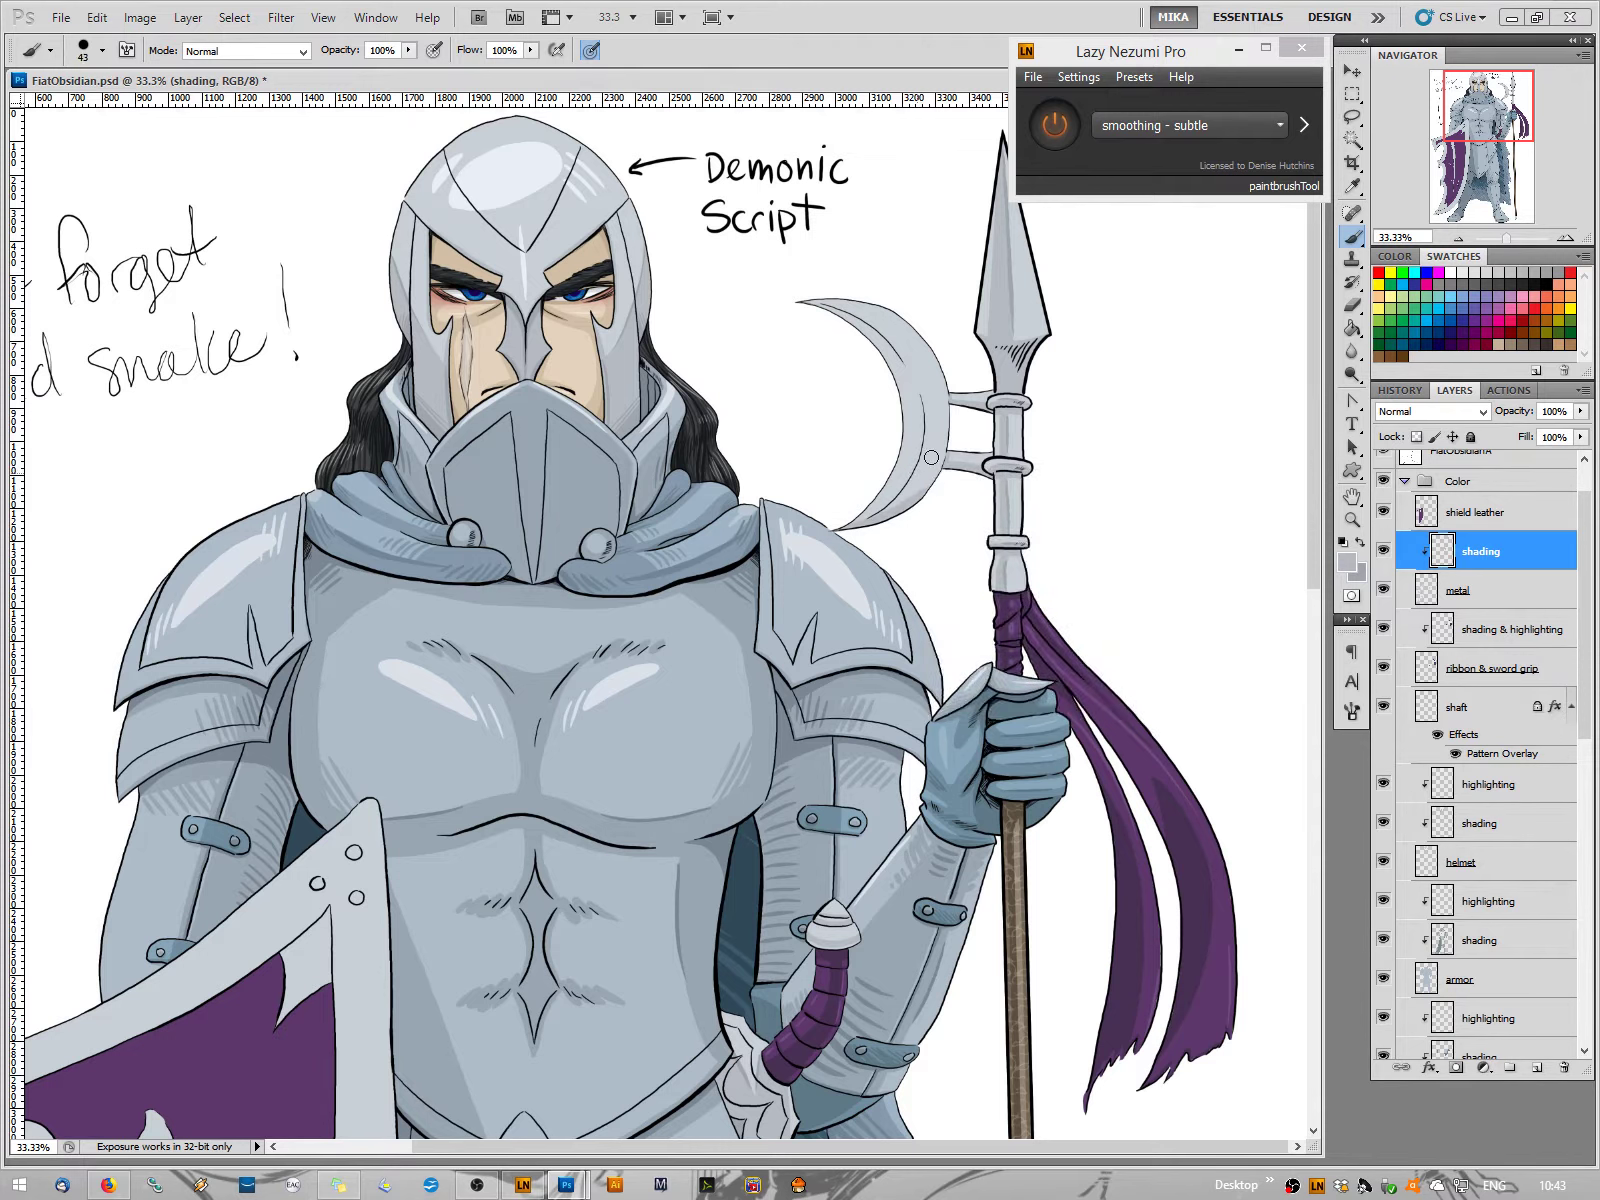
left_click_drag(953, 424, 851, 533)
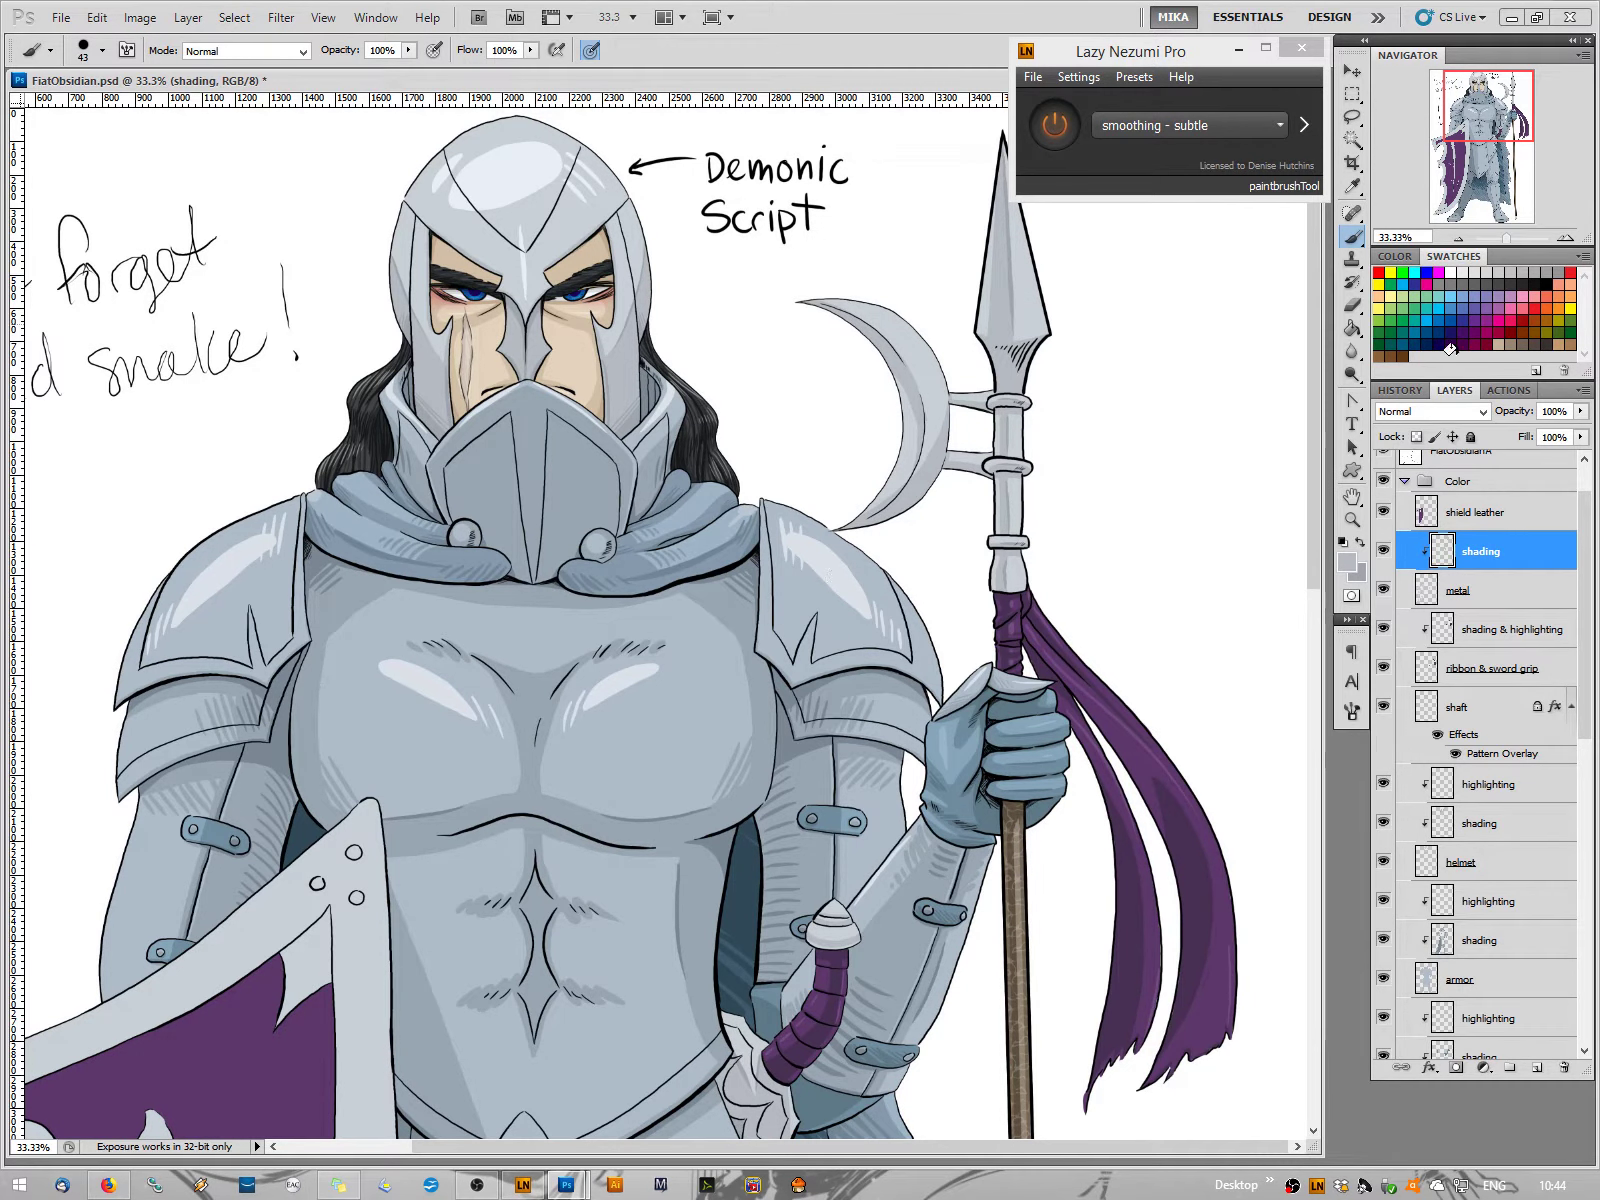
Select the metal layer and set the foreground colour to c7d0d6 for the crescent blade's base
left_click(1563, 243)
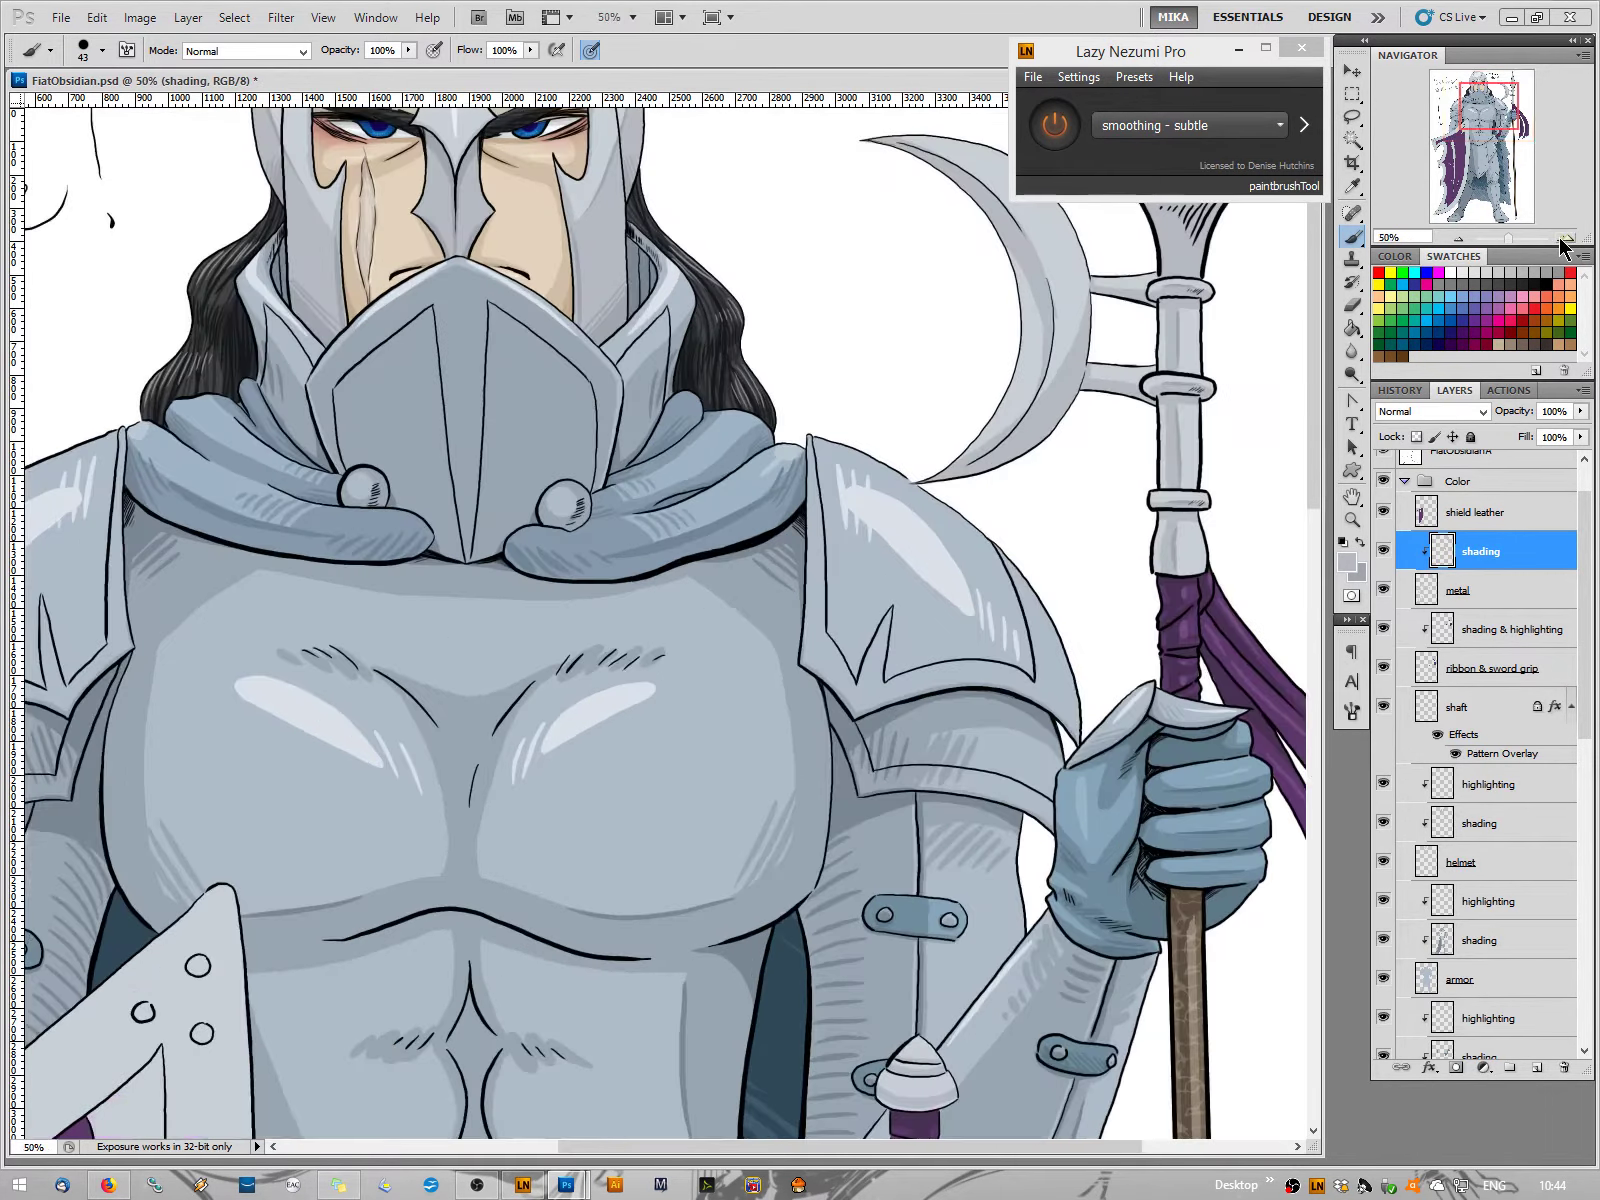
left_click(1563, 243)
left_click(1563, 243)
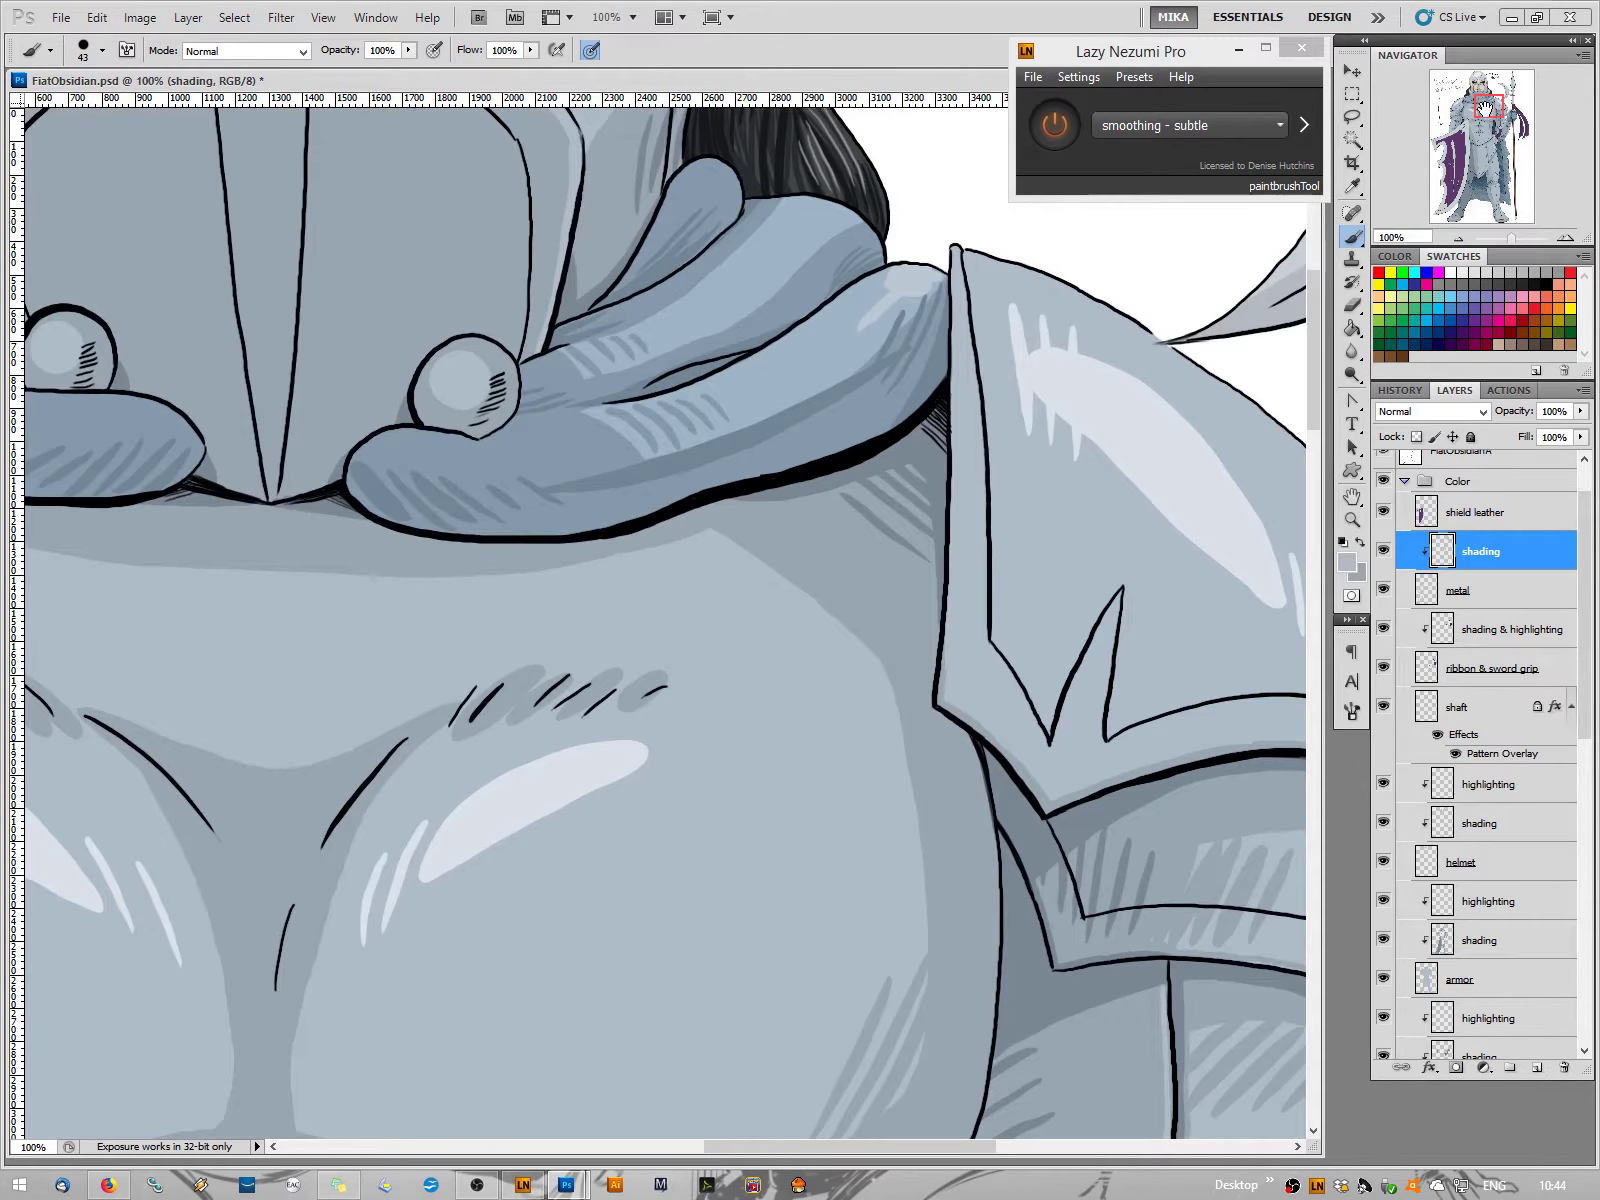
left_click_drag(1488, 105, 1497, 90)
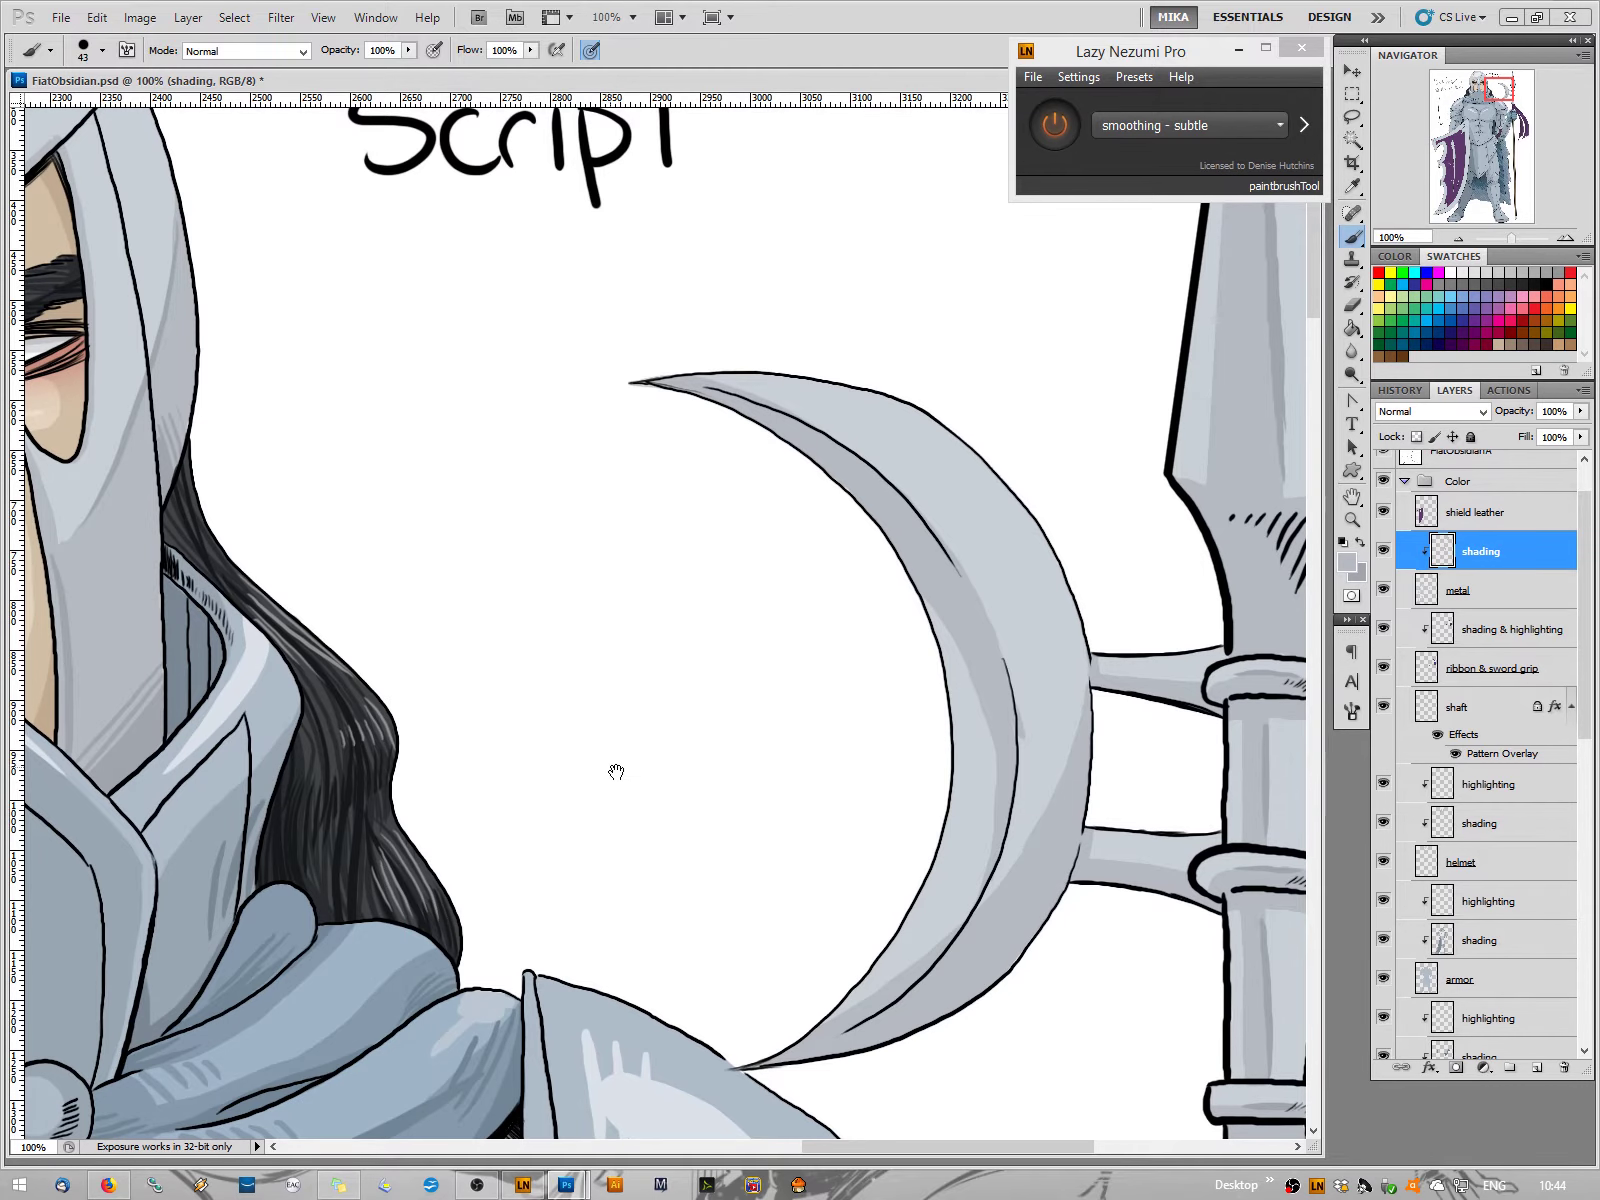
left_click_drag(618, 768, 564, 714)
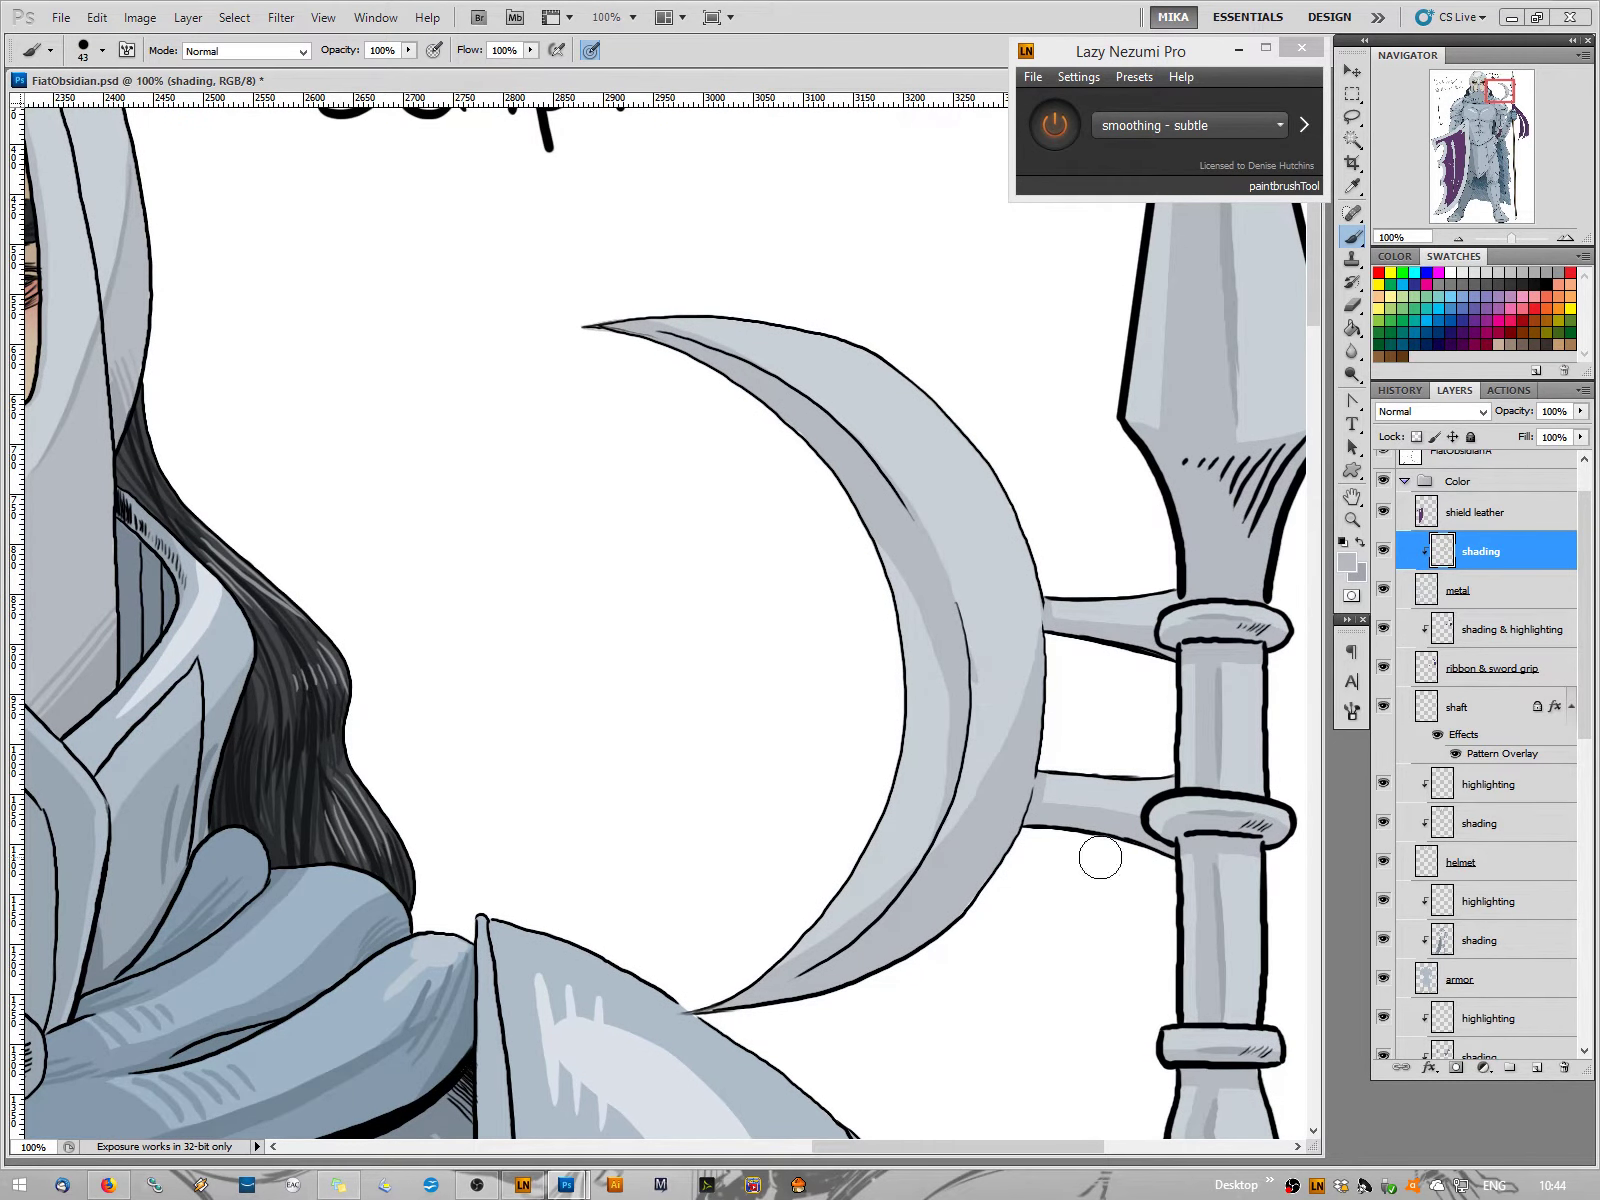
left_click(1487, 594)
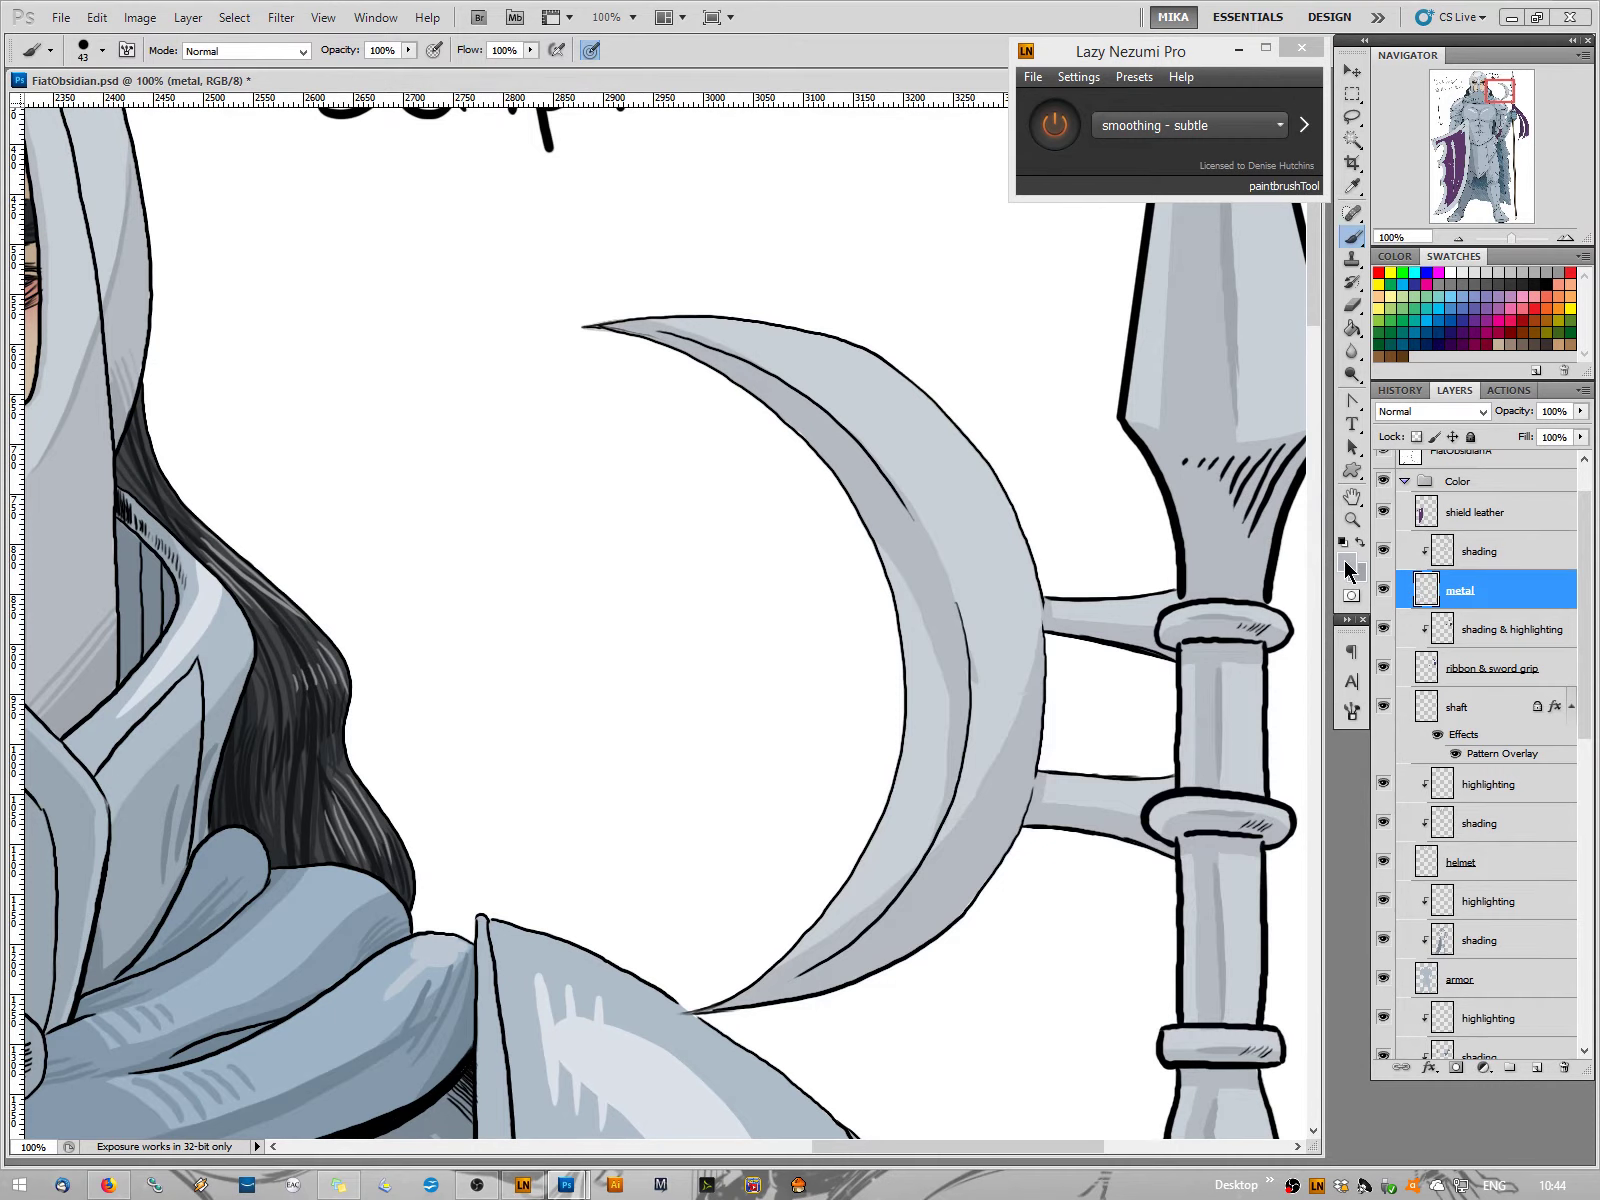
left_click(1347, 562)
left_click(1297, 737)
Select the metal's shading layer, set the foreground colour to b3bbc1 from the crescent blade's inner shadow, and activate the Eraser
left_click(1510, 560)
key("i")
left_click(1347, 562)
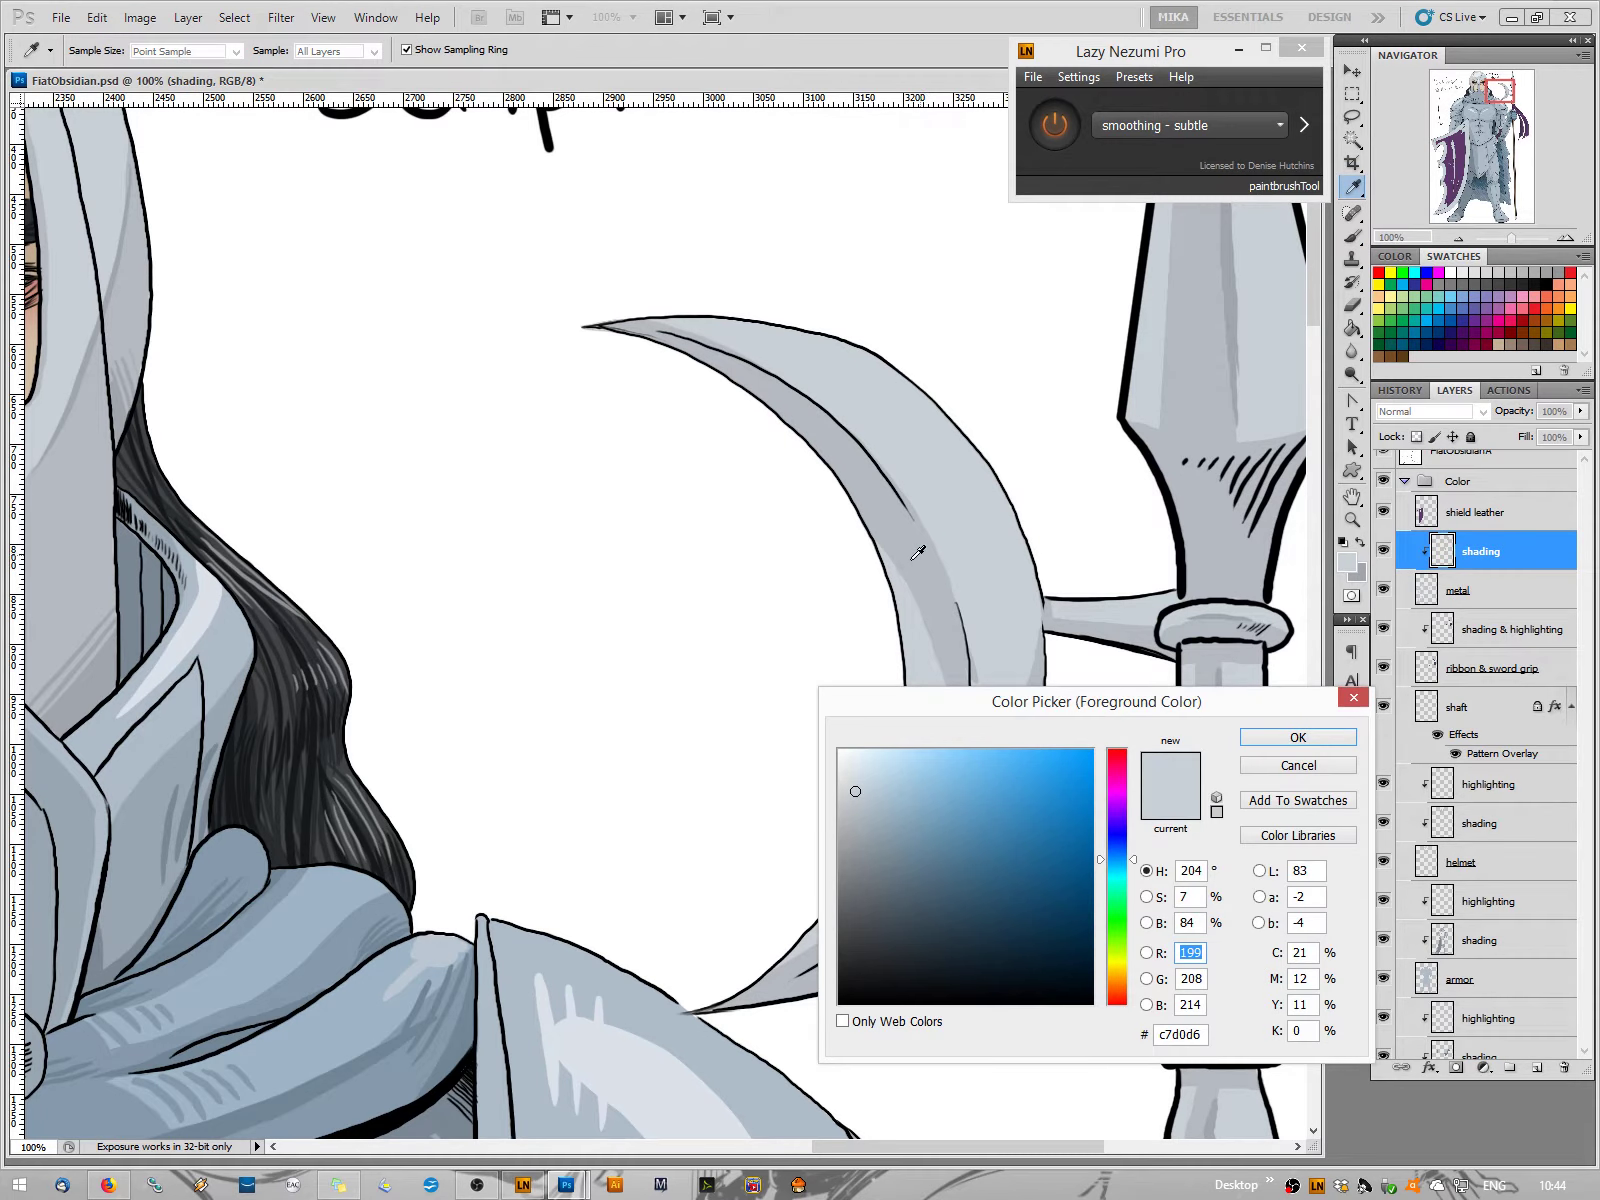
left_click(915, 555)
left_click(1333, 740)
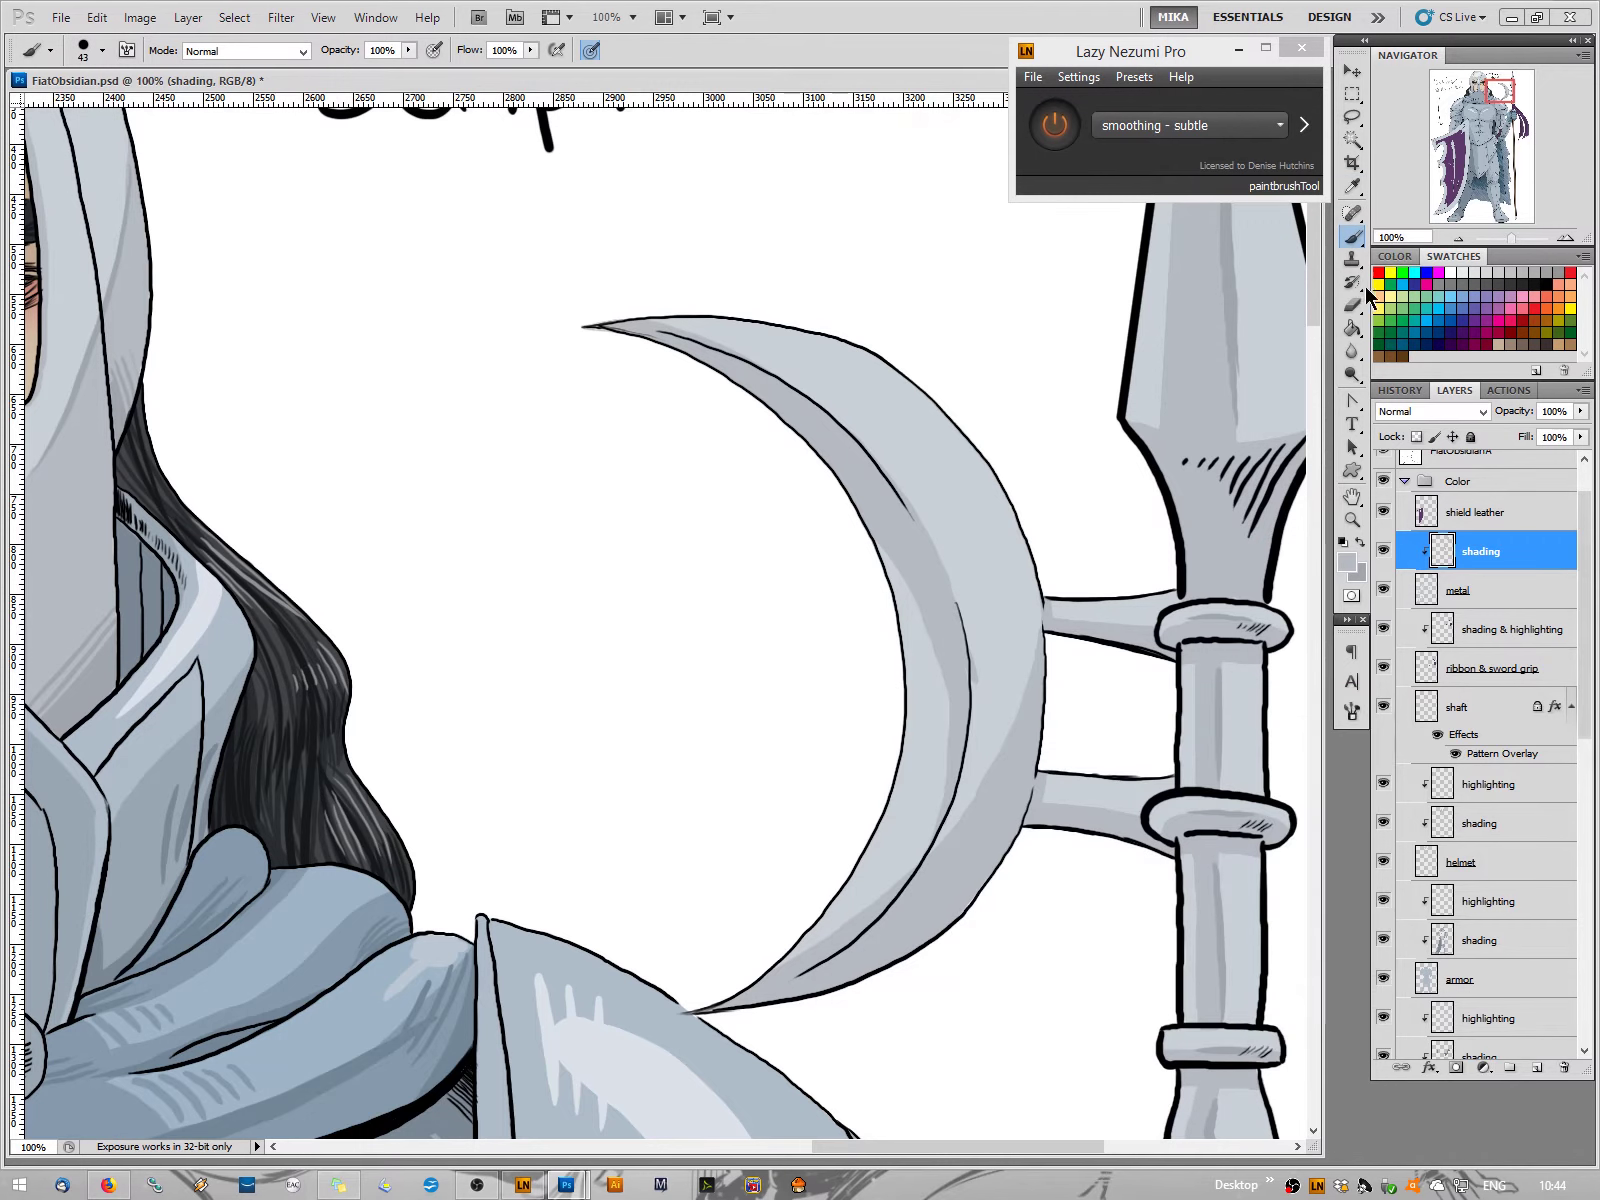
left_click(1352, 305)
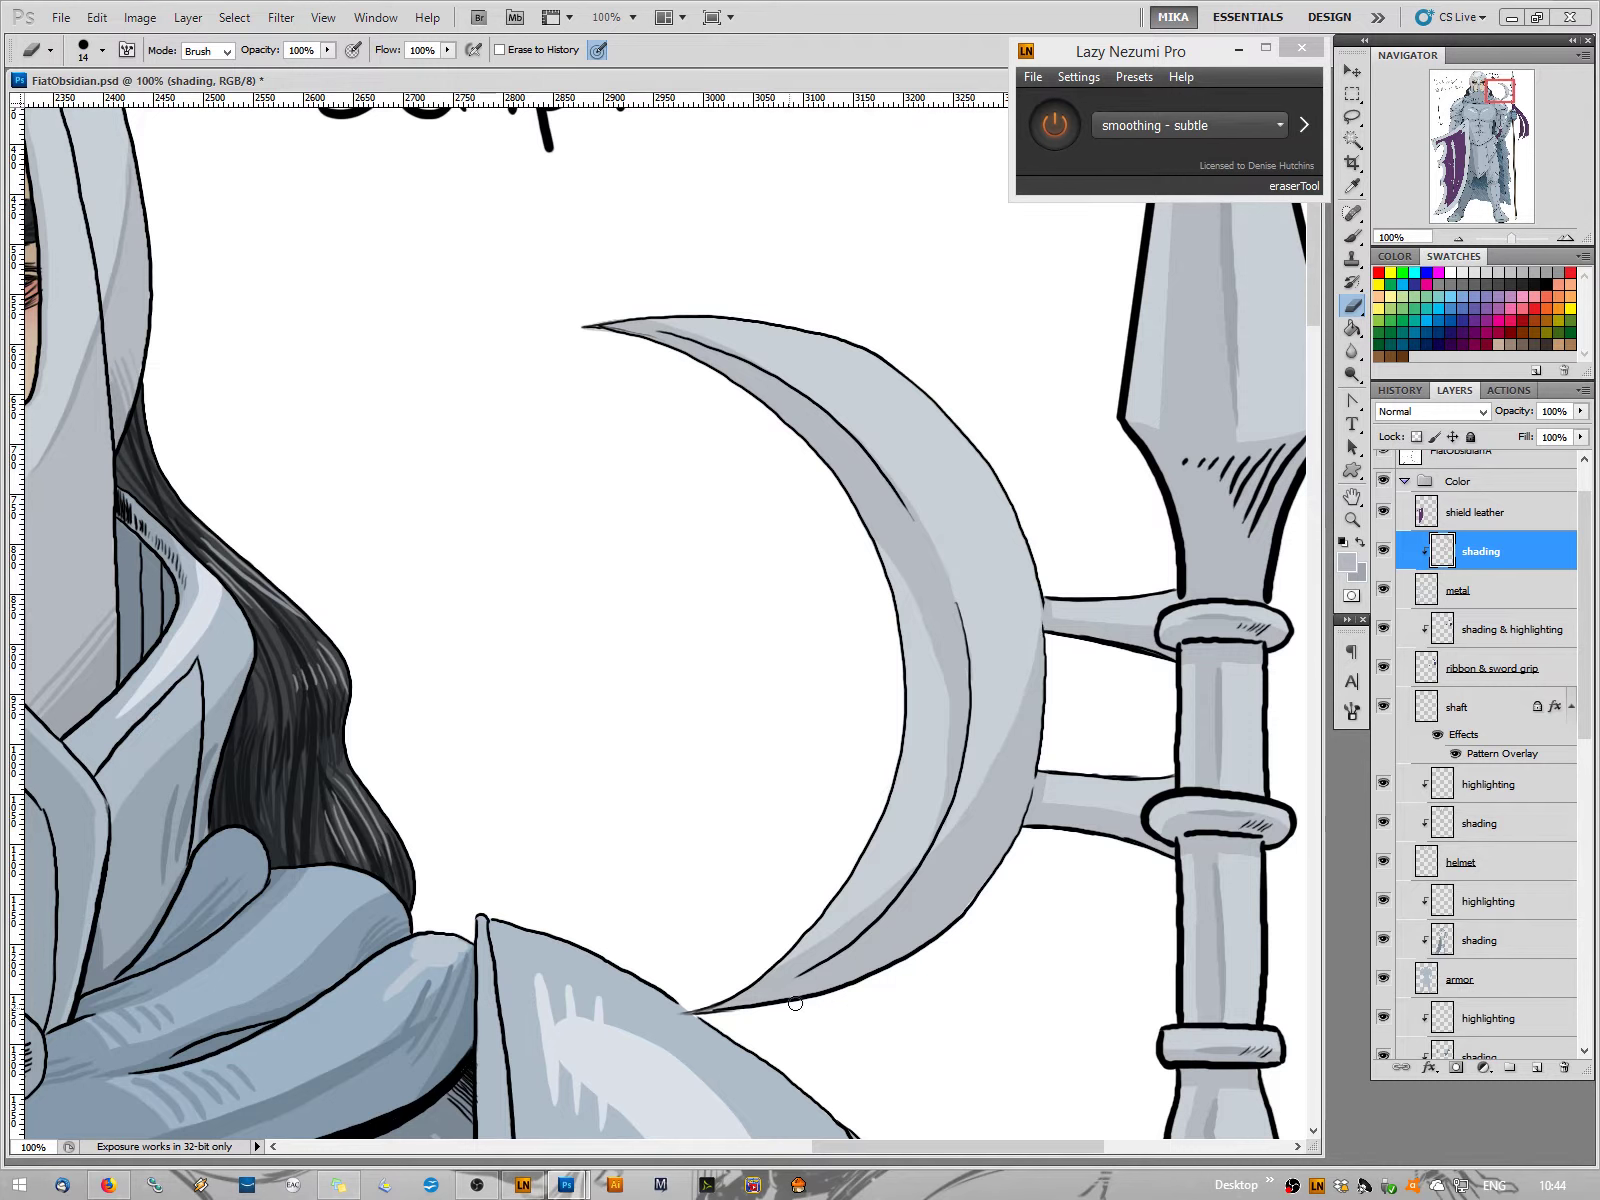
Select the metal layer and set the foreground colour to the crescent blade's light base tone
key("alt+bracketleft")
left_click(1347, 572)
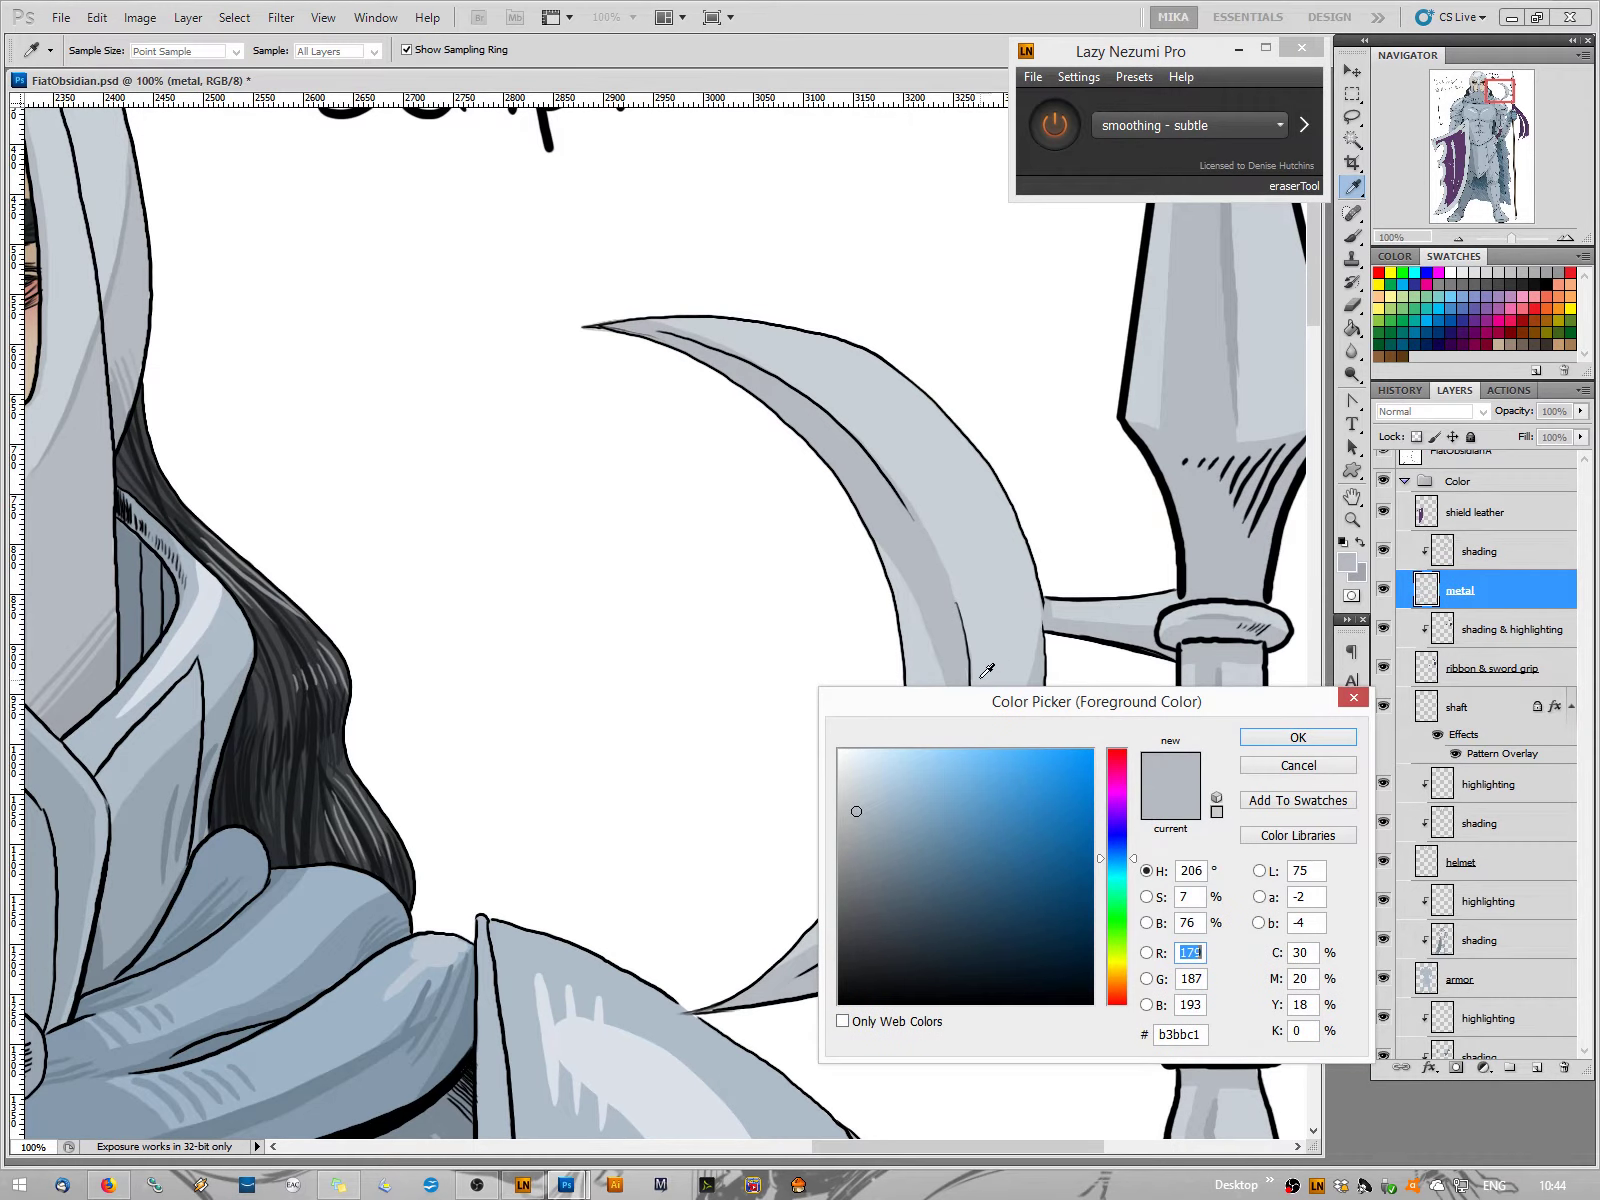
left_click(1346, 733)
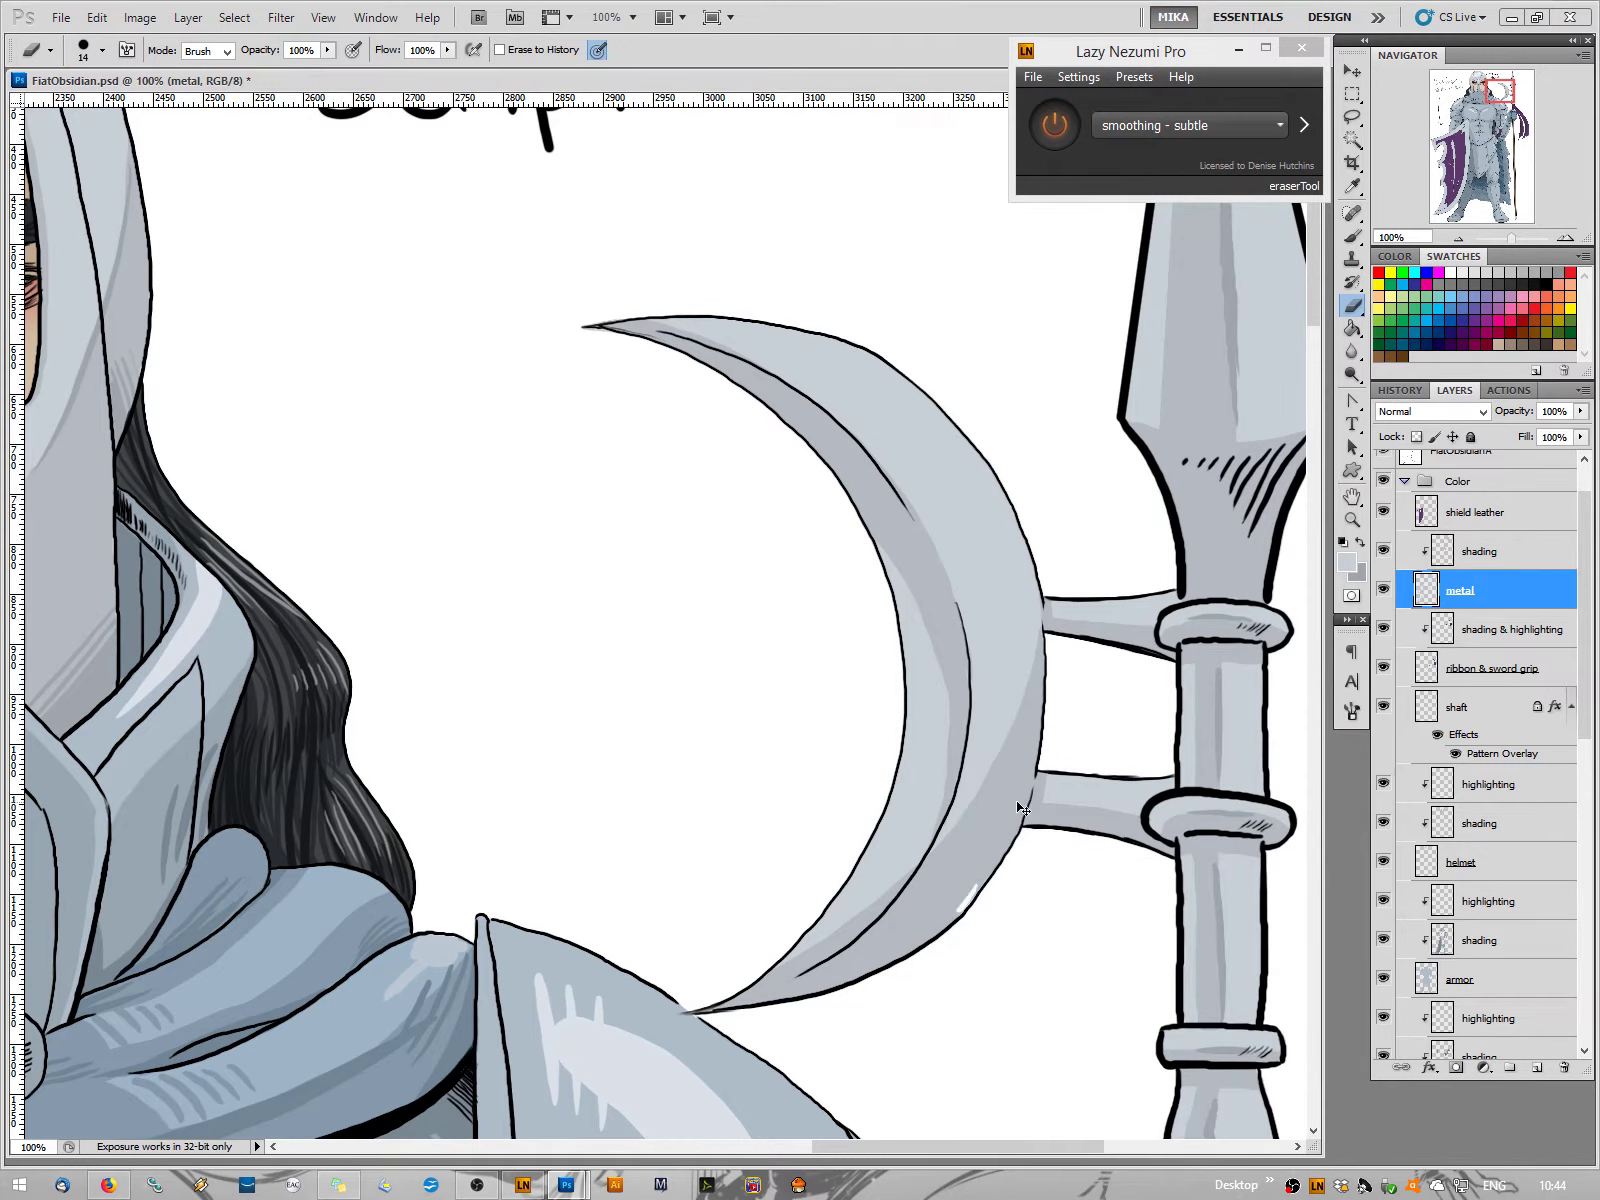
Return to the metal's shading layer with the Brush tool and set the foreground colour to the shadow tone b3bbc1
key("alt+bracketright")
key("b")
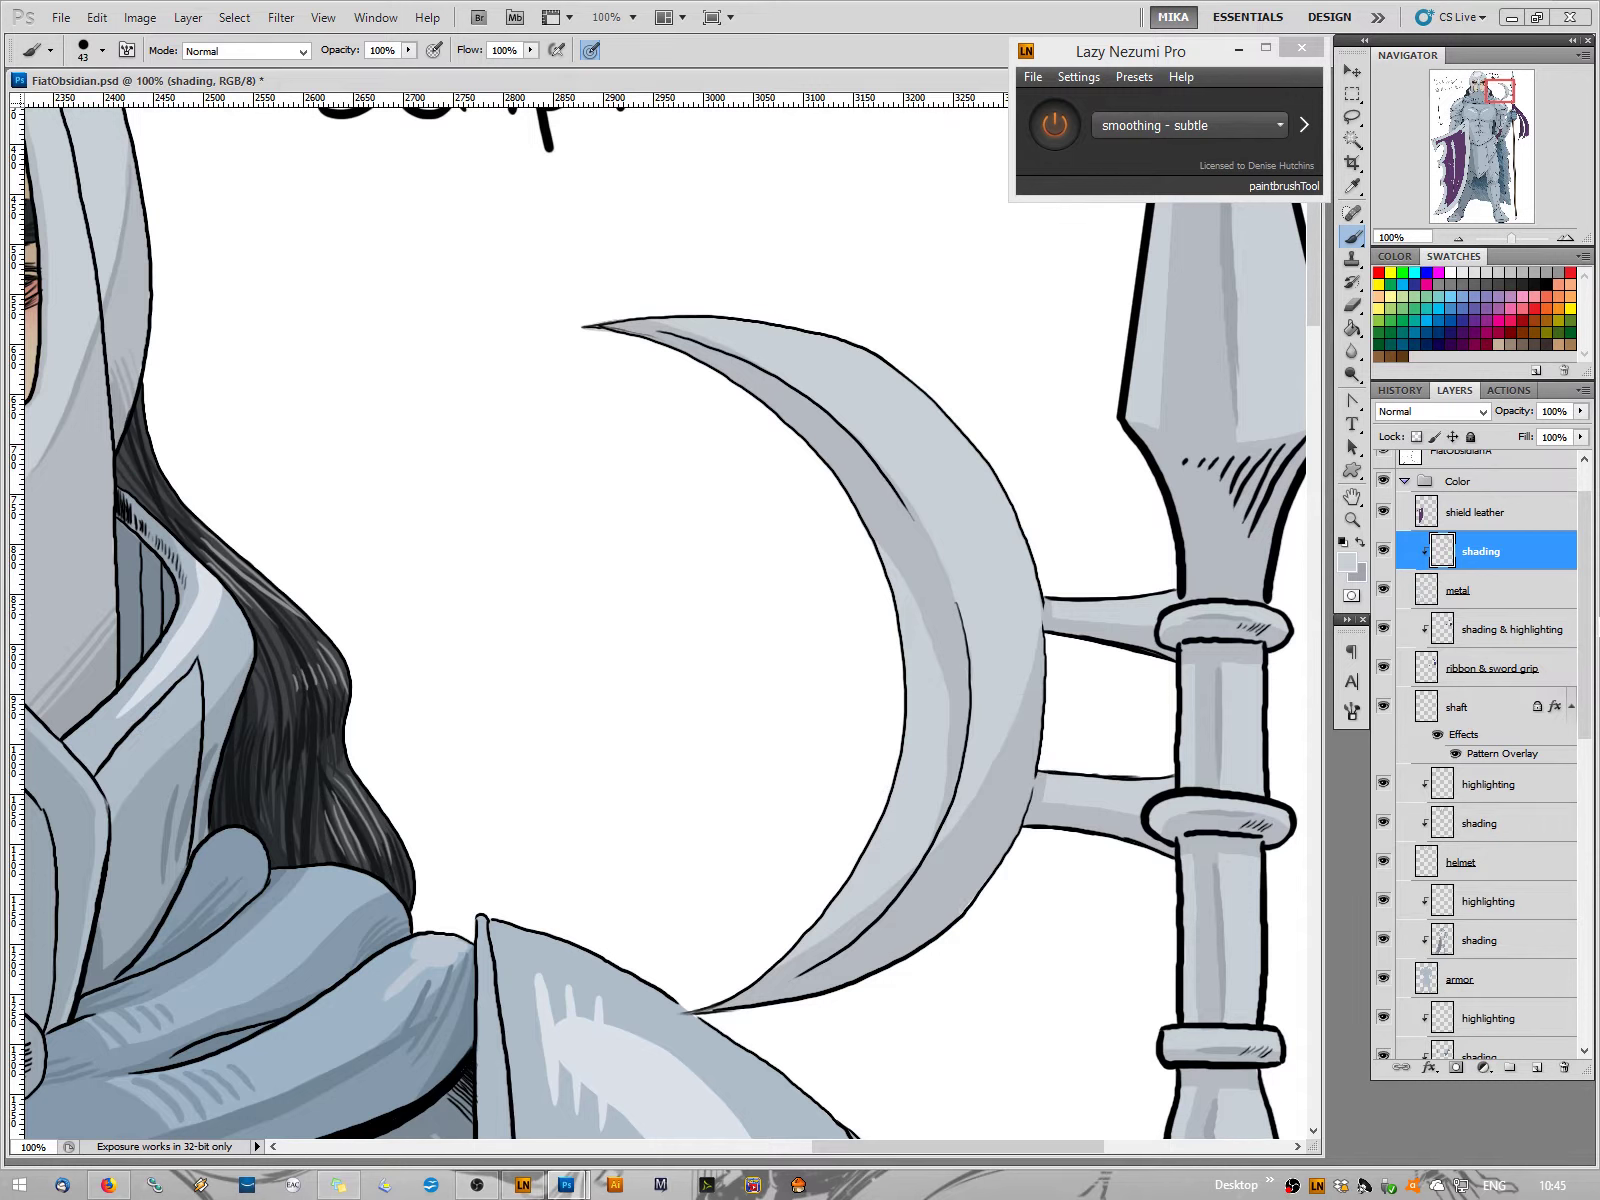
left_click(1507, 593)
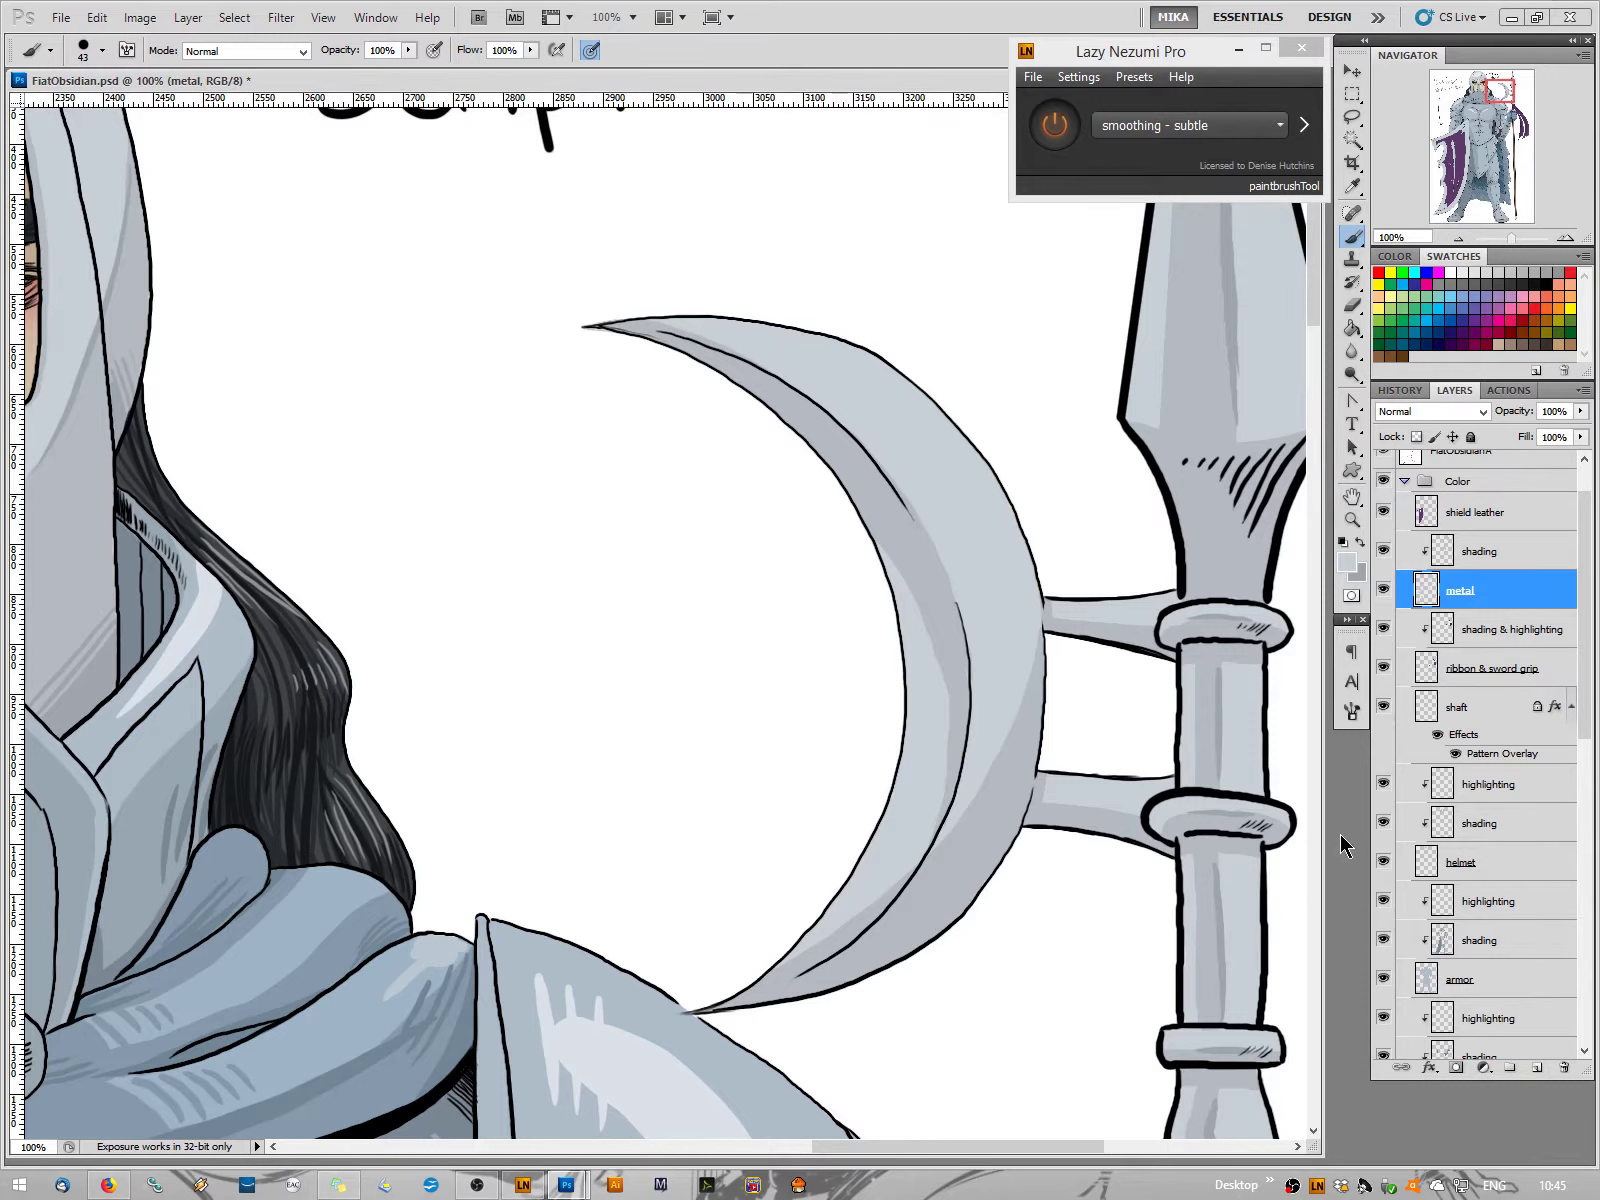
left_click(1483, 549)
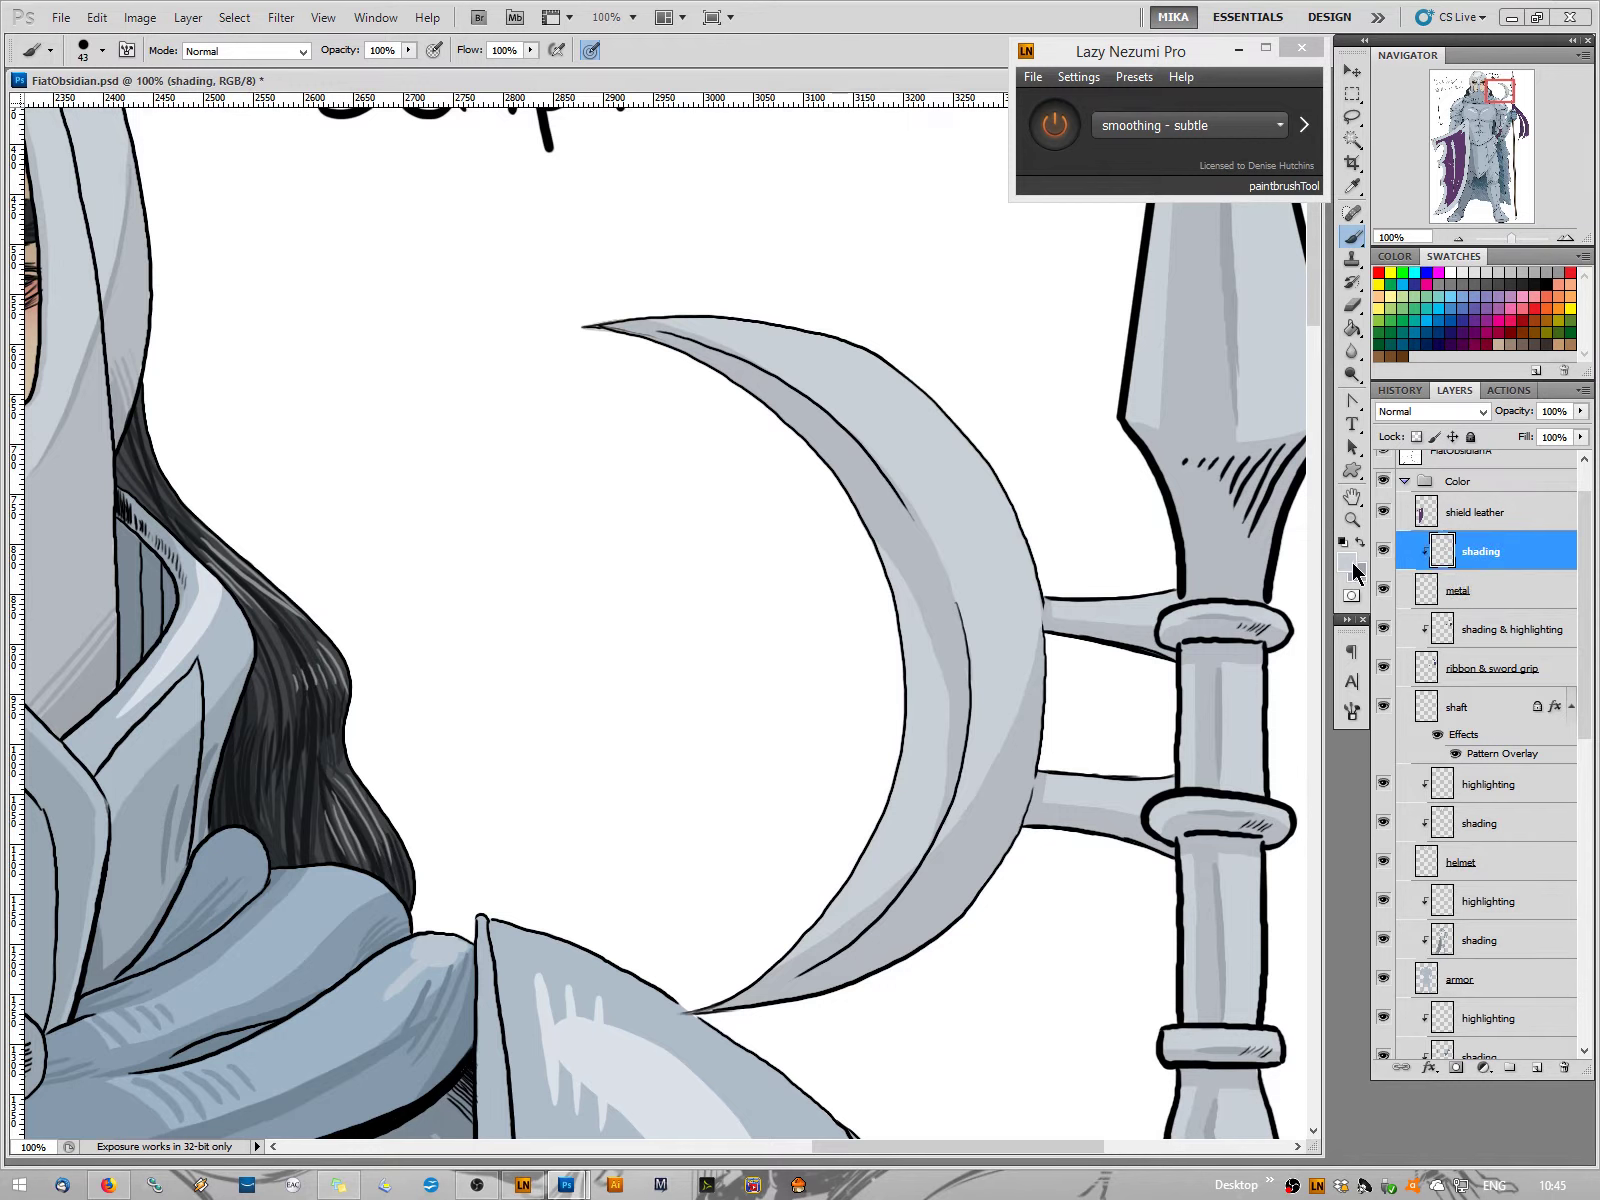
left_click(1347, 562)
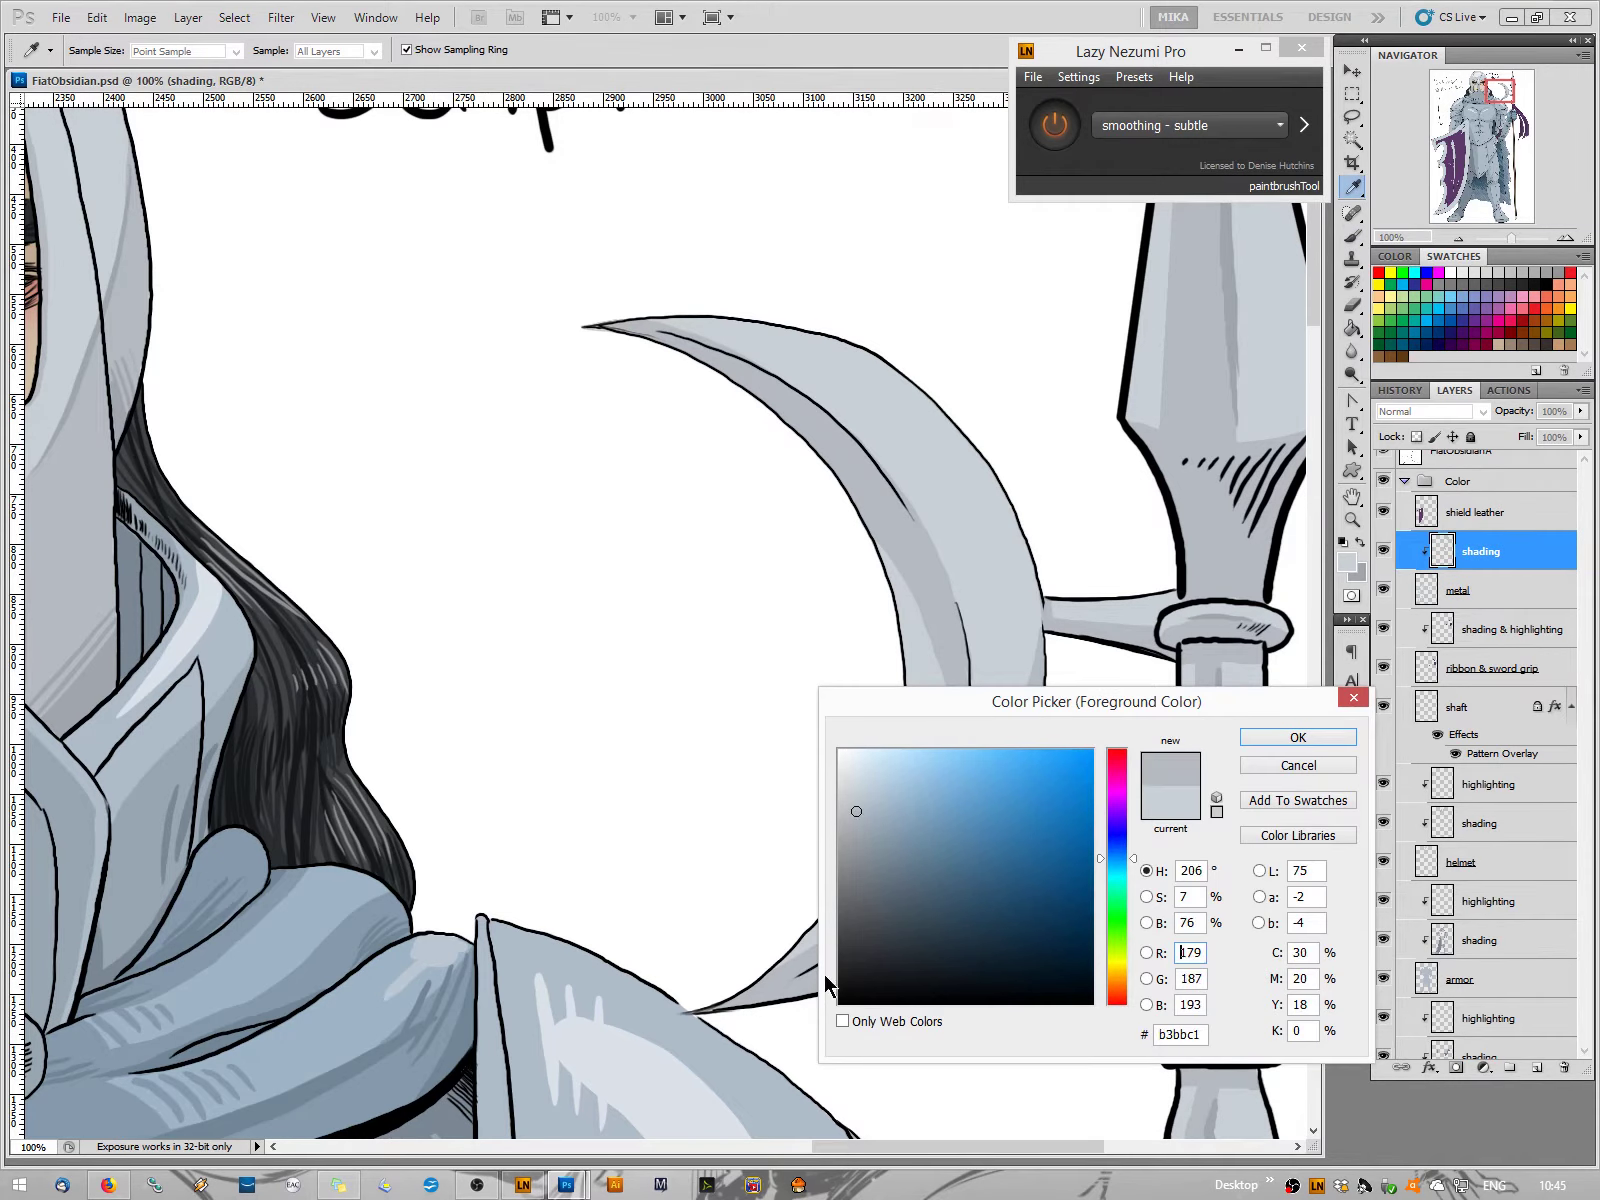
left_click(1270, 740)
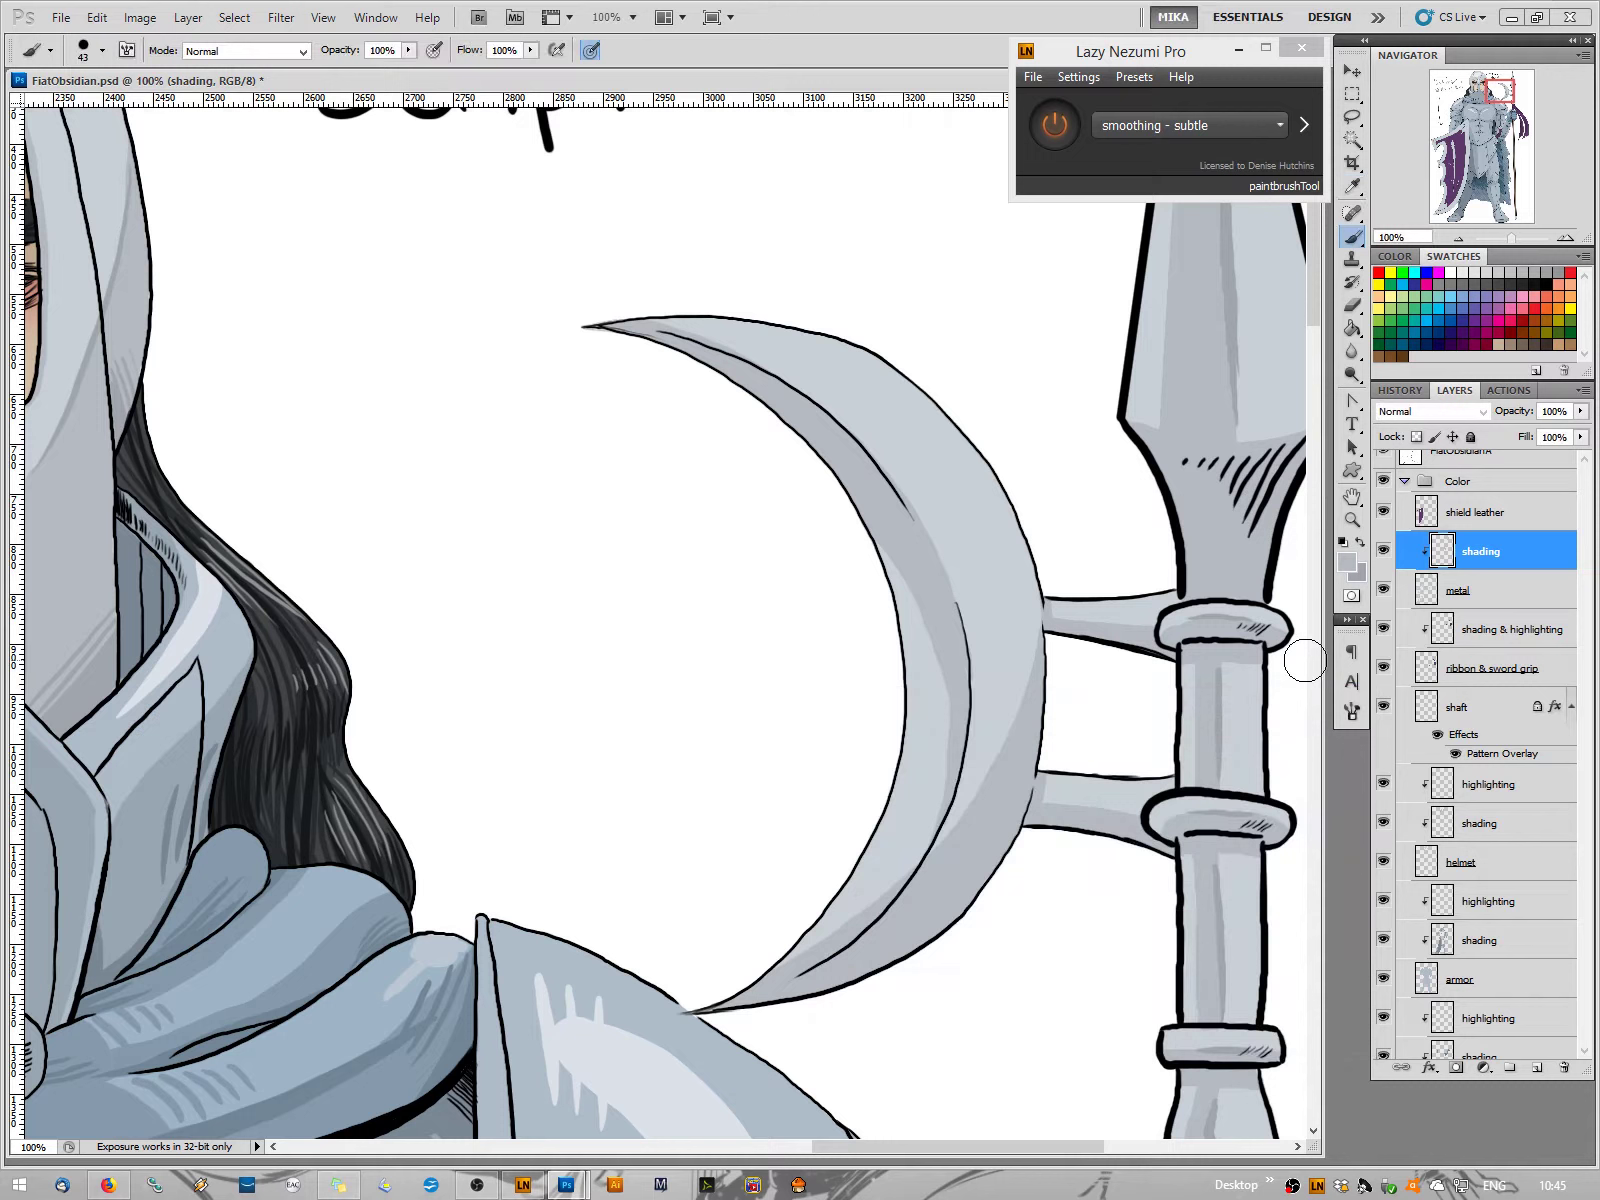
Erase stray shading near the crescent blade's upper tip and set the brush size to 13 px
left_click(1354, 303)
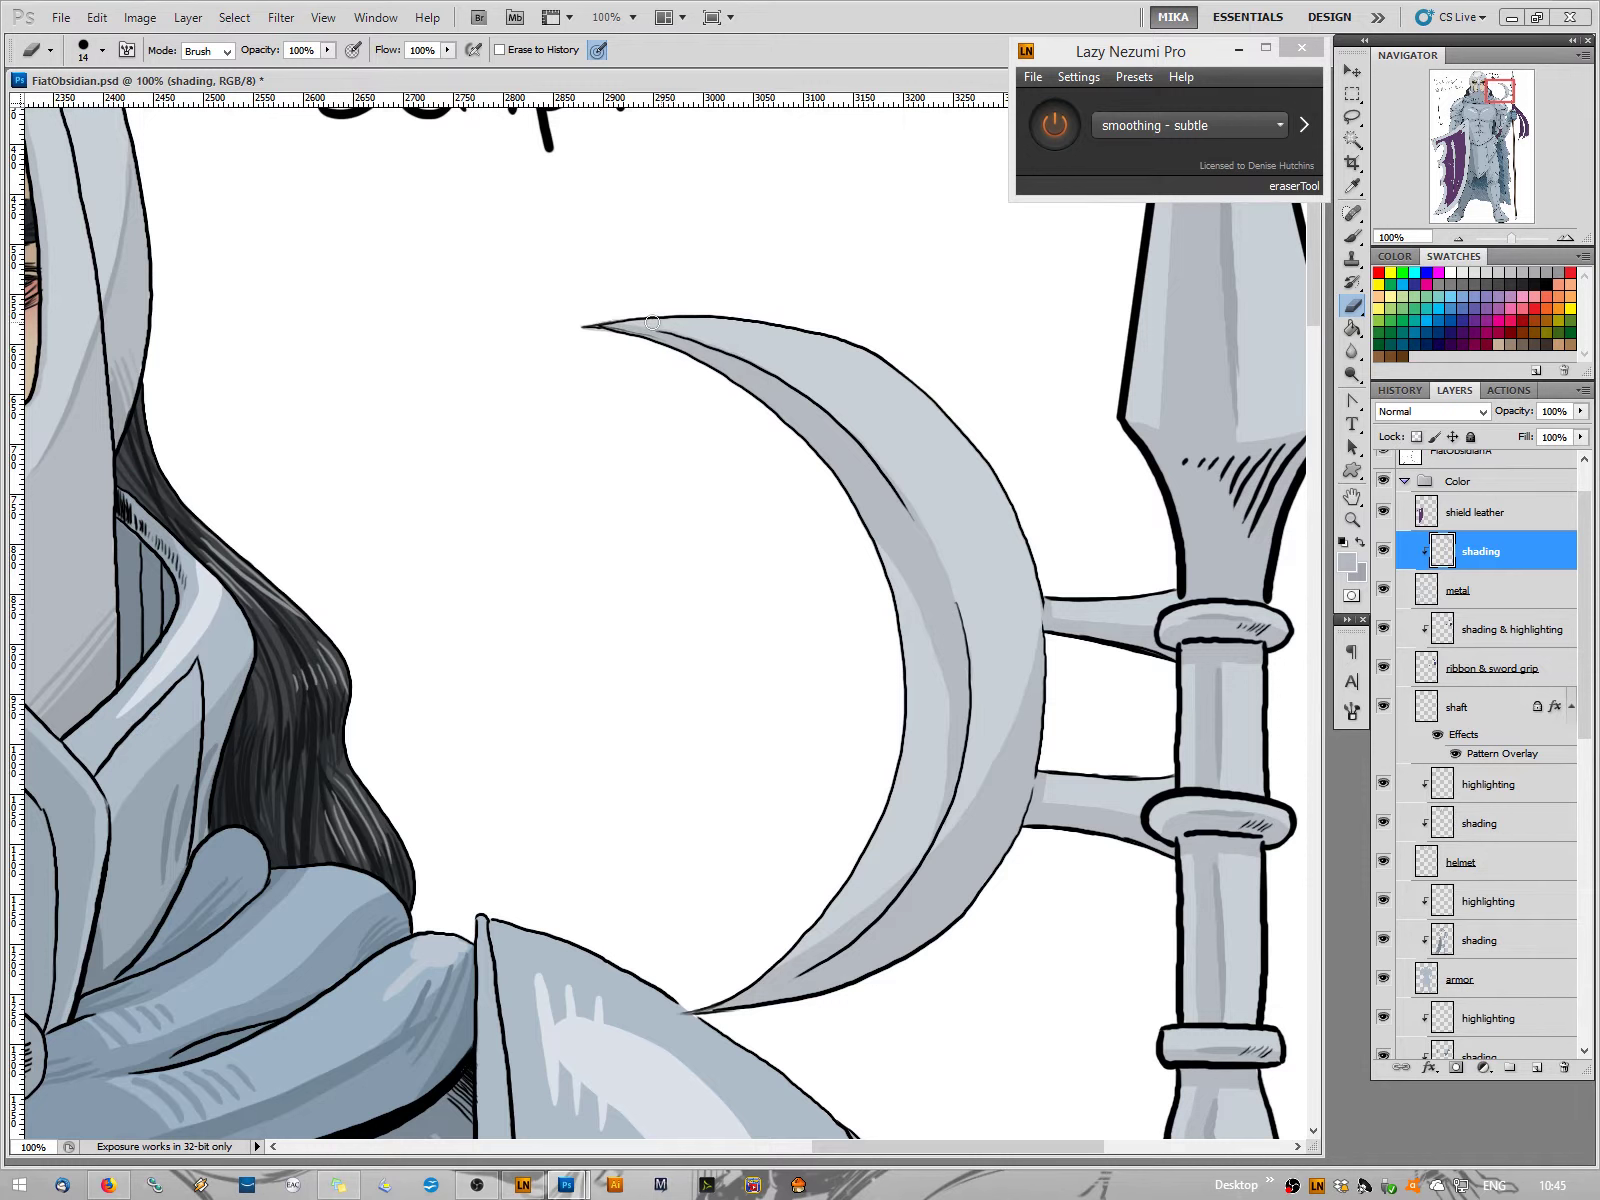
left_click_drag(652, 322, 679, 325)
left_click(1352, 236)
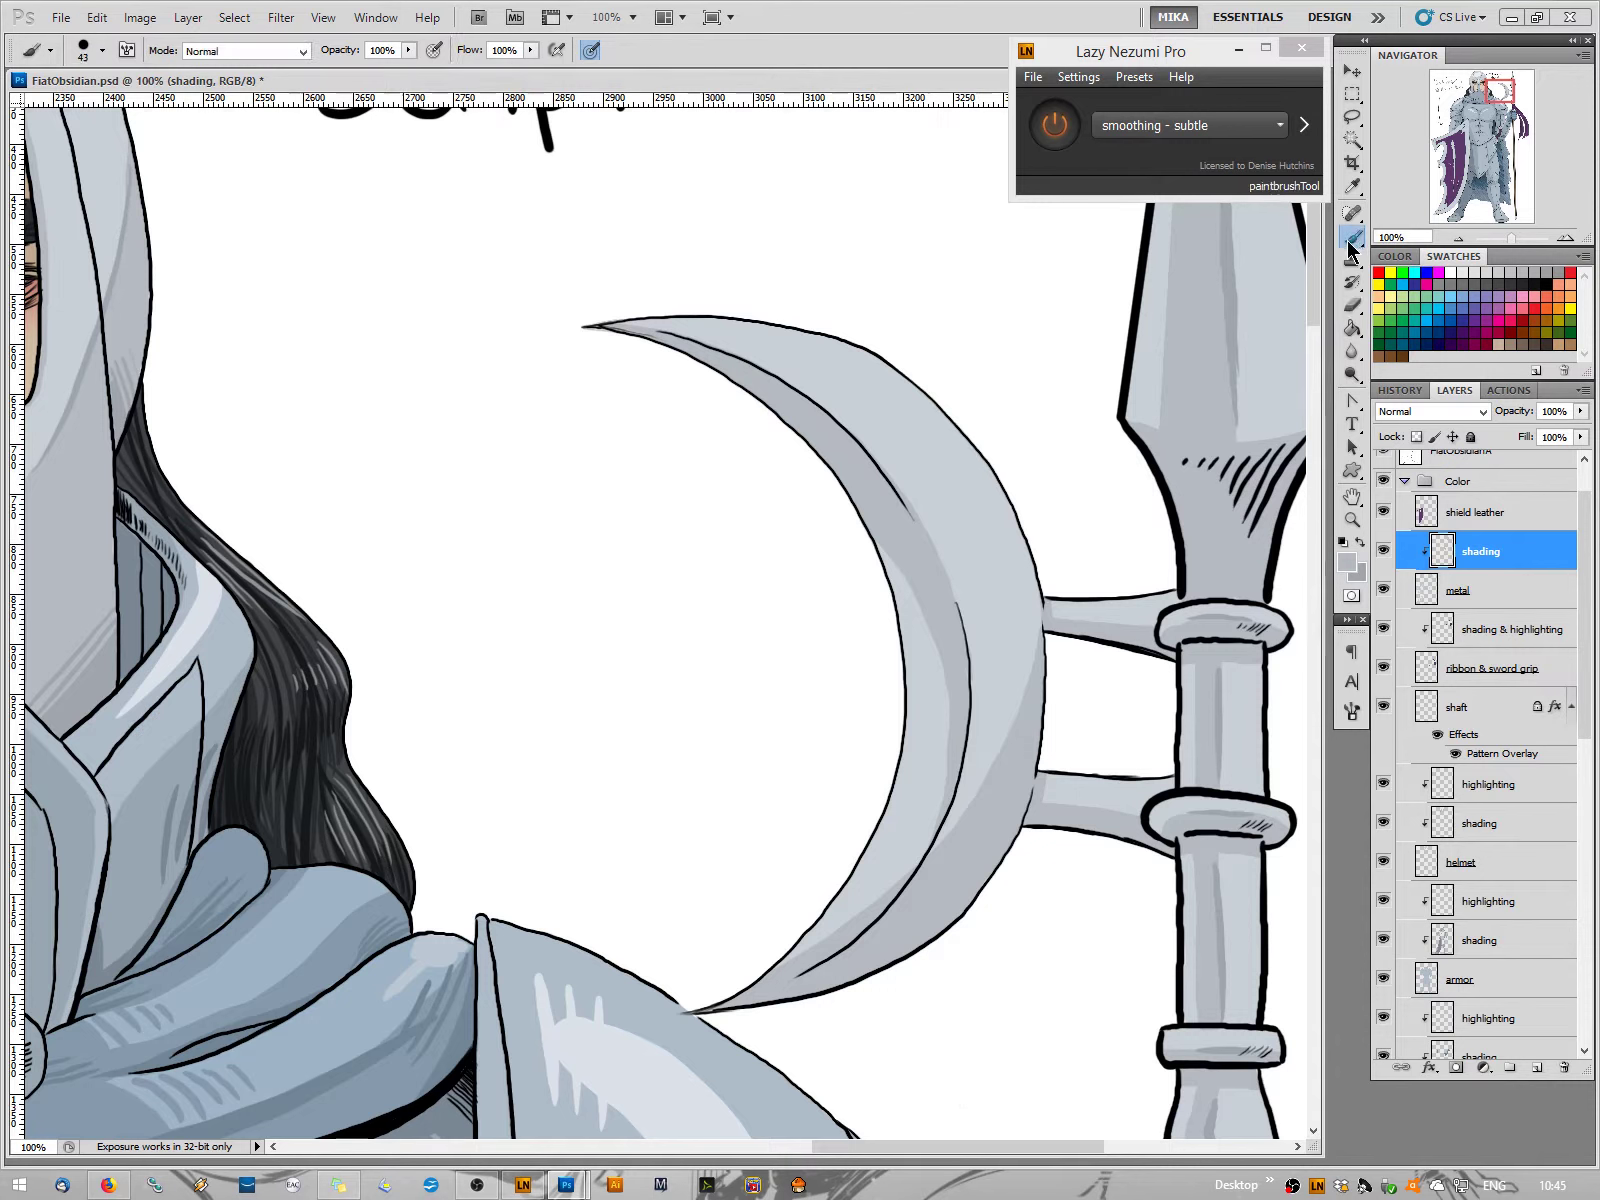
right_click(970, 650)
left_click_drag(994, 684, 990, 684)
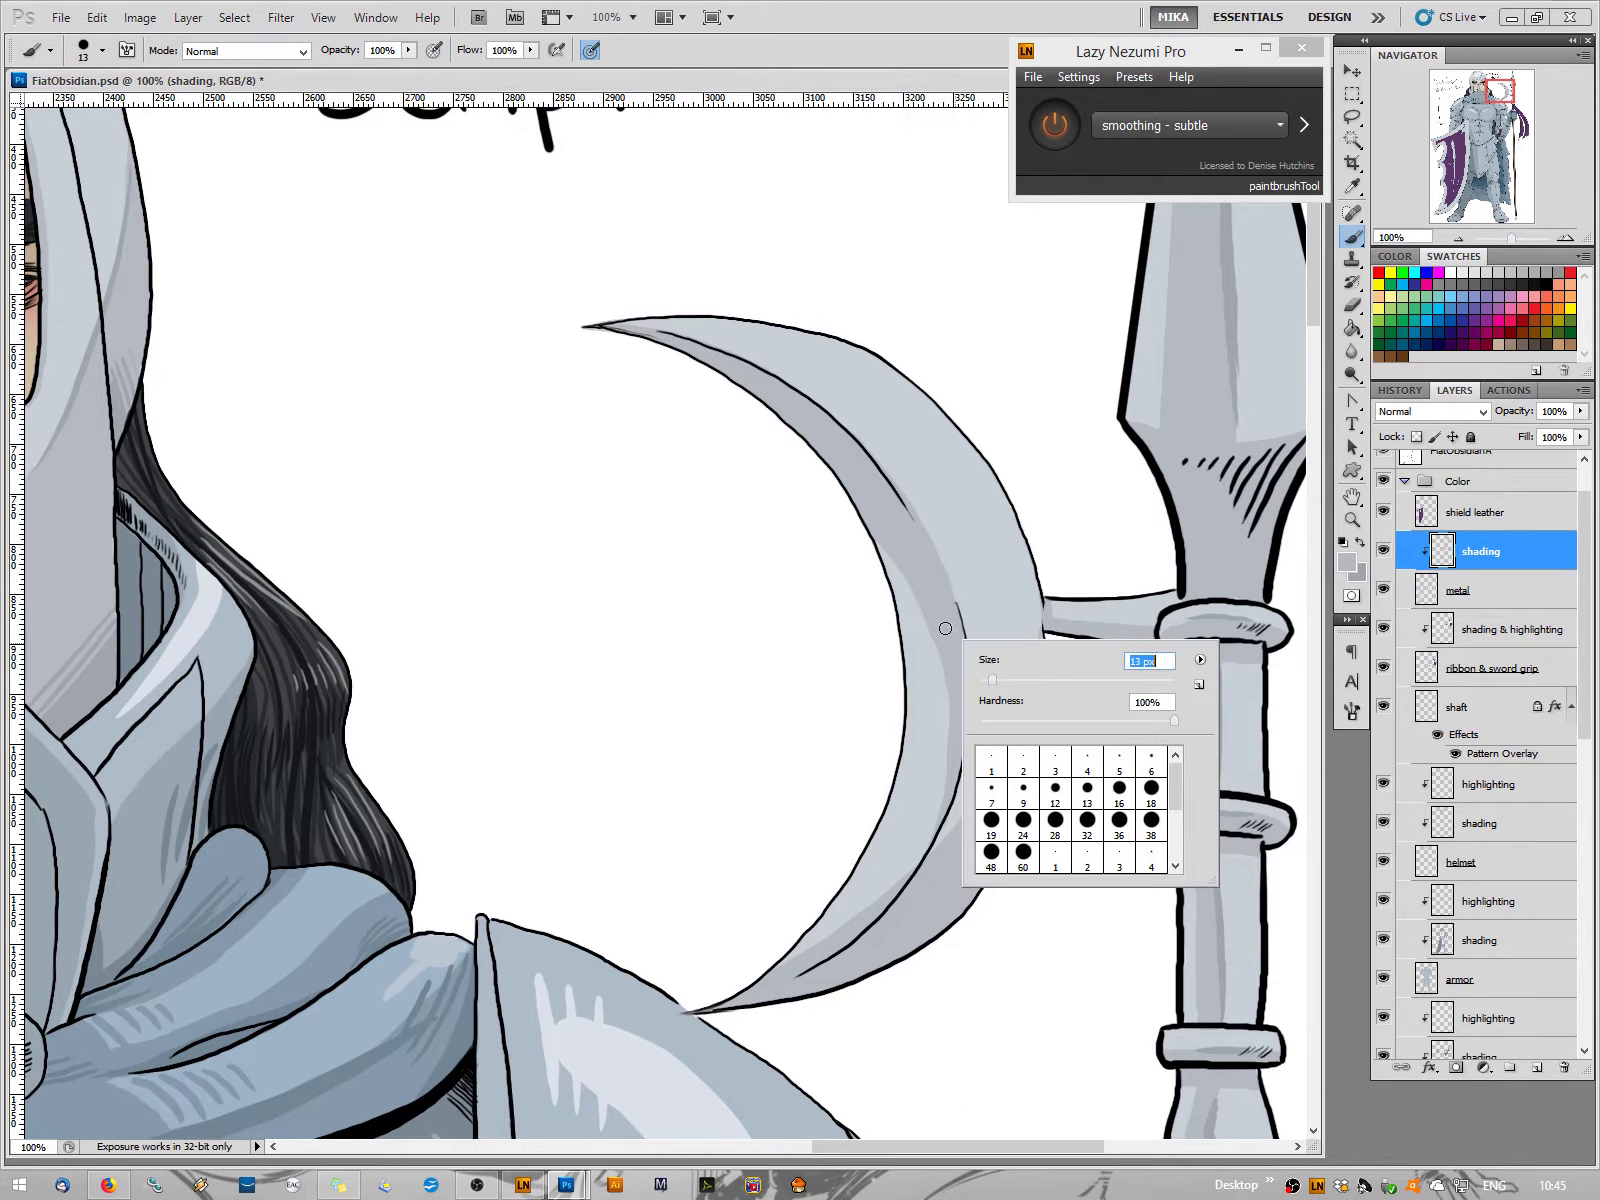
Brush the shadow tone along the lower outer part of the crescent blade on the metal's shading layer, using the 13 px brush
key("Return")
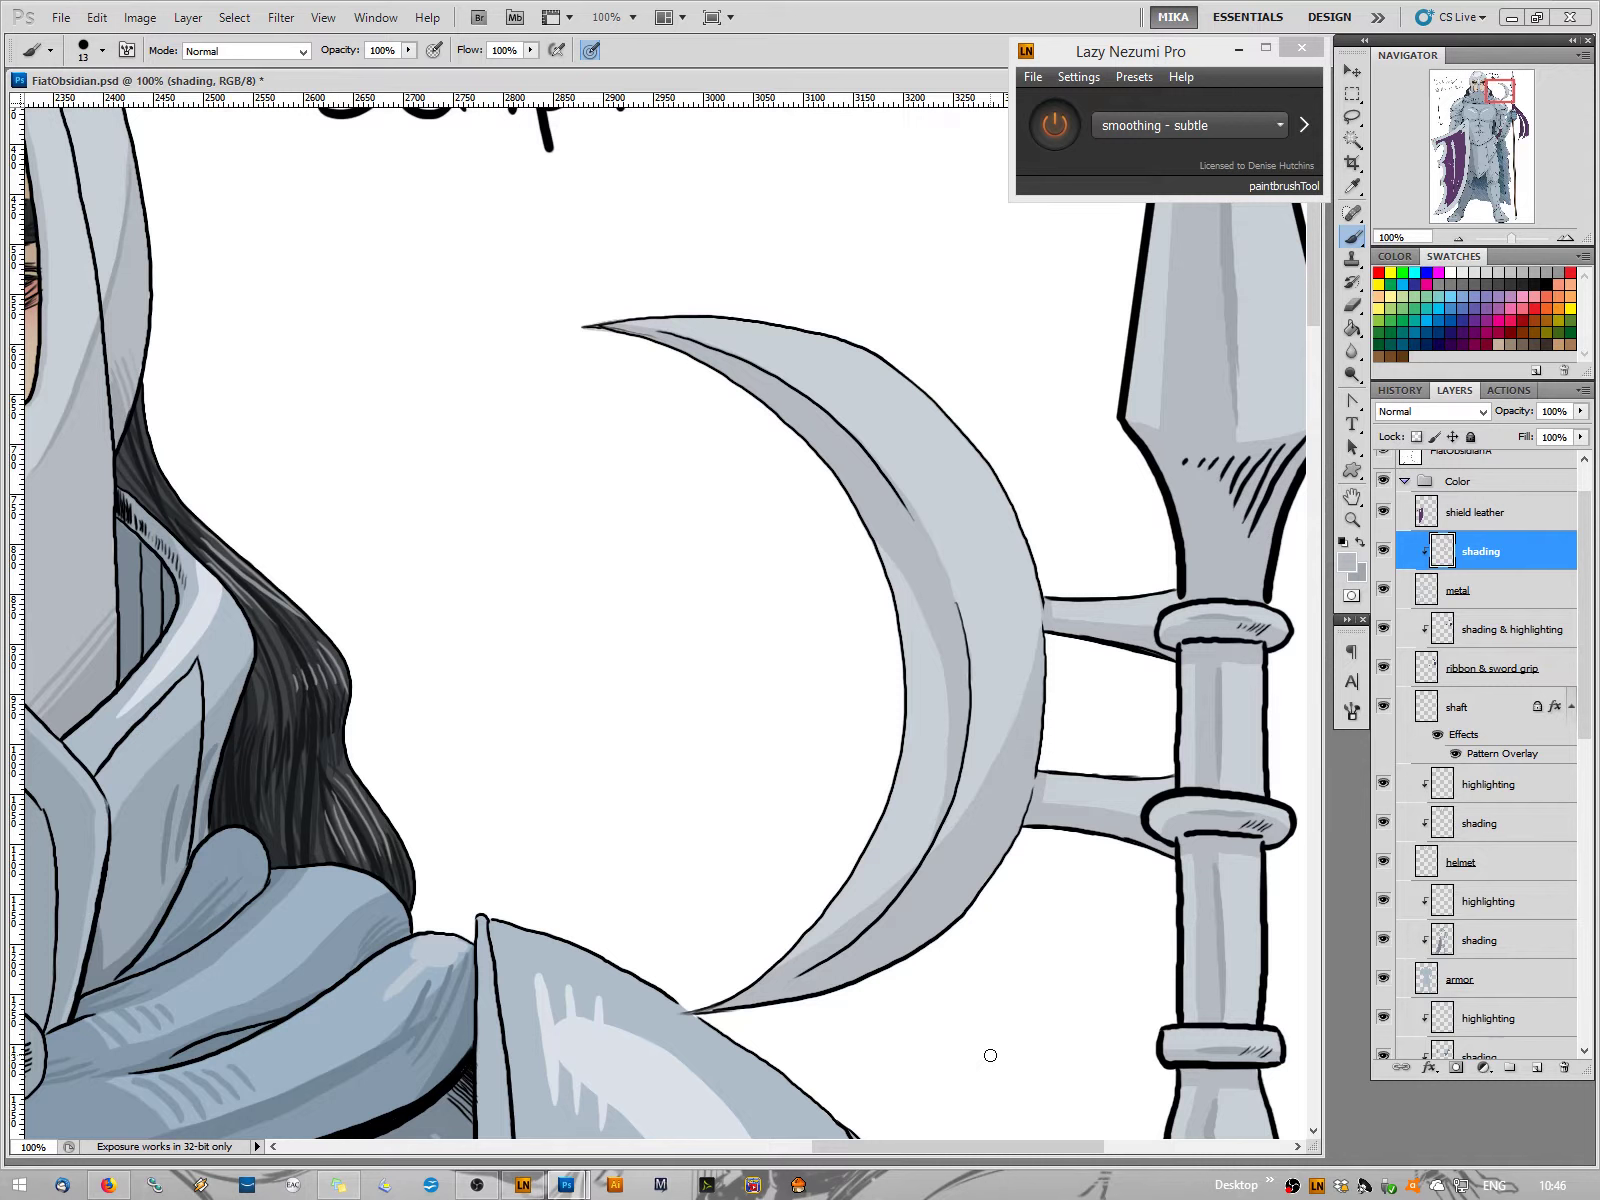
key("e")
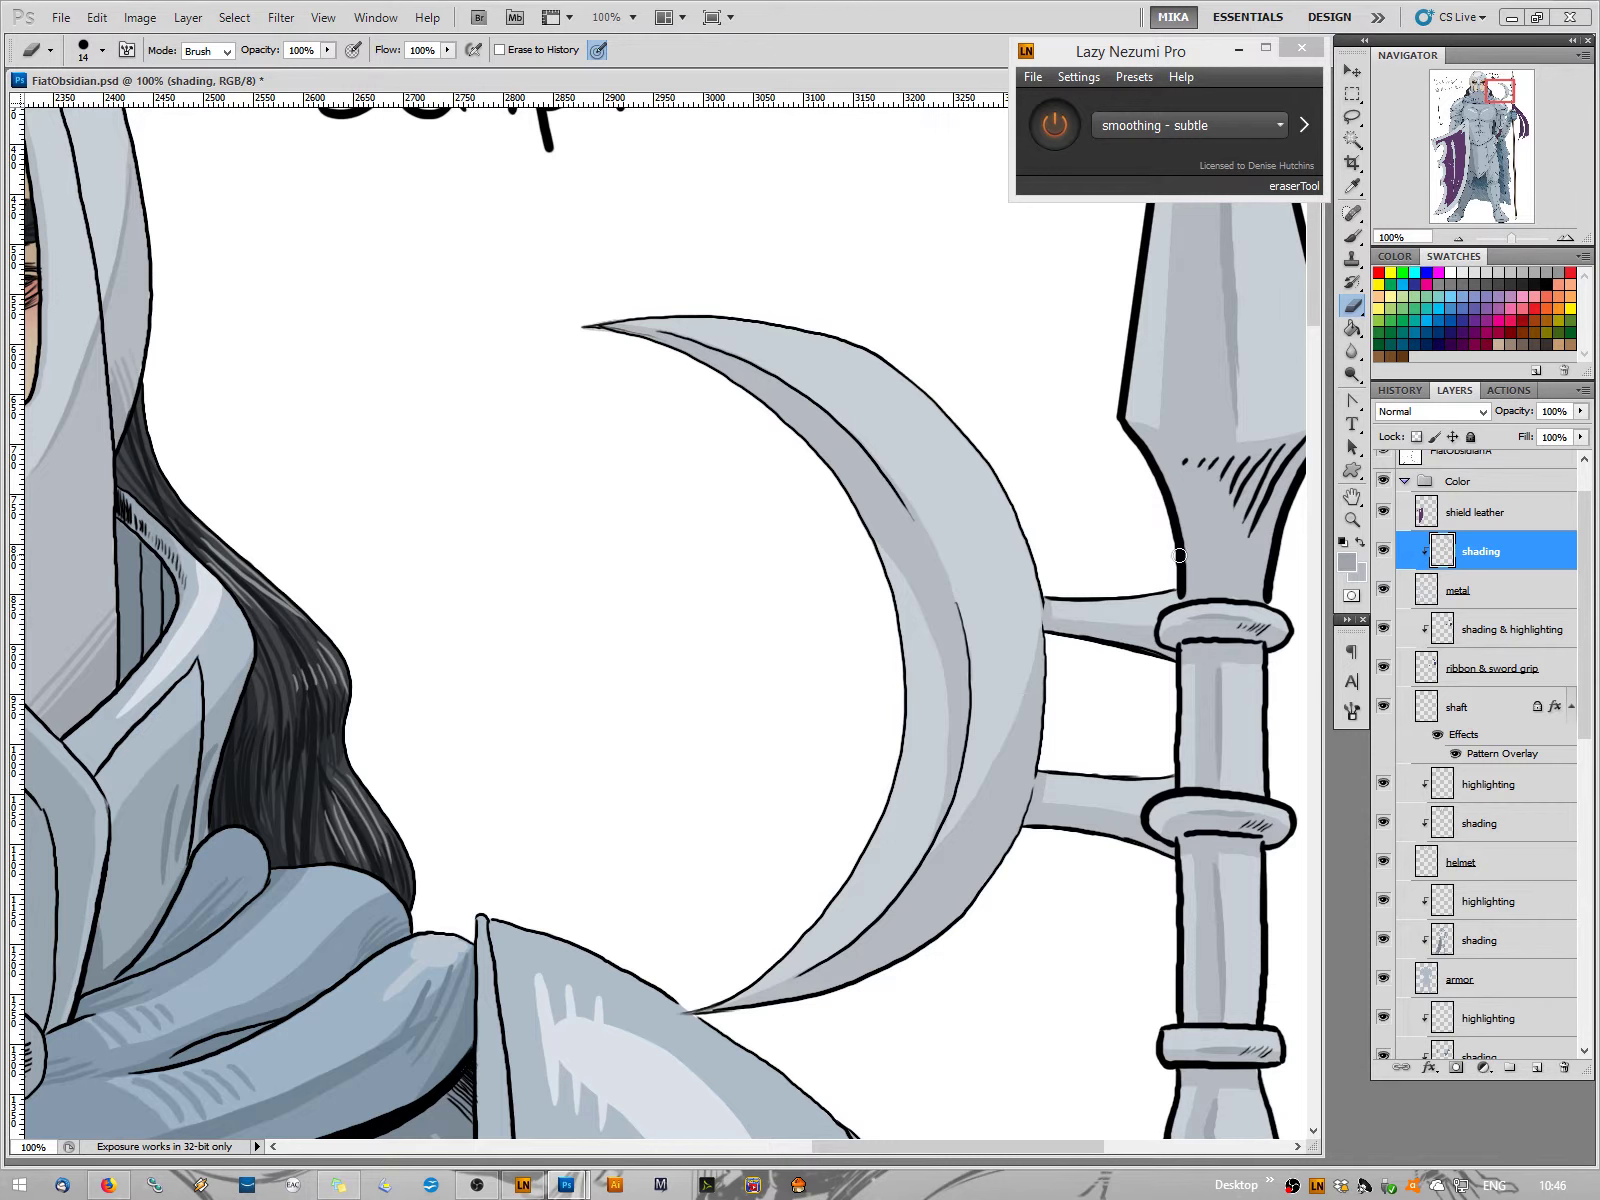
key("b")
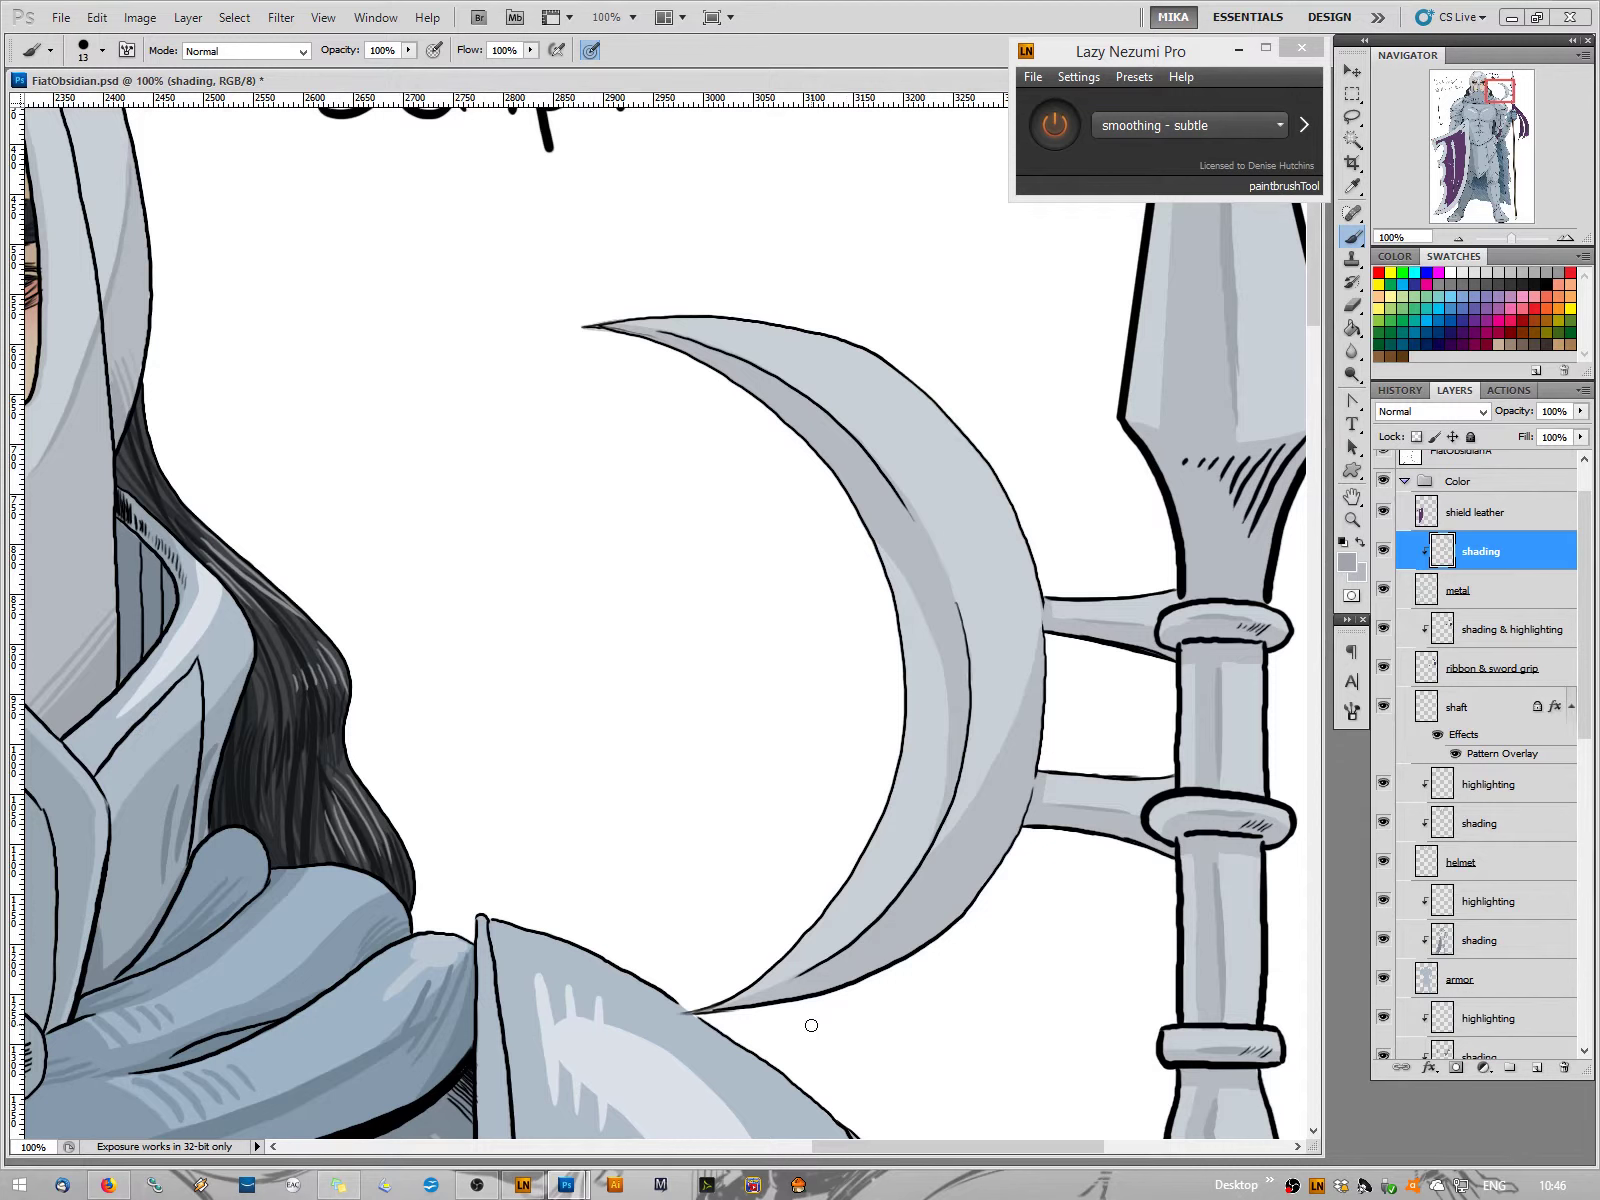
left_click_drag(1040, 642, 955, 815)
key("ctrl+z")
key("ctrl+z")
left_click_drag(915, 585, 904, 787)
key("ctrl+z")
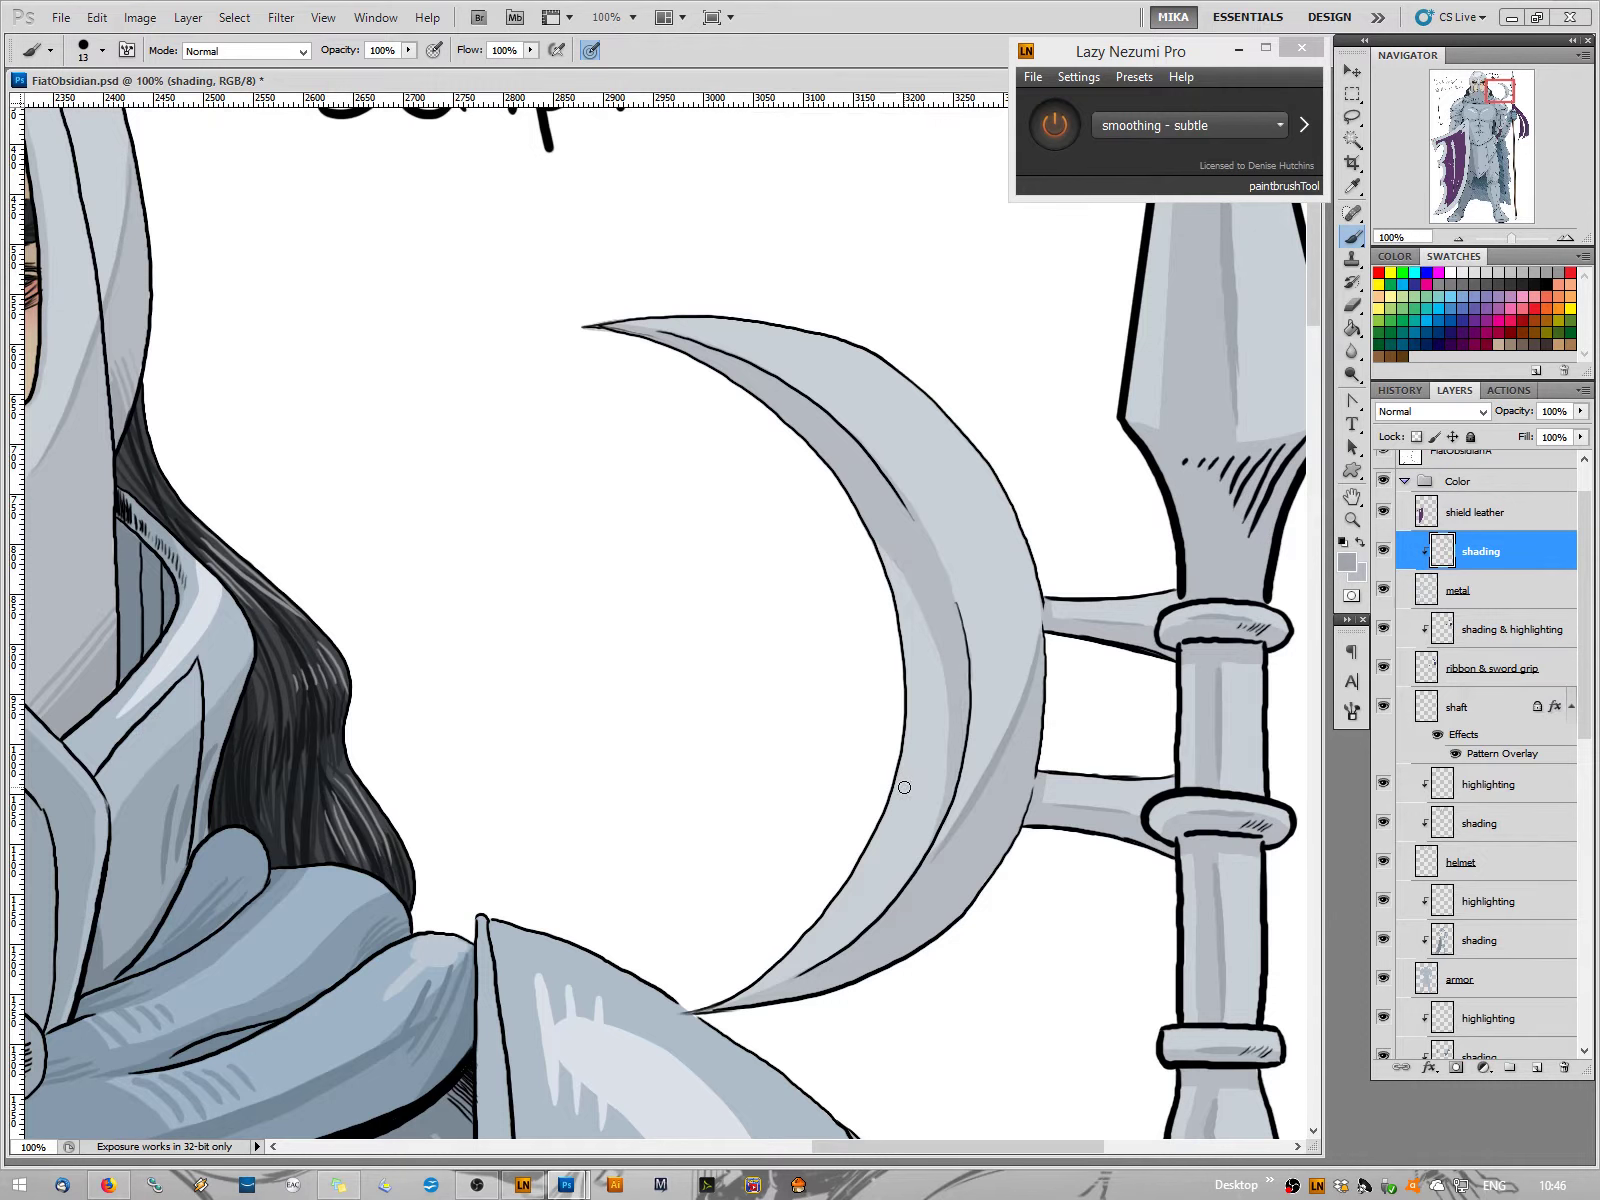
key("ctrl+z")
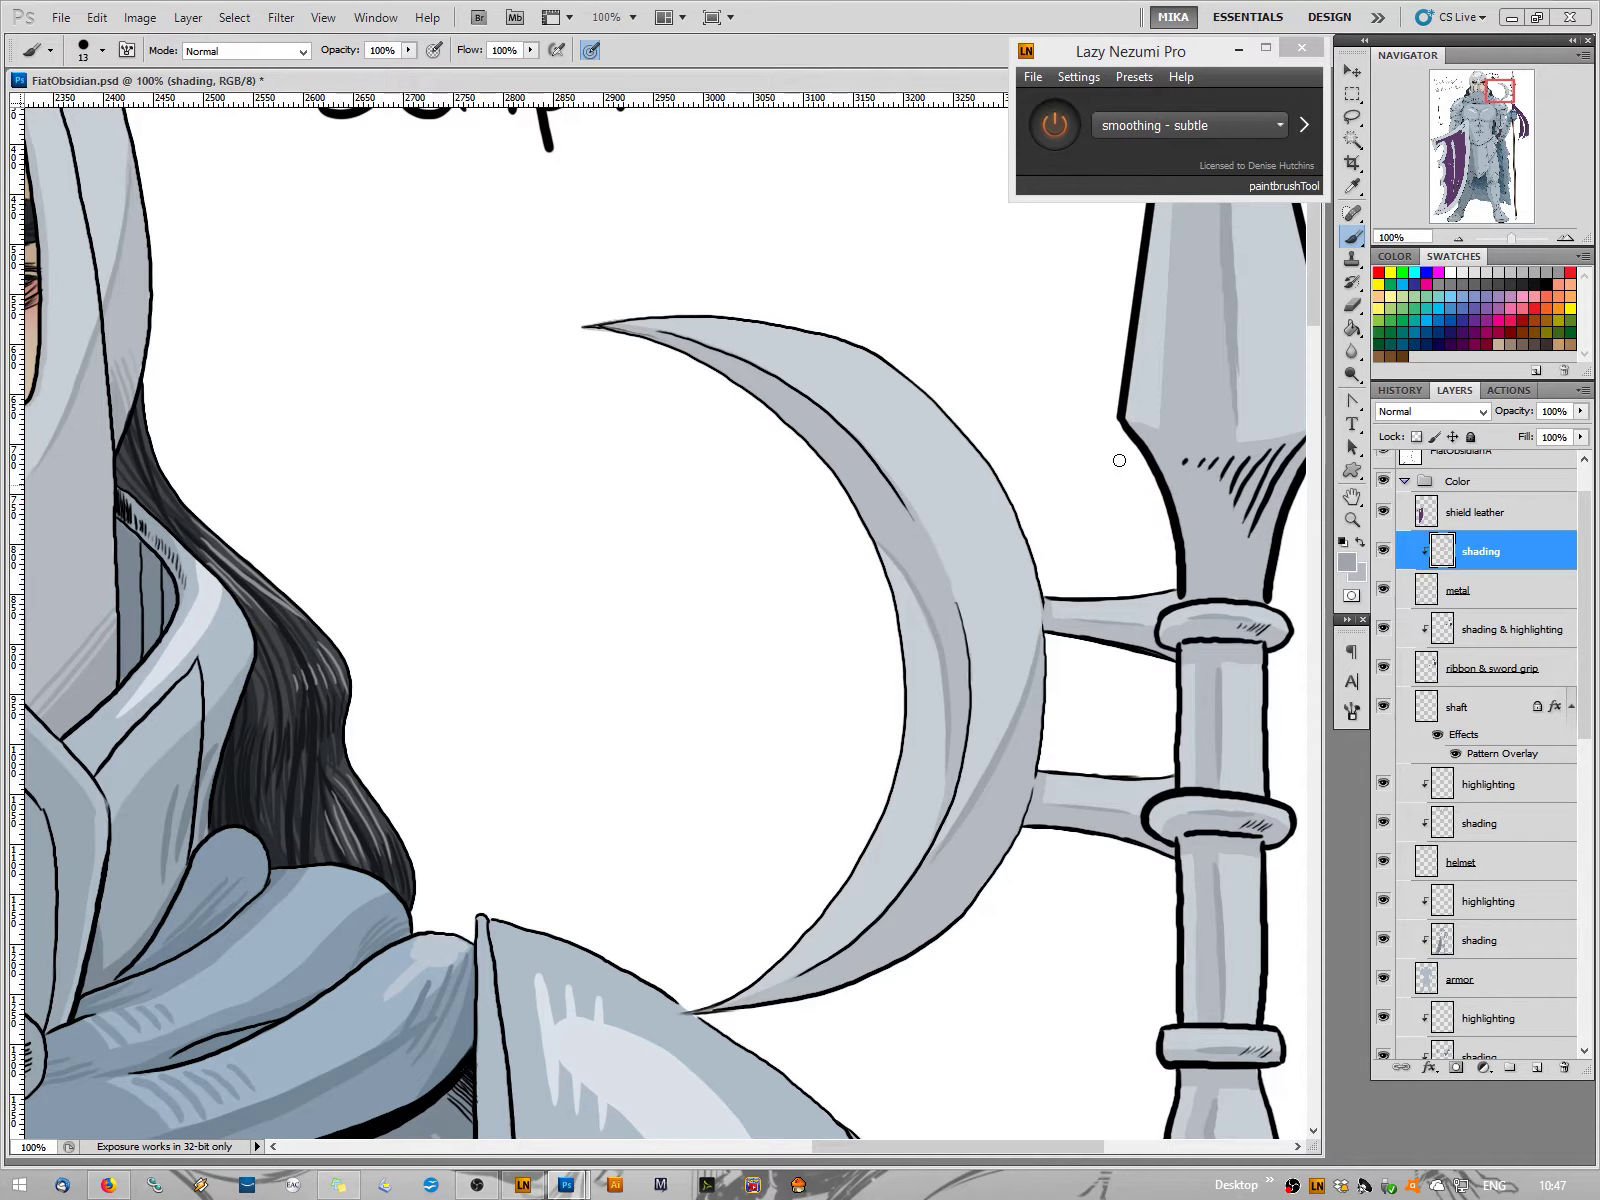
Check the crescent blade's shading against the whole figure, then examine the spearhead and blade up close
left_click(1458, 239)
left_click(1458, 239)
left_click(1458, 239)
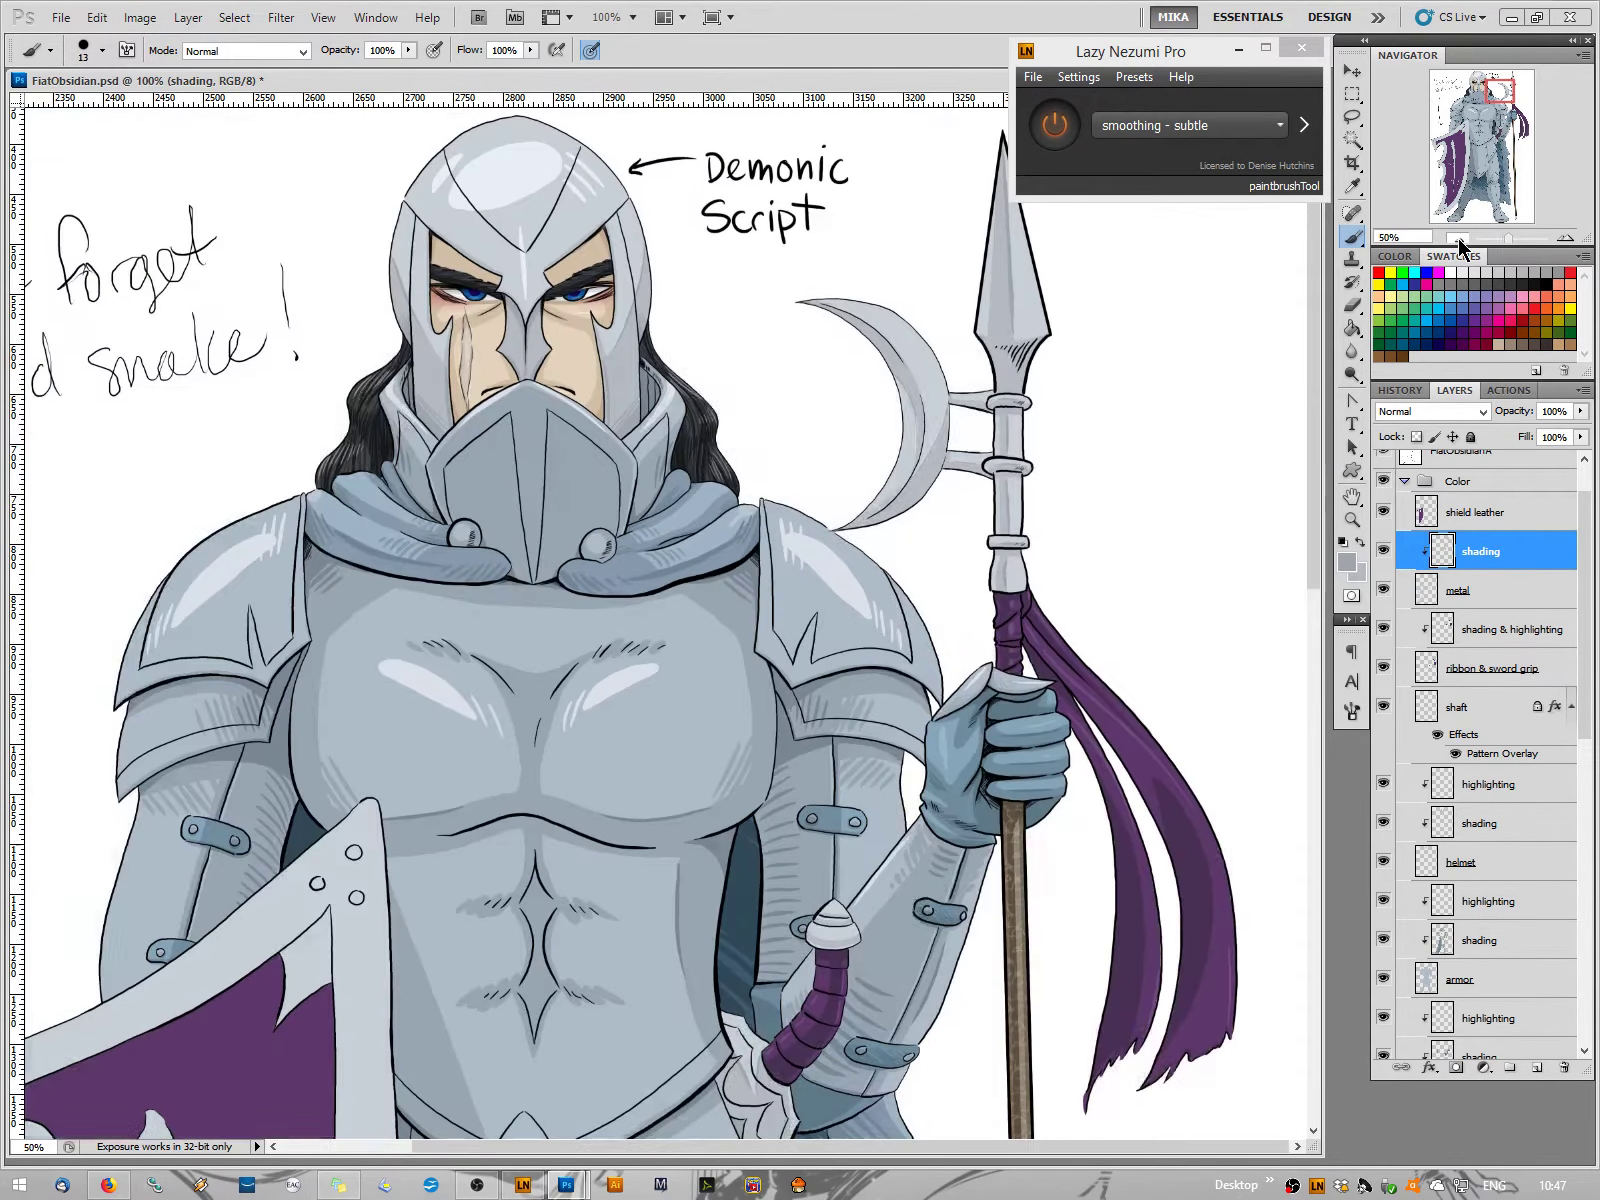
left_click(1458, 239)
left_click(1458, 239)
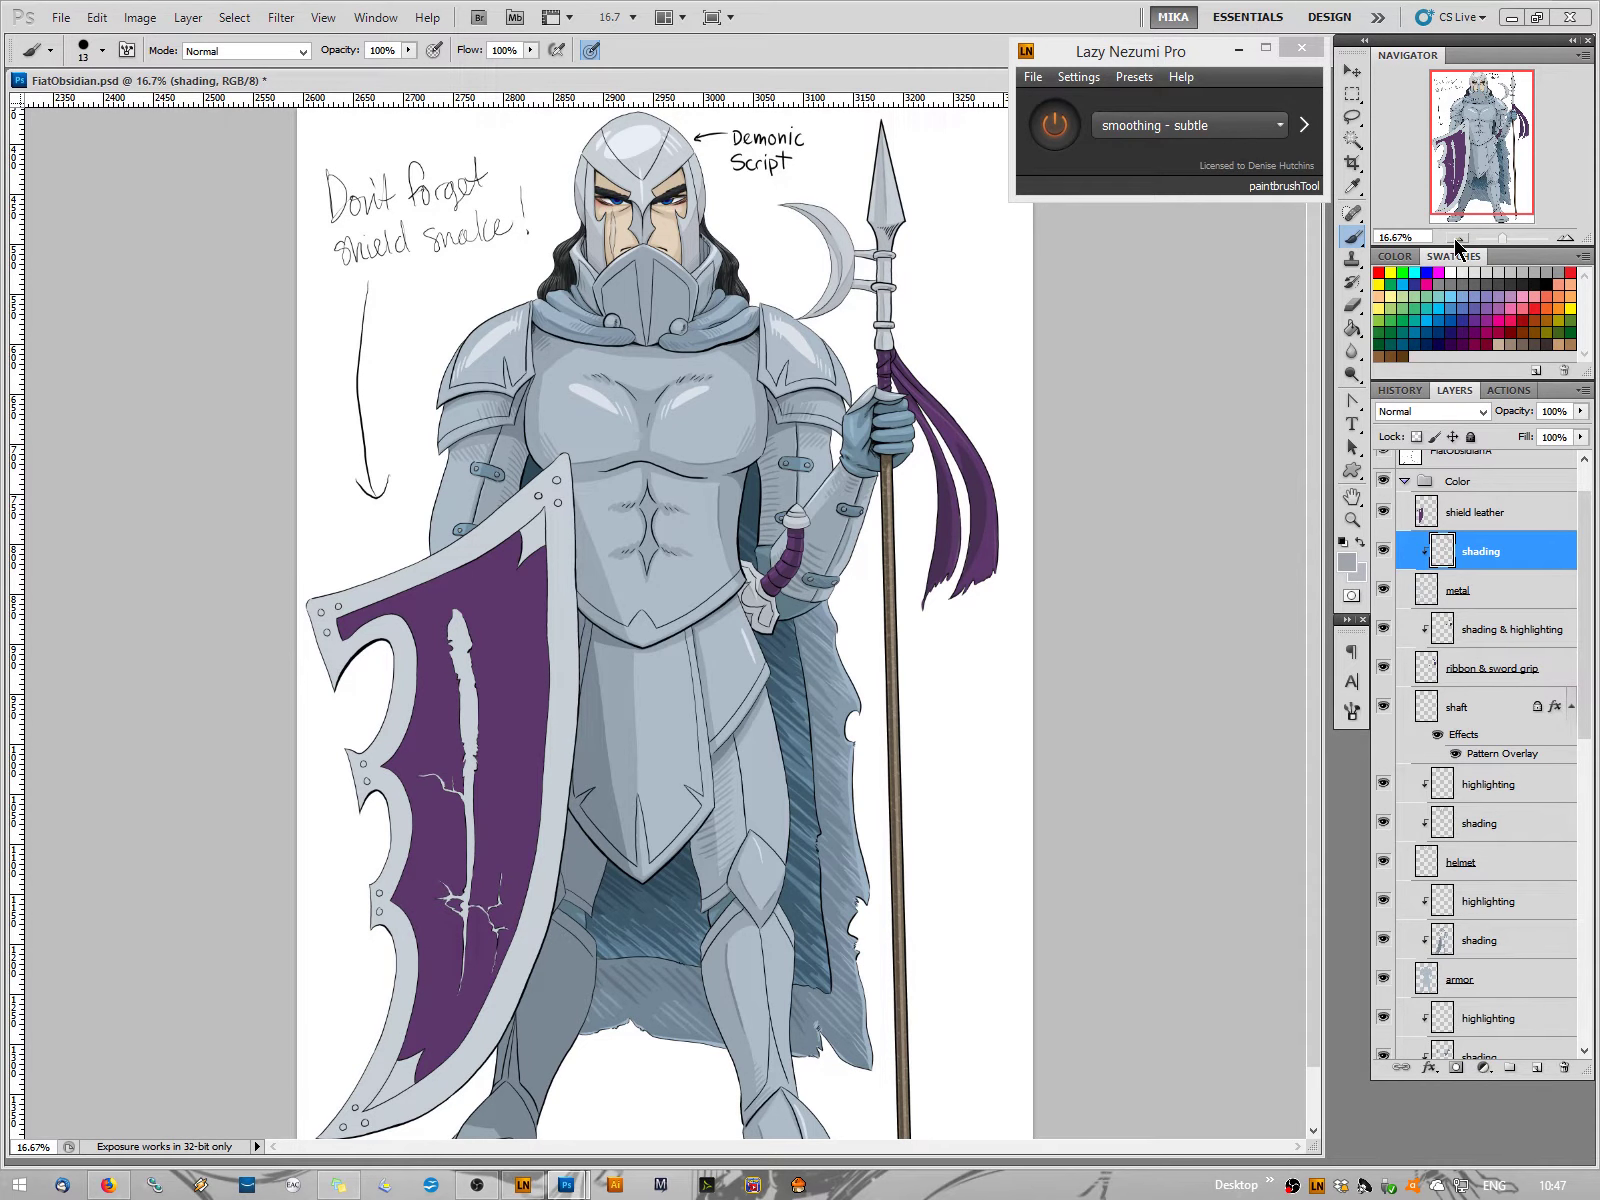
left_click(1565, 240)
left_click(1565, 240)
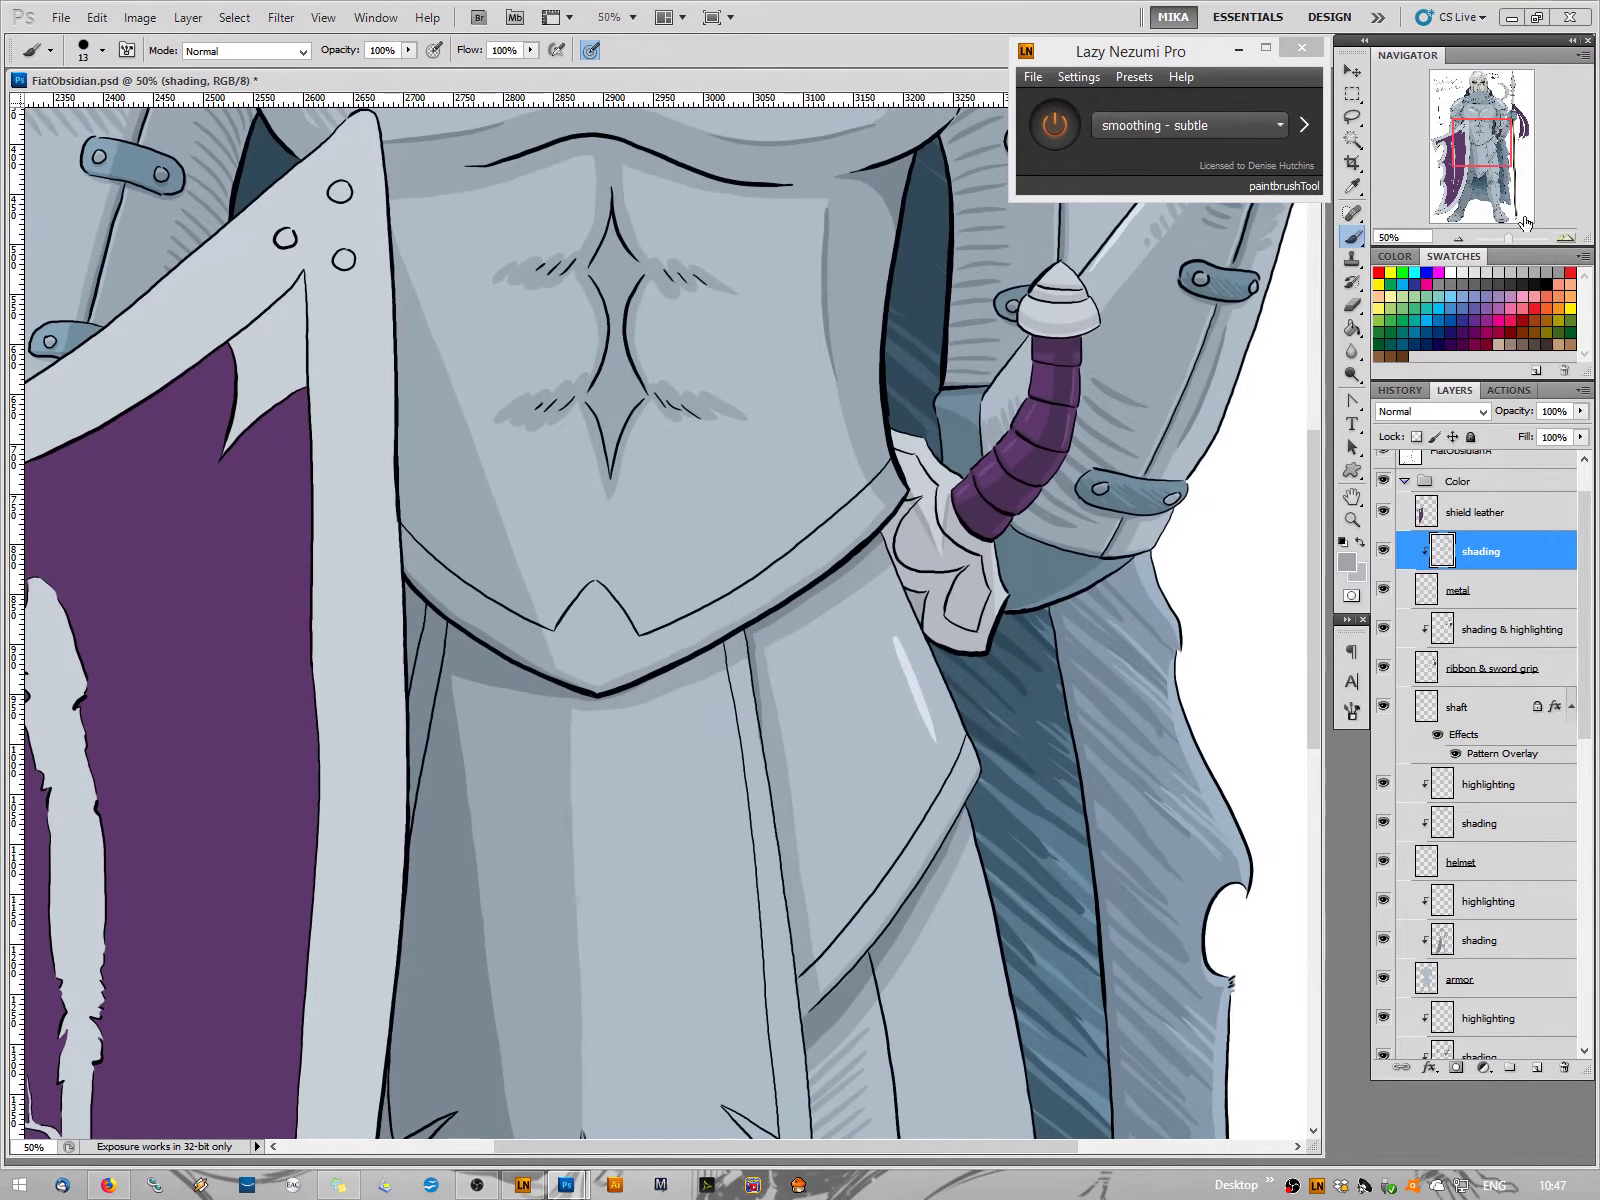
left_click(1565, 240)
left_click_drag(1504, 118, 1504, 100)
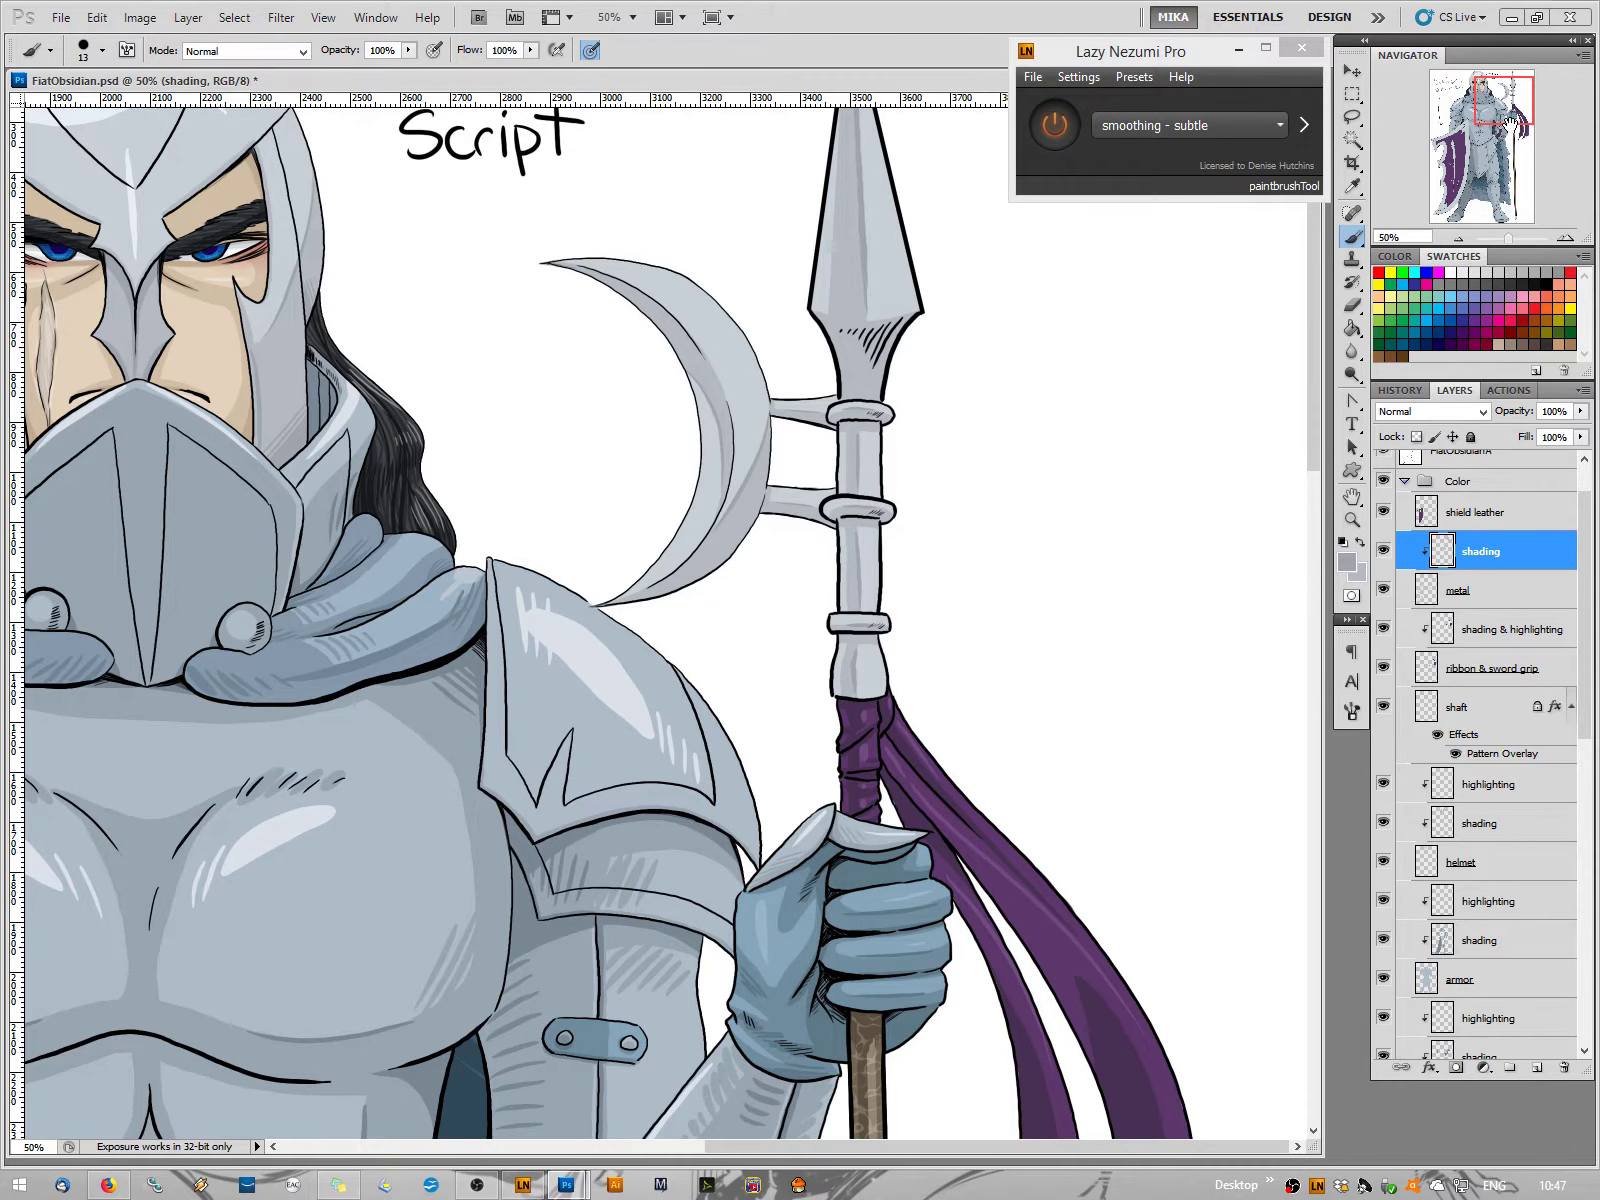
left_click_drag(1508, 120, 1500, 100)
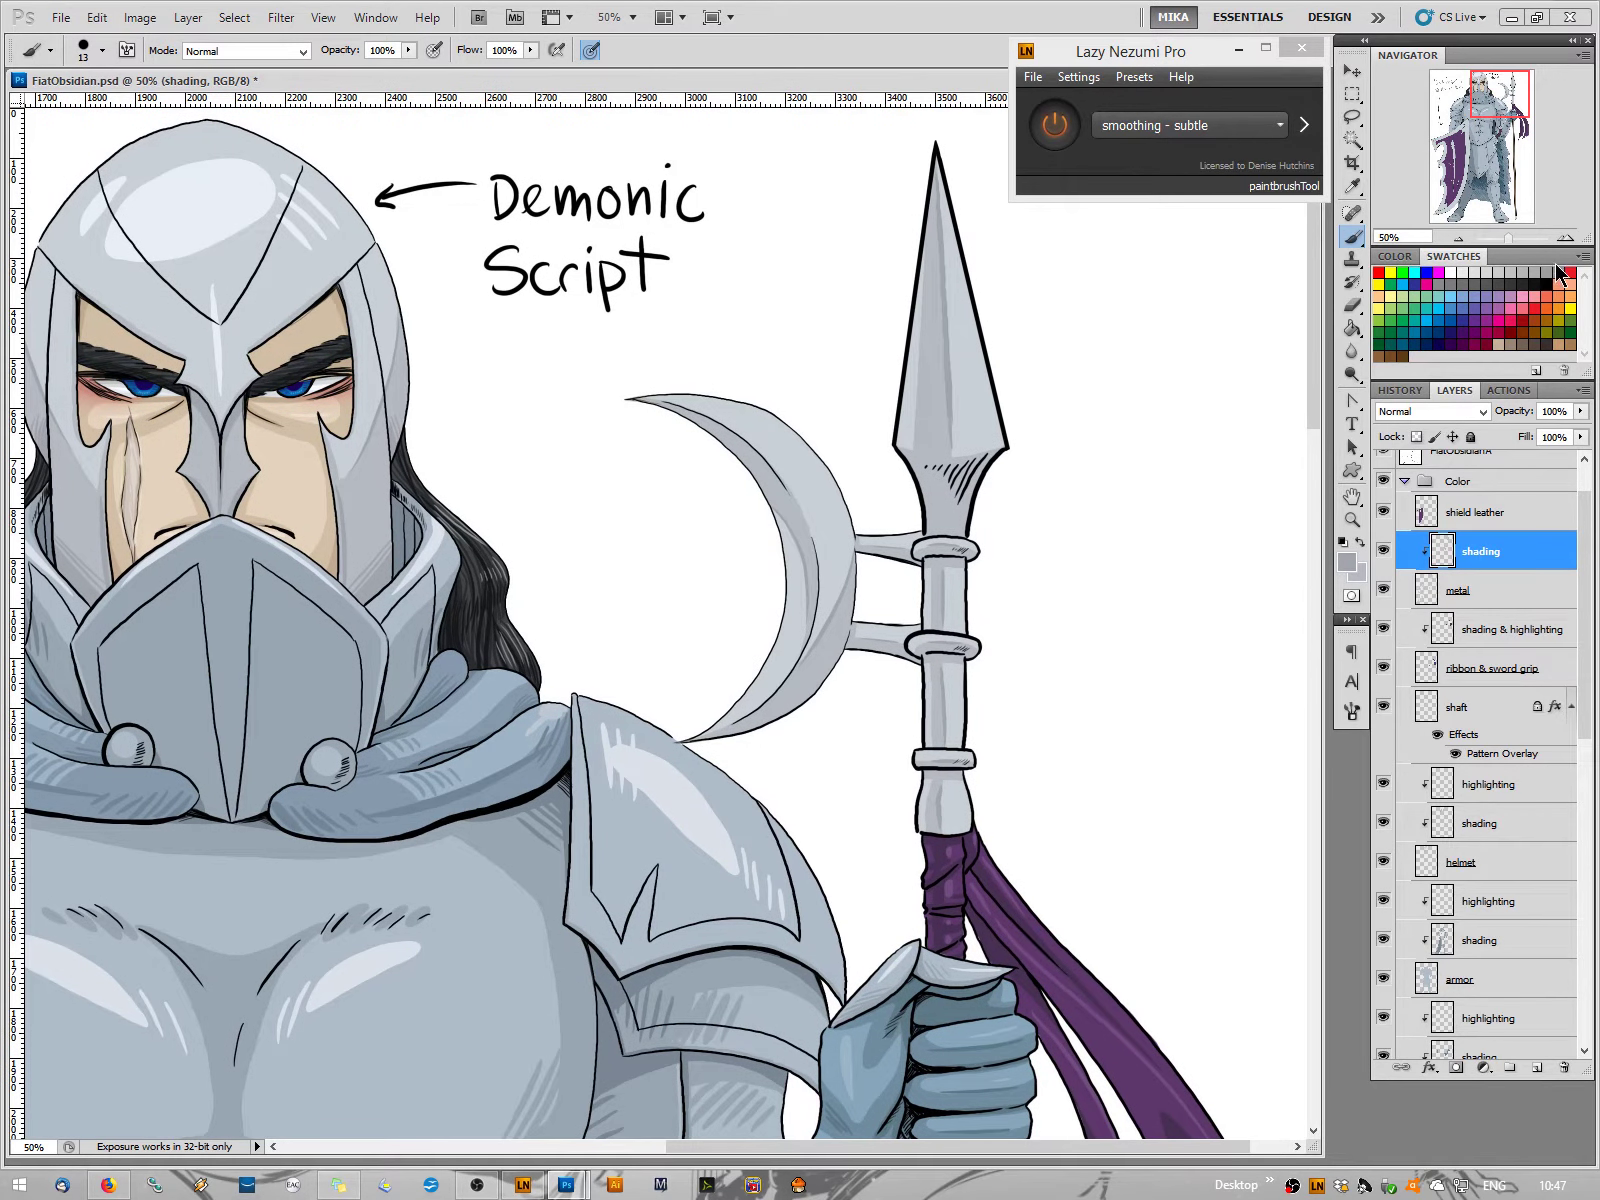
Paint the shadow tone along the crescent blade's inner band, from its middle down toward the lower tip
key("ctrl+plus")
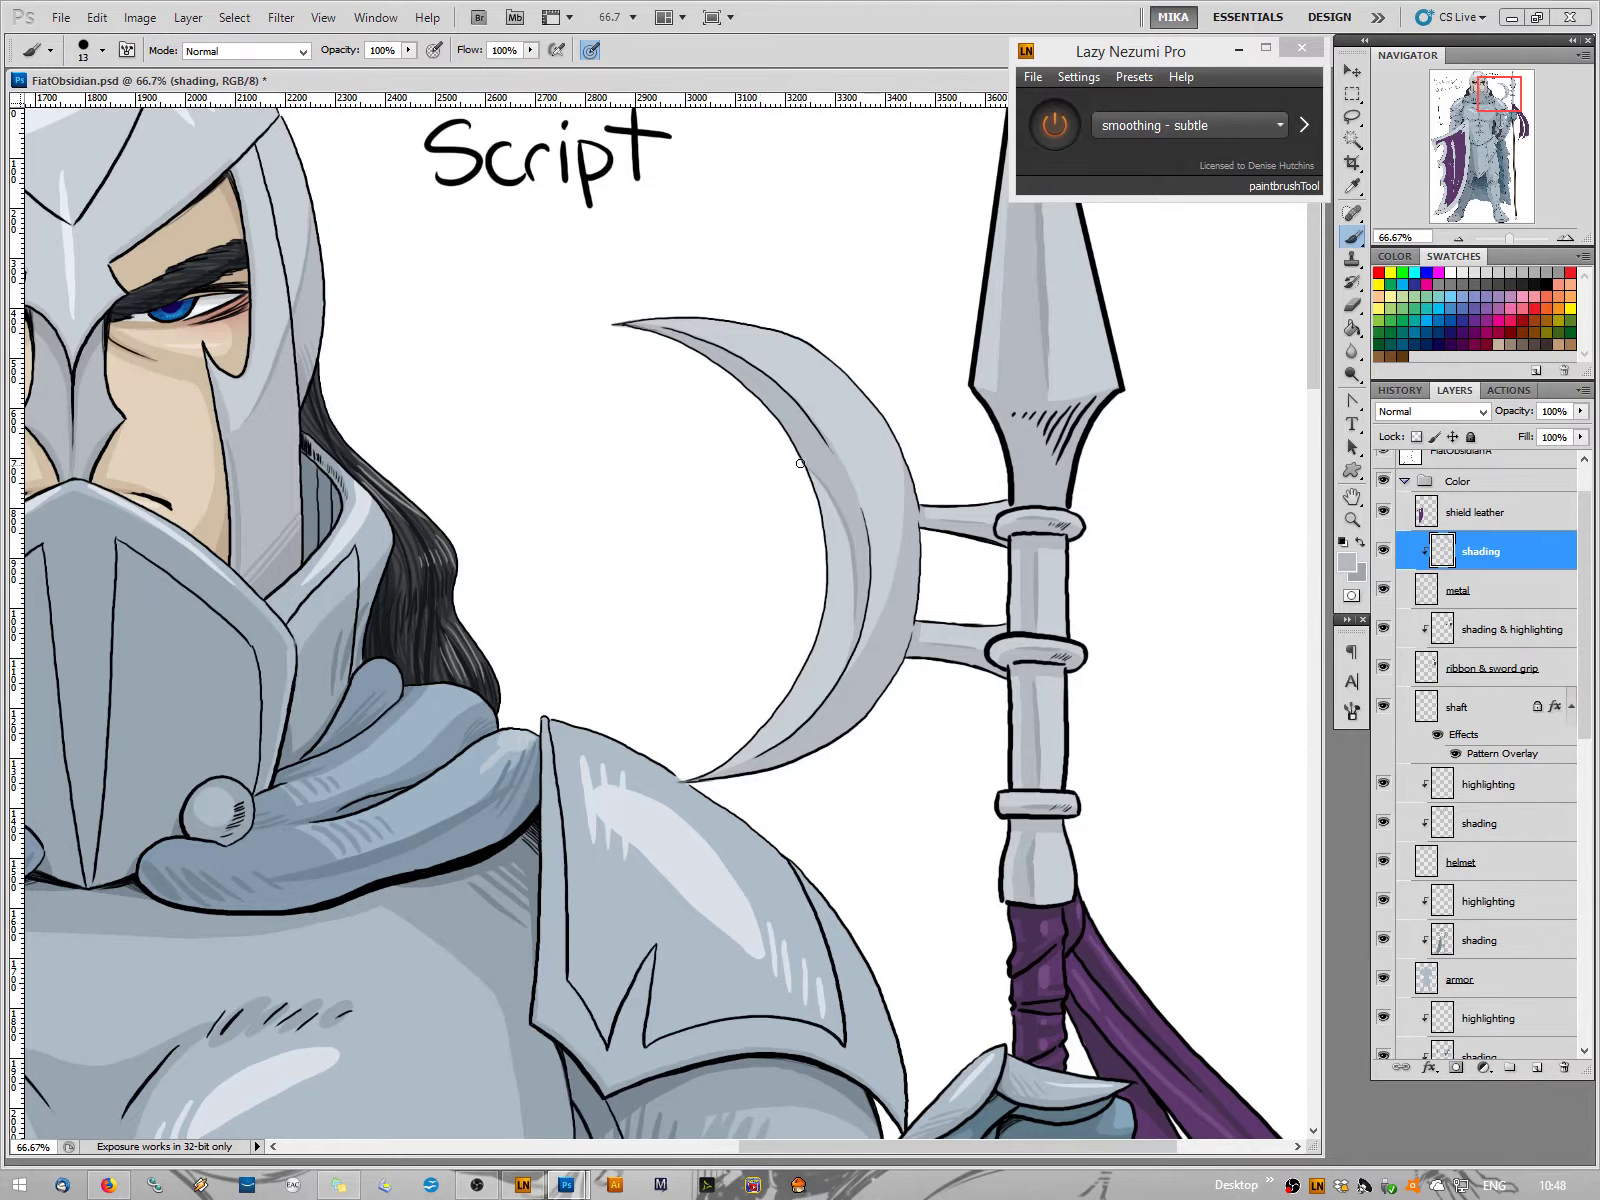
left_click_drag(820, 718, 818, 508)
mouse_move(836, 675)
left_mouse_down()
mouse_move(837, 560)
mouse_move(852, 641)
left_mouse_up()
mouse_move(856, 566)
left_mouse_down()
mouse_move(850, 595)
mouse_move(836, 500)
mouse_move(862, 559)
mouse_move(826, 515)
mouse_move(839, 571)
left_mouse_up()
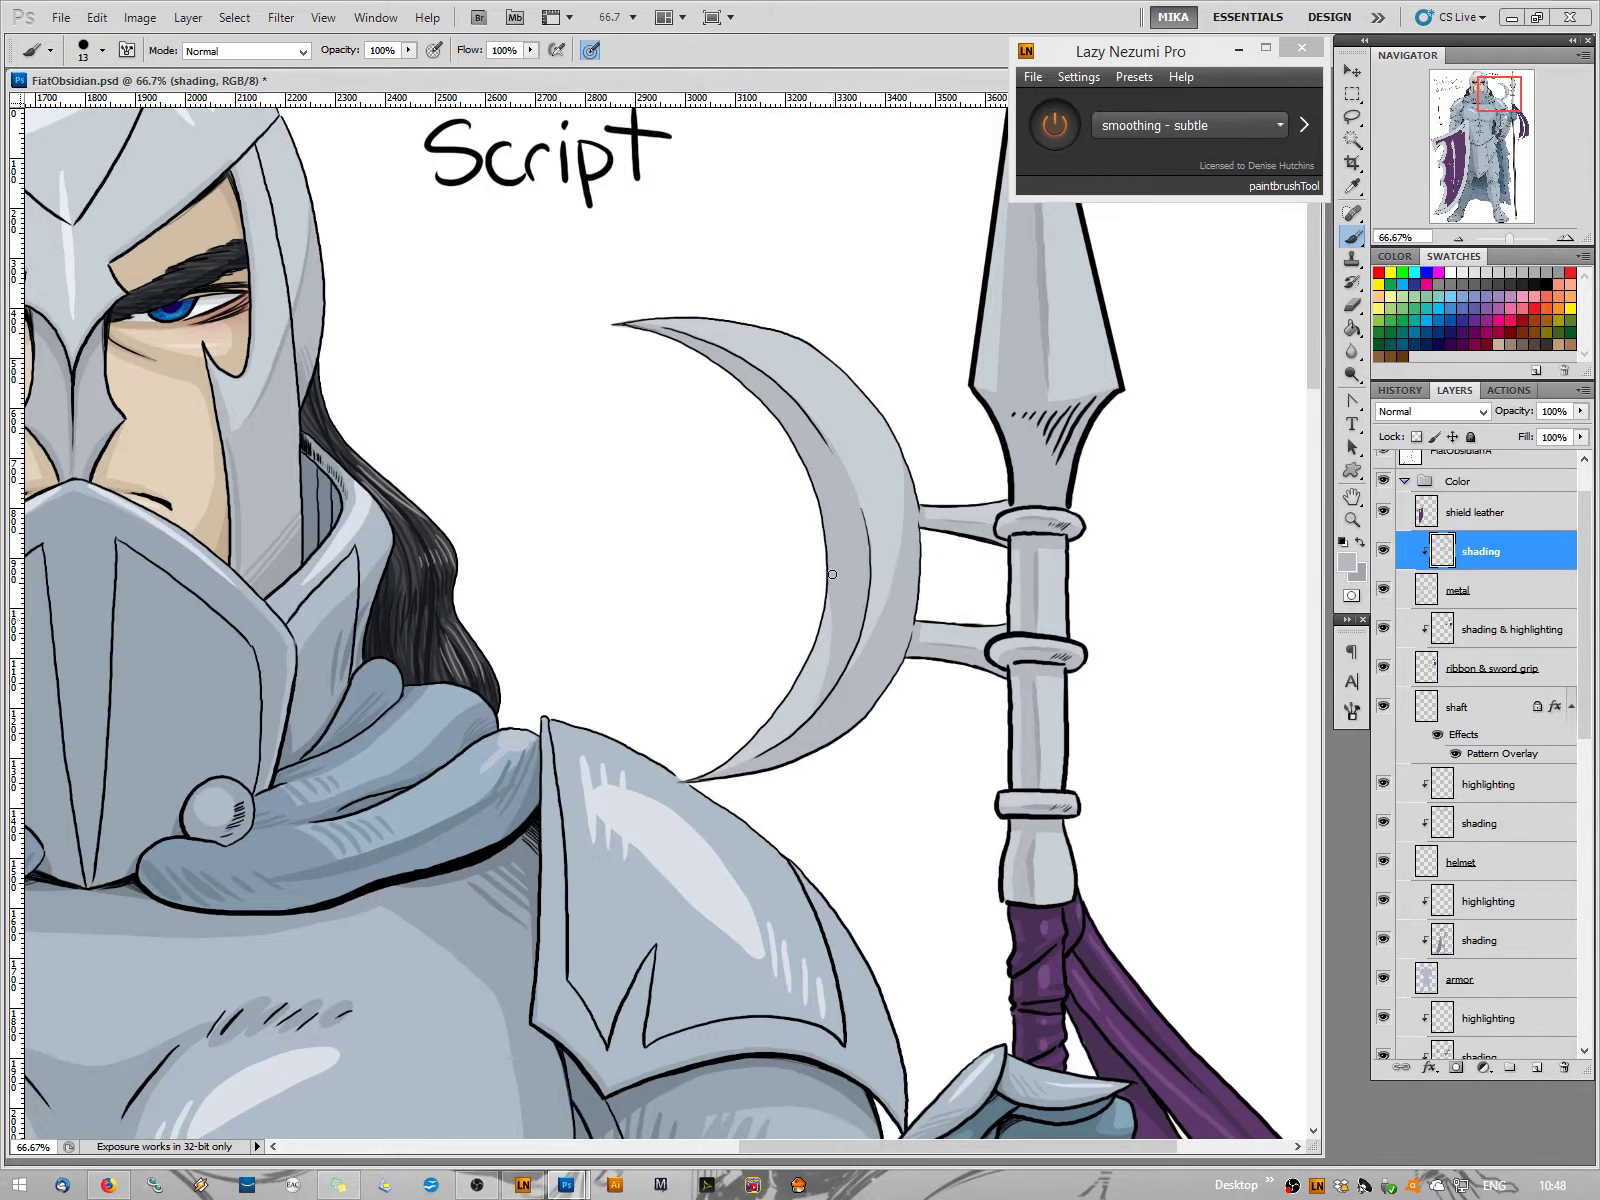
left_click_drag(828, 608, 817, 703)
Compare the shaded inner band of the crescent blade with the full figure, then examine the blade up close again
left_click(1455, 238)
left_click(1455, 238)
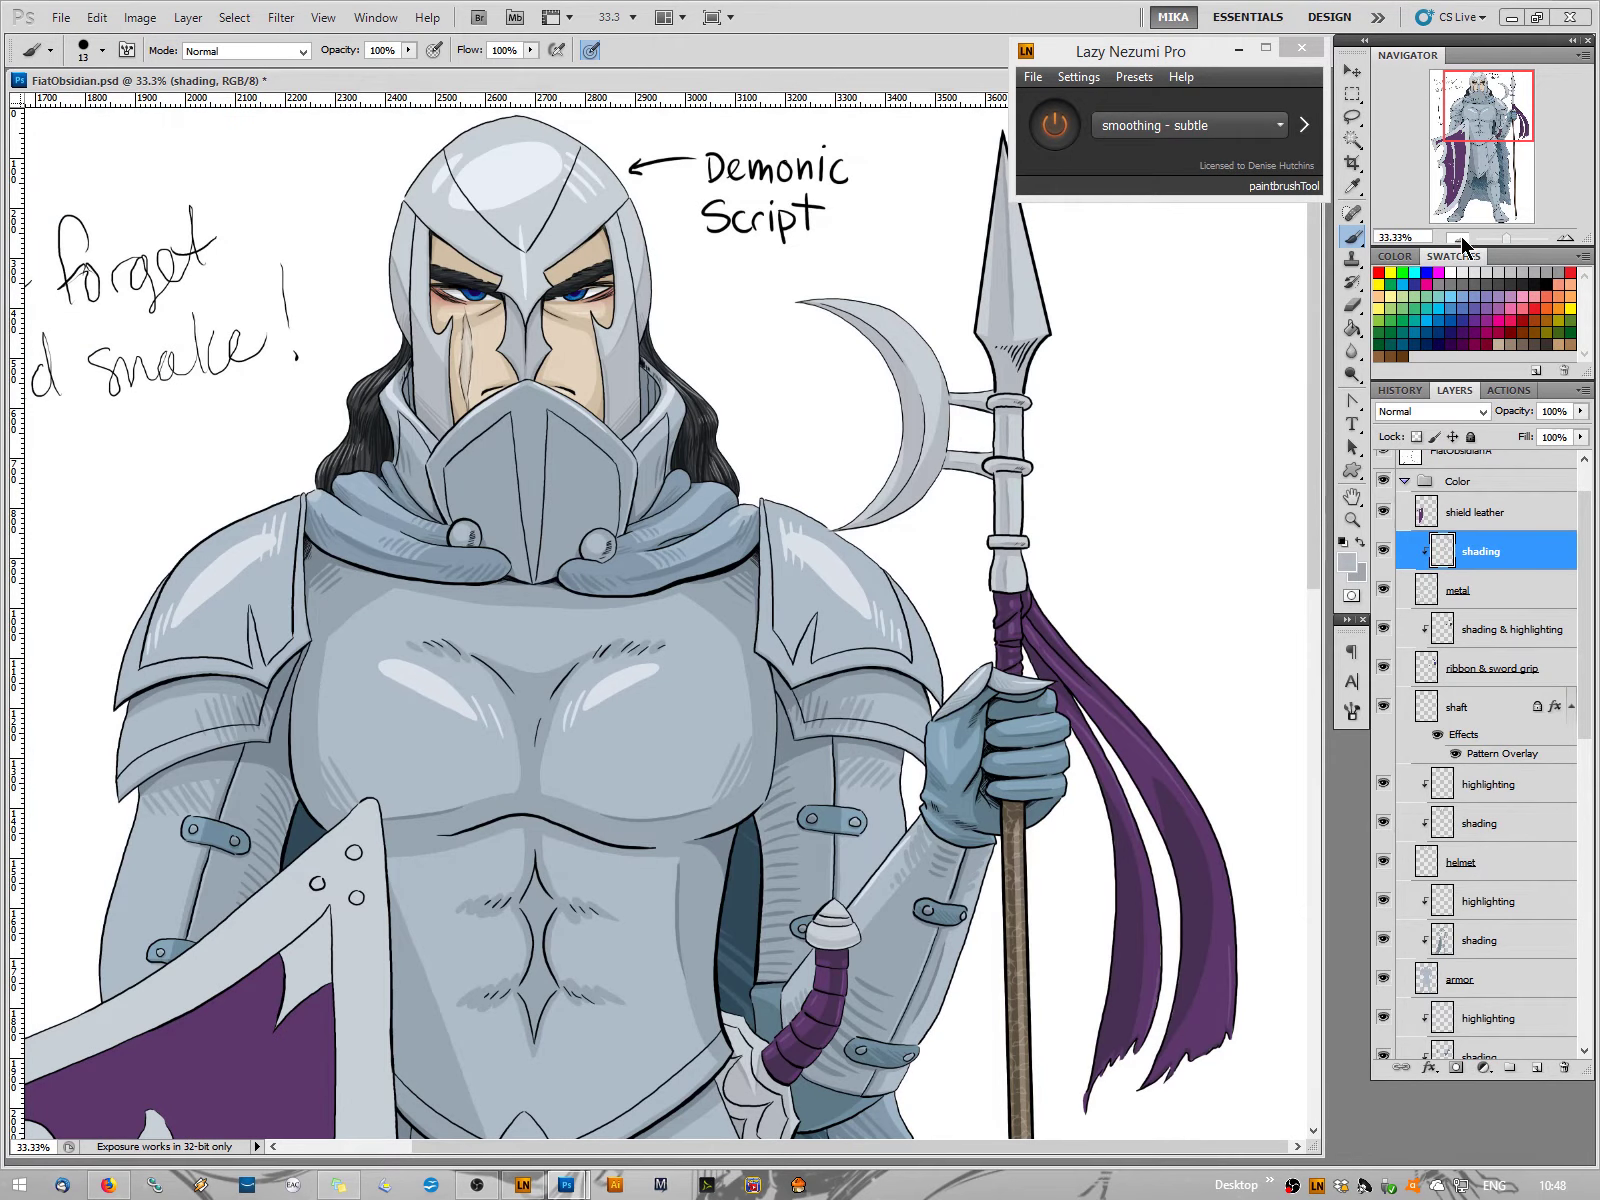
left_click(1461, 238)
left_click(1461, 238)
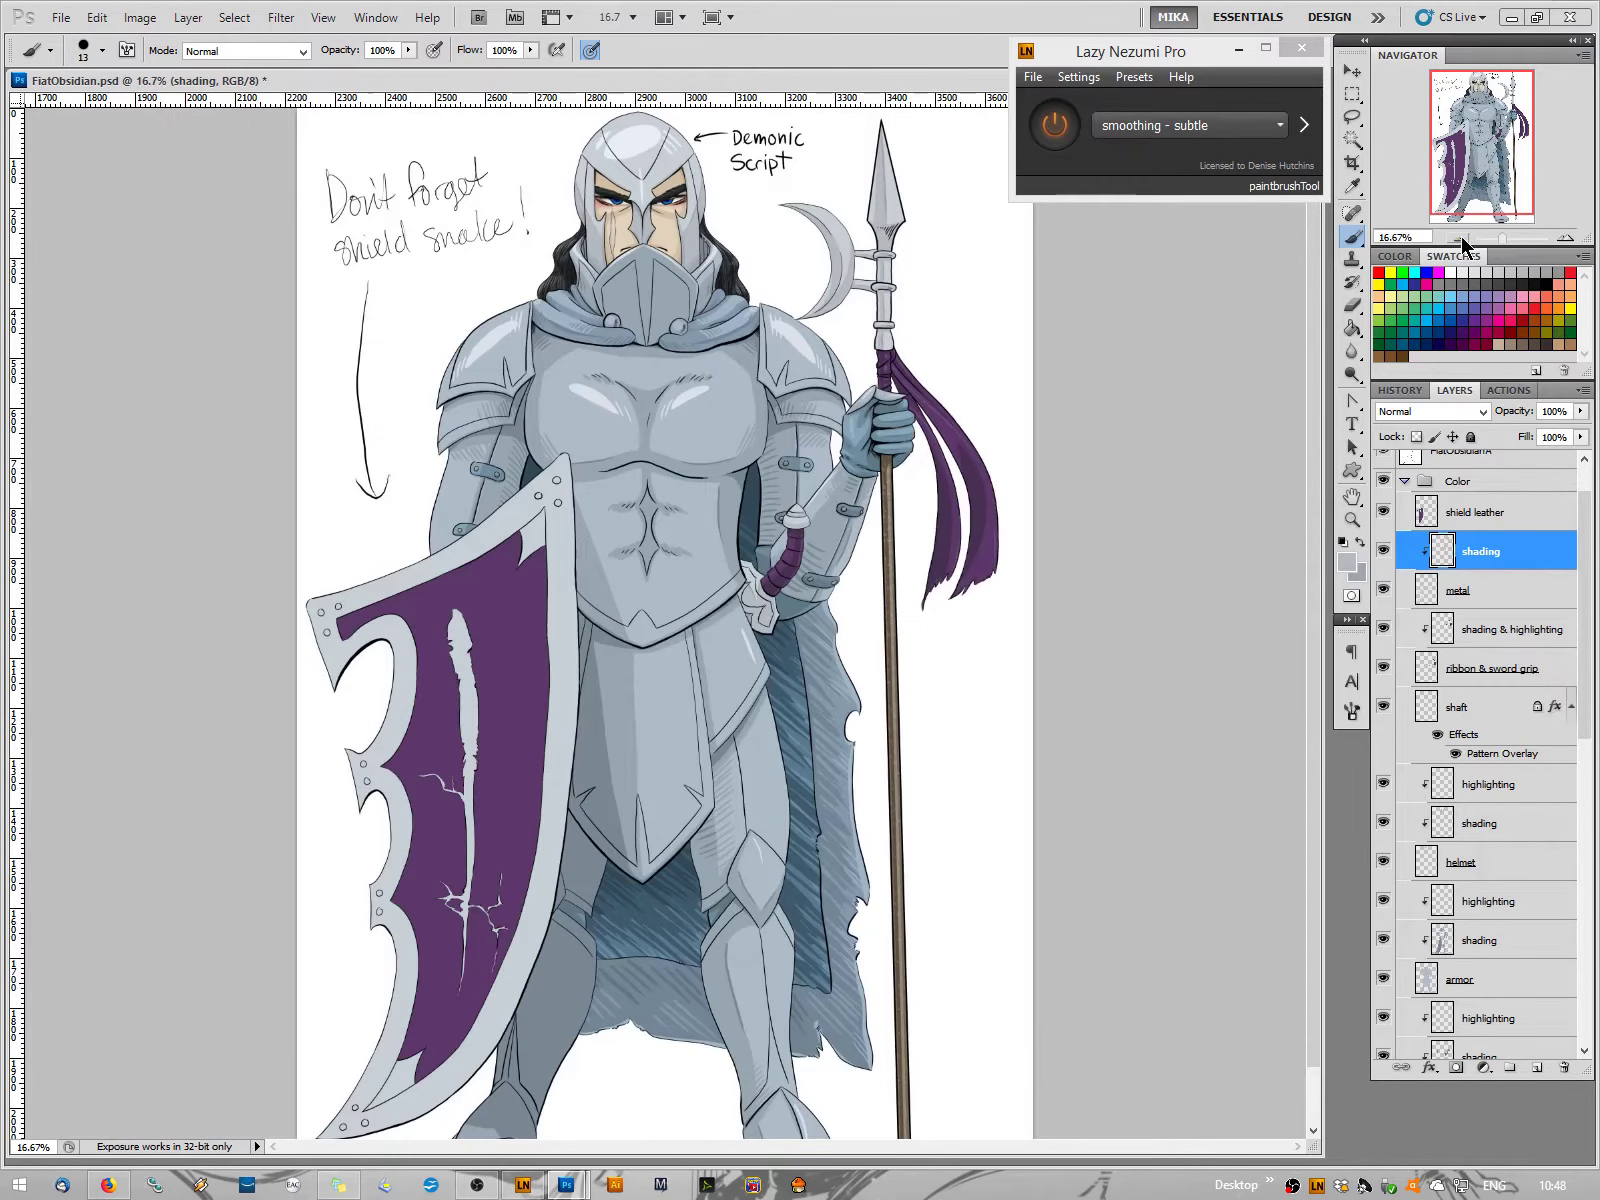
left_click(1566, 238)
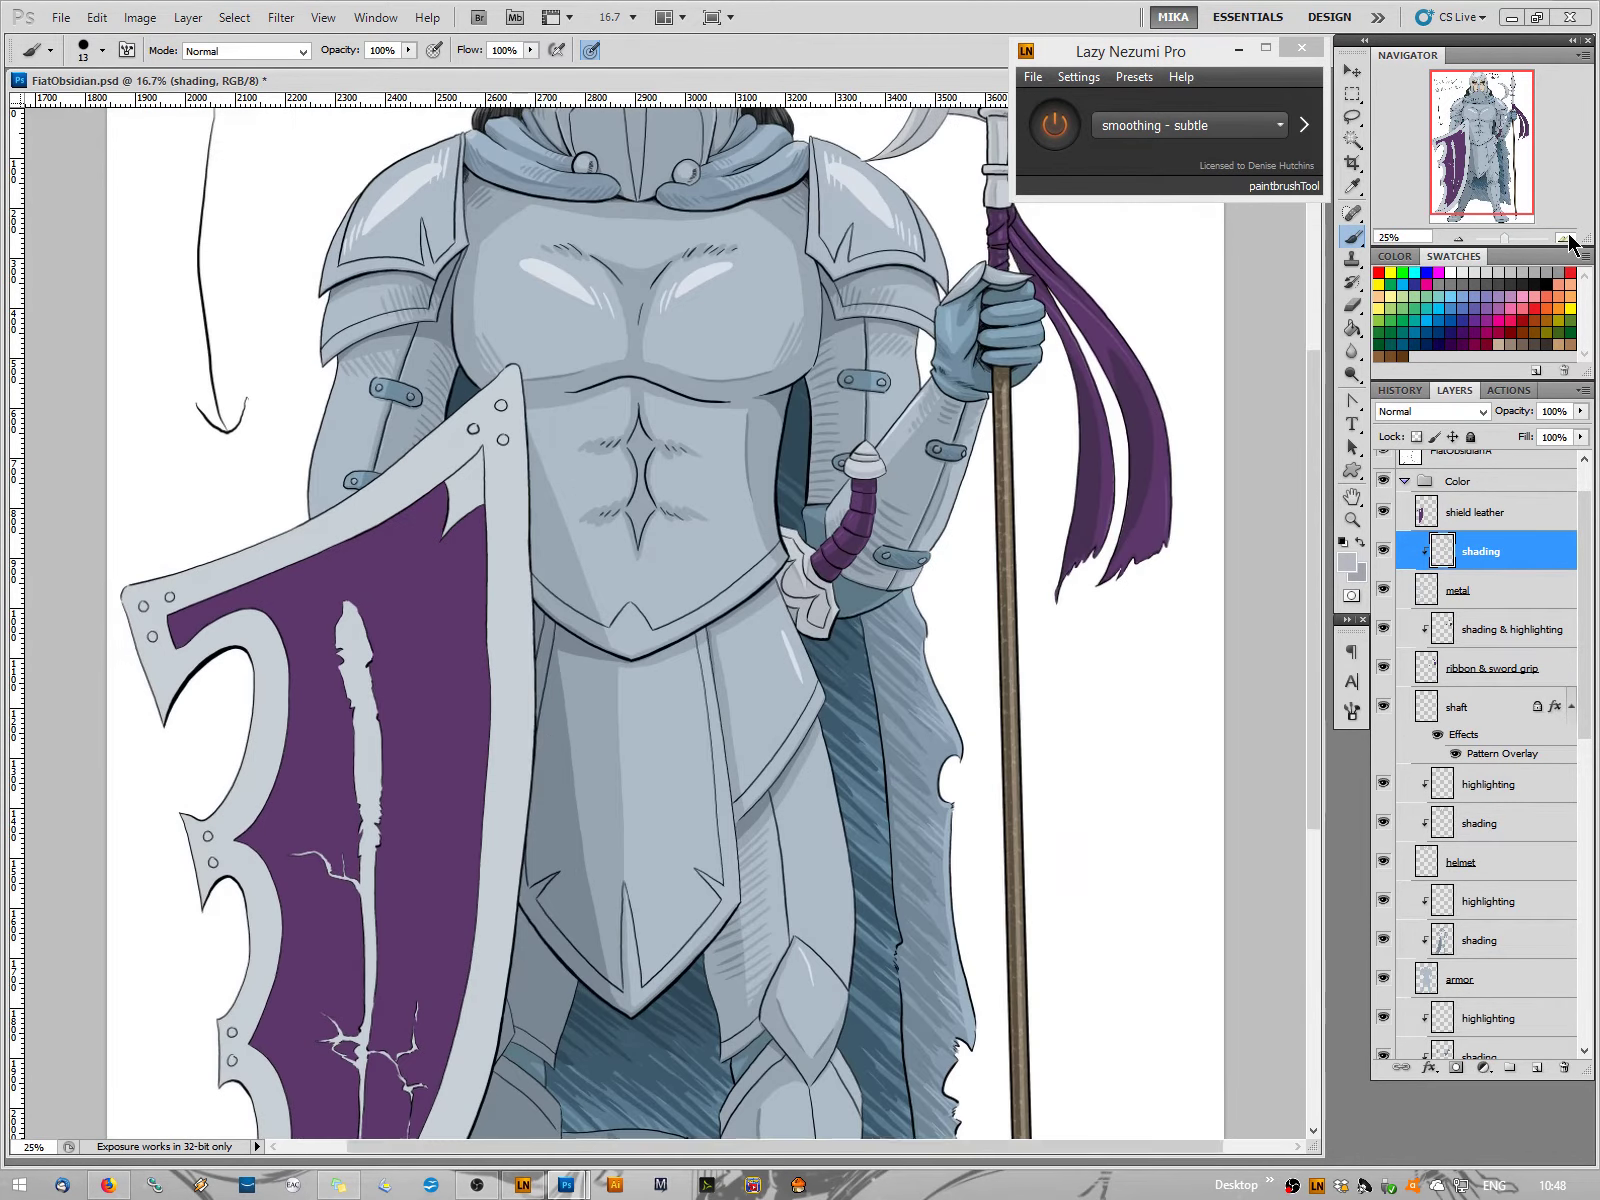
left_click(1566, 238)
left_click(1566, 238)
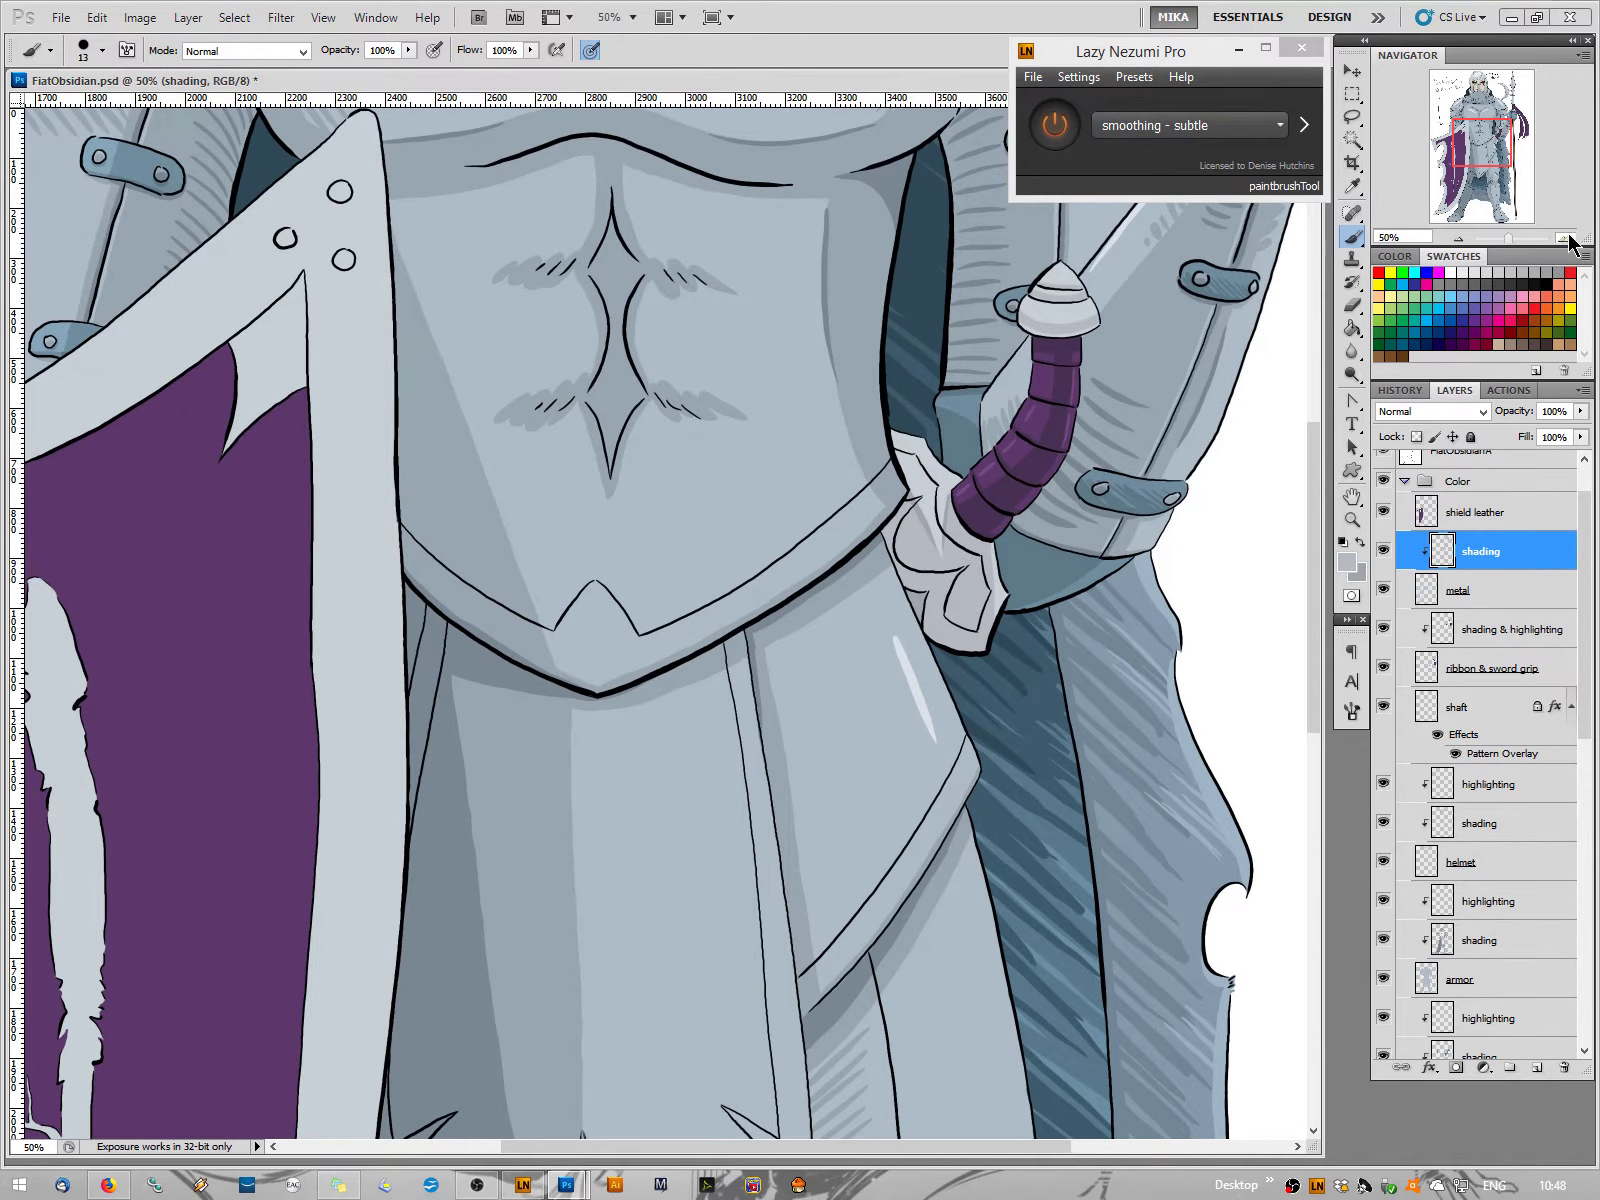
left_click(1566, 238)
left_click_drag(1493, 140, 1515, 87)
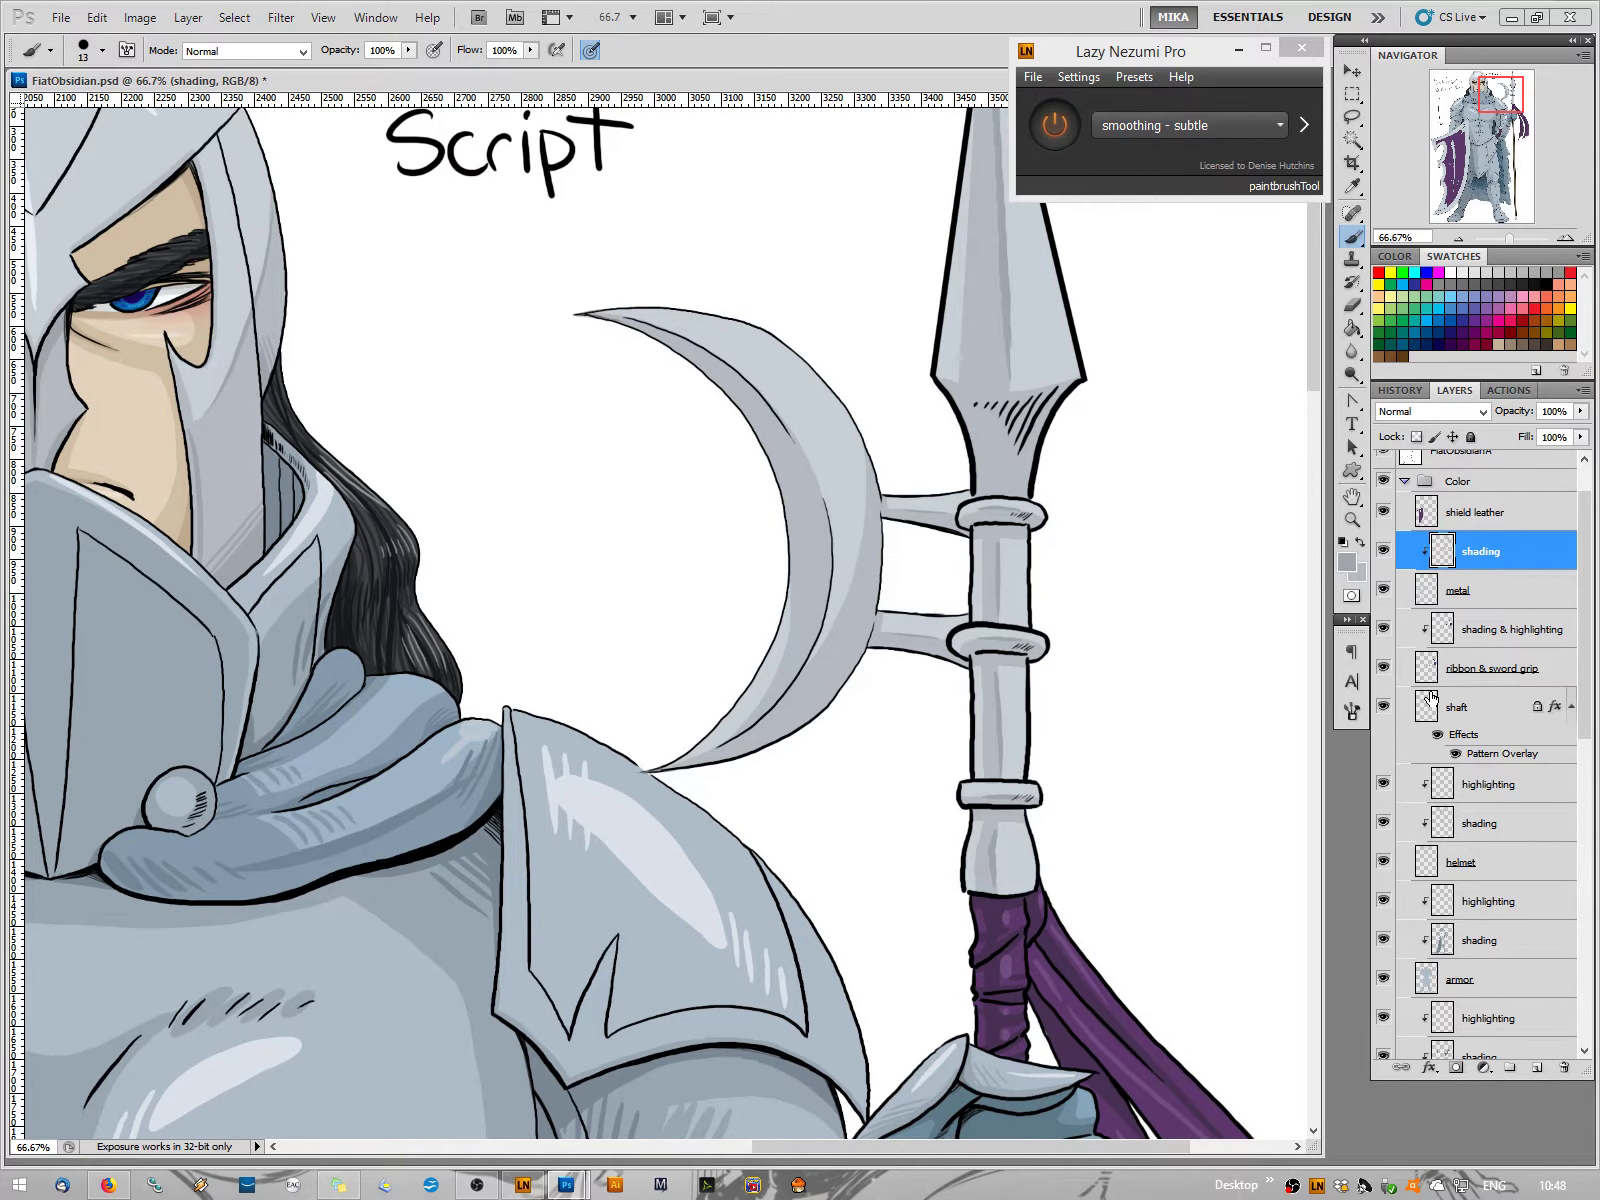
left_click_drag(867, 479, 795, 693)
key("ctrl+z")
left_click_drag(861, 539, 830, 632)
key("ctrl+z")
left_click_drag(865, 497, 798, 690)
key("ctrl+z")
left_click_drag(866, 470, 783, 702)
key("ctrl+z")
left_click_drag(864, 525, 779, 750)
key("ctrl+z")
Brush a shadow along the crescent blade's outer section, curving from its upper middle down to the lower tip
mouse_move(866, 458)
left_mouse_down()
mouse_move(846, 598)
mouse_move(772, 726)
left_mouse_up()
left_click_drag(787, 638, 705, 767)
left_click(1460, 238)
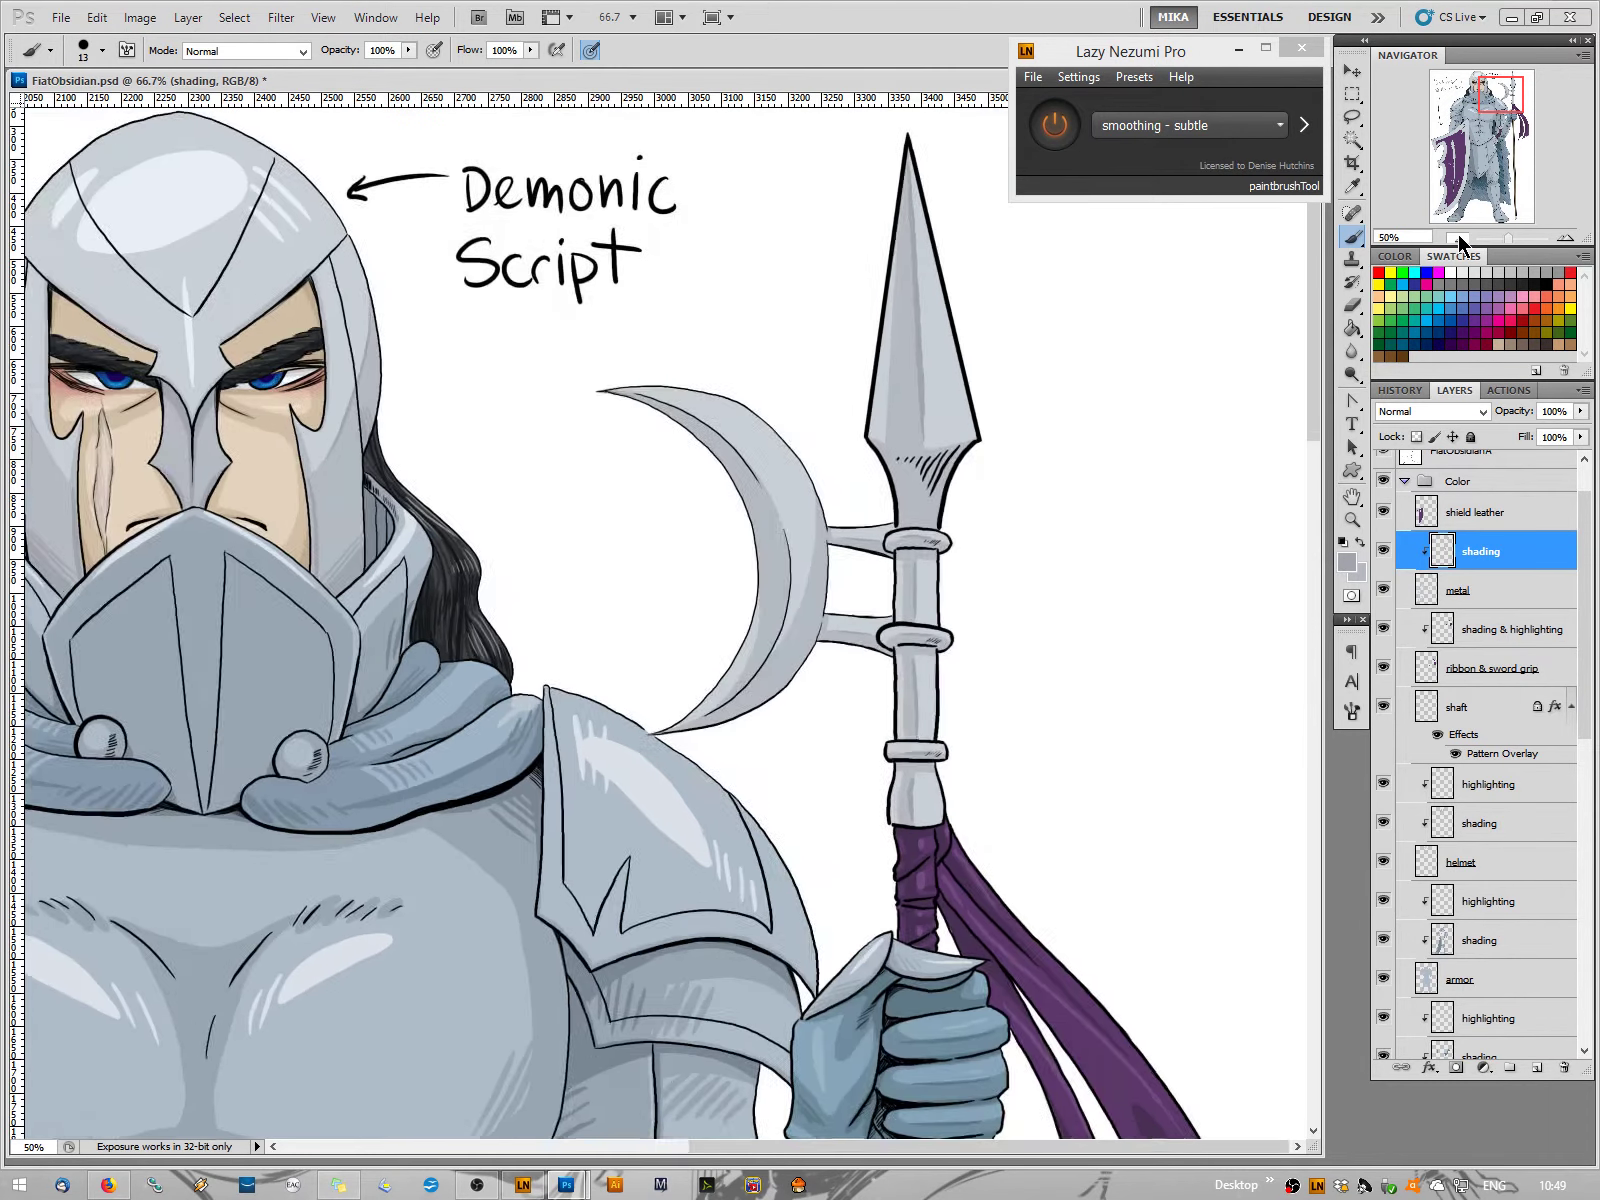
left_click(1460, 240)
left_click(1460, 240)
left_click(1460, 240)
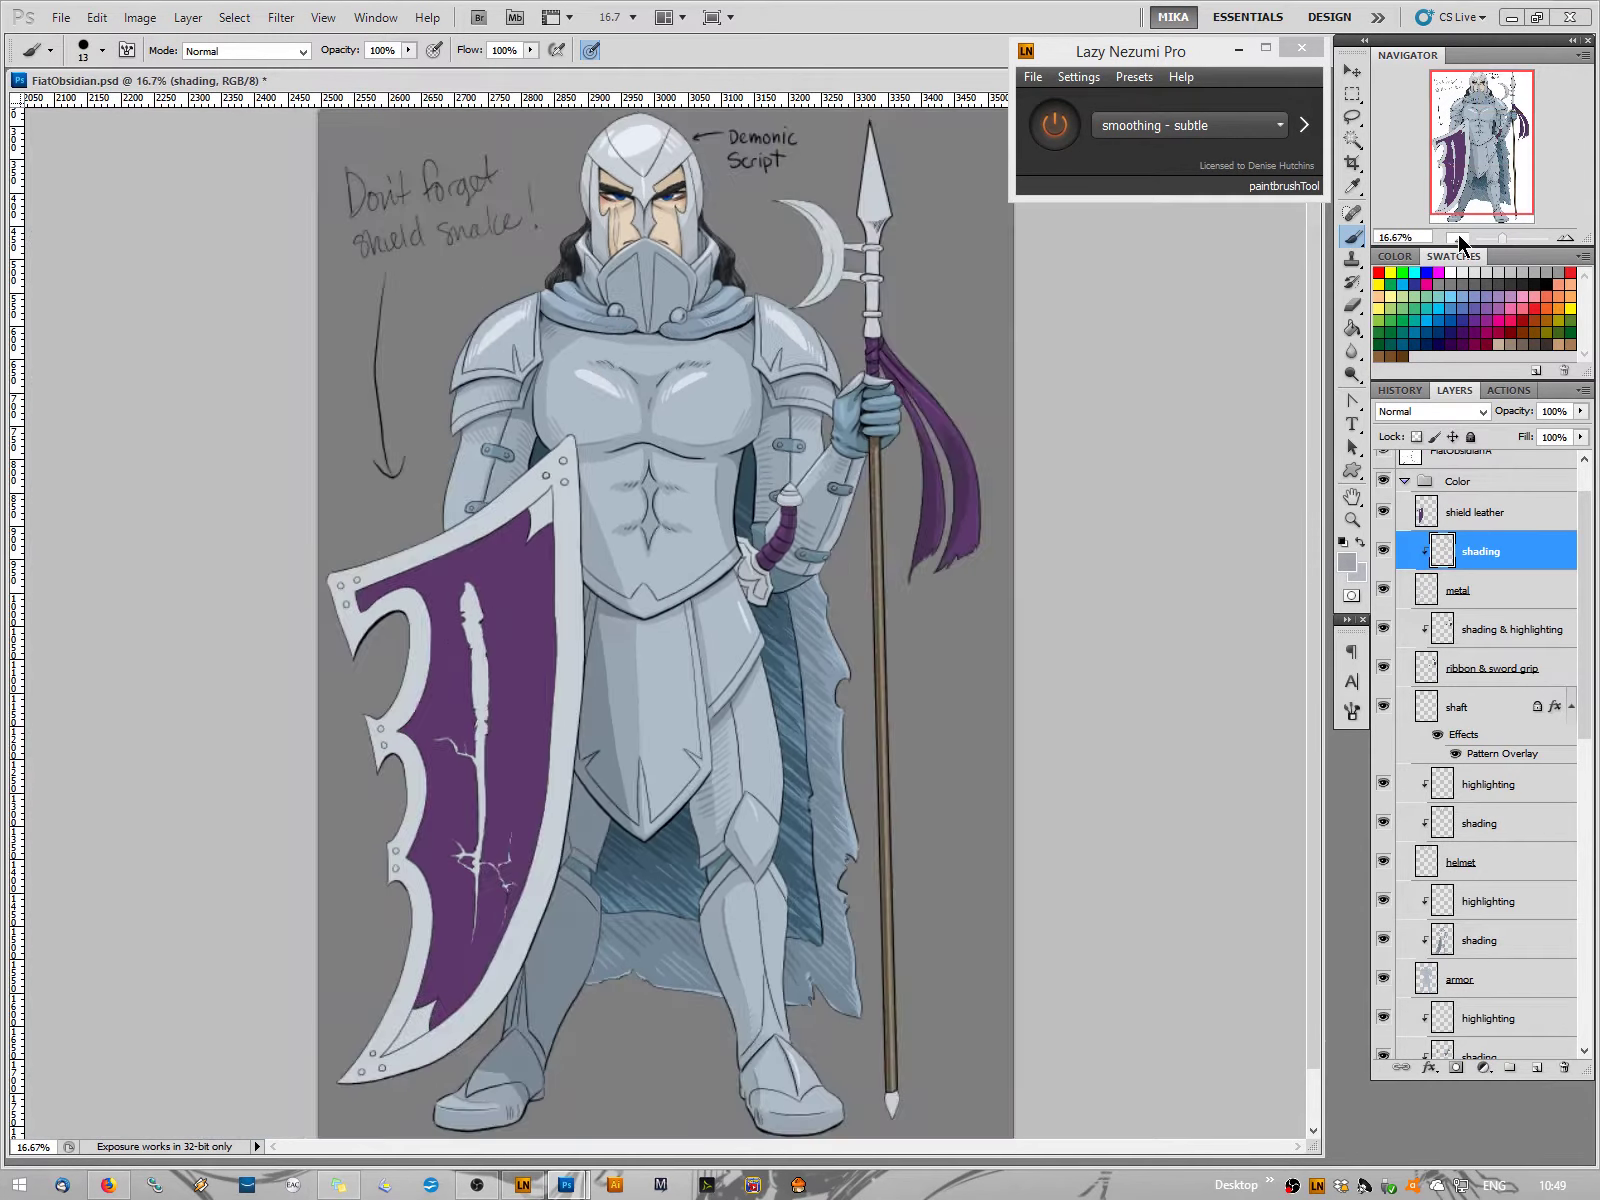
left_click(1460, 240)
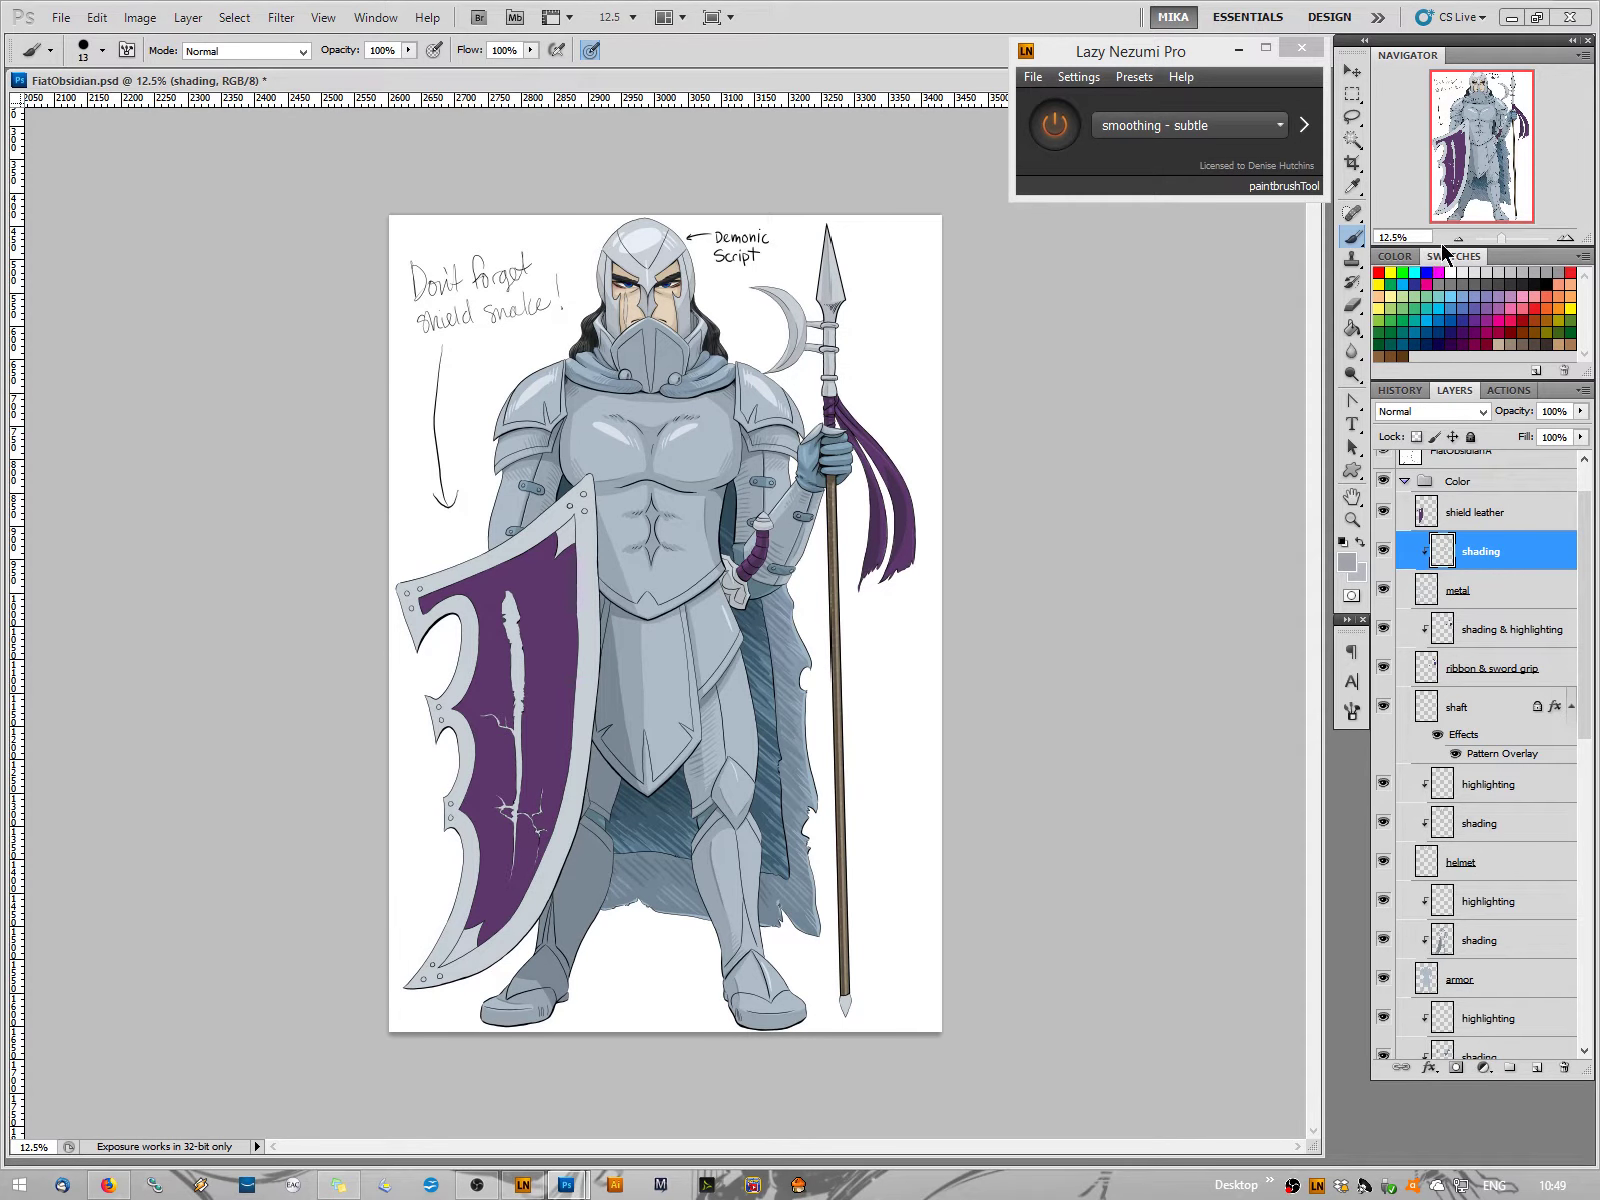
Select the metal layer and set the foreground colour to c7d0d6, sampled from the pointed metal tip at the spear shaft's lower end
left_click(1566, 241)
left_click(1566, 241)
left_click(1568, 241)
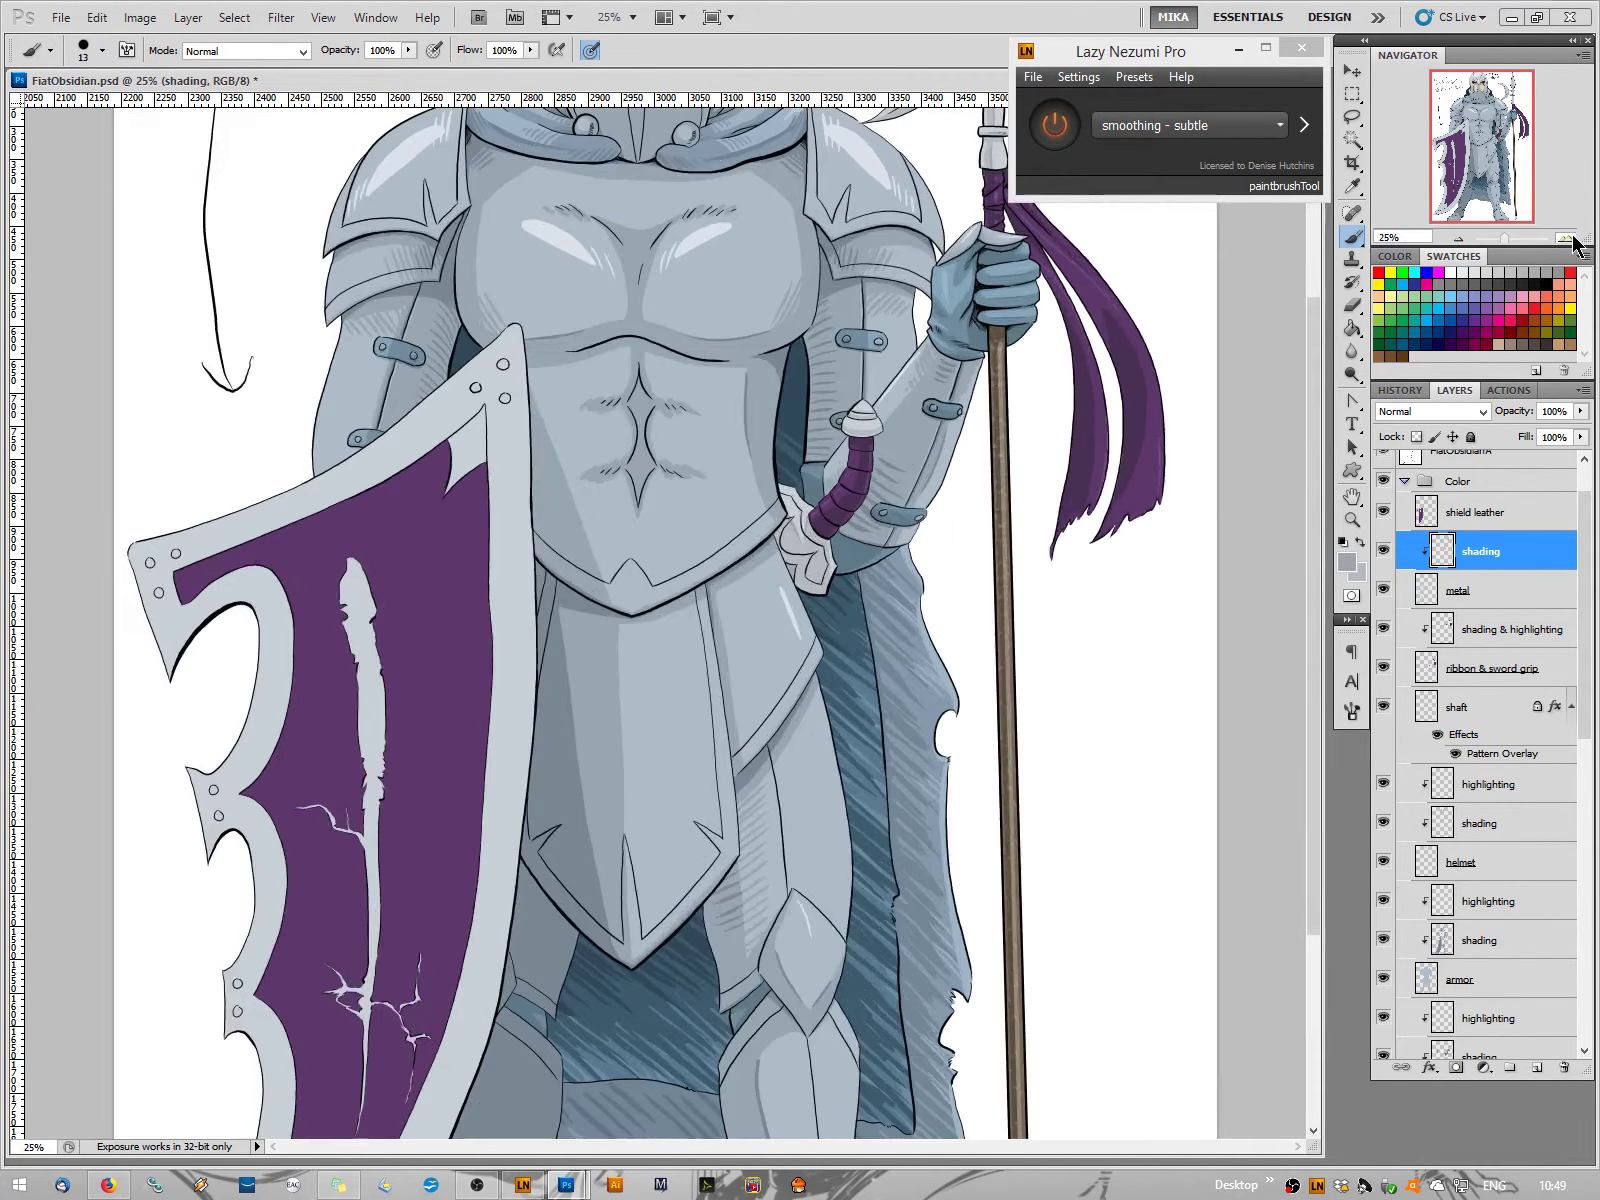
left_click(1568, 241)
left_click(1568, 241)
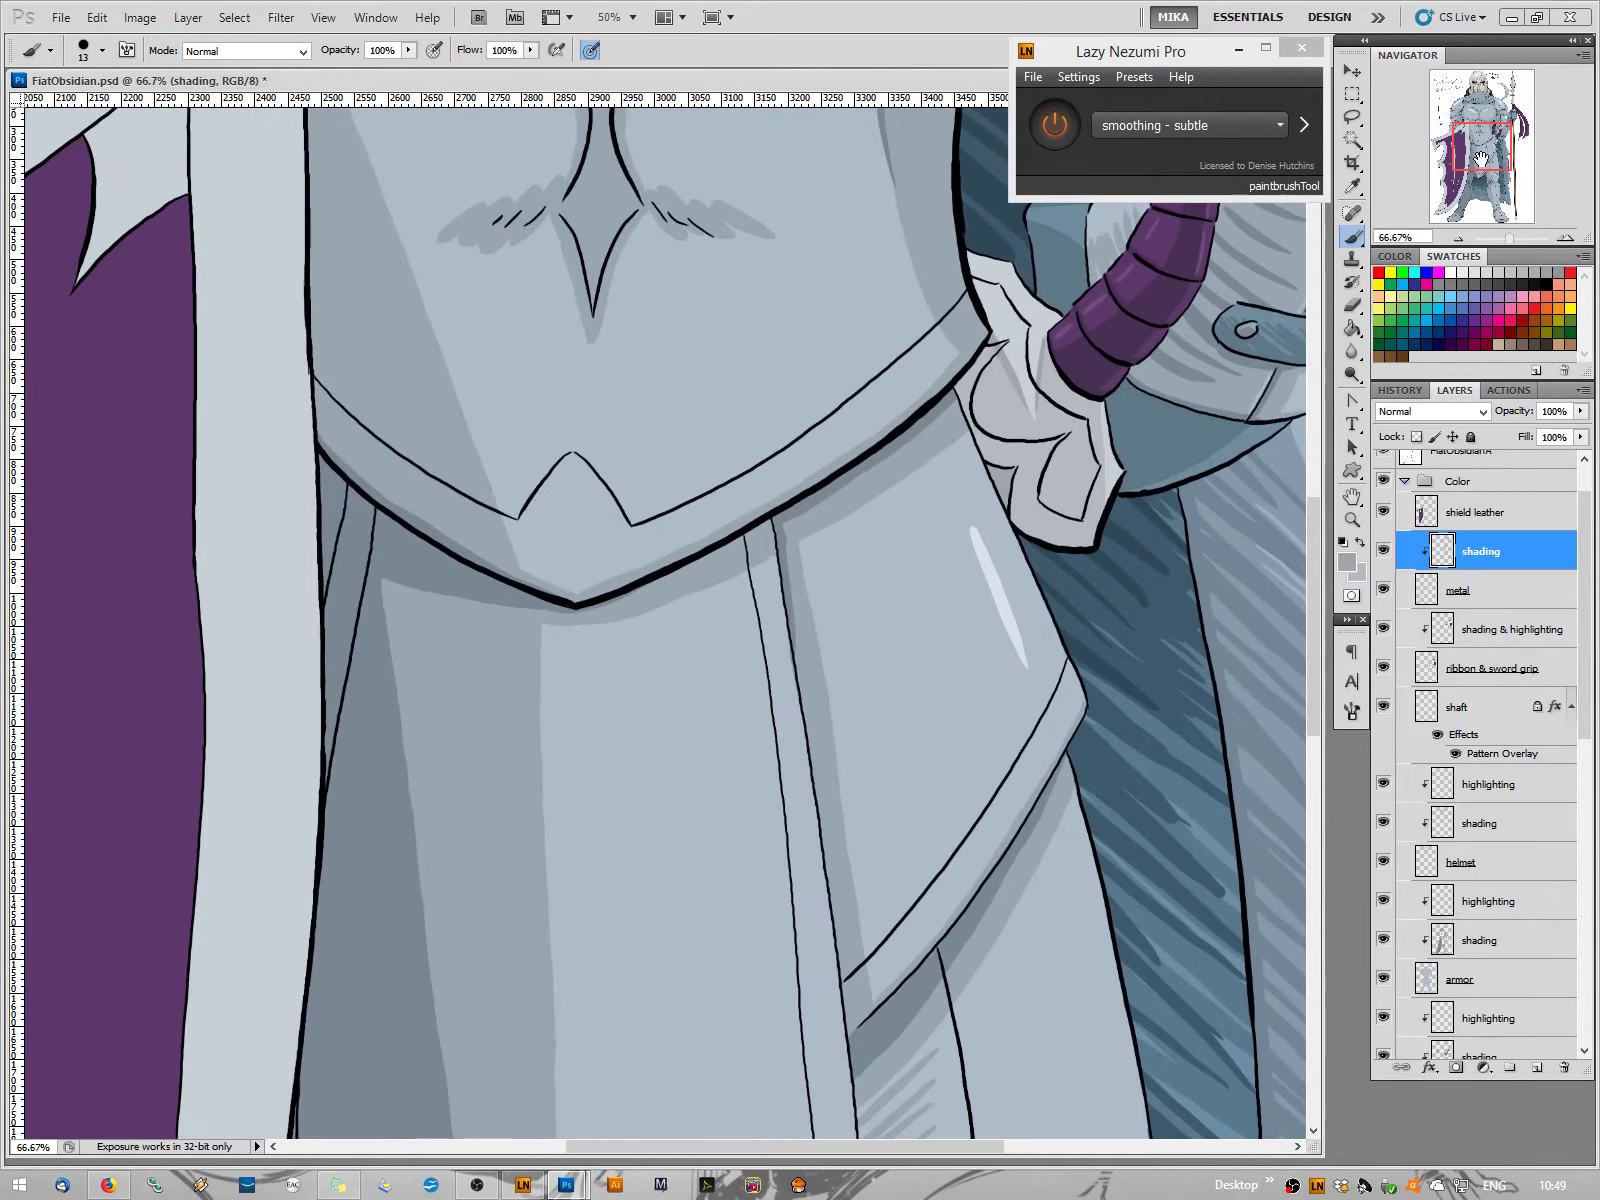
left_click_drag(1480, 158, 1509, 216)
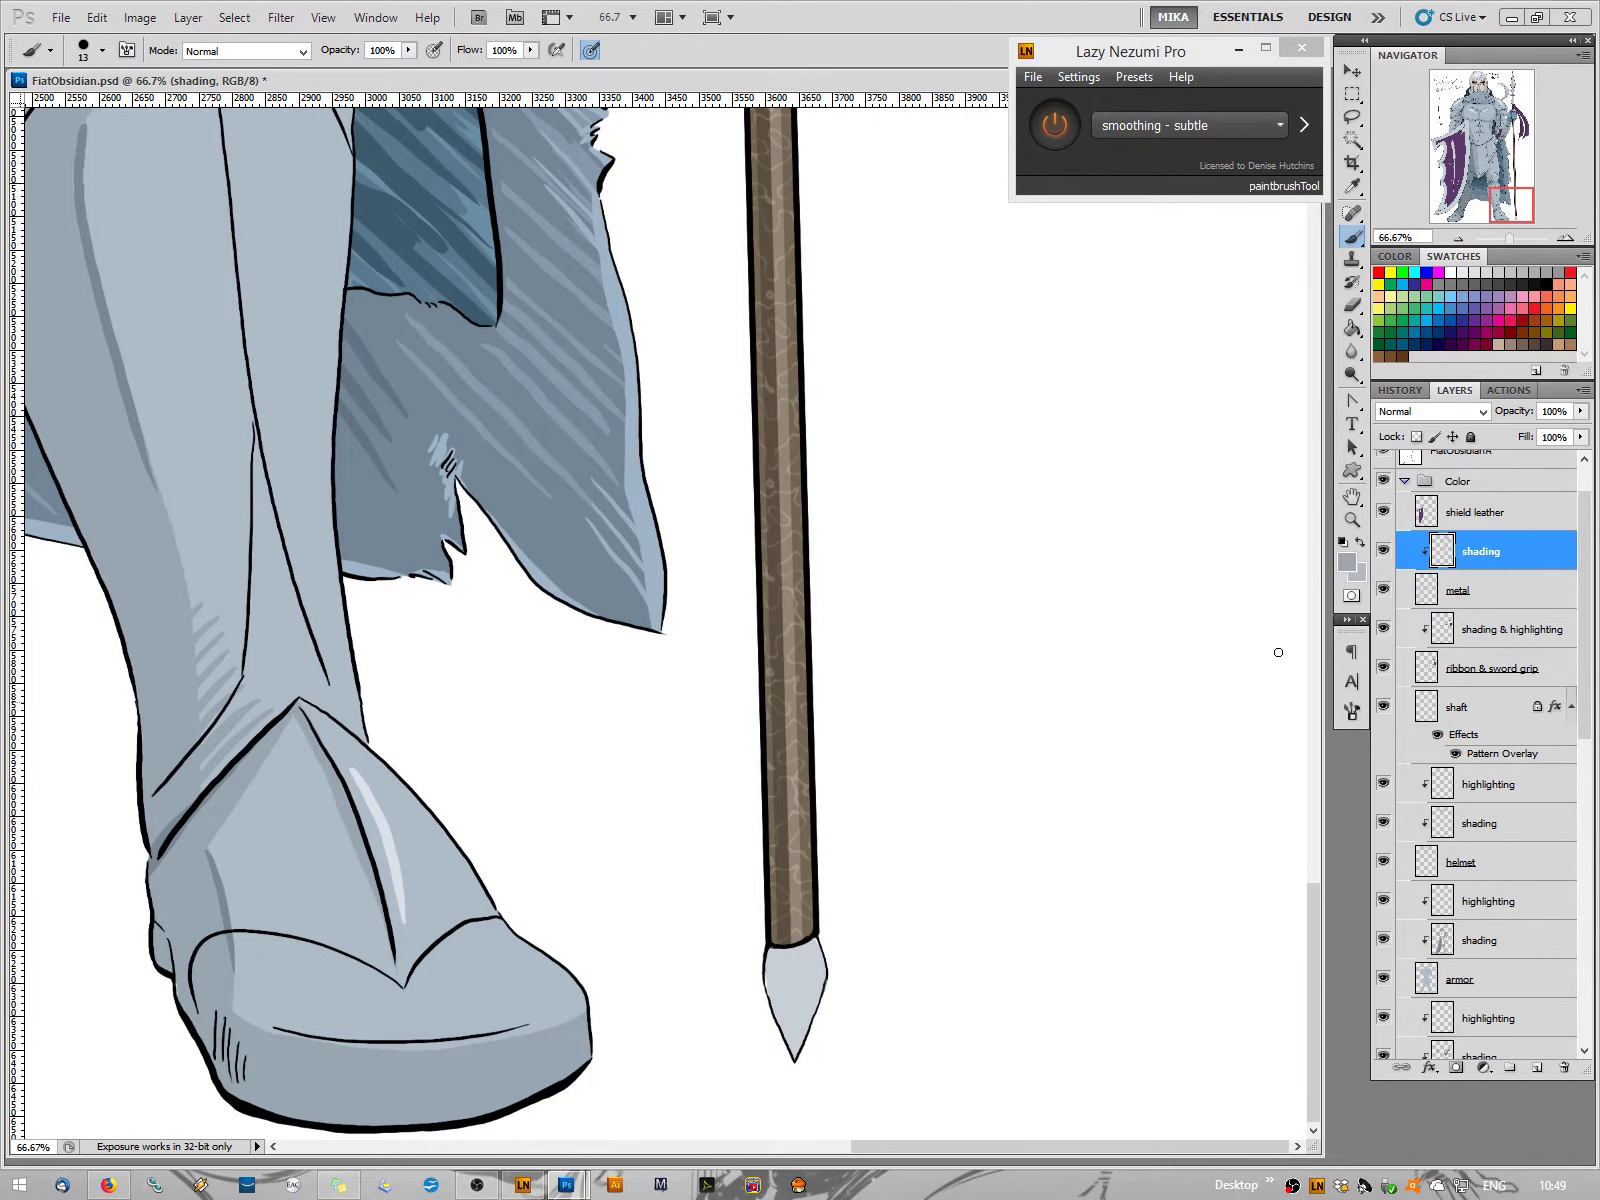
left_click(1453, 592)
left_click(1347, 562)
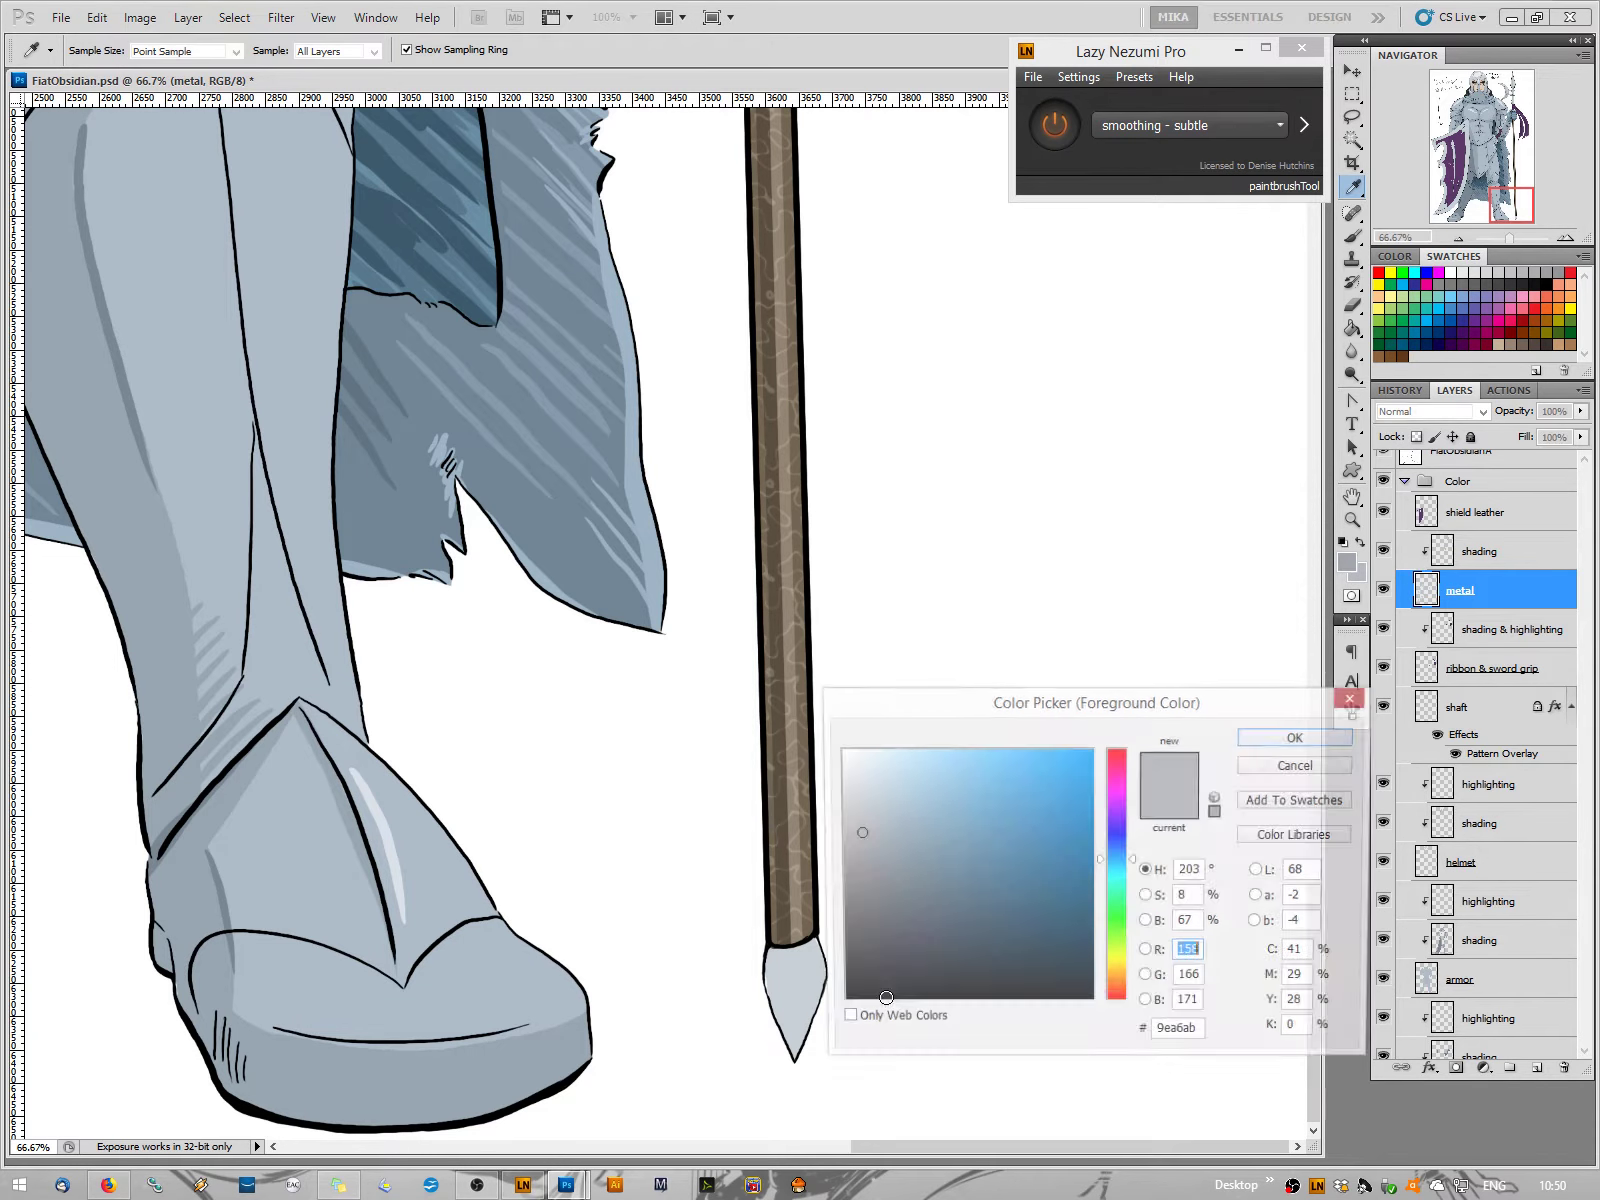
left_click(802, 988)
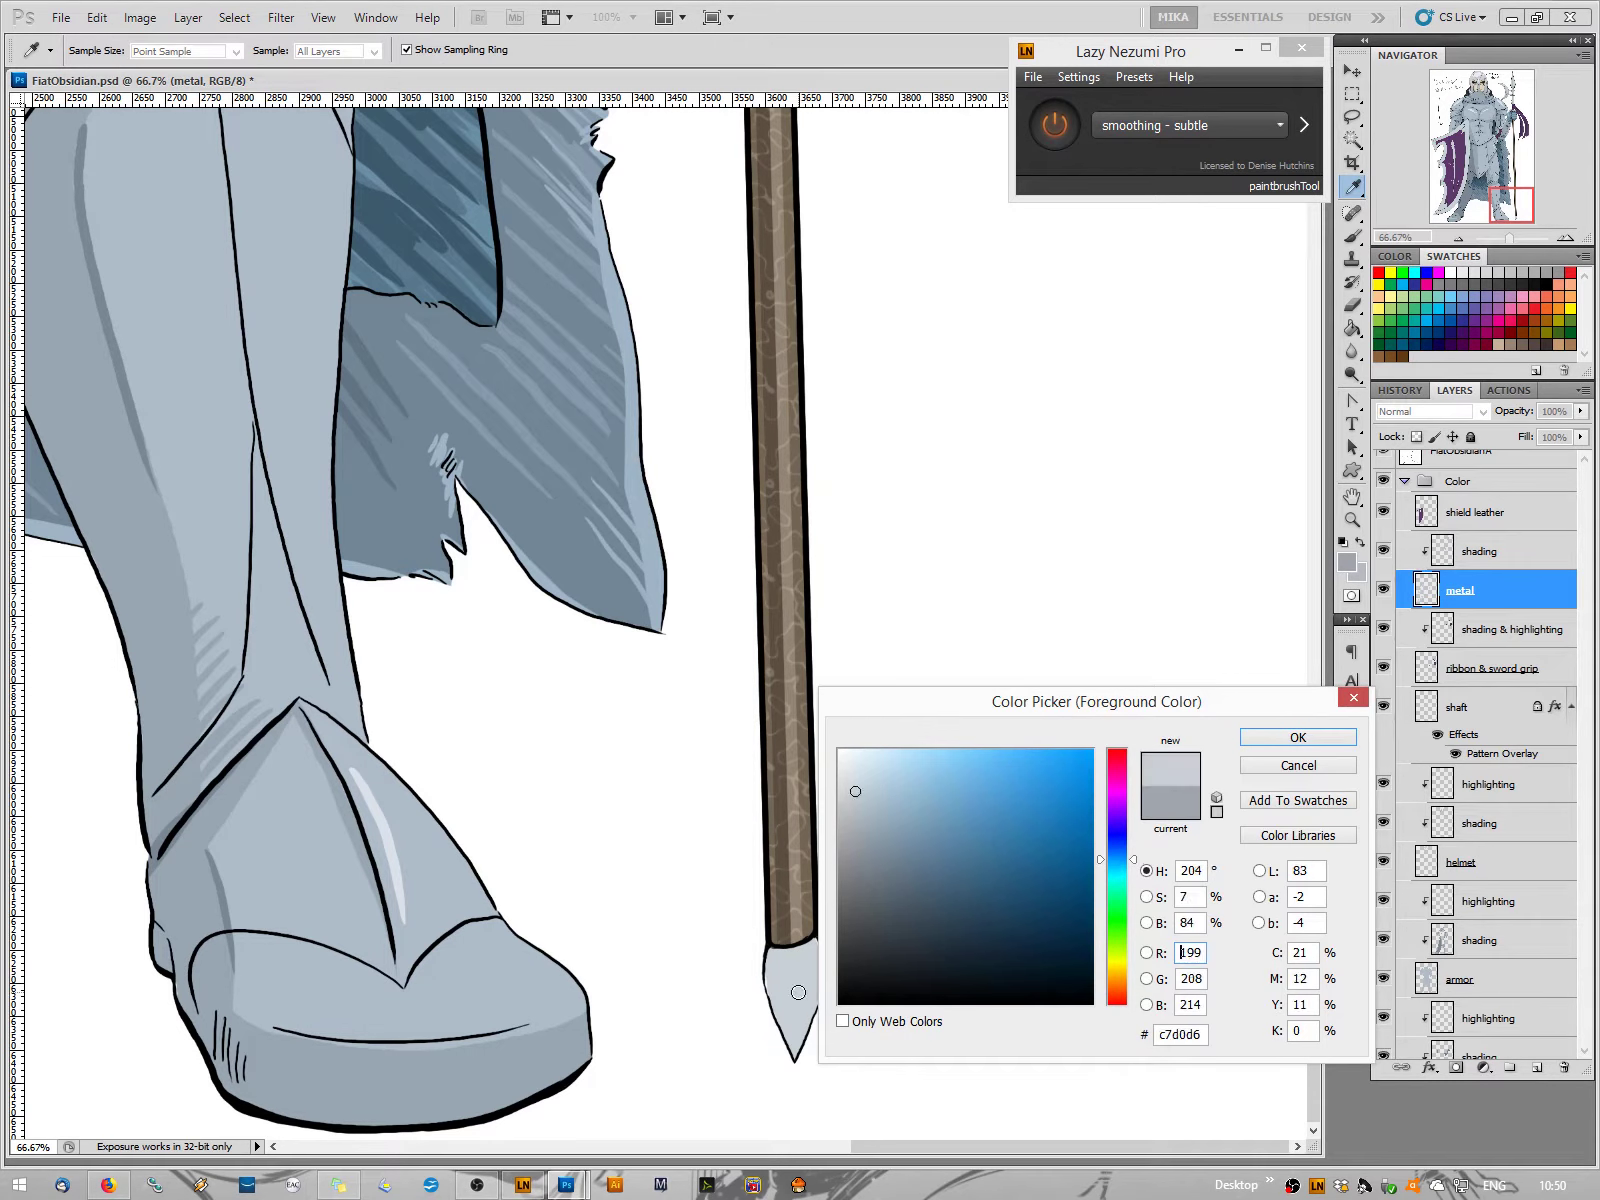
left_click(1290, 740)
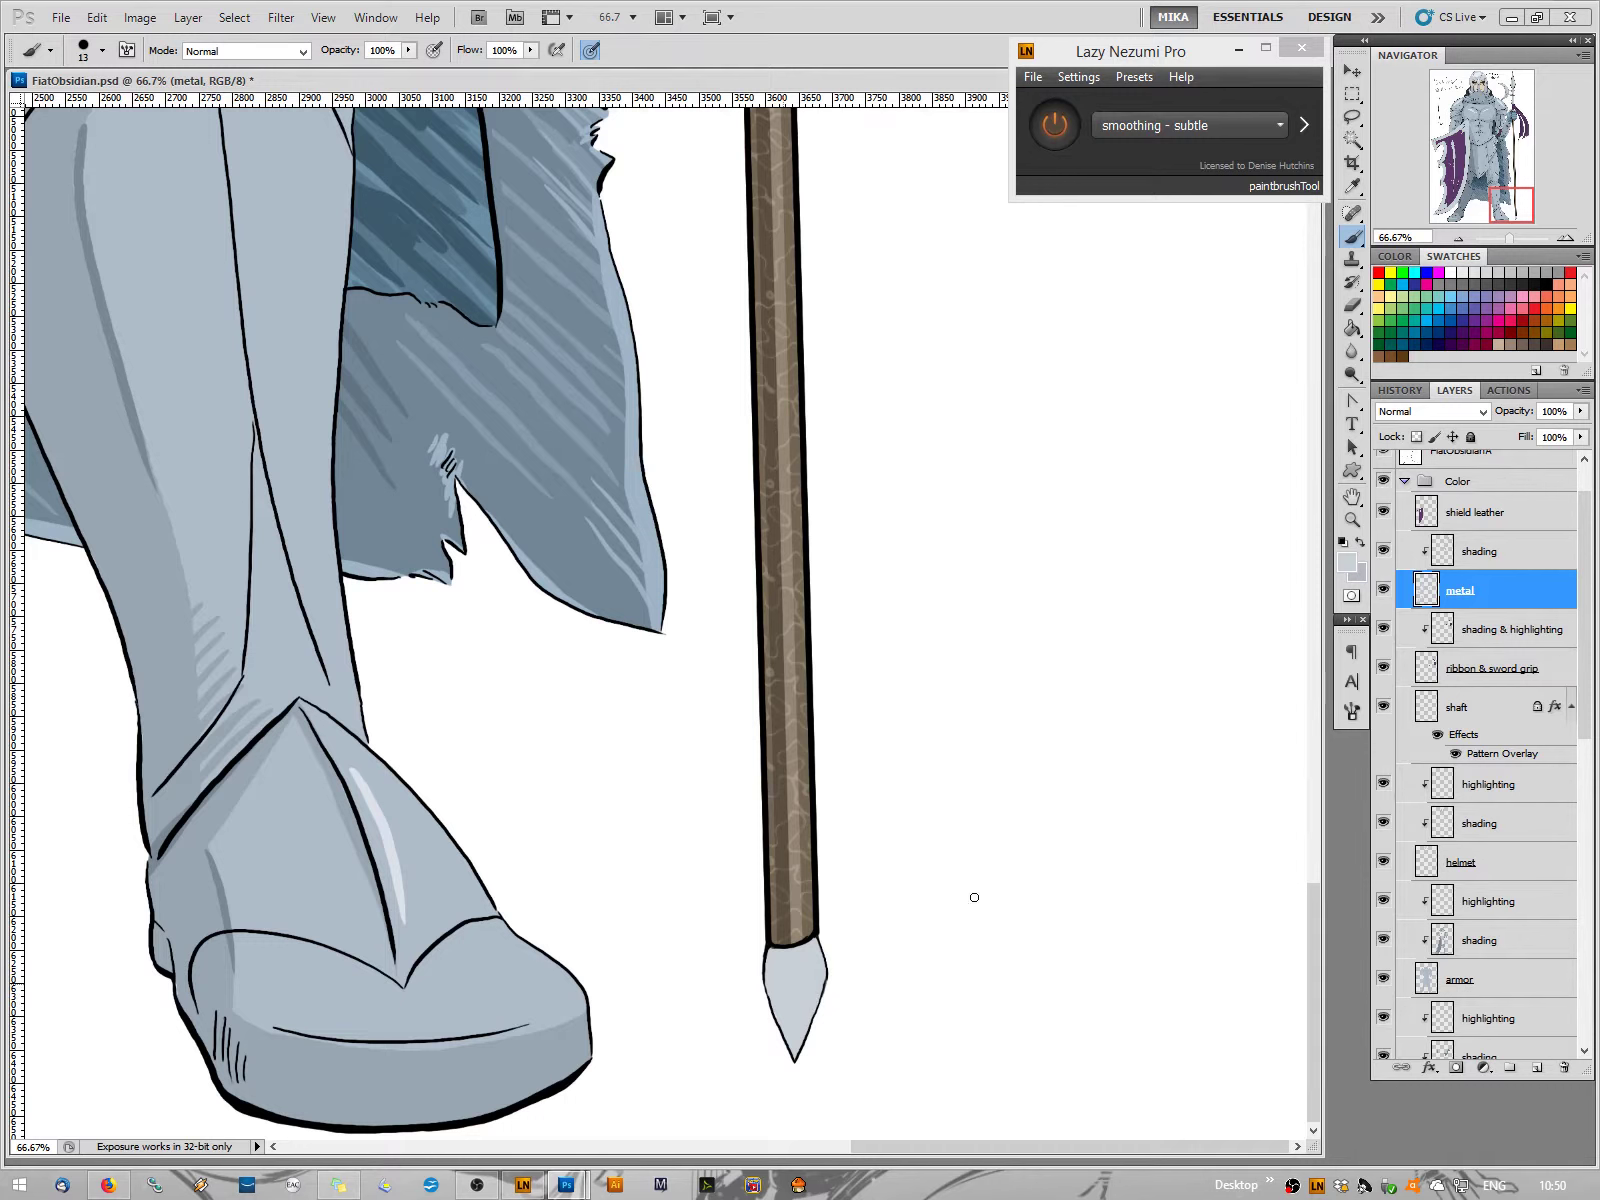
left_click(1348, 560)
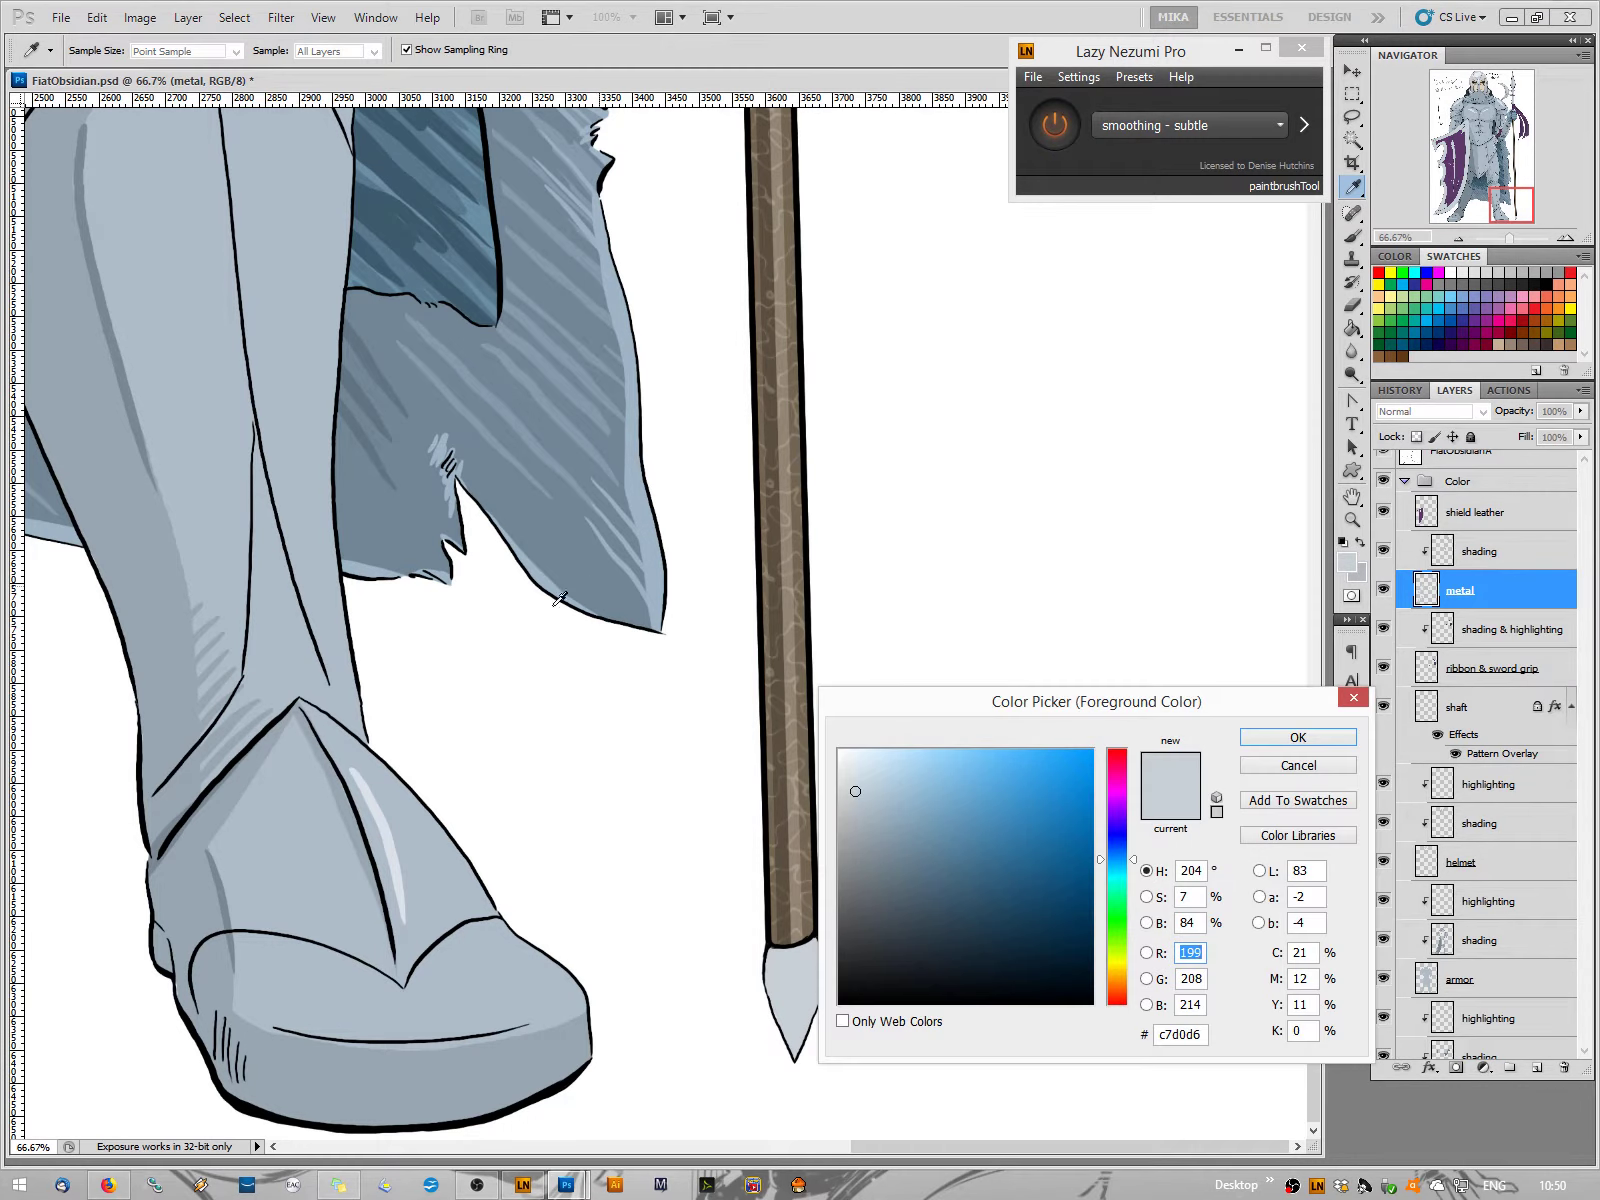
left_click(1333, 768)
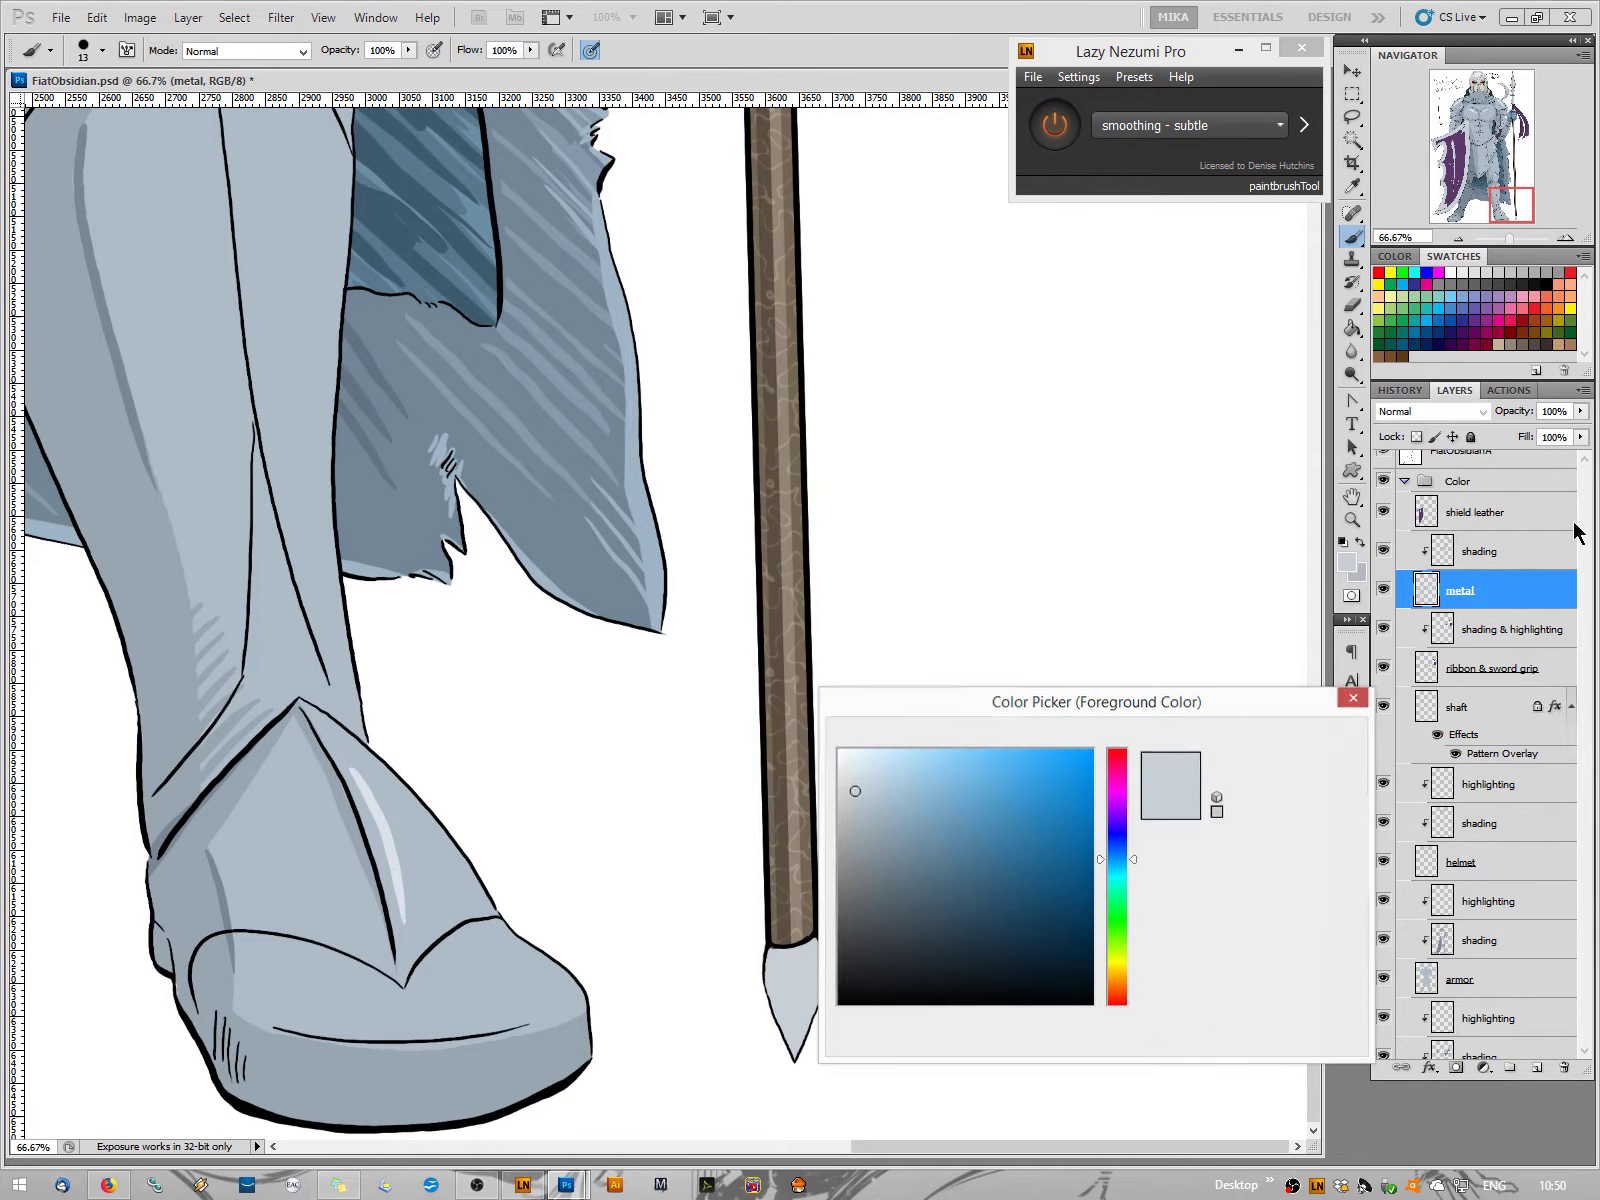
Sample the crescent blade's shadow tone b3bbc1, select the metal's shading layer, and shade the spear's lower metal tip, leaving its upper corners light
left_click_drag(1511, 200, 1502, 92)
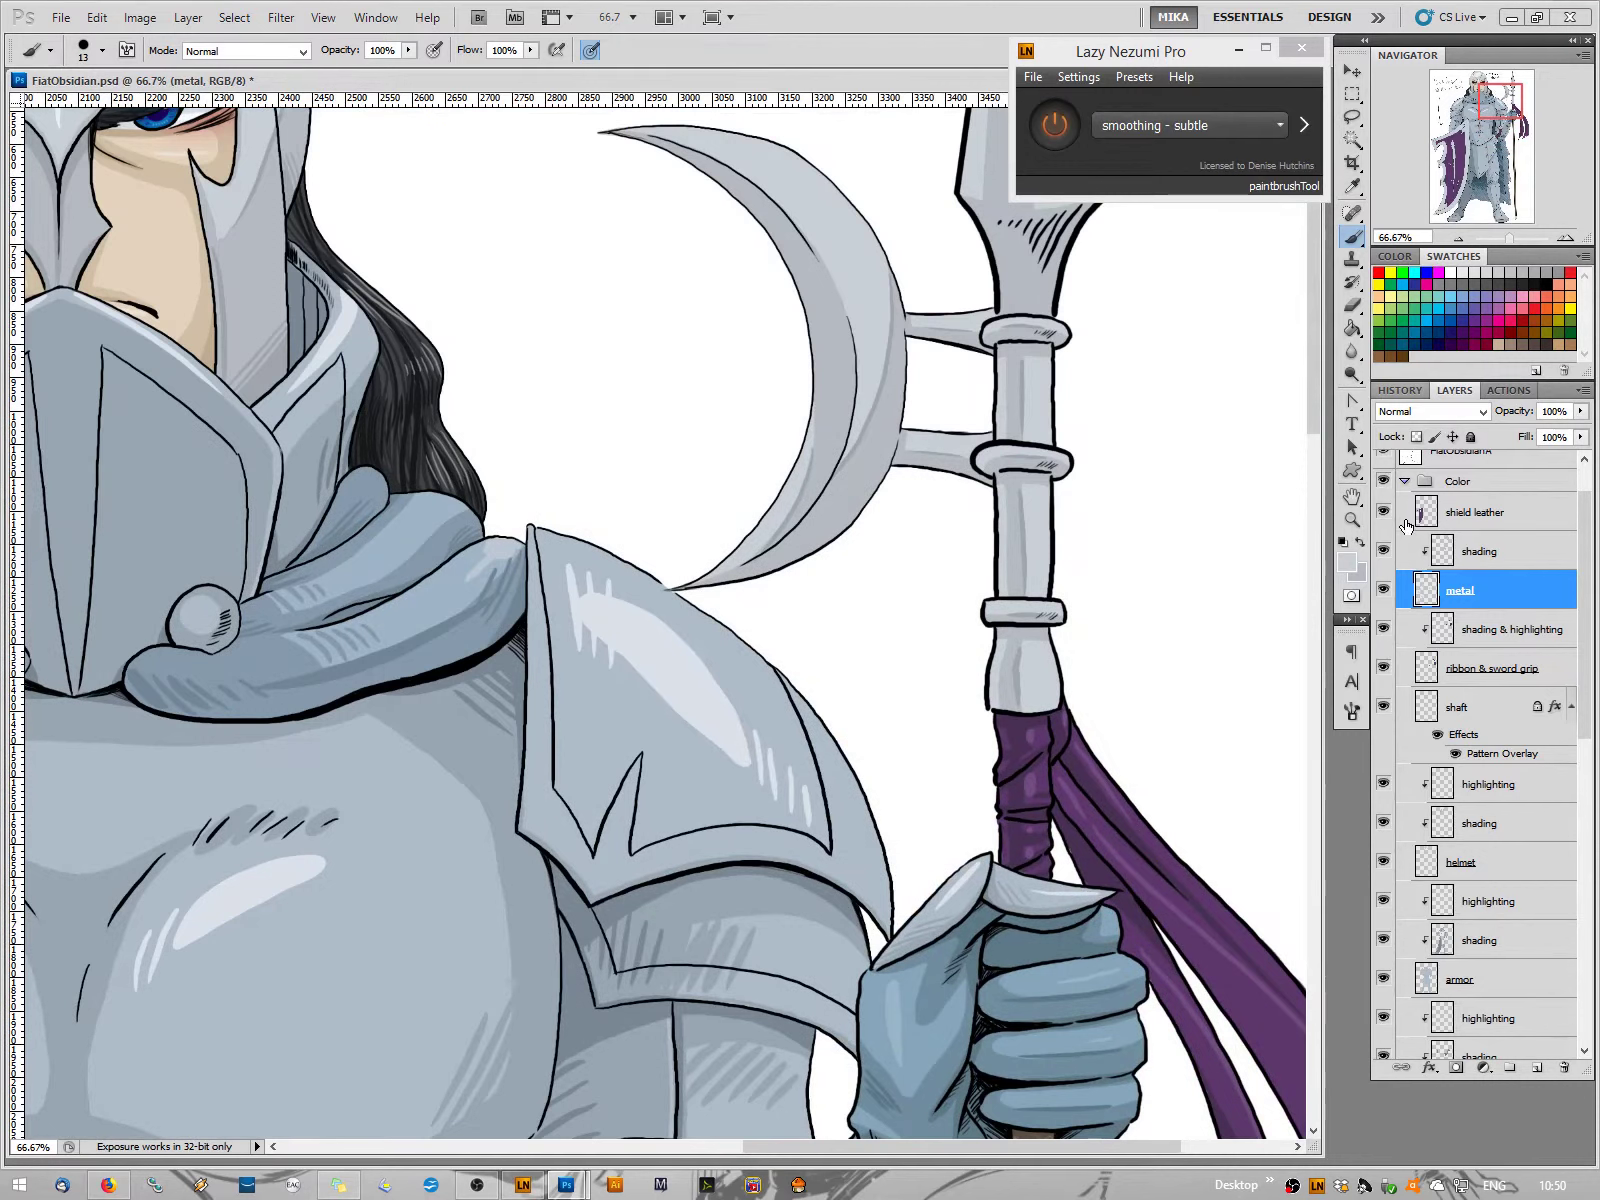
left_click(1347, 562)
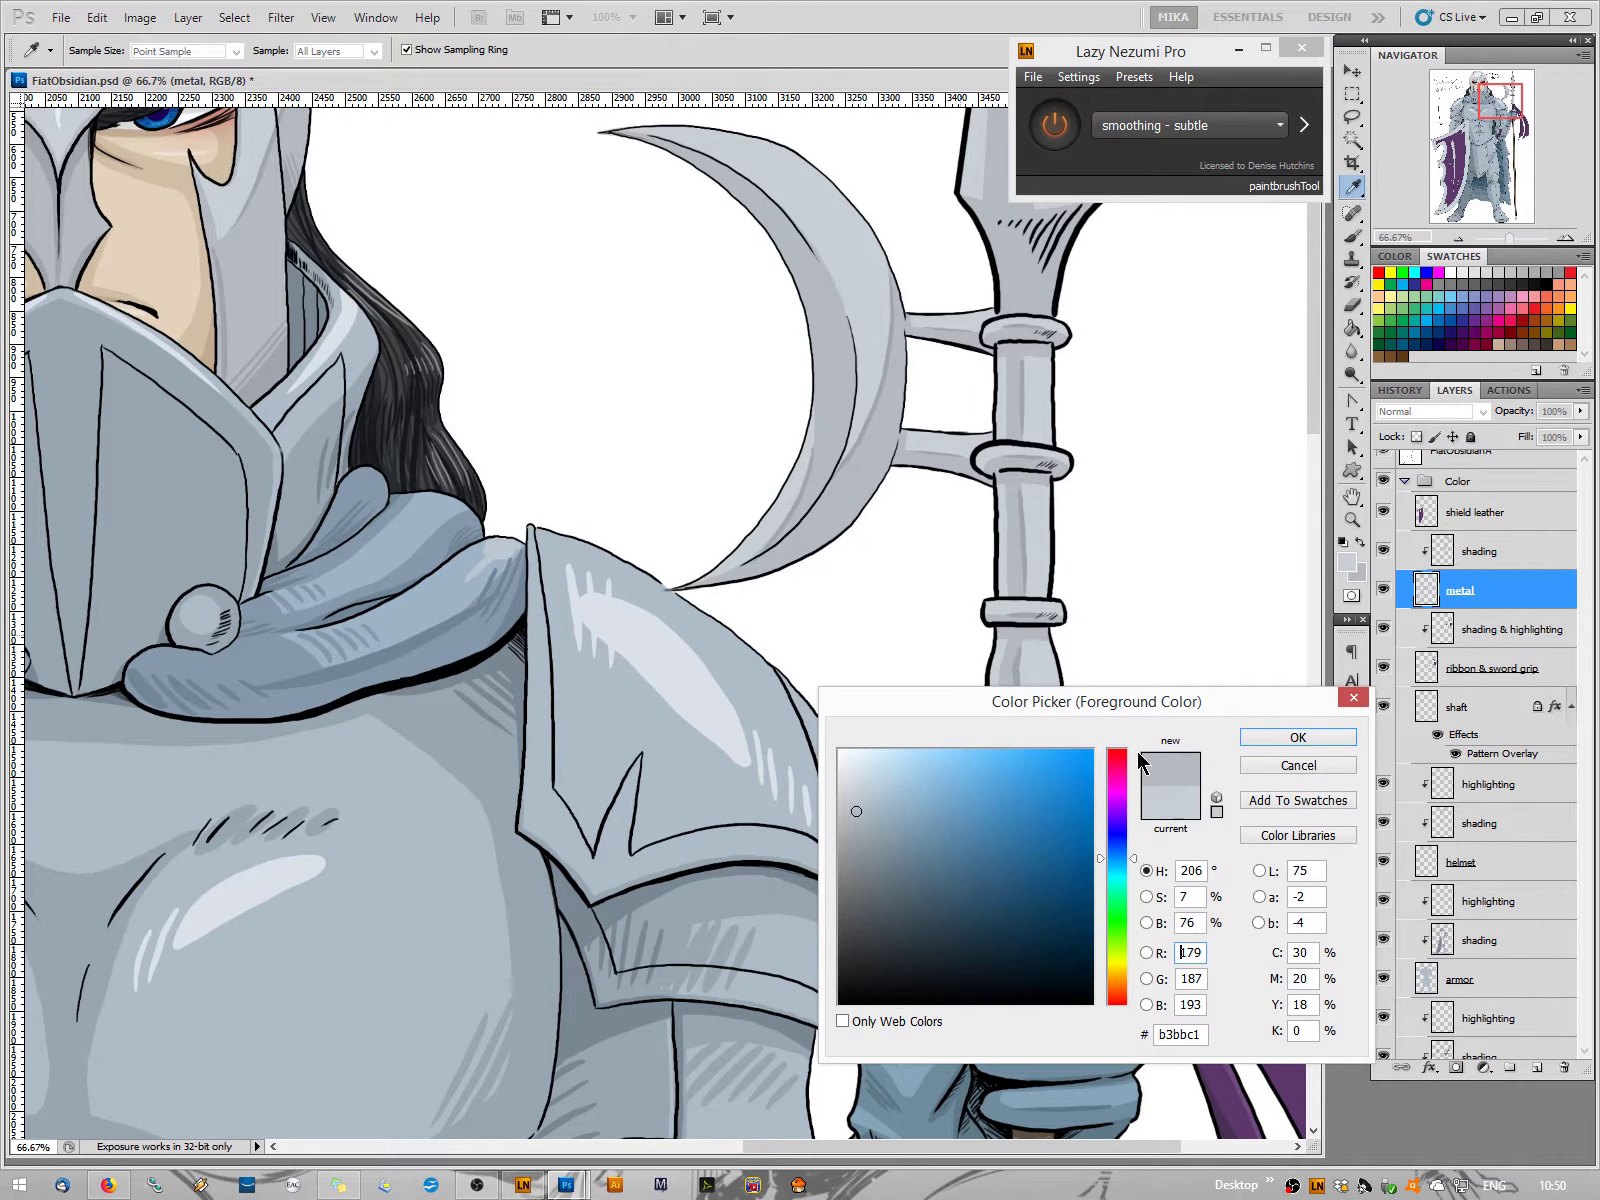
left_click(1298, 740)
left_click(1486, 551)
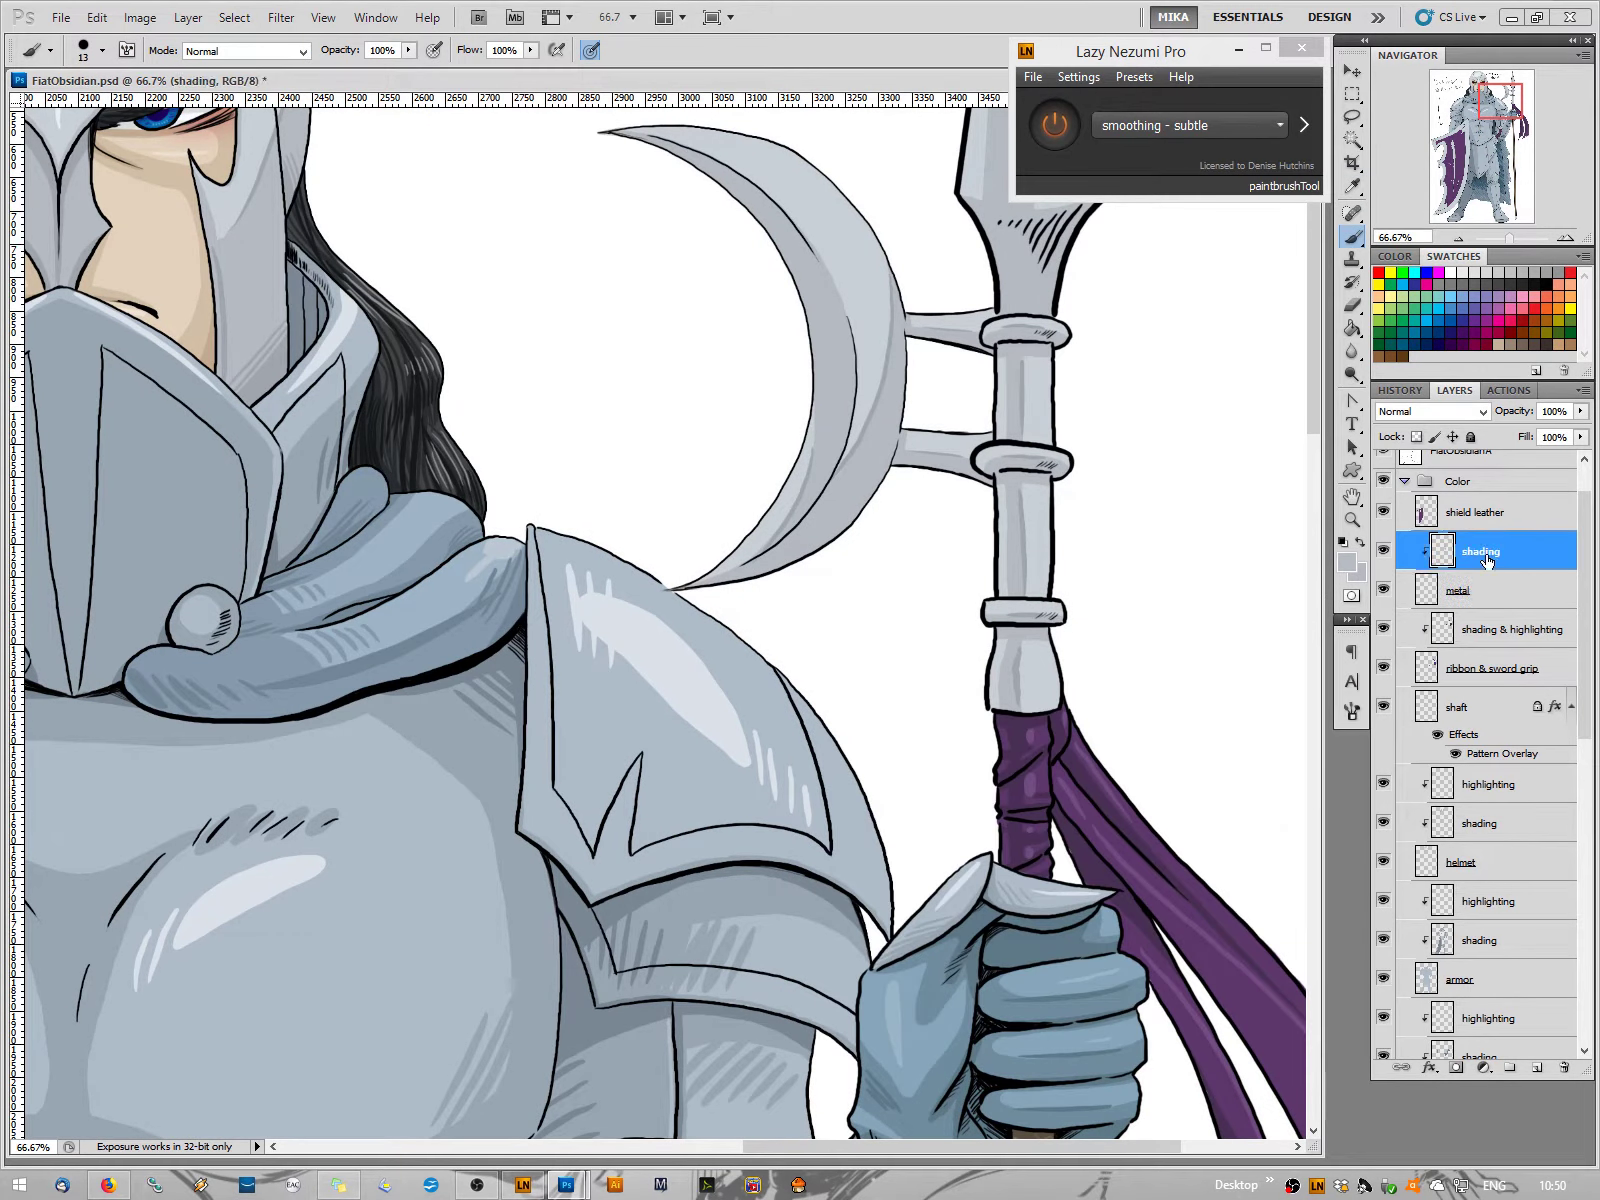
left_click_drag(1506, 90, 1520, 240)
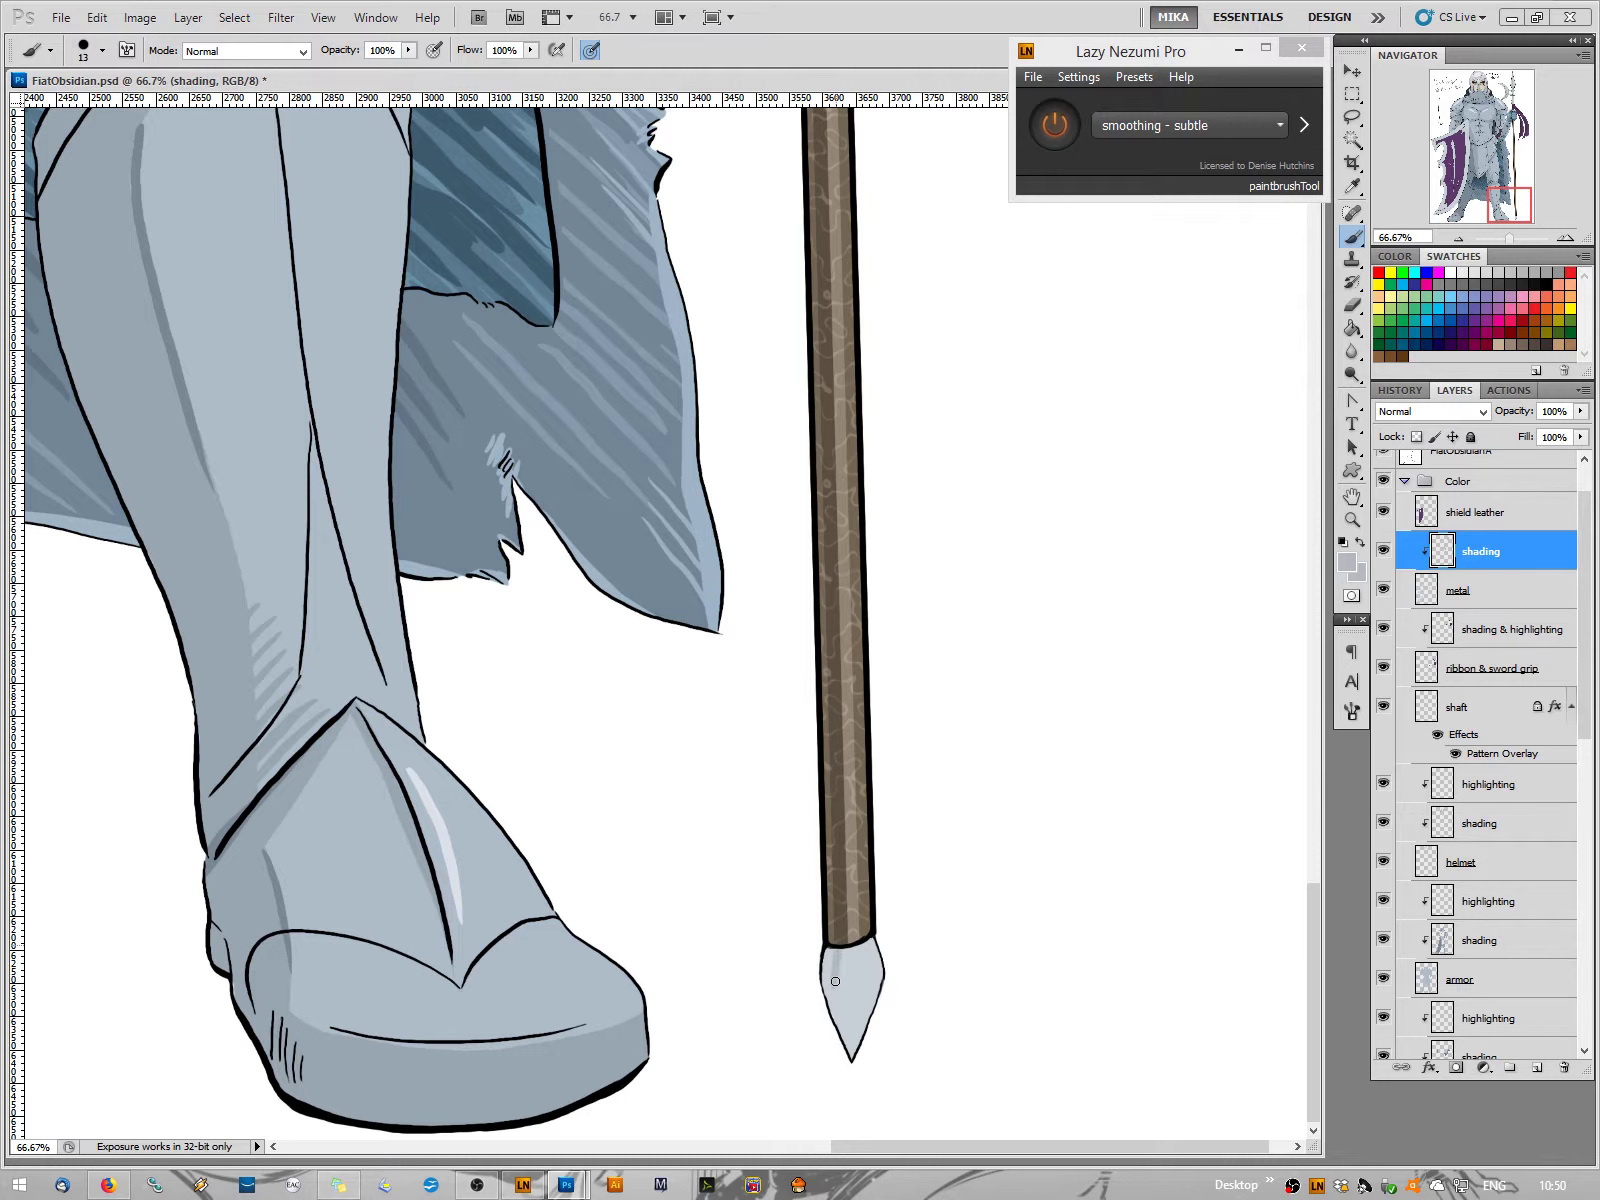
left_click_drag(835, 981, 851, 1057)
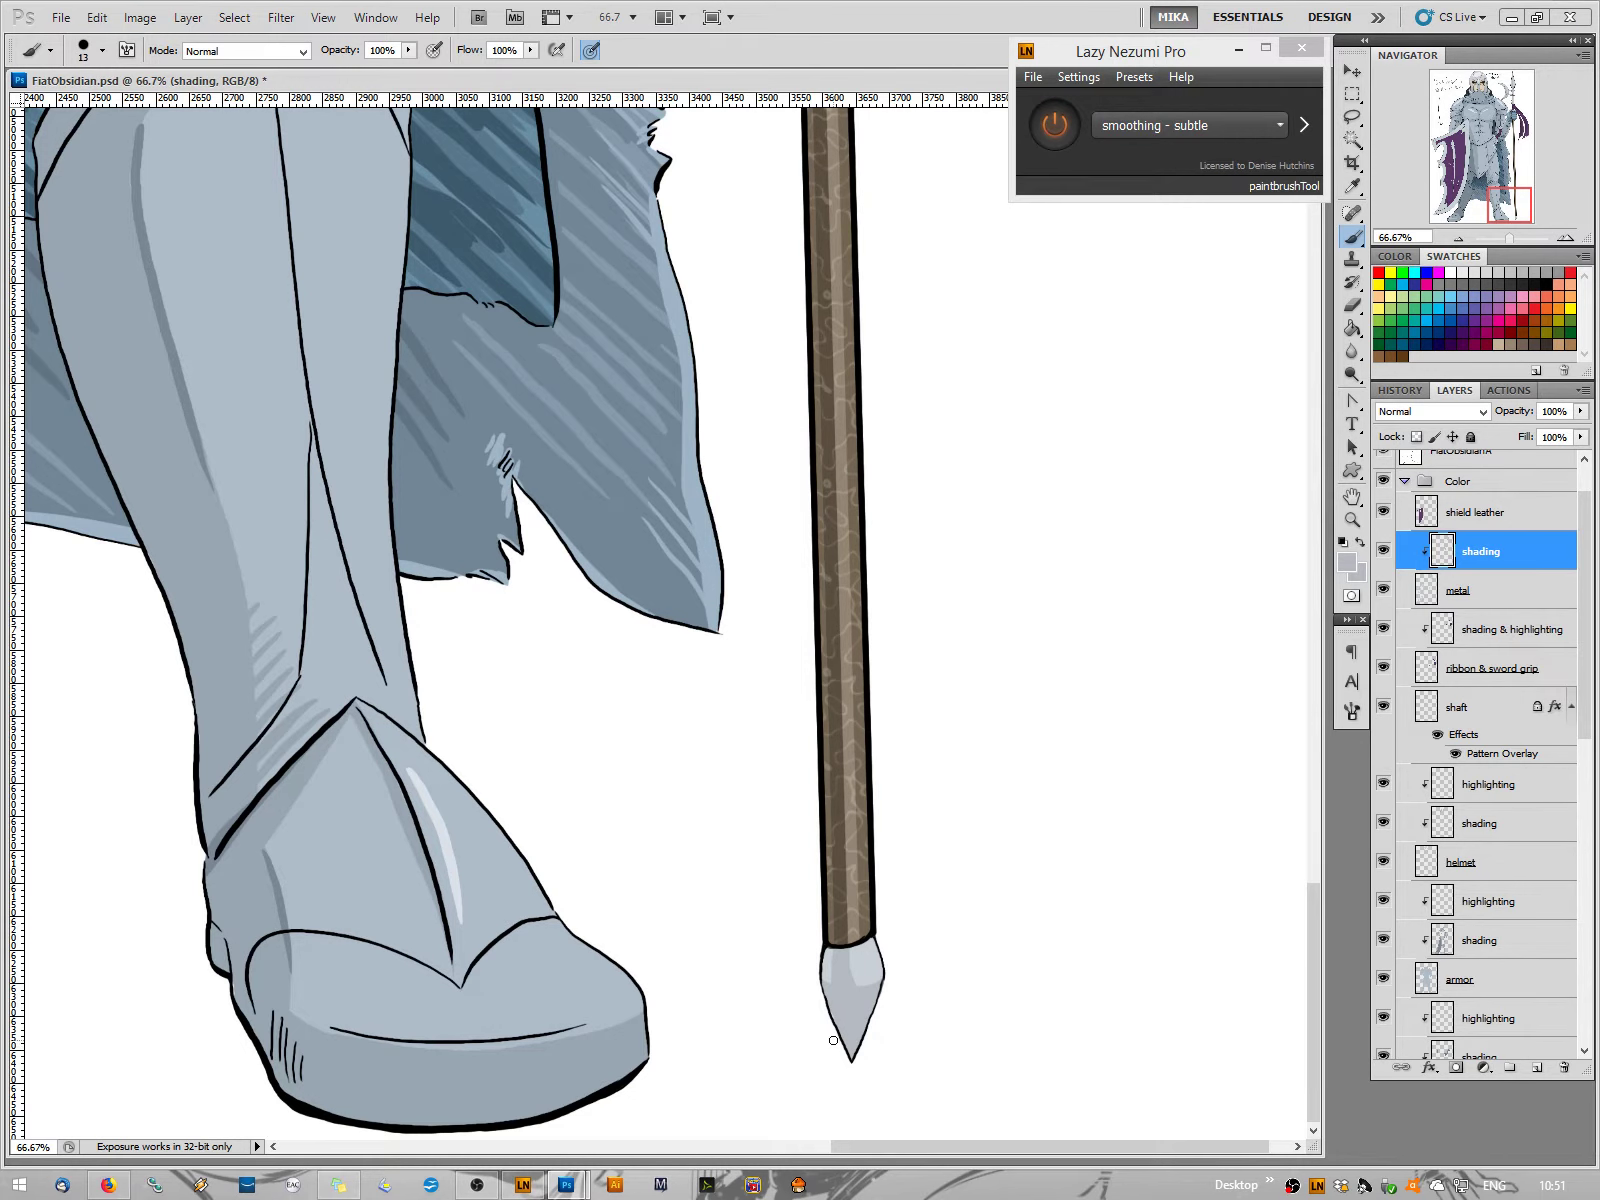
Set the foreground colour to the darker shadow tone 9ea6ab, sampled from the spear's metal socket above the purple grip
left_click(1347, 563)
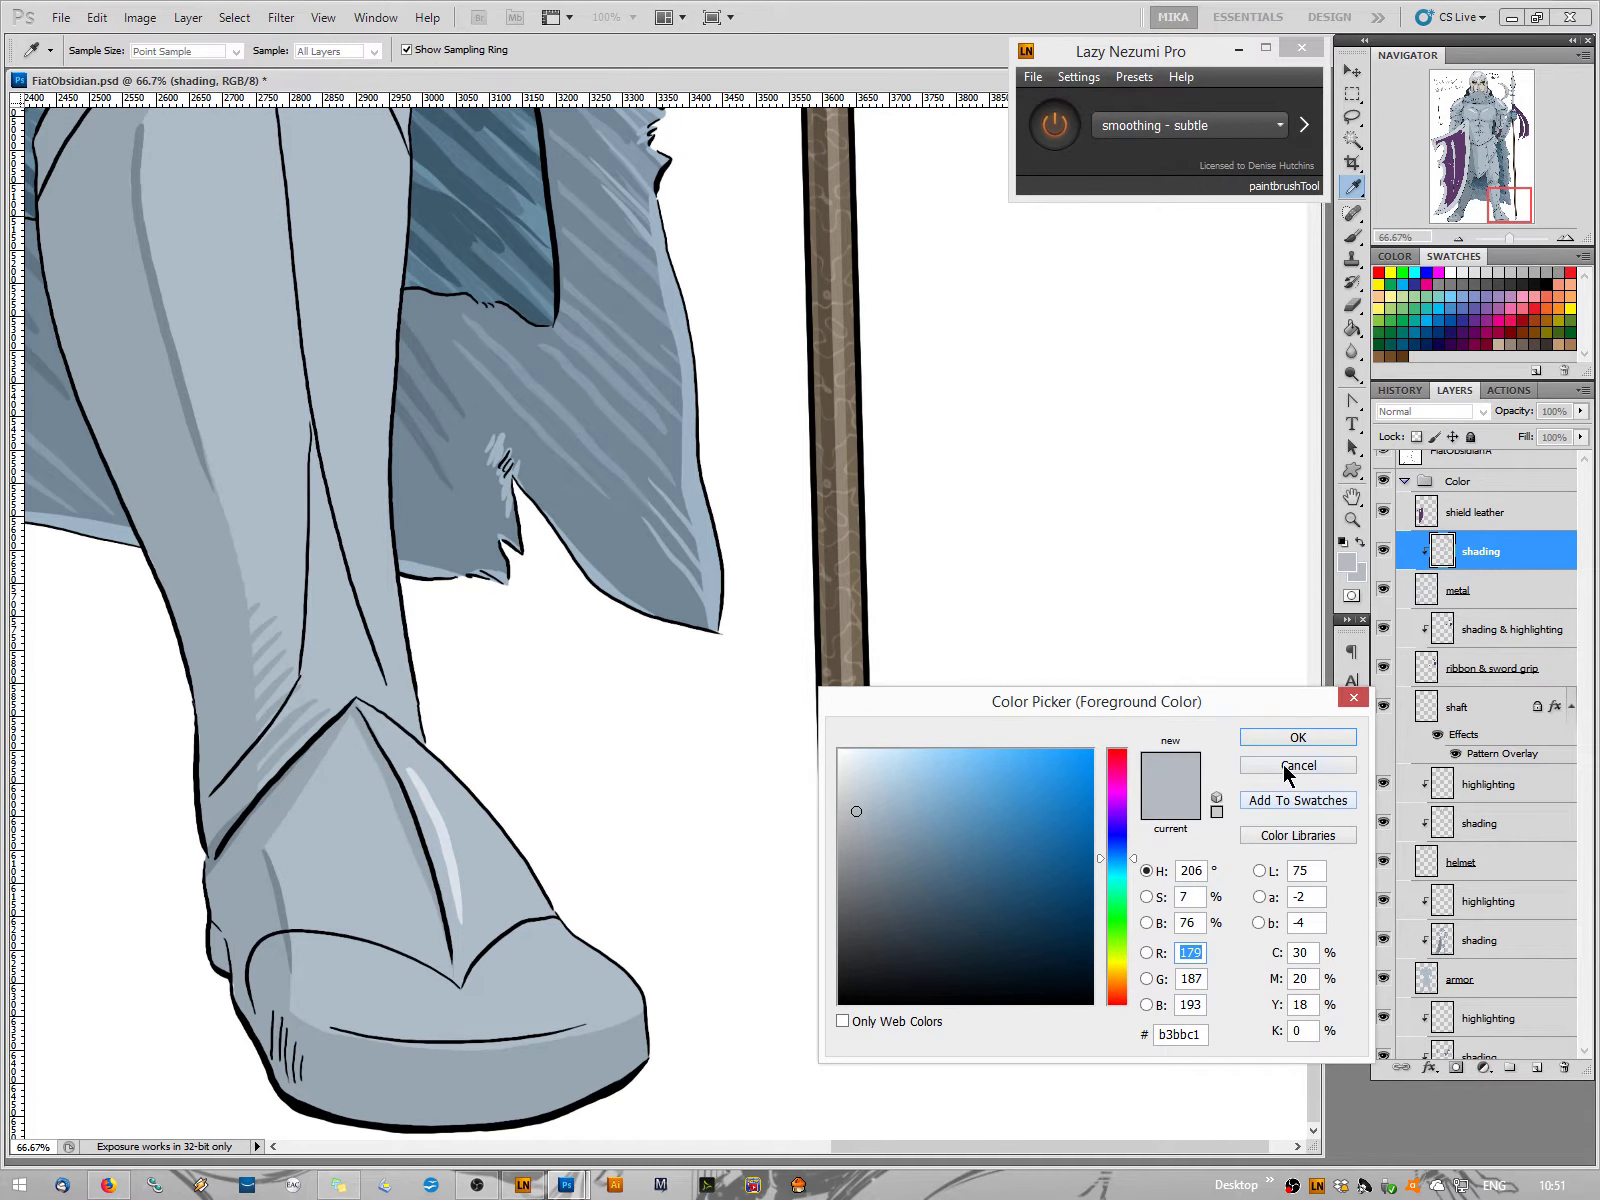
left_click(1289, 766)
left_click_drag(1517, 197, 1517, 100)
left_click(1347, 563)
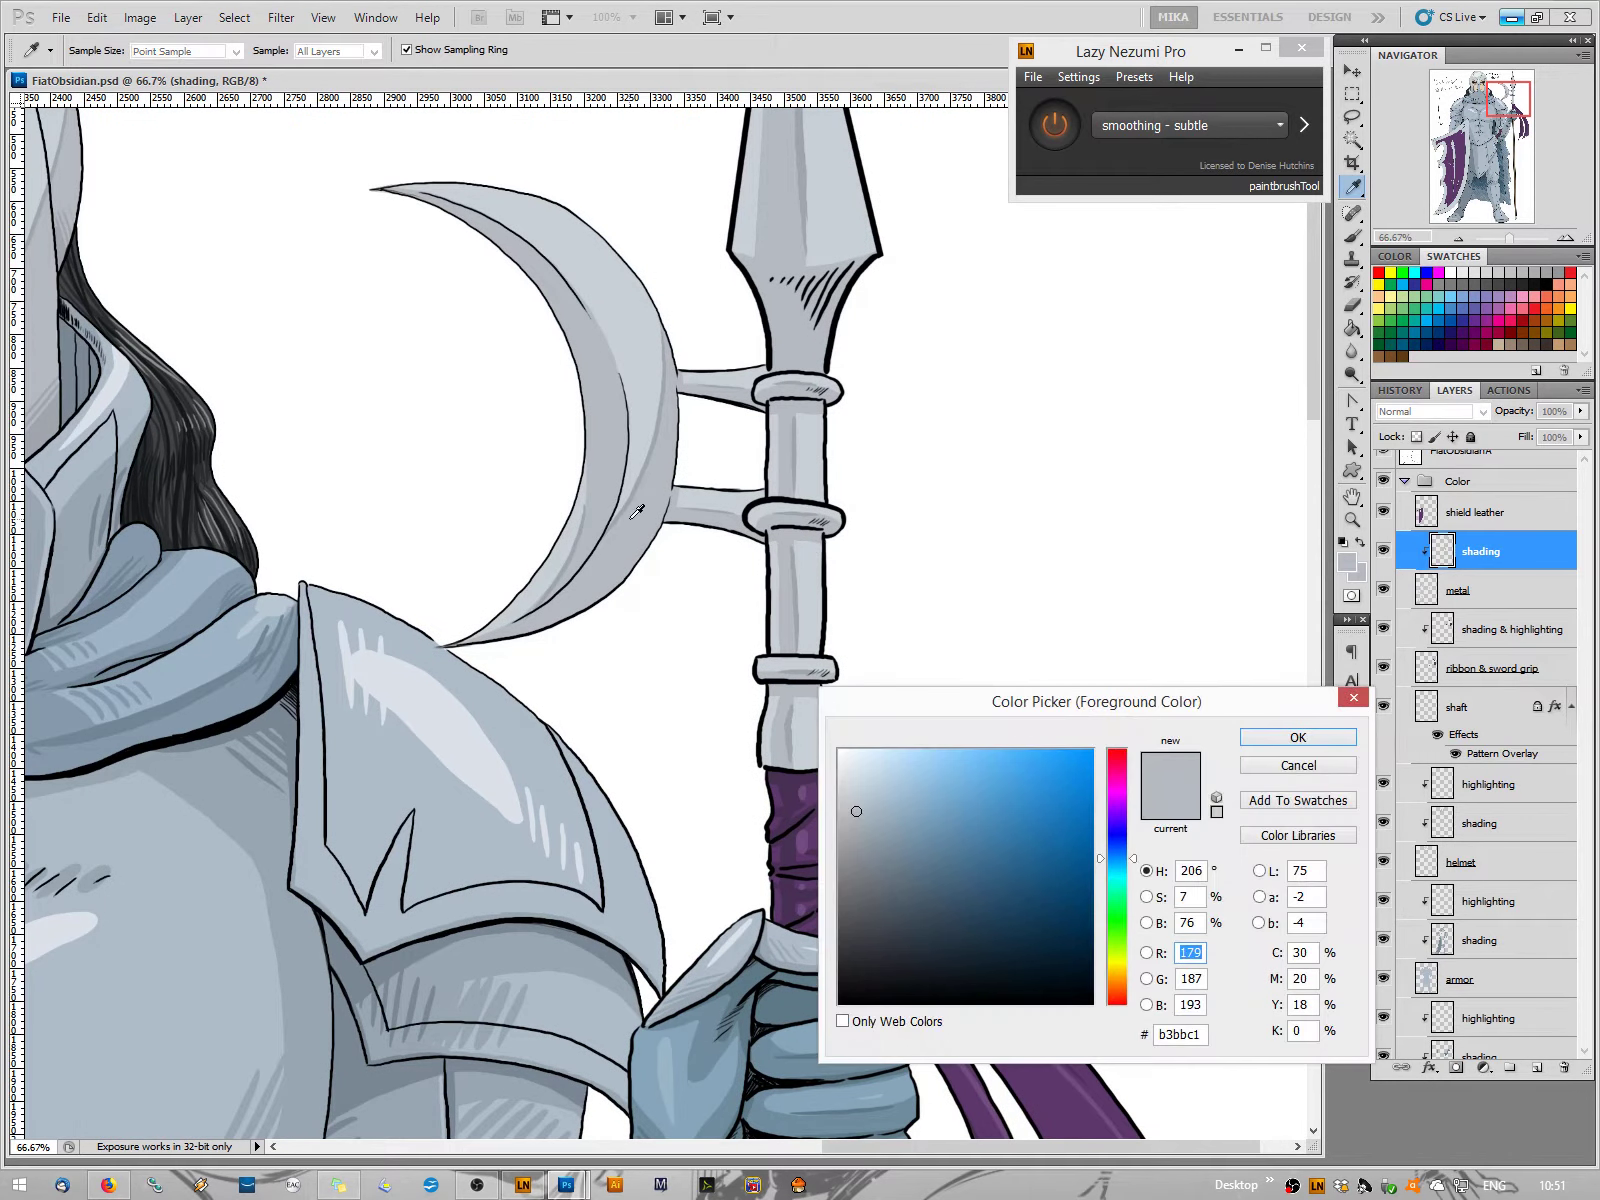
left_click(789, 722)
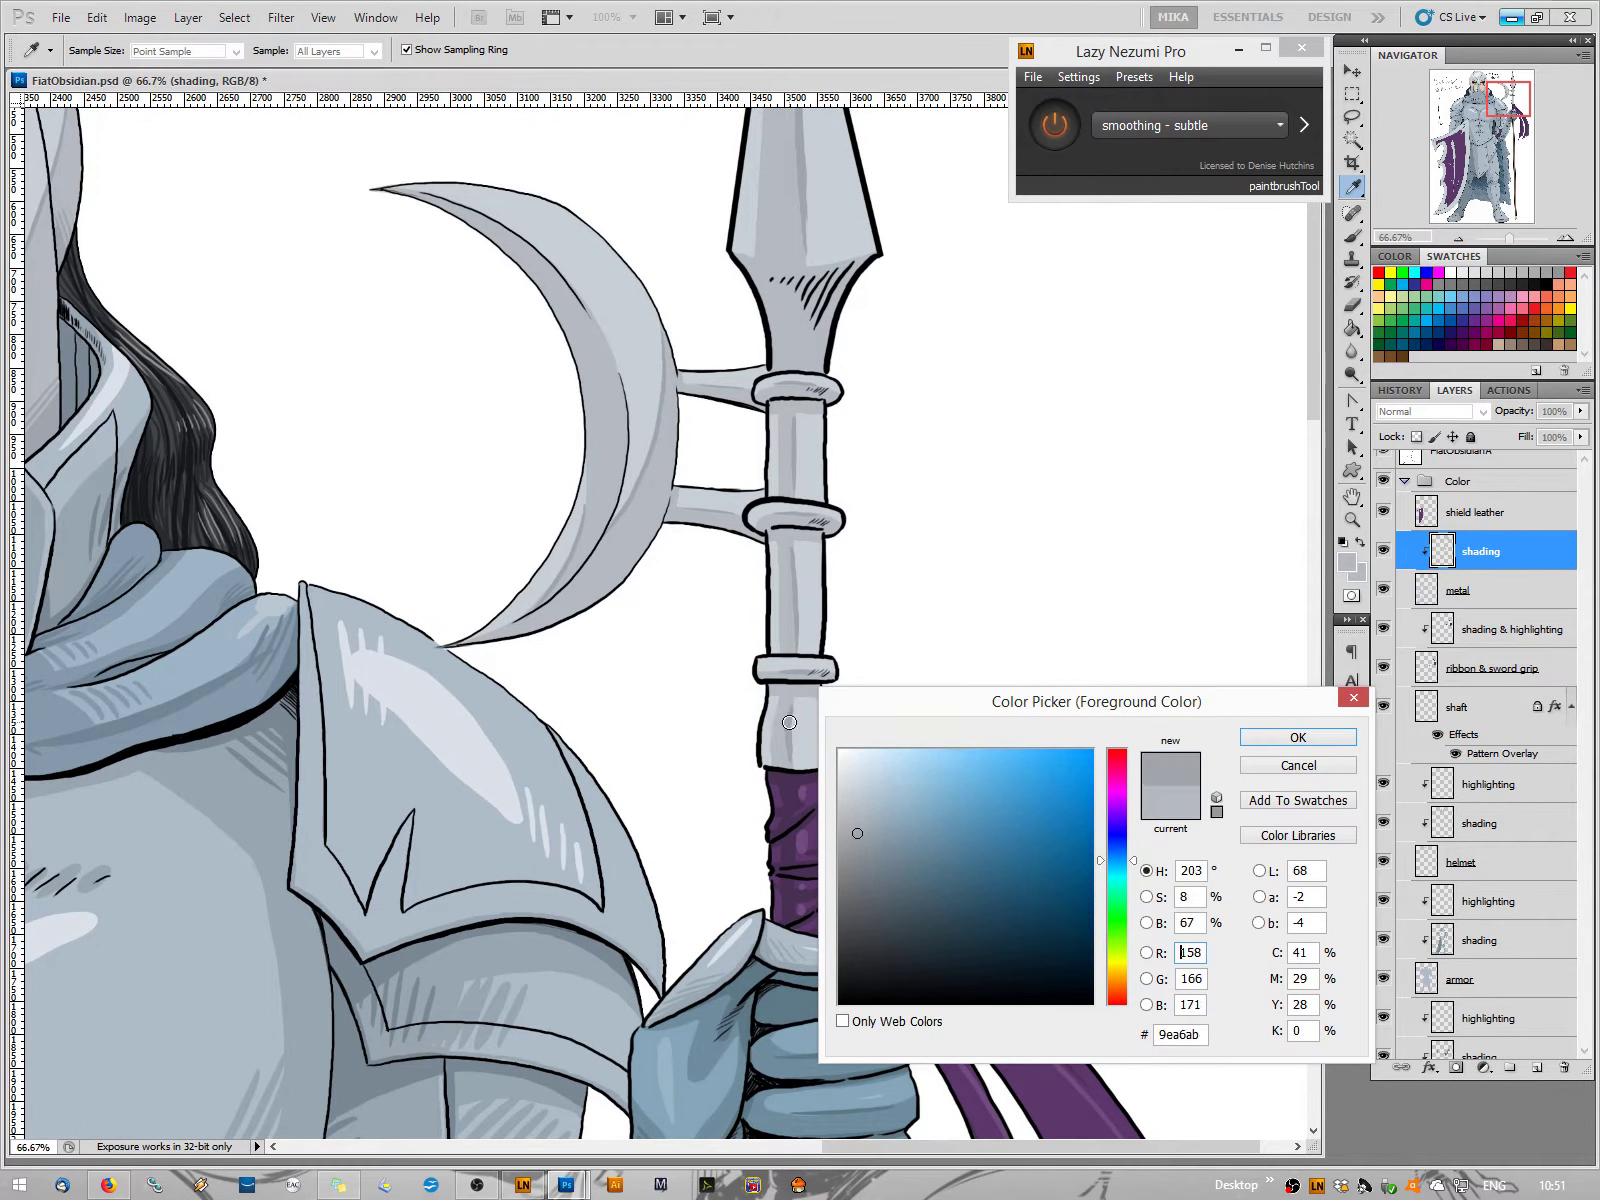
right_click(789, 722)
left_click(794, 730)
left_click(1296, 738)
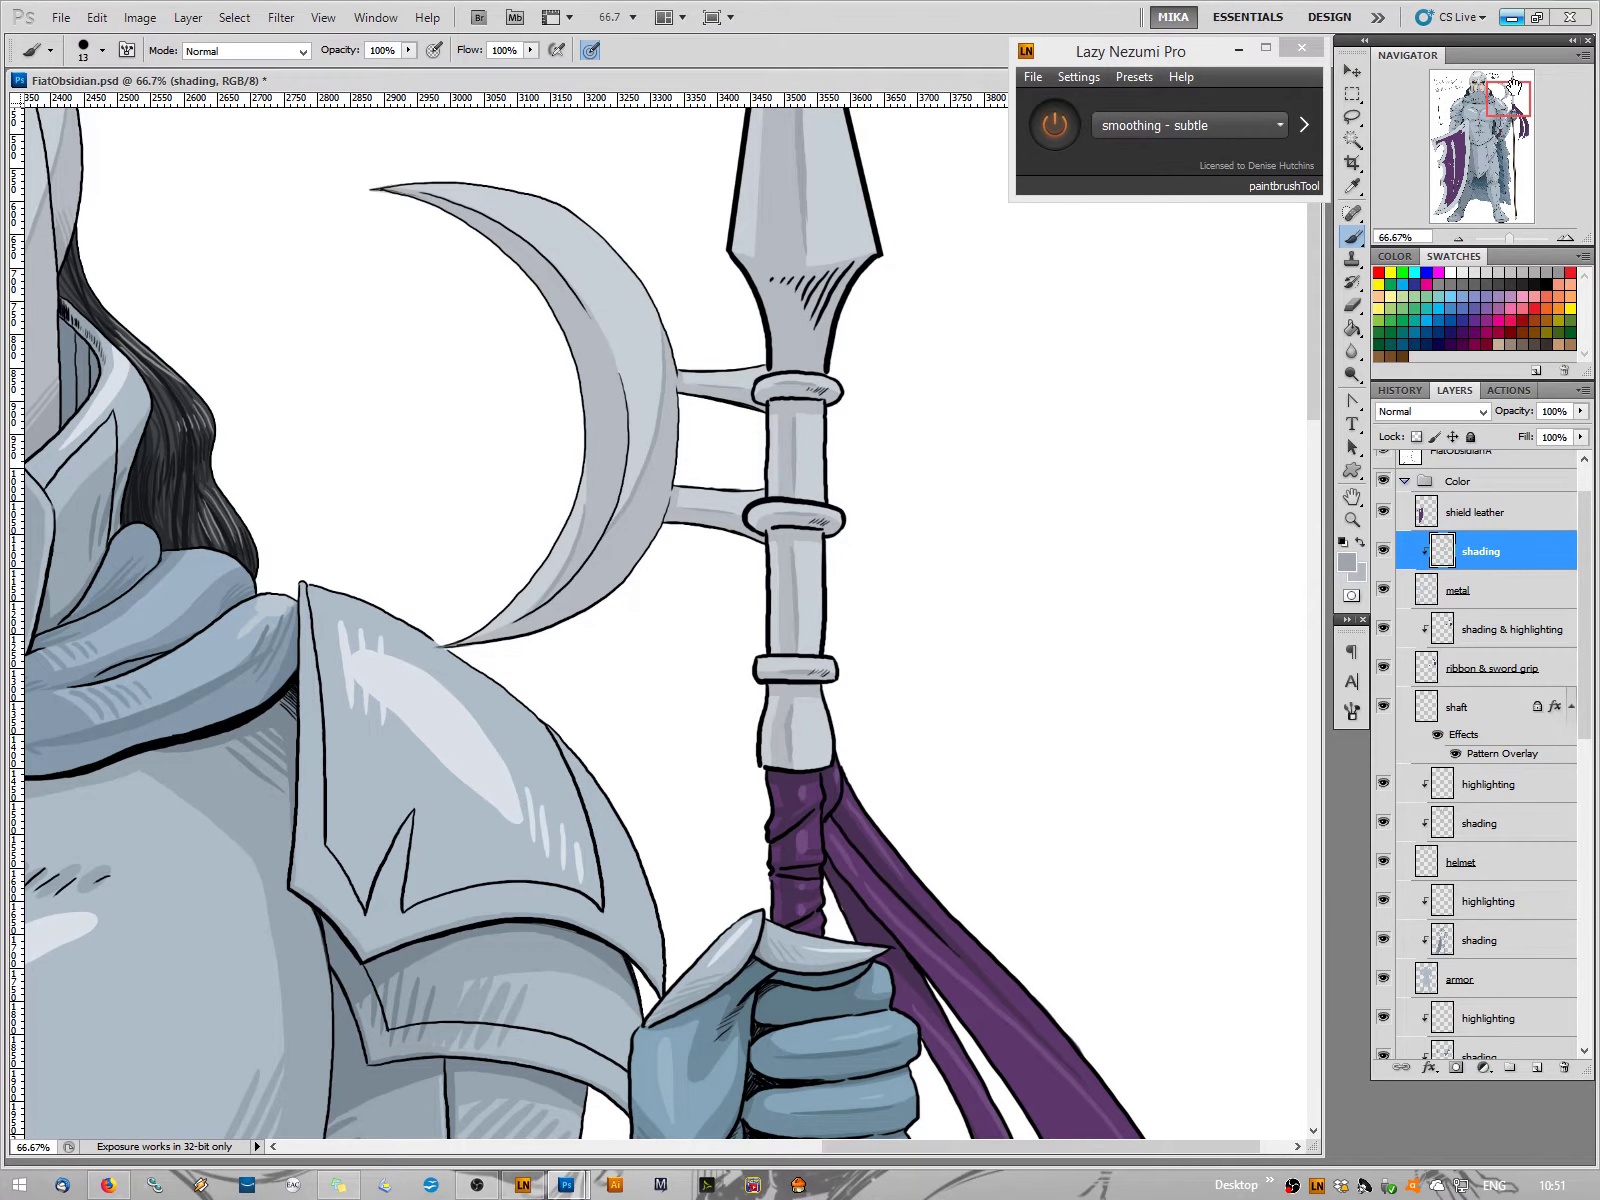
Brush the darker tone around the centre facet of the spear's lower metal tip, then undo the last stroke
left_click_drag(1510, 100, 1518, 225)
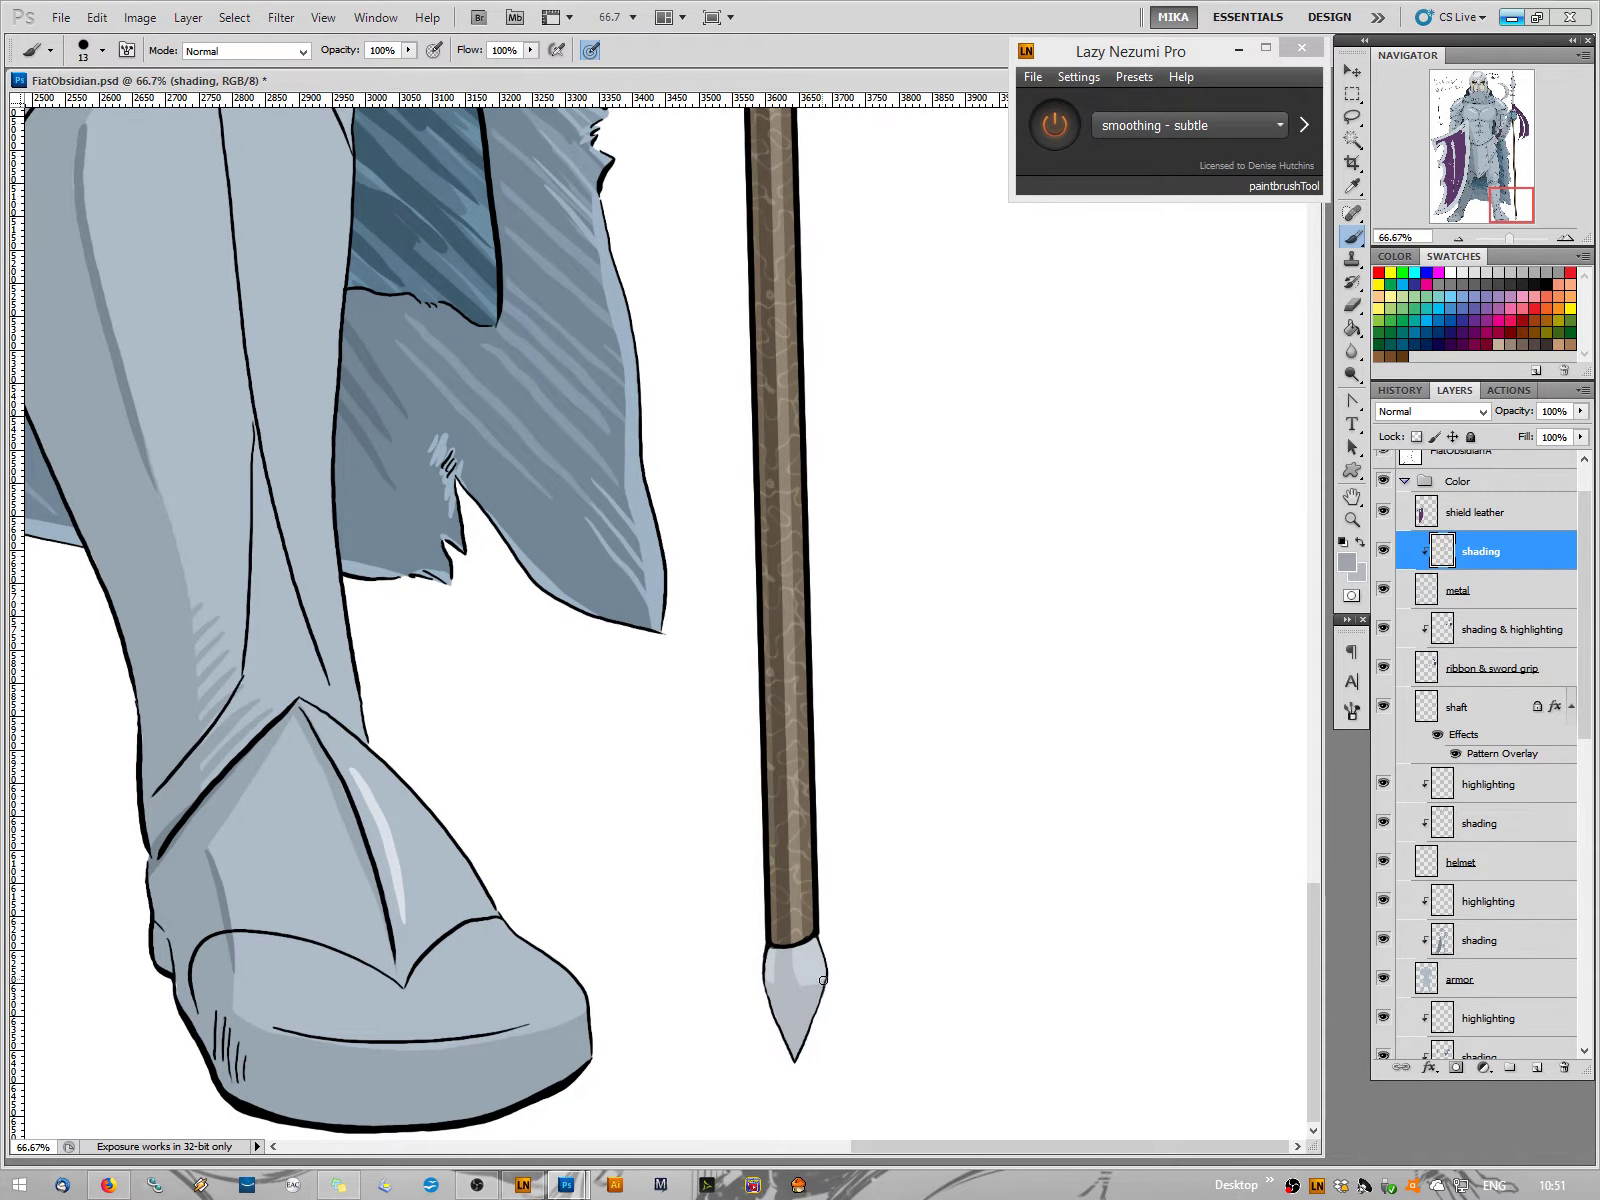
left_click_drag(797, 965, 810, 986)
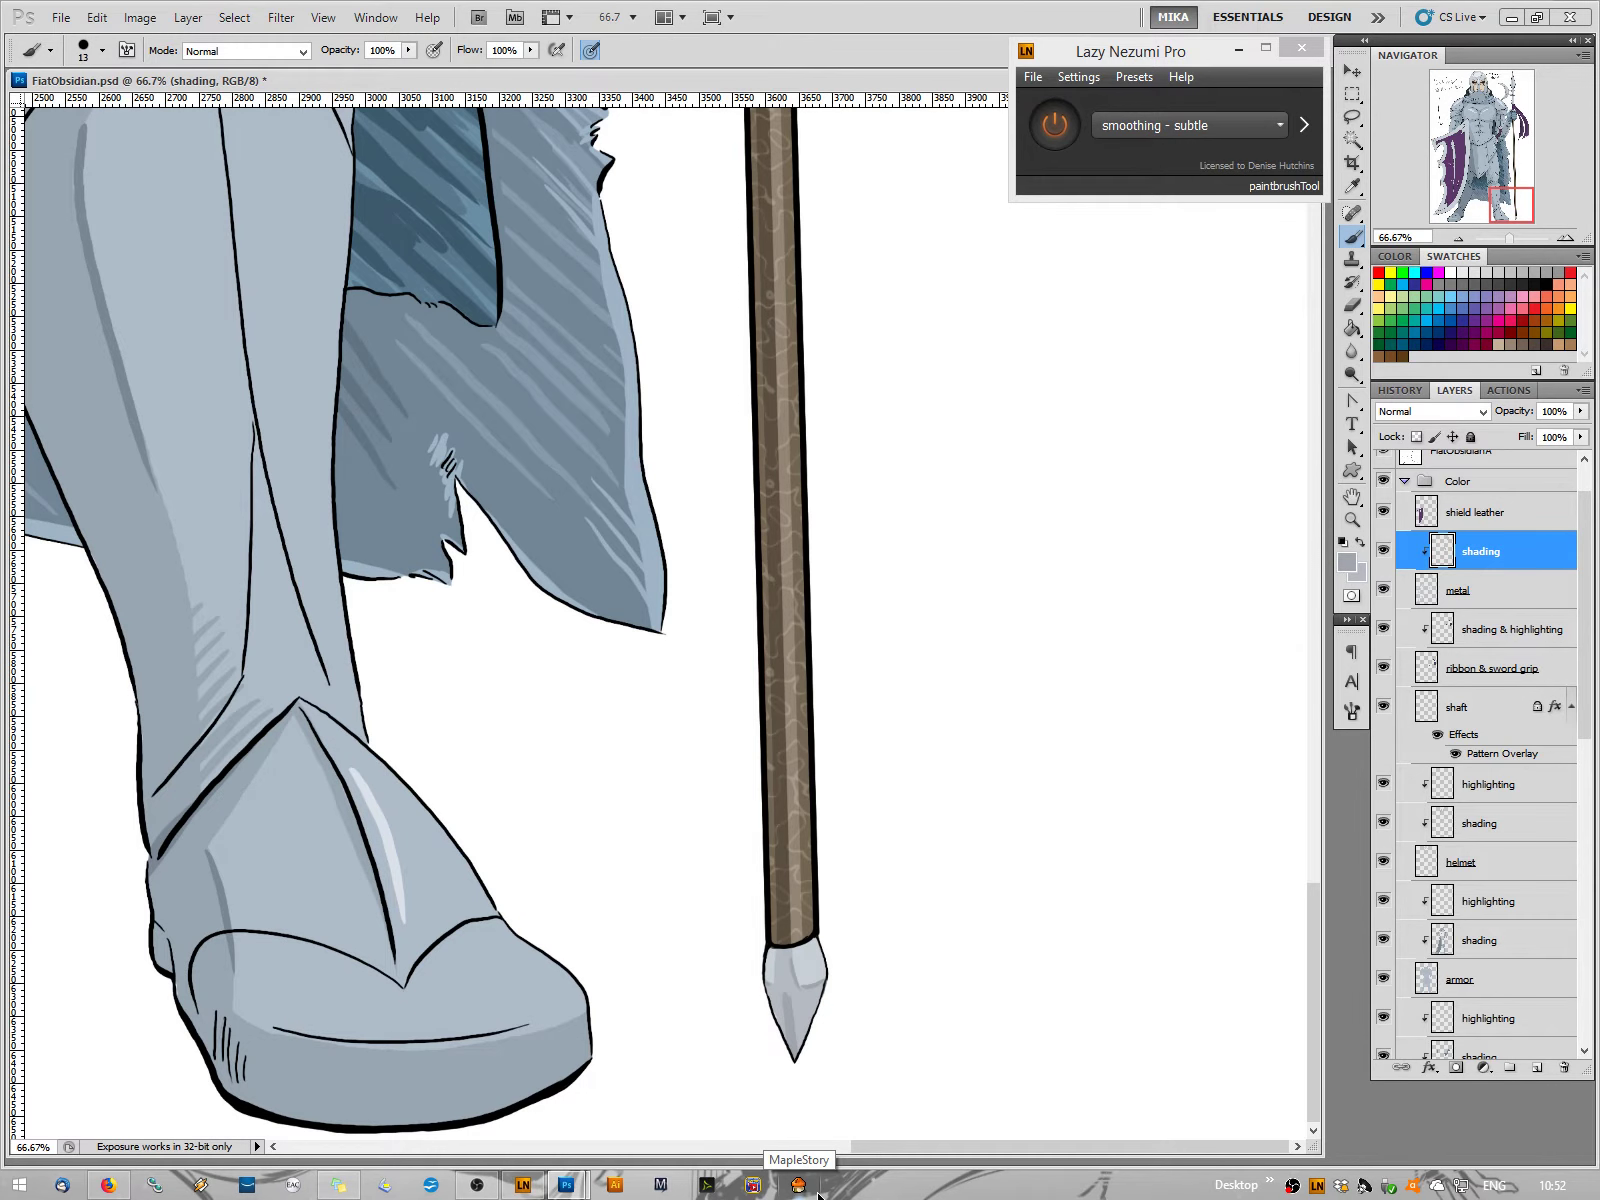
key("z")
key("ctrl+z")
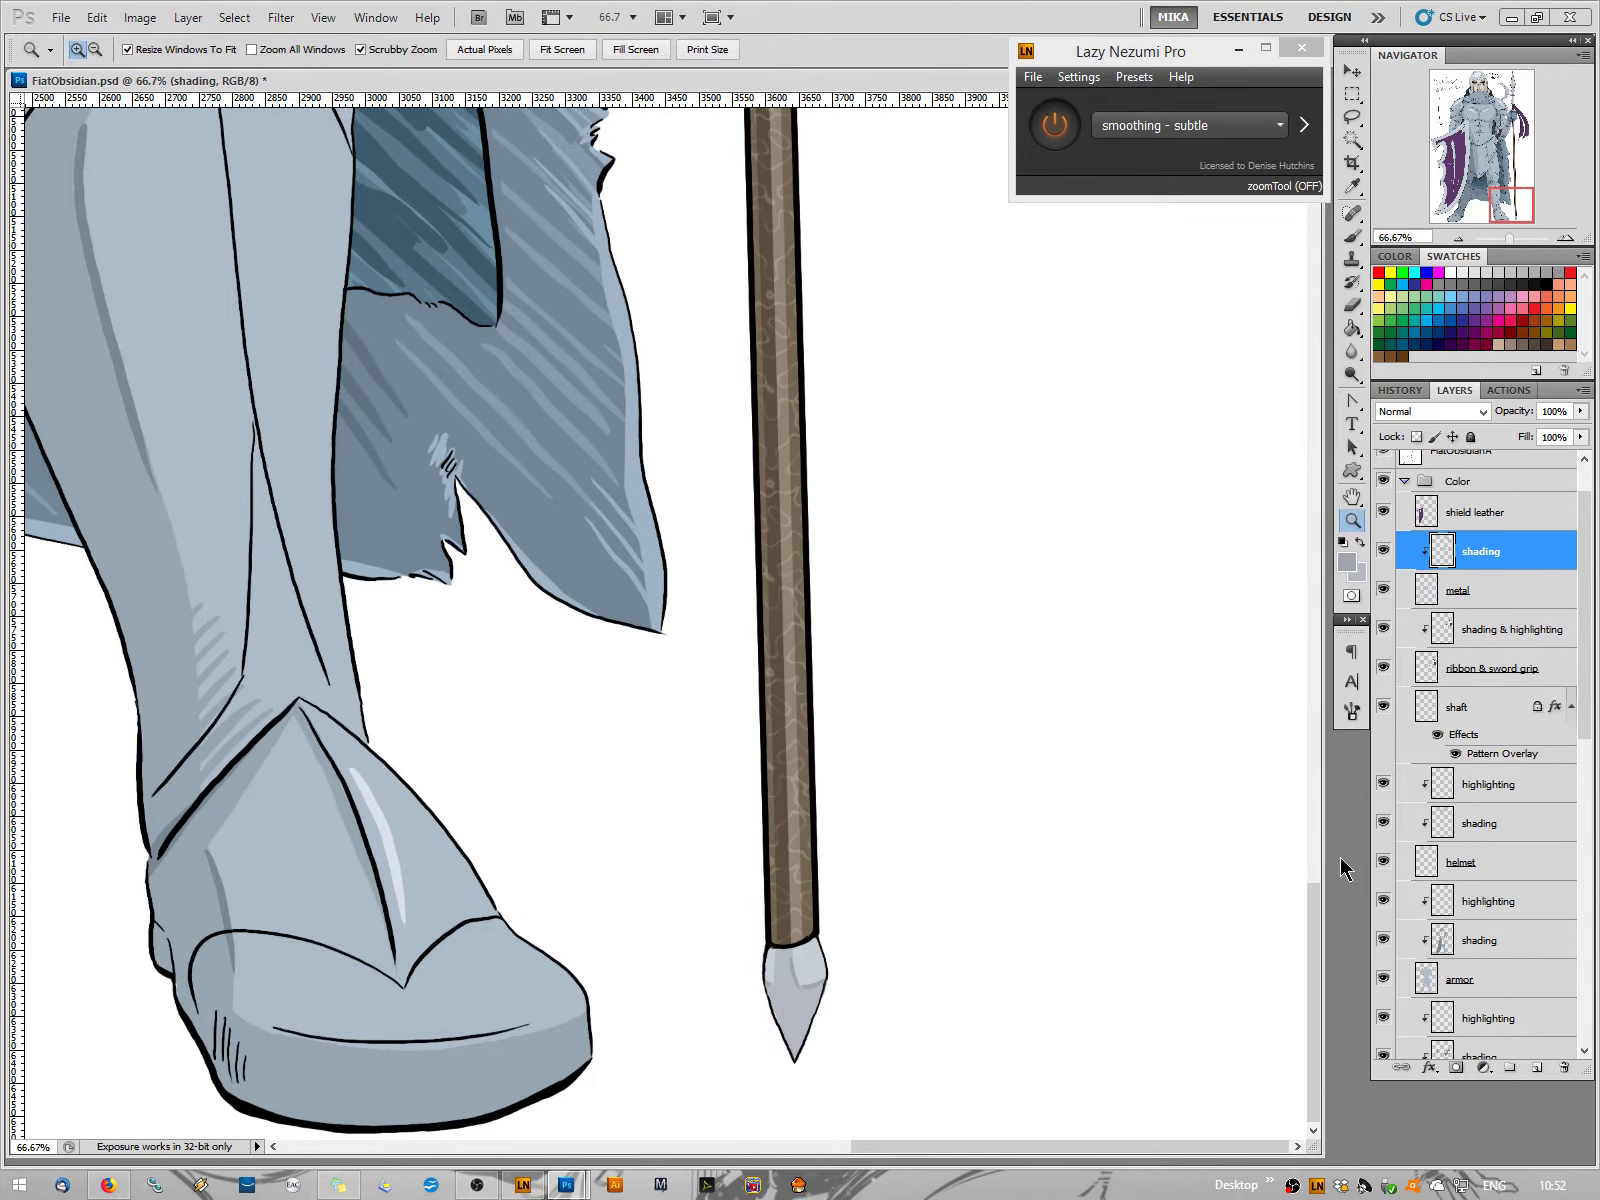
Select the metal layer, sample the light metal tone from the spear's upper neck, and return to the lower tip with the Brush tool
left_click(1497, 591)
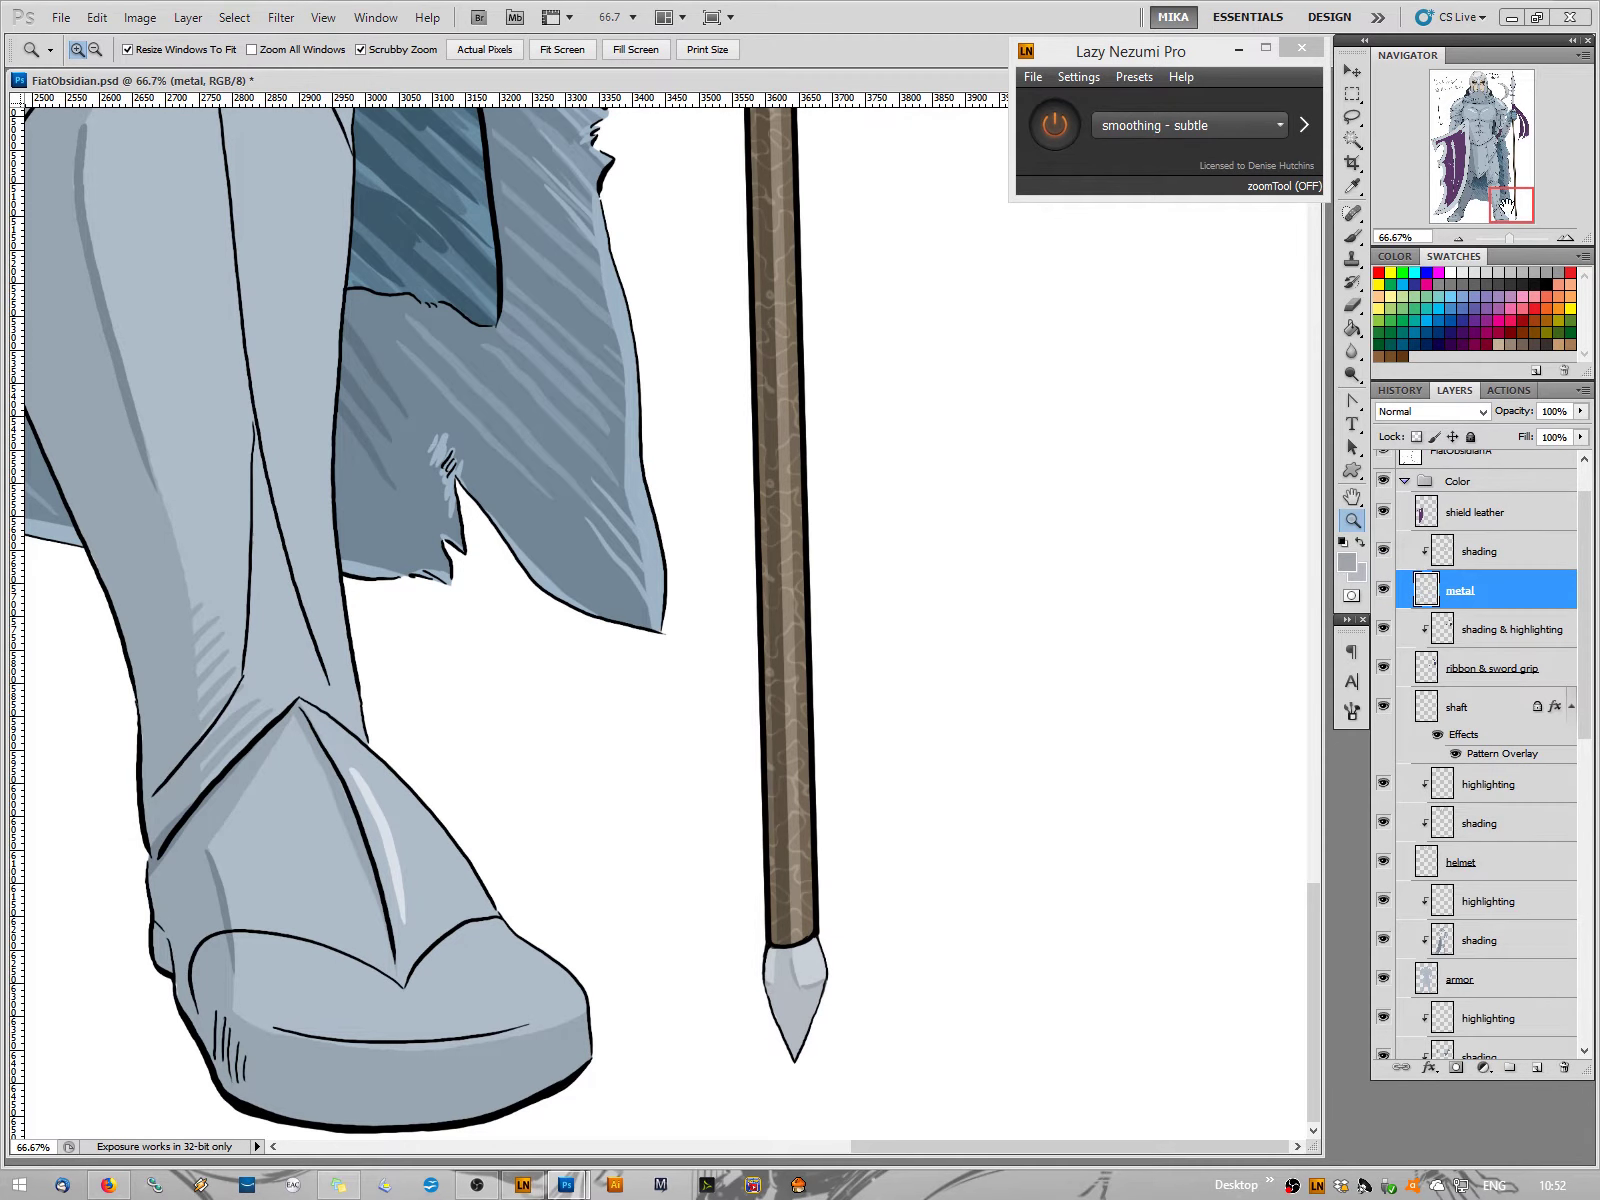
left_click_drag(1505, 207, 1497, 98)
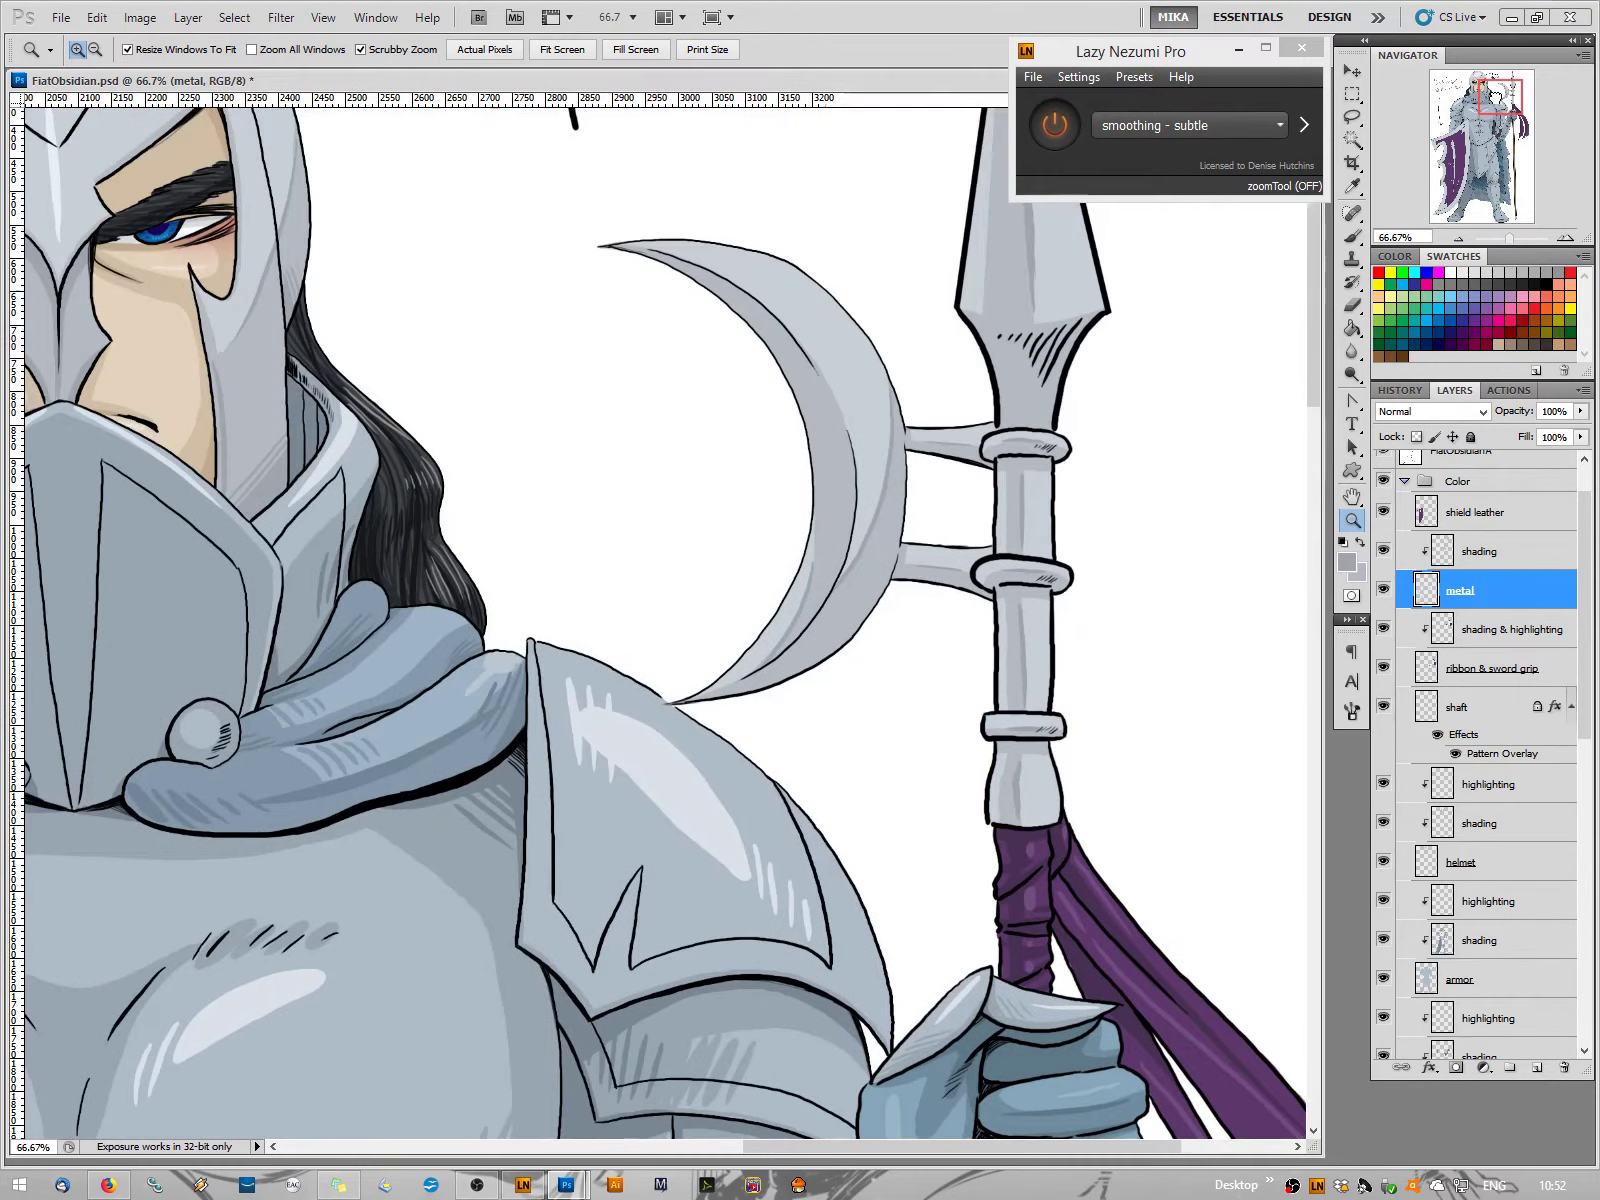
left_click(1348, 564)
left_click(1036, 629)
left_click(1298, 738)
key("z")
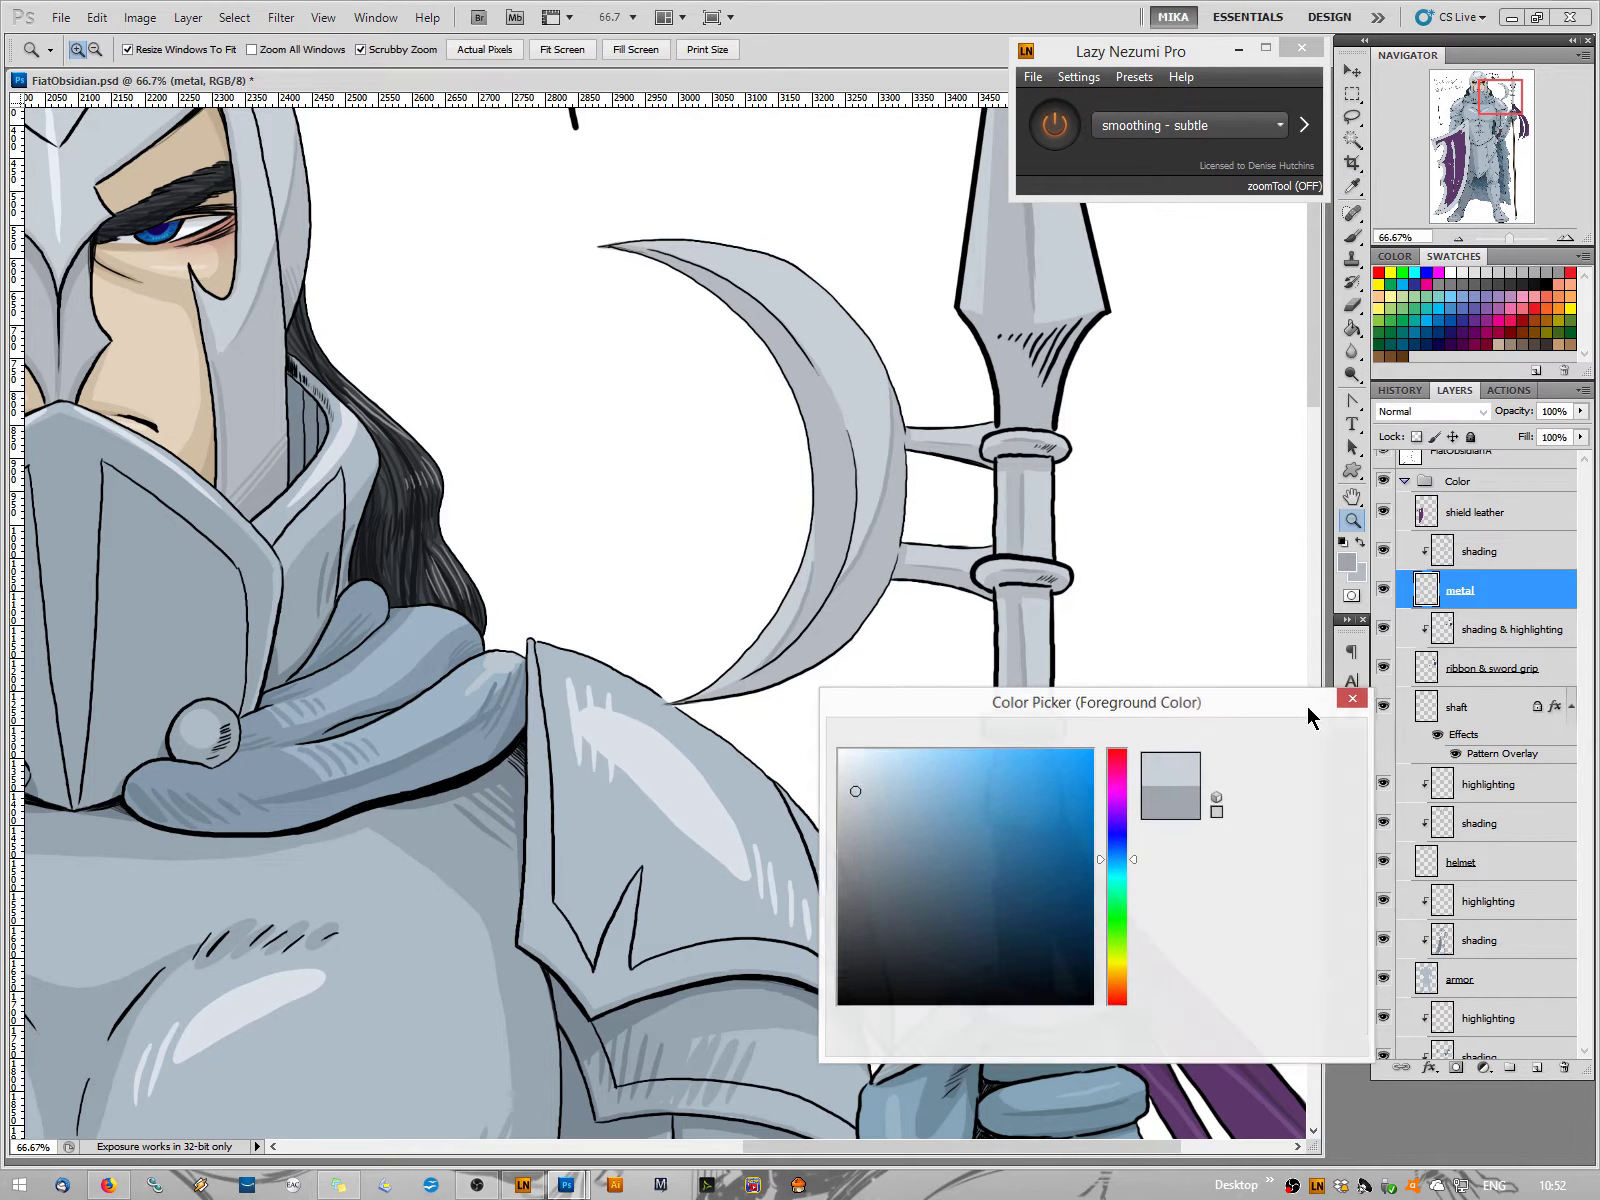
left_click_drag(936, 982, 818, 332)
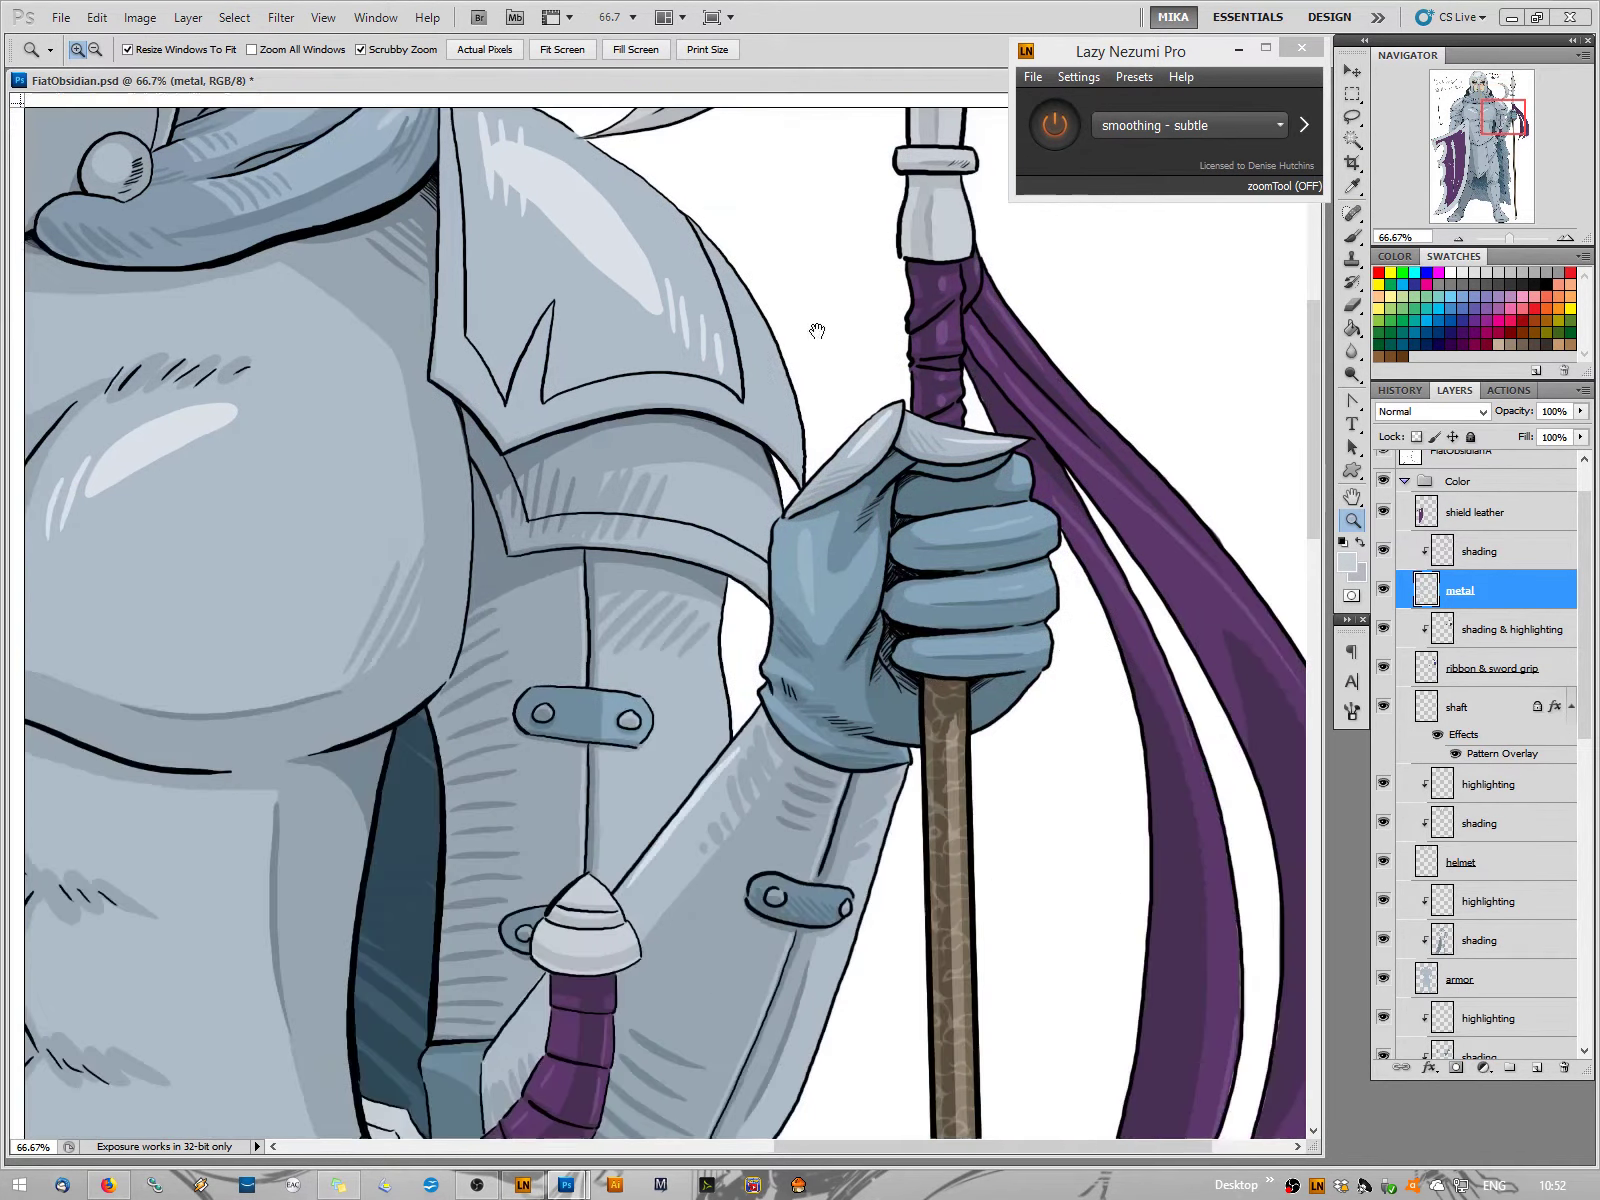
left_click_drag(839, 1057, 843, 457)
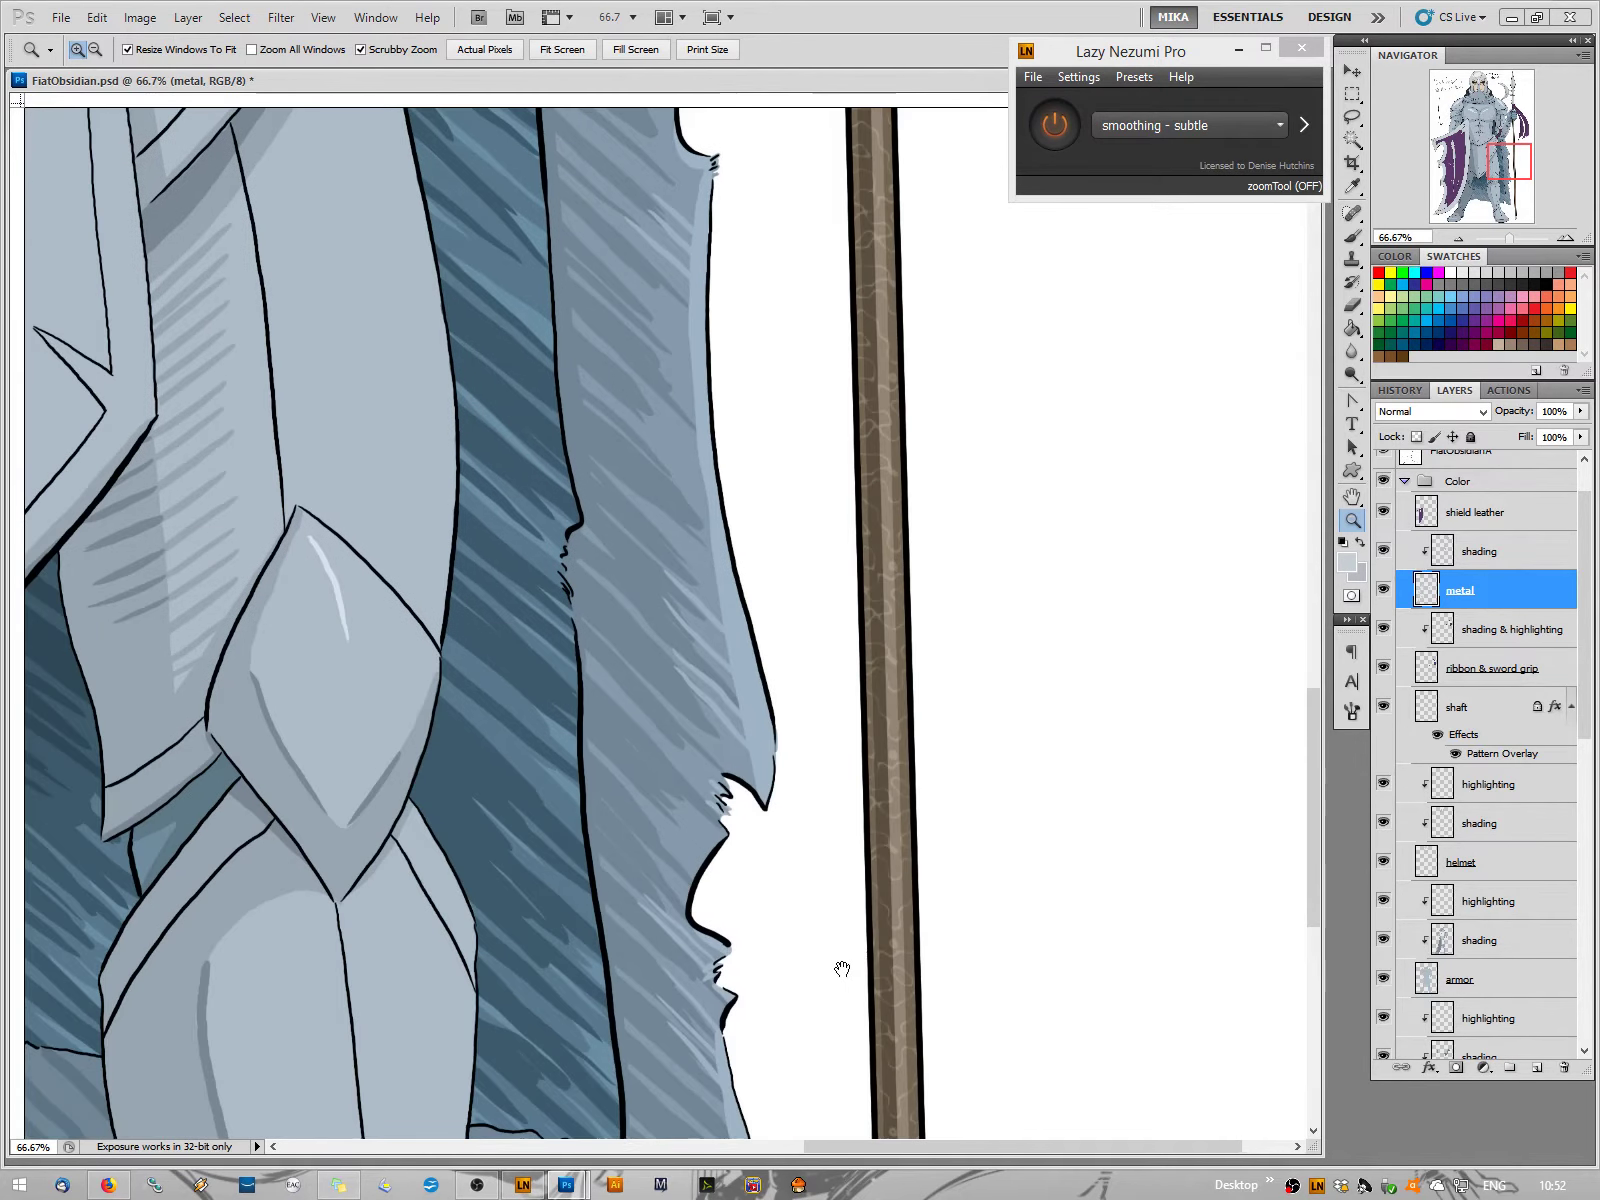
left_click_drag(829, 1014, 835, 555)
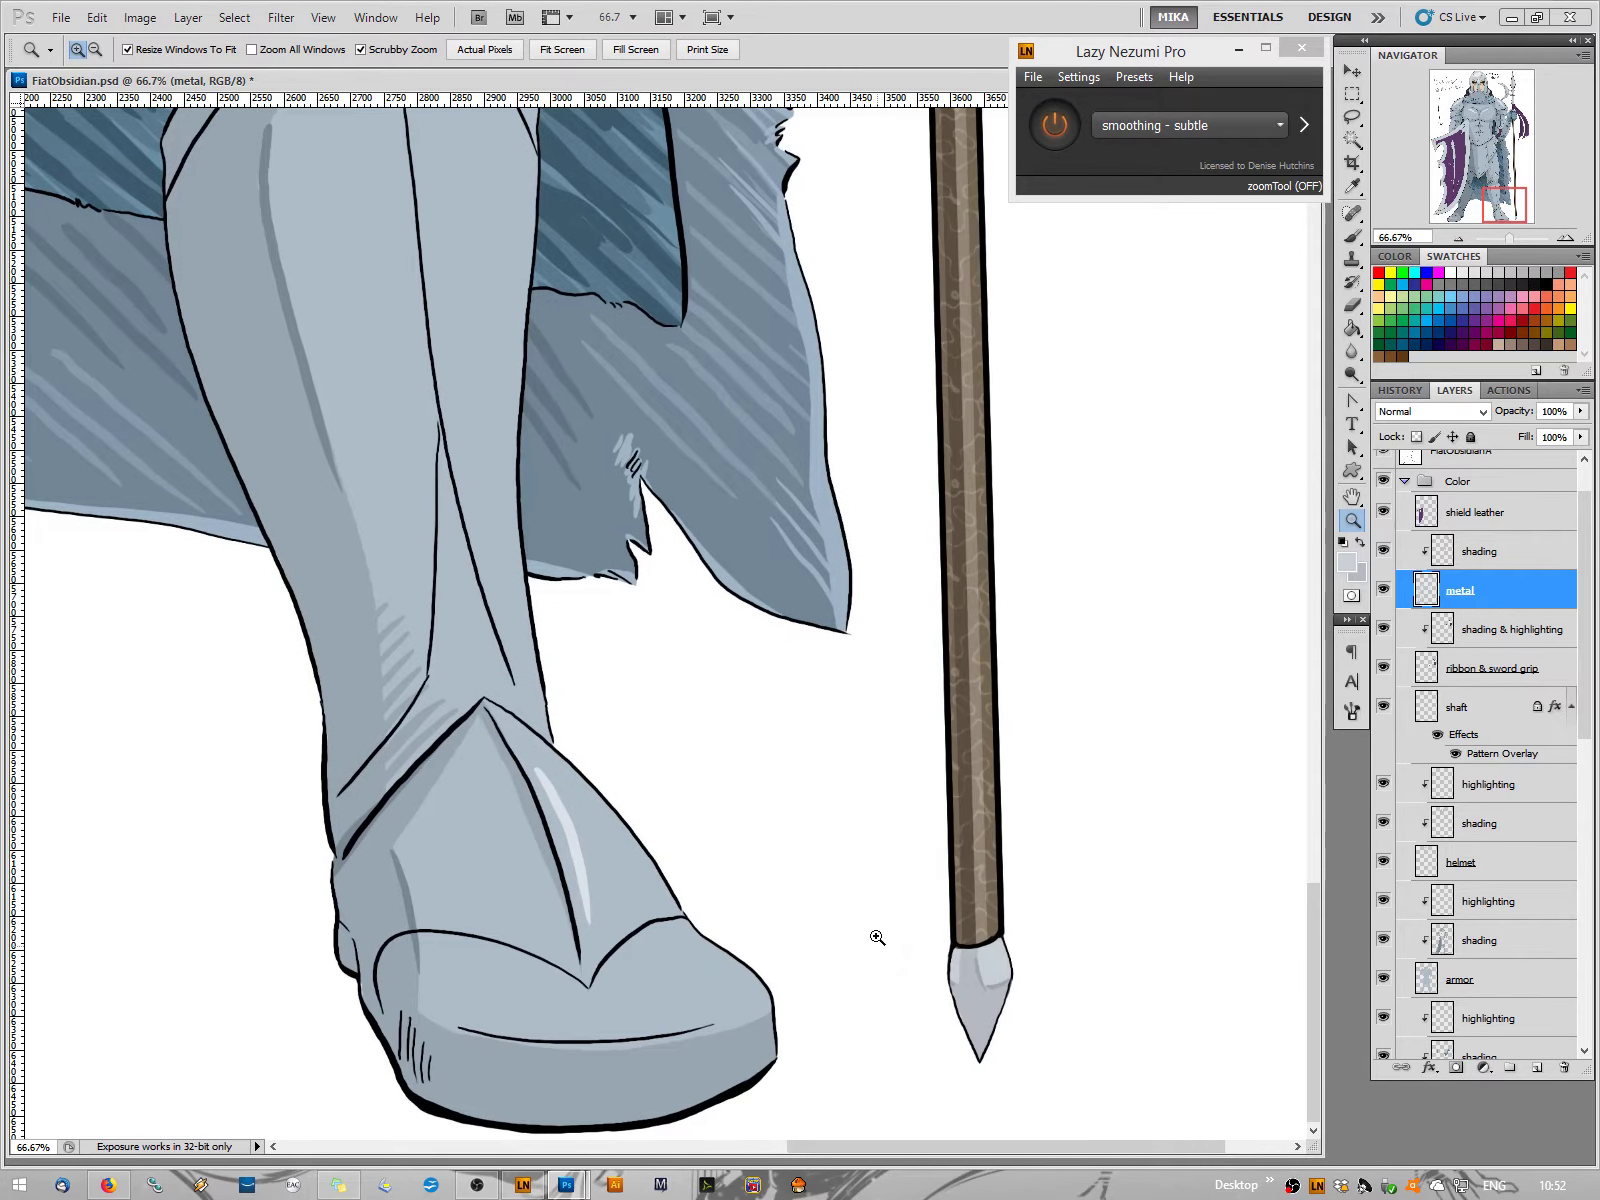
left_click(1352, 236)
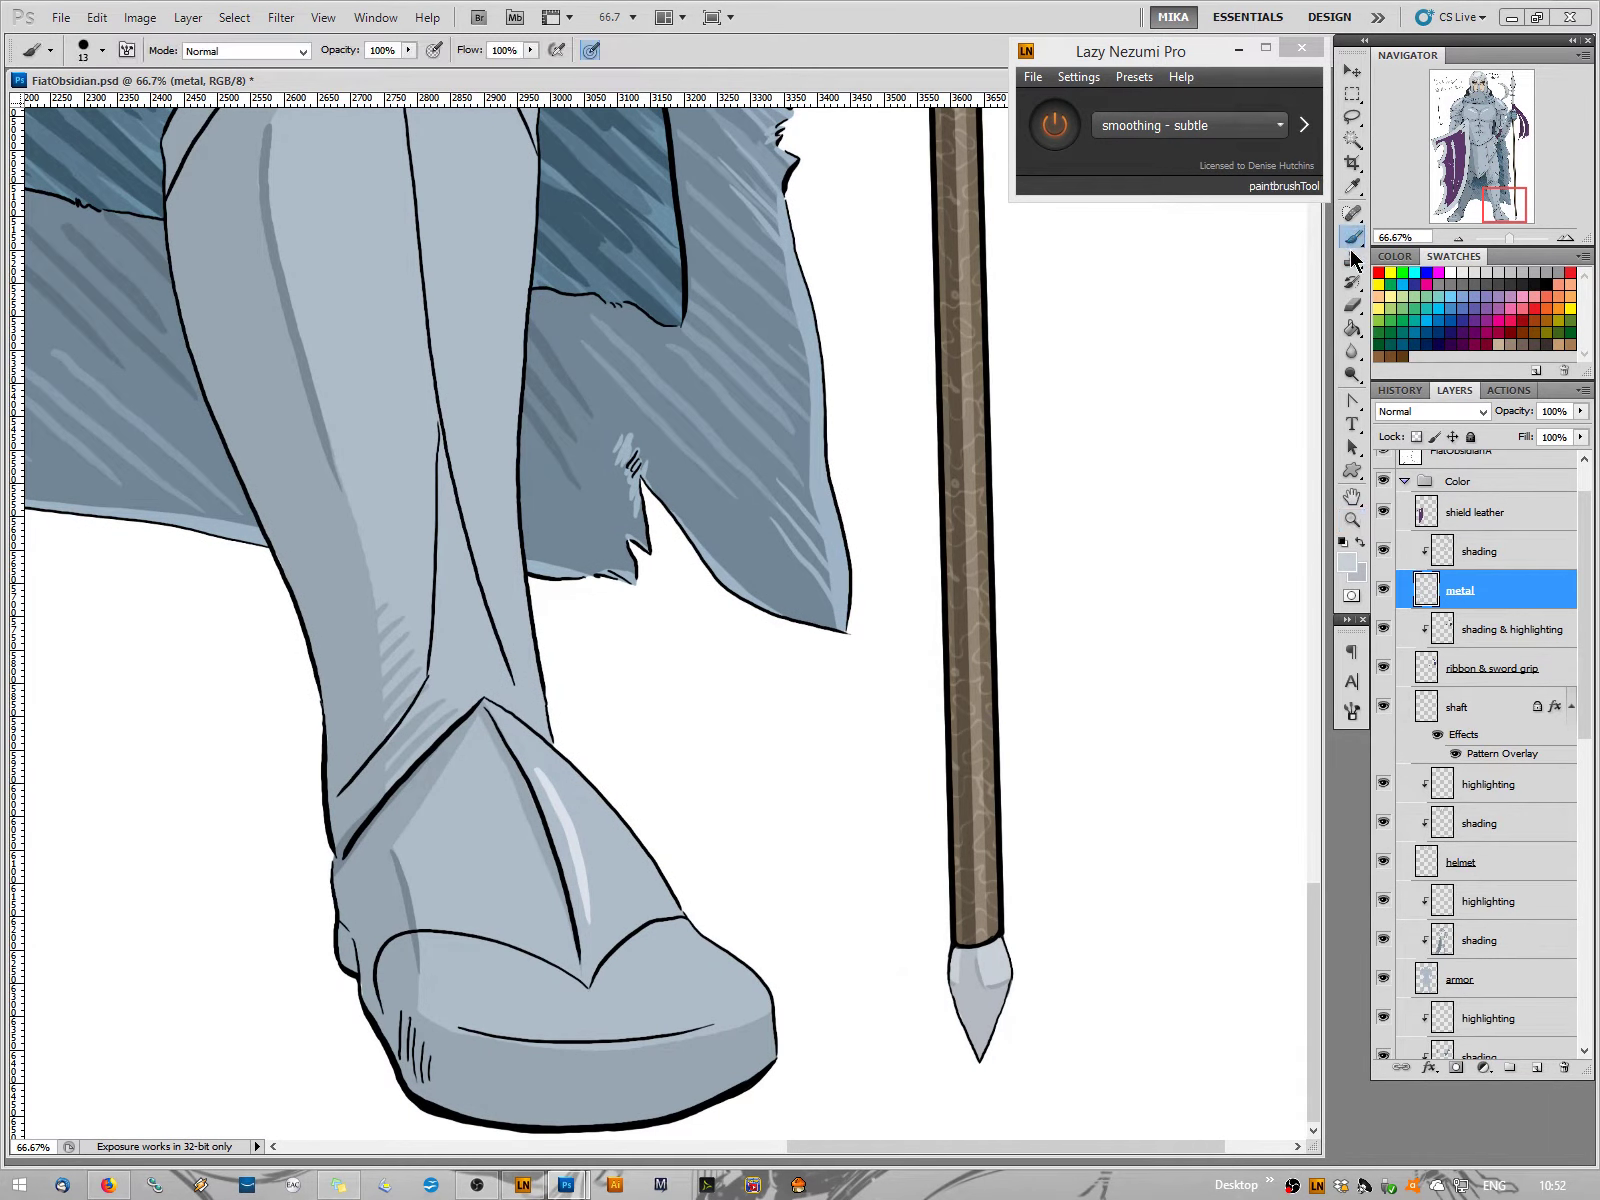
Check the shaded lower spear tip against the full figure, then examine the tip up close again
left_click(1459, 240)
left_click(1459, 240)
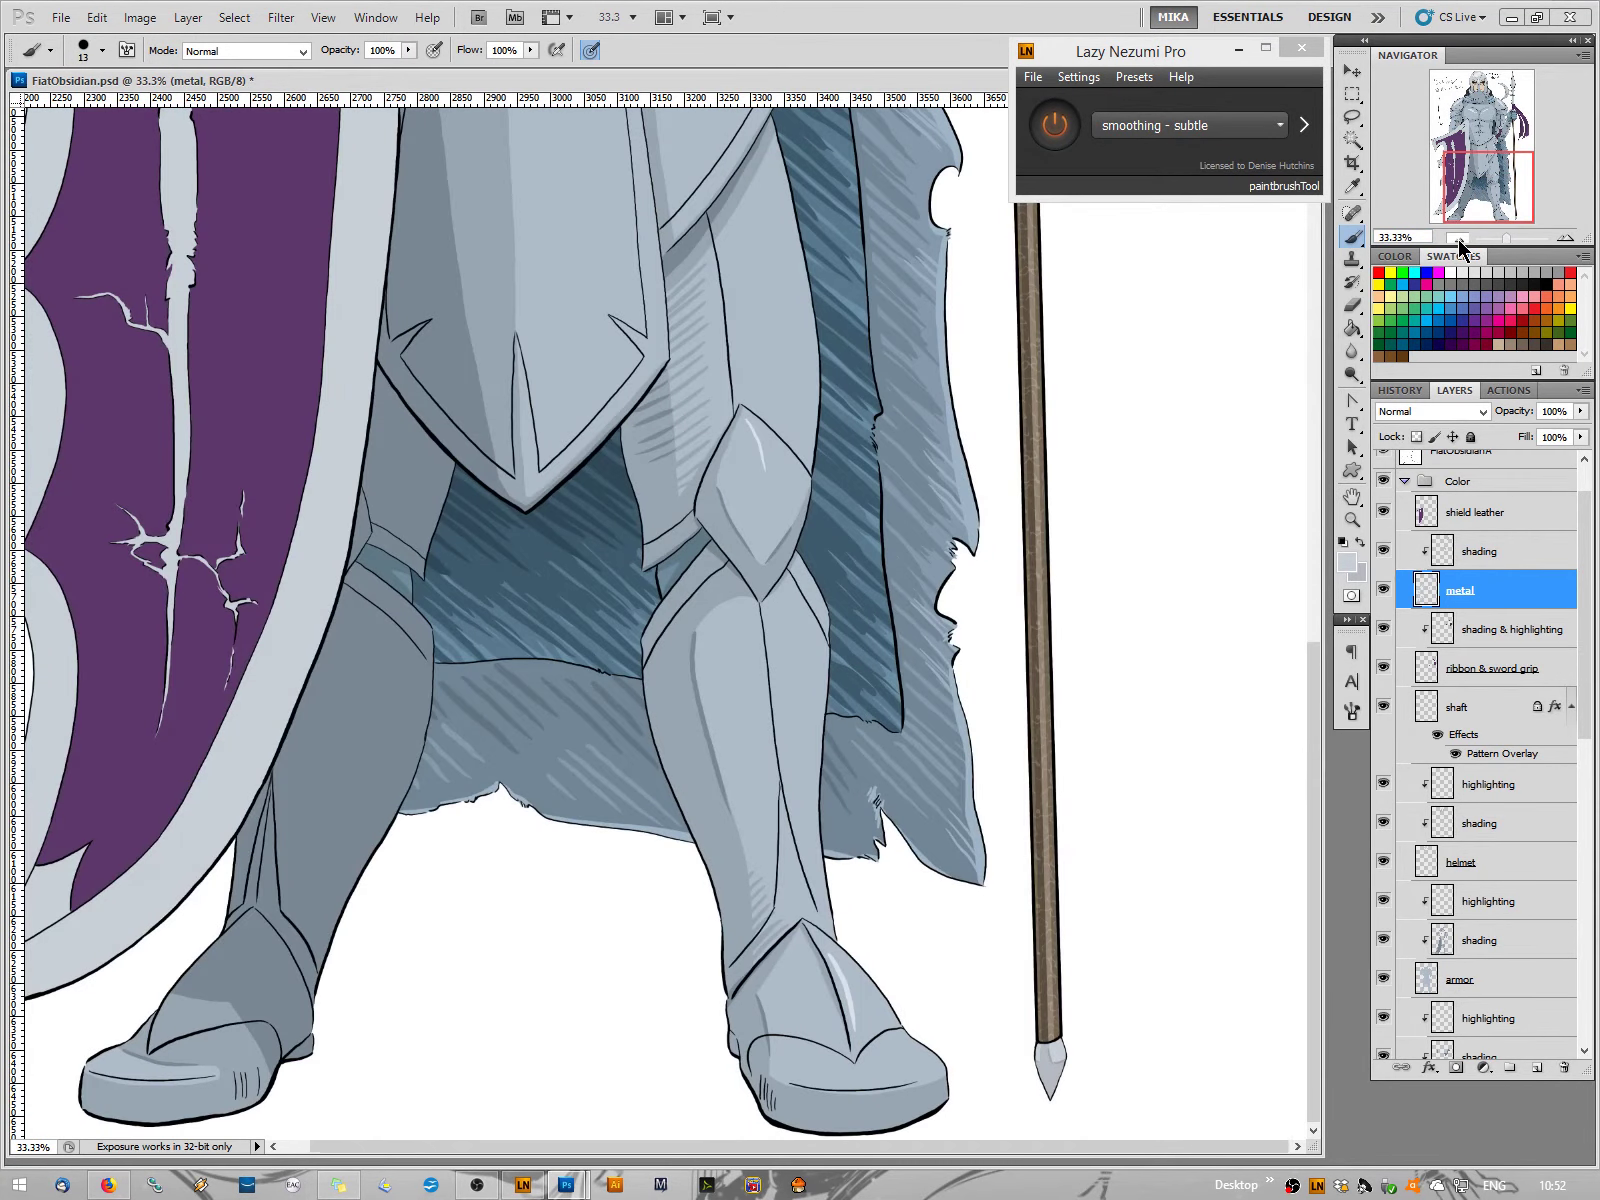
left_click(1459, 240)
left_click(1459, 240)
left_click(1459, 240)
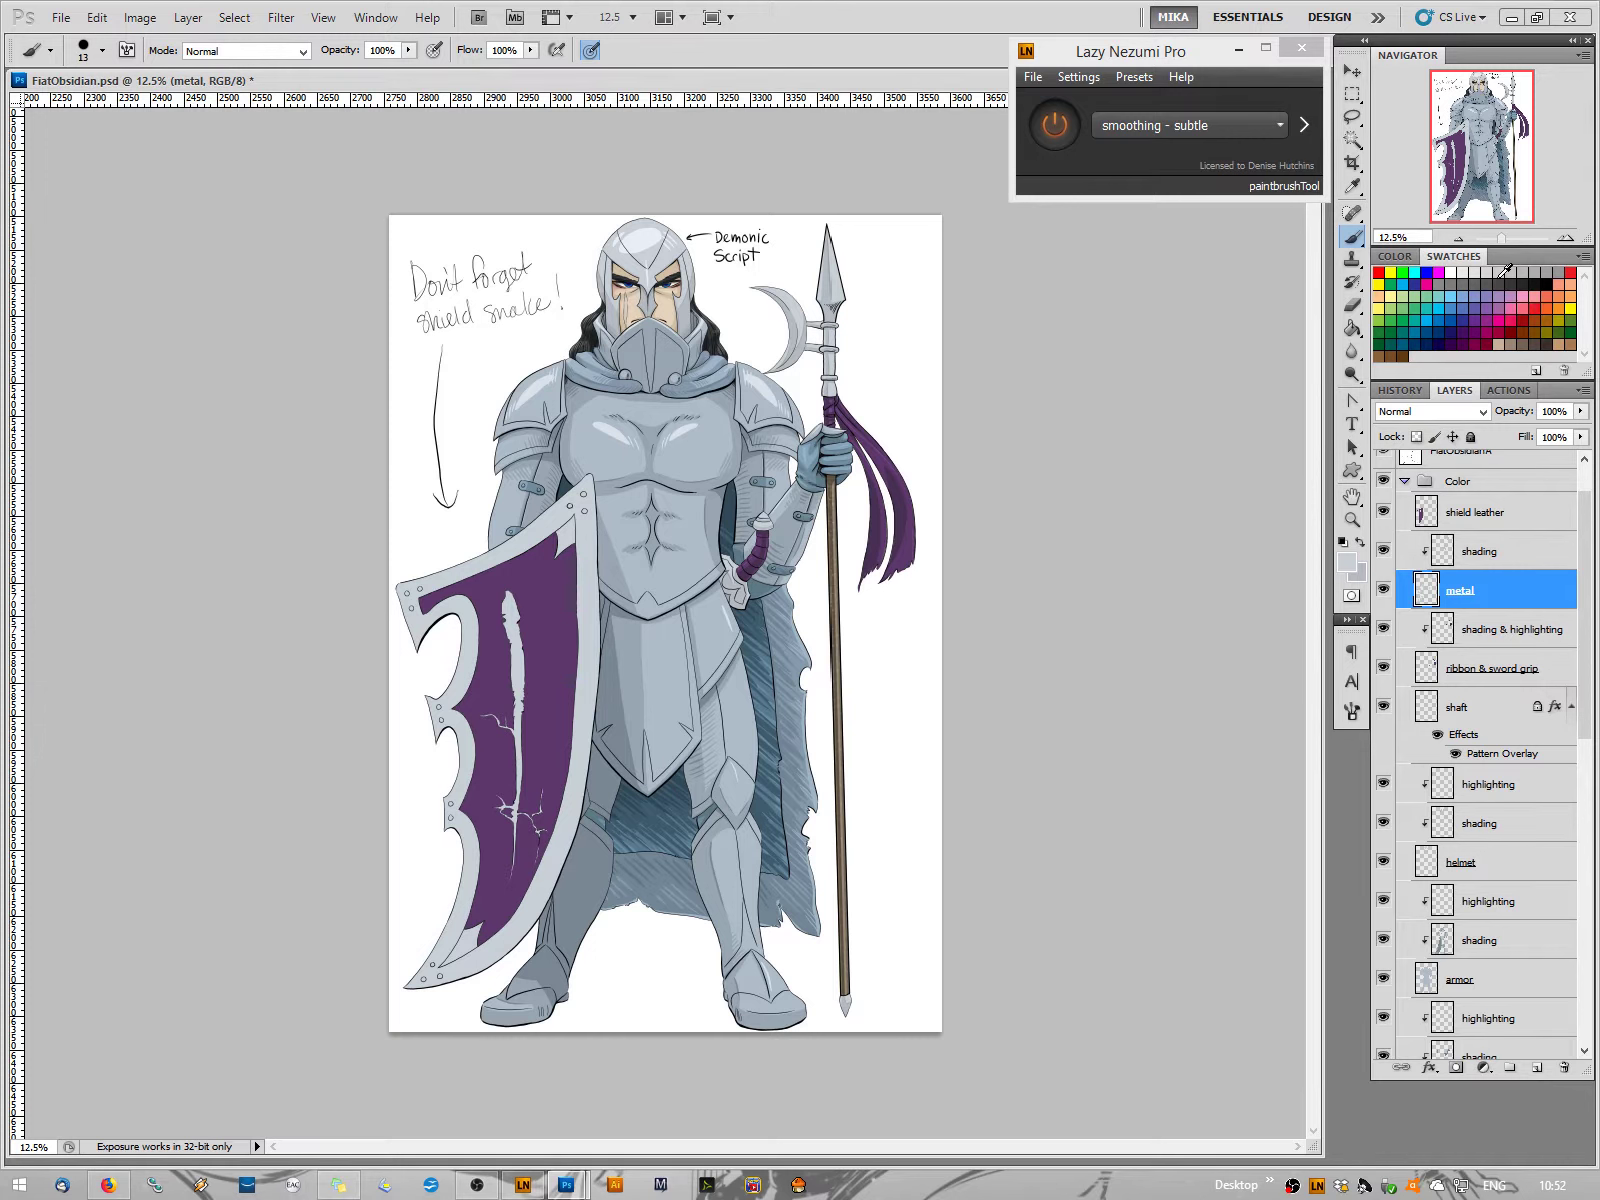
left_click(1565, 240)
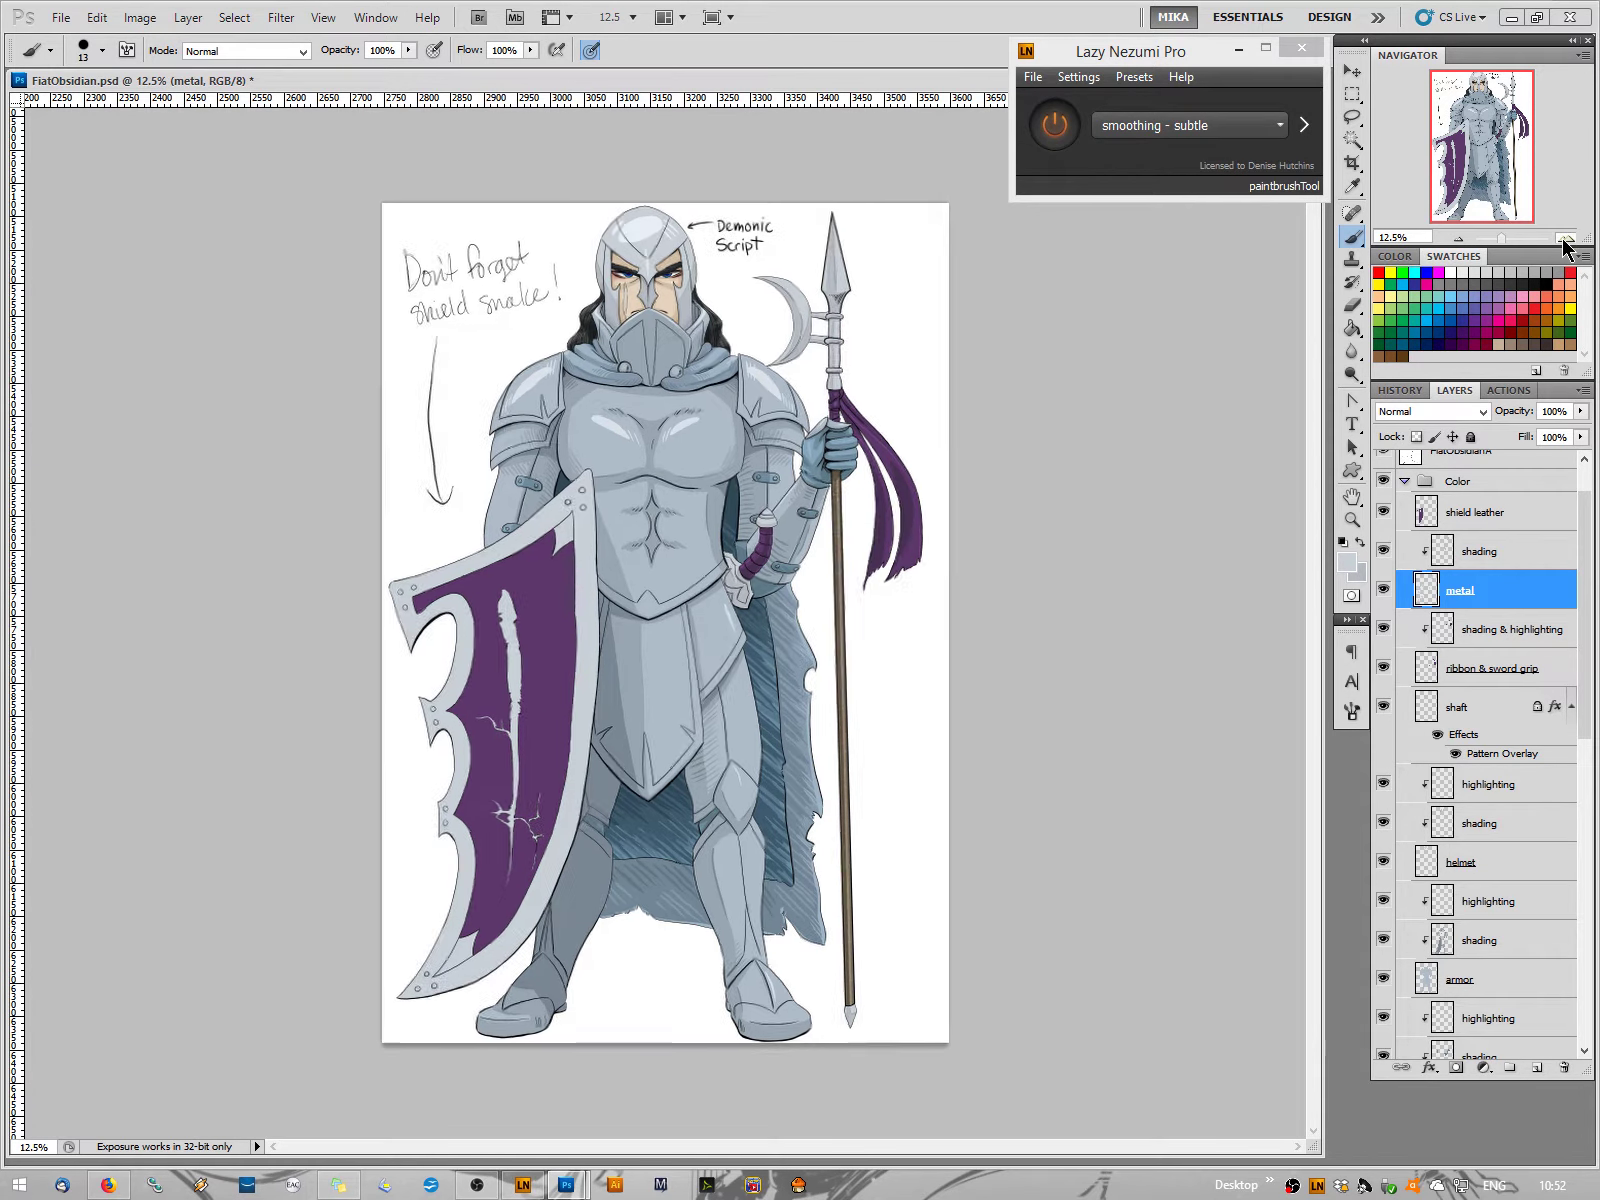
left_click(1565, 240)
left_click(1565, 240)
left_click(1565, 240)
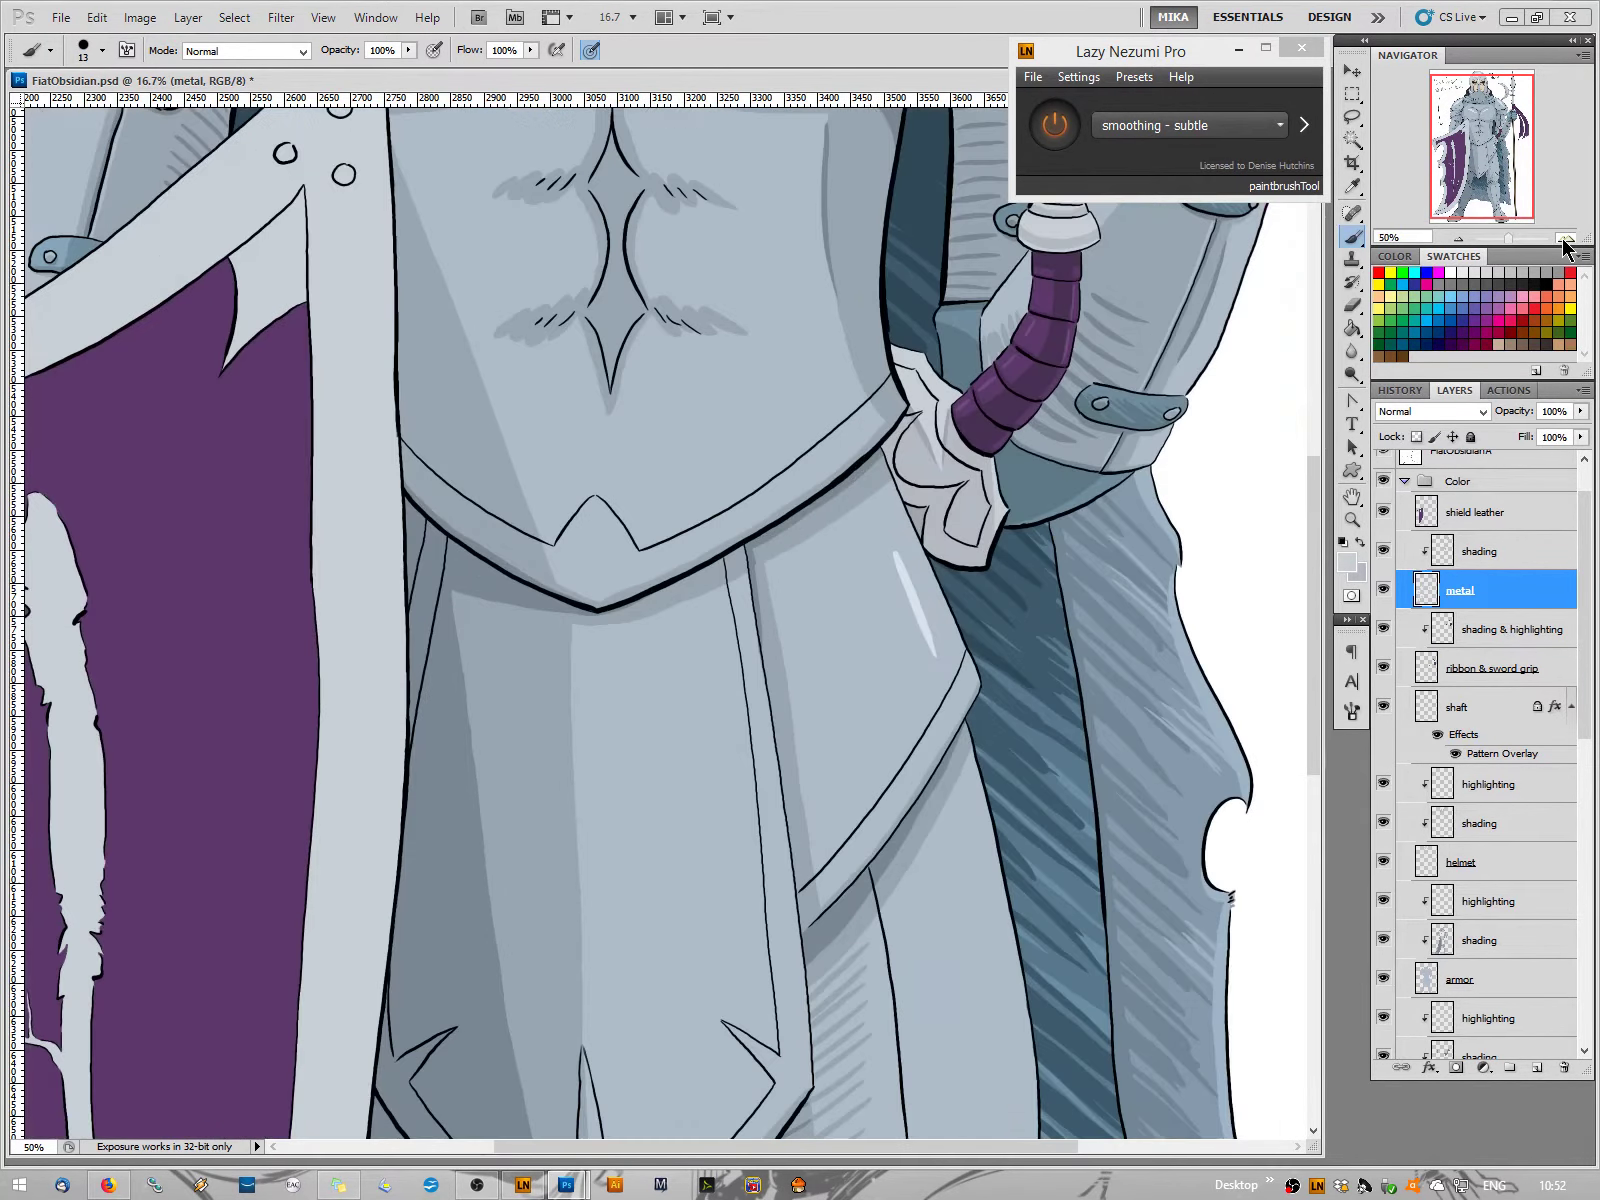
left_click(1565, 240)
left_click_drag(1472, 152, 1501, 210)
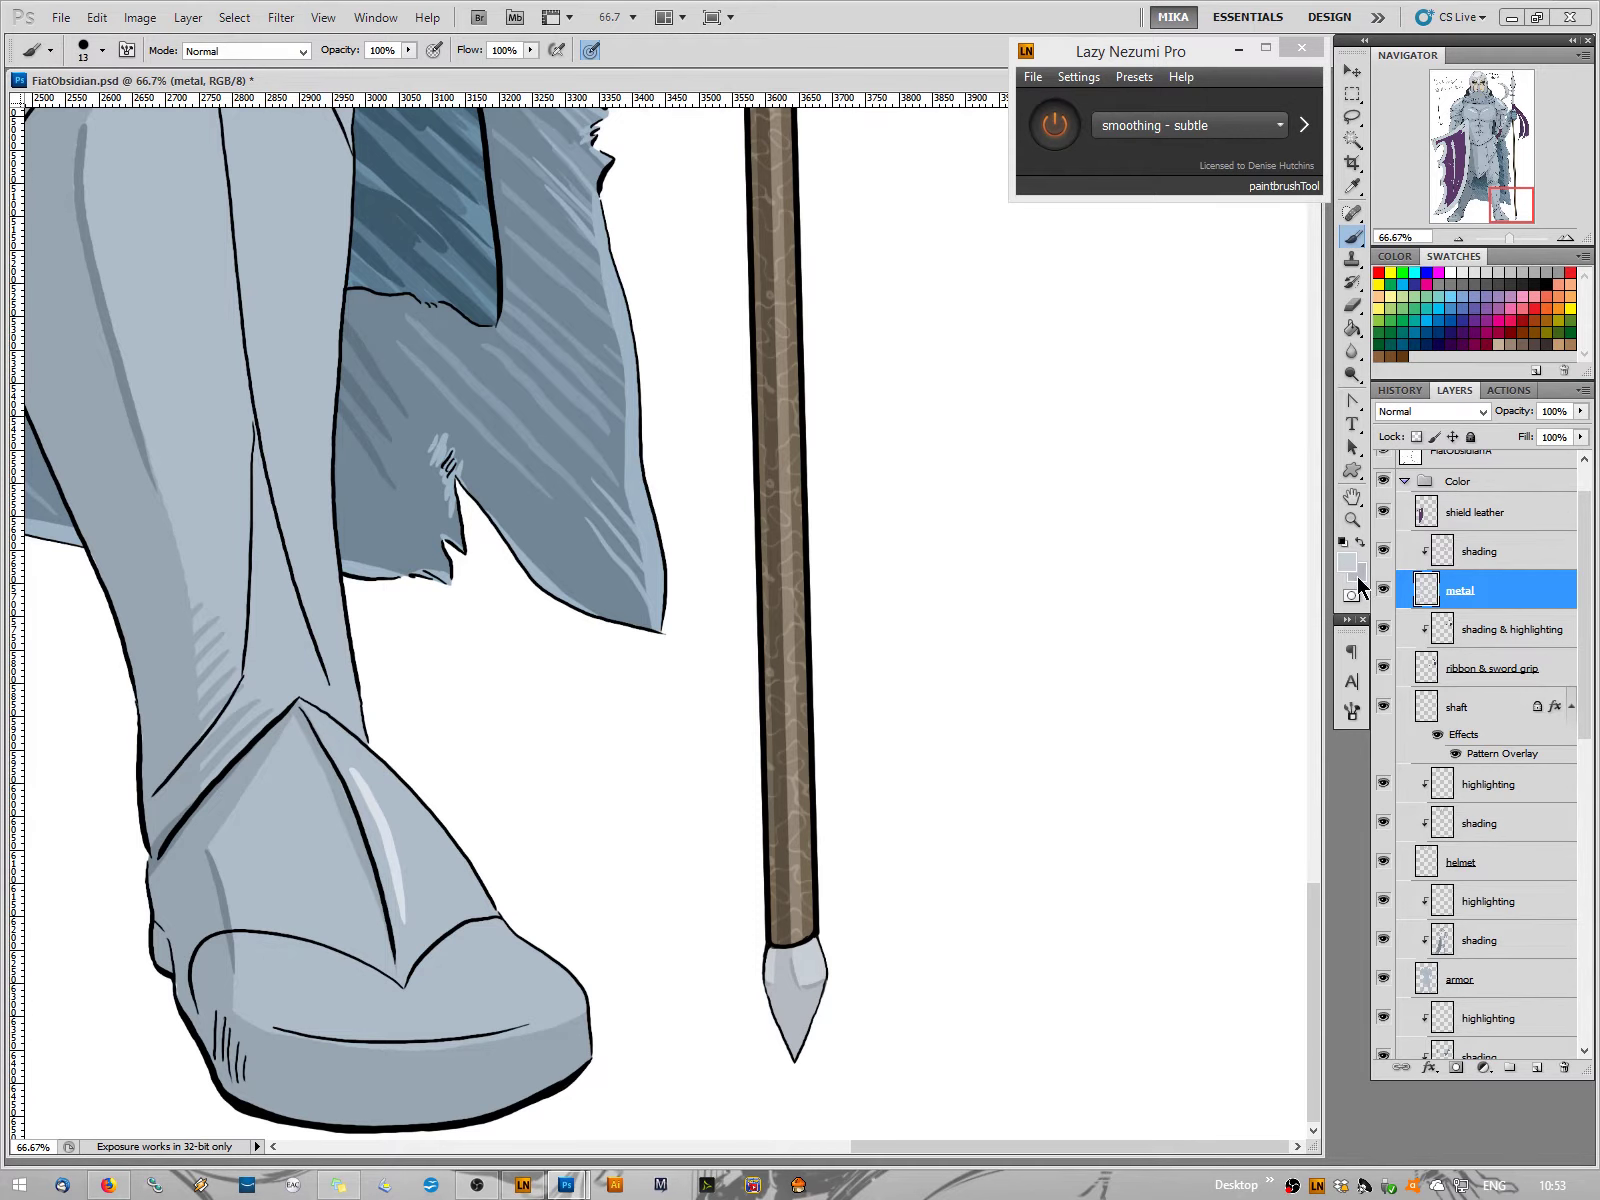
Select the metal's shading layer, set the foreground colour to 9ea6ab, and deepen the shadow on the spear's lower metal tip
left_click(1360, 542)
left_click(1467, 562)
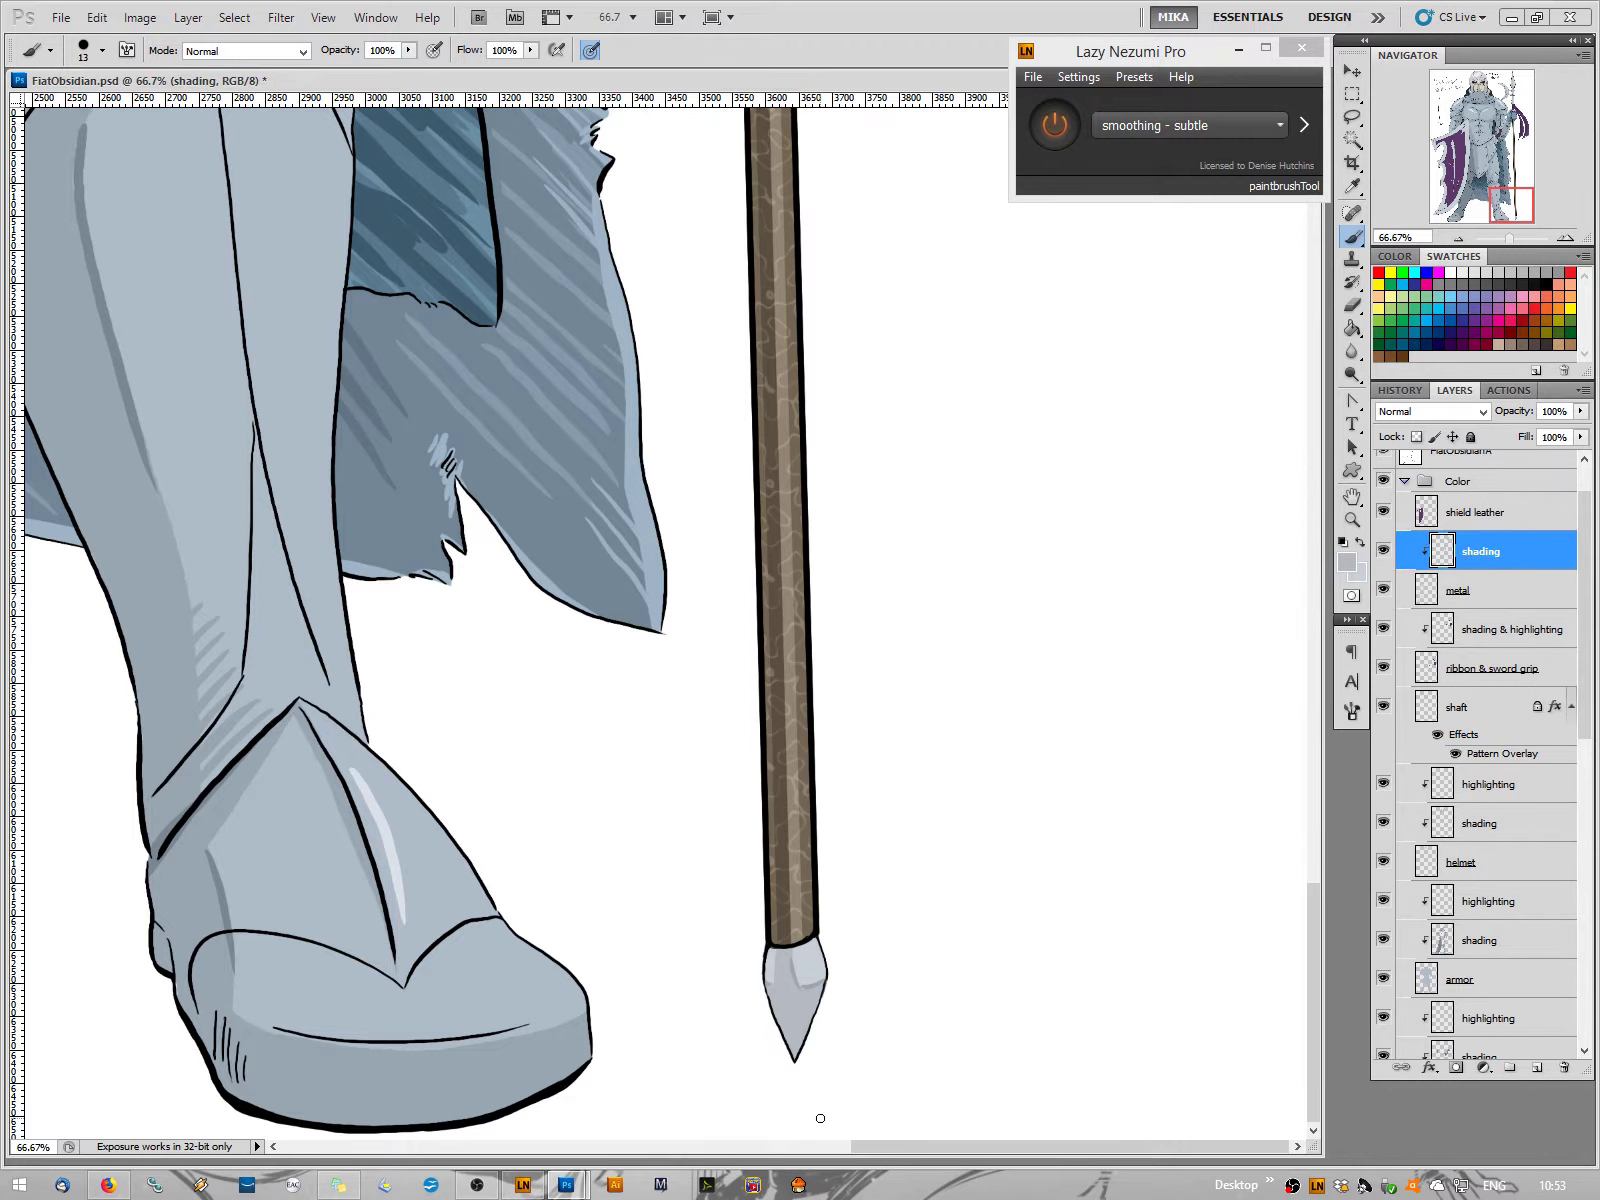
key("i")
left_click(1346, 563)
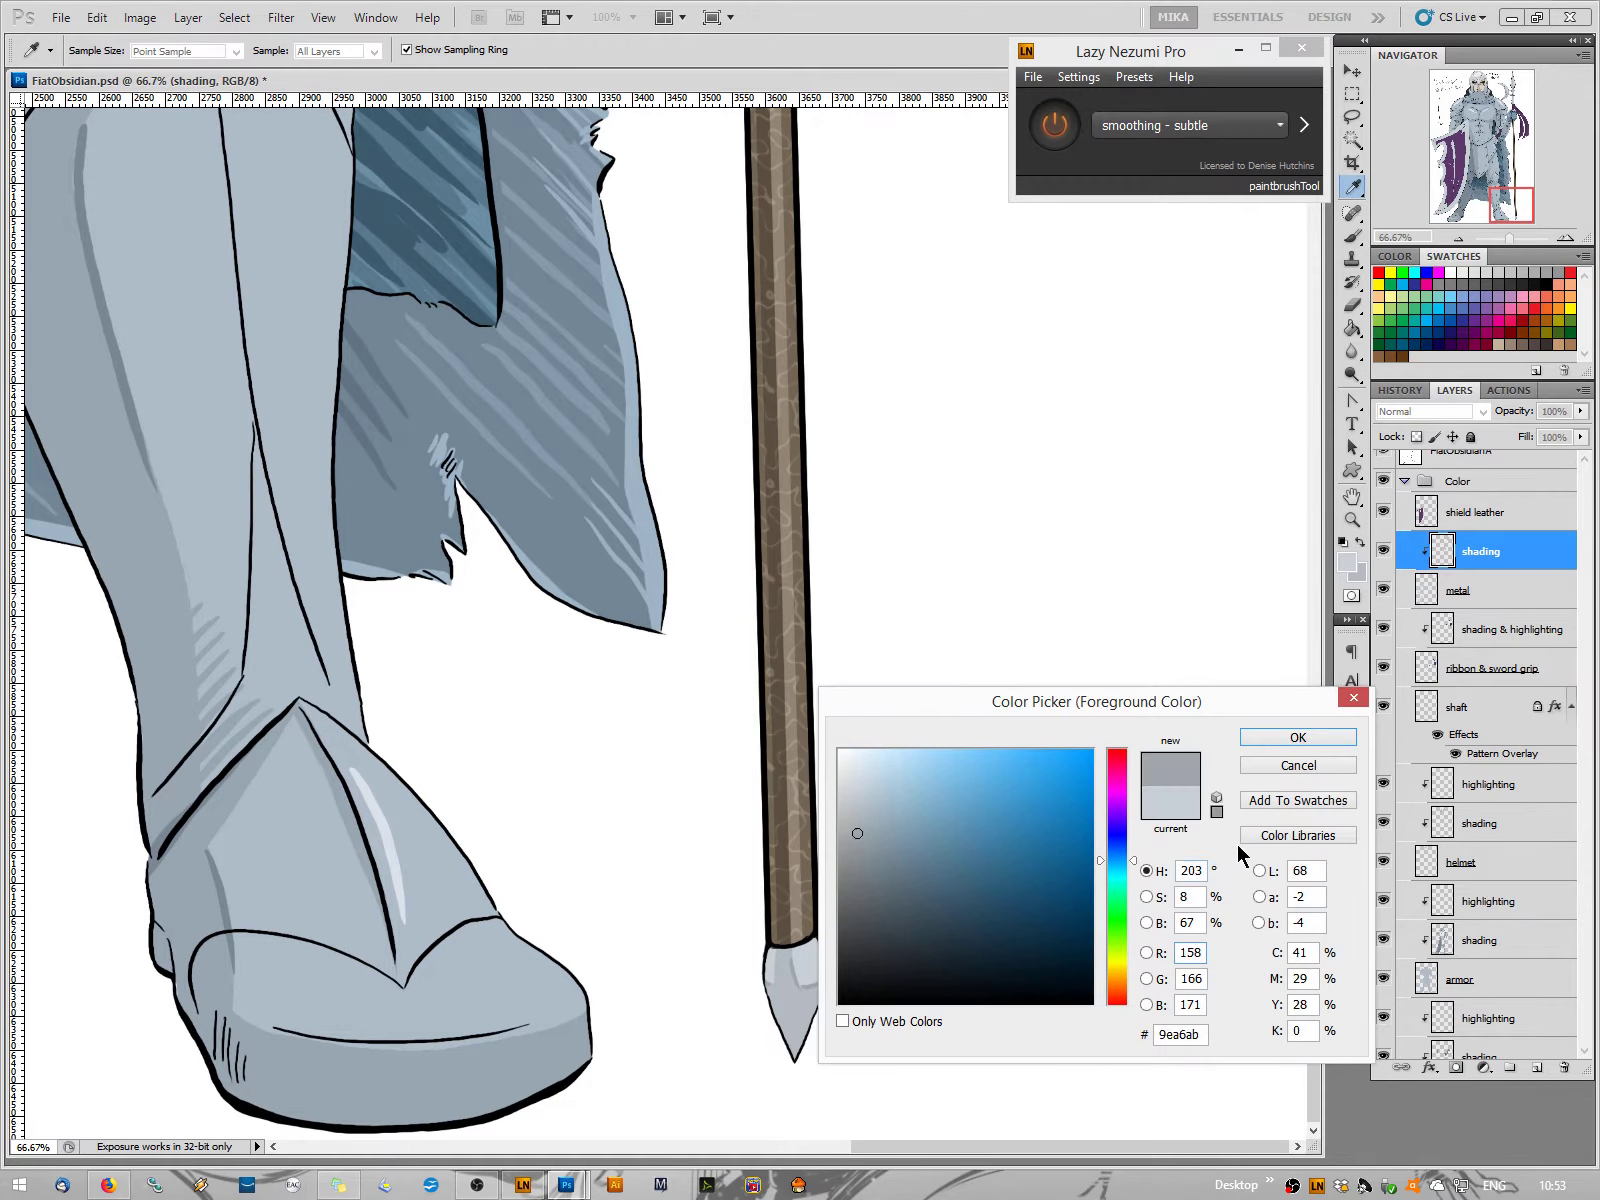
left_click(1298, 742)
key("b")
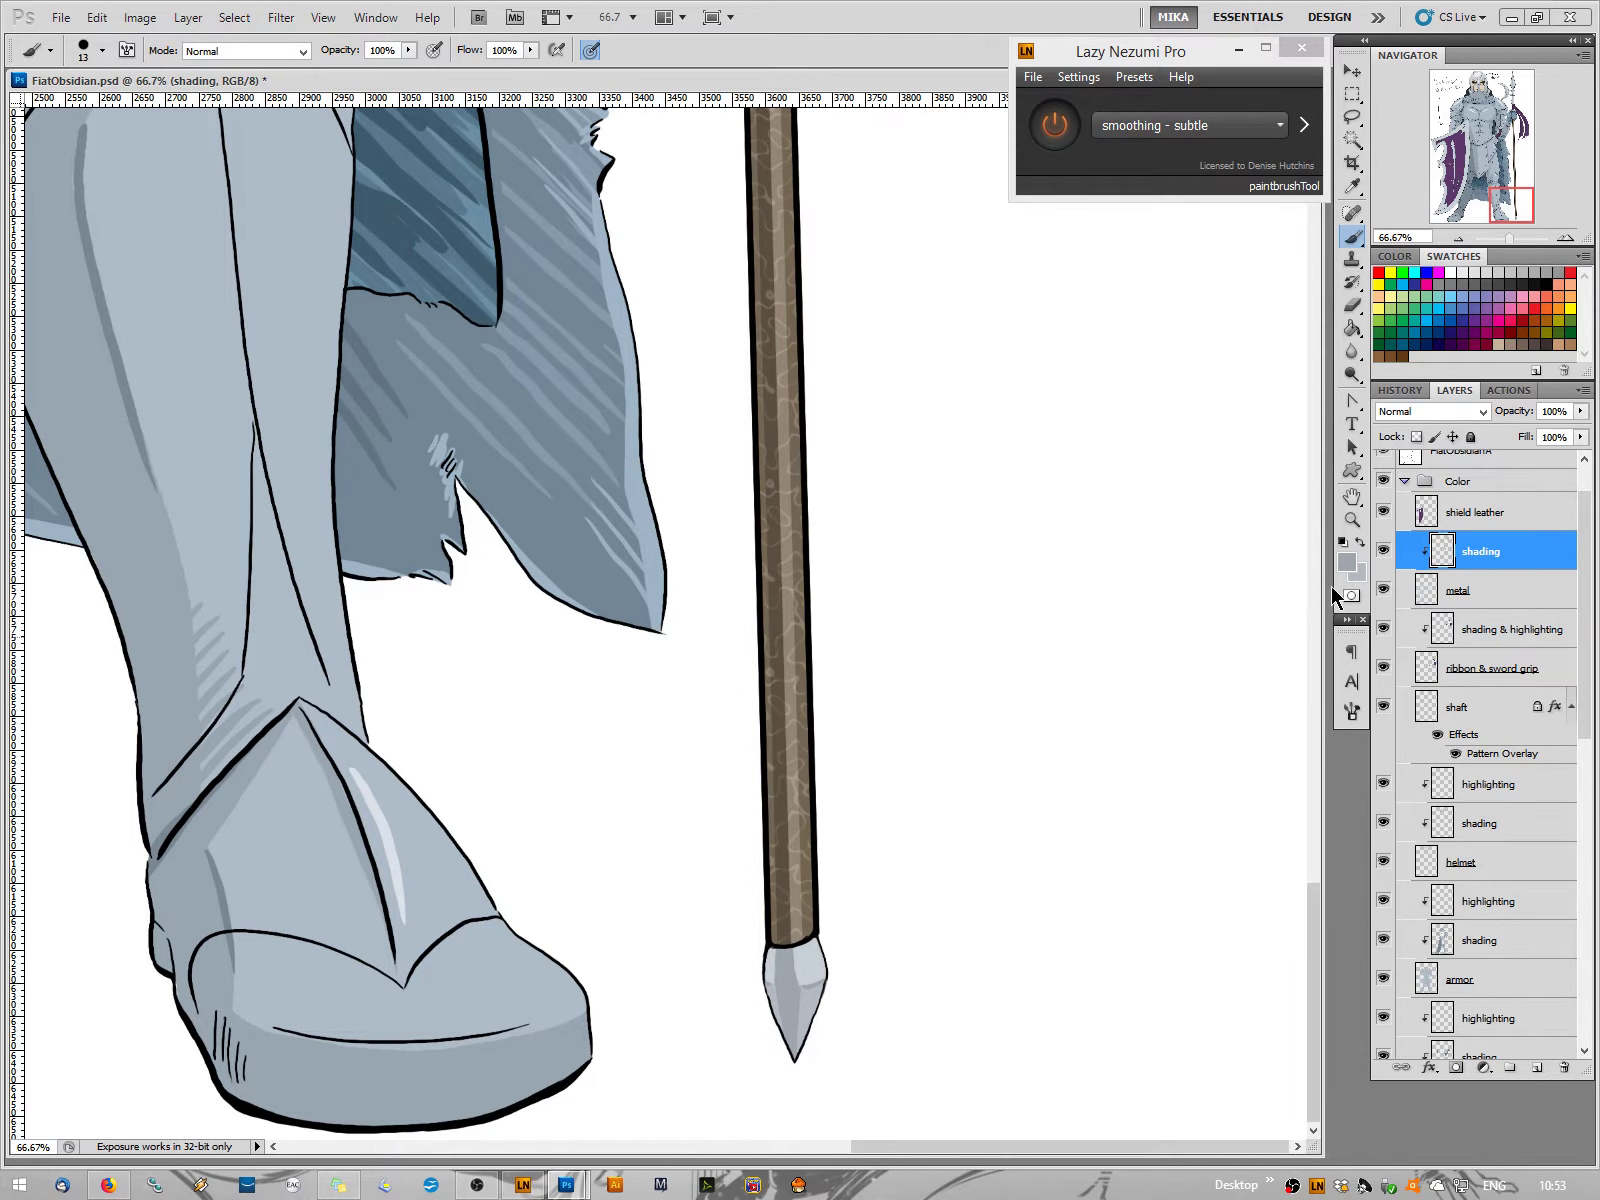
Set the brush size to 453 px and shade the lower end of the shield's metal rim down to its pointed tip
left_click(1460, 239)
left_click(1460, 239)
left_click(1460, 239)
left_click(1460, 239)
left_click(1460, 239)
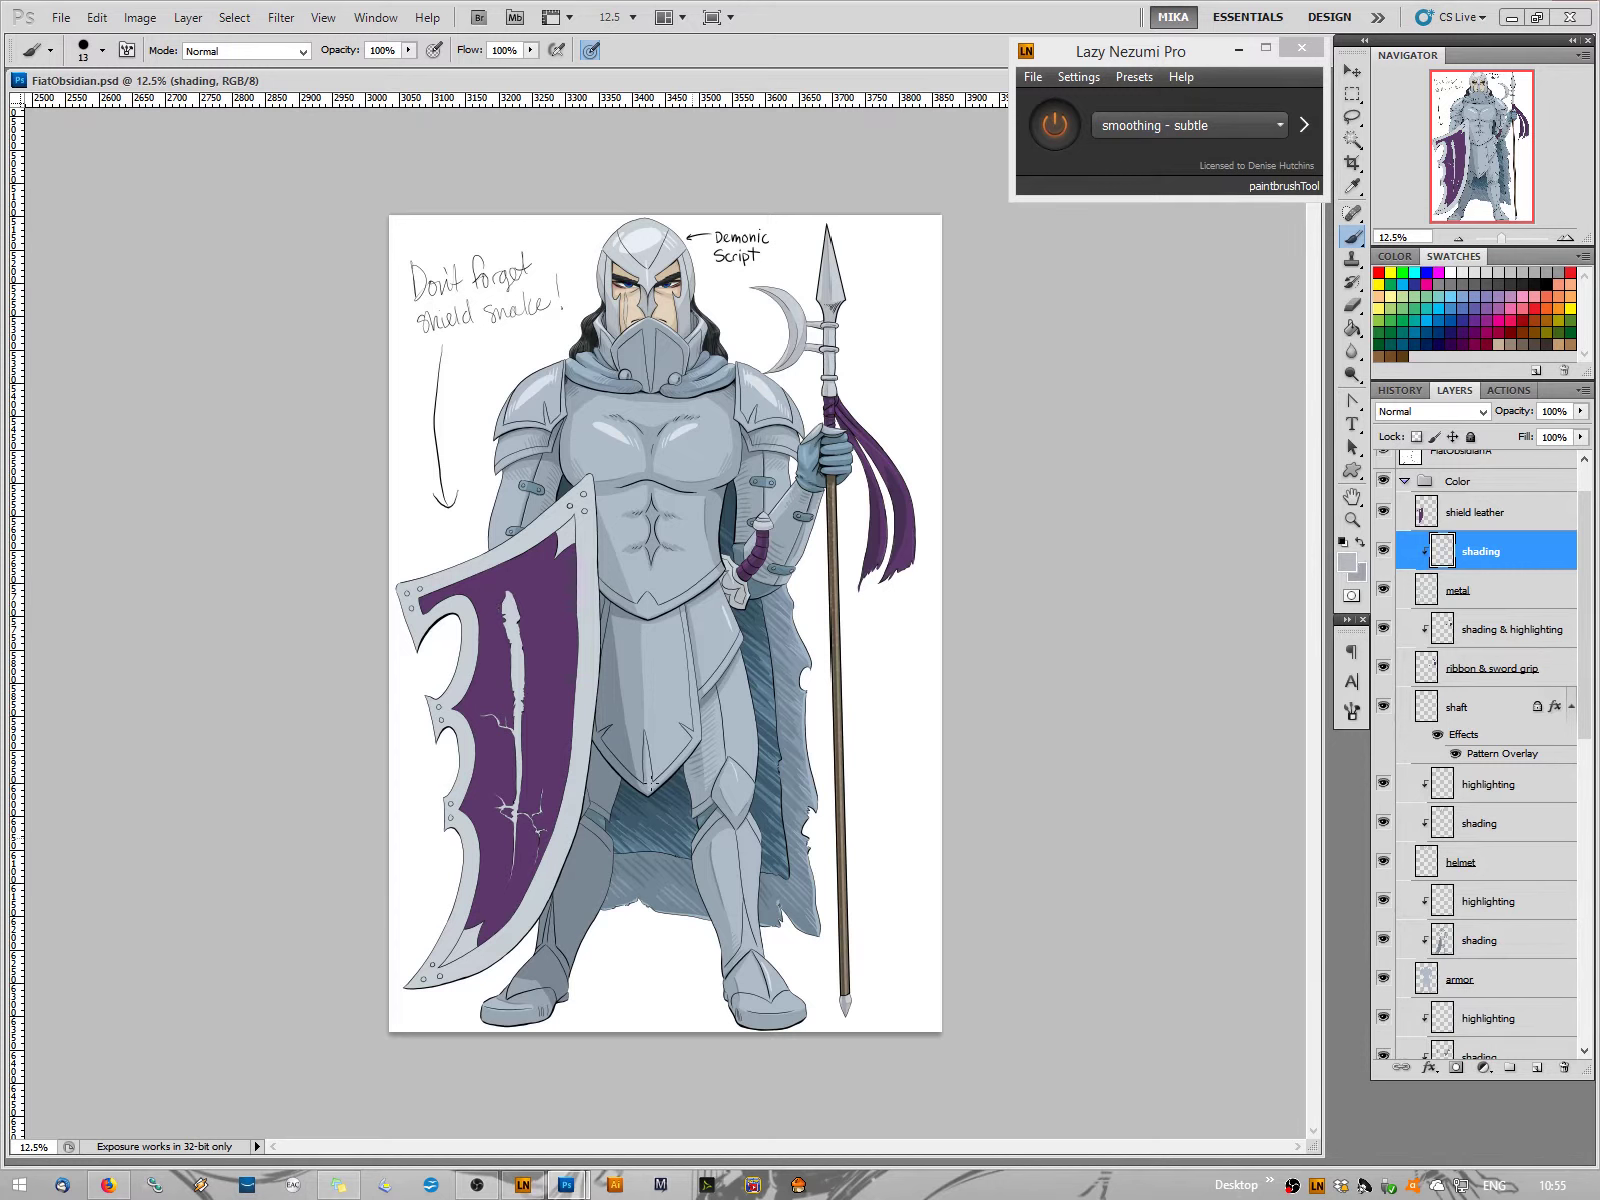
right_click(528, 747)
type("149")
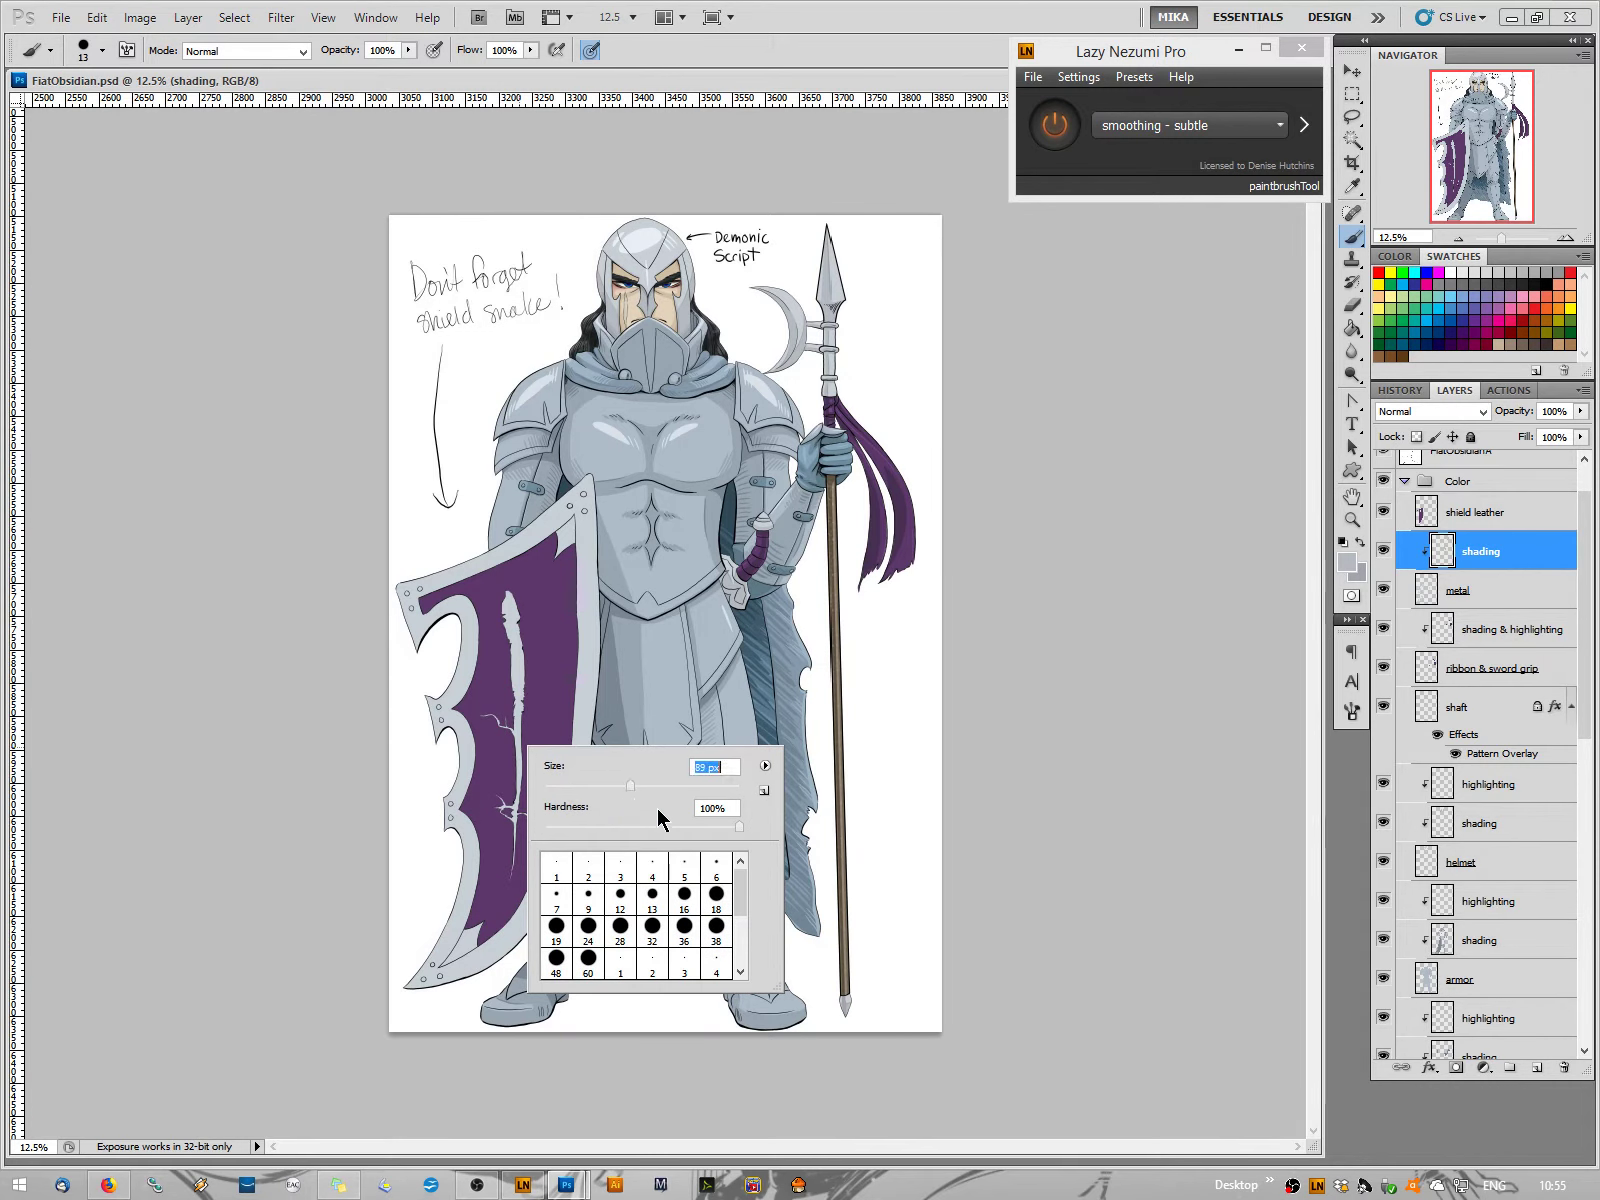
left_click_drag(666, 786, 715, 786)
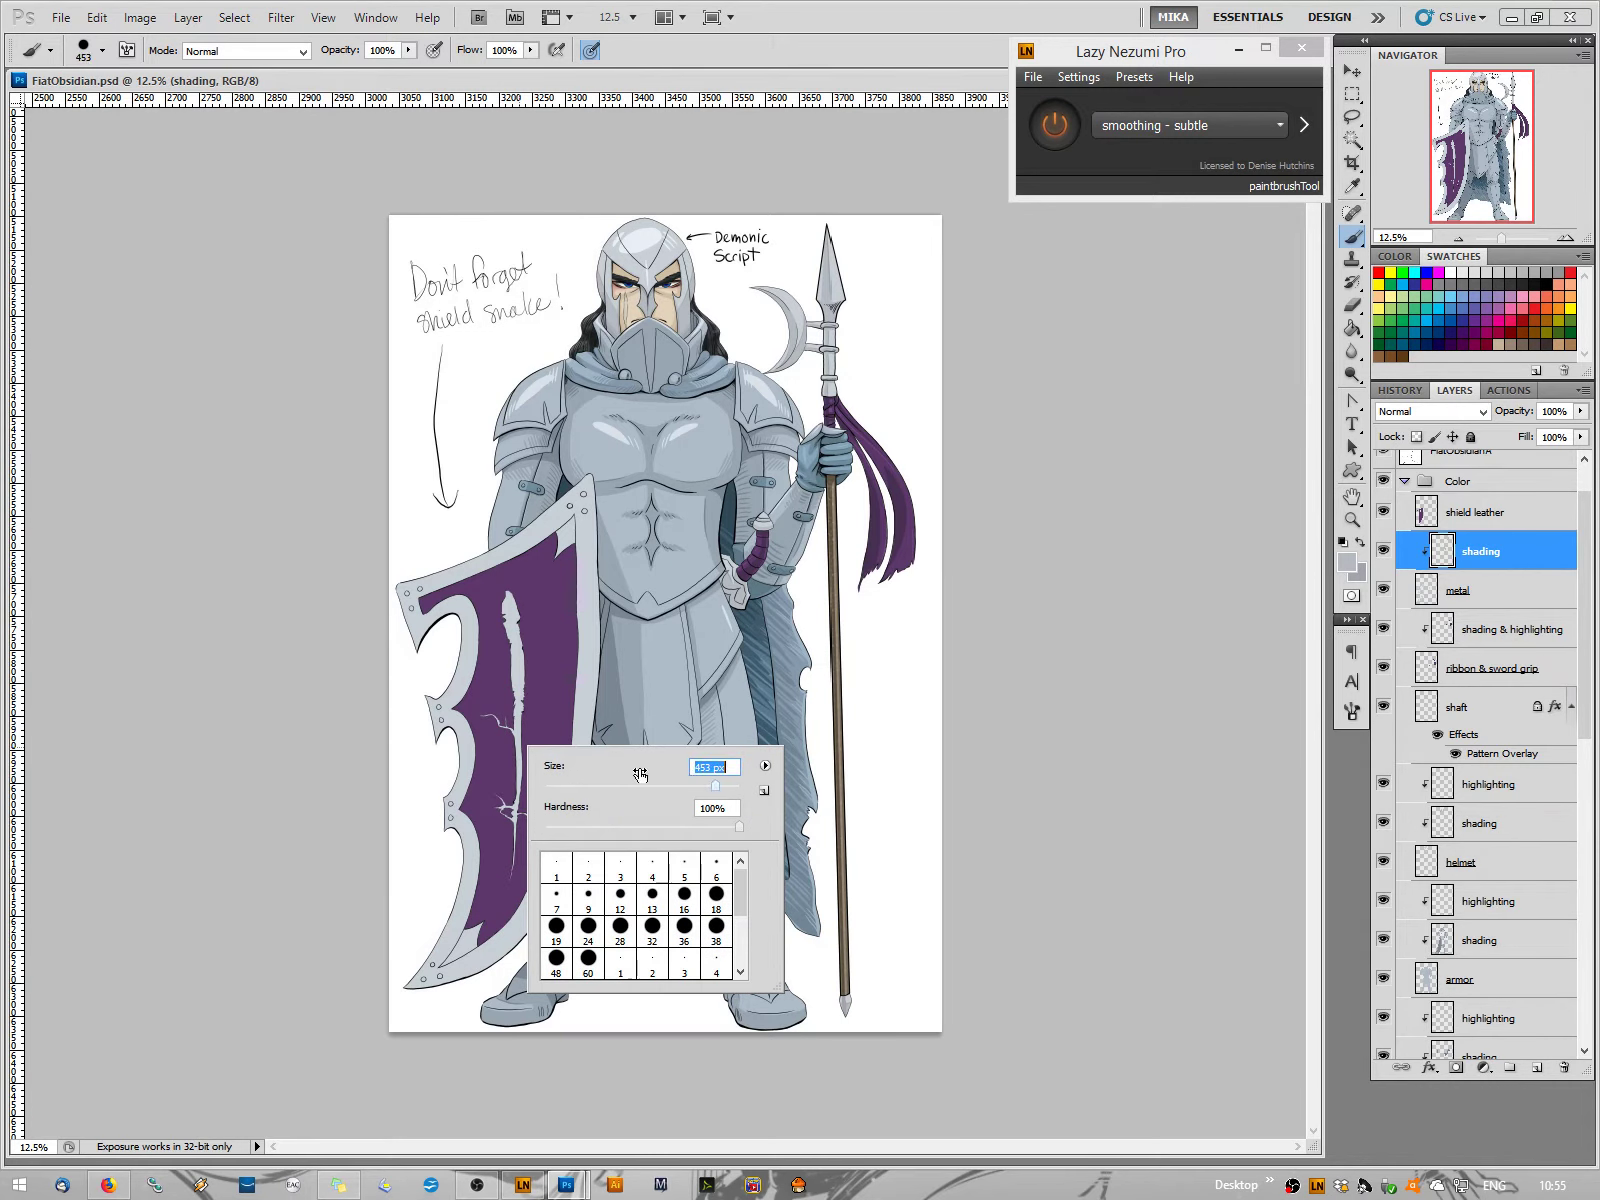
left_click(490, 838)
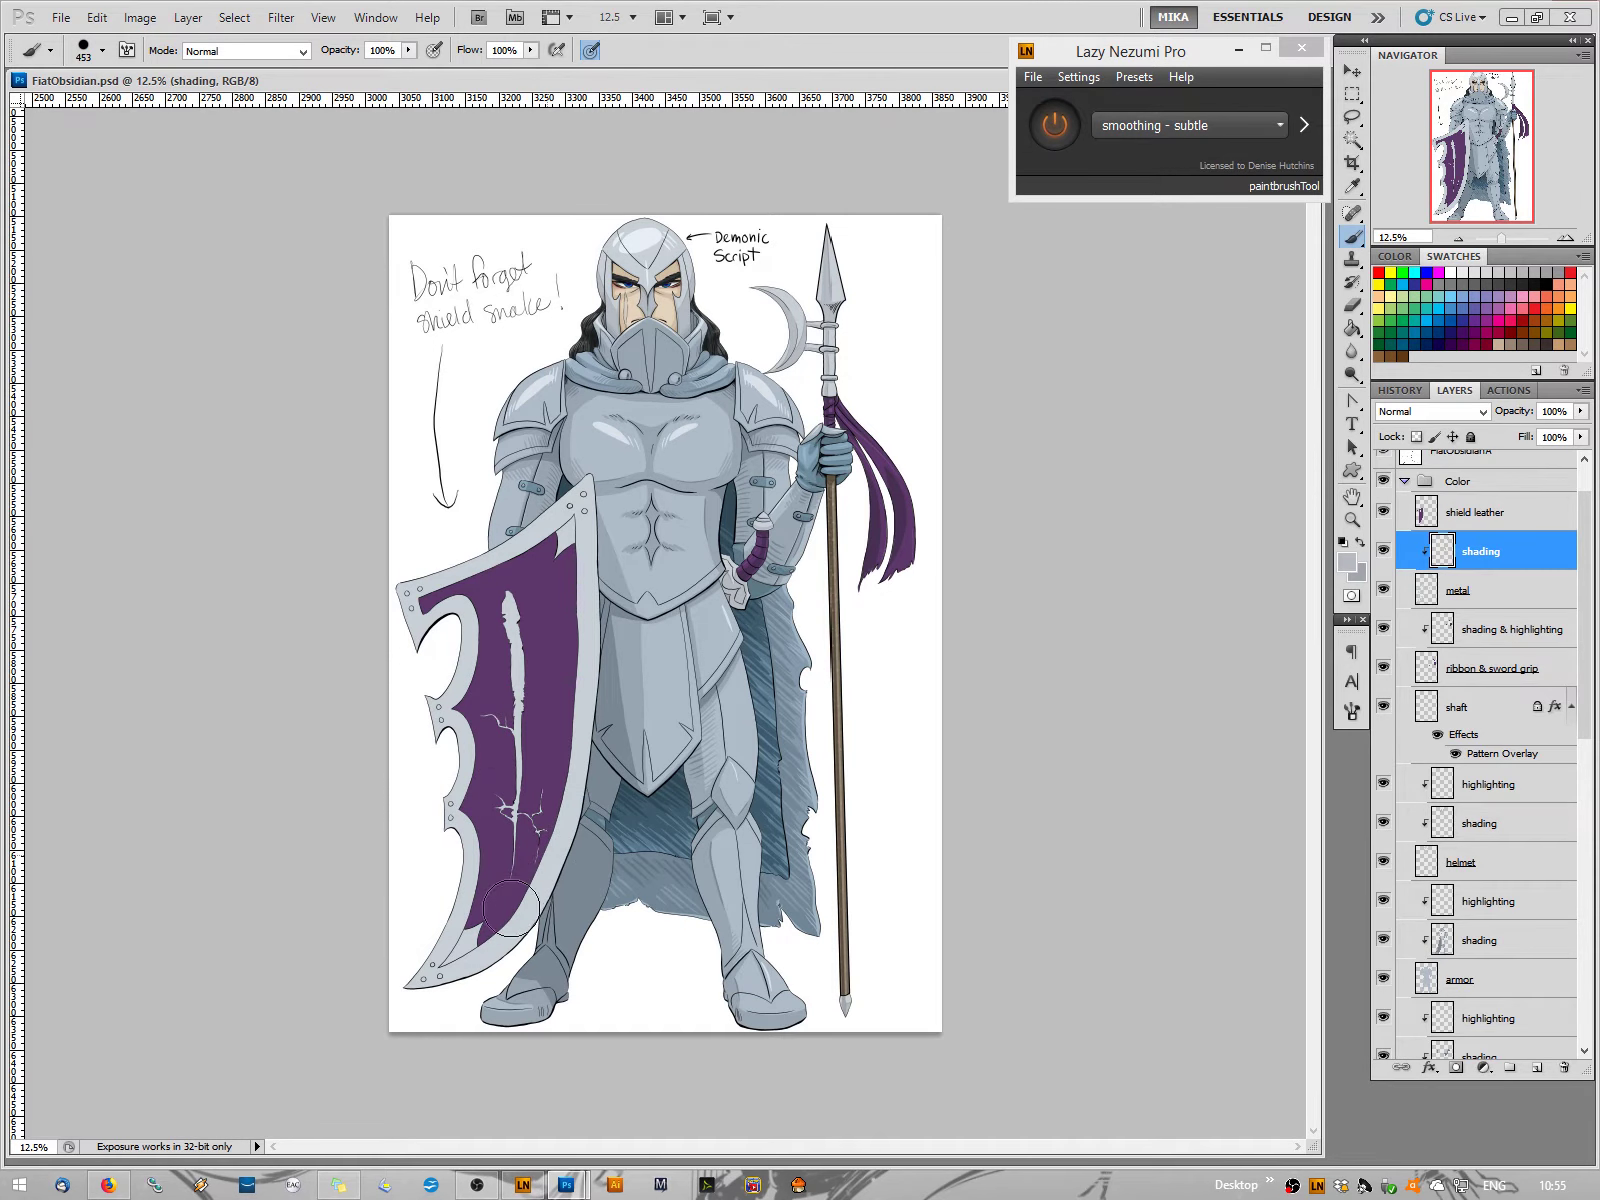
left_click_drag(530, 900, 405, 1000)
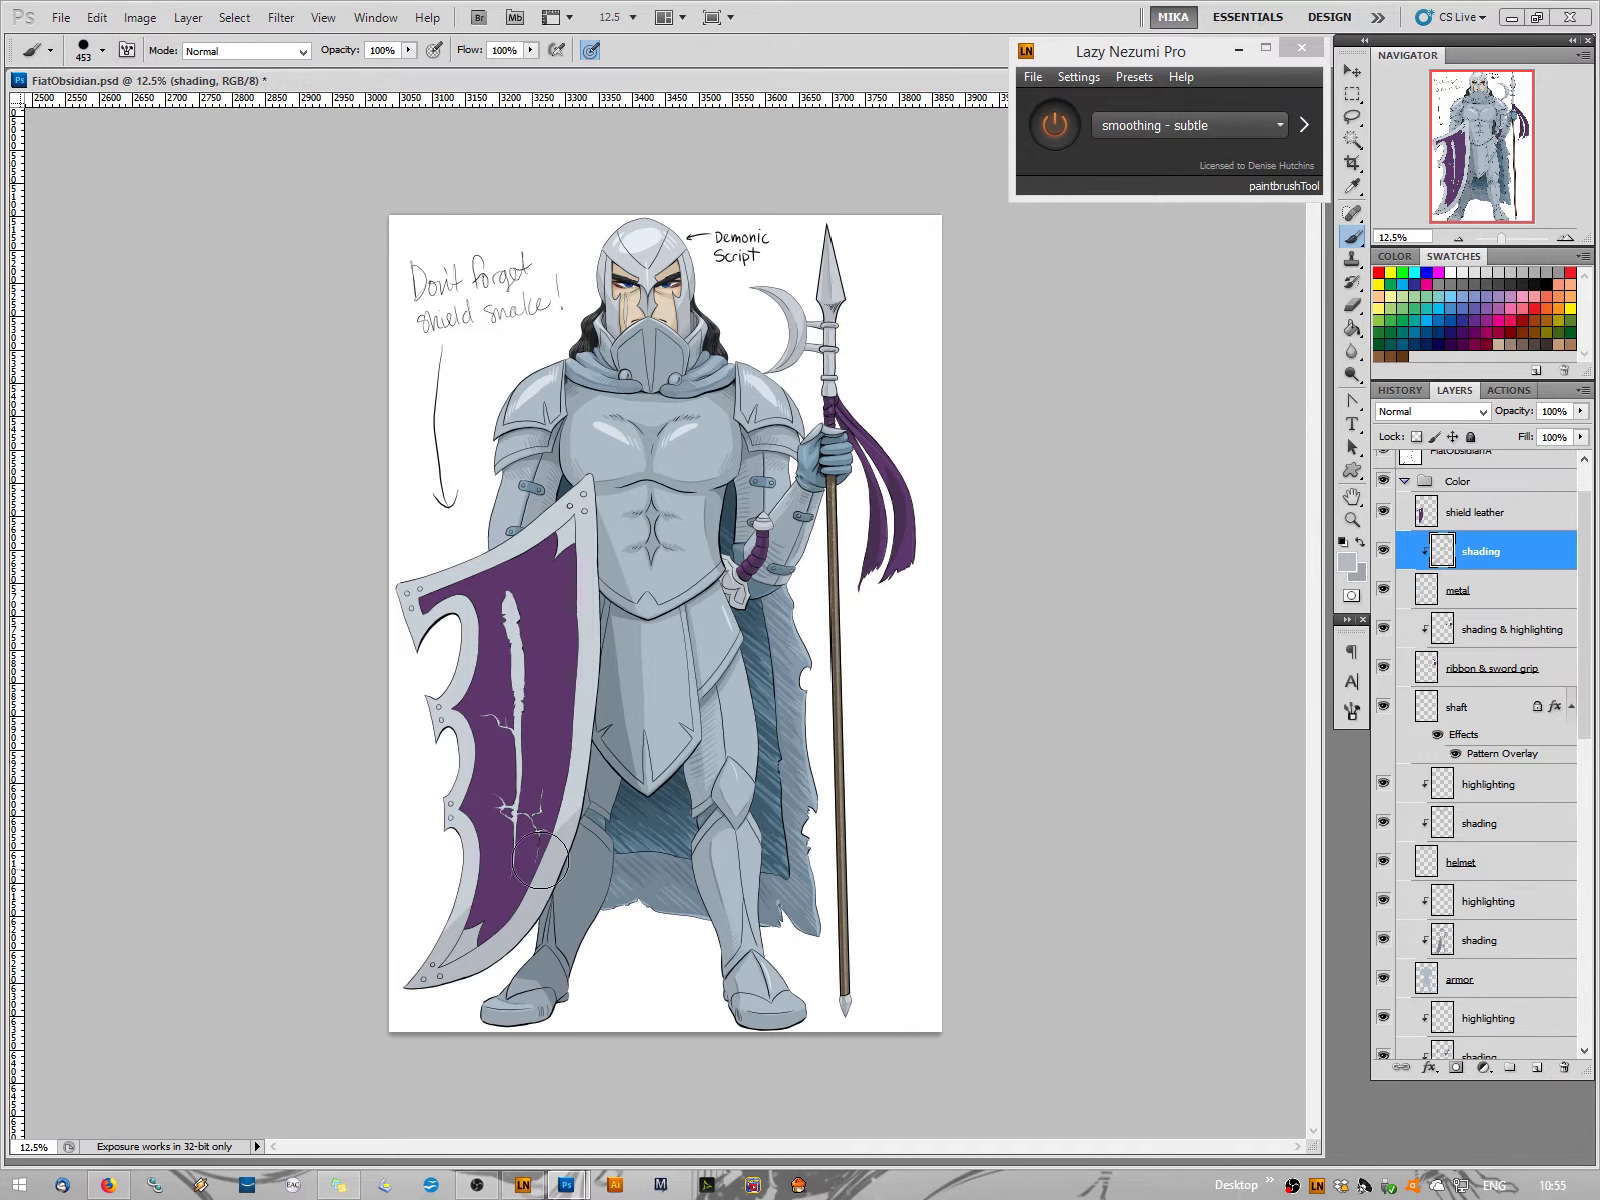
Set the brush size to 176 px and paint diagonal shadow bands across the shield's metal rim, undoing and repainting one stroke
right_click(529, 787)
left_click(650, 830)
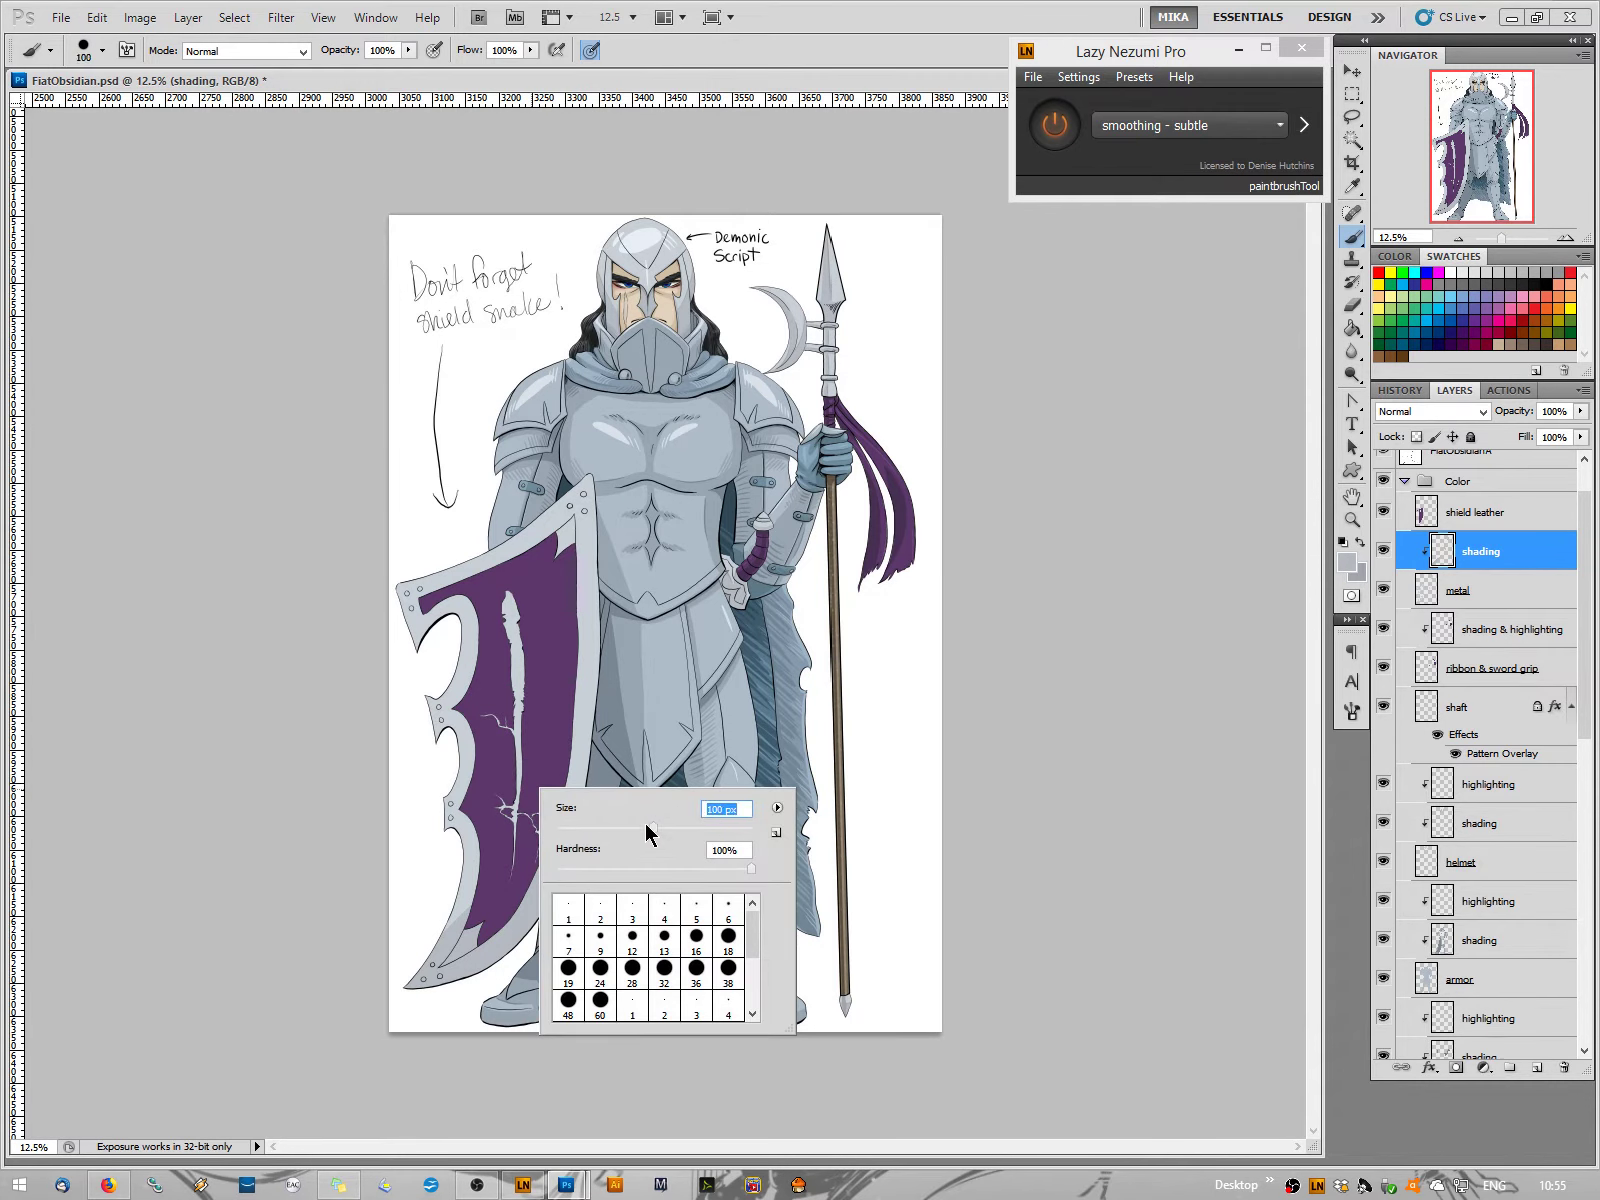
left_click_drag(650, 830, 691, 830)
left_click(563, 762)
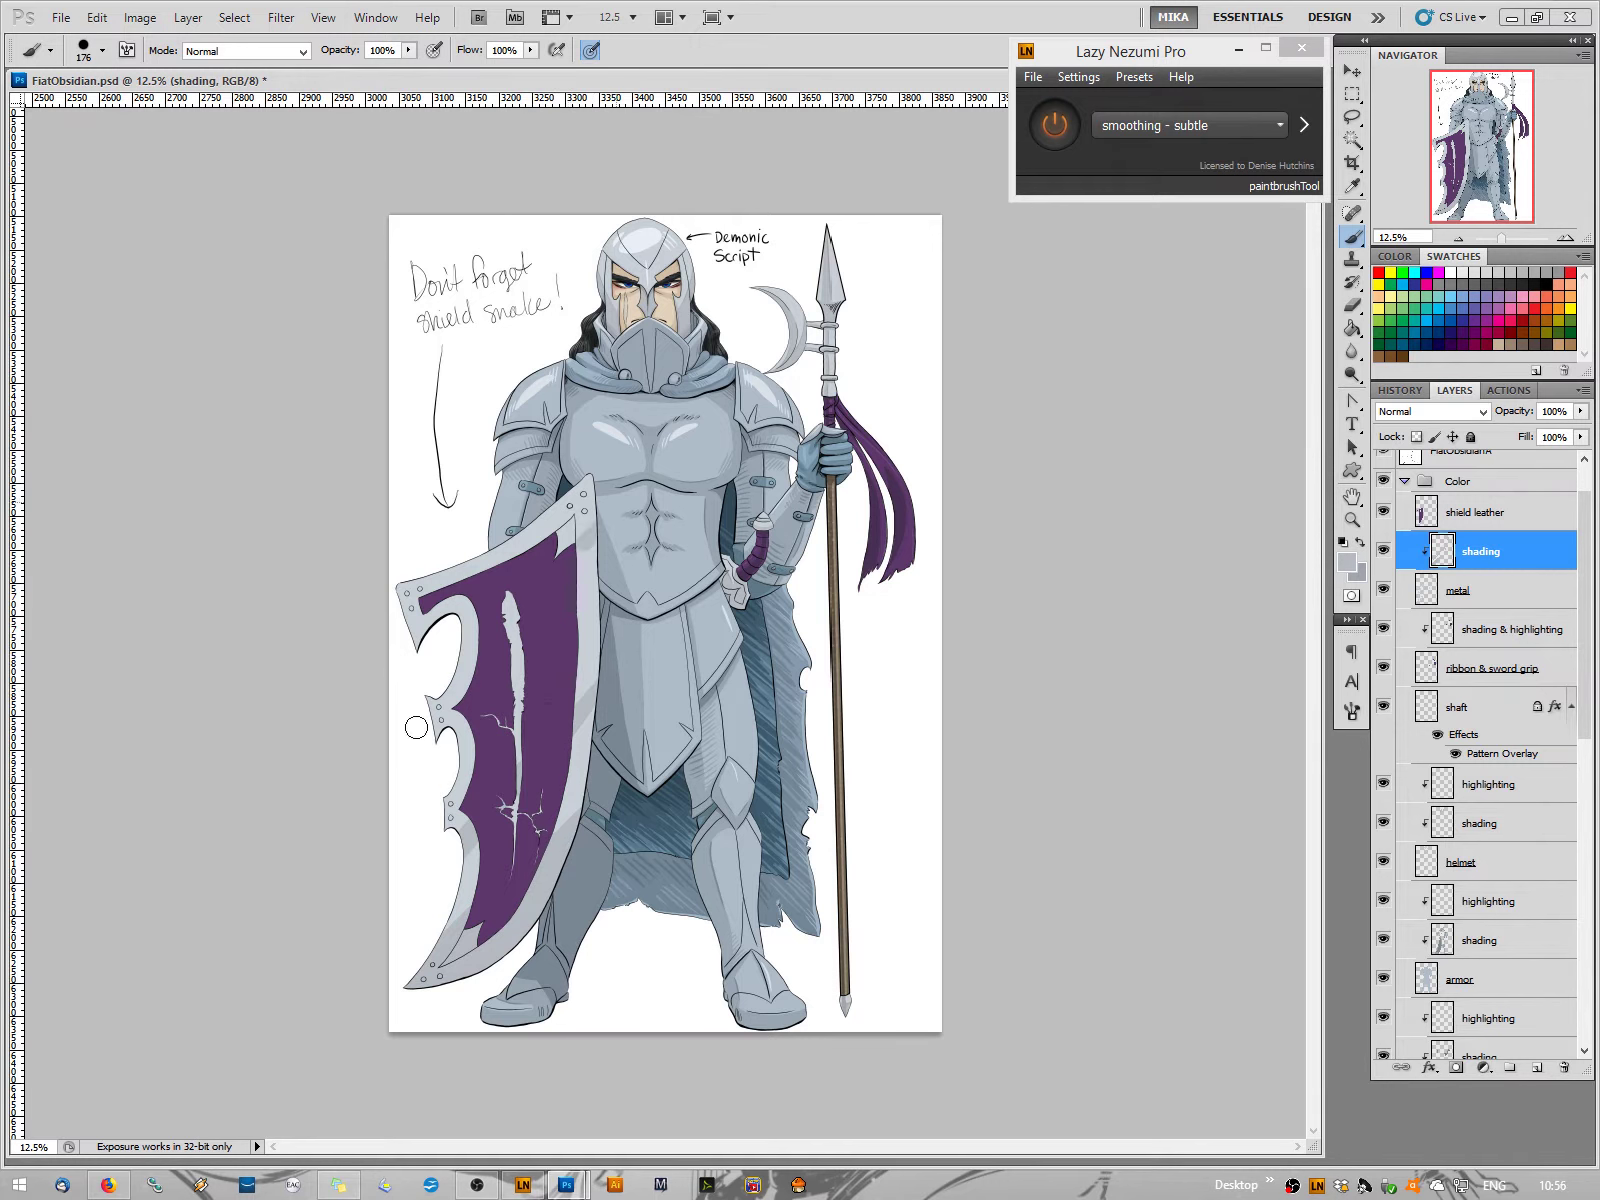
left_click_drag(602, 548, 357, 986)
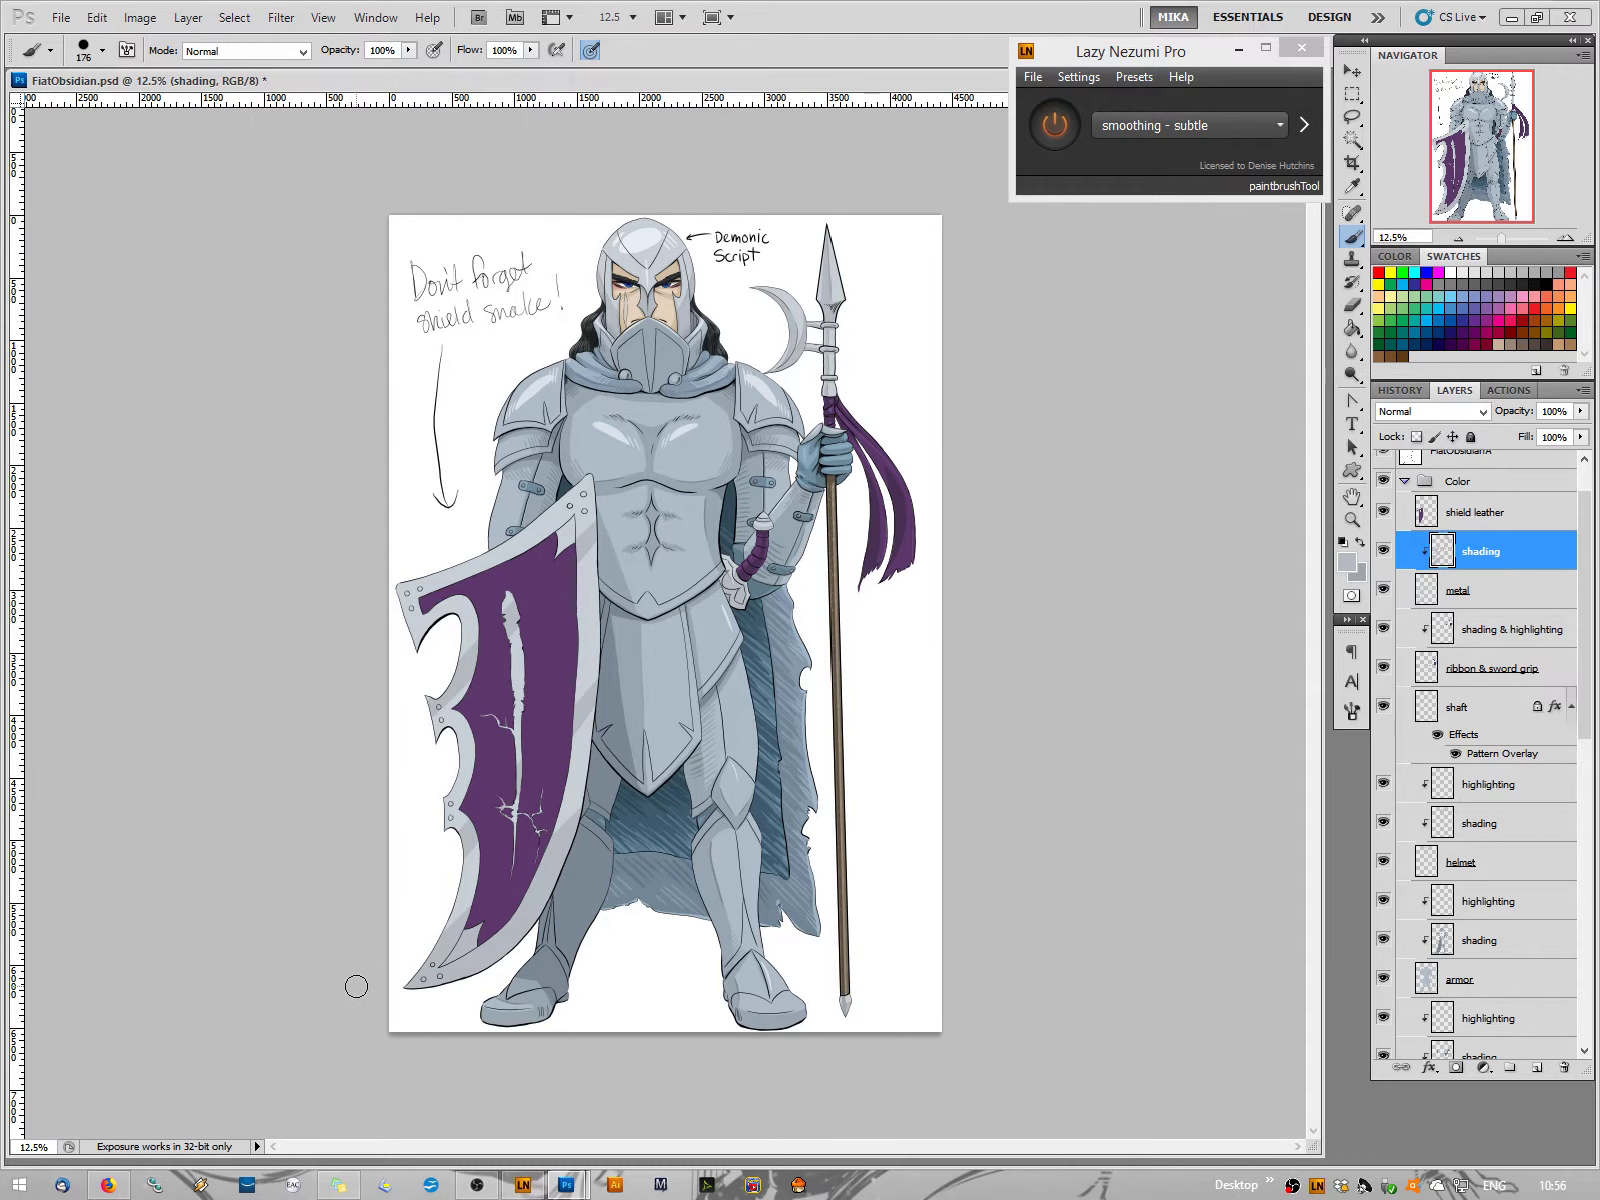
key("ctrl+z")
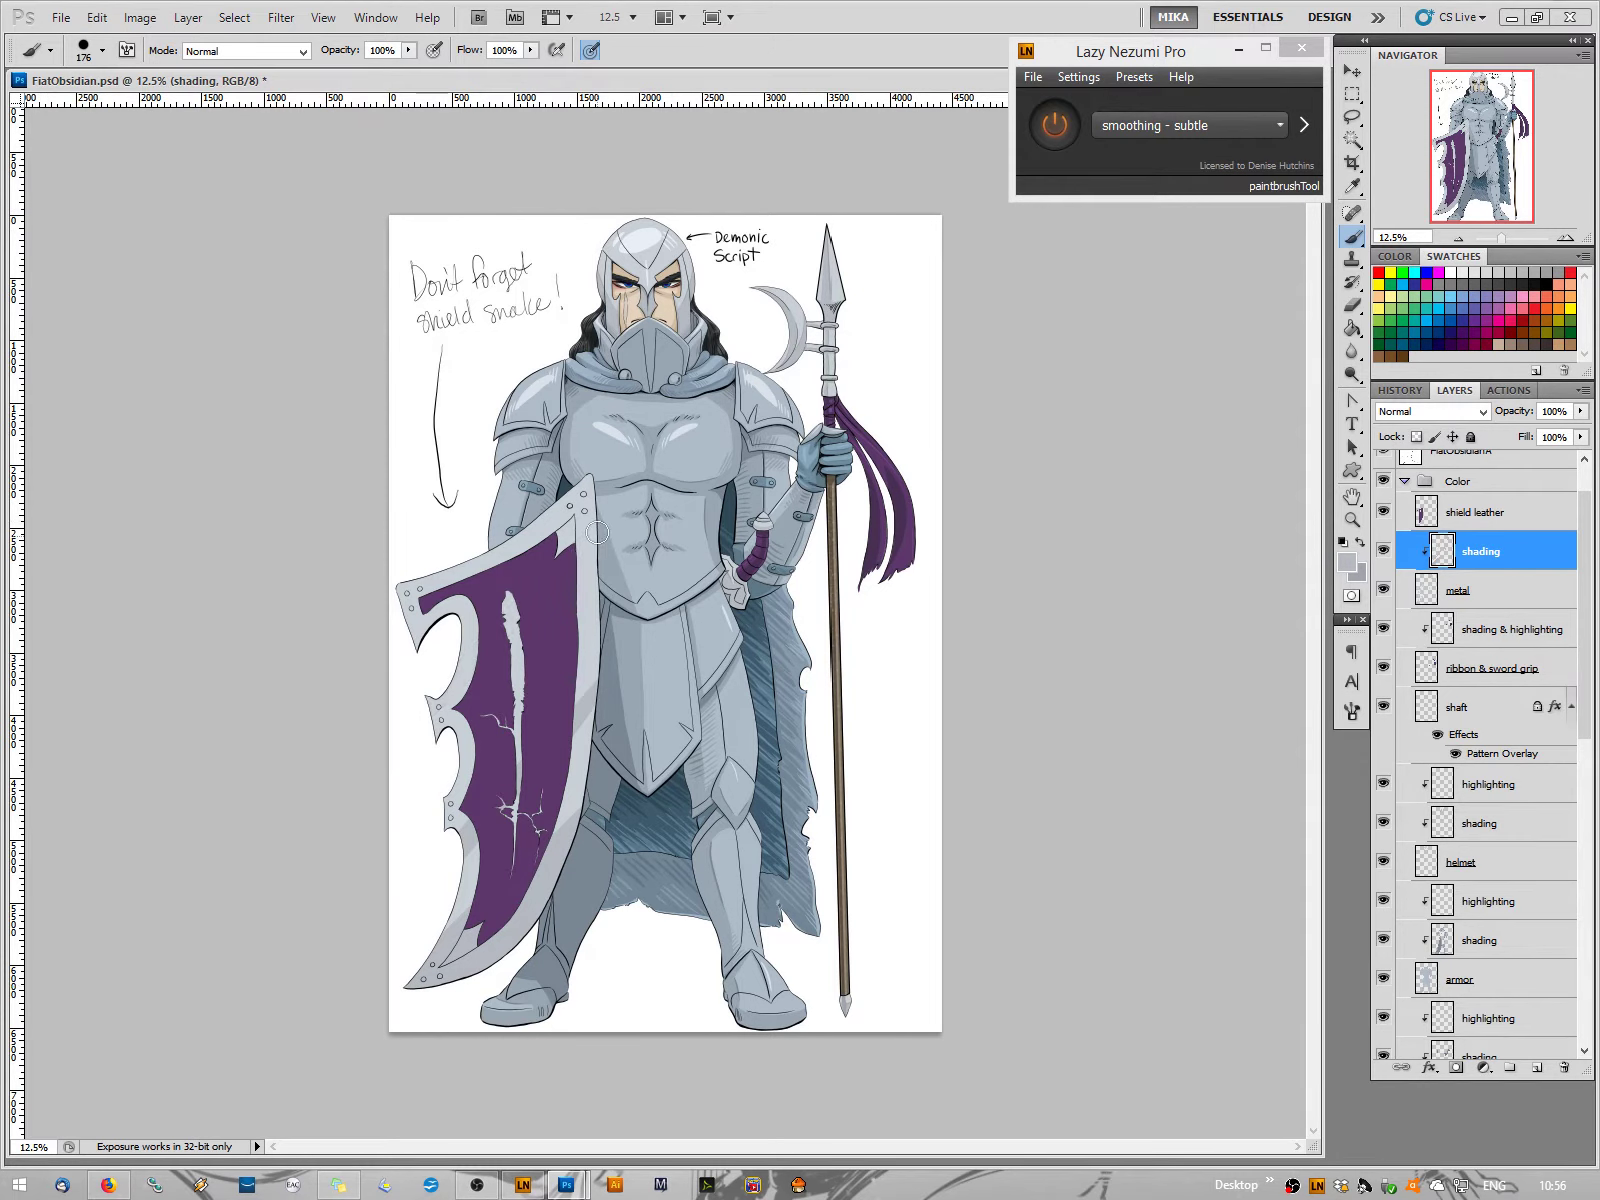
mouse_move(603, 526)
left_mouse_down()
mouse_move(392, 812)
mouse_move(359, 893)
left_mouse_up()
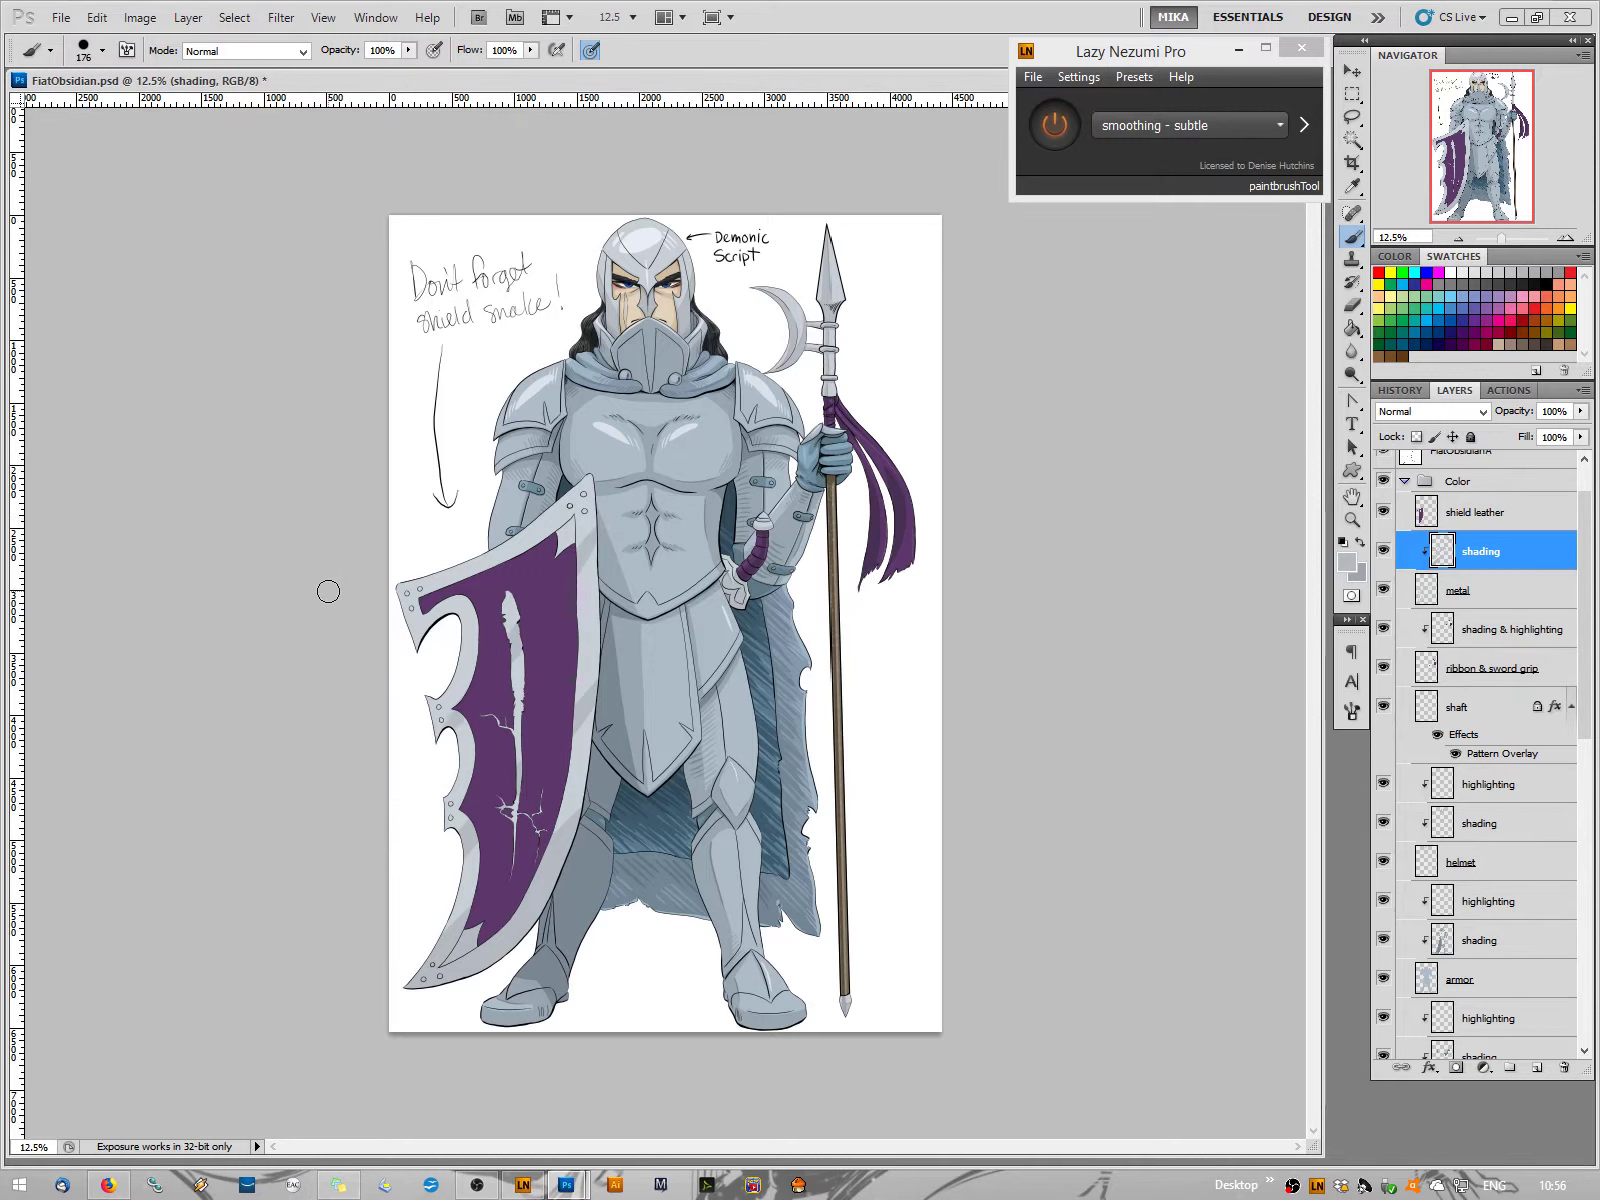
Reduce the brush size to 98 px and add thinner diagonal shadow bands across the shield's metal parts
right_click(543, 657)
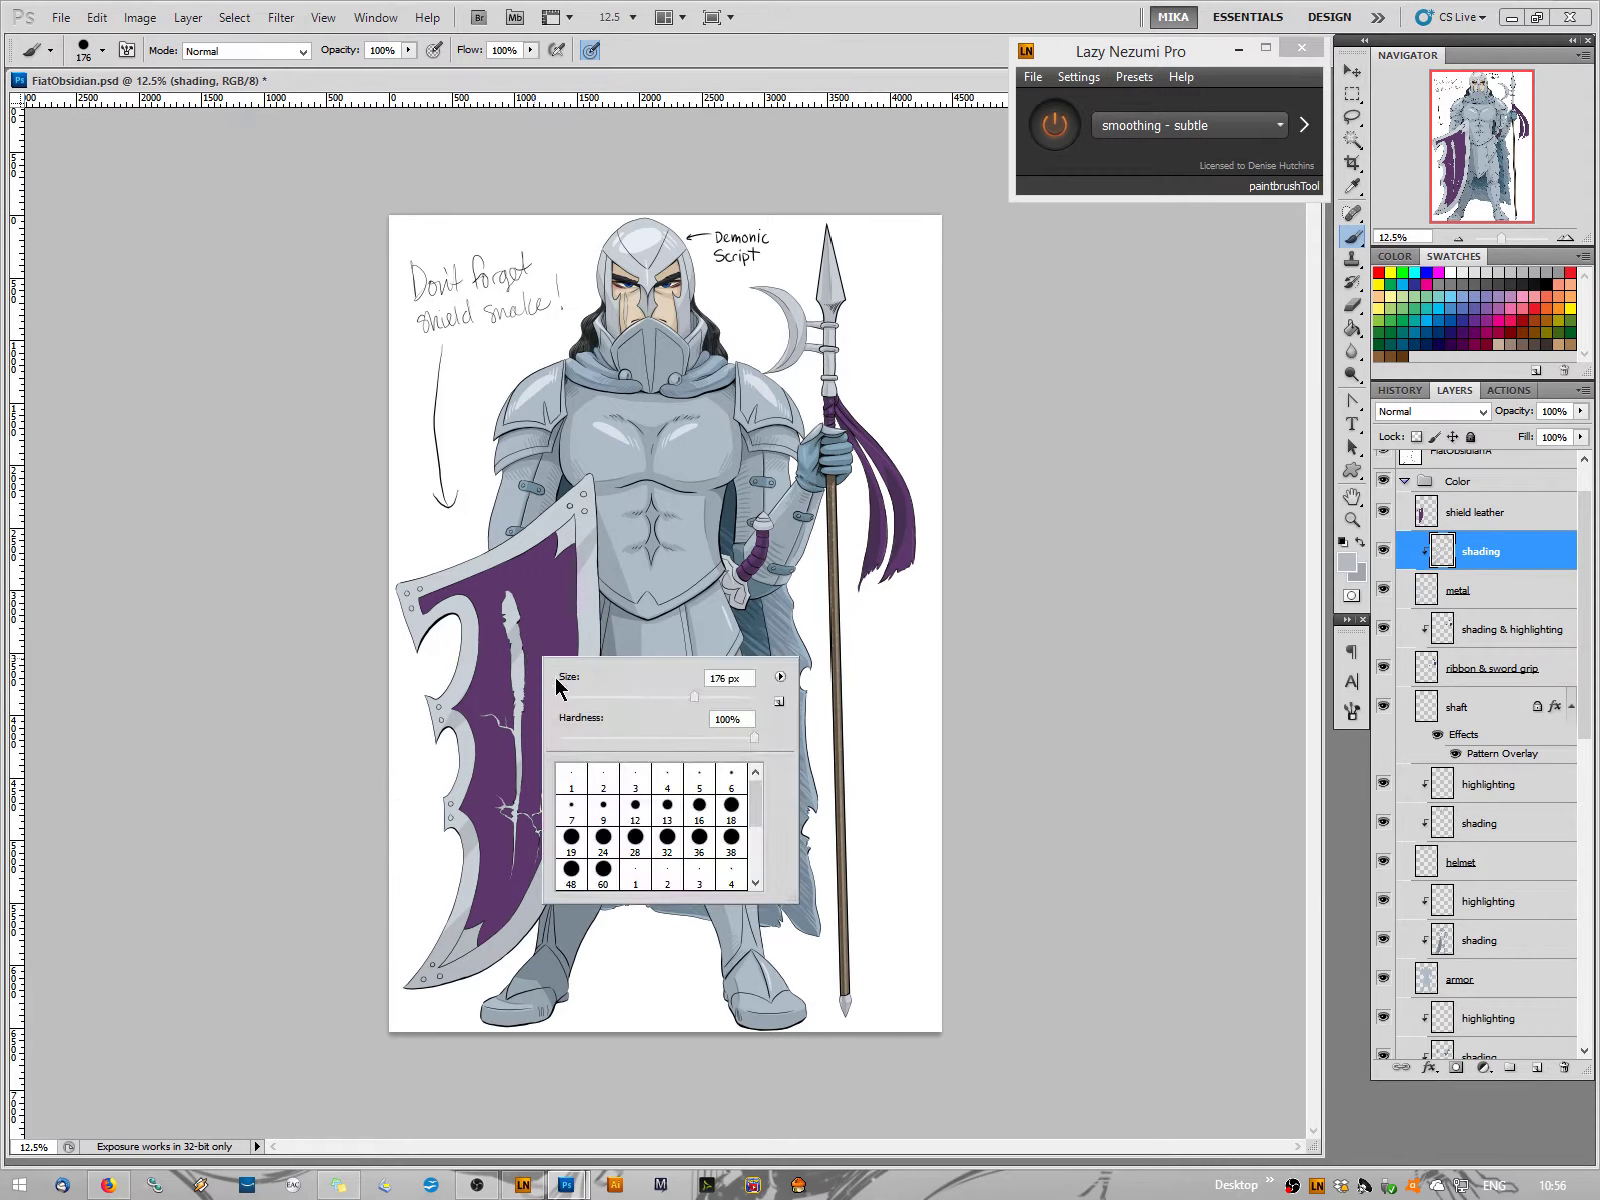
left_click_drag(648, 700, 654, 697)
key("Return")
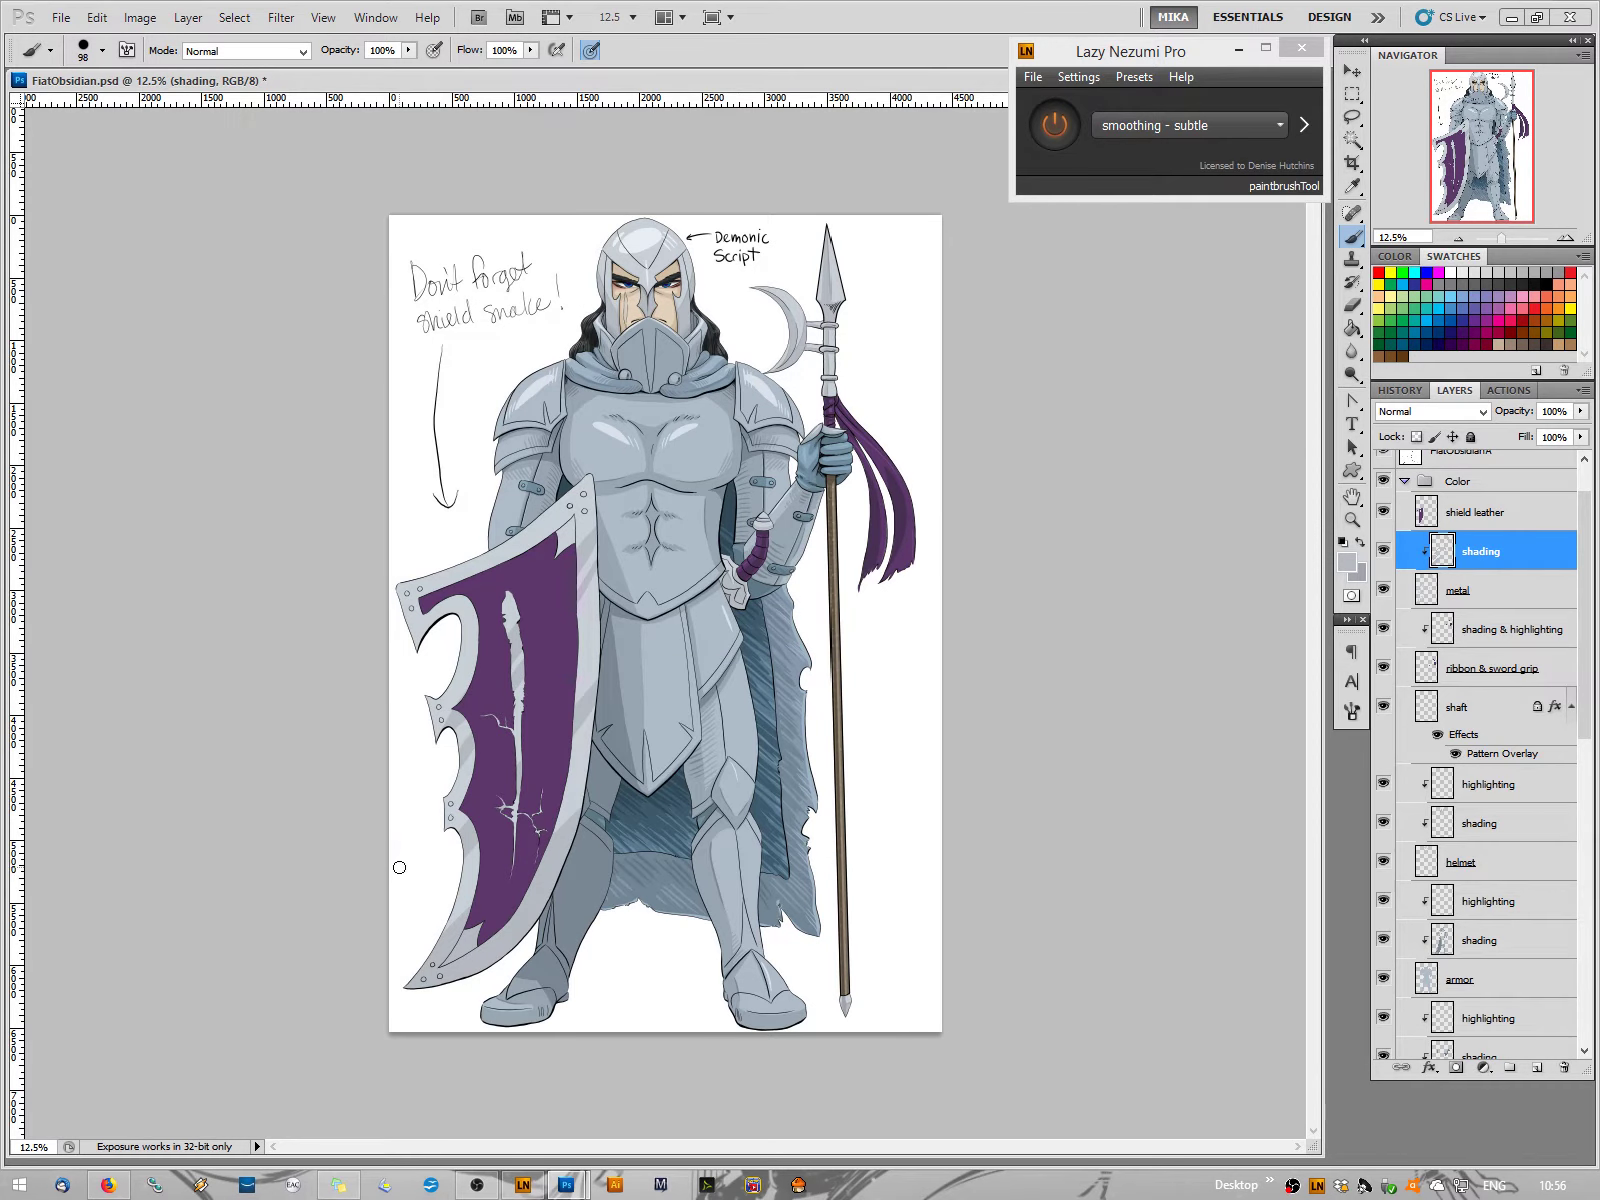
mouse_move(356, 1188)
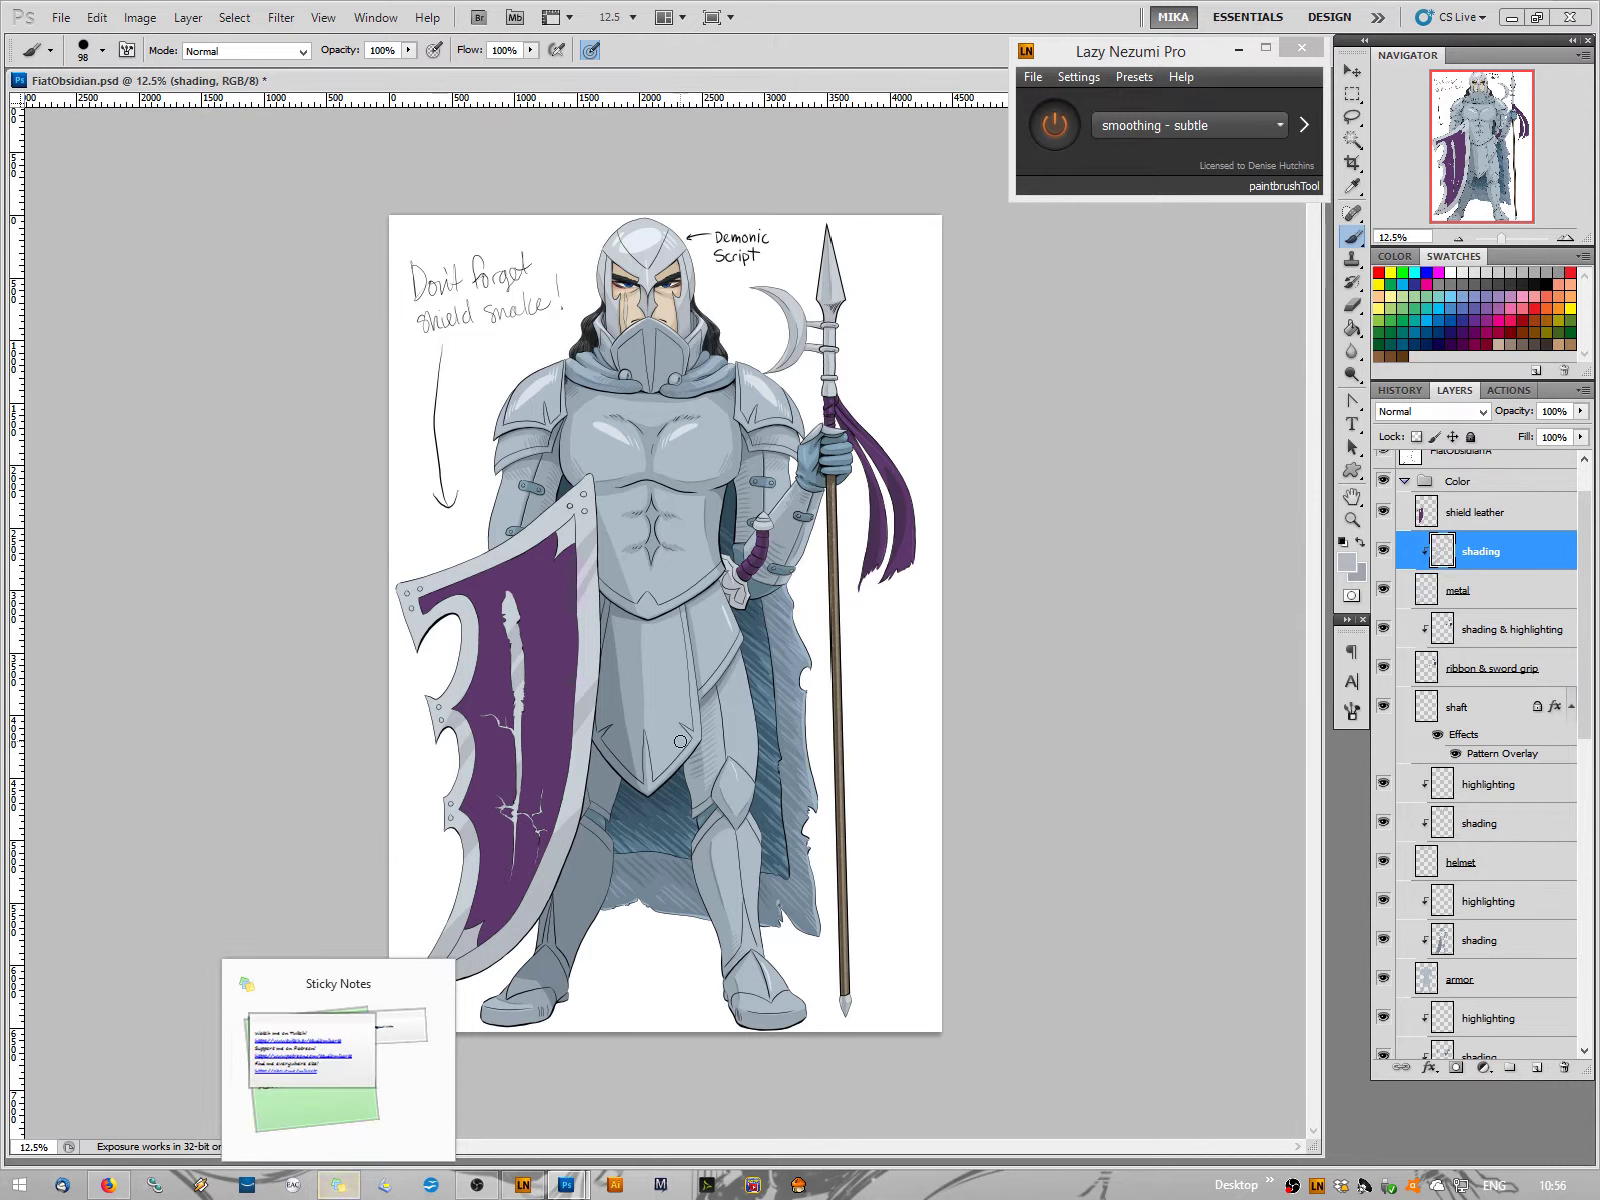
Set the brush size to 73 px and shade the metal rim along the inner curve of the shield's upper hook
left_click(1565, 243)
left_click(1565, 243)
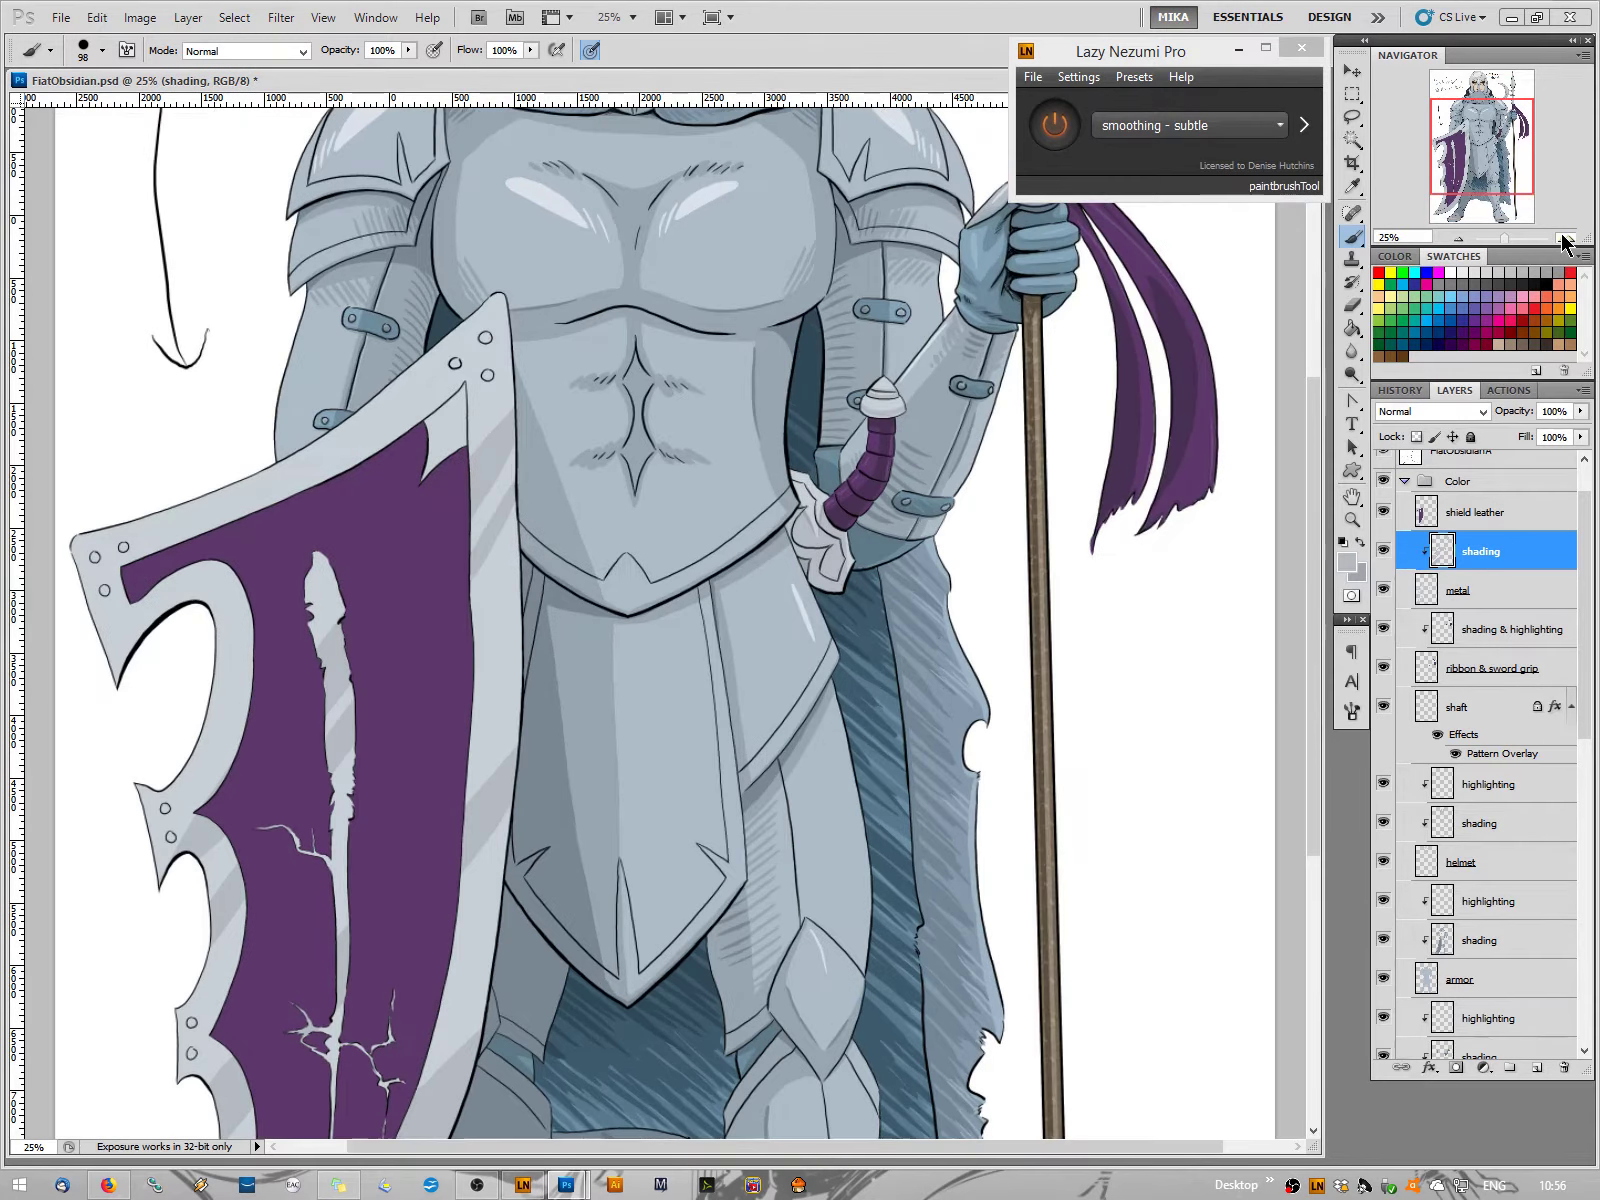
left_click(1565, 243)
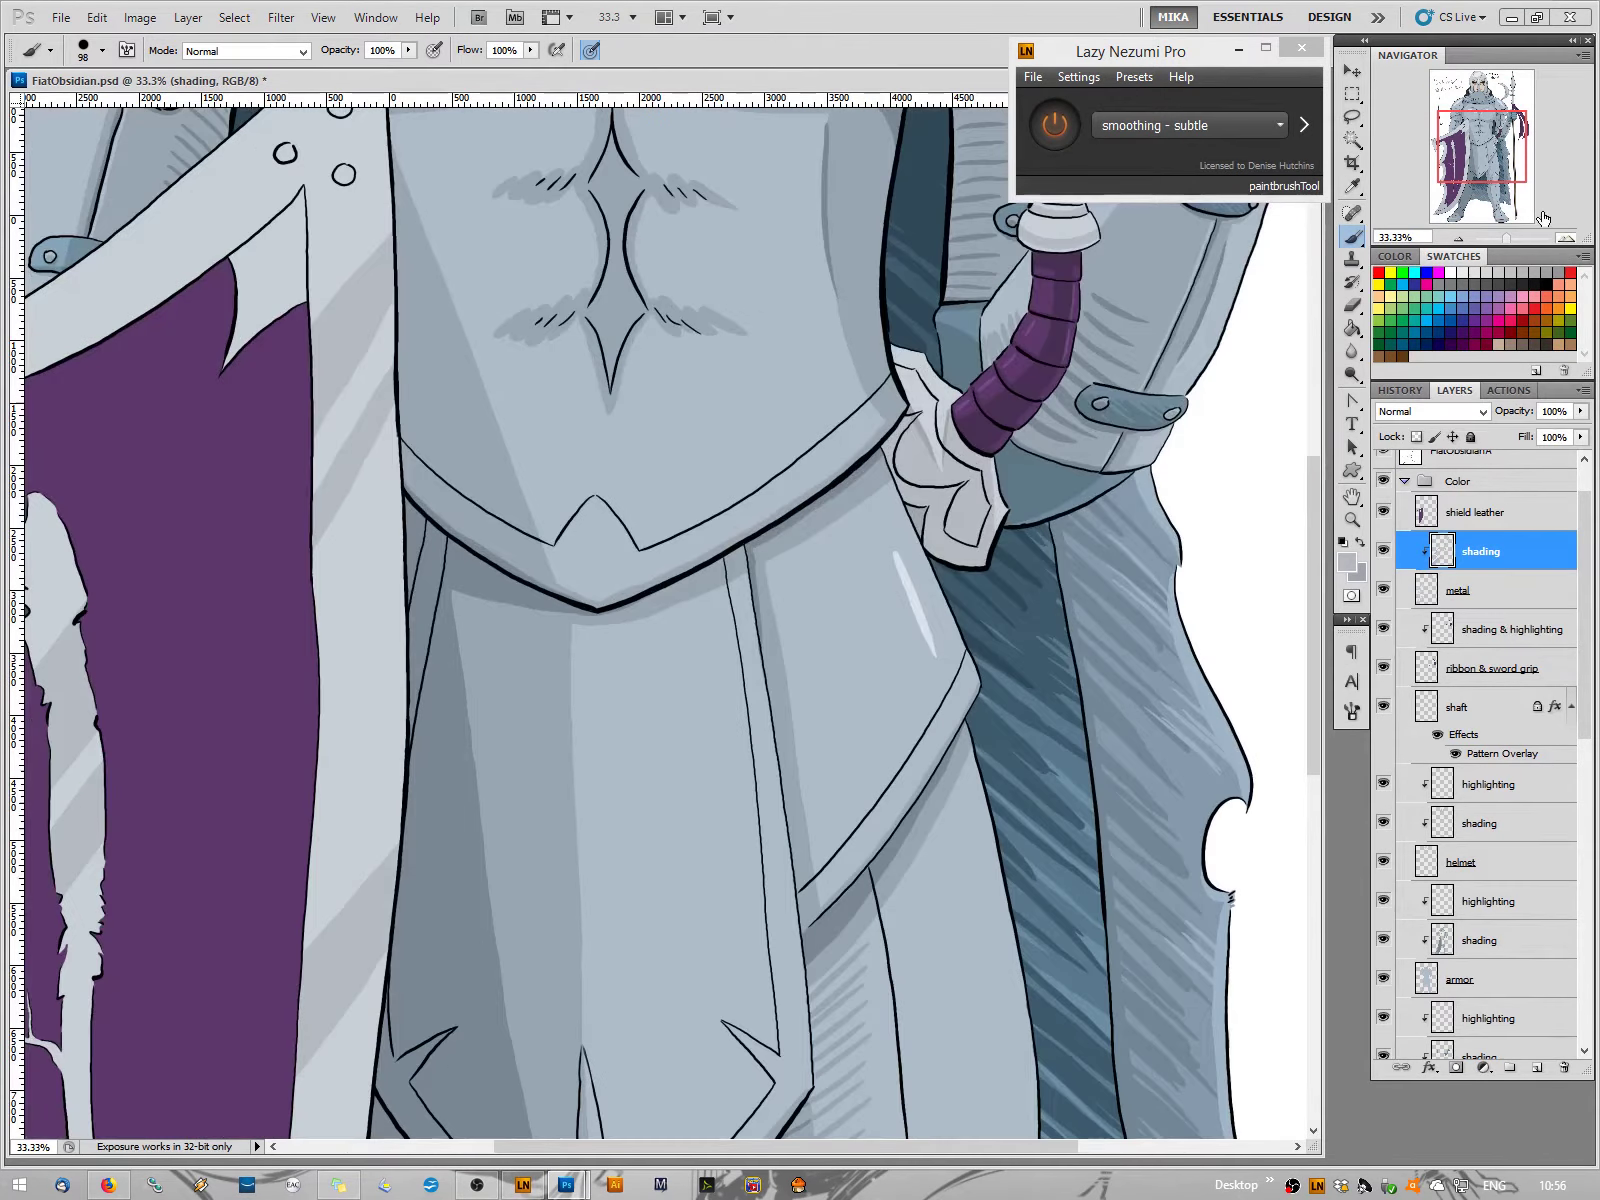
left_click(1565, 243)
mouse_move(1462, 150)
left_mouse_down()
mouse_move(1440, 163)
mouse_move(1440, 150)
left_mouse_up()
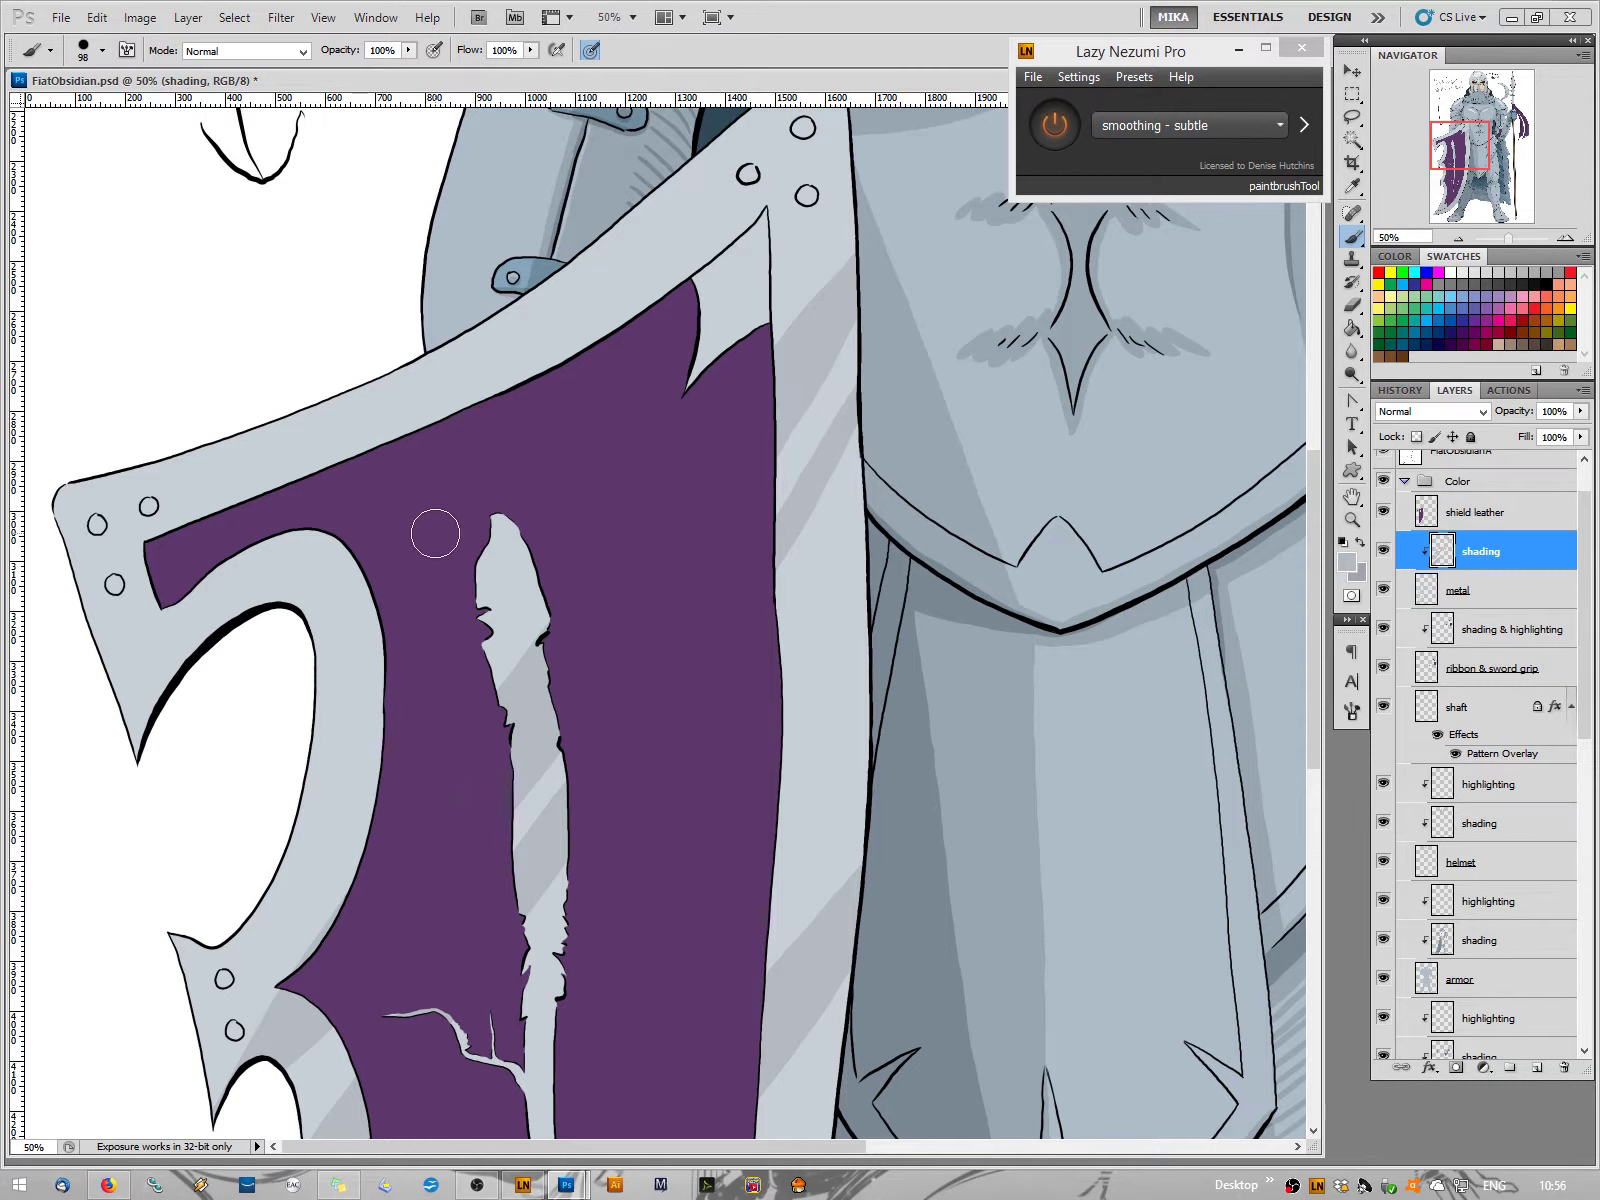
right_click(230, 655)
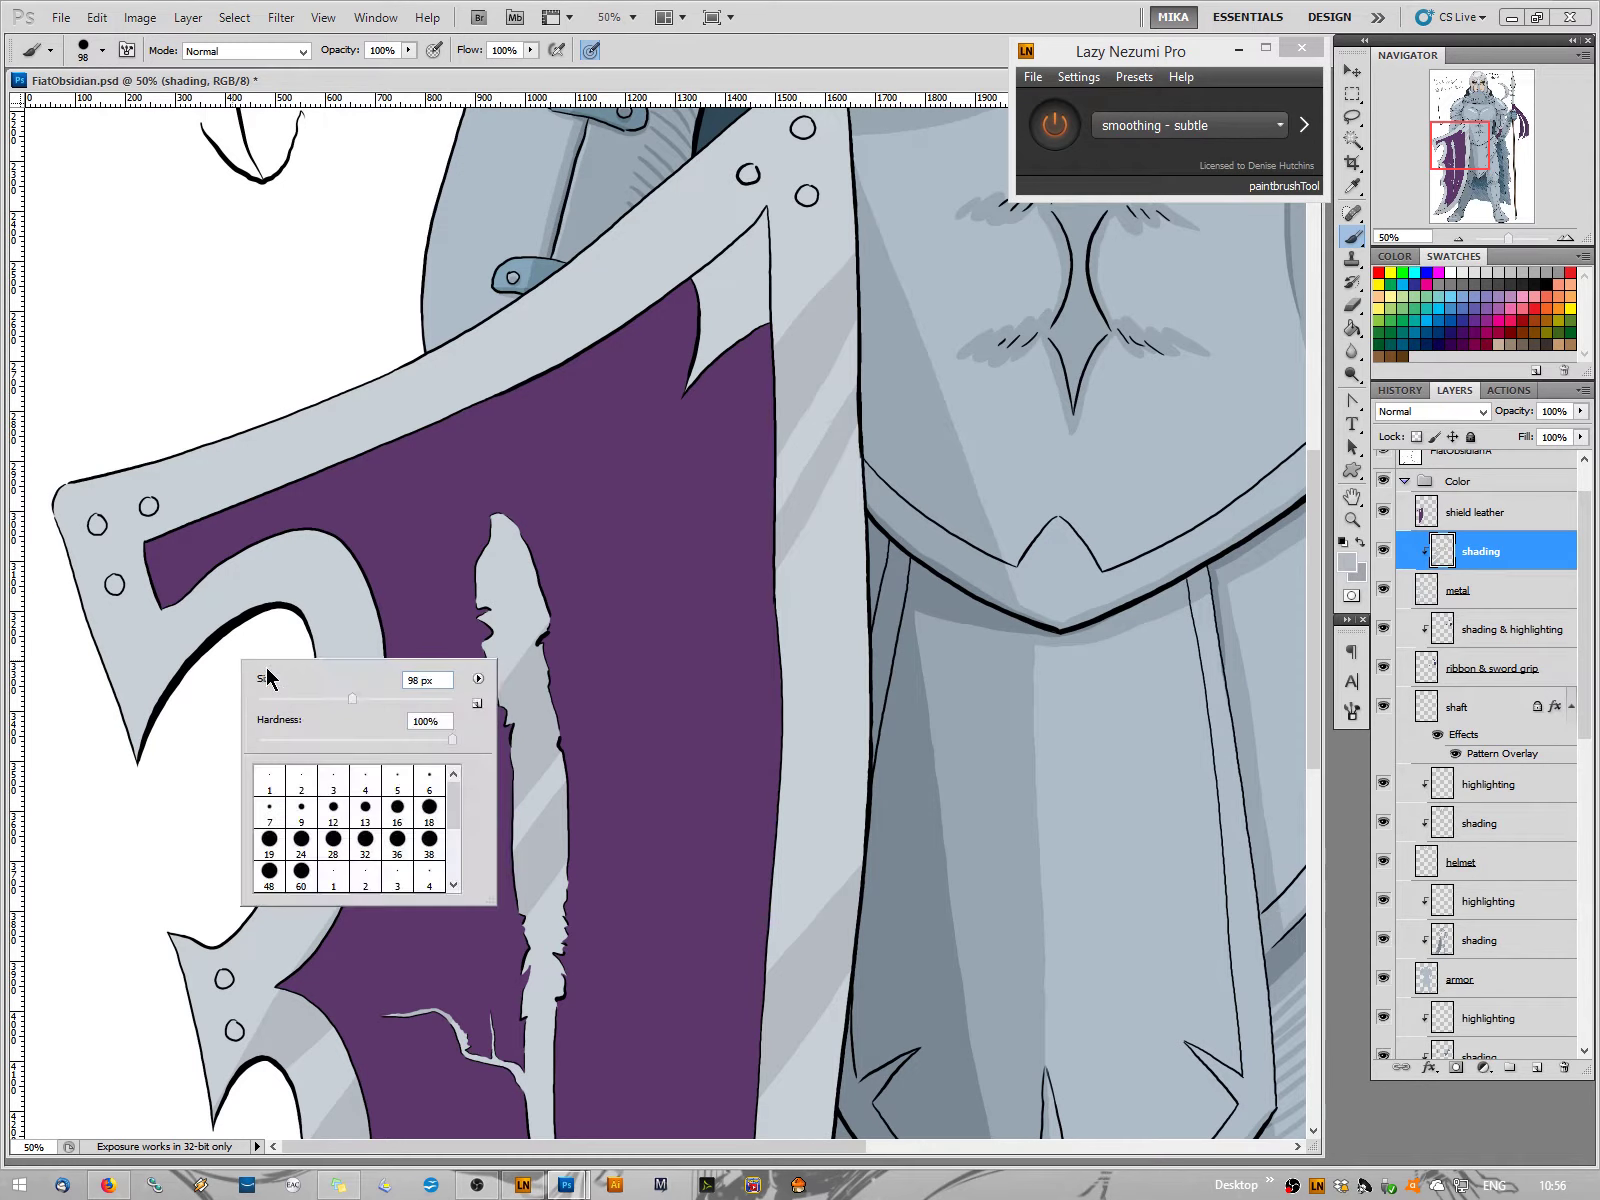
left_click(328, 698)
left_click(288, 617)
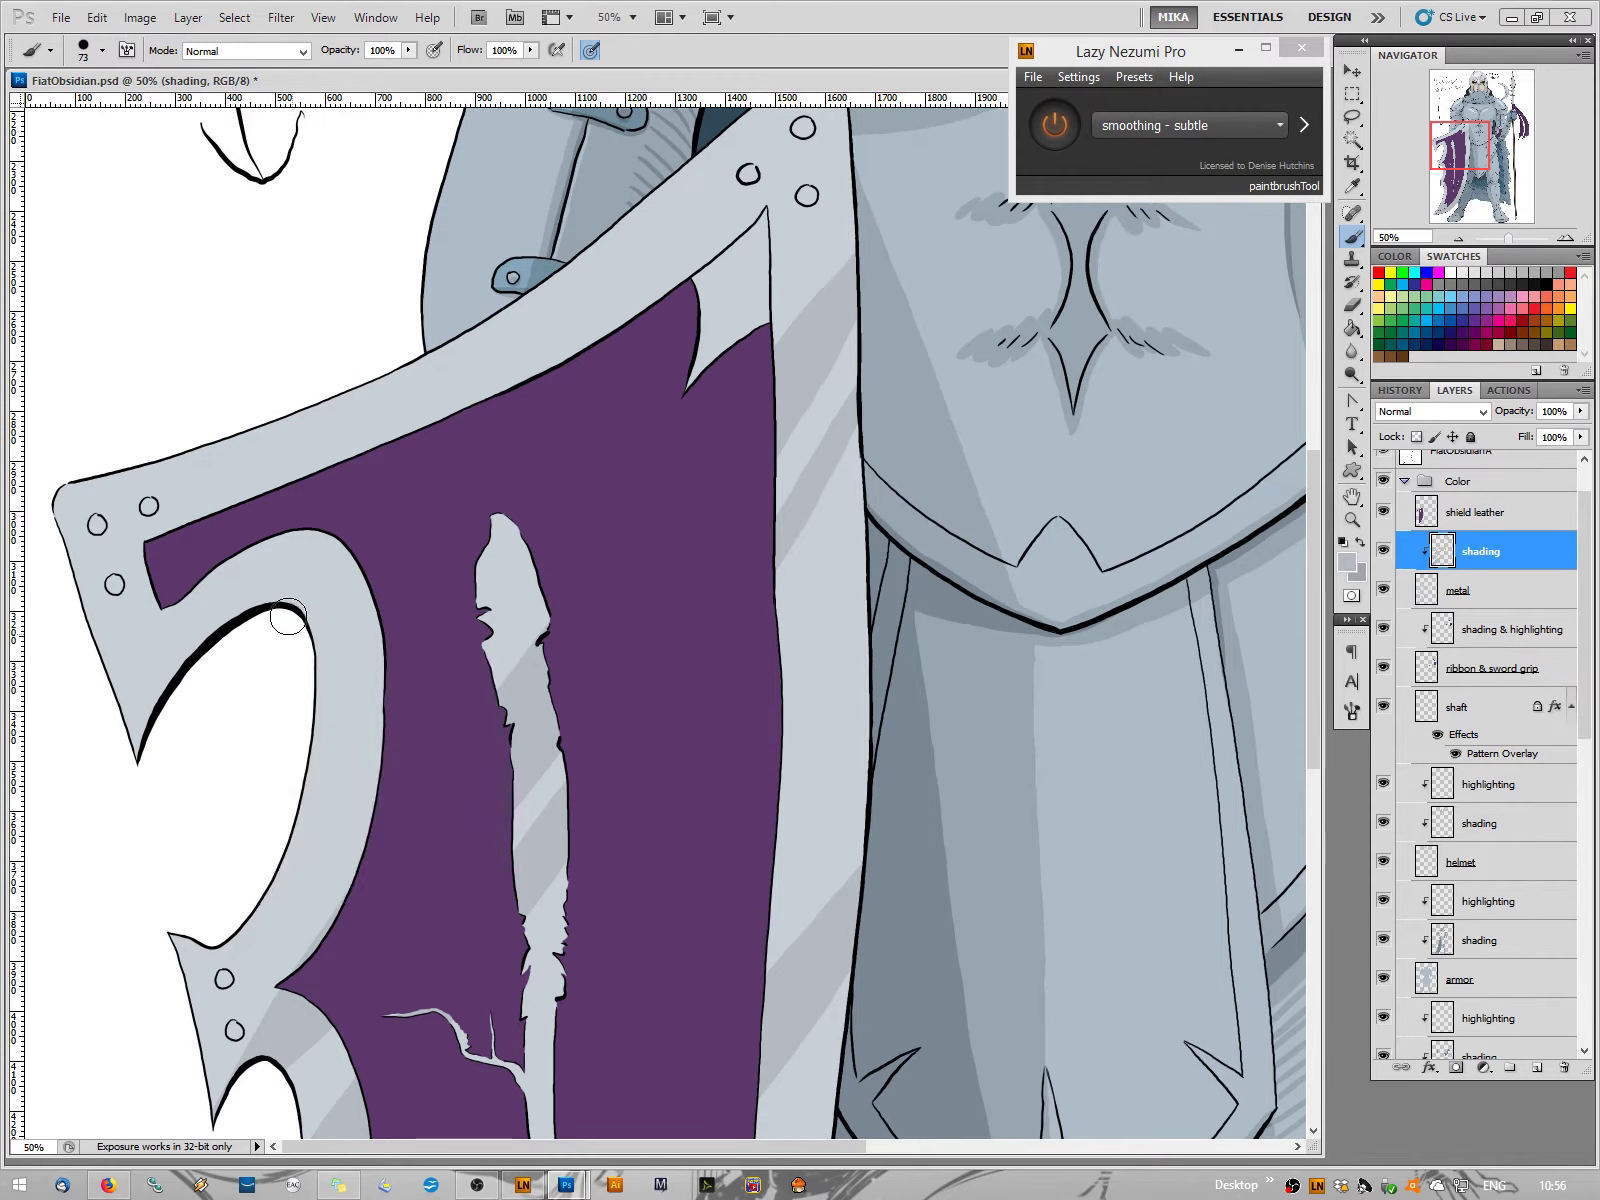
mouse_move(288, 617)
left_mouse_down()
mouse_move(222, 635)
mouse_move(158, 732)
mouse_move(254, 615)
mouse_move(205, 647)
mouse_move(140, 772)
left_mouse_up()
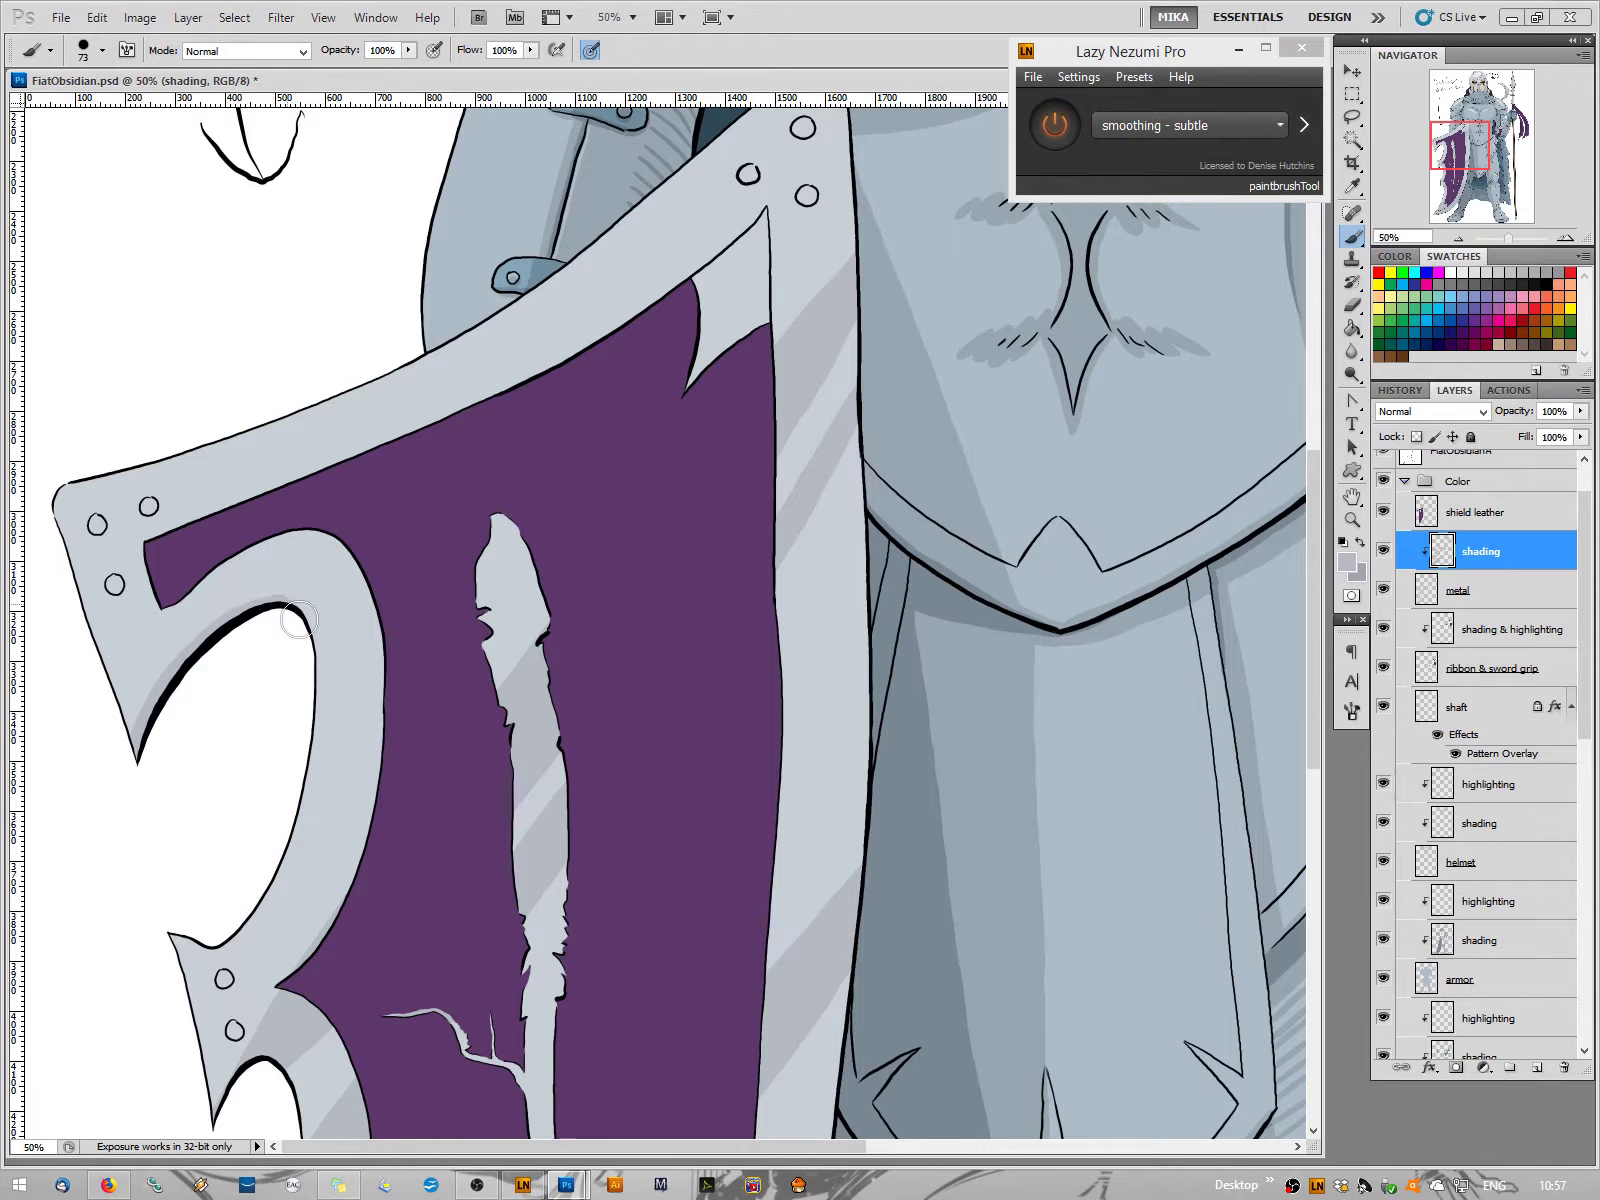
mouse_move(273, 598)
left_mouse_down()
mouse_move(298, 612)
mouse_move(285, 602)
mouse_move(296, 679)
left_mouse_up()
Shade the three rivets at the shield's top corner, reducing the brush size to 34 px and undoing the stray strokes
left_click(1565, 238)
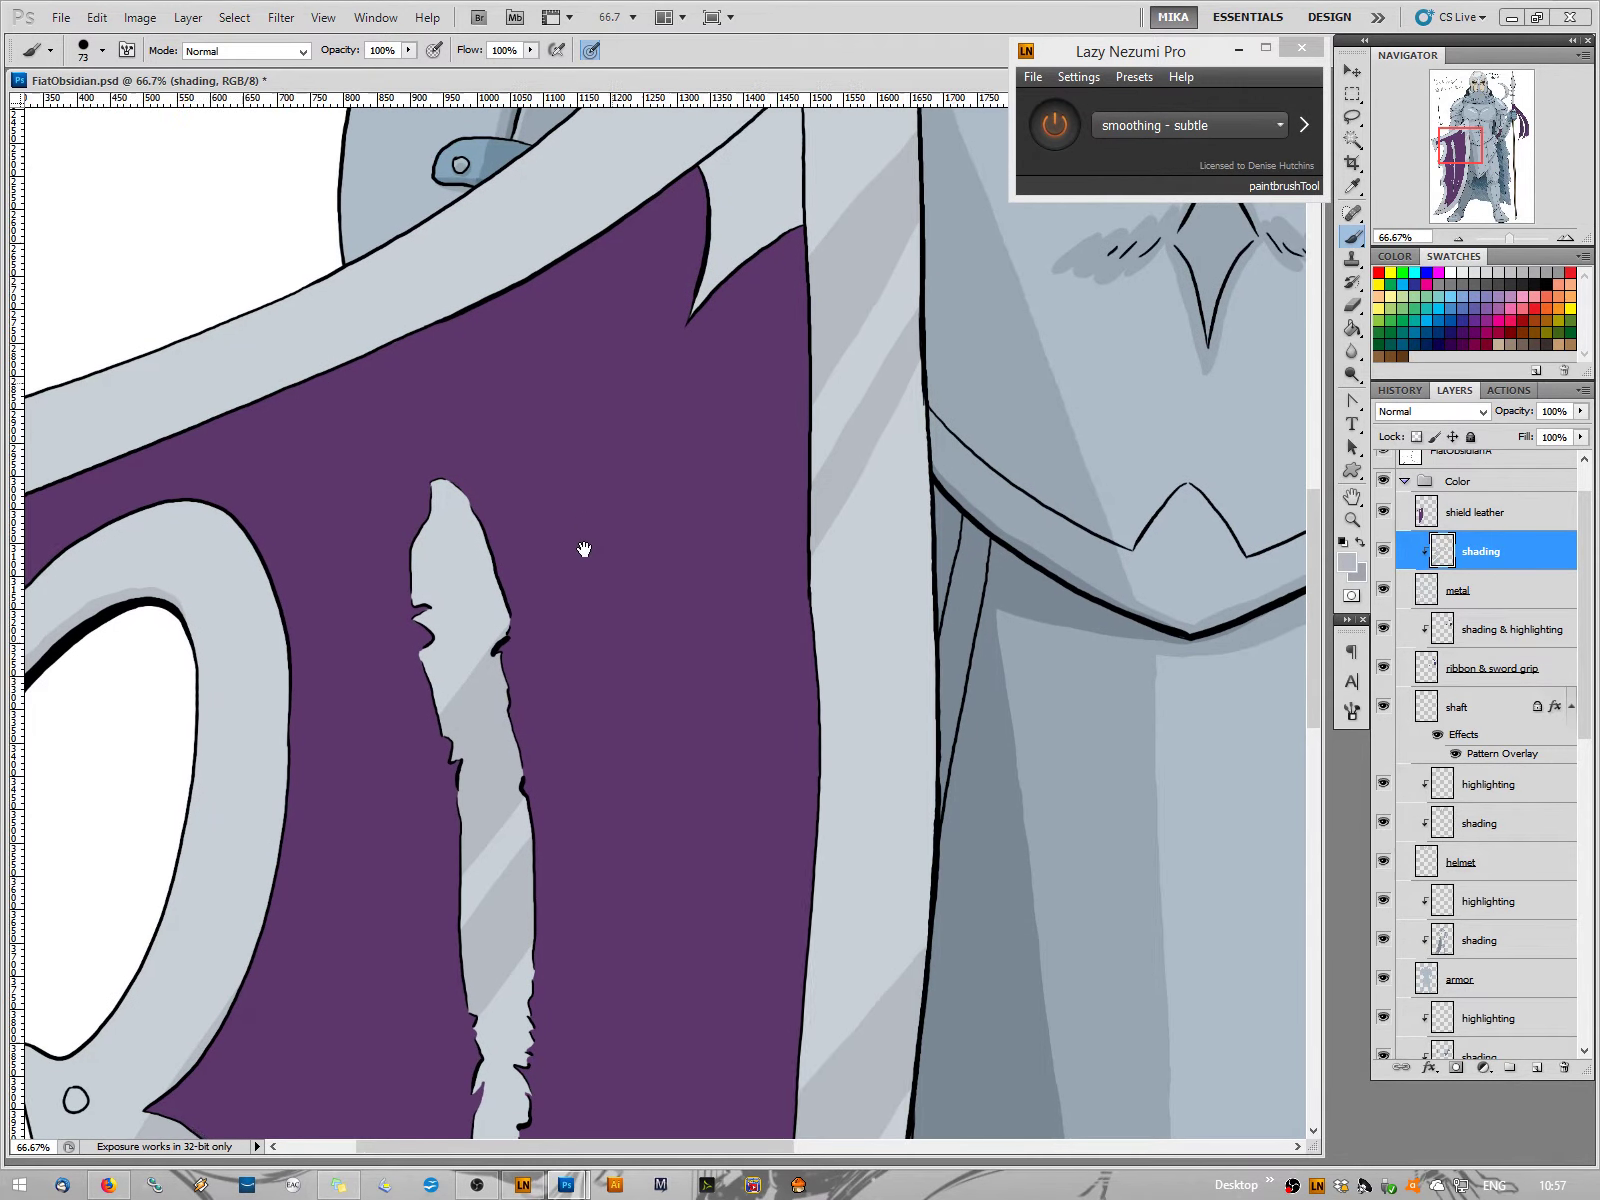
left_click_drag(582, 546, 588, 918)
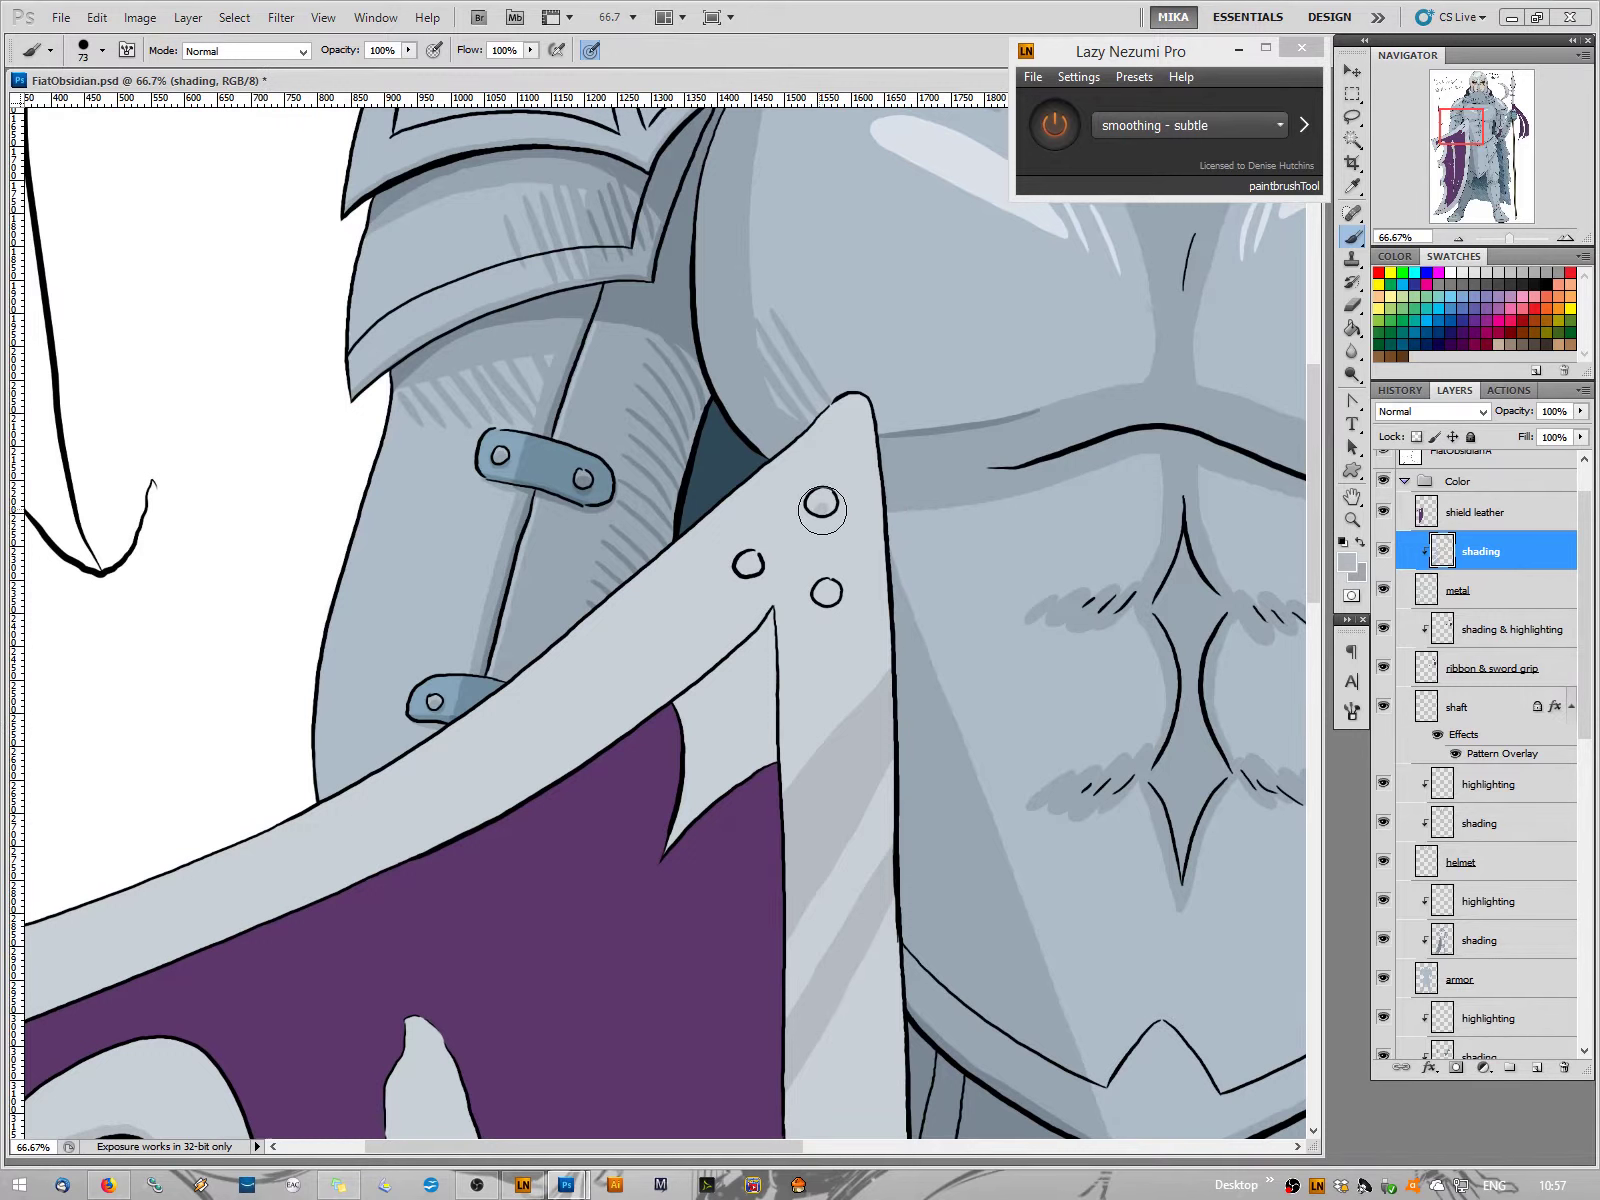
left_click_drag(824, 603, 747, 565)
left_click_drag(829, 510, 854, 571)
key("ctrl+z")
right_click(806, 531)
key("Return")
left_click_drag(816, 506, 820, 504)
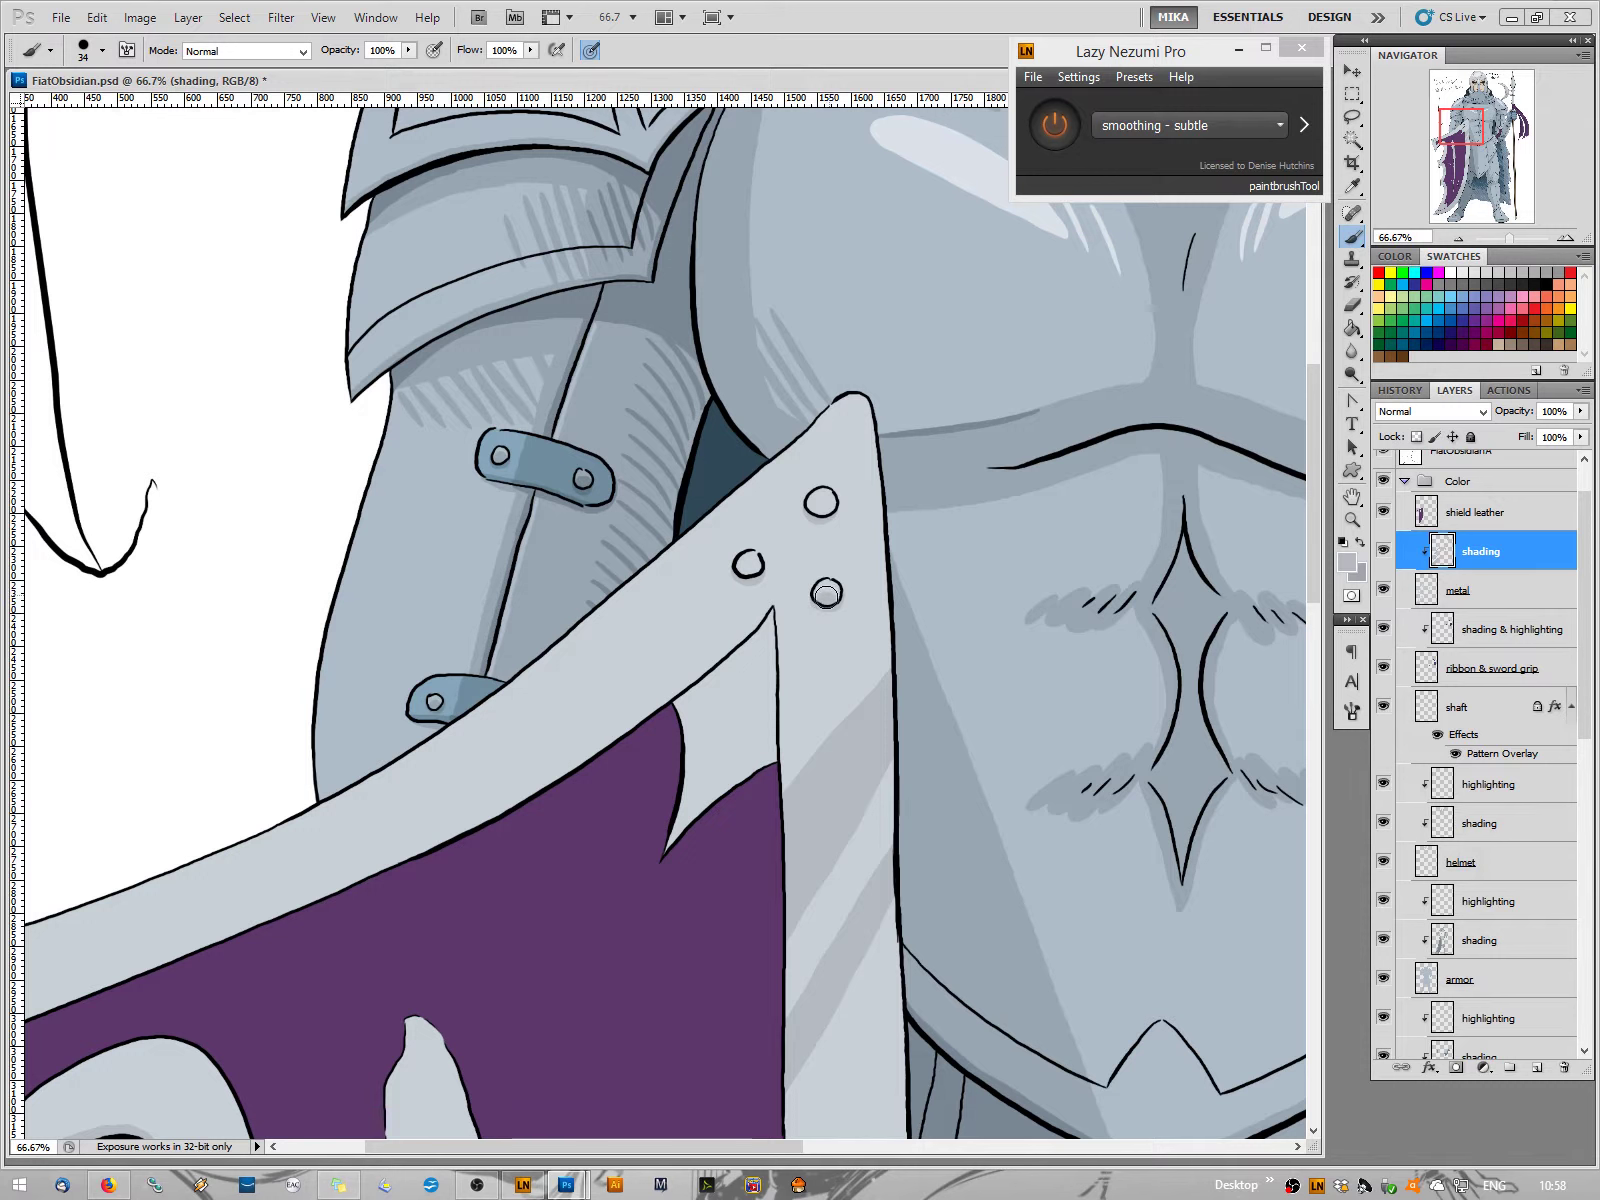
left_click_drag(812, 510, 830, 512)
left_click_drag(745, 566, 748, 567)
key("ctrl+z")
Paint a thin shadow along the lower edge of the shield's upper metal rim, from the inner spike to the outer corner
left_click_drag(337, 927, 571, 686)
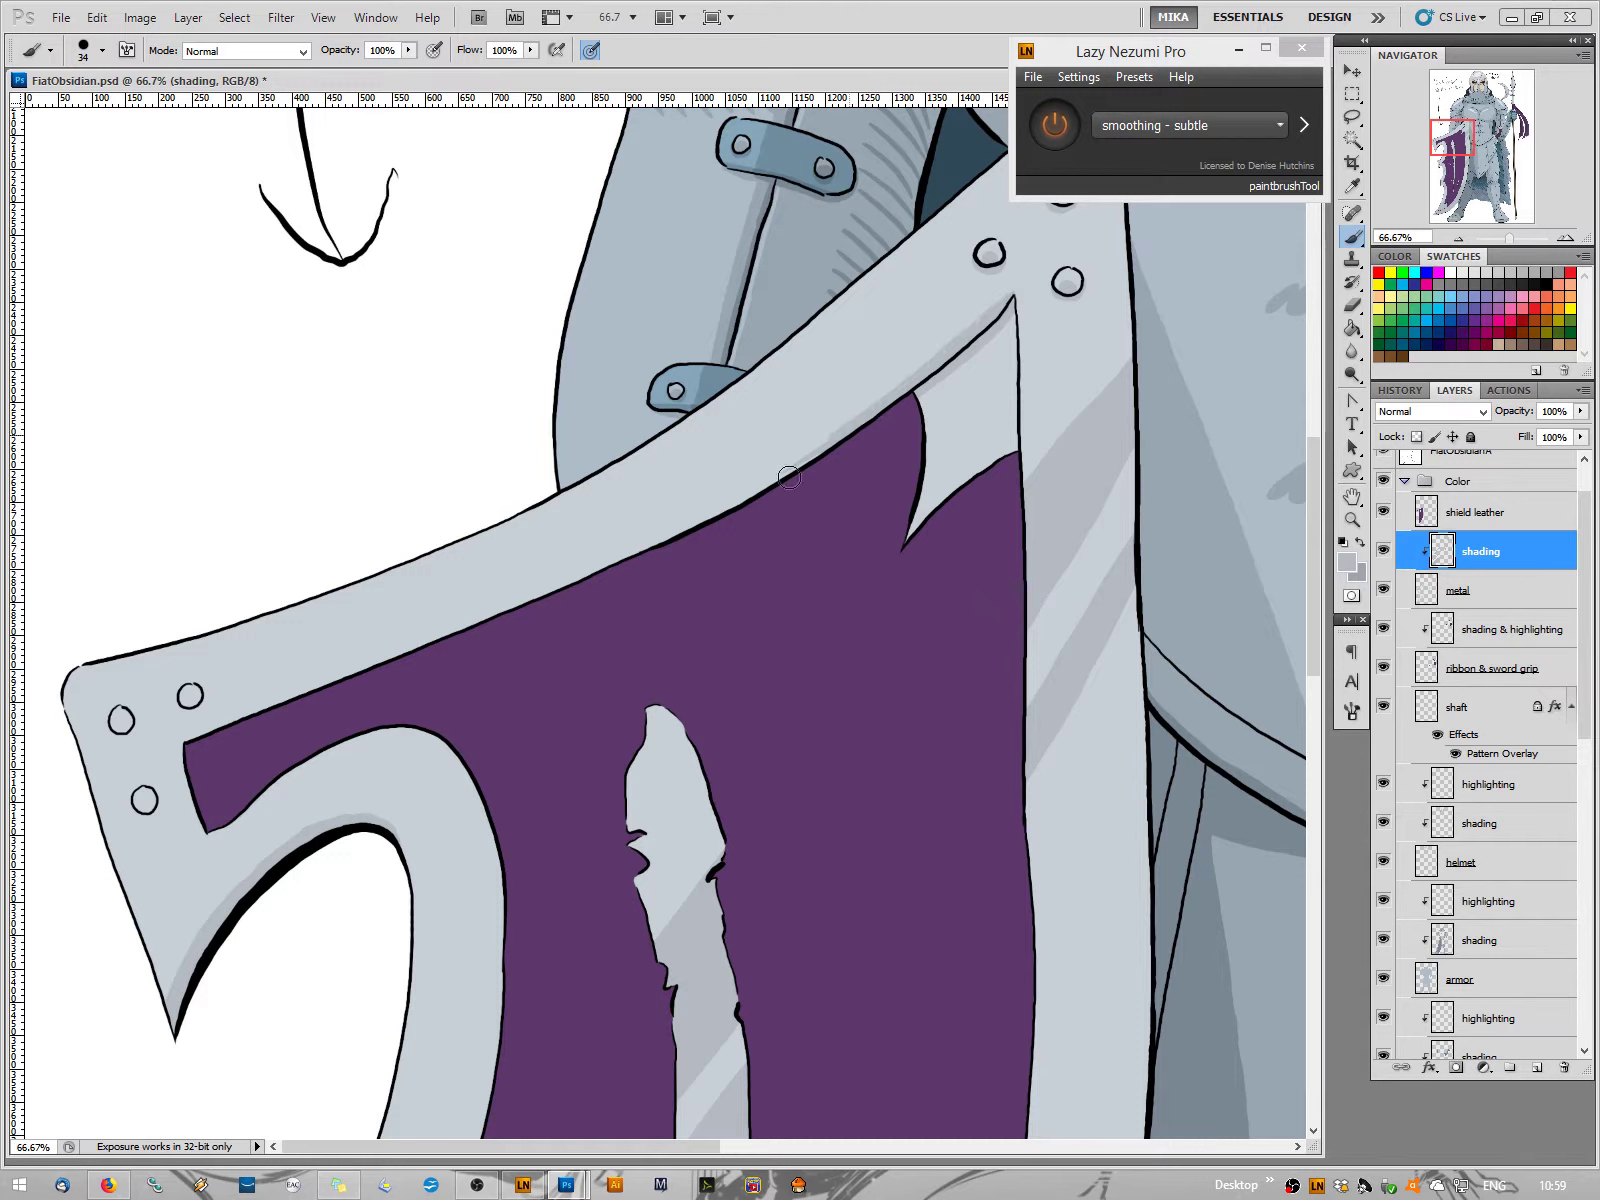
left_click_drag(187, 746, 300, 700)
mouse_move(795, 468)
left_mouse_down()
mouse_move(500, 631)
mouse_move(421, 661)
mouse_move(670, 533)
mouse_move(189, 738)
left_mouse_up()
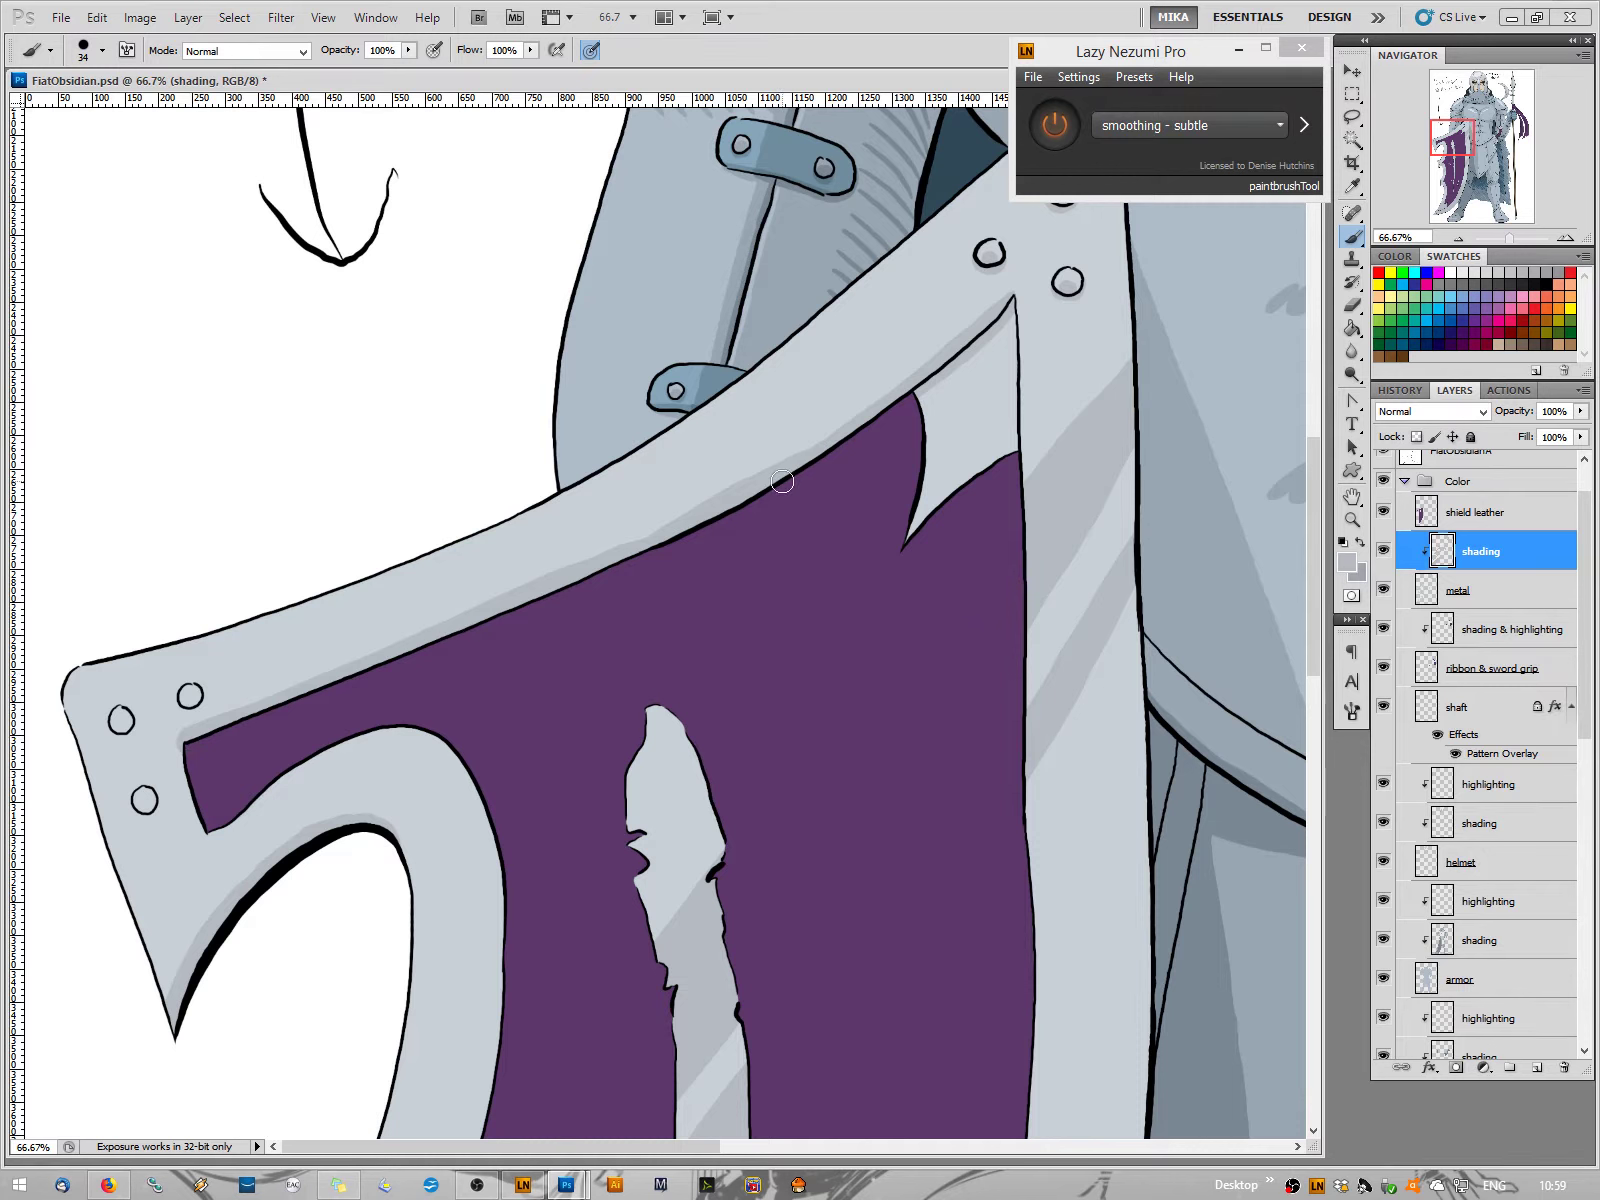
left_click_drag(809, 445, 775, 466)
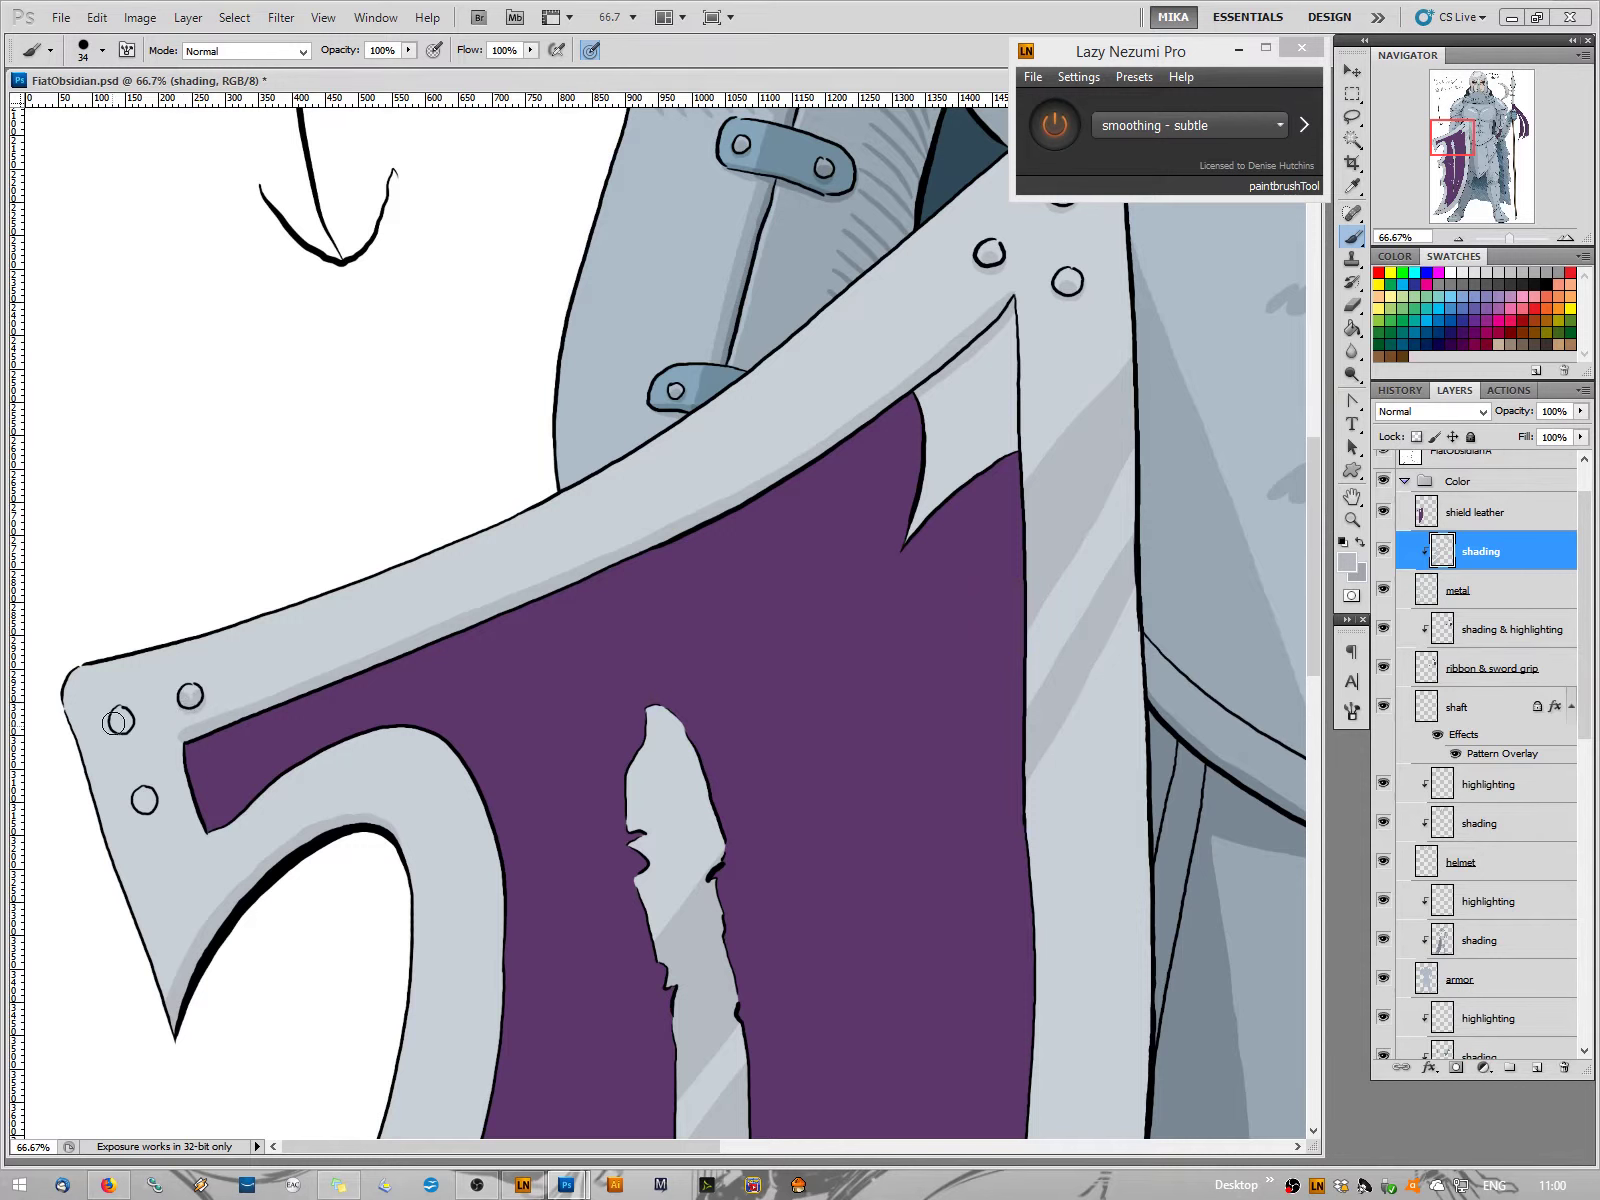
Shade the rivets on the shield's outer corner and add a thin shadow along that corner's outer edge down to the point
left_click_drag(119, 727, 122, 722)
left_click_drag(120, 721, 121, 720)
left_click_drag(145, 801, 145, 801)
left_click_drag(64, 687, 165, 995)
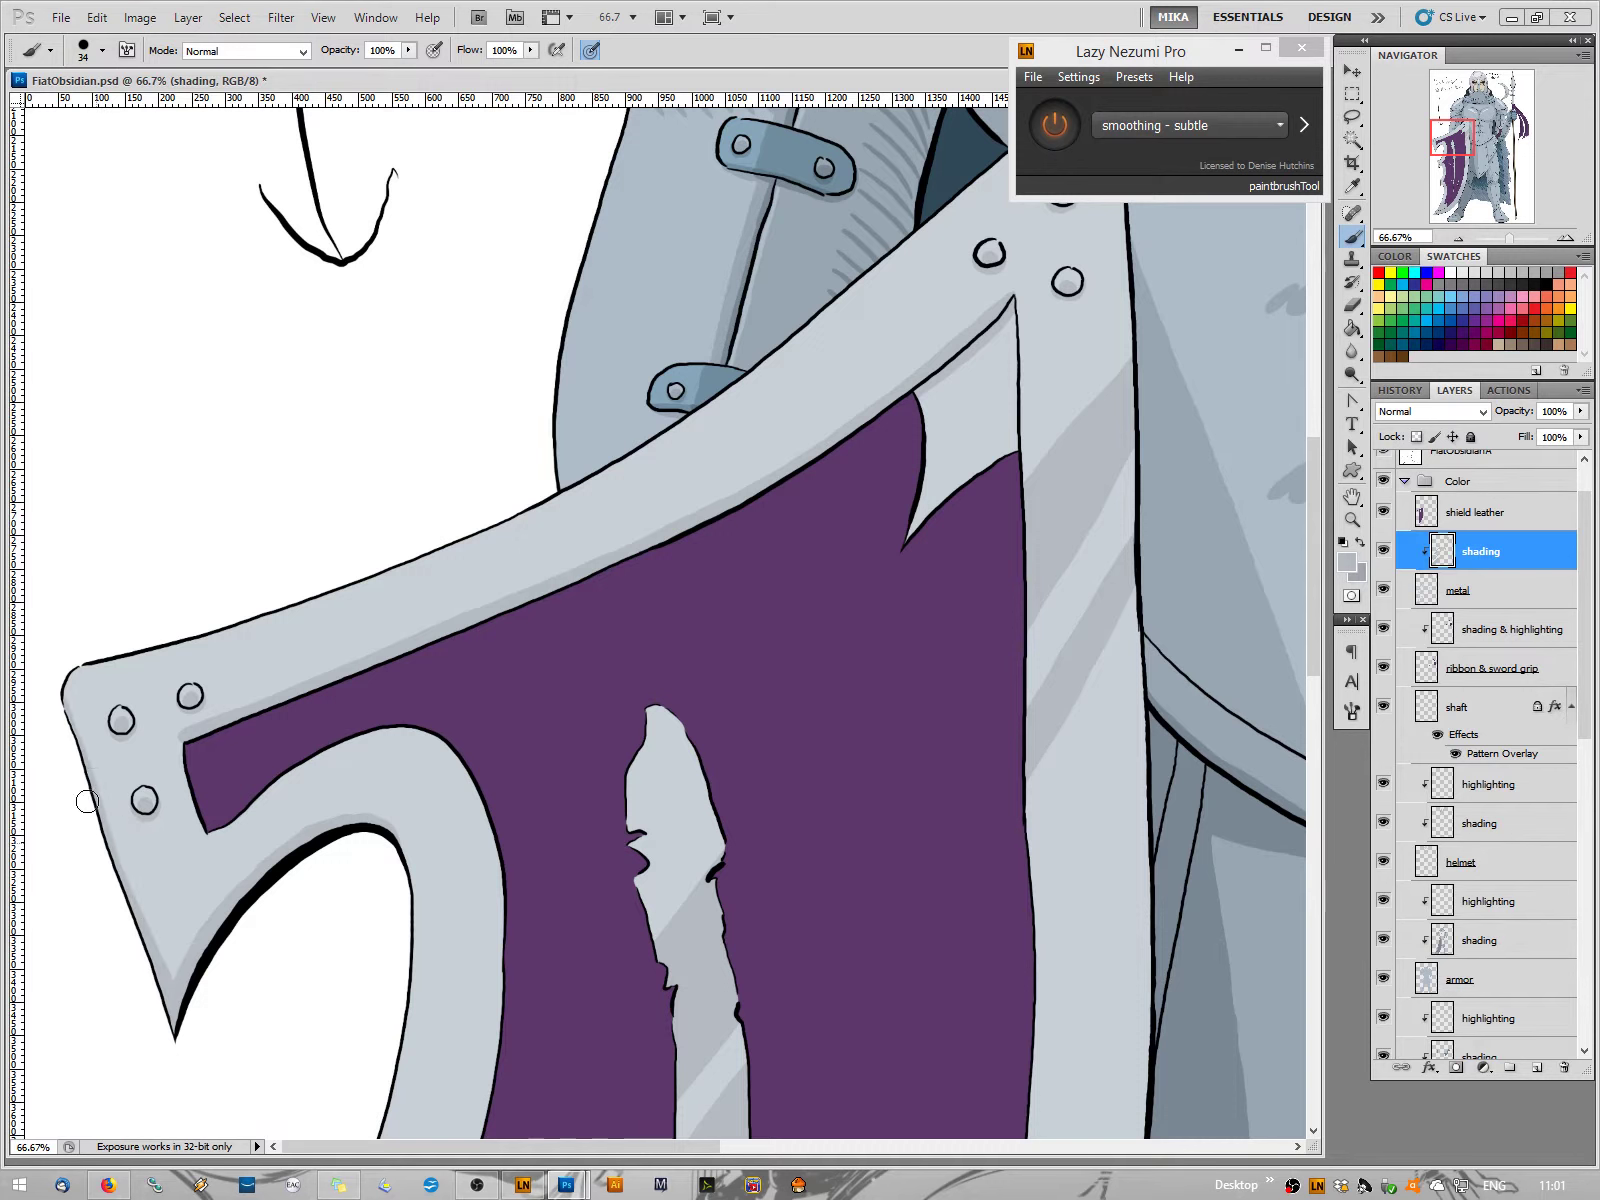
left_click_drag(73, 725, 200, 1054)
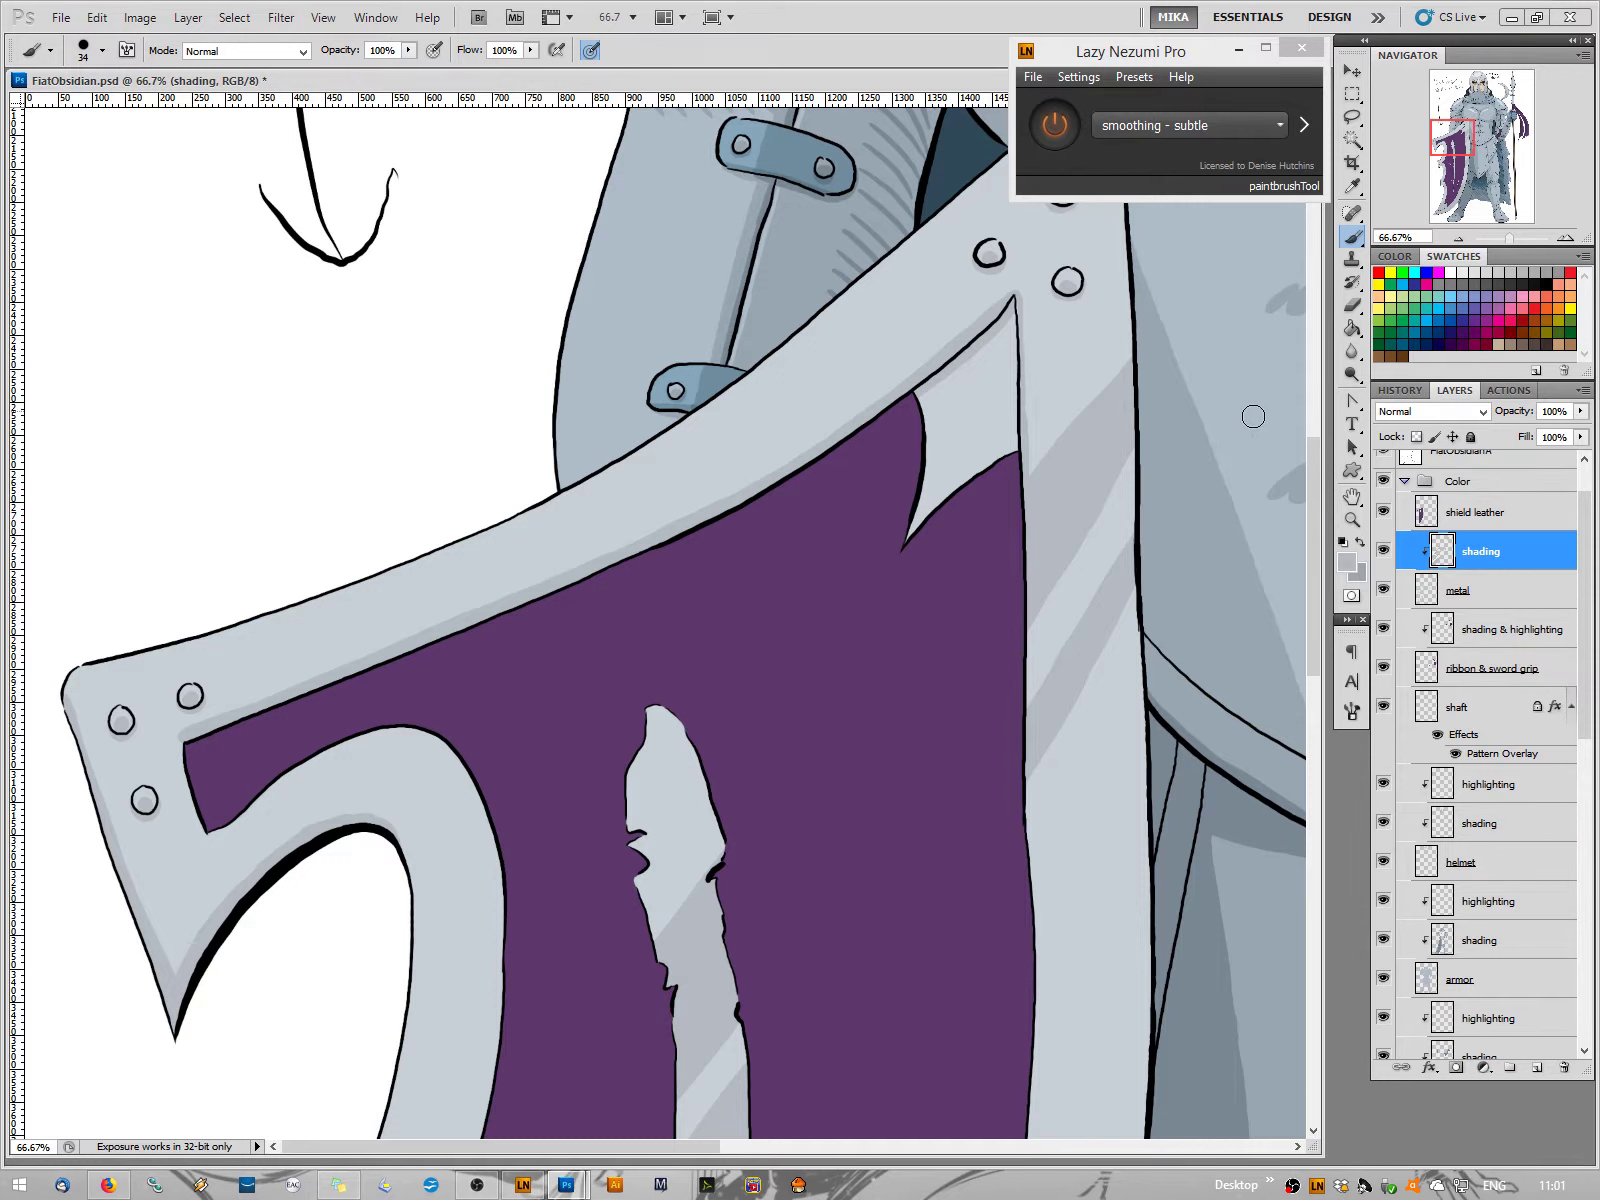
Shade the jagged edges along the upper part of the metal gash in the middle of the shield
scroll(953, 601, "down", 5)
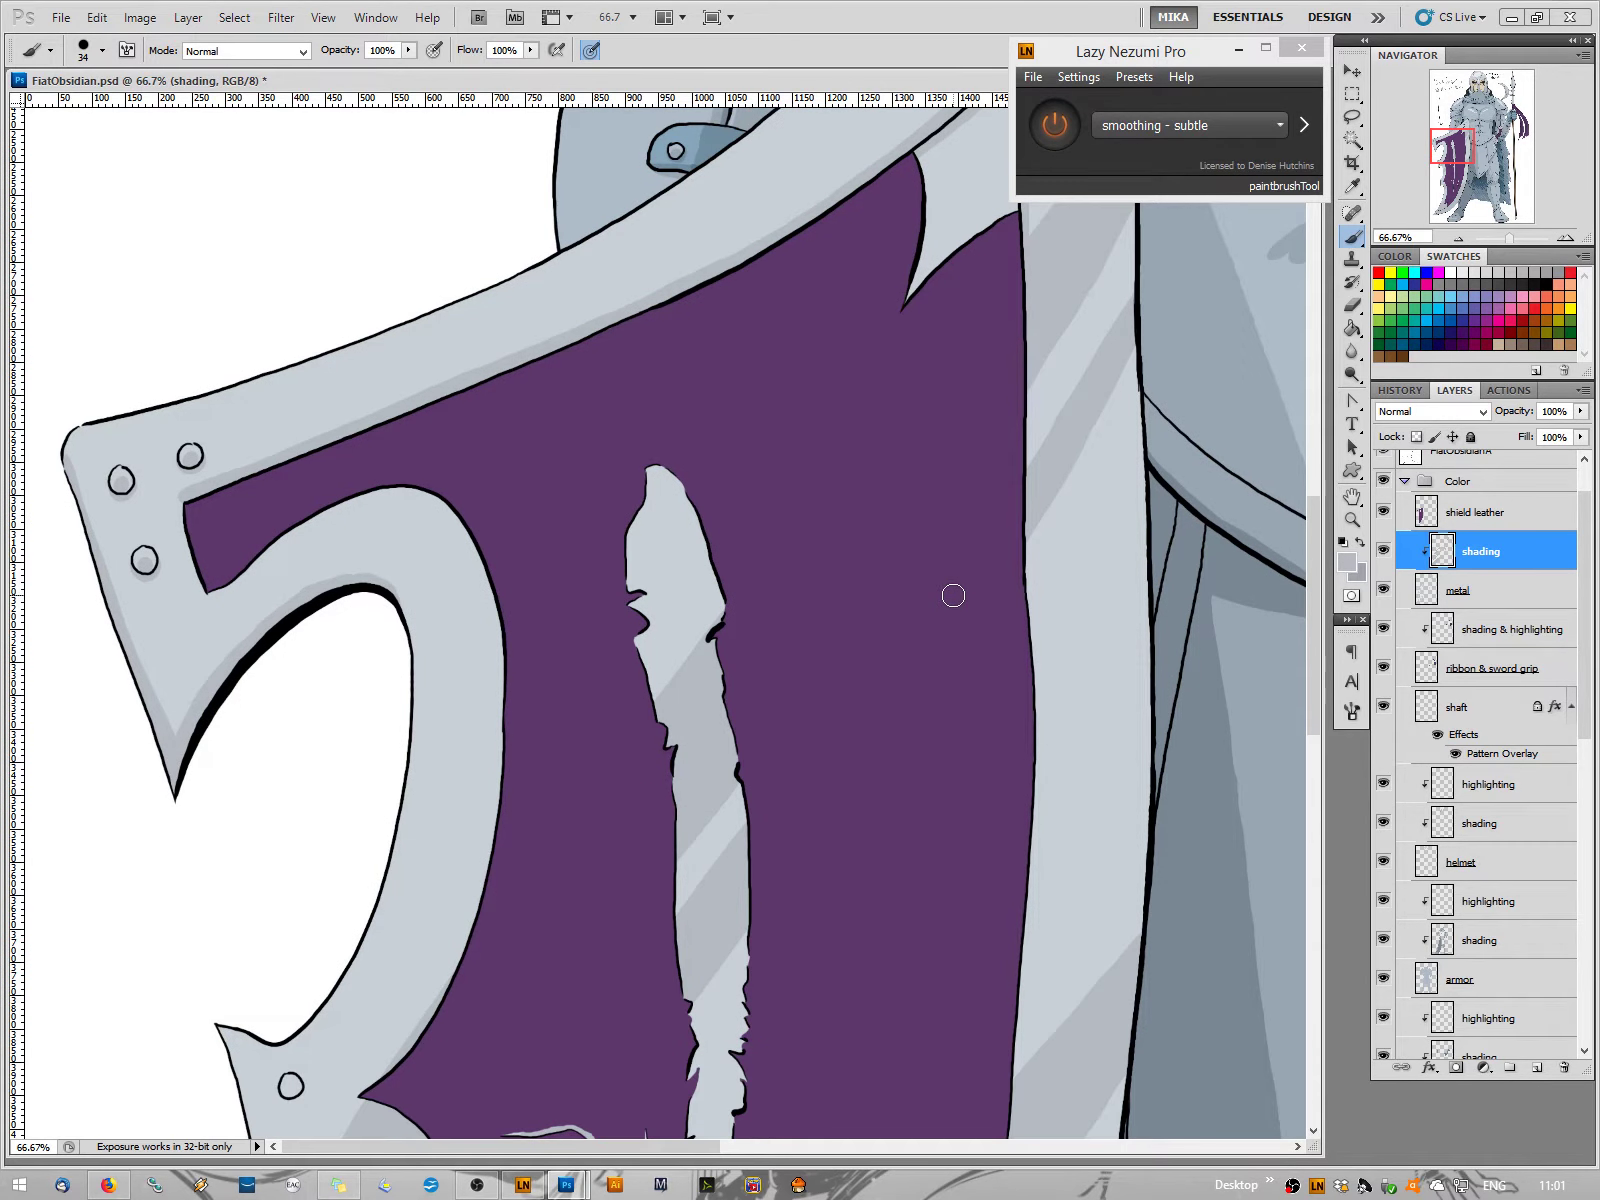
scroll(953, 595, "down", 2)
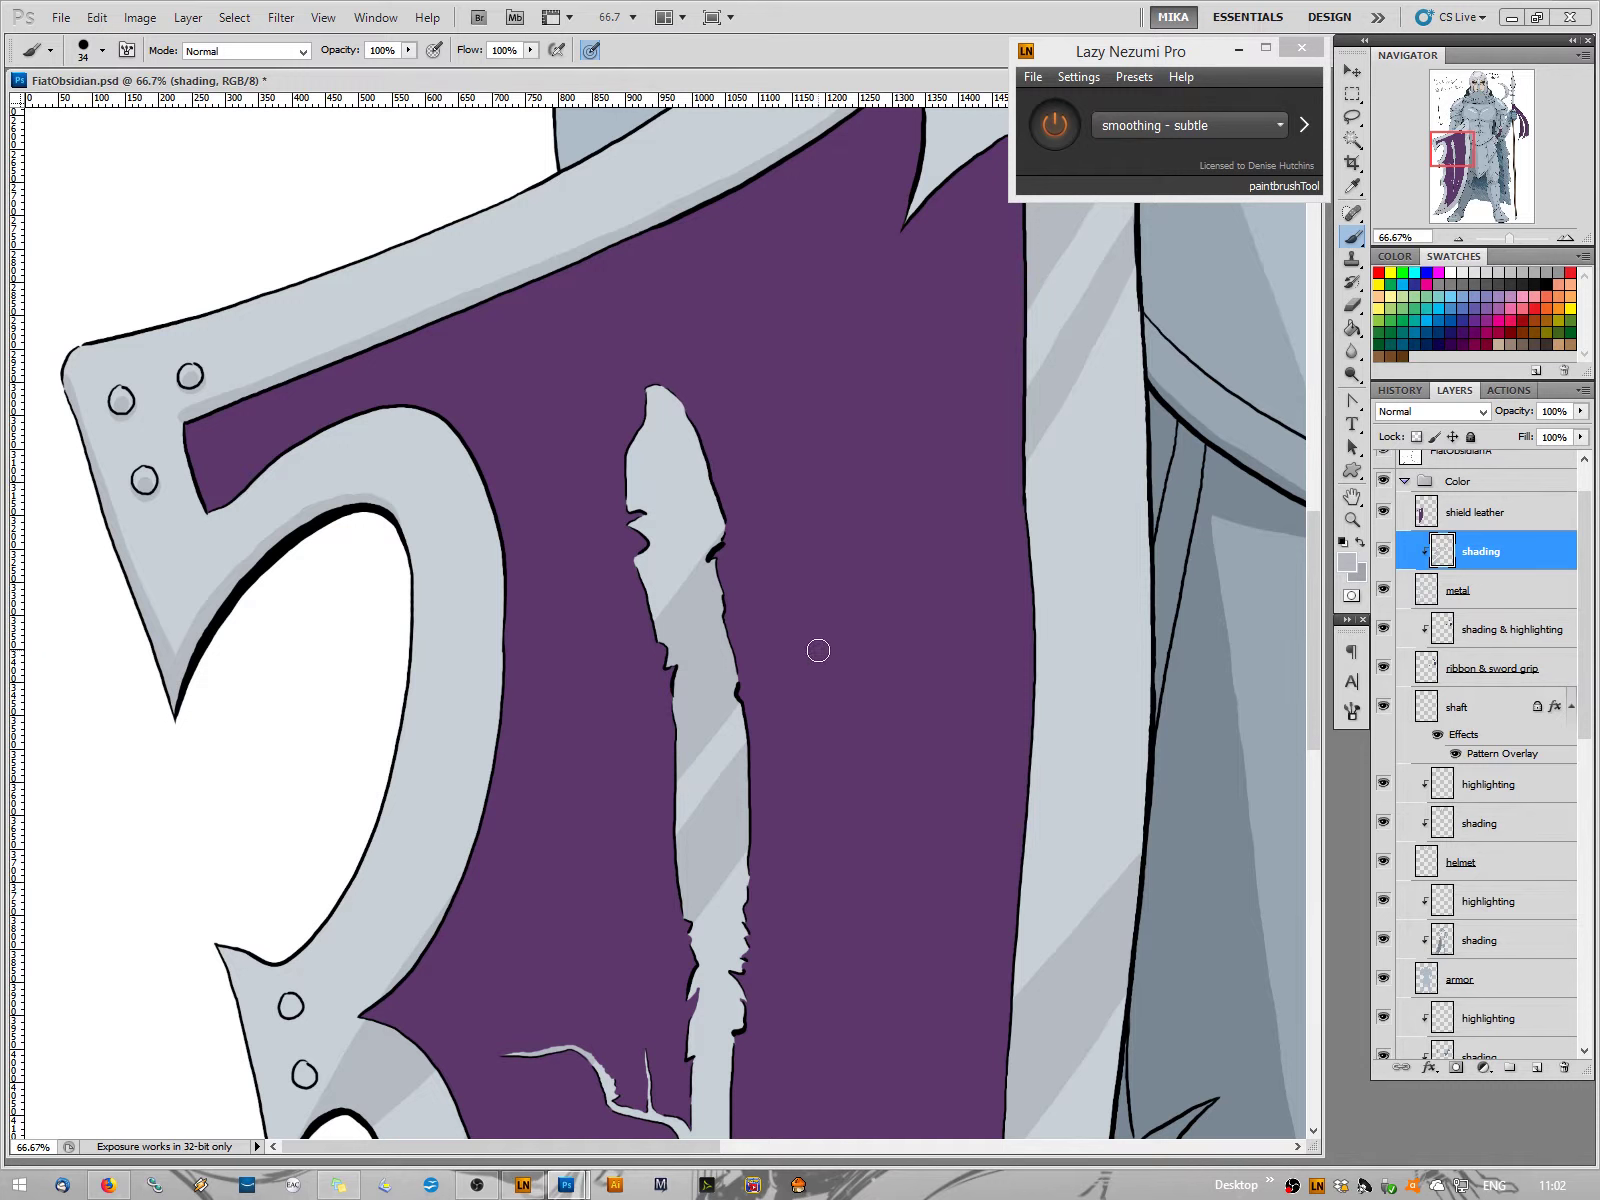
scroll(818, 650, "up", 2)
scroll(818, 650, "down", 14)
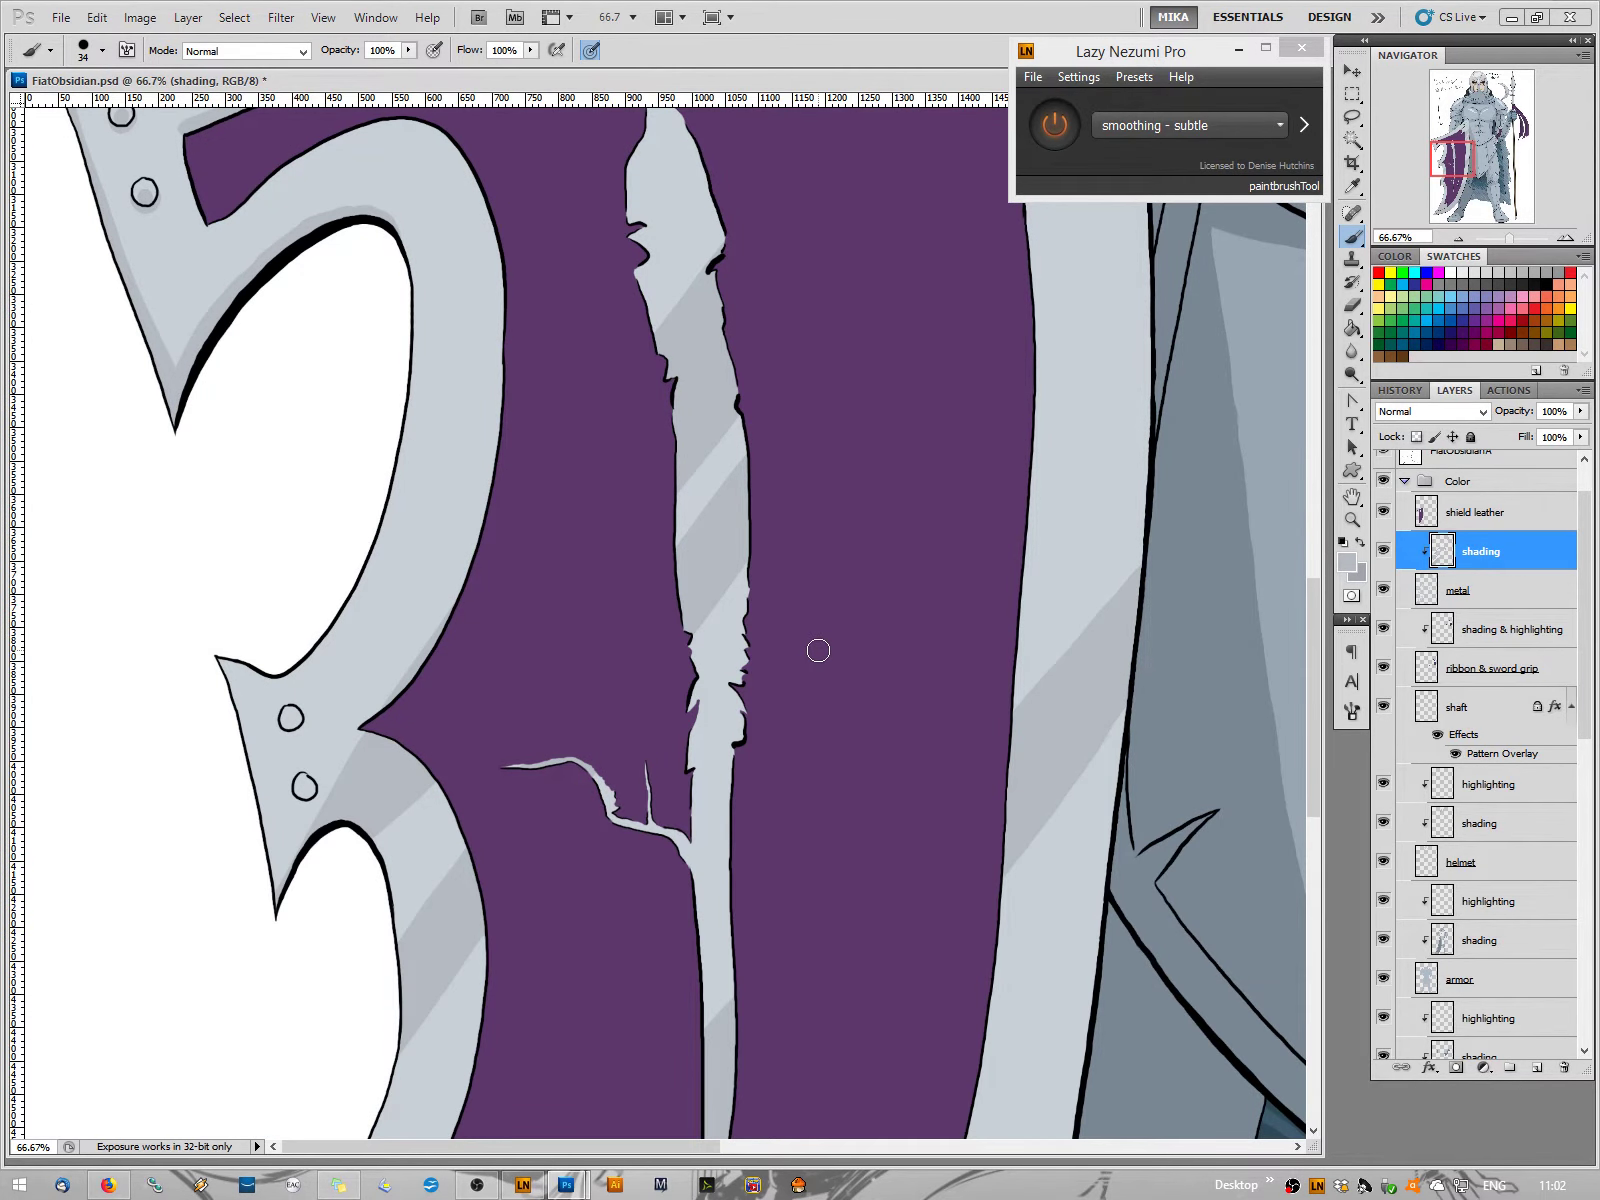
scroll(818, 650, "up", 6)
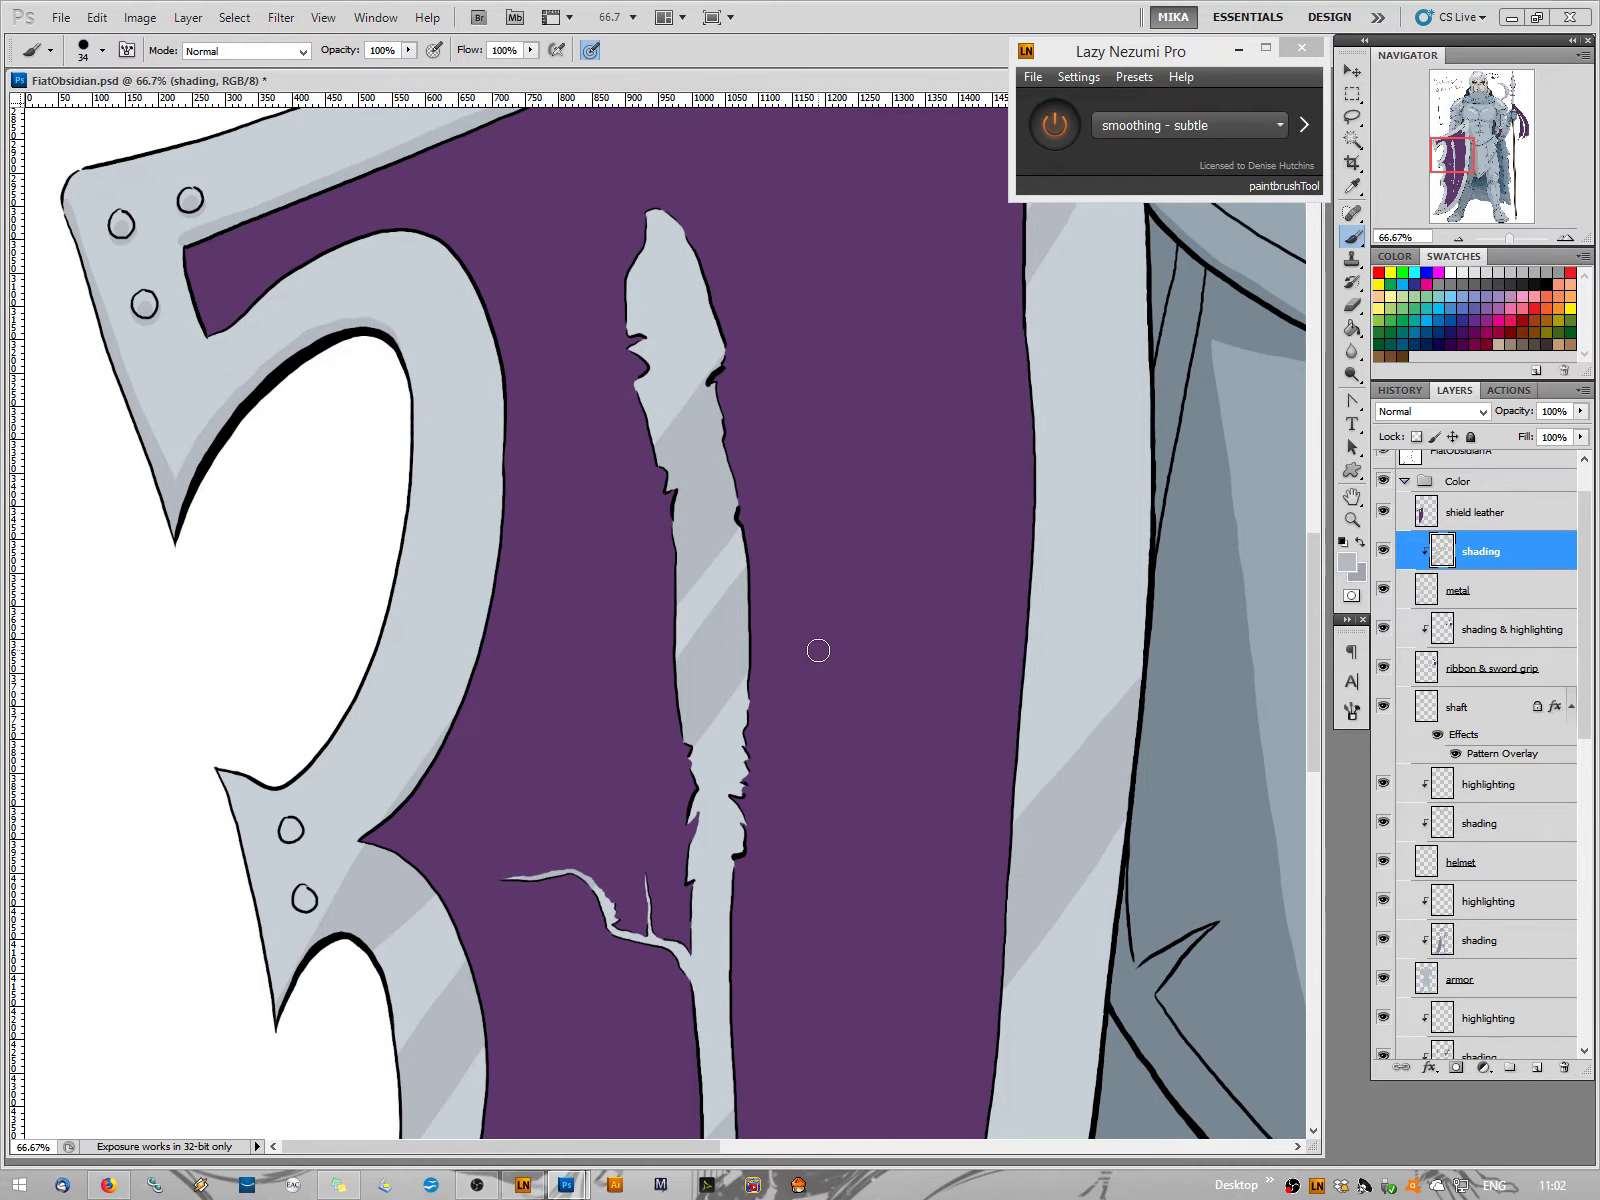
scroll(818, 650, "up", 2)
scroll(818, 650, "up", 1)
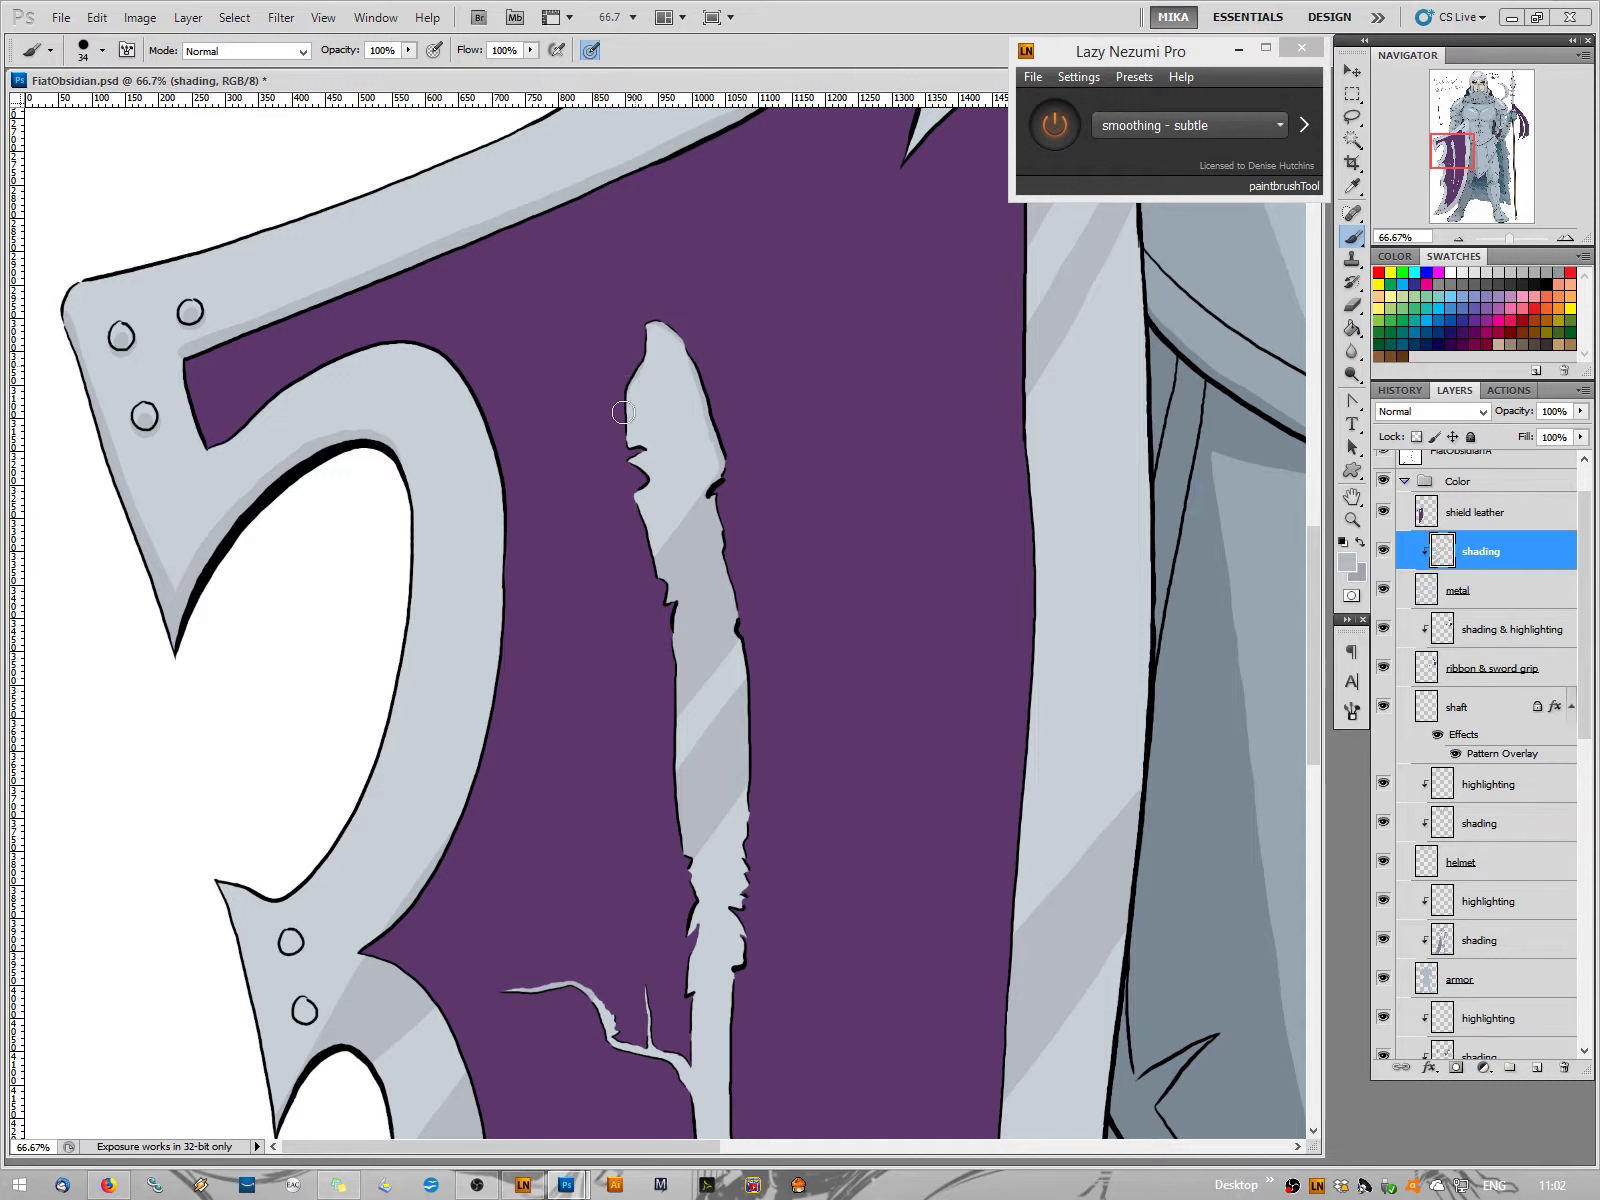
left_click_drag(623, 412, 632, 515)
left_click_drag(736, 629, 739, 640)
left_click_drag(752, 808, 746, 905)
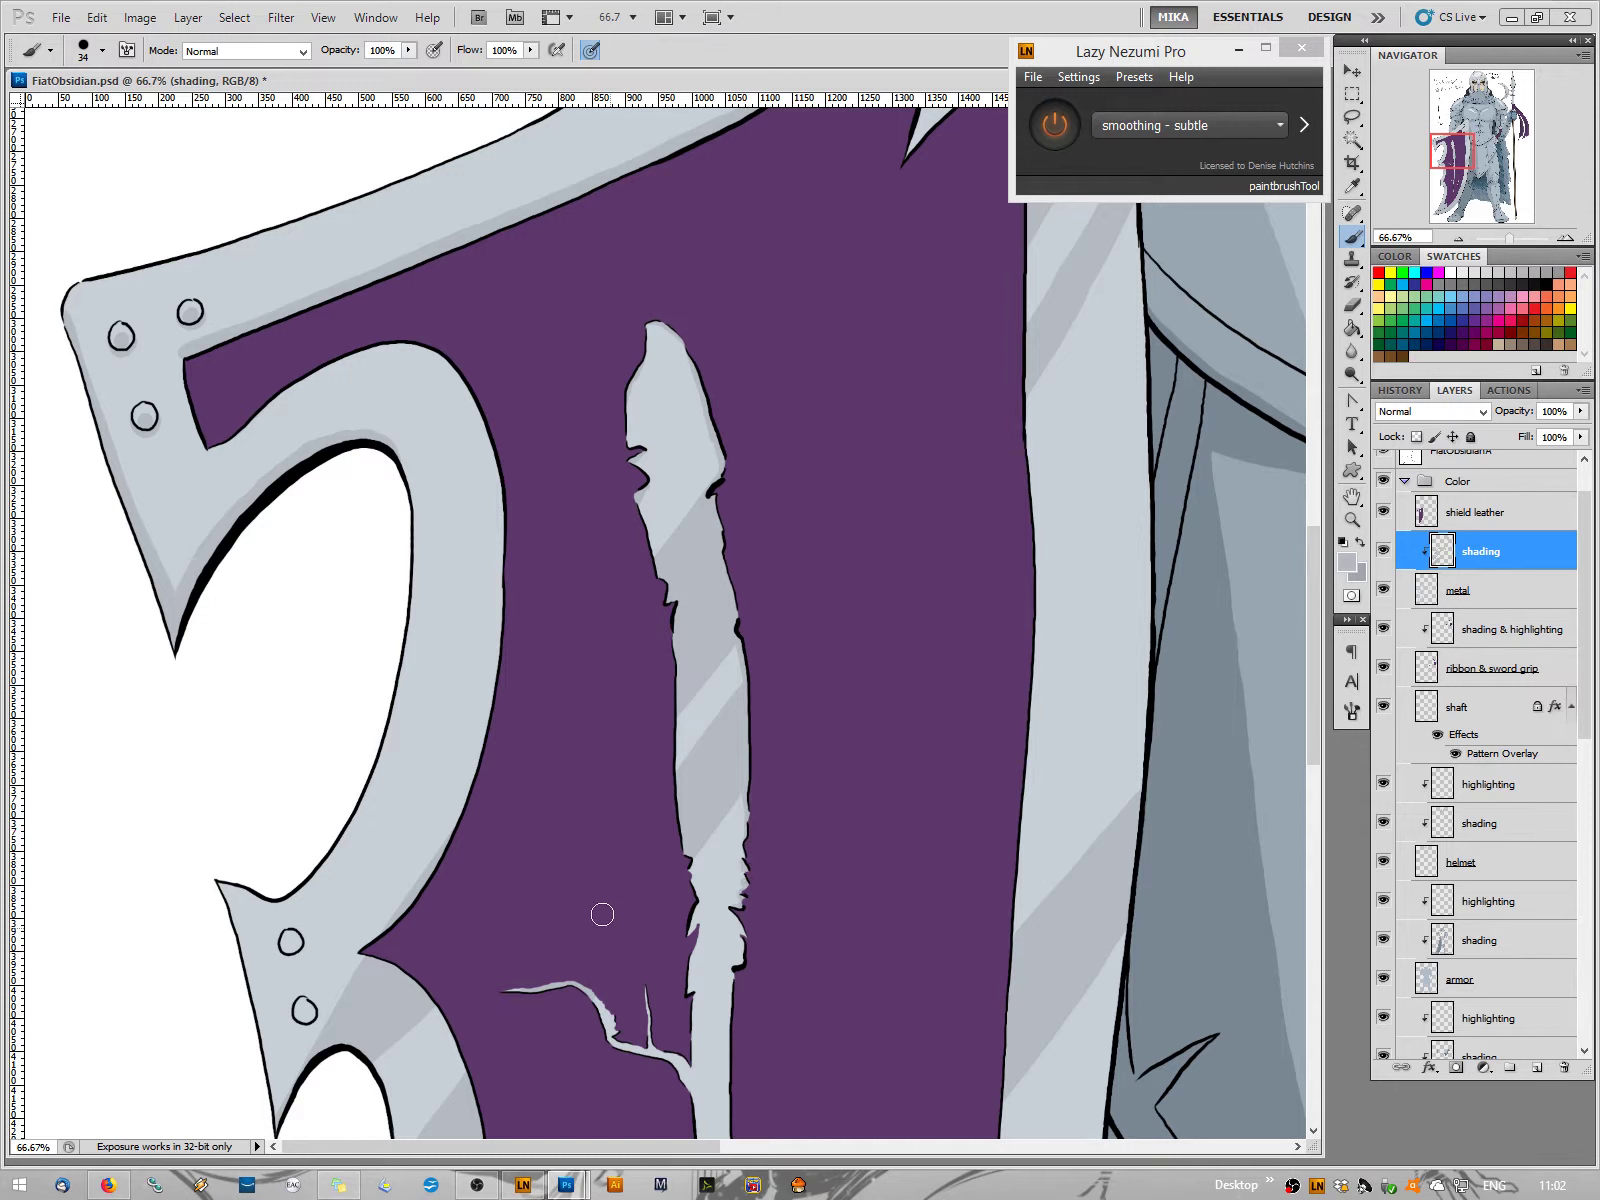
left_click_drag(617, 883, 636, 614)
mouse_move(736, 619)
left_mouse_down()
mouse_move(751, 691)
mouse_move(744, 678)
mouse_move(734, 829)
mouse_move(697, 655)
mouse_move(668, 766)
mouse_move(684, 606)
left_mouse_up()
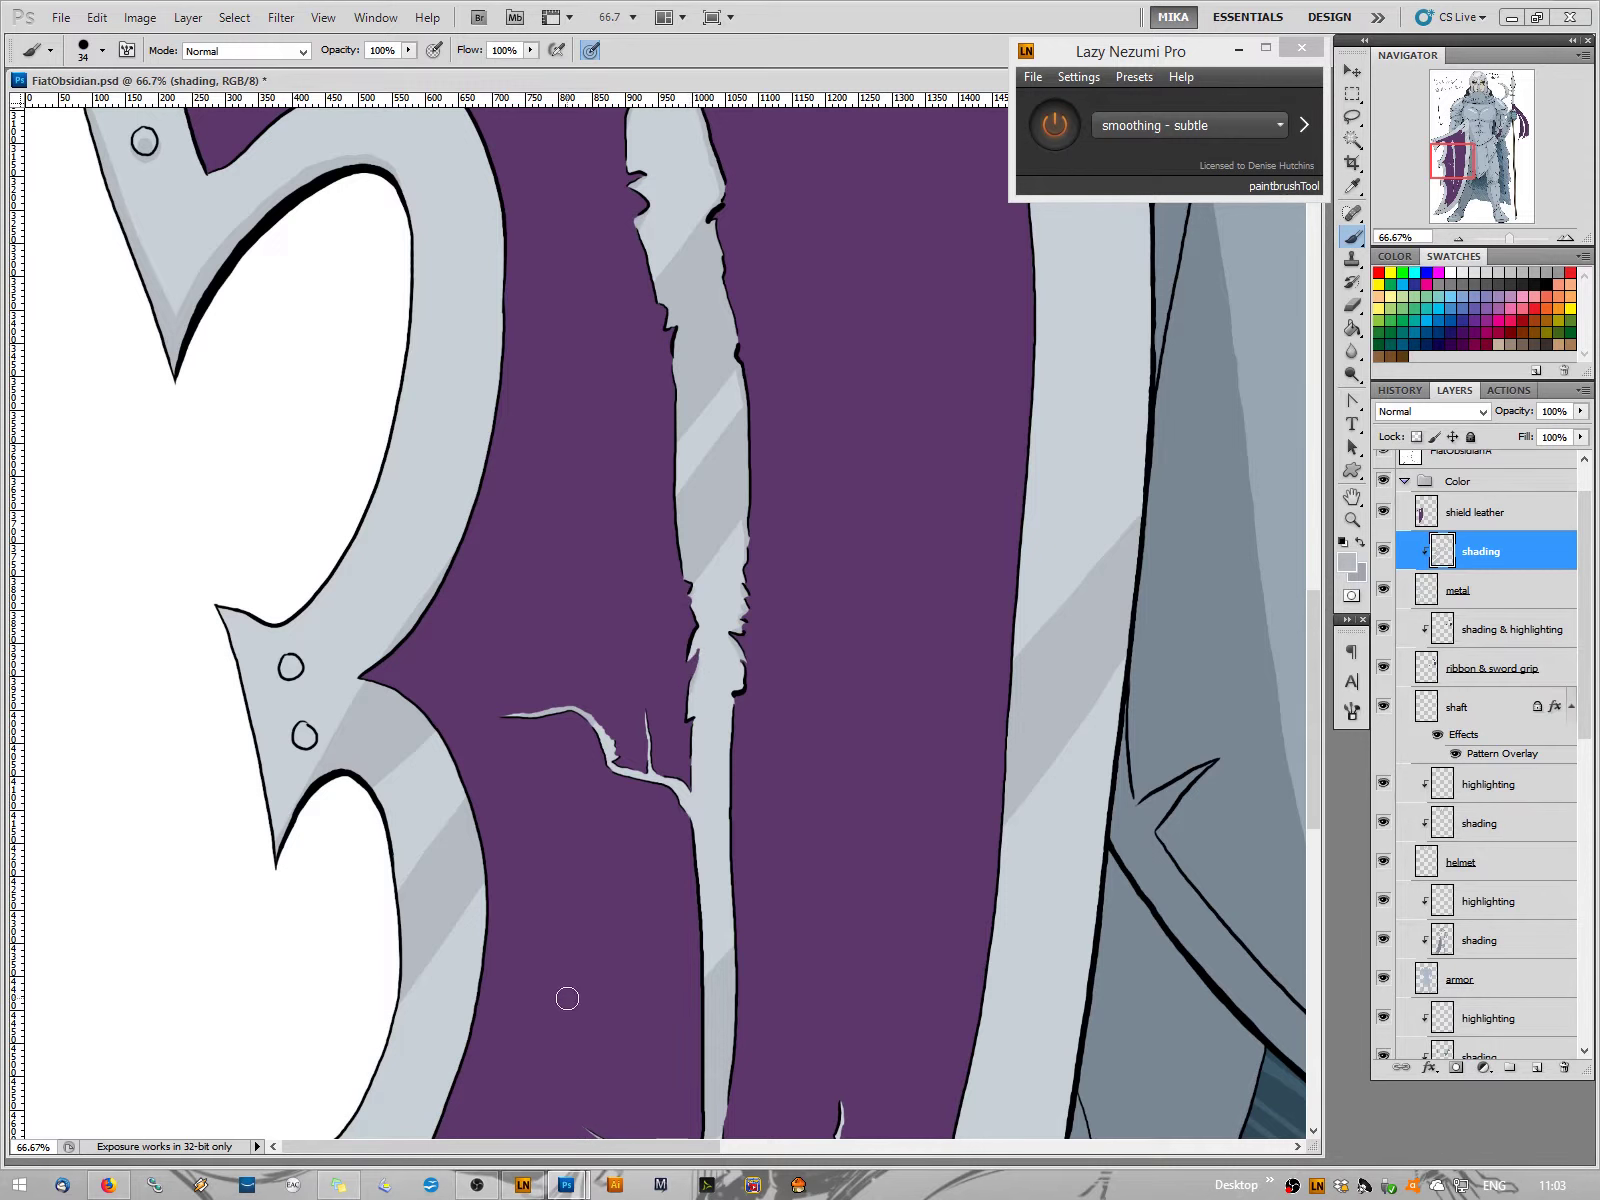
Shade the small branching crack beside the gash and the edge of the gash's narrow middle section
left_click_drag(628, 1025, 628, 771)
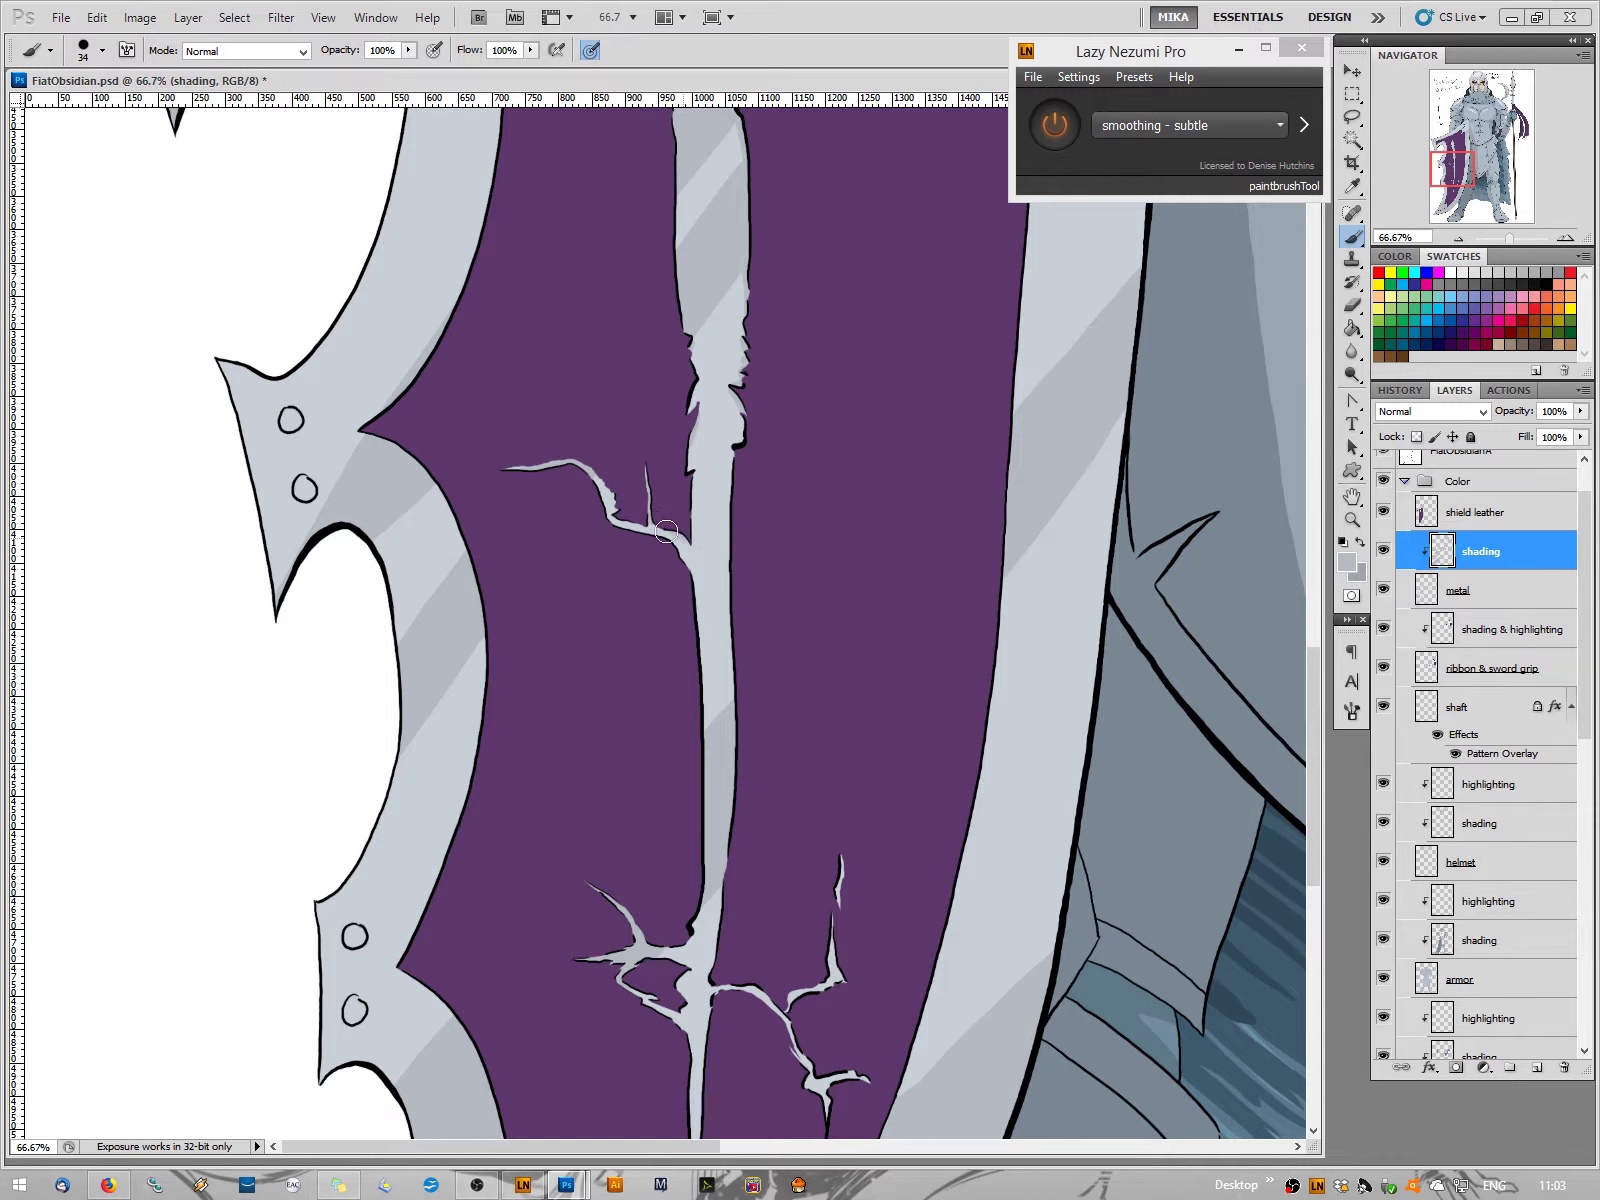
left_click_drag(666, 532, 638, 522)
left_click_drag(515, 467, 690, 540)
left_click_drag(733, 457, 745, 434)
left_click_drag(730, 510, 729, 928)
Shade the branching cracks around the lower end of the shield's gash
scroll(596, 746, "down", 2)
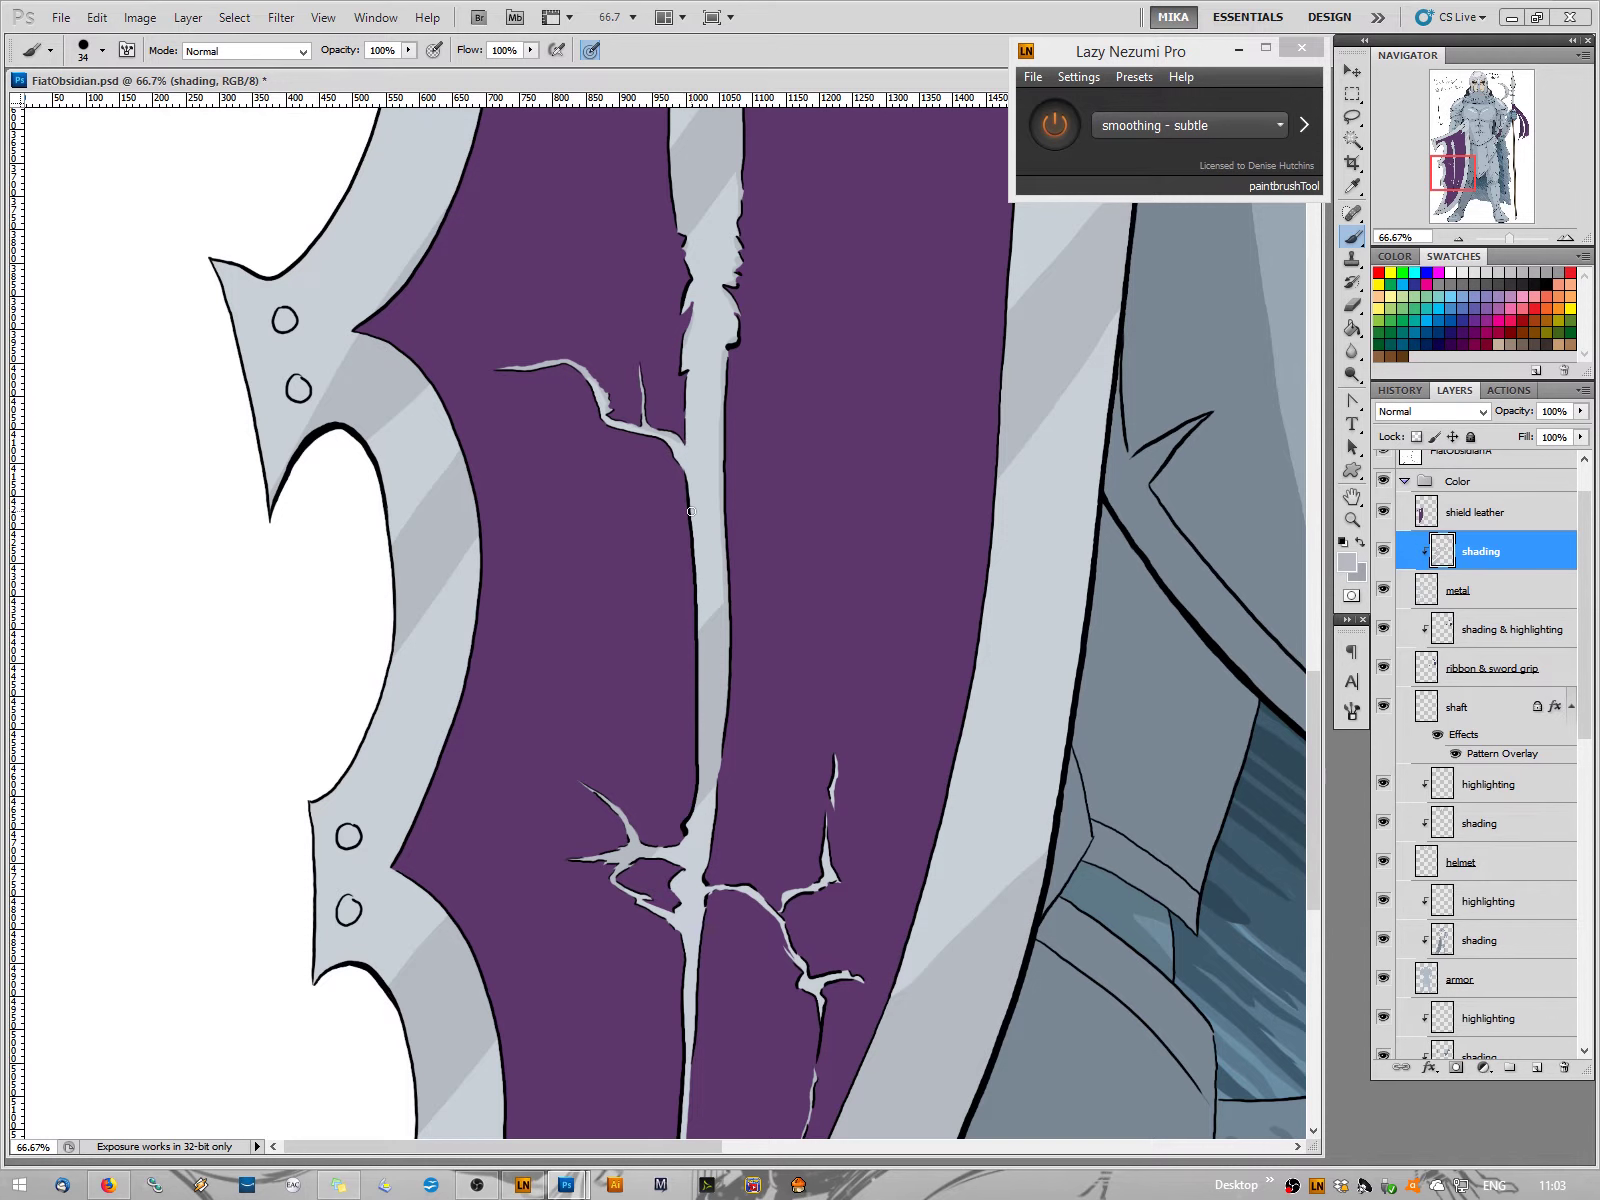
left_click_drag(643, 761, 655, 436)
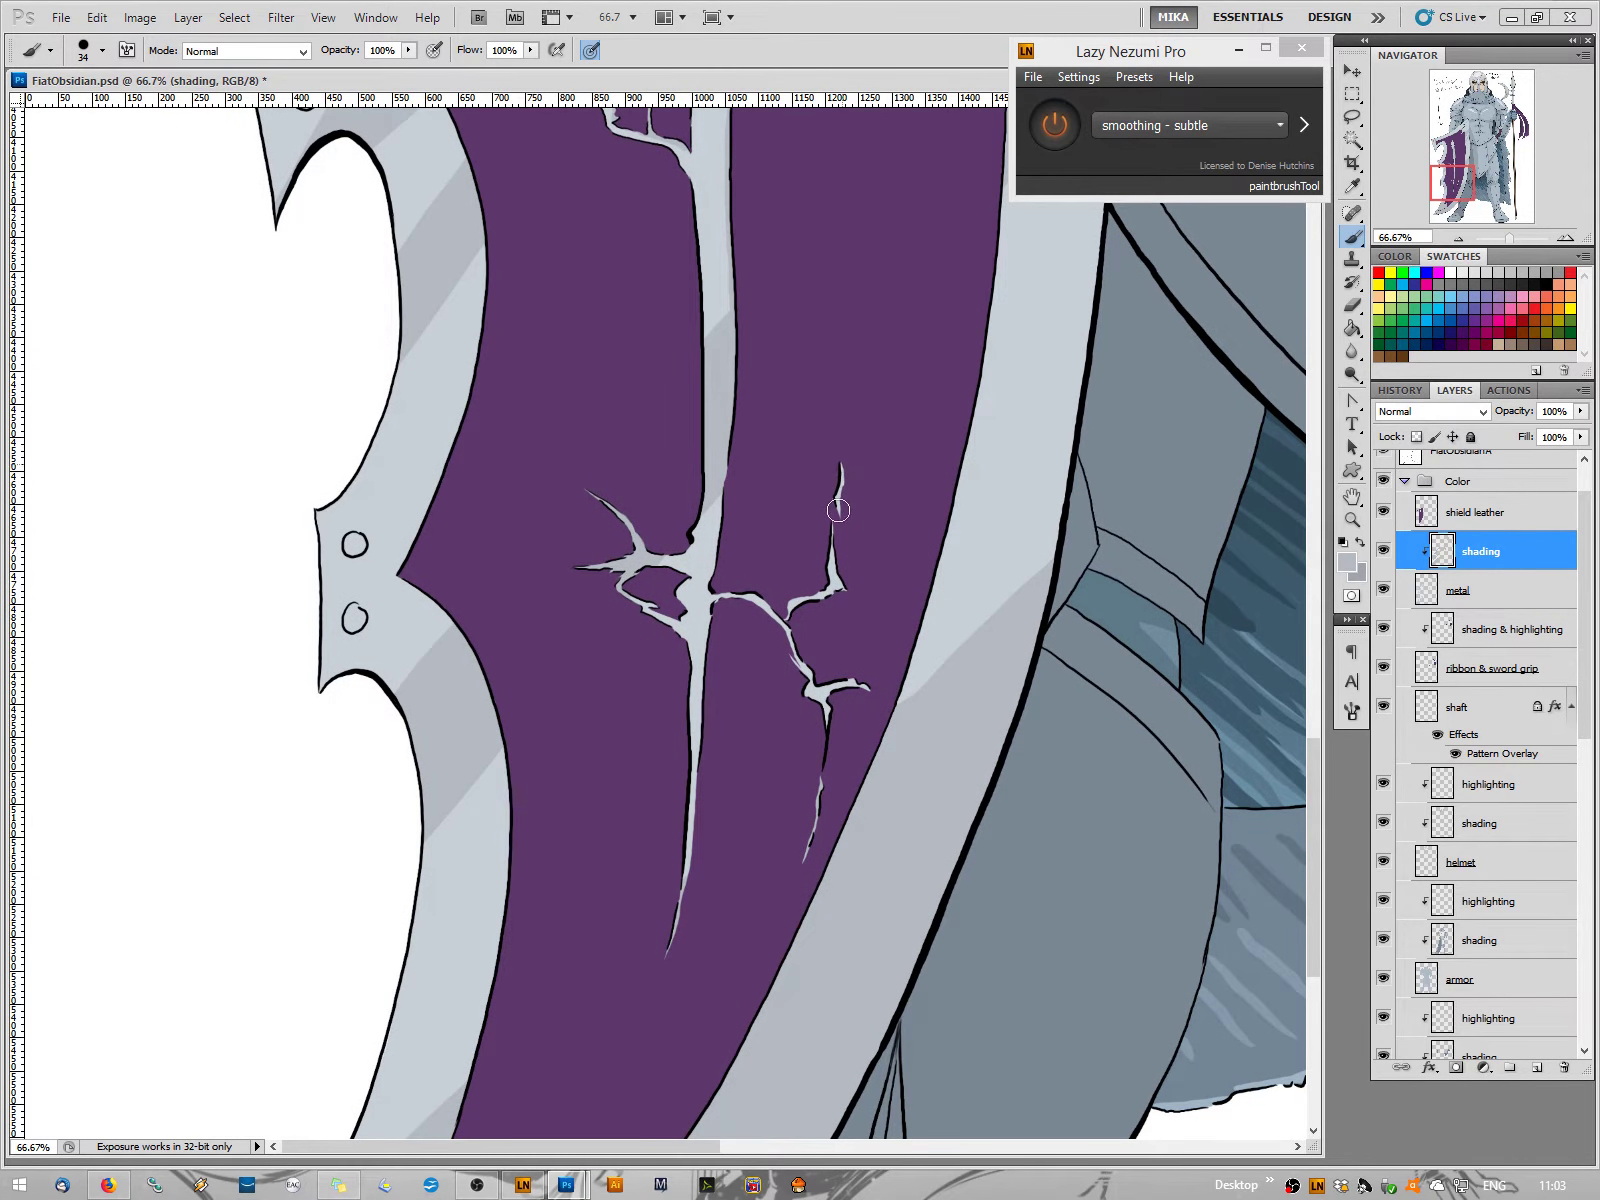
mouse_move(848, 586)
left_mouse_down()
mouse_move(831, 527)
mouse_move(845, 588)
mouse_move(818, 540)
mouse_move(791, 597)
left_mouse_up()
mouse_move(704, 576)
left_mouse_down()
mouse_move(755, 592)
mouse_move(761, 548)
mouse_move(776, 606)
mouse_move(752, 592)
mouse_move(795, 629)
mouse_move(815, 682)
mouse_move(869, 683)
mouse_move(817, 668)
mouse_move(833, 725)
mouse_move(800, 866)
mouse_move(836, 728)
mouse_move(782, 667)
mouse_move(816, 678)
left_mouse_up()
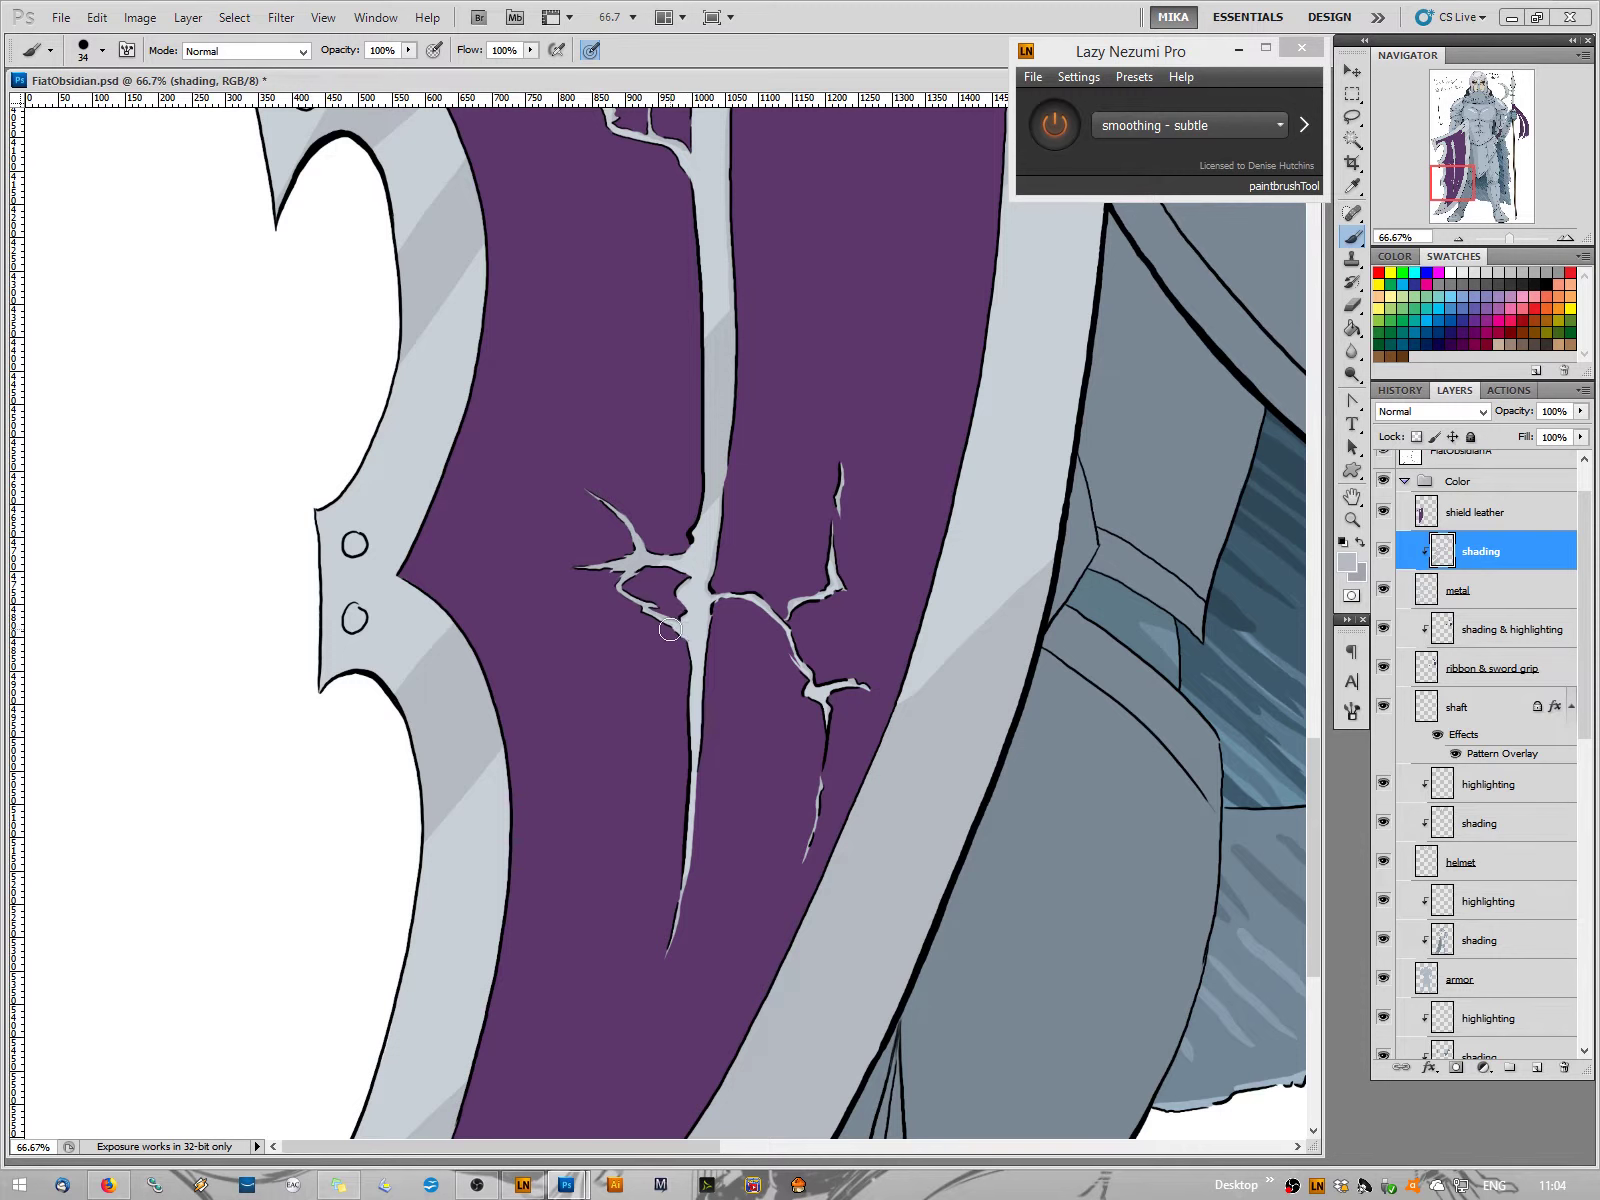
Examine the metal shading on the whole figure, and inspect the shield's upper rim and gash up close
left_click(1457, 239)
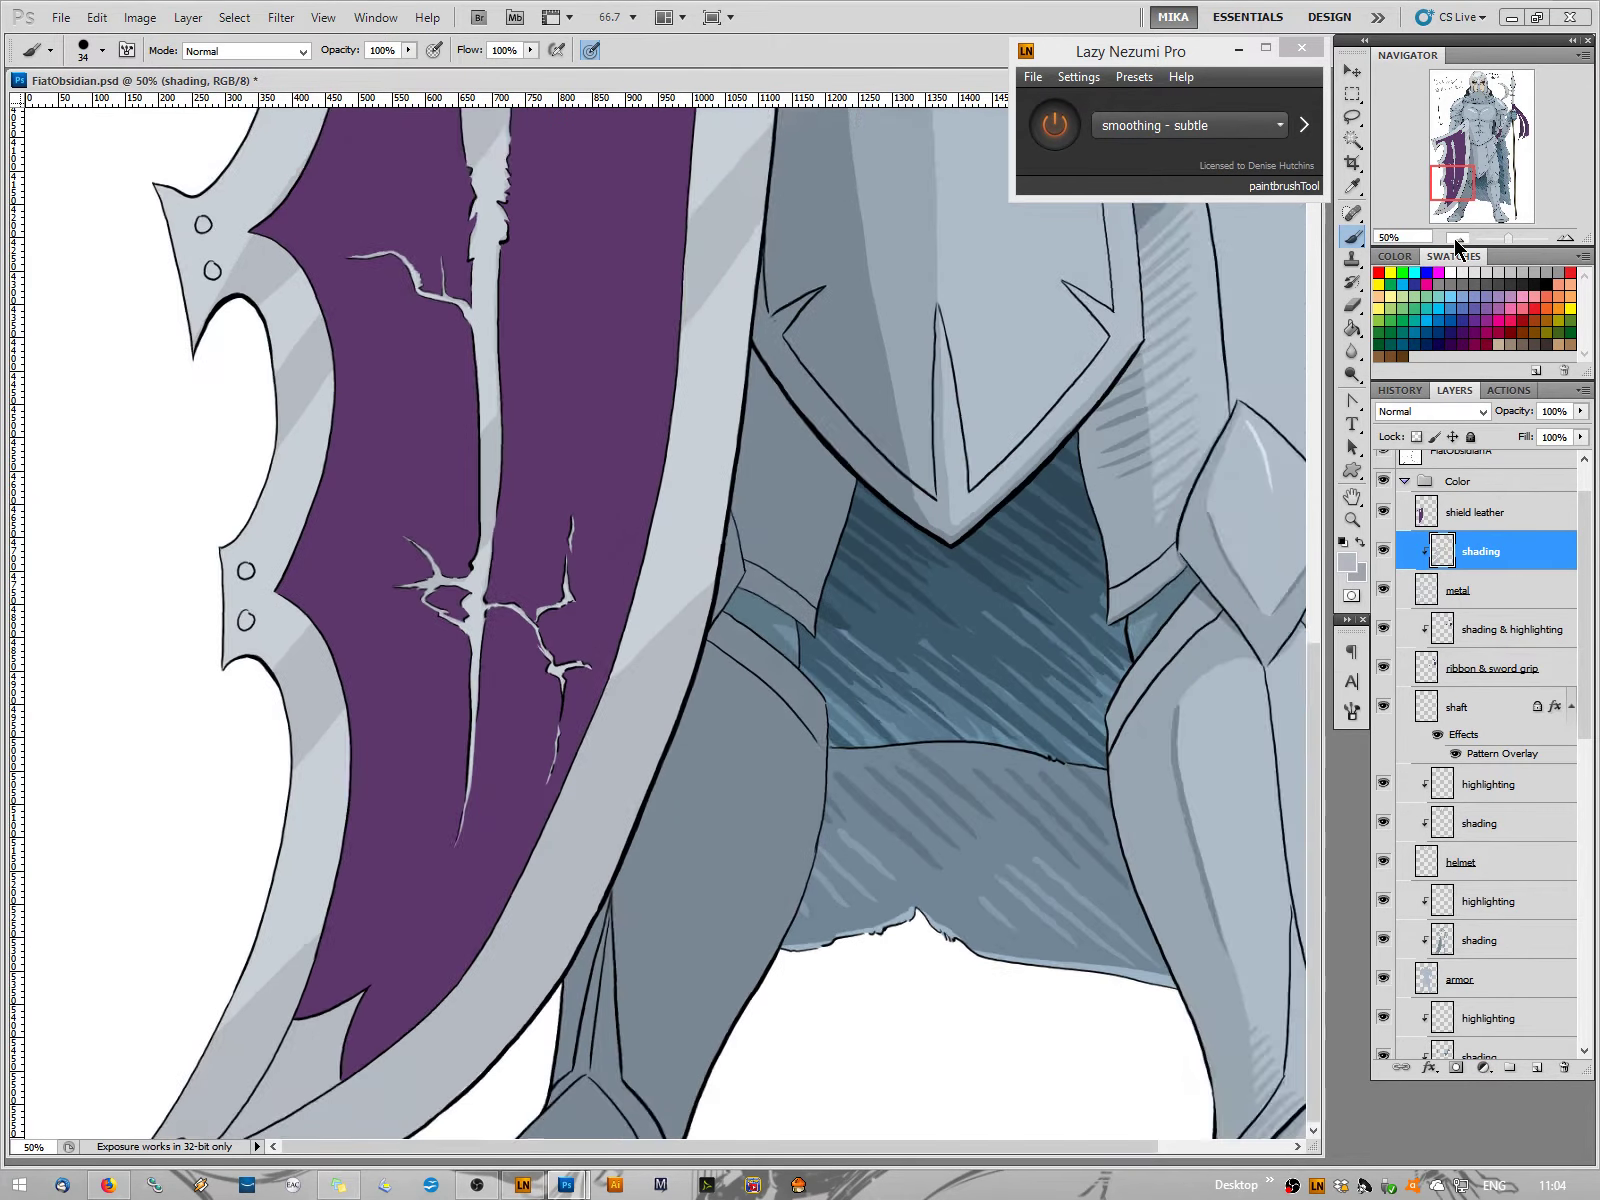
left_click(1457, 239)
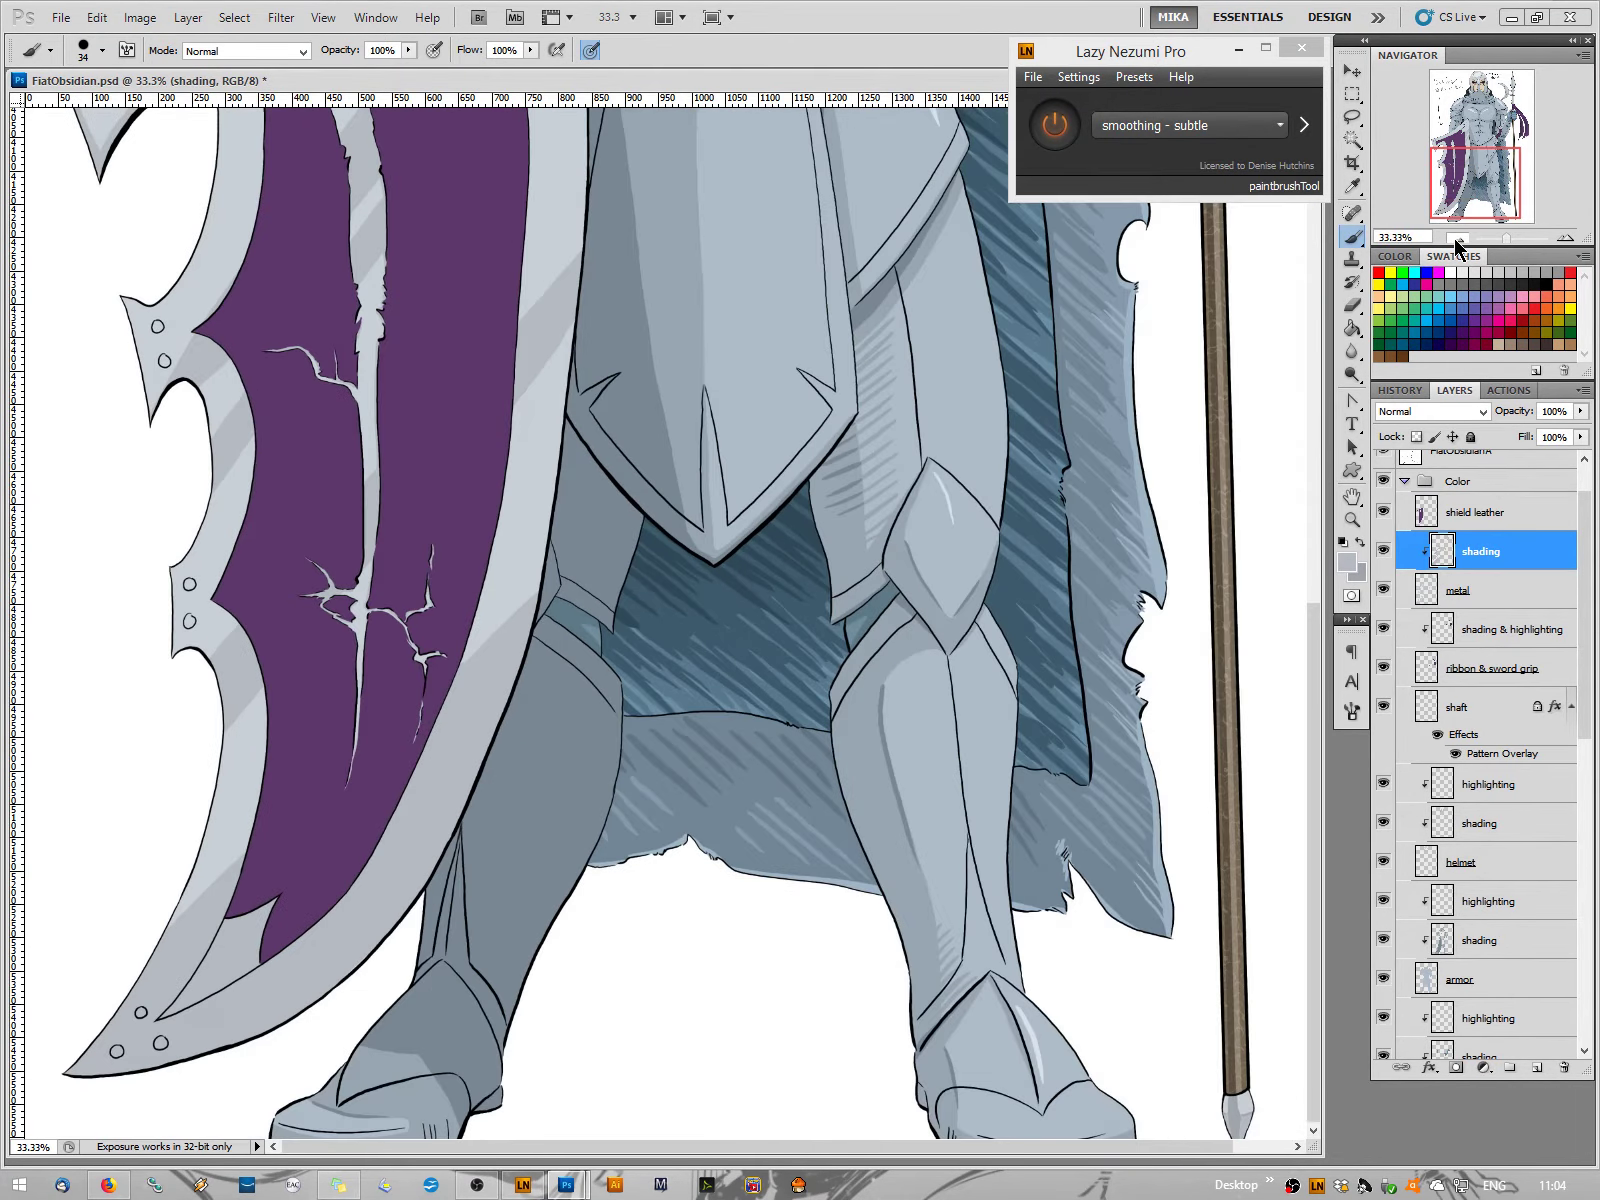
left_click(1457, 239)
left_click(1457, 239)
left_click(1457, 239)
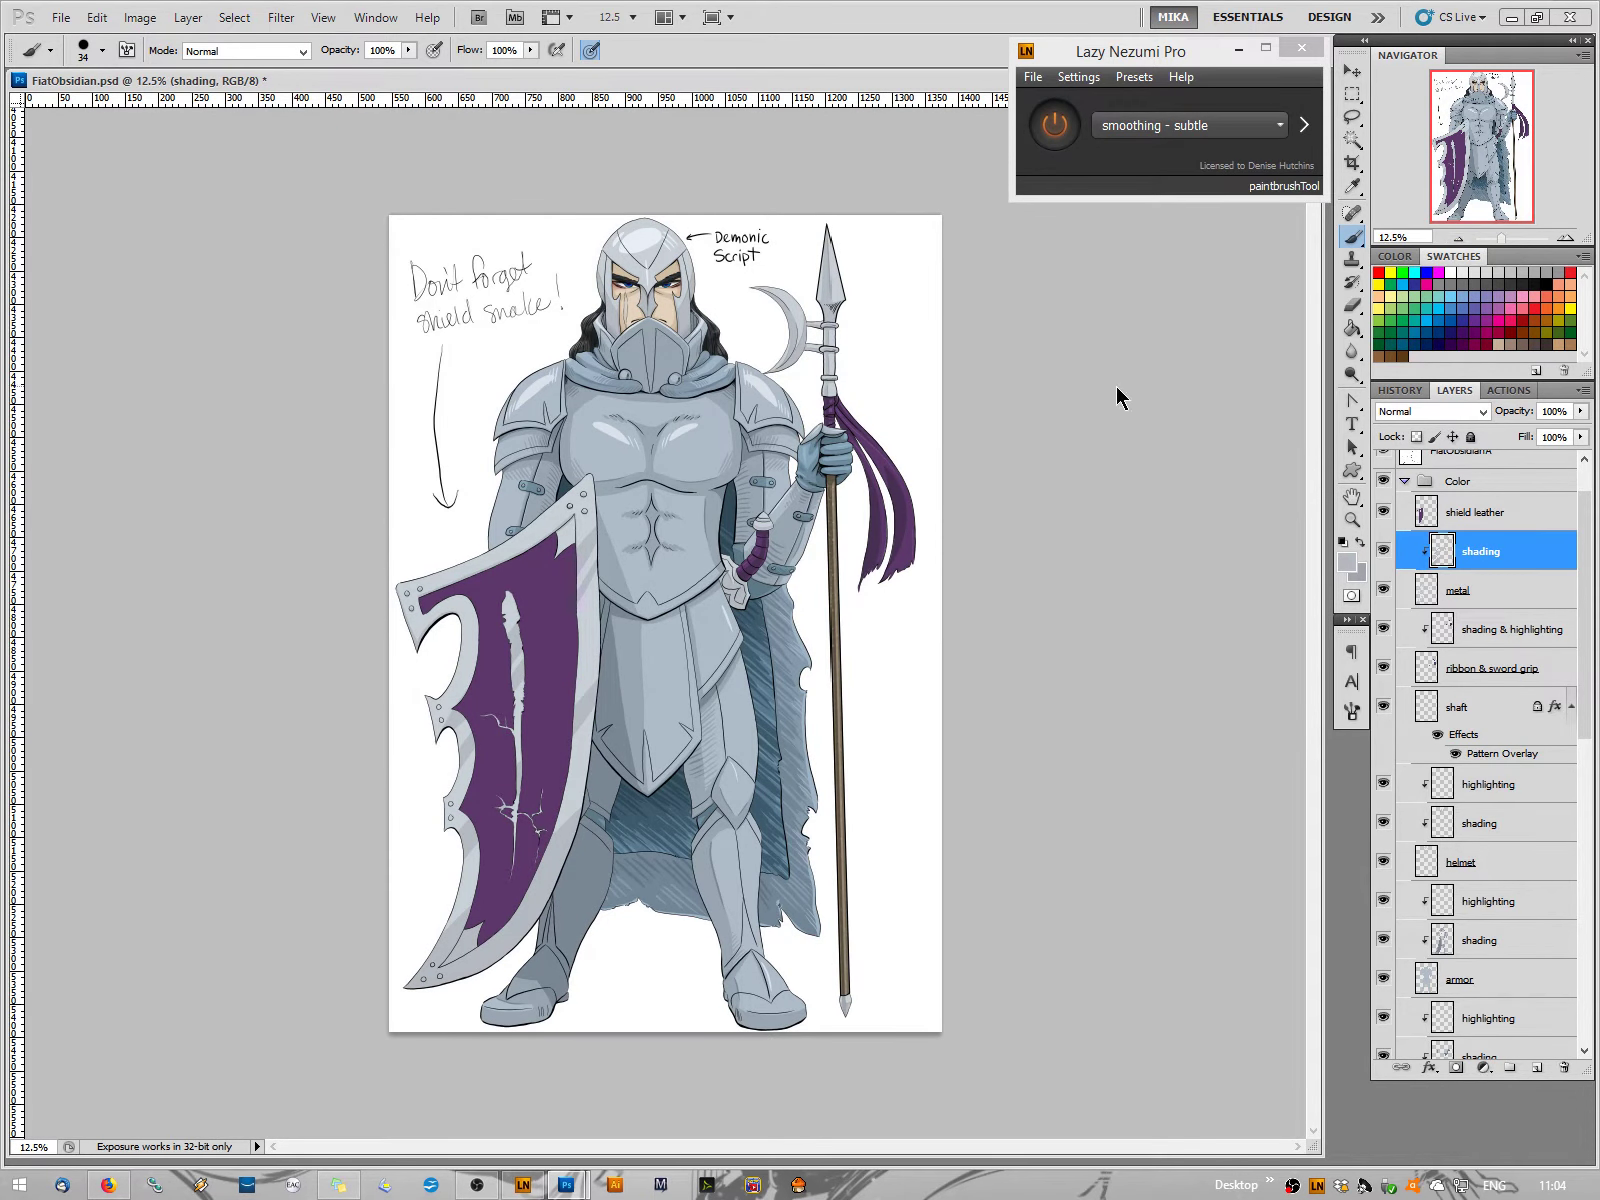
left_click(1458, 237)
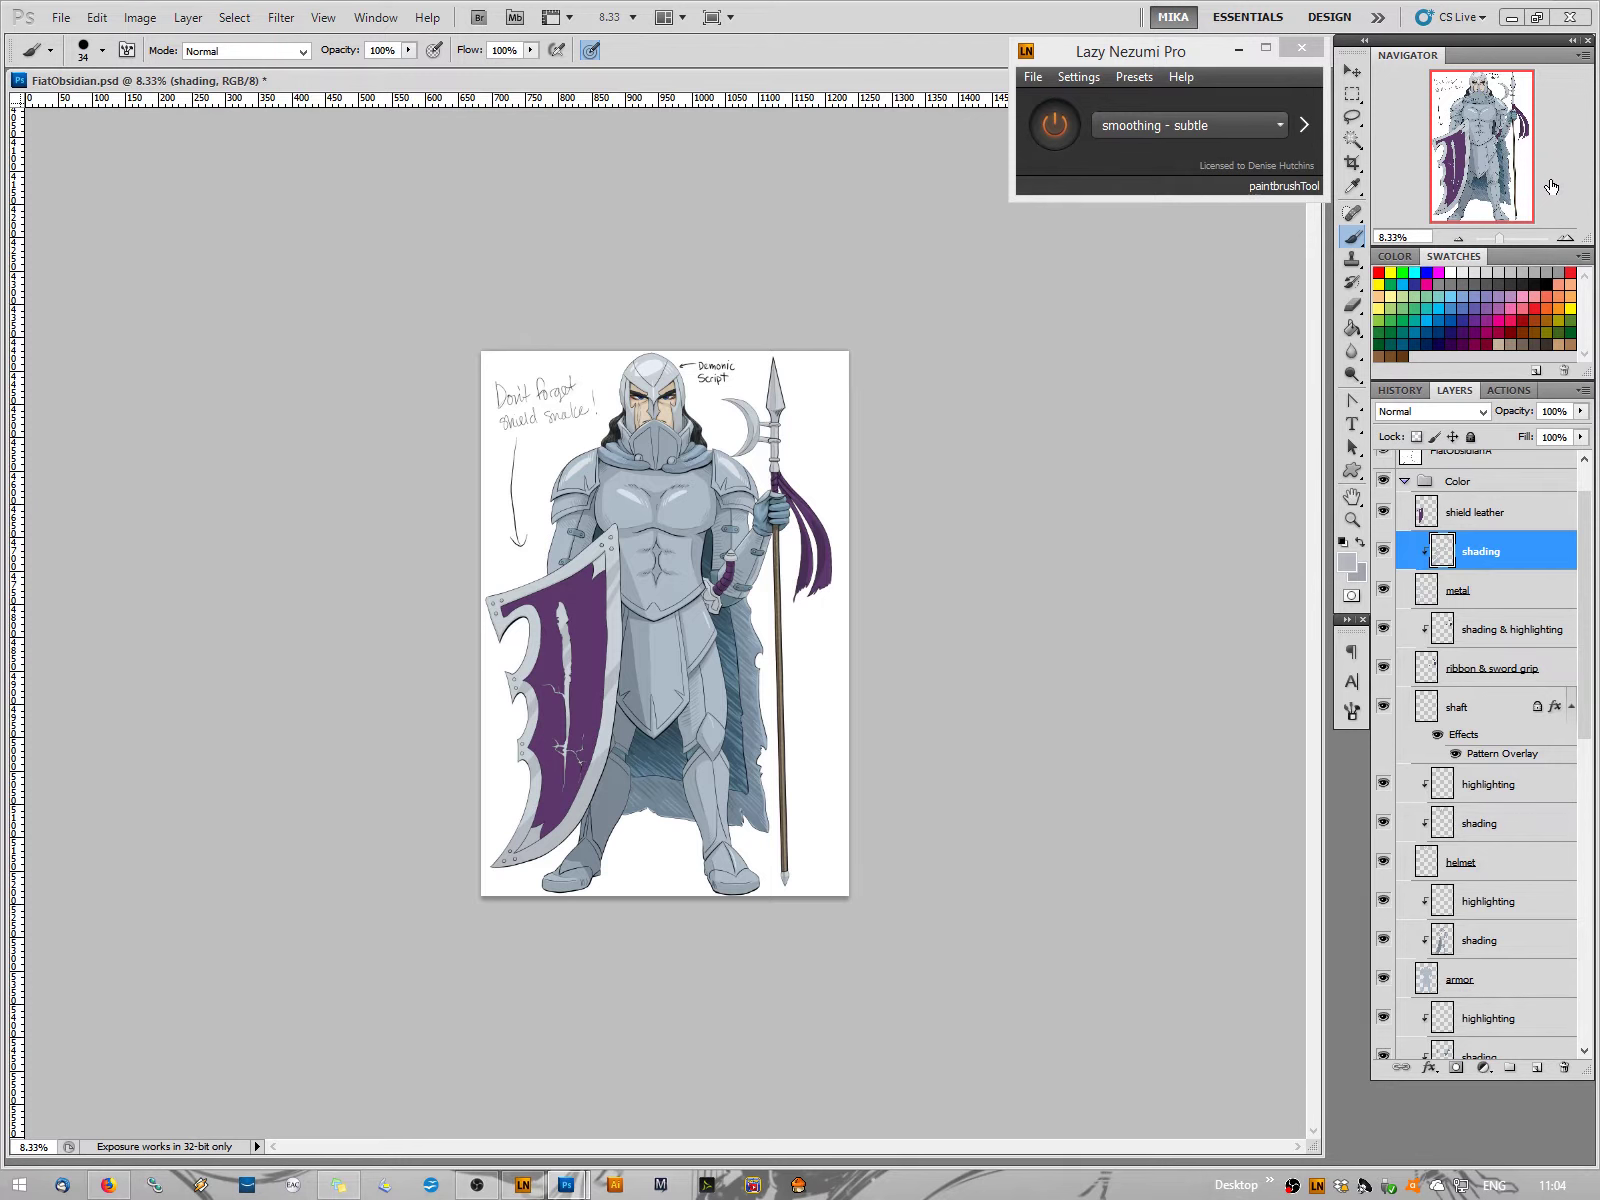
left_click(1568, 239)
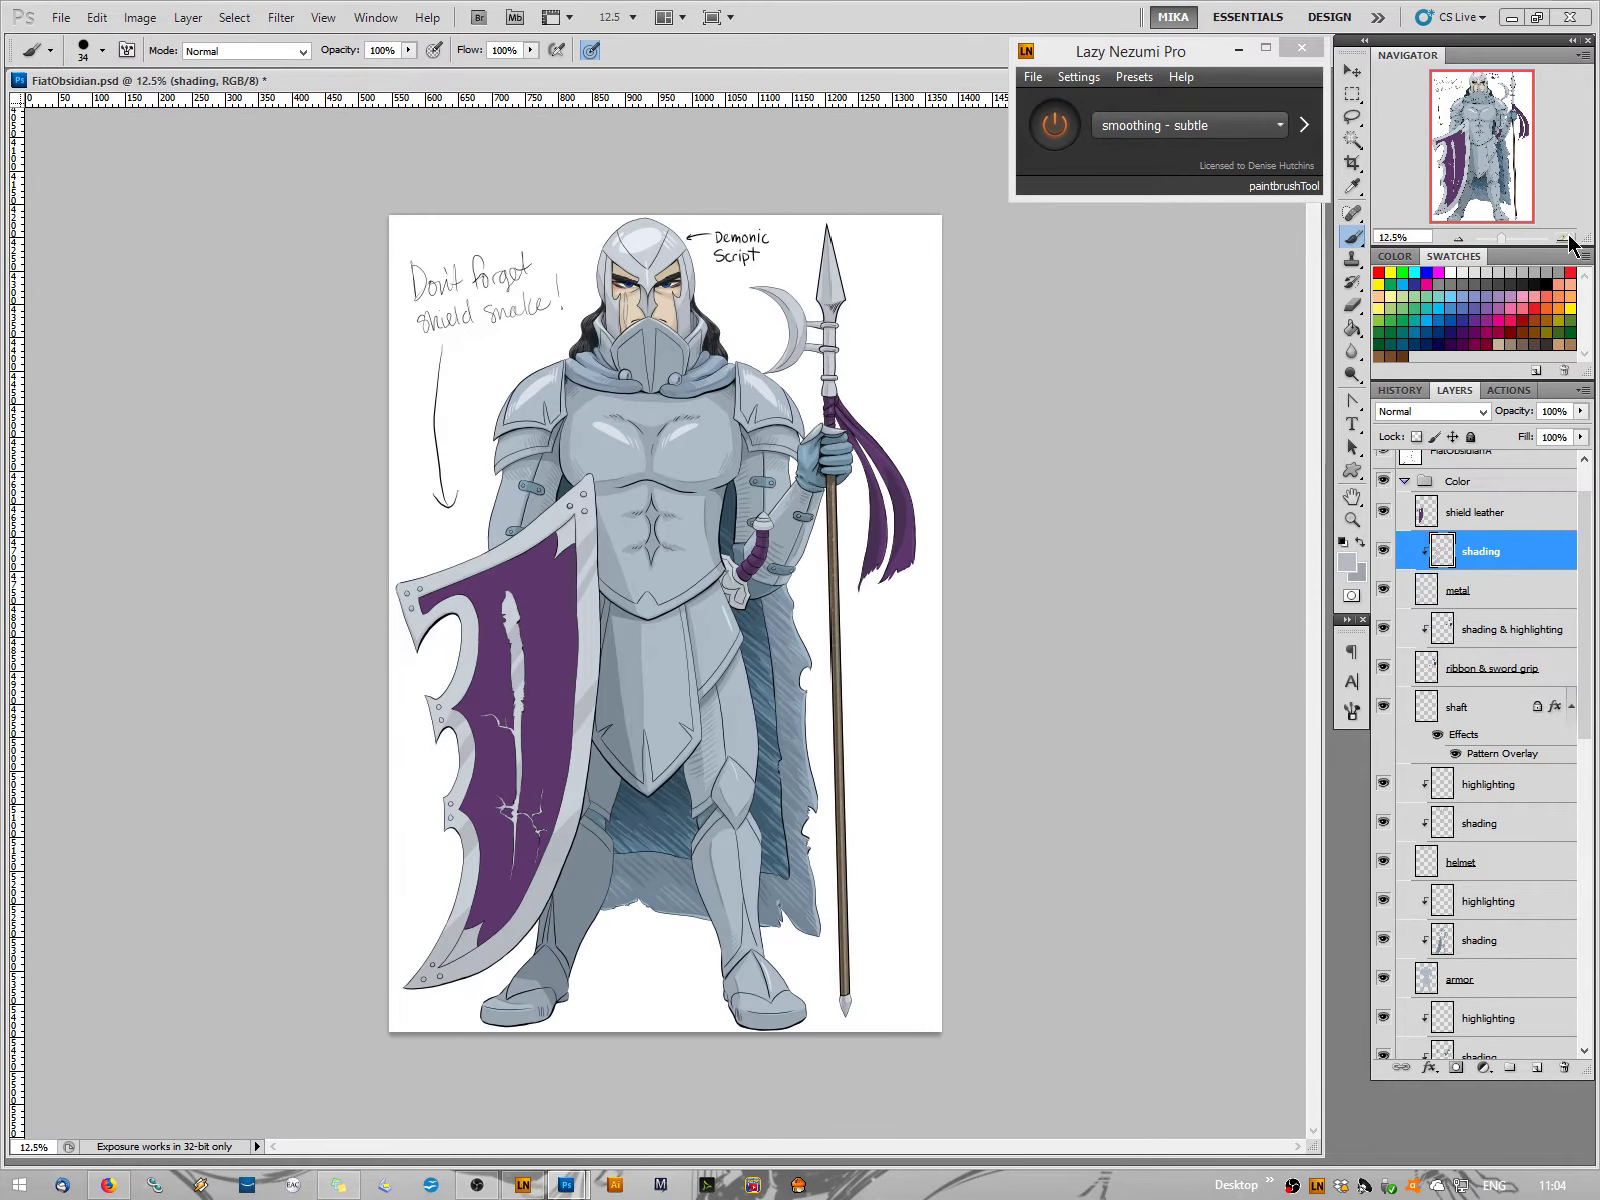
left_click(1568, 239)
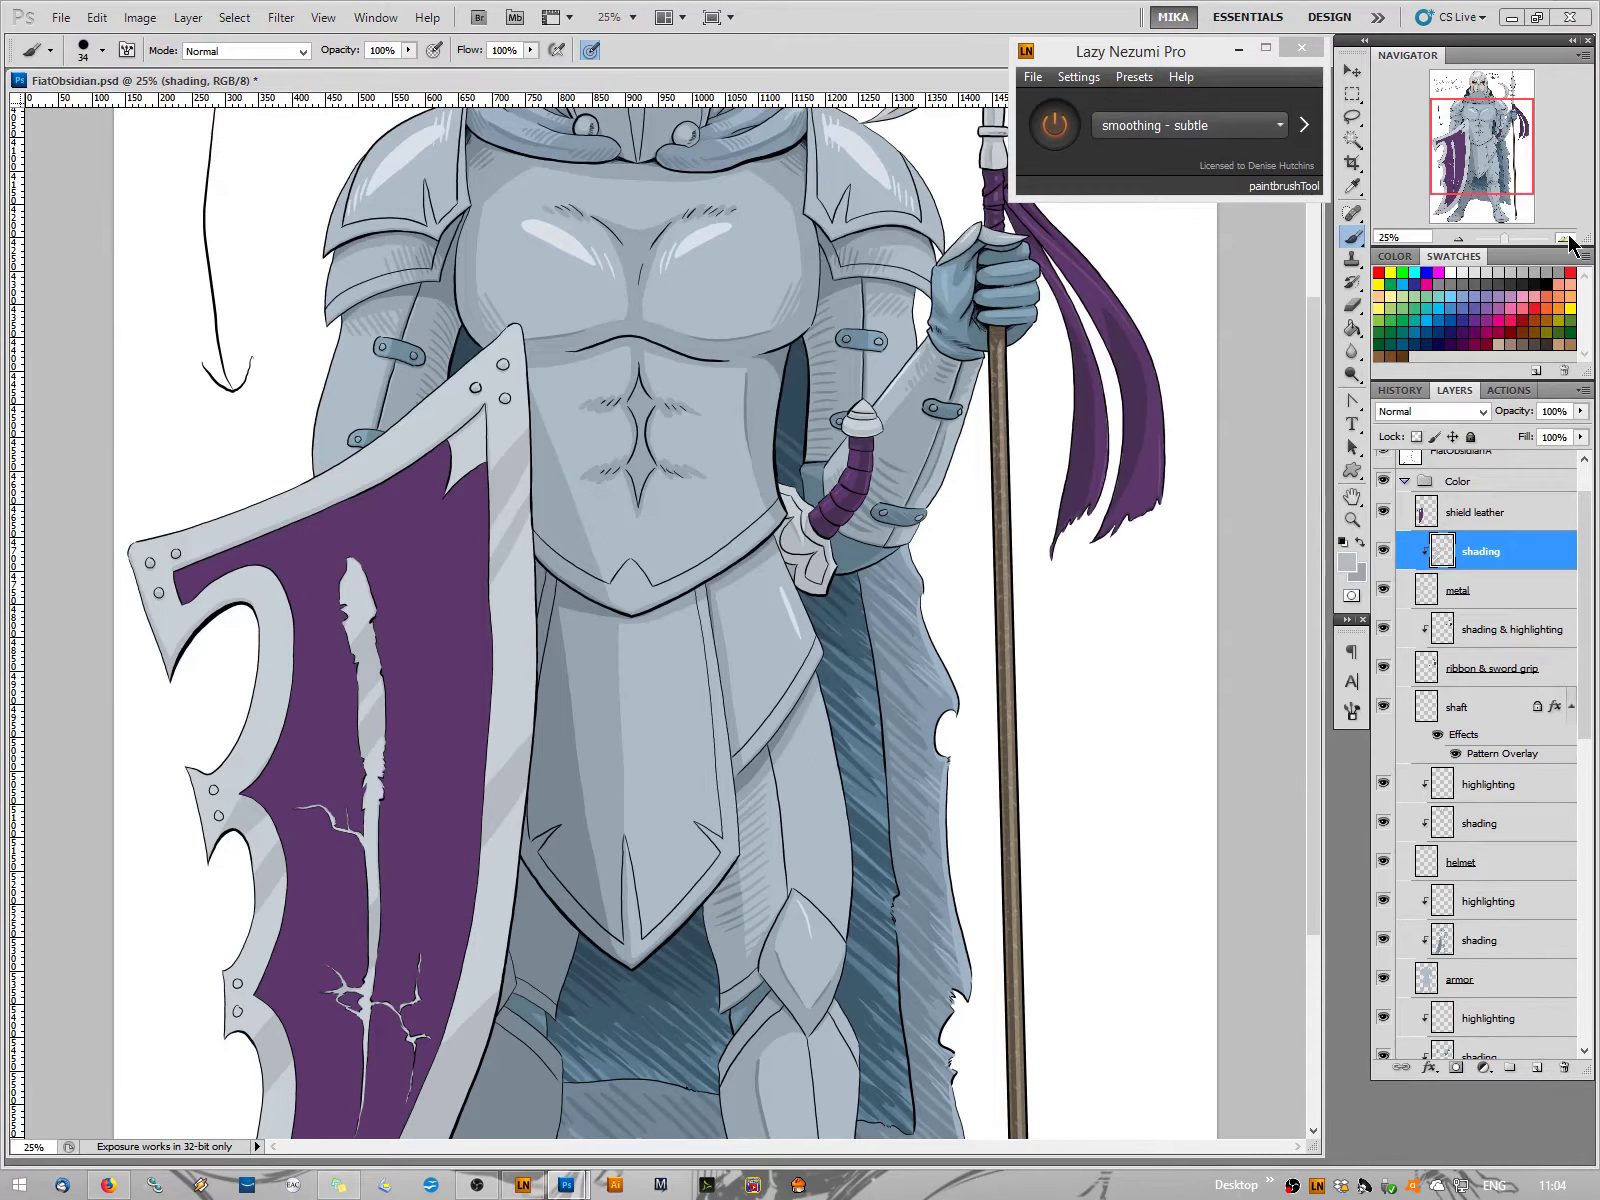
left_click(1568, 239)
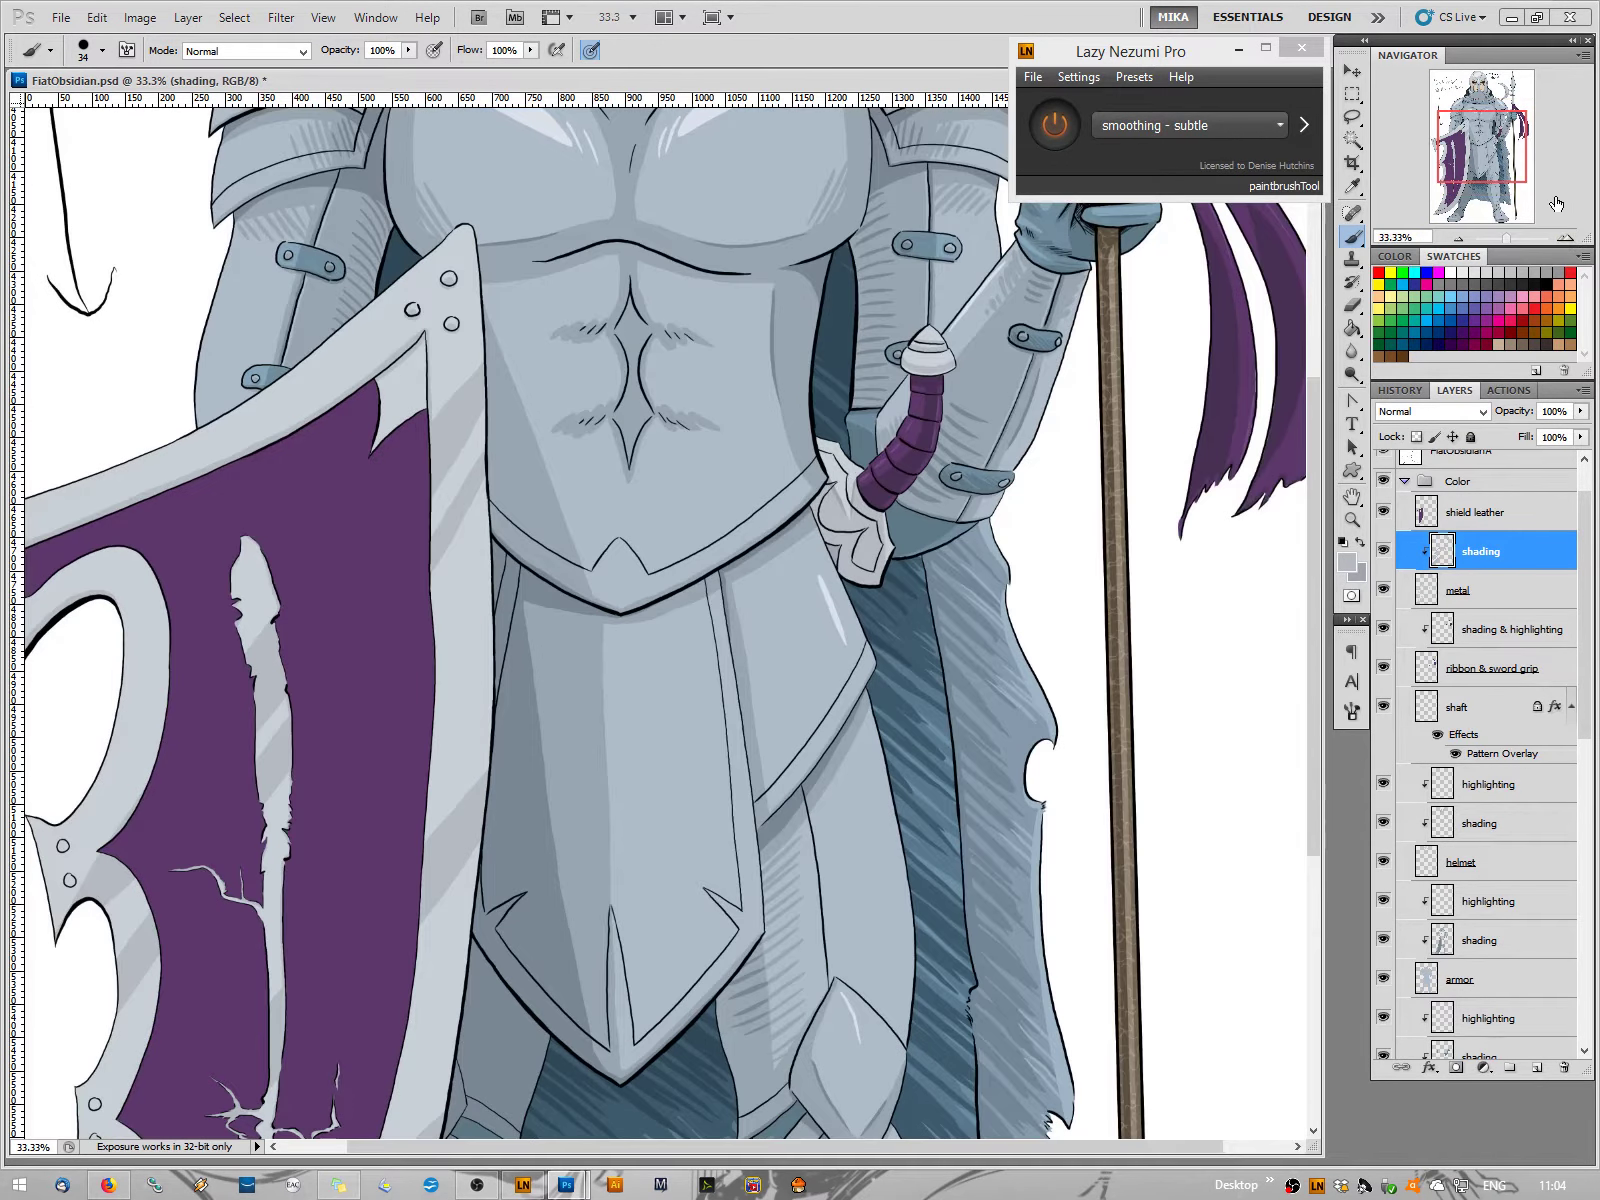
left_click_drag(1478, 128, 1471, 117)
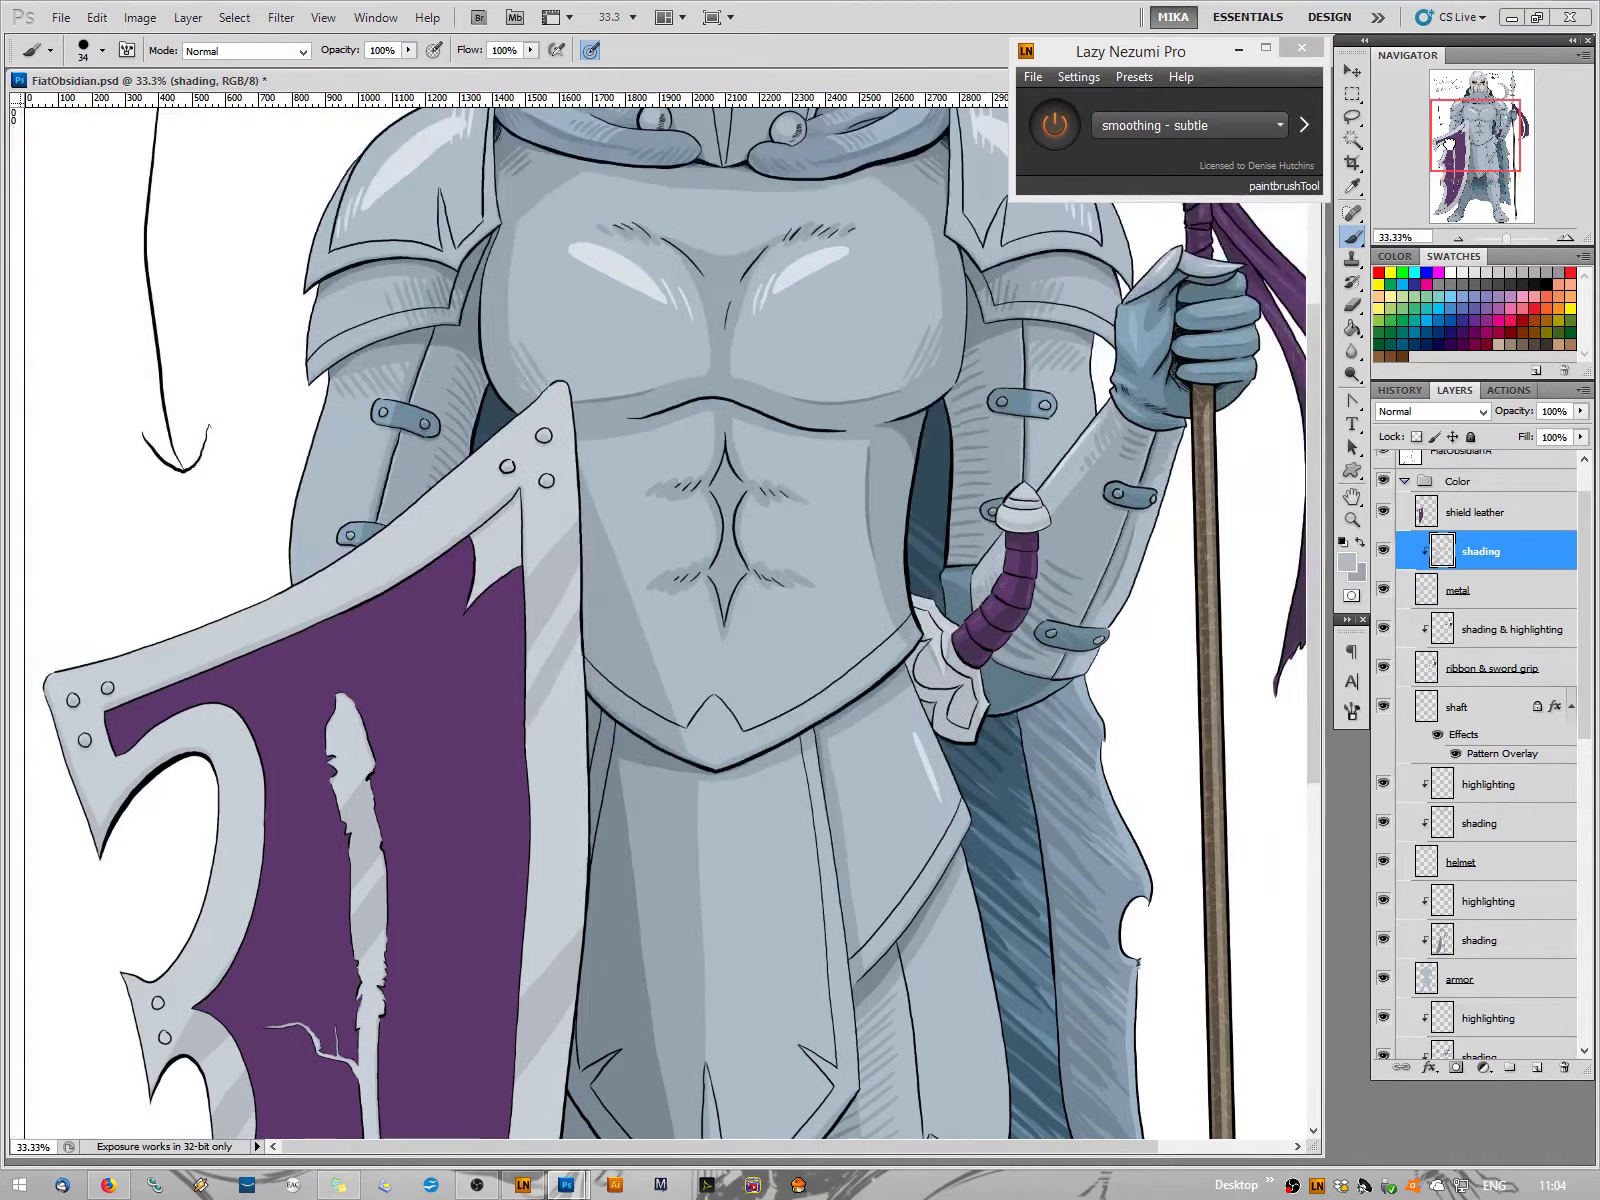
left_click(1568, 239)
left_click_drag(1466, 152, 1427, 145)
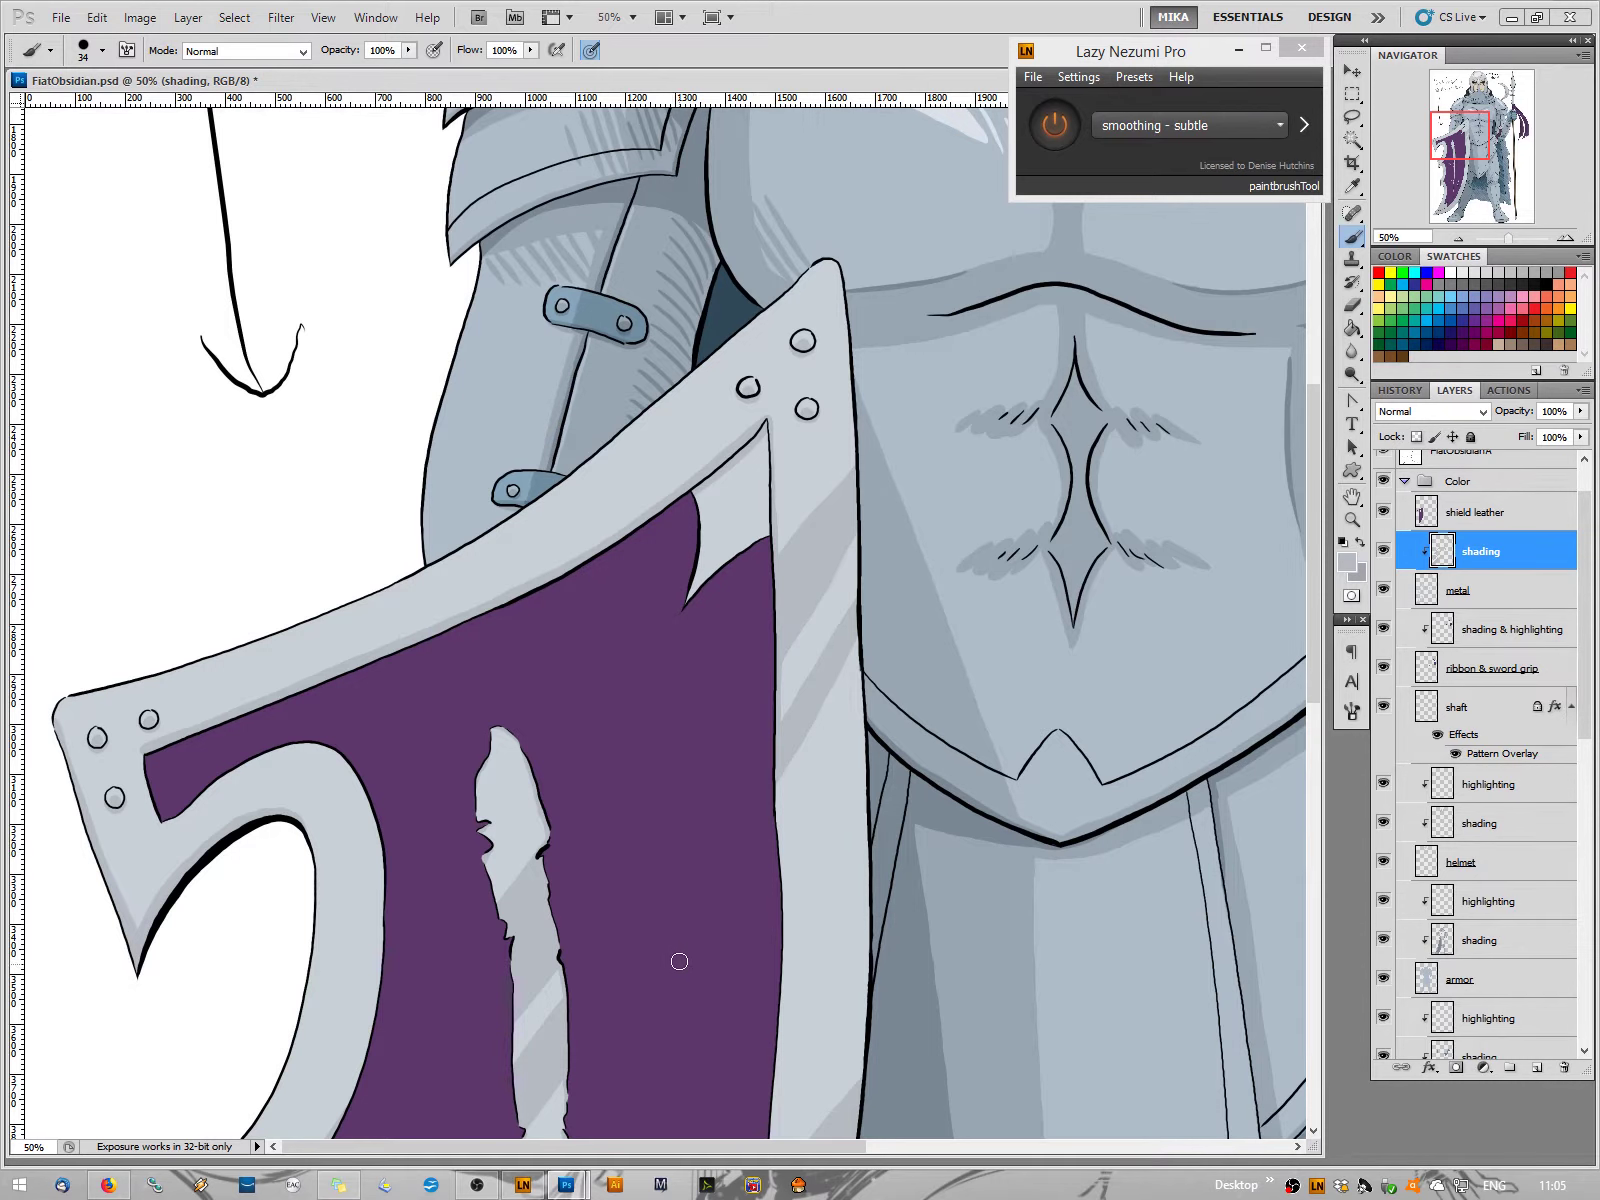
left_click_drag(685, 890, 700, 636)
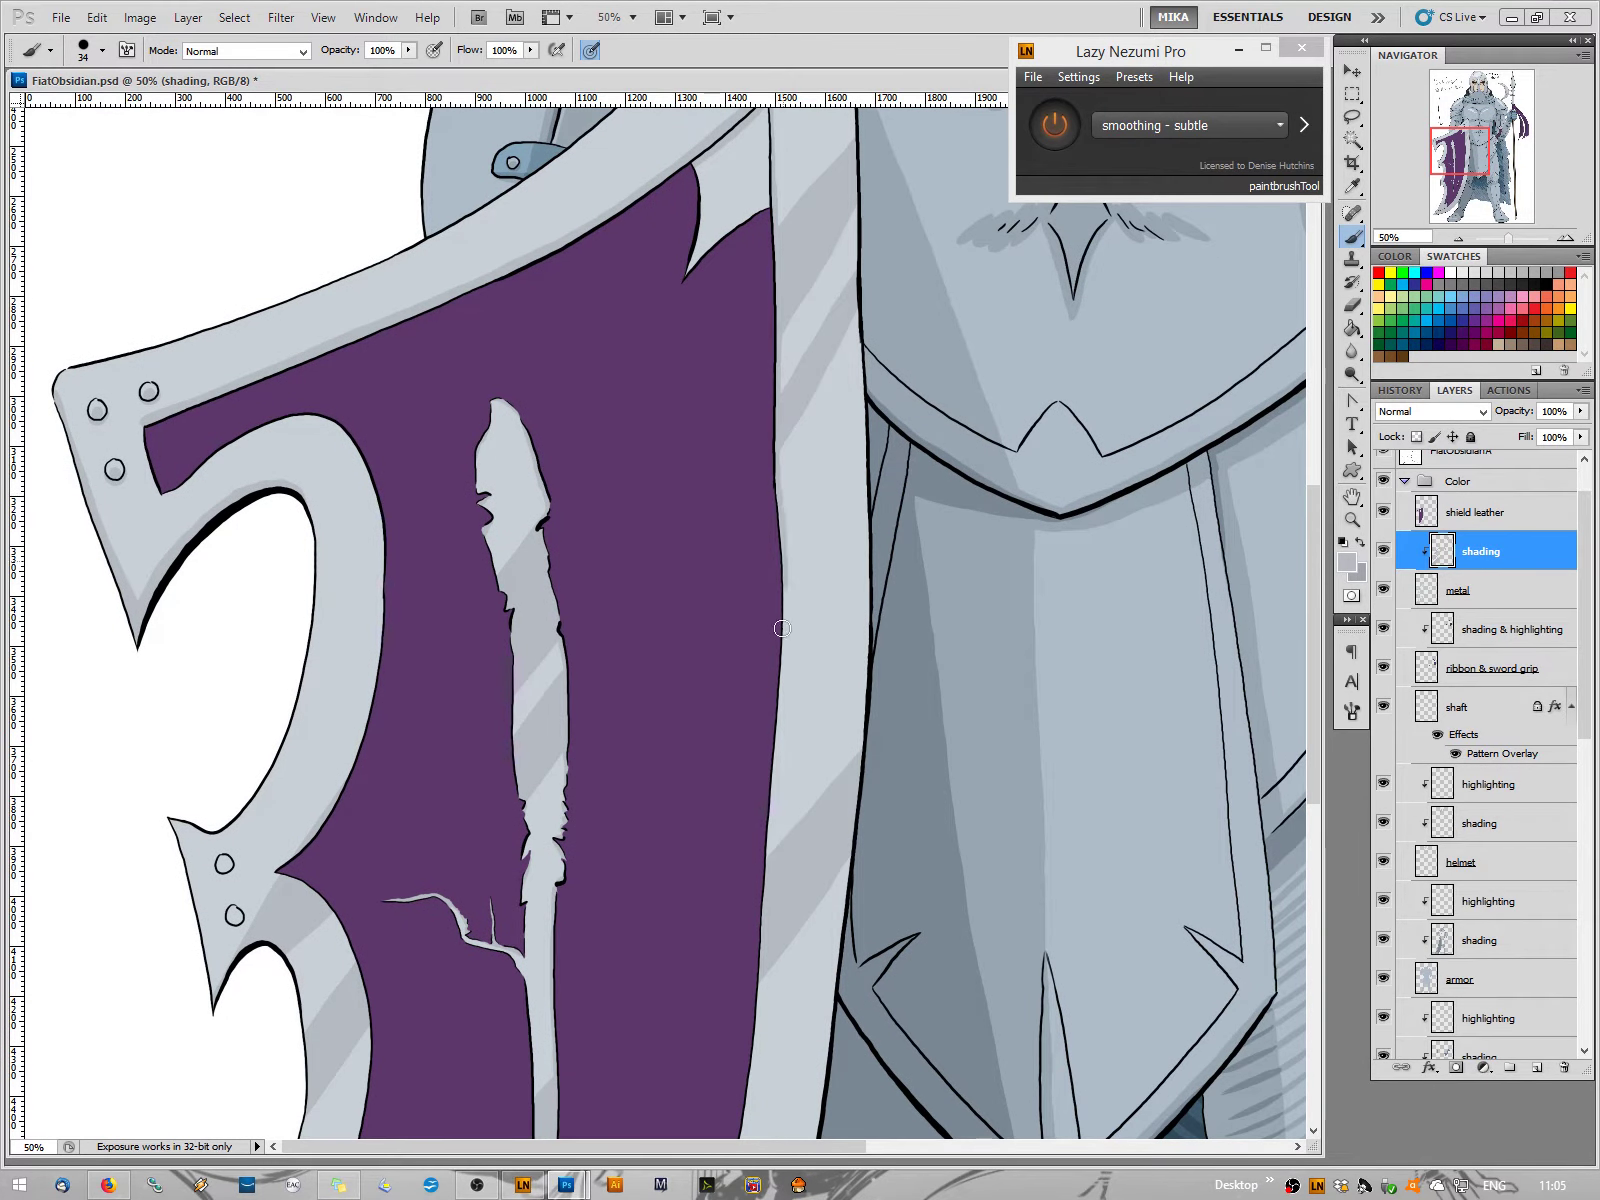
Shade the inner edge of the shield's long straight rim and the lower edge of the second spike on the scalloped rim
left_click_drag(774, 848, 776, 417)
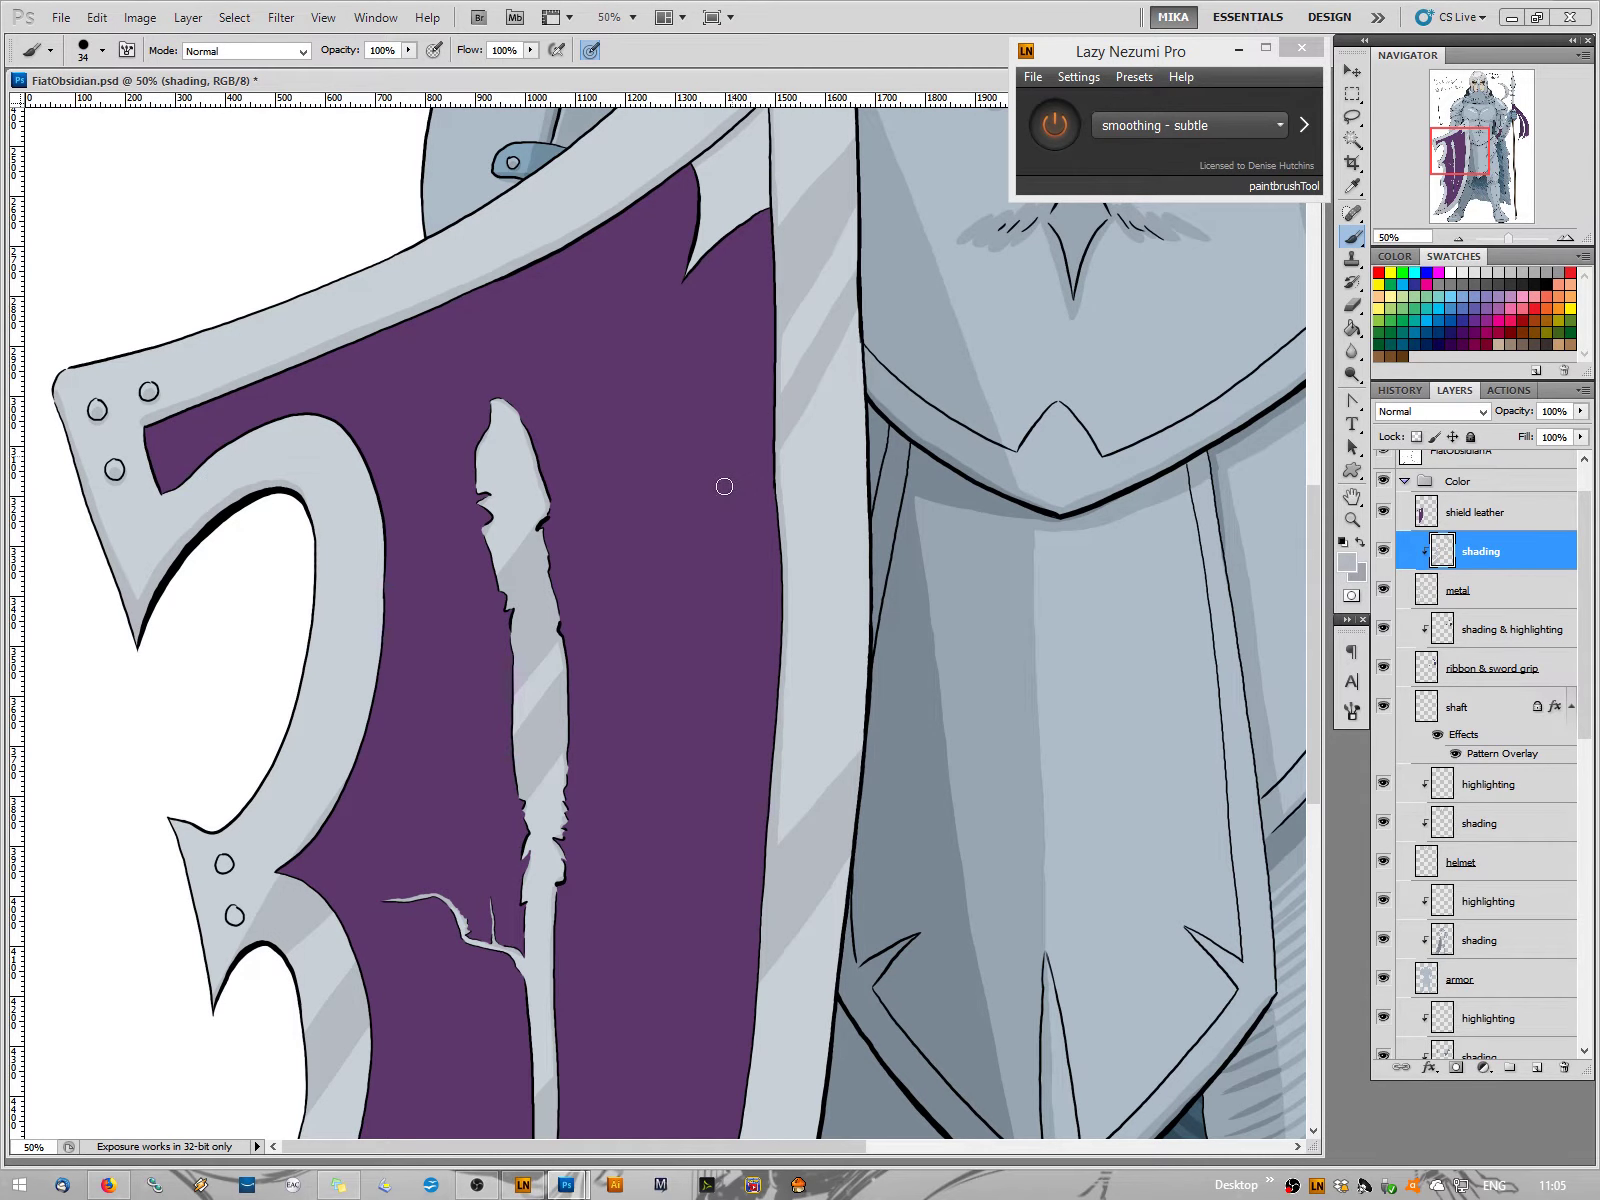
left_click_drag(676, 803, 764, 565)
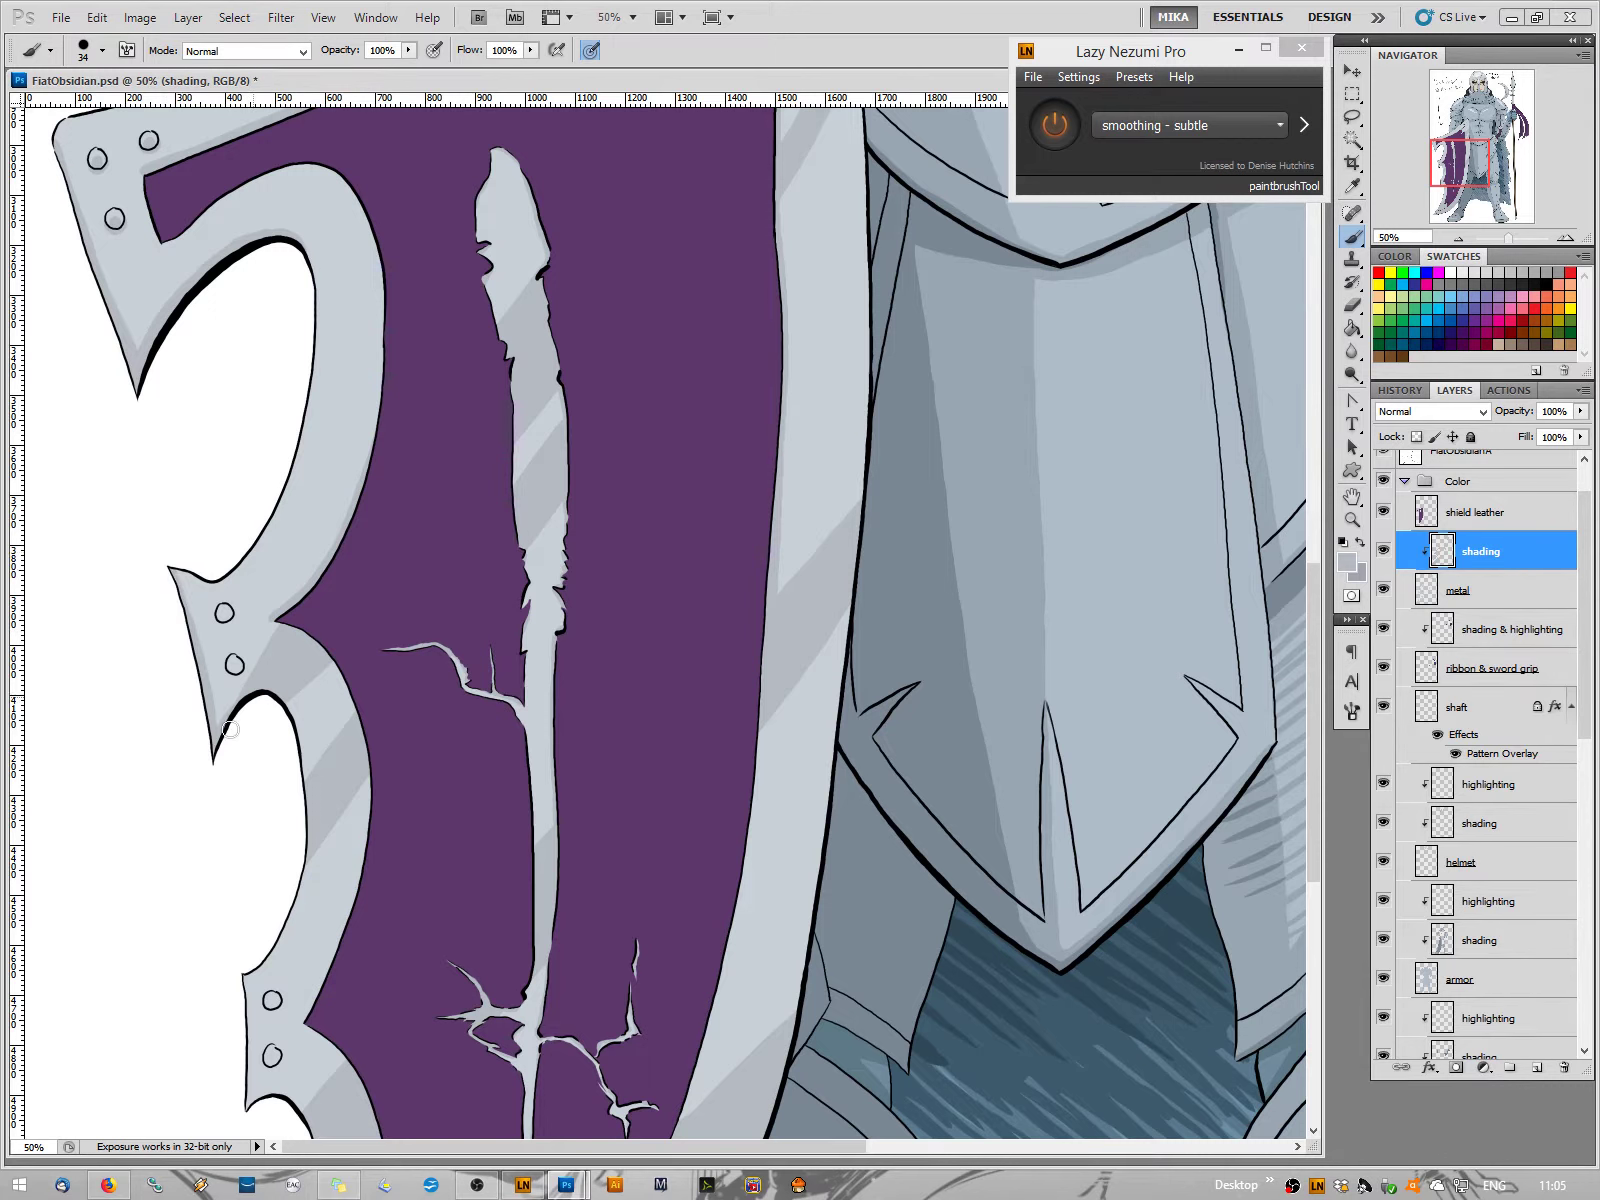
mouse_move(217, 763)
left_mouse_down()
mouse_move(243, 698)
mouse_move(285, 712)
left_mouse_up()
Shade the two rivets on the second spike of the shield's scalloped rim
left_click(1565, 237)
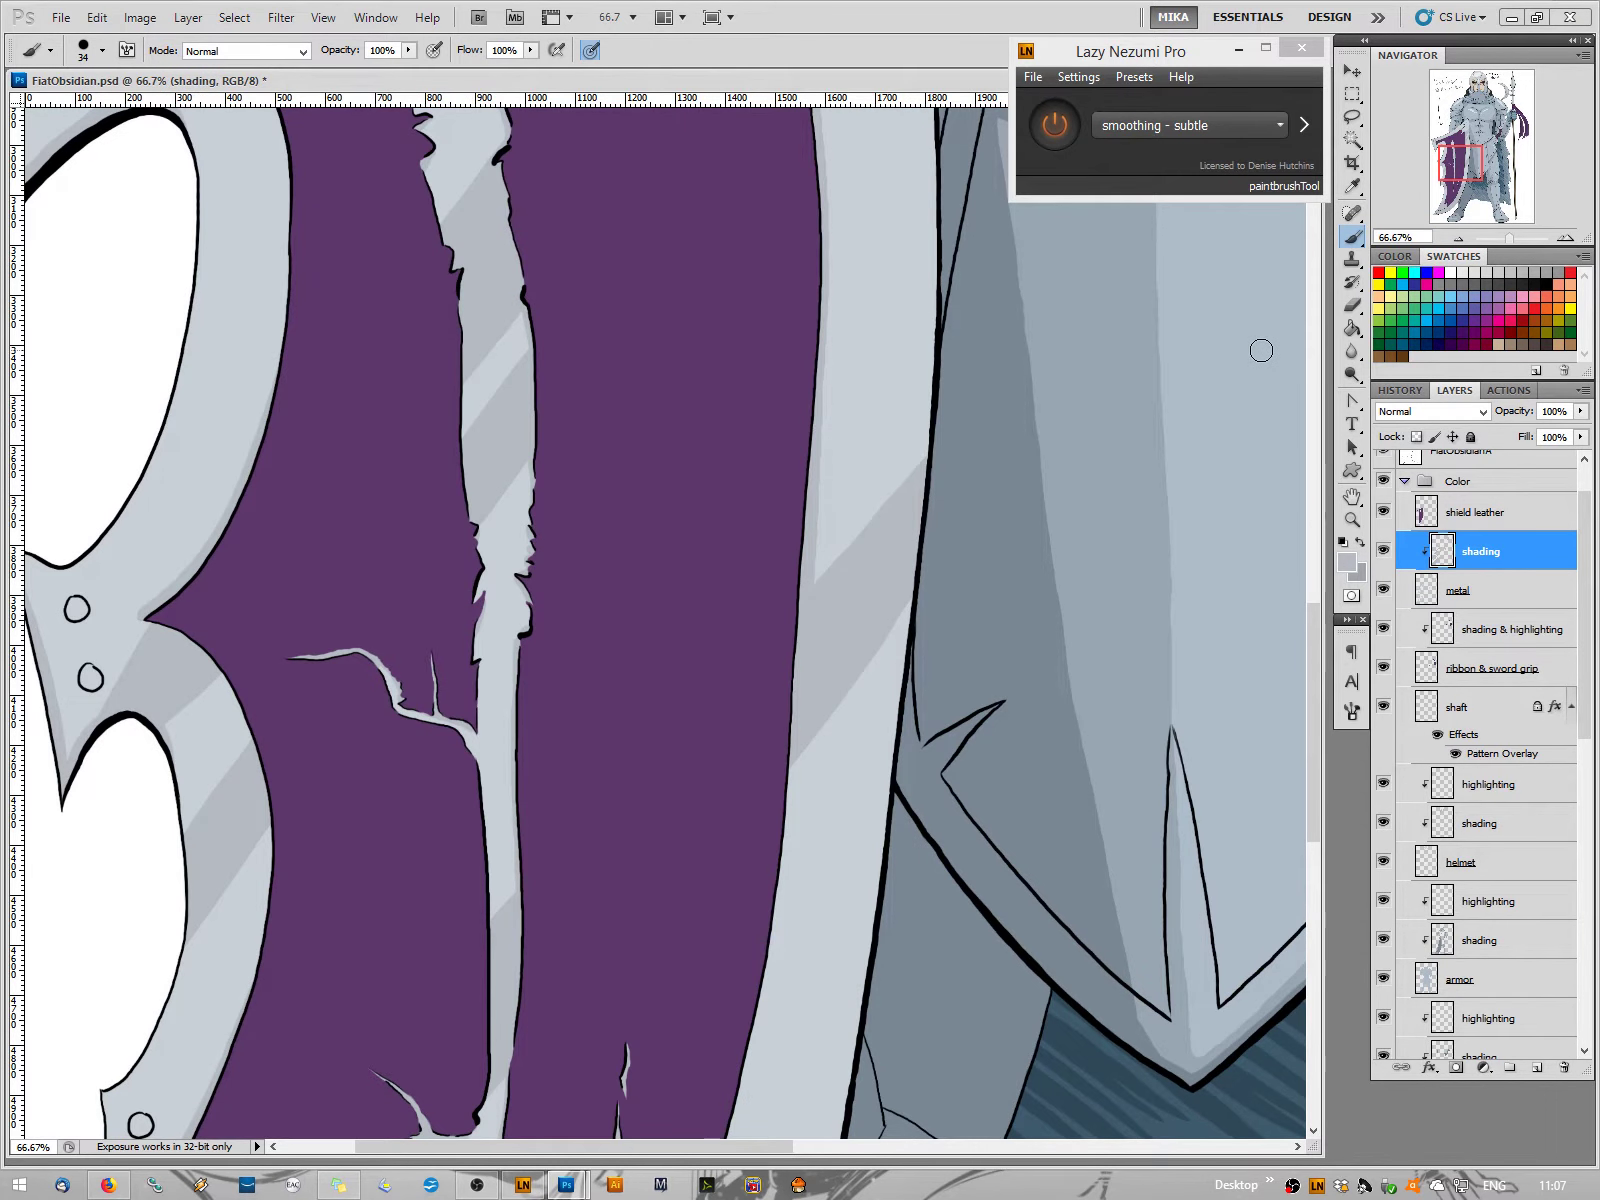
left_click_drag(183, 803, 567, 778)
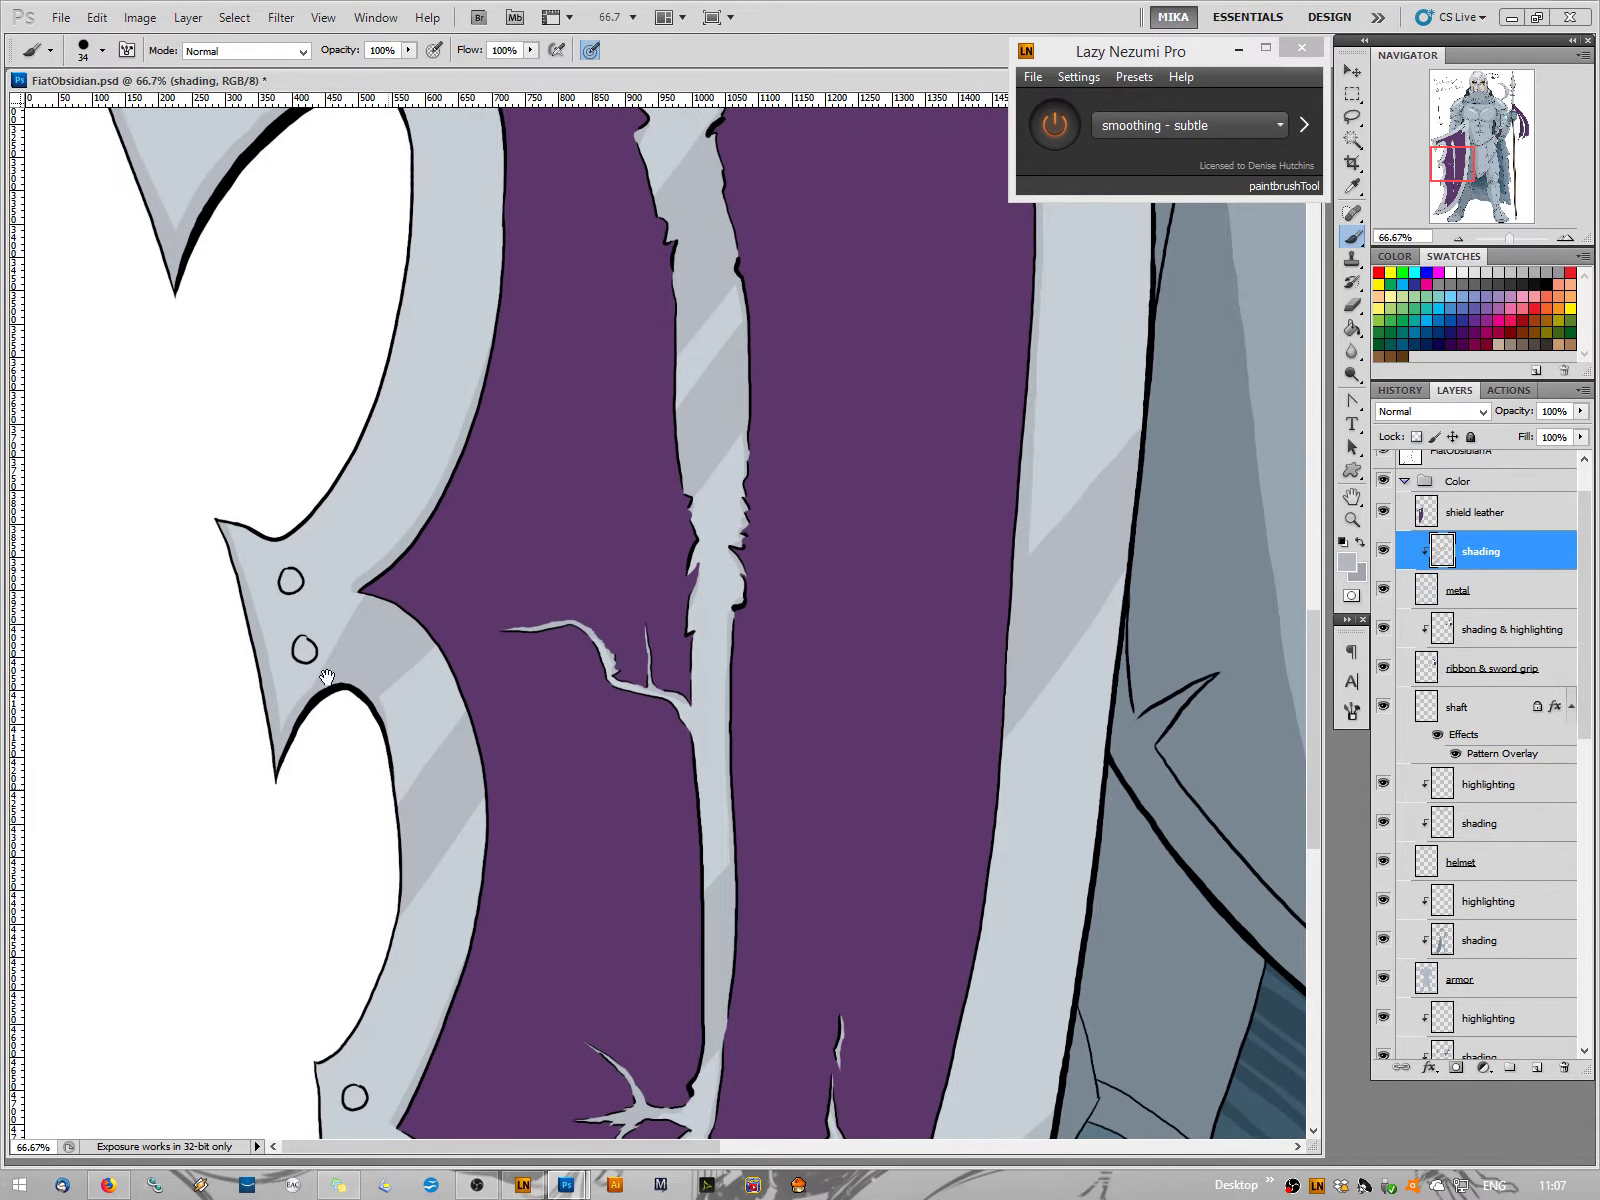
mouse_move(295, 584)
left_mouse_down()
mouse_move(284, 592)
mouse_move(288, 577)
left_mouse_up()
left_click_drag(302, 660, 316, 649)
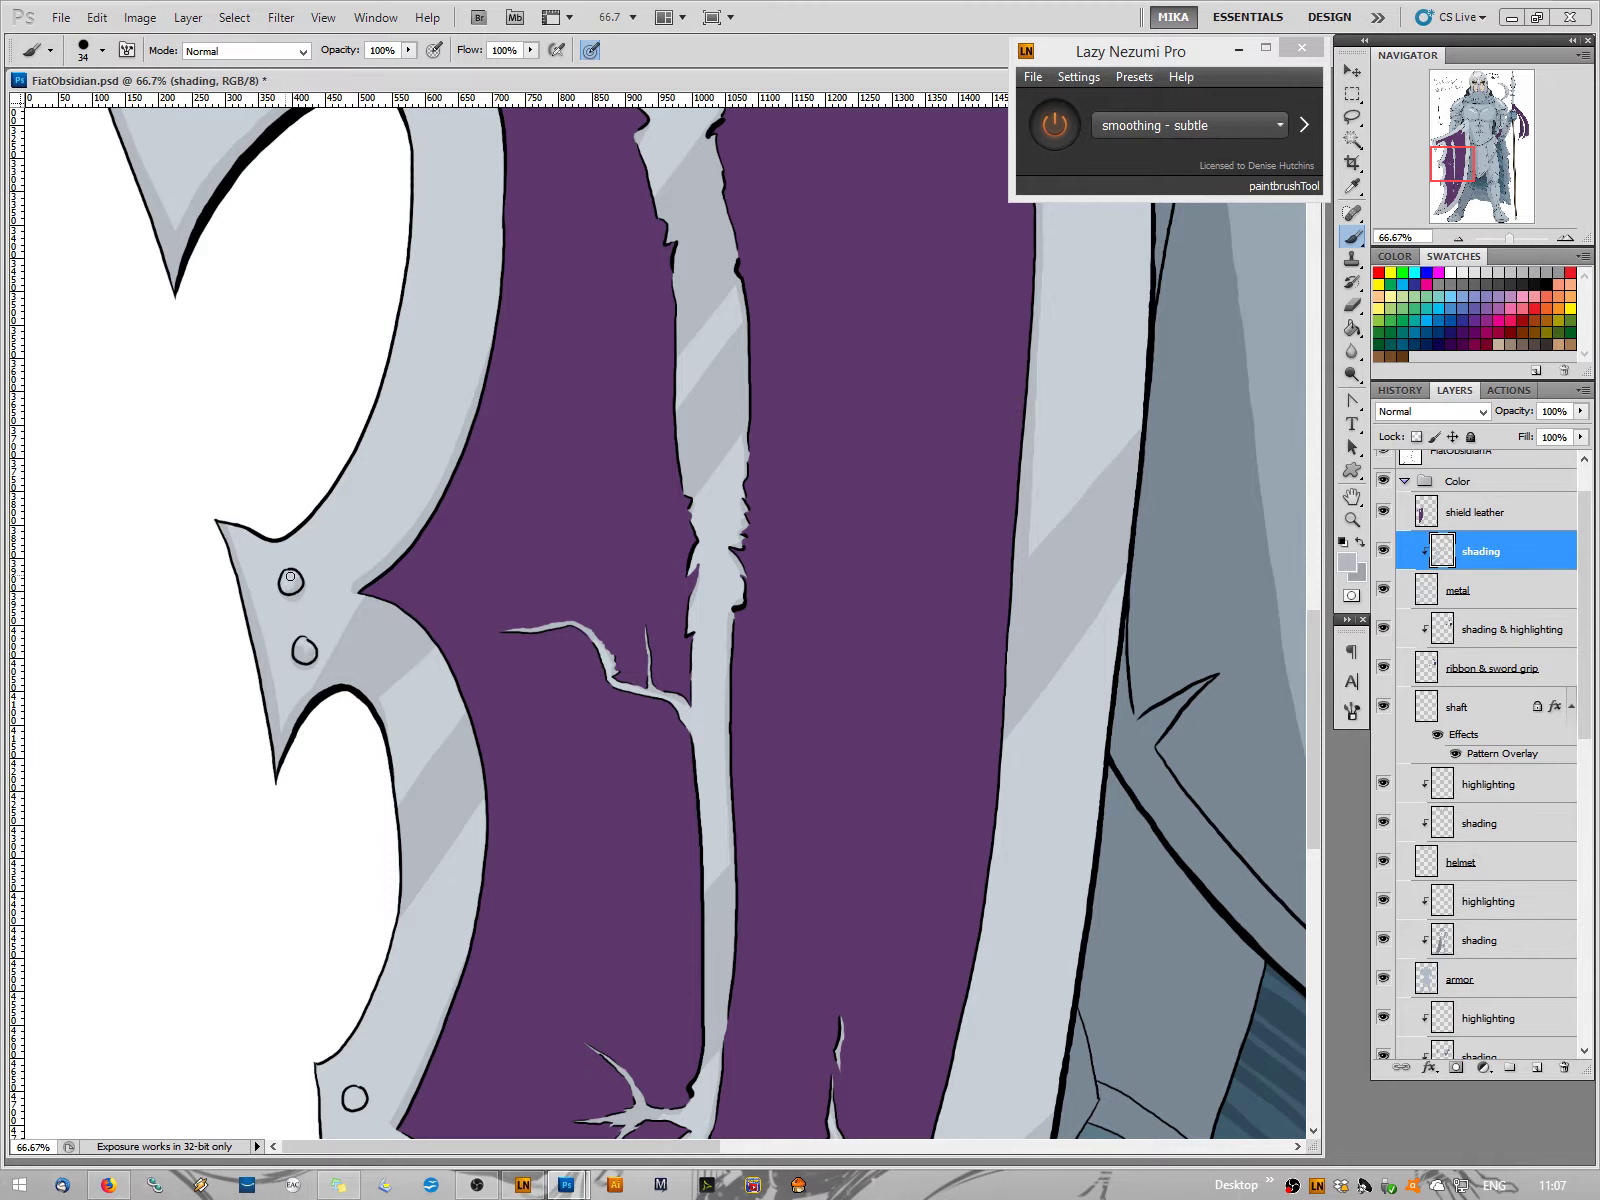
mouse_move(290, 577)
left_mouse_down()
mouse_move(305, 657)
mouse_move(290, 582)
left_mouse_up()
left_click_drag(306, 654, 303, 650)
Shade the inner edge of the shield's long rim beside the lower cracks, and undo the last strokes
left_click_drag(336, 903, 353, 773)
left_click_drag(345, 784, 340, 510)
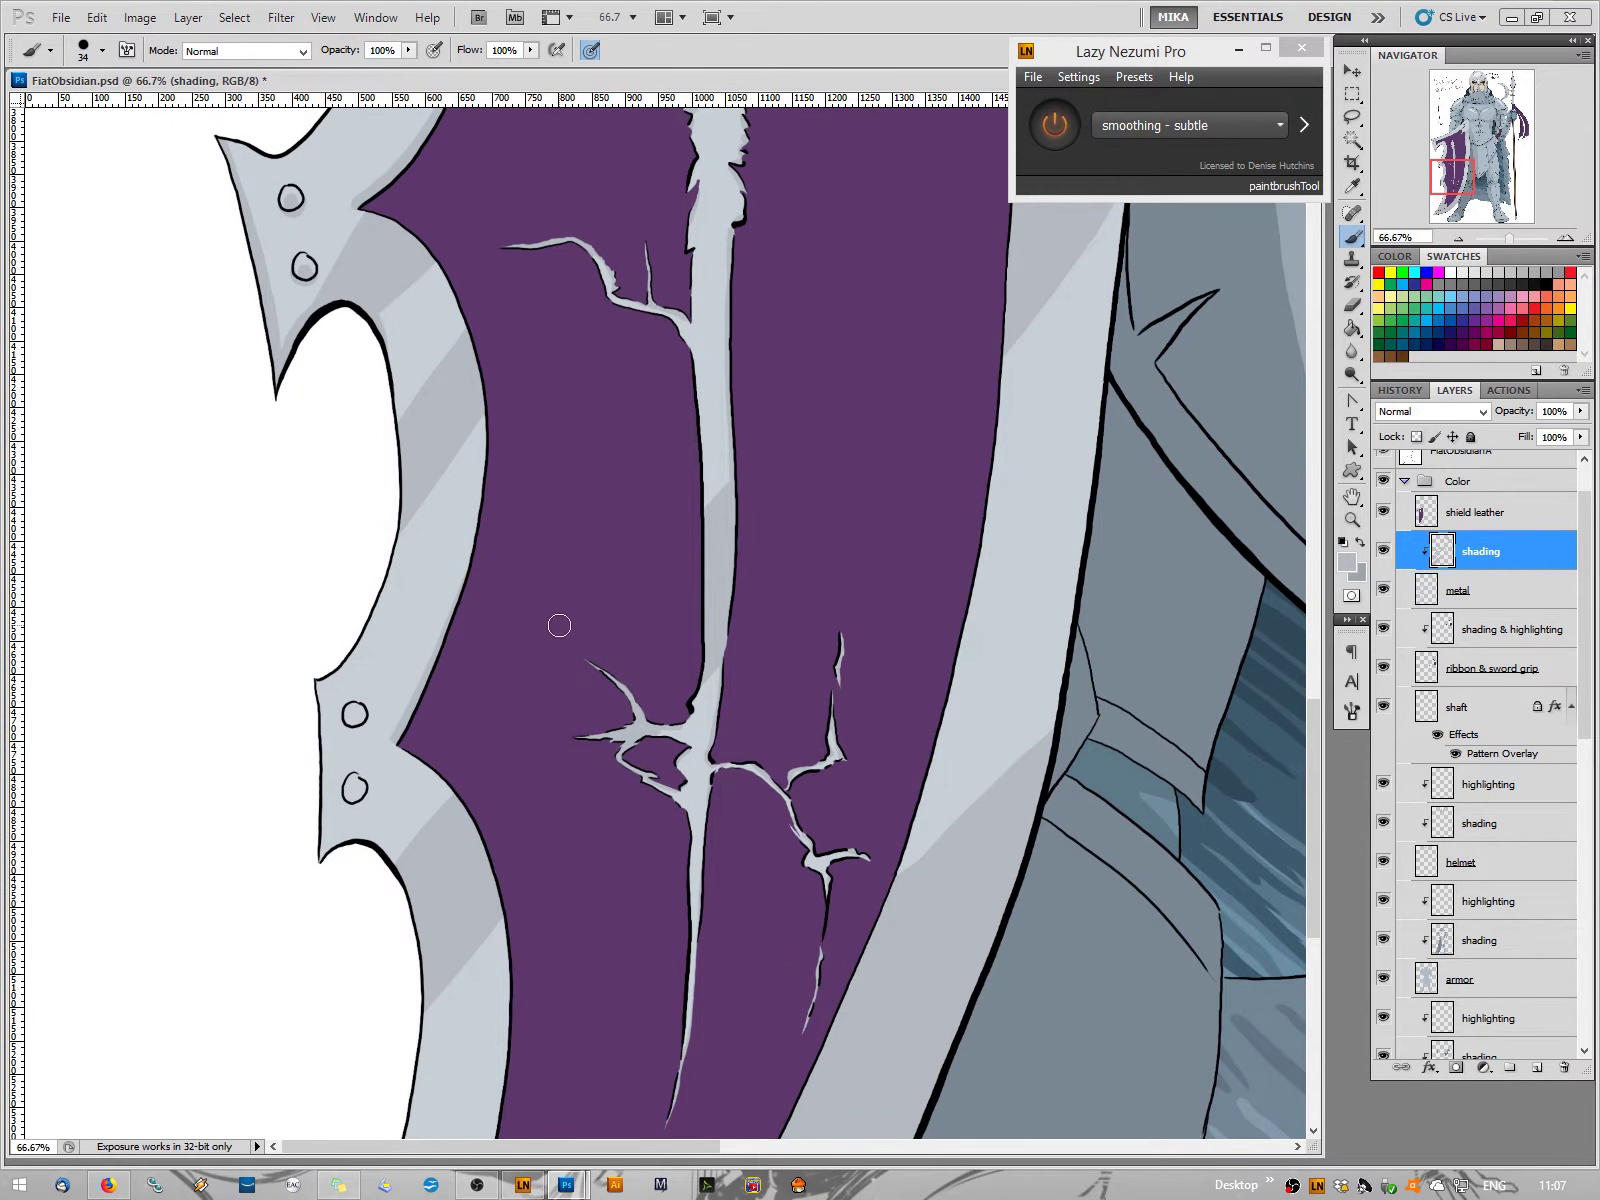
mouse_move(1002, 325)
left_mouse_down()
mouse_move(964, 682)
mouse_move(905, 876)
left_mouse_up()
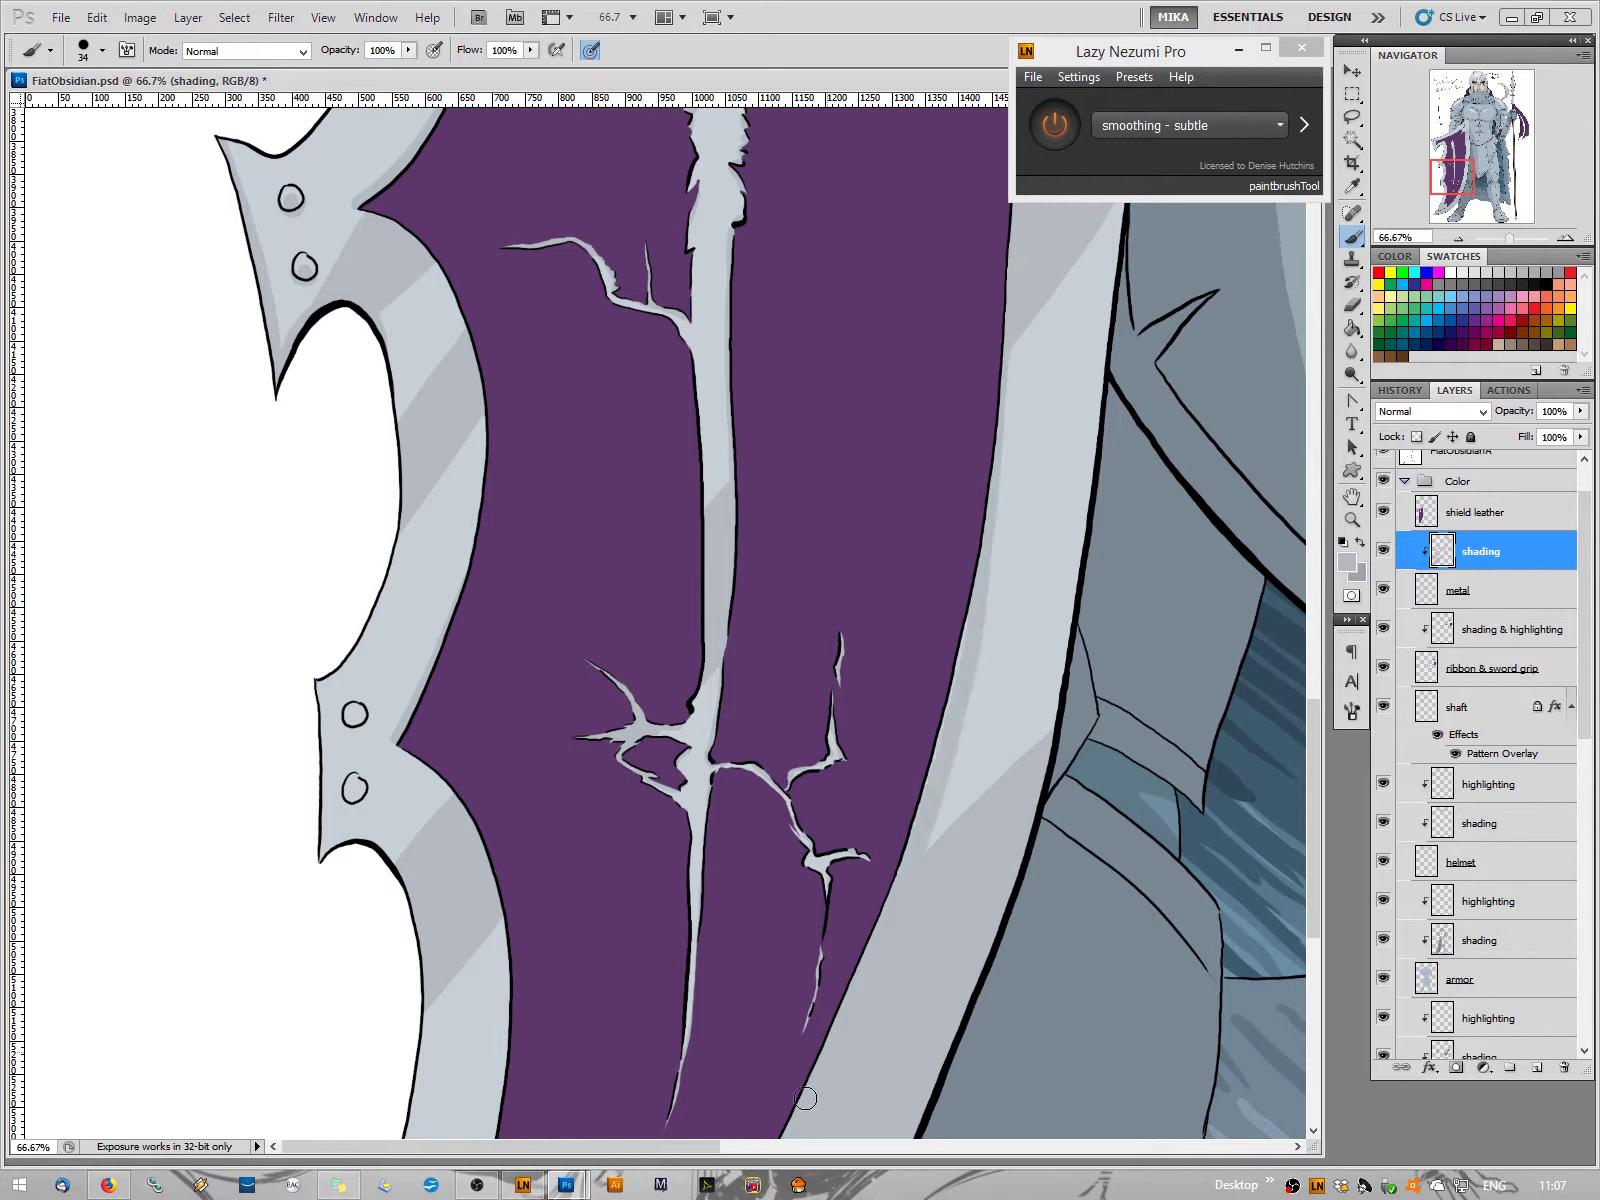
key("ctrl+z")
key("ctrl+alt+z")
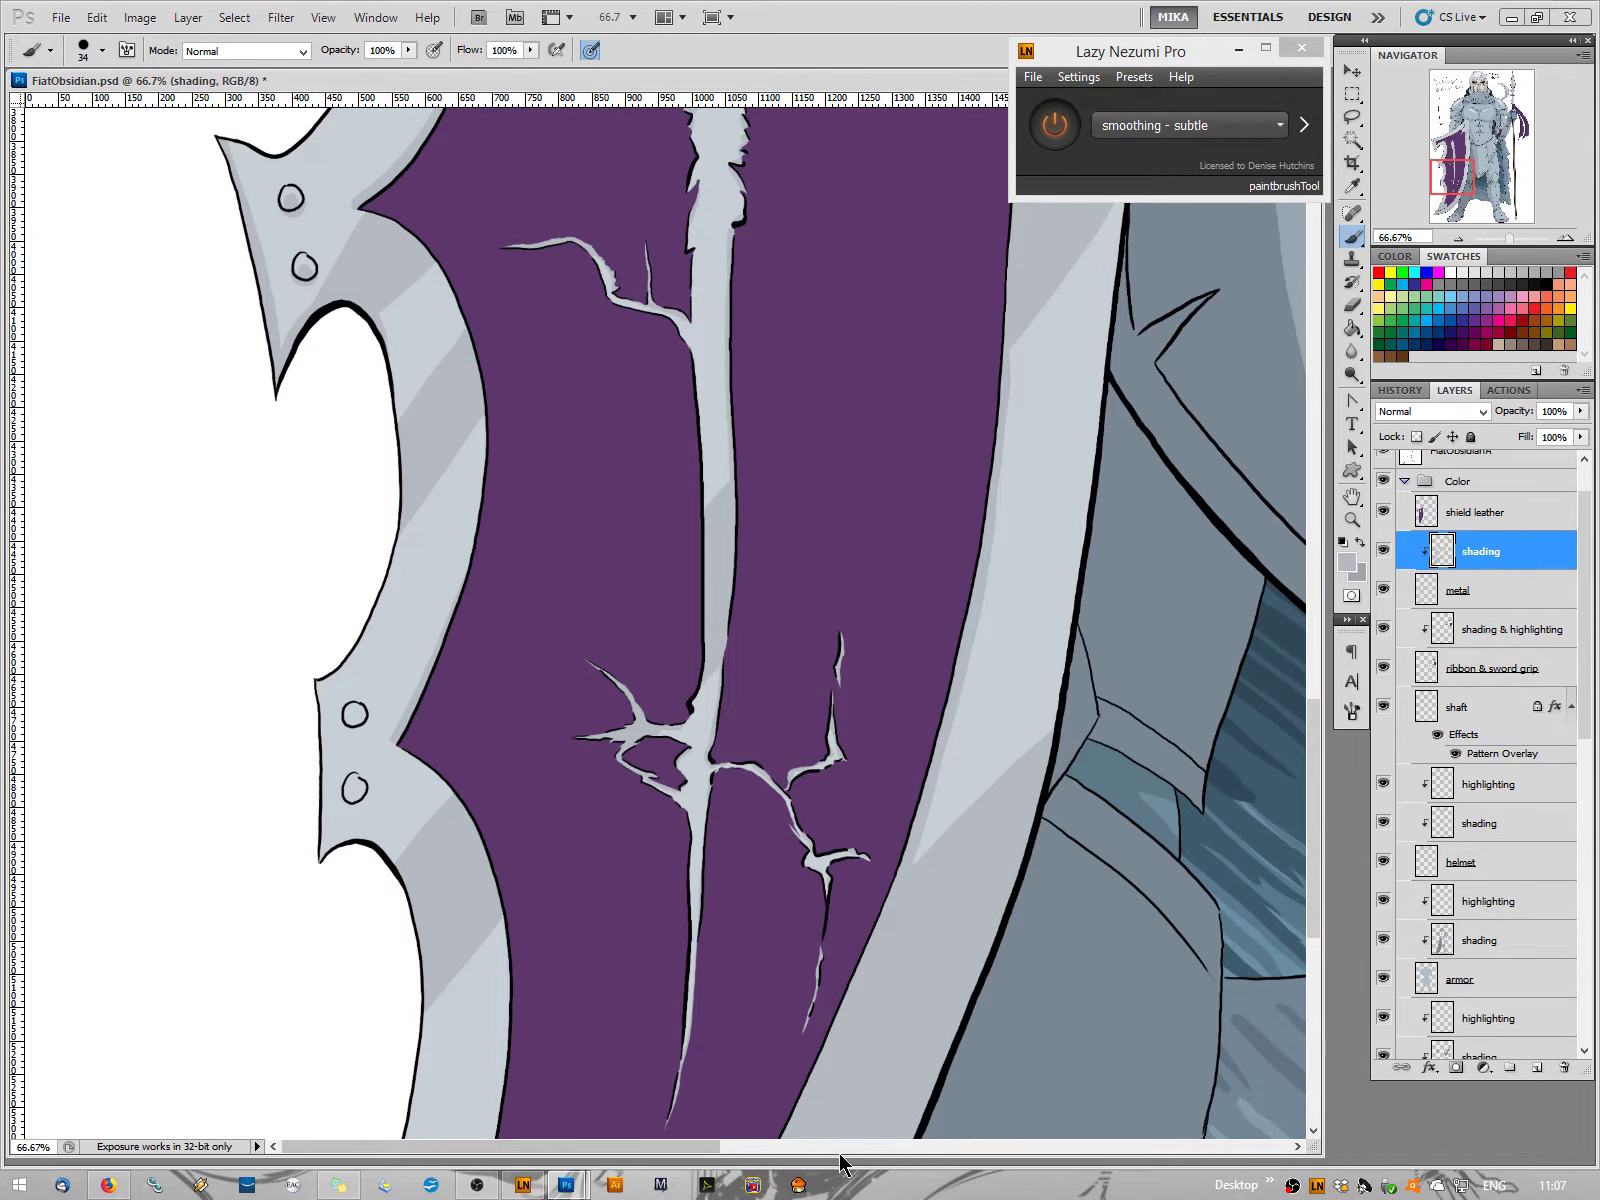
Shade the edge of the third spike on the shield's scalloped rim and its two rivets
scroll(289, 914, "down", 3)
left_click_drag(309, 554, 318, 742)
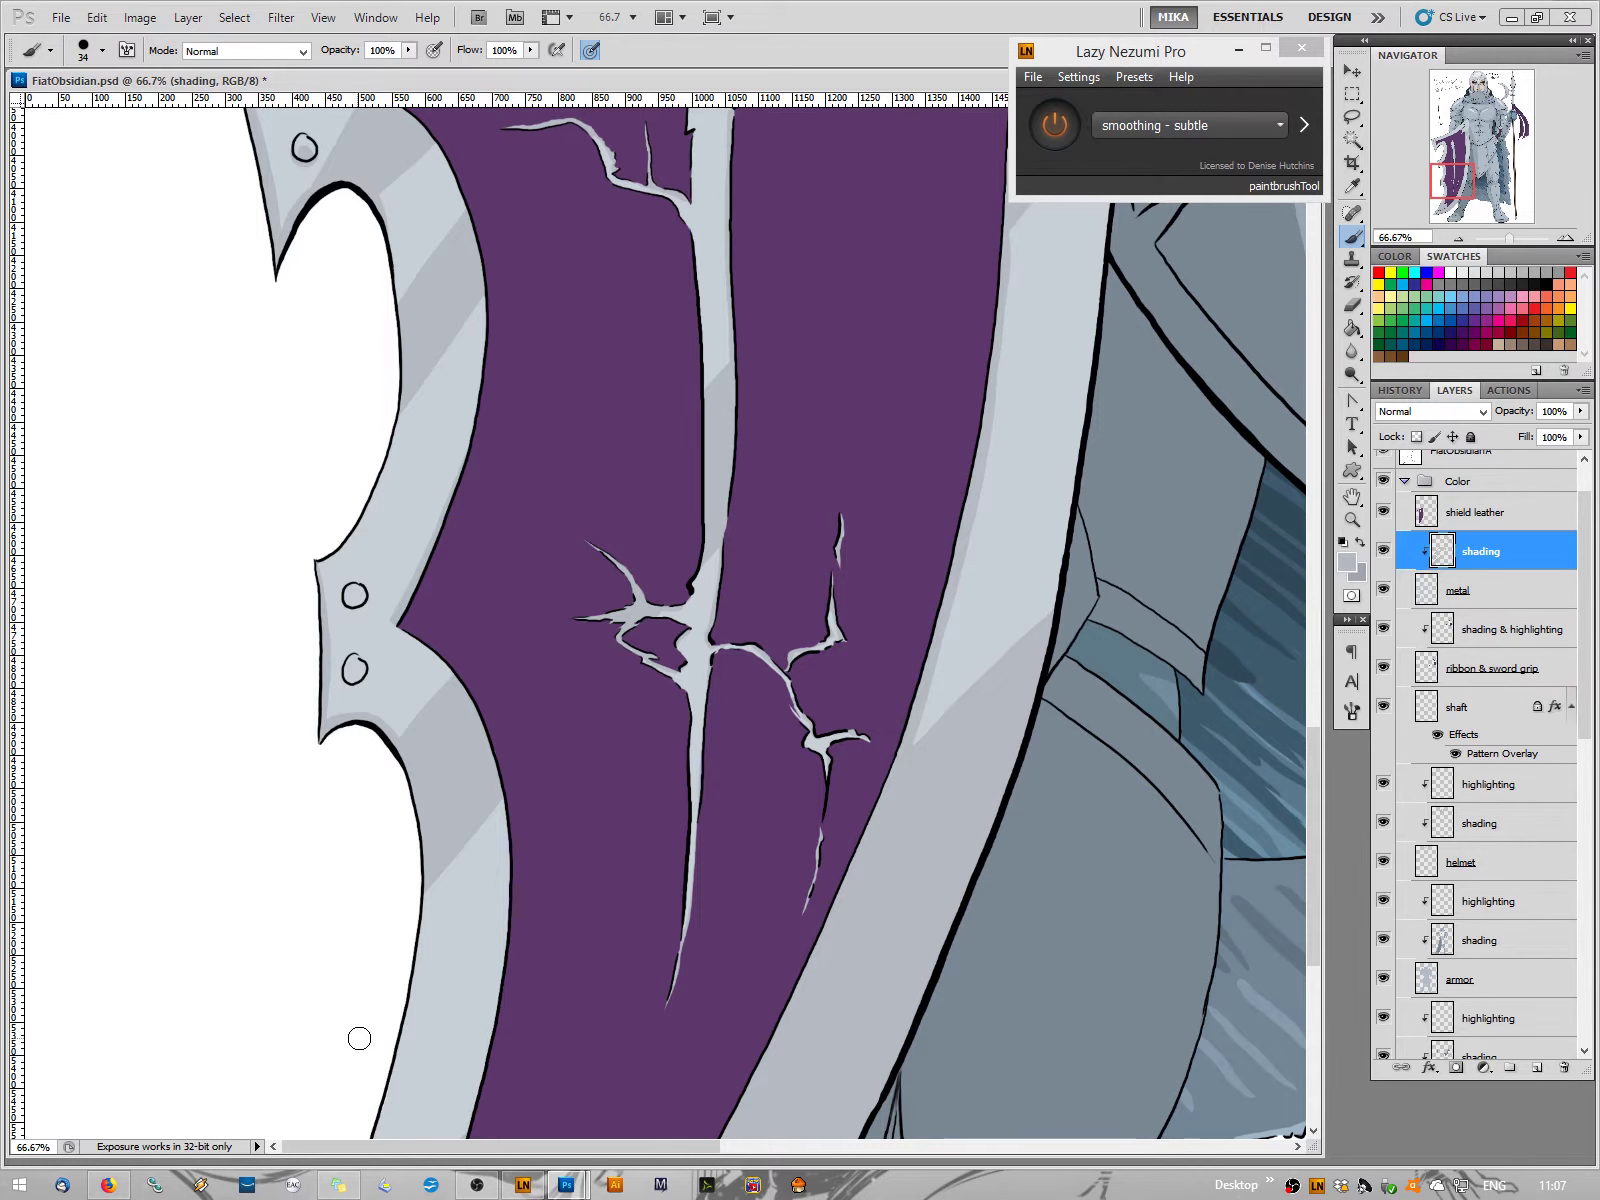
left_click_drag(325, 977, 321, 735)
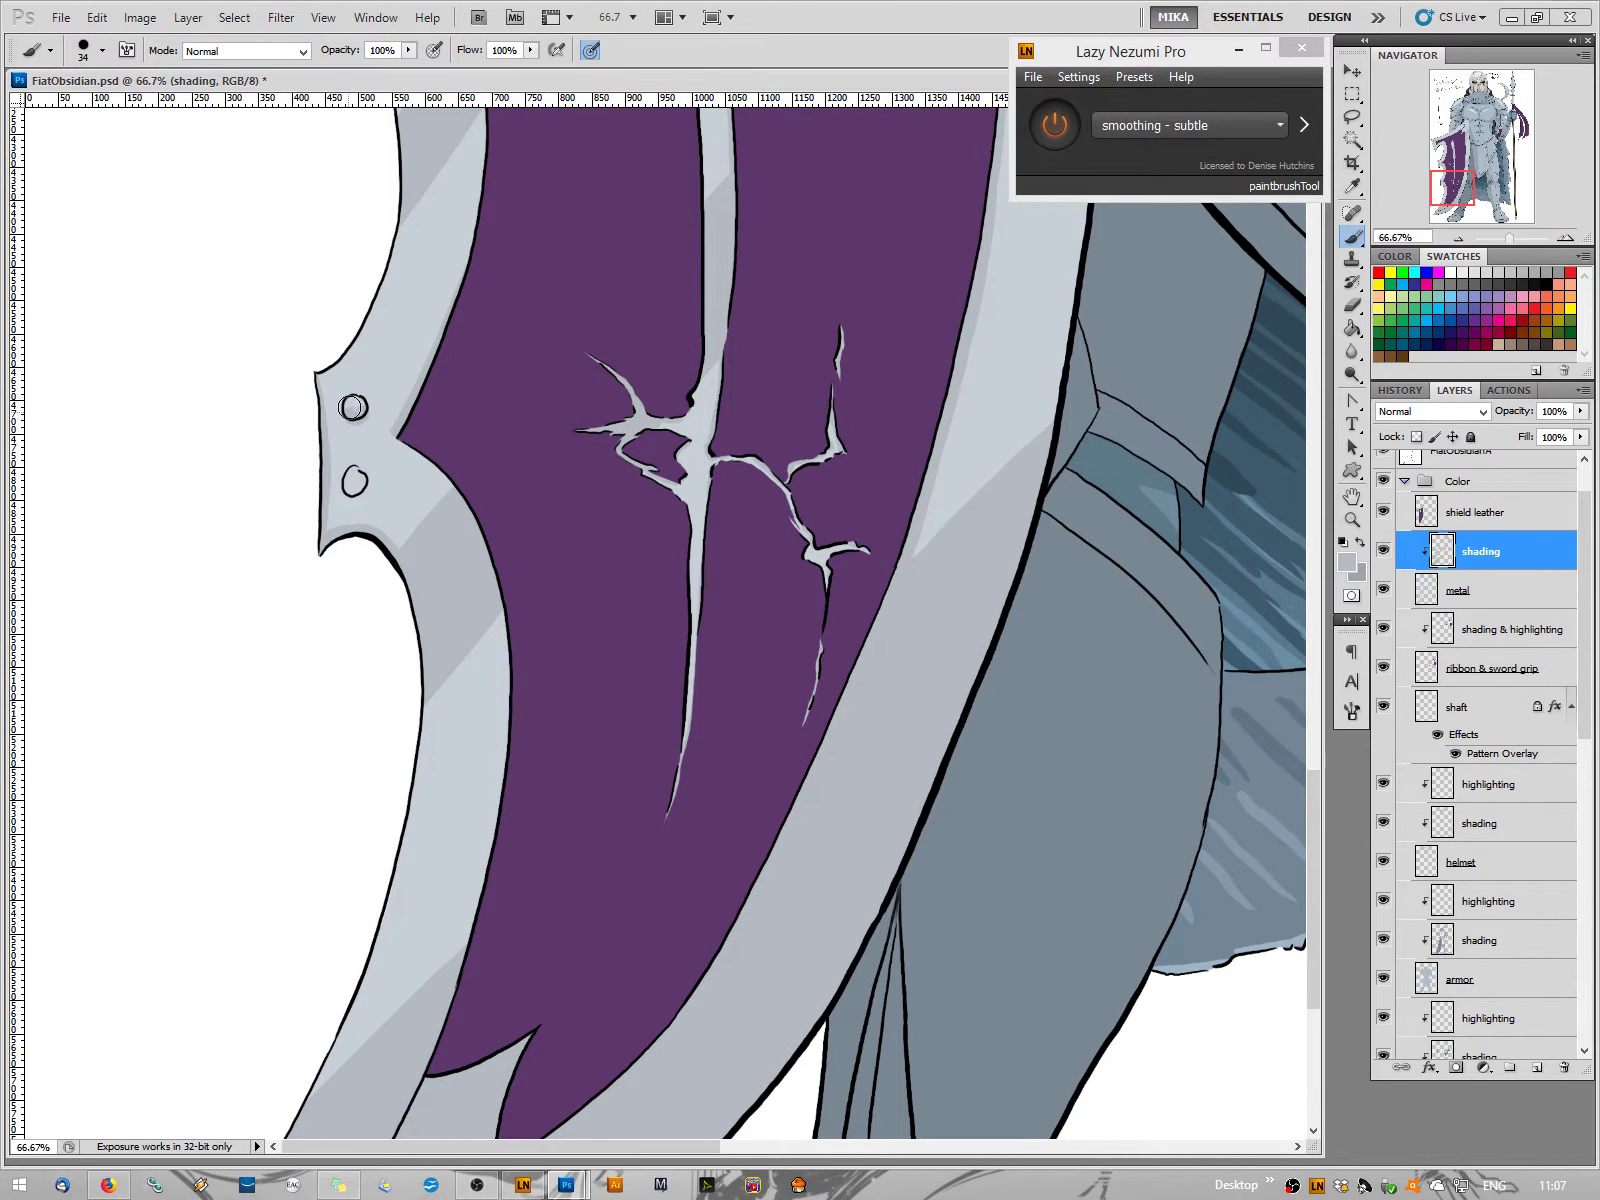
left_click_drag(358, 410, 354, 406)
left_click_drag(347, 490, 352, 467)
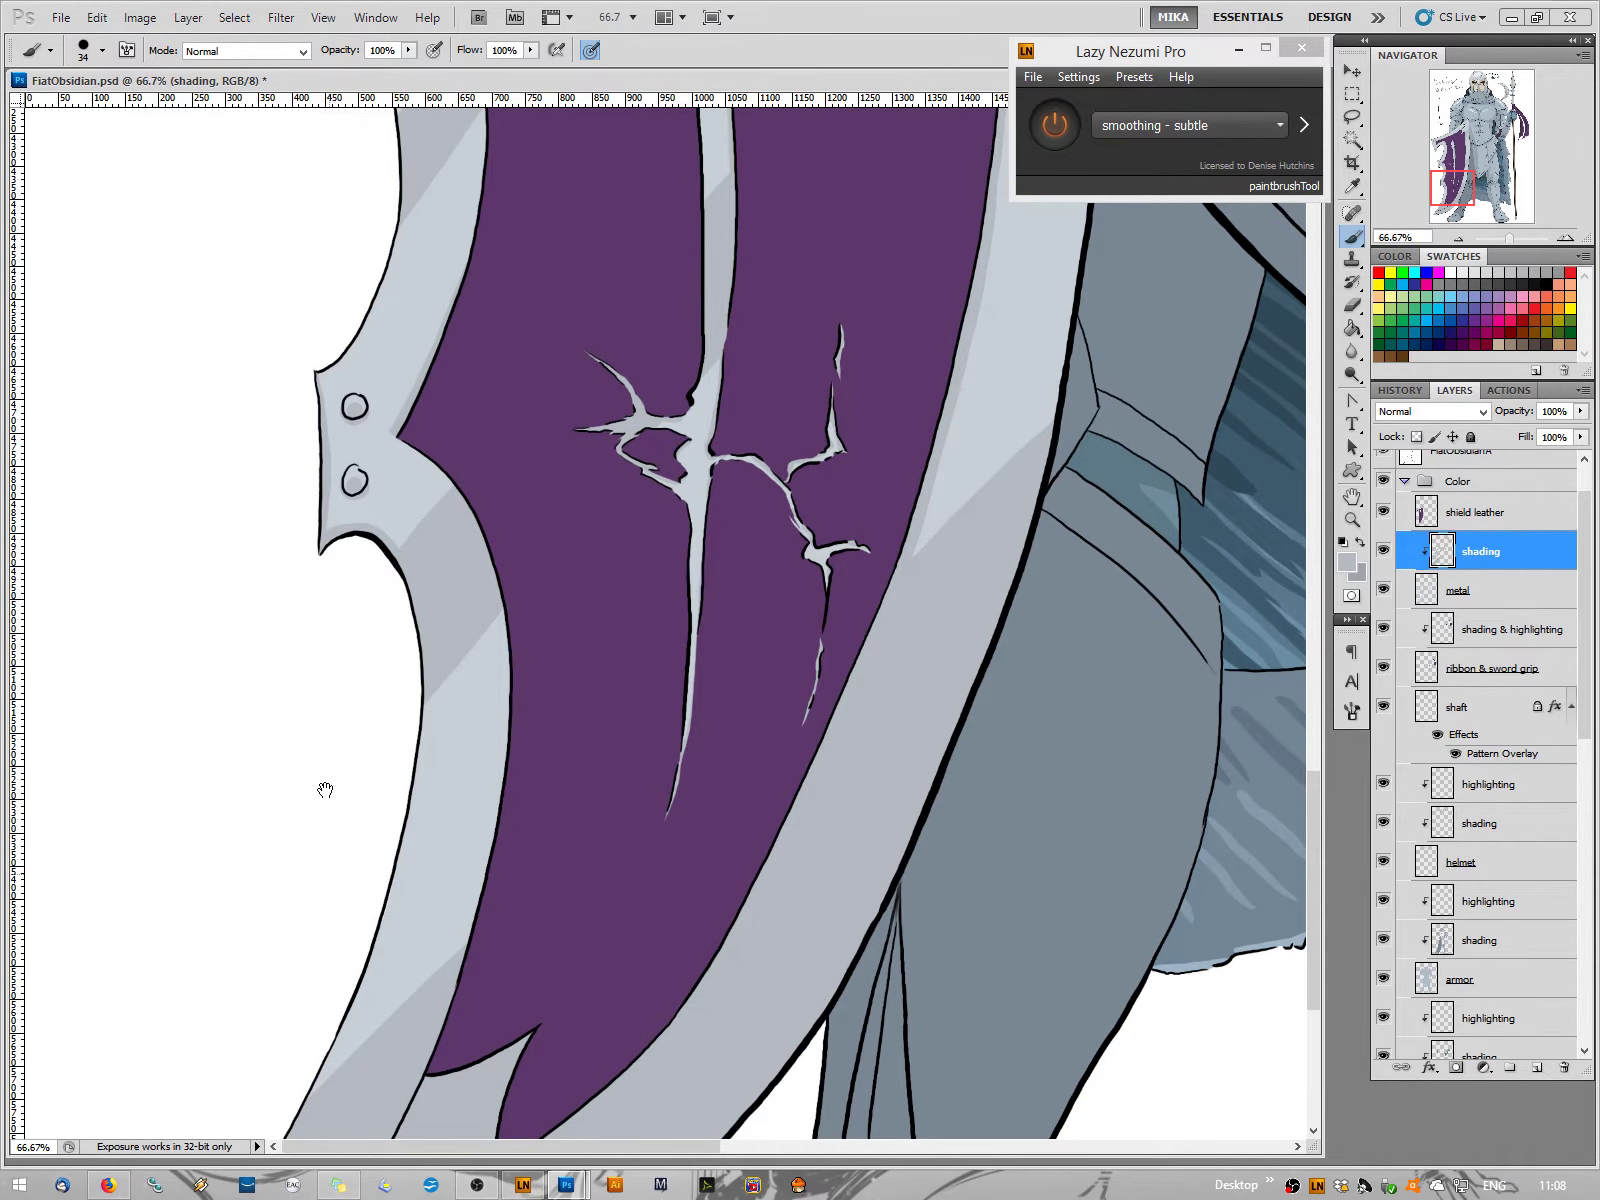
Shade the rivets and the diagonal seam at the shield's lower tip, undoing the last seam stroke
left_click_drag(321, 789, 392, 450)
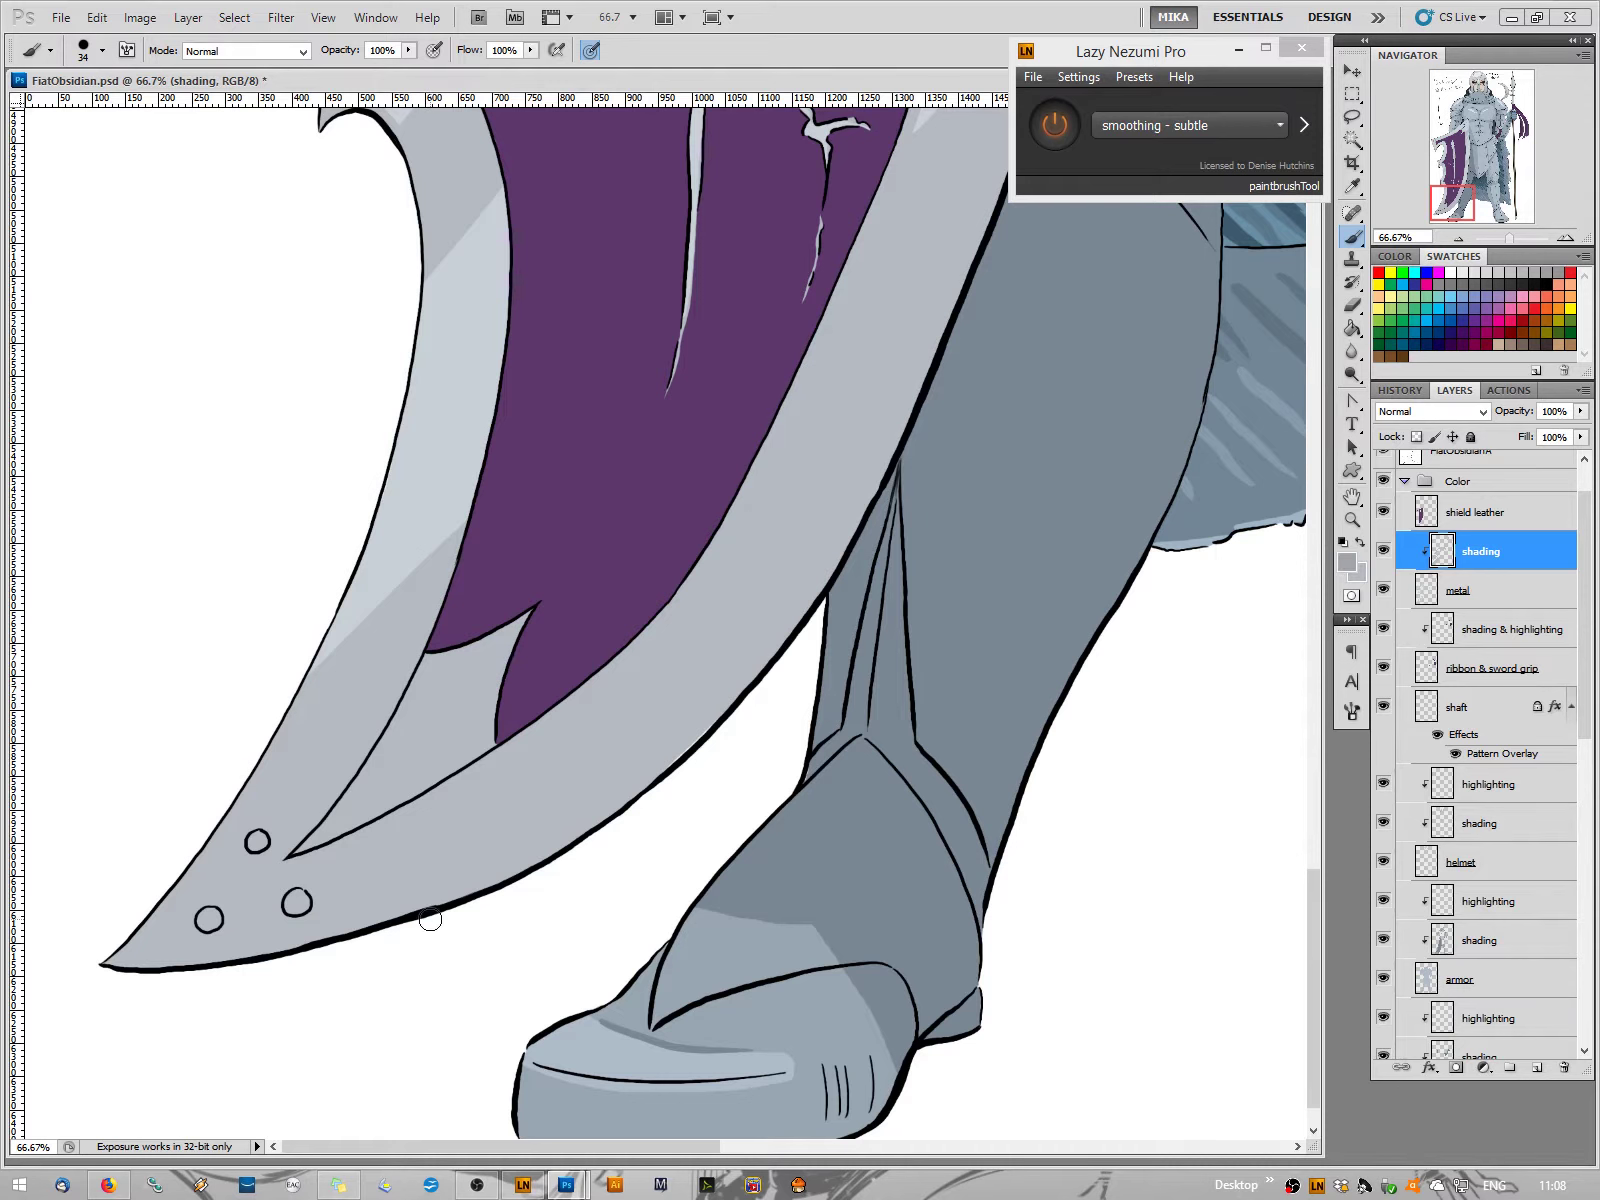
left_click(201, 931)
left_click_drag(430, 635, 278, 872)
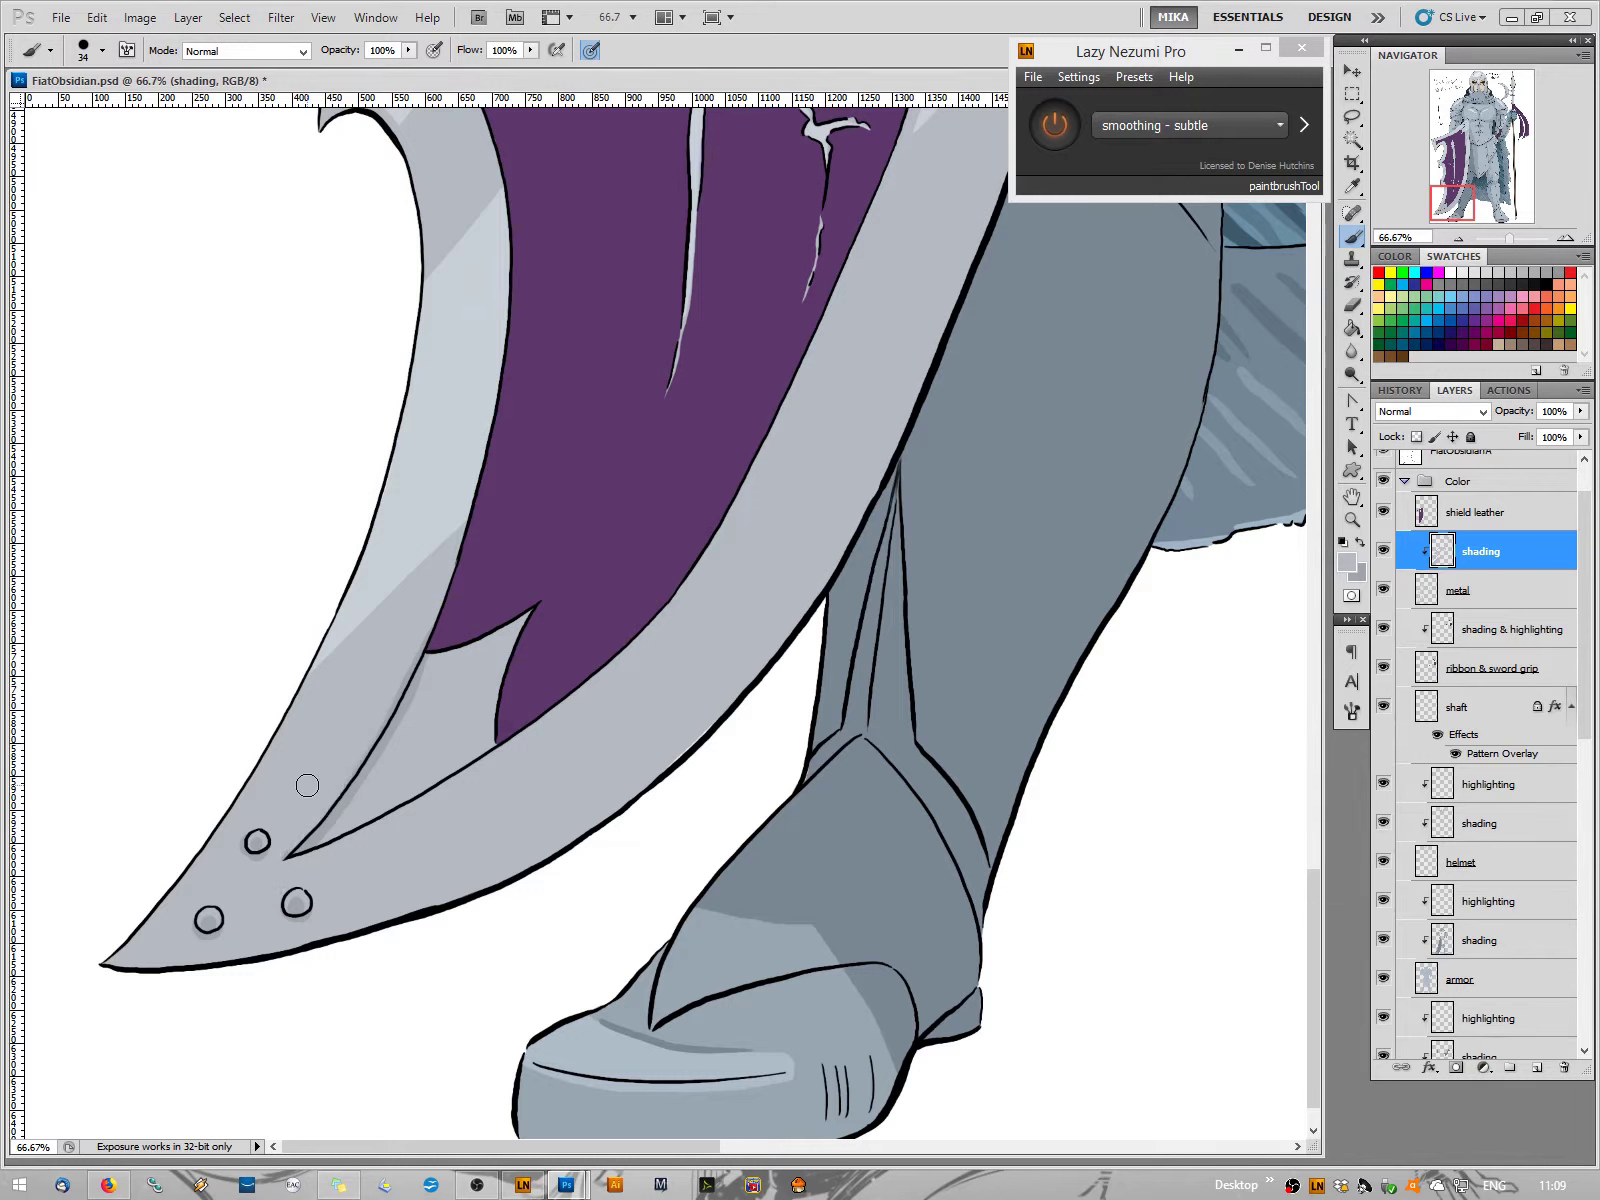
left_click_drag(390, 702, 296, 843)
mouse_move(379, 705)
left_mouse_down()
mouse_move(256, 883)
mouse_move(244, 840)
left_mouse_up()
key("ctrl+z")
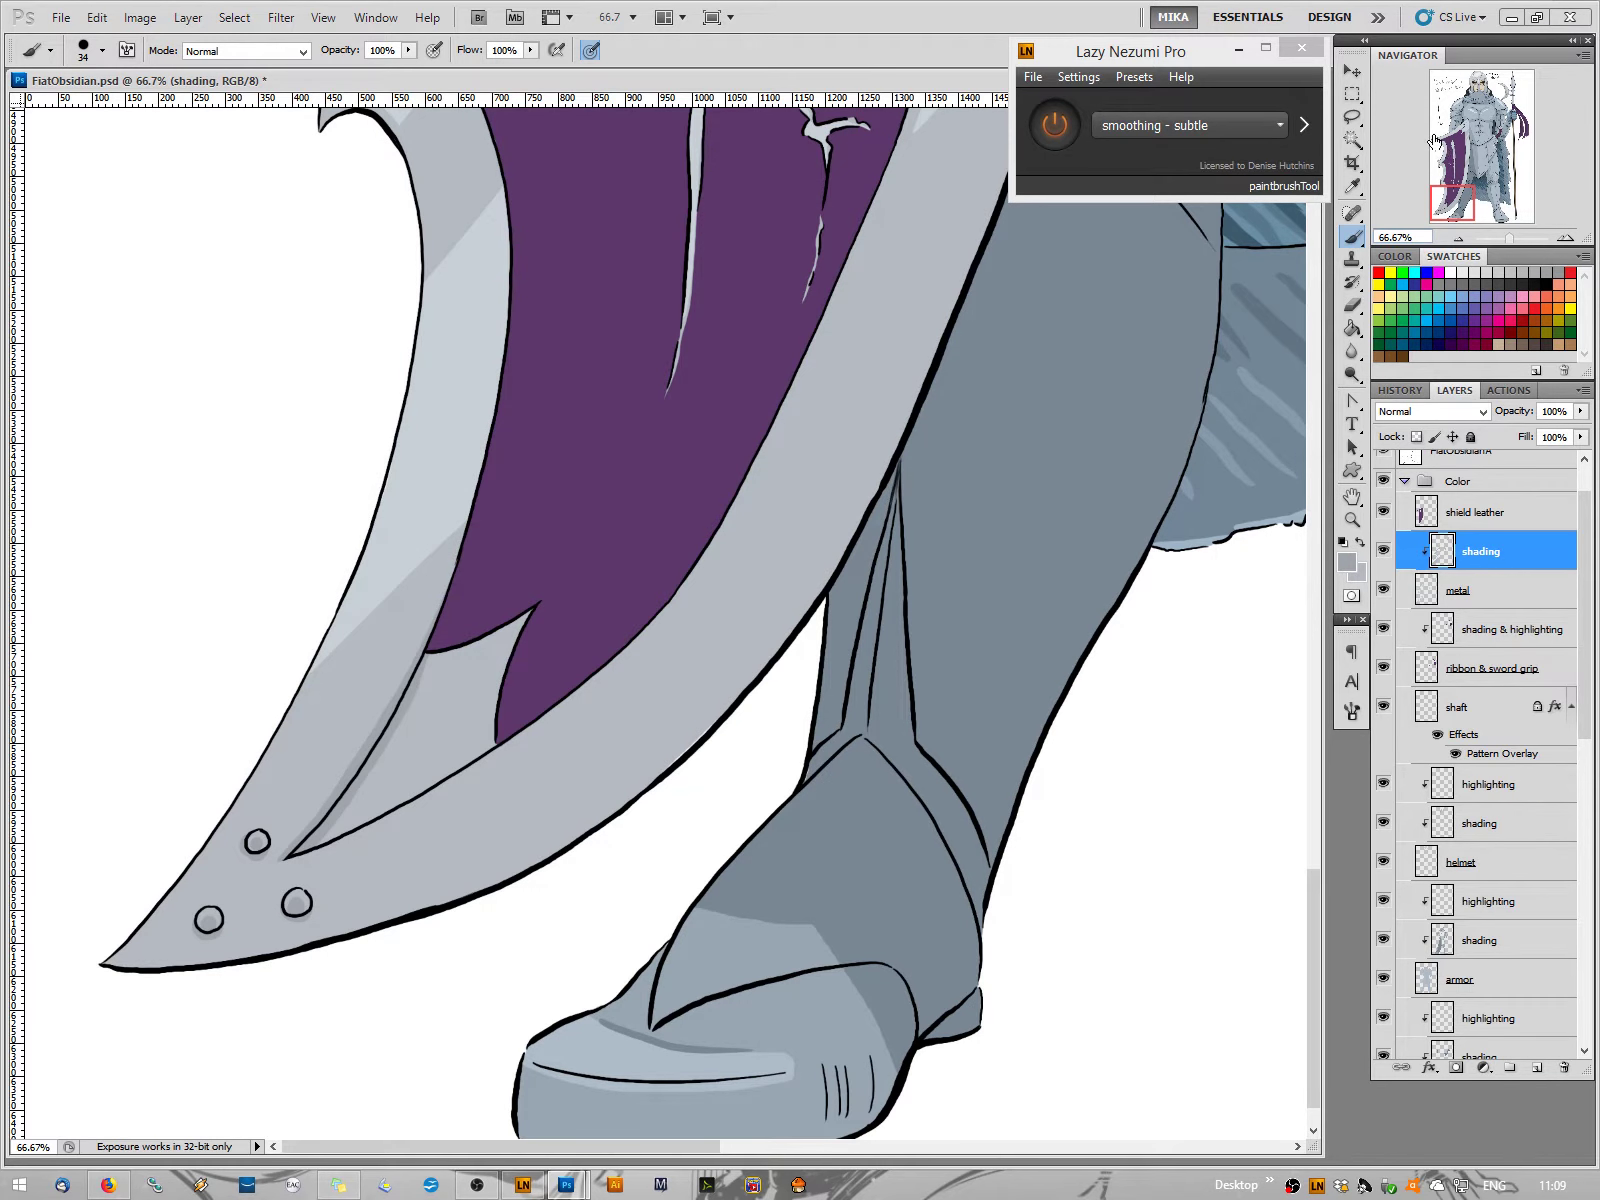
left_click_drag(1452, 204, 1477, 128)
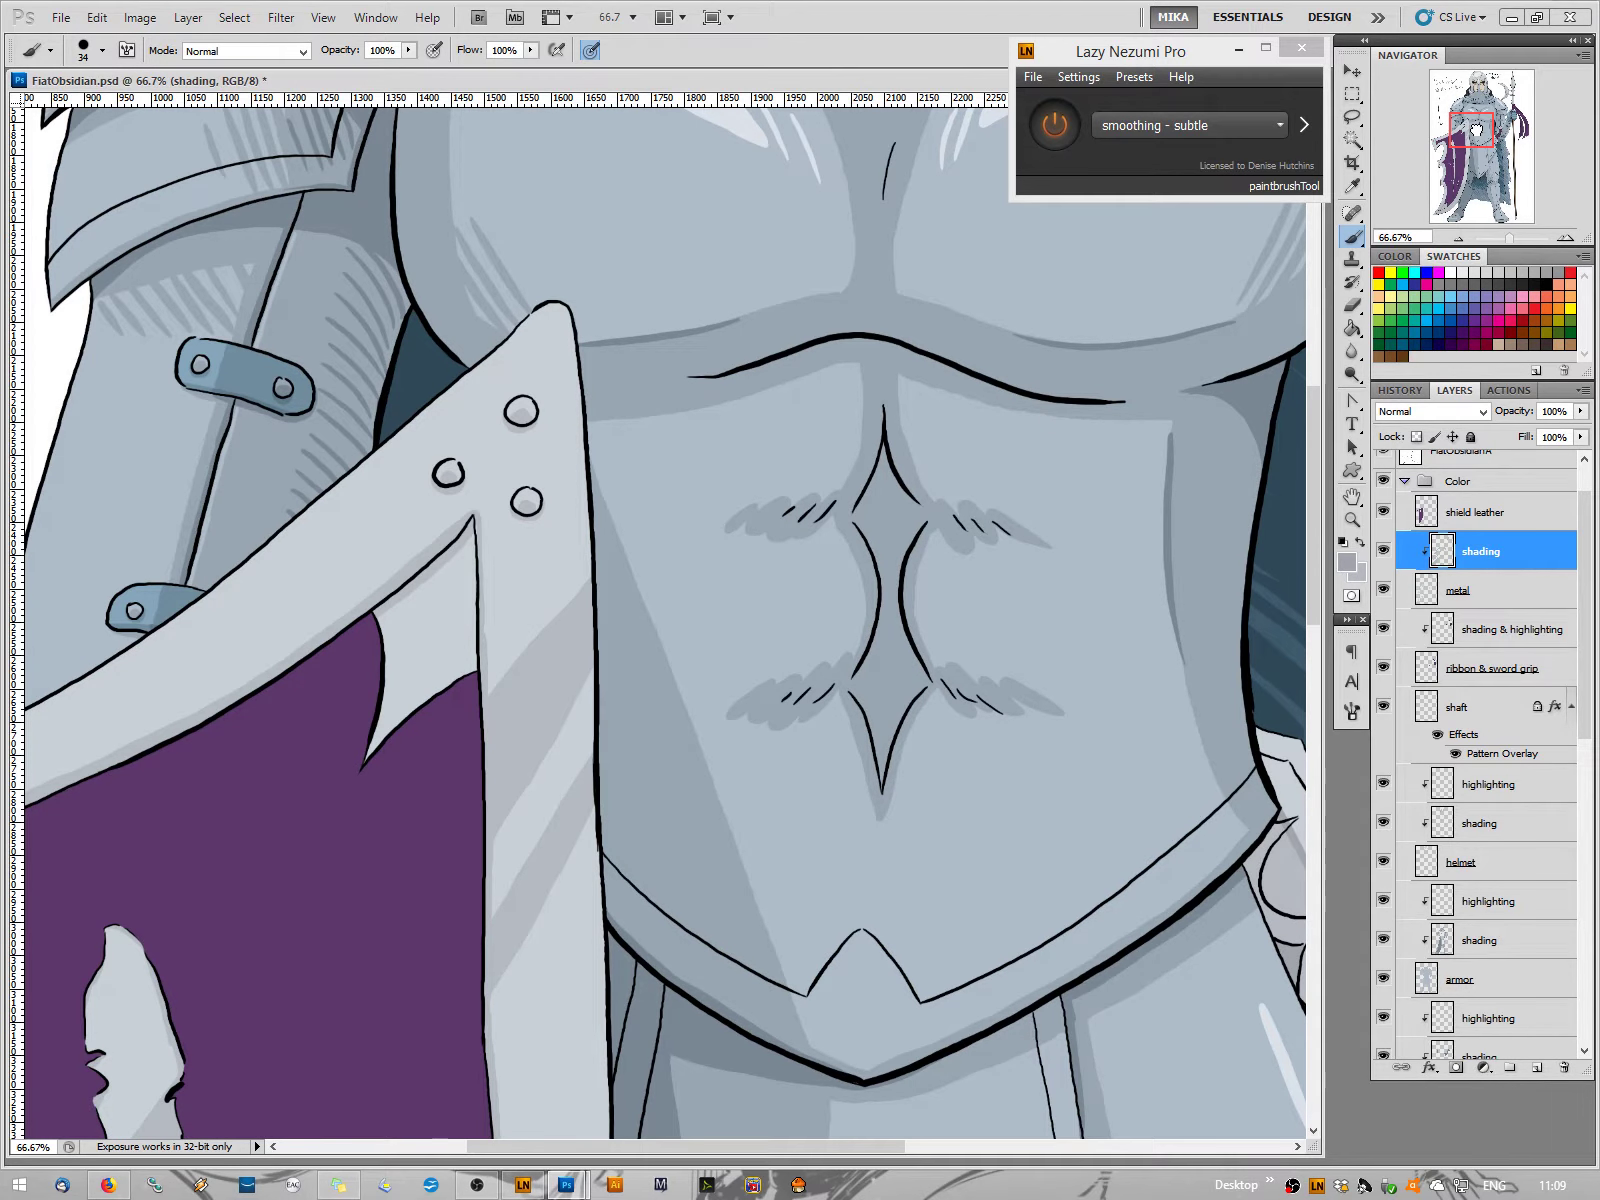
left_click_drag(1477, 128, 1458, 284)
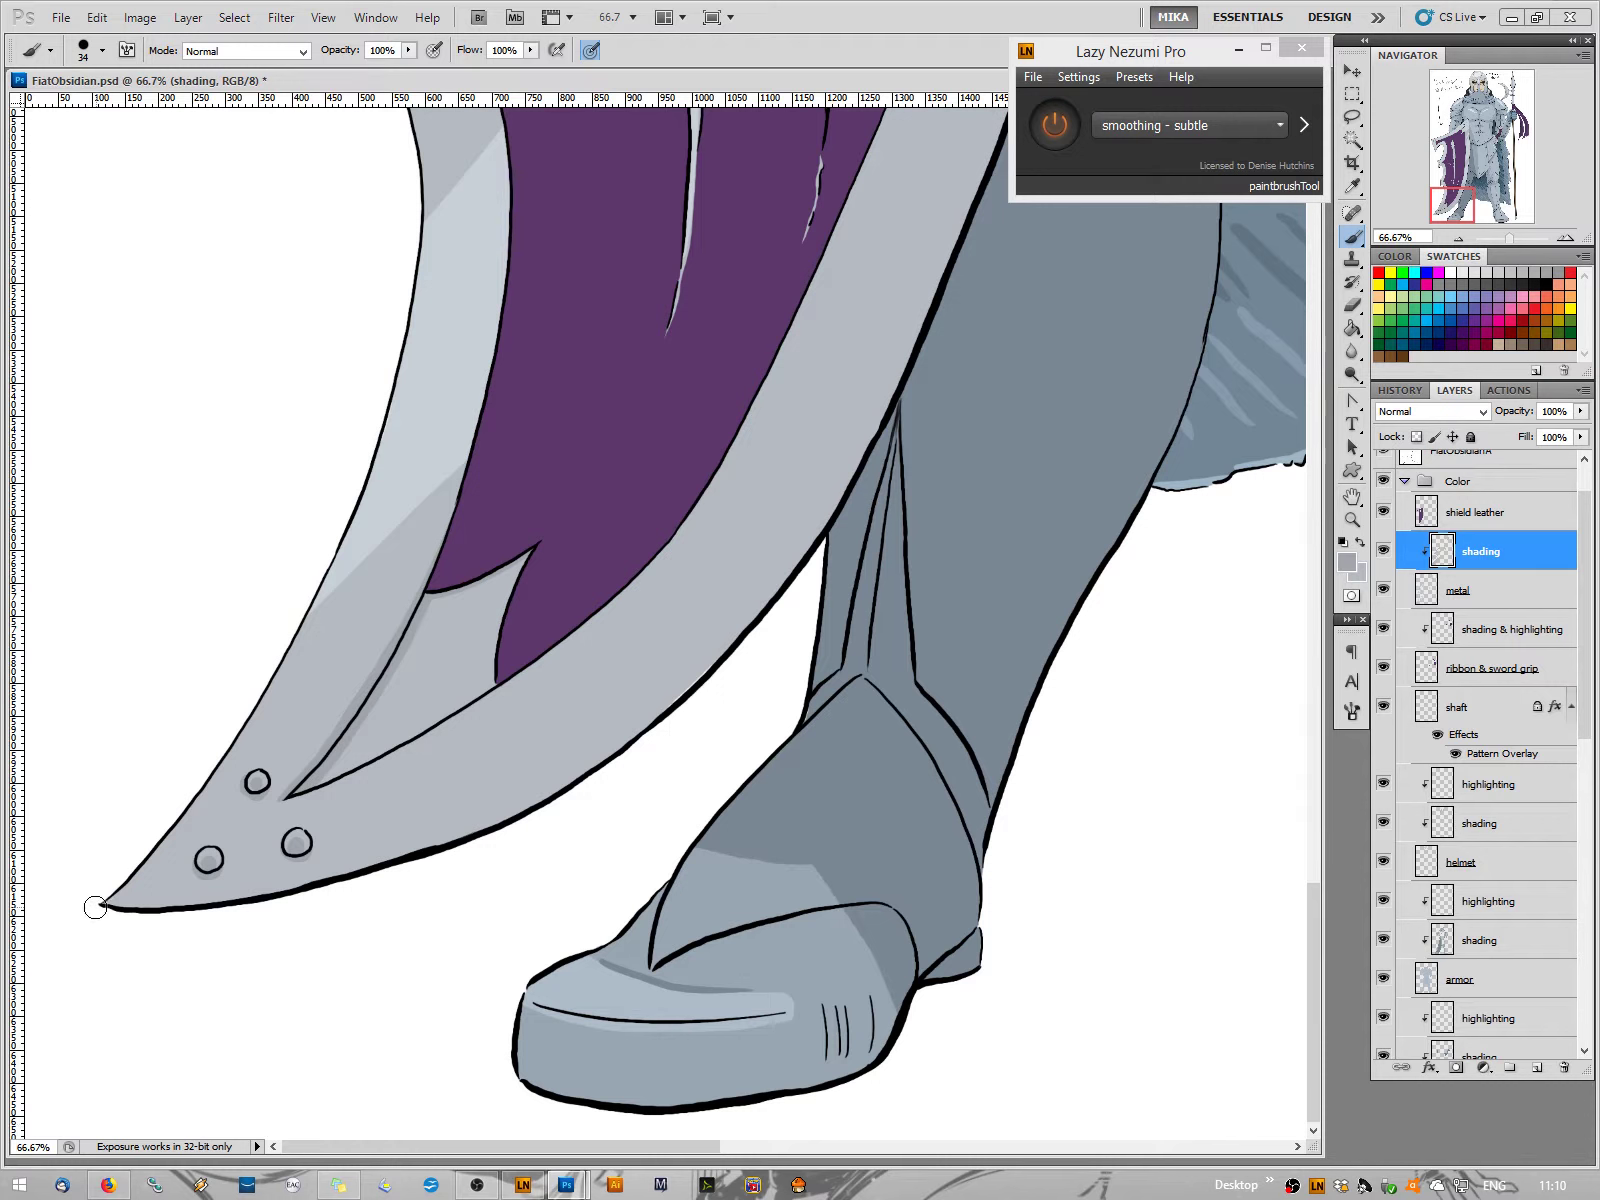
mouse_move(107, 902)
left_mouse_down()
mouse_move(436, 868)
mouse_move(163, 912)
mouse_move(450, 848)
left_mouse_up()
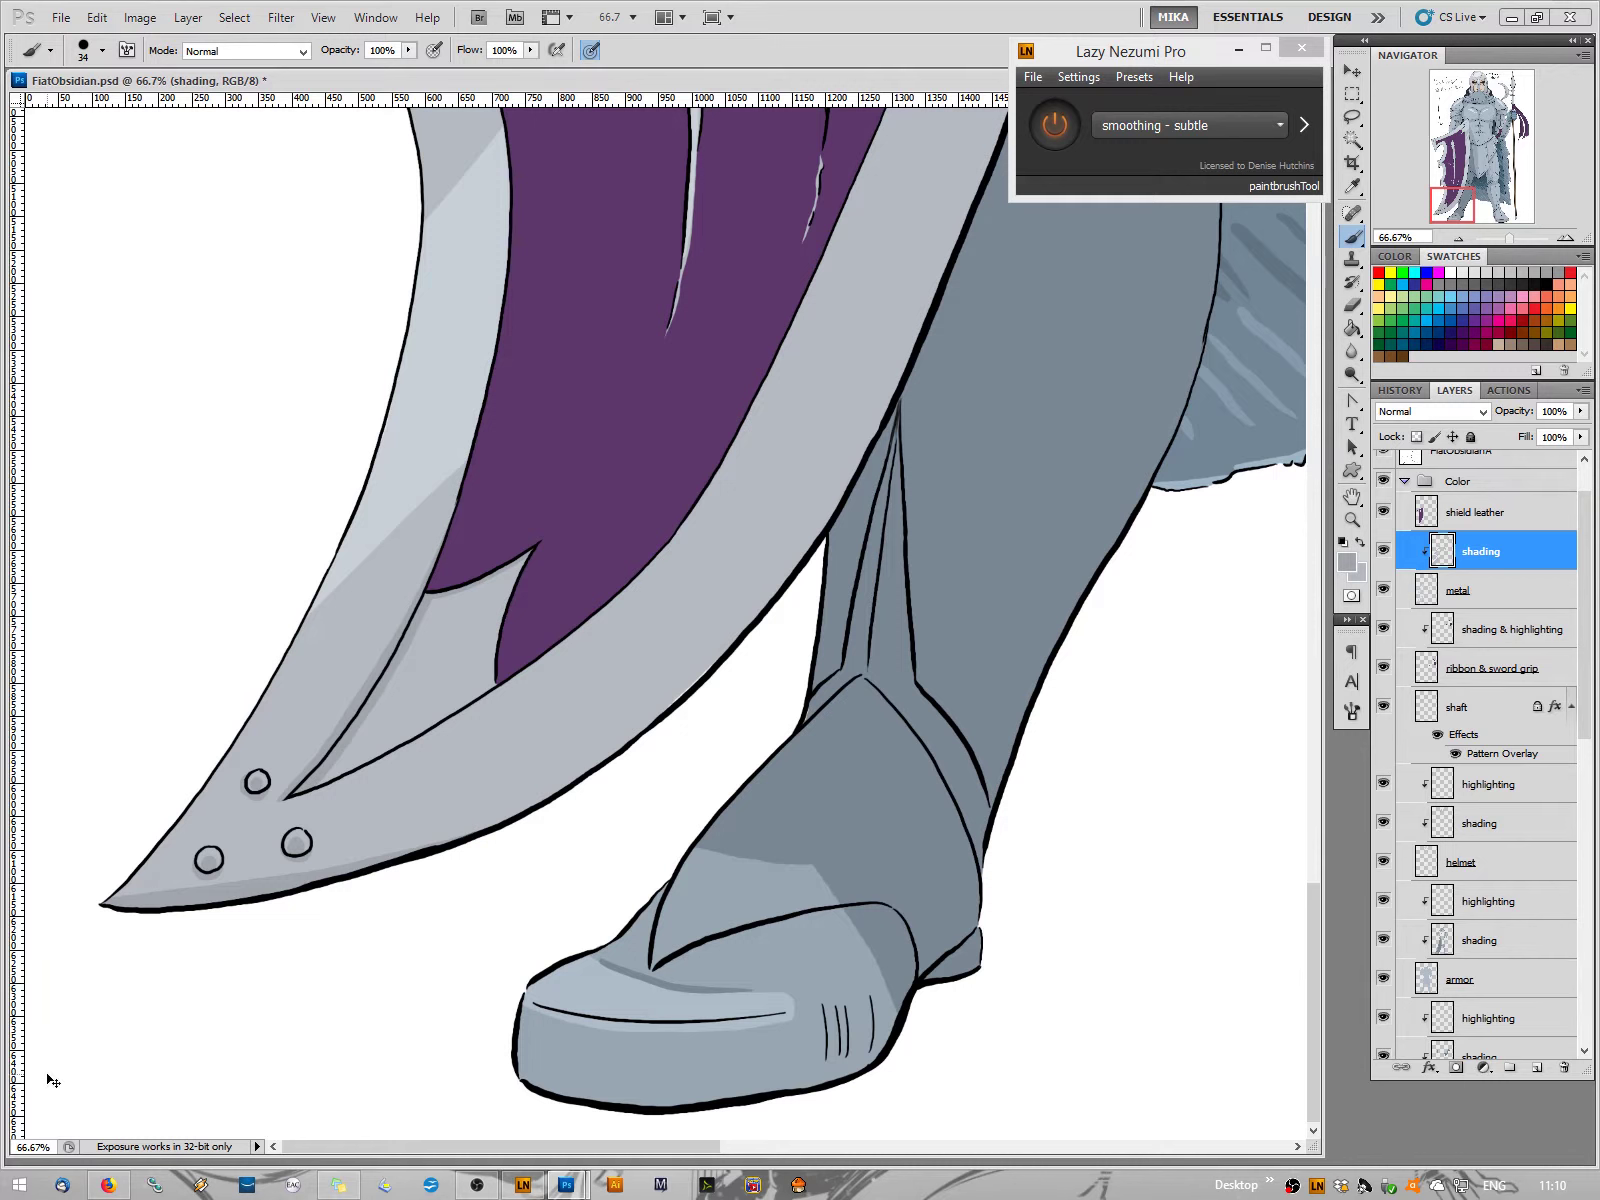
key("ctrl+alt+z")
key("ctrl+alt+z")
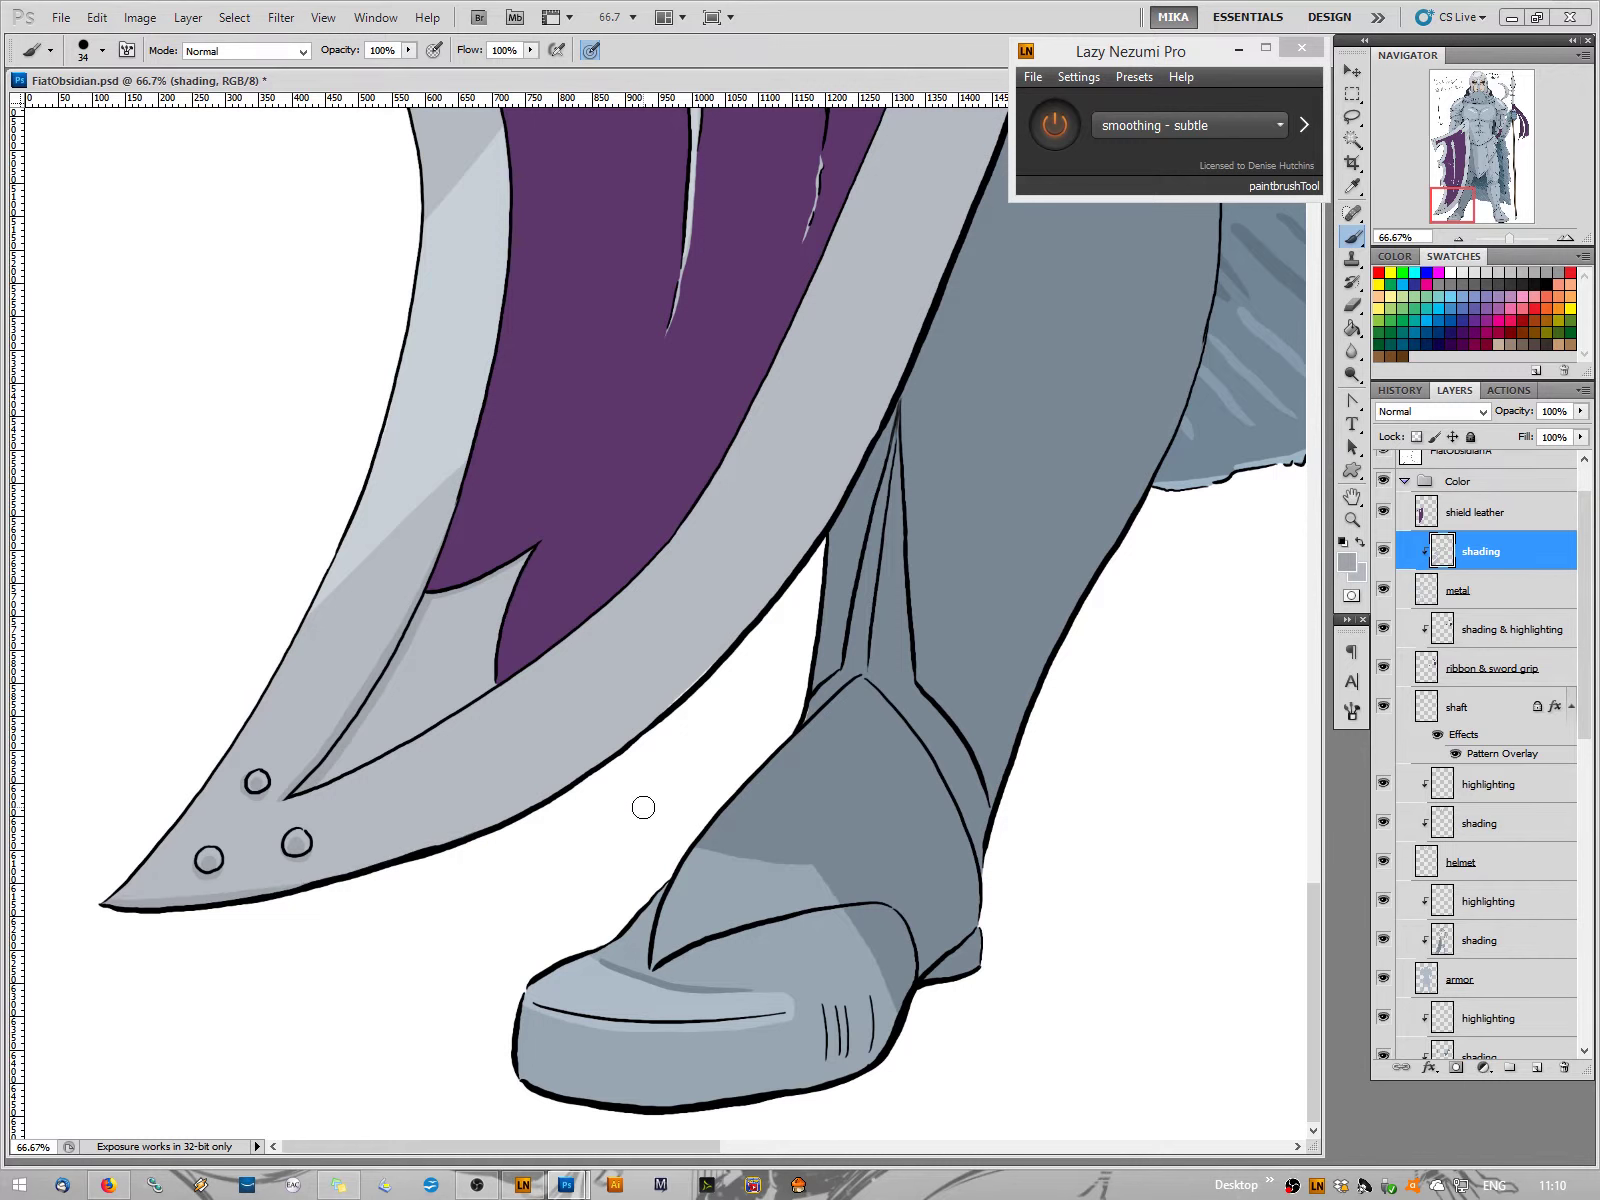
Sample the shadow color beside the seam at the shield's lower tip as the brush color for the metal's shading layer
left_click(1490, 594)
left_click(1348, 563)
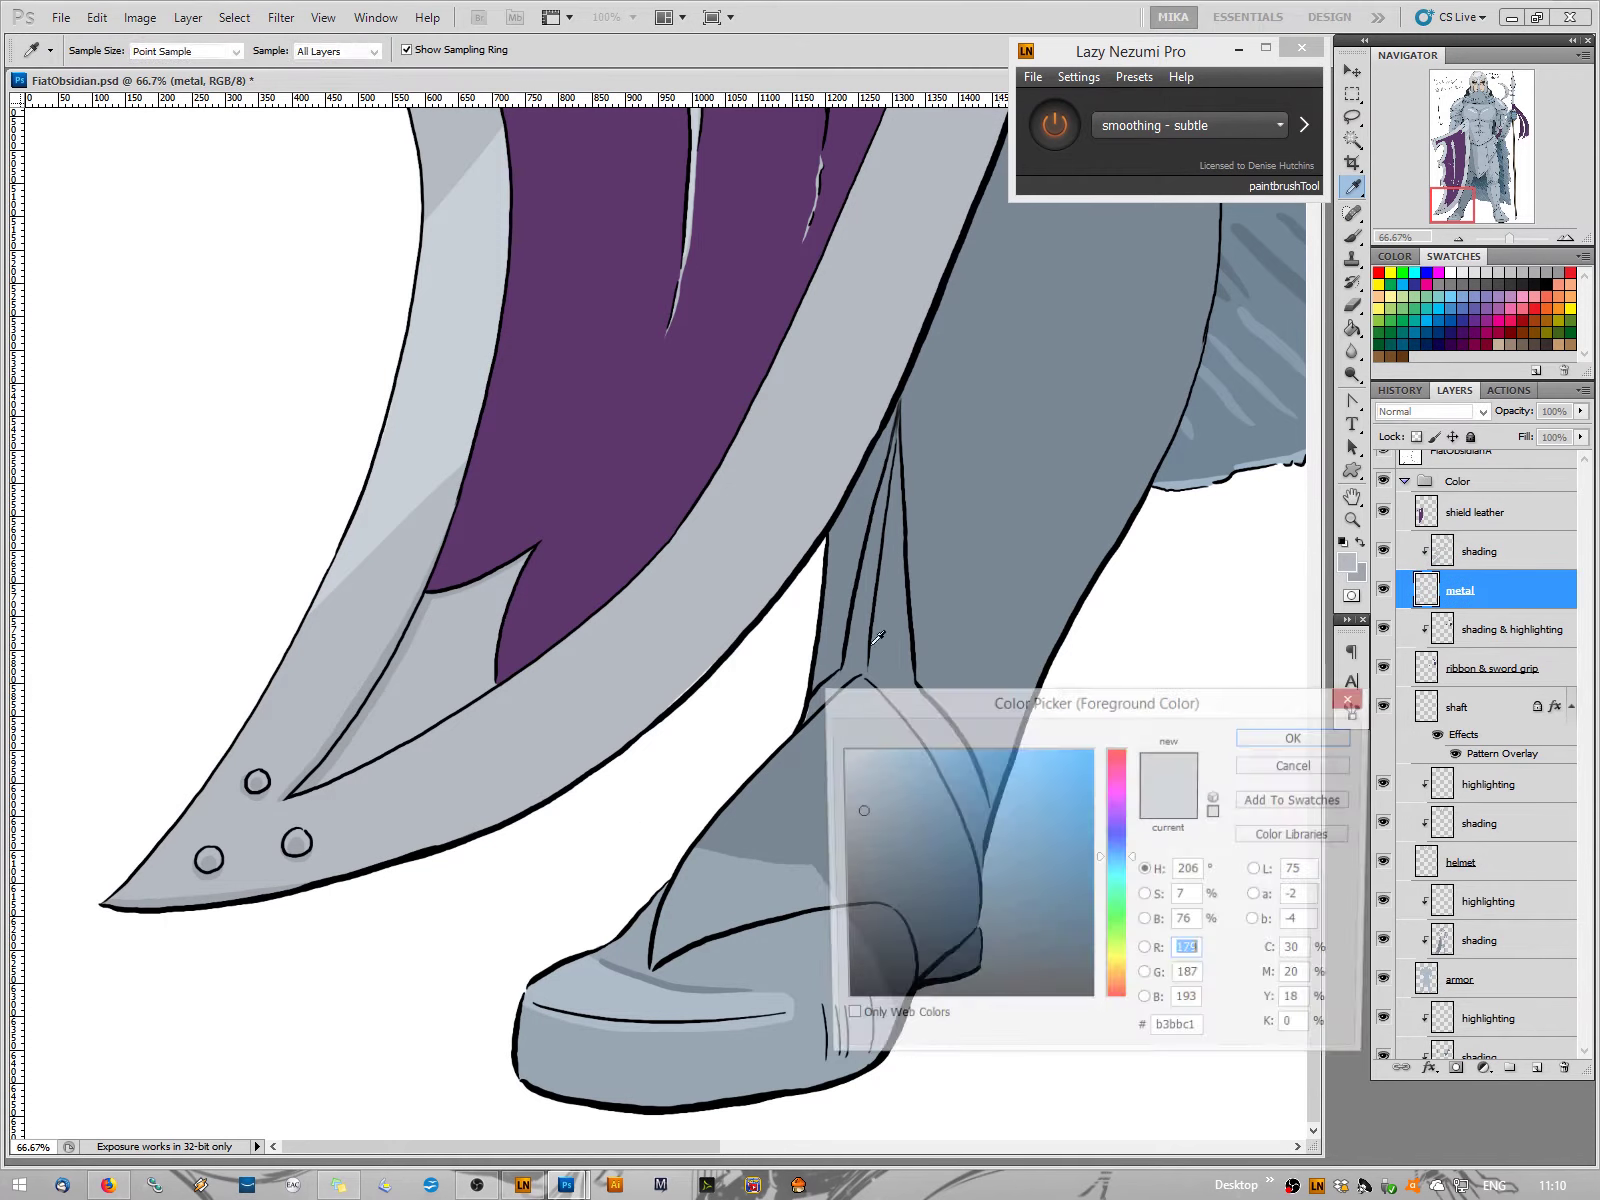
left_click(1270, 736)
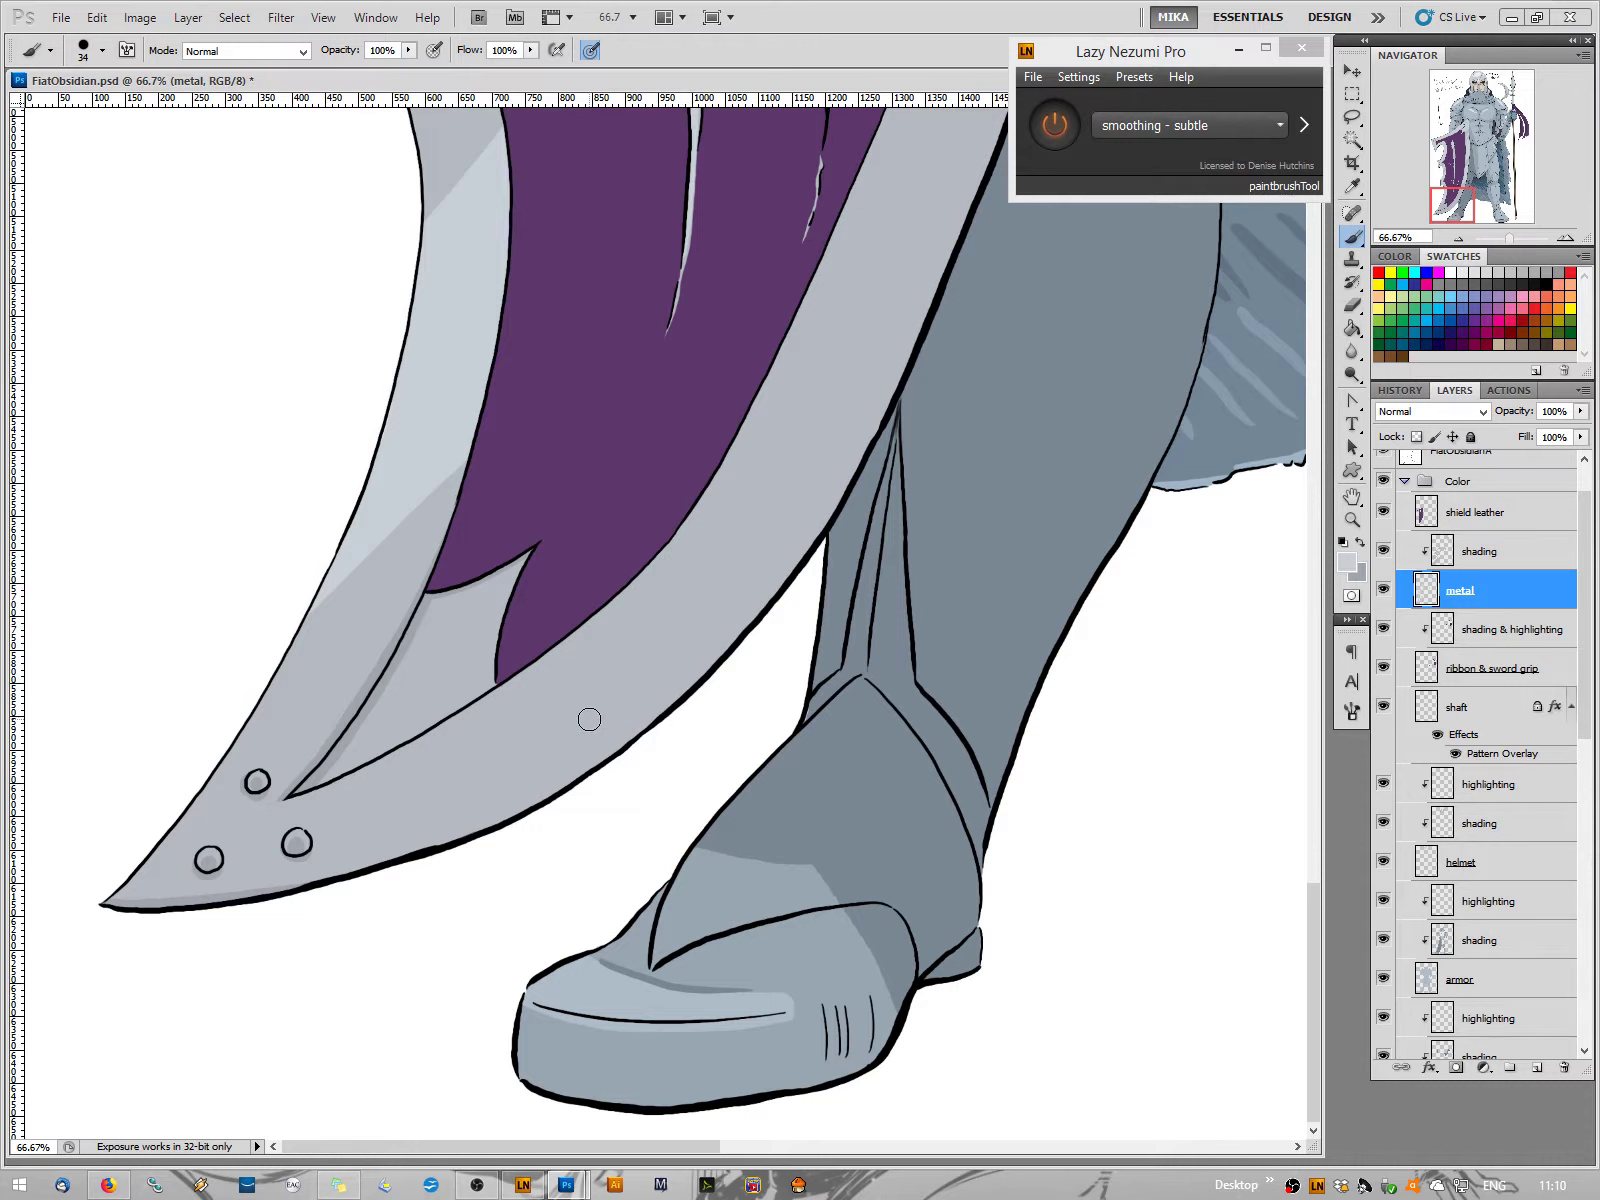
left_click(1490, 551)
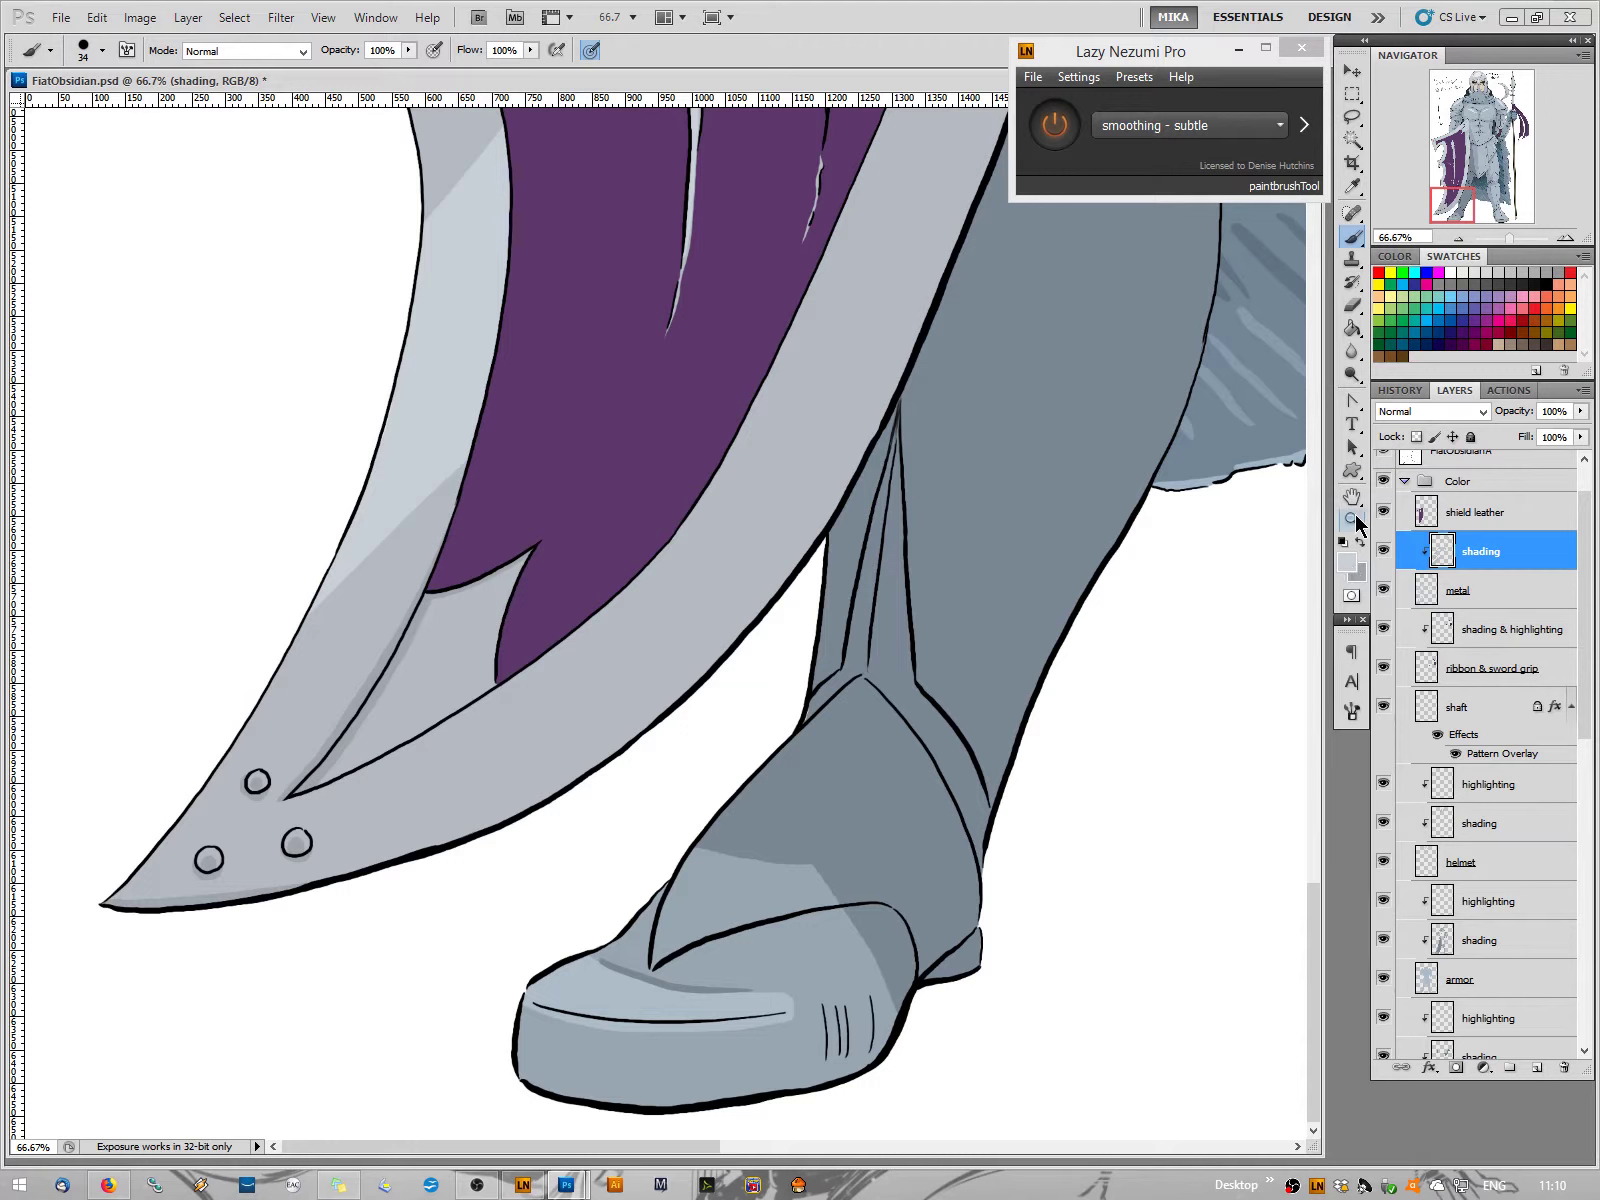
left_click(1347, 562)
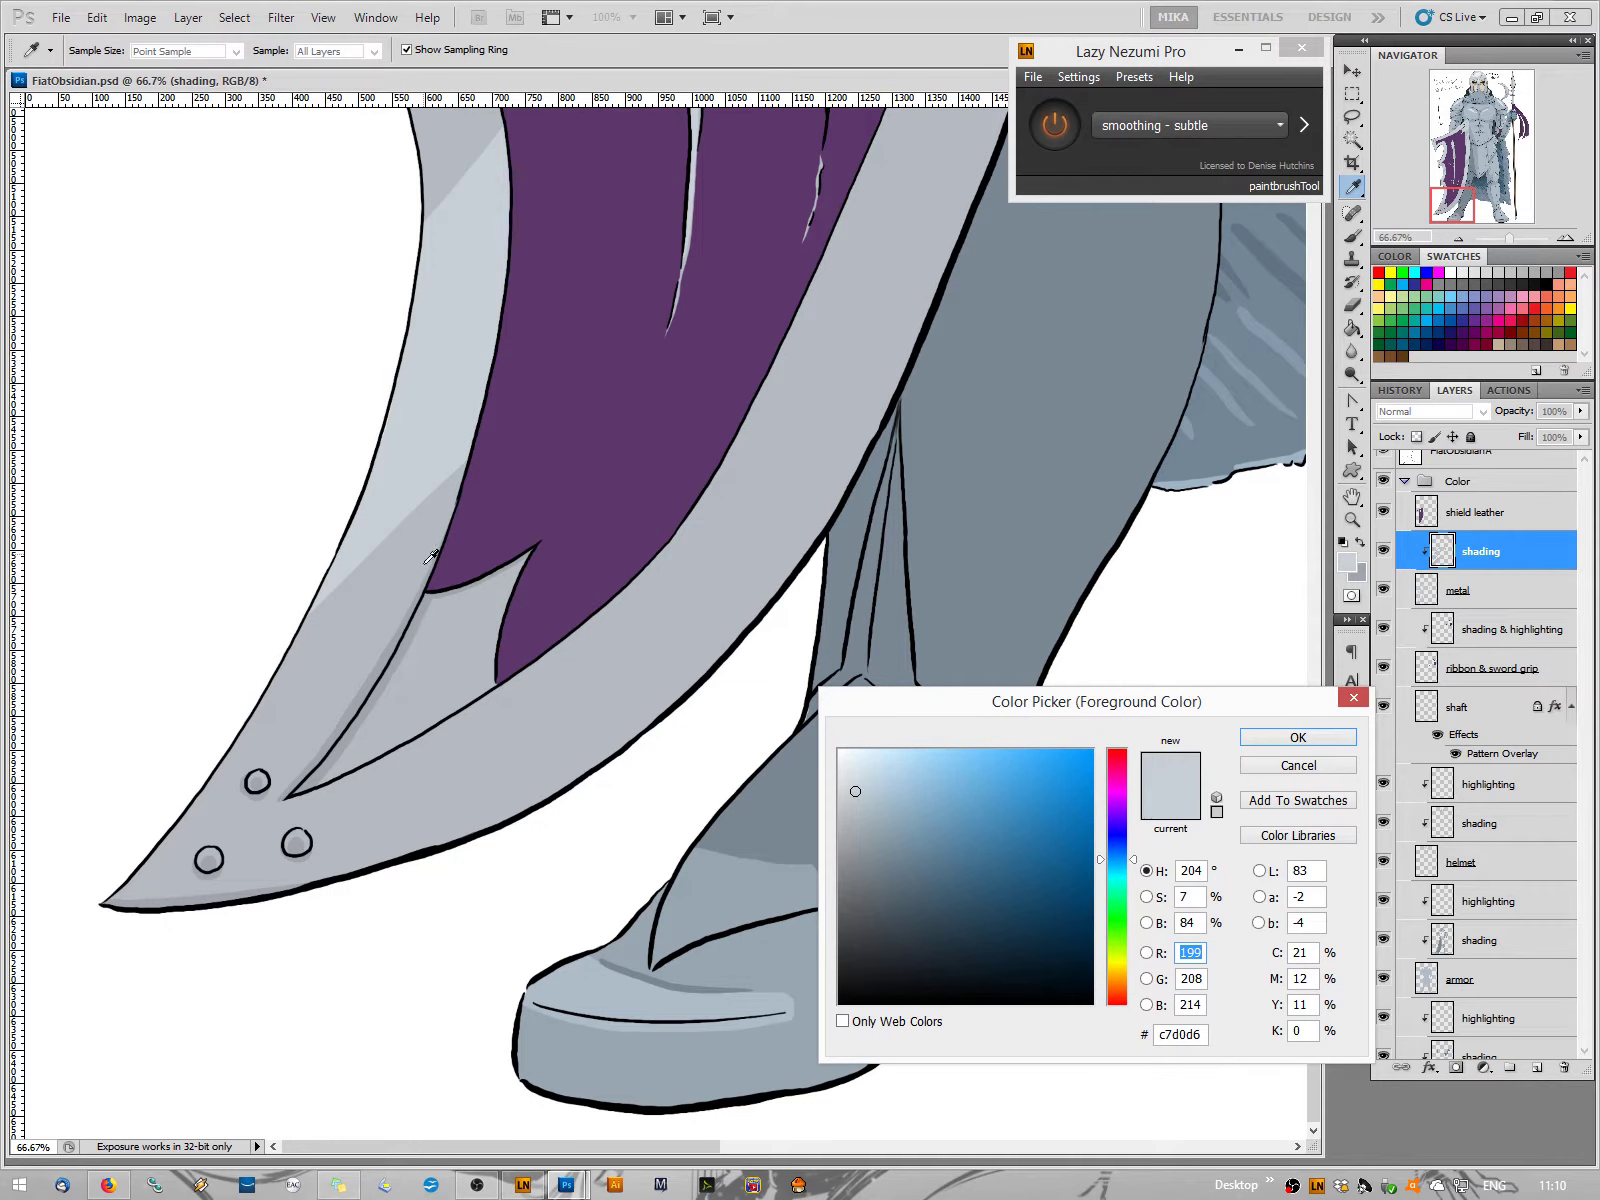
left_click(383, 621)
left_click(1275, 732)
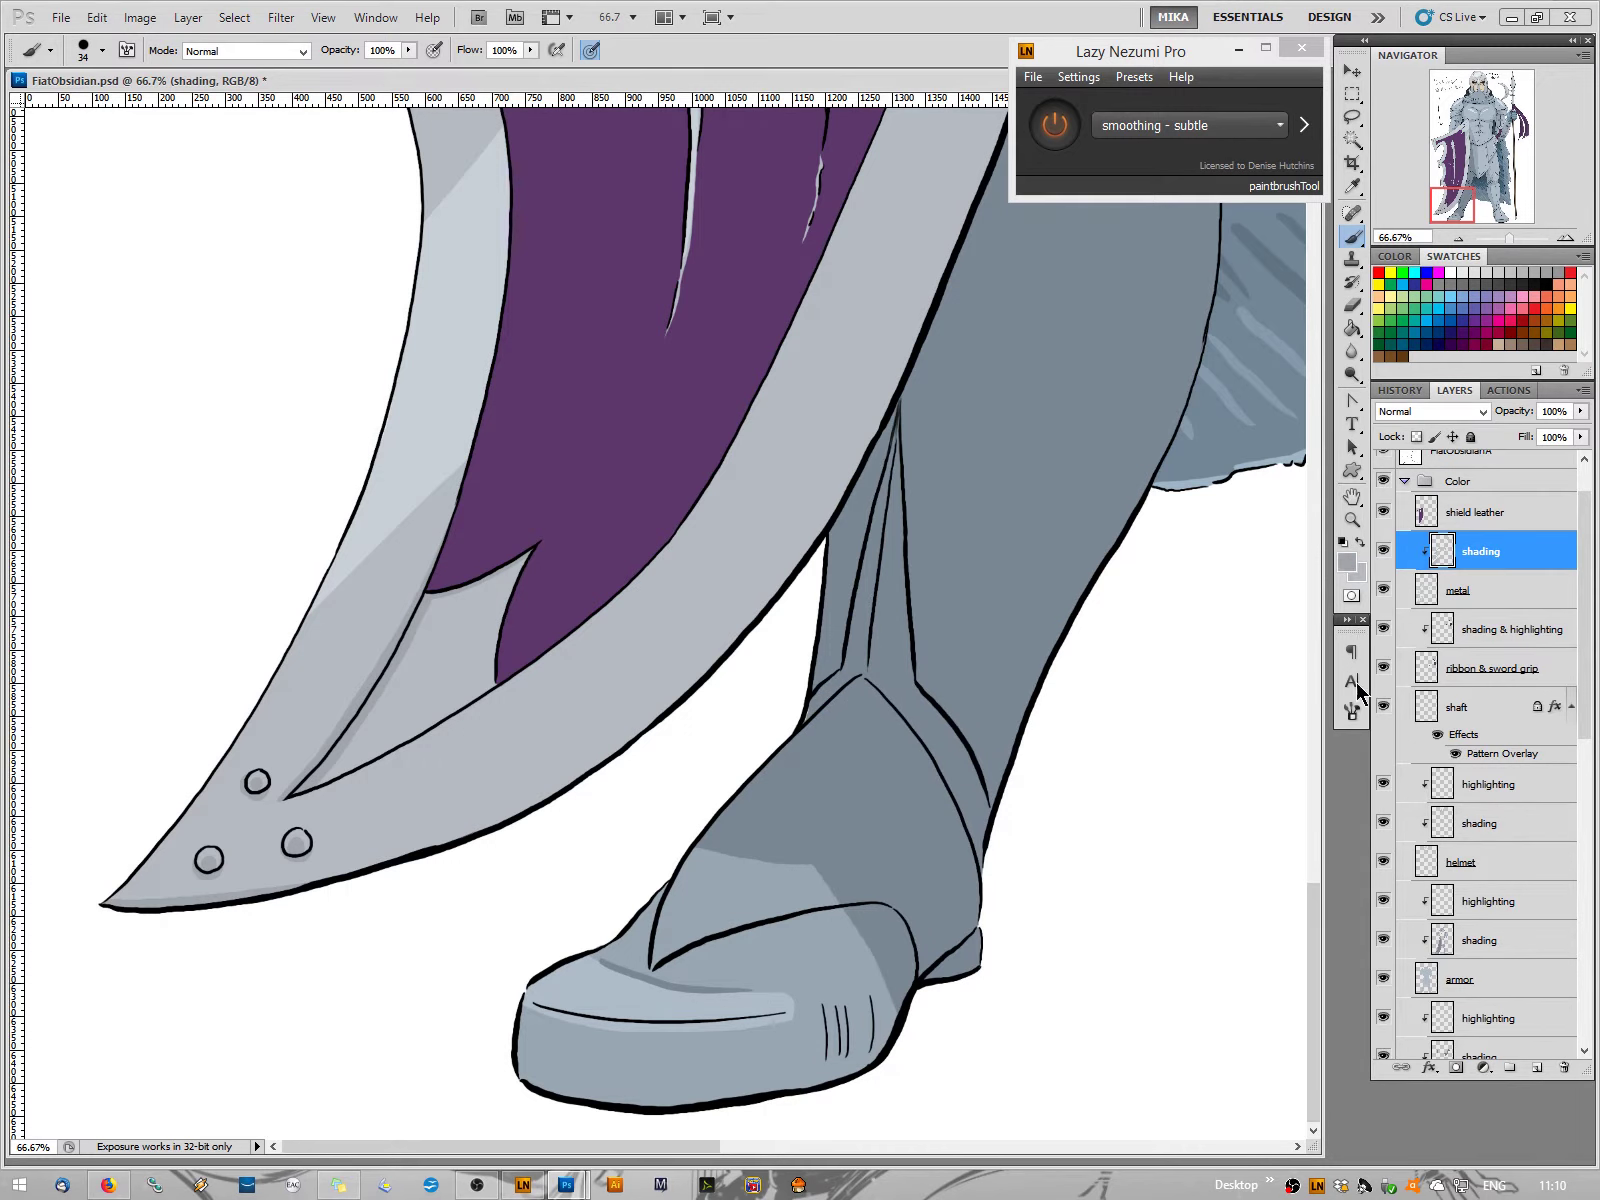
Shade the shield's lower outer edge from the pointed tip up along the curved rim to the leg
left_click_drag(246, 897, 525, 815)
mouse_move(96, 896)
left_mouse_down()
mouse_move(232, 892)
mouse_move(481, 837)
left_mouse_up()
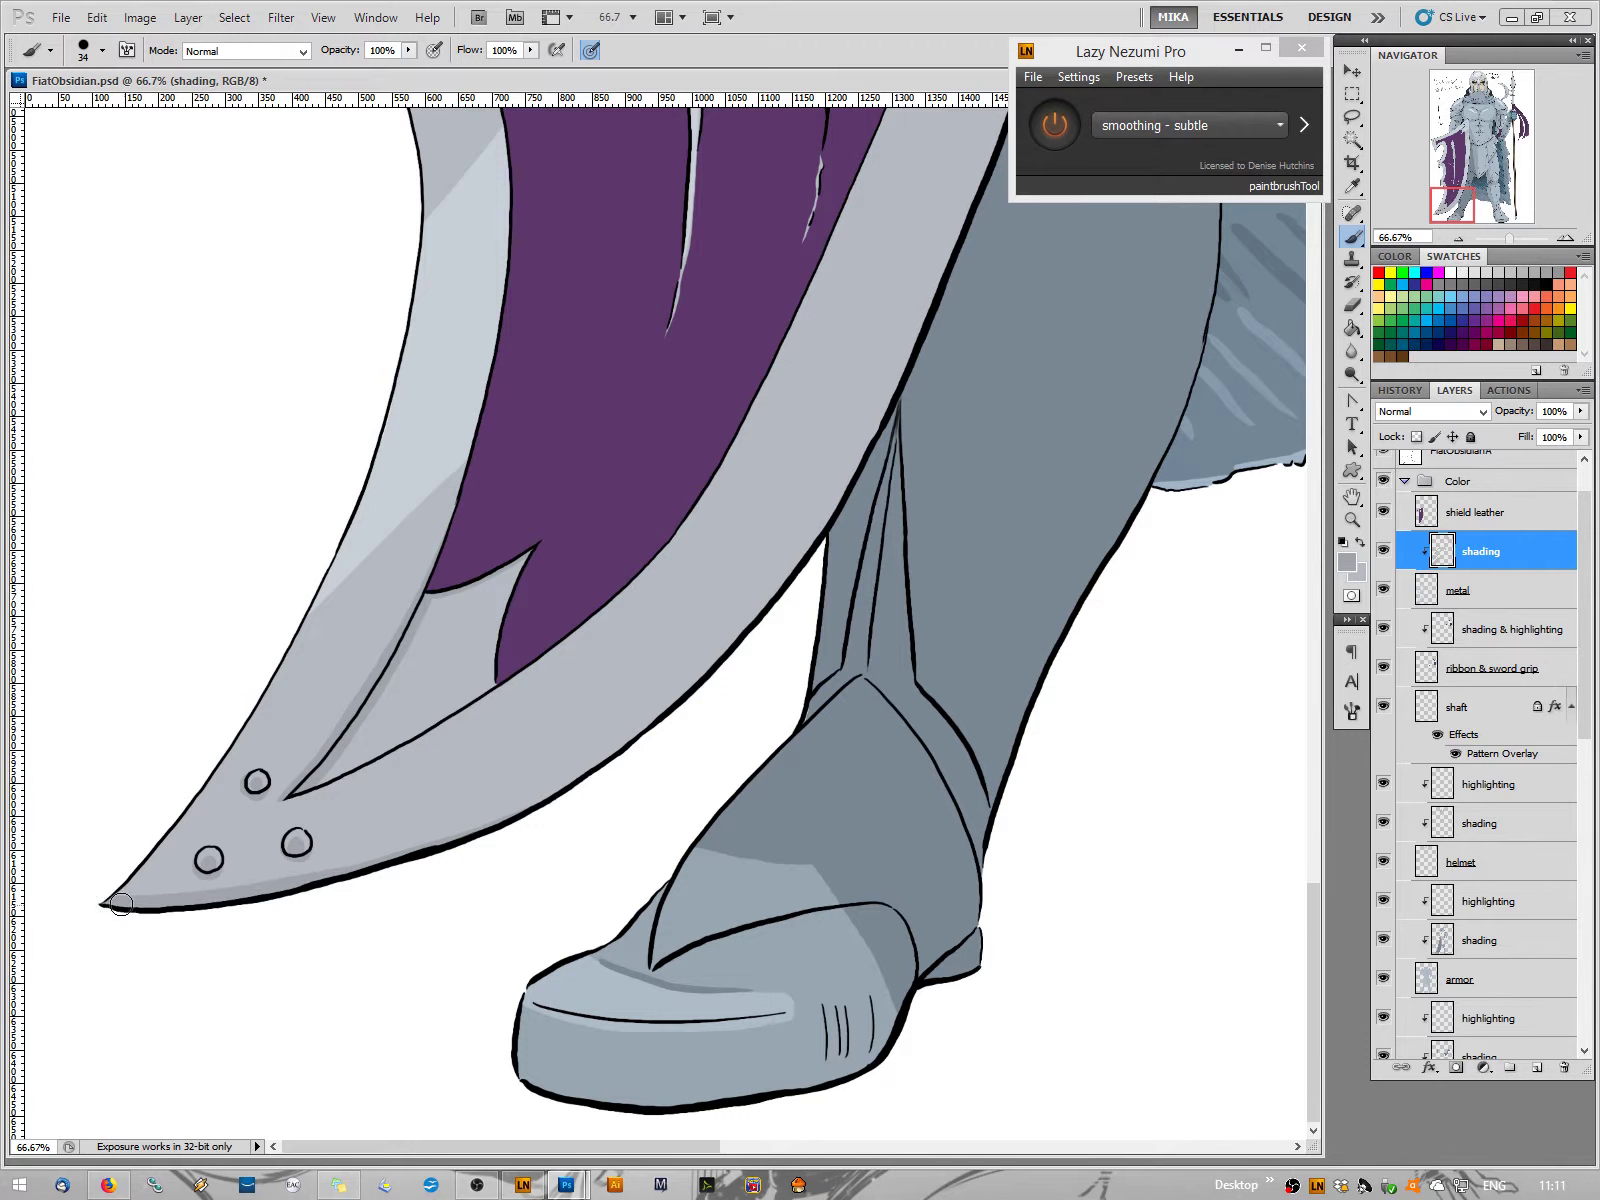
left_click_drag(305, 878, 627, 742)
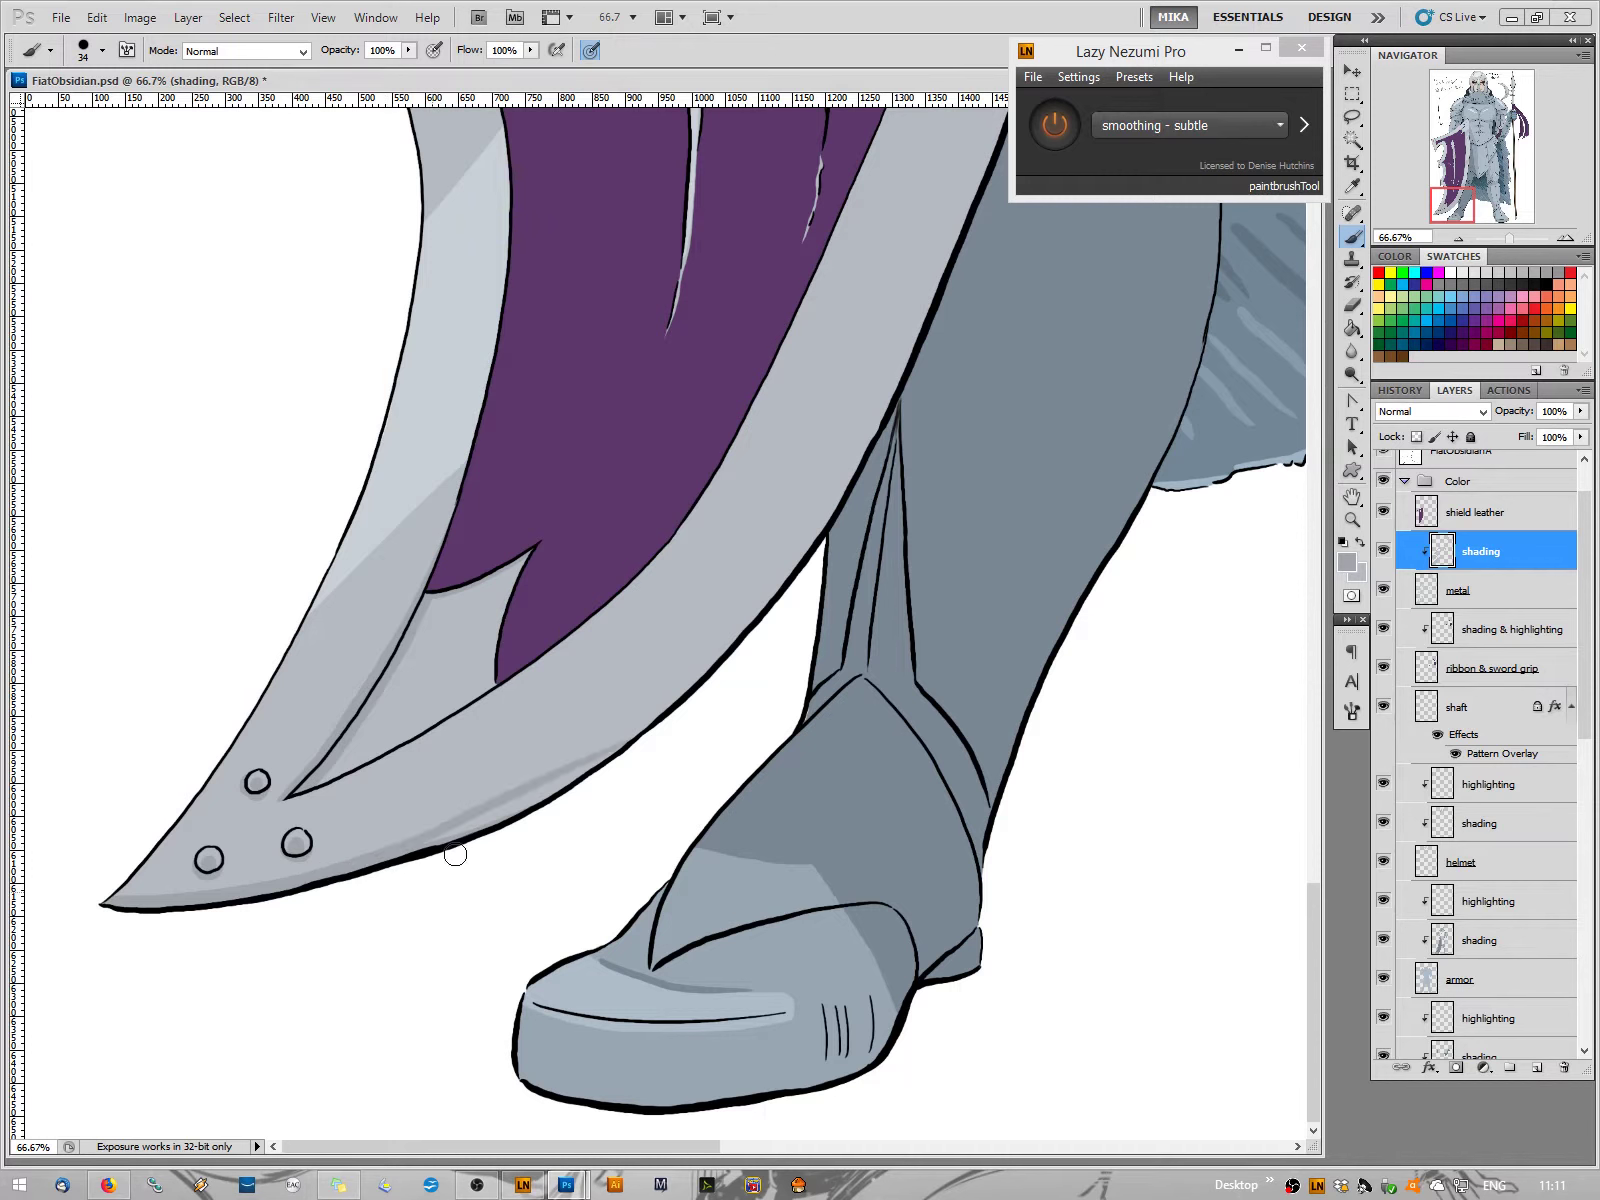
mouse_move(386, 860)
left_mouse_down()
mouse_move(609, 746)
mouse_move(485, 821)
left_mouse_up()
mouse_move(895, 386)
left_mouse_down()
mouse_move(803, 554)
mouse_move(632, 732)
left_mouse_up()
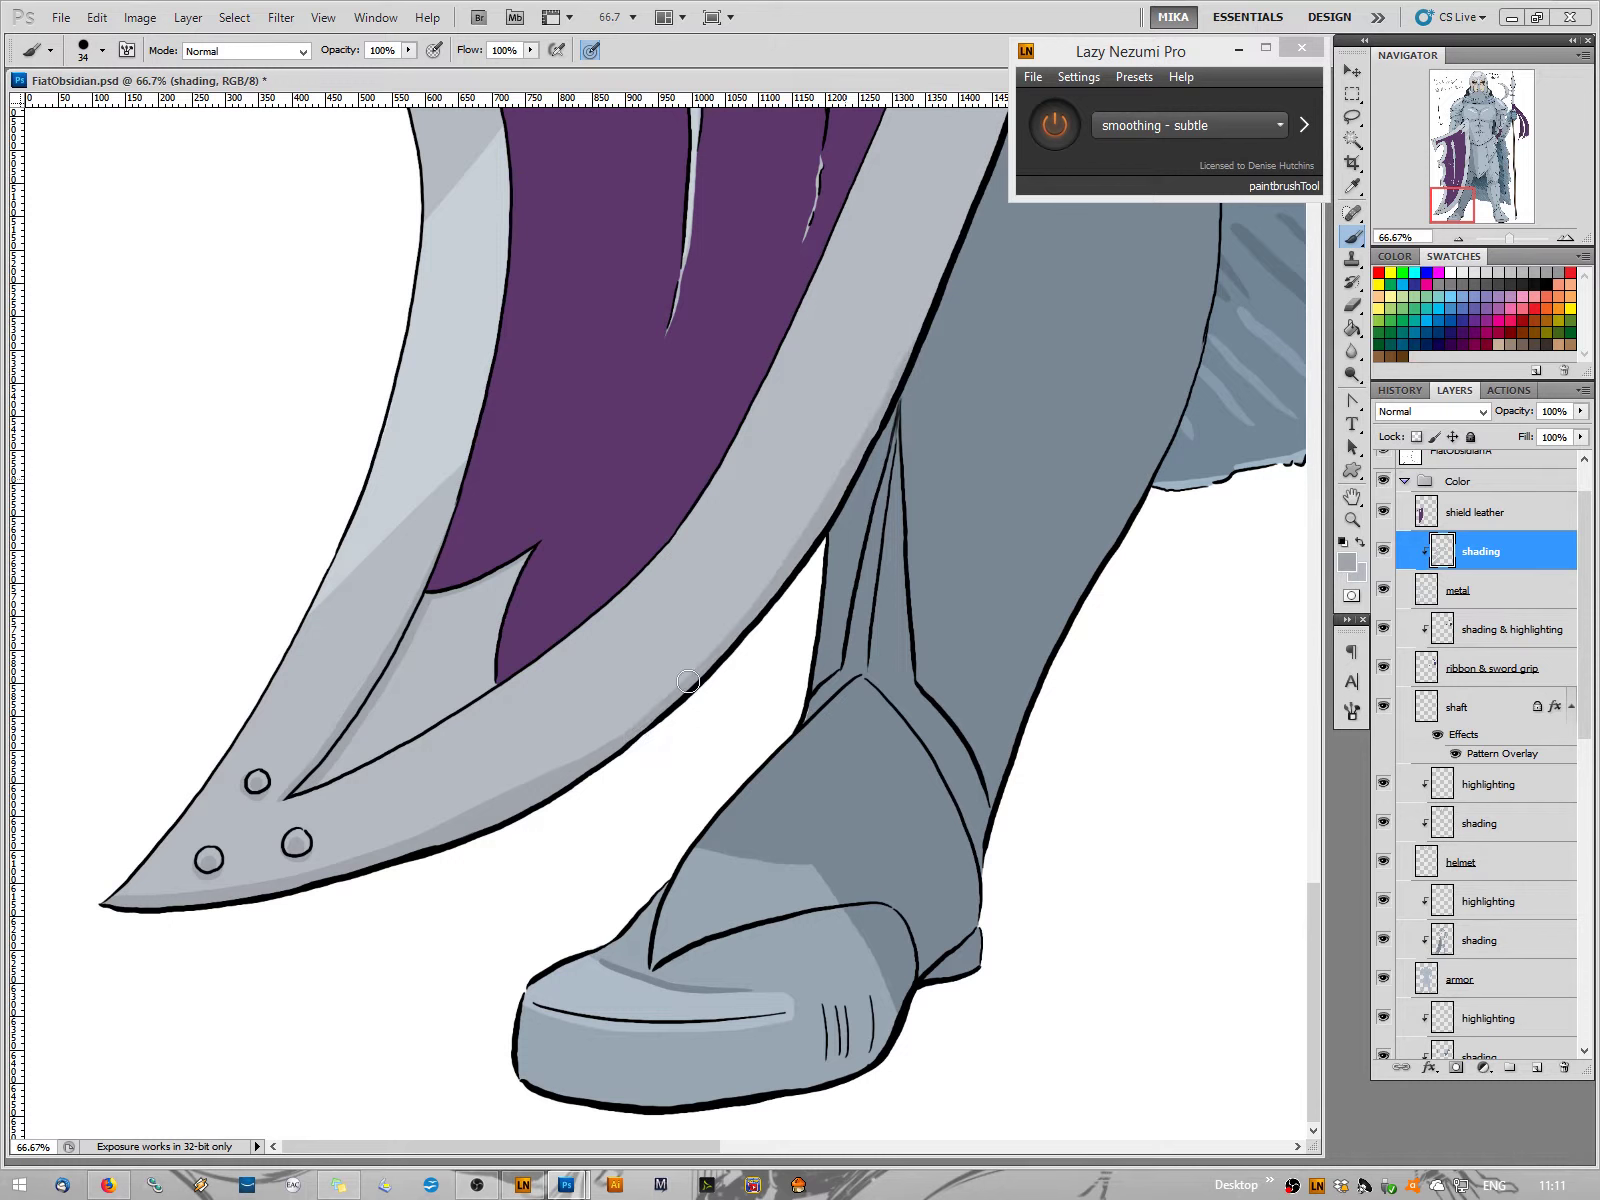
left_click_drag(525, 820, 810, 530)
left_click_drag(668, 702, 545, 772)
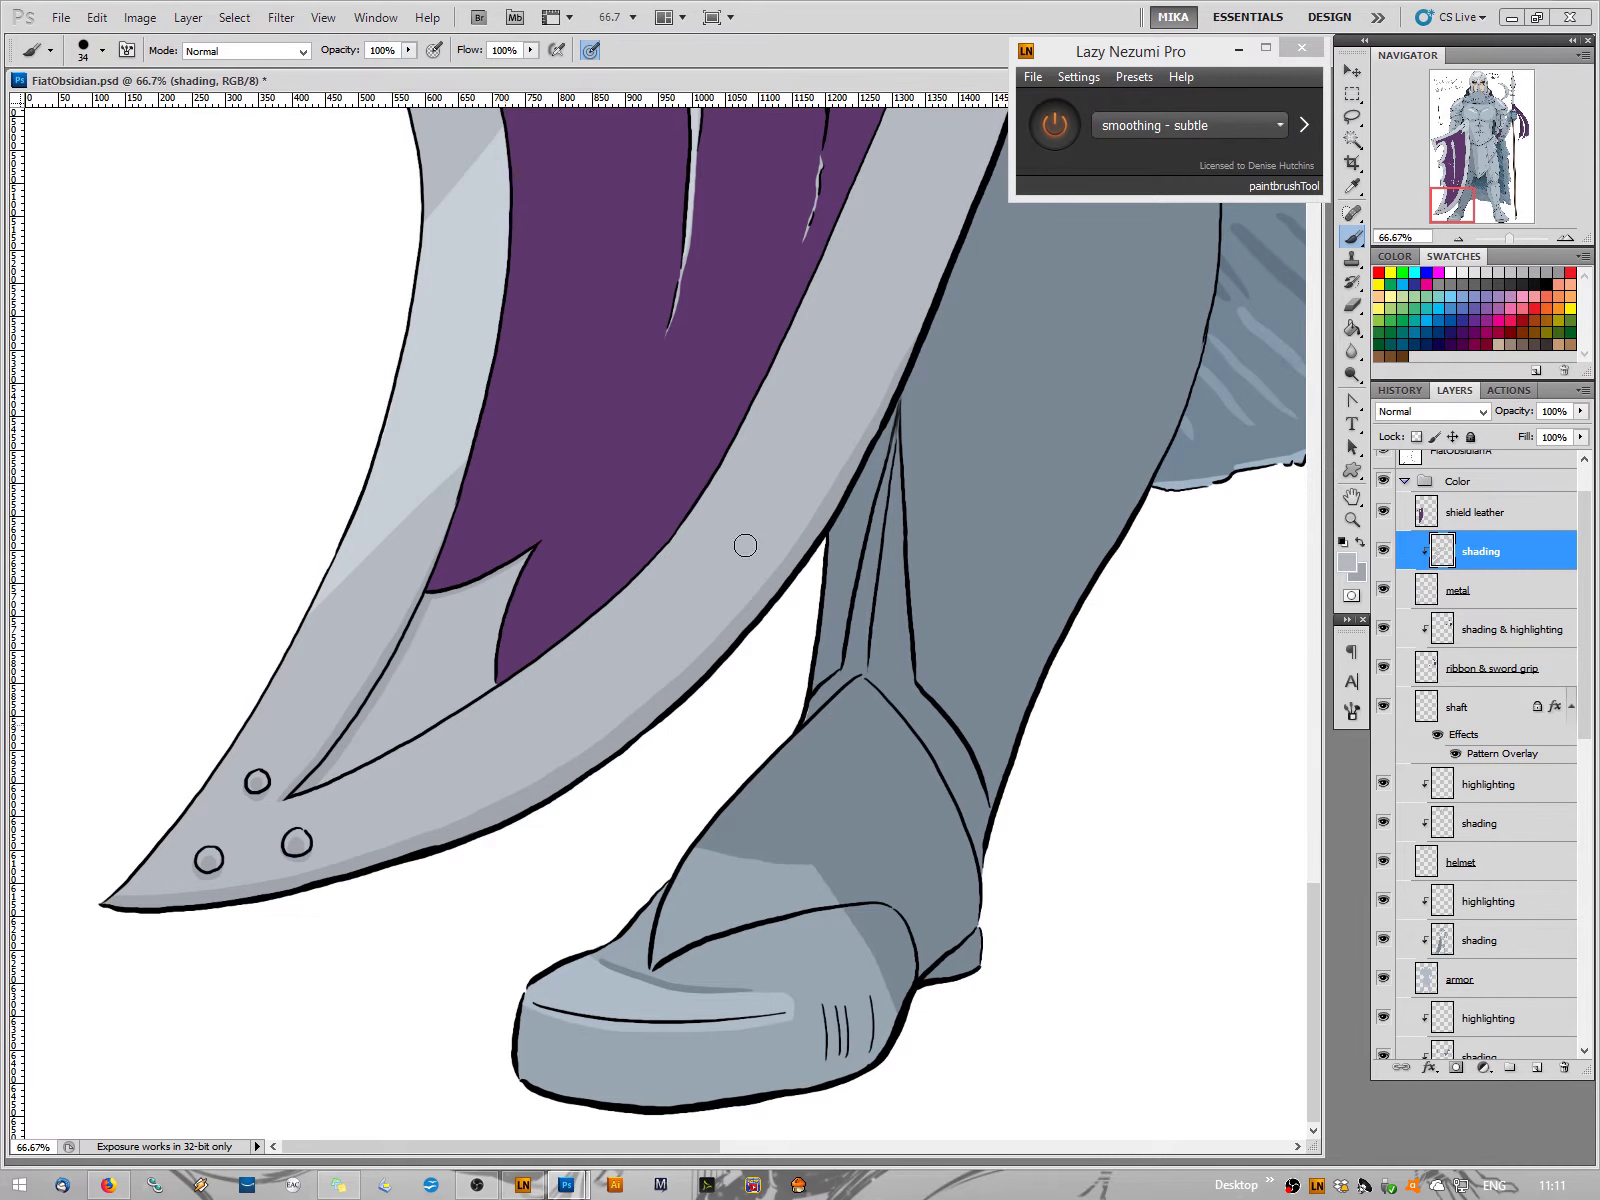
Shade the edges of the shield's long rim where the dark diagonal bands cross it
left_click(1468, 240)
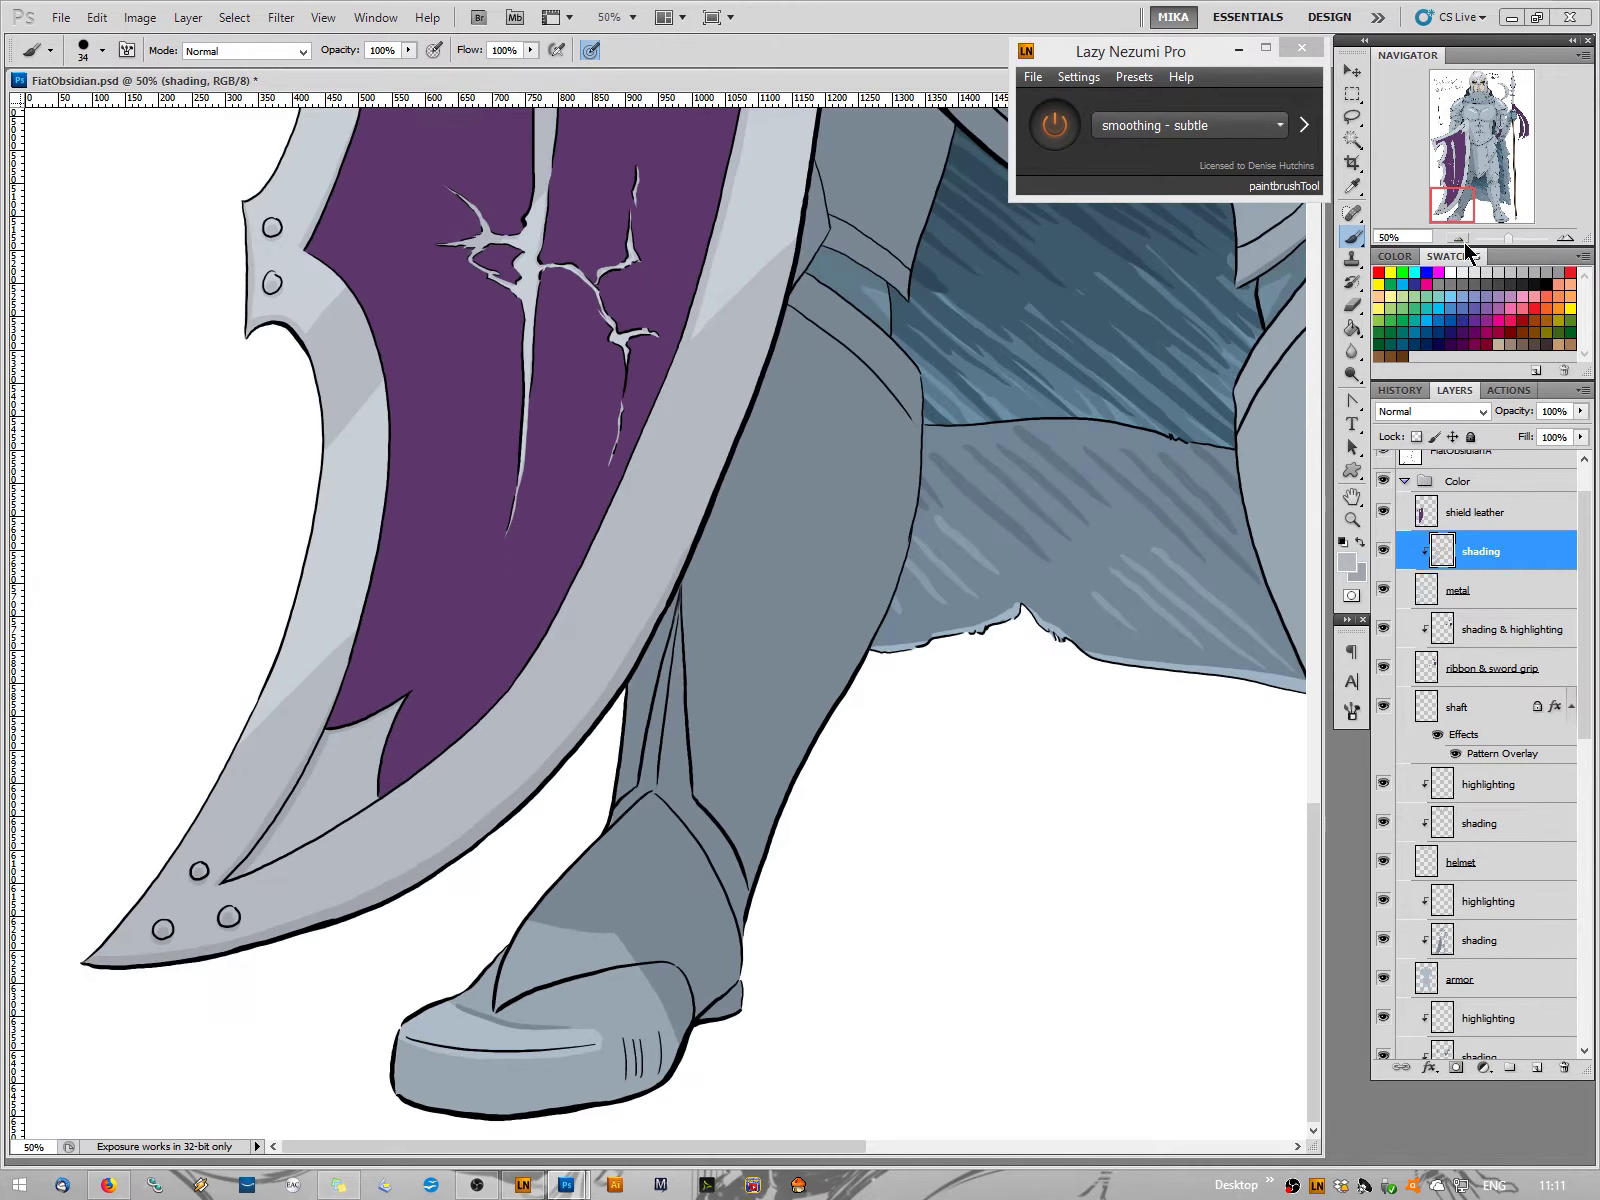
left_click(1465, 242)
left_click(1465, 242)
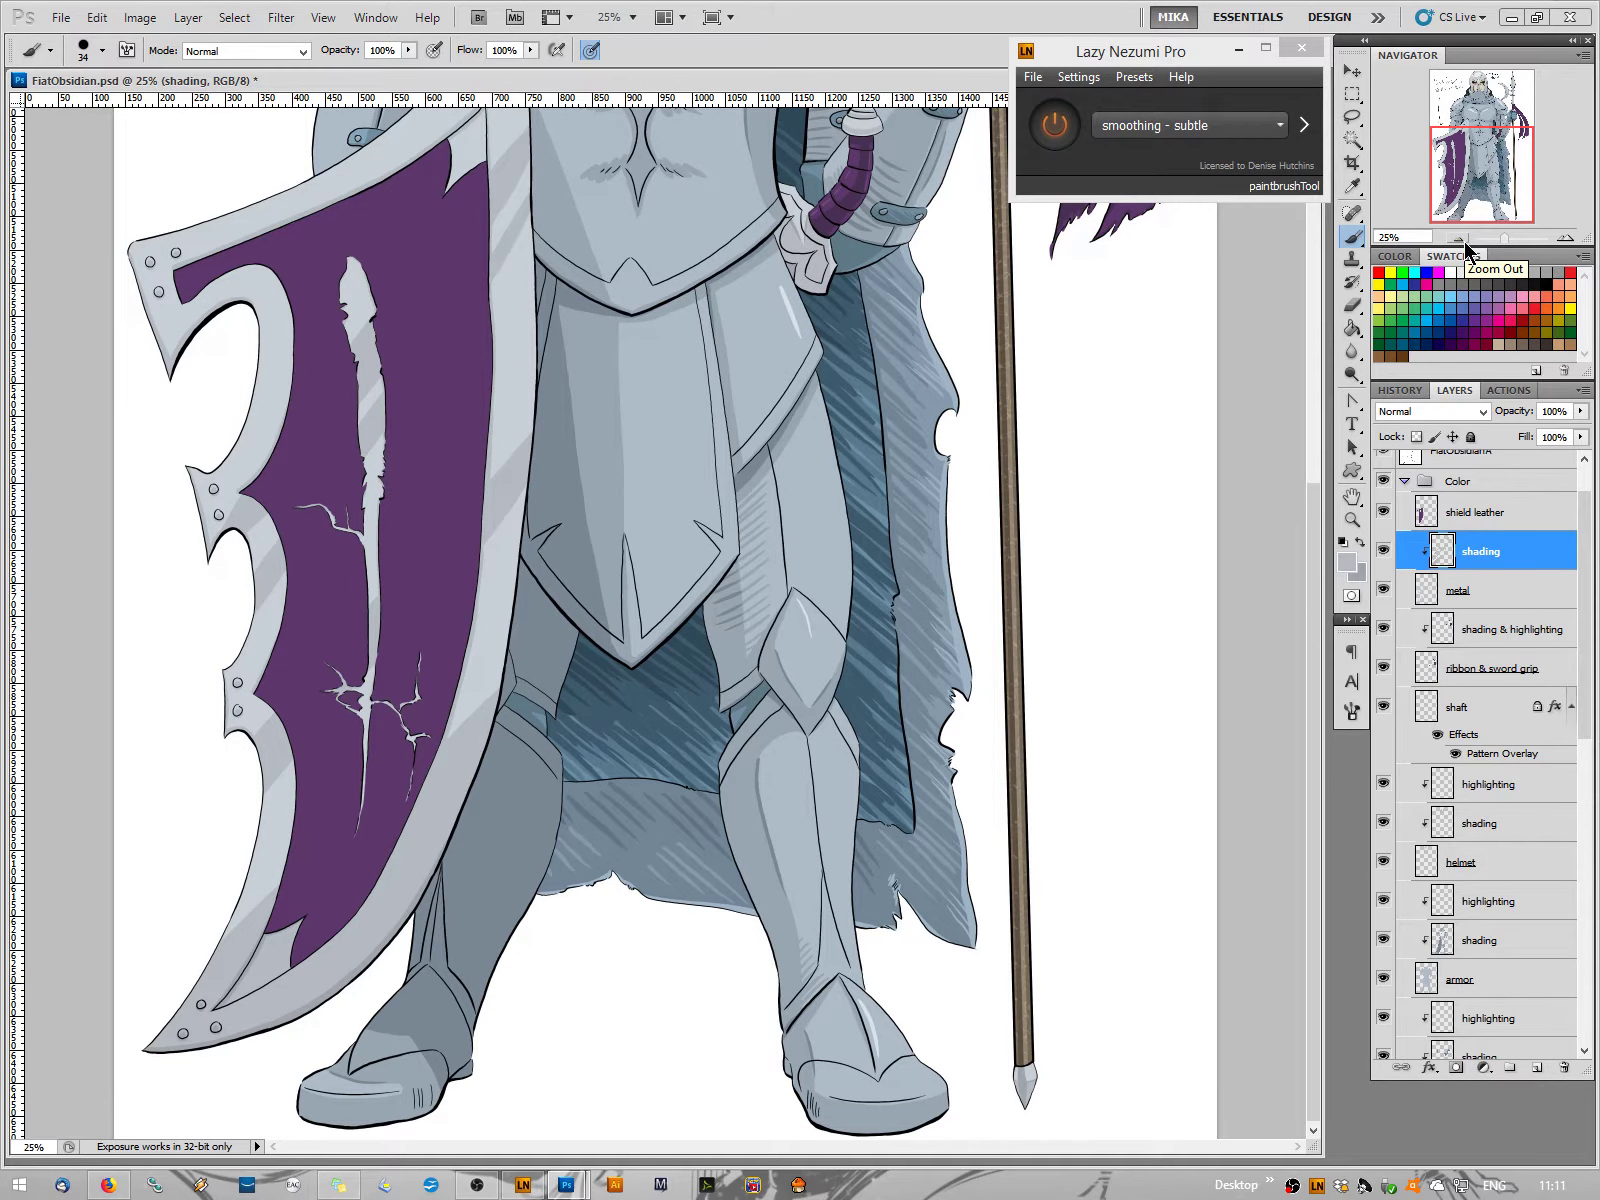
left_click_drag(1482, 172, 1476, 157)
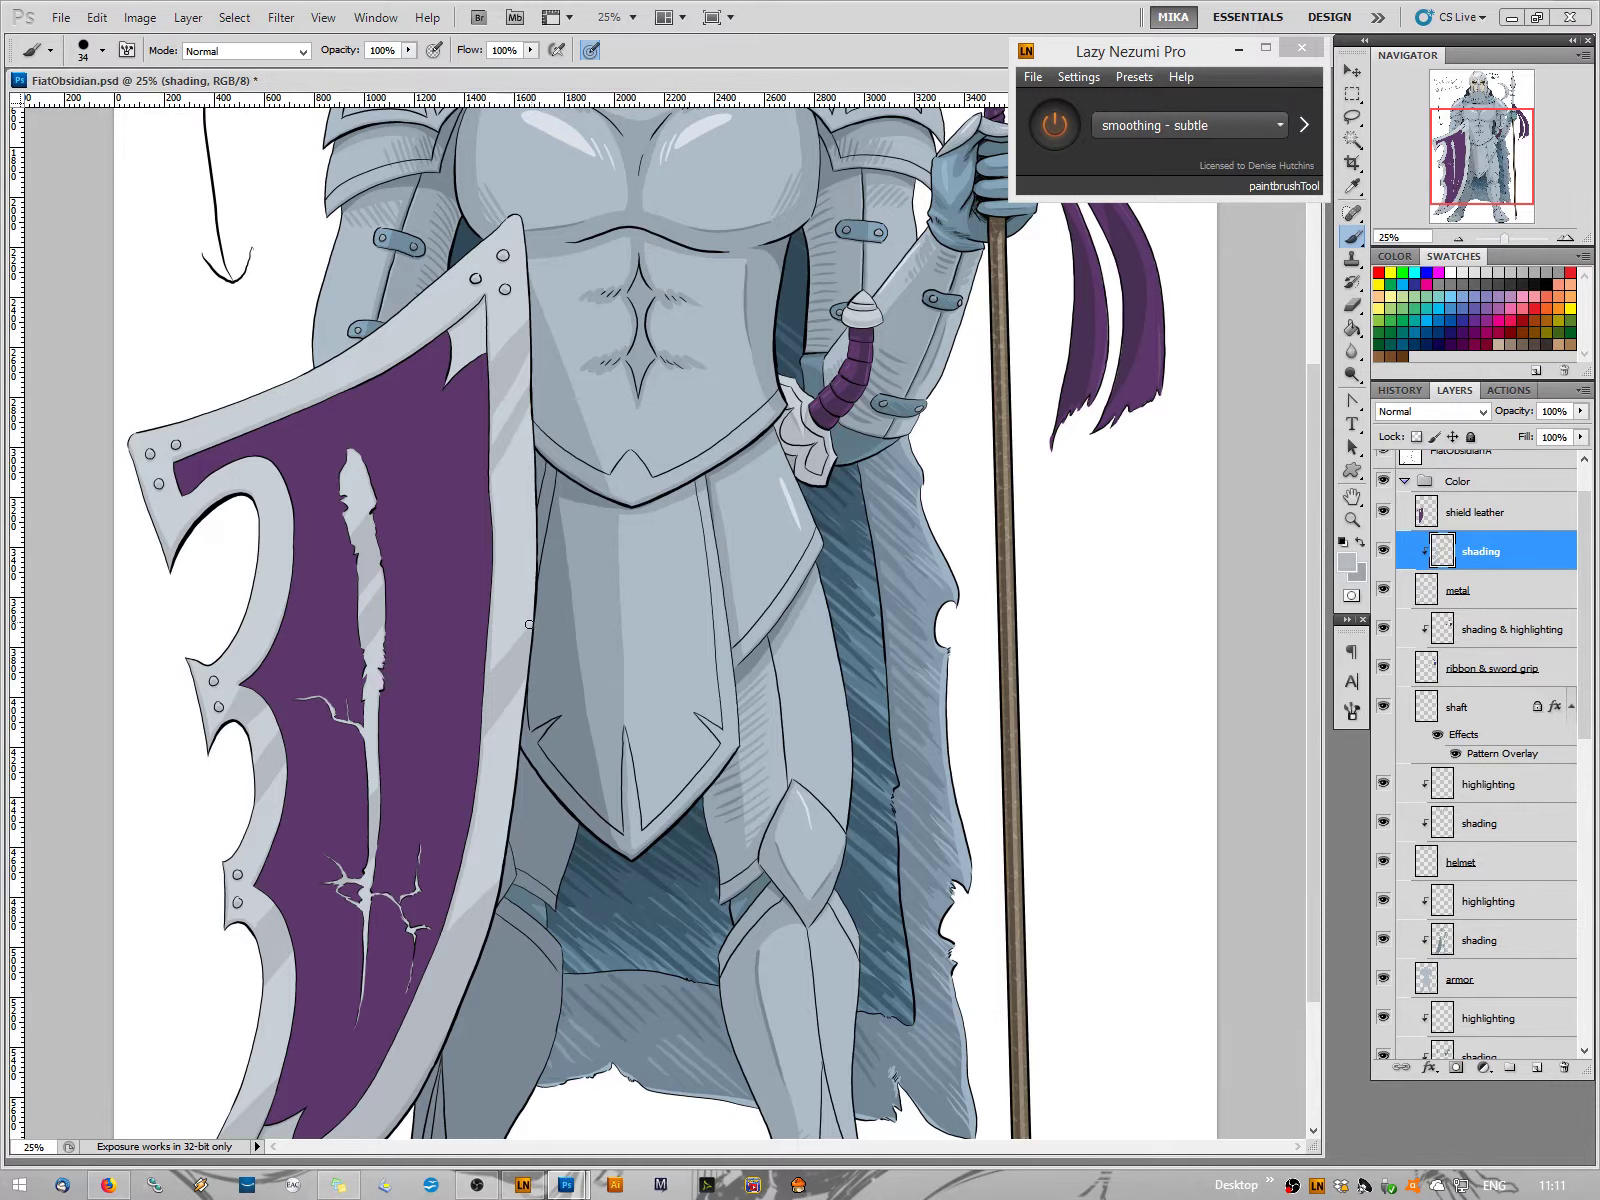
left_click_drag(510, 622, 517, 706)
left_click(1563, 240)
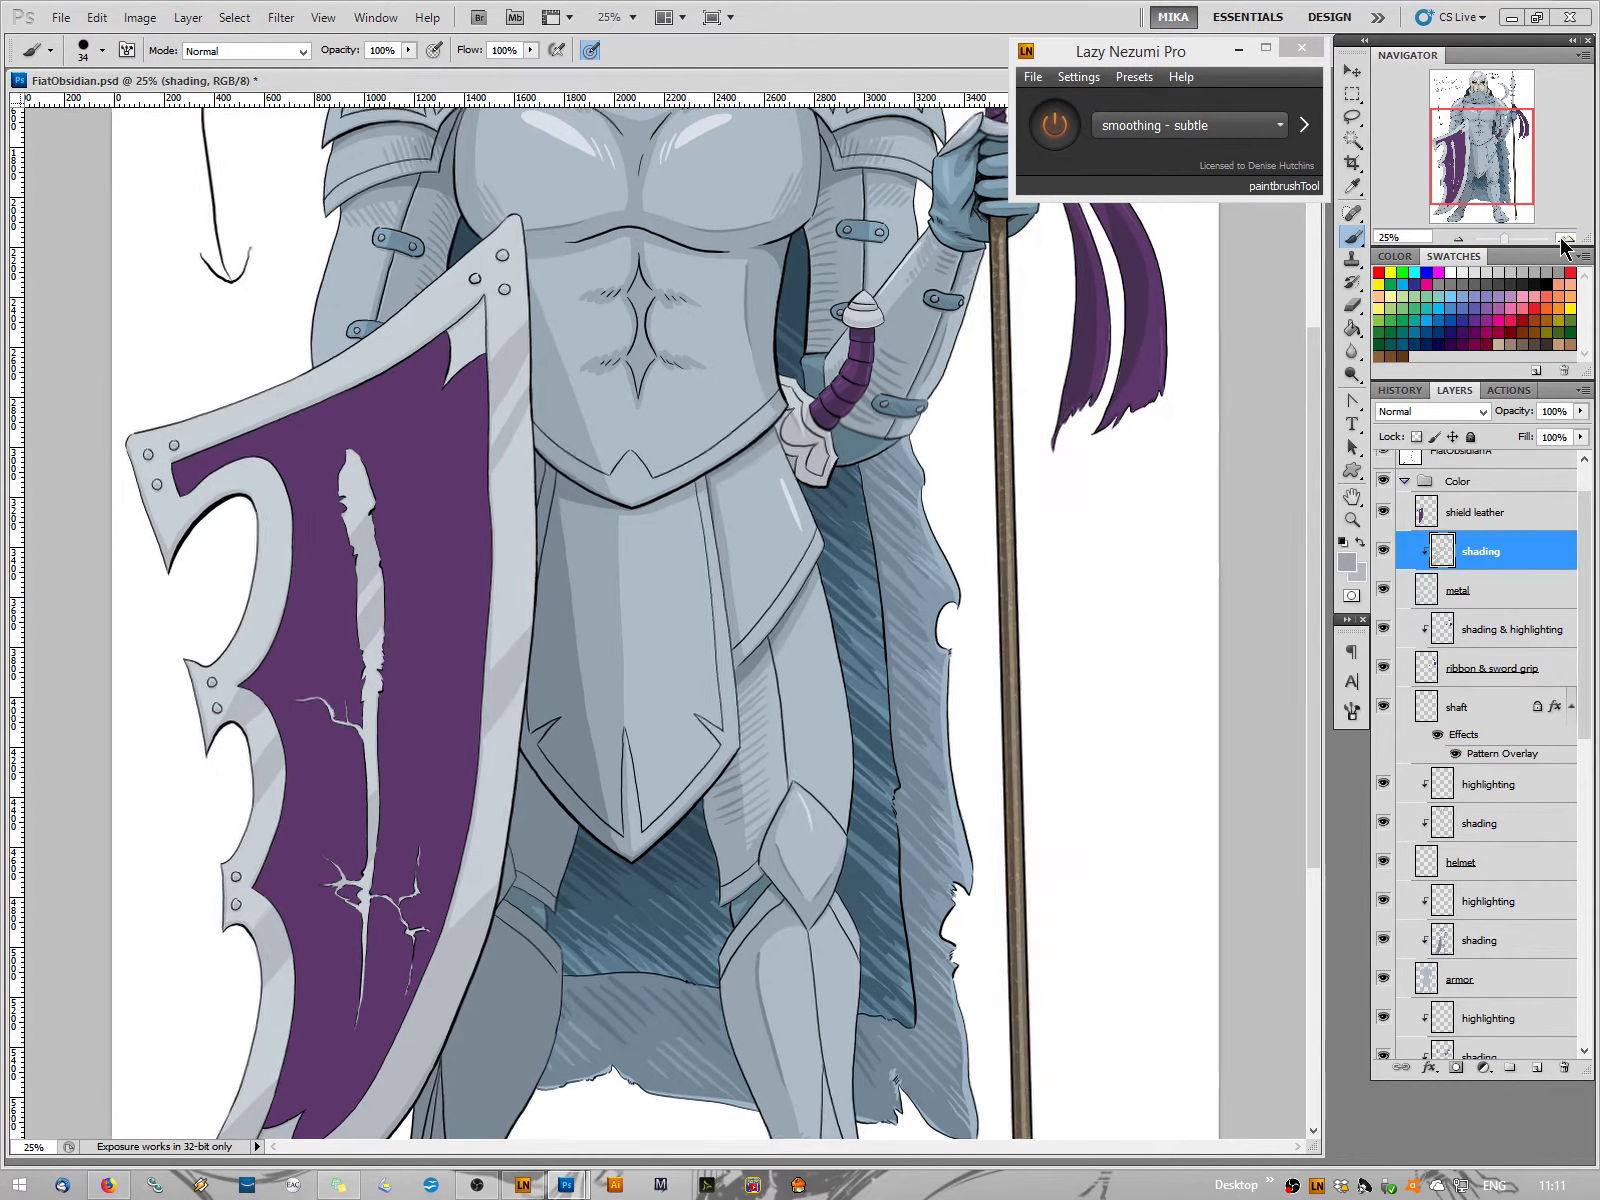
left_click_drag(1482, 156, 1475, 149)
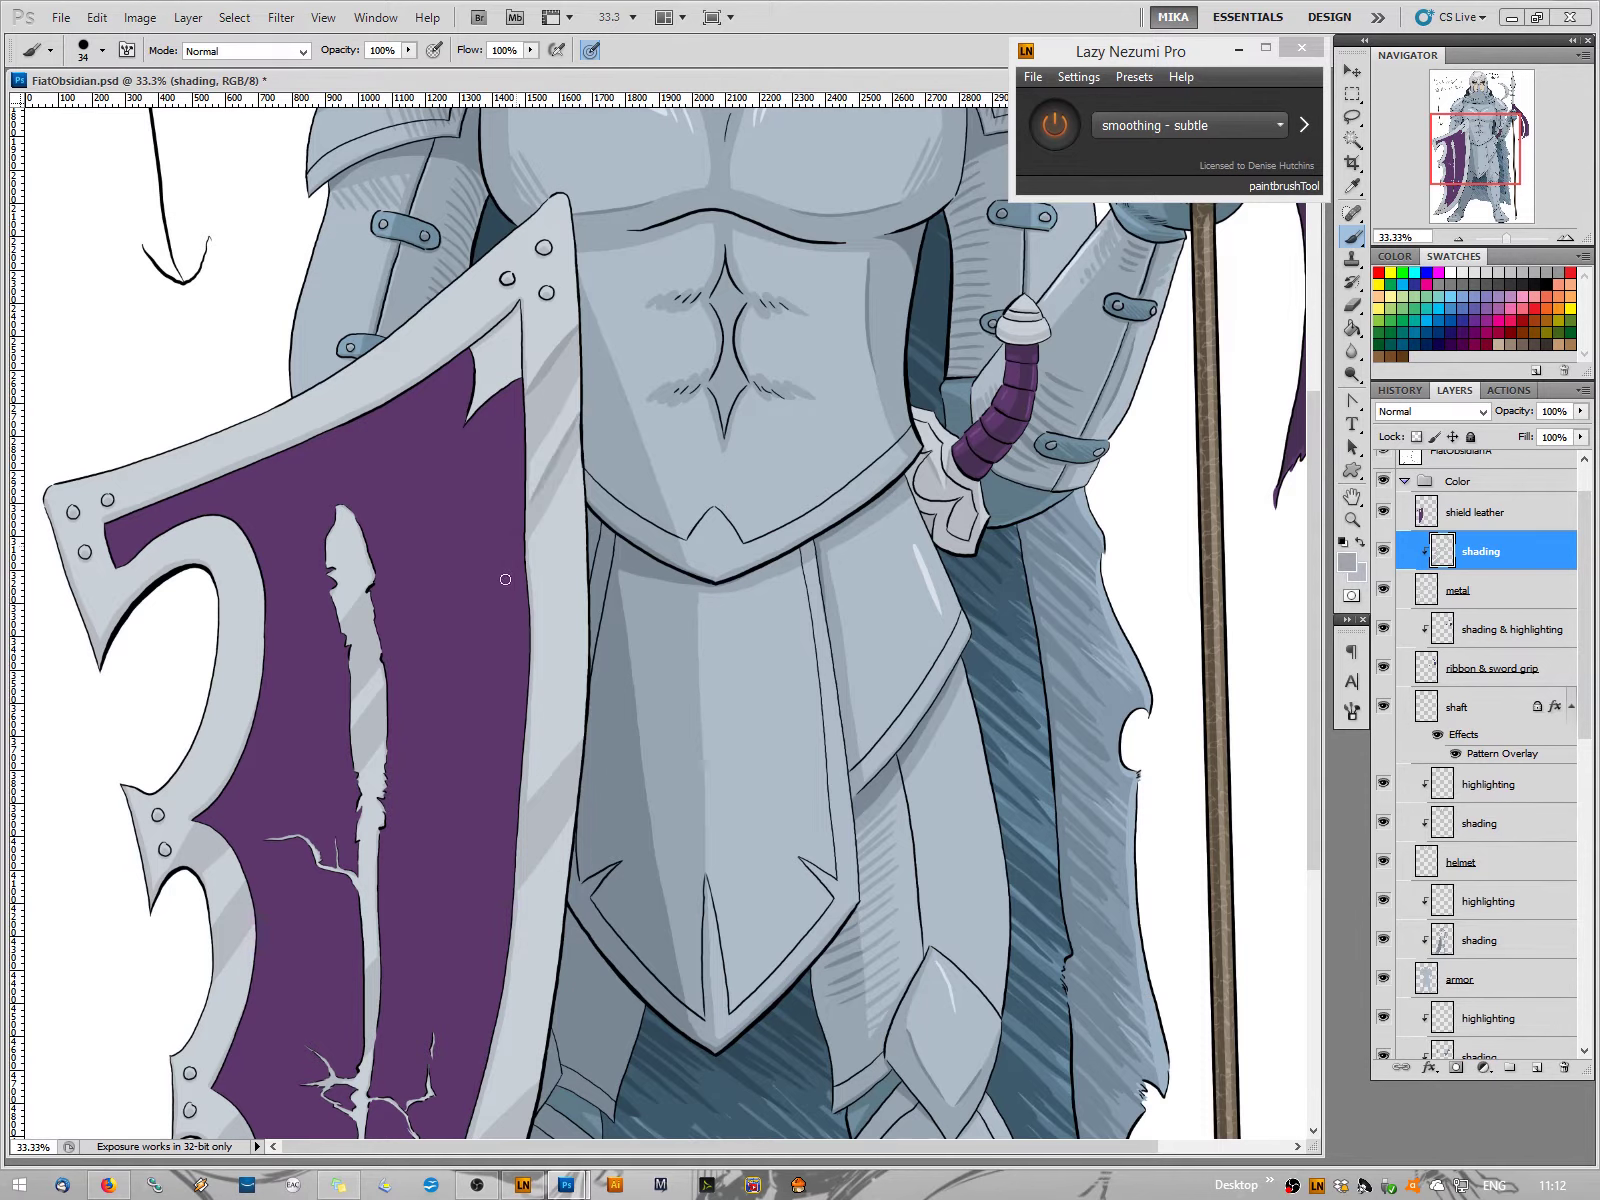
left_click_drag(581, 740, 524, 812)
Shade the dark diagonal bands on the shield's scalloped rim from the lower tip up to the second spike, undoing the last stroke
mouse_move(428, 975)
left_mouse_down()
mouse_move(468, 625)
mouse_move(521, 490)
mouse_move(522, 361)
left_mouse_up()
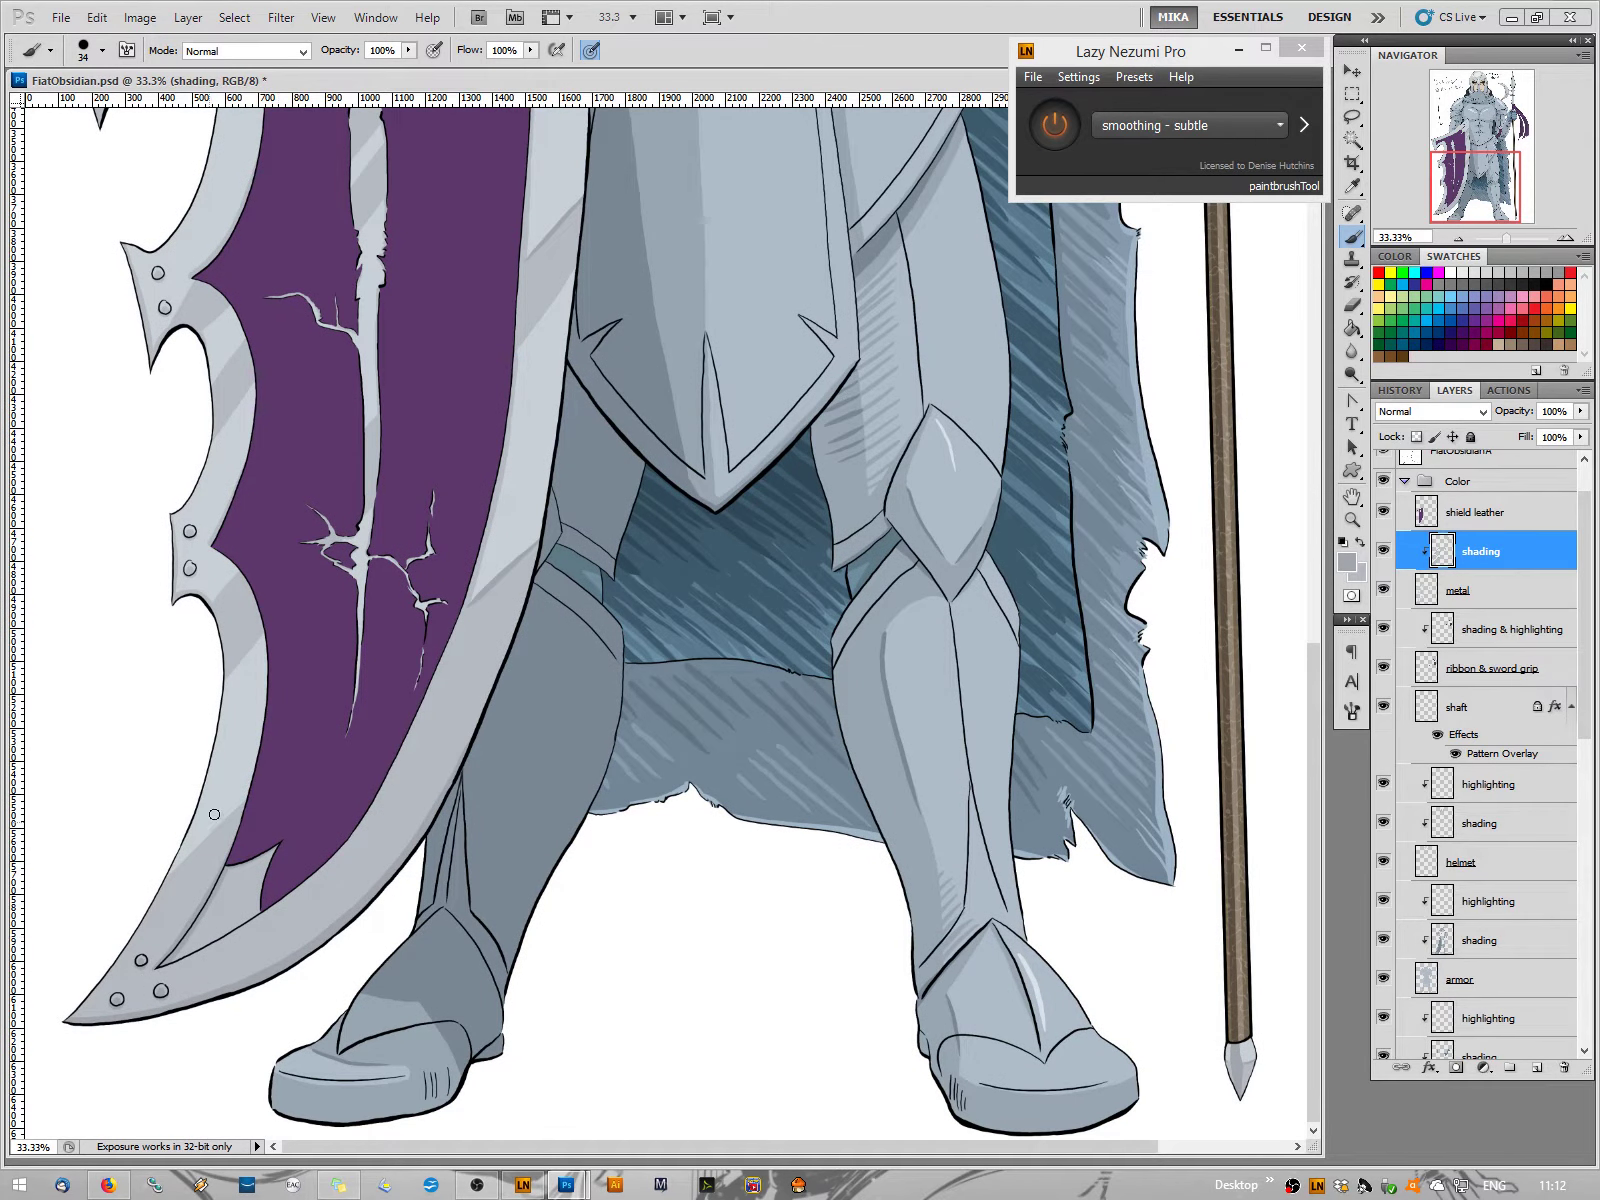
left_click_drag(236, 807, 161, 890)
left_click_drag(248, 337, 221, 352)
left_click_drag(195, 276, 166, 336)
key("ctrl+z")
Shade the dark diagonal band on the upper part of the shield's gash, and check the whole figure
left_click_drag(316, 485, 352, 811)
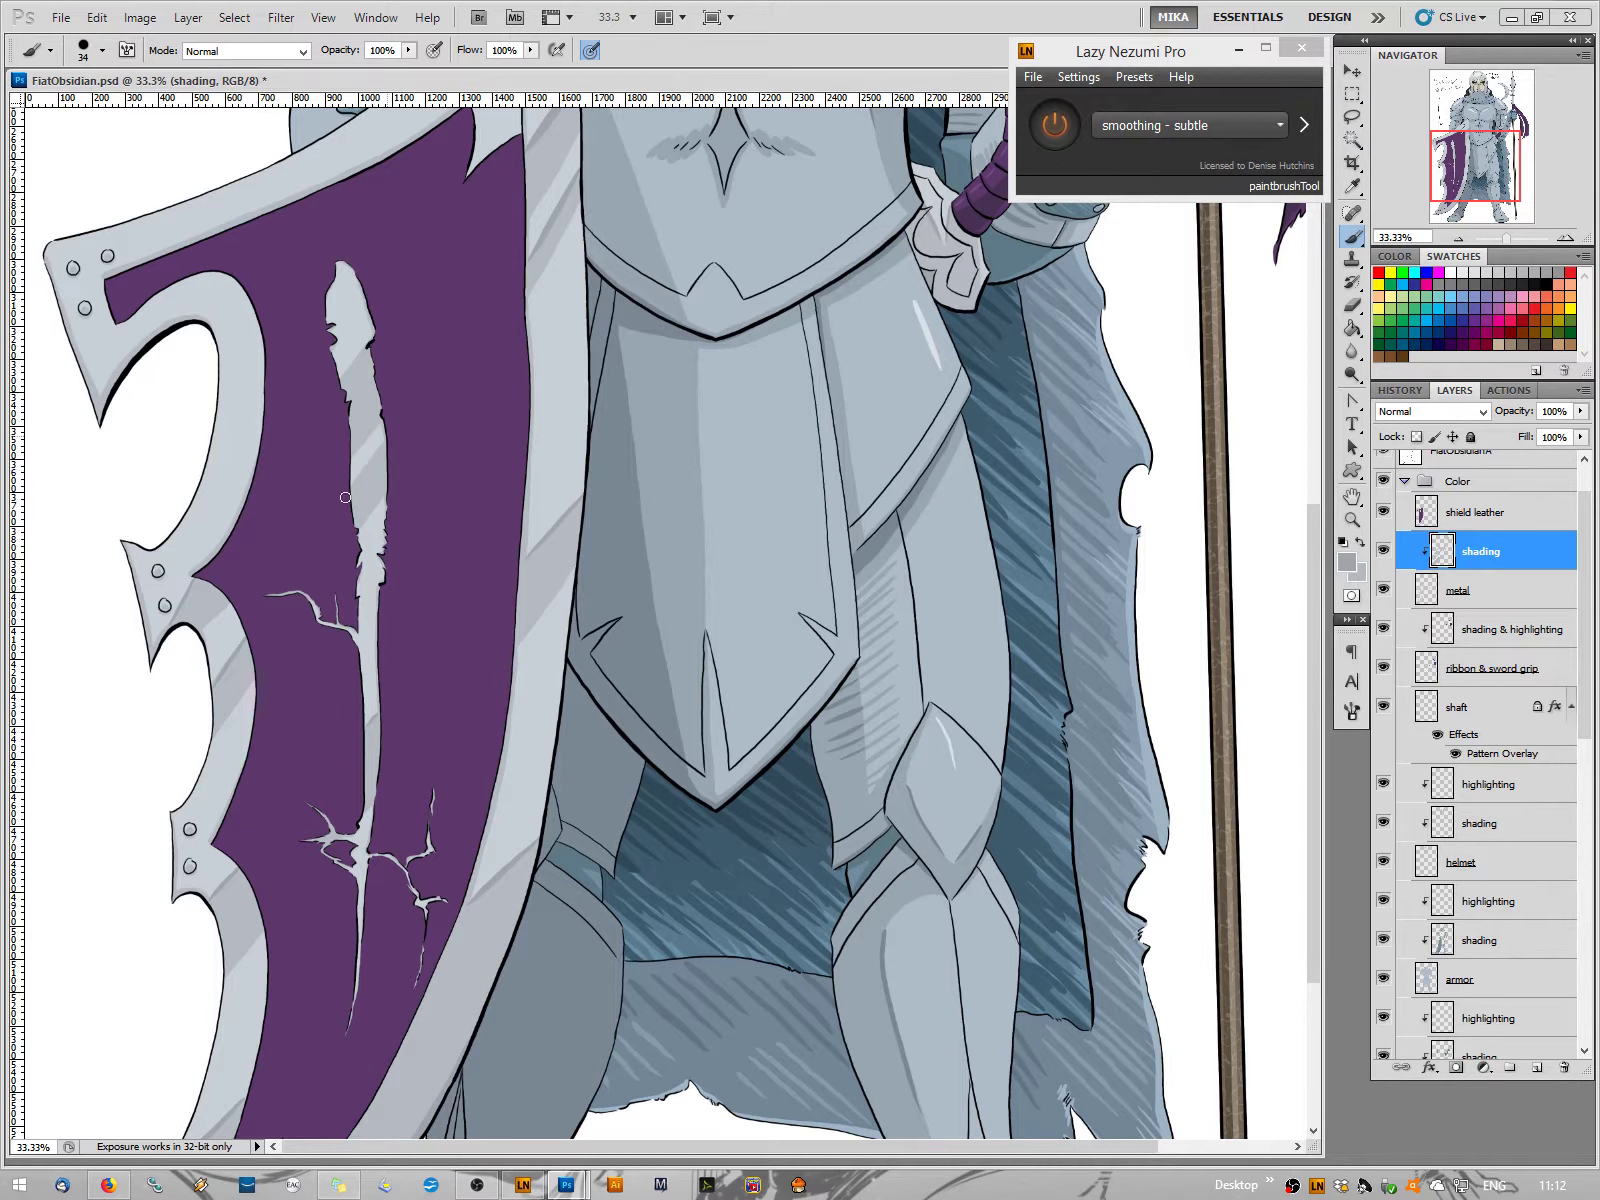
left_click_drag(360, 352, 333, 408)
left_click(1458, 240)
left_click(1458, 240)
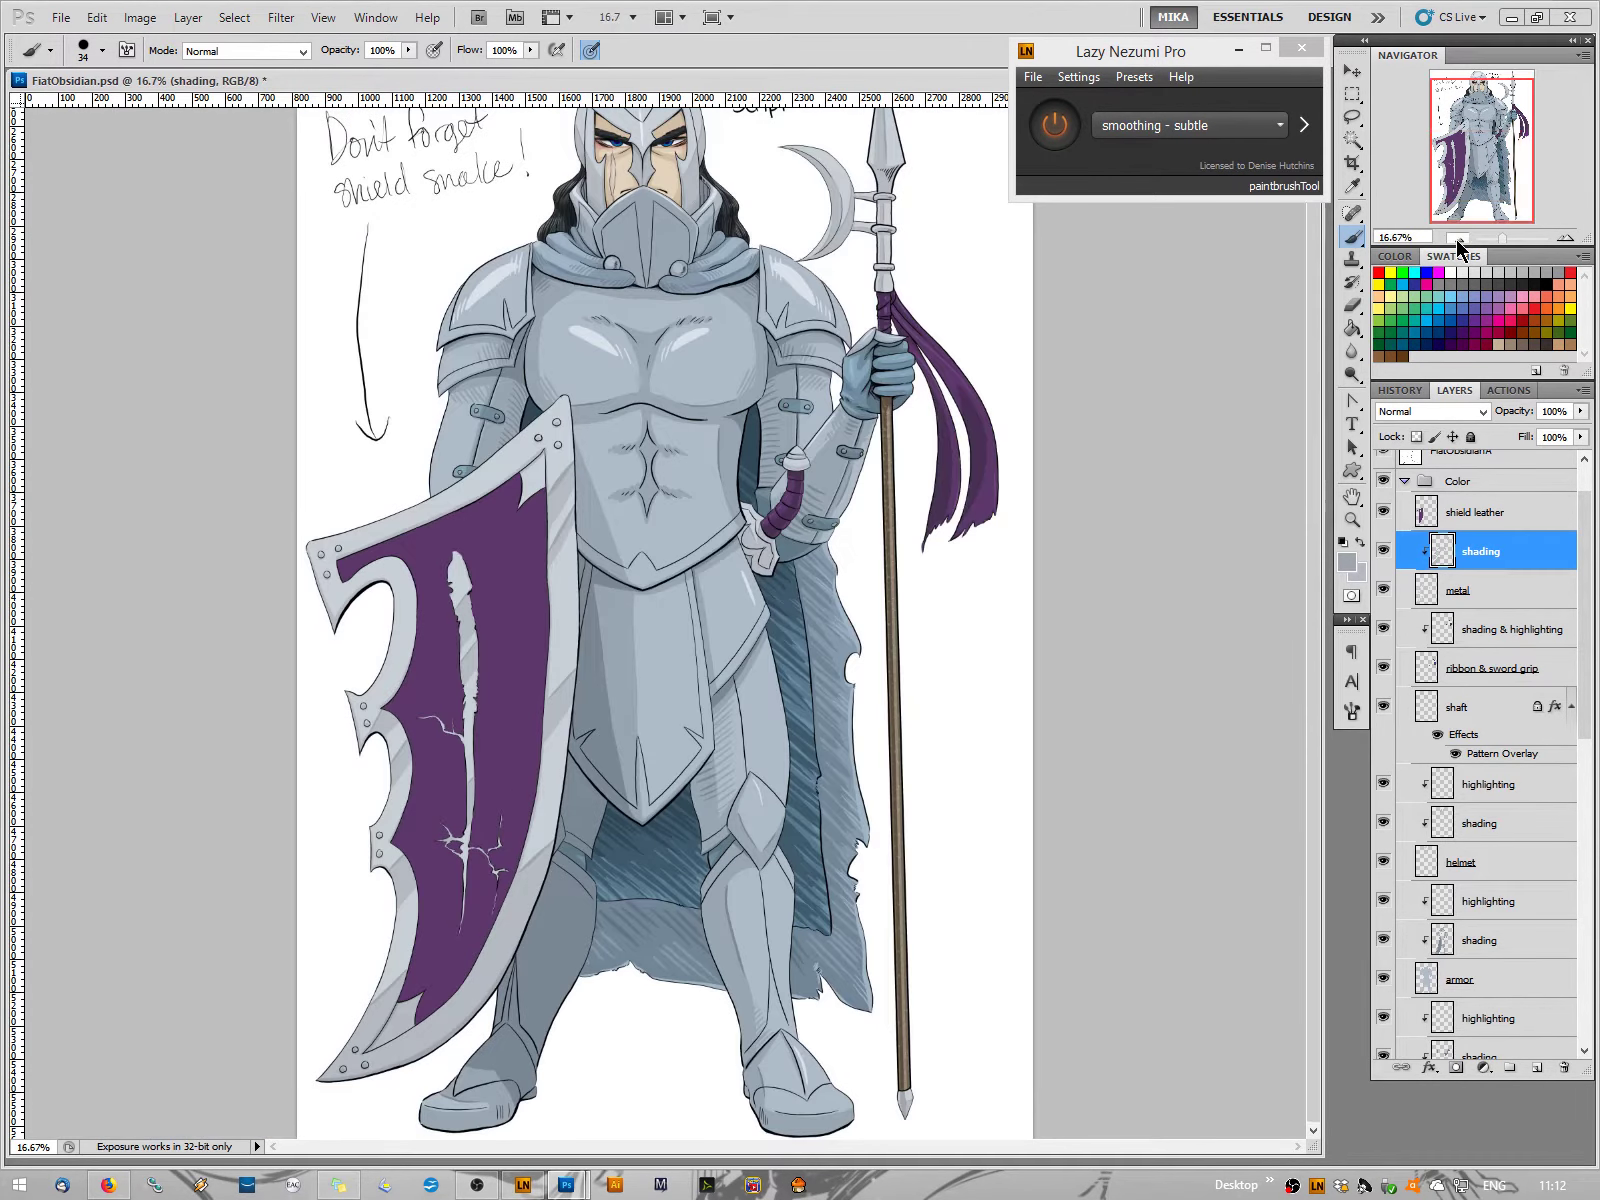
Zoom out to the whole figure and show the grey Layer 4 as a darker backdrop behind it
left_click(1458, 240)
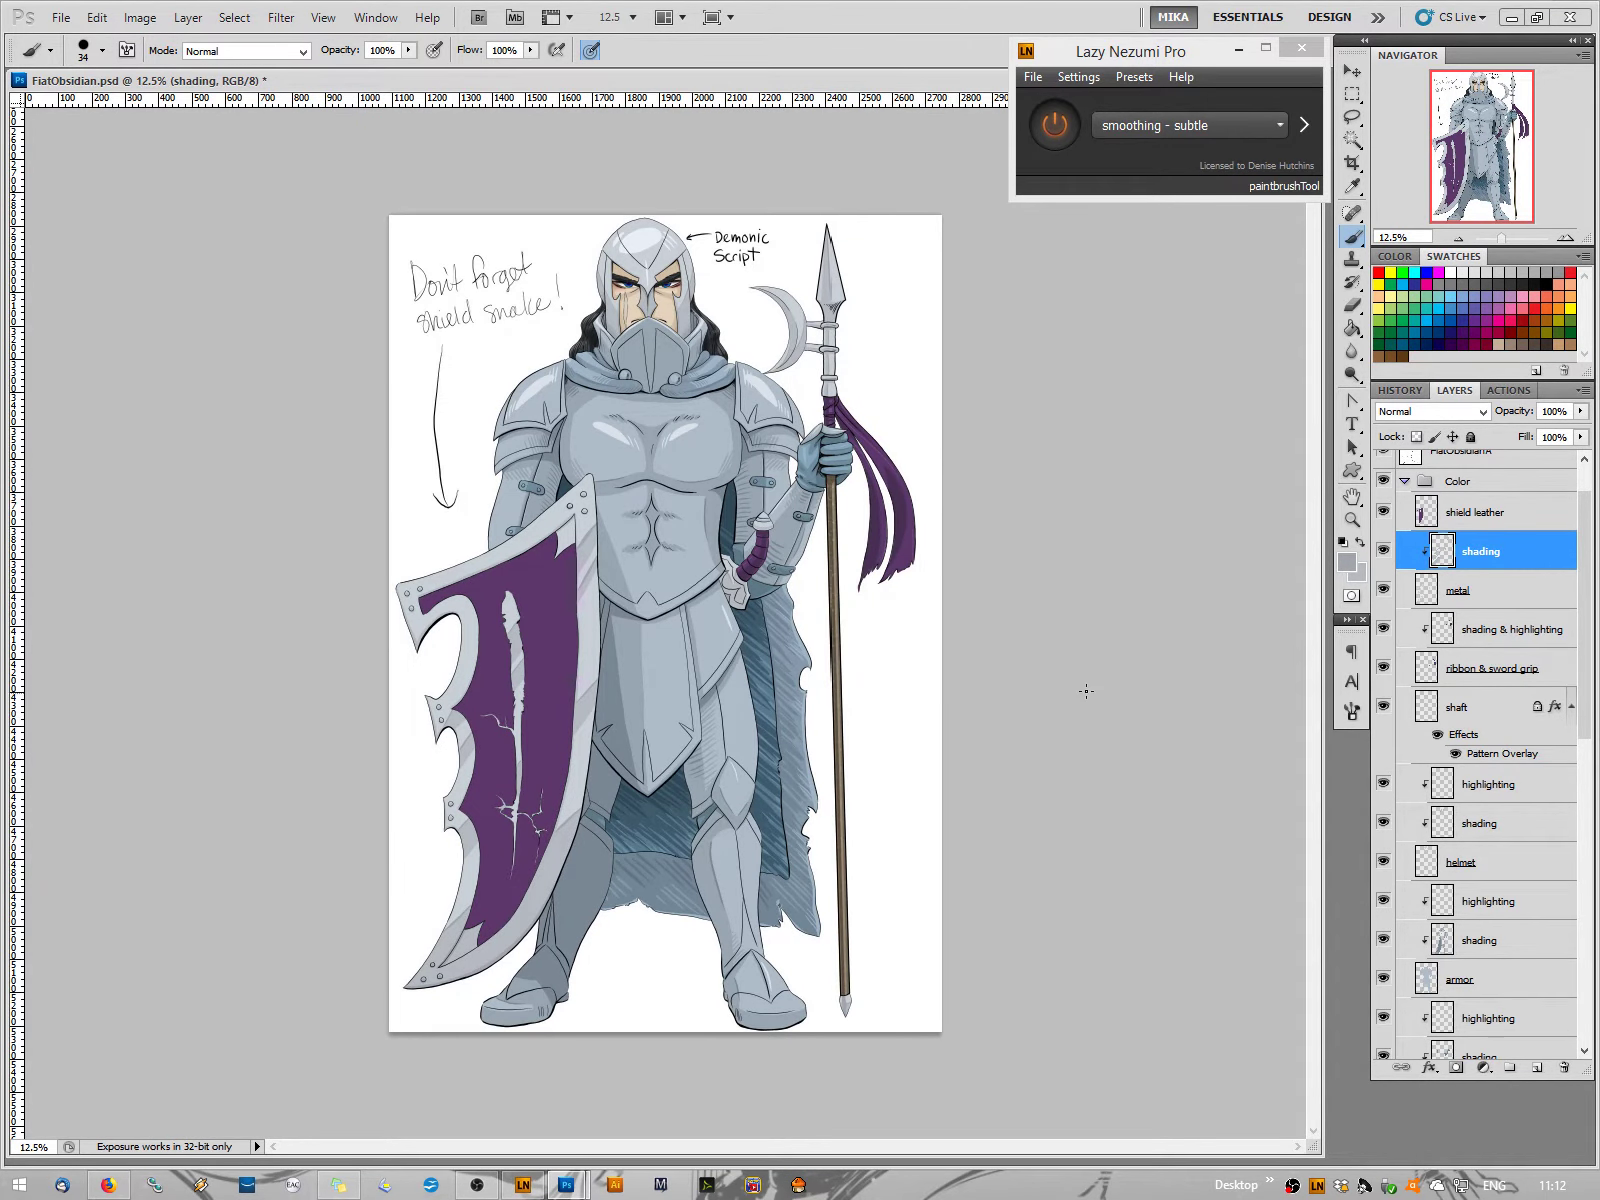
scroll(1512, 945, "down", 10)
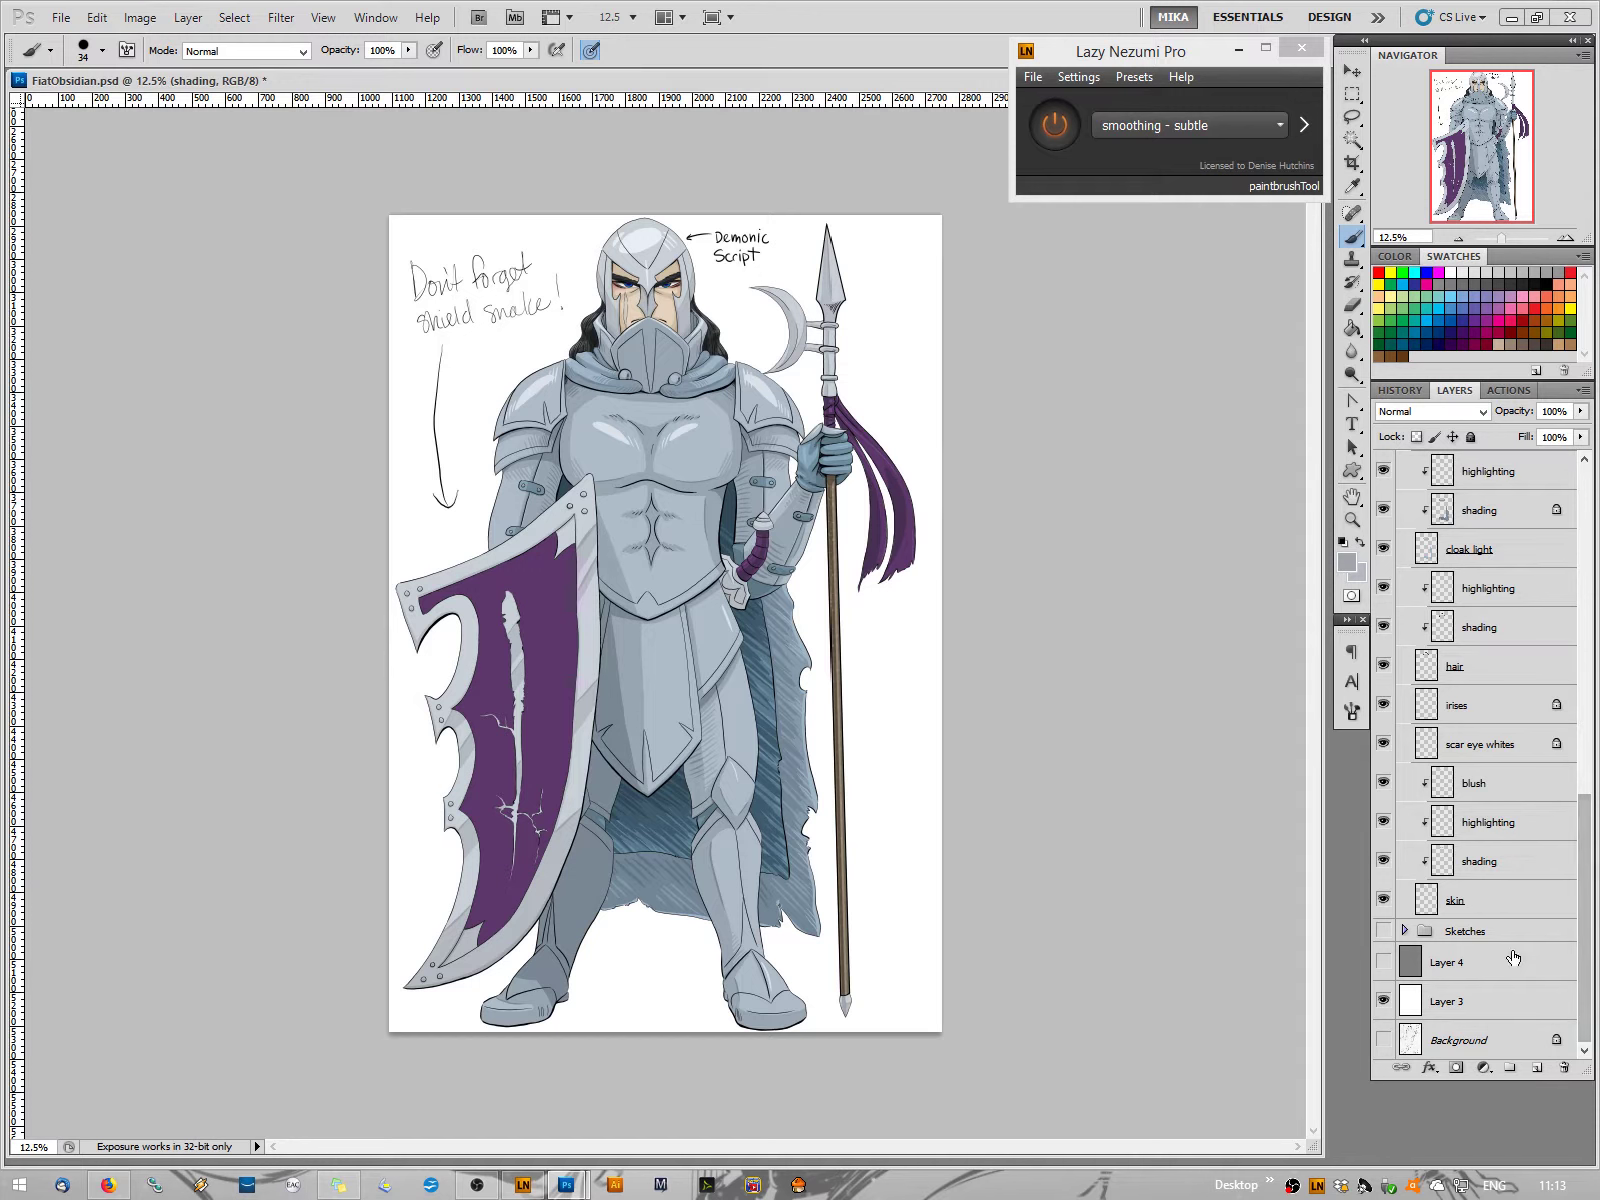
left_click(1382, 963)
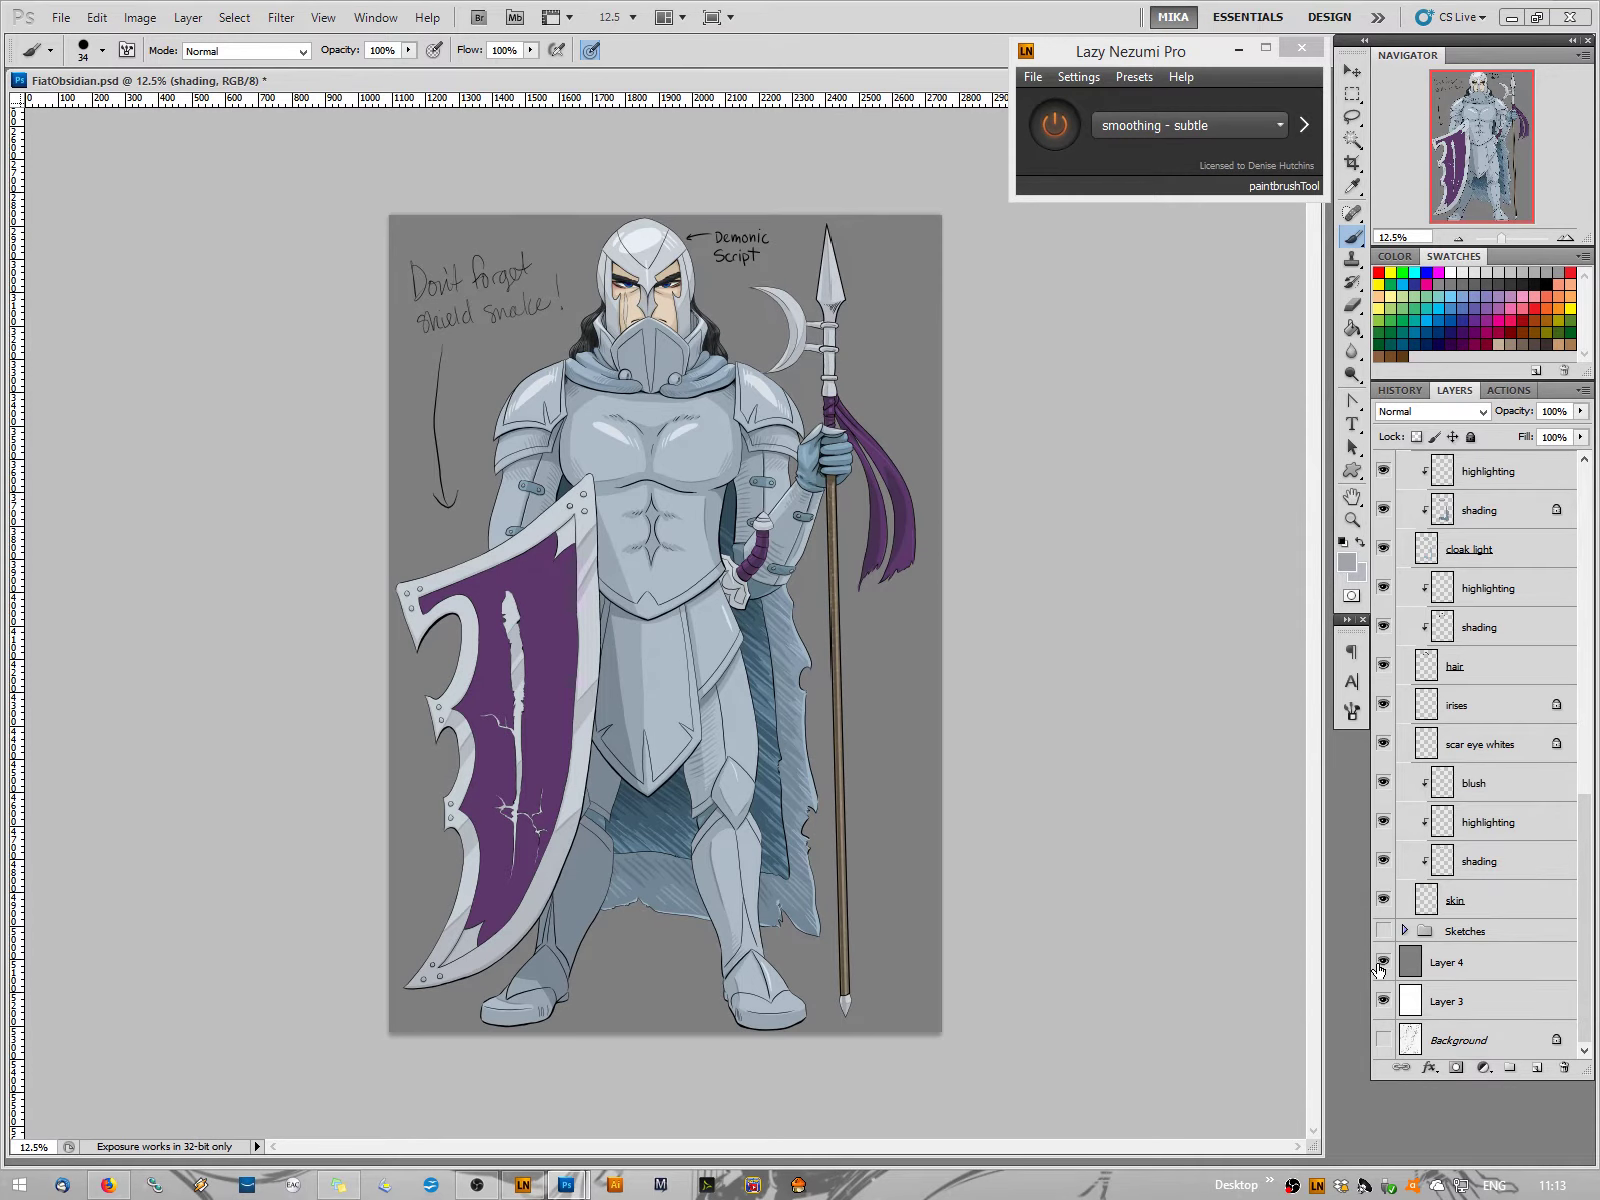
left_click(1382, 963)
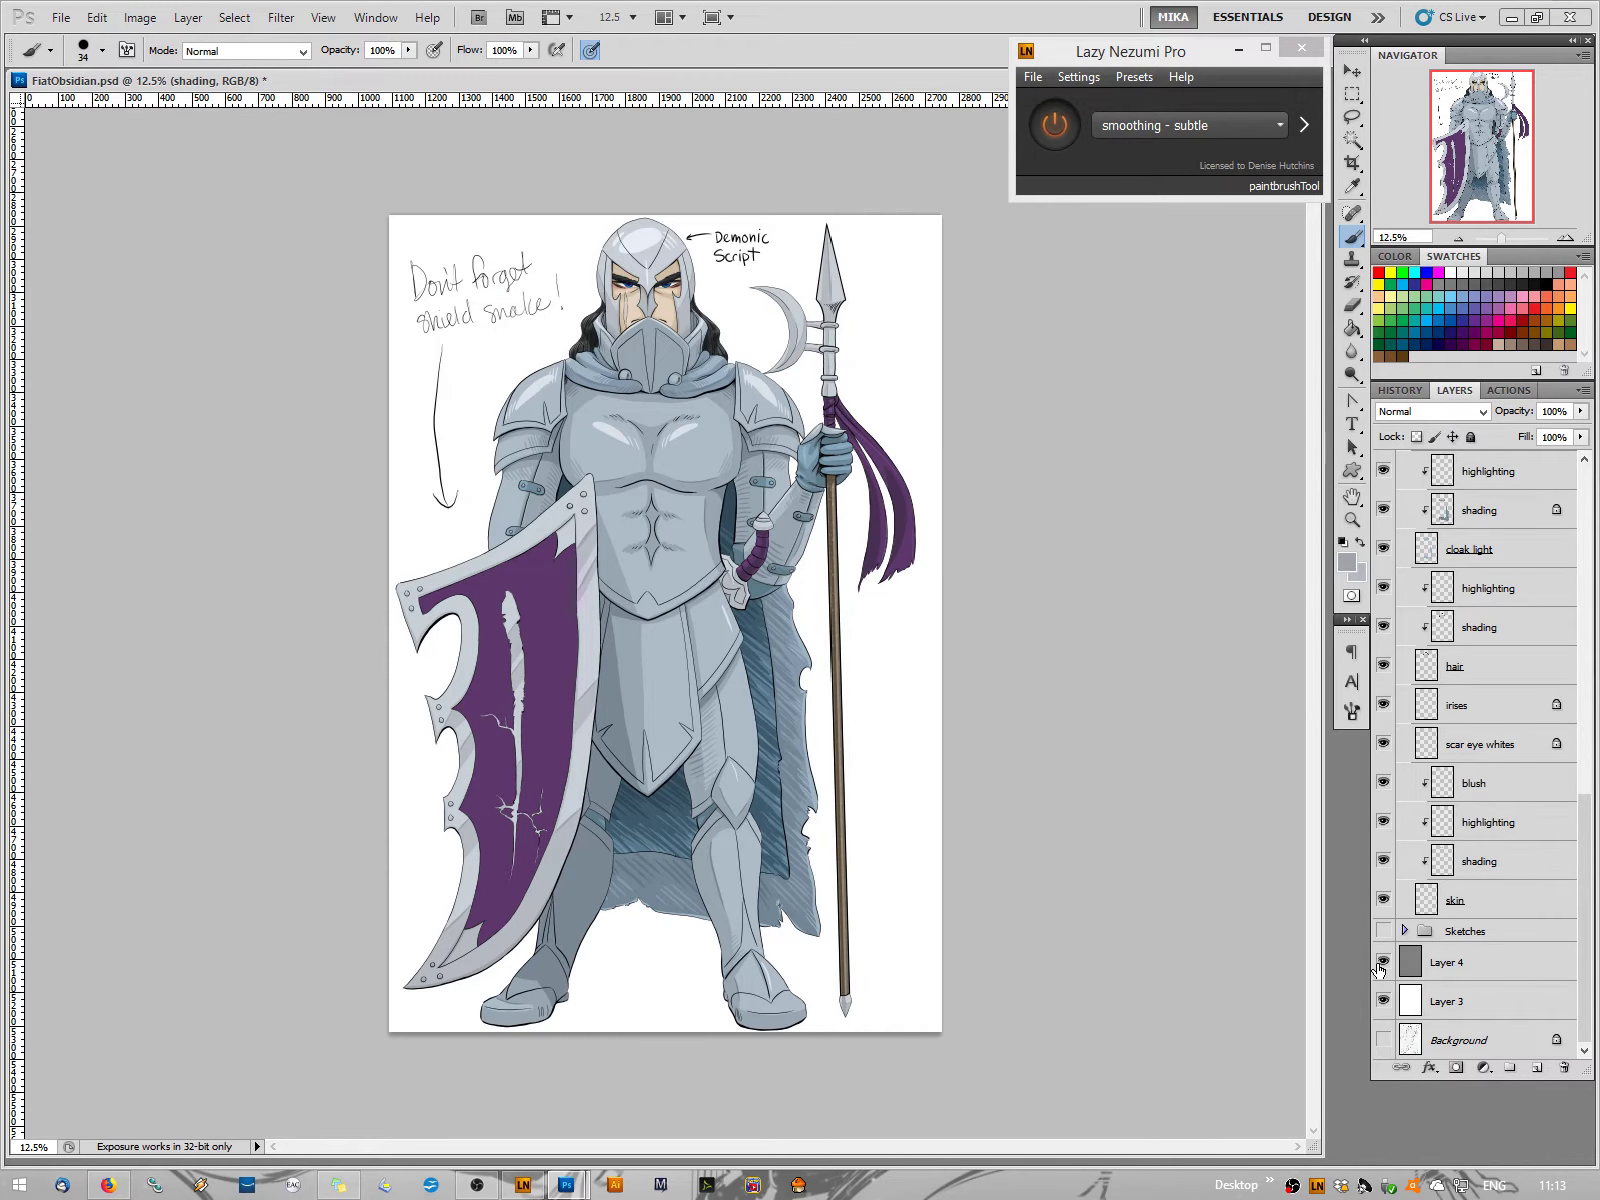
left_click(1382, 963)
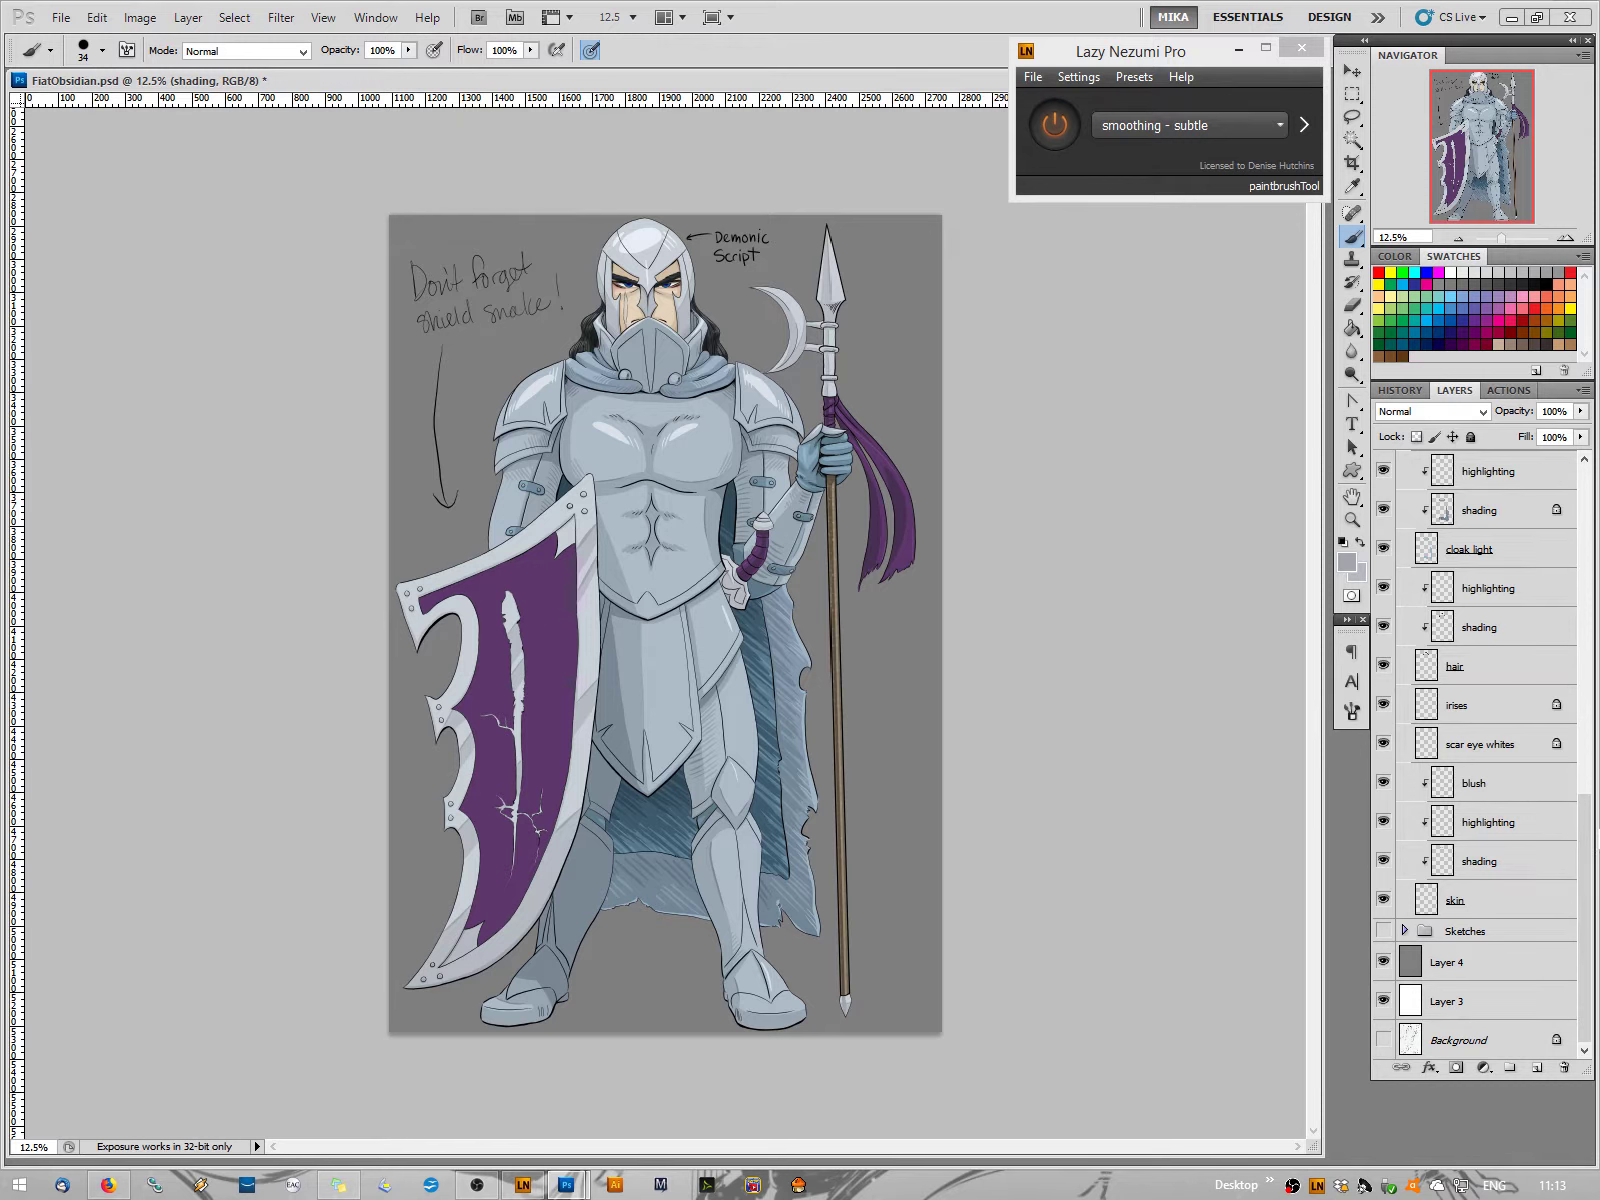
Toggle the visibility of the metal layer to compare the artwork with and without the metal parts
left_click_drag(1590, 838, 1588, 508)
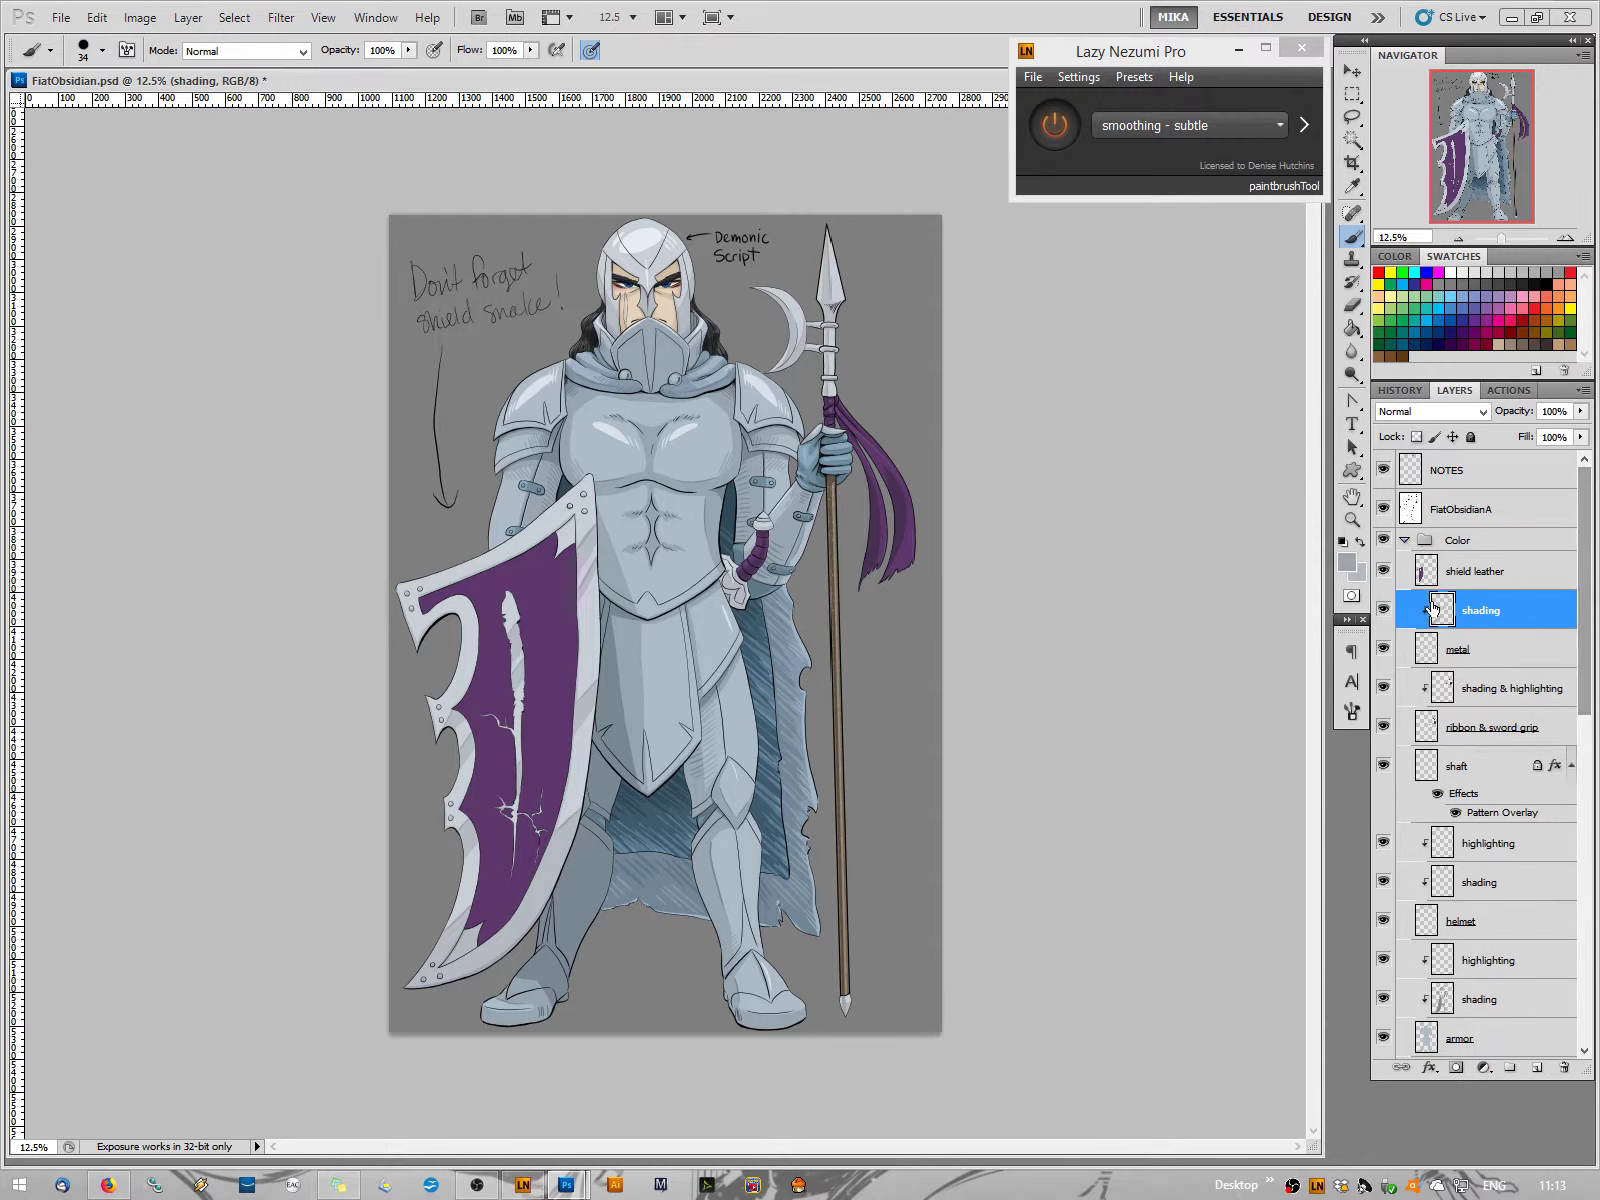
left_click_drag(1383, 618, 1381, 654)
left_click(1381, 654)
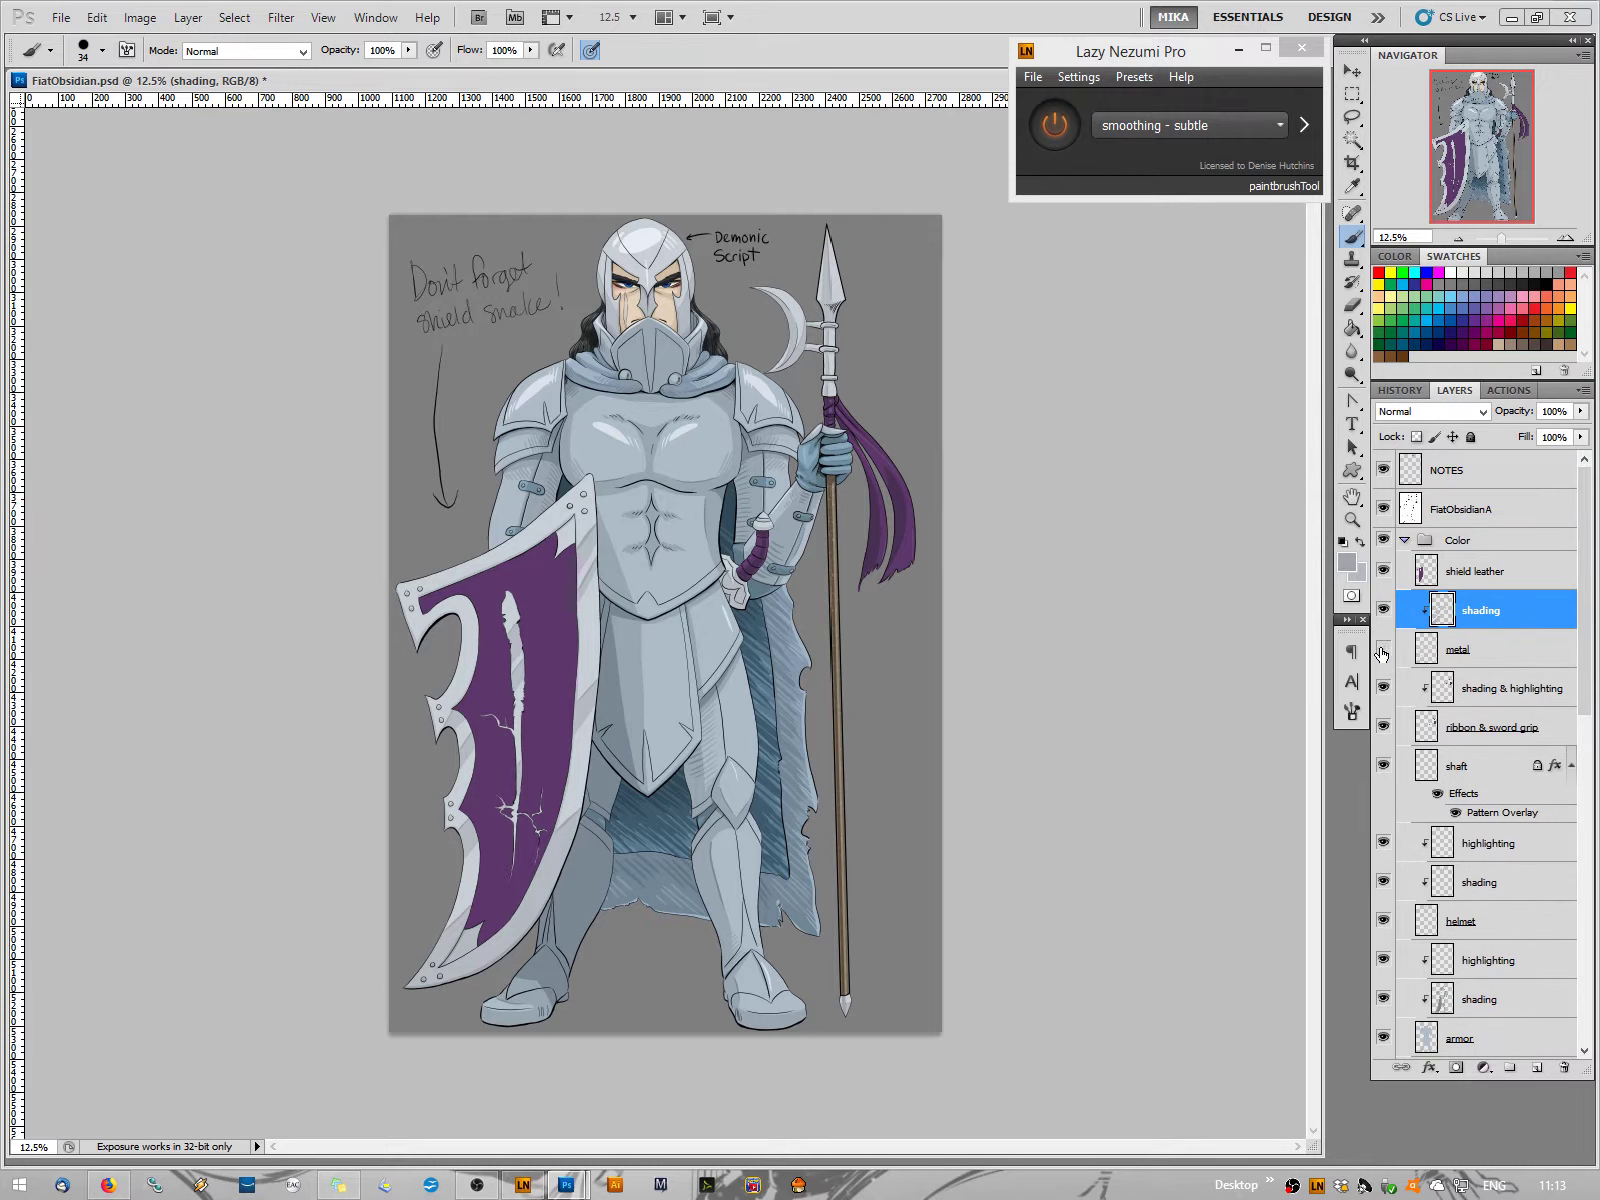
left_click(1381, 654)
left_click(1381, 654)
Add a layer named highlighting above the metal's shading layer and clip it to the metal layer
left_click(1536, 1069)
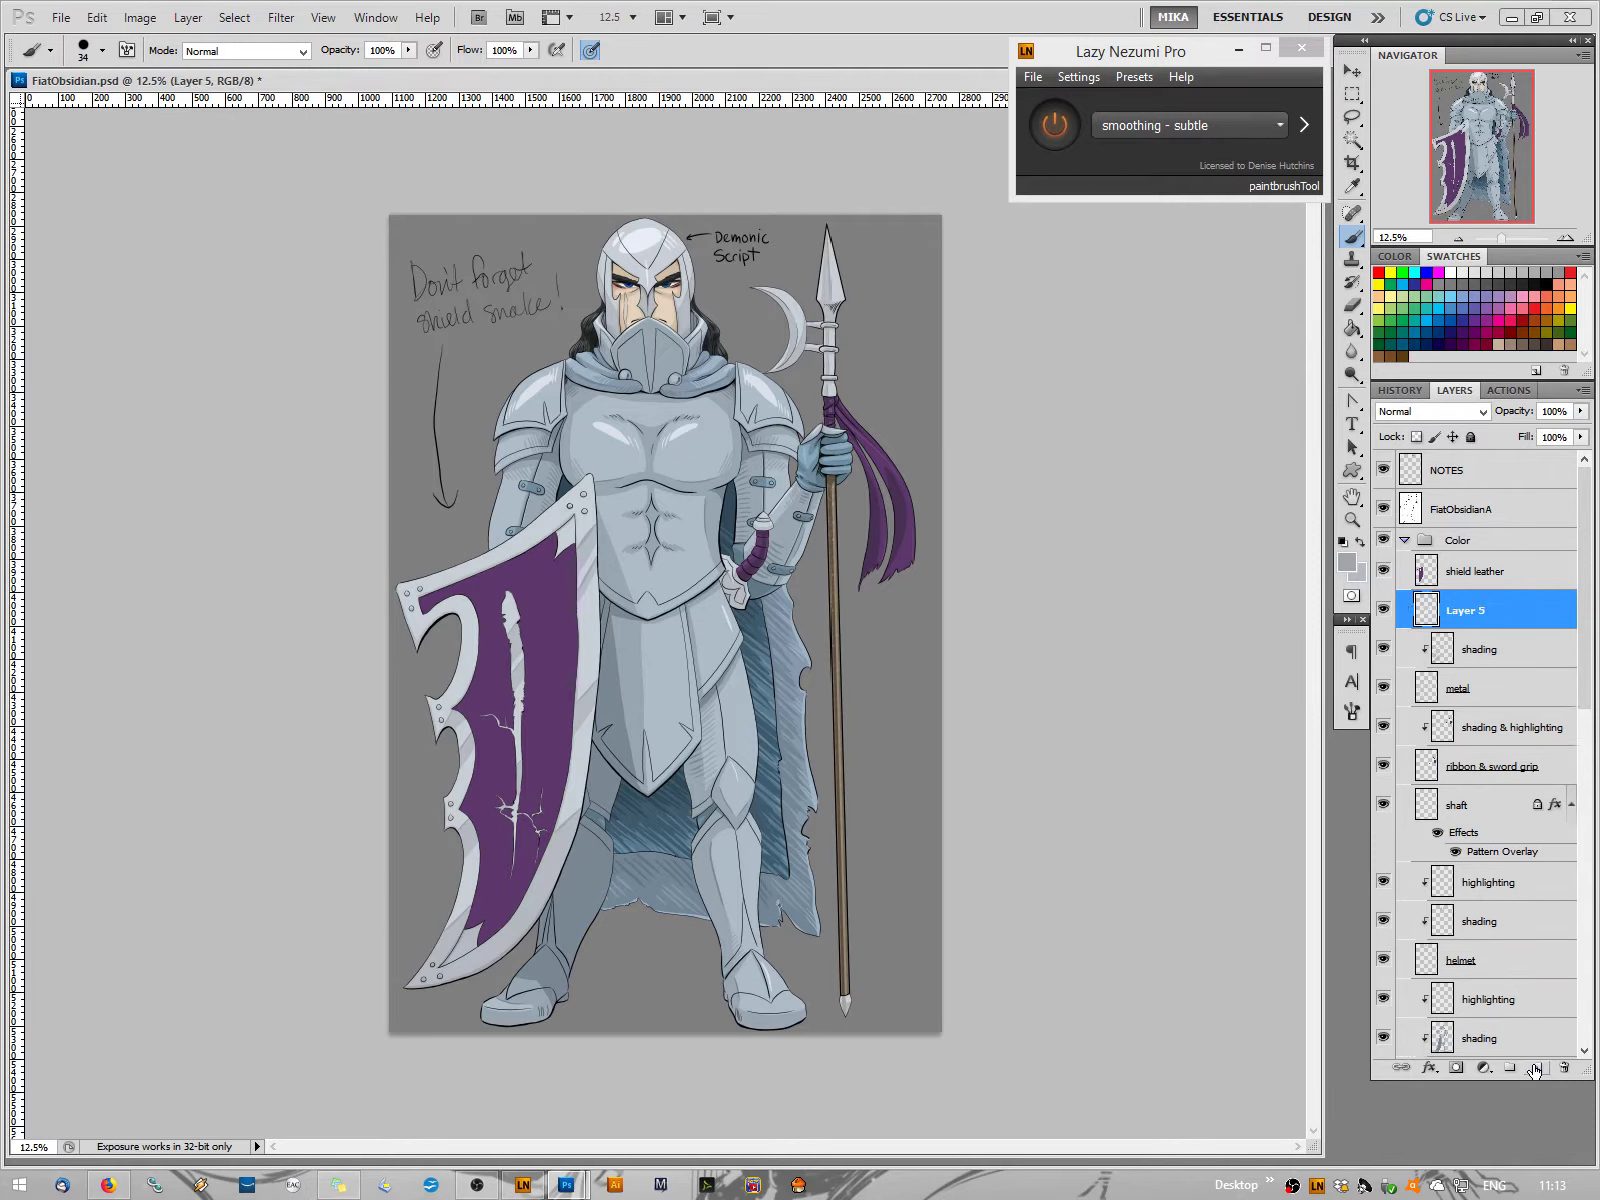
double_click(1468, 610)
type("highlighting")
key("Return")
key("ctrl+alt+g")
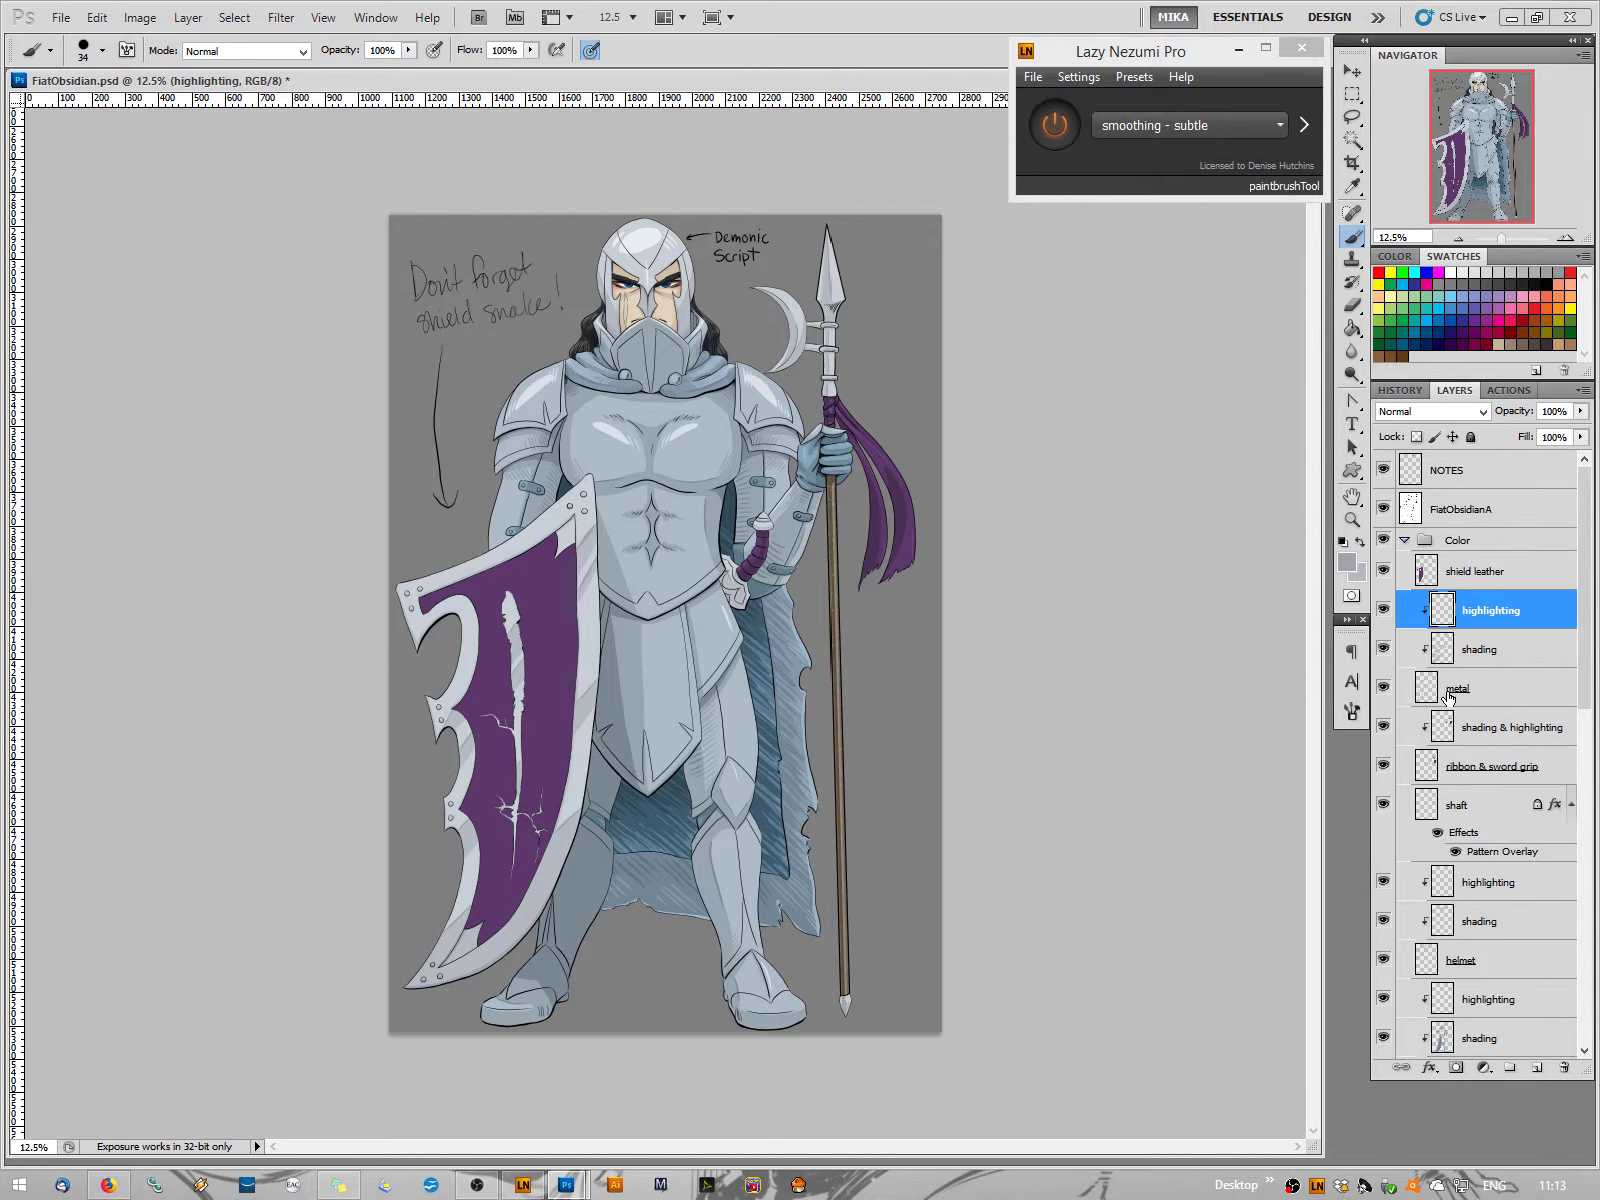
left_click(1566, 244)
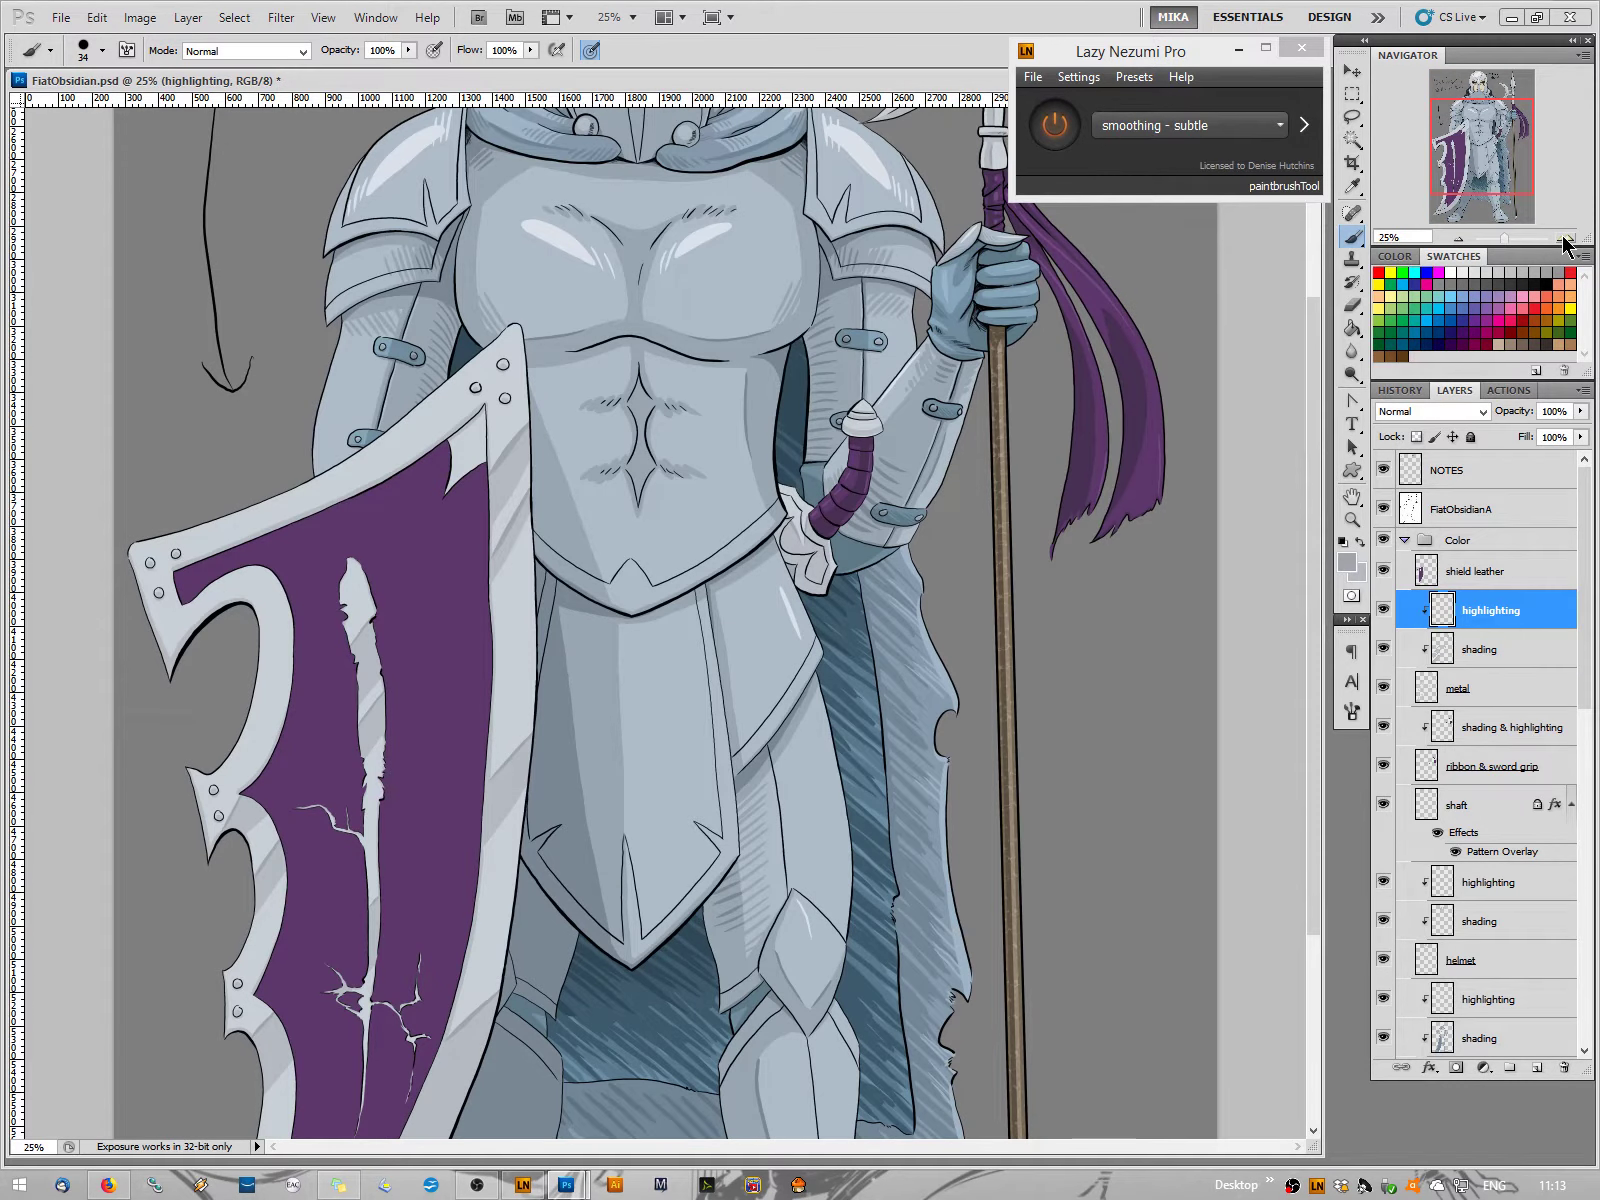
left_click(1564, 243)
left_click(1486, 186)
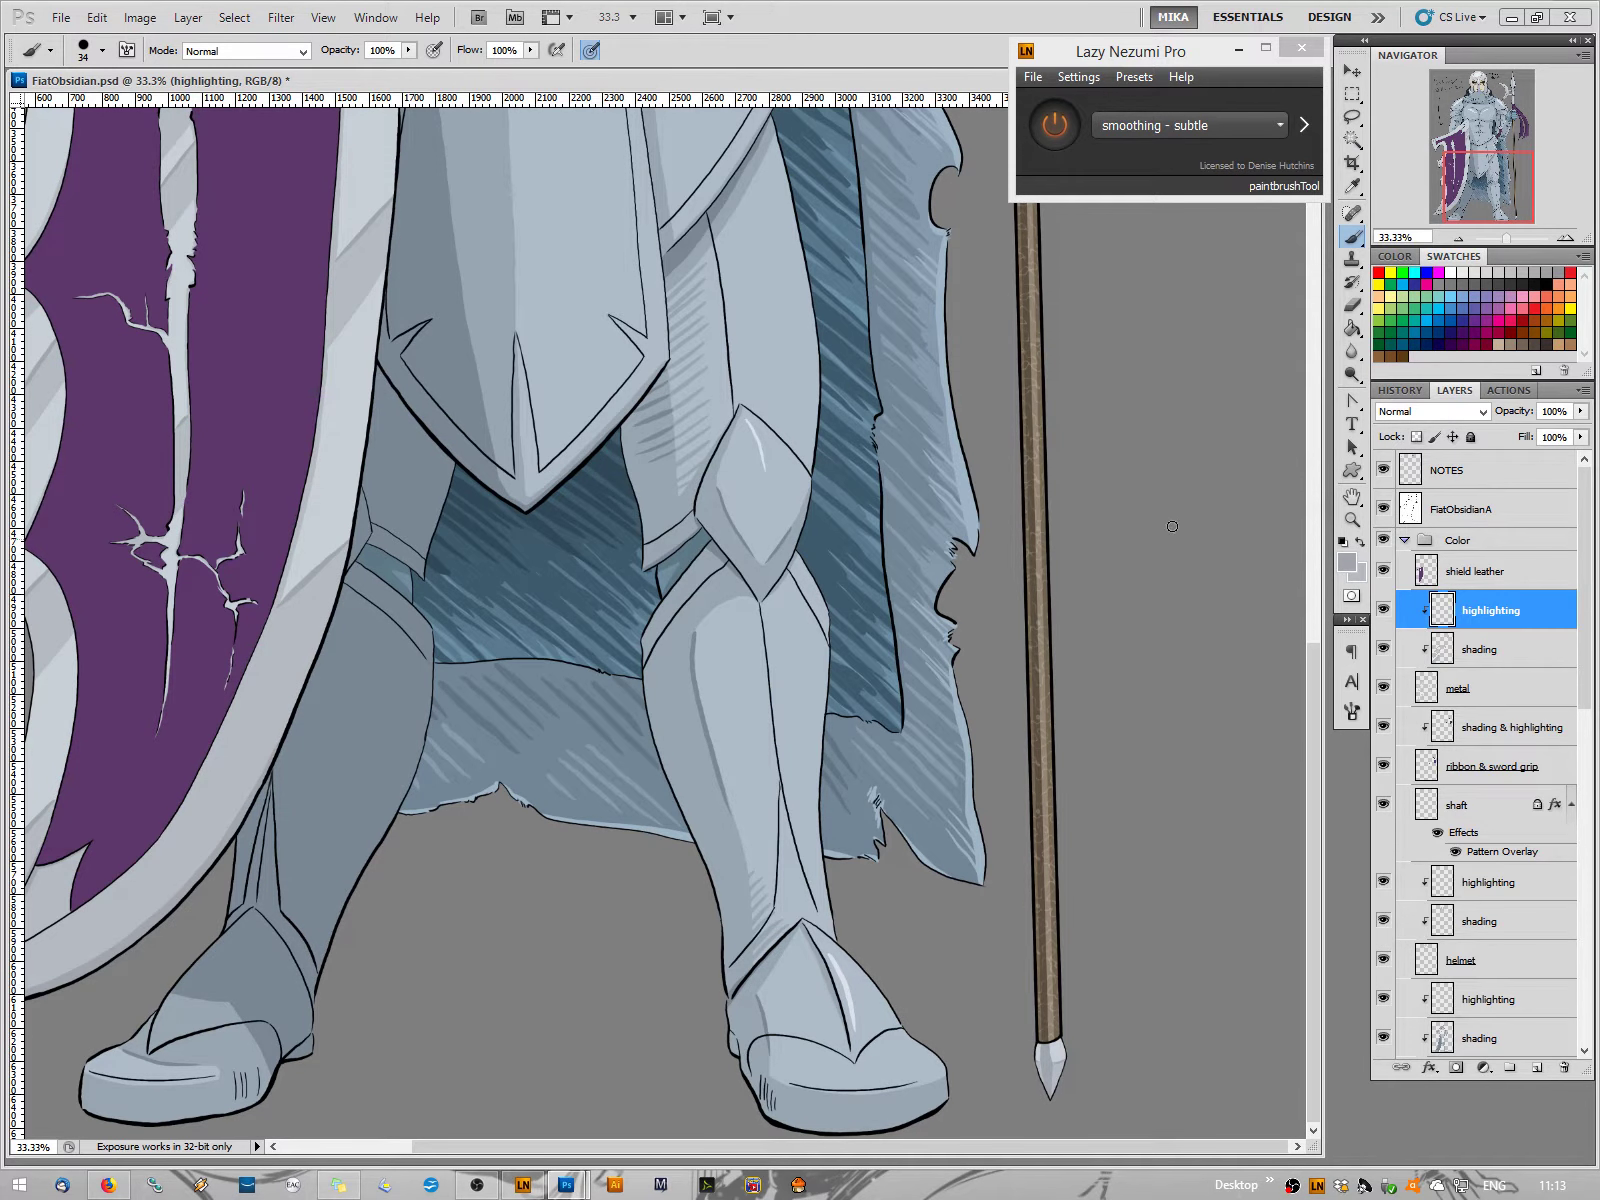
left_click(1455, 240)
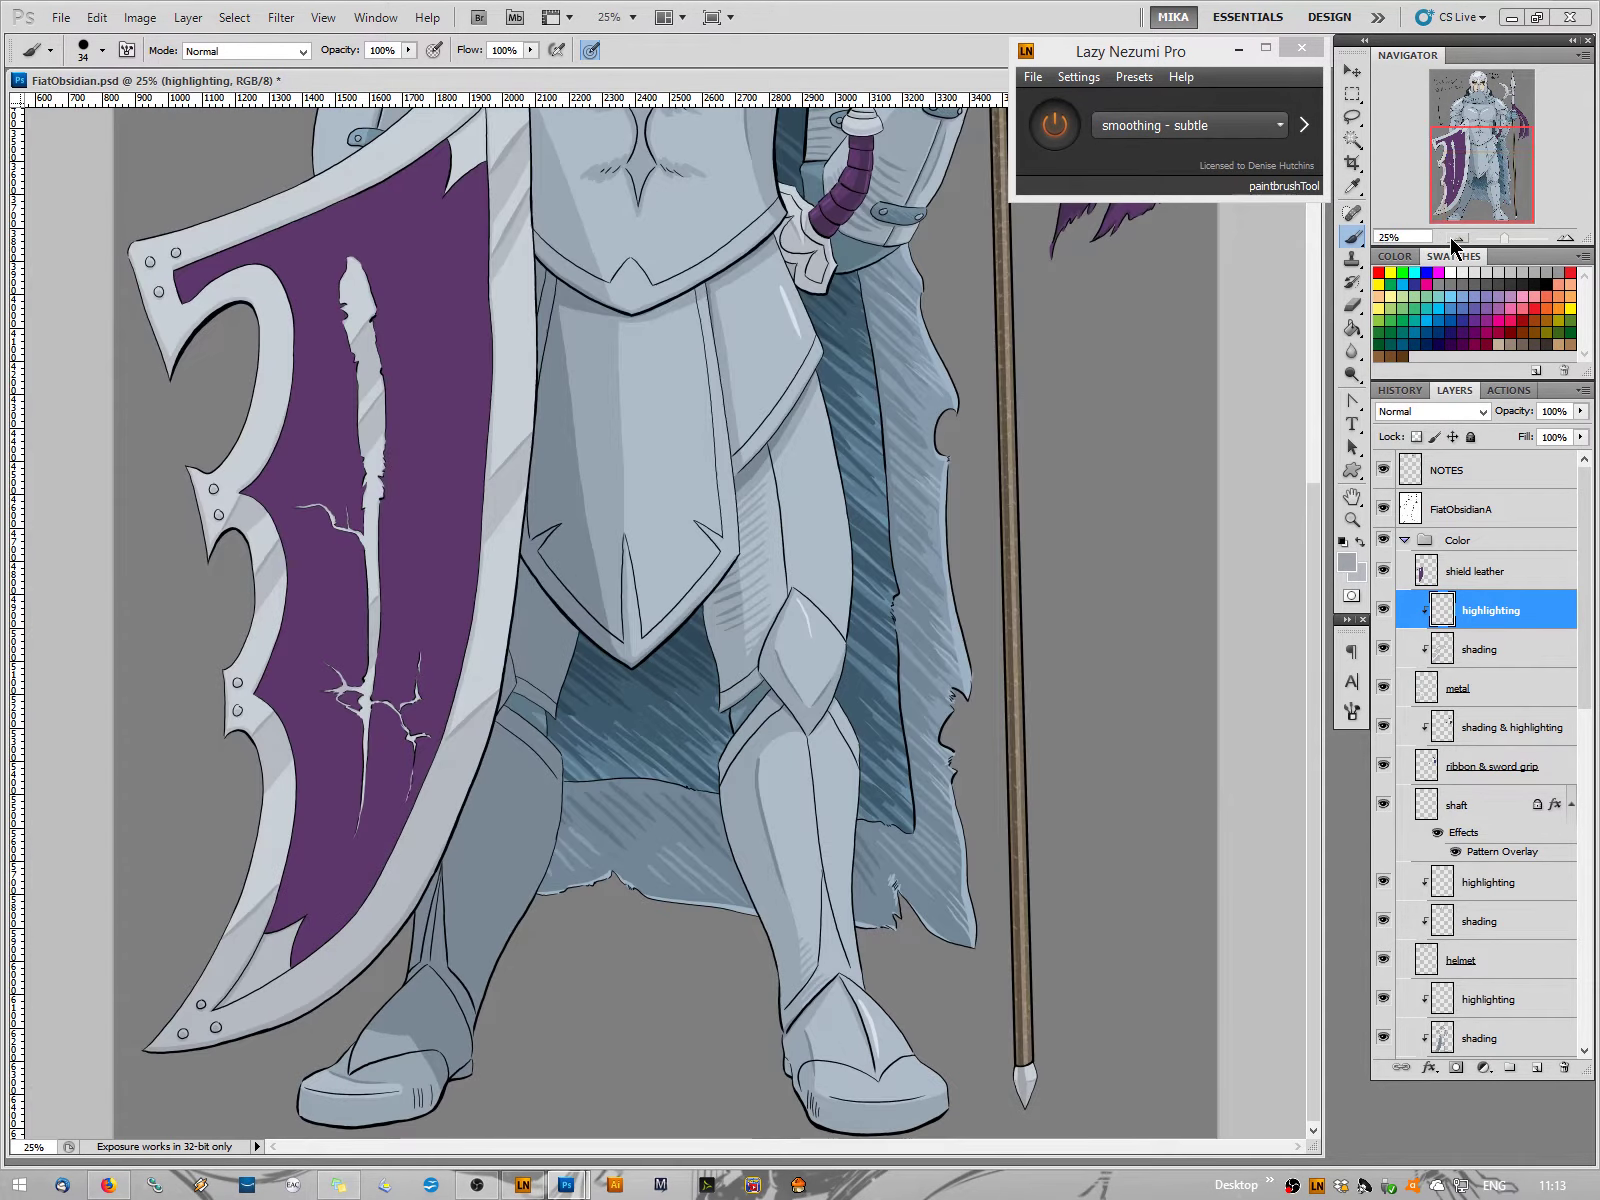
left_click(1454, 240)
left_click(1454, 240)
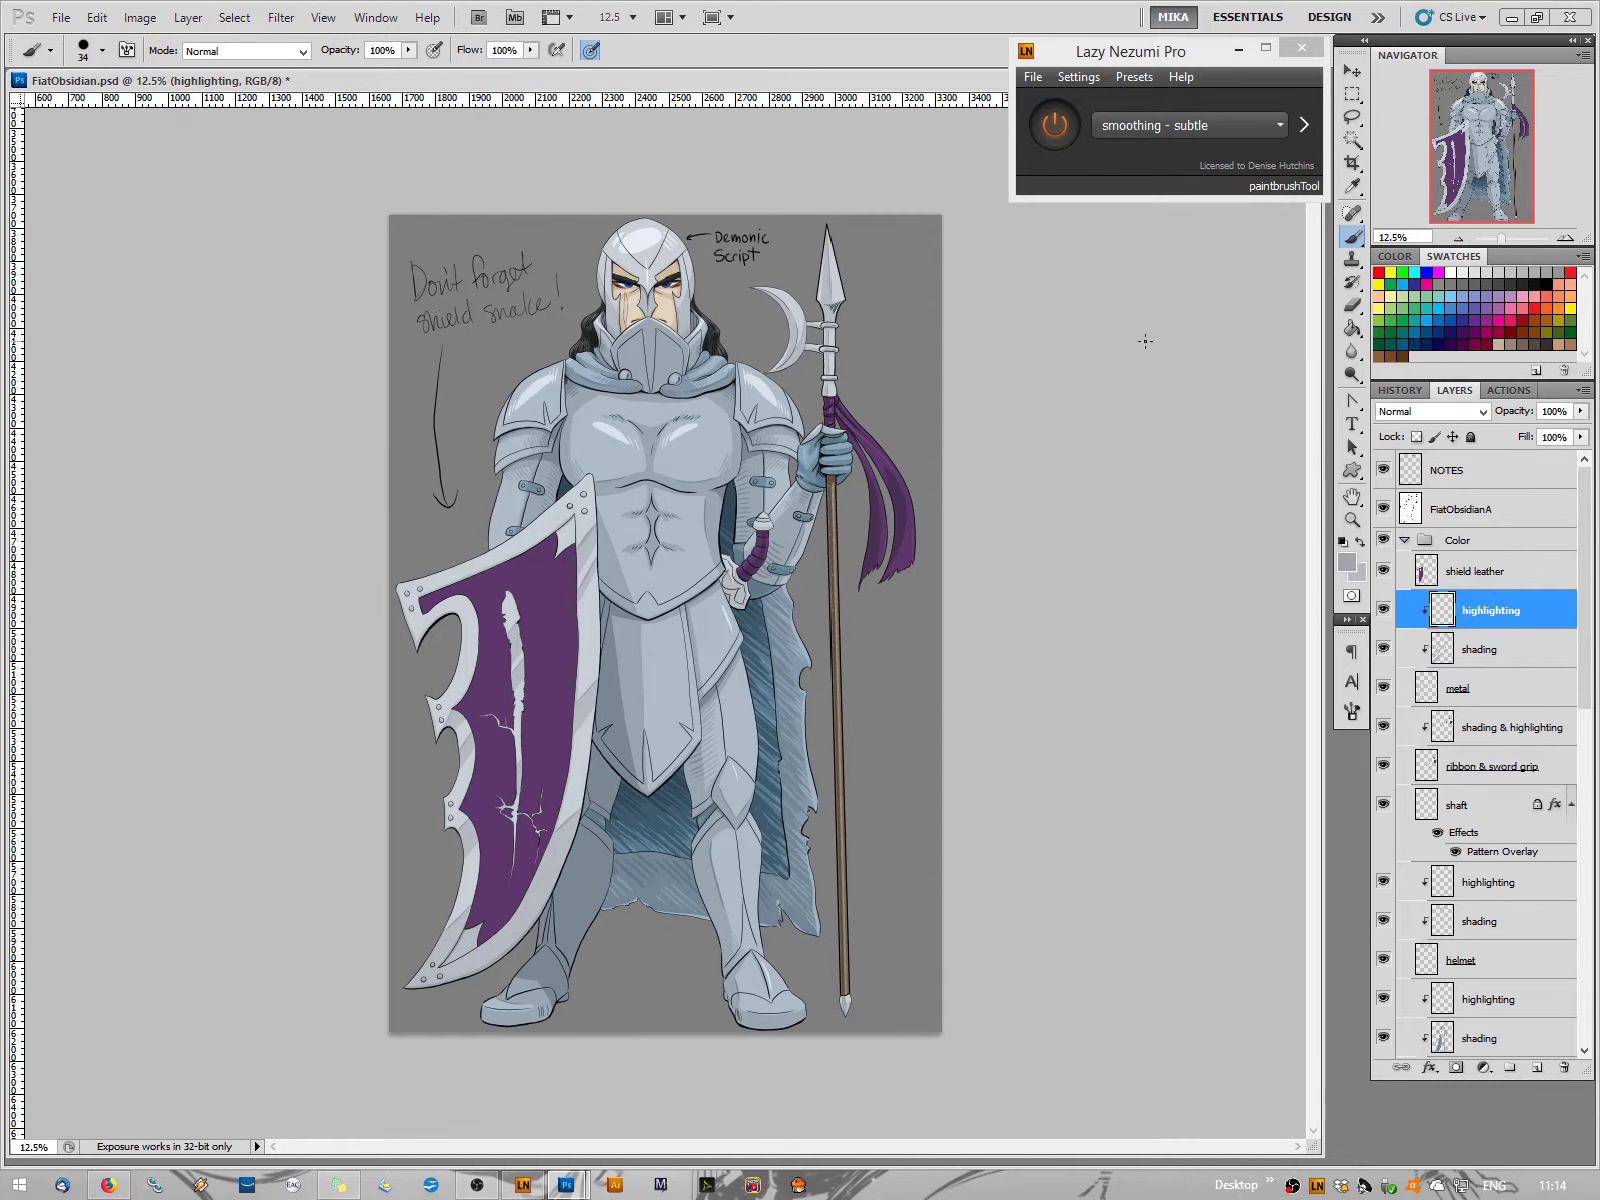
Sample the spearhead's metal colour and set the foreground colour to a near-white tint for the highlights
left_click(1563, 241)
left_click(1563, 241)
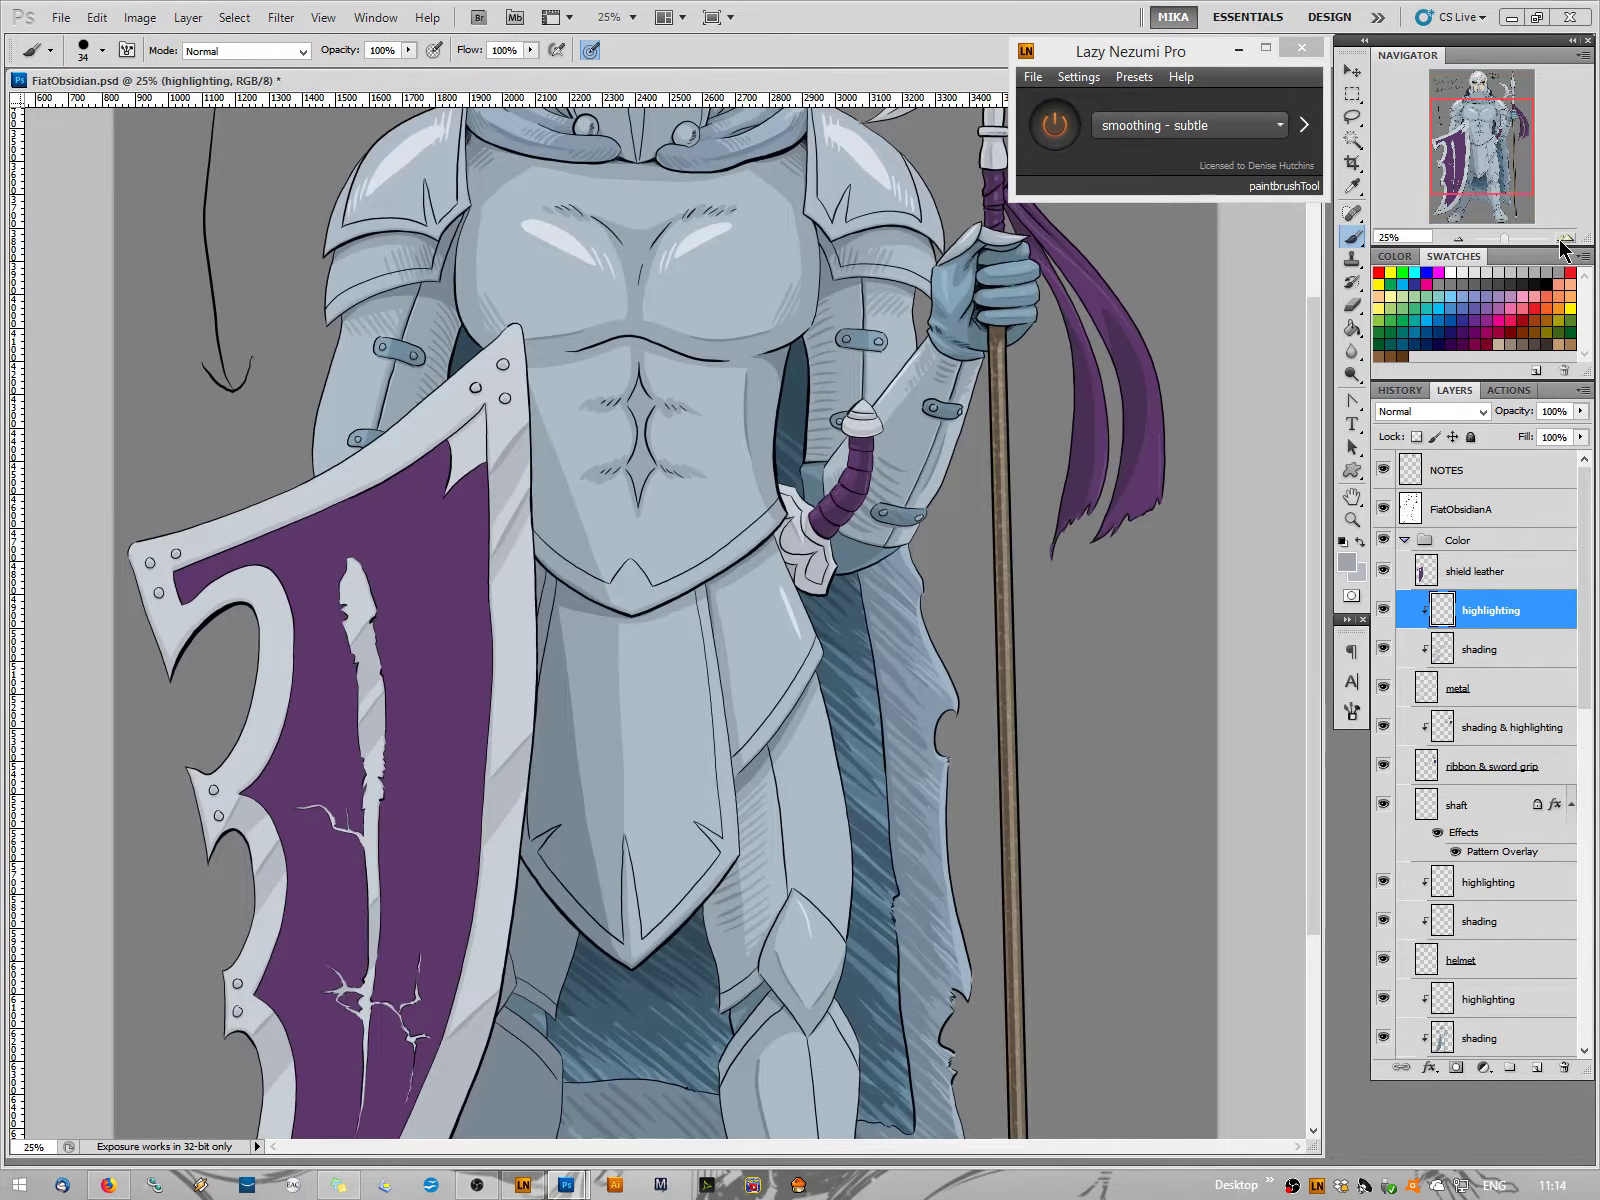
left_click(1563, 241)
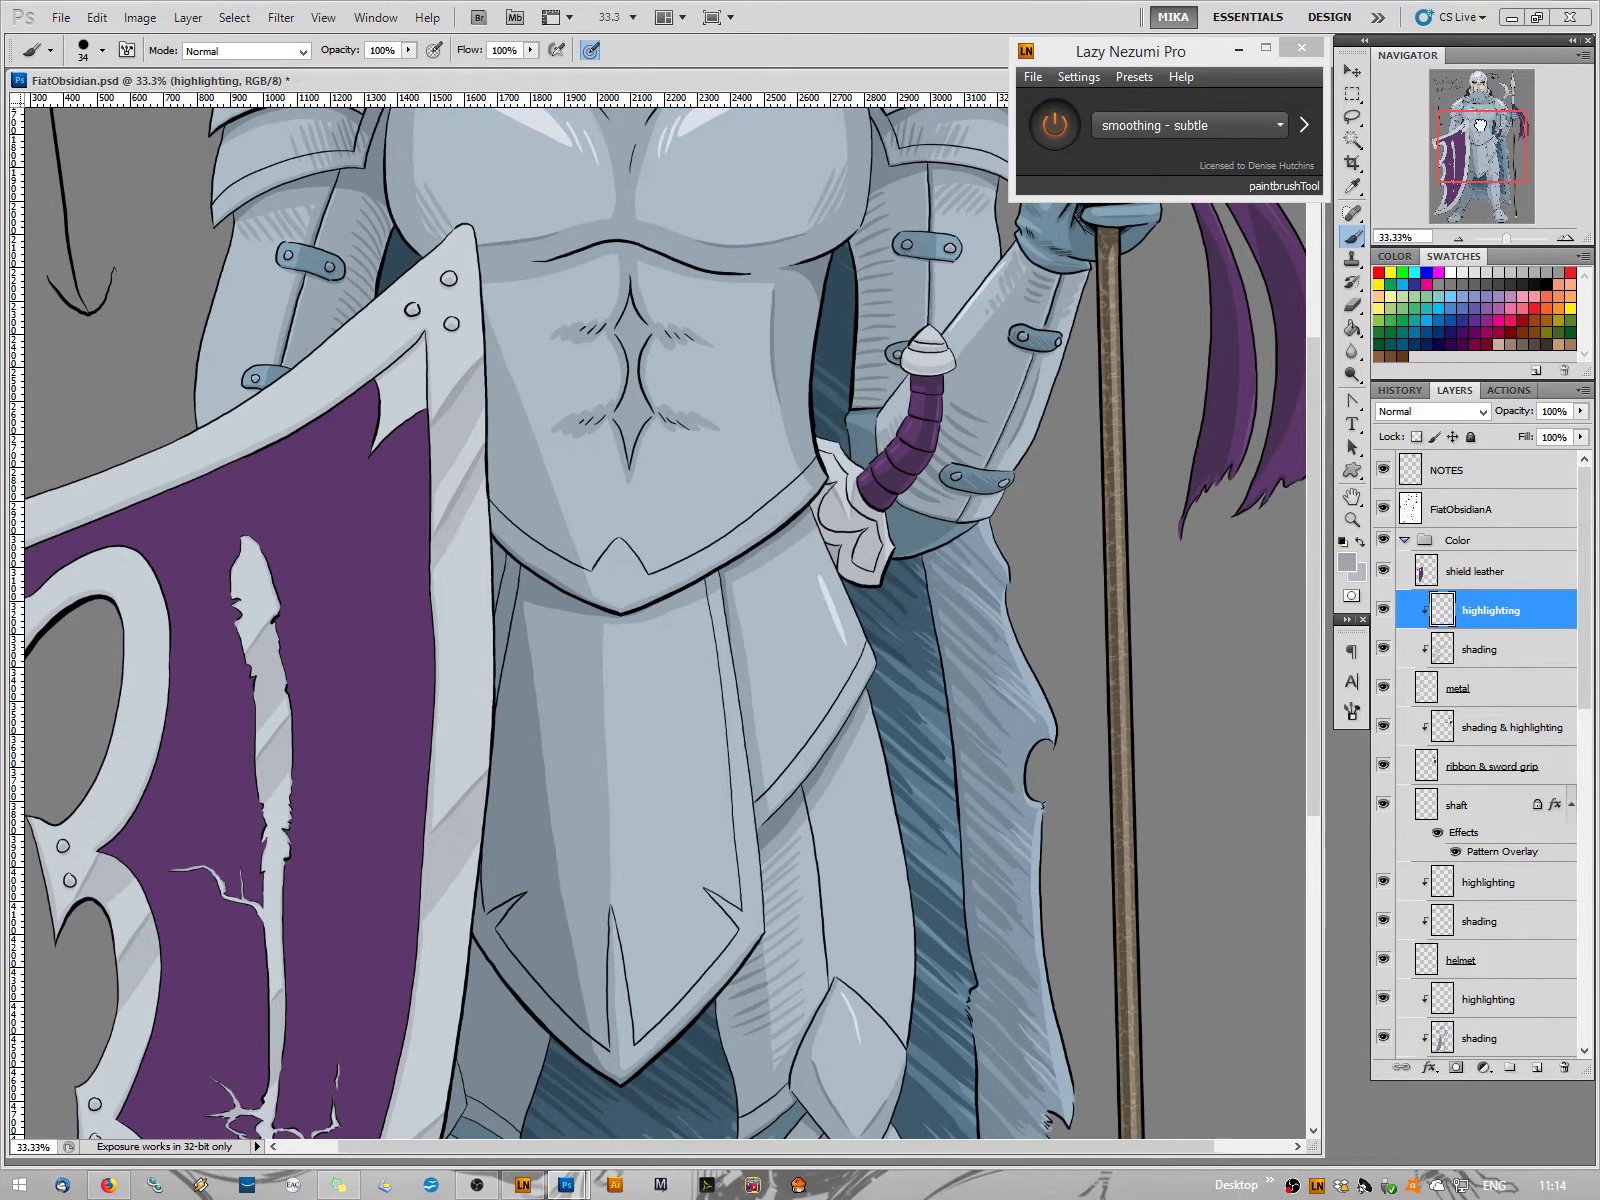
left_click_drag(1484, 132, 1484, 90)
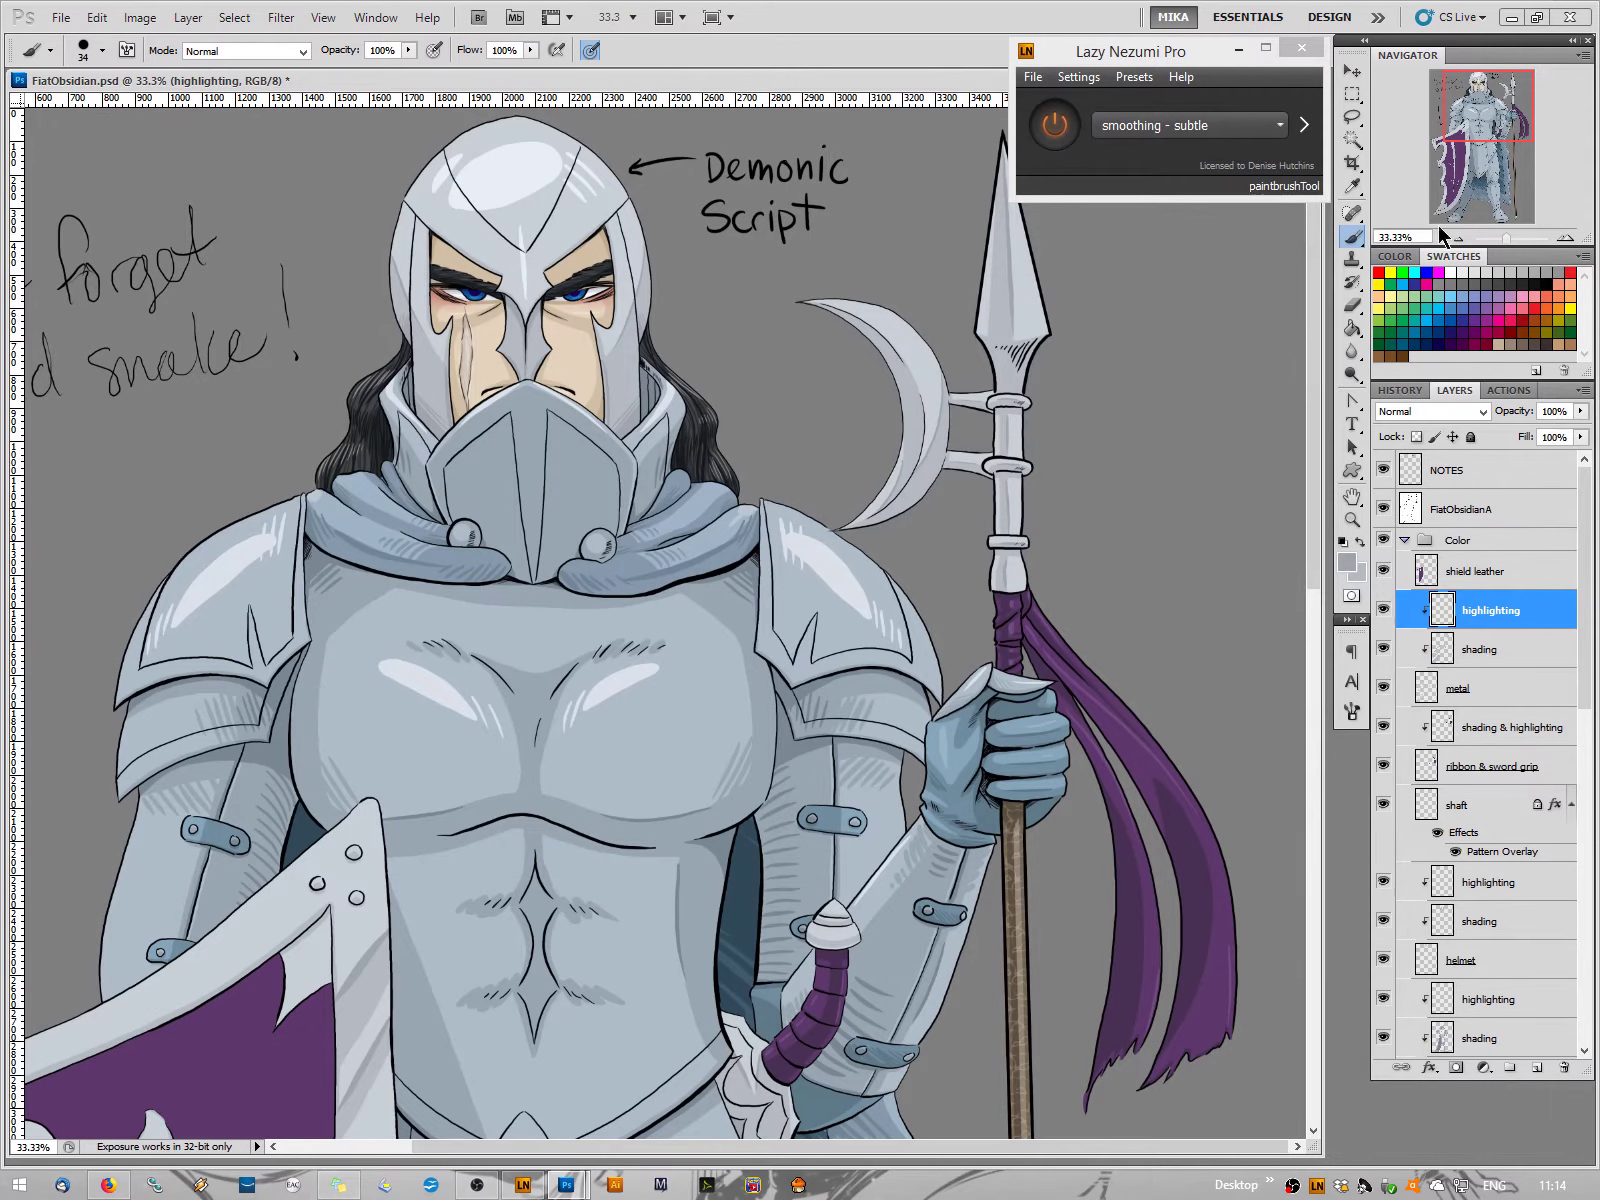
left_click(1563, 238)
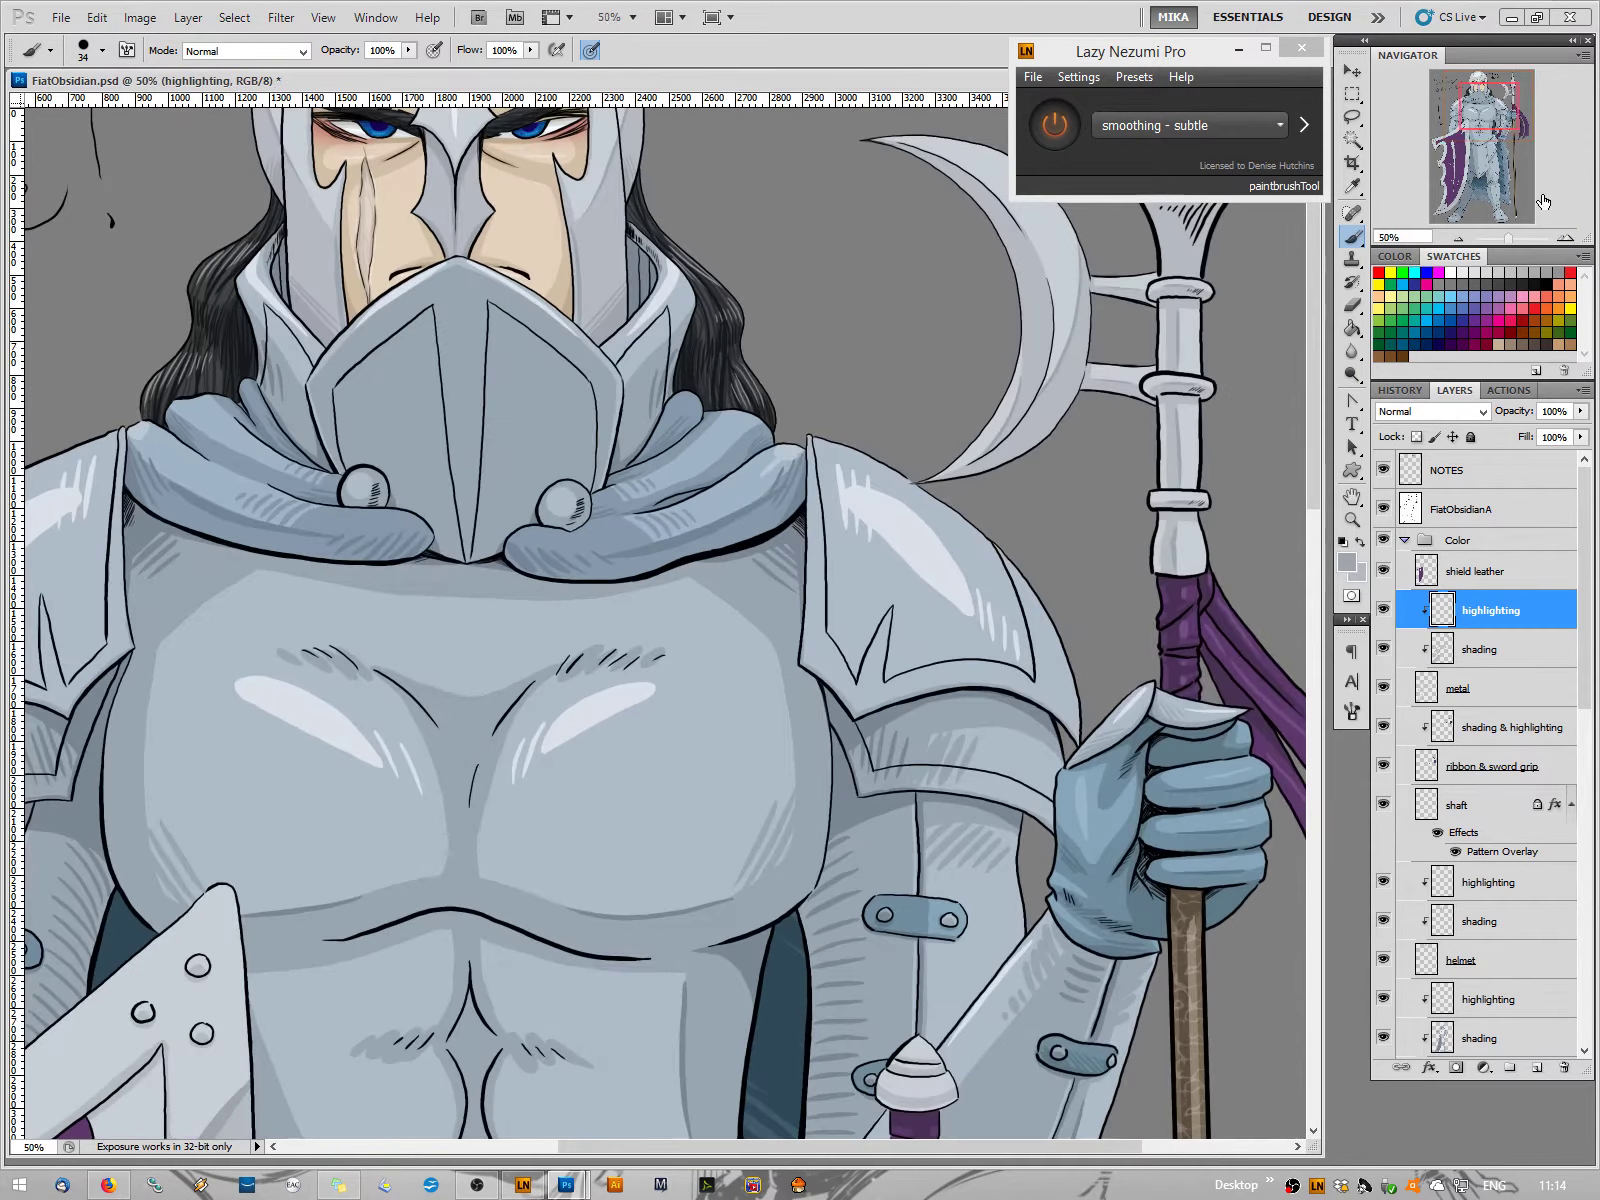
left_click_drag(1500, 115, 1520, 100)
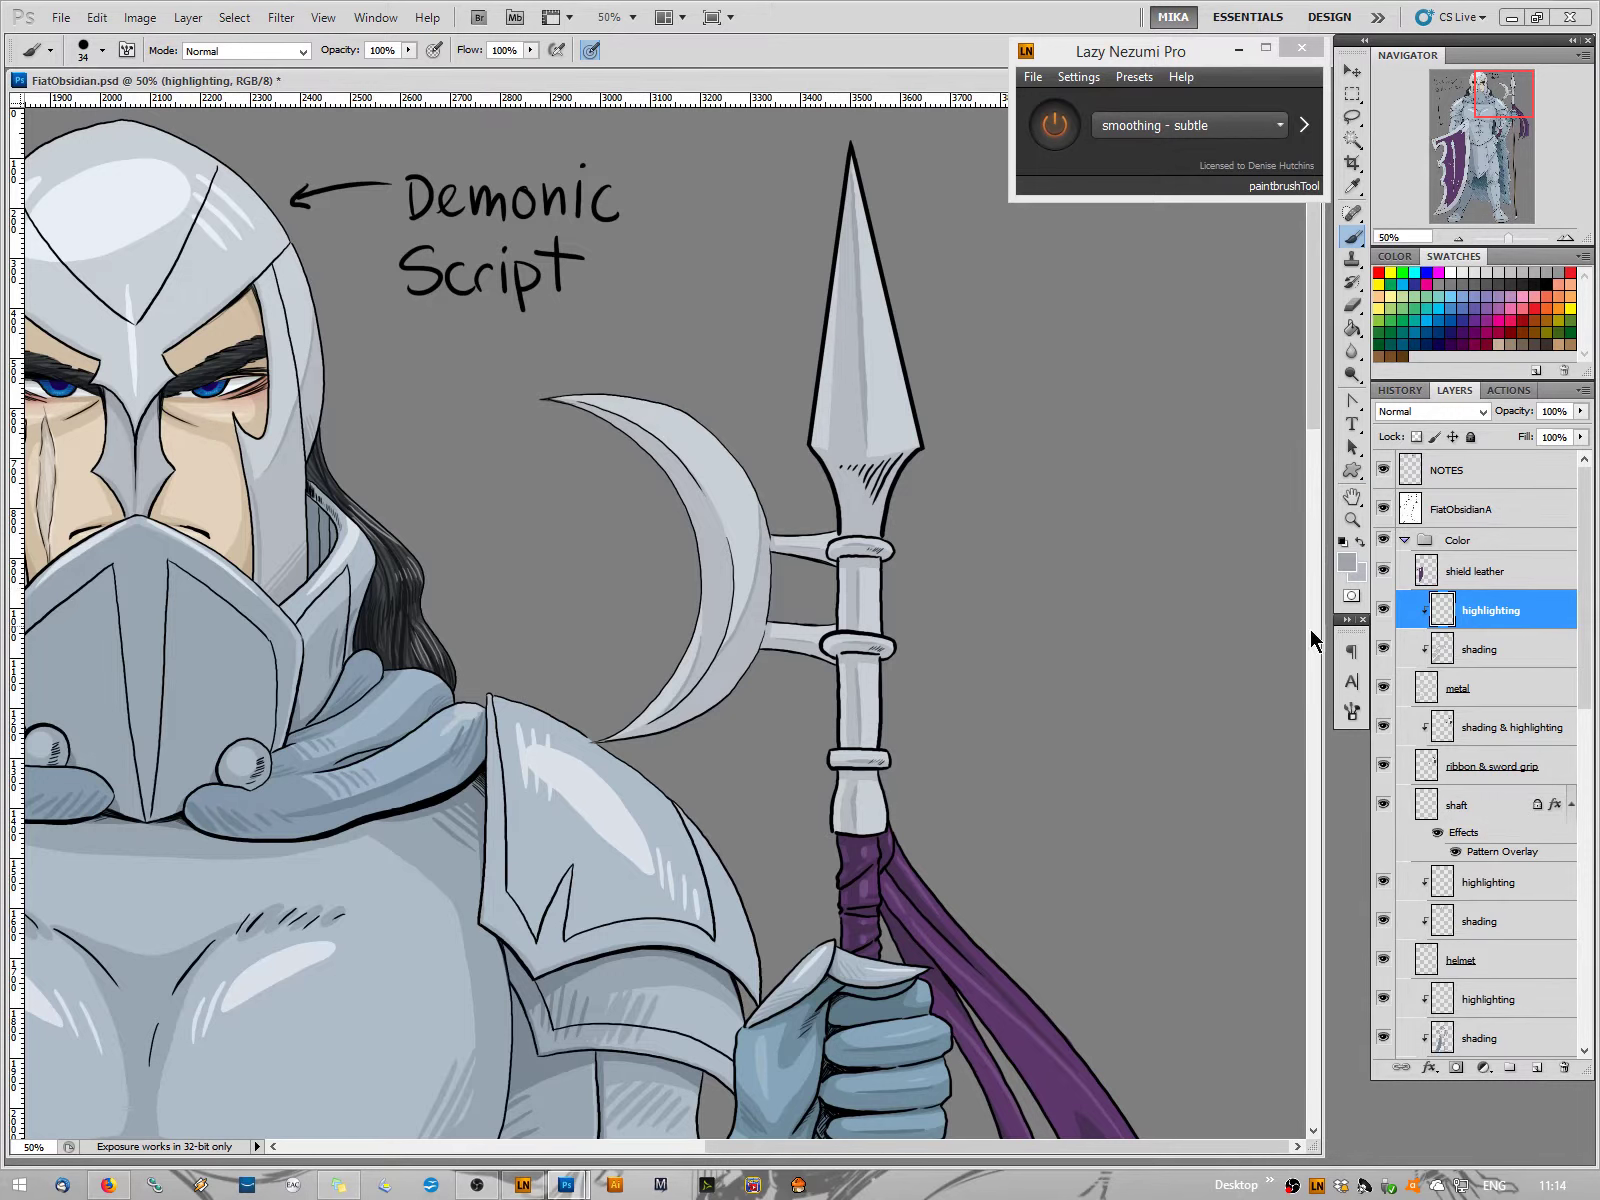
left_click(1346, 571)
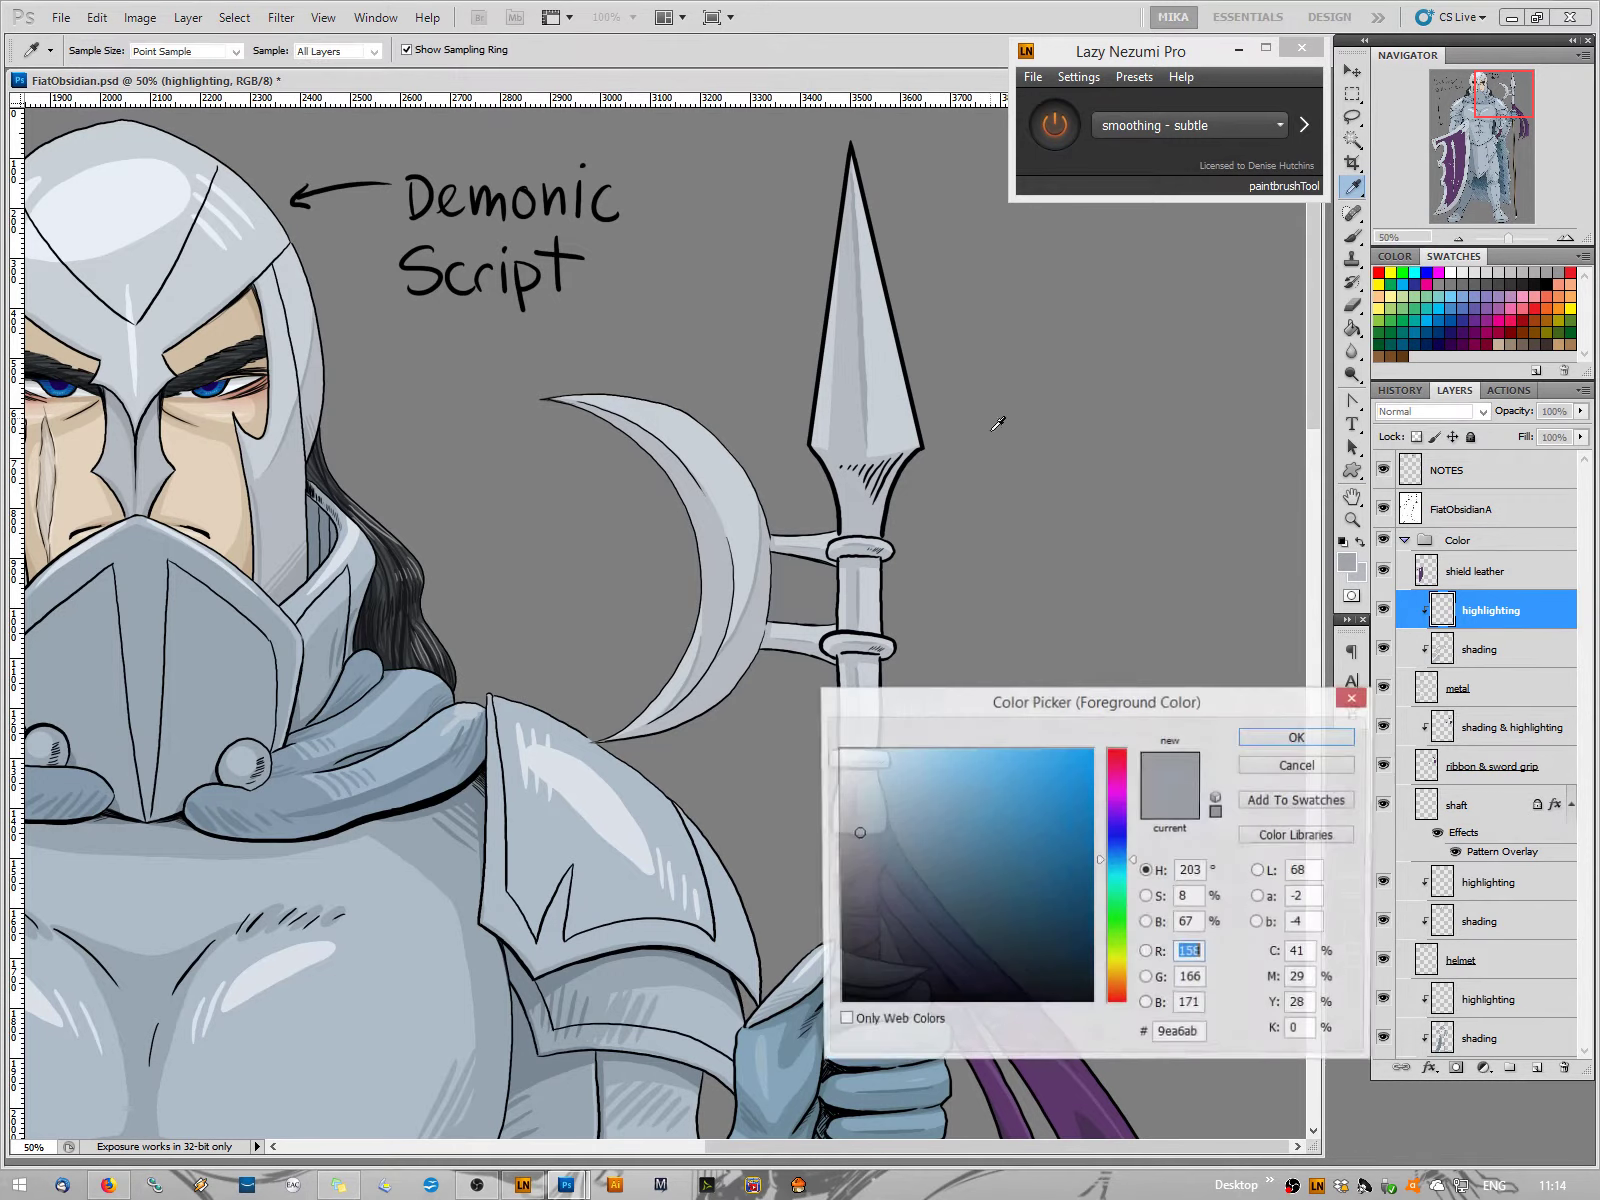
left_click(886, 385)
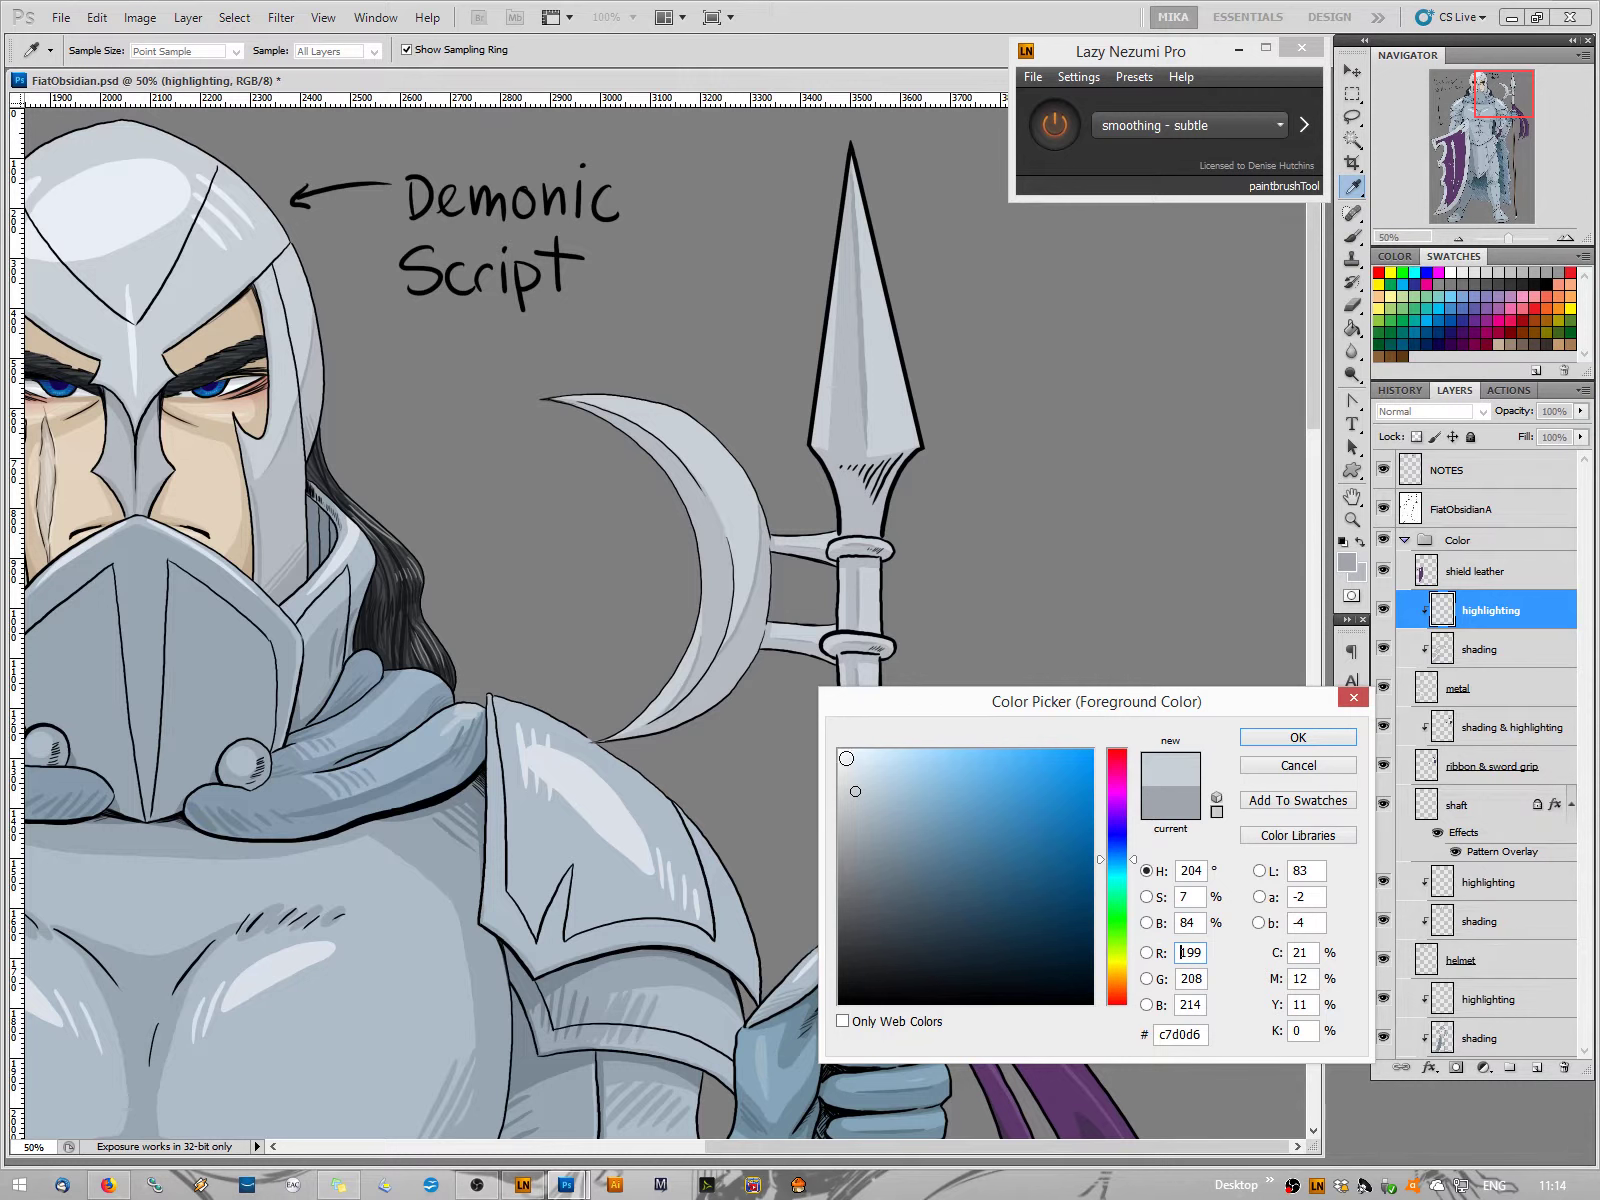
left_click(1298, 737)
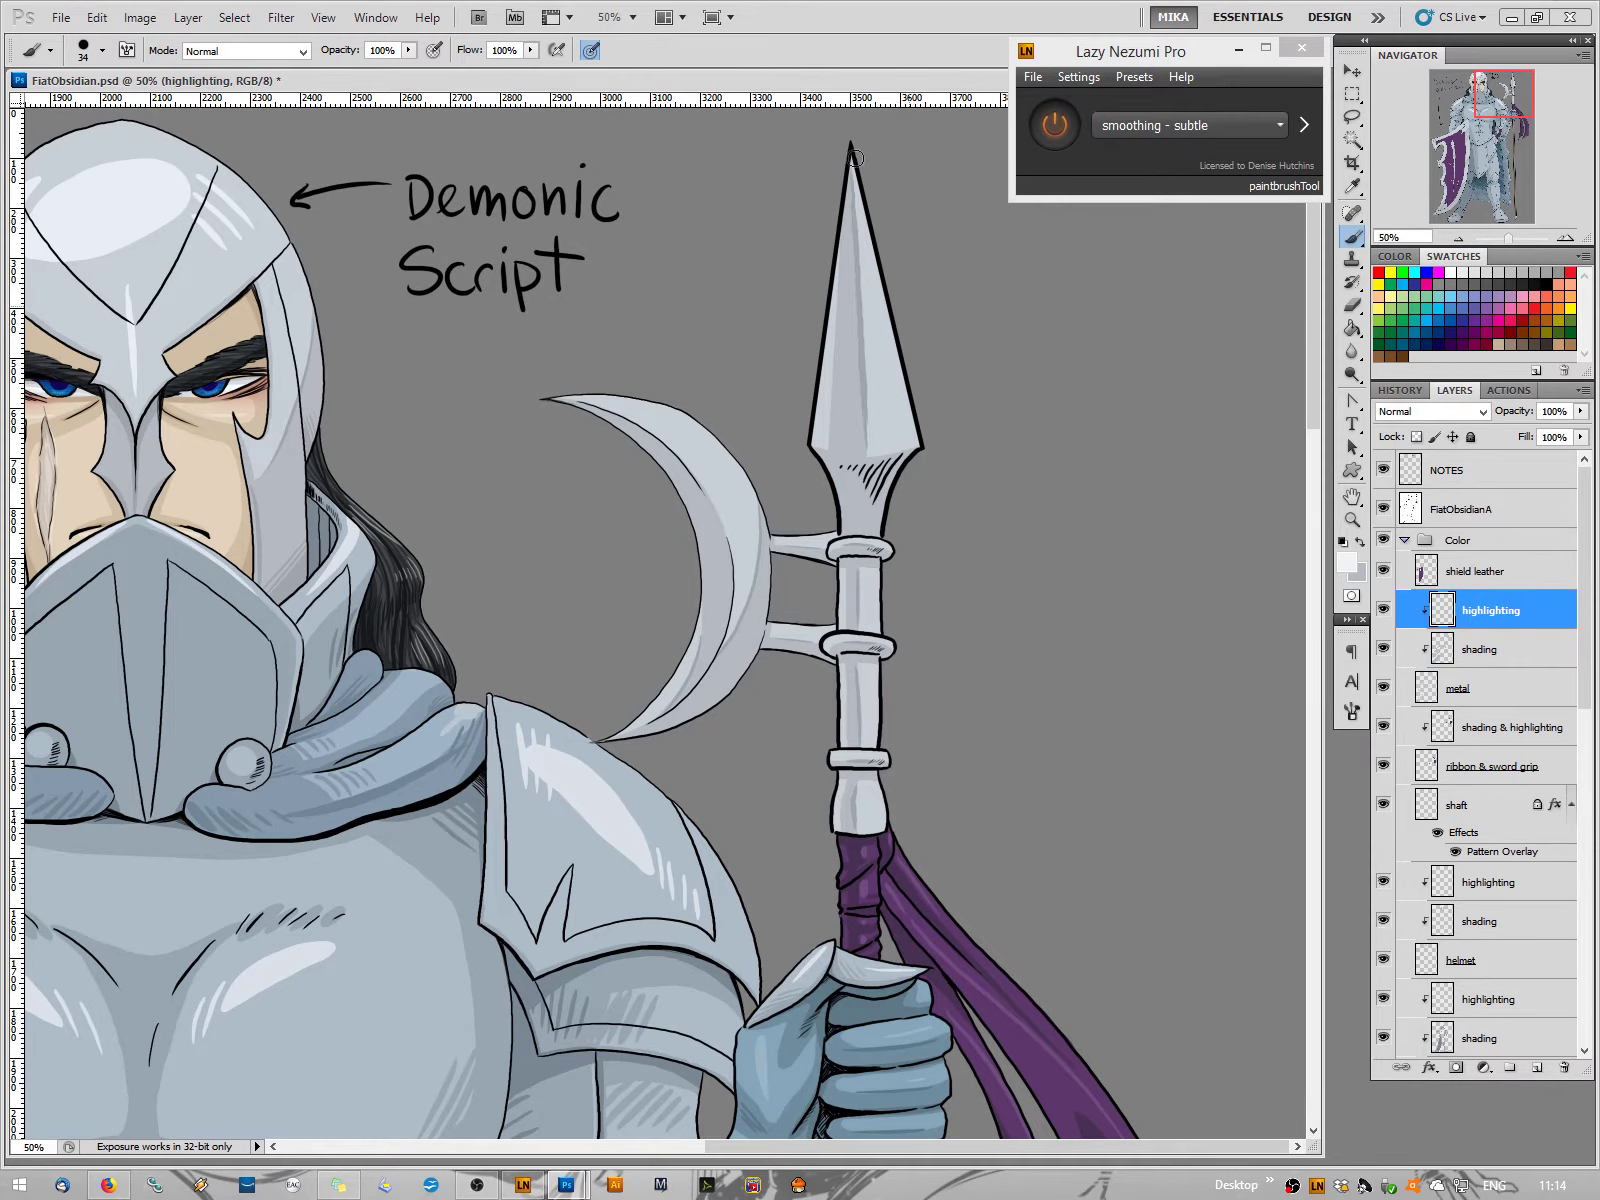
left_click_drag(851, 170, 889, 430)
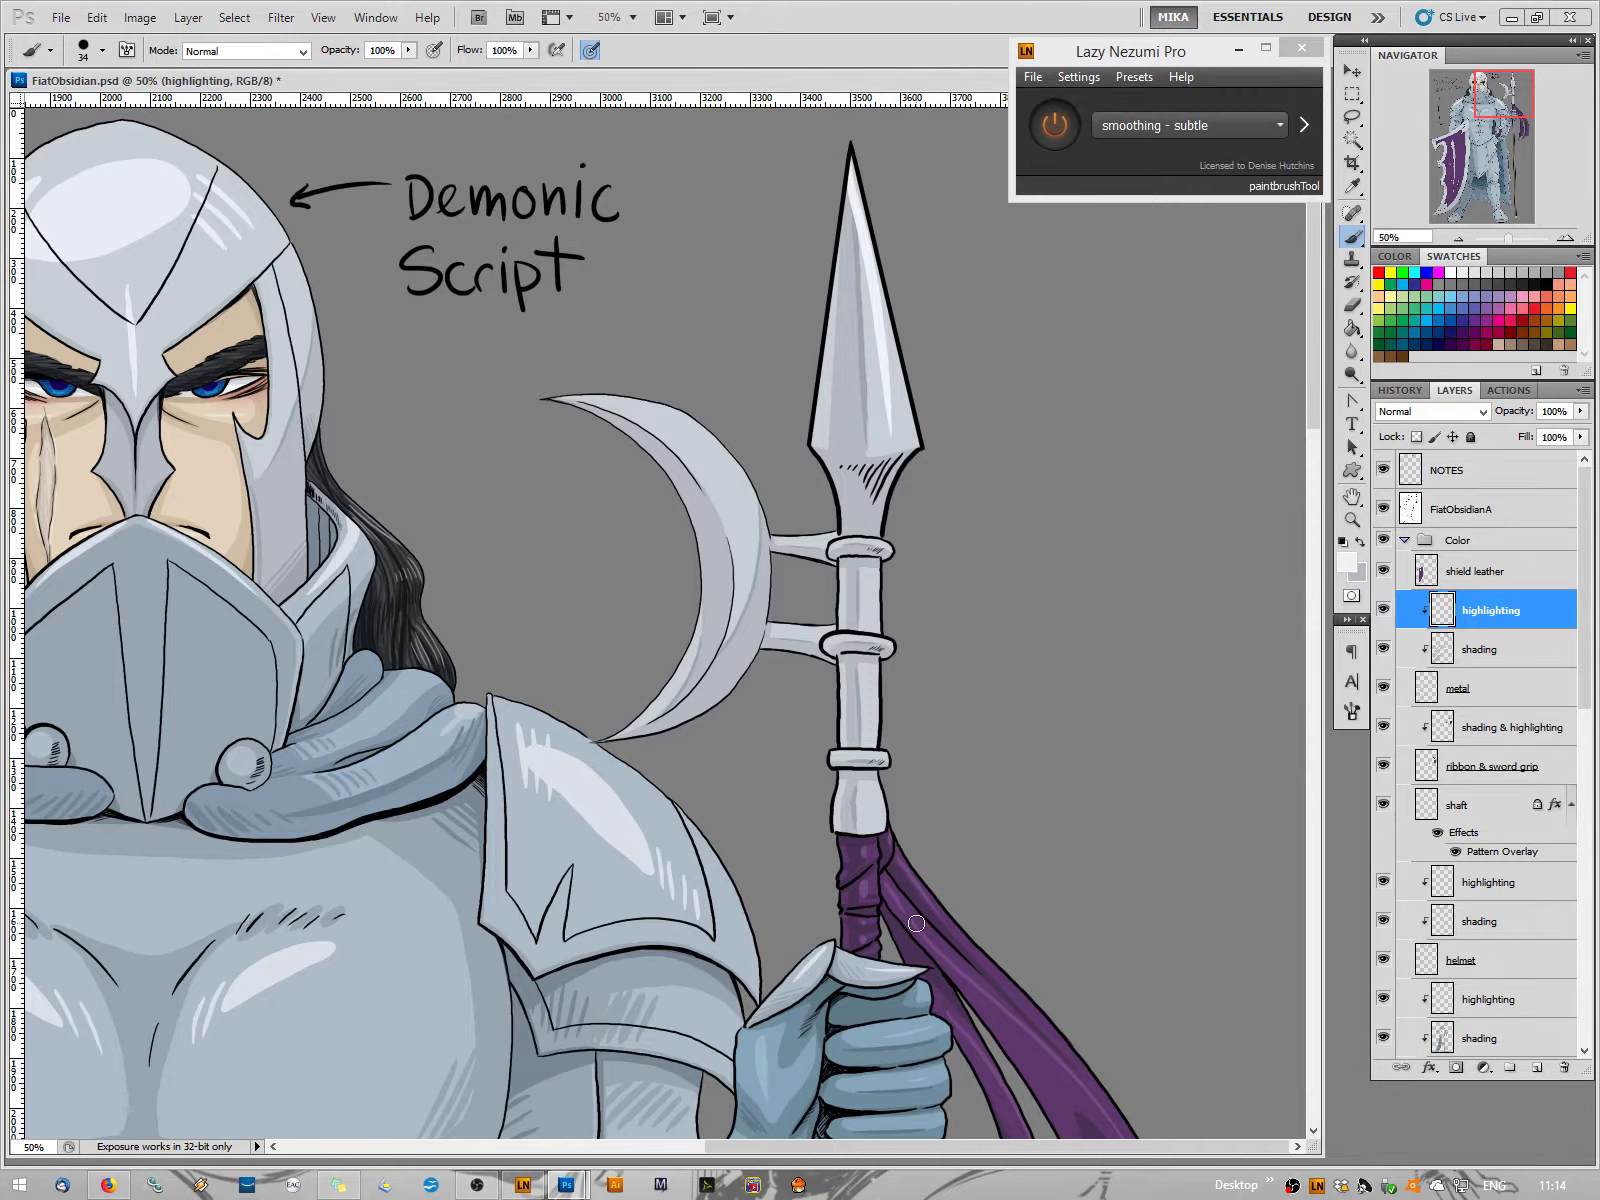
key("ctrl+z")
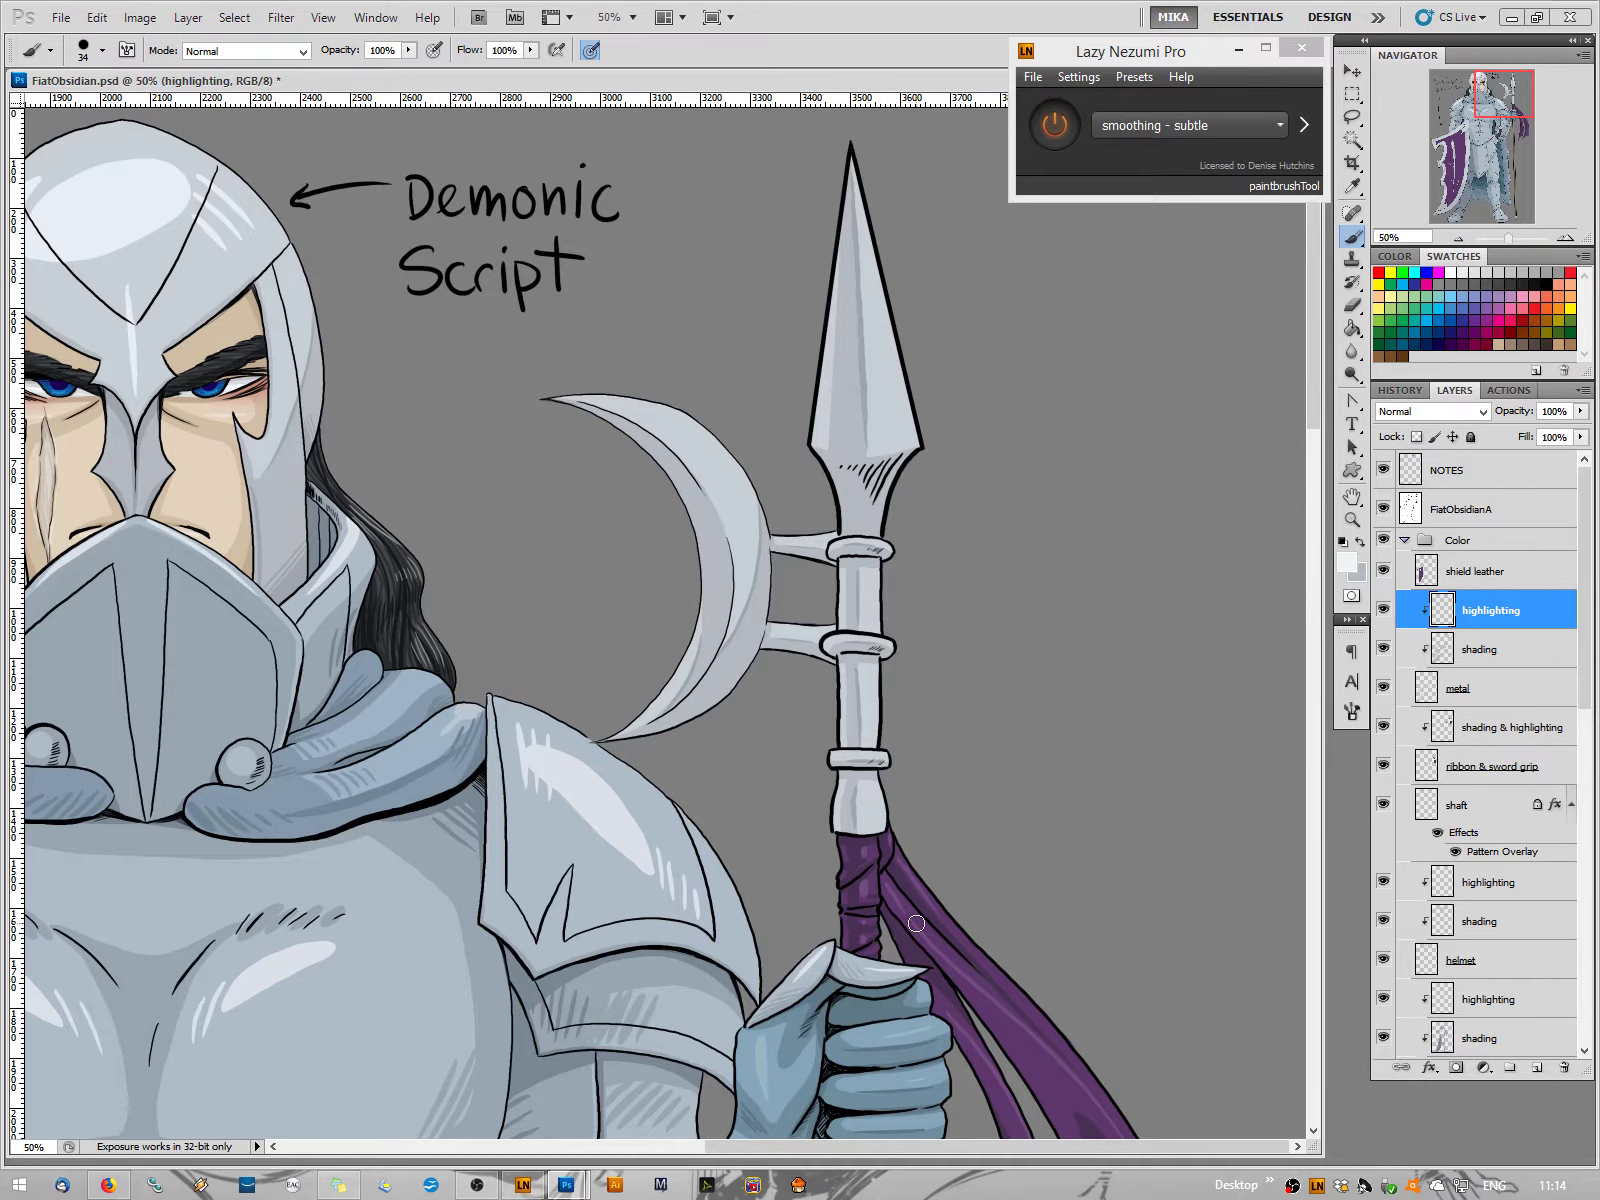
left_click_drag(856, 165, 905, 440)
left_click(1458, 239)
left_click(1458, 239)
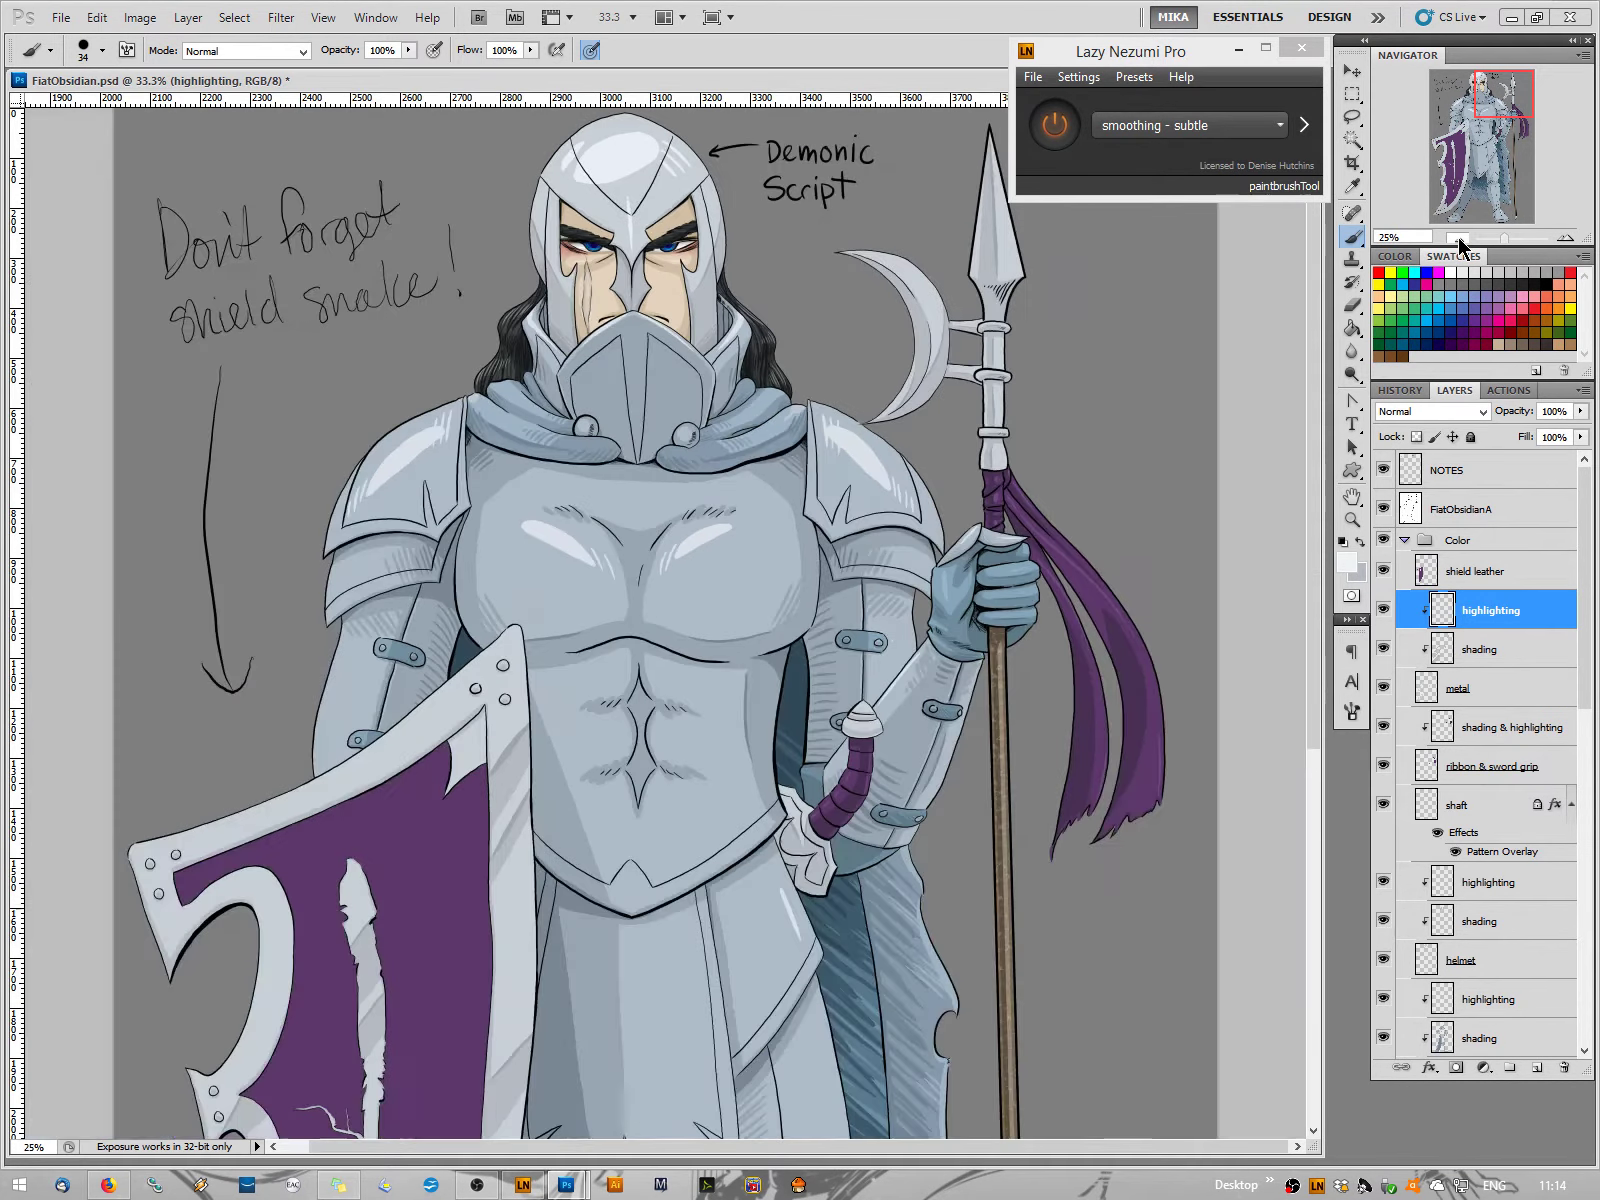
left_click(1458, 239)
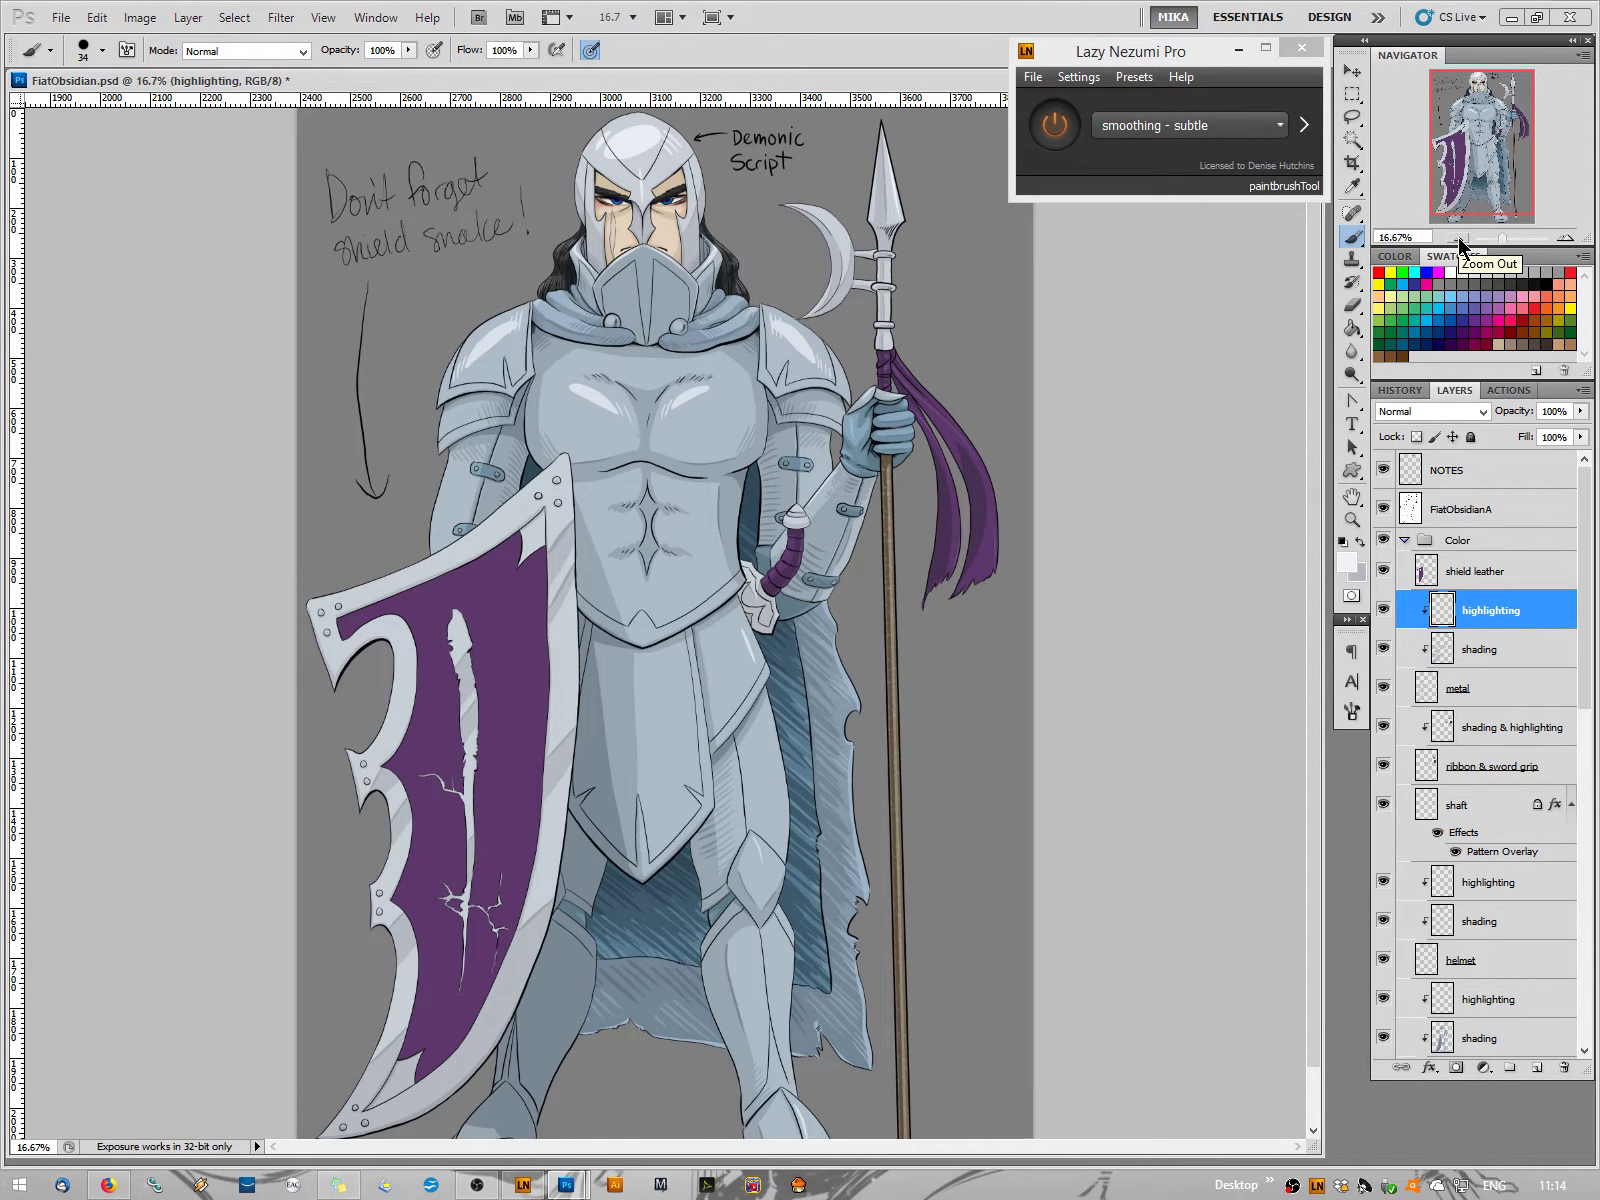
left_click(1566, 239)
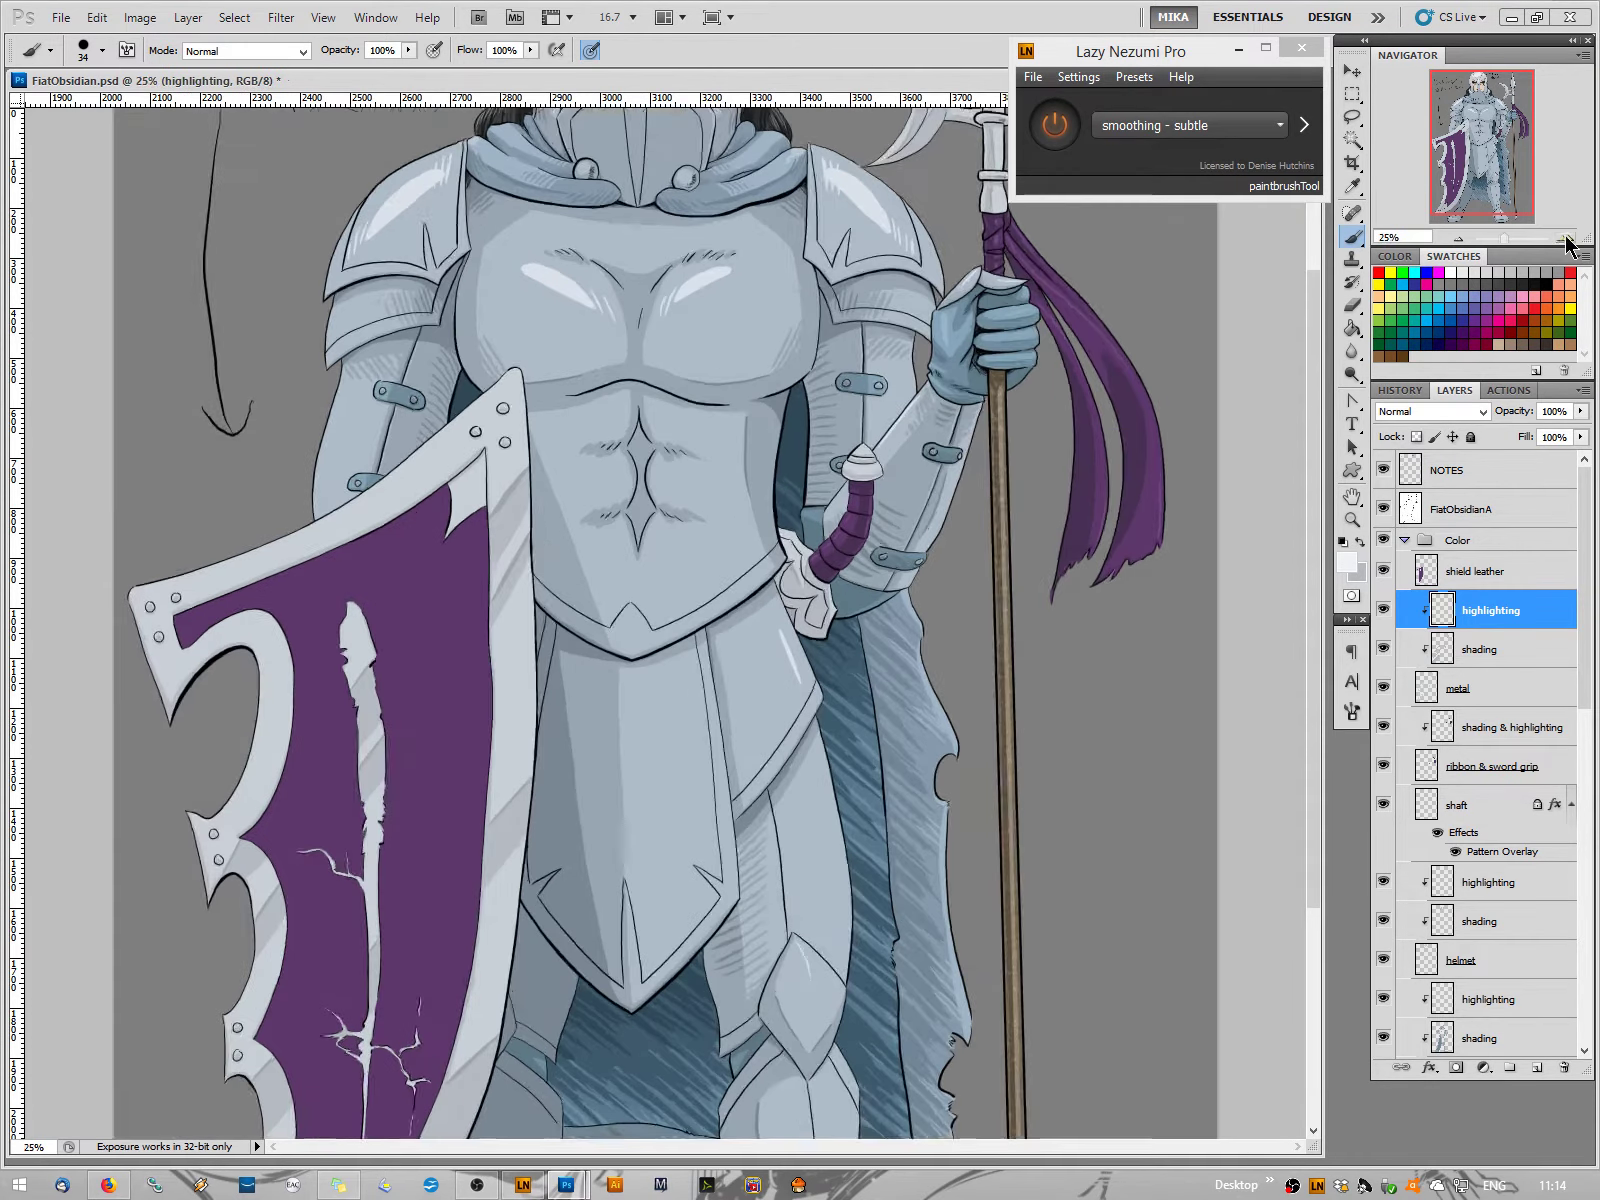
left_click(1566, 239)
left_click(1566, 239)
left_click_drag(1503, 160, 1523, 110)
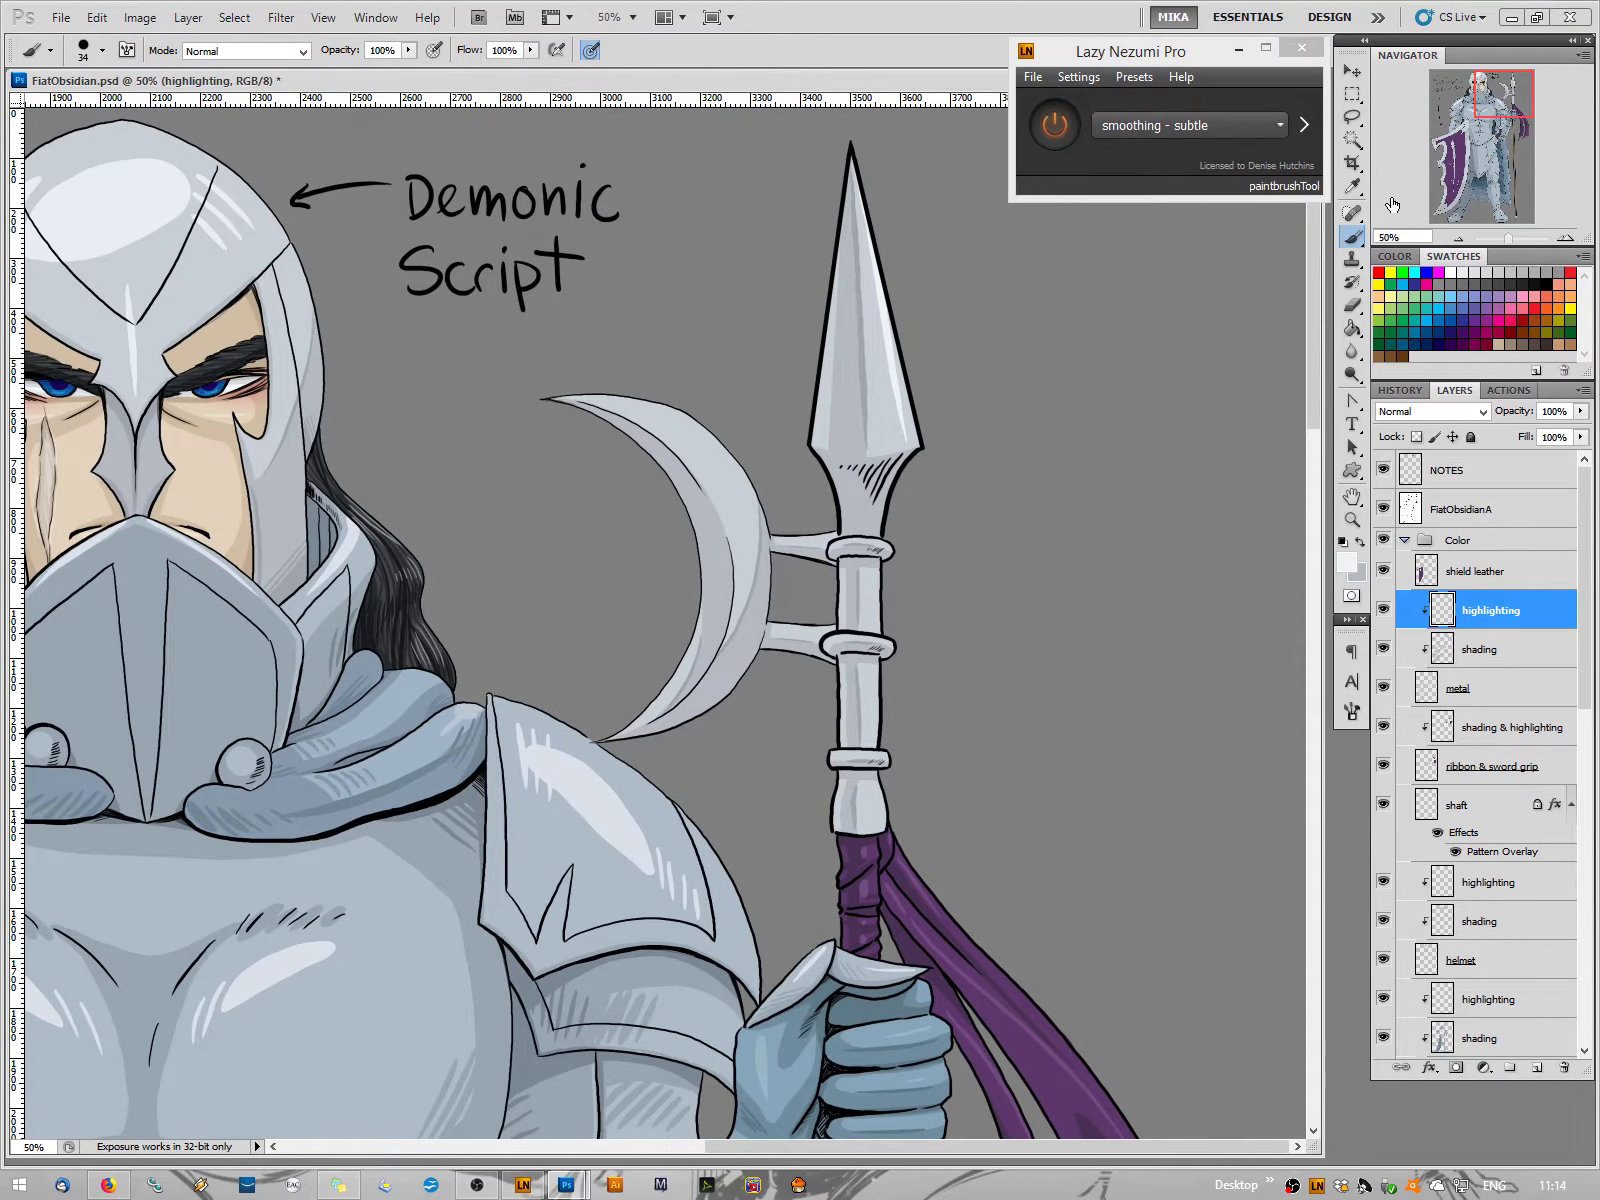
left_click_drag(852, 142, 877, 435)
key("ctrl+z")
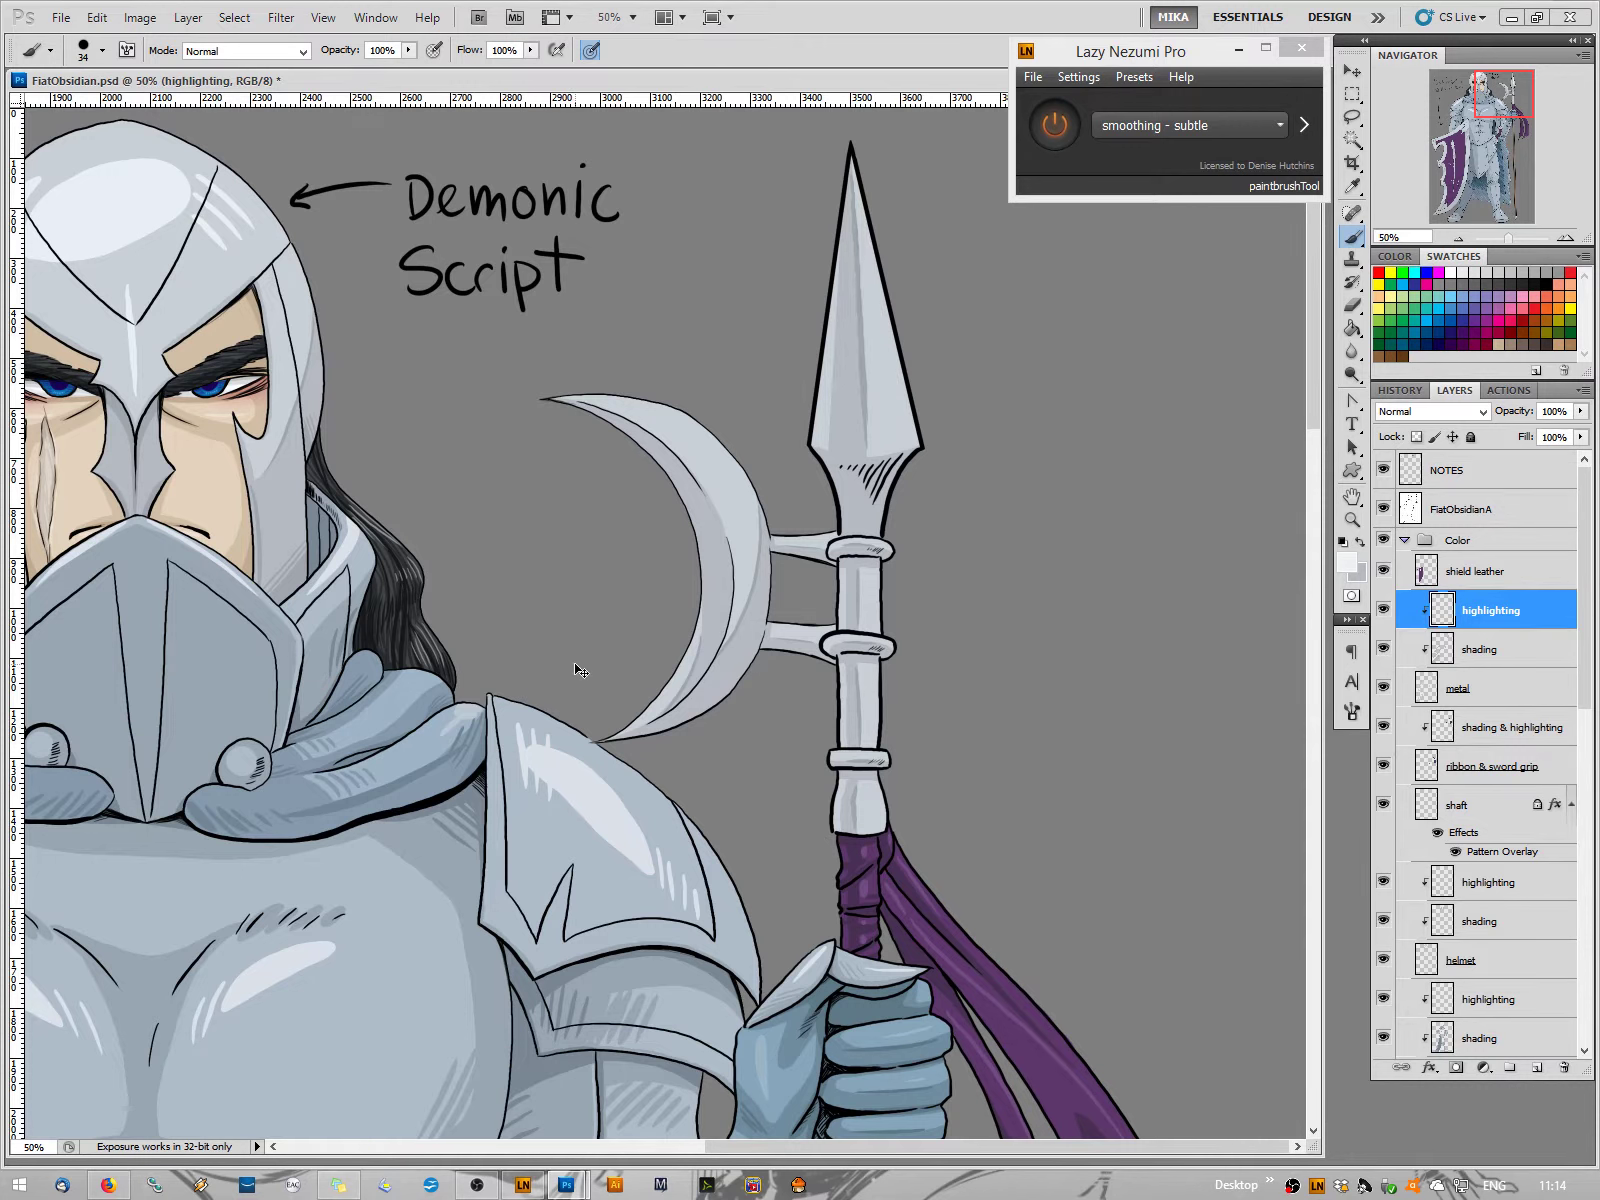
Paint a near-white highlight along the lit facet of the spearhead from its tip down, redoing the stroke once, and check the whole figure
left_click_drag(852, 150, 875, 388)
left_click_drag(852, 150, 900, 473)
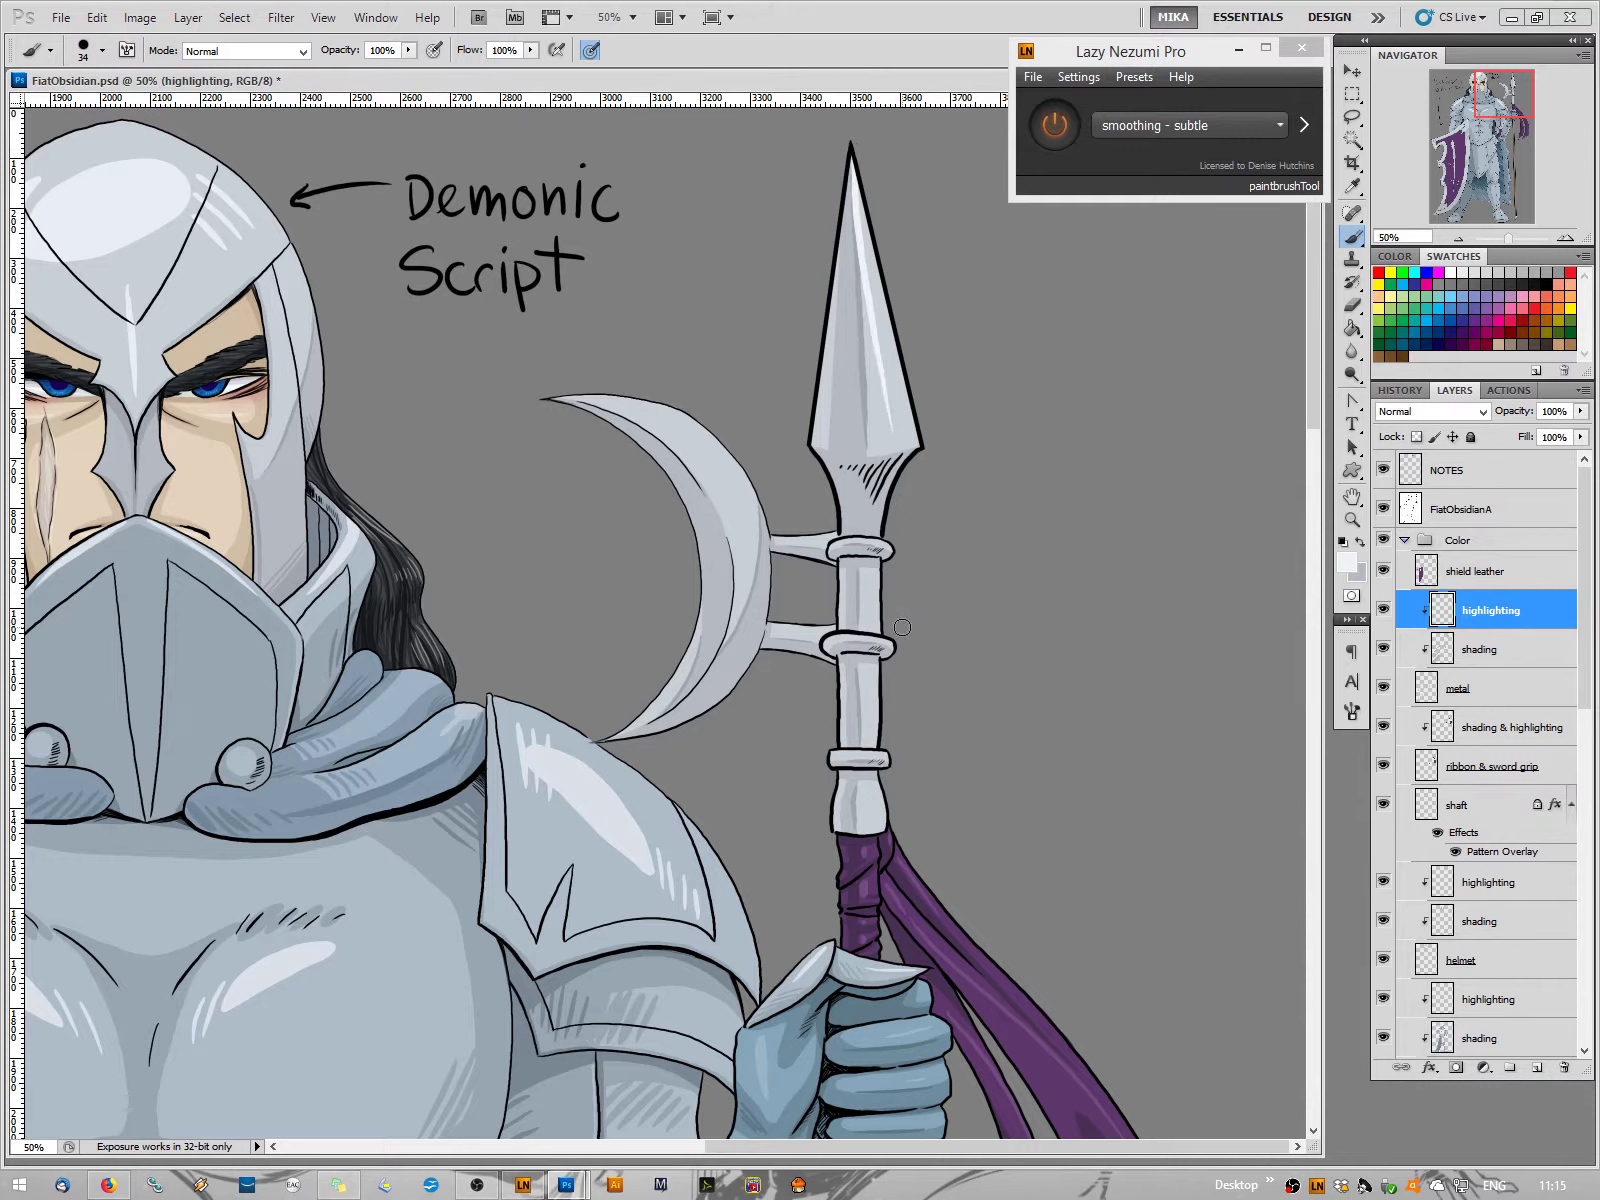
key("ctrl+z")
left_click_drag(858, 148, 888, 527)
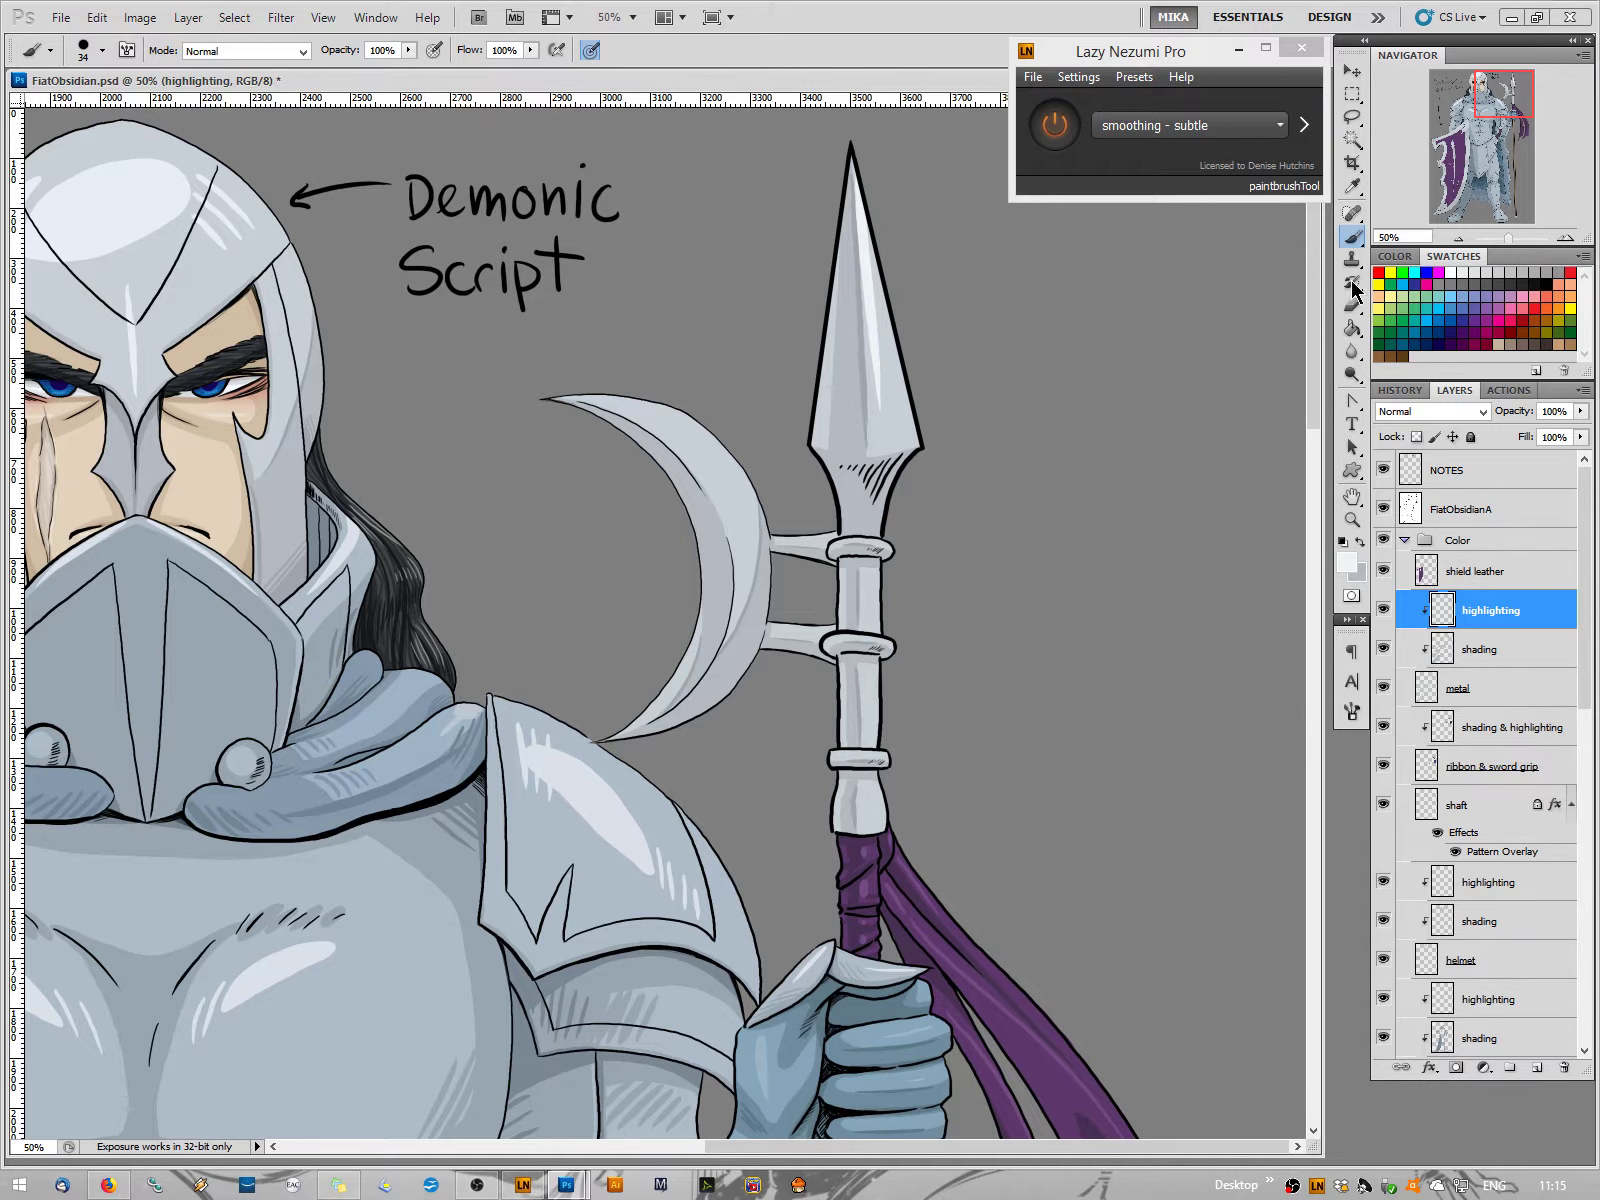
left_click(1459, 244)
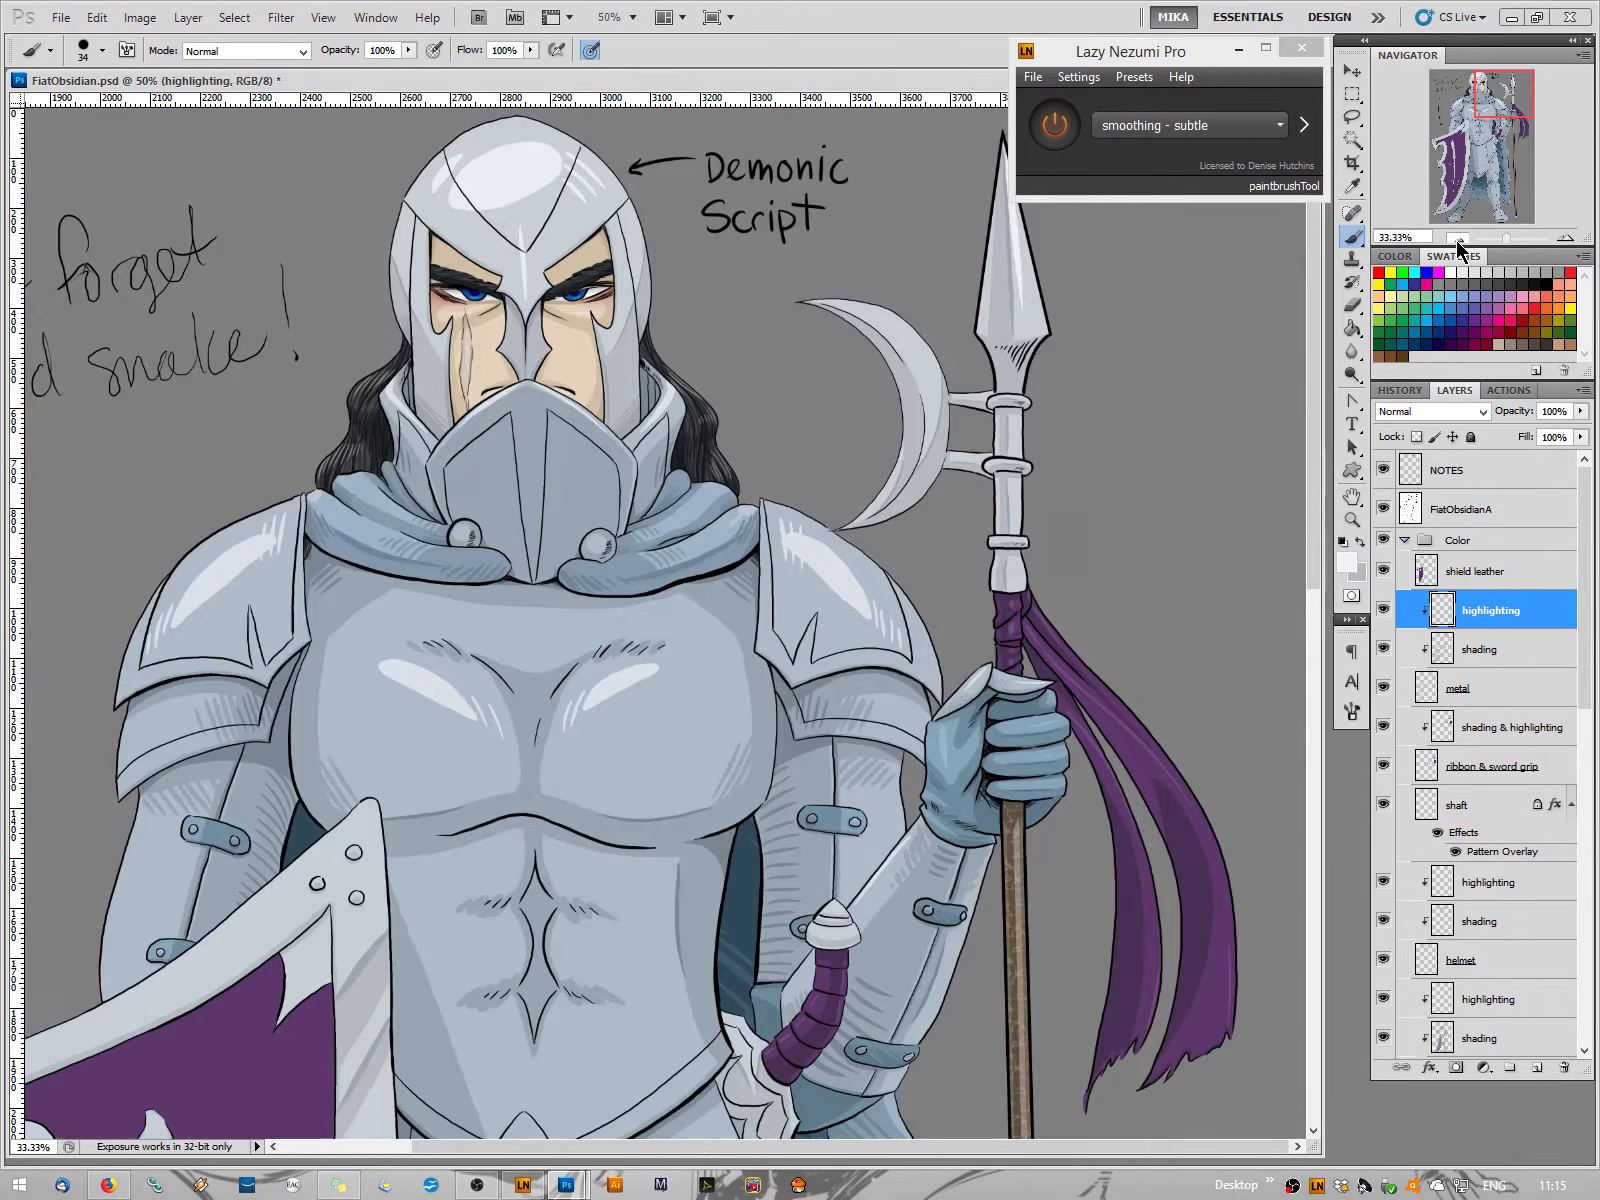
left_click(1459, 244)
left_click(1459, 244)
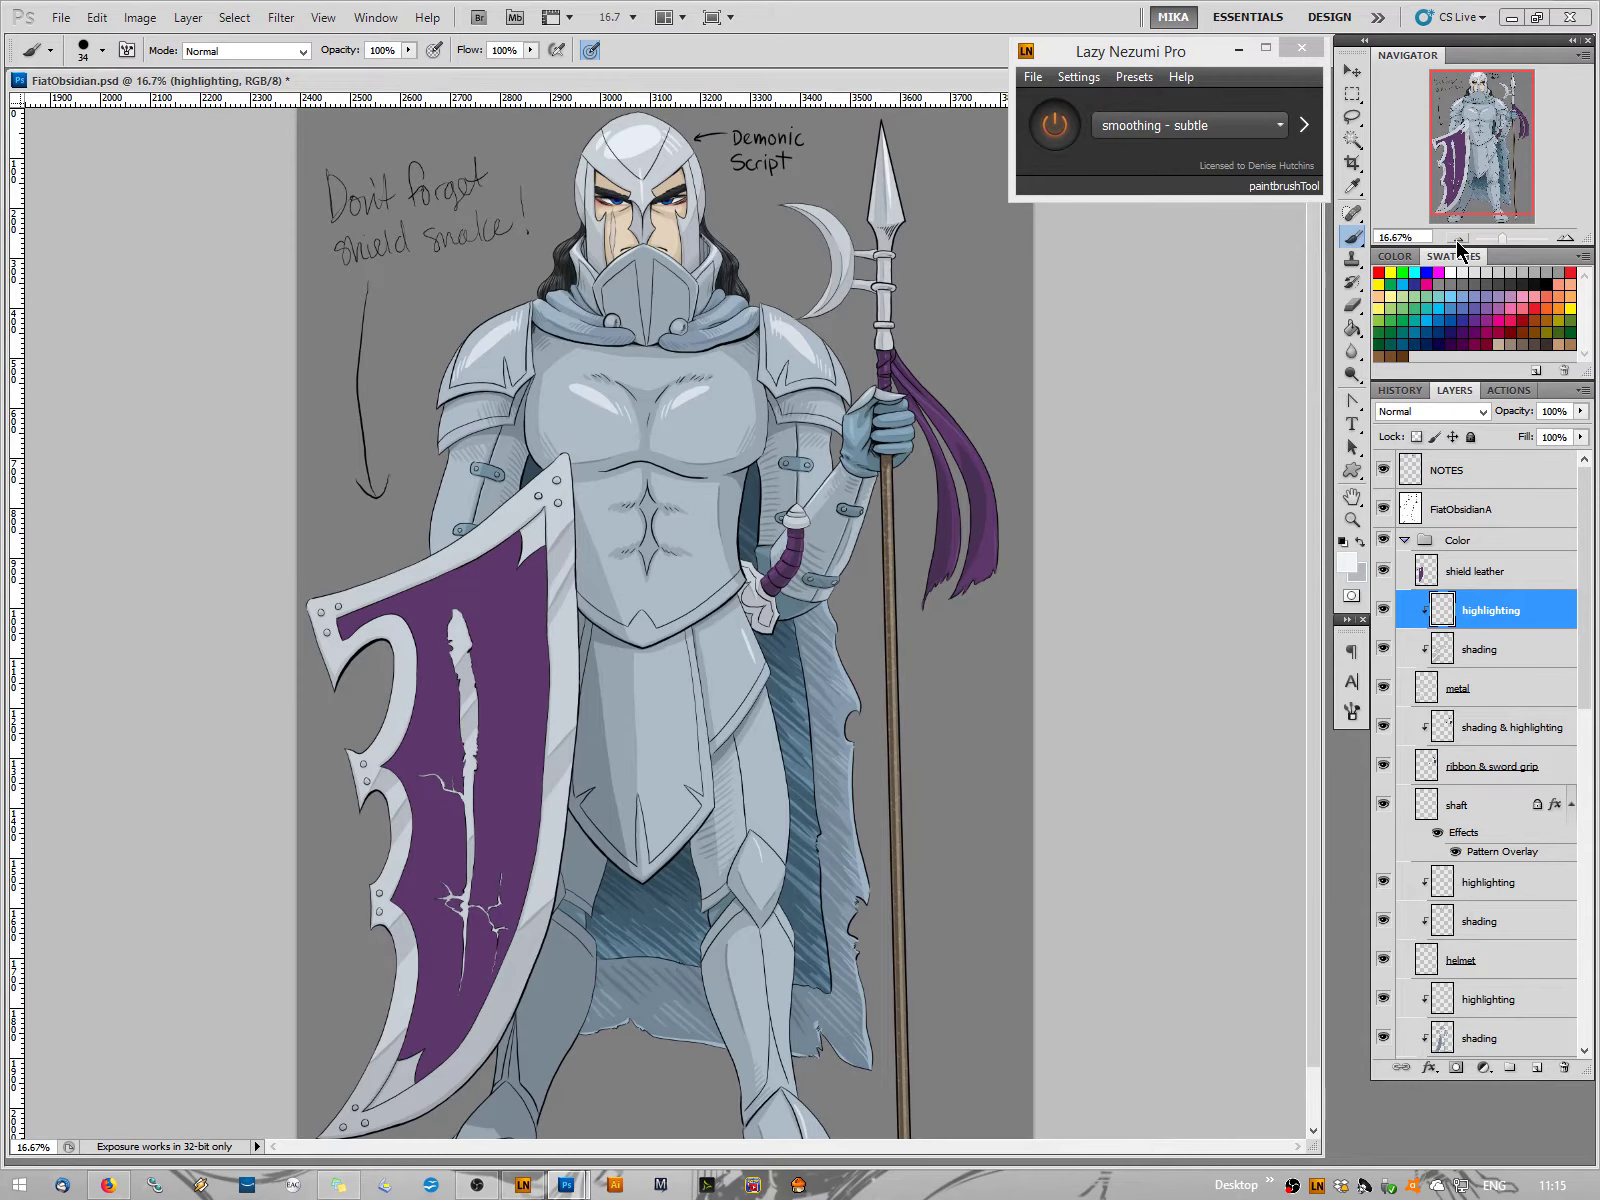
Paint small near-white highlights on the metal rings below the spearhead with a 13 px brush
left_click(1567, 238)
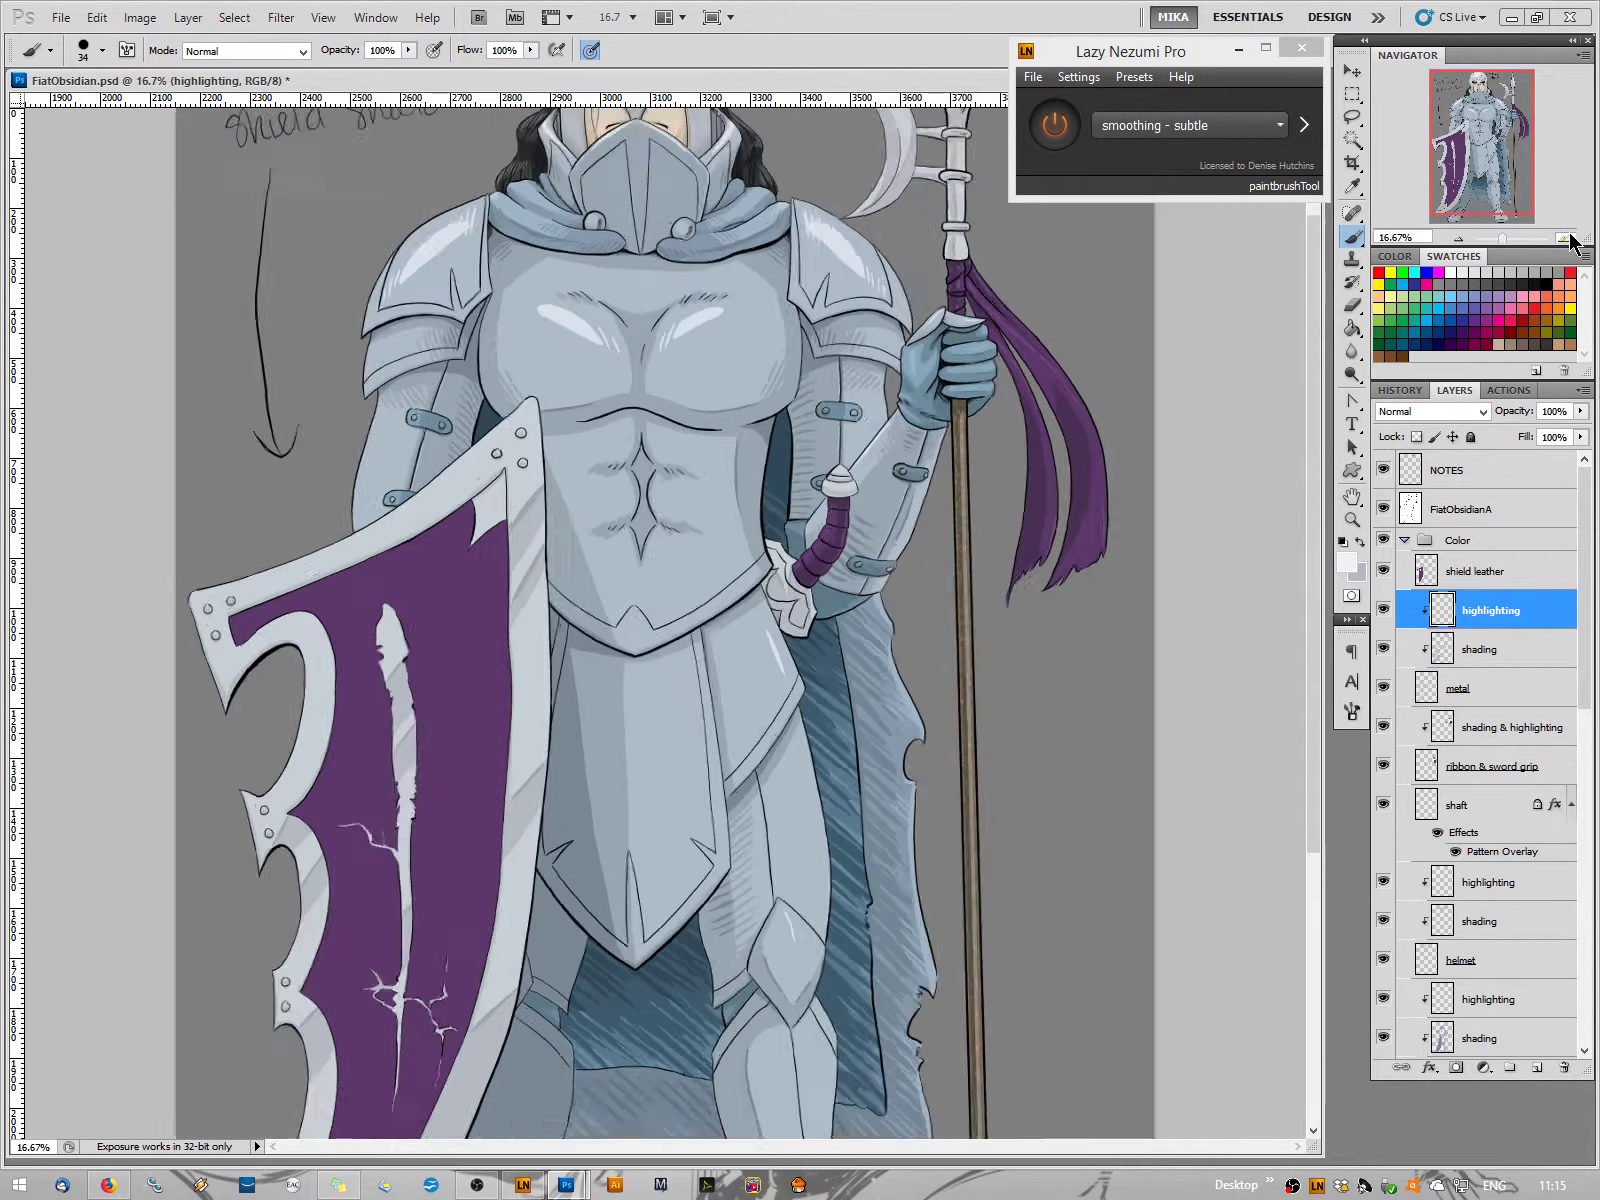
left_click(1567, 238)
left_click(1567, 238)
left_click_drag(1493, 148, 1515, 97)
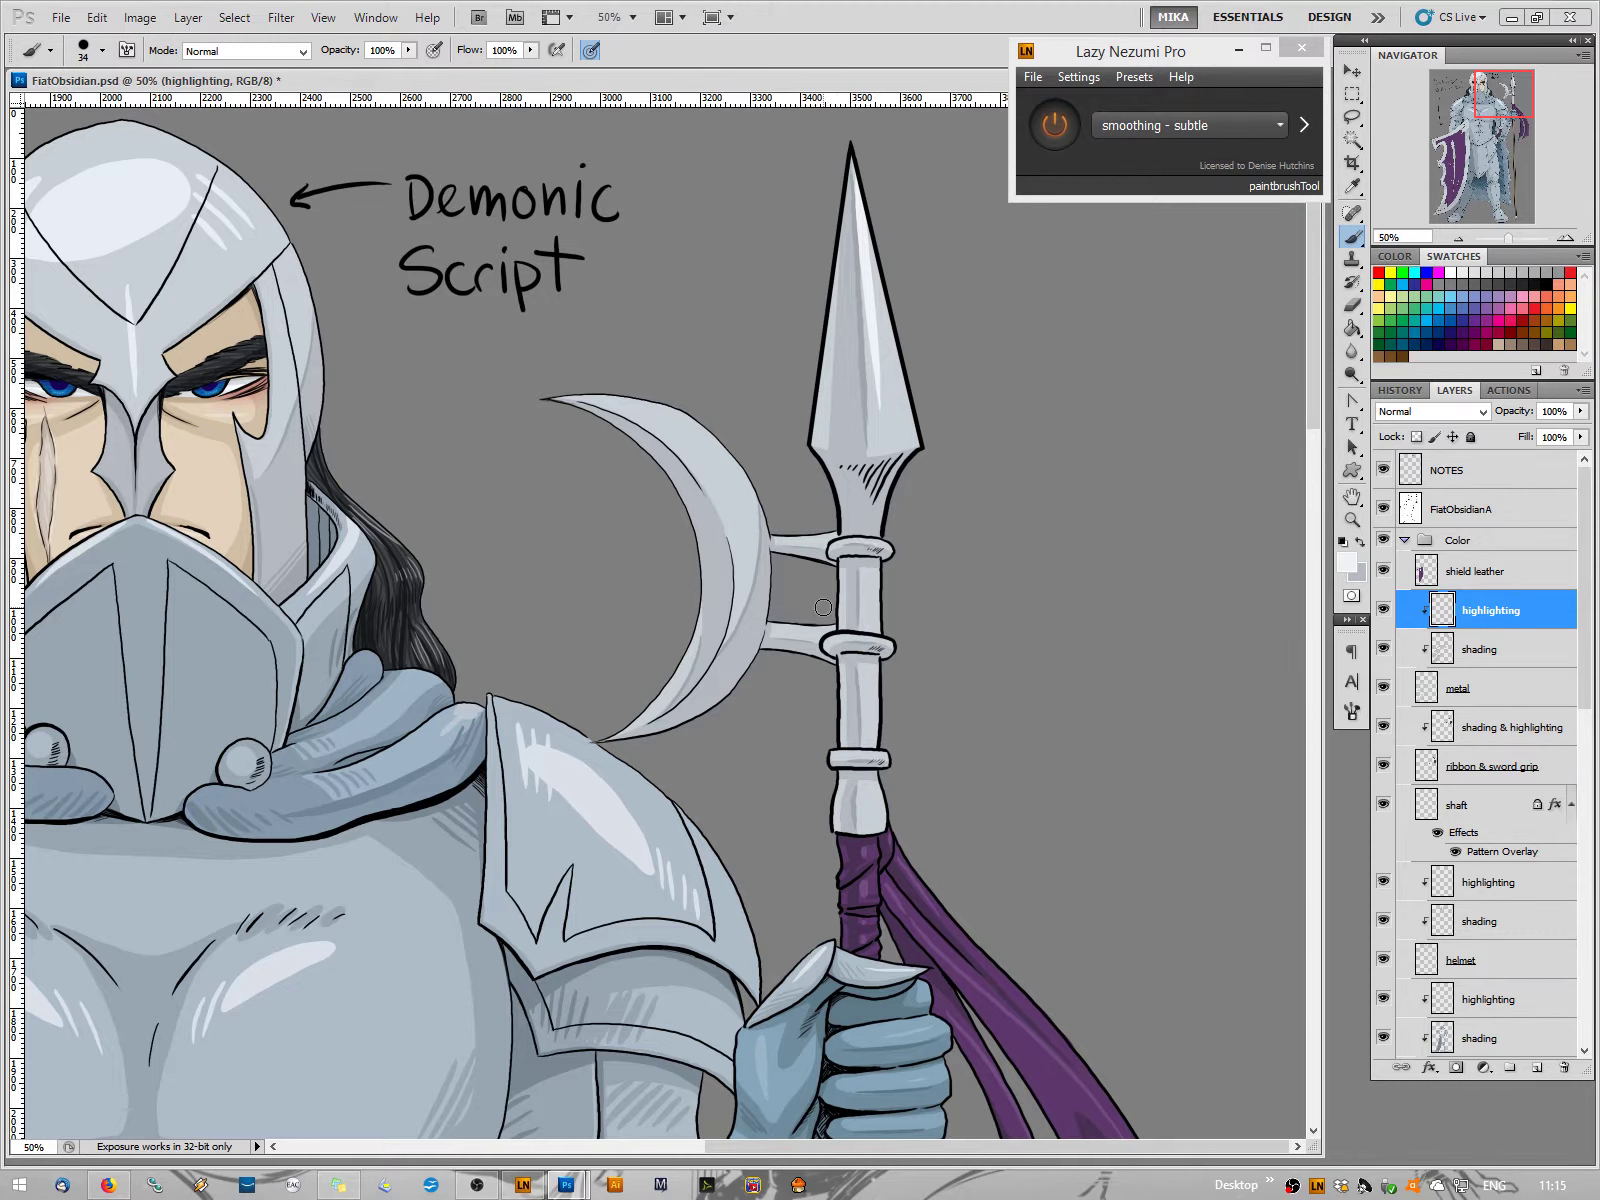
right_click(895, 575)
left_click_drag(960, 610, 936, 607)
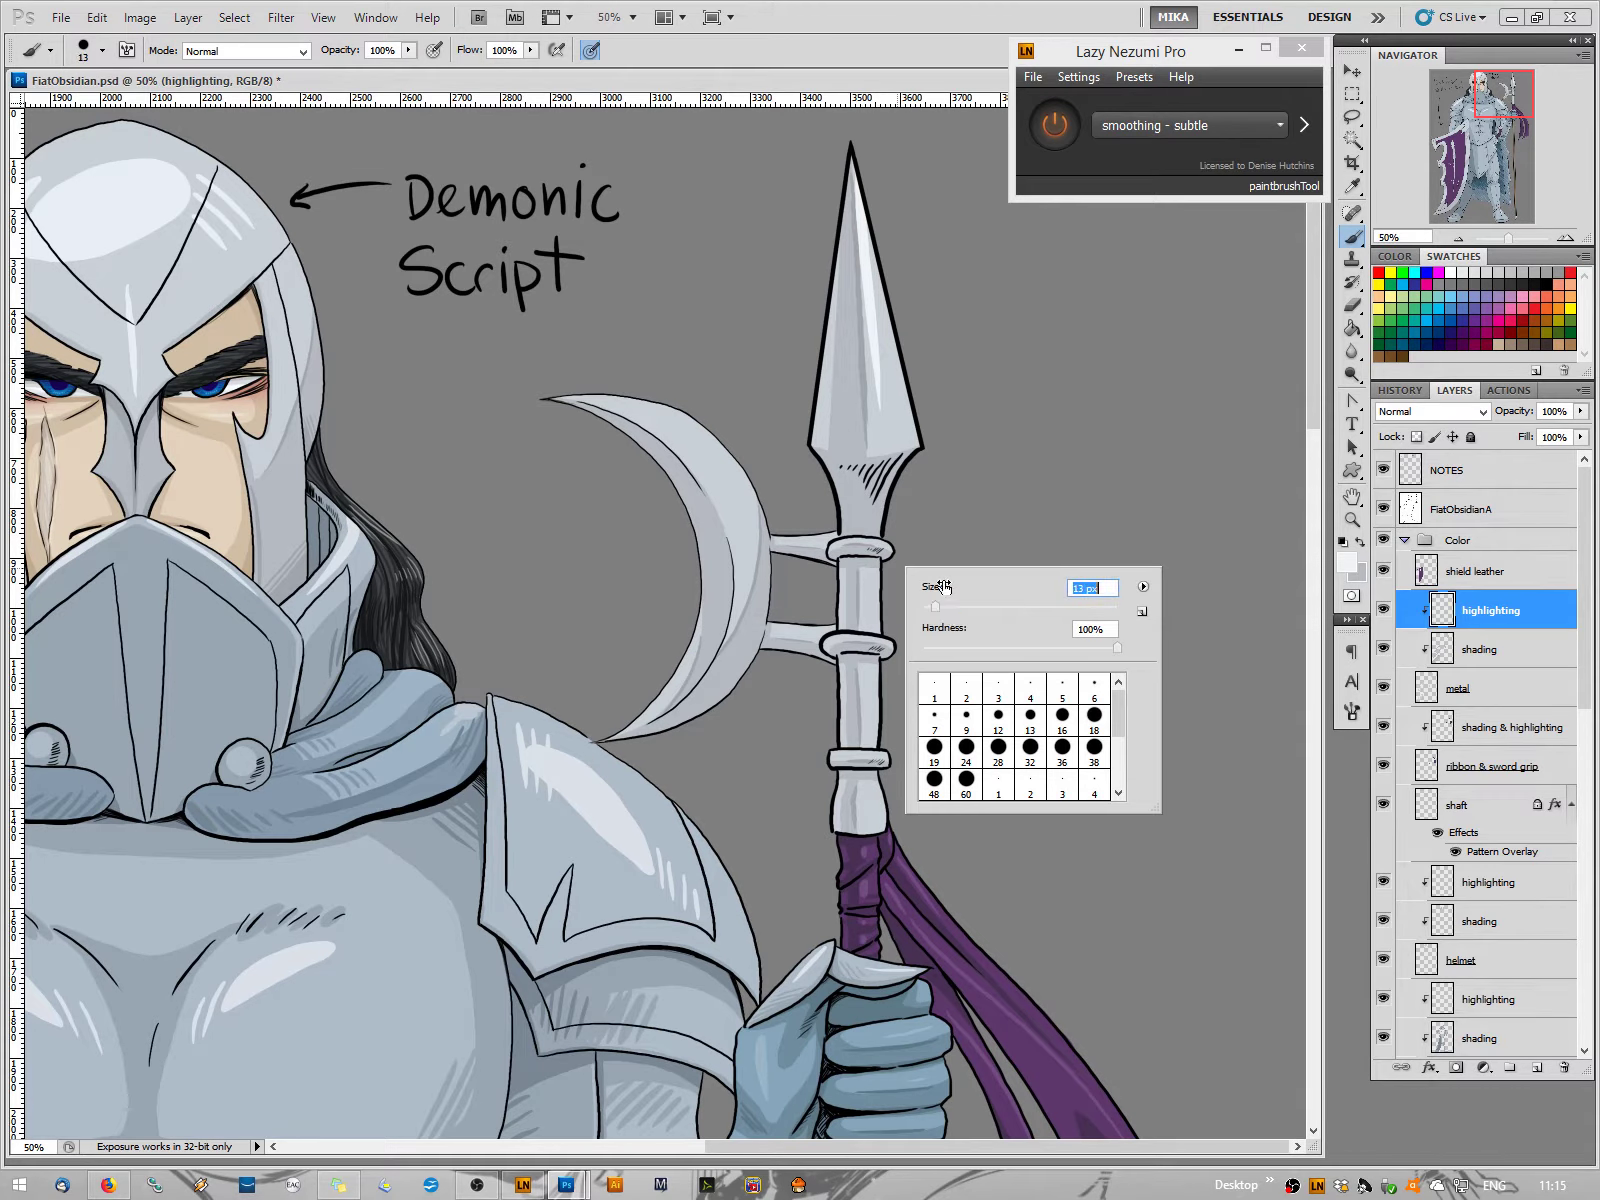
left_click(851, 541)
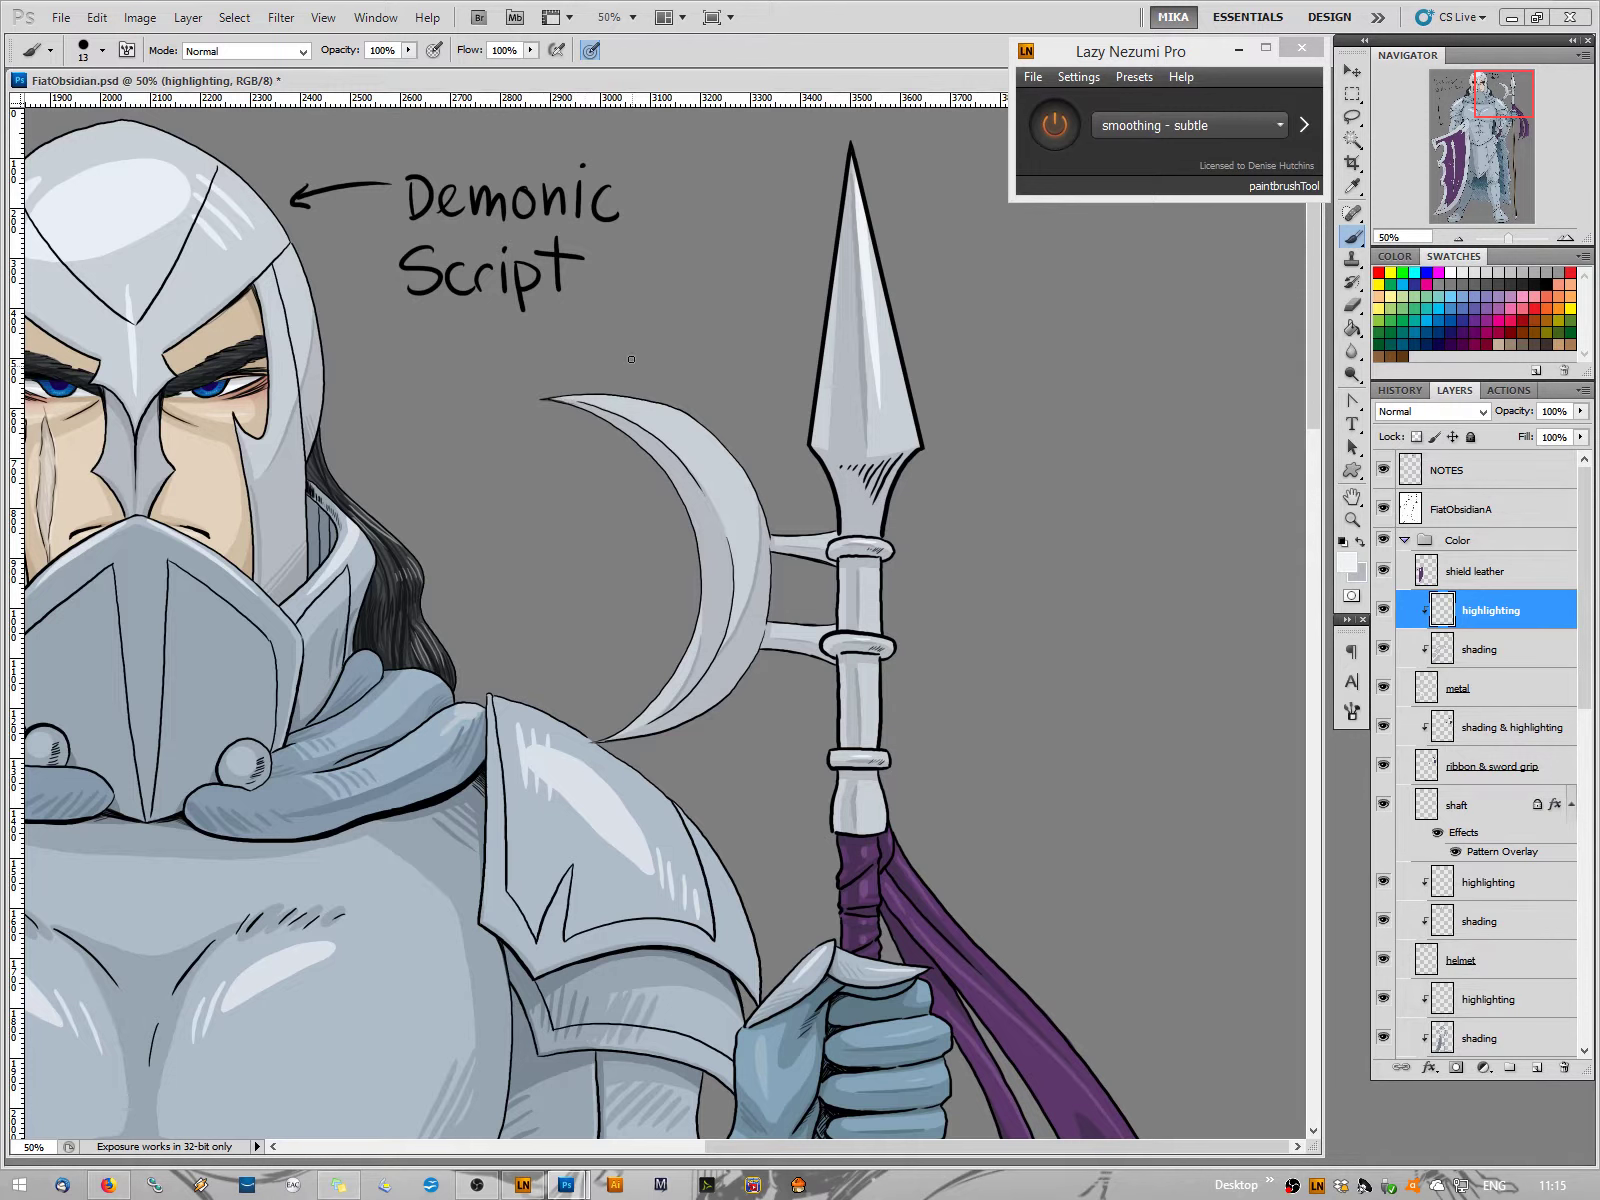
Paint near-white highlights along the crescent blade with a 30 px brush, redoing the stroke at its lower tip, and check the whole figure
right_click(693, 410)
left_click_drag(740, 472, 750, 472)
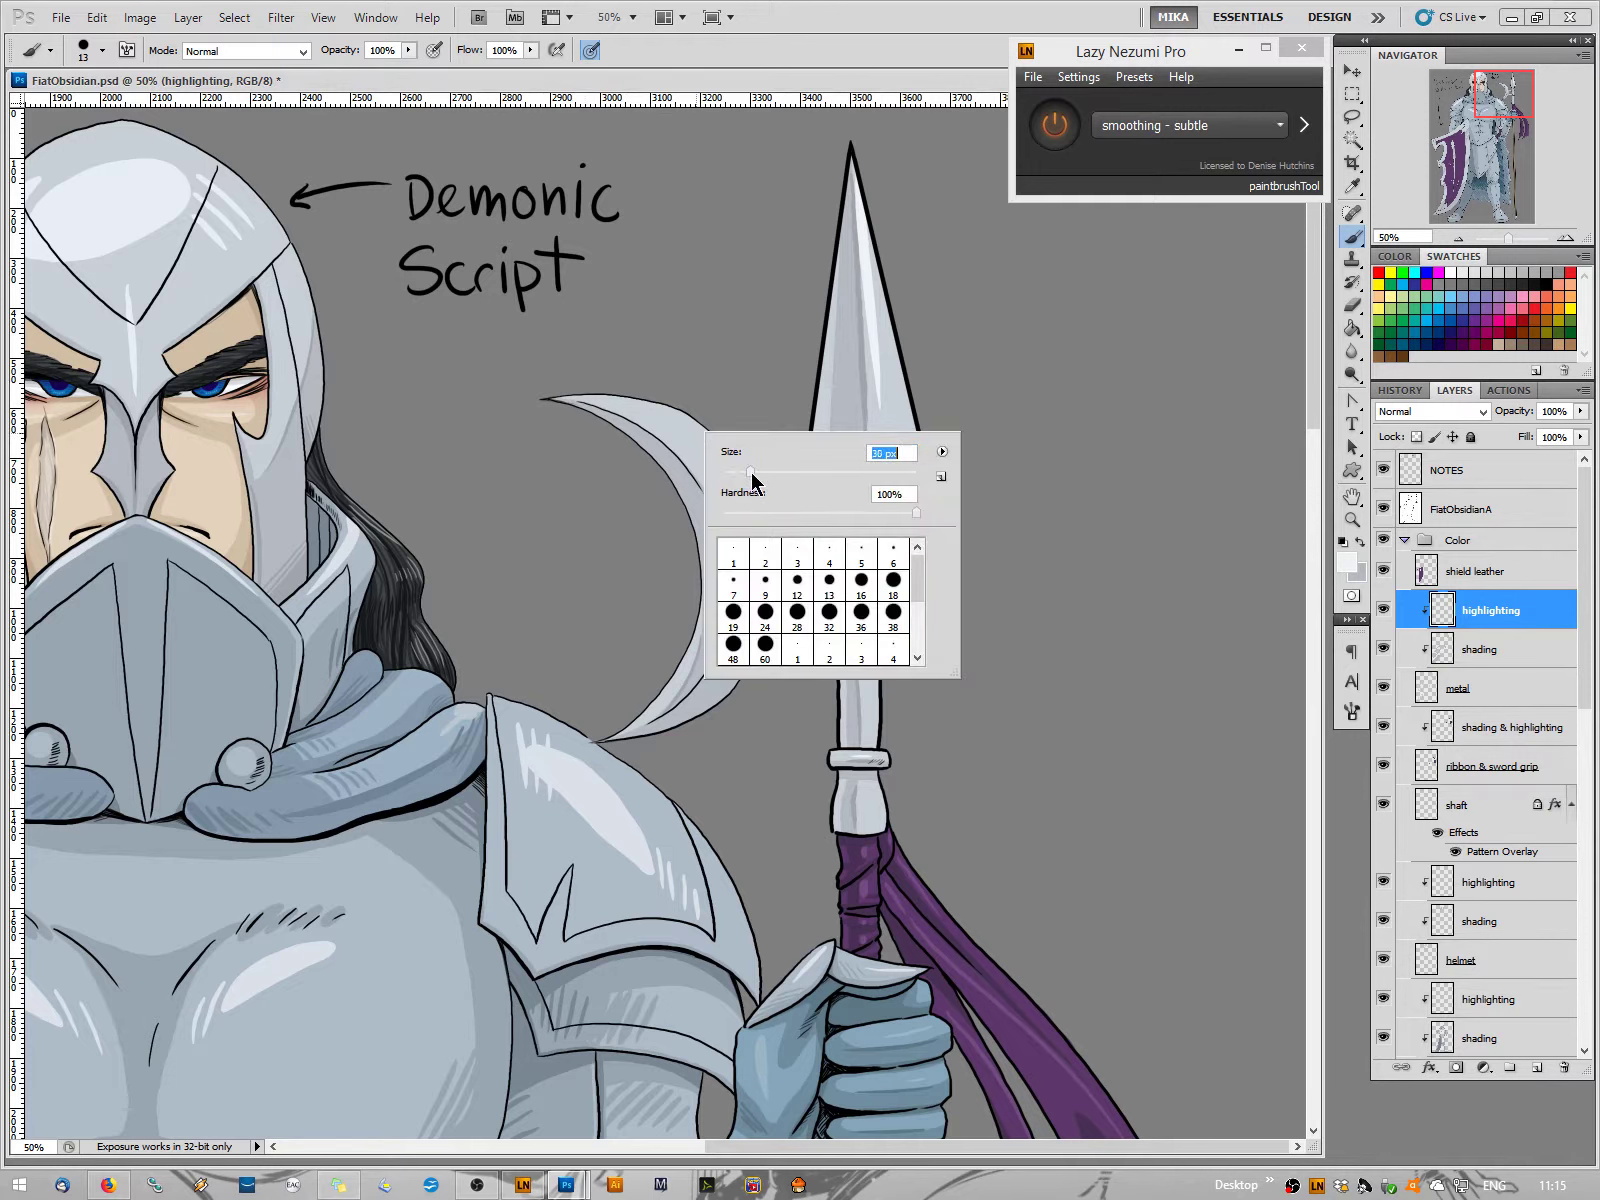
left_click(538, 394)
mouse_move(592, 397)
left_mouse_down()
mouse_move(750, 554)
mouse_move(741, 698)
left_mouse_up()
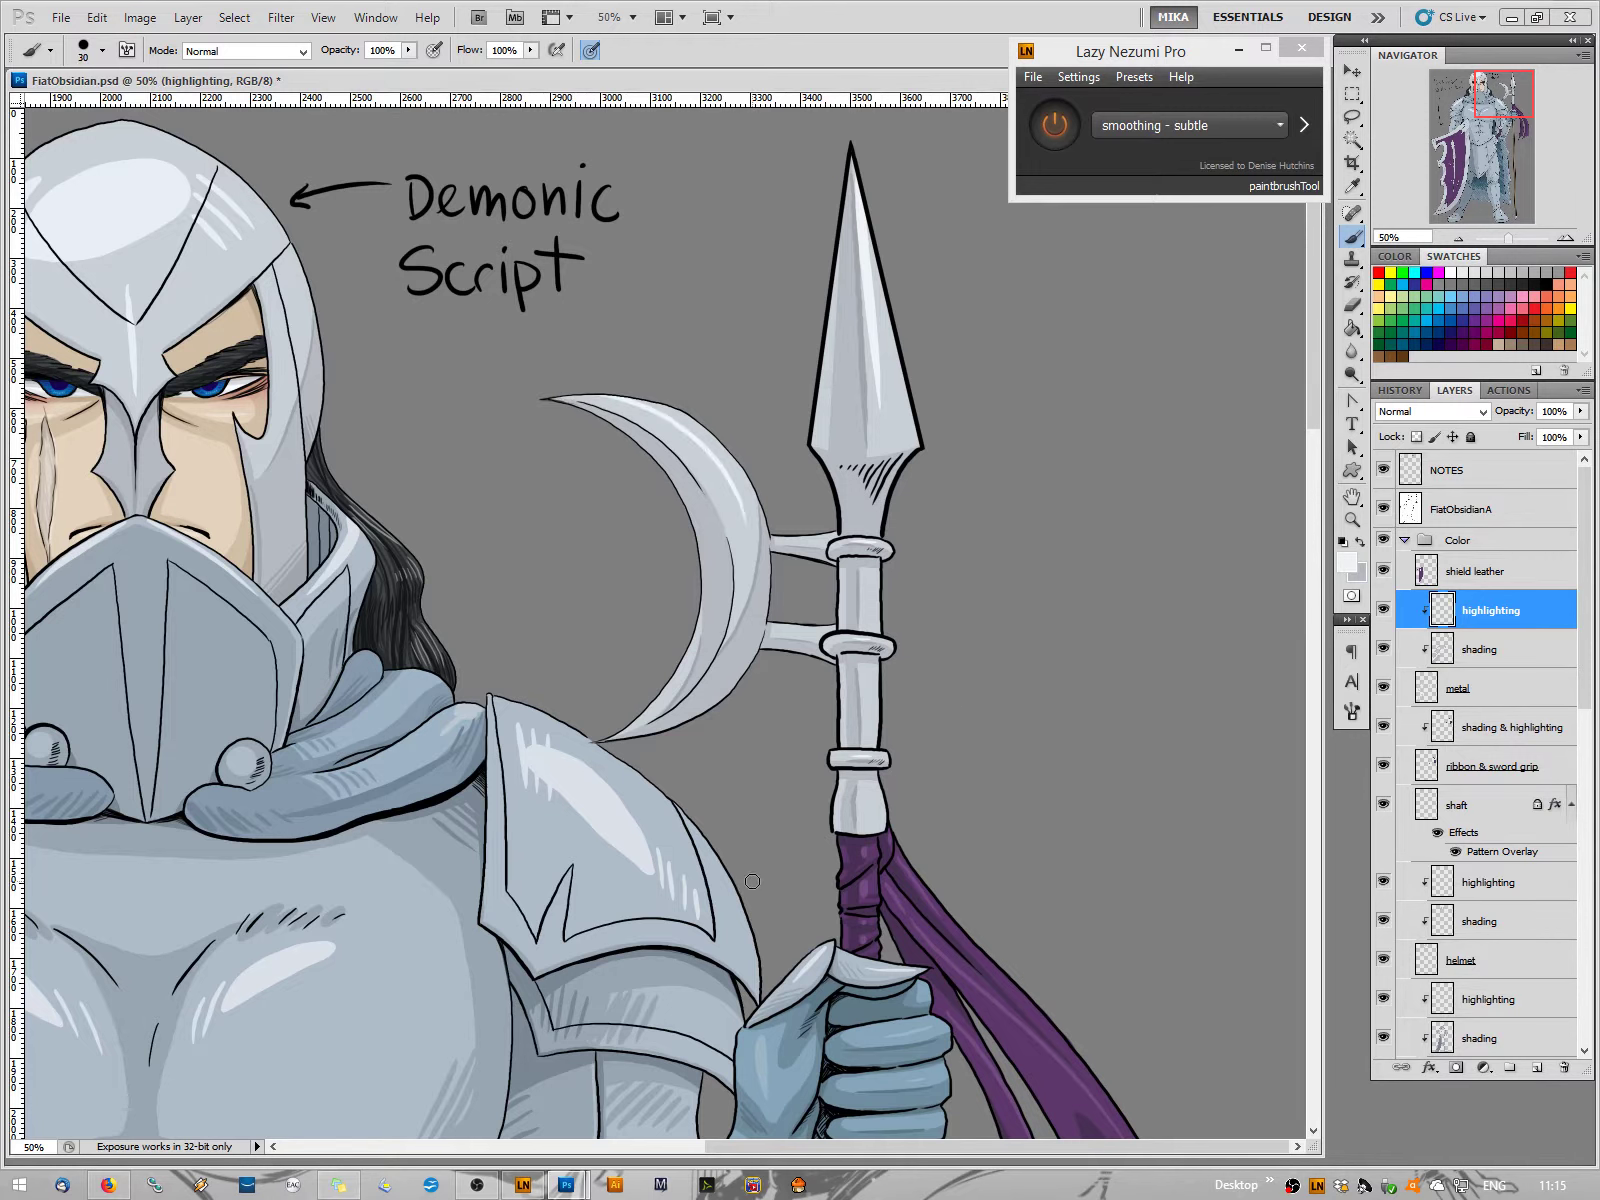
left_click_drag(693, 631, 655, 705)
key("ctrl+z")
left_click_drag(676, 696, 613, 742)
left_click_drag(751, 512, 736, 647)
left_click_drag(754, 534, 748, 600)
left_click(1457, 239)
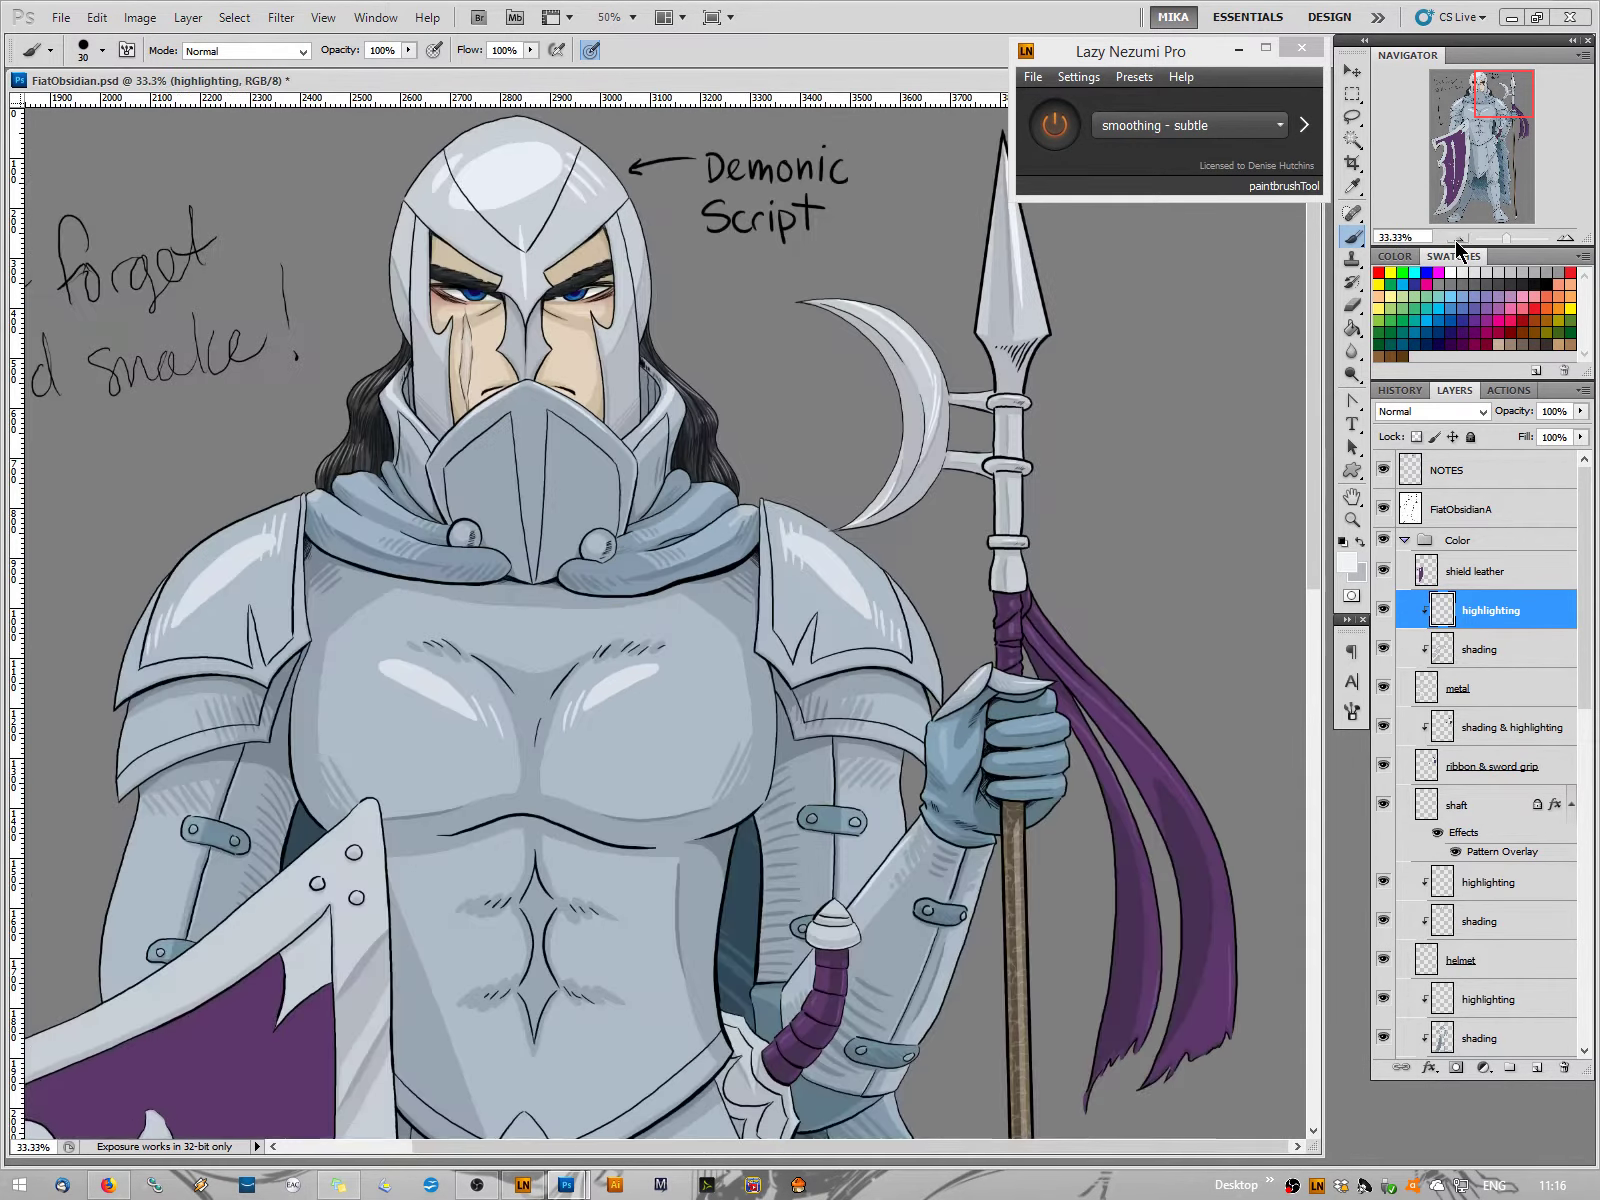
left_click(1457, 239)
left_click(1457, 239)
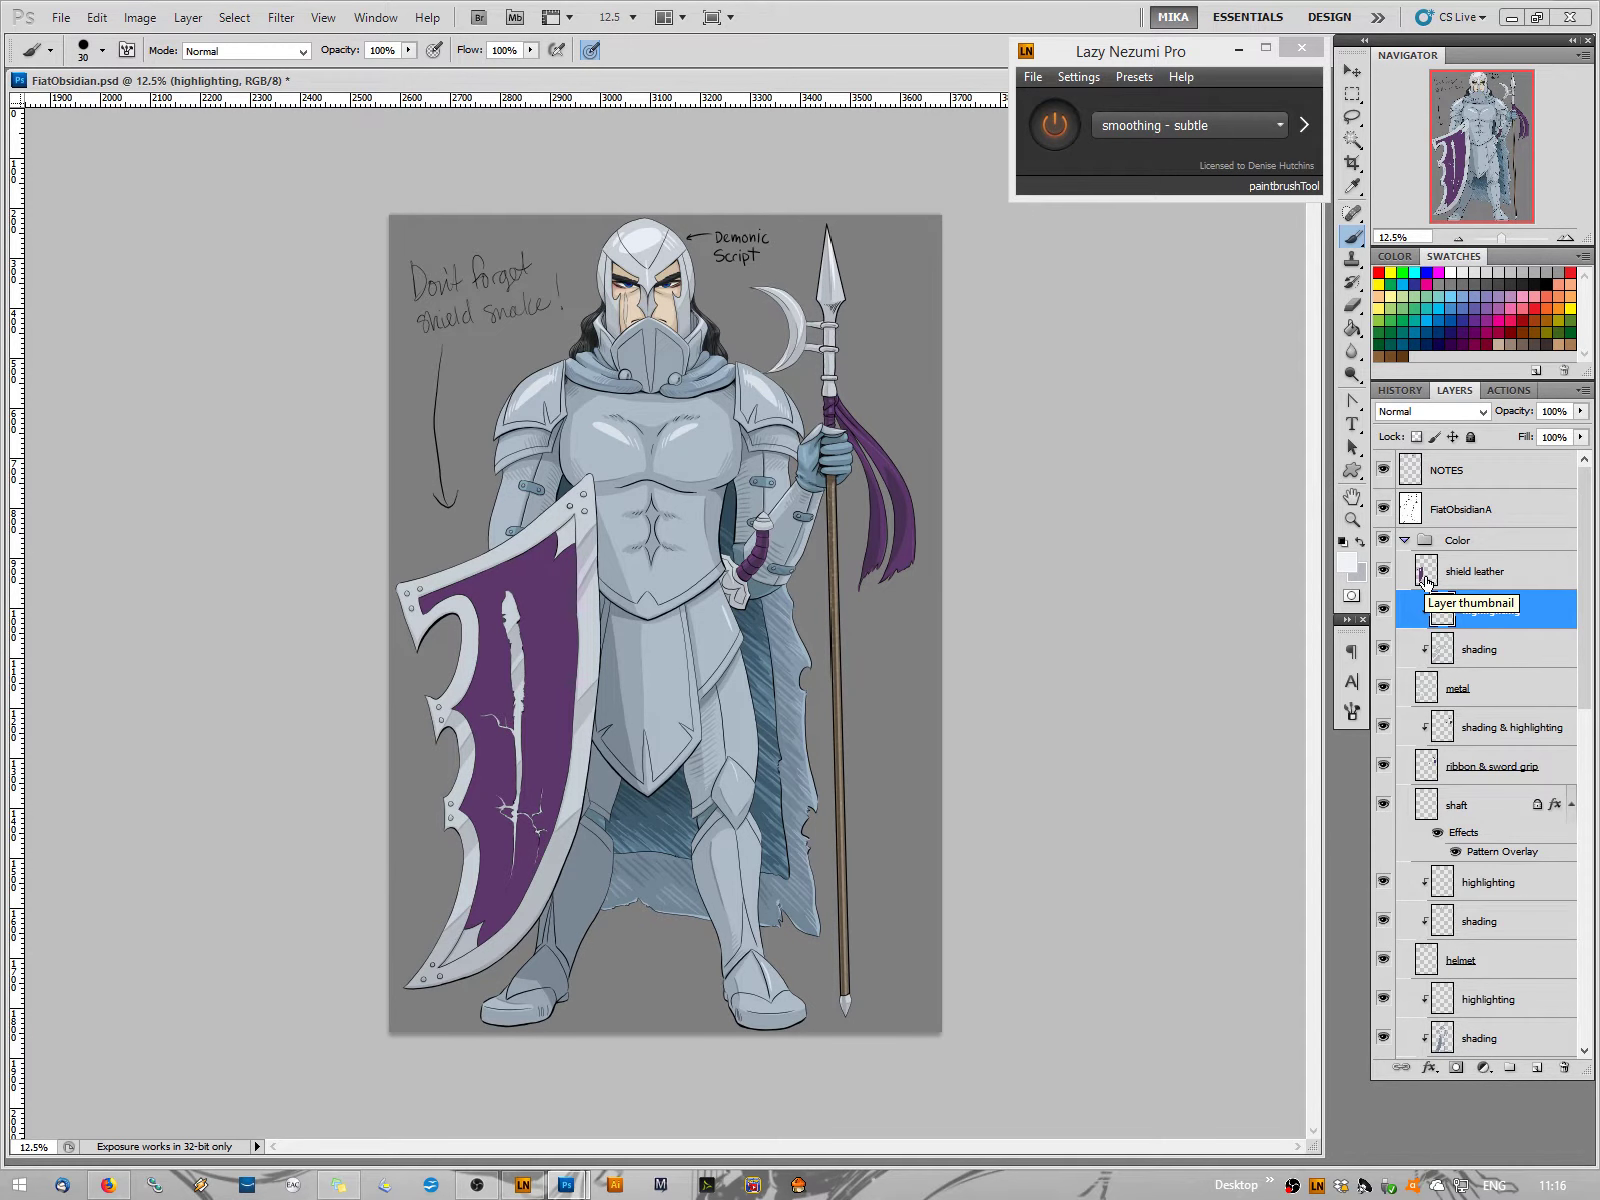
Paint a near-white highlight along the crescent blade's upper outer edge, redoing the stroke once, and check the whole figure
left_click(1566, 239)
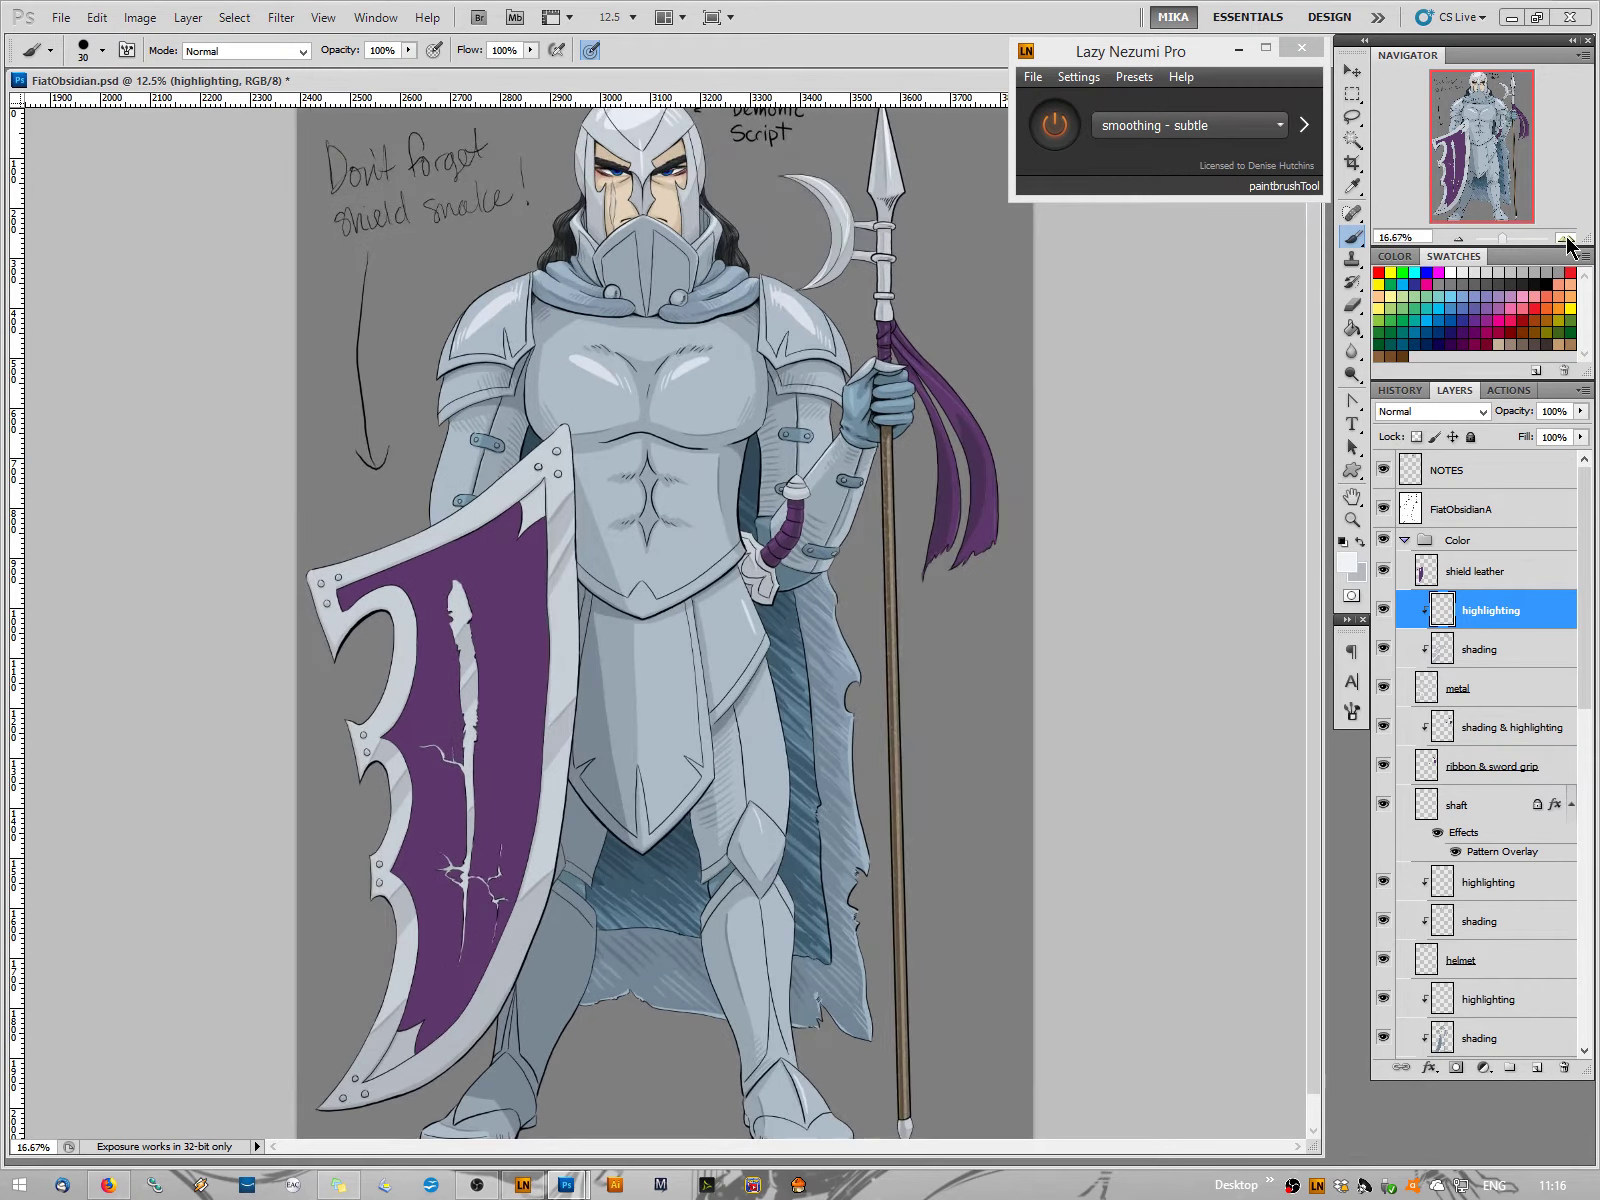
left_click(1566, 239)
left_click(1566, 239)
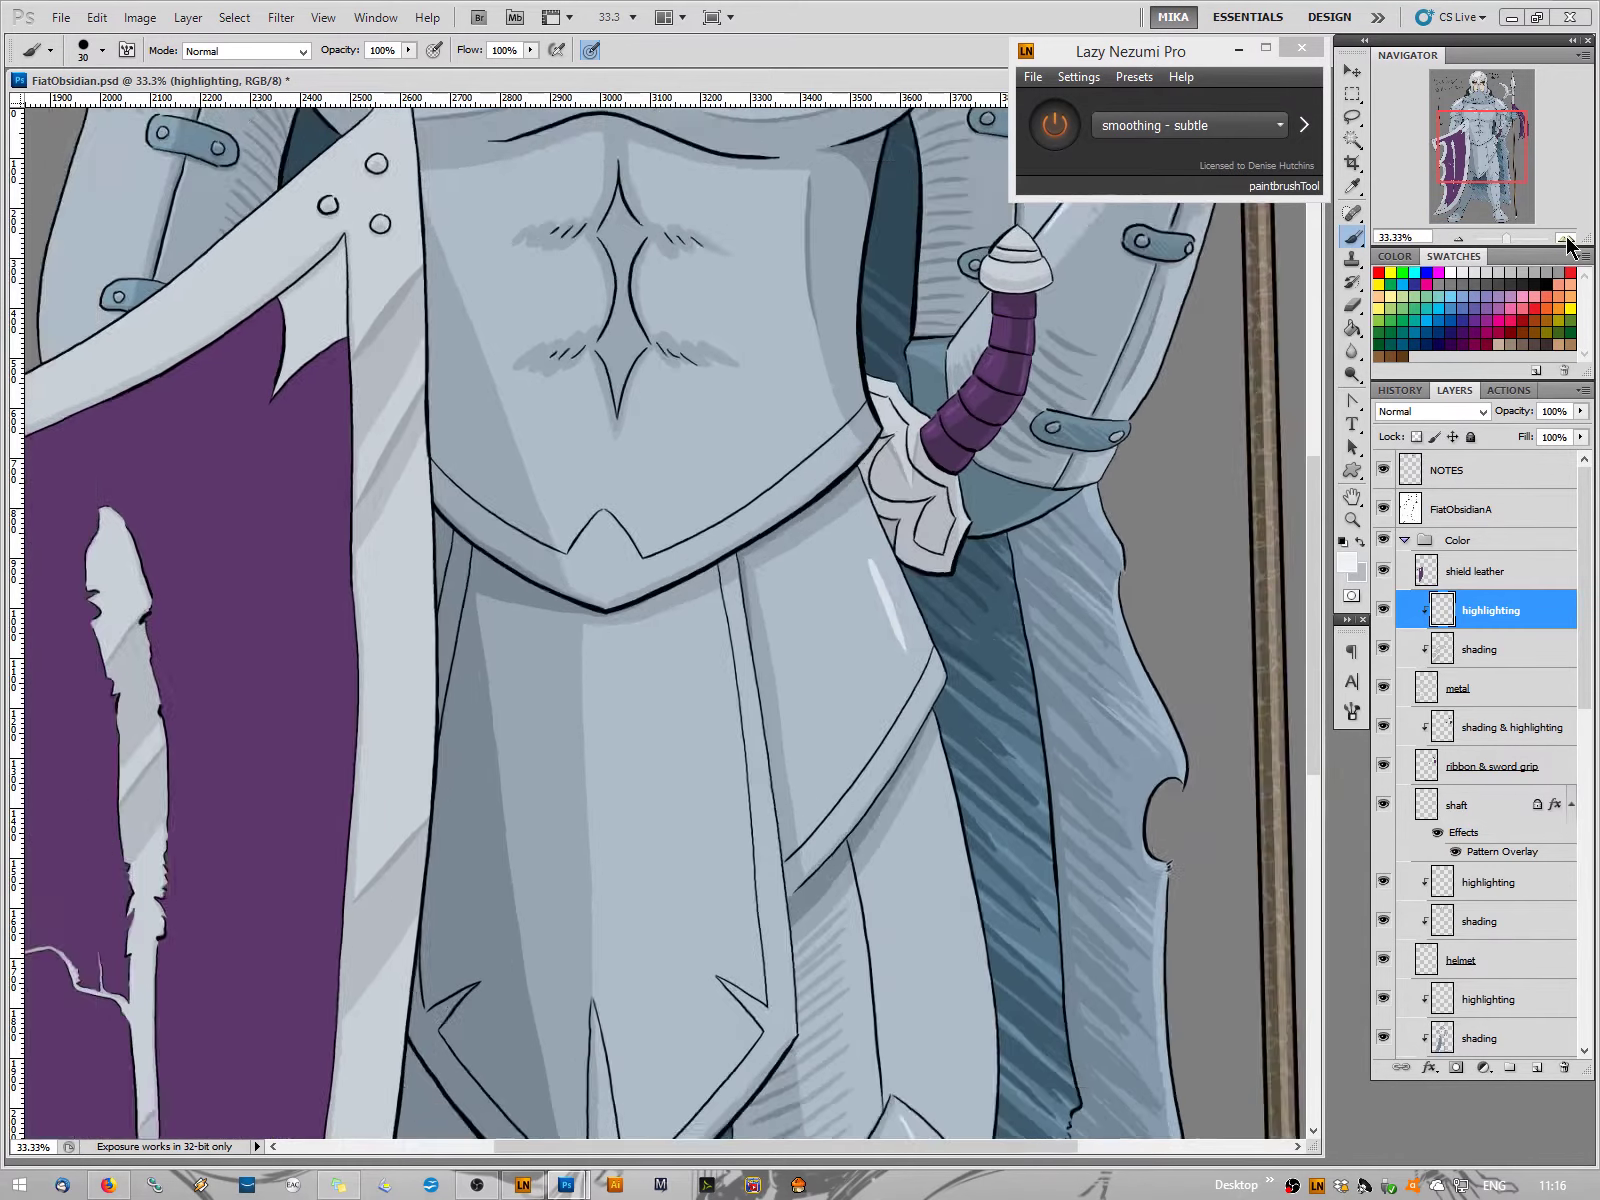
left_click(1566, 239)
left_click_drag(1486, 159, 1505, 72)
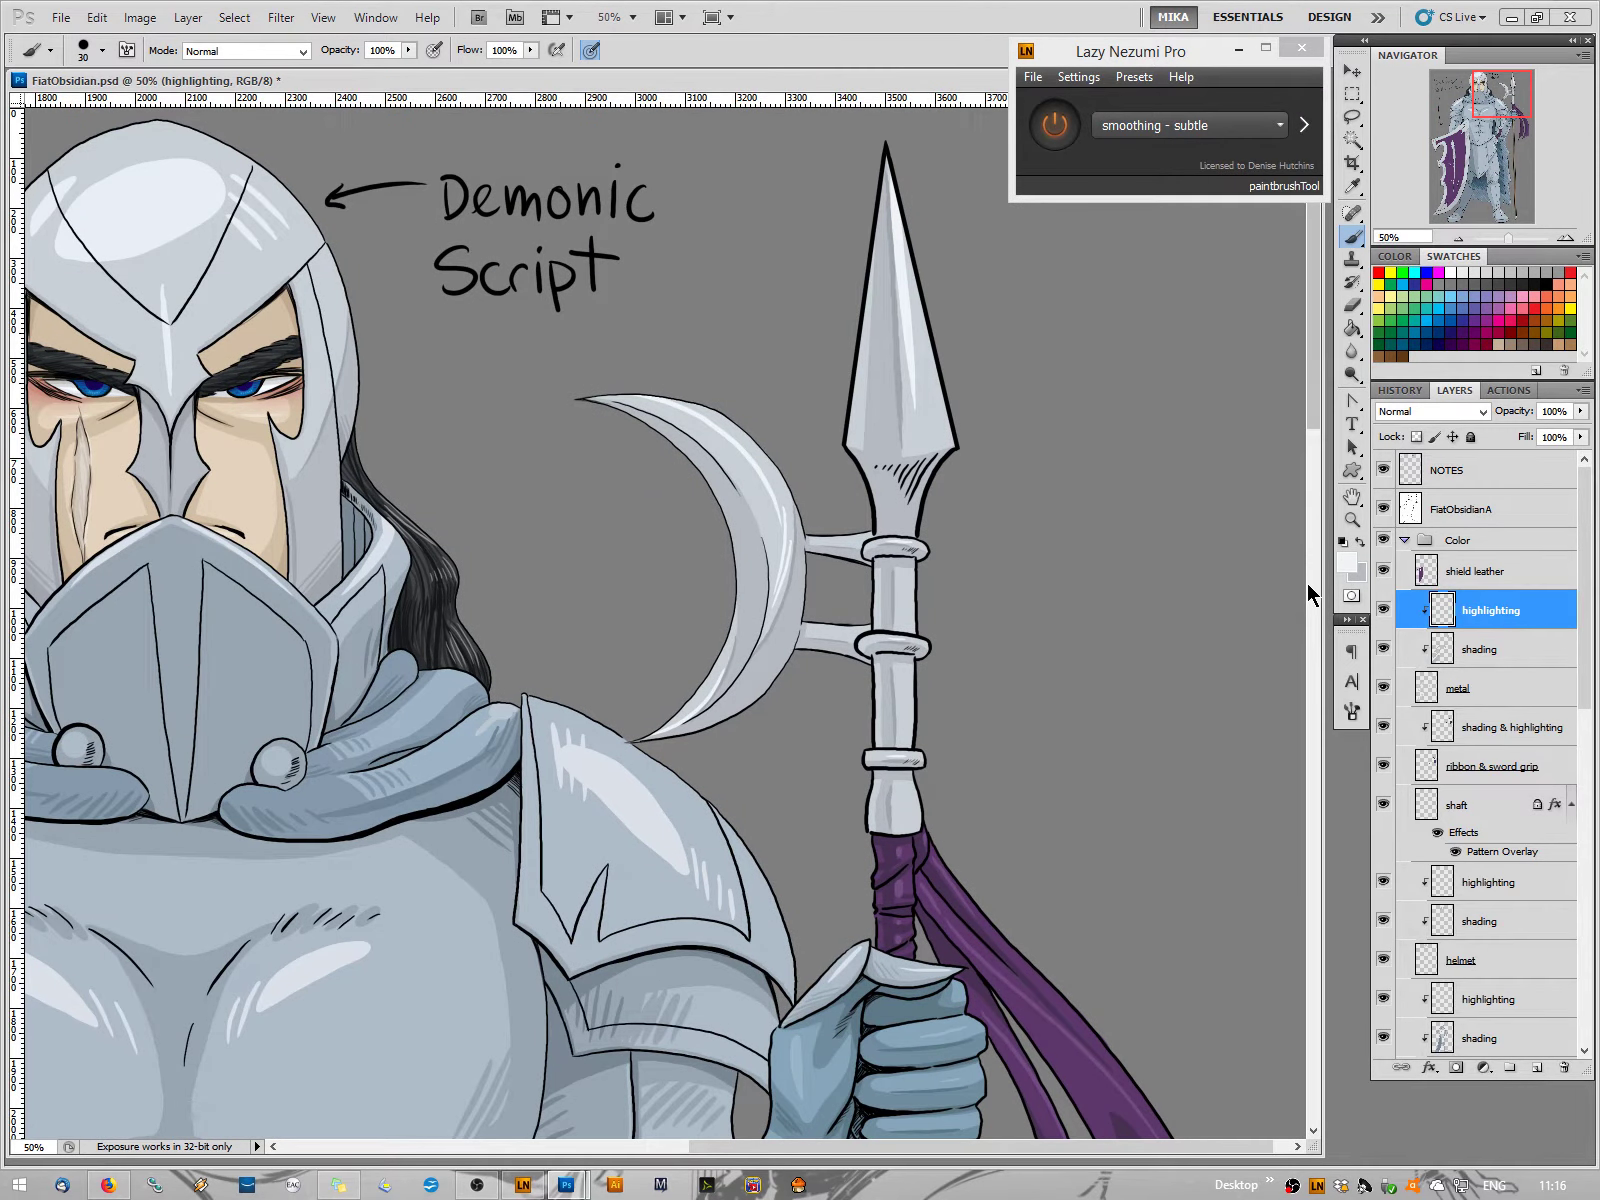
mouse_move(609, 390)
left_mouse_down()
mouse_move(689, 414)
mouse_move(803, 569)
left_mouse_up()
key("ctrl+z")
mouse_move(609, 390)
left_mouse_down()
mouse_move(669, 408)
mouse_move(778, 501)
left_mouse_up()
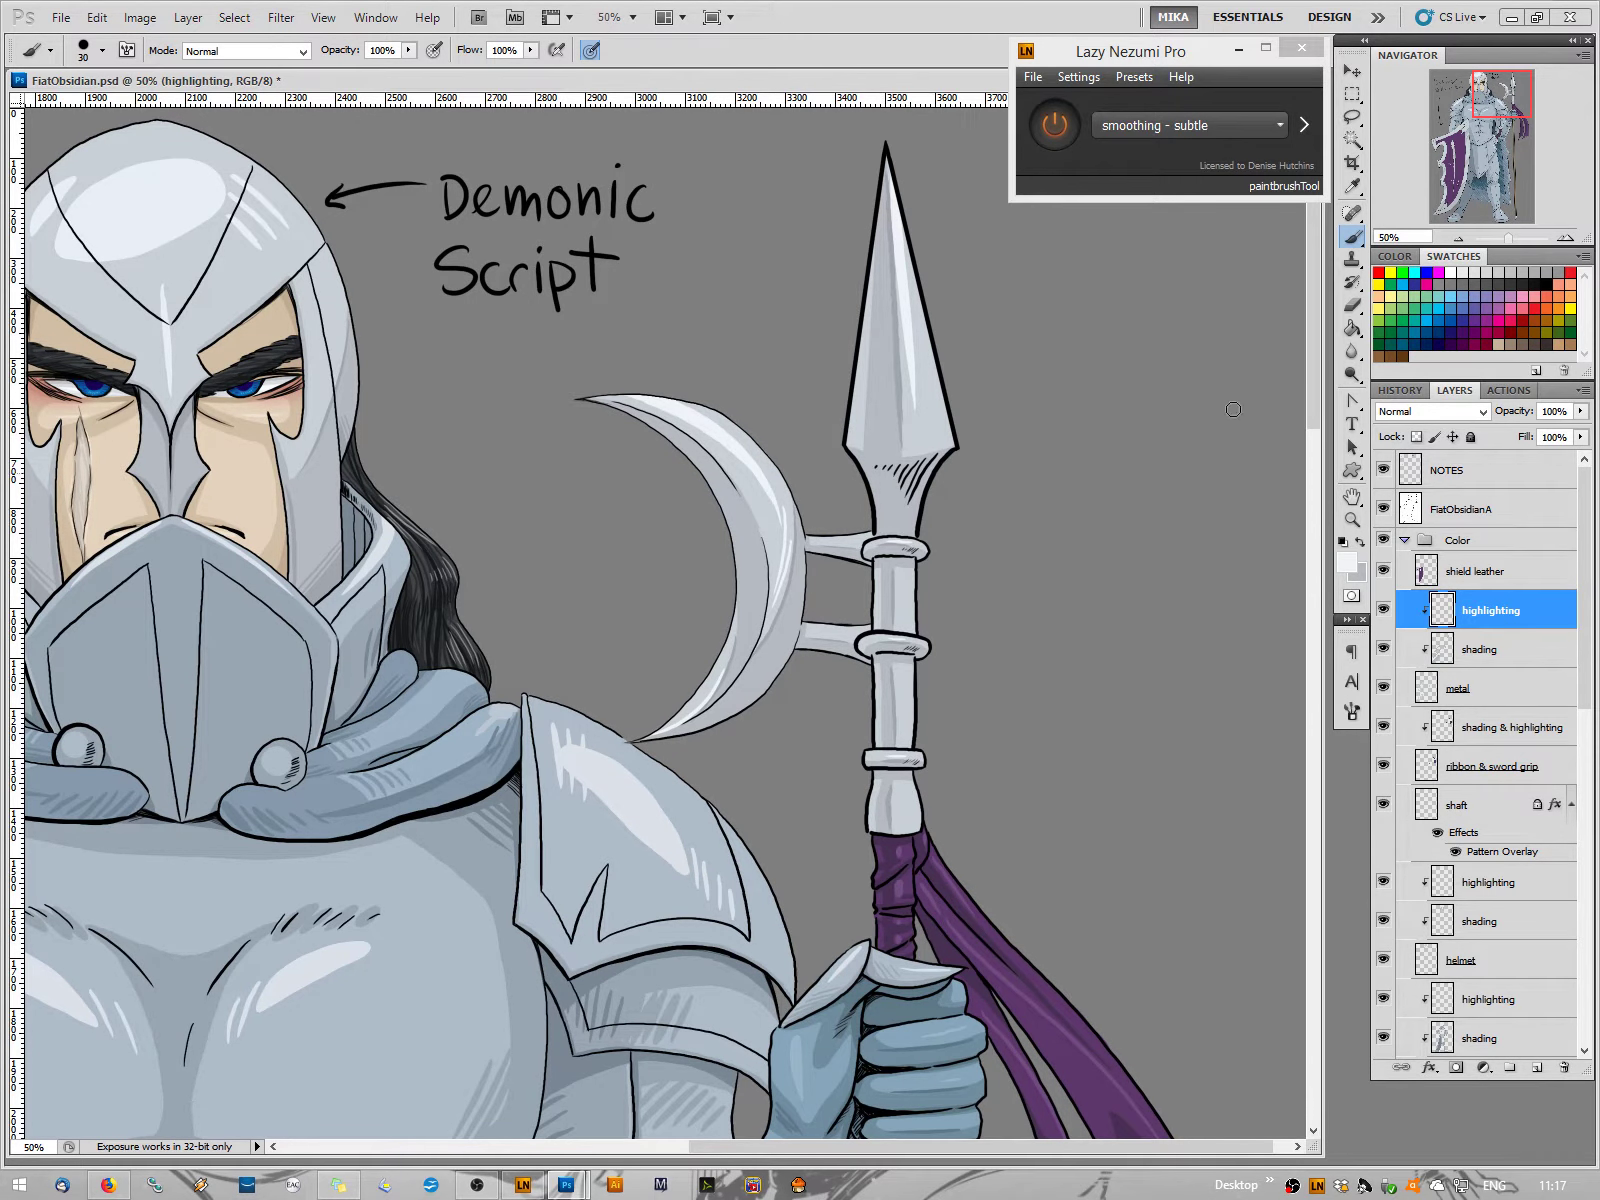
left_click(1458, 238)
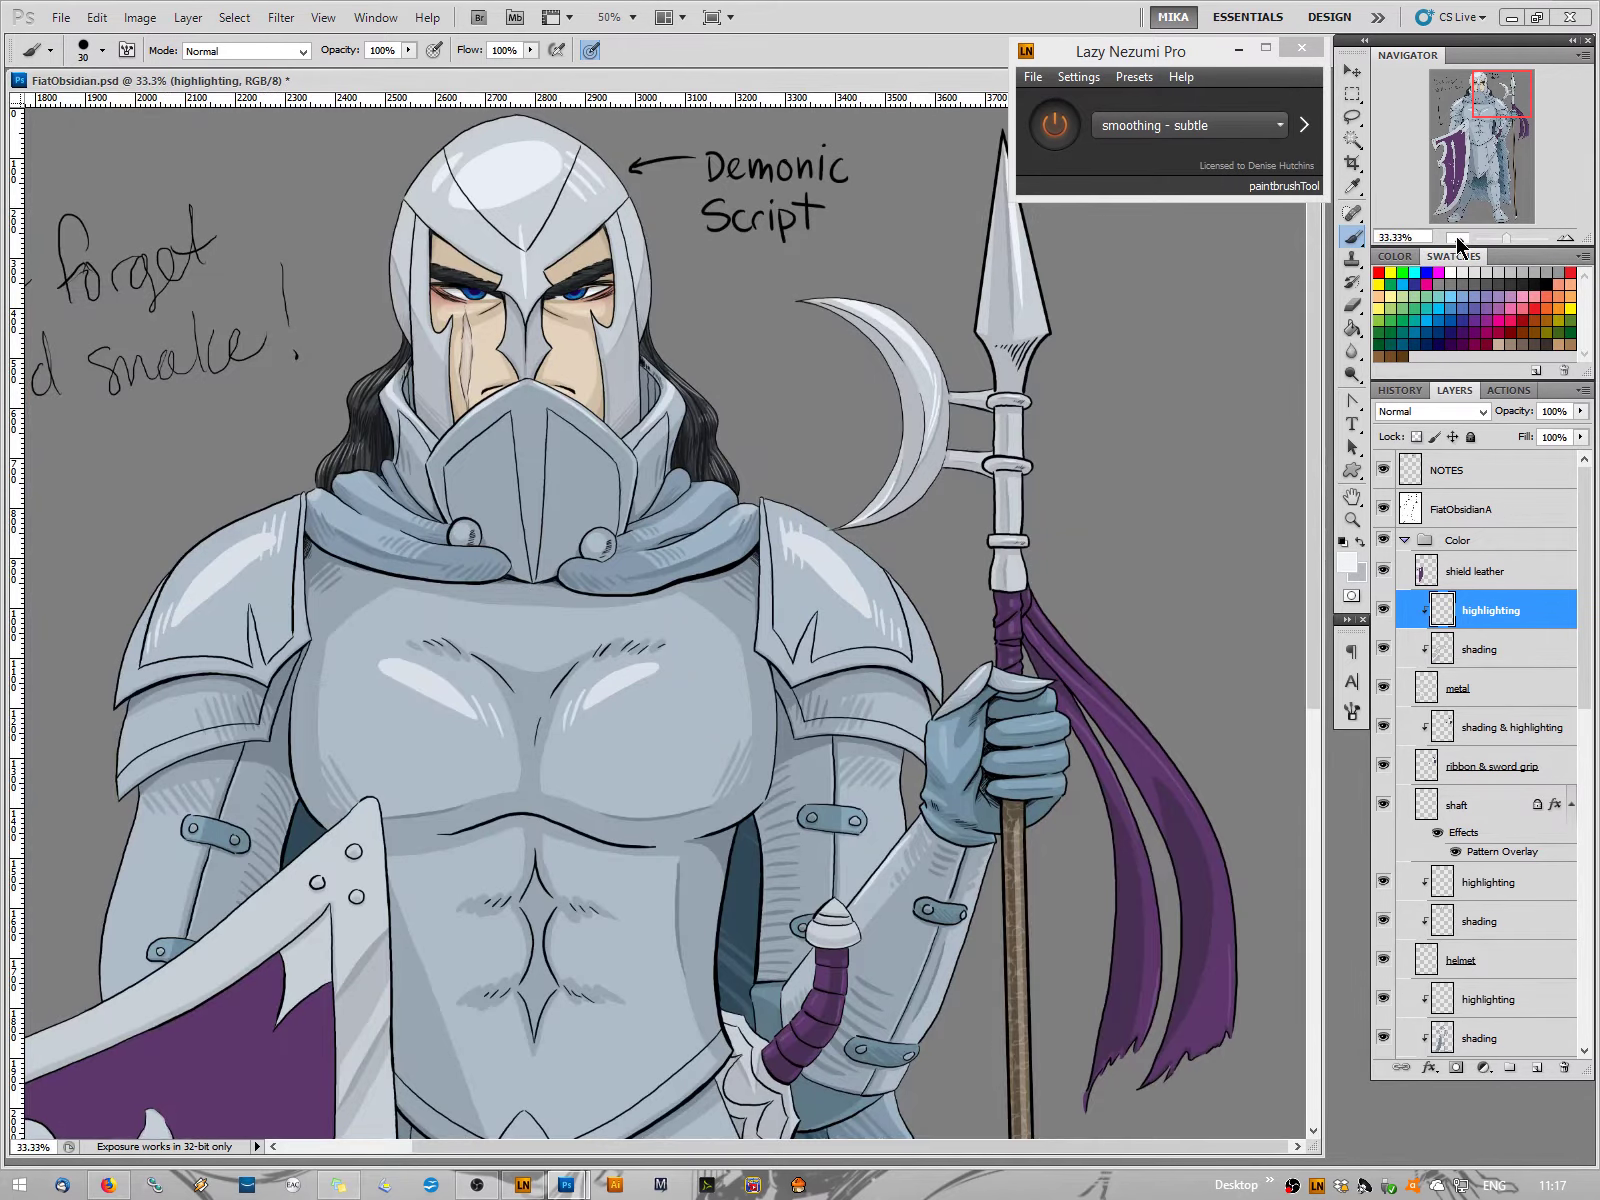
left_click(1458, 238)
left_click(1458, 238)
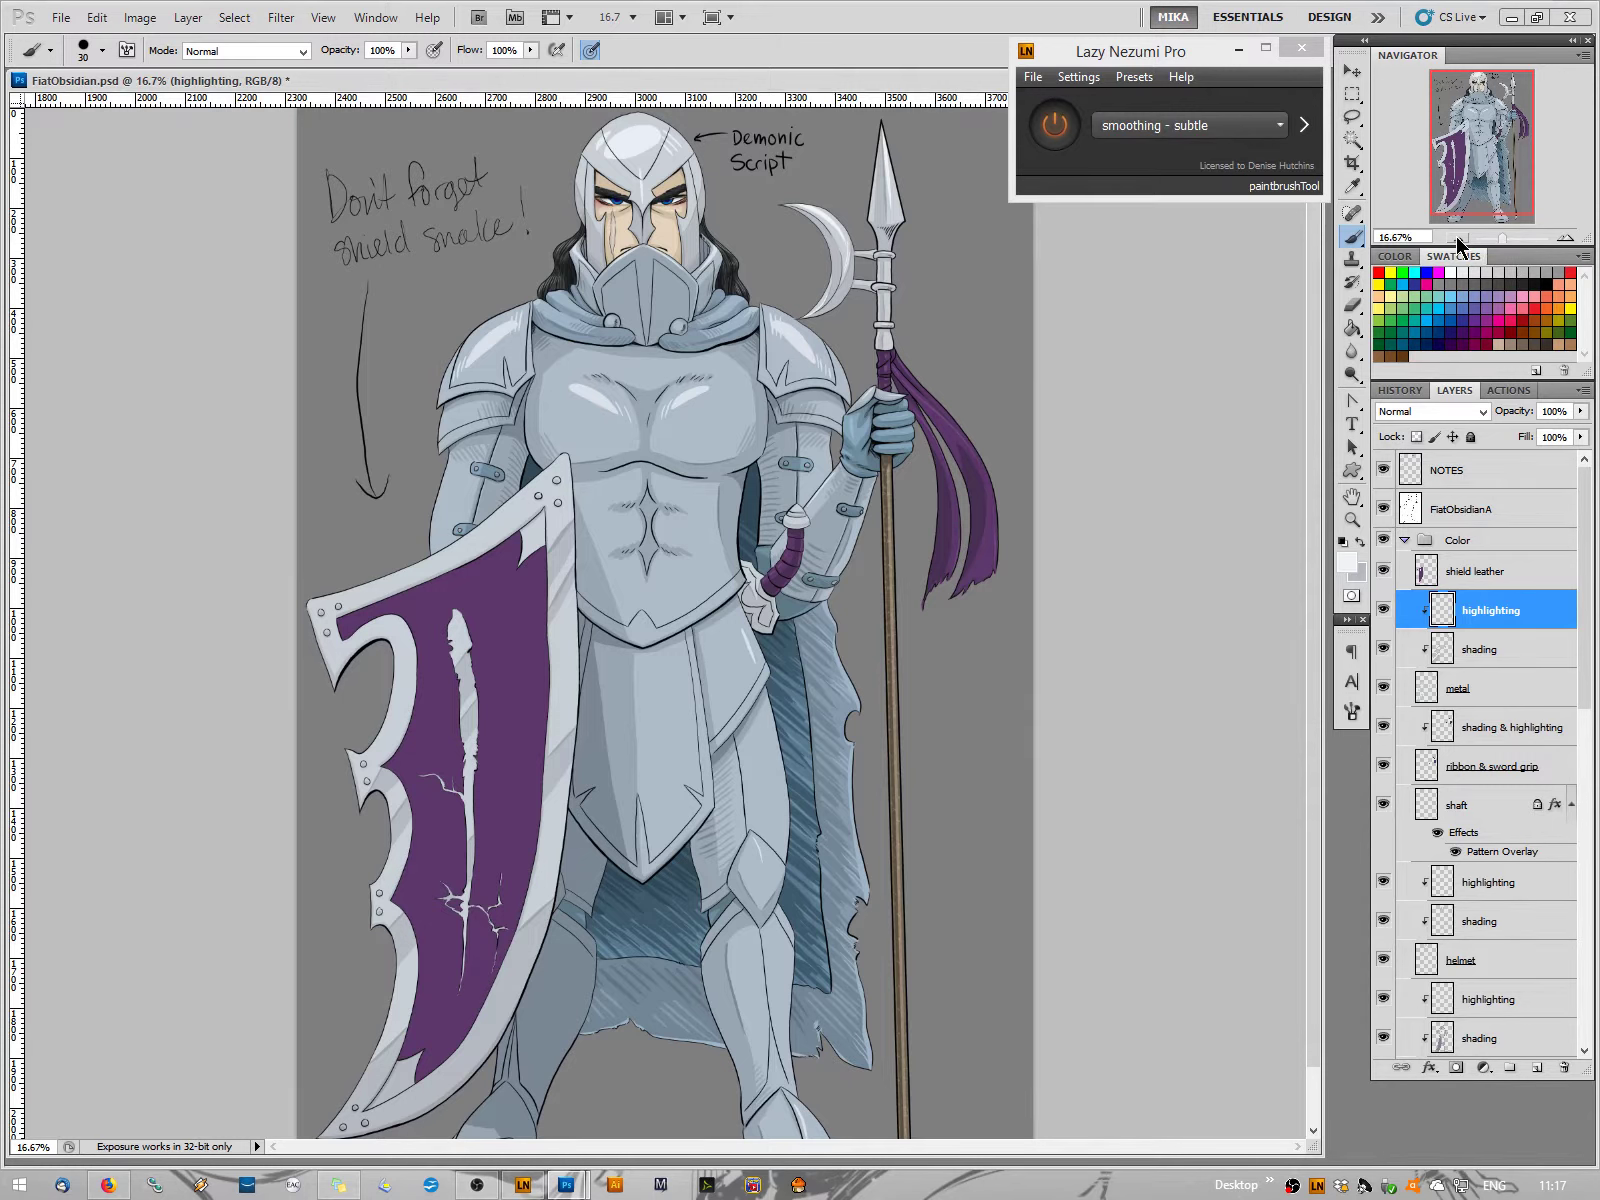
Highlight the metal of the sword's hilt around the pommel in near-white and check the whole figure
left_click(1568, 249)
left_click(1568, 249)
left_click(1568, 249)
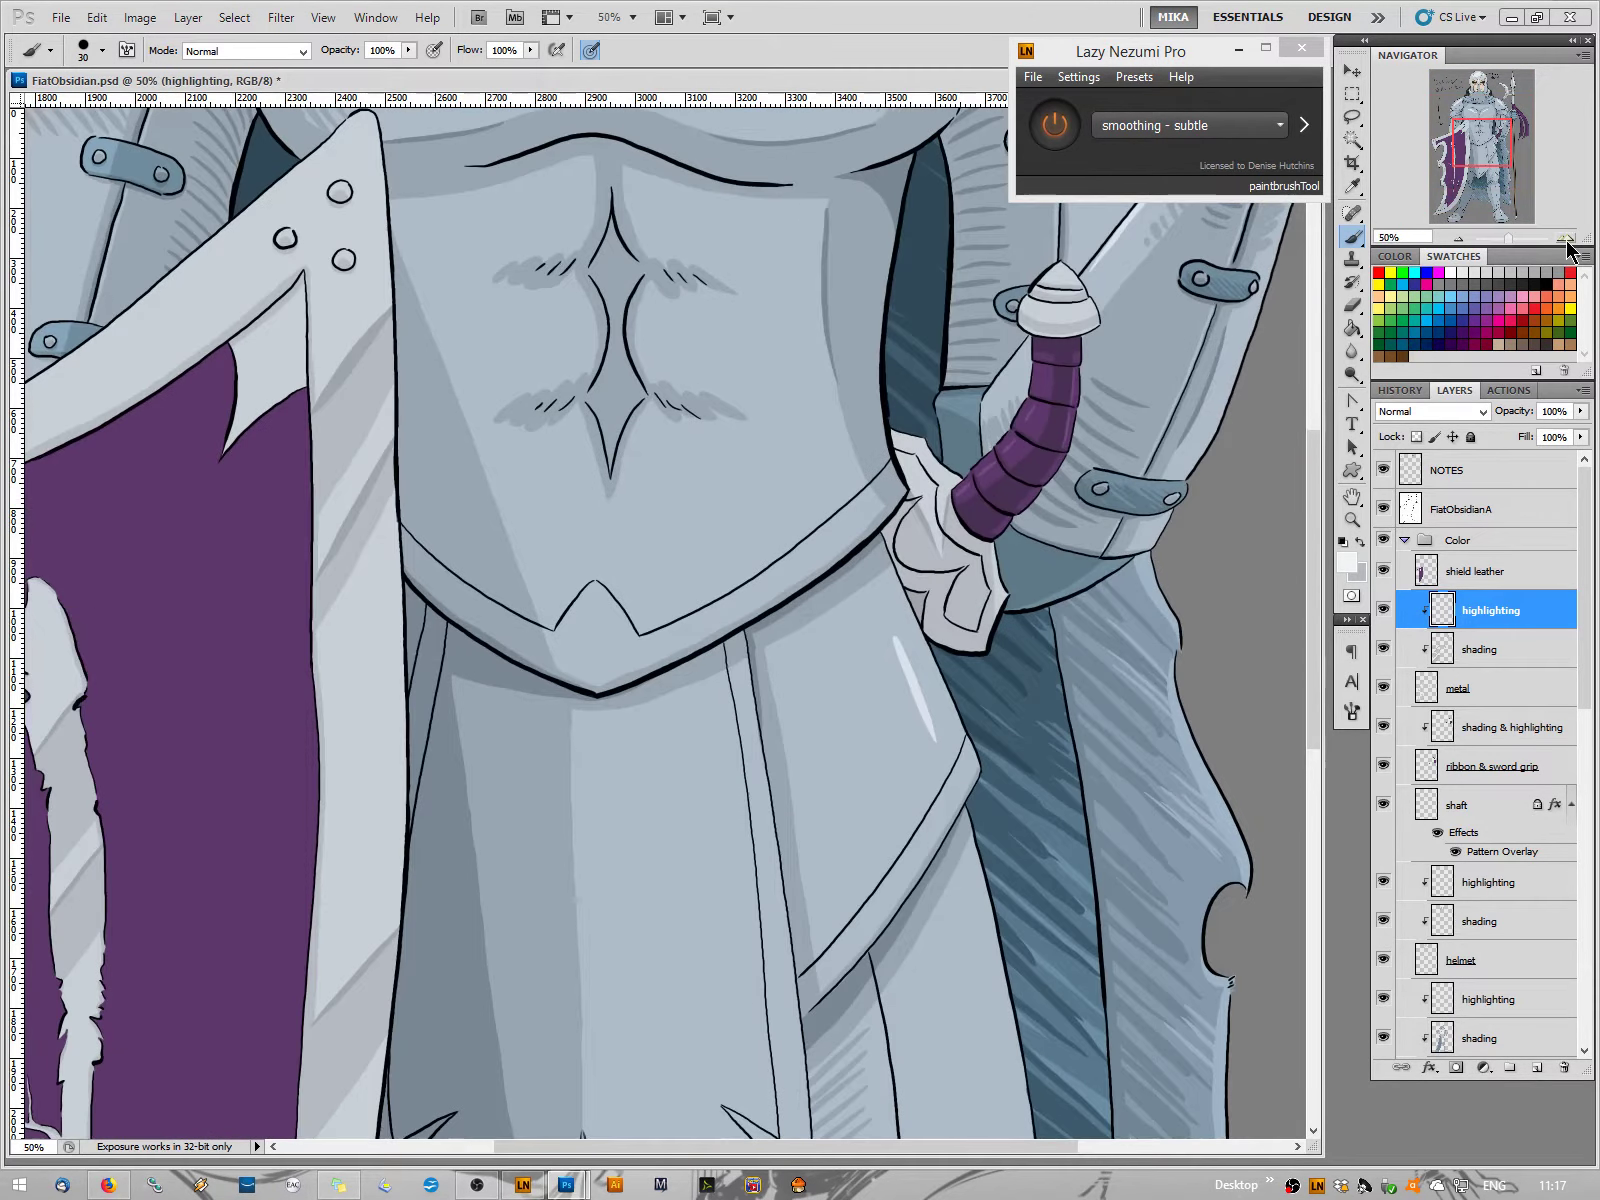
left_click_drag(1507, 130, 1522, 124)
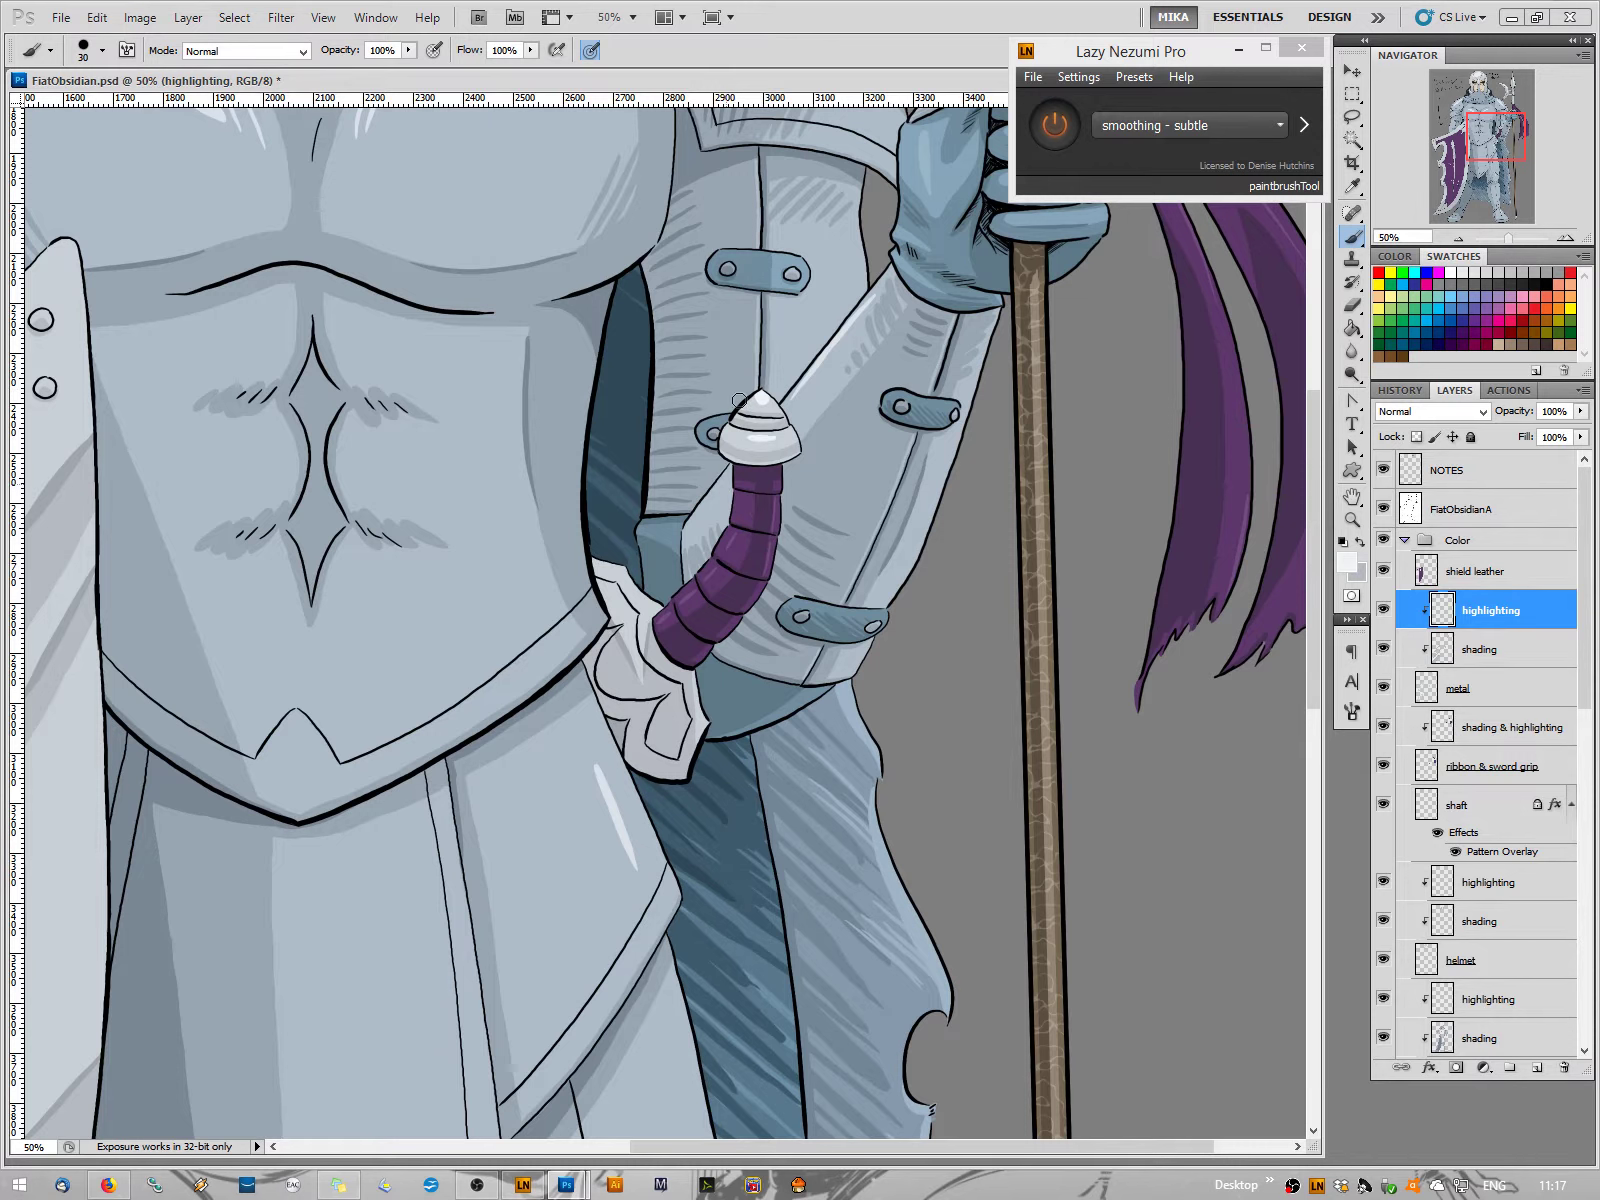
left_click(1455, 236)
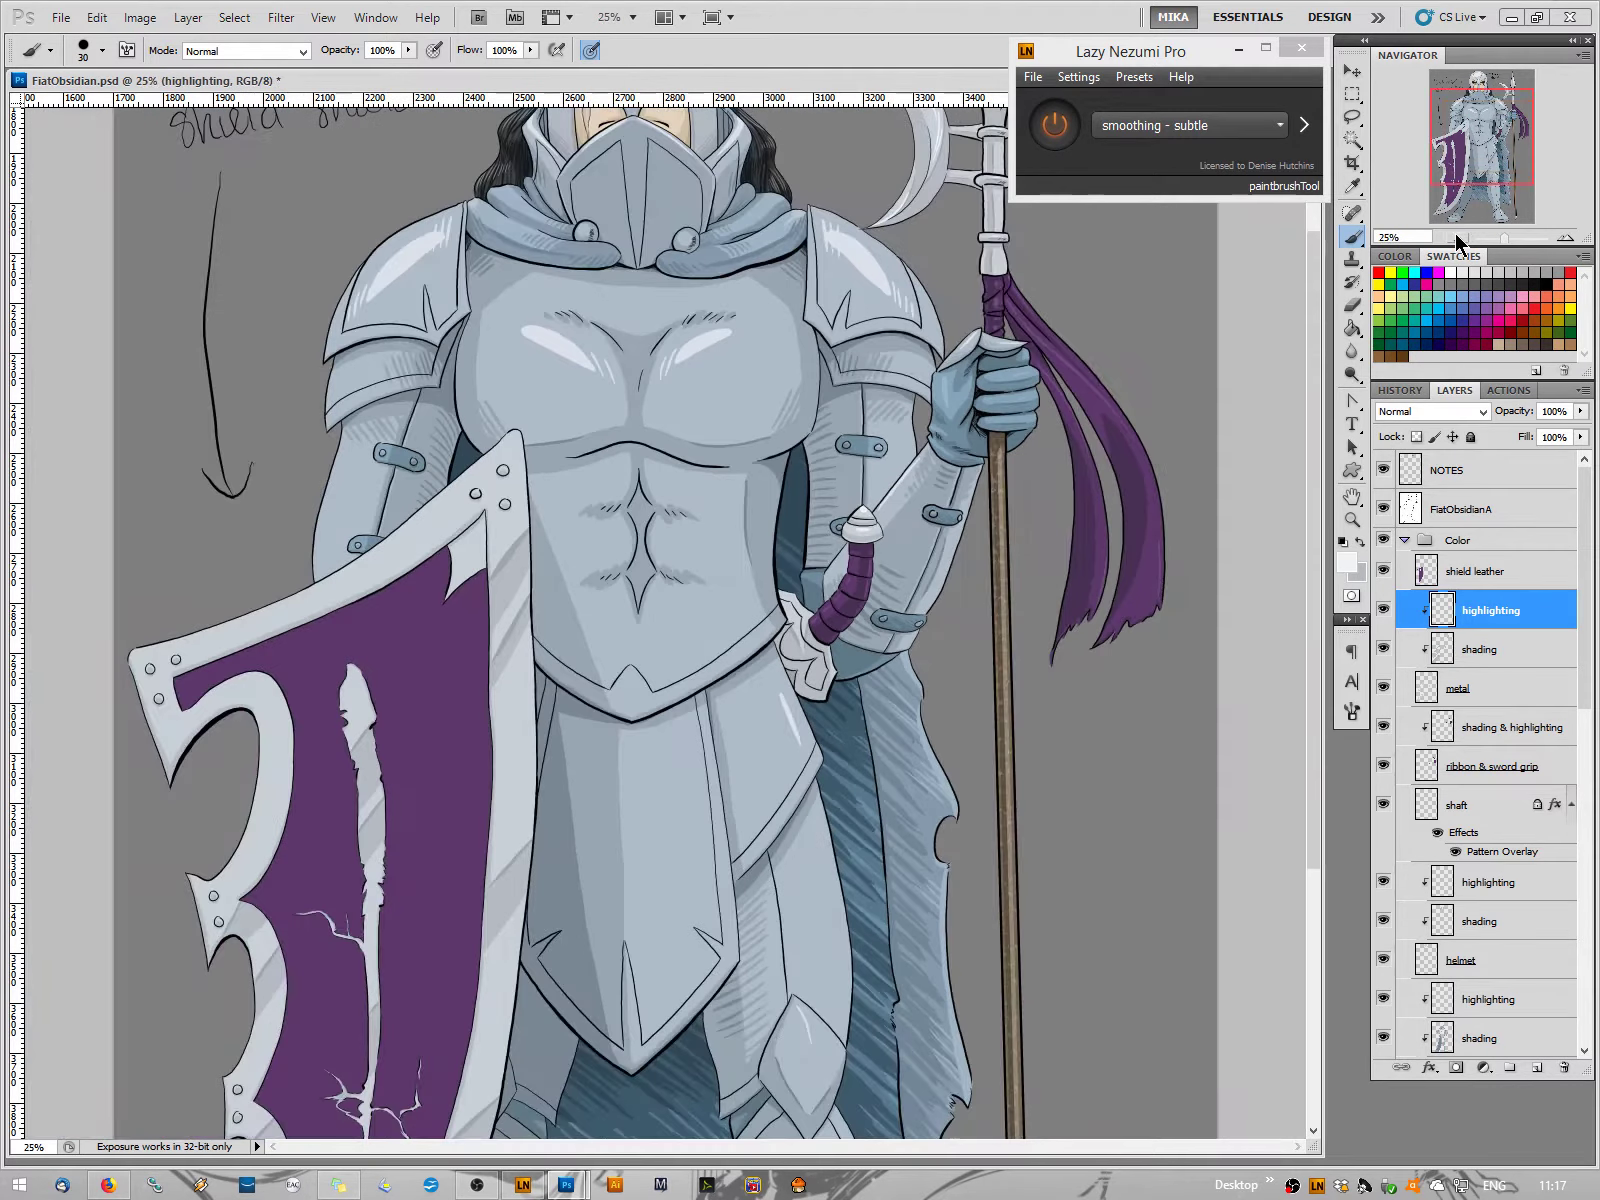
left_click(1455, 236)
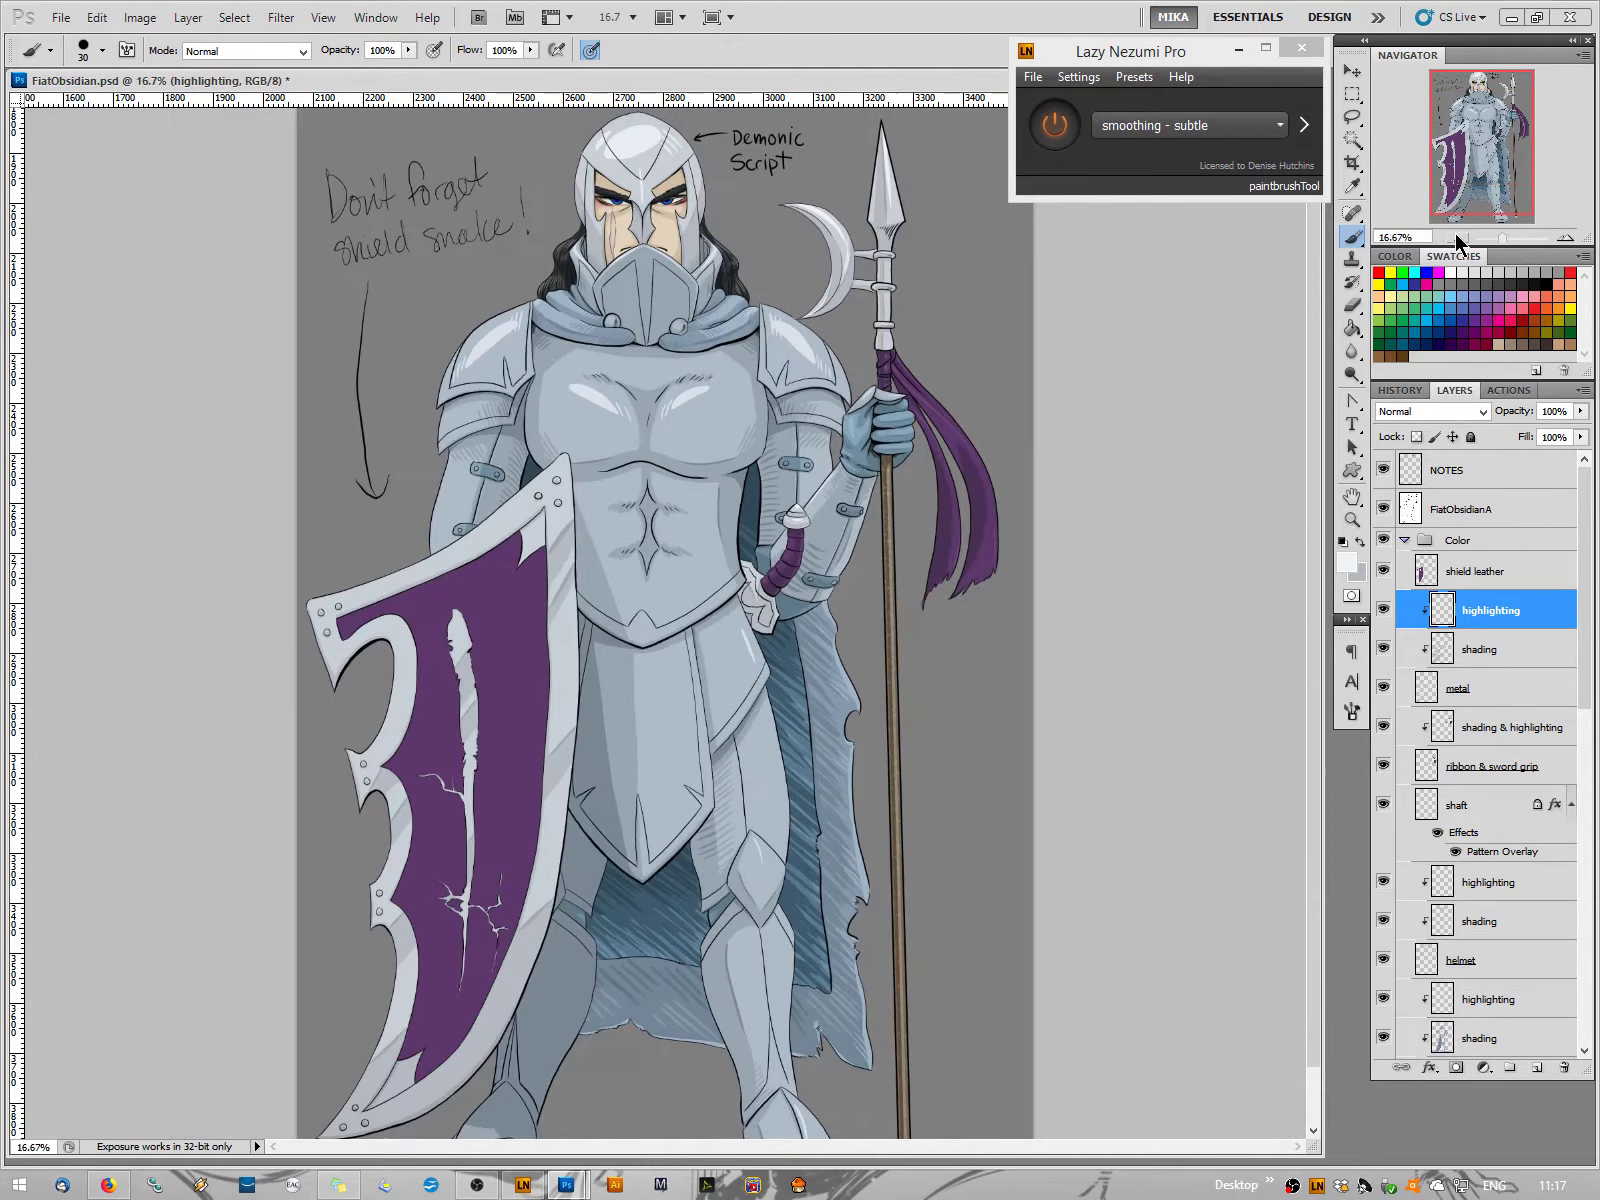
left_click(1455, 236)
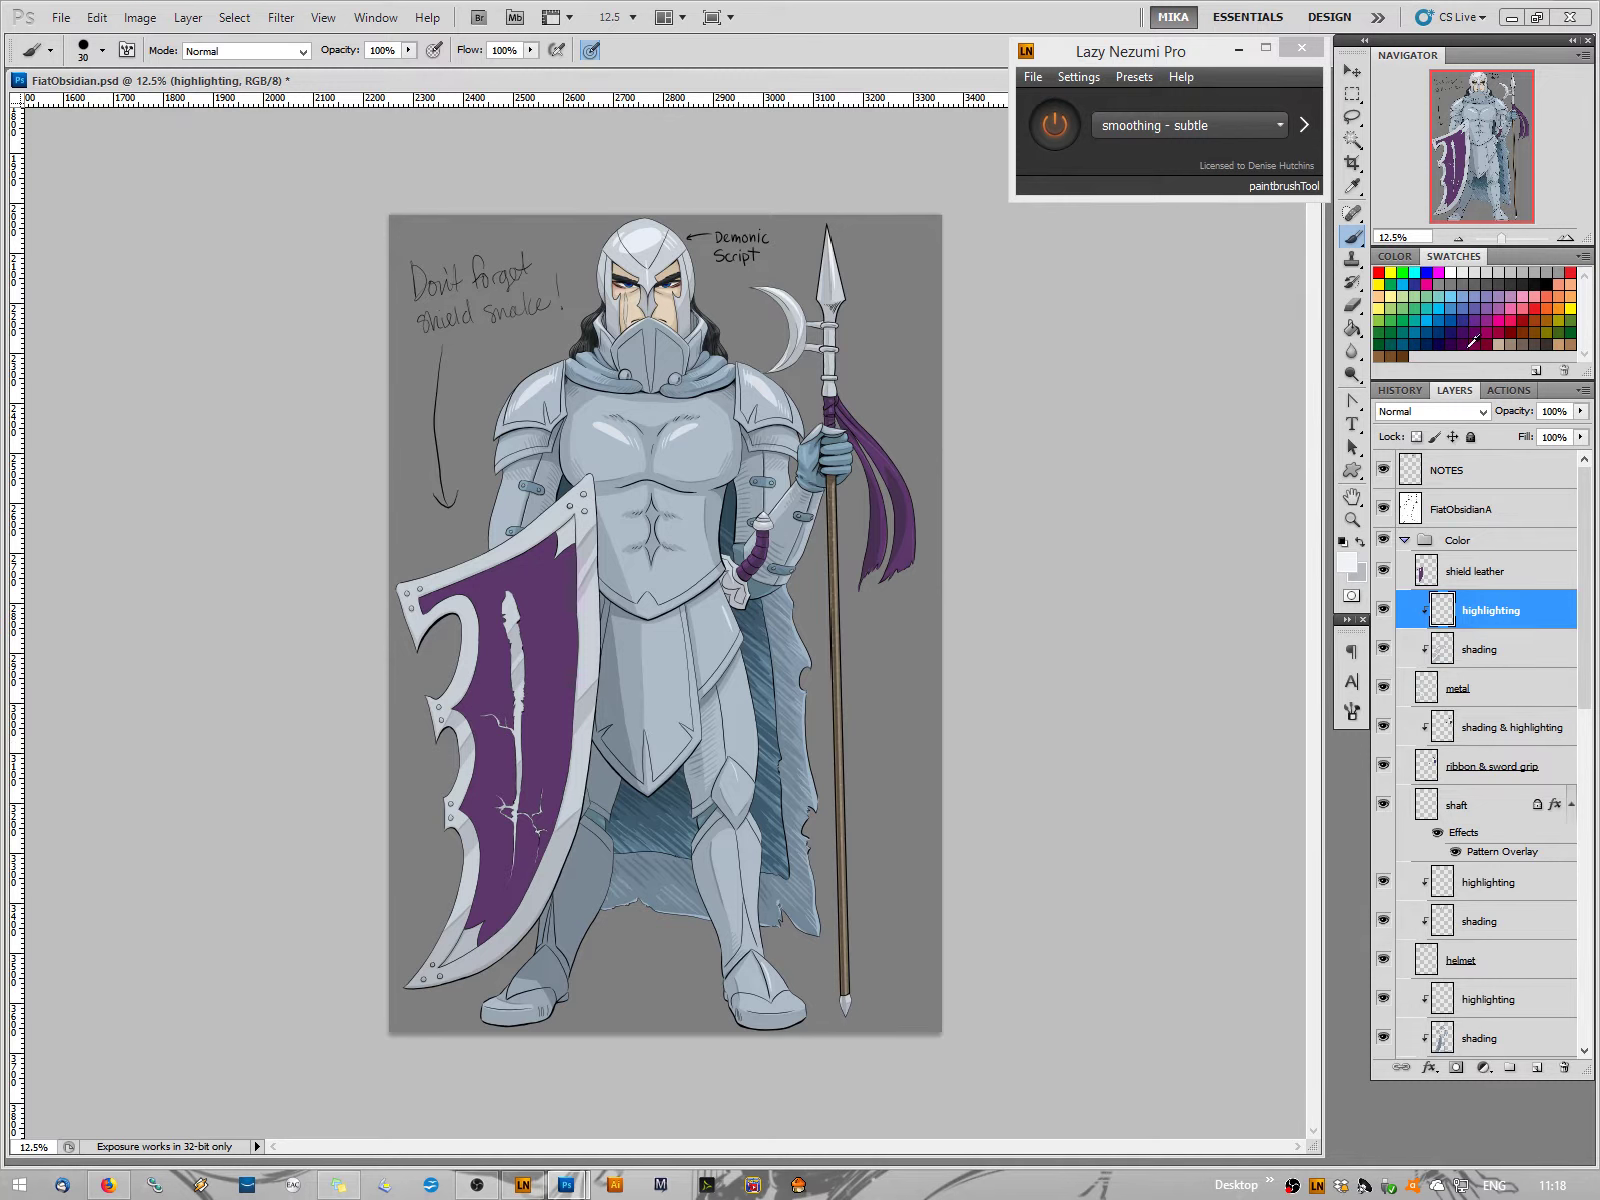
Paint near-white highlights on the peak of the shield's upper corner and check the whole figure
left_click(1568, 240)
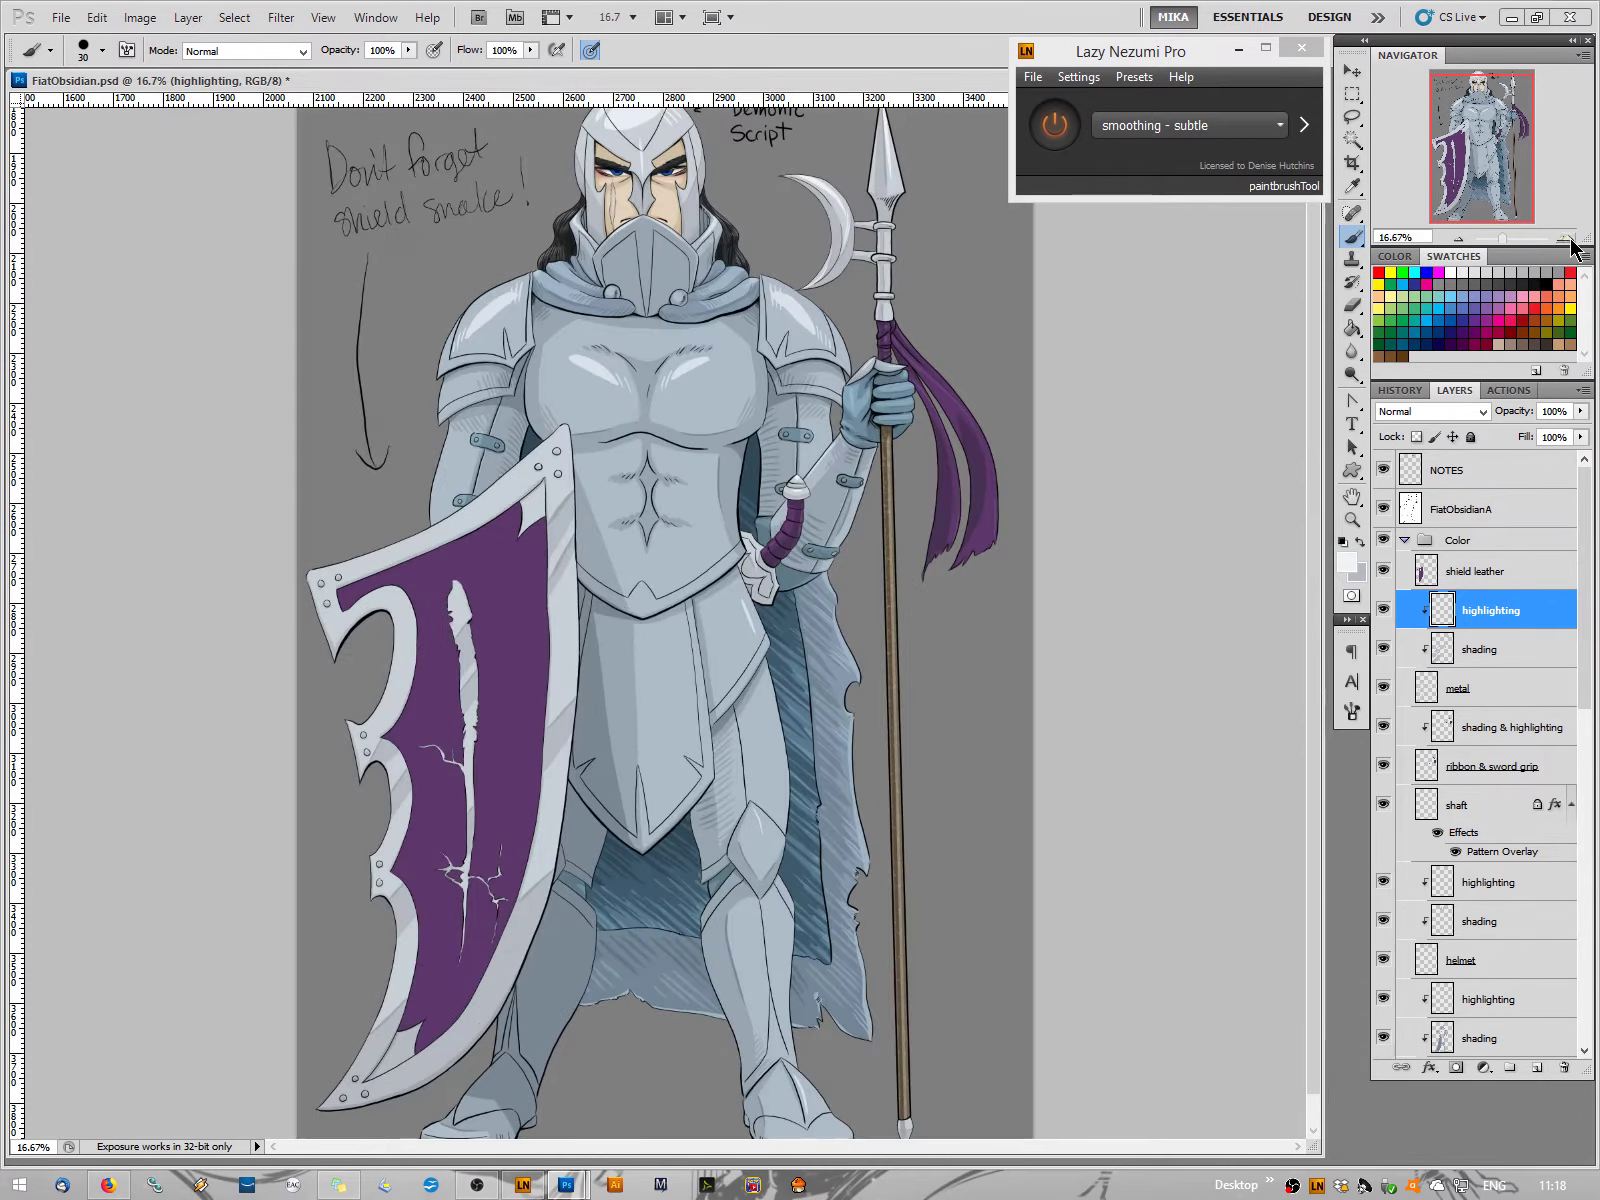
left_click(1568, 240)
left_click(1568, 240)
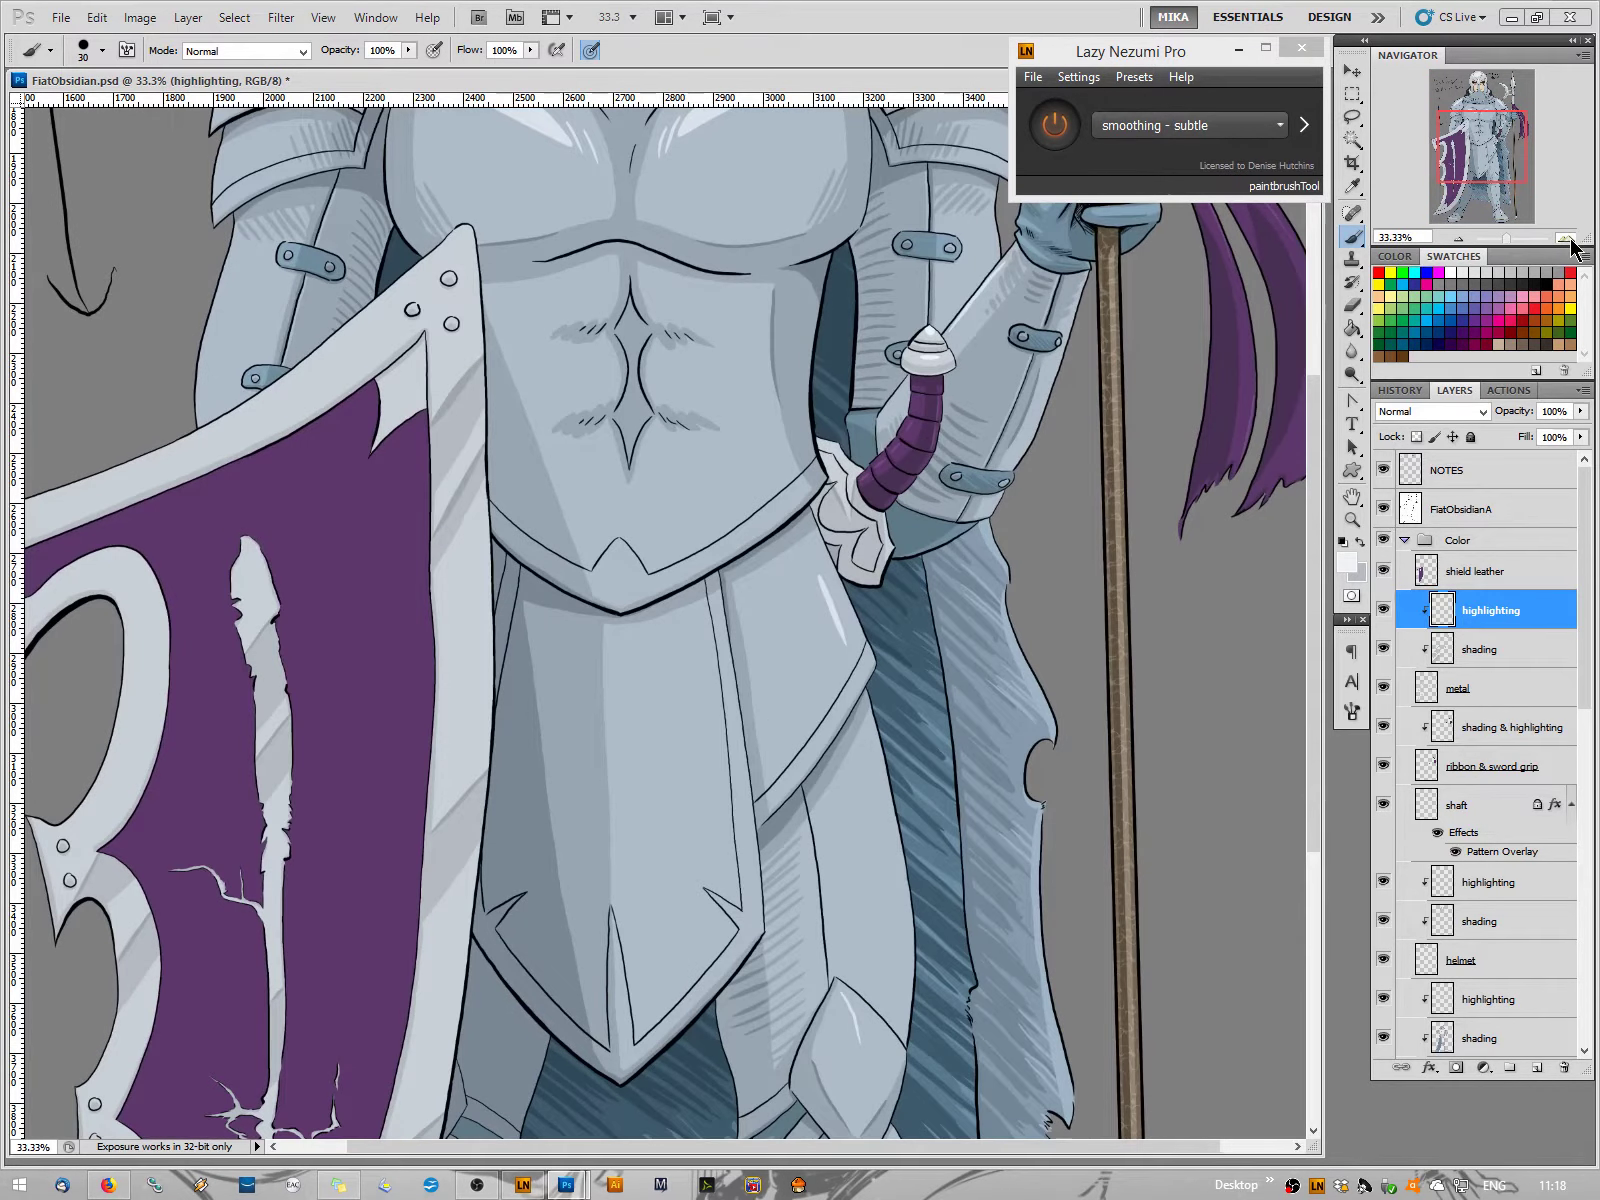
left_click(1568, 240)
left_click_drag(1490, 155, 1458, 130)
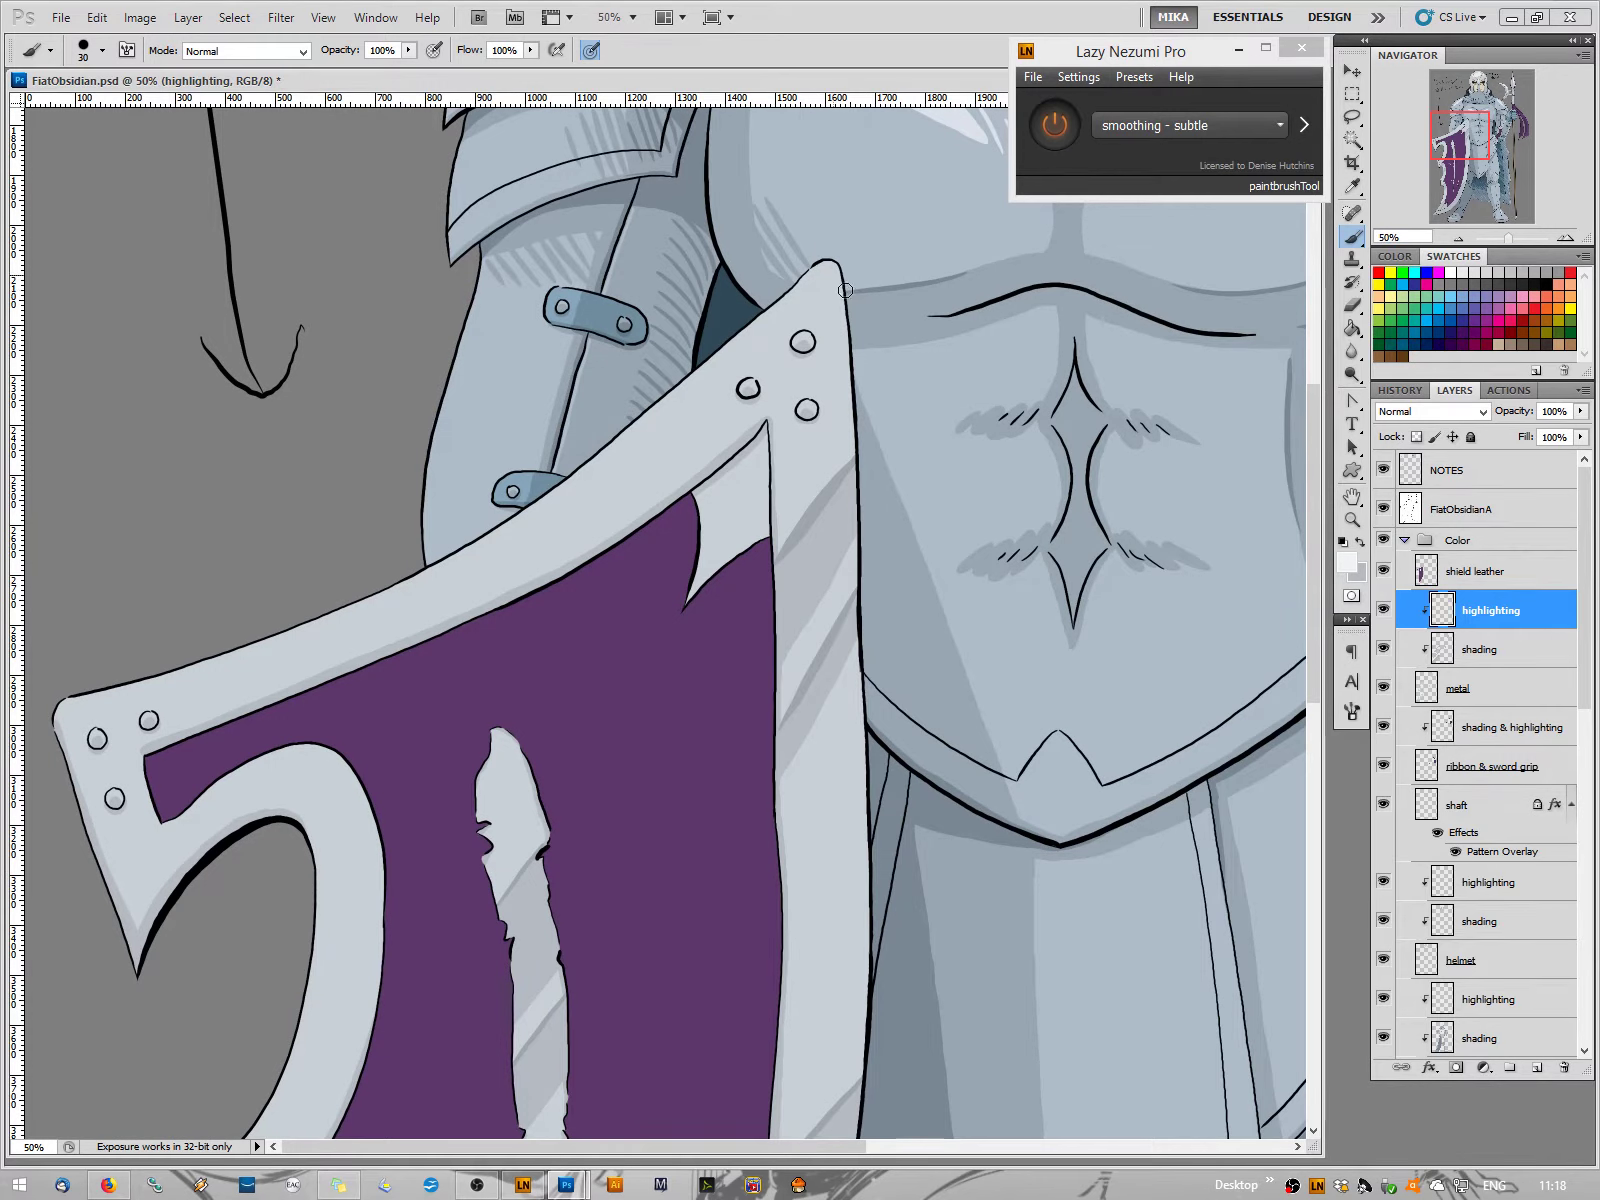
mouse_move(833, 270)
left_mouse_down()
mouse_move(858, 345)
mouse_move(846, 240)
mouse_move(818, 272)
mouse_move(842, 279)
mouse_move(827, 263)
mouse_move(717, 347)
left_mouse_up()
left_click_drag(805, 282, 836, 305)
left_click(1457, 240)
left_click(1457, 240)
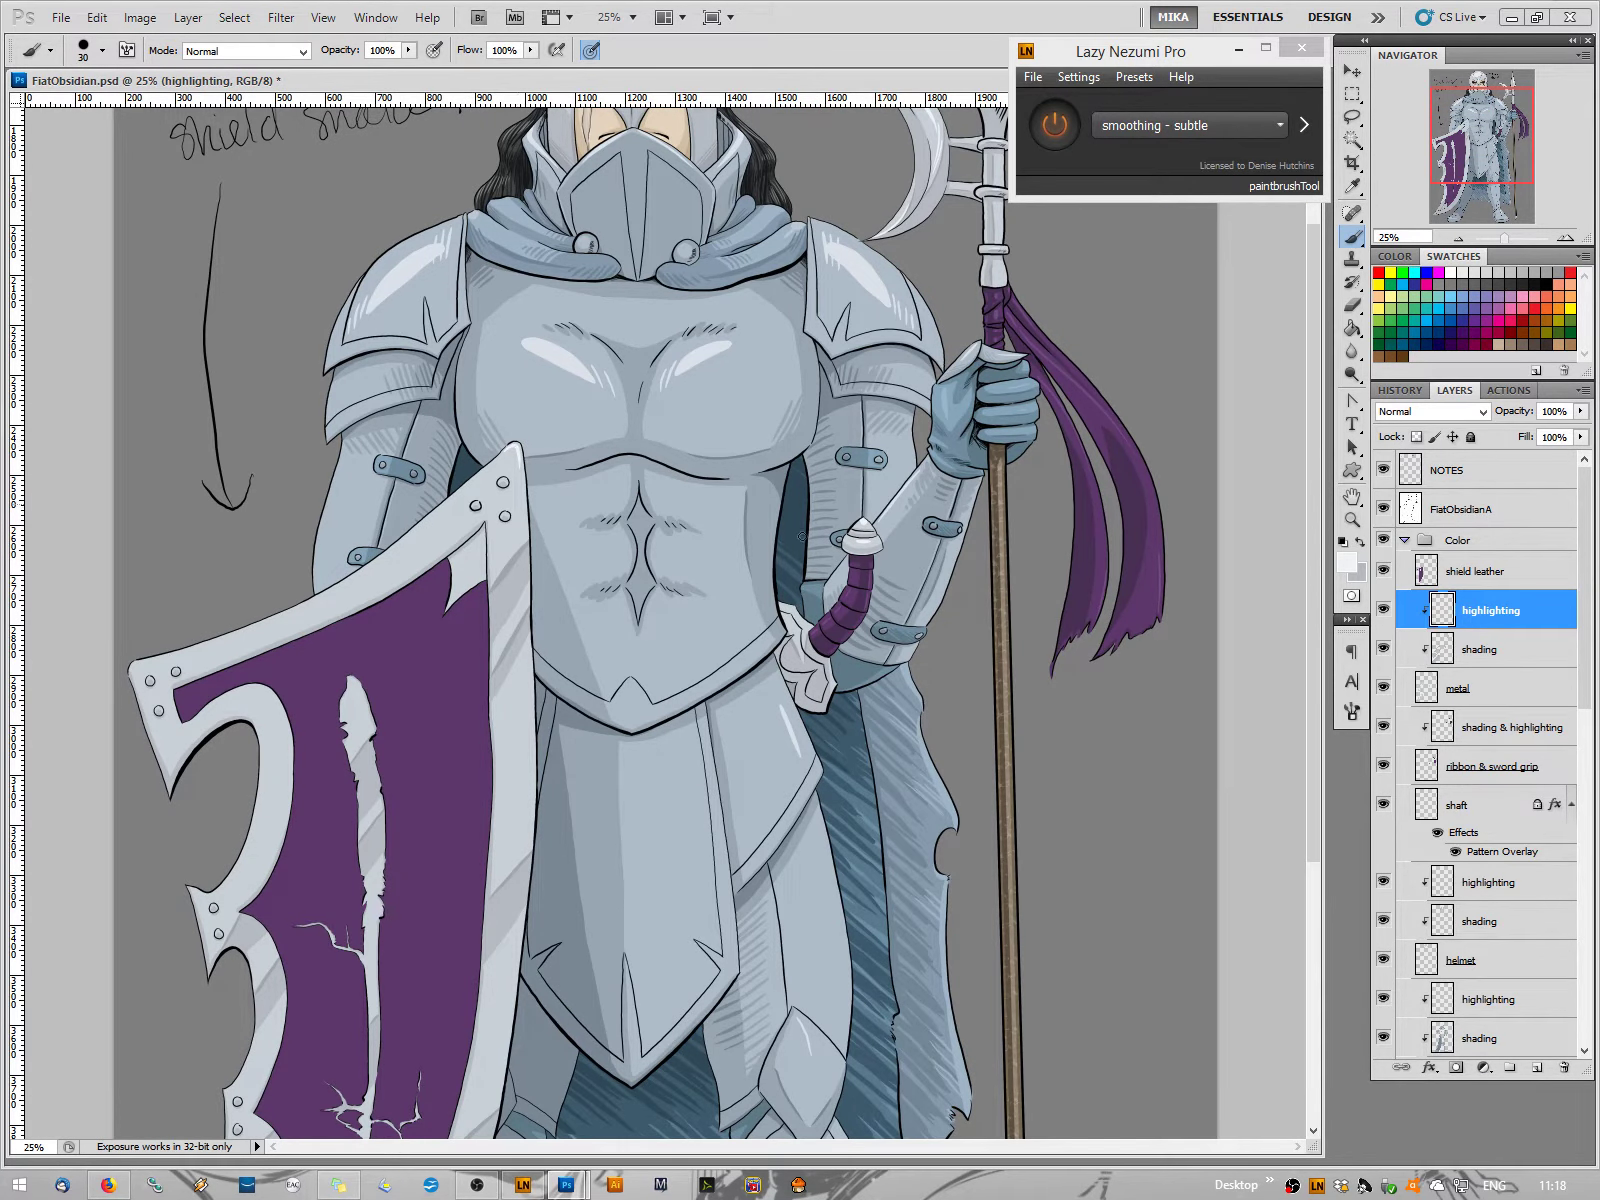
left_click(1458, 240)
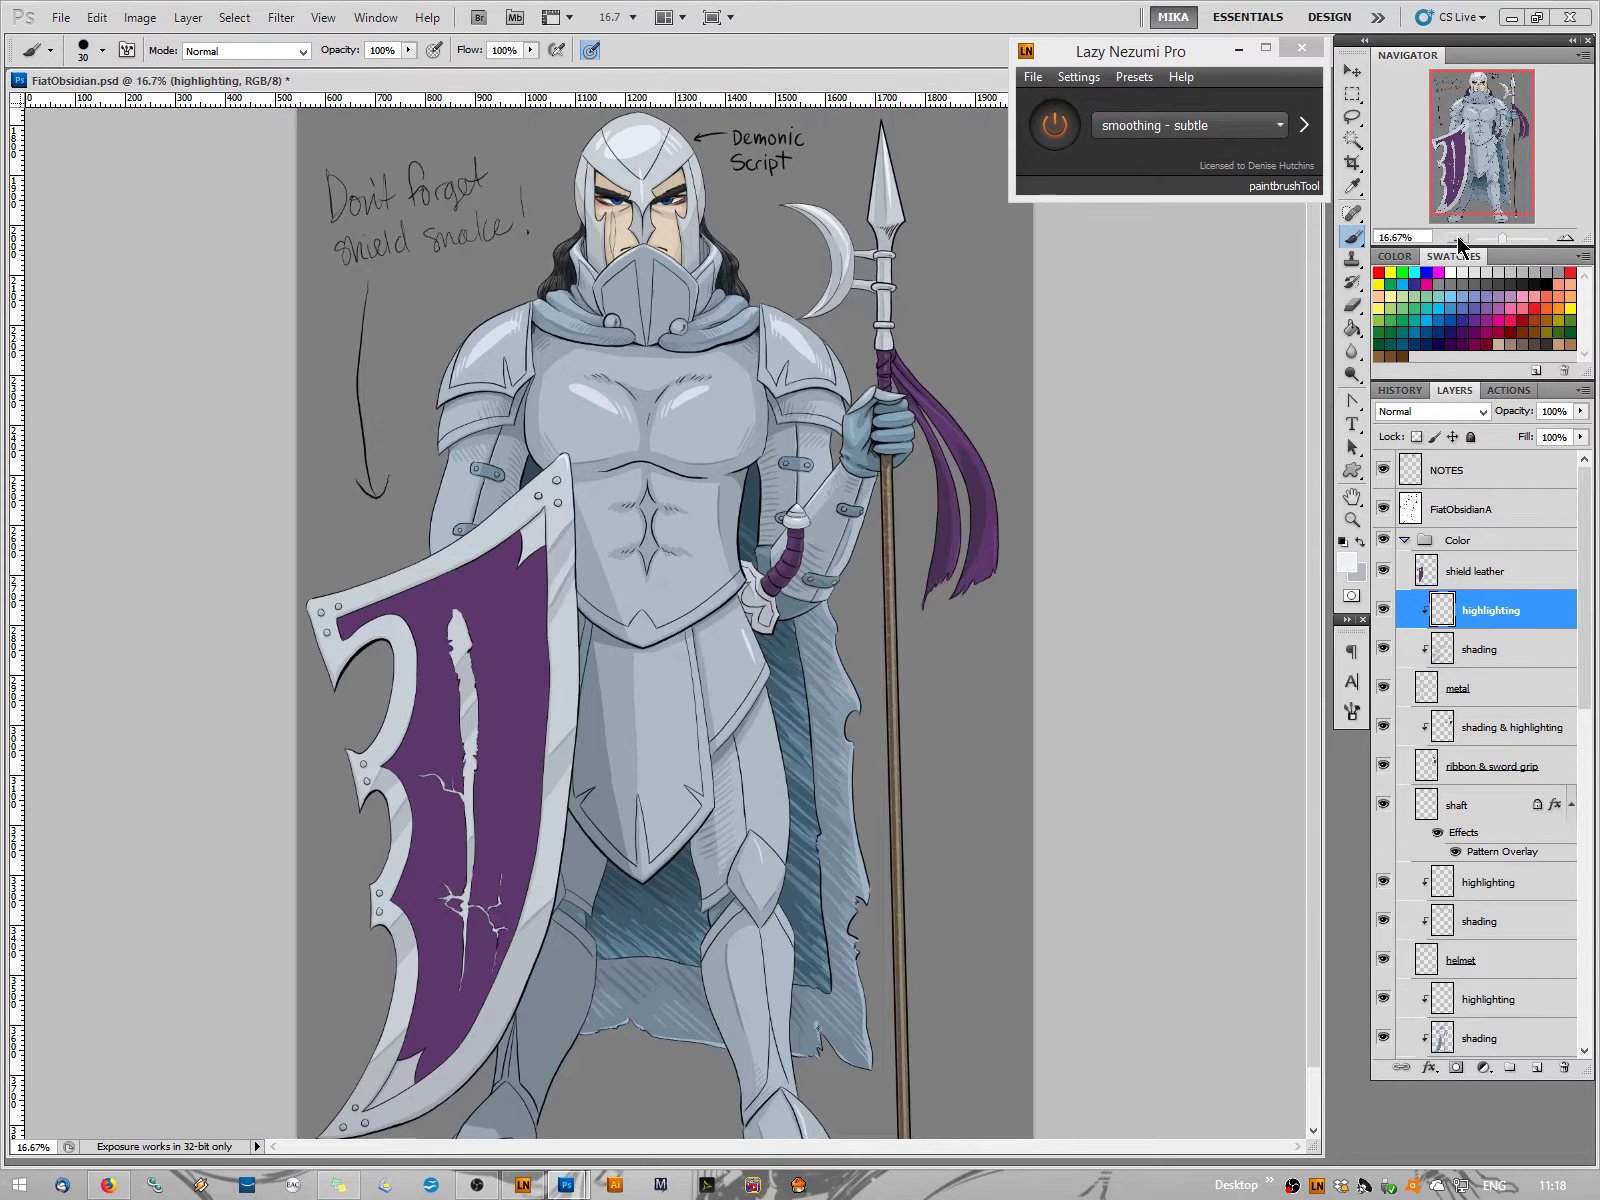
left_click(1458, 240)
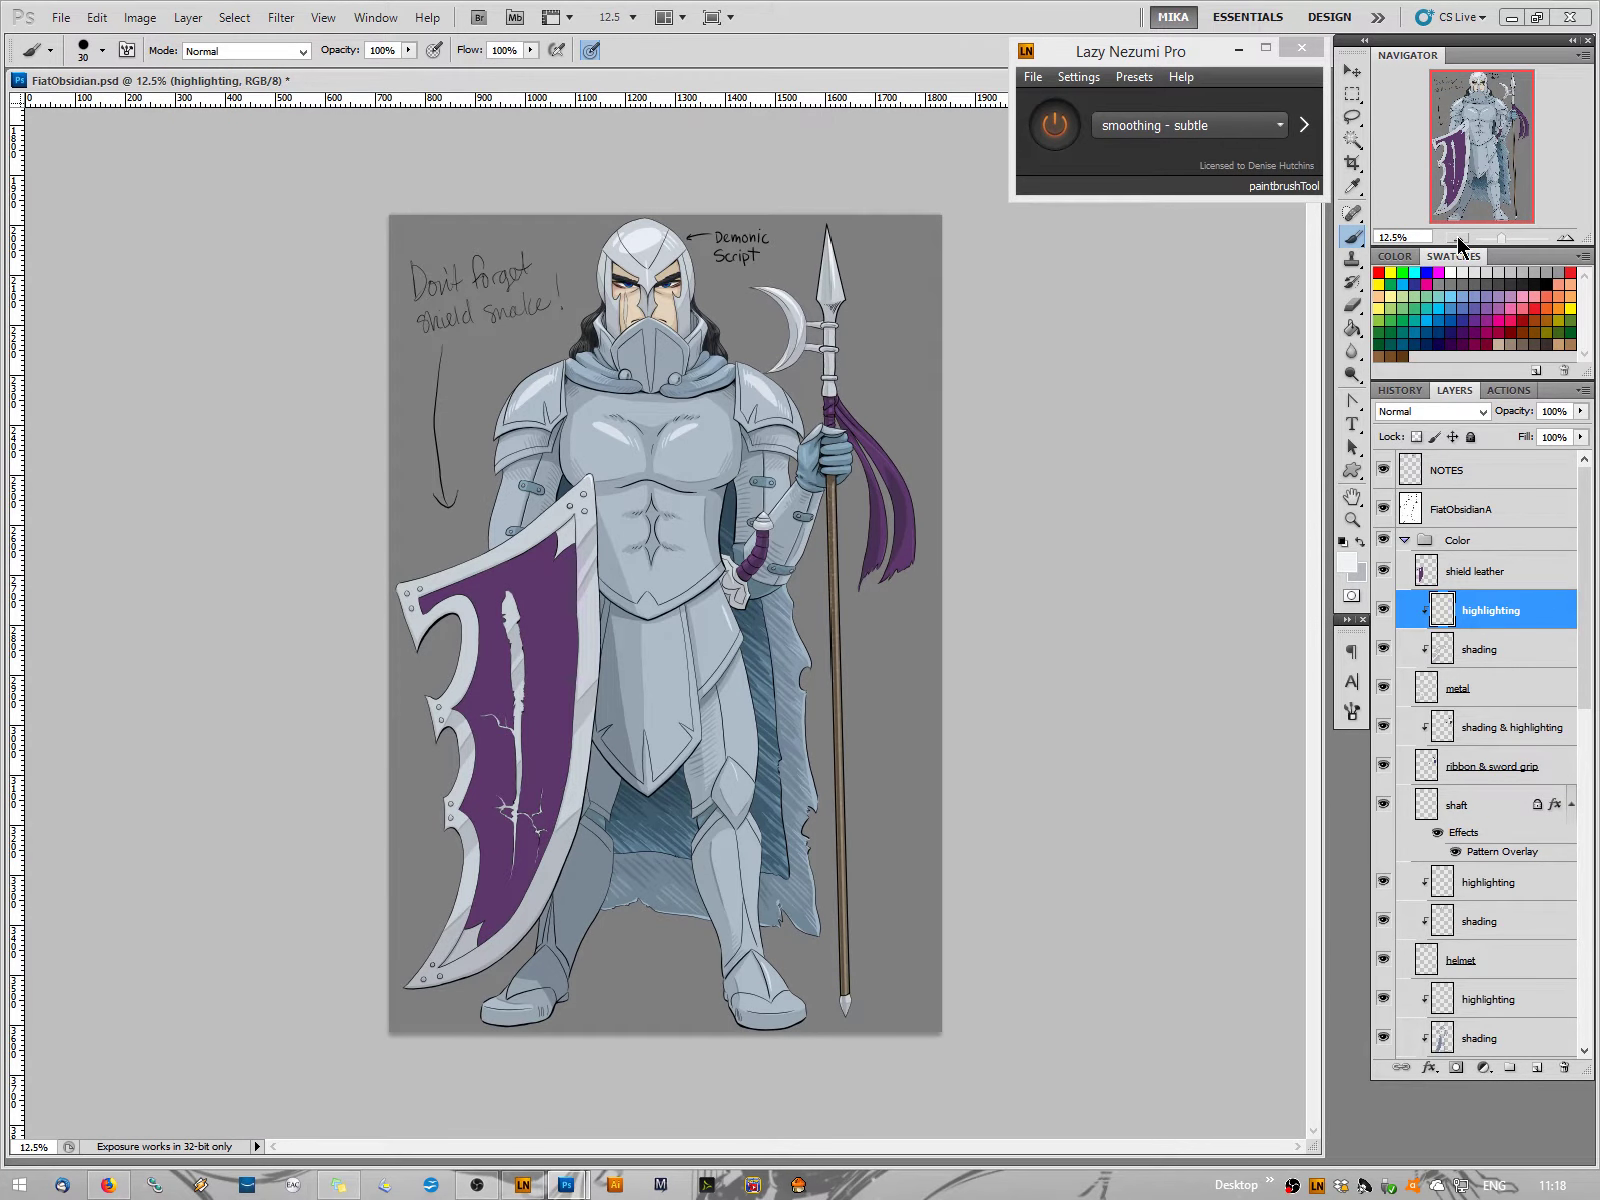
Paint near-white highlights on the shield's rivets and along its metal rim, from the upper corner down the edge and over the hooked curve
left_click(1566, 238)
left_click(1566, 238)
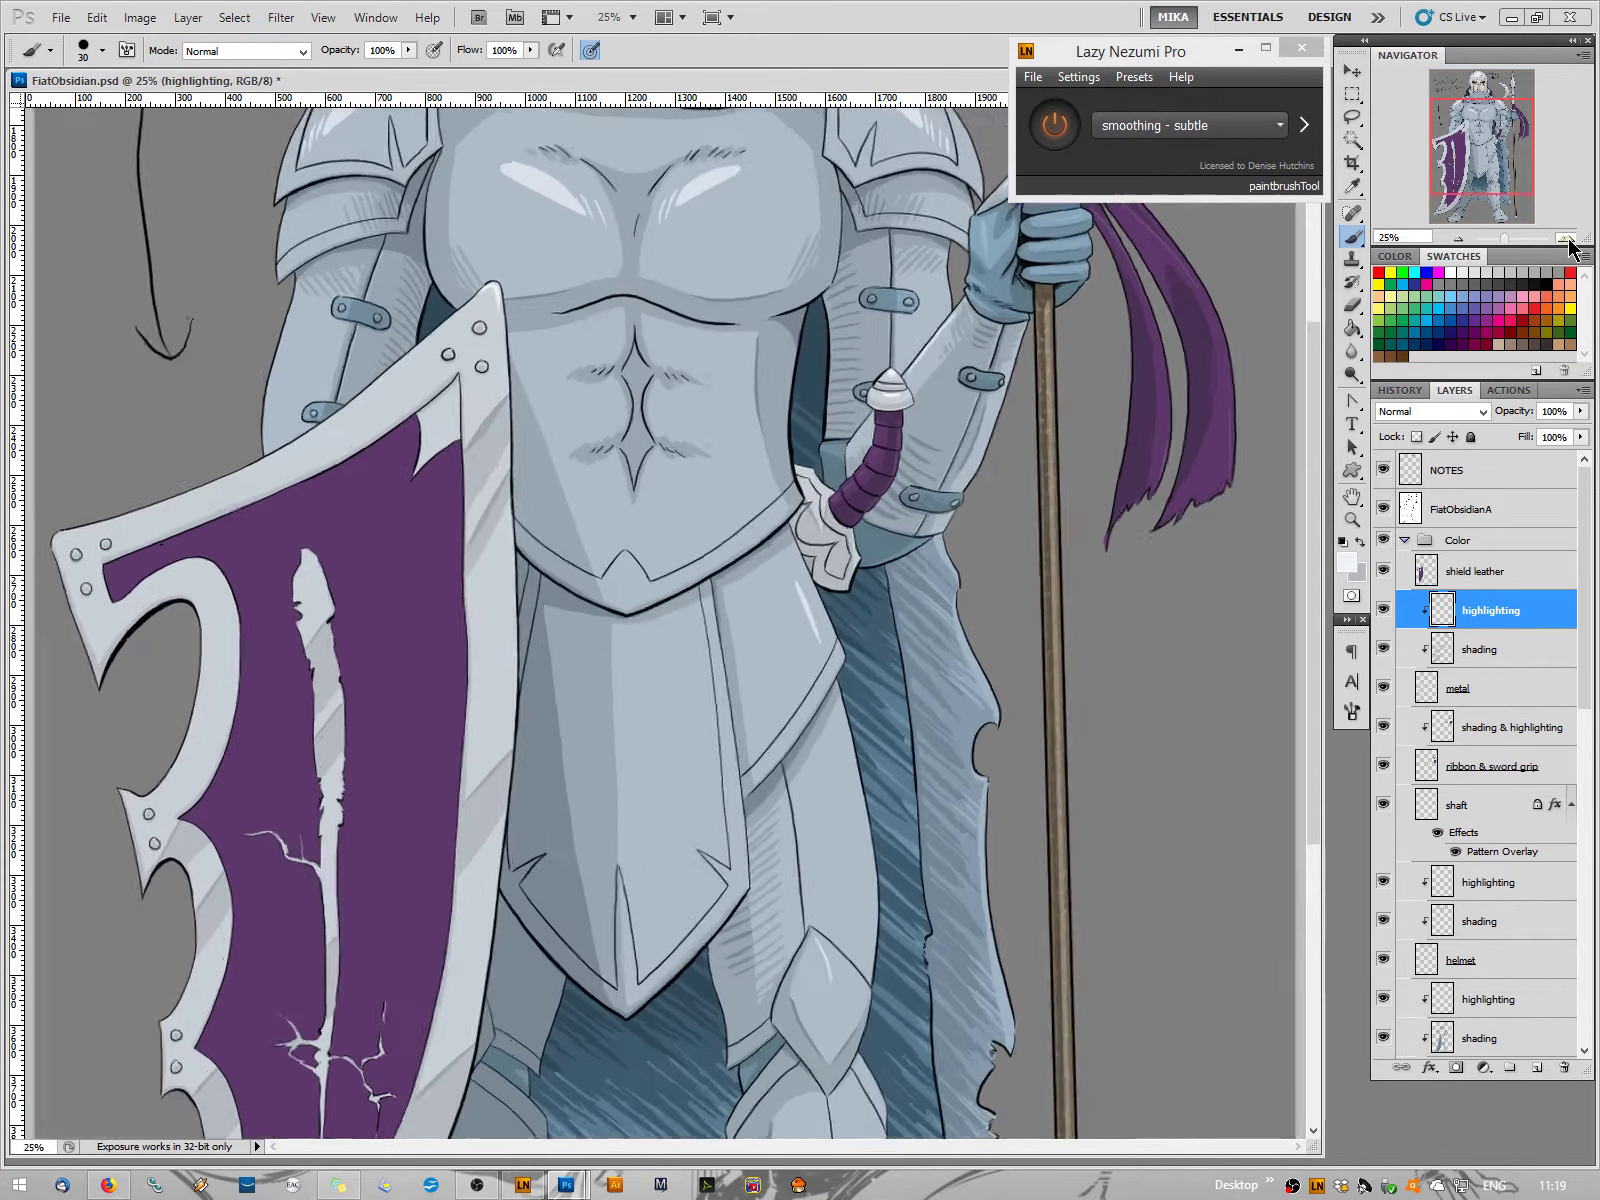
left_click(1566, 238)
left_click(1566, 238)
left_click_drag(1500, 165, 1490, 134)
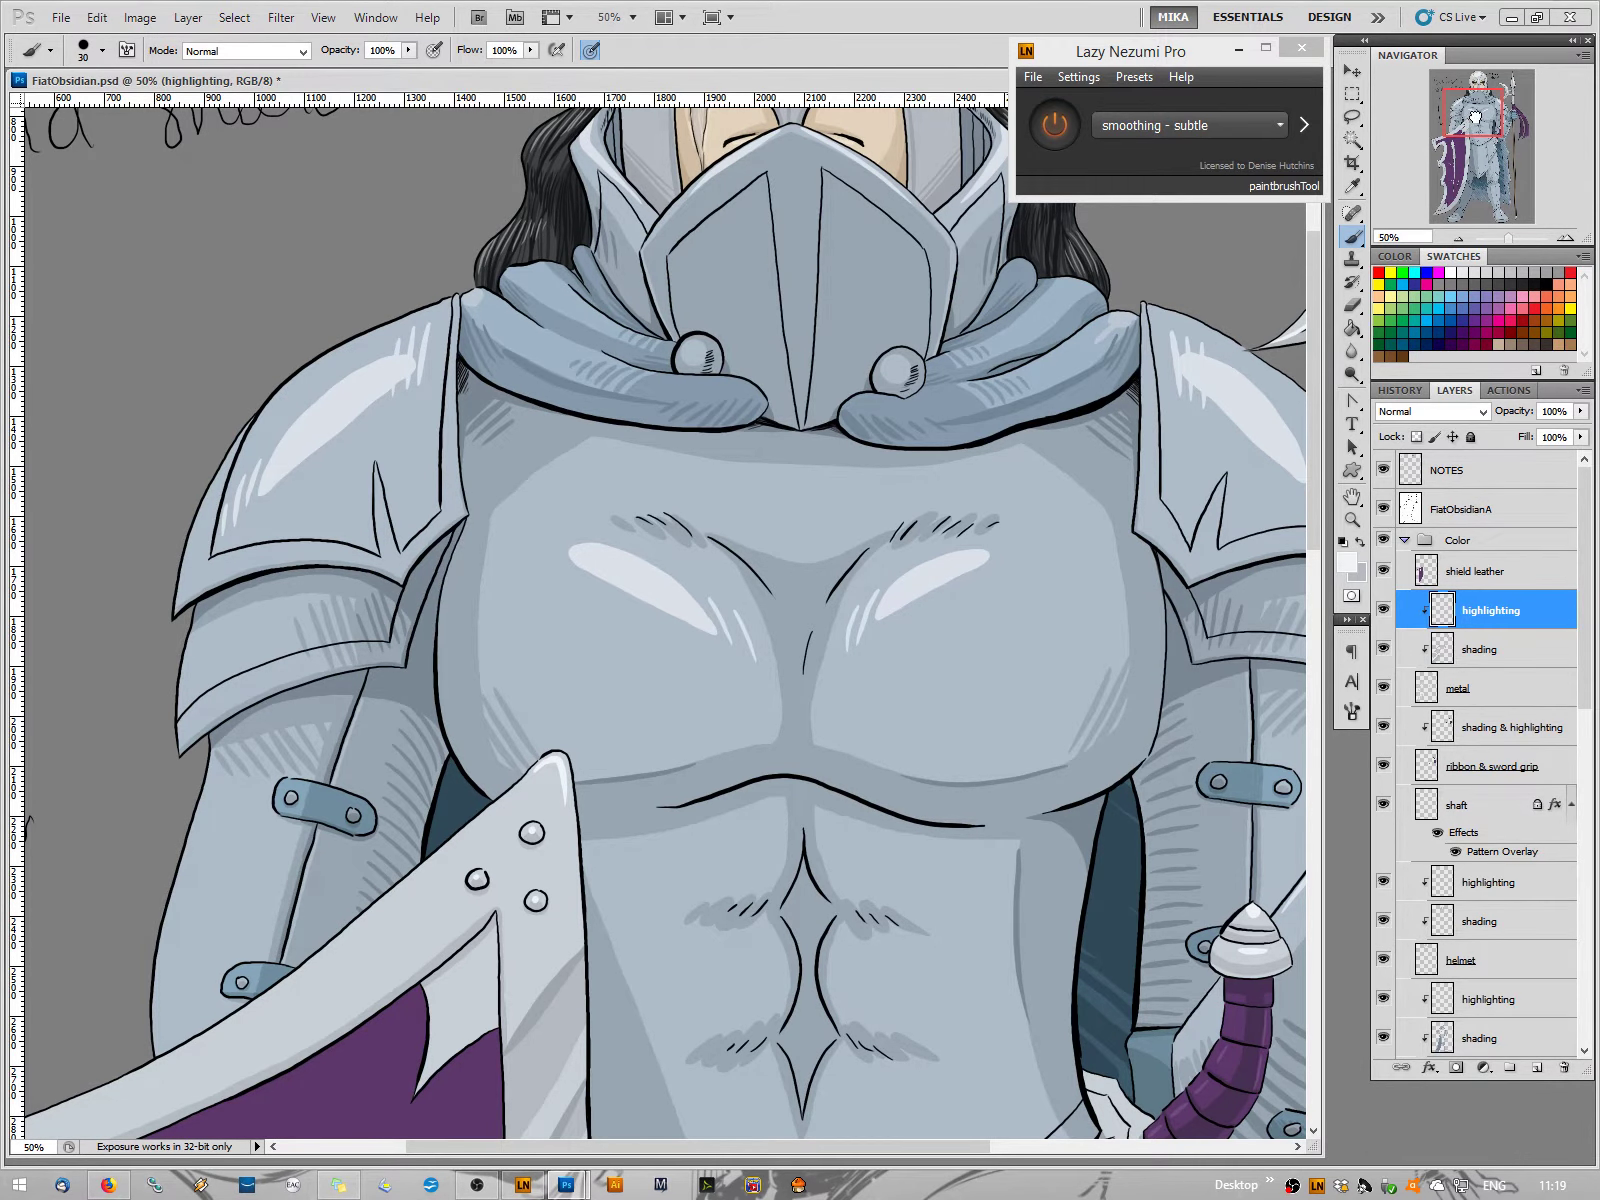
left_click_drag(1474, 117, 1455, 145)
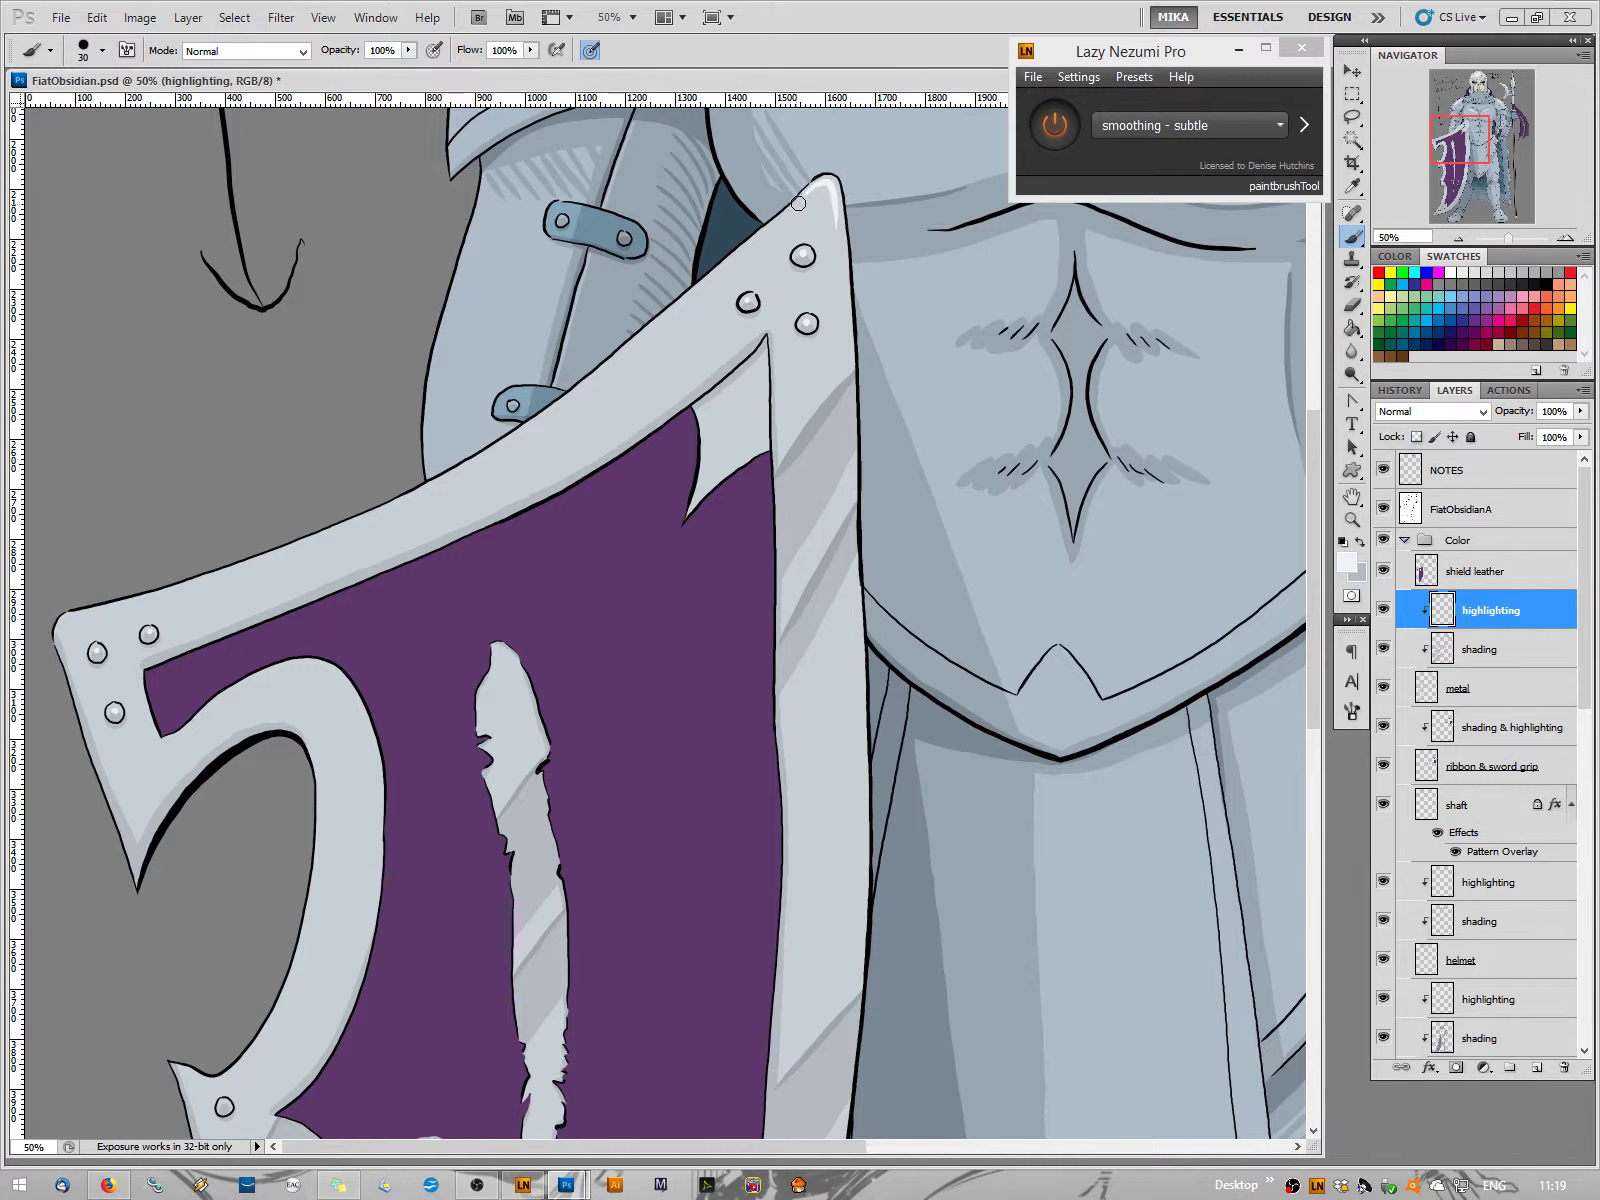
left_click_drag(799, 203, 706, 287)
left_click_drag(839, 235, 866, 900)
left_click_drag(320, 673, 264, 684)
mouse_move(539, 931)
left_mouse_down()
mouse_move(539, 623)
mouse_move(600, 436)
left_mouse_up()
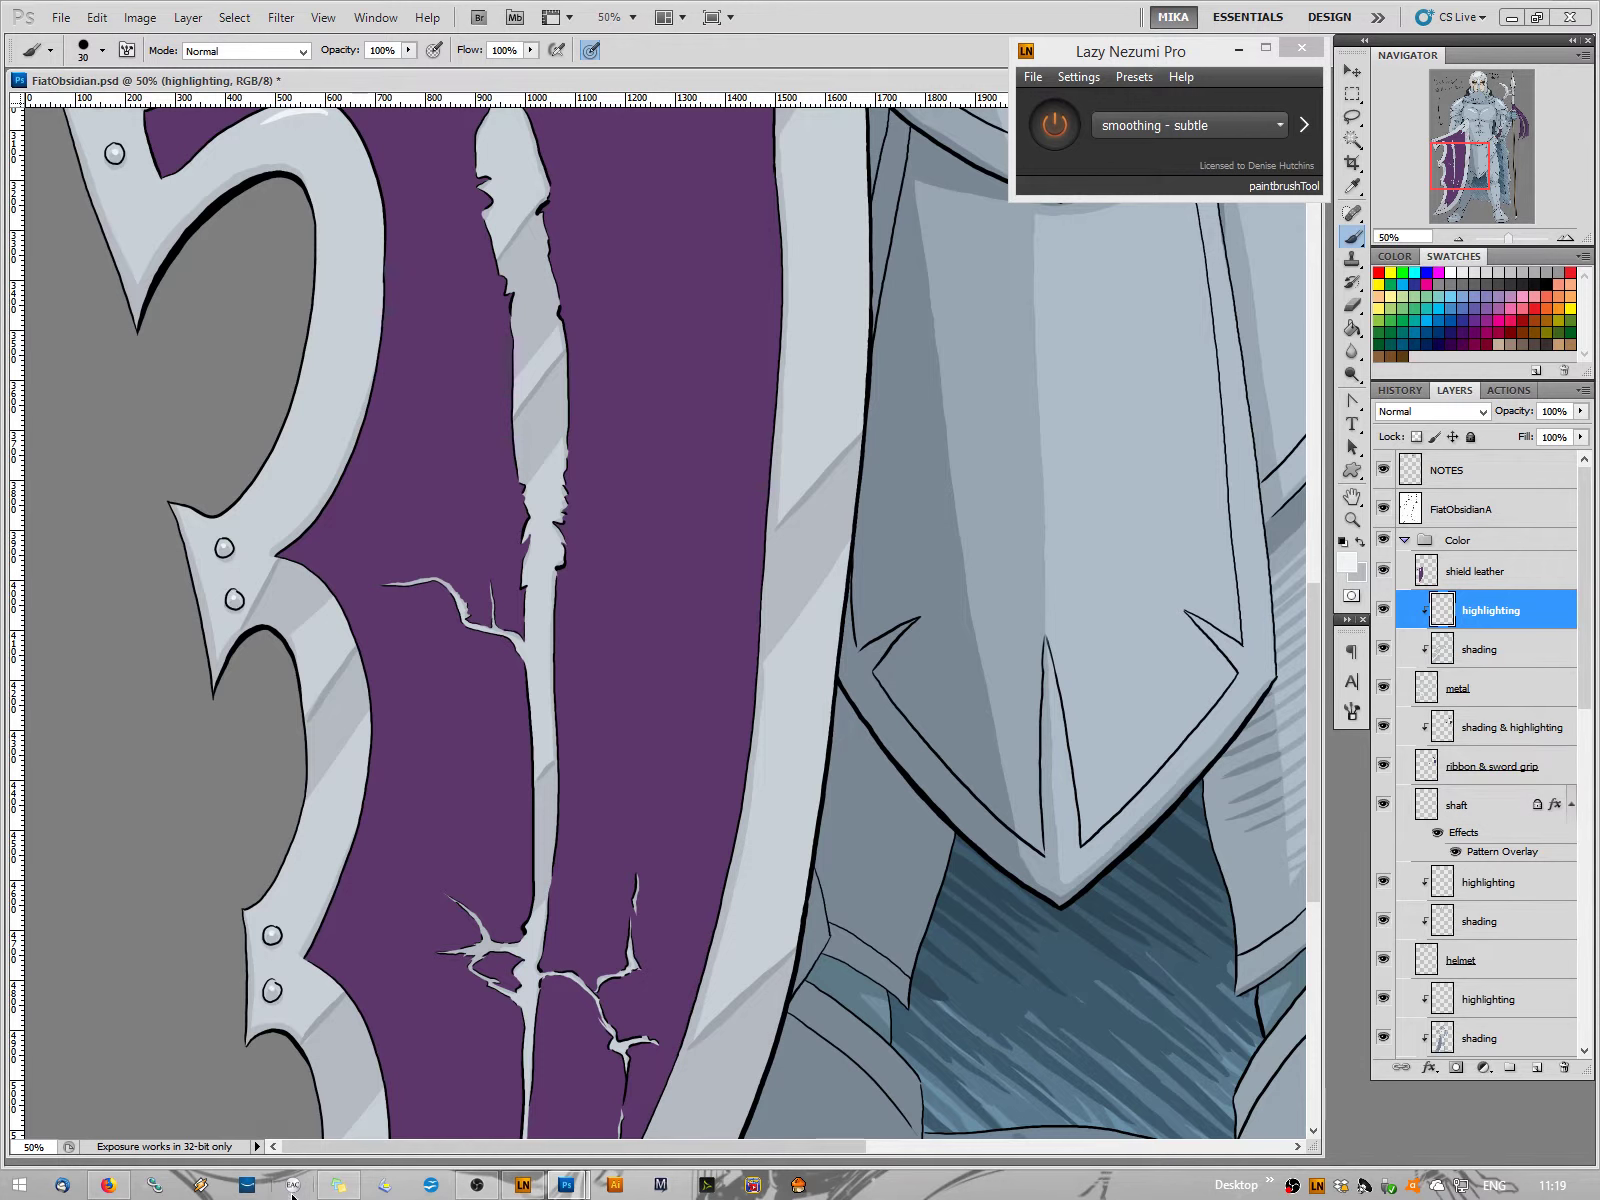
left_click_drag(270, 935, 321, 447)
scroll(250, 820, "down", 5)
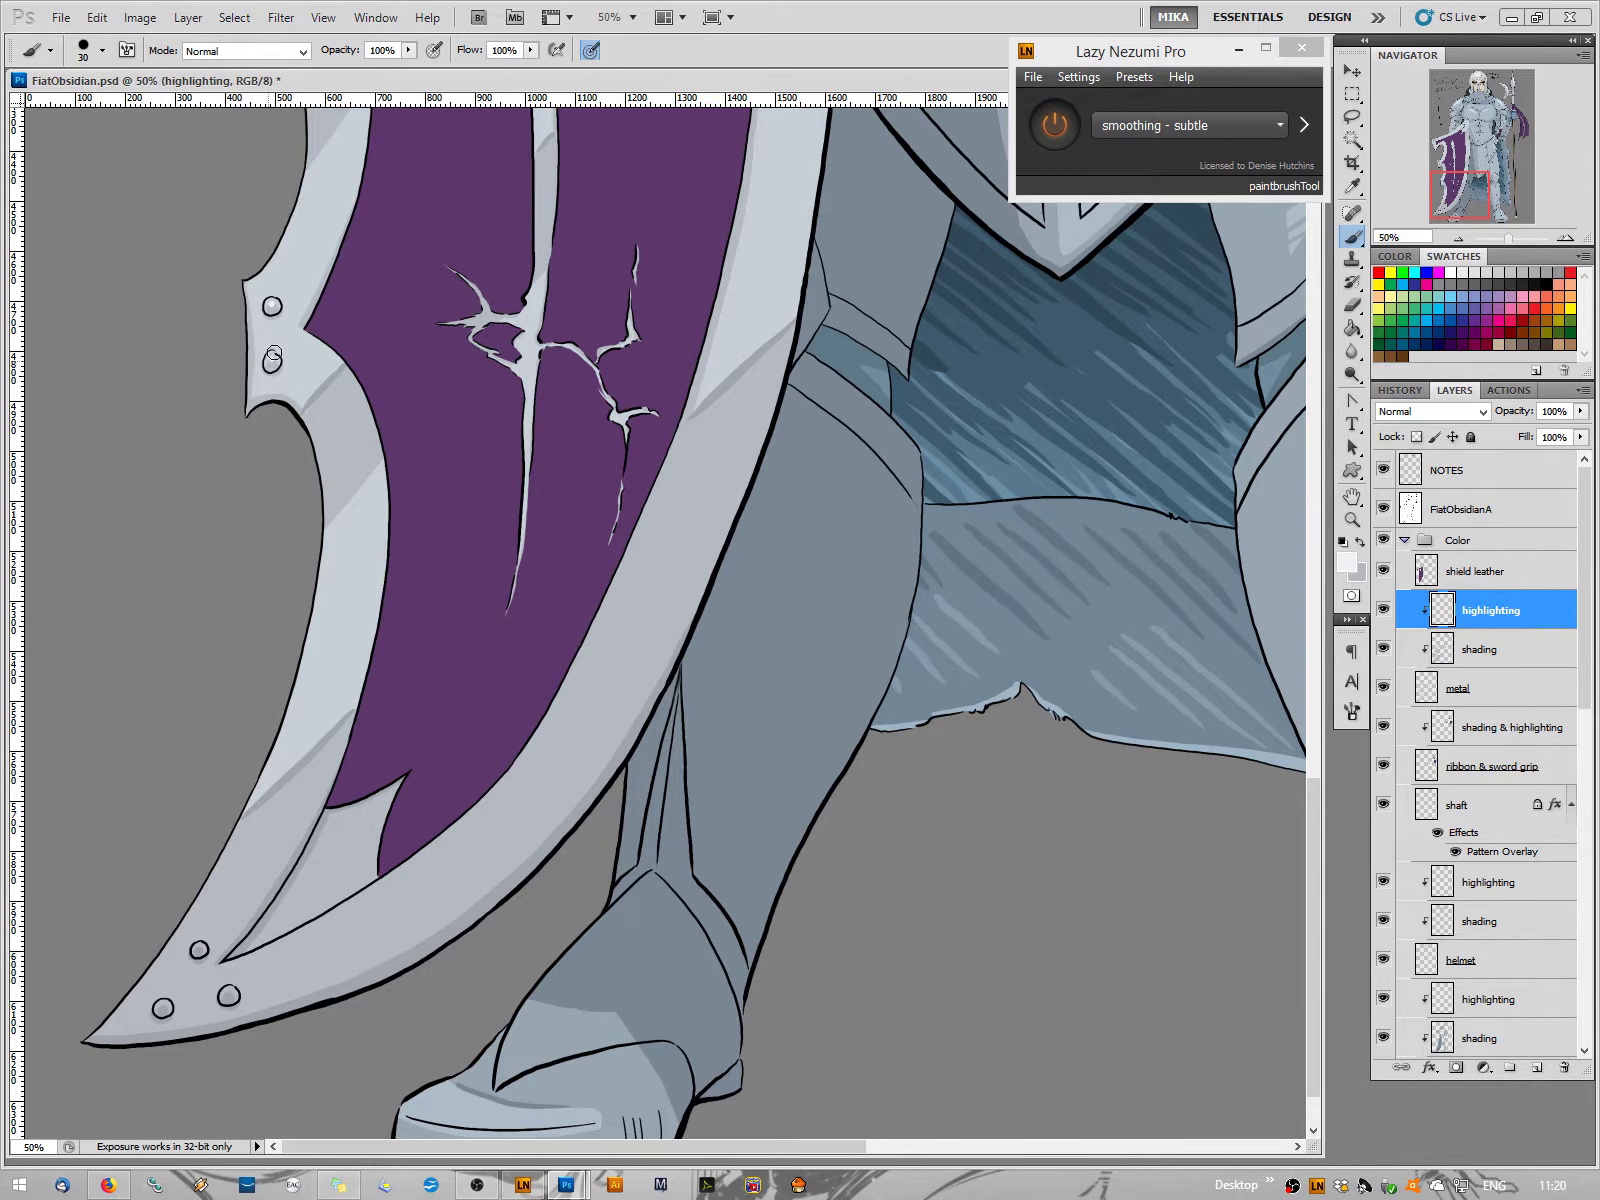
Swap the foreground and background colours and set the foreground to the shield rim's light metal colour #c7d0d6
left_click(1360, 541)
left_click(1347, 562)
left_click(294, 248)
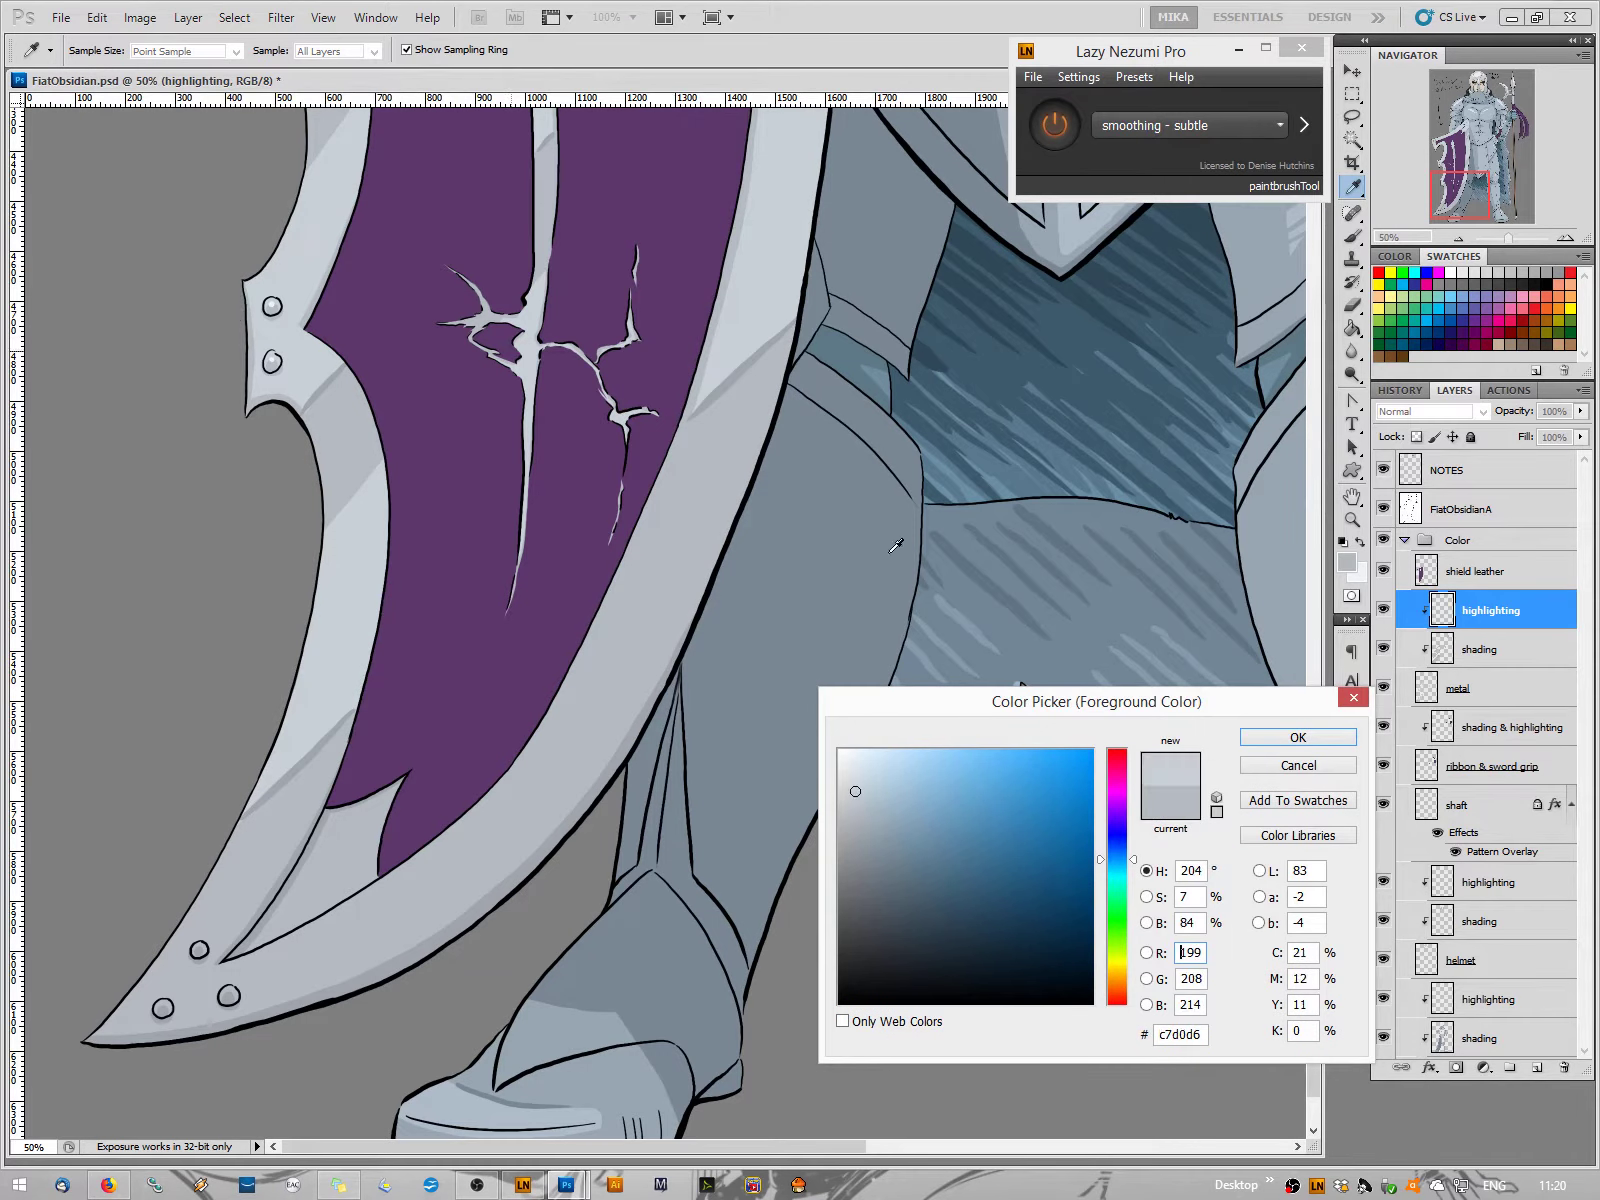
left_click(1298, 738)
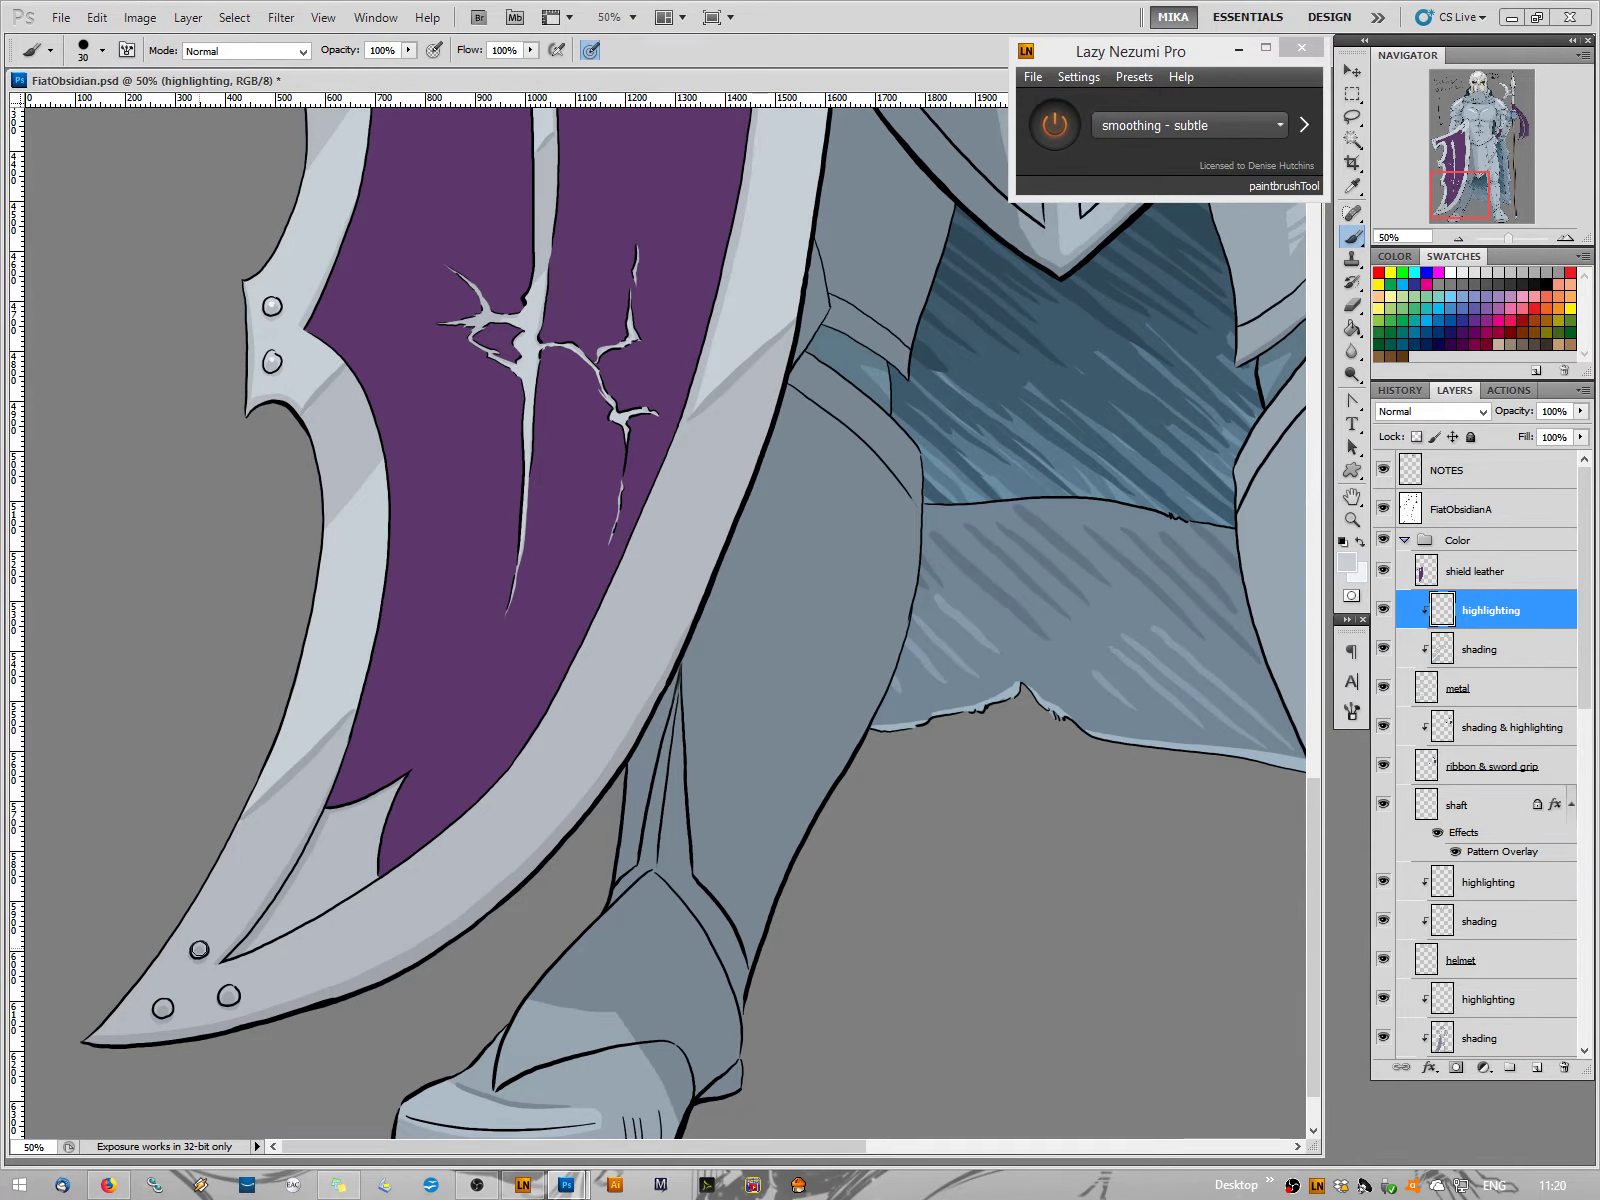
Touch up the rivets at the shield's lower tip and lower outer edge with the light metal colour, and check the whole figure
left_click_drag(226, 992, 229, 995)
left_click(163, 1008)
left_click(270, 358)
left_click(1458, 240)
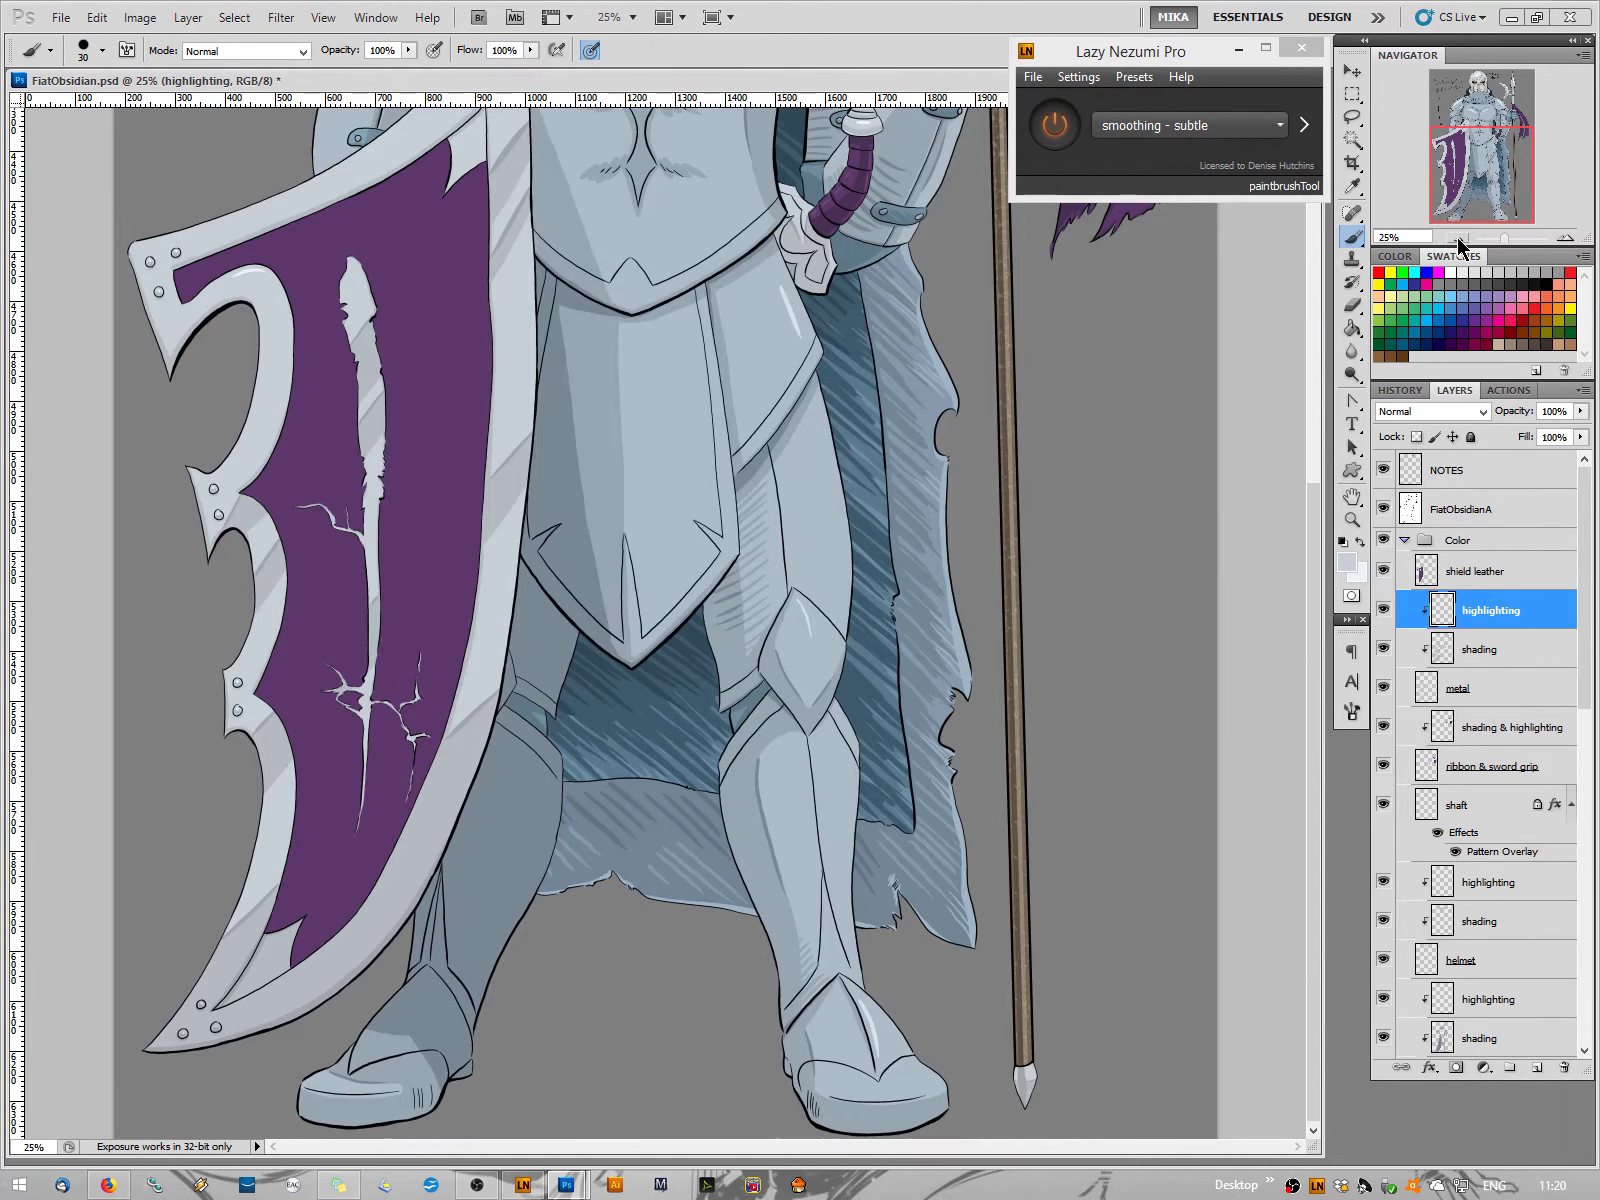
left_click(1458, 240)
left_click(1458, 240)
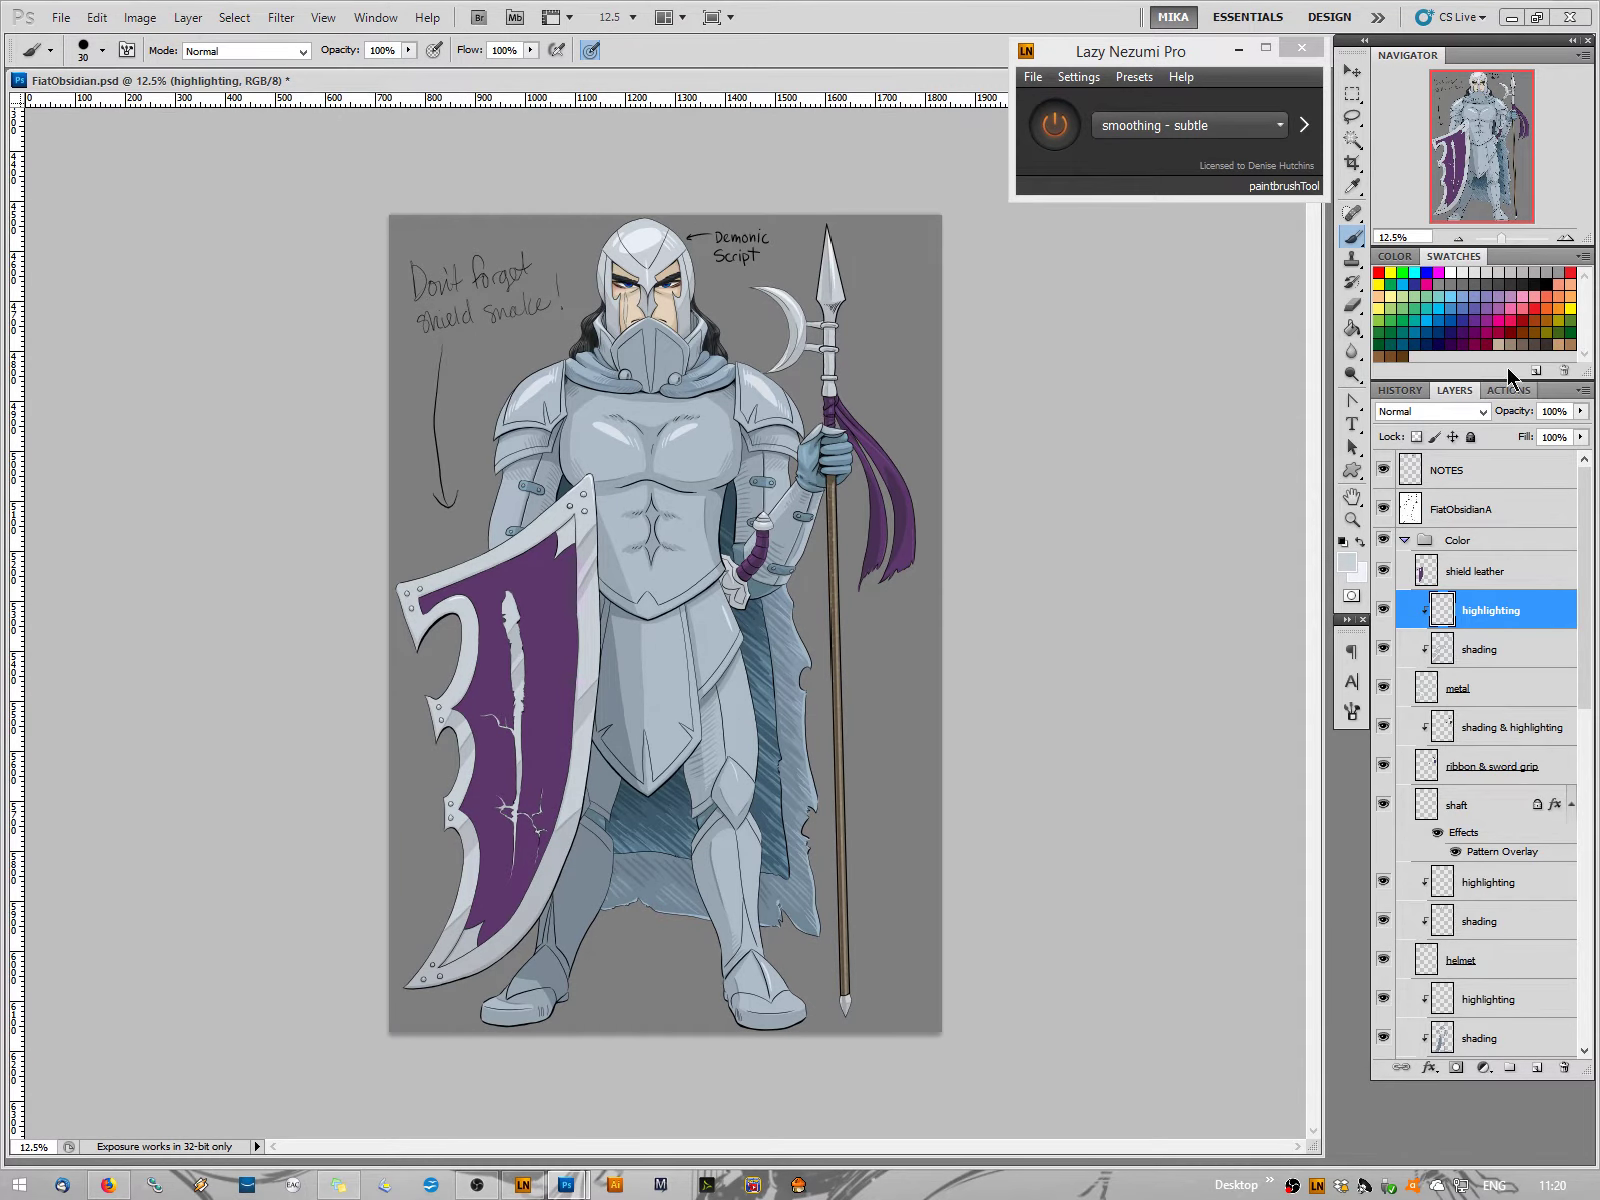
left_click(1458, 238)
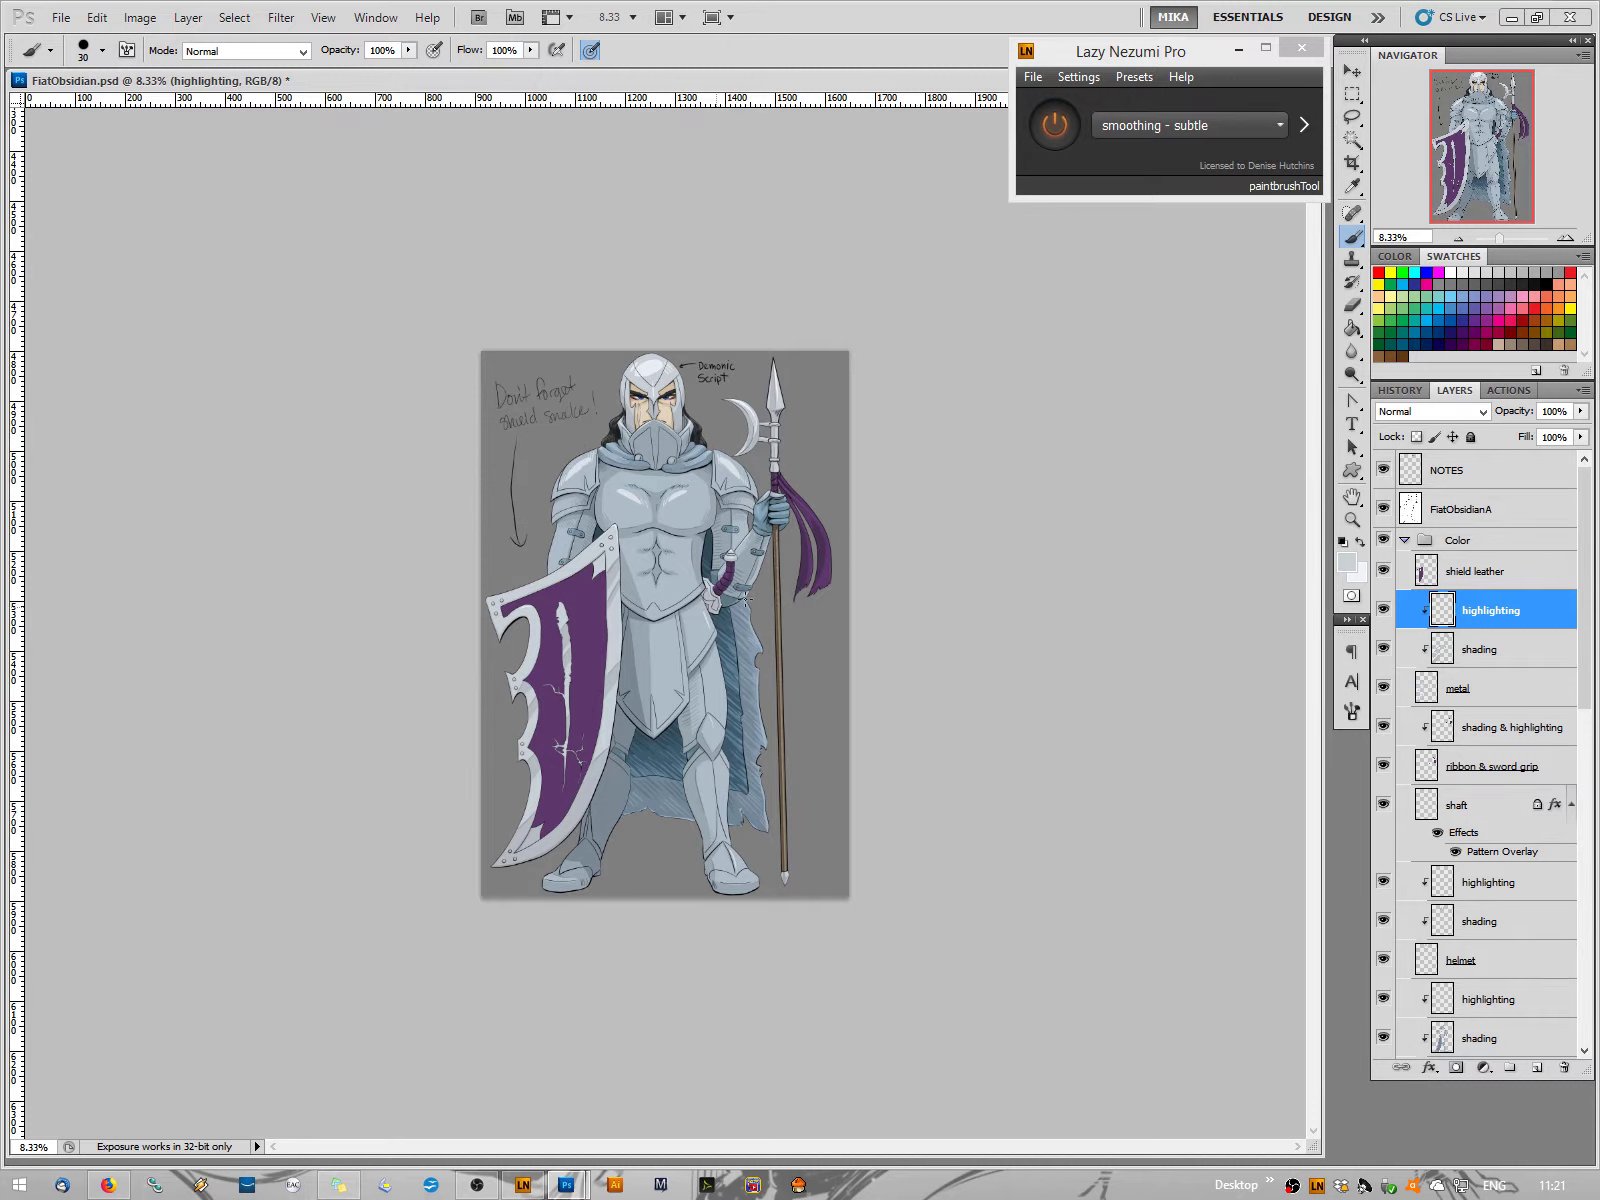
Switch back to the near-white highlight colour, touch up the shield rim's upper corner and check the whole figure
left_click(1562, 239)
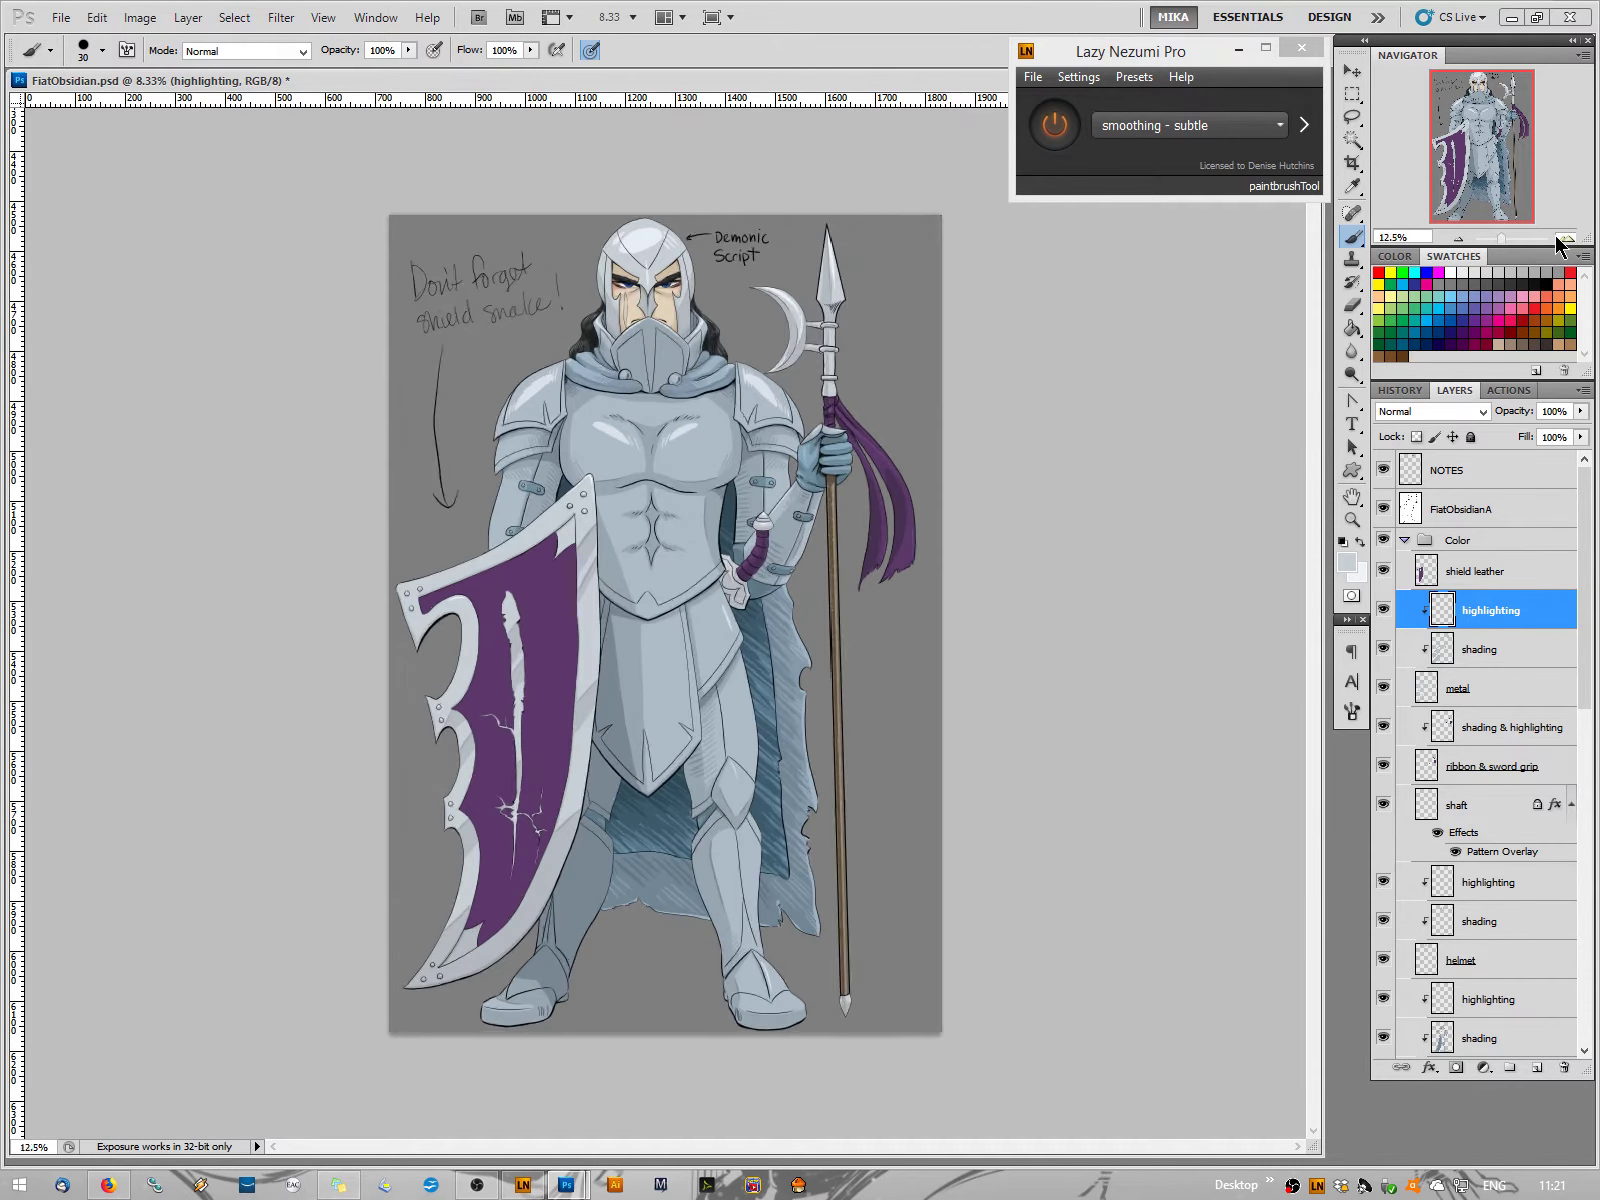
left_click(1562, 239)
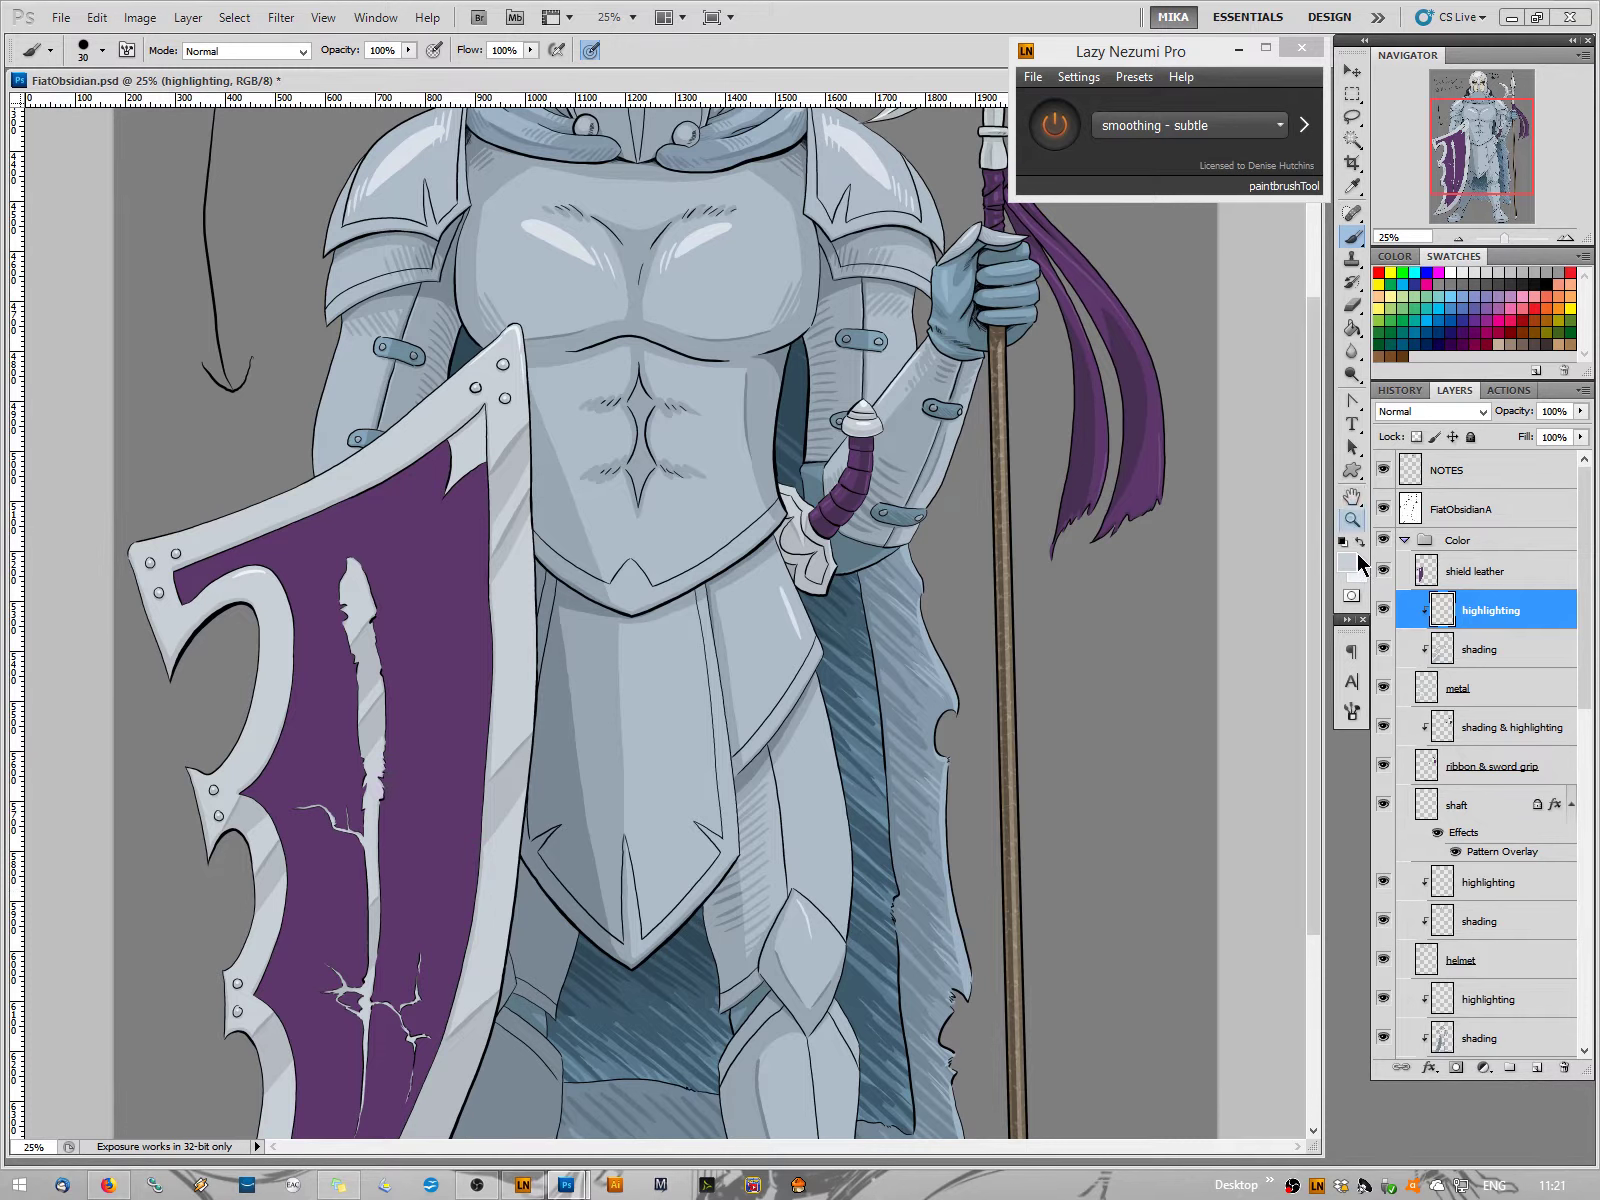
left_click(871, 656, "alt")
left_click_drag(525, 415, 512, 458)
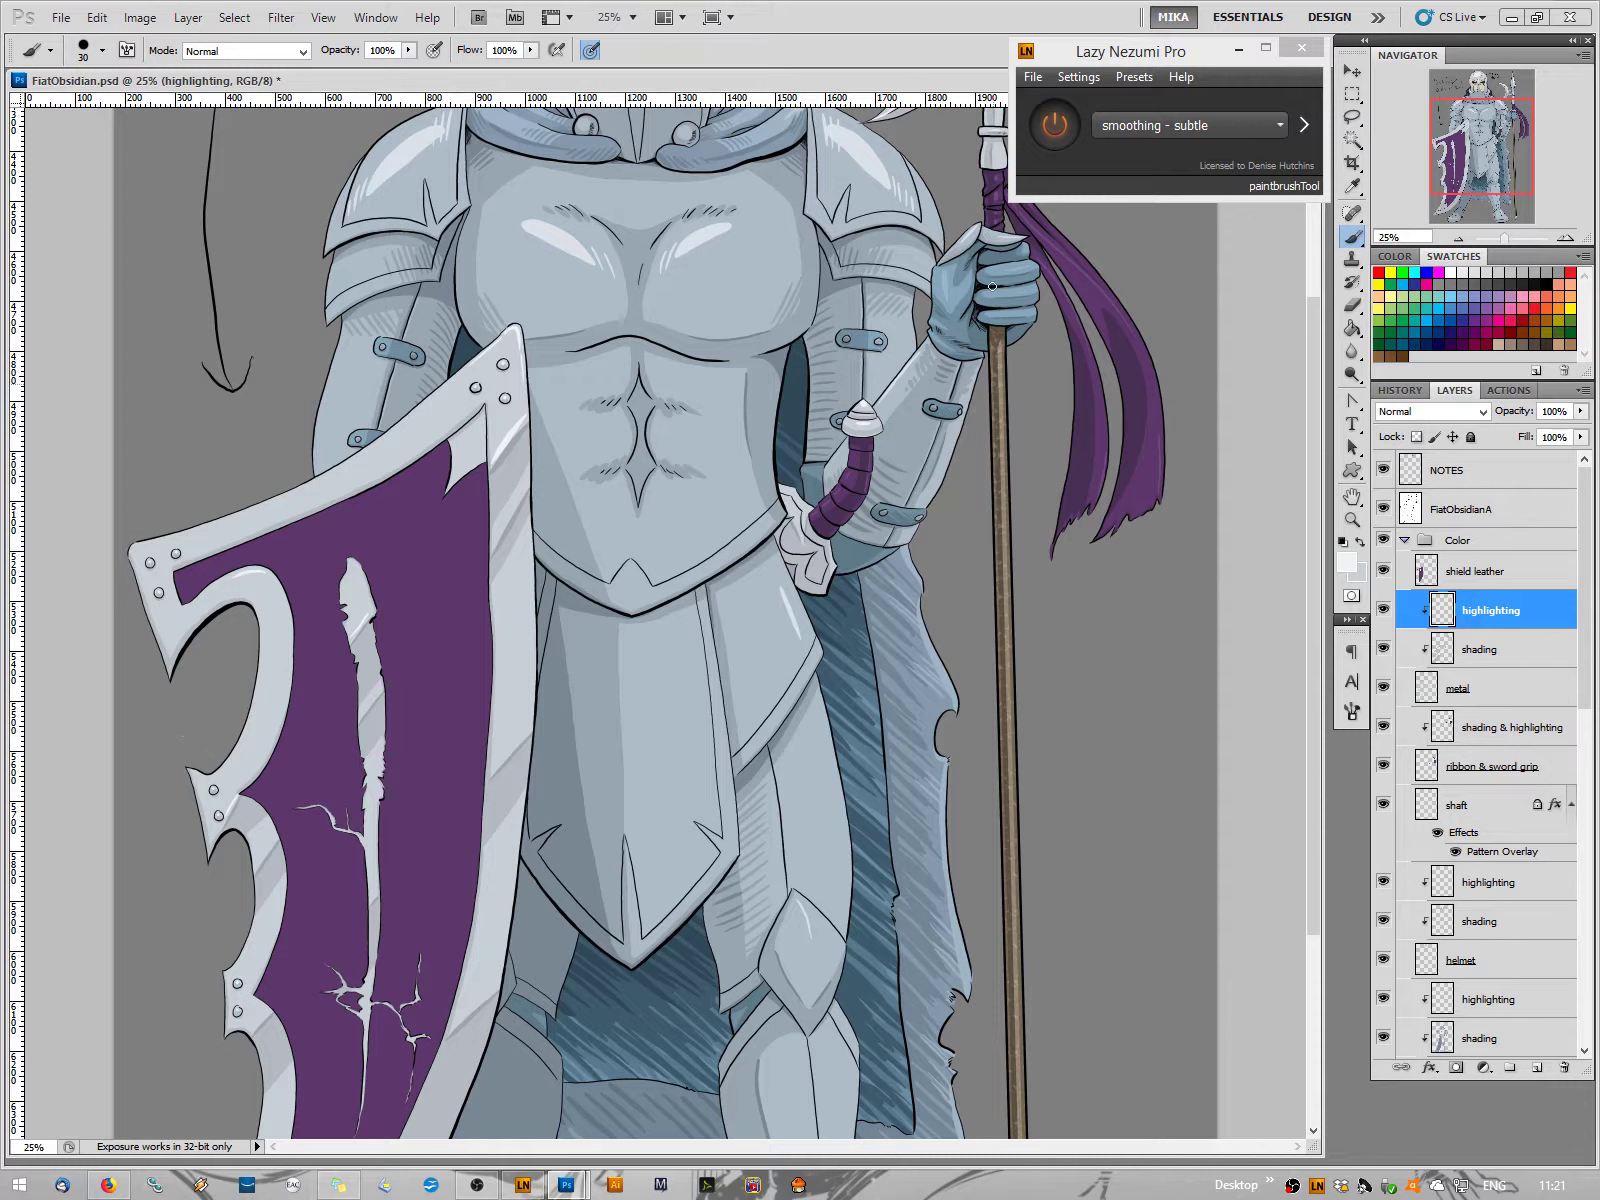
left_click(1458, 240)
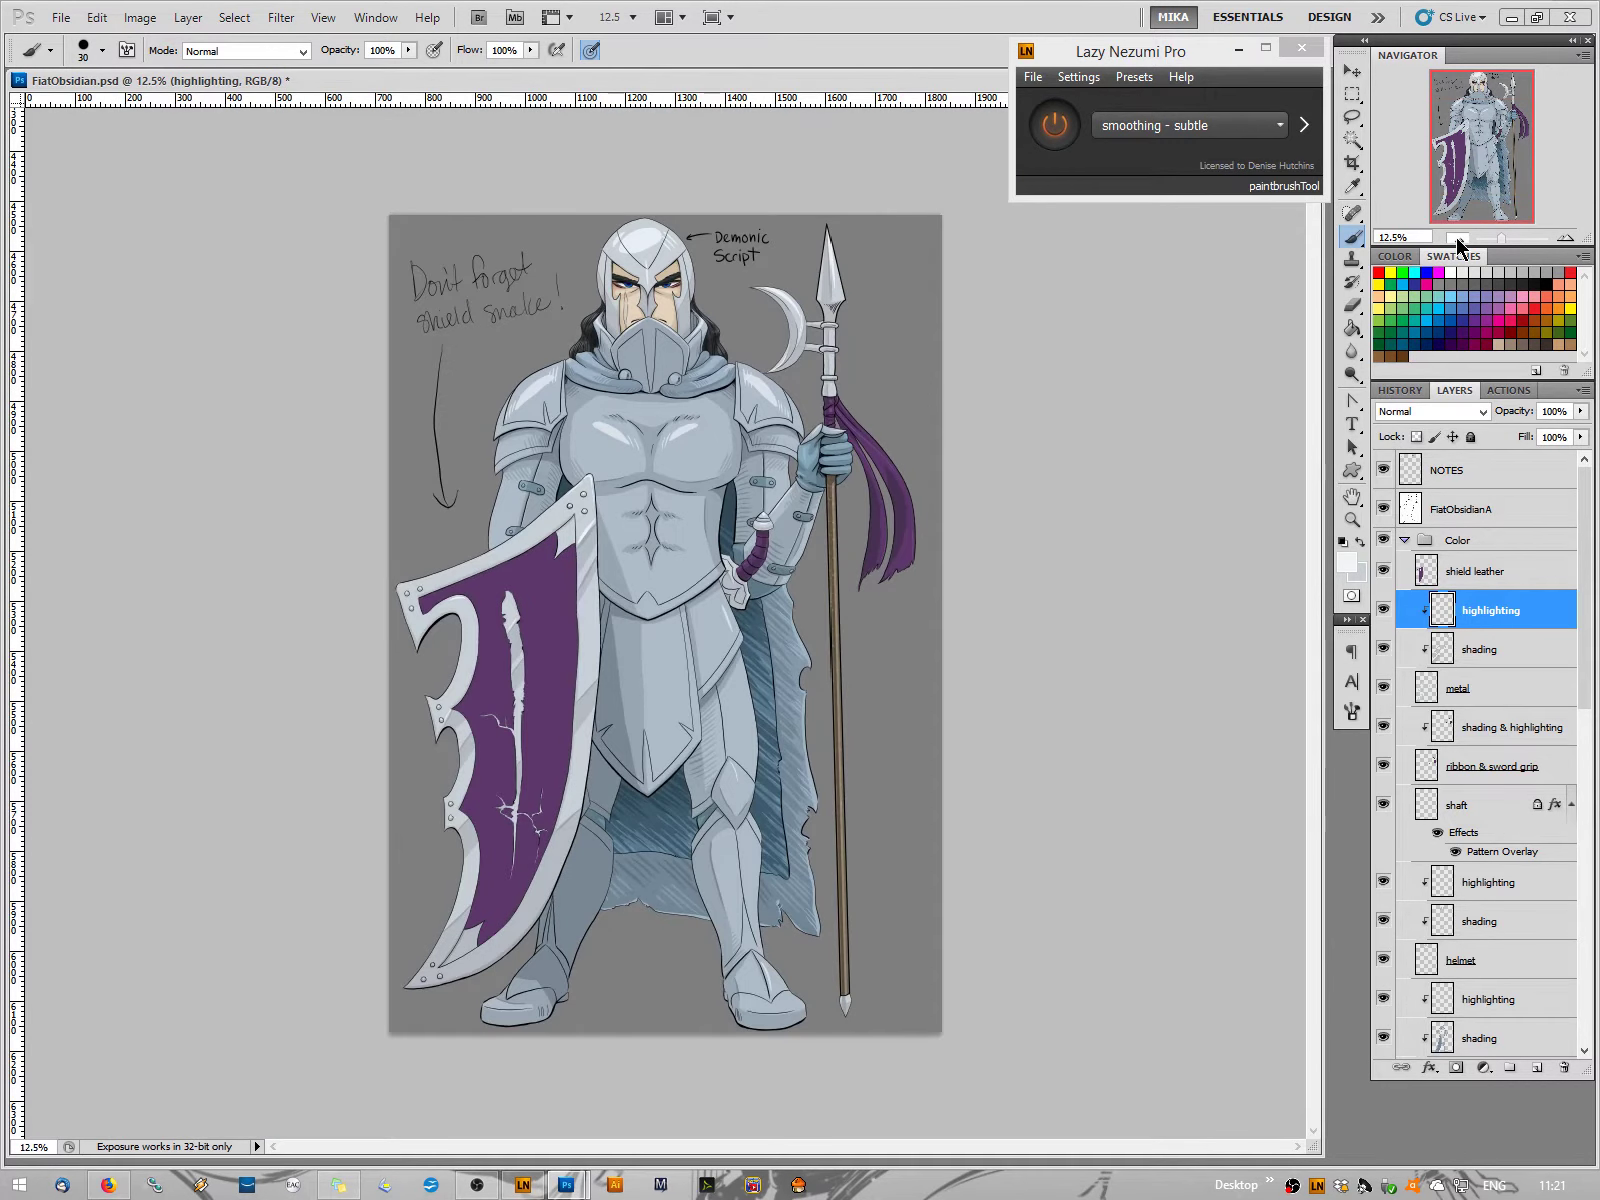
left_click(1458, 240)
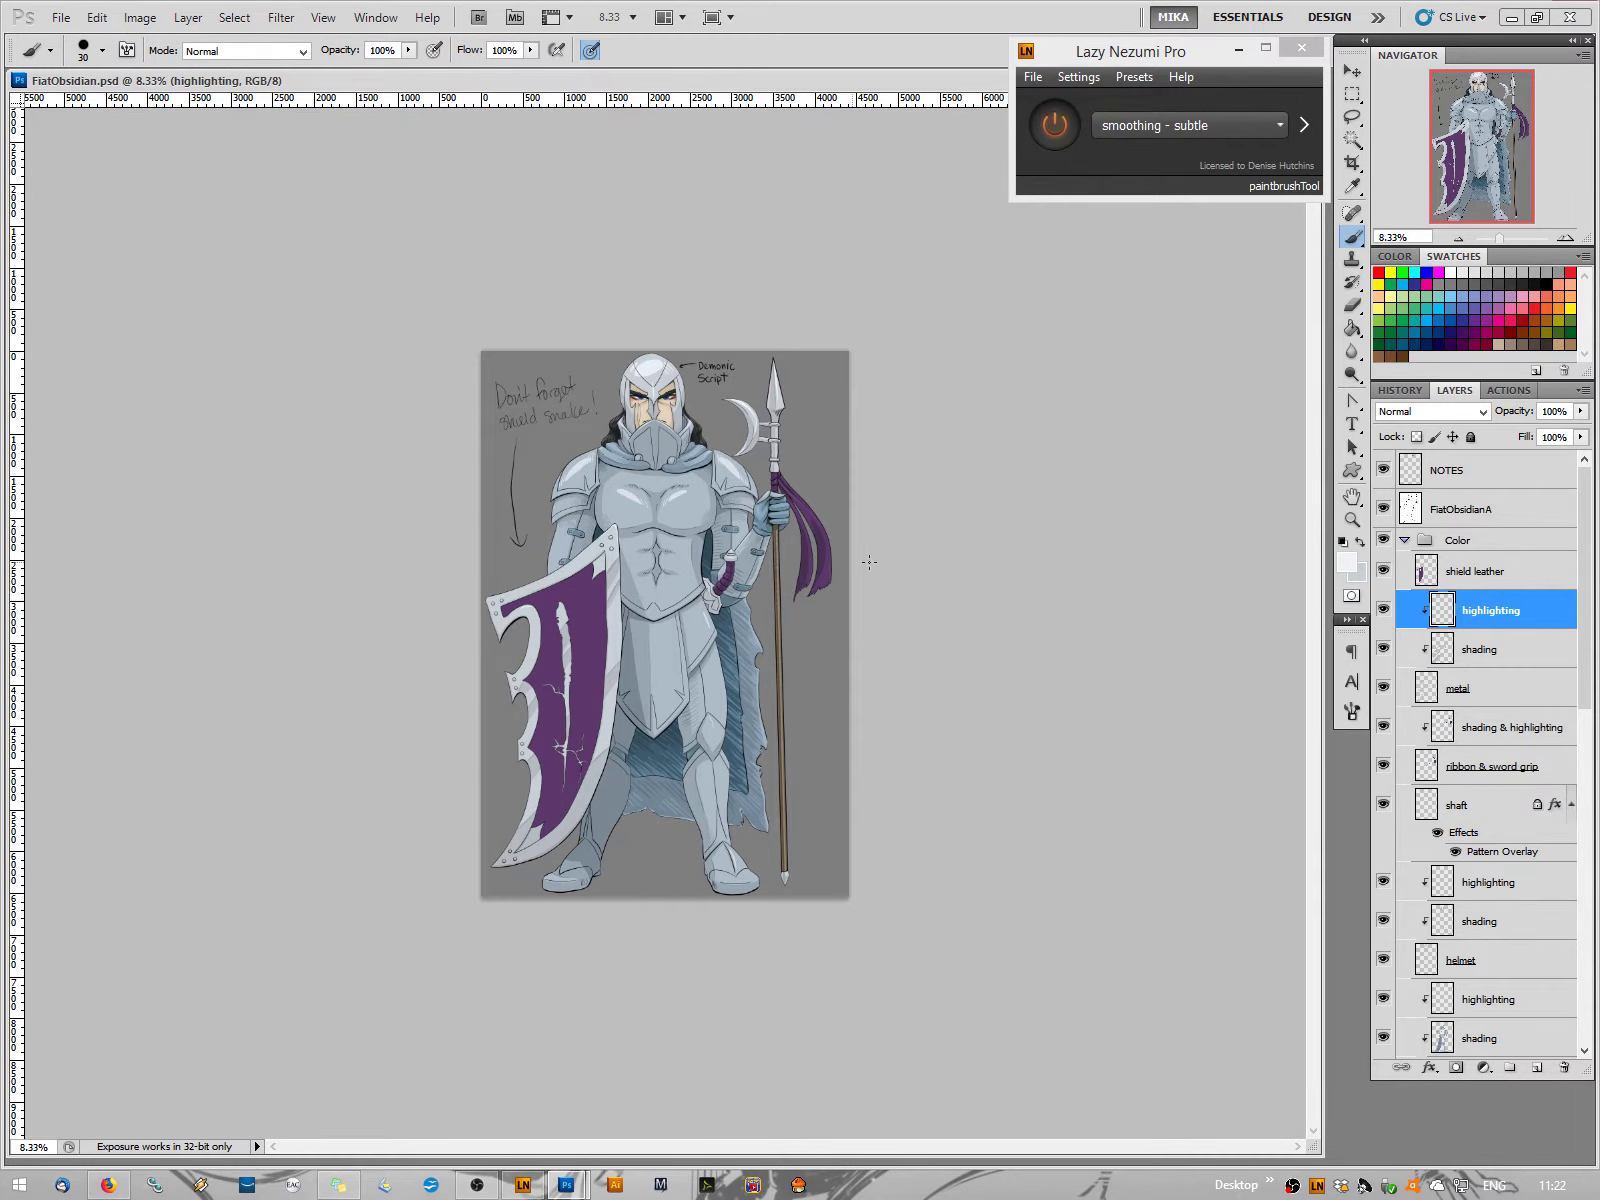
Create a layer named "shading" directly above the shield leather layer and clip it to that layer
left_click(1475, 579)
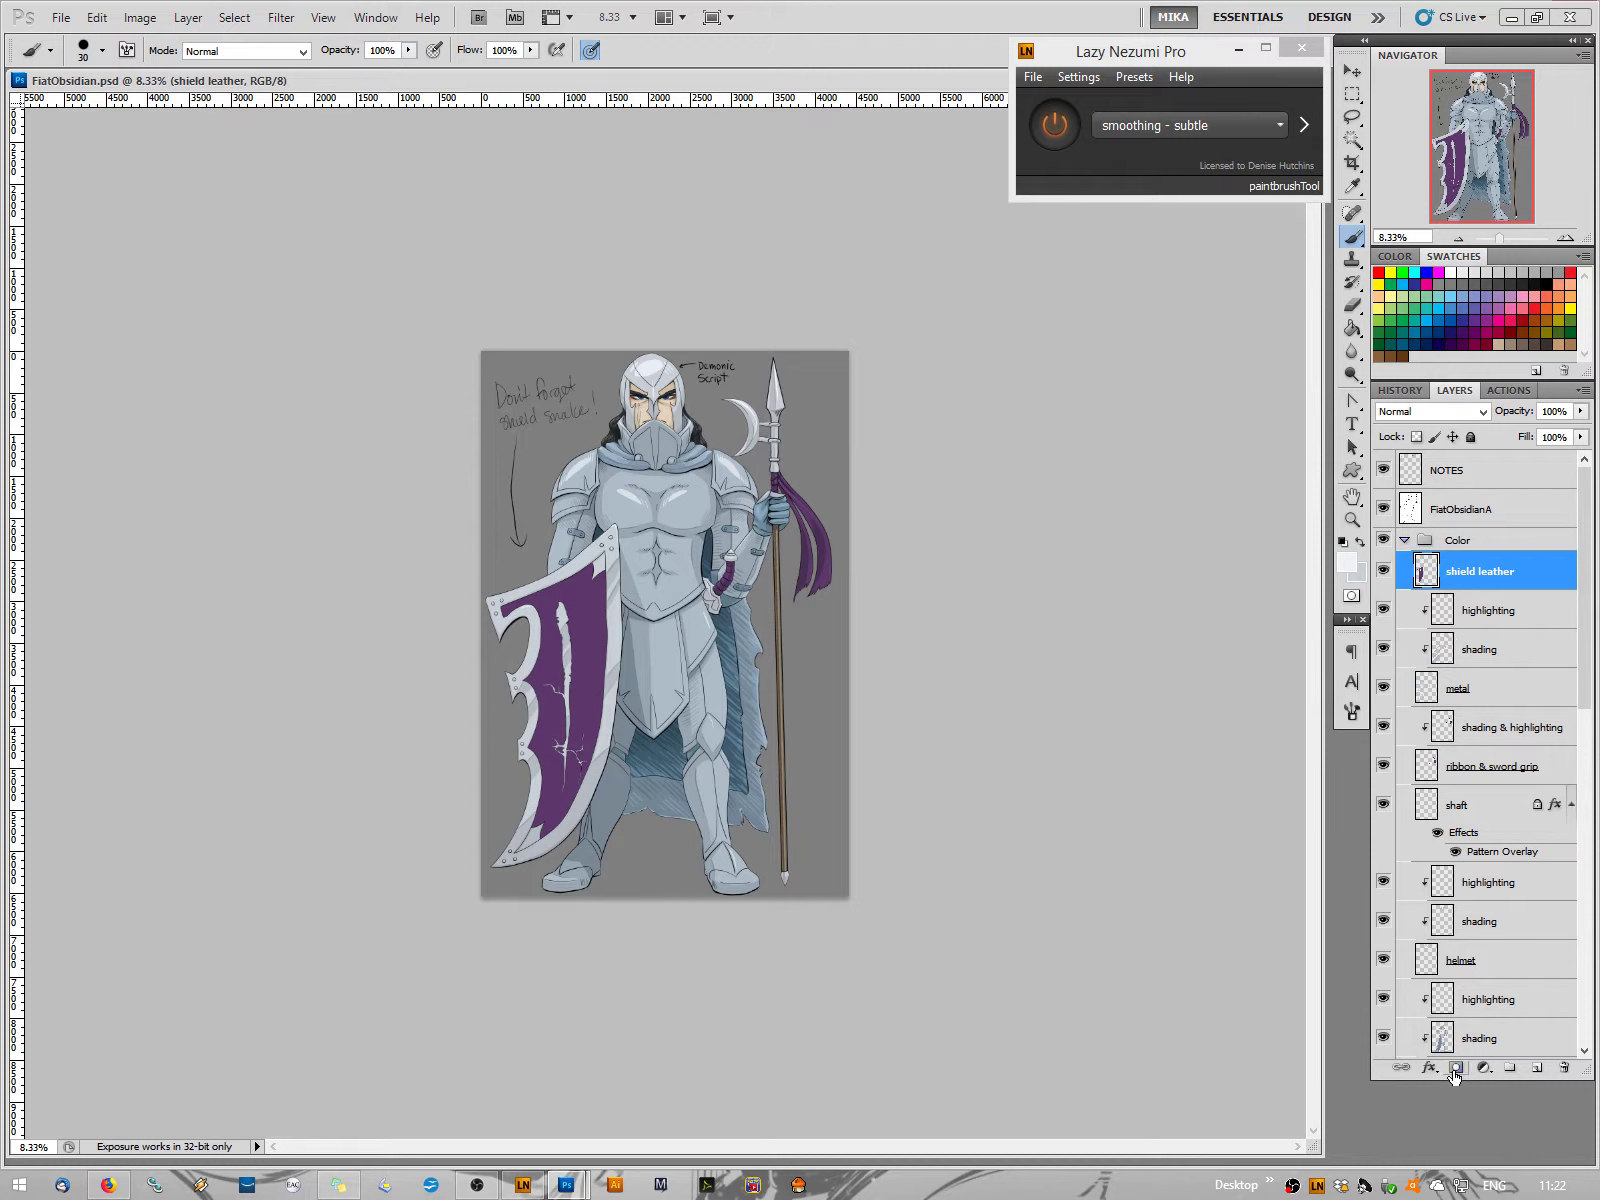
left_click(1539, 1069)
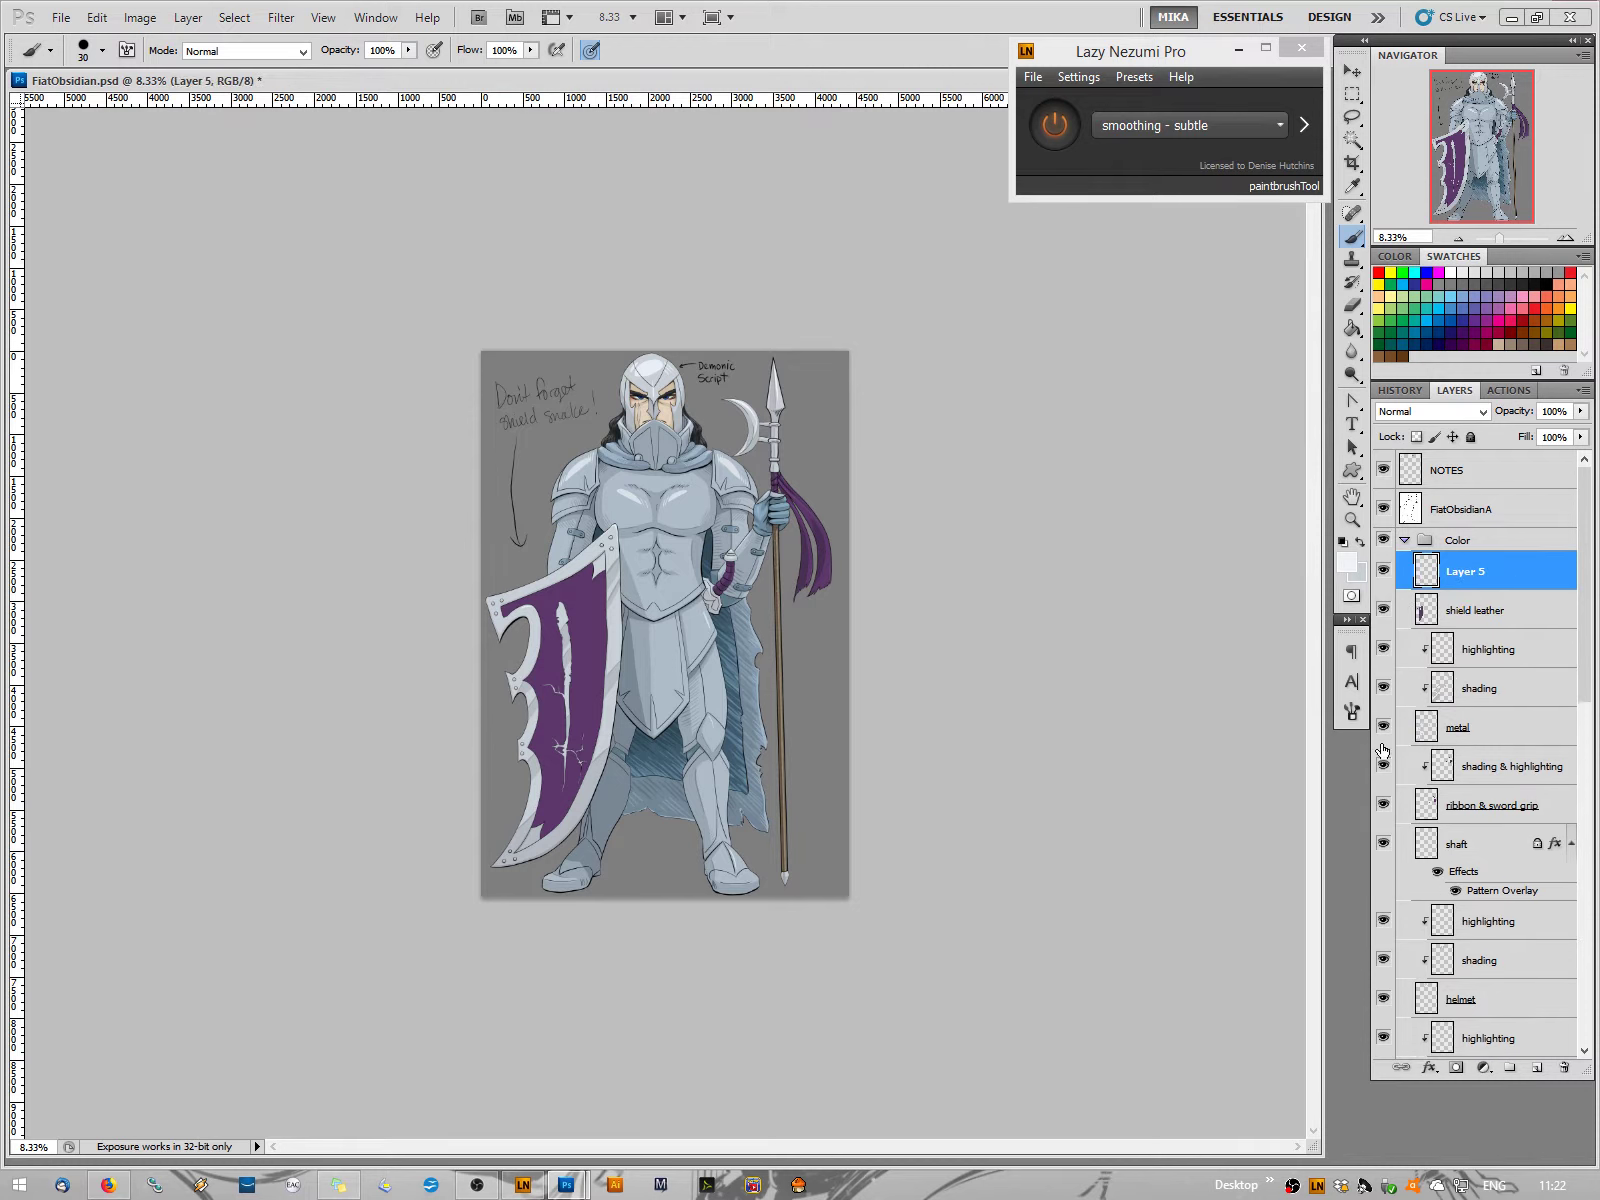
double_click(1467, 575)
type("shading")
key("Return")
key("ctrl+alt+g")
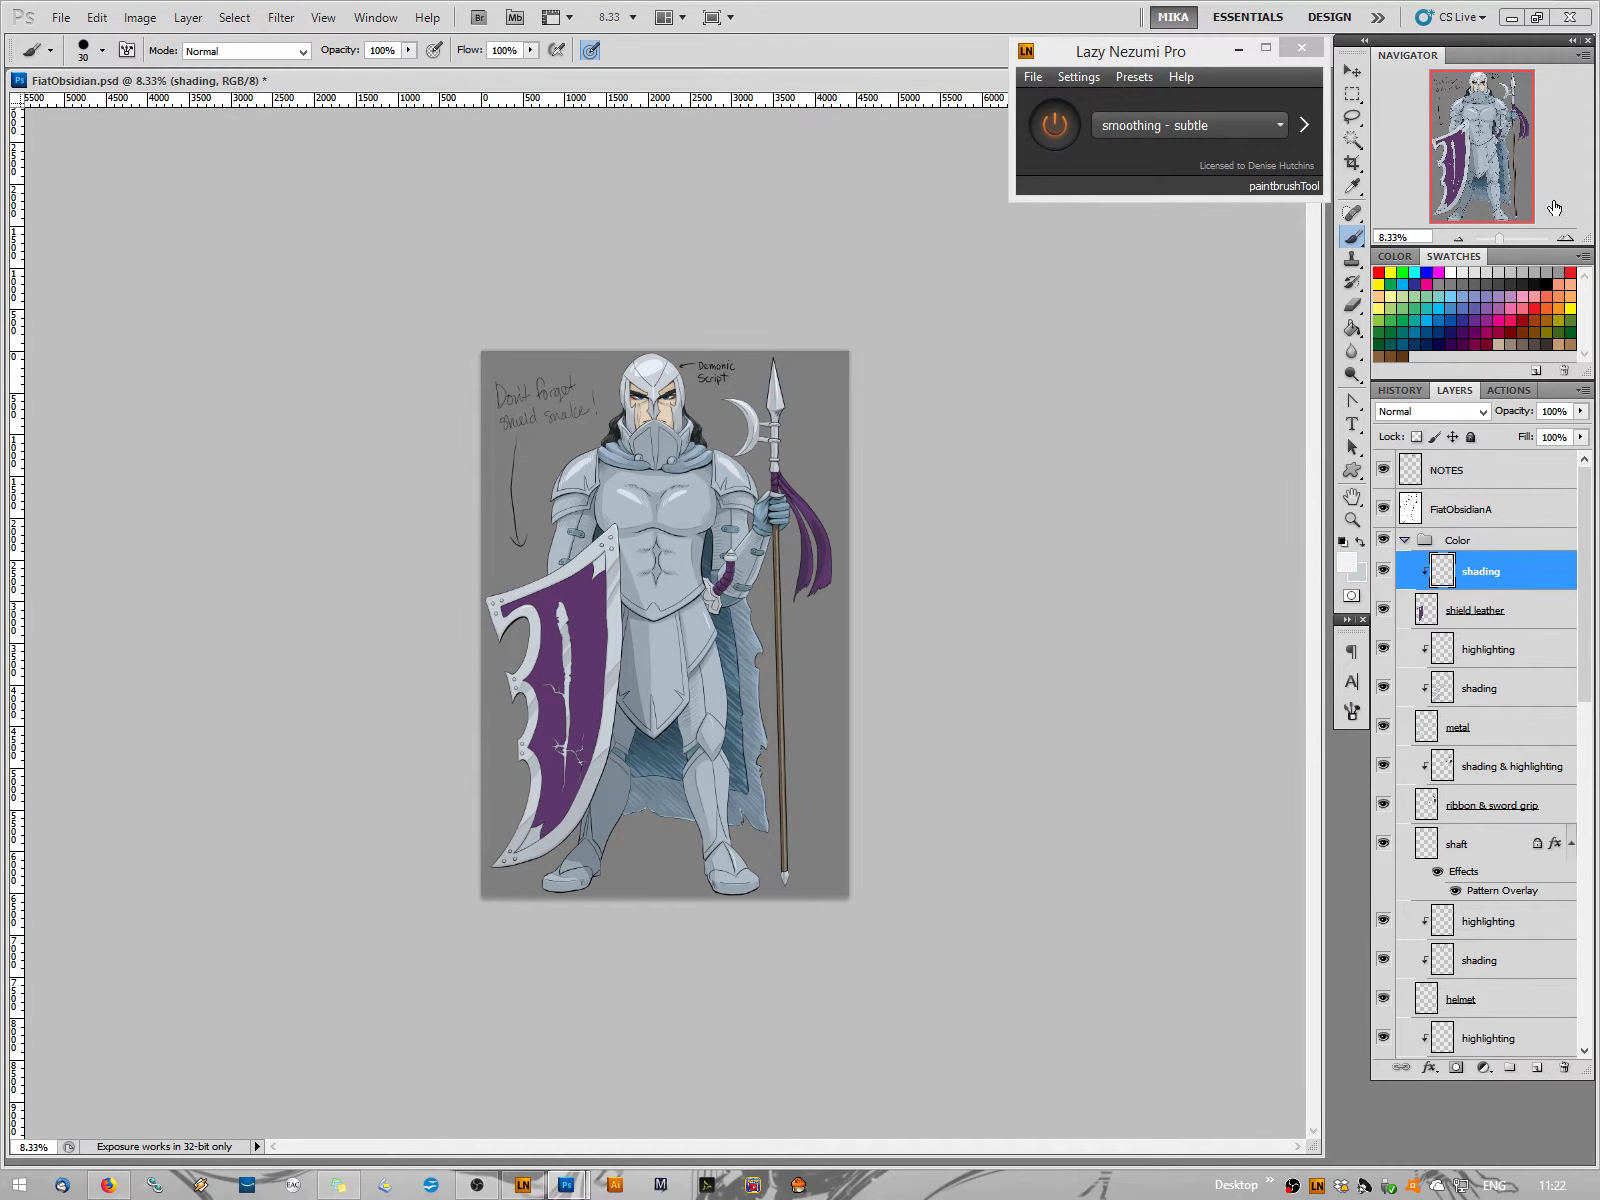
Set the foreground to the ribbon's dark shading purple #483052 and the background to the lighter purple sampled from the ribbon wrap
left_click(1568, 238)
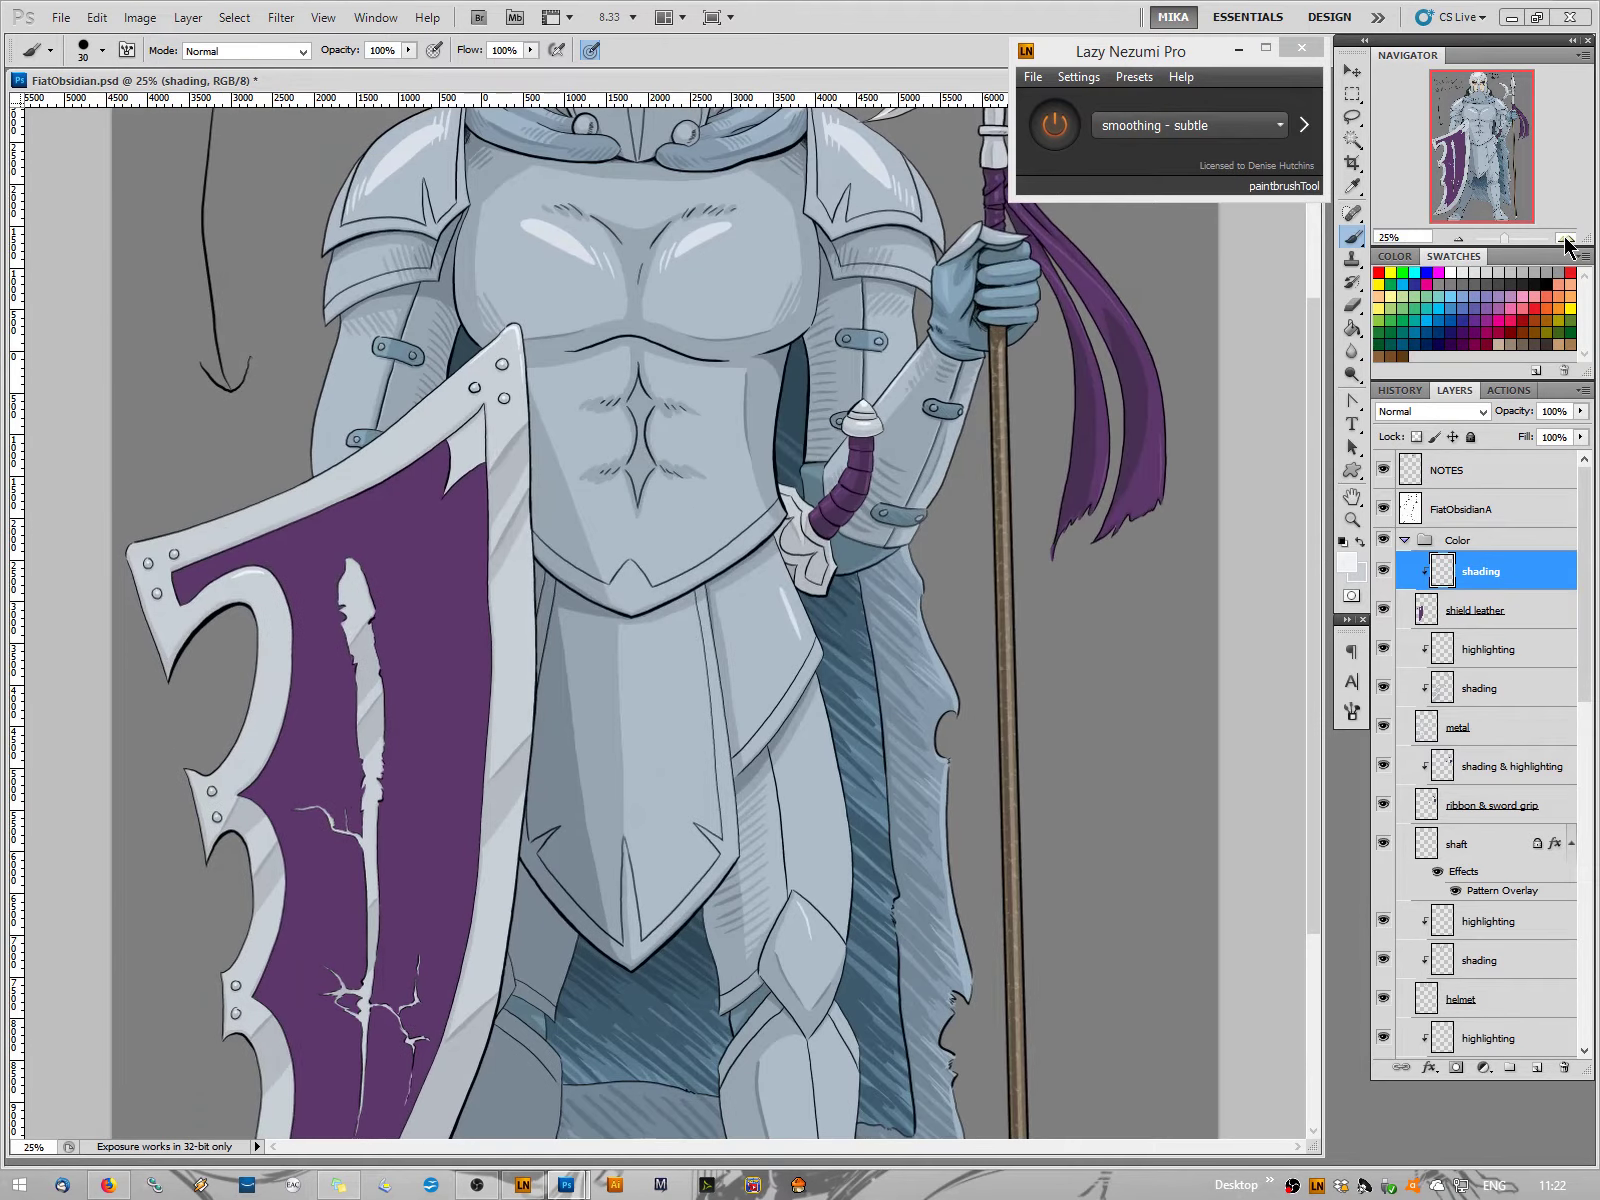
left_click(1568, 240)
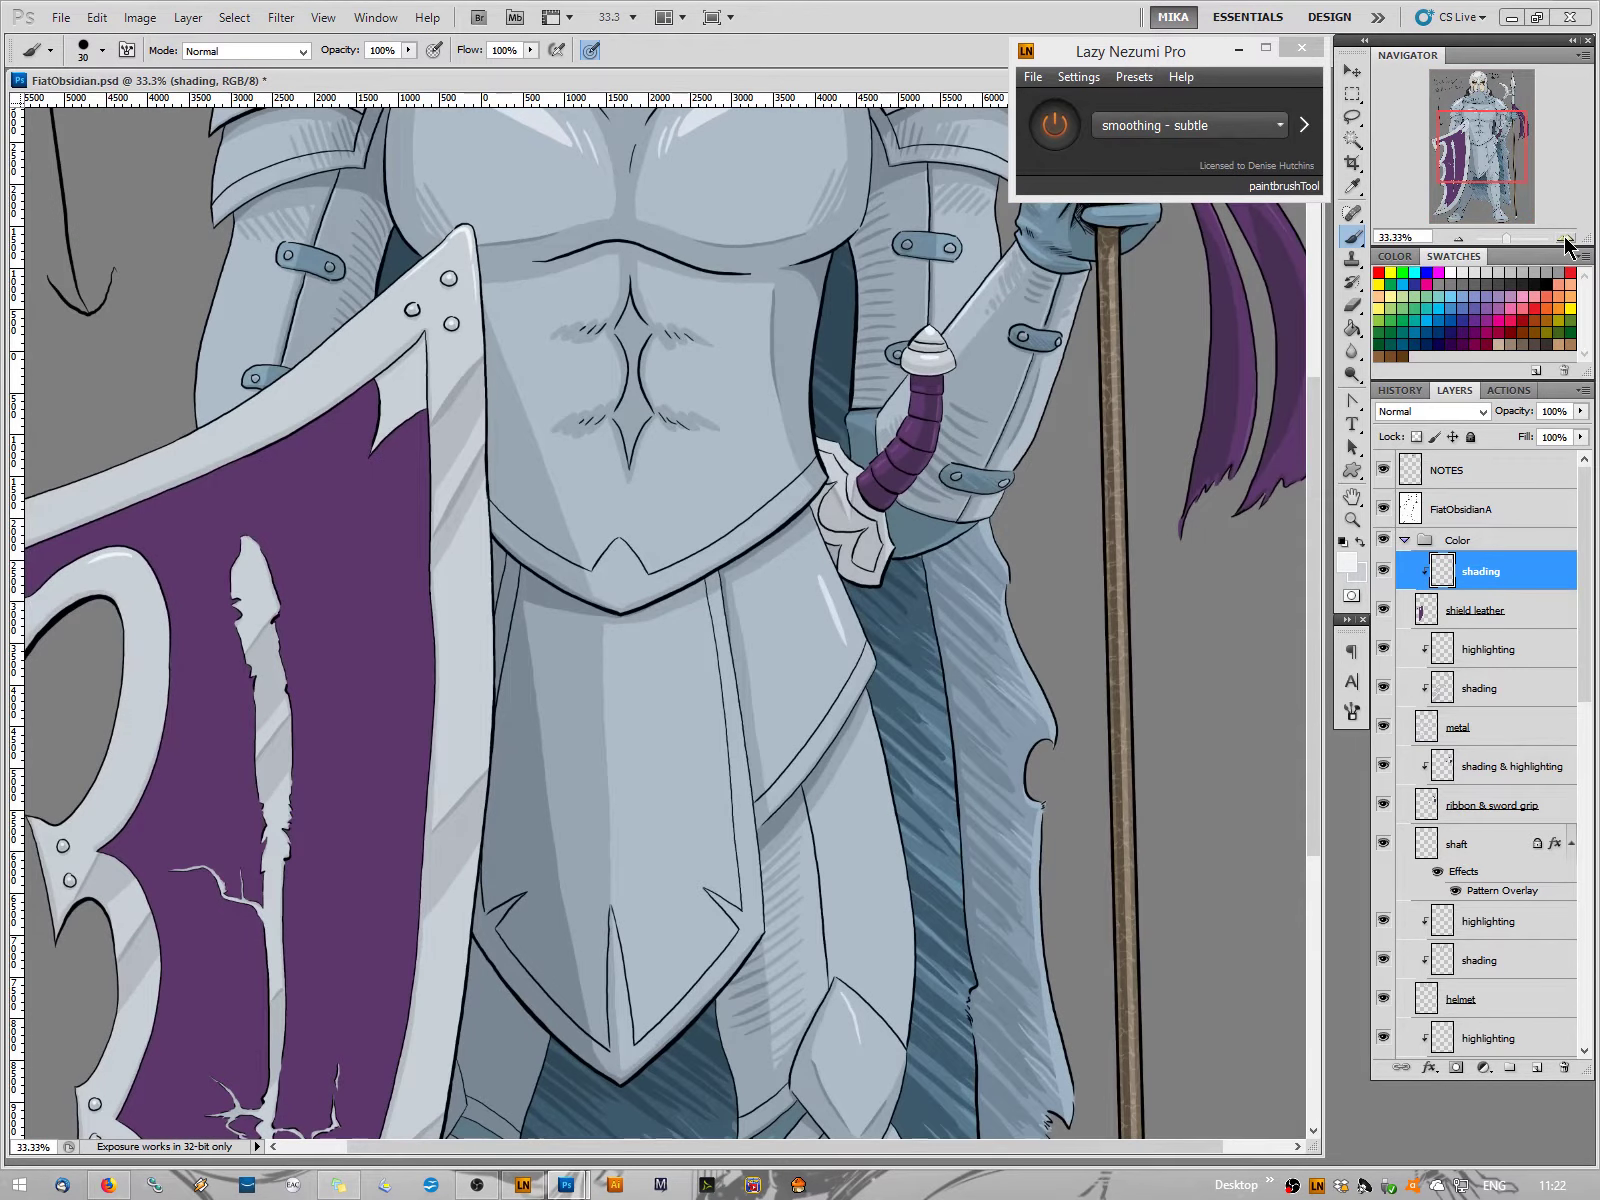
left_click_drag(1487, 137, 1493, 110)
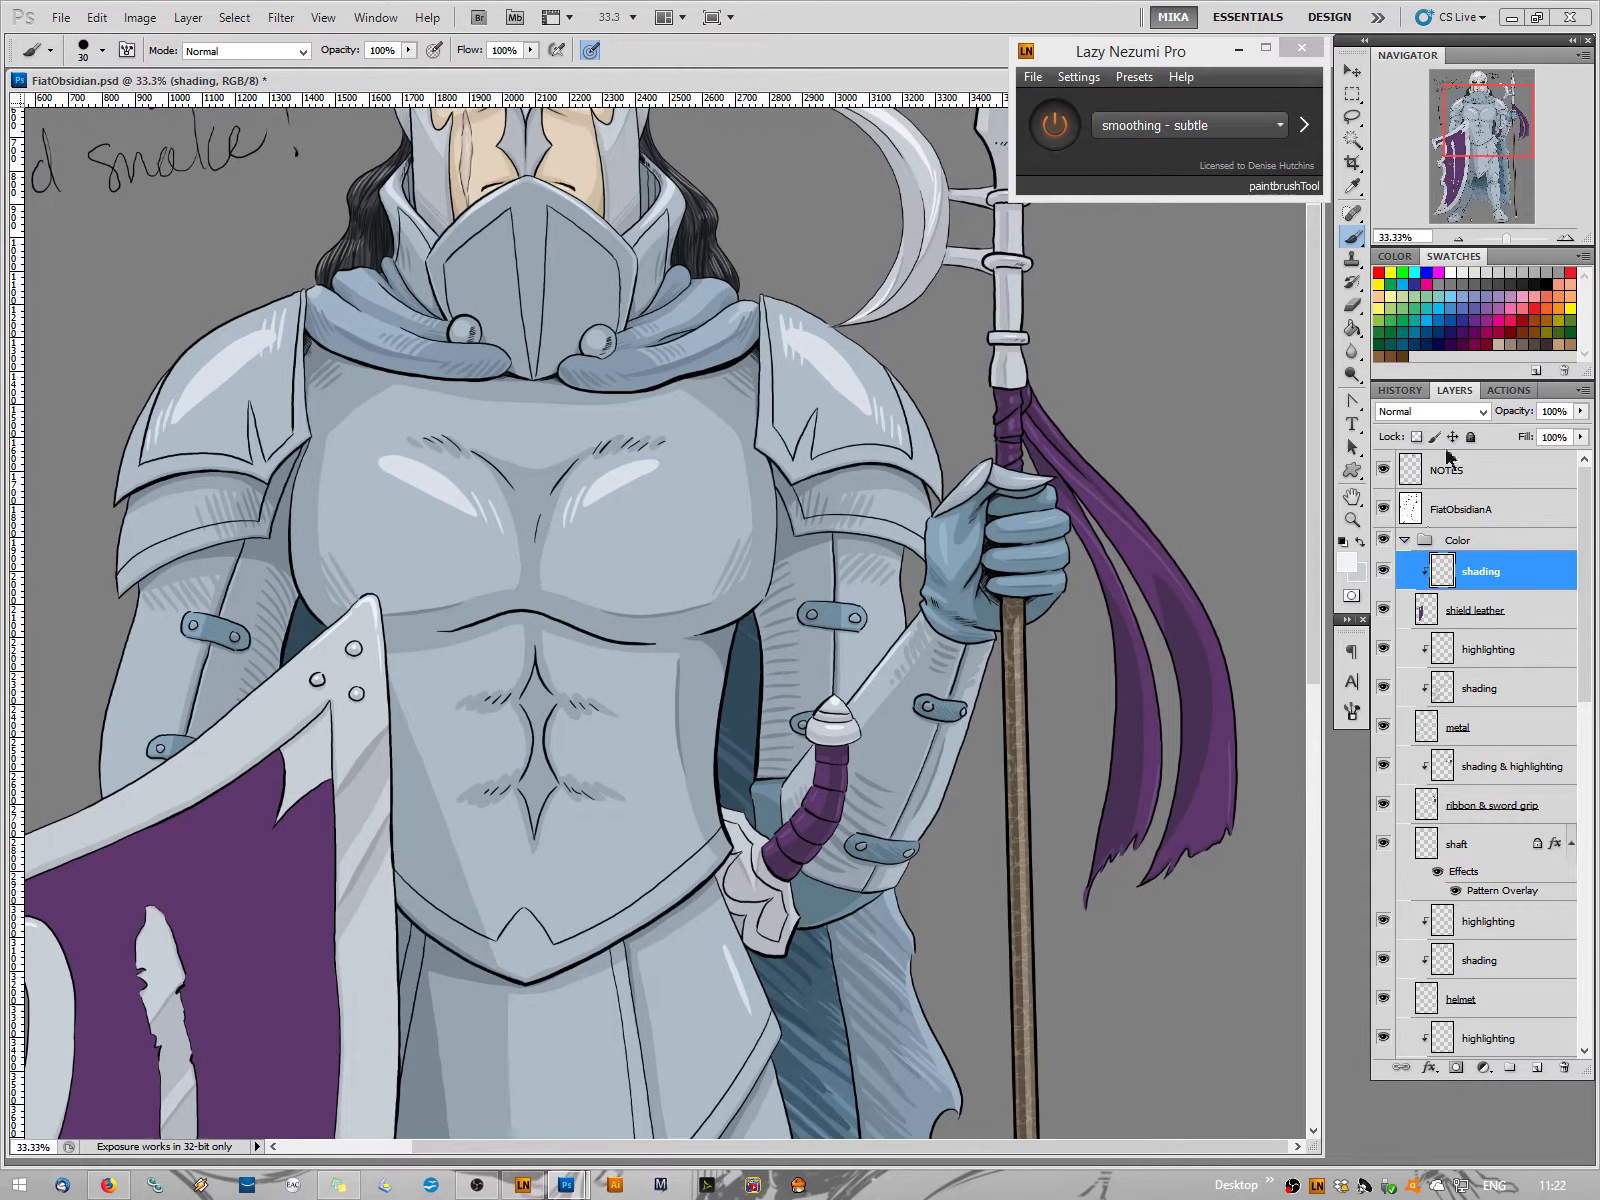
left_click(1349, 564)
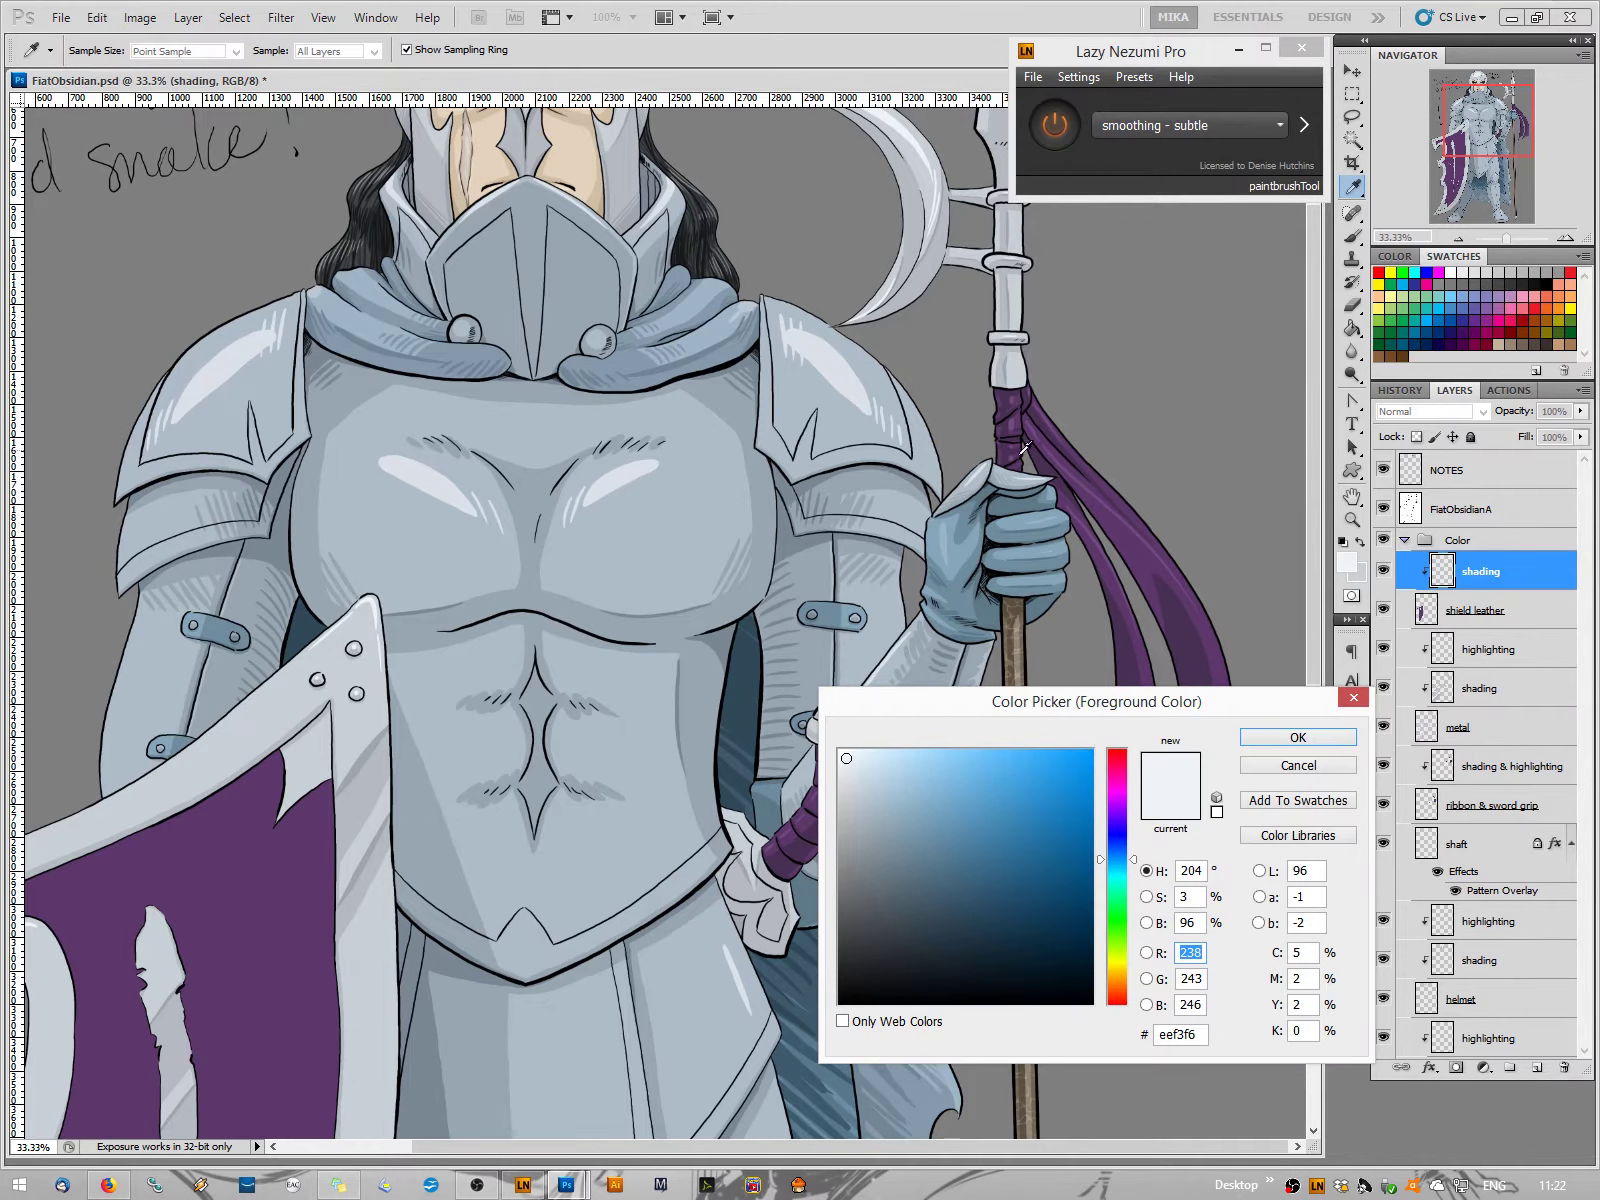
left_click(1180, 616)
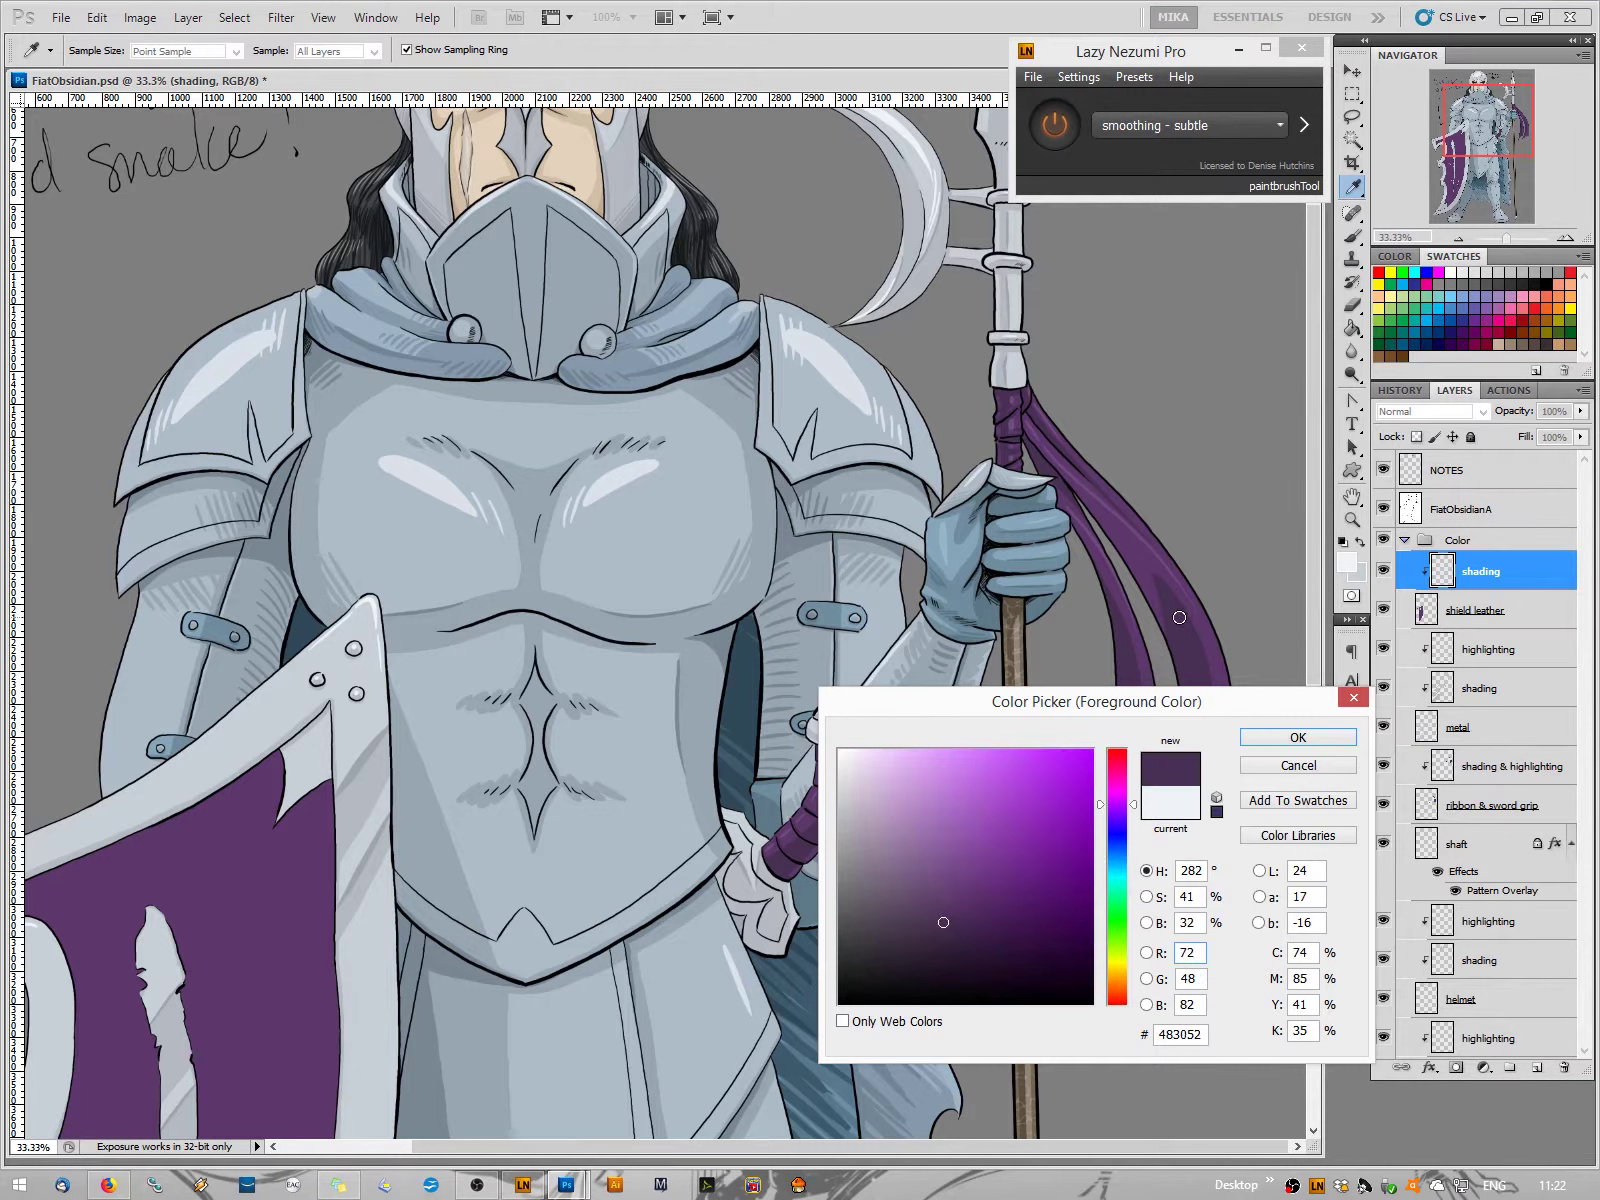
left_click(1268, 731)
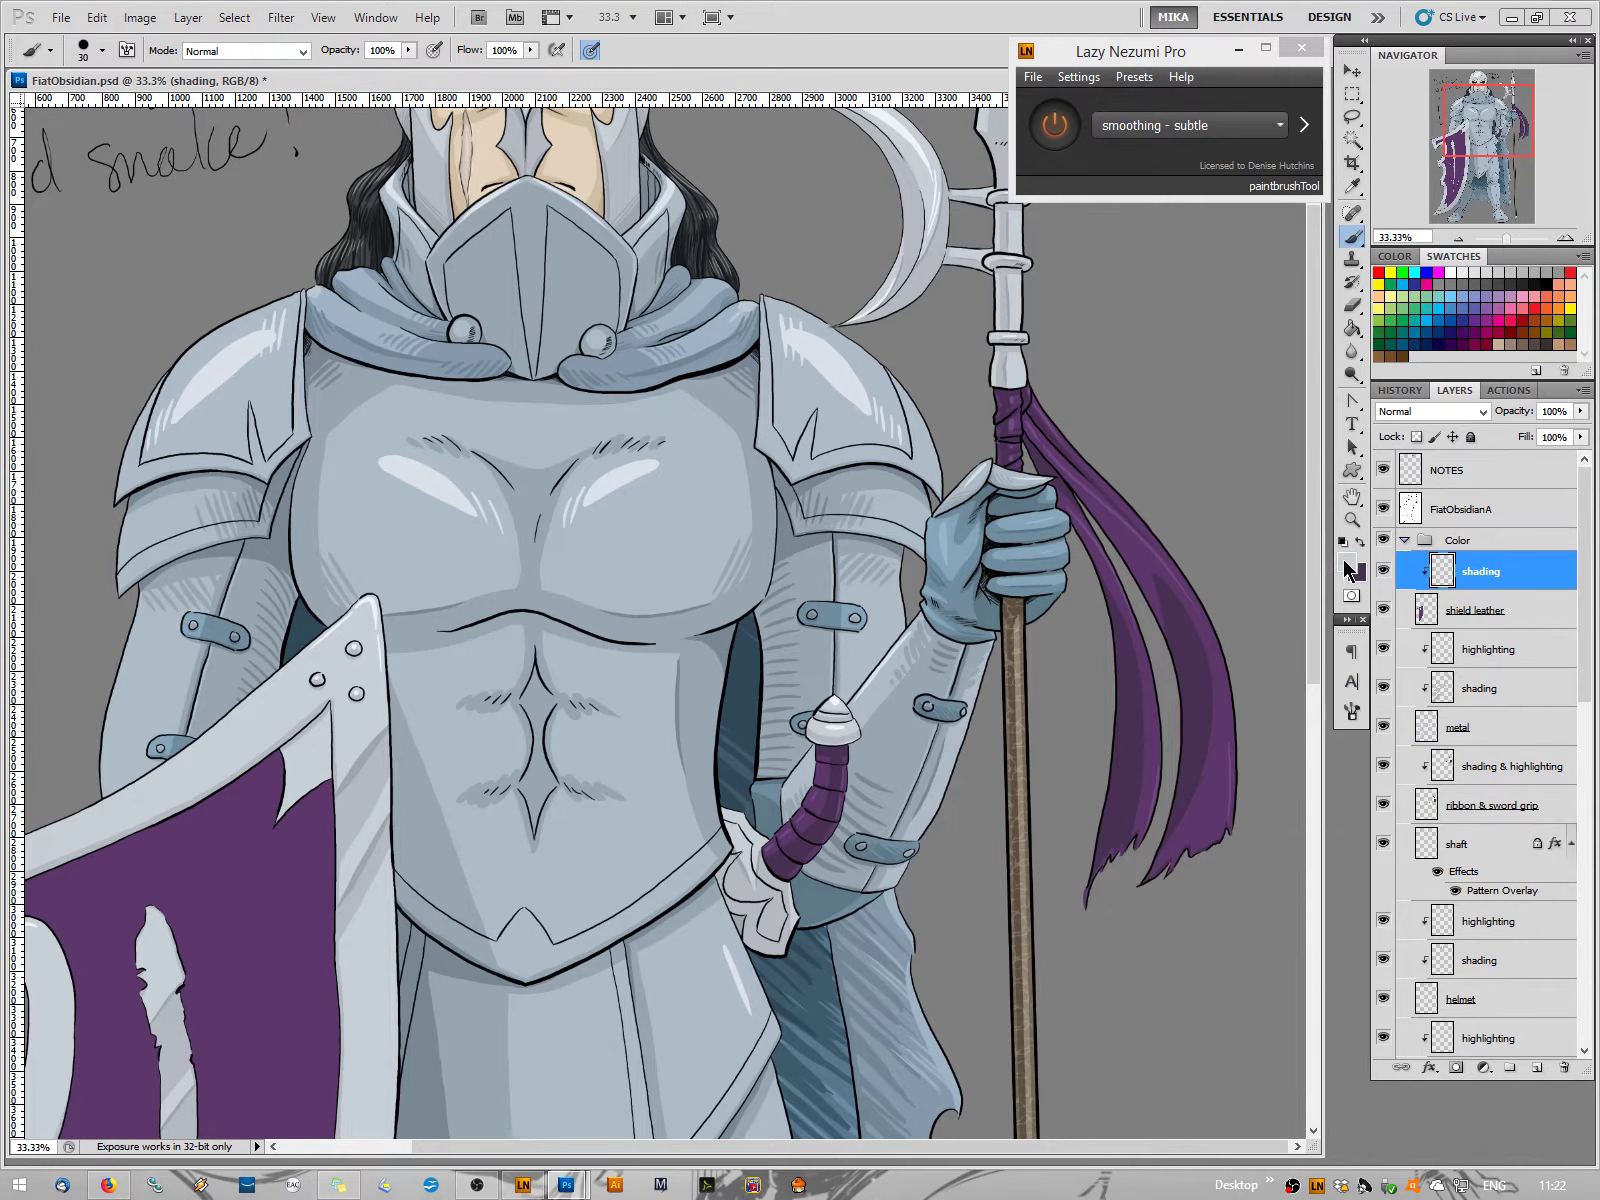
left_click(1348, 562)
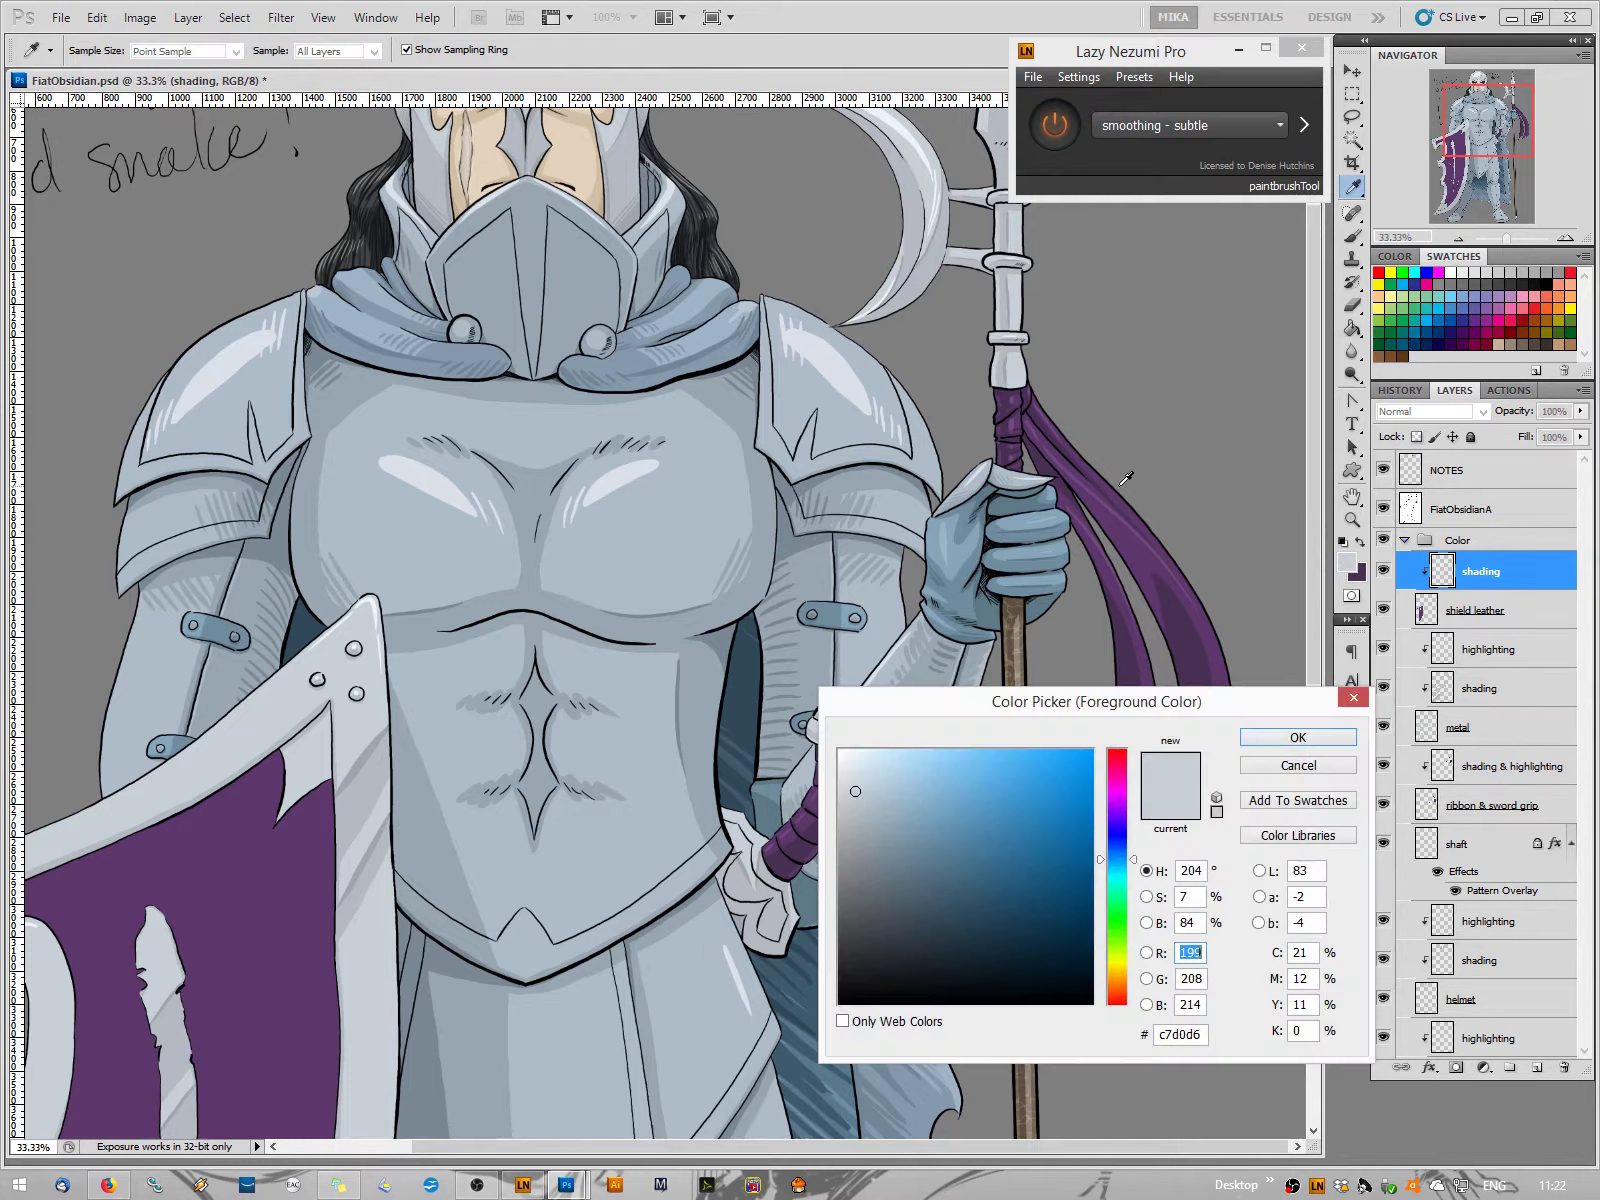
left_click(1014, 418)
left_click(1294, 739)
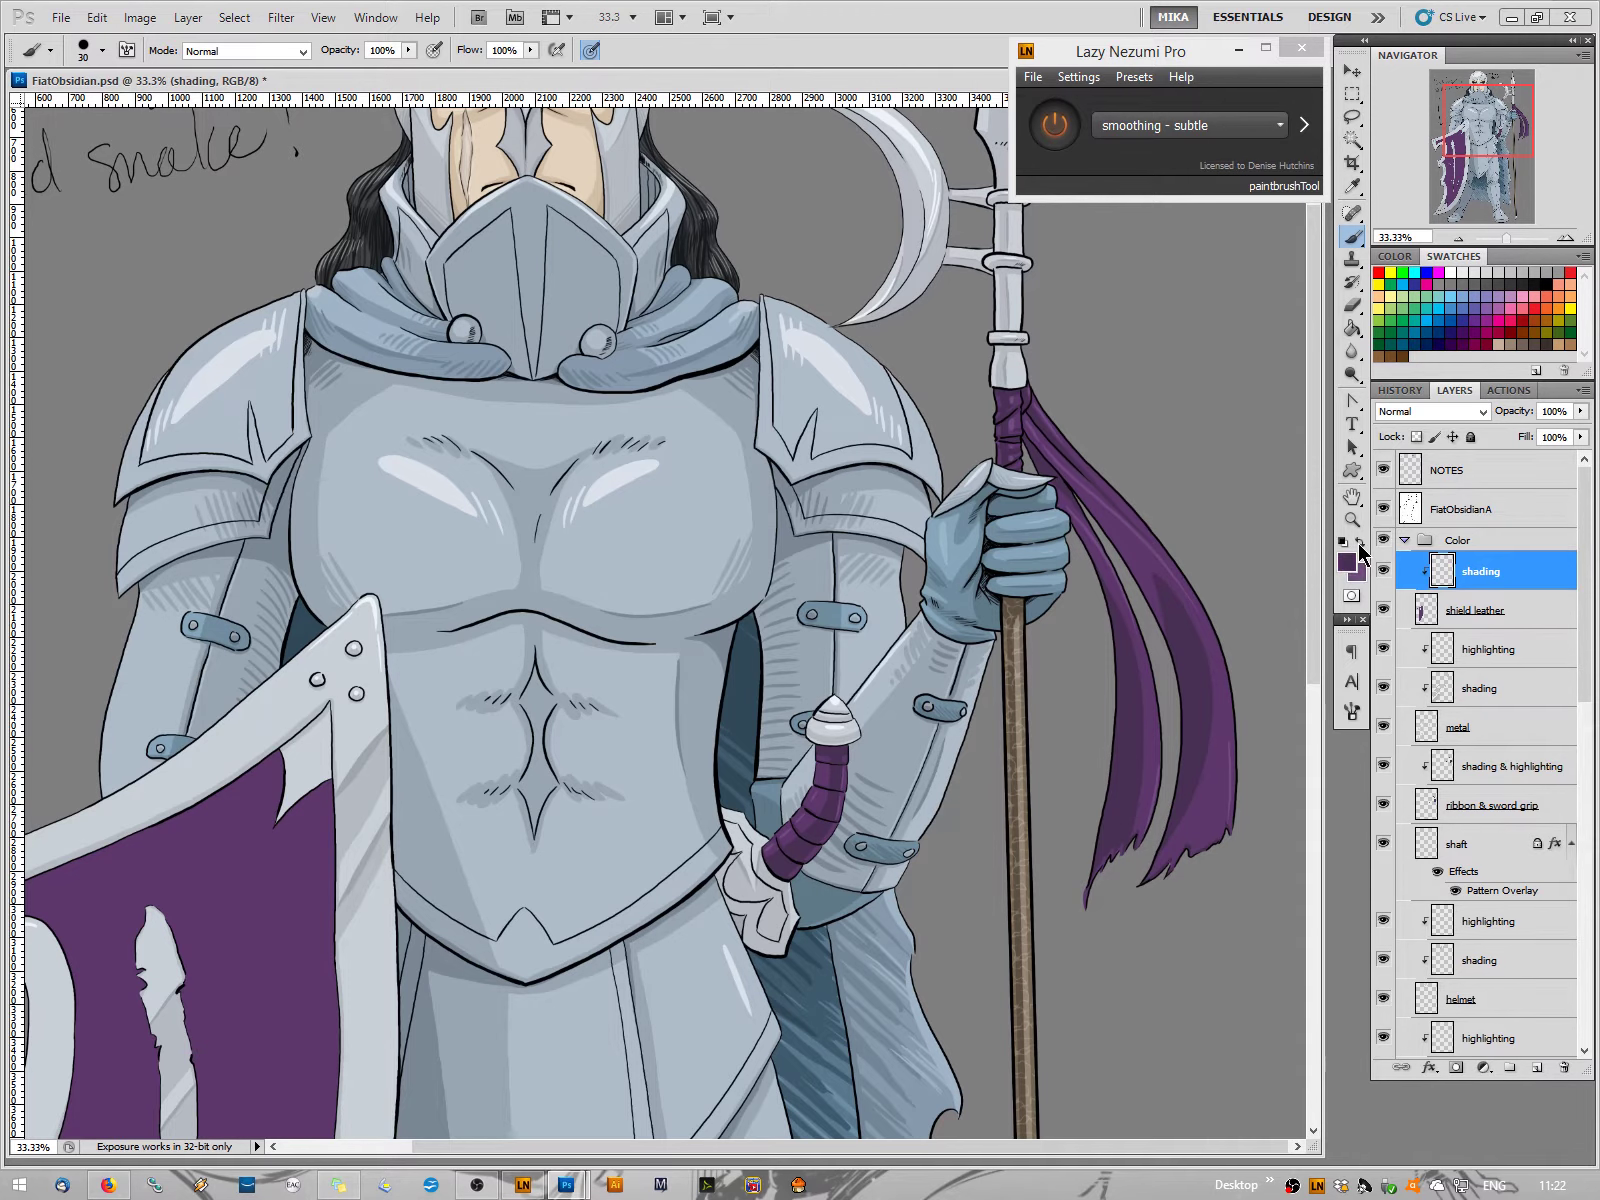
Try broad dark-purple shading over the lower part of the shield's leather with a 432 px brush, and undo the strokes
left_click_drag(1508, 137, 1508, 158)
left_click_drag(1467, 232, 1444, 262)
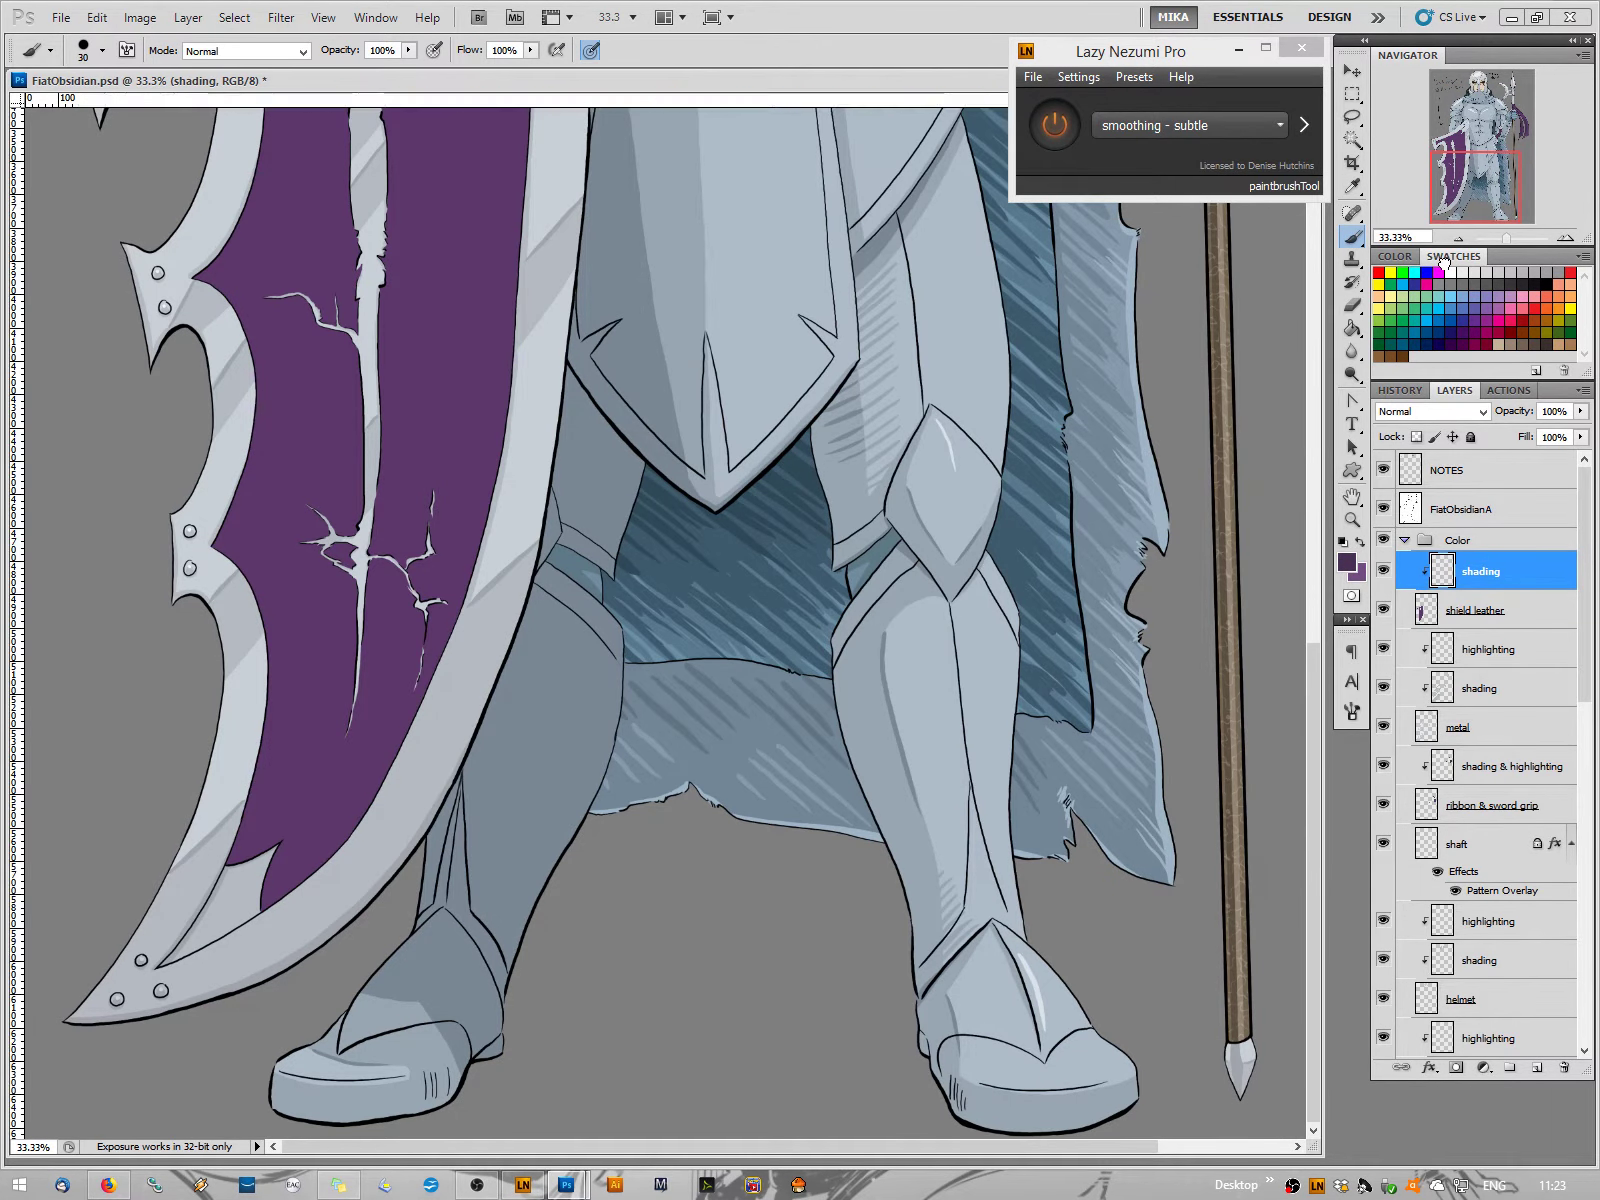
left_click_drag(1430, 207, 1427, 163)
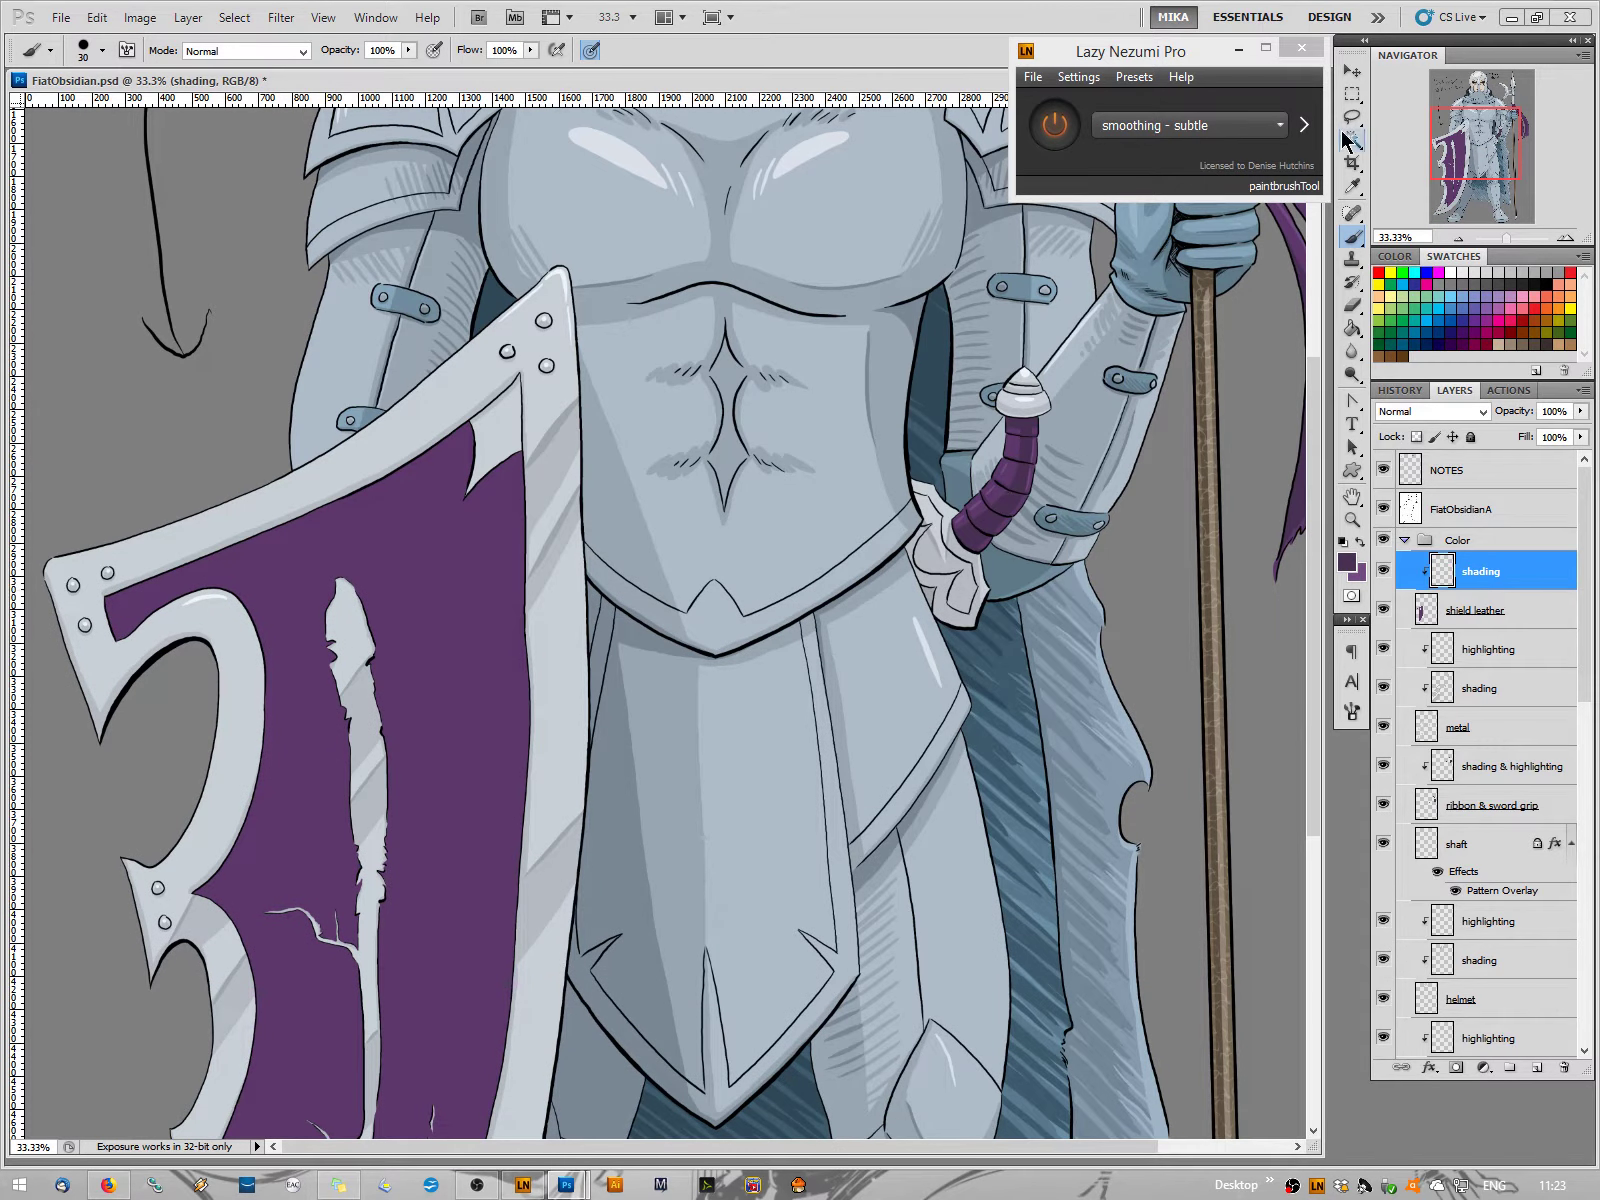
mouse_move(1444, 166)
left_mouse_down()
mouse_move(1444, 210)
mouse_move(1427, 166)
left_mouse_up()
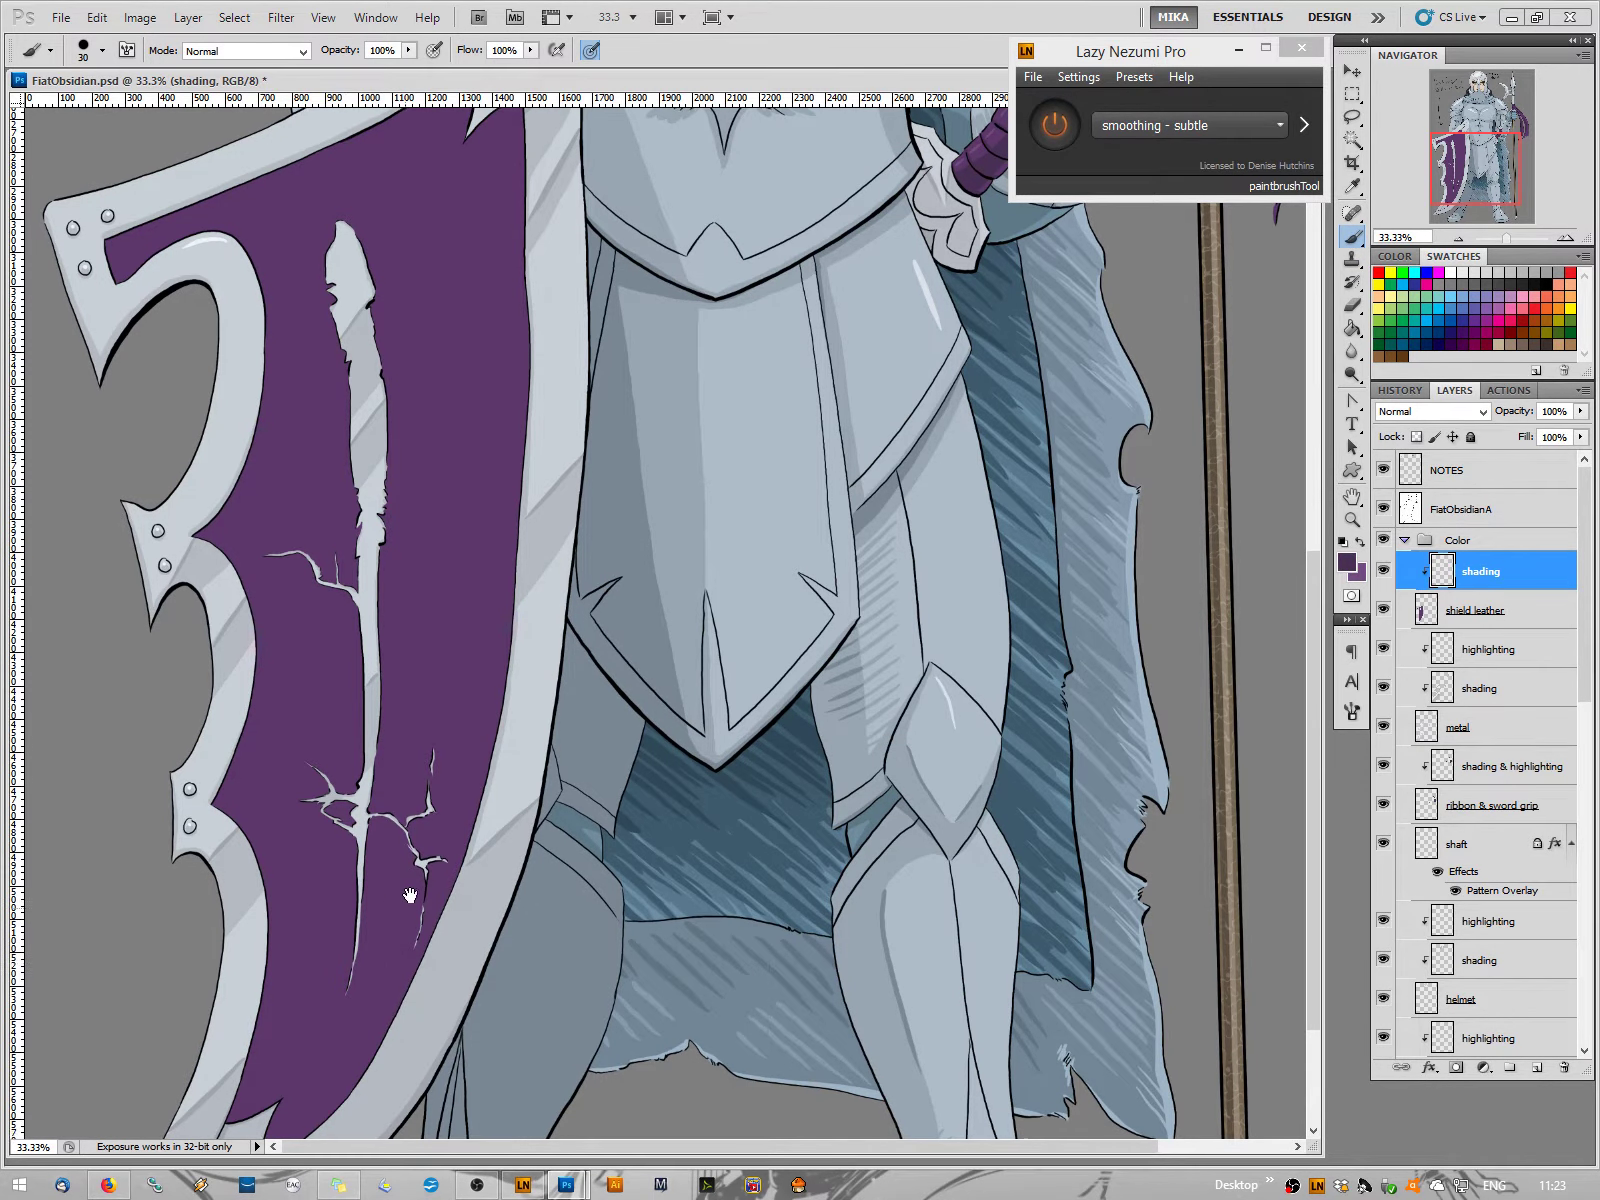
left_click_drag(400, 957, 417, 876)
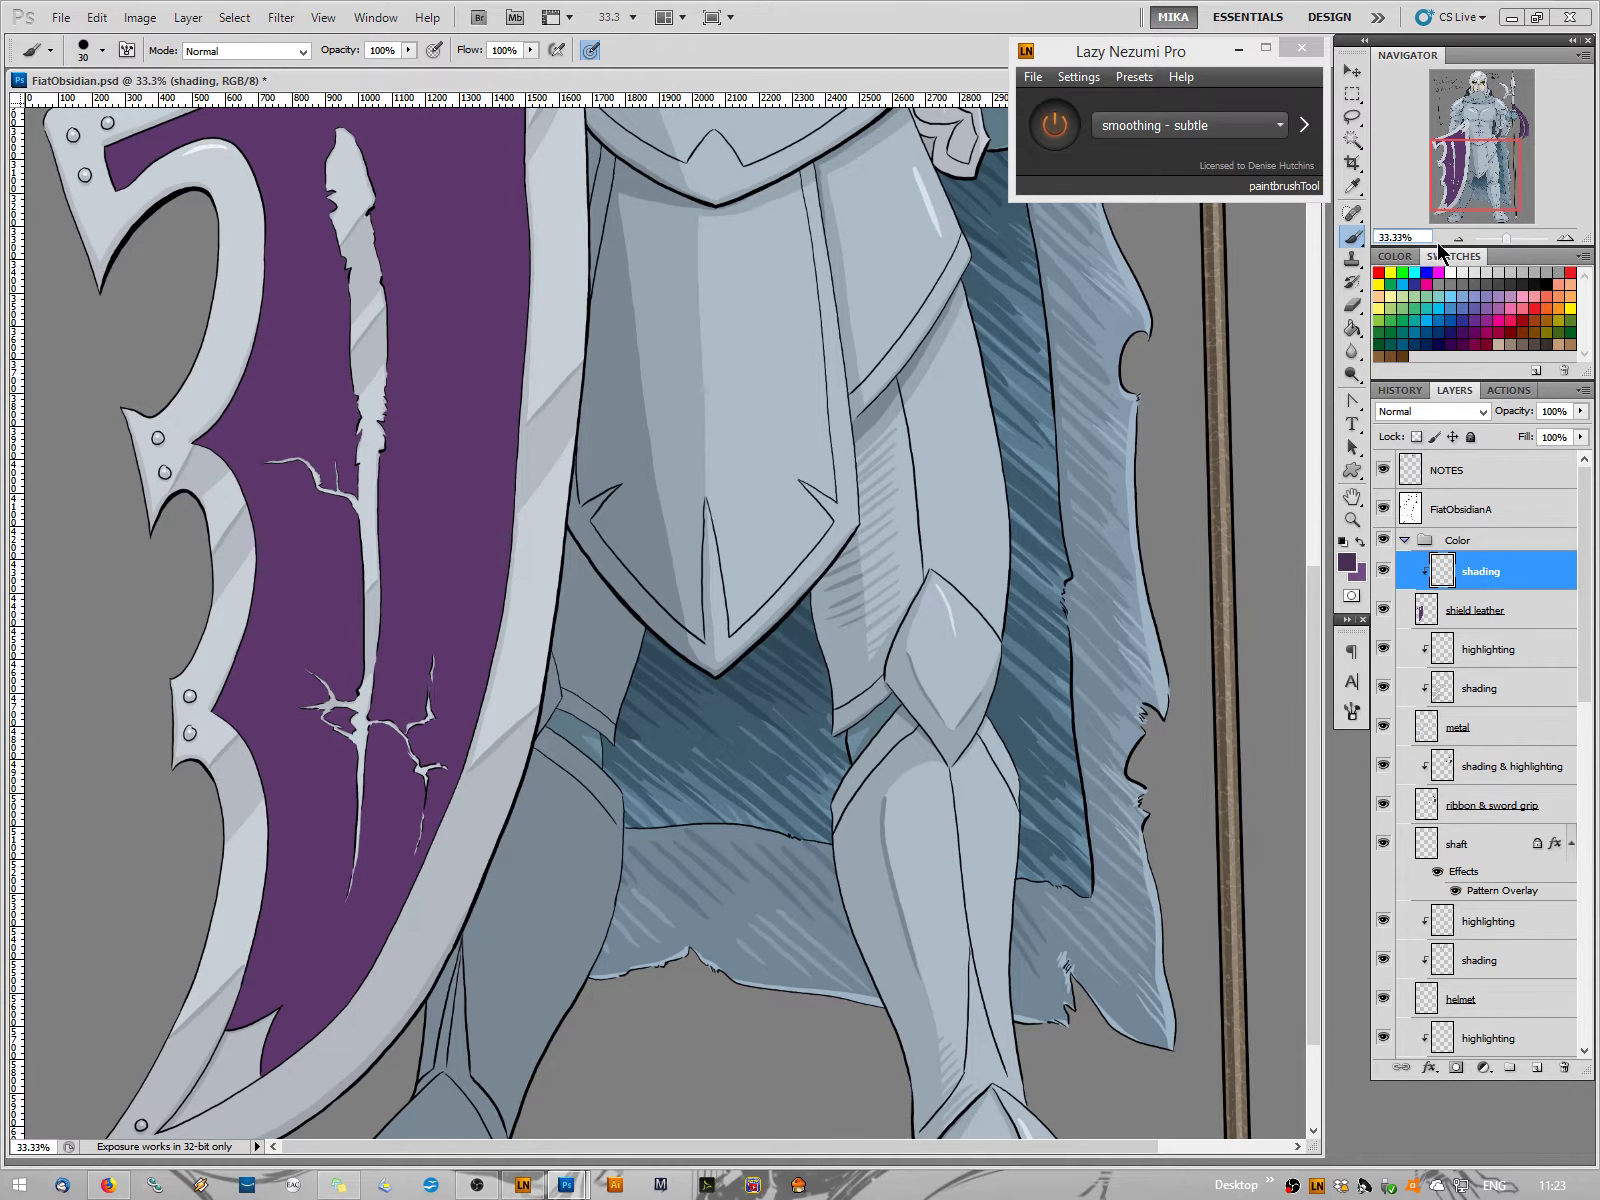
left_click(1458, 238)
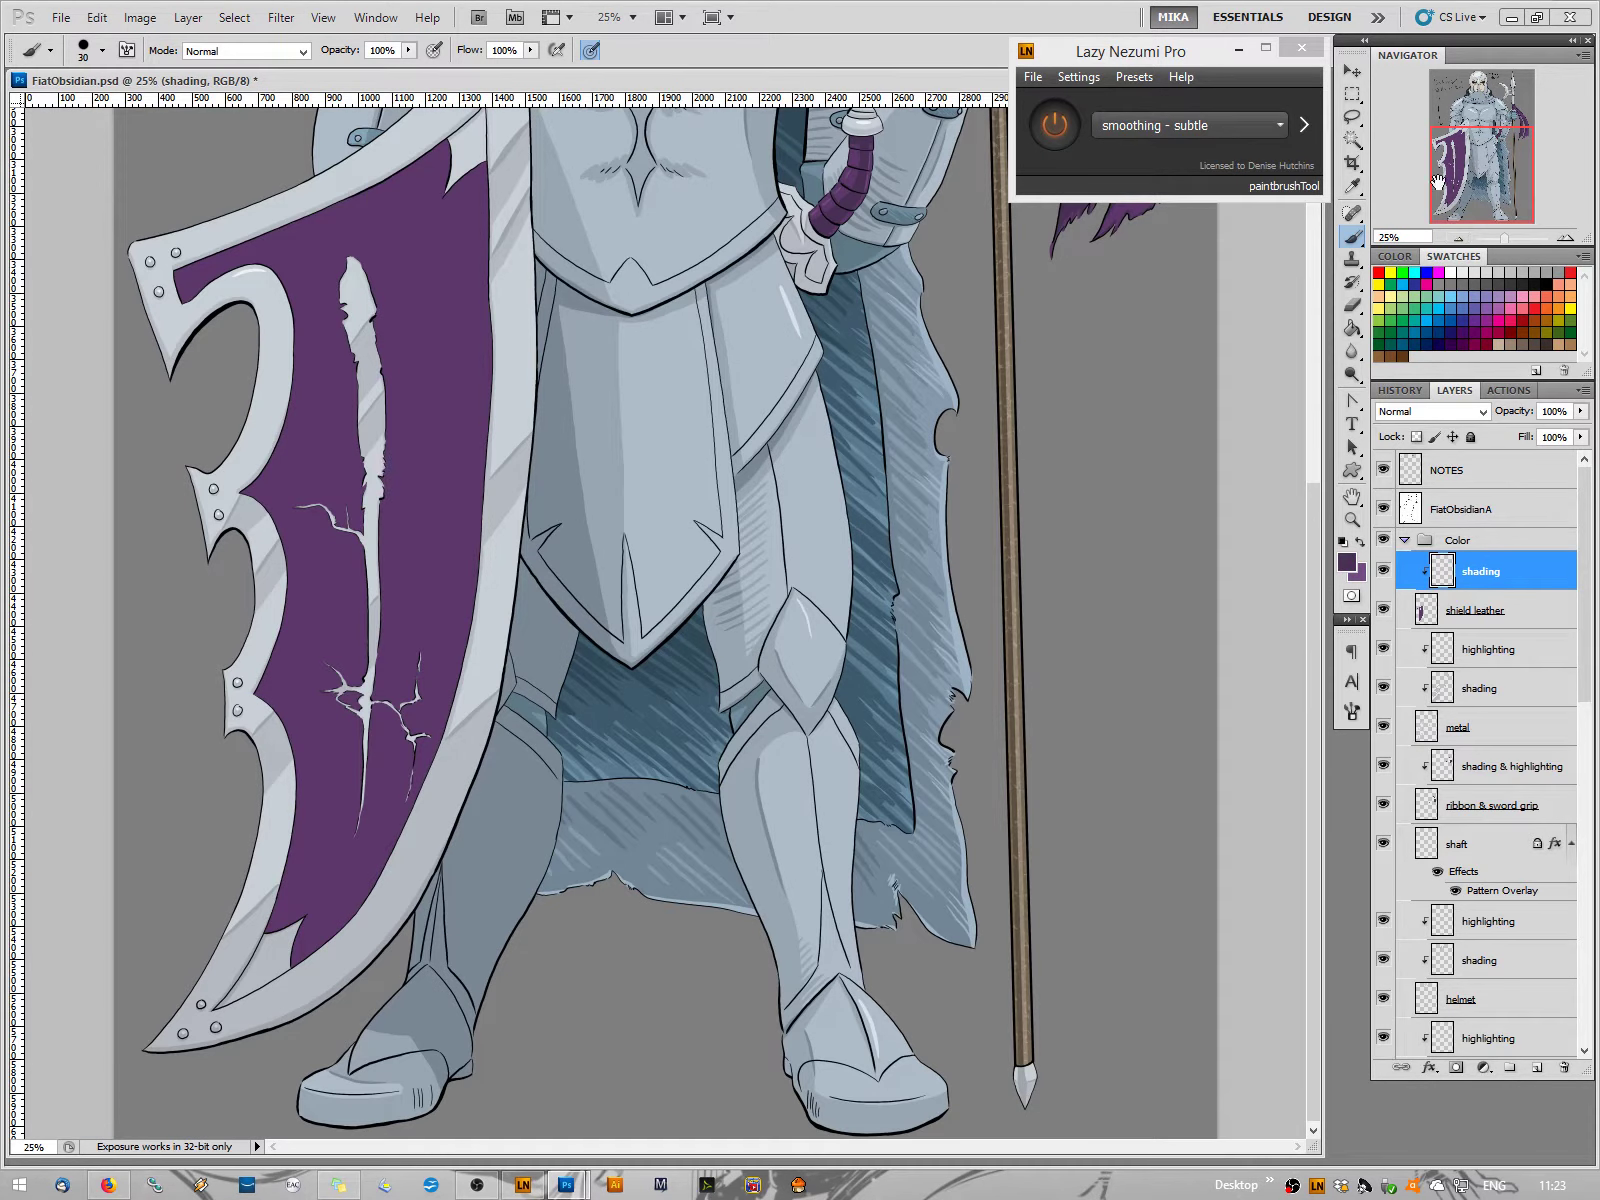
right_click(539, 664)
left_click_drag(452, 748, 566, 745)
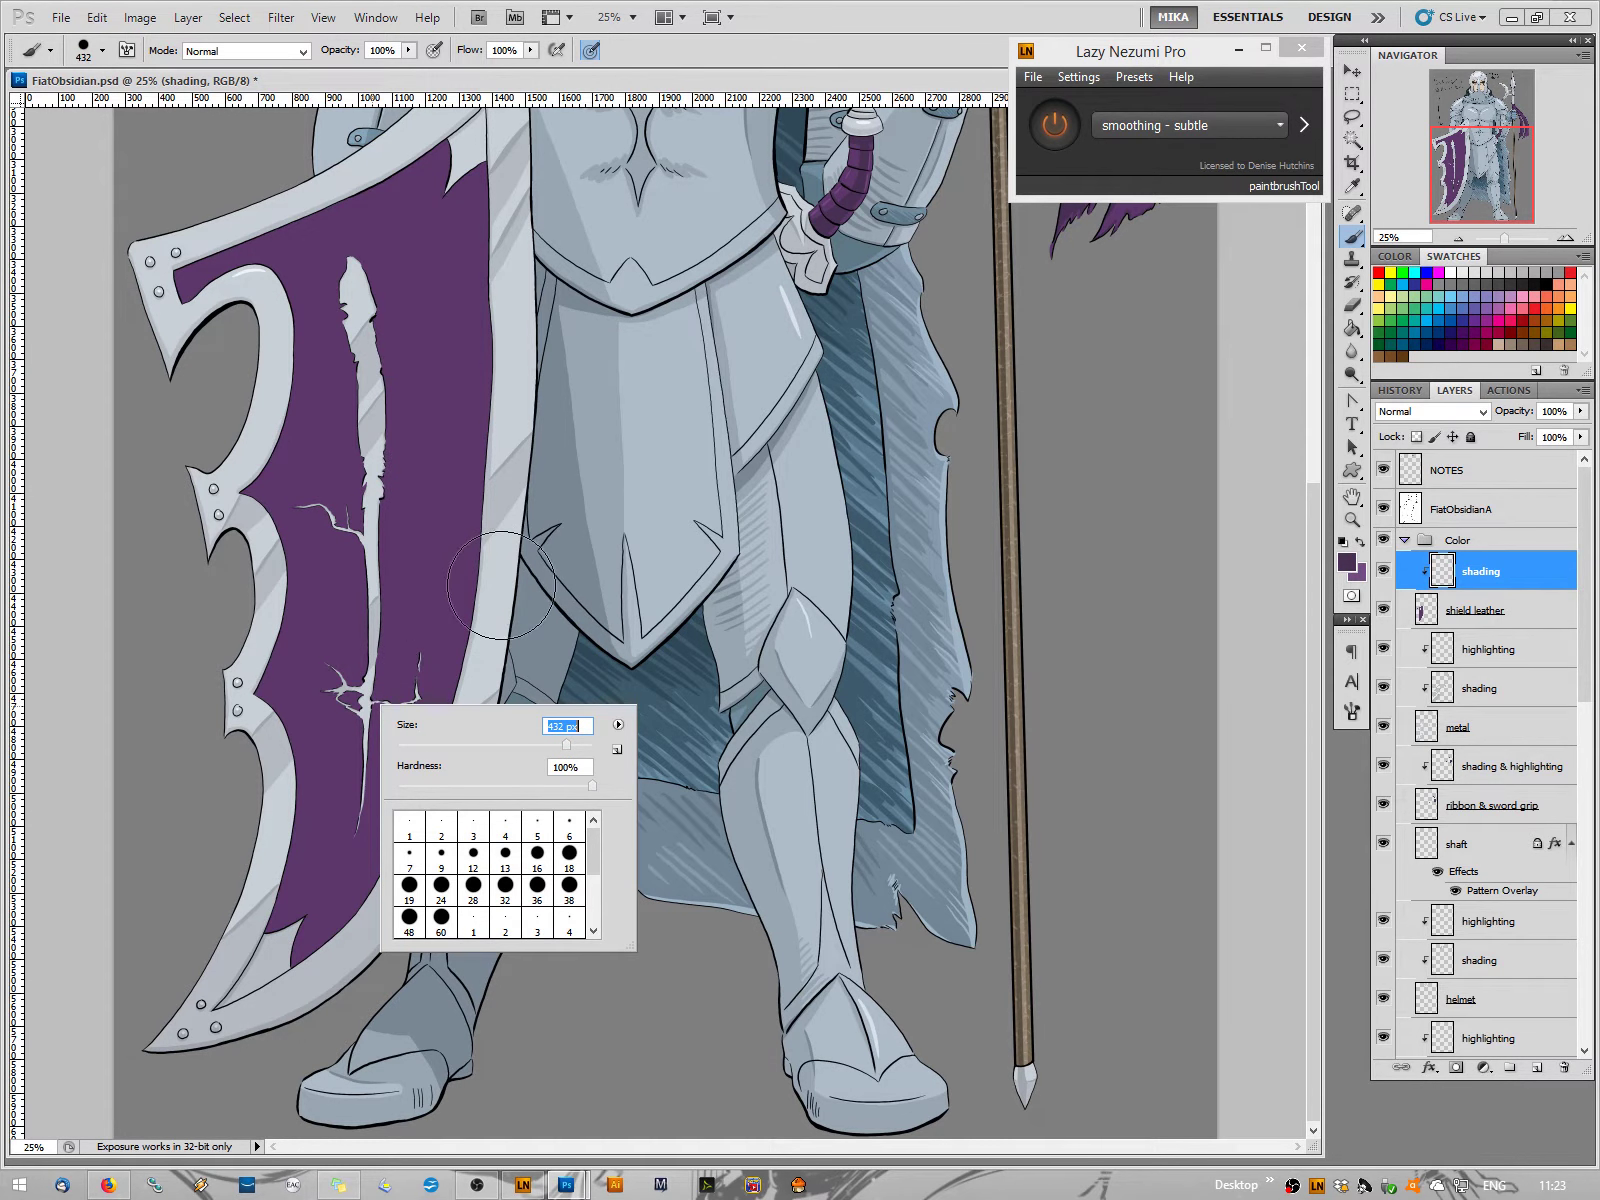
key("Return")
left_click_drag(470, 620, 165, 1050)
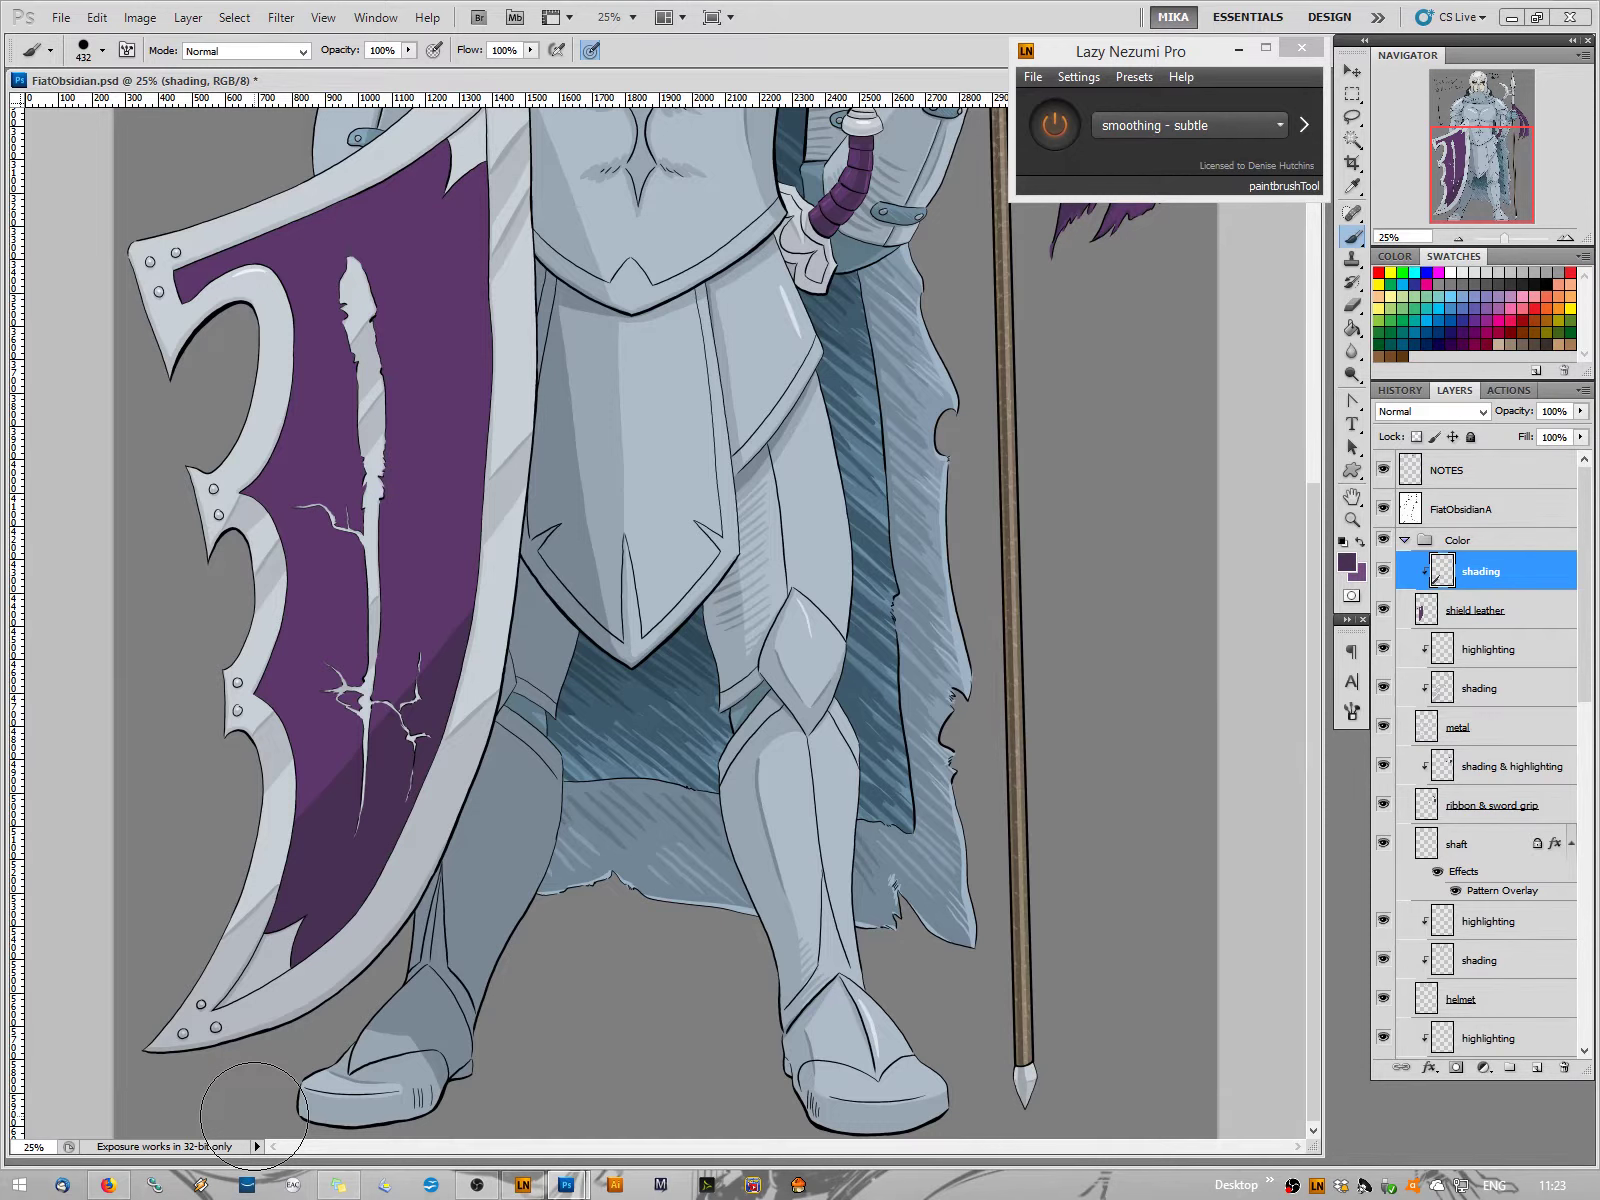
key("ctrl+z")
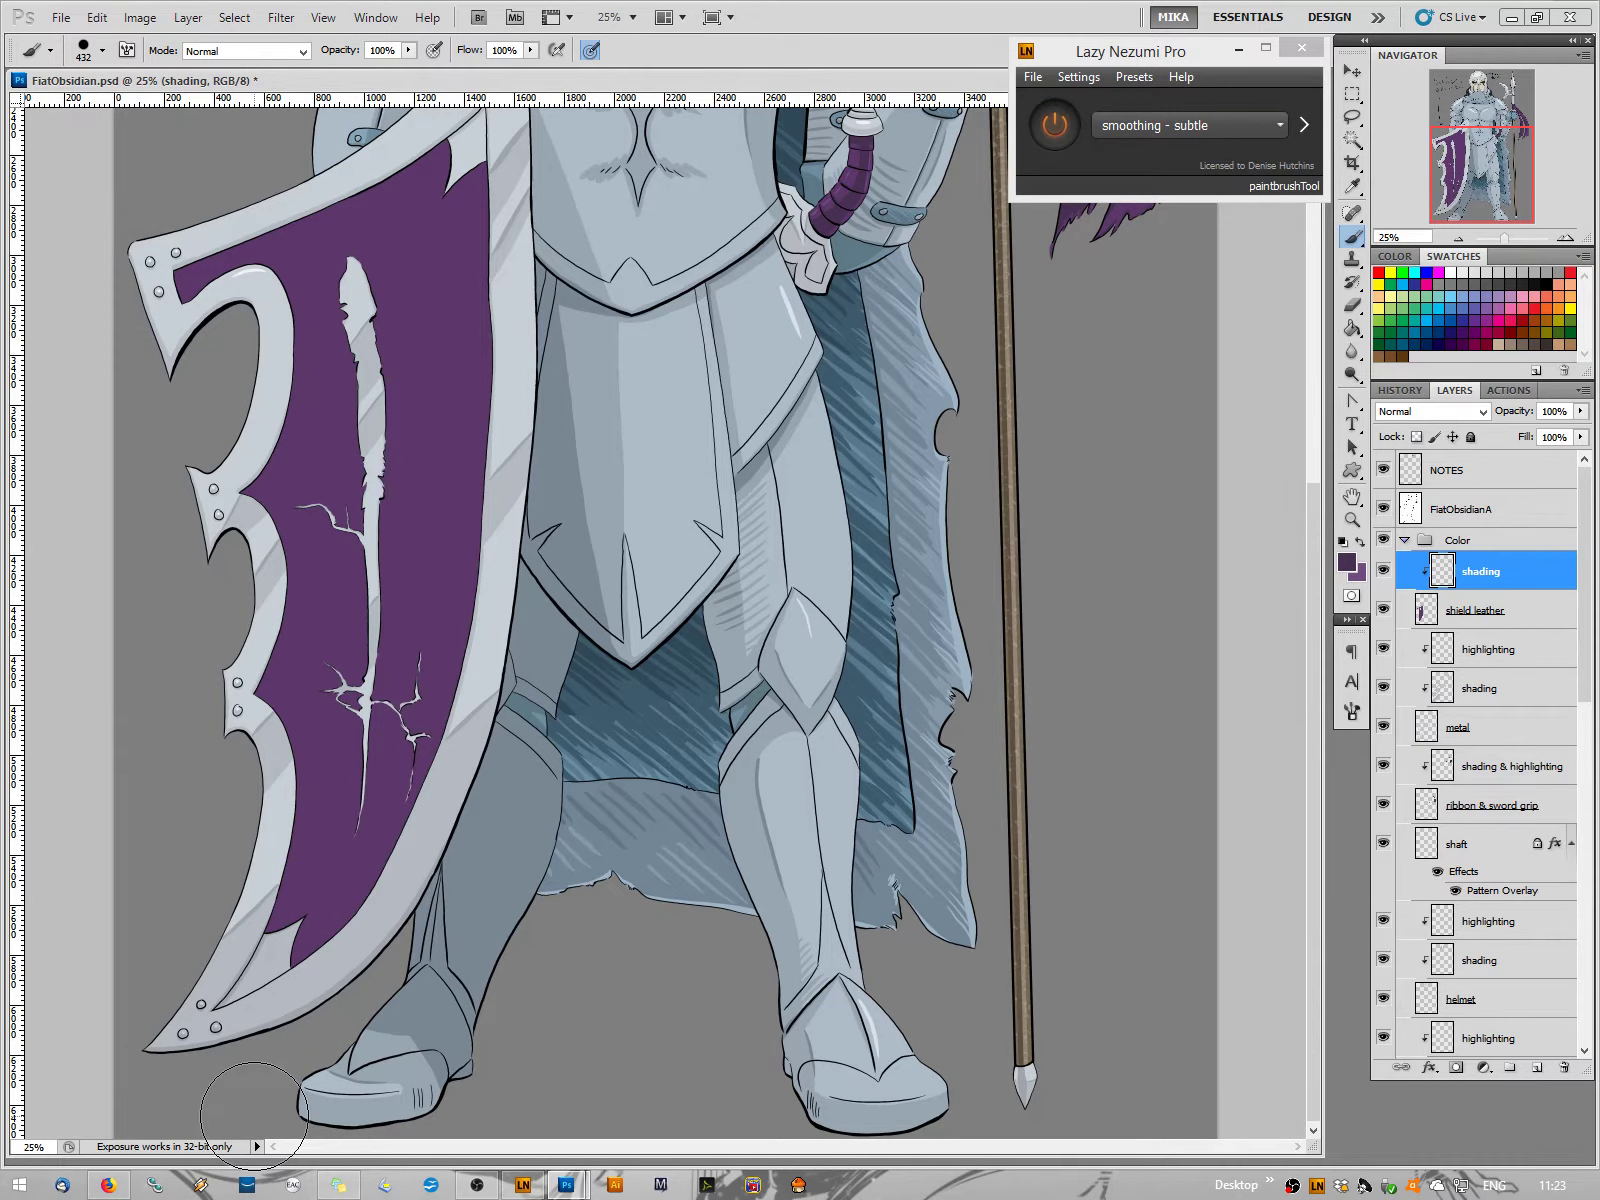
key("ctrl+z")
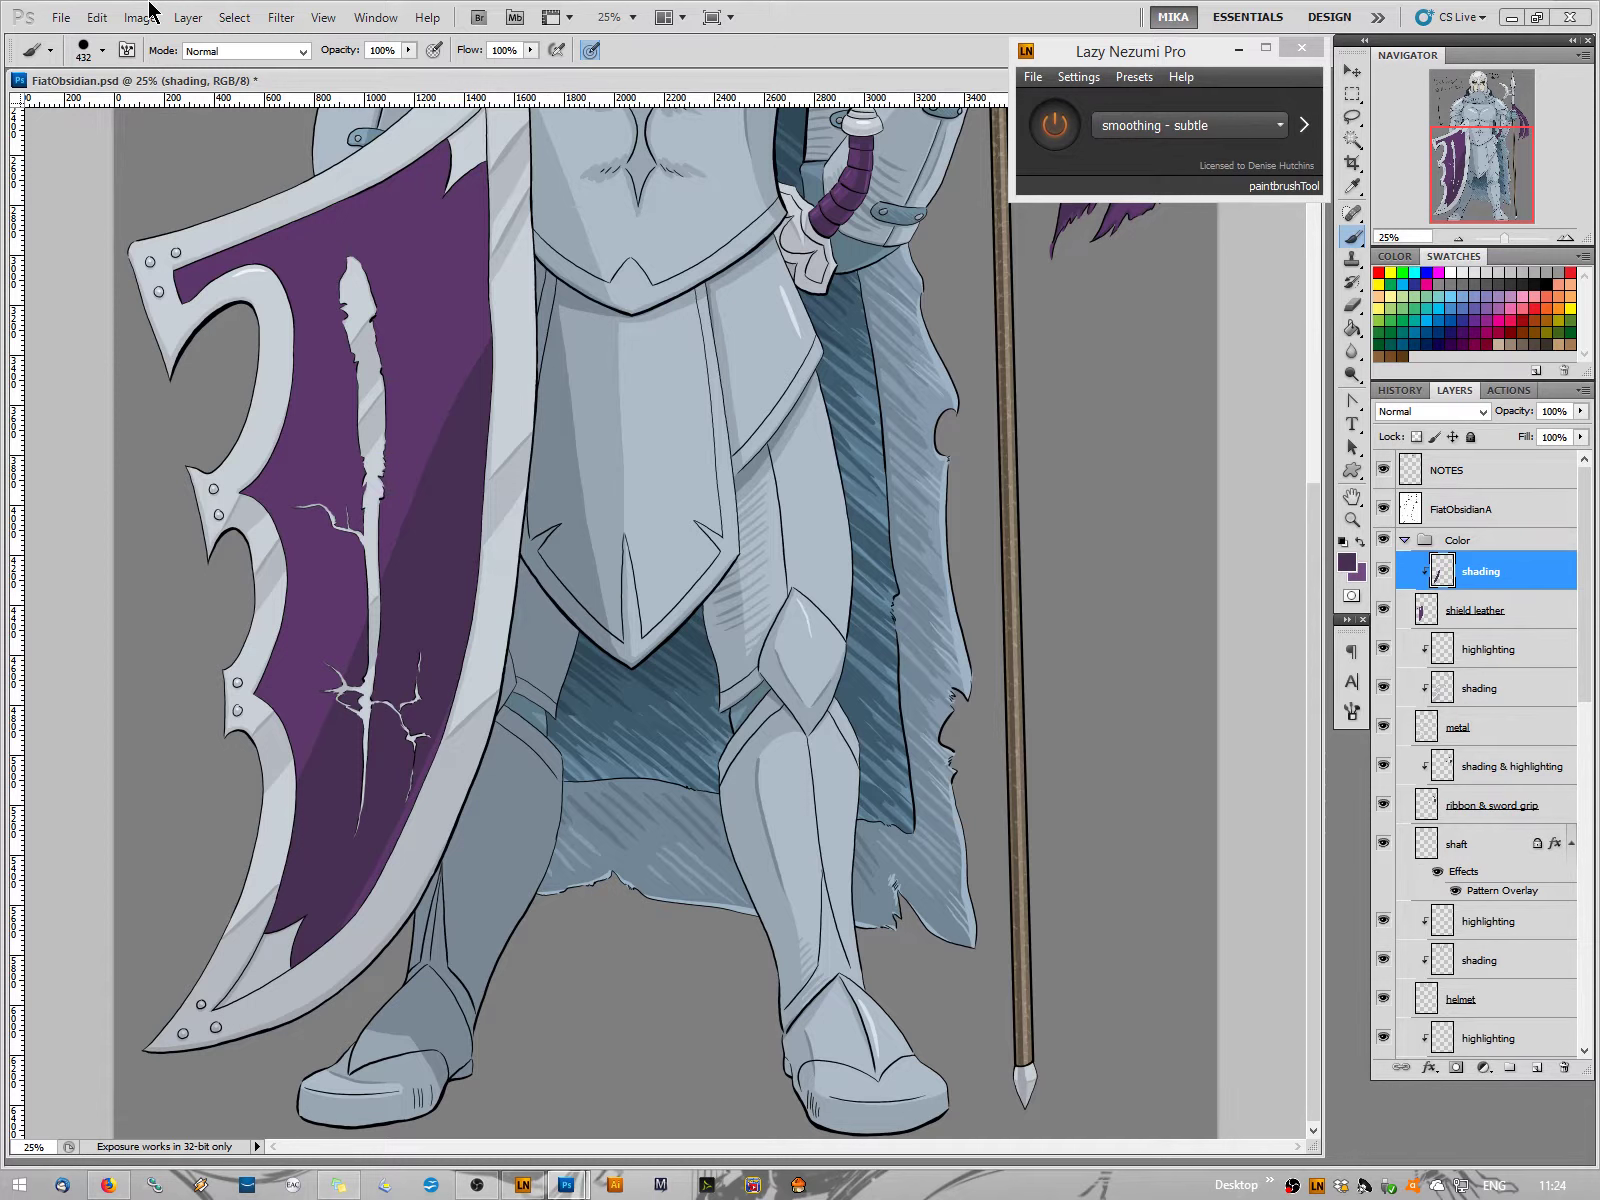
key("ctrl+z")
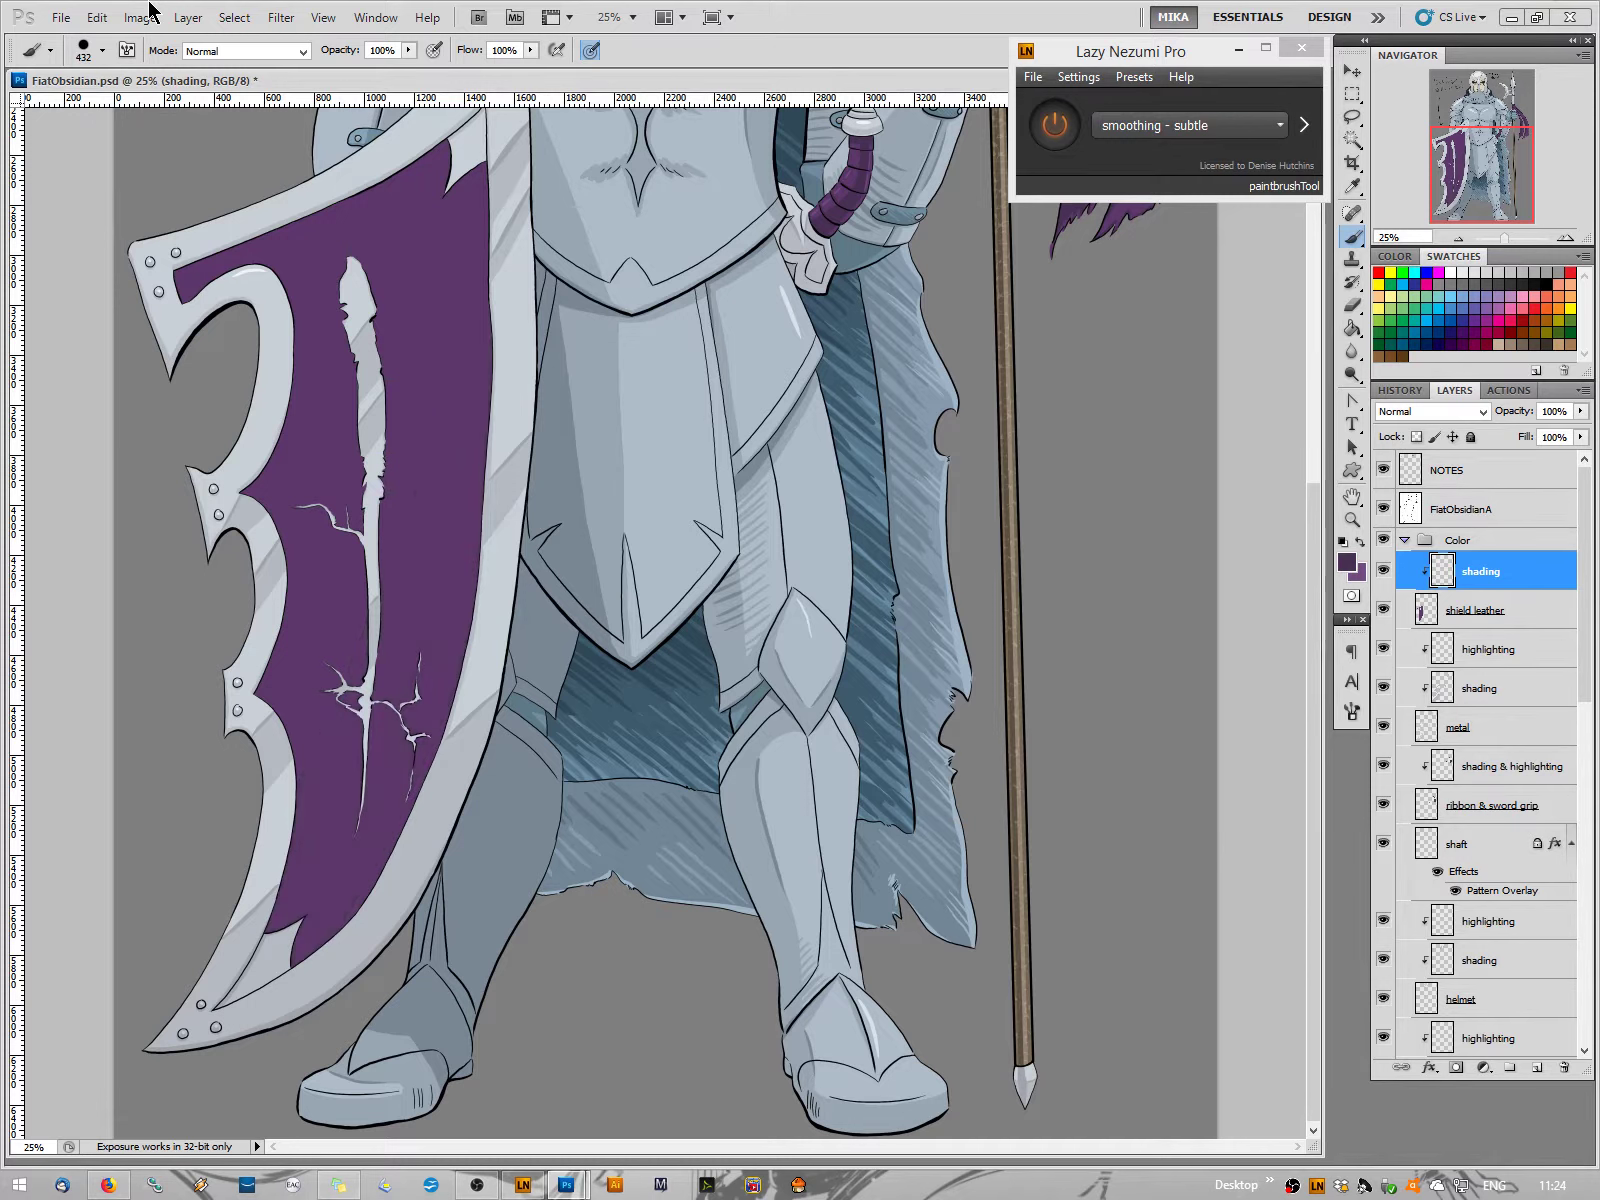
left_click_drag(1455, 190, 1485, 142)
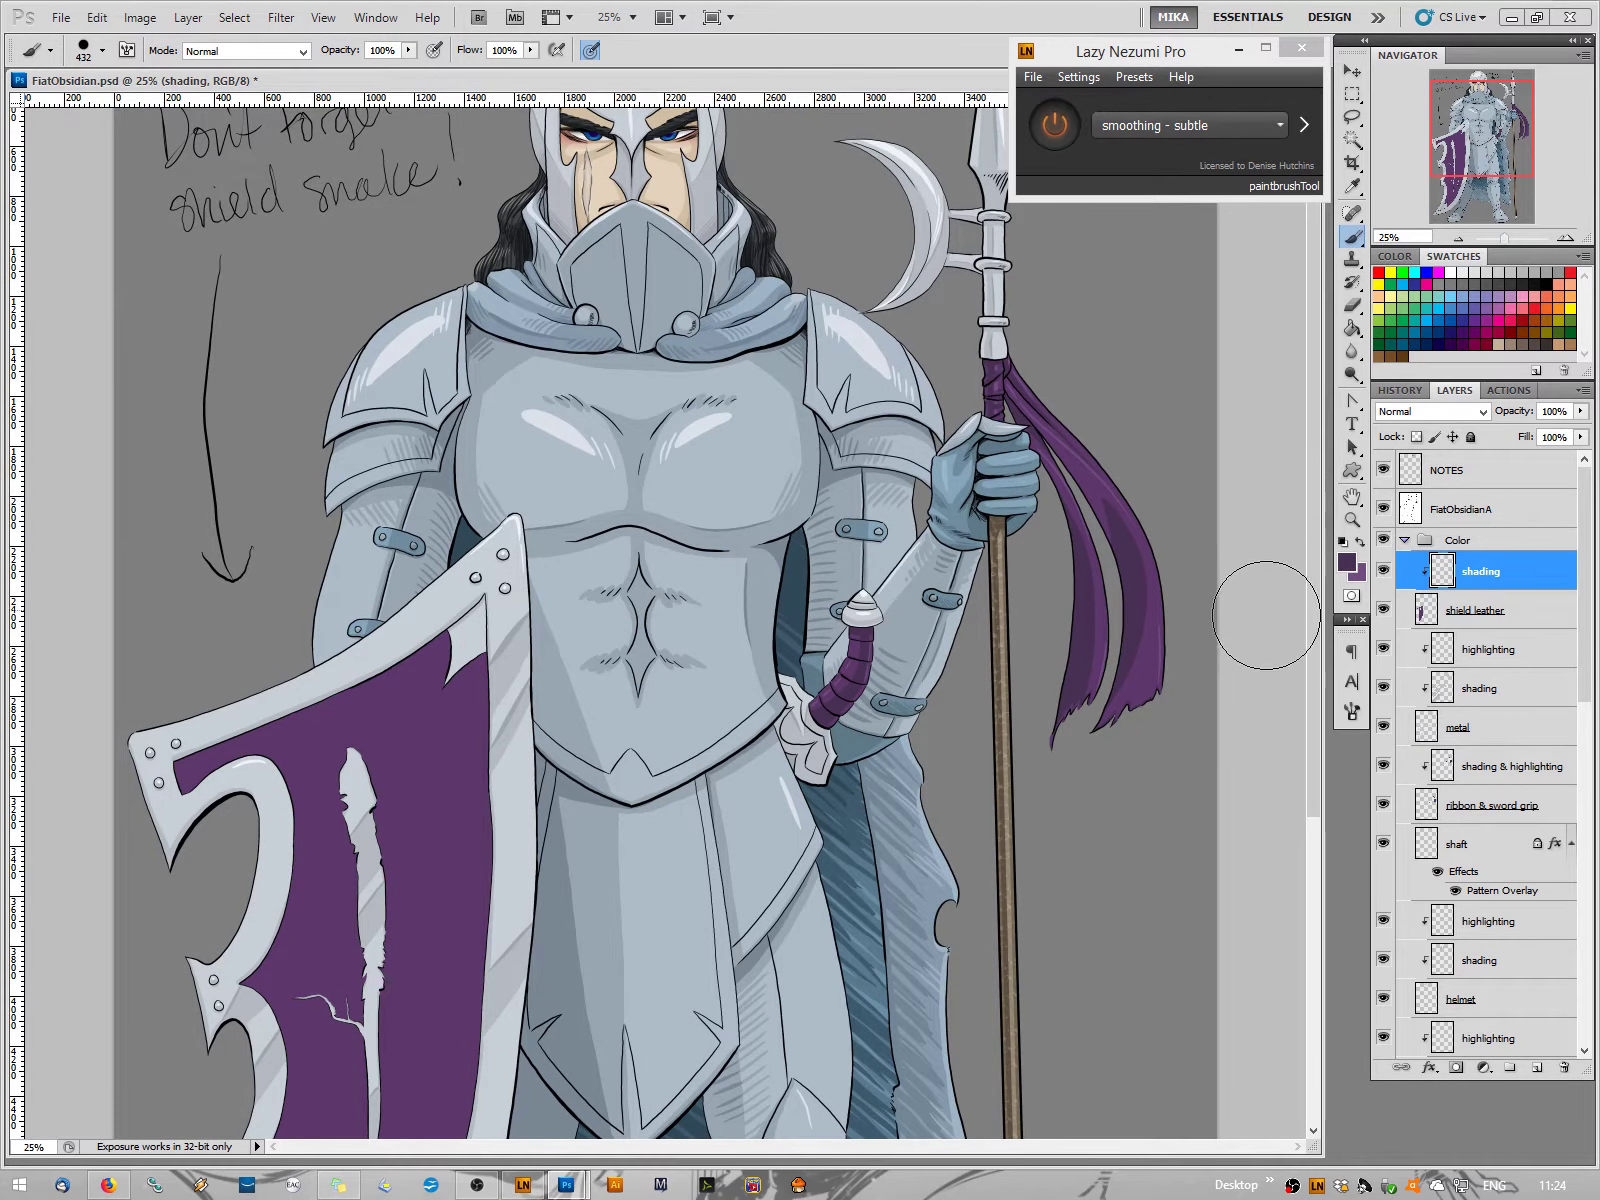
left_click(1347, 561)
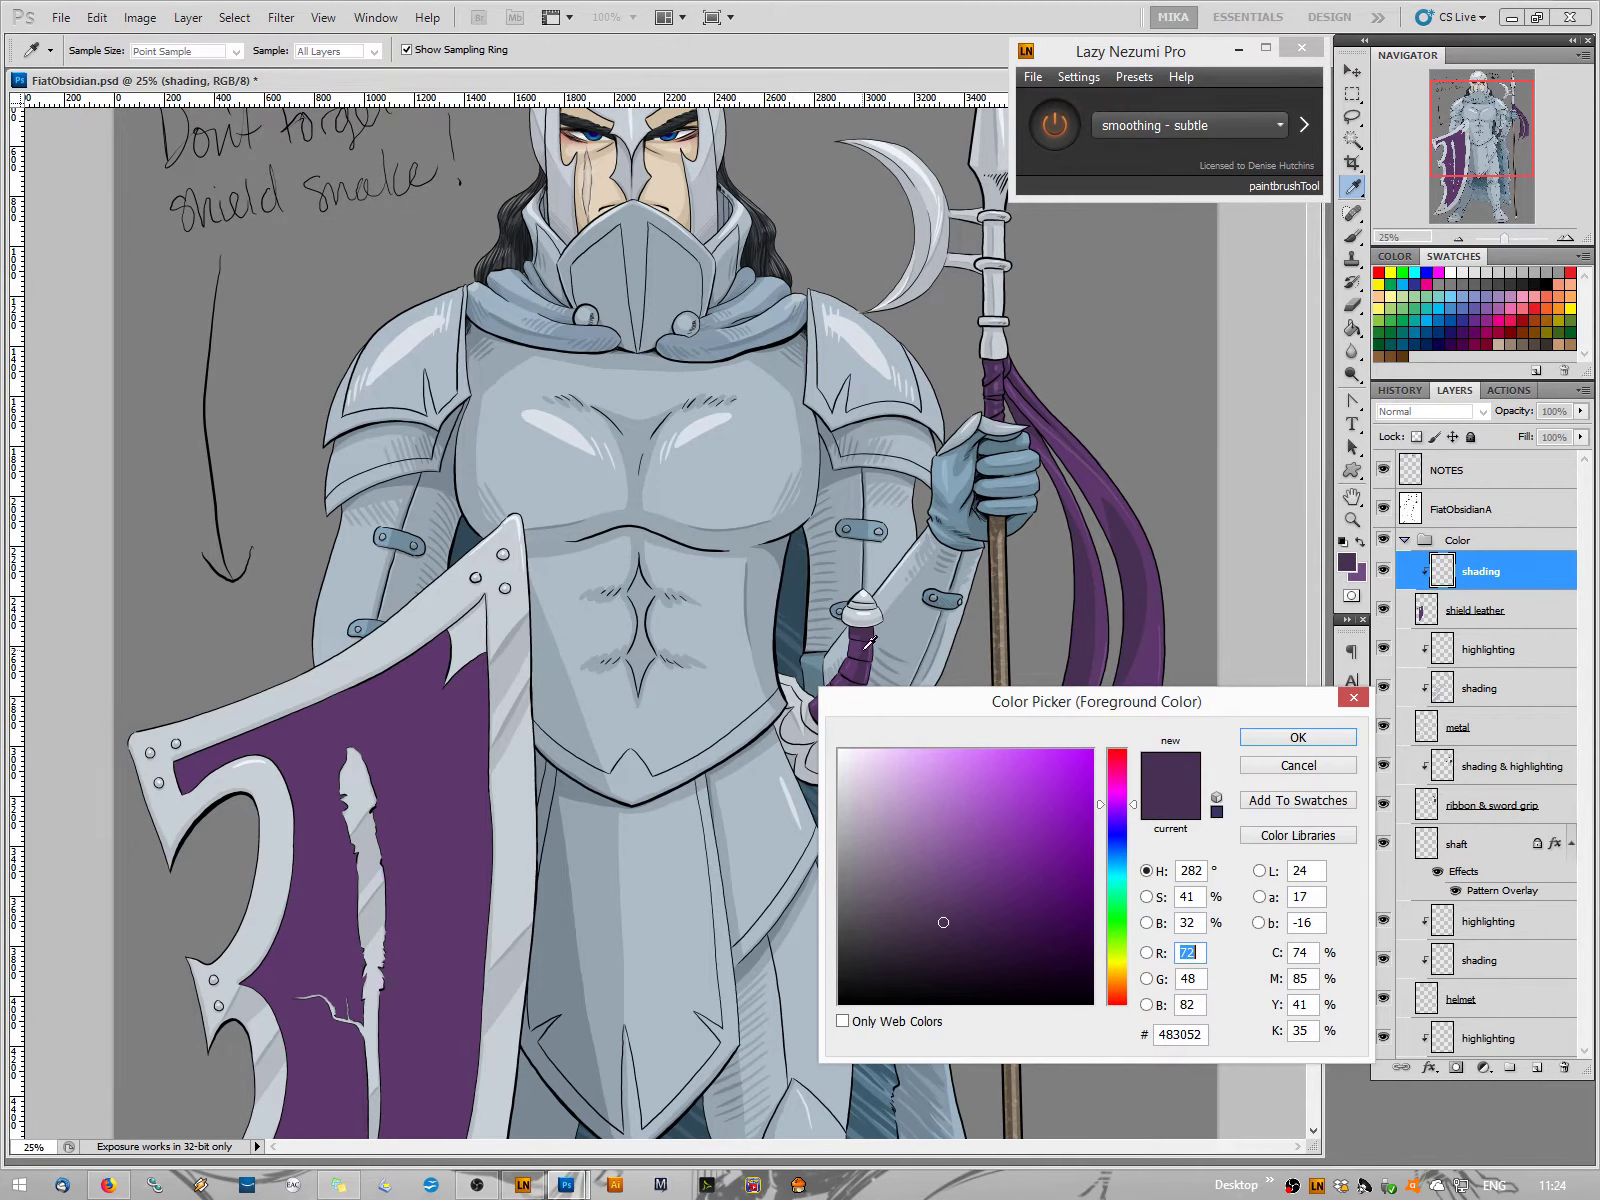
left_click(1245, 738)
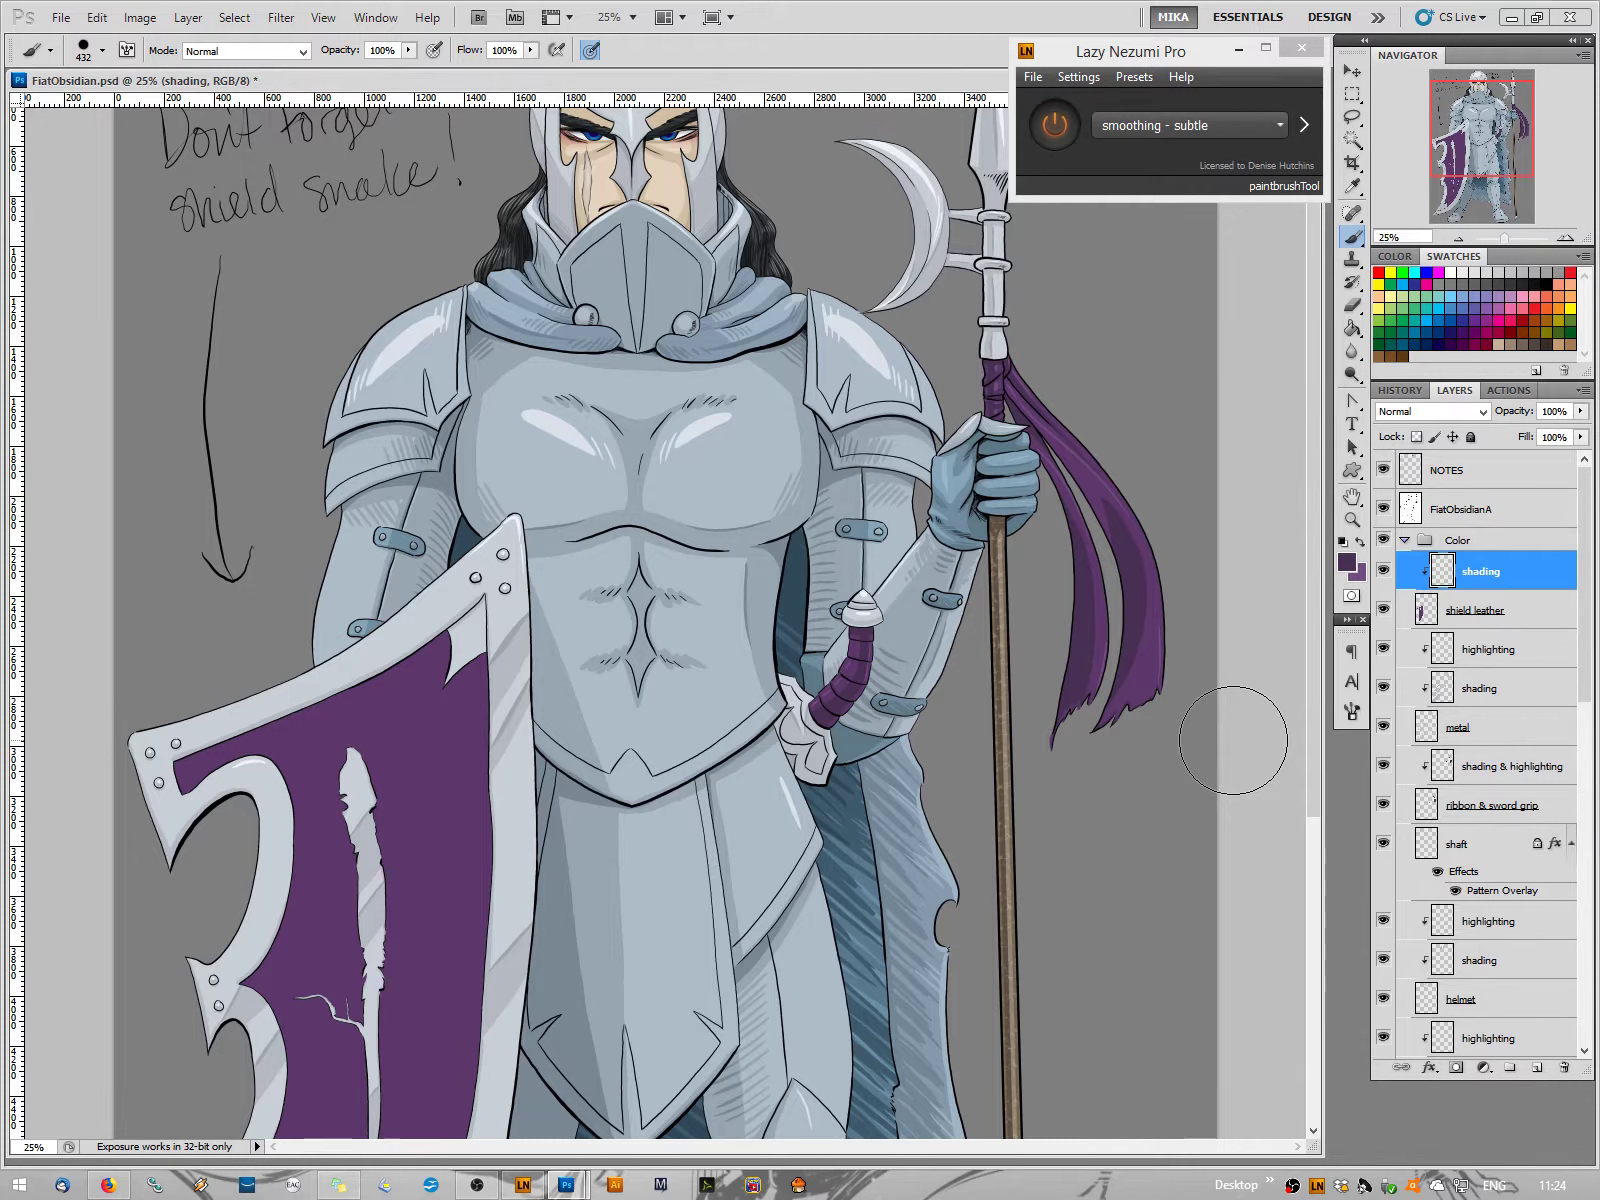
Reduce the brush size to 53 px for shading the shield's leather
left_click(1459, 240)
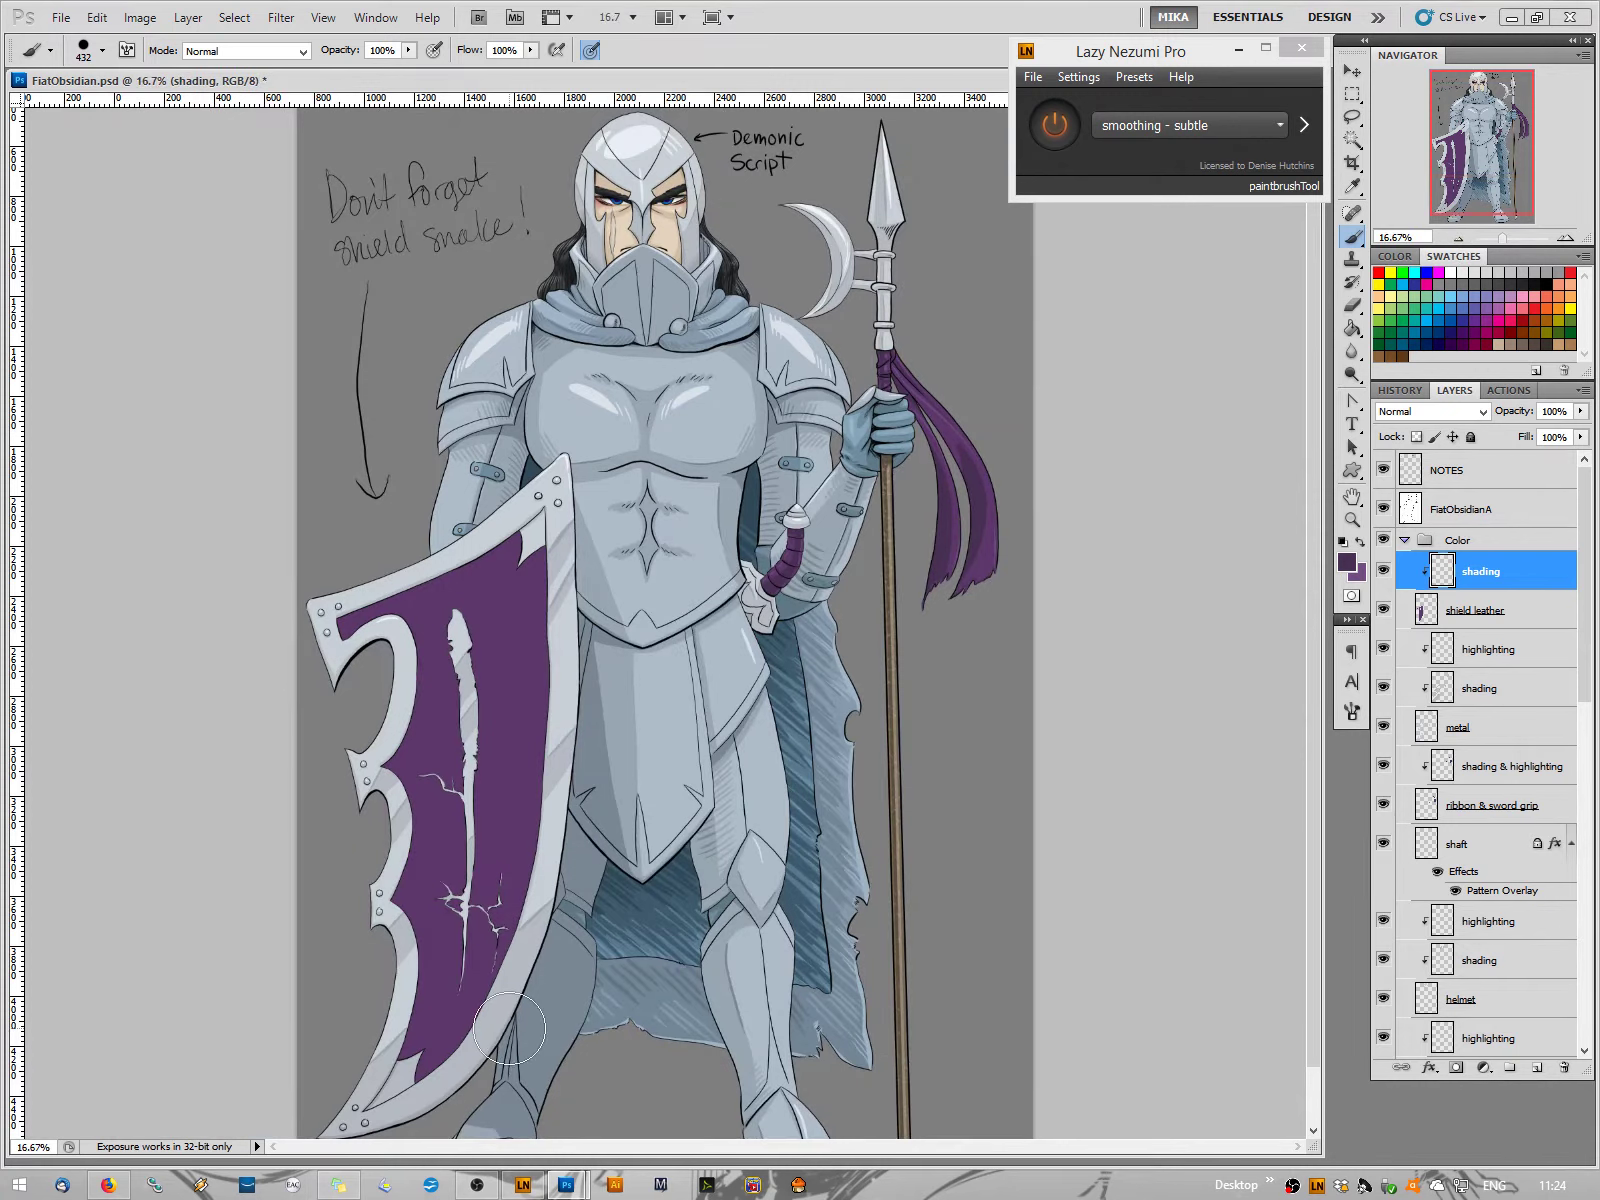
right_click(530, 983)
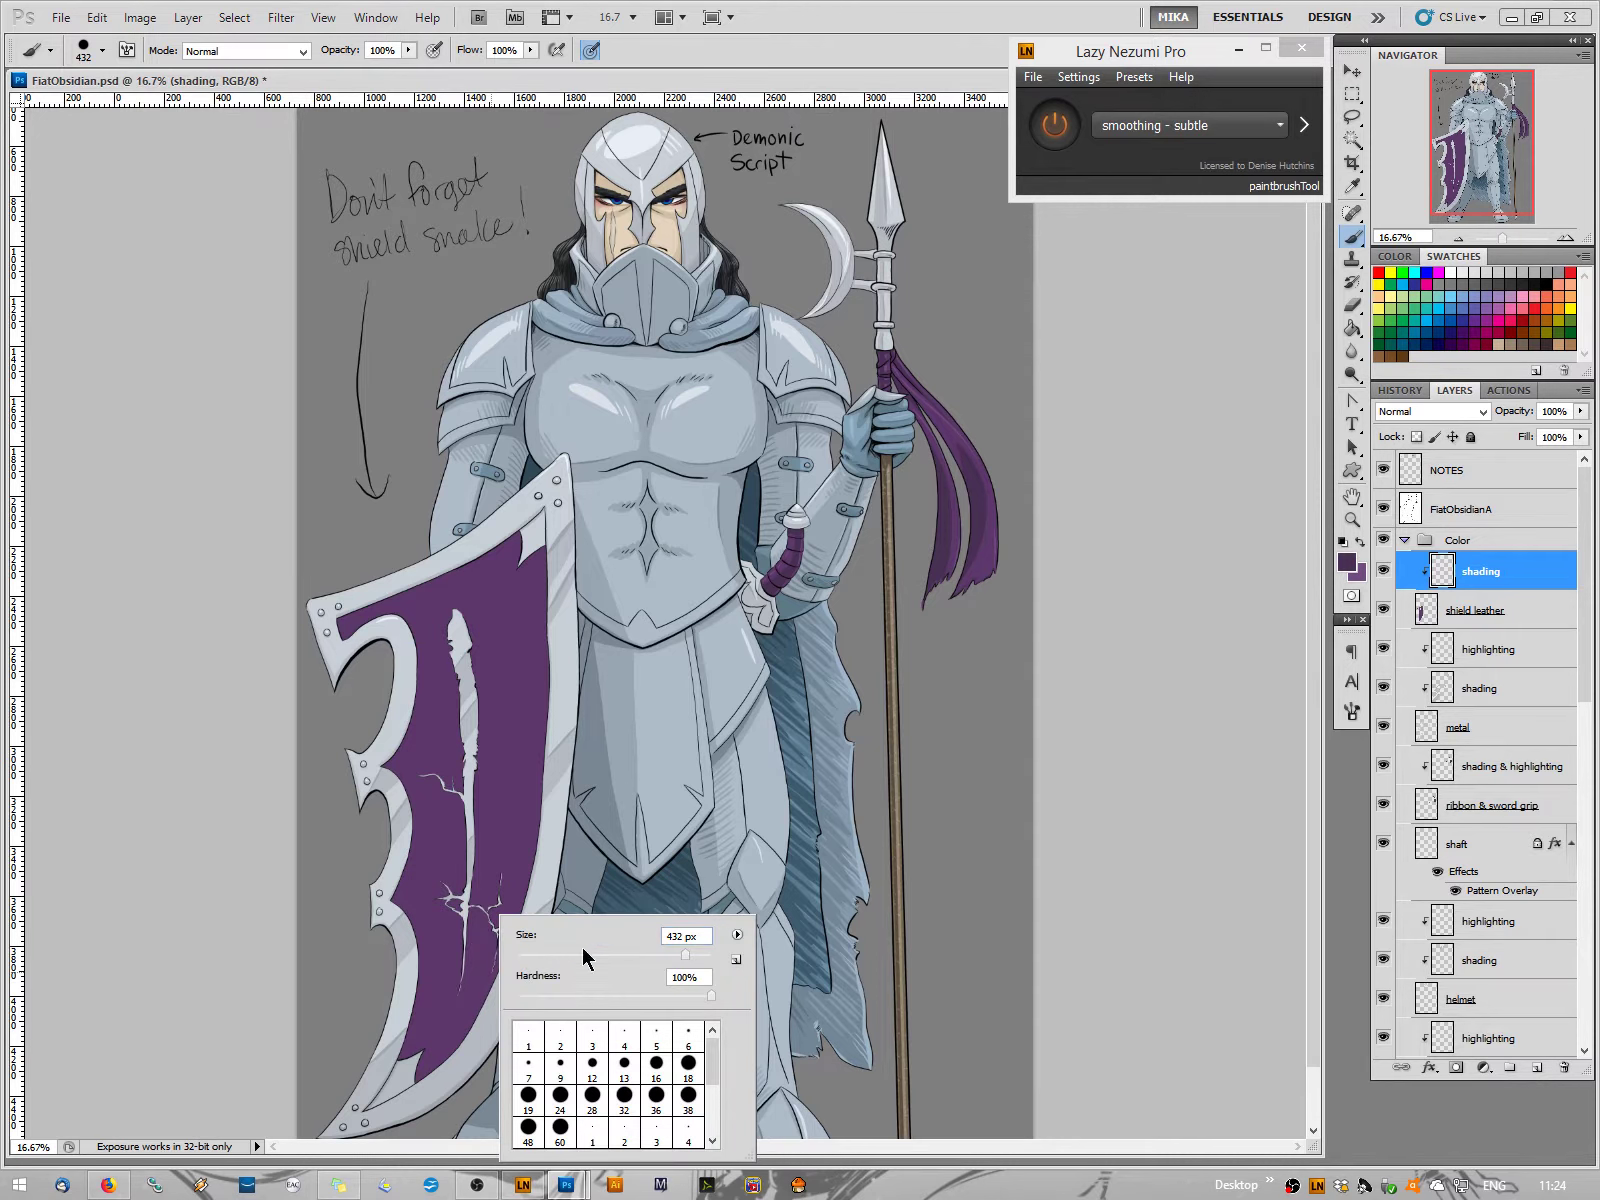
left_click_drag(566, 960, 567, 958)
key("Return")
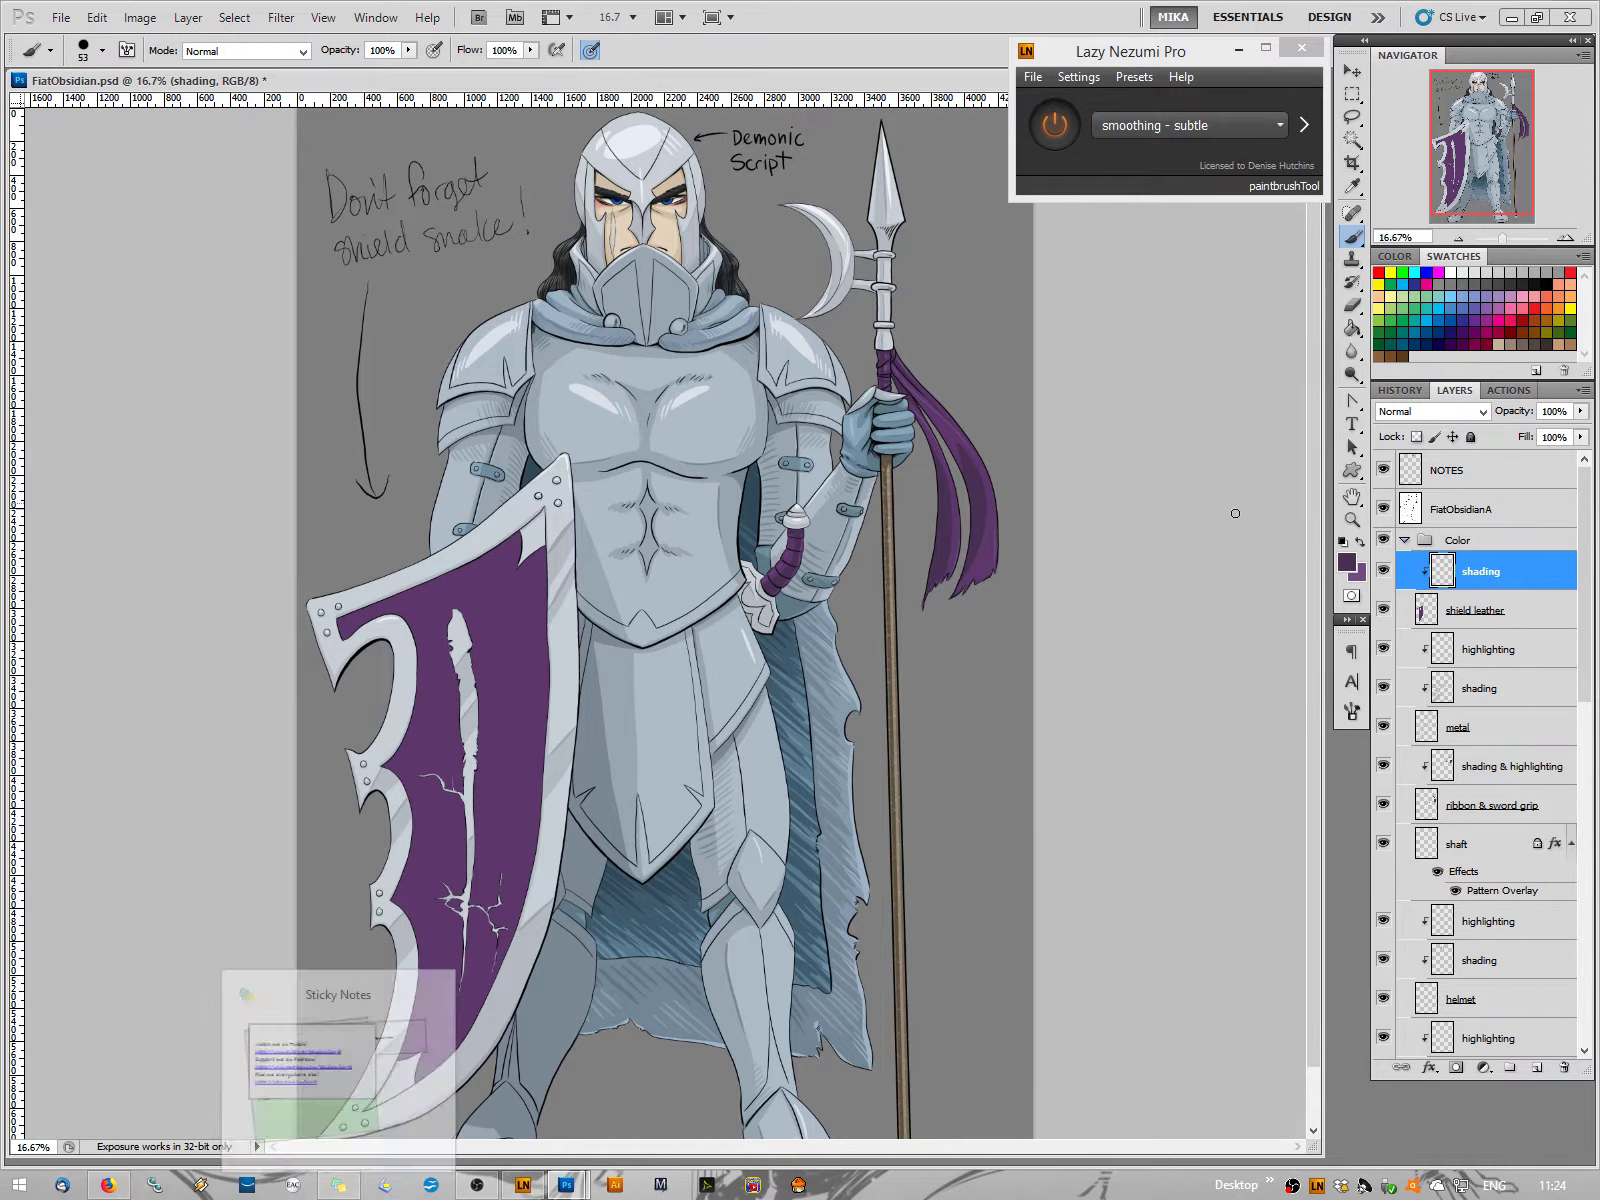
Sample the shield leather's purple and set the foreground to the slightly darker, more saturated shade #4e2c5c for brush painting
left_click(1345, 565)
left_click(517, 660)
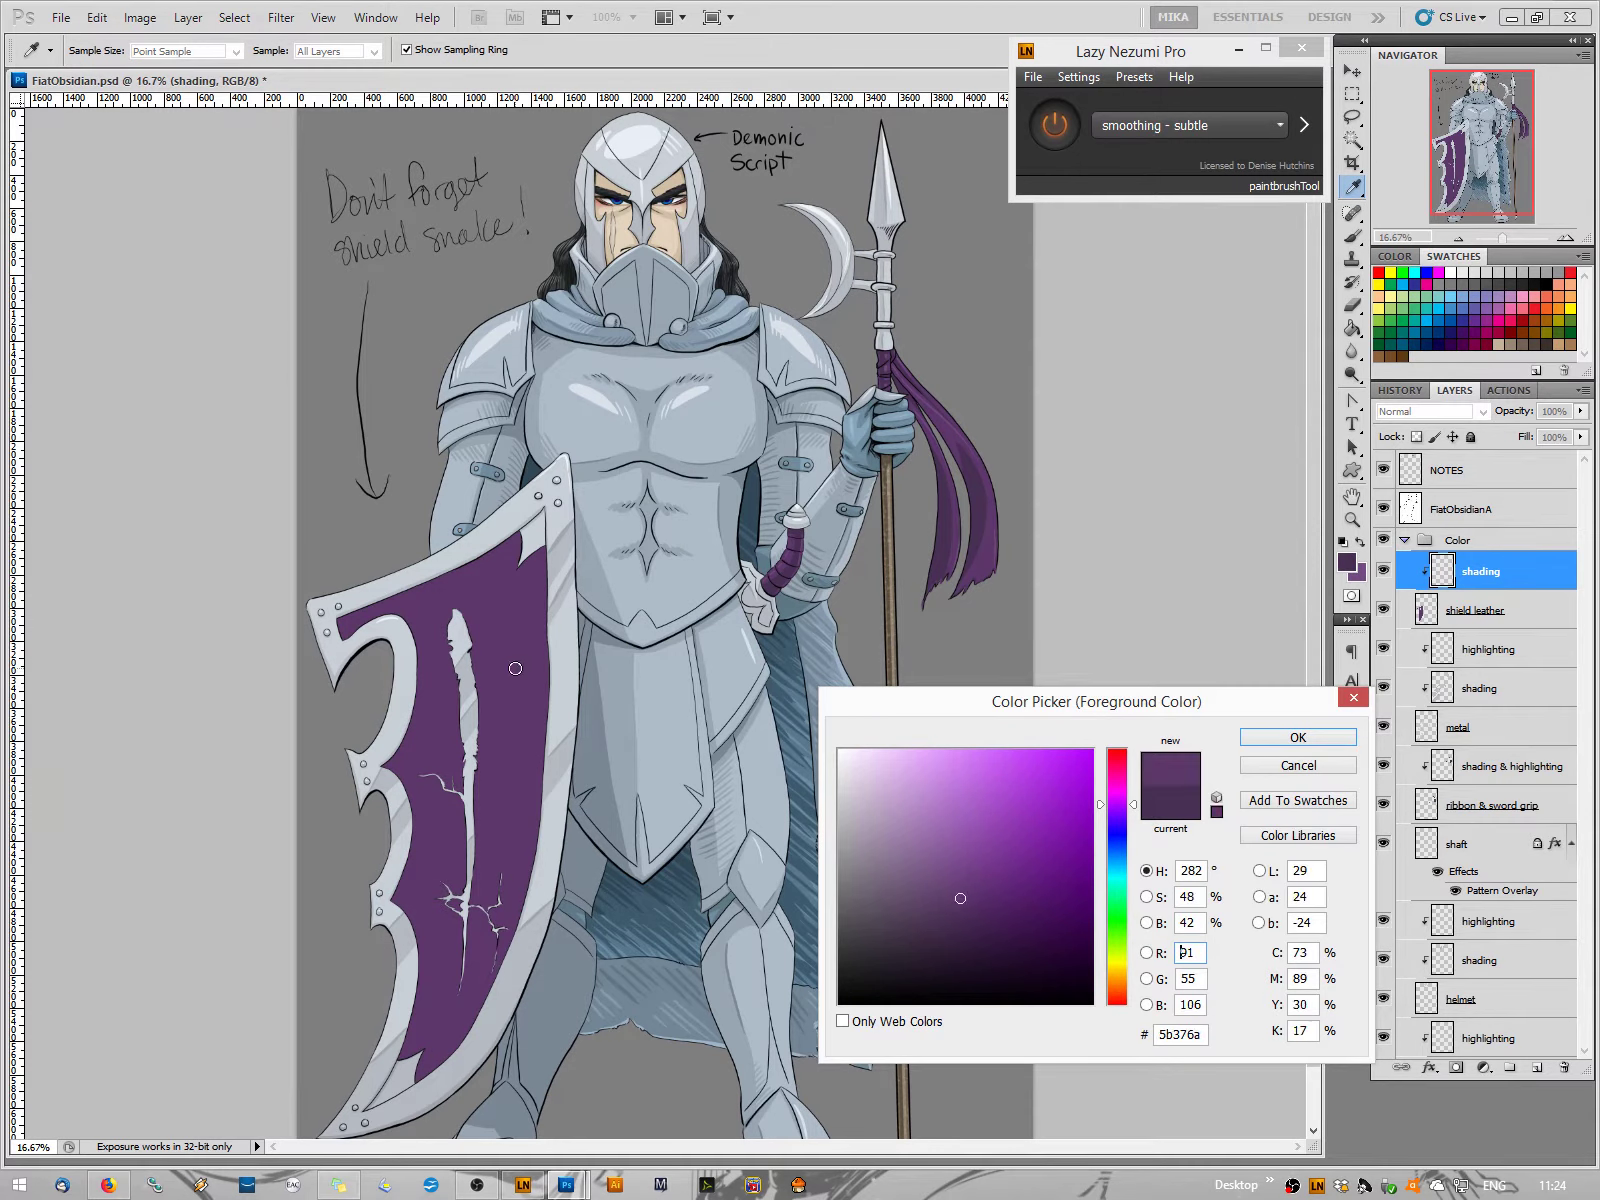
left_click(972, 912)
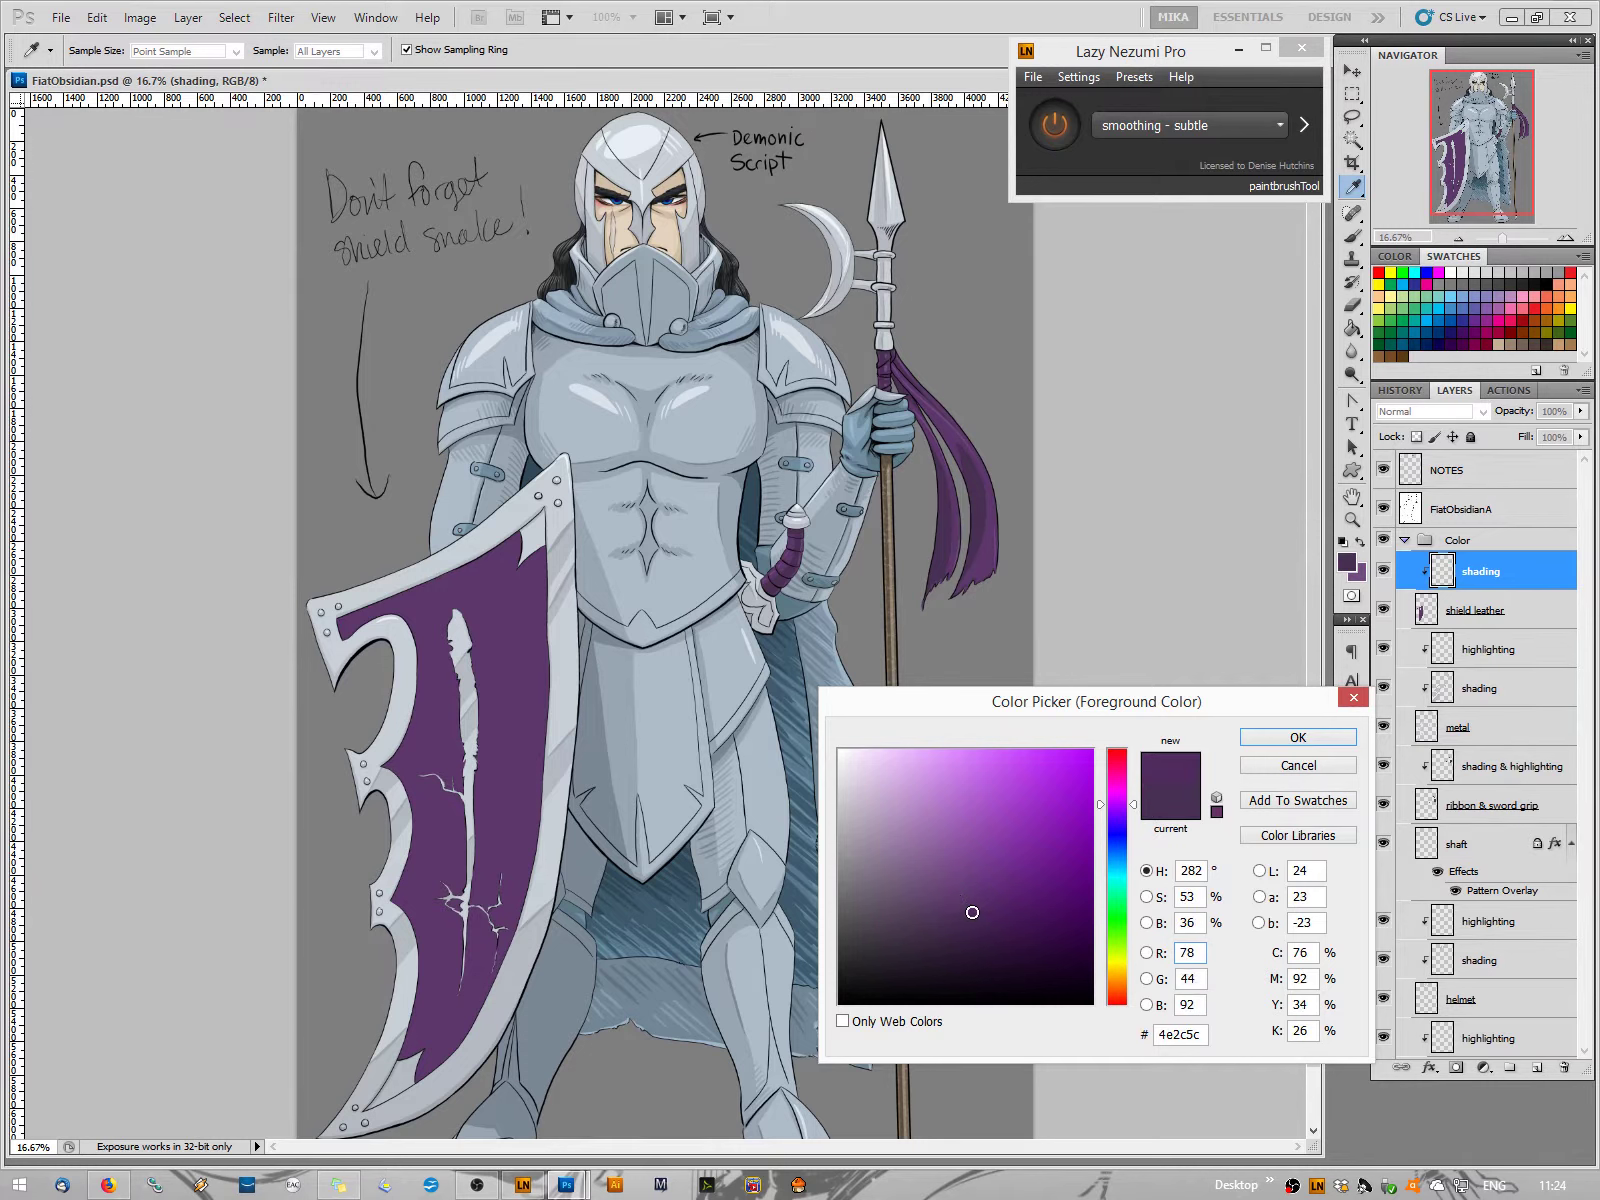
left_click(1262, 740)
key("b")
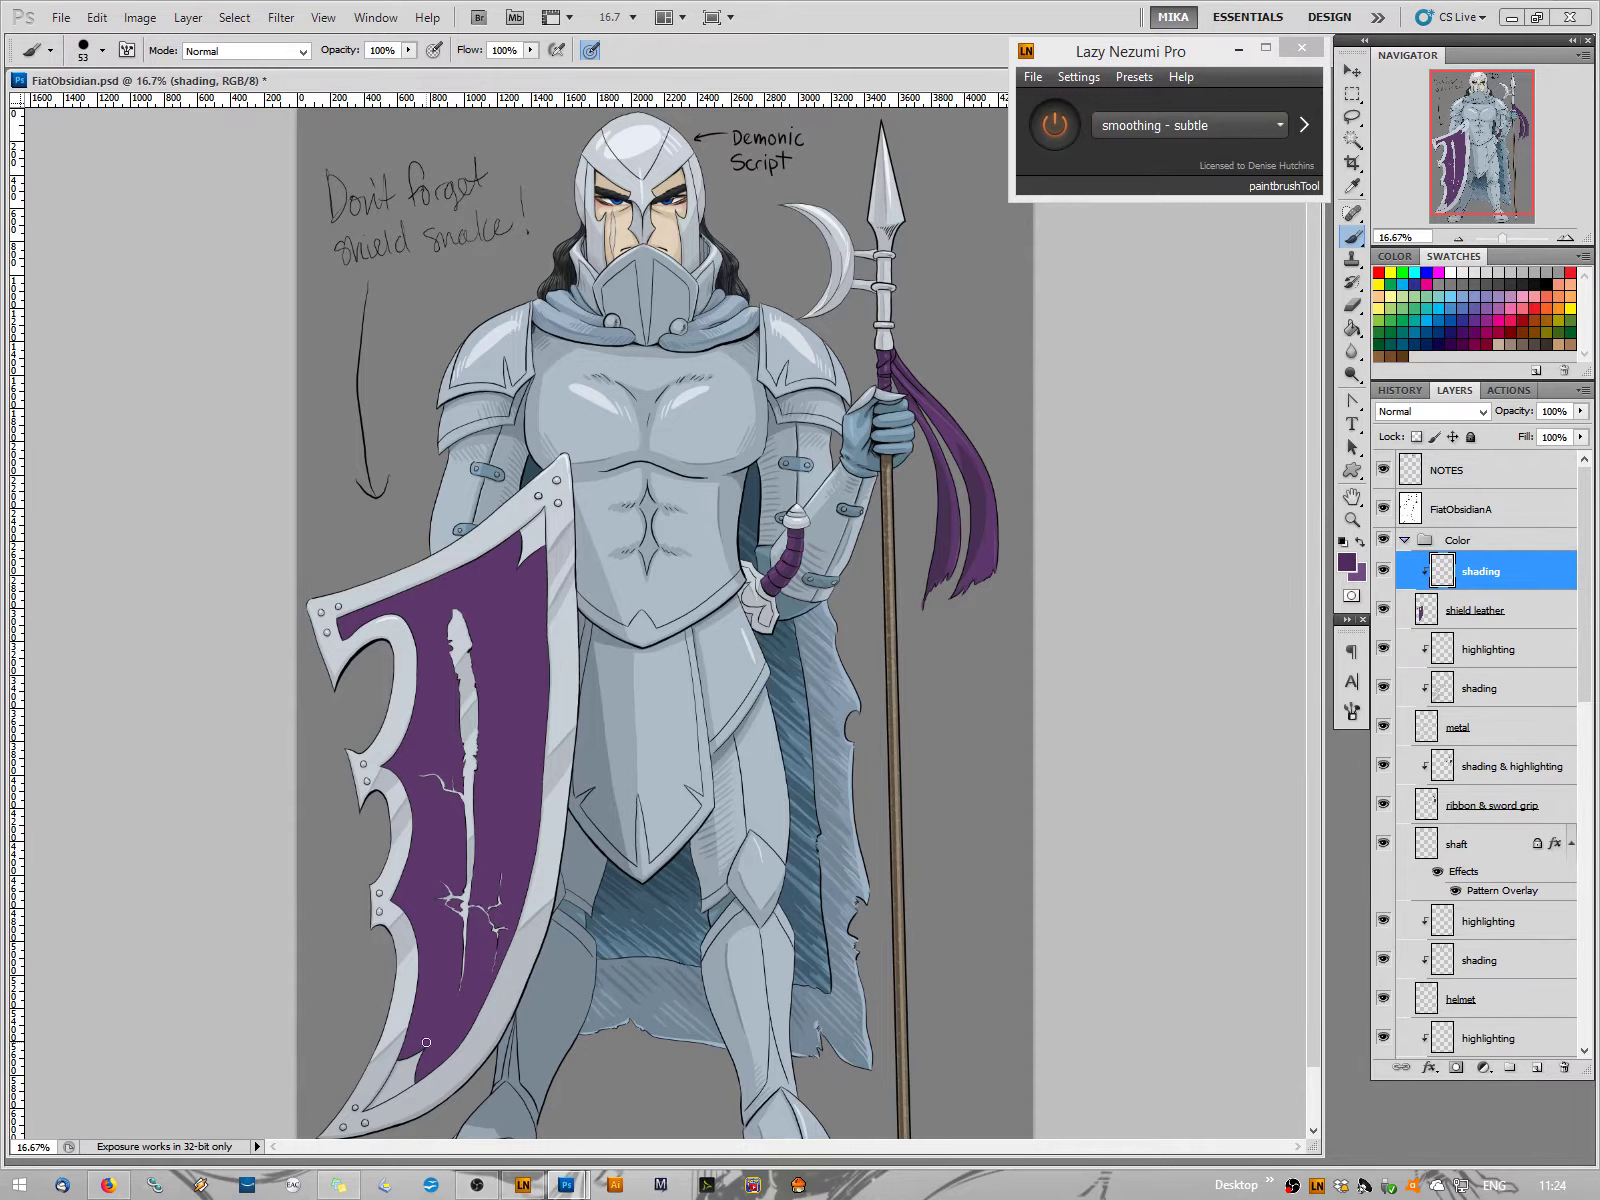
Try hard-edged dark-purple shading strokes across the lower part of the shield's leather with a 298 px brush
right_click(444, 1011)
left_click_drag(528, 958, 546, 956)
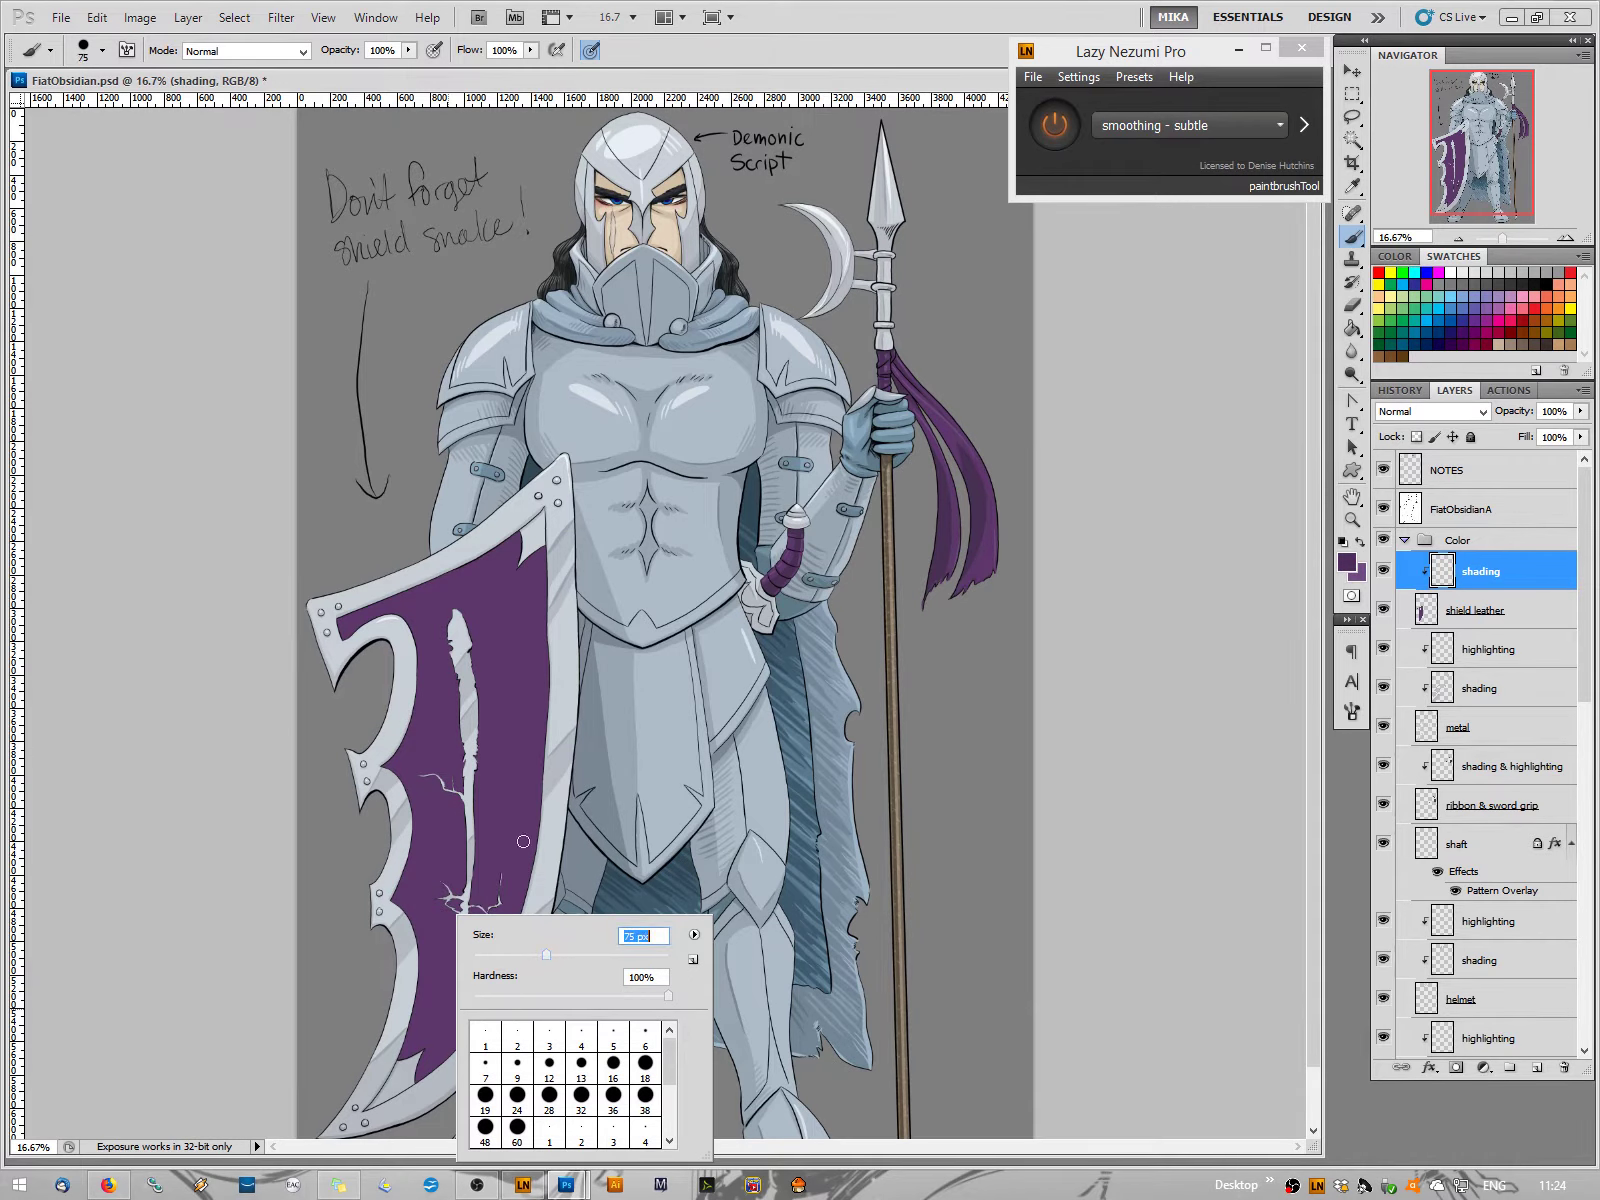
type("298")
key("Return")
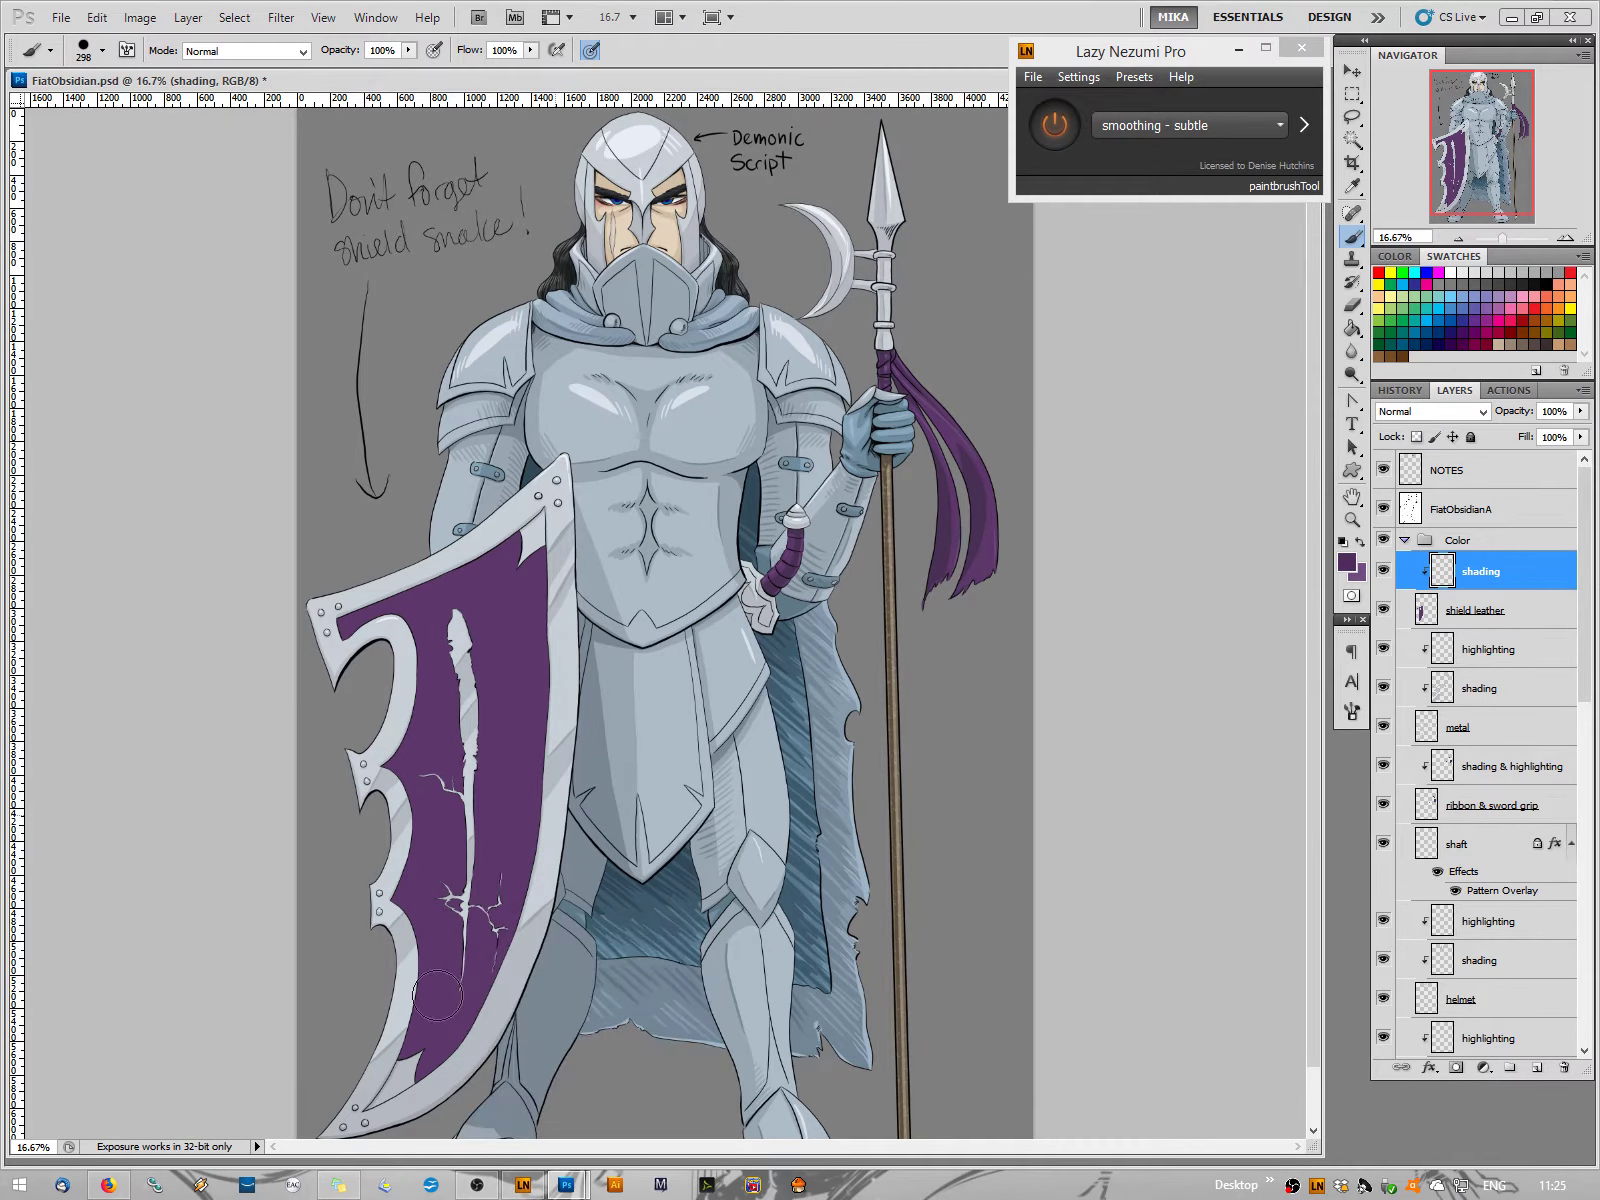
left_click_drag(530, 845, 420, 1045)
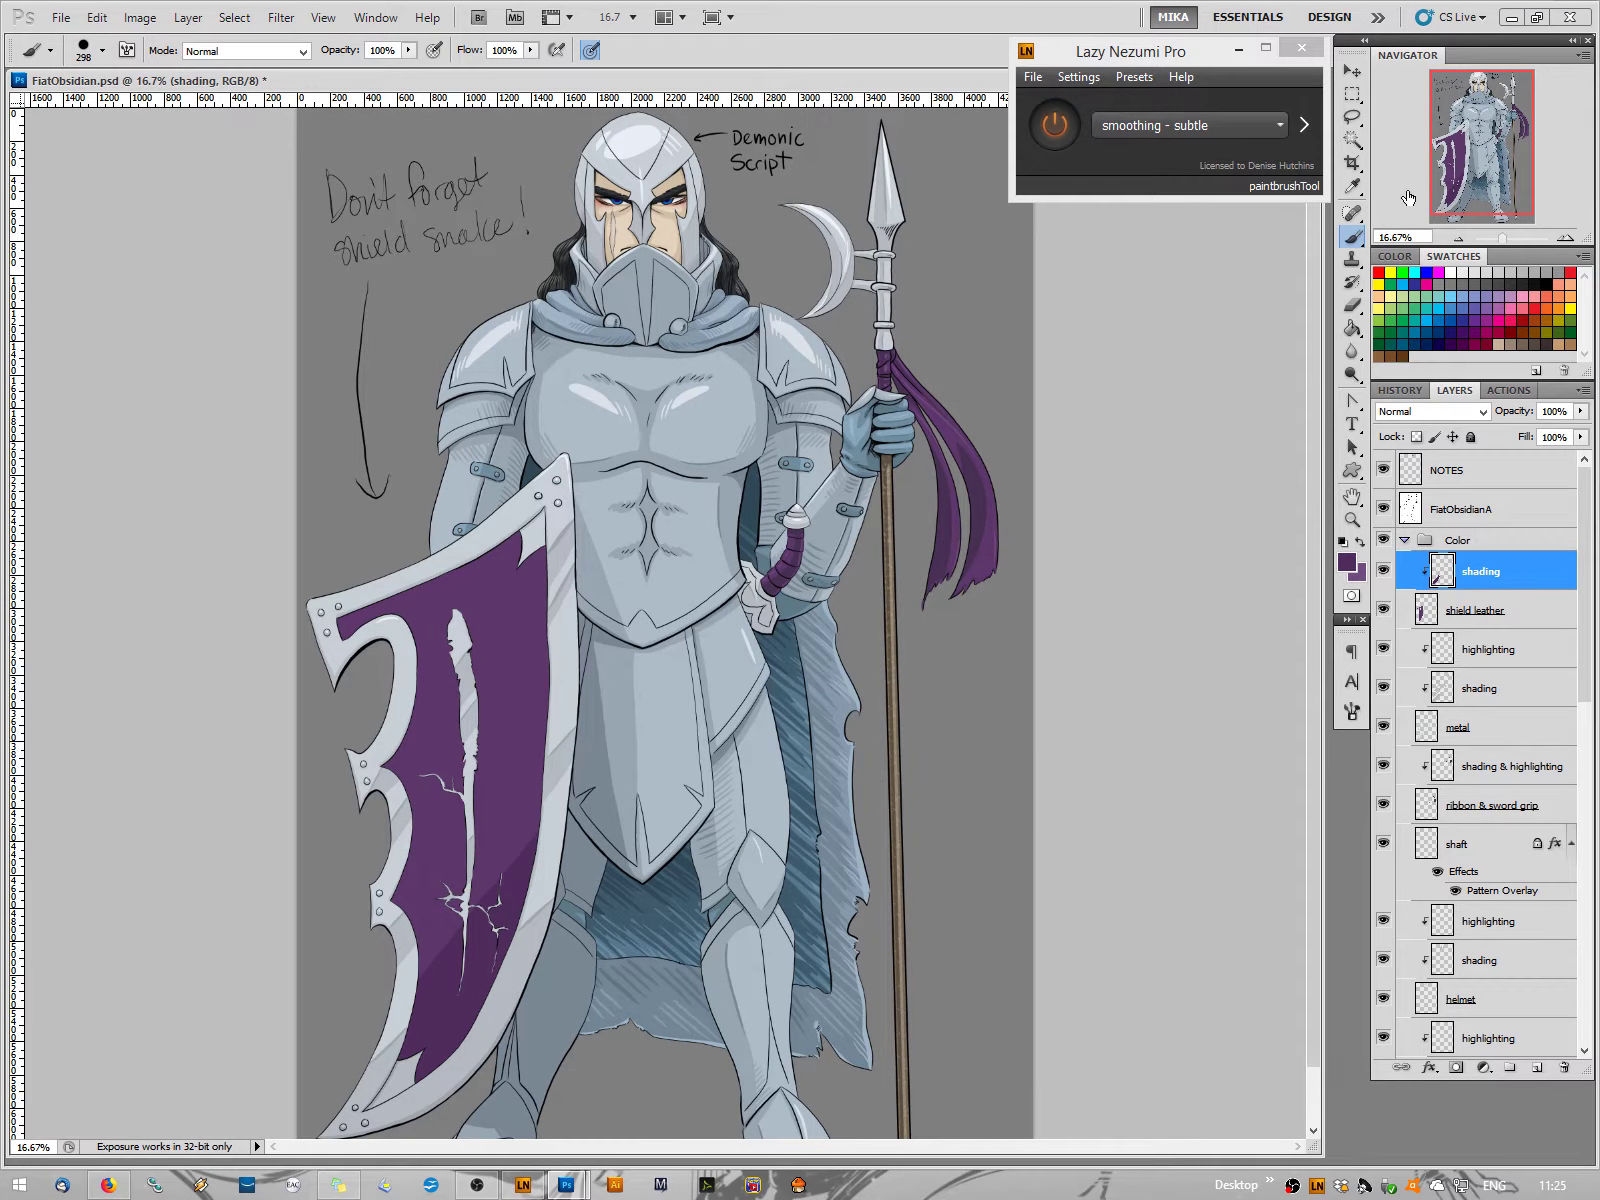
left_click(1460, 238)
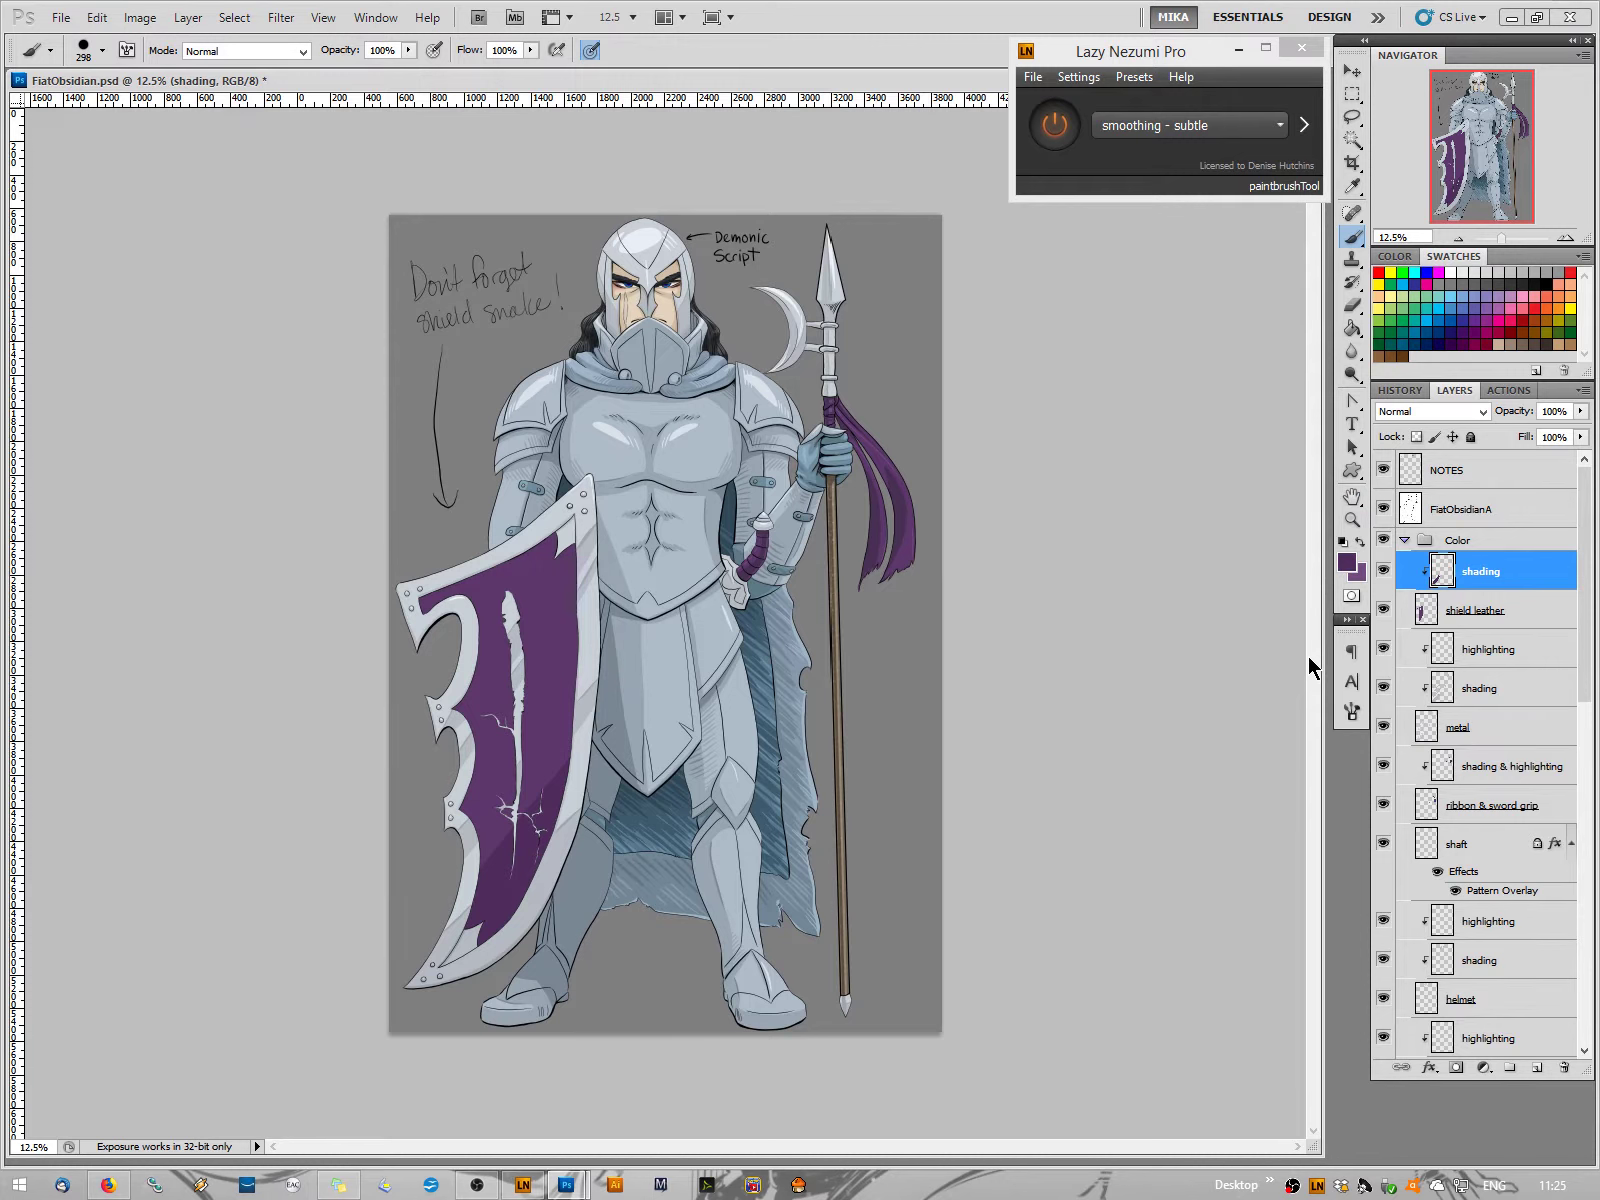
mouse_move(565, 735)
left_mouse_down()
mouse_move(504, 818)
mouse_move(546, 747)
mouse_move(525, 770)
mouse_move(488, 855)
left_mouse_up()
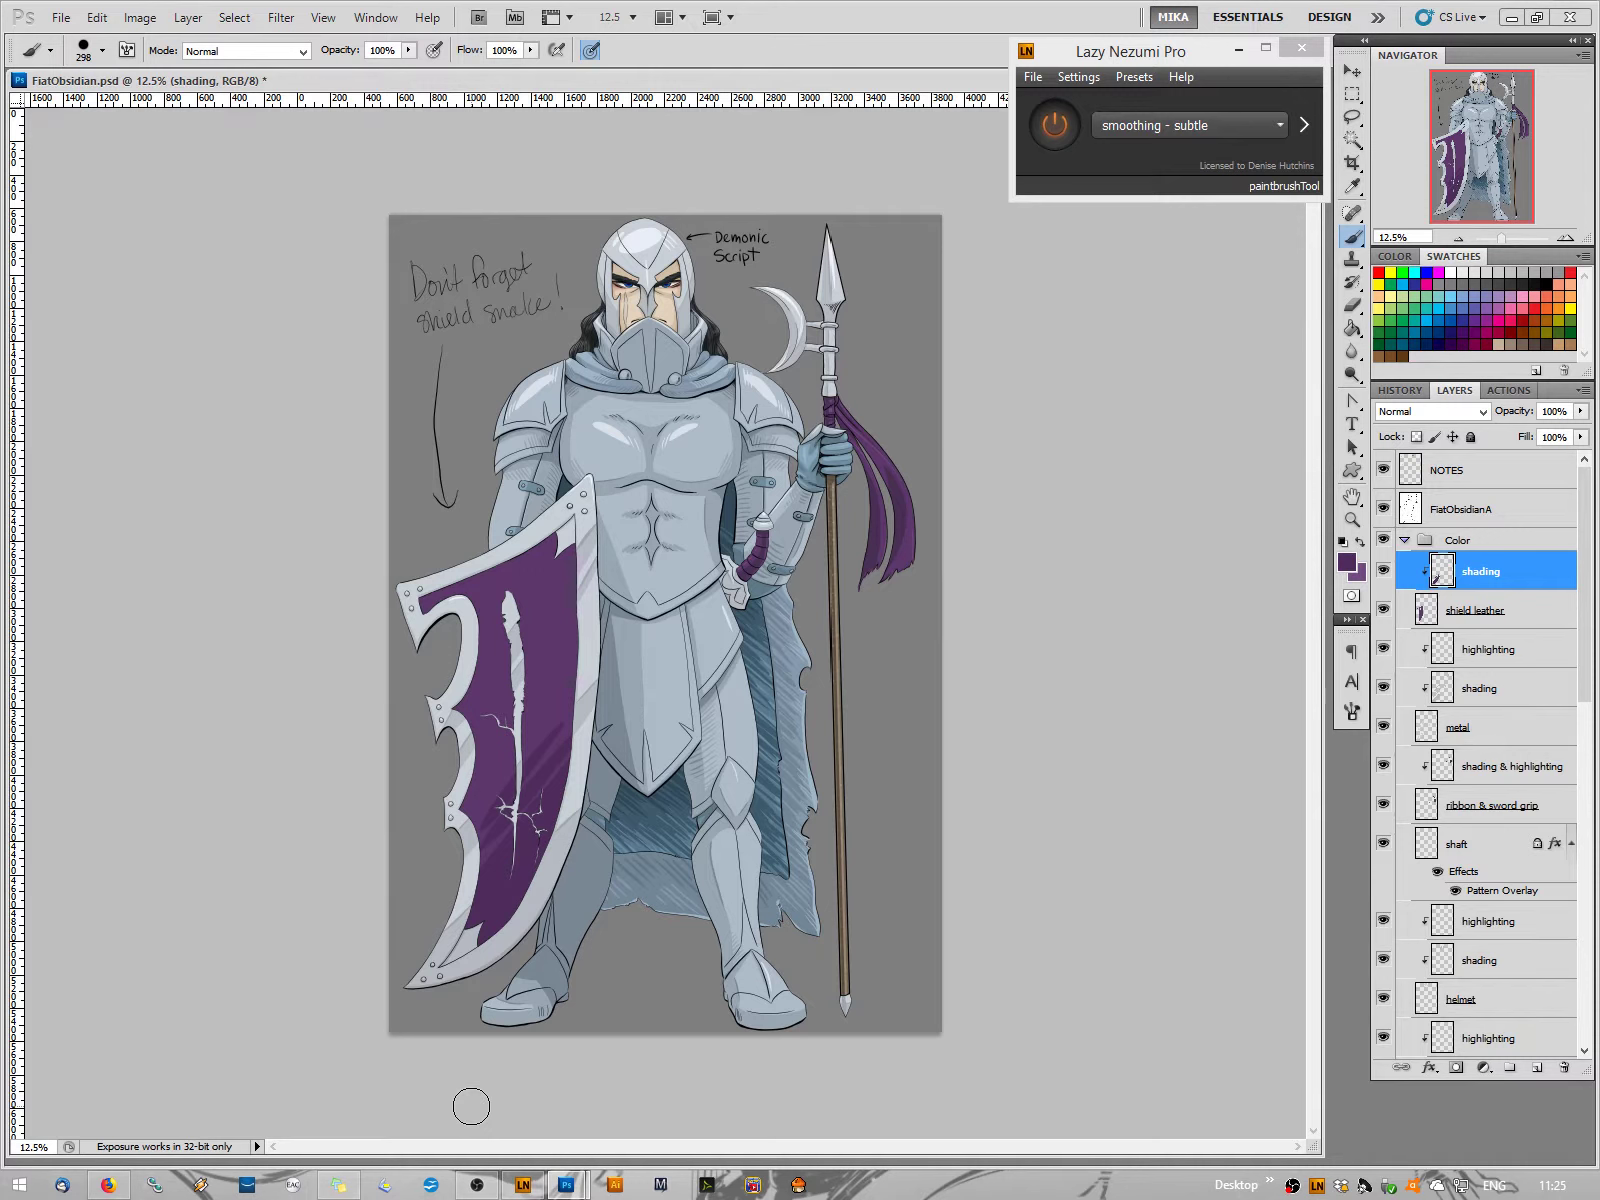
Try finer dark-purple shading on the shield's leather with the brush reduced to 187 px
right_click(490, 846)
left_click_drag(670, 883, 656, 883)
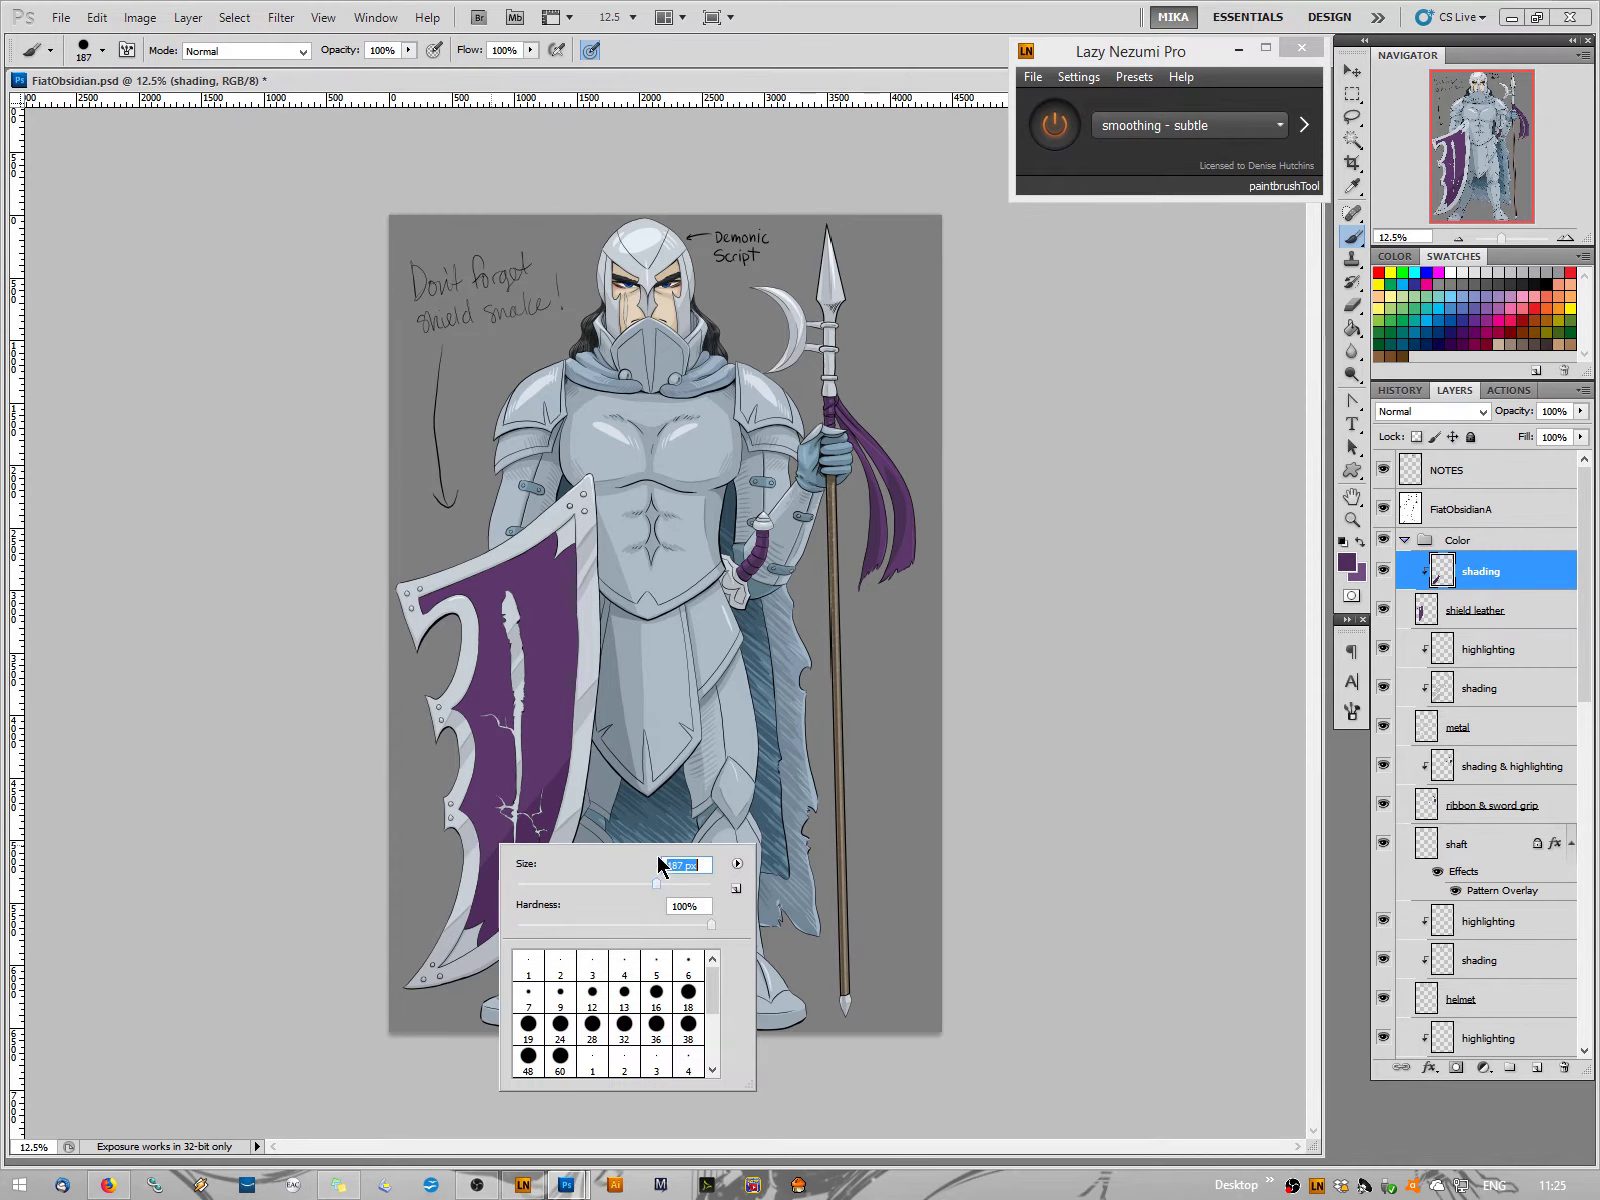
left_click(556, 765)
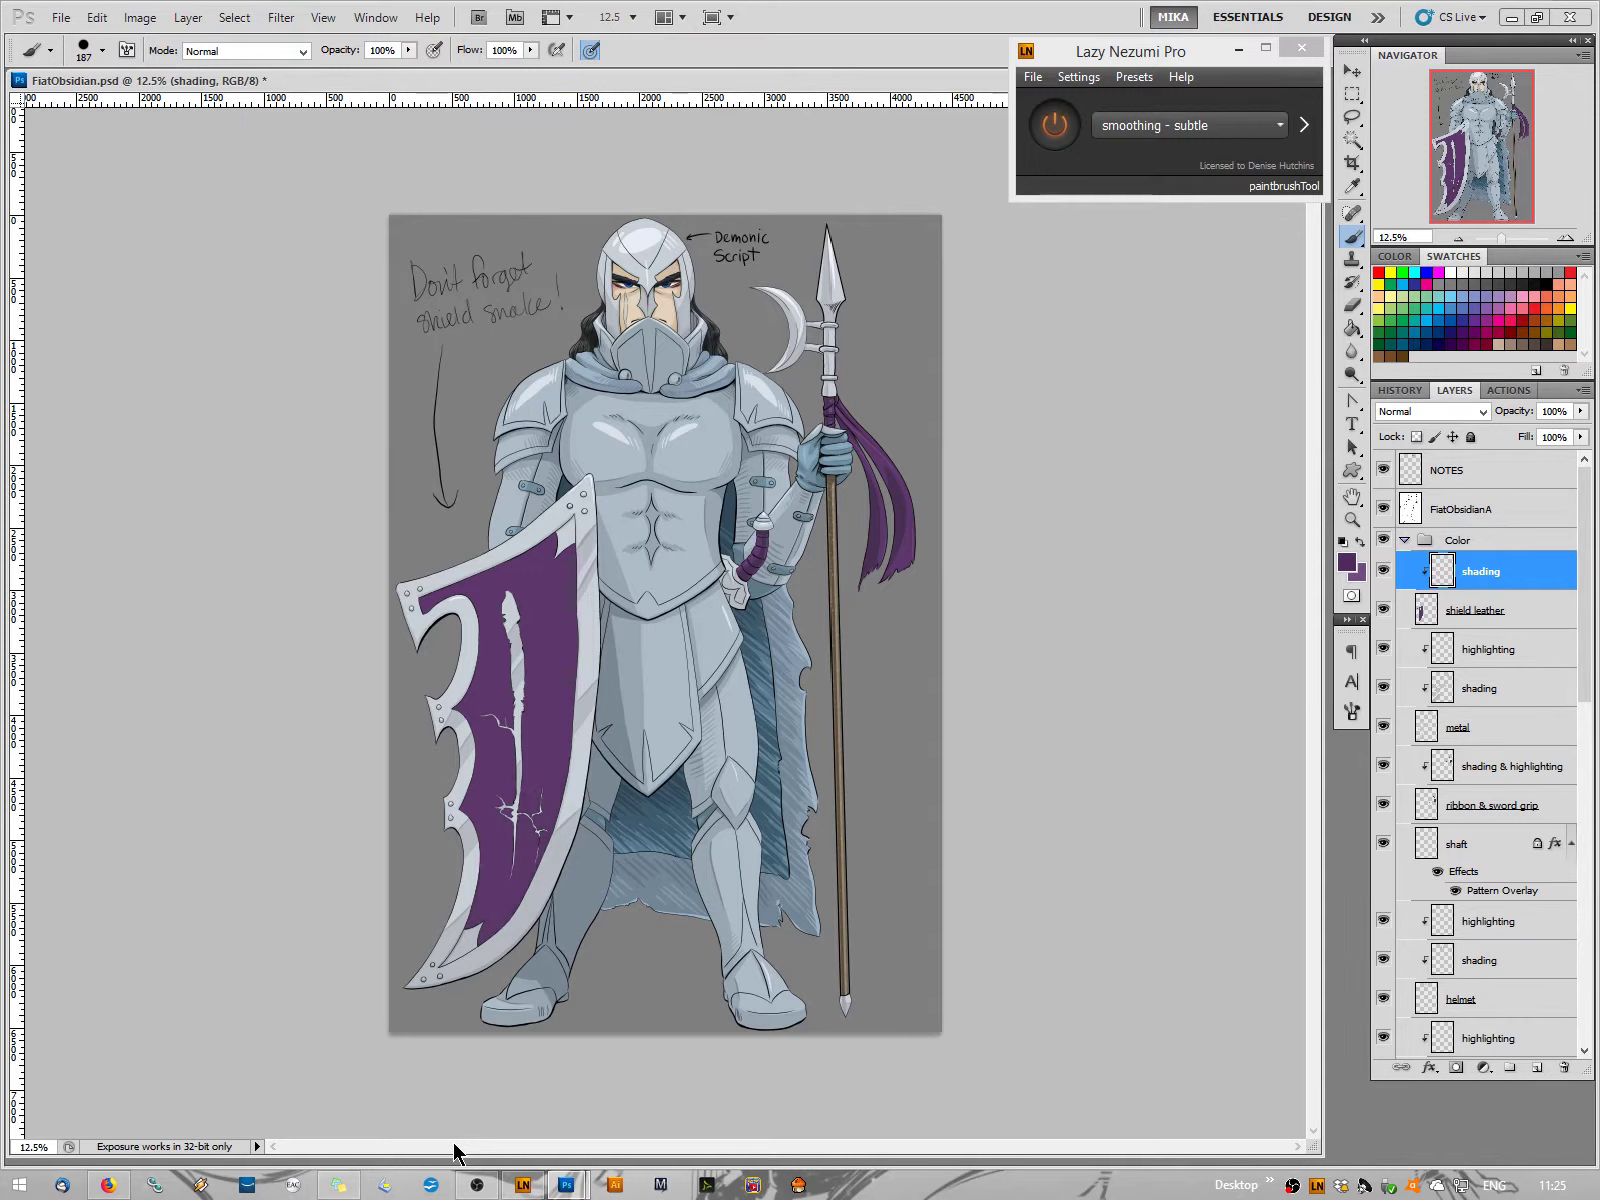
Set the brush to 715 px at 0% hardness, try a soft shading stroke up the shield's leather, and undo it
right_click(530, 748)
left_click_drag(574, 834, 544, 826)
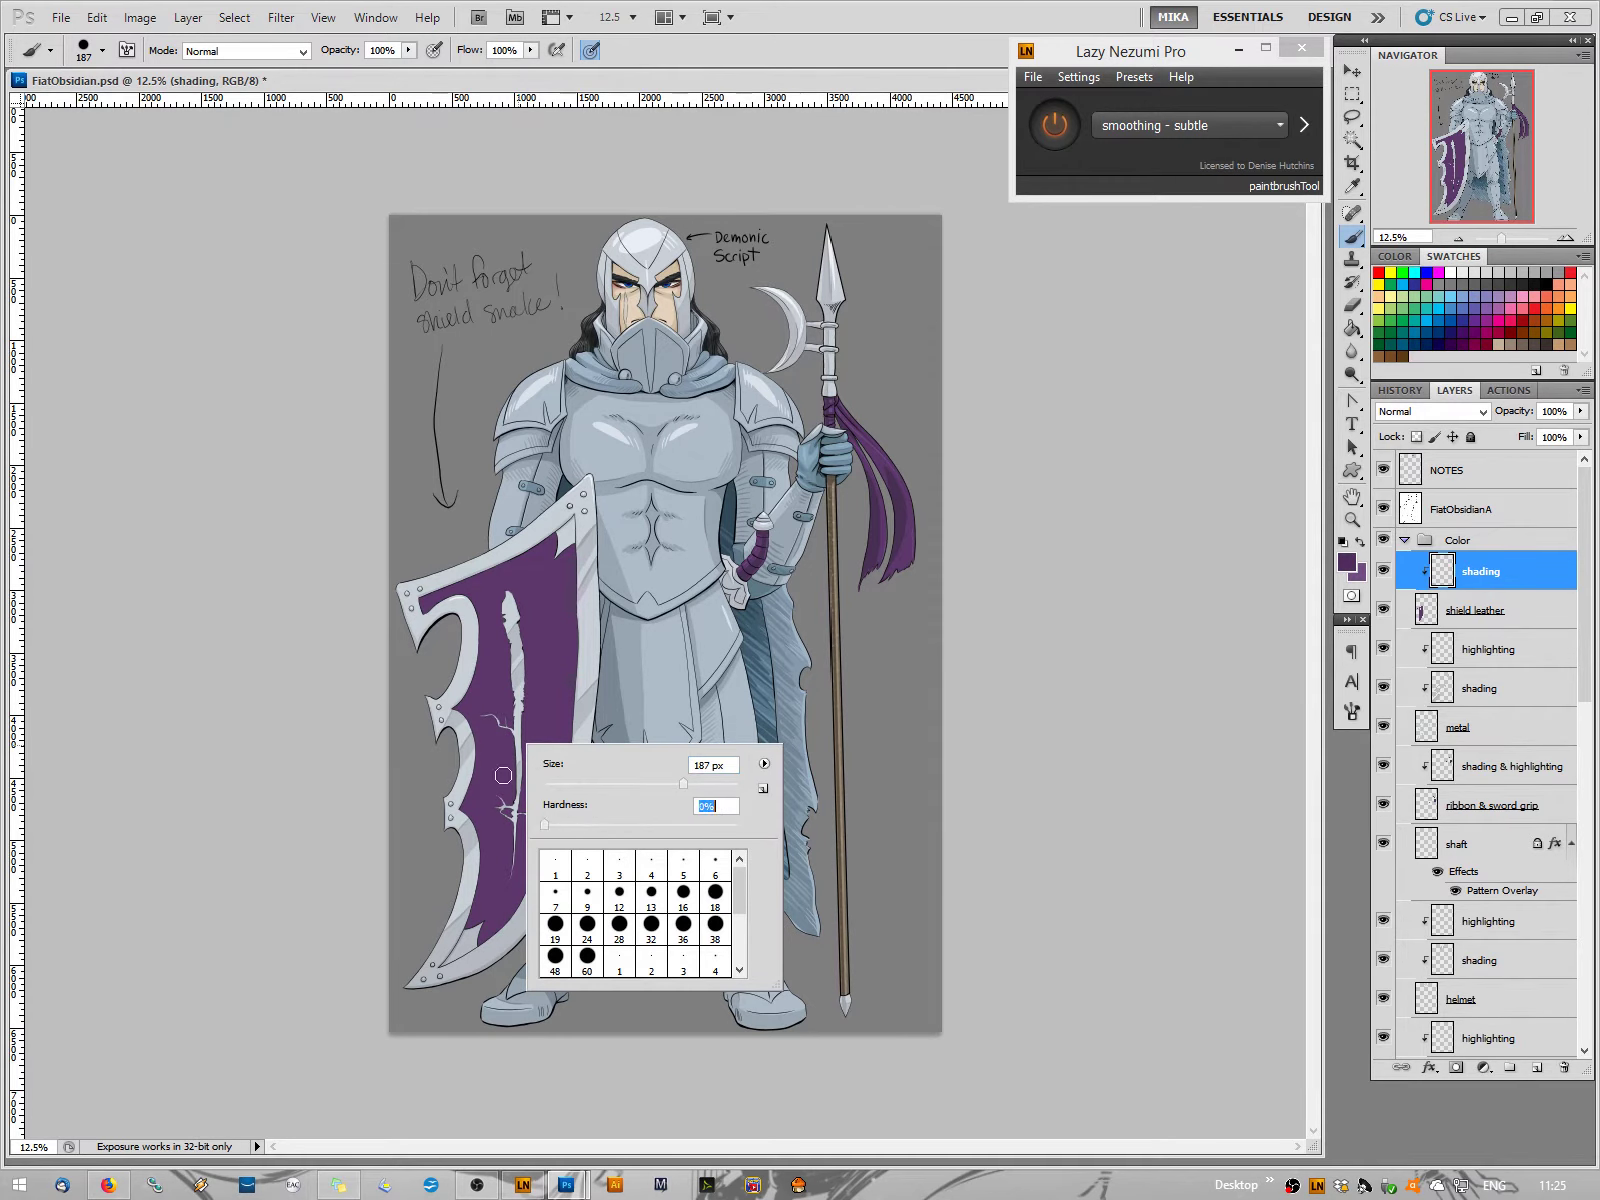
left_click_drag(683, 785, 724, 786)
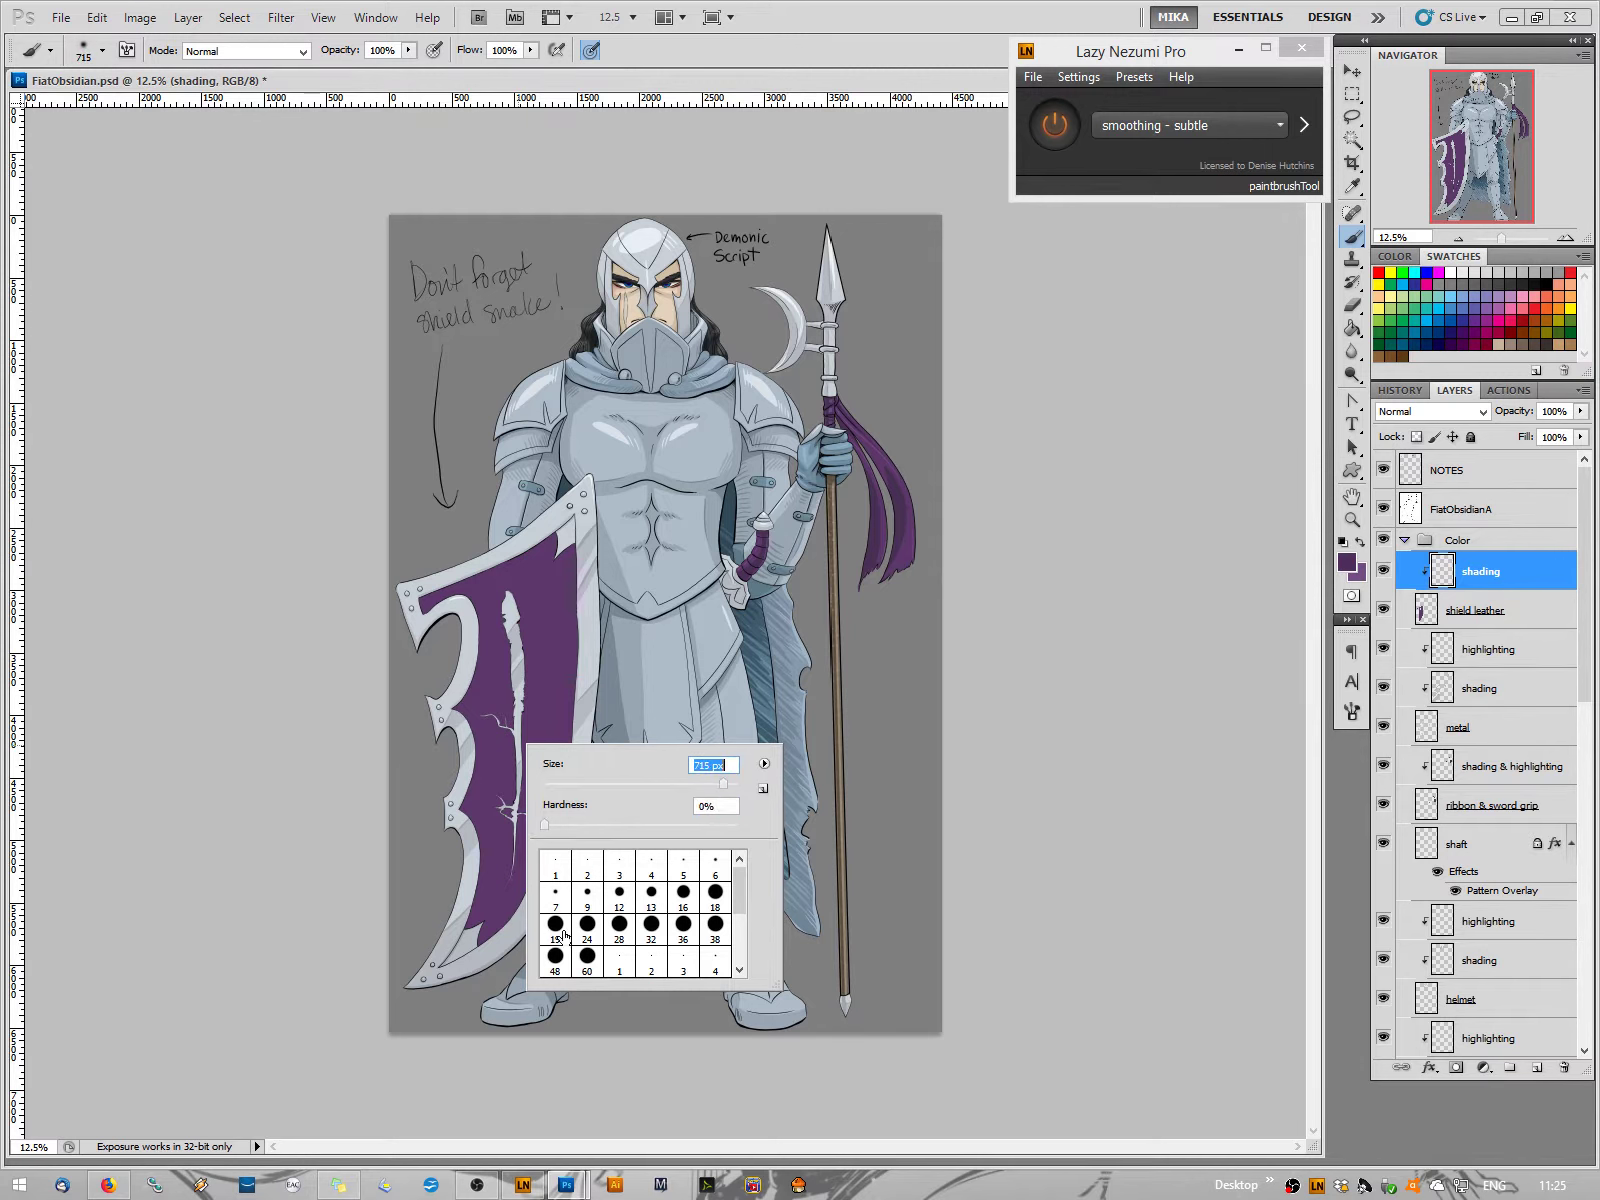
left_click(470, 950)
left_click_drag(505, 858, 556, 746)
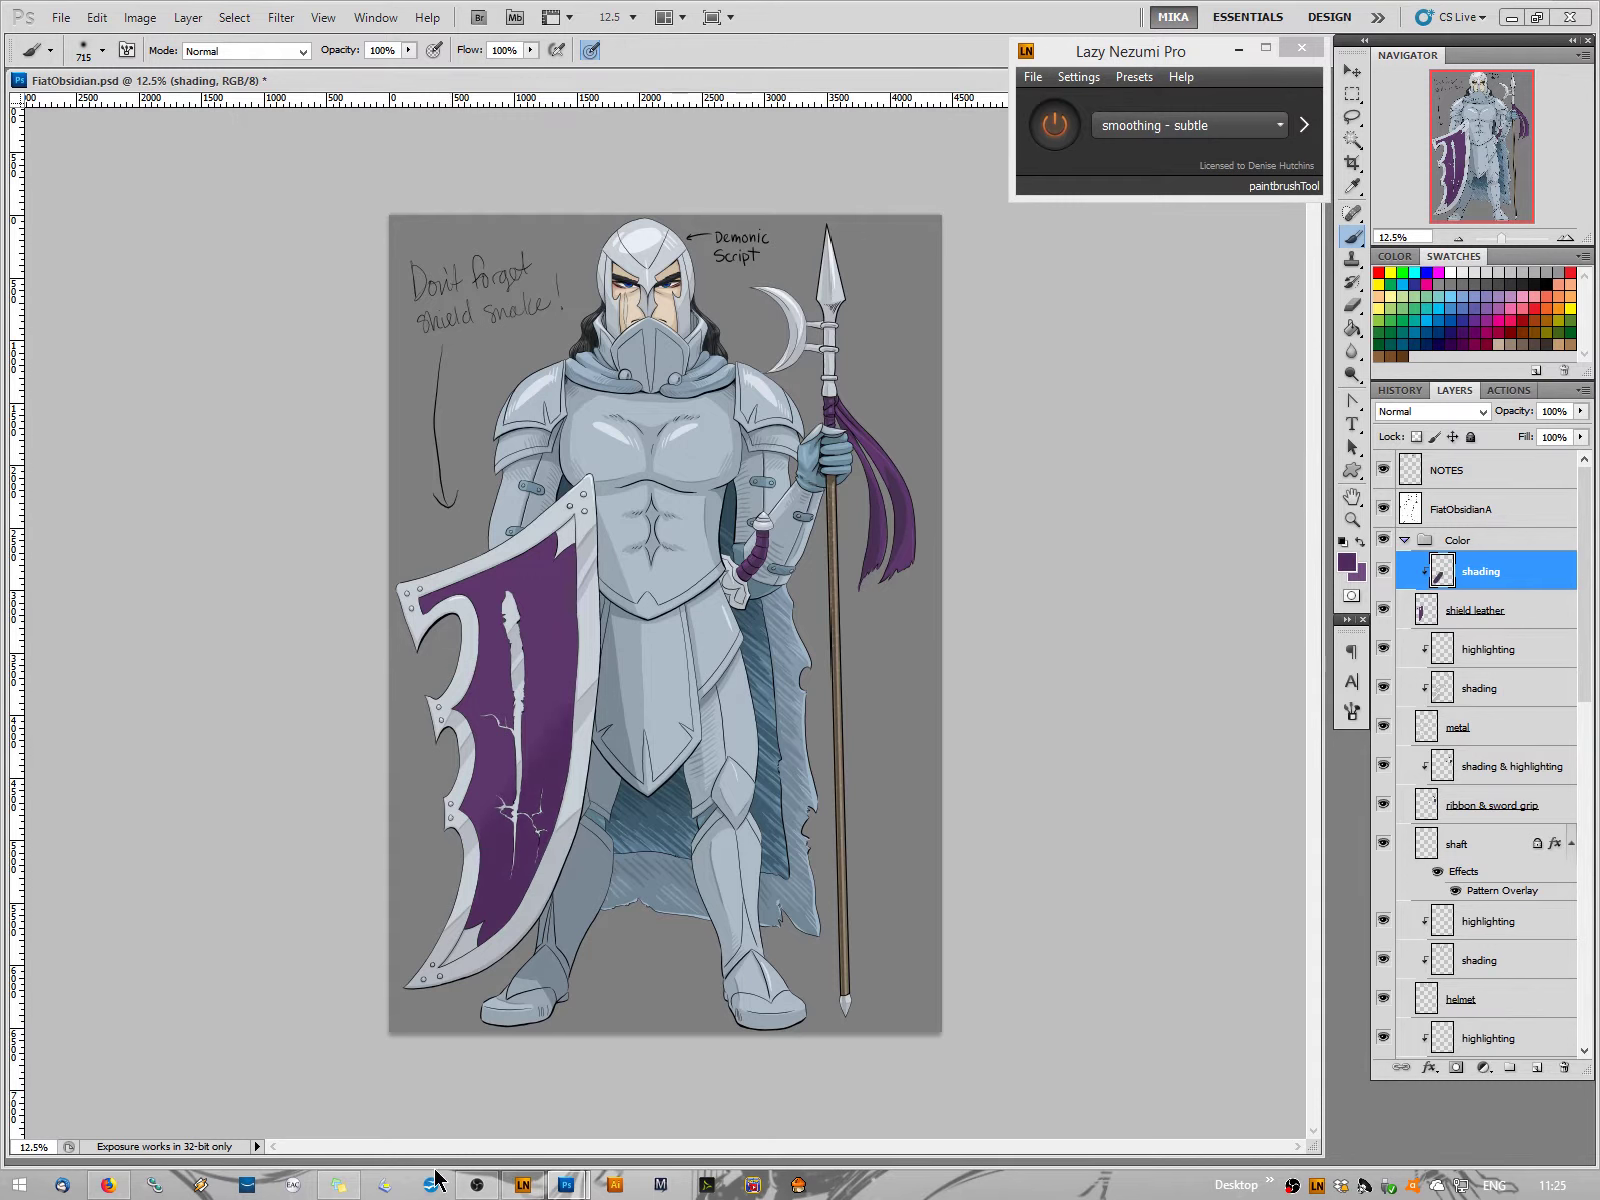
key("ctrl+z")
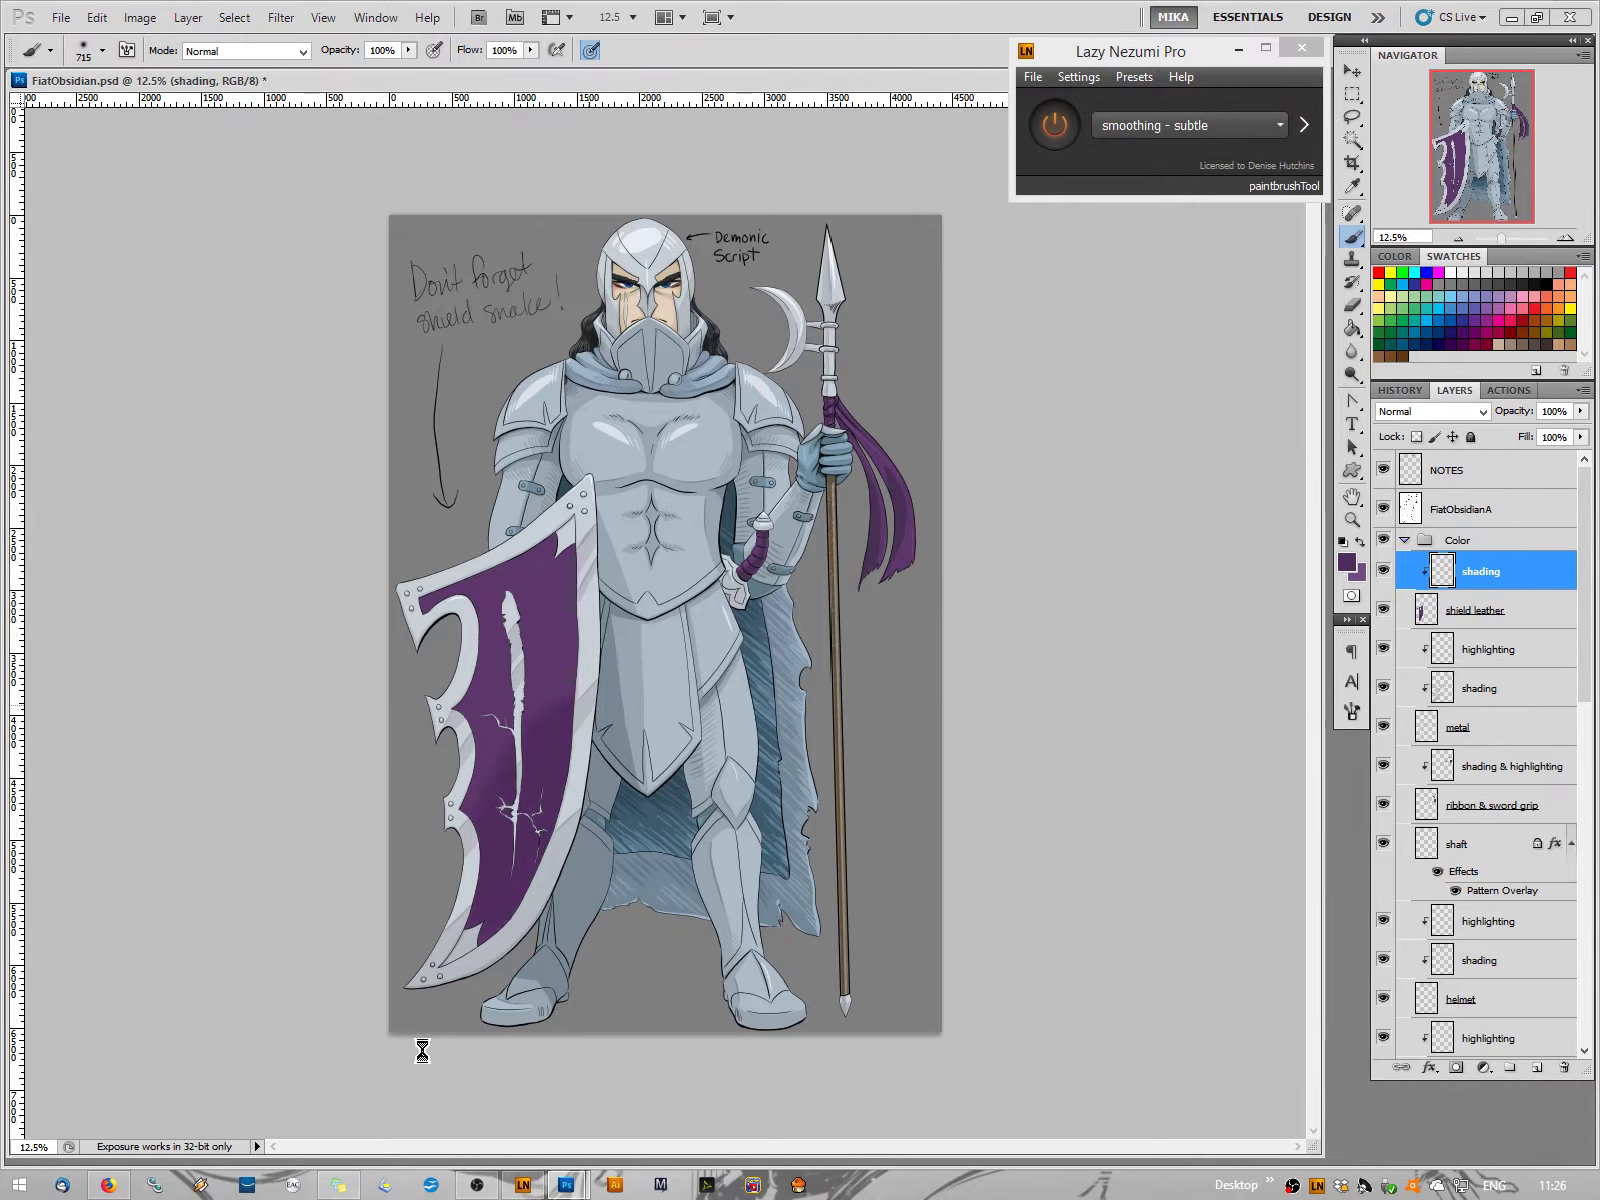
Set the foreground to the dark purple #512f5f and try a soft shading stroke over the lower part of the shield's leather
mouse_move(470, 1192)
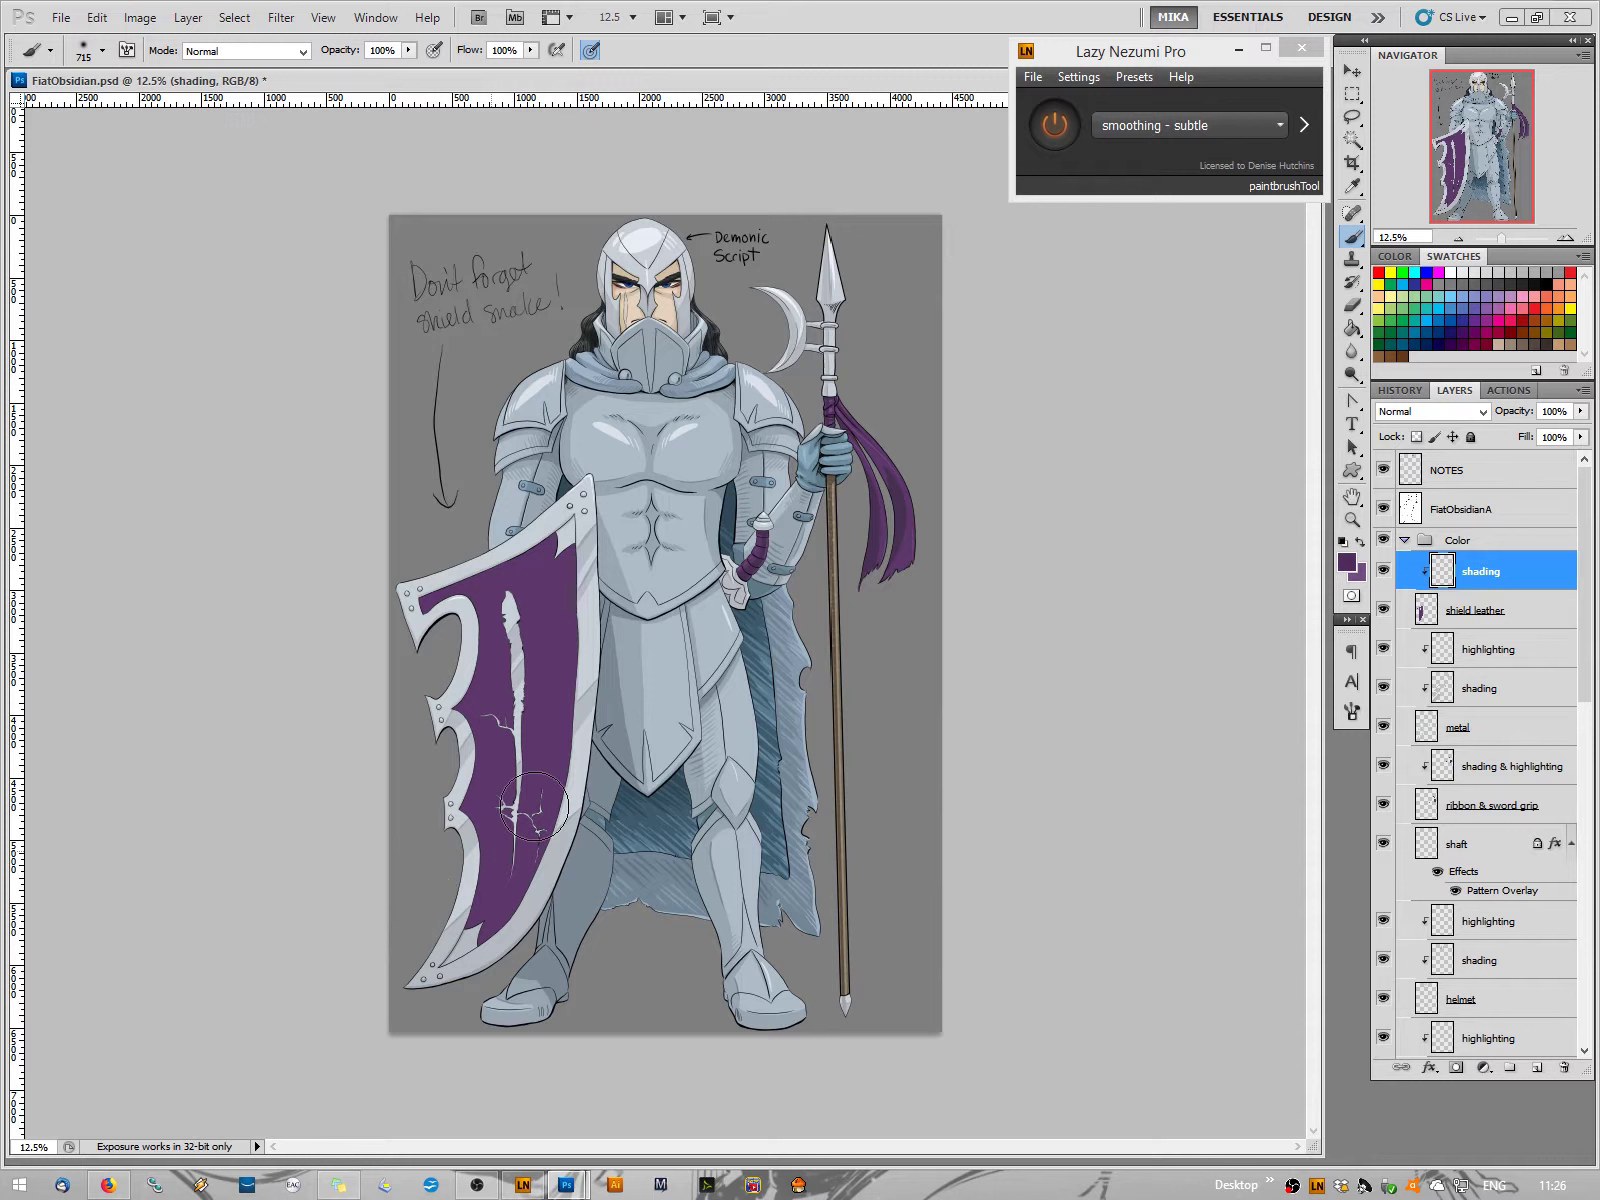
left_click(1347, 562)
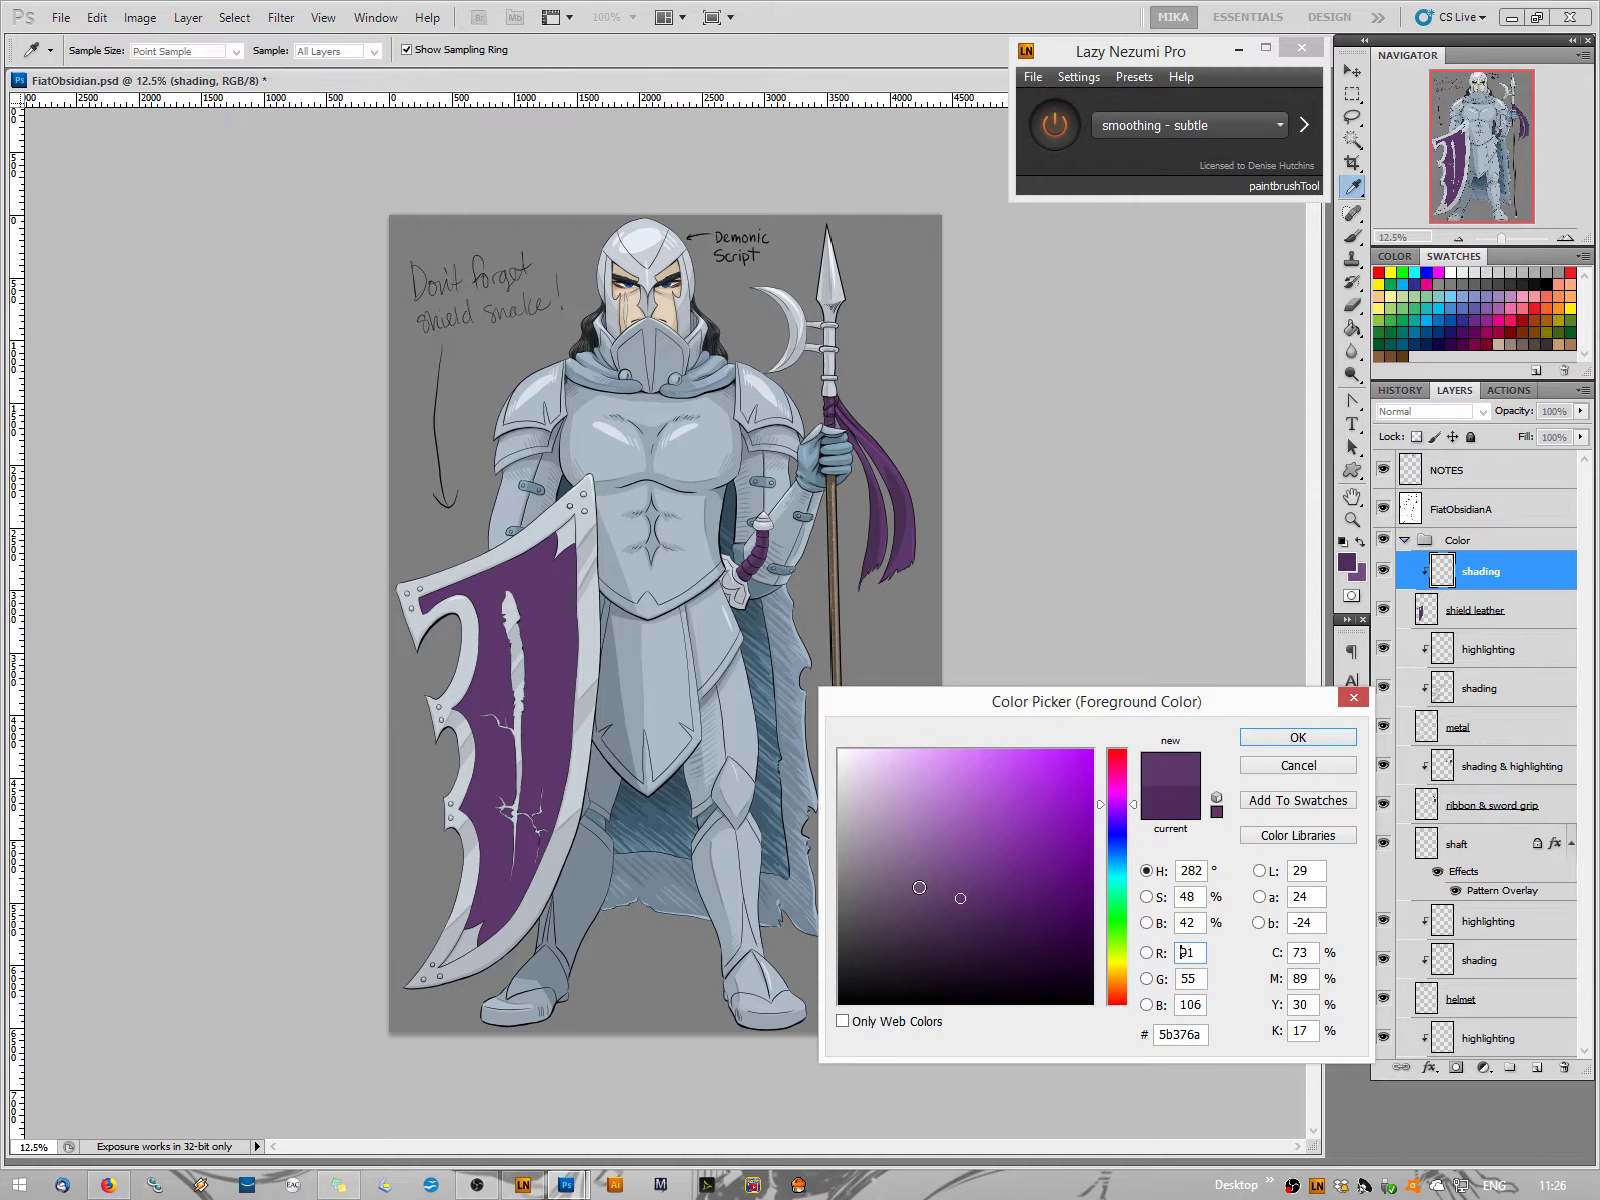
left_click(966, 909)
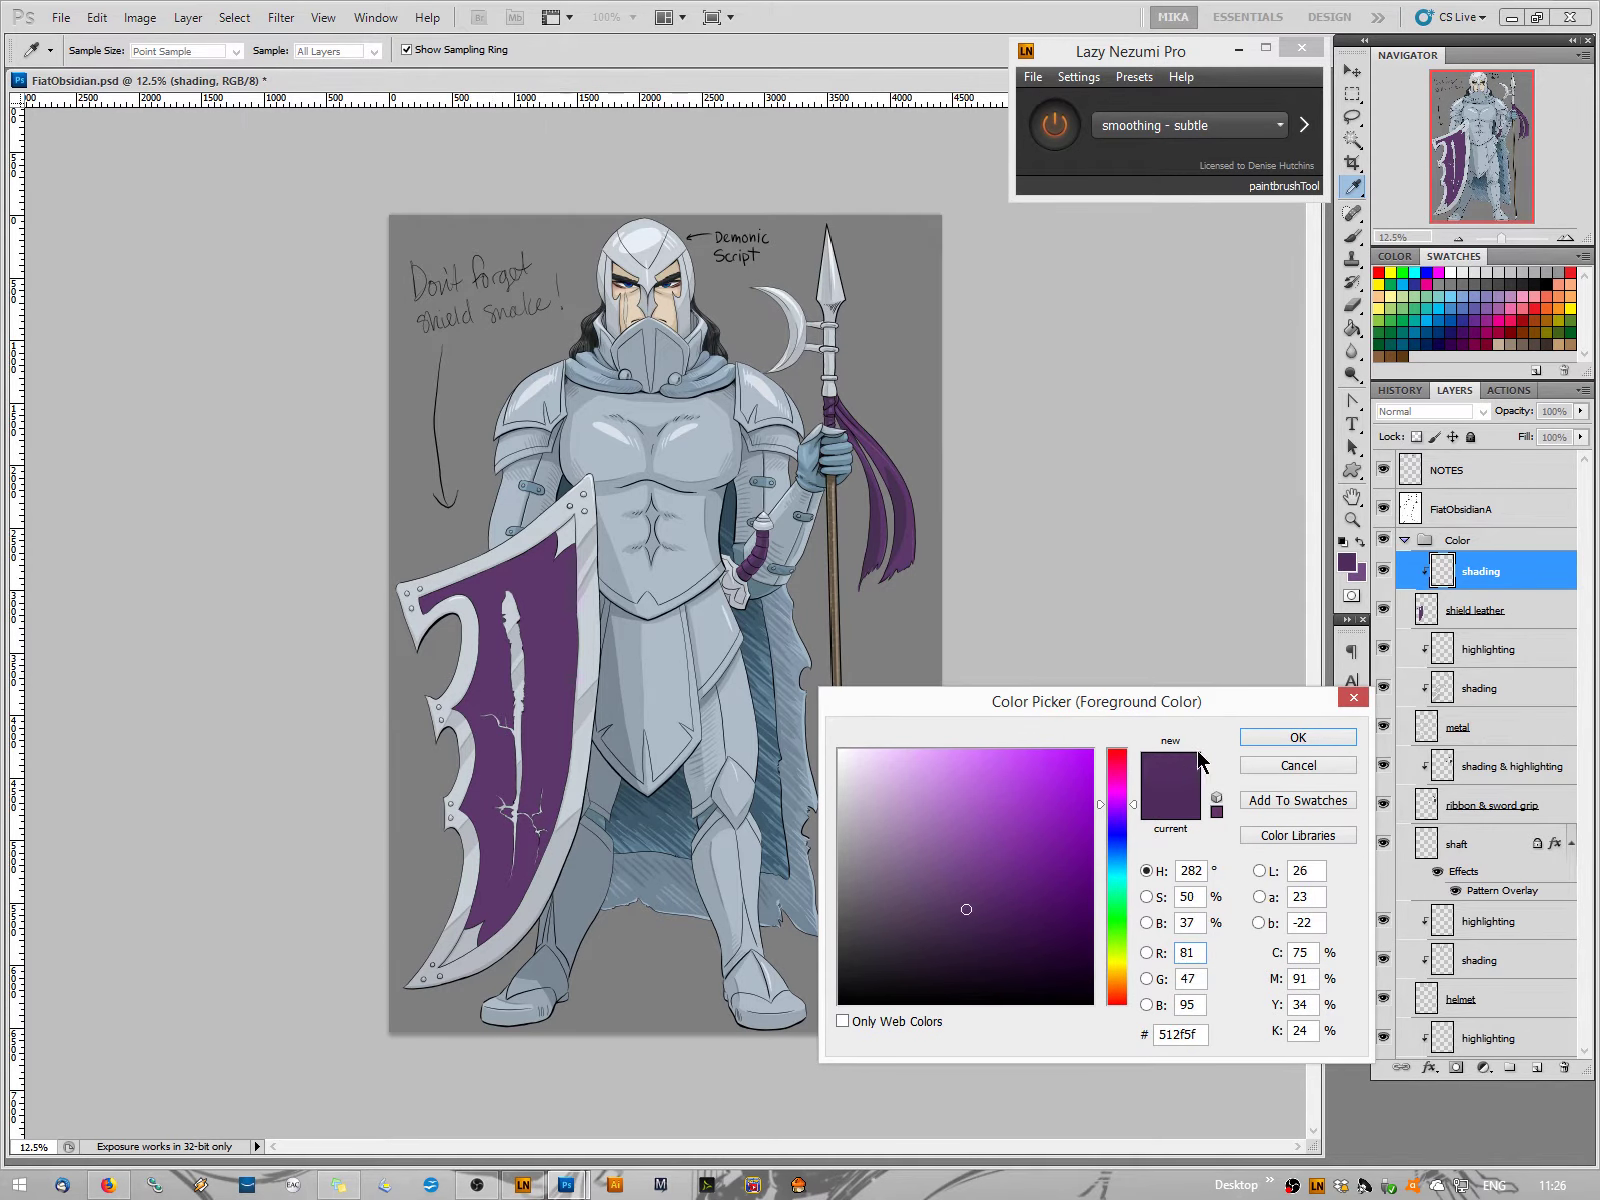
left_click(1298, 737)
mouse_move(505, 878)
left_mouse_down()
mouse_move(430, 955)
mouse_move(438, 943)
left_mouse_up()
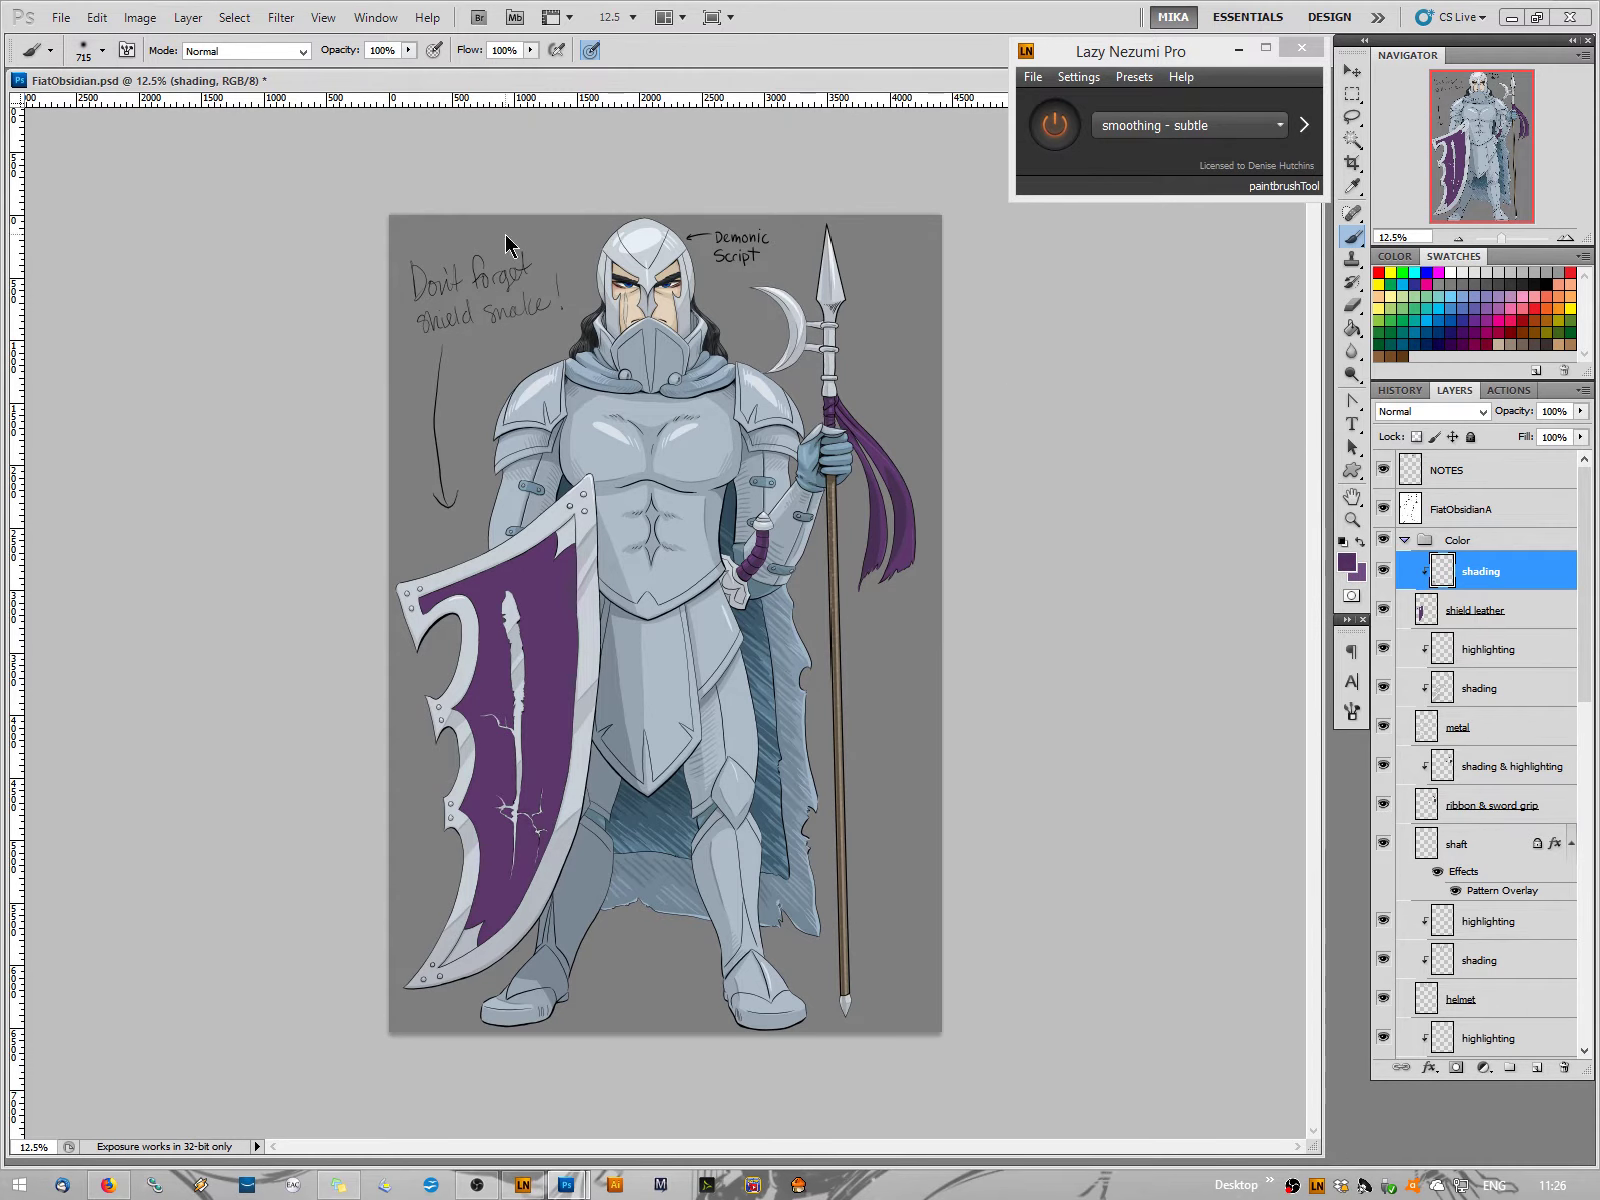
left_click(187, 18)
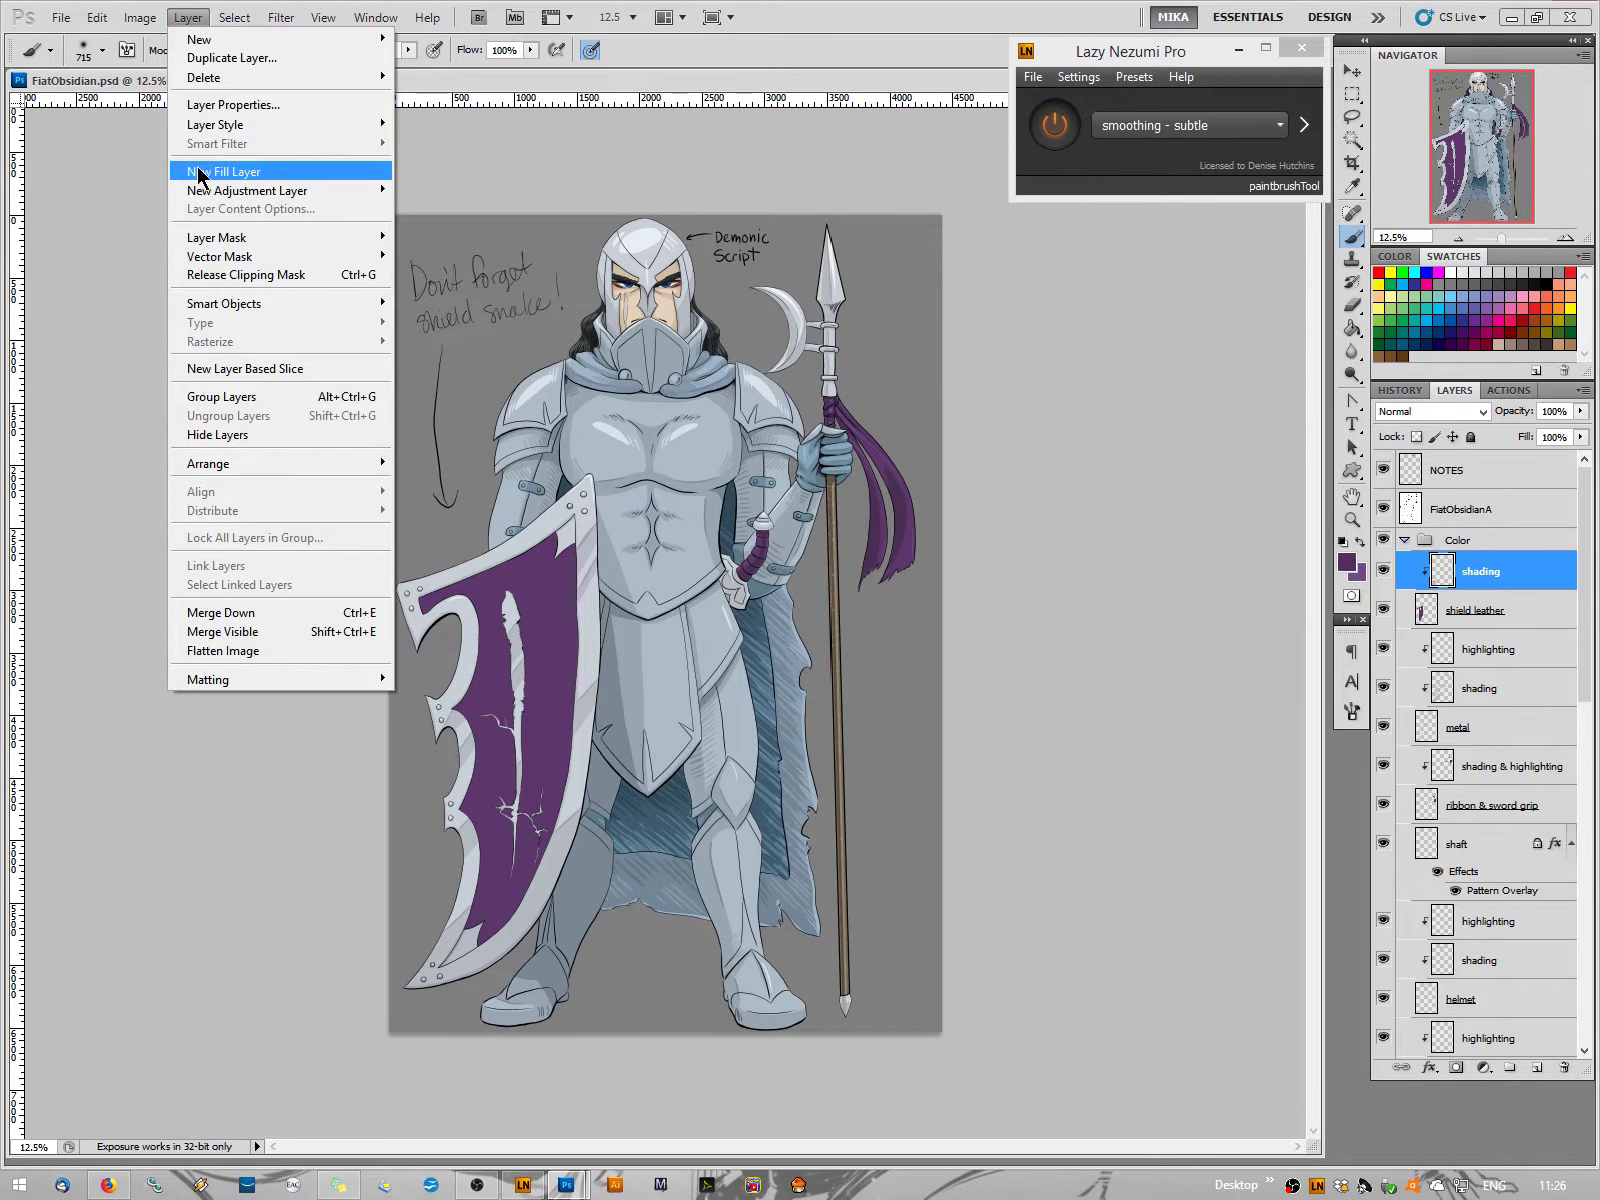
mouse_move(215, 126)
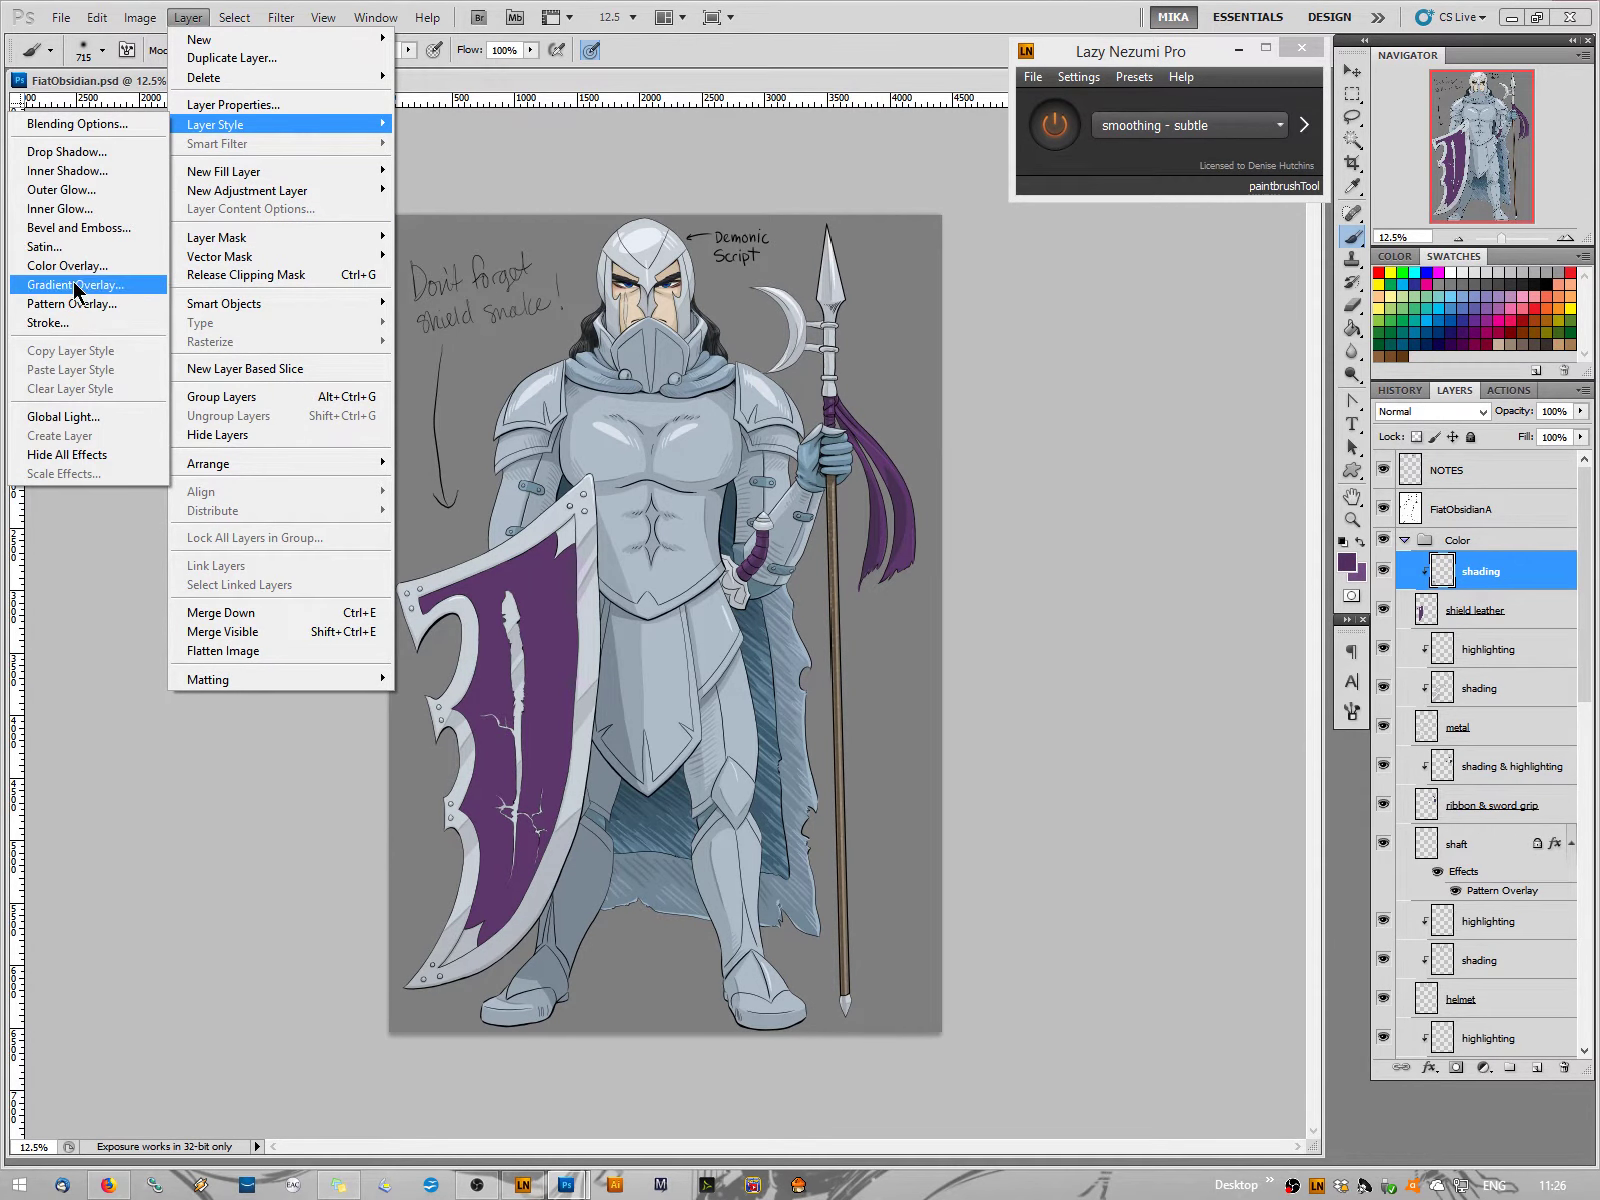
left_click(77, 285)
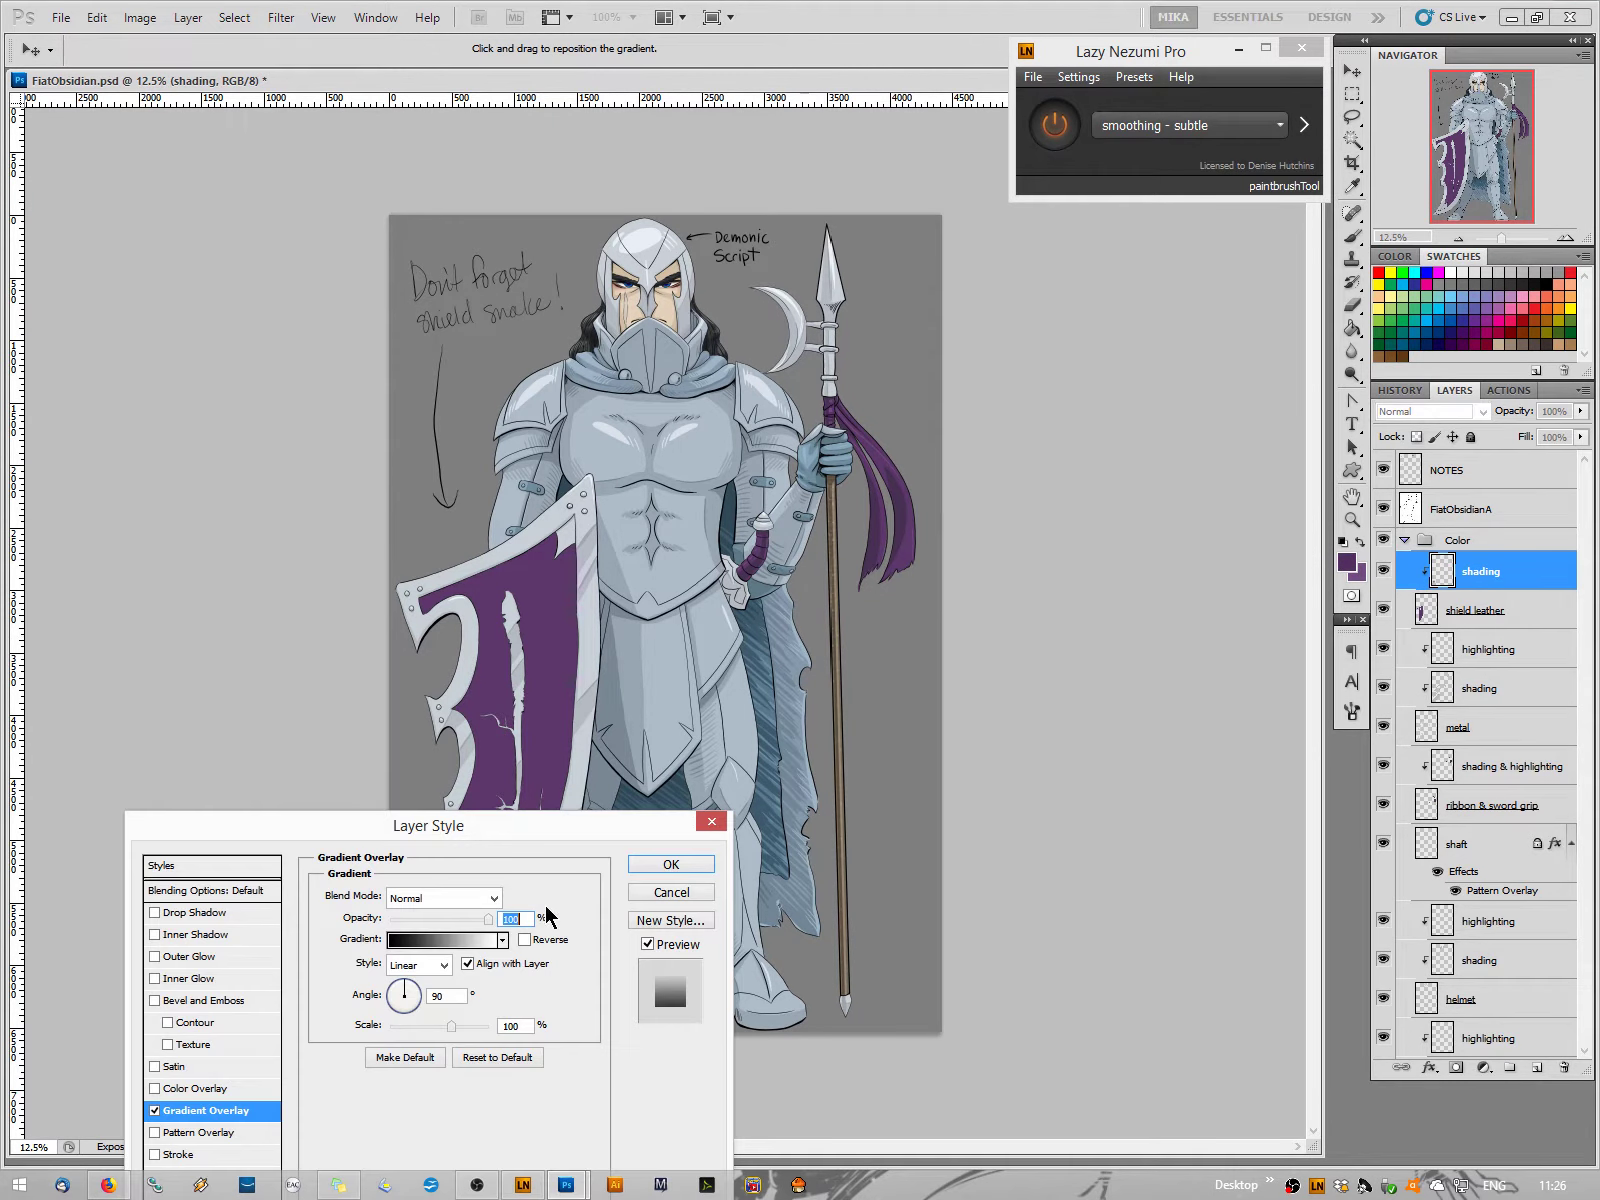
left_click_drag(460, 822, 988, 558)
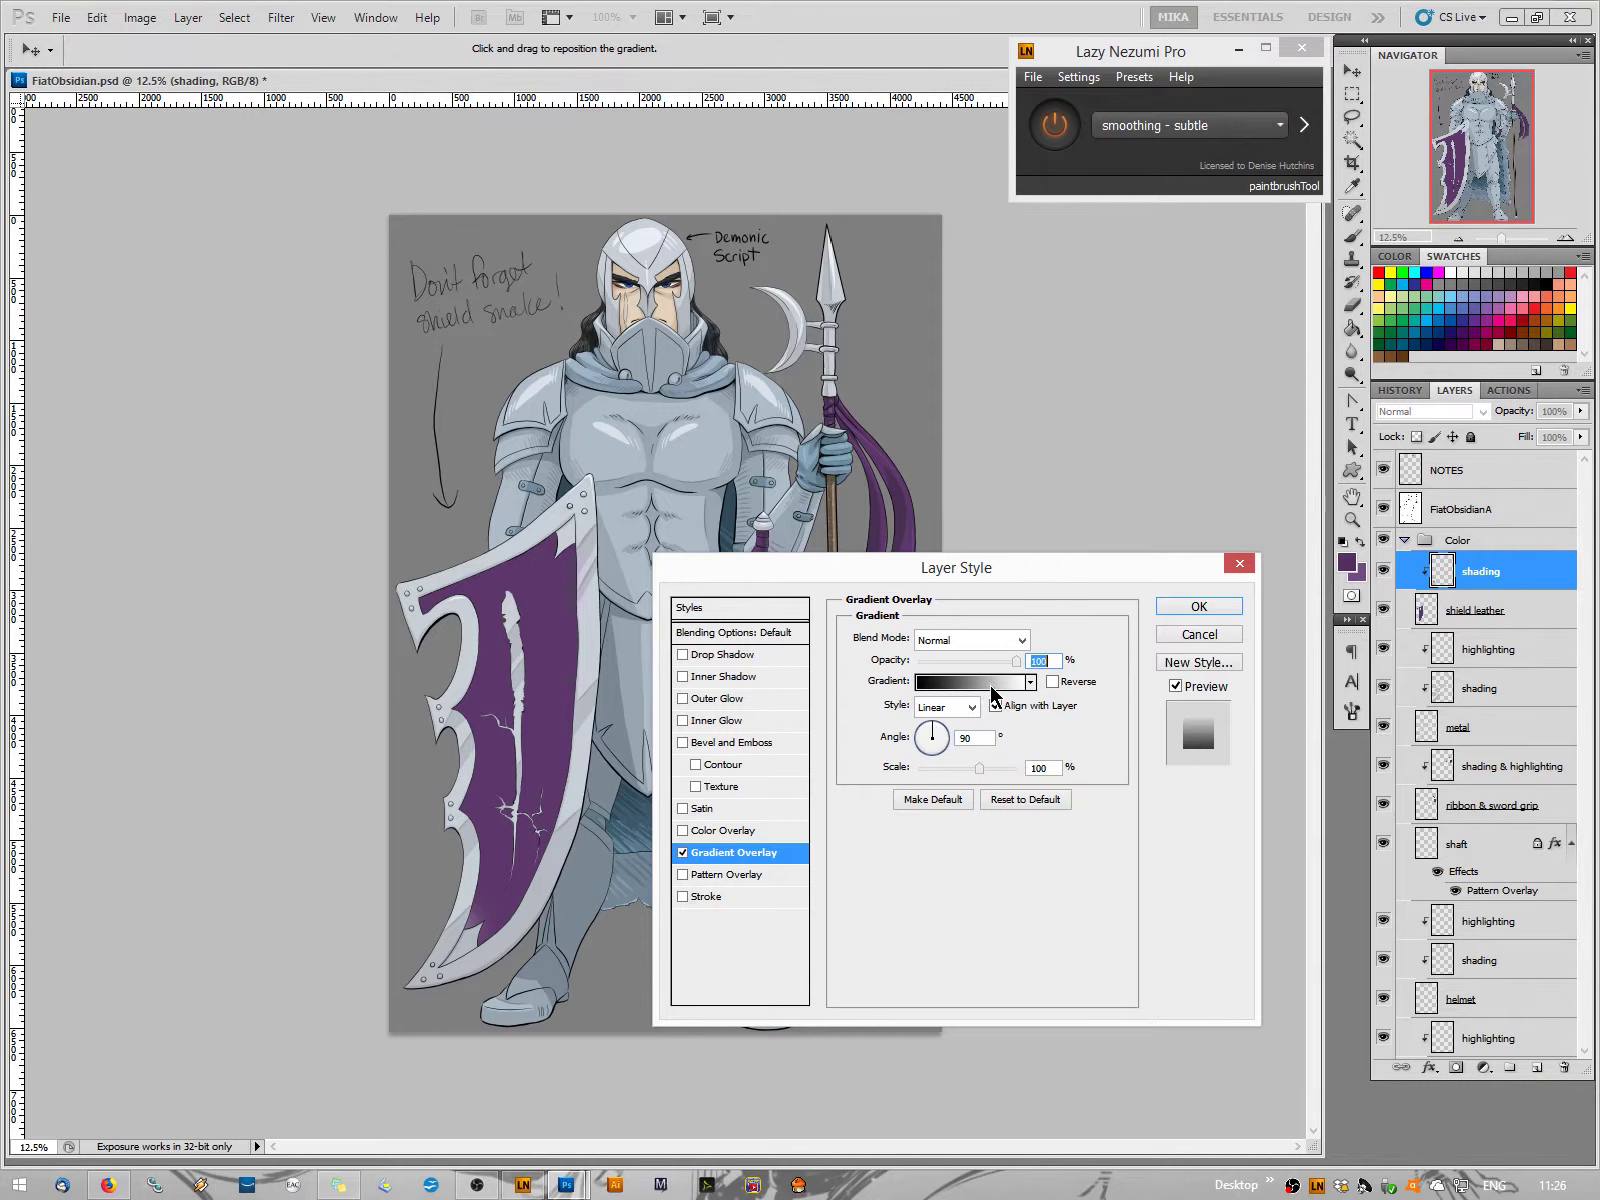
mouse_move(938, 722)
left_mouse_down()
mouse_move(936, 739)
mouse_move(955, 740)
mouse_move(913, 738)
left_mouse_up()
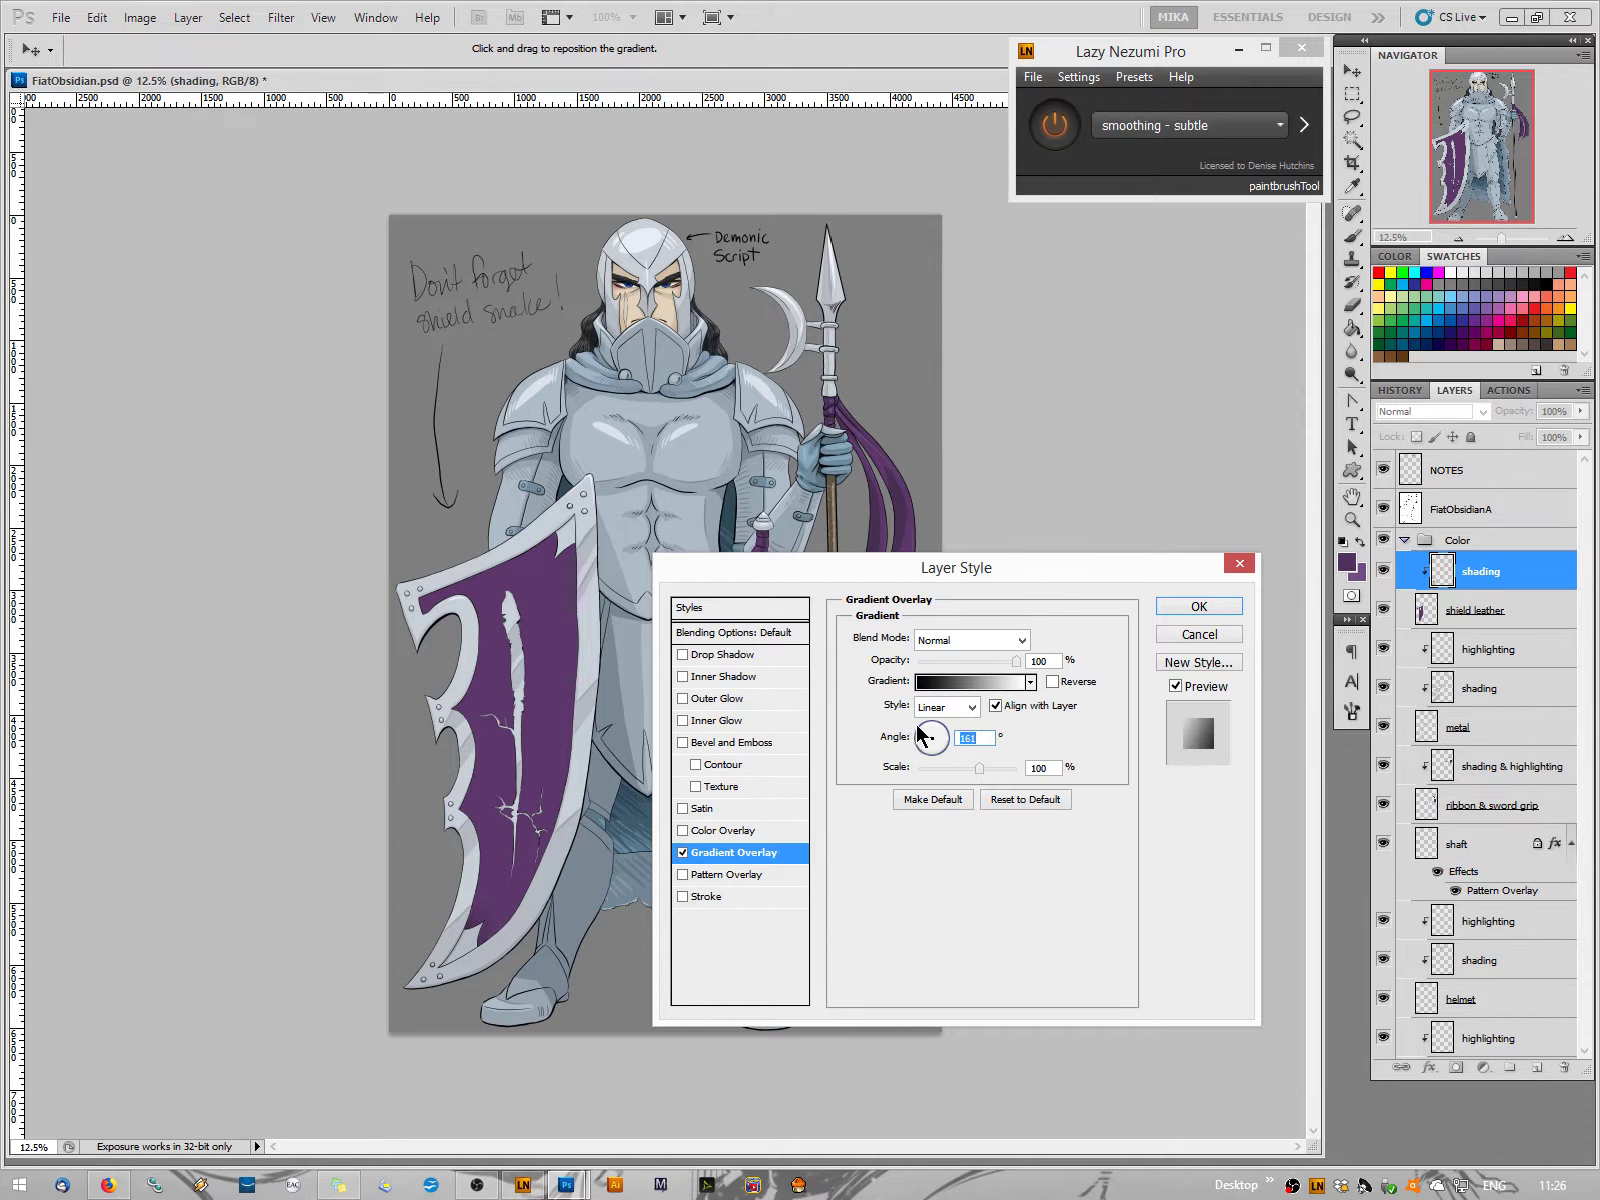
left_click(1173, 636)
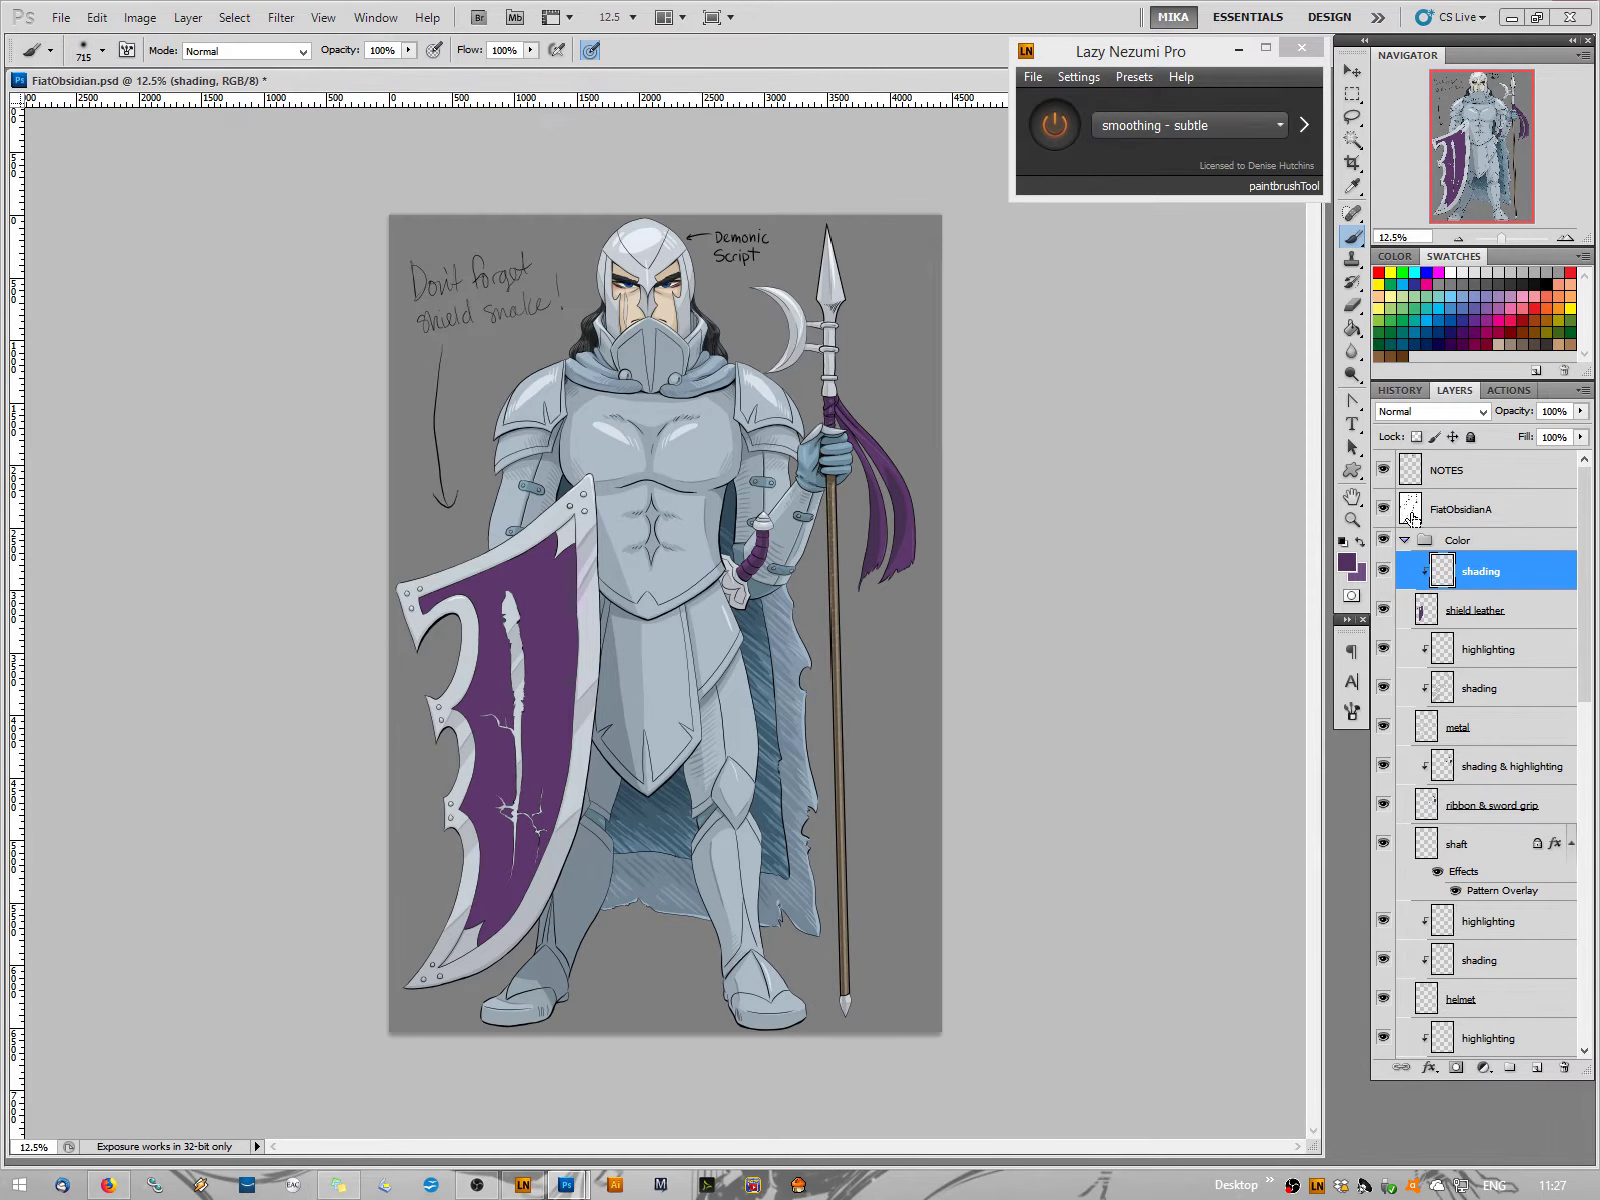
Revert the document to the Create Clipping Mask history state, discarding the trial brush strokes on the shield
left_click(1405, 397)
left_click(1455, 398)
left_click(1400, 390)
left_click(1490, 731)
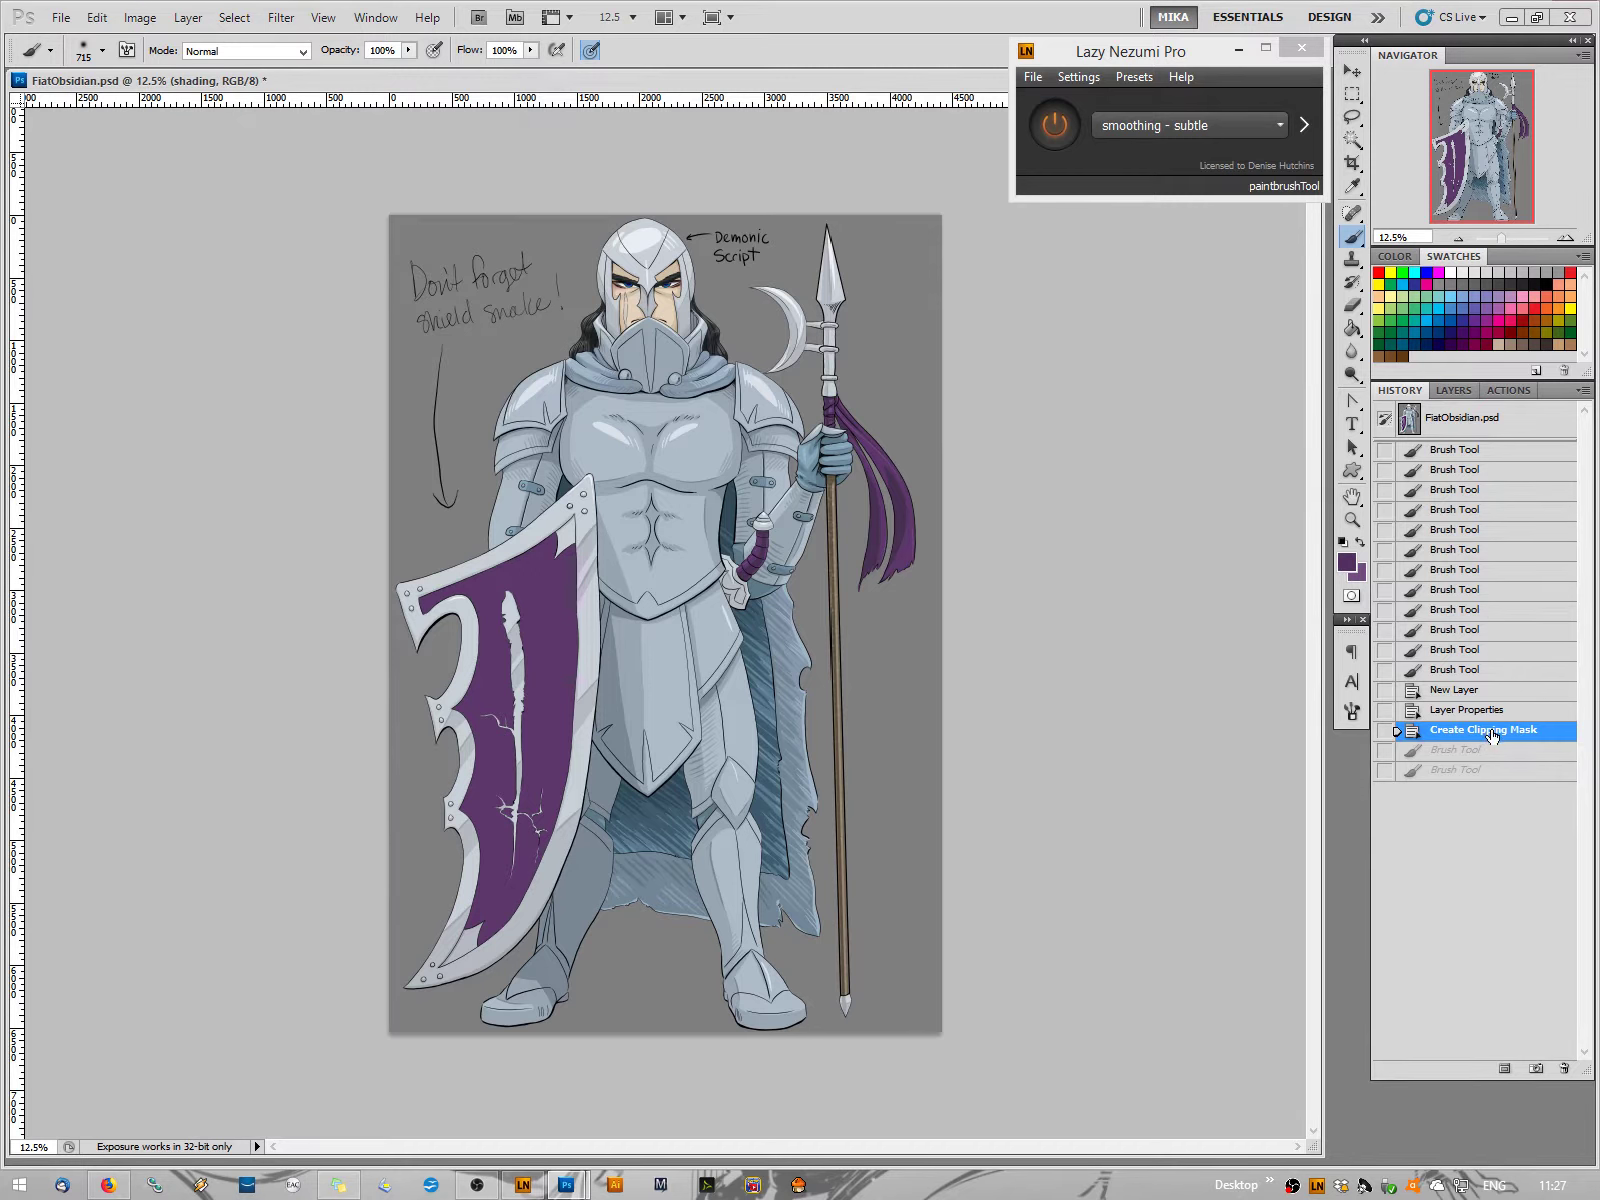
left_click(1455, 390)
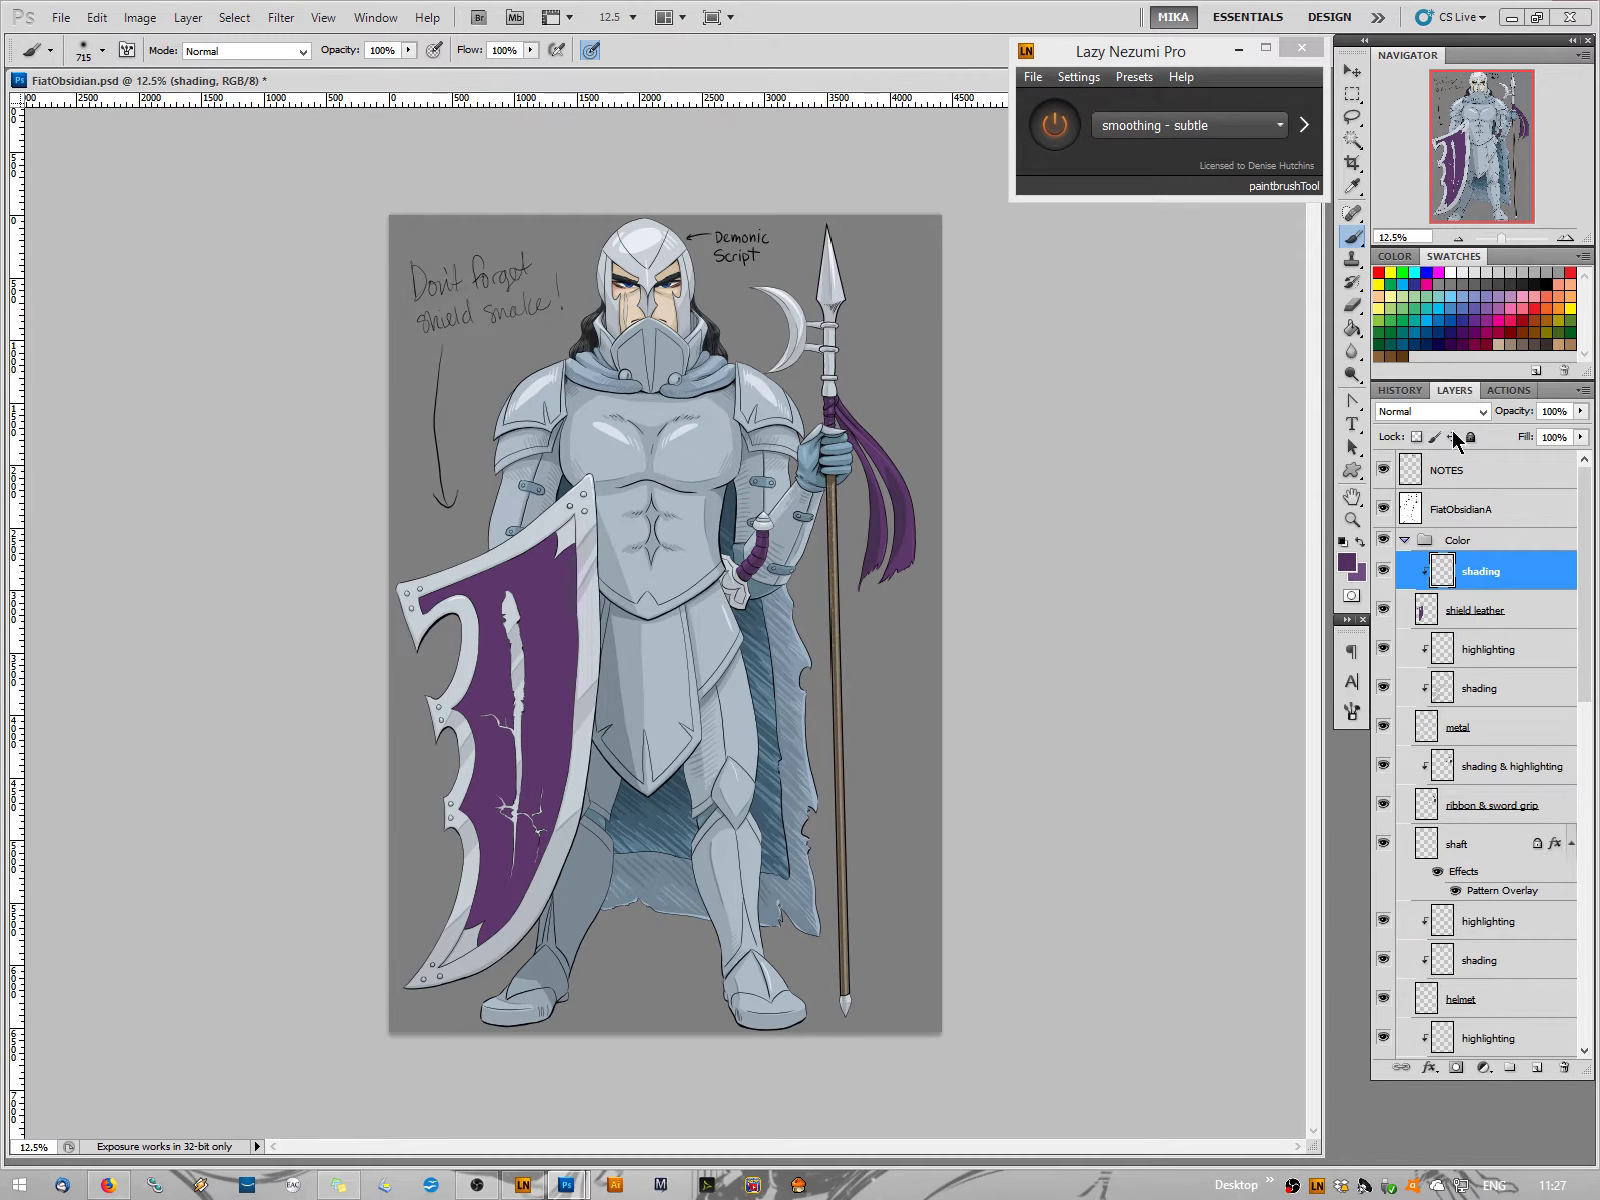
Duplicate the shield leather layer and hide the original layer
left_click(1474, 612)
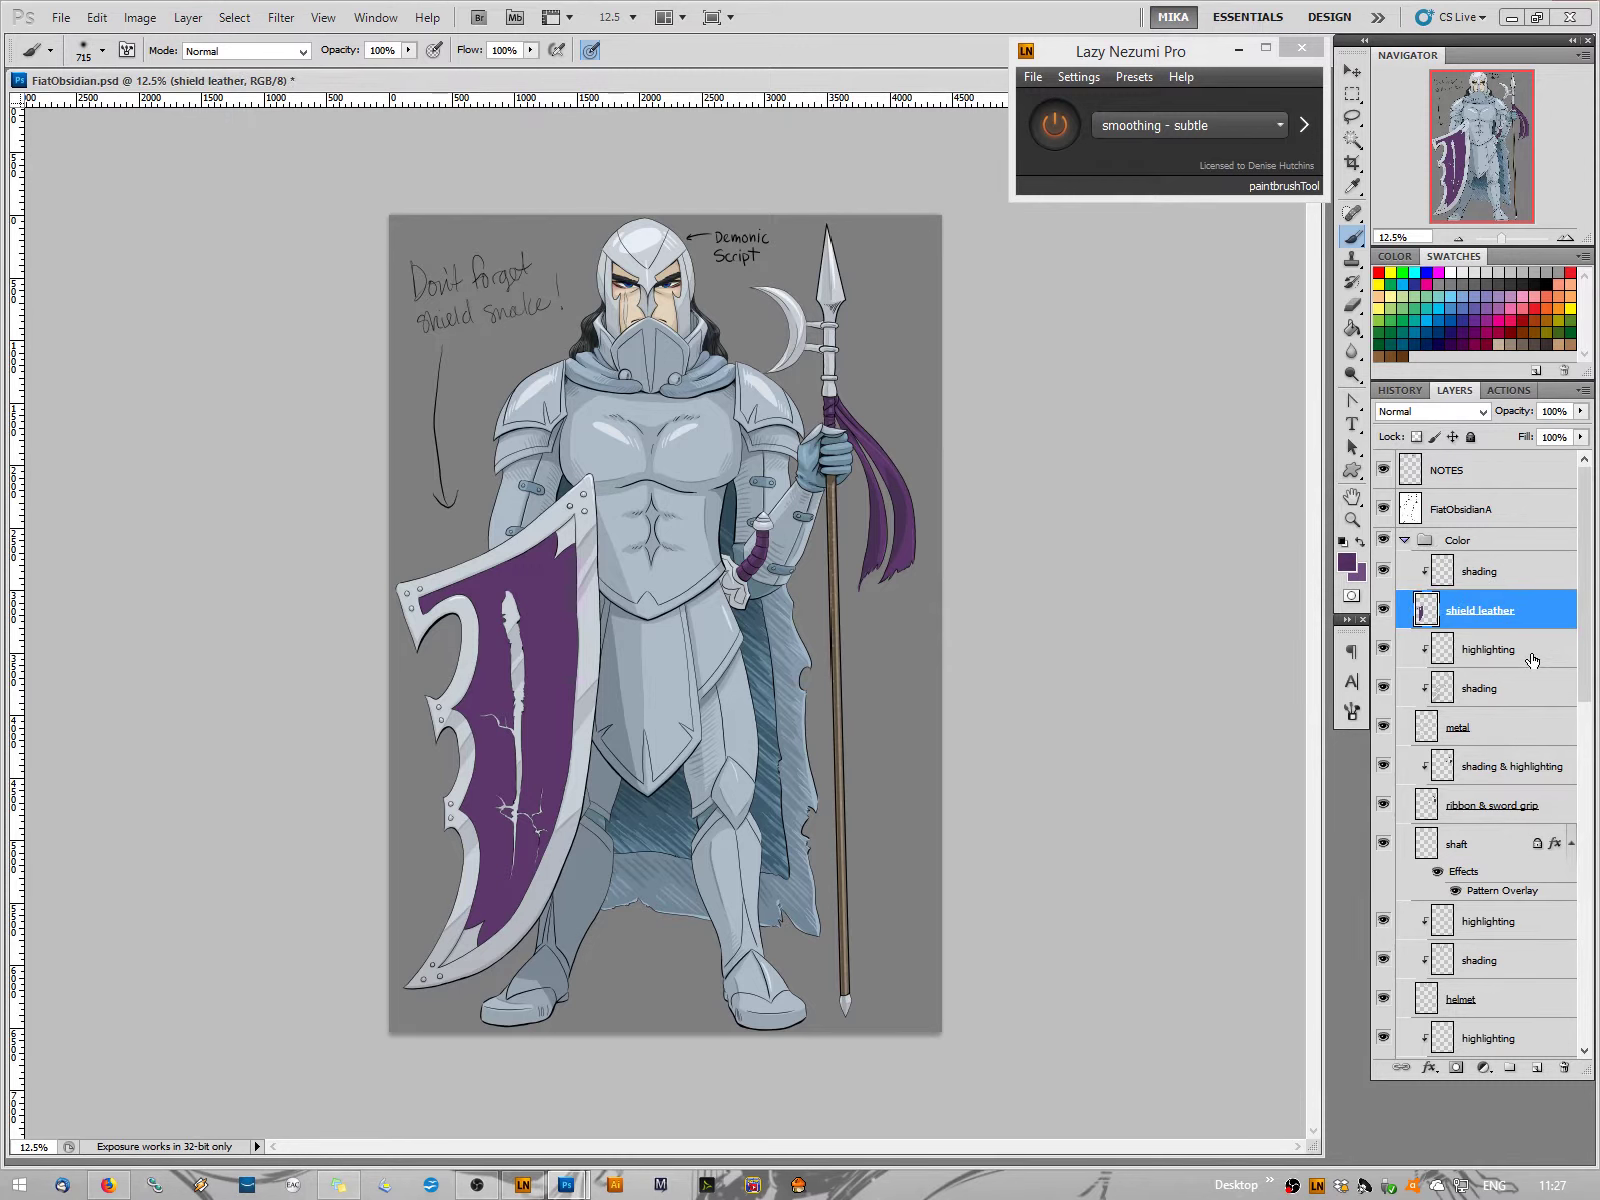
left_click(145, 17)
mouse_move(197, 73)
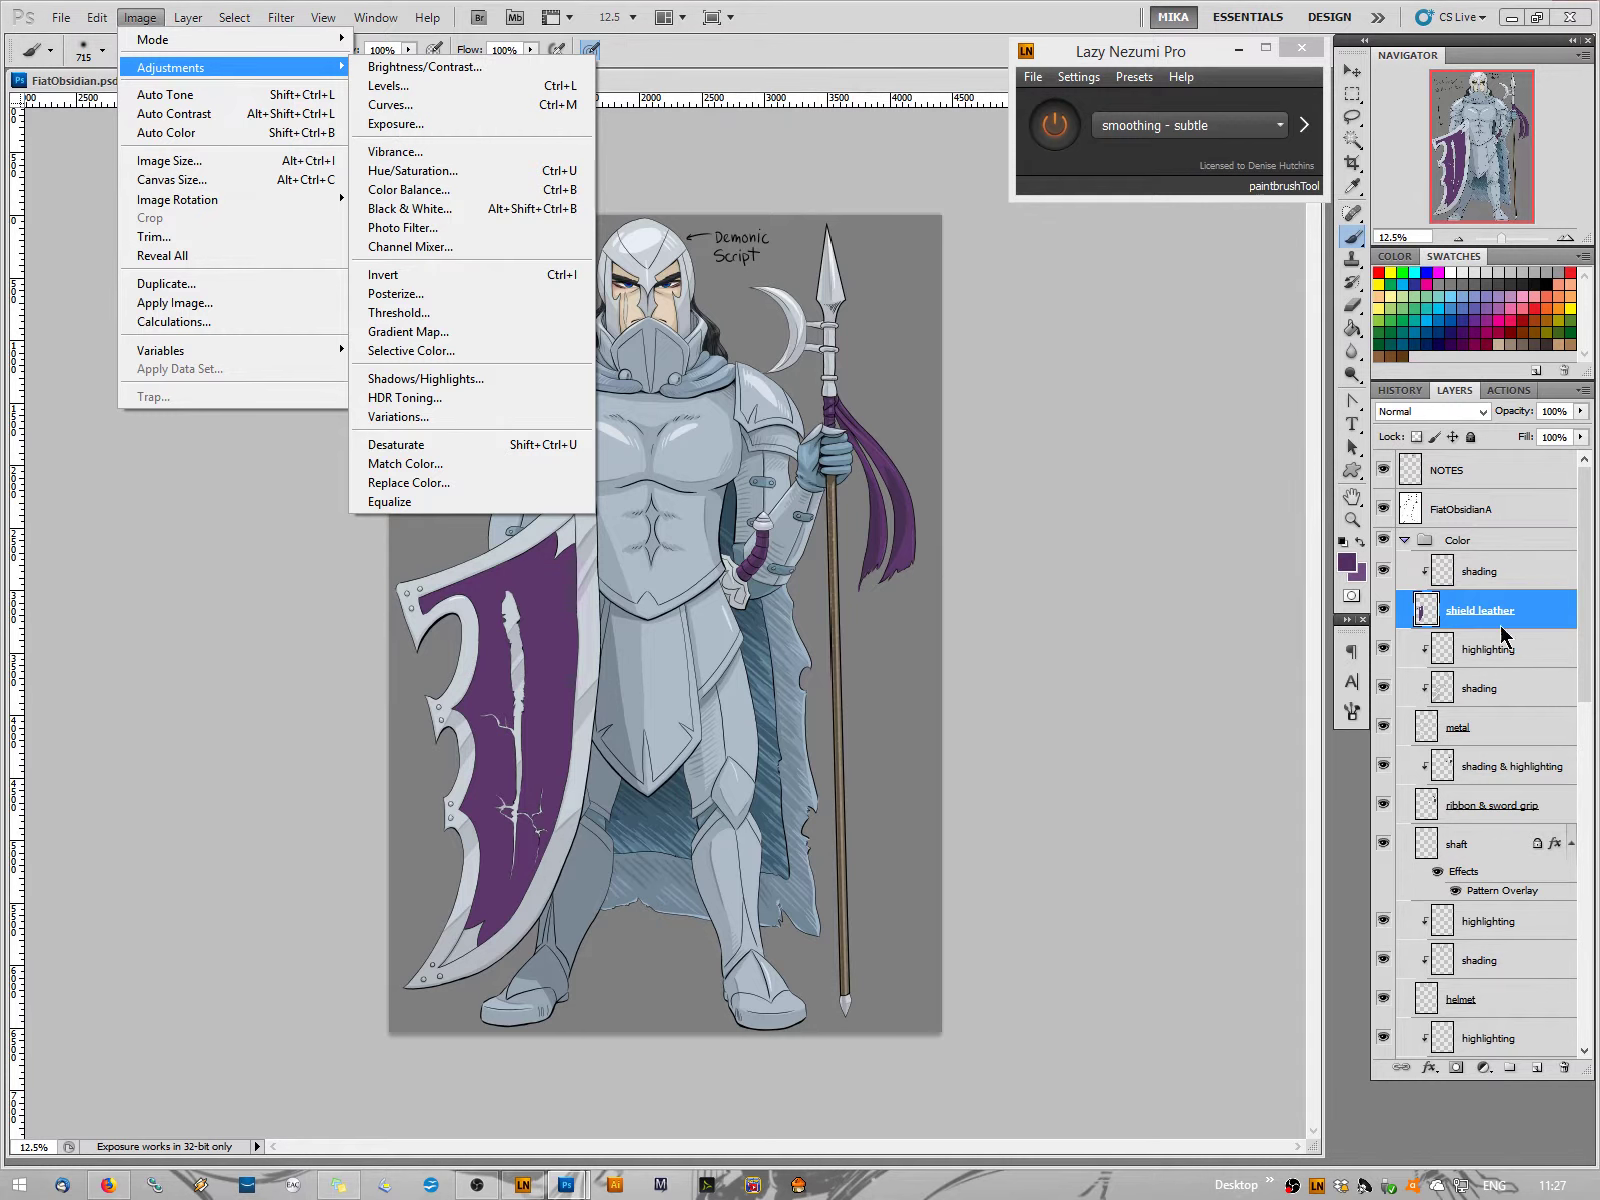
left_click(1463, 618)
left_click_drag(1463, 618, 1535, 1067)
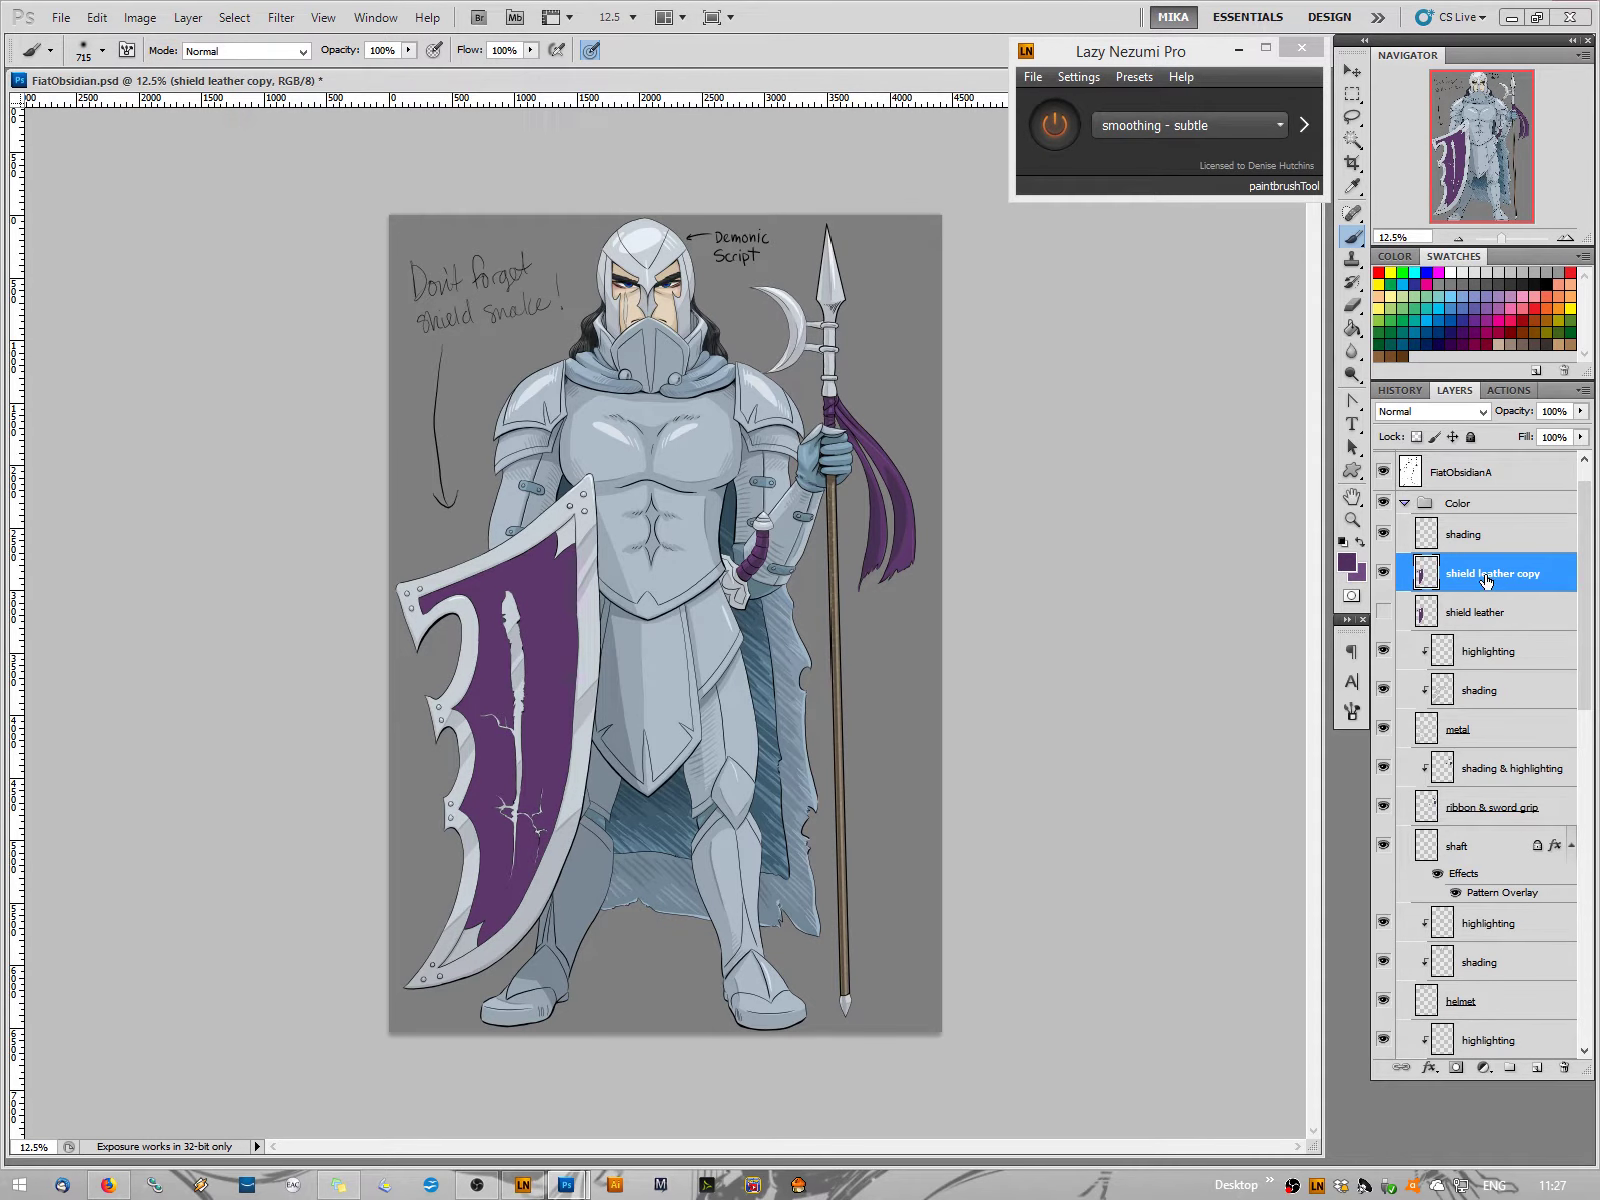
Add a linear Gradient Overlay to the duplicated shield leather layer using the Foreground to Background gradient, and adjust its angle
left_click(188, 18)
mouse_move(208, 129)
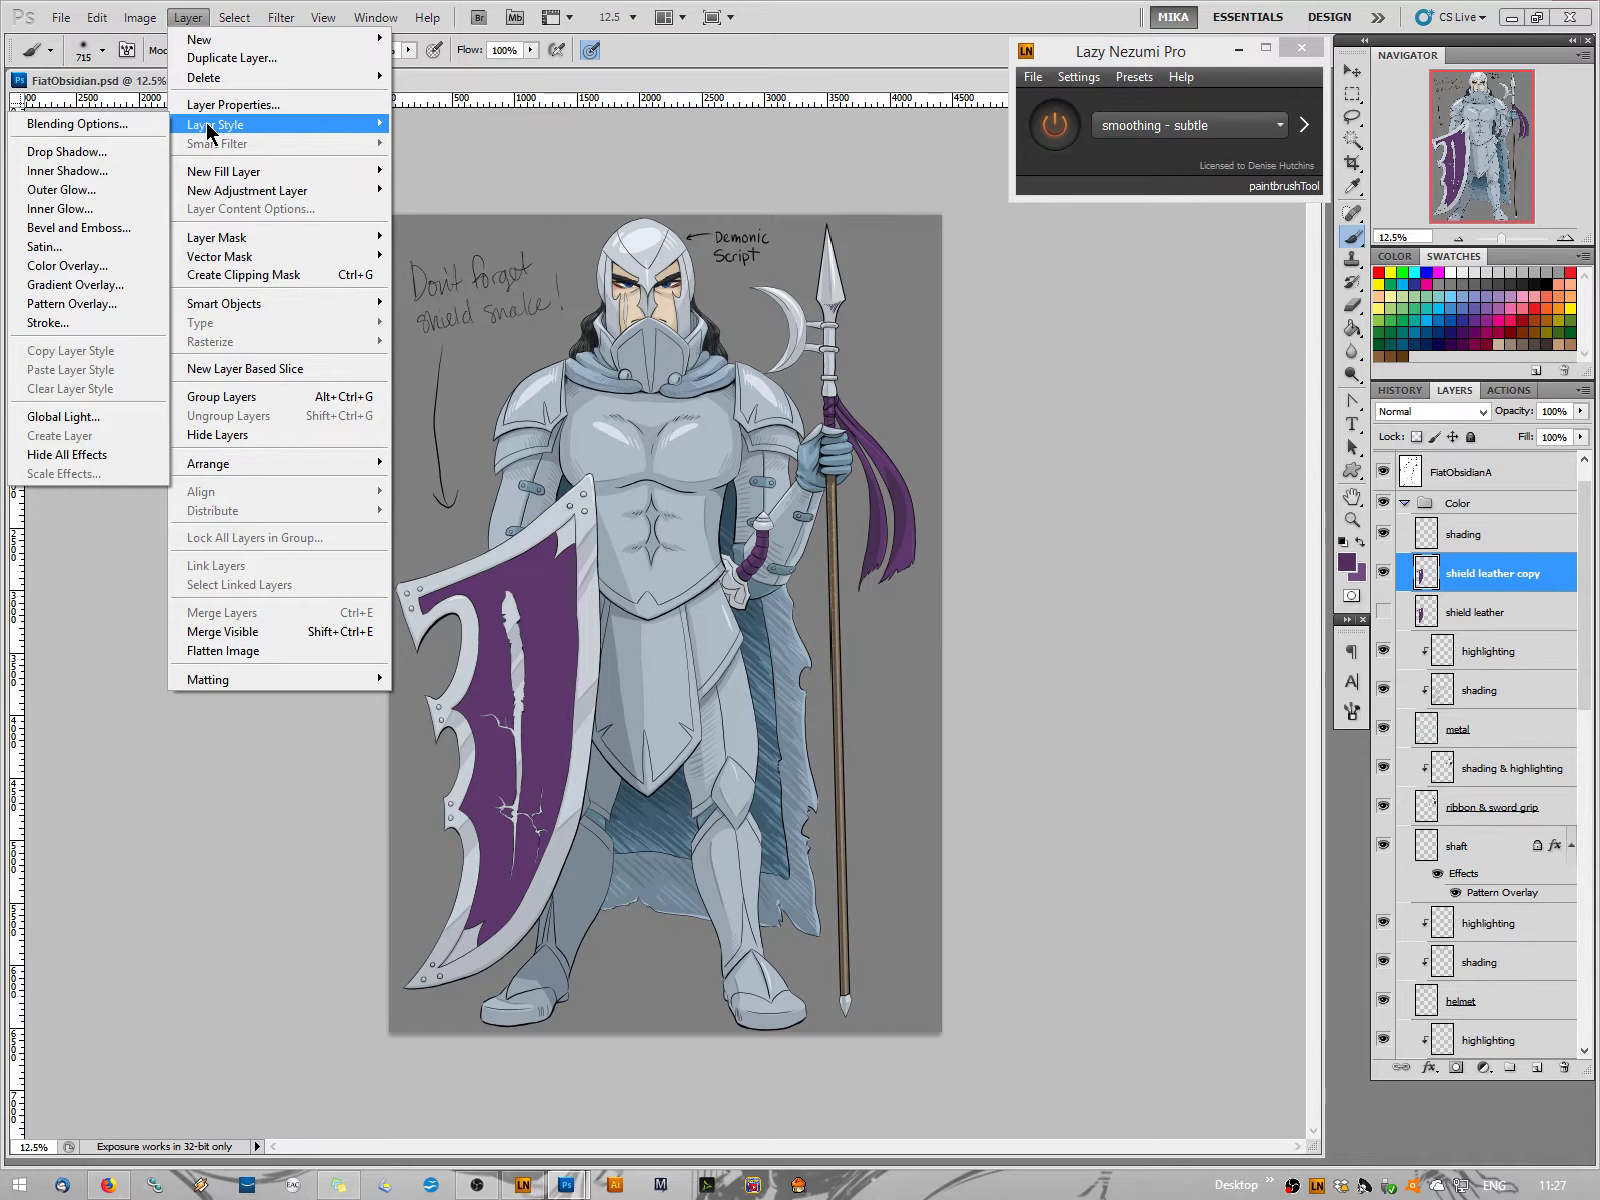
left_click(60, 285)
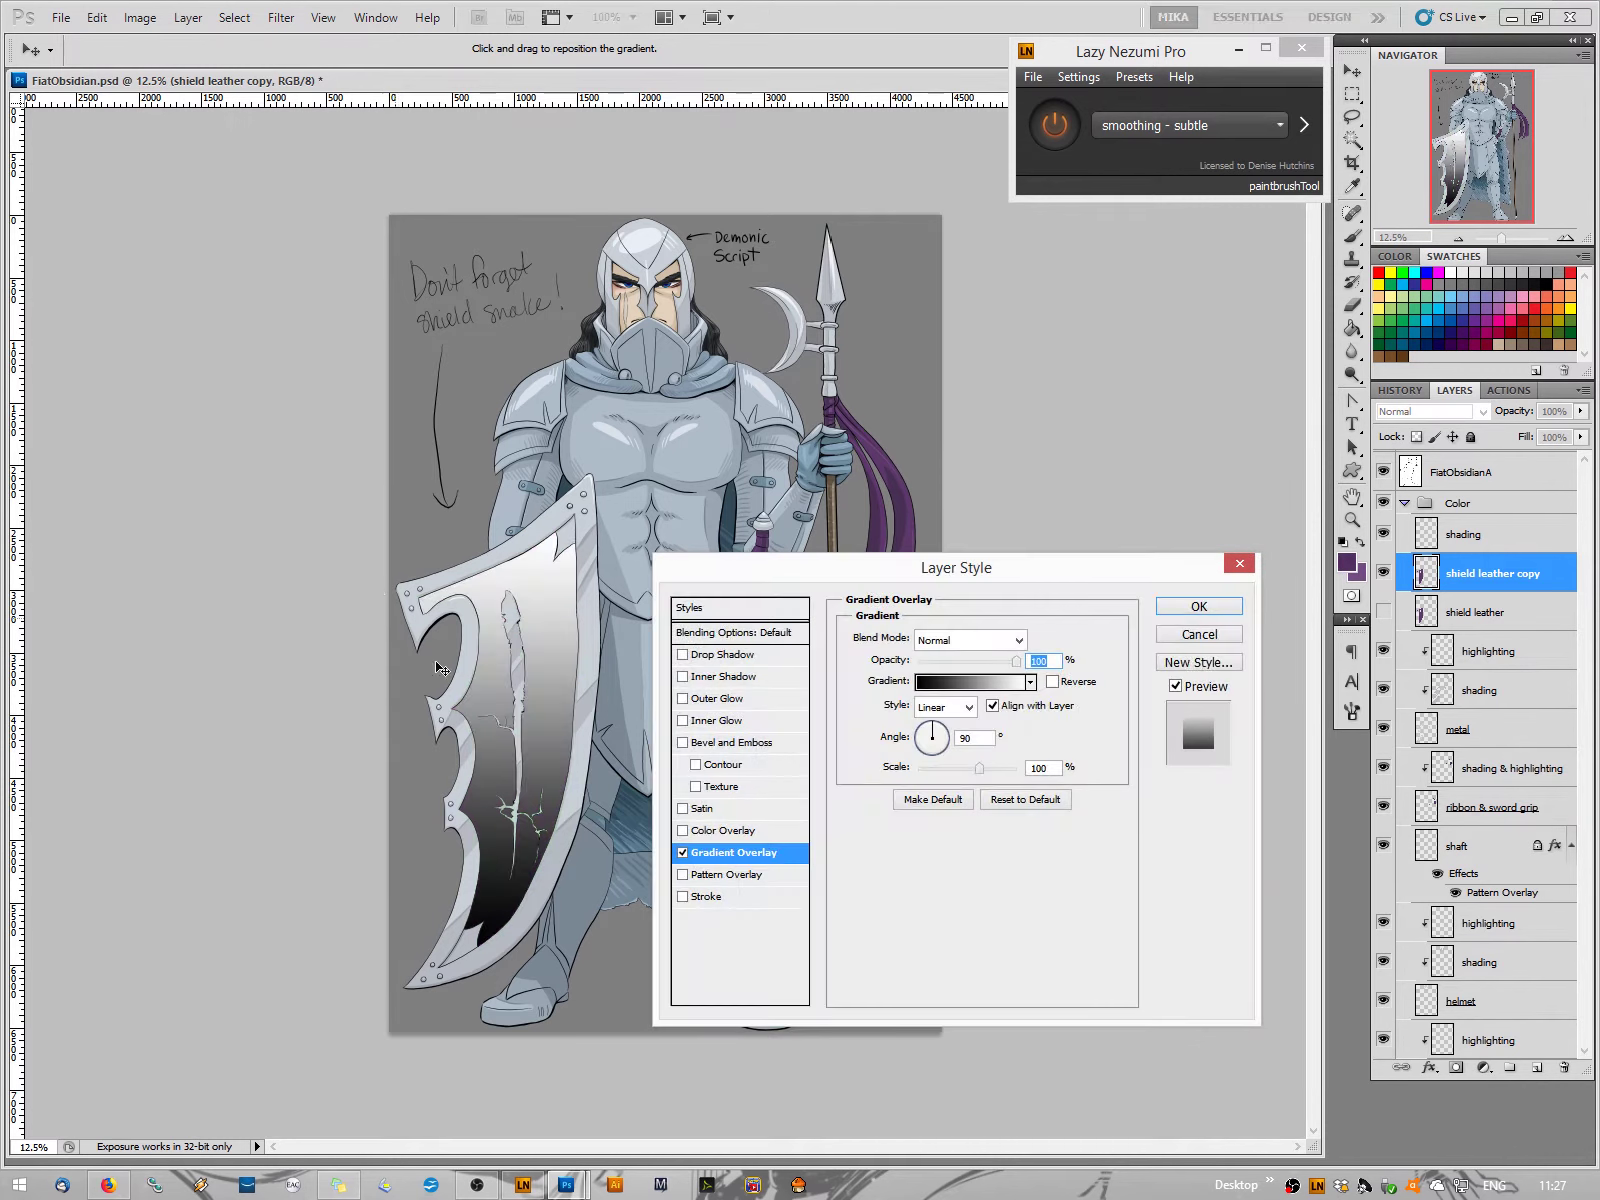
left_click(1021, 679)
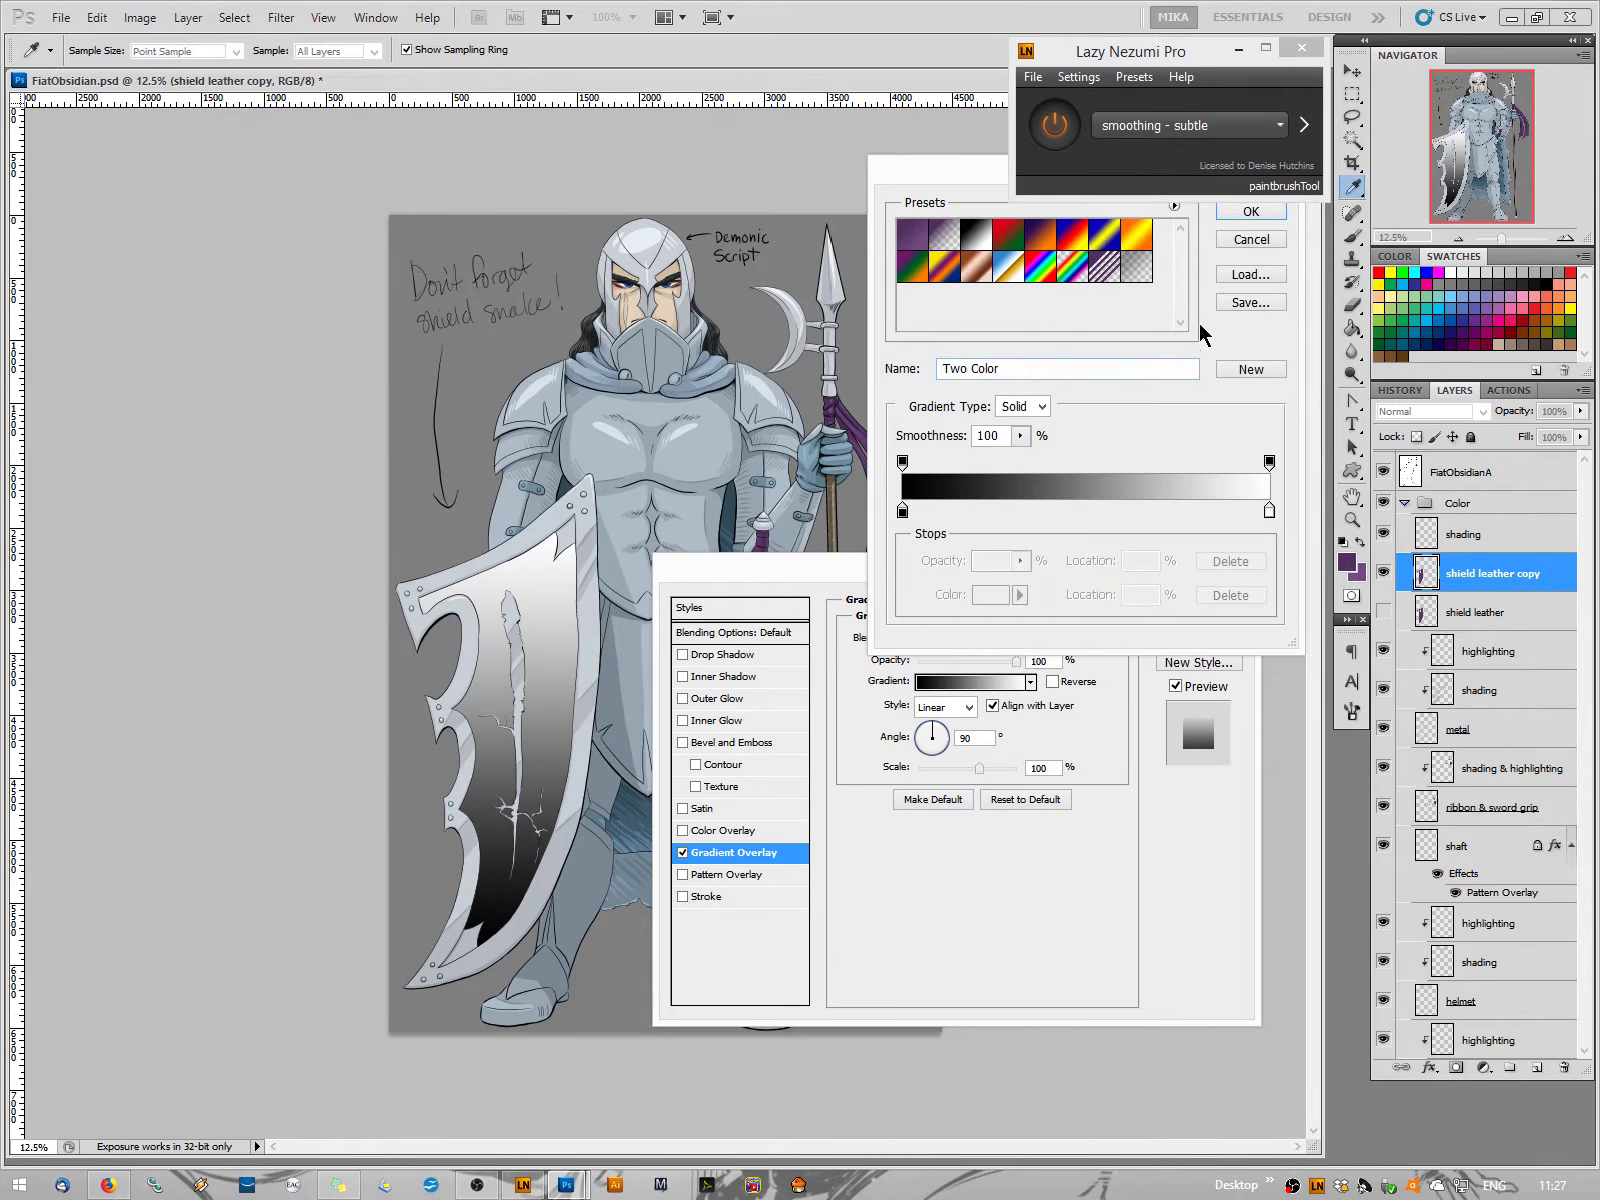
left_click(905, 237)
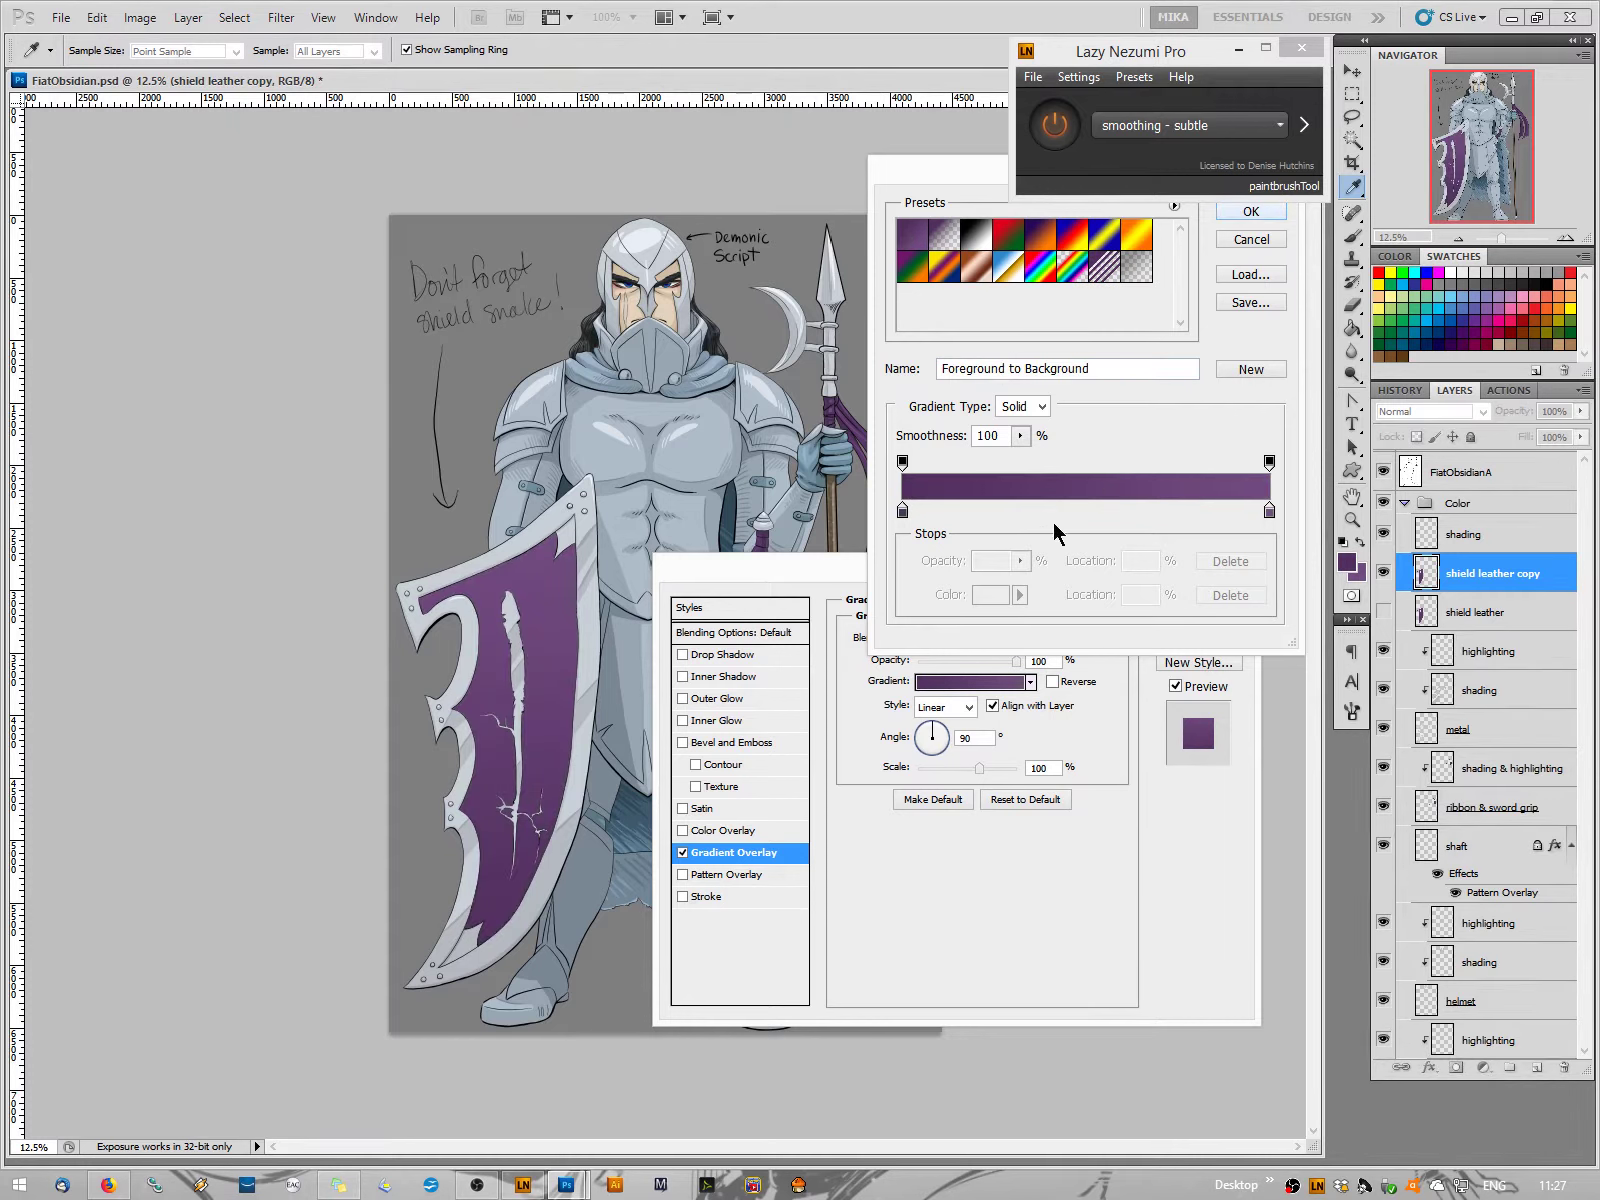
left_click(1250, 211)
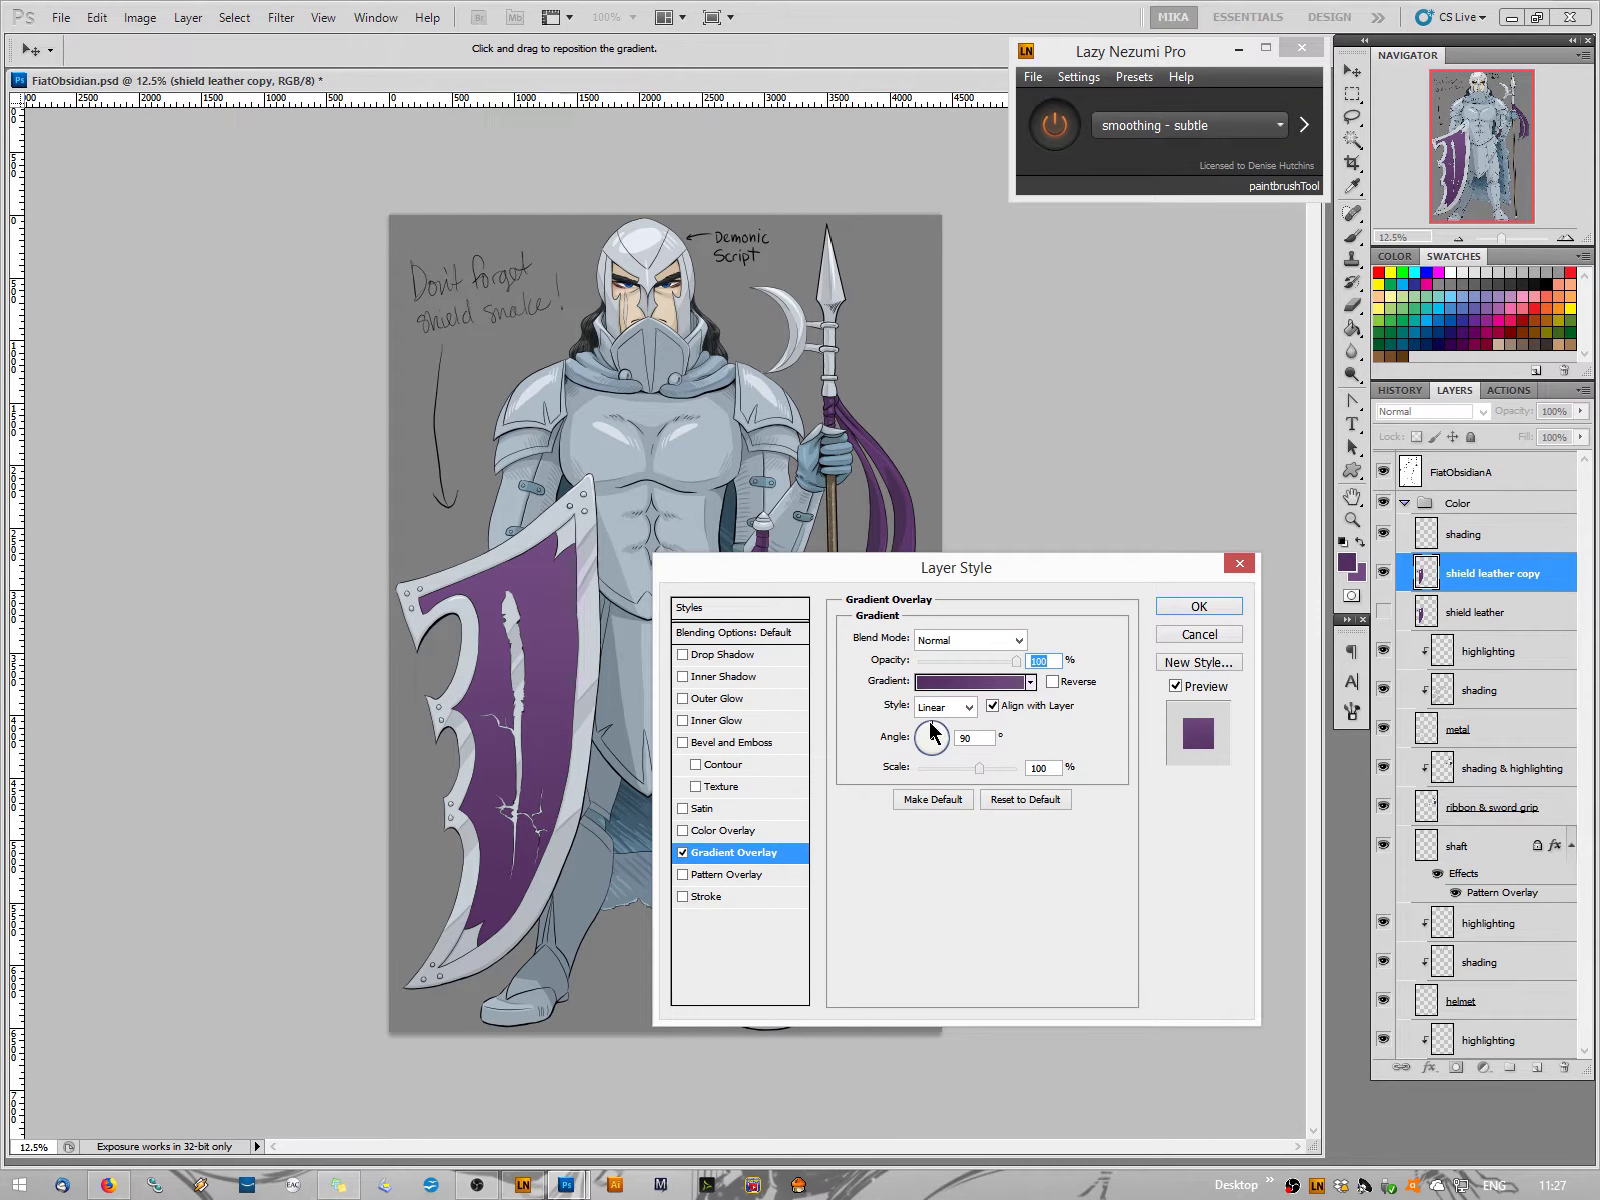
left_click_drag(930, 722, 921, 726)
left_click_drag(931, 731, 934, 733)
left_click(1192, 608)
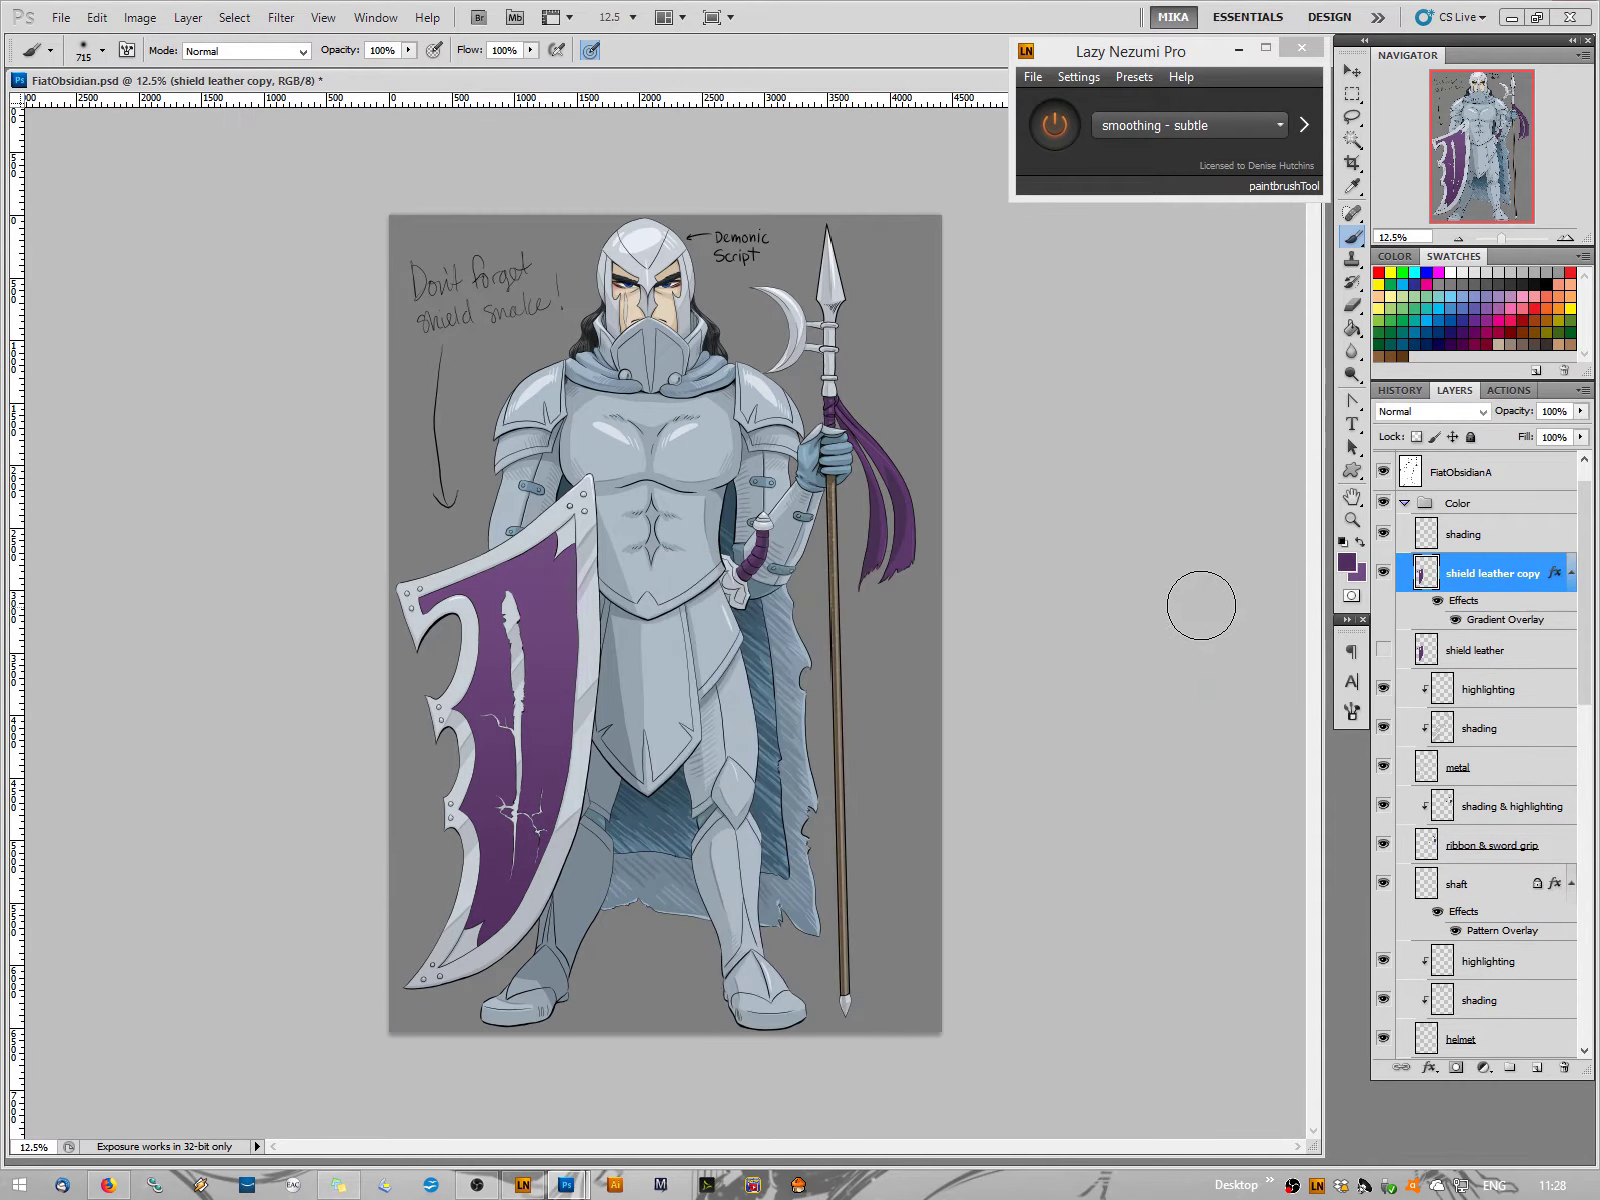
Clip the shading layer to the duplicated shield leather layer
left_click(1463, 538)
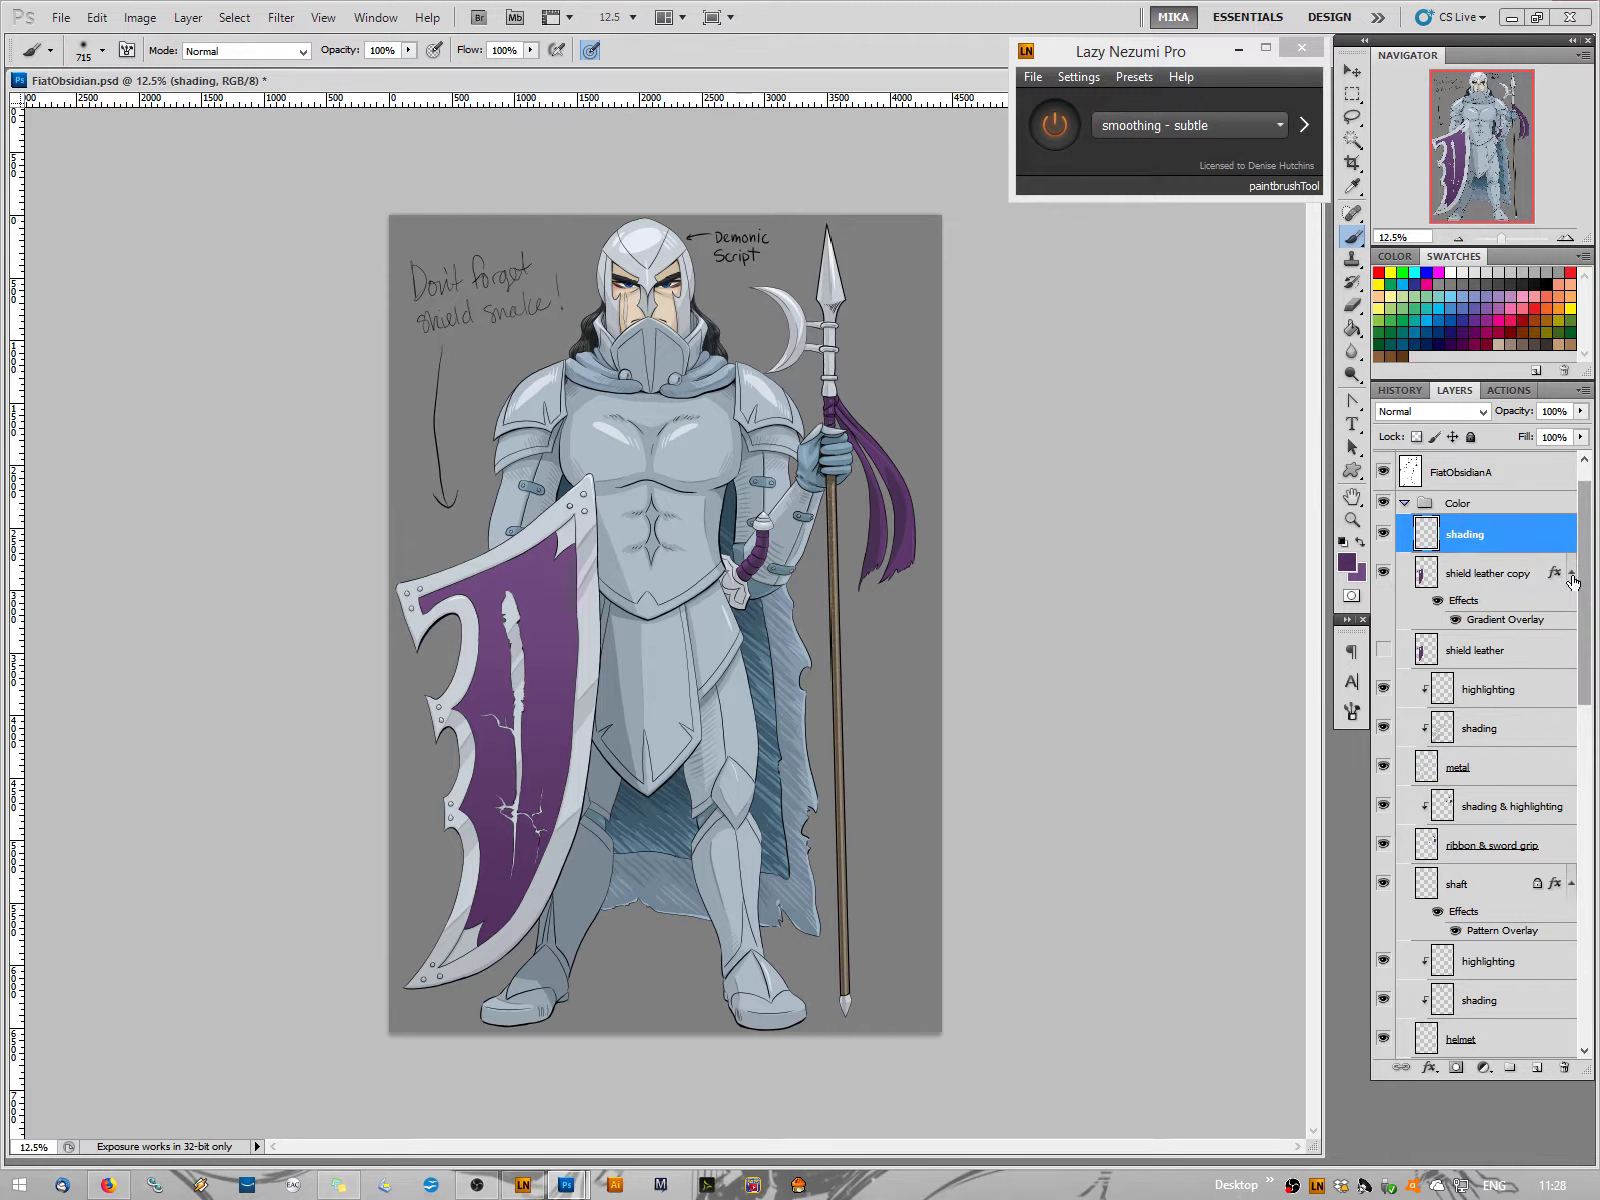
key("ctrl+alt+g")
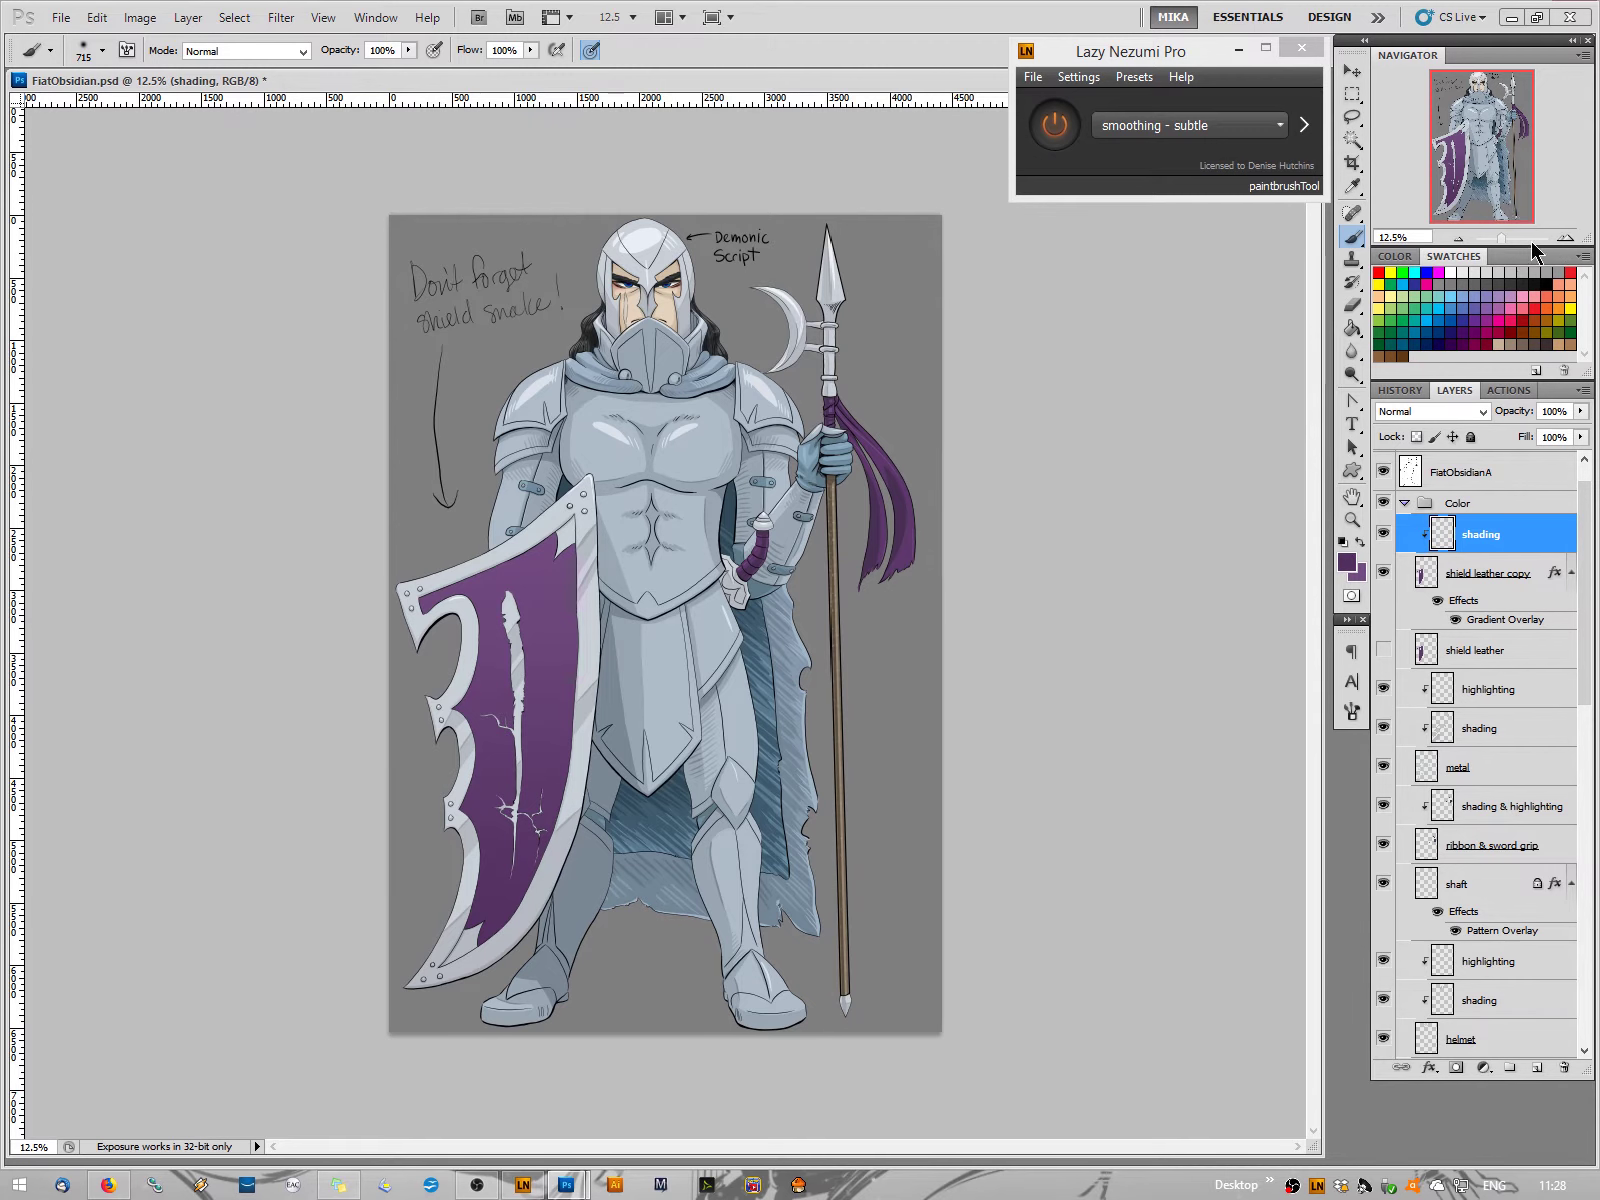
Sample the sword grip's purple #5b376a as the new foreground color
left_click(1565, 238)
left_click(1565, 240)
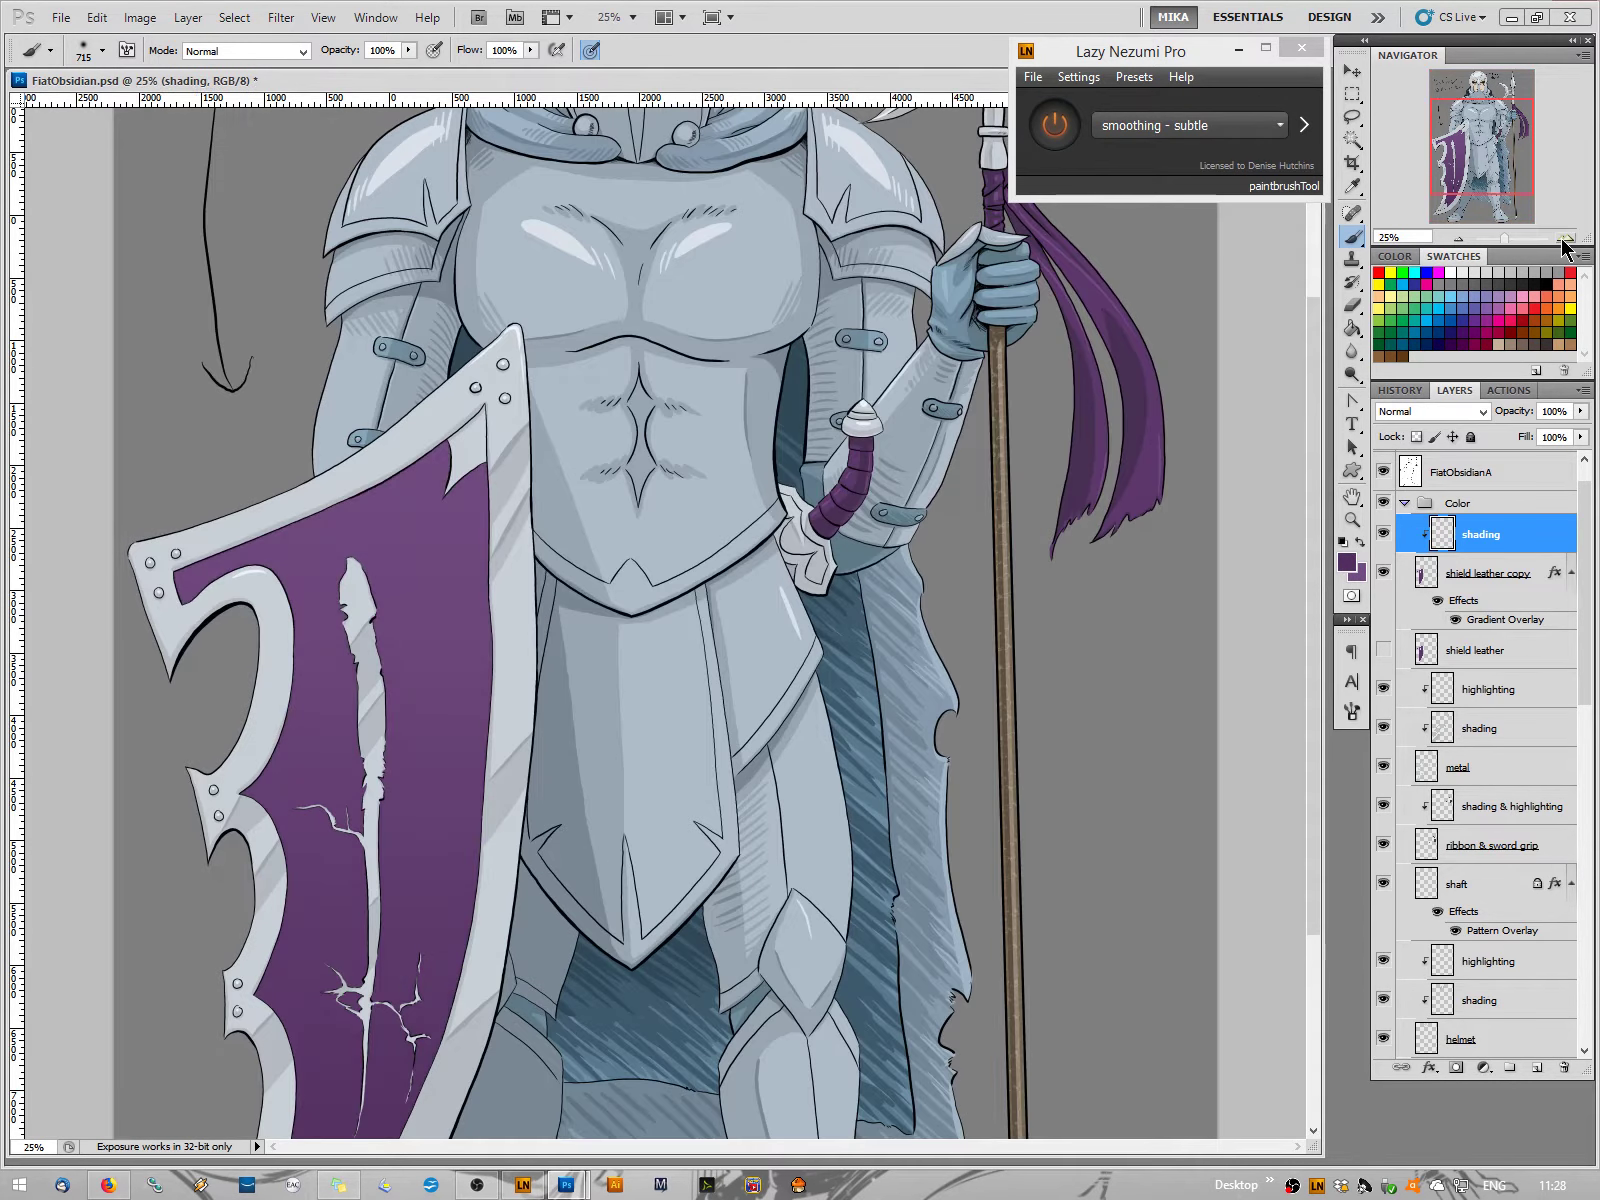
left_click(1565, 240)
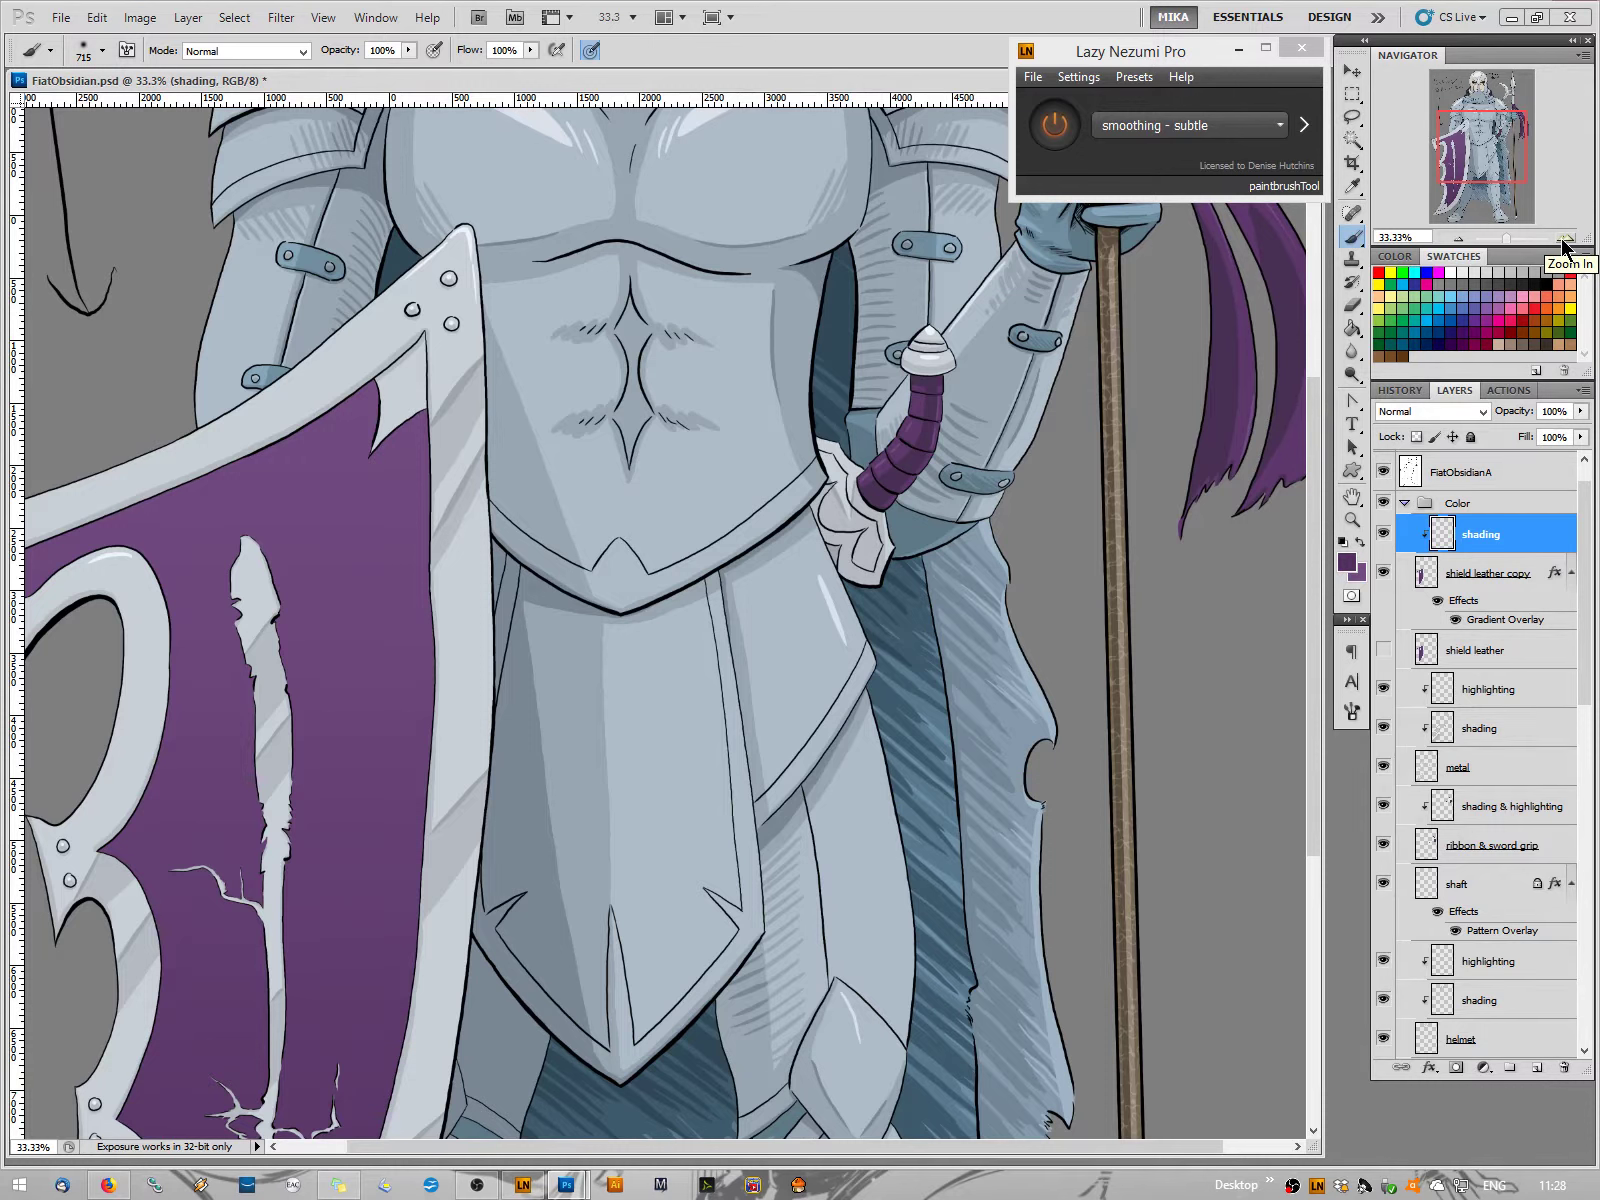
left_click(1348, 566)
left_click(901, 455)
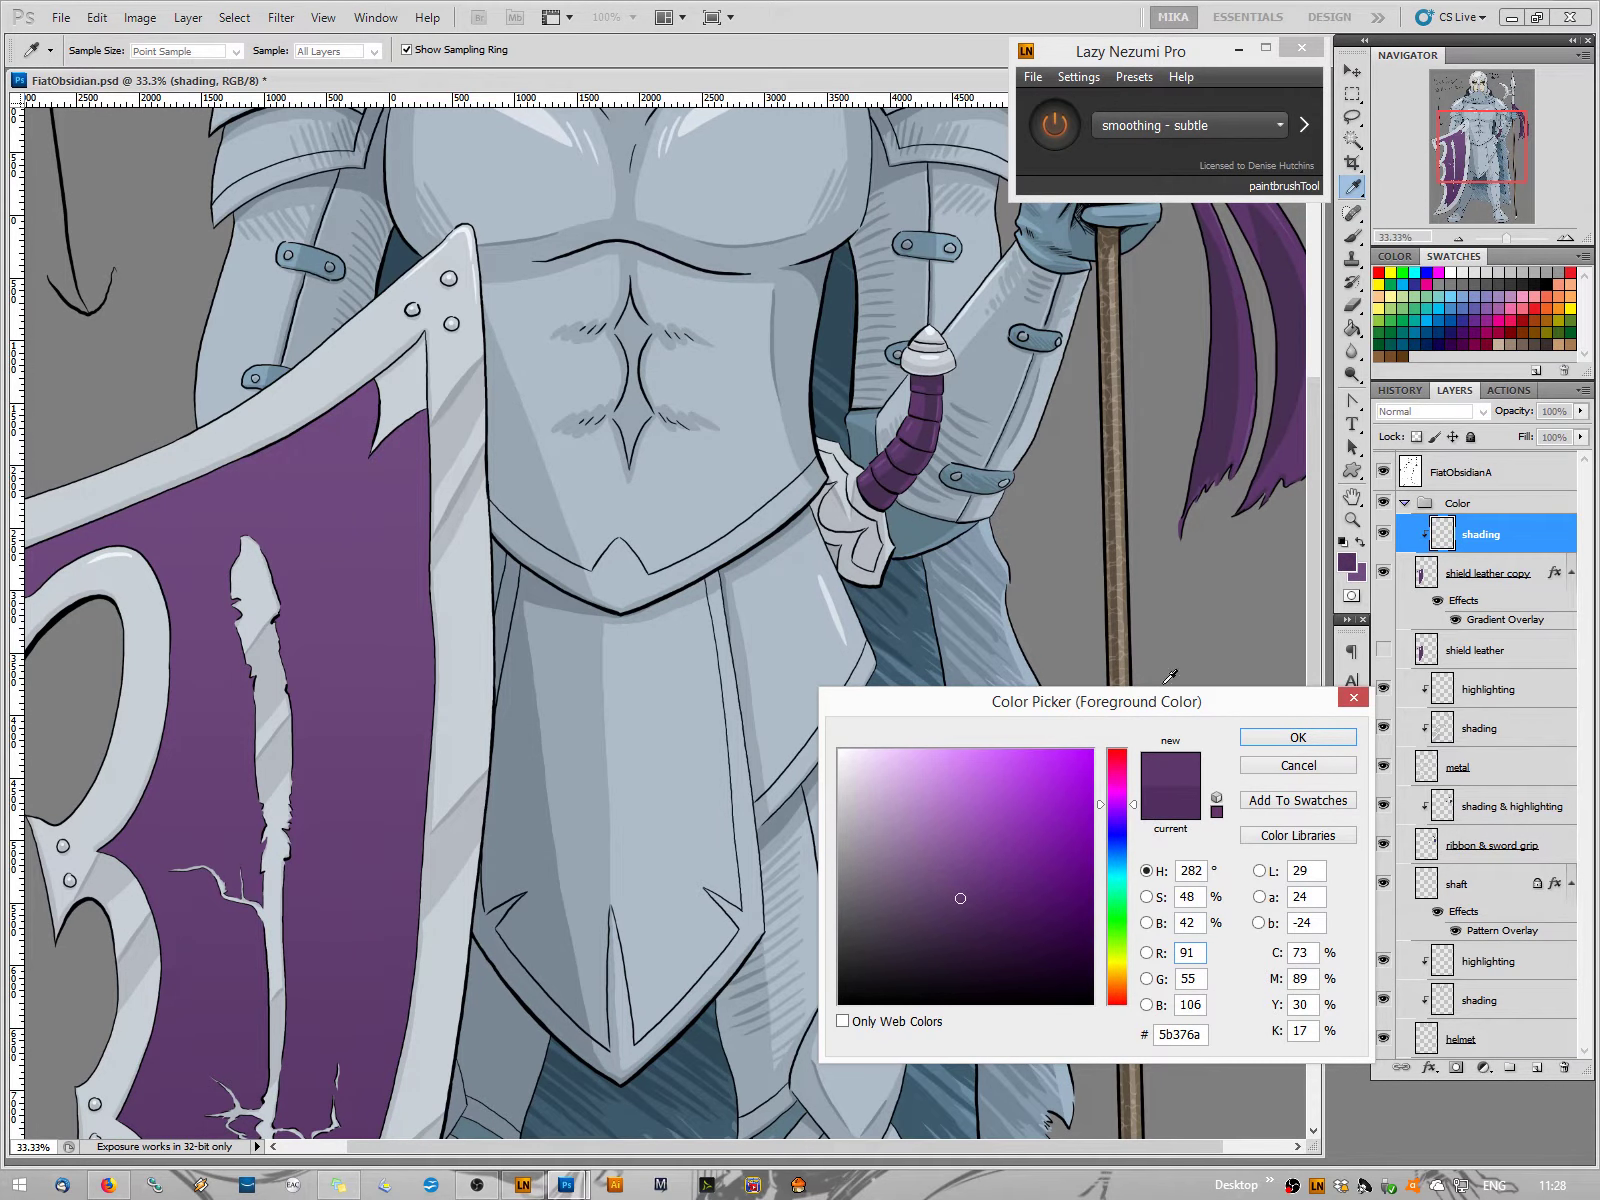
Accept dark purple 5b376a as the foreground color and set the brush to 31 px with 100% hardness
left_click(1266, 729)
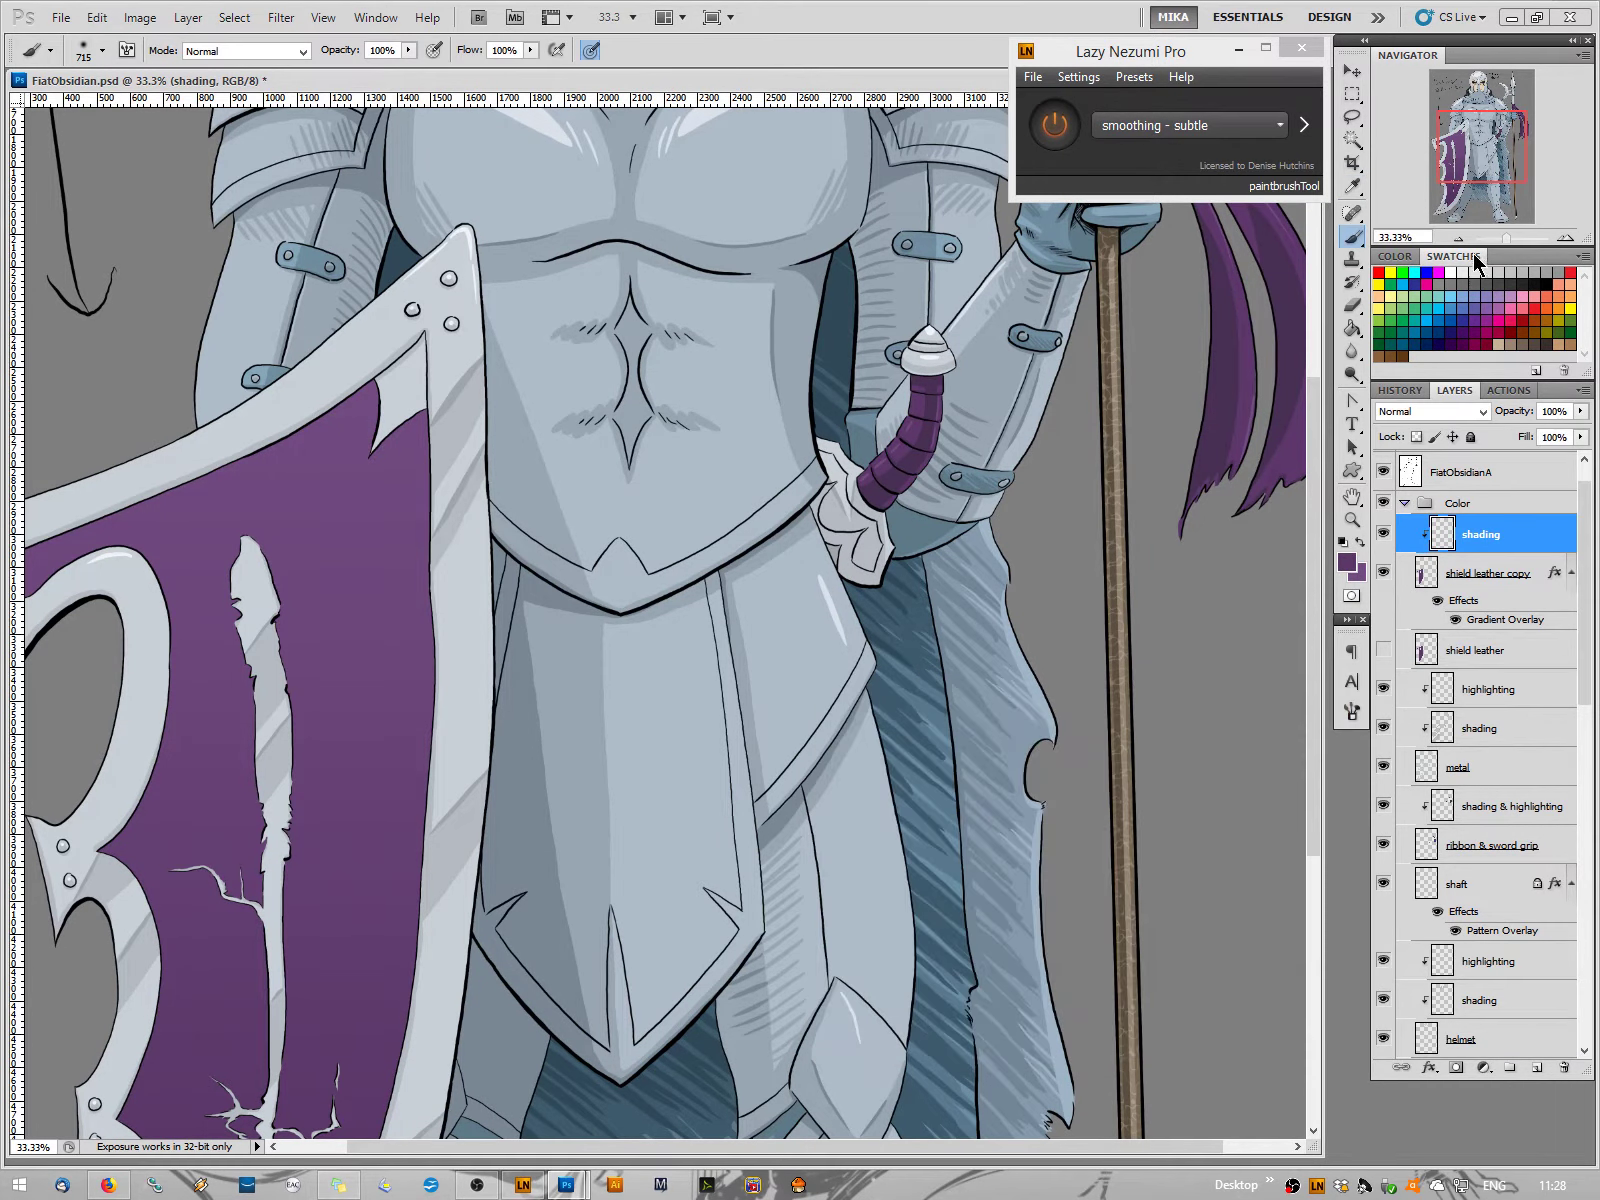
left_click(1567, 238)
left_click_drag(1478, 140, 1404, 121)
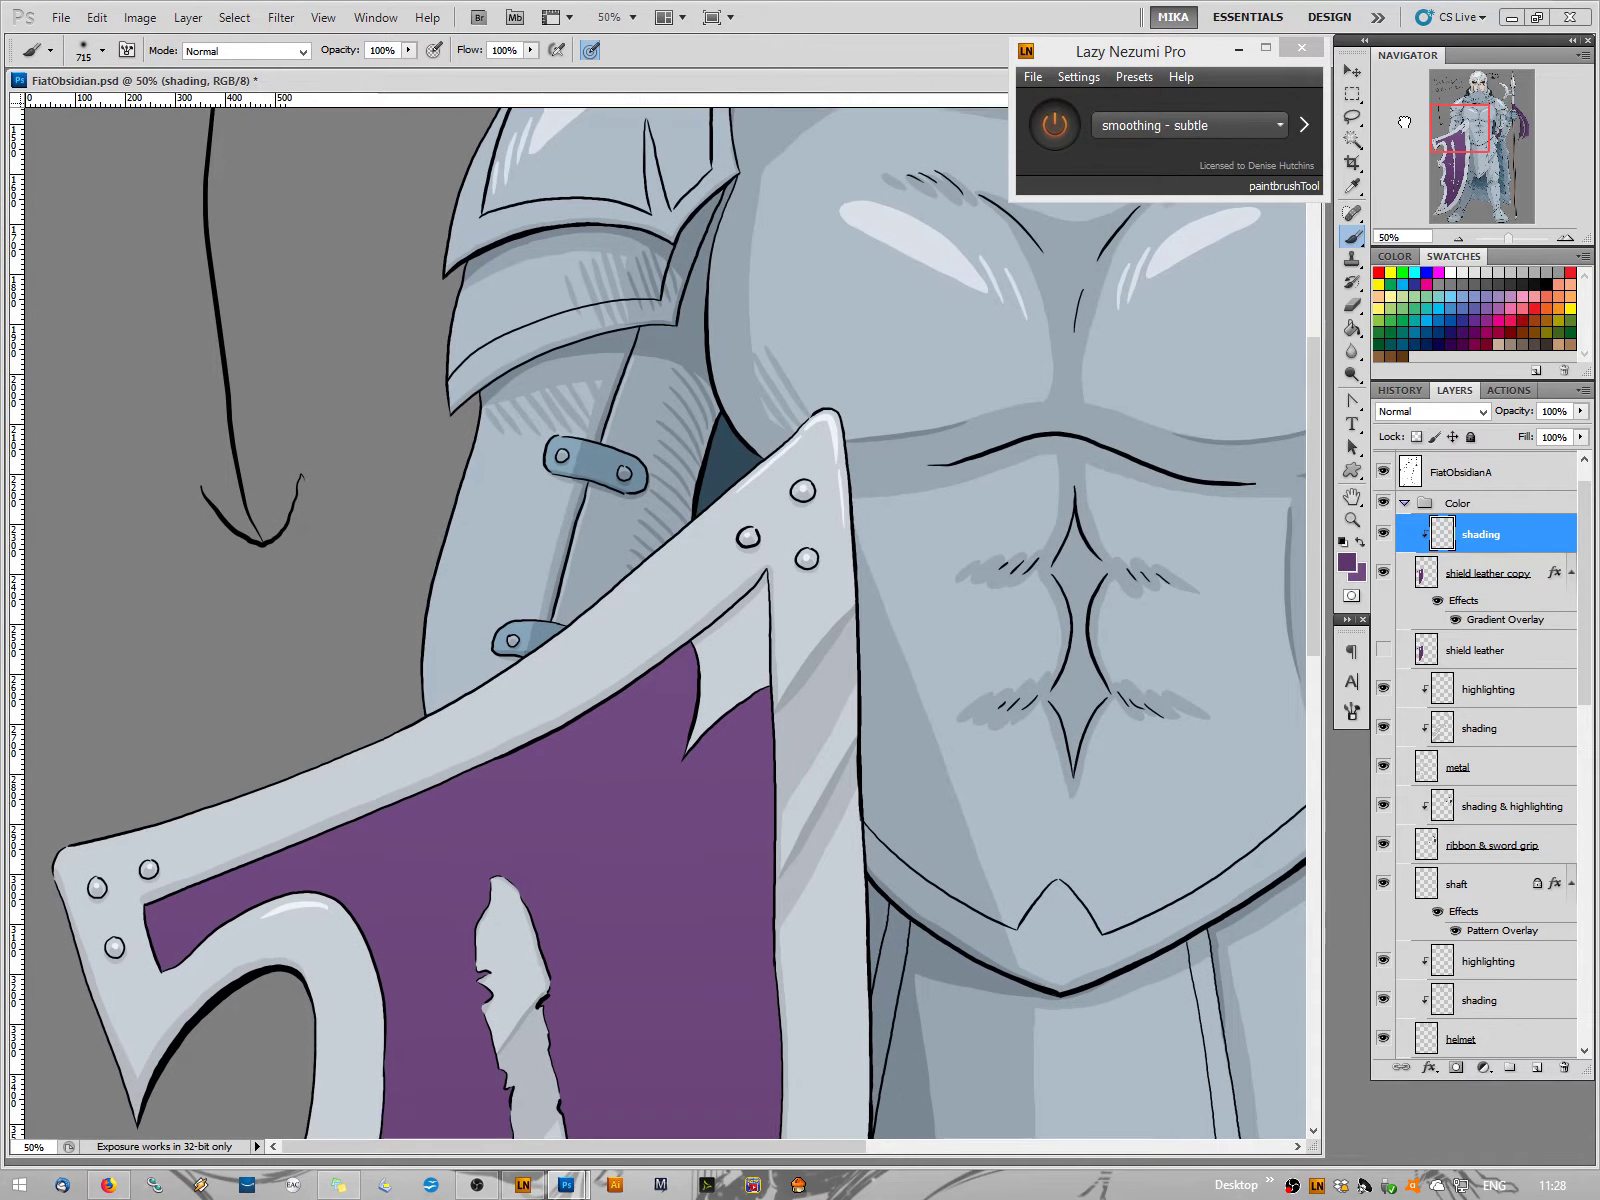
right_click(710, 690)
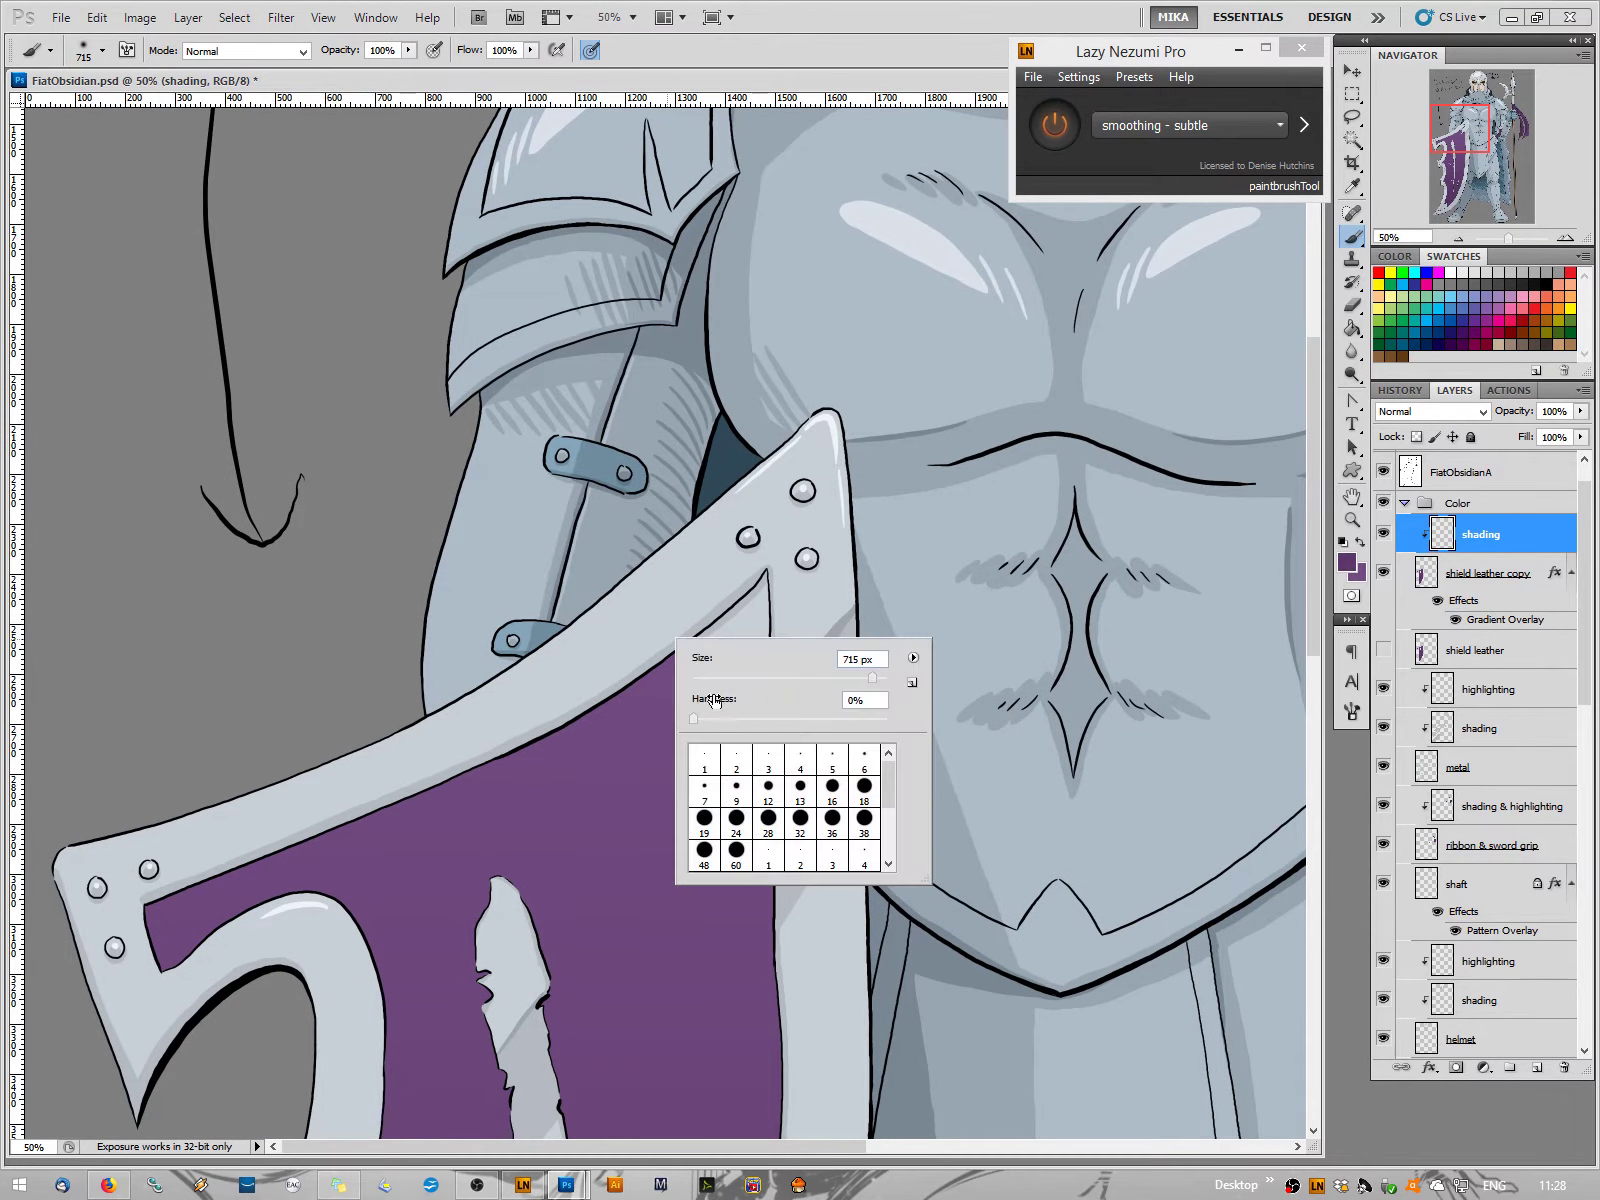
left_click_drag(693, 718, 887, 718)
left_click(700, 679)
left_click_drag(700, 675, 711, 679)
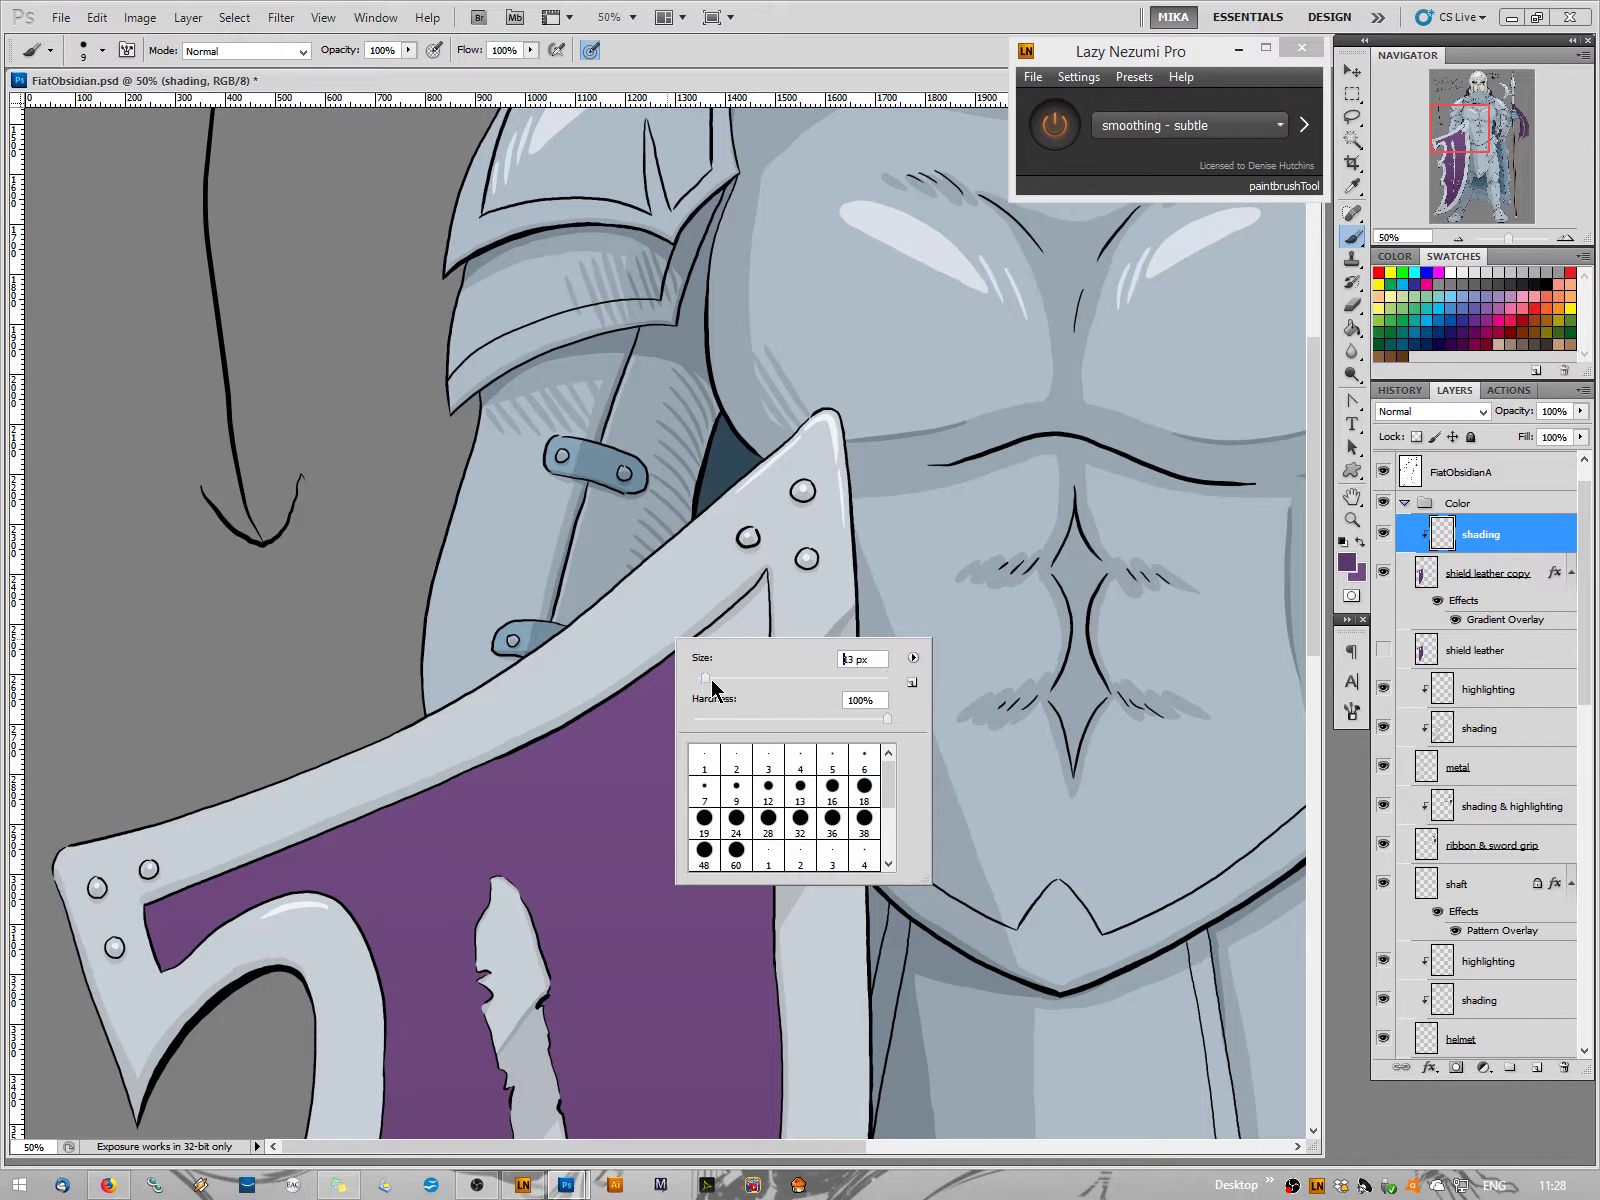
left_click(642, 677)
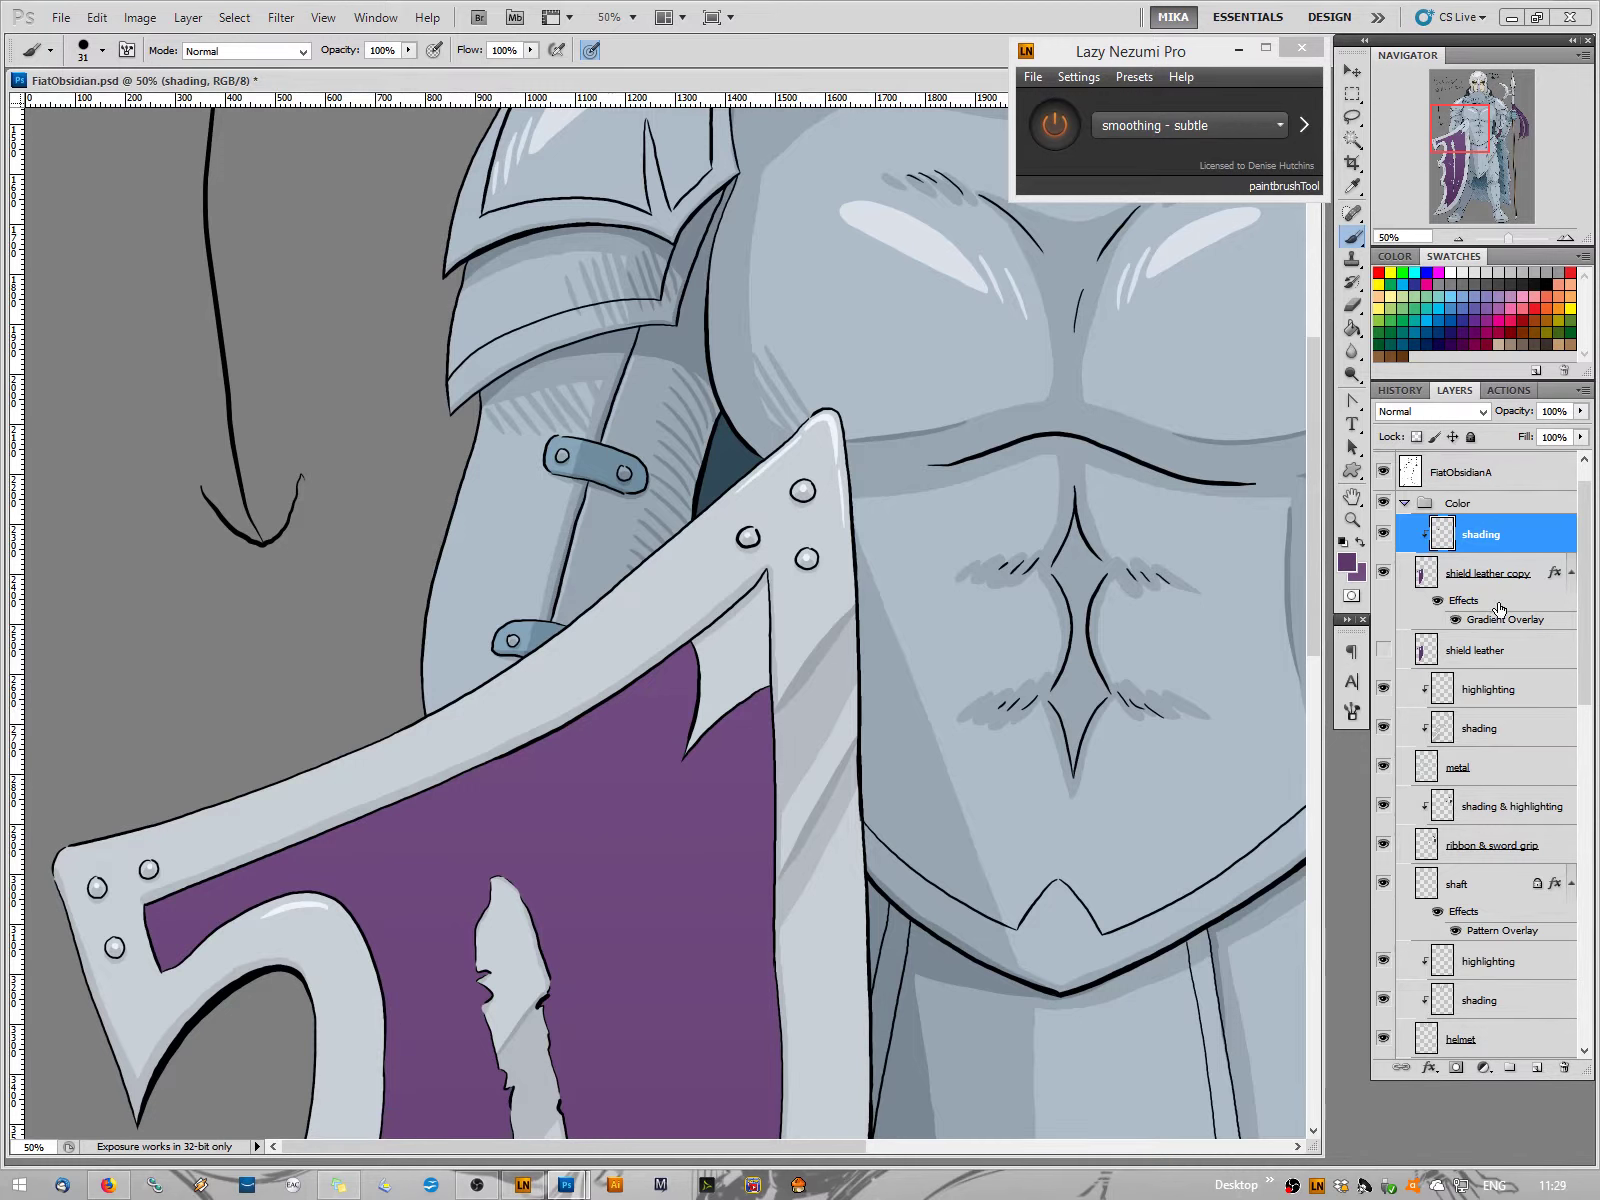
Convert the shield leather copy layer to a smart object and rasterize it, and show the shield leather layer
right_click(1486, 565)
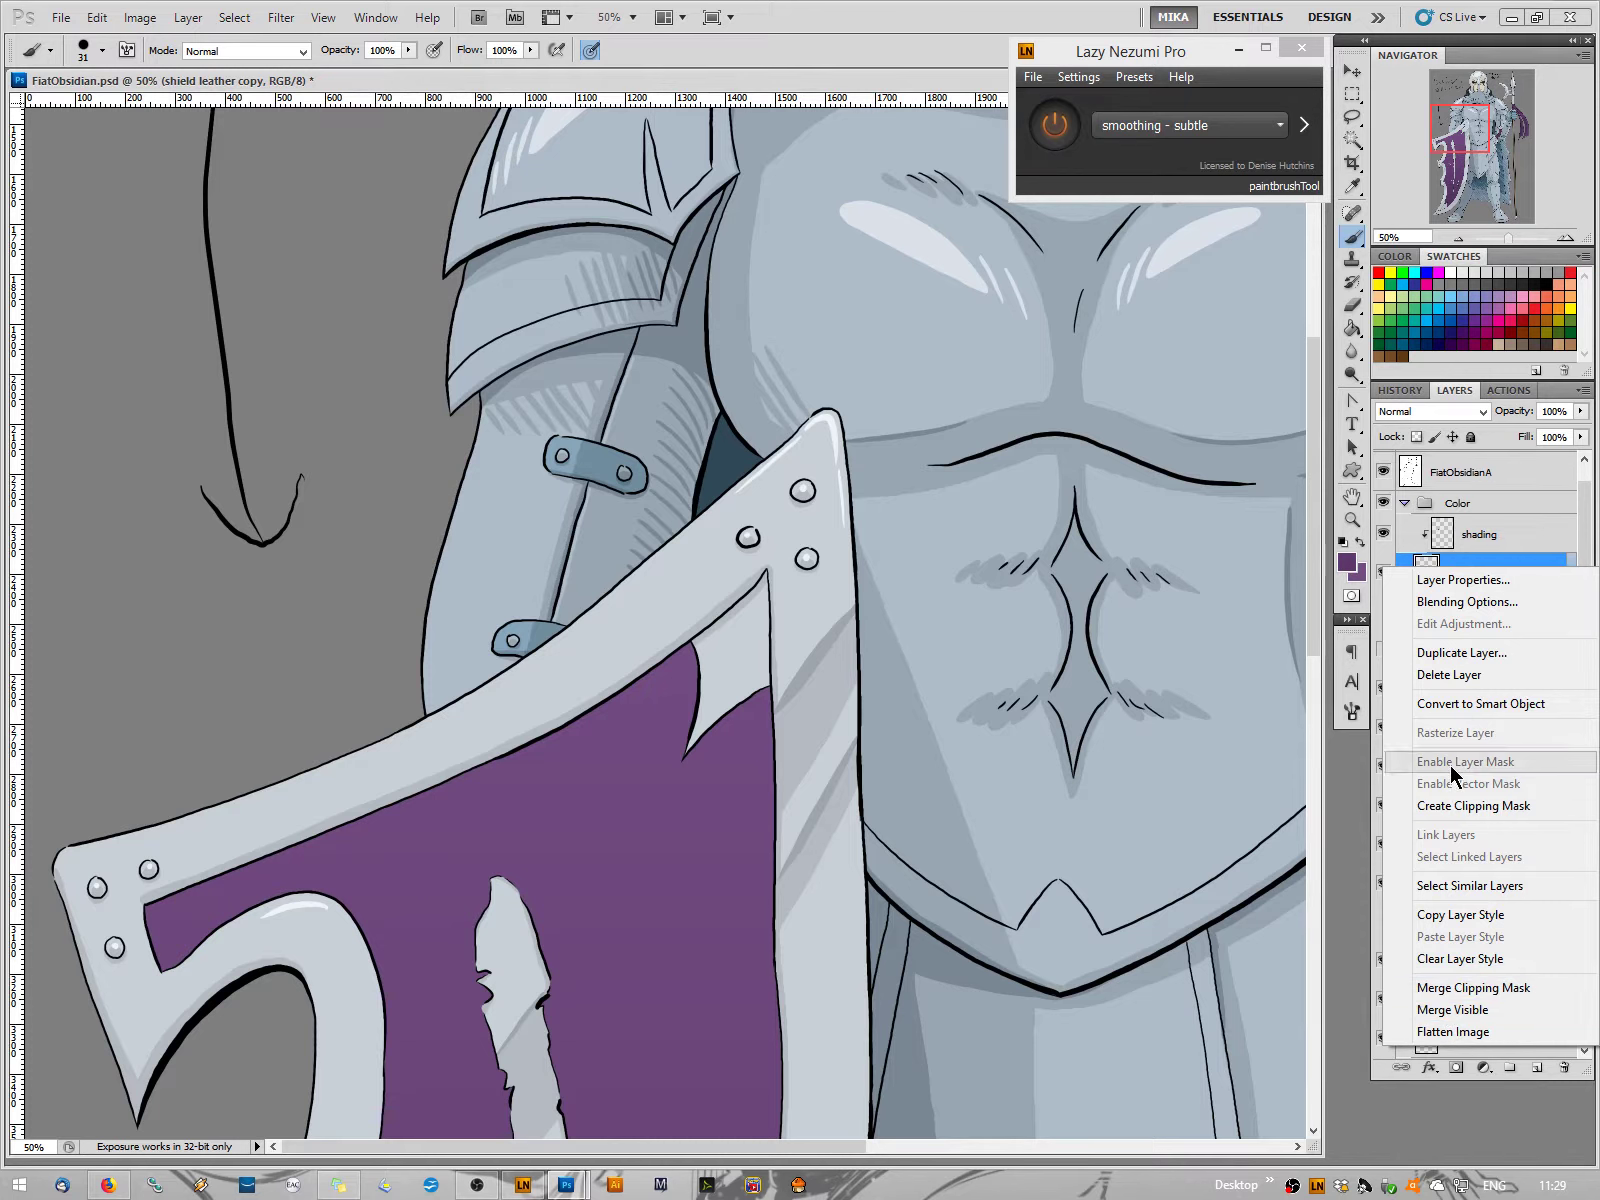
left_click(1458, 705)
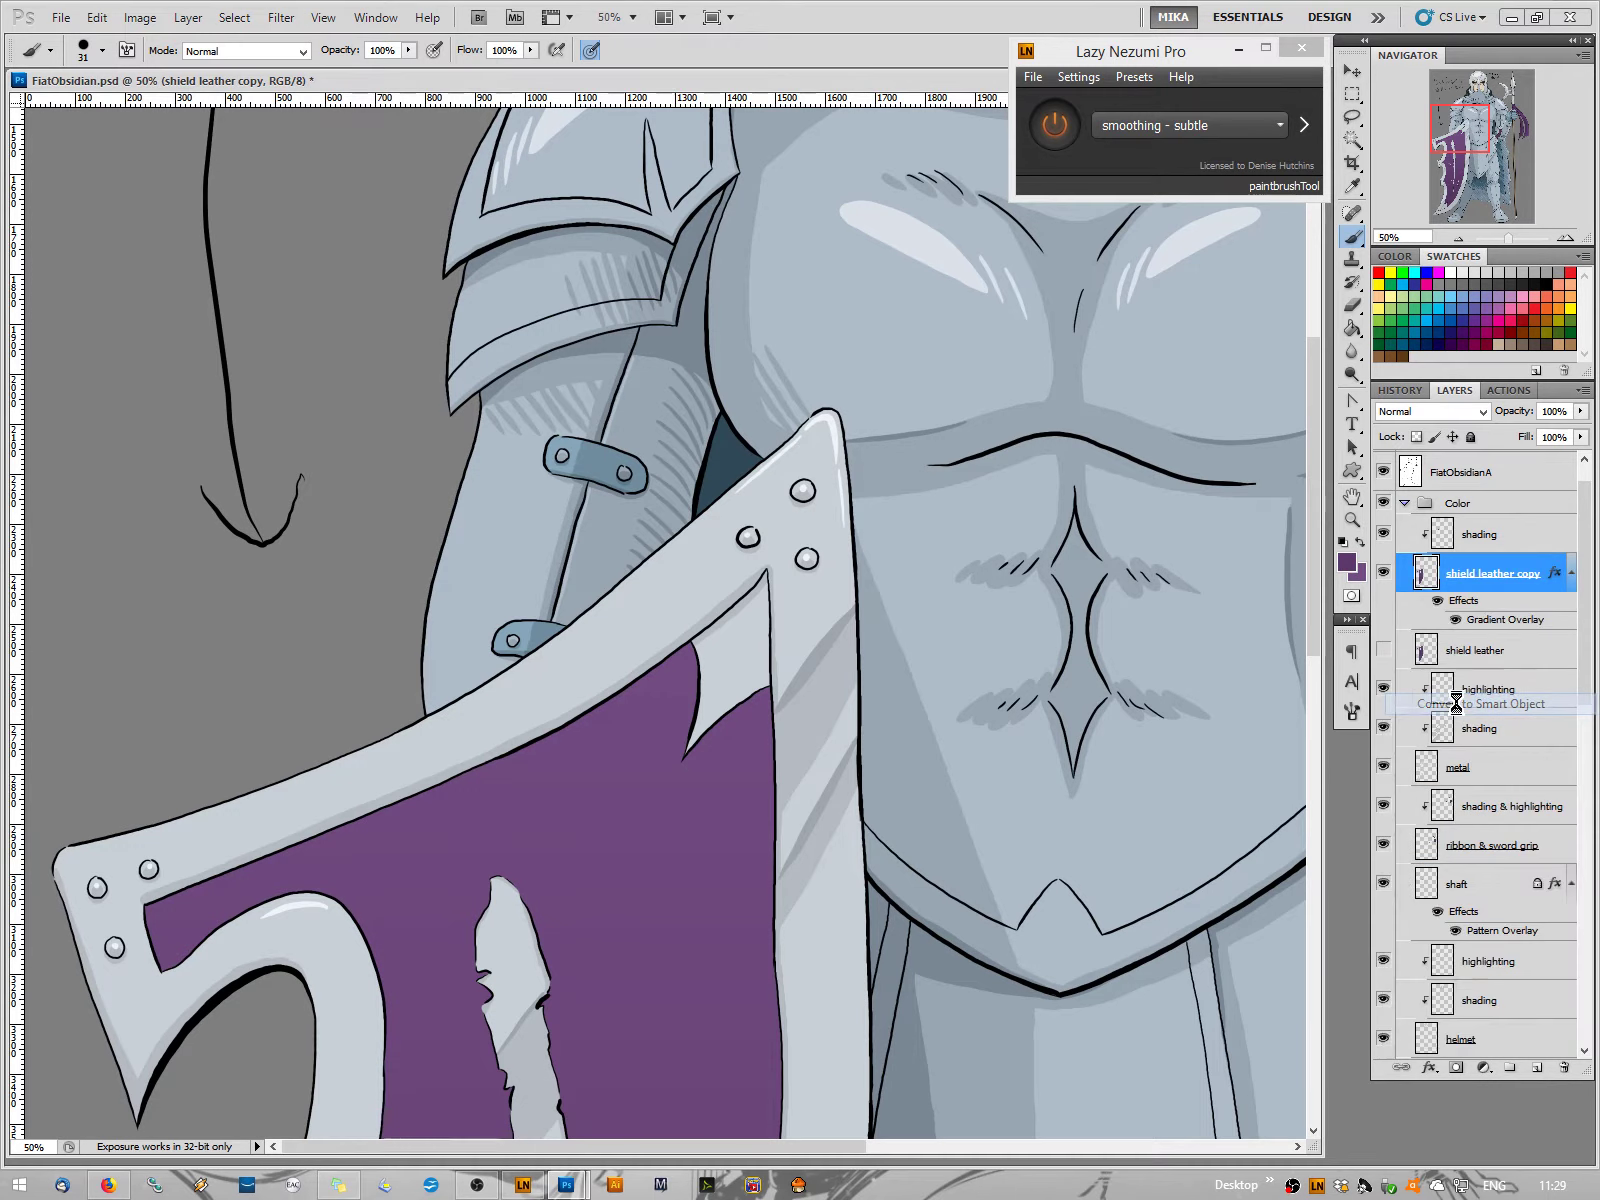
right_click(1467, 576)
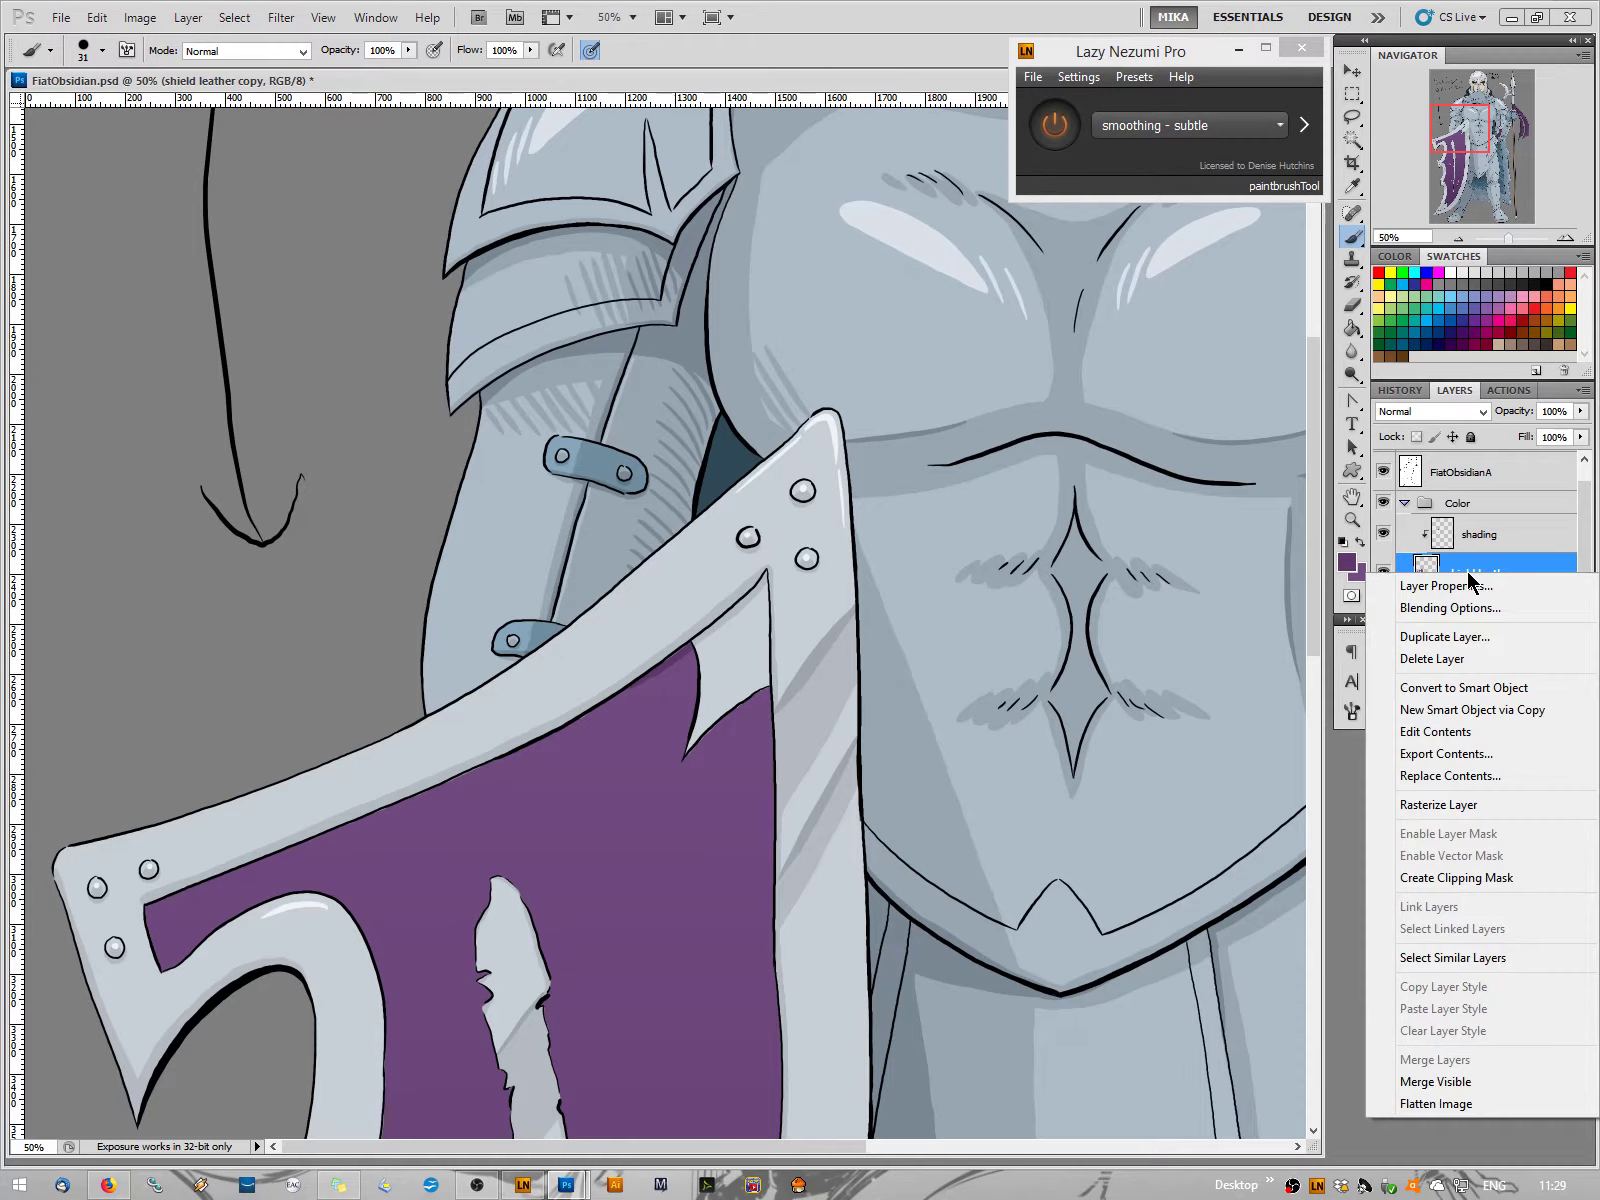
left_click(1462, 806)
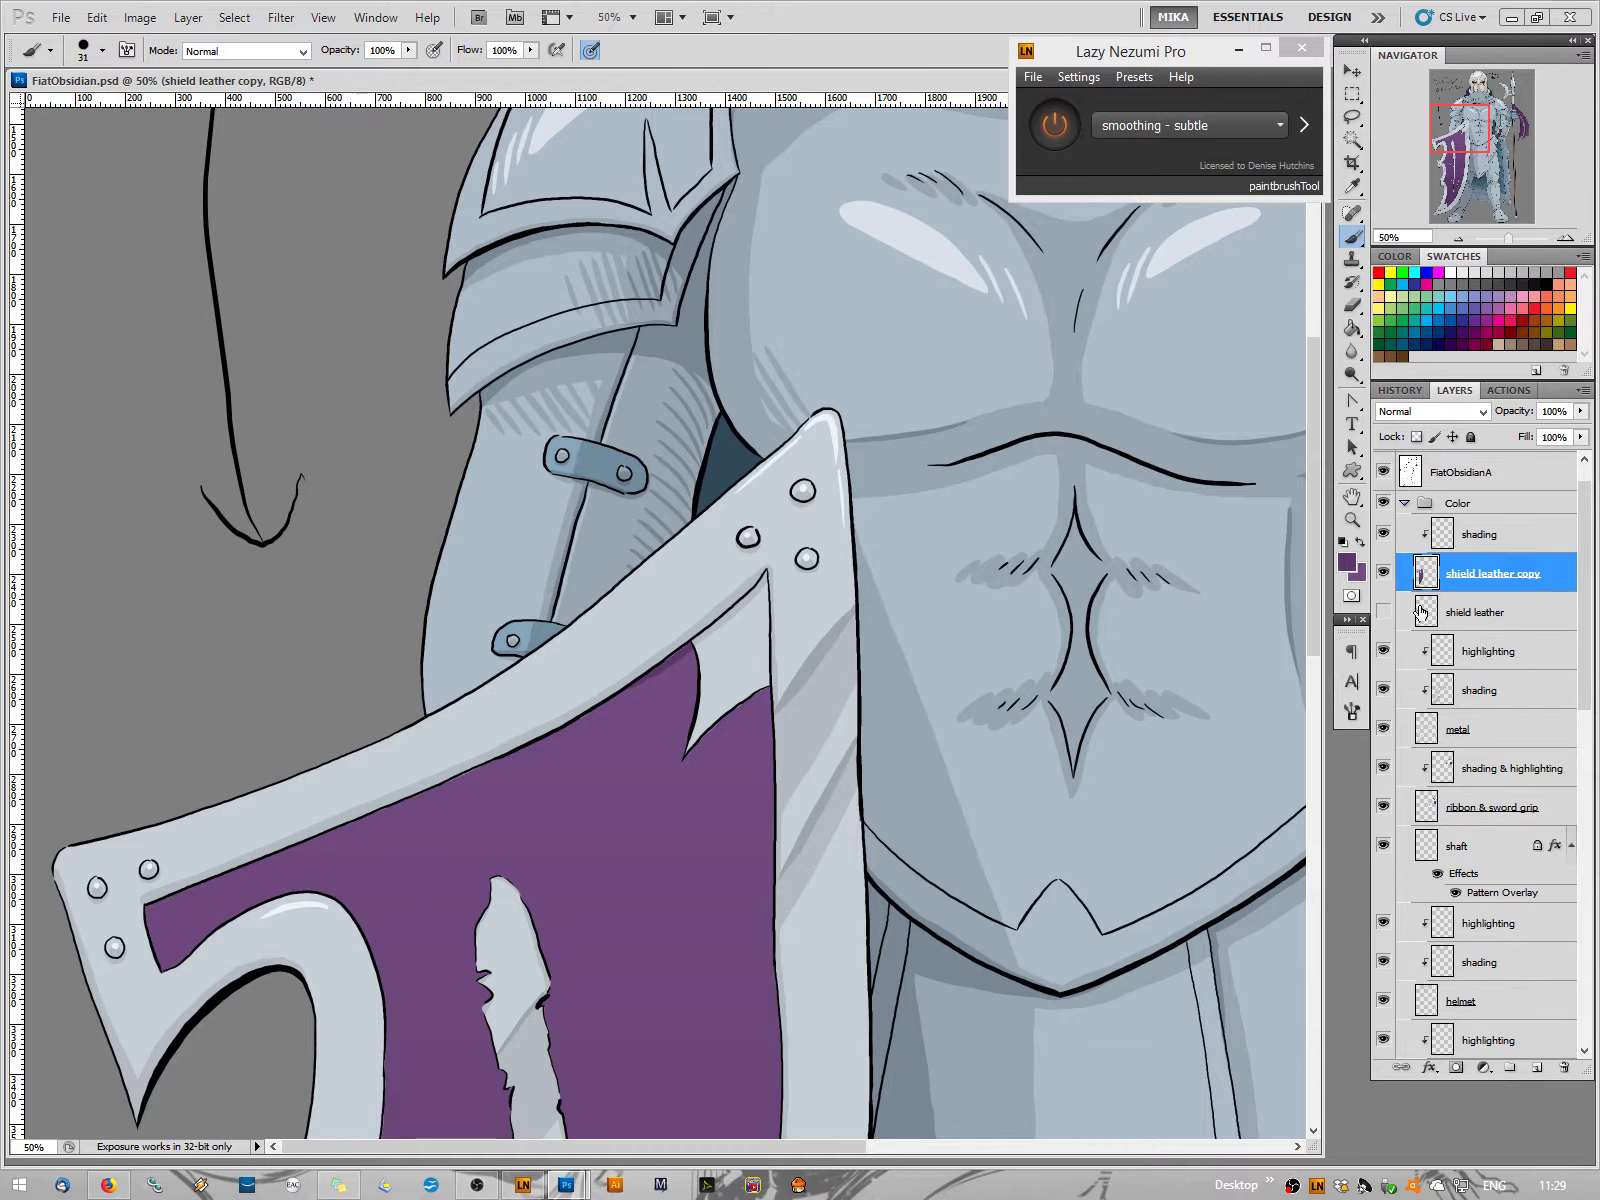
left_click(1384, 613)
left_click(1384, 613)
On the top shading layer, paint a dark purple shadow on the leather along the underside of the shield's upper metal rim
scroll(693, 820, "down", 2)
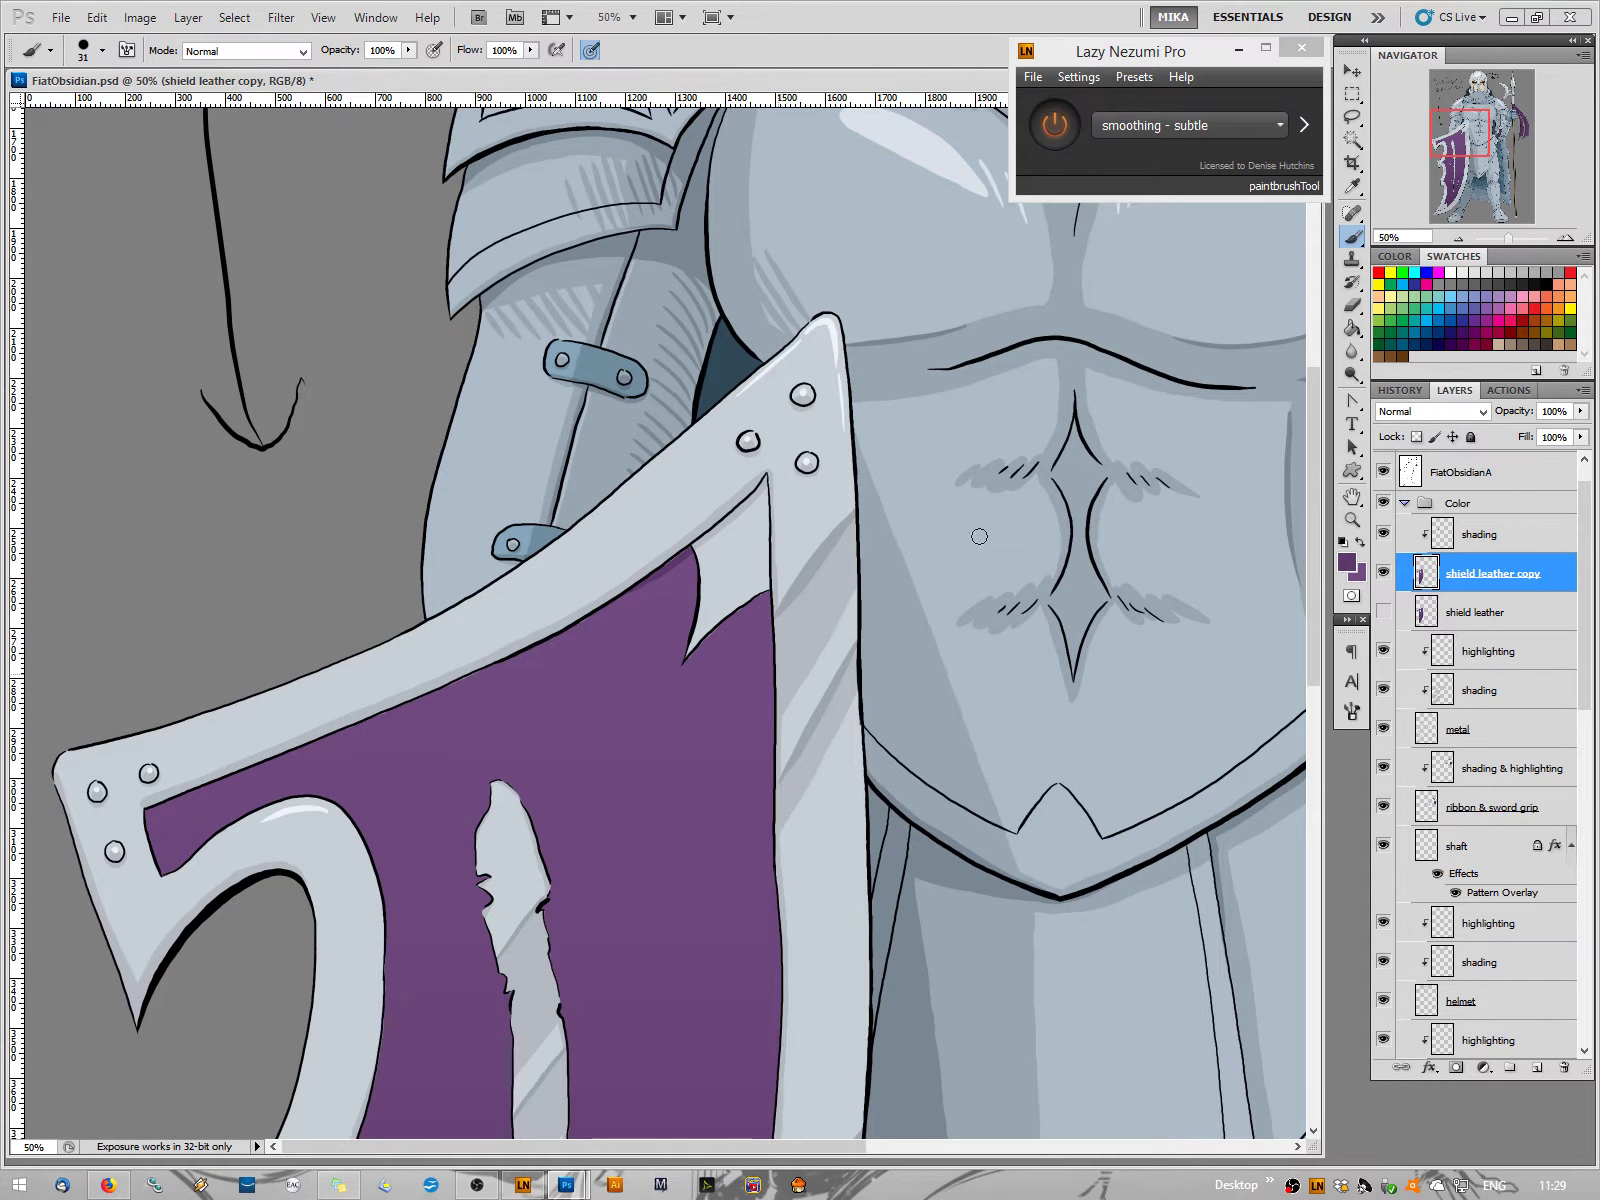
left_click_drag(1440, 157, 1405, 160)
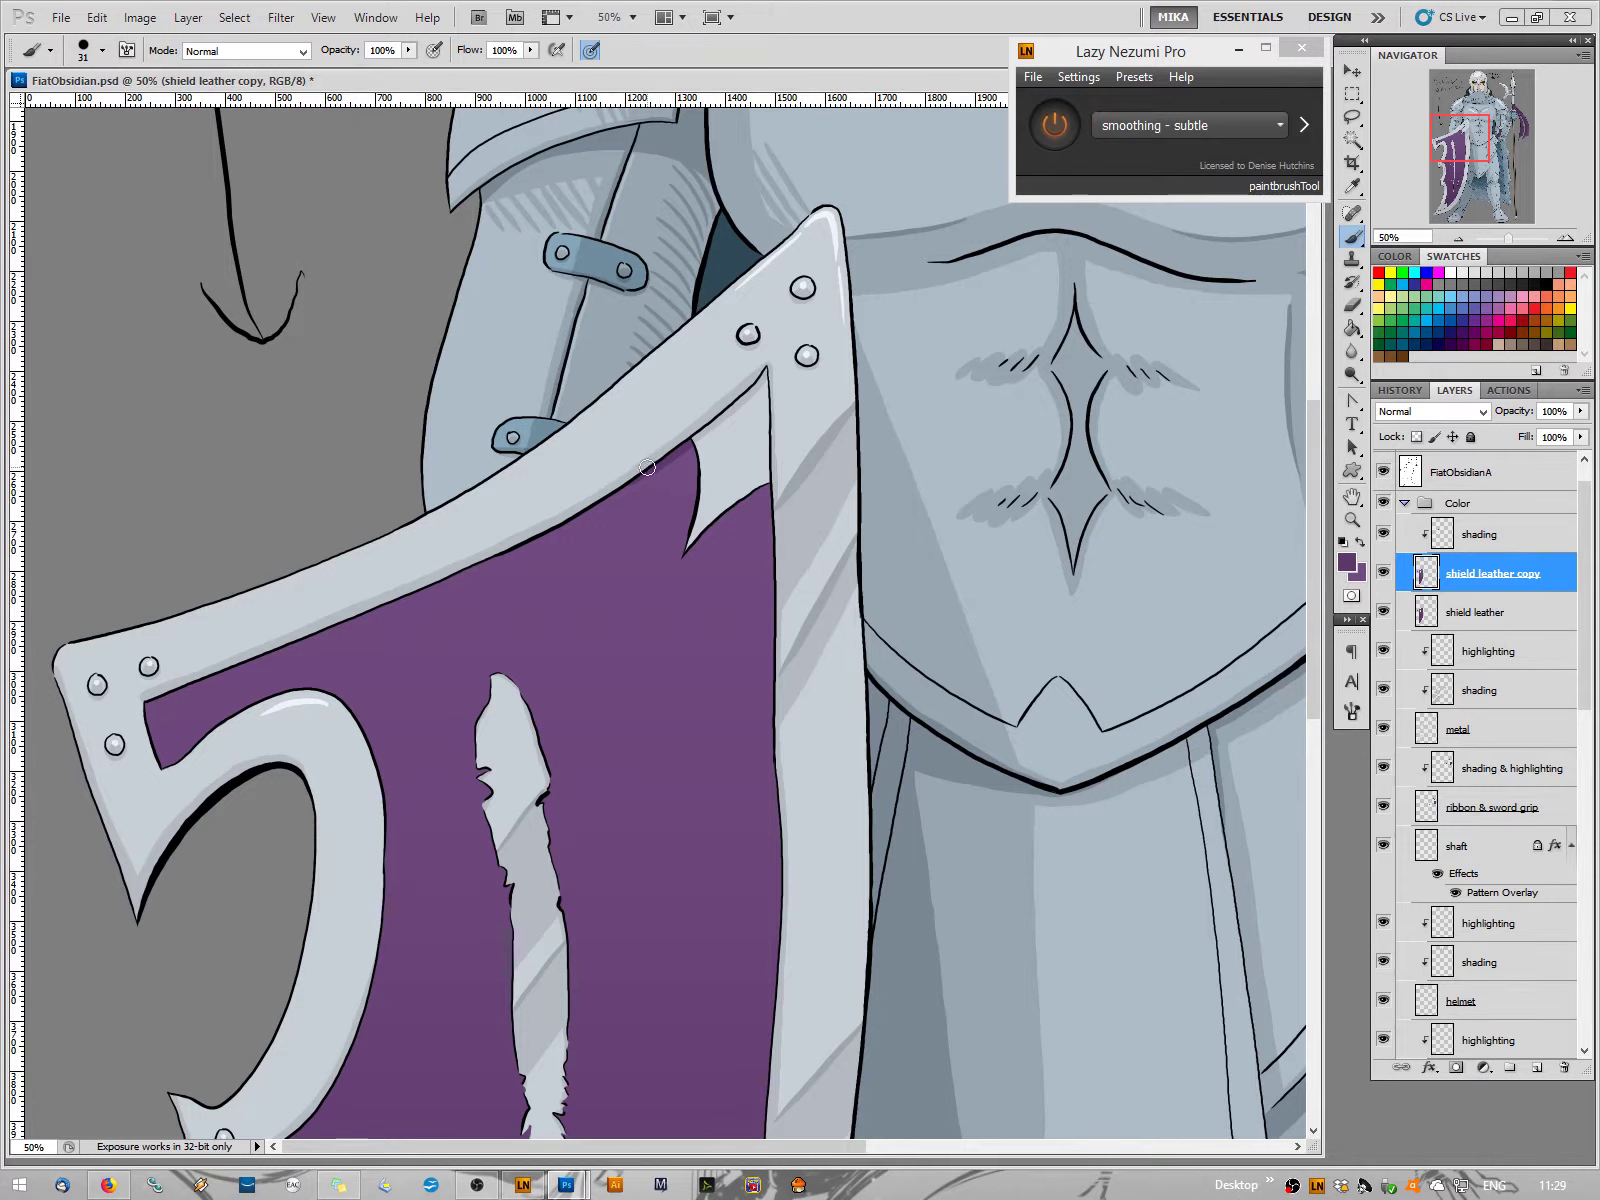
left_click(1482, 535)
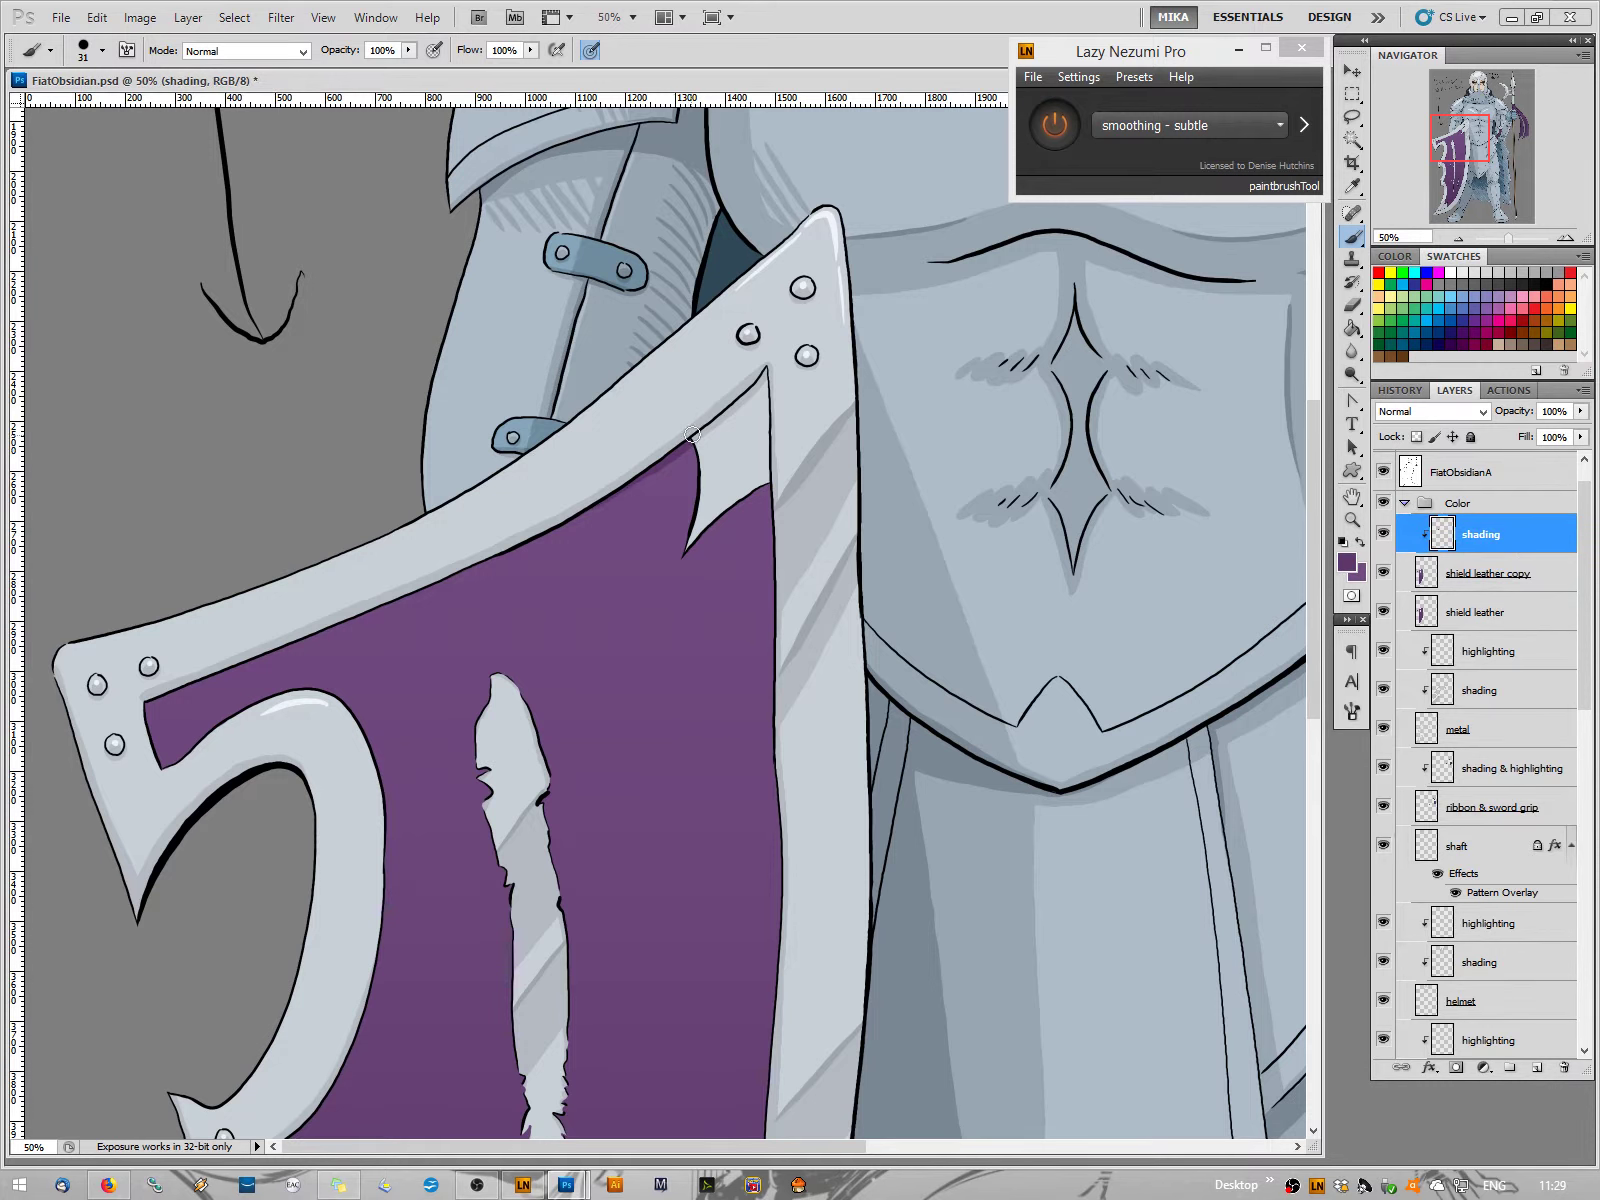
left_click_drag(582, 516, 677, 454)
left_click_drag(548, 534, 595, 508)
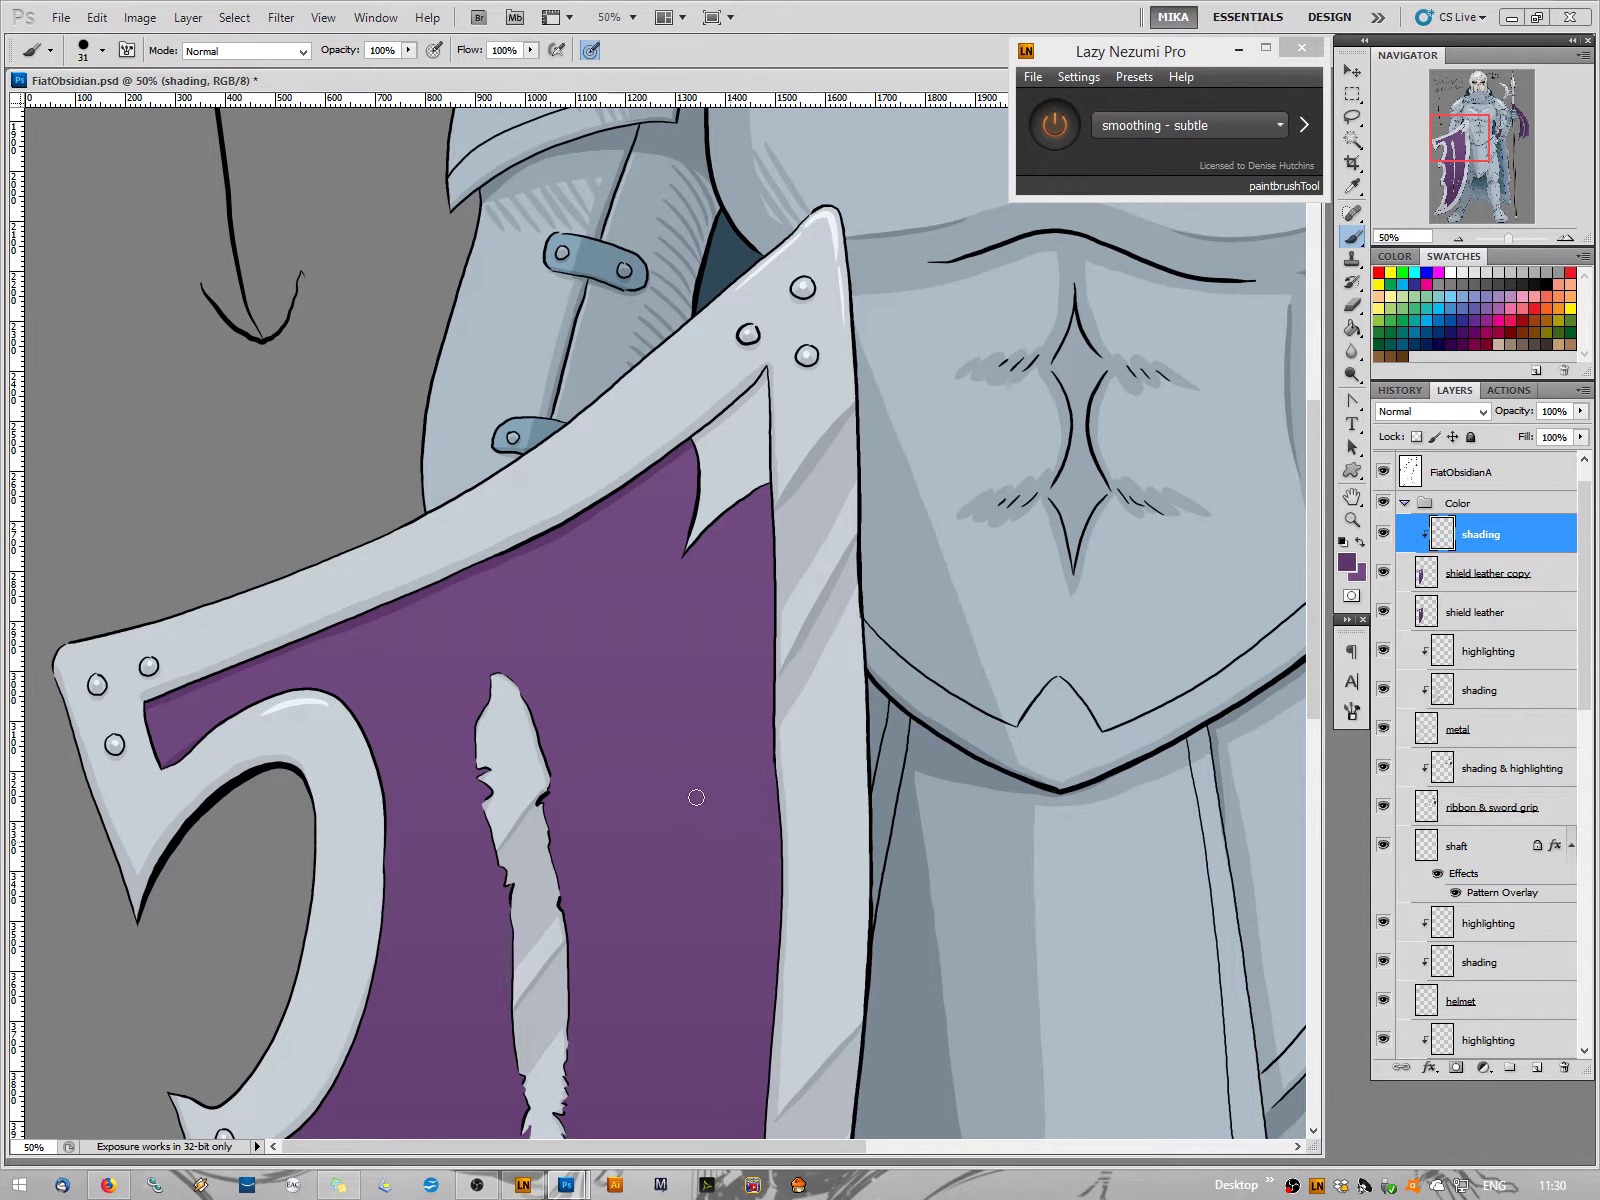
Sample purple 5b386a from the lower leather and paint thin shading strokes extending the tips of the emblem's upper cracks
mouse_move(674, 942)
left_mouse_down()
mouse_move(700, 679)
mouse_move(680, 676)
left_mouse_up()
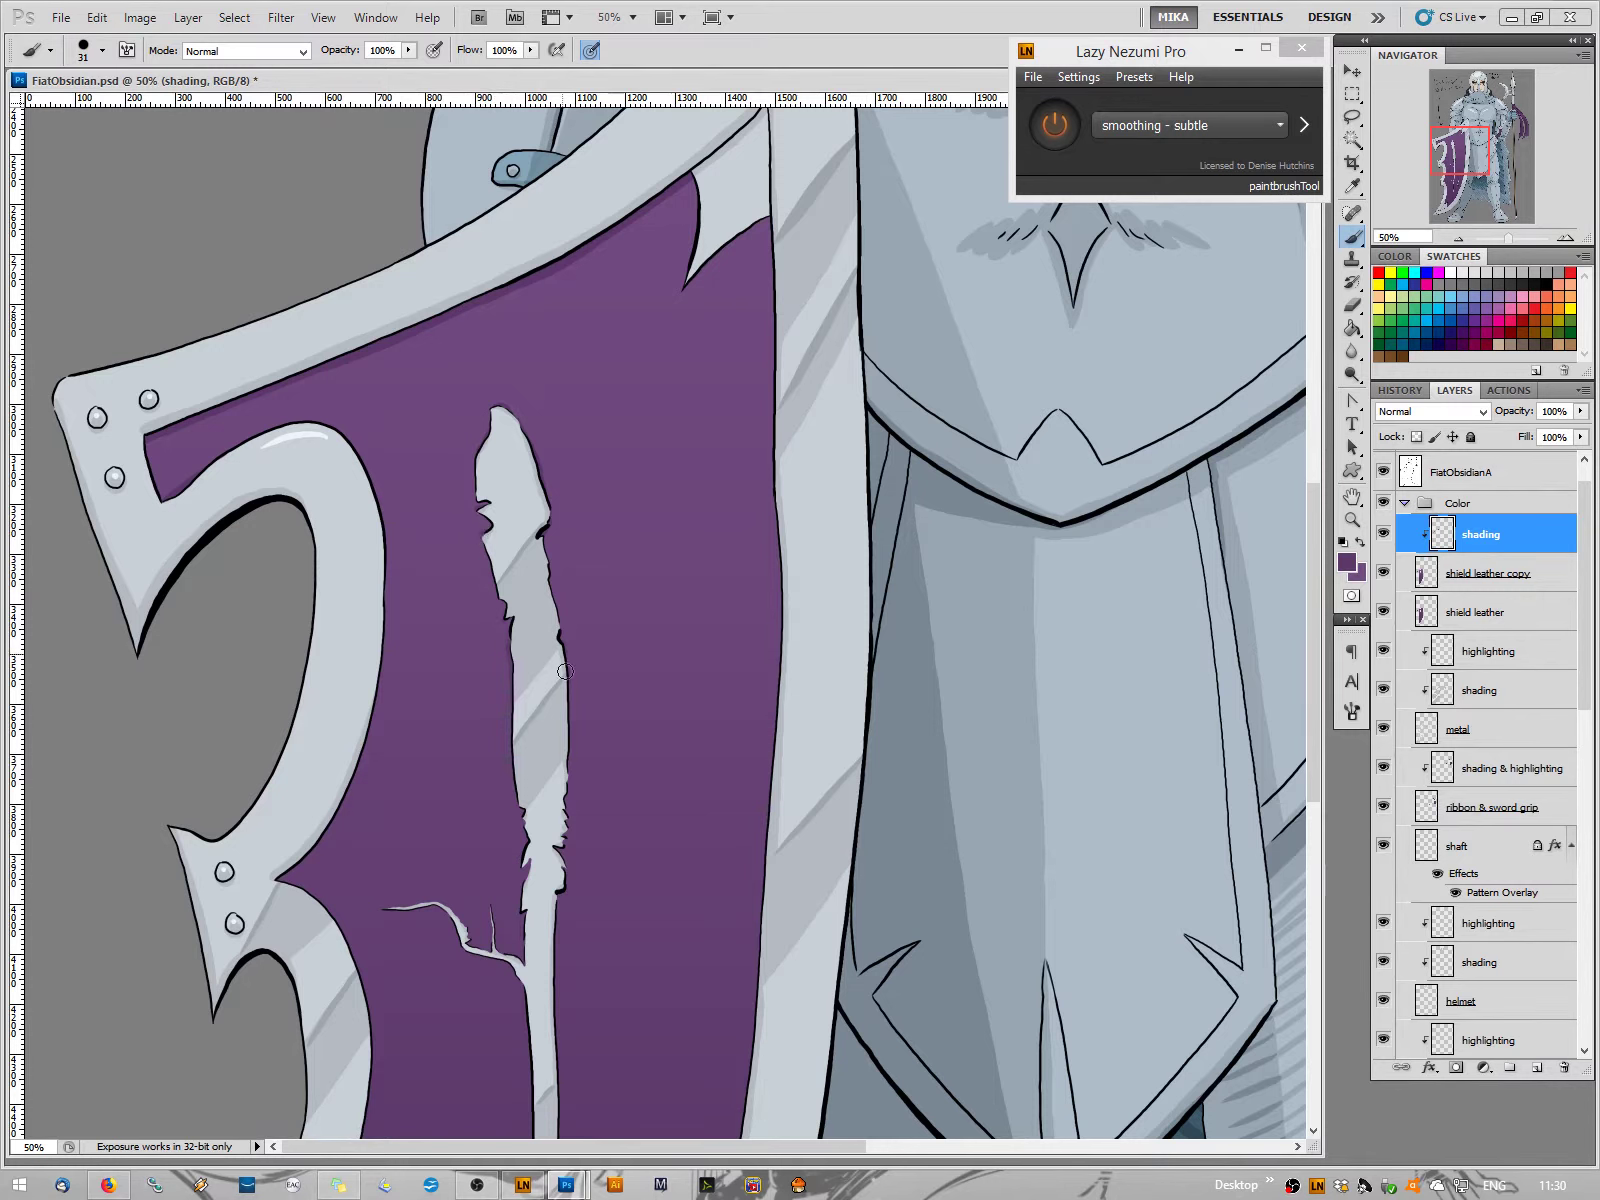
mouse_move(563, 1187)
left_click_drag(427, 826, 425, 615)
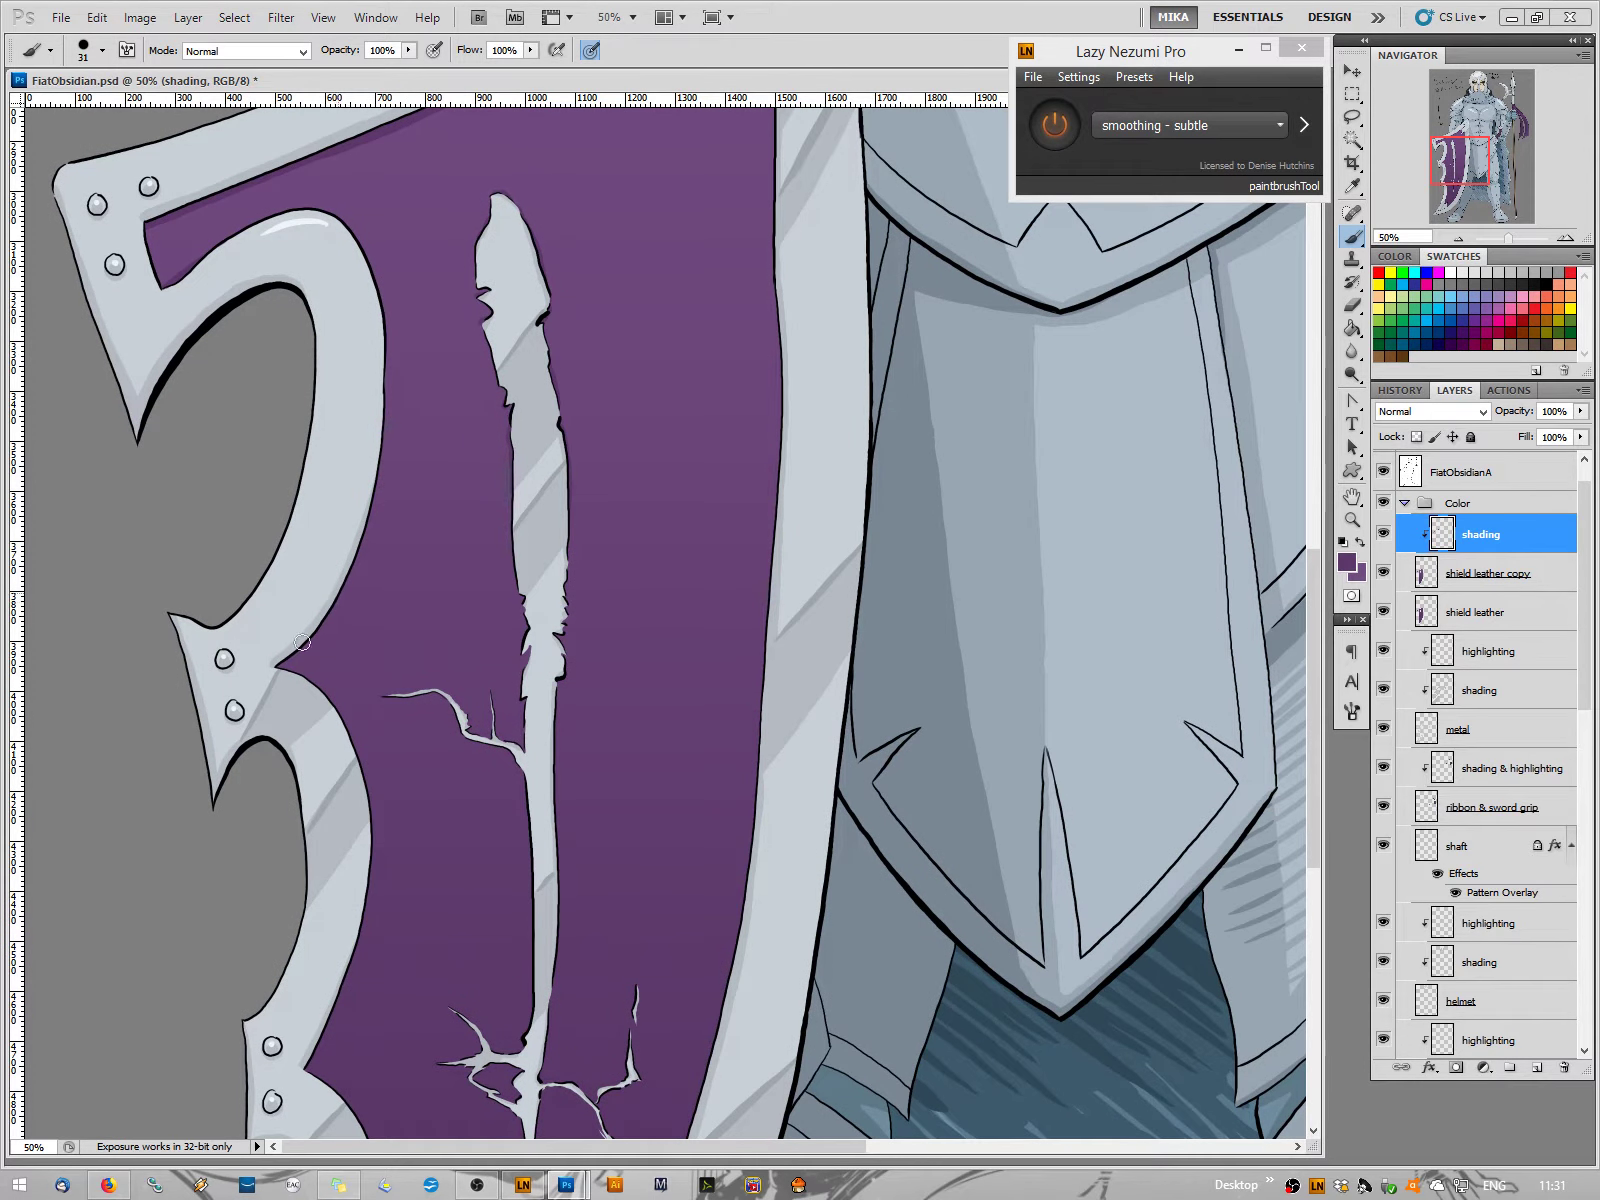
left_click(1347, 563)
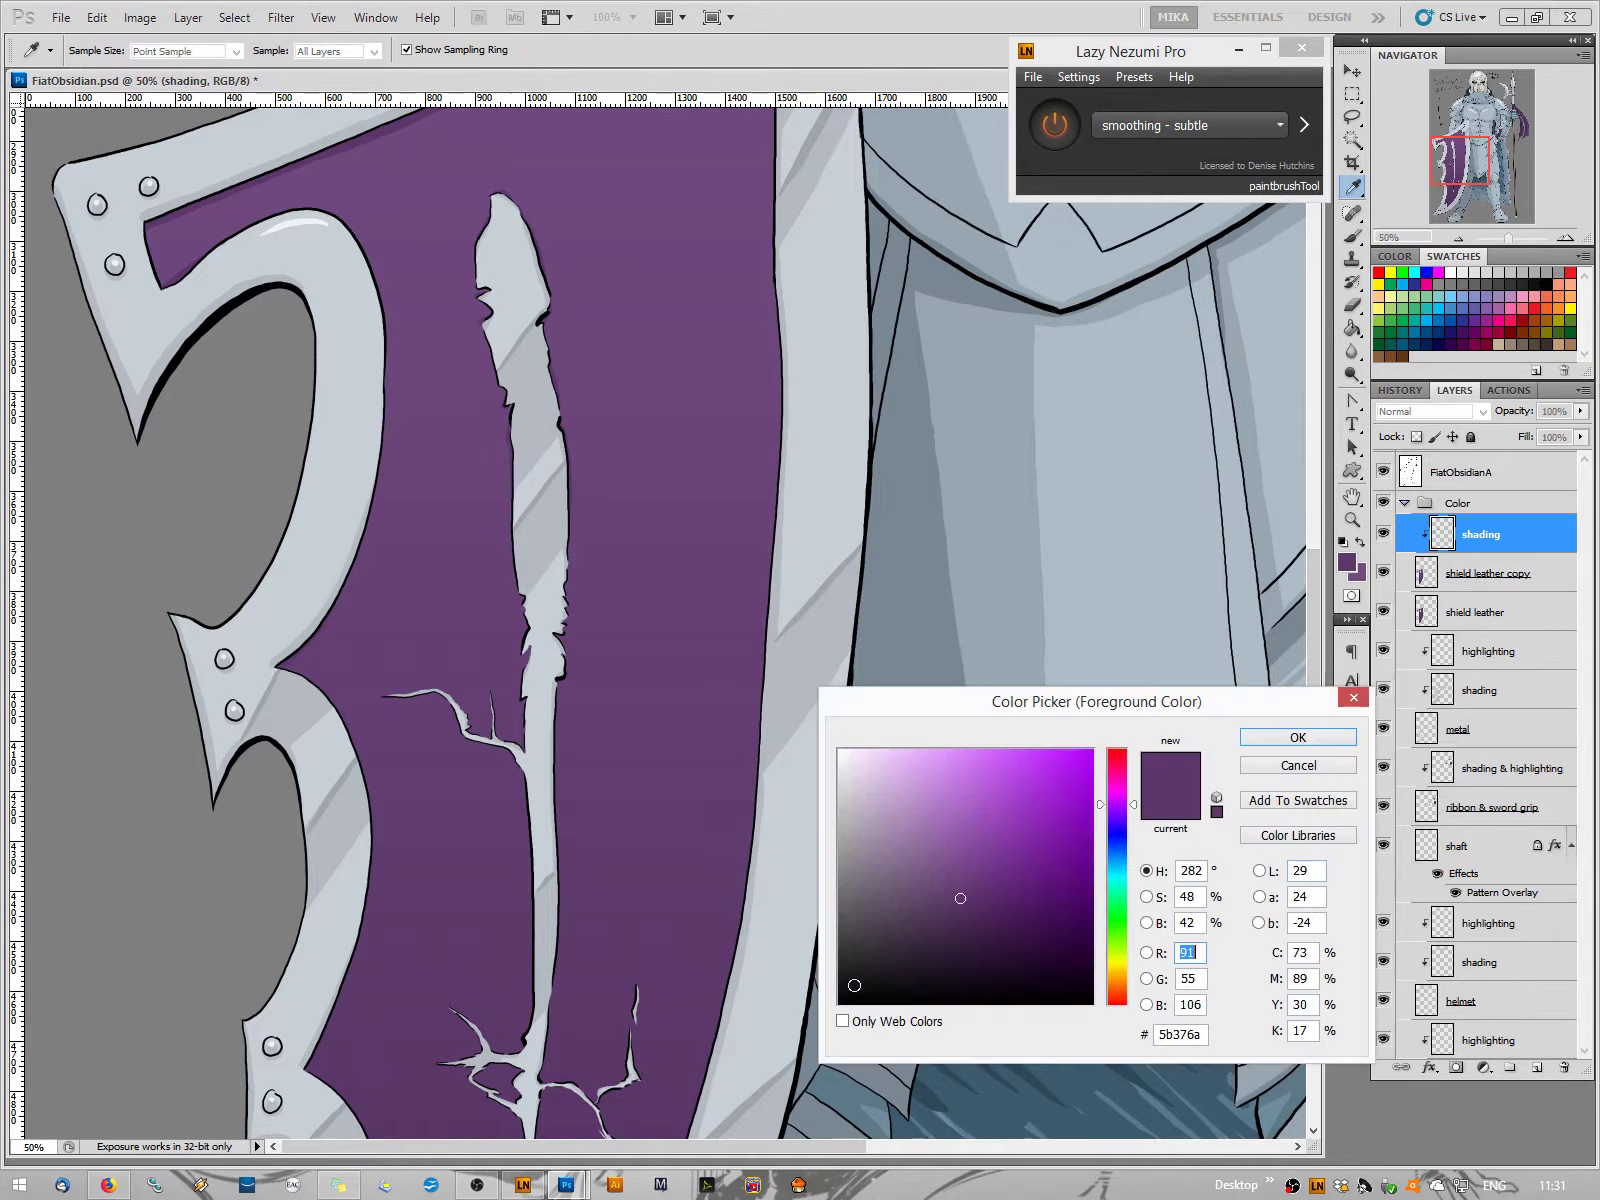
left_click(611, 1060)
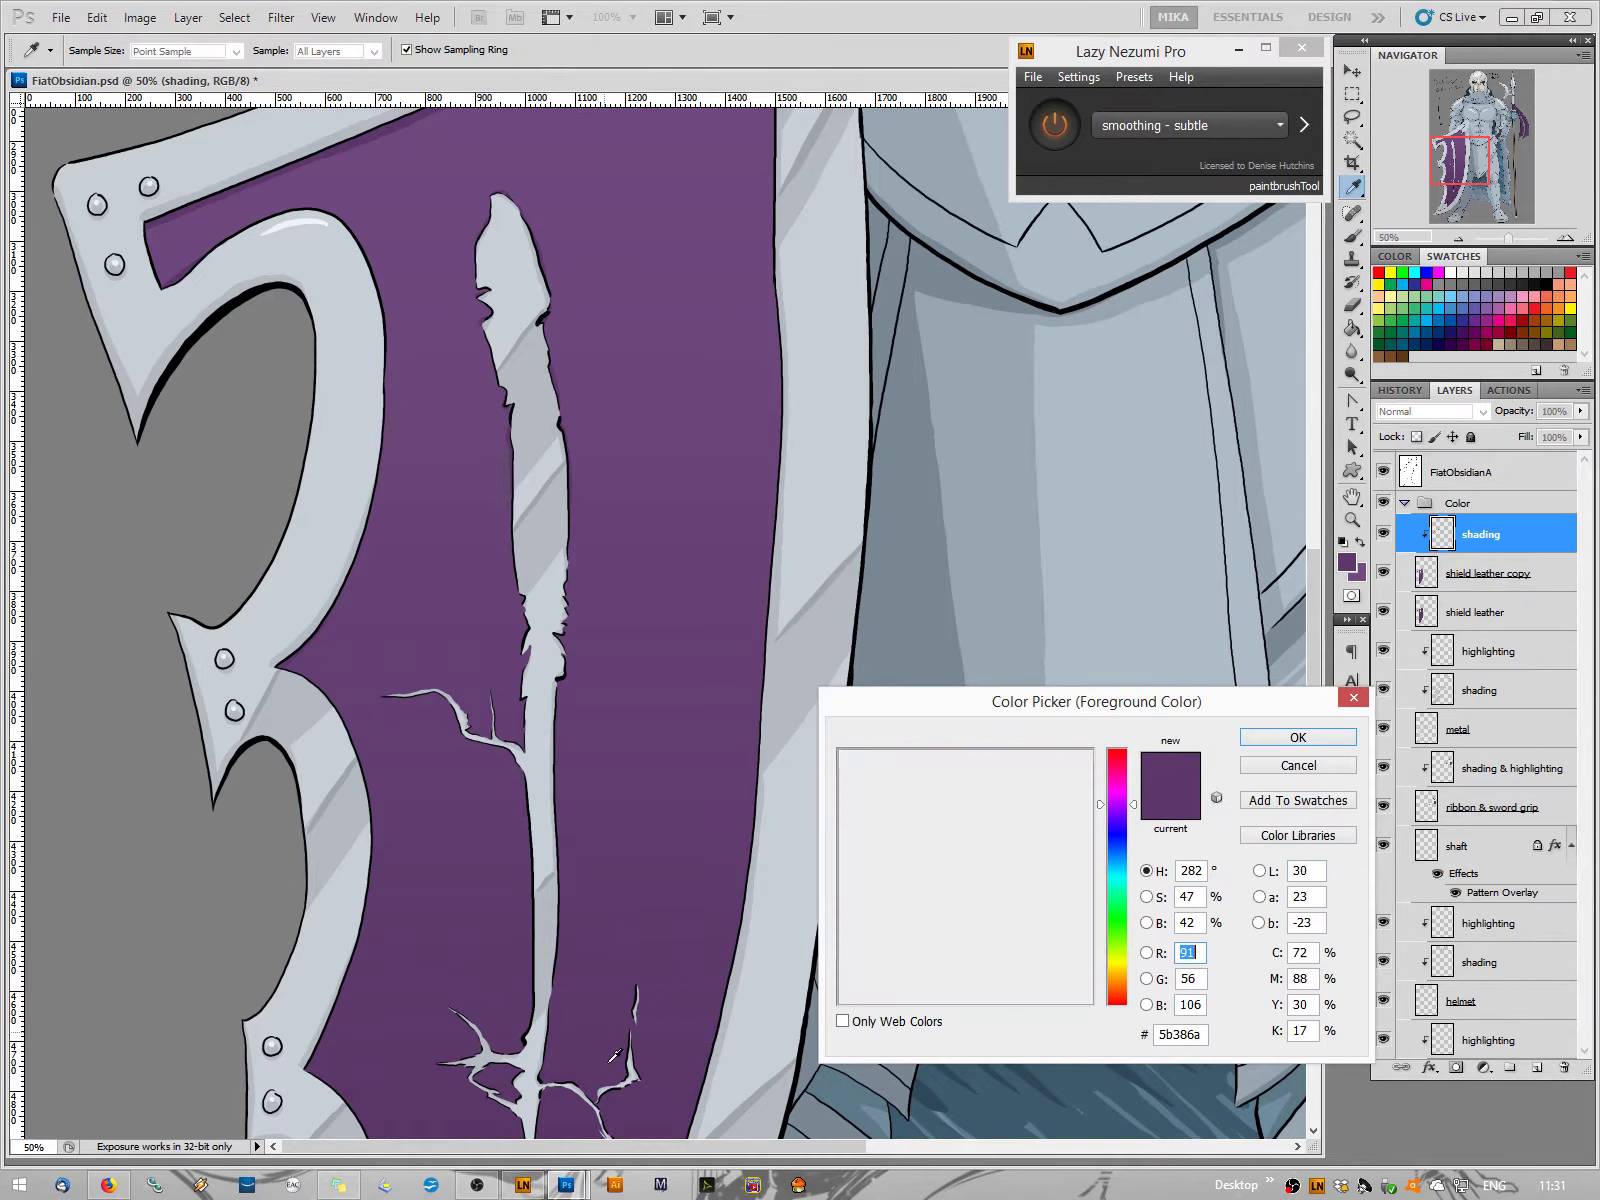
left_click(1291, 738)
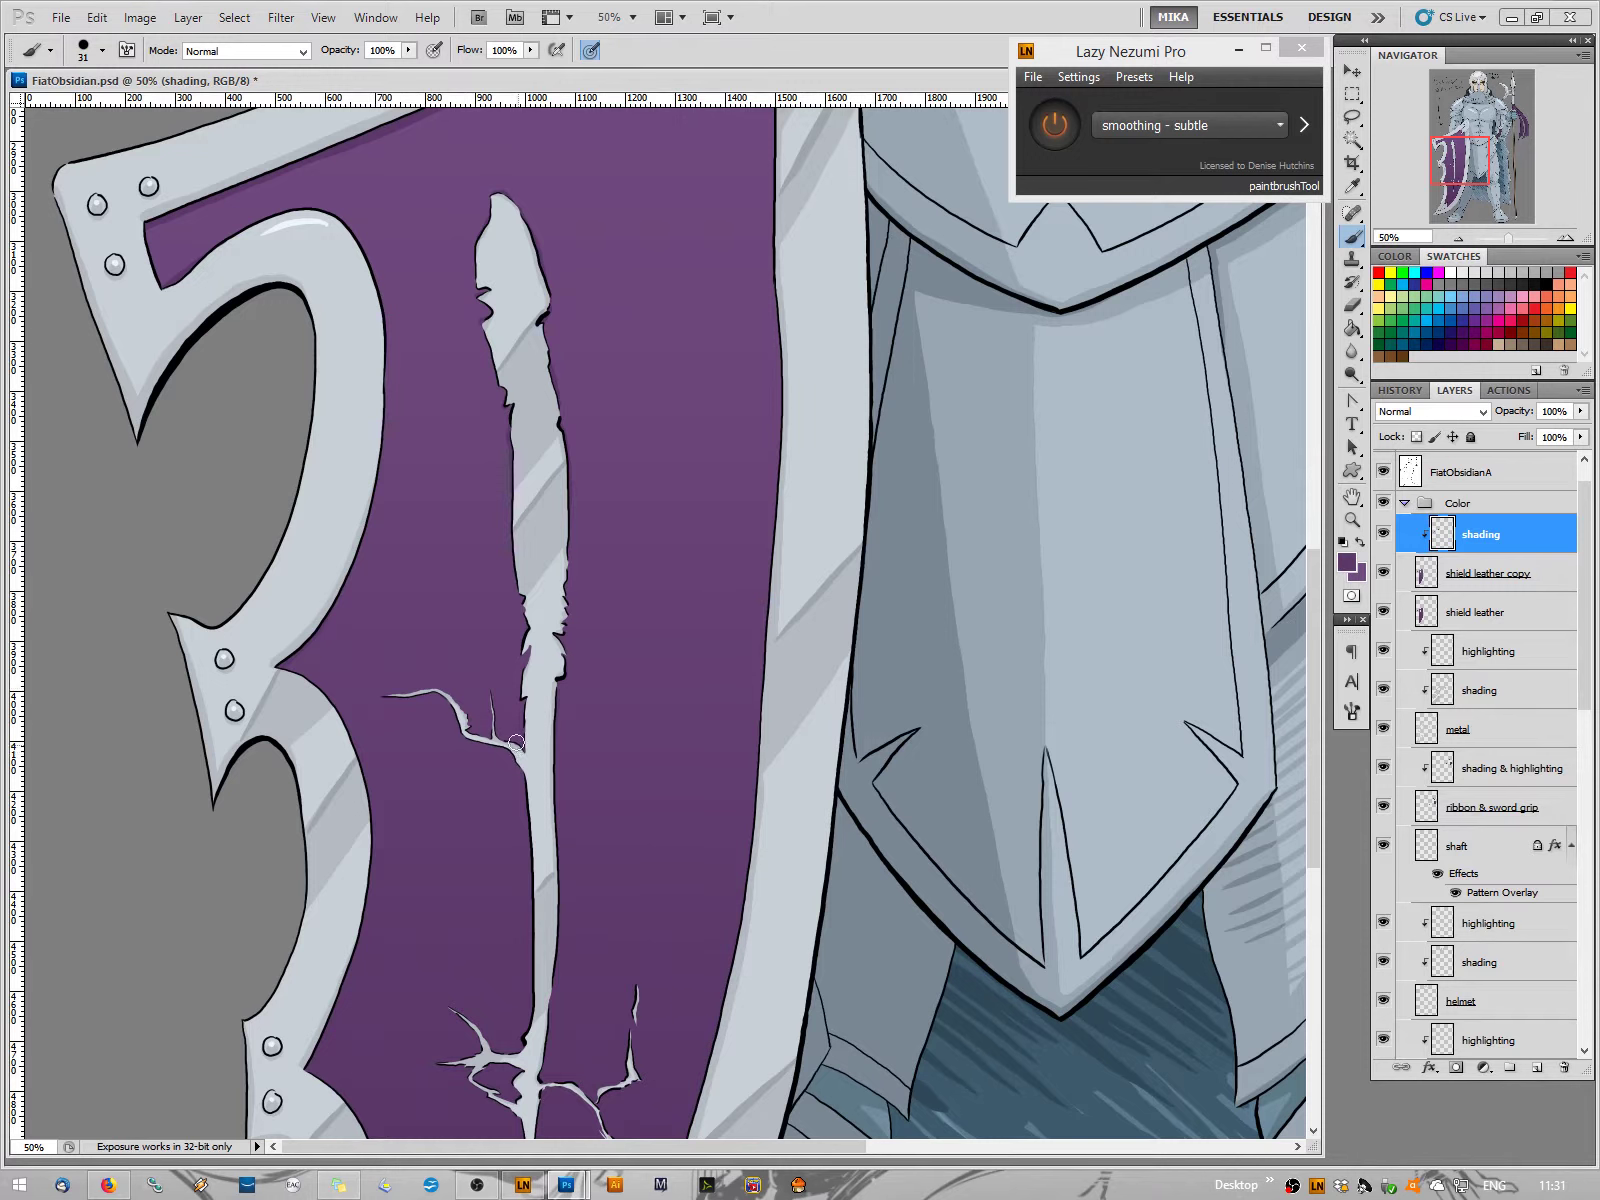
left_click_drag(496, 735, 491, 692)
left_click_drag(365, 694, 408, 696)
left_click_drag(486, 672, 484, 646)
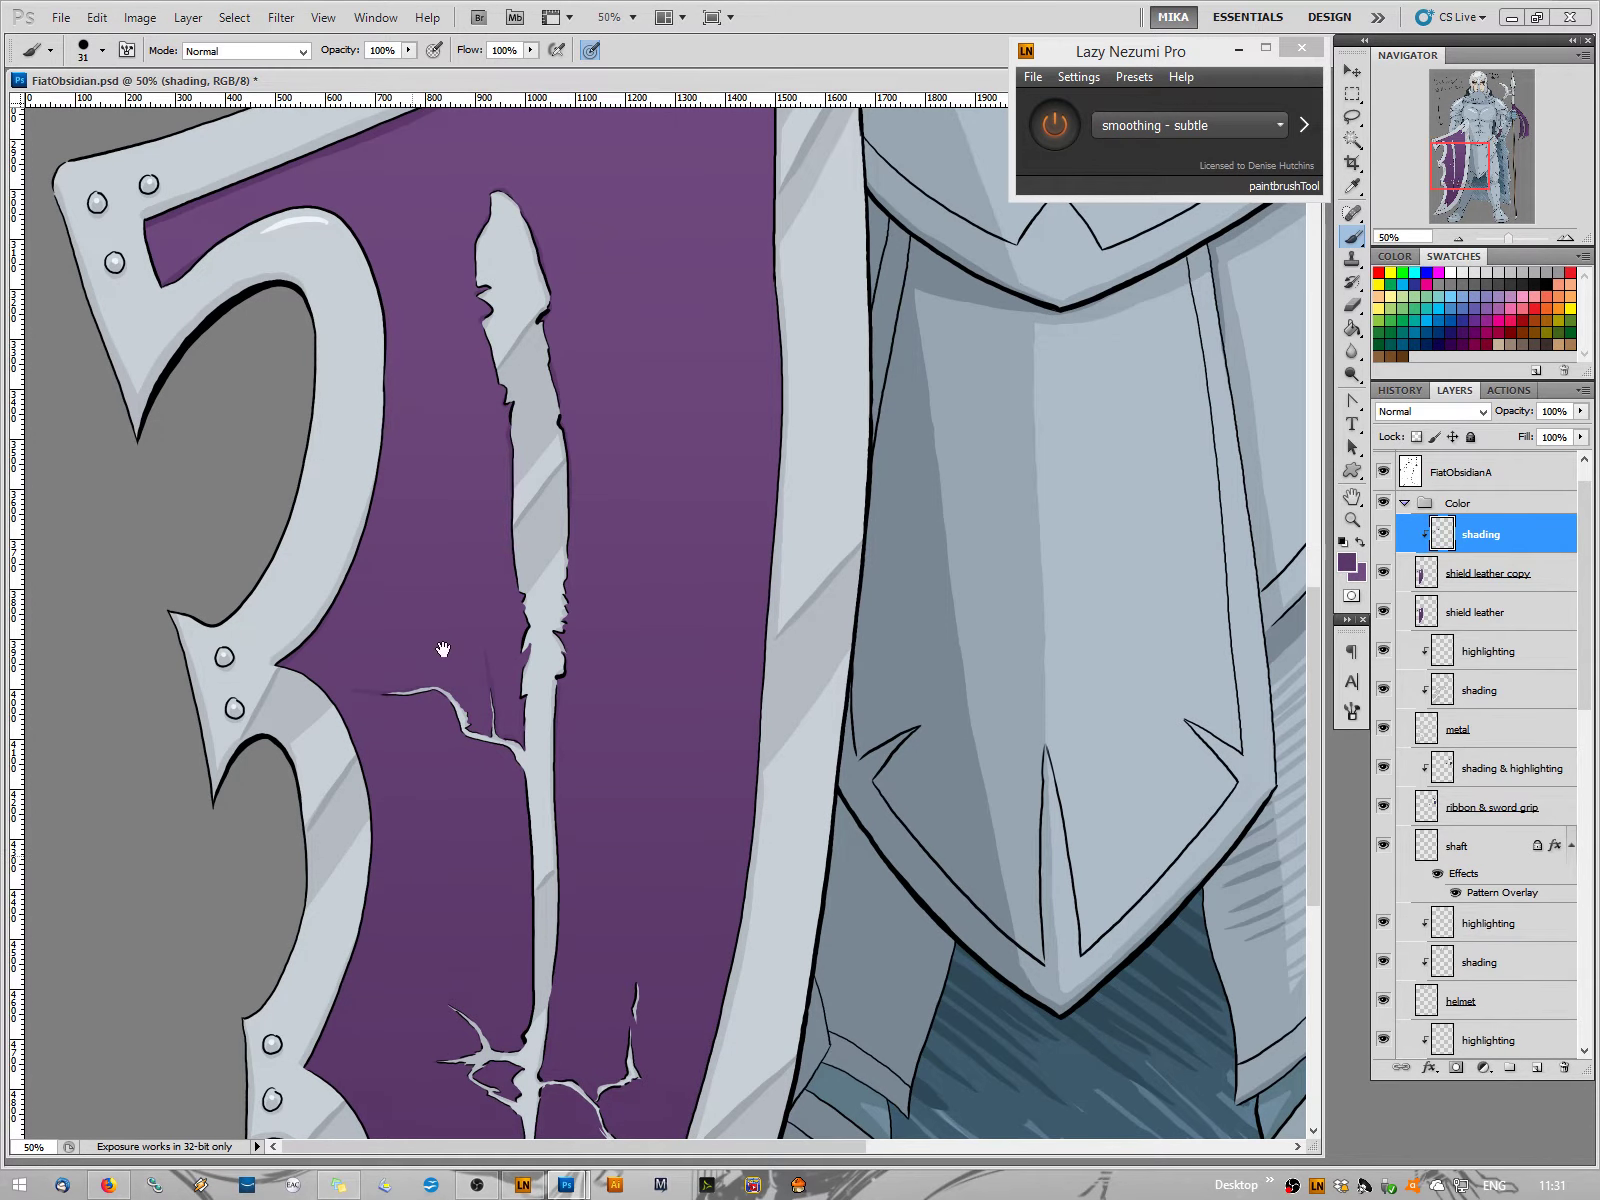
Set a darker purple as the foreground color and paint shading around the emblem's lower crack branches
scroll(443, 643, "down", 5)
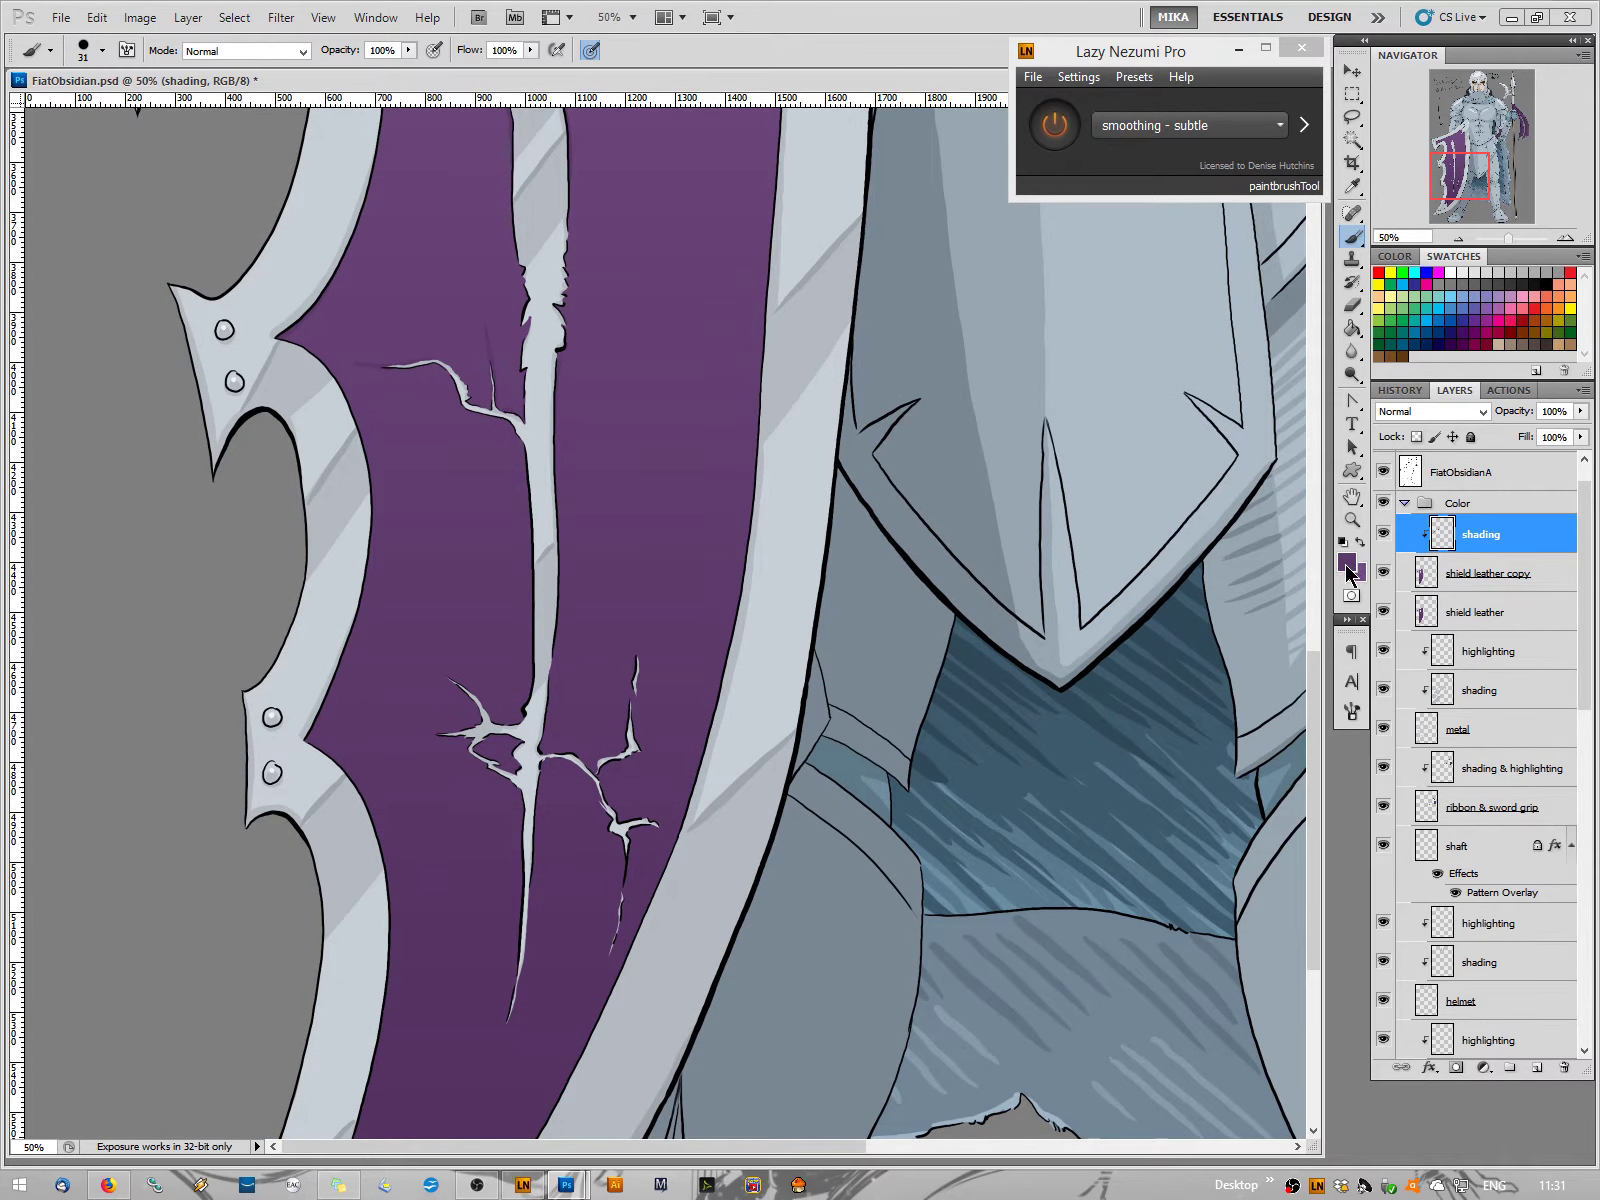
left_click(1347, 566)
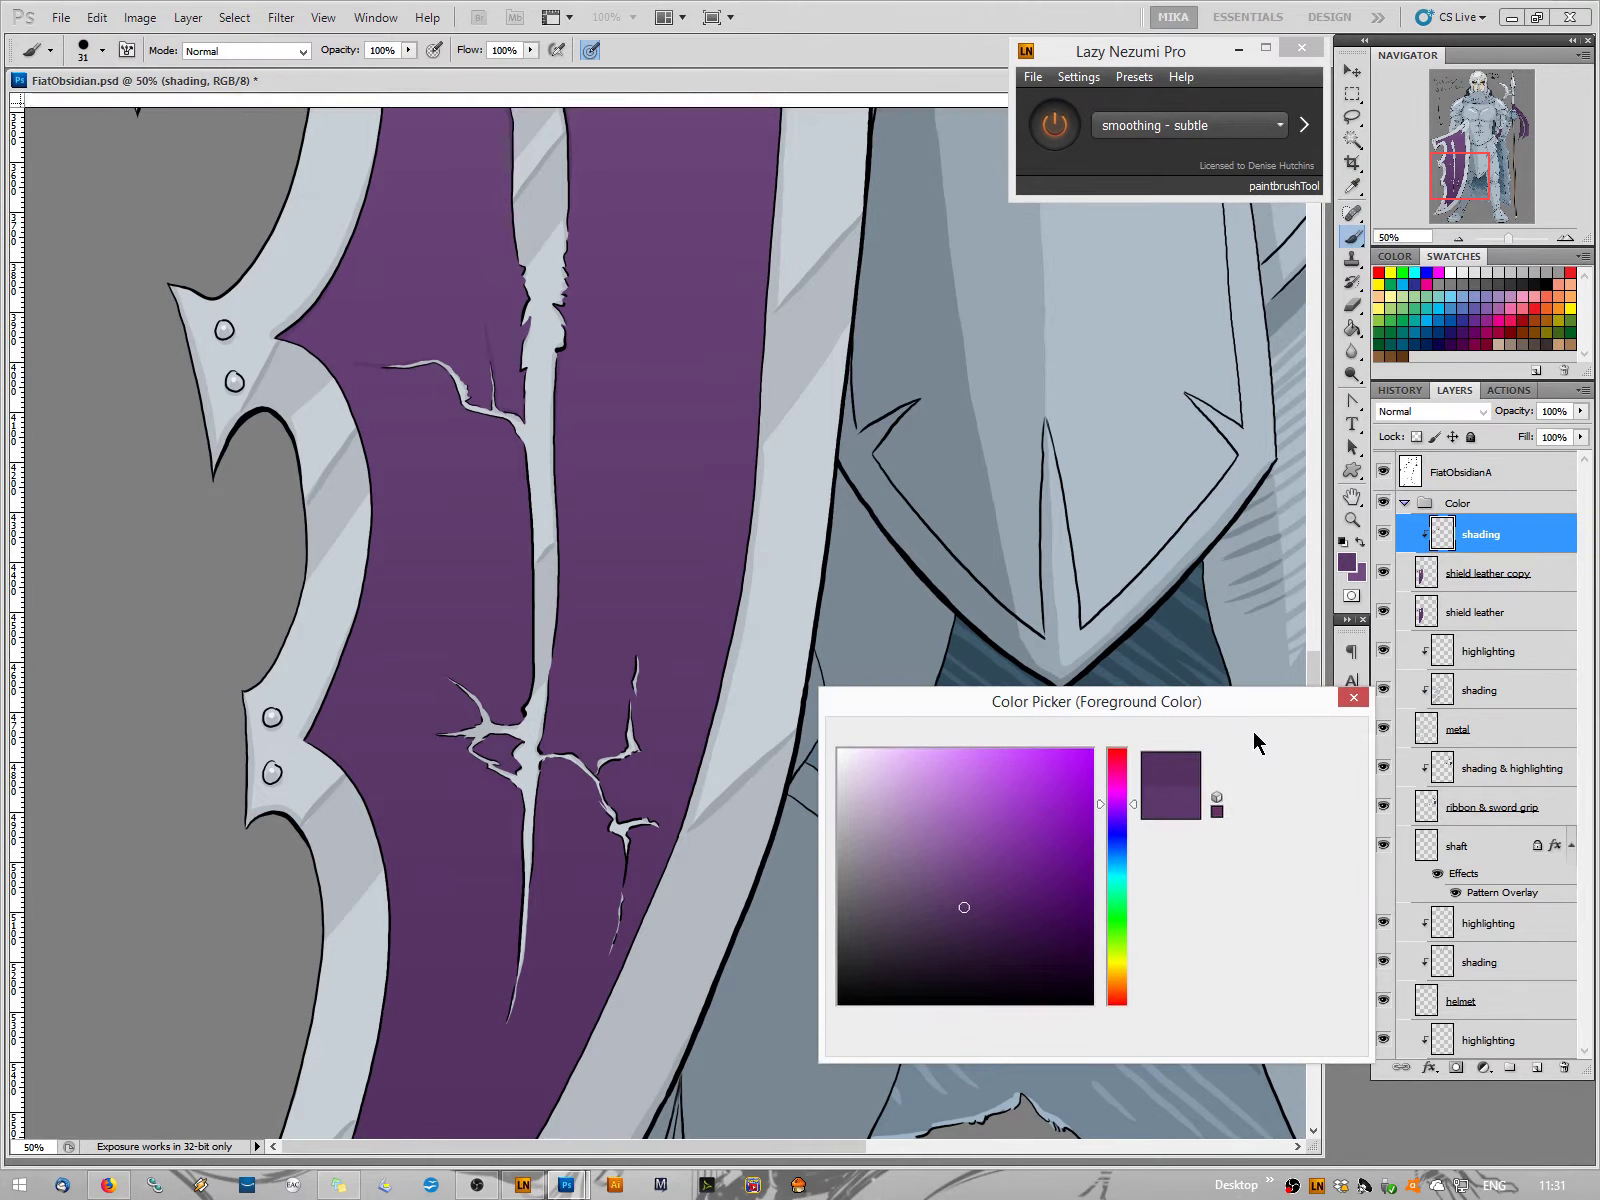
left_click(1257, 739)
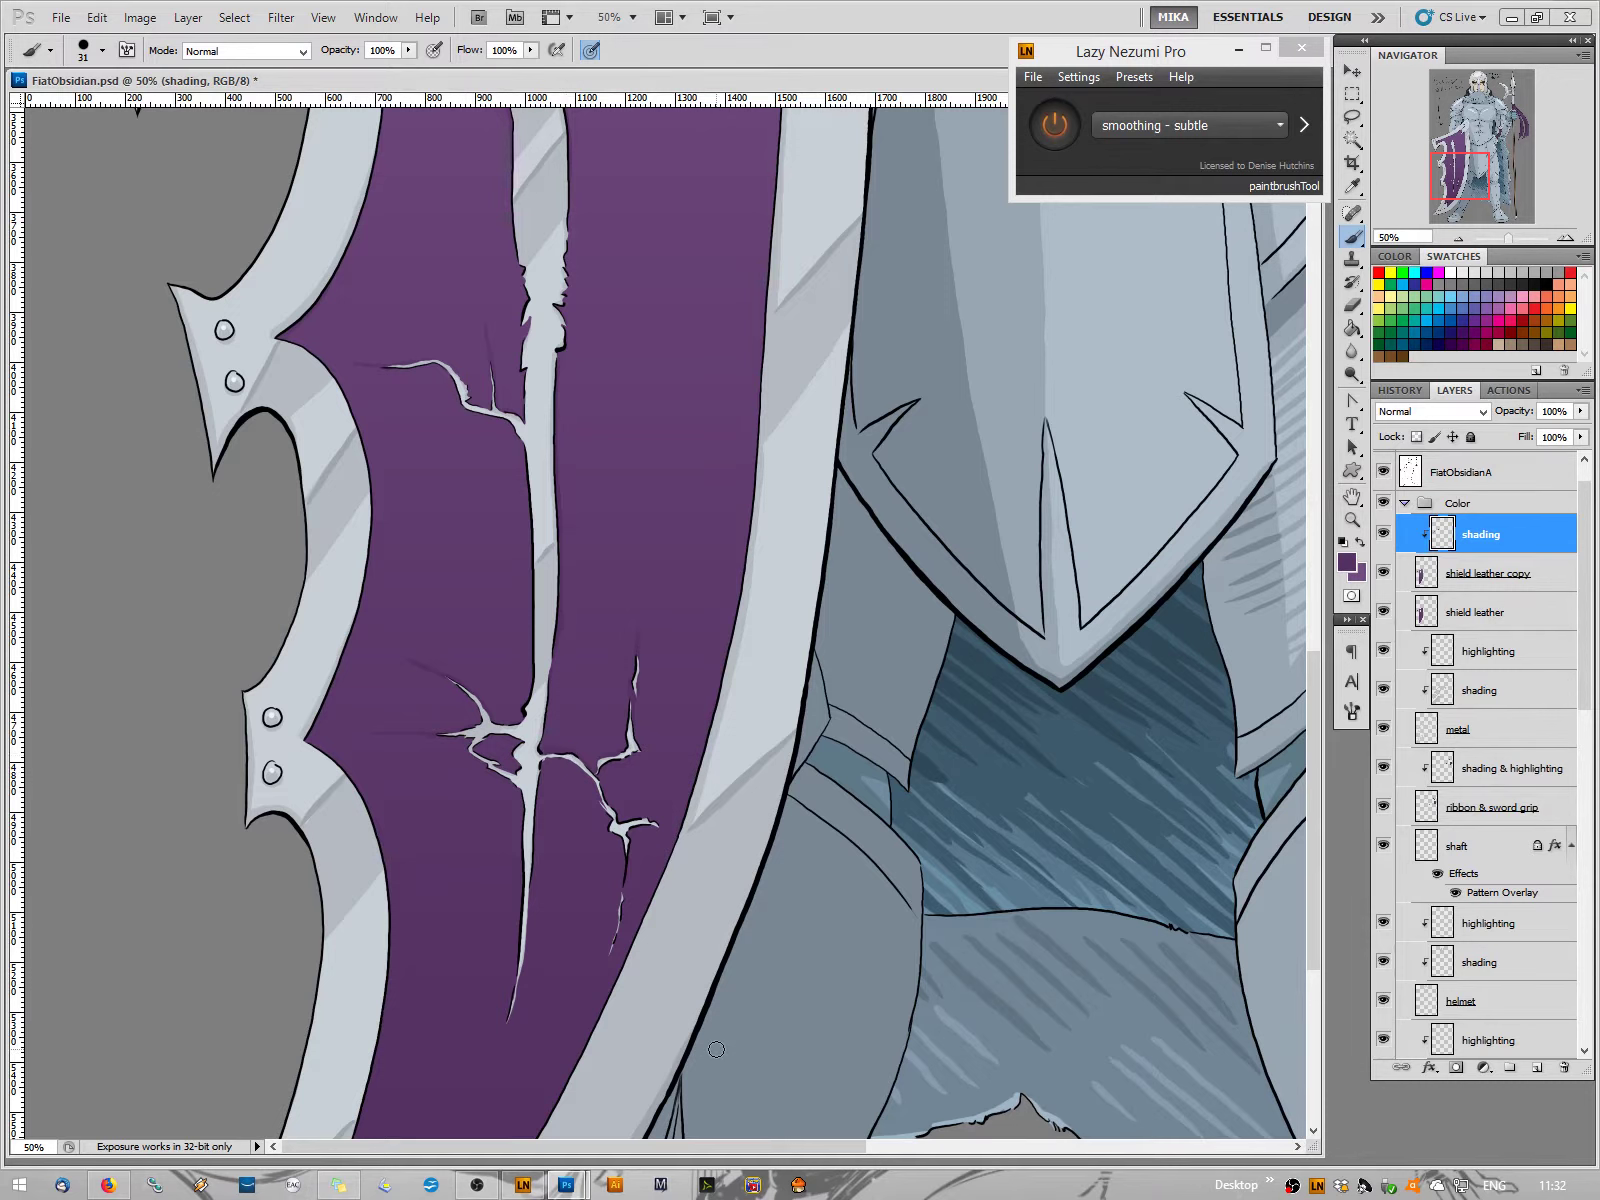
mouse_move(498, 744)
left_mouse_down()
mouse_move(478, 757)
mouse_move(512, 772)
mouse_move(518, 755)
left_mouse_up()
Set the foreground color to dark purple 472854 and shade the emblem's lower right crack and tapering bottom tip
left_click_drag(436, 1020, 494, 744)
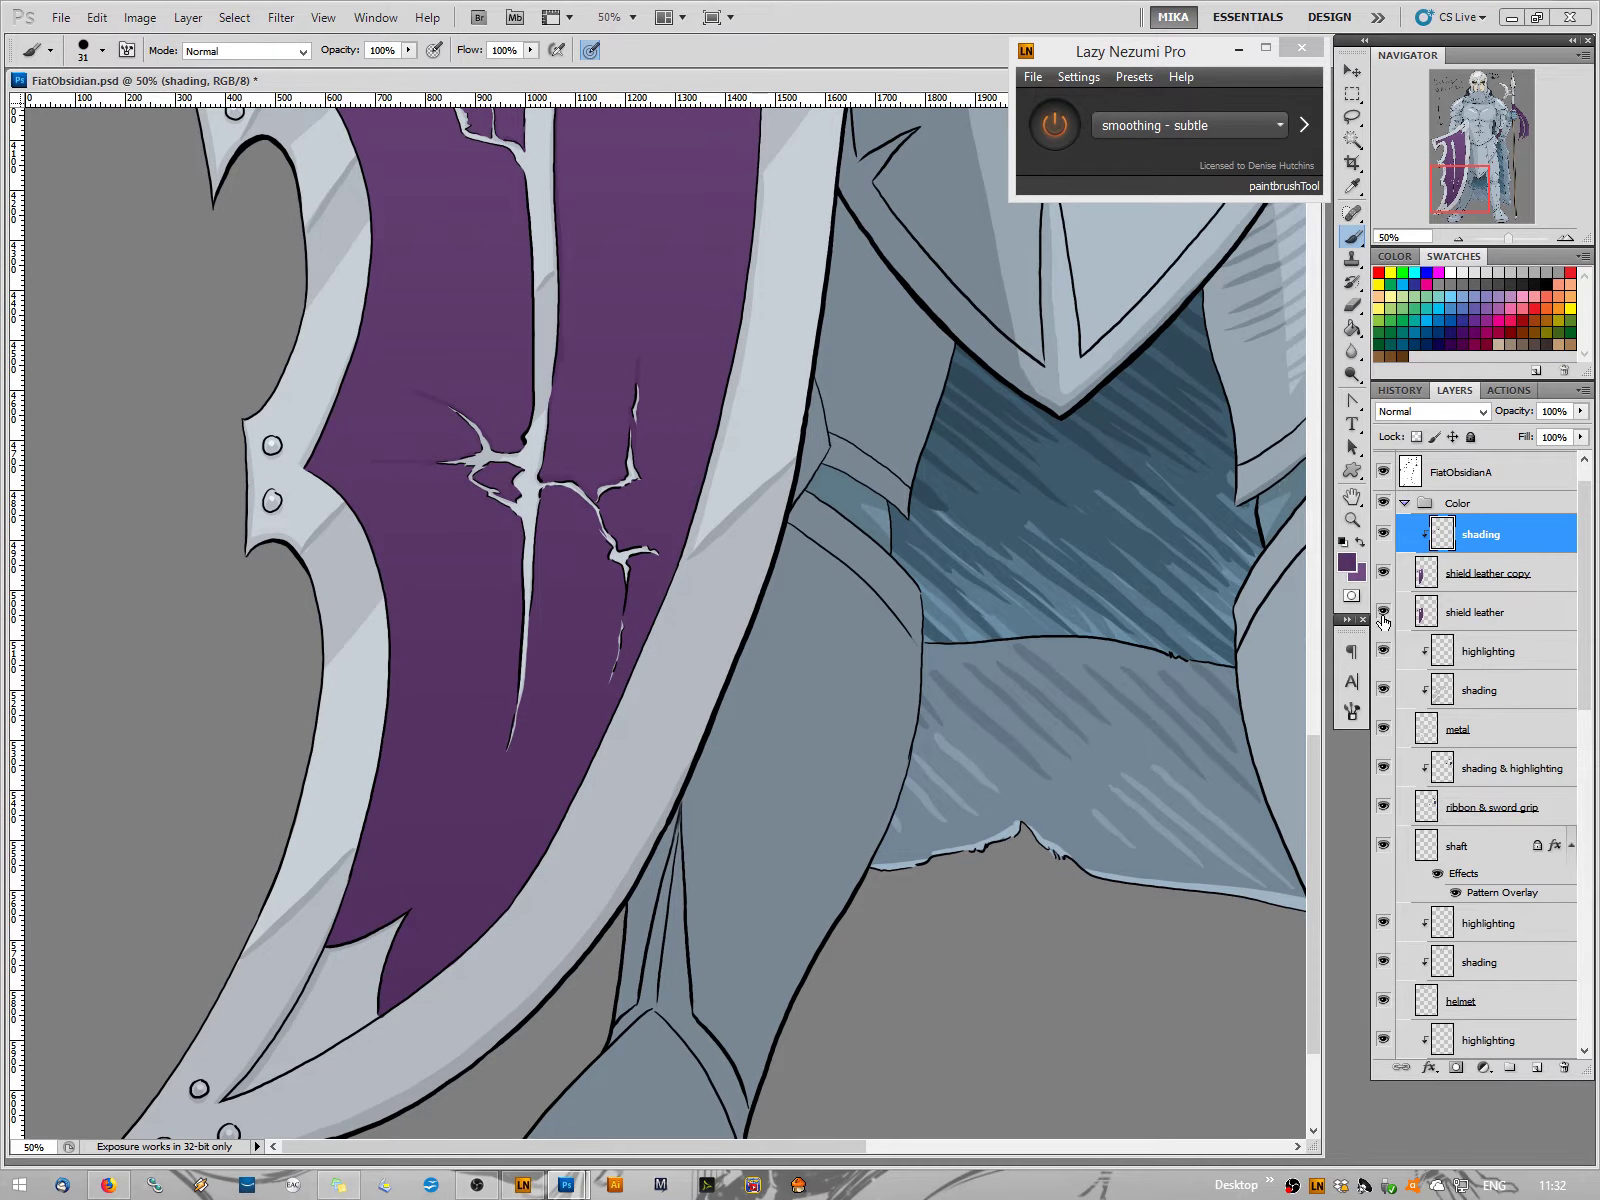
left_click(1347, 562)
left_click(401, 994)
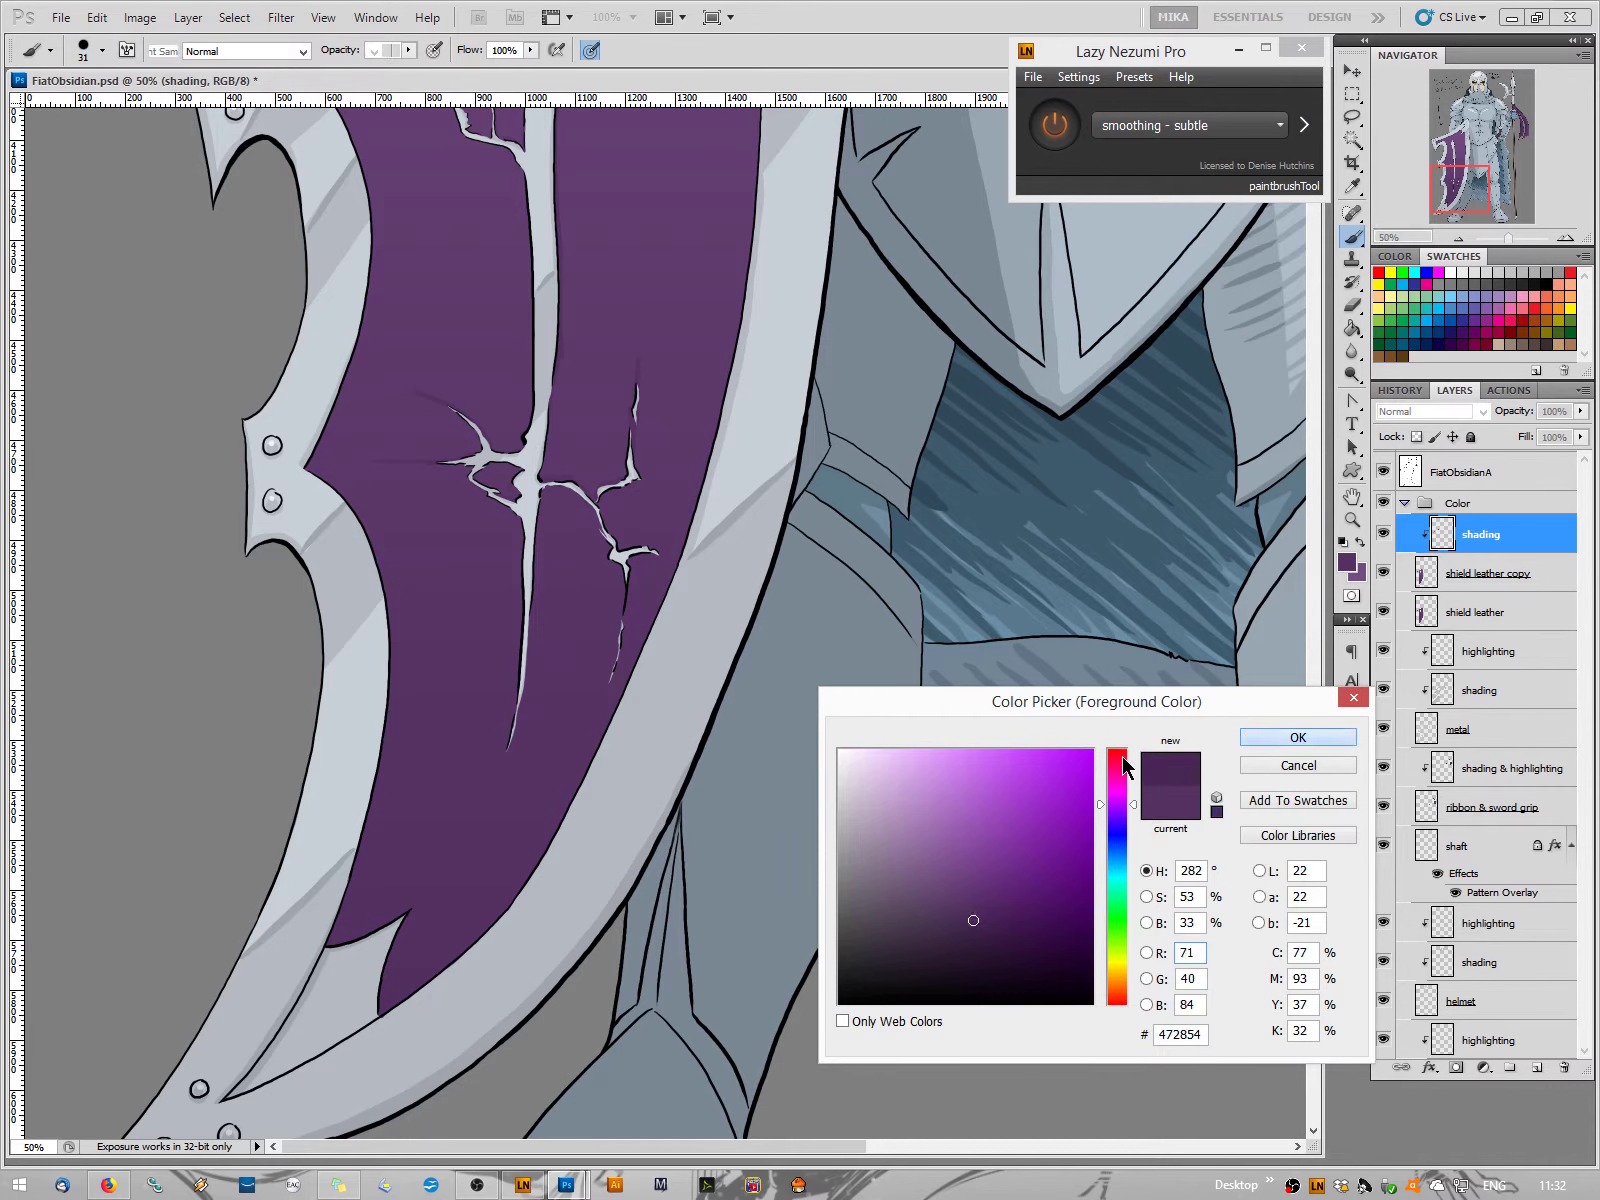
left_click(1290, 740)
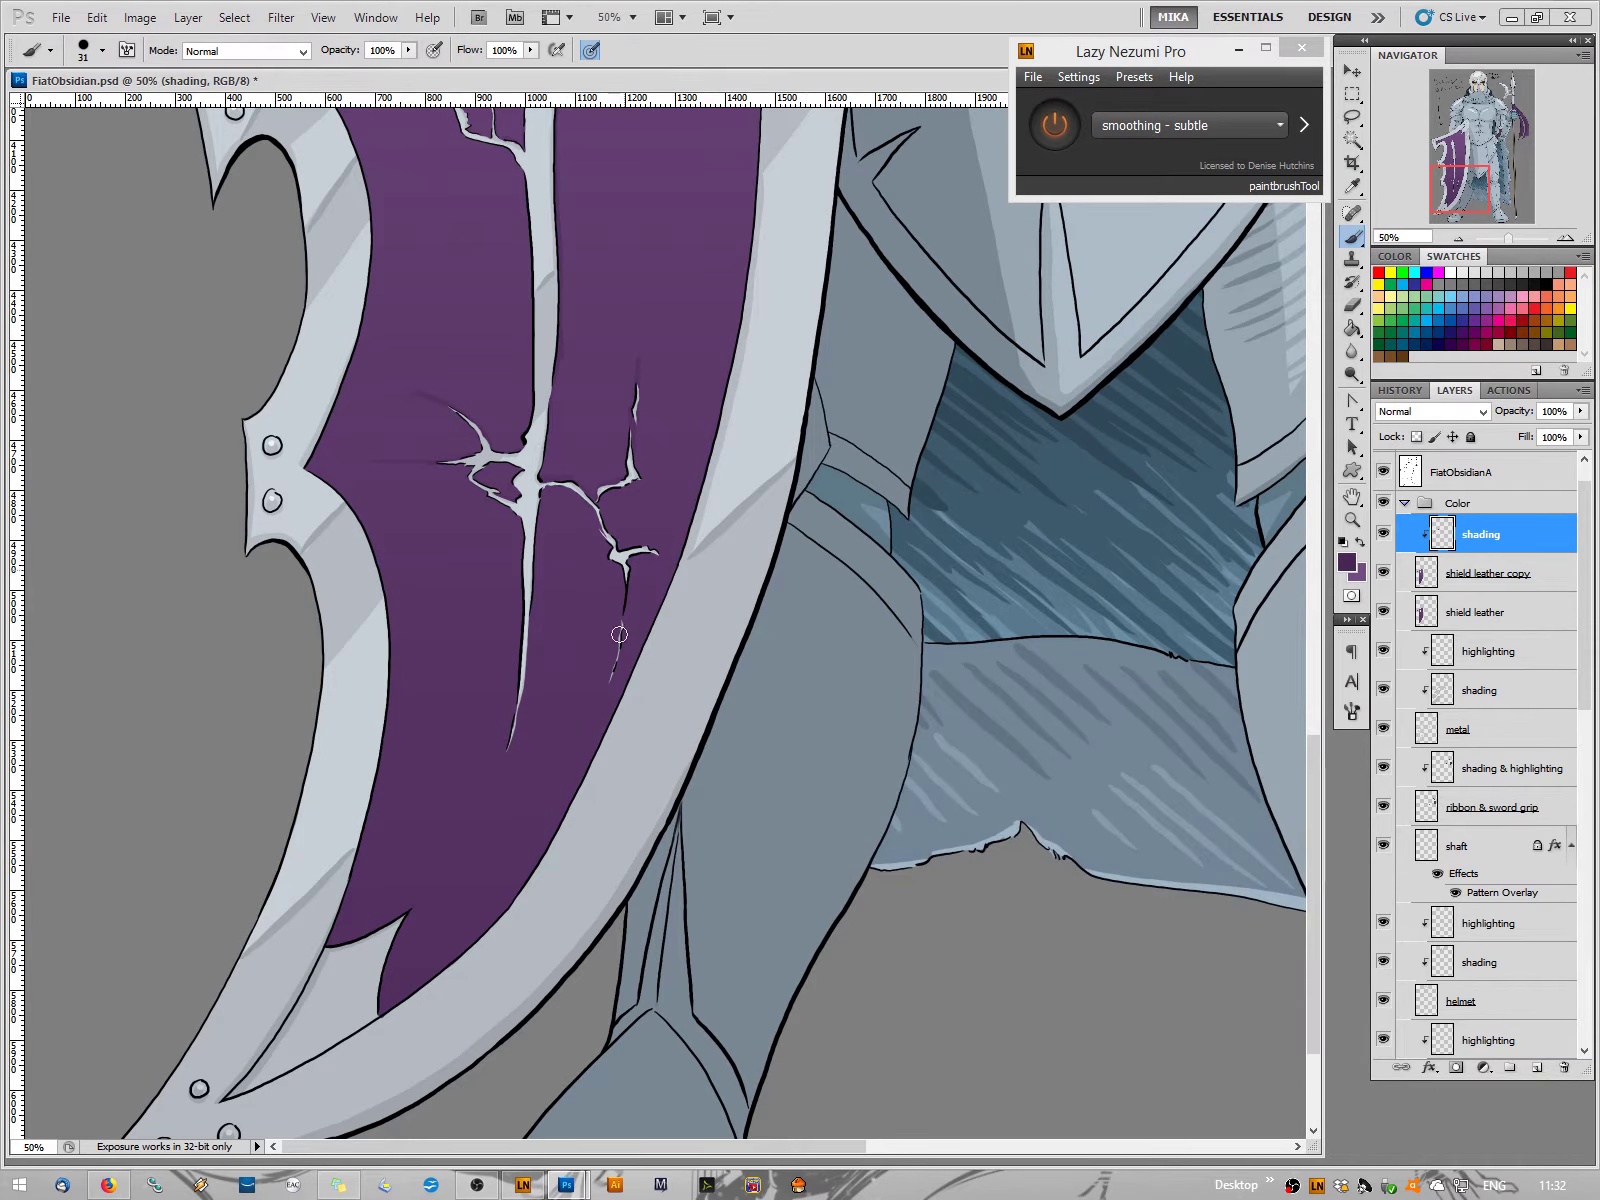
mouse_move(624, 599)
left_mouse_down()
mouse_move(587, 729)
mouse_move(643, 561)
mouse_move(662, 558)
mouse_move(624, 549)
left_mouse_up()
left_click_drag(517, 712, 473, 832)
left_click_drag(485, 803, 461, 864)
Set the foreground color to purple 603d6f, sampled from the leather beside the emblem's stem
left_click_drag(1483, 205, 1456, 168)
left_click(1347, 562)
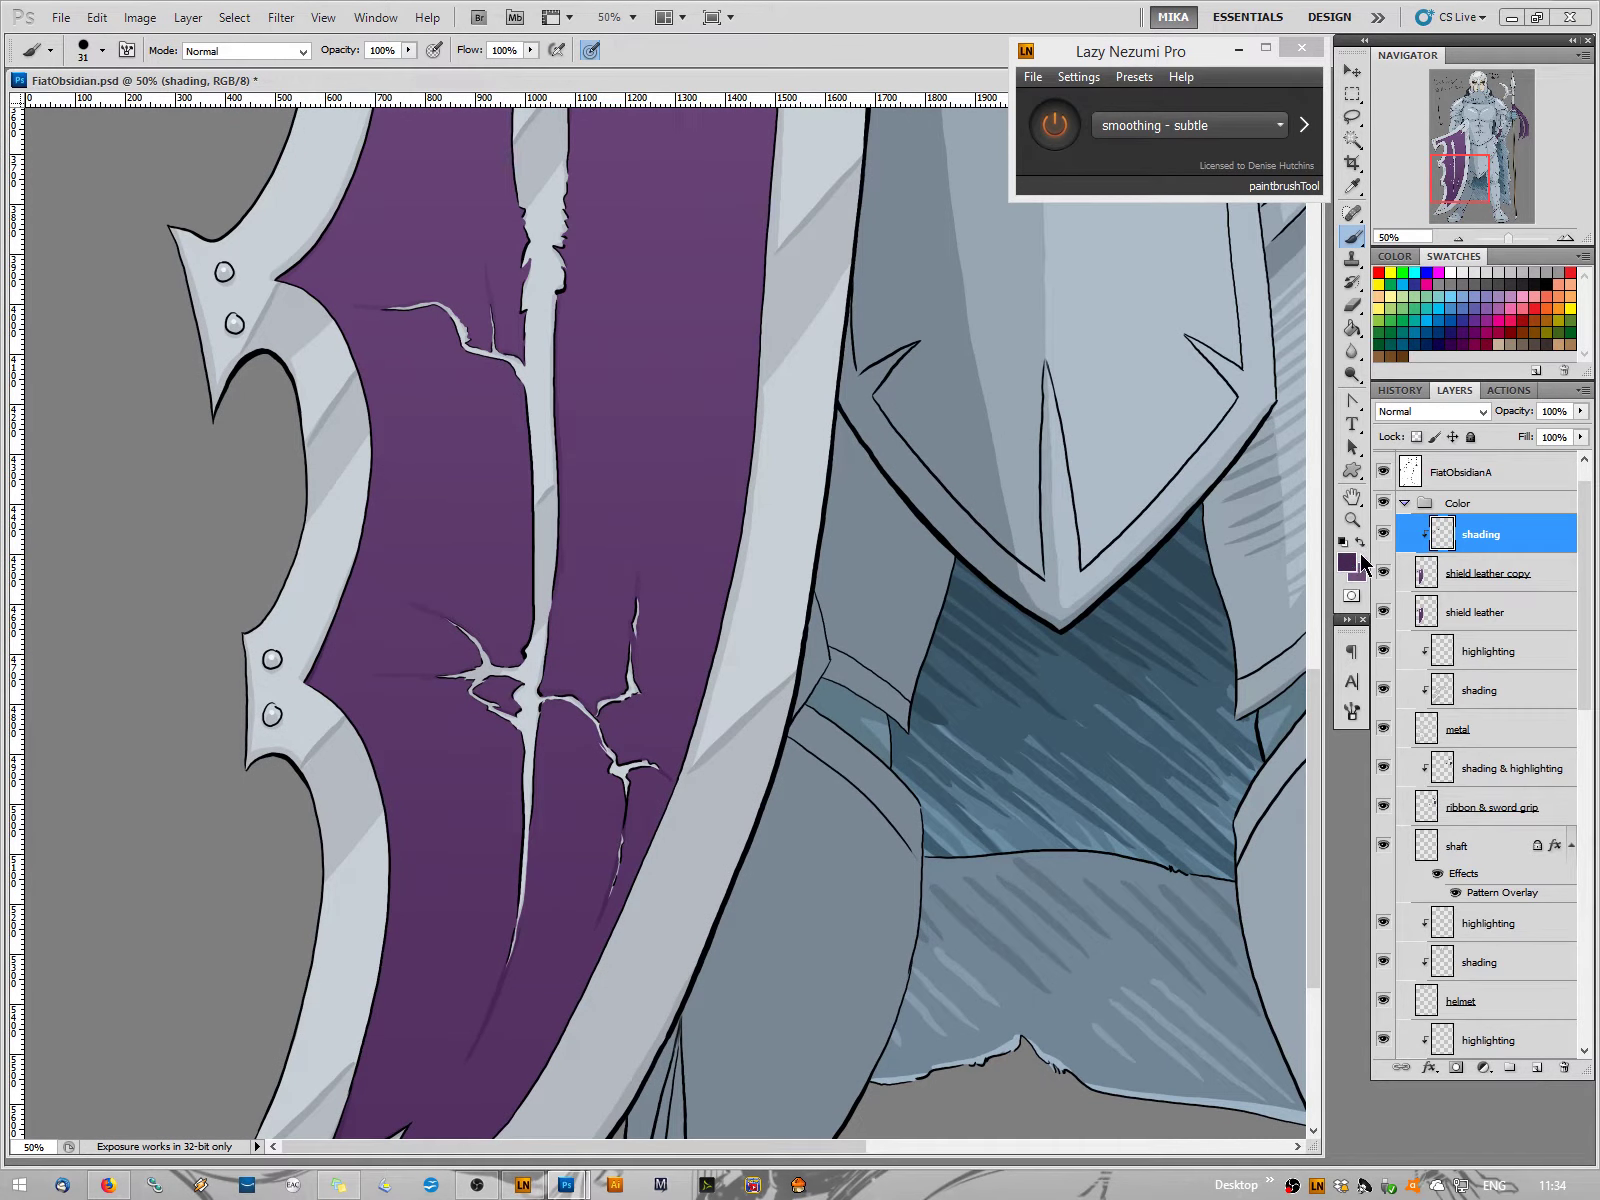
left_click(484, 564)
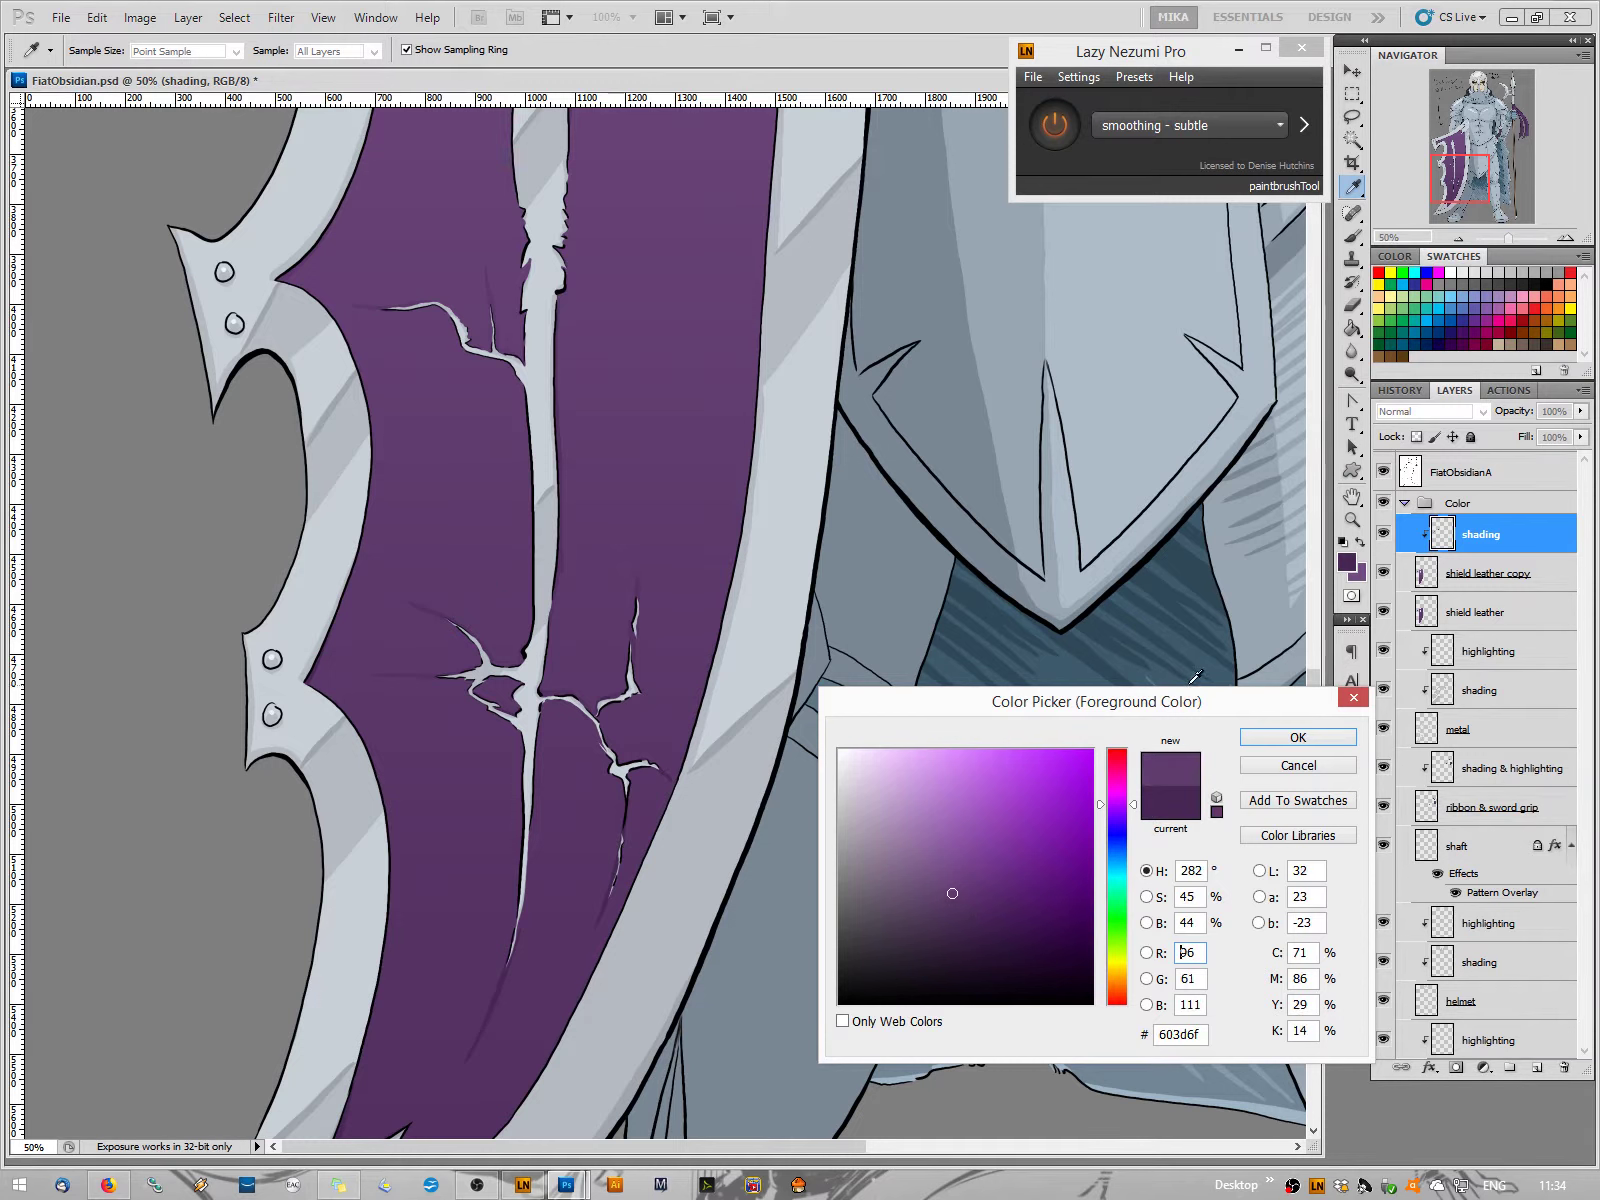
left_click(1260, 738)
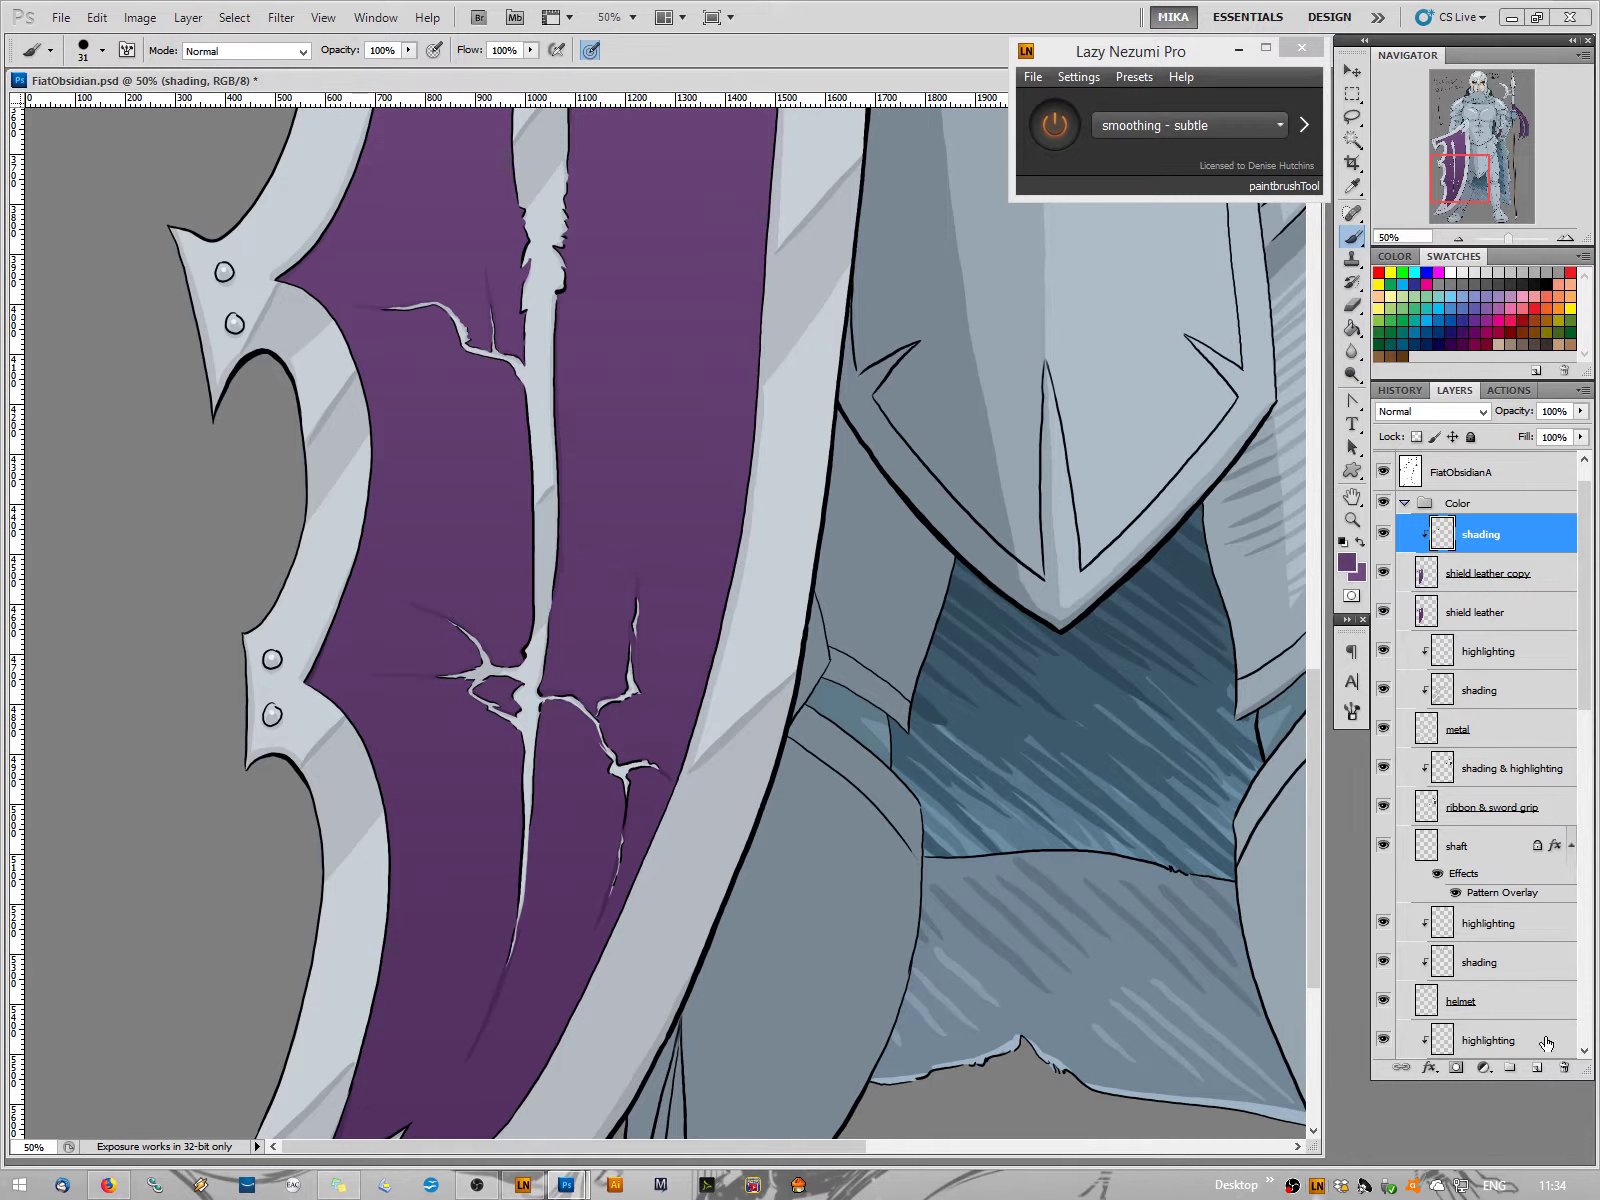
Add a new layer named highlighting above the shield leather's shading layer and clip it to the layers below
left_click(1537, 1067)
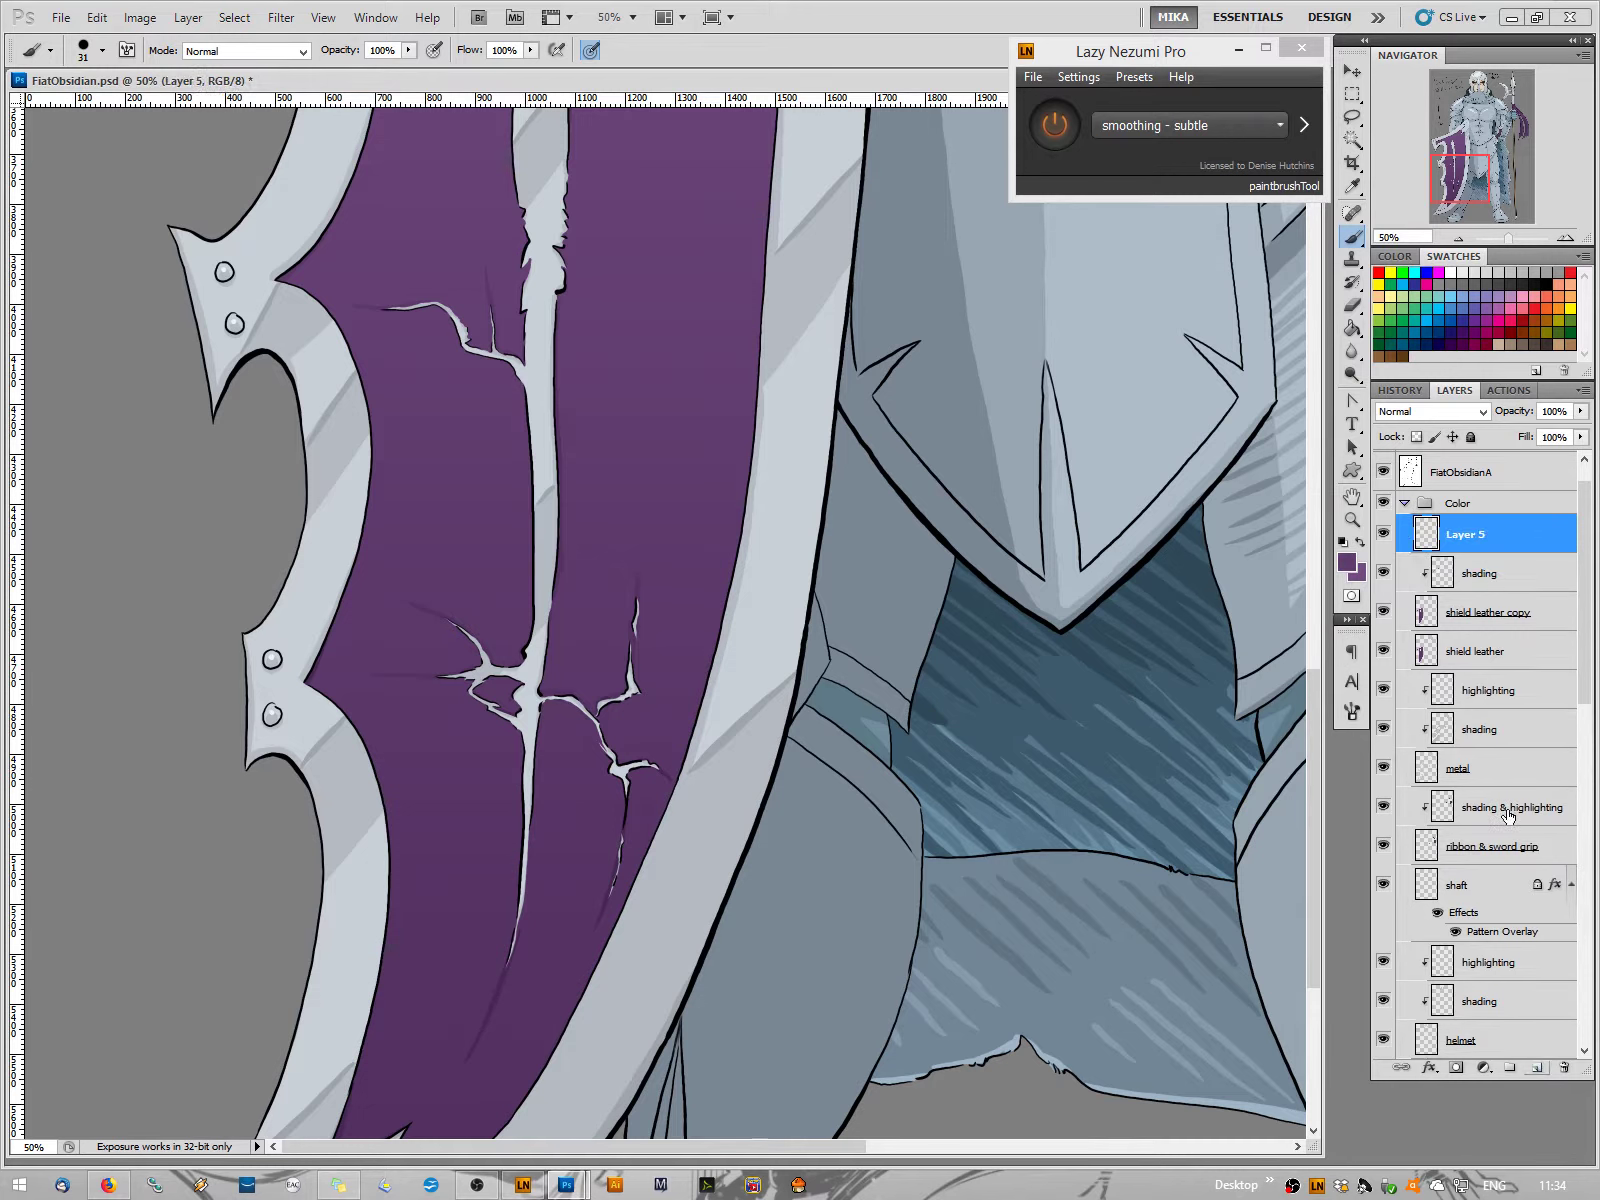
double_click(1456, 535)
type("highlighting")
key("Return")
key("ctrl+alt+g")
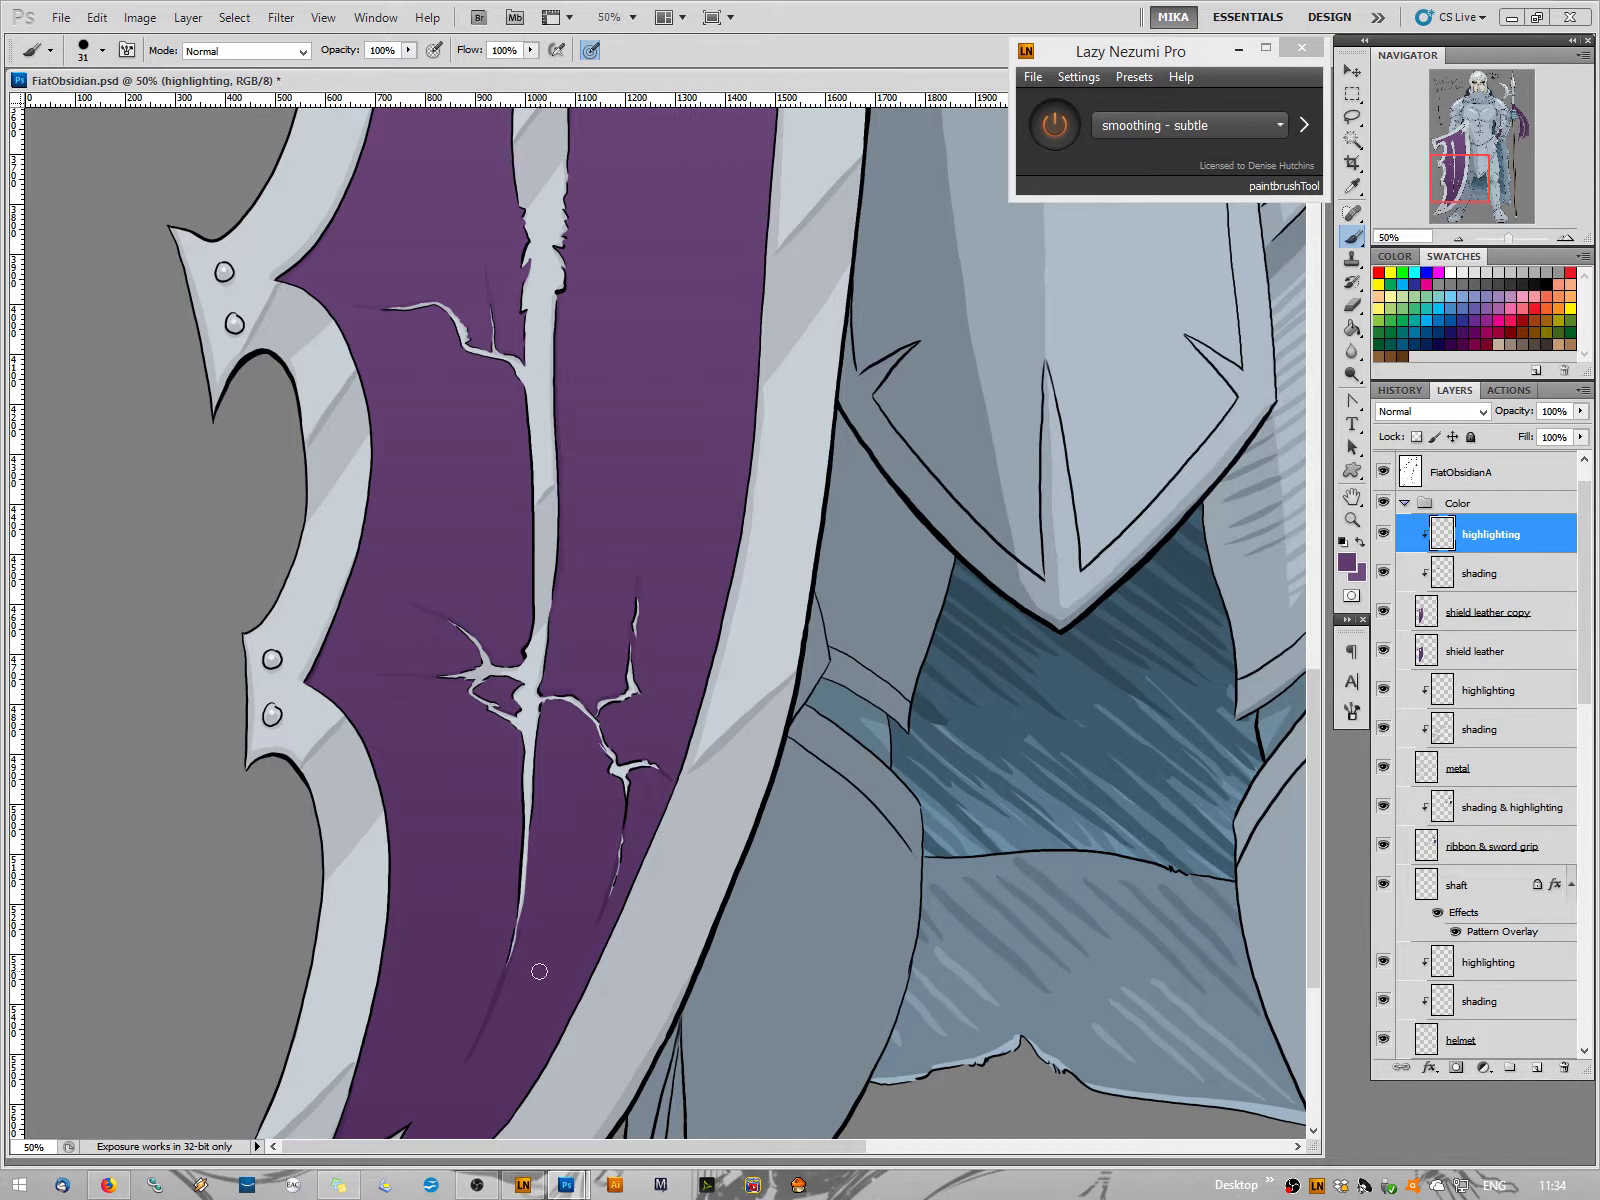
Sample a lighter purple from the upper leather and paint highlights beside the emblem's lower right crack branches
left_click(1347, 563)
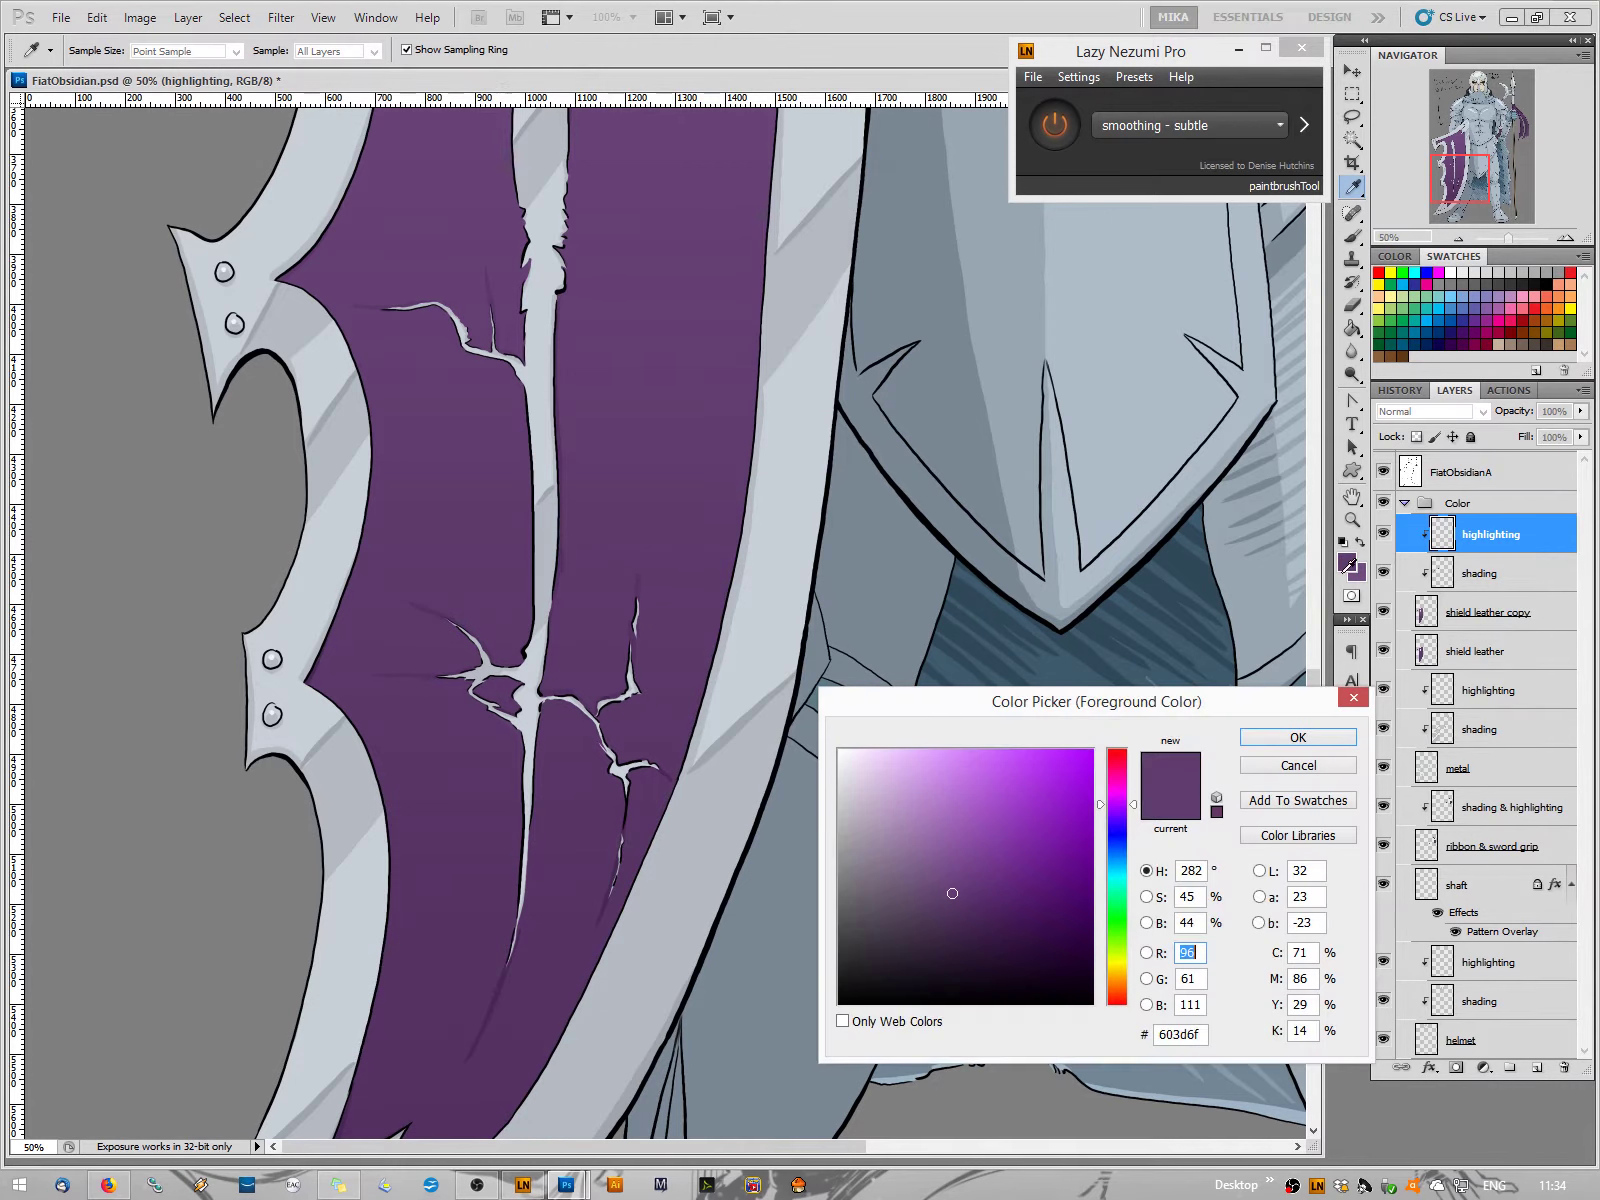
left_click(595, 135)
left_click(1262, 738)
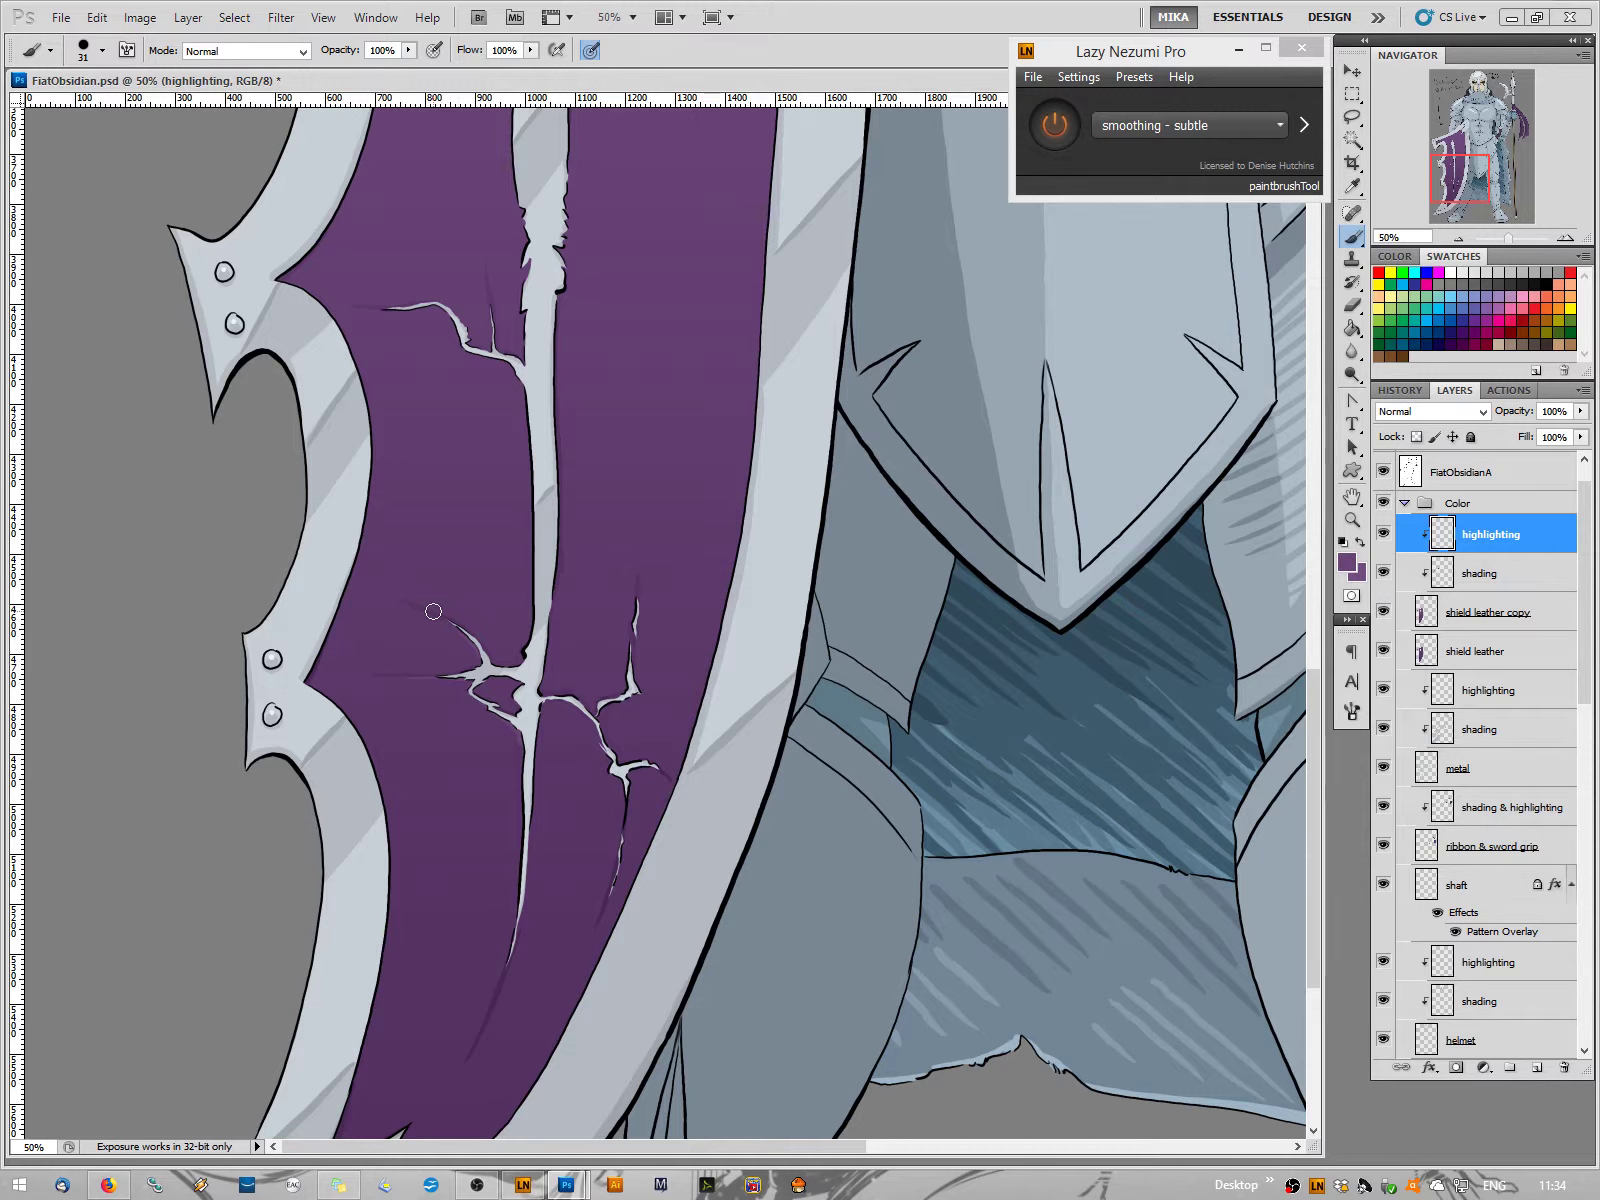
left_click_drag(605, 707, 630, 690)
left_click_drag(618, 772, 639, 770)
Set the foreground color to lighter purple 704b7f for highlighting the upper part of the shield leather
left_click_drag(428, 565, 466, 990)
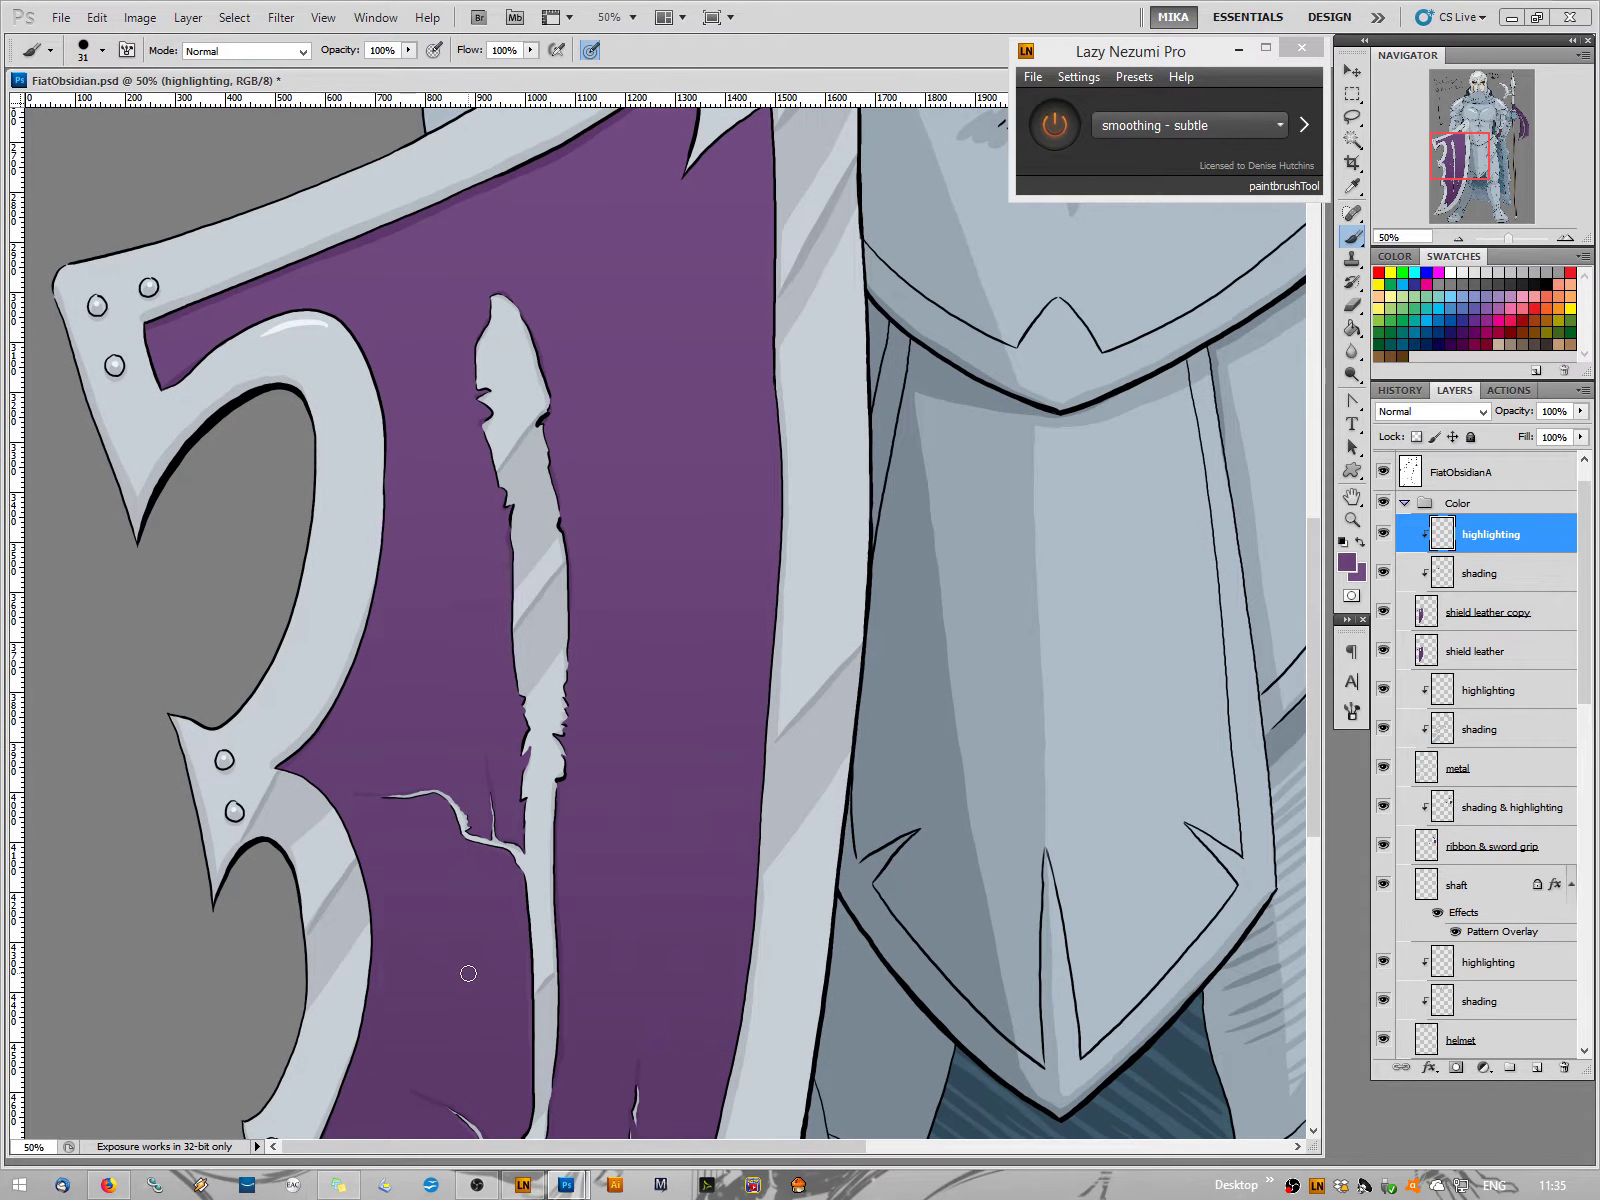
left_click(1347, 561)
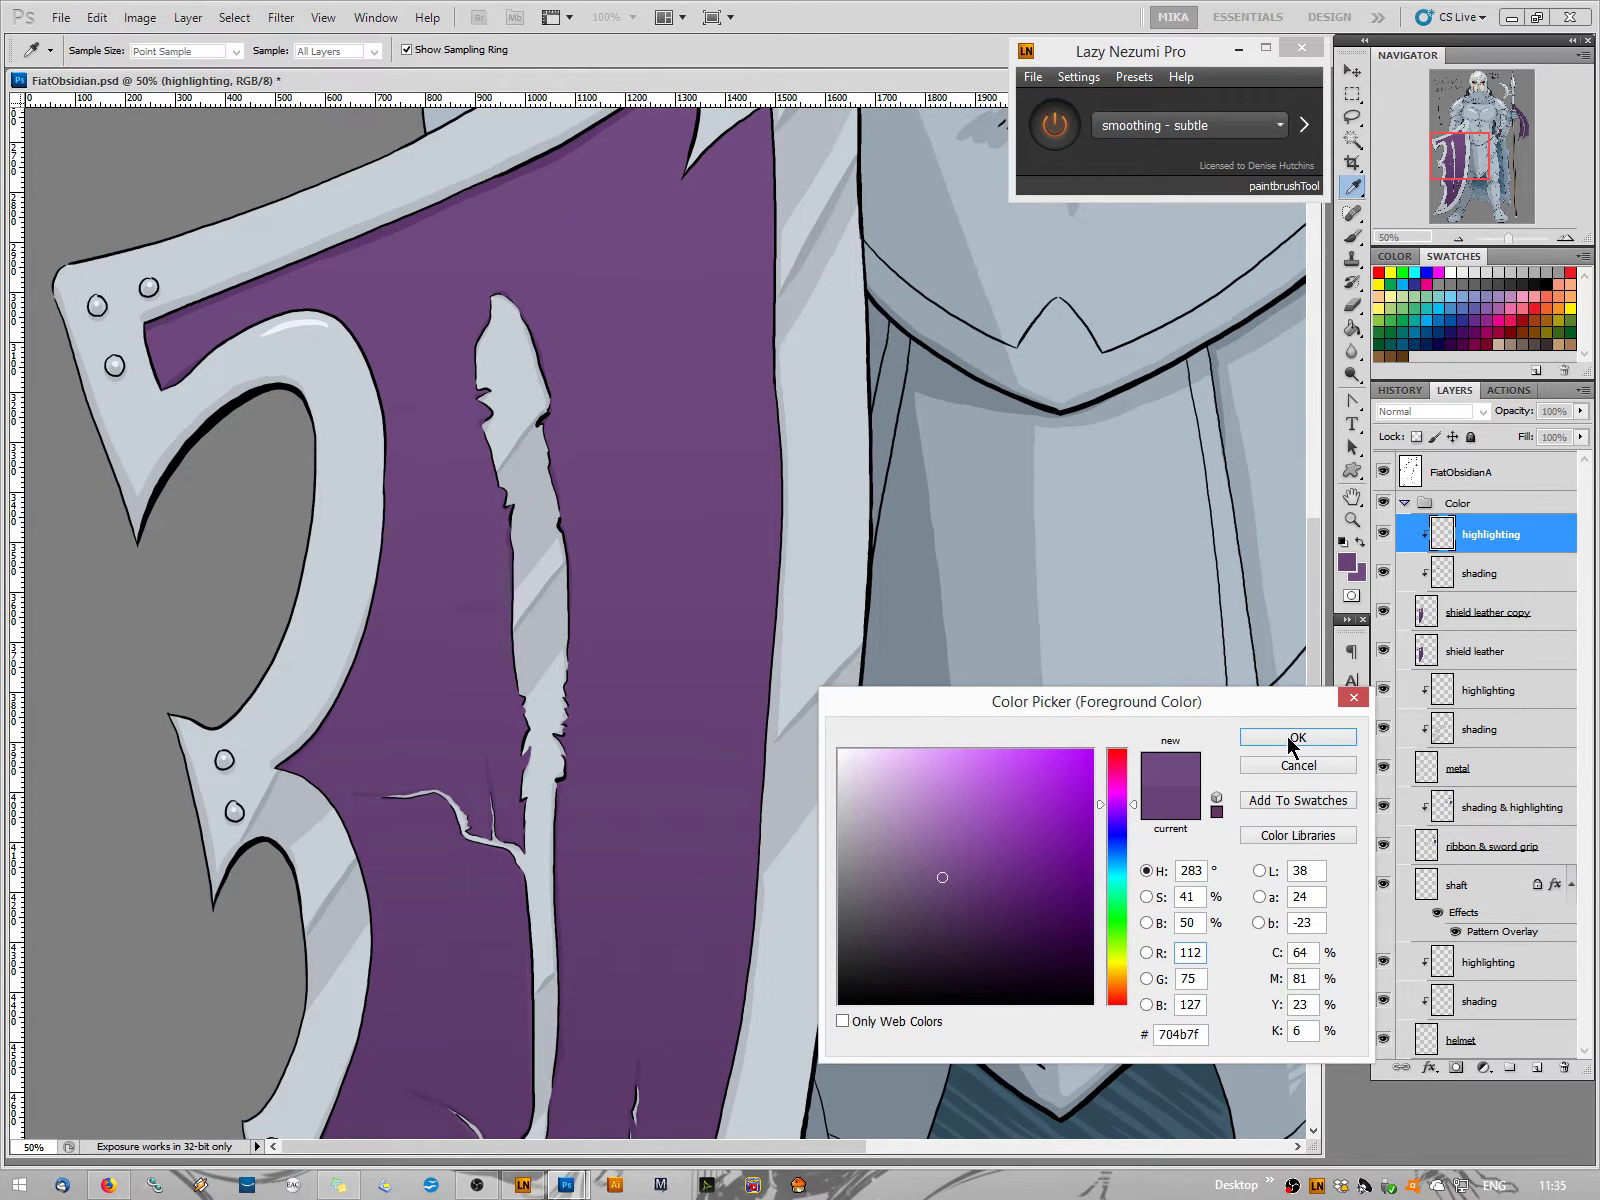
left_click(1294, 740)
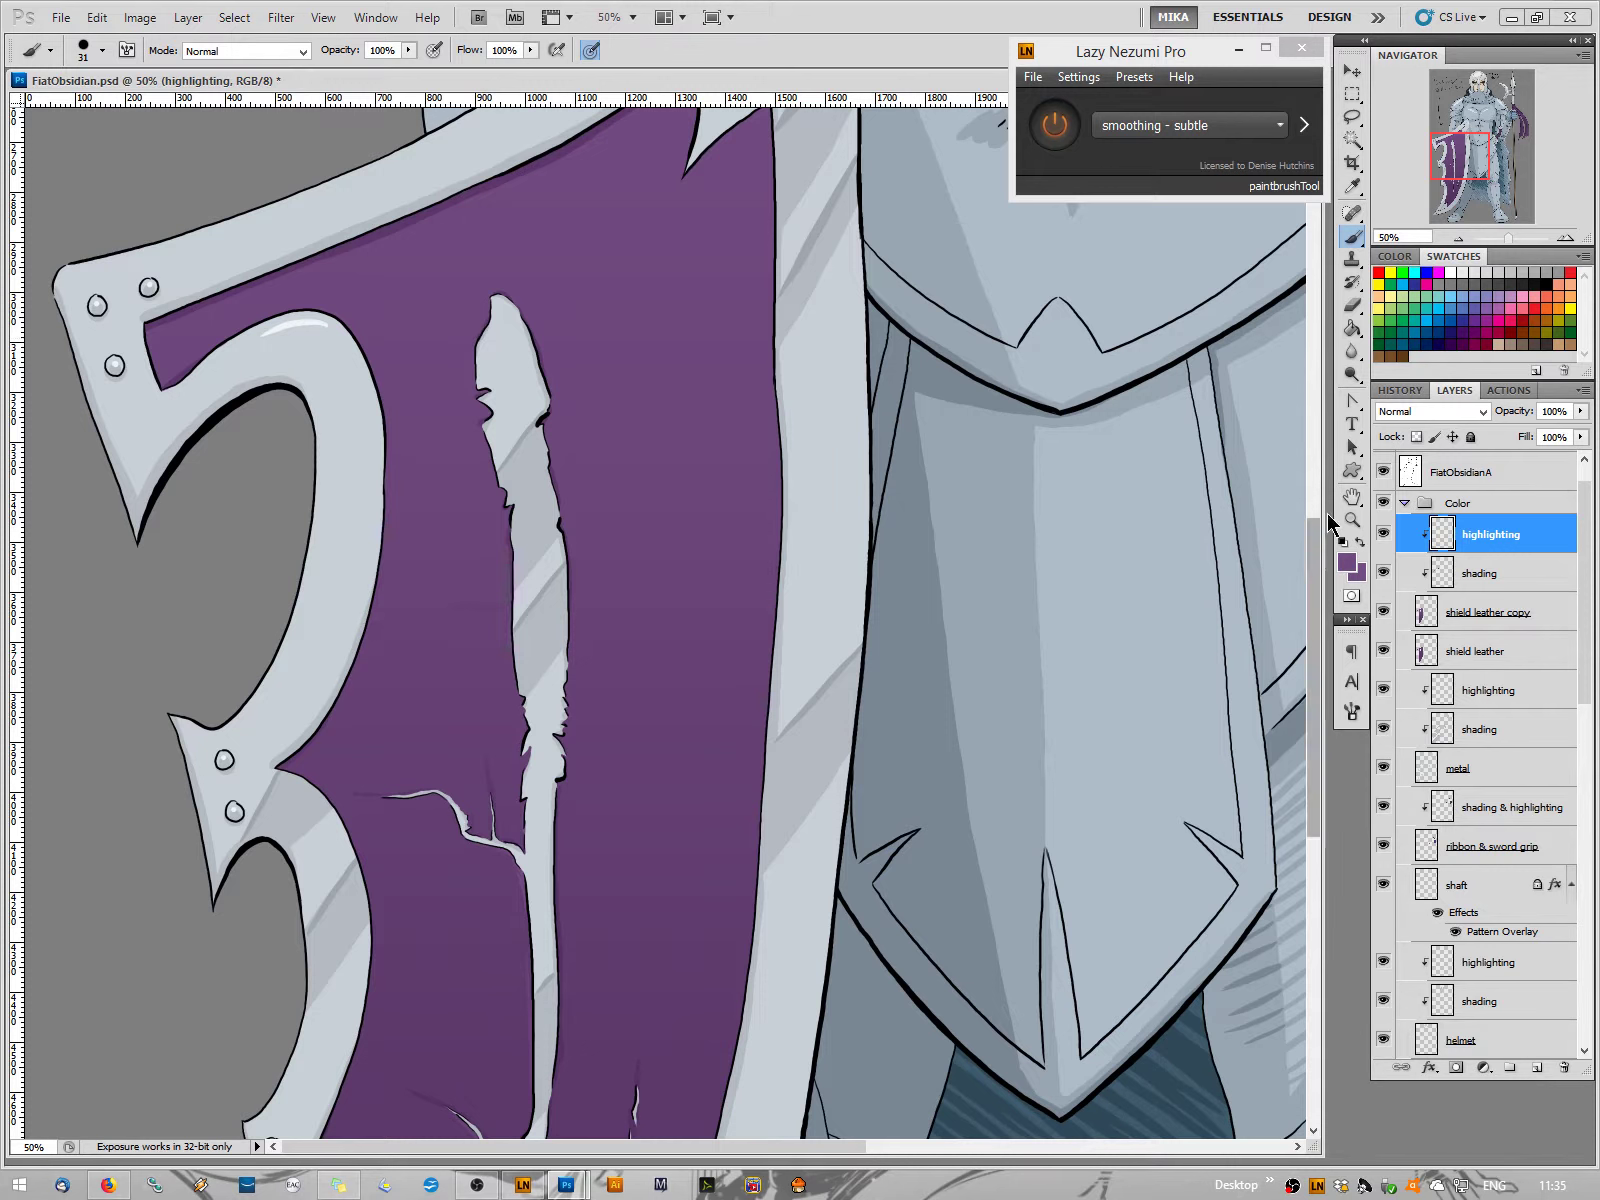
Lighten the purple foreground color and paint highlights on the leather along the edge of the emblem's upper stem
left_click(1346, 562)
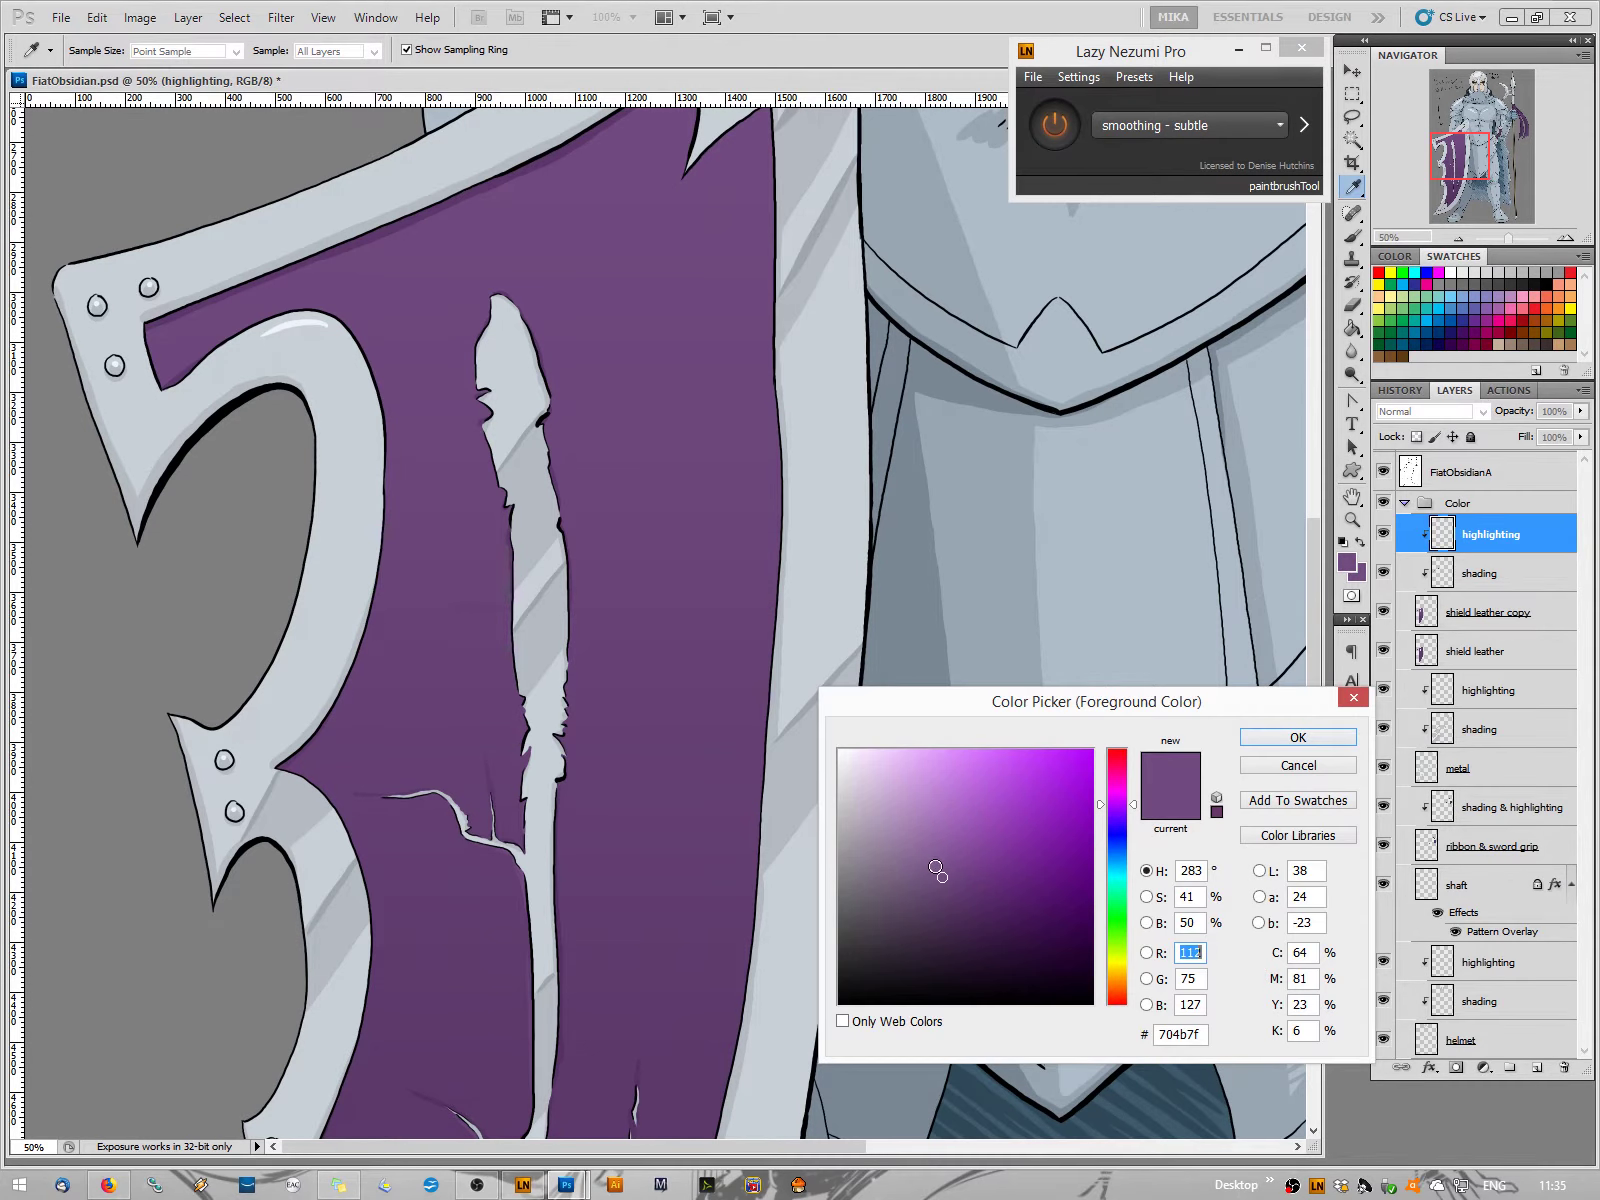
left_click(1270, 738)
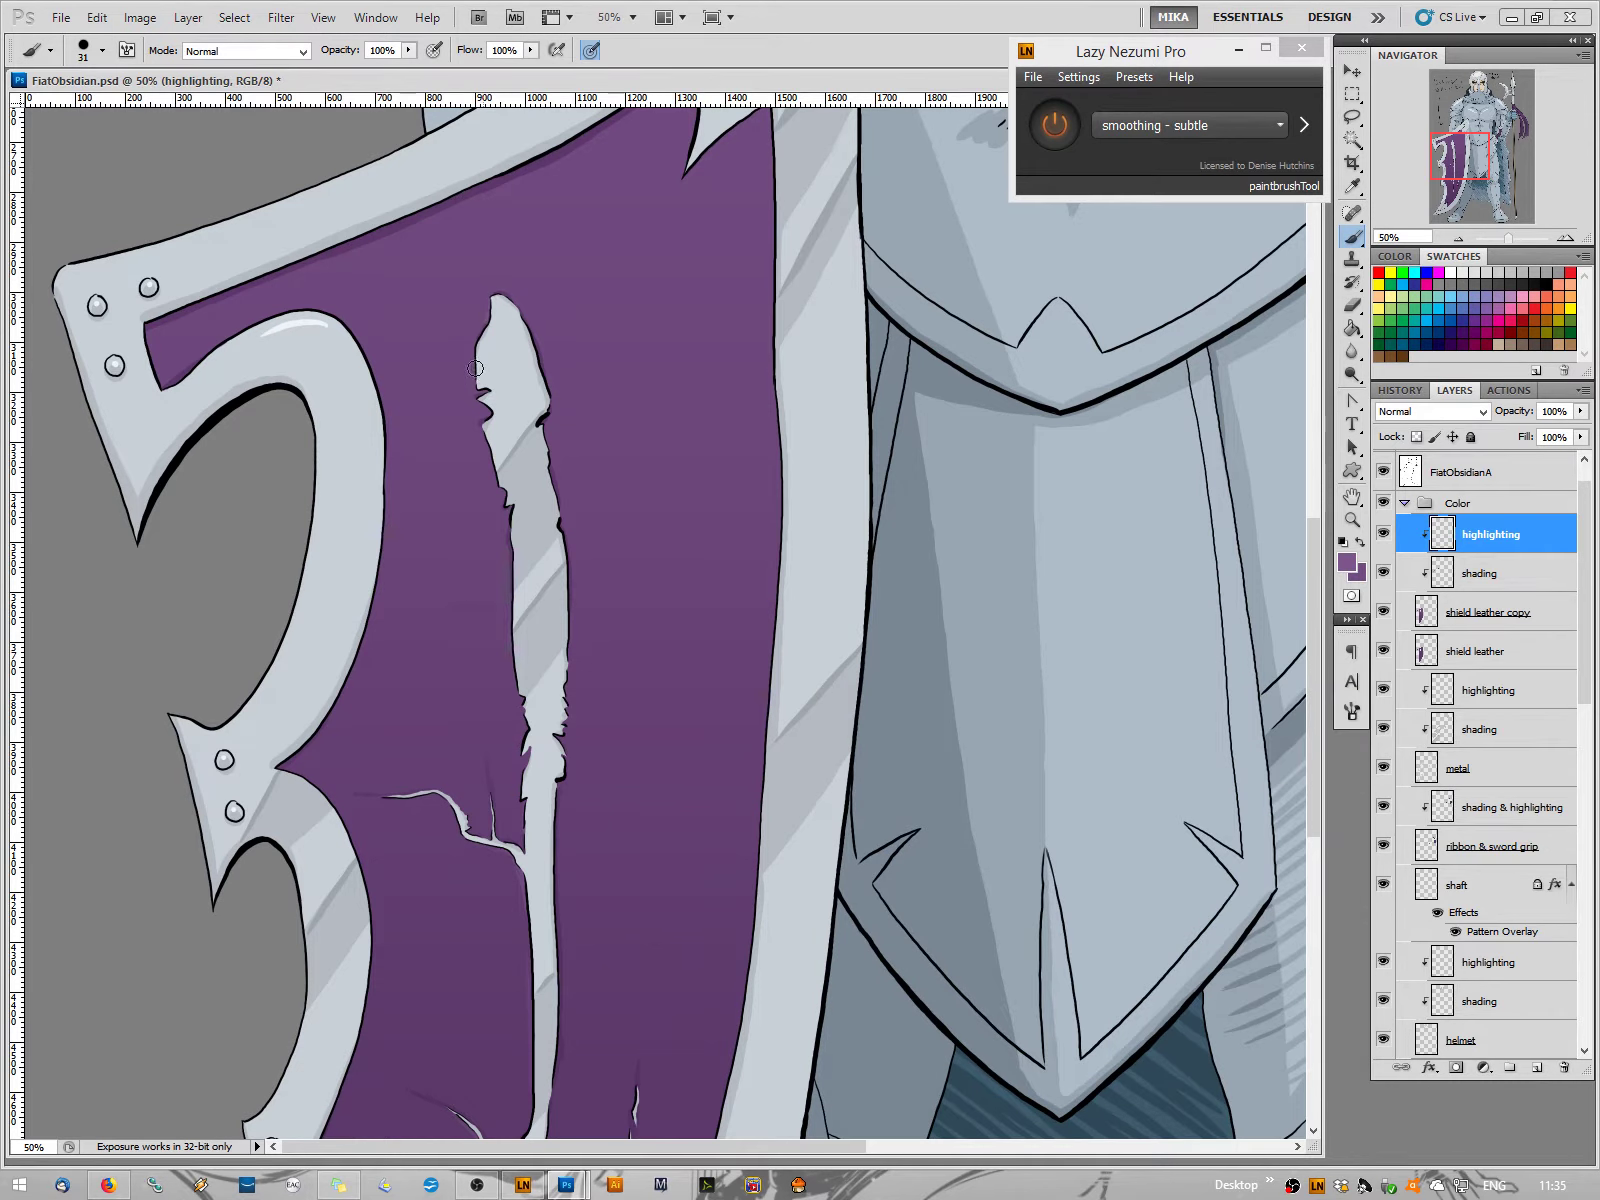
left_click_drag(475, 368, 480, 408)
left_click_drag(441, 685, 457, 775)
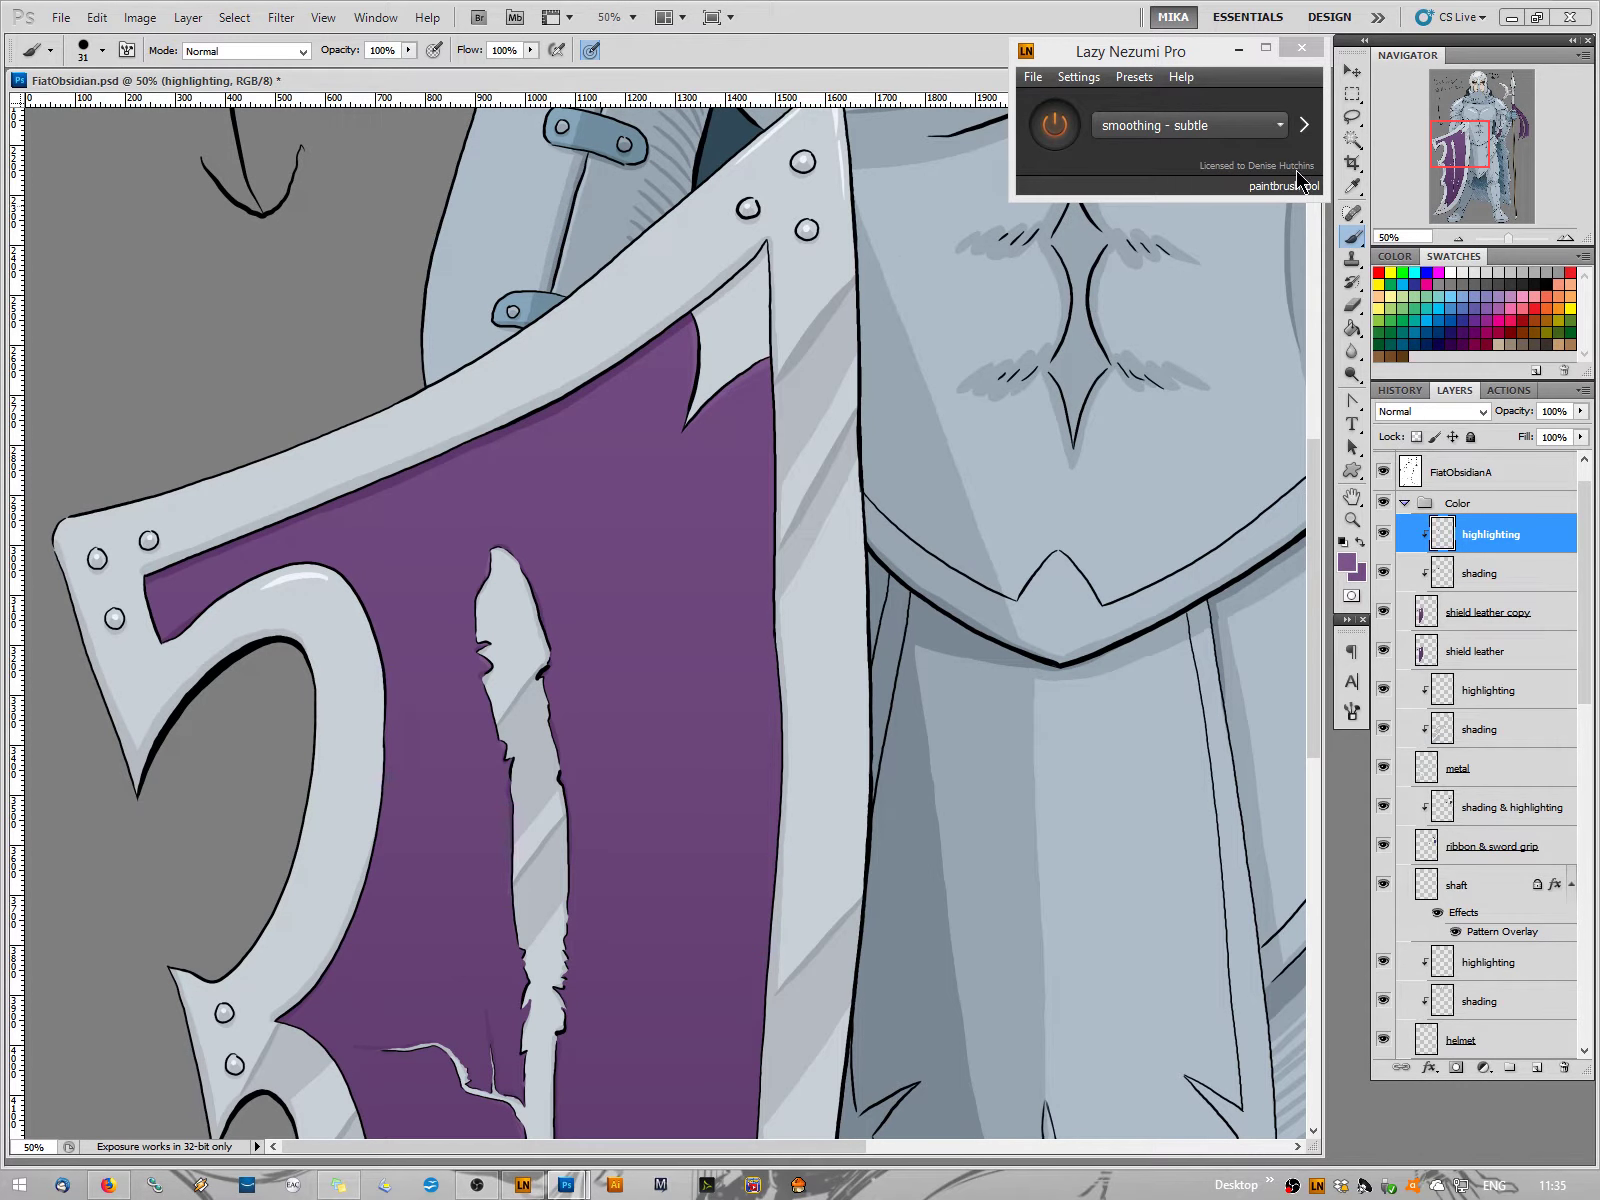
Save the document with the whole armored figure in view
left_click(1458, 238)
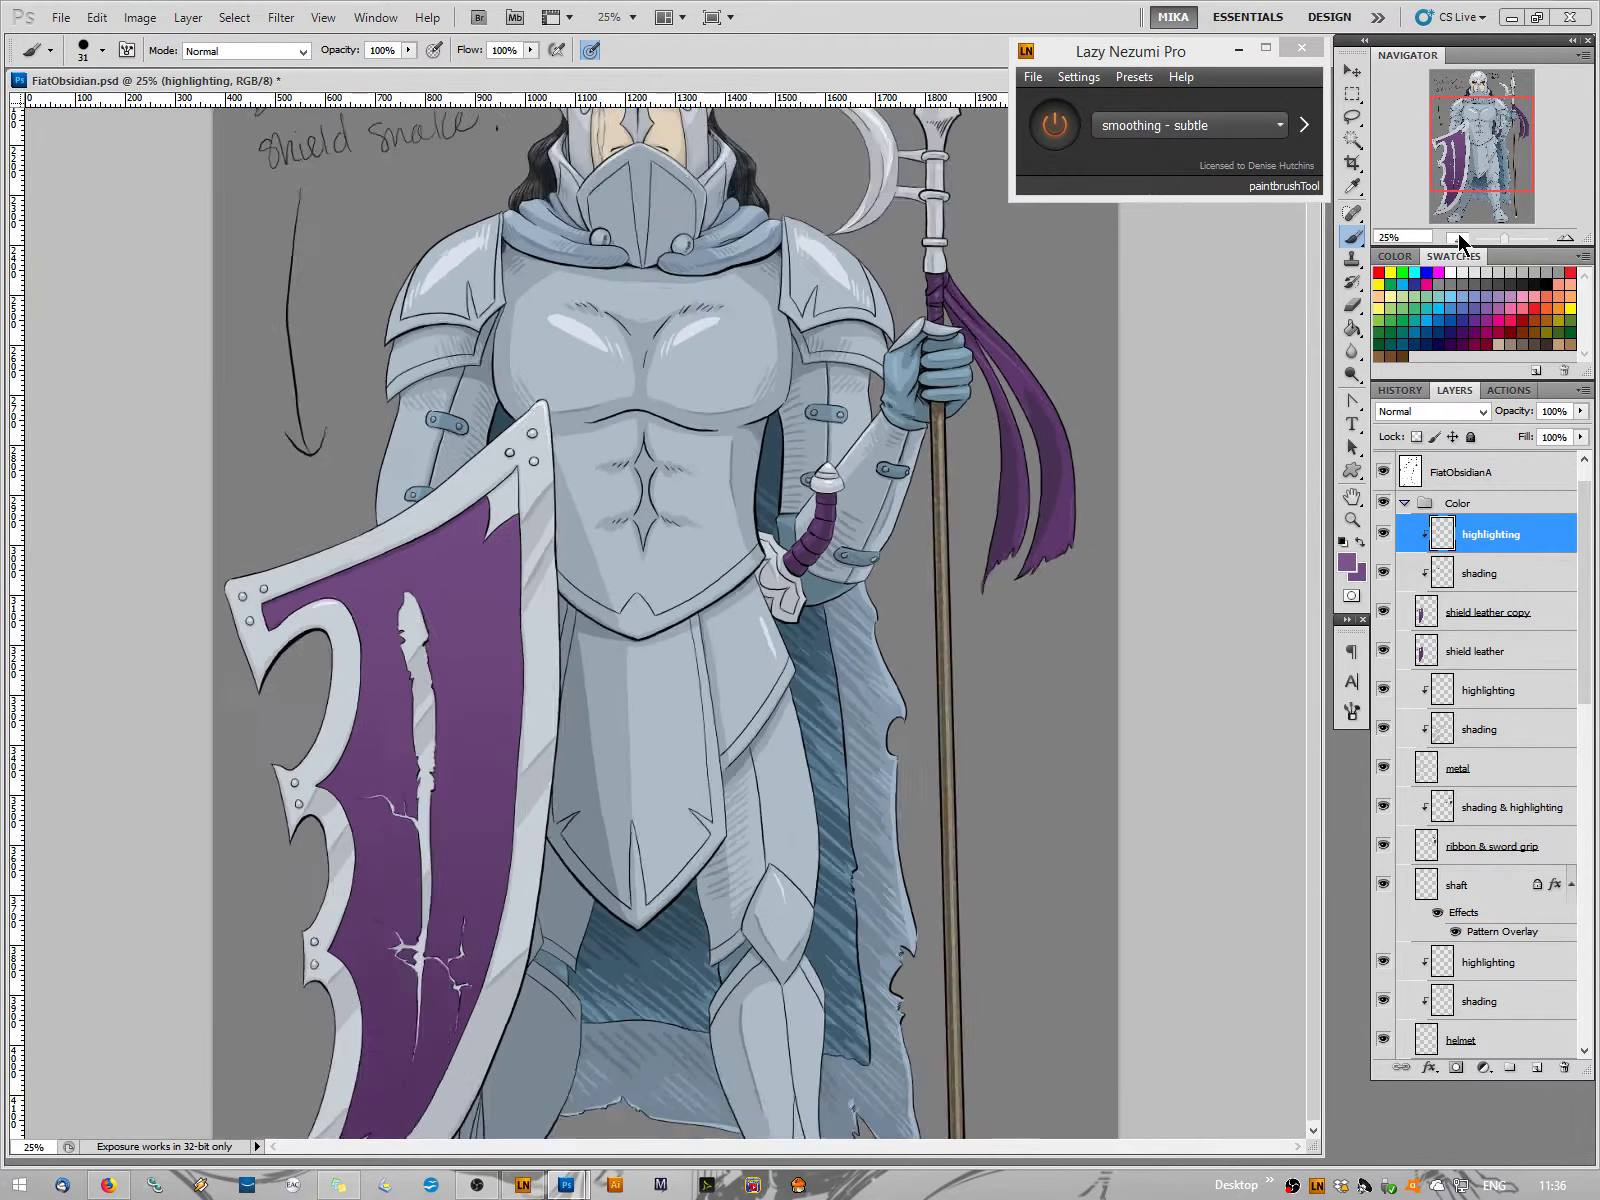
left_click(1458, 238)
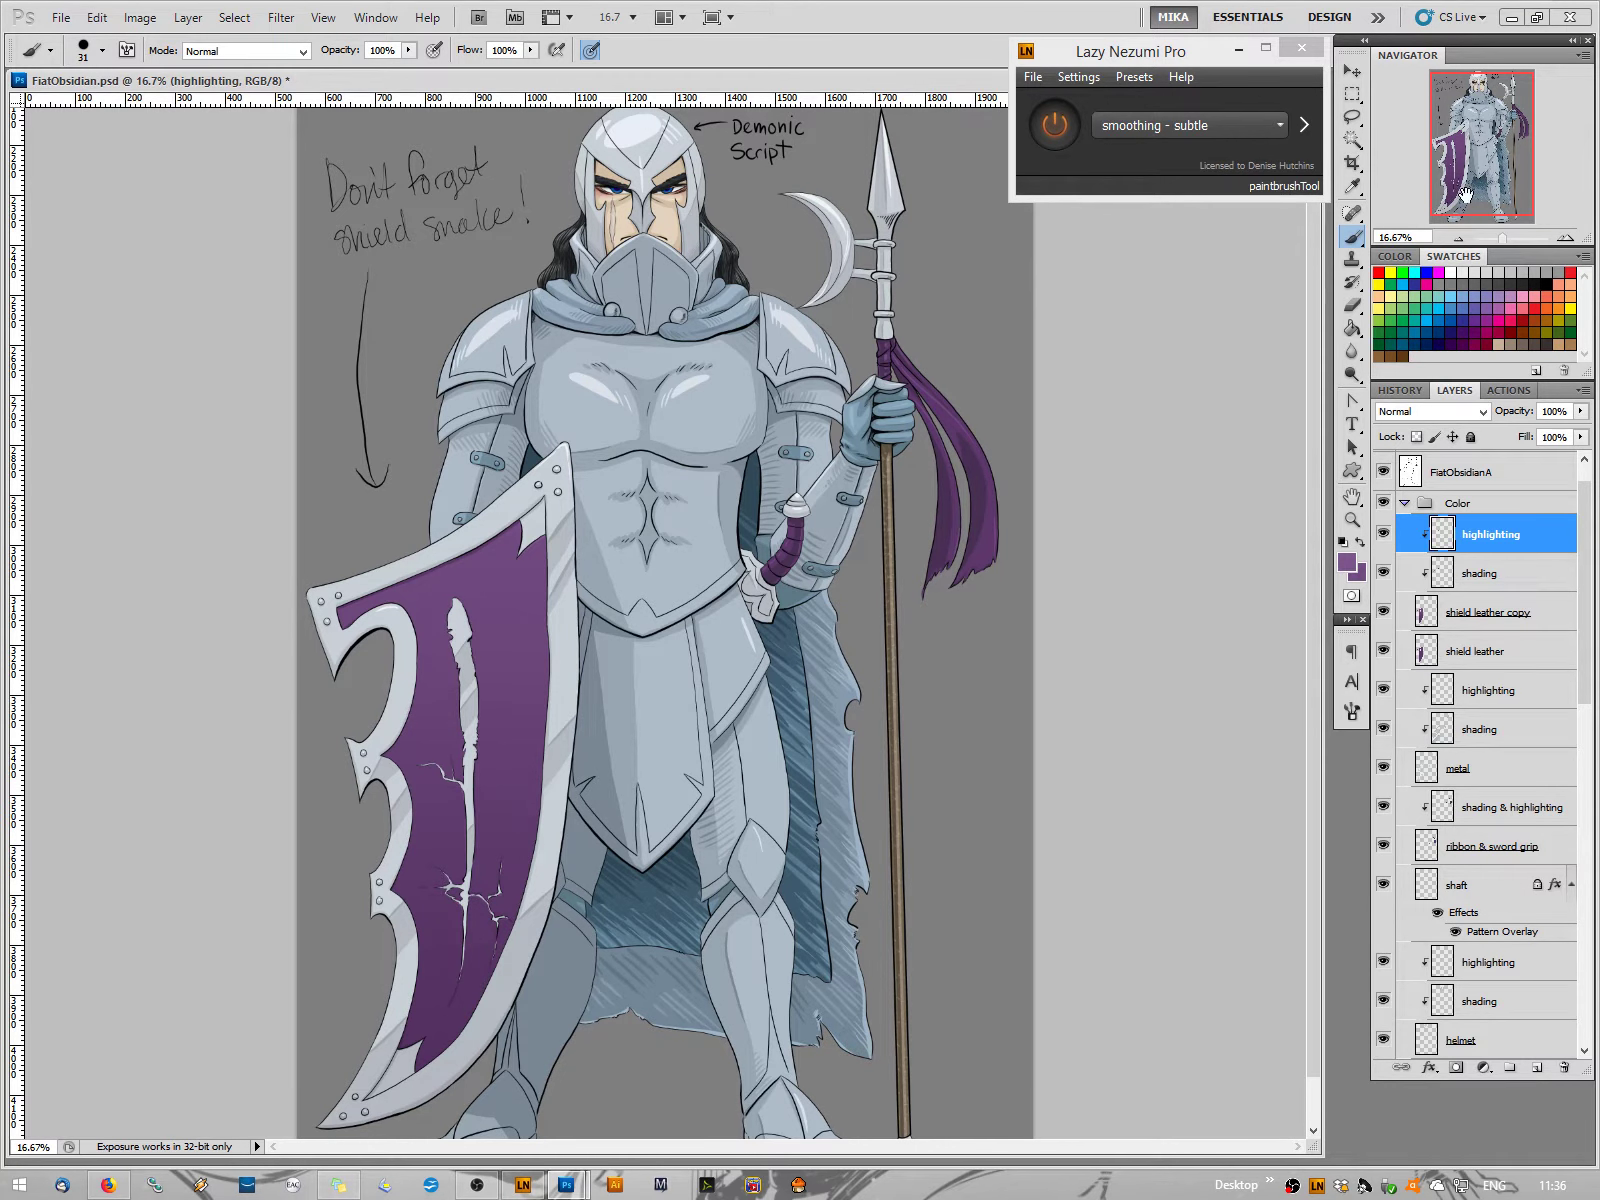
left_click(1458, 238)
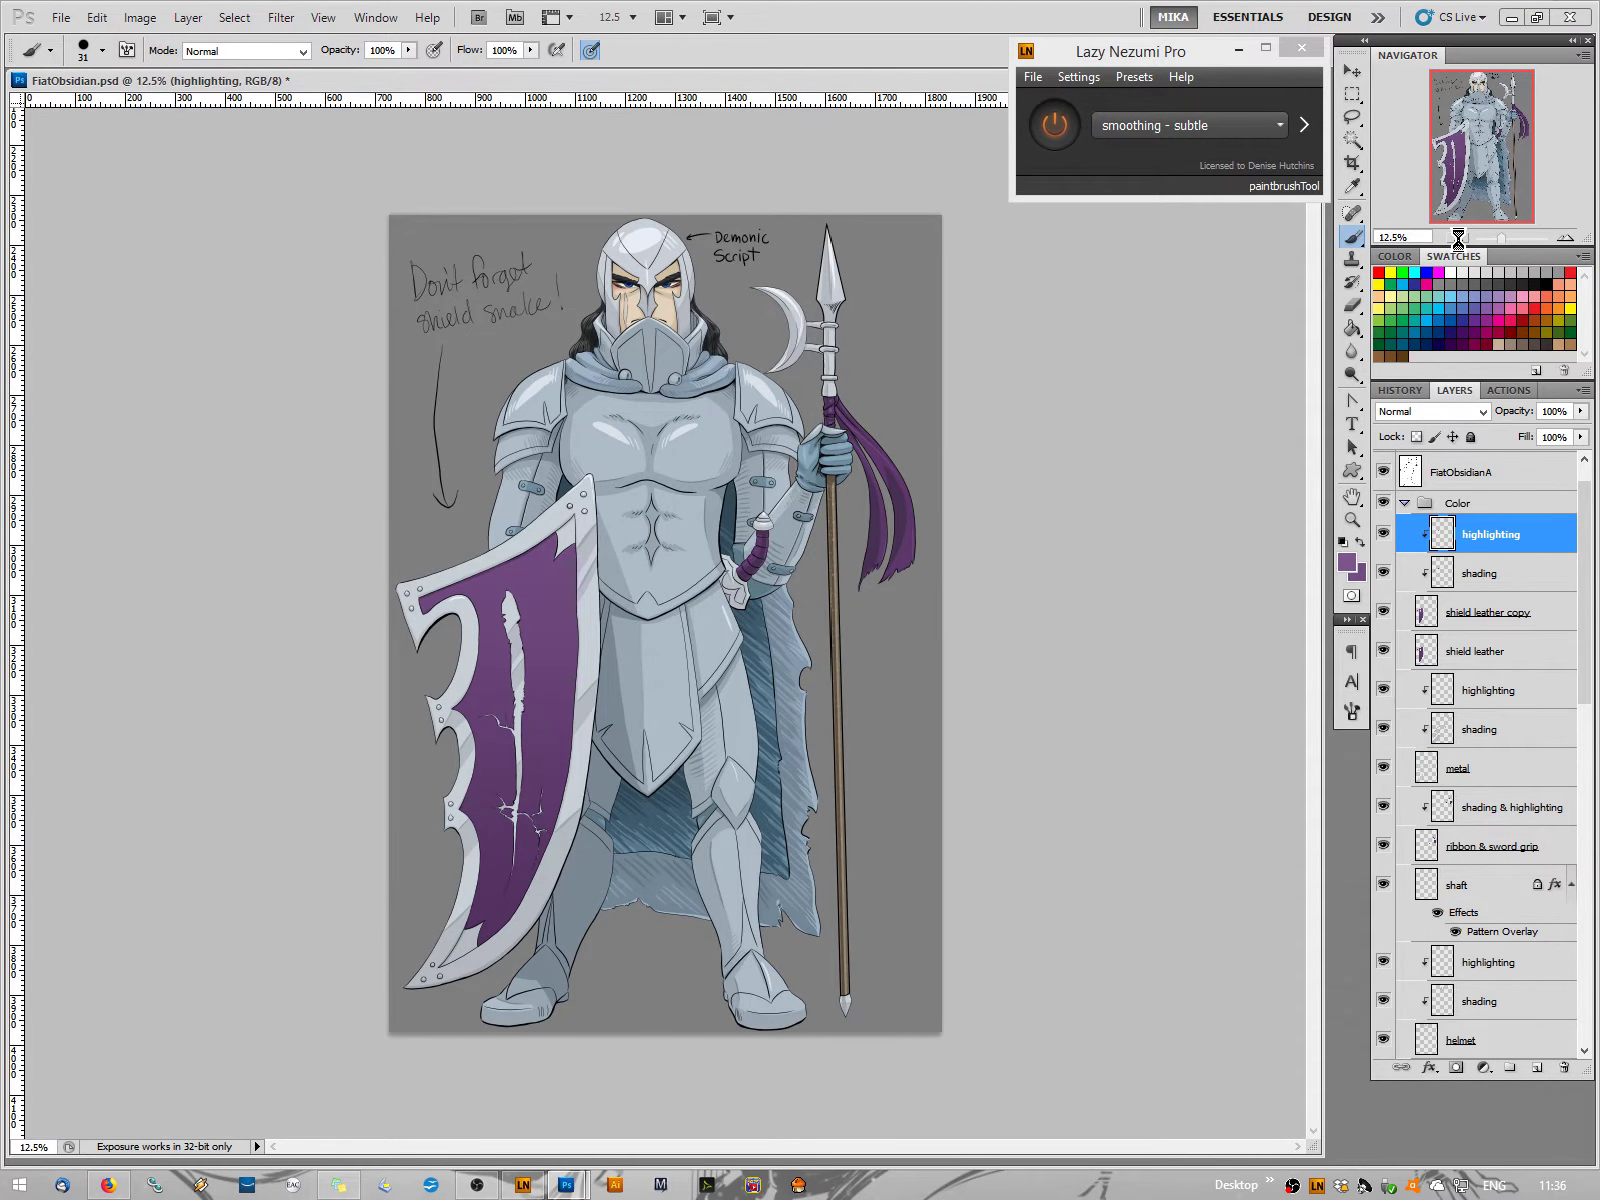
key("ctrl+s")
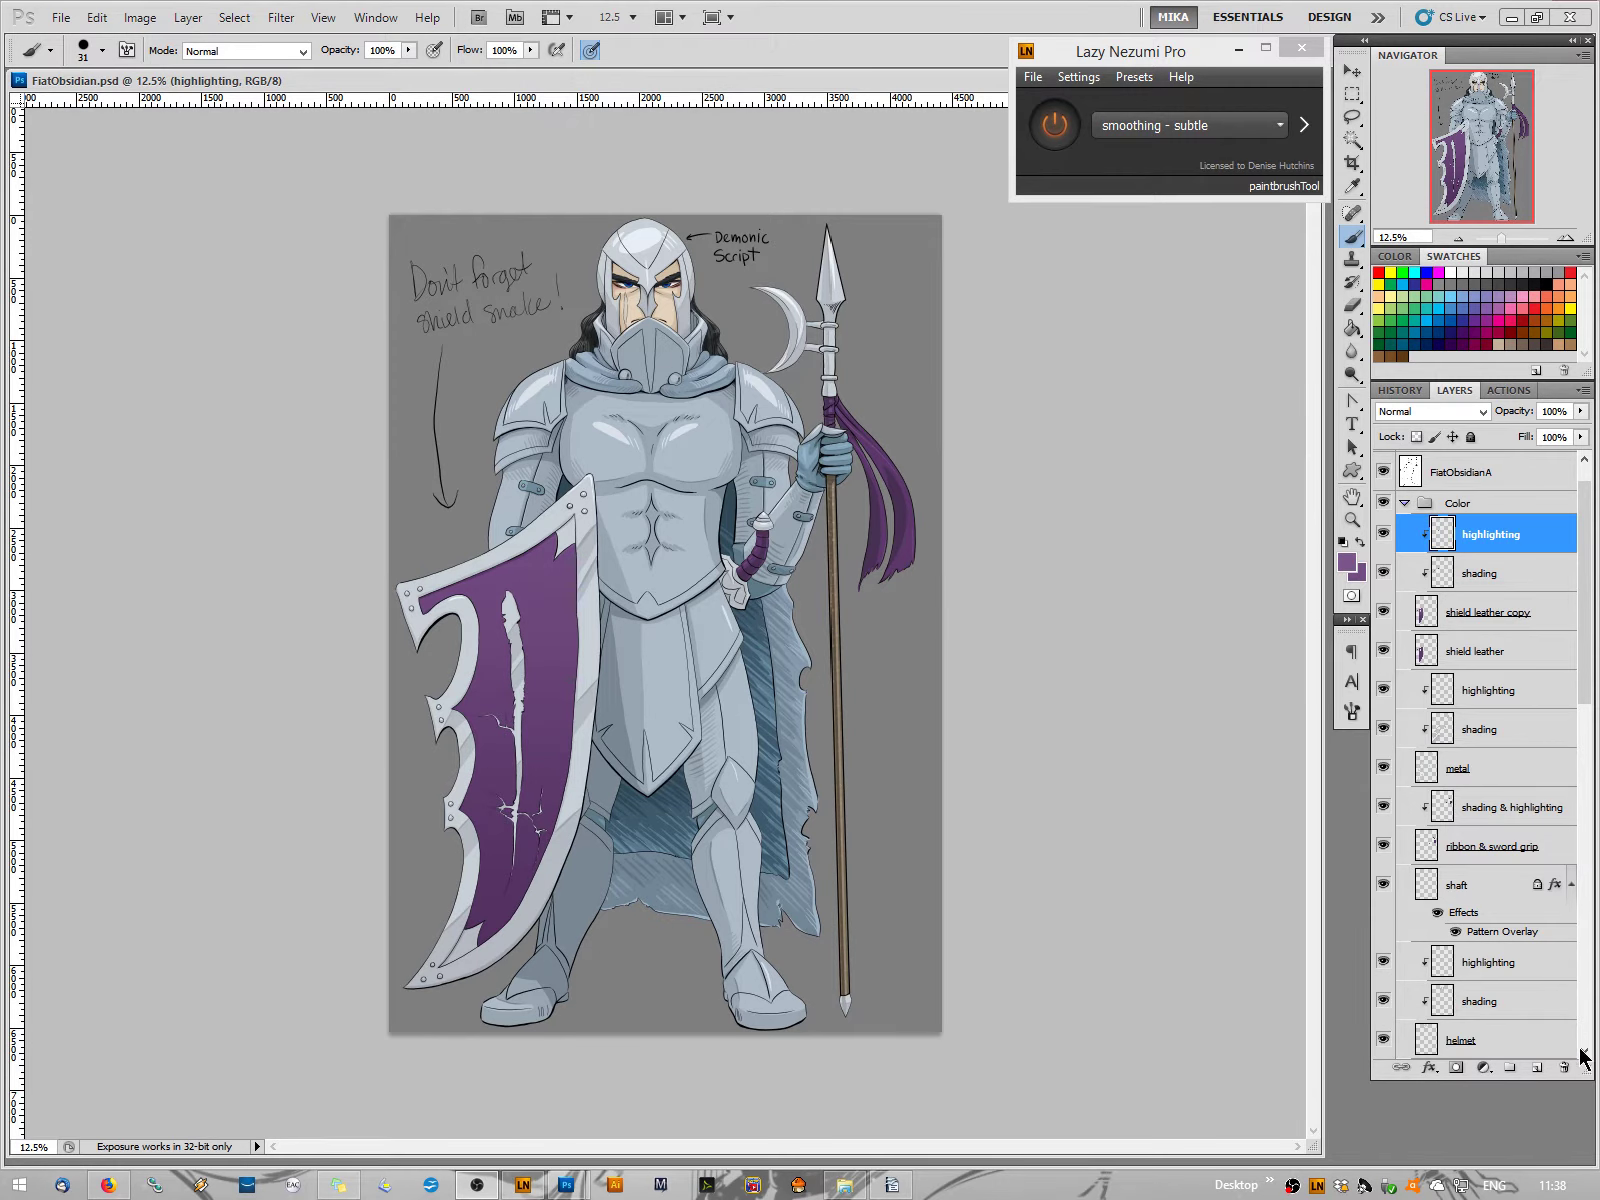
Add a new layer named serpent above the shield leather's highlighting layer and clip it to the layers below
left_click(1537, 1075)
left_click(1537, 1068)
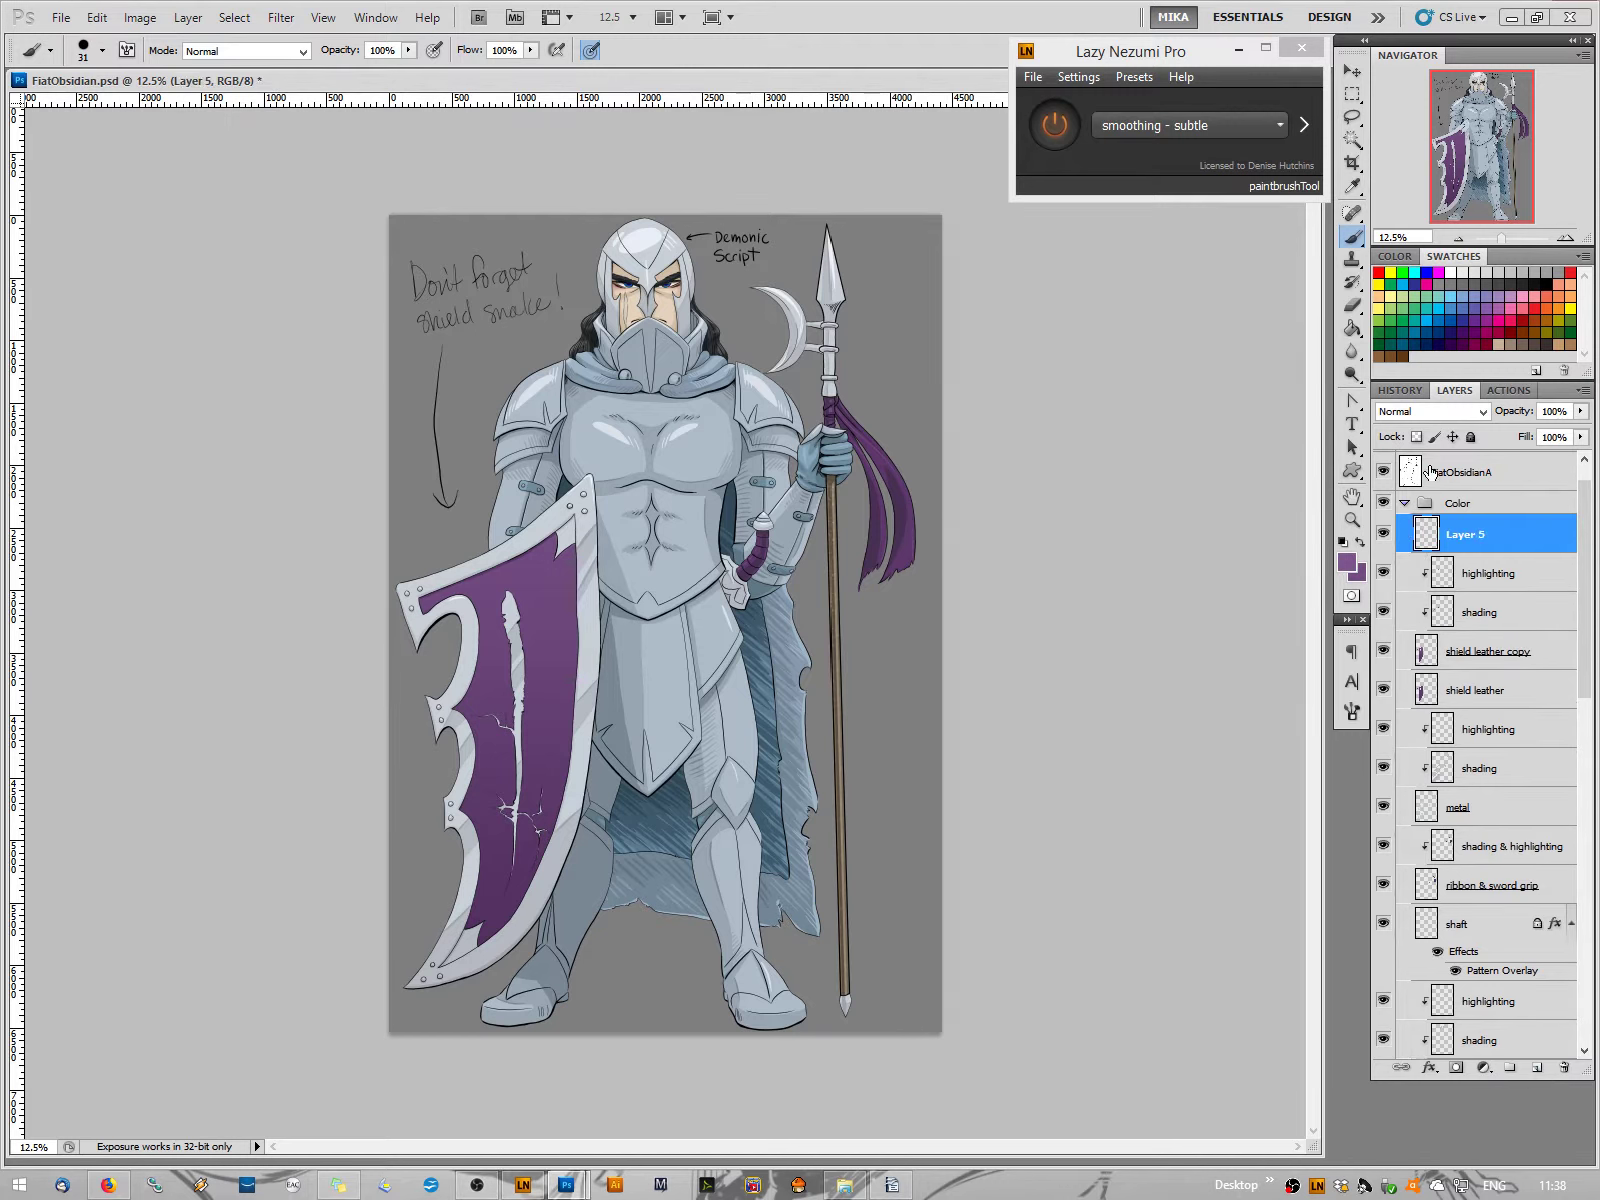
double_click(1466, 538)
type("serpent")
key("Return")
key("ctrl+alt+g")
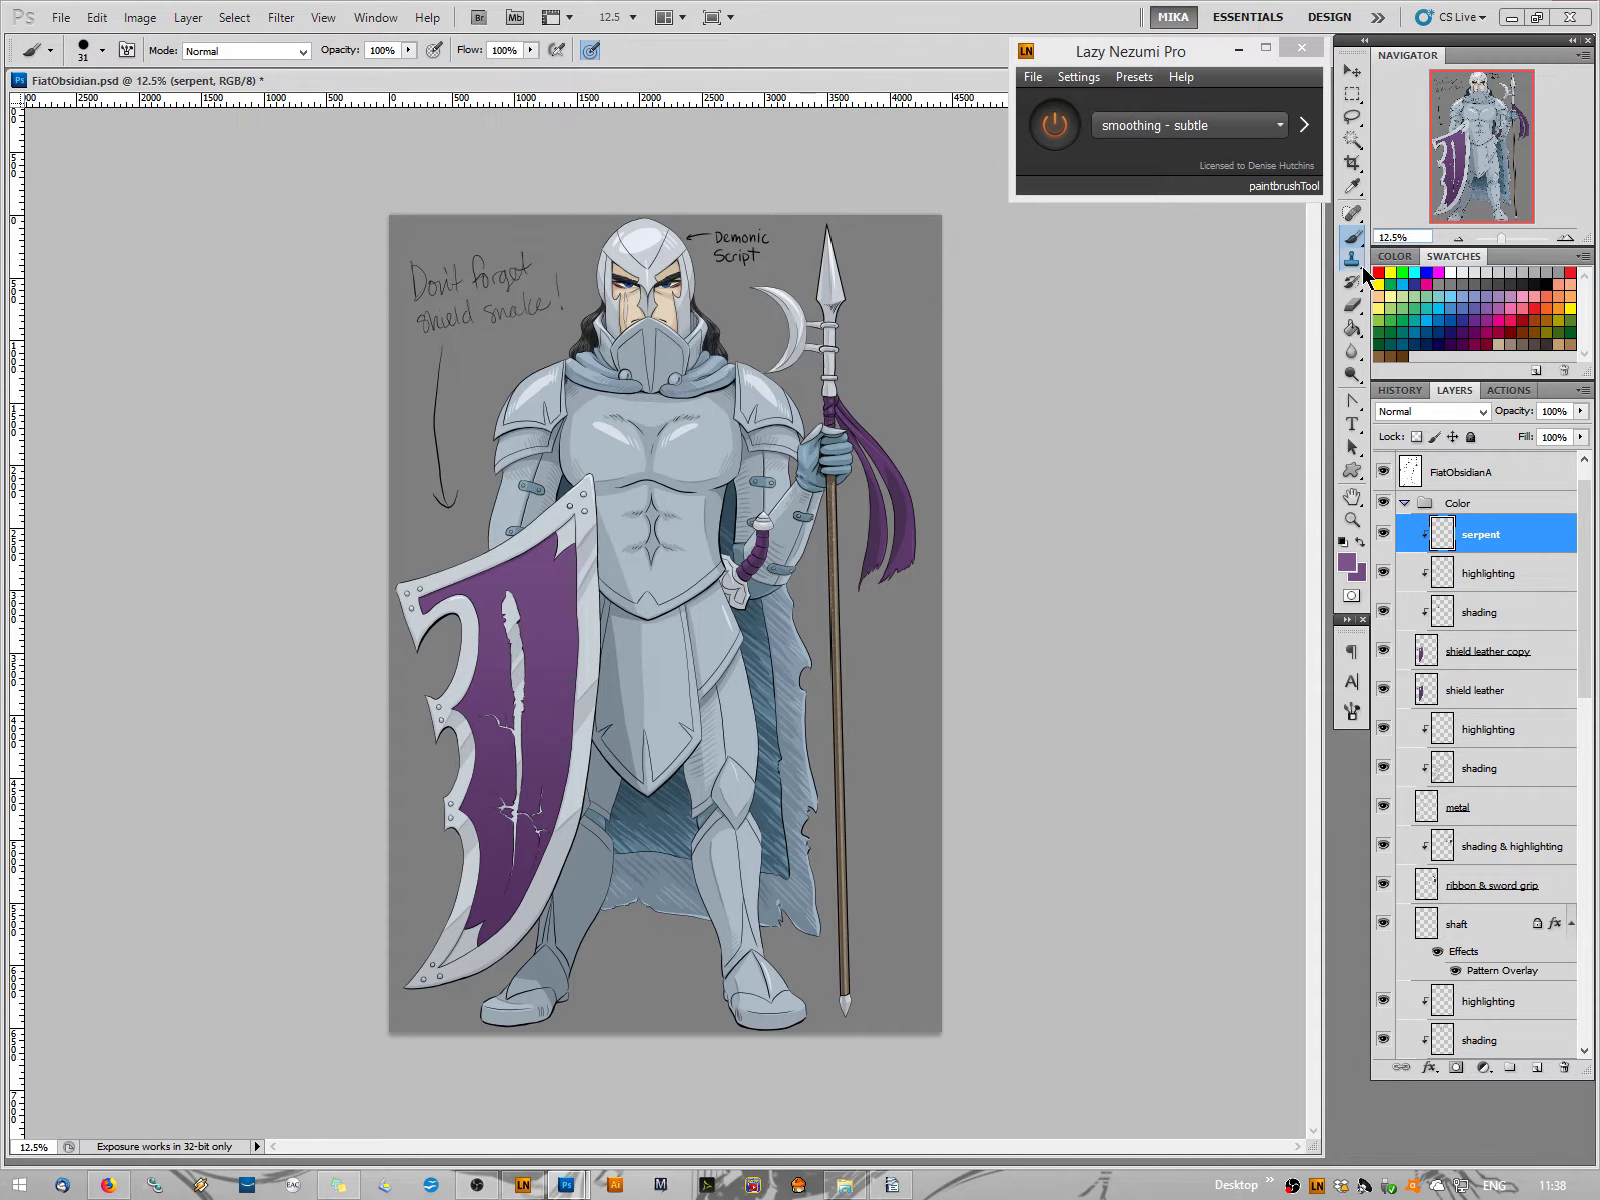
Roughly sketch the serpent's coils around the shield emblem's stem in black with a 24 px brush
left_click(1352, 237)
left_click(1343, 542)
right_click(547, 697)
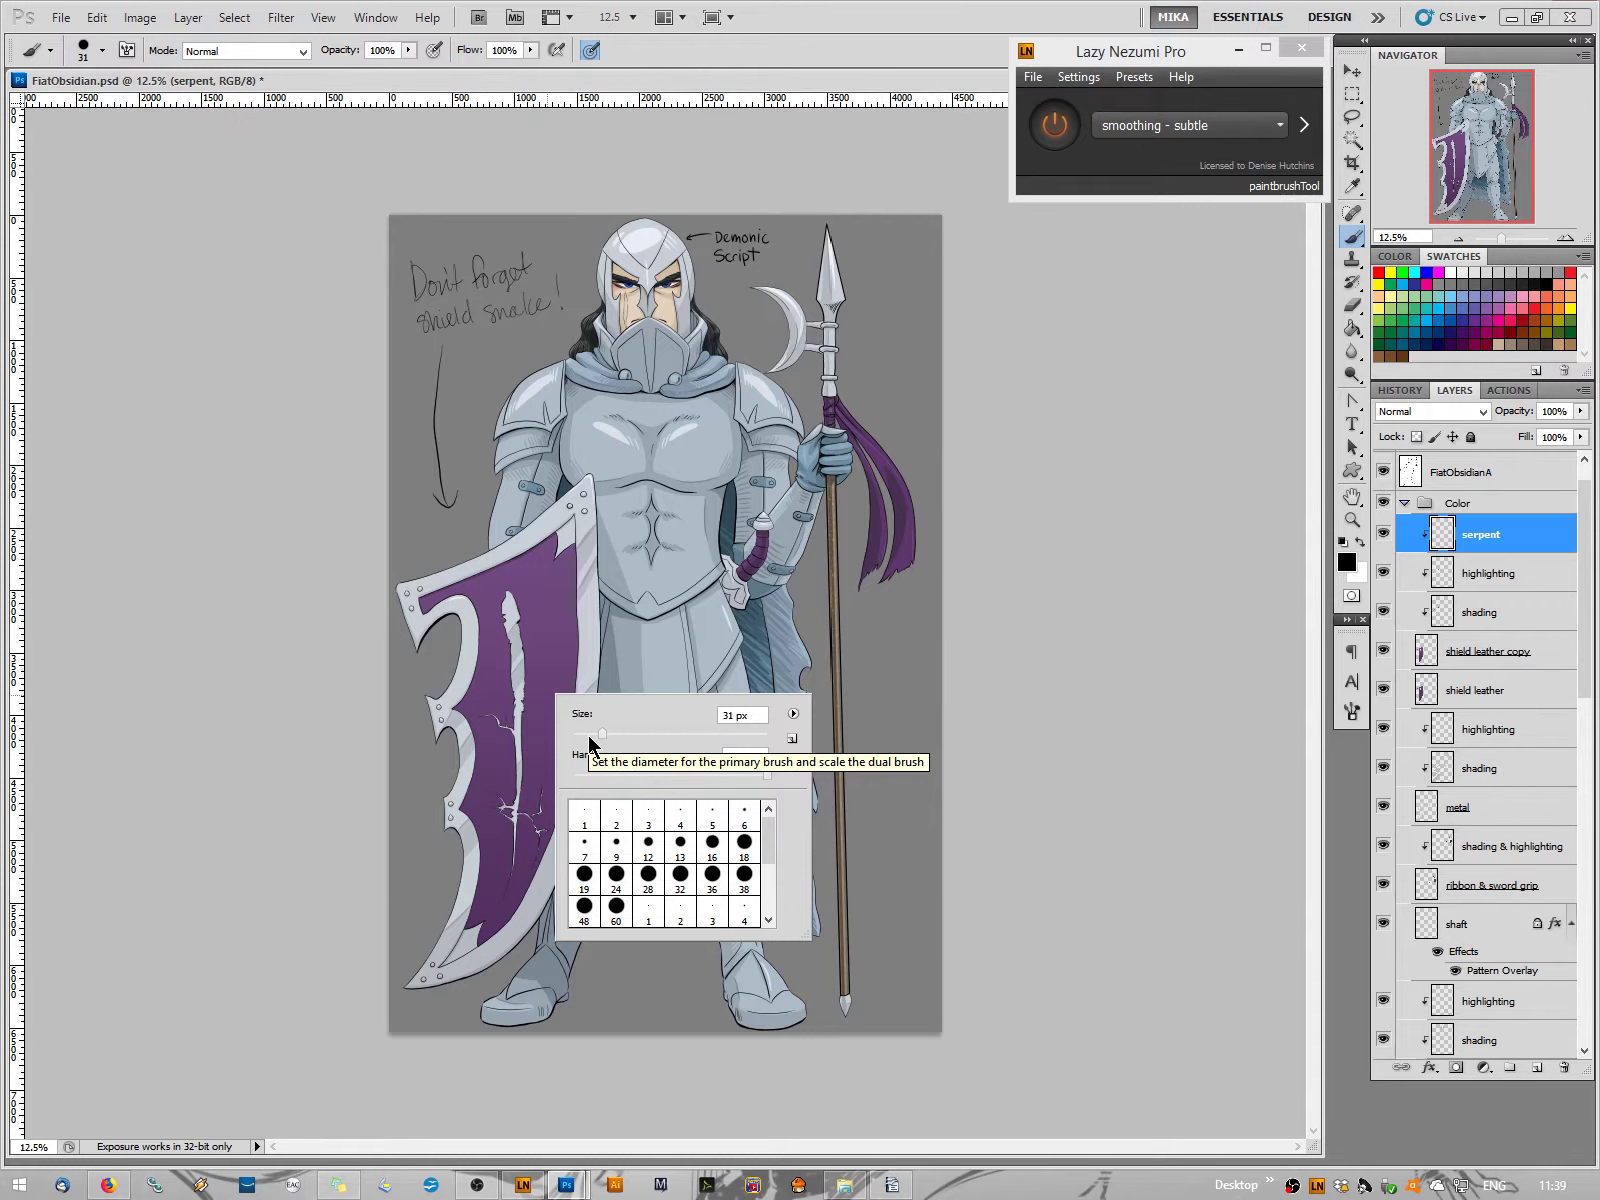
left_click_drag(589, 737, 596, 737)
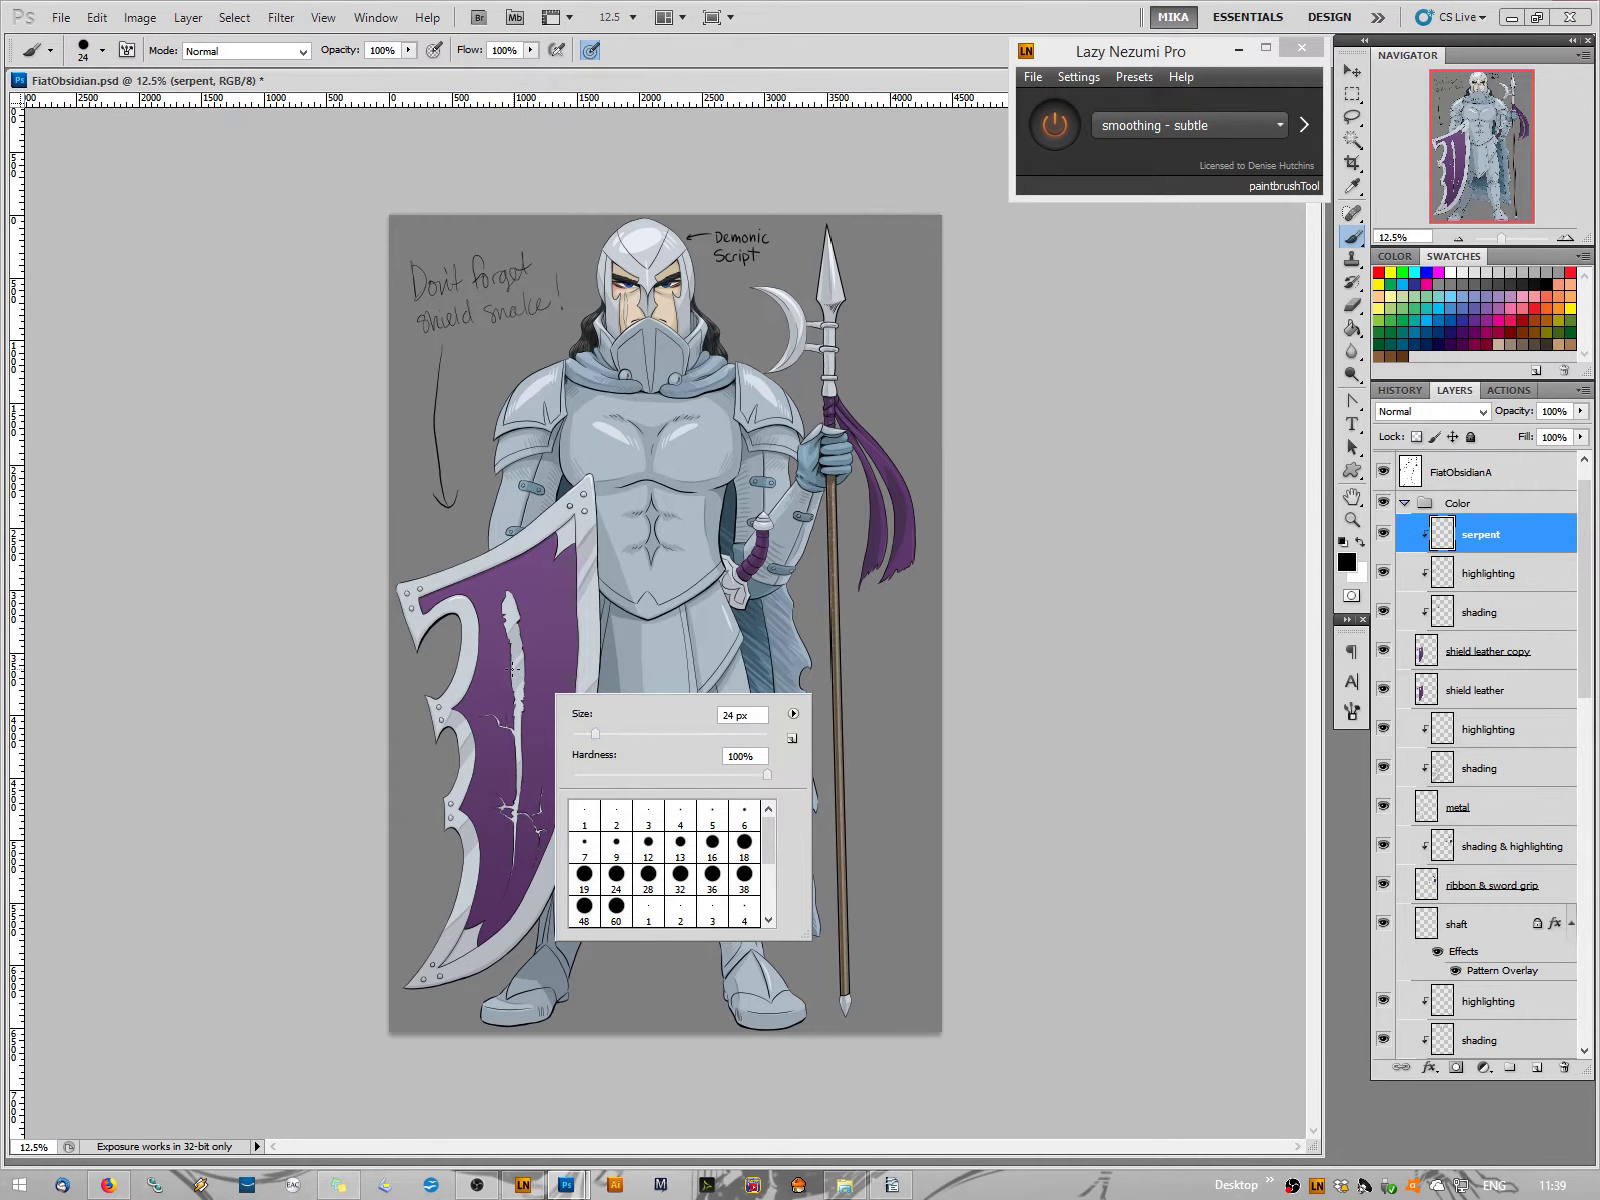
left_click(514, 668)
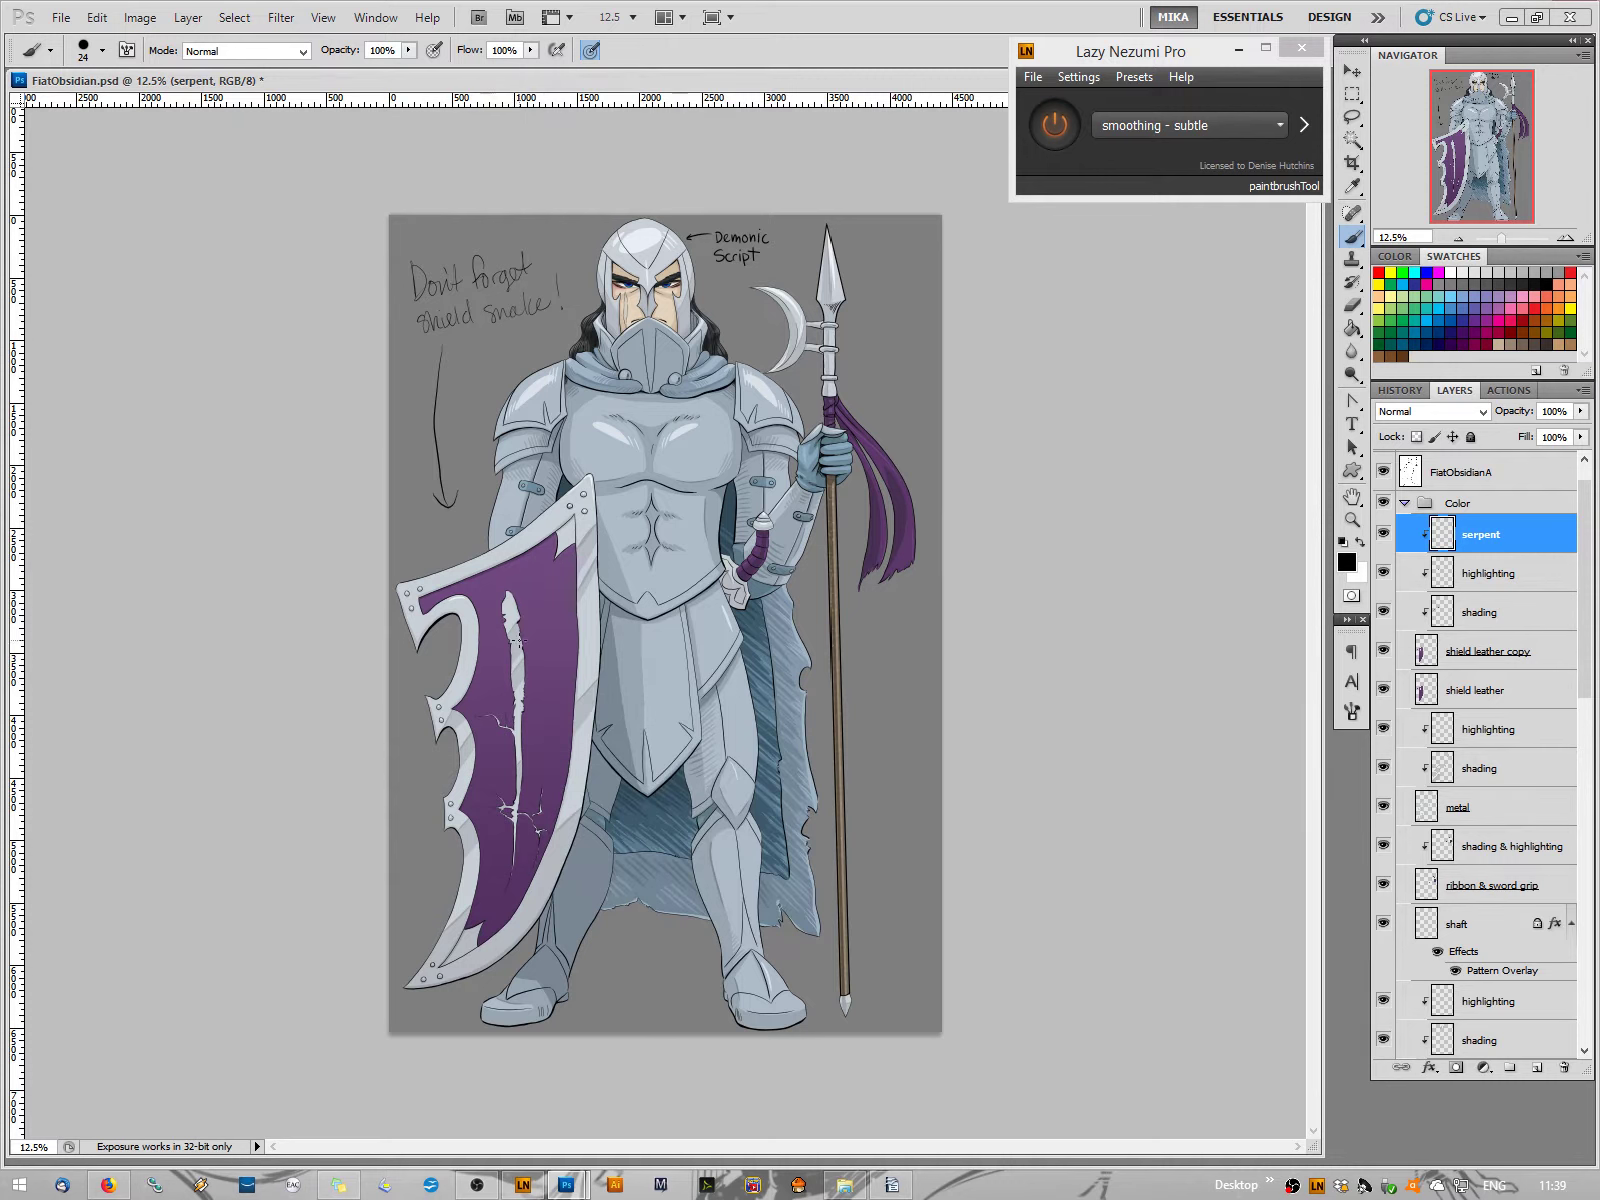
left_click_drag(543, 600, 483, 705)
mouse_move(538, 643)
left_mouse_down()
mouse_move(527, 684)
mouse_move(549, 616)
mouse_move(500, 800)
left_mouse_up()
mouse_move(541, 630)
left_mouse_down()
mouse_move(496, 704)
mouse_move(503, 657)
mouse_move(554, 607)
mouse_move(514, 752)
mouse_move(513, 854)
mouse_move(546, 769)
mouse_move(499, 861)
mouse_move(552, 764)
mouse_move(511, 851)
mouse_move(551, 760)
mouse_move(507, 853)
mouse_move(500, 800)
left_mouse_up()
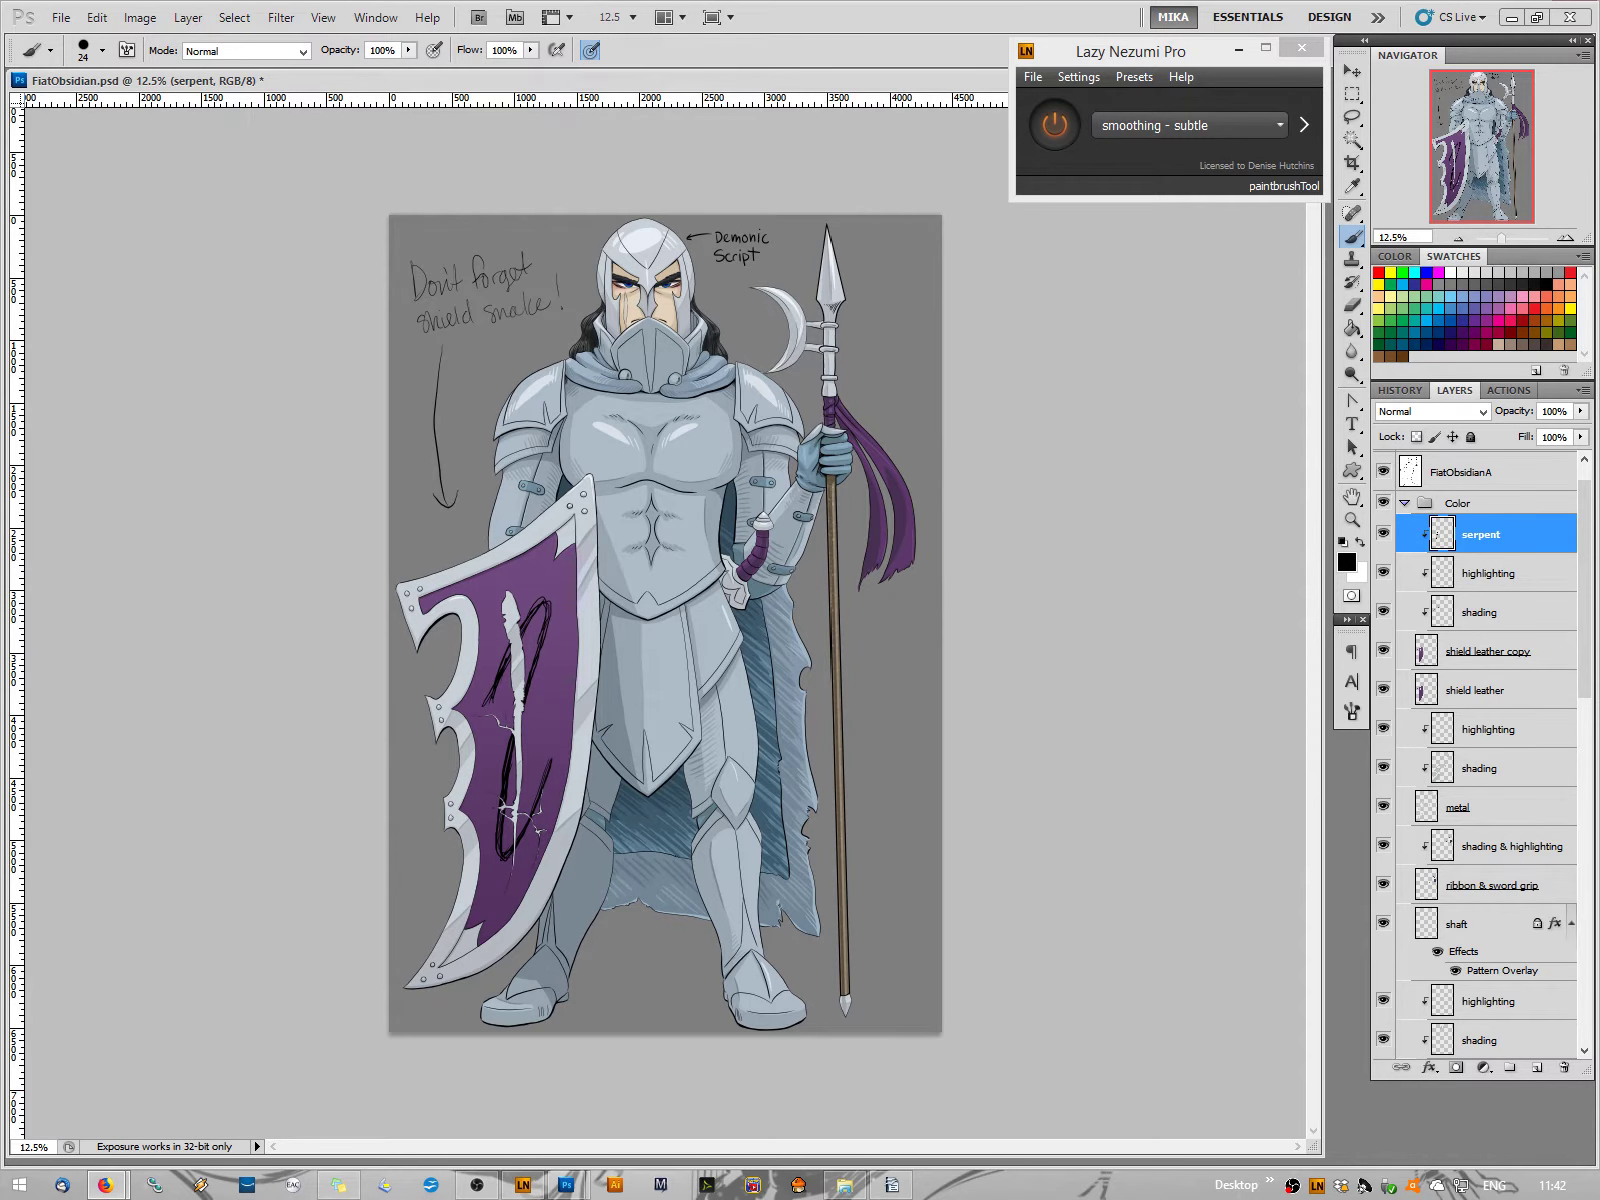
Add a second layer named serpent above the rough sketch layer and clip it to the shield leather
left_click(1563, 241)
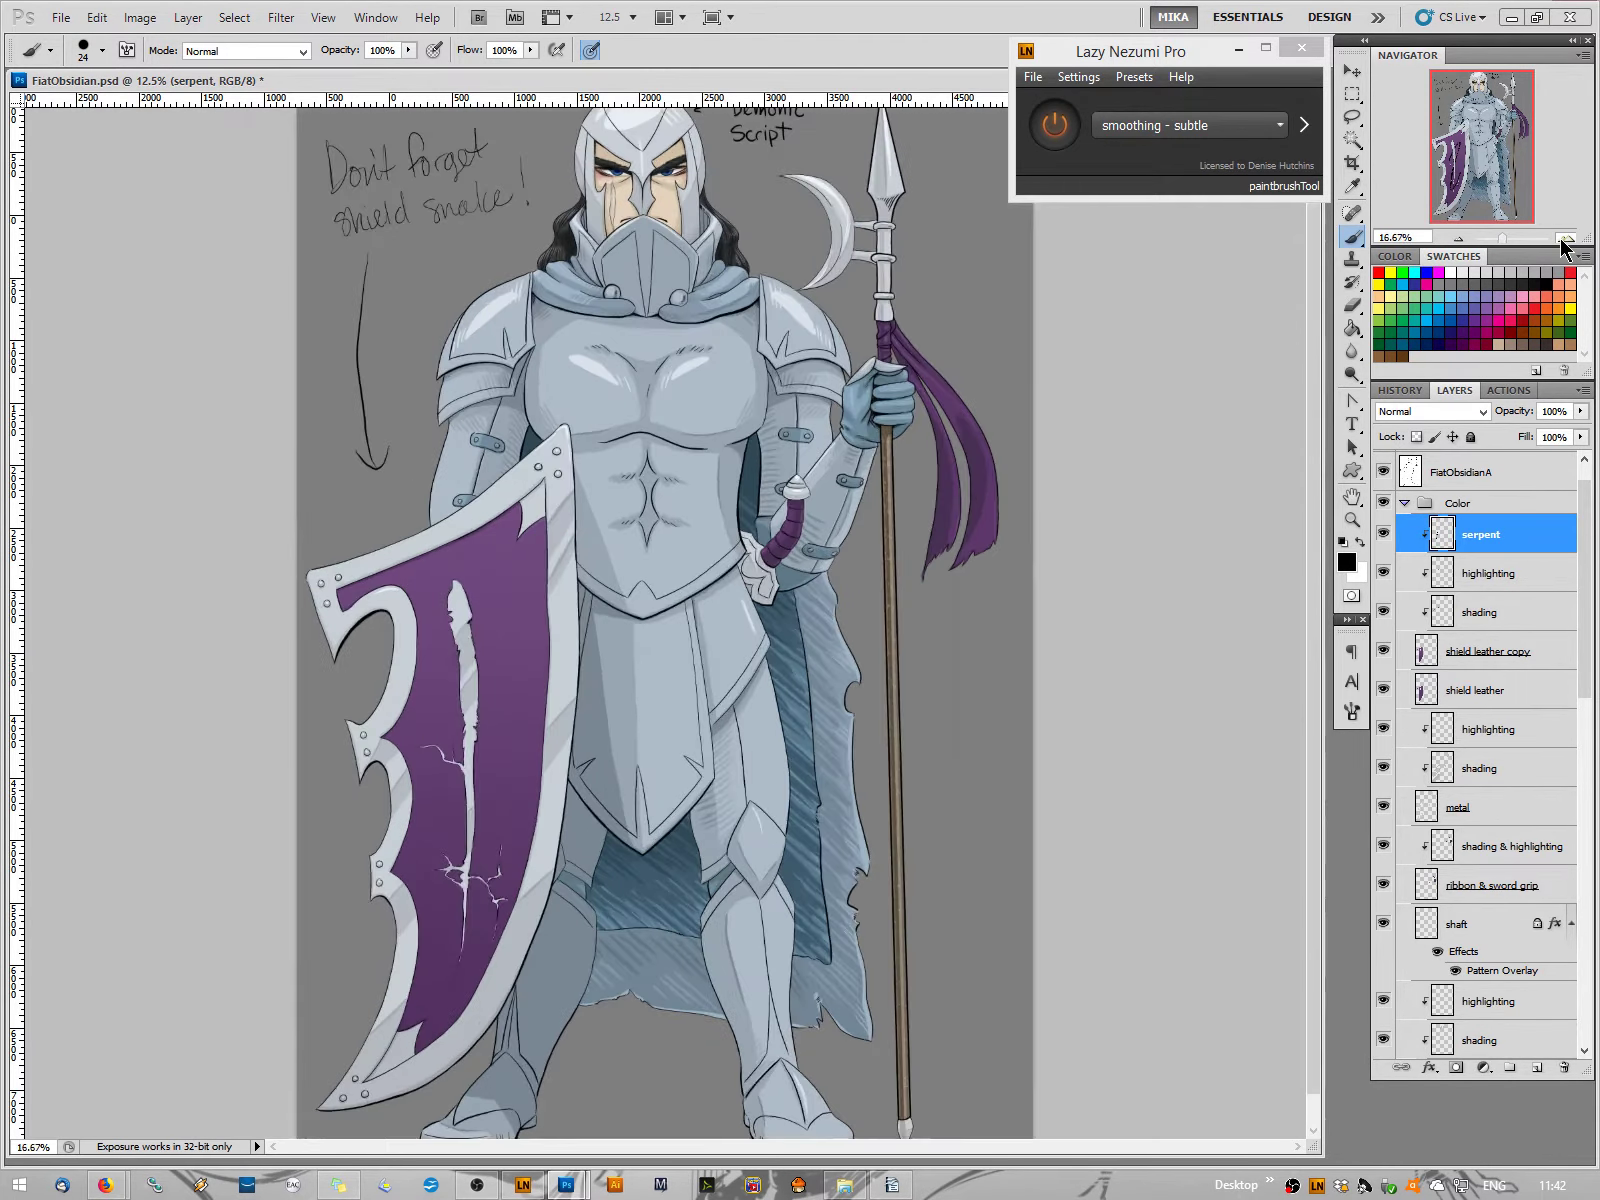
left_click(1563, 241)
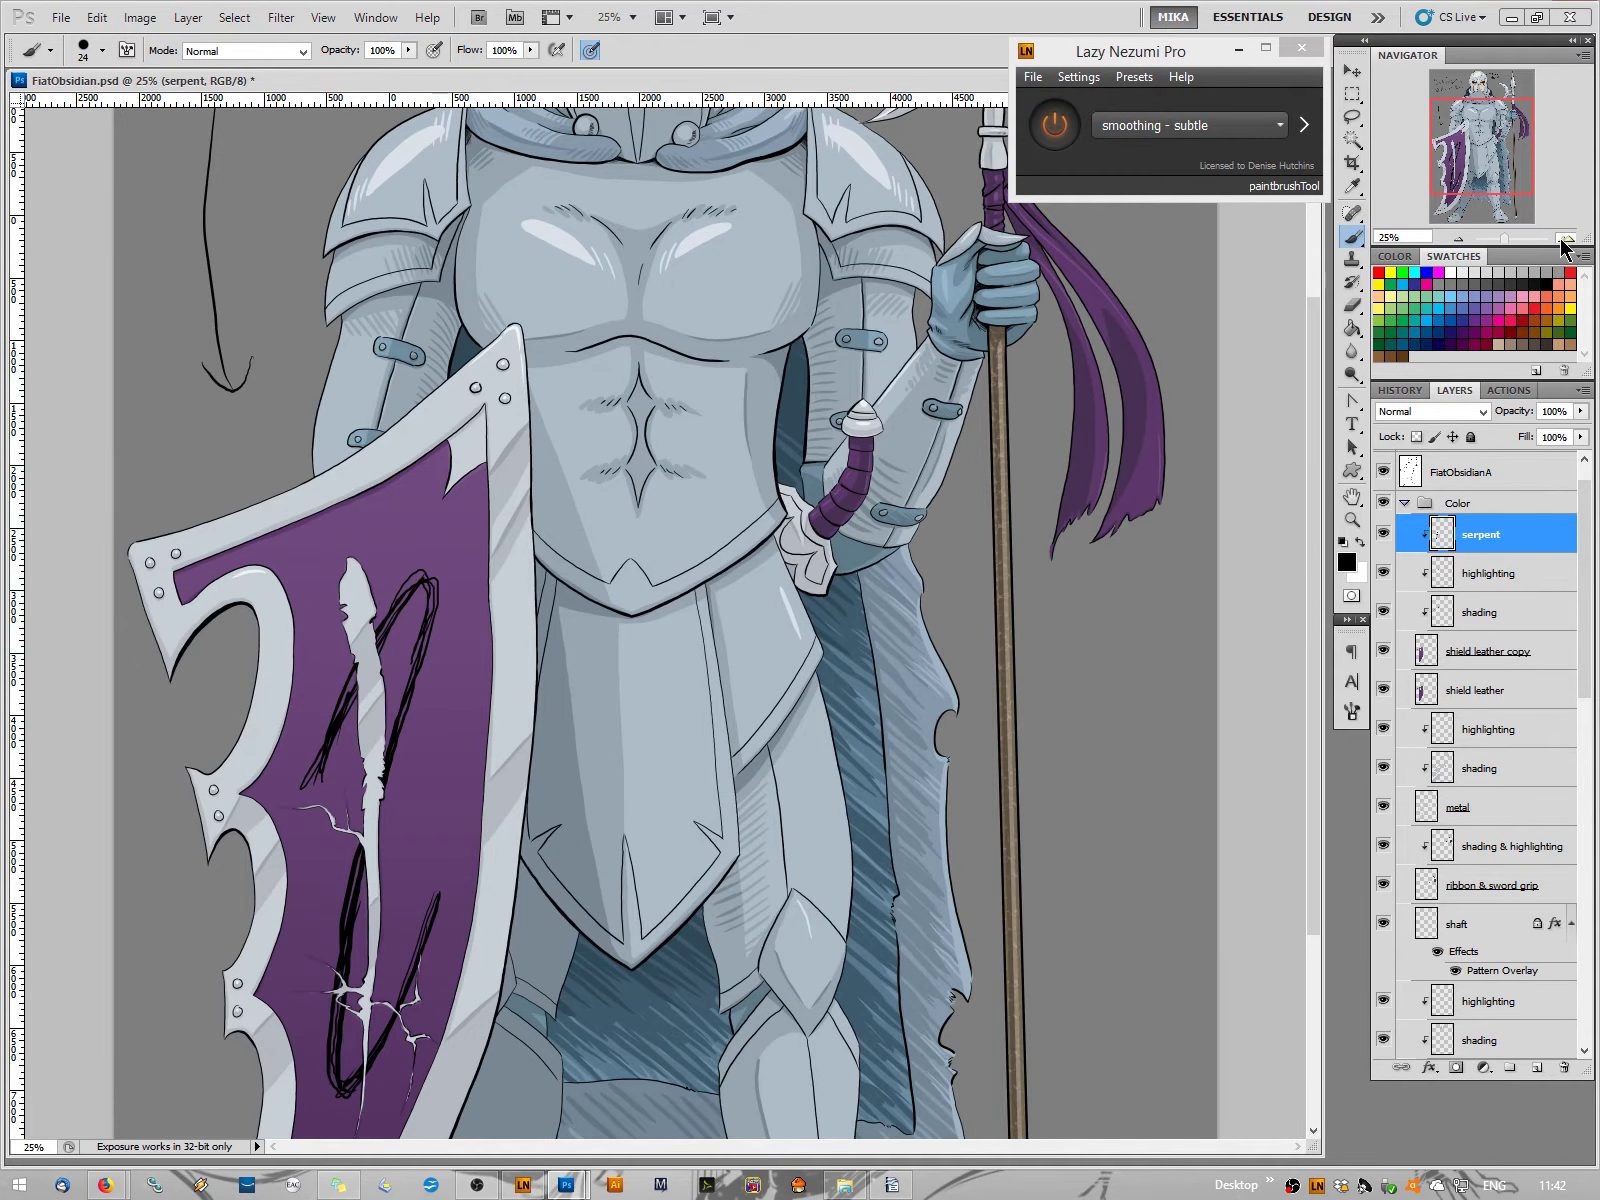
left_click(1563, 241)
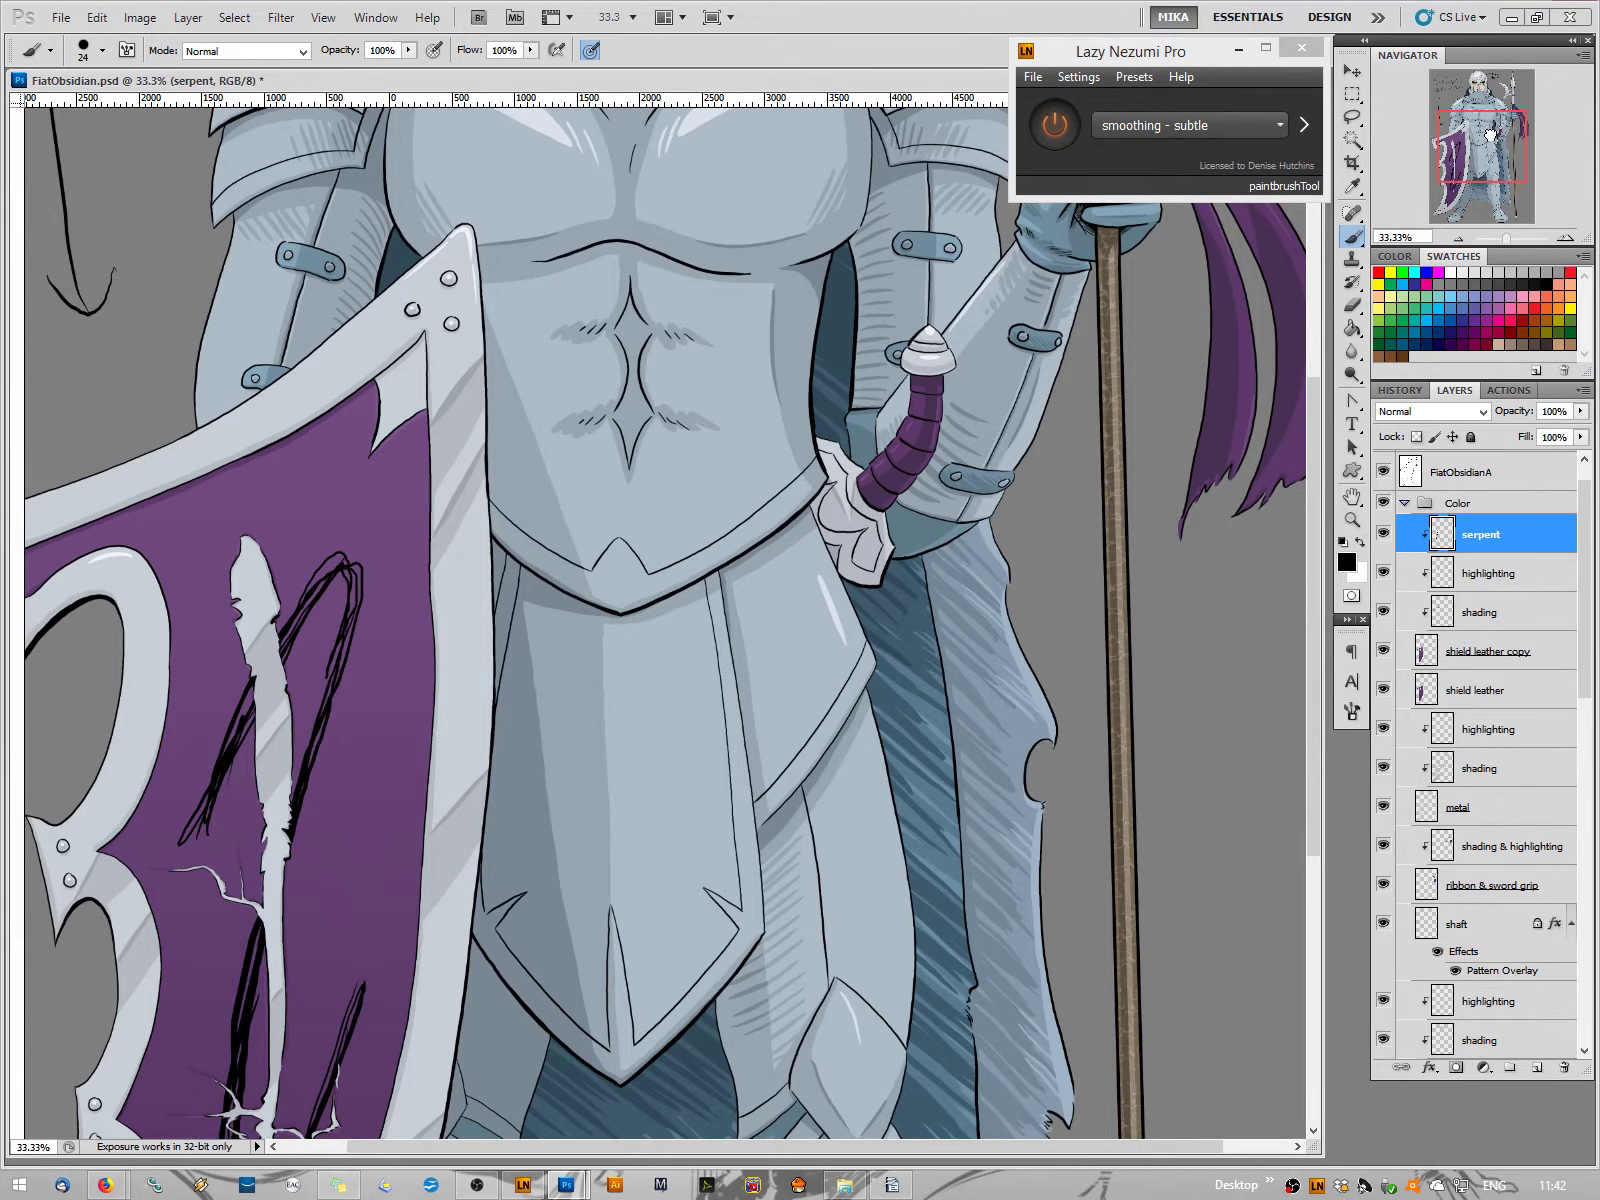
left_click_drag(1469, 133, 1462, 130)
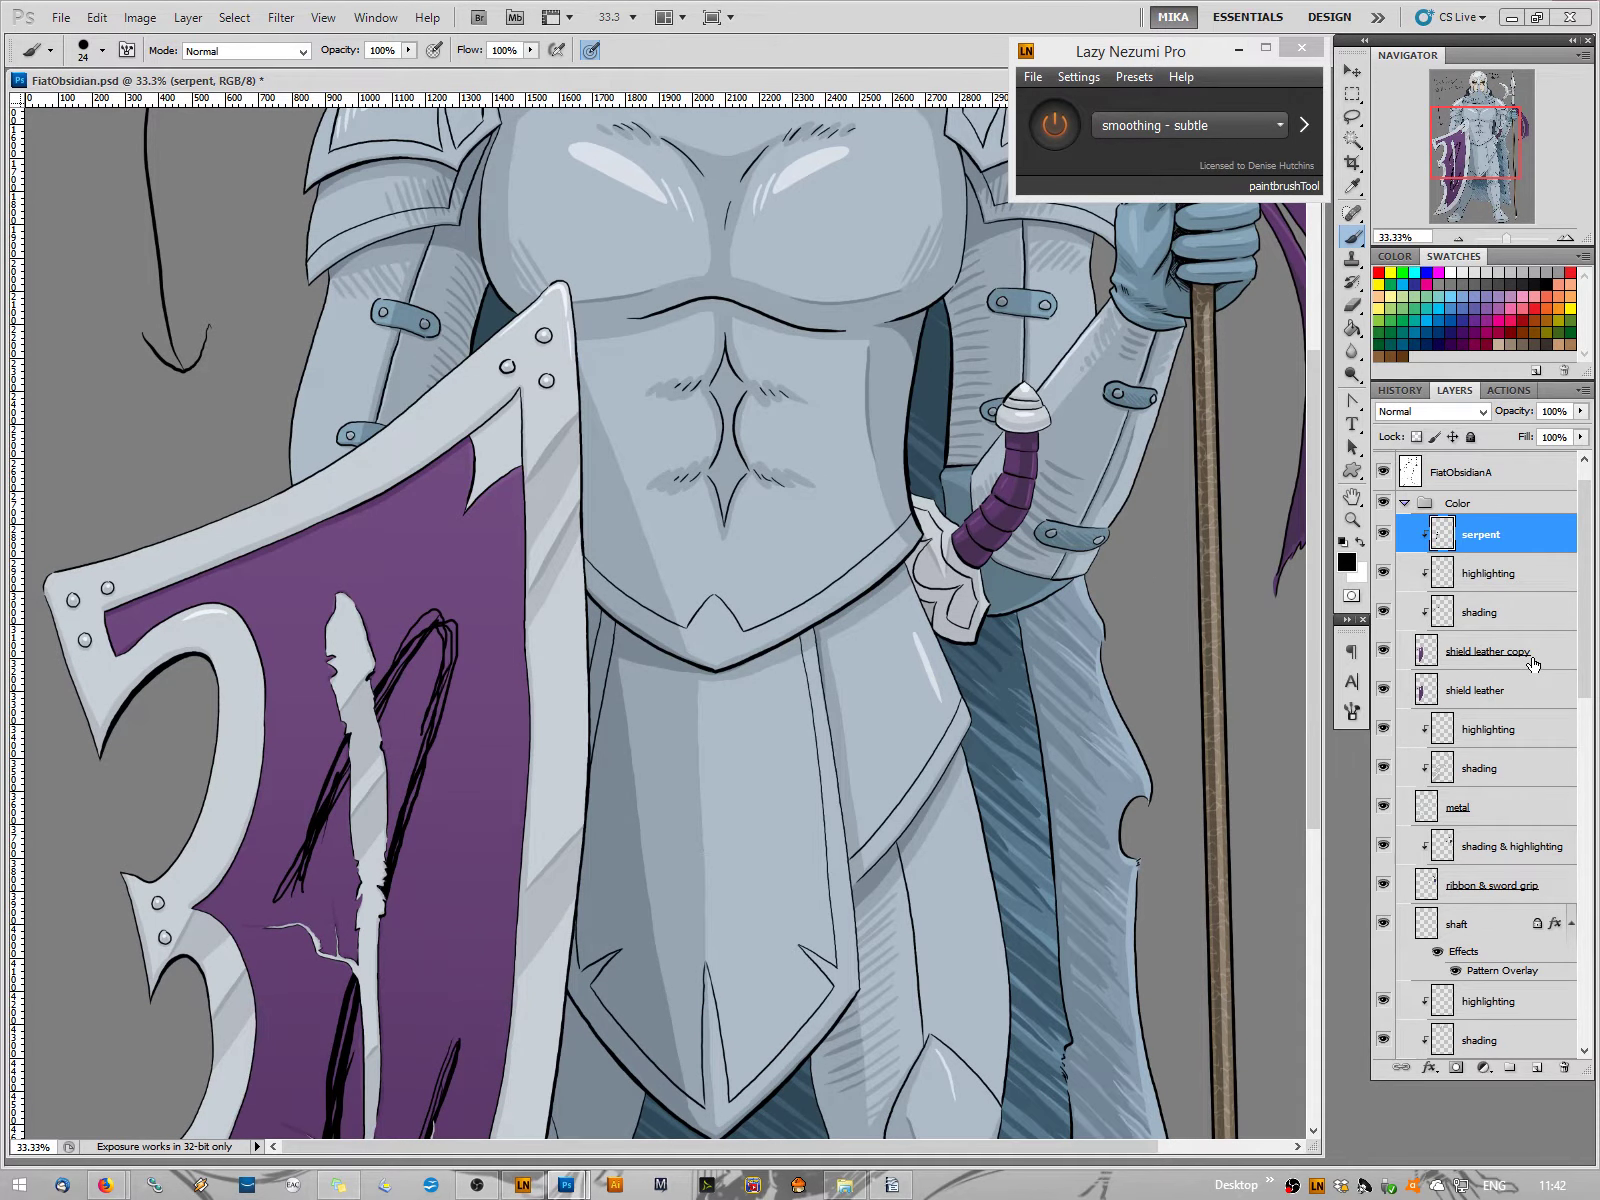
scroll(583, 807, "down", 3)
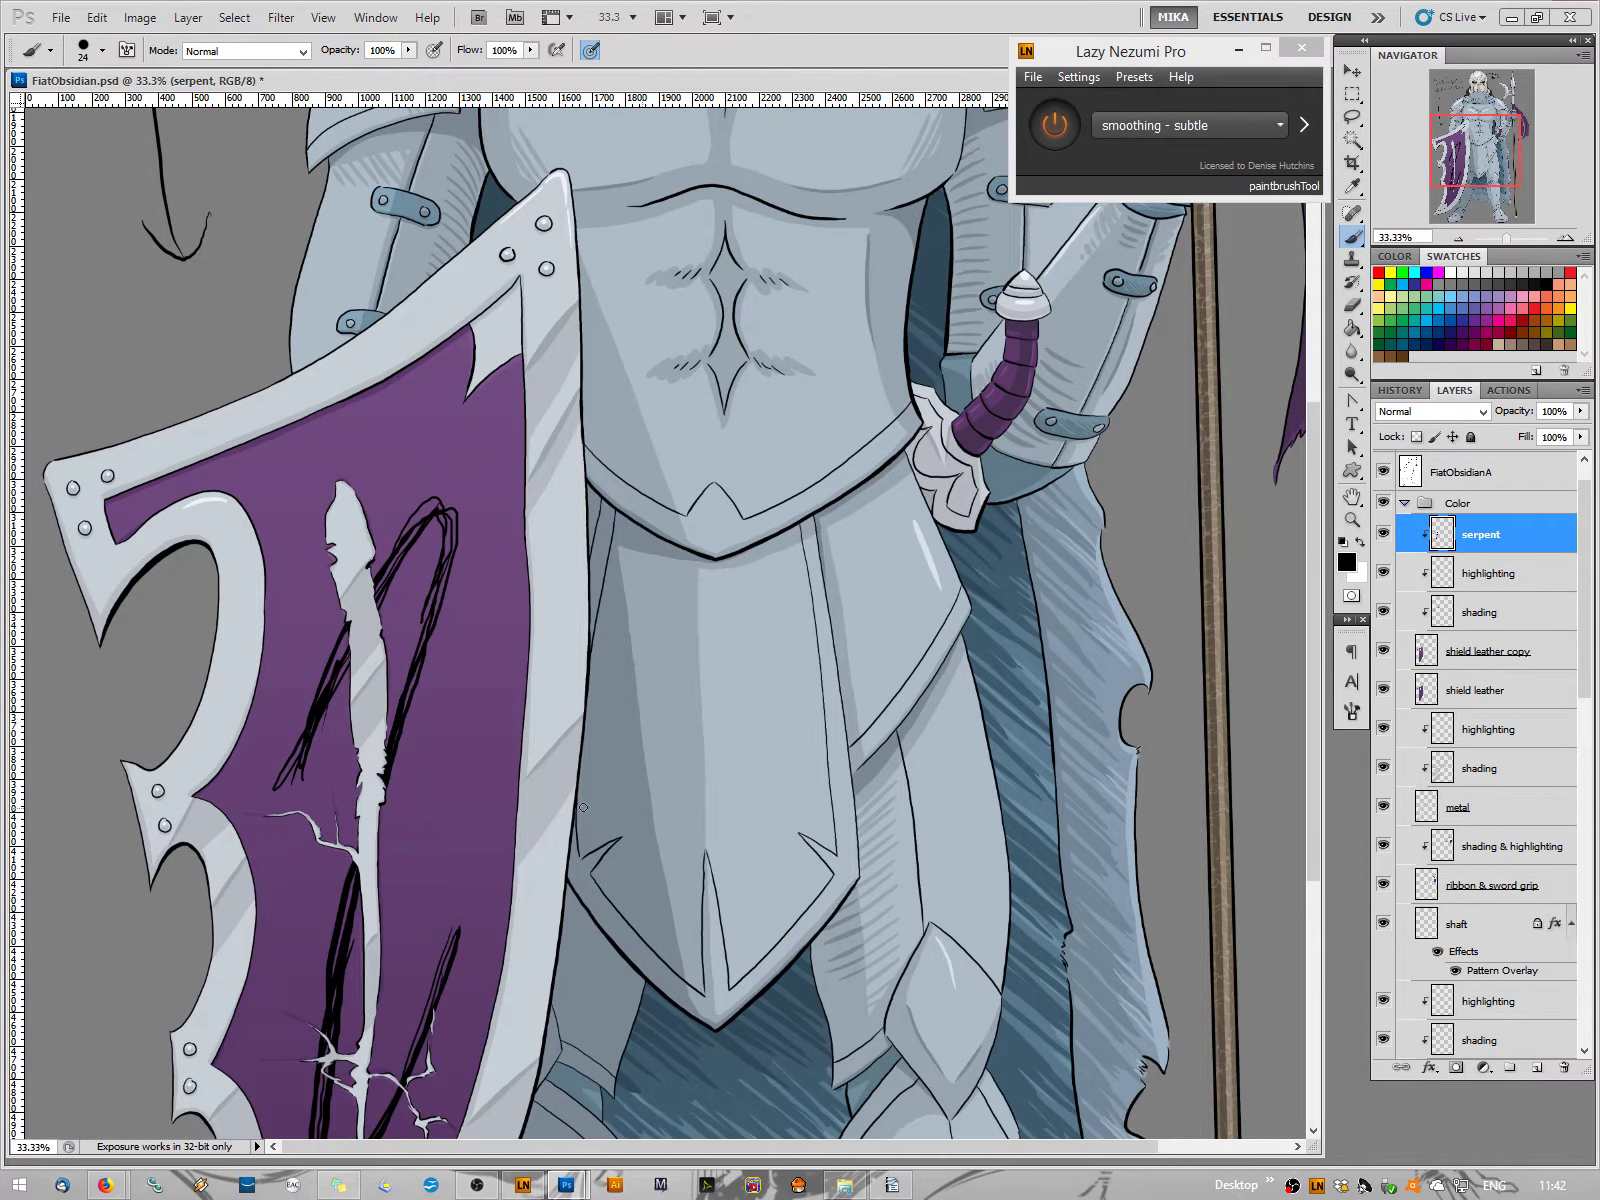
scroll(583, 807, "down", 5)
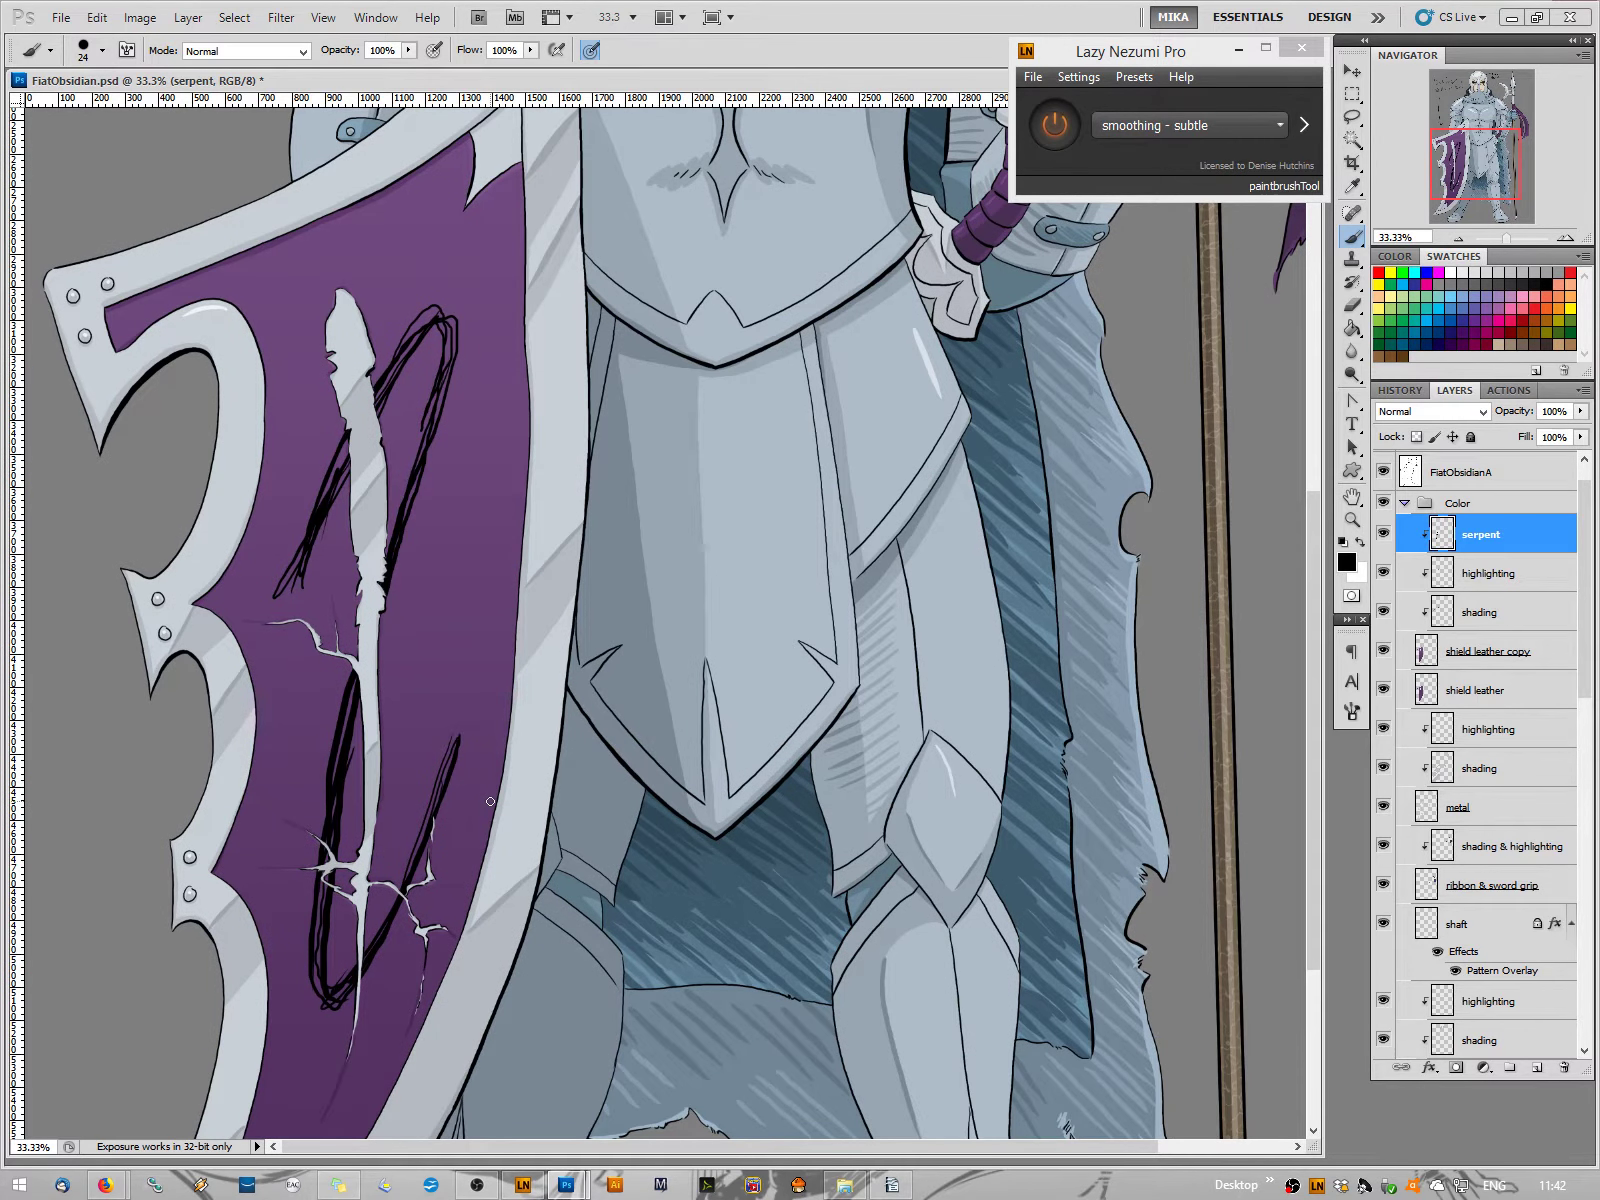
left_click(1538, 1067)
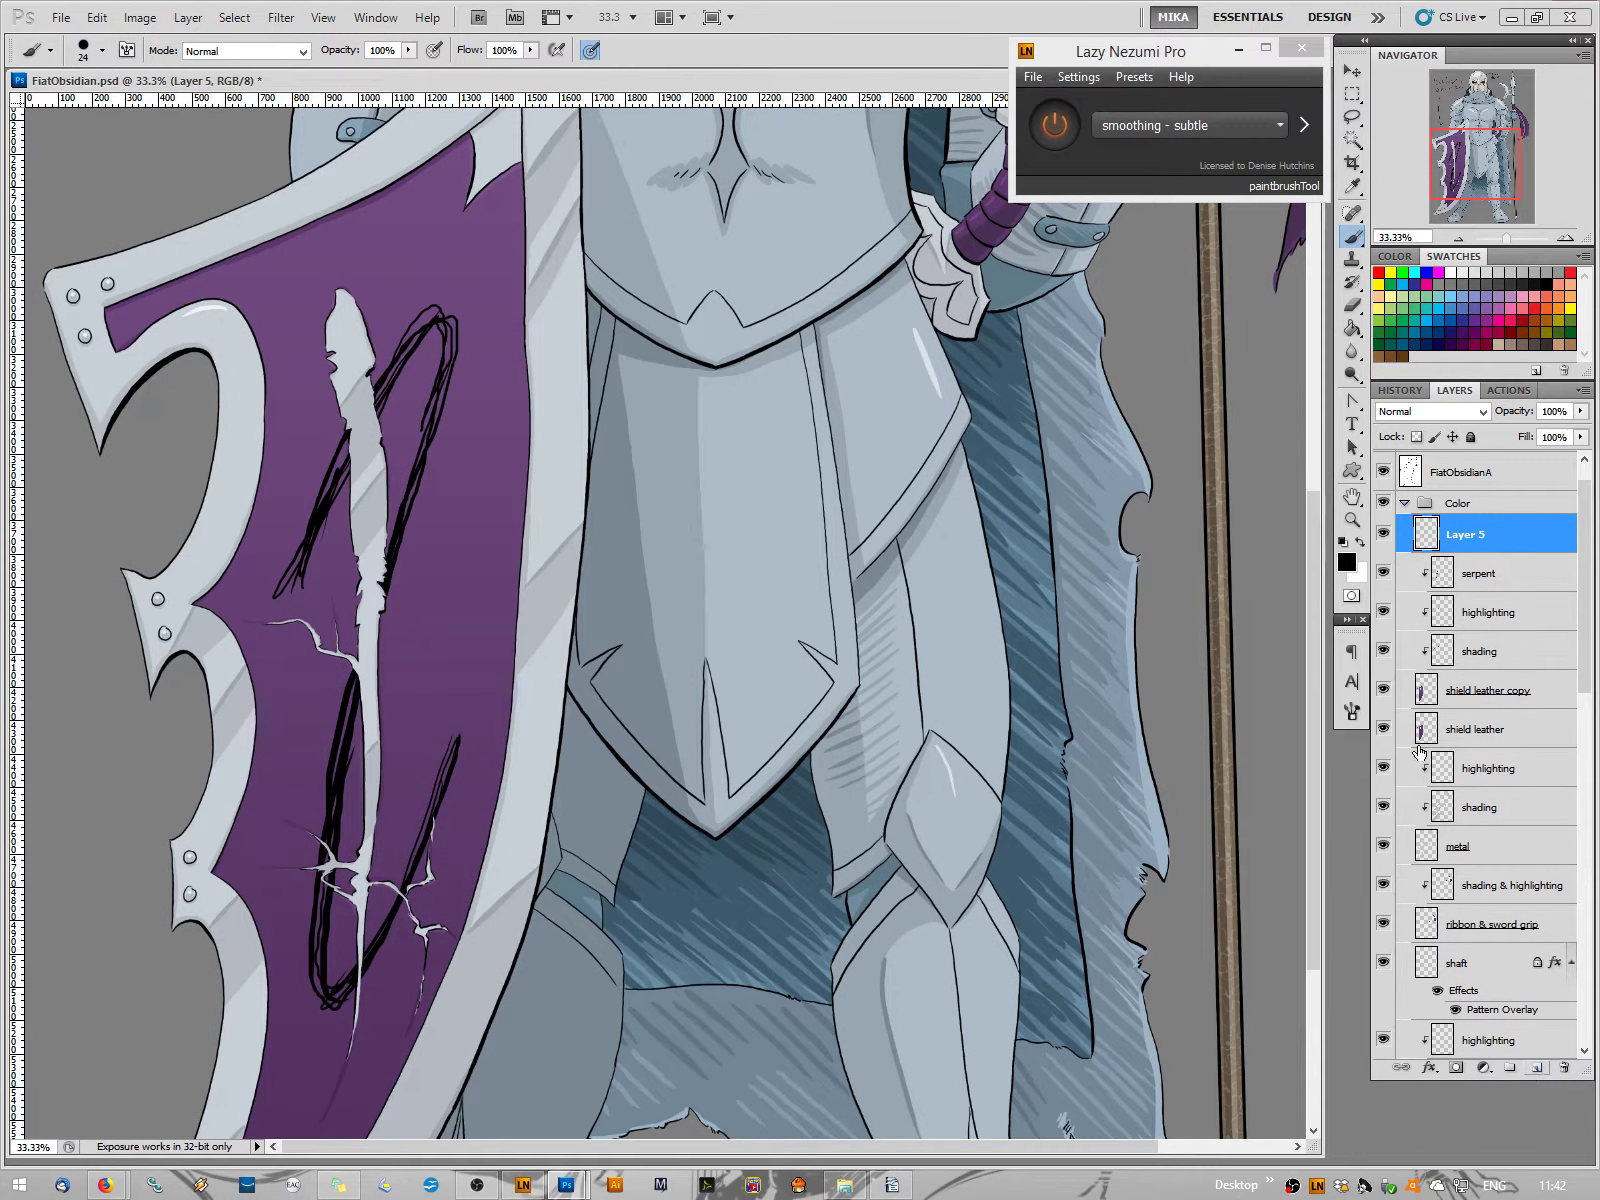
double_click(1457, 538)
type("serpent")
key("Return")
key("ctrl+alt+g")
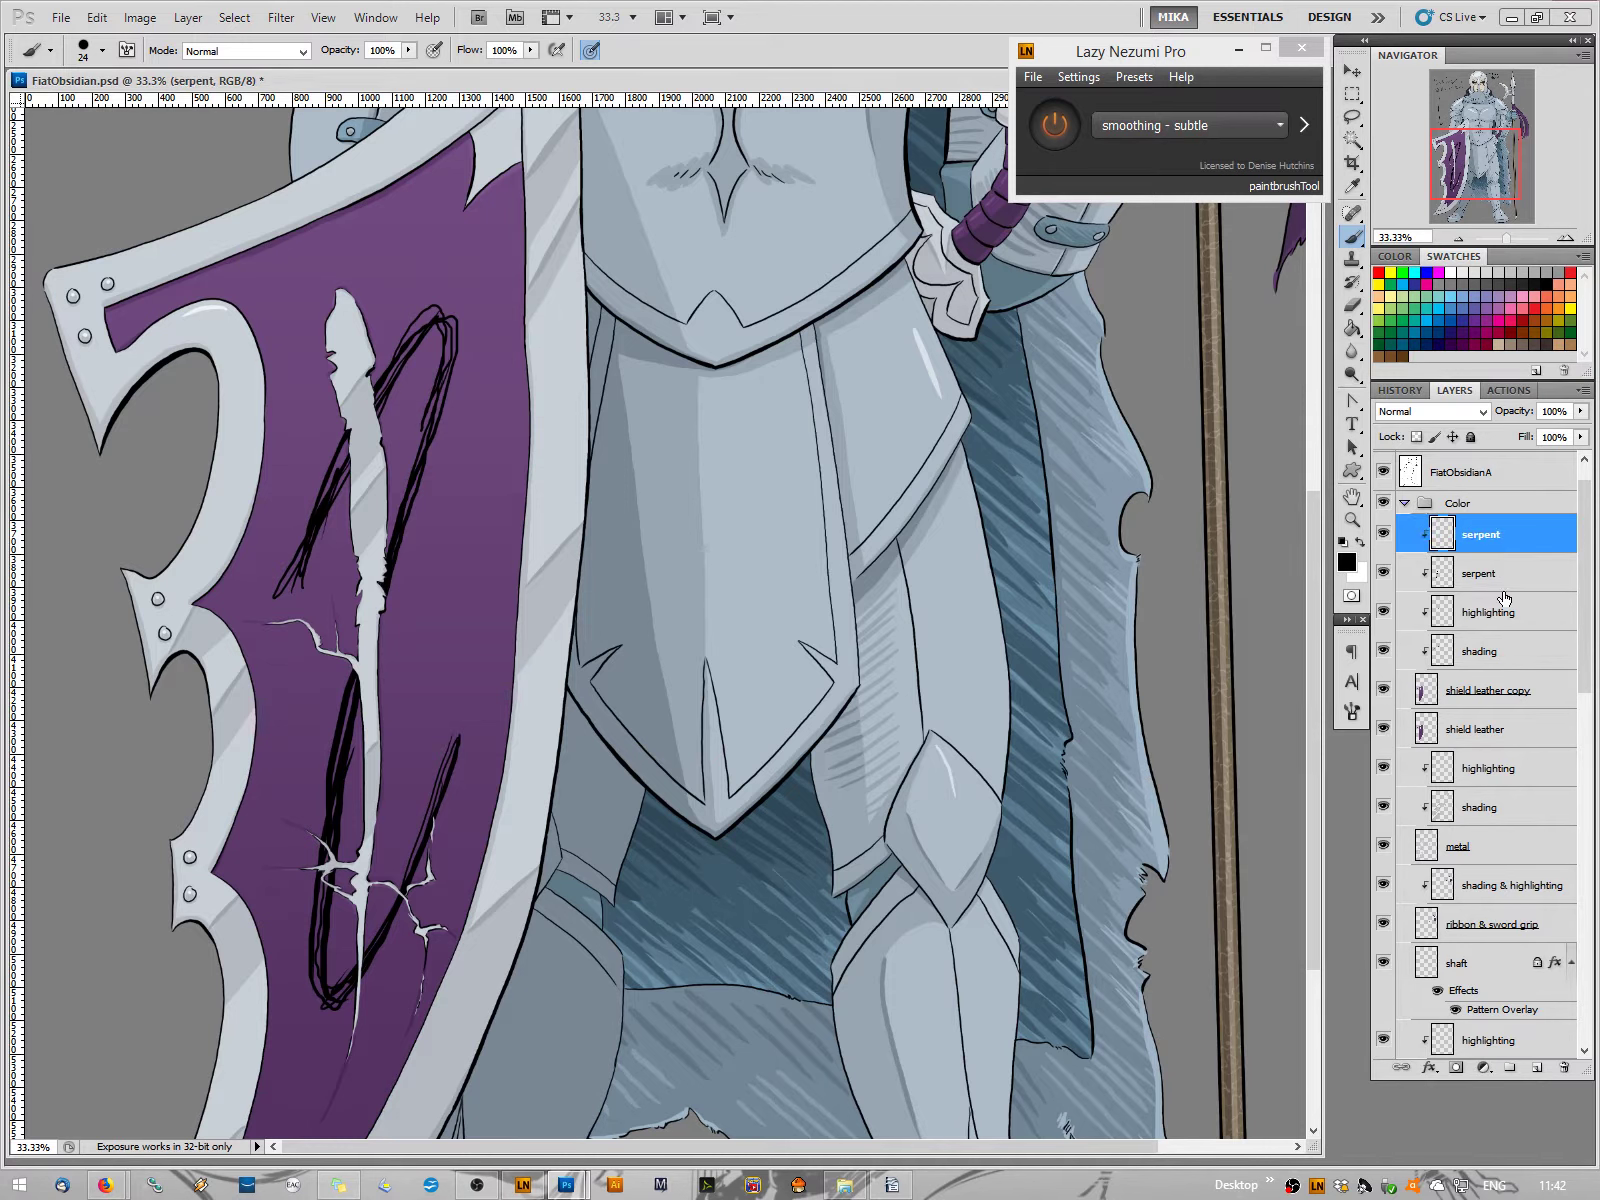
Lower the opacity of the rough serpent sketch layer to 11%
left_click(1512, 582)
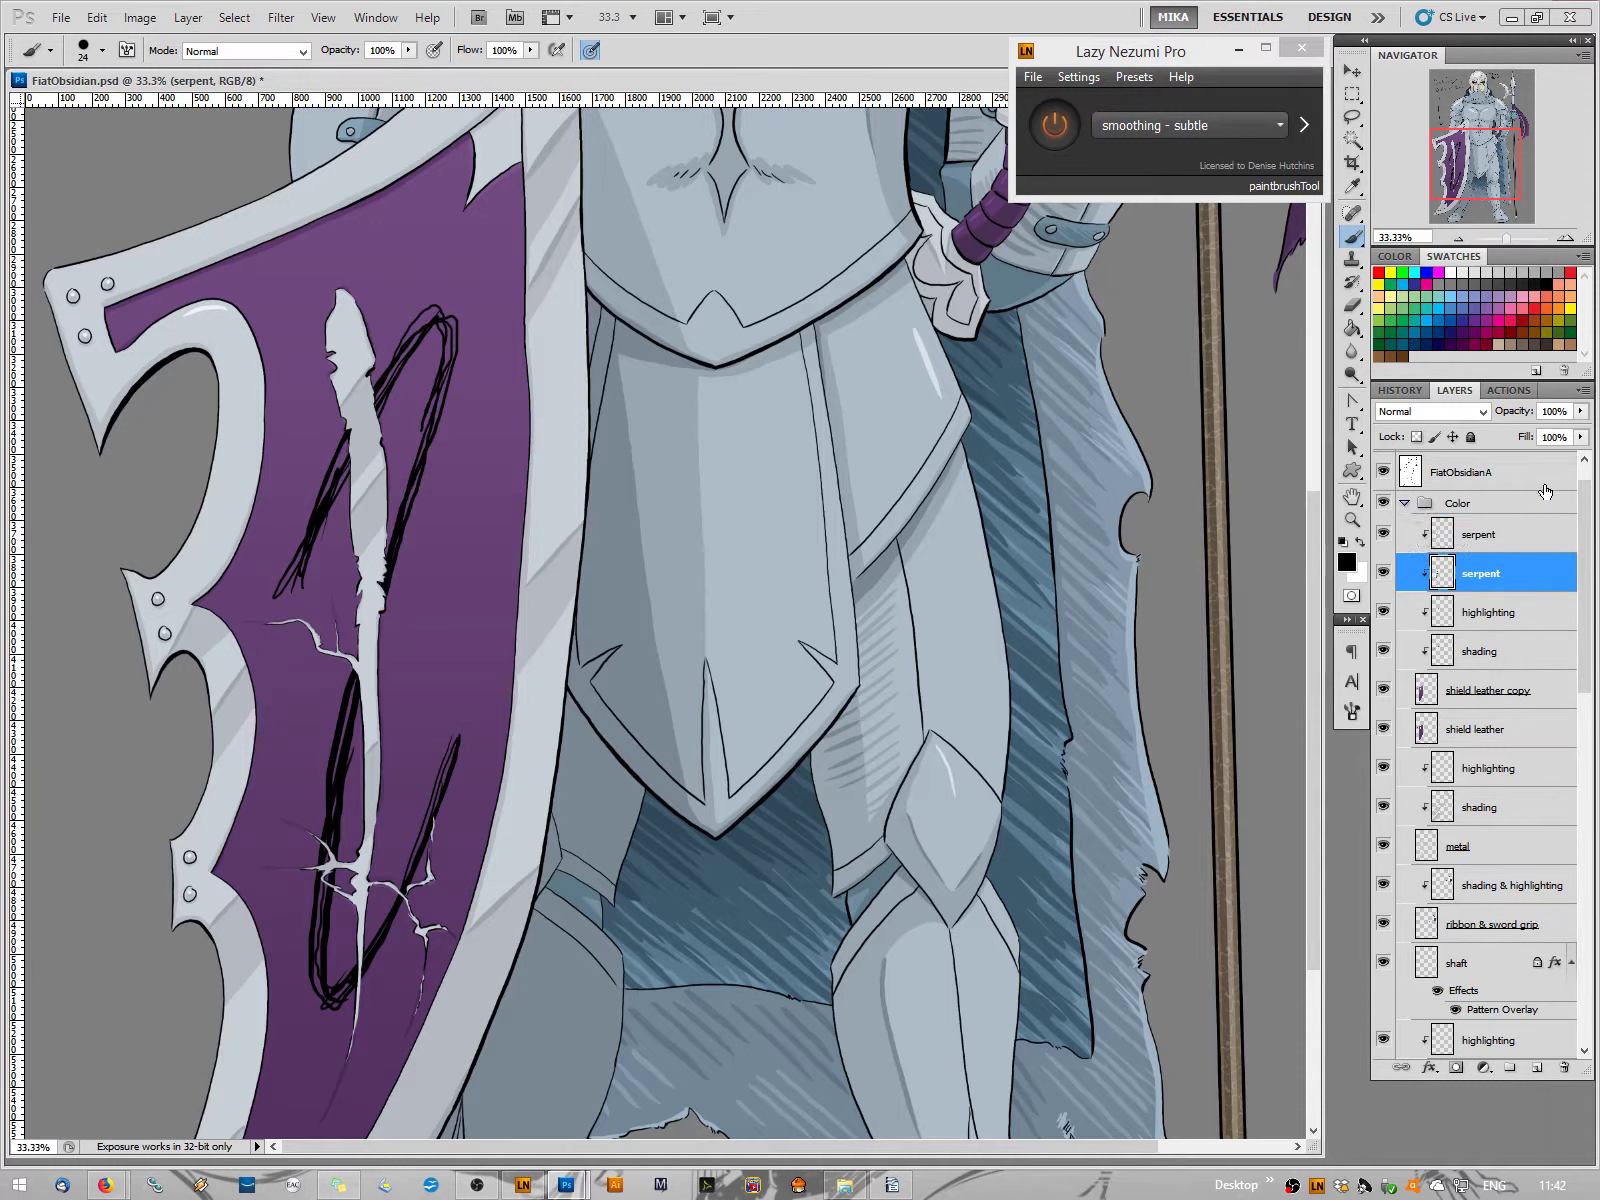
left_click(1581, 411)
left_click_drag(1499, 430, 1498, 430)
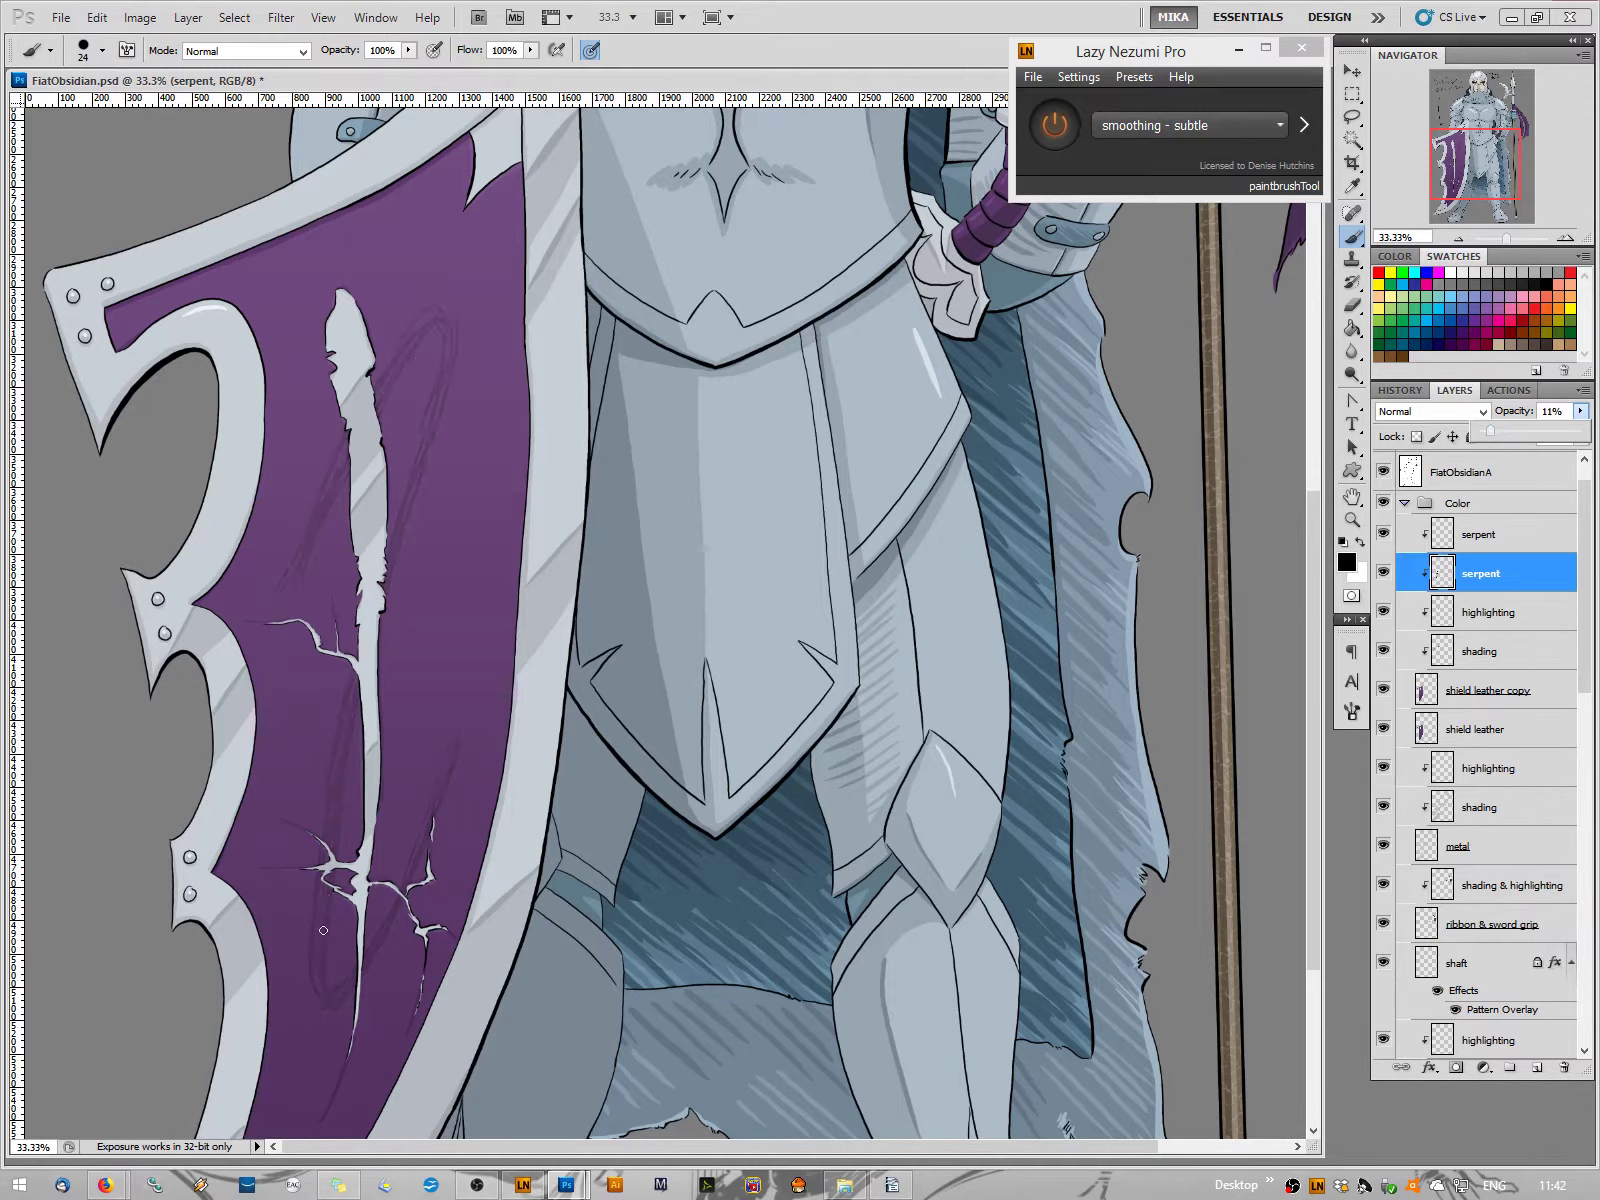
On the upper serpent layer, ink the snout and jaw of the serpent's head beside the emblem's stem
left_click(1480, 534)
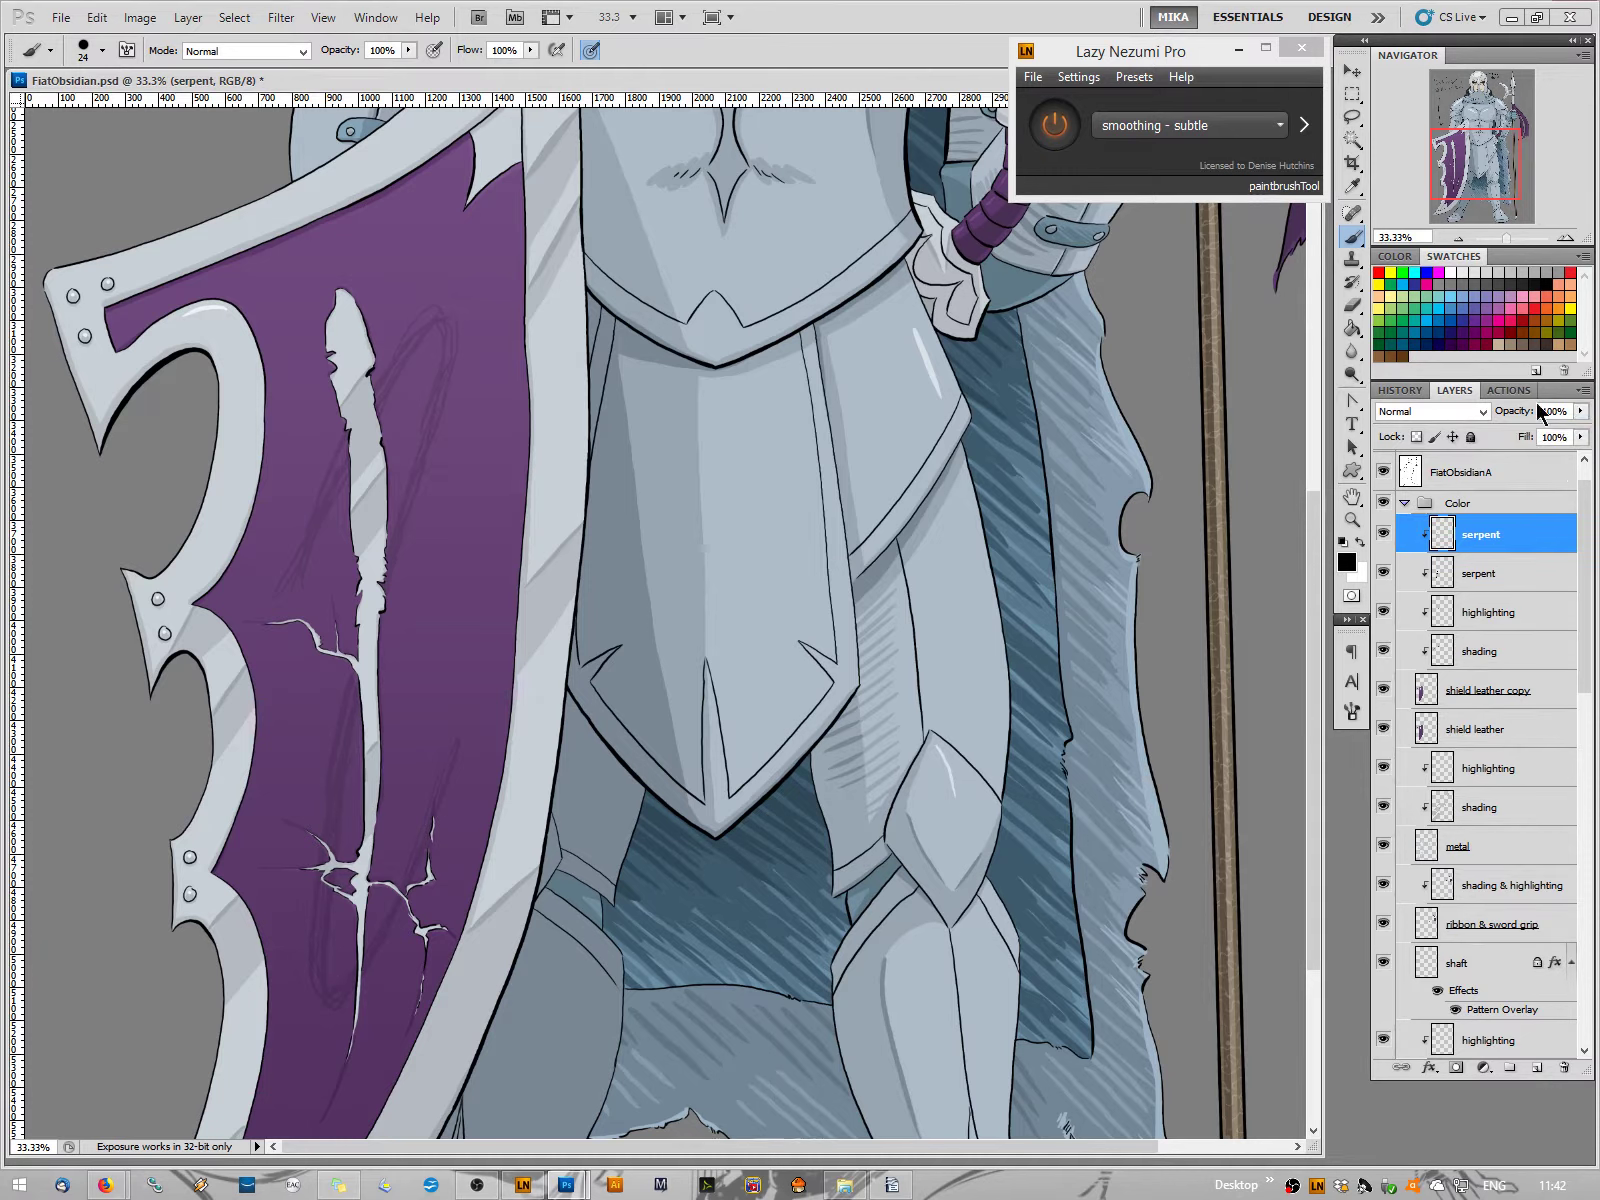
left_click(1562, 240)
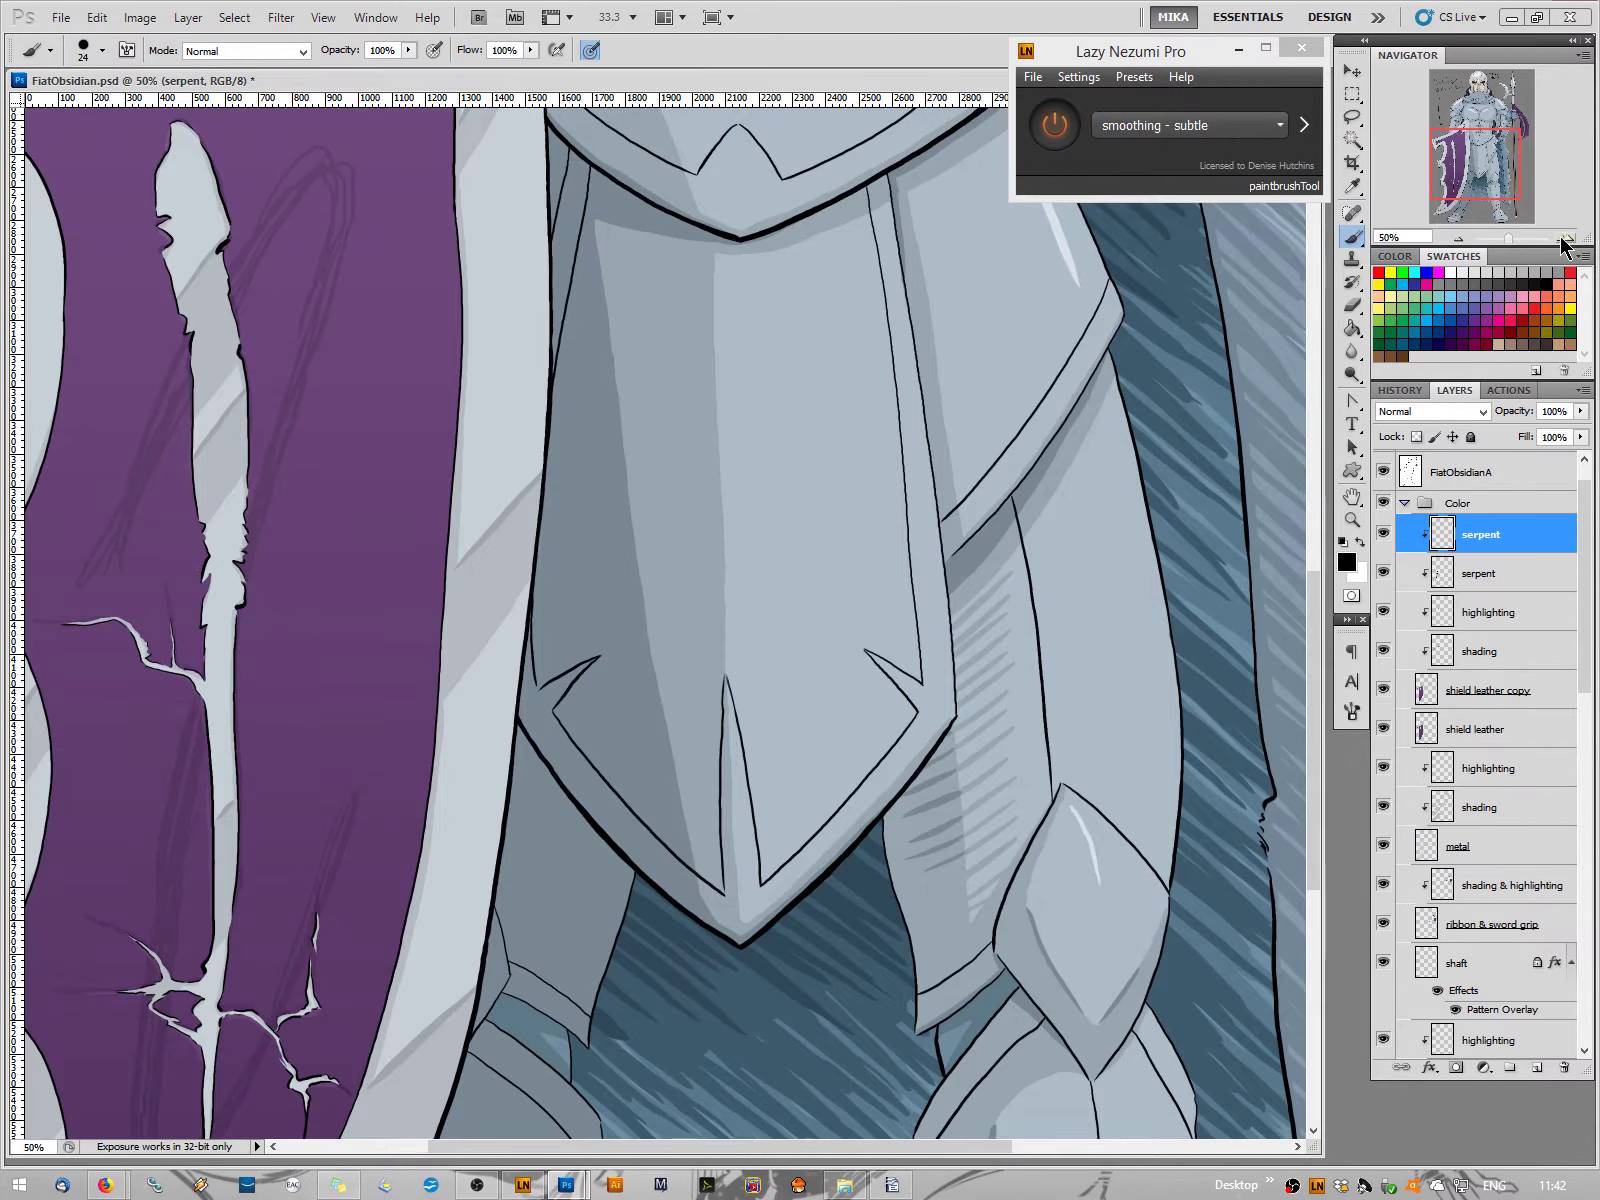
left_click_drag(1495, 185, 1452, 158)
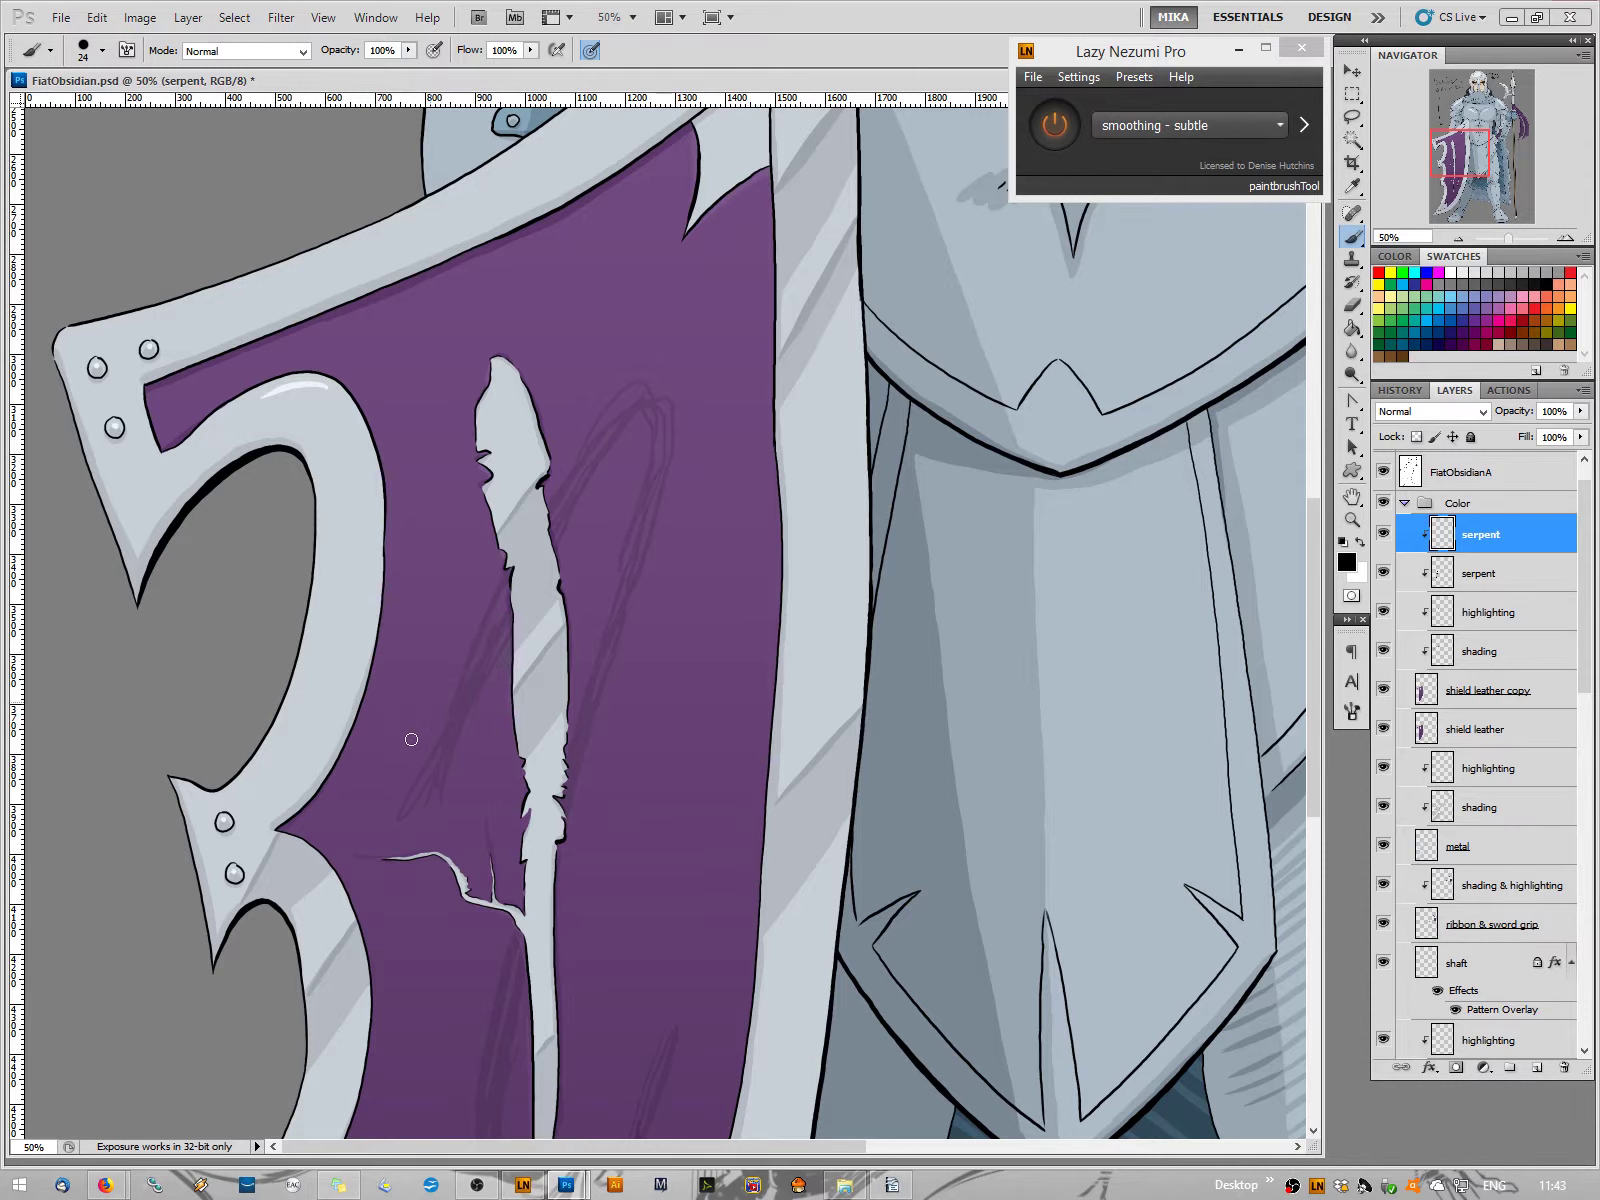
left_click_drag(432, 700, 410, 764)
key("alt+bracketleft")
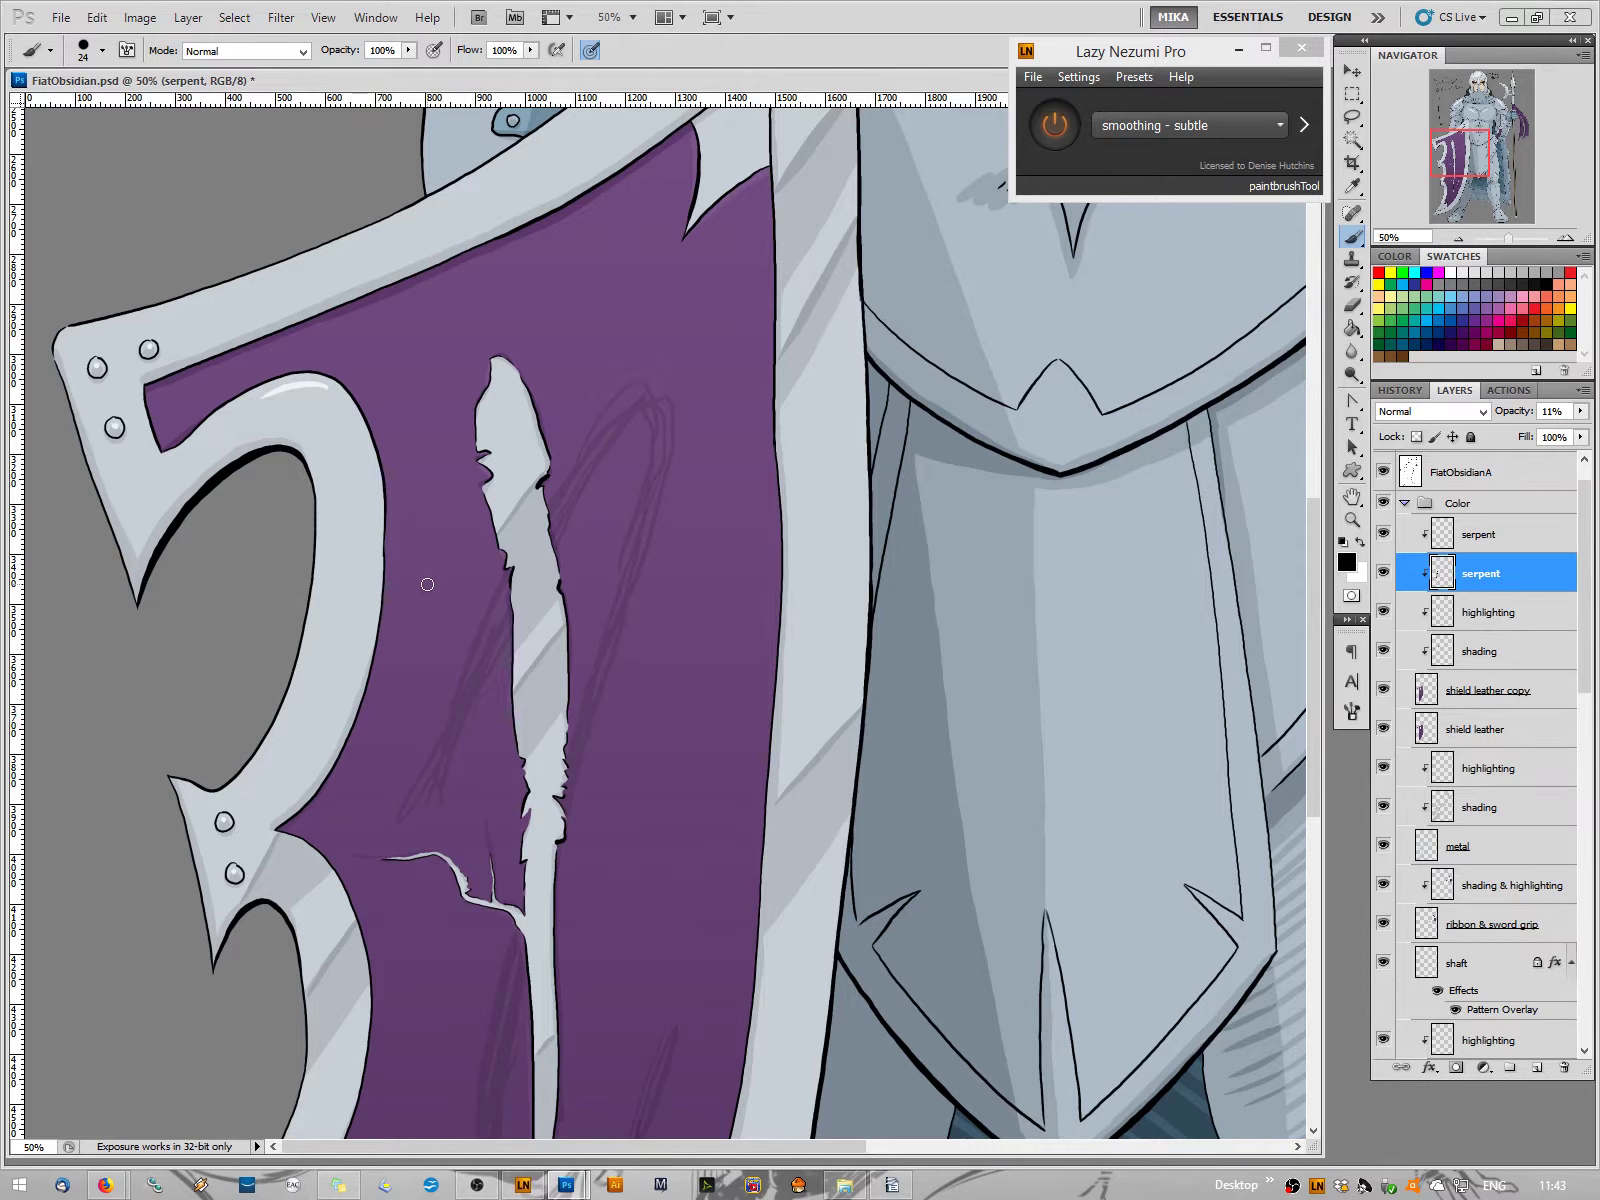
left_click(1480, 537)
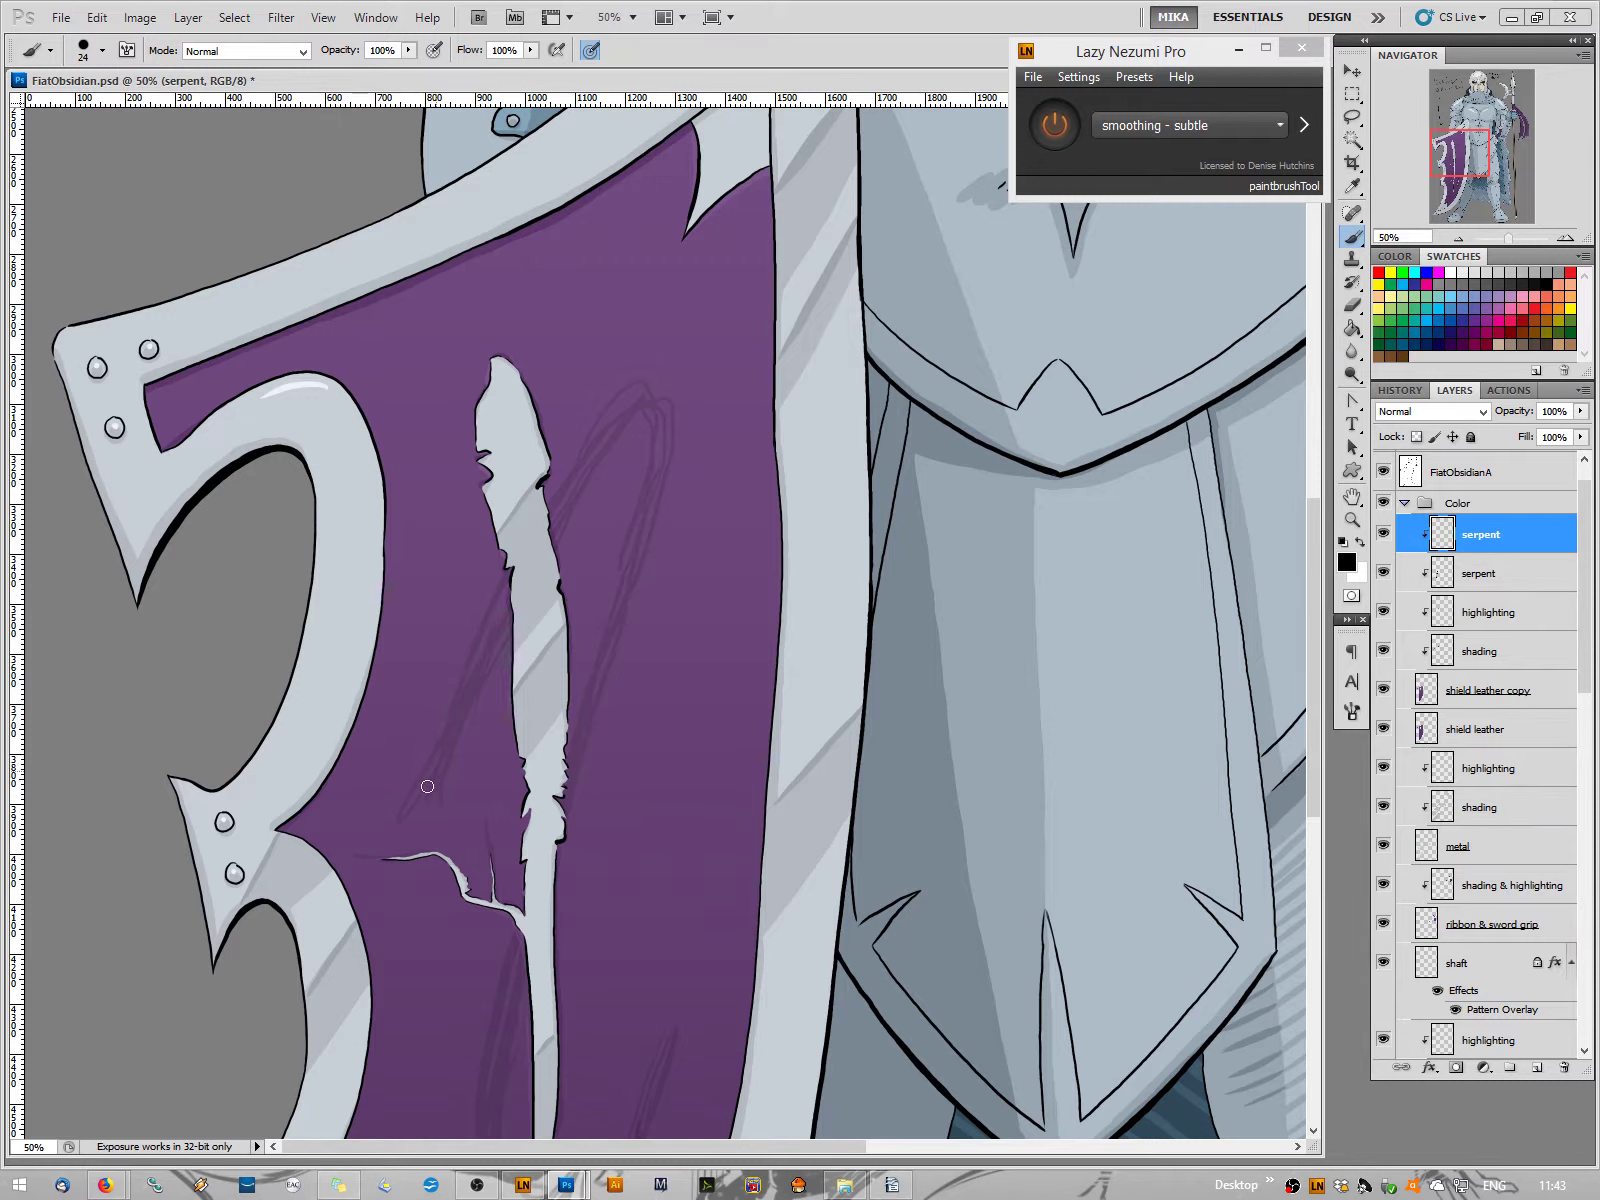
left_click_drag(434, 773, 404, 806)
left_click_drag(421, 739, 408, 760)
left_click_drag(443, 768, 453, 808)
key("ctrl+z")
left_click_drag(440, 772, 448, 811)
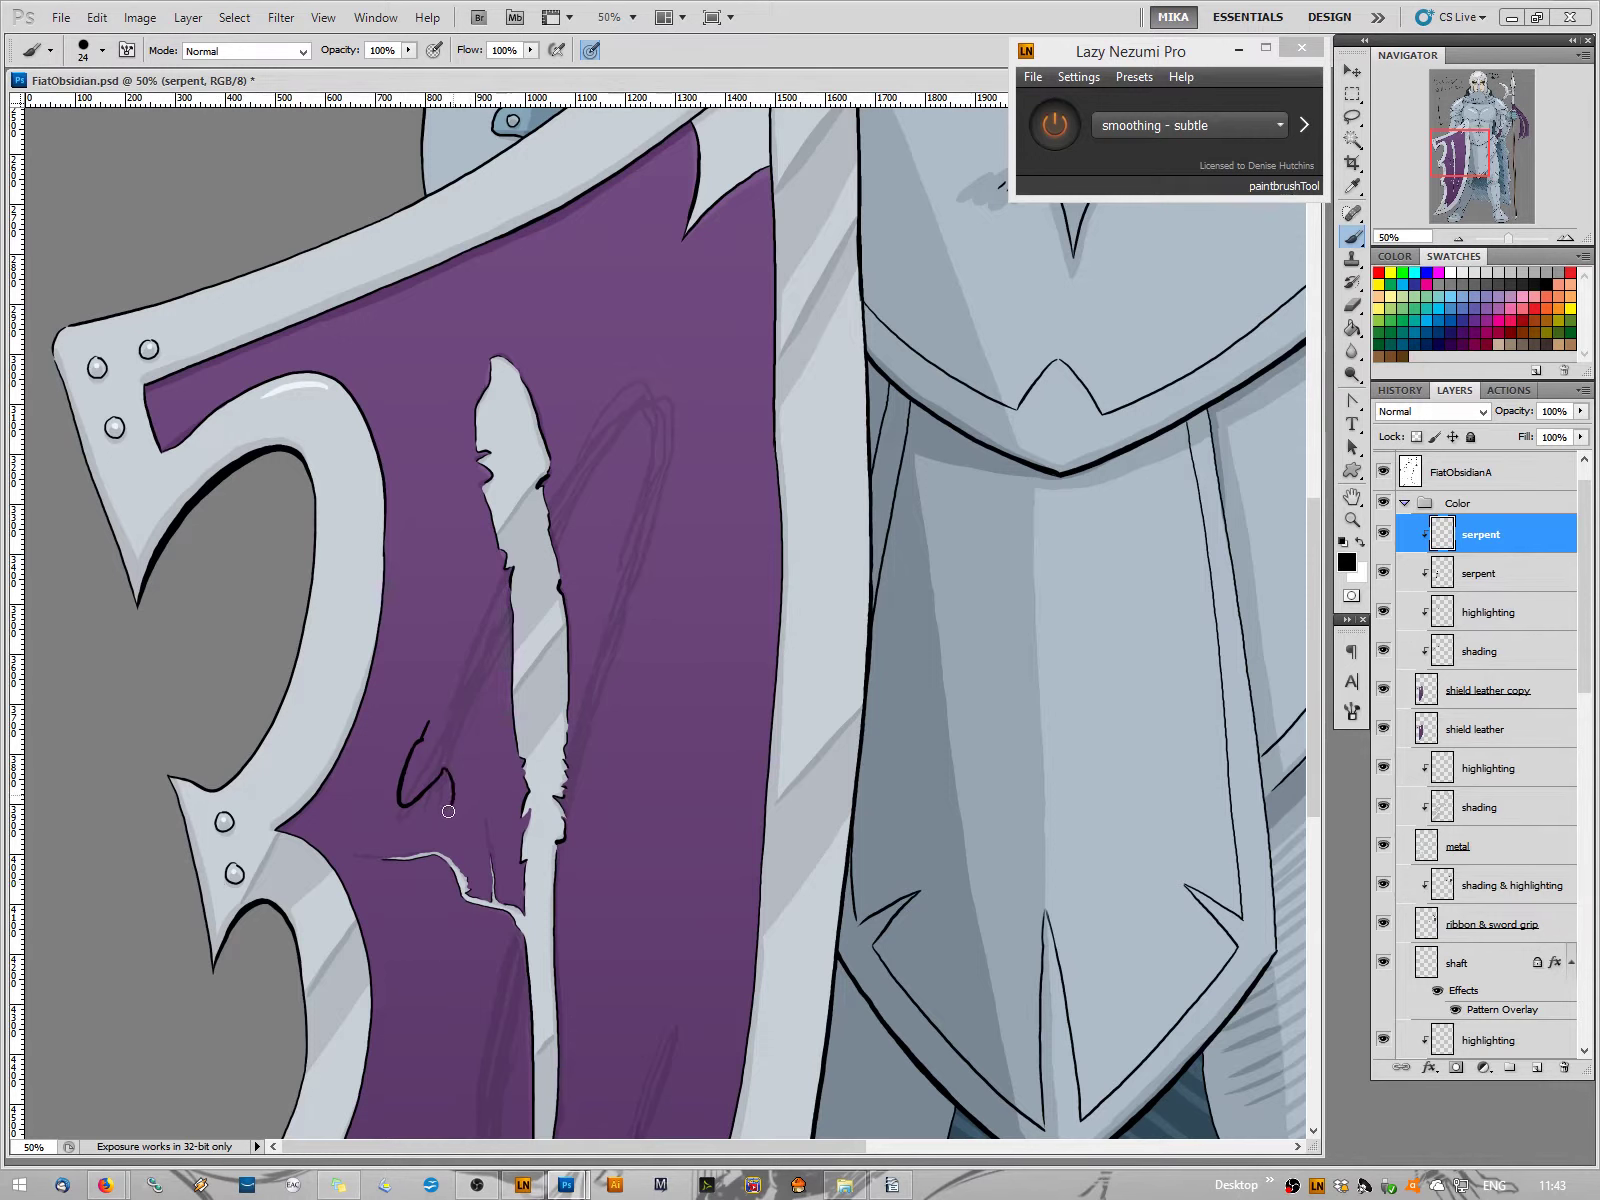
Draw the serpent's eye and the lines behind its jaw leading up into the neck, undoing misplaced strokes
left_click(448, 865)
mouse_move(457, 768)
left_mouse_down()
mouse_move(435, 782)
mouse_move(452, 805)
left_mouse_up()
left_click_drag(465, 745, 452, 806)
key("ctrl+z")
right_click(510, 735)
left_click_drag(540, 753, 460, 795)
left_click(464, 758)
key("ctrl+z")
left_click_drag(467, 792, 467, 748)
left_click_drag(419, 768, 421, 763)
key("ctrl+z")
left_click_drag(475, 760, 470, 787)
left_click_drag(480, 718, 473, 761)
Set the brush size to 11 px and ink the serpent's body line over the faded sketch around the emblem
right_click(673, 700)
left_click_drag(716, 739, 708, 739)
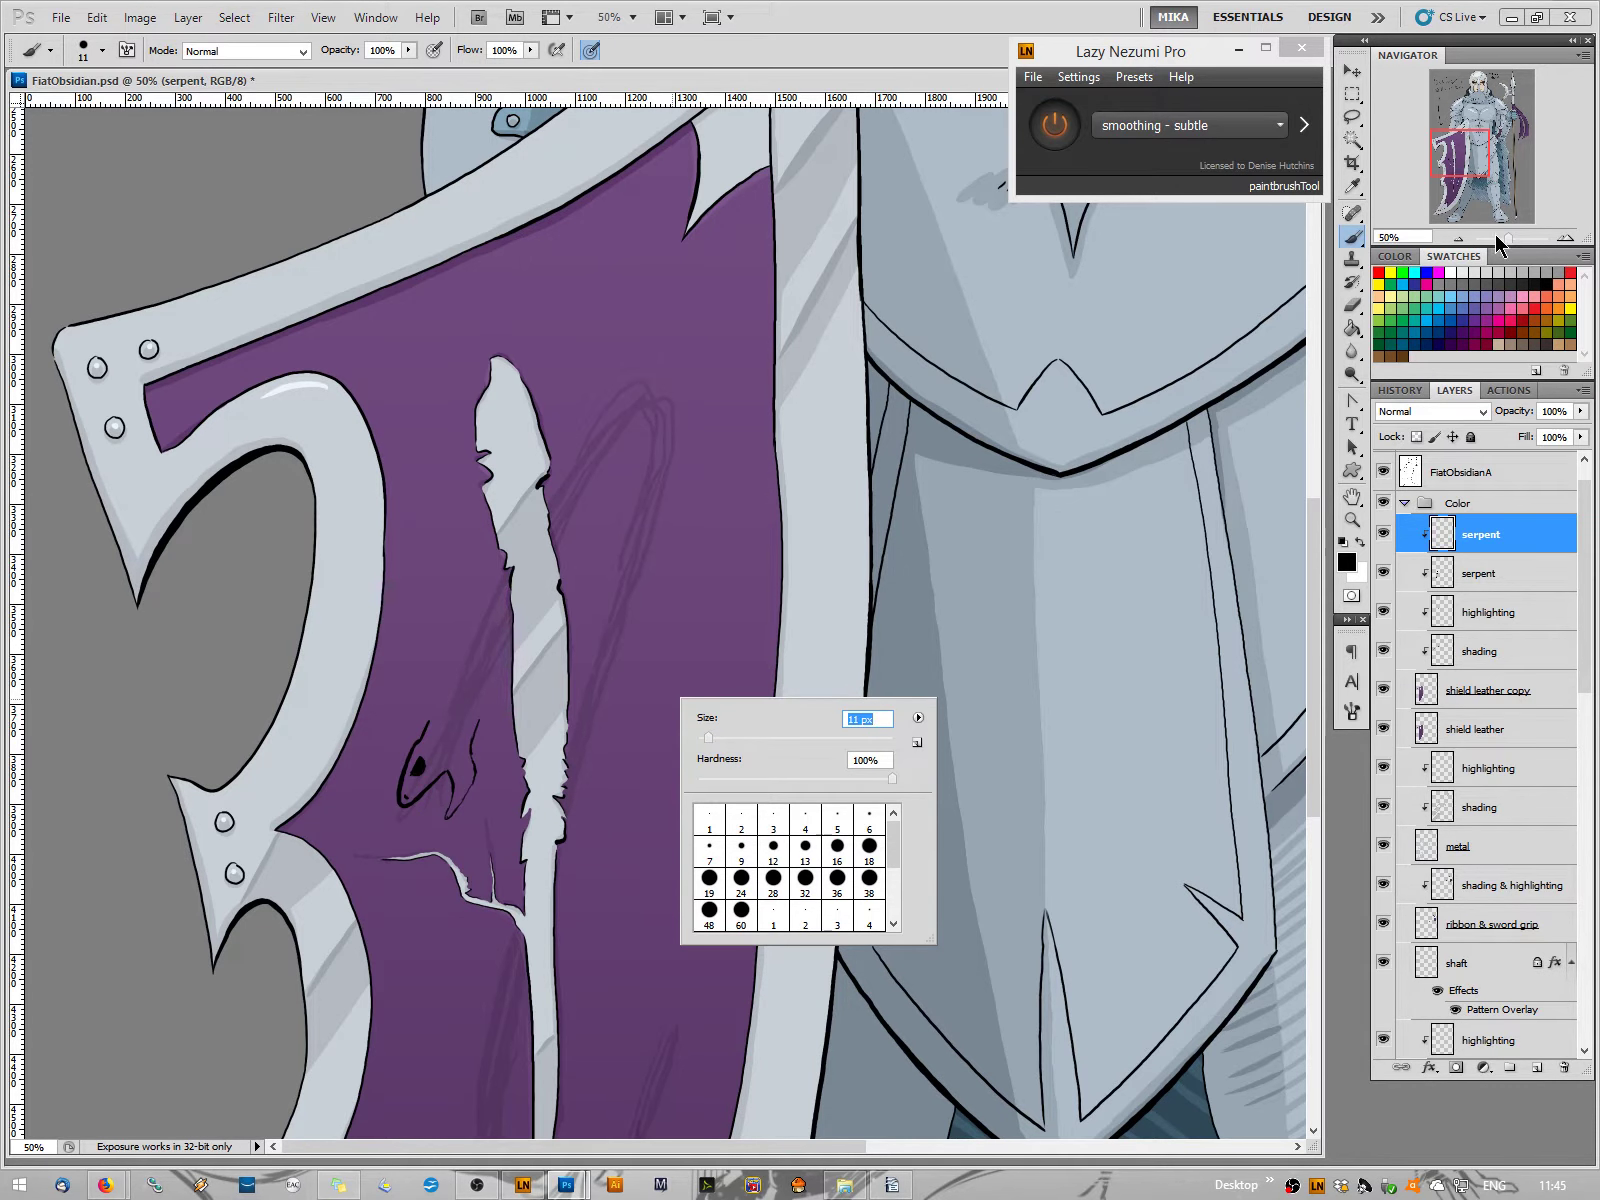
left_click(1460, 240)
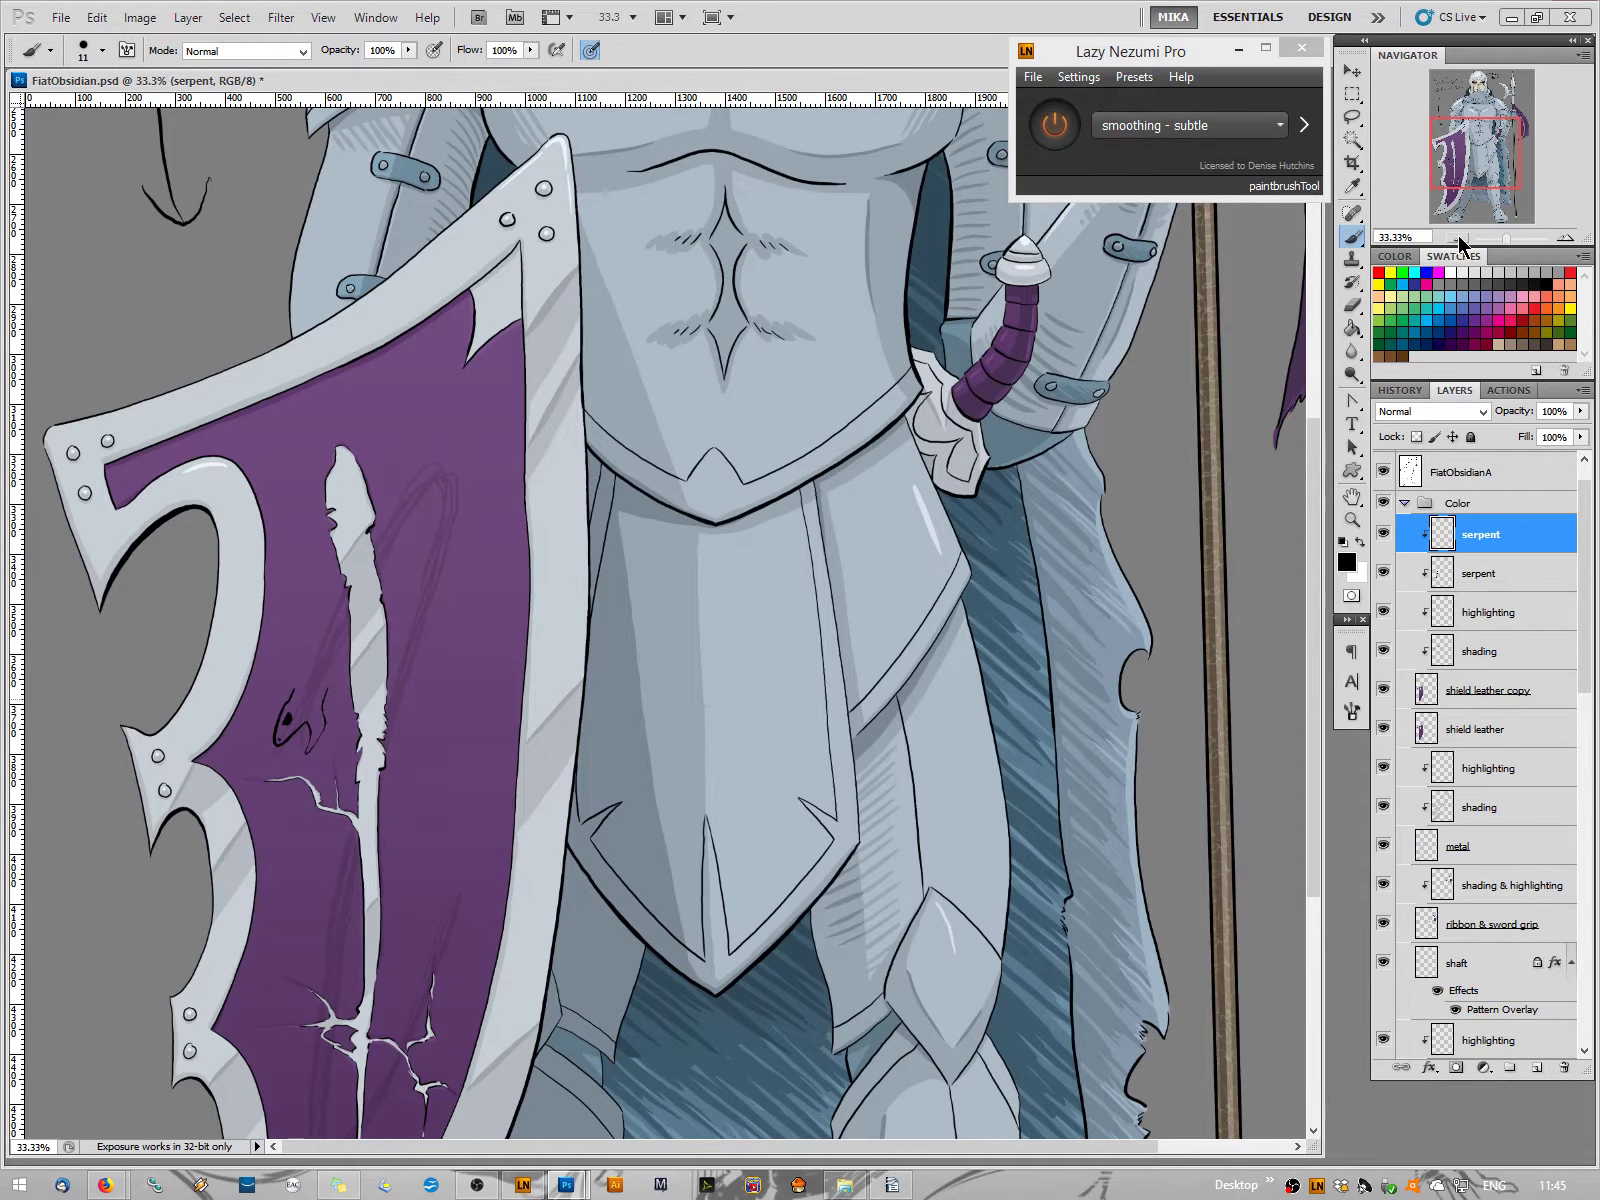
left_click_drag(1467, 162, 1467, 178)
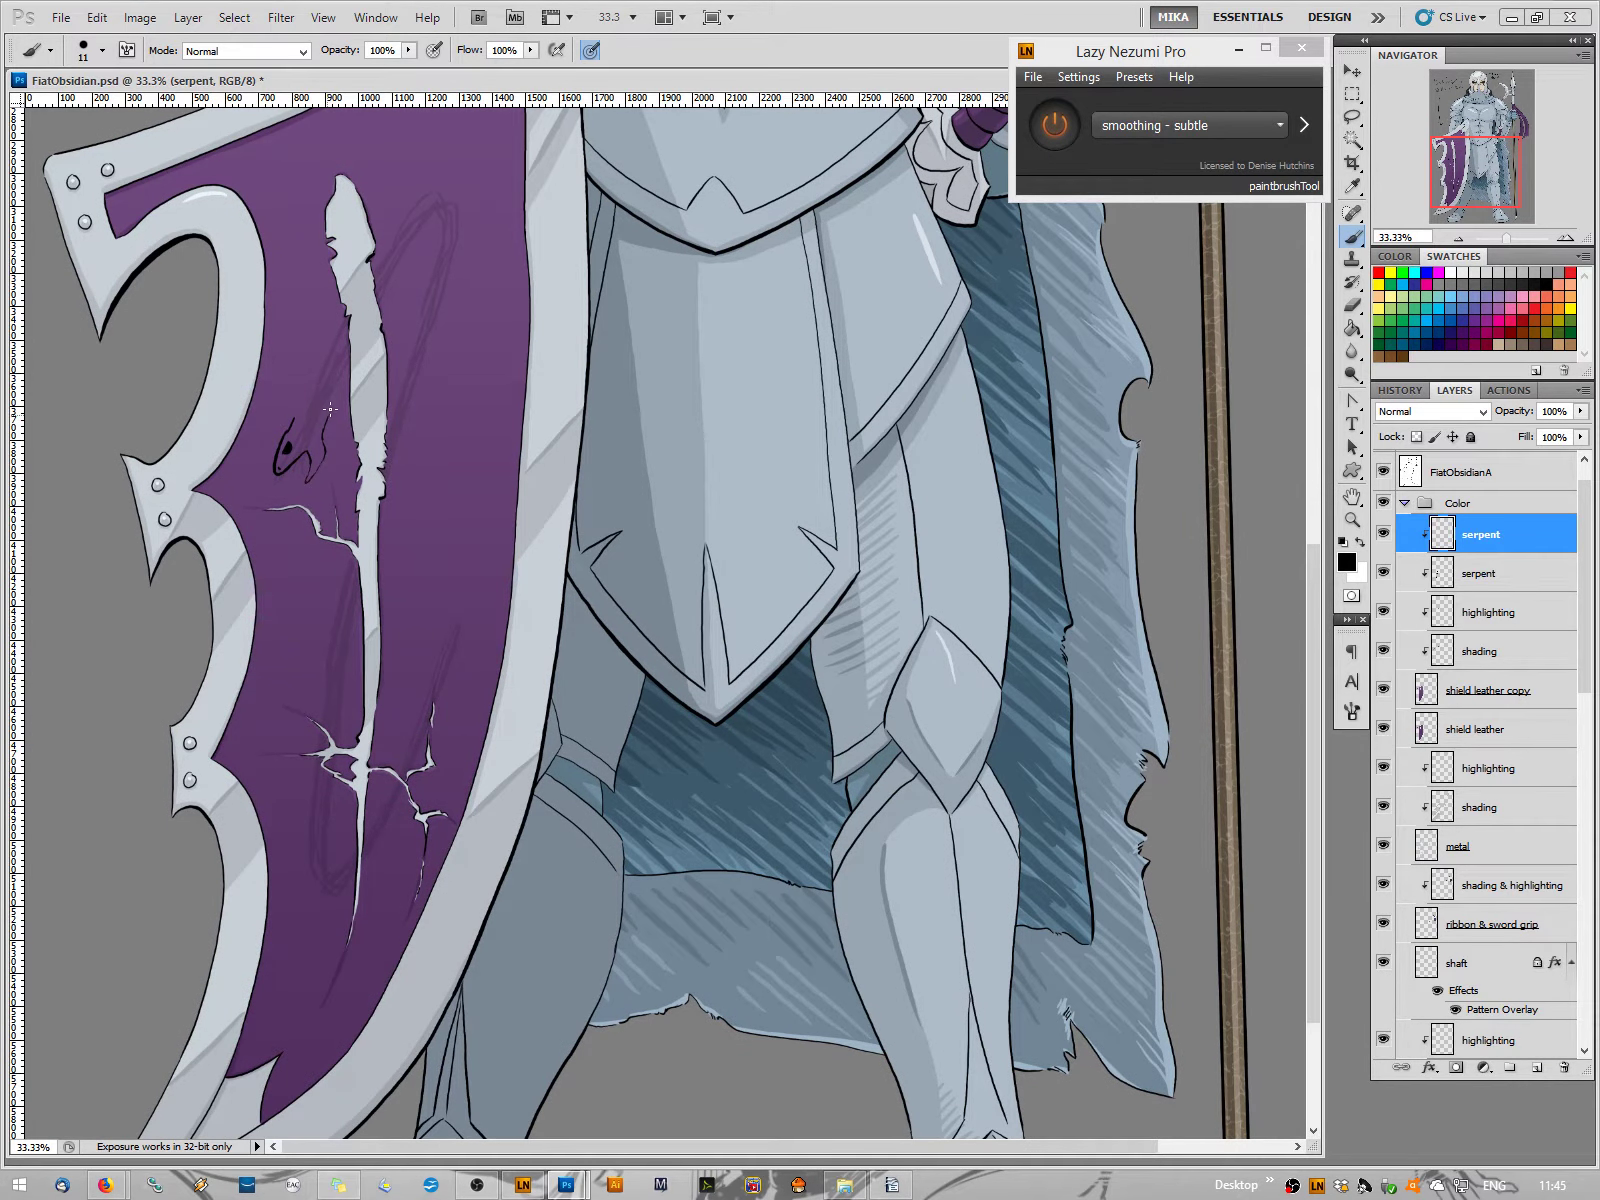
mouse_move(330, 412)
left_mouse_down()
mouse_move(432, 234)
mouse_move(321, 680)
mouse_move(312, 854)
mouse_move(327, 887)
mouse_move(383, 849)
mouse_move(469, 583)
left_mouse_up()
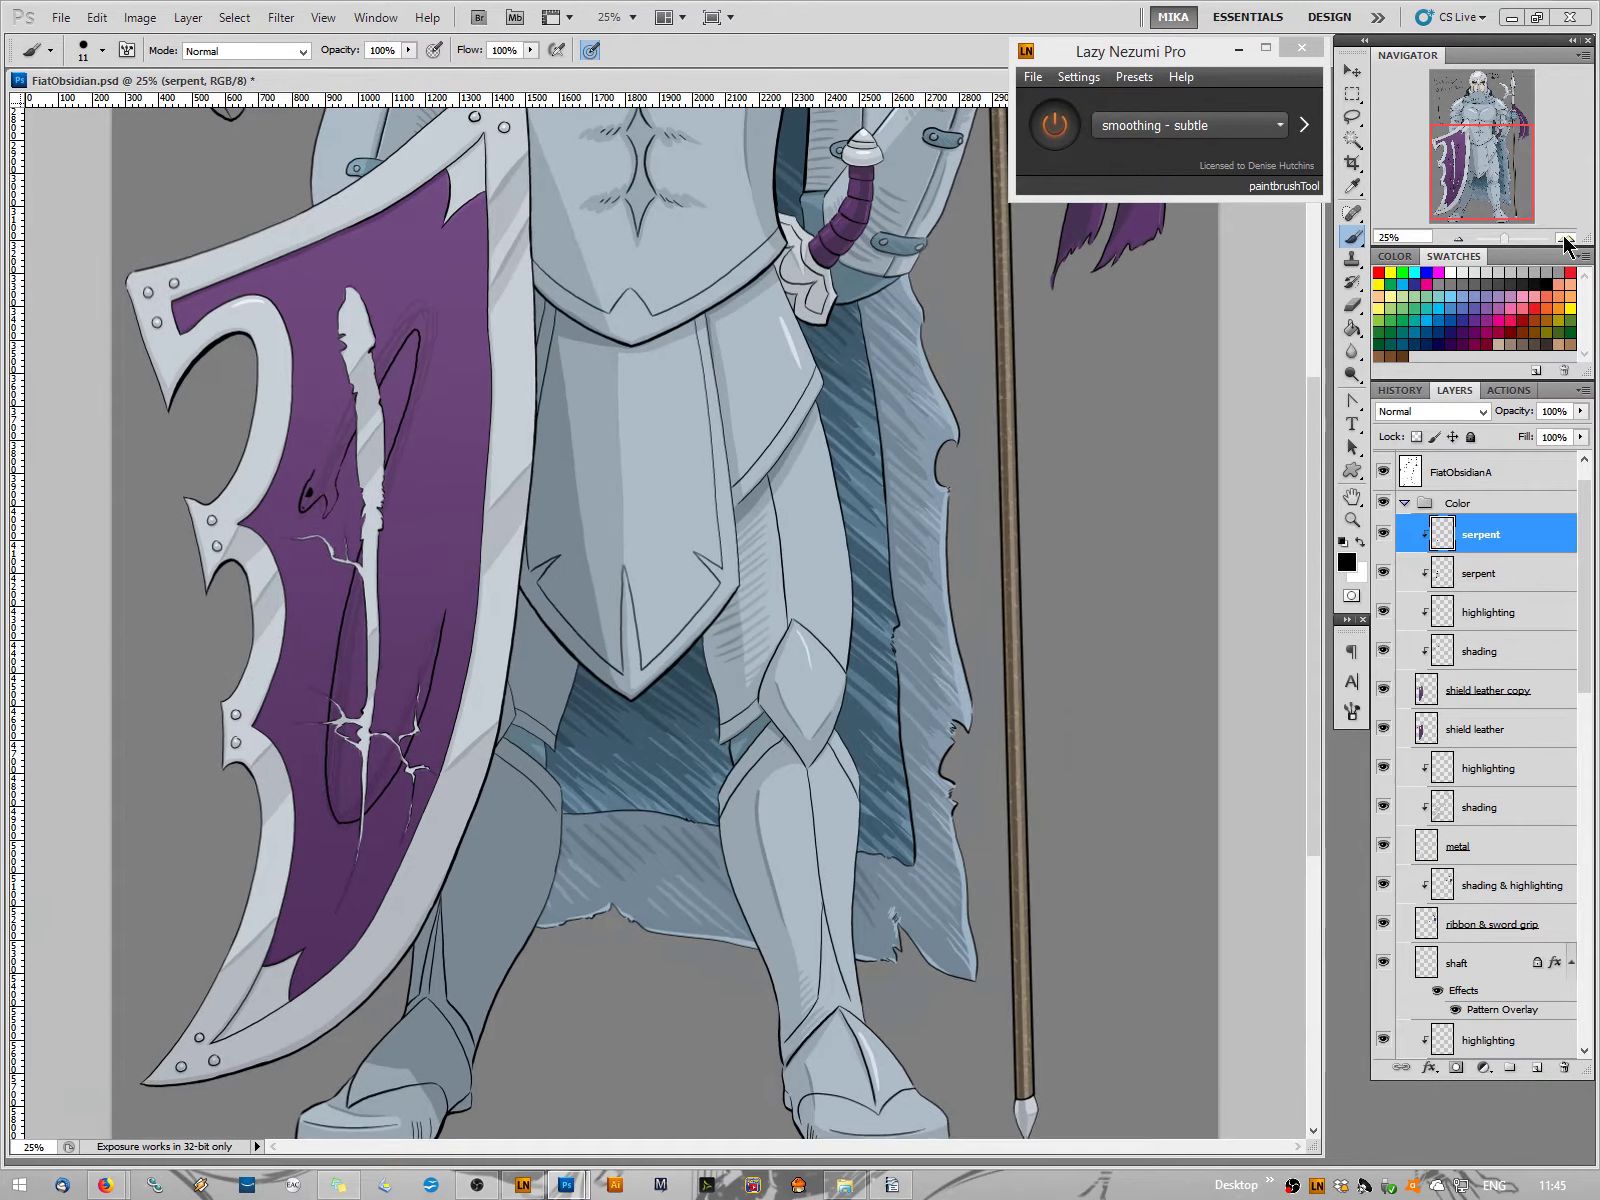
Touch up the serpent's eye and delete the faded rough serpent sketch layer
left_click(1565, 239)
left_click(1565, 239)
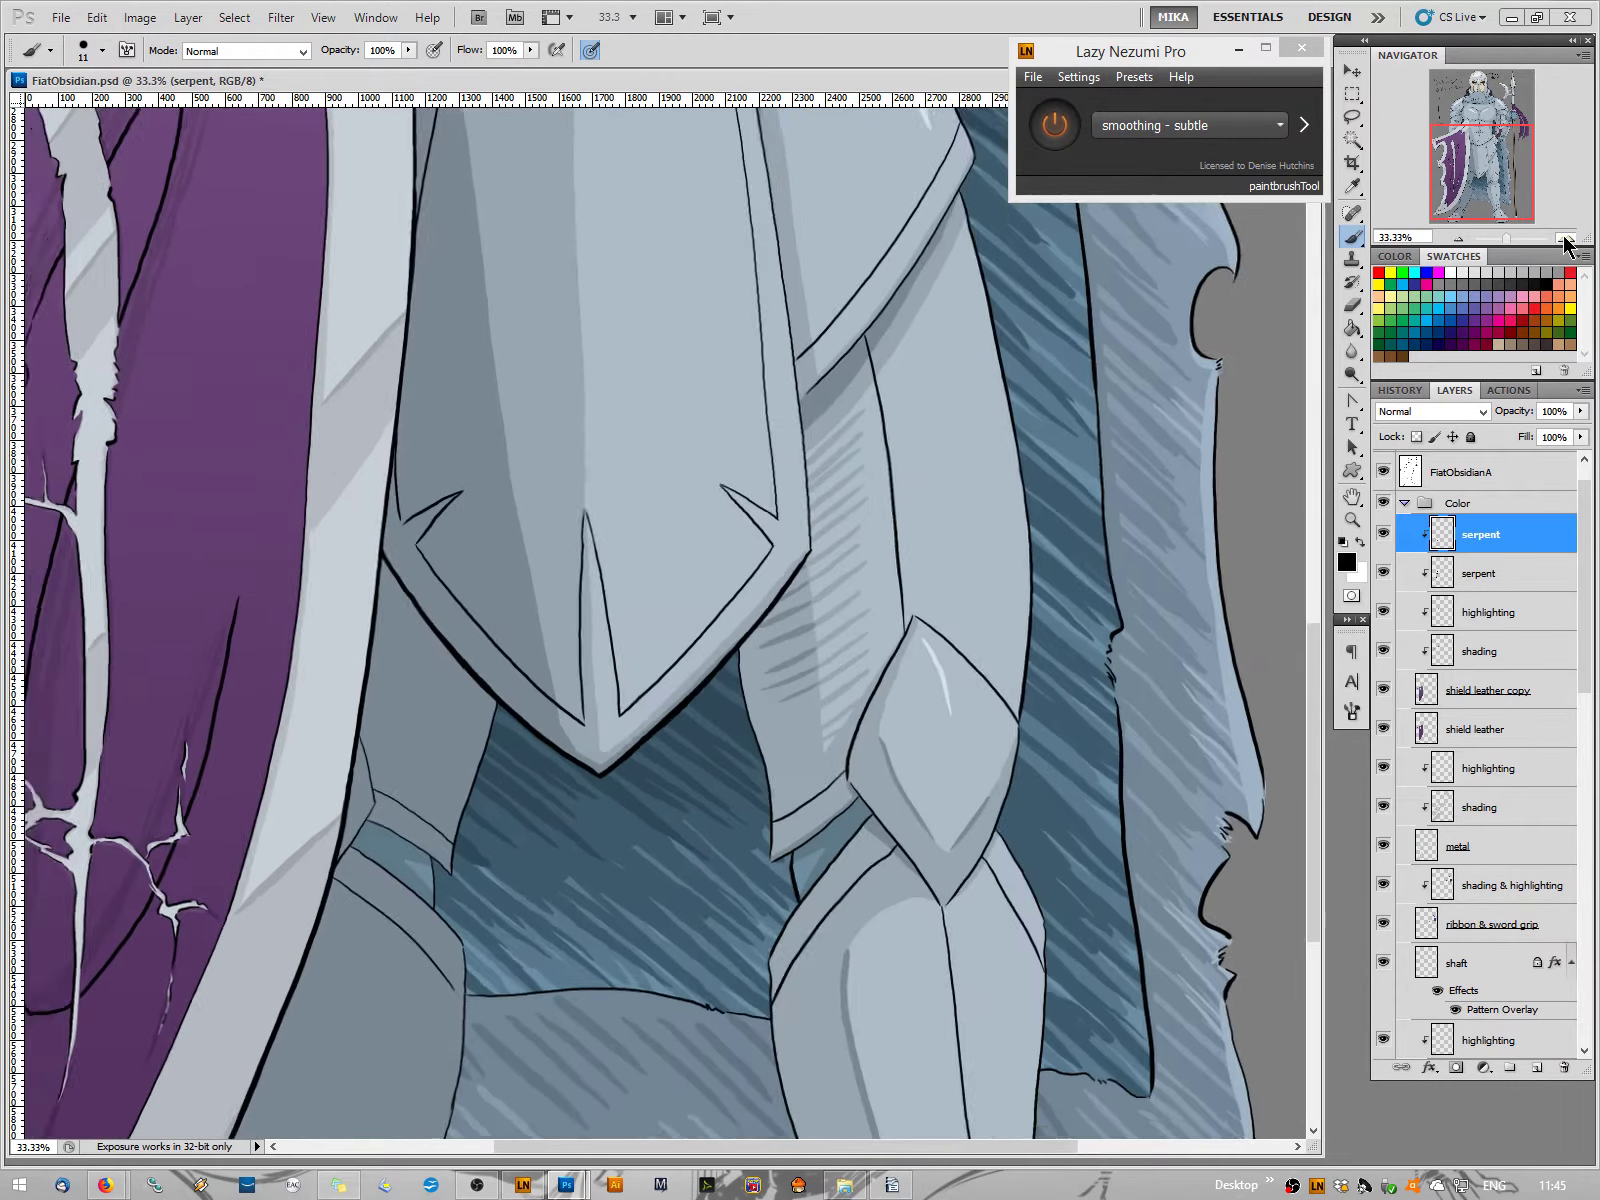
left_click(1565, 239)
left_click(1565, 239)
left_click_drag(1475, 164, 1460, 160)
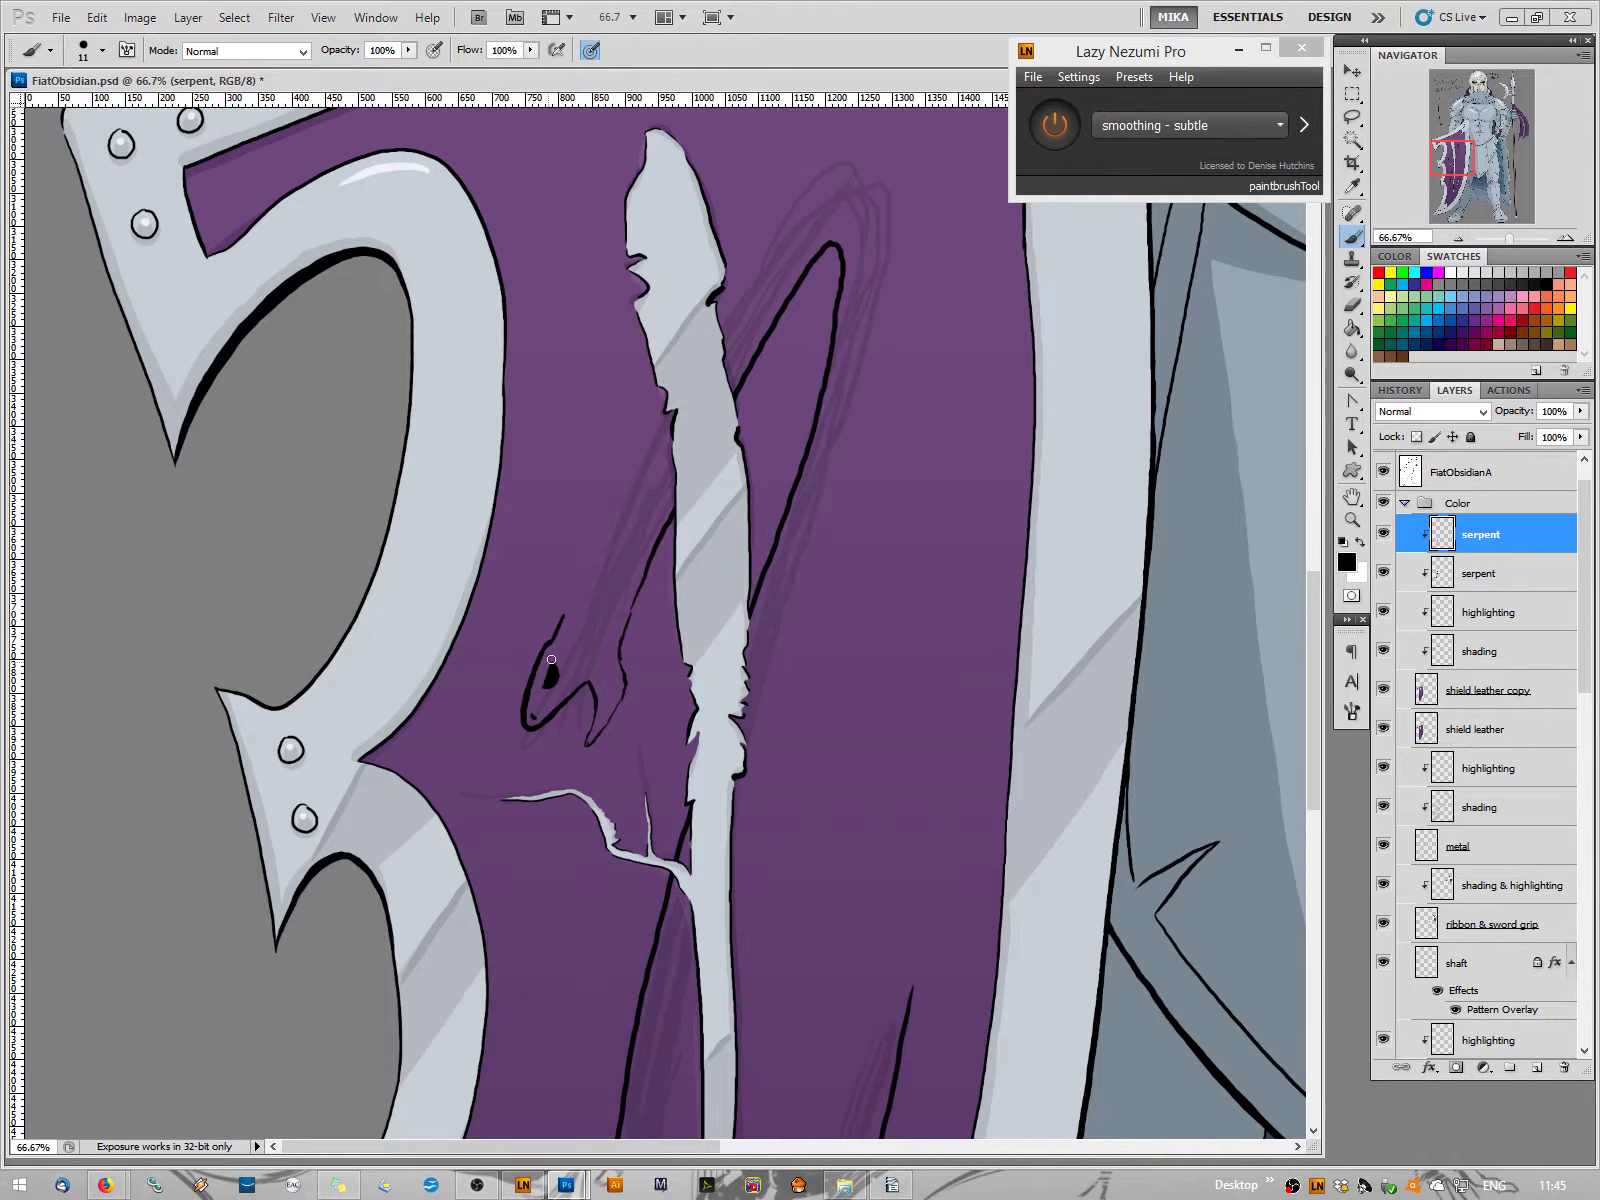
left_click_drag(554, 655, 537, 692)
mouse_move(1473, 576)
left_mouse_down()
mouse_move(1500, 930)
mouse_move(1562, 1068)
left_mouse_up()
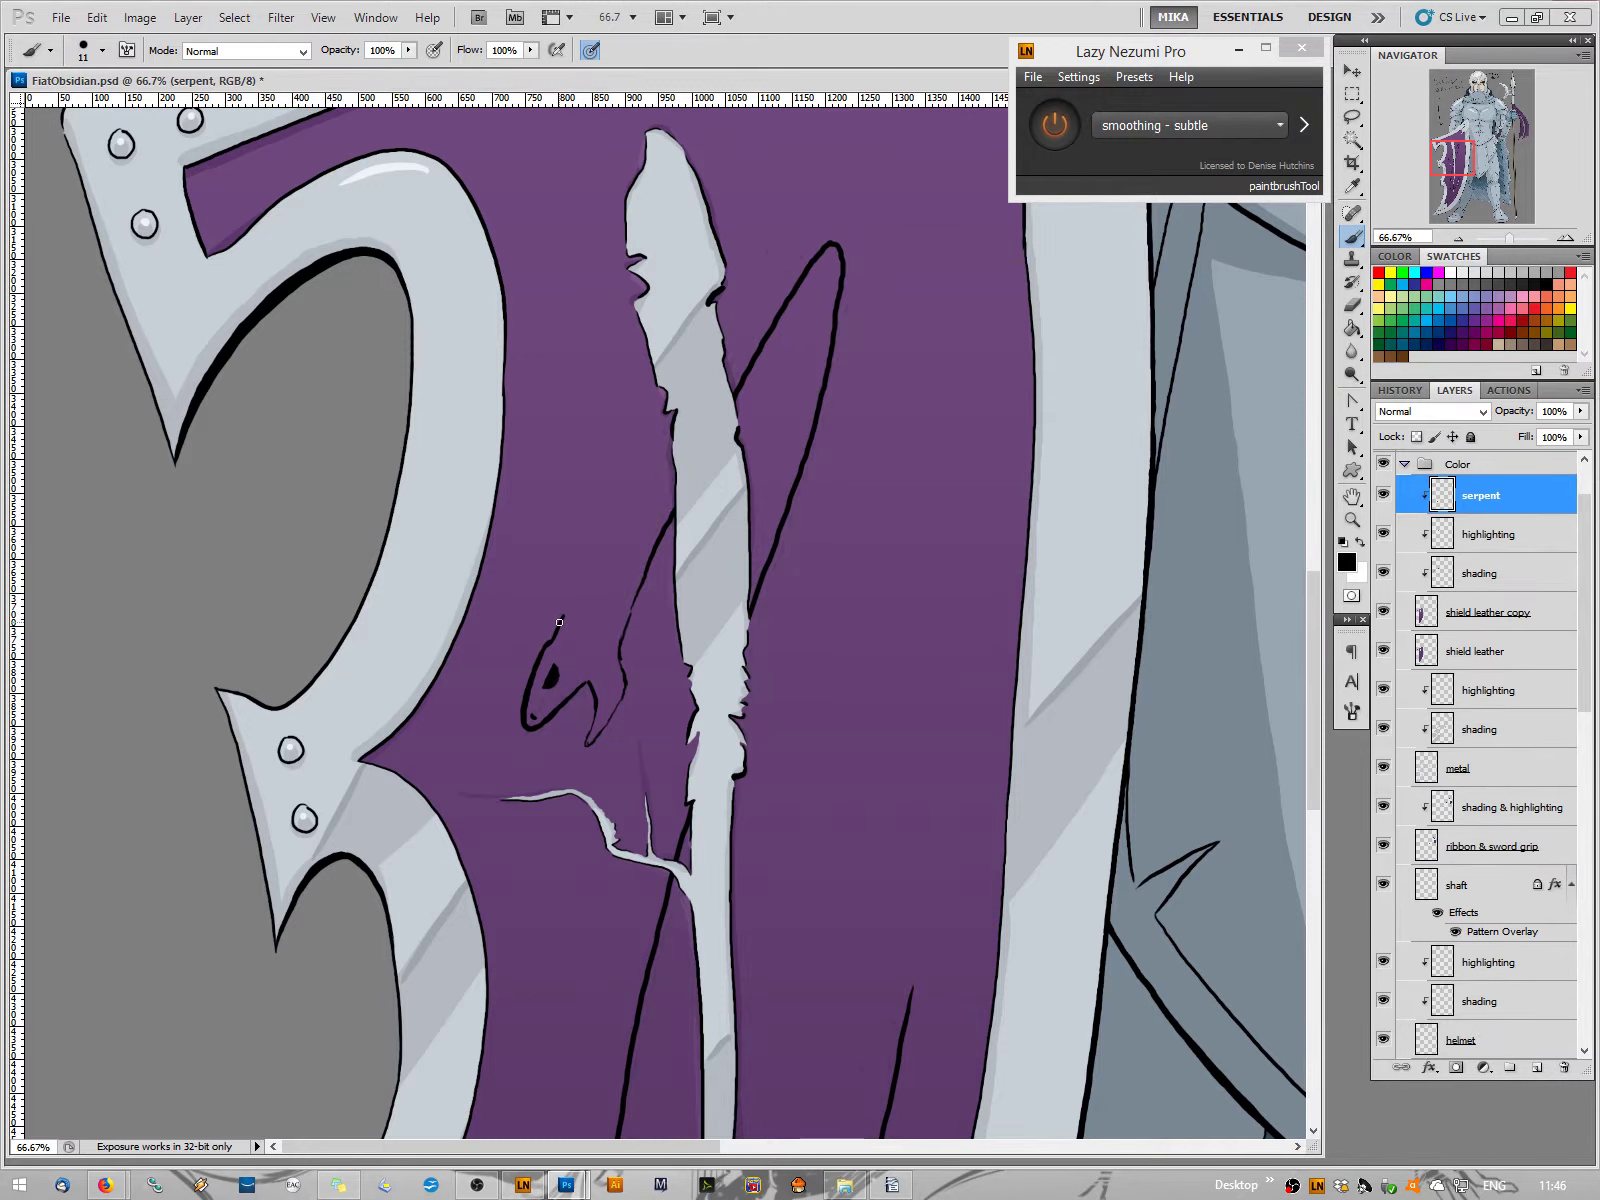
Ink the serpent's outer neck line from the back of its head up to the emblem's stem, redrawing misplaced strokes
left_click_drag(560, 618, 688, 333)
mouse_move(769, 204)
left_mouse_down()
mouse_move(891, 202)
mouse_move(902, 259)
mouse_move(714, 874)
mouse_move(669, 1090)
left_mouse_up()
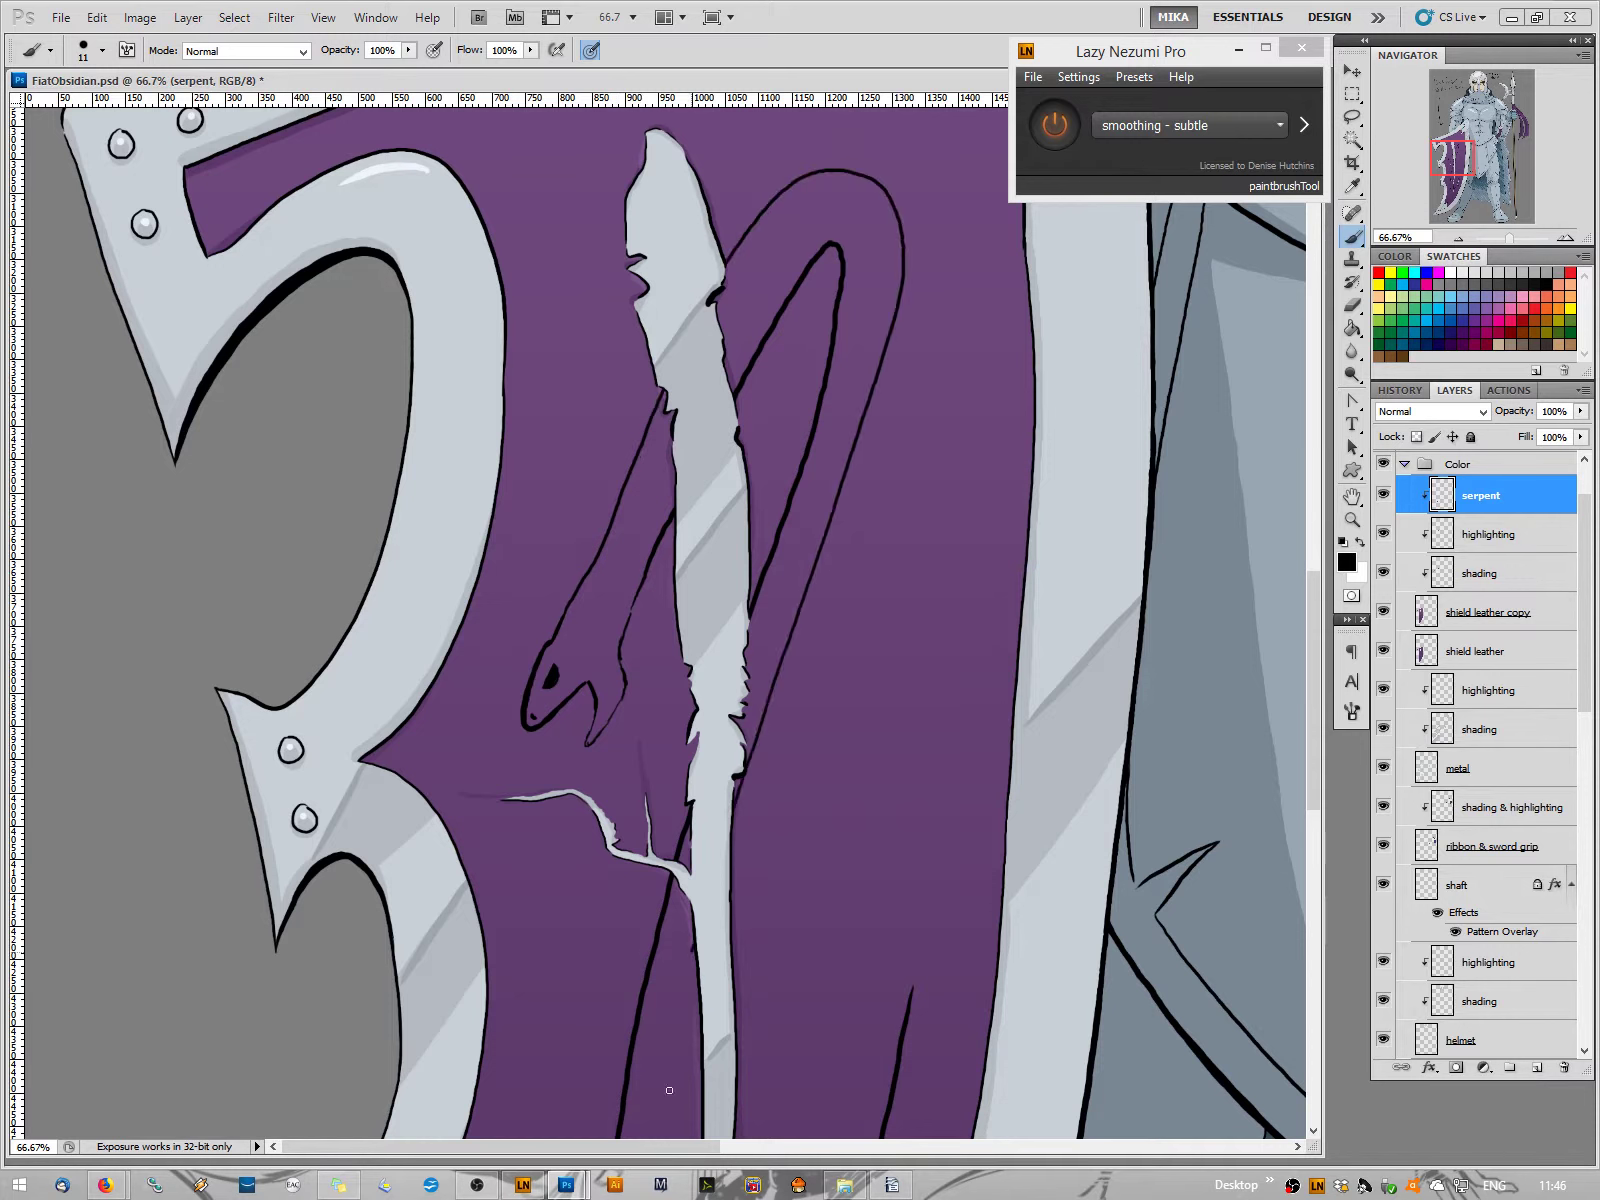
key("ctrl+z")
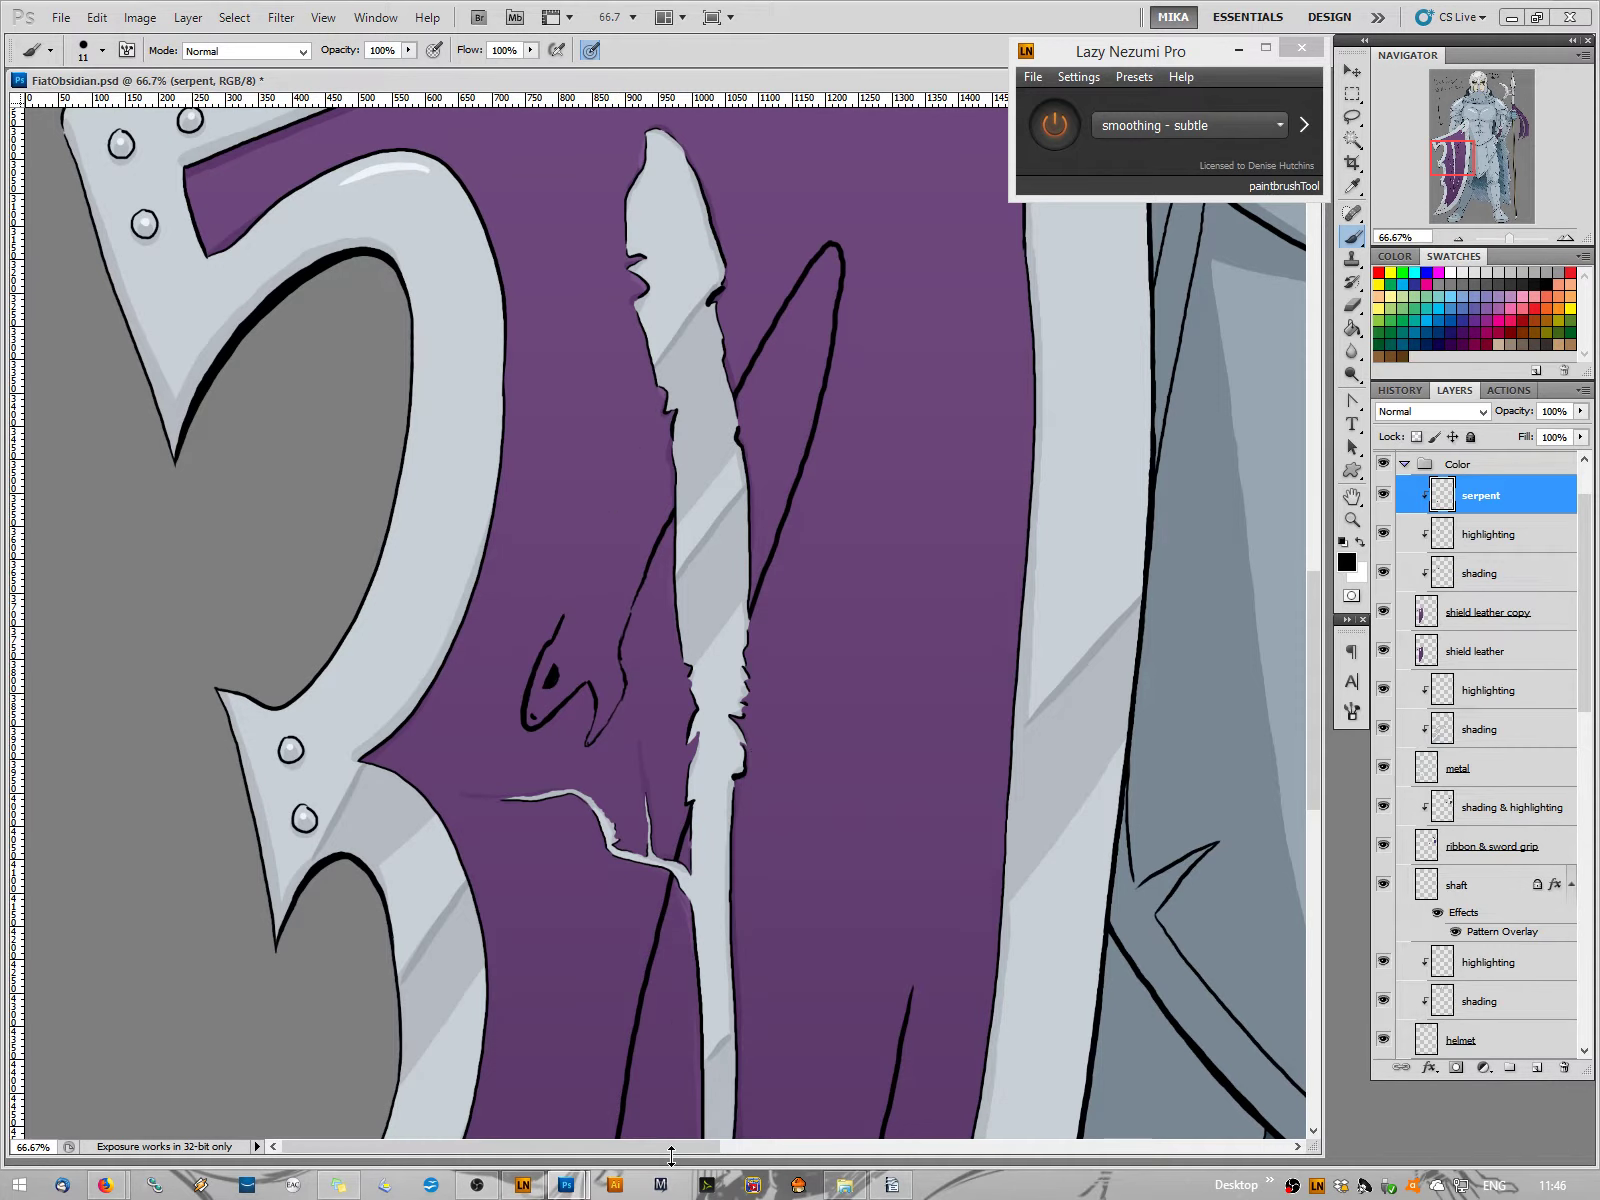
mouse_move(844, 158)
left_mouse_down()
mouse_move(740, 230)
mouse_move(560, 615)
left_mouse_up()
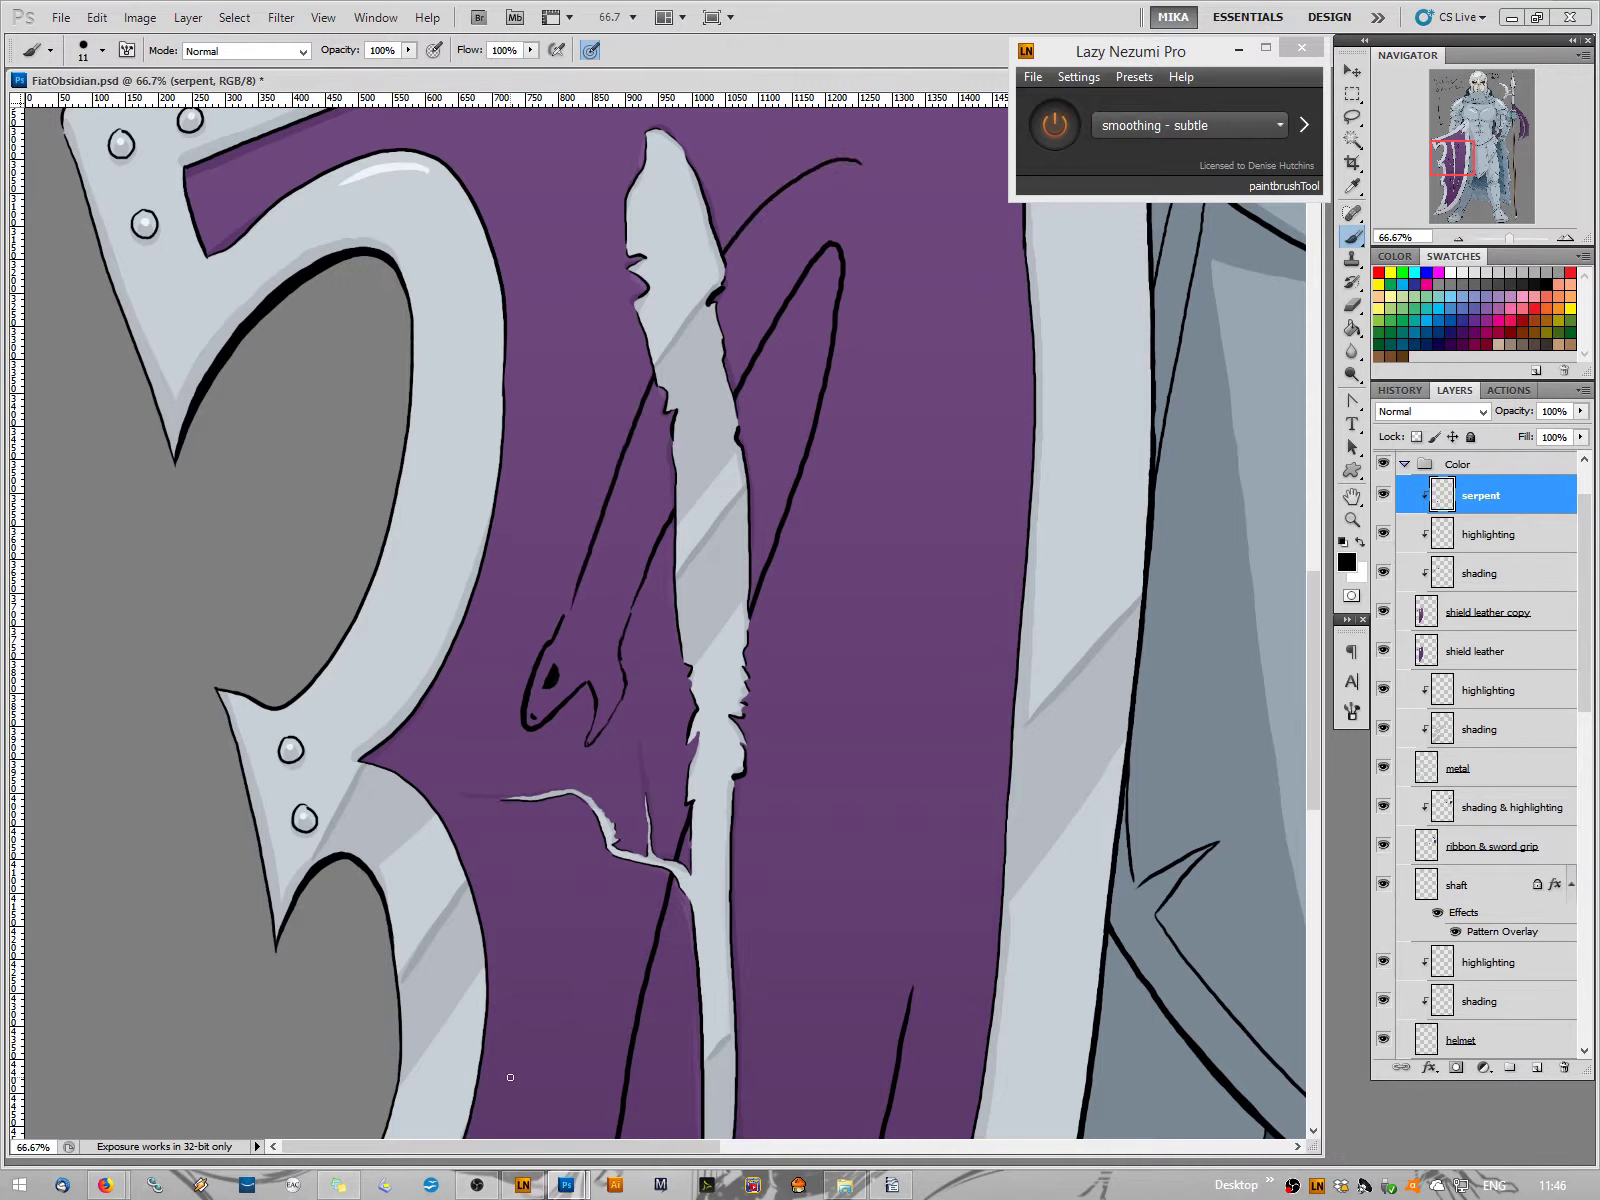
key("ctrl+z")
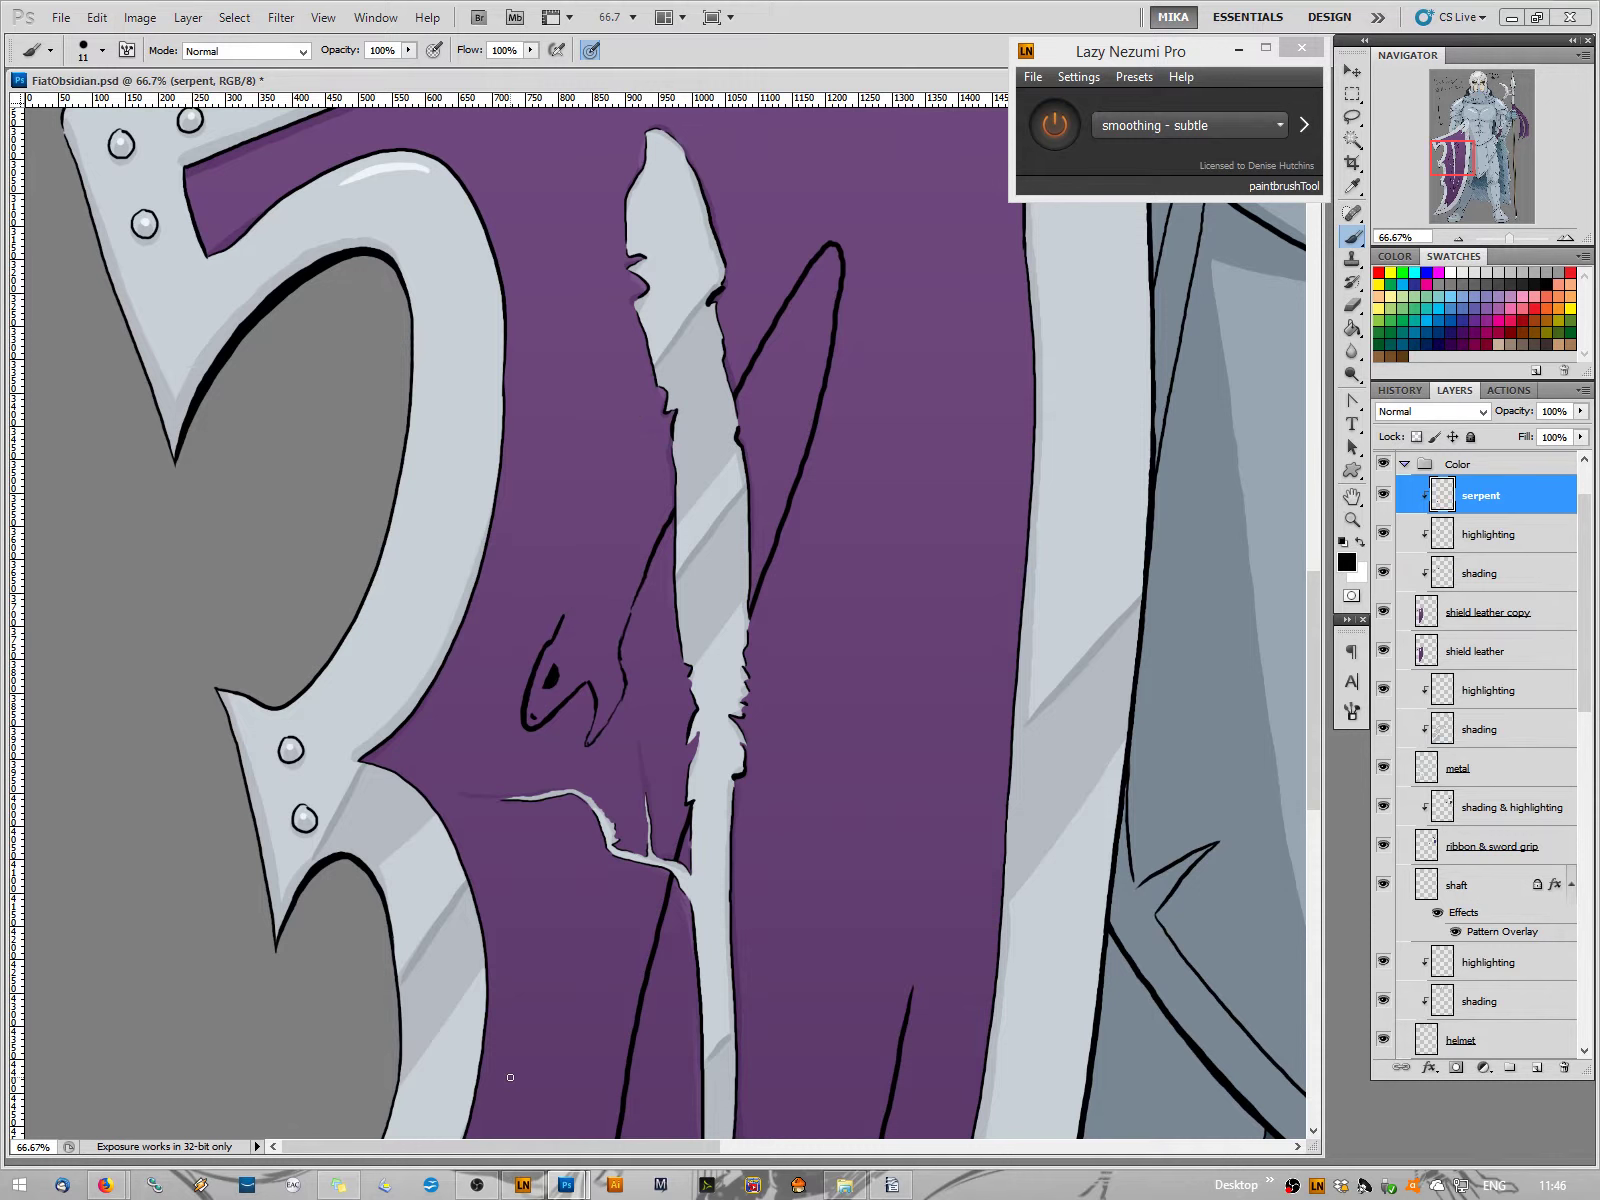
mouse_move(900, 190)
left_mouse_down()
mouse_move(840, 151)
mouse_move(722, 290)
left_mouse_up()
left_click_drag(598, 532, 513, 961)
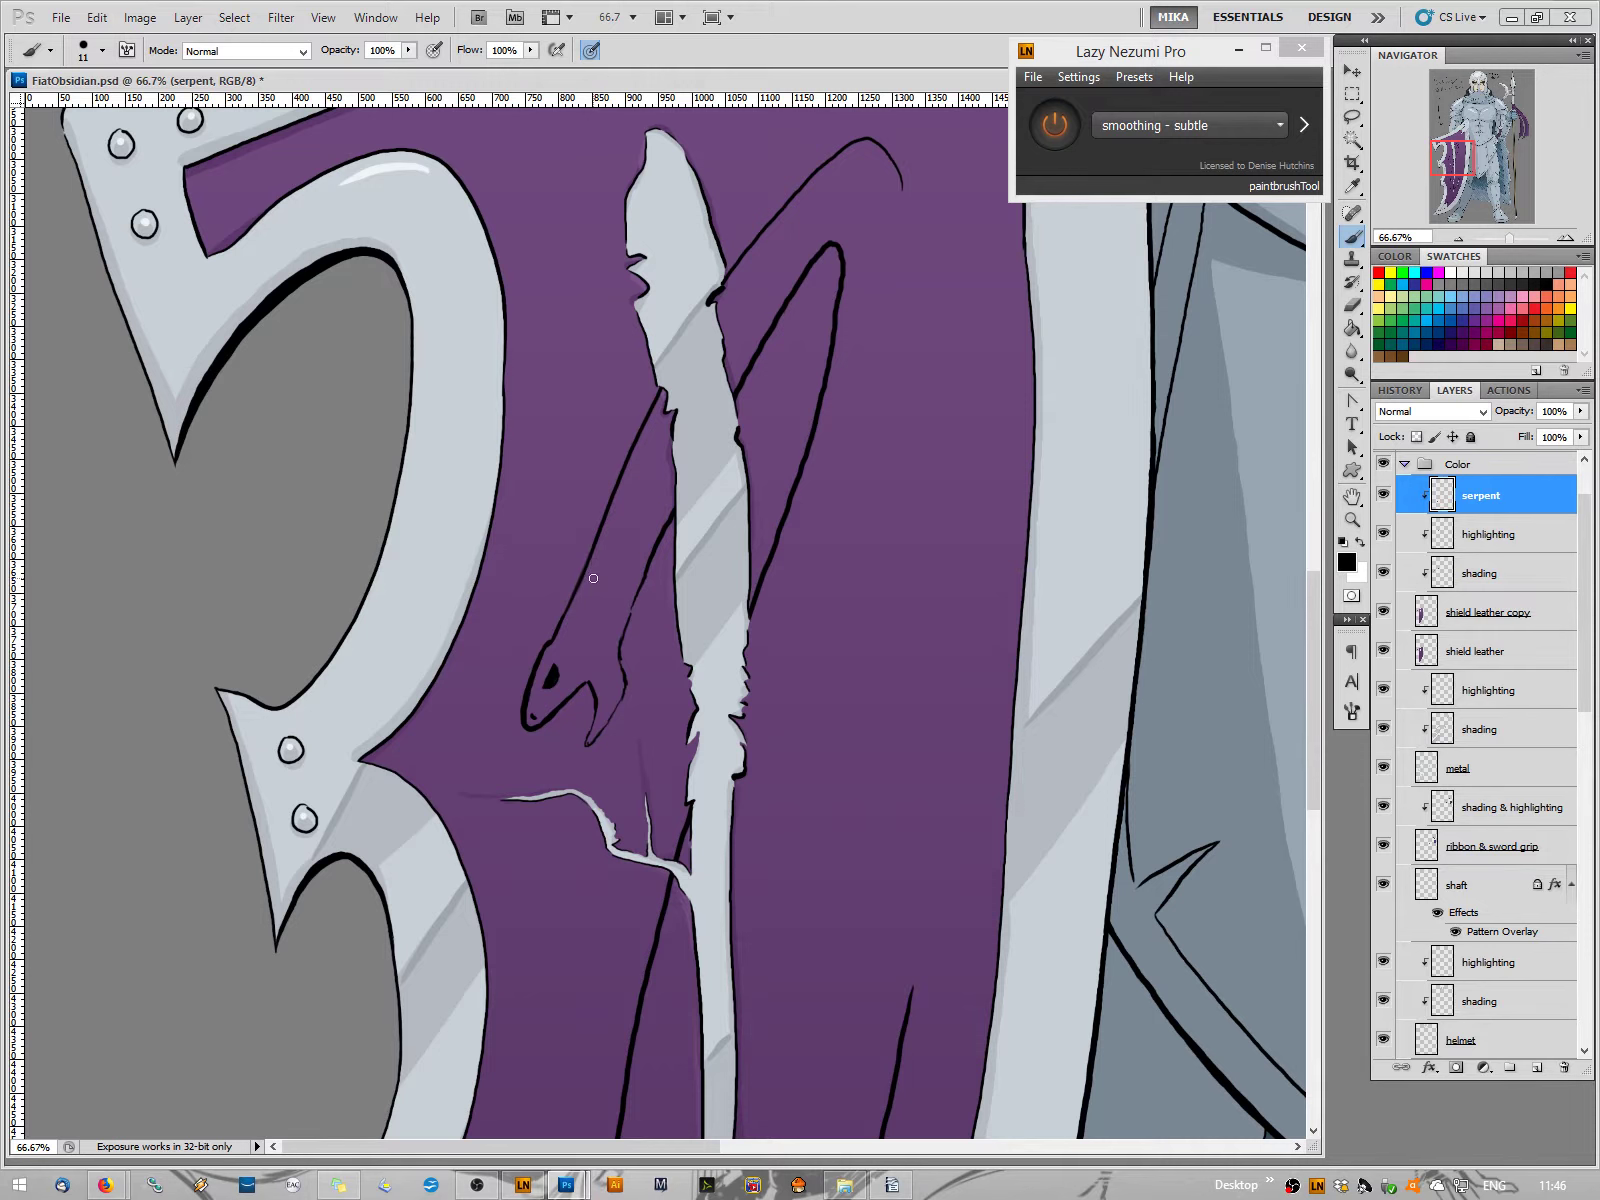
Redraw the outer edge of the serpent's upper coil, arching from the emblem's stem and sweeping down behind it
left_click_drag(546, 807, 346, 739)
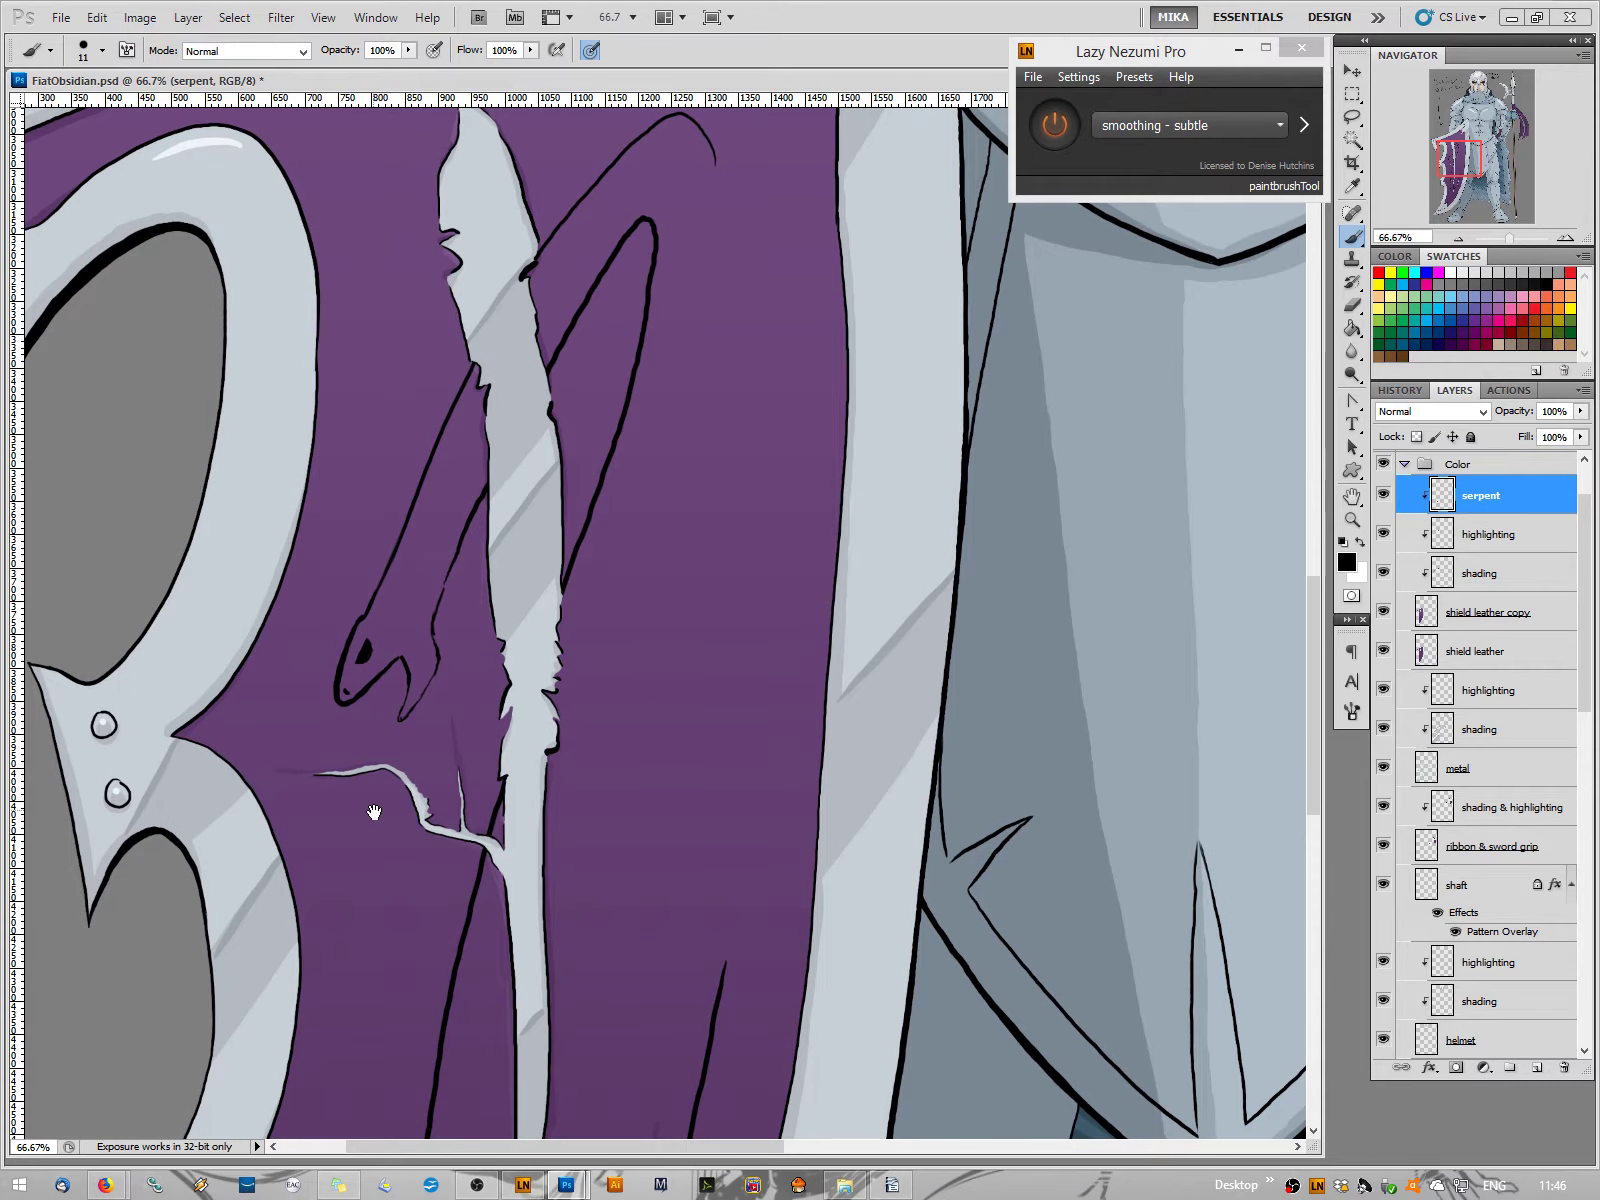
left_click_drag(512, 438, 518, 616)
key("ctrl+z")
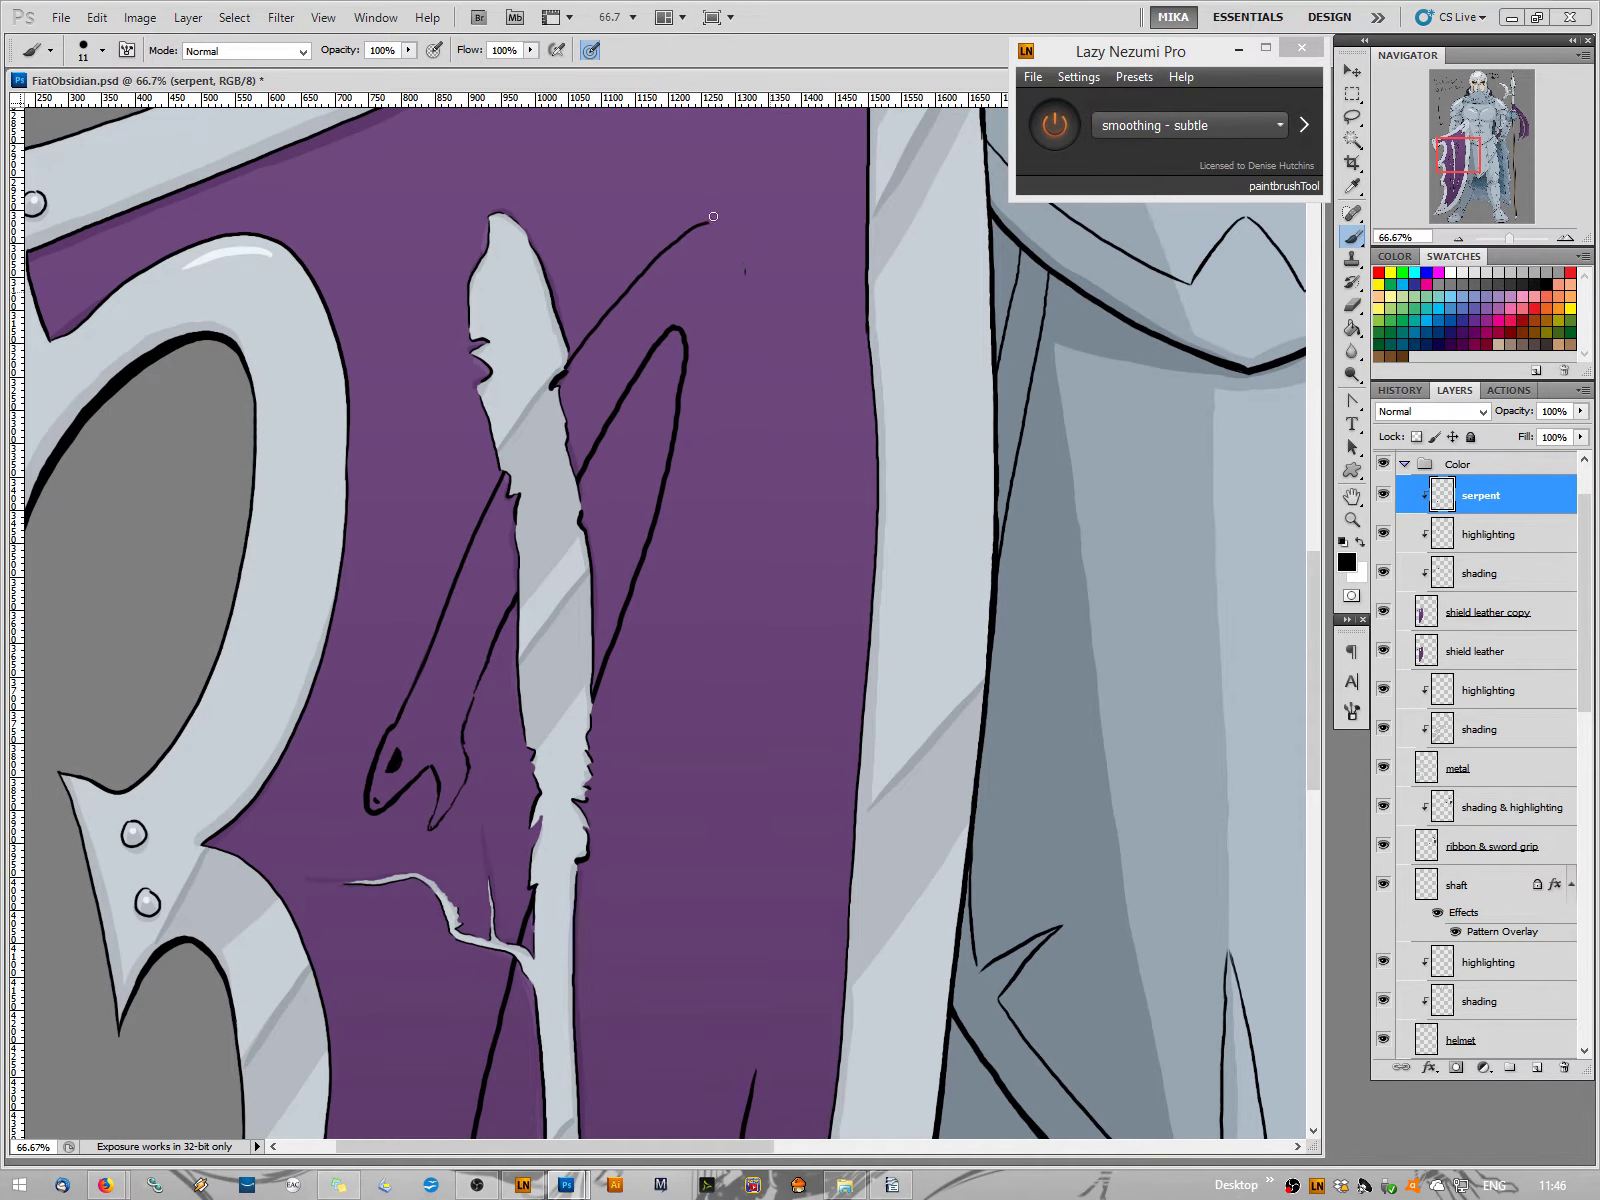
key("ctrl+alt+z")
key("ctrl+alt+z")
key("ctrl+alt+z")
mouse_move(555, 375)
left_mouse_down()
mouse_move(615, 255)
mouse_move(738, 250)
mouse_move(716, 495)
left_mouse_up()
left_click_drag(678, 645, 575, 958)
key("ctrl+z")
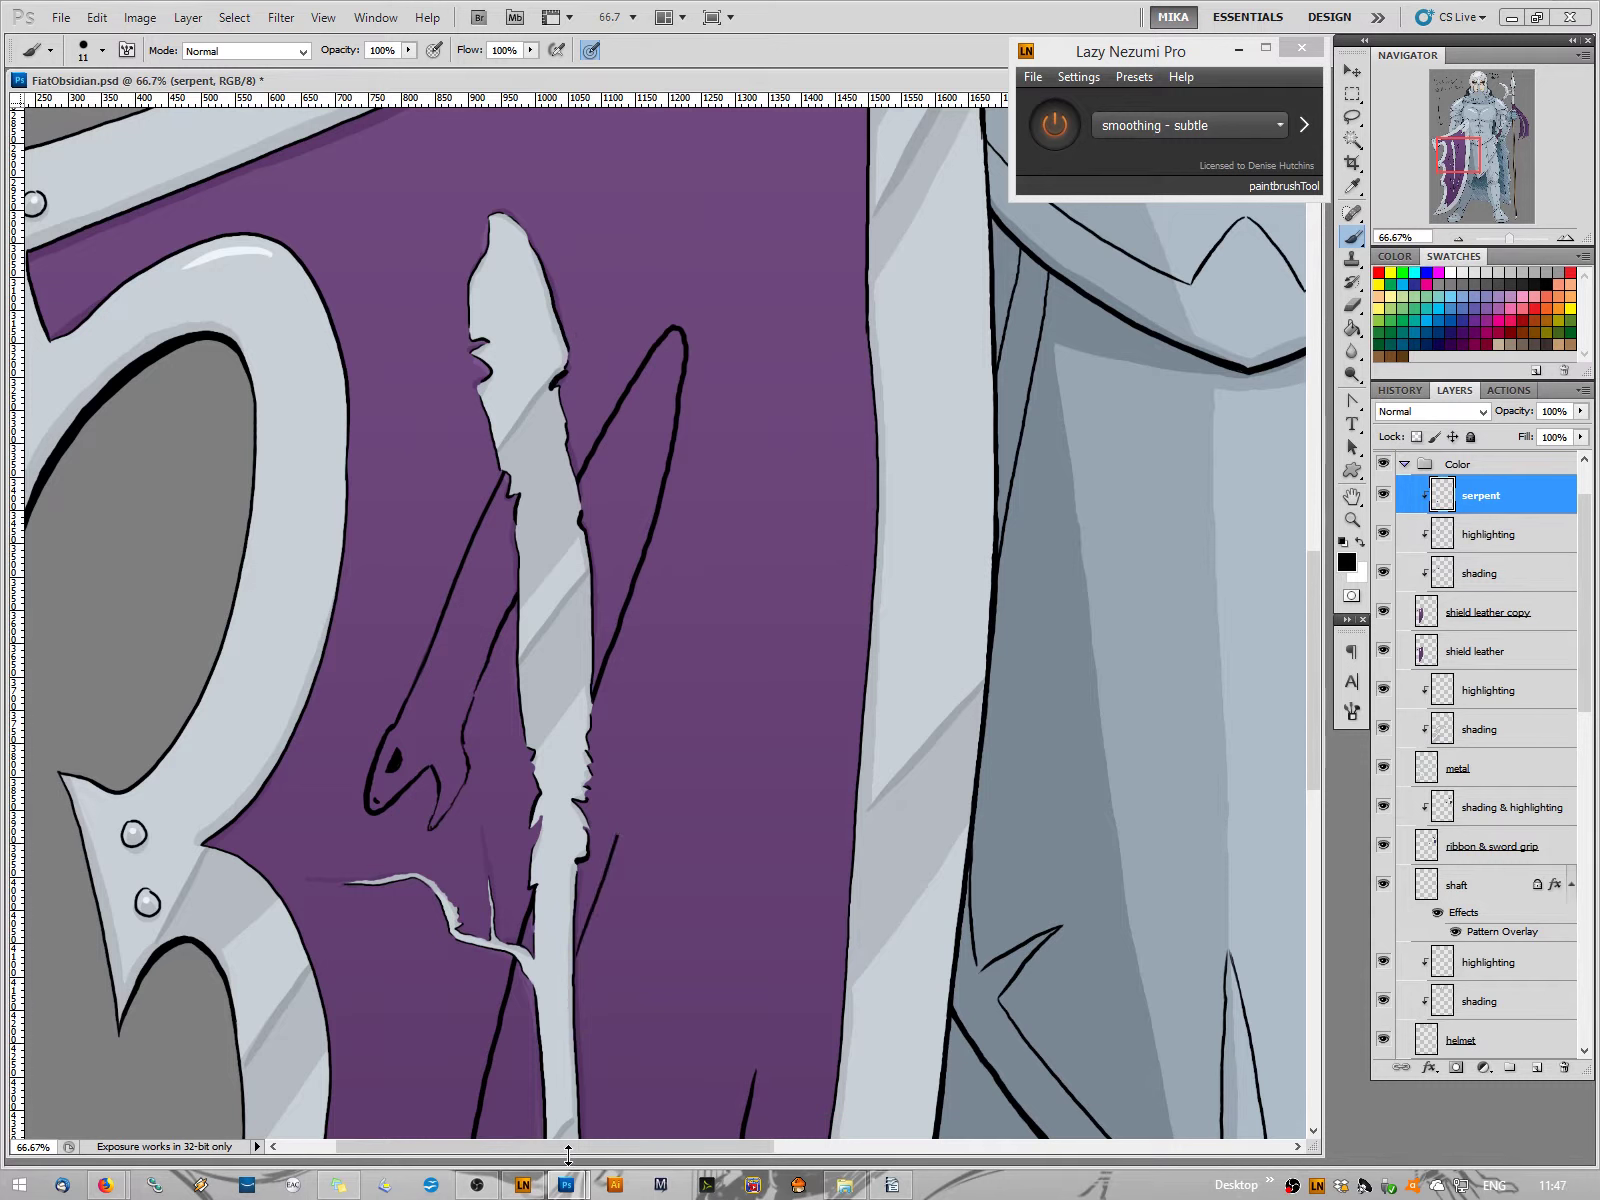
mouse_move(553, 358)
left_mouse_down()
mouse_move(585, 300)
mouse_move(754, 237)
mouse_move(745, 540)
mouse_move(590, 950)
mouse_move(556, 1102)
left_mouse_up()
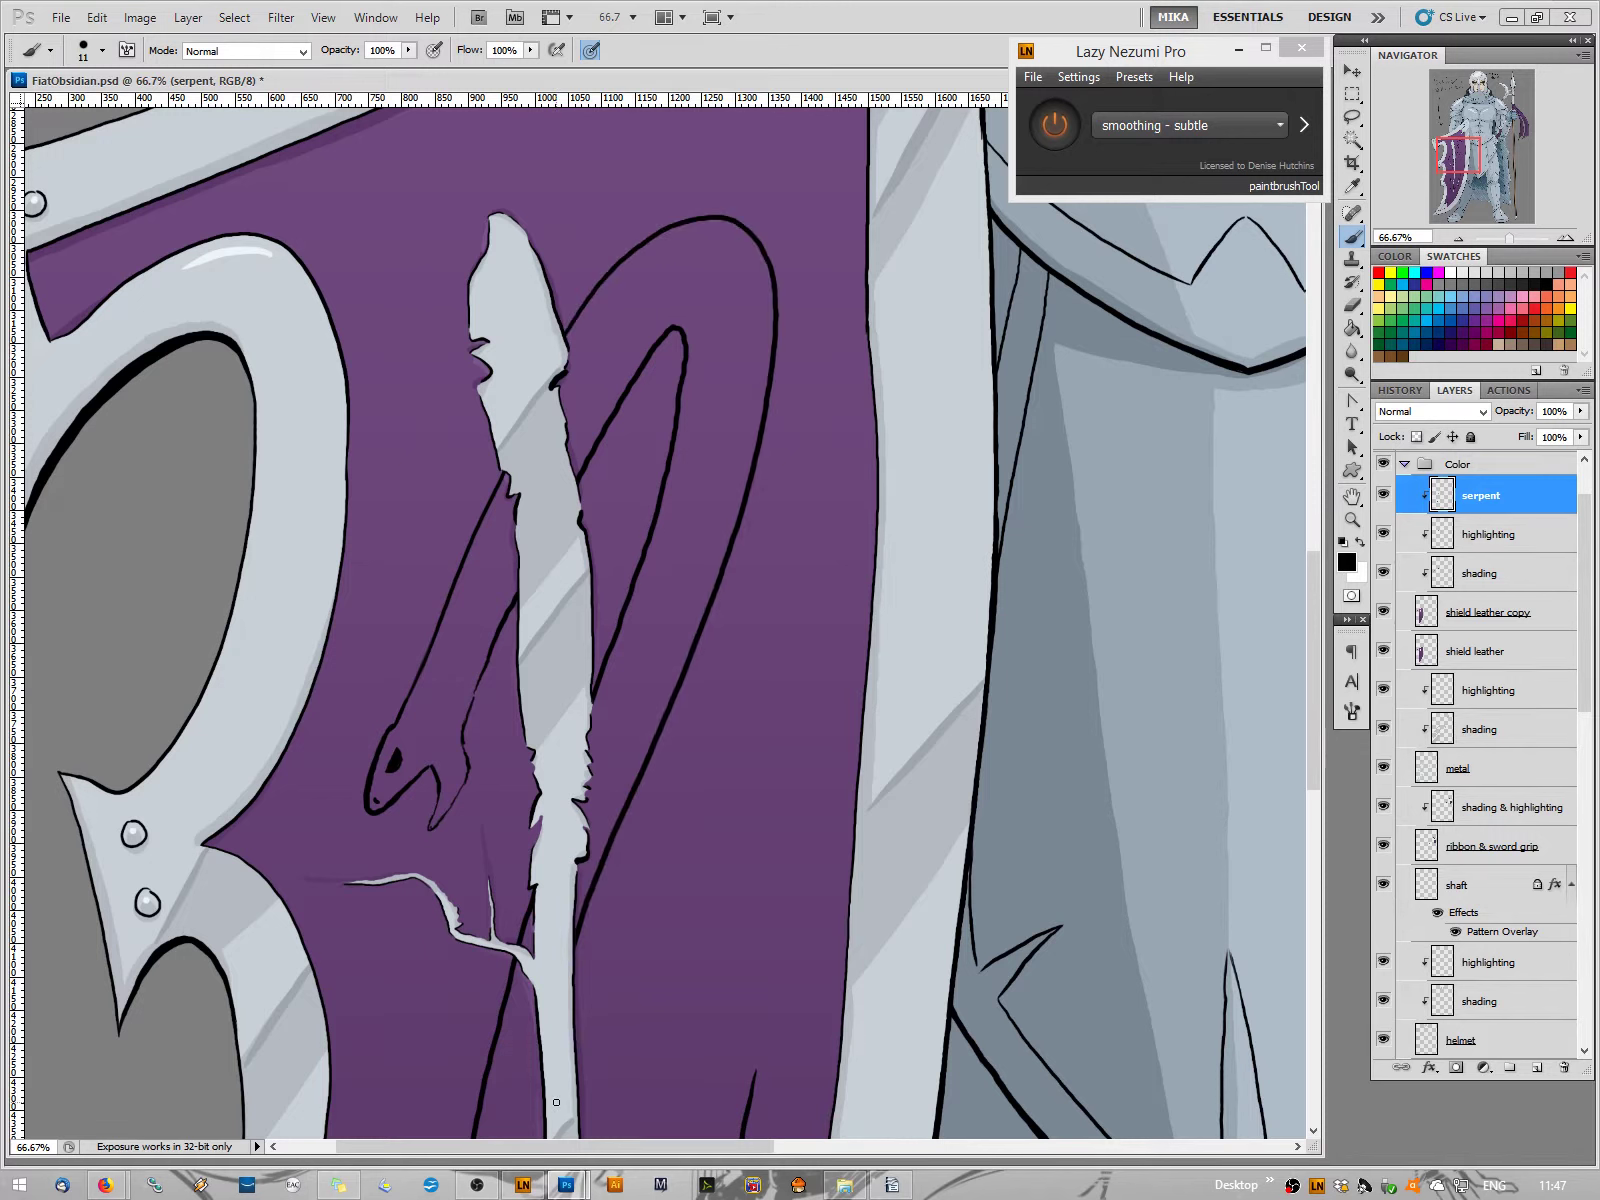
key("ctrl+z")
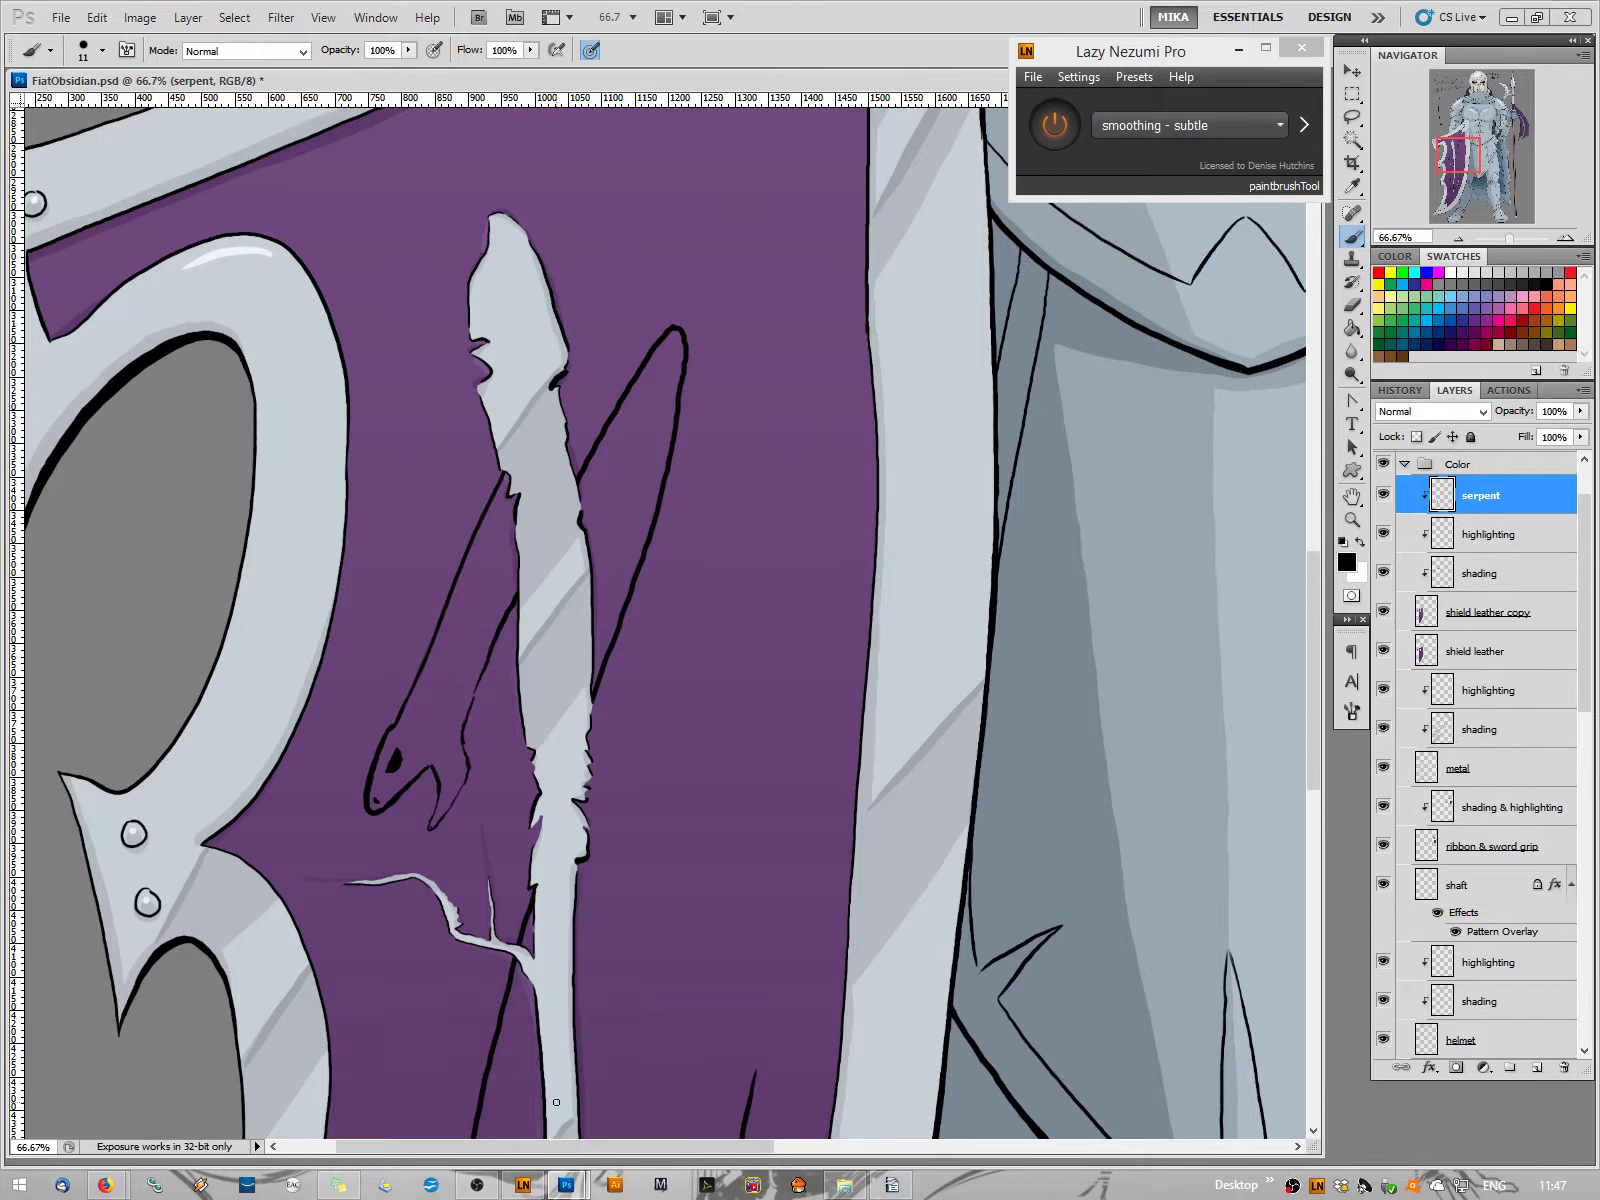
mouse_move(553, 363)
left_mouse_down()
mouse_move(723, 212)
mouse_move(782, 314)
mouse_move(738, 539)
mouse_move(577, 998)
mouse_move(565, 1180)
left_mouse_up()
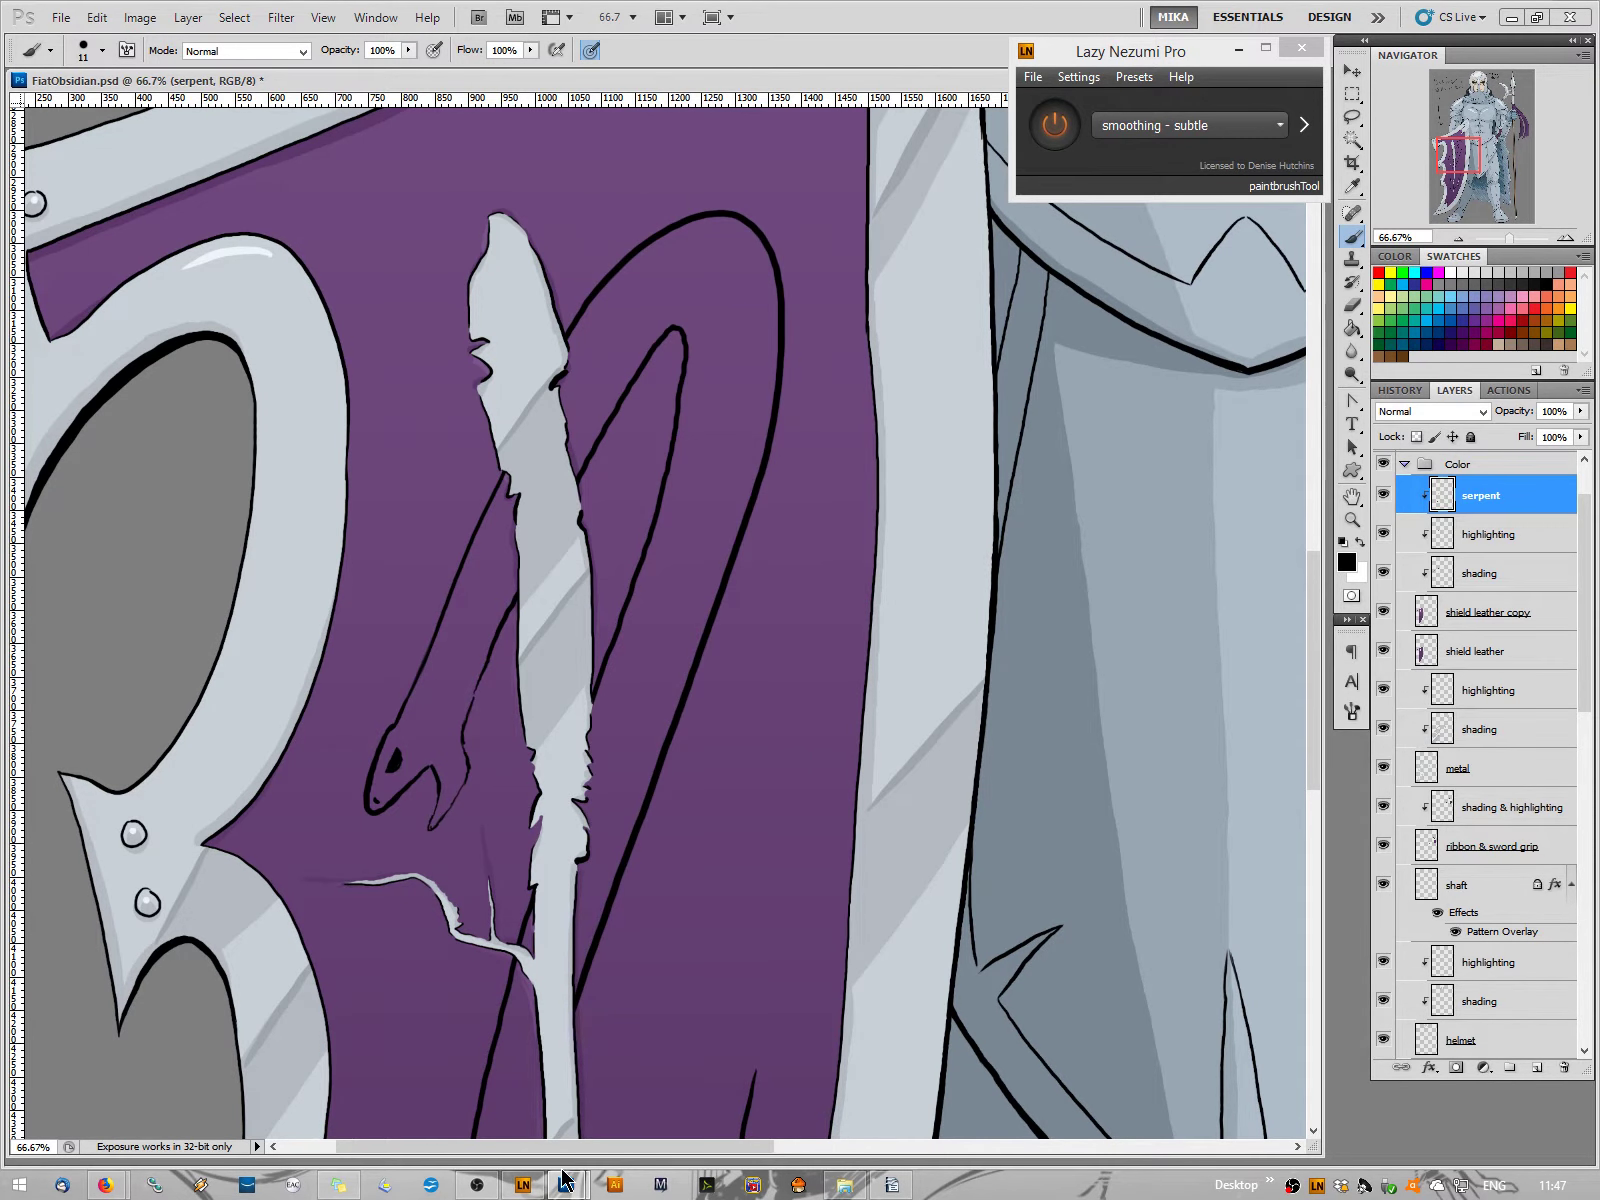
Ink the inner edge of the serpent's lower coil from the emblem's stem around to the tail tip, undoing misplaced strokes
left_click_drag(421, 921, 478, 268)
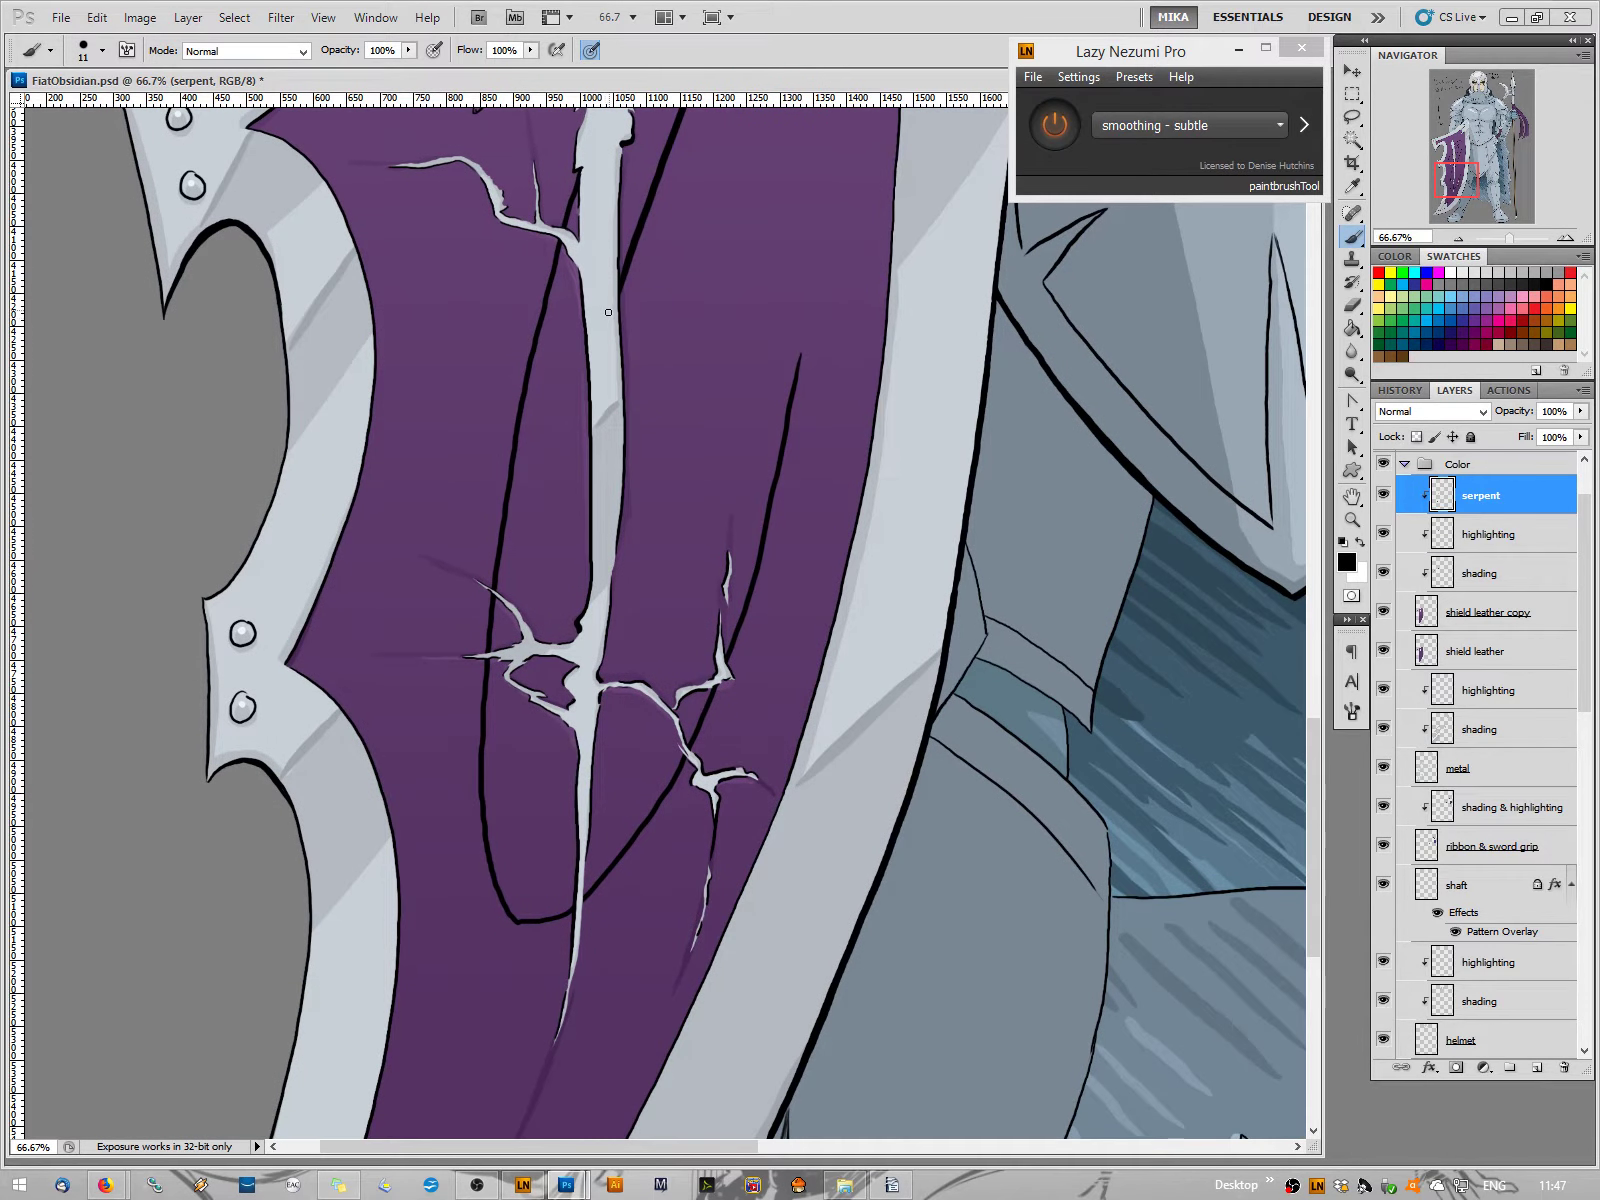
mouse_move(588, 435)
left_mouse_down()
mouse_move(560, 845)
mouse_move(796, 258)
left_mouse_up()
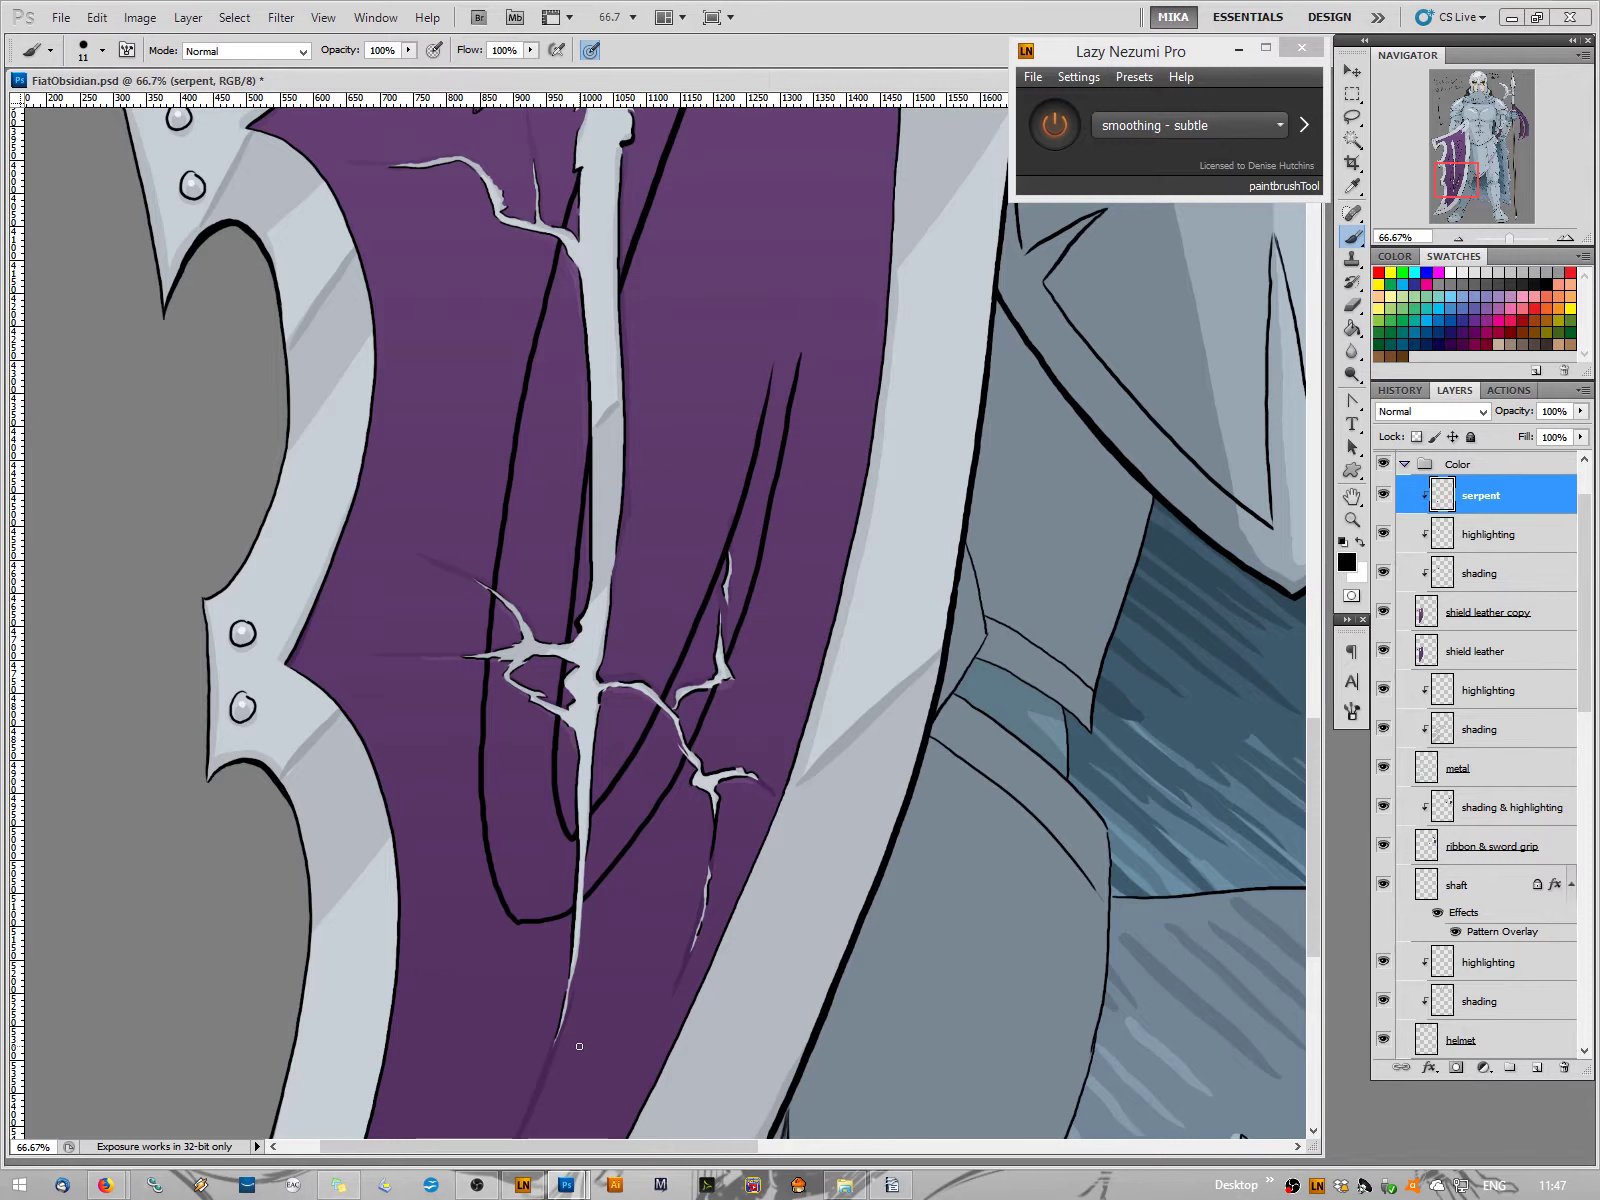
key("ctrl+z")
mouse_move(602, 338)
left_mouse_down()
mouse_move(545, 627)
mouse_move(545, 829)
mouse_move(574, 830)
mouse_move(645, 733)
mouse_move(735, 538)
mouse_move(805, 292)
left_mouse_up()
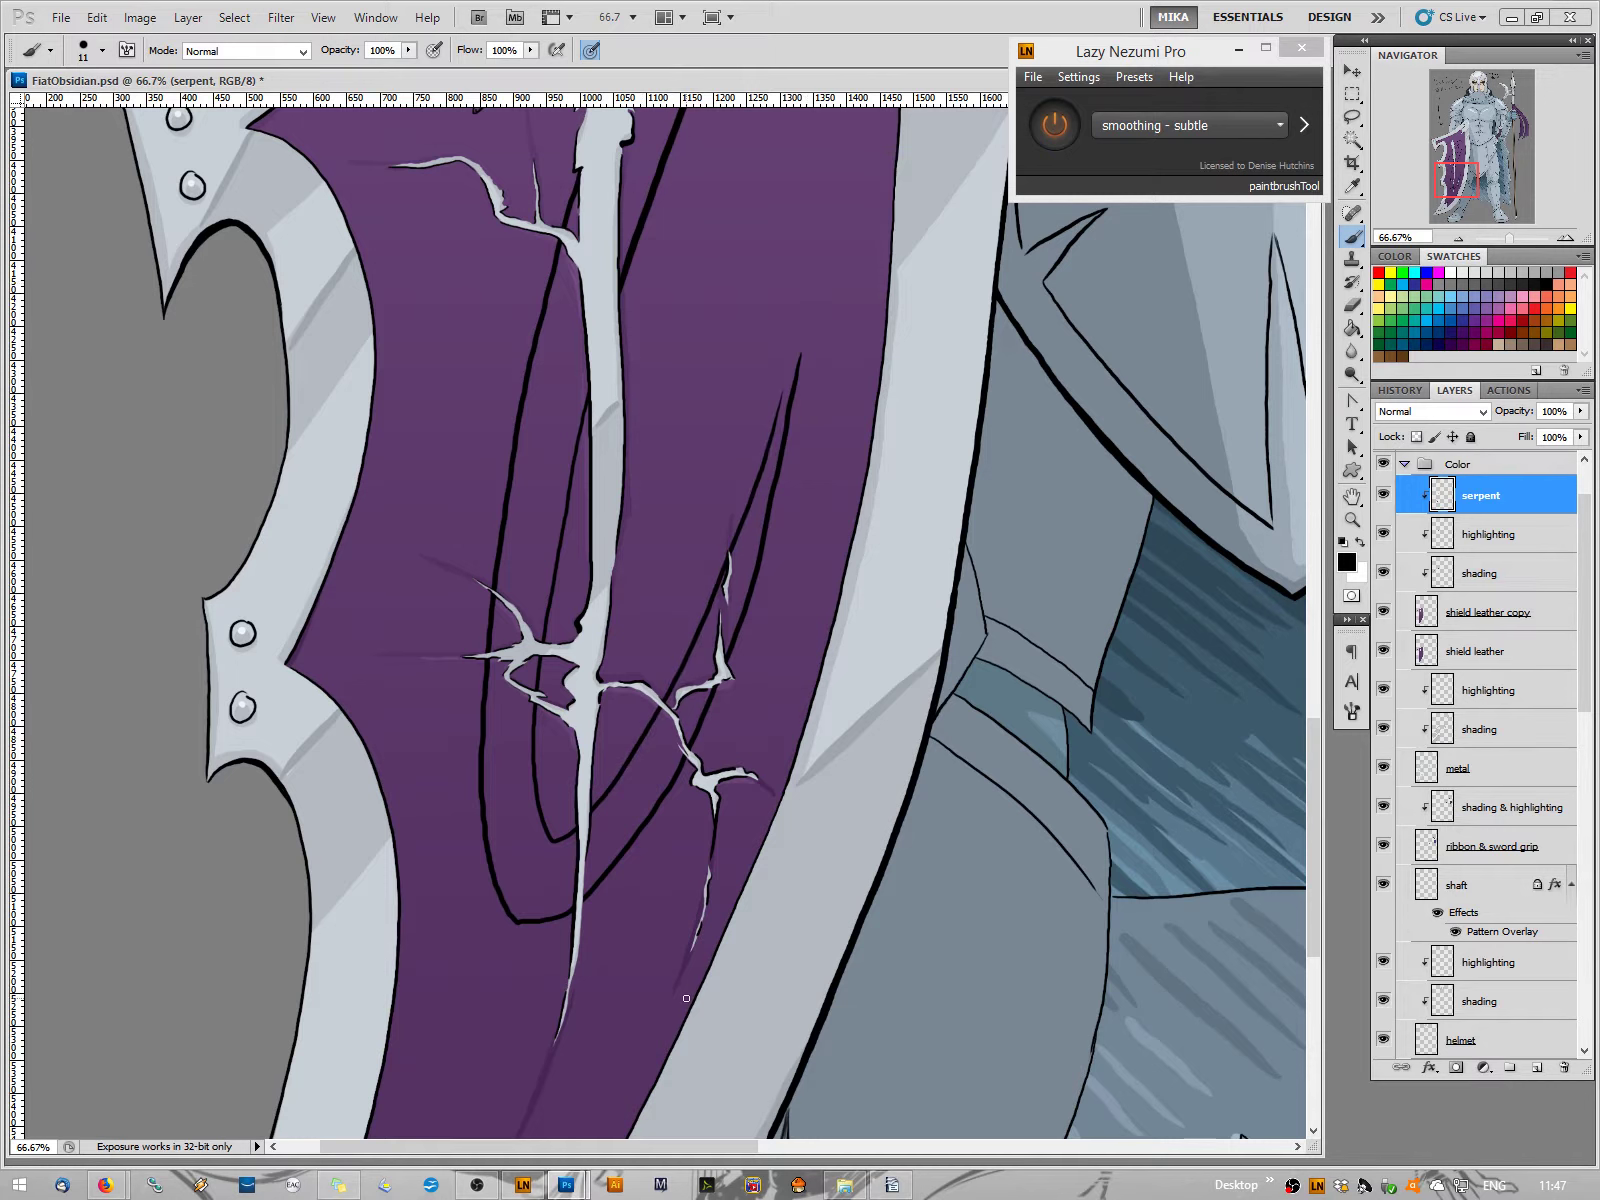
key("ctrl+alt+z")
key("ctrl+alt+z")
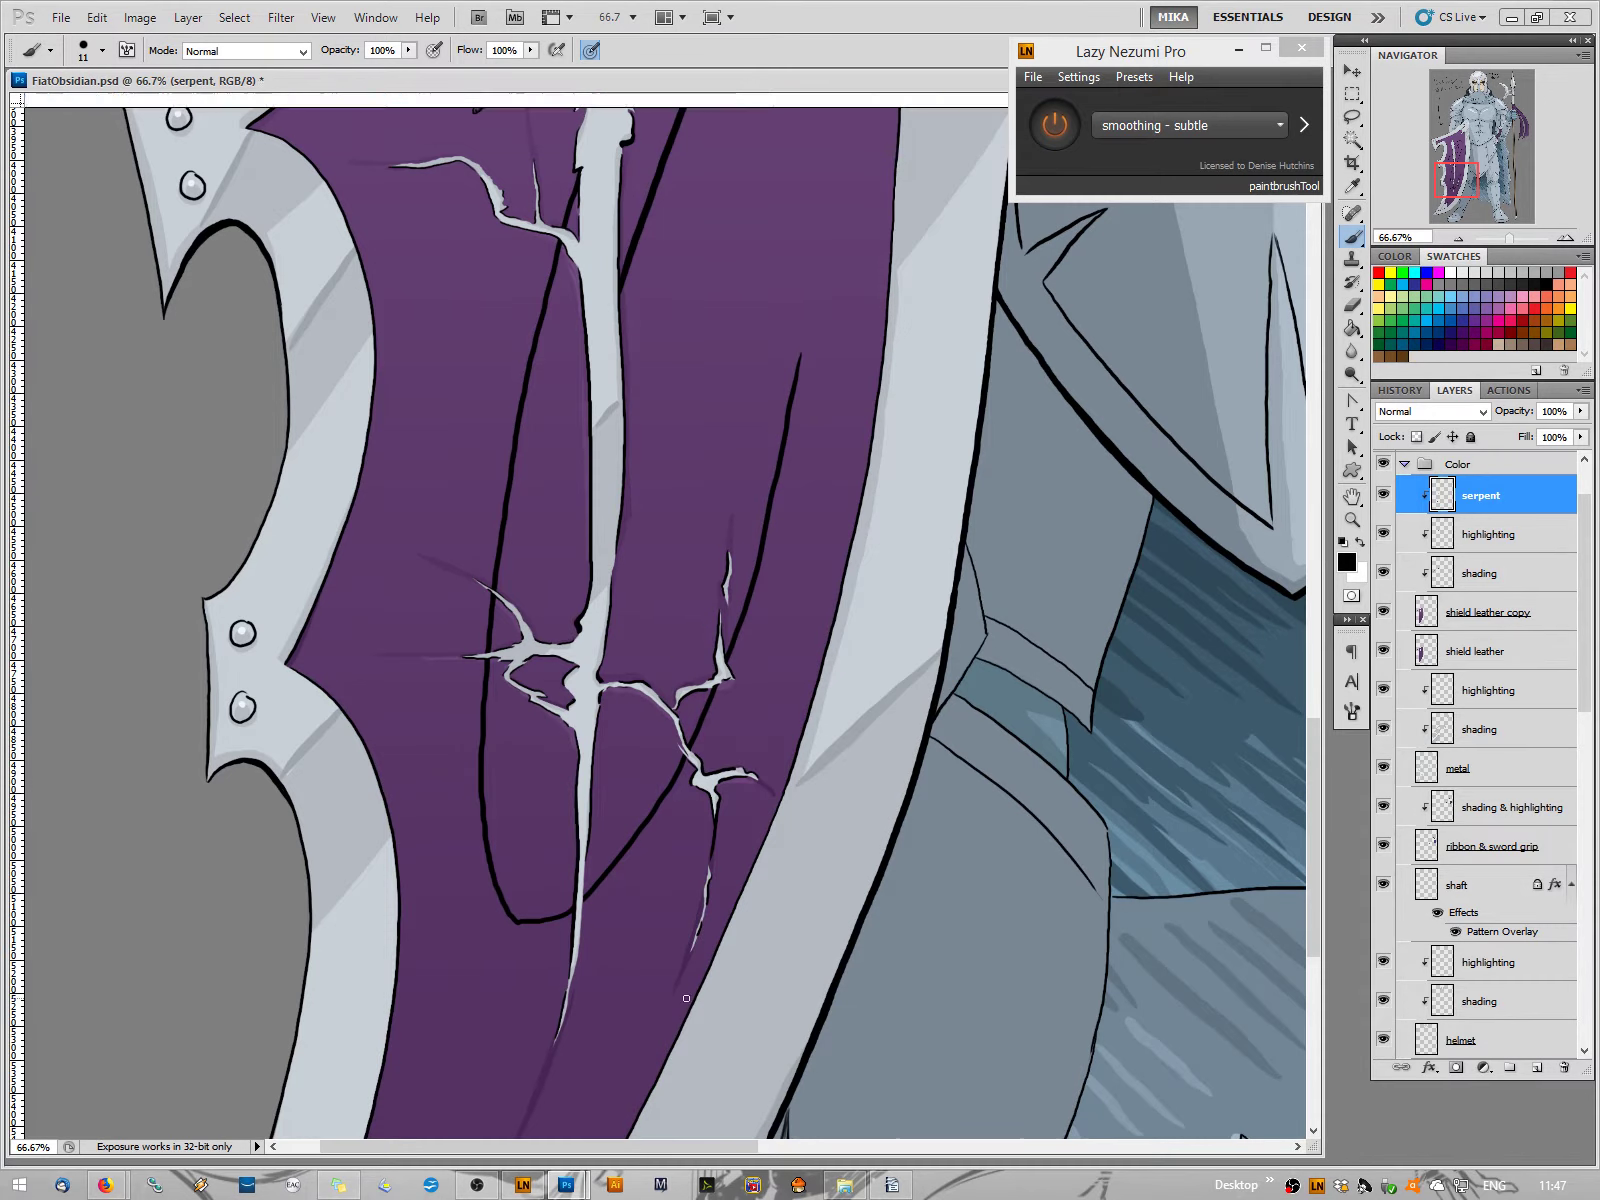
mouse_move(584, 462)
left_mouse_down()
mouse_move(555, 830)
mouse_move(650, 740)
mouse_move(789, 393)
mouse_move(794, 439)
left_mouse_up()
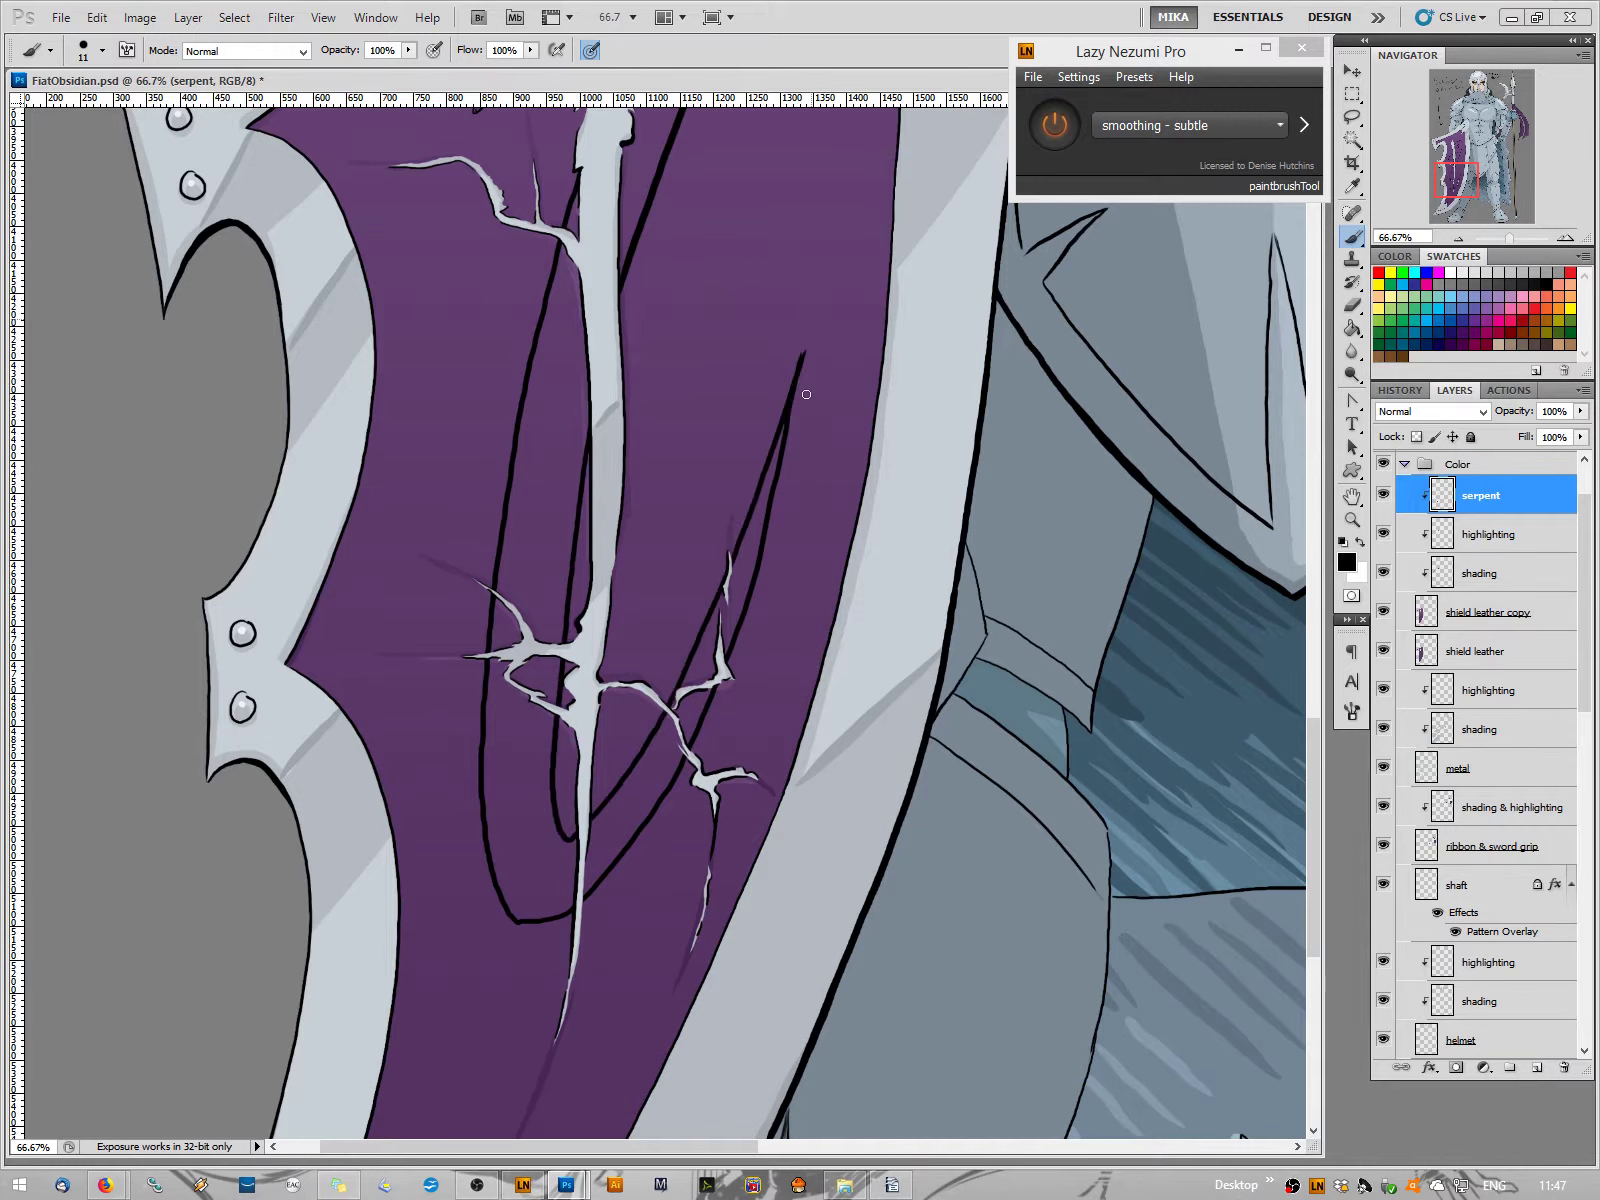
key("ctrl+alt+z")
key("ctrl+alt+z")
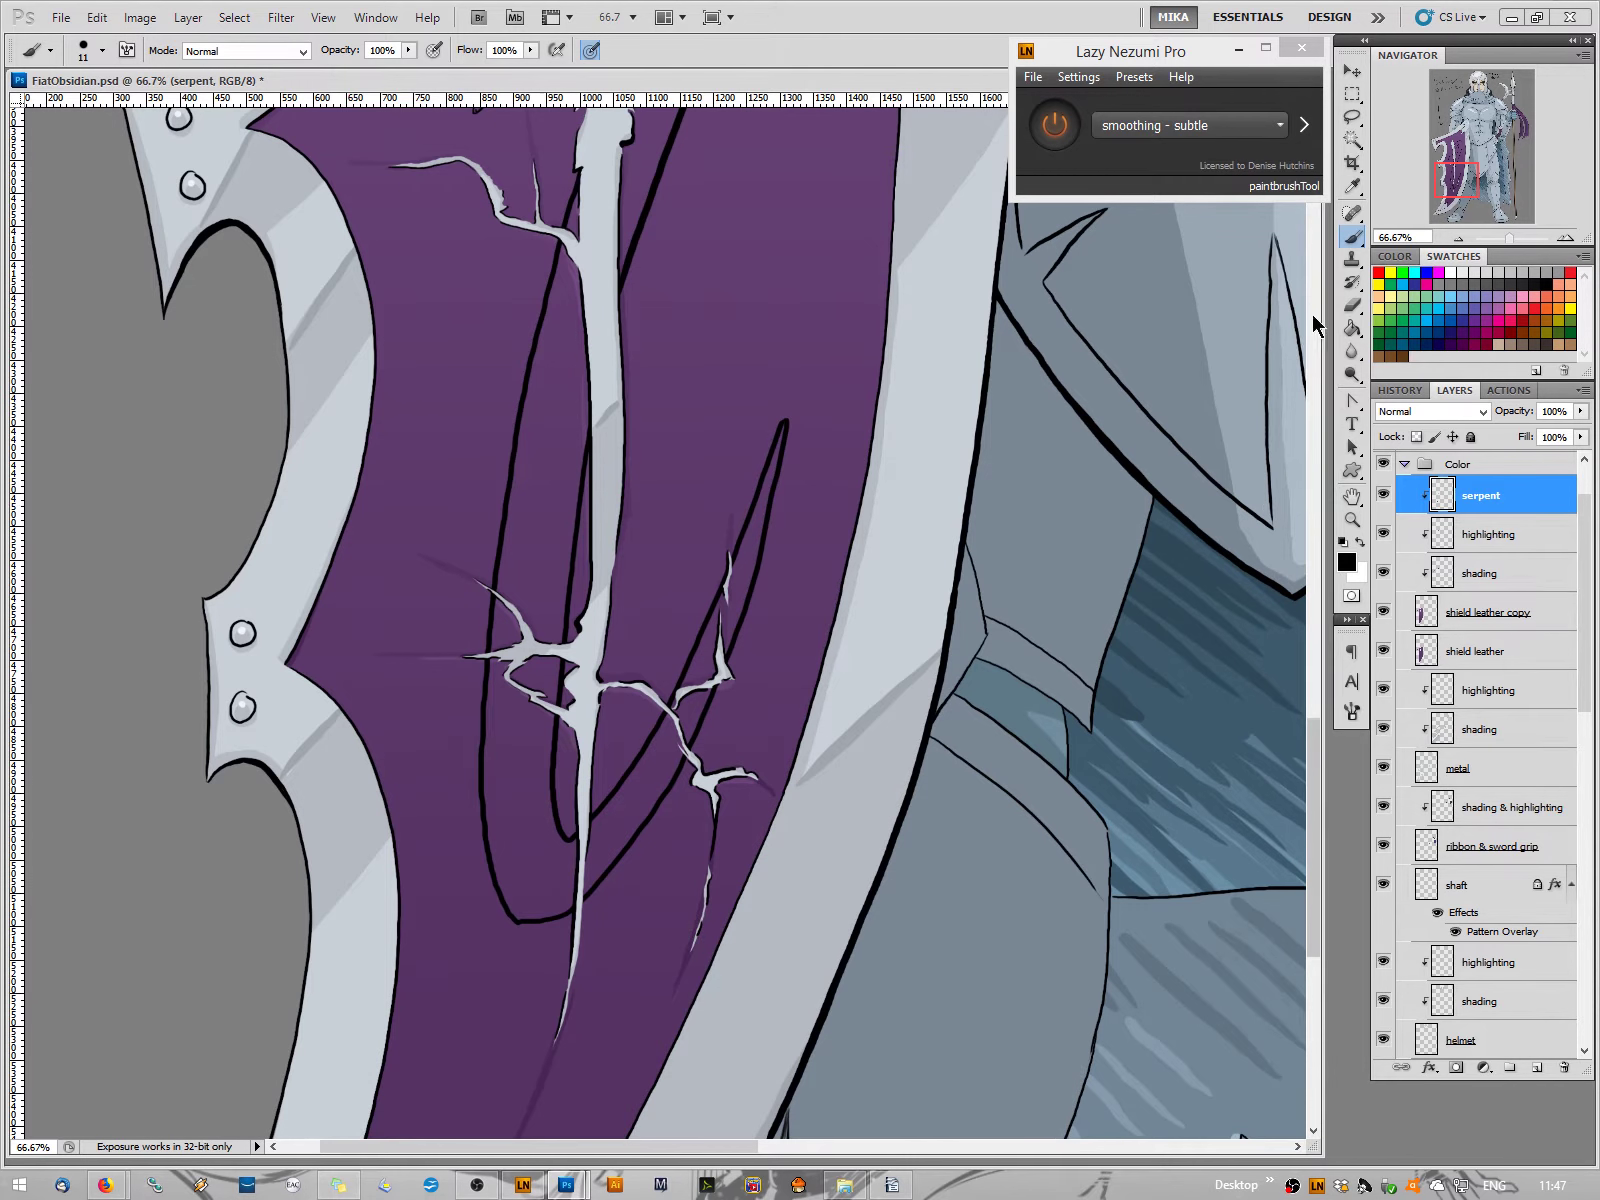
Erase the lower part of the upper coil's outer line and return to the 11 px brush
left_click(1457, 239)
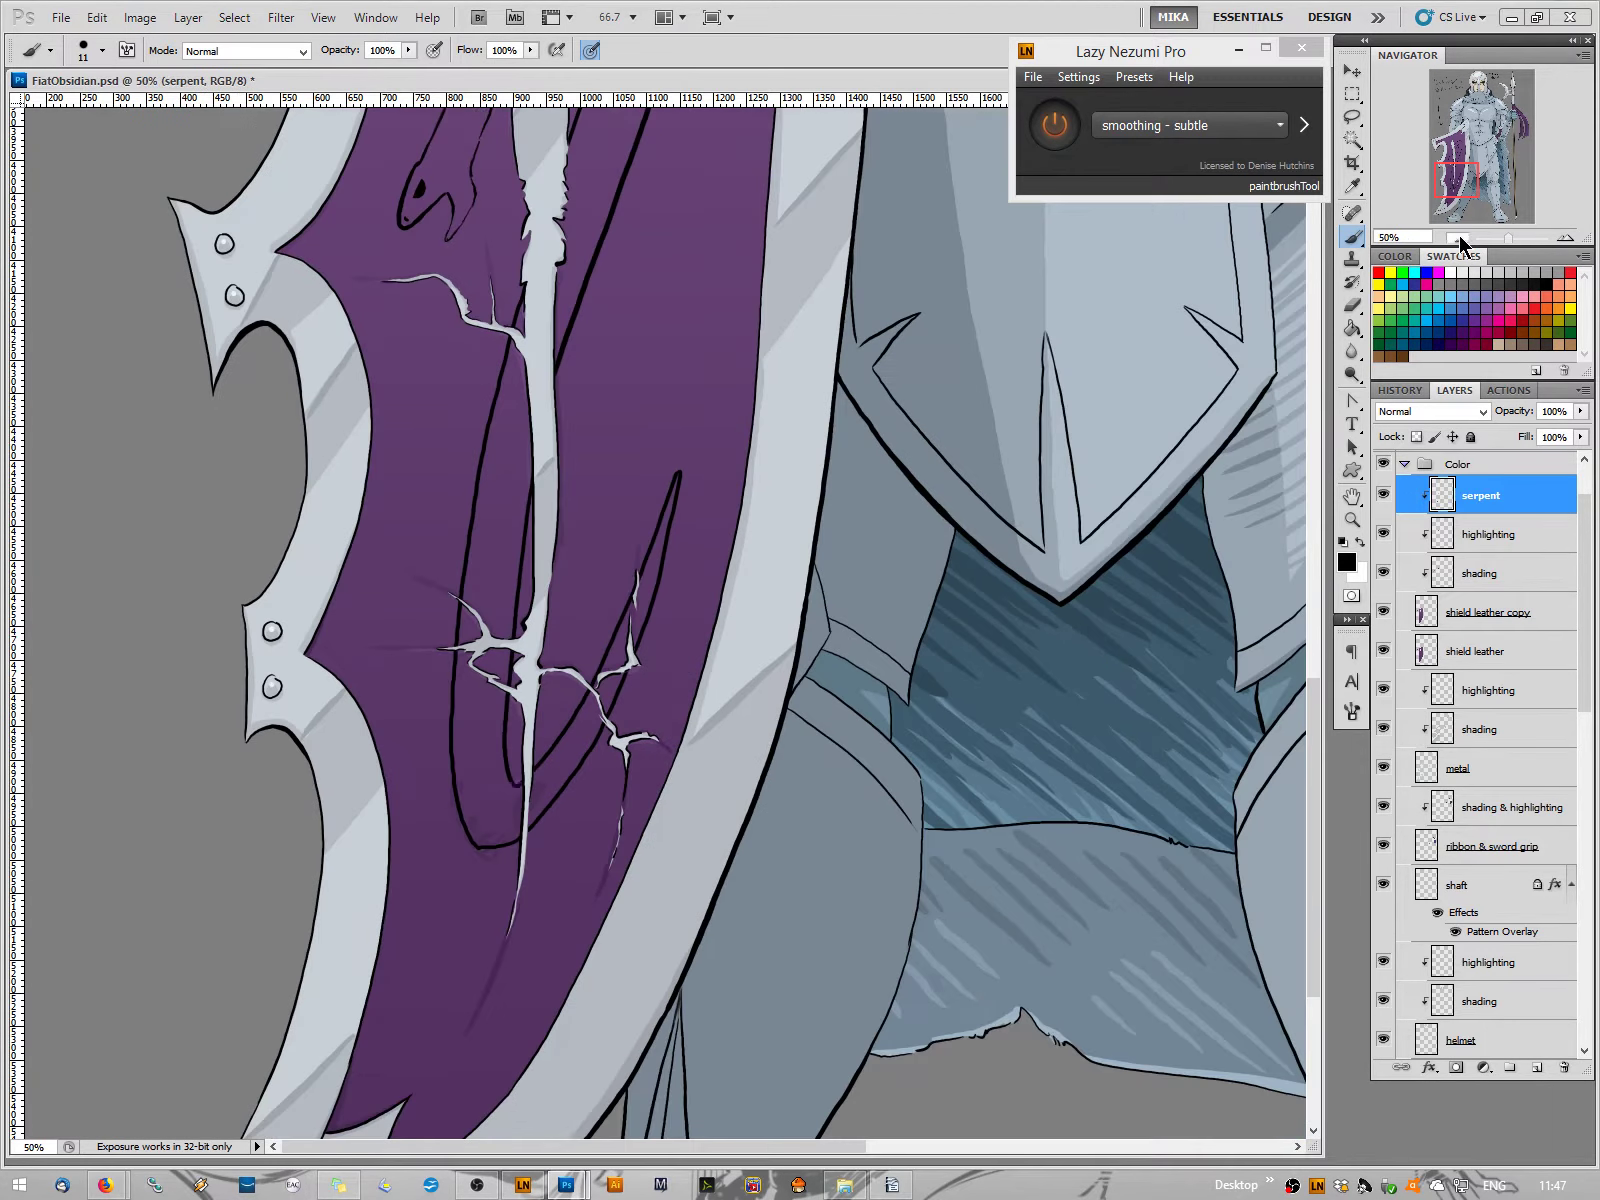
left_click(1457, 239)
left_click(1457, 239)
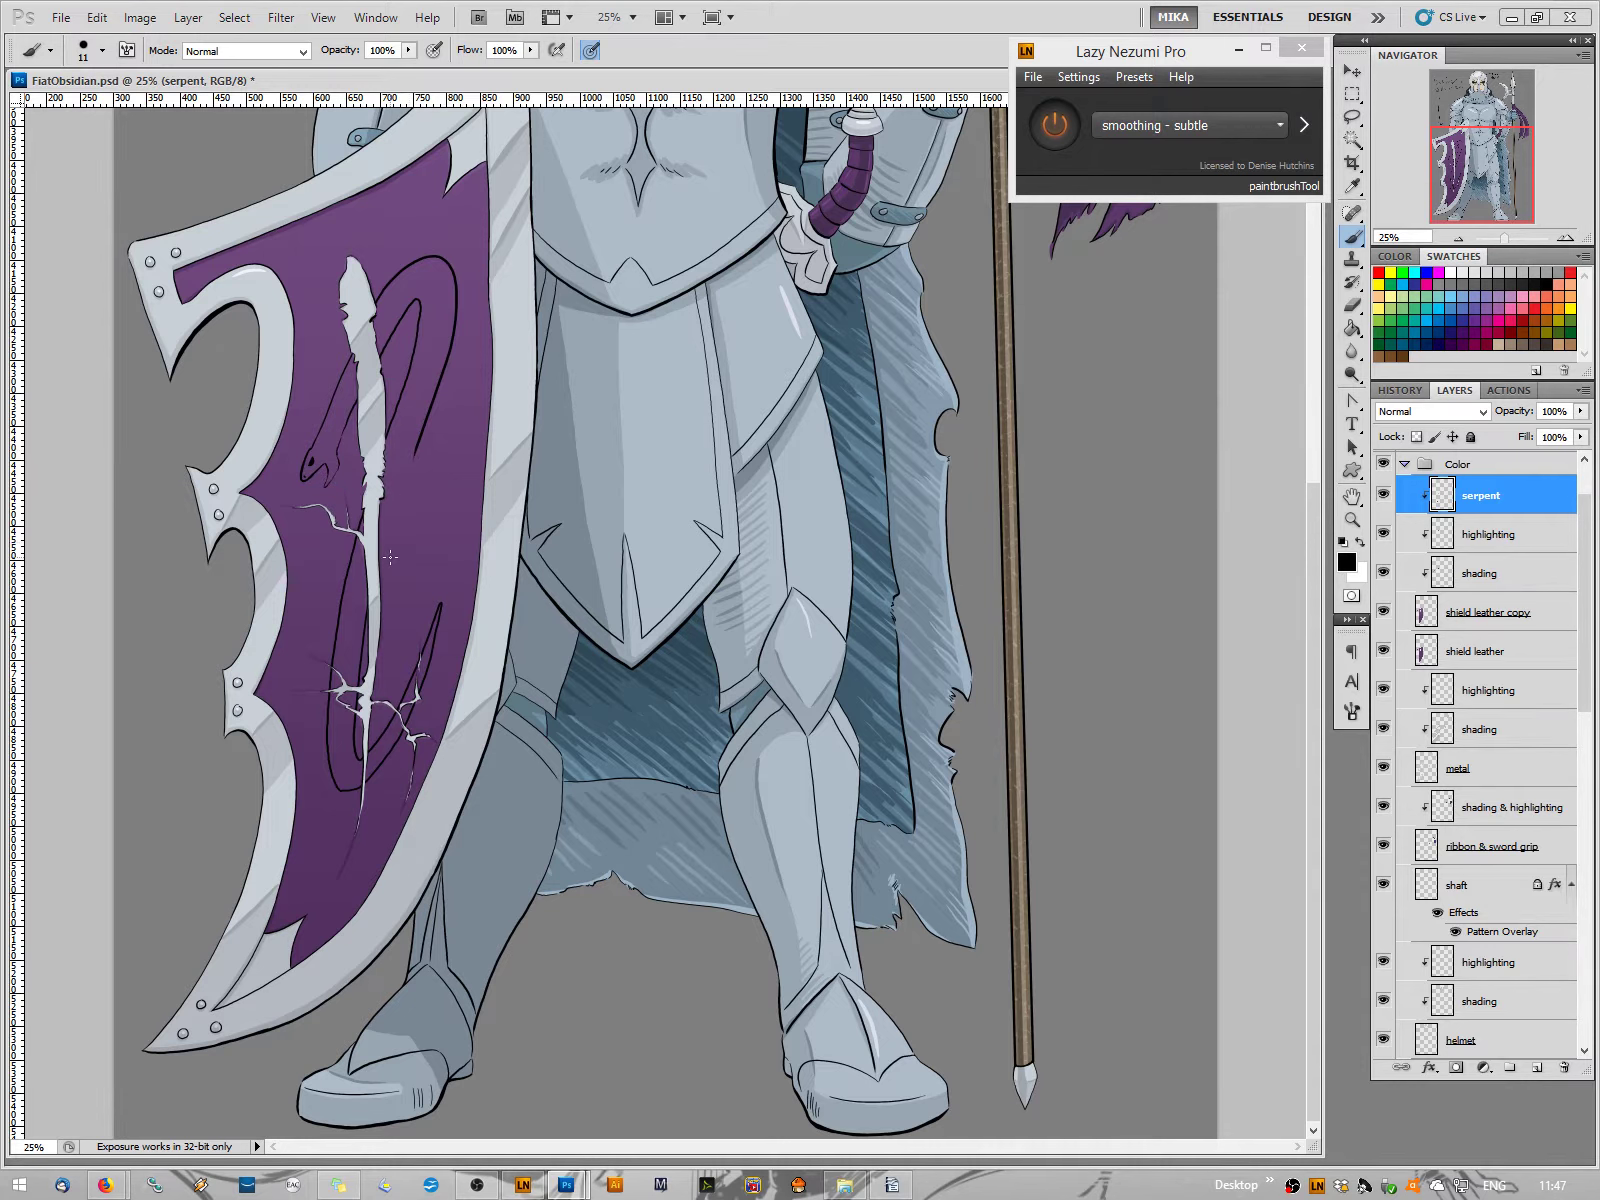
left_click(1352, 306)
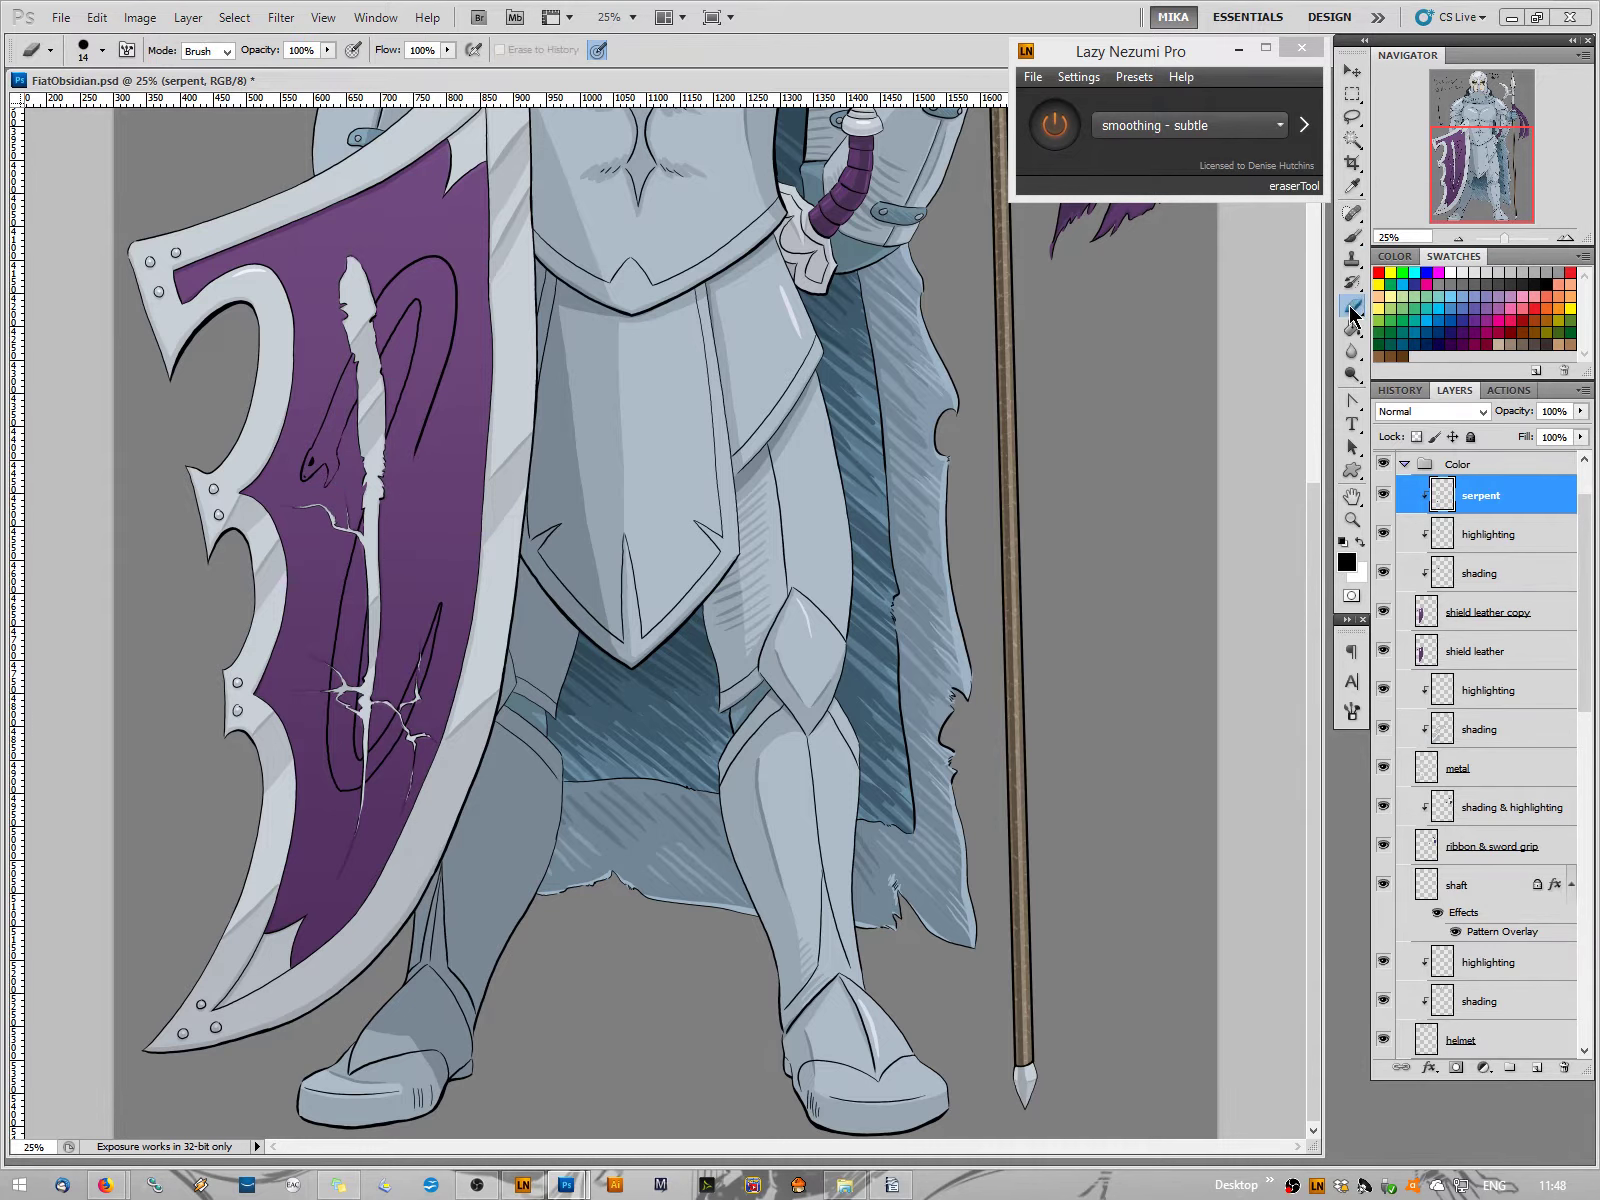
right_click(364, 522)
key("Return")
right_click(408, 575)
left_click(575, 614)
key("Return")
left_click(1352, 236)
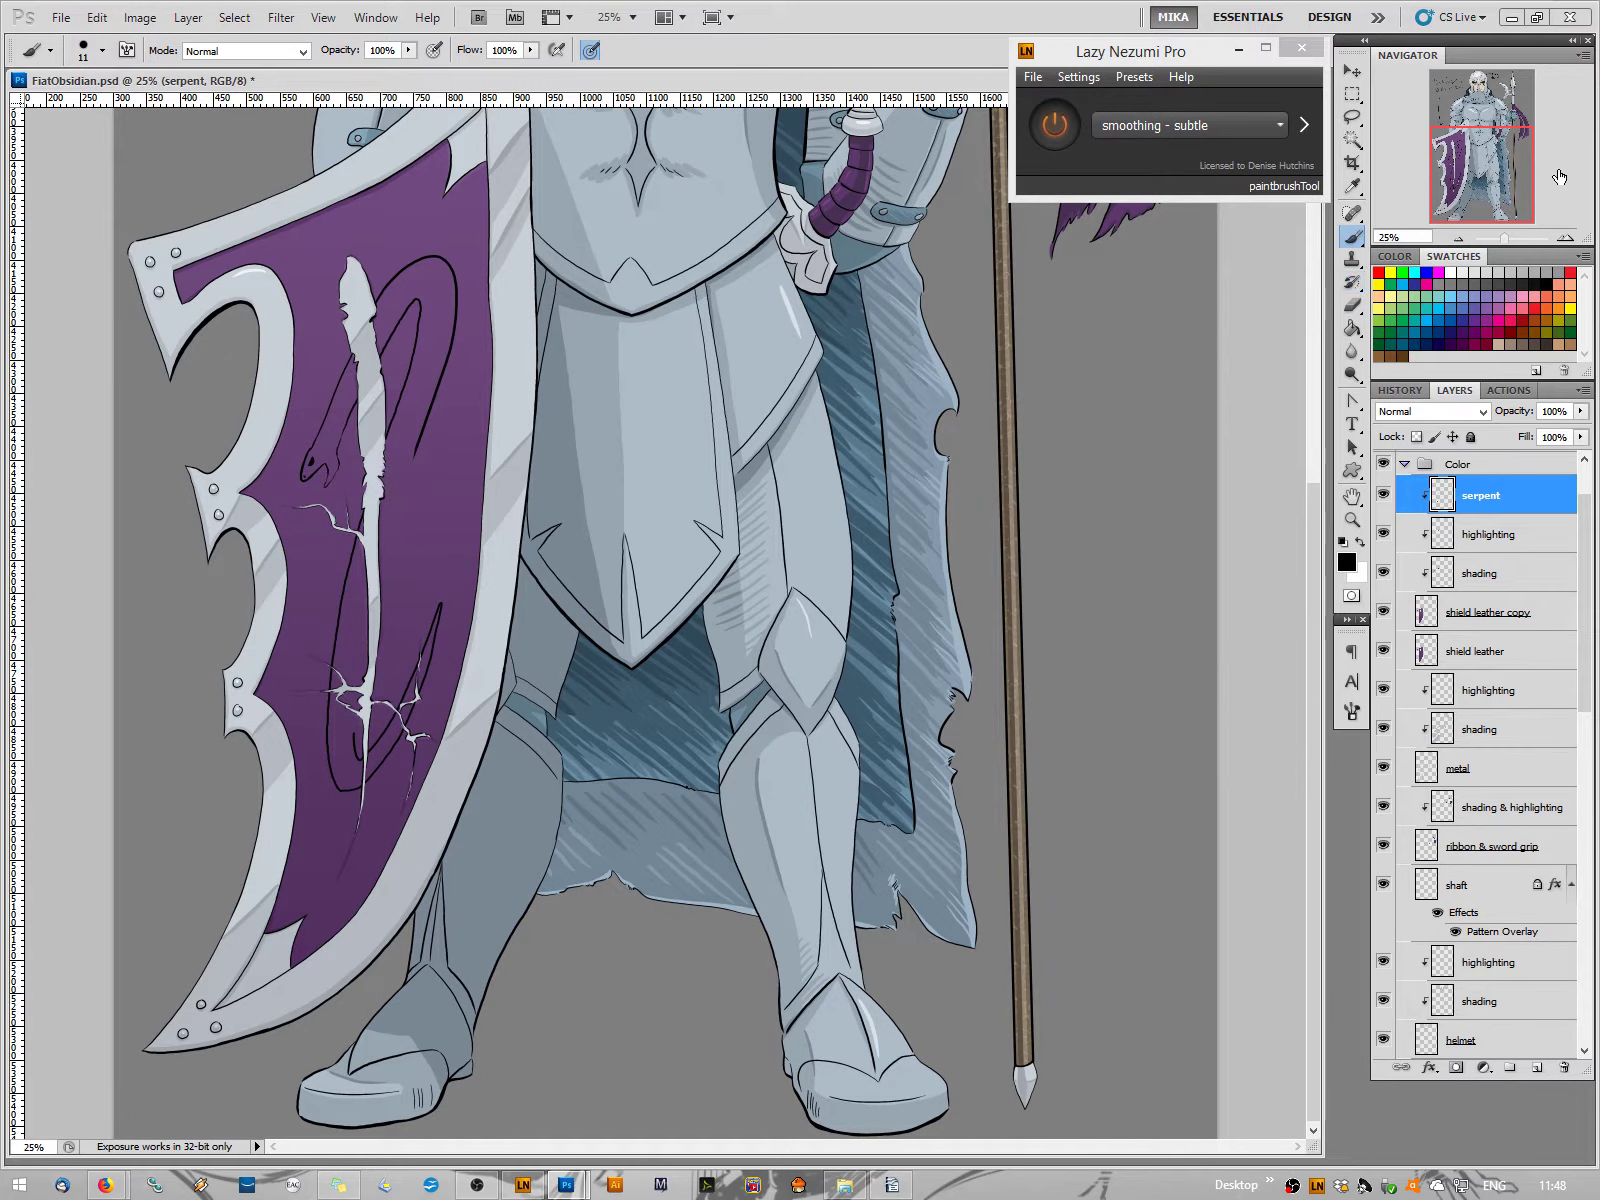
Redraw the lower part of the upper coil's outer line down to the emblem's stem, undoing misplaced strokes
left_click(1567, 241)
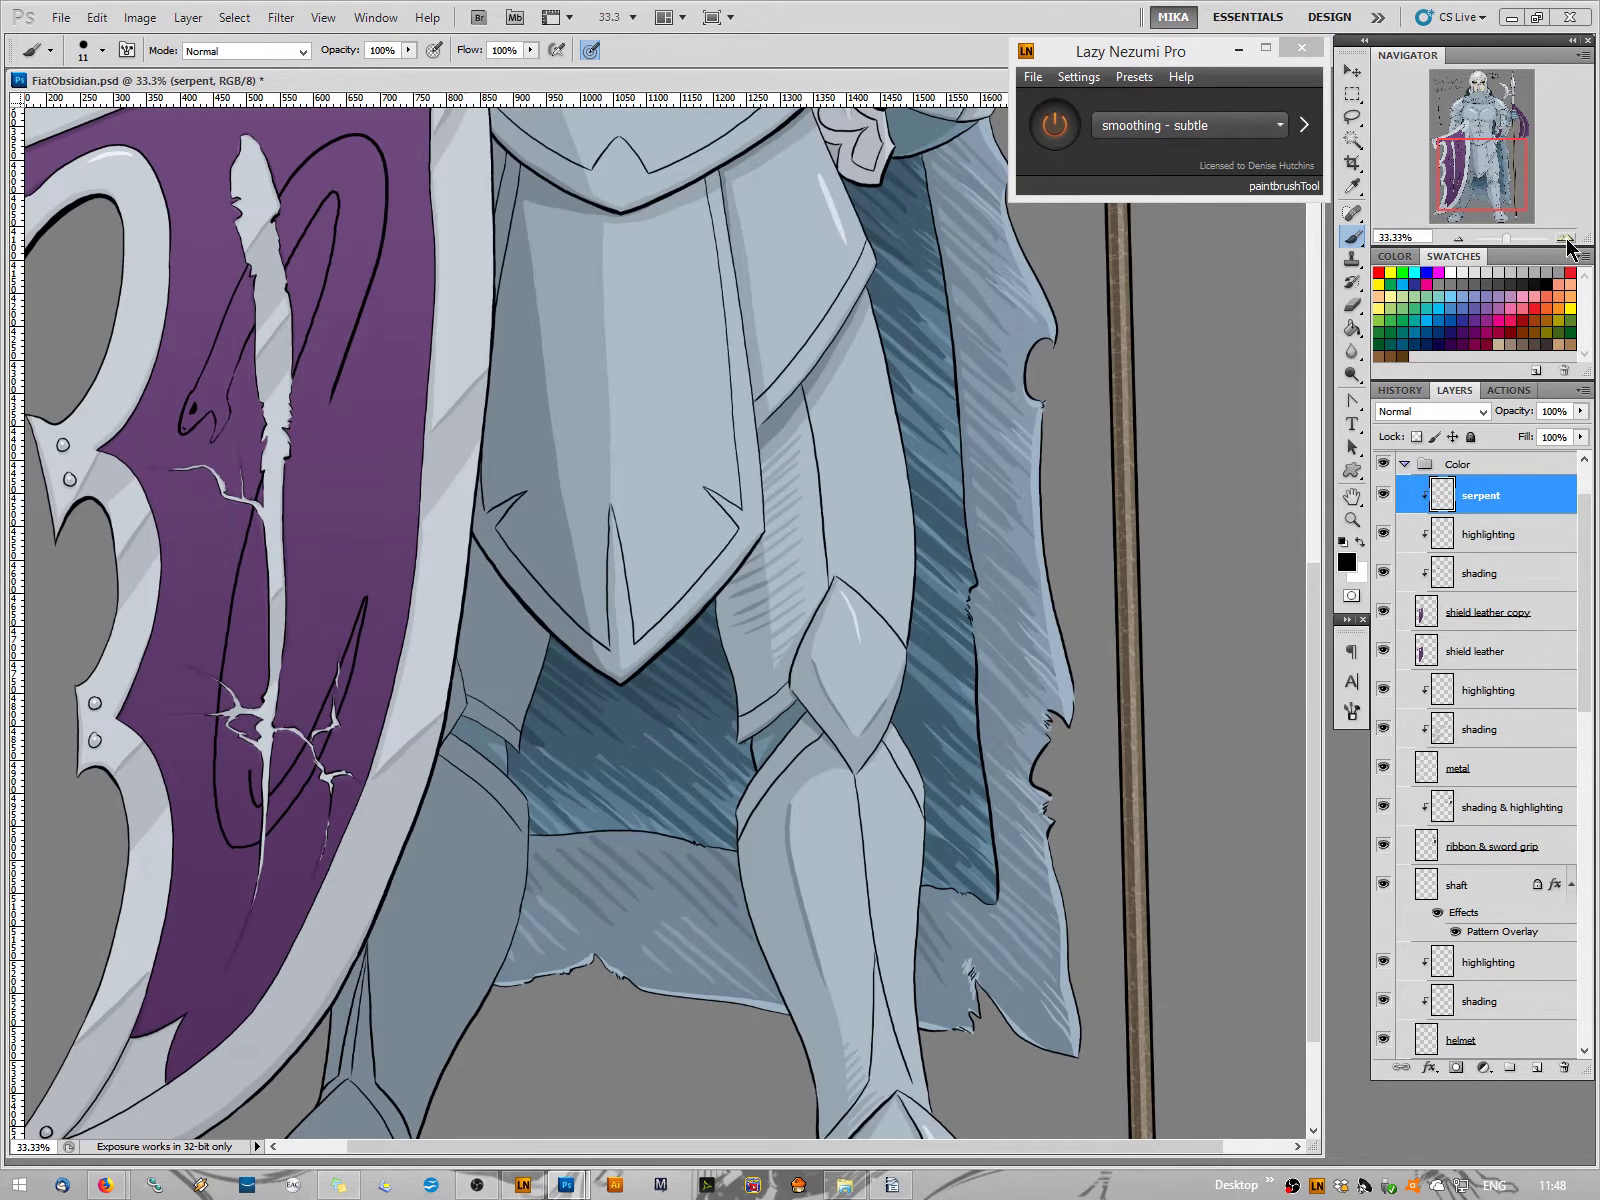
left_click_drag(232, 866, 326, 833)
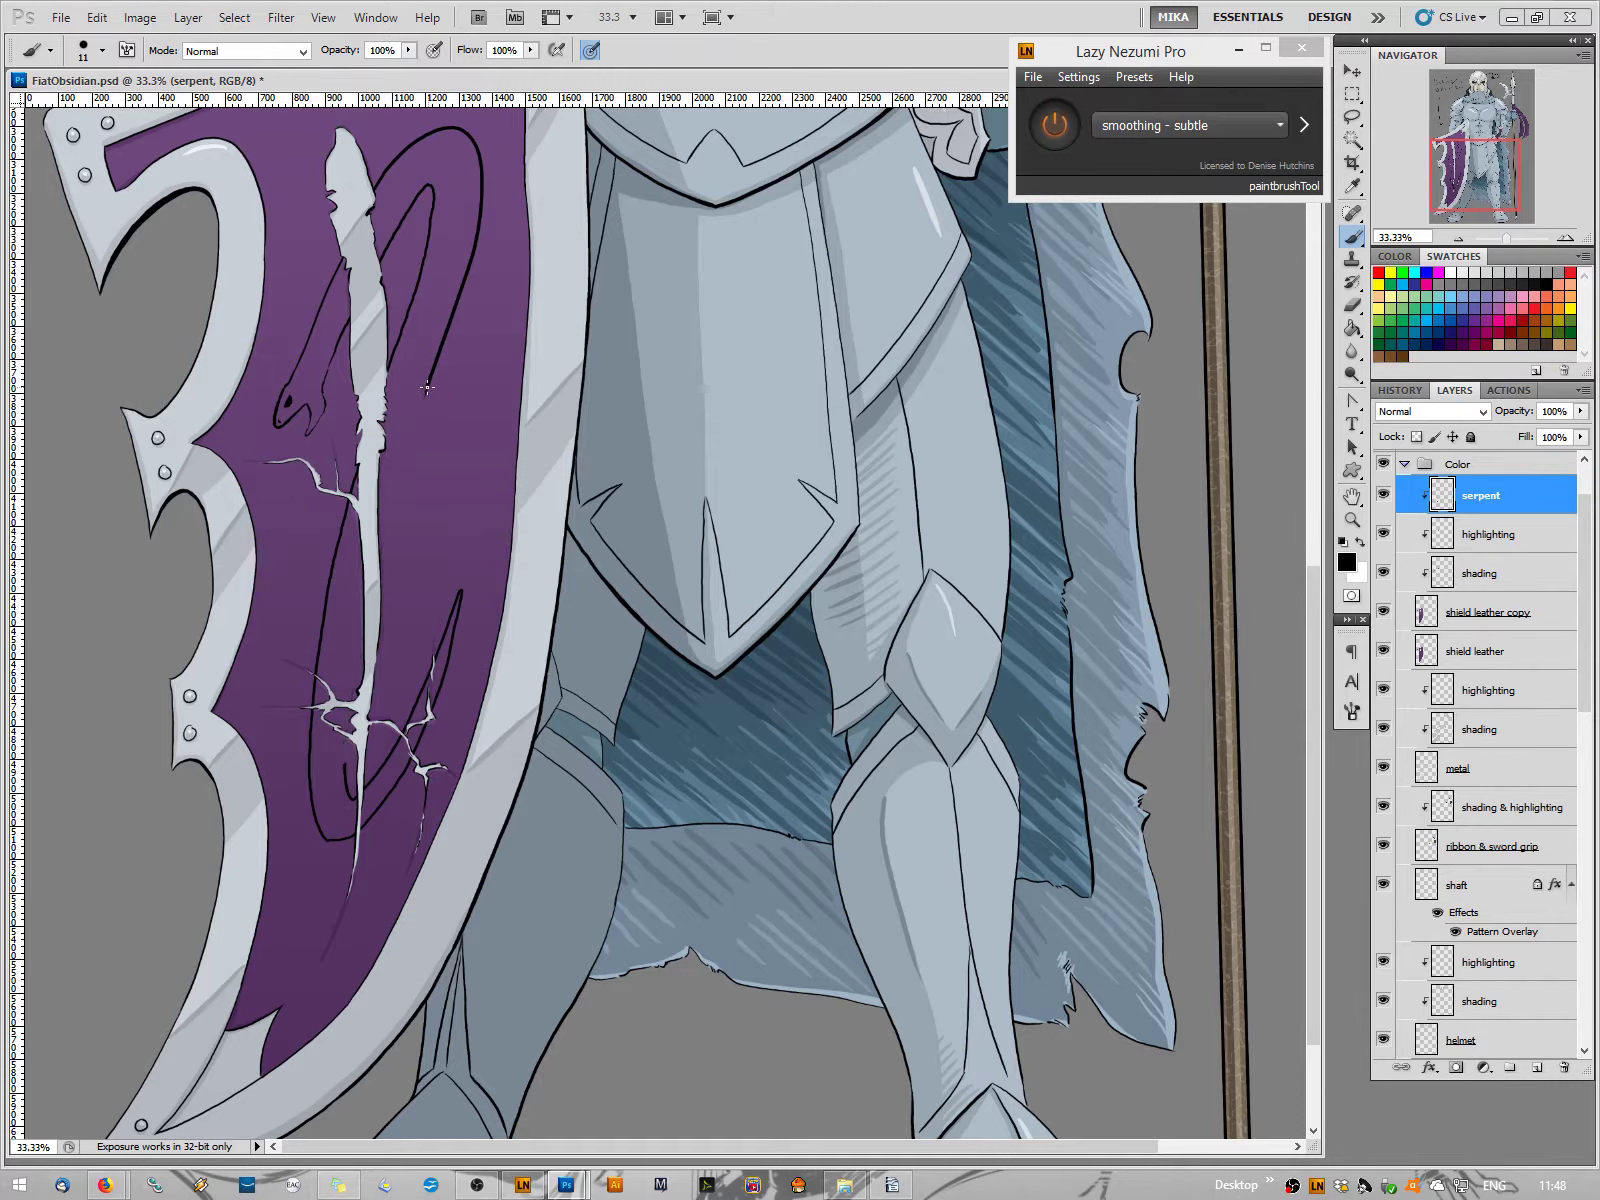
mouse_move(427, 386)
left_mouse_down()
mouse_move(375, 640)
mouse_move(405, 963)
left_mouse_up()
key("ctrl+z")
key("ctrl+alt+z")
left_click_drag(402, 455, 371, 628)
key("ctrl+alt+z")
mouse_move(413, 432)
left_mouse_down()
mouse_move(377, 567)
mouse_move(371, 805)
left_mouse_up()
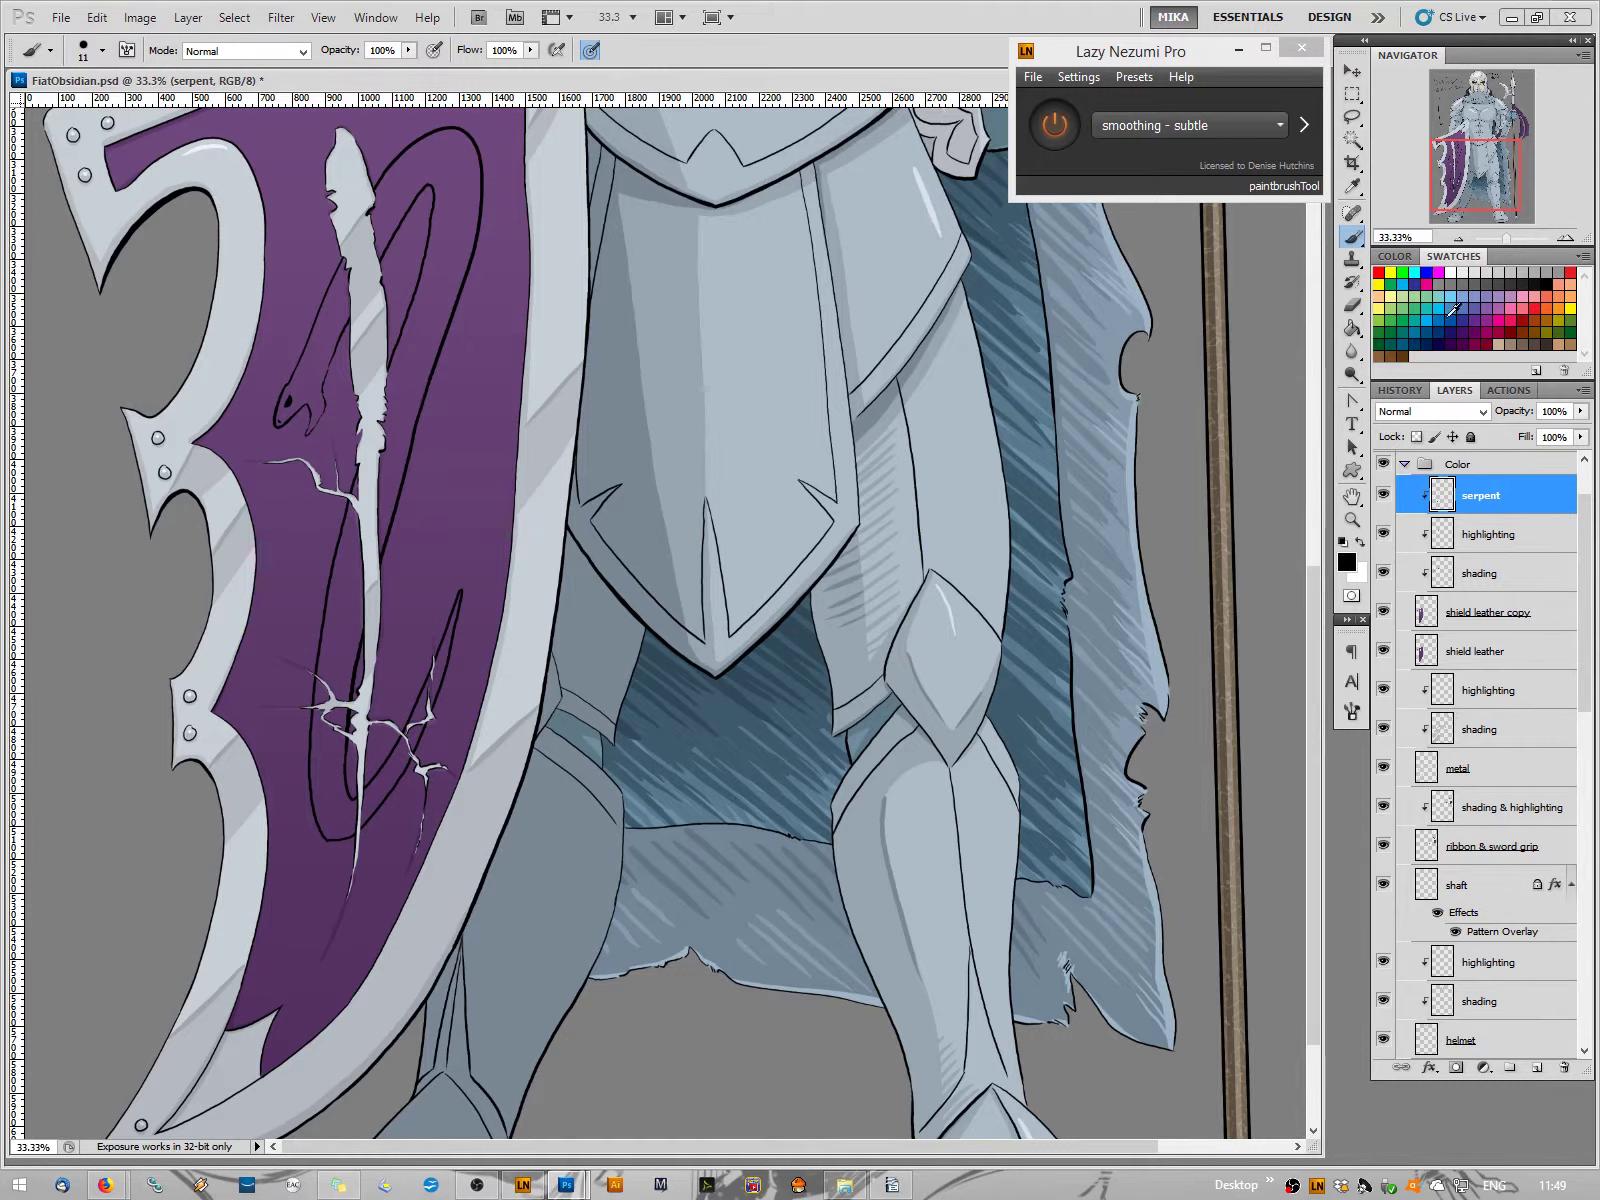
Try selecting the serpent's body inside its outline with the Magic Wand, clear the selection and return to the brush
left_click(1352, 140)
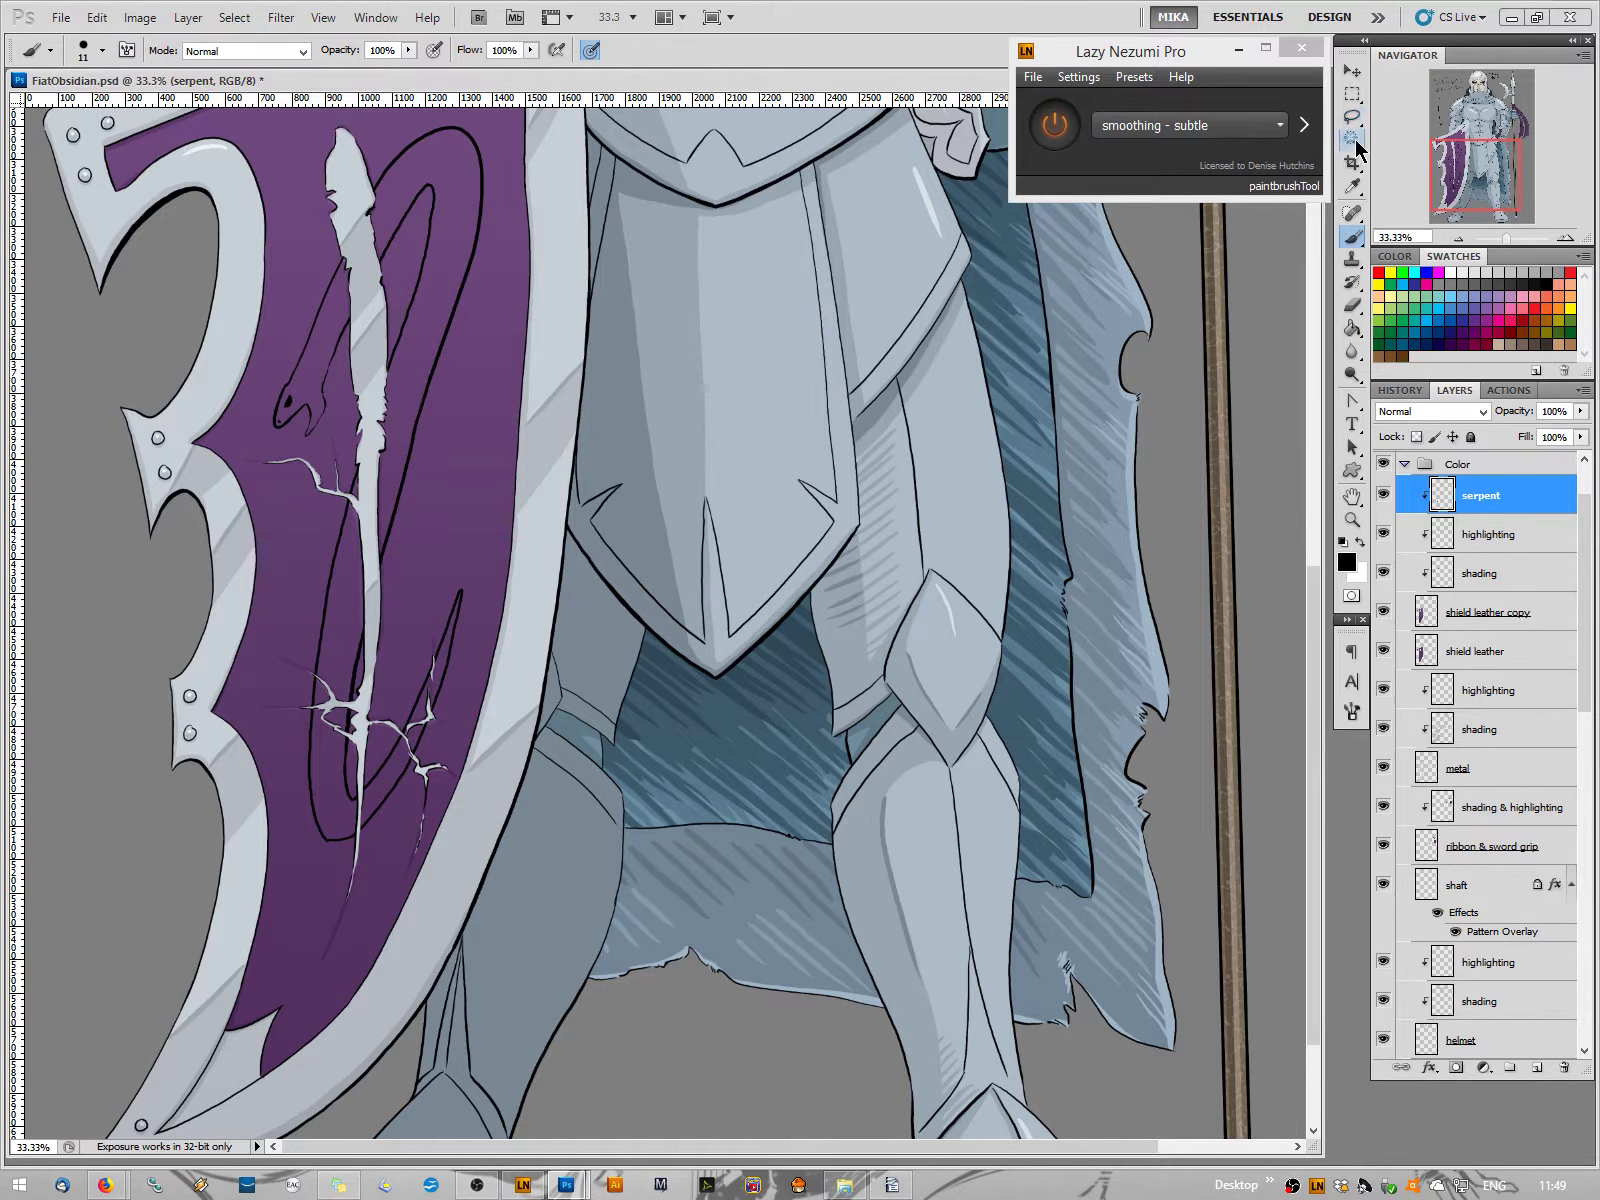
left_click(335, 319)
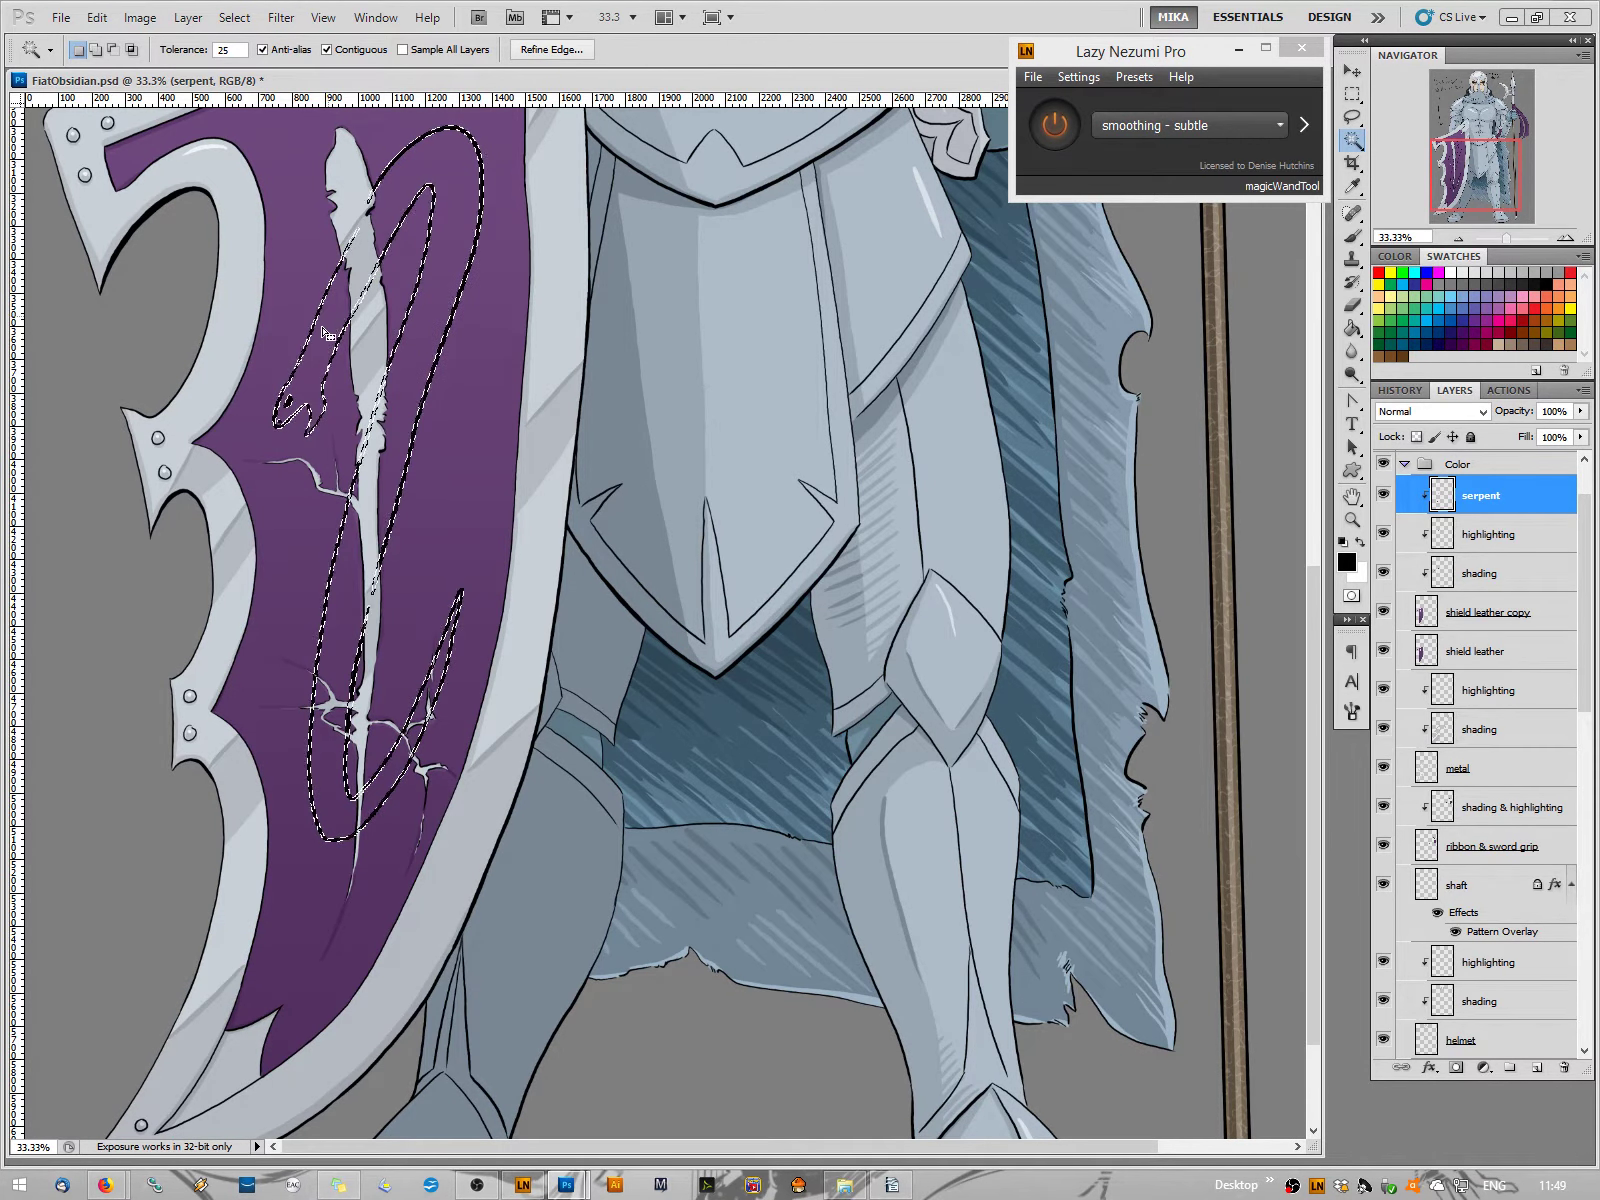
key("ctrl+d")
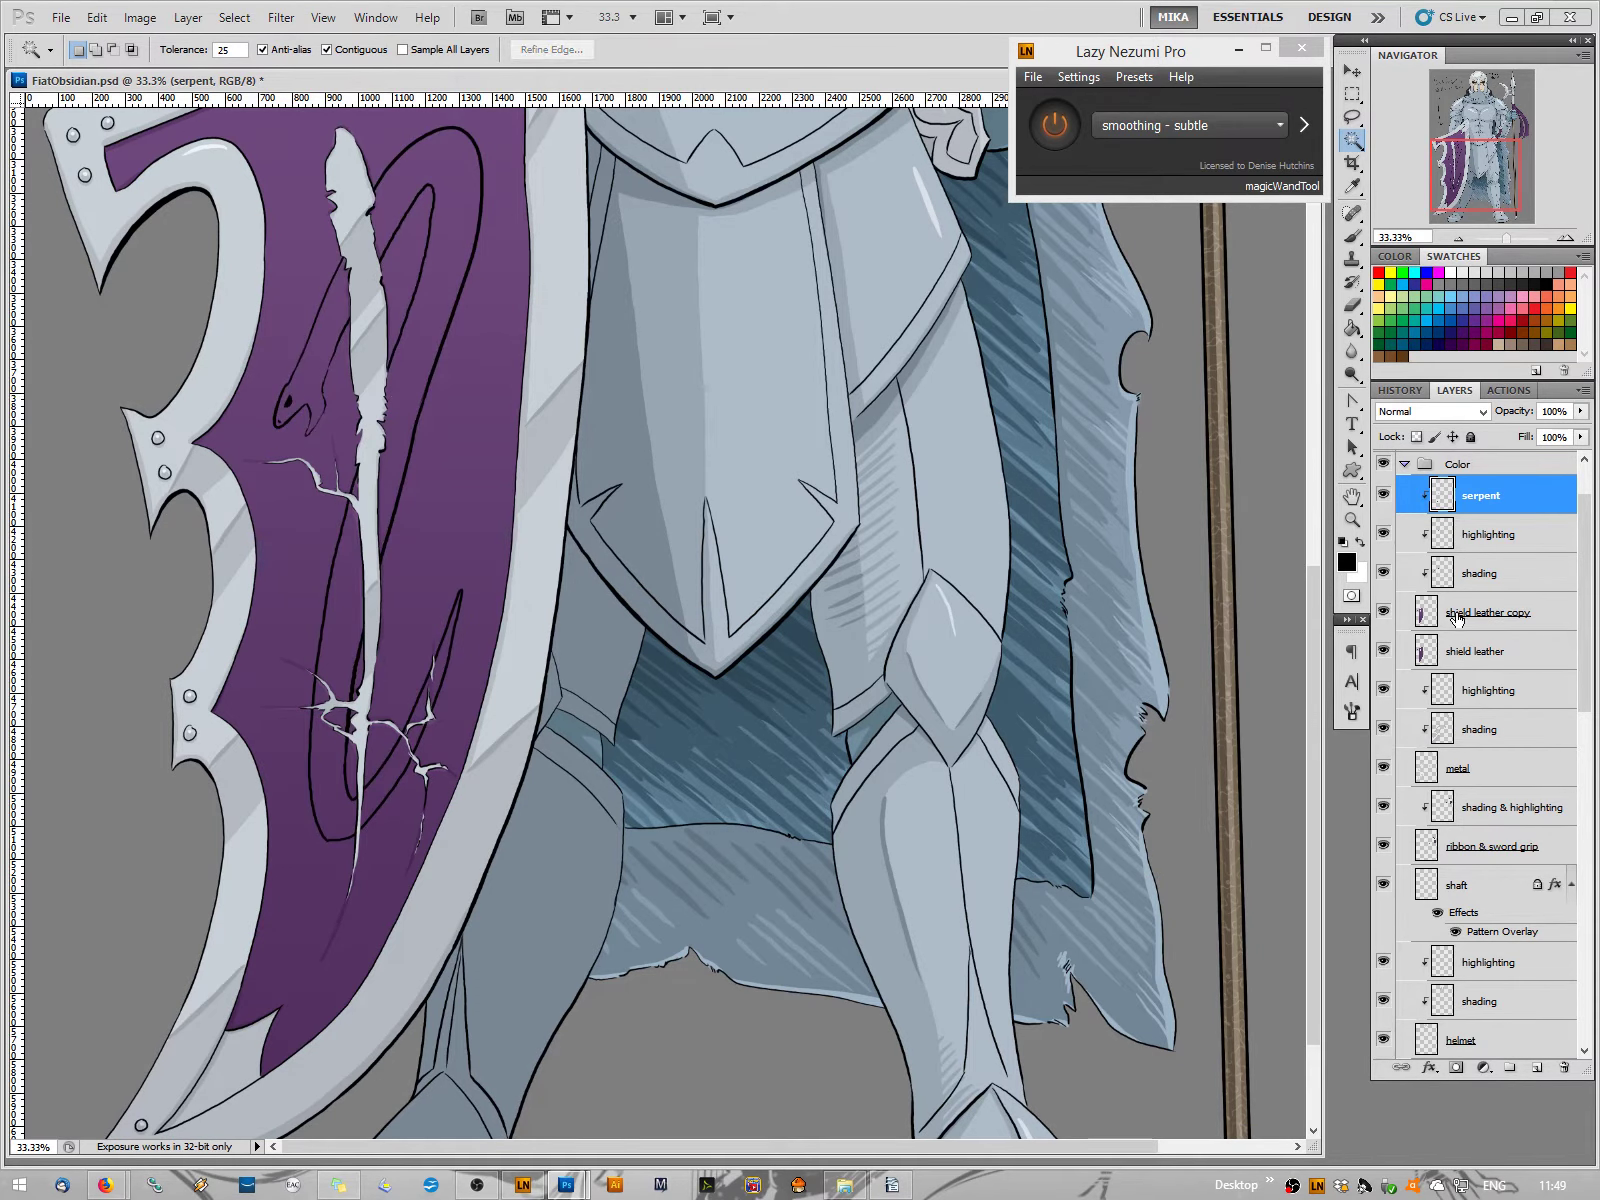
scroll(1457, 618, "up", 1)
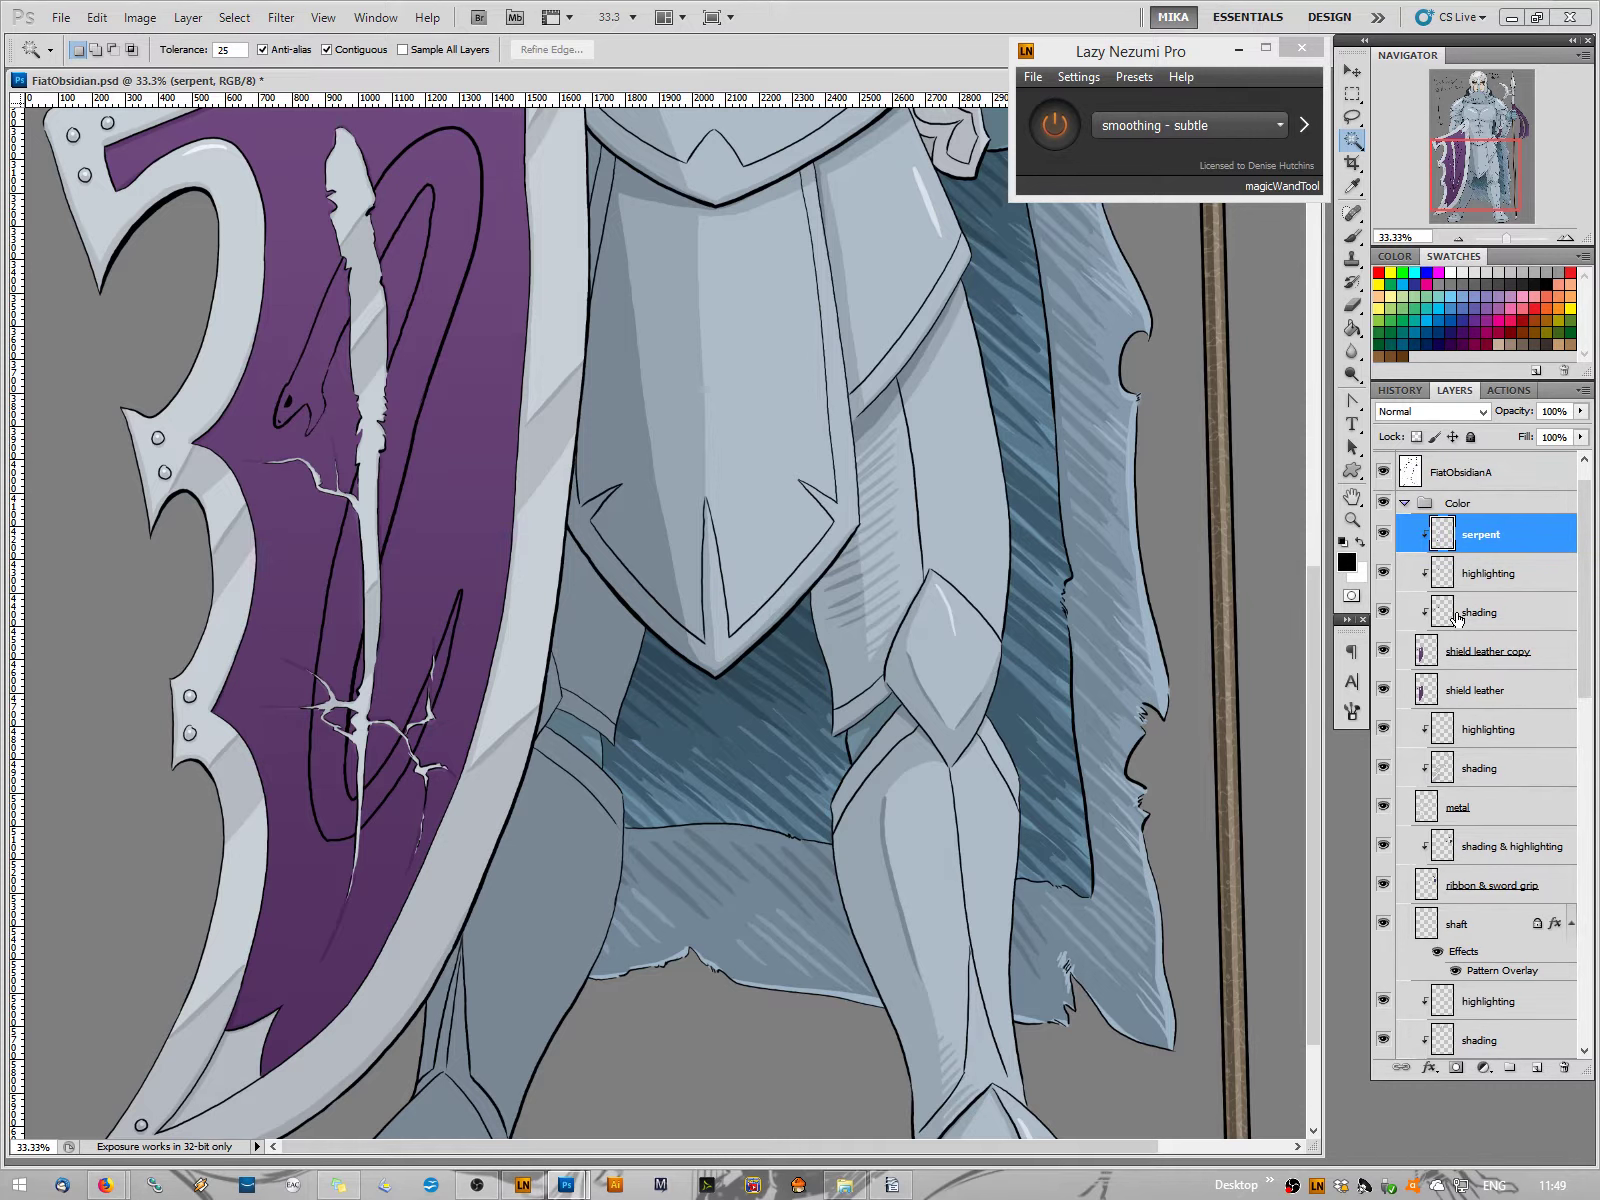
scroll(1457, 618, "up", 1)
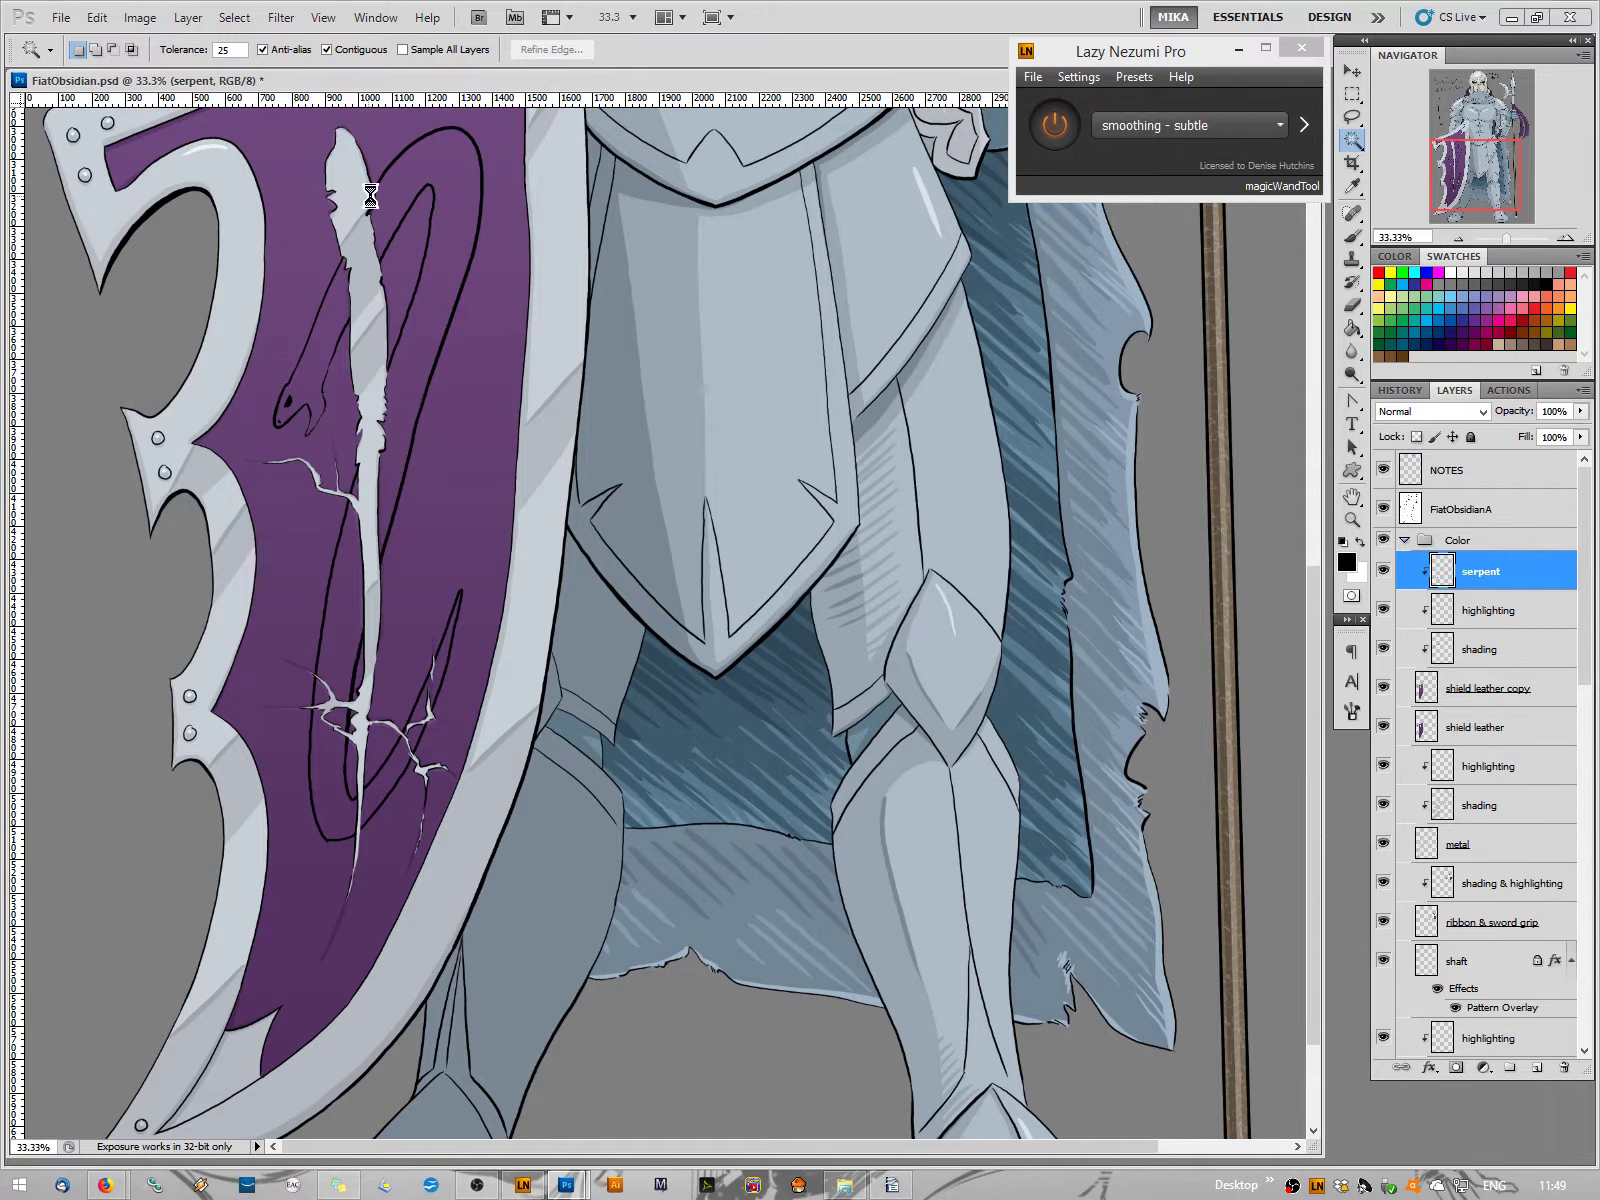
left_click(366, 279)
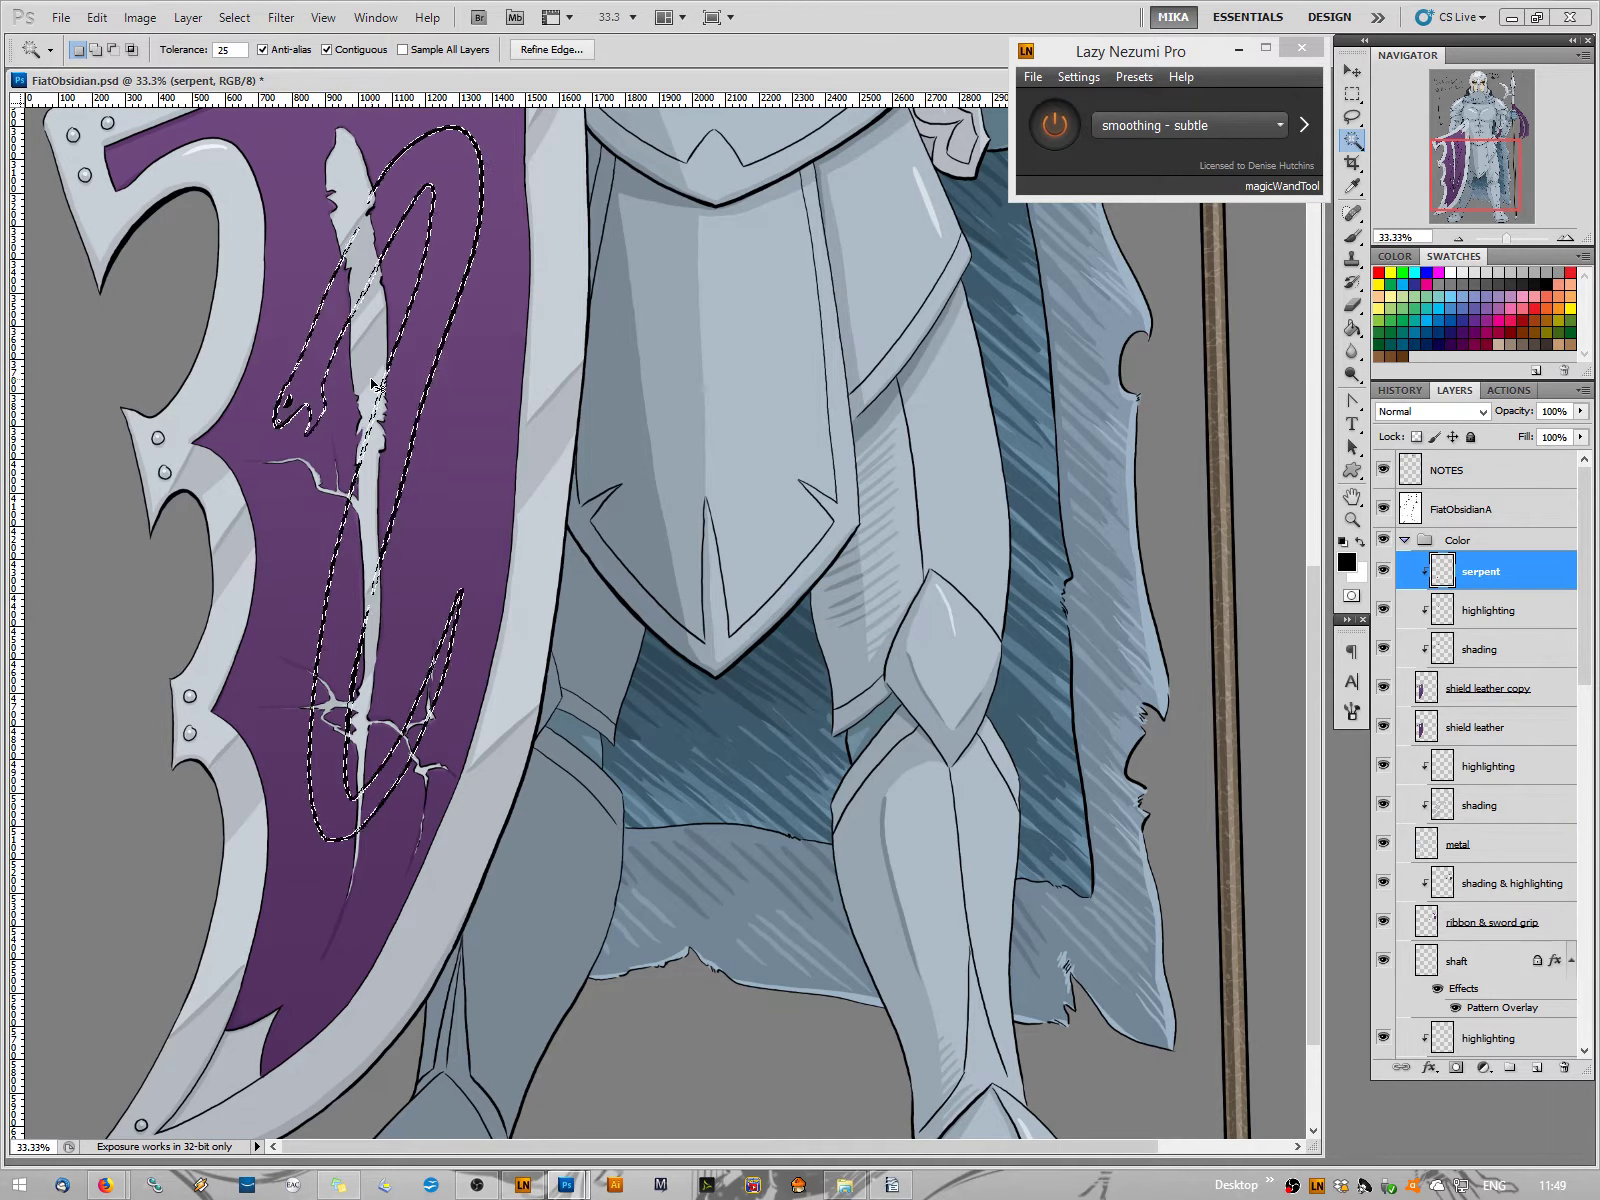
key("ctrl+d")
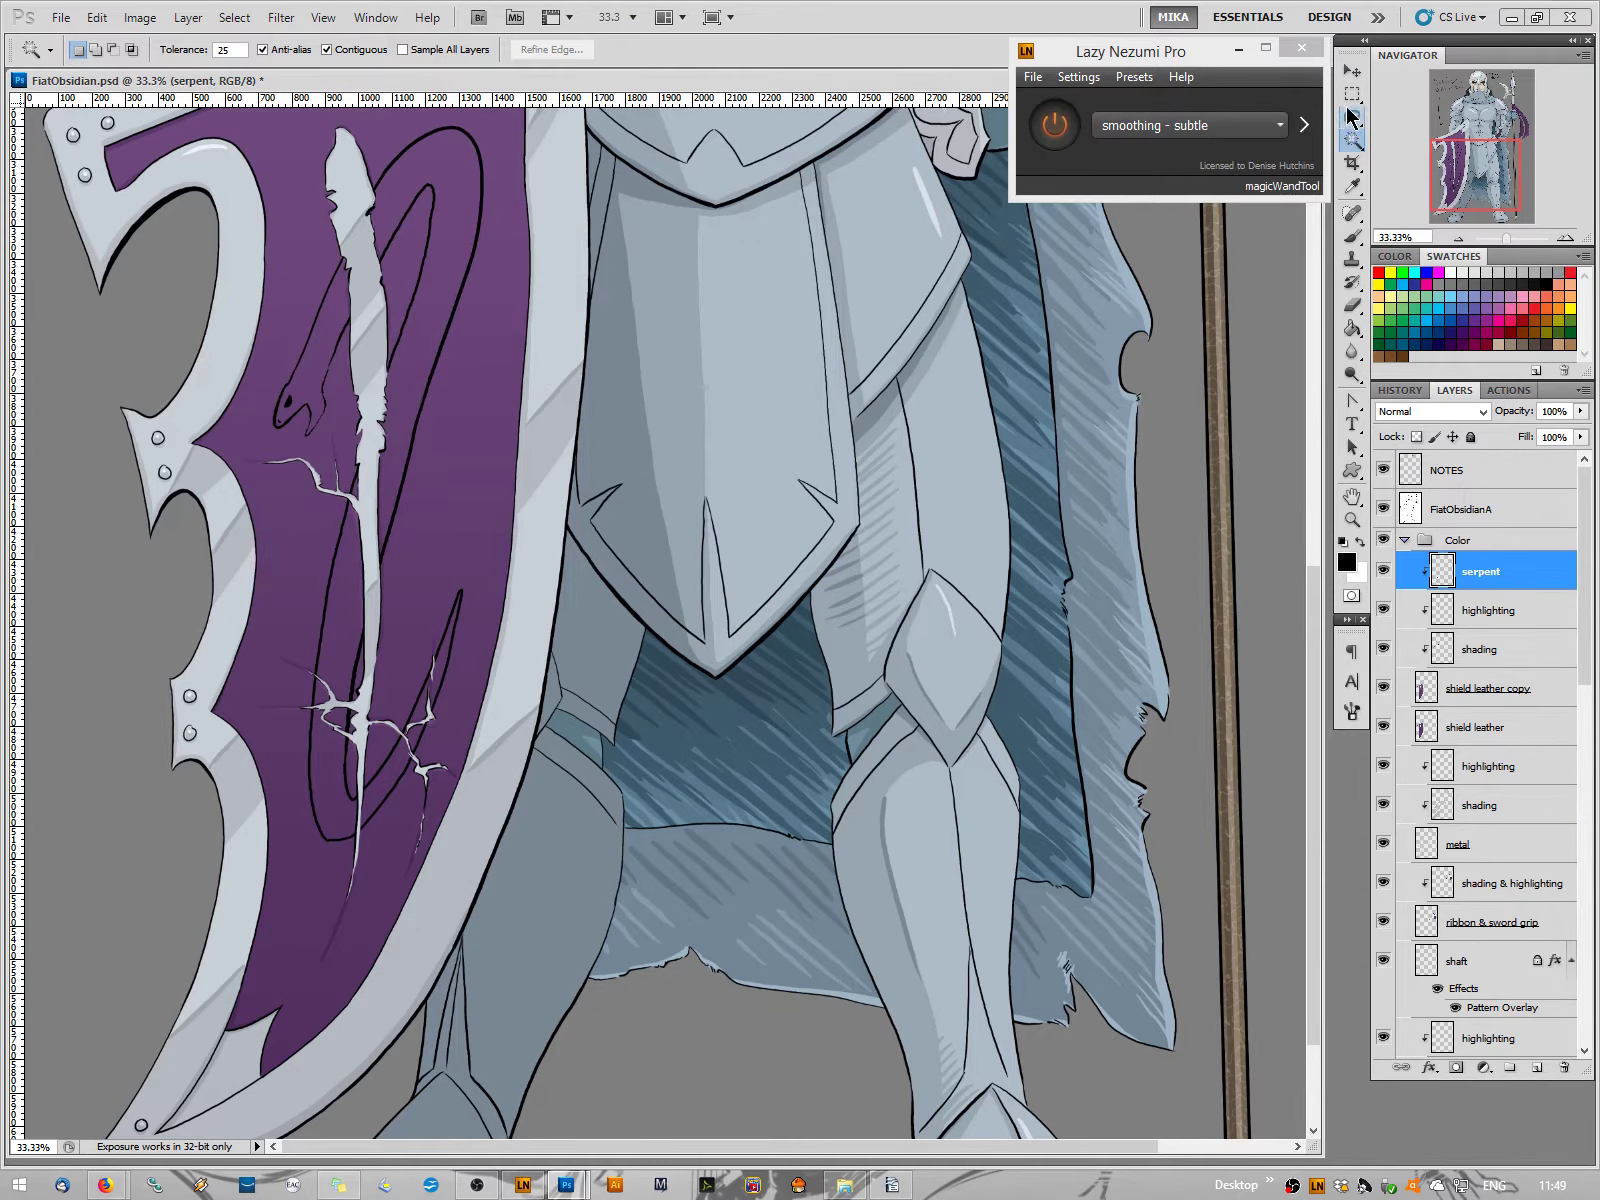
left_click(1352, 237)
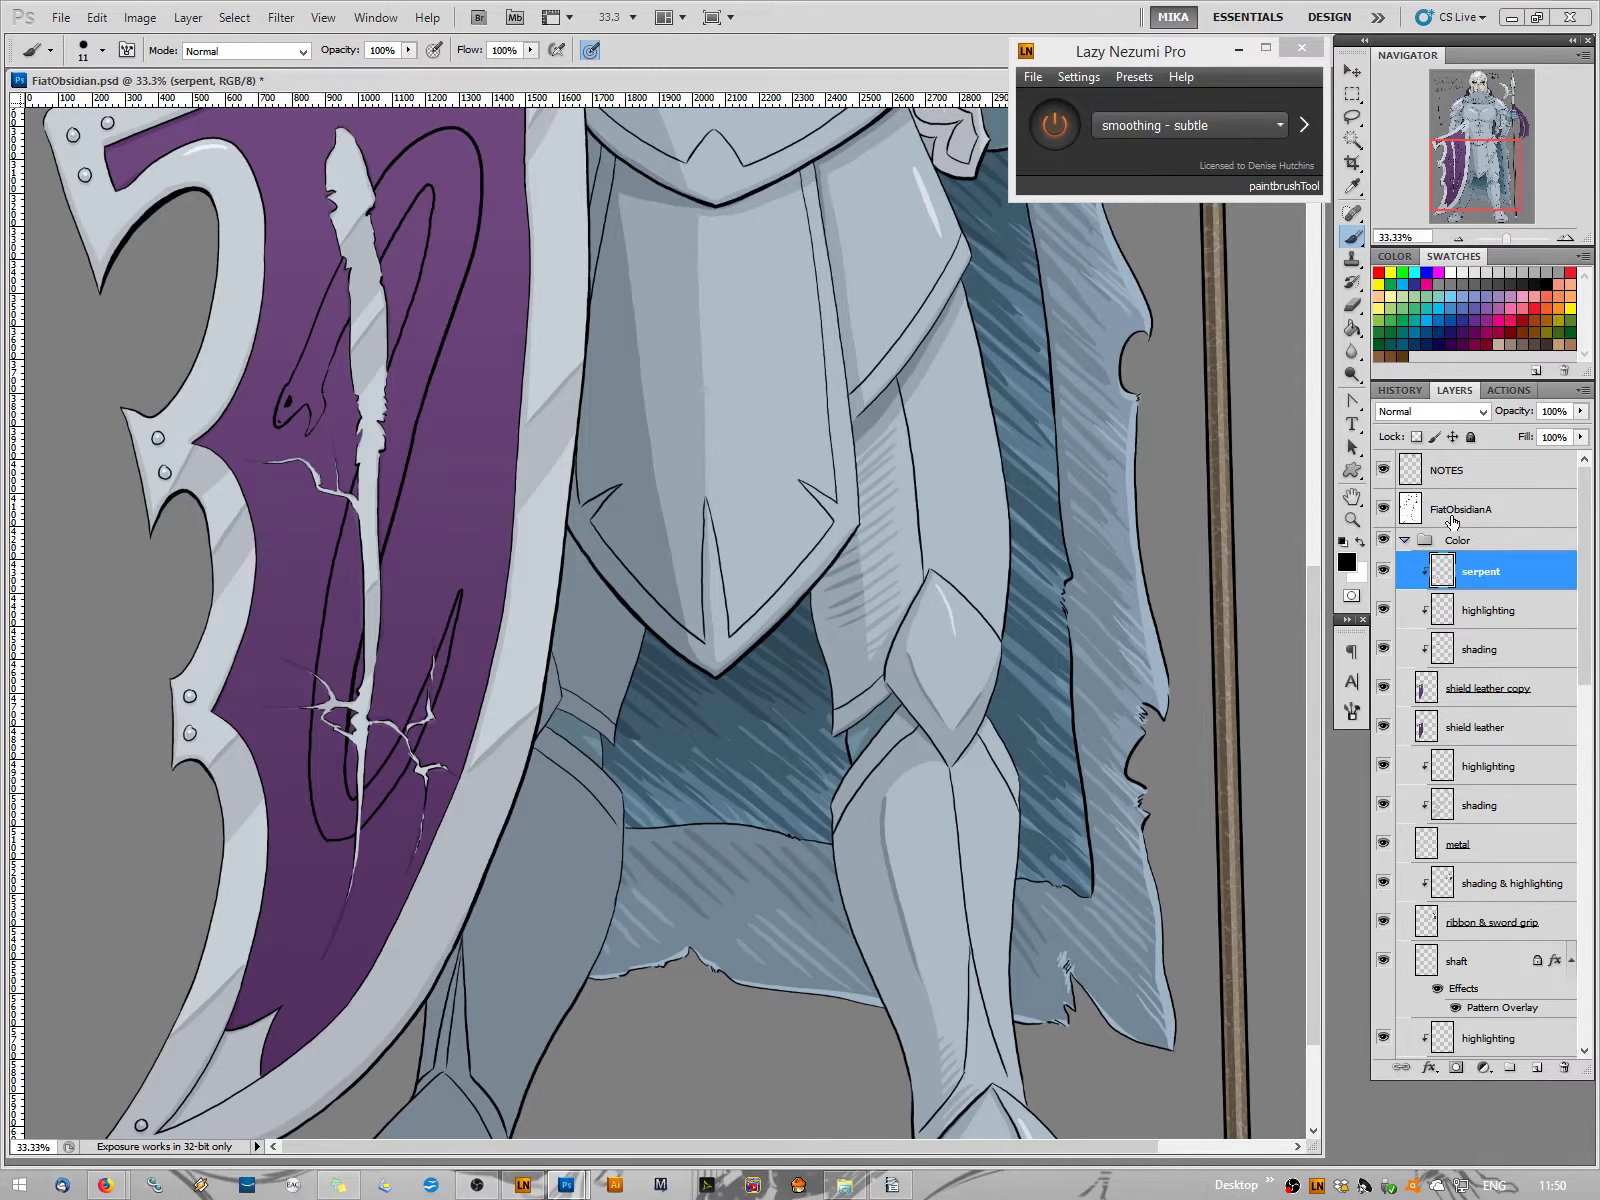
Set the Magic Wand tolerance to 10, retry selecting the serpent's body inside its outline, and clear the selection
left_click(1352, 140)
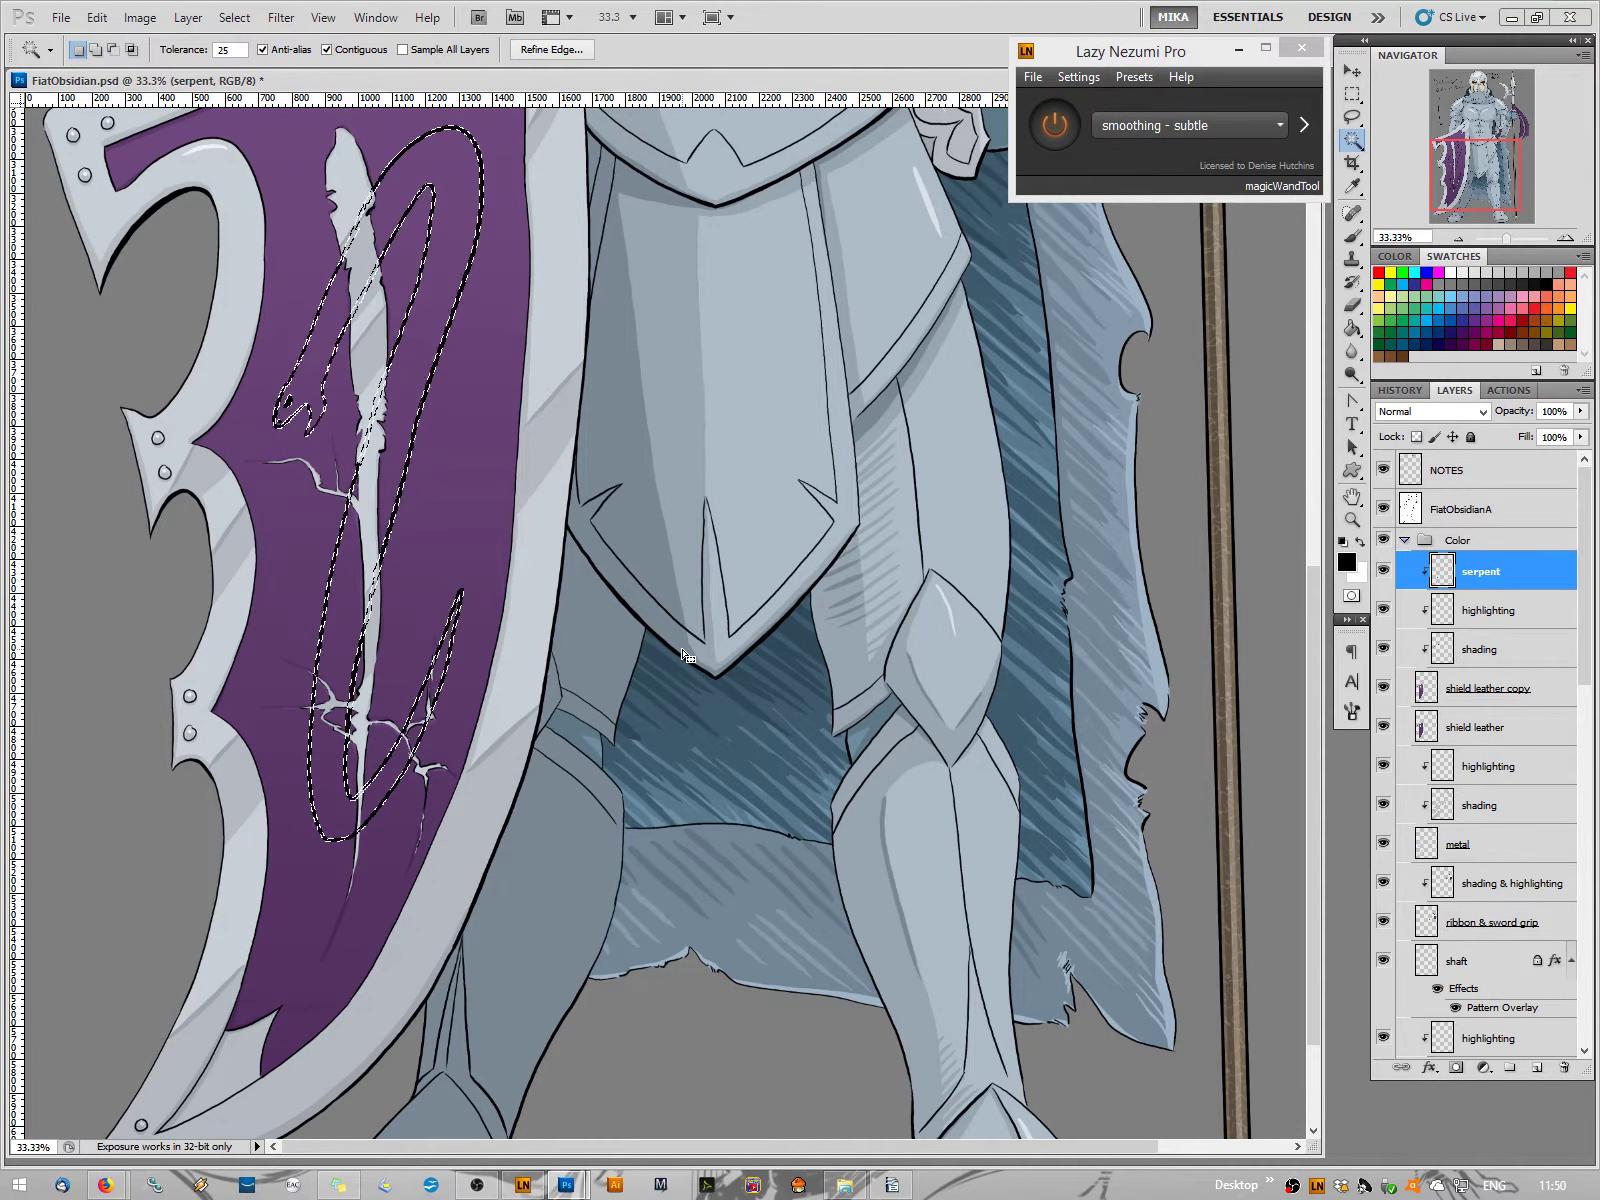
left_click(1458, 240)
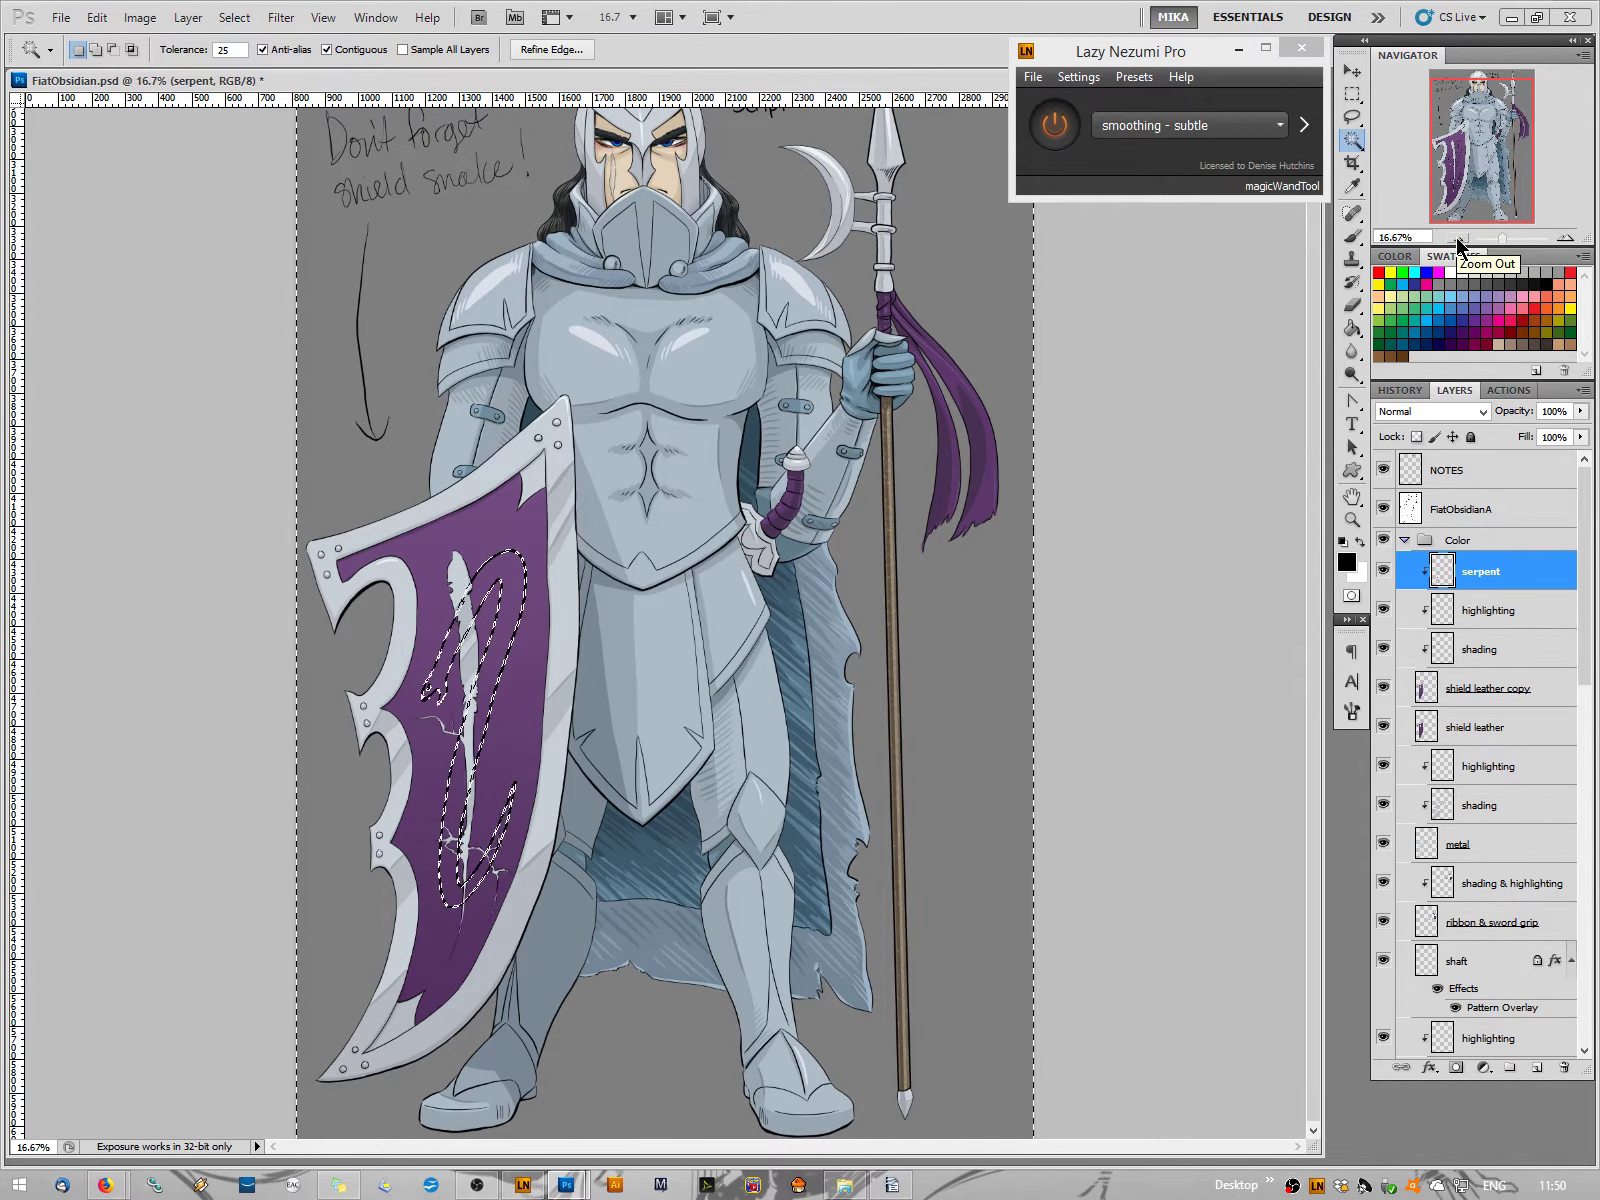
left_click(188, 49)
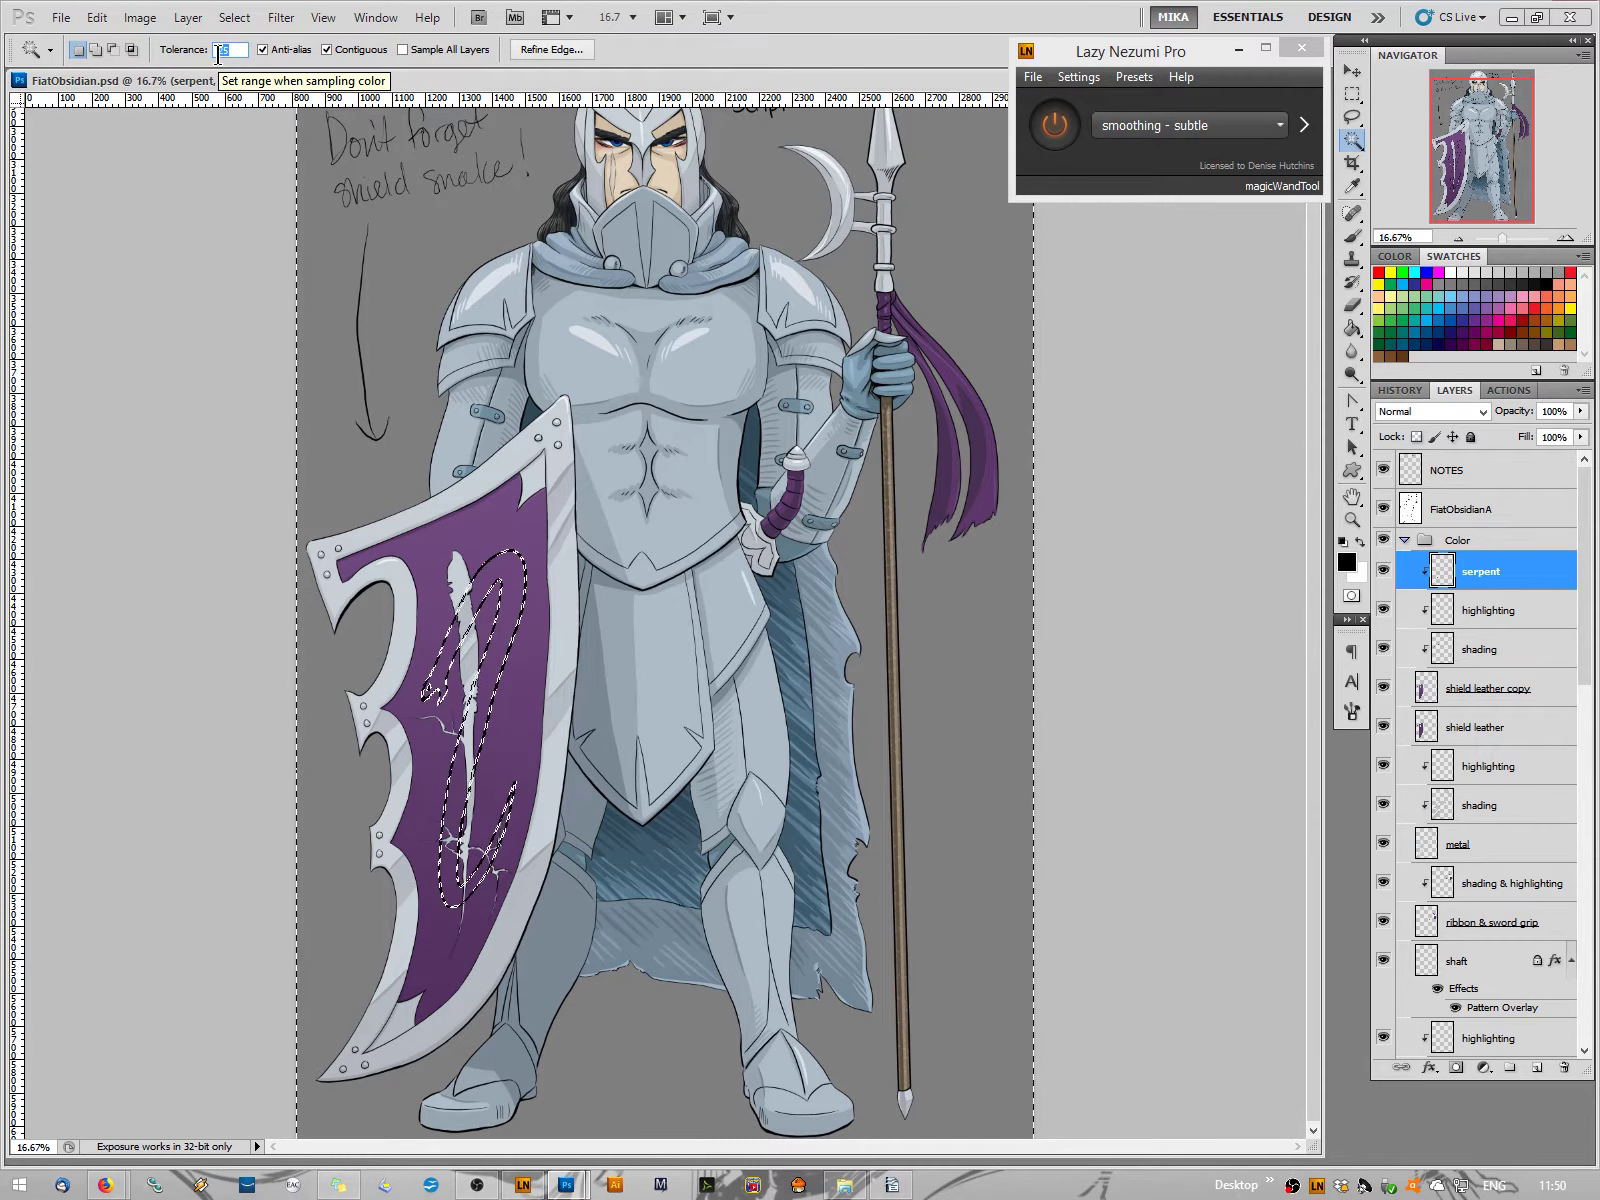
type("10")
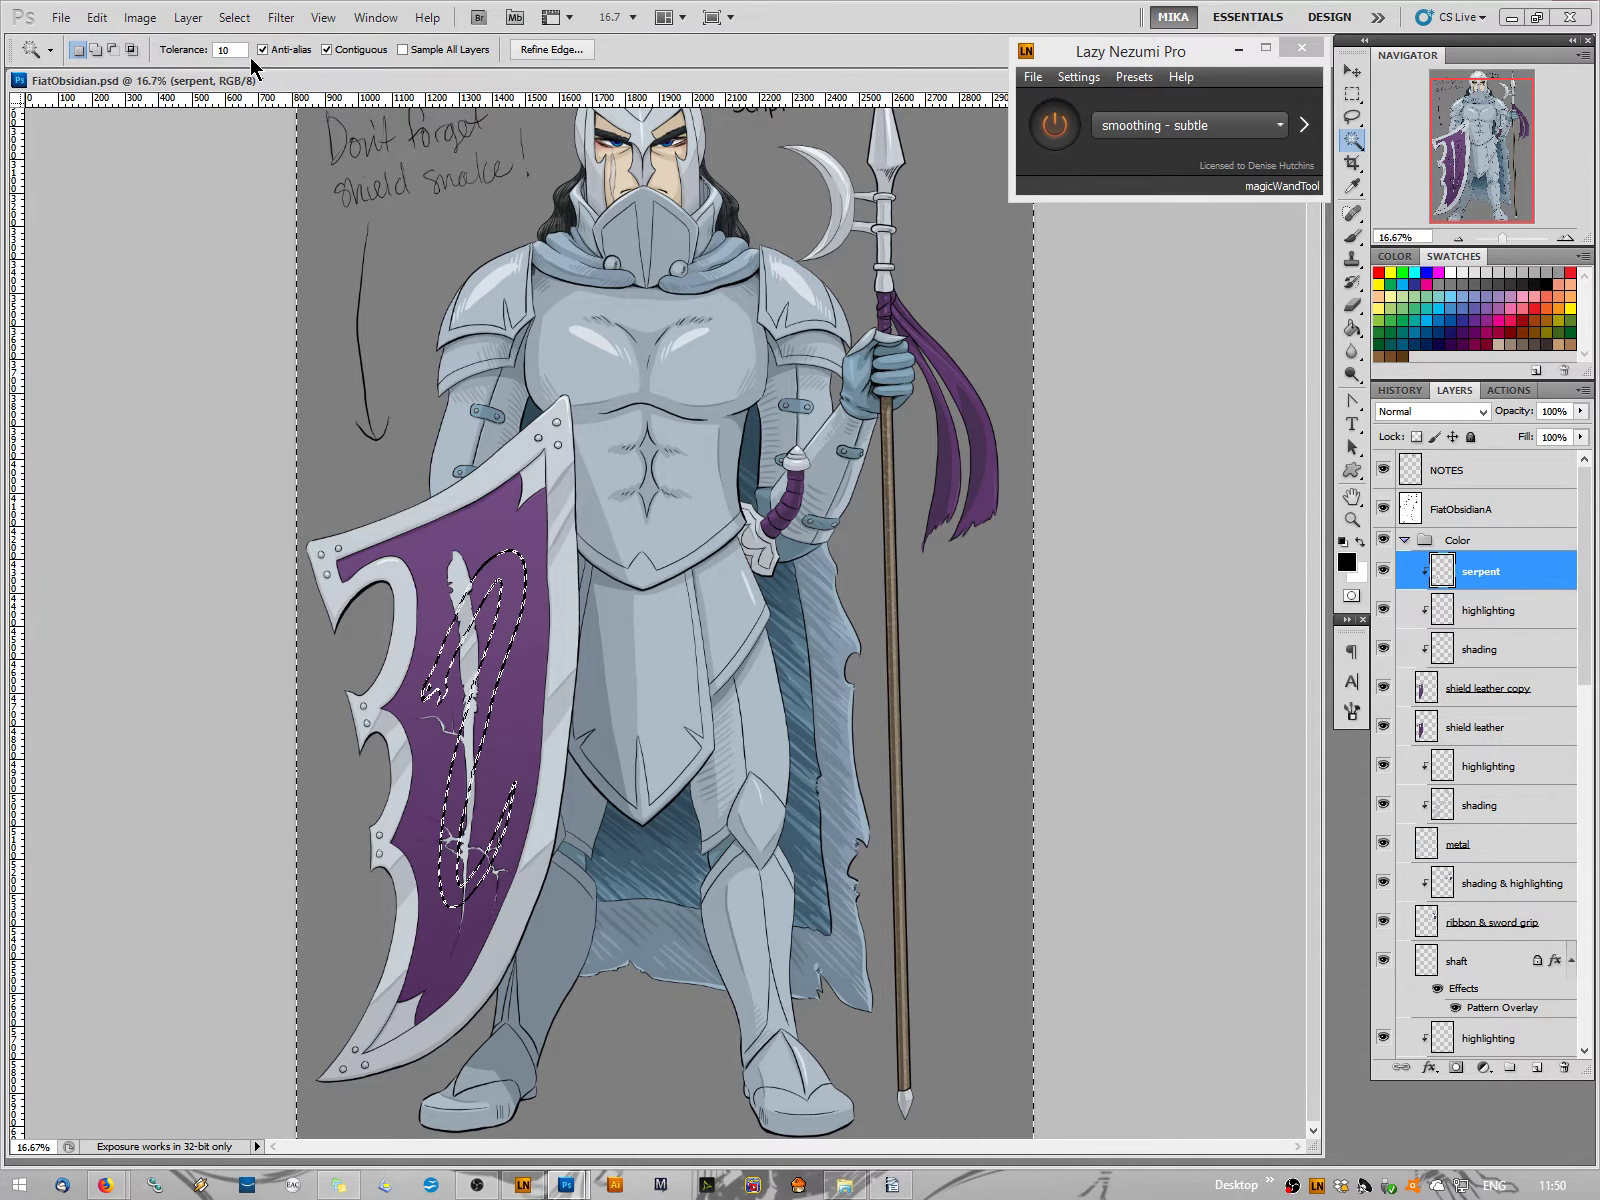
key("ctrl+d")
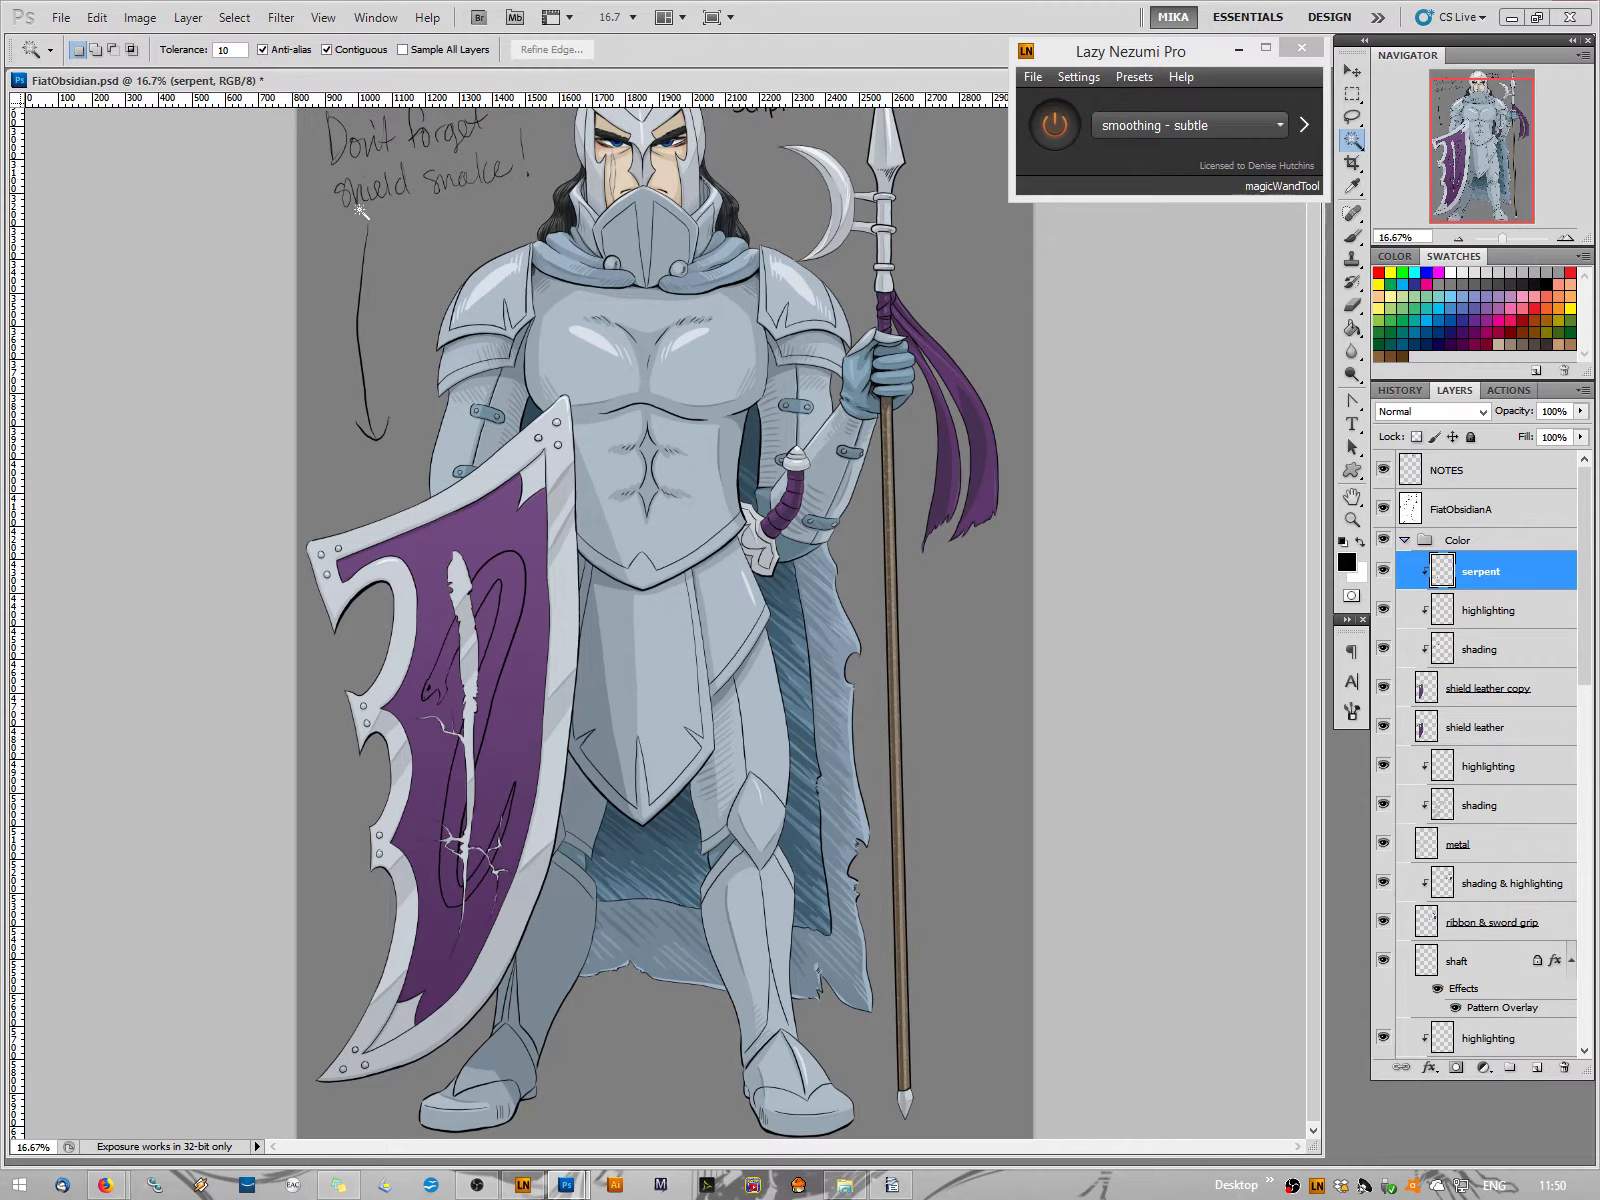
left_click(511, 565)
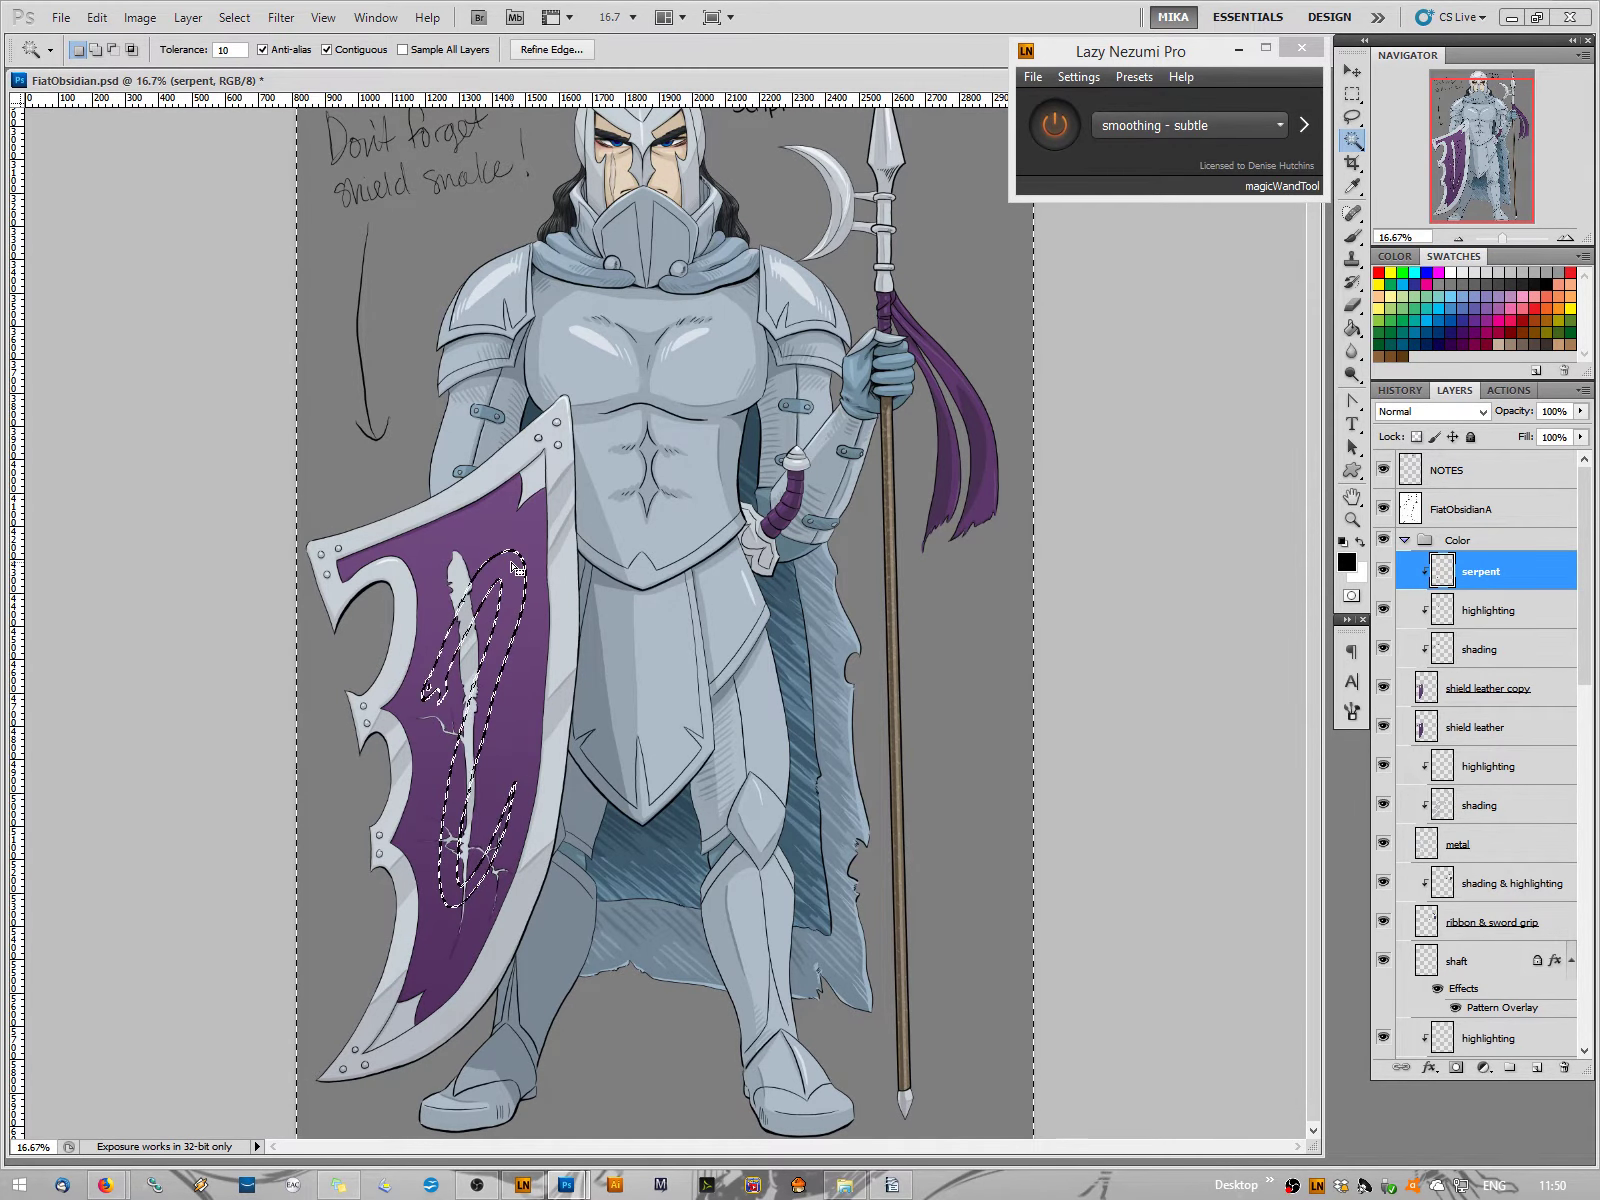
key("ctrl+d")
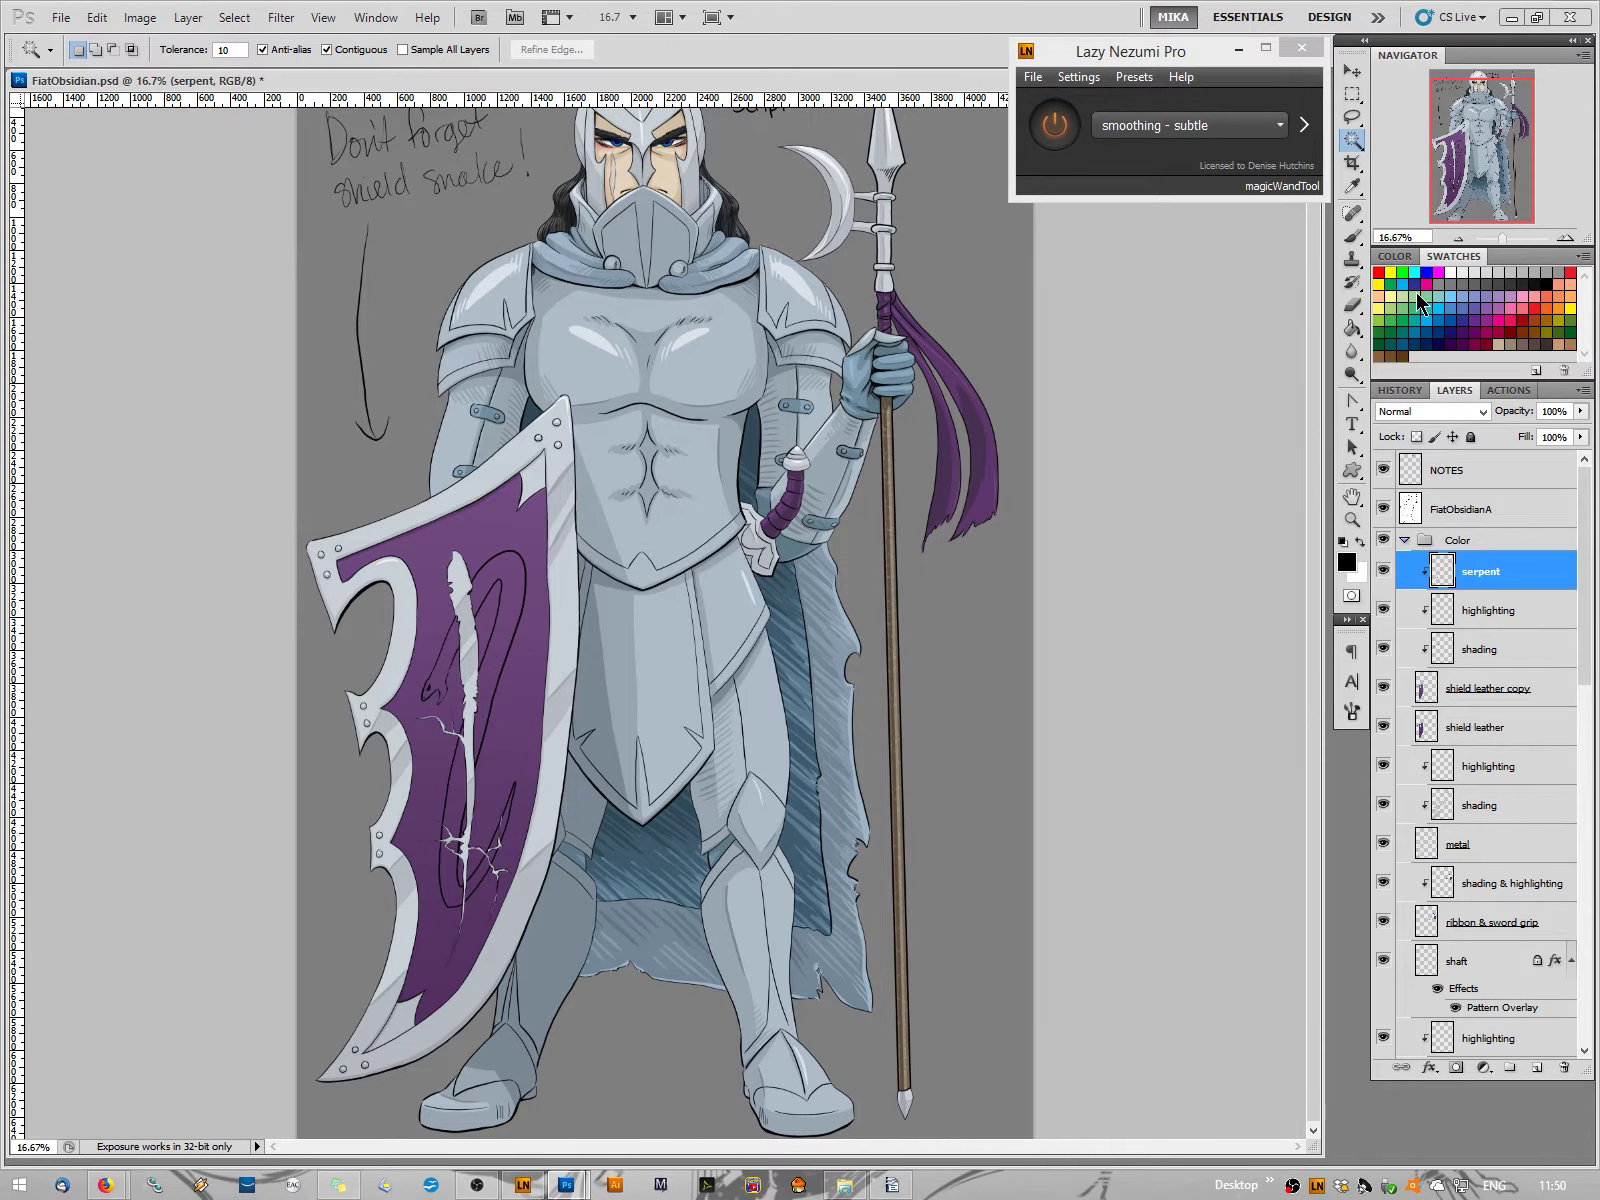
Close the gaps in the serpent's outline at the throat and the lower jaw tip with the 11 px brush
left_click(1565, 240)
left_click(1565, 240)
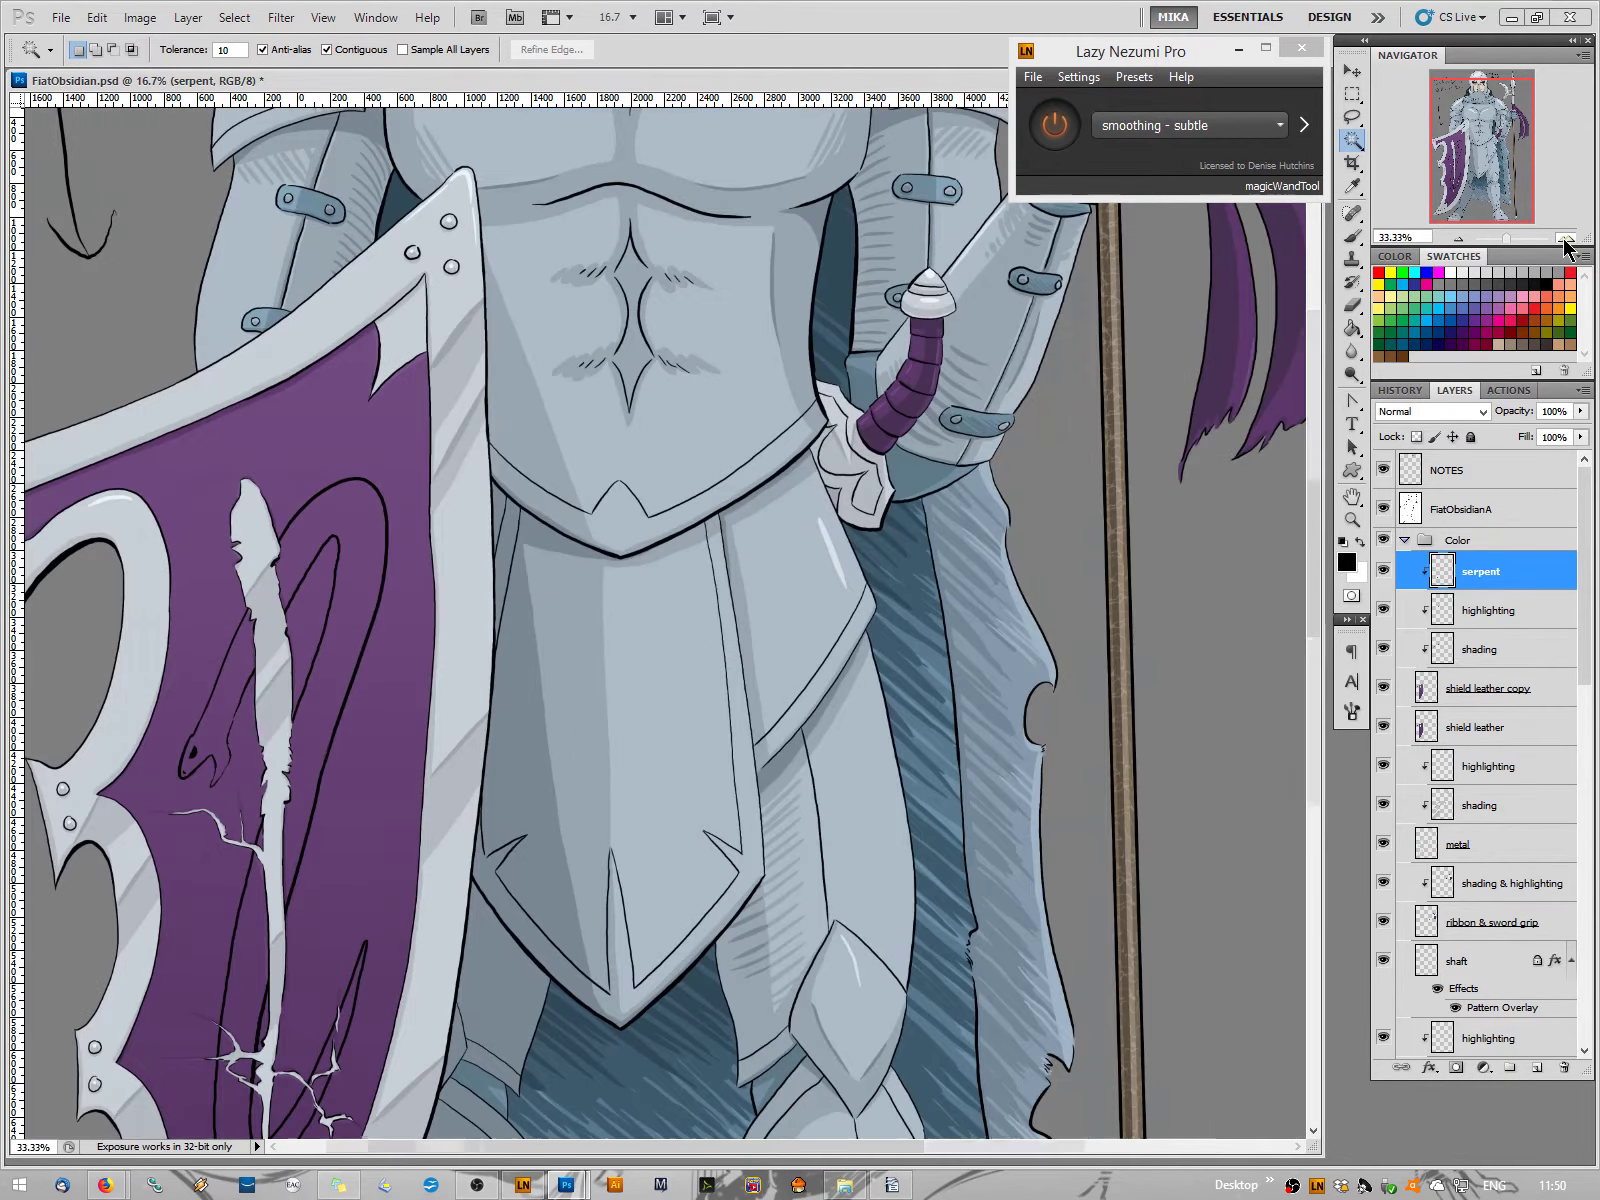
left_click(1565, 240)
left_click(1565, 240)
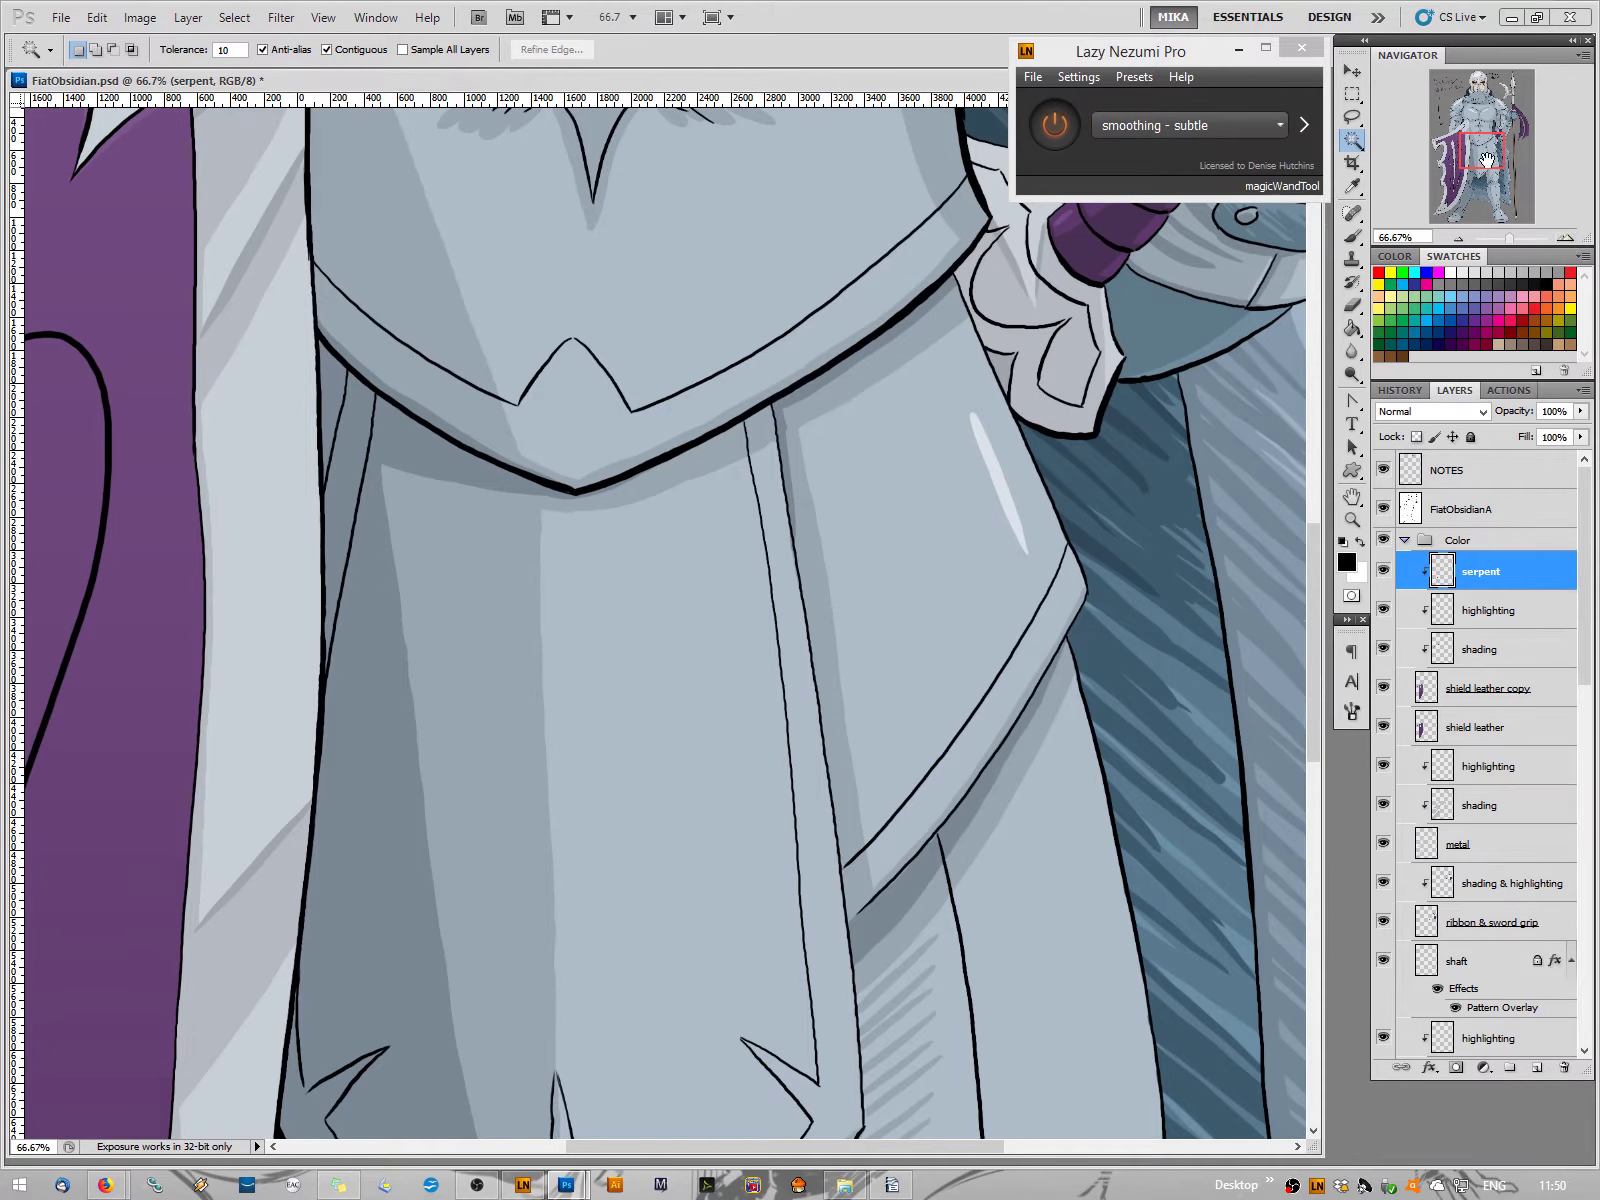
left_click_drag(1487, 153, 1397, 176)
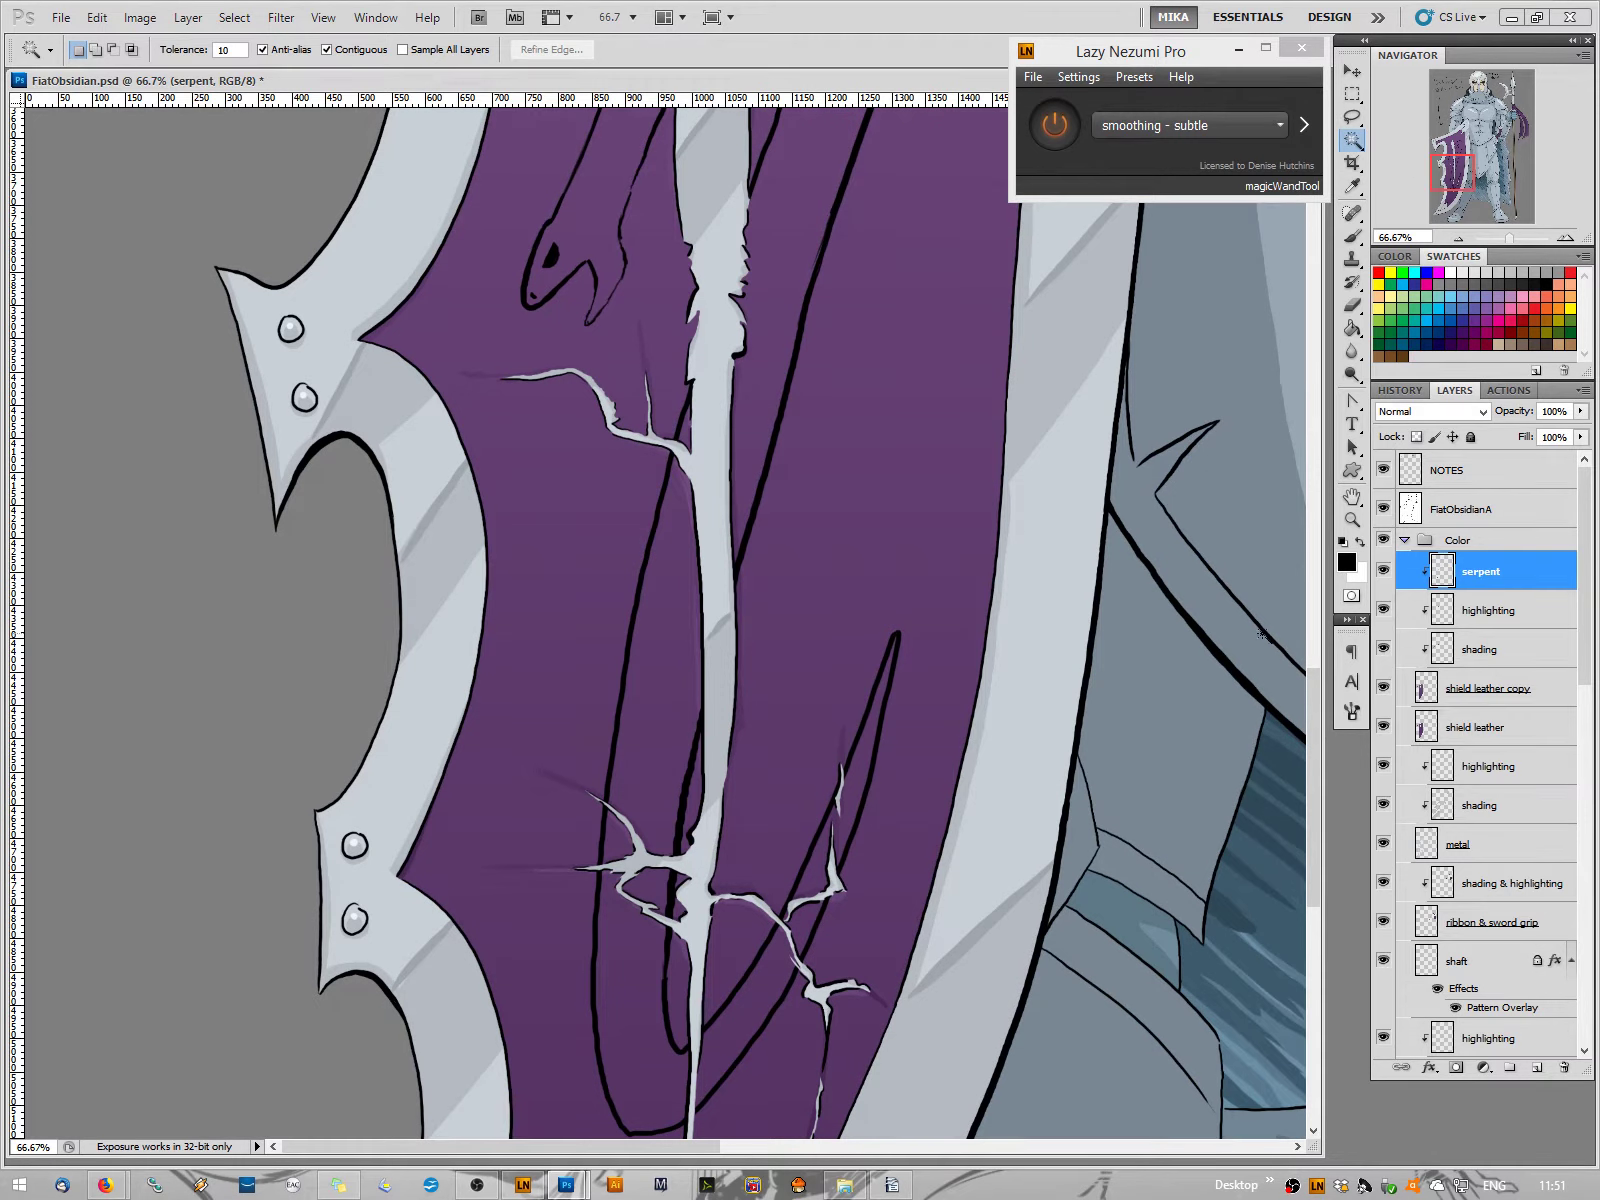
left_click(1352, 236)
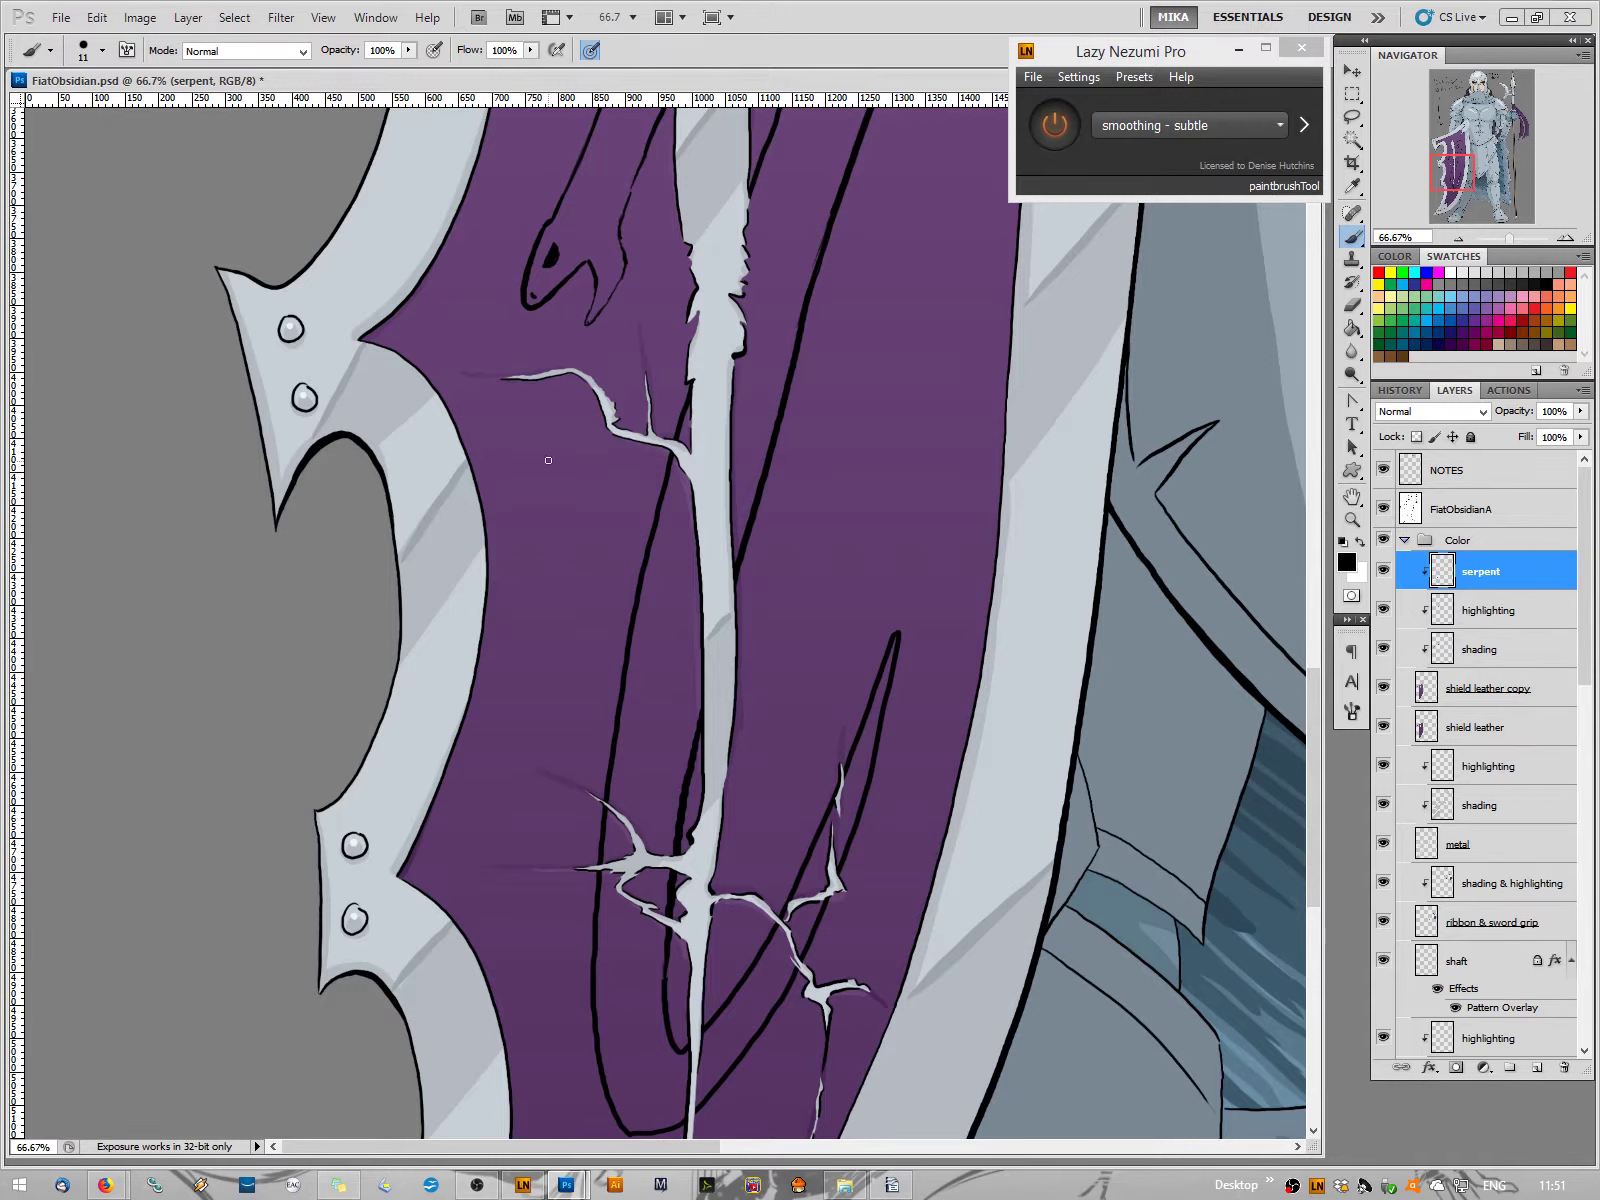
left_click_drag(553, 503, 578, 699)
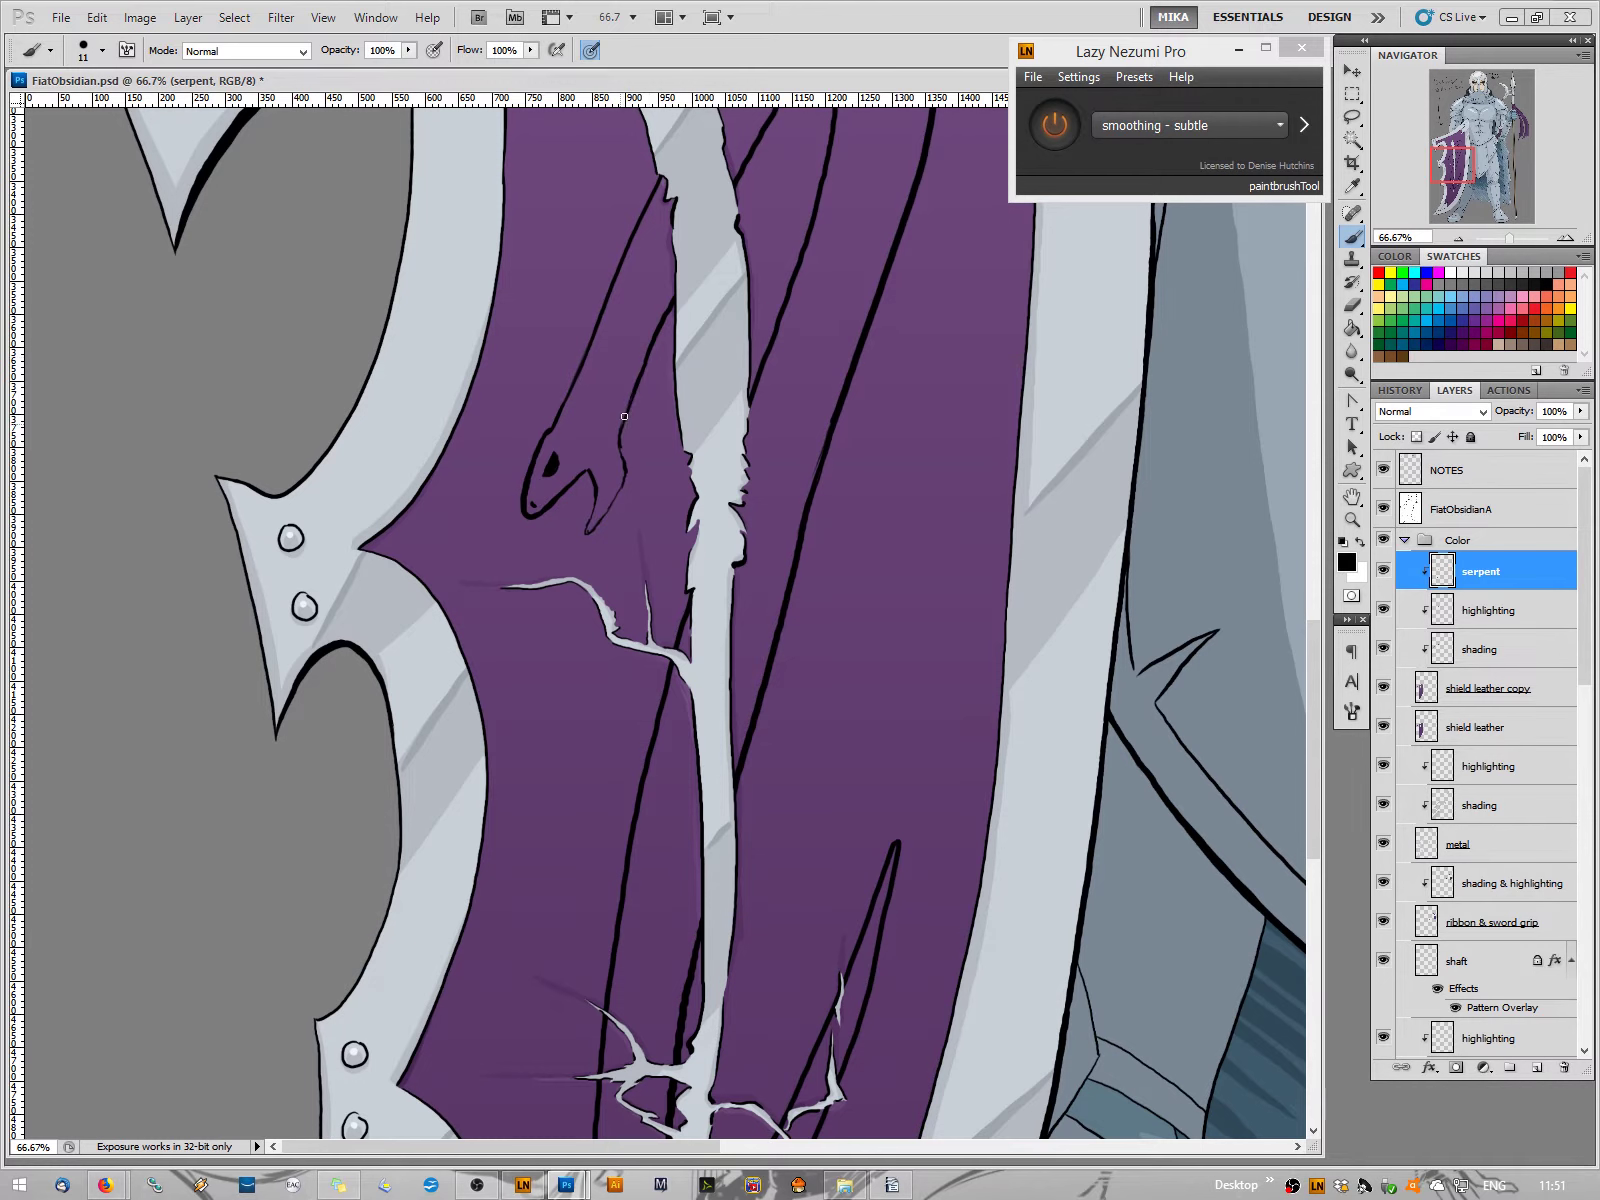
left_click_drag(628, 414, 621, 455)
left_click_drag(589, 517, 585, 534)
Select the serpent's body inside its outline with the Magic Wand and expand the selection by 3 pixels
left_click(1456, 236)
left_click(1456, 236)
left_click(1456, 236)
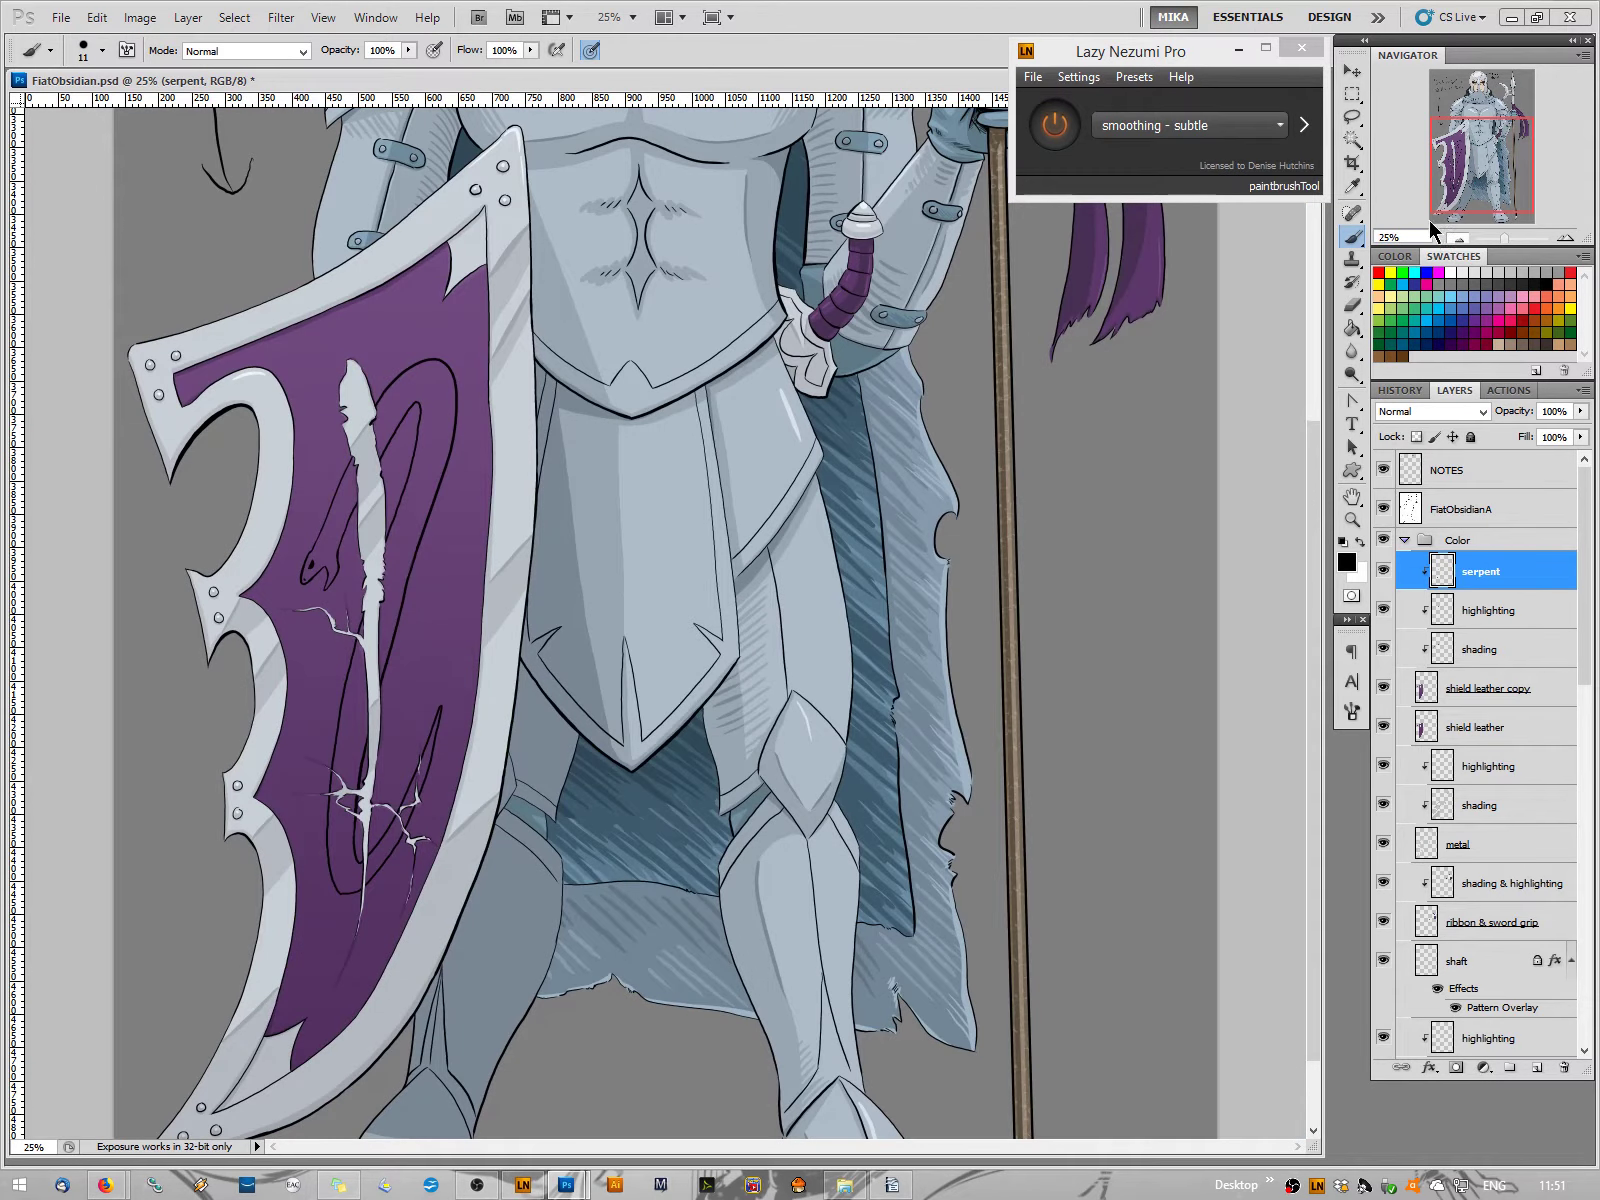
left_click(1457, 237)
key("w")
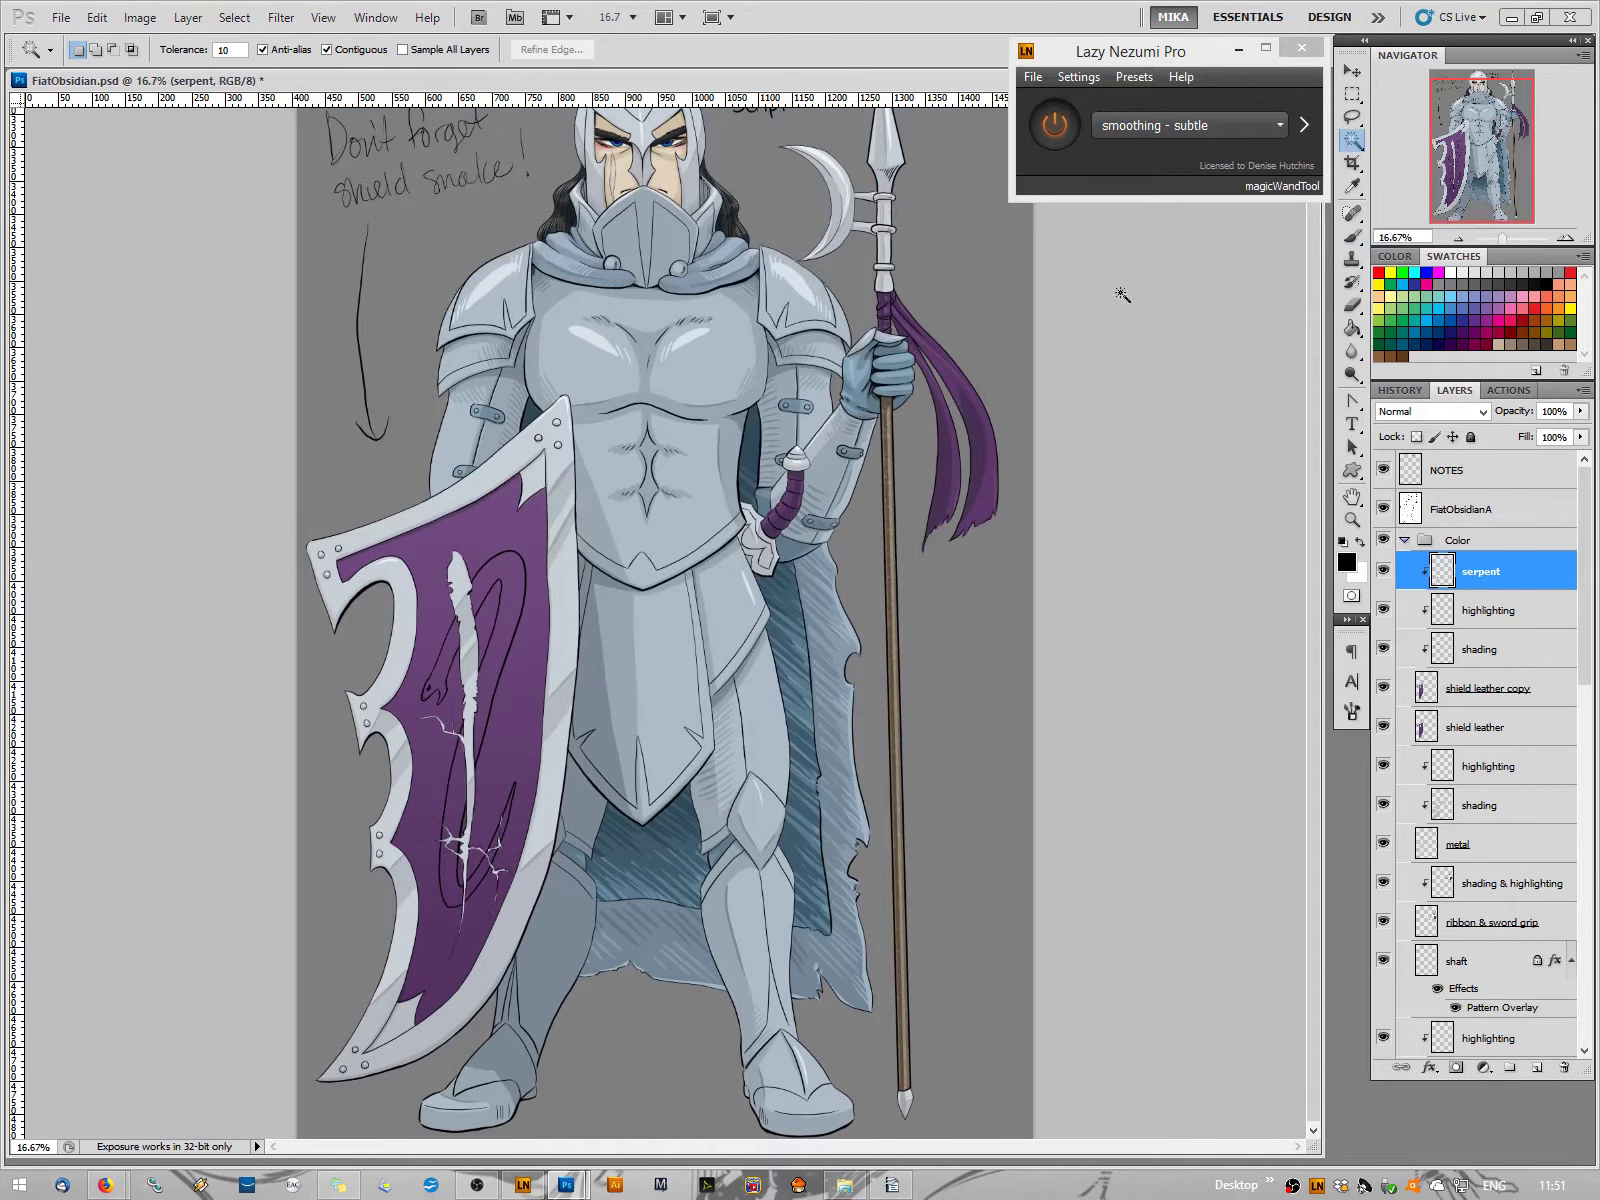
left_click(513, 583)
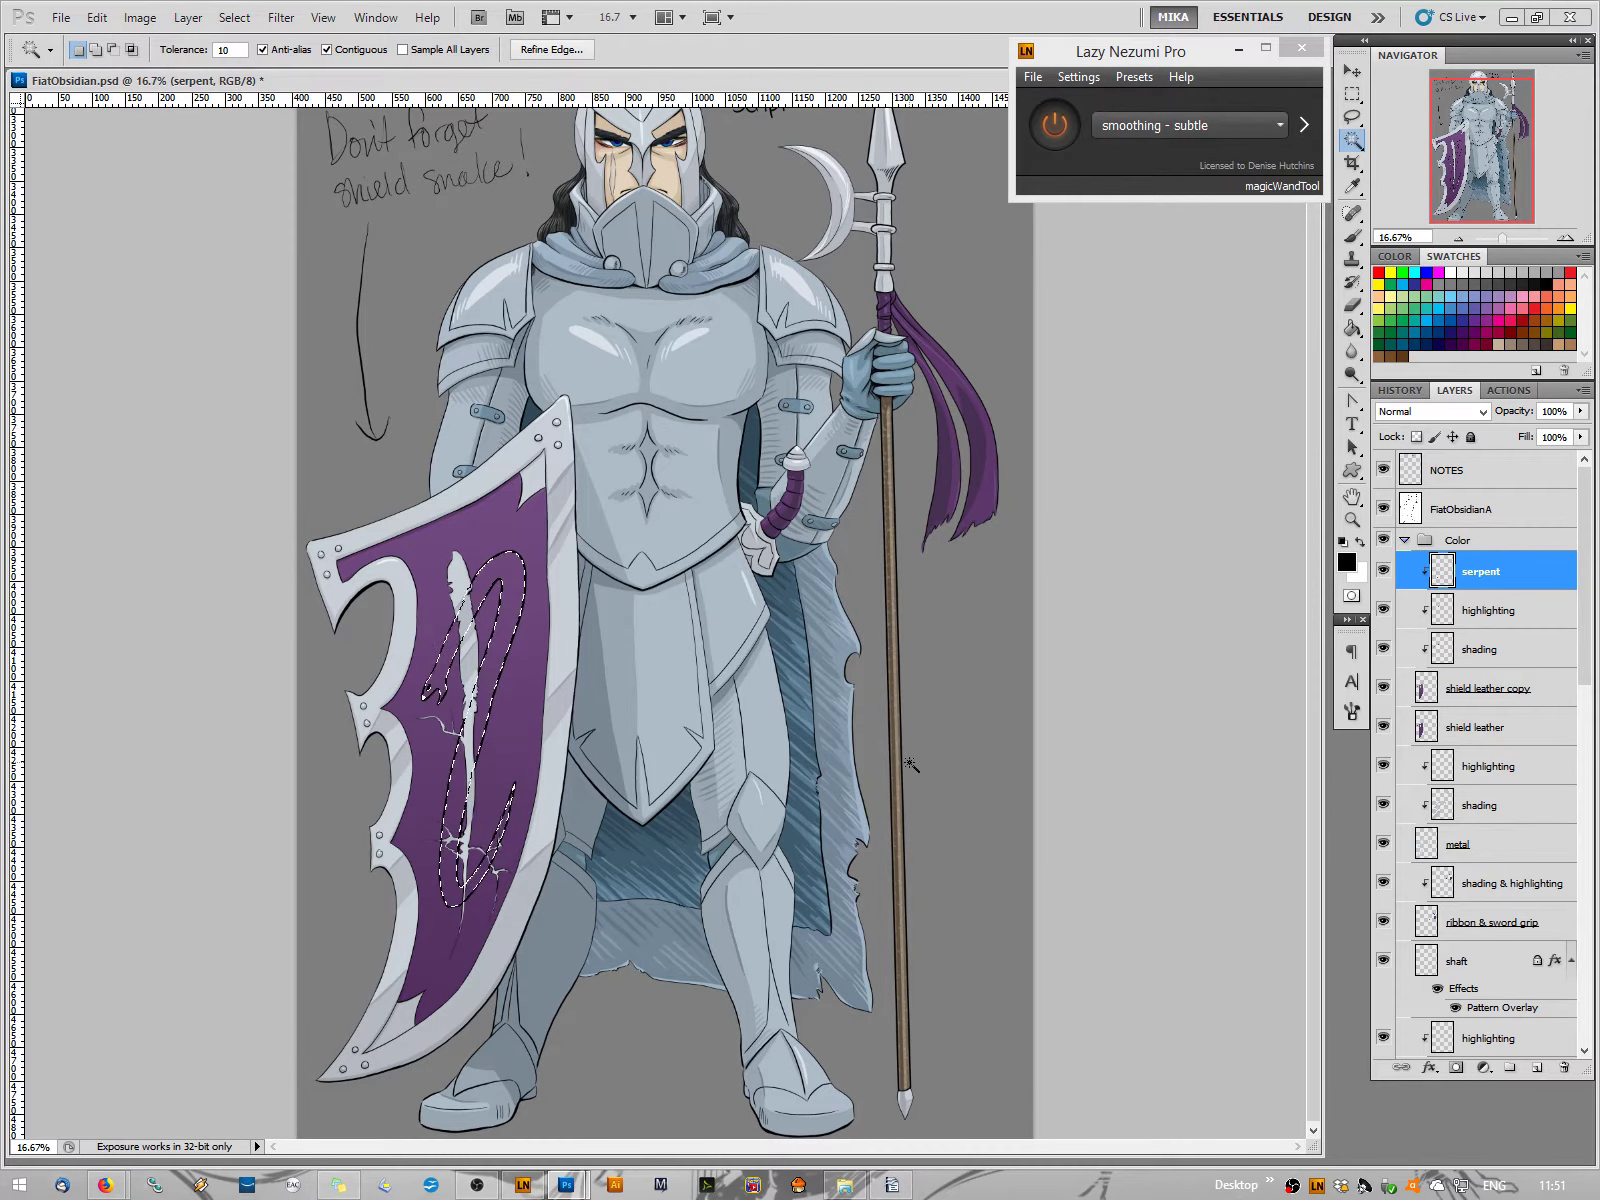
left_click(236, 18)
mouse_move(272, 248)
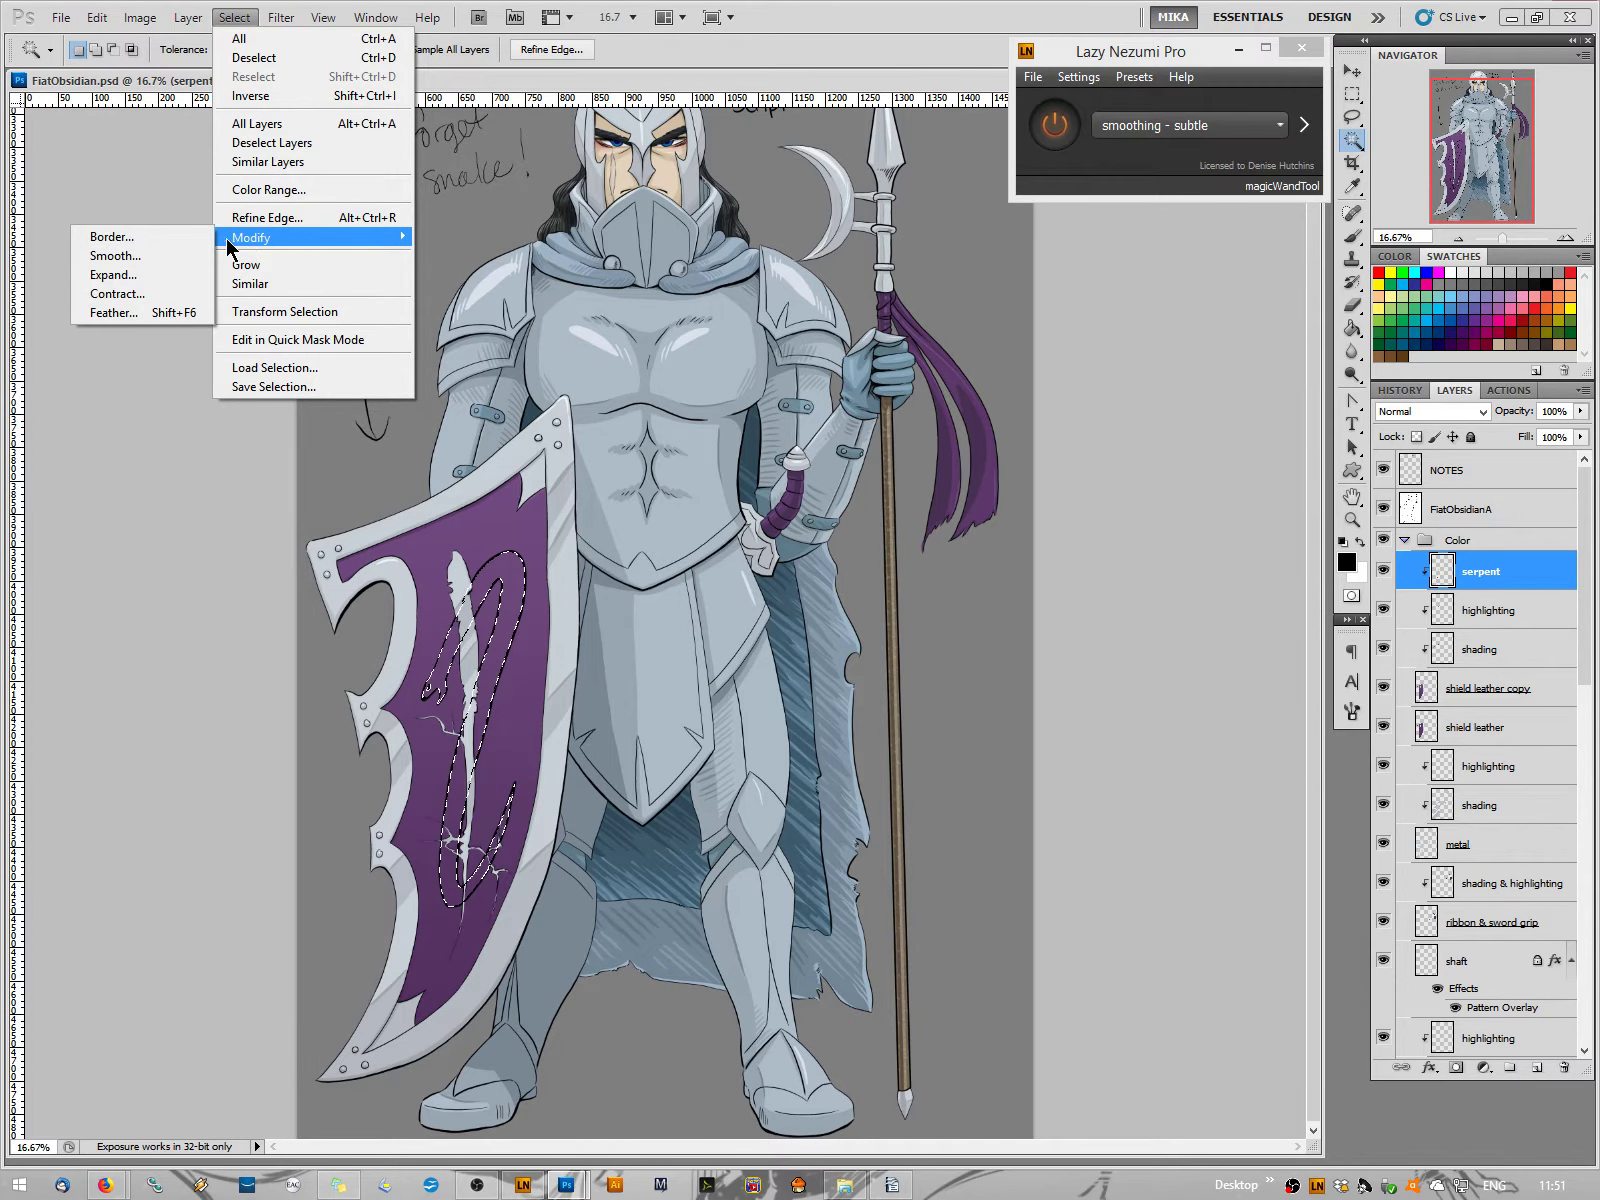
left_click(117, 279)
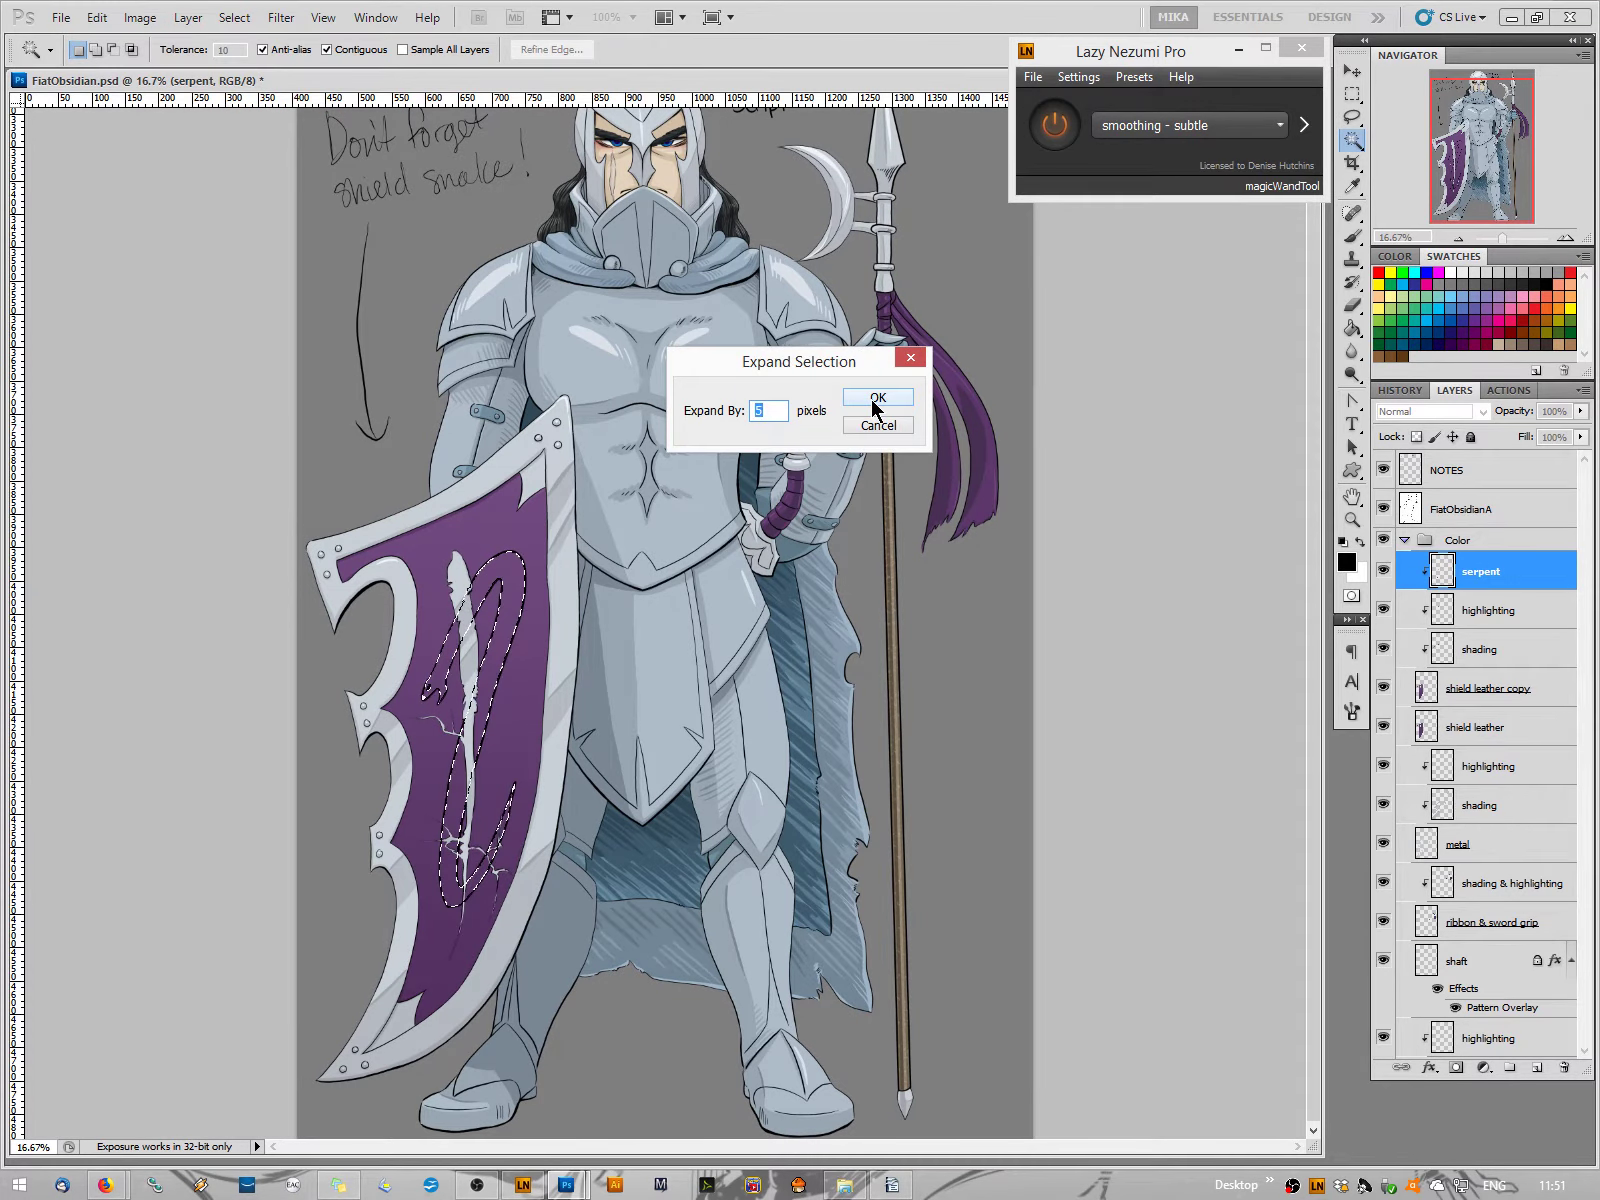
type("3")
left_click(878, 398)
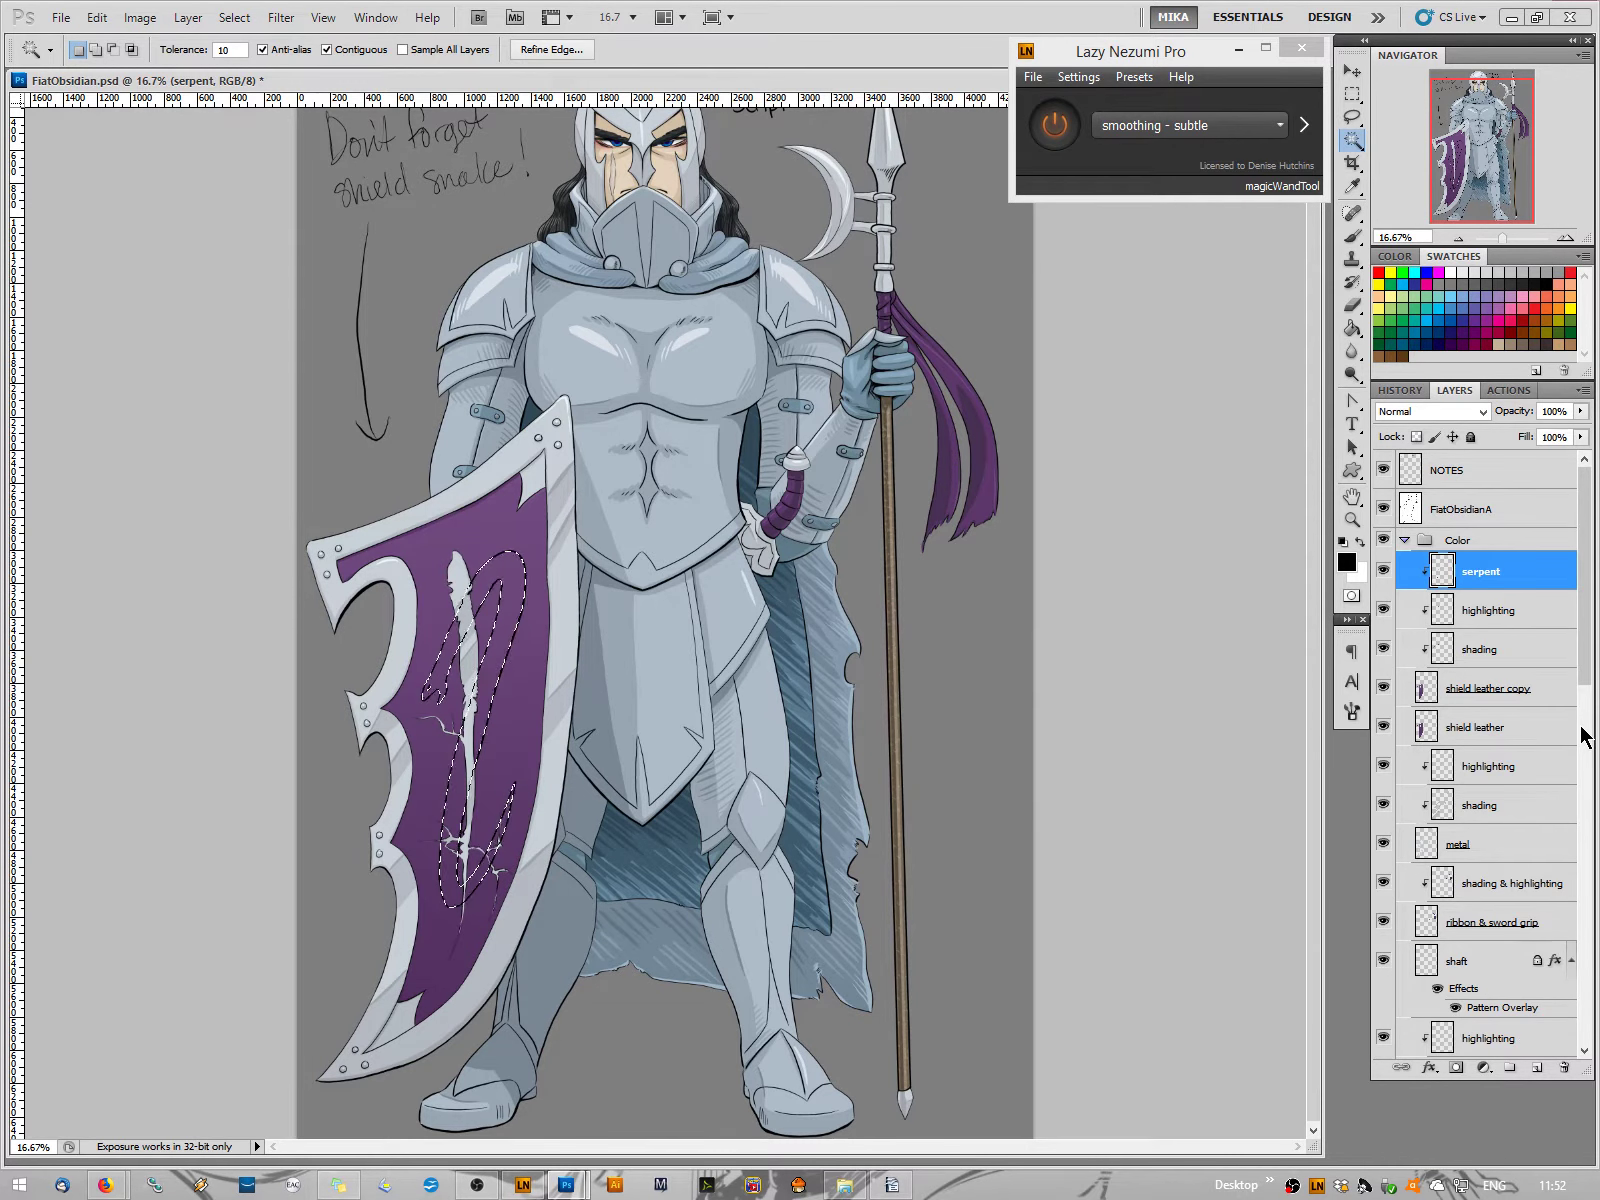
Create a clipped layer directly beneath the serpent line art and name it texture
left_click(1540, 1068)
left_click_drag(1466, 578, 1470, 616)
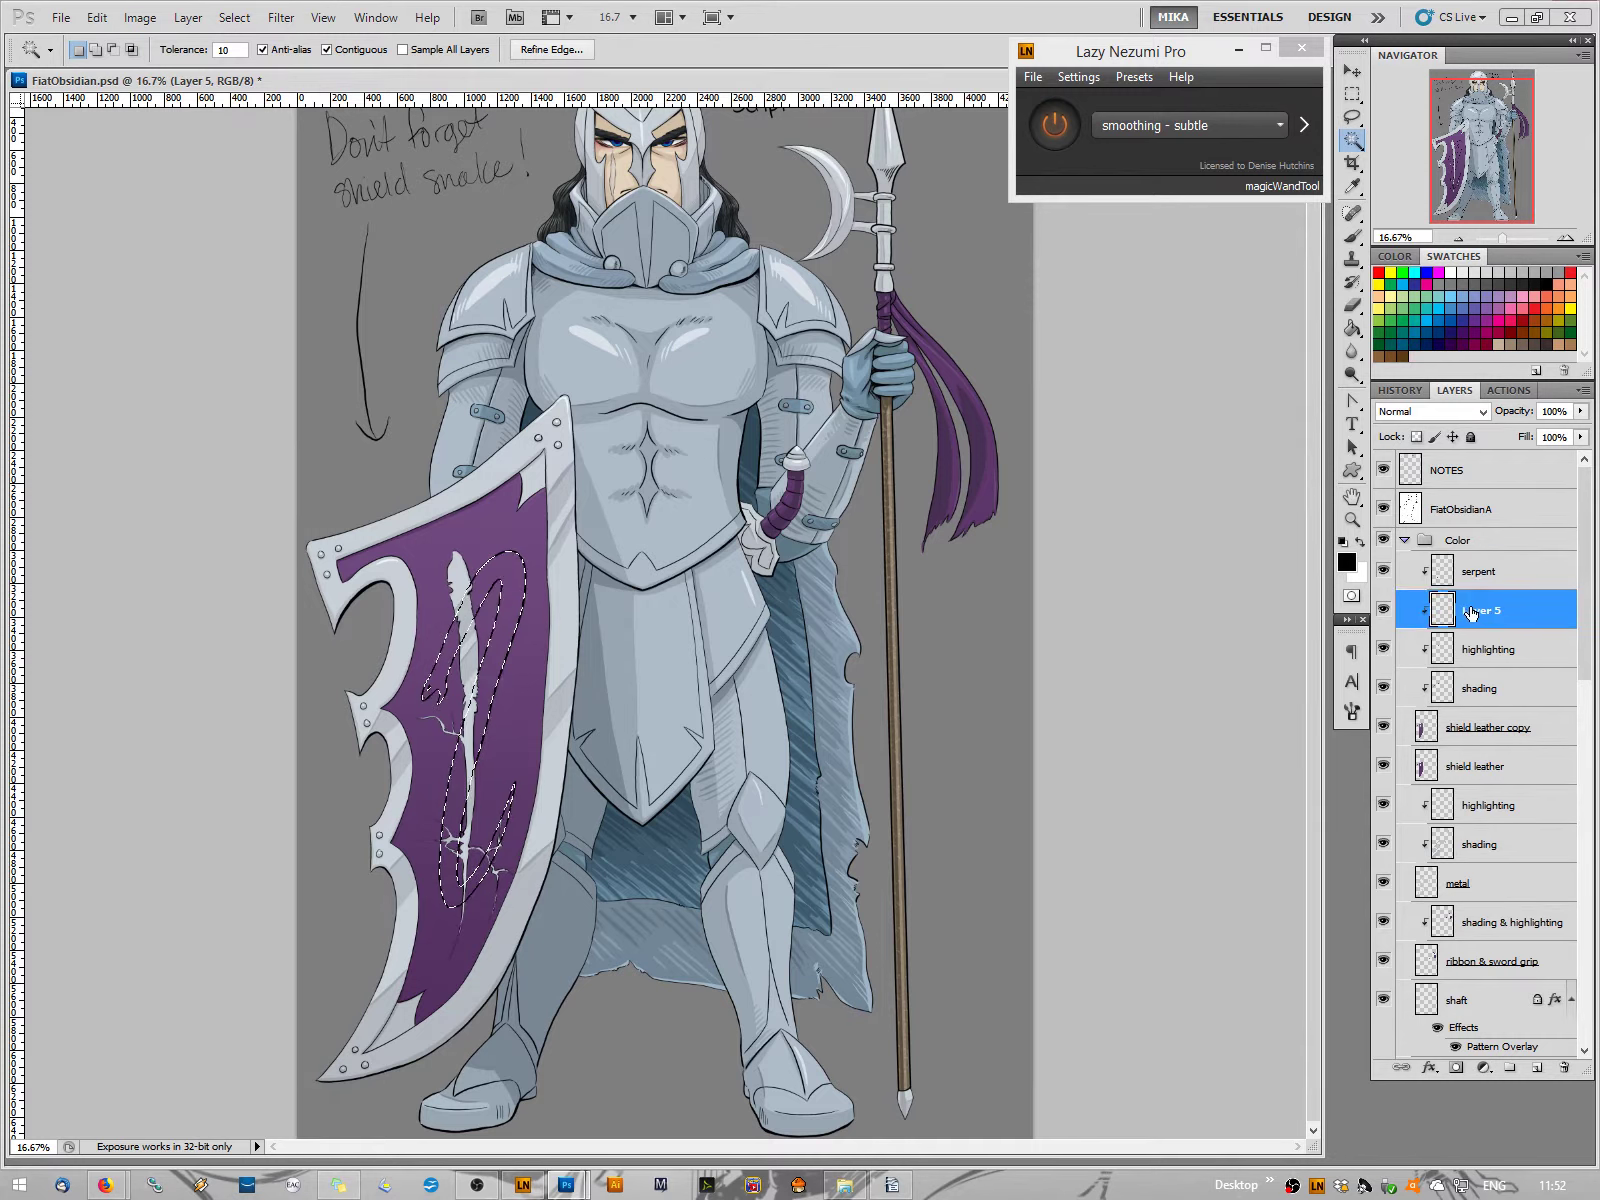
double_click(1472, 612)
type("texture")
key("Return")
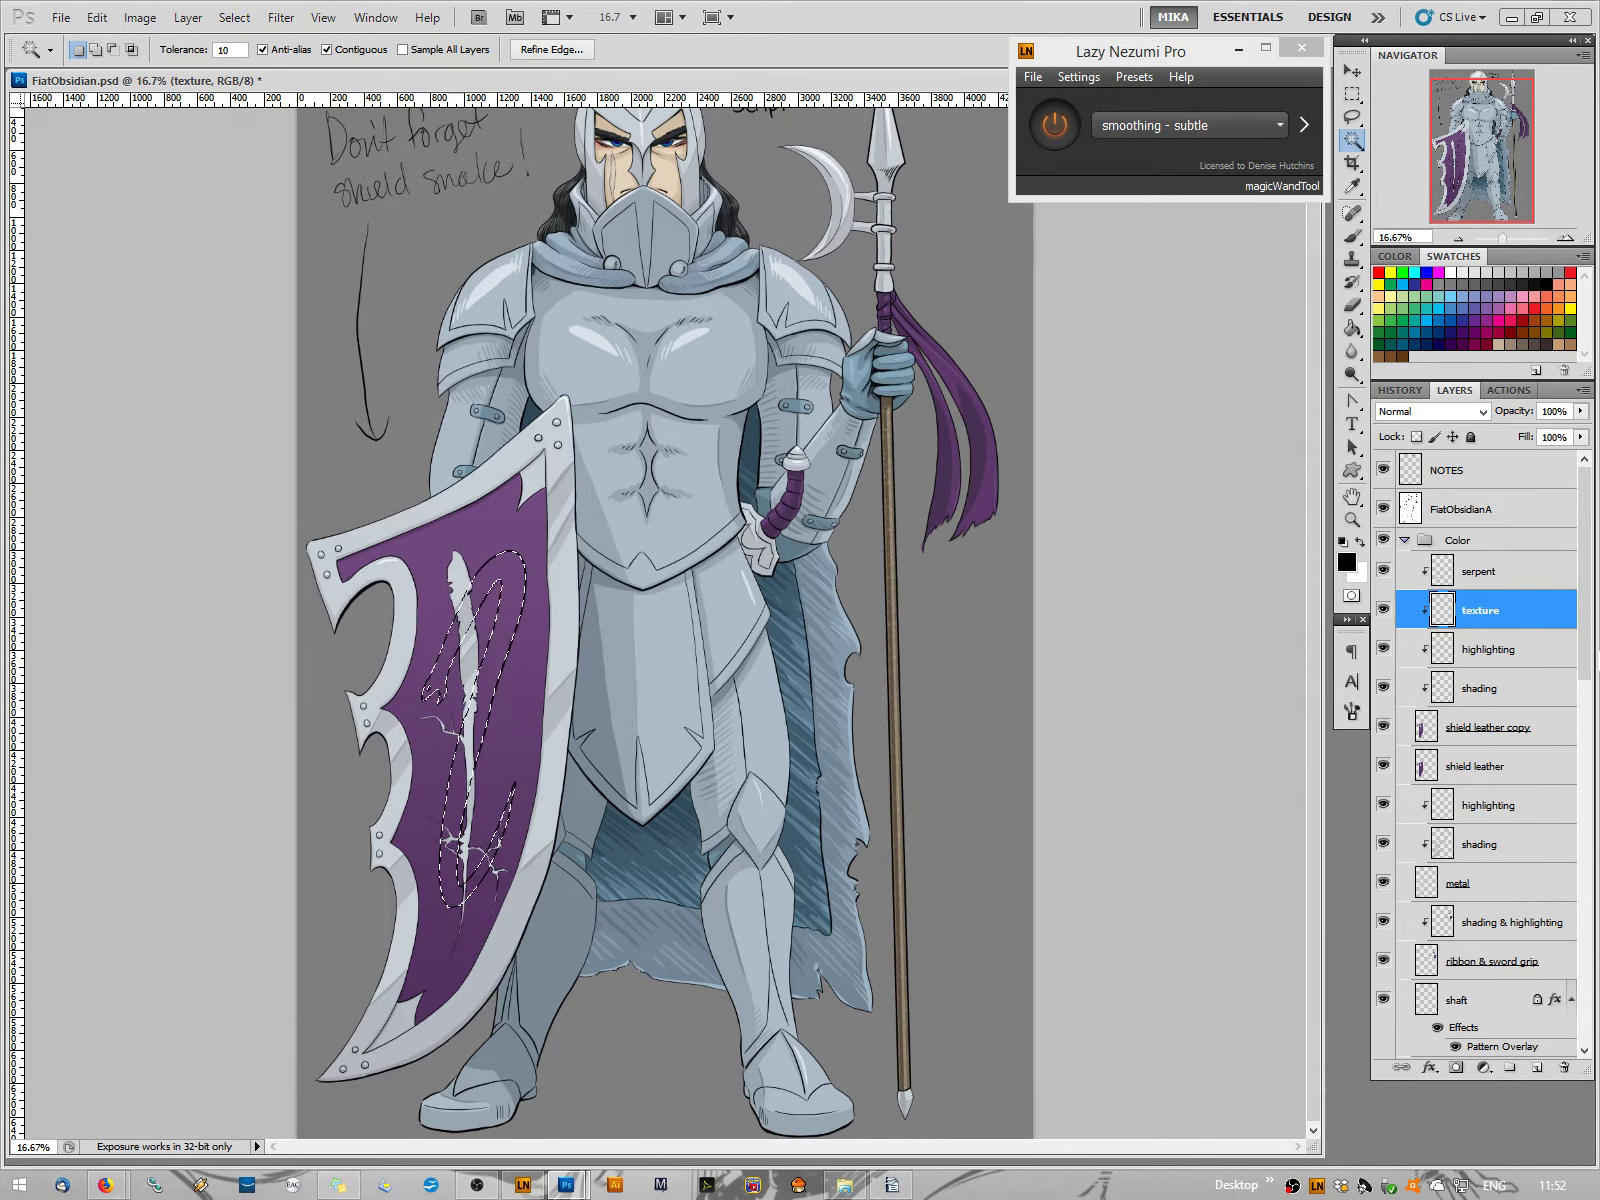
Make white the foreground color and fill the selected serpent body with it on the texture layer
left_click(1360, 543)
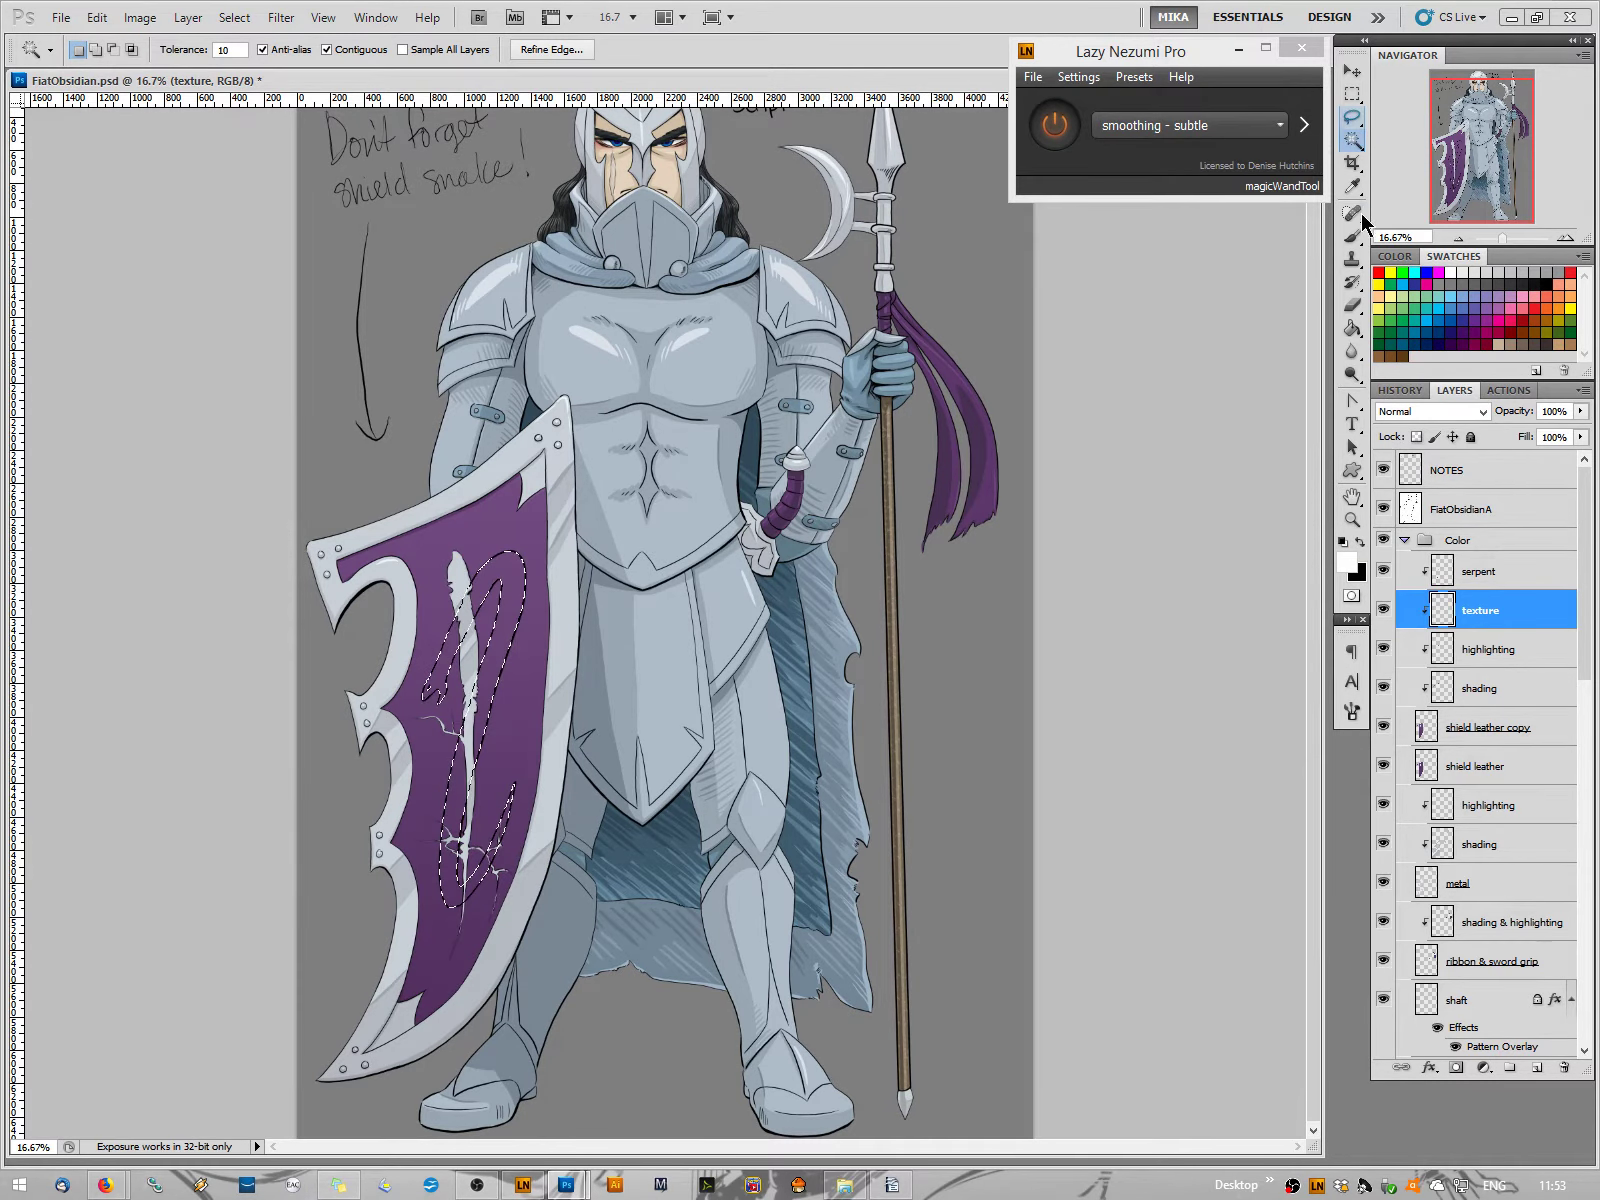
left_click(1352, 329)
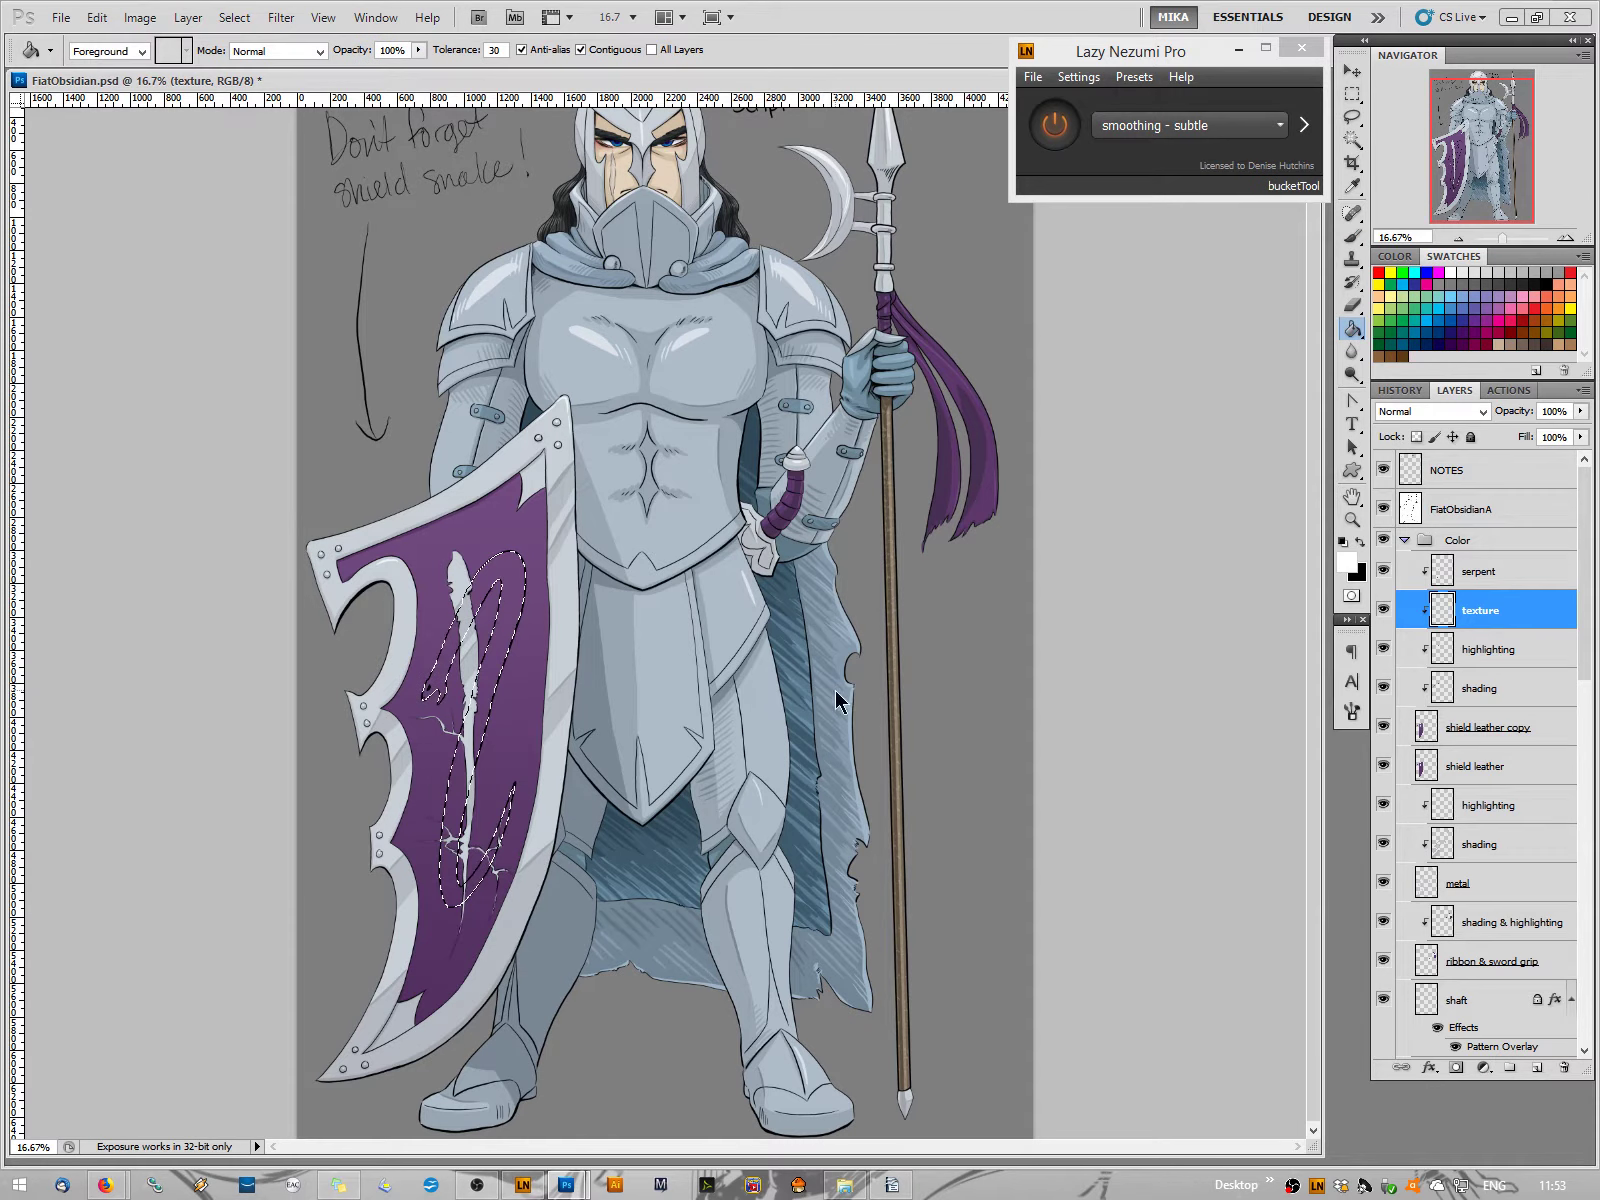
left_click(509, 588)
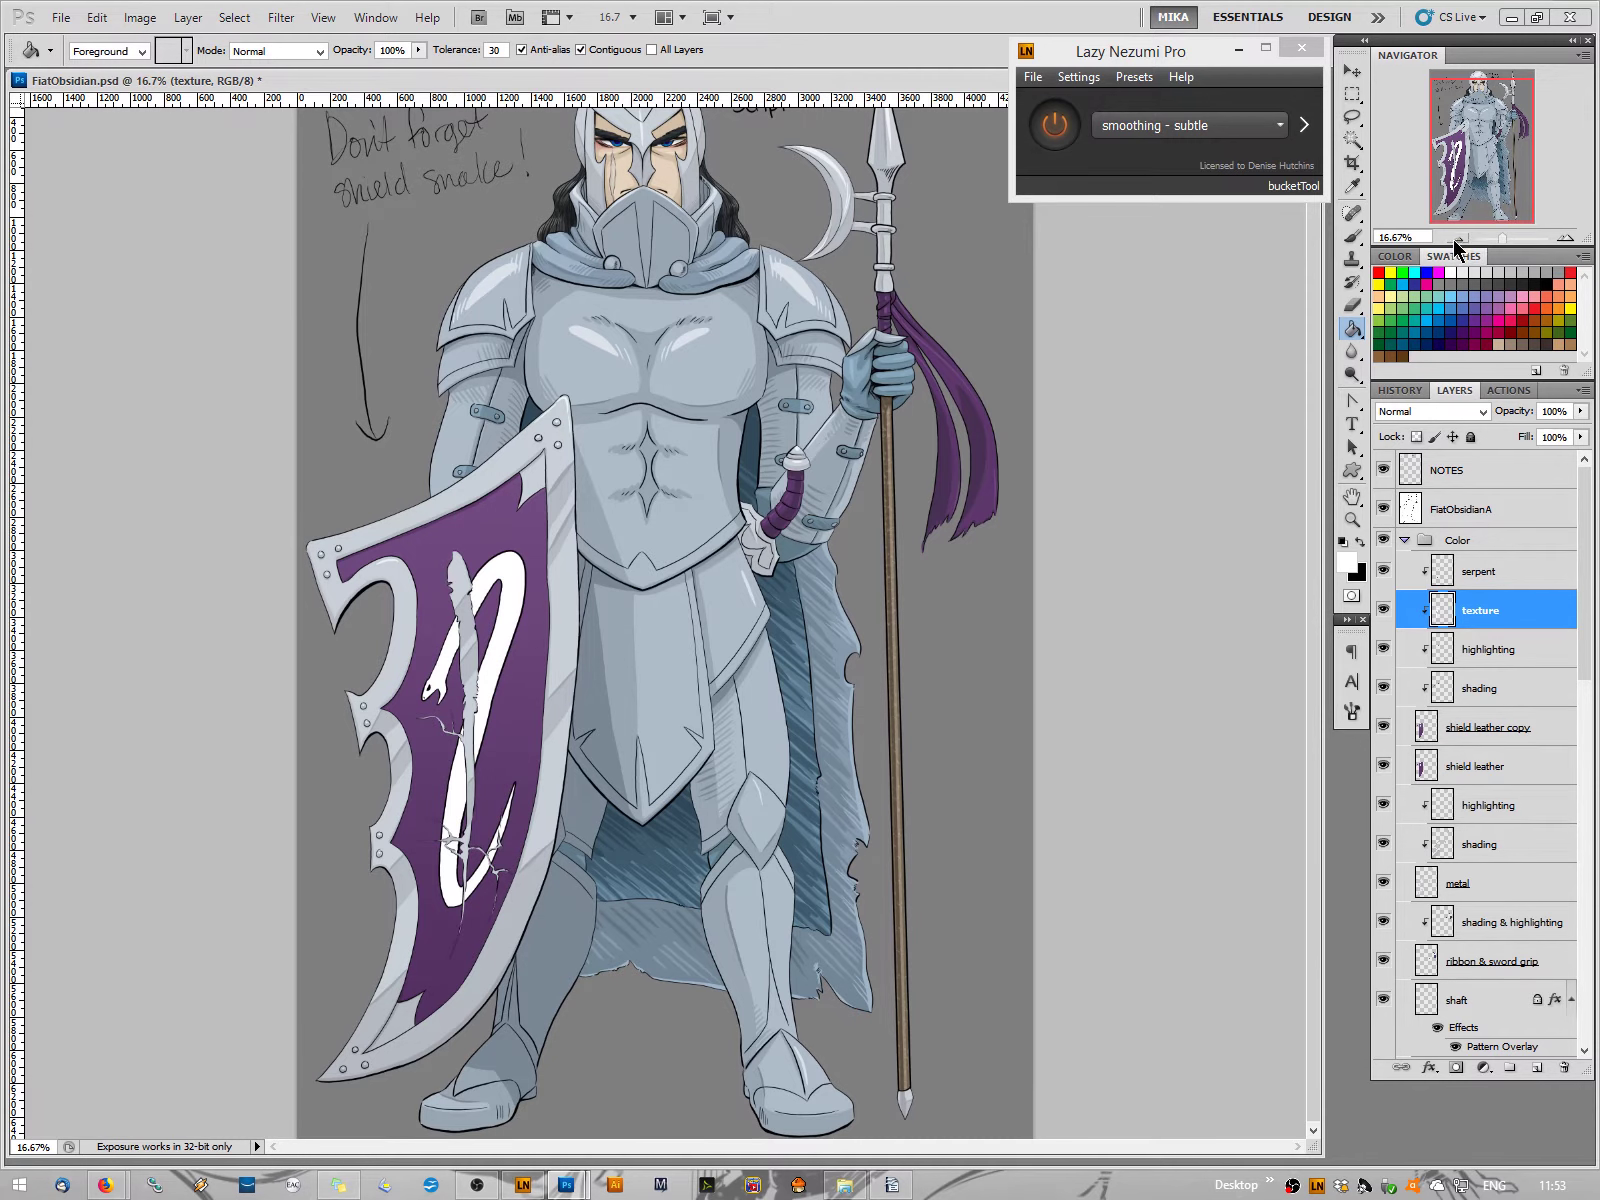
Add a Pattern Overlay to the texture layer and try the blue woven pattern on the serpent
left_click(1565, 238)
left_click_drag(1488, 172, 1472, 193)
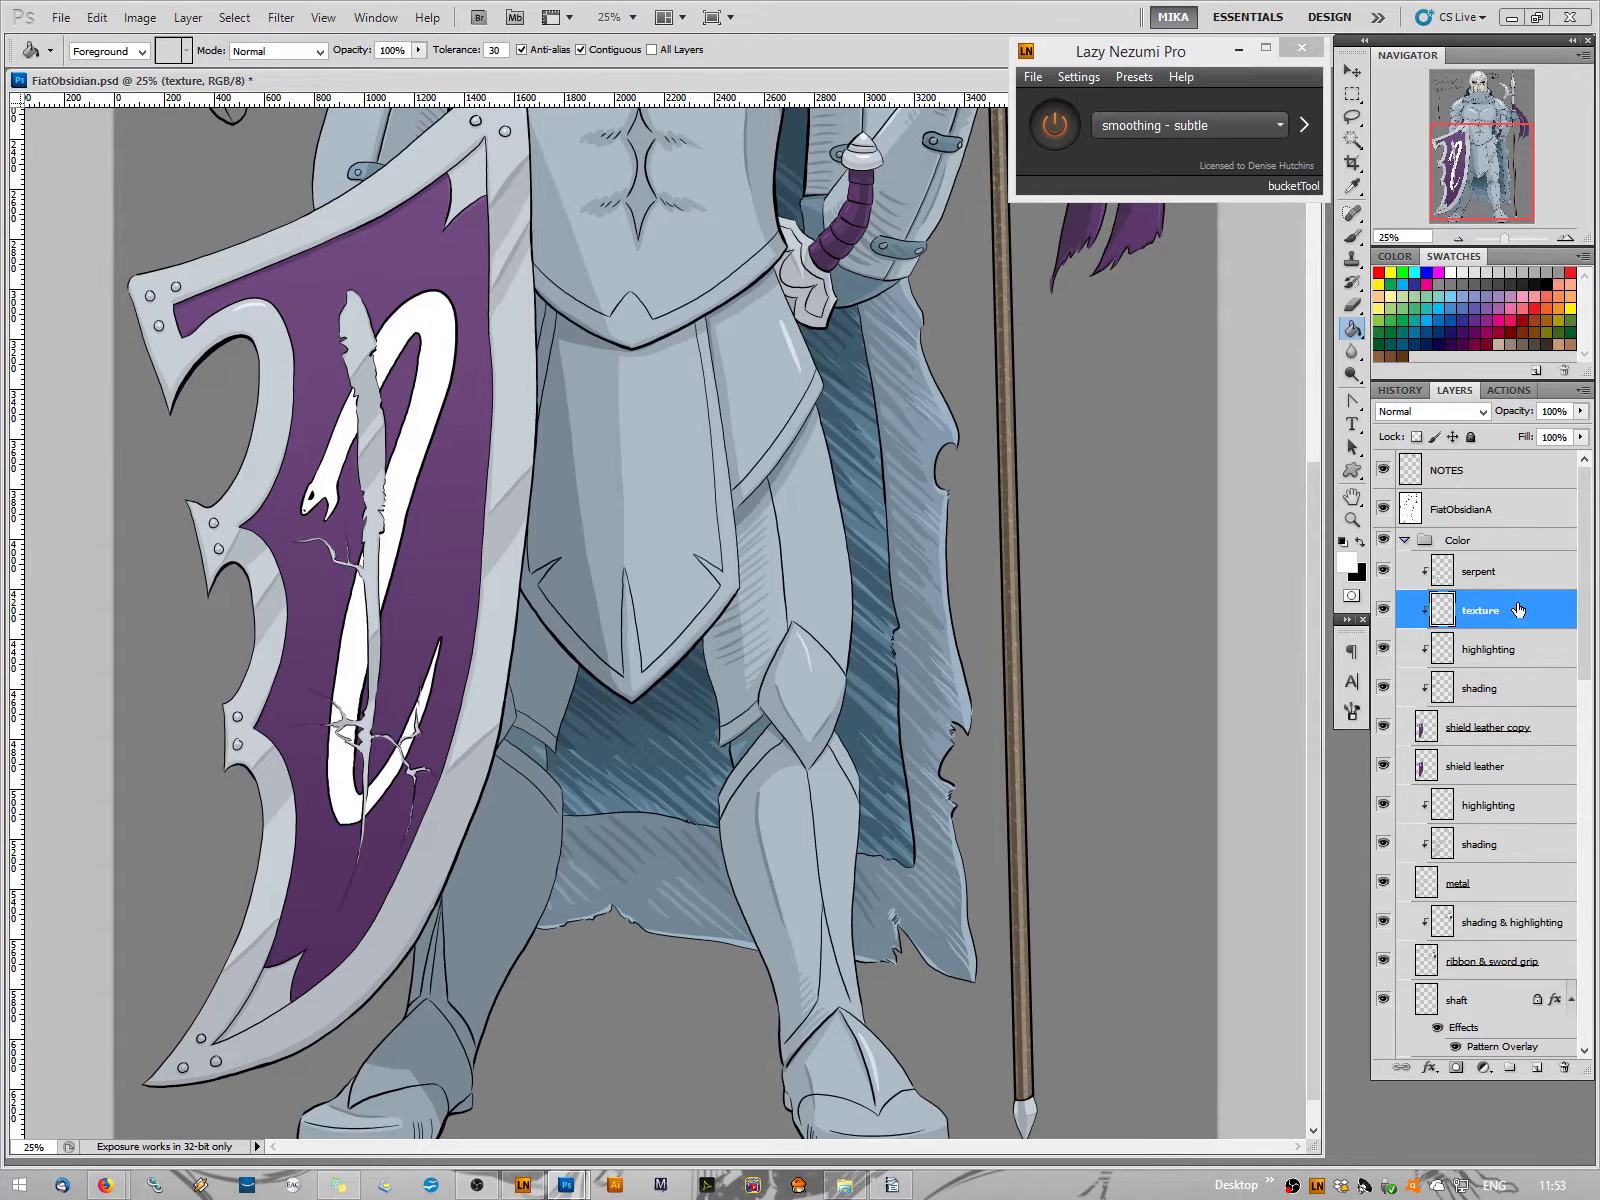
left_click(187, 18)
mouse_move(338, 128)
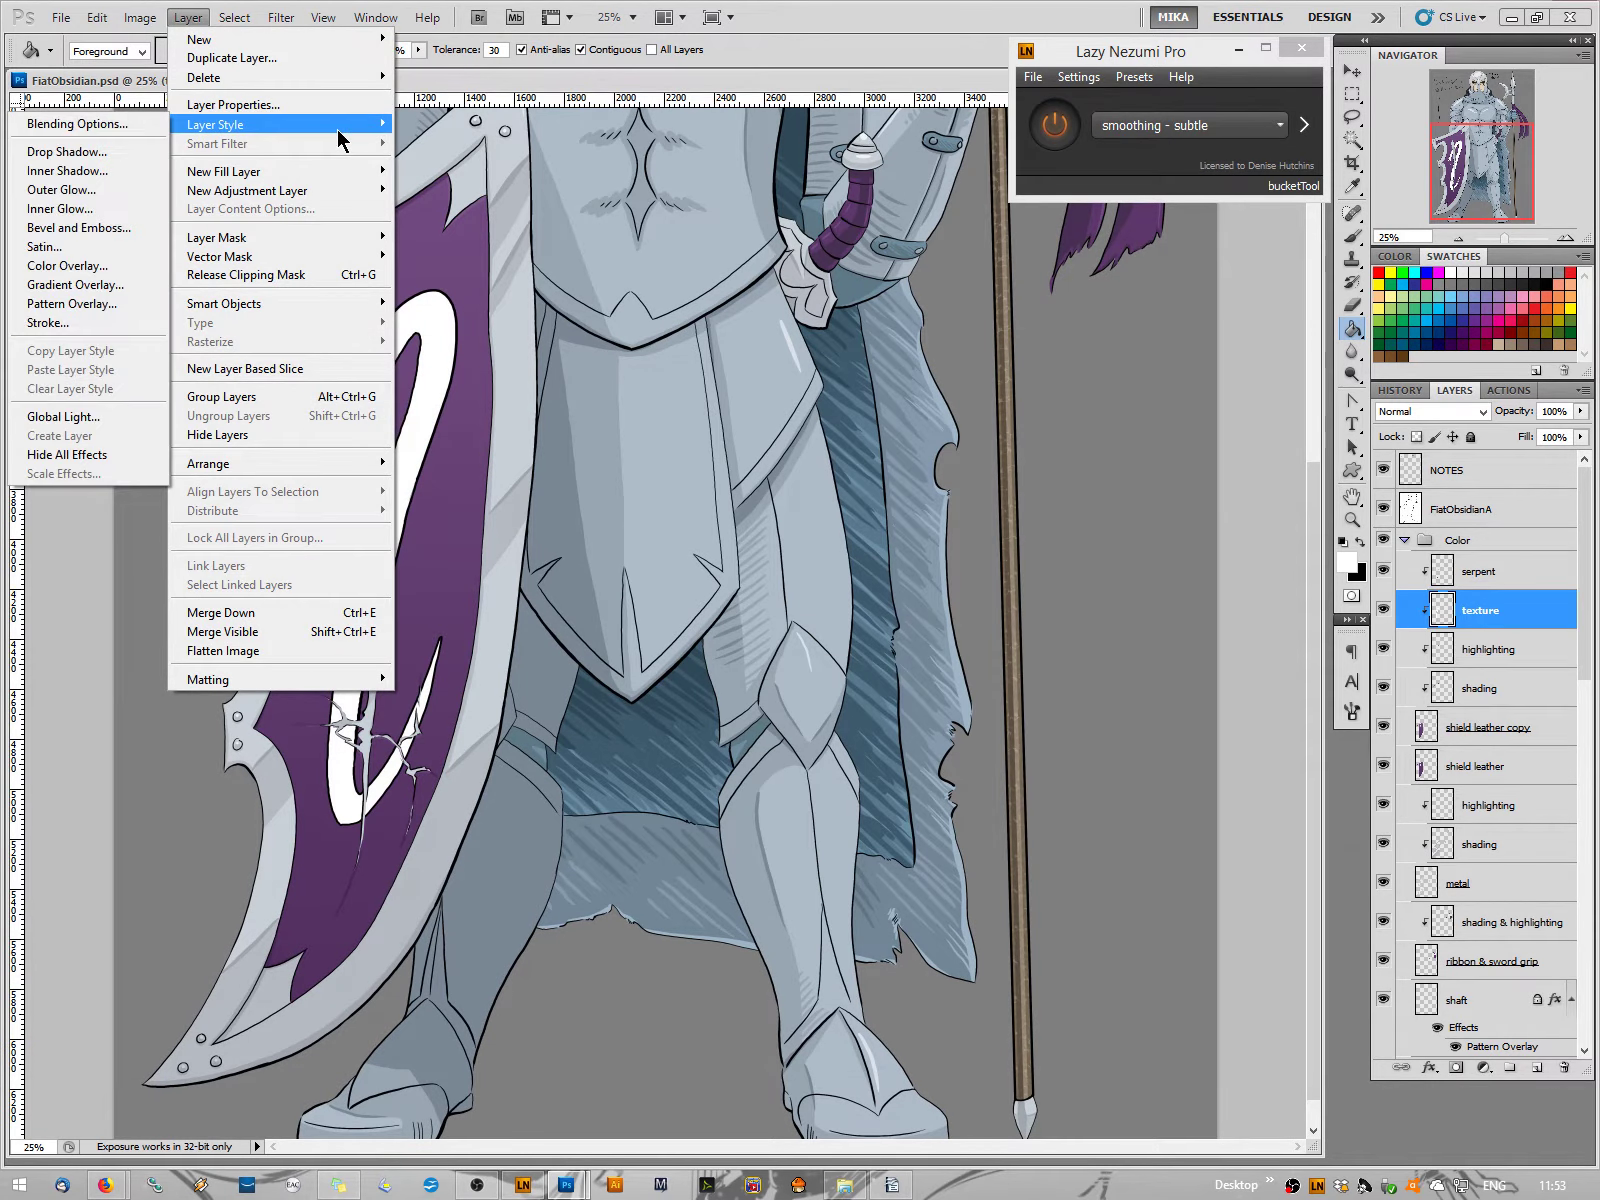
left_click(57, 304)
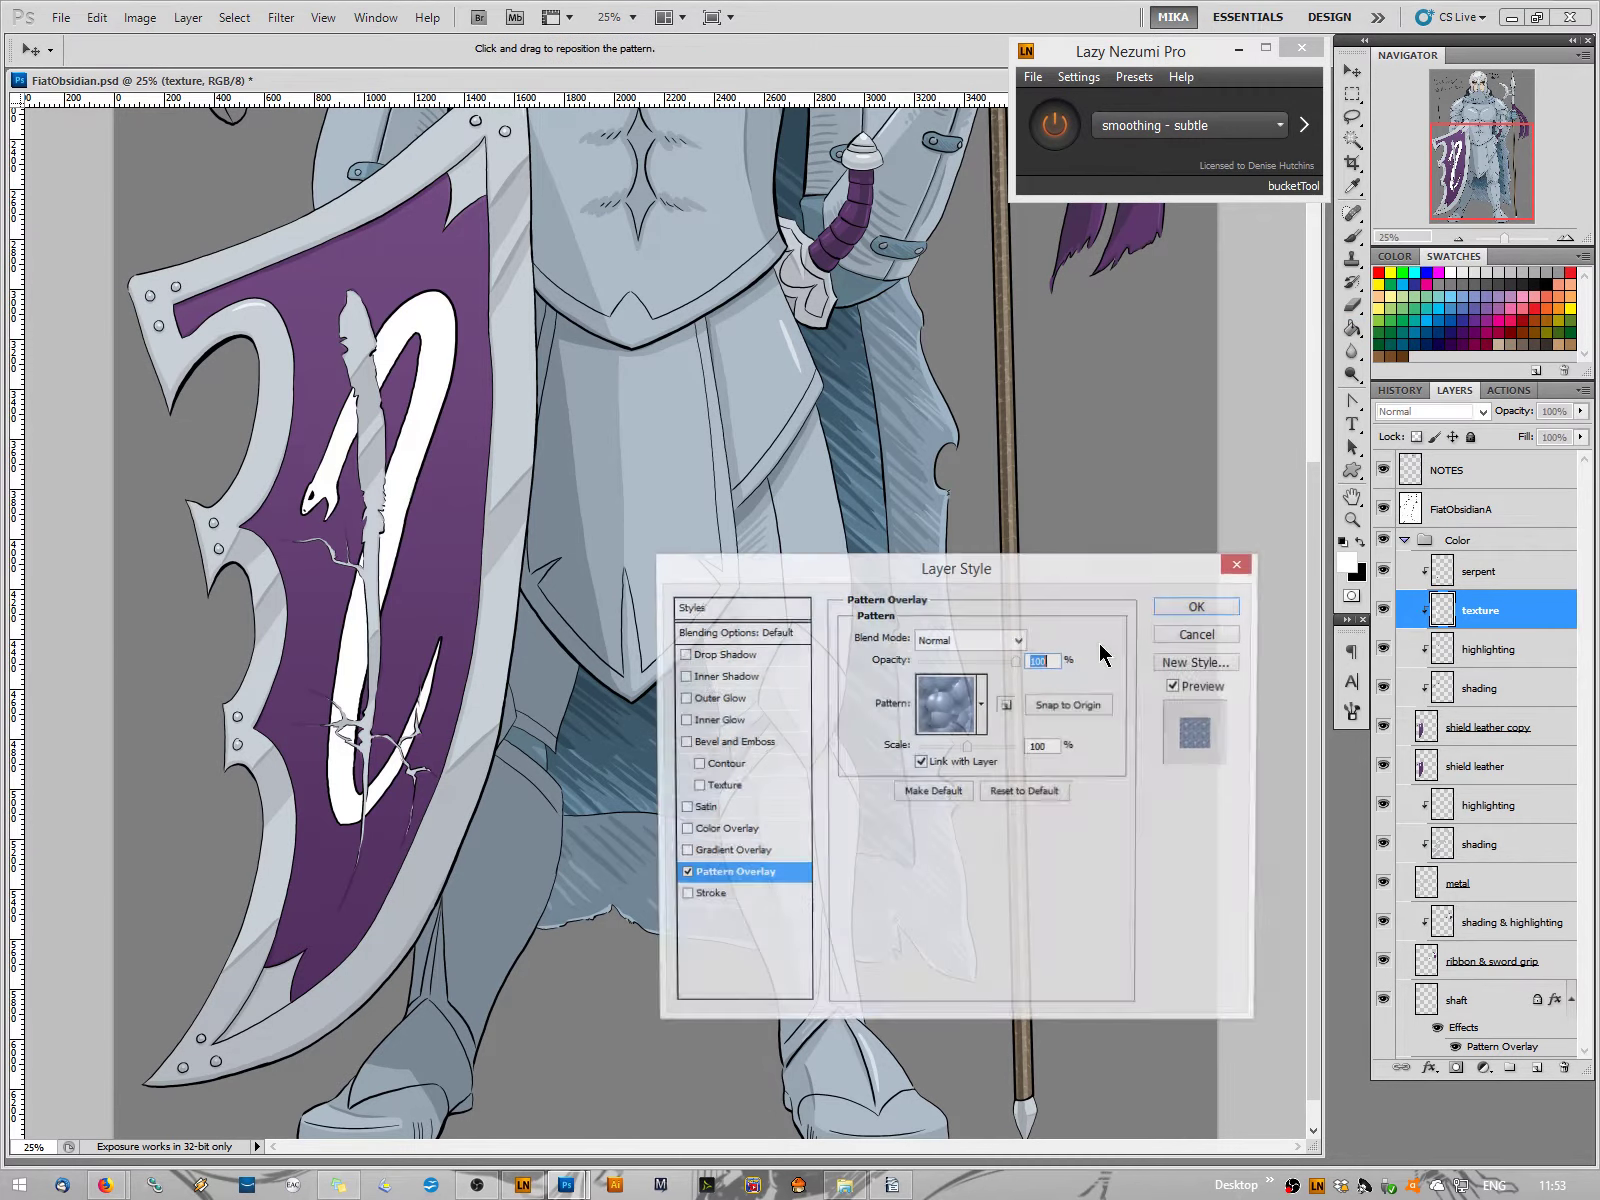
left_click(980, 706)
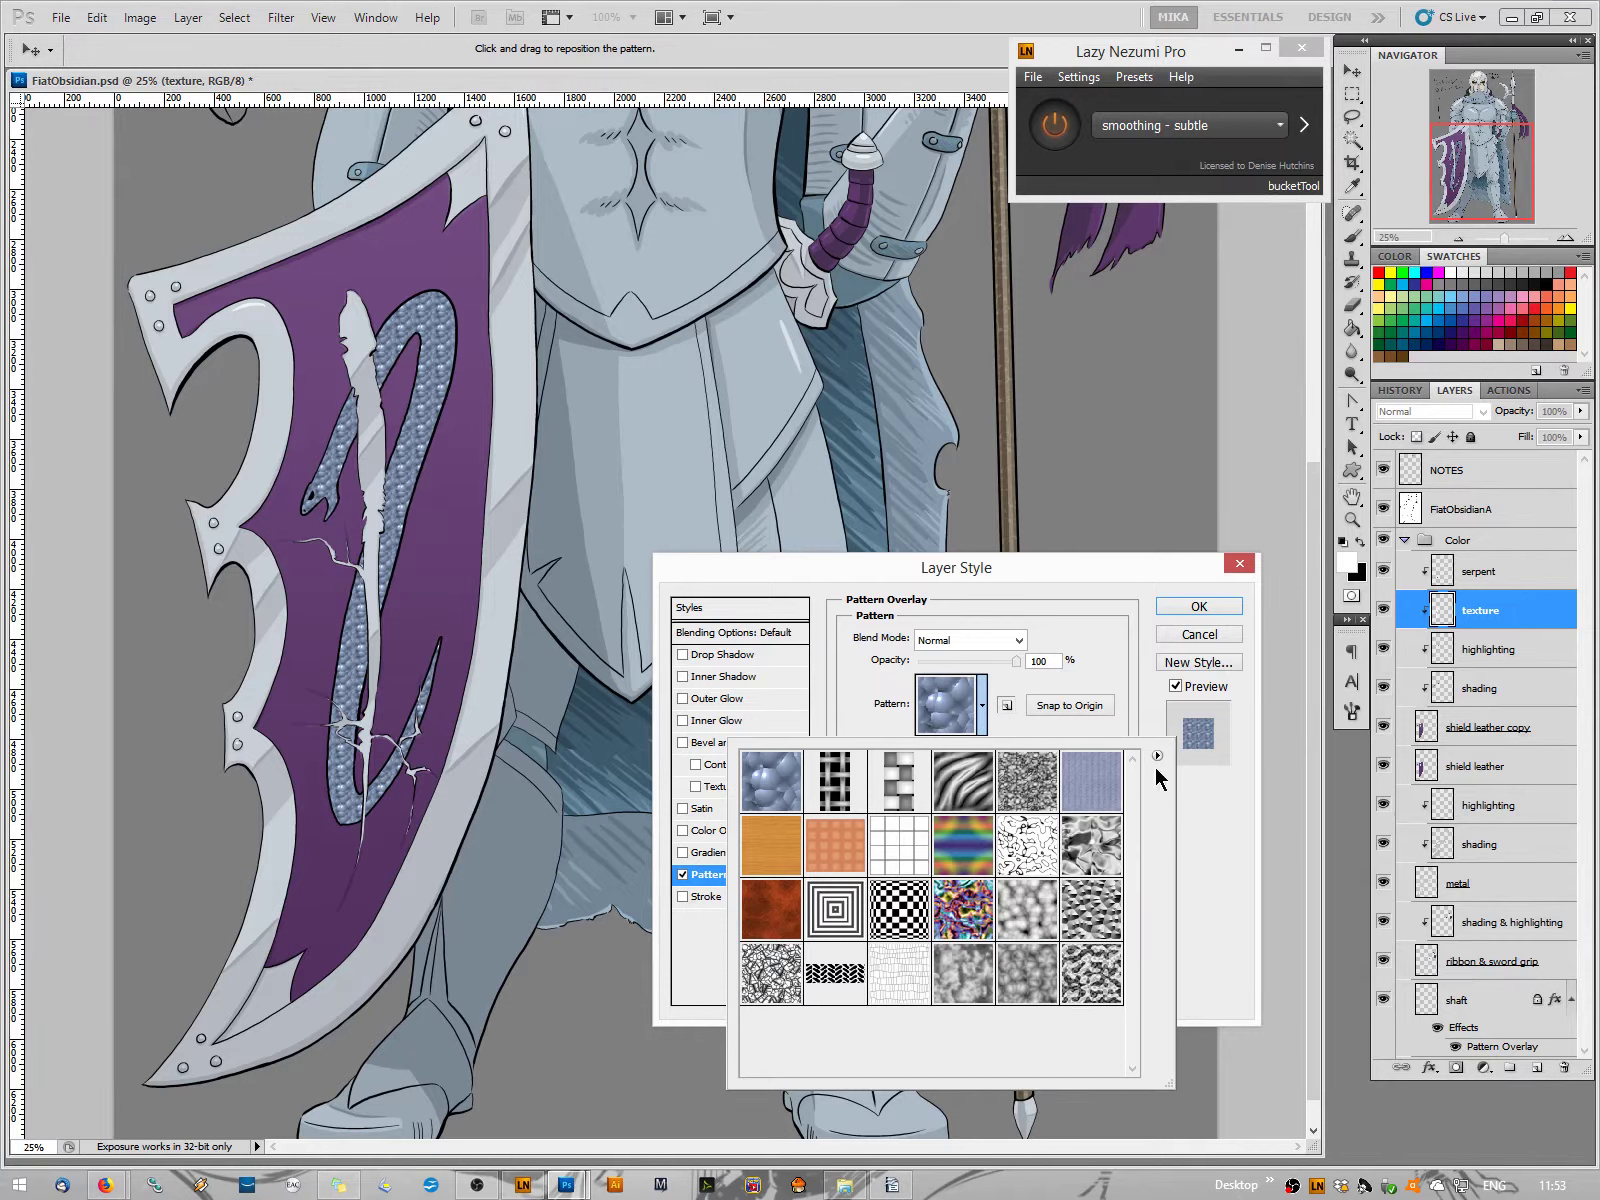
left_click(1096, 793)
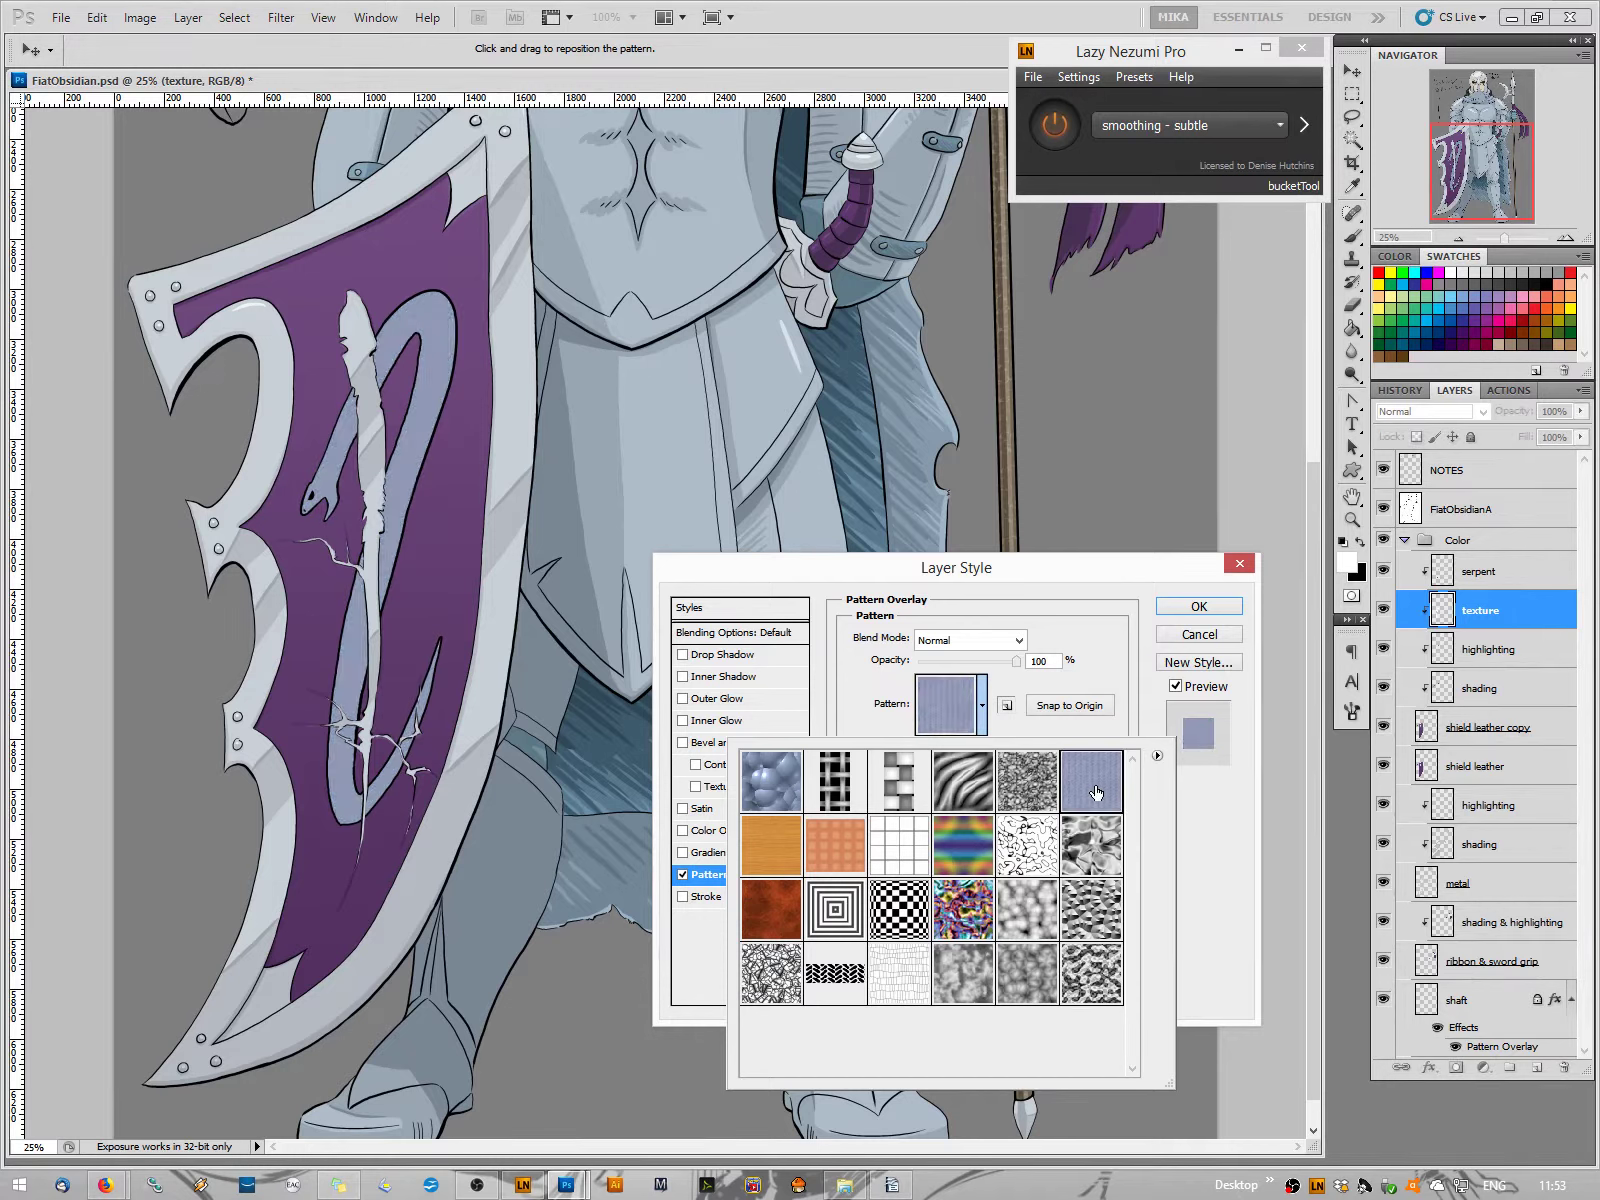
Replace the overlay's available patterns with the Nature Patterns set and apply its speckled gray-green pattern to the serpent
left_click(1157, 757)
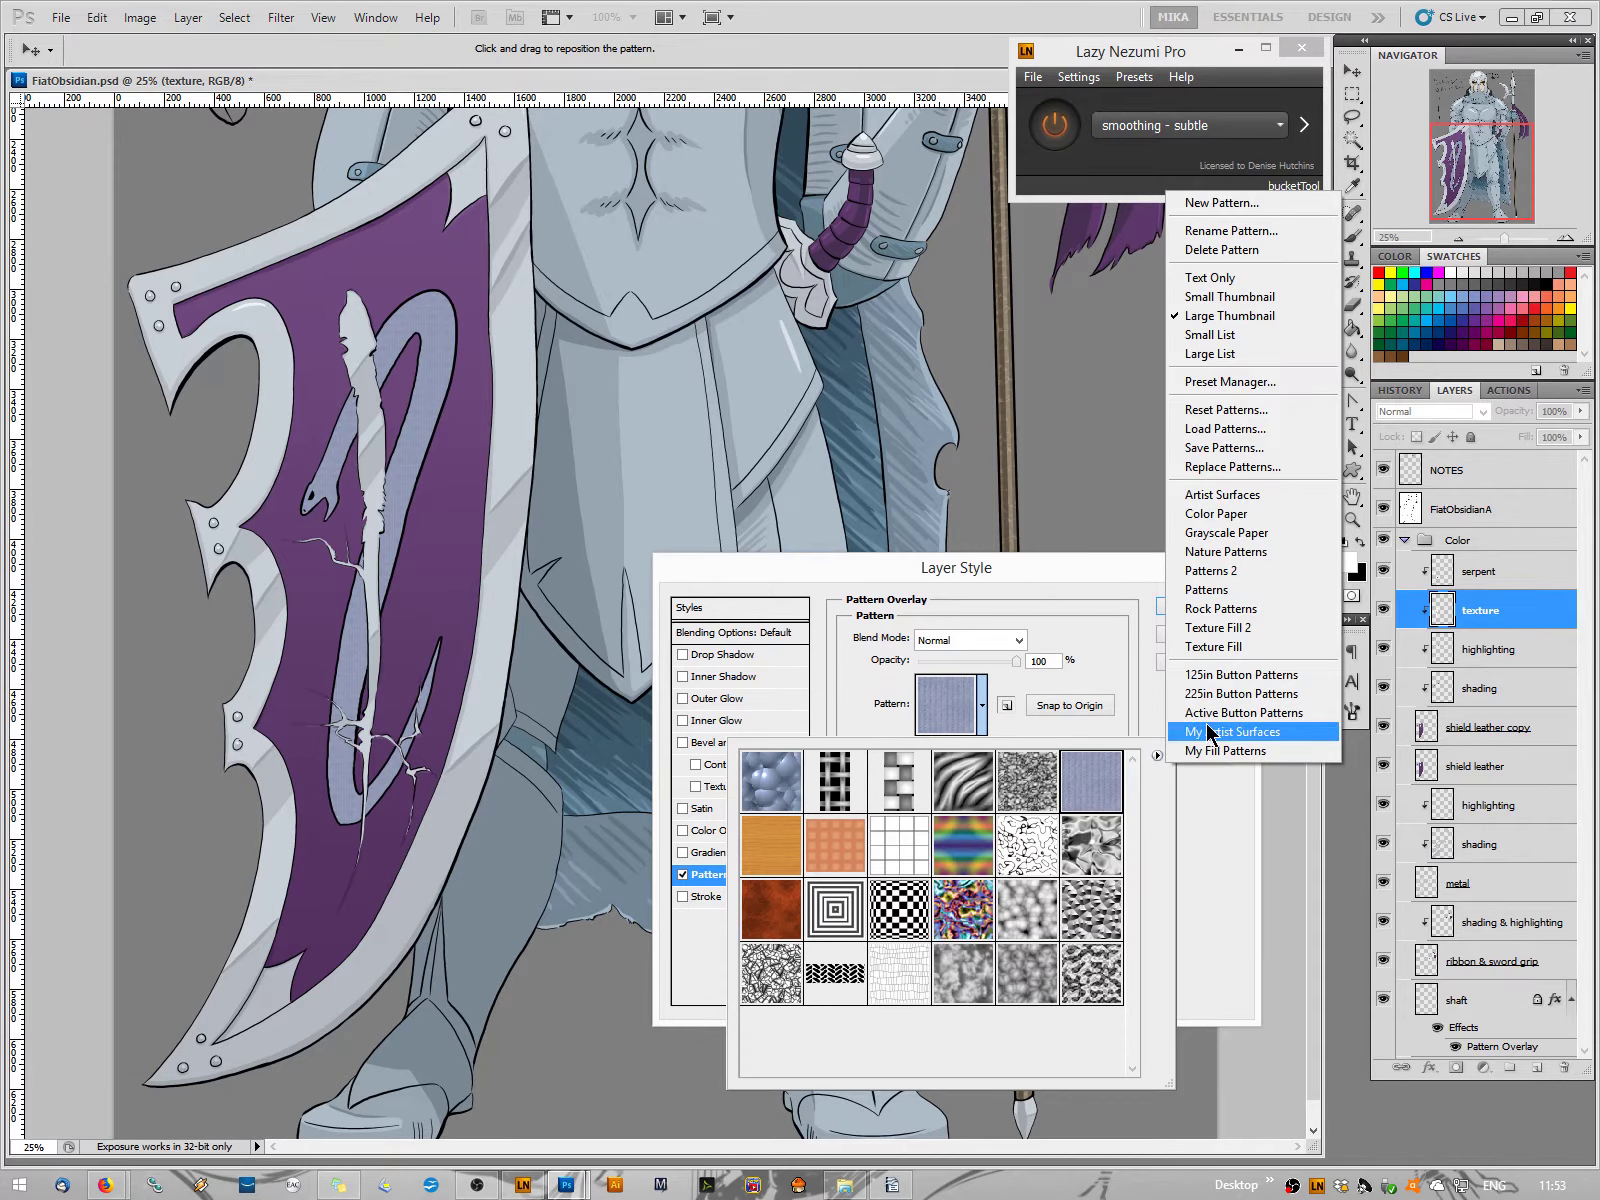
left_click(1216, 553)
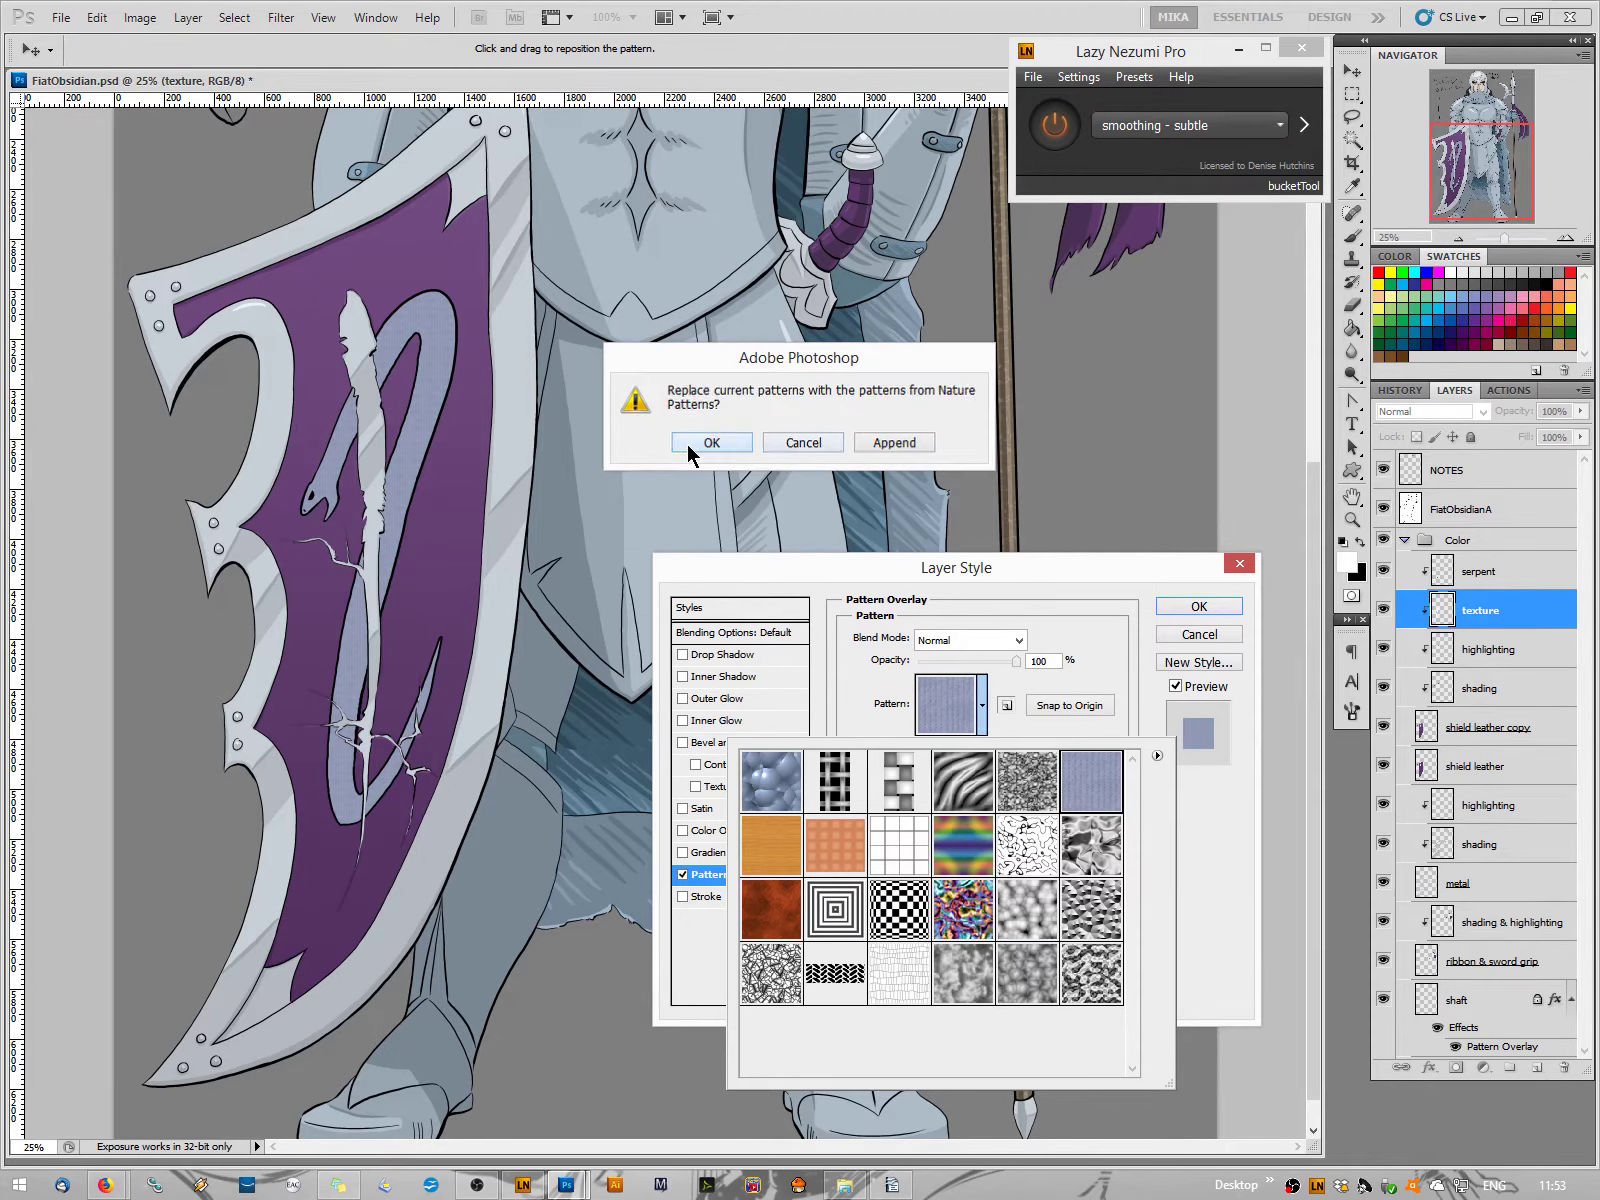
left_click(690, 442)
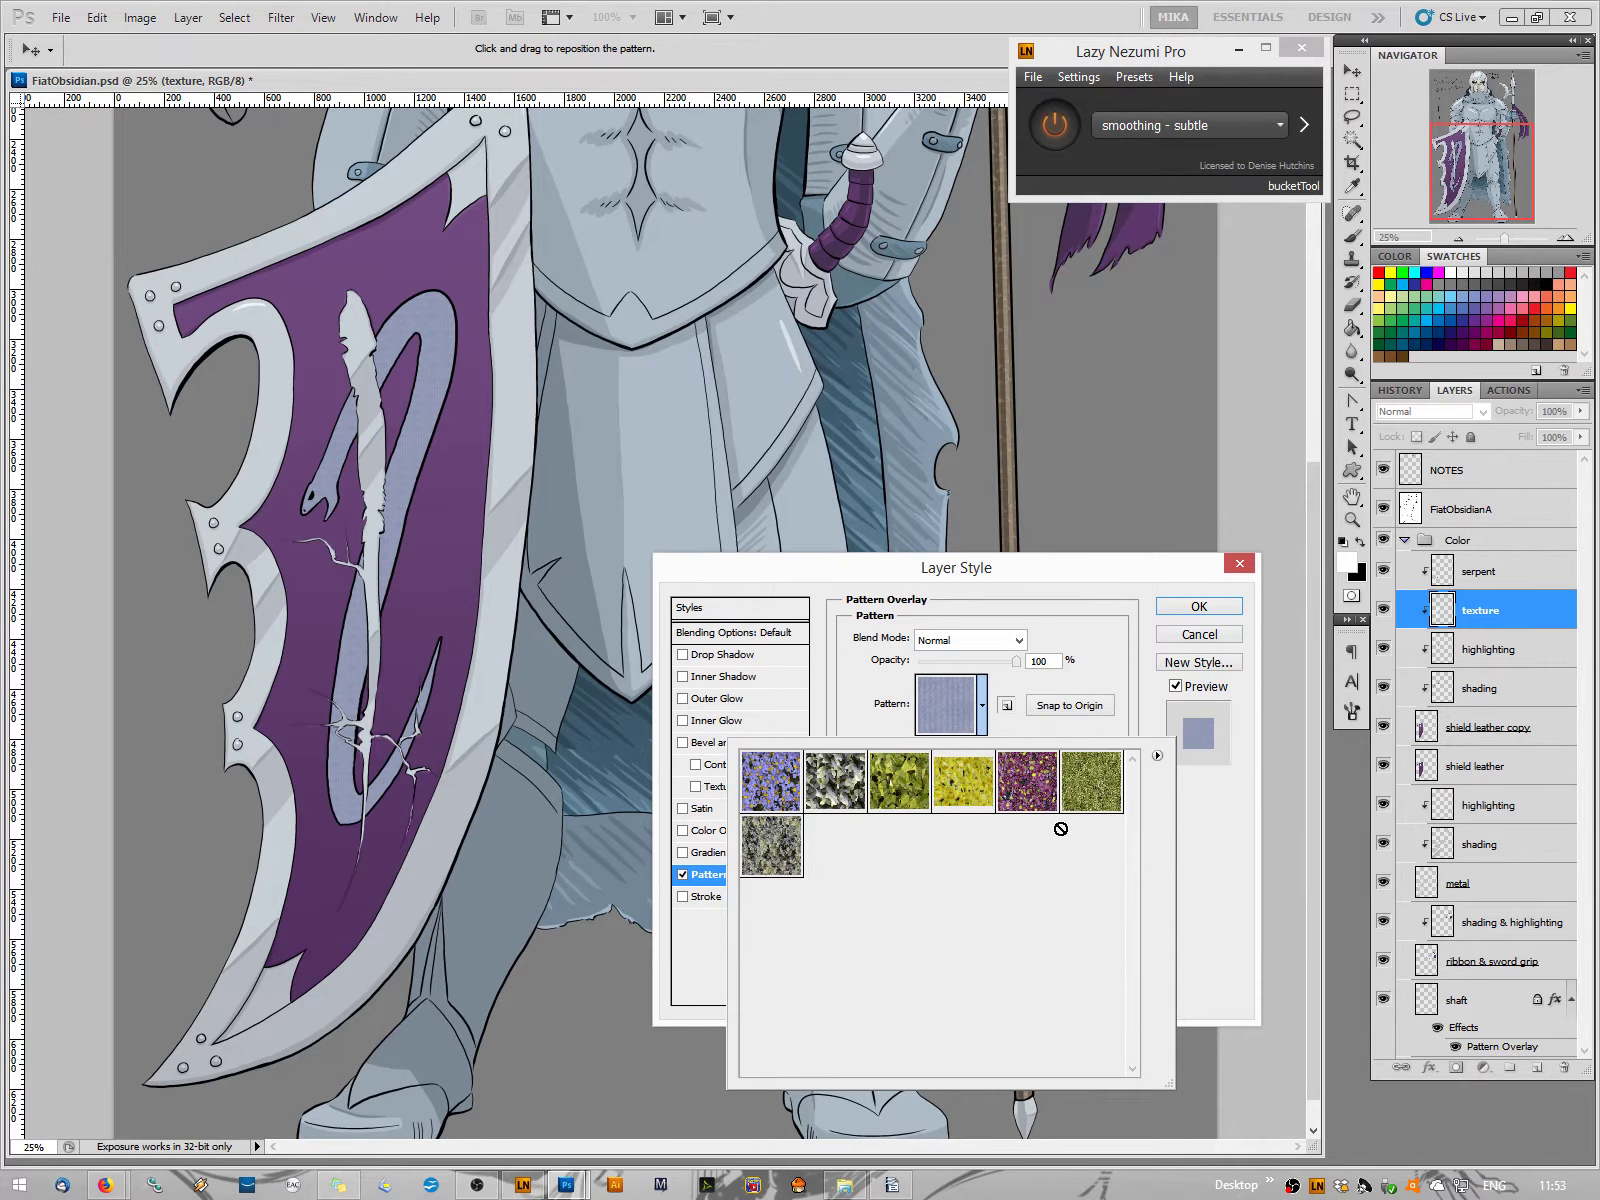
left_click(757, 848)
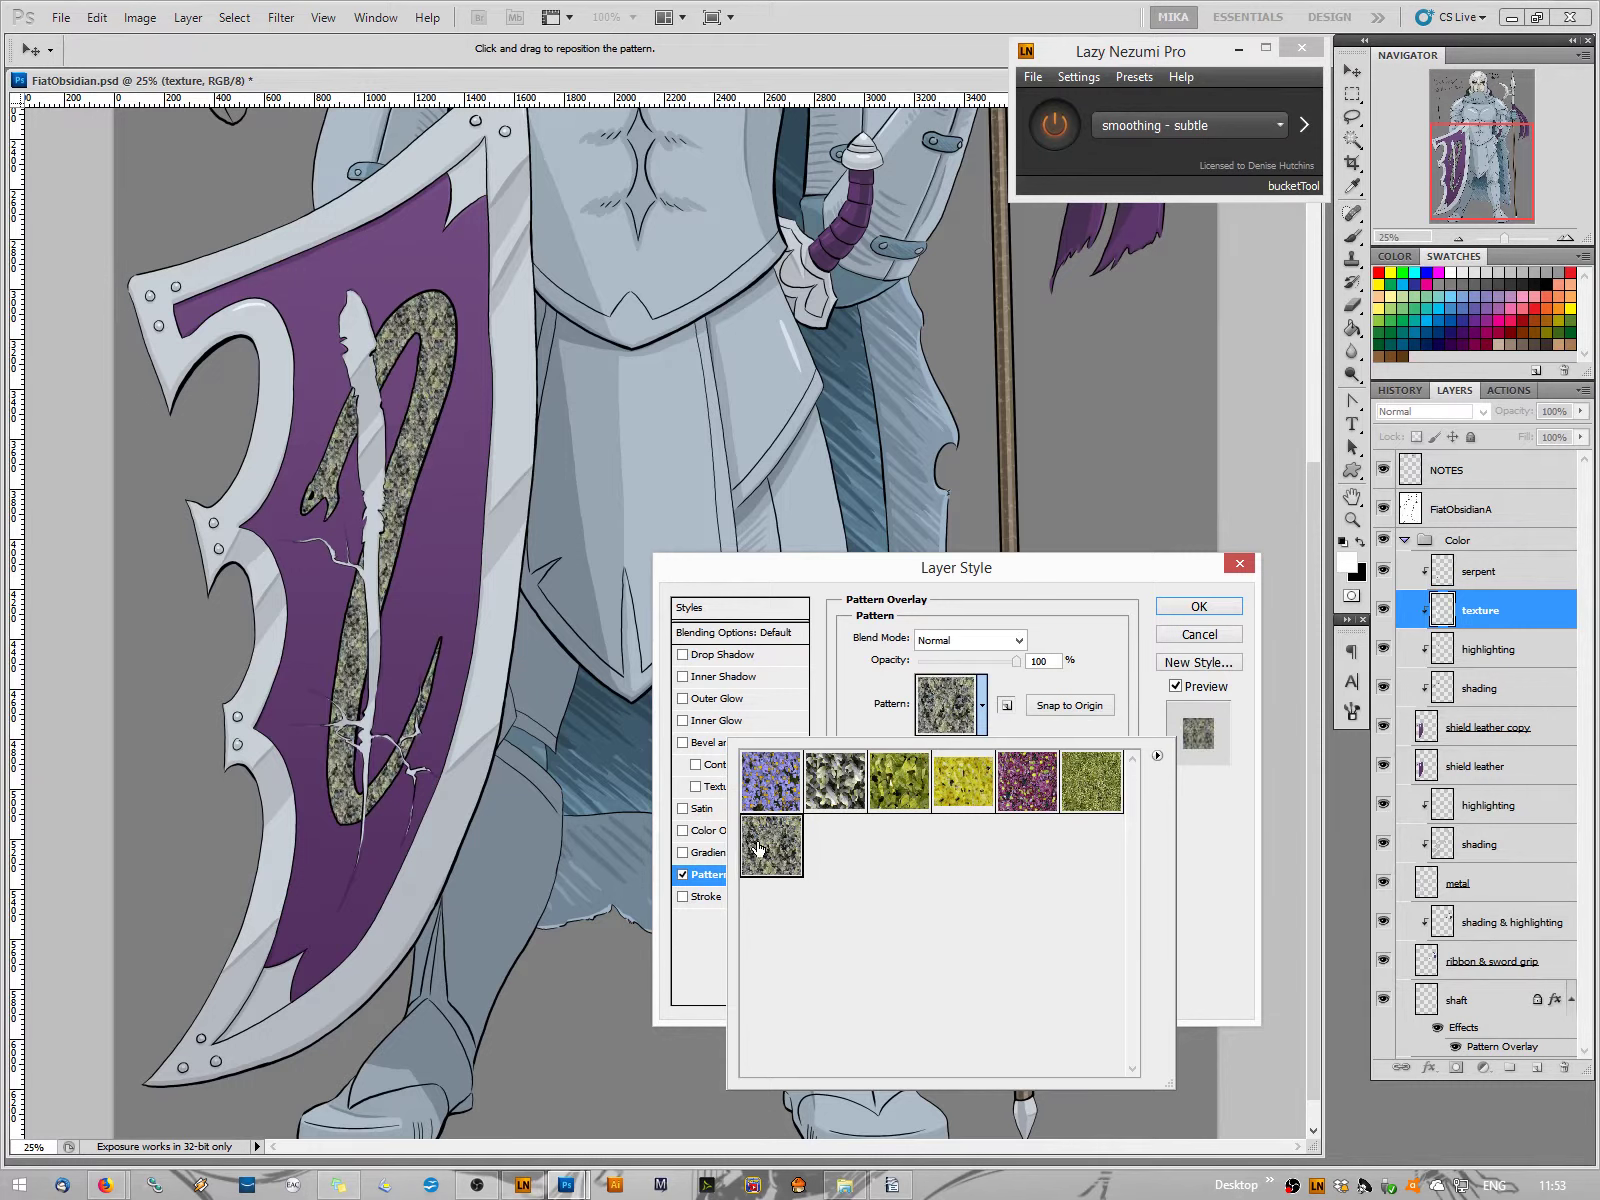
left_click(940, 745)
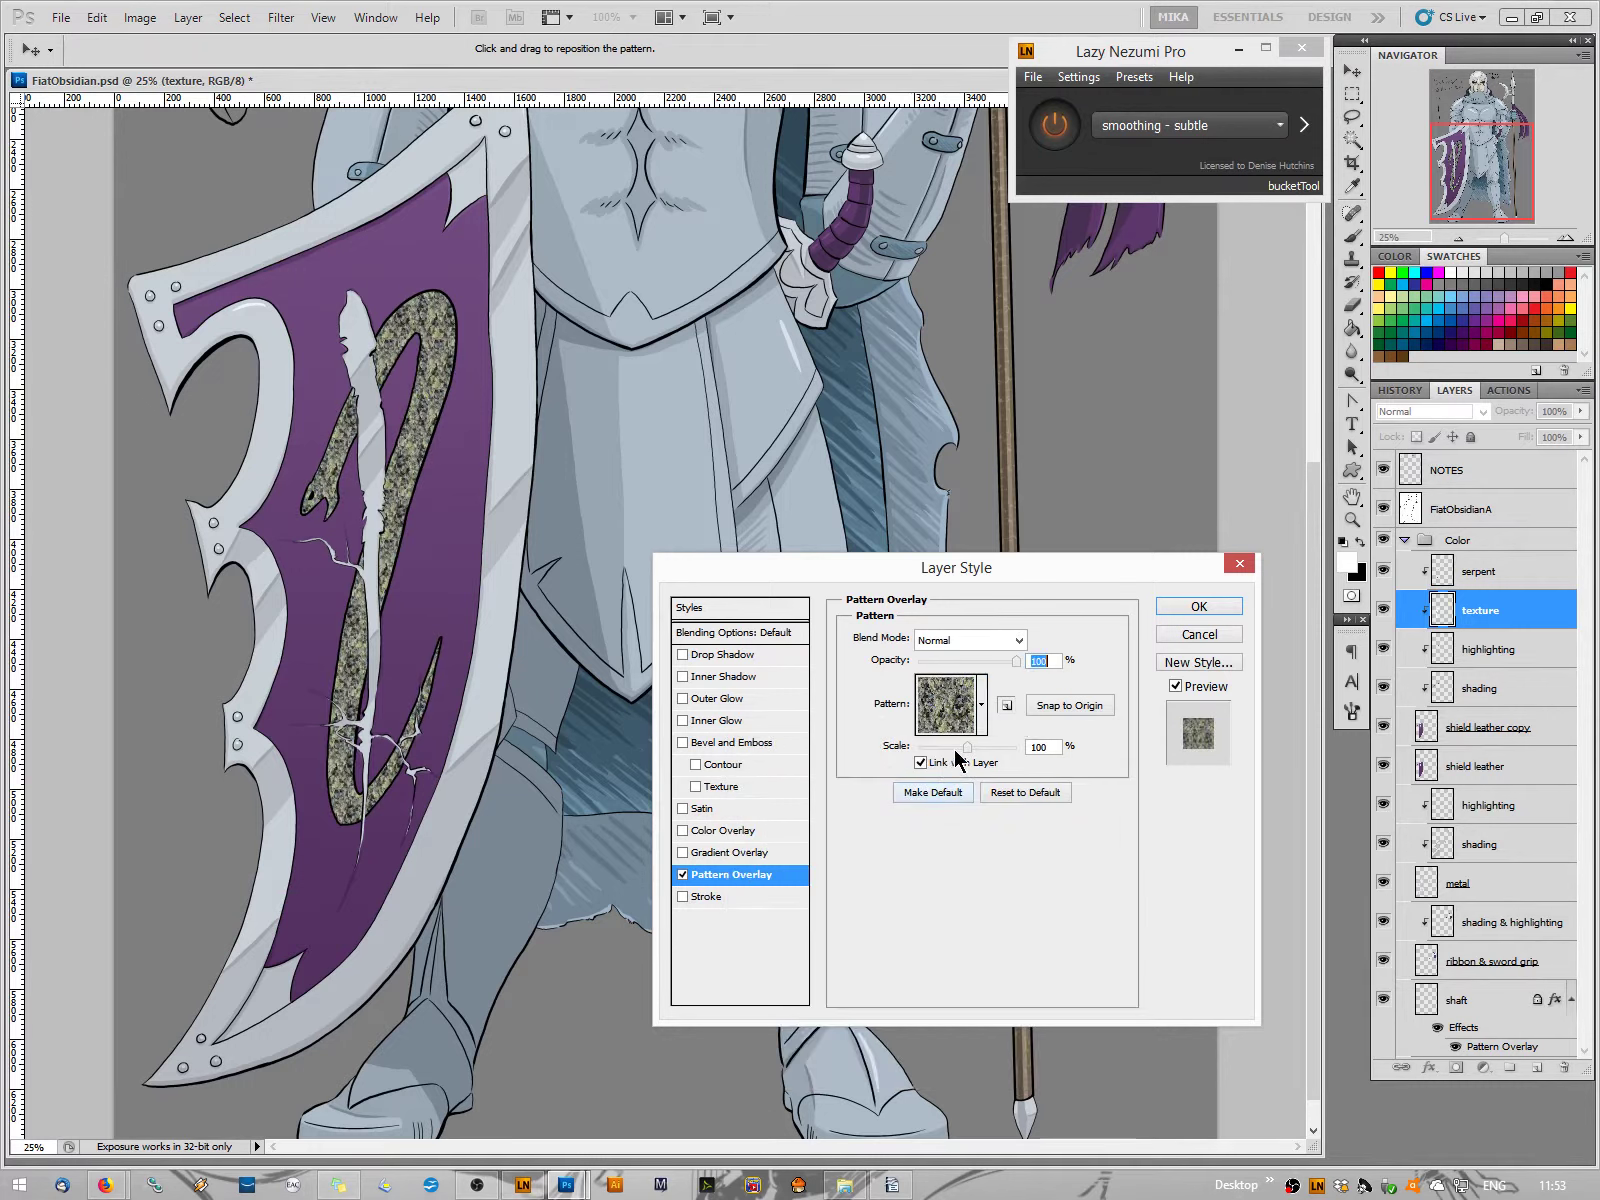
Replace the overlay's available patterns with the Texture Fill set, try Bark, and apply the dark gray woven pattern to the serpent
left_click(982, 704)
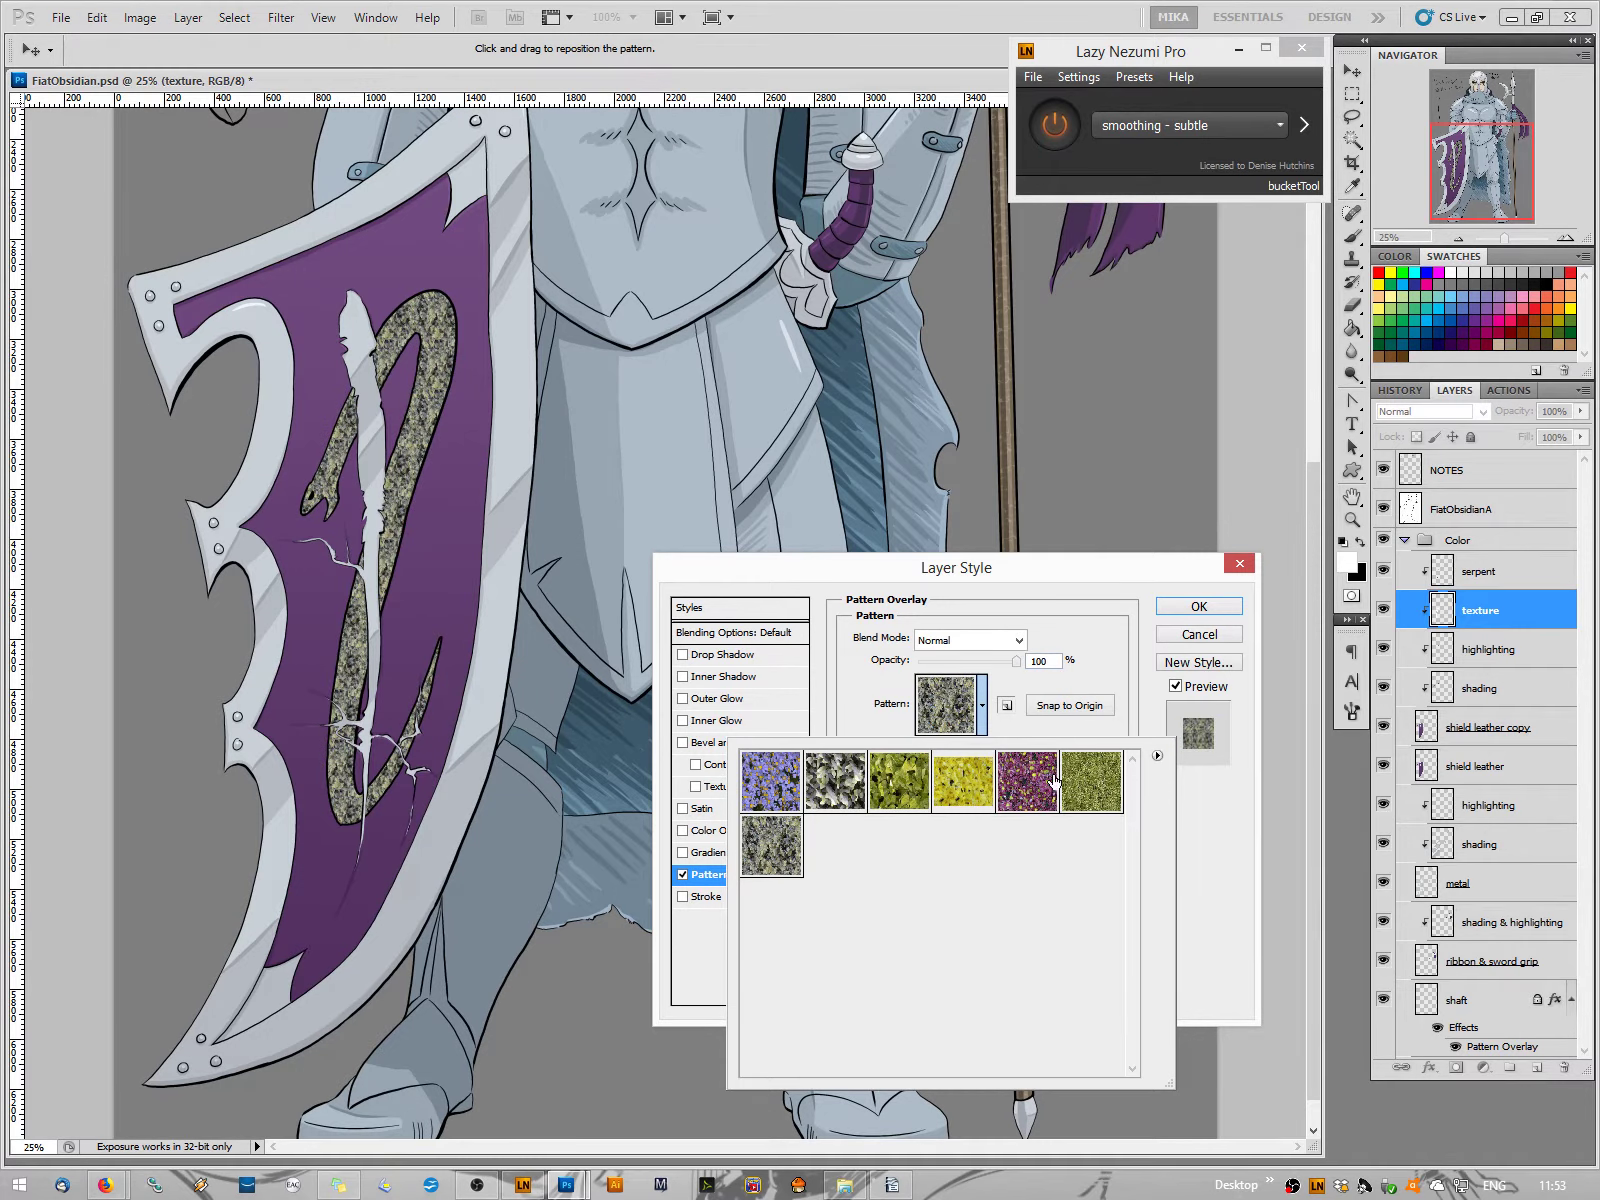
left_click(1158, 755)
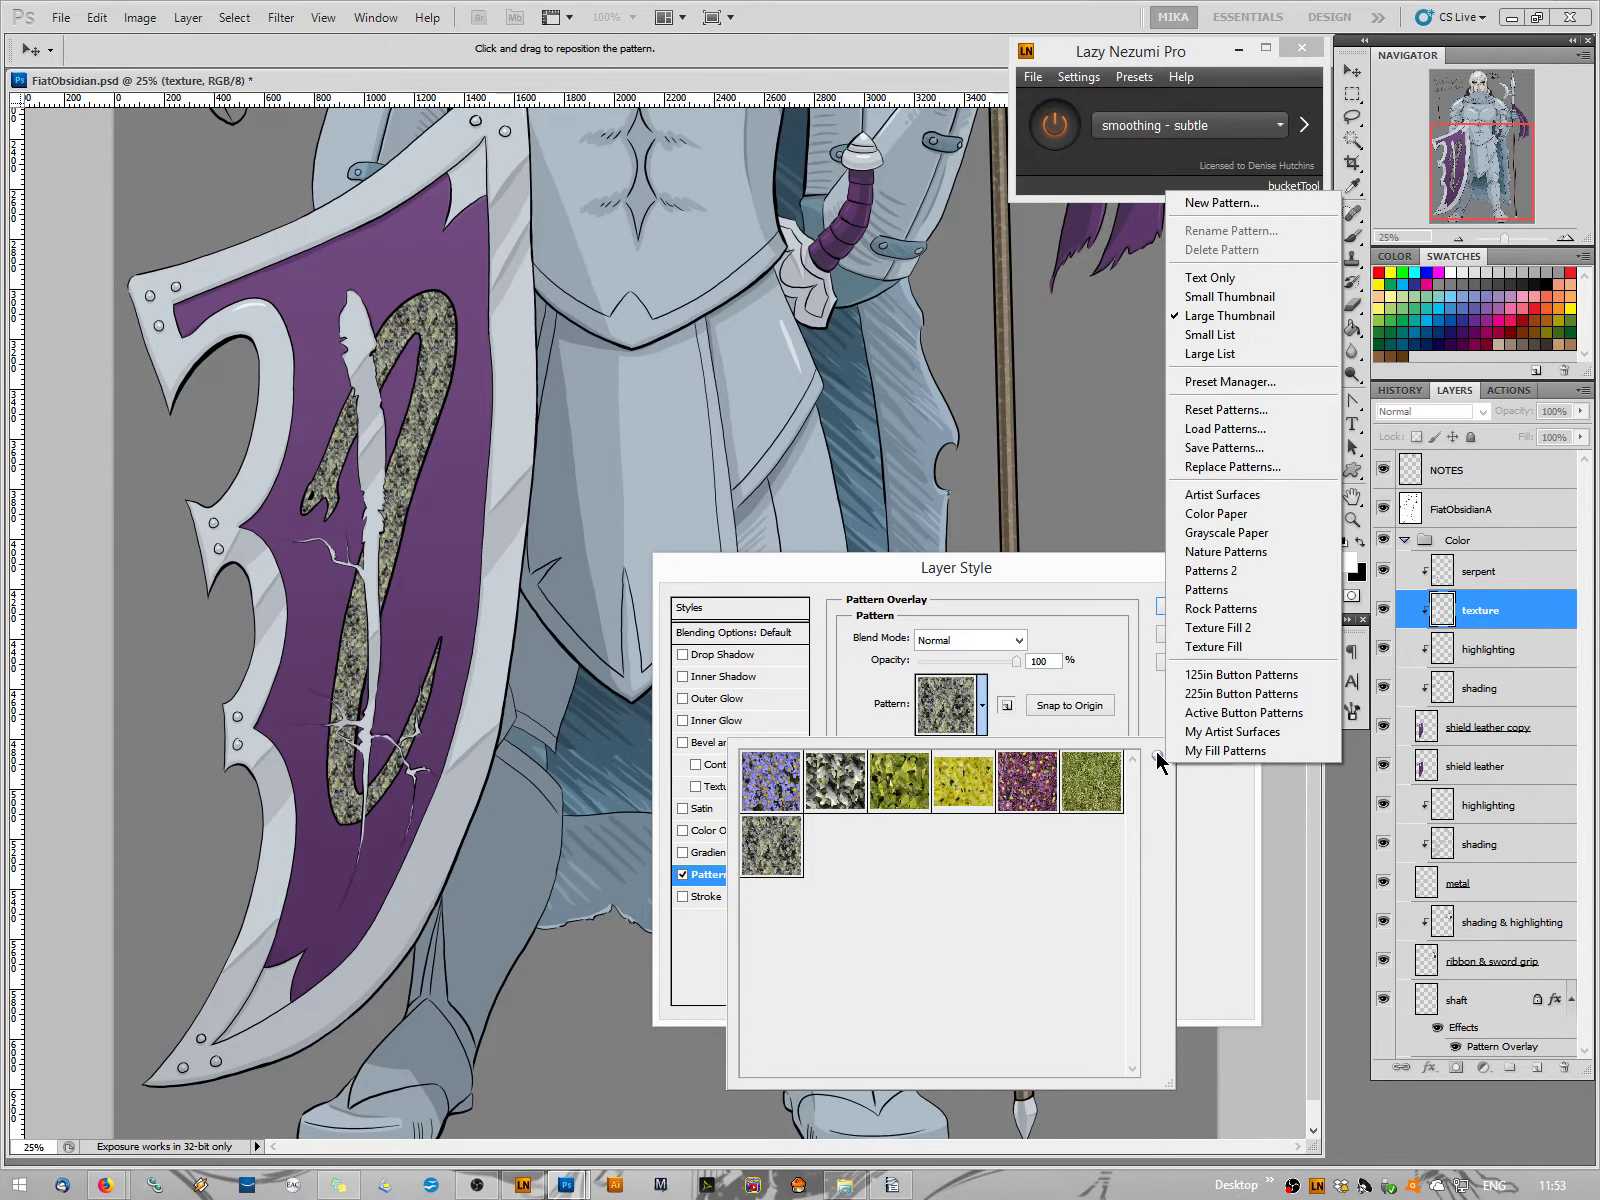
left_click(1208, 648)
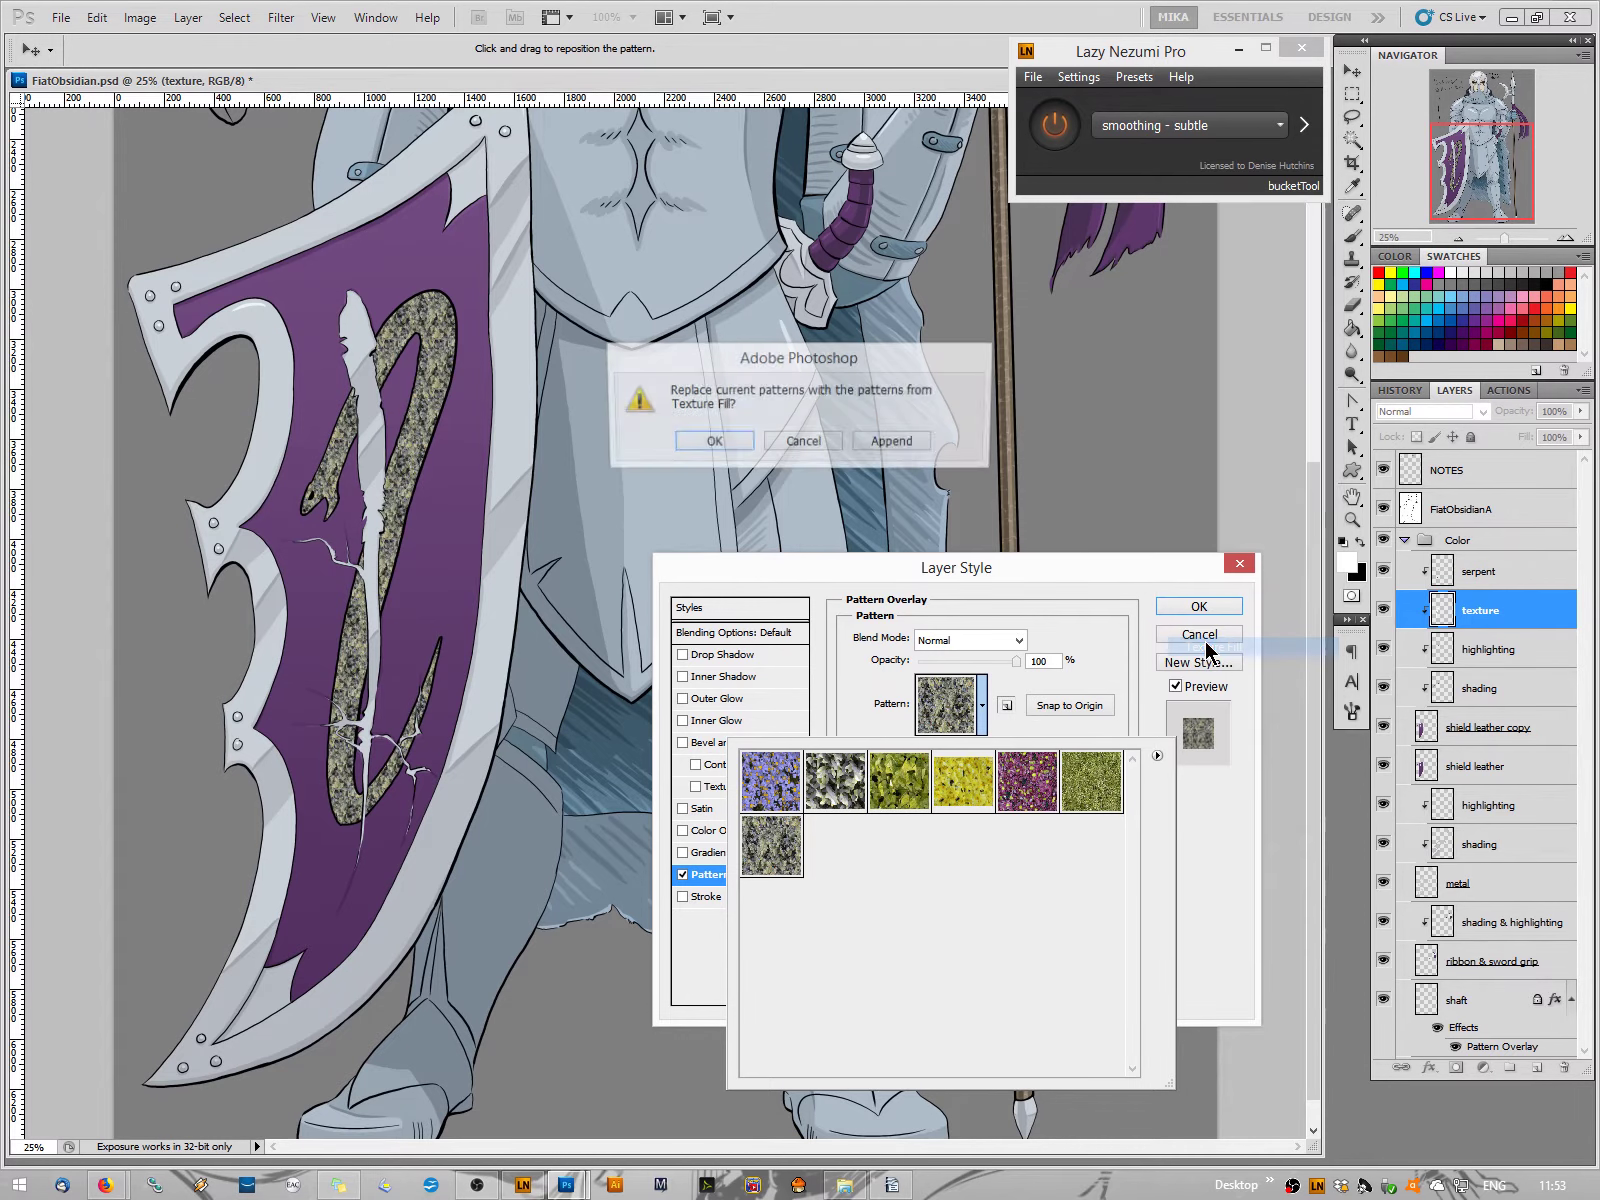
left_click(705, 445)
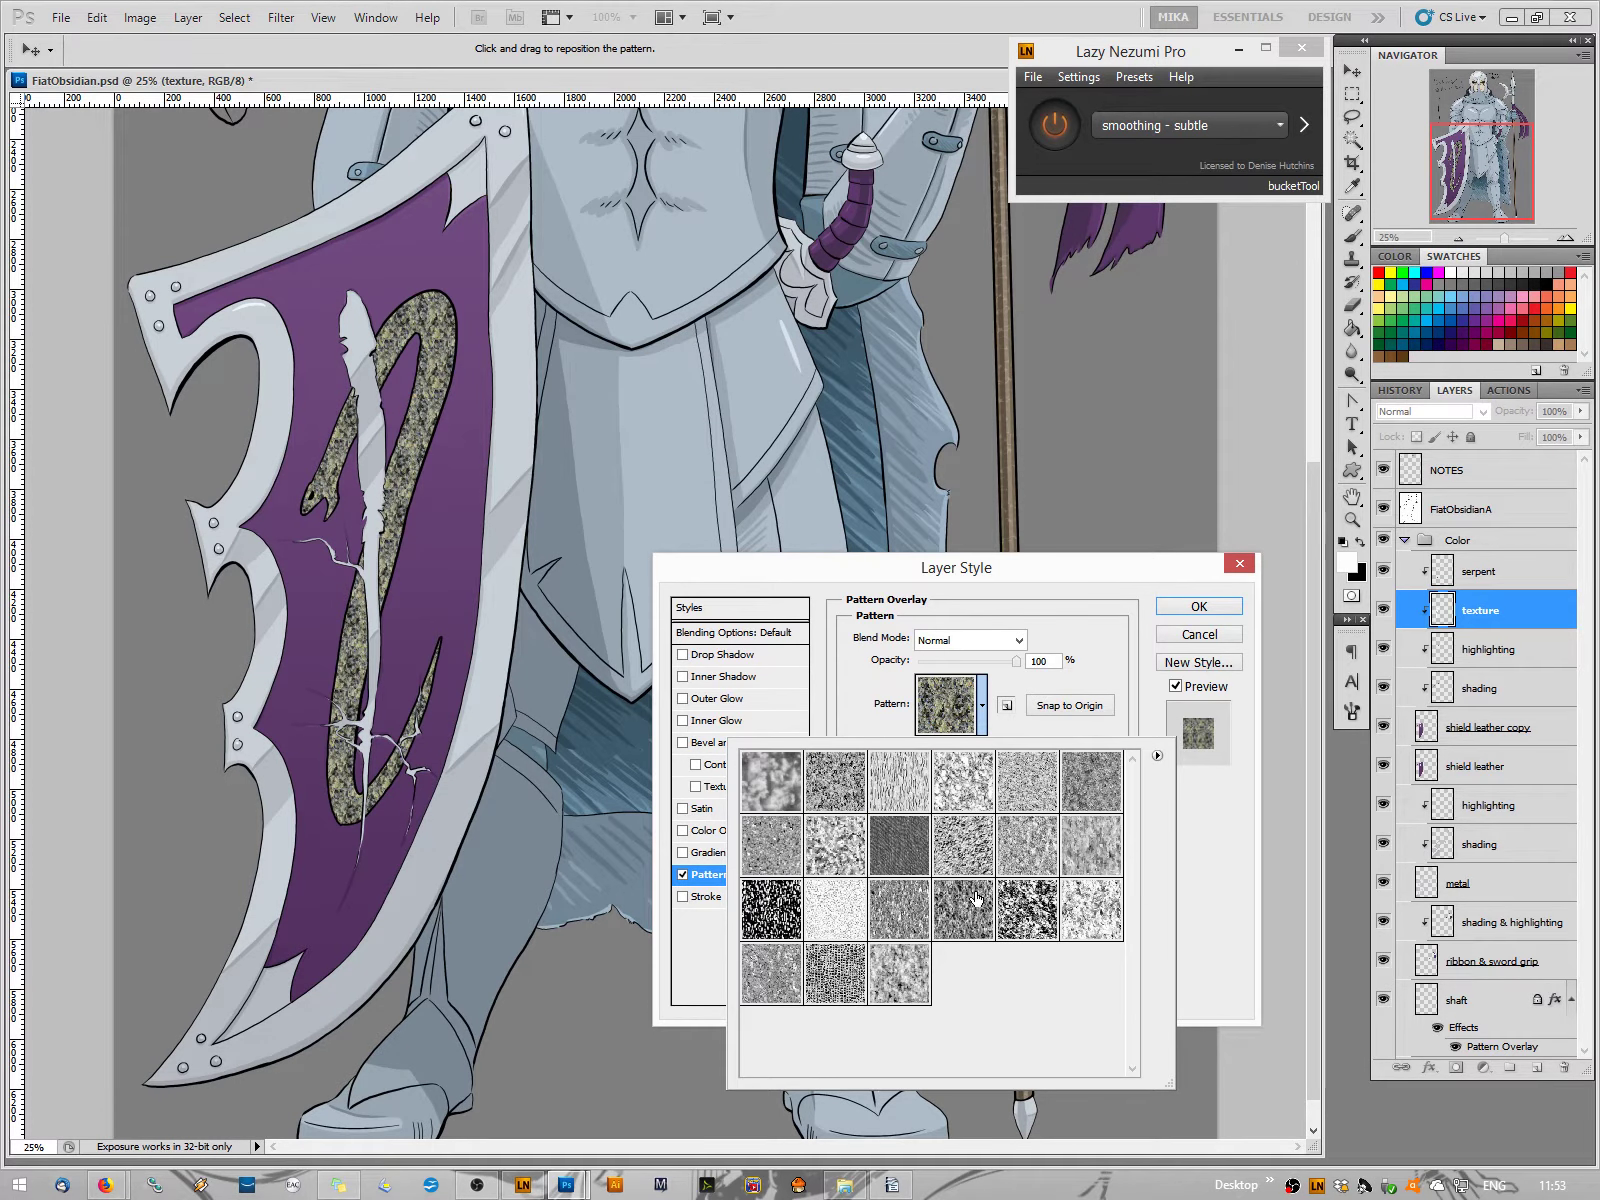
left_click(895, 773)
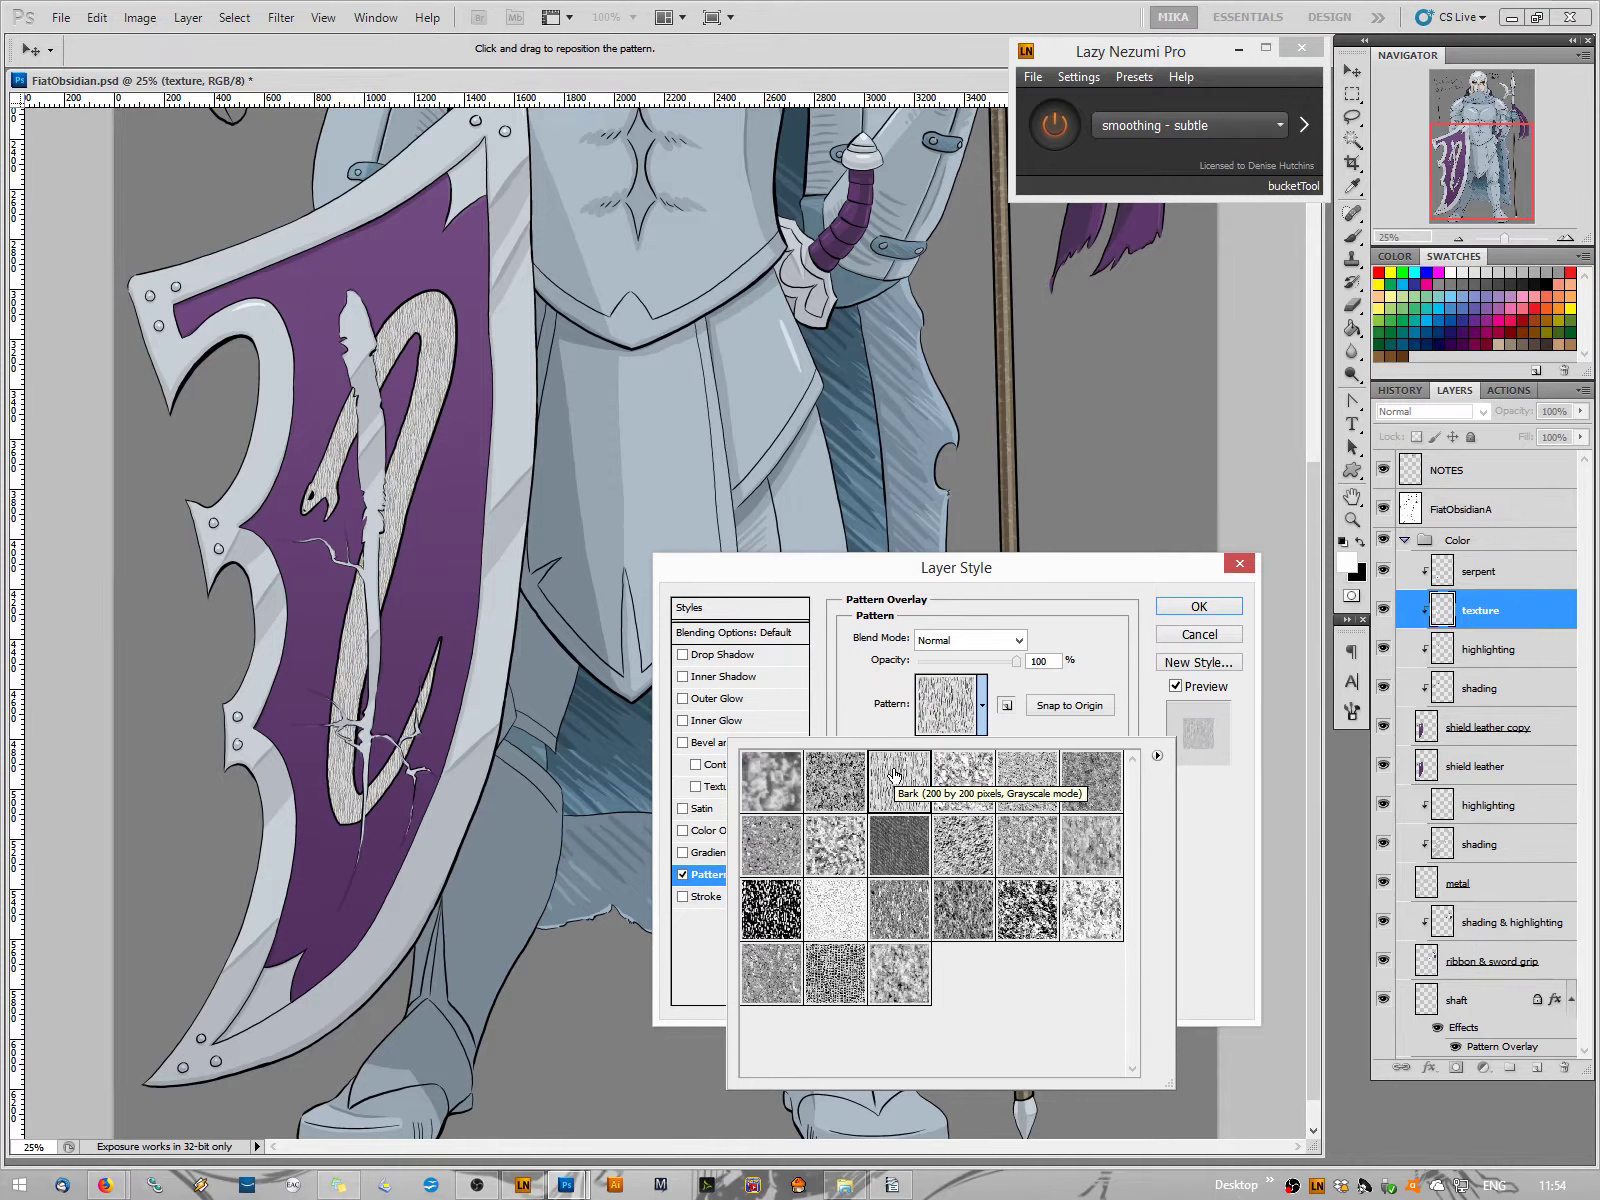
left_click(893, 856)
left_click(856, 666)
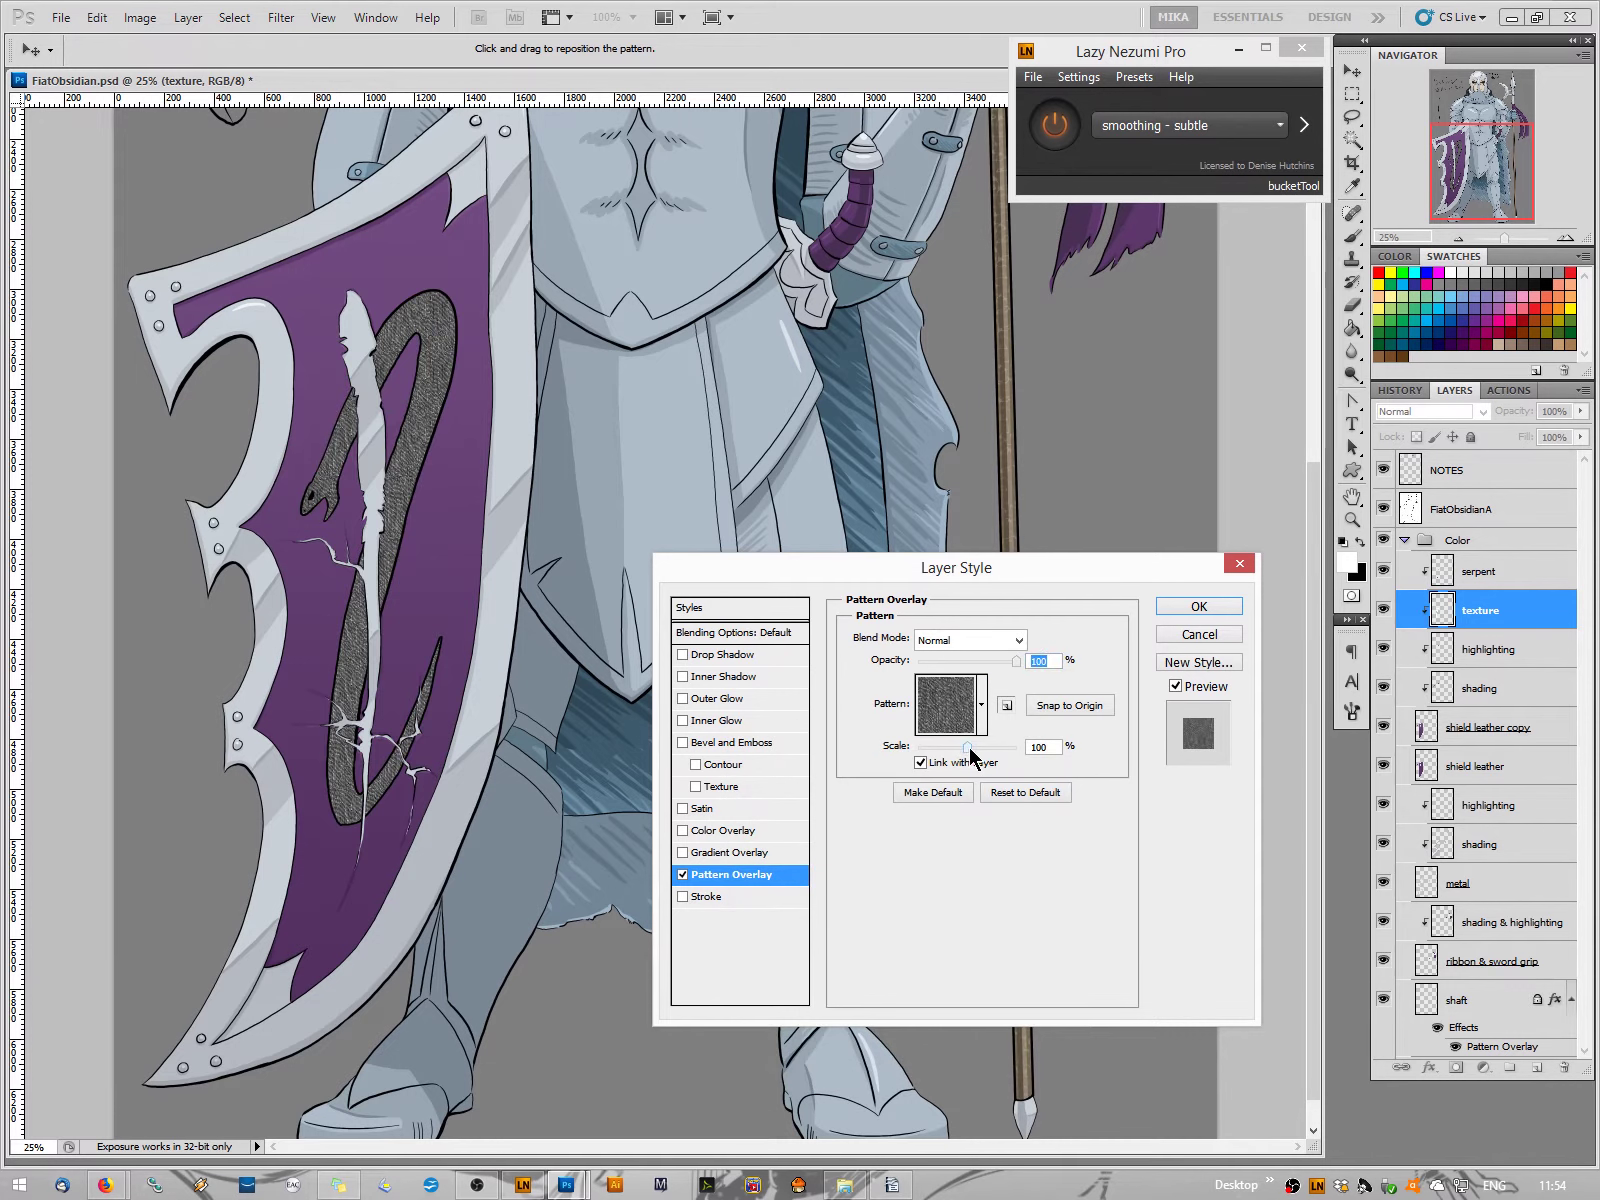
Enlarge the pattern's scale to 165% and try different overlay blend modes on the serpent, settling on Pin Light
left_click_drag(968, 751, 972, 750)
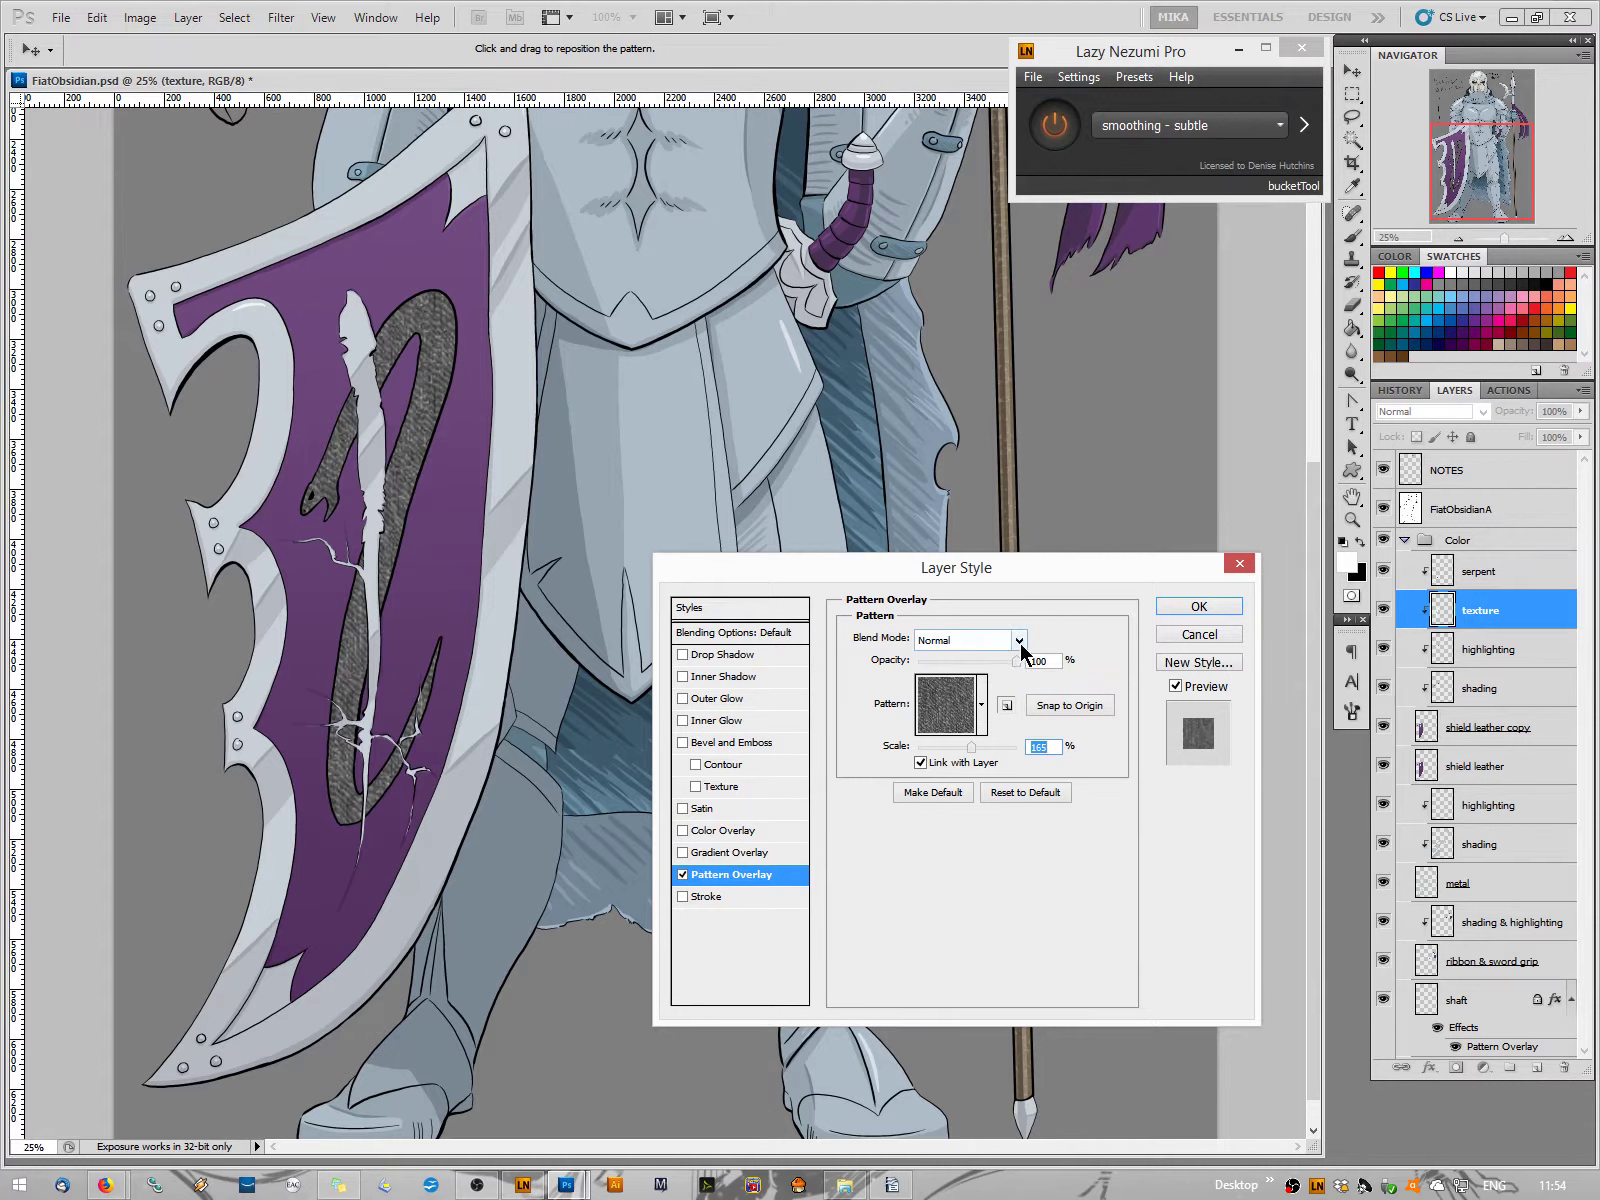
left_click(1020, 642)
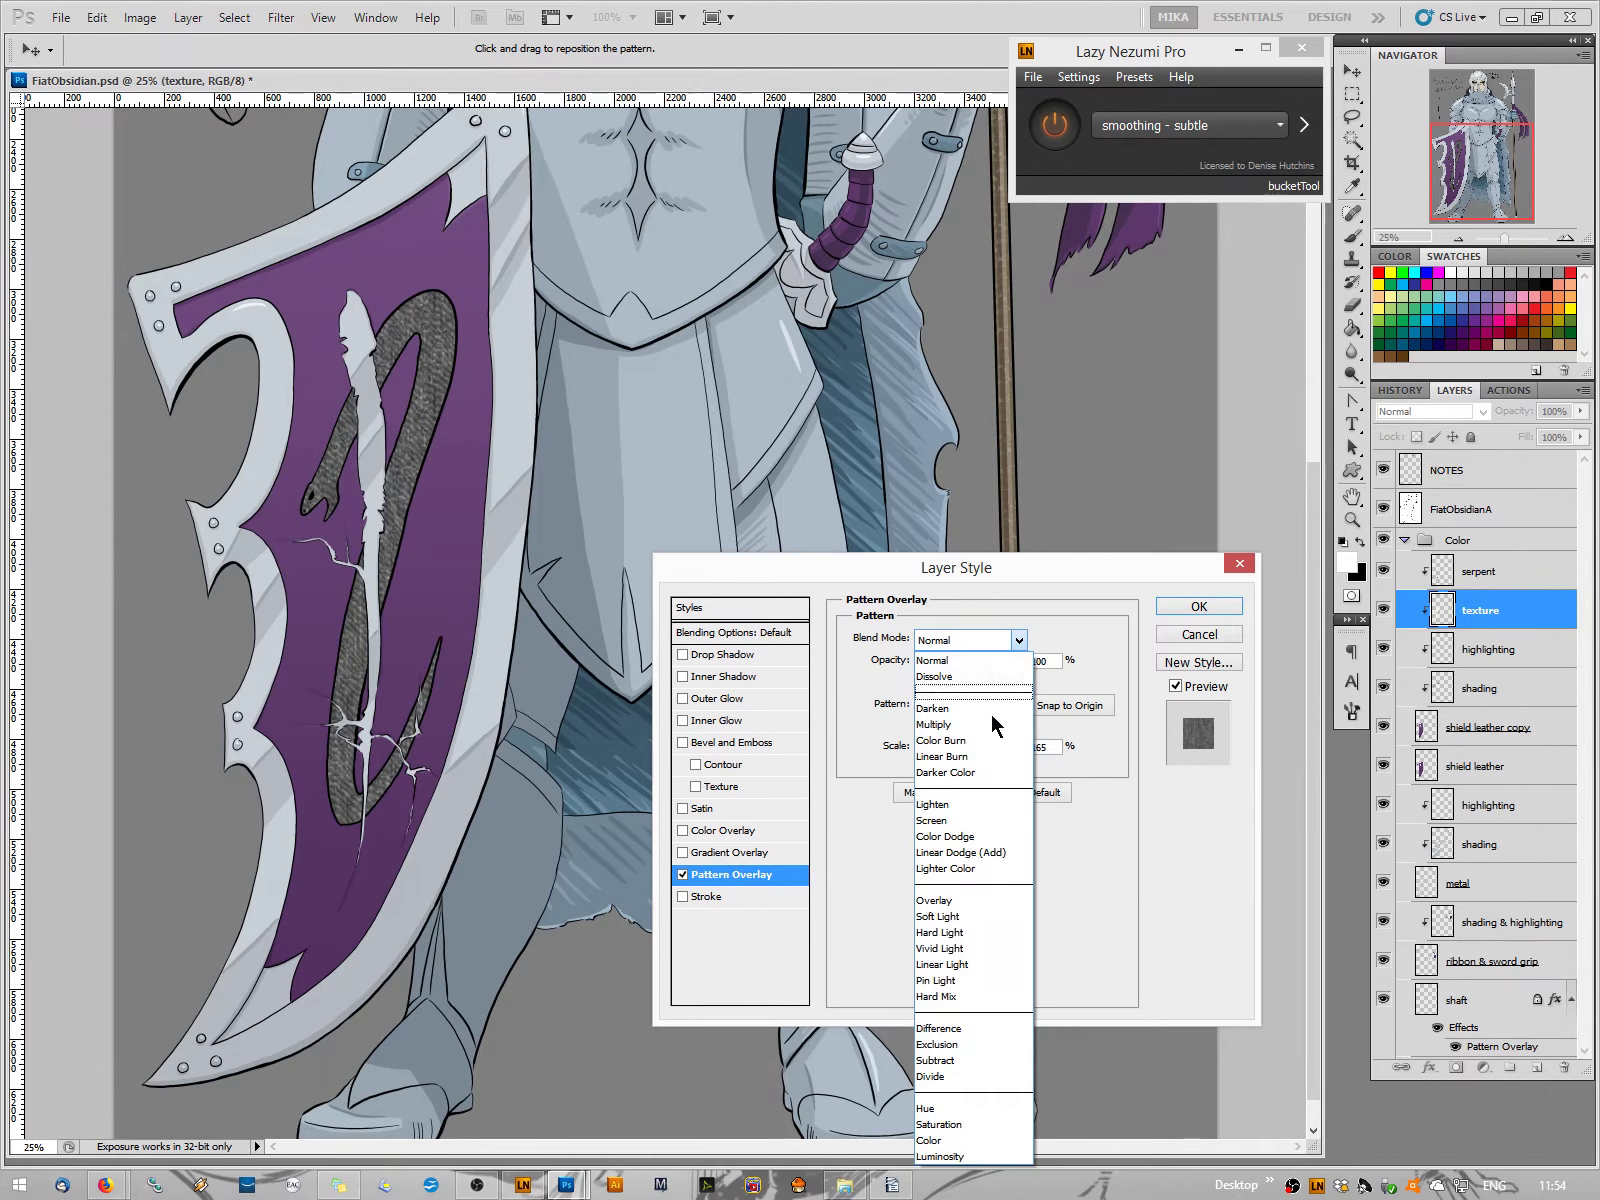
left_click(940, 1157)
key("Up")
key("Up")
key("Up")
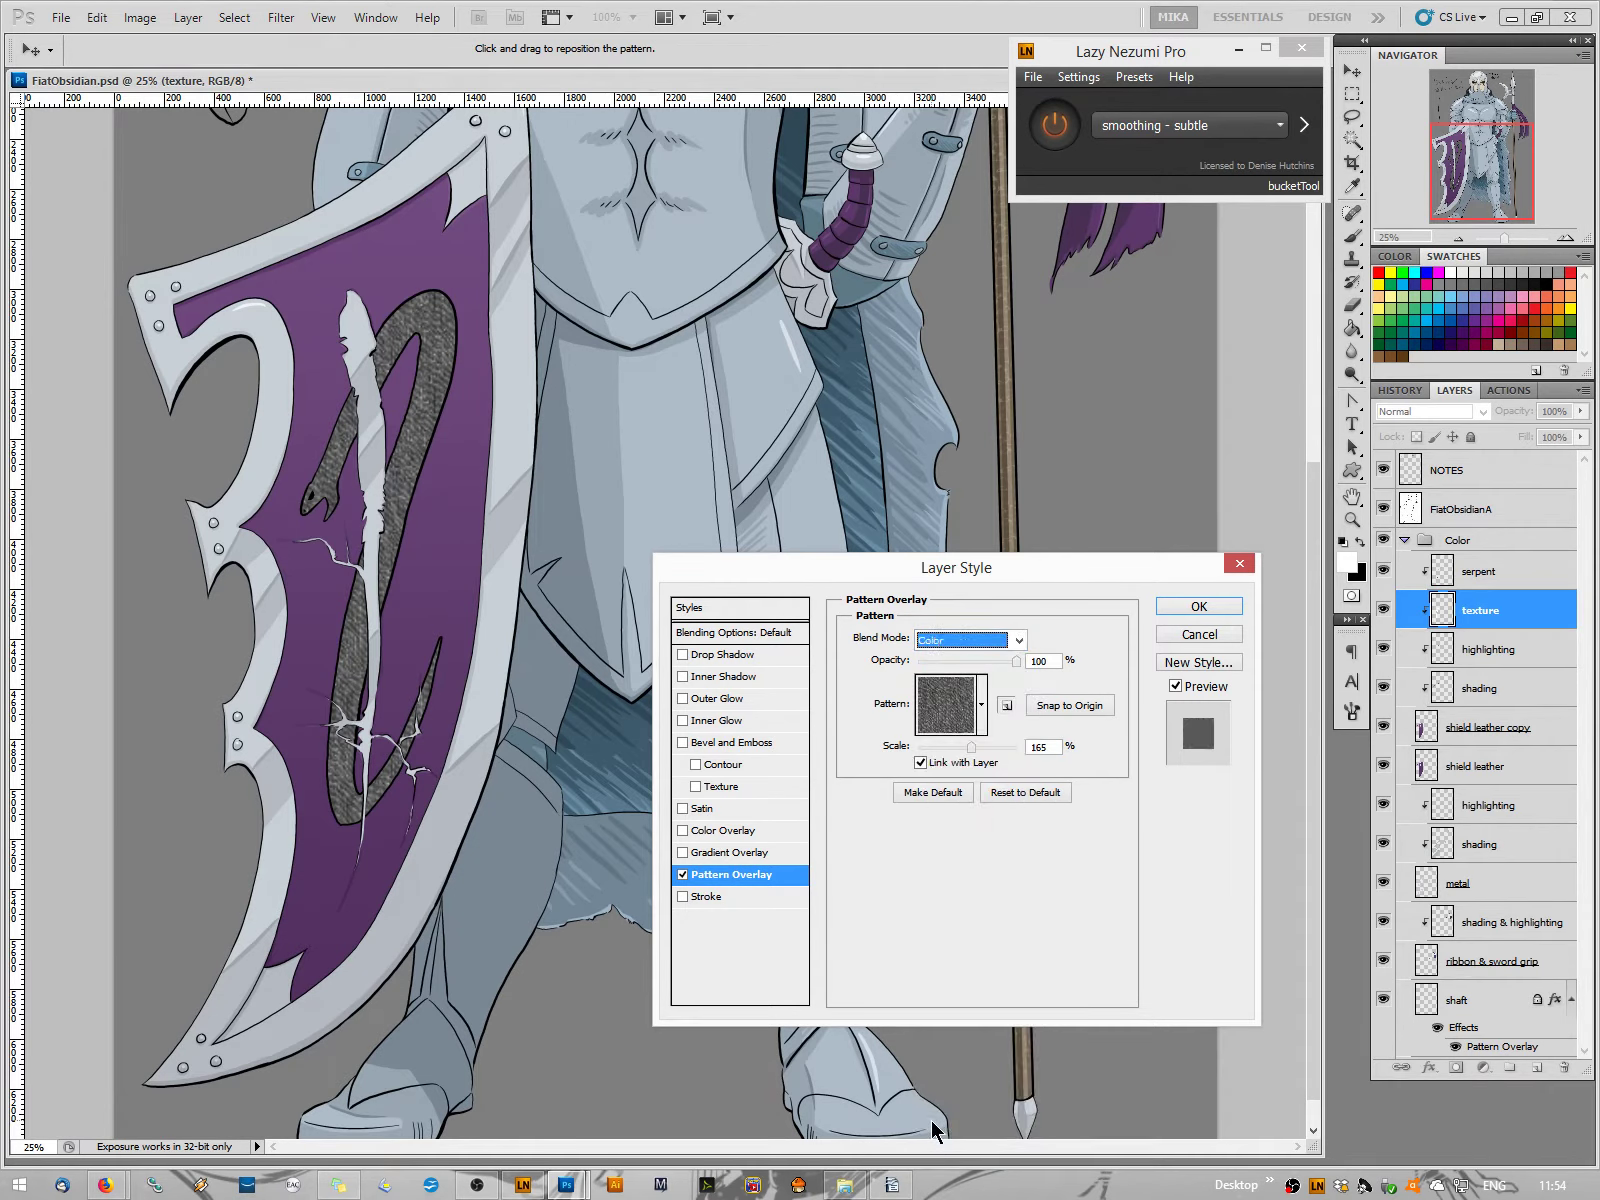
key("Up")
key("Up")
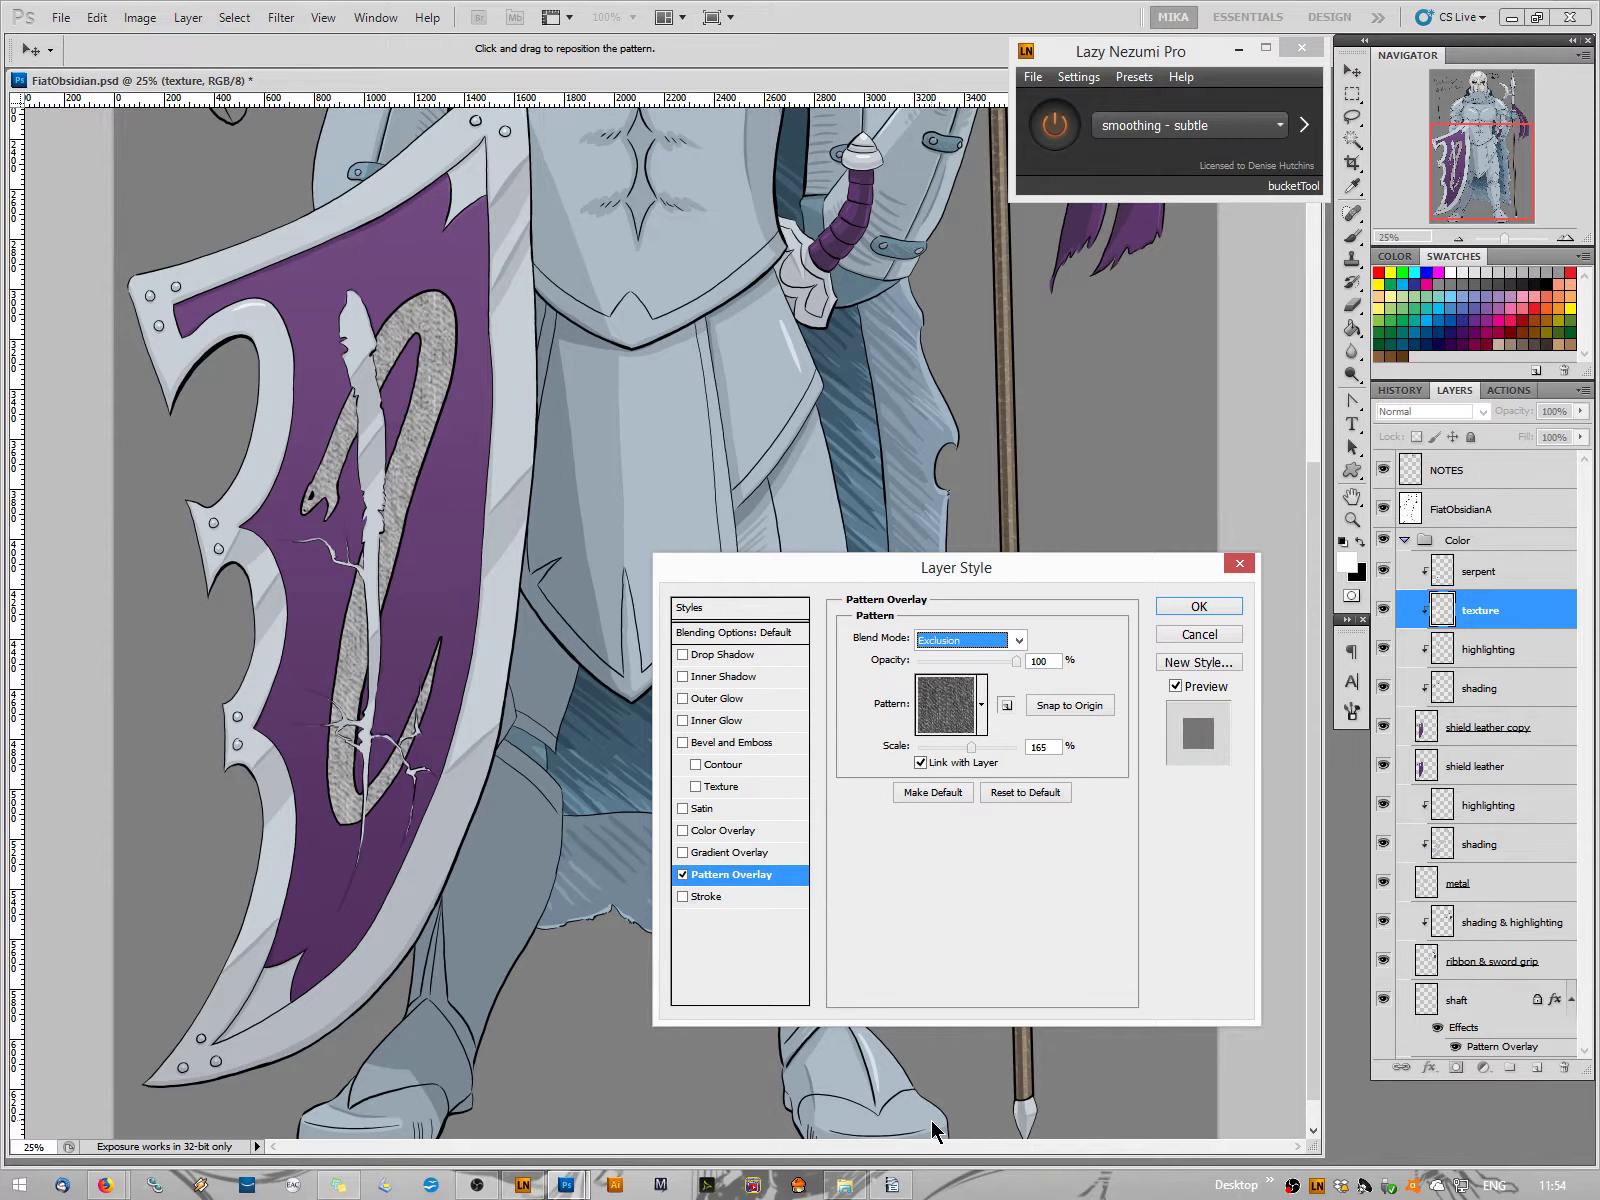
key("Up")
key("Up")
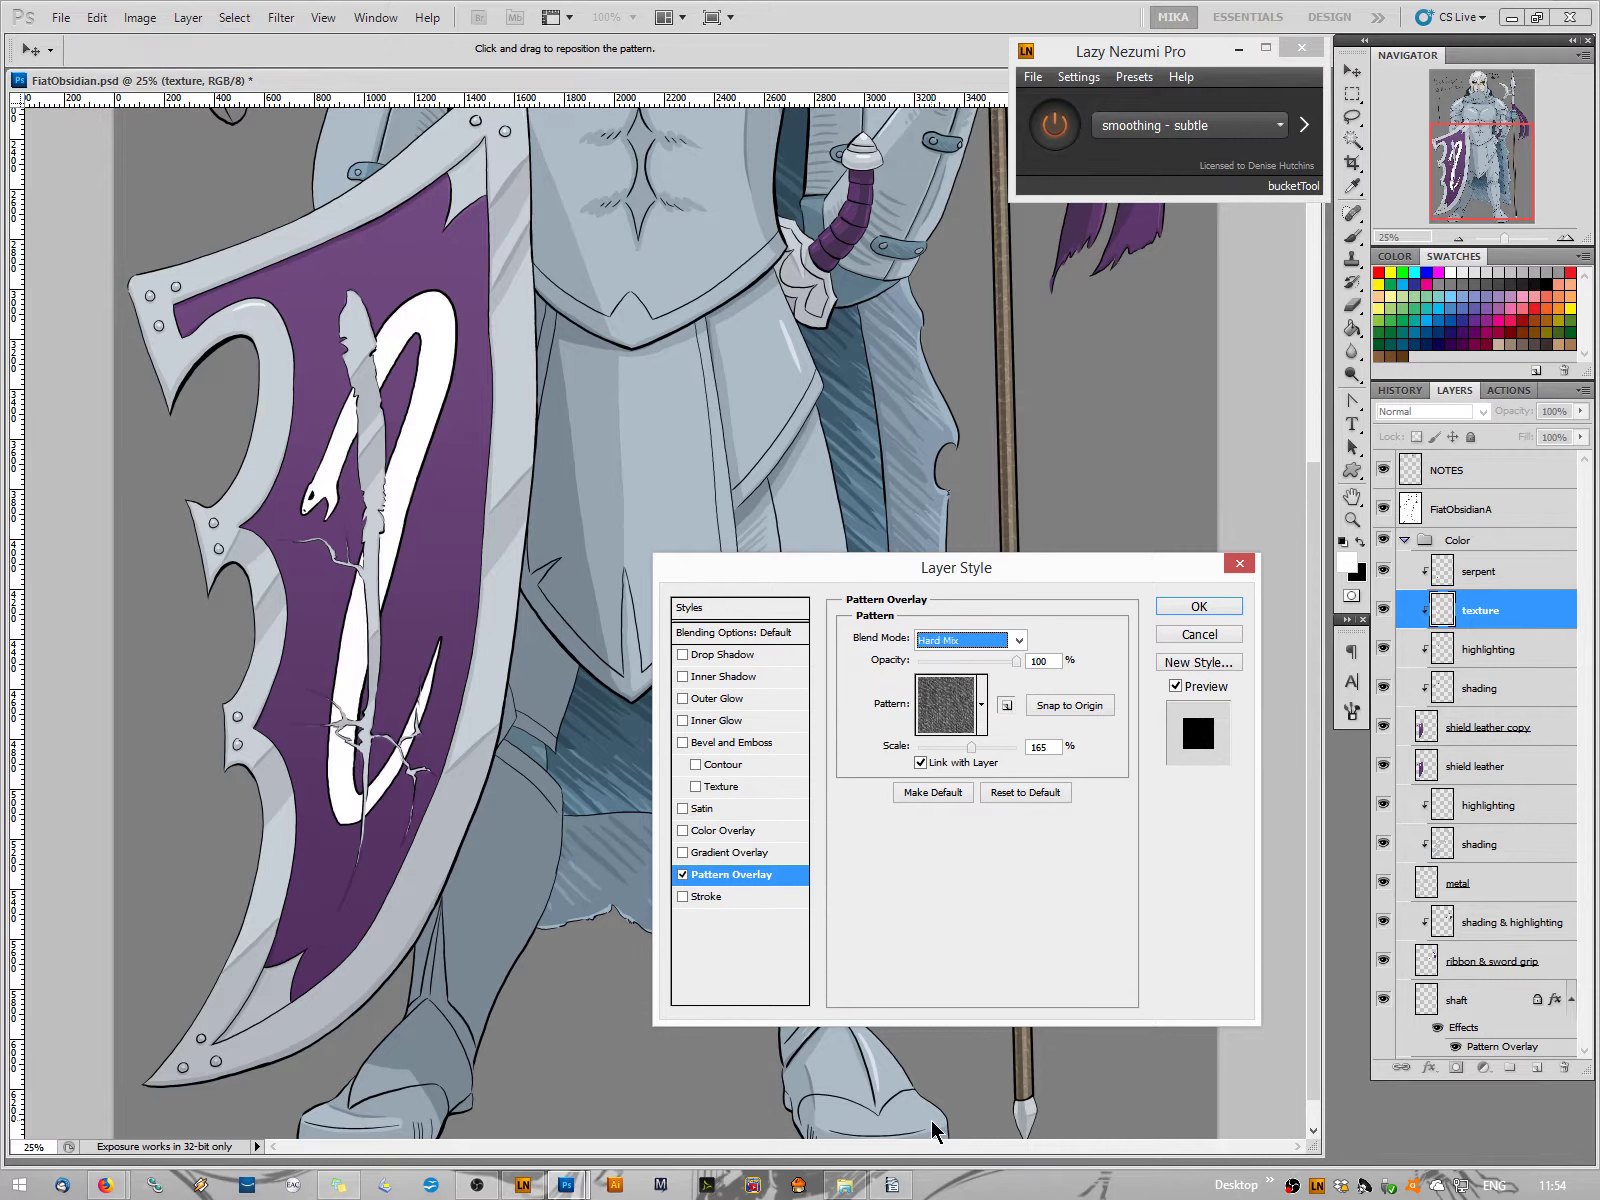
key("Up")
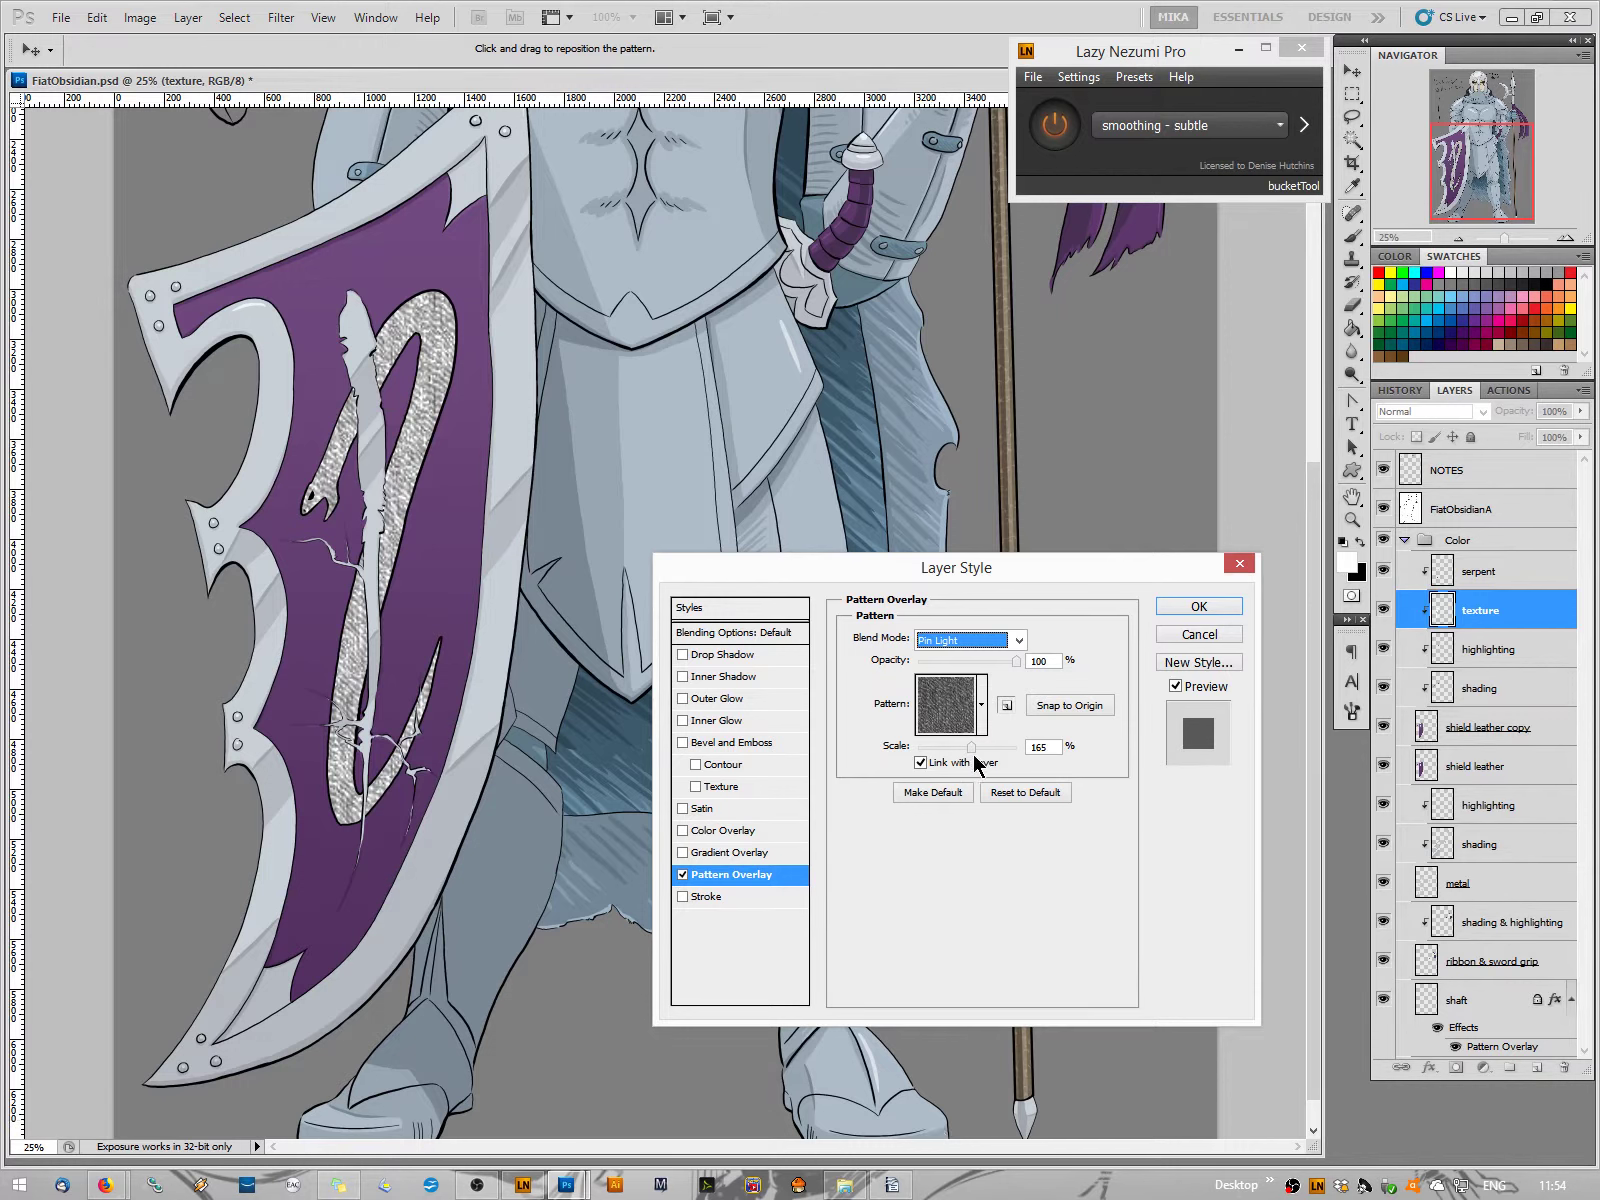
Set the overlay pattern's scale to 100% and apply the layer style
left_click_drag(970, 749, 966, 750)
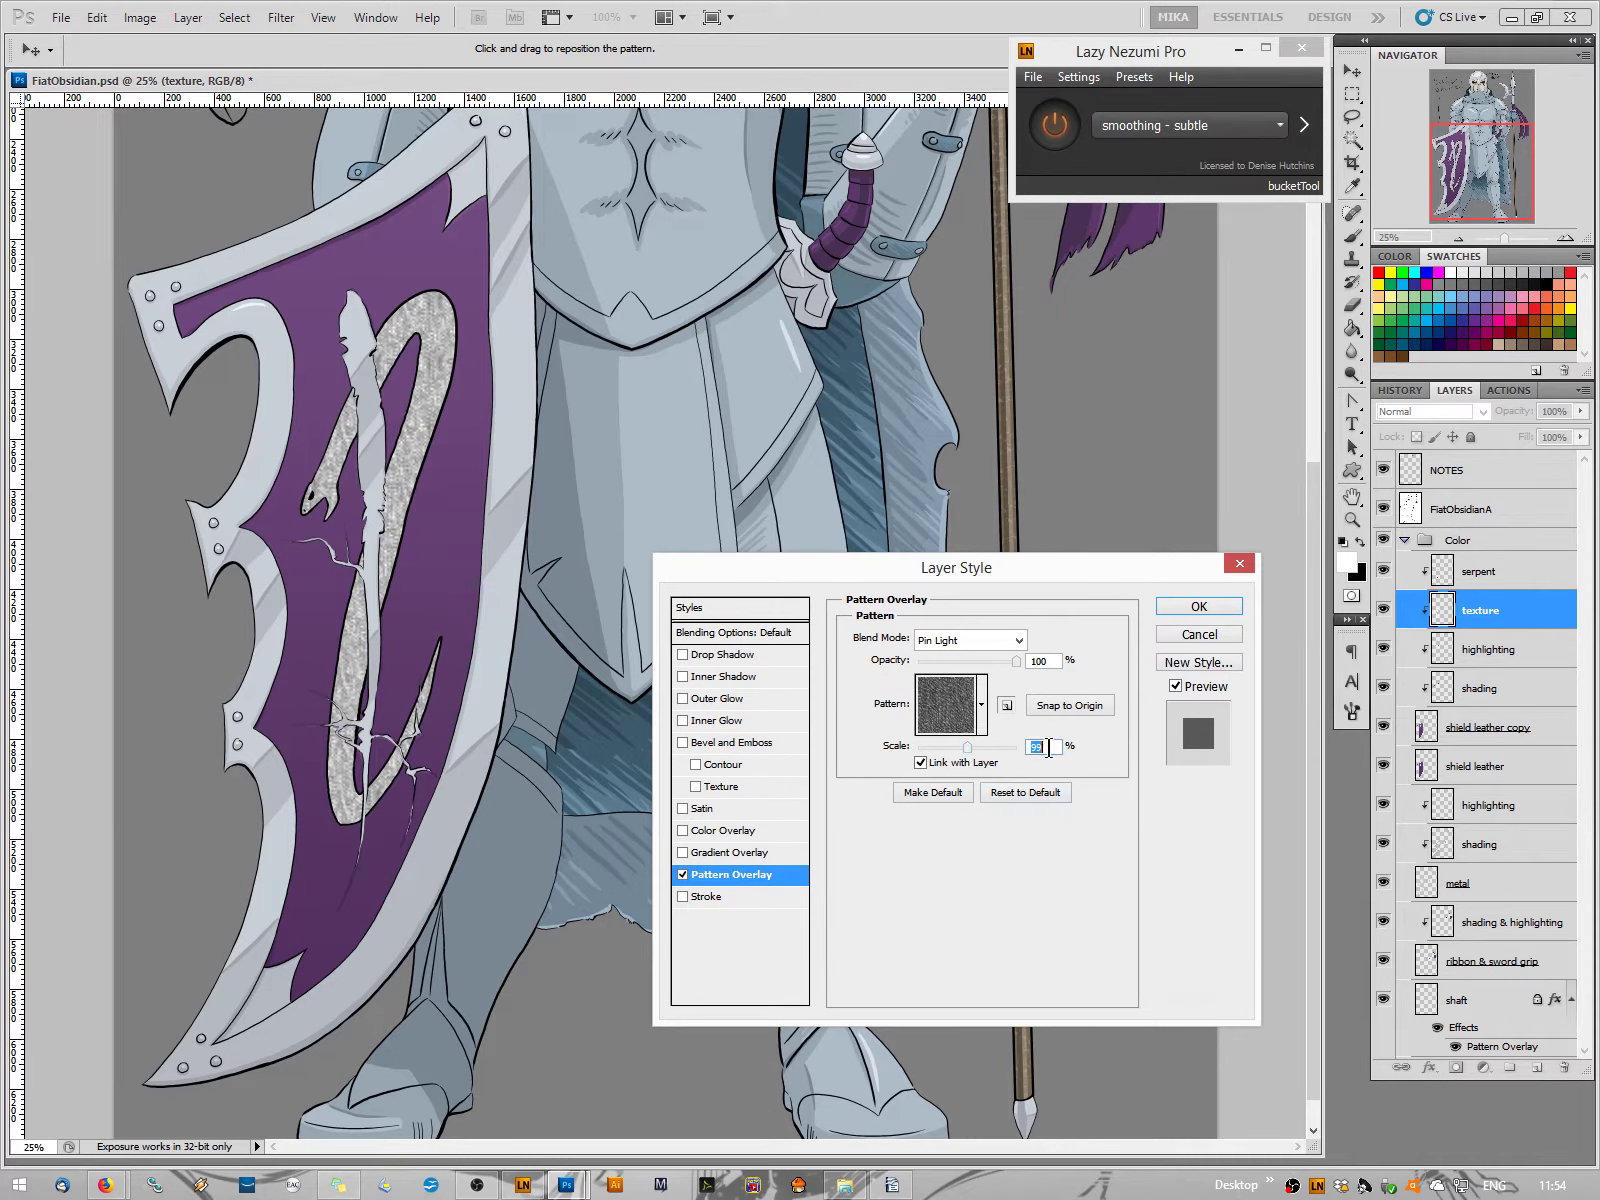
type("100")
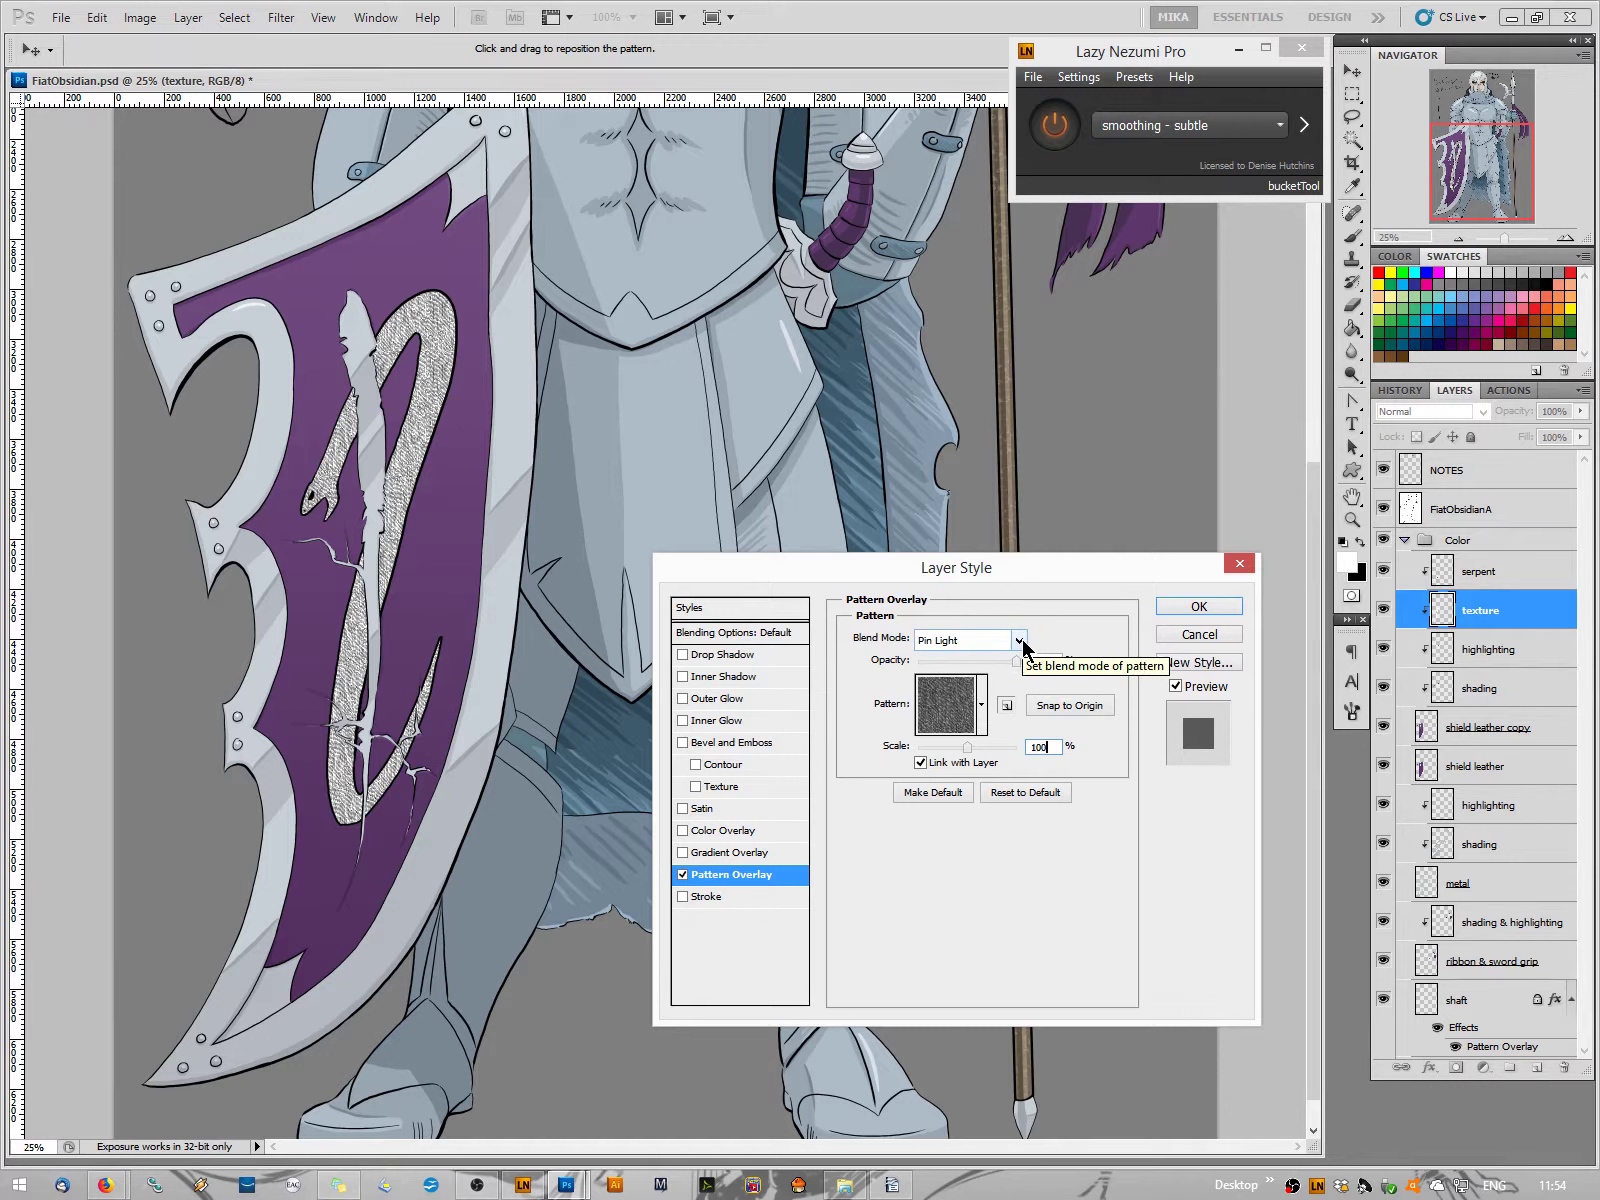
left_click(1172, 610)
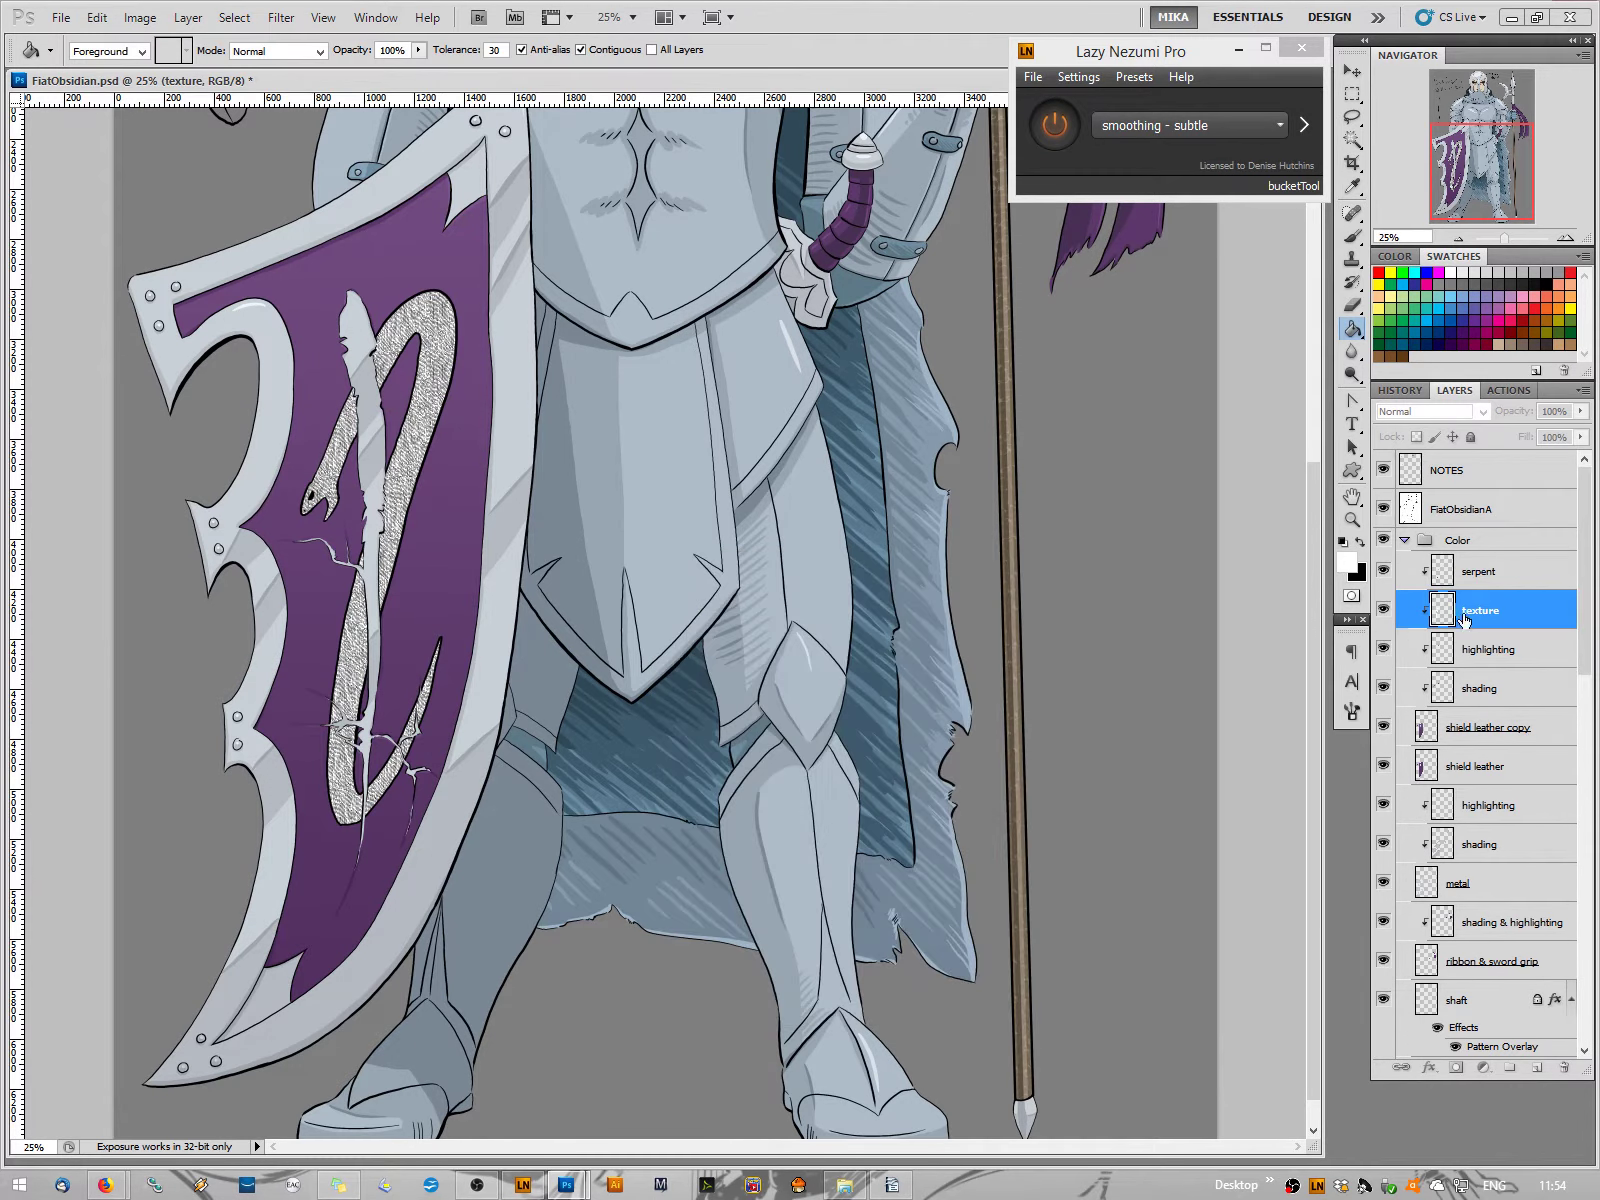
Reduce the opacity of the serpent and texture layers together to 59%
left_click(1505, 573, "shift")
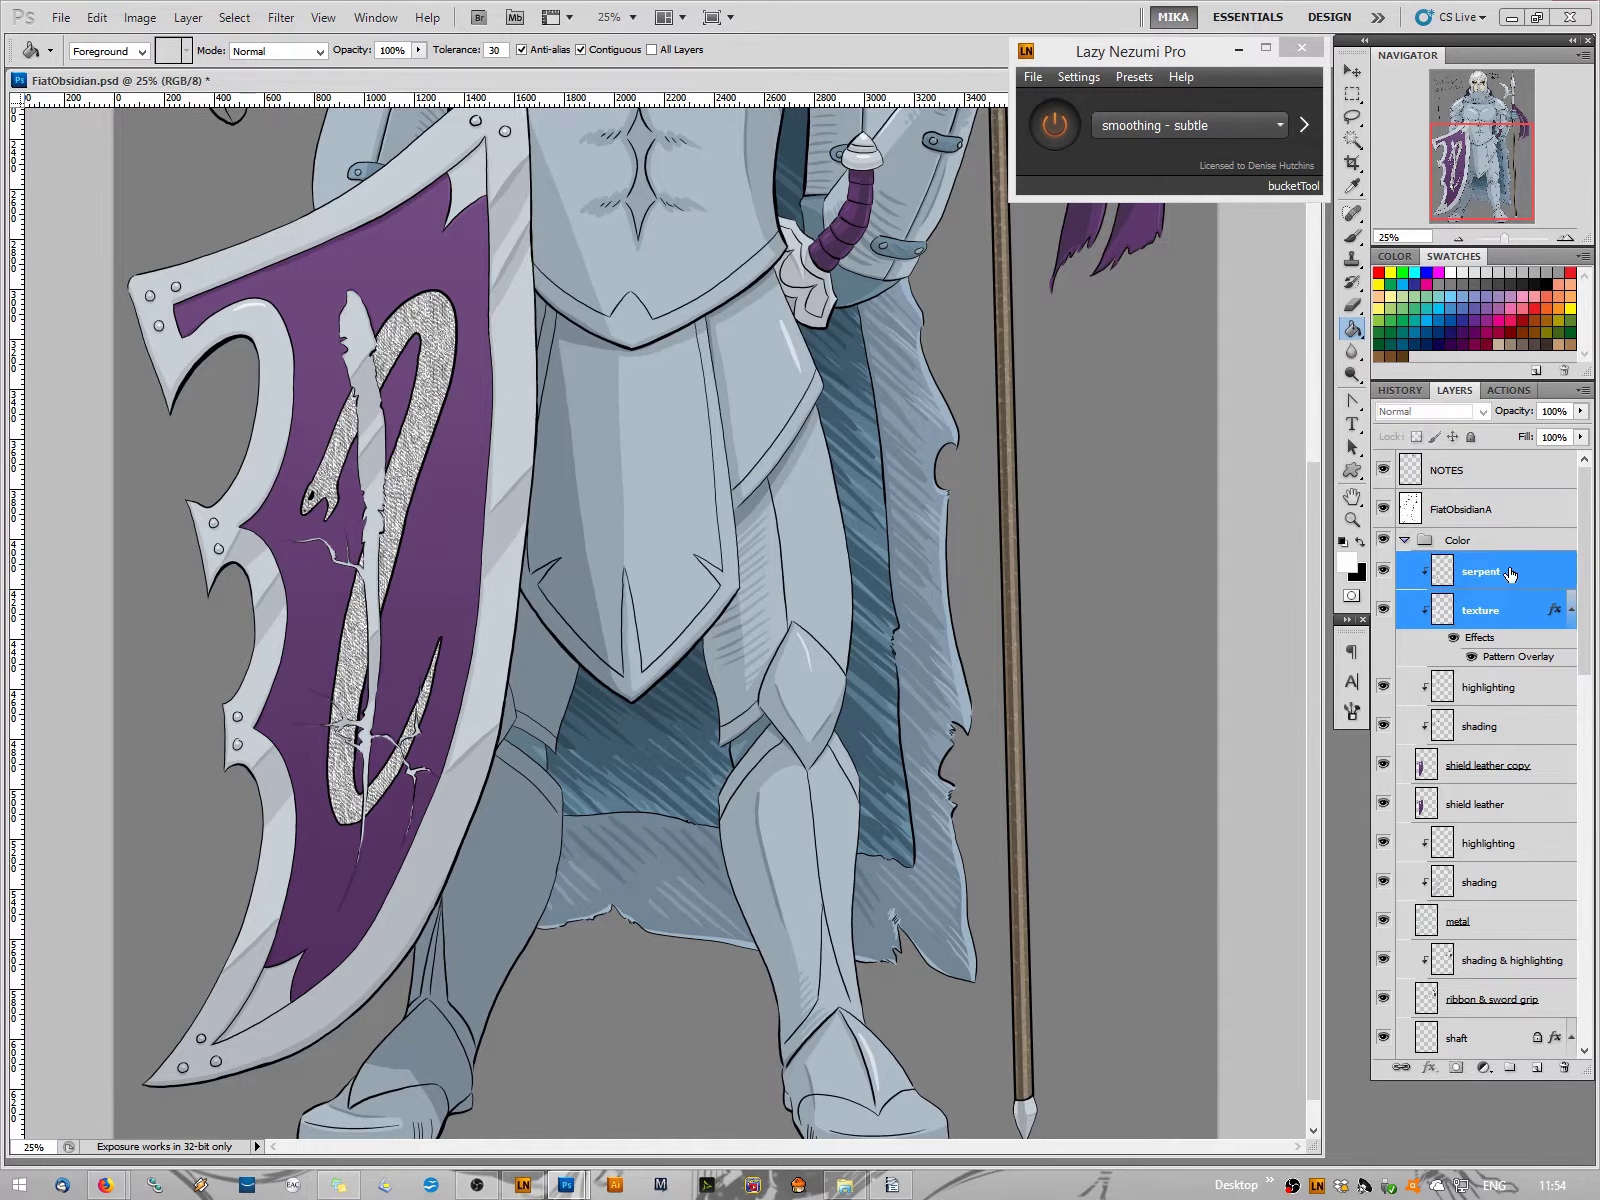
left_click(1580, 411)
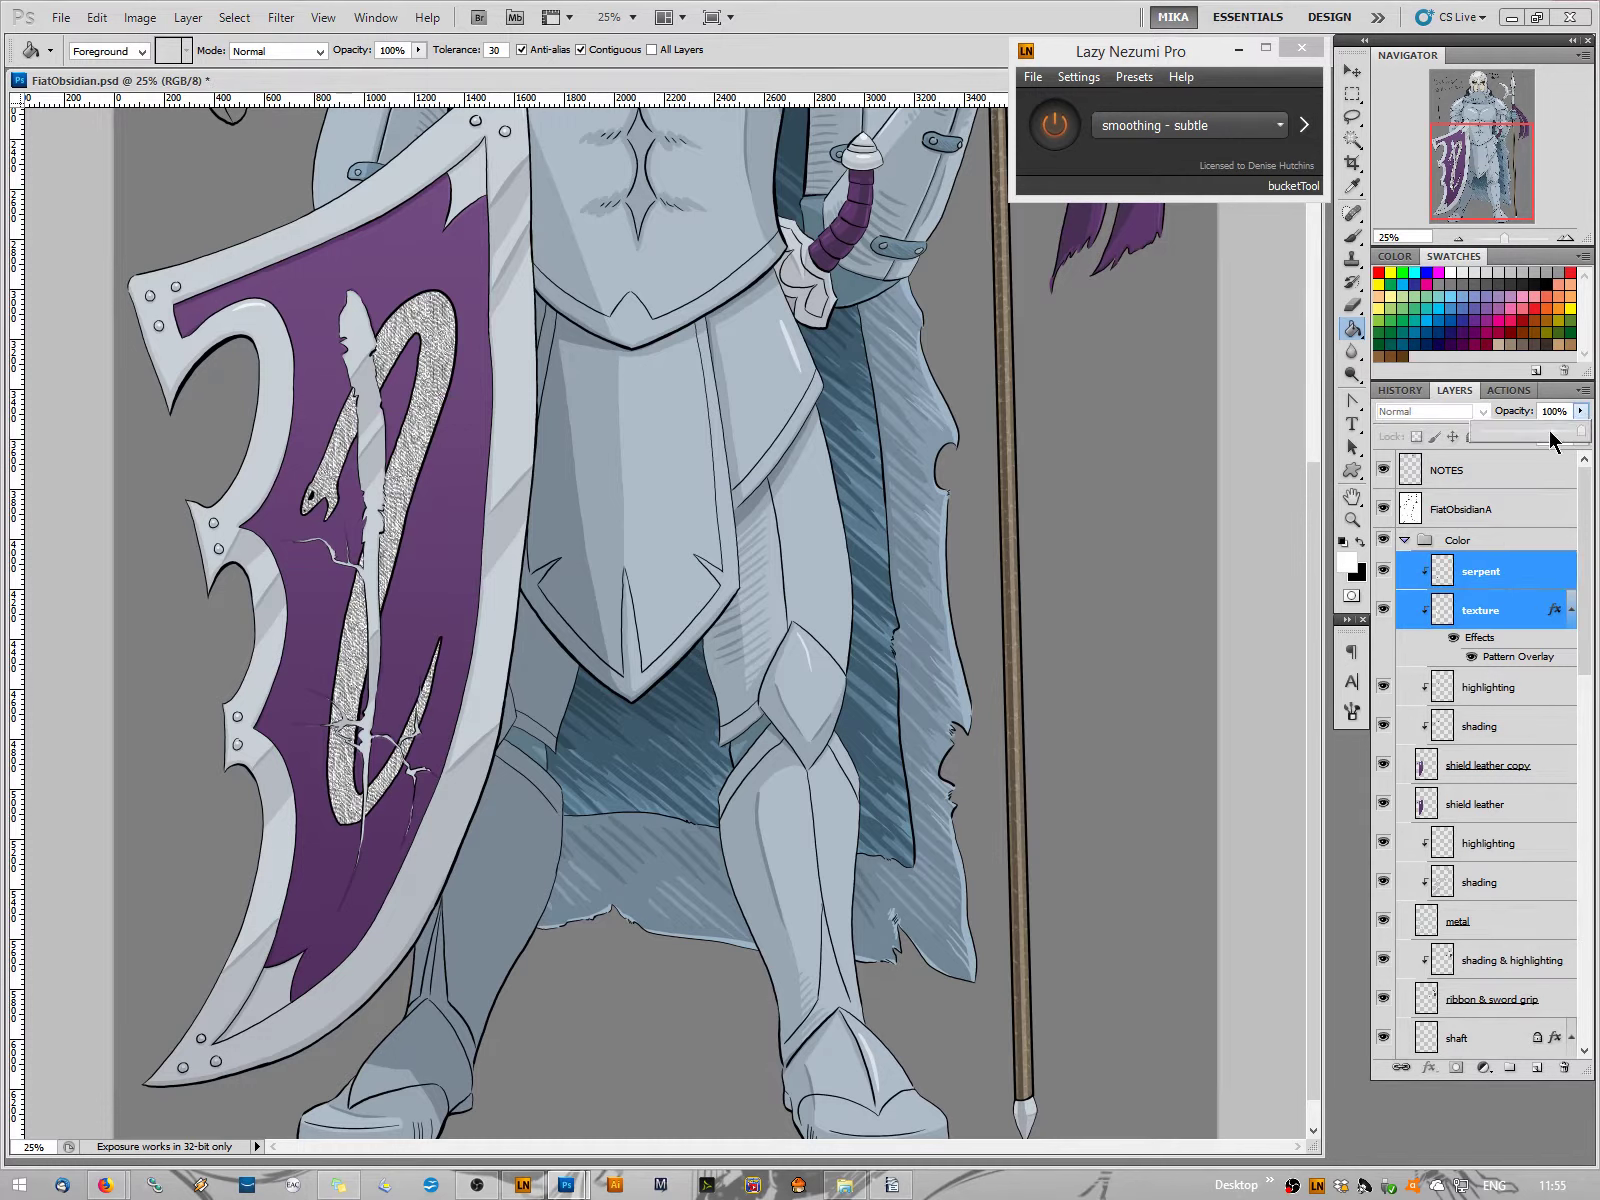
mouse_move(1566, 440)
left_mouse_down()
mouse_move(1527, 455)
mouse_move(1541, 455)
left_mouse_up()
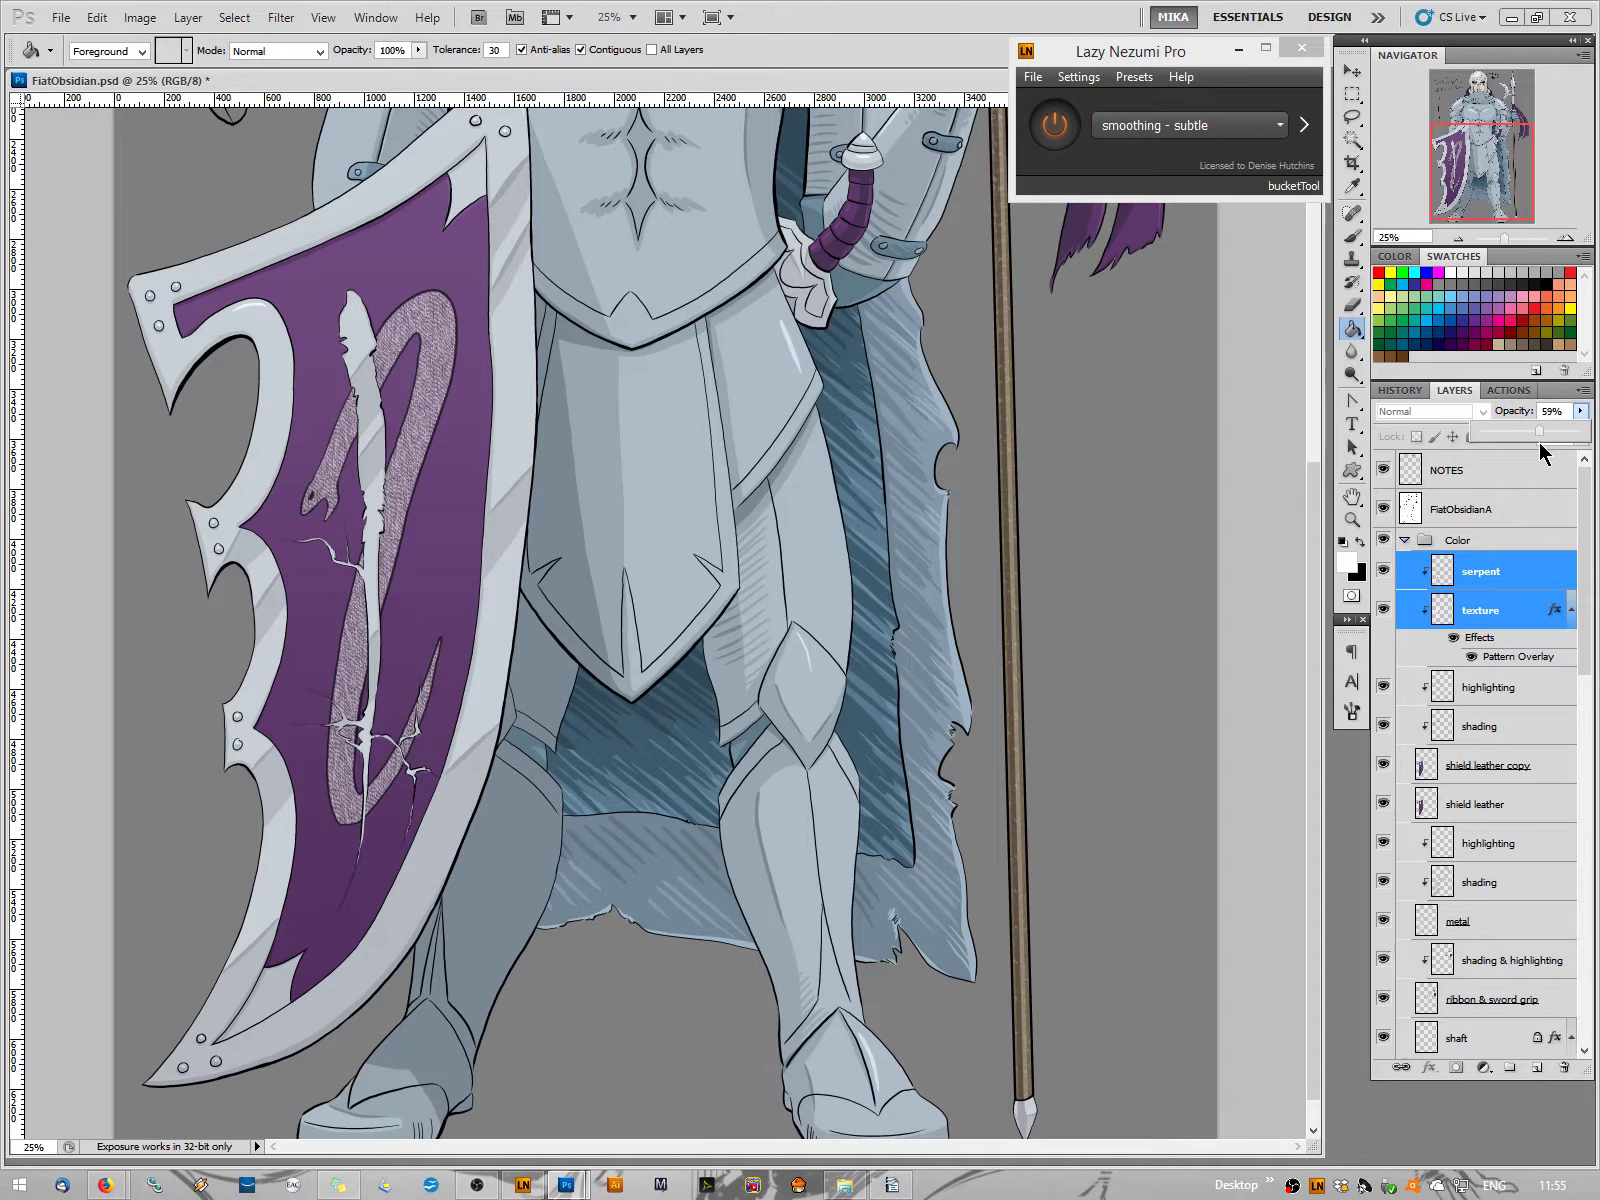
Start a Hue/Saturation adjustment on the texture layer alone and try lightness values of -49 and -11
left_click(1457, 239)
left_click(1457, 239)
left_click(1457, 239)
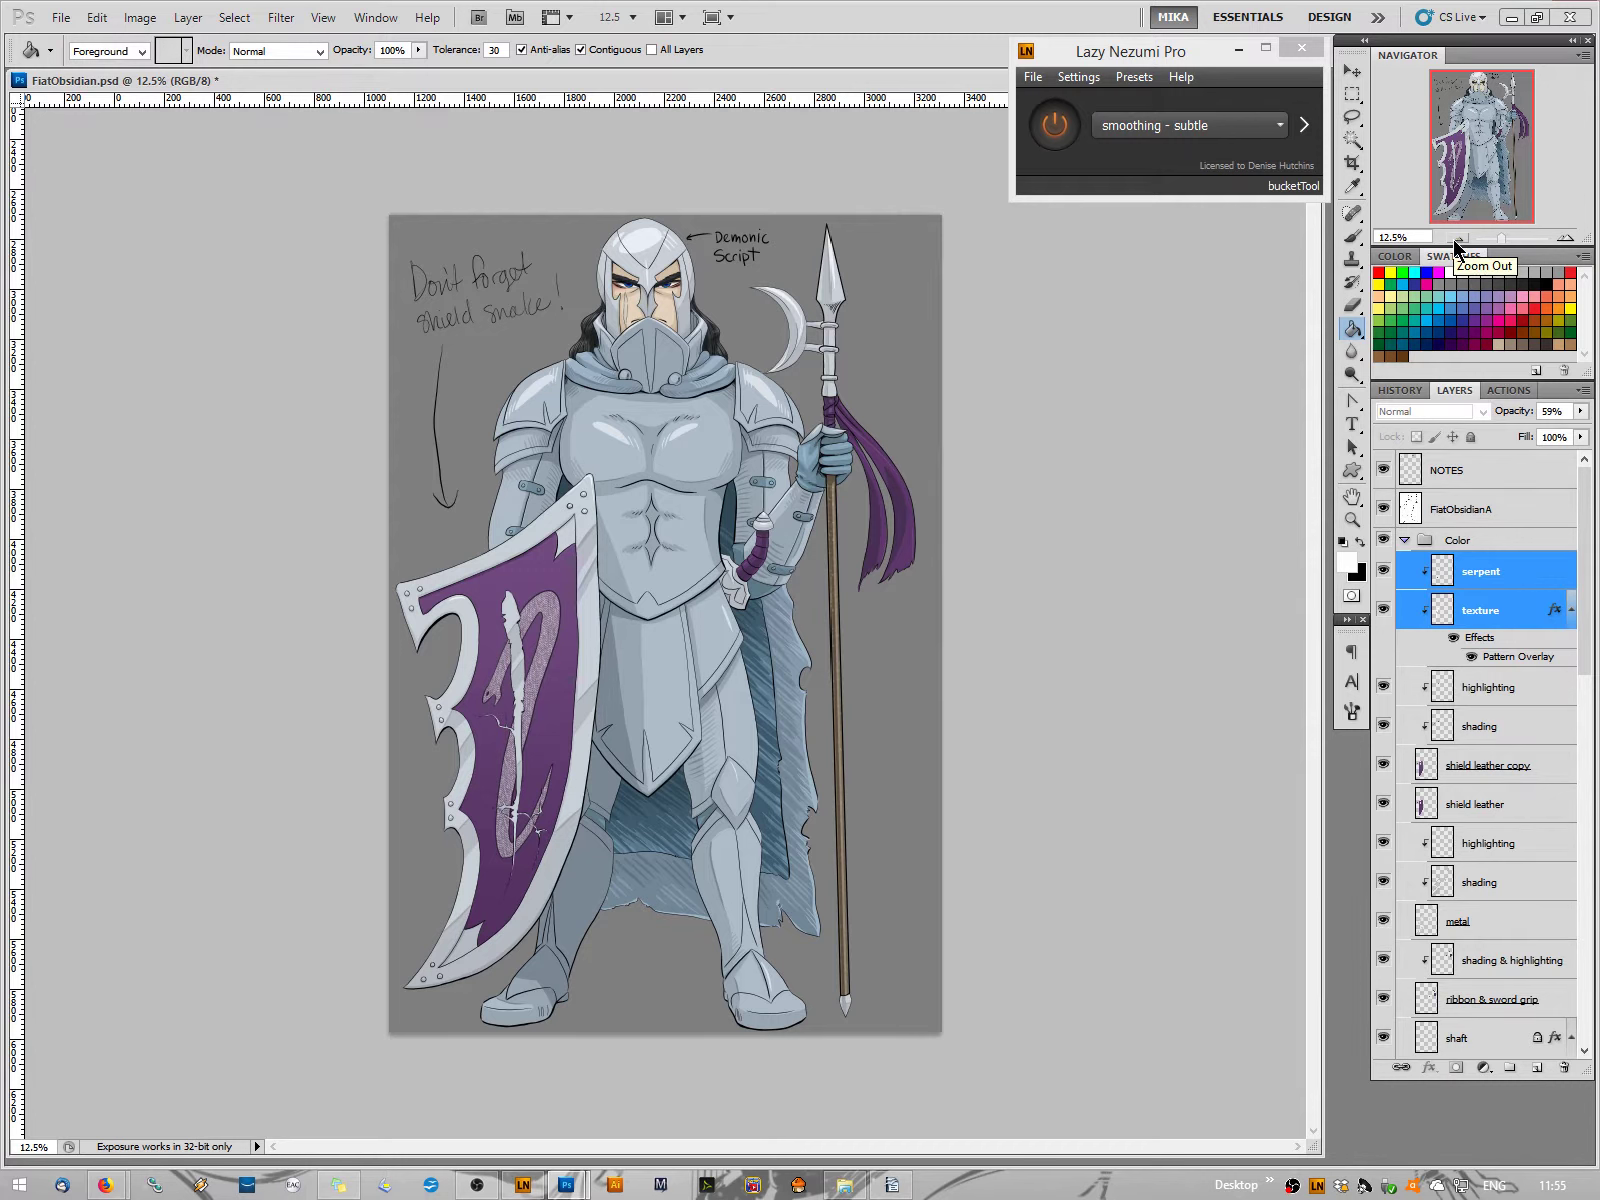
left_click(1487, 612)
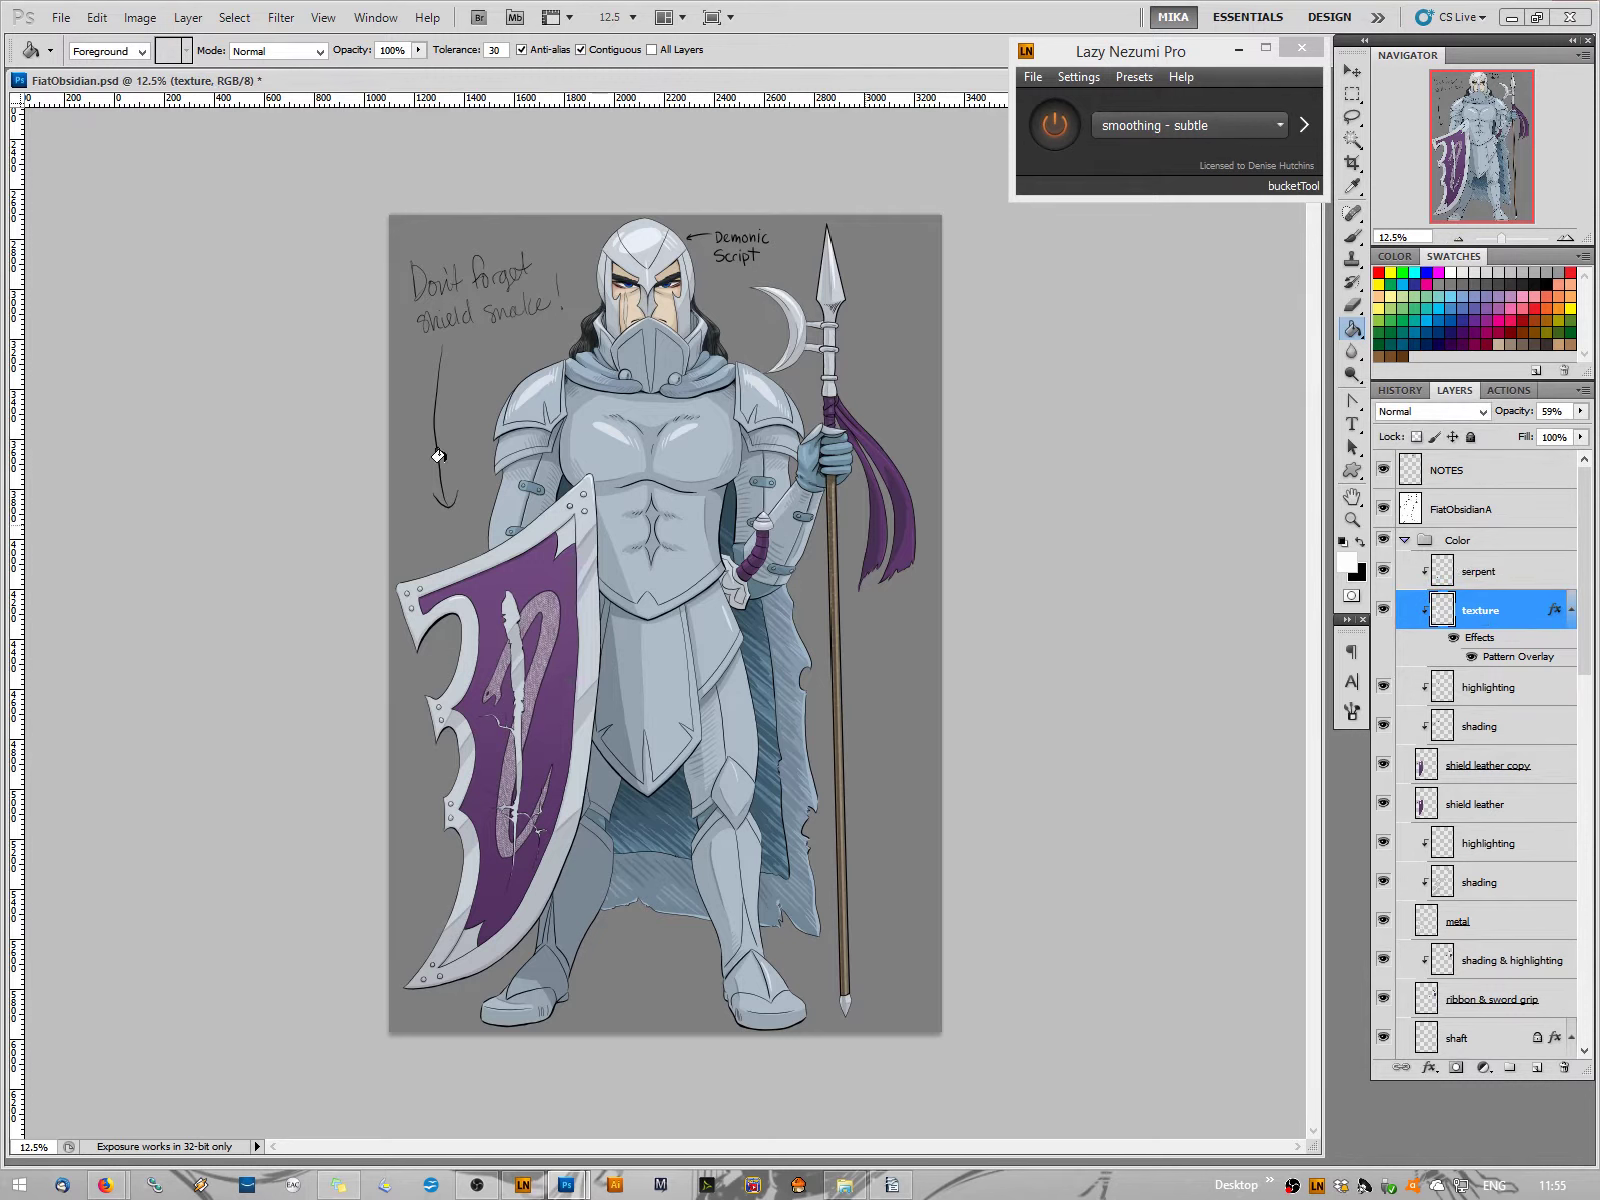
left_click(140, 18)
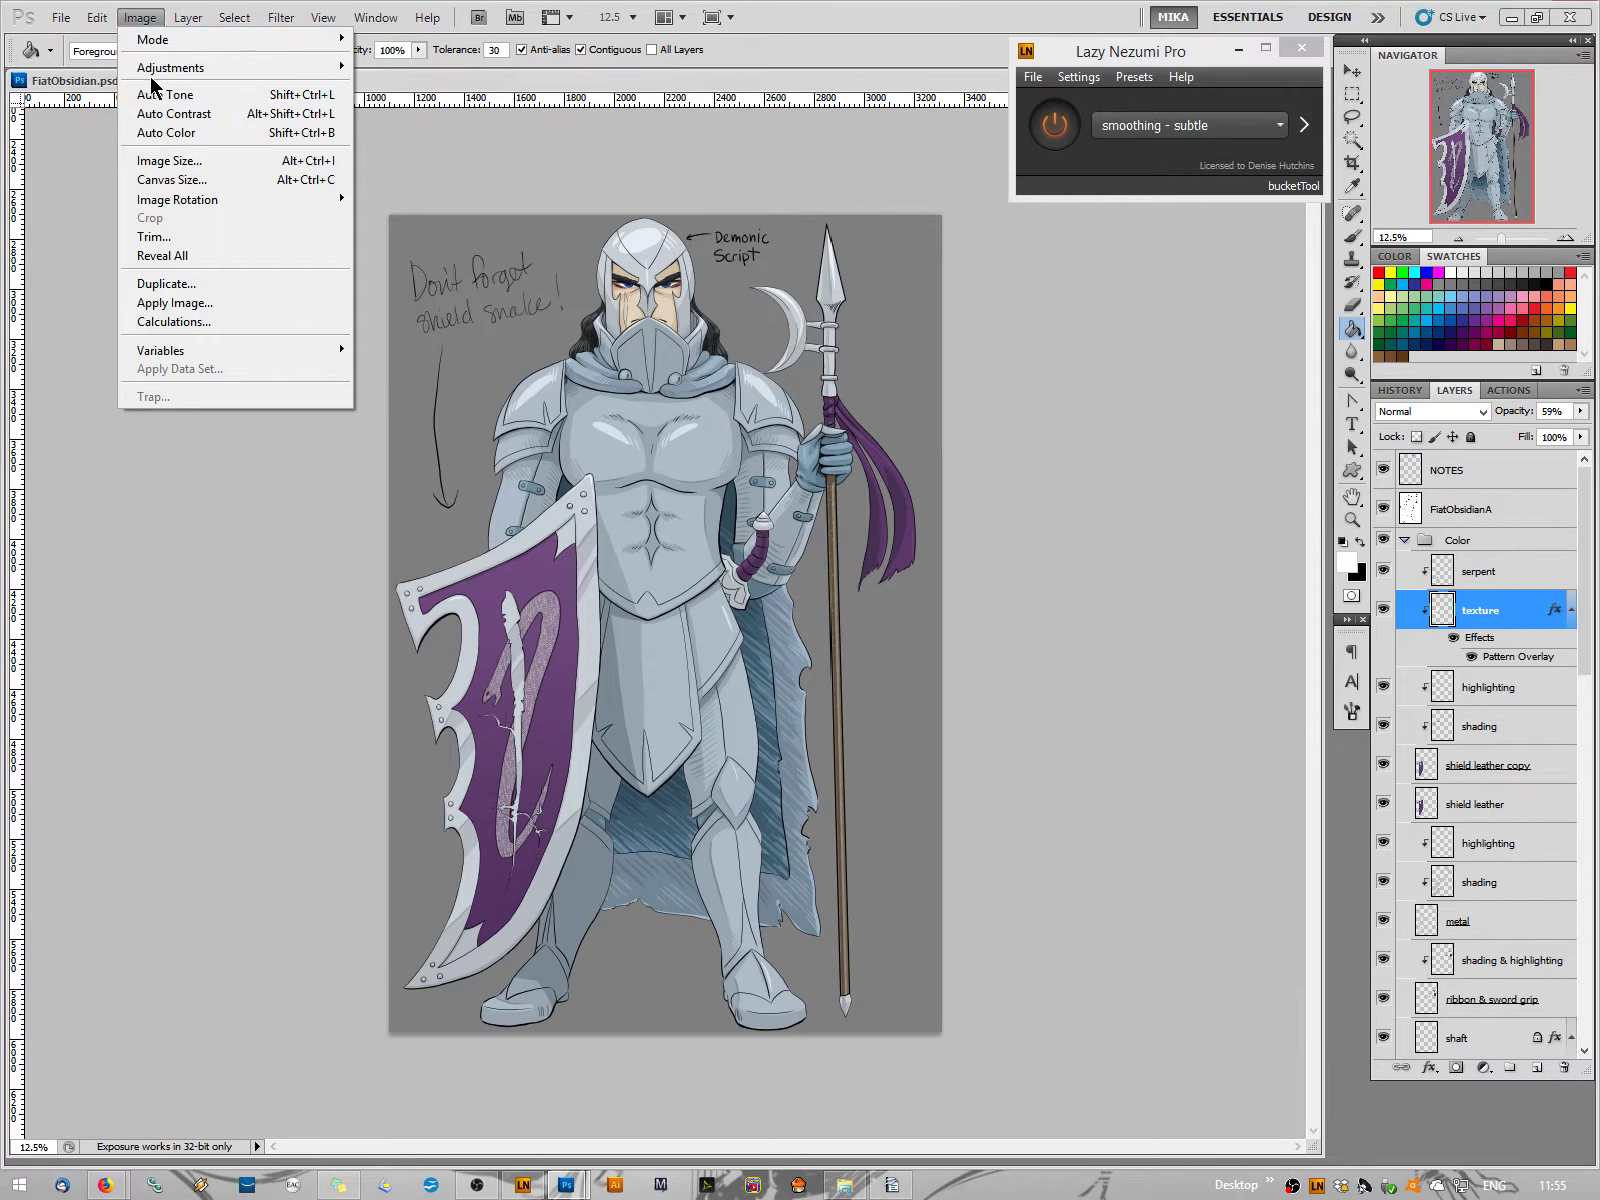
mouse_move(230, 67)
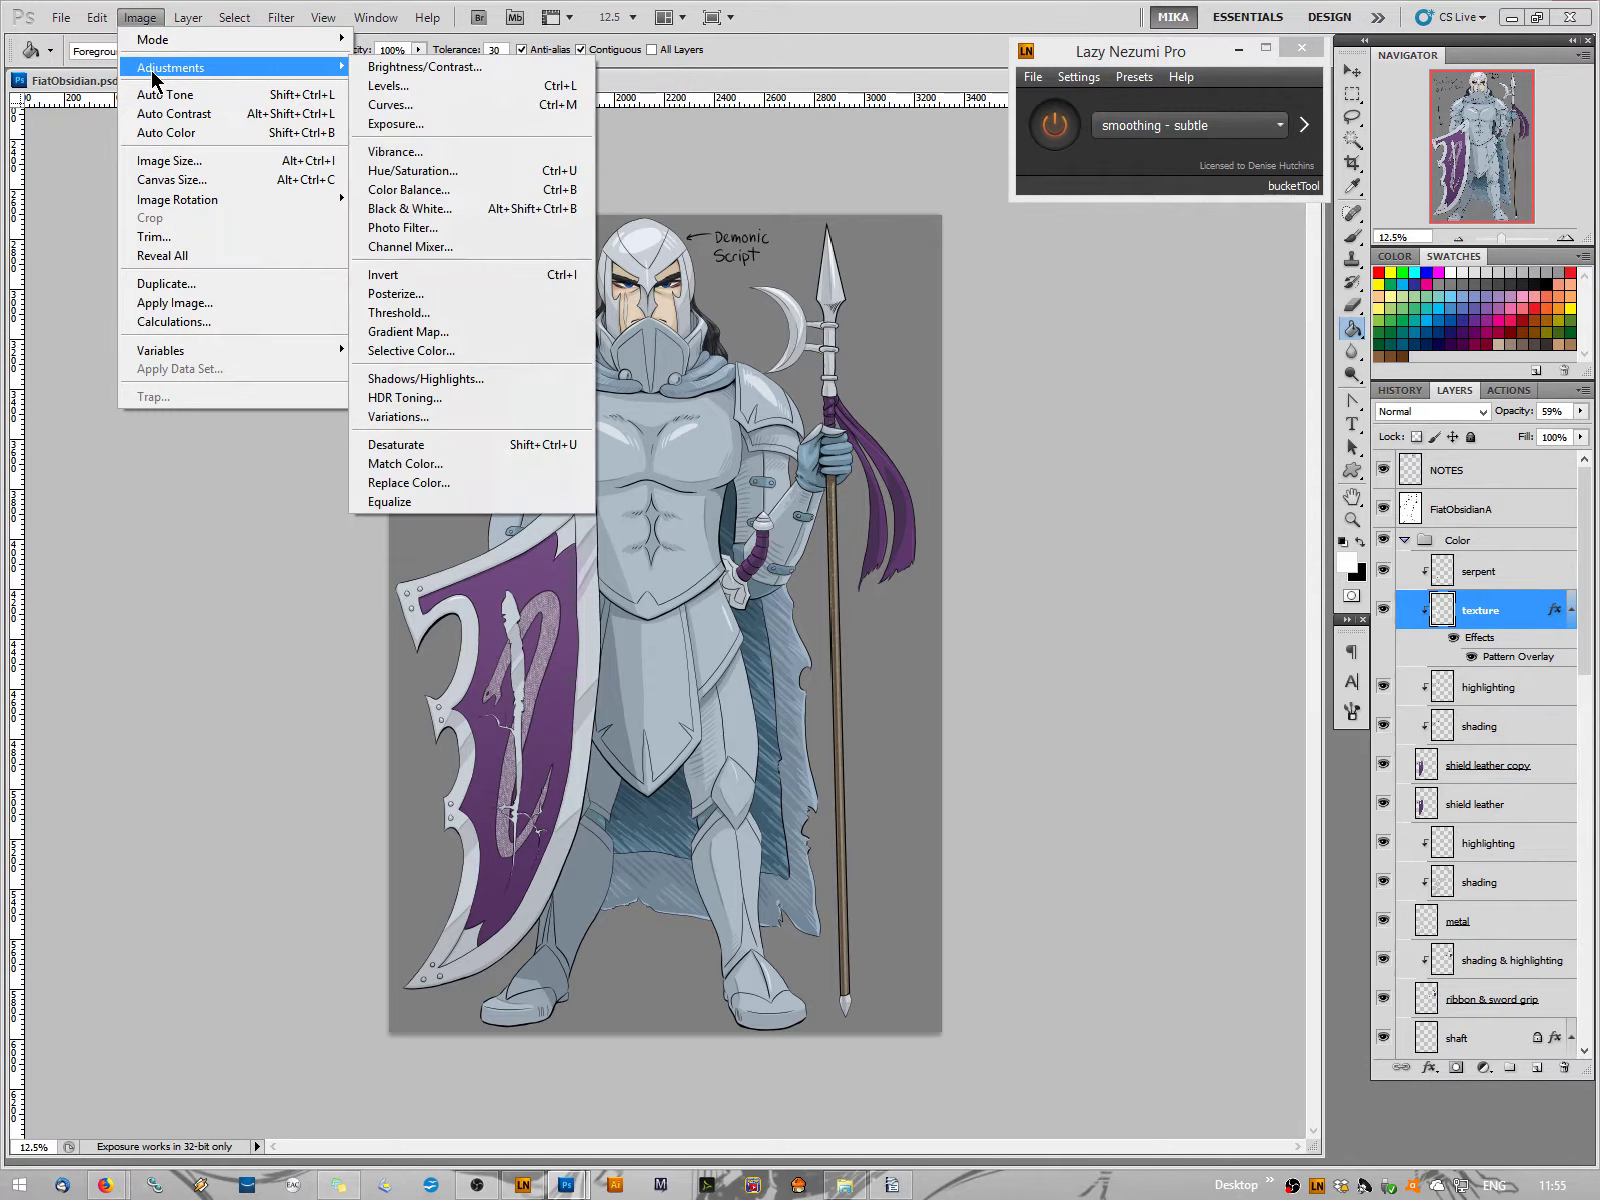
left_click(395, 172)
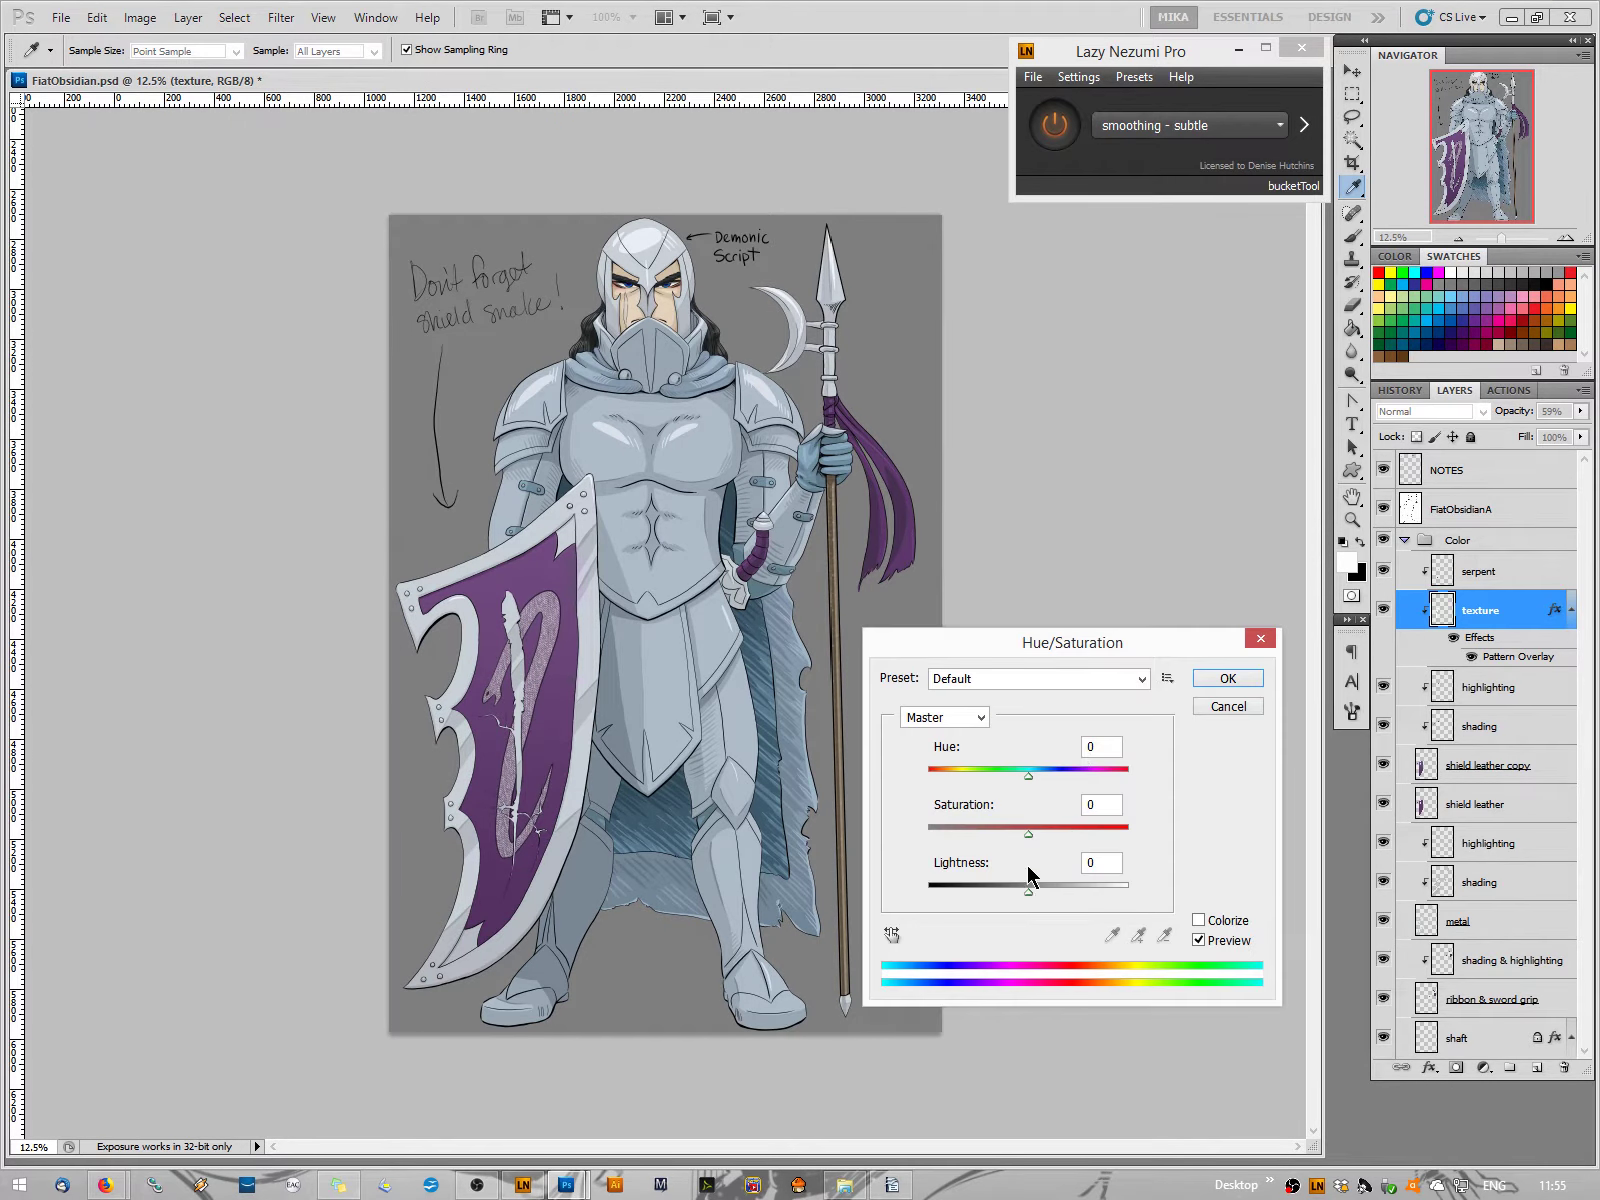
left_click_drag(1029, 893, 979, 888)
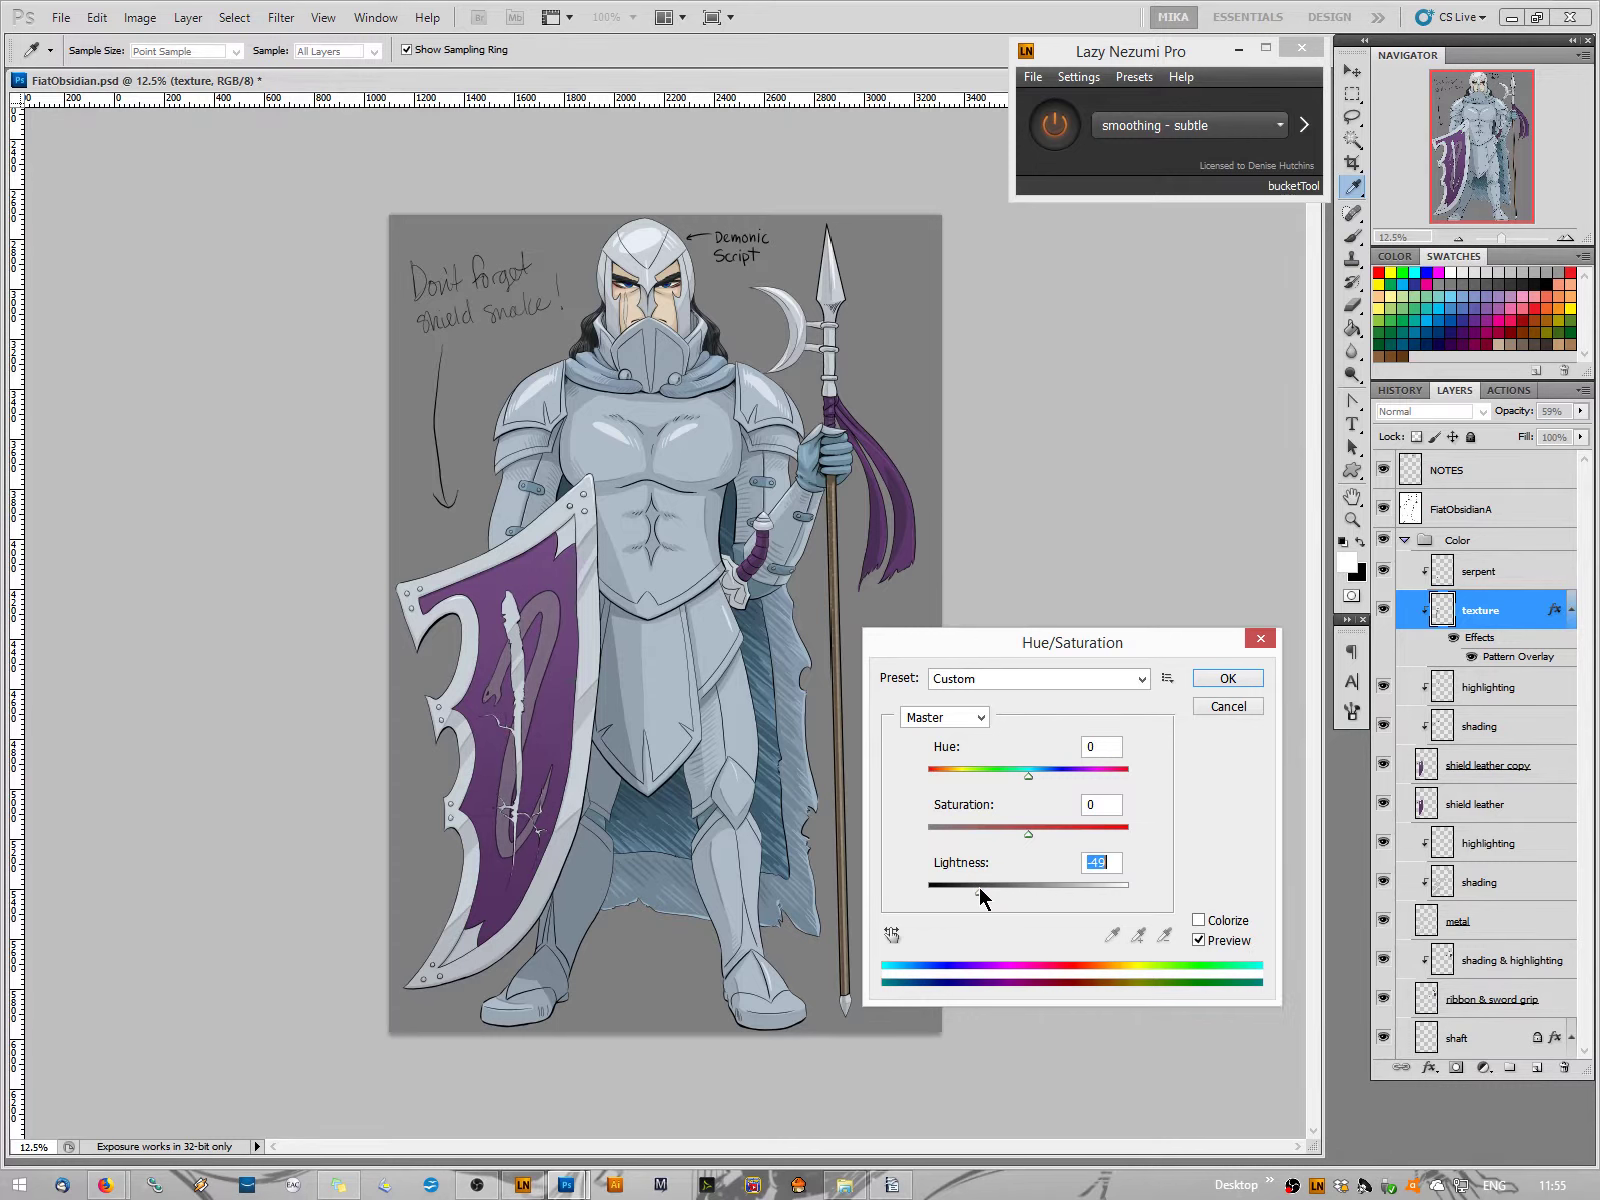
left_click_drag(979, 888, 1018, 888)
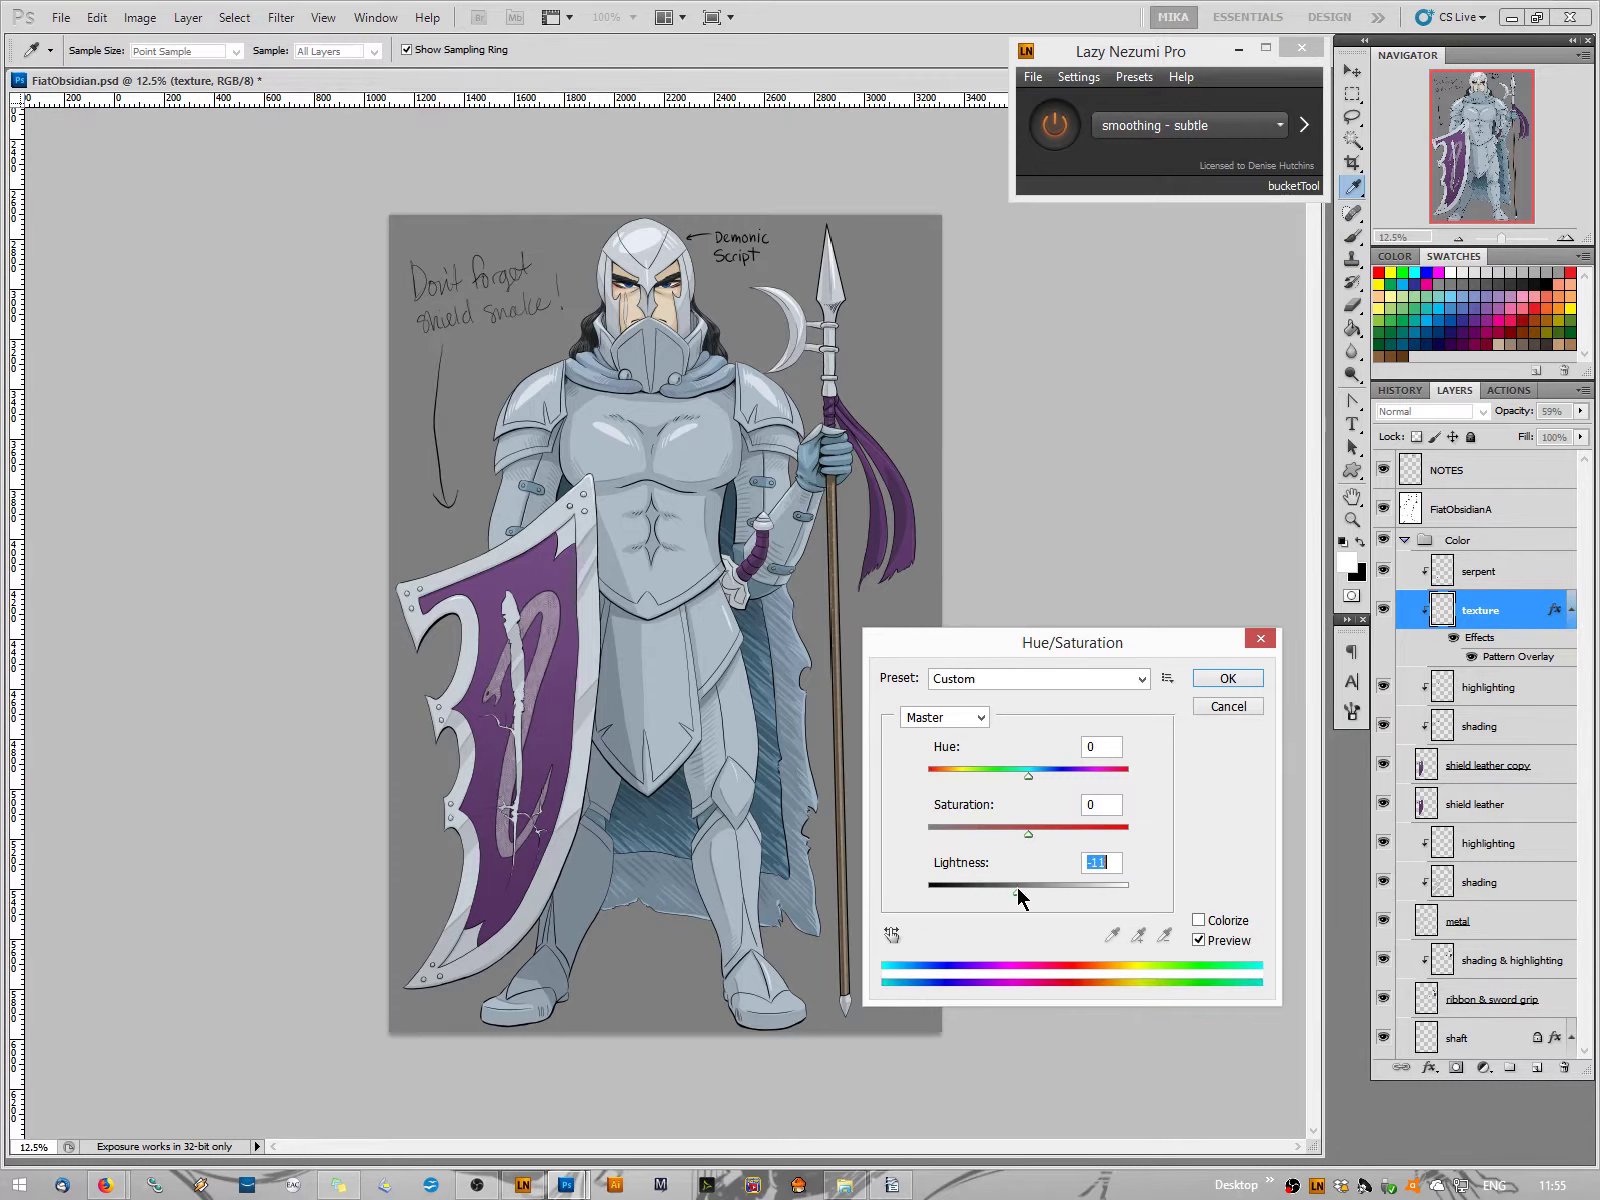
Colorize the texture layer, trying a hue of 301 and settling on a blue hue of 227
left_click(1198, 920)
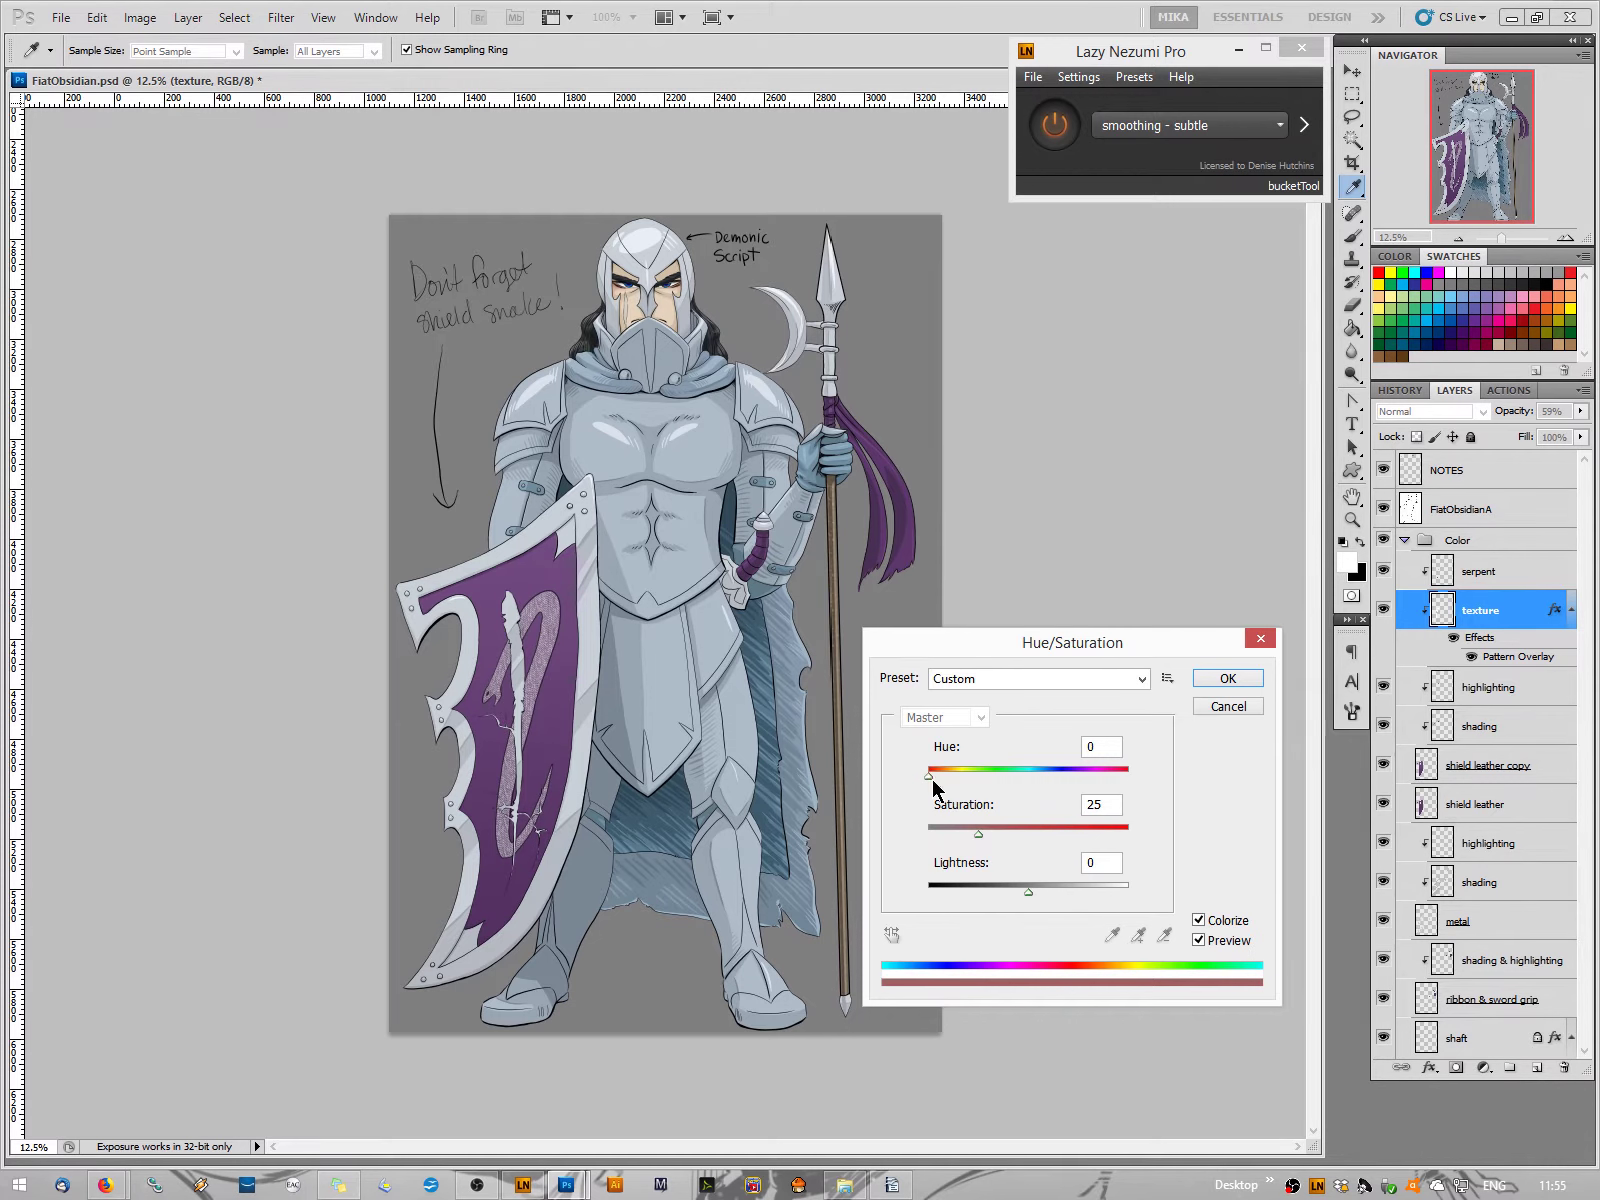
left_click_drag(928, 776, 1096, 777)
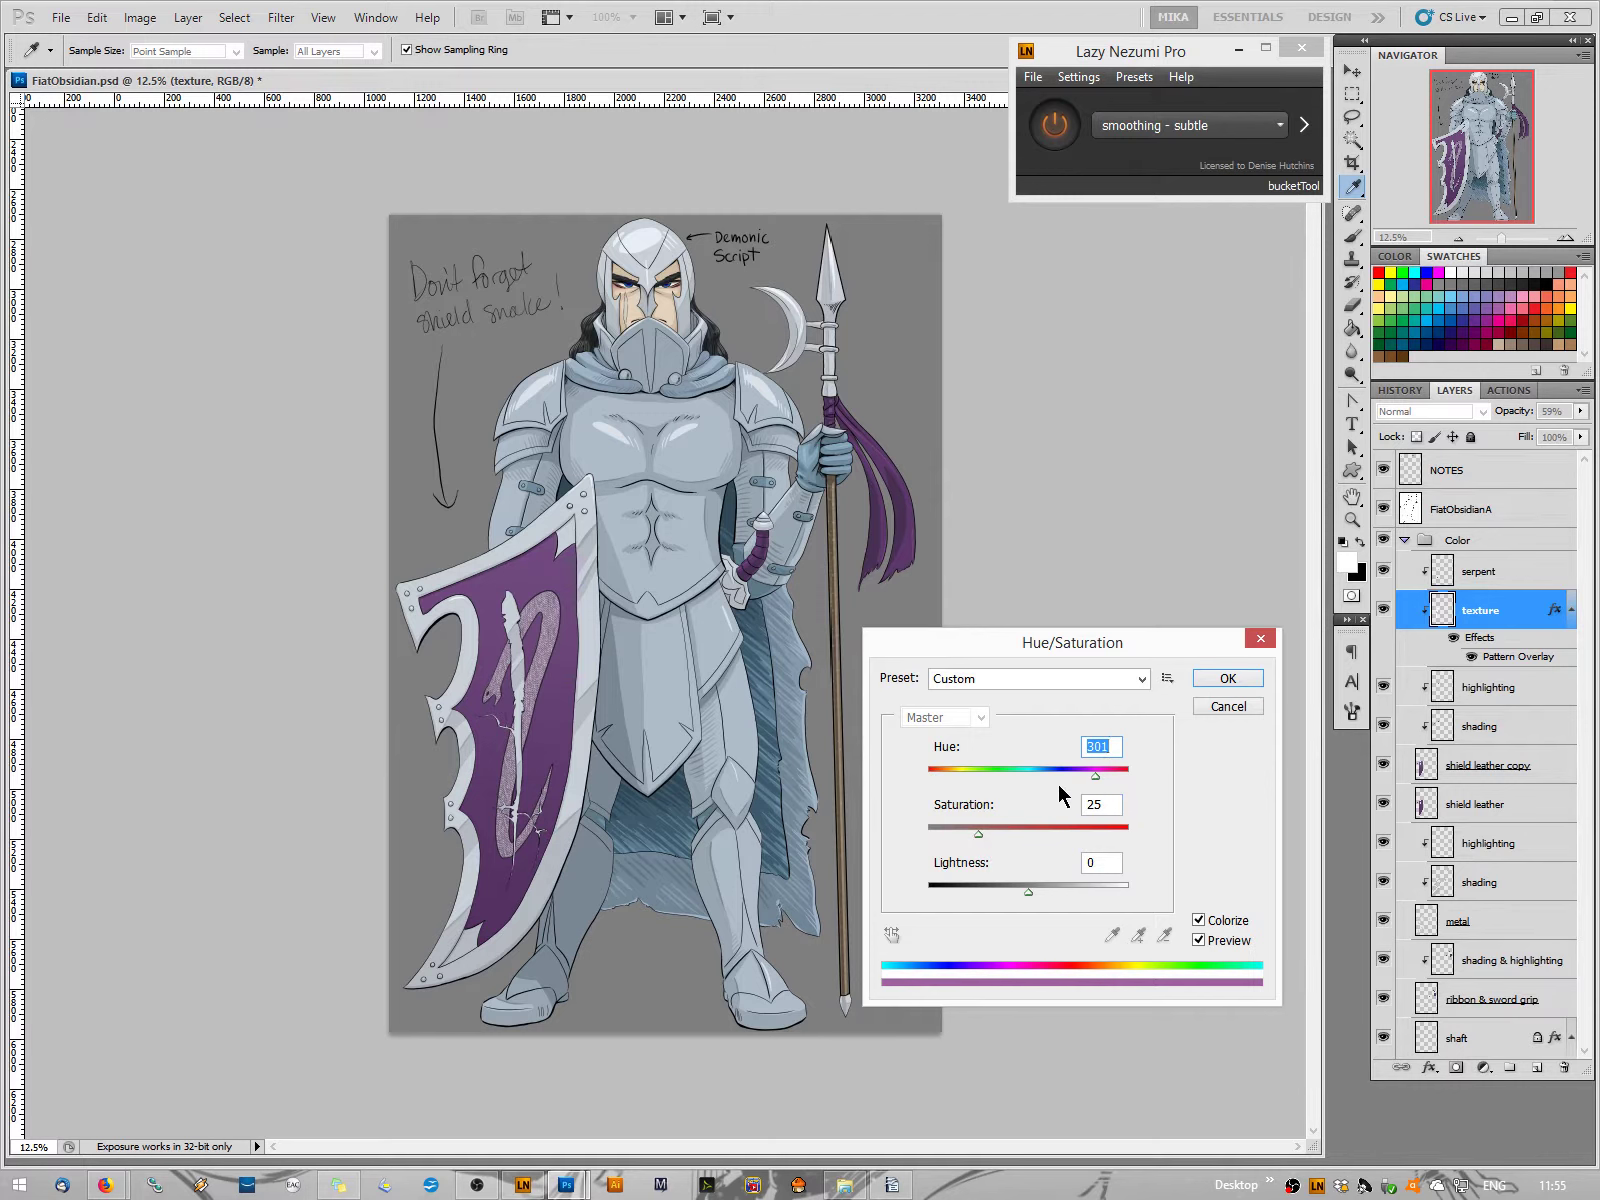
left_click_drag(1078, 775, 1053, 776)
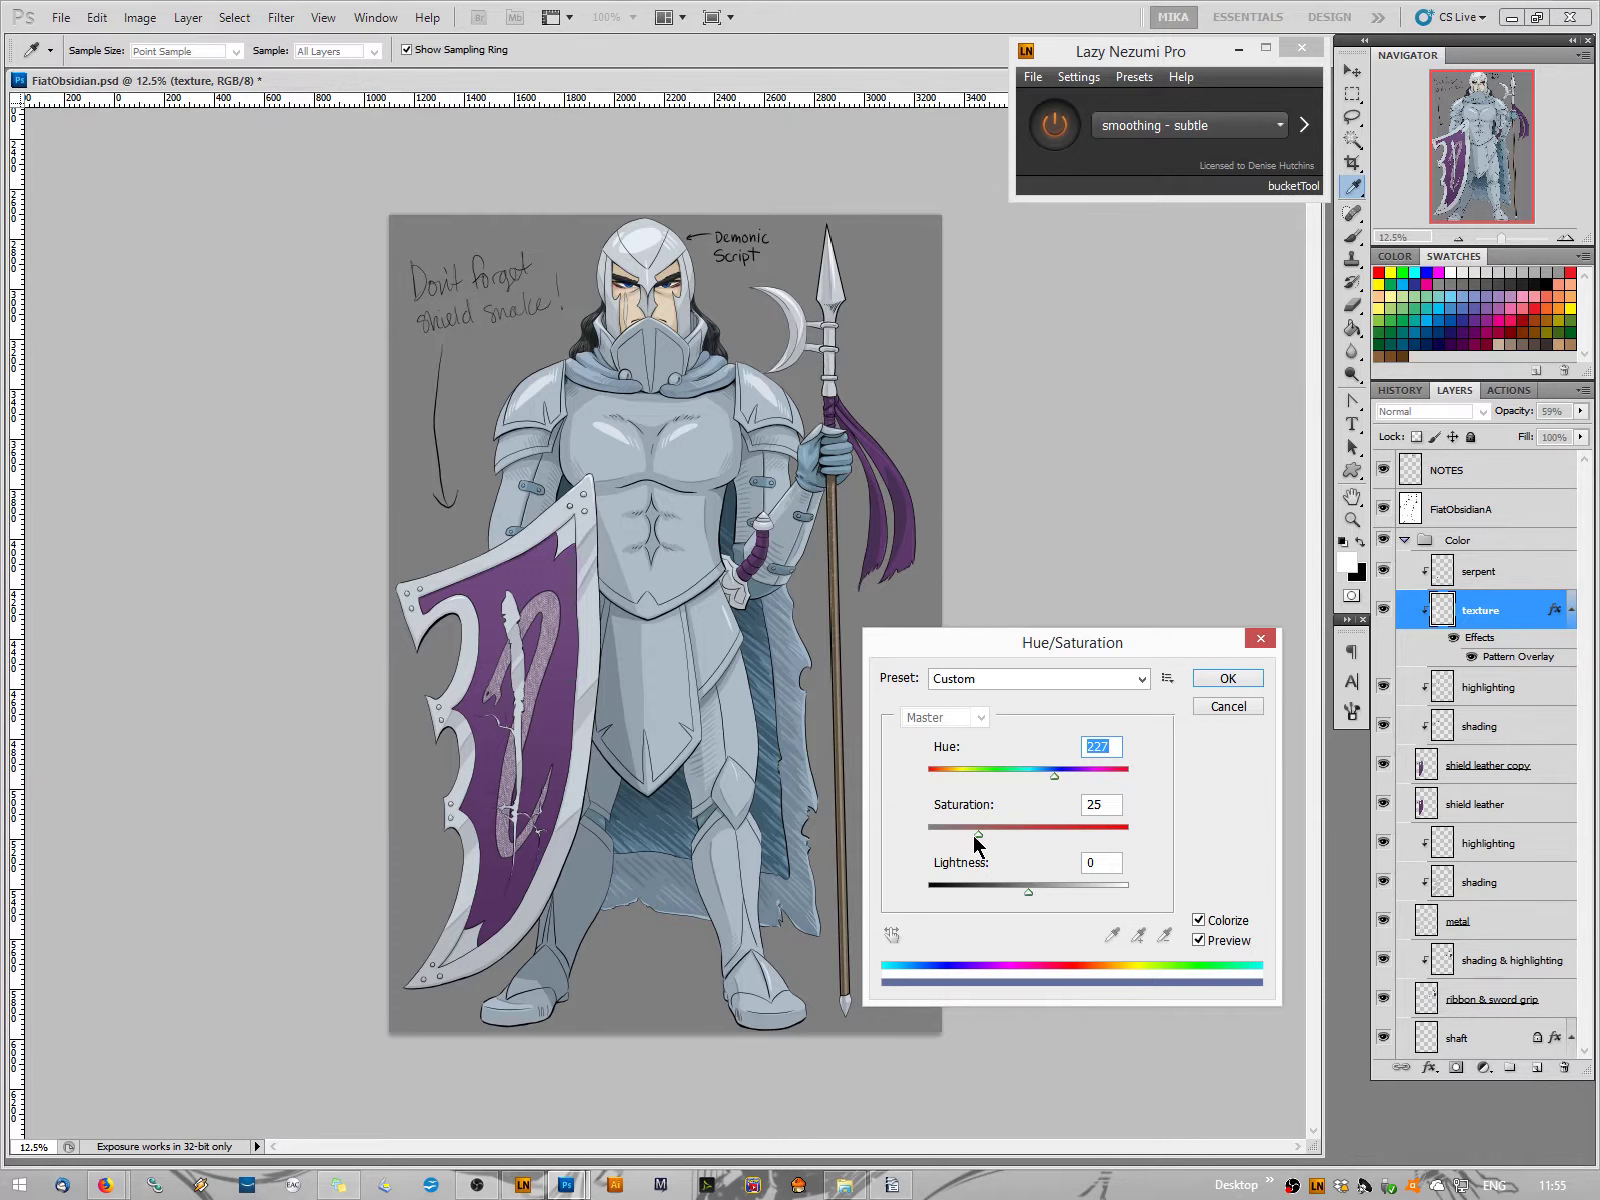
Set the colorized texture's saturation to 35 and lightness to -19, and apply the adjustment
left_click_drag(982, 838, 1013, 849)
key("Up")
key("Up")
key("Up")
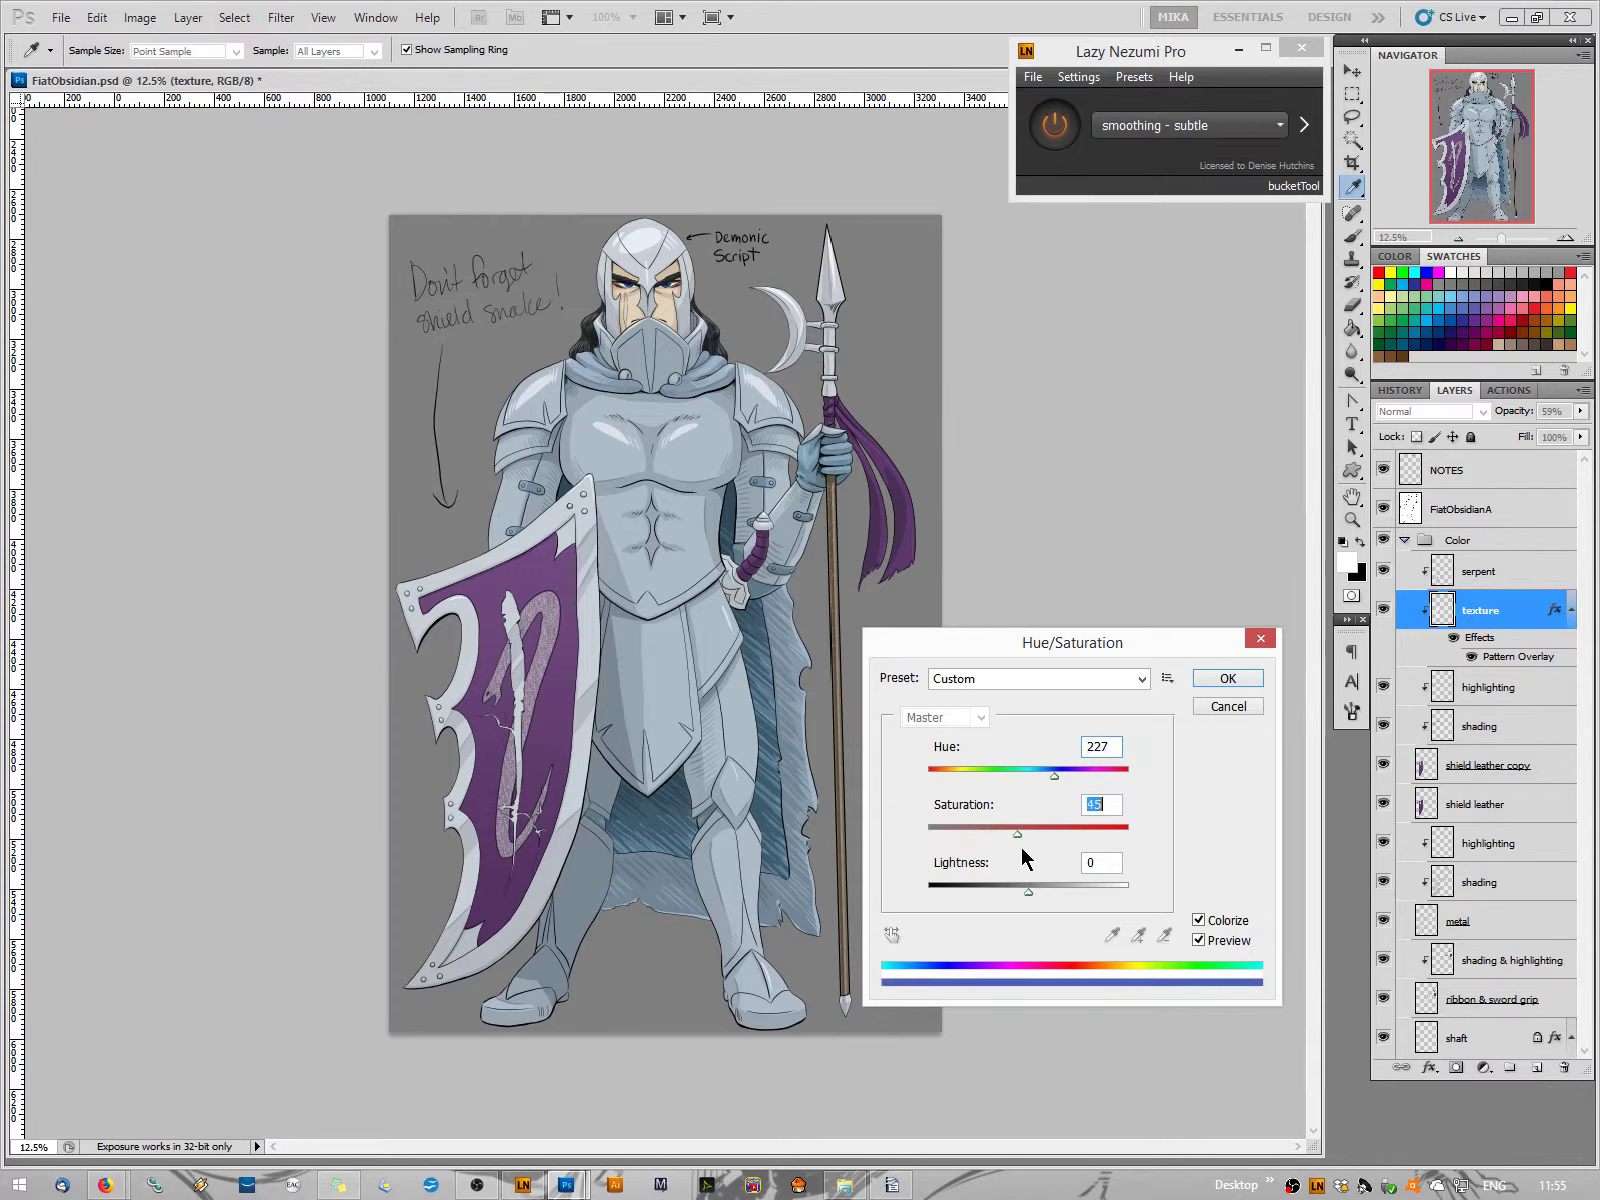
key("Down")
key("Down")
key("Down")
key("Down")
key("Down")
key("Down")
key("Down")
key("Down")
key("Down")
key("Down")
key("Down")
key("Down")
mouse_move(1028, 891)
left_mouse_down()
mouse_move(1084, 895)
mouse_move(978, 895)
mouse_move(1038, 895)
mouse_move(1008, 899)
left_mouse_up()
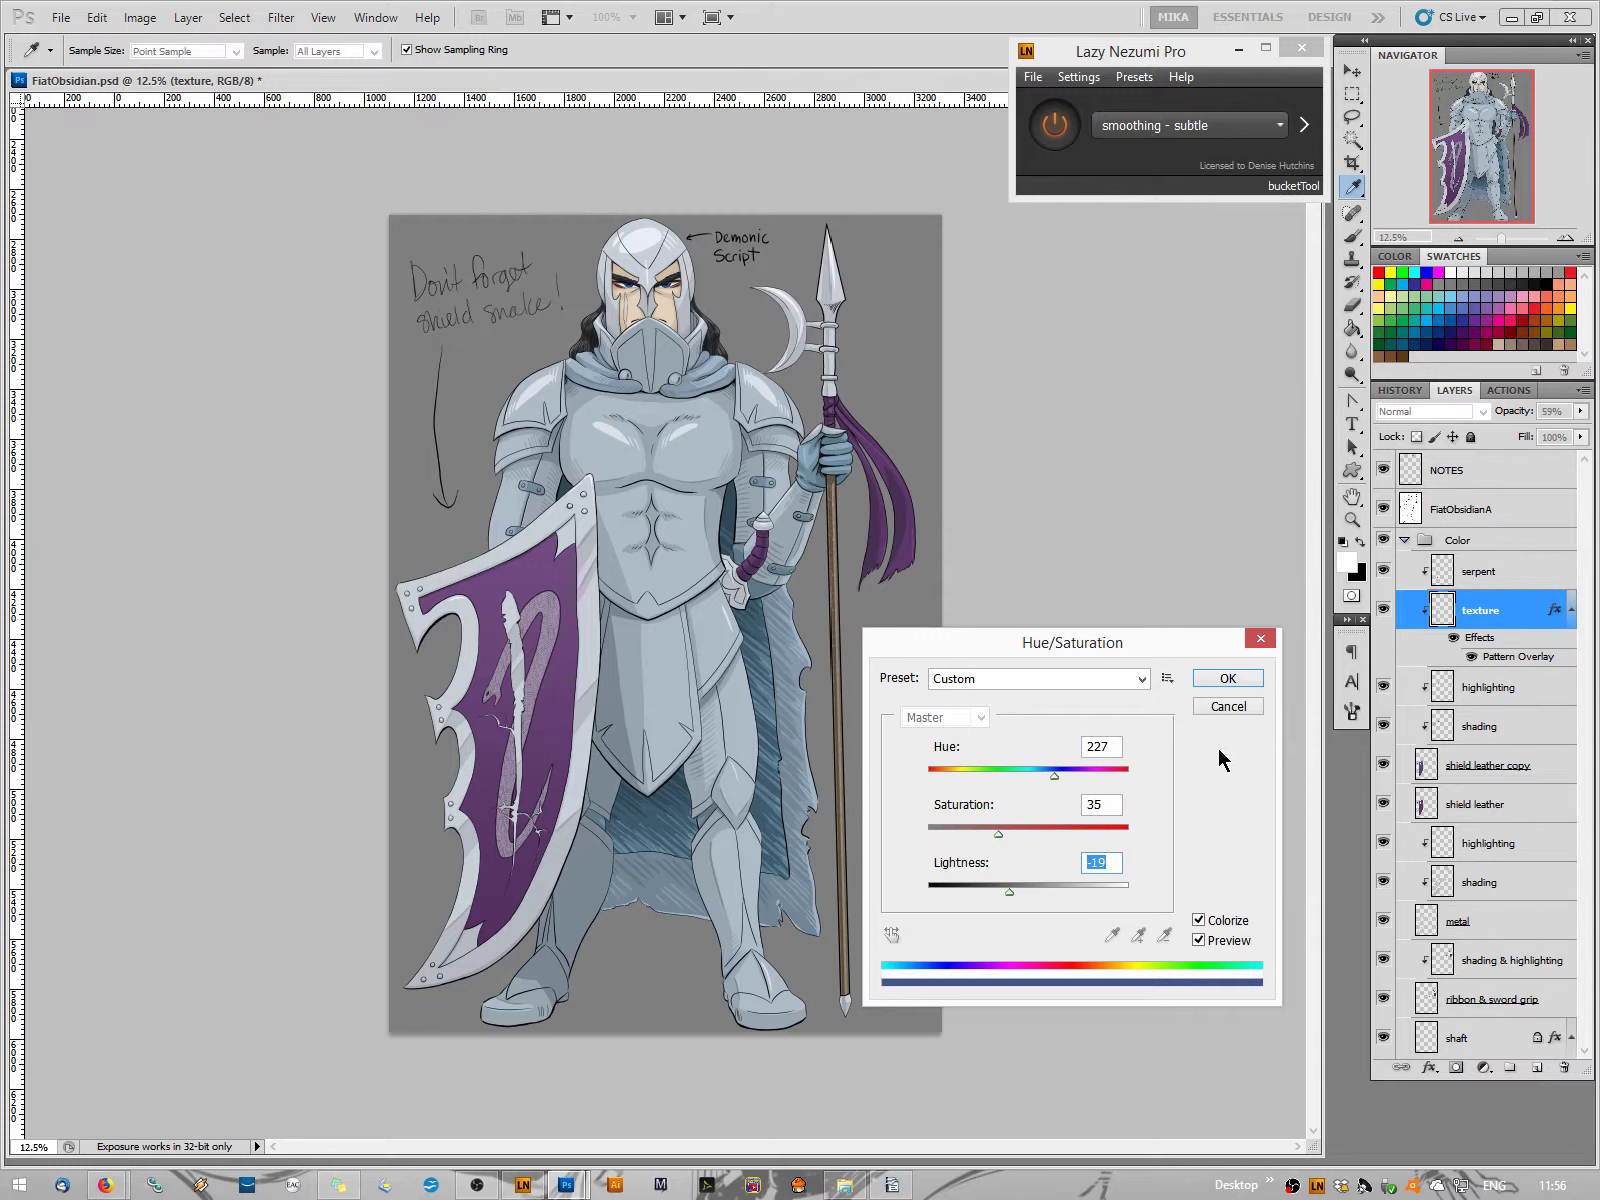
left_click(1199, 940)
left_click(1208, 675)
Change the texture layer's Pattern Overlay blend mode to Vivid Light and apply the style
double_click(1494, 660)
left_click(955, 645)
left_click(955, 645)
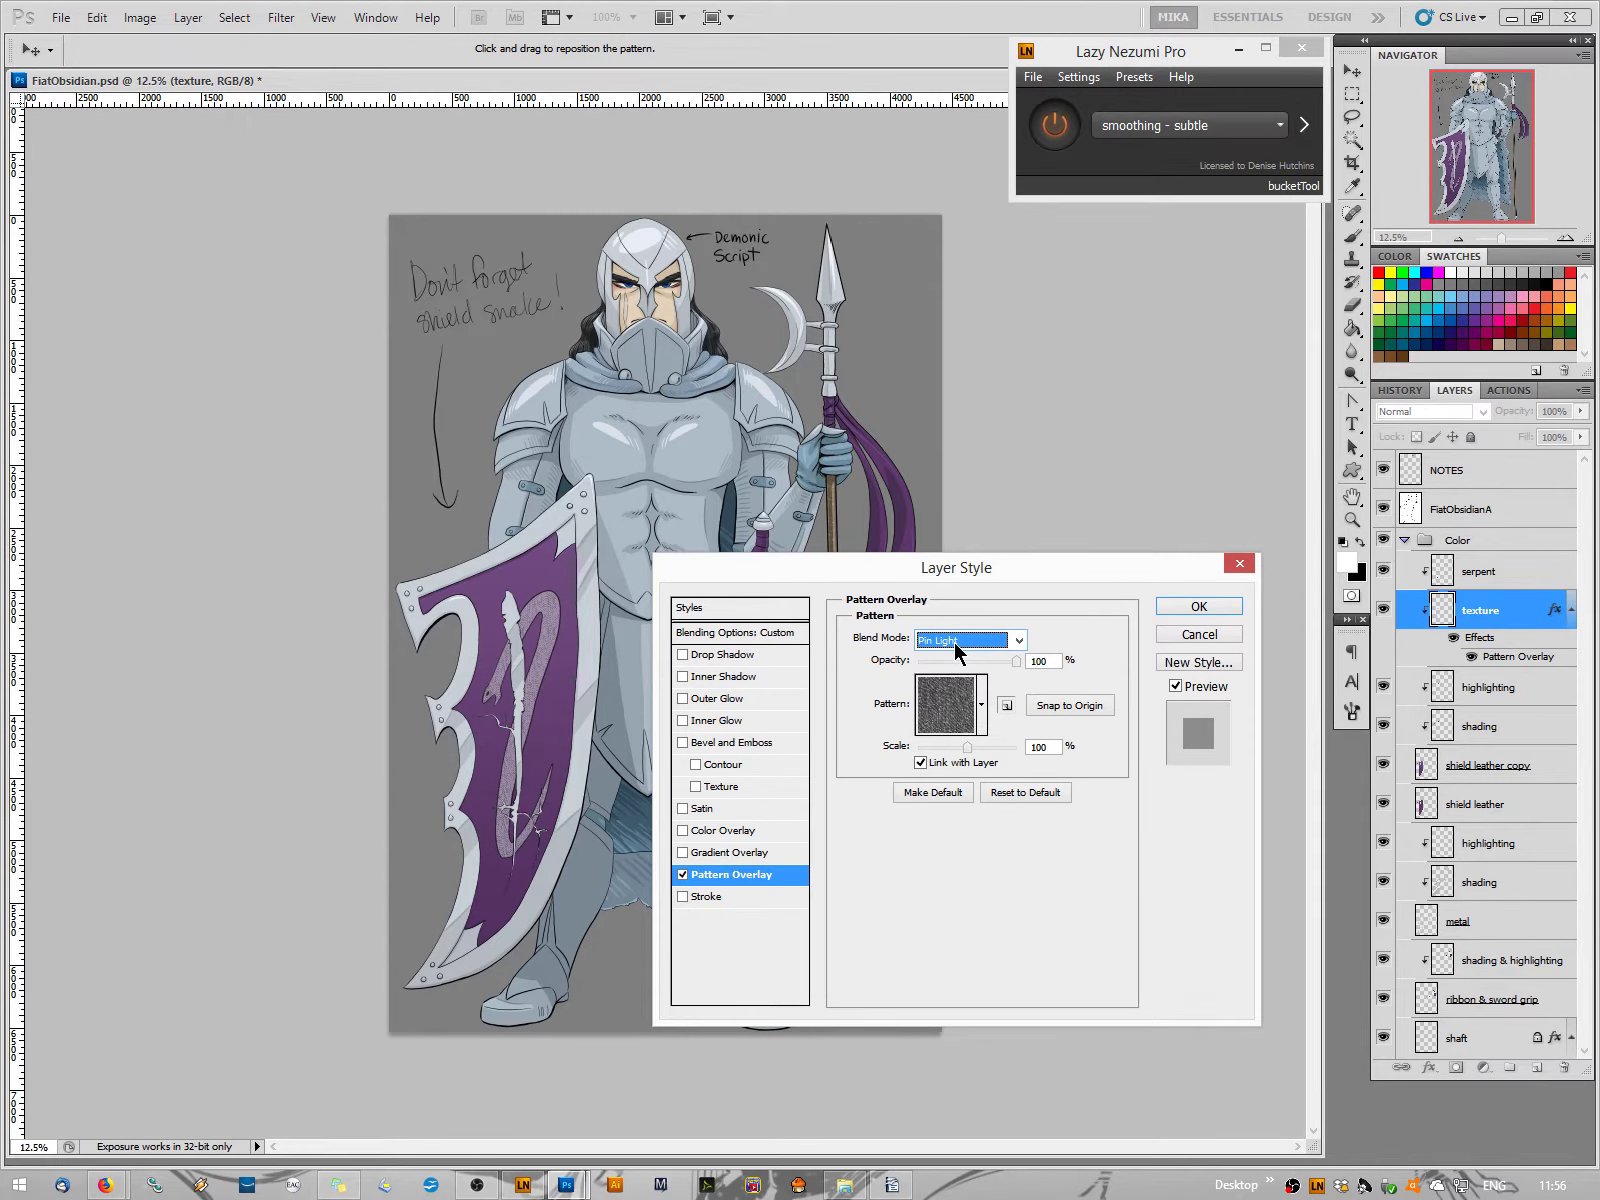
scroll(955, 648, "up", 1)
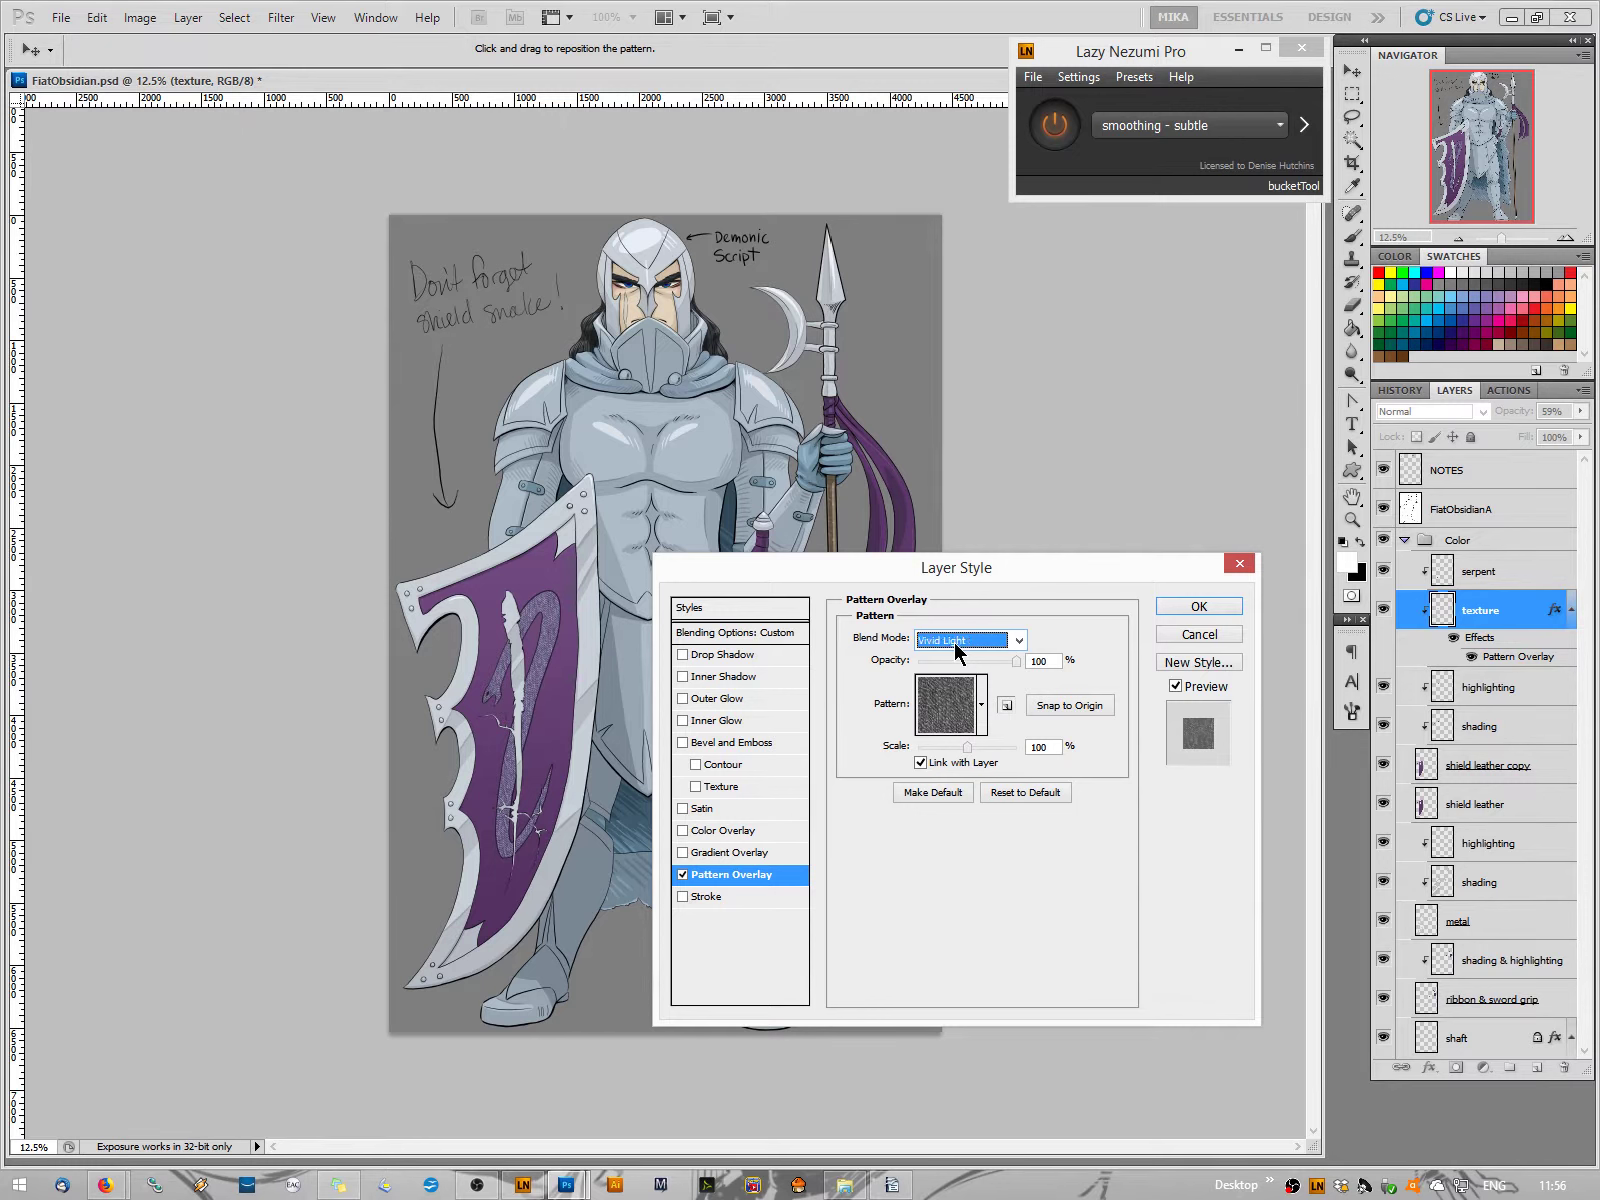
key("Up")
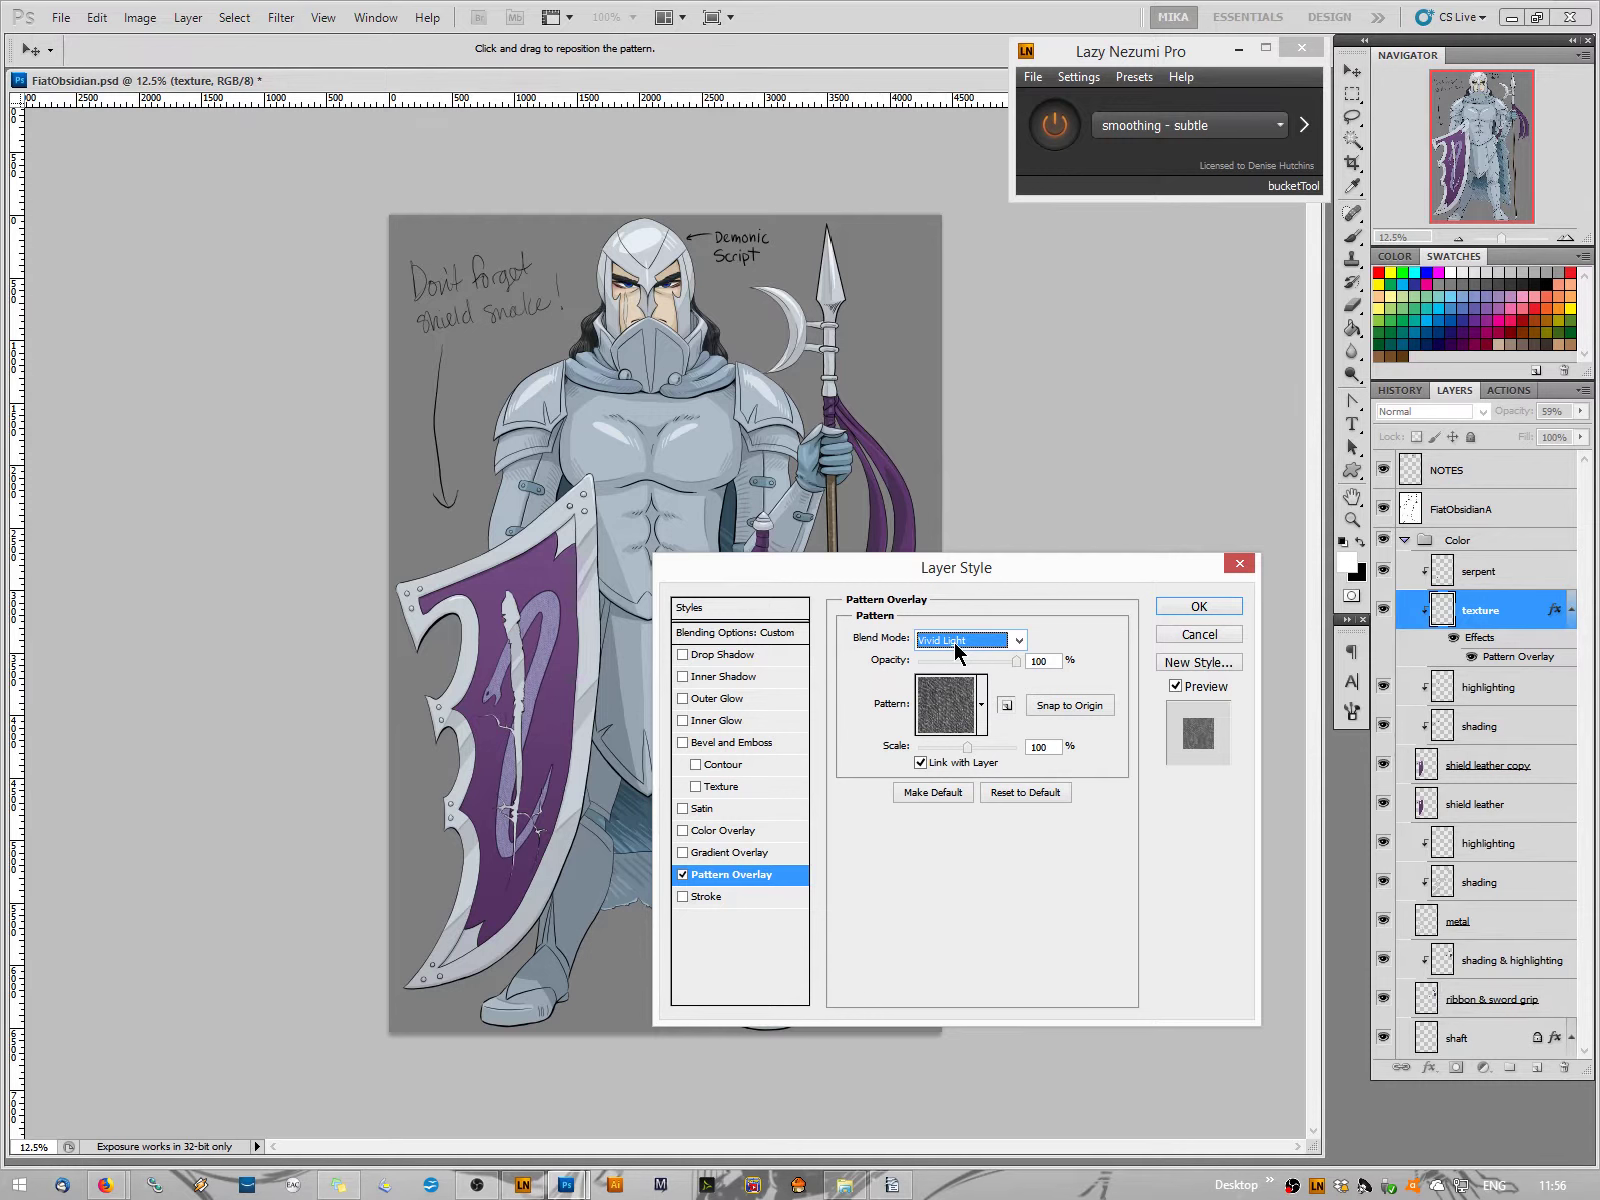
left_click(1188, 611)
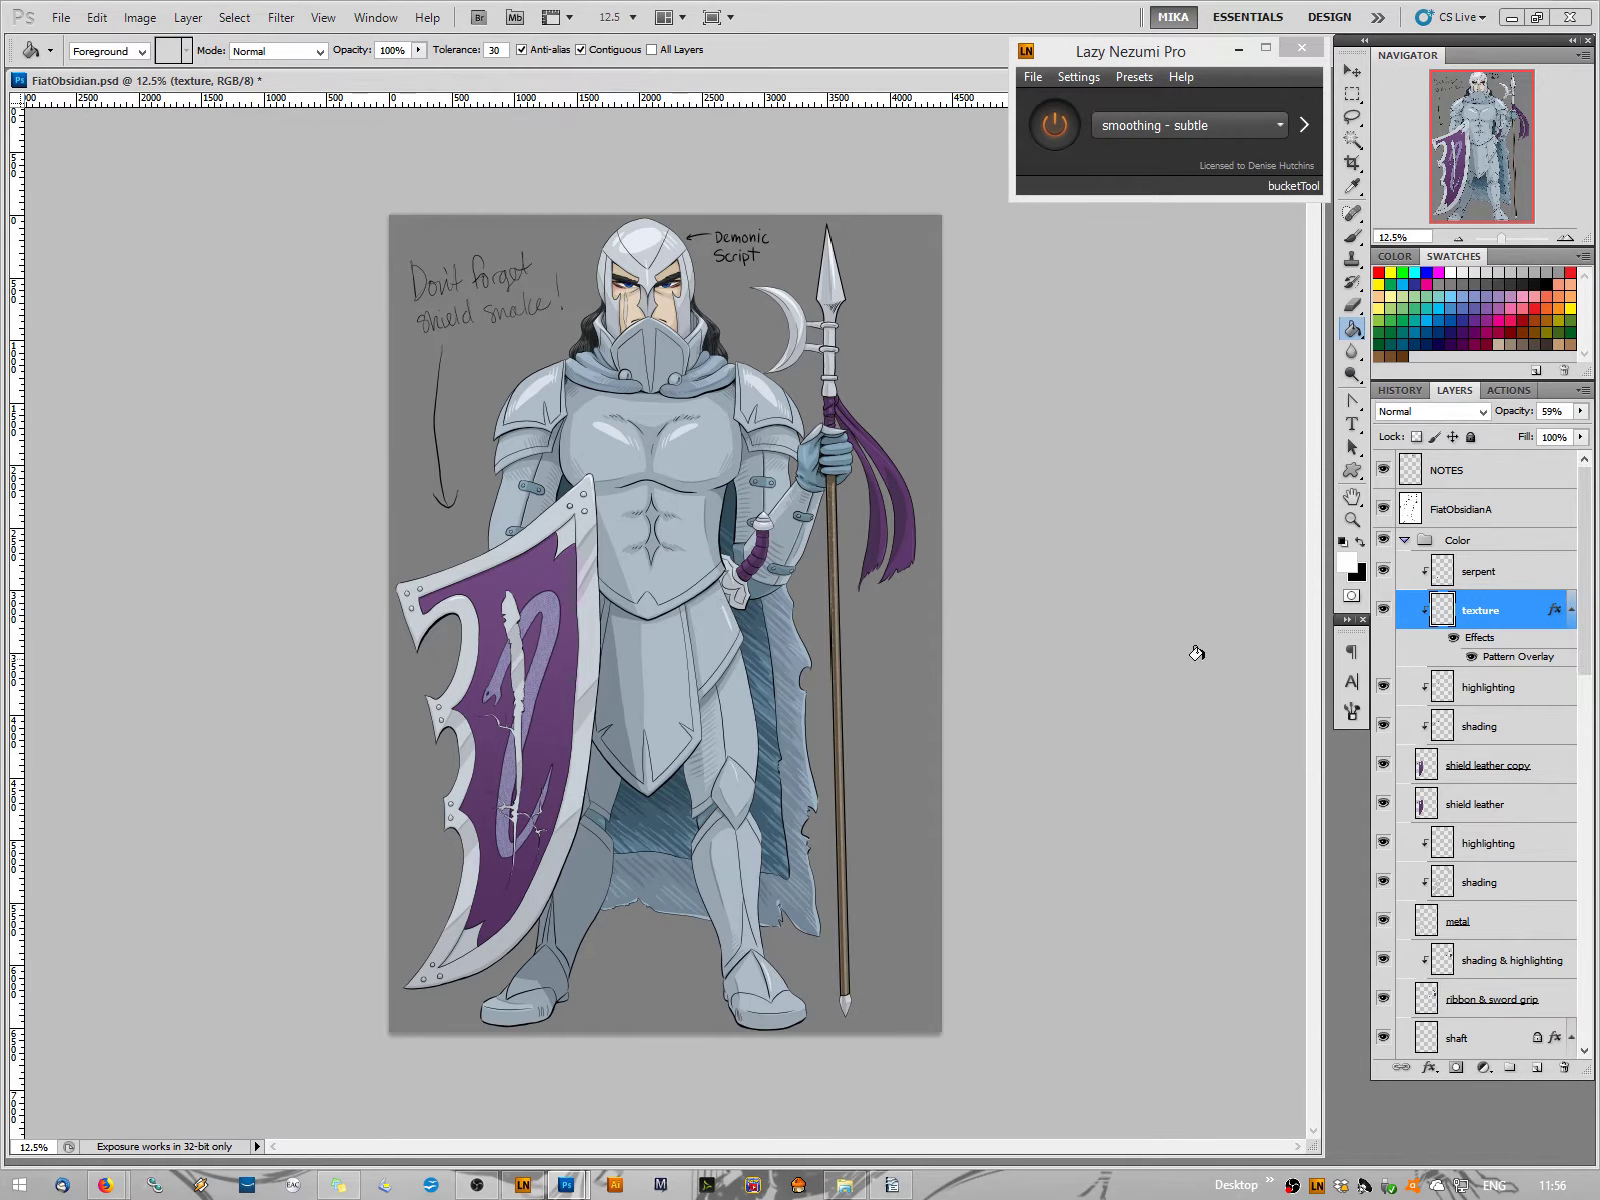
left_click(1566, 238)
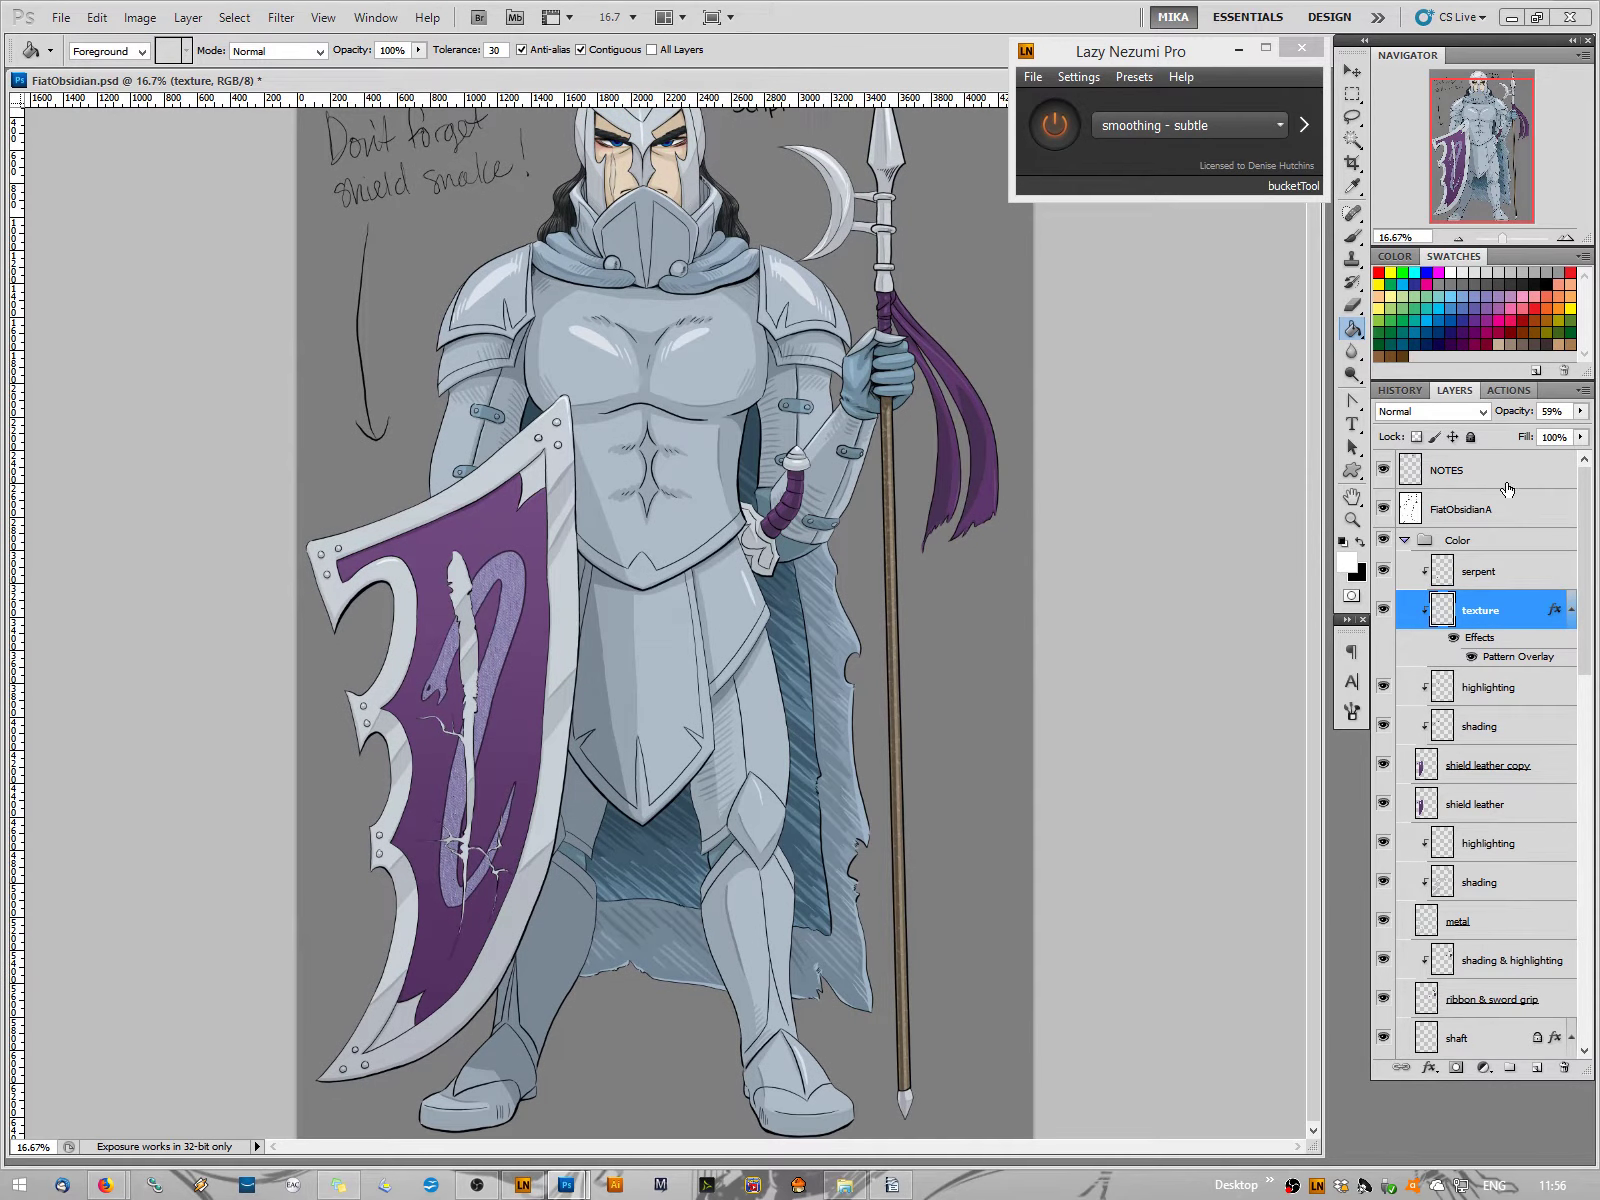
Try lighter and darker blend modes for the texture layer's Pattern Overlay, settle on Color Burn and apply the style
double_click(1500, 658)
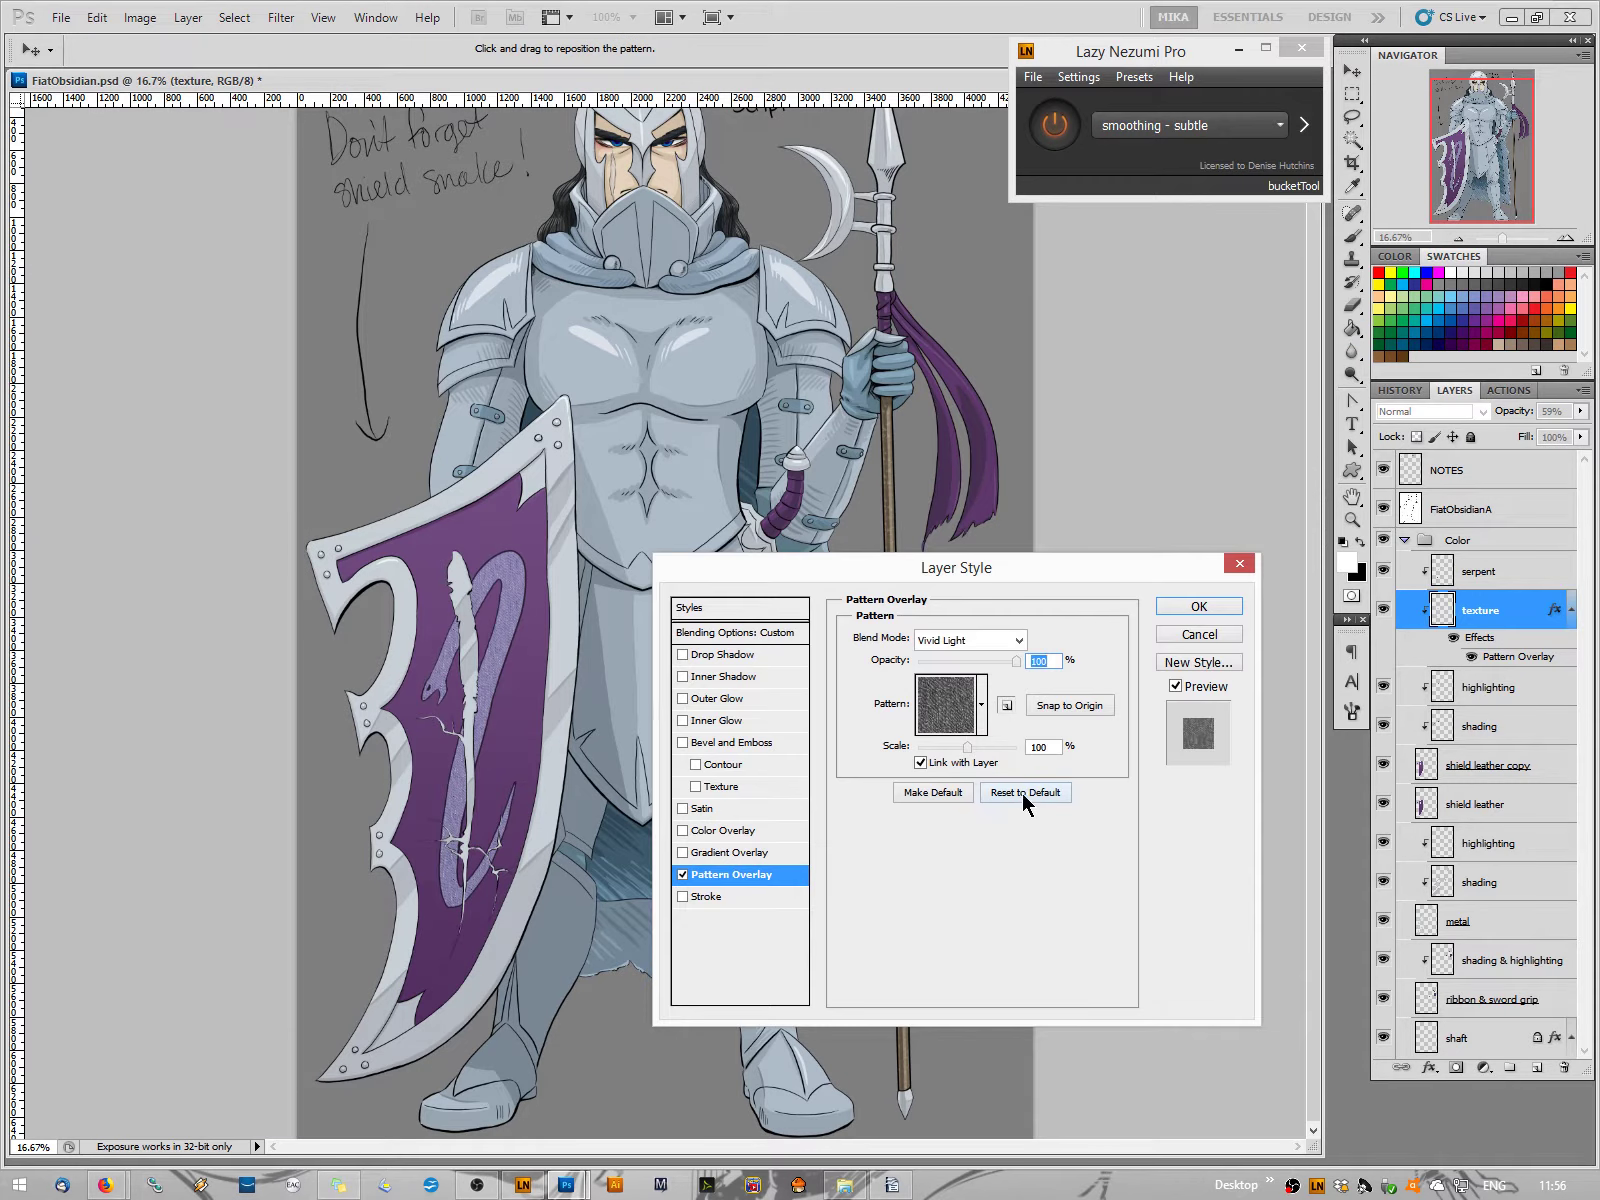
left_click(996, 641)
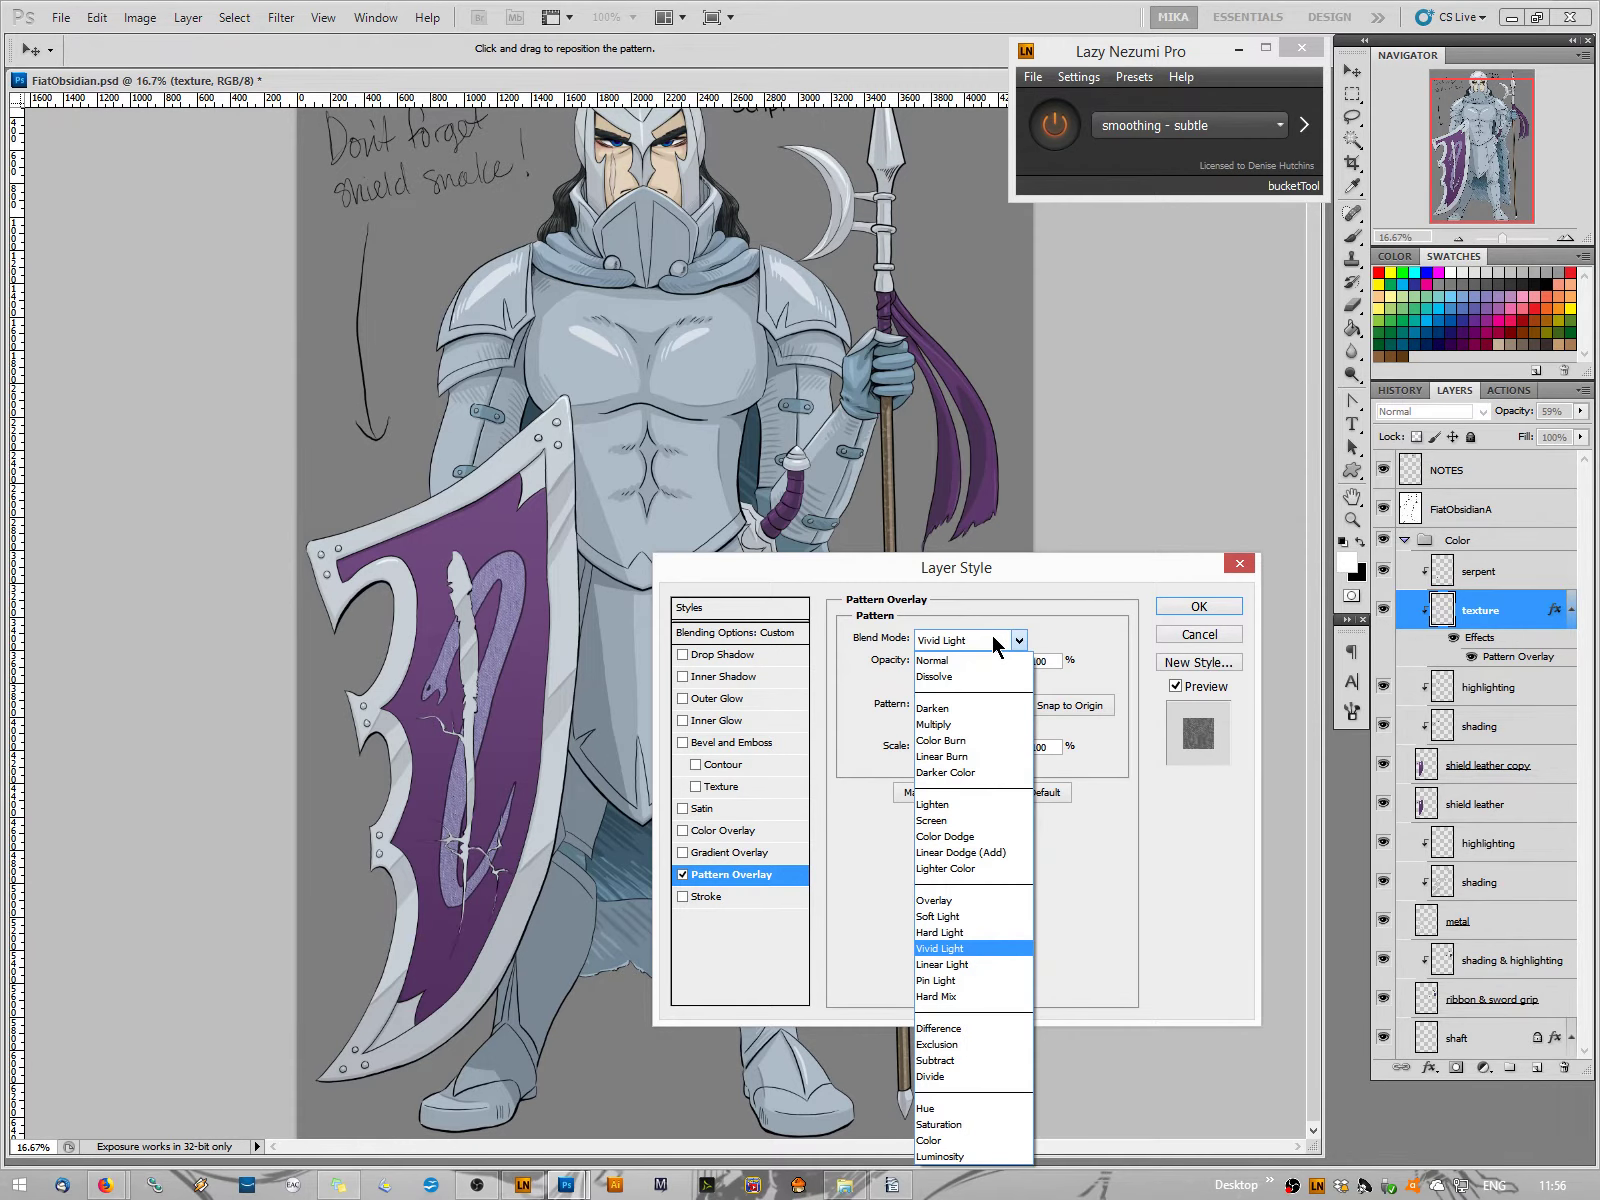
left_click(996, 641)
key("Up")
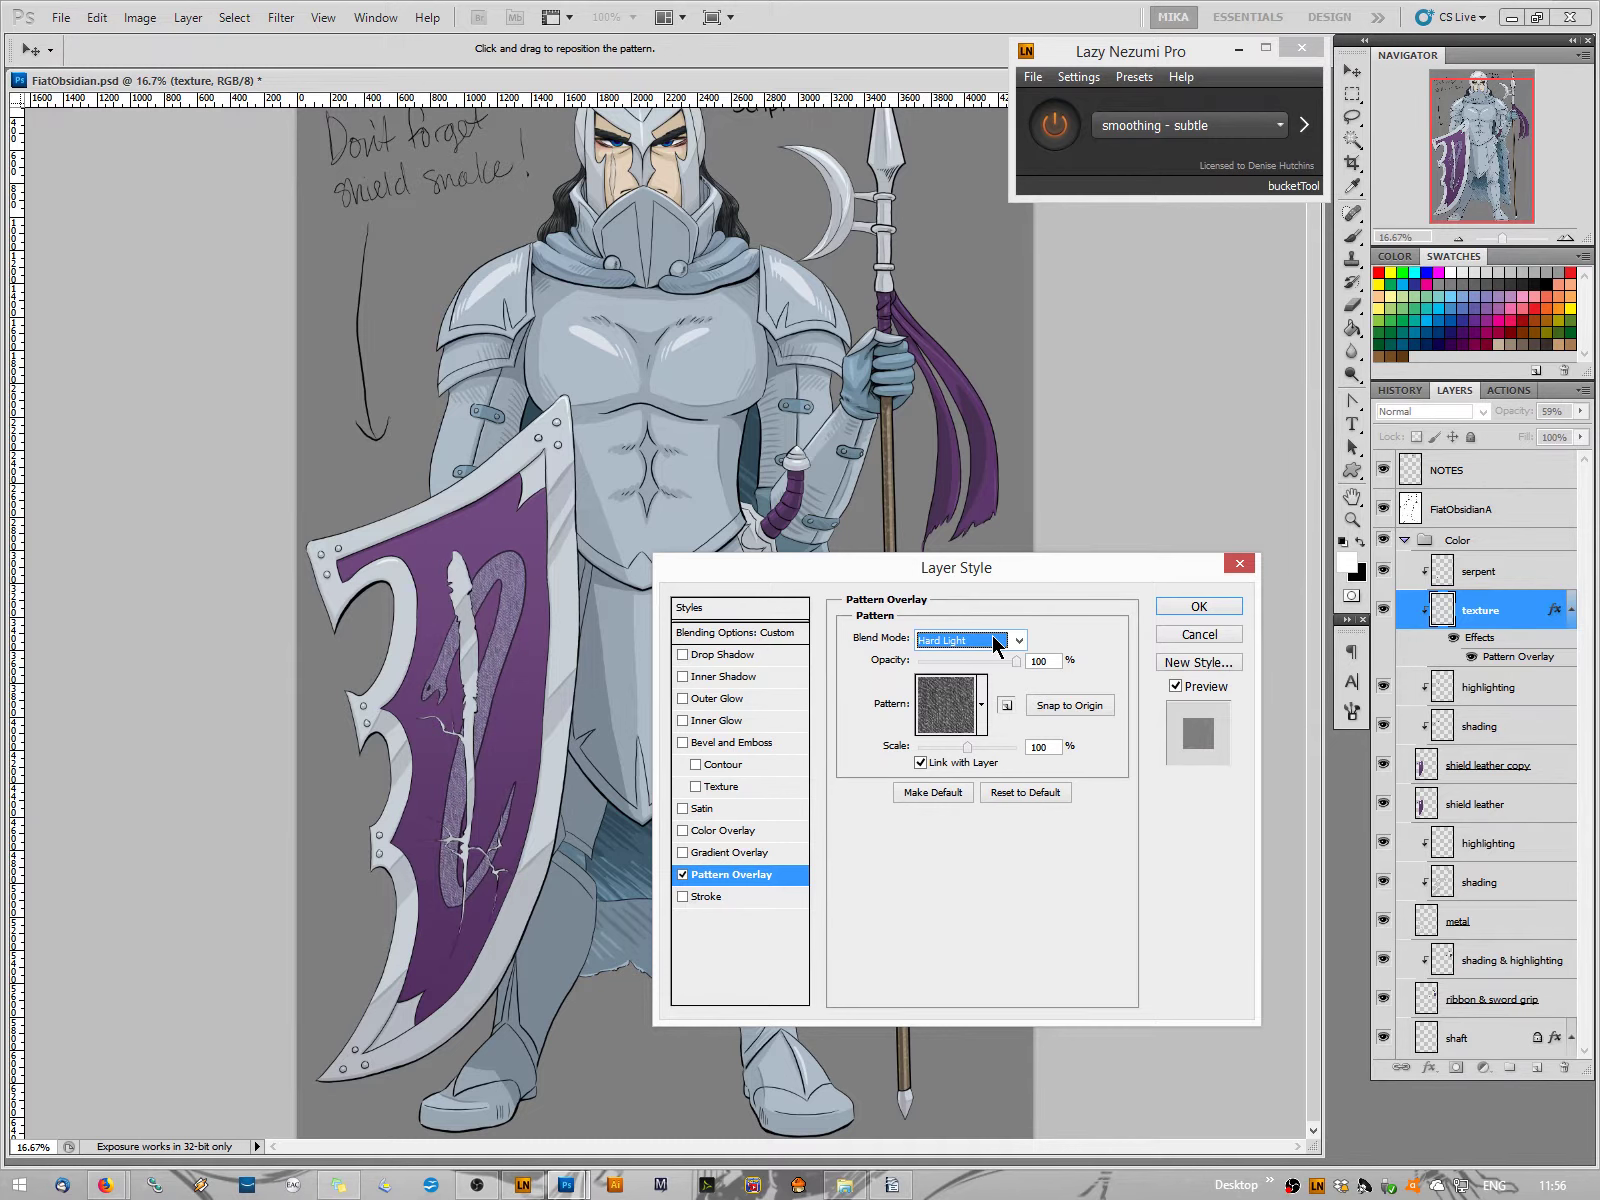
key("Up")
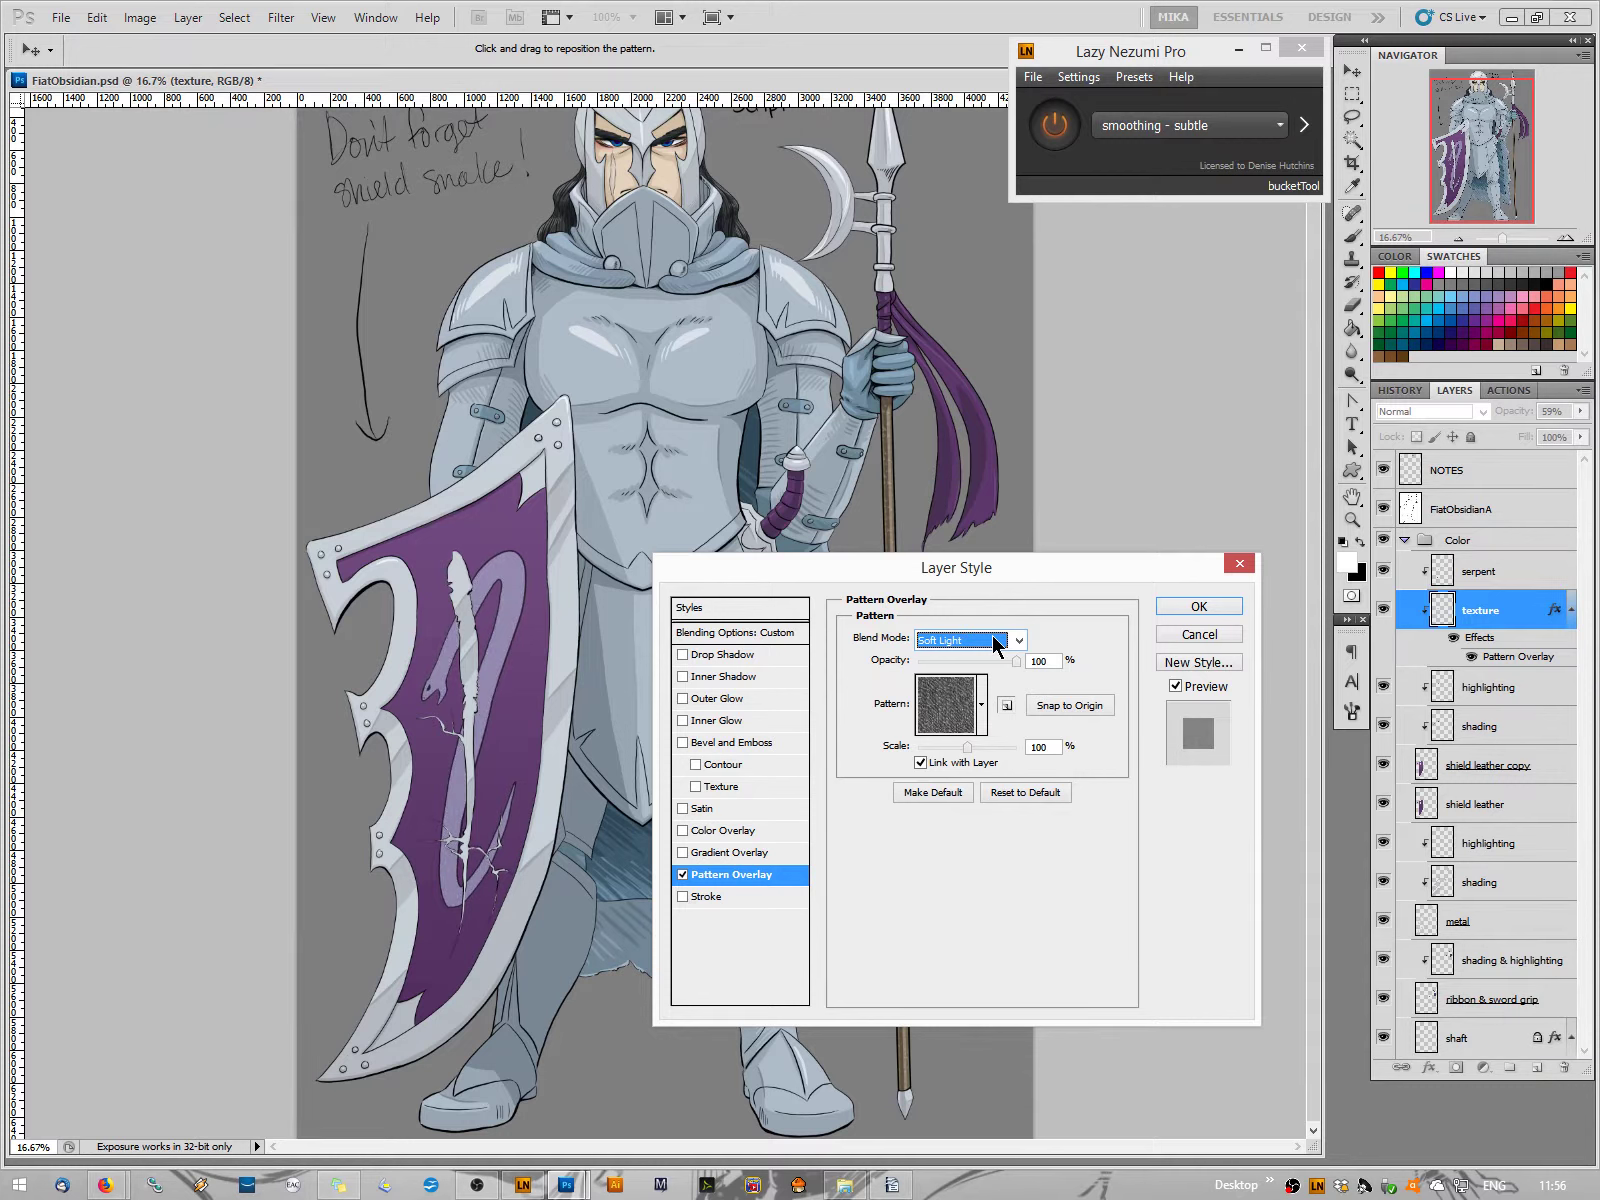
key("Up")
key("Up")
key("Up")
key("Up")
key("Up")
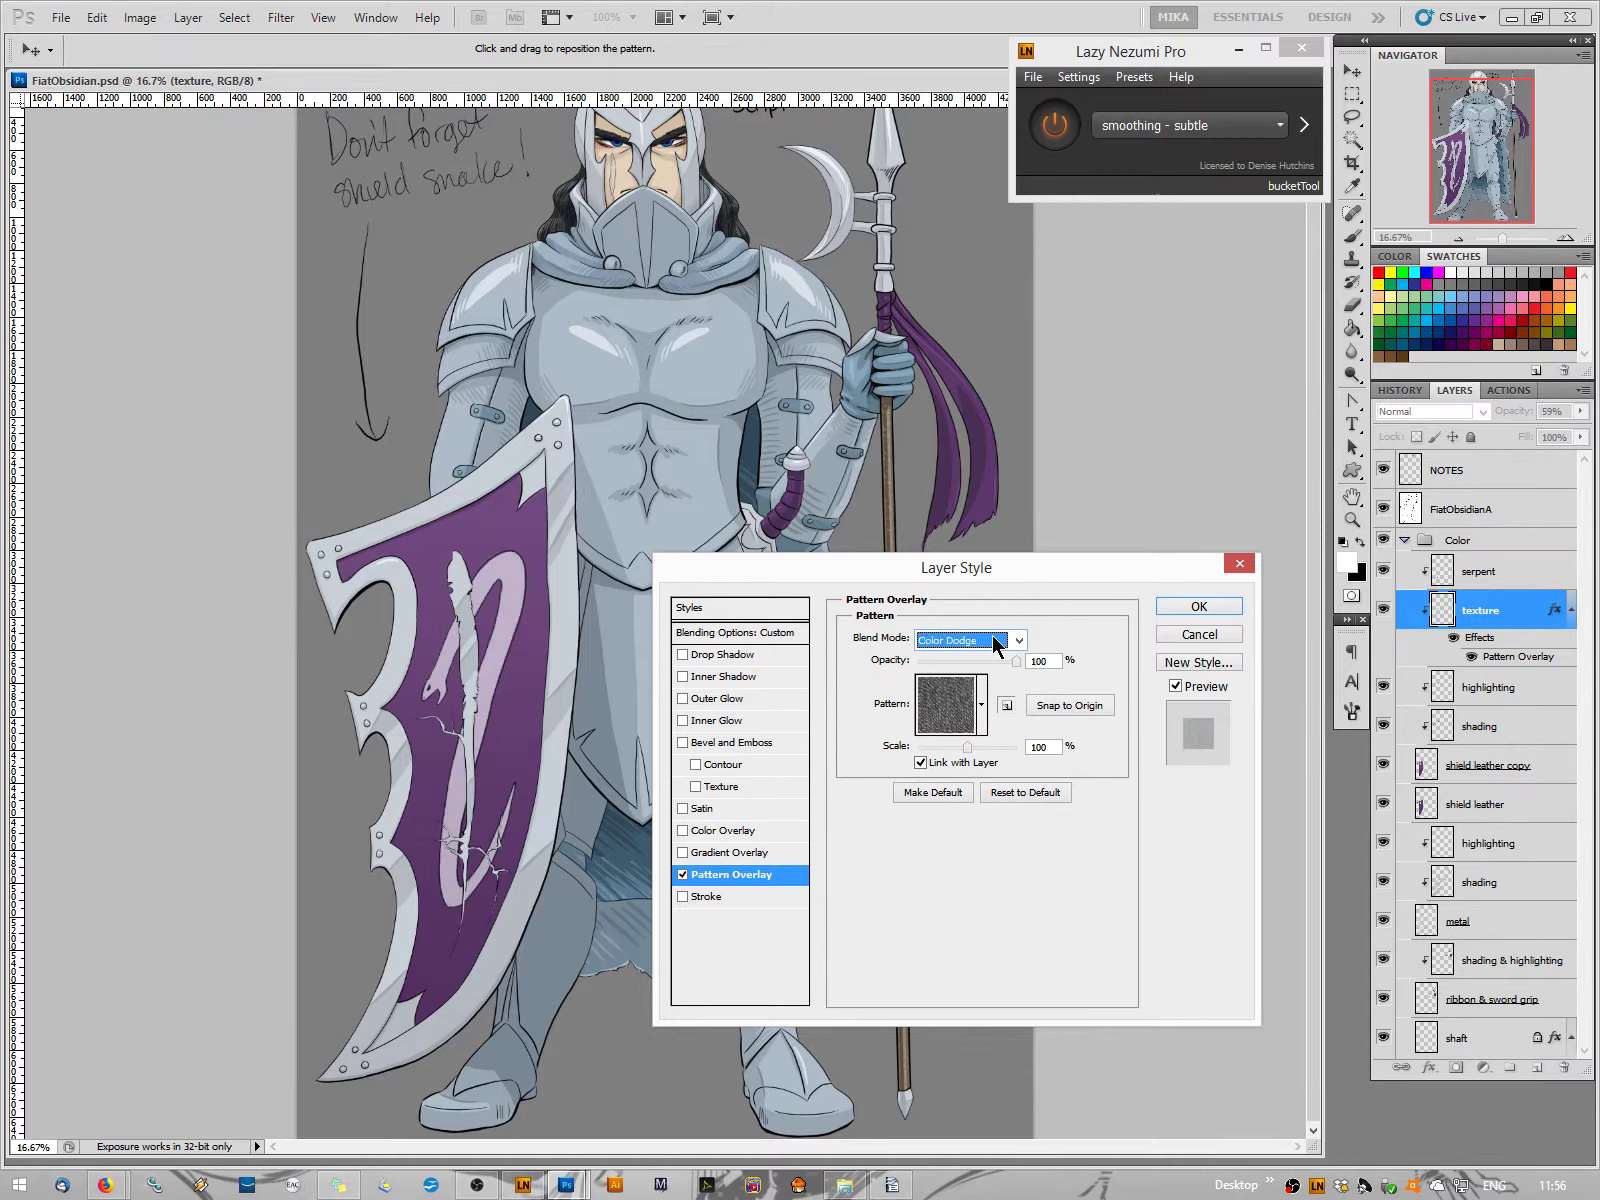
key("Up")
key("Up")
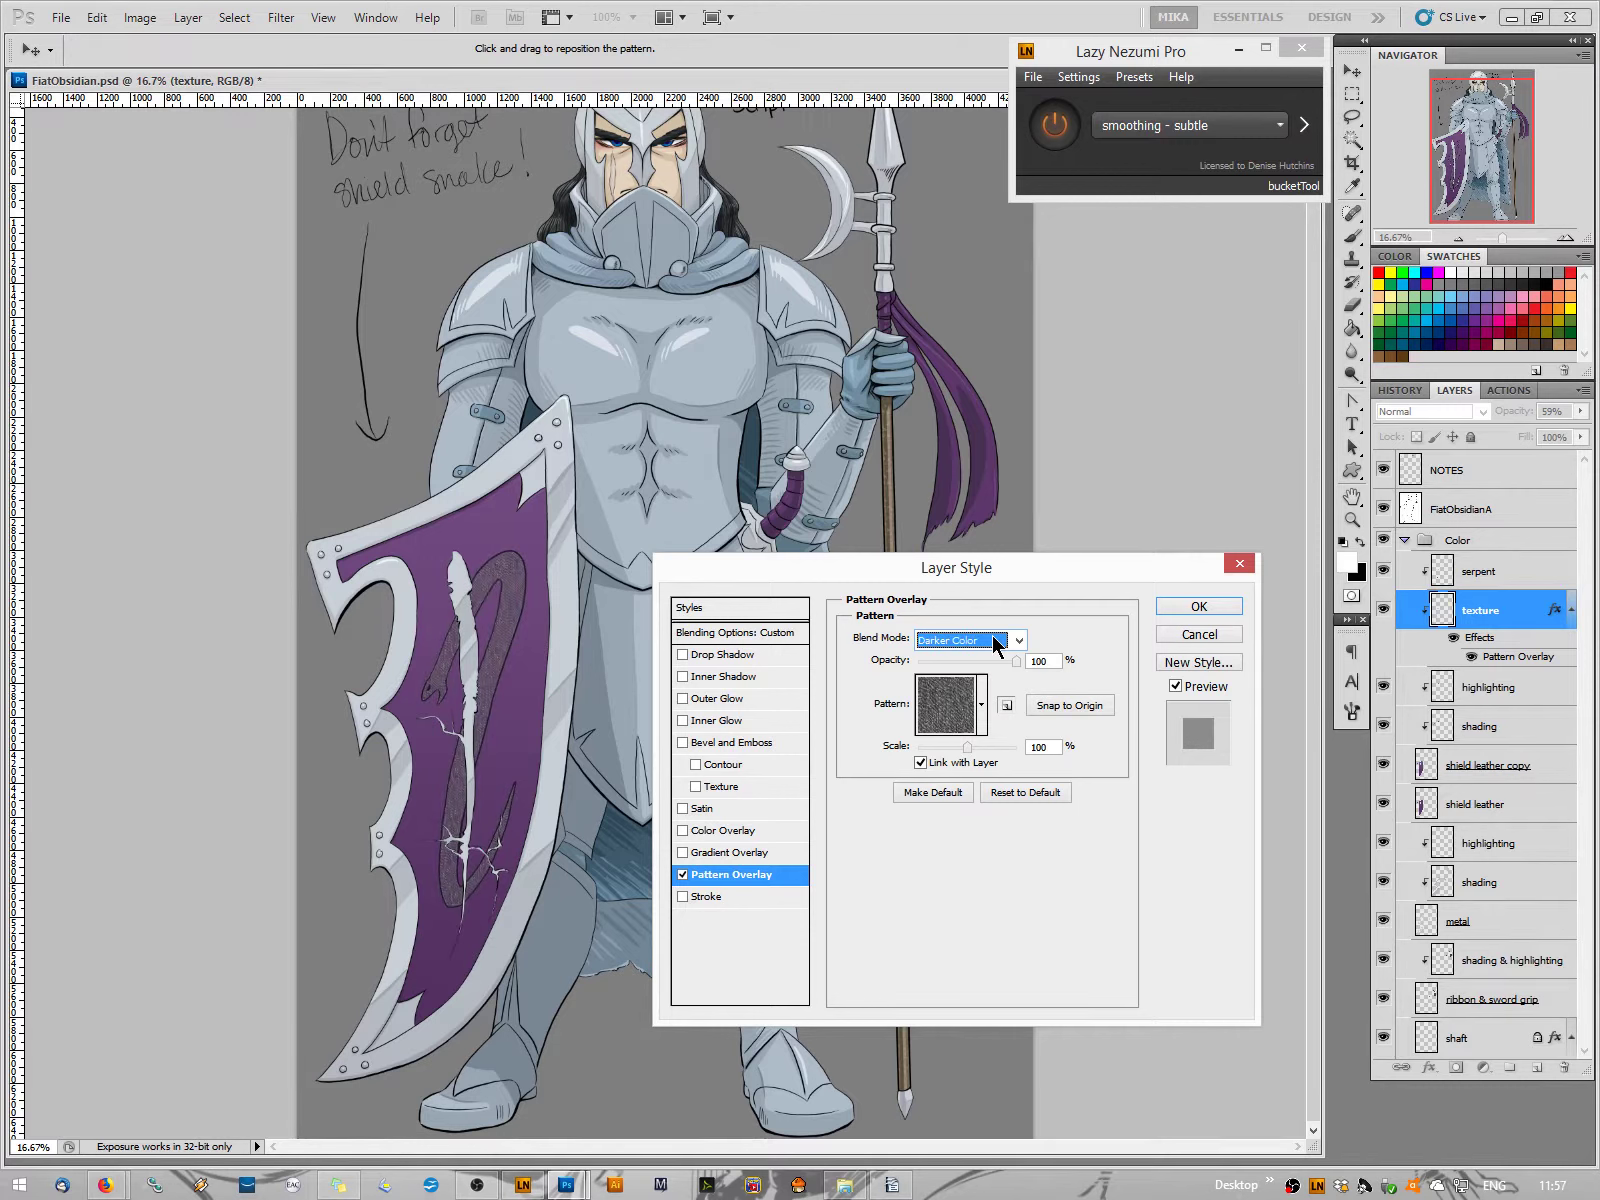
key("Up")
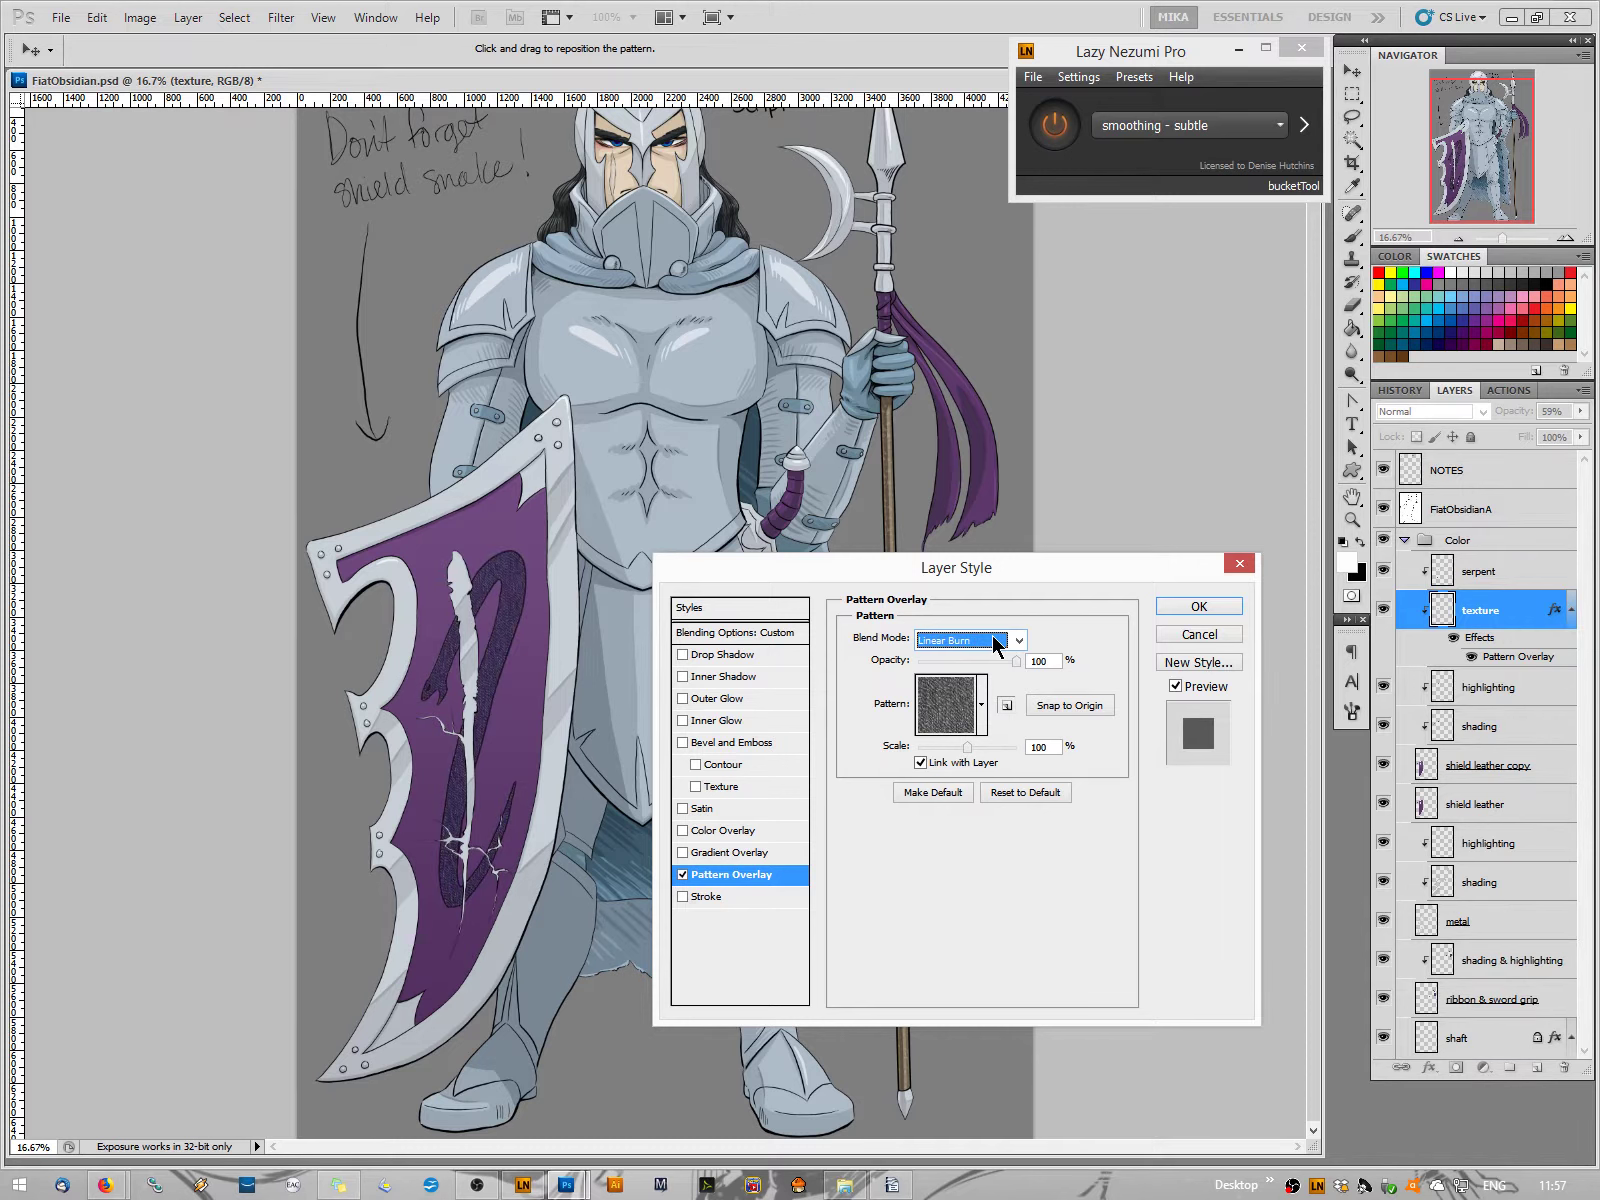
key("Up")
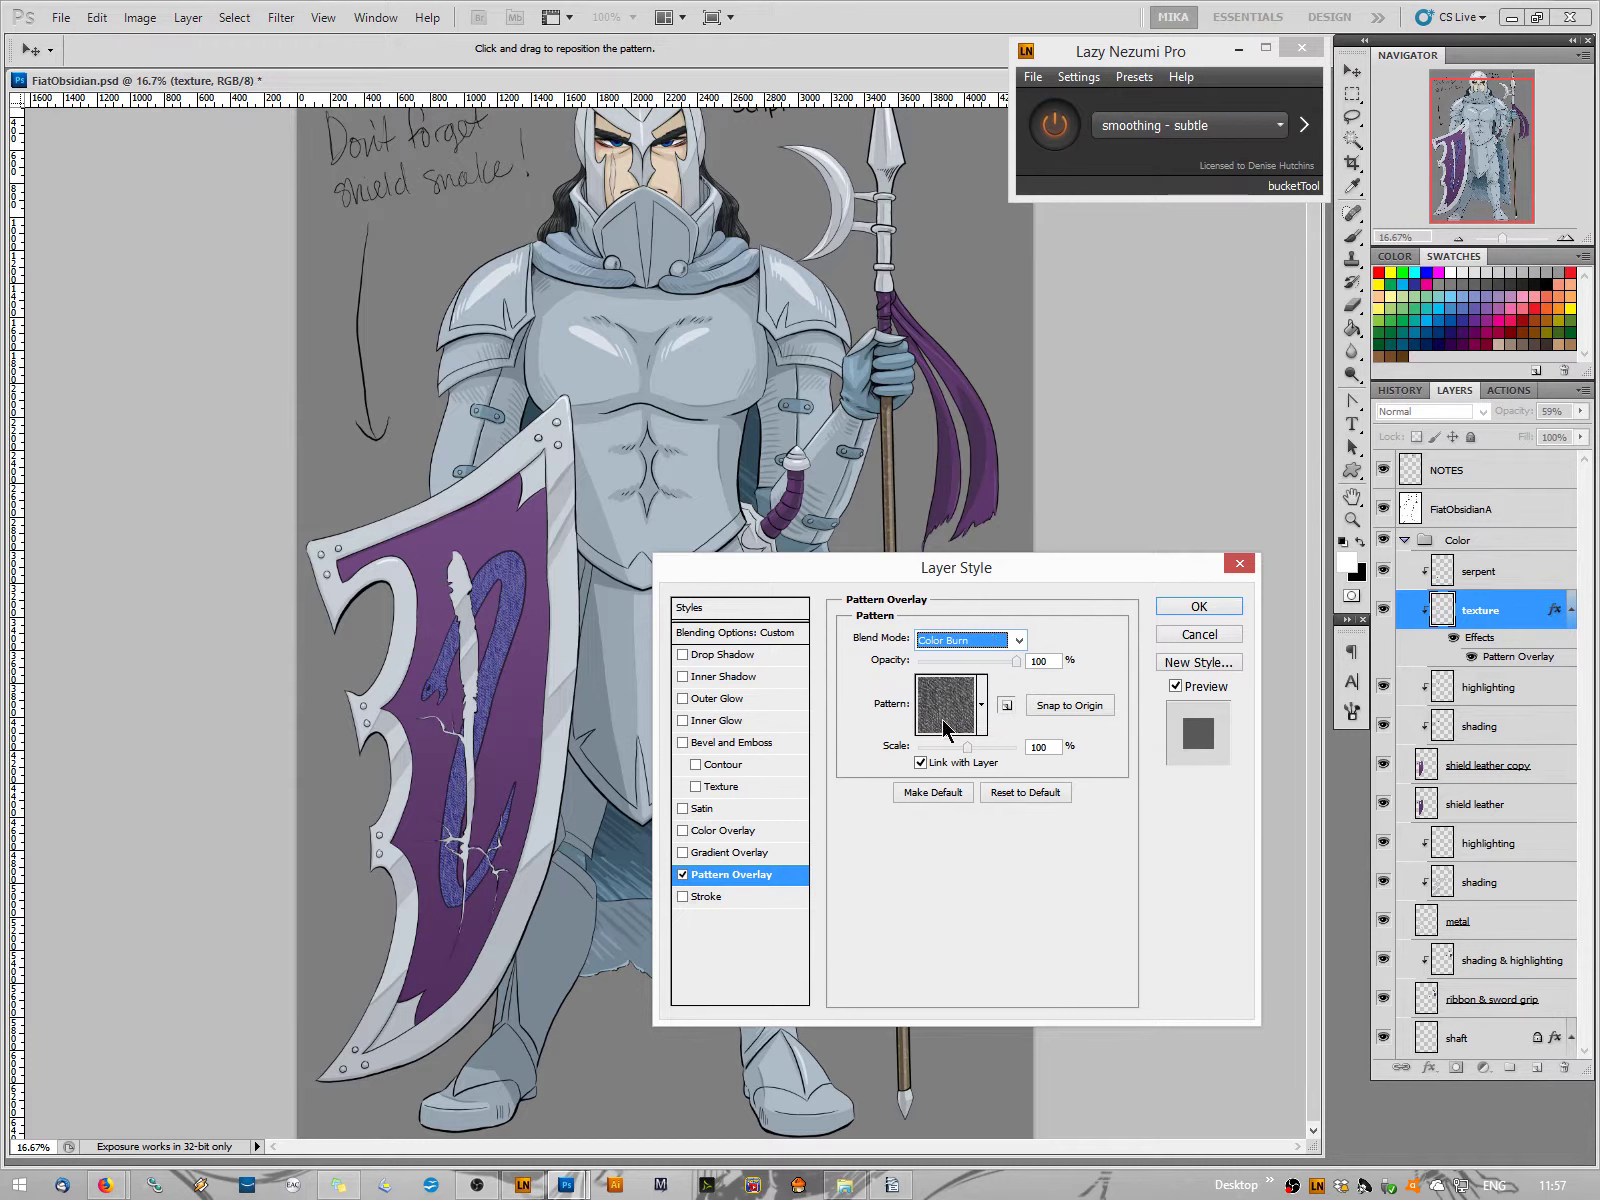
left_click(1199, 606)
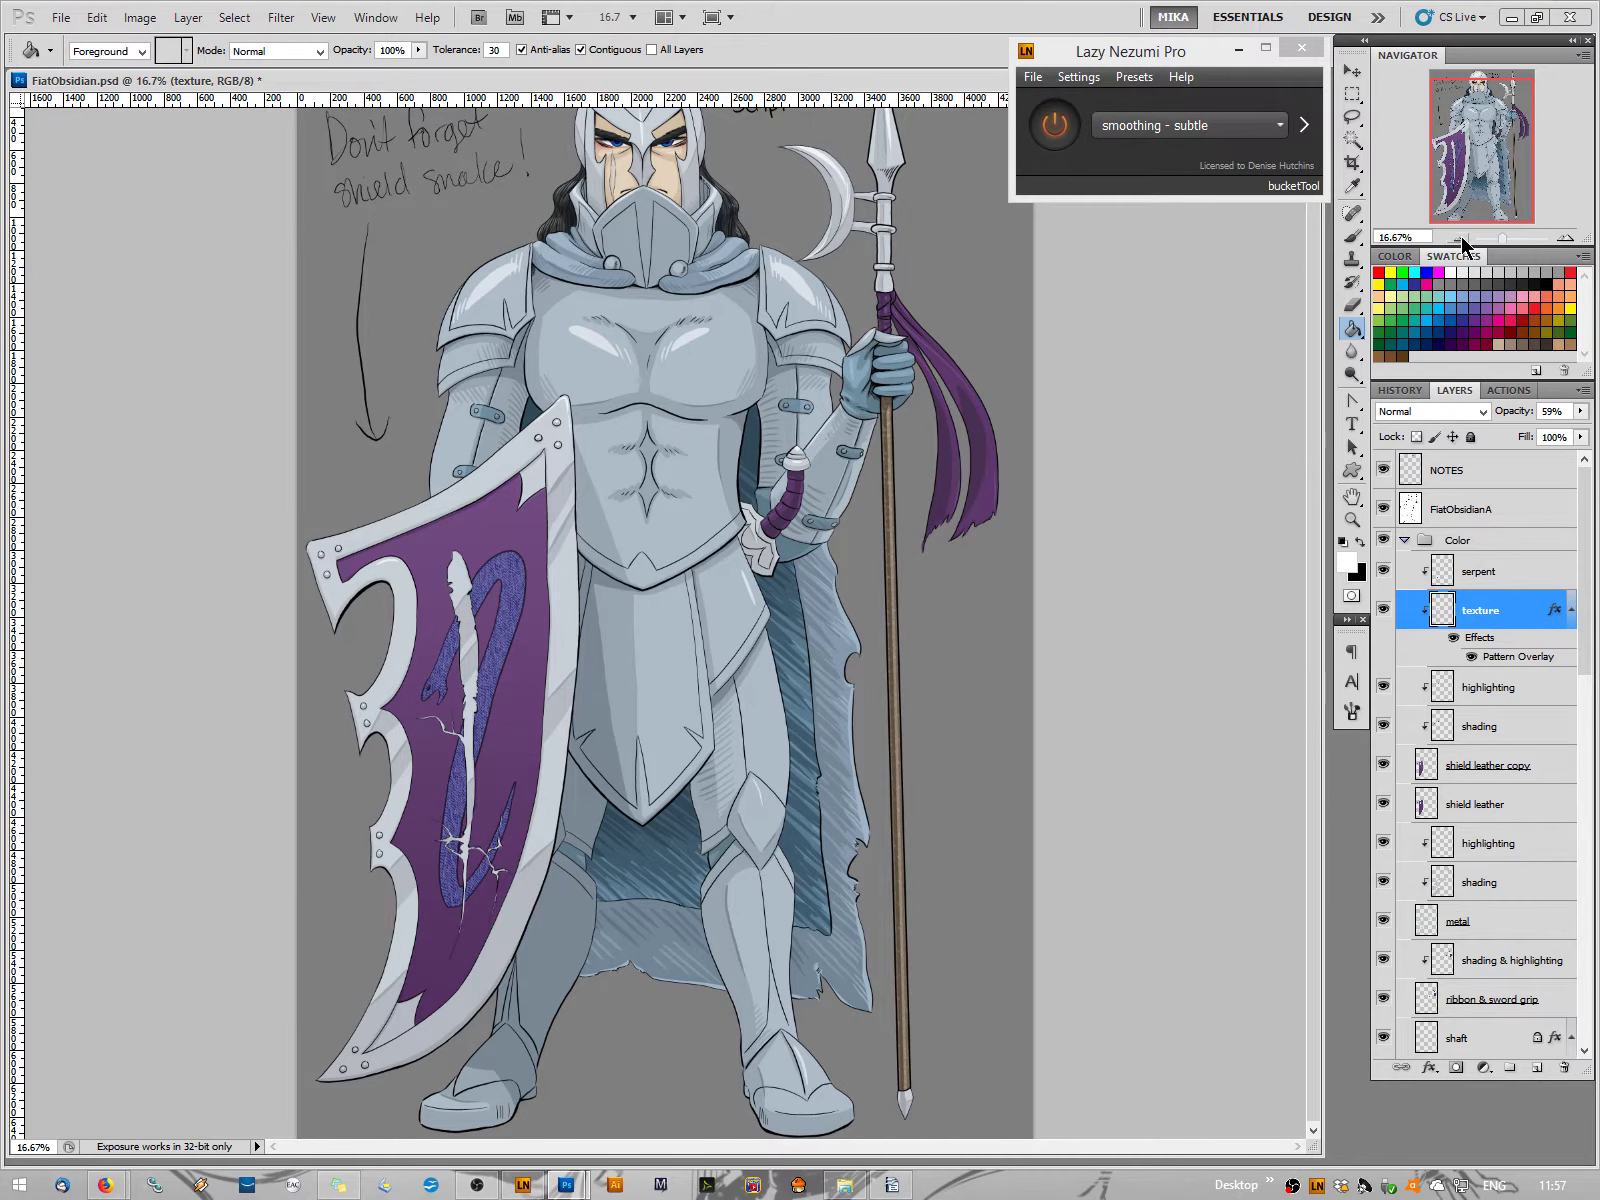
Start a Hue/Saturation adjustment on the texture layer and try a saturation of -21
left_click(1460, 239)
left_click(139, 17)
mouse_move(289, 69)
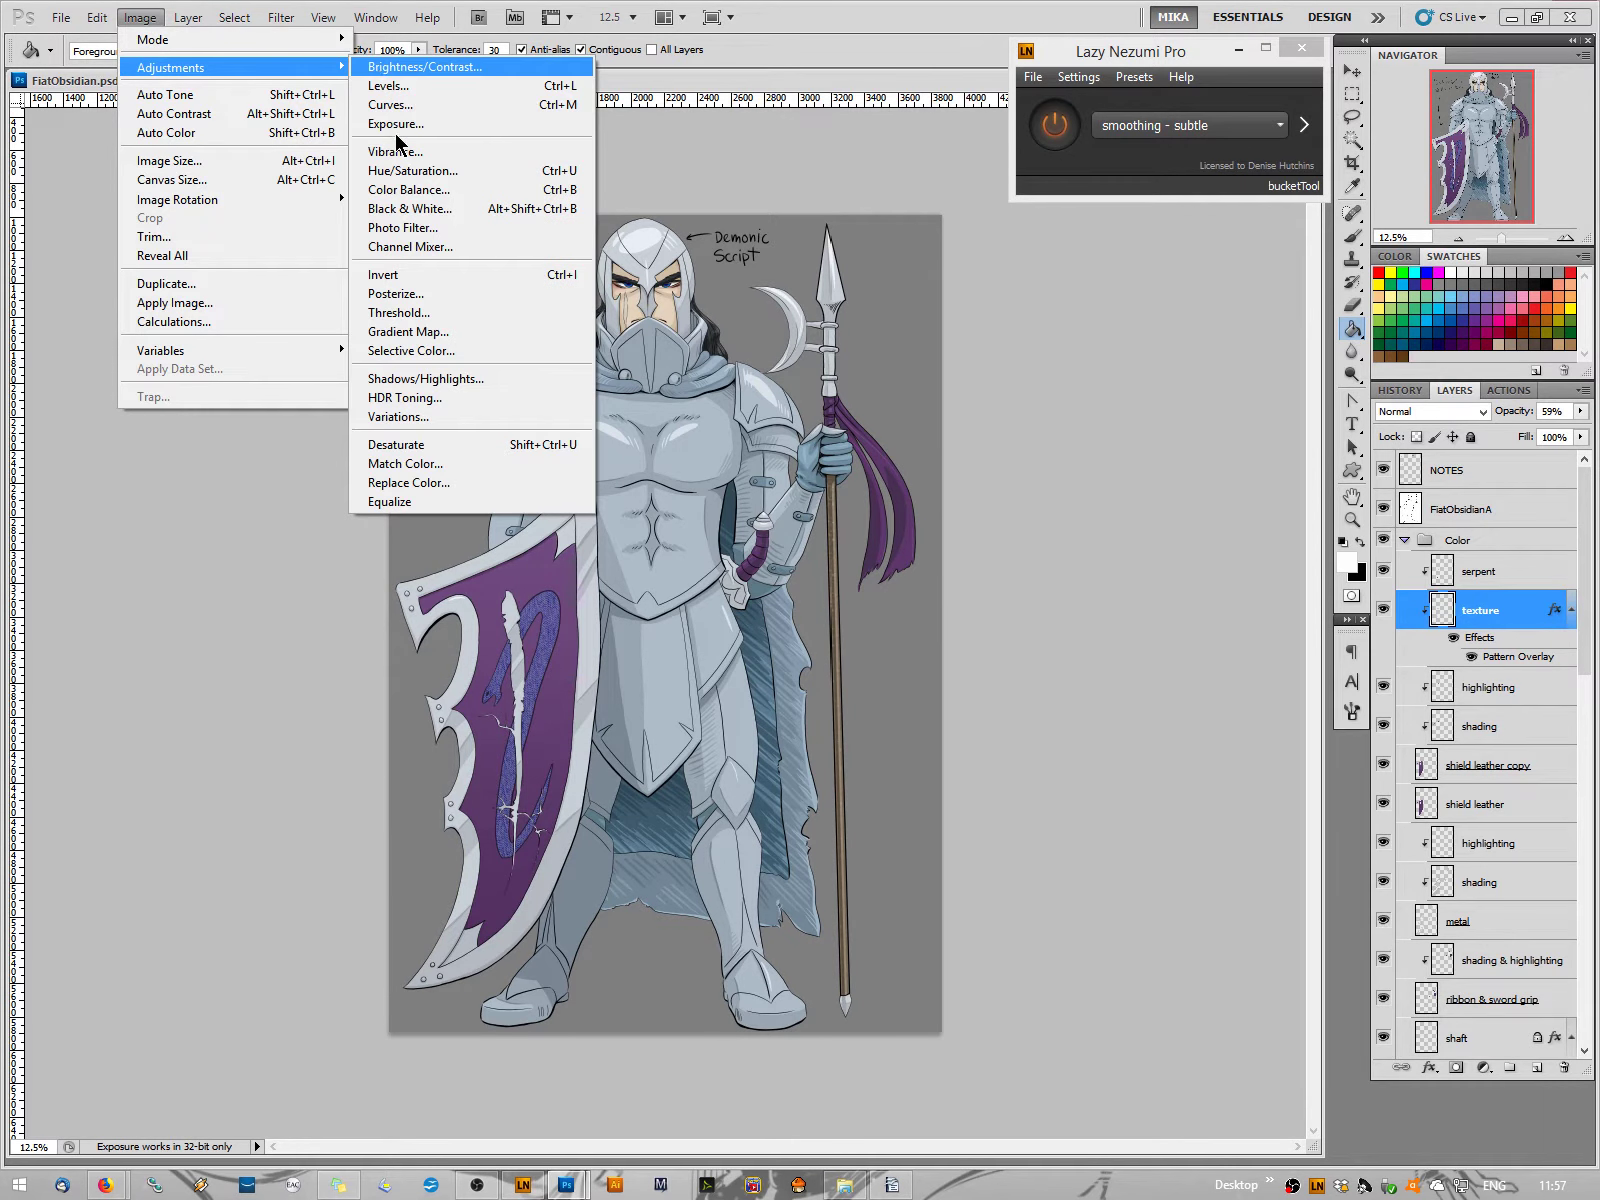
left_click(412, 170)
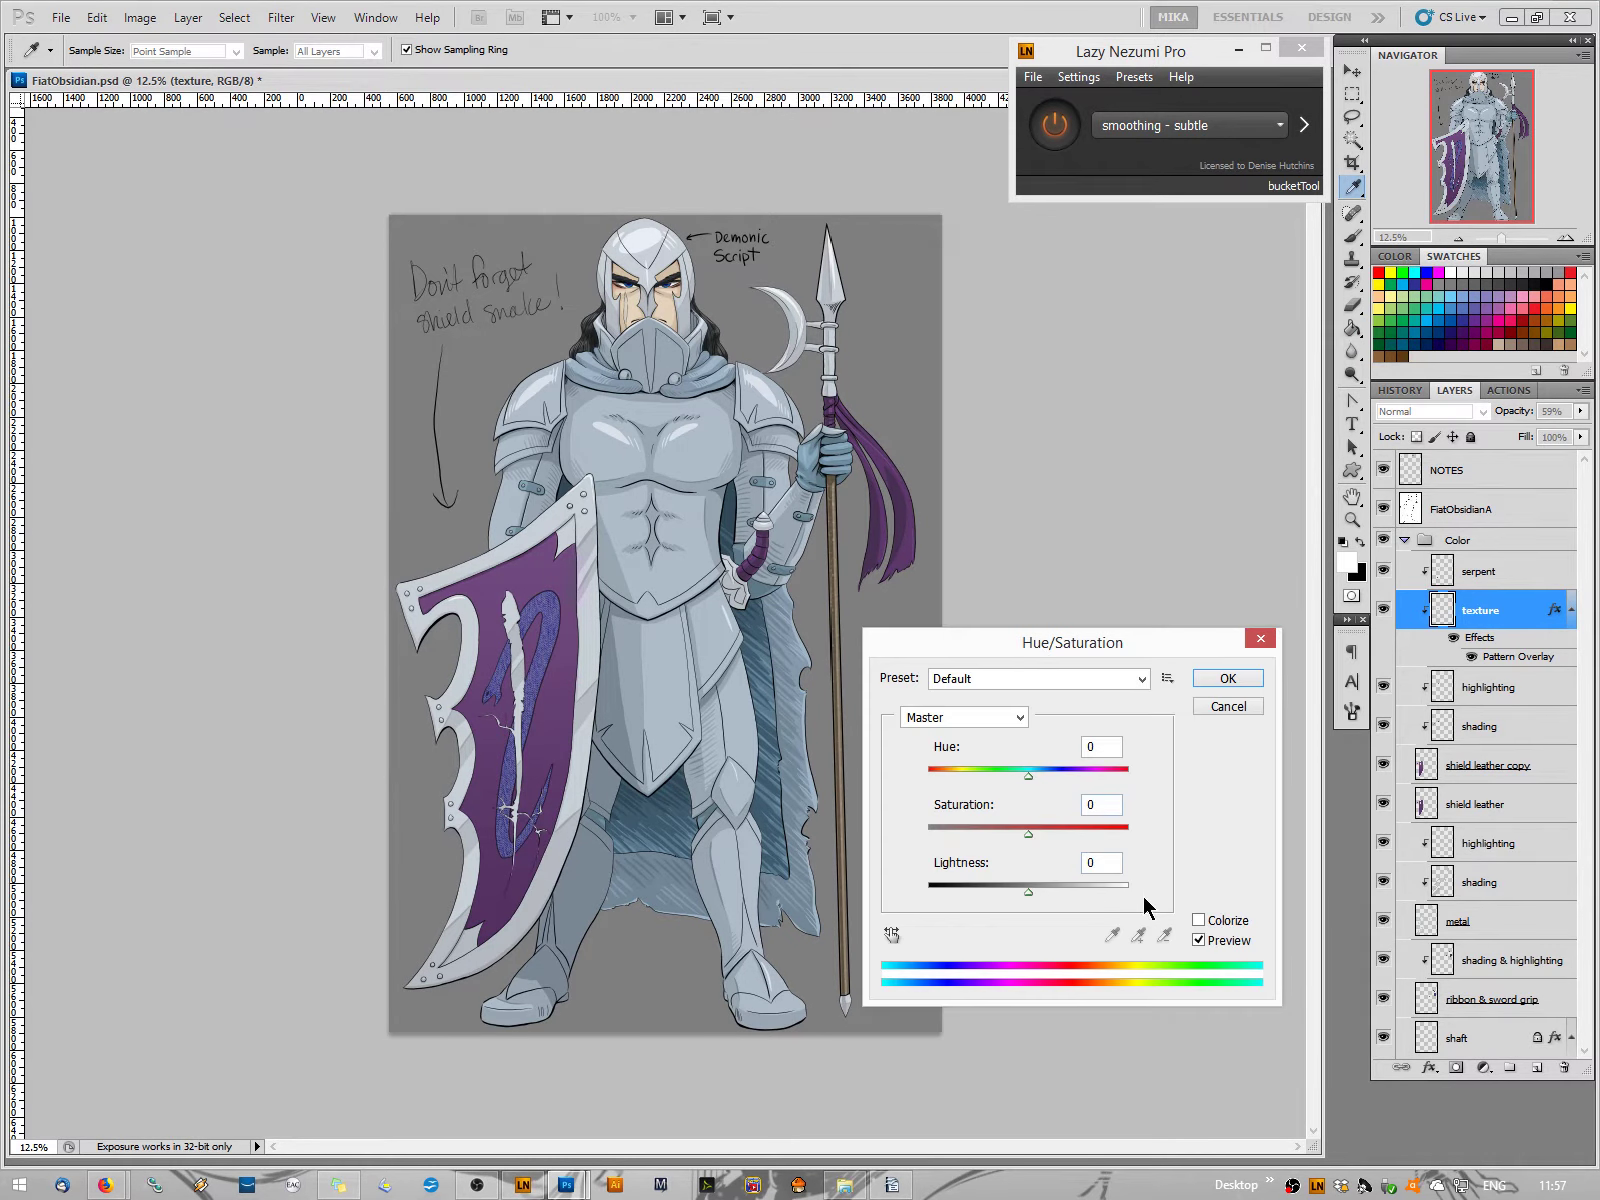
left_click_drag(1028, 840, 1008, 843)
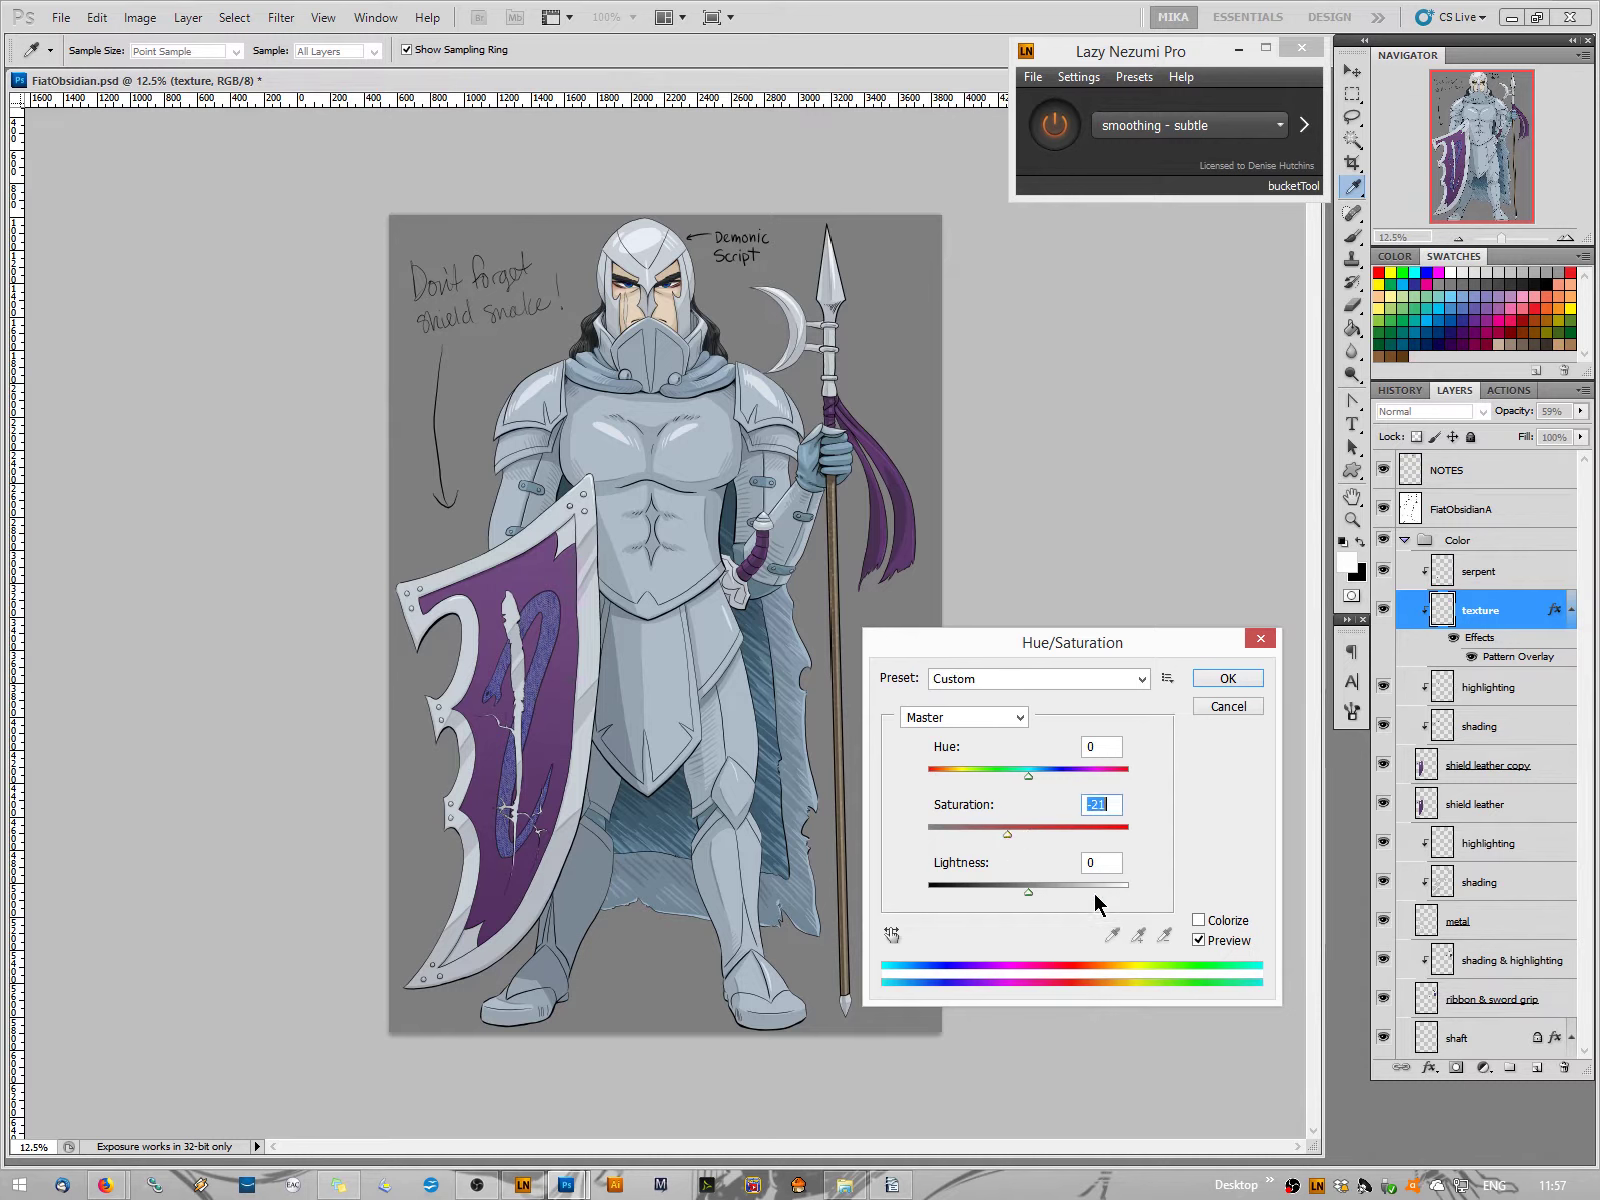
left_click_drag(1029, 776, 1027, 777)
Colorize the texture layer with hue 180, trying saturation 57 and lightness +13 before settling on saturation 39 and lightness -9
left_click(1198, 921)
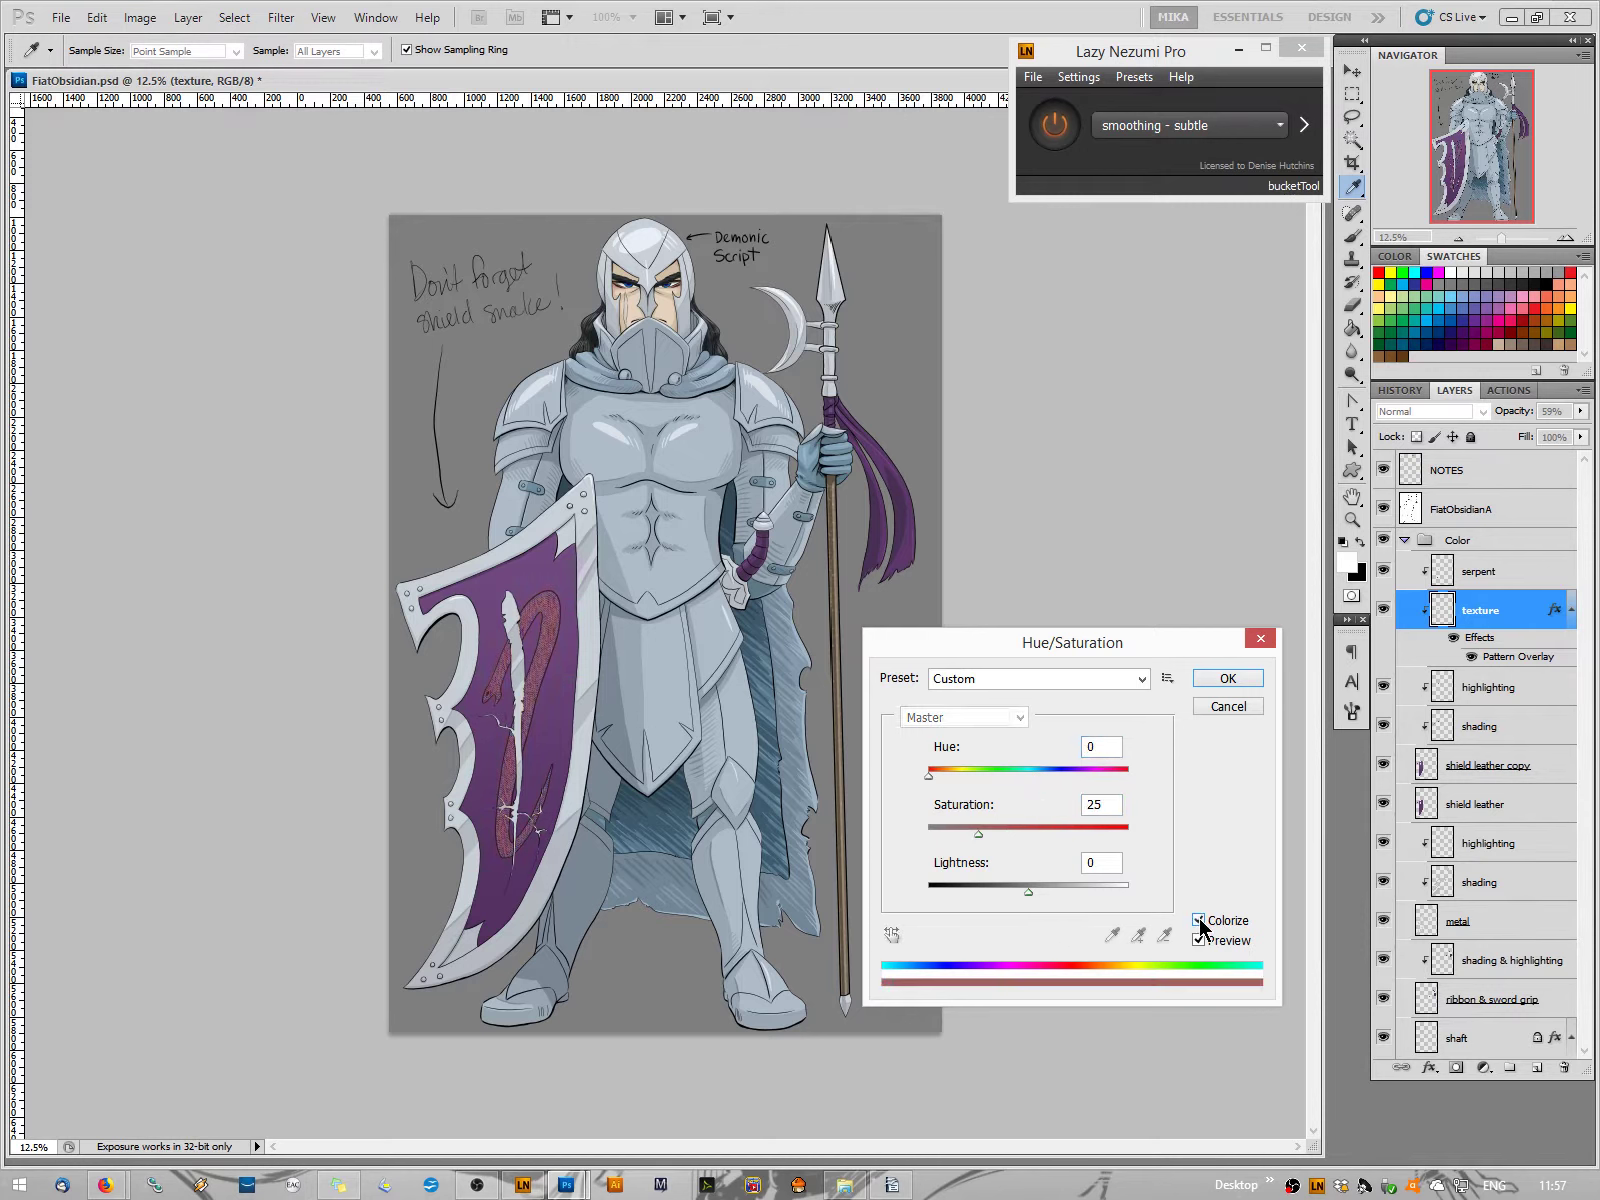
left_click_drag(930, 776, 1026, 779)
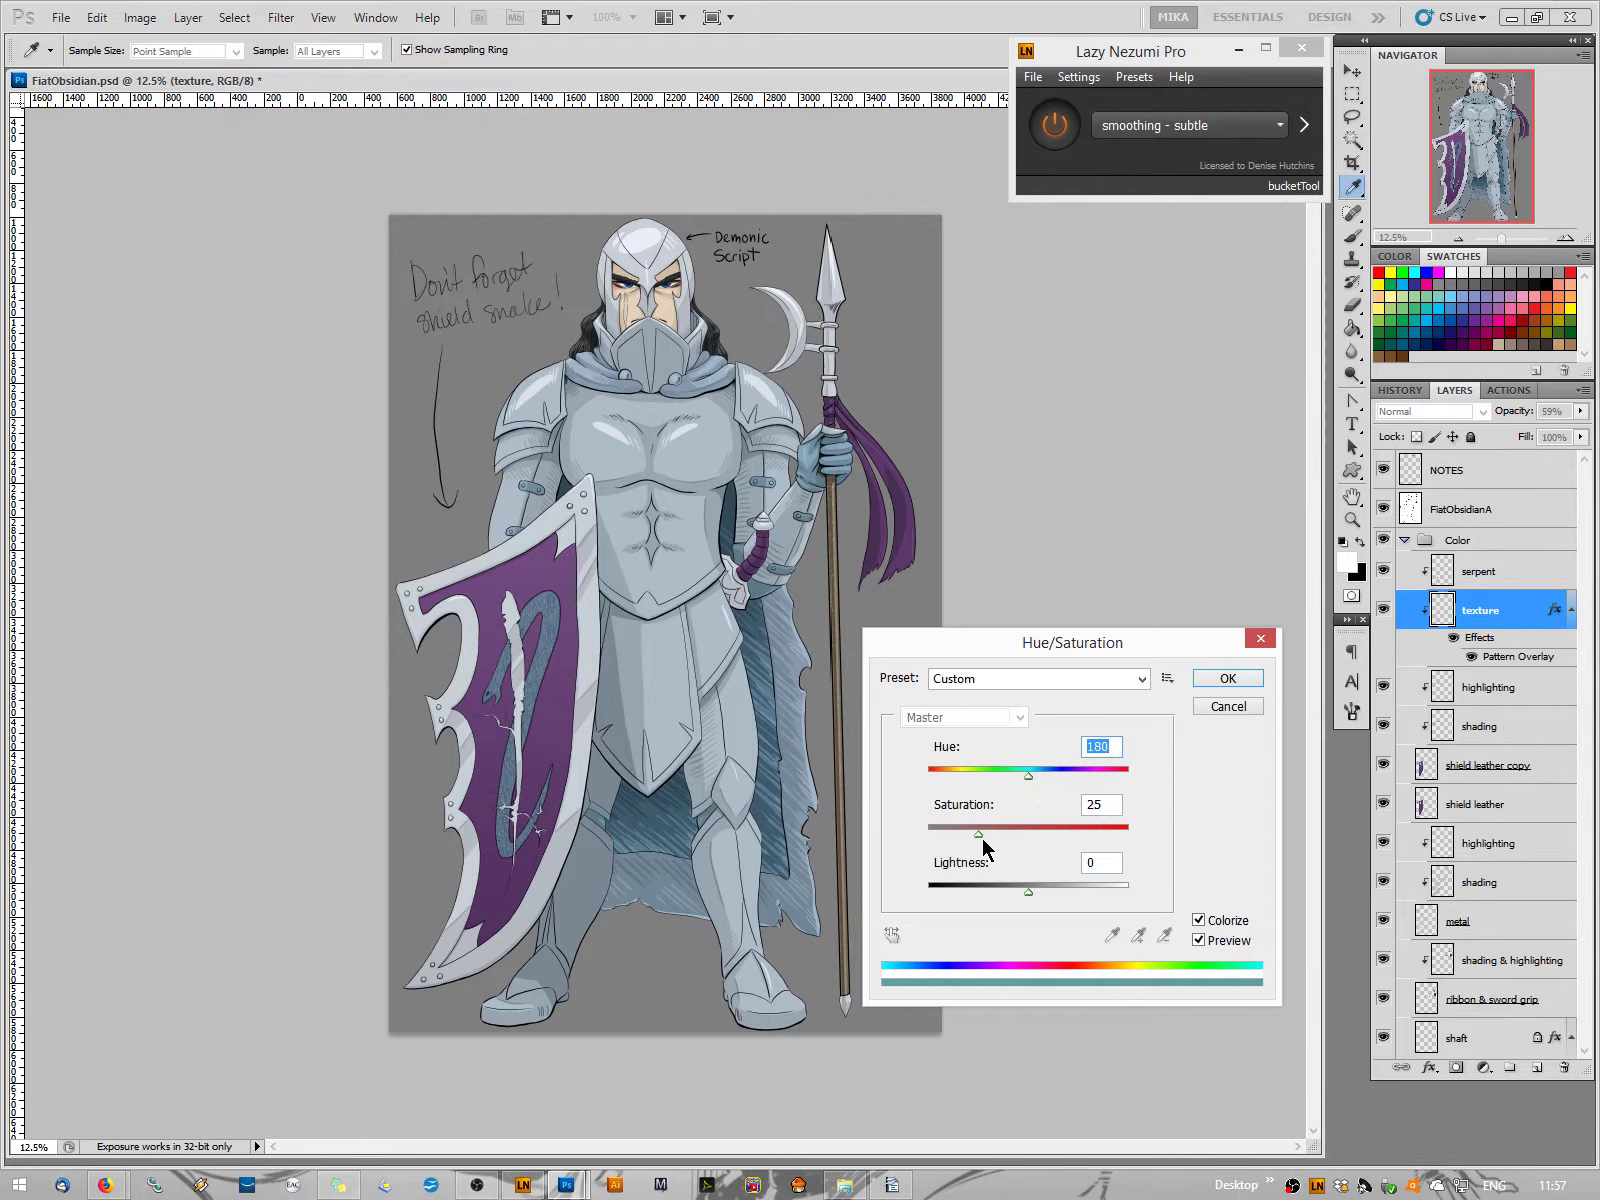
left_click_drag(988, 836, 1014, 834)
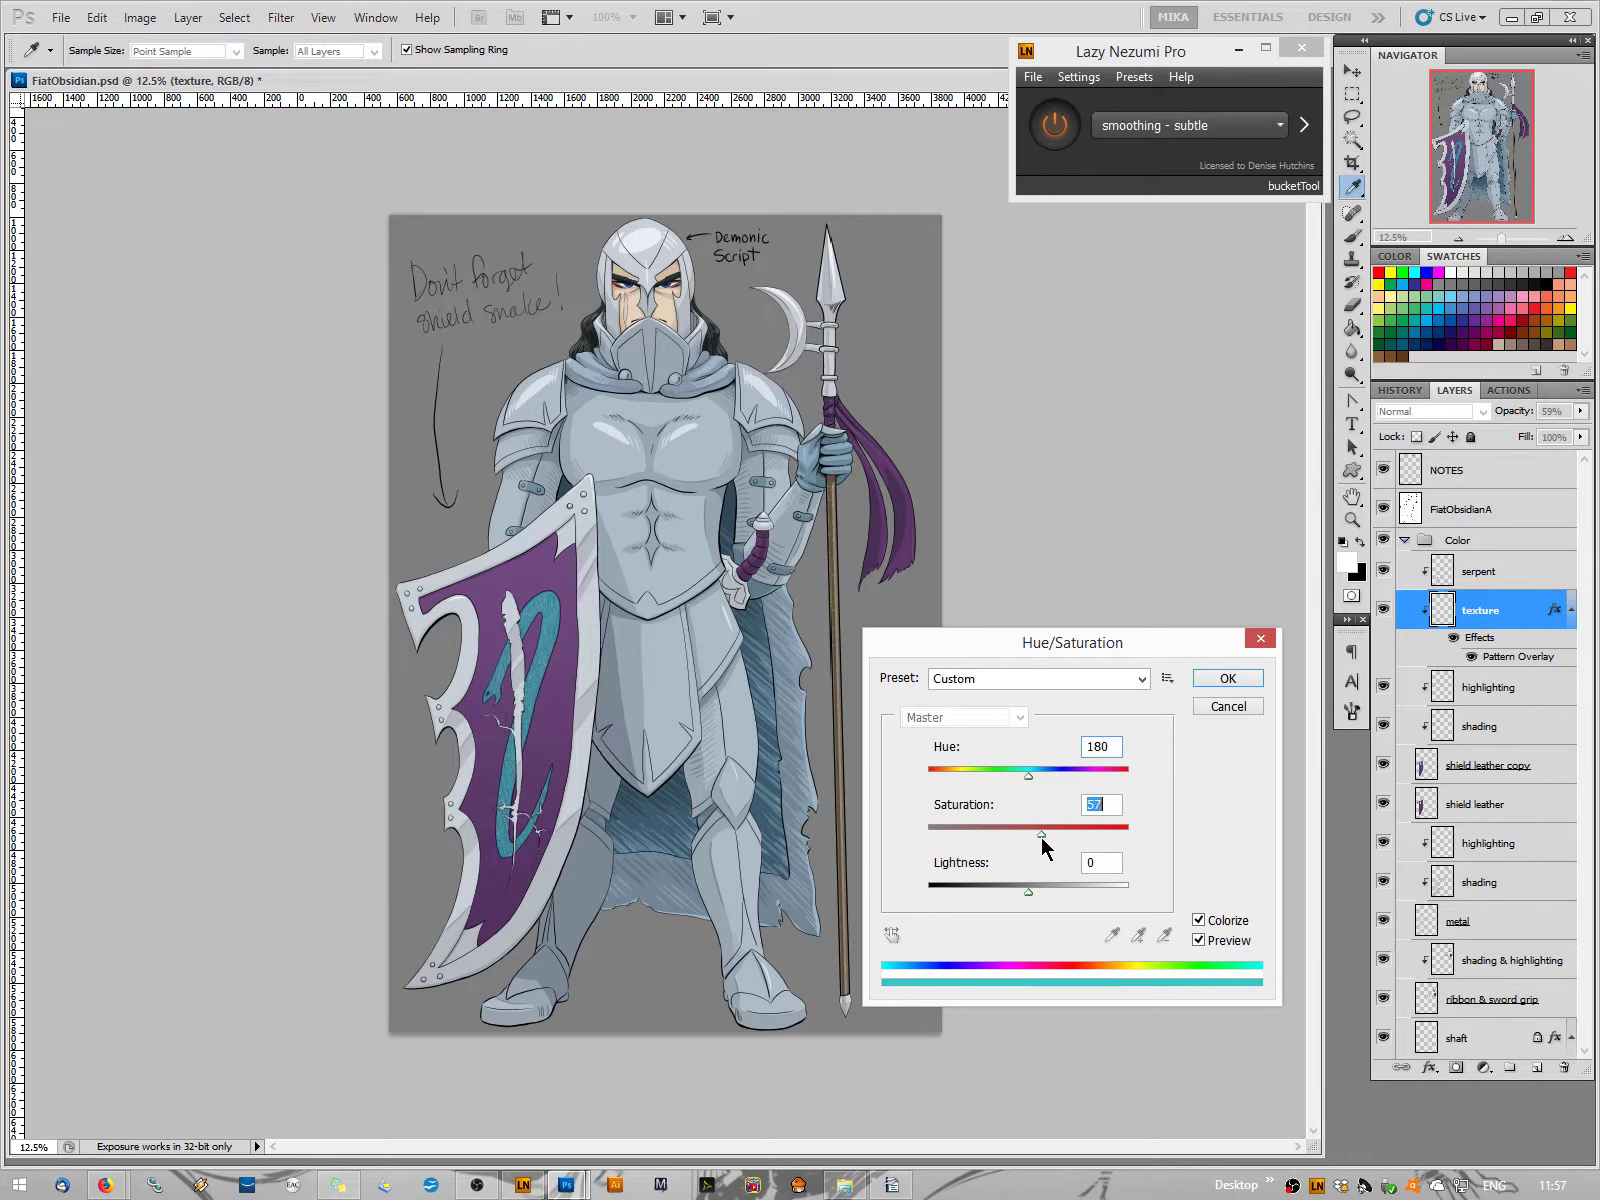
mouse_move(1029, 892)
left_mouse_down()
mouse_move(1072, 894)
mouse_move(1041, 894)
left_mouse_up()
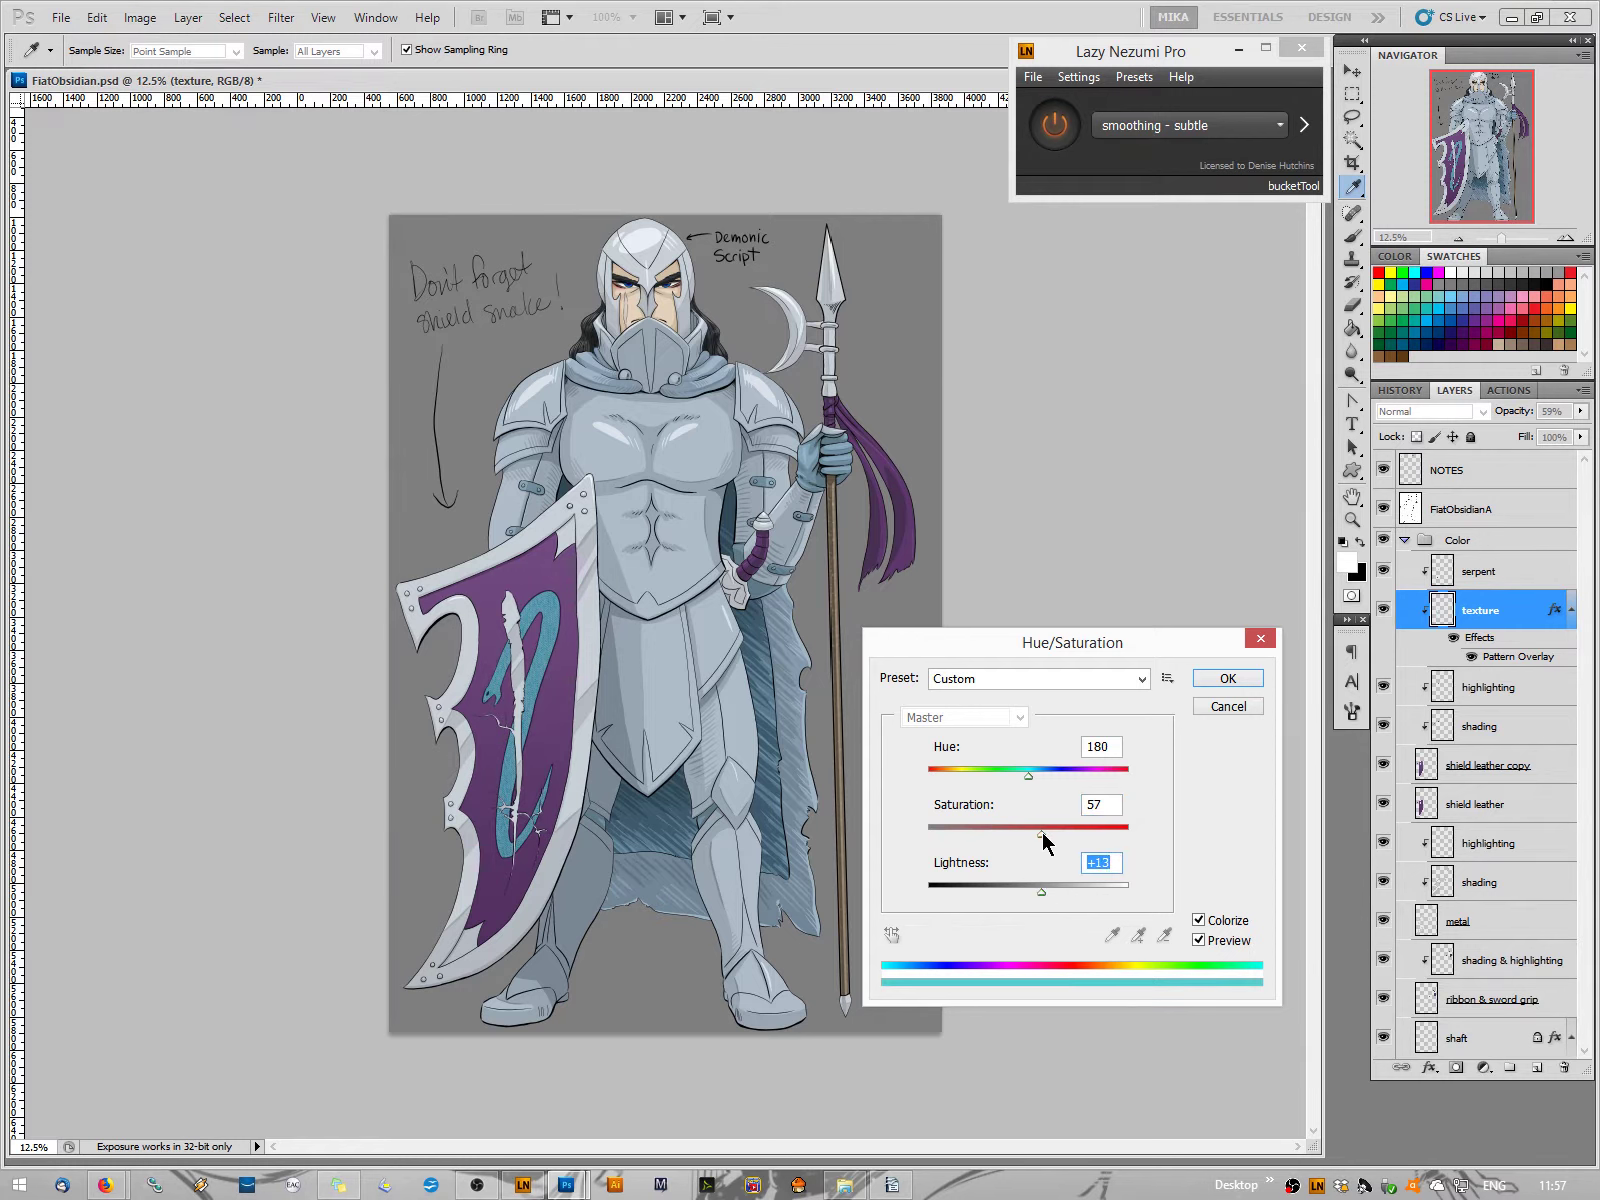
left_click_drag(1042, 836, 1007, 847)
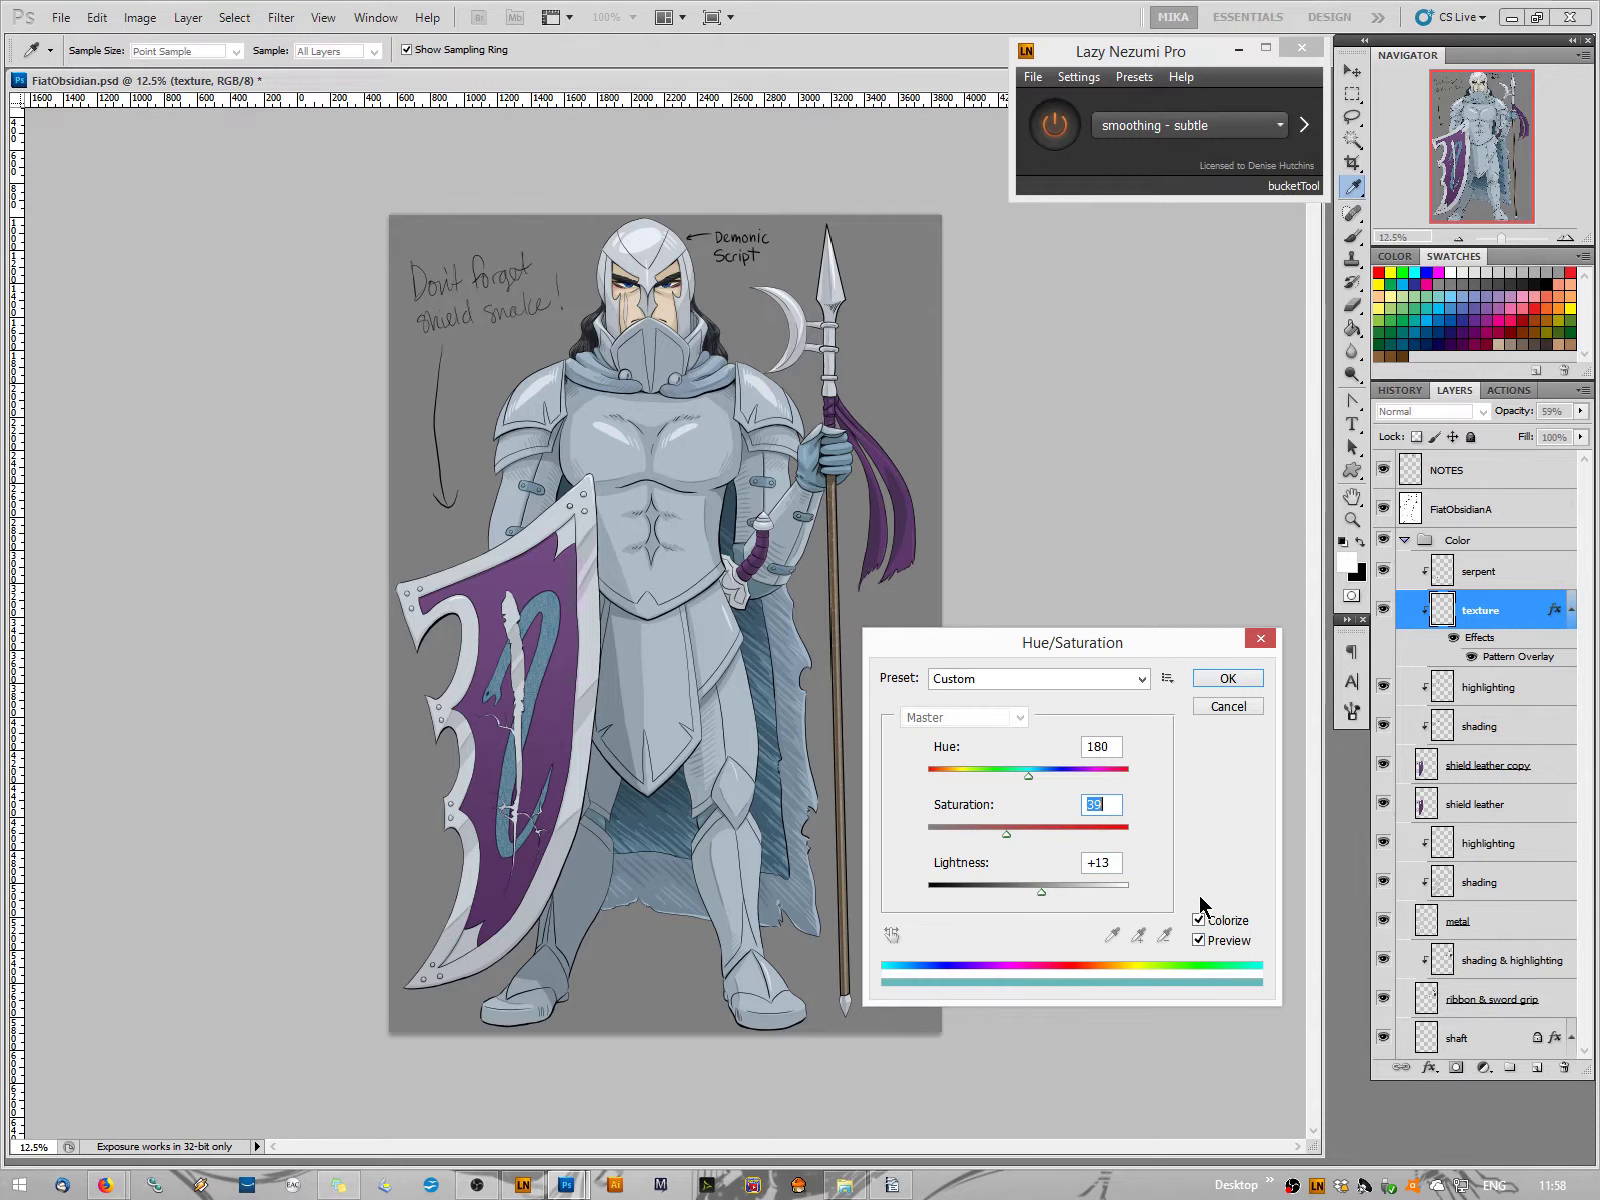
mouse_move(1041, 891)
left_mouse_down()
mouse_move(1079, 894)
mouse_move(988, 896)
mouse_move(1019, 896)
left_mouse_up()
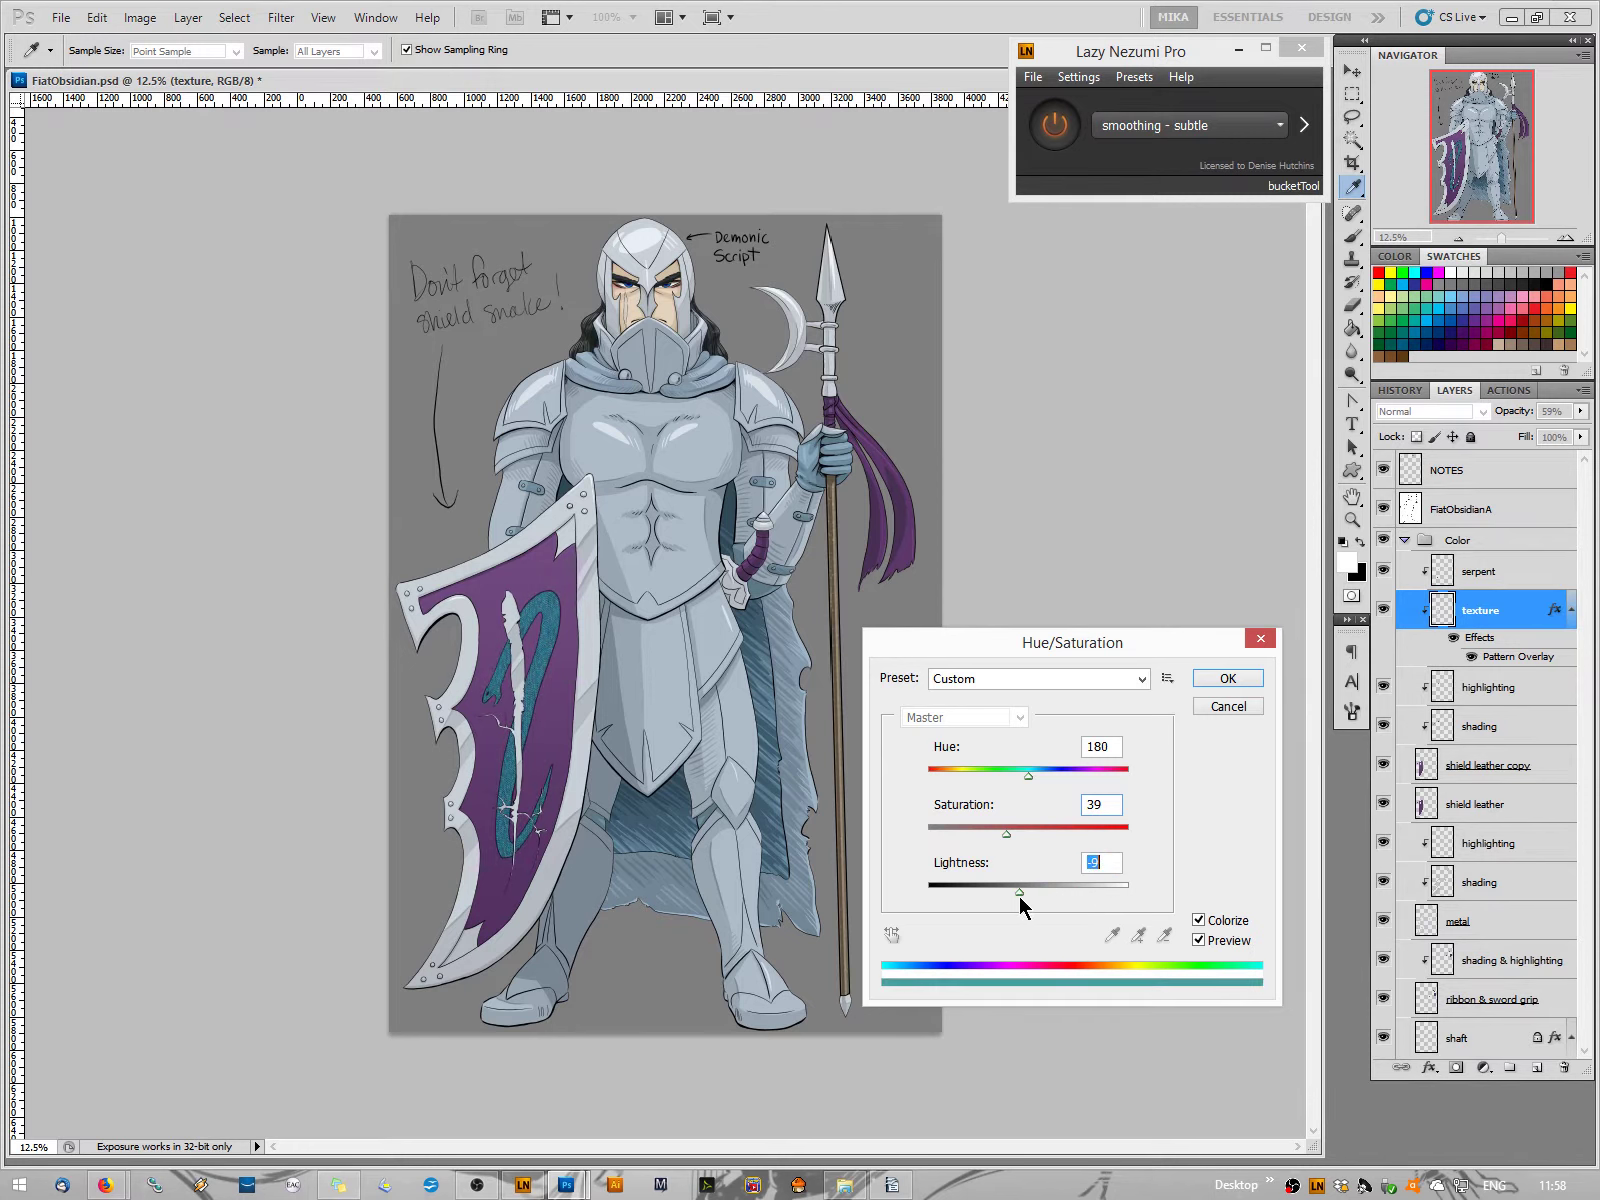
Shift the colorize hue to 189, raise the saturation slightly and apply the adjustment to the texture layer
left_click(1031, 778)
left_click_drag(1029, 777, 1033, 779)
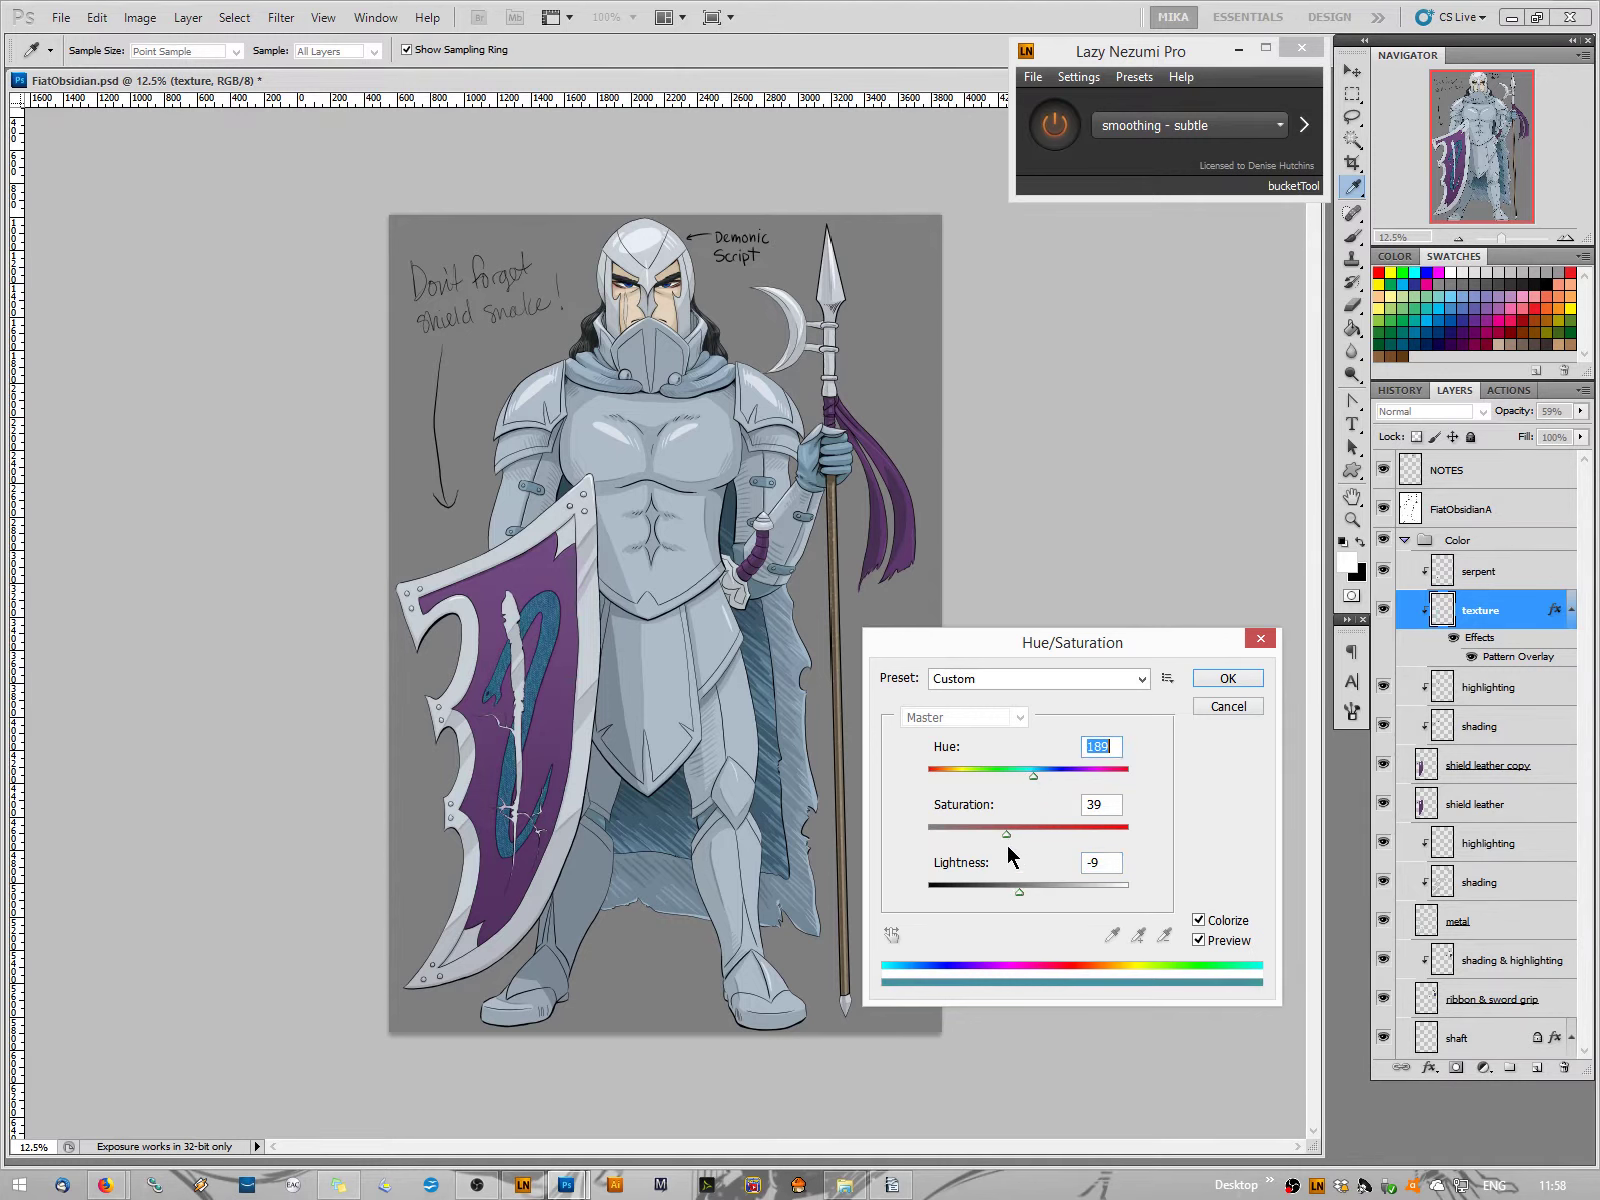
mouse_move(1007, 838)
left_mouse_down()
mouse_move(1031, 840)
mouse_move(997, 834)
left_mouse_up()
left_click_drag(1000, 833, 1020, 832)
left_click(1224, 683)
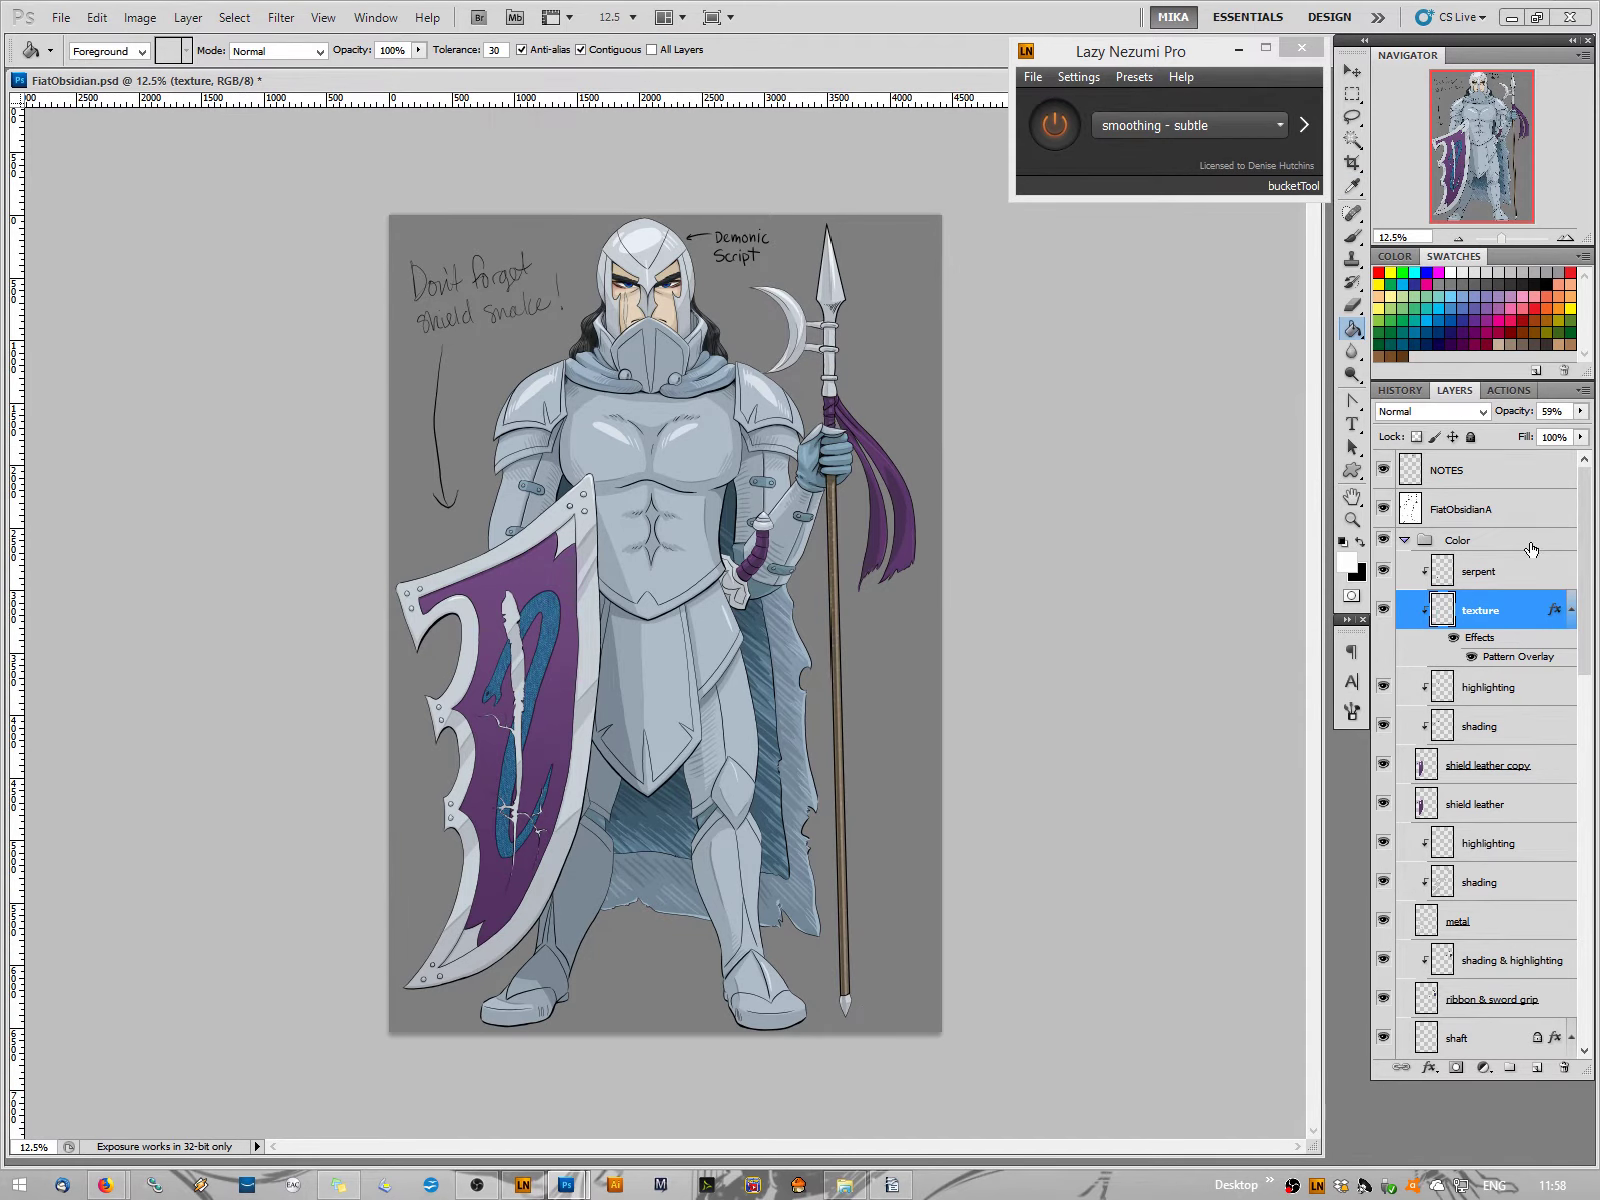
Select the serpent and texture layers together and reduce their opacity to 30%
left_click(1494, 577, "shift")
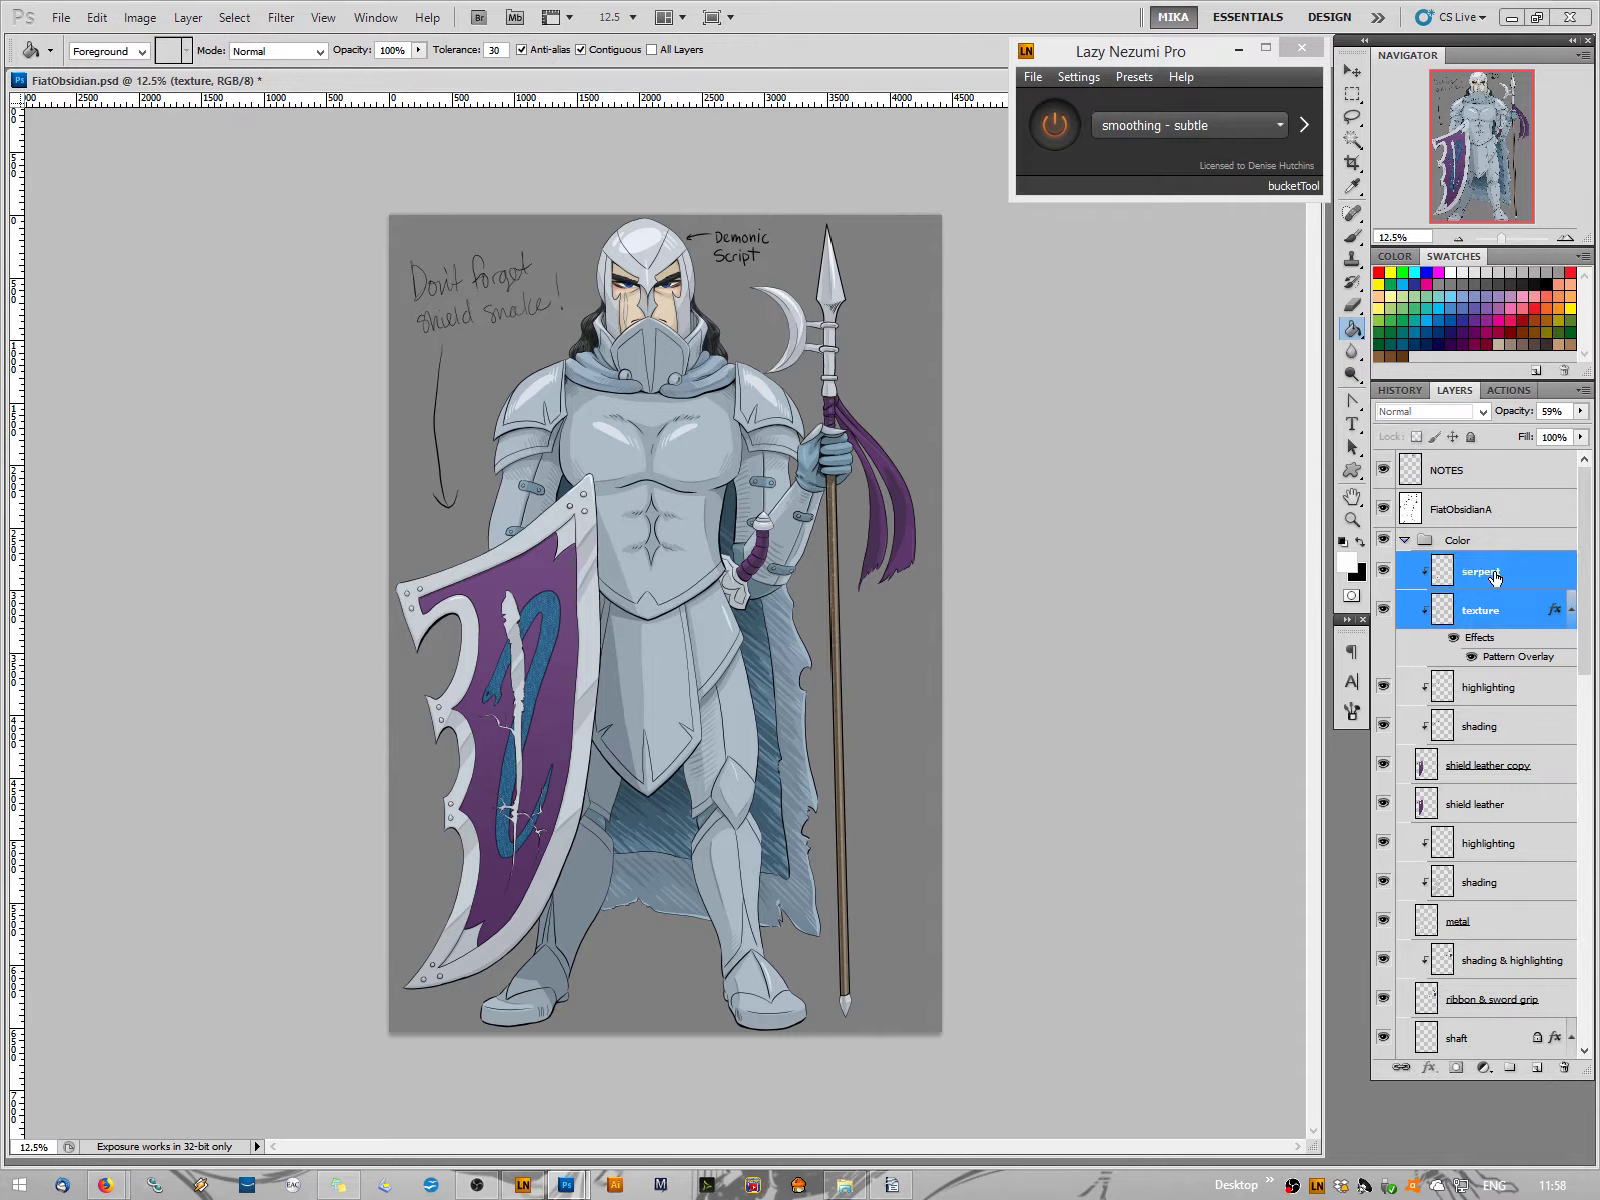
left_click(1558, 415)
left_click(1580, 411)
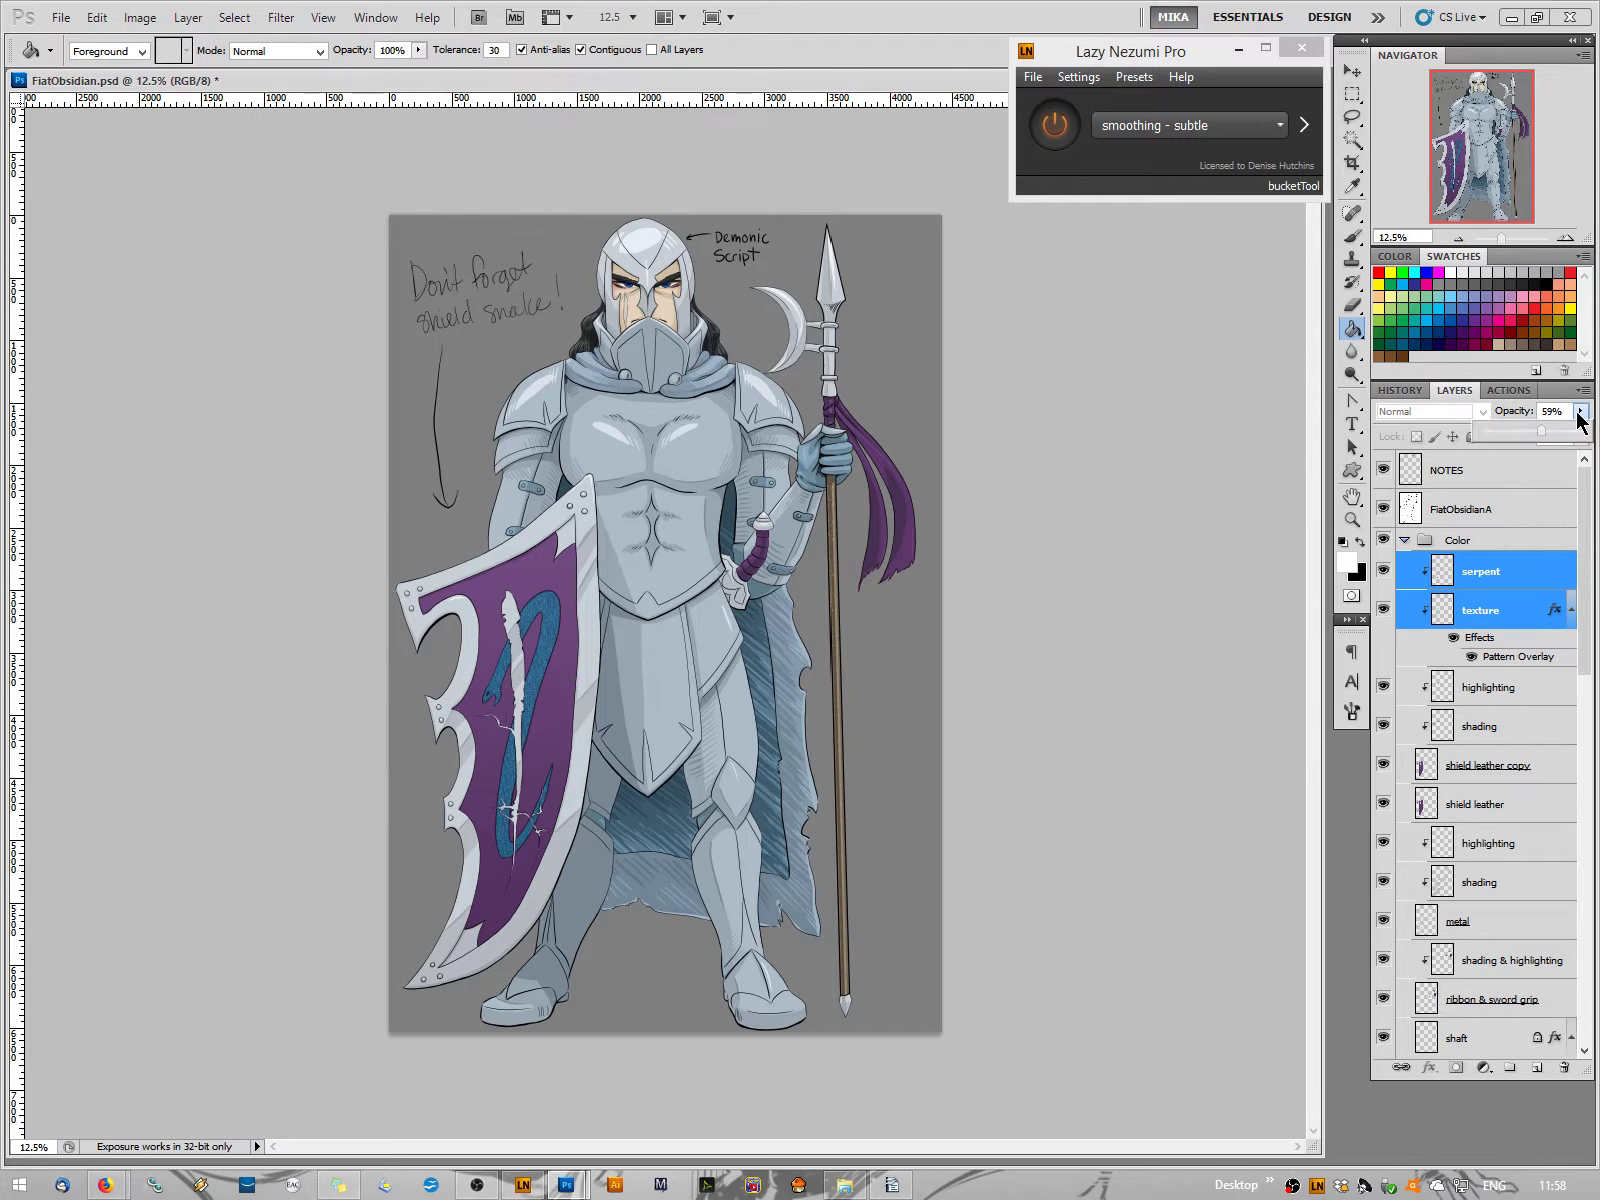
left_click_drag(1552, 437, 1518, 437)
left_click_drag(1518, 435, 1509, 430)
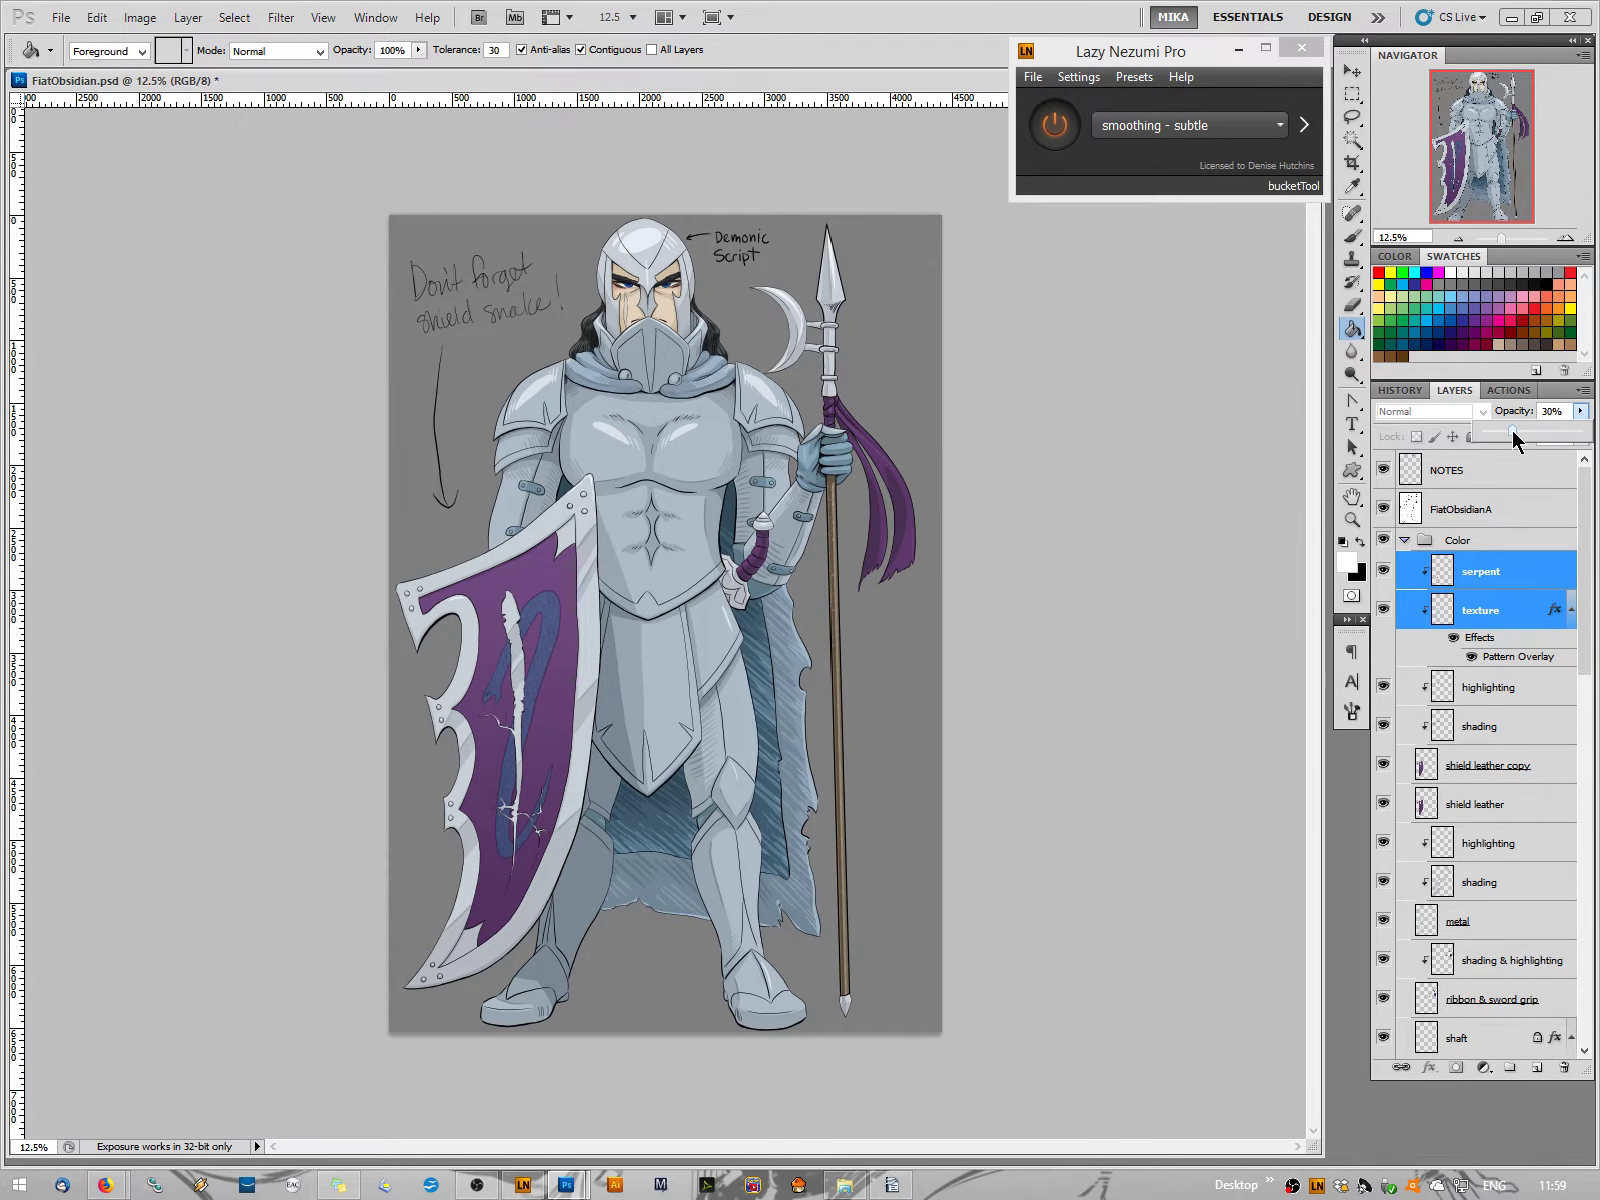
Add a linear black-to-white Gradient Overlay at 39% opacity and a 90° angle to the texture layer alone
left_click(1490, 612)
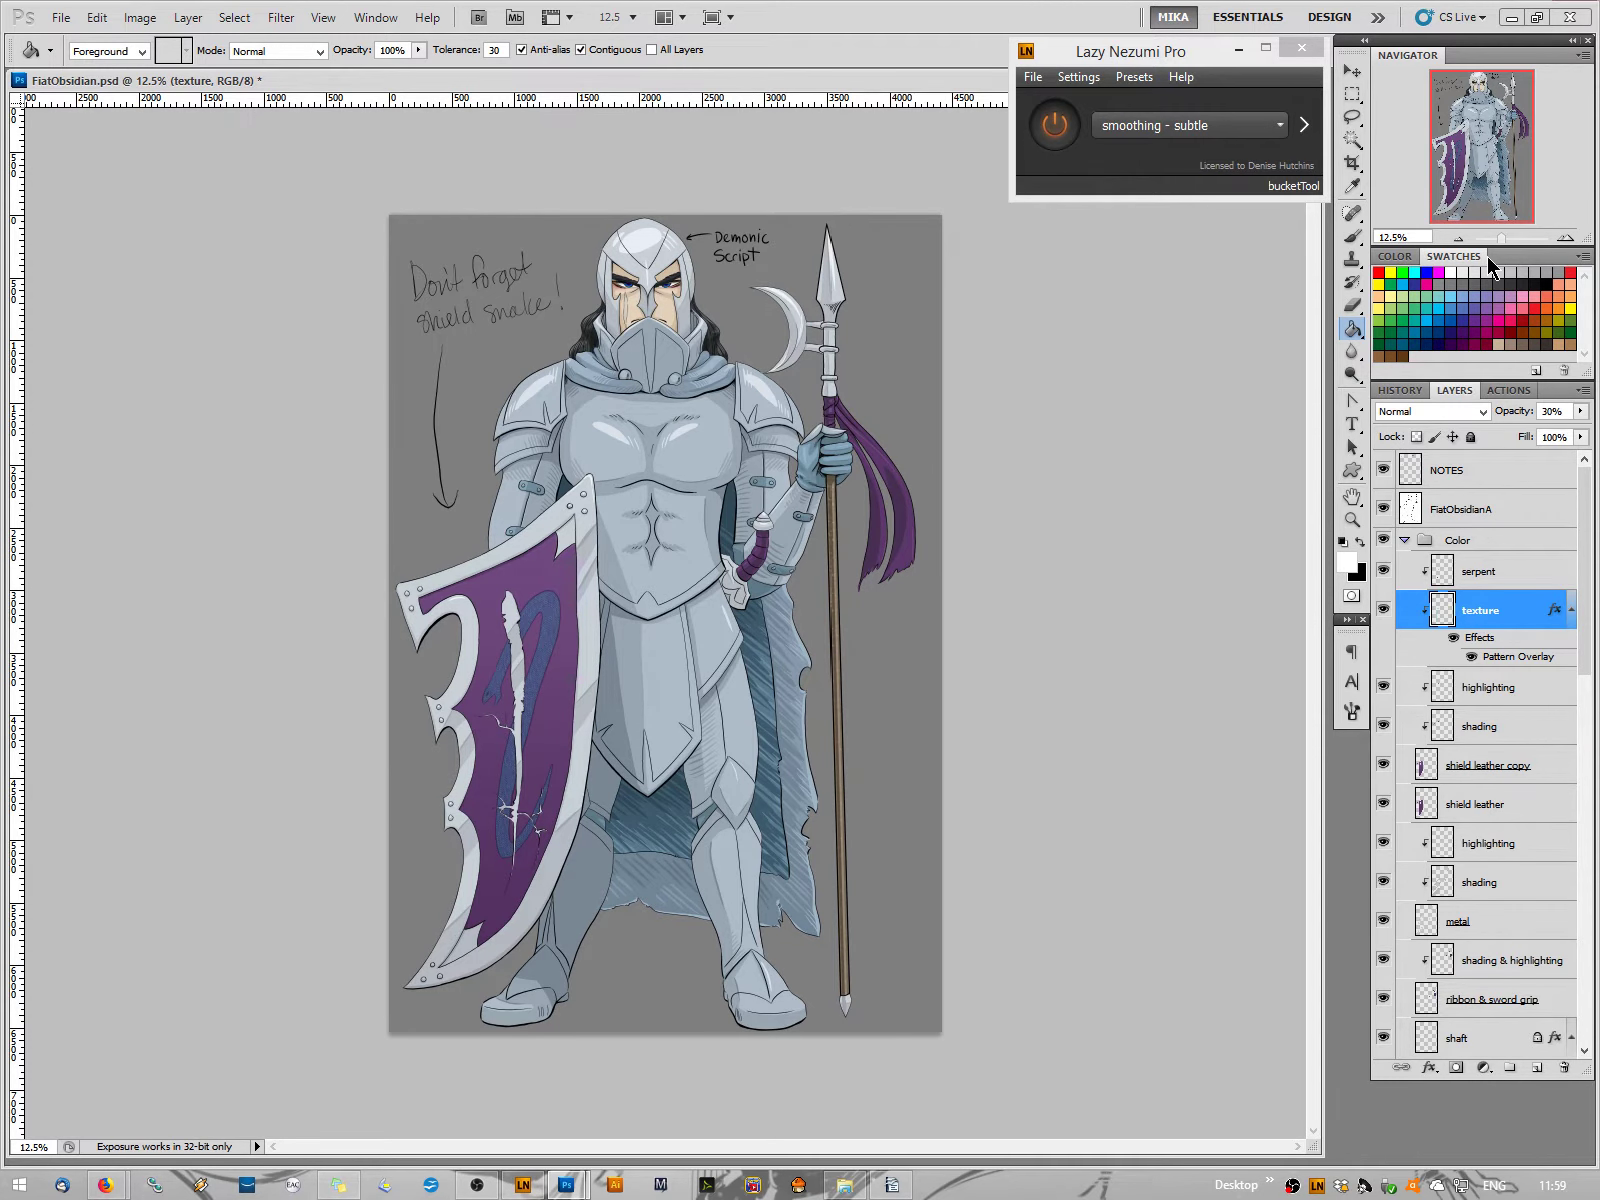
left_click(1460, 240)
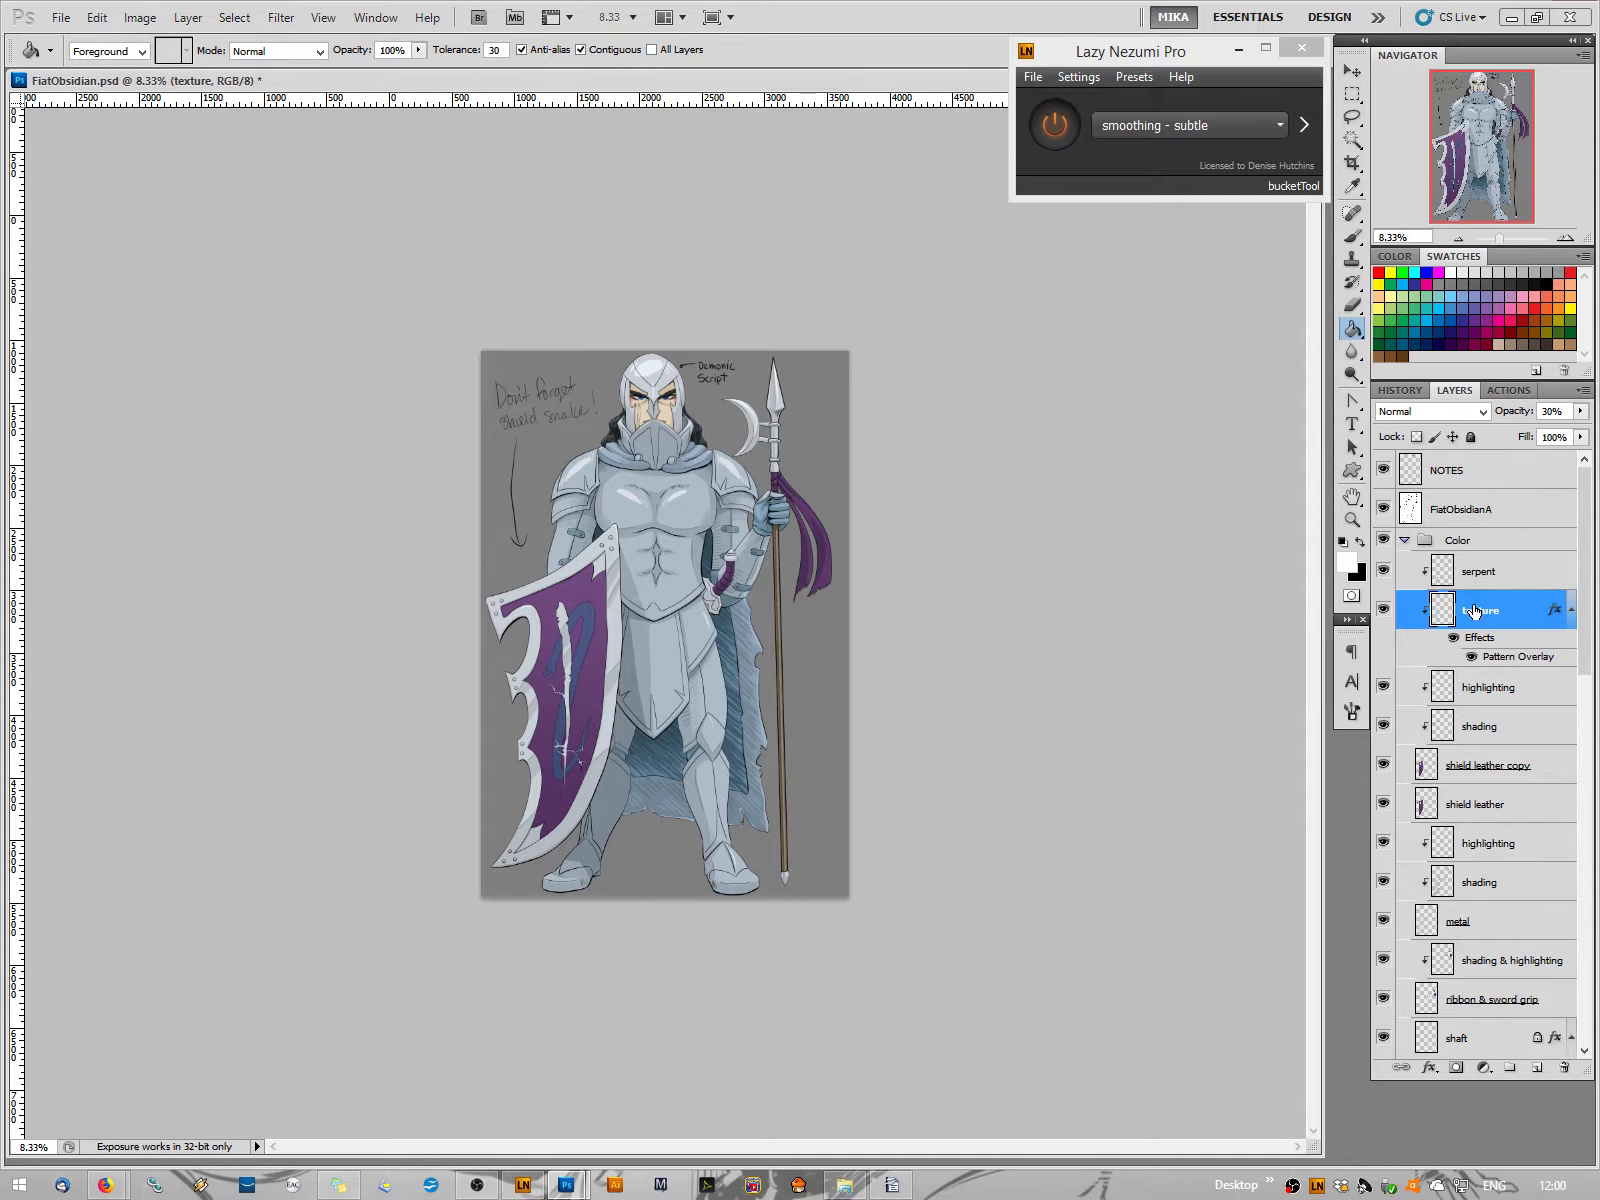
double_click(1482, 638)
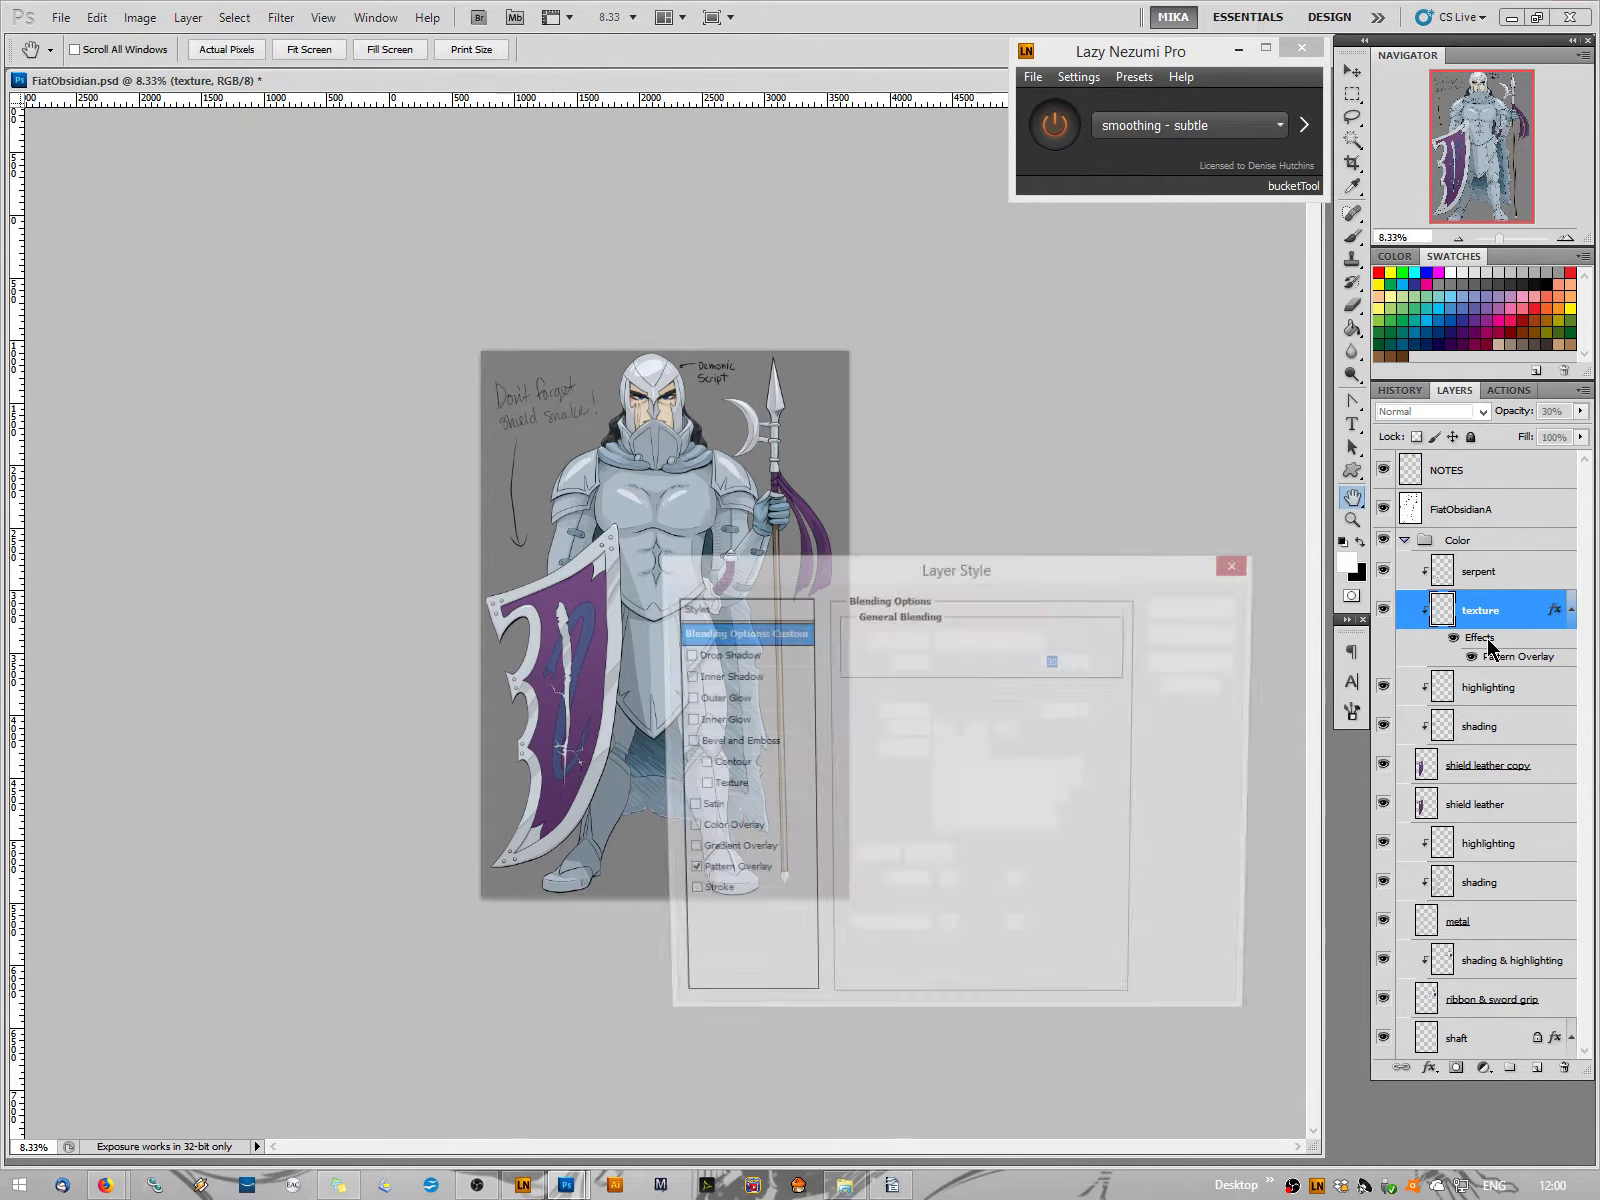
left_click_drag(925, 578, 1004, 584)
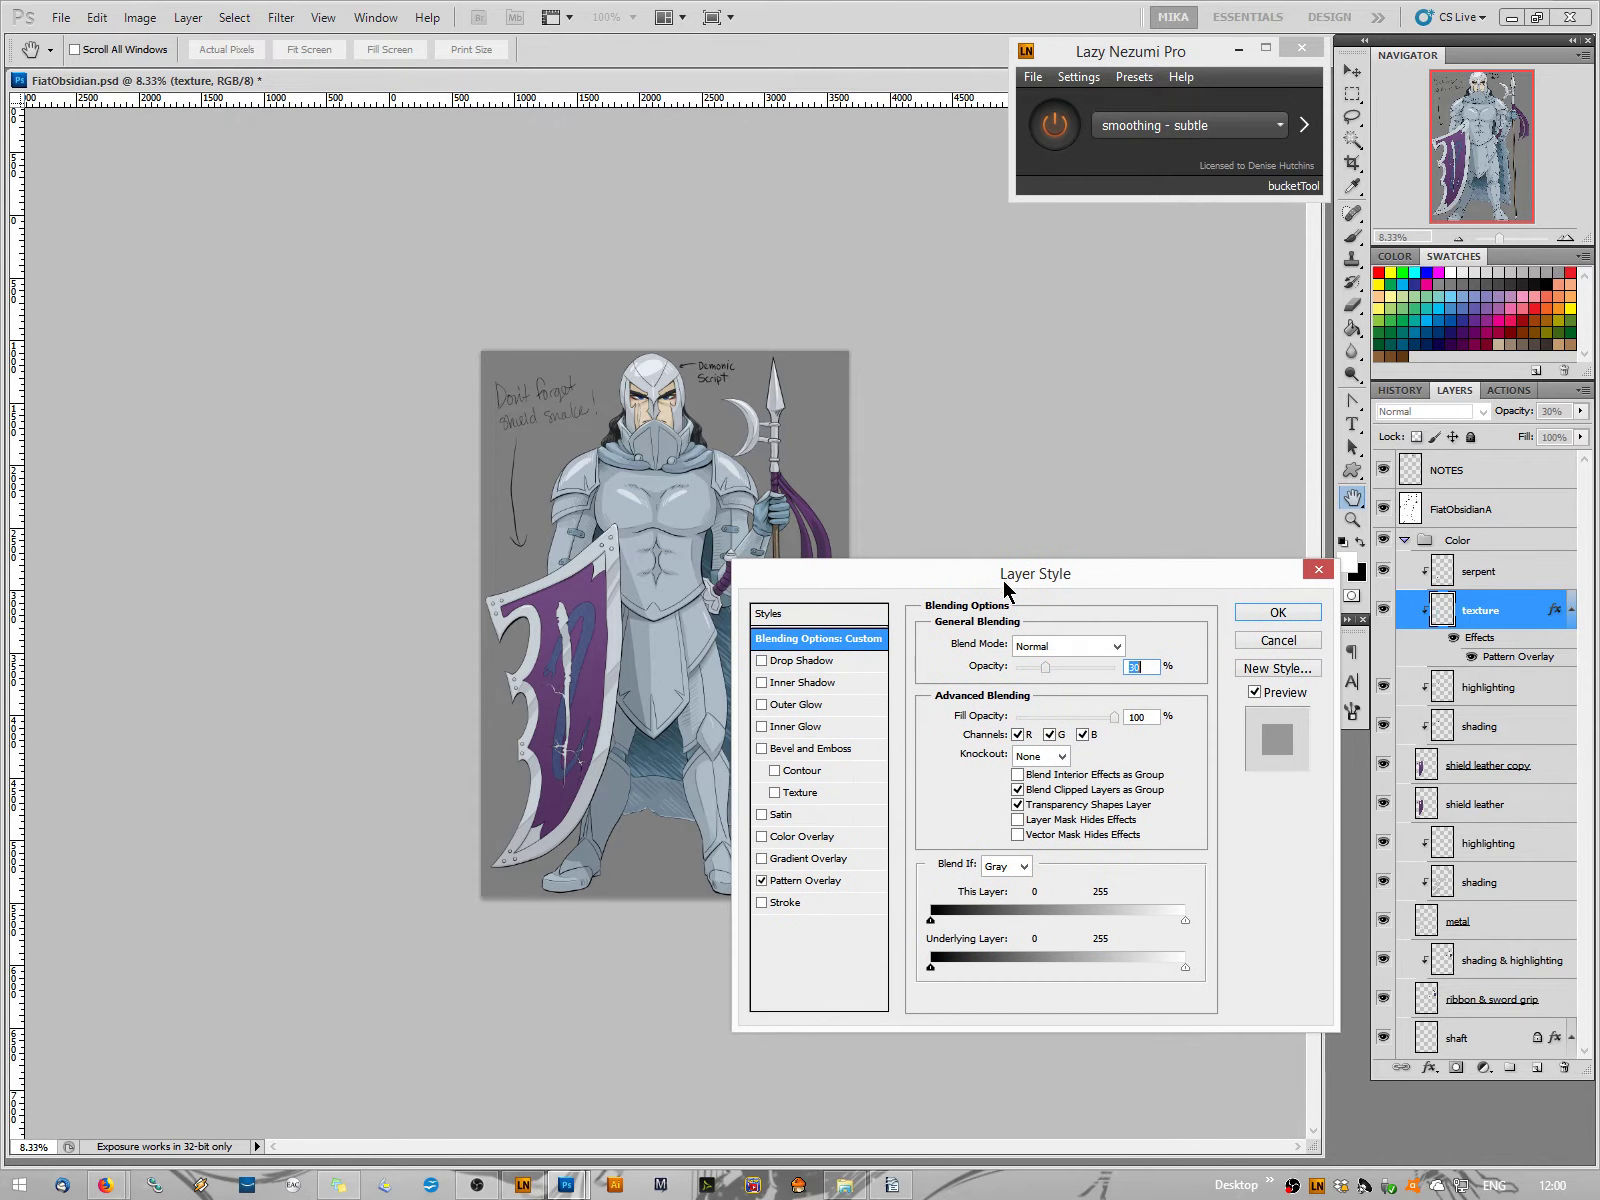
left_click(795, 858)
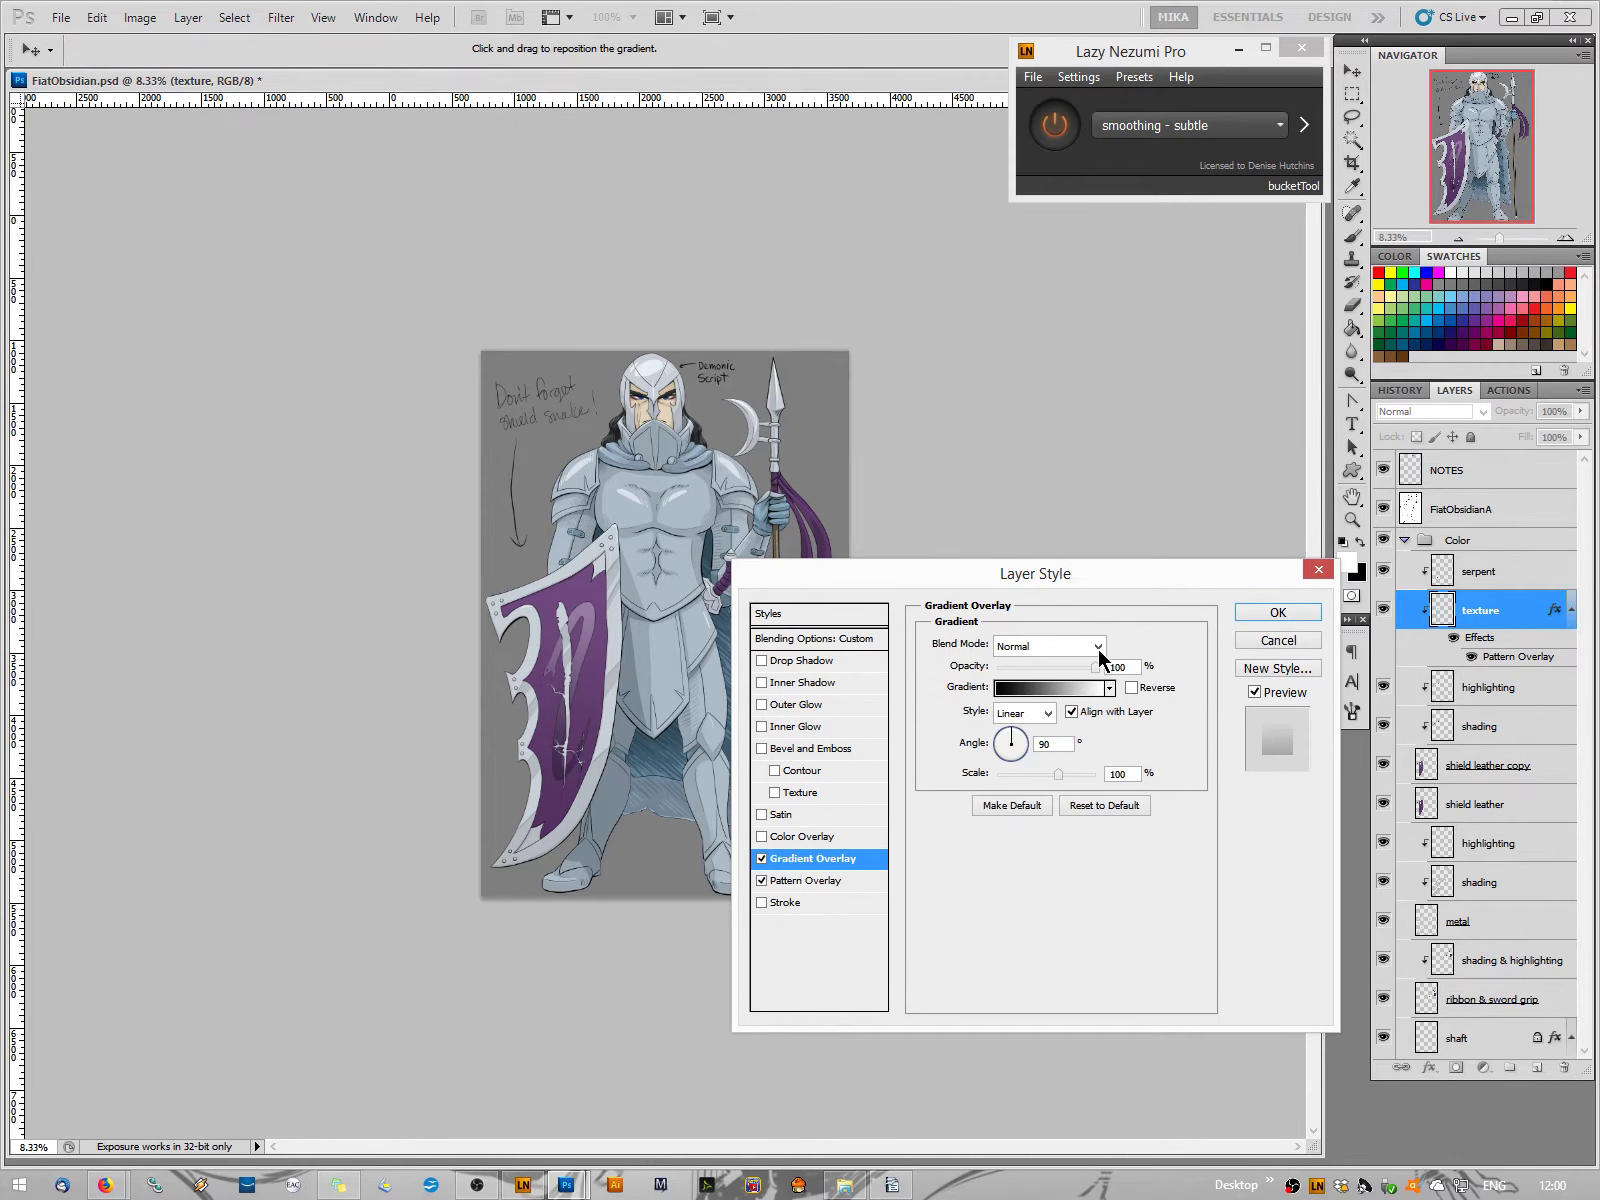
left_click_drag(1095, 667, 1033, 688)
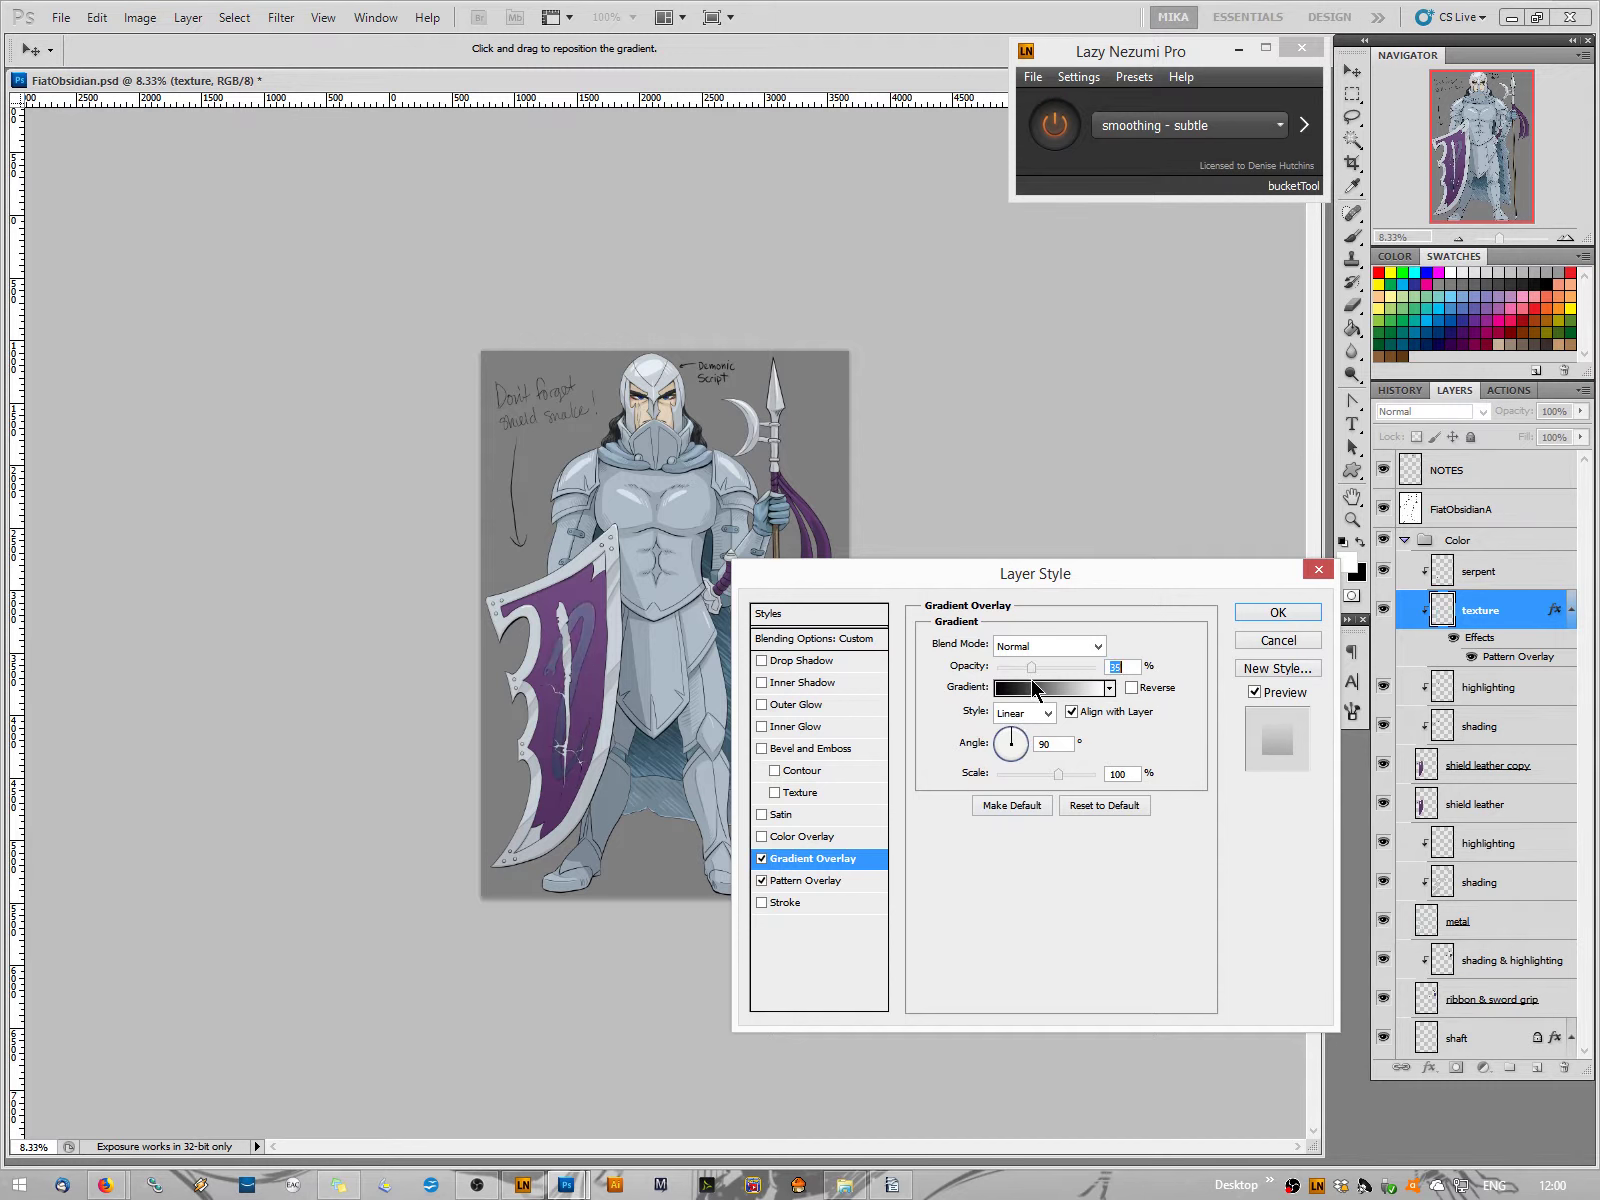
key("3")
mouse_move(1040, 678)
left_mouse_down()
mouse_move(1022, 676)
mouse_move(1035, 677)
left_mouse_up()
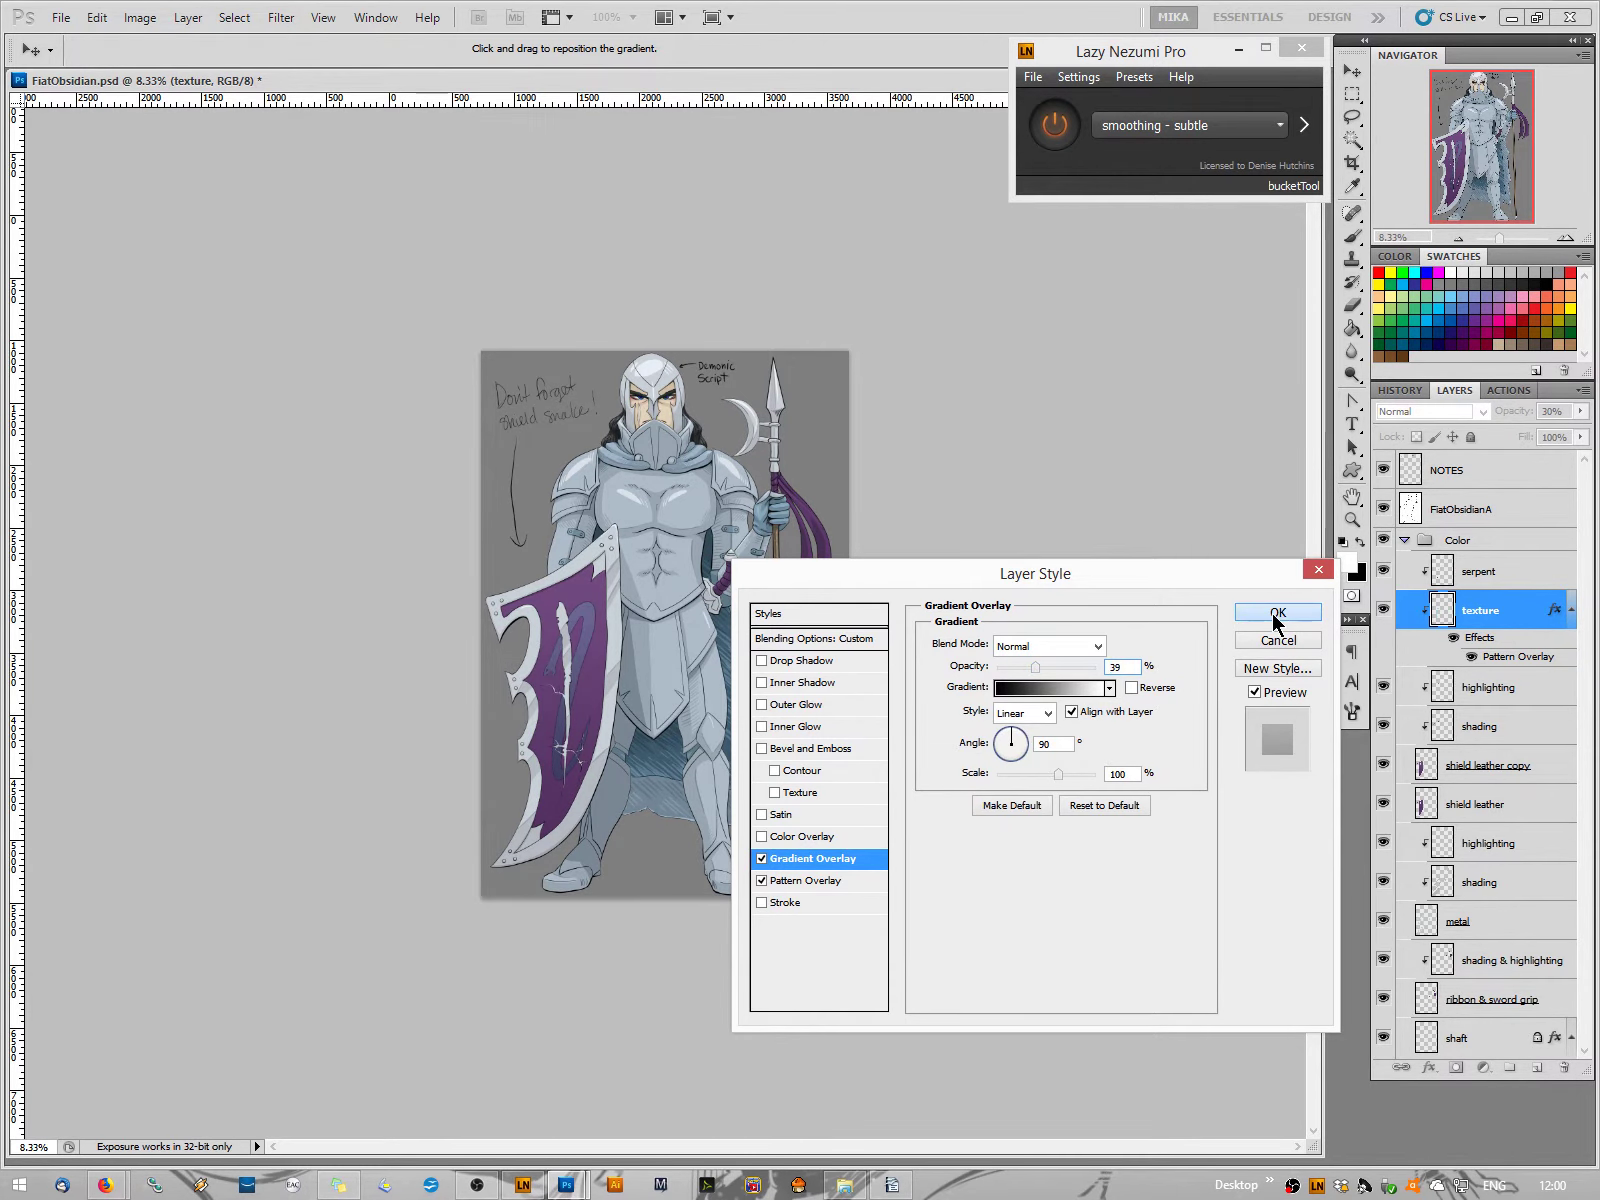
left_click(1278, 612)
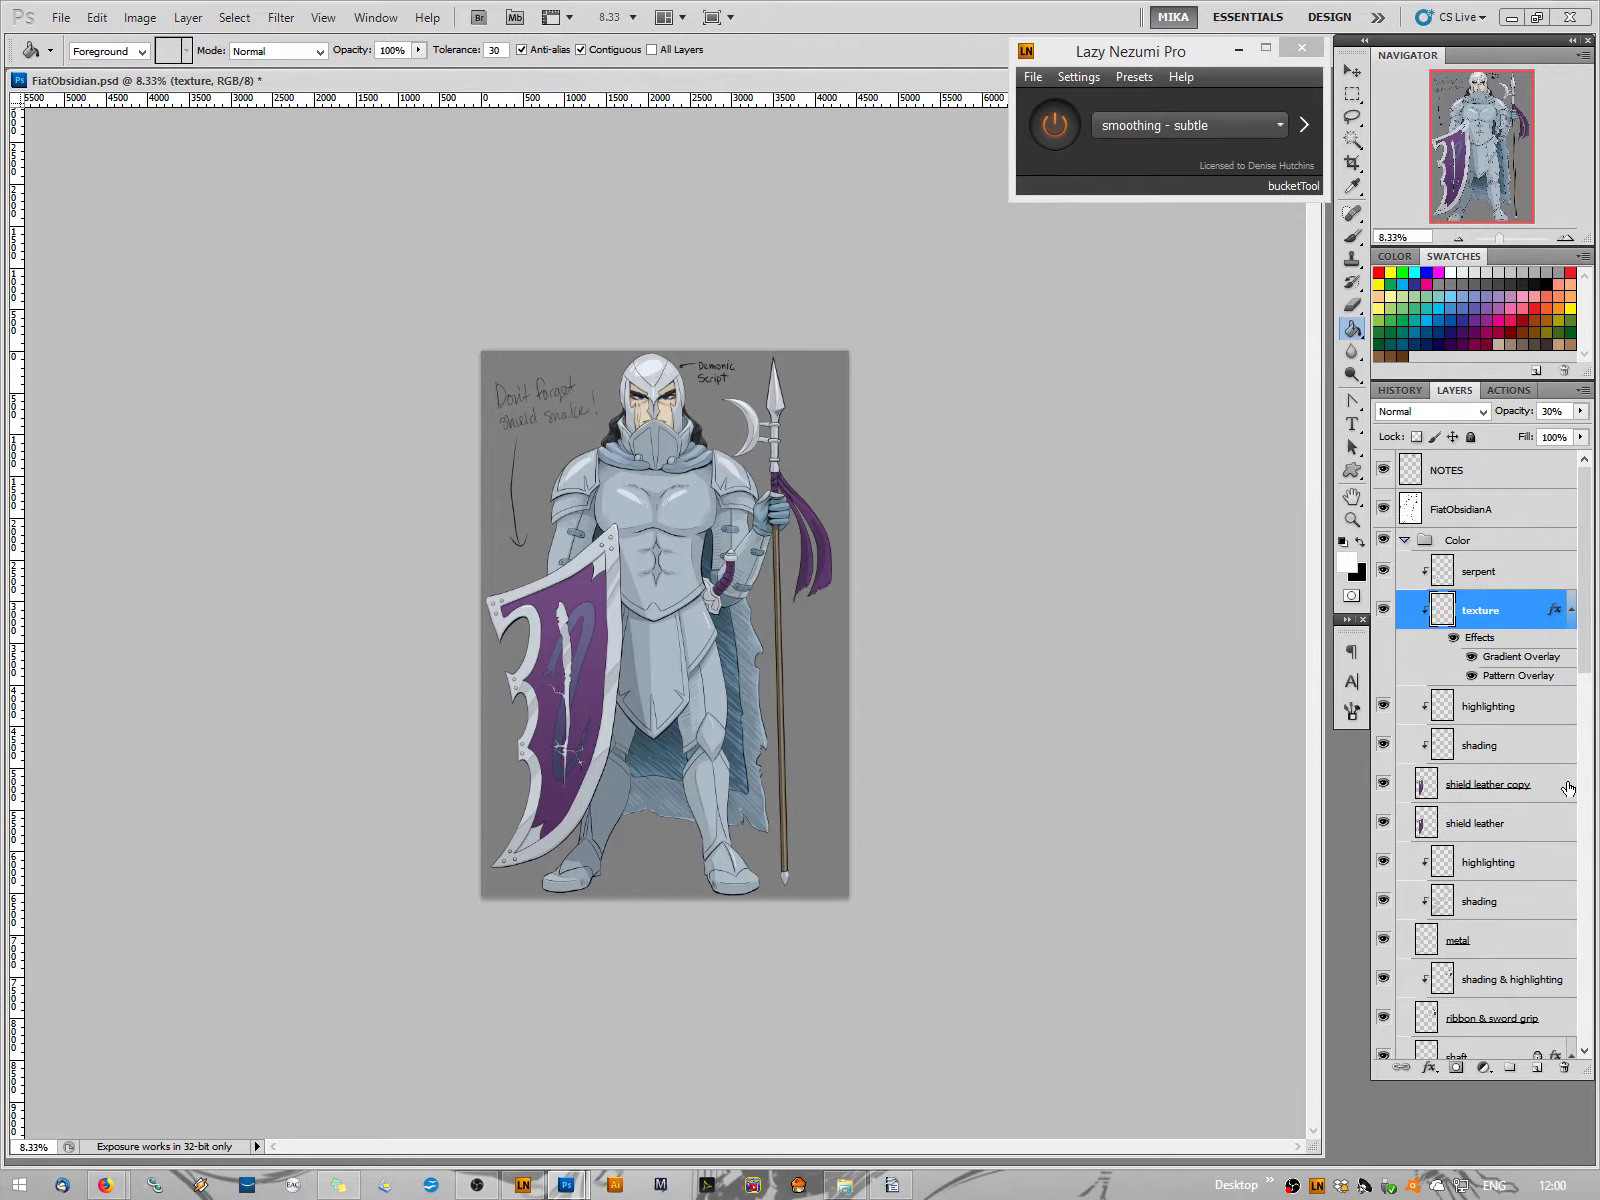
Lower the texture layer's Gradient Overlay opacity to about 24%, apply the style and select the serpent layer
double_click(1521, 657)
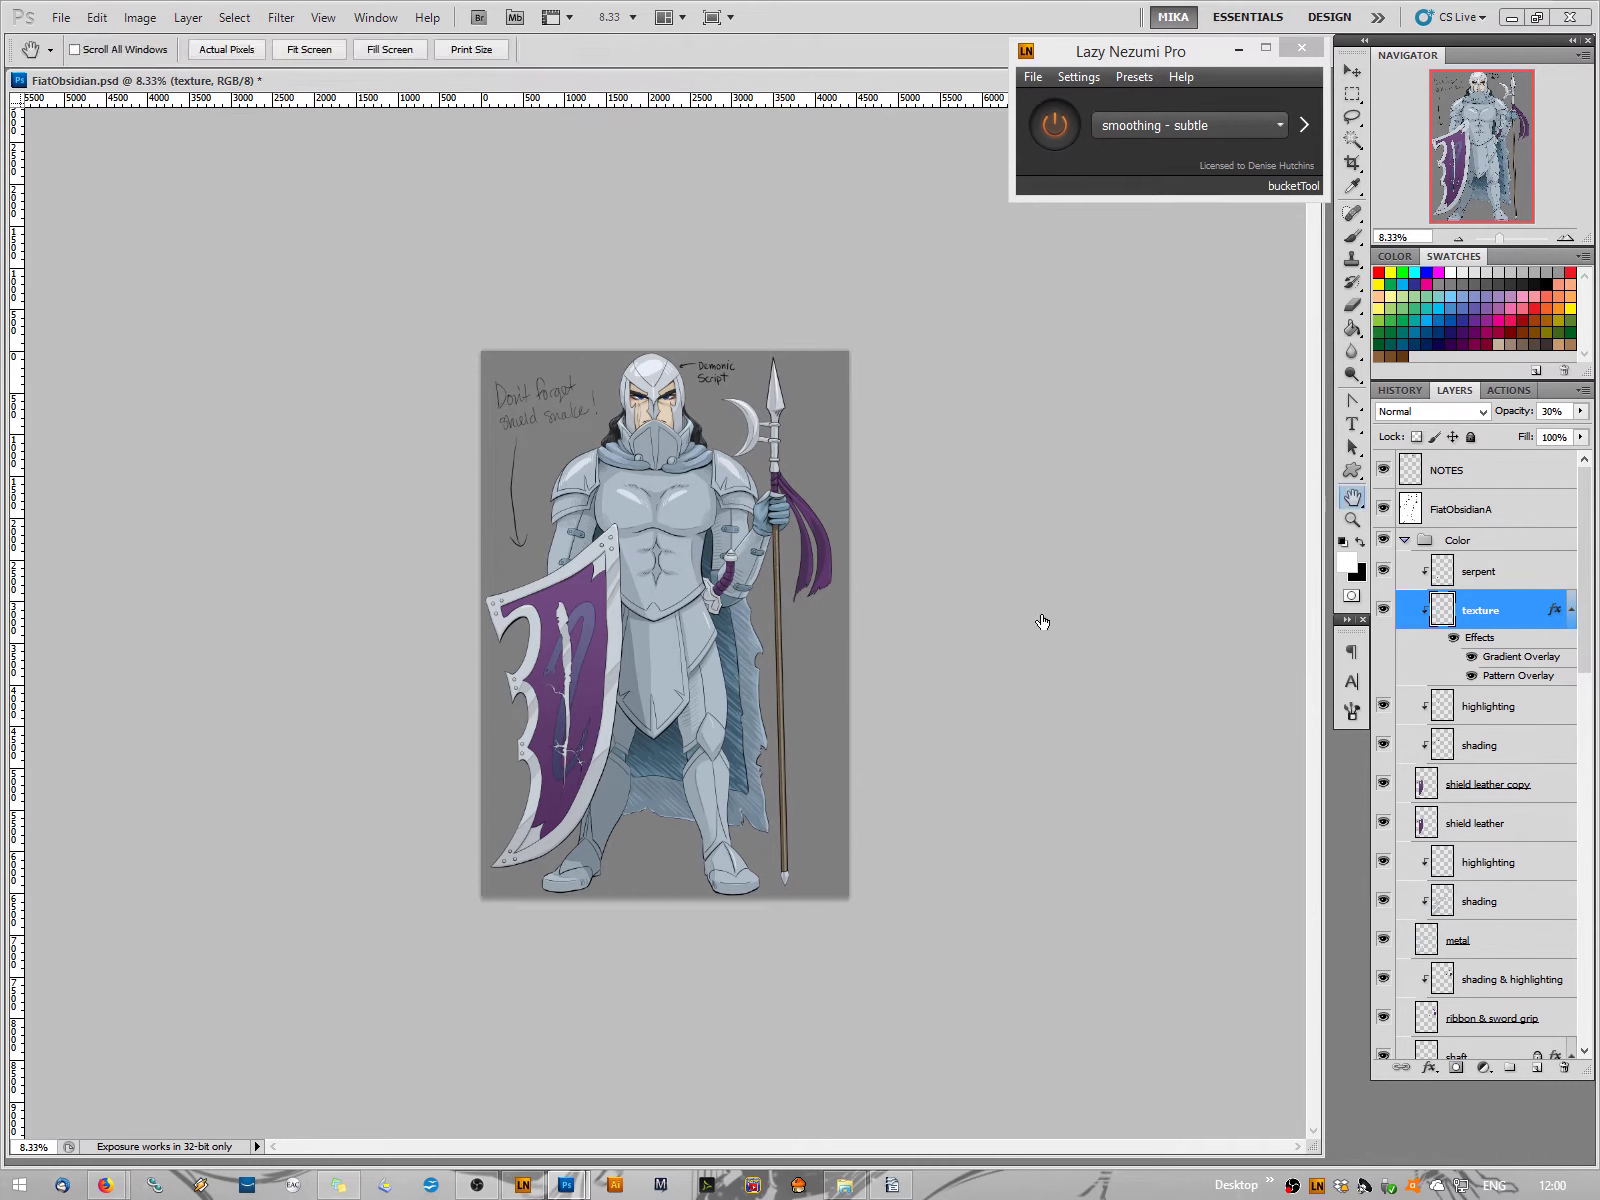
left_click_drag(1030, 670, 1021, 673)
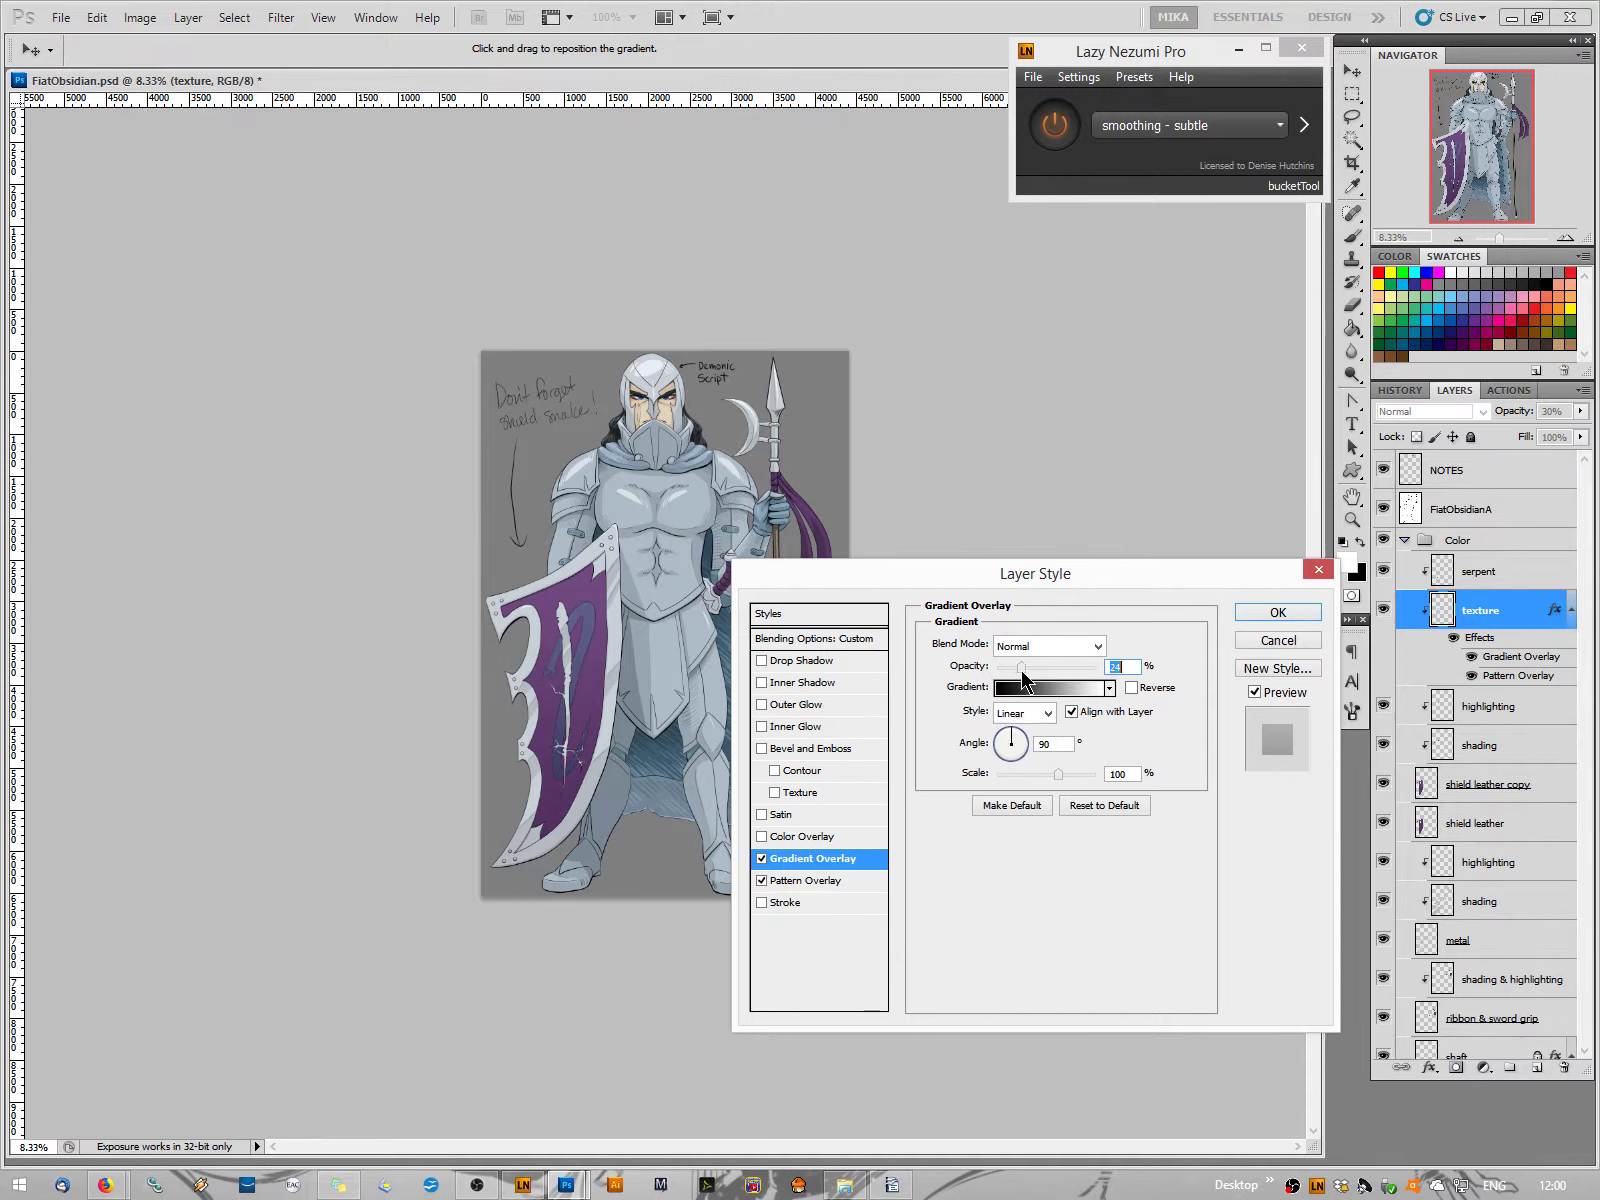
left_click(1252, 616)
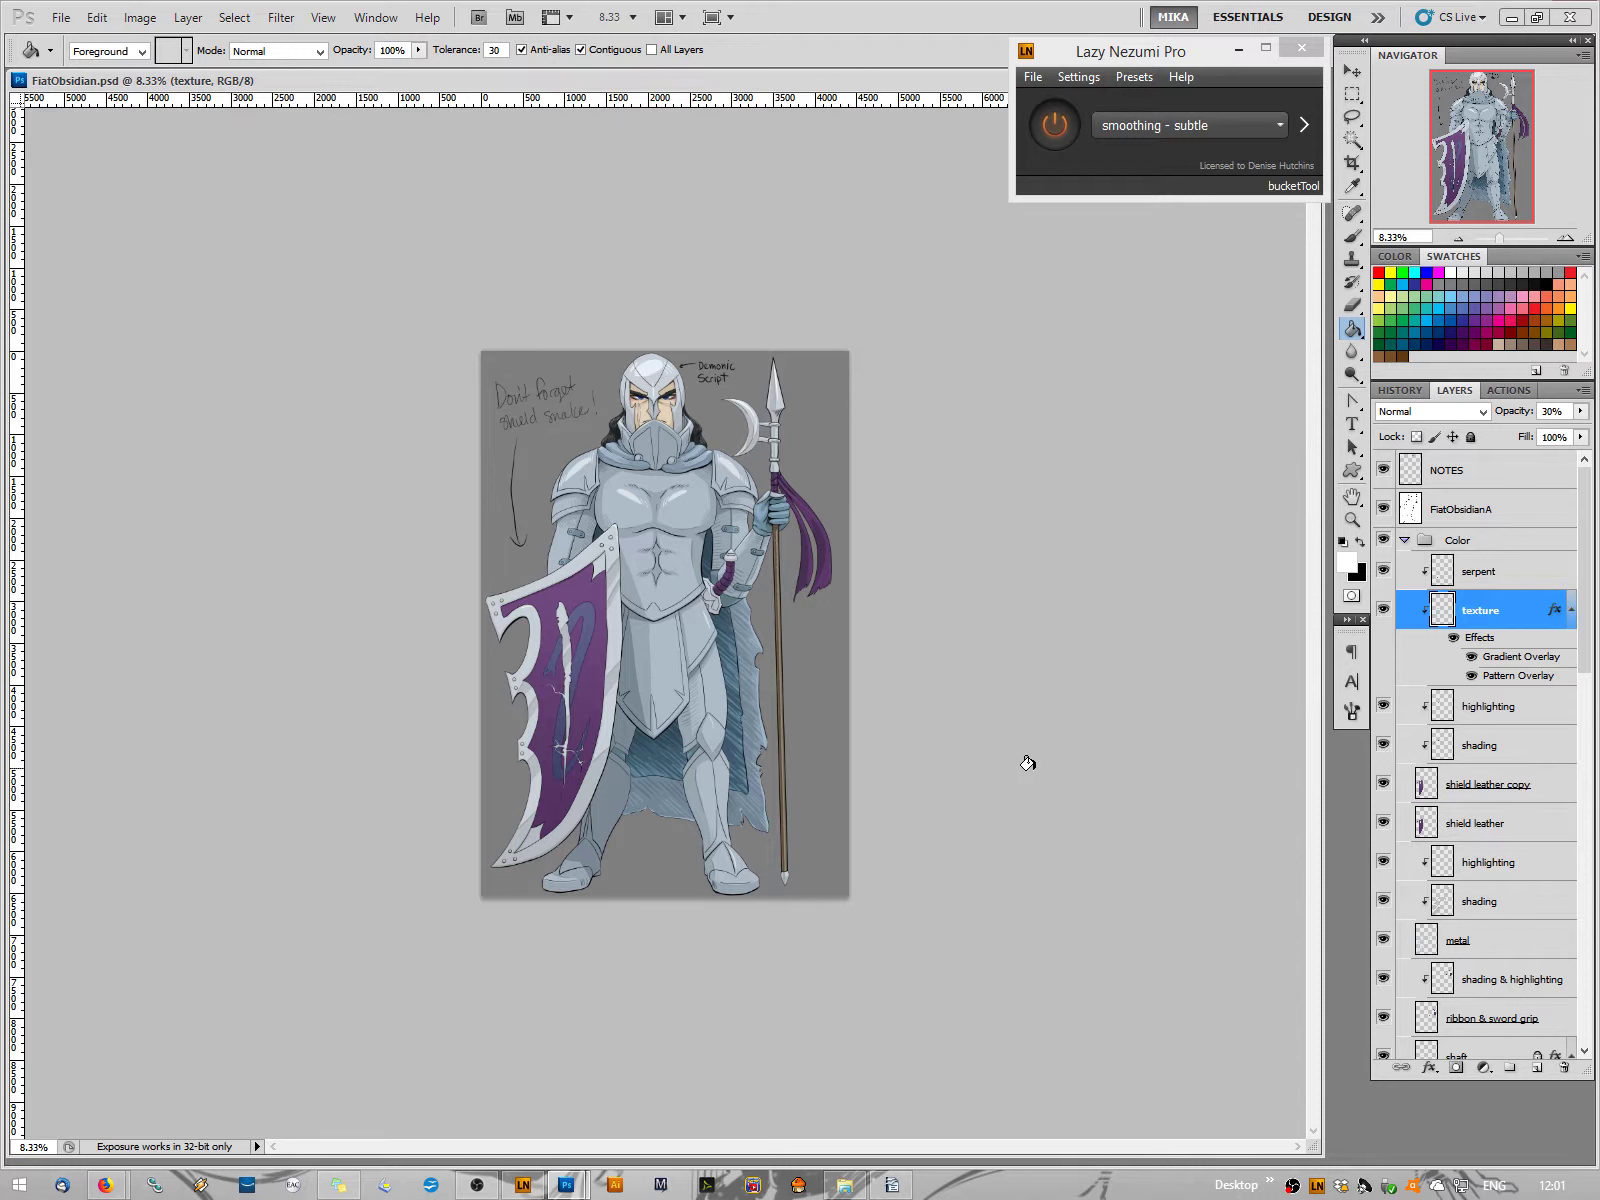
left_click(1487, 578)
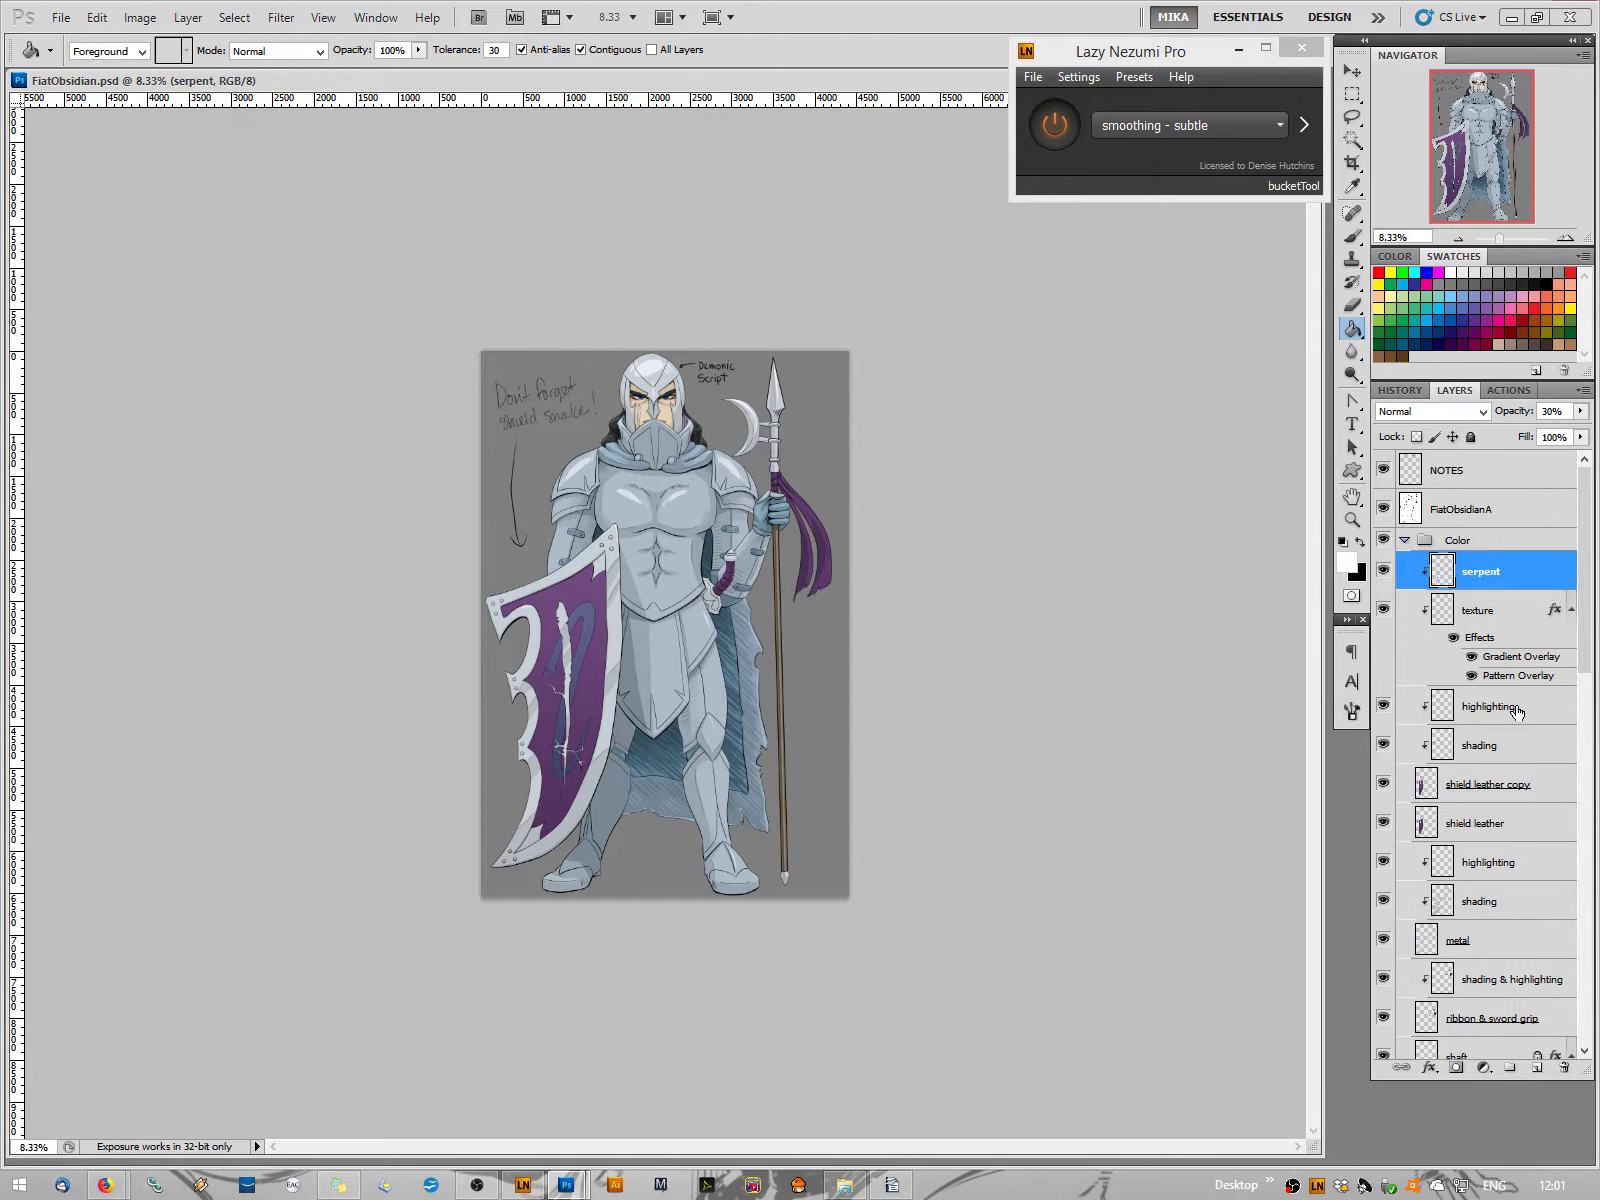
Add a new layer named "script" above the helmet's highlighting layer and clip it to the helmet
left_click_drag(1585, 648, 1572, 790)
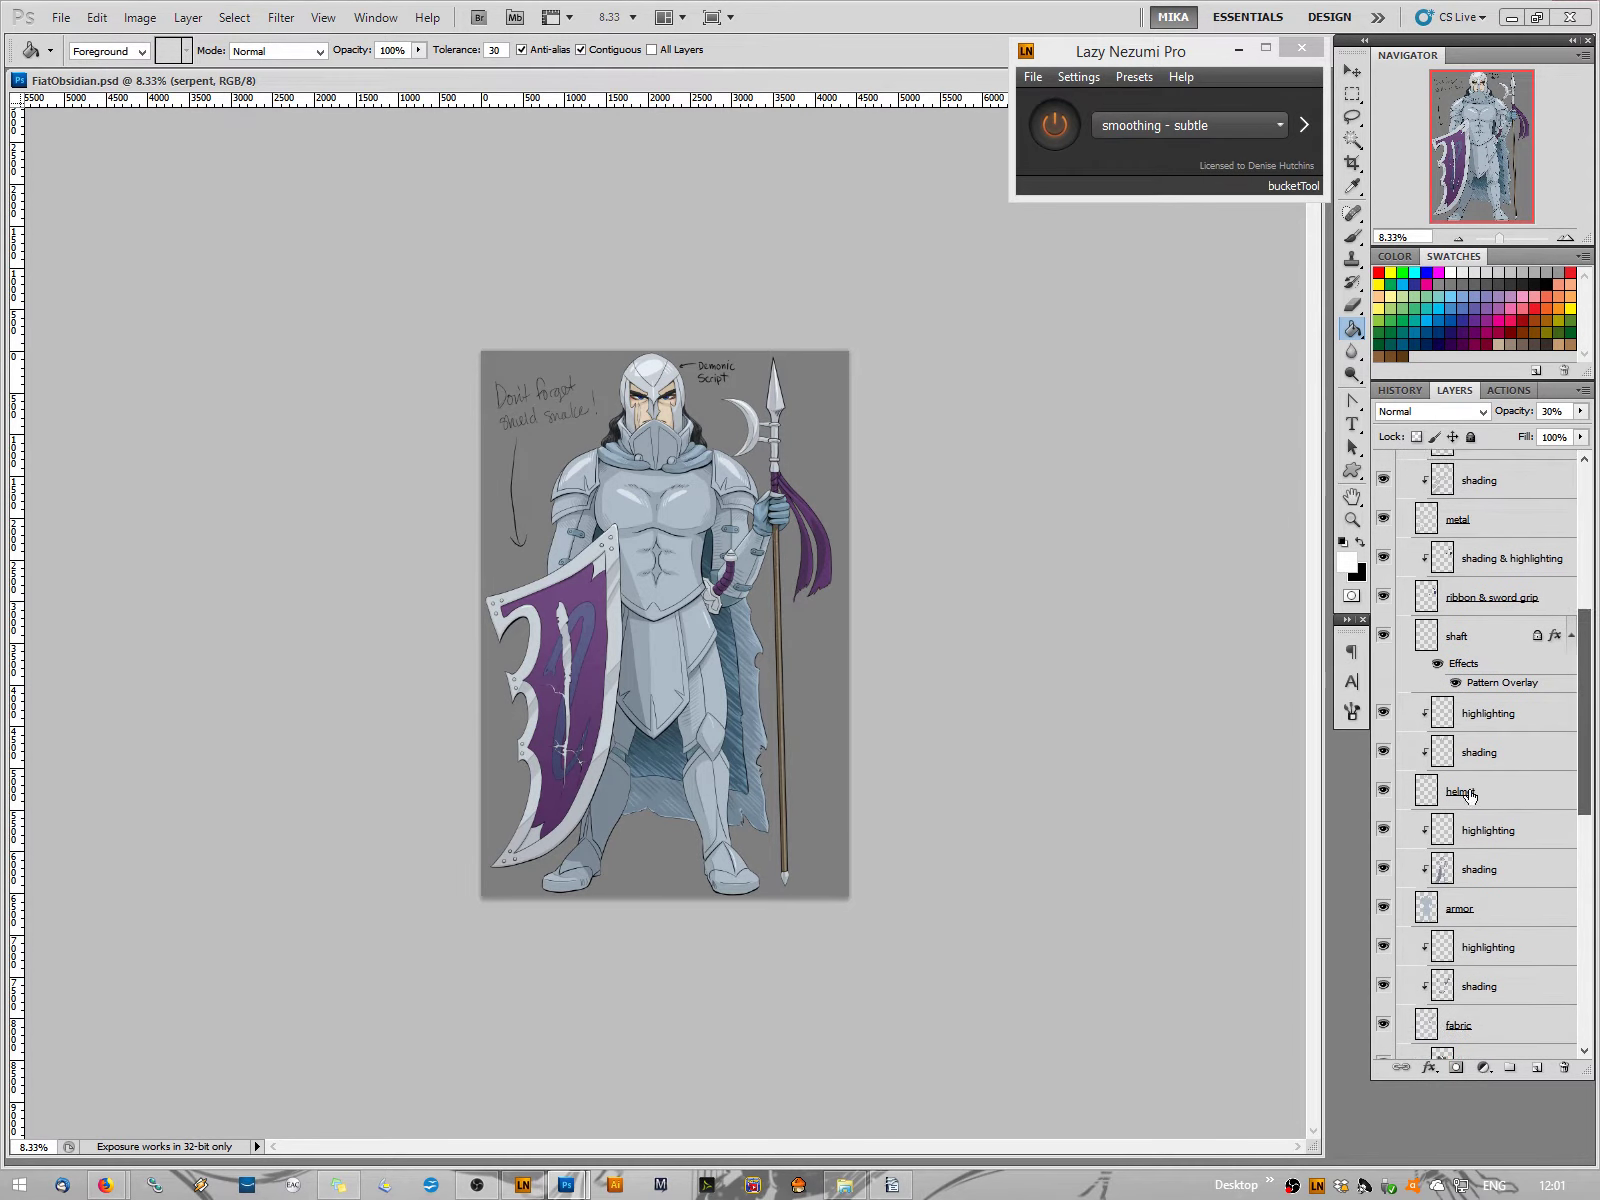
left_click(1470, 791)
left_click(1483, 713)
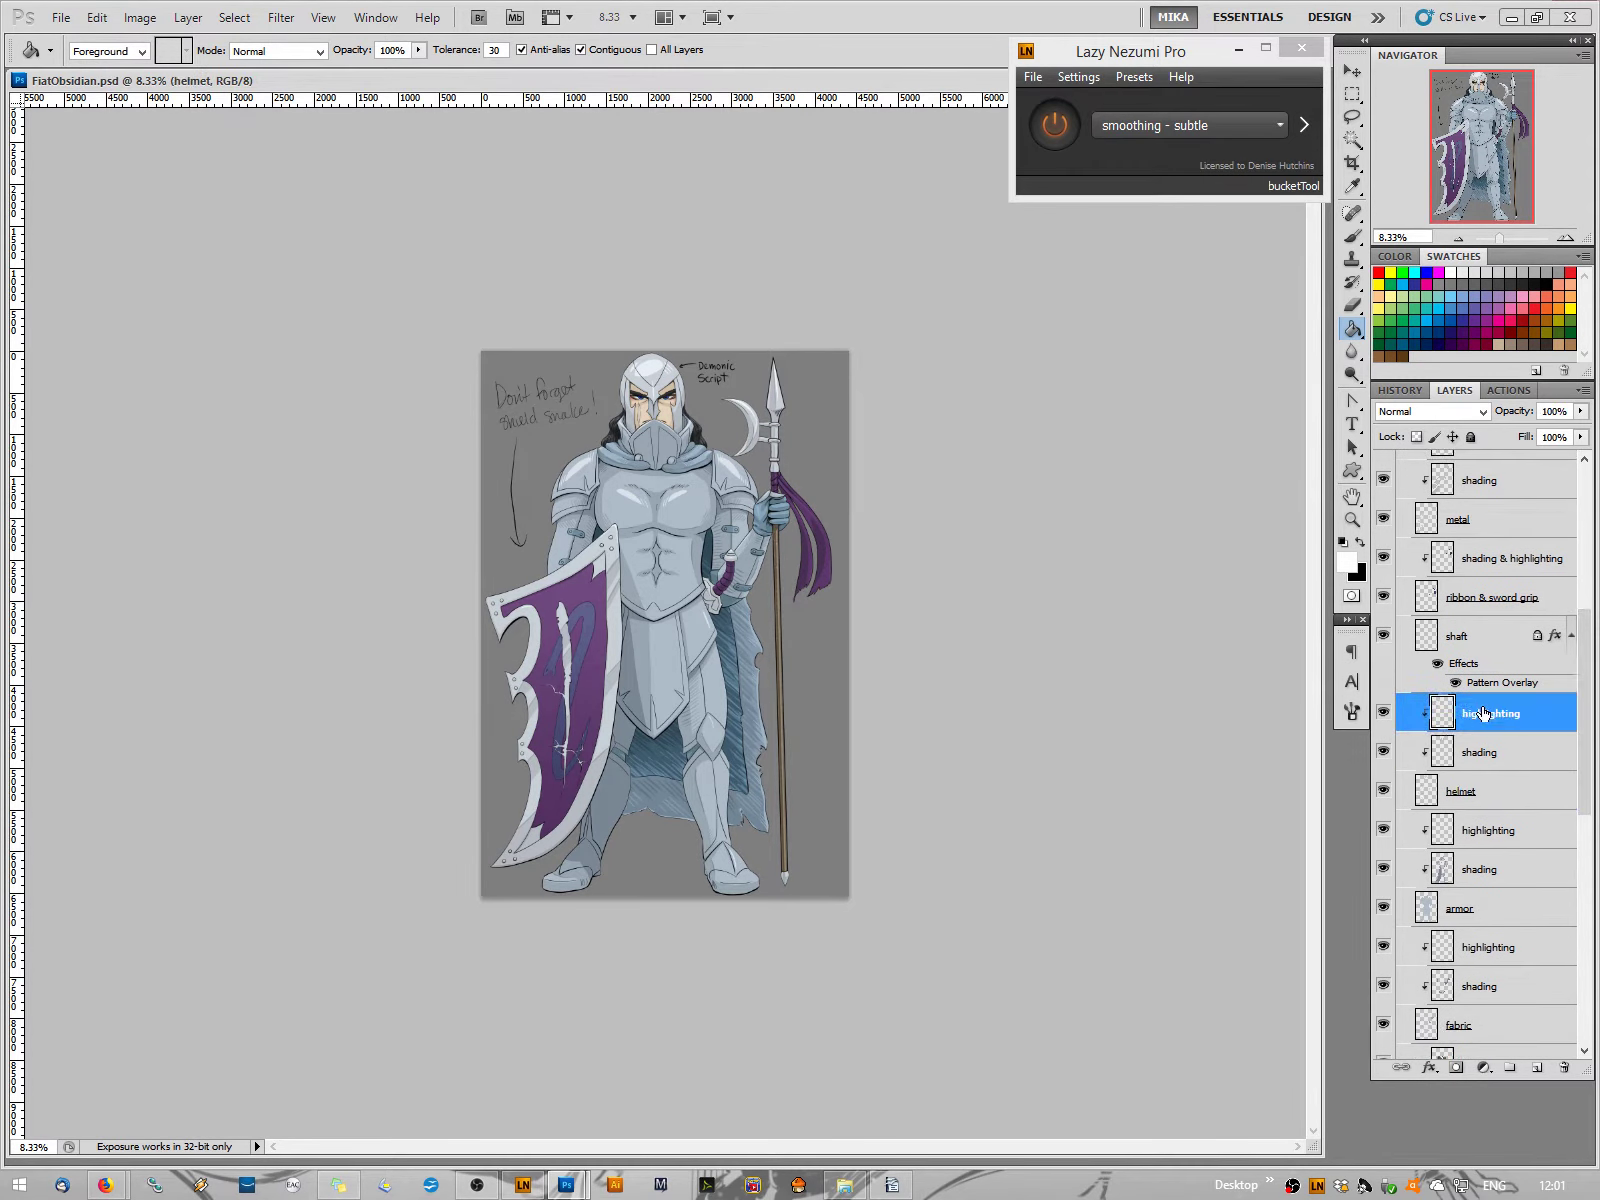
left_click(1537, 1067)
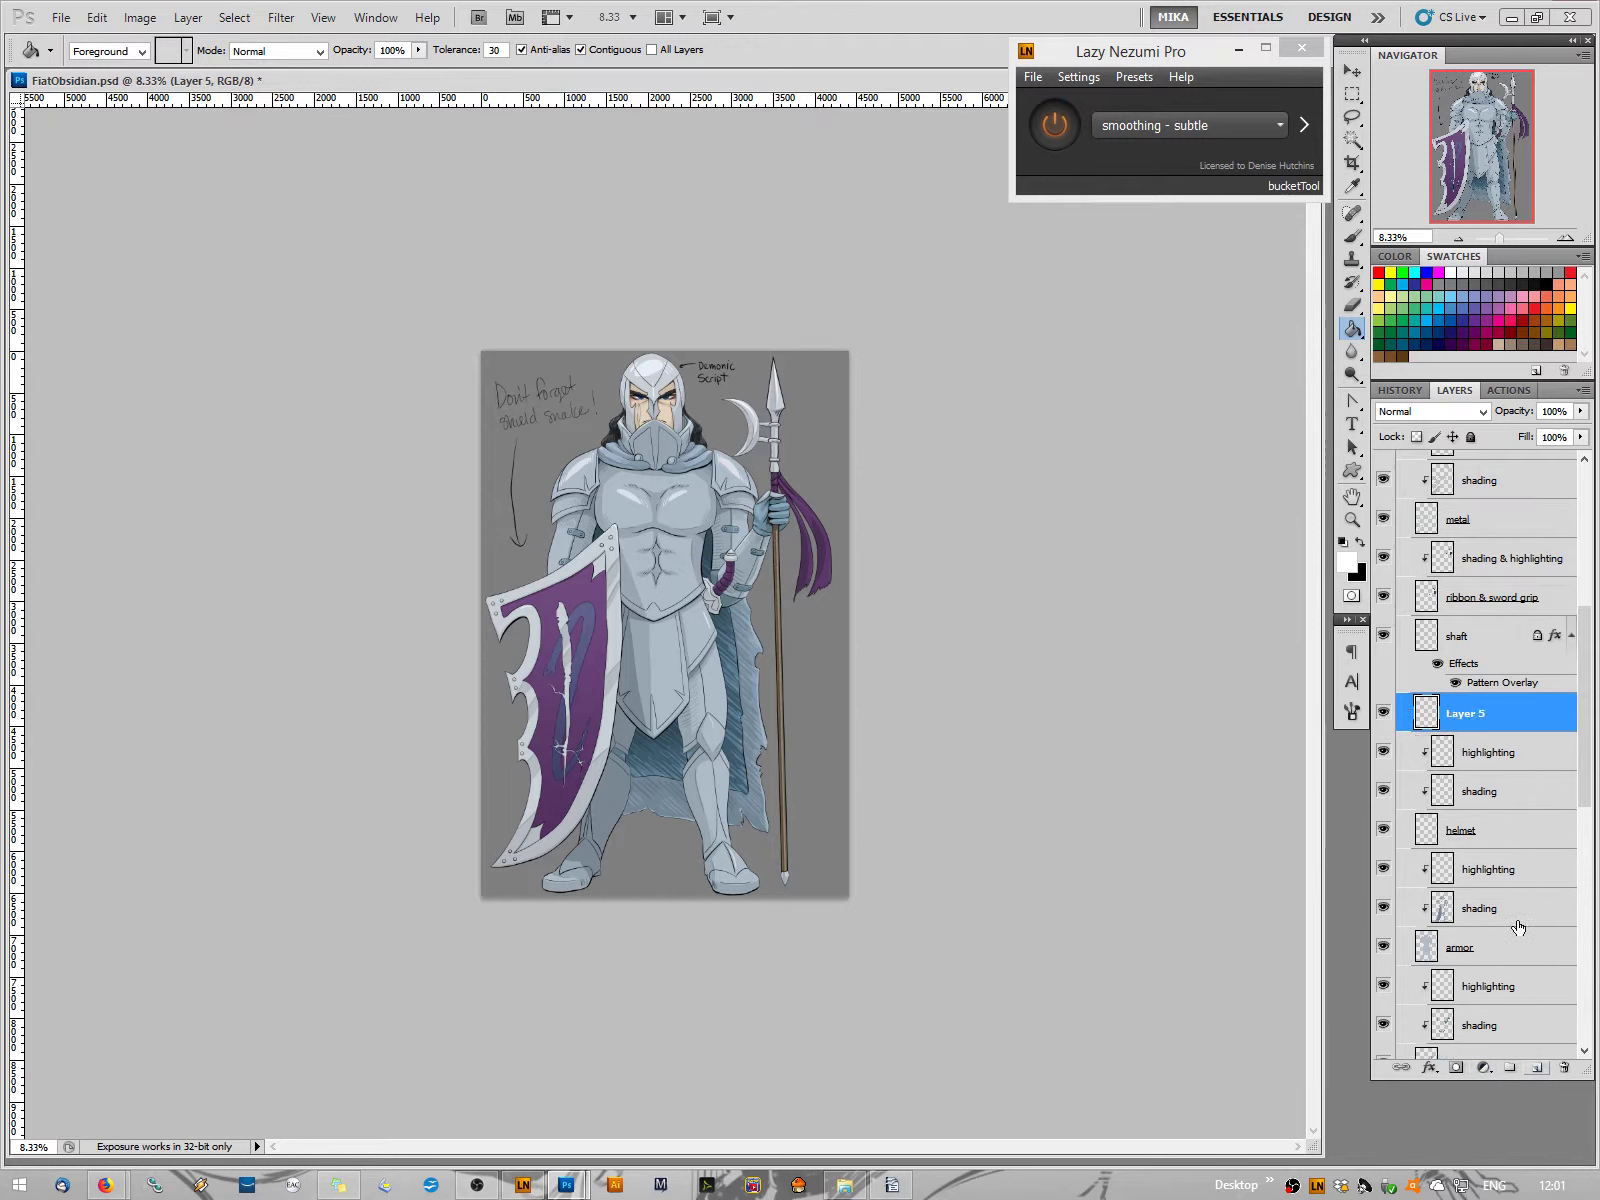
double_click(1460, 714)
type("script")
key("Return")
key("ctrl+alt+g")
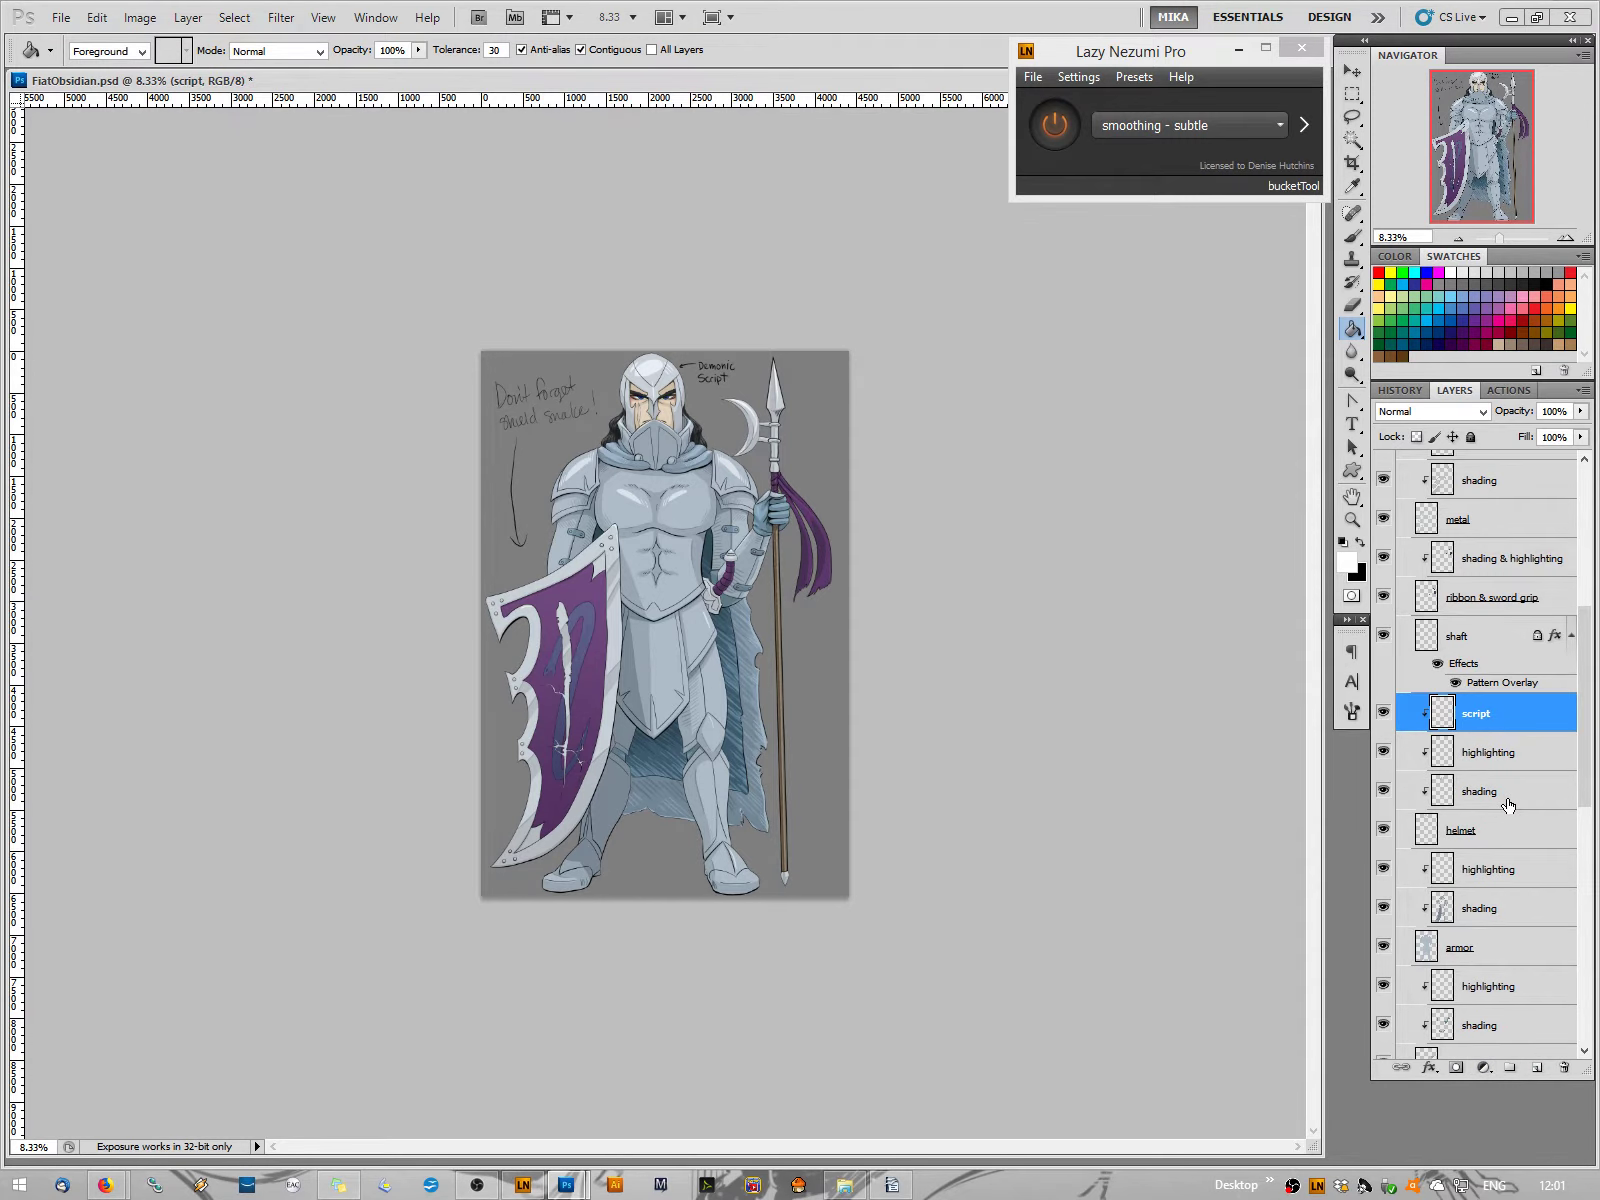
Set up a hard round brush at 6 px for lettering on the helmet
left_click(1565, 238)
left_click(1565, 238)
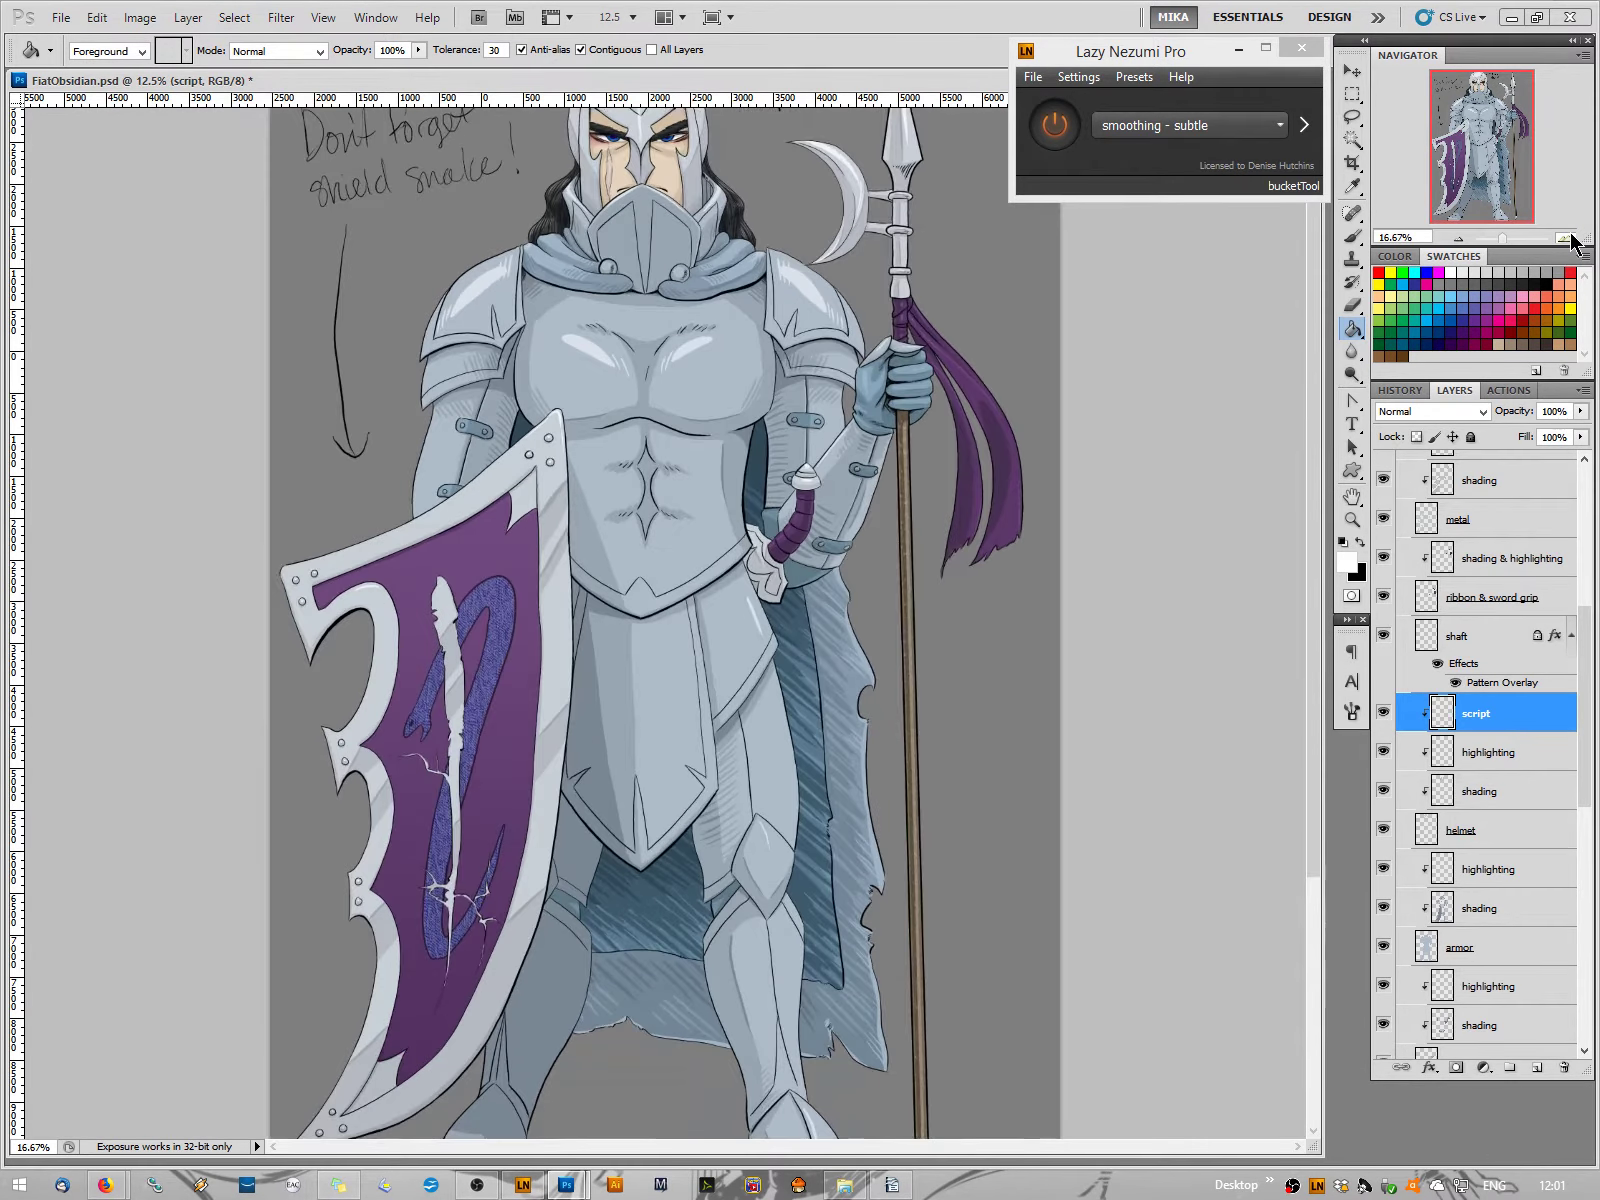
left_click(1566, 238)
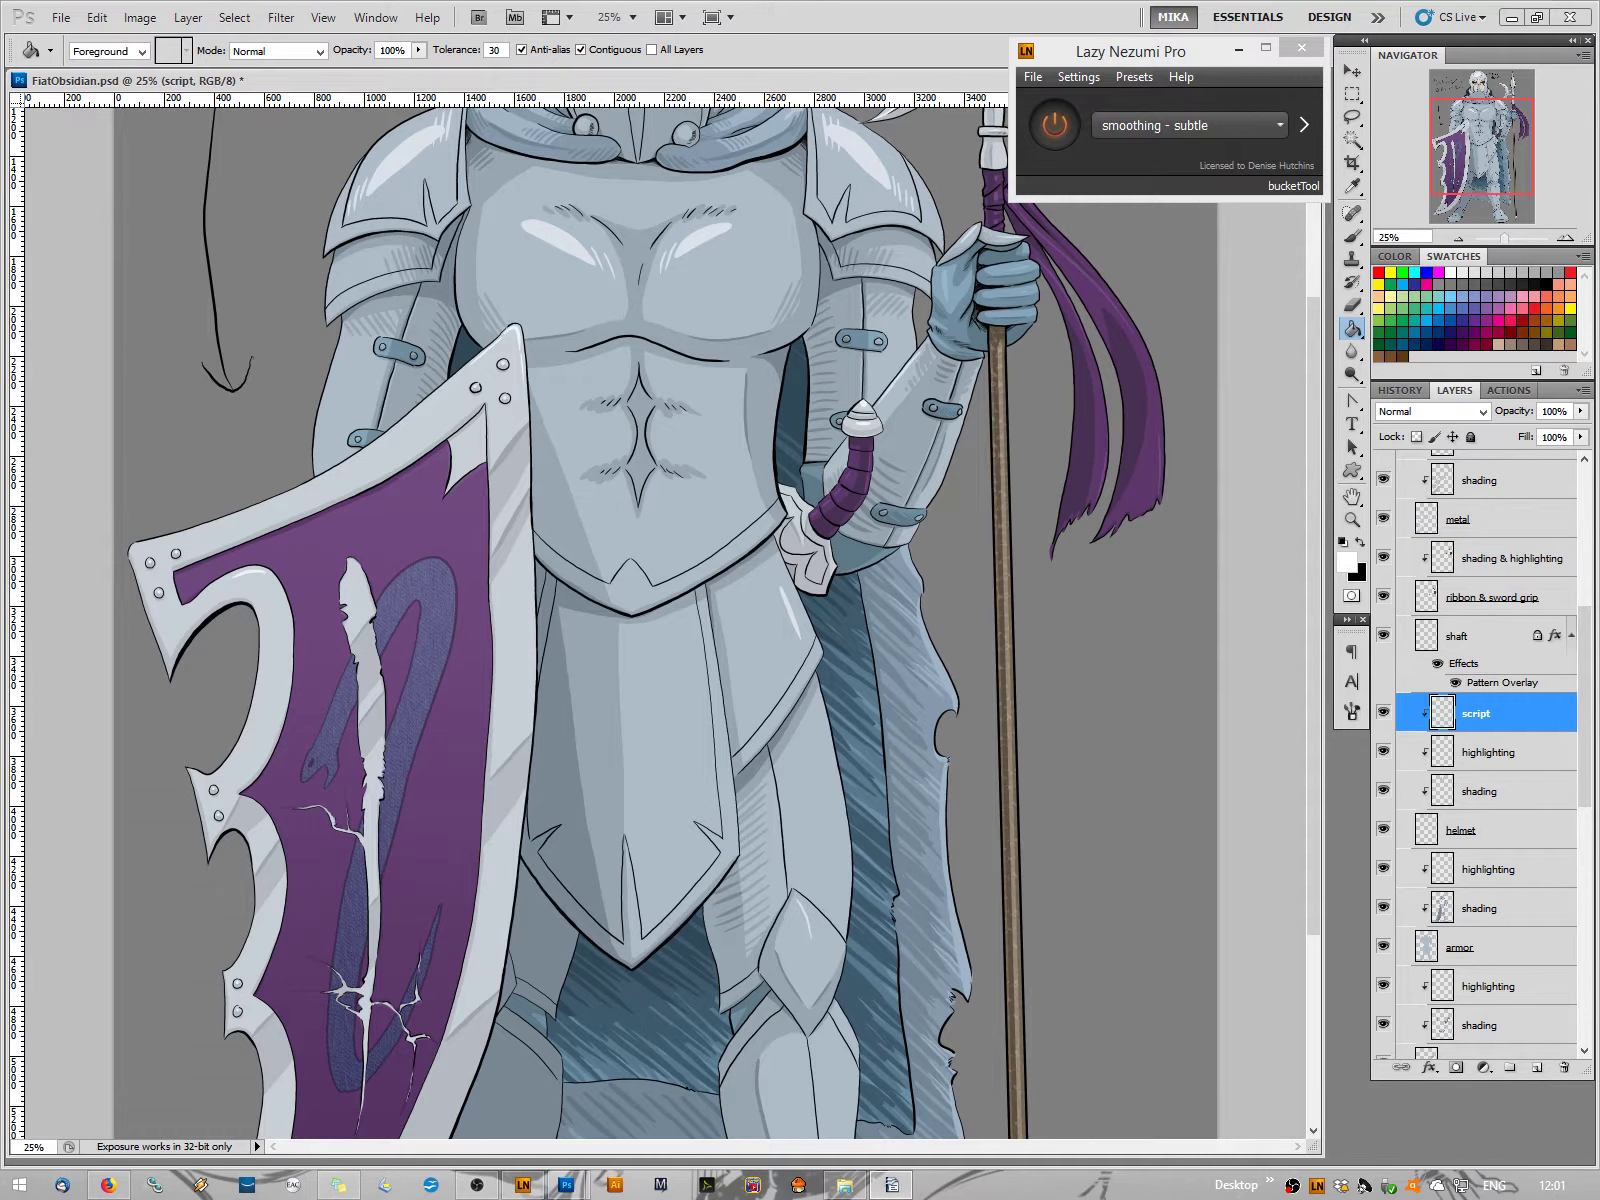
left_click(1565, 241)
left_click(1565, 241)
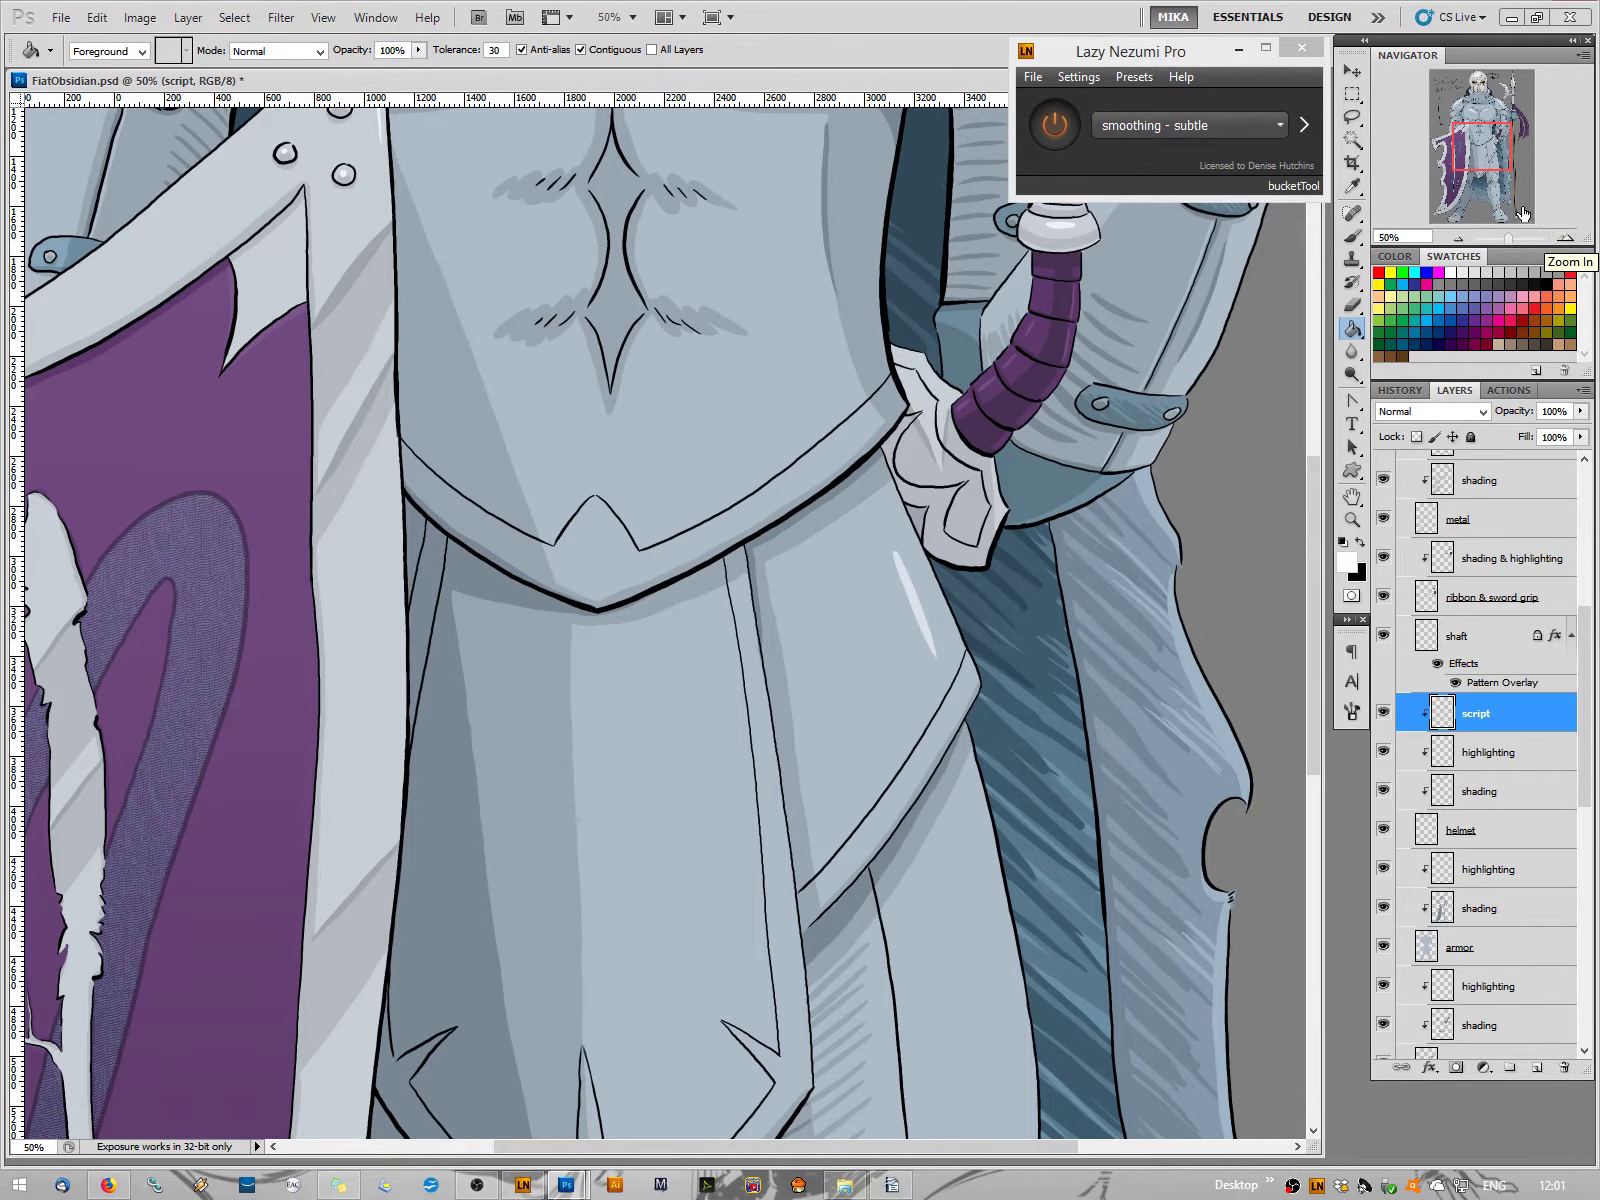
left_click(1565, 241)
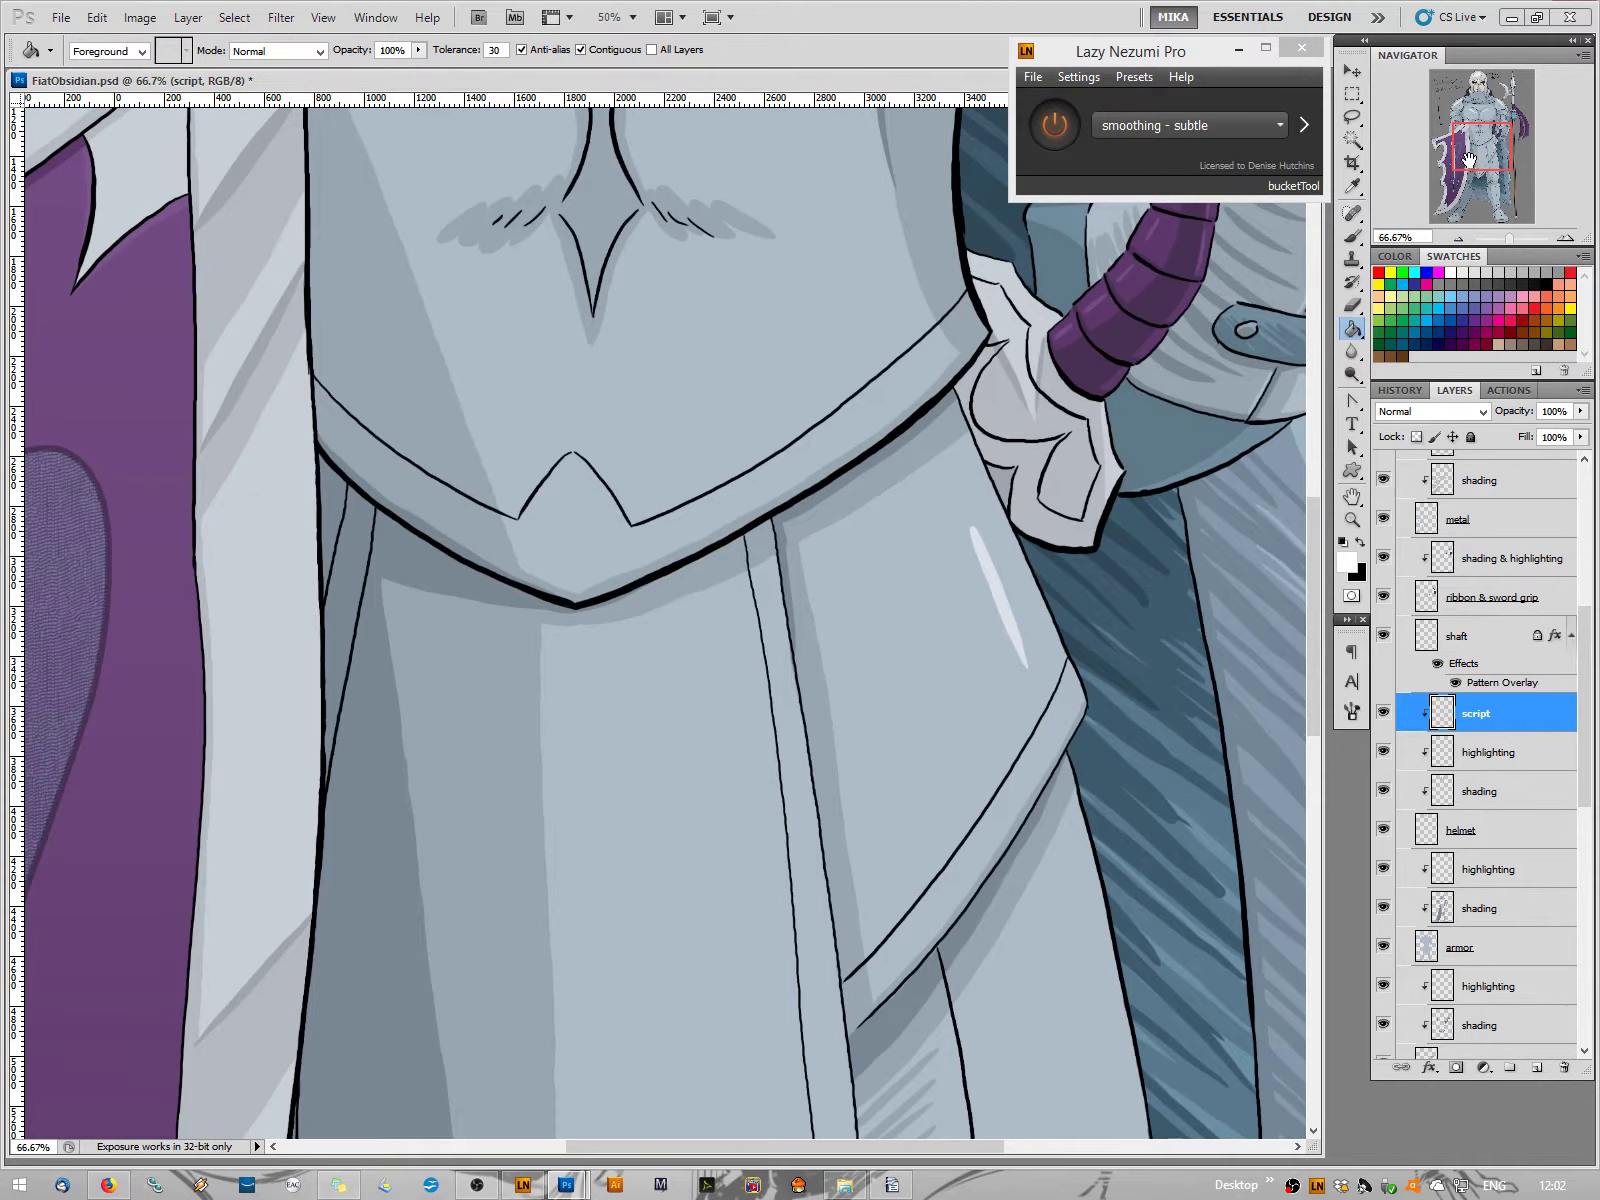
left_click_drag(1471, 157, 1467, 95)
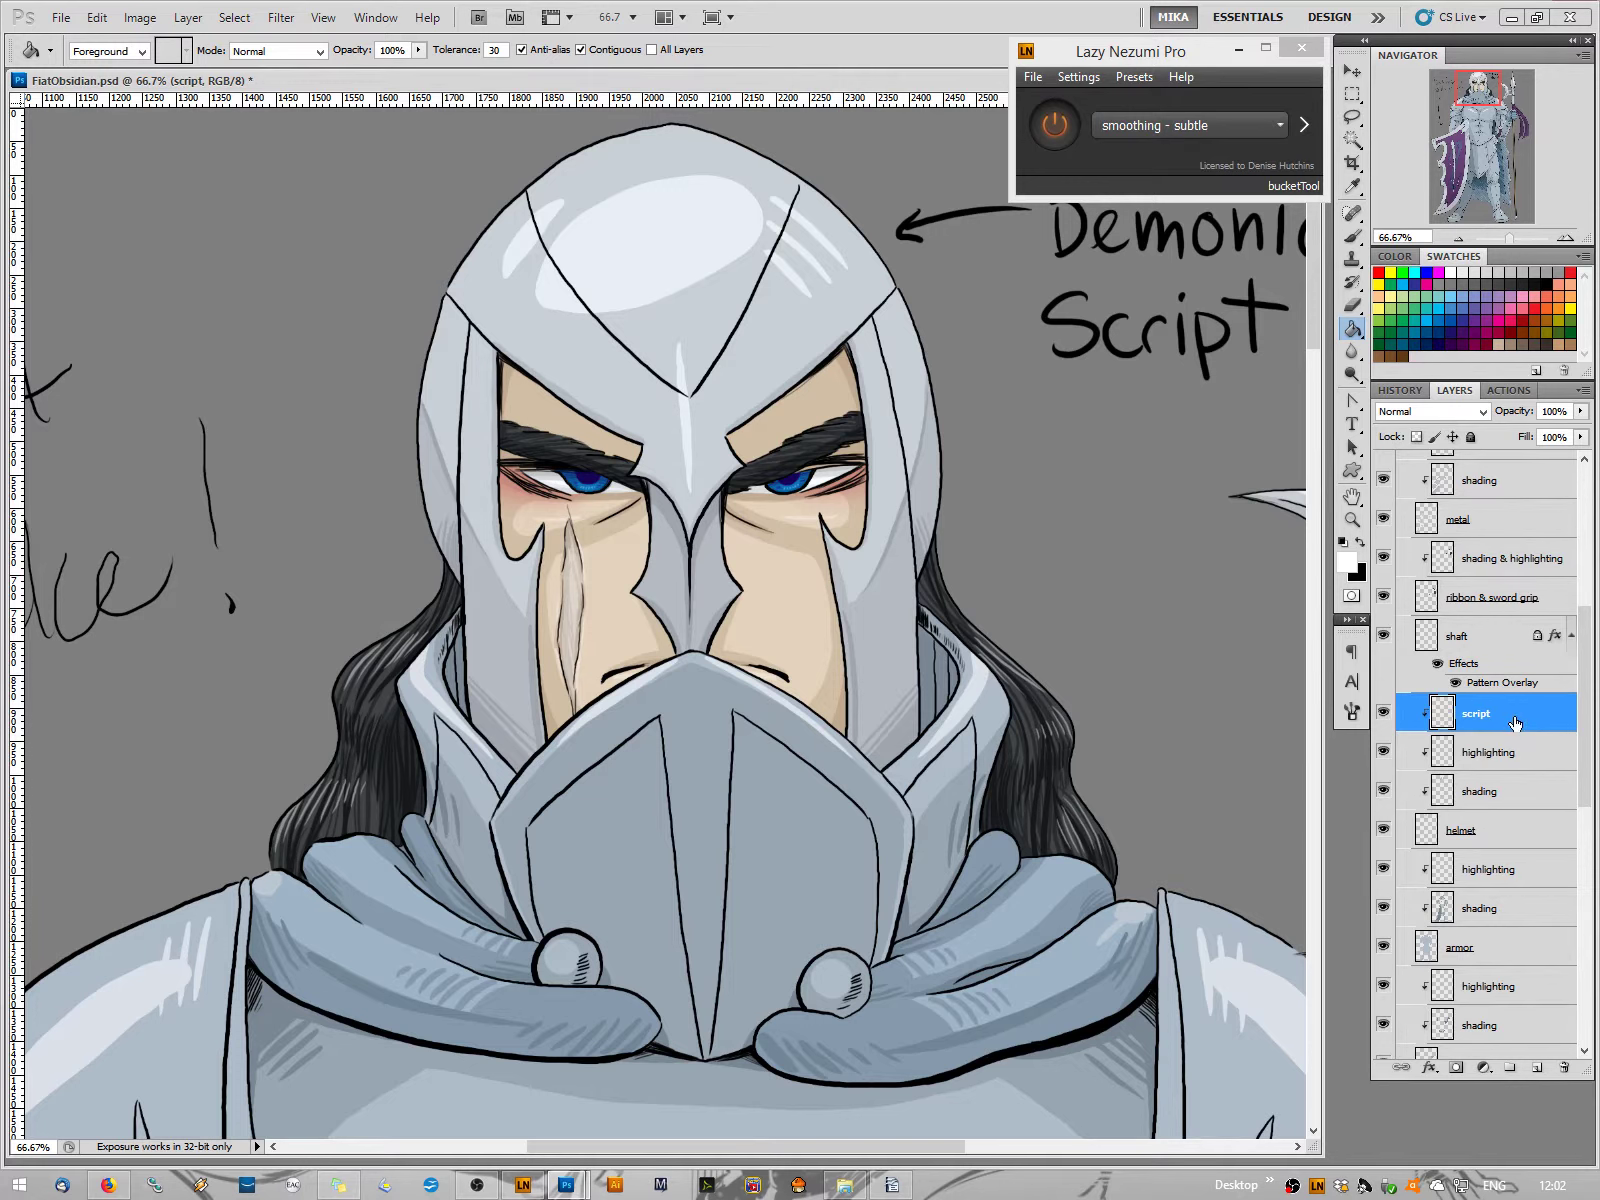
left_click(1352, 236)
right_click(701, 330)
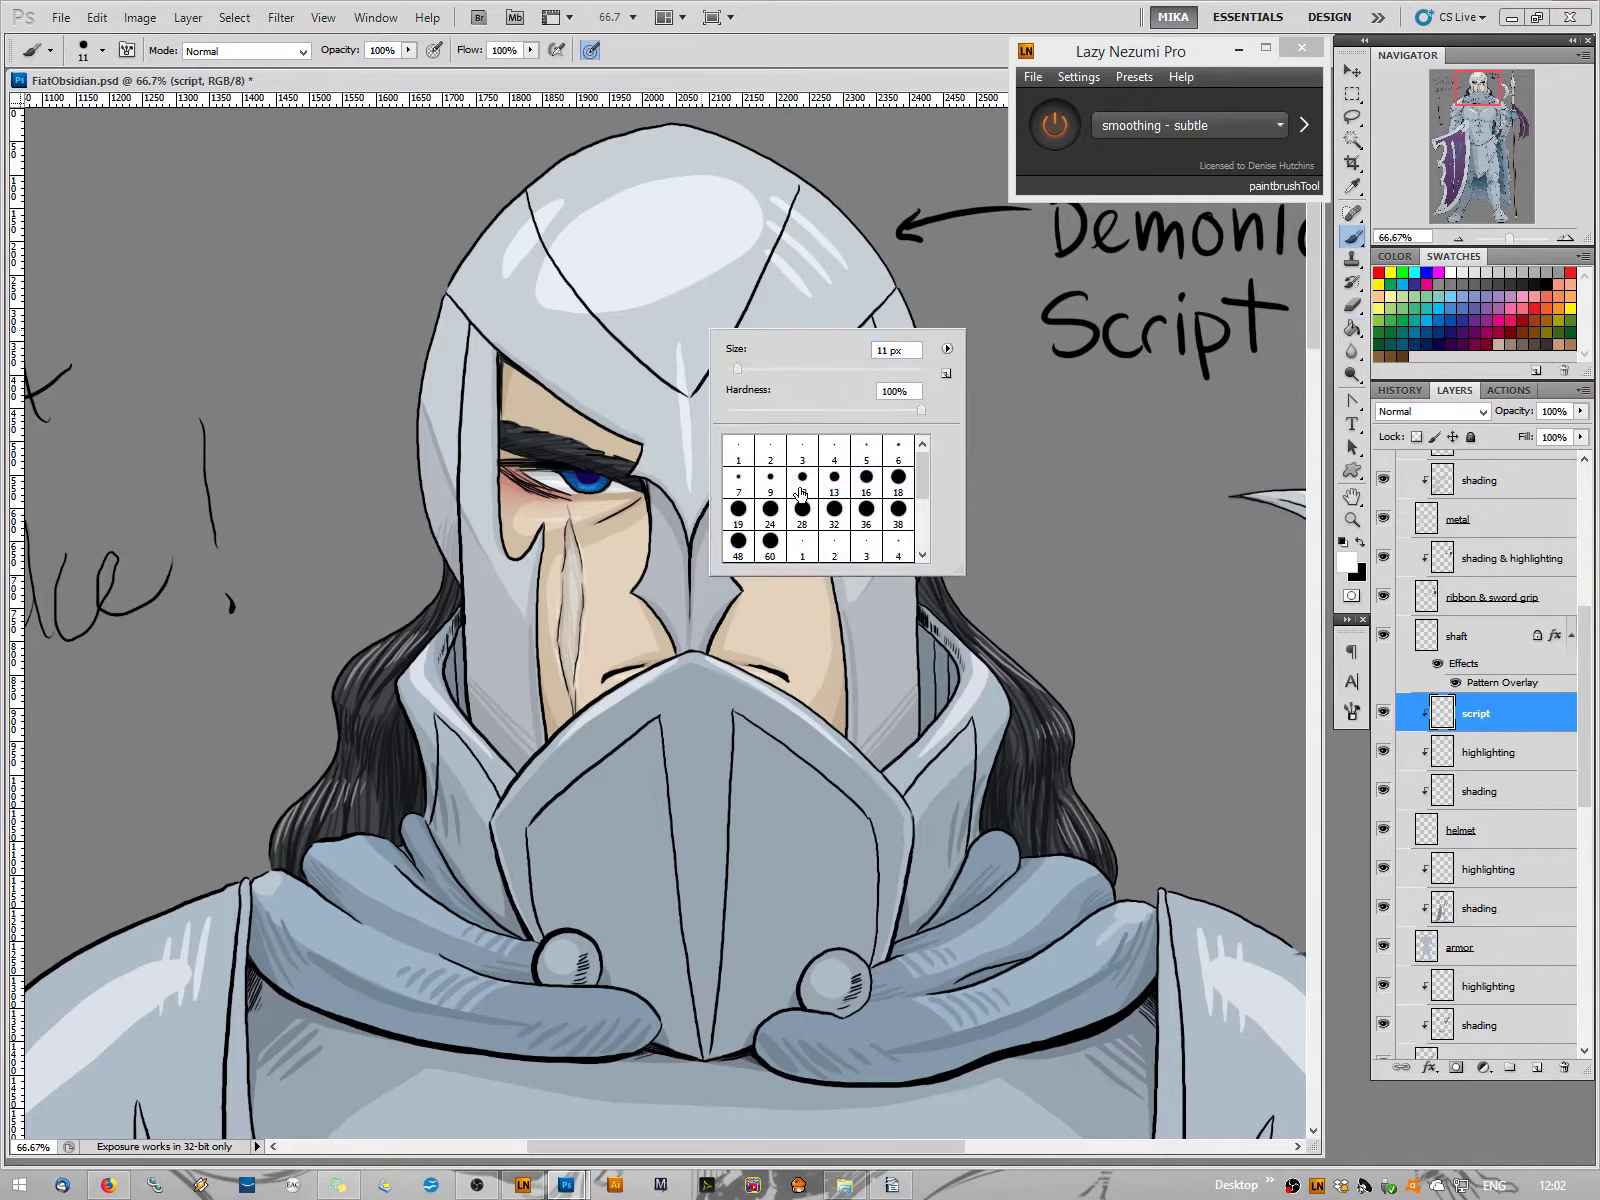
left_click_drag(738, 376, 733, 369)
left_click(897, 350)
key("Down")
key("Down")
Paint white demonic glyphs down the upper part of the helmet's inner cheek strip on the viewer's left
left_click(1565, 238)
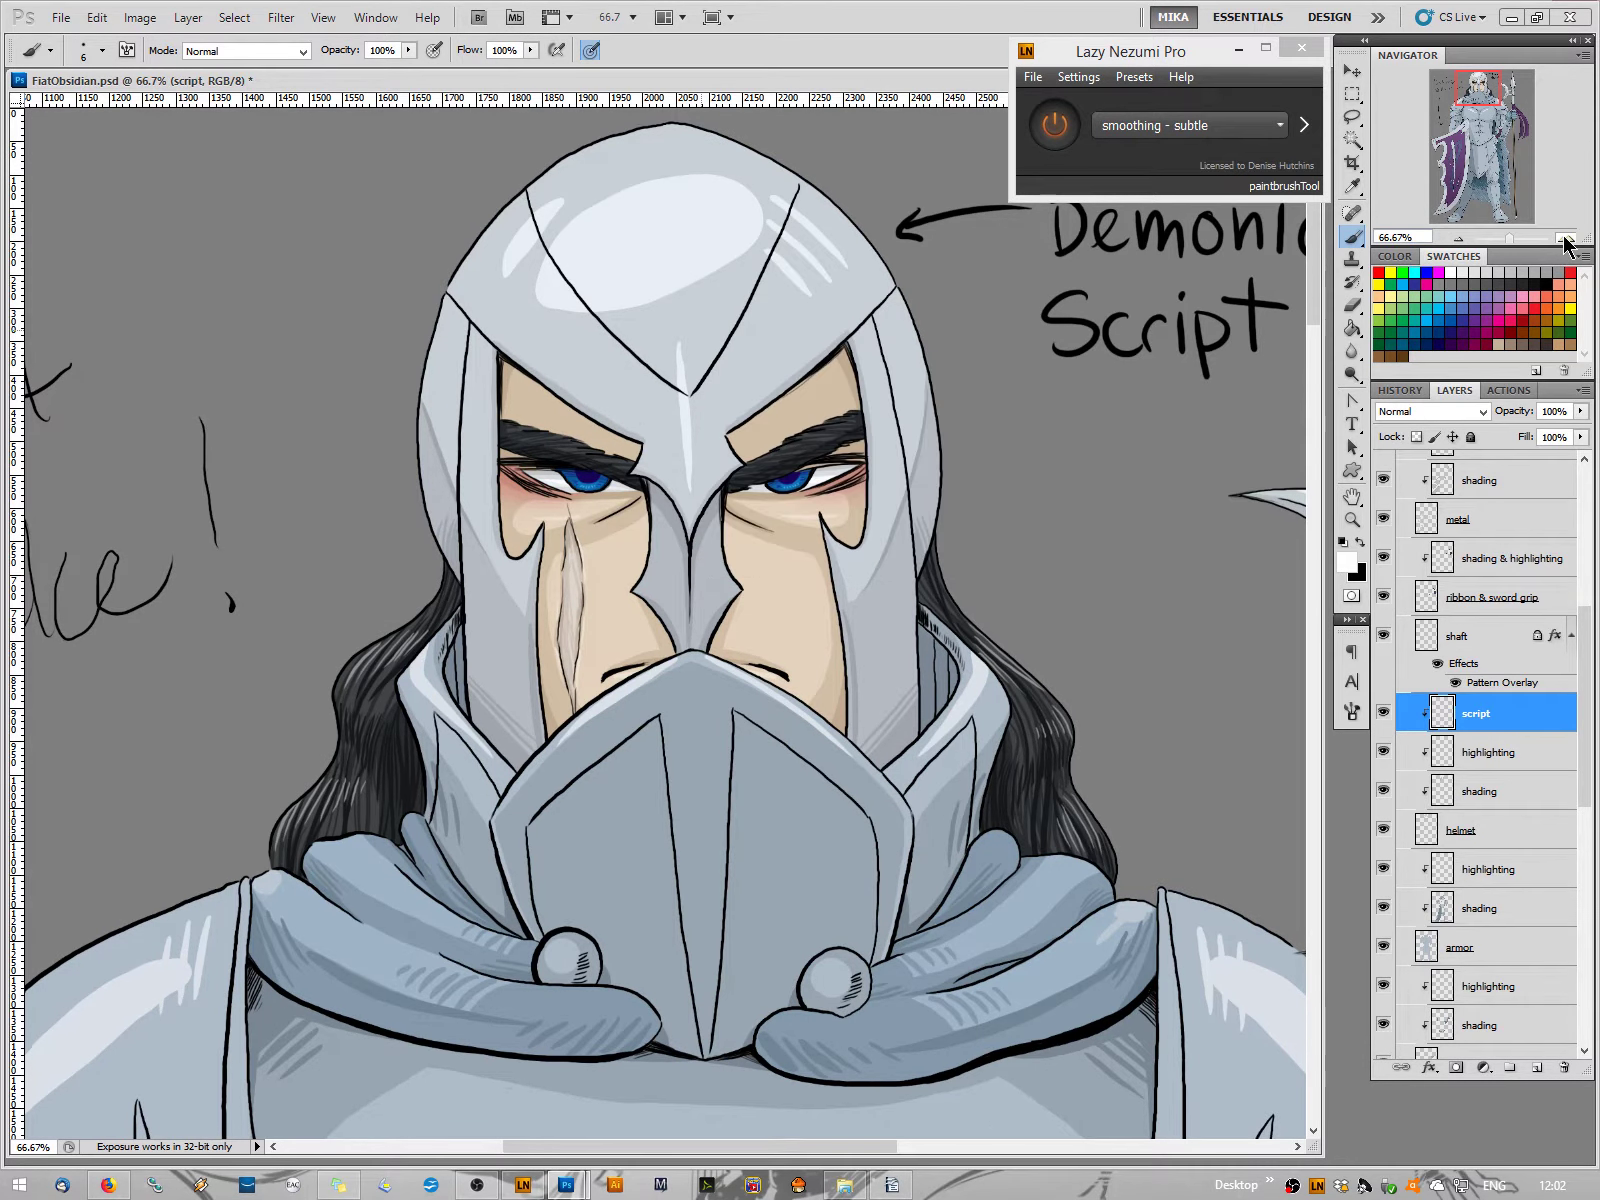
left_click(1565, 238)
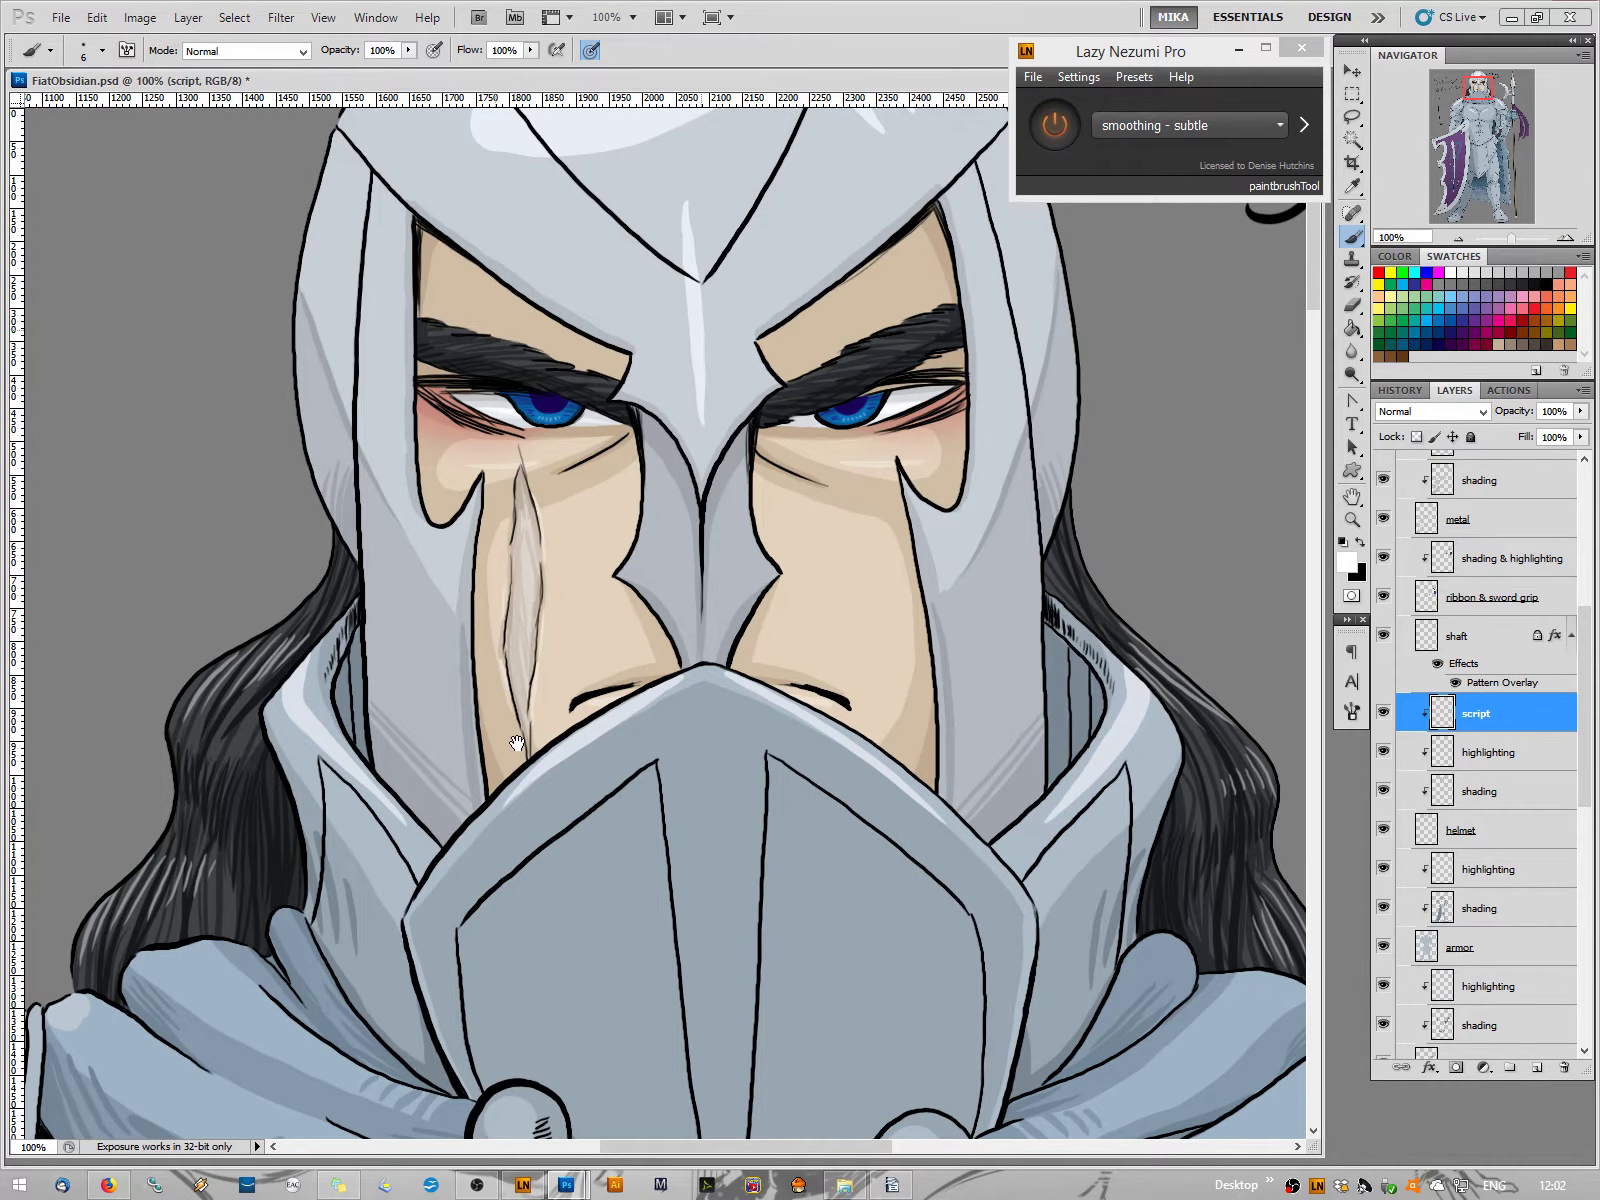
mouse_move(516, 743)
left_mouse_down()
mouse_move(521, 866)
mouse_move(647, 899)
mouse_move(627, 817)
left_mouse_up()
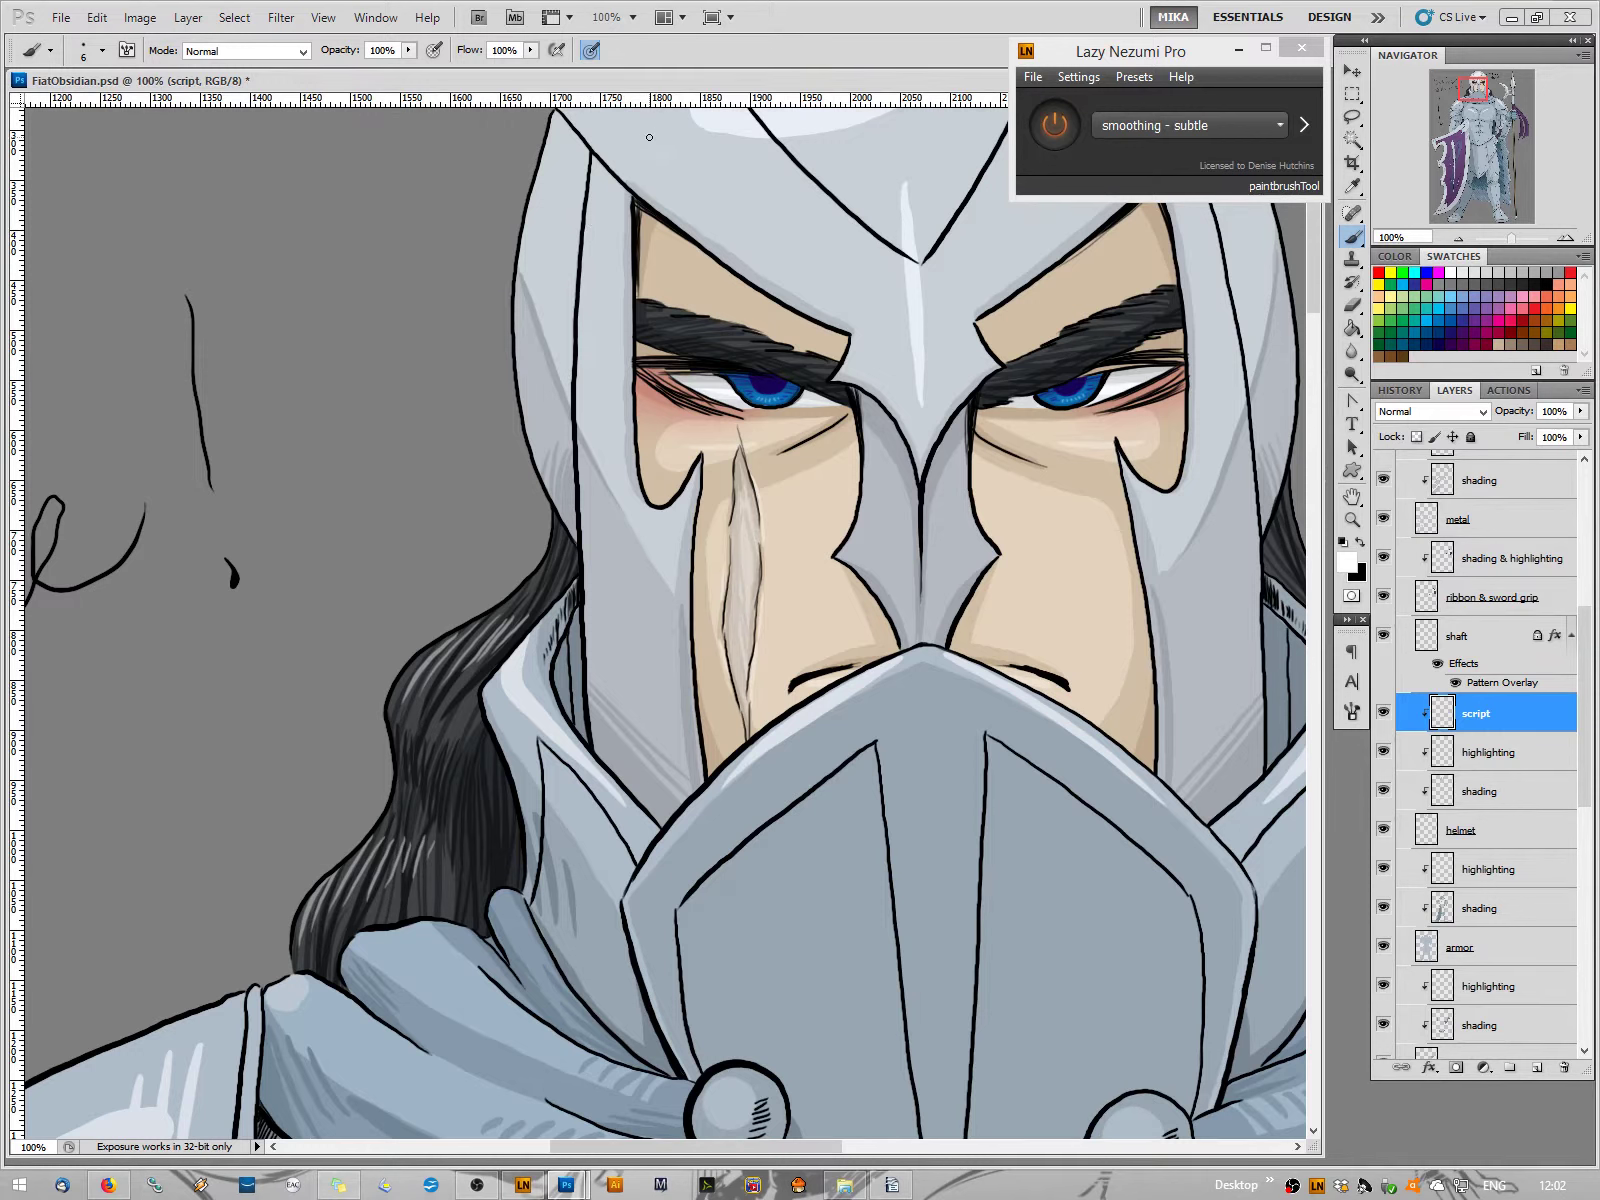
left_click_drag(598, 189, 610, 256)
mouse_move(589, 285)
left_mouse_down()
mouse_move(610, 279)
mouse_move(602, 332)
left_mouse_up()
mouse_move(589, 362)
left_mouse_down()
mouse_move(608, 355)
mouse_move(615, 405)
left_mouse_up()
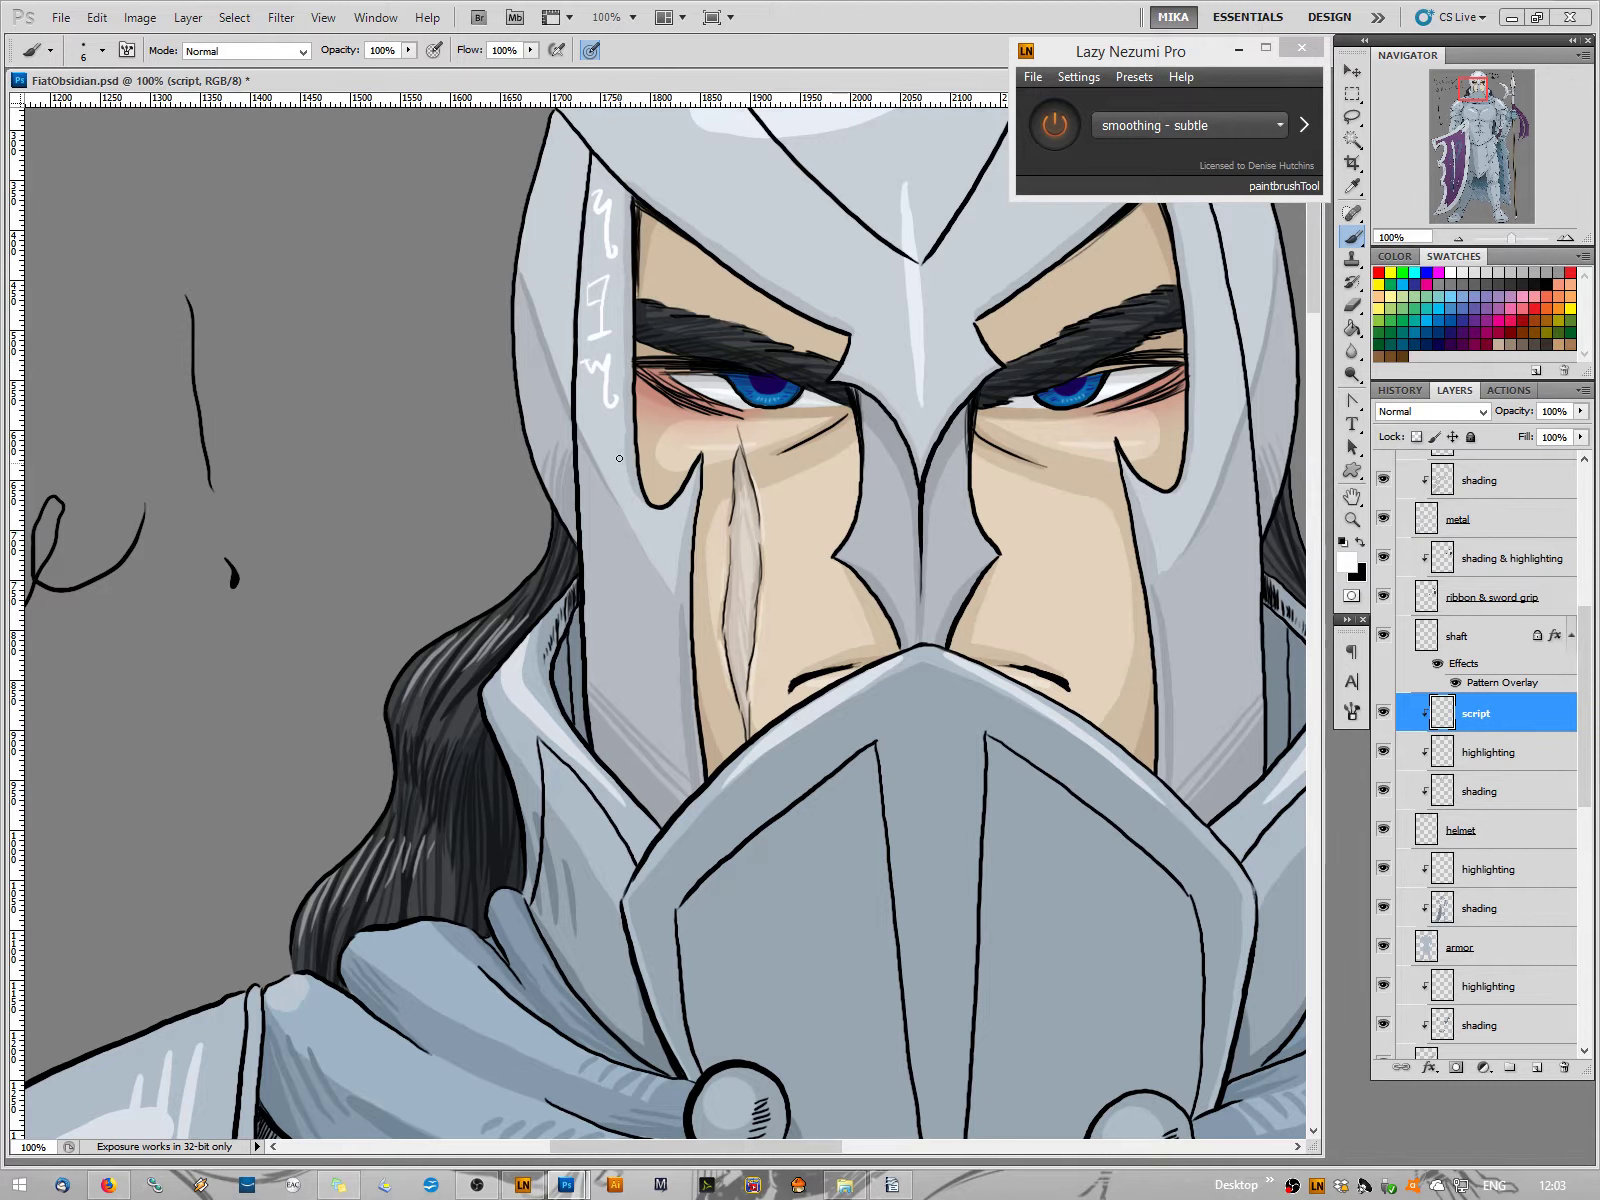
left_click_drag(589, 427, 614, 459)
mouse_move(591, 515)
left_mouse_down()
mouse_move(601, 500)
mouse_move(616, 538)
left_mouse_up()
mouse_move(591, 572)
left_mouse_down()
mouse_move(609, 573)
mouse_move(606, 590)
left_mouse_up()
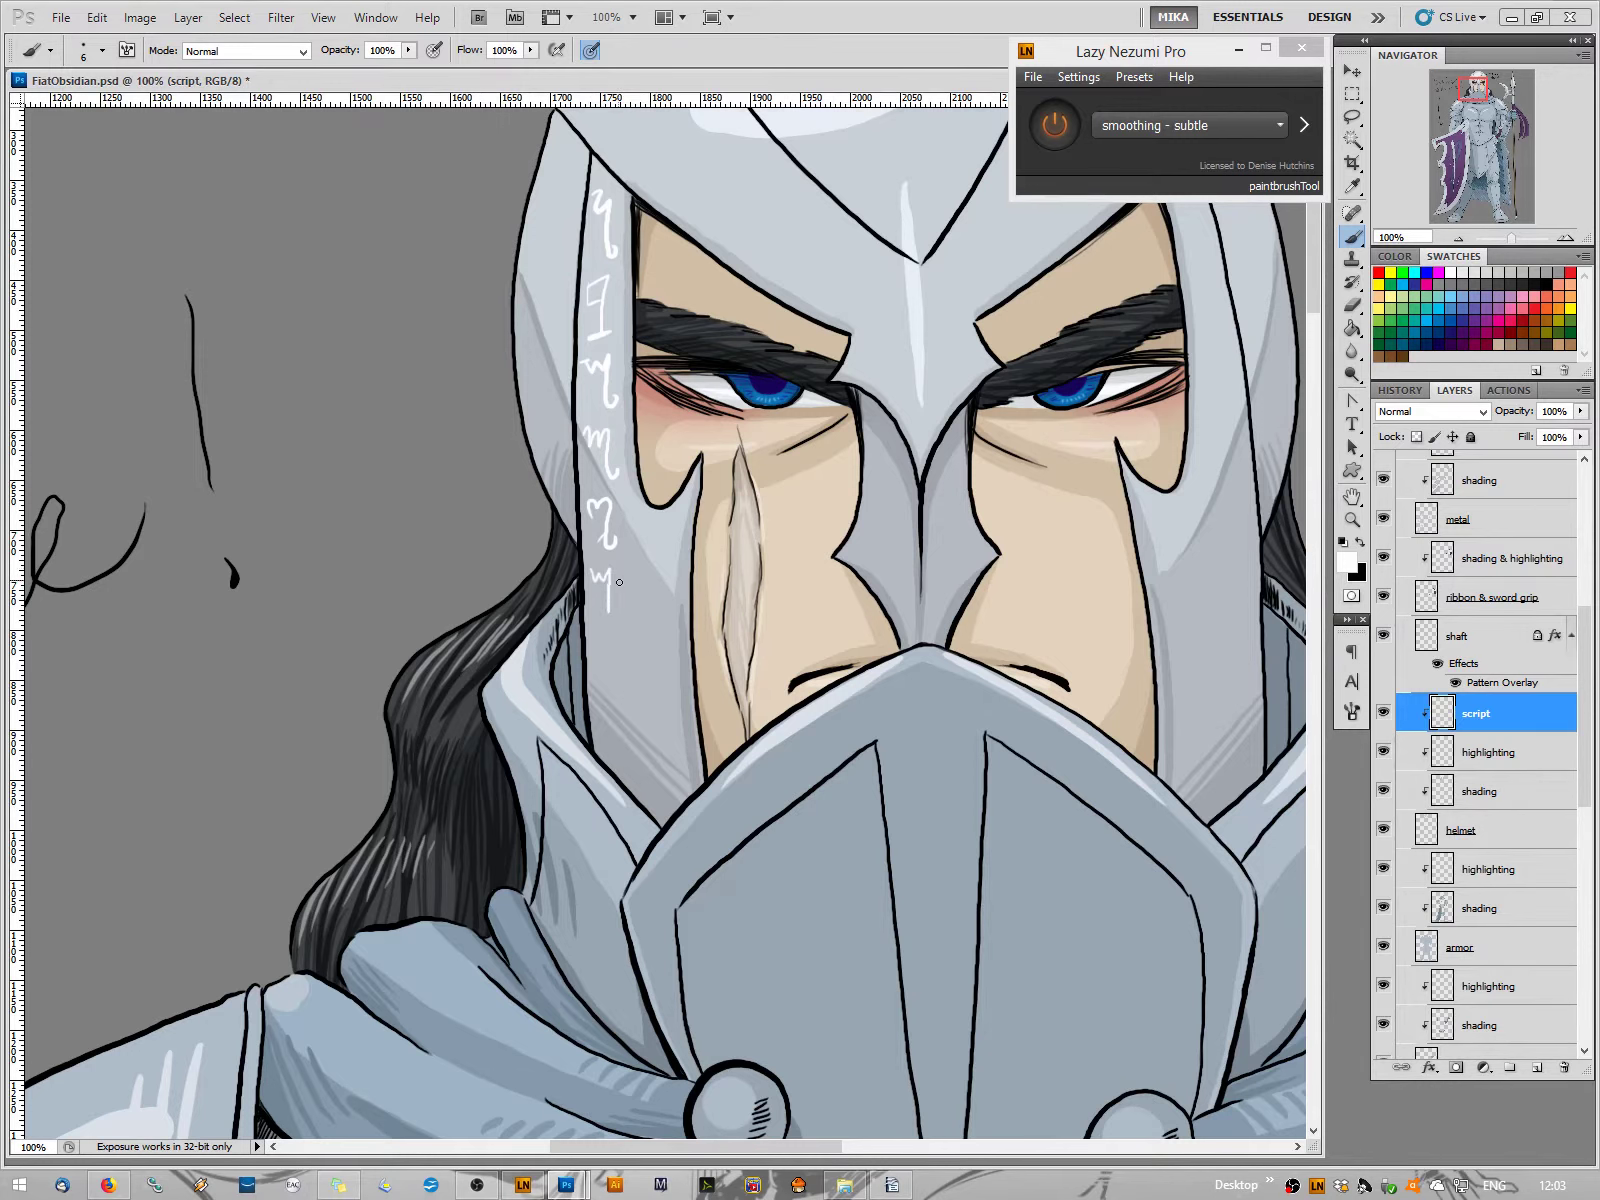
Continue the white glyphs down the lower part of the left inner cheek strip to the collar, undoing one stray stroke
left_click_drag(620, 585, 604, 602)
mouse_move(593, 638)
left_mouse_down()
mouse_move(610, 664)
mouse_move(616, 633)
left_mouse_up()
key("ctrl+z")
left_click_drag(603, 681, 605, 737)
left_click_drag(618, 700, 606, 717)
left_click_drag(599, 750, 616, 762)
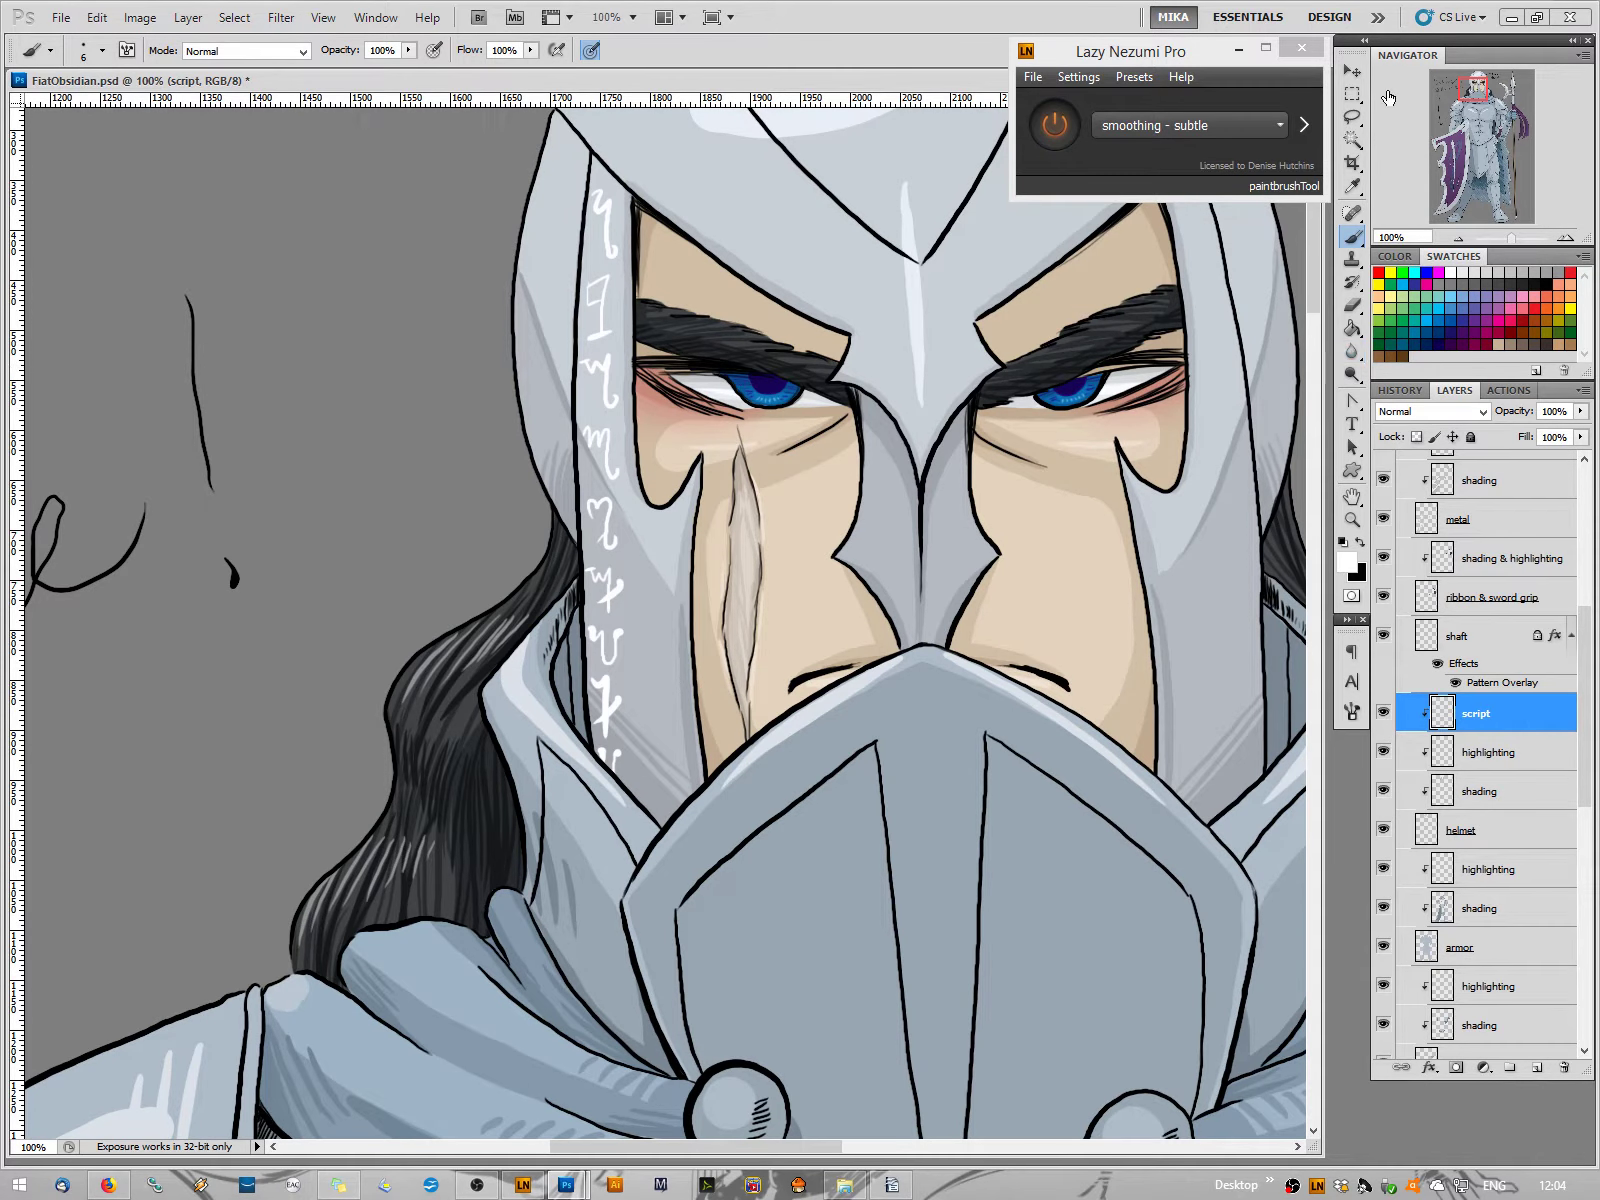
Paint white demonic glyphs down the upper part of the helmet's inner cheek strip on the viewer's right
left_click_drag(1474, 90, 1490, 87)
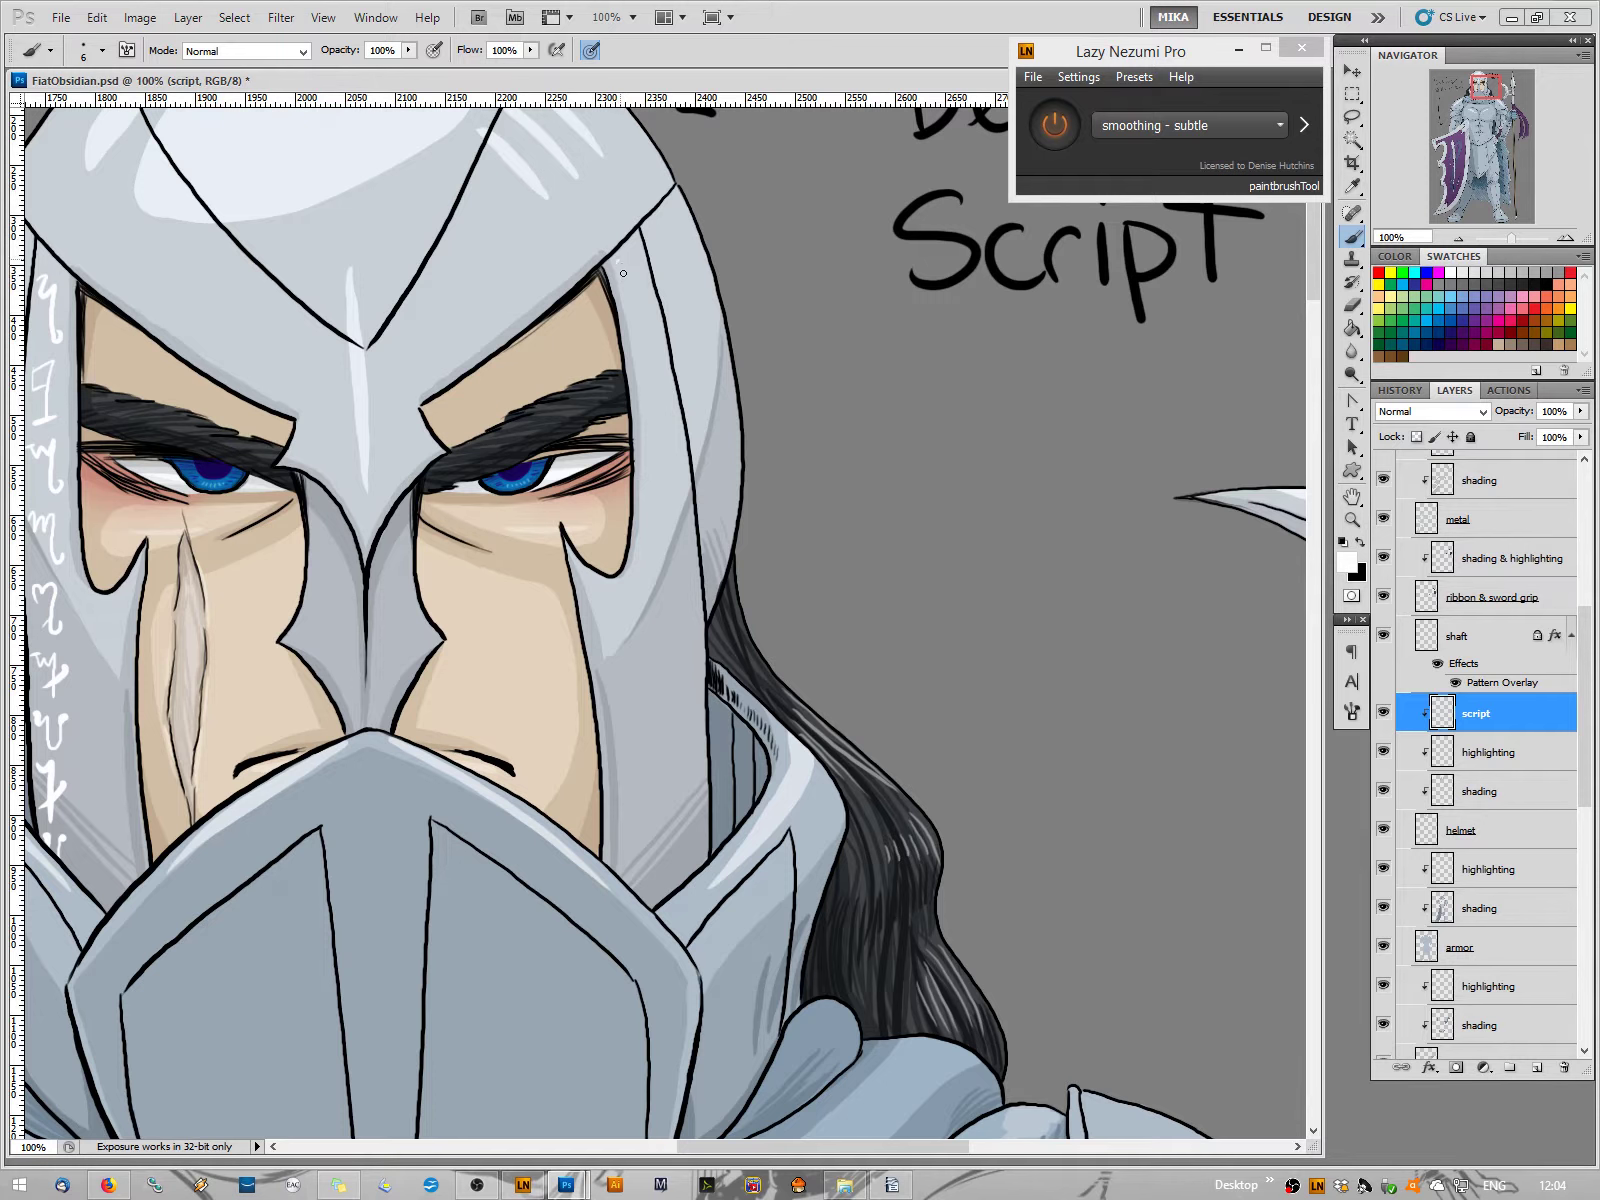
mouse_move(623, 272)
left_mouse_down()
mouse_move(628, 288)
mouse_move(638, 250)
left_mouse_up()
mouse_move(655, 333)
left_mouse_down()
mouse_move(644, 298)
mouse_move(637, 313)
left_mouse_up()
key("ctrl+z")
left_click_drag(646, 298, 654, 330)
mouse_move(628, 316)
left_mouse_down()
mouse_move(636, 301)
mouse_move(644, 318)
mouse_move(630, 318)
left_mouse_up()
left_click_drag(636, 364, 649, 348)
left_click_drag(653, 364, 668, 383)
left_click(650, 405)
mouse_move(655, 398)
left_mouse_down()
mouse_move(670, 405)
mouse_move(660, 444)
mouse_move(679, 436)
left_mouse_up()
mouse_move(648, 463)
left_mouse_down()
mouse_move(657, 478)
mouse_move(666, 465)
mouse_move(672, 510)
mouse_move(686, 495)
left_mouse_up()
mouse_move(656, 537)
left_mouse_down()
mouse_move(679, 535)
mouse_move(688, 559)
left_mouse_up()
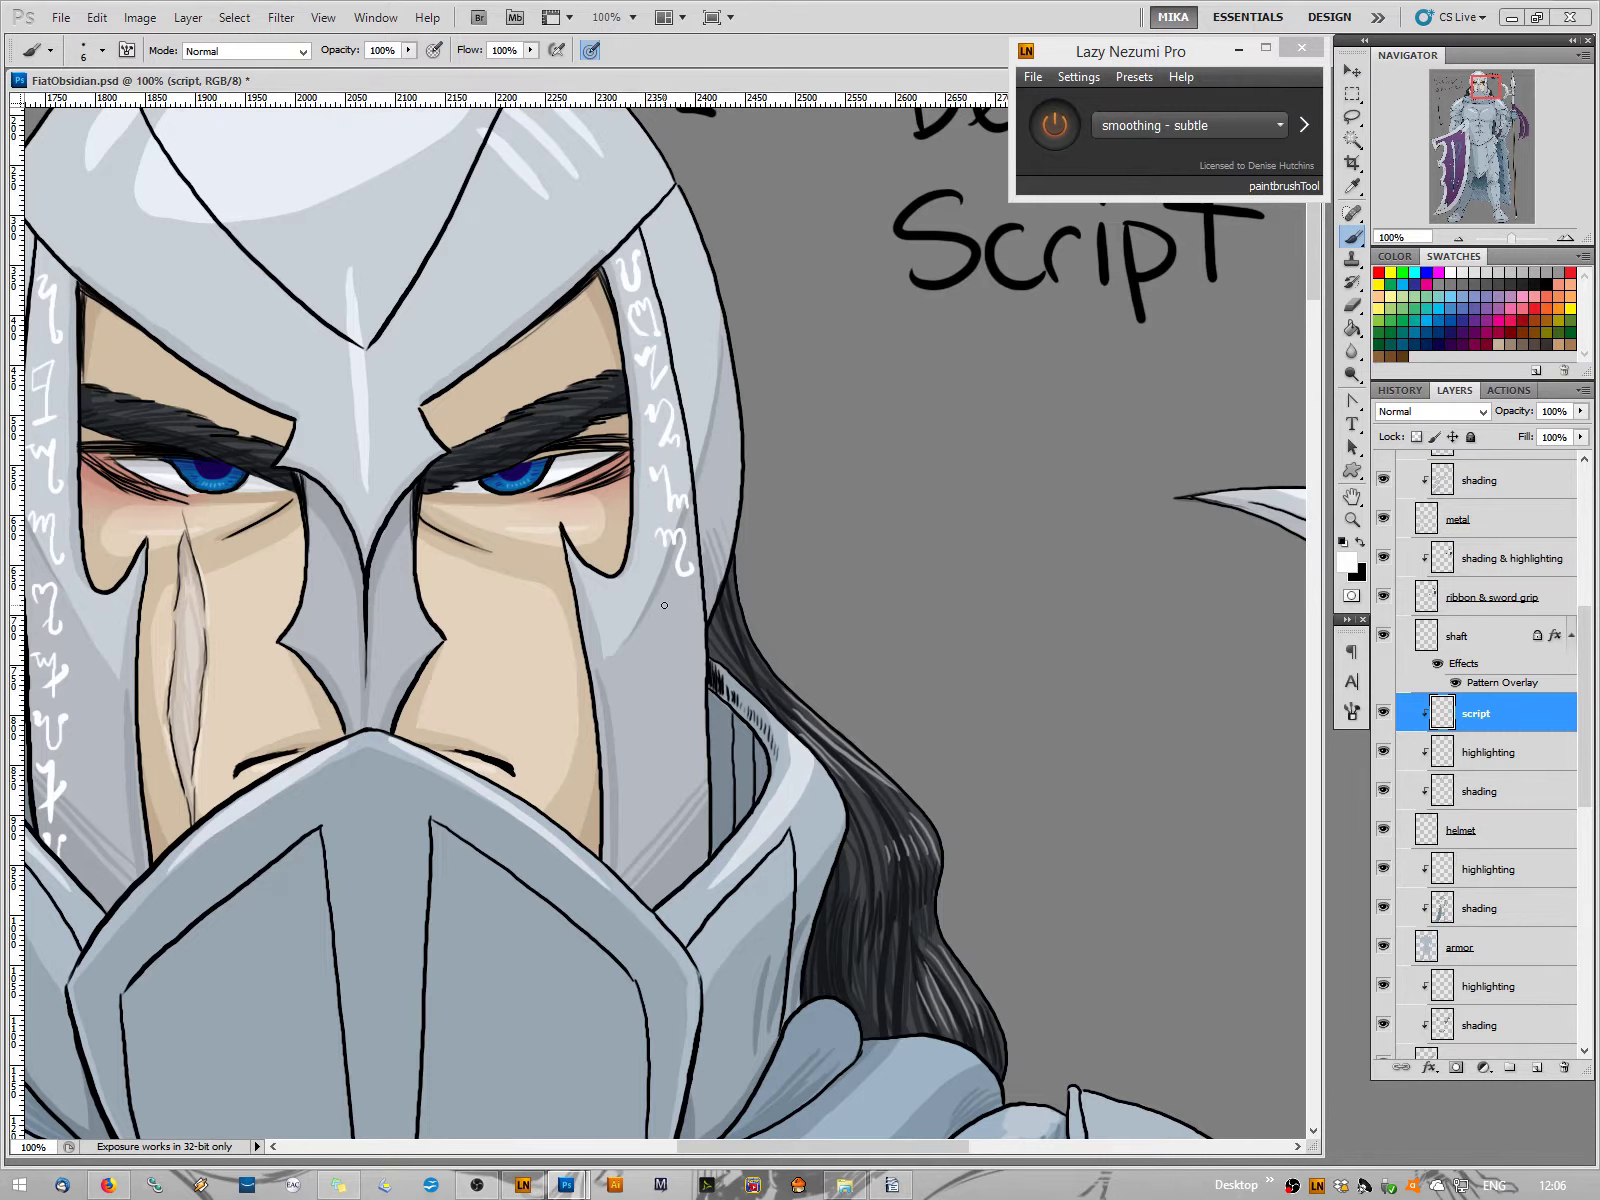
Continue the white glyphs down the lower part of the right inner cheek strip to the face mask
left_click_drag(661, 604, 688, 606)
left_click_drag(688, 613, 673, 657)
mouse_move(688, 676)
left_mouse_down()
mouse_move(674, 706)
mouse_move(697, 710)
left_mouse_up()
mouse_move(676, 732)
left_mouse_down()
mouse_move(697, 736)
mouse_move(704, 766)
left_mouse_up()
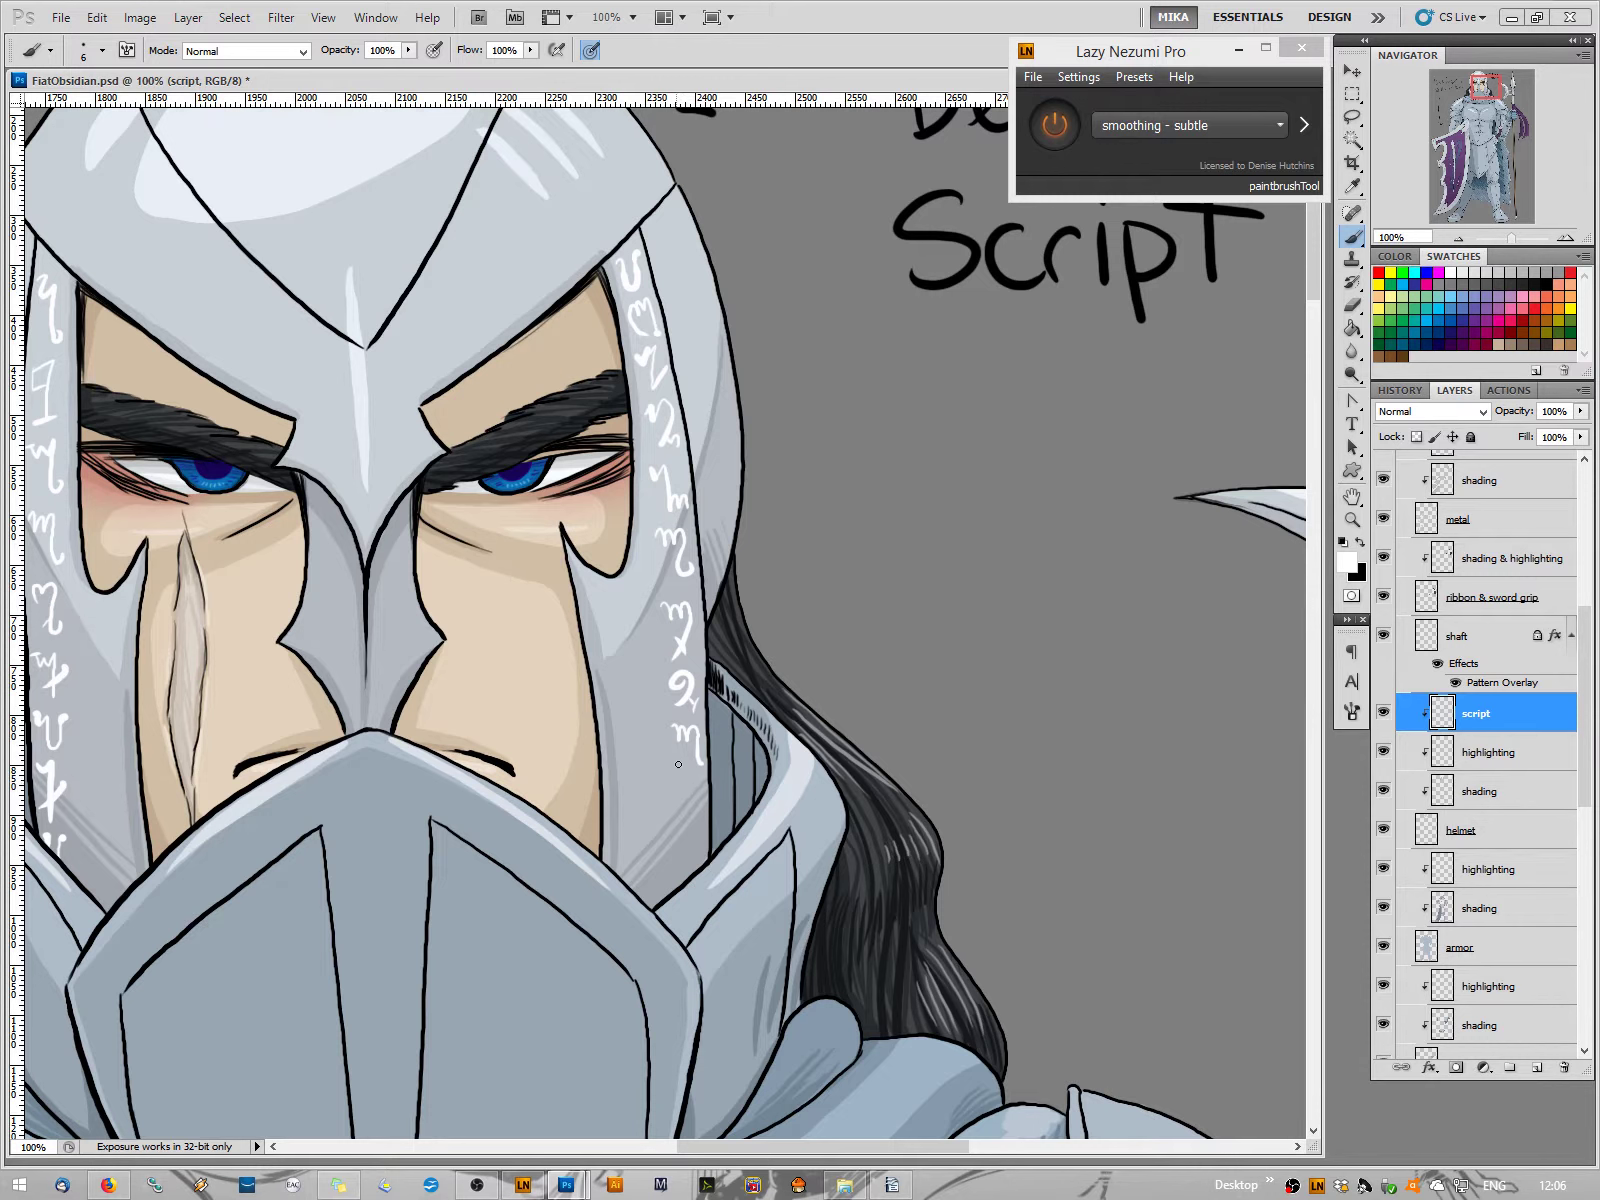
mouse_move(680, 784)
left_mouse_down()
mouse_move(694, 779)
mouse_move(694, 820)
mouse_move(697, 800)
left_mouse_up()
left_click_drag(683, 838, 700, 871)
Fill the helmet's outer side panel on the viewer's right with smaller white glyphs from top to bottom
left_click_drag(1492, 88, 1486, 86)
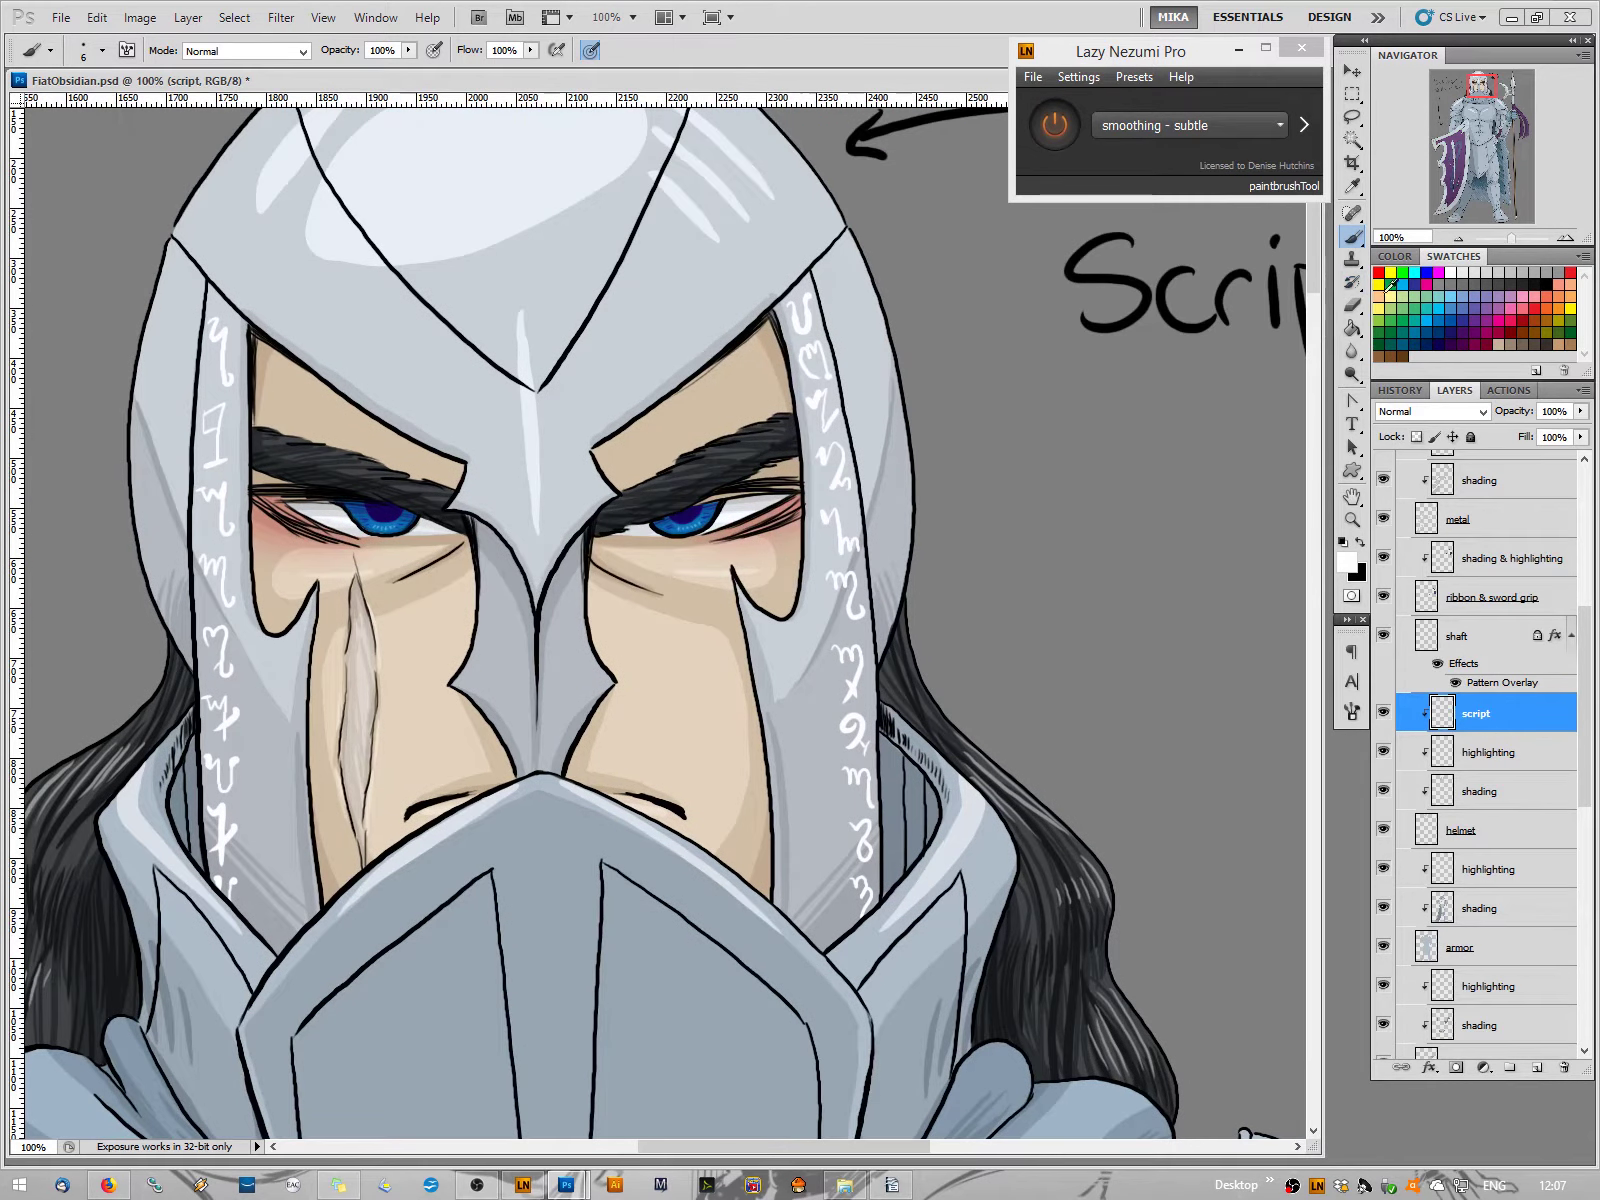
left_click(1458, 238)
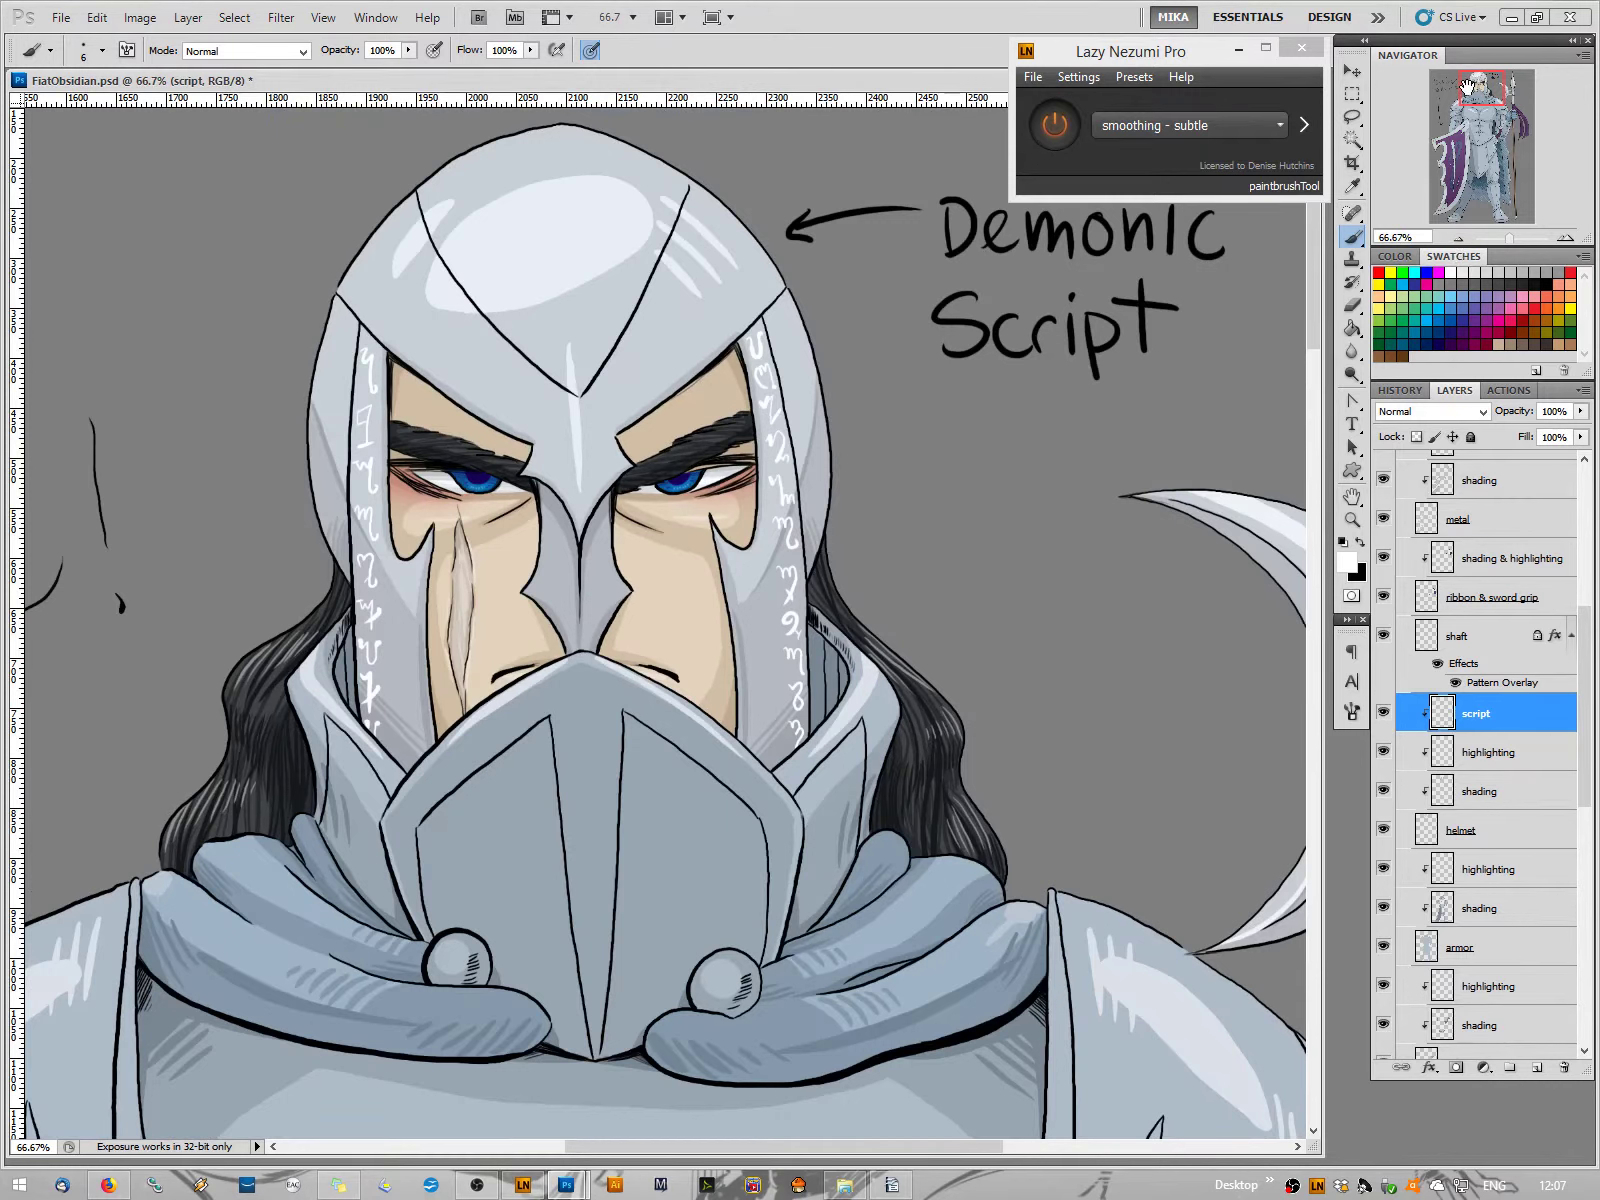
left_click(1567, 240)
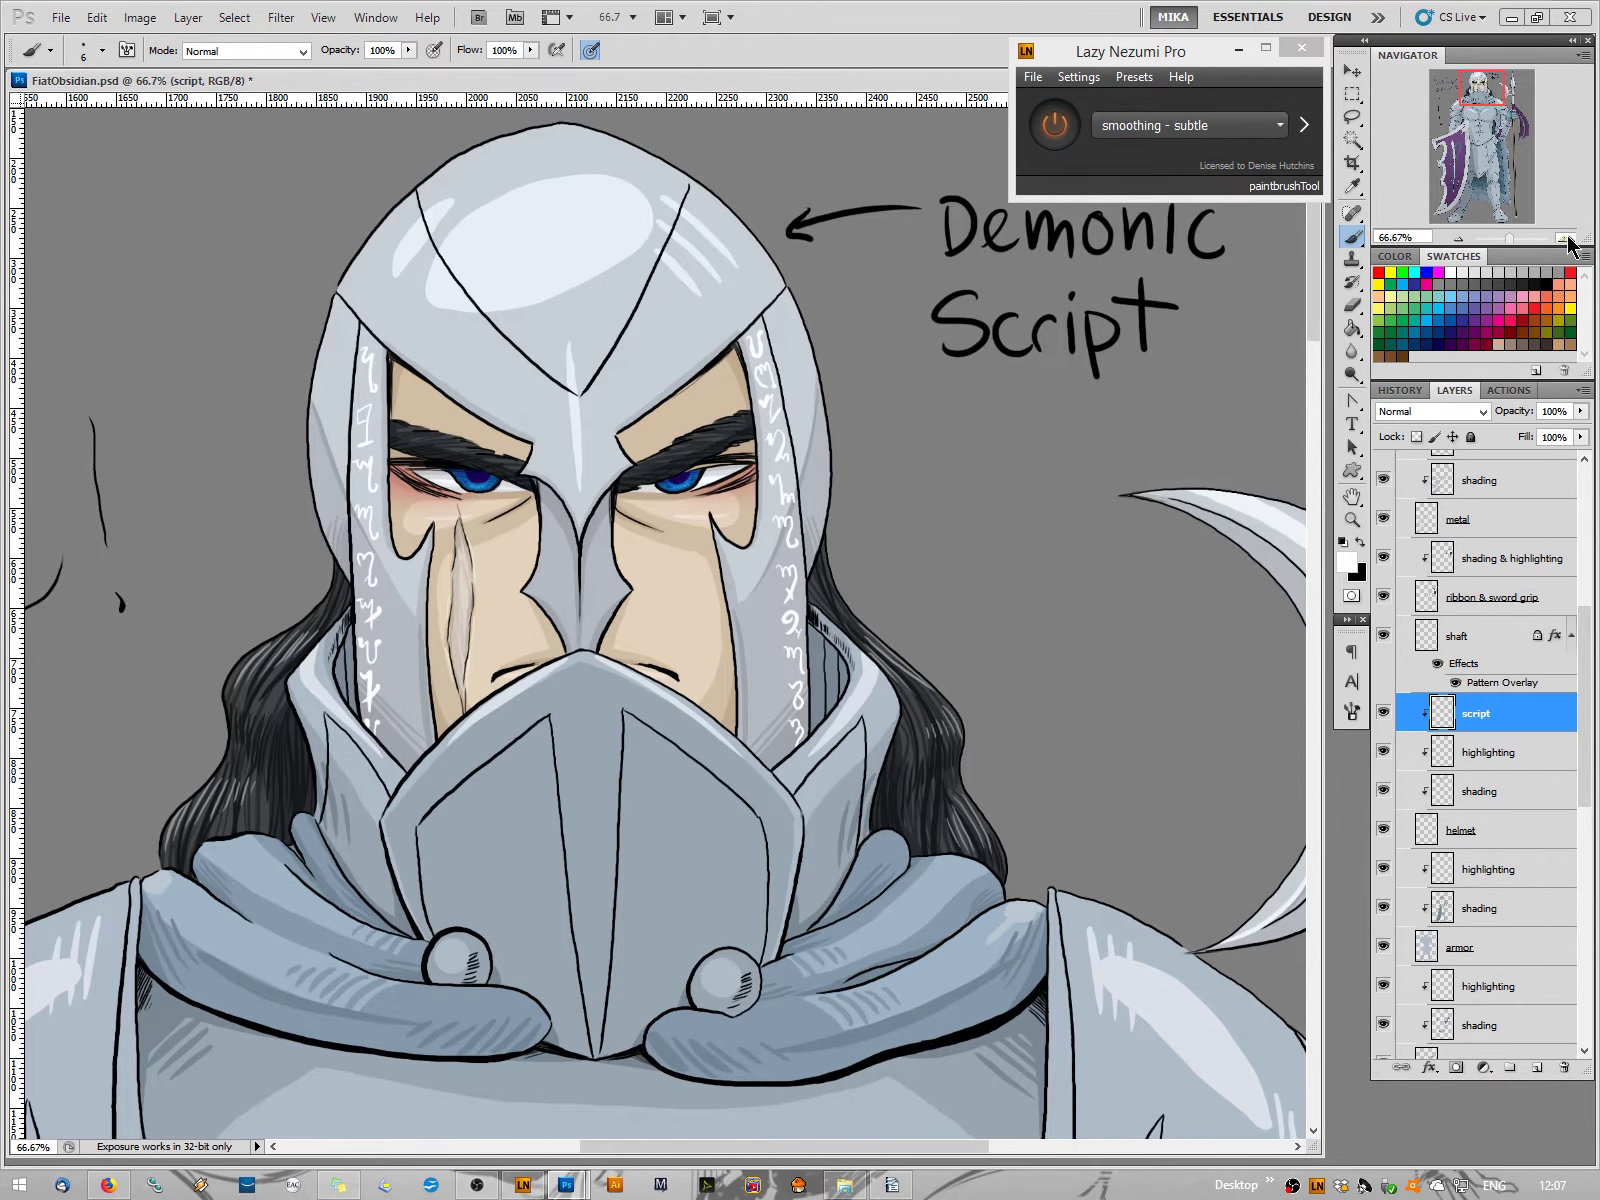
left_click_drag(1480, 110, 1476, 83)
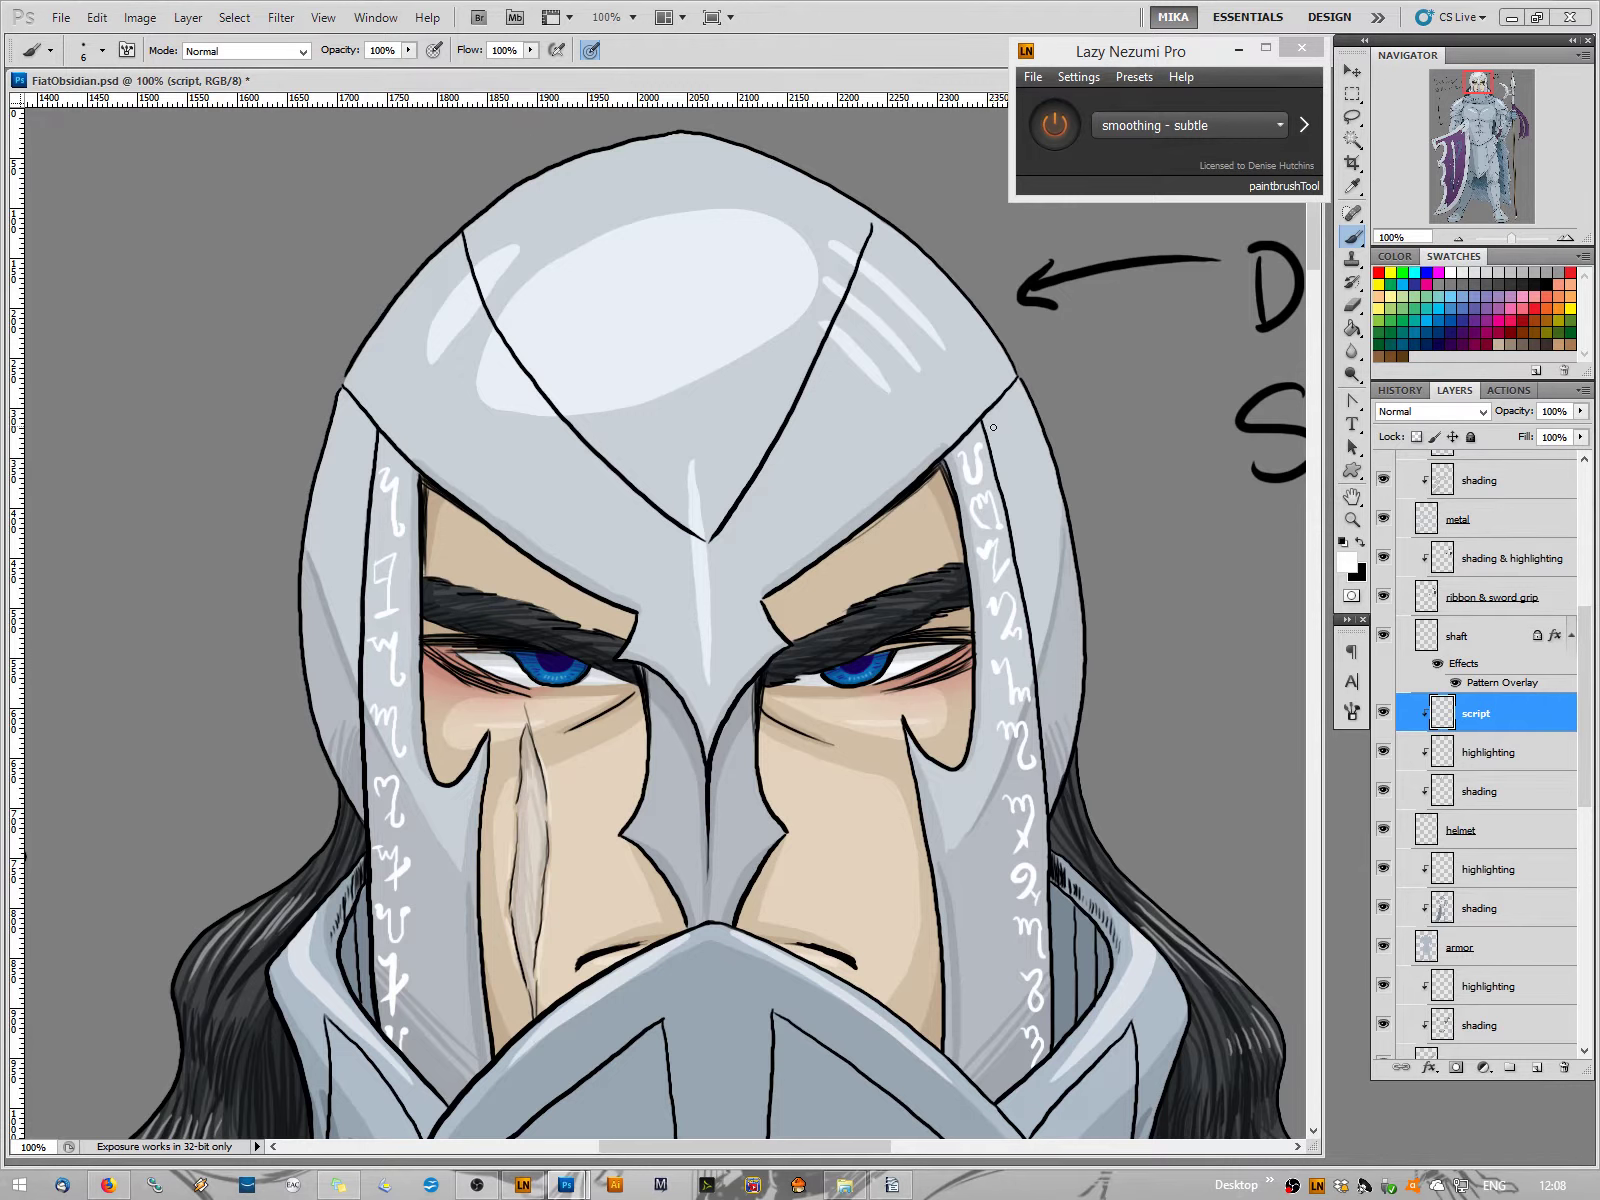
left_click_drag(993, 427, 1020, 448)
left_click_drag(1030, 468, 1041, 480)
mouse_move(1023, 520)
left_mouse_down()
mouse_move(1046, 532)
mouse_move(1030, 550)
left_mouse_up()
left_click_drag(1052, 508, 1060, 520)
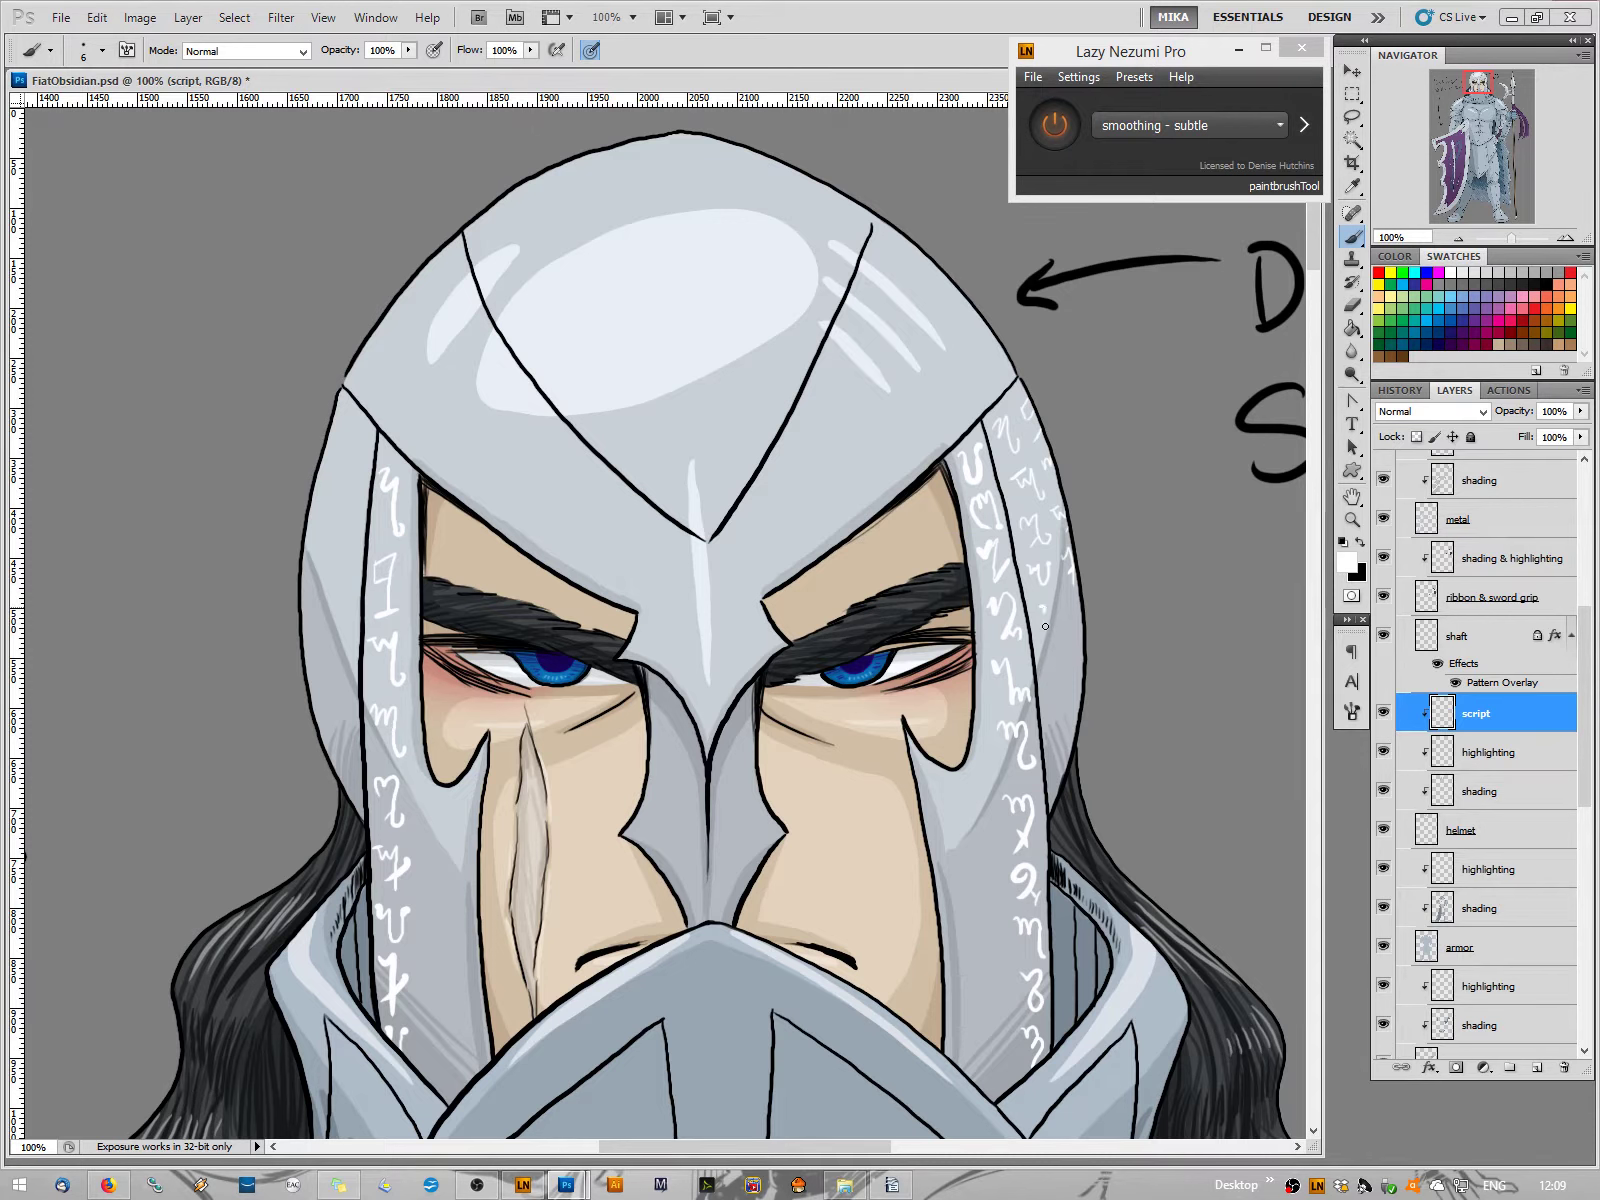
mouse_move(1041, 606)
left_mouse_down()
mouse_move(1073, 627)
mouse_move(1080, 602)
left_mouse_up()
mouse_move(1053, 668)
left_mouse_down()
mouse_move(1050, 640)
mouse_move(1065, 670)
left_mouse_up()
left_click_drag(1049, 686, 1056, 708)
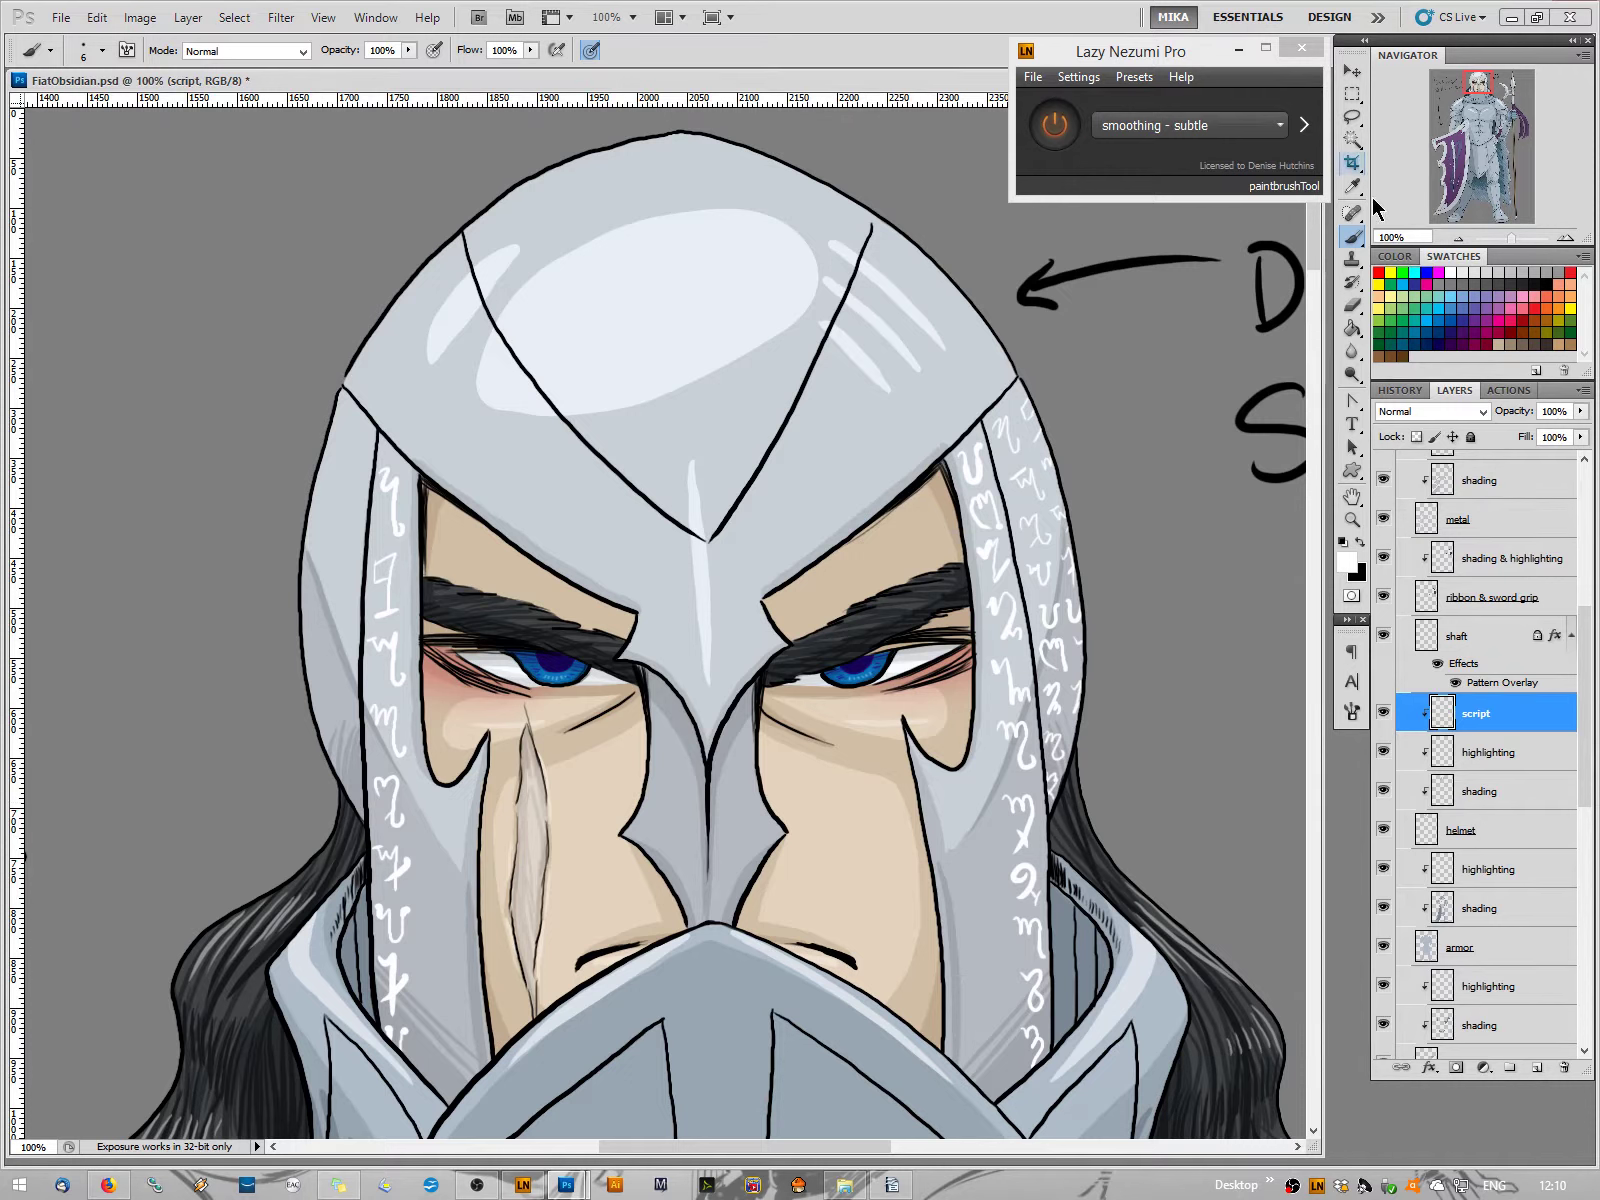
Paint small white glyphs in the upper part of the helmet's outer side panel on the viewer's left
left_click(1459, 238)
left_click(1460, 238)
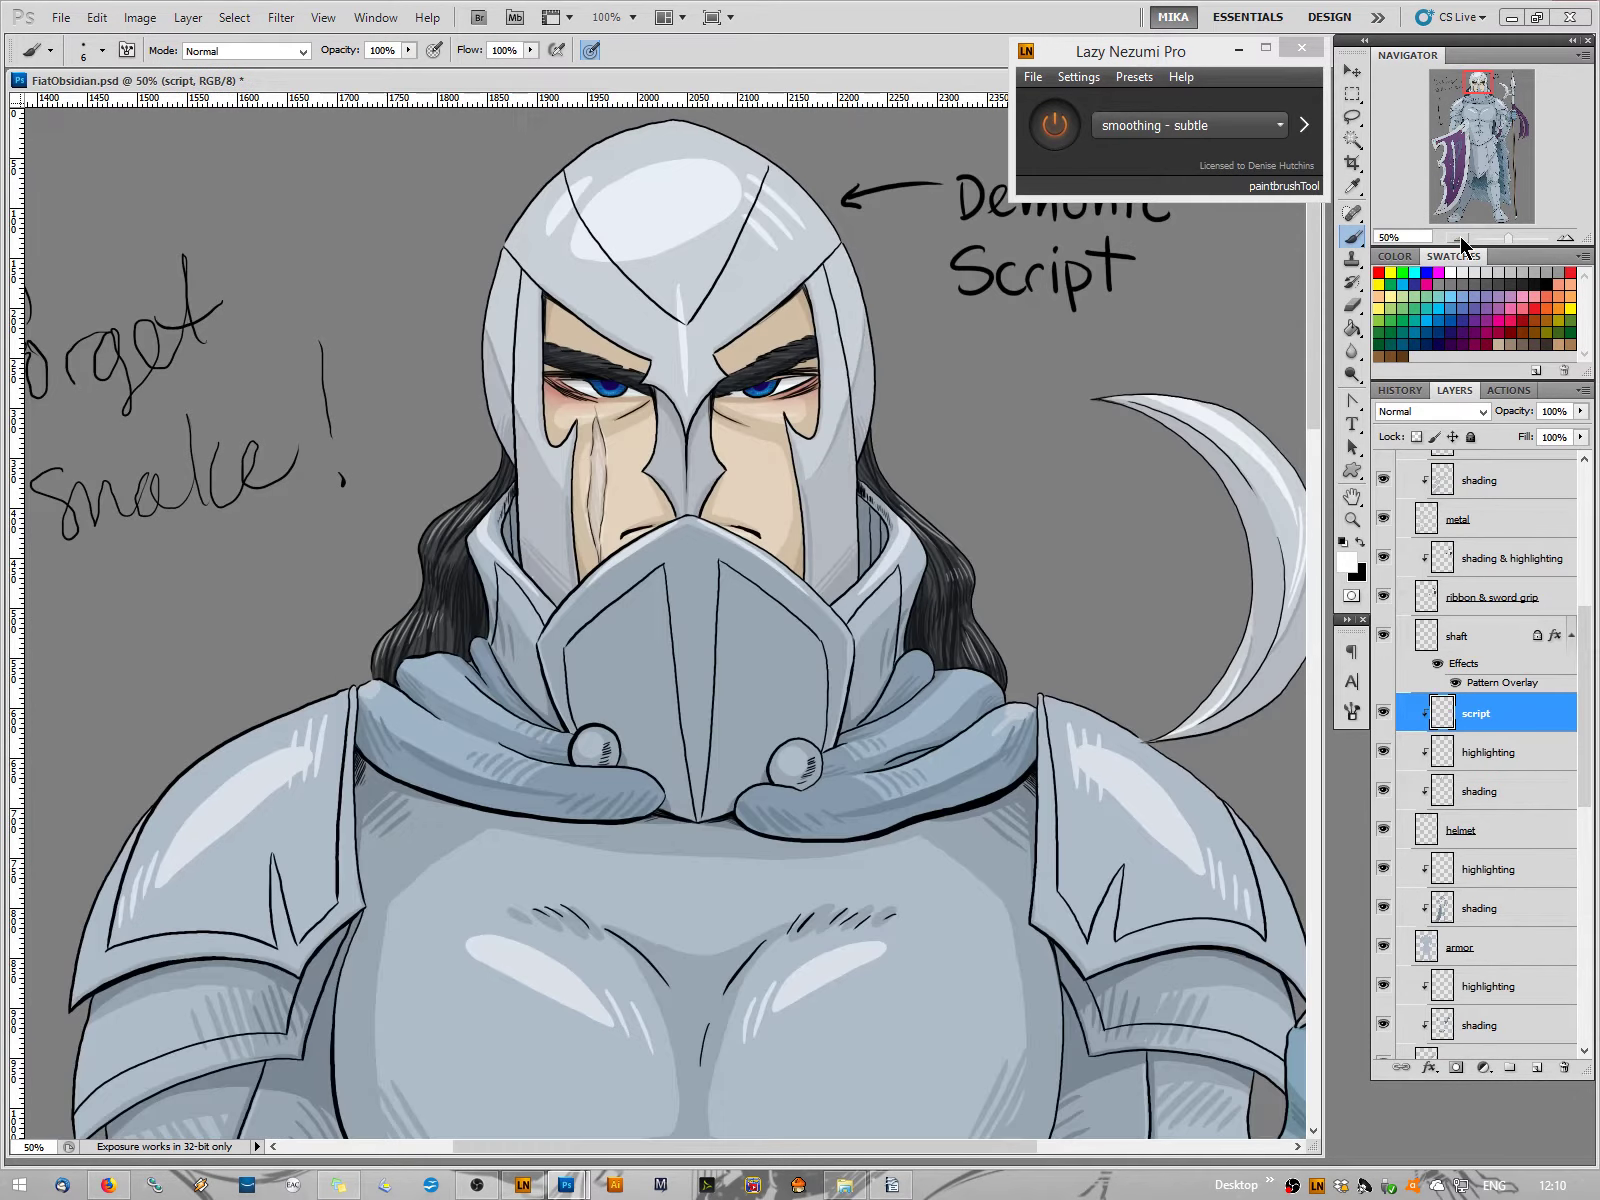
left_click(1460, 238)
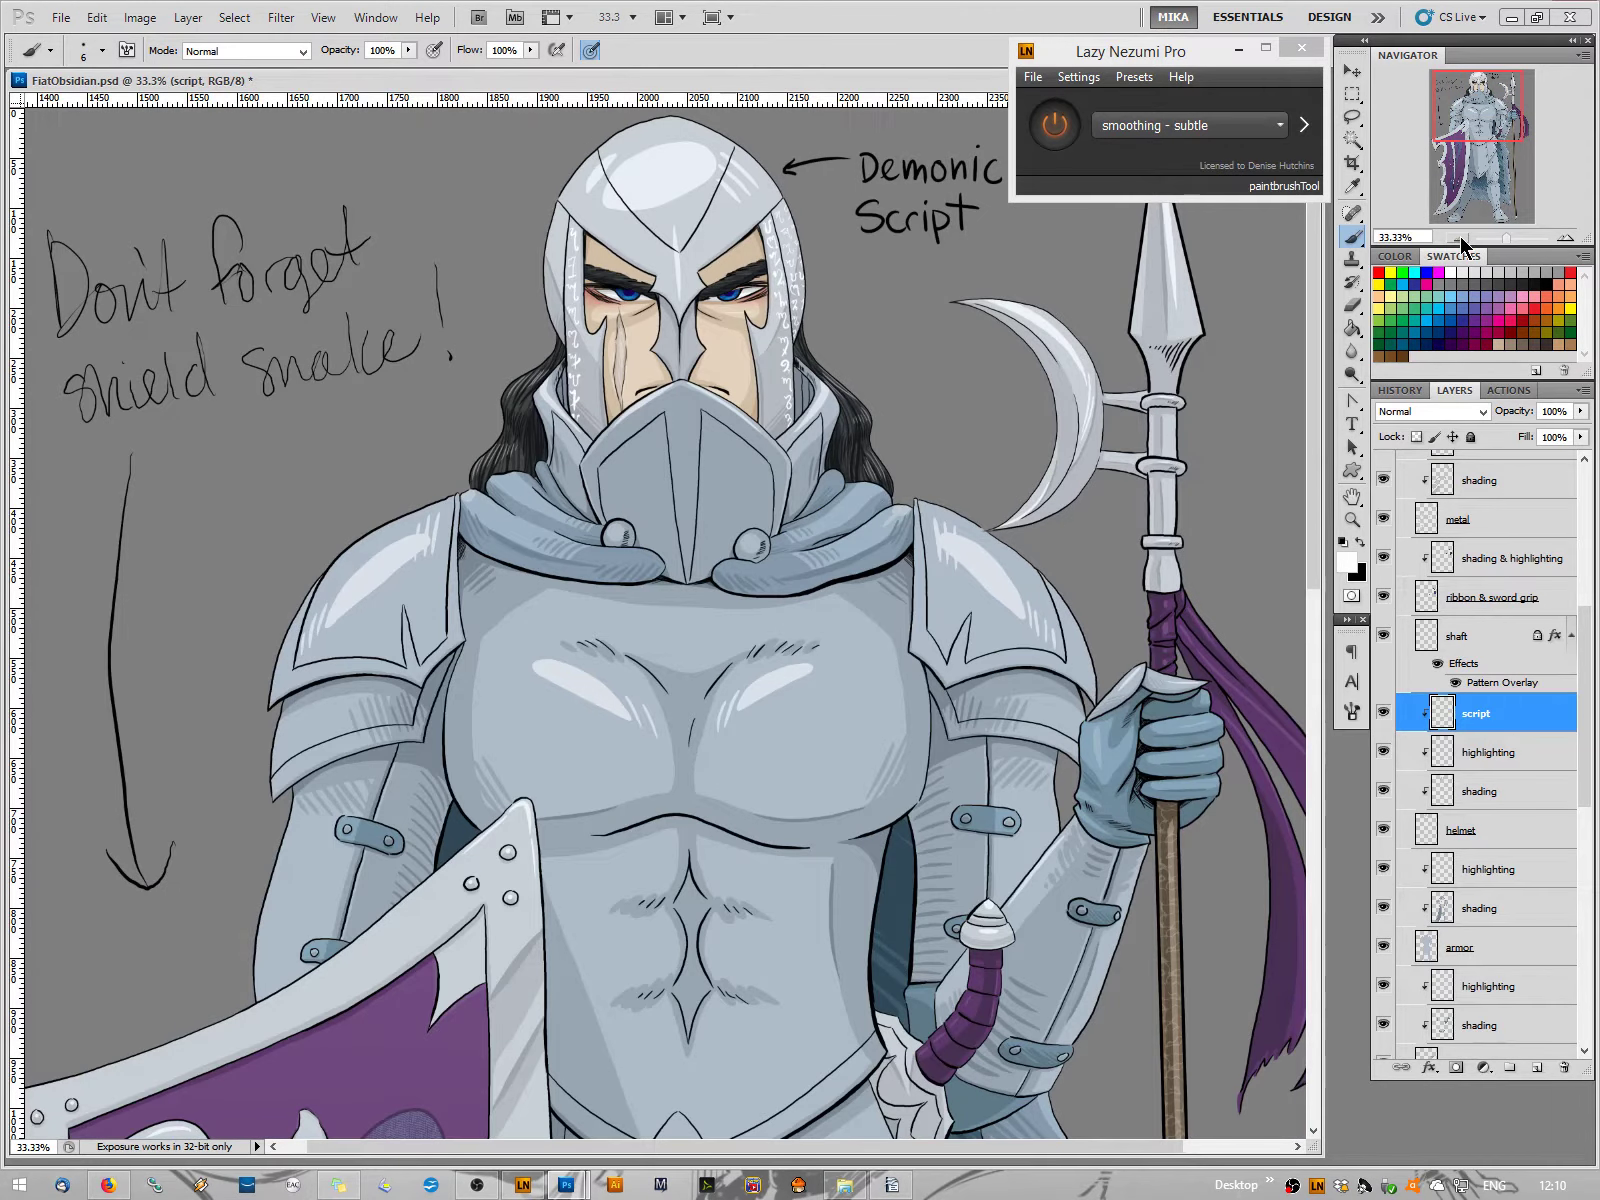
left_click(1564, 239)
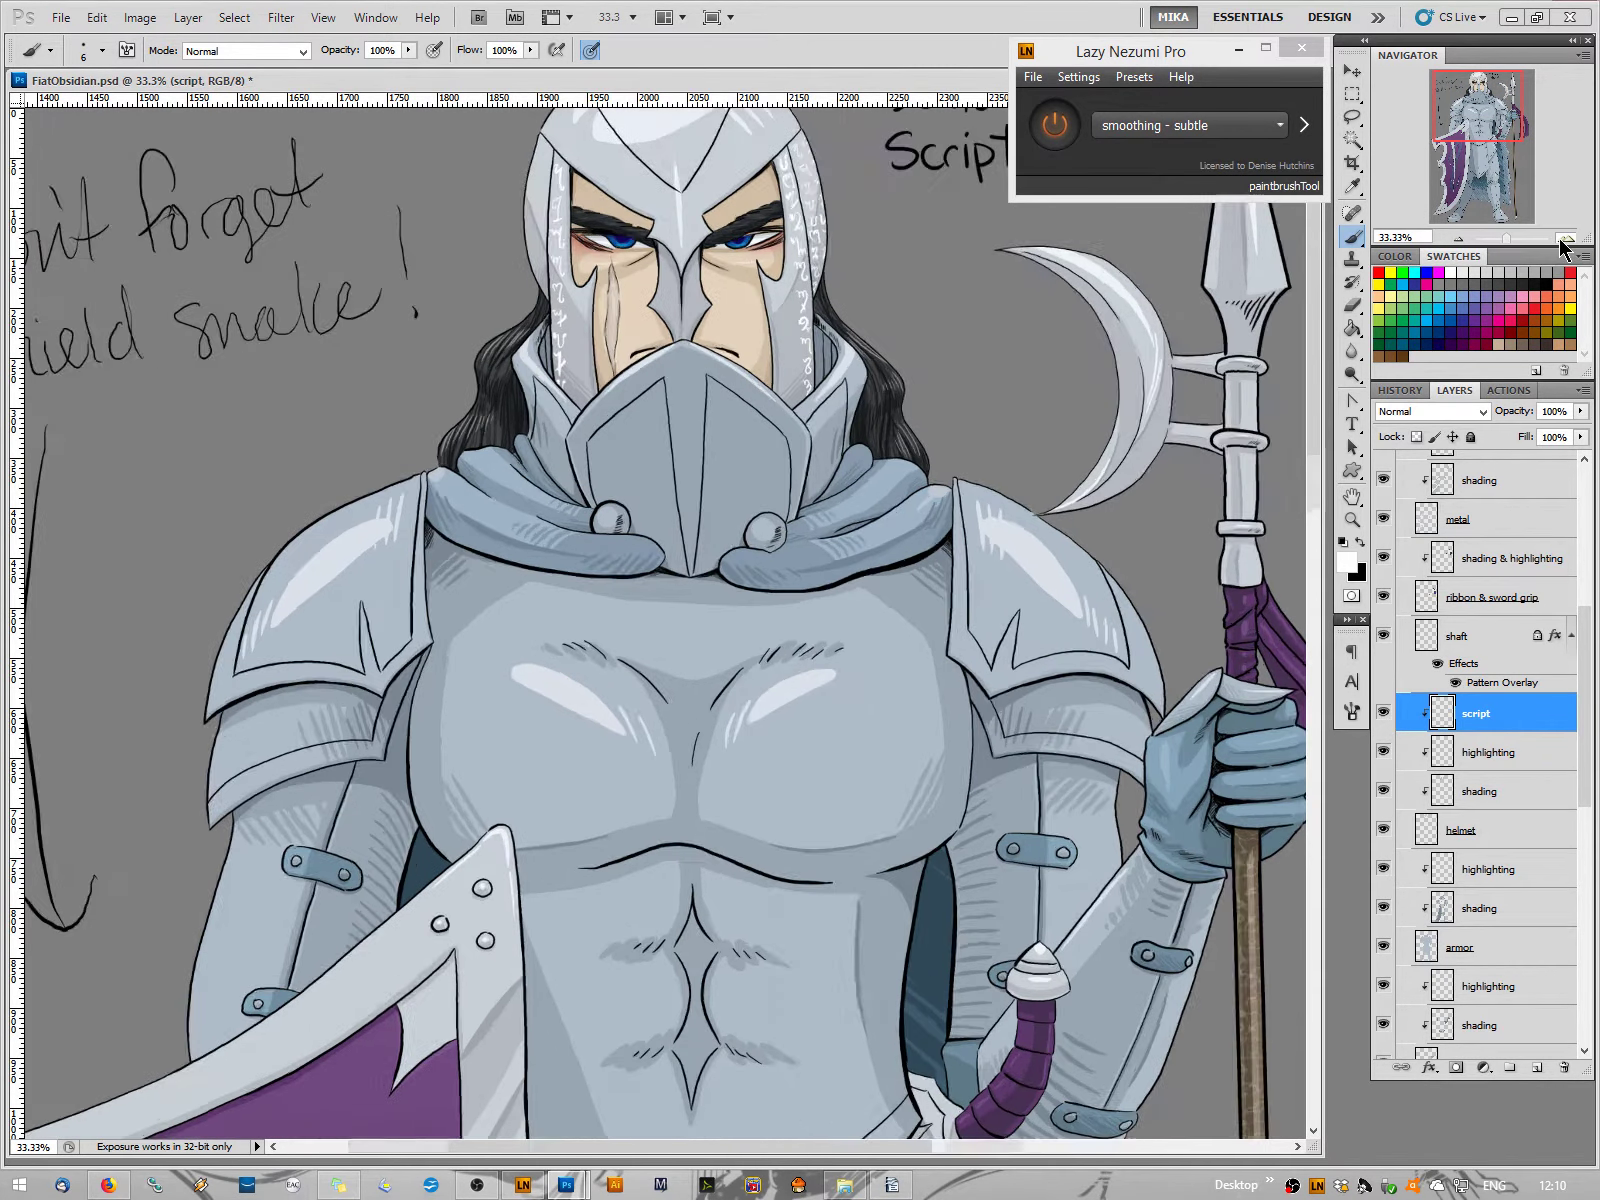
left_click(1567, 239)
left_click(1567, 241)
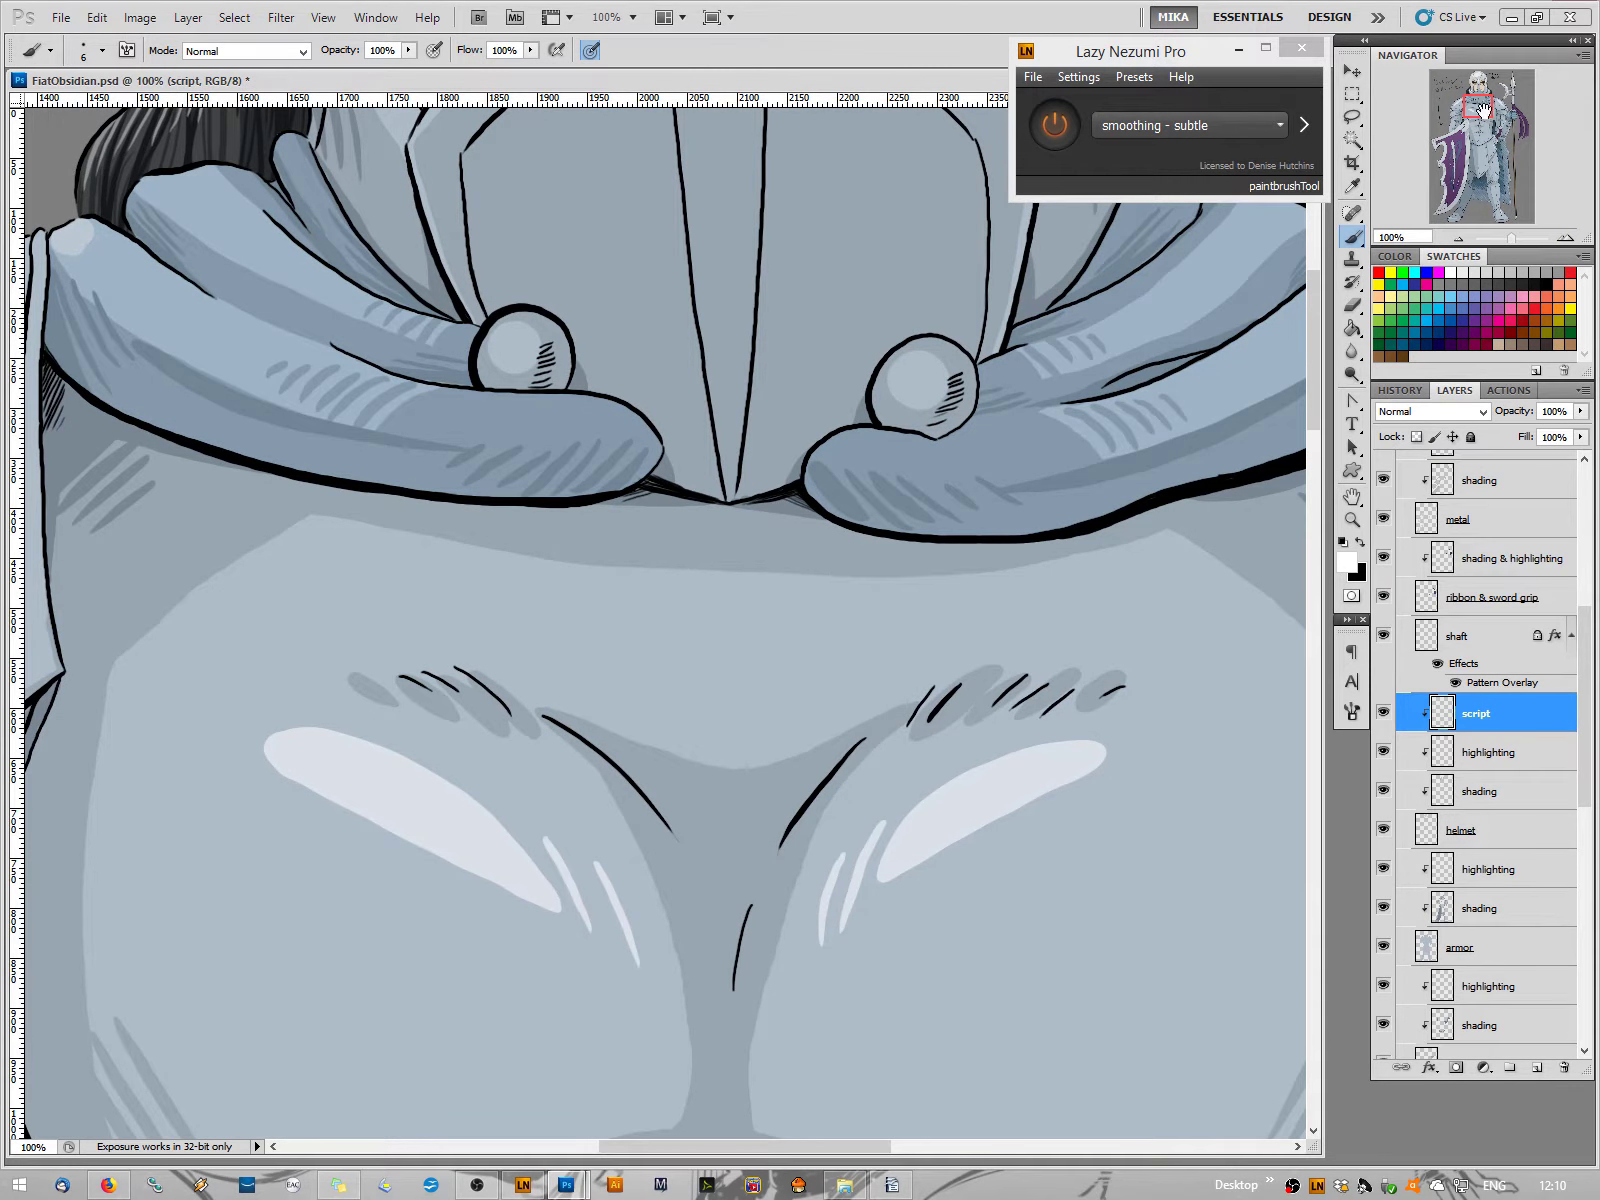
mouse_move(1479, 107)
left_mouse_down()
mouse_move(1457, 88)
mouse_move(1479, 85)
left_mouse_up()
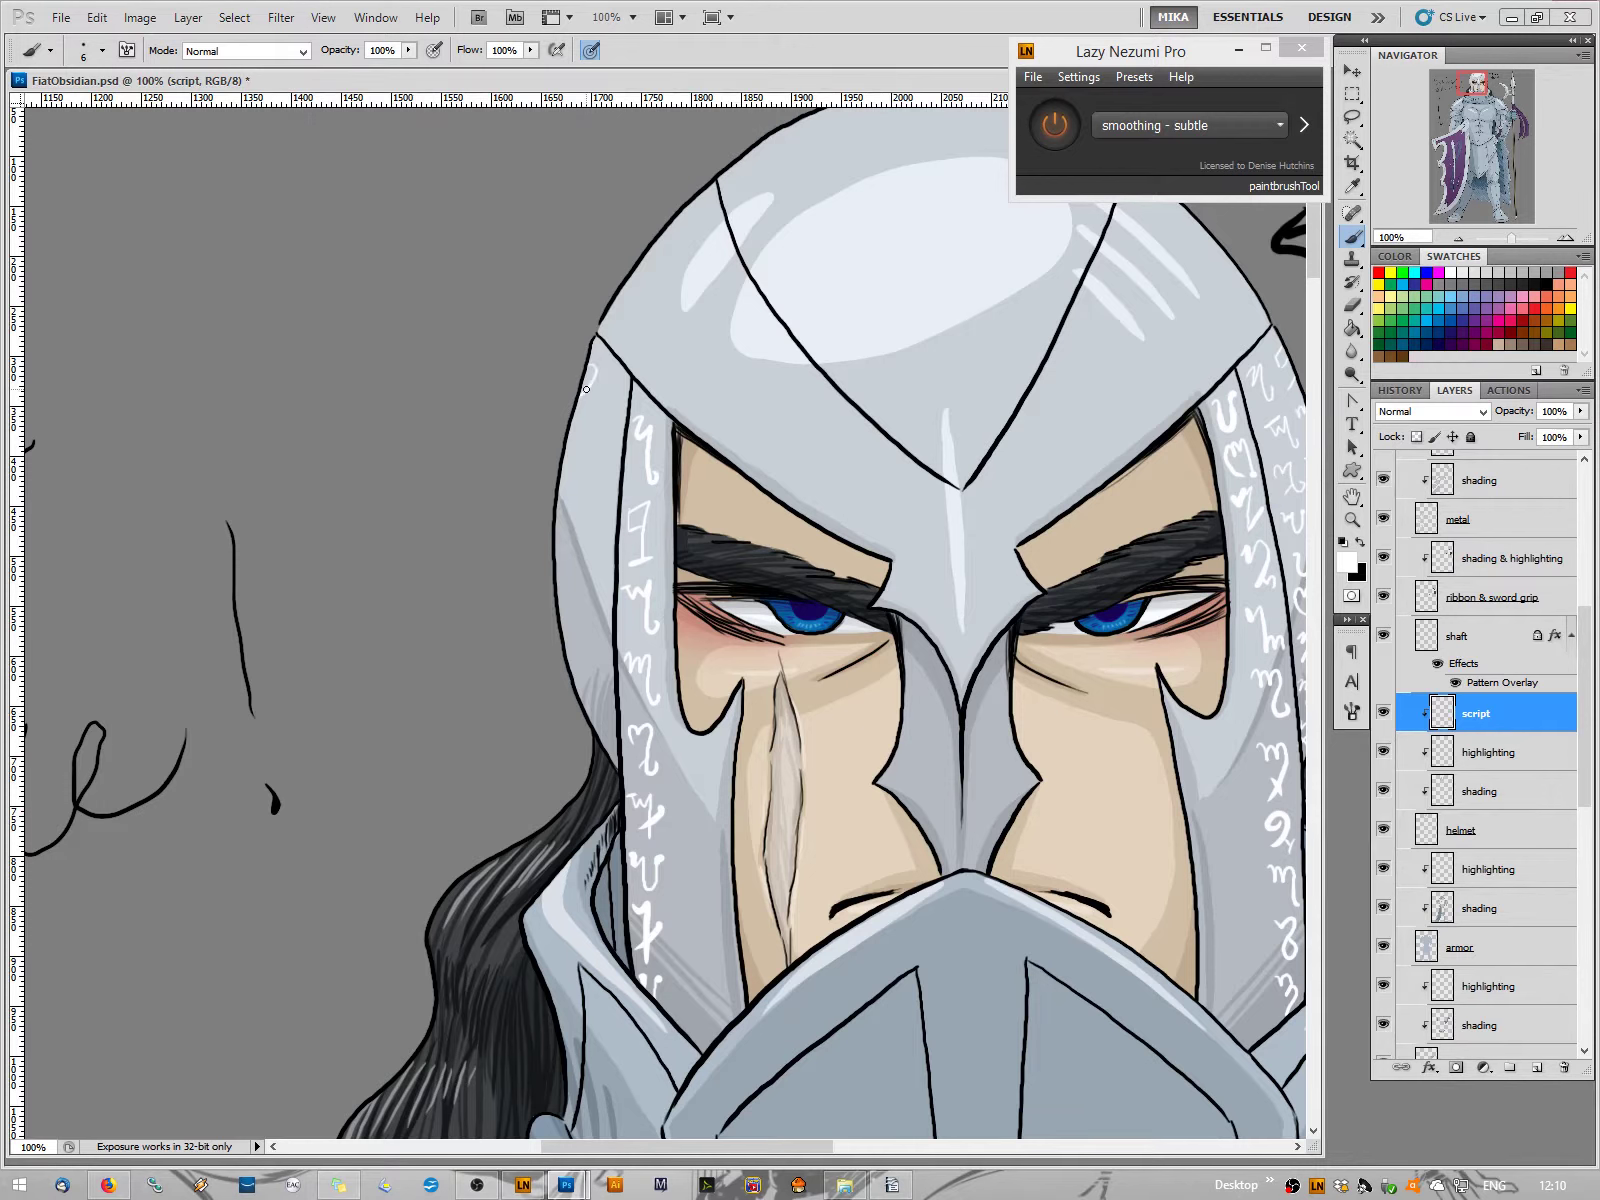
mouse_move(588, 385)
left_mouse_down()
mouse_move(591, 404)
mouse_move(620, 393)
mouse_move(575, 417)
left_mouse_up()
mouse_move(576, 418)
left_mouse_down()
mouse_move(574, 445)
mouse_move(570, 410)
left_mouse_up()
left_click_drag(598, 446, 608, 448)
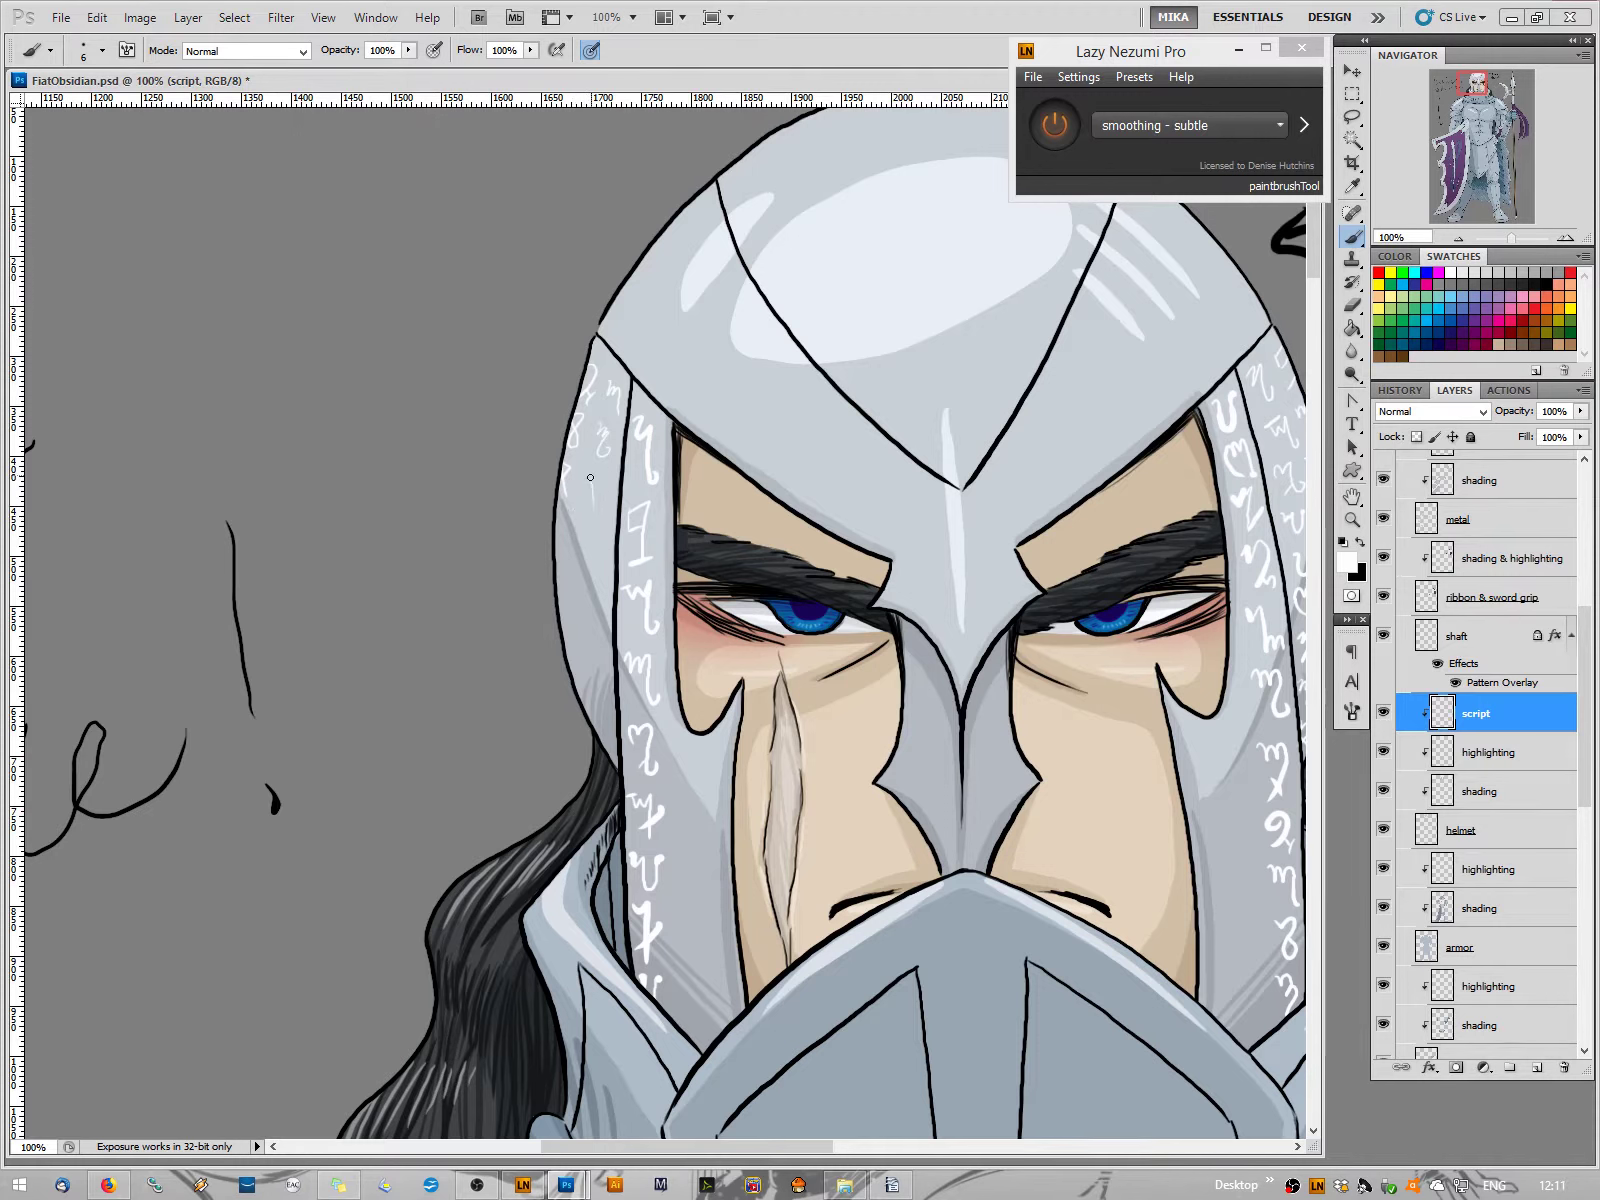
Fill the rest of the left outer side panel with small white glyphs down to the hair
left_click_drag(592, 491, 600, 481)
left_click_drag(556, 516, 577, 545)
mouse_move(589, 530)
left_mouse_down()
mouse_move(594, 565)
mouse_move(602, 531)
left_mouse_up()
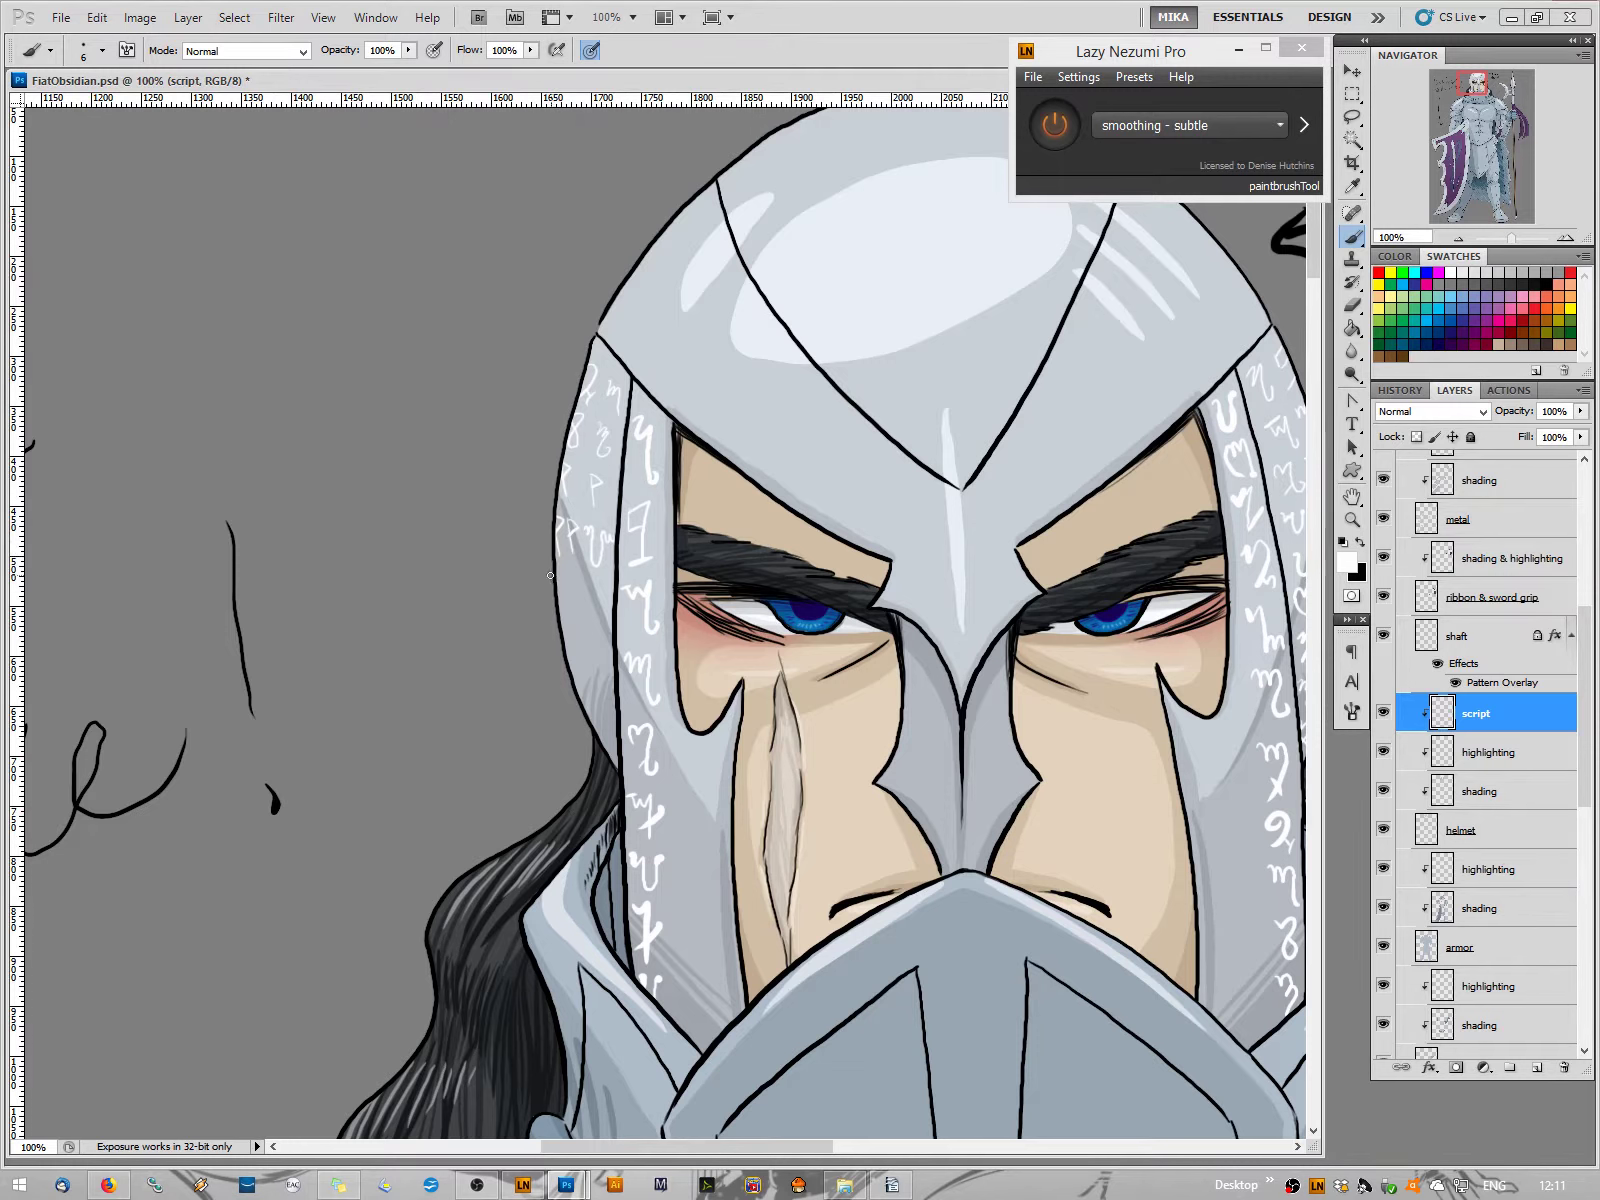
left_click_drag(561, 578, 572, 601)
left_click_drag(590, 581, 609, 613)
left_click_drag(596, 627, 604, 652)
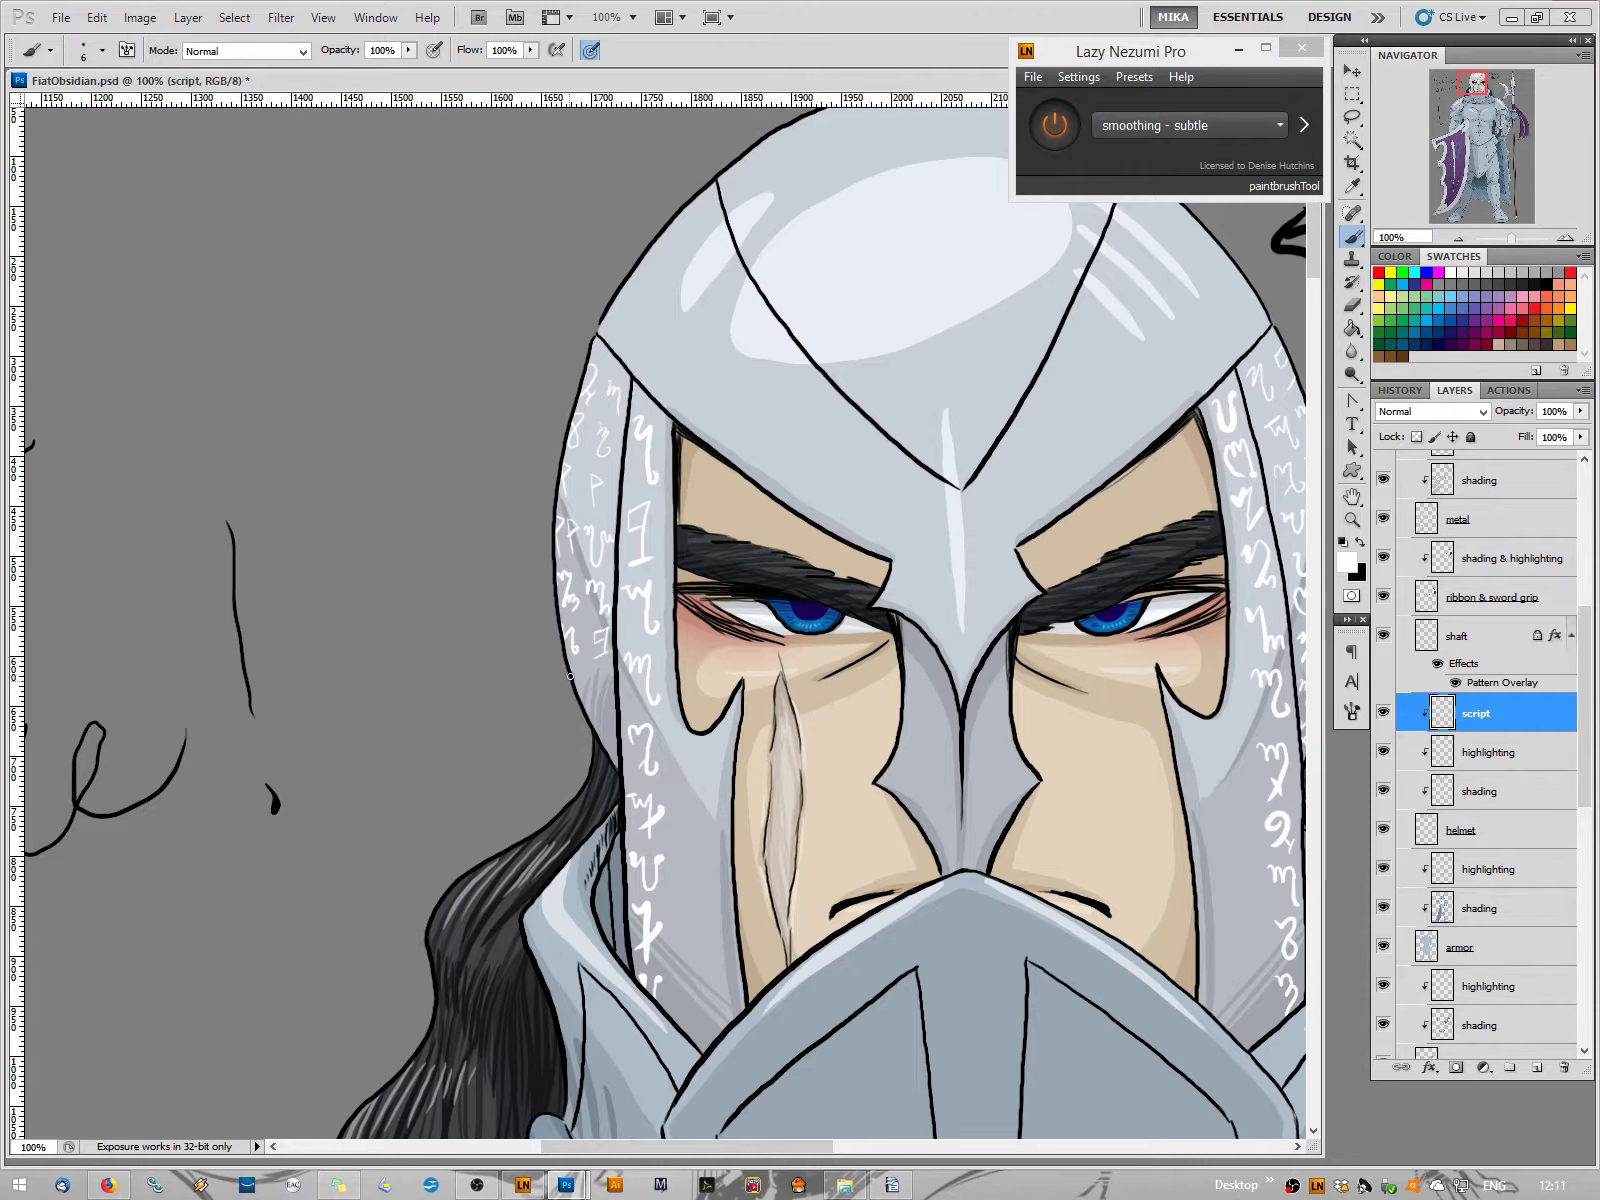
left_click_drag(581, 672, 587, 698)
left_click(1458, 240)
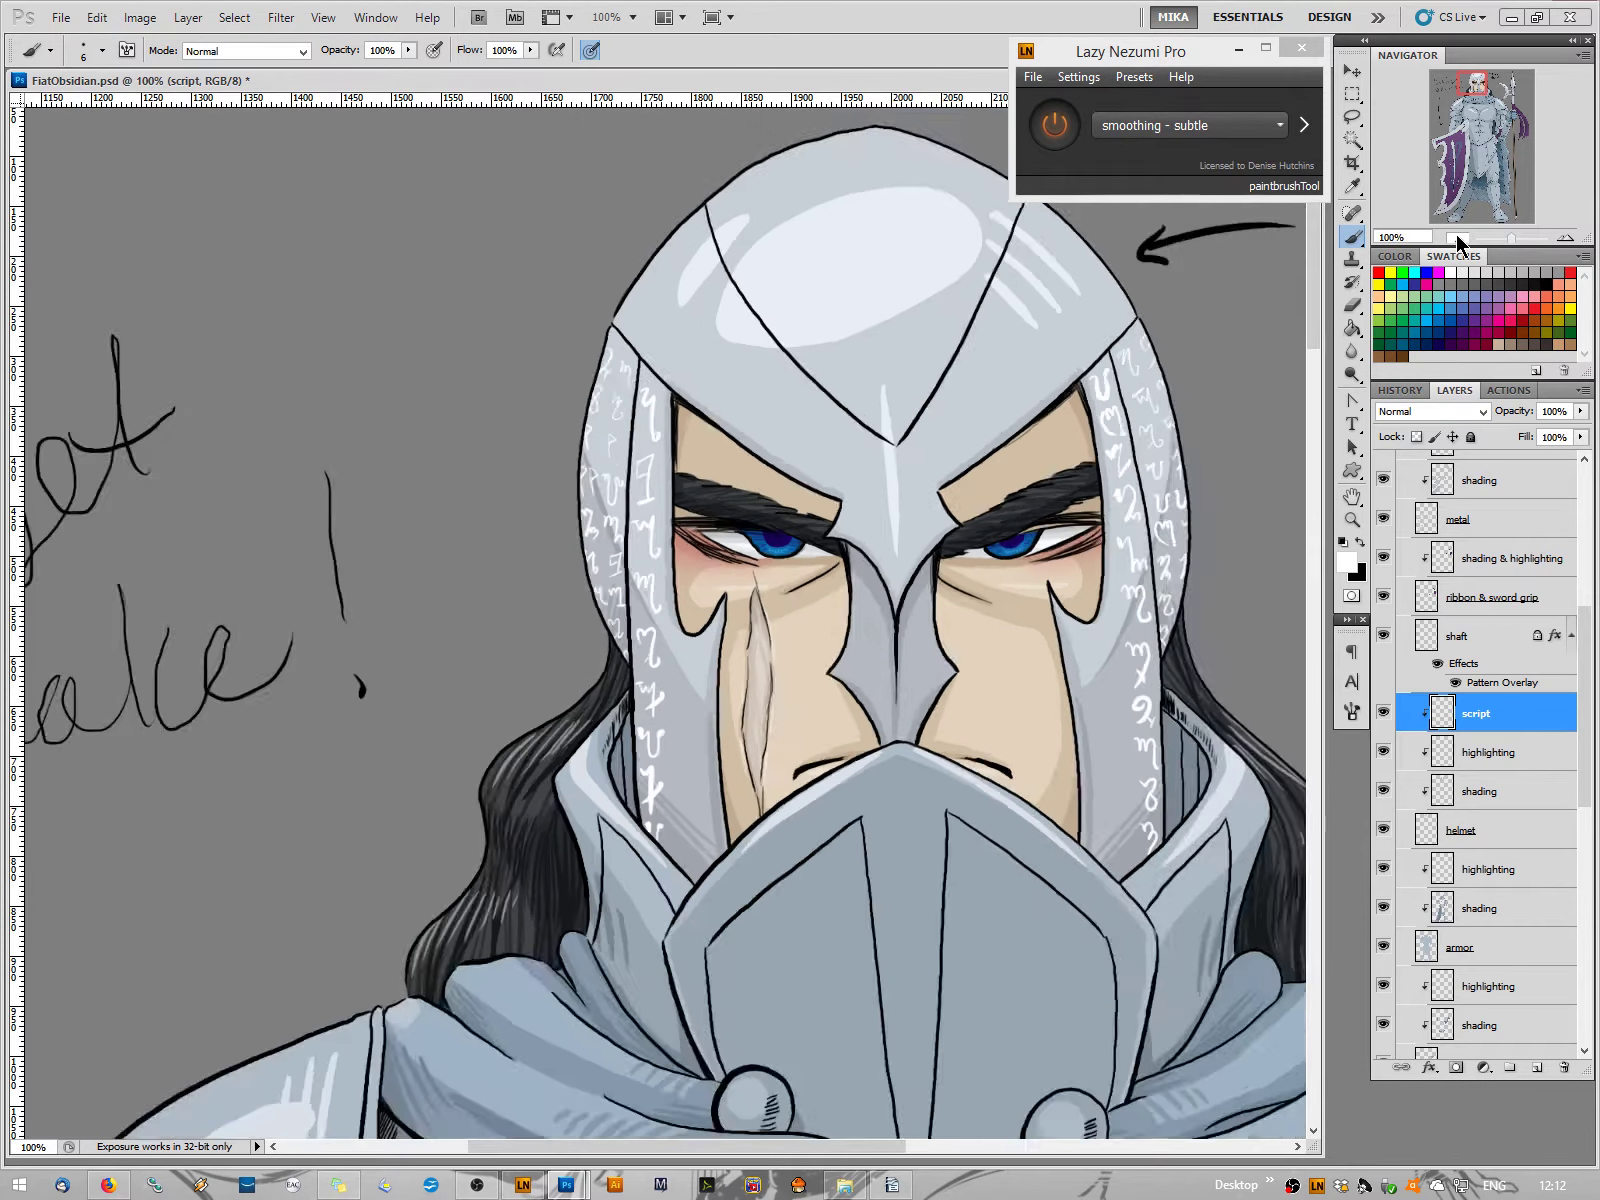
left_click(1458, 240)
left_click(1458, 240)
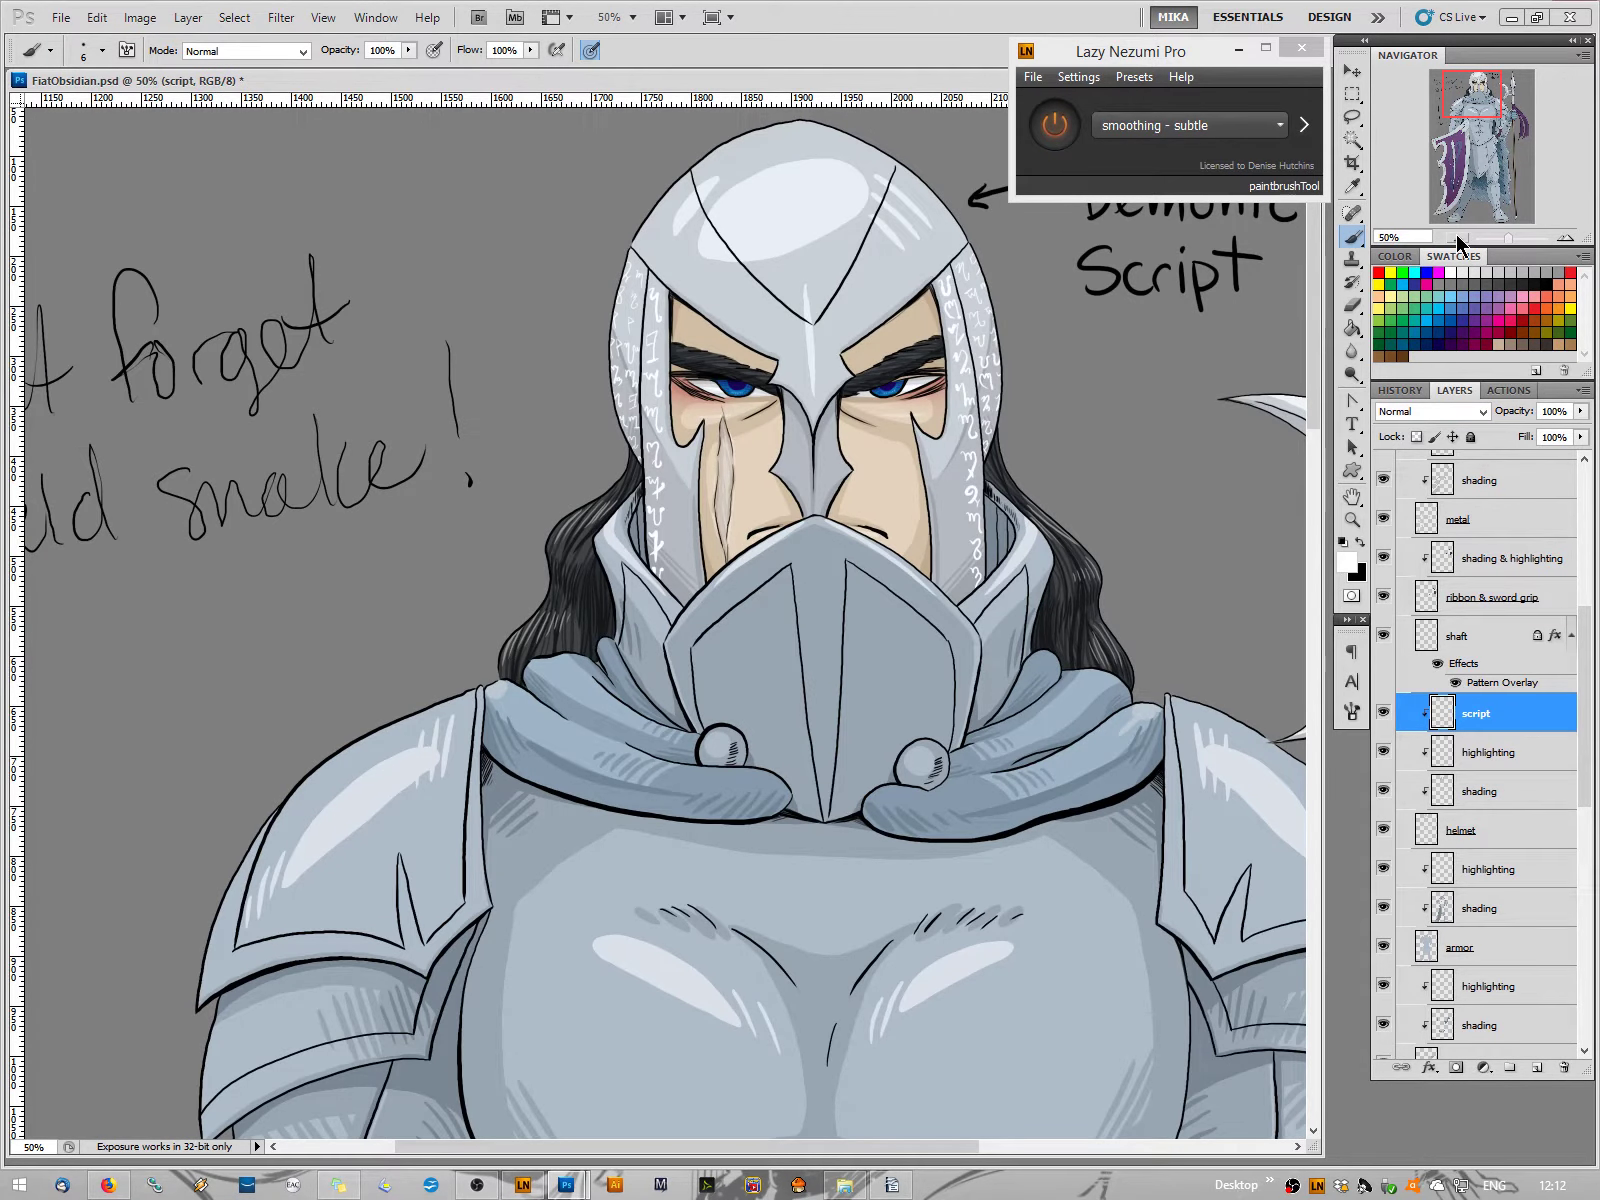
Paint a vertical column of small white glyphs down the helmet's central crown panel, from the top edge to its lower point
left_click(1458, 240)
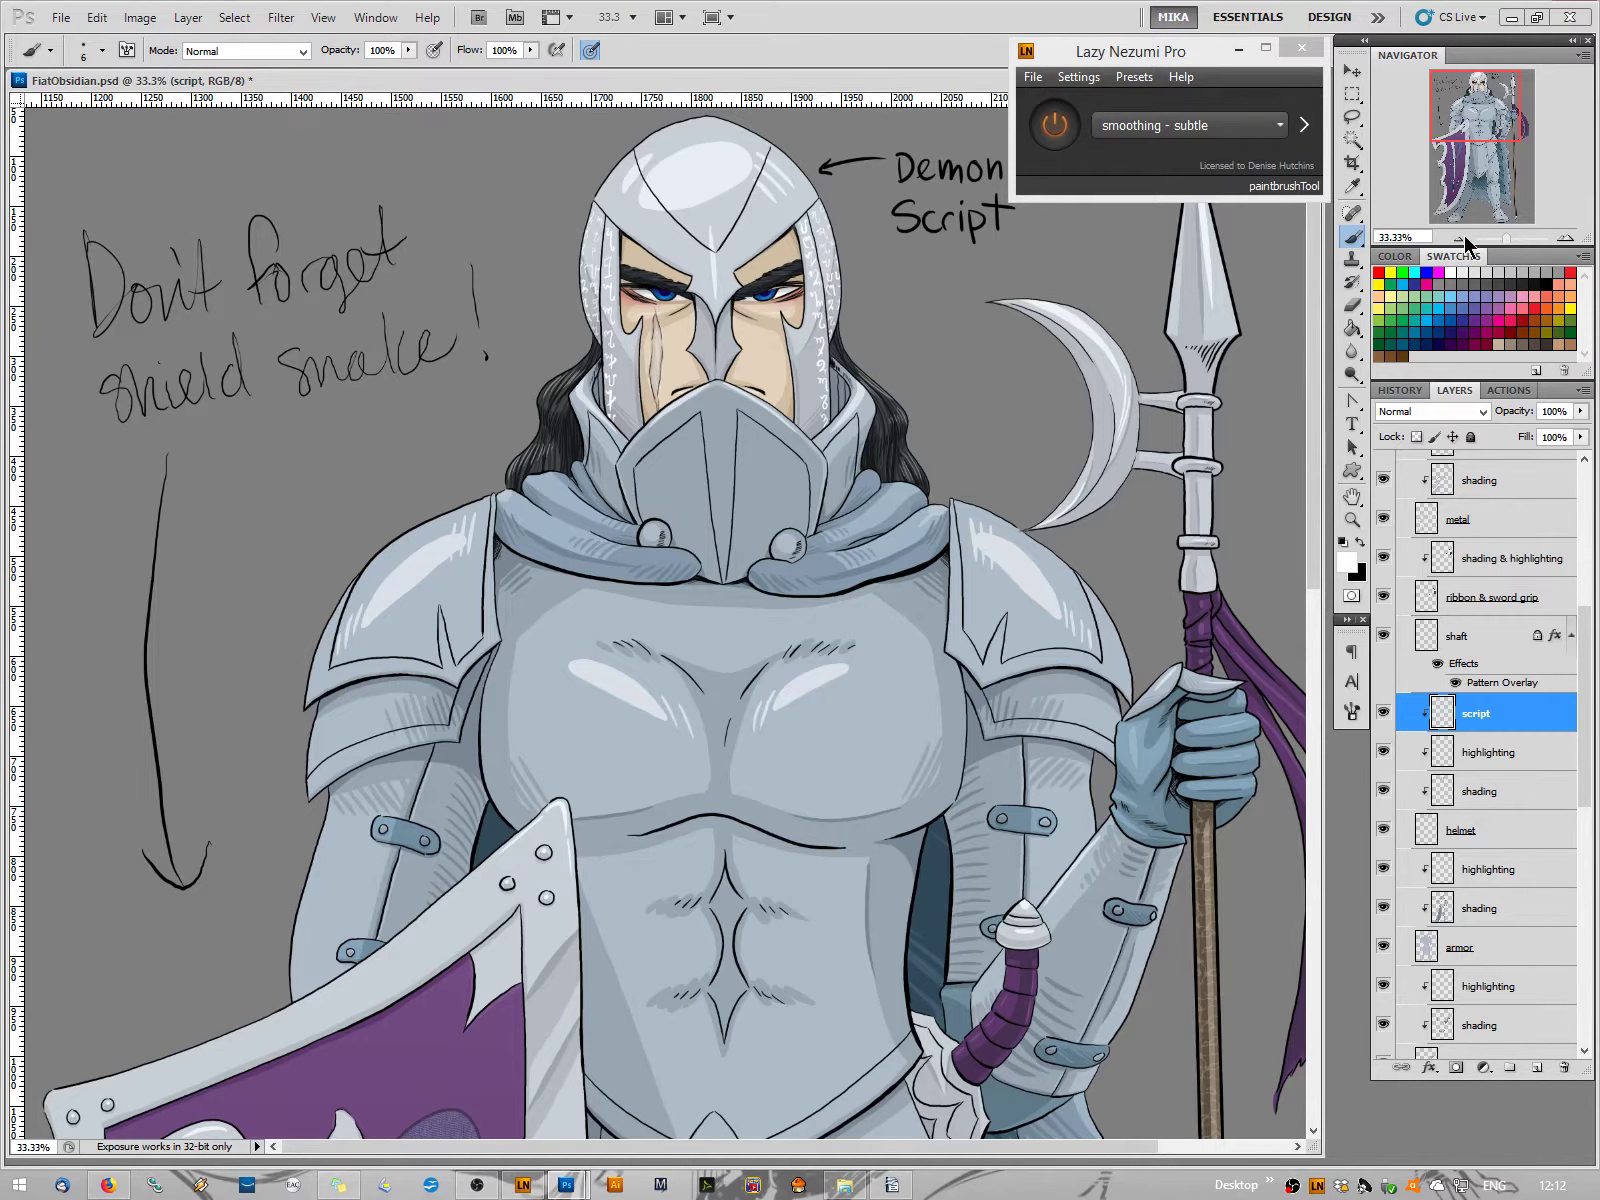
left_click(1459, 238)
left_click(1458, 240)
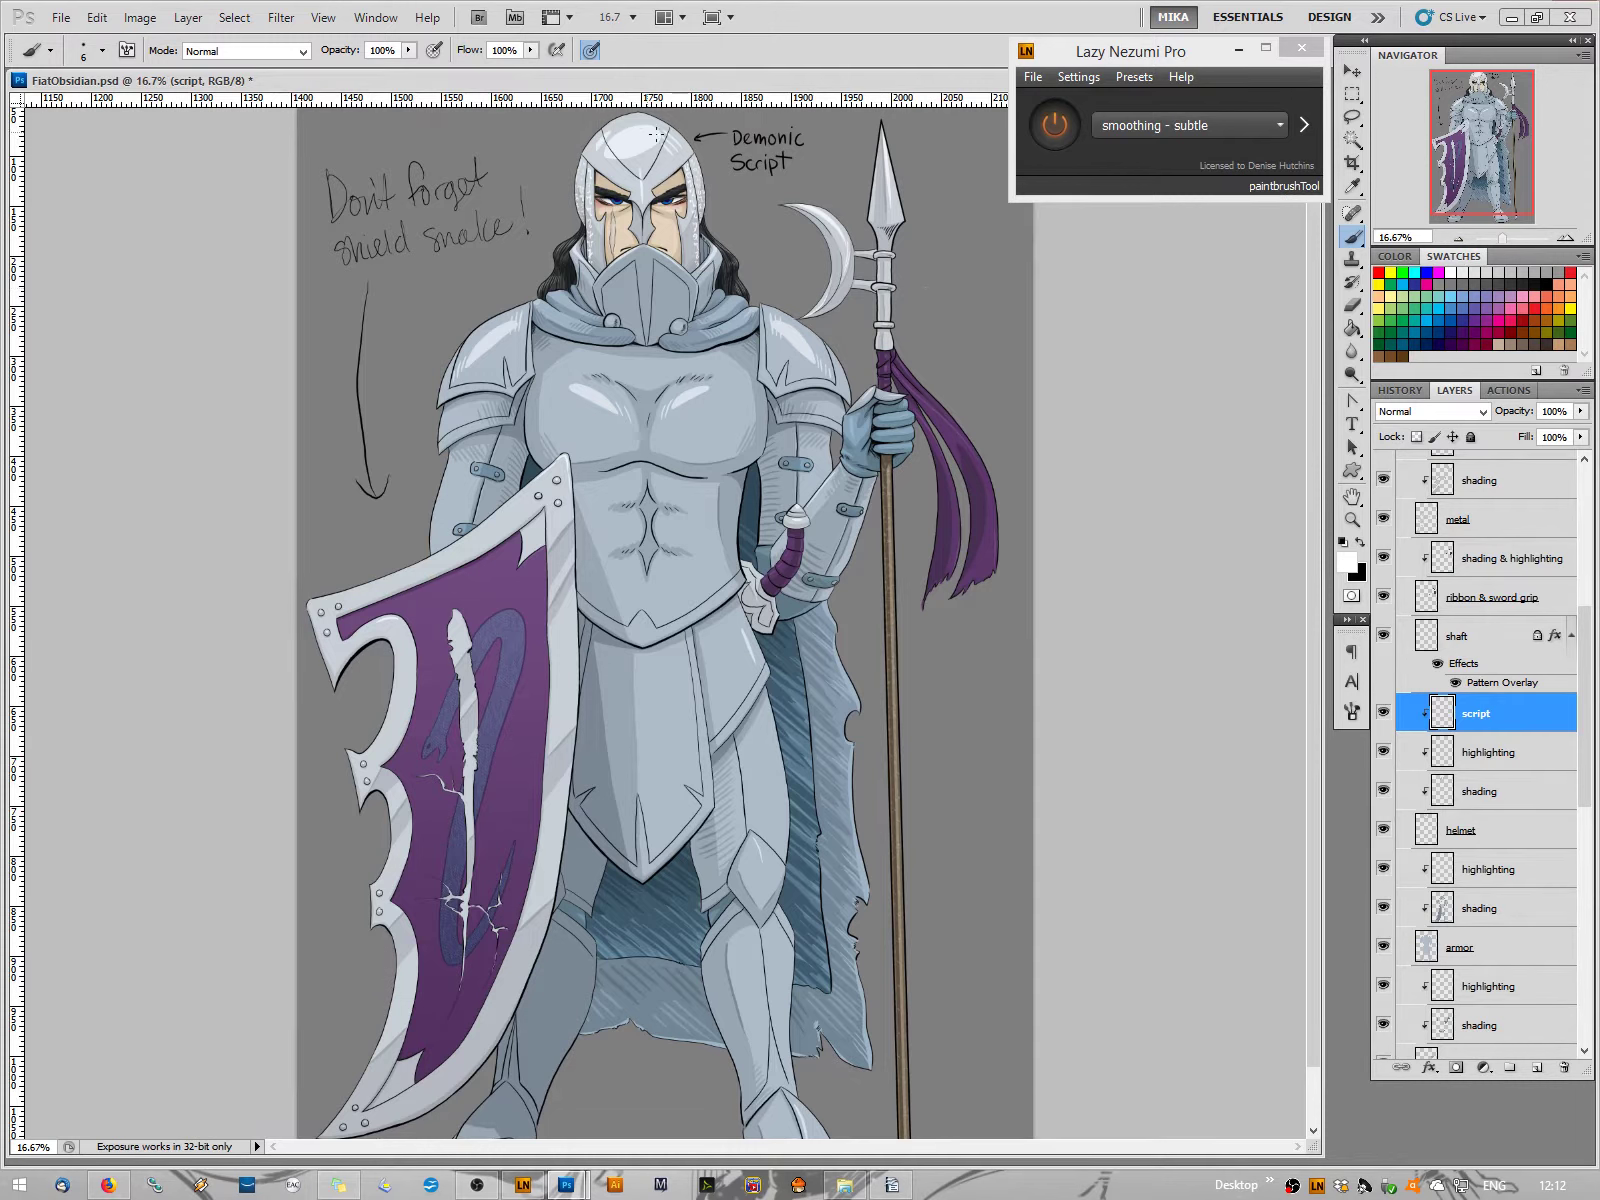
left_click(1565, 238)
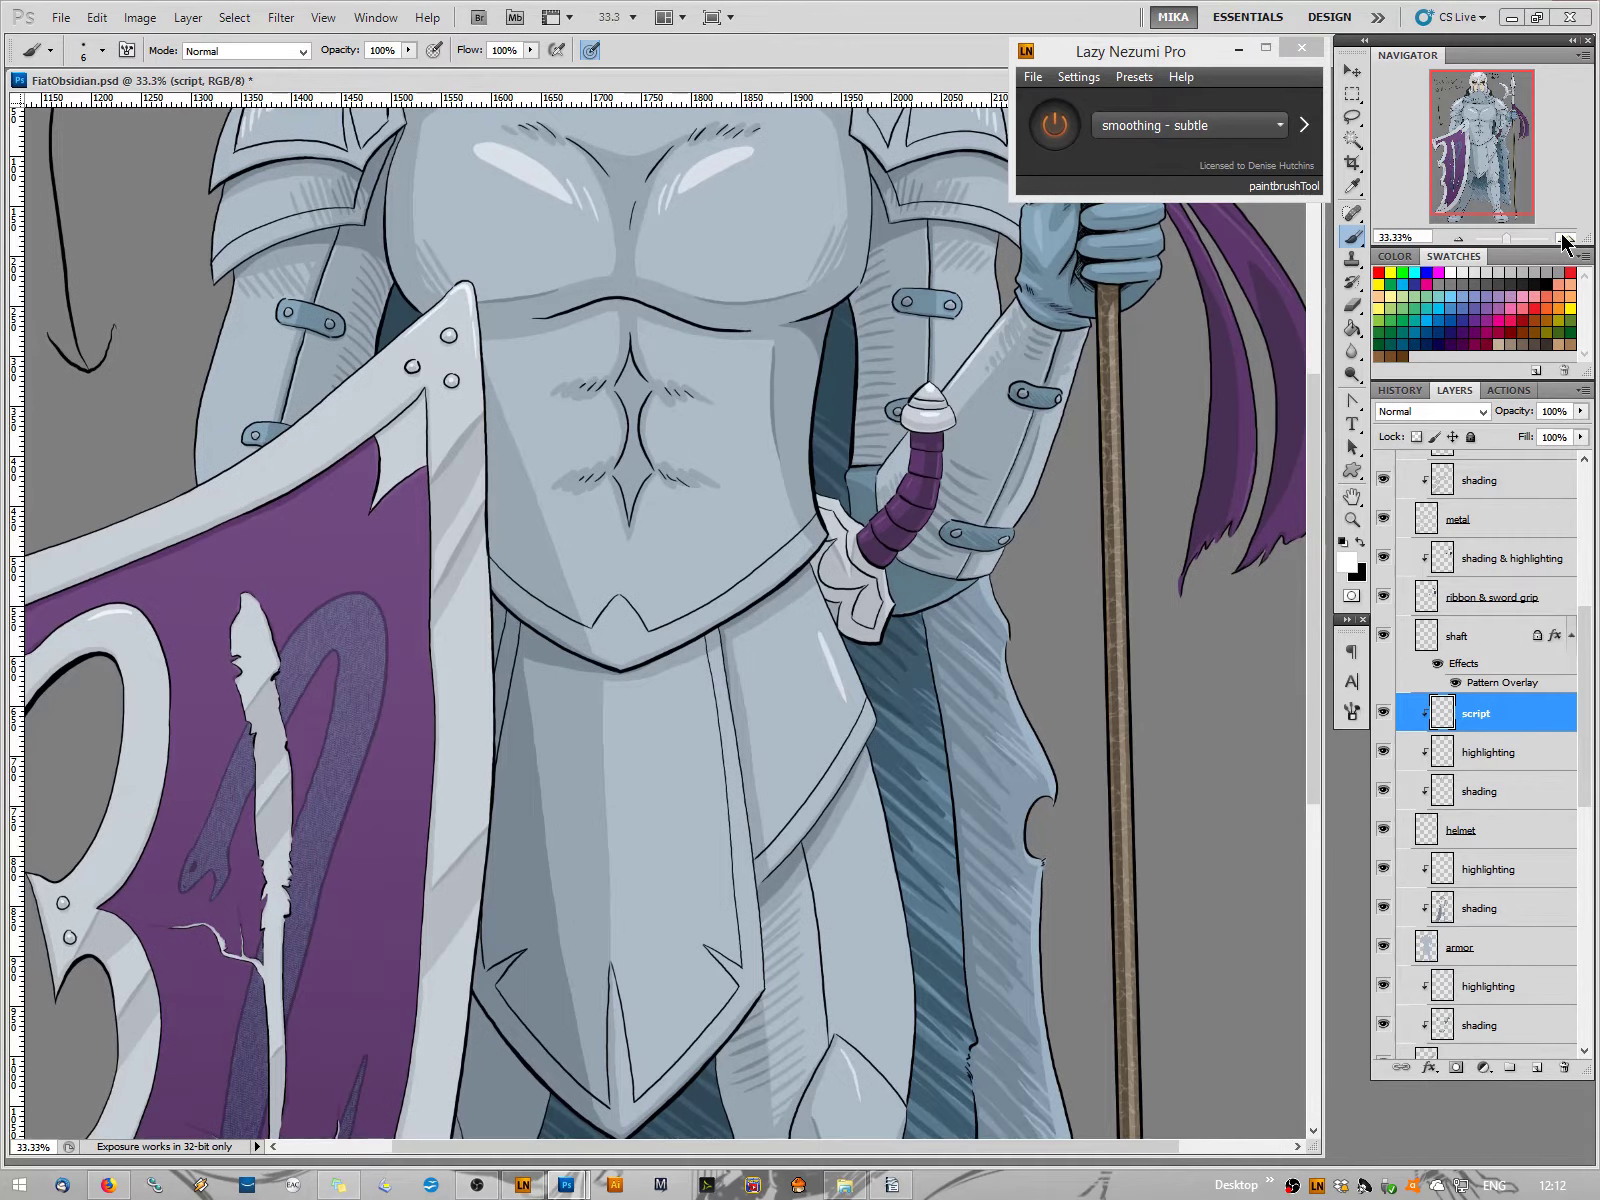
left_click(1565, 238)
left_click(1565, 238)
left_click_drag(1498, 160, 1494, 92)
key("ctrl+plus")
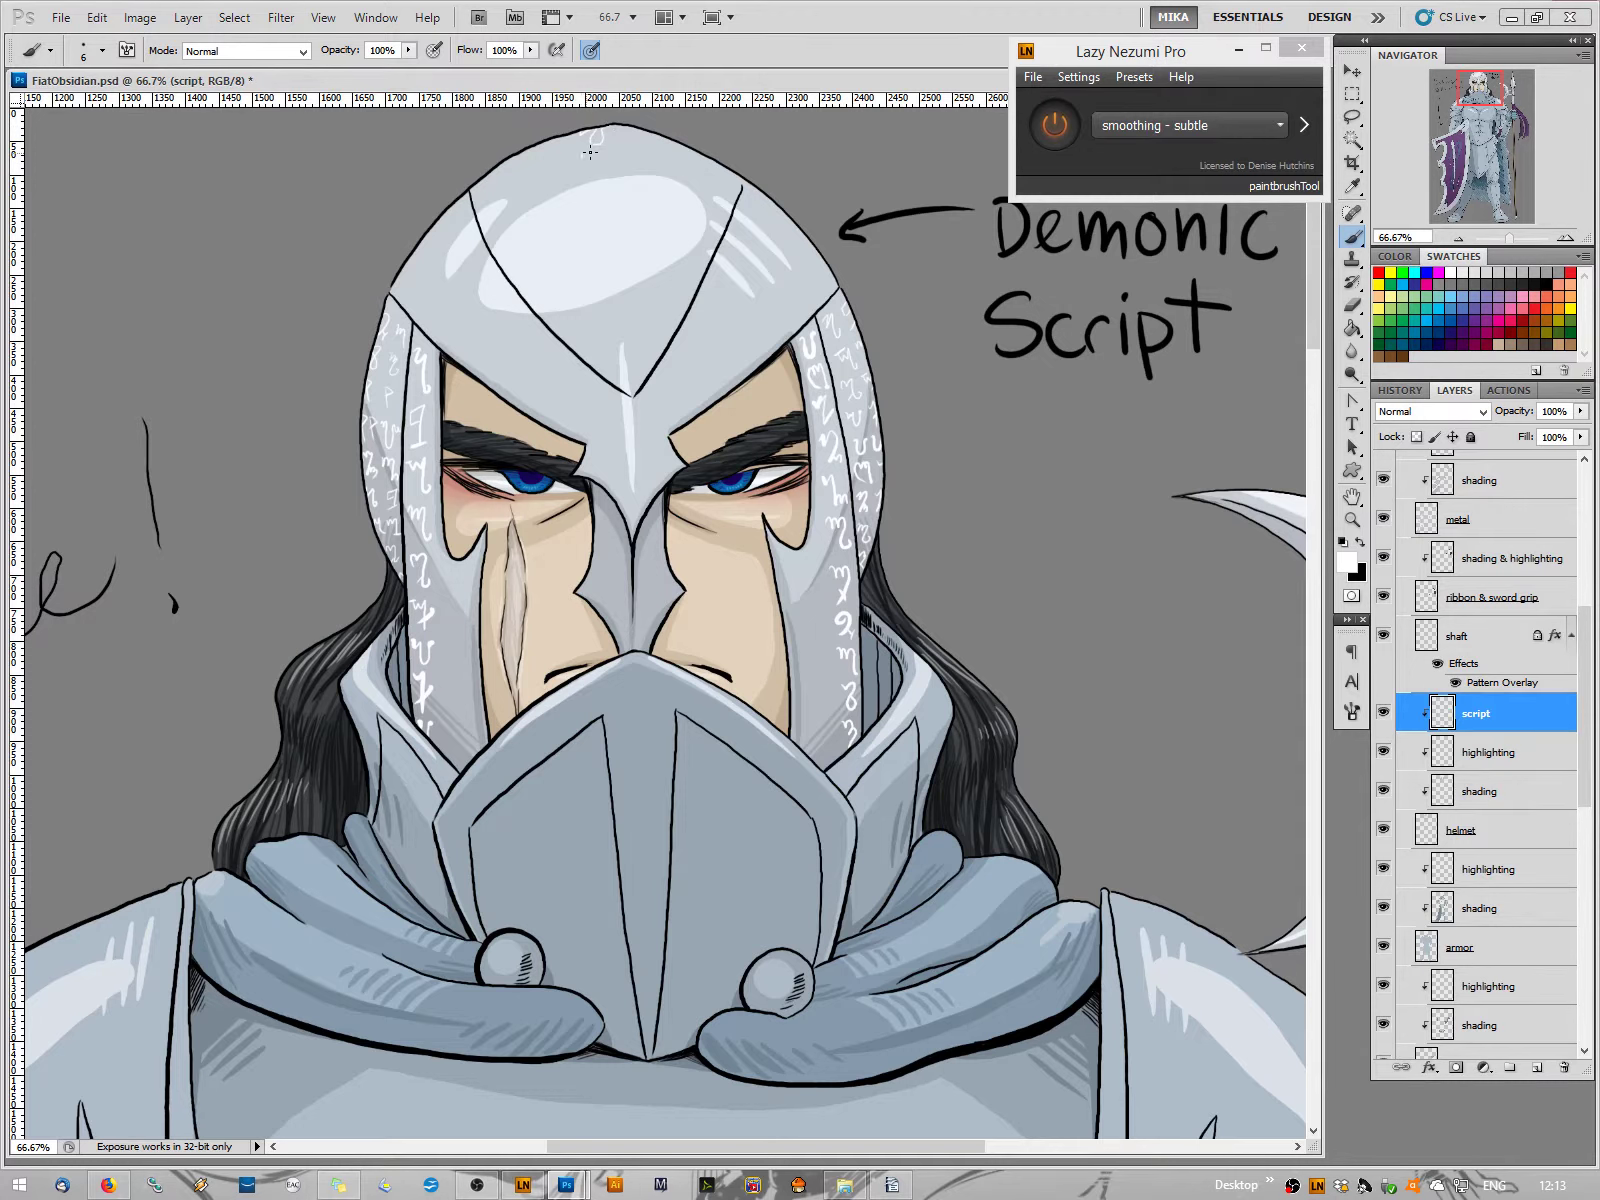
left_click_drag(583, 156, 588, 167)
left_click_drag(596, 186, 600, 205)
left_click_drag(609, 257, 609, 259)
left_click_drag(590, 275, 608, 286)
left_click_drag(611, 358, 616, 352)
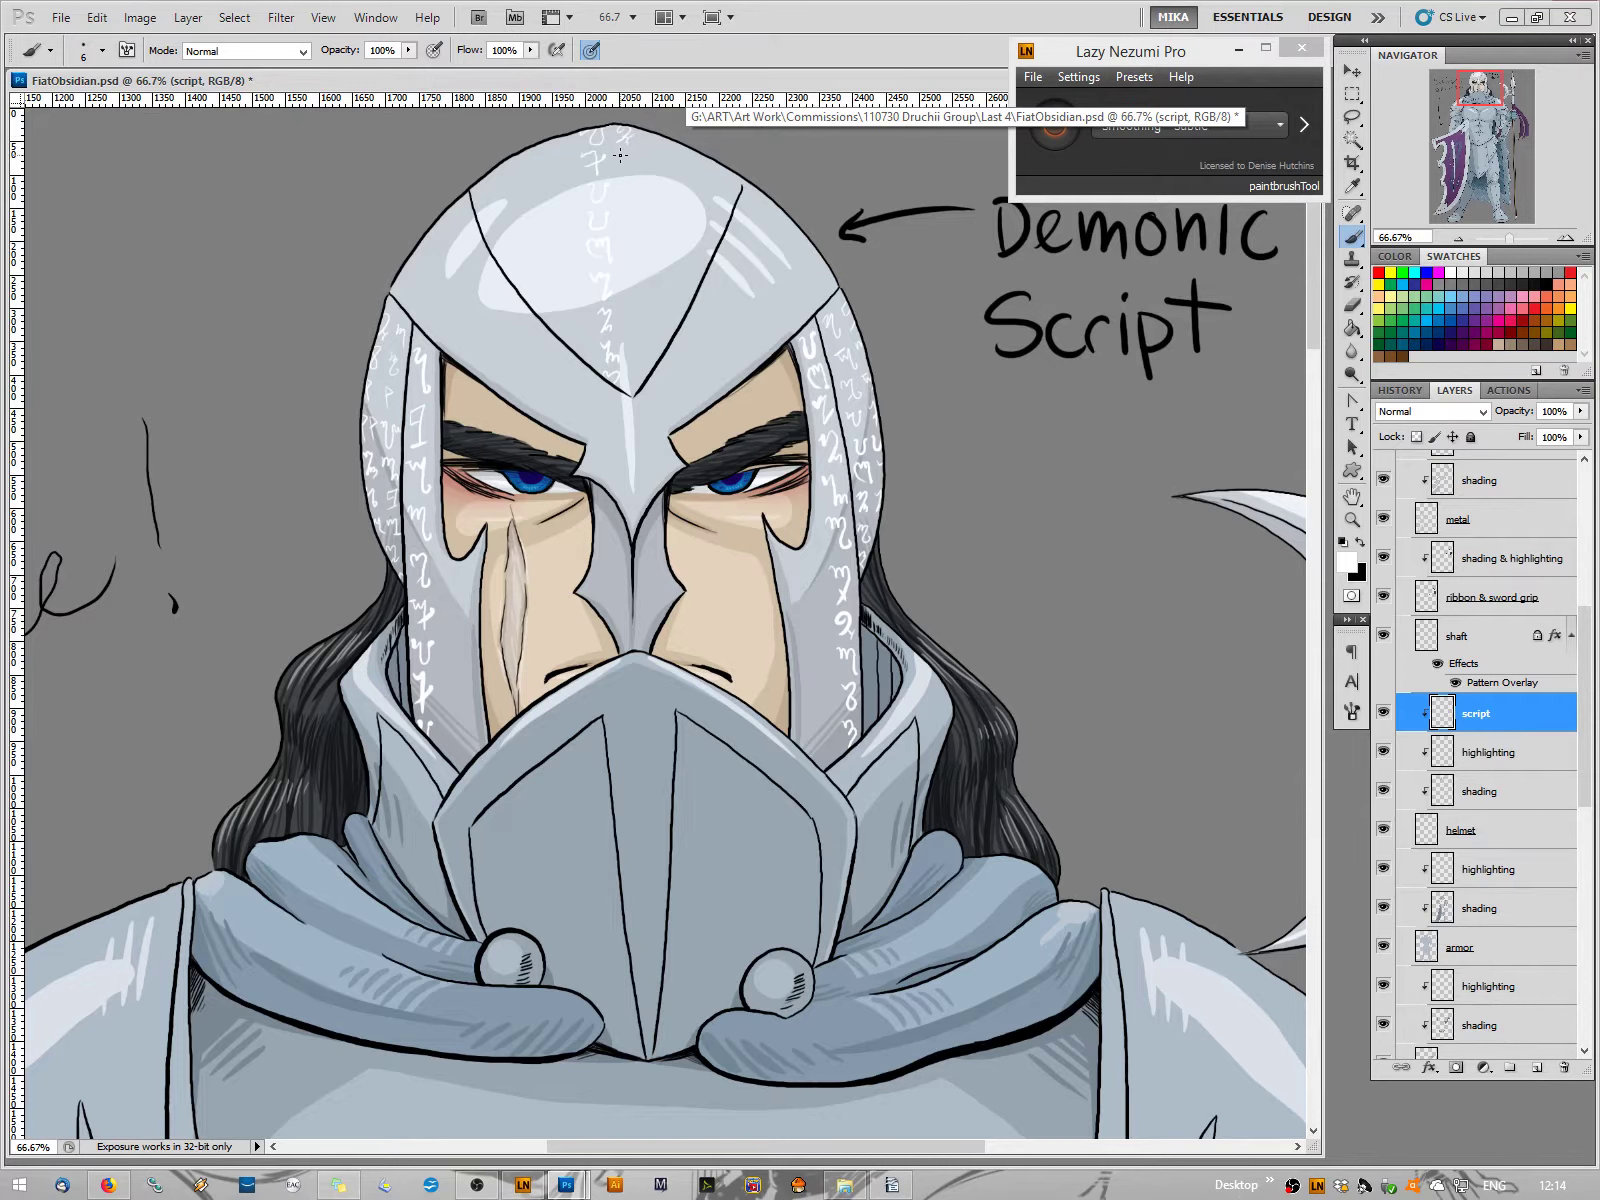
Add a second column of small white glyphs beside the first in the helmet's central crown panel
mouse_move(618, 150)
left_mouse_down()
mouse_move(640, 165)
mouse_move(628, 170)
left_mouse_up()
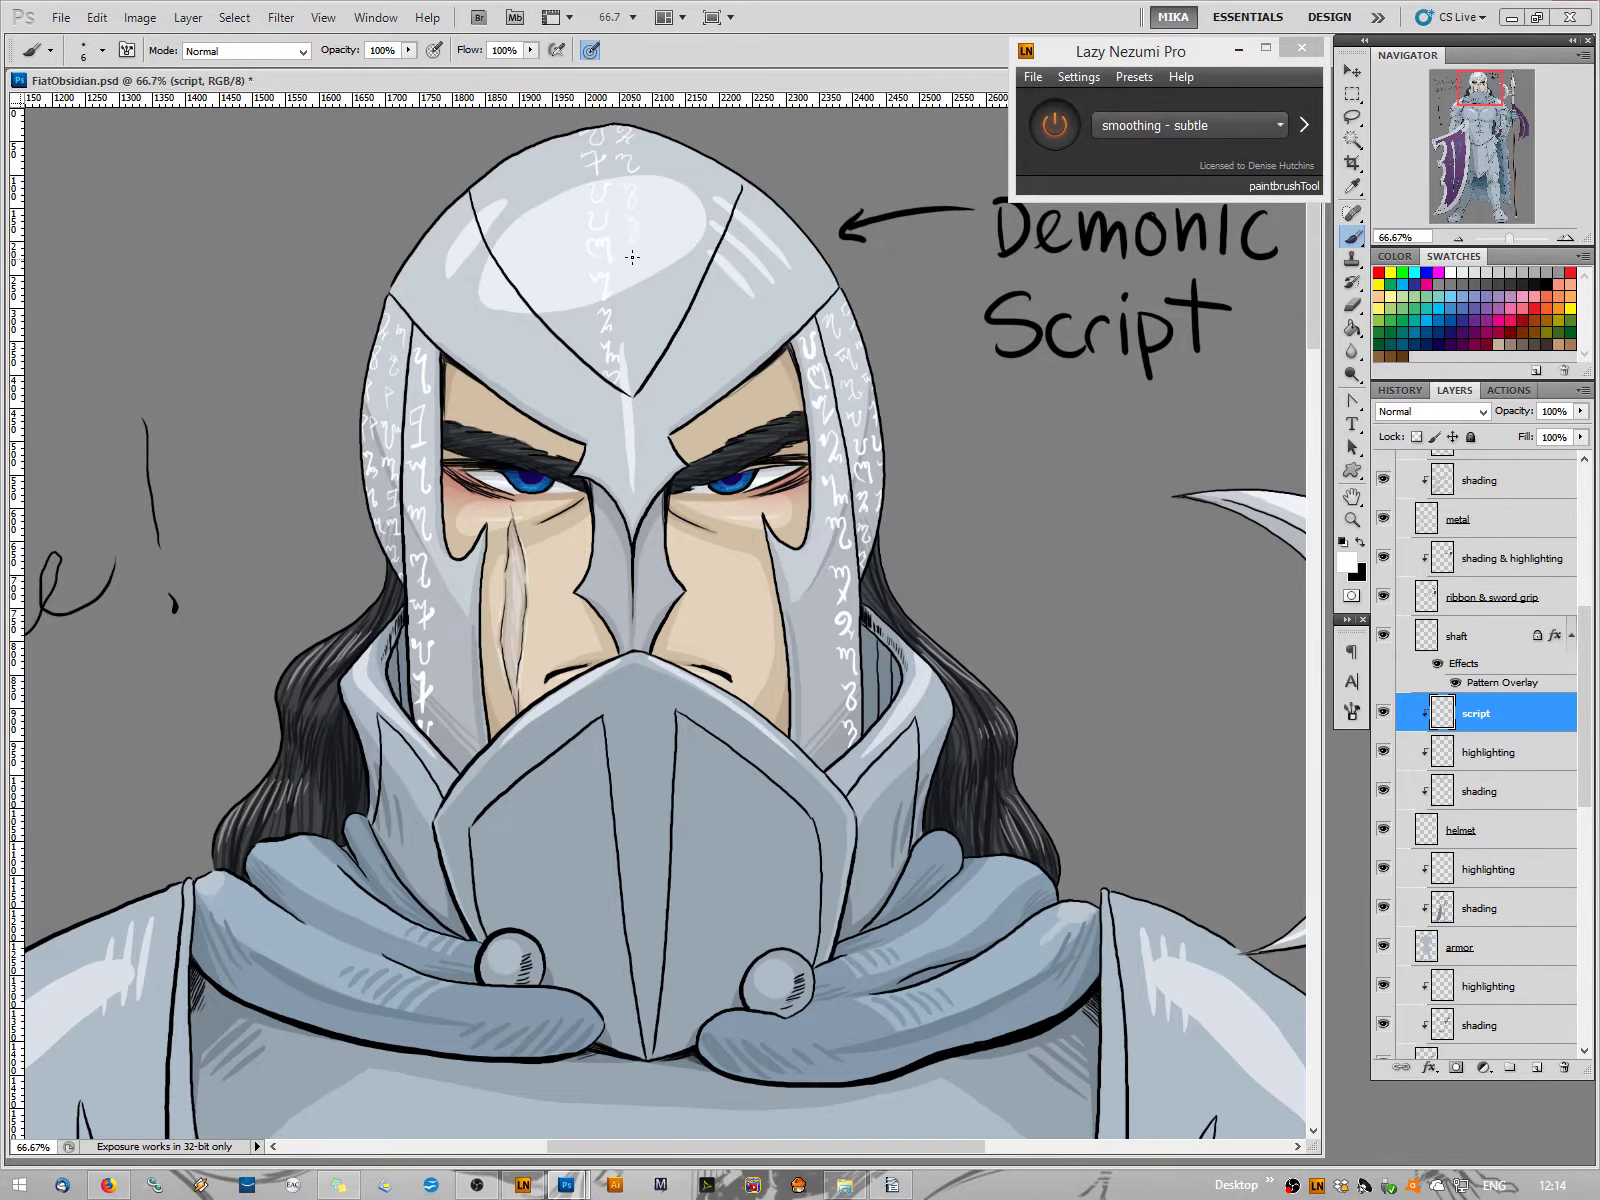
mouse_move(631, 279)
left_mouse_down()
mouse_move(637, 298)
mouse_move(648, 274)
mouse_move(632, 322)
mouse_move(642, 310)
mouse_move(646, 330)
left_mouse_up()
left_click_drag(636, 349, 645, 347)
left_click_drag(633, 370, 641, 370)
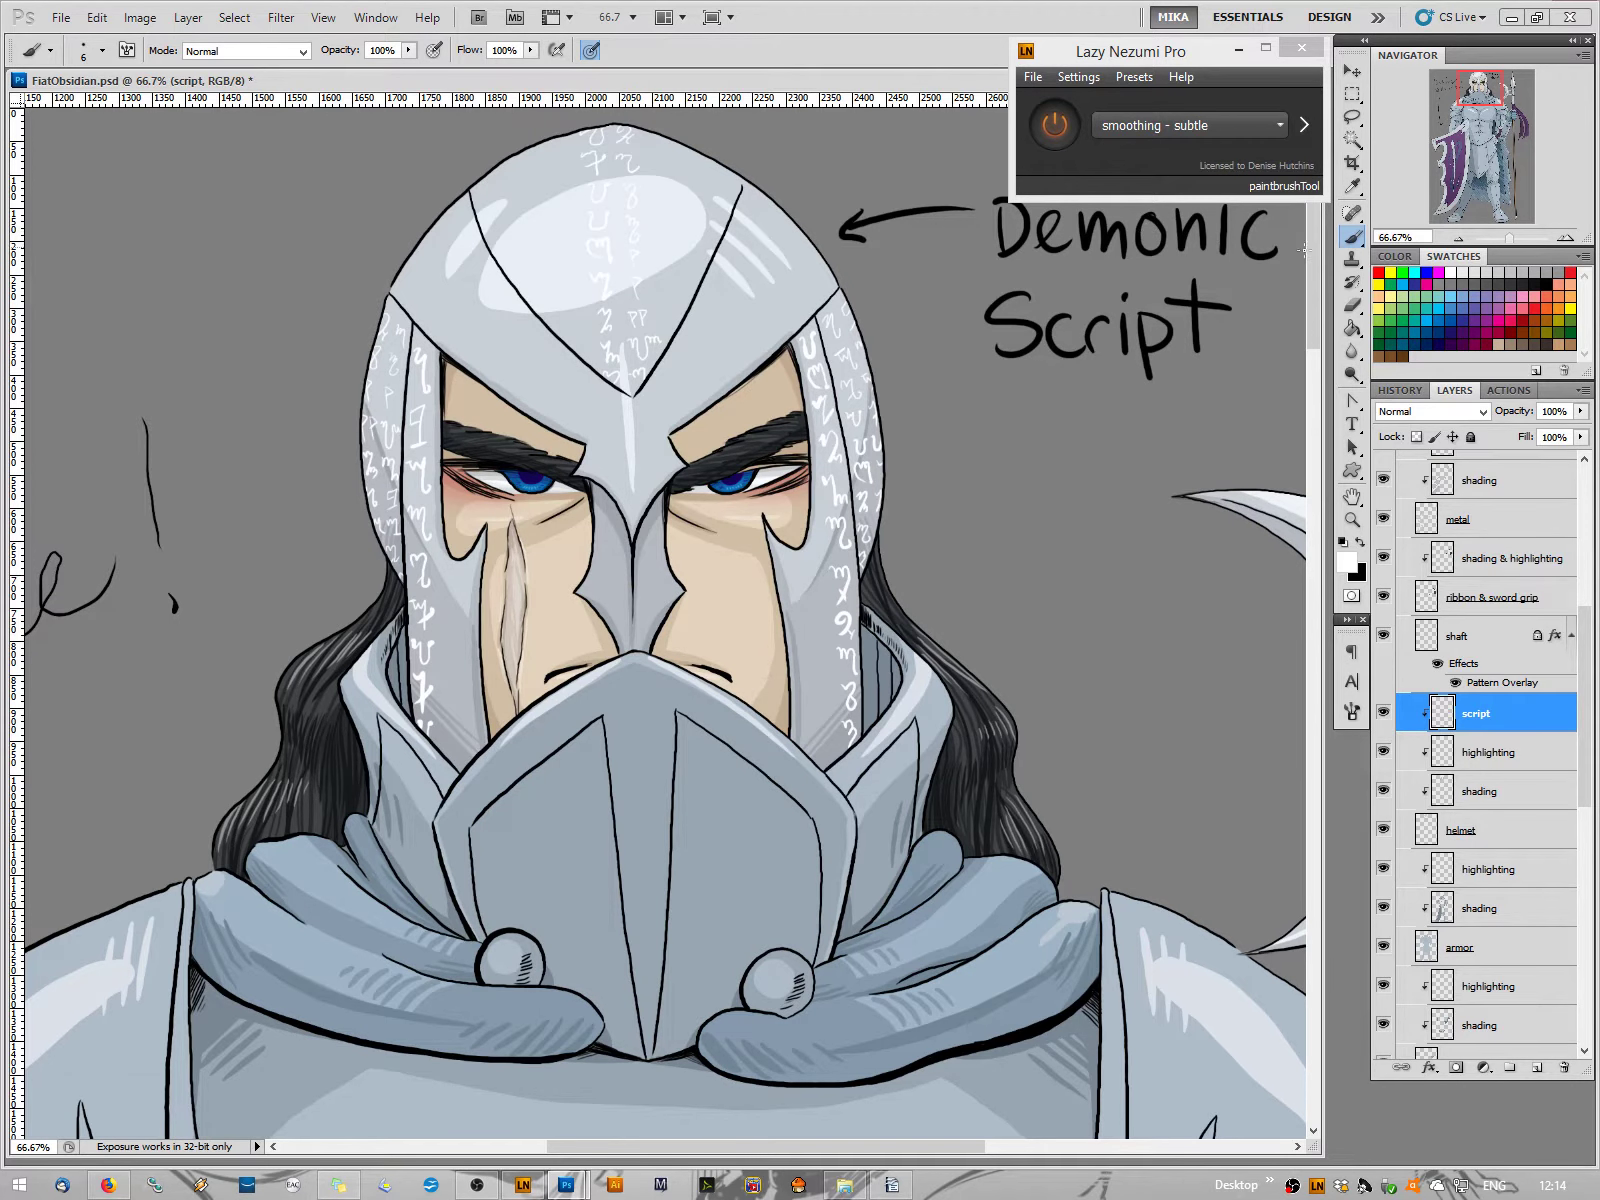
Examine the helmet script against the whole figure and in close-up
left_click(1460, 239)
left_click(1460, 239)
left_click(1461, 240)
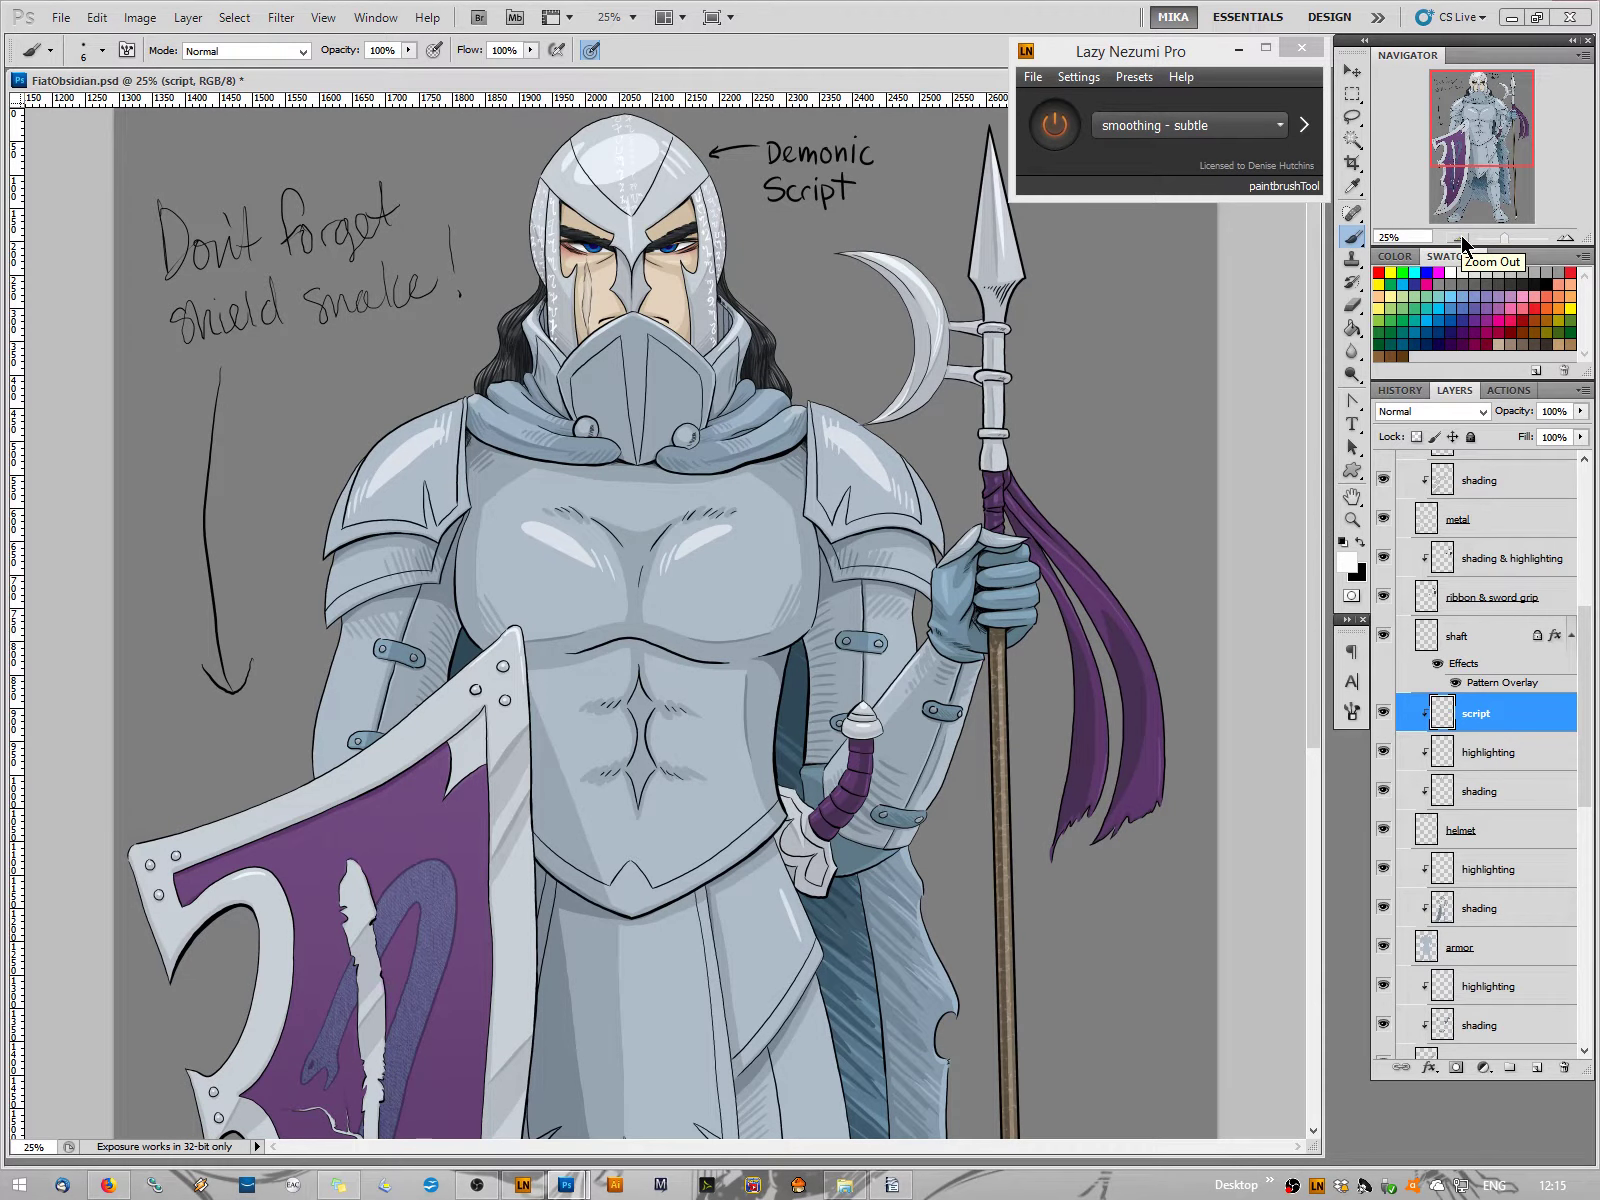
left_click(1462, 242)
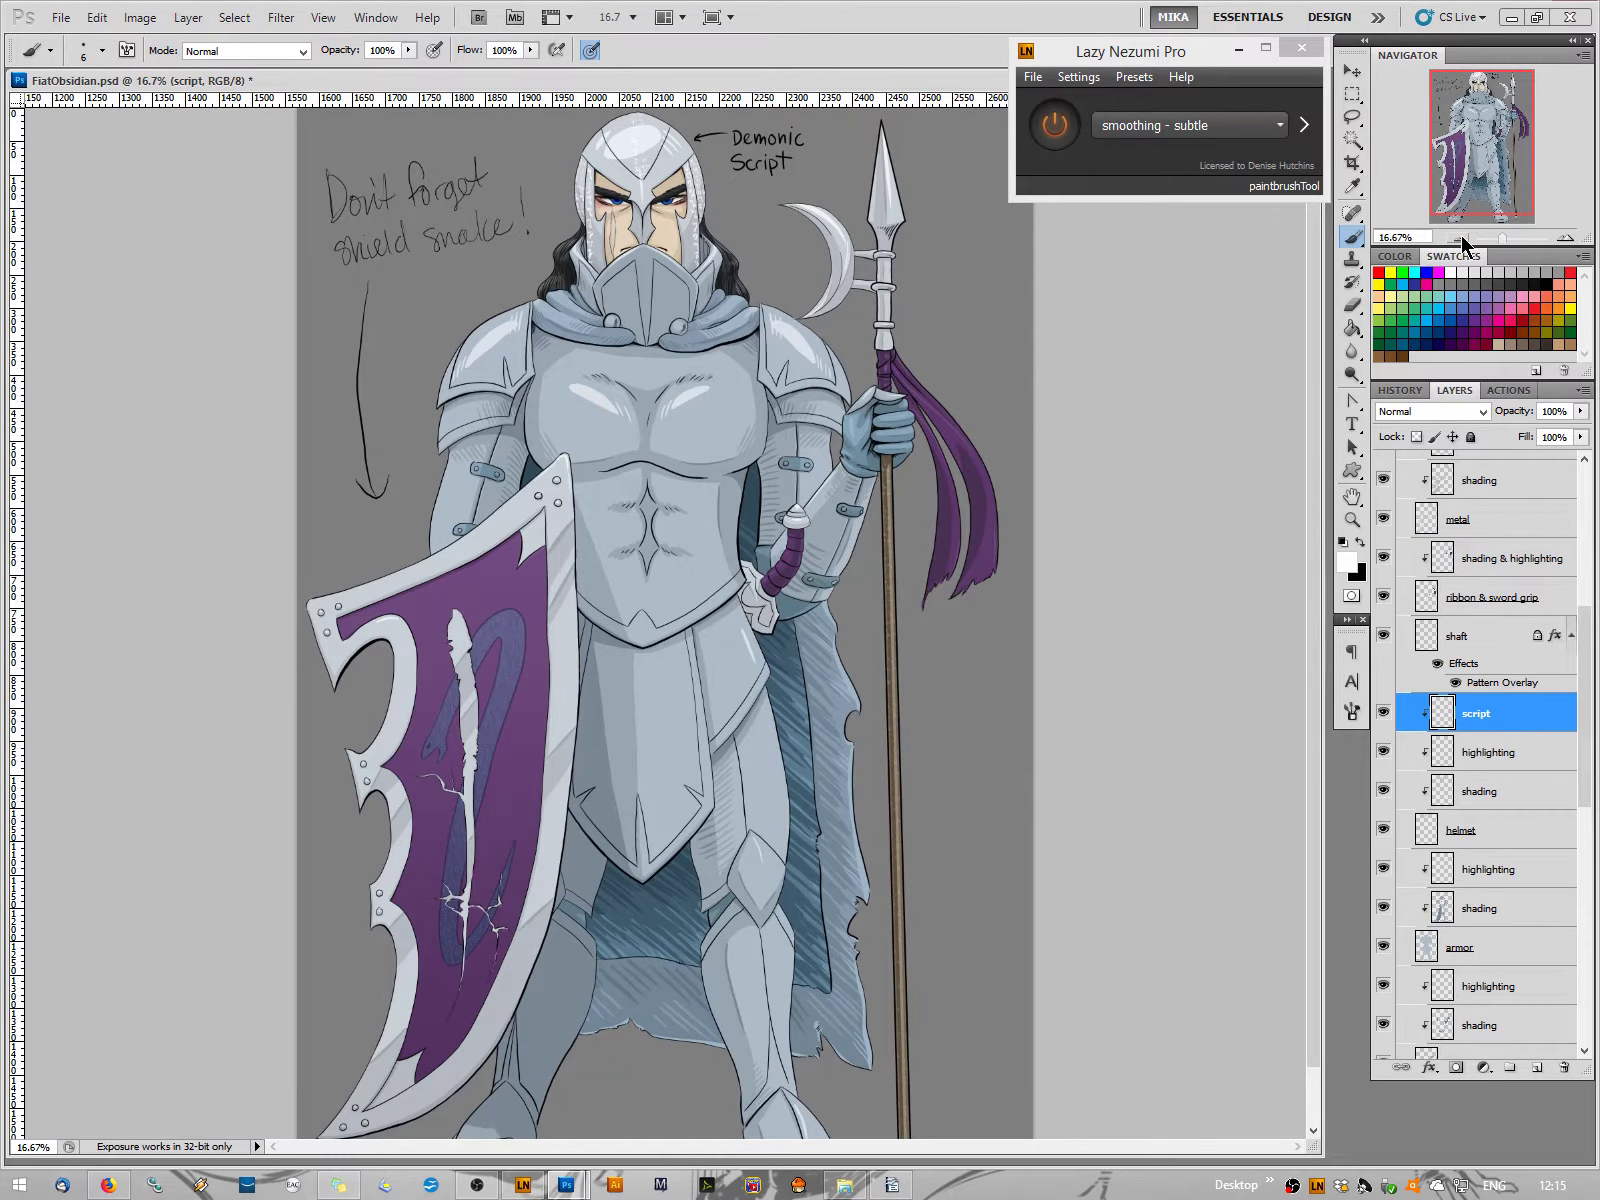
left_click(1462, 242)
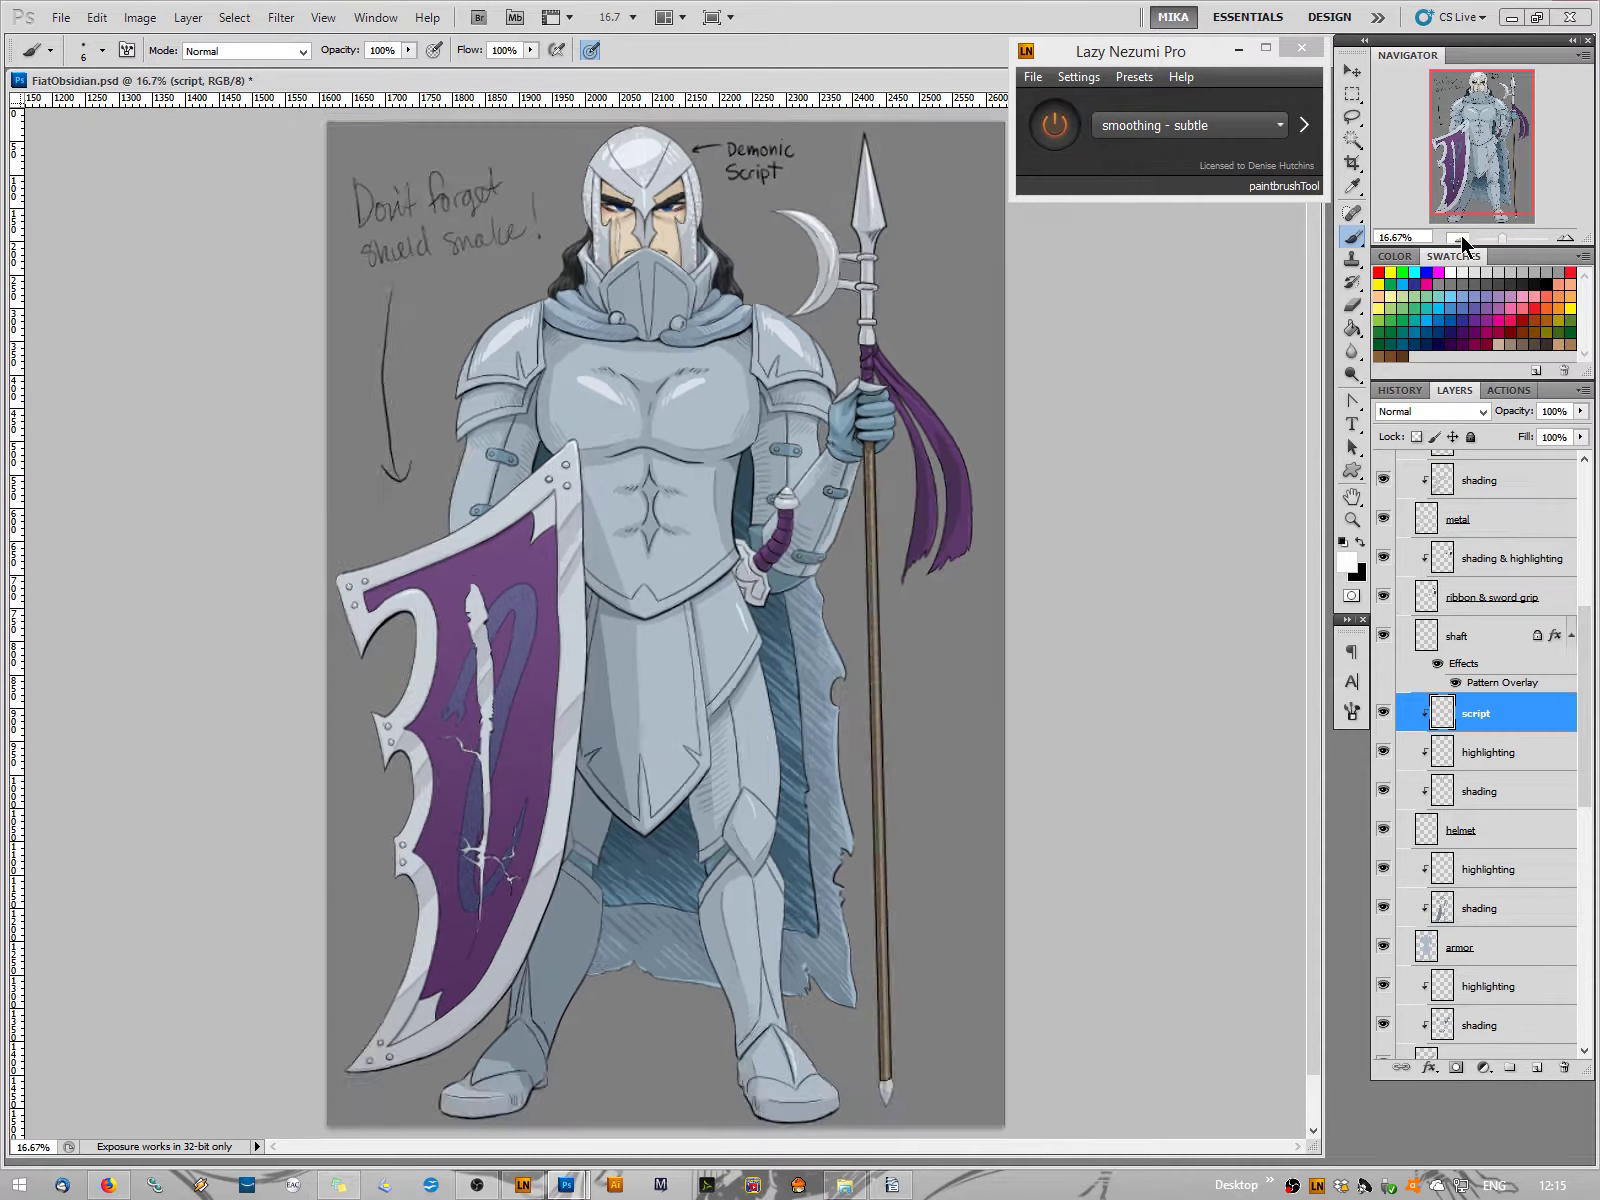
left_click(1564, 240)
left_click(1565, 240)
left_click(1565, 240)
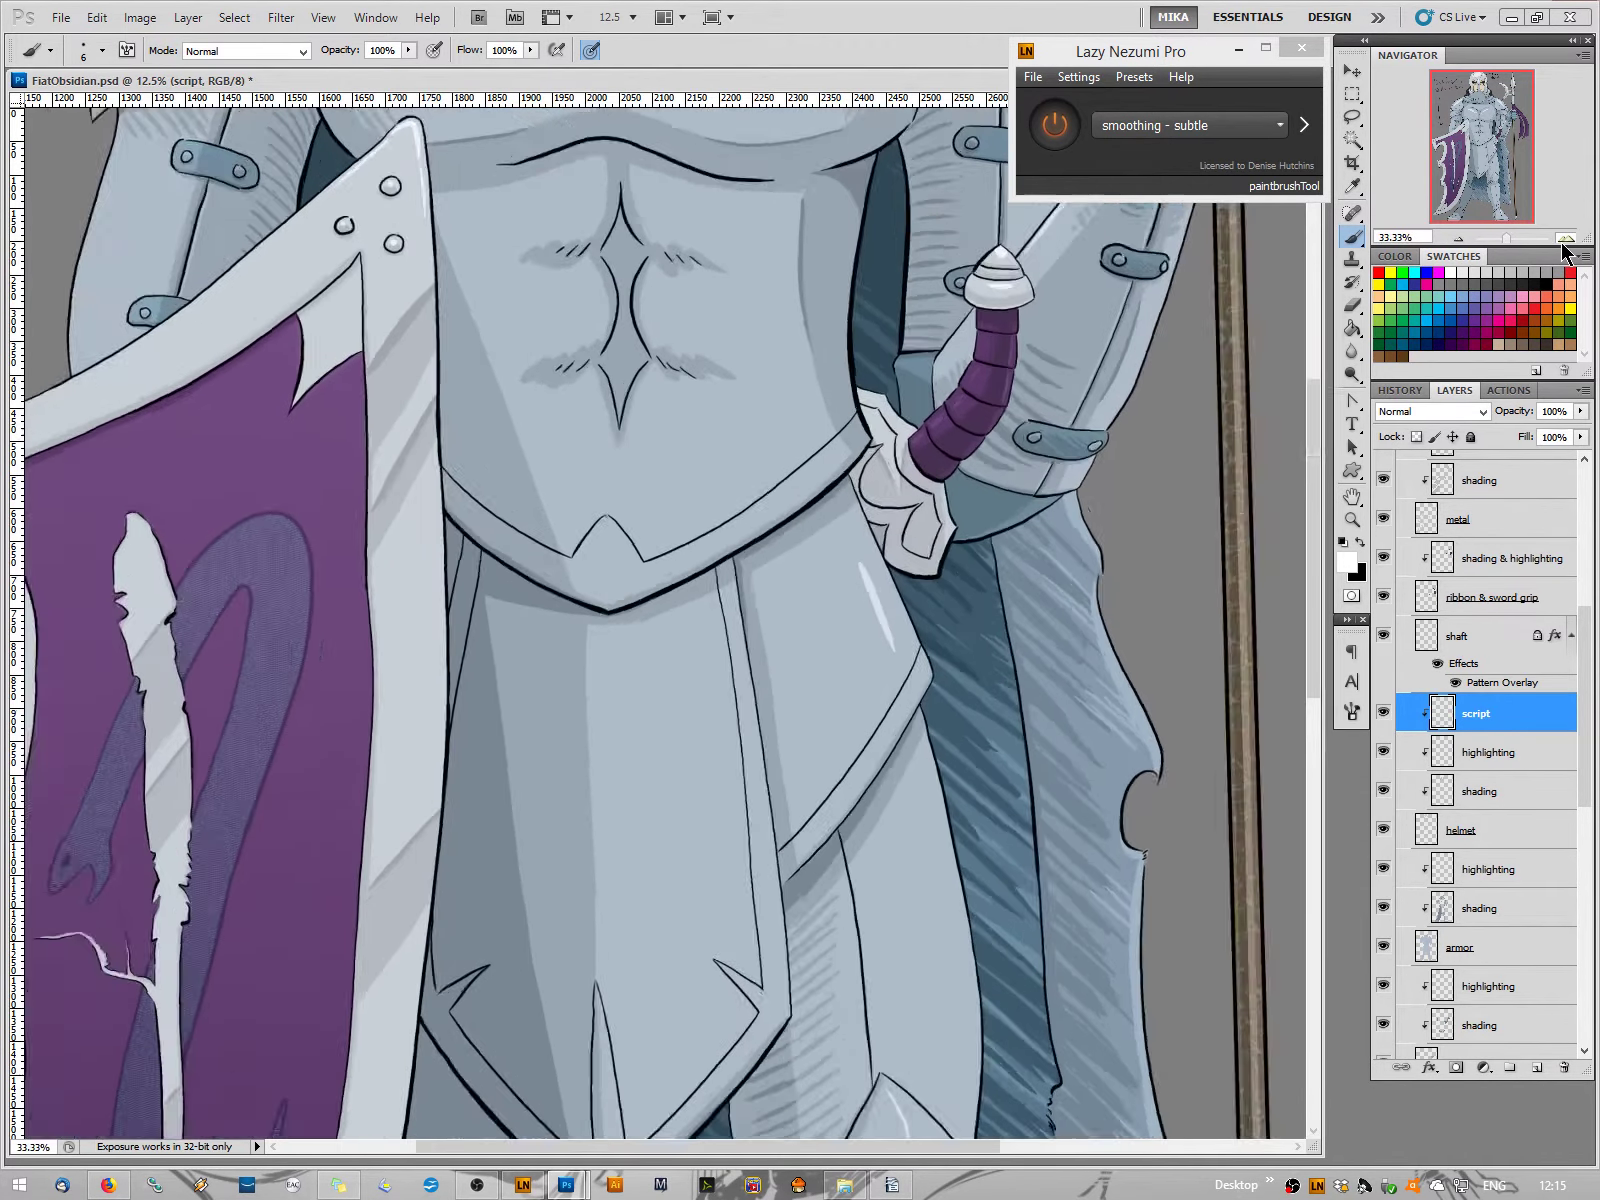
left_click(1565, 240)
left_click_drag(1497, 145, 1491, 89)
left_click(1565, 240)
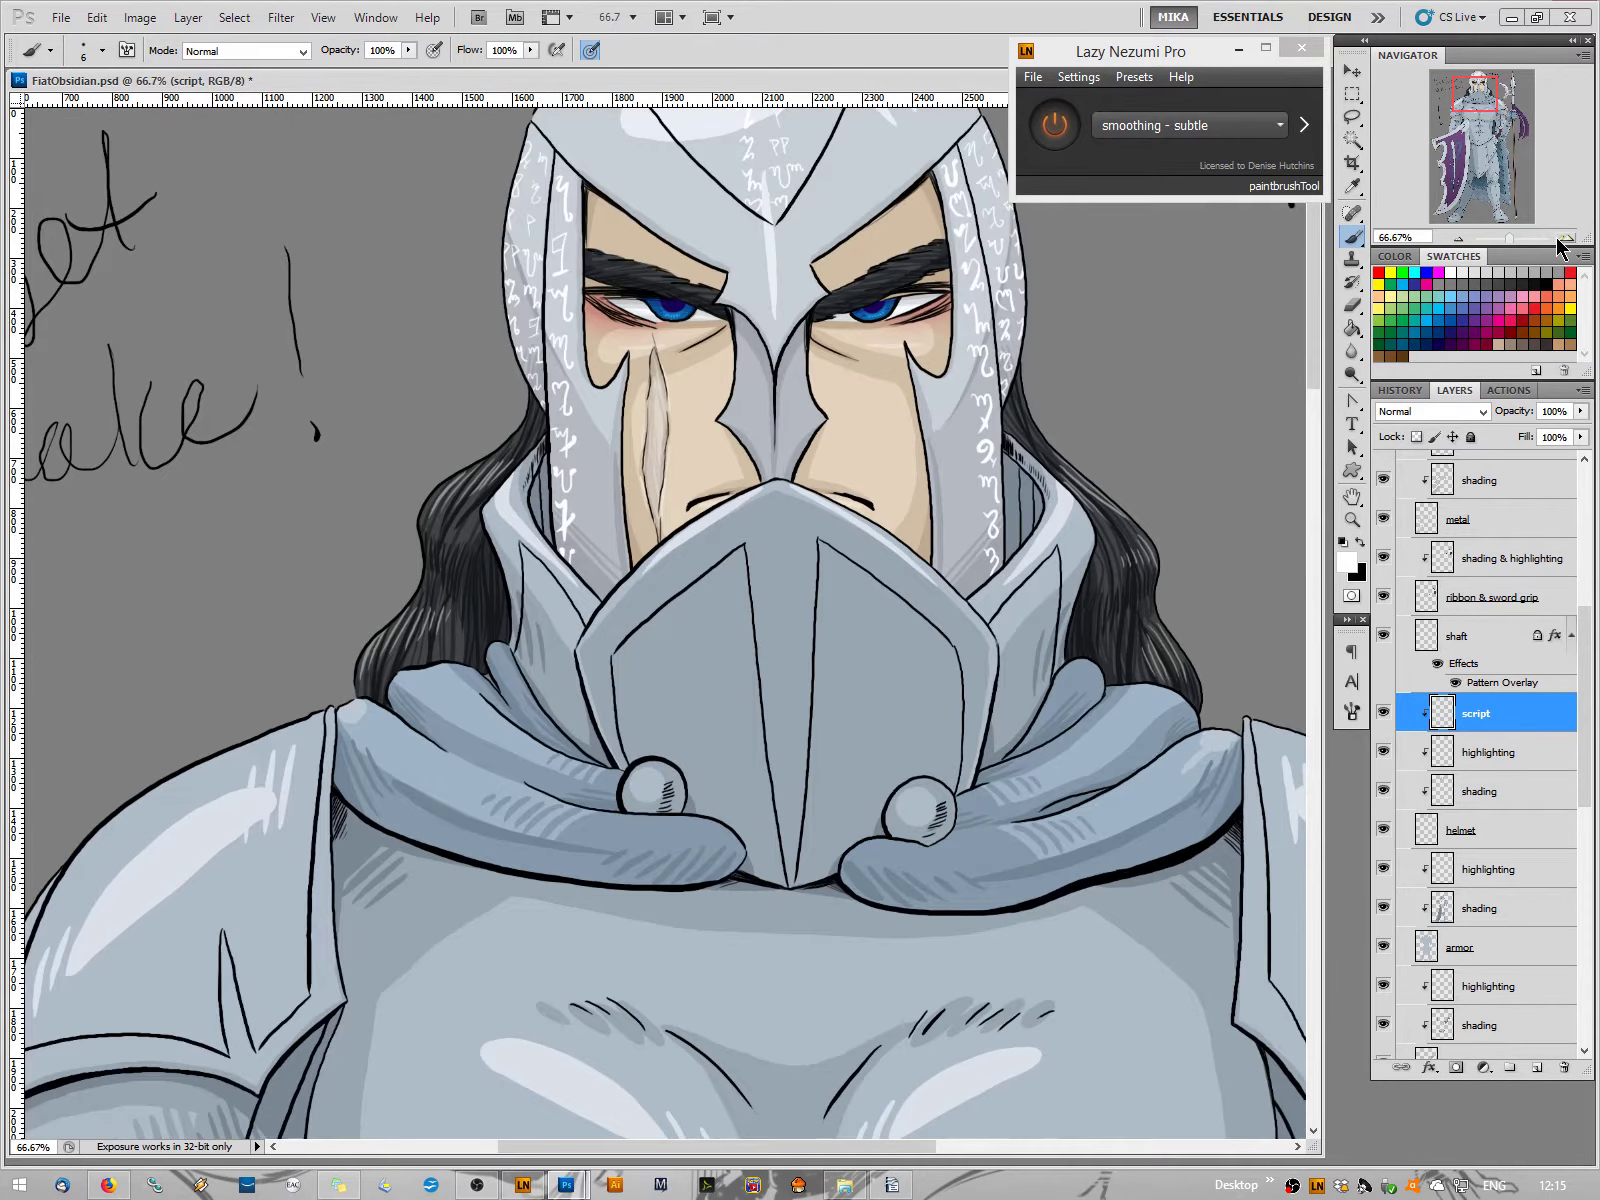
left_click(1483, 103)
left_click_drag(1483, 103, 1485, 83)
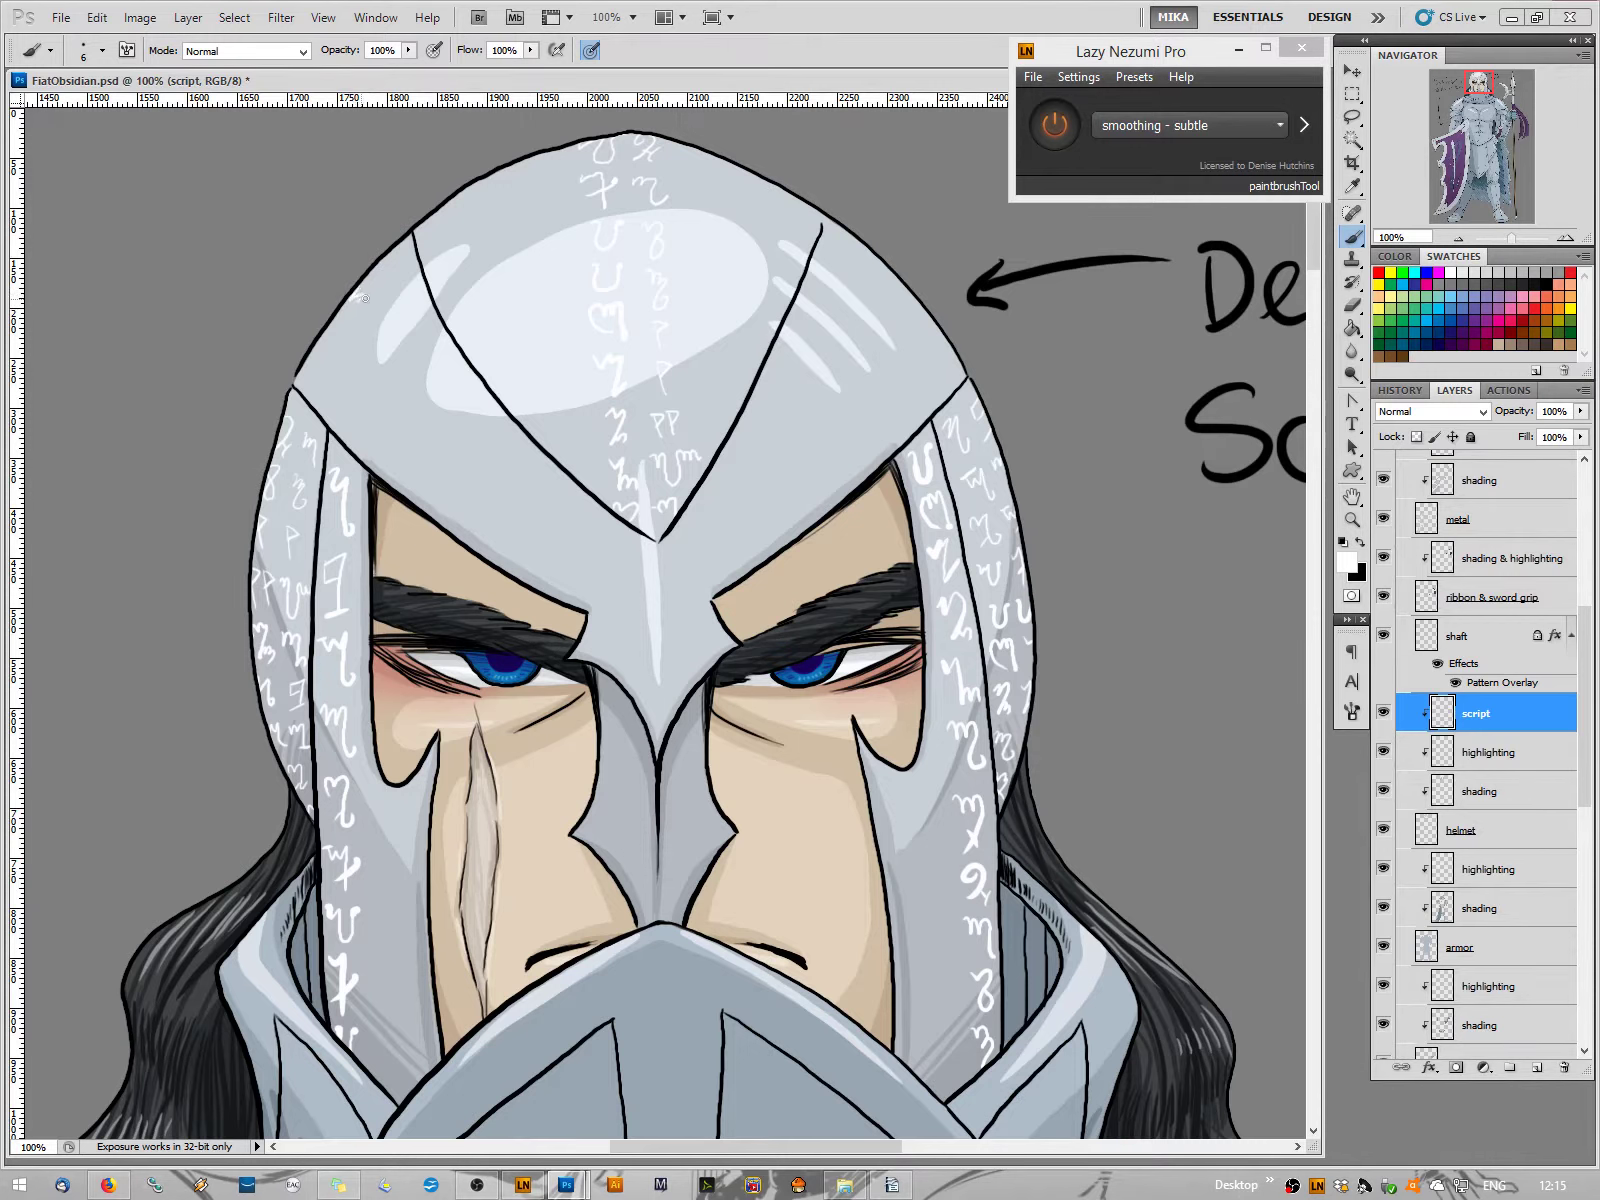
Paint white glyphs along the helmet's brow band from the viewer's left edge diagonally down to the centre above the nose guard
left_click_drag(358, 315, 364, 314)
mouse_move(372, 320)
left_mouse_down()
mouse_move(405, 337)
mouse_move(375, 358)
mouse_move(389, 343)
mouse_move(407, 392)
left_mouse_up()
left_click_drag(435, 396, 444, 386)
left_click_drag(448, 434, 455, 410)
mouse_move(464, 432)
left_mouse_down()
mouse_move(482, 456)
mouse_move(450, 455)
left_mouse_up()
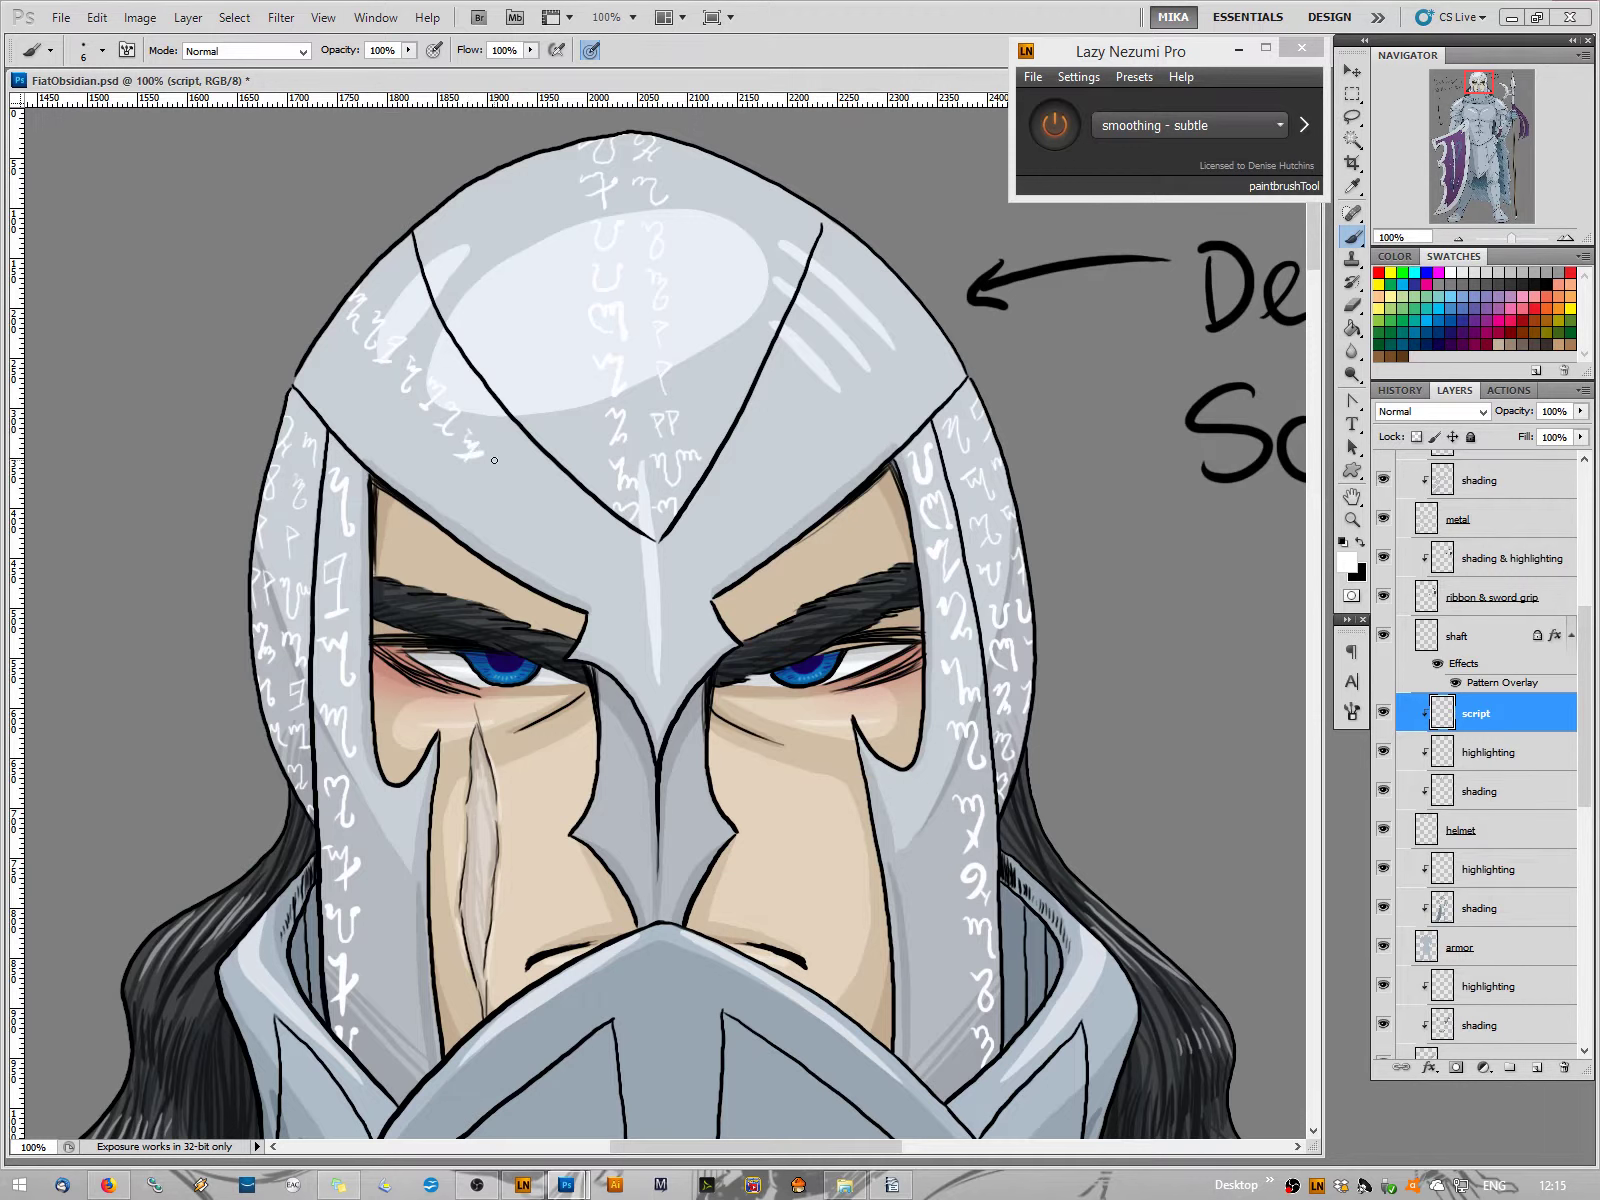
left_click_drag(497, 458, 510, 473)
left_click_drag(520, 491, 530, 507)
left_click_drag(540, 506, 580, 541)
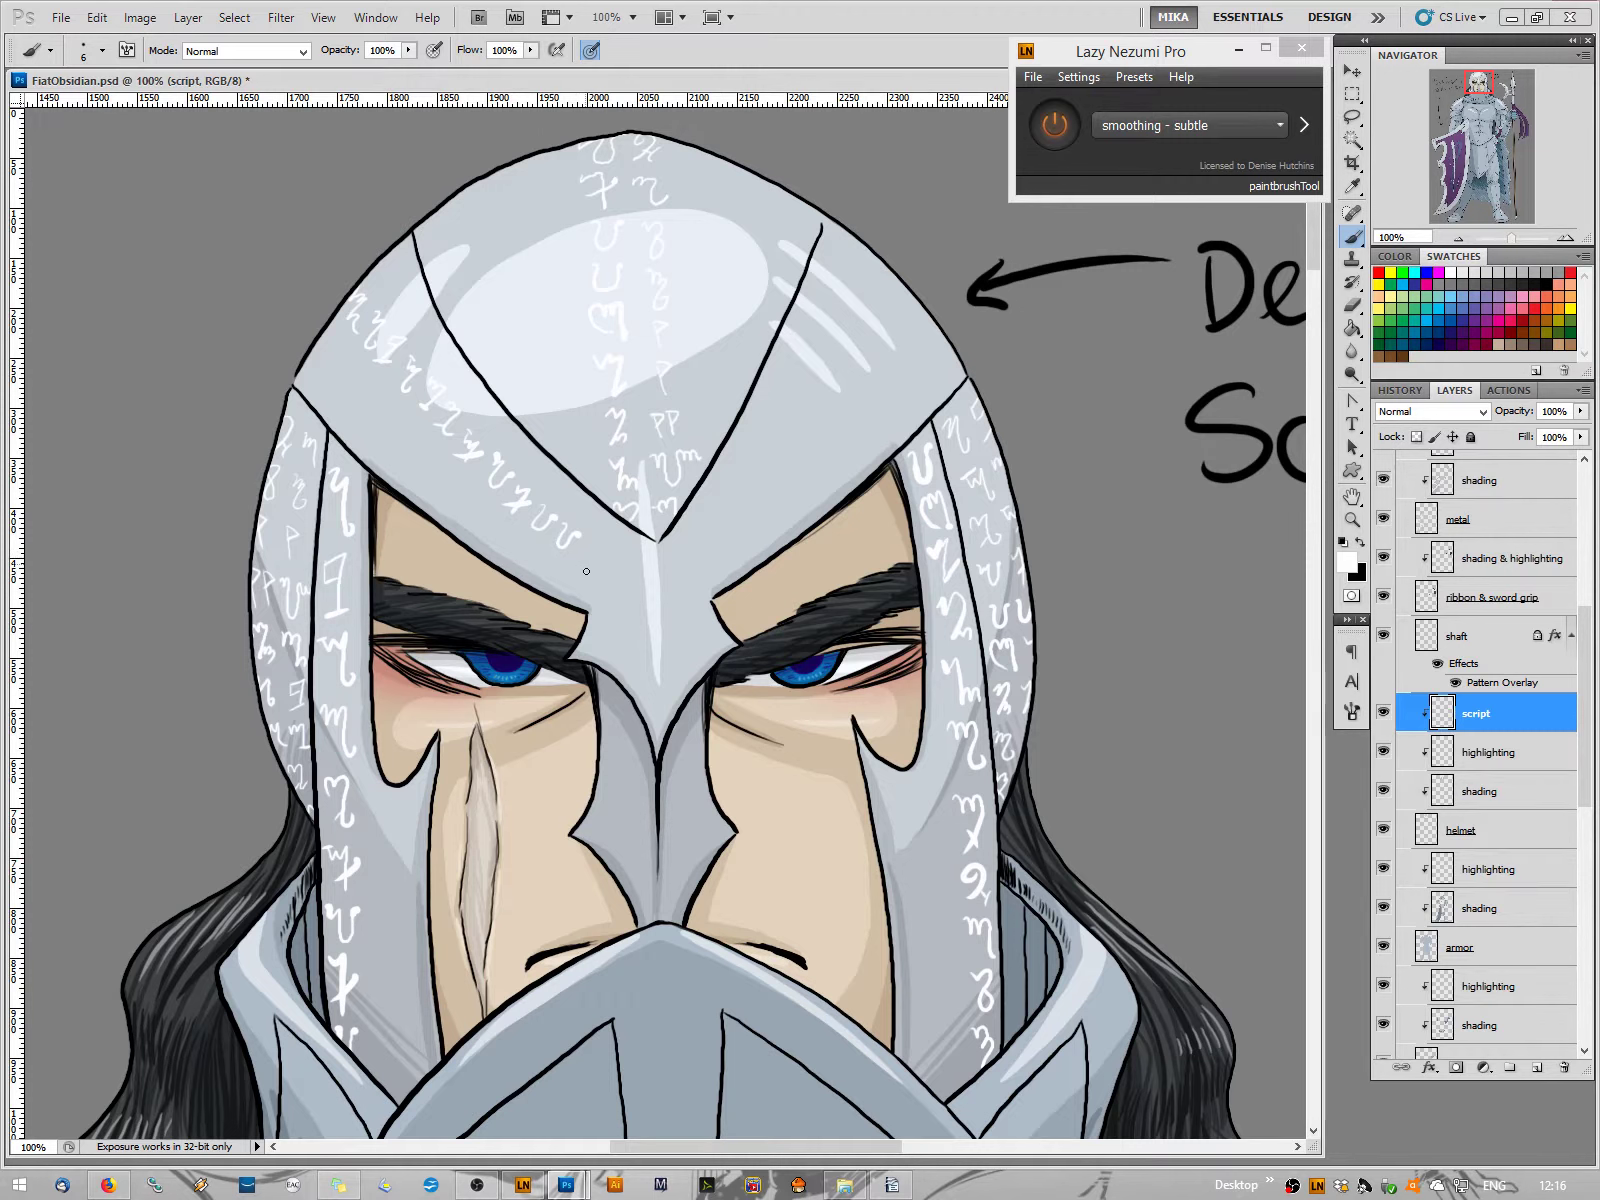
left_click_drag(588, 542, 598, 552)
left_click_drag(599, 558, 604, 550)
left_click_drag(616, 569, 640, 579)
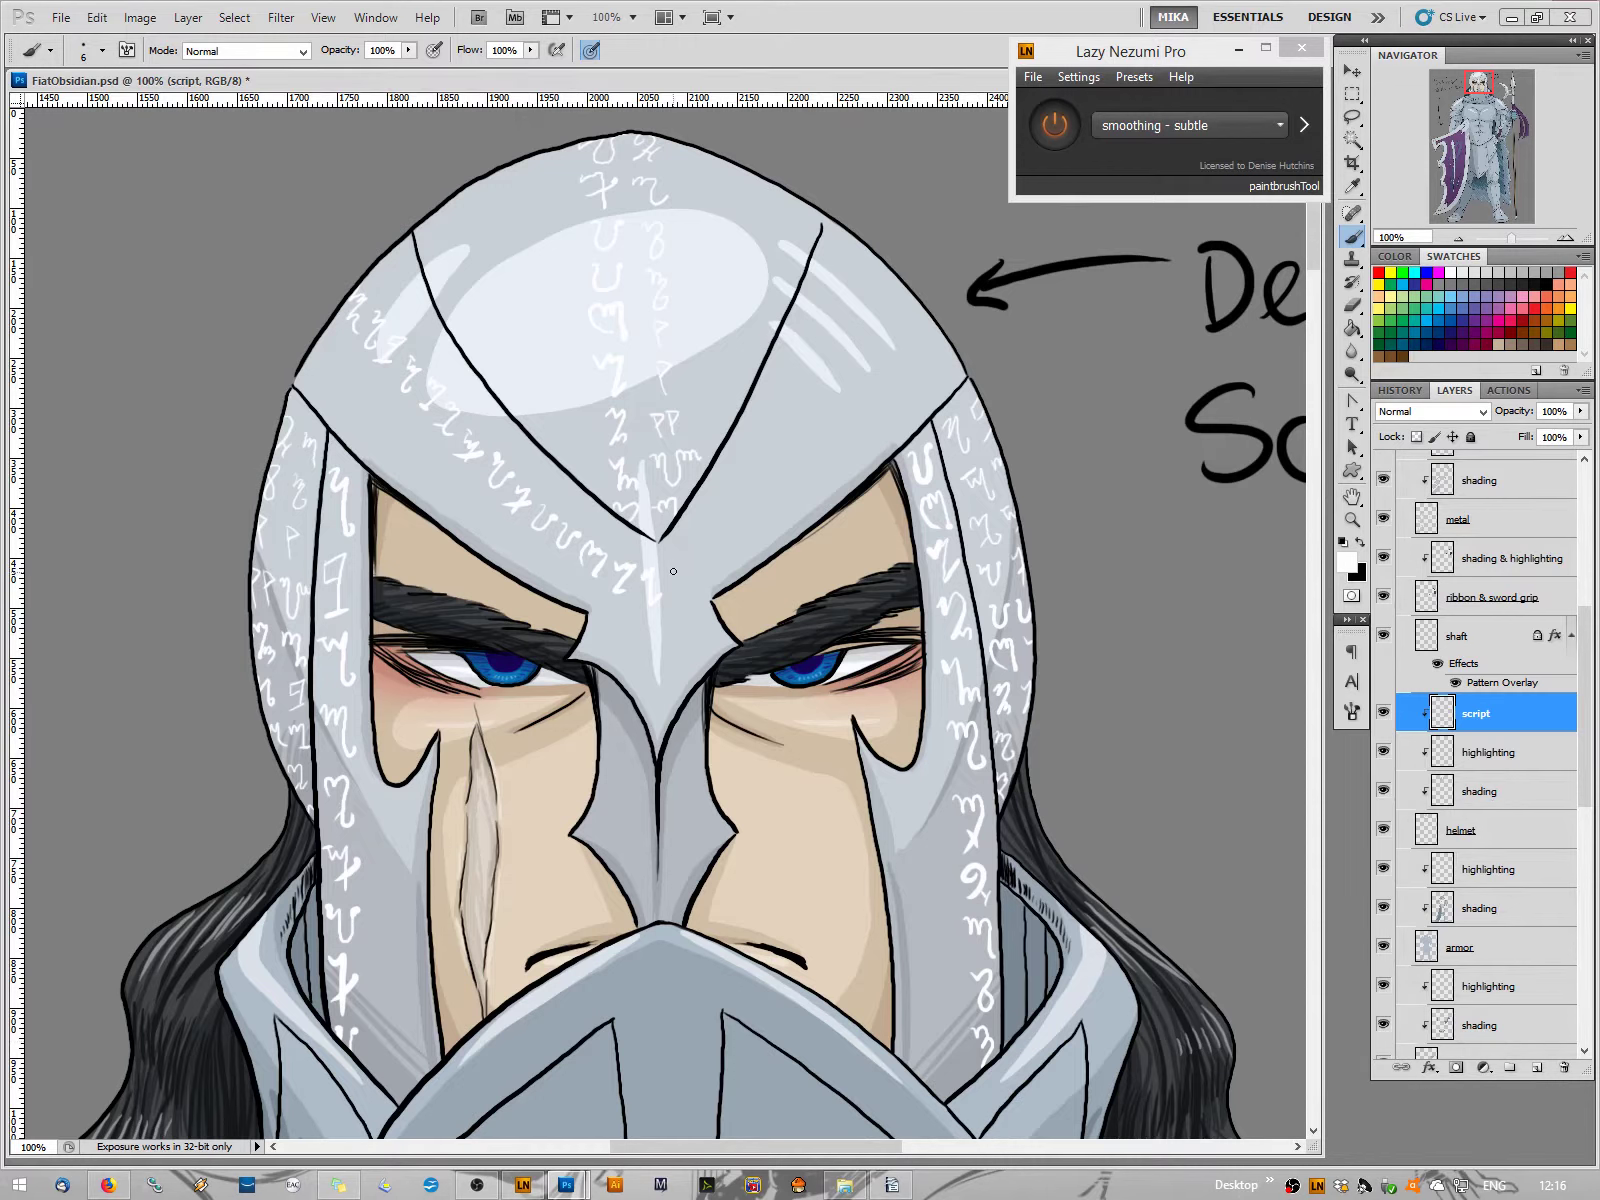
Continue the white glyphs from the centre of the brow band diagonally up to the helmet's edge on the viewer's right
mouse_move(667, 563)
left_mouse_down()
mouse_move(680, 555)
mouse_move(686, 585)
left_mouse_up()
mouse_move(697, 552)
left_mouse_down()
mouse_move(712, 565)
mouse_move(726, 548)
left_mouse_up()
mouse_move(721, 522)
left_mouse_down()
mouse_move(745, 537)
mouse_move(755, 520)
left_mouse_up()
mouse_move(754, 496)
left_mouse_down()
mouse_move(763, 481)
mouse_move(766, 522)
mouse_move(775, 510)
left_mouse_up()
left_click_drag(786, 460, 783, 473)
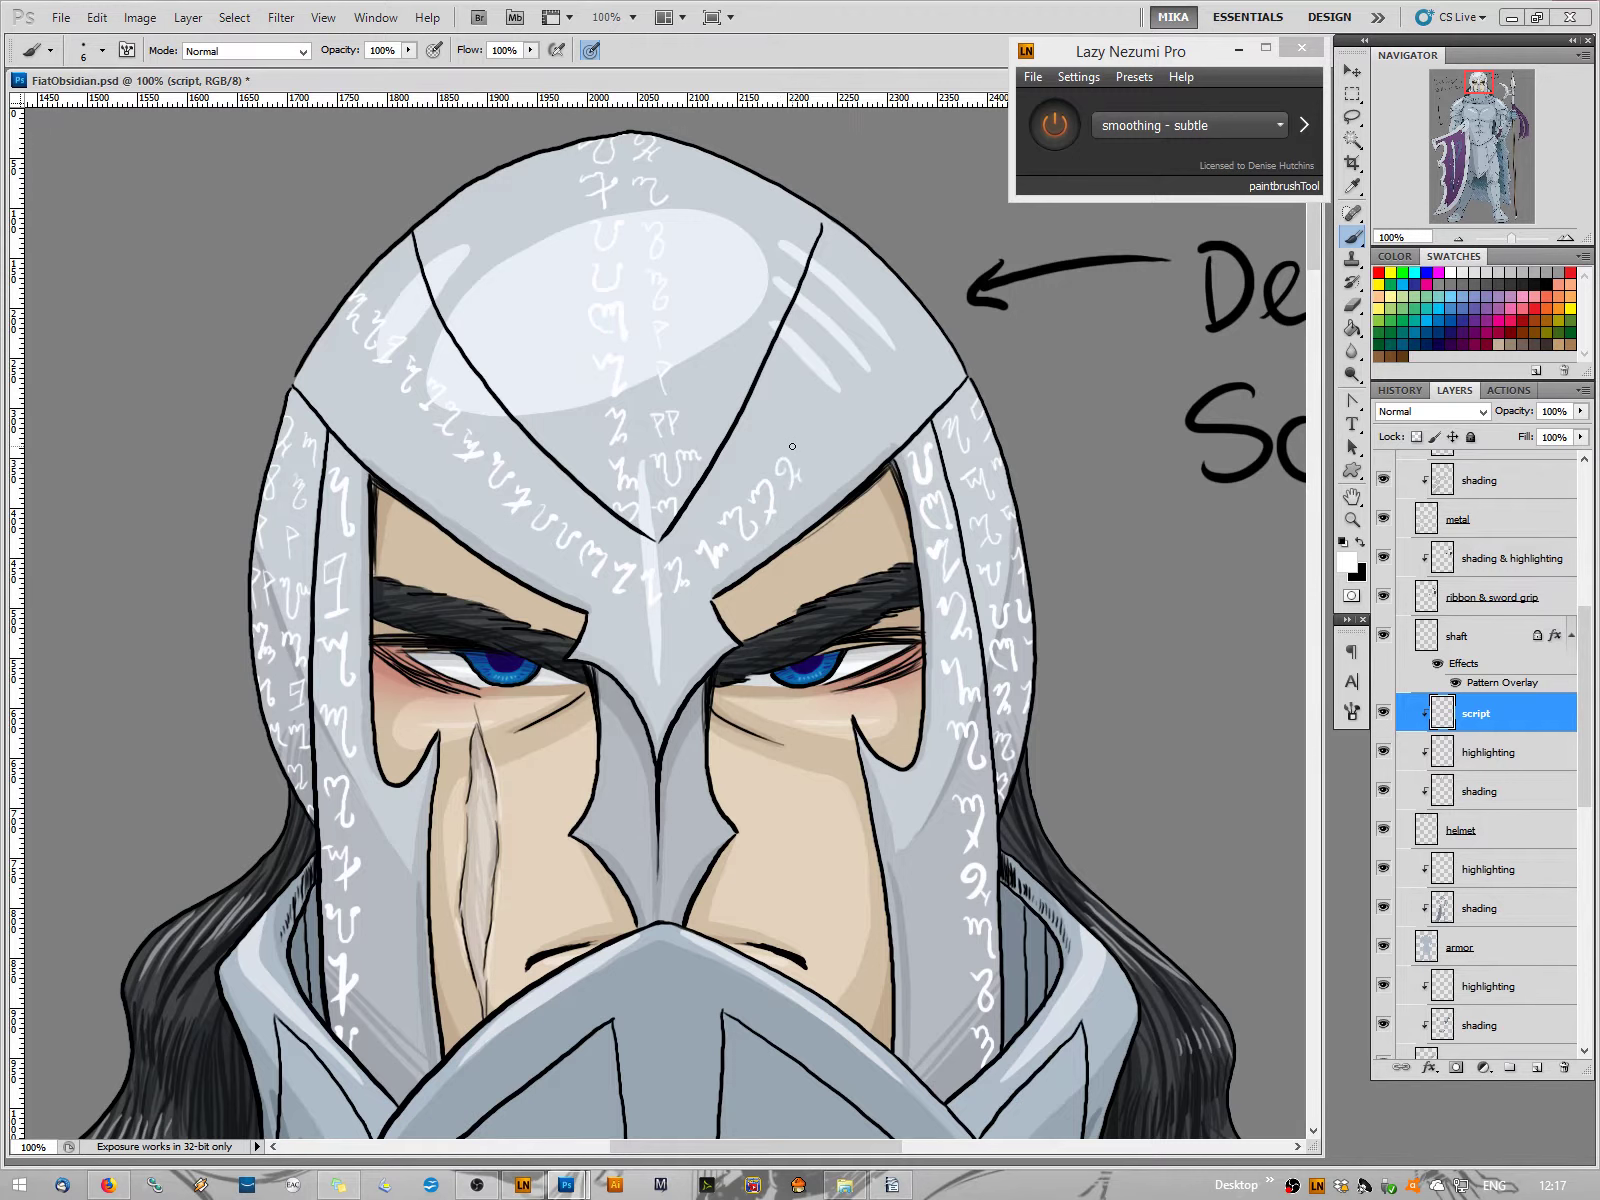
mouse_move(794, 442)
left_mouse_down()
mouse_move(843, 397)
mouse_move(817, 444)
mouse_move(811, 408)
mouse_move(835, 436)
mouse_move(805, 398)
left_mouse_up()
left_click_drag(829, 398, 853, 396)
left_click_drag(834, 372, 855, 346)
left_click_drag(881, 295, 889, 289)
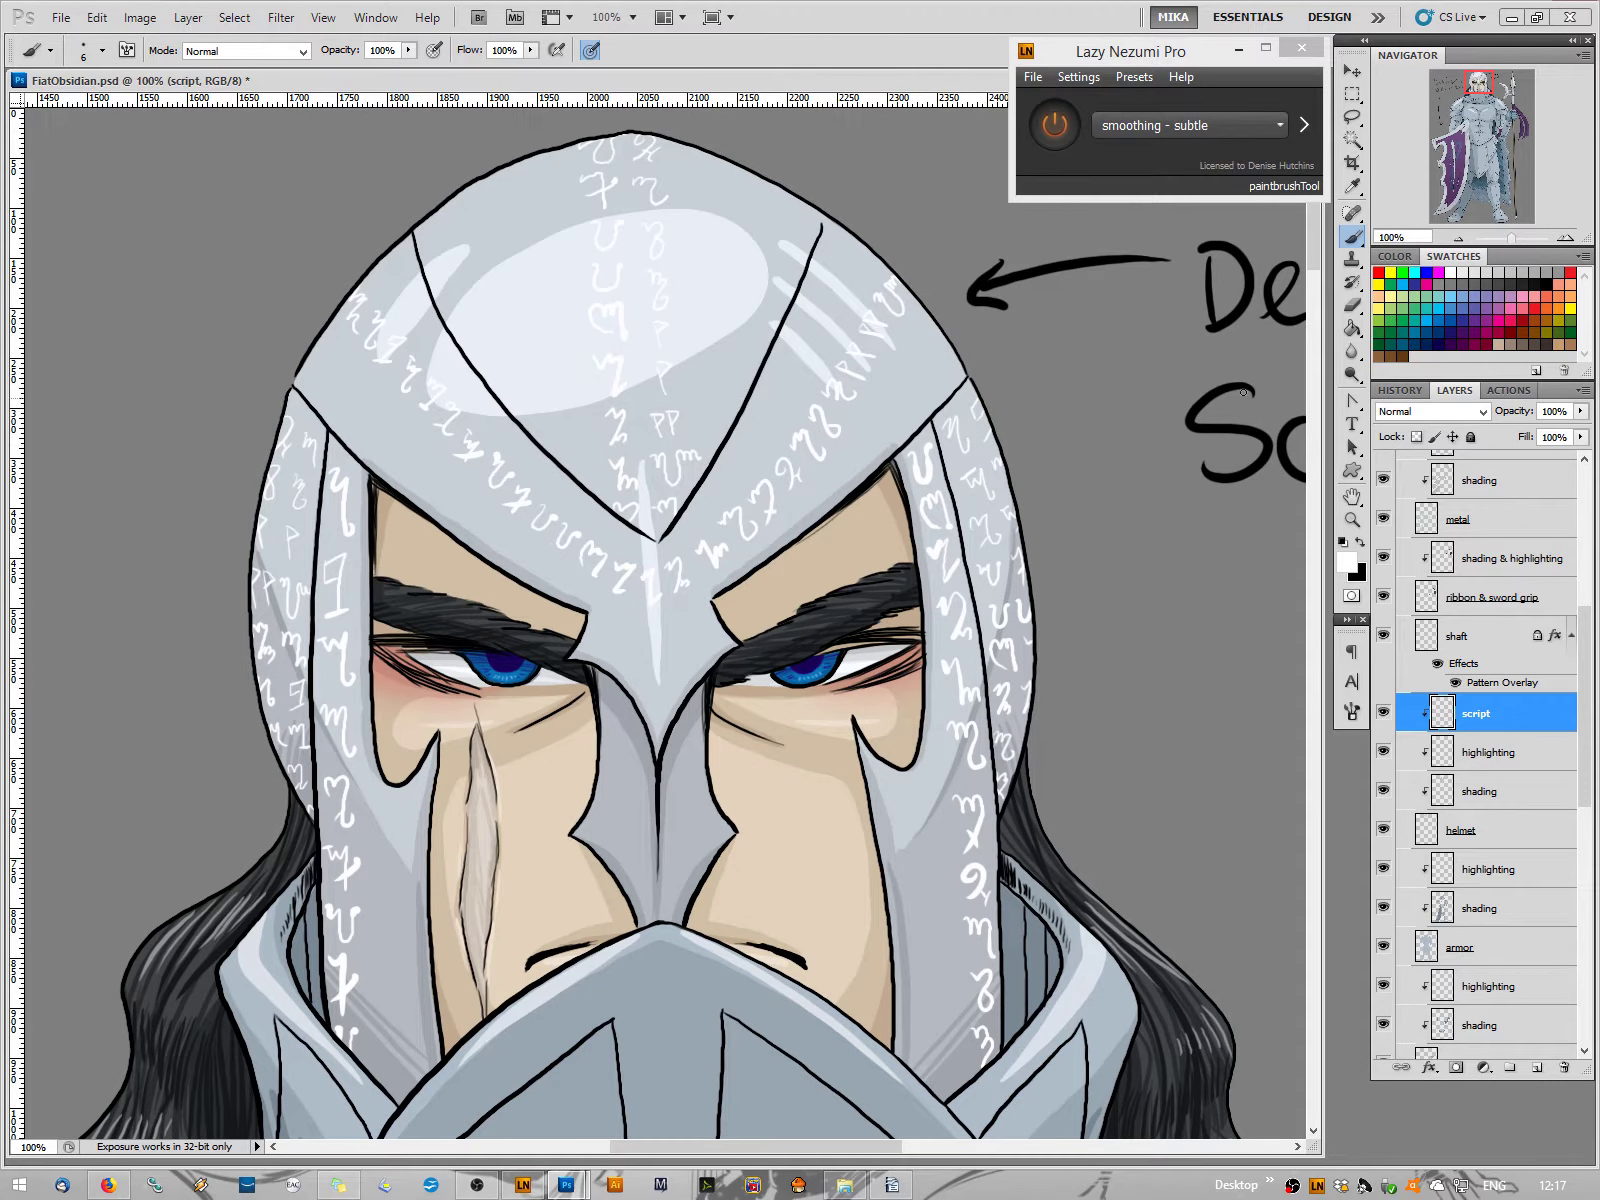
Set the script layer's opacity to 50%
left_click(1459, 238)
left_click(1459, 238)
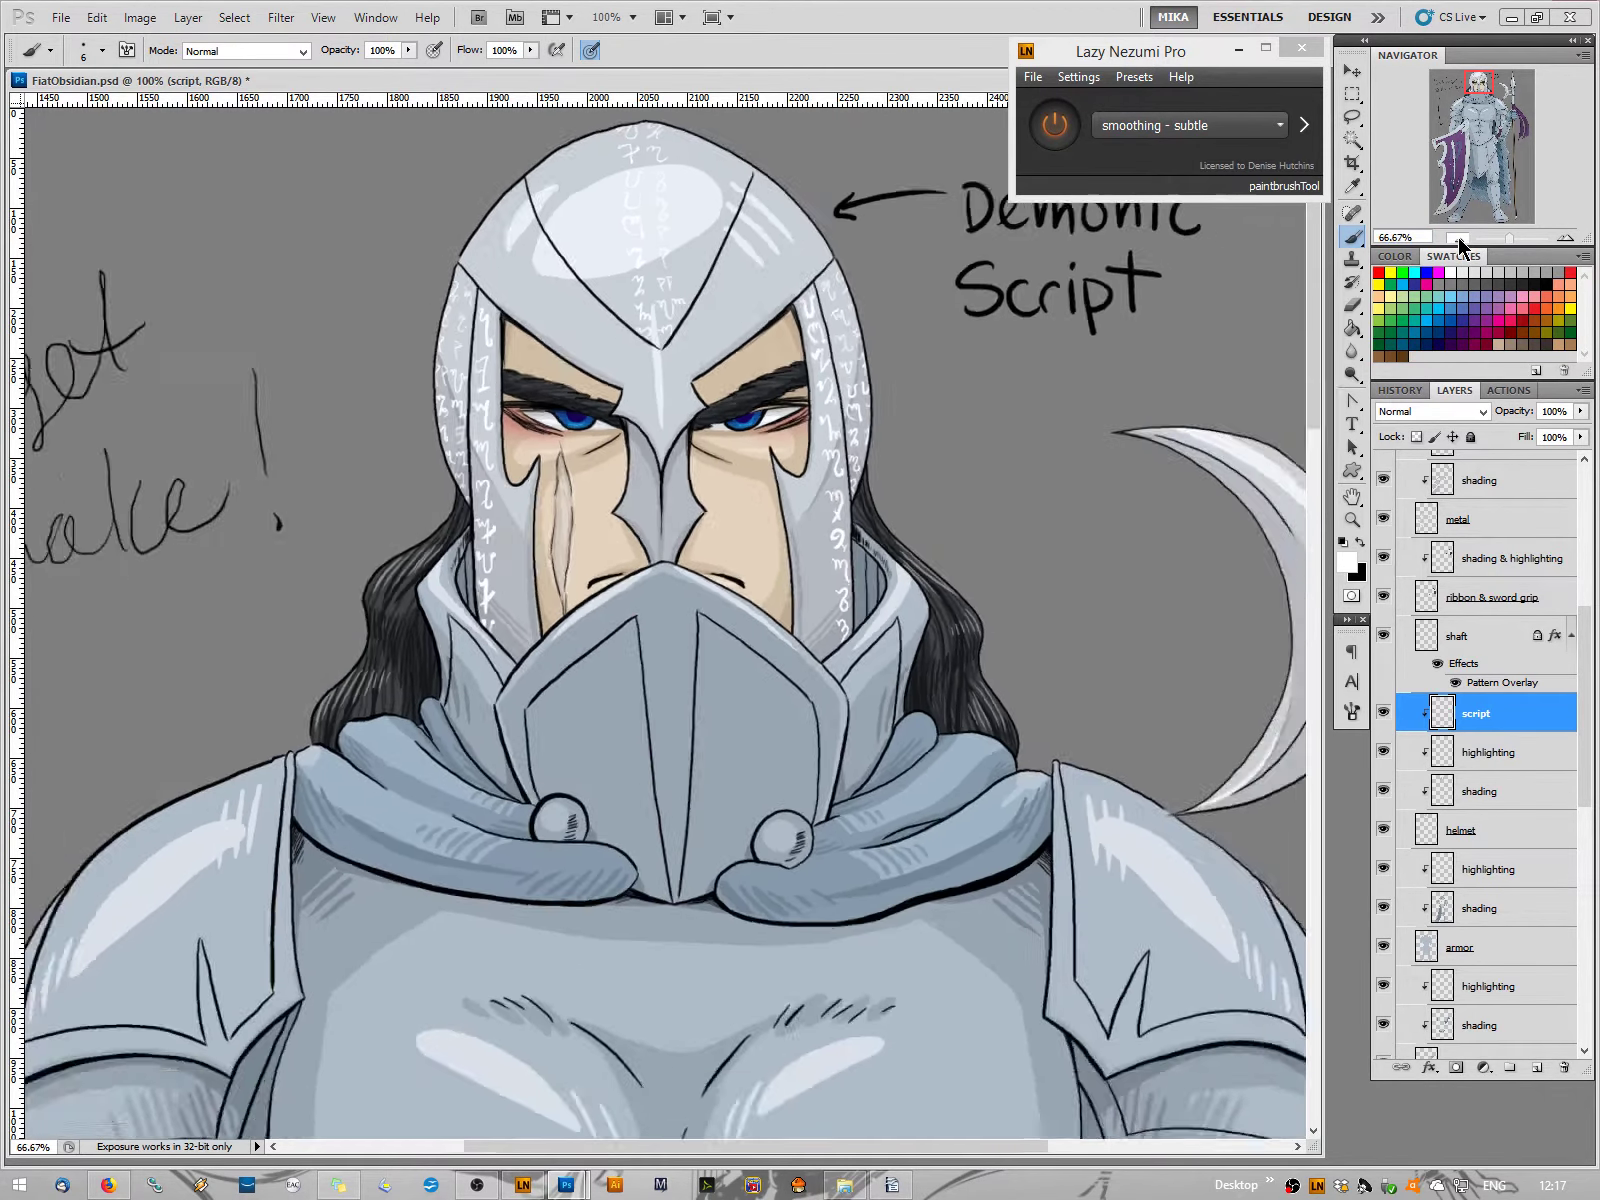
left_click(1459, 238)
left_click(1459, 238)
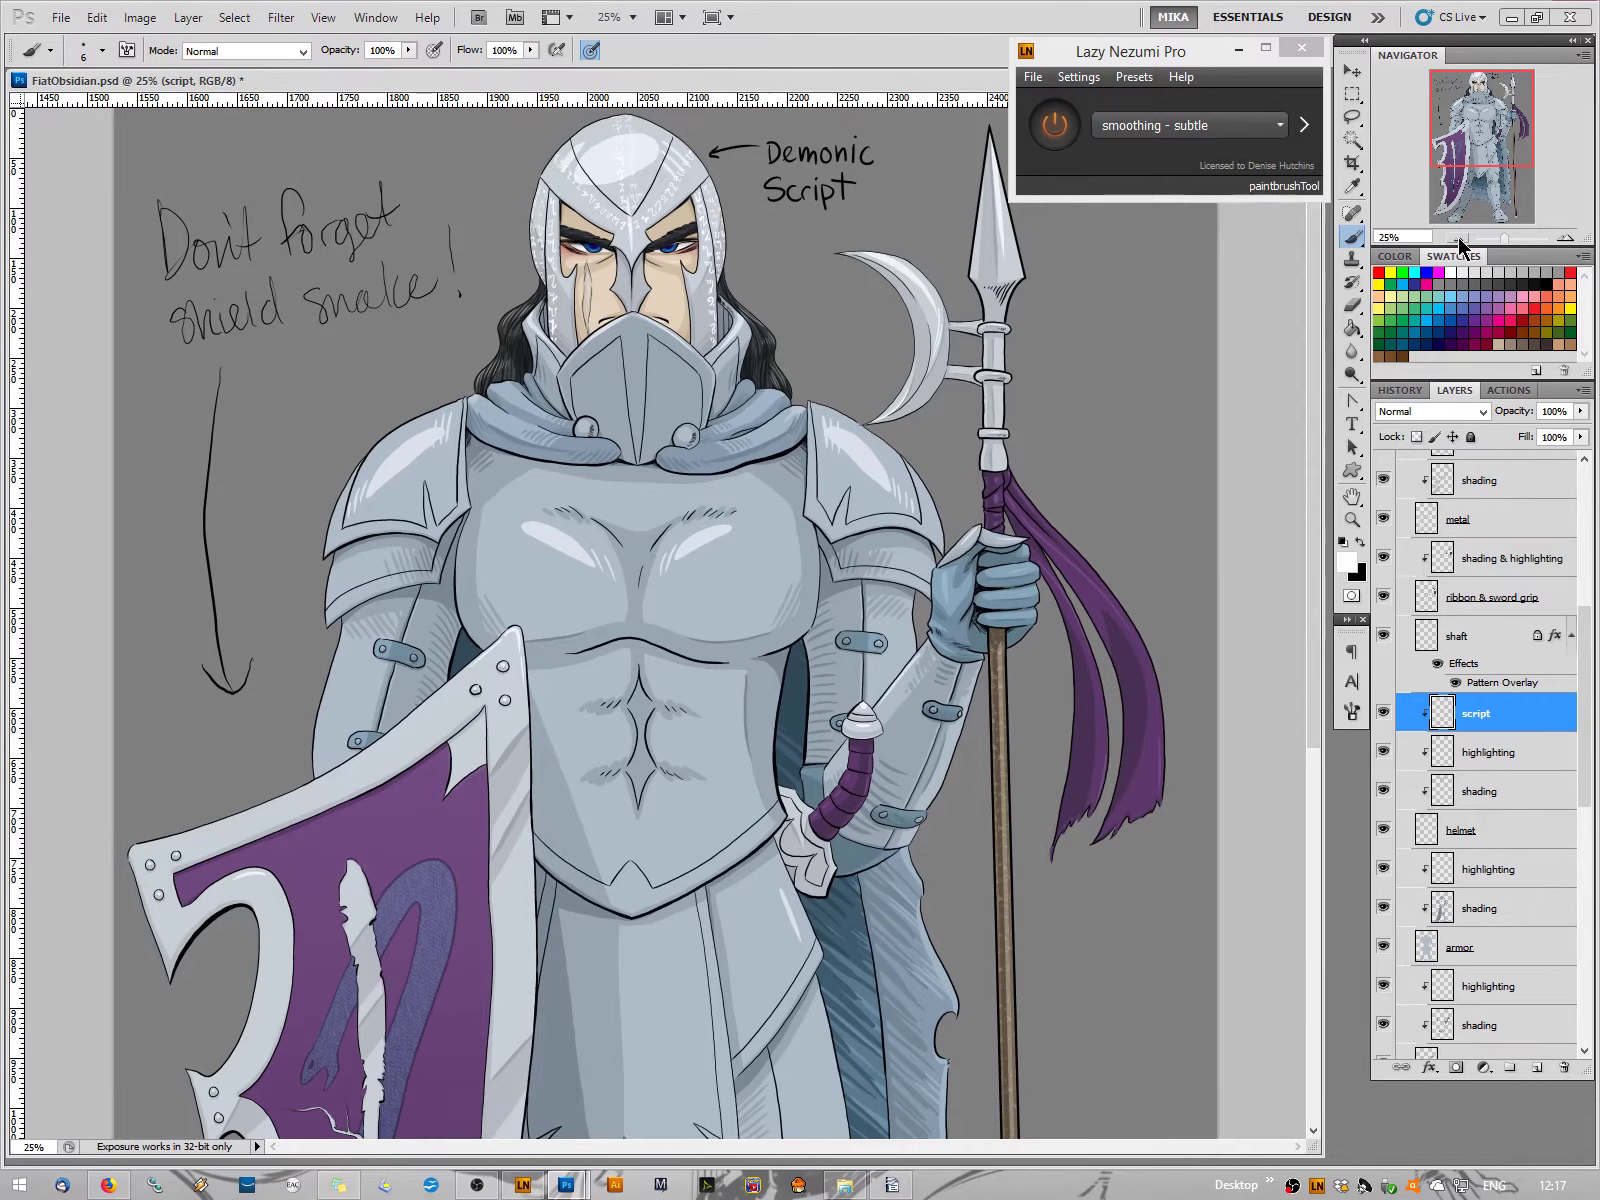
left_click(1459, 240)
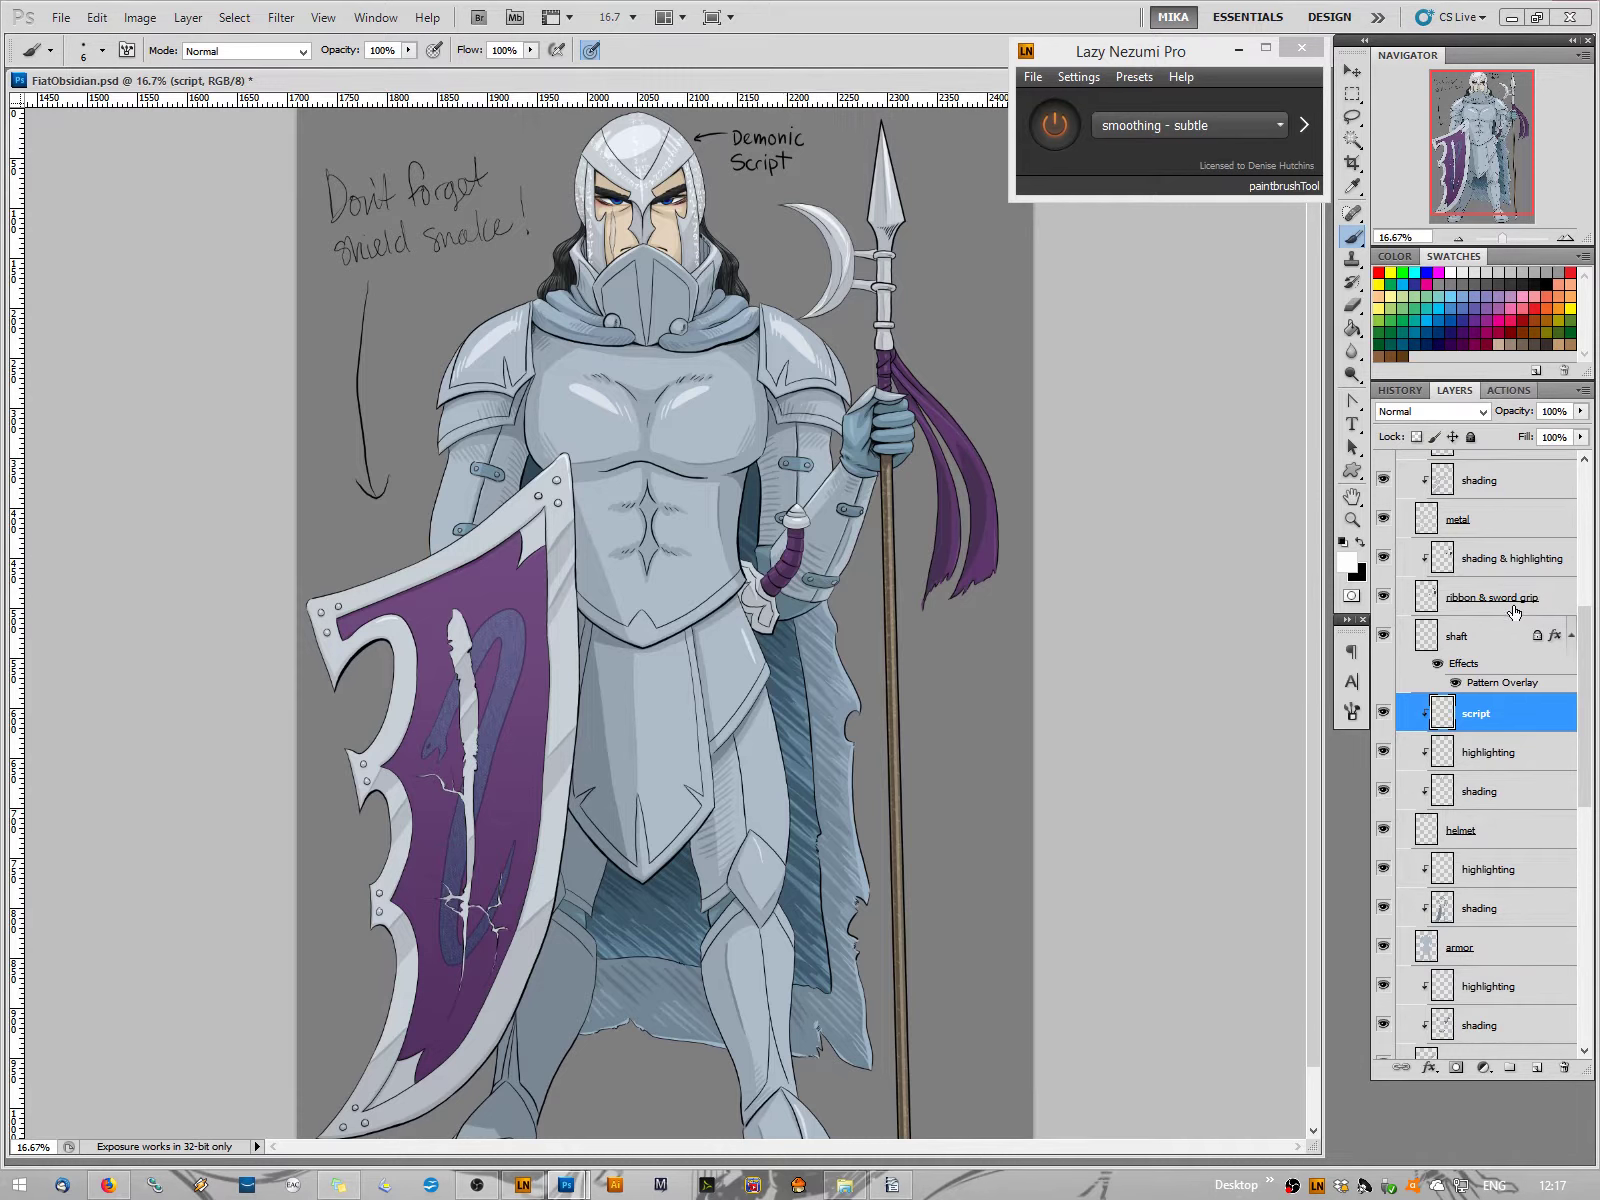
left_click(1566, 238)
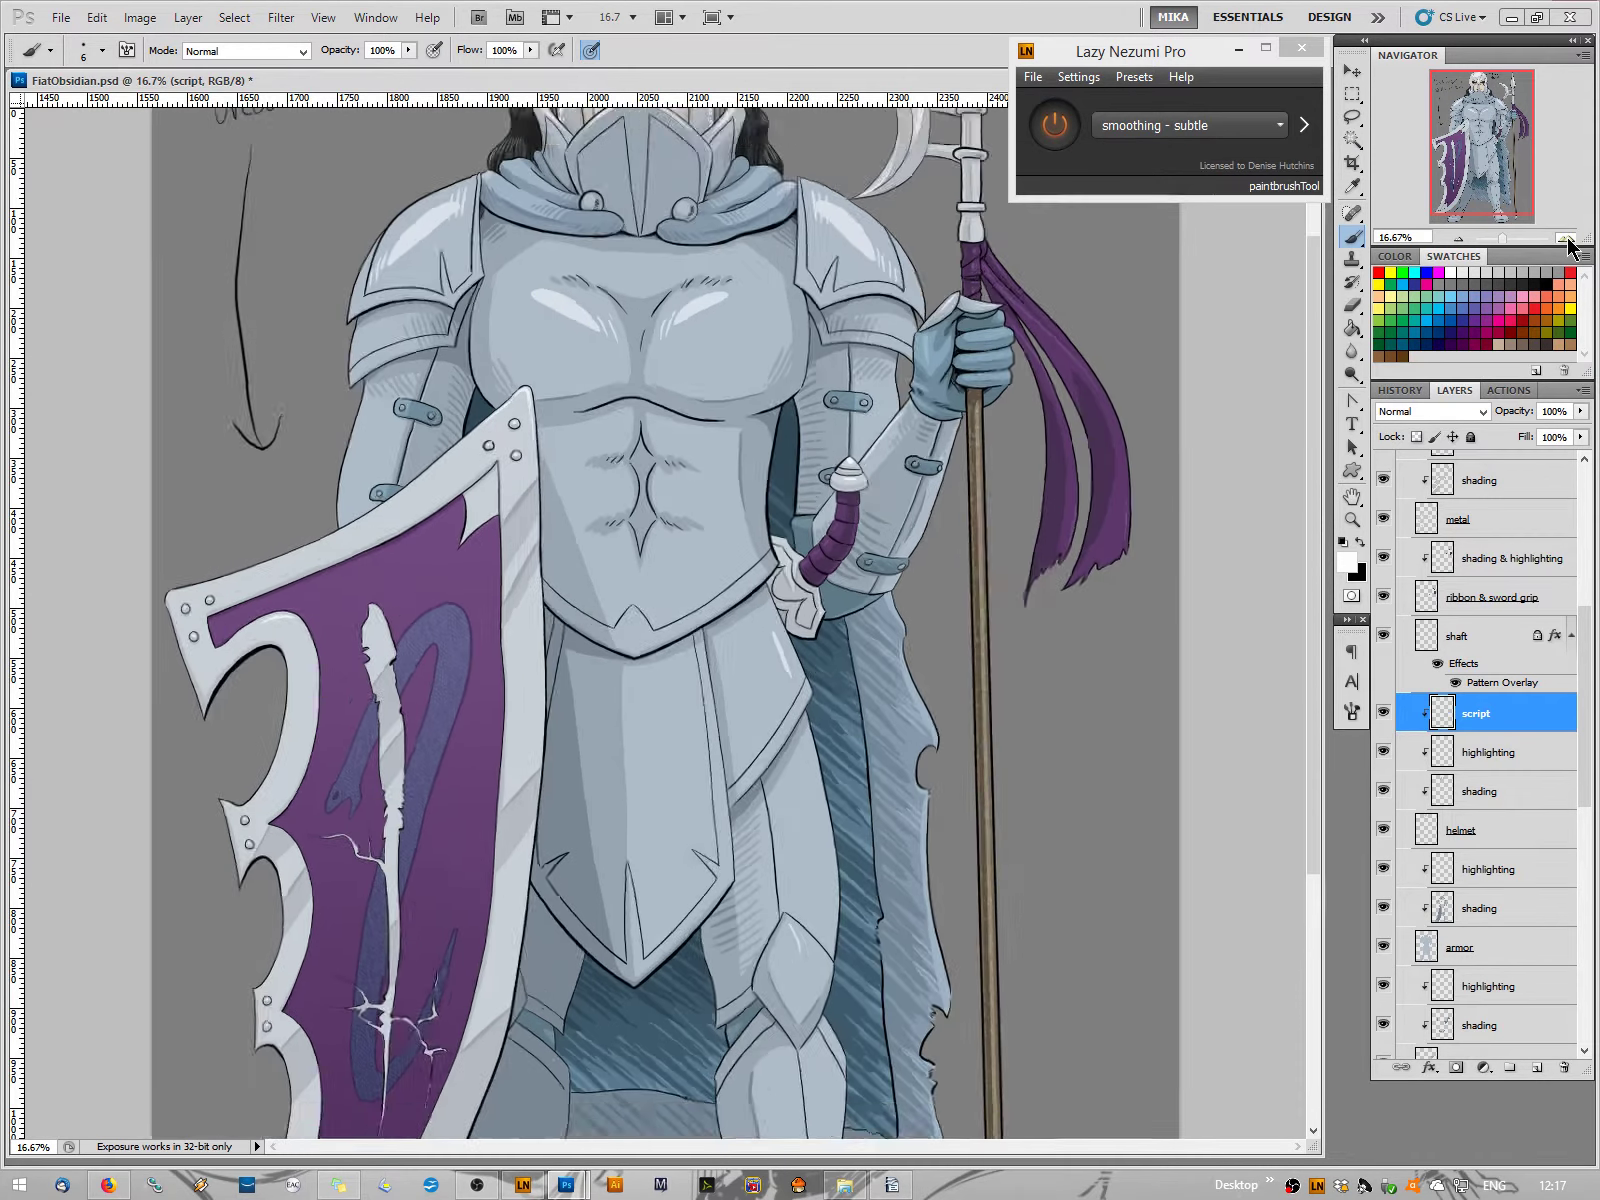
left_click(1567, 240)
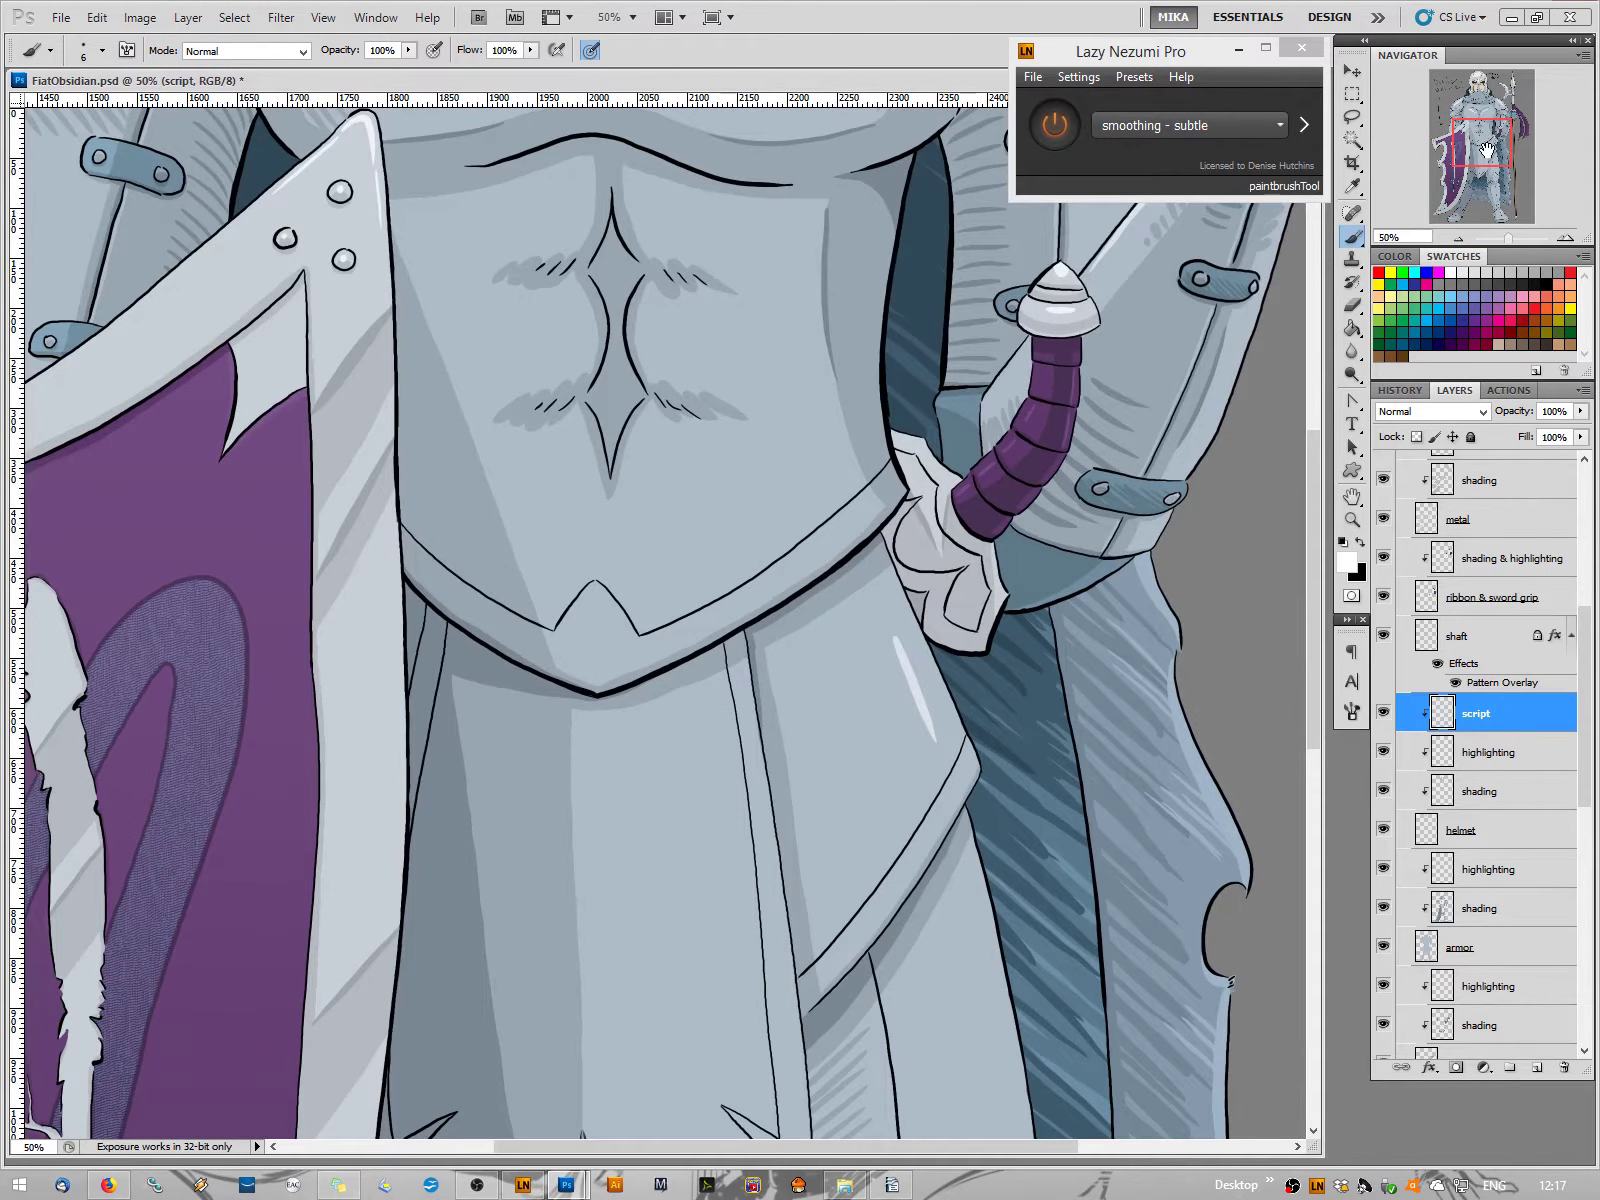
left_click_drag(1481, 143, 1492, 94)
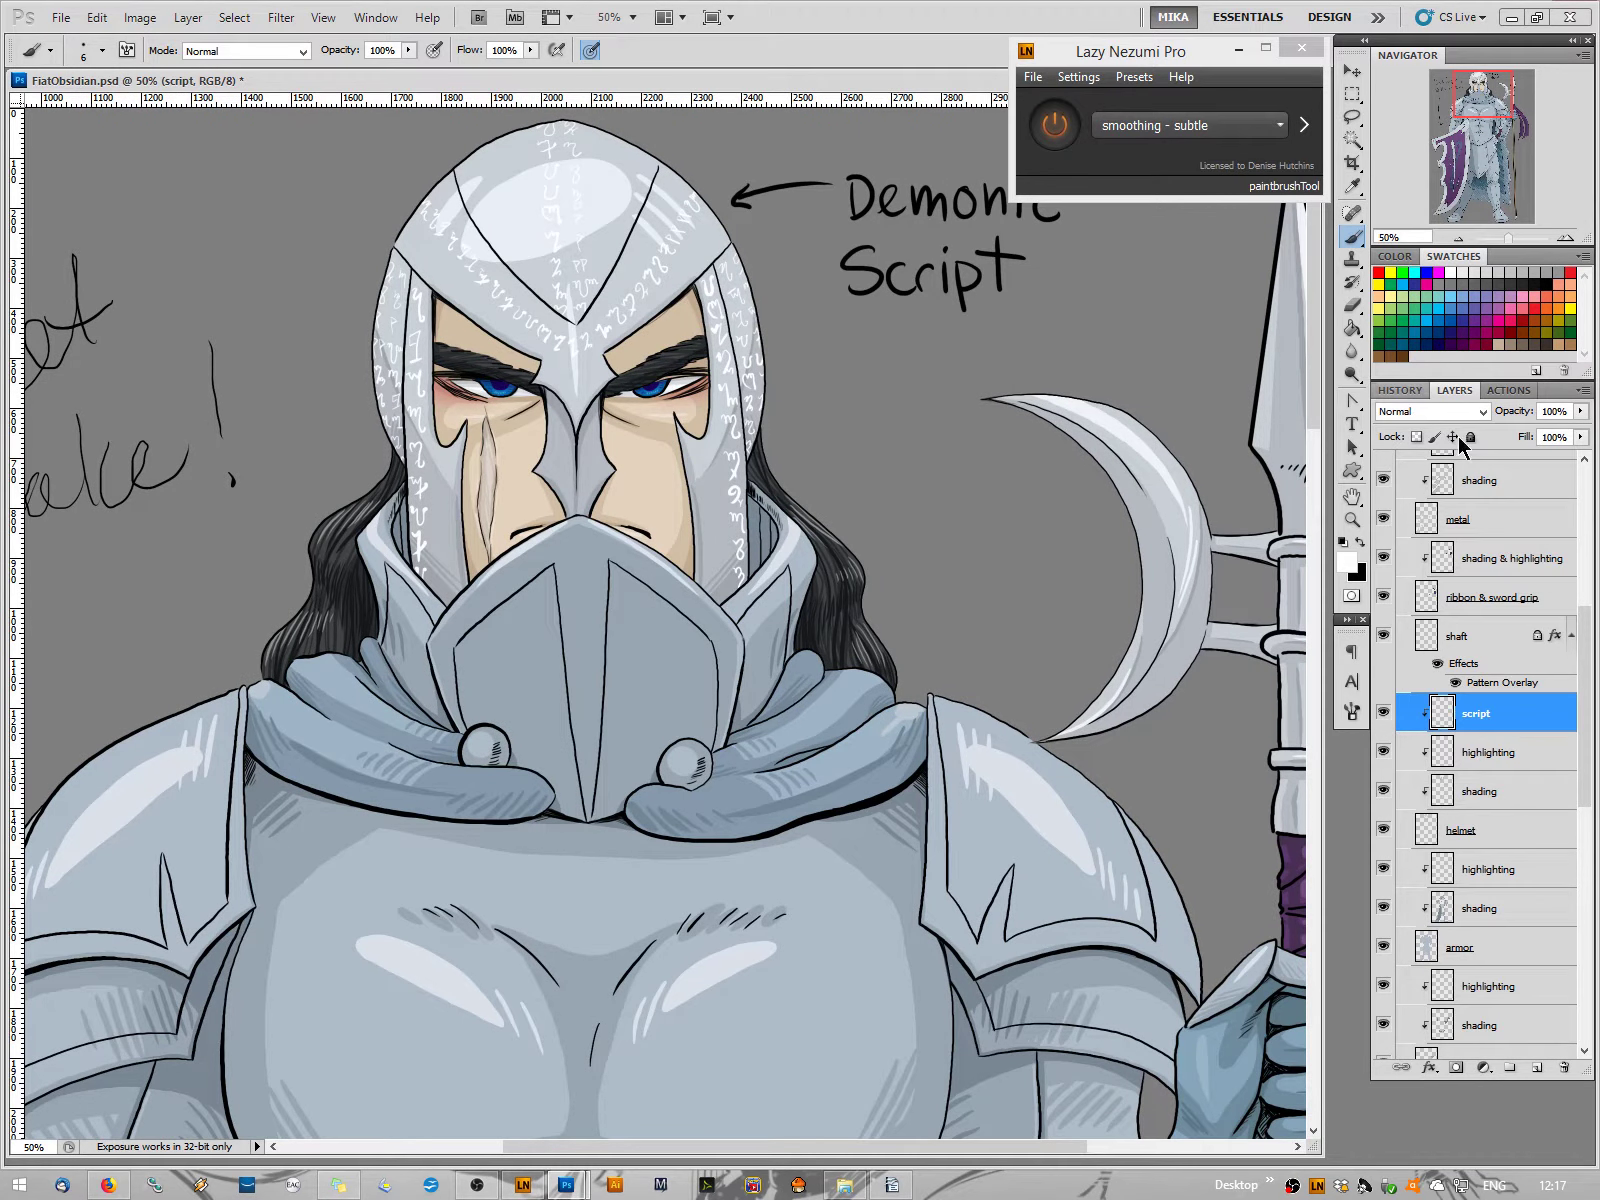
left_click_drag(1566, 411, 1511, 410)
type("50")
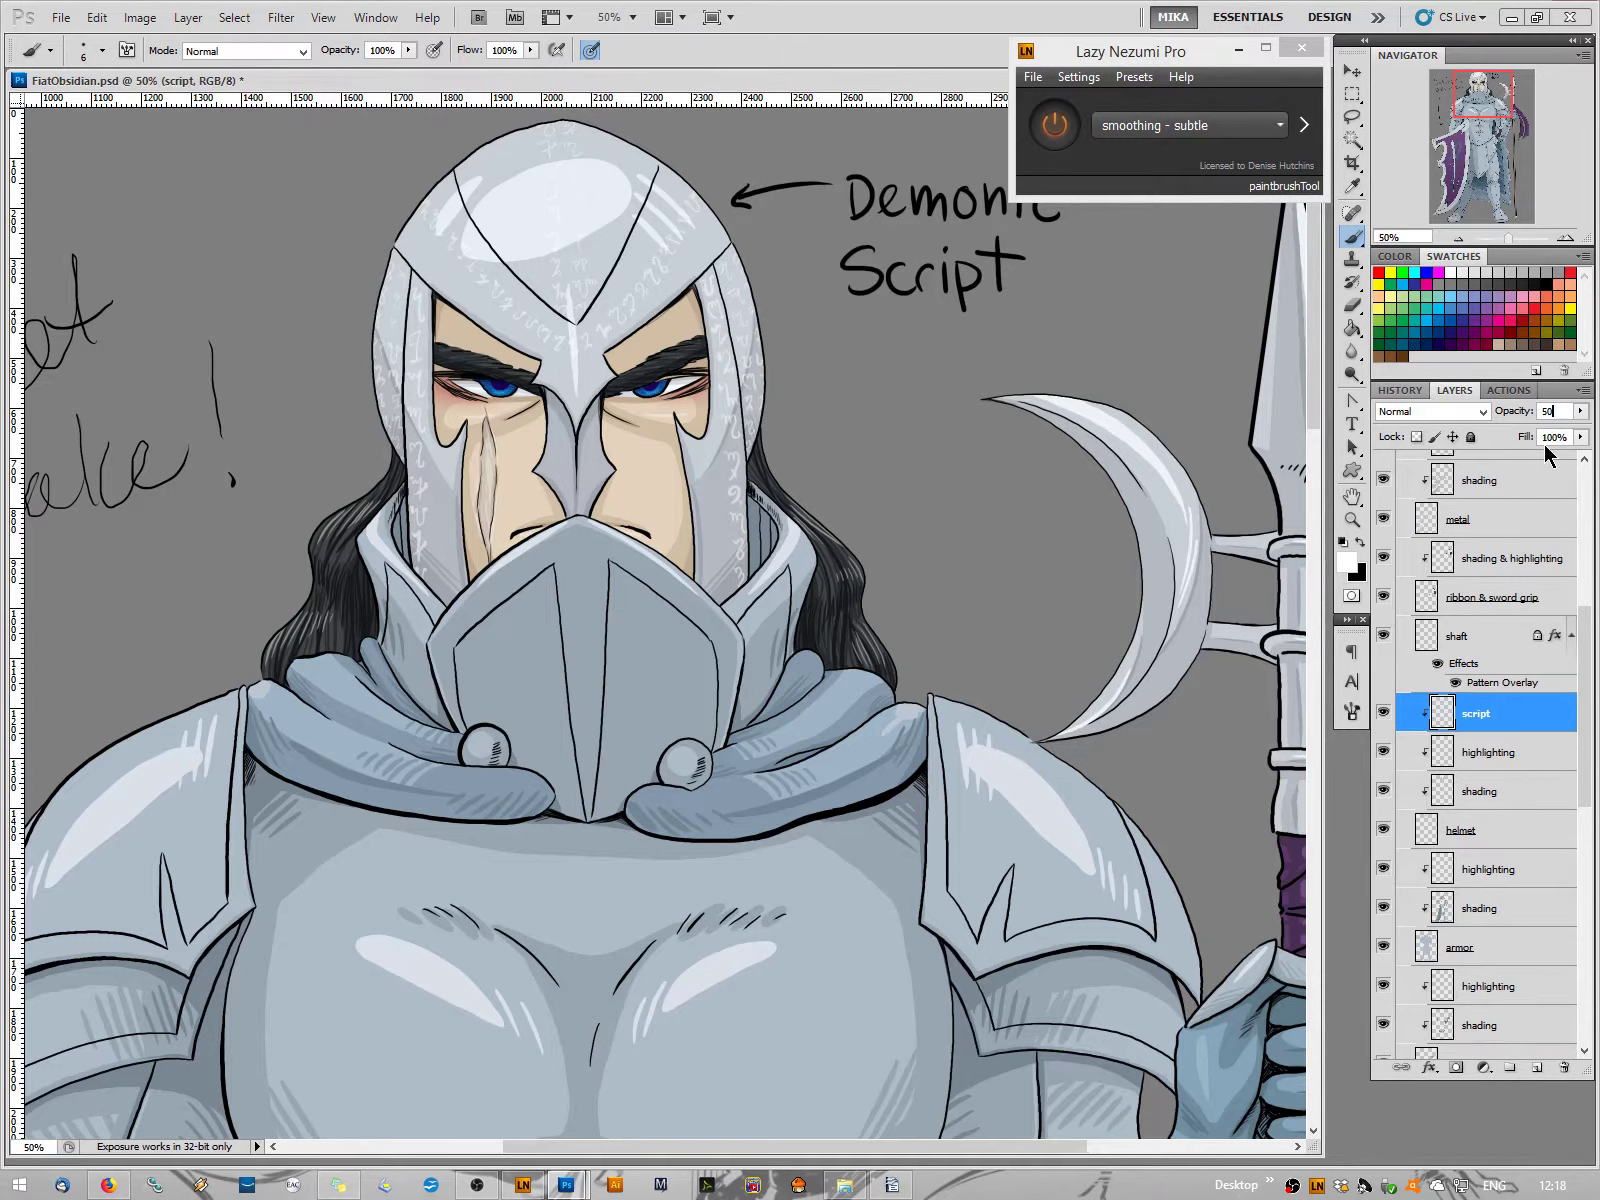
key("Return")
Give the script layer a Bevel and Emboss effect with the Emboss style and the direction set to Down
left_click(188, 18)
mouse_move(216, 127)
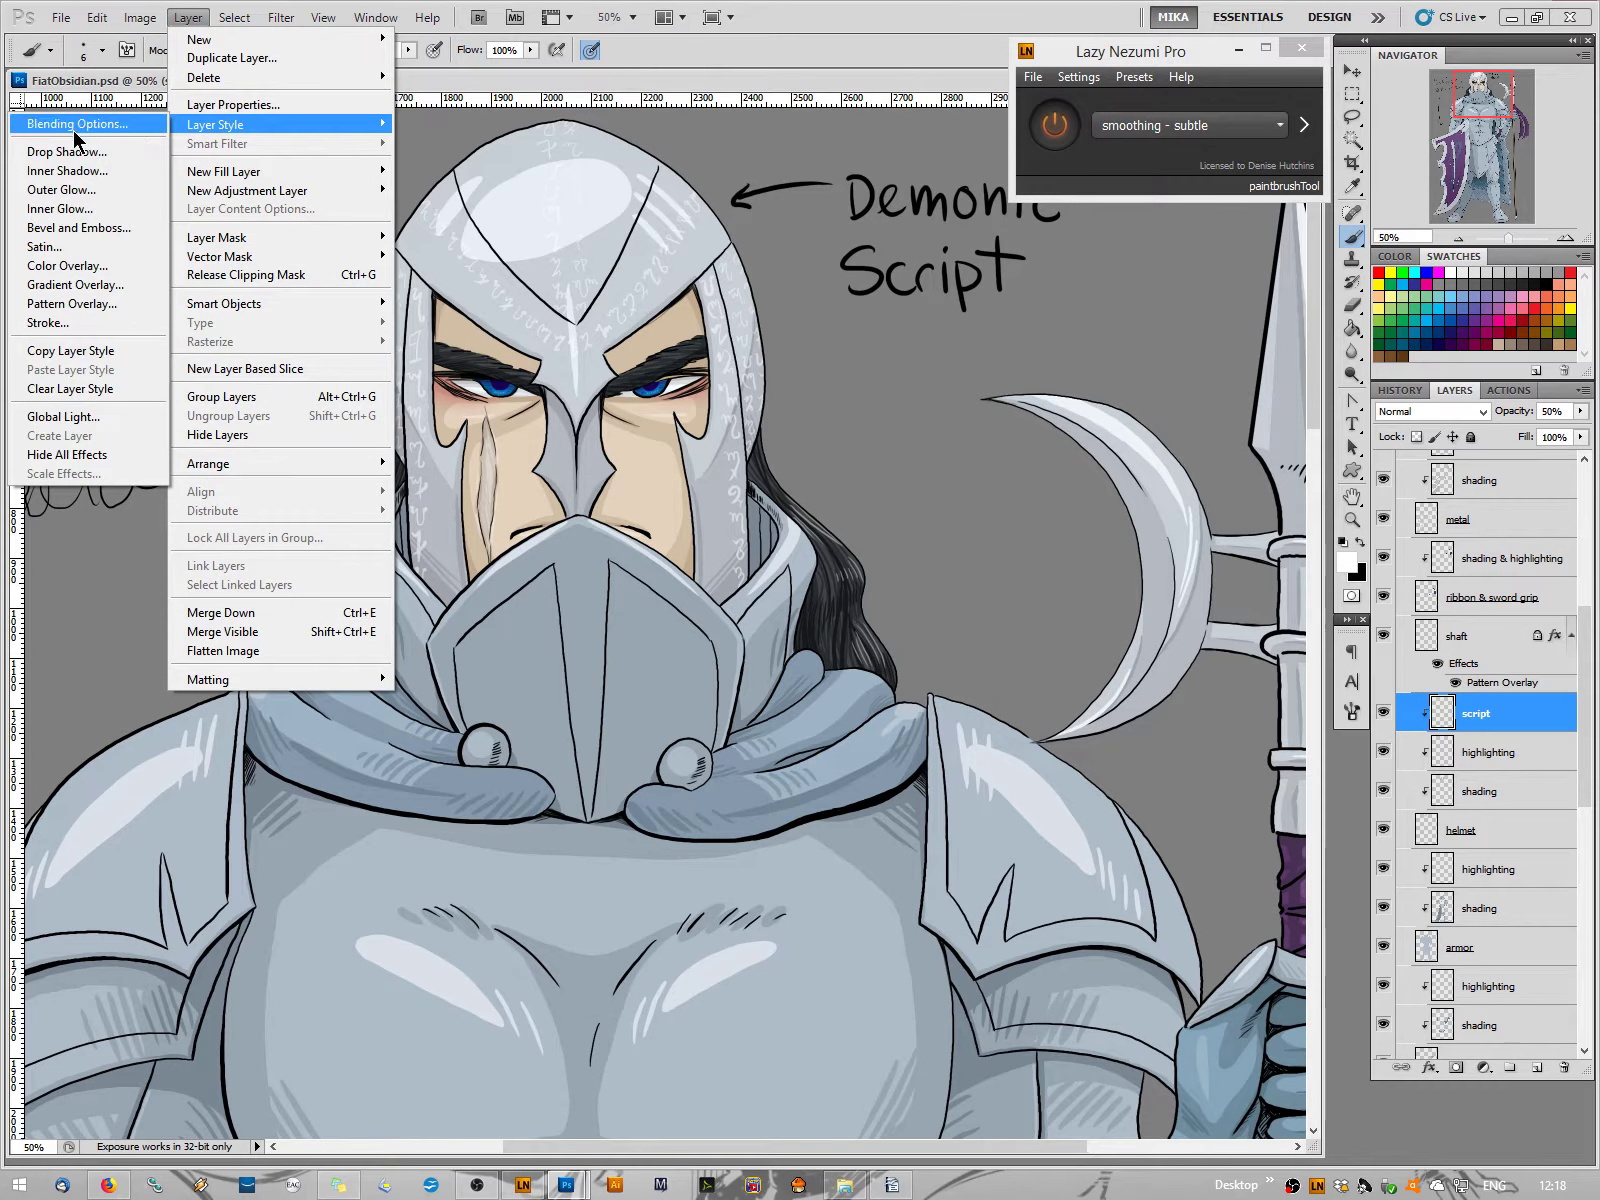
left_click(62, 227)
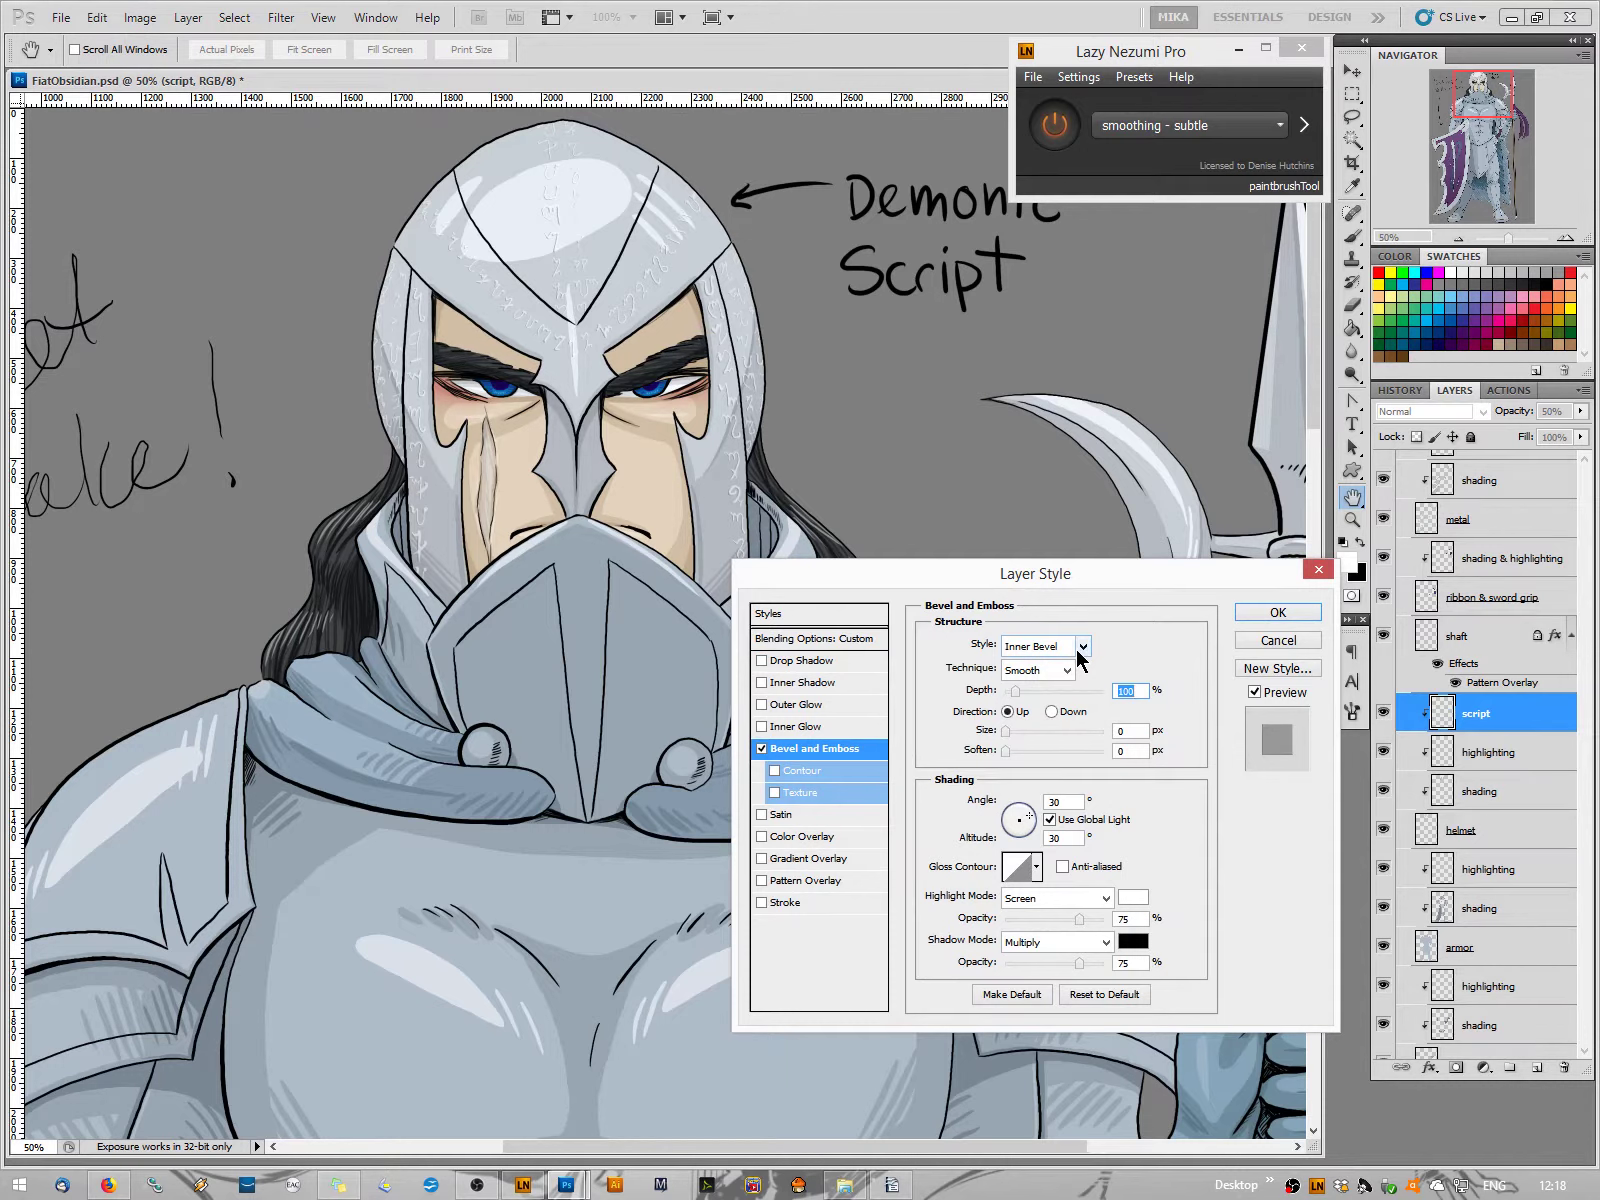
left_click(1080, 648)
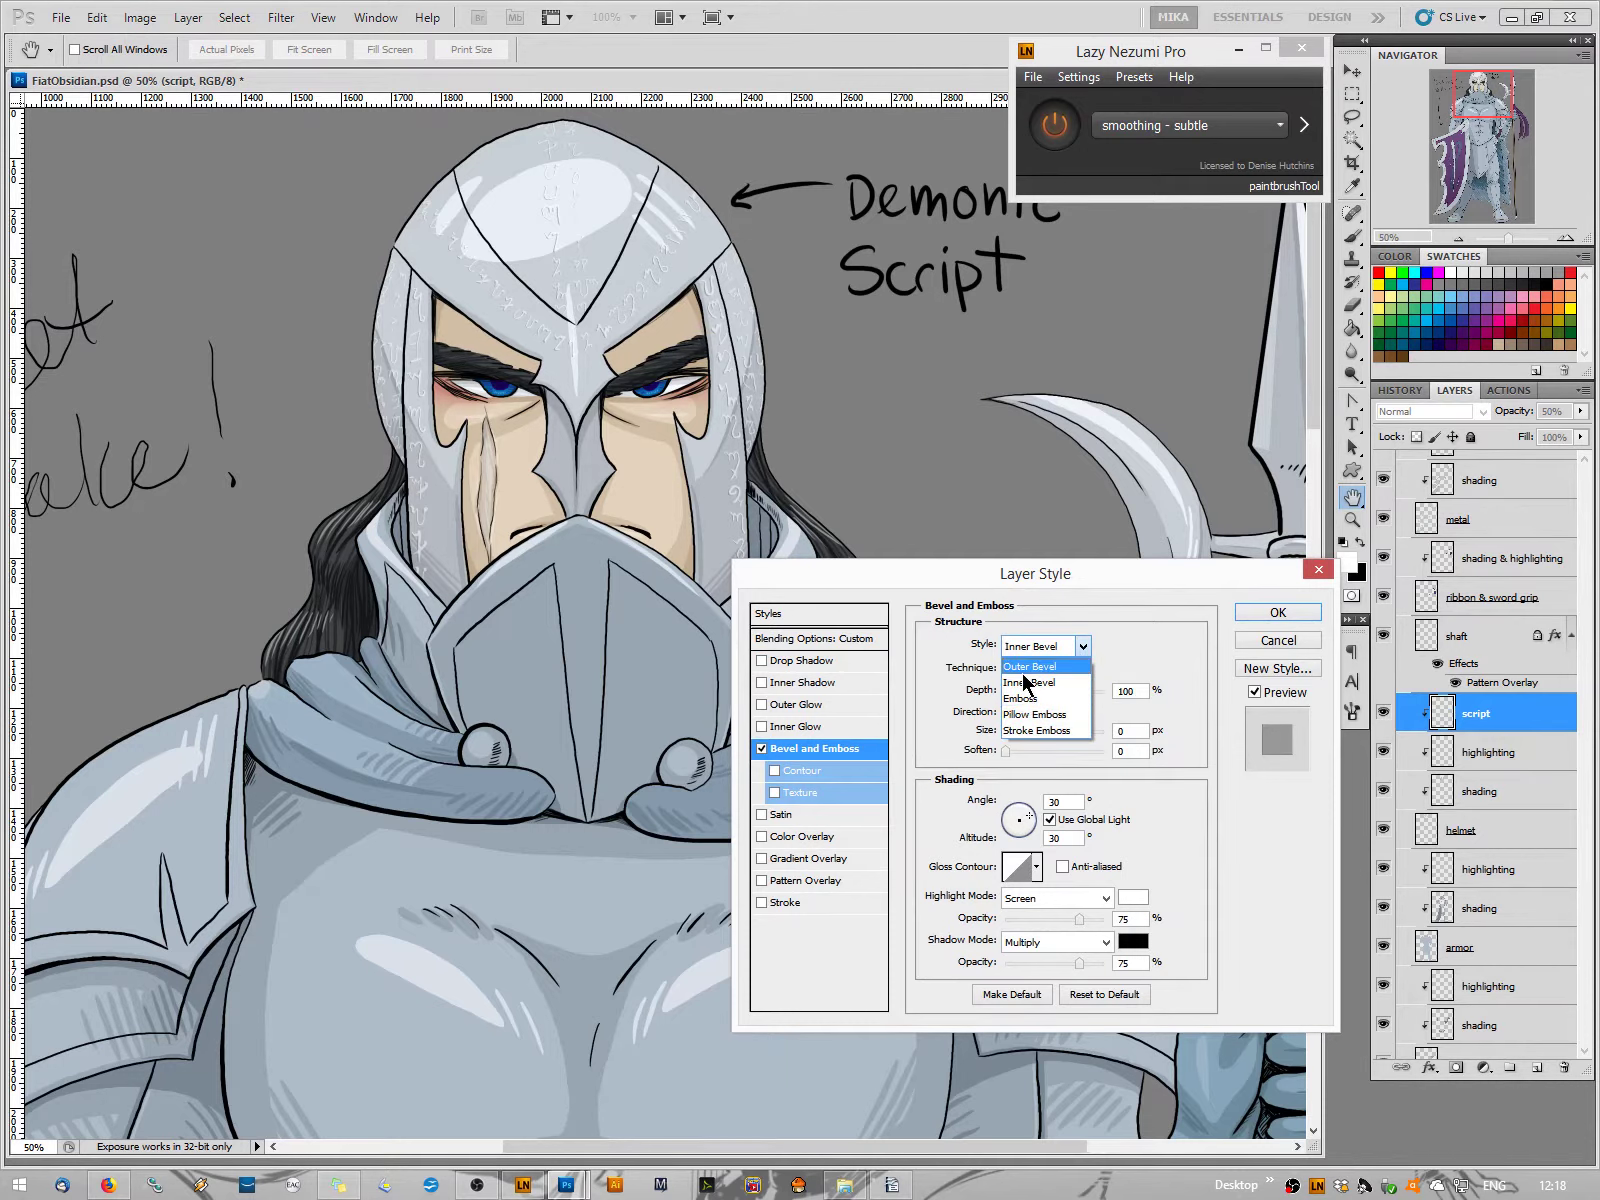
left_click(1026, 666)
left_click(1030, 648)
left_click(1026, 708)
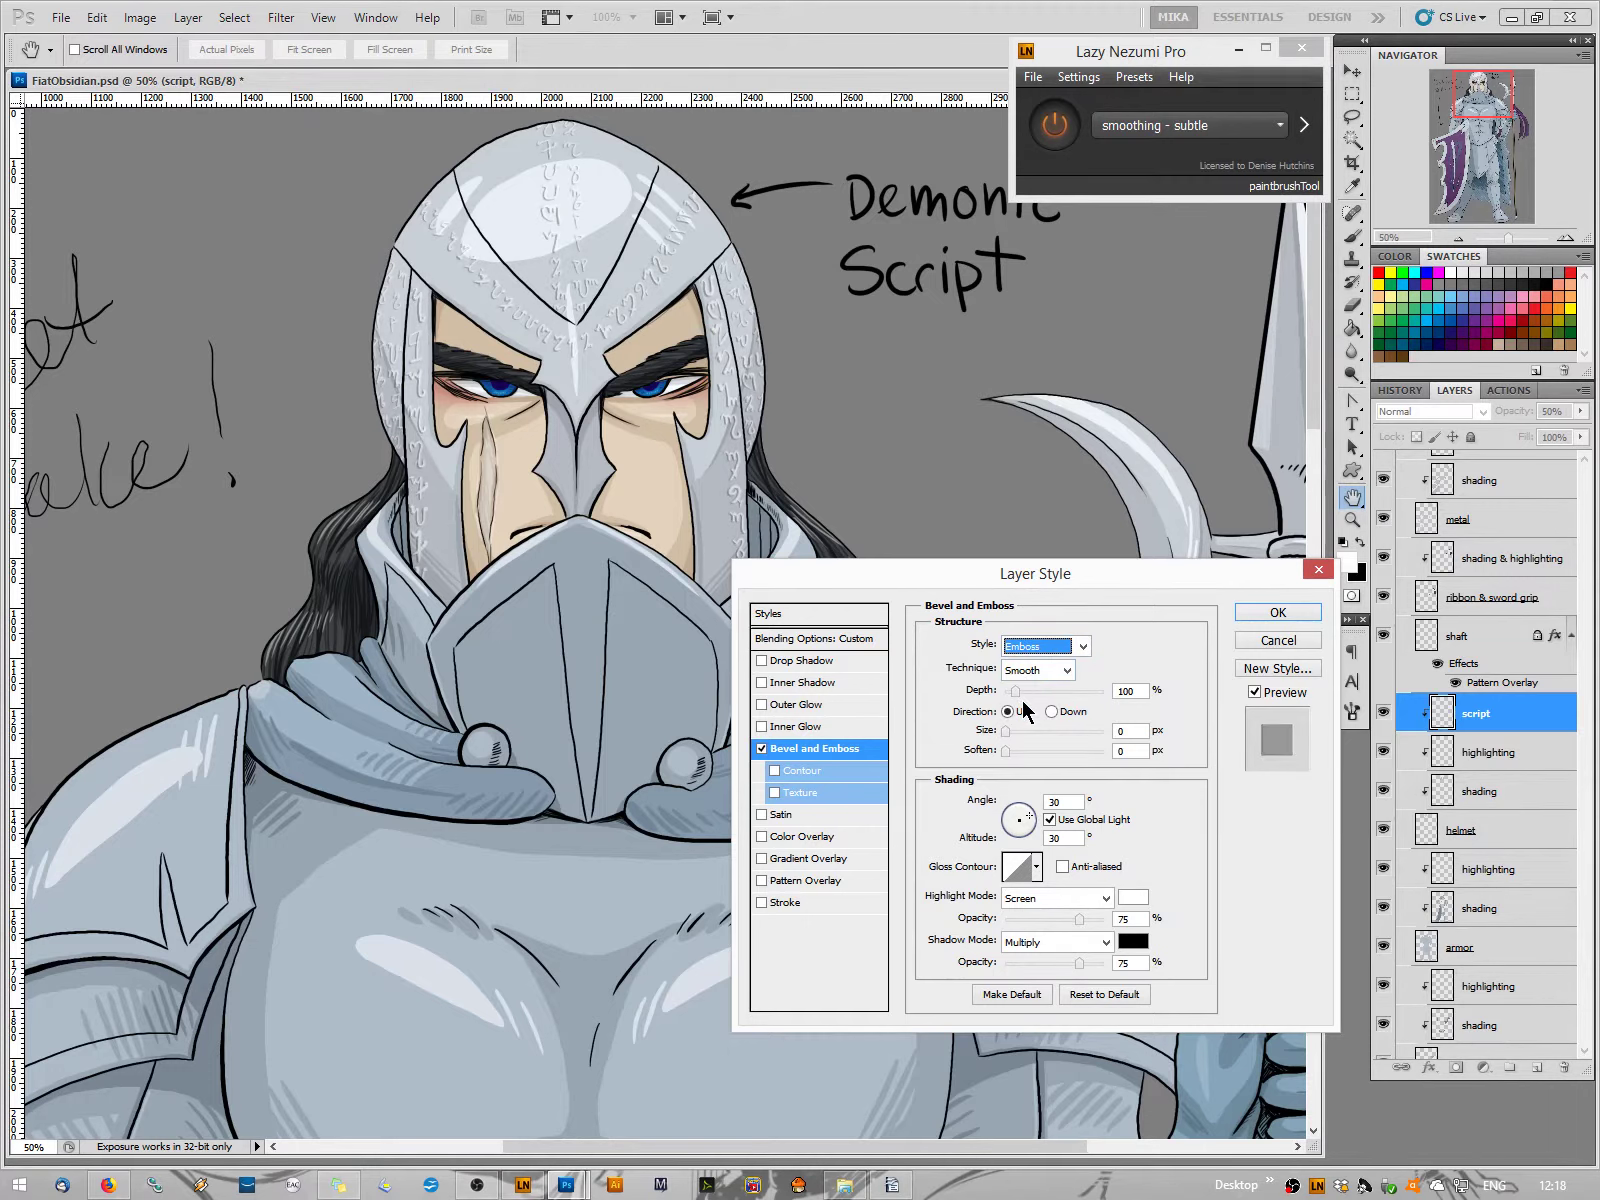
left_click(1051, 712)
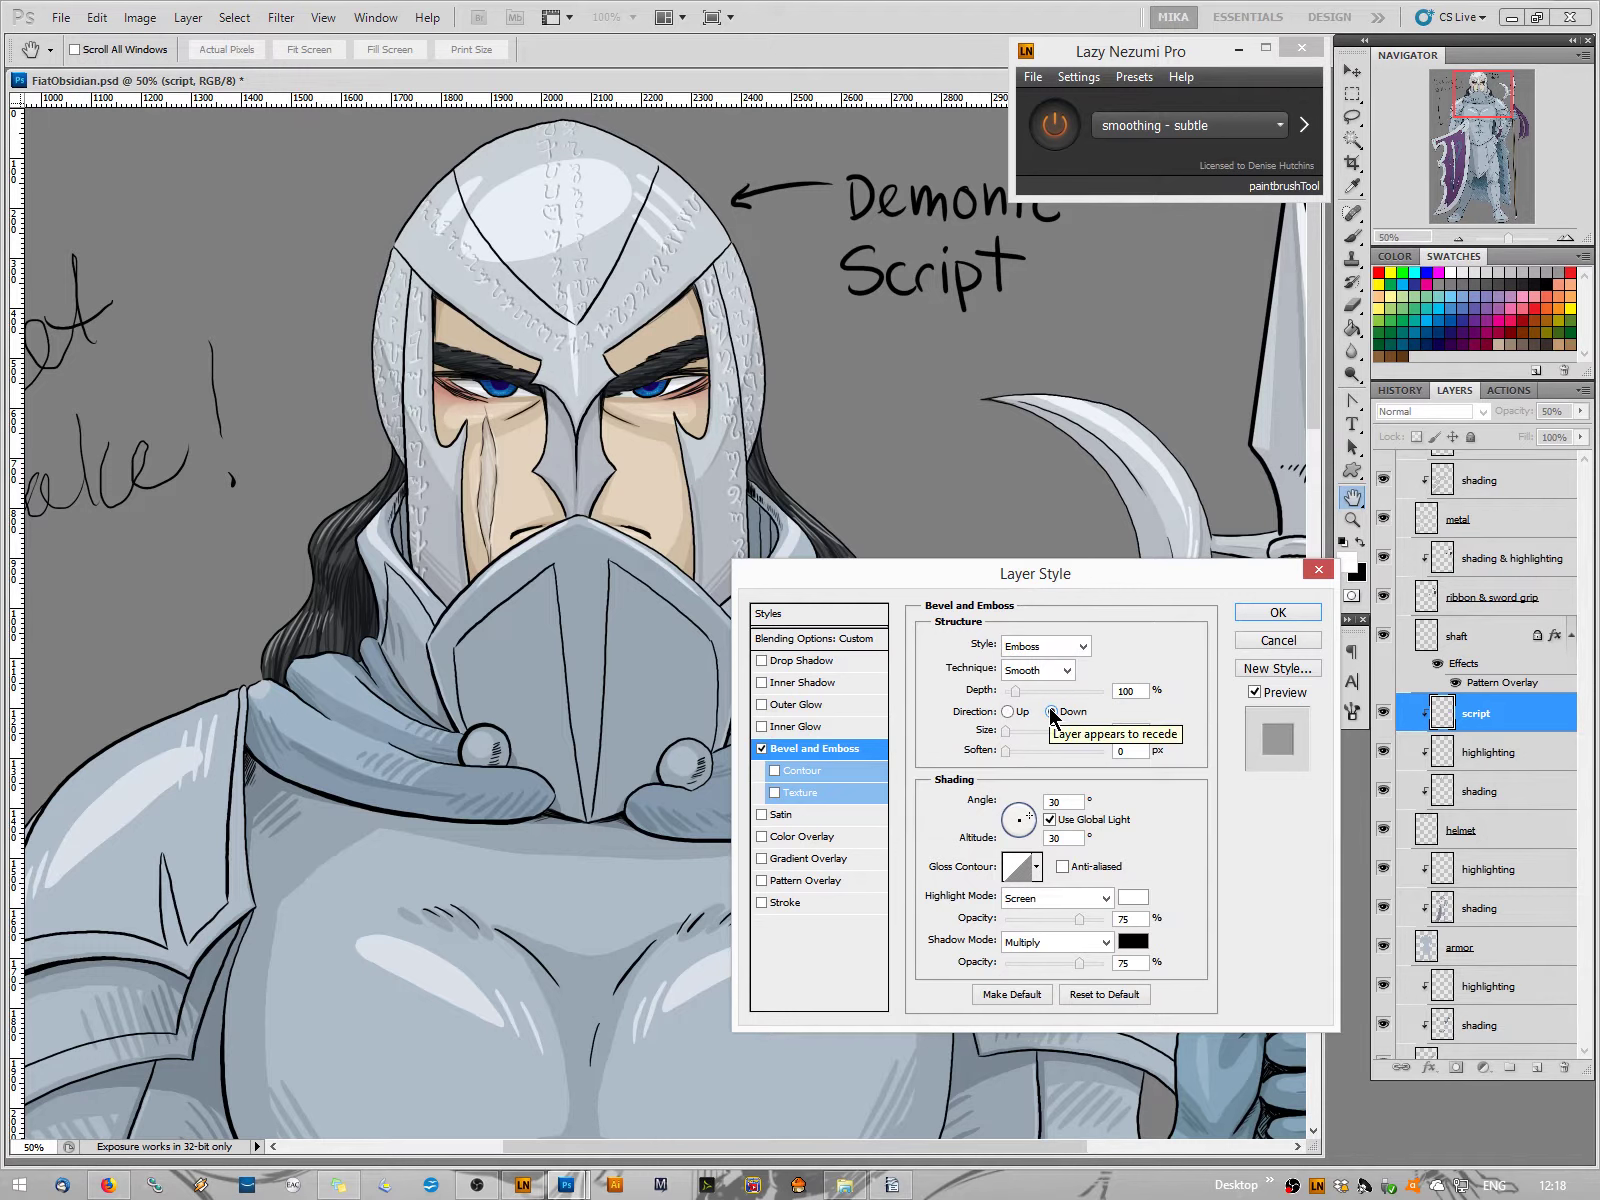
Try Stroke Emboss, switch the script's bevel style to Pillow Emboss, and apply it with the light altitude at 16°
left_click(1046, 648)
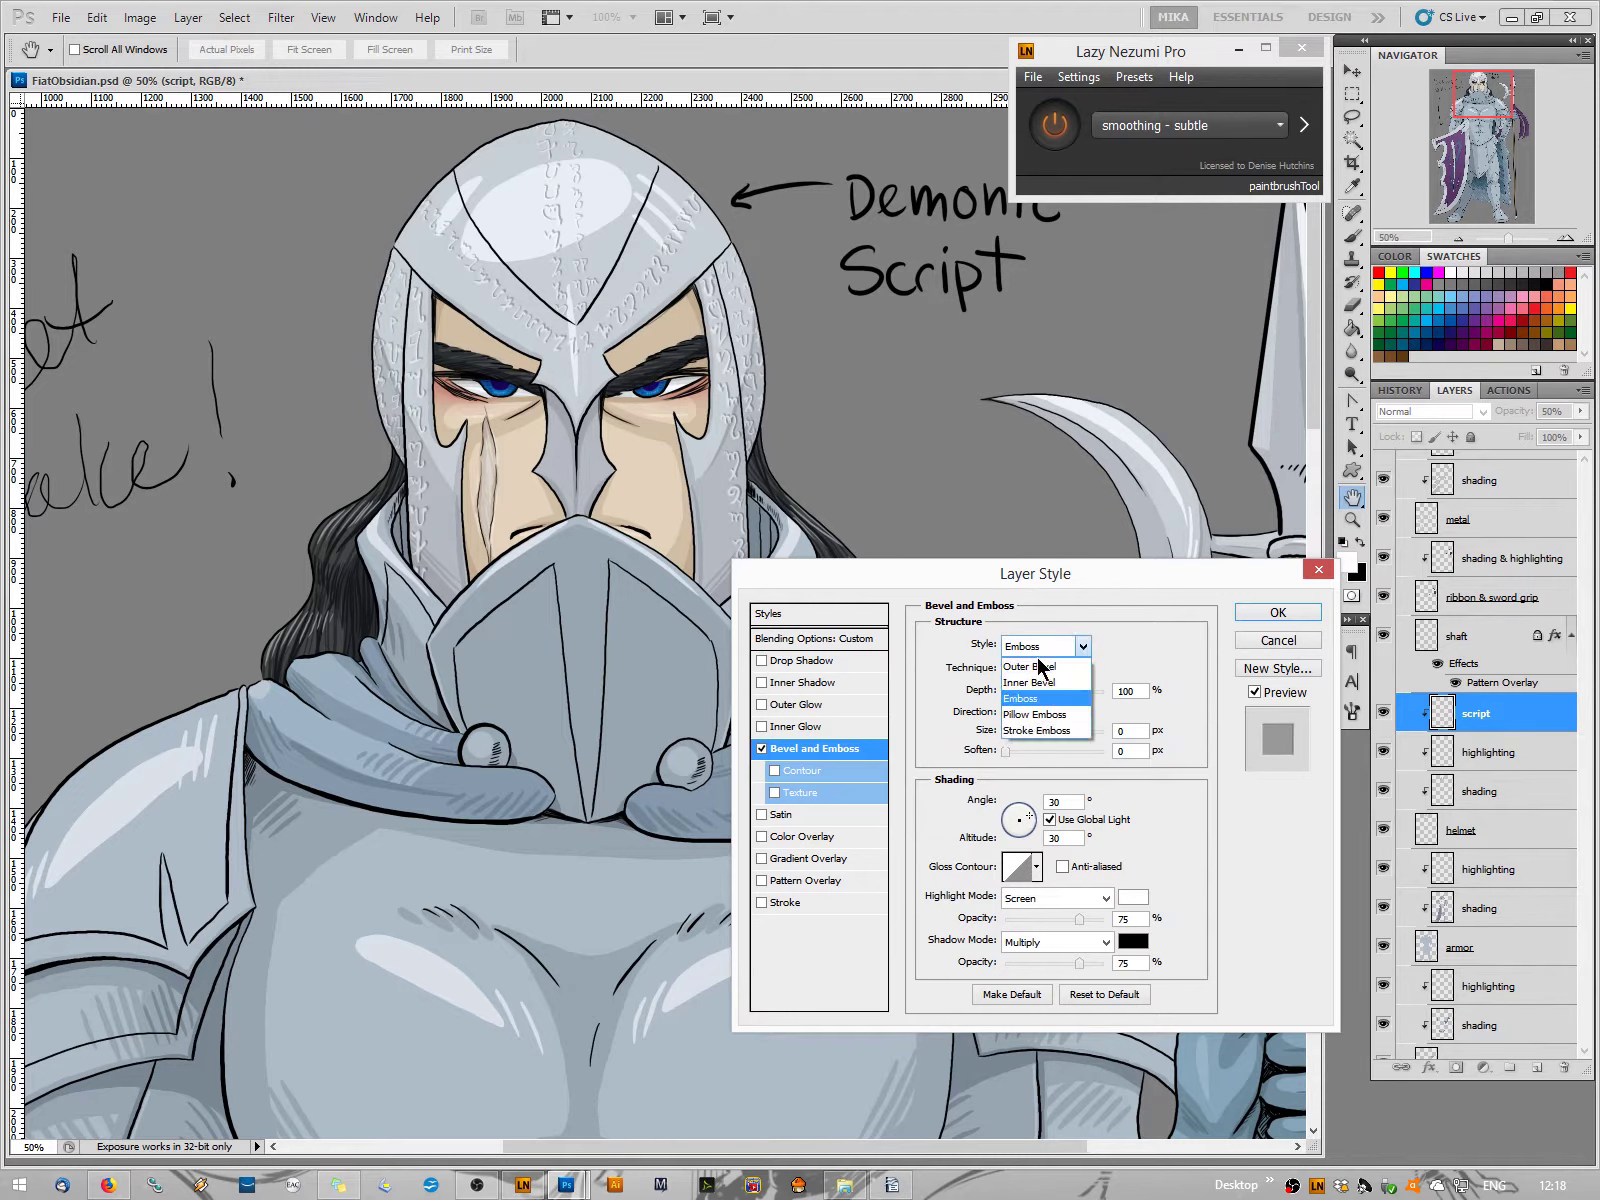
left_click(1025, 735)
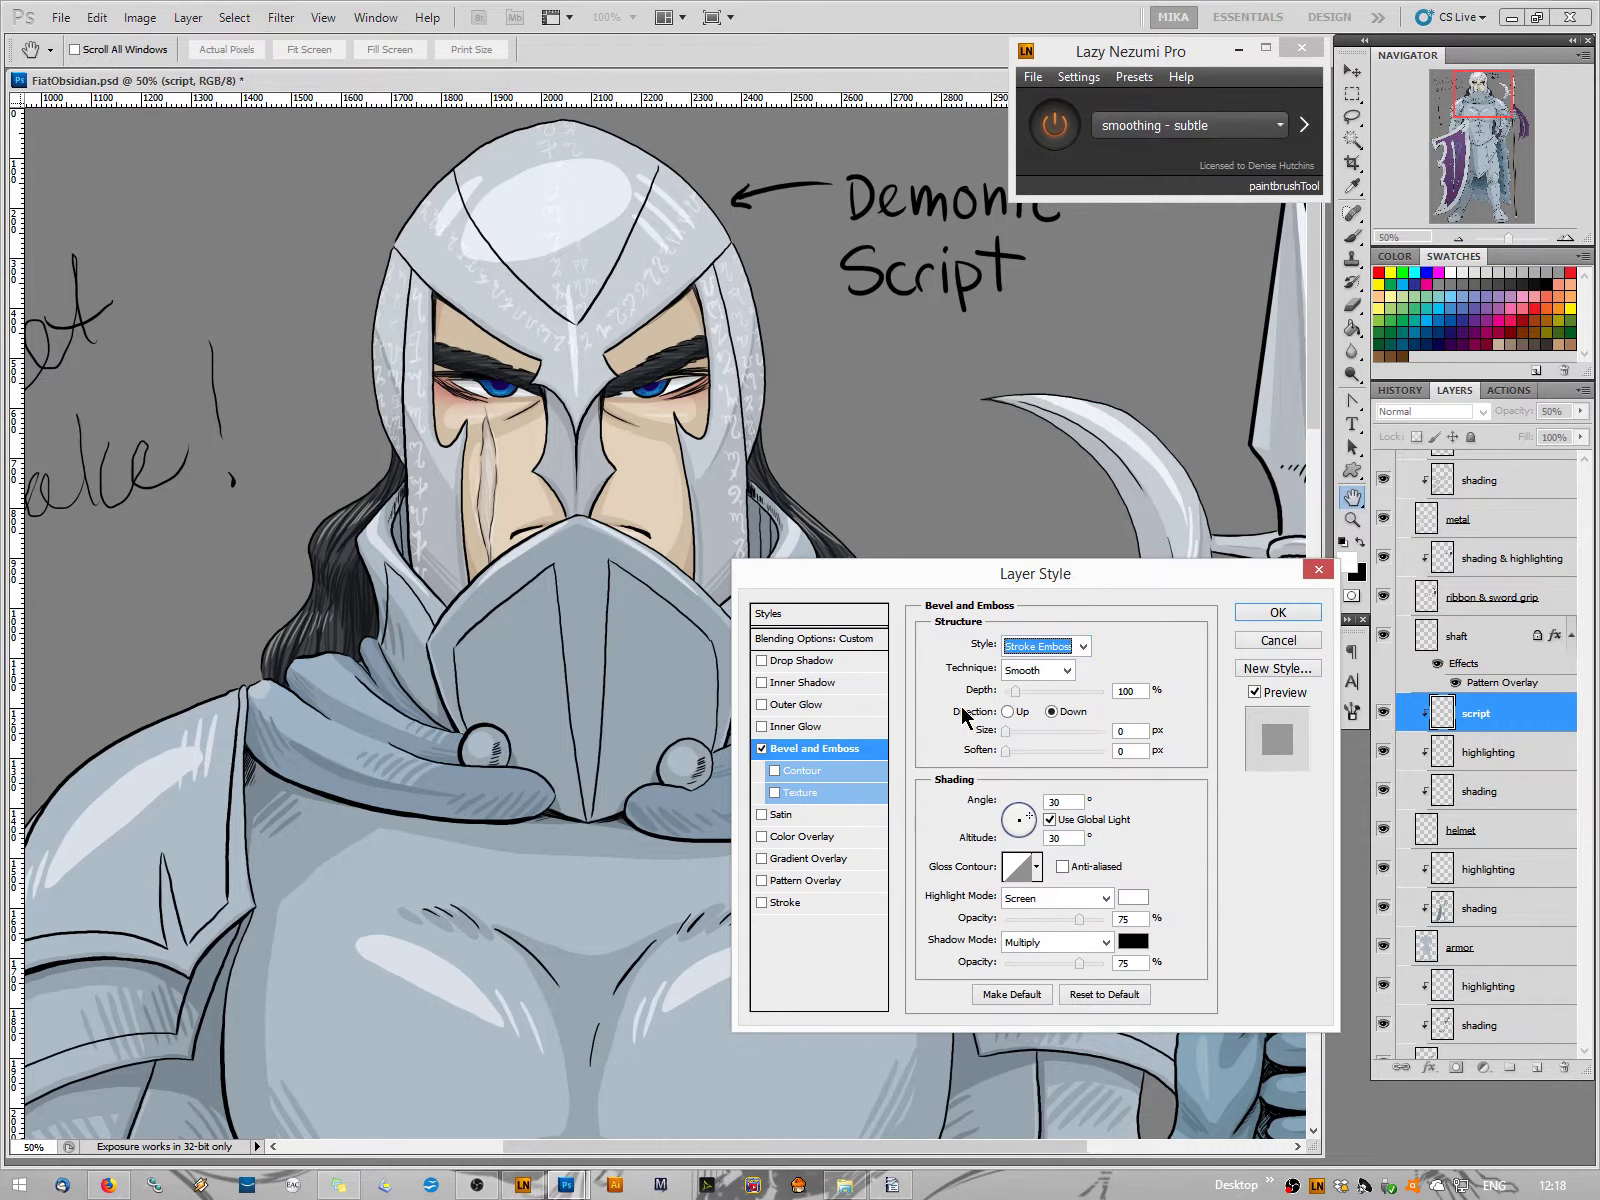
key("Up")
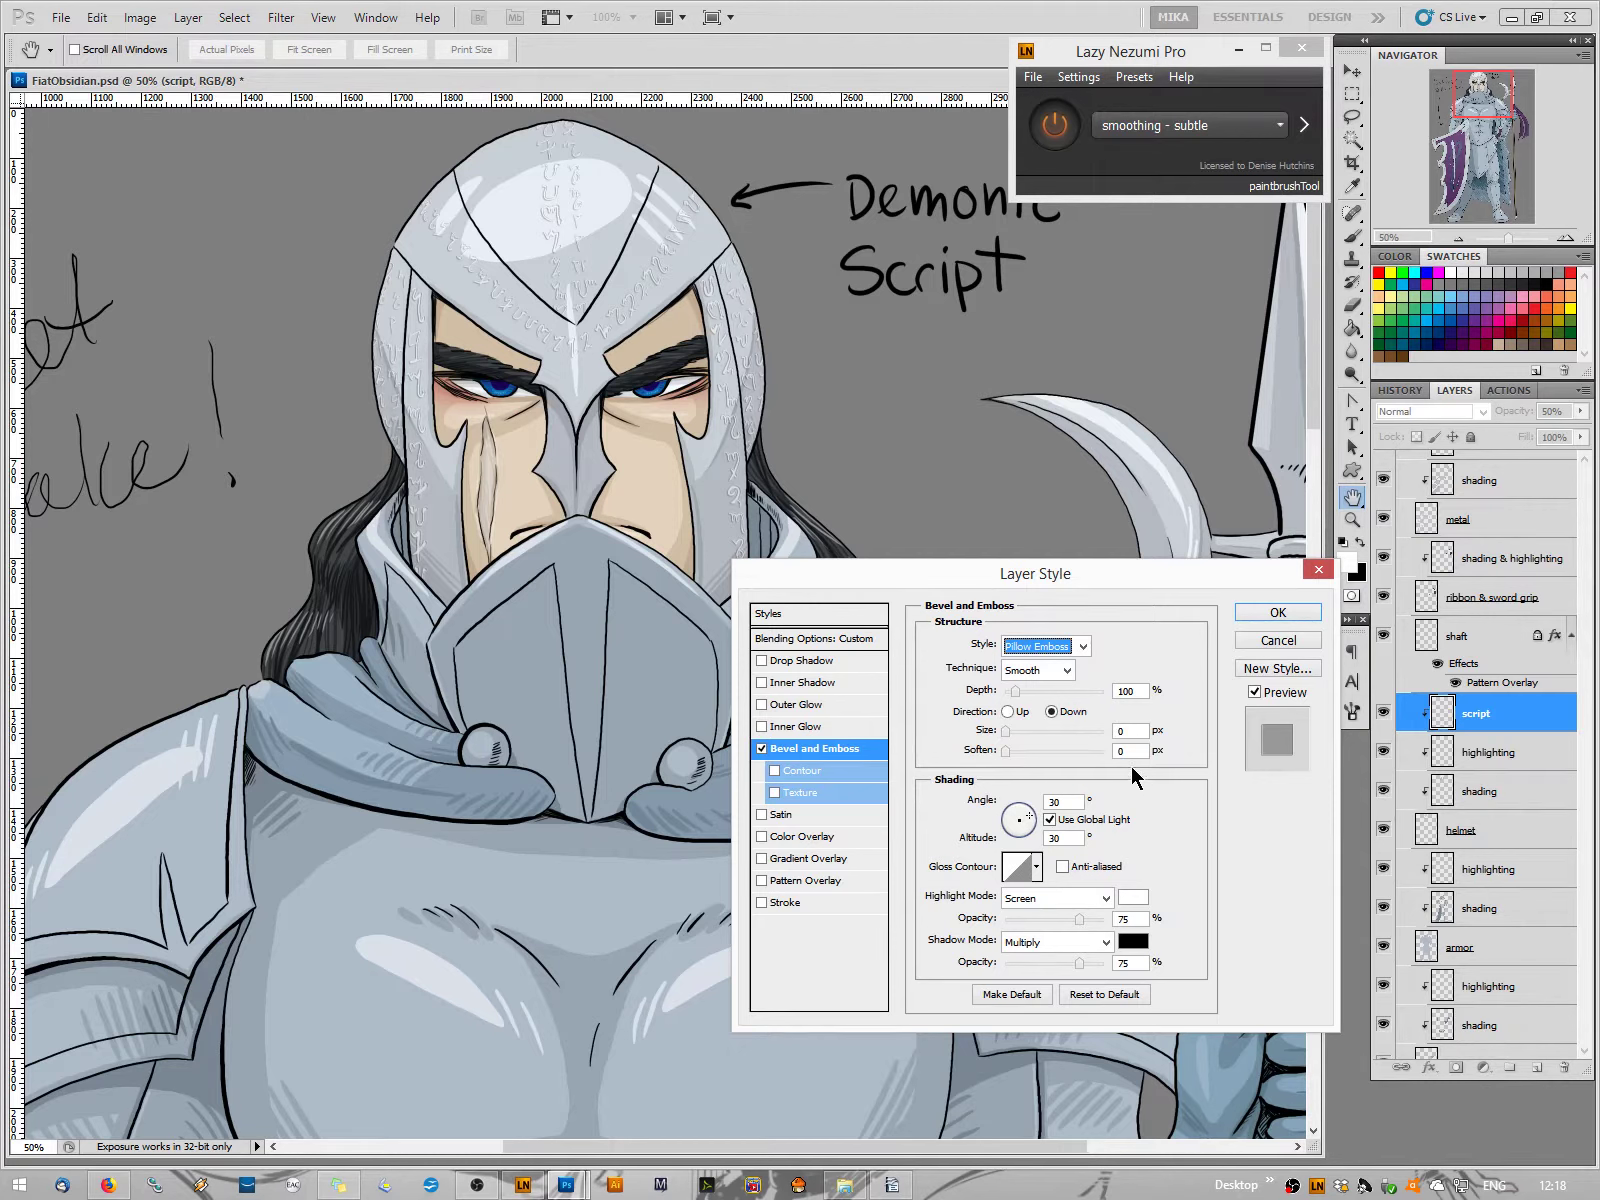
left_click(1020, 810)
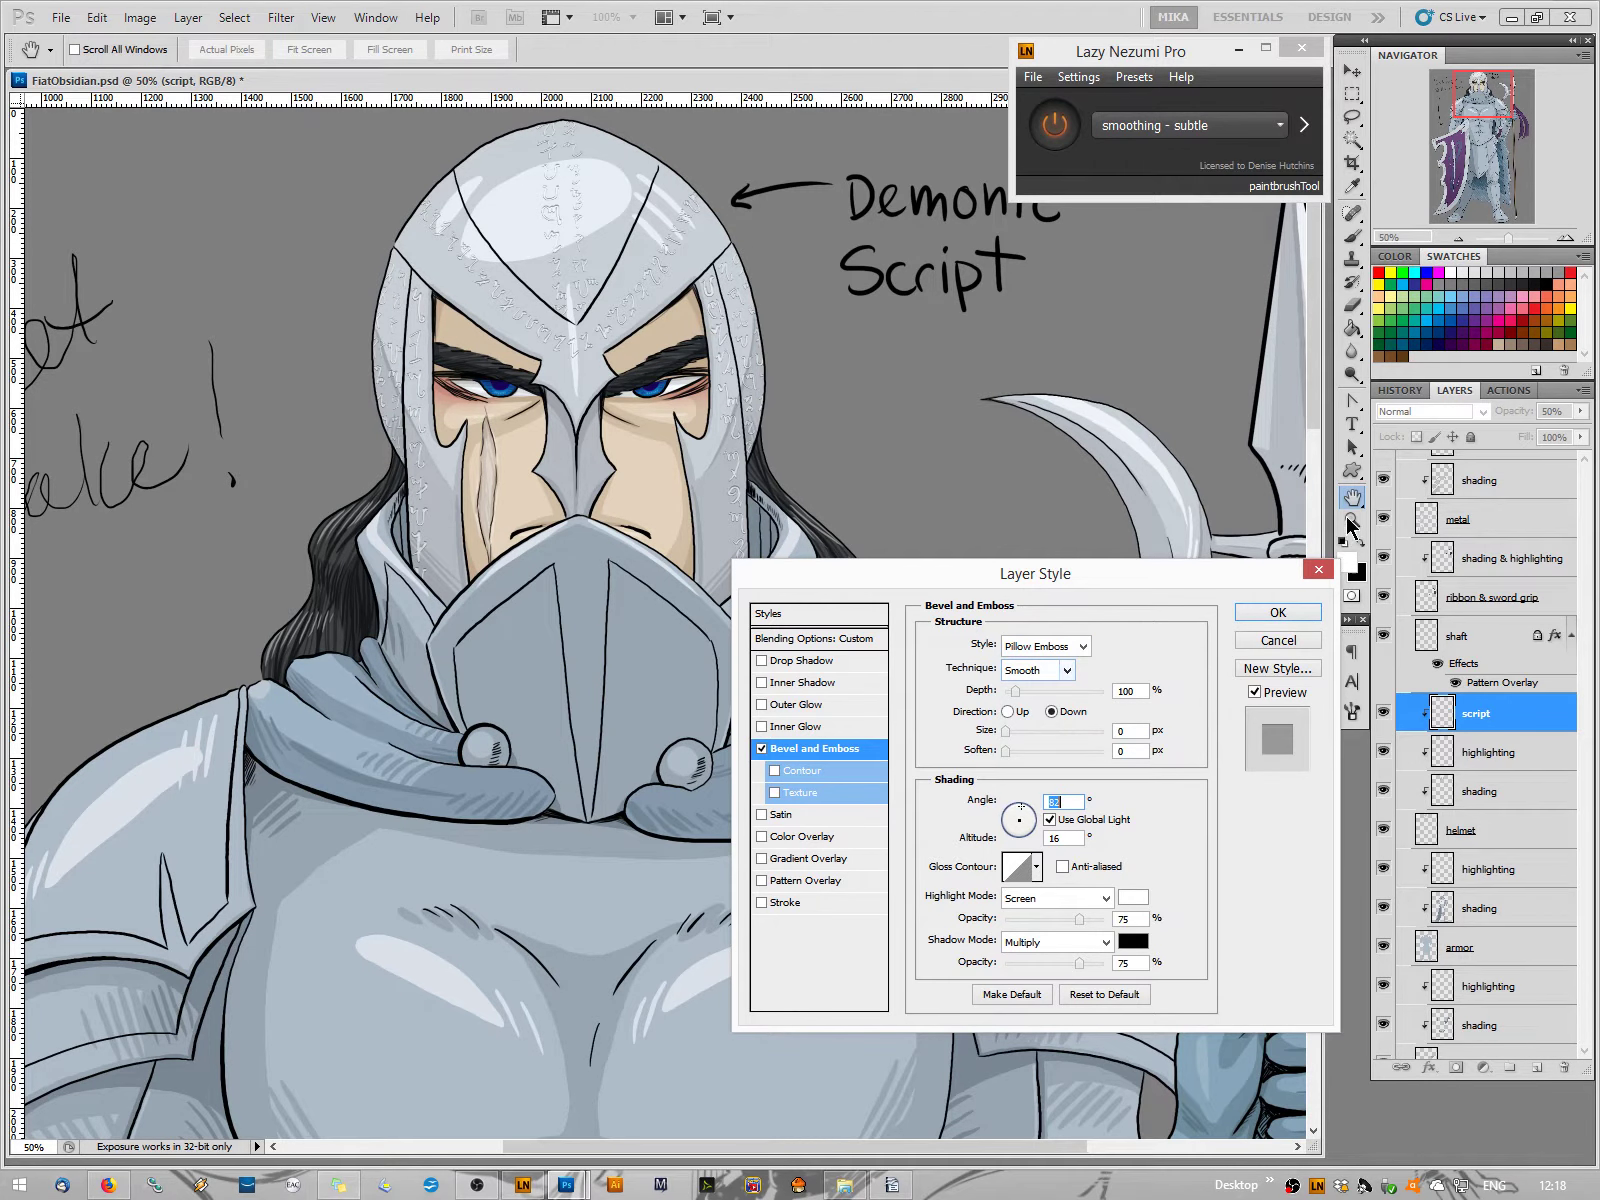
left_click(1277, 613)
left_click(1564, 239)
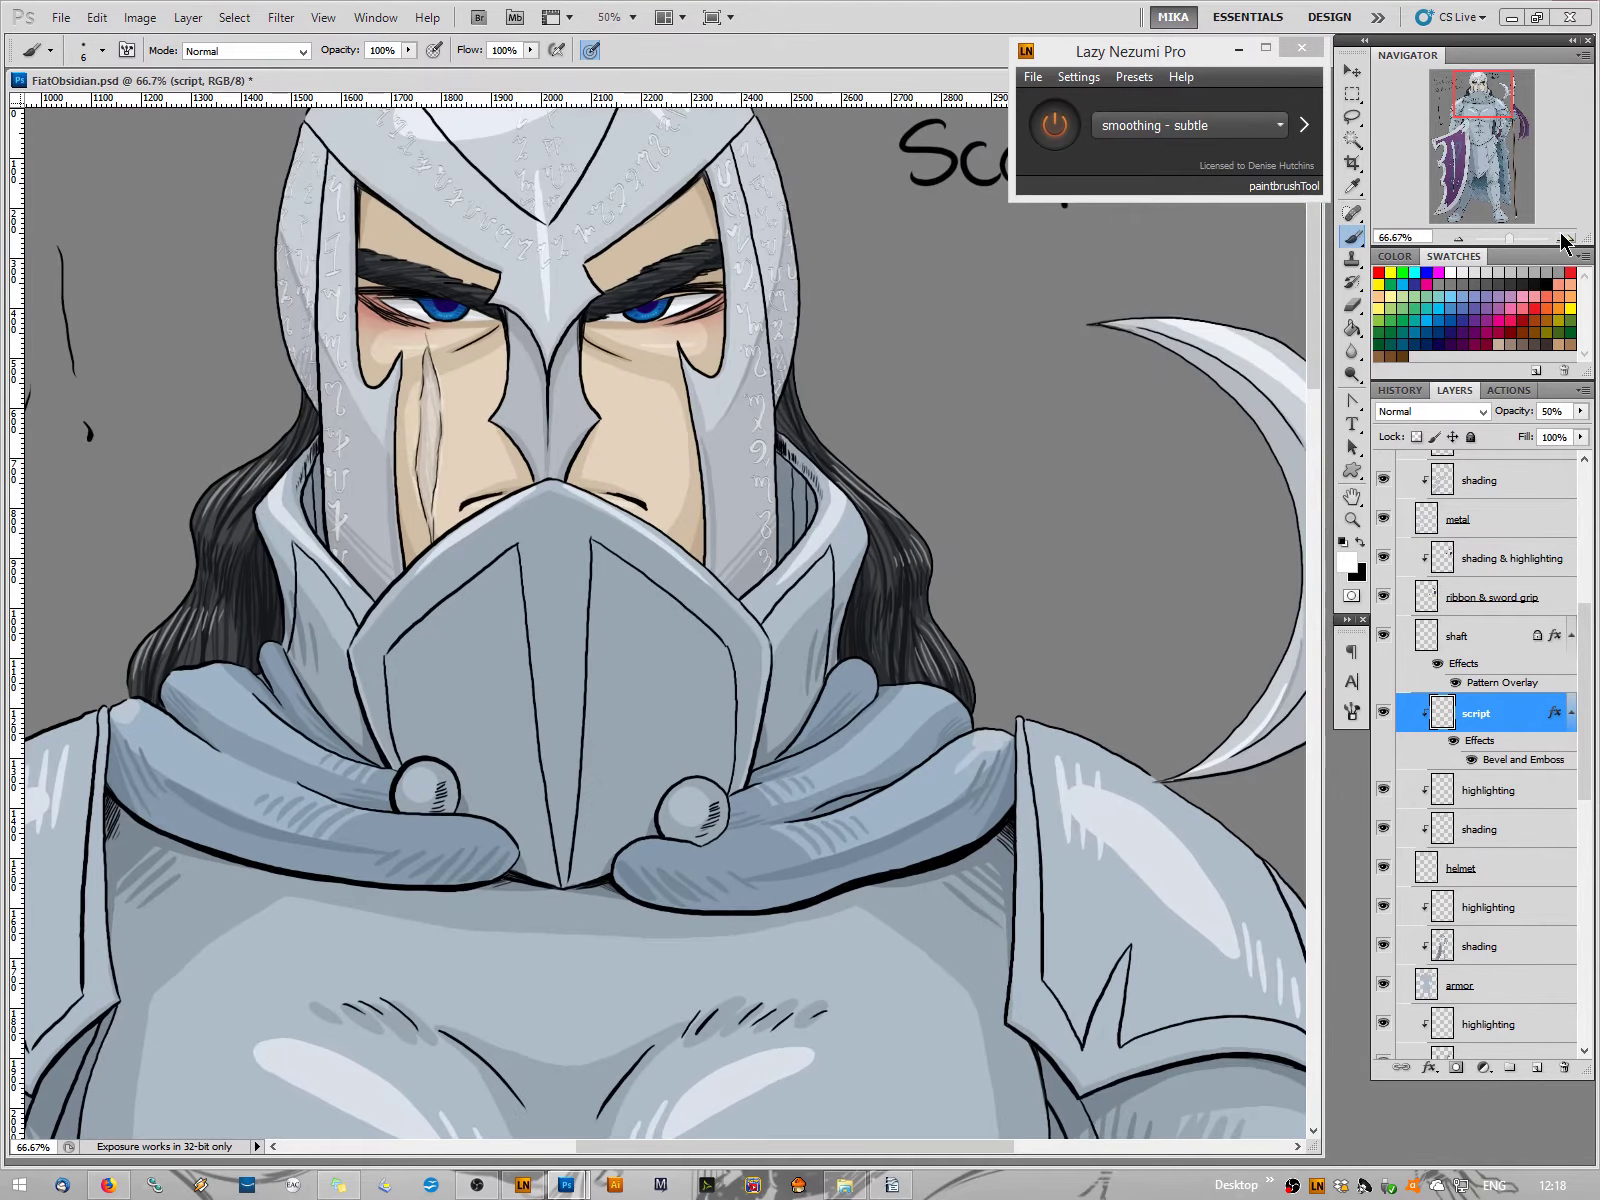
Reopen the script layer's Bevel and Emboss settings with the whole helmet in view and raise the bevel size to 8 px
left_click(1564, 239)
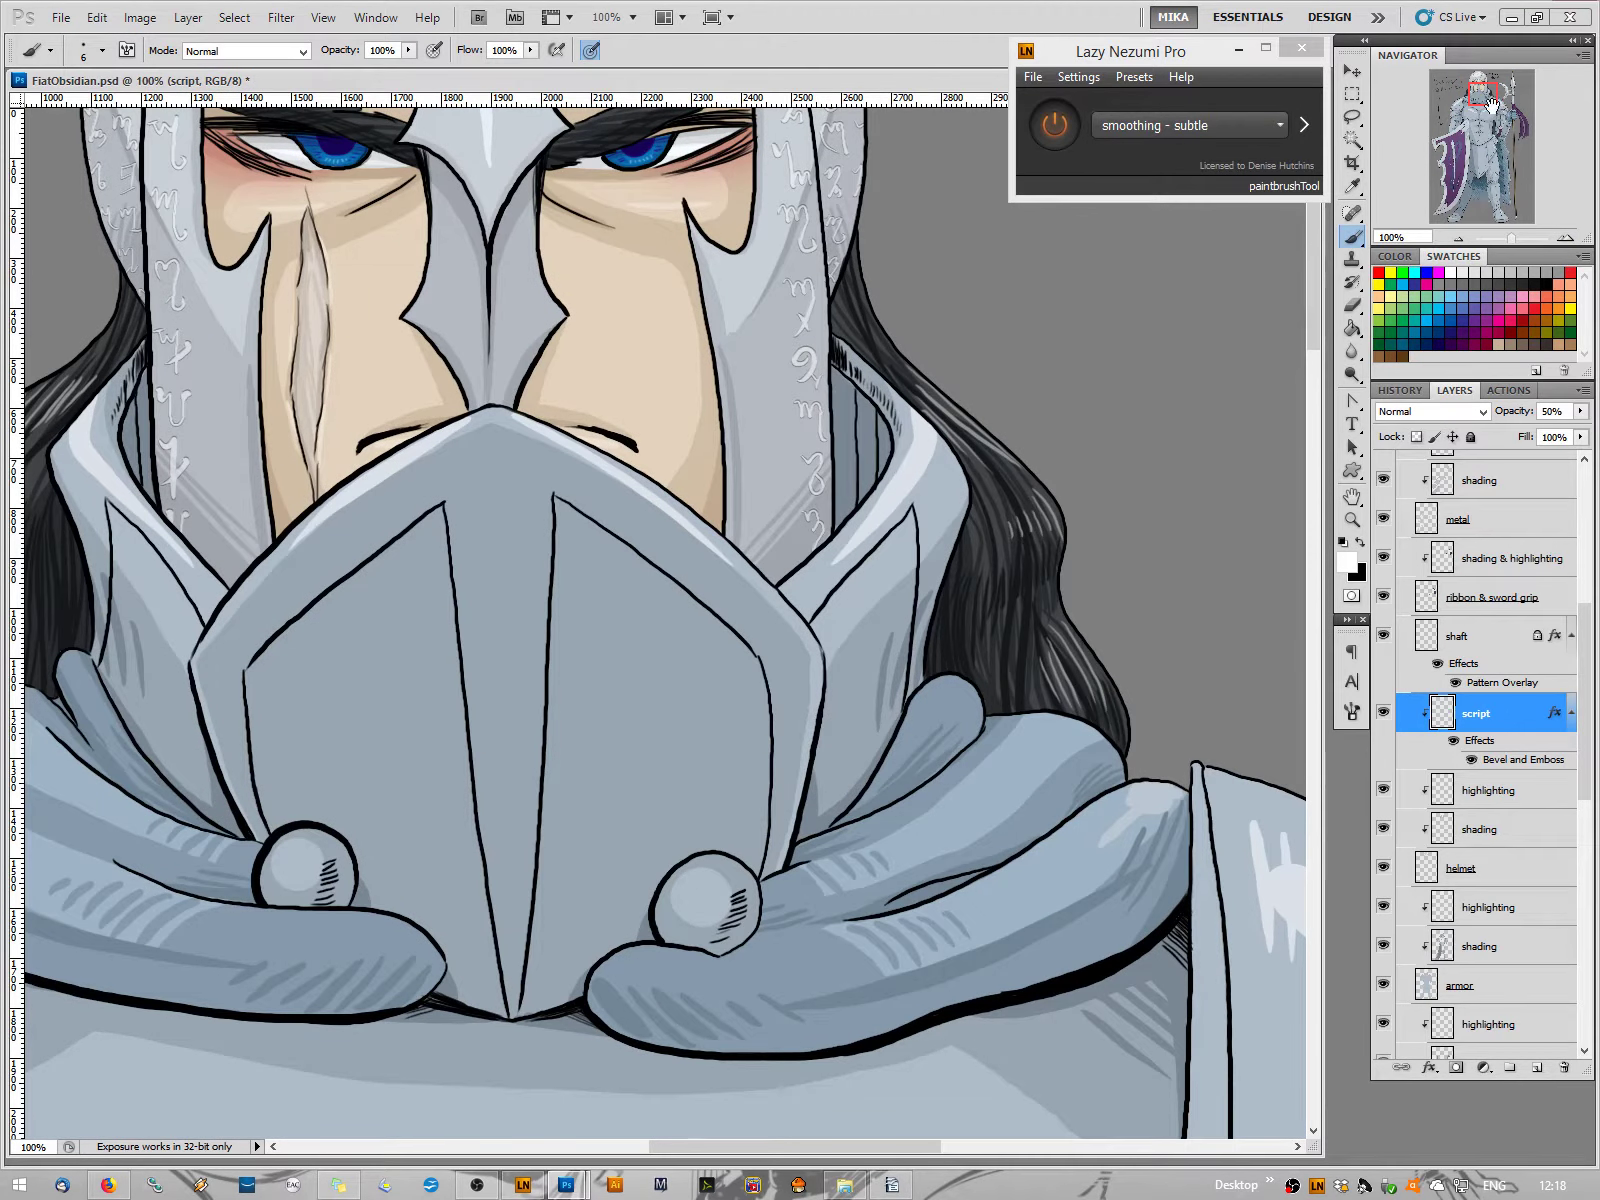
left_click_drag(1490, 103, 1480, 78)
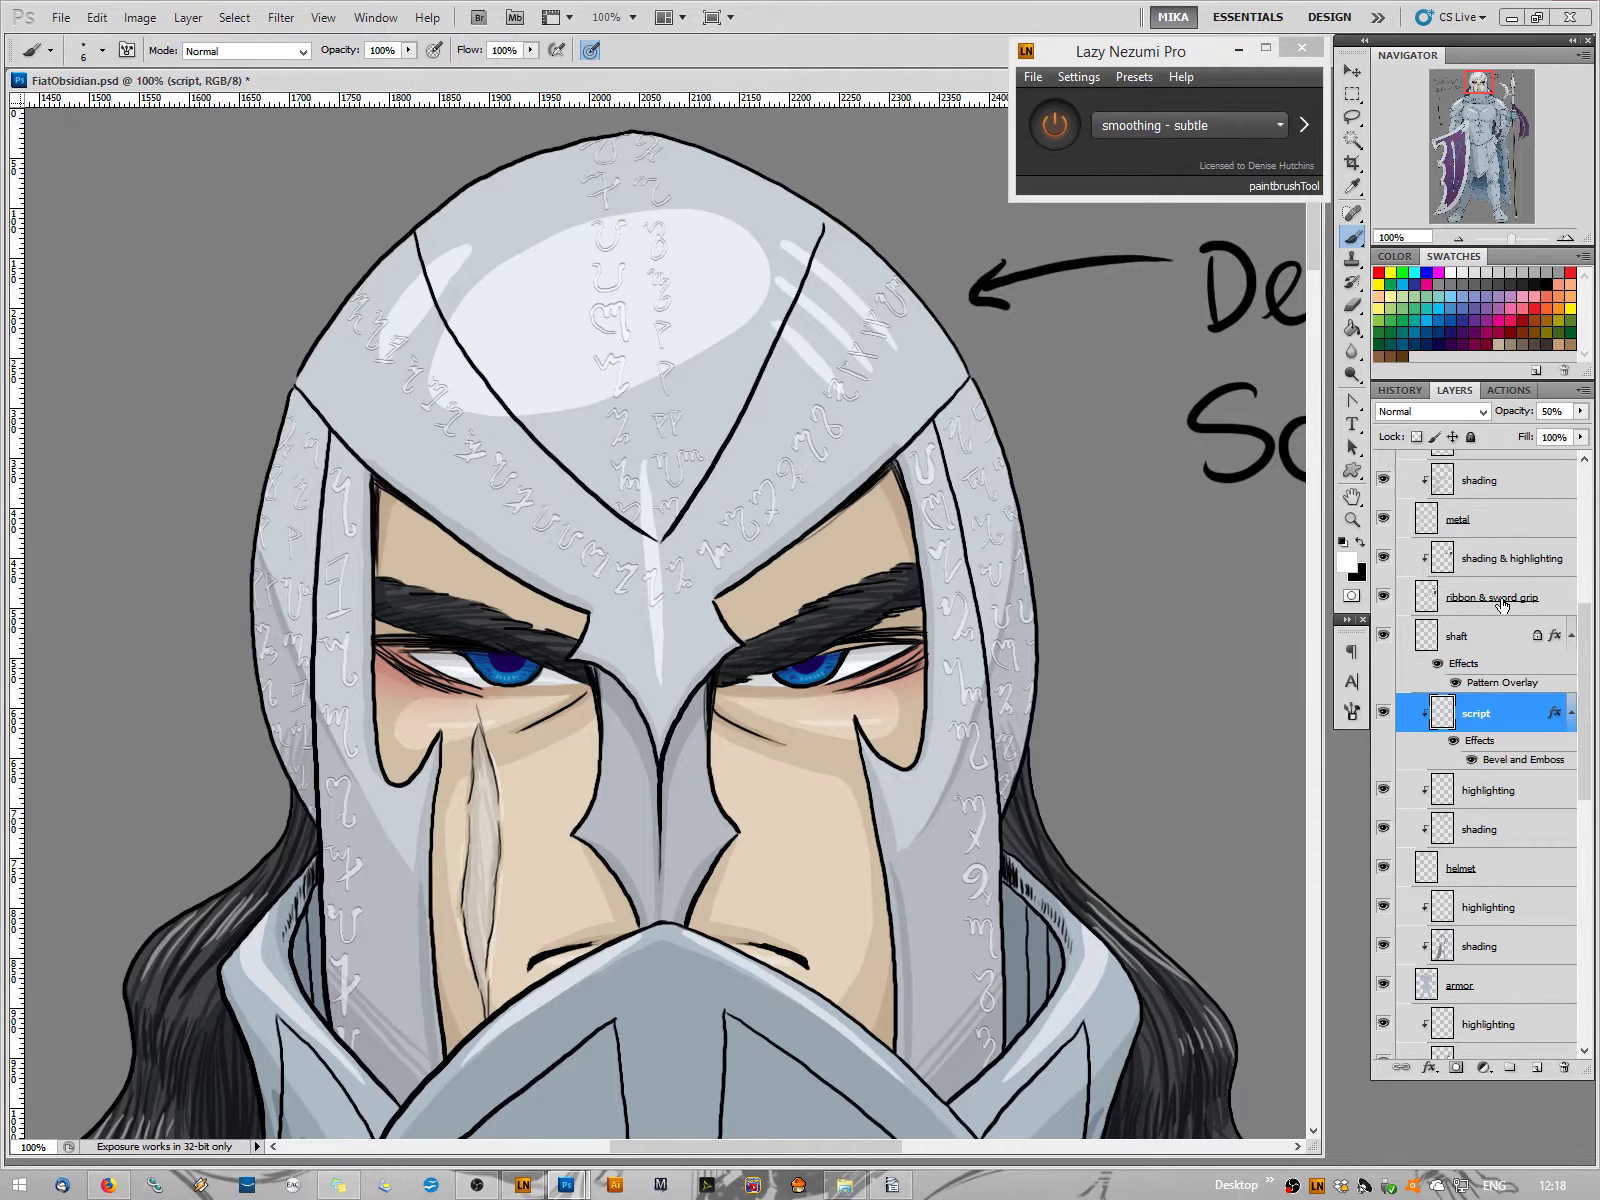
double_click(1495, 766)
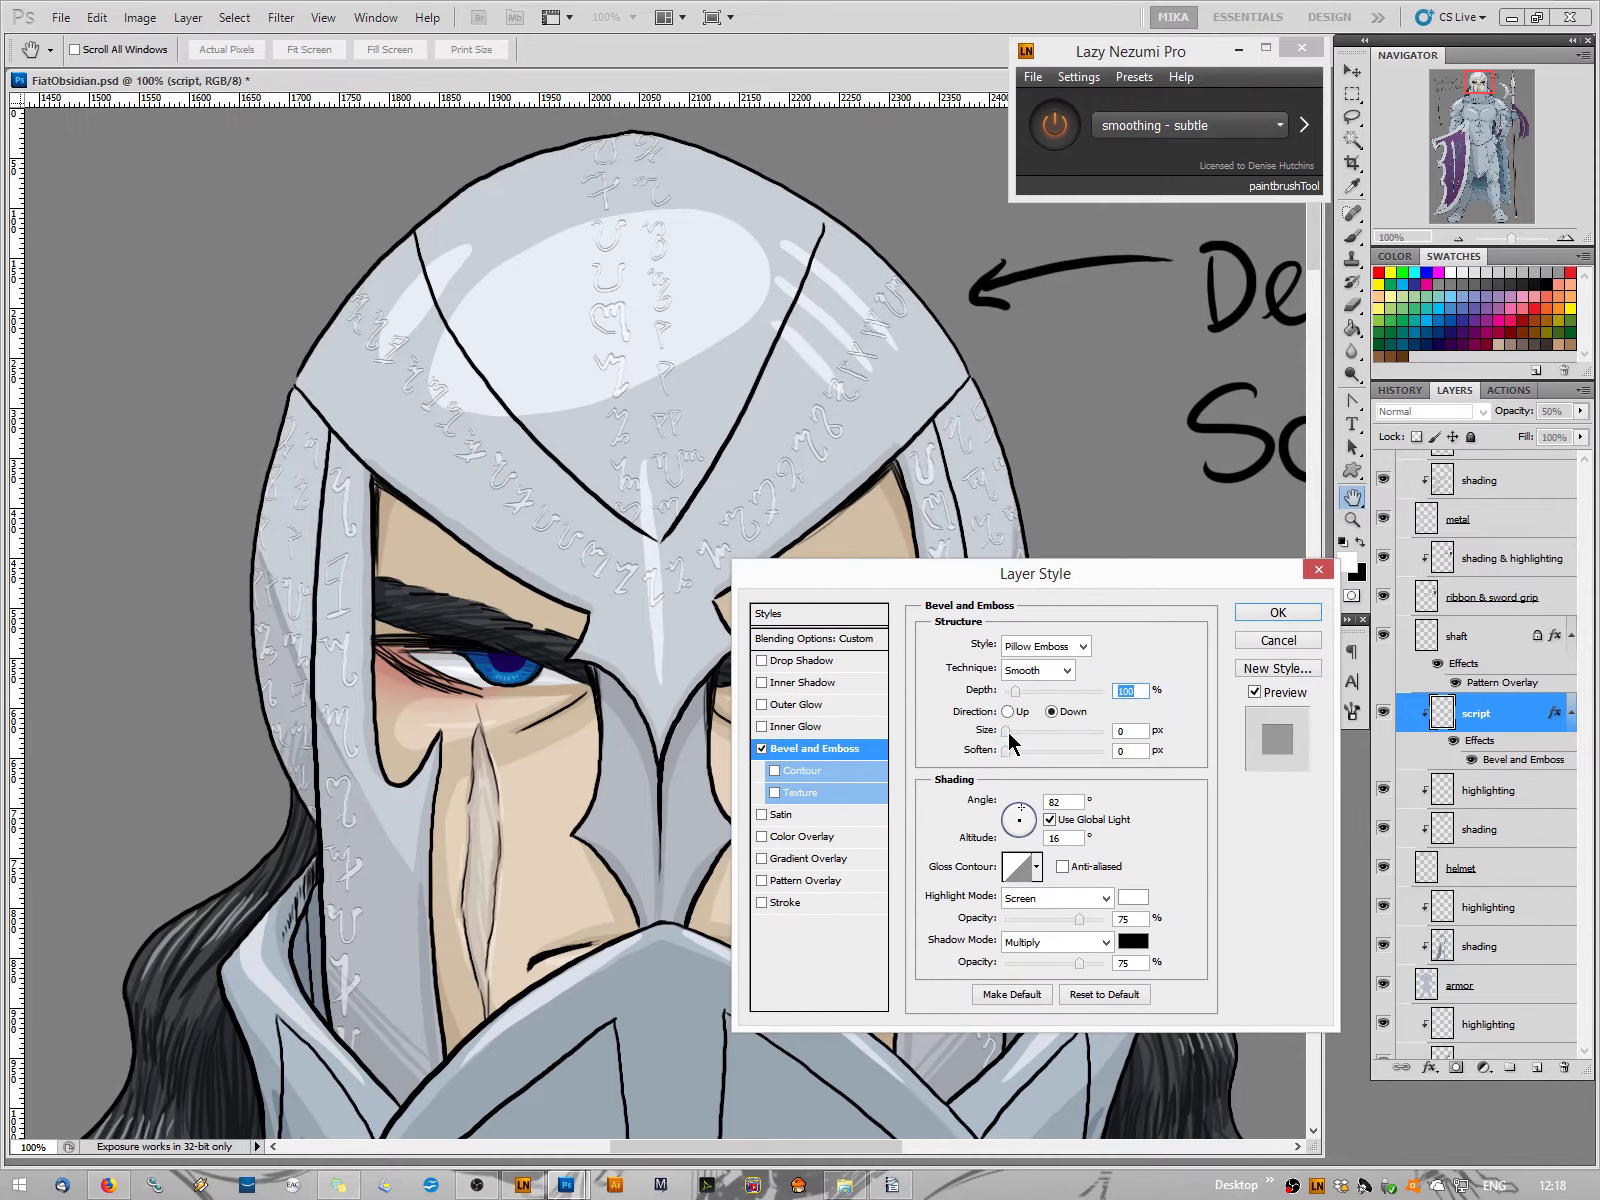
left_click_drag(1007, 732, 1012, 732)
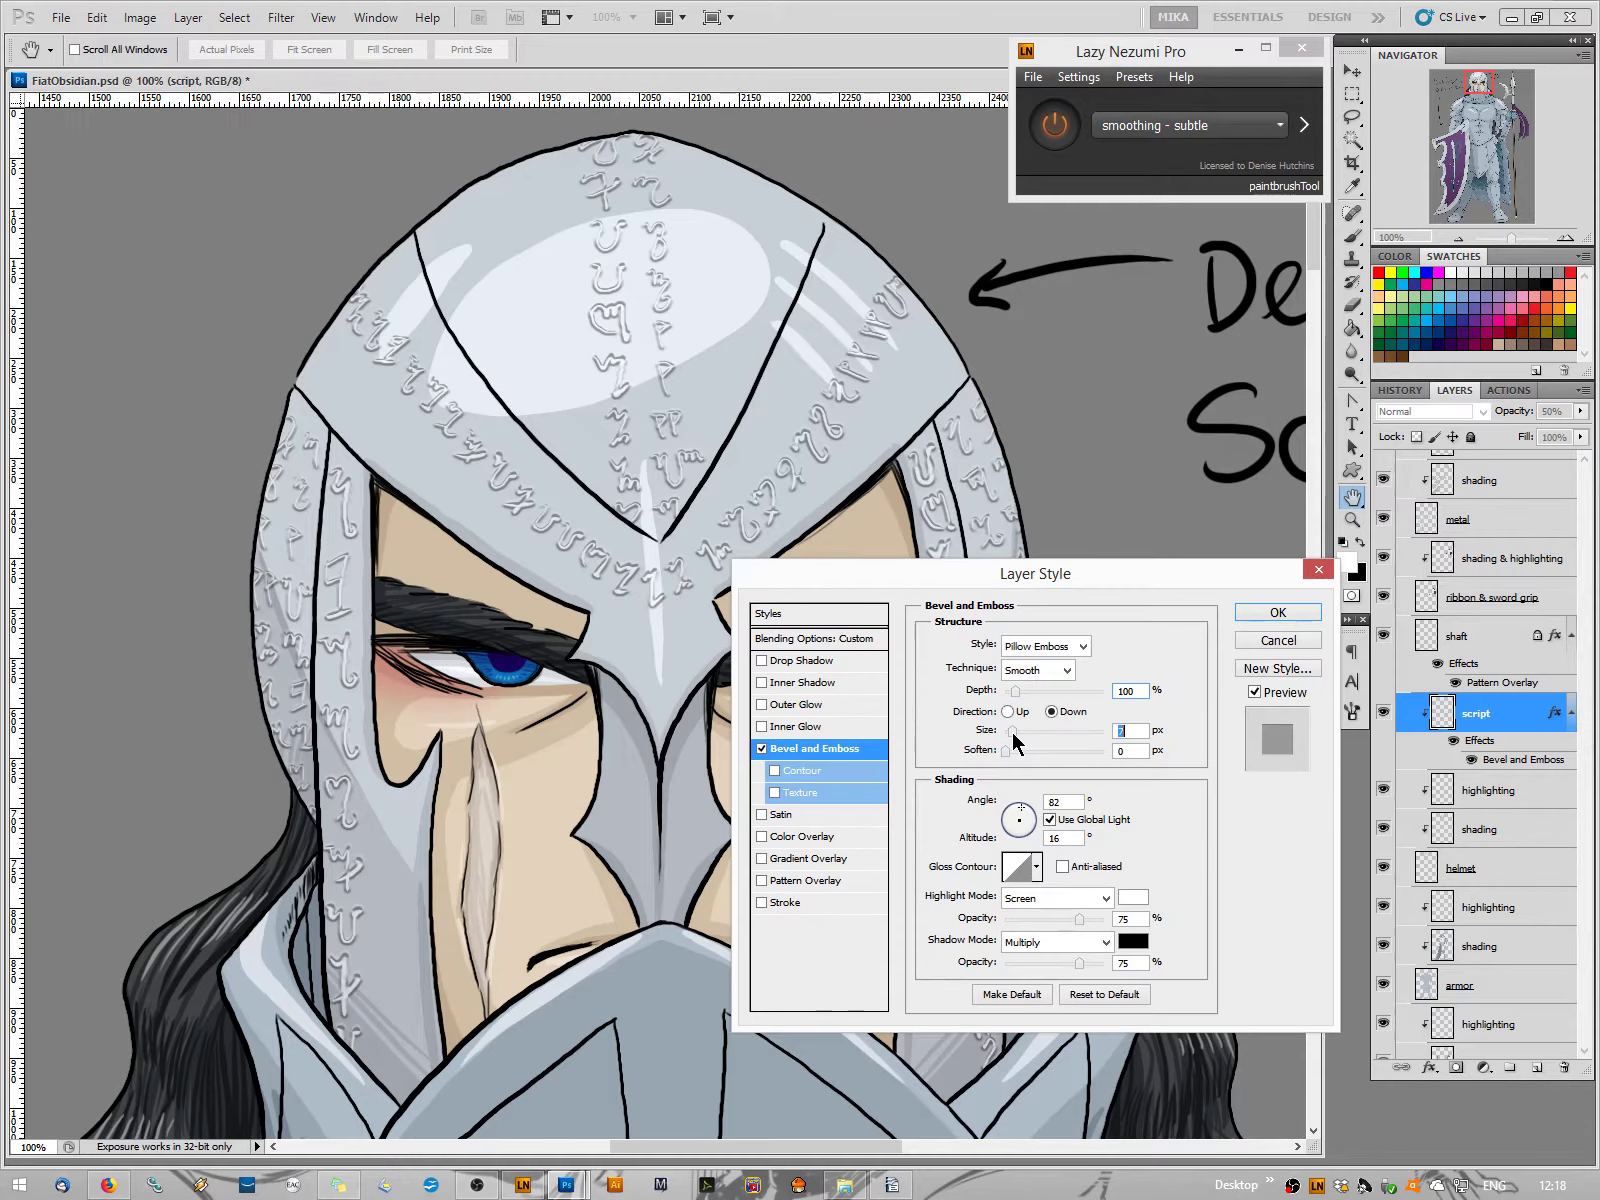
Compare Outer Bevel, Inner Bevel, Emboss, Pillow Emboss and Stroke Emboss as the script's bevel style
left_click(1048, 647)
left_click(1038, 667)
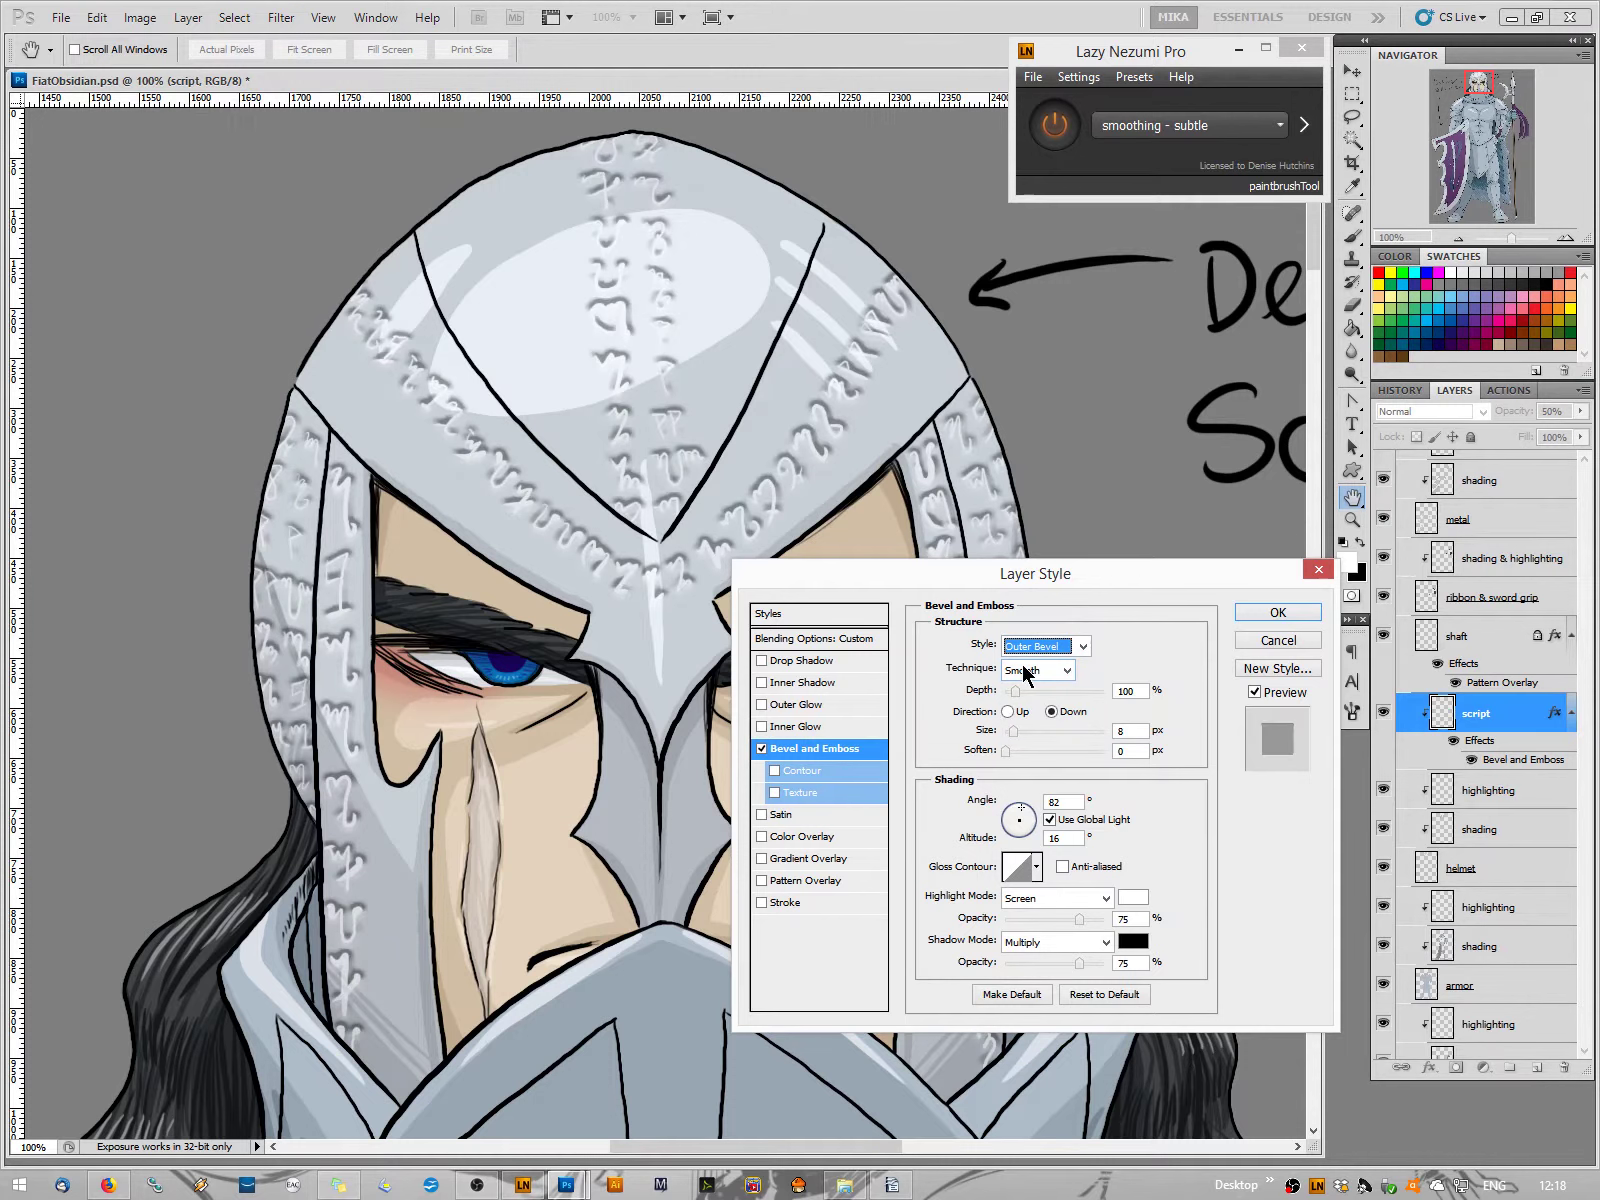
key("Down")
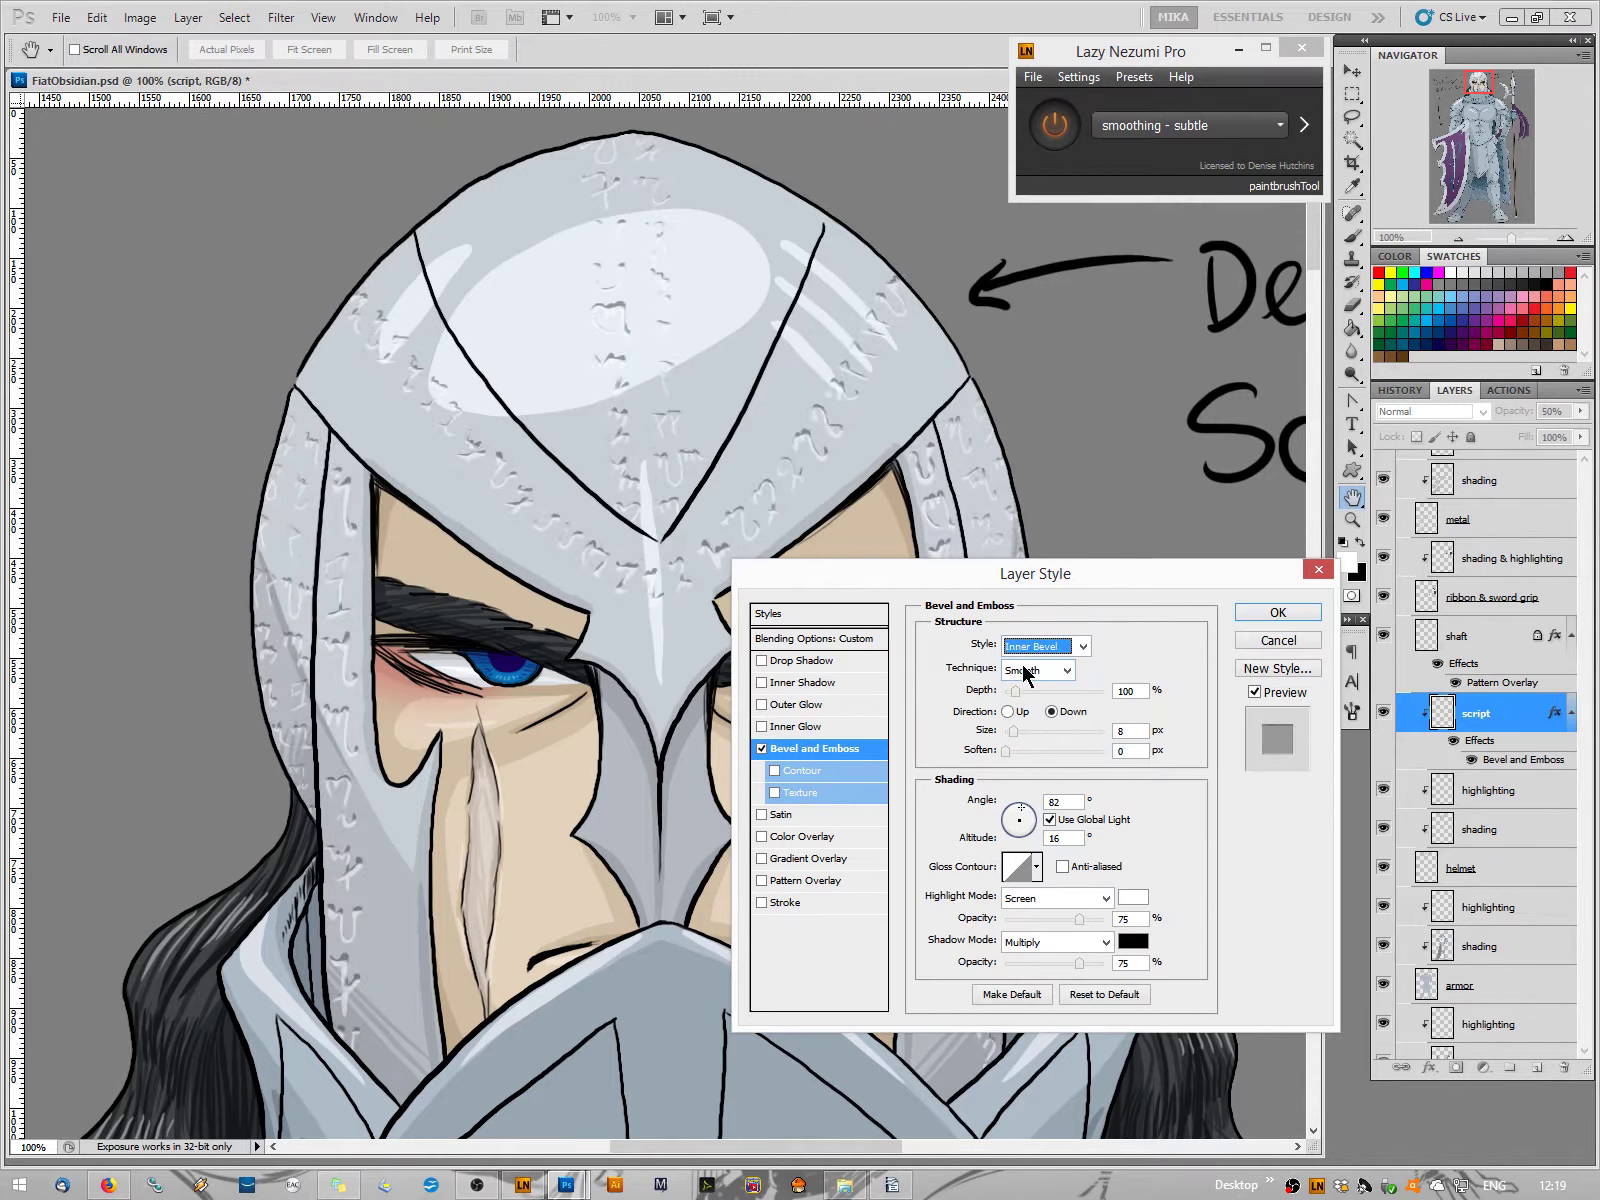
key("Down")
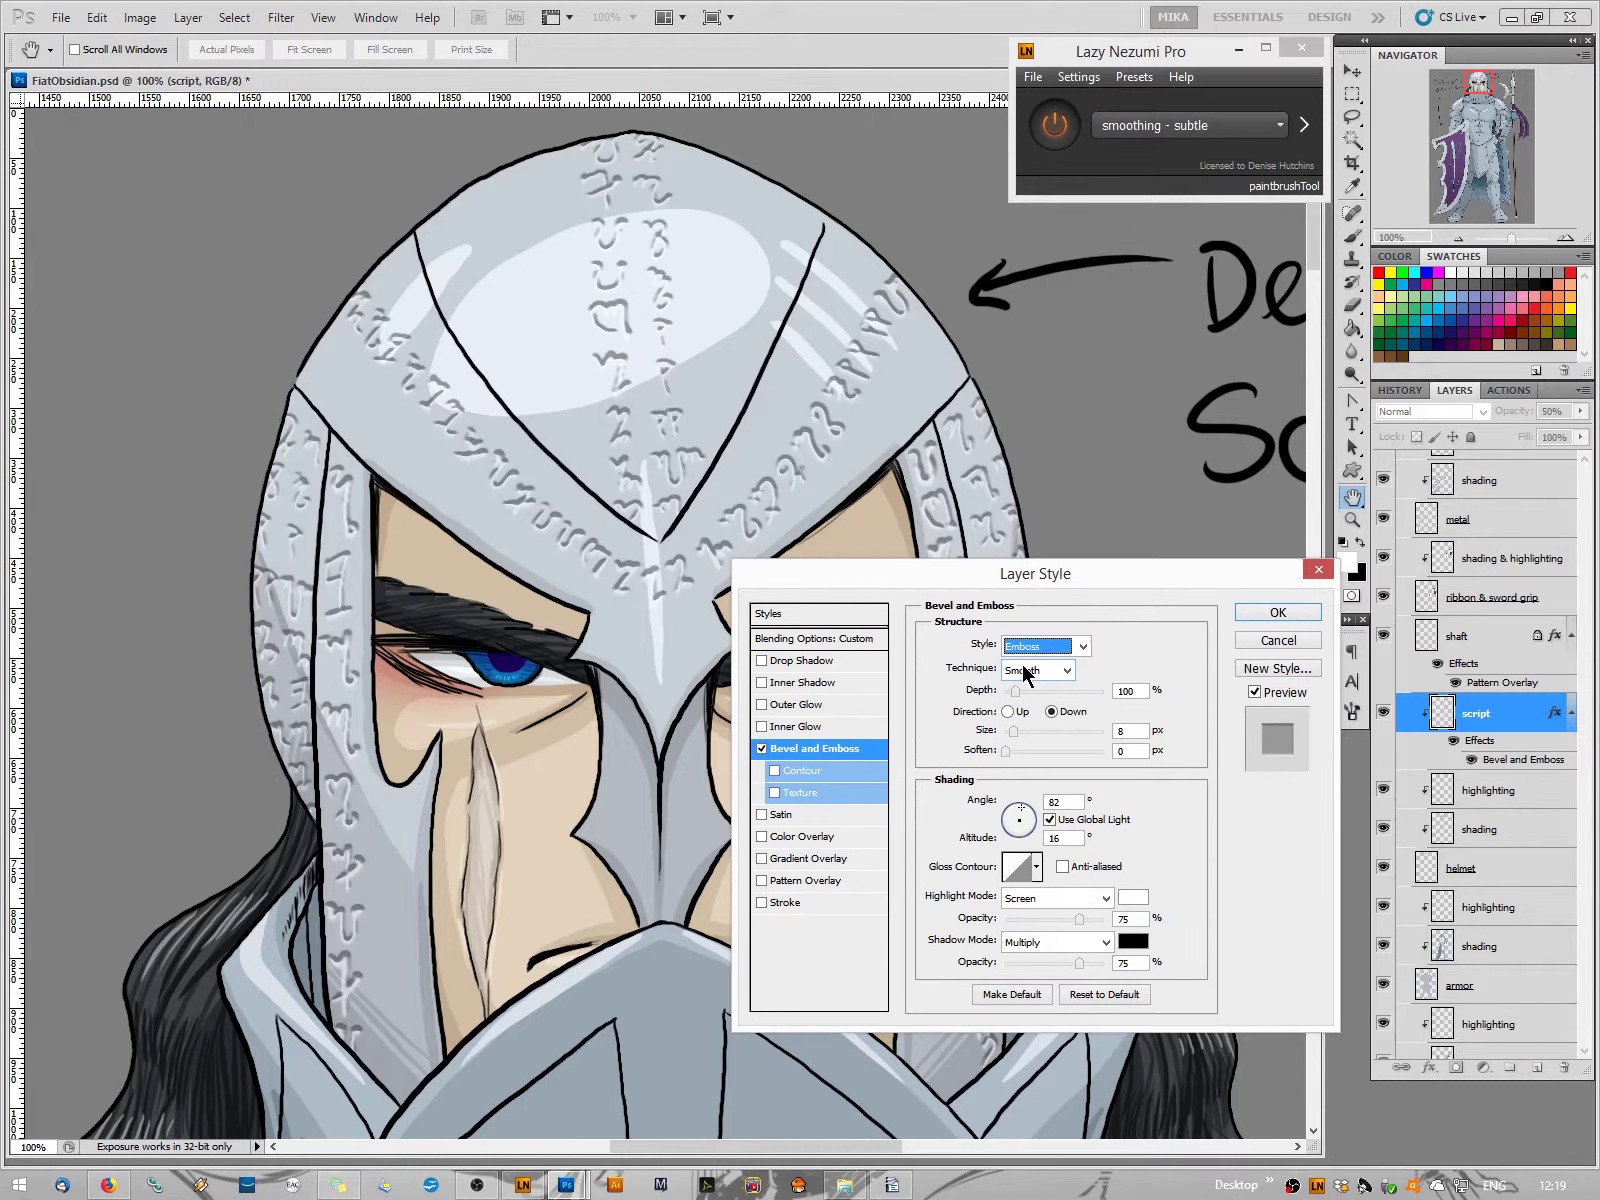
key("Down")
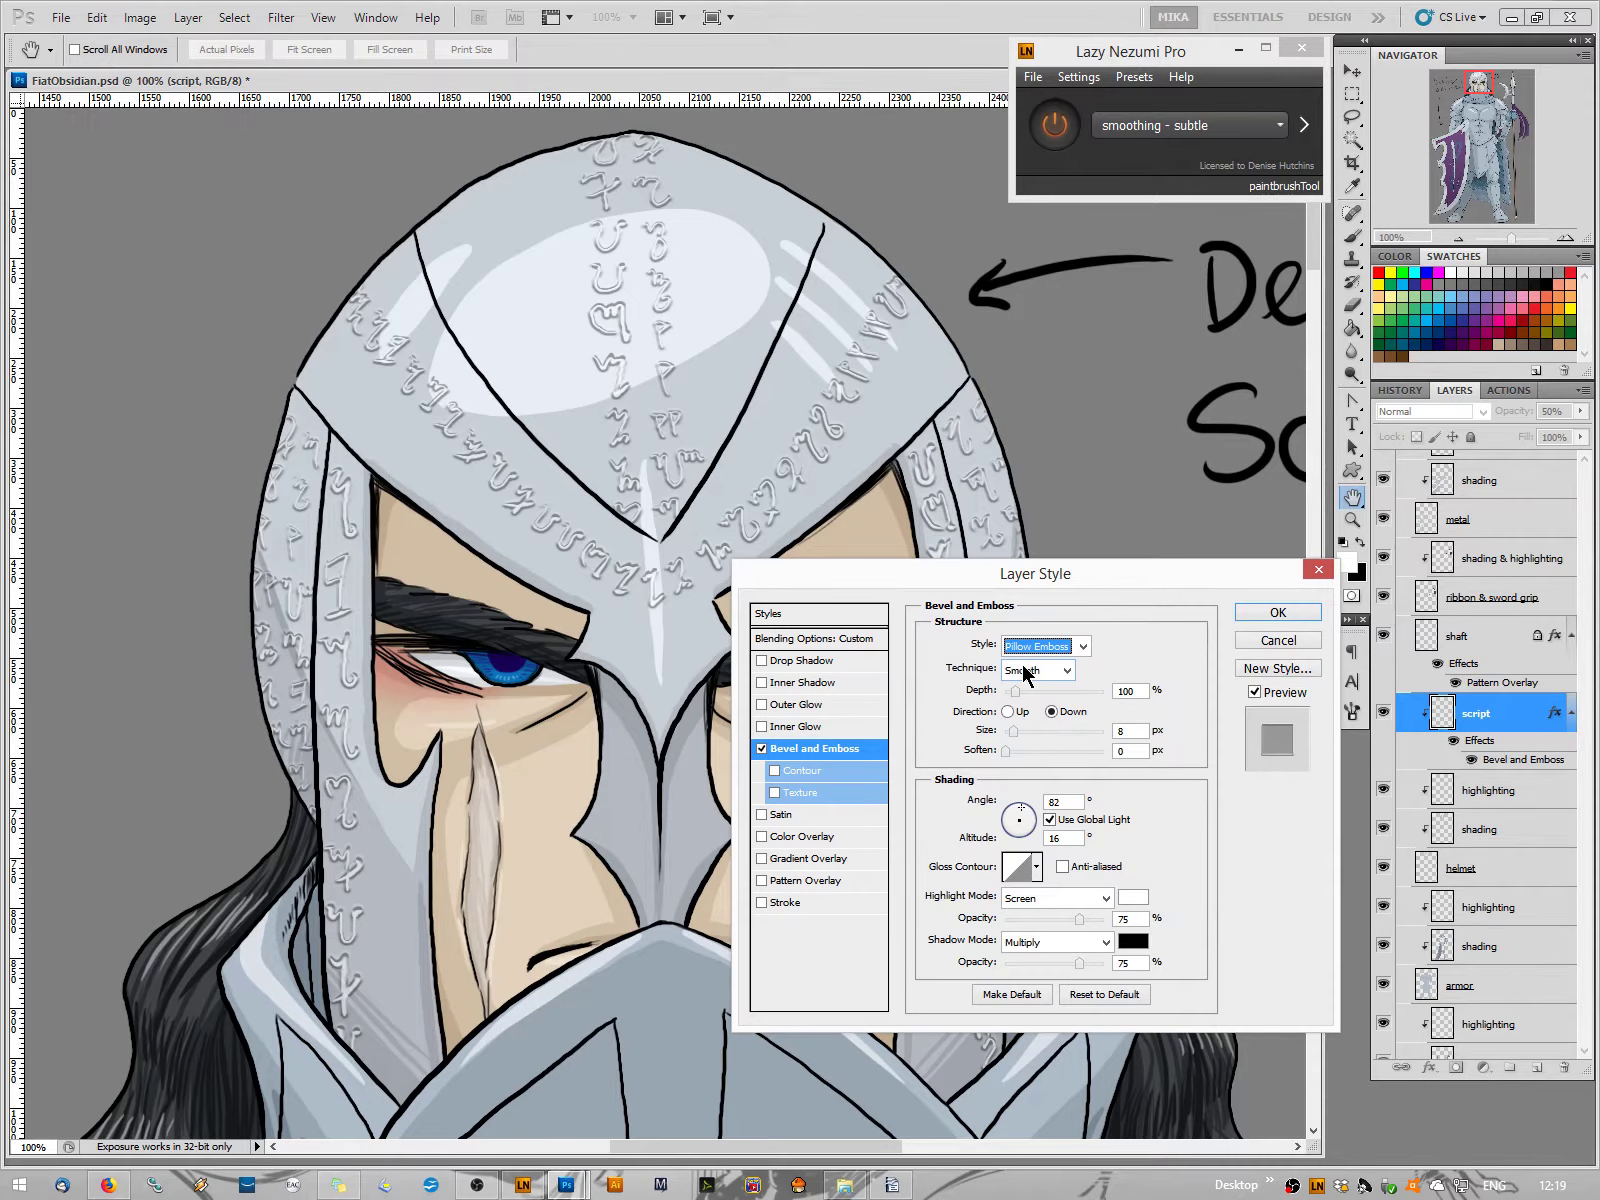
key("Down")
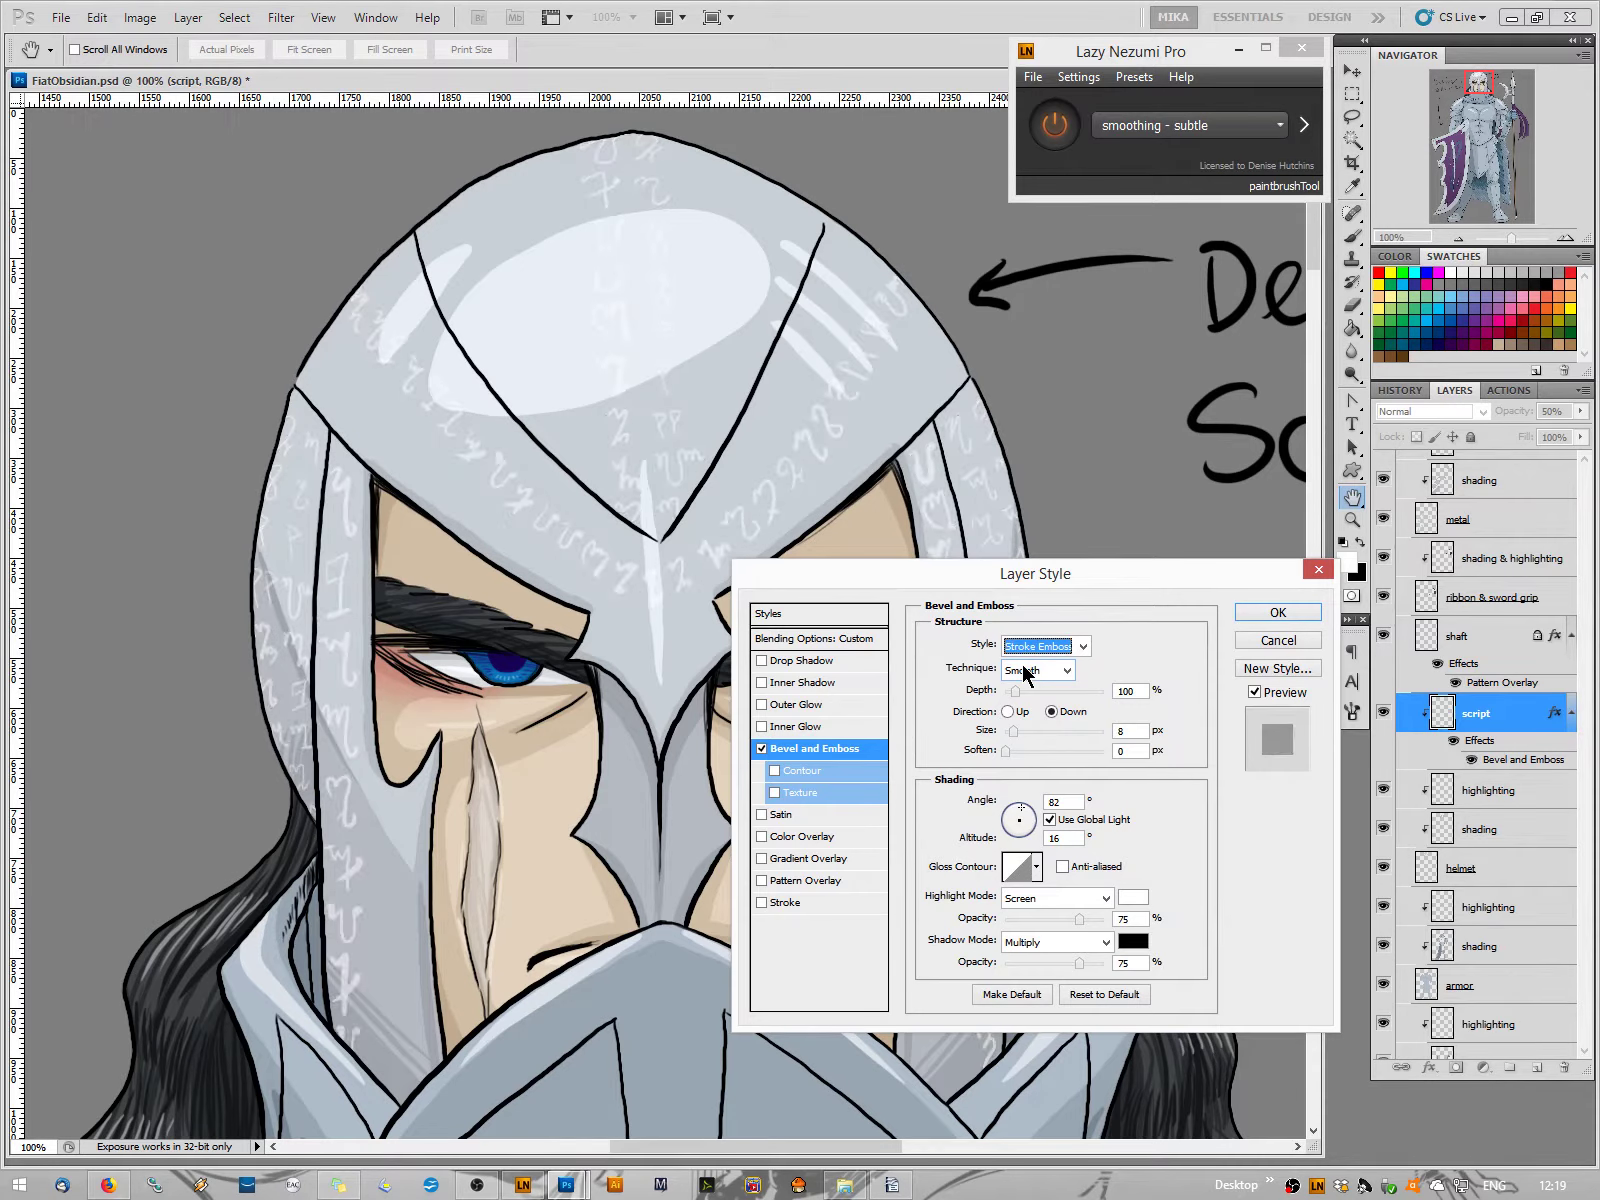
Try Pillow Emboss with the Chisel Hard technique, 62% depth and 1 px soften on the script
left_click(1005, 751)
left_click_drag(1016, 757, 1022, 704)
left_click(1066, 670)
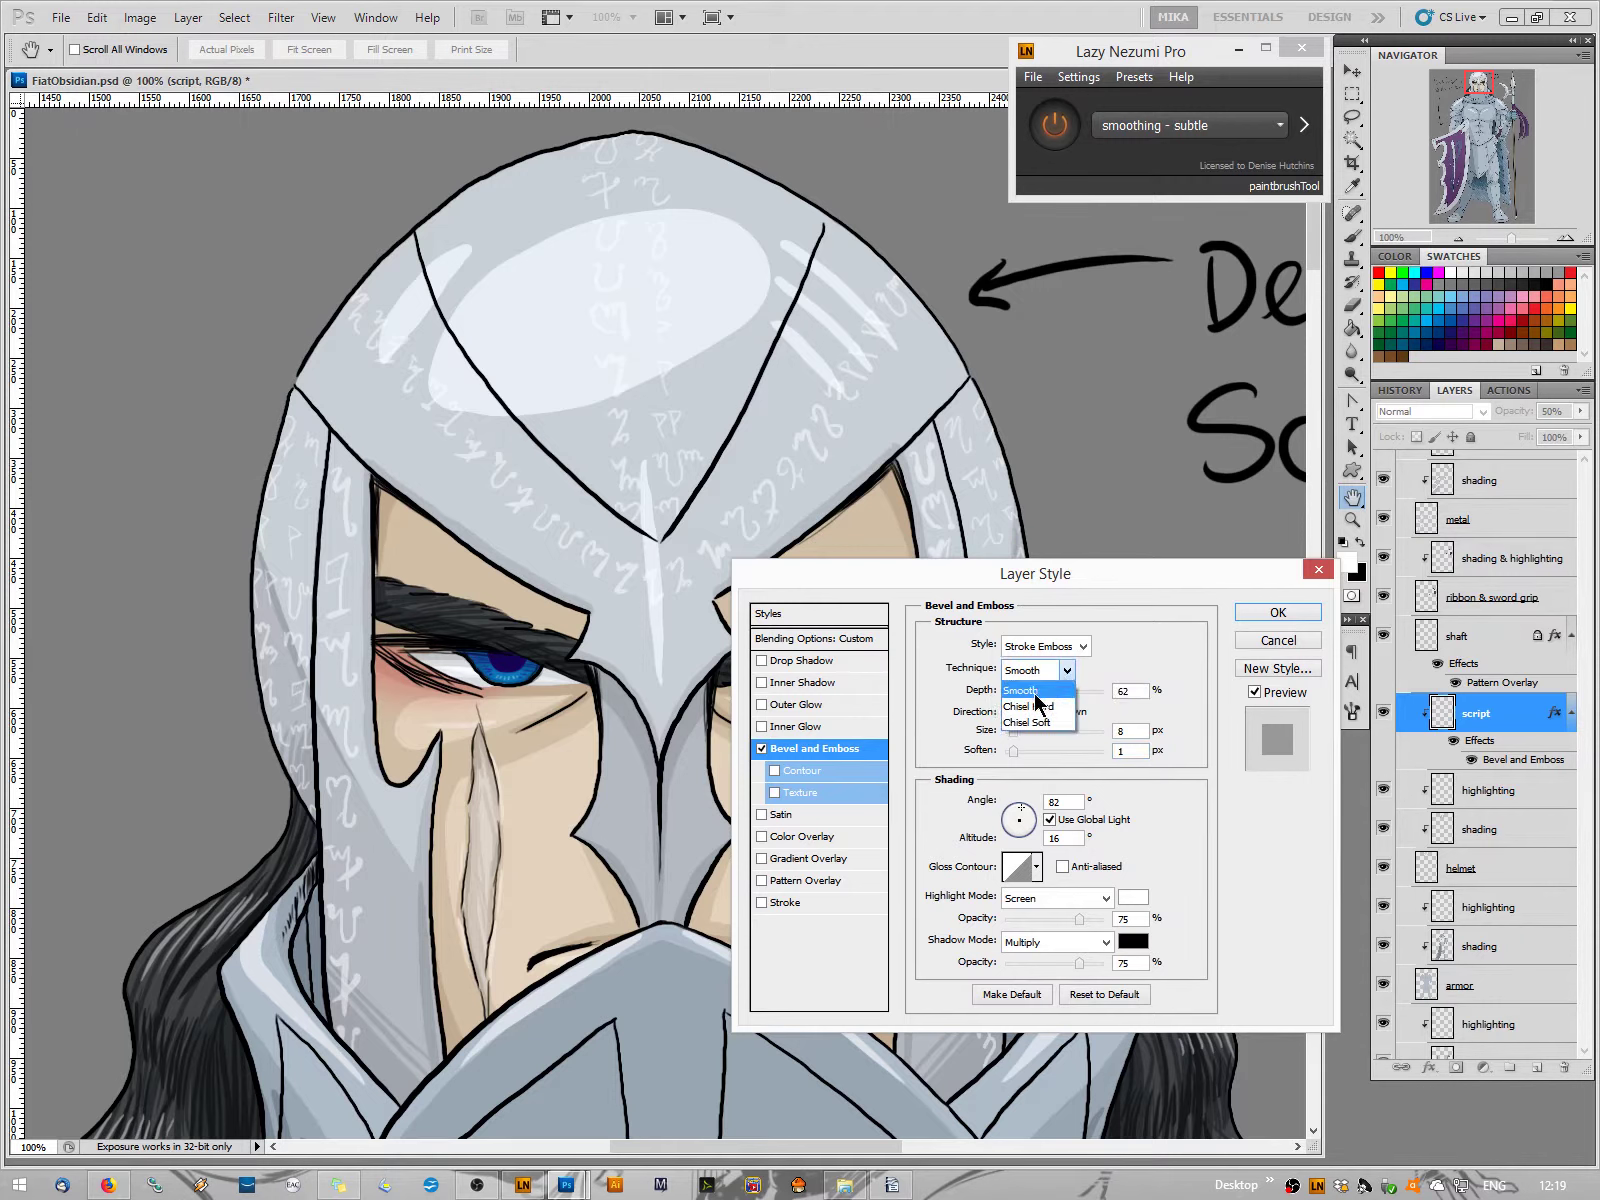
left_click(1033, 716)
left_click(1058, 648)
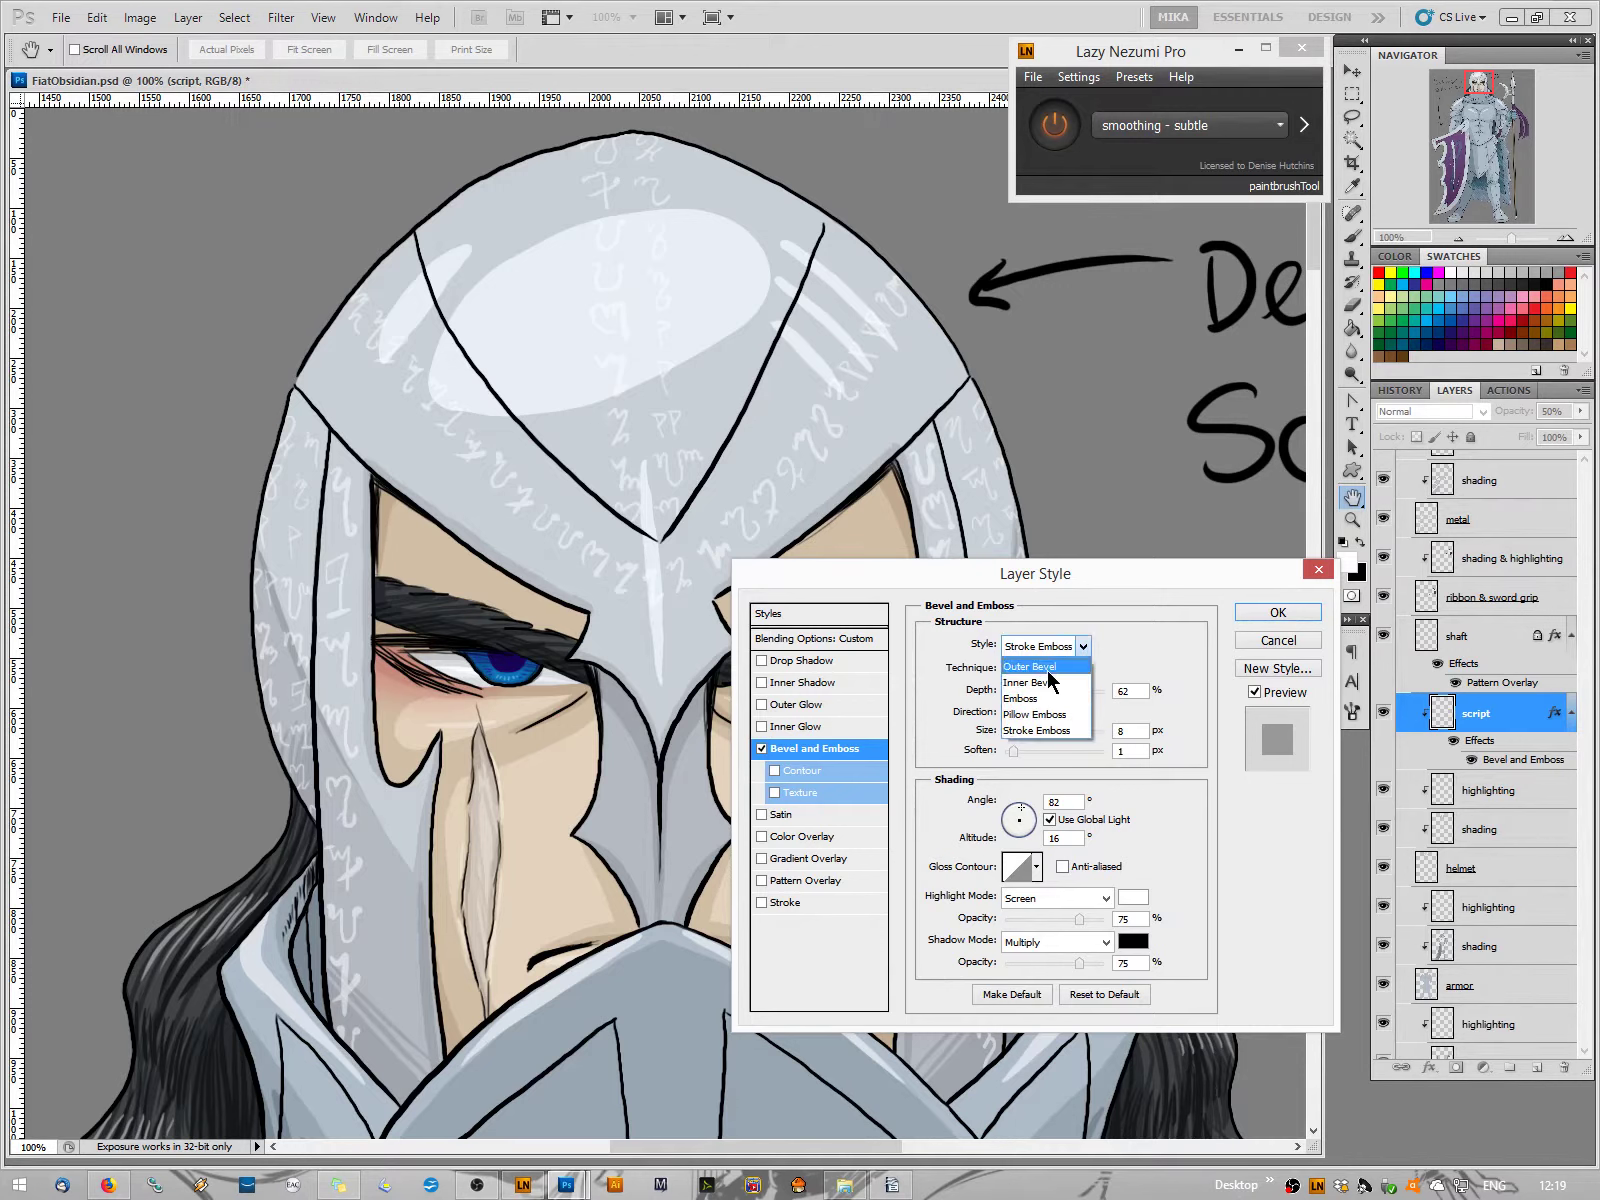
left_click(1033, 716)
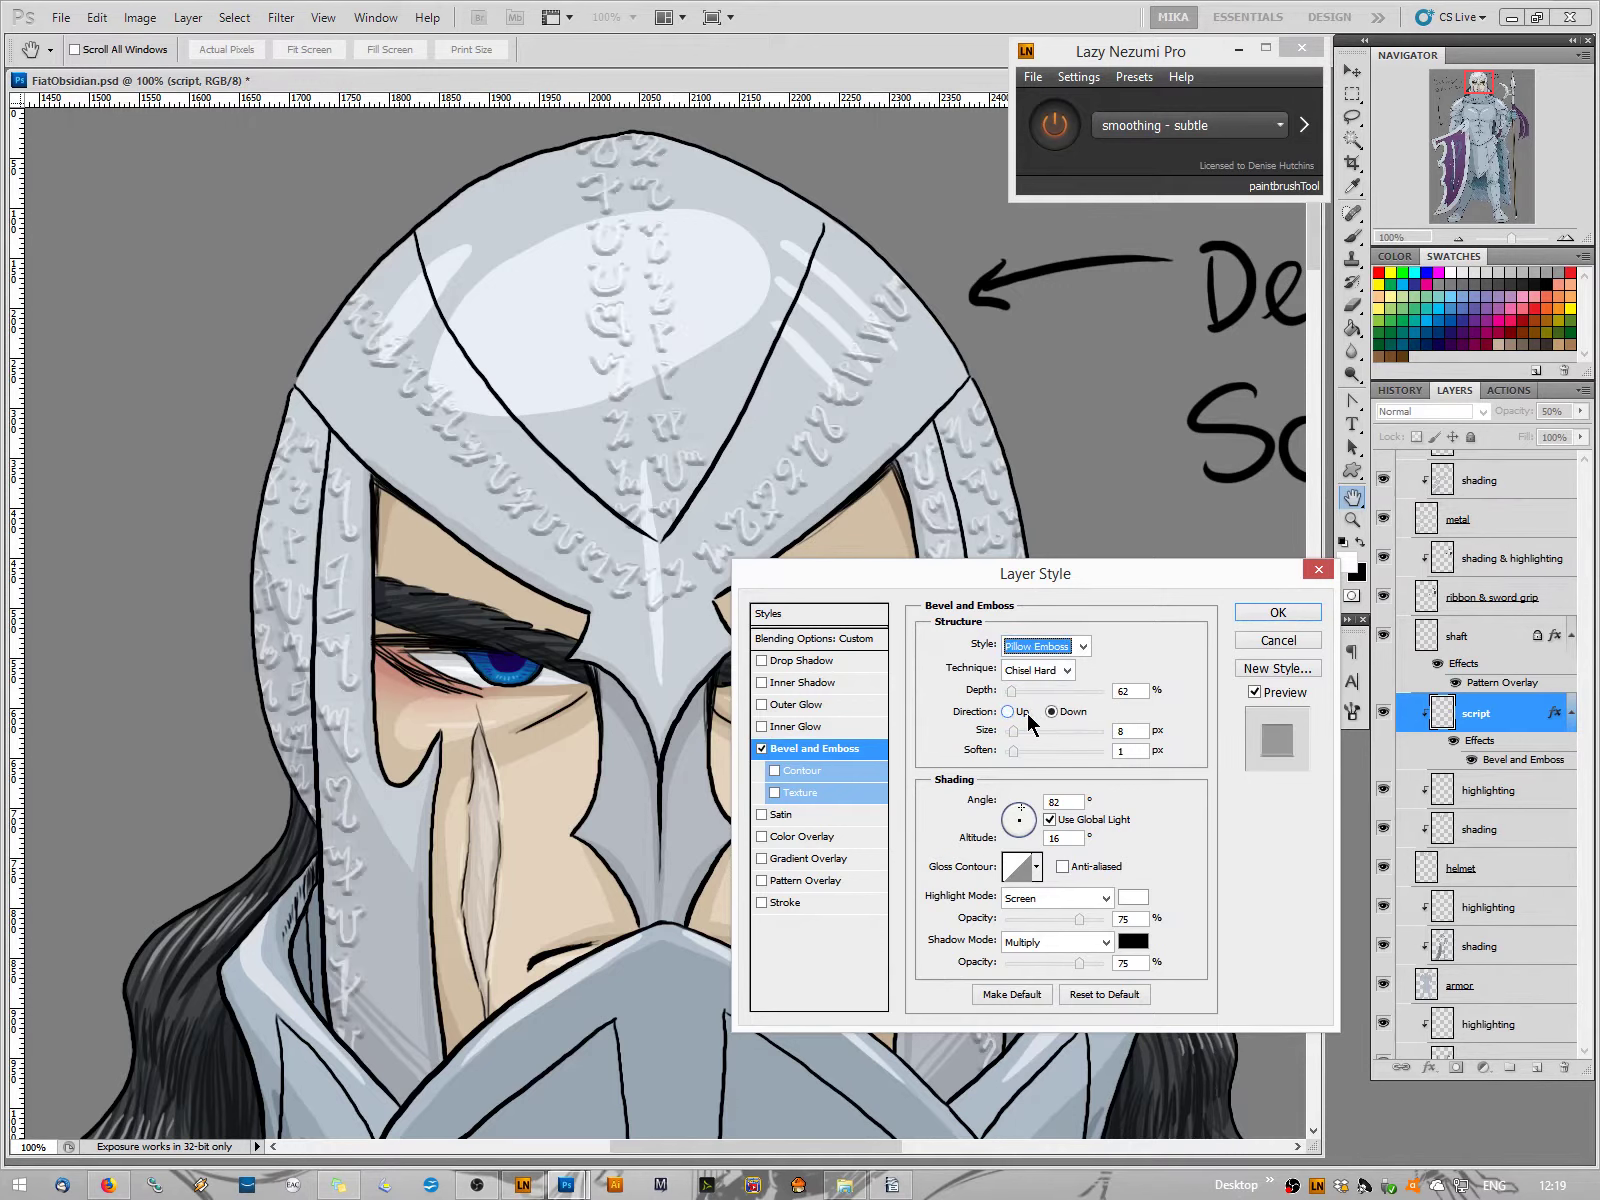
Try the Outer Bevel style with the Chisel Soft technique on the script
left_click(1045, 646)
left_click(1039, 674)
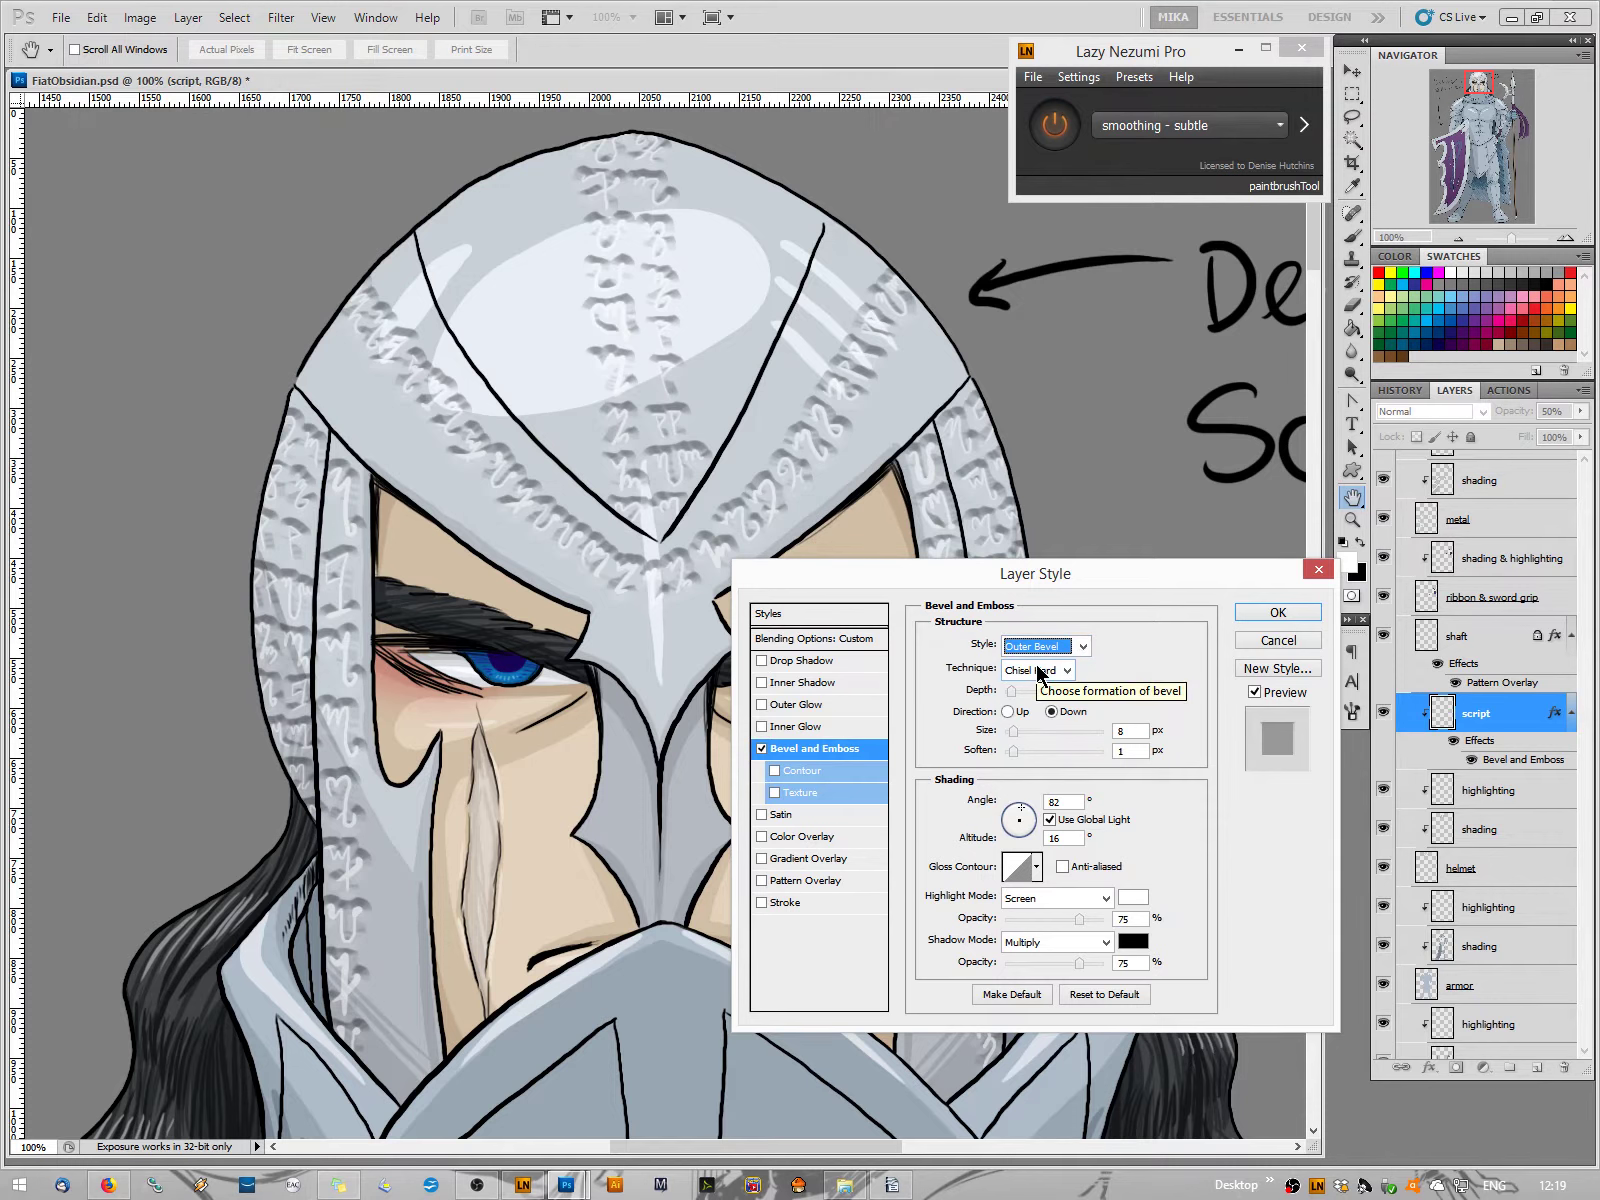
left_click(1040, 670)
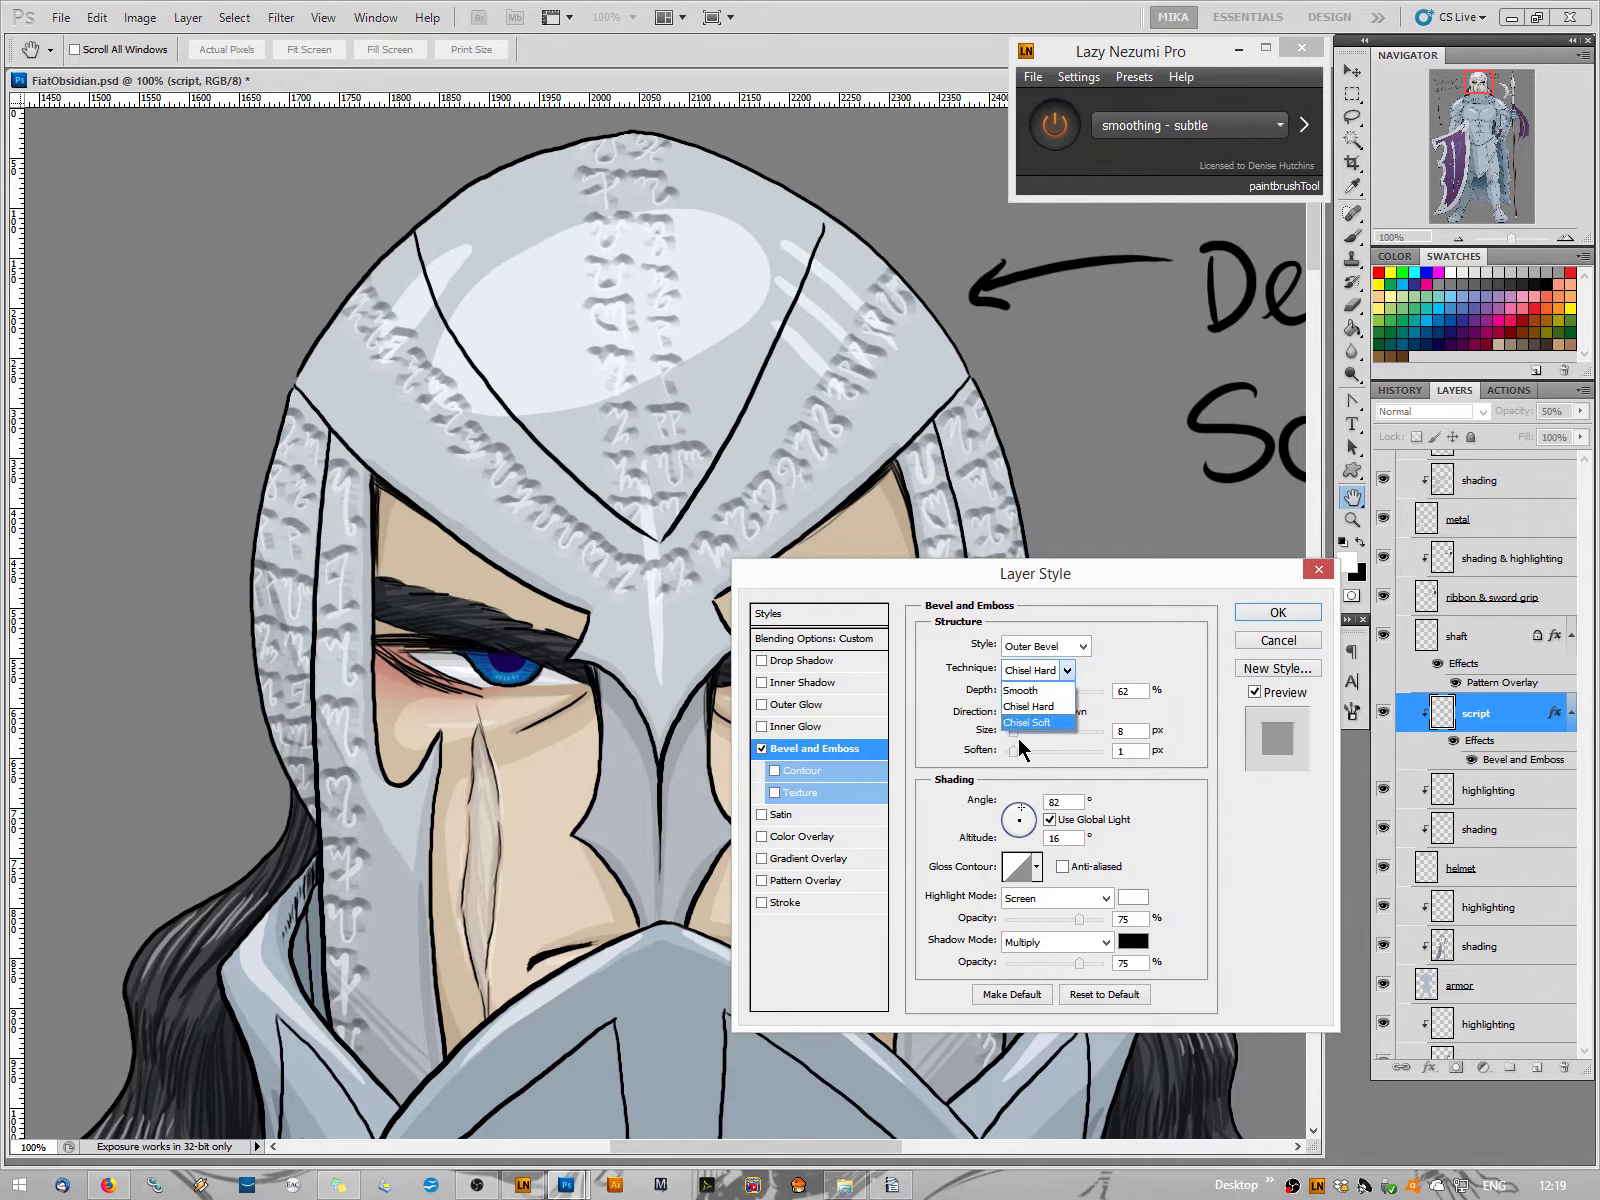
left_click(1026, 722)
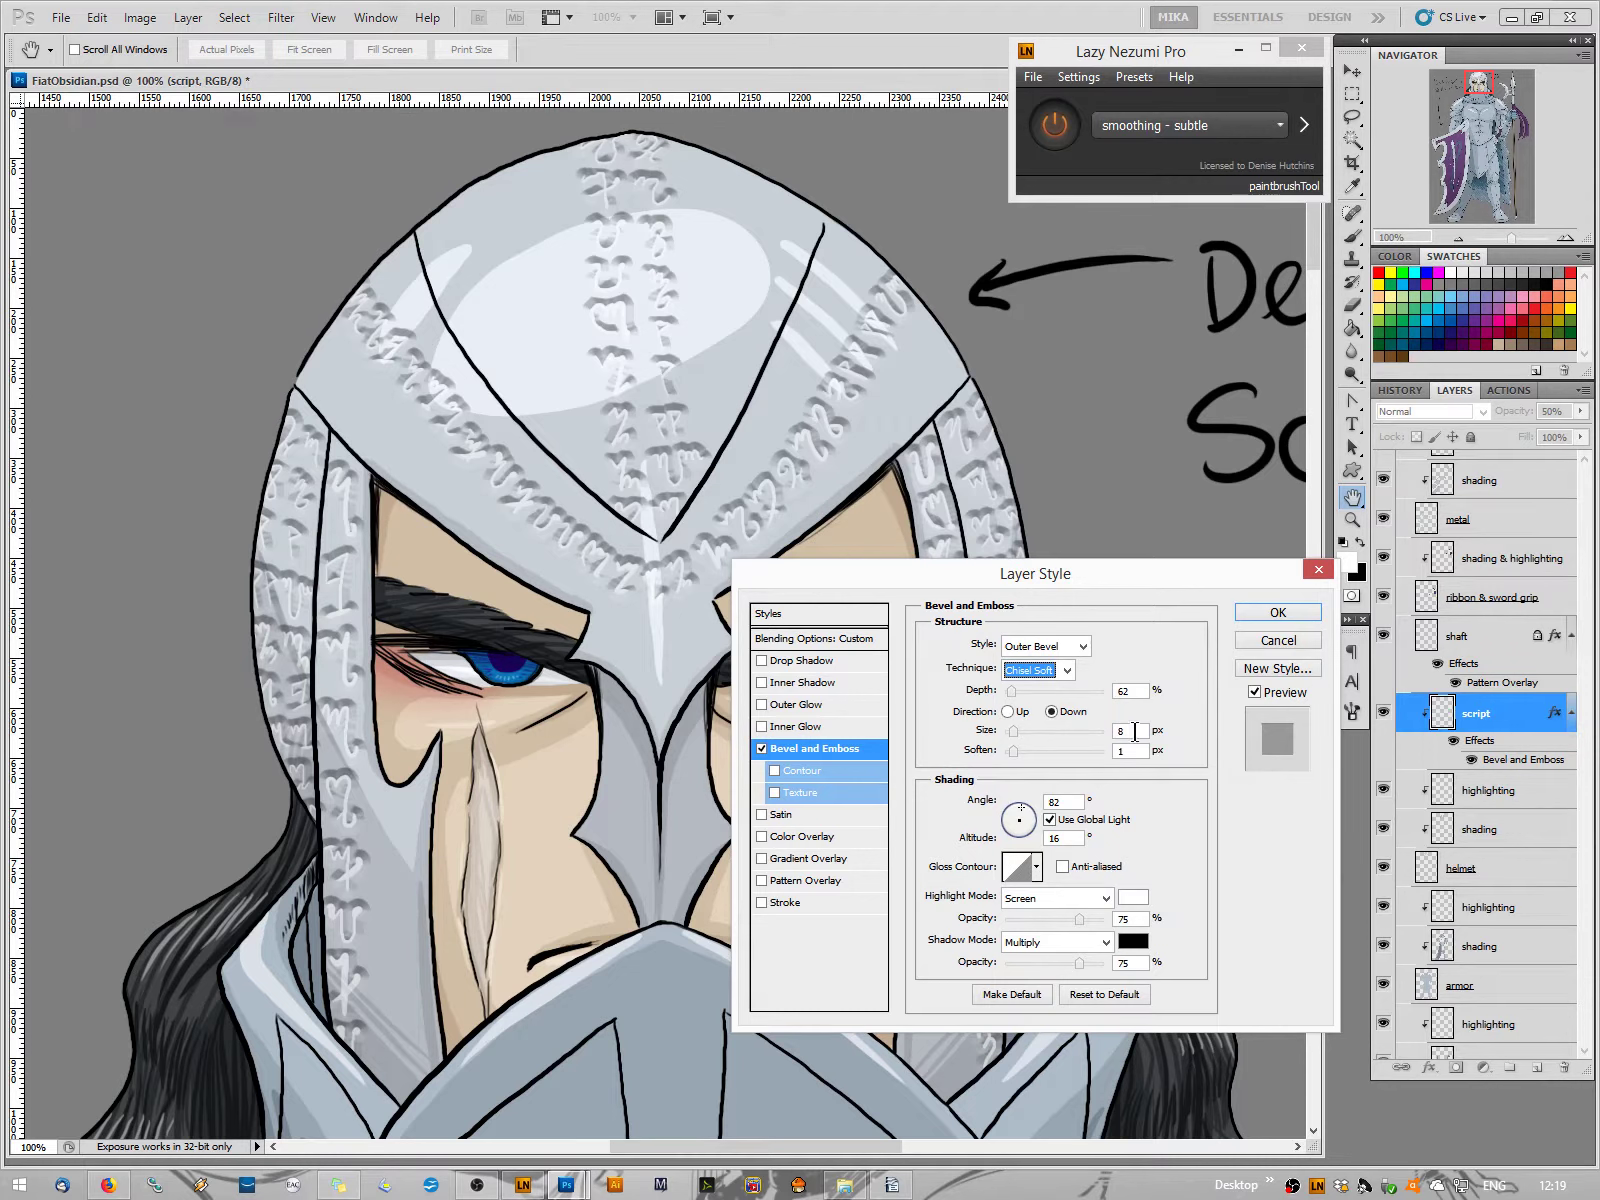
Set the script bevel's depth to 93%, soften to 2 px and size to 3 px
left_click(1135, 731)
left_click(1130, 729)
left_click_drag(1013, 697, 1024, 698)
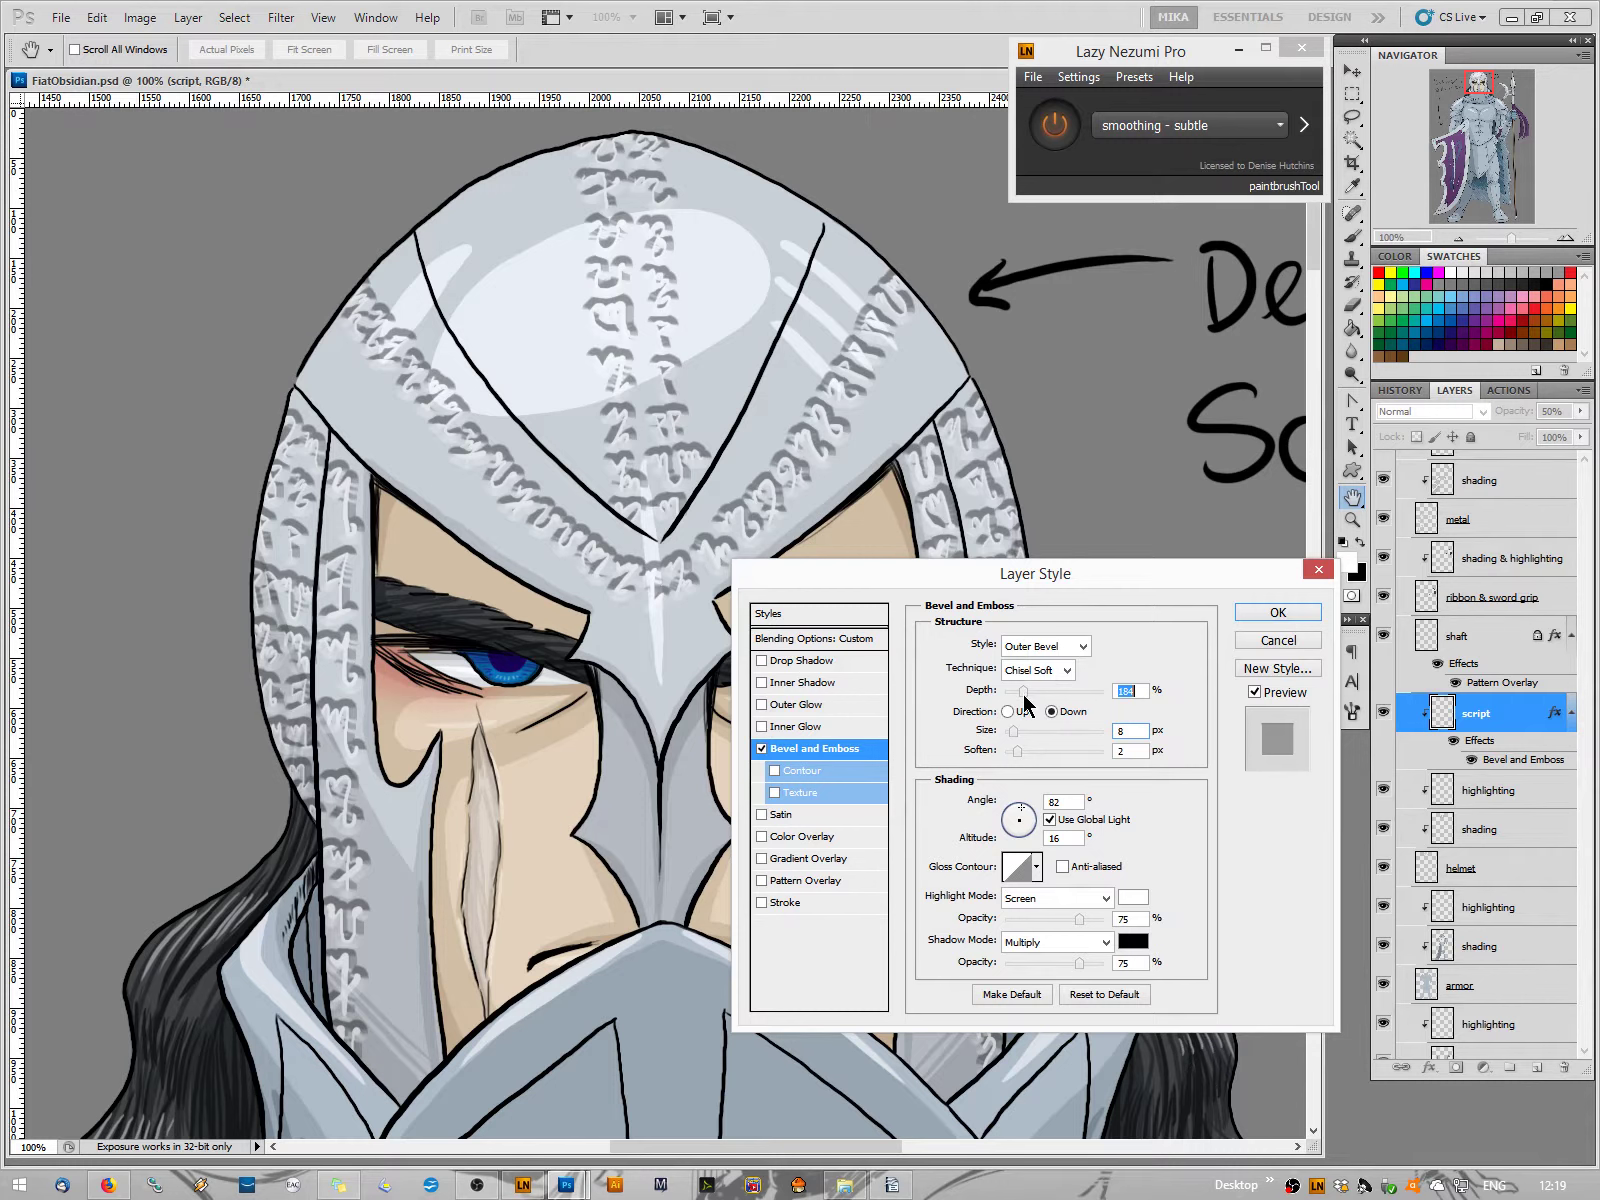
left_click_drag(1024, 697, 1017, 697)
left_click(1133, 731)
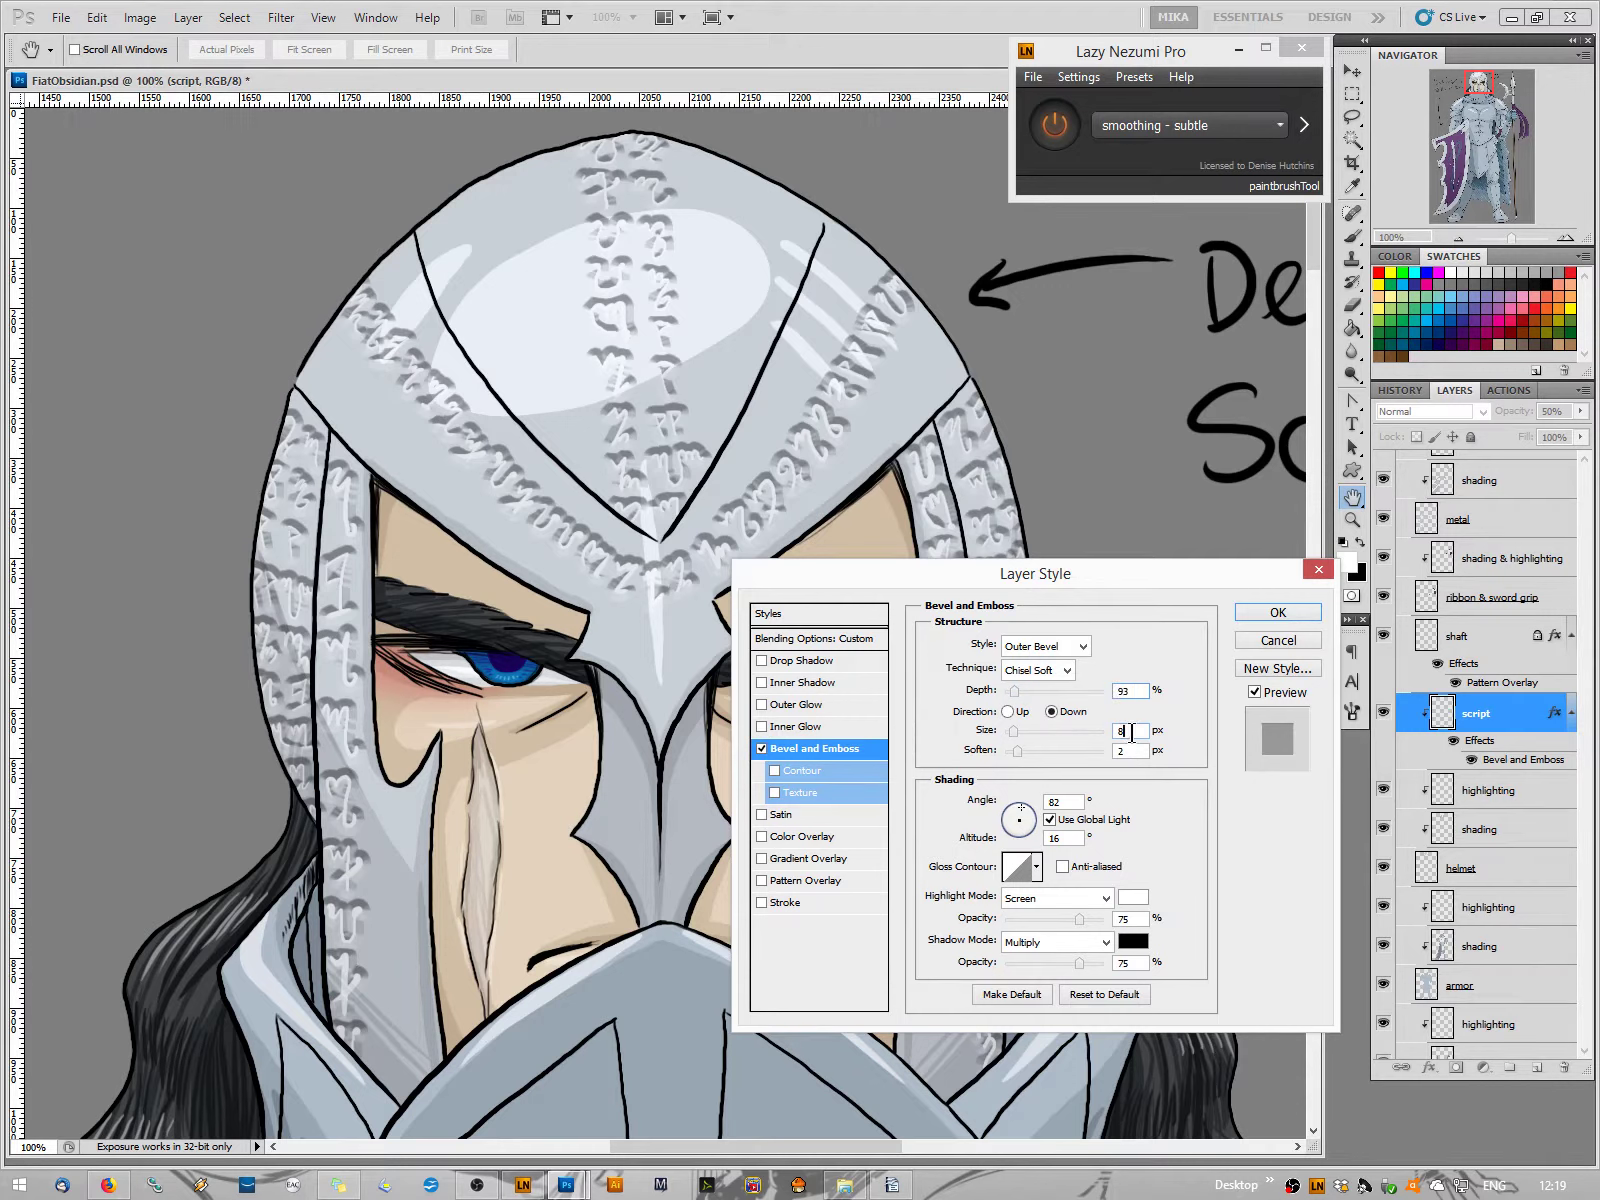
key("Down")
key("Down")
key("Down")
key("Down")
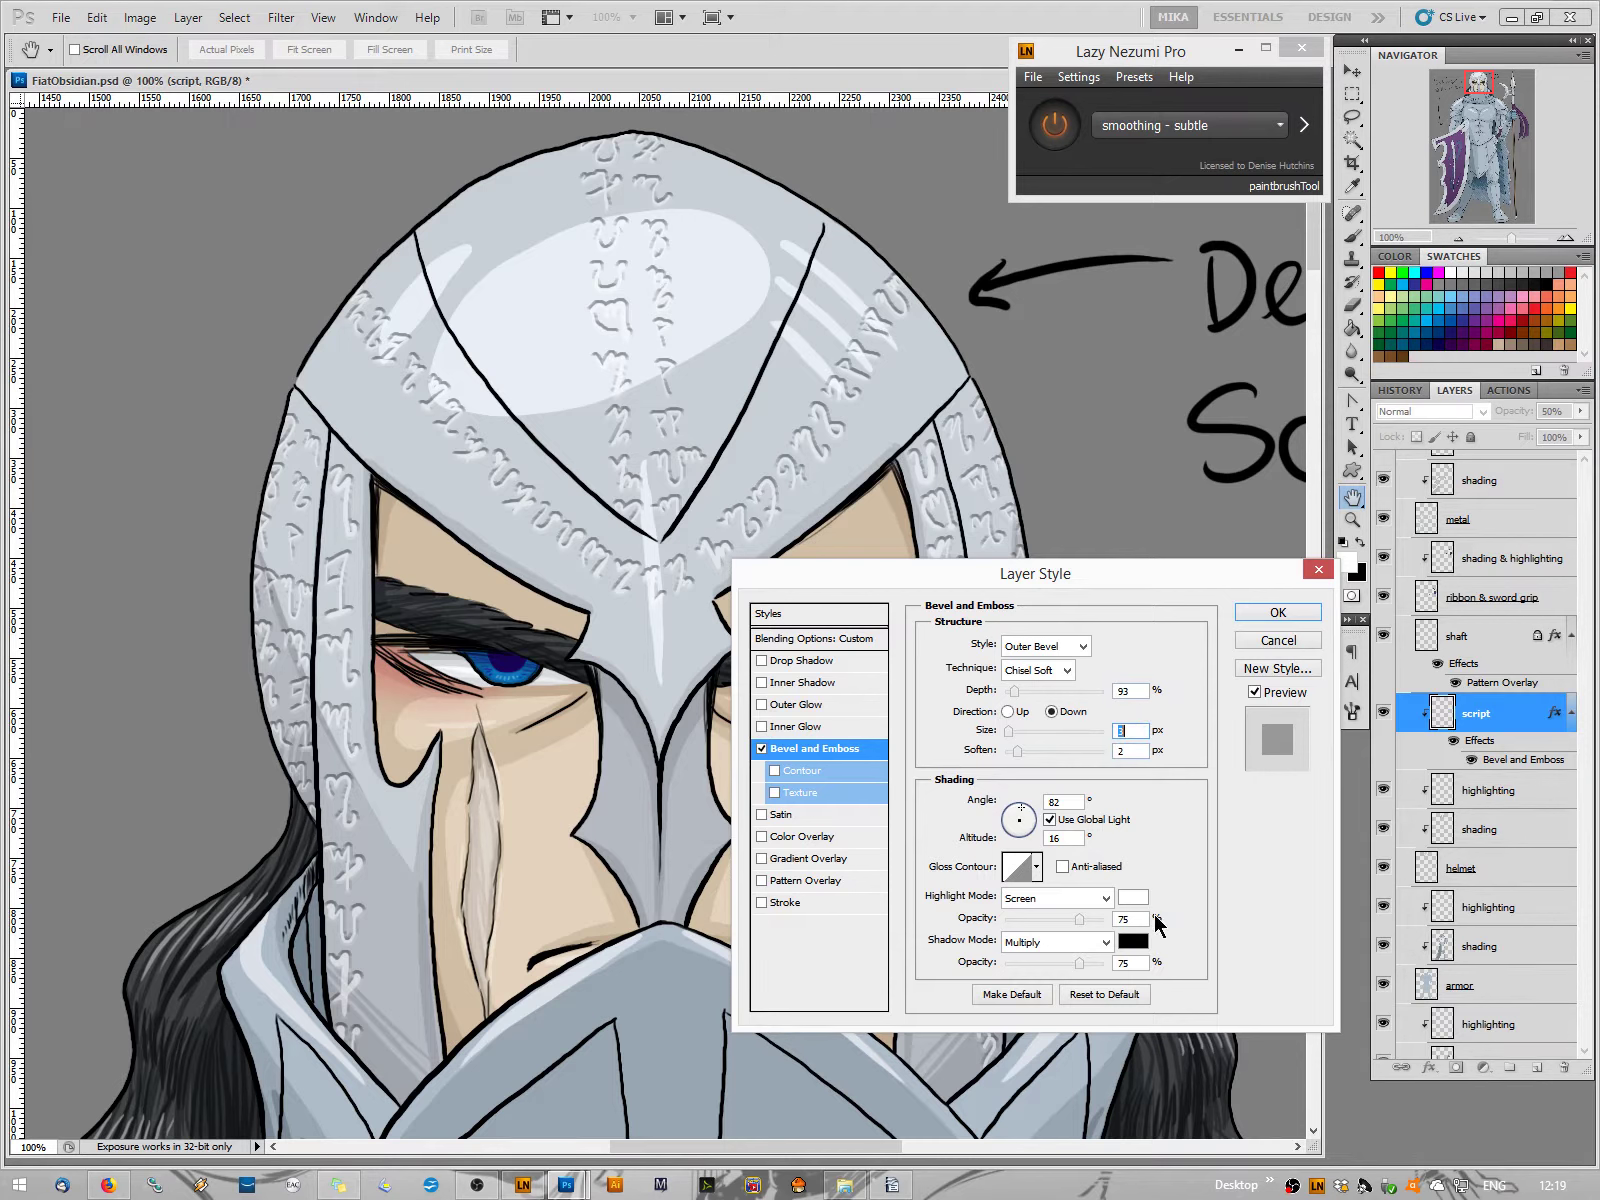
Choose the S-shaped gloss contour for the script's bevel shading
left_click(1038, 868)
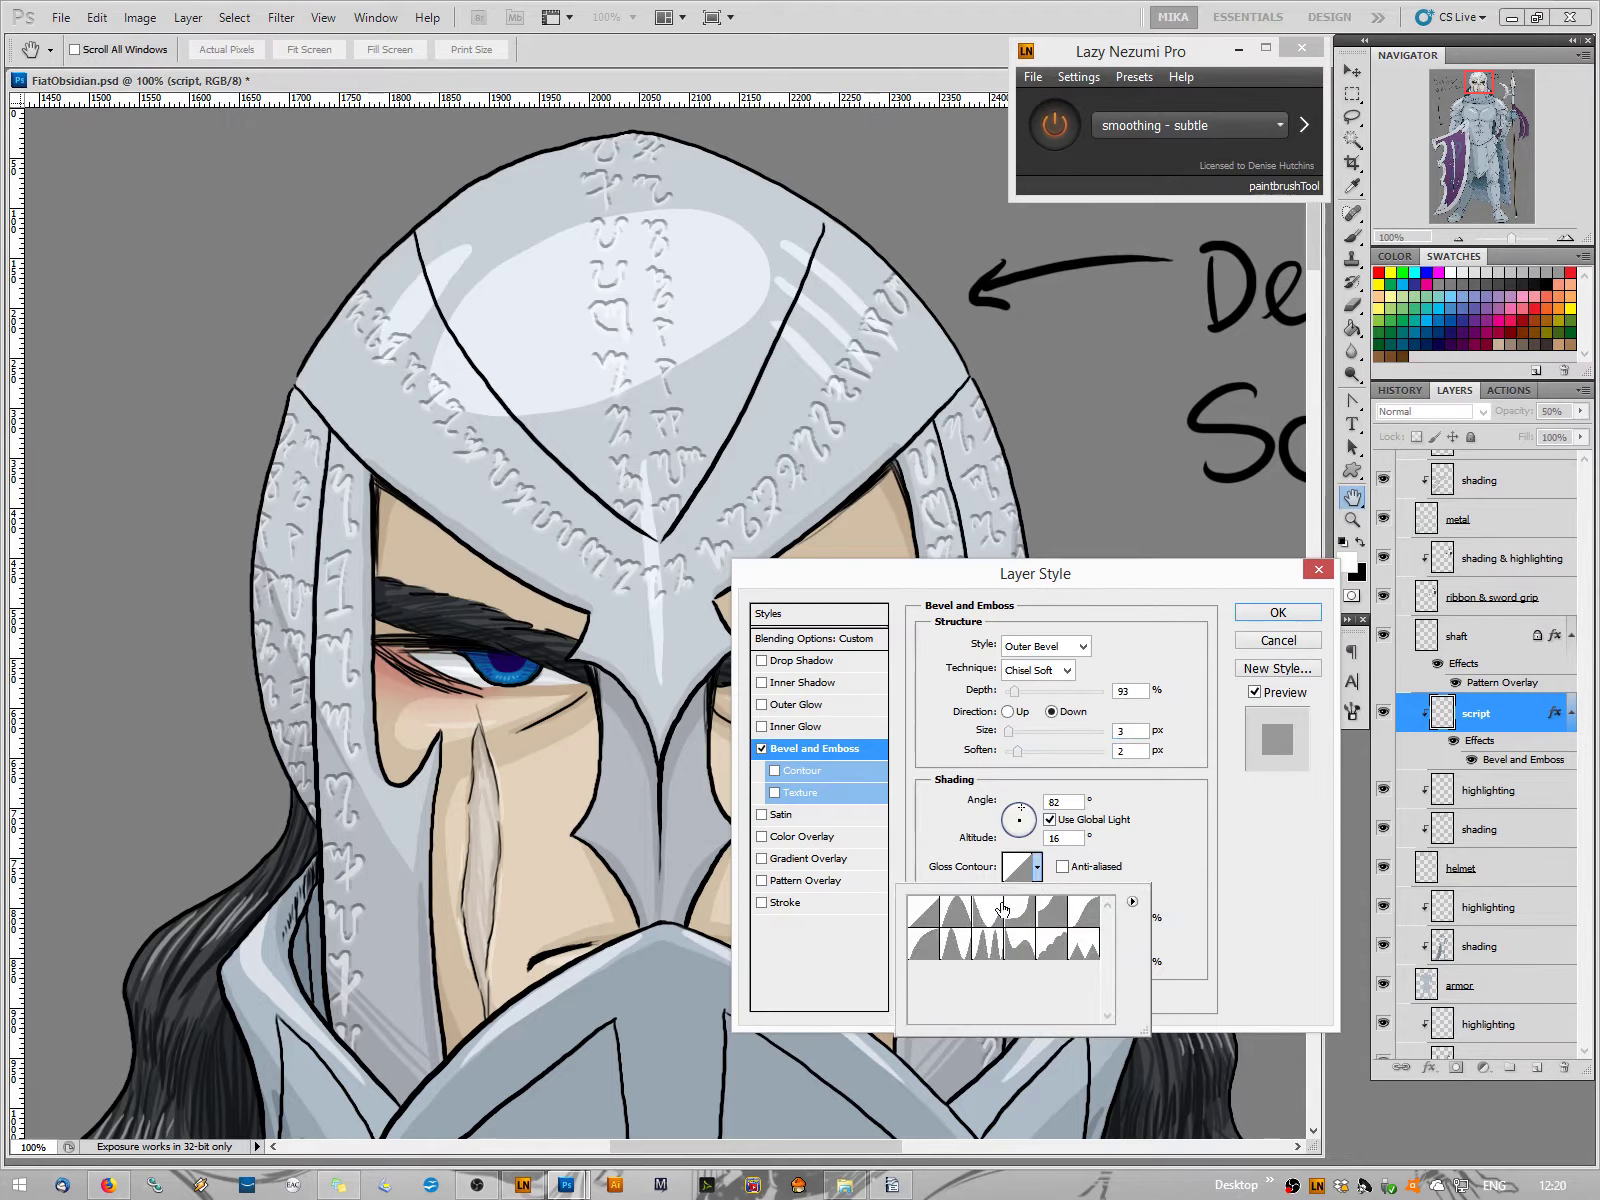
left_click(1088, 922)
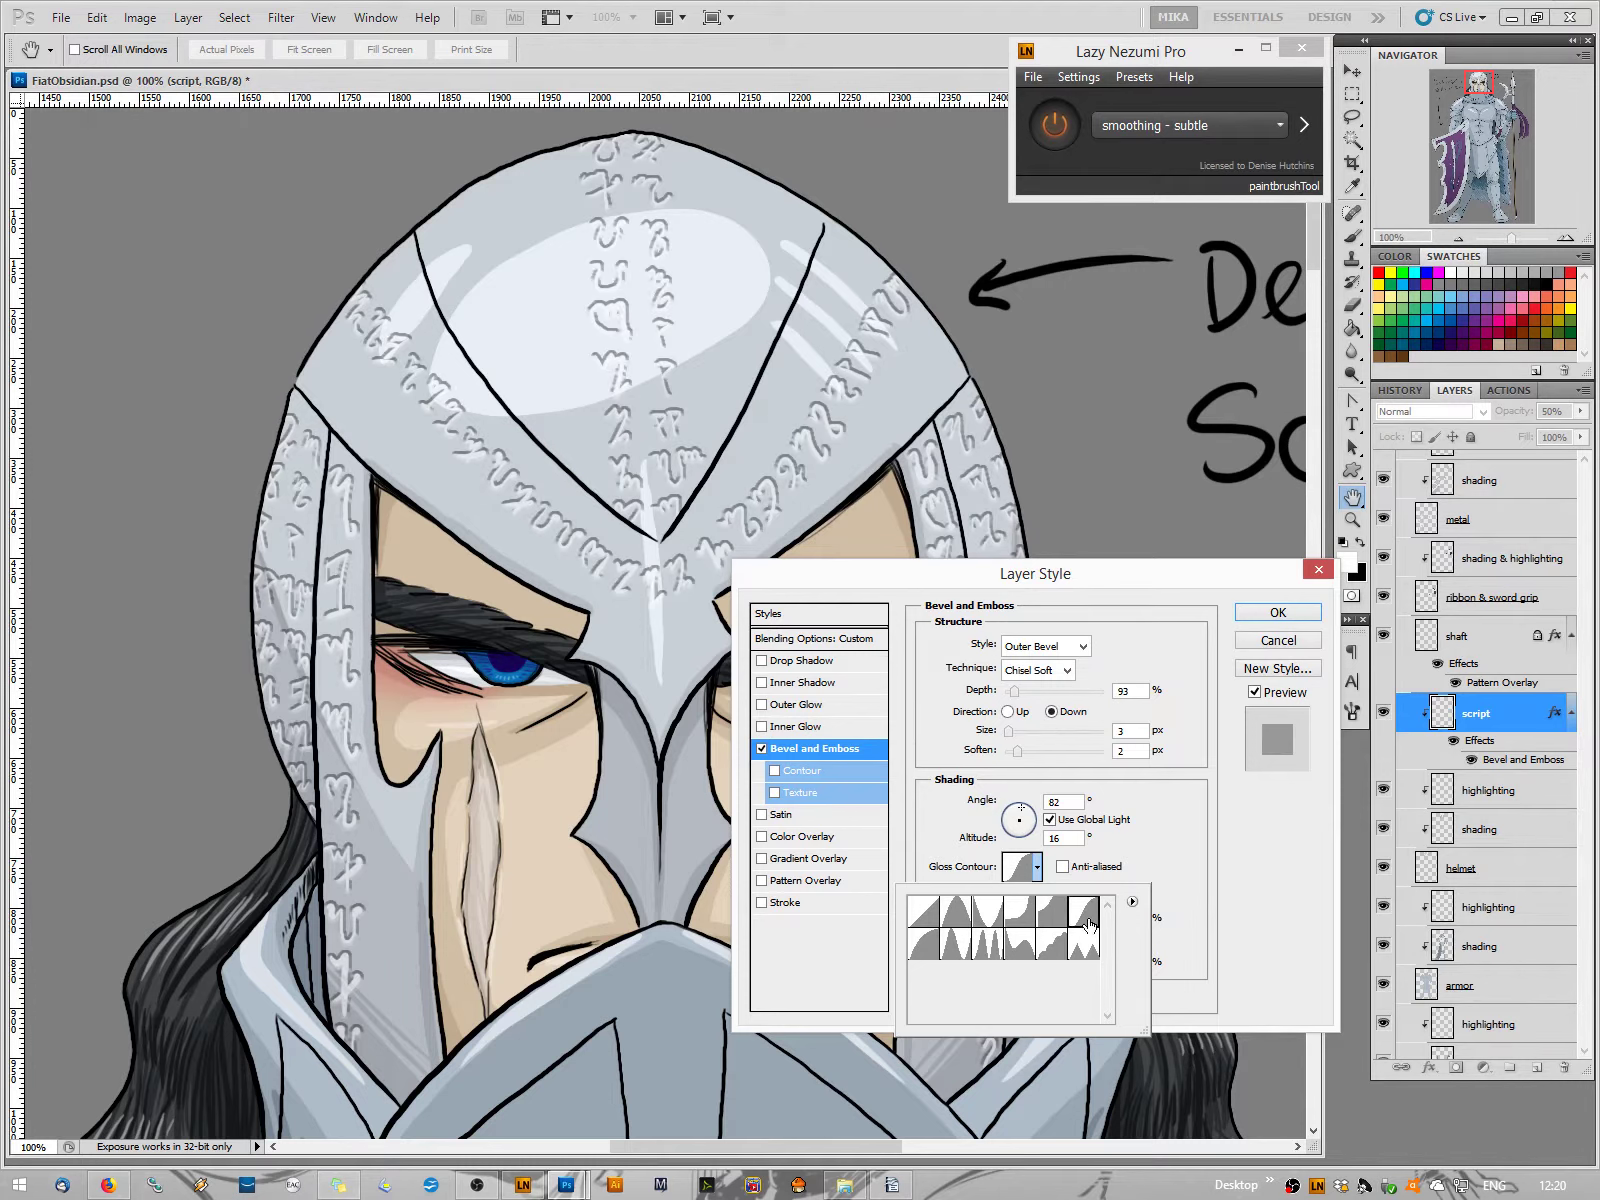
left_click(1178, 865)
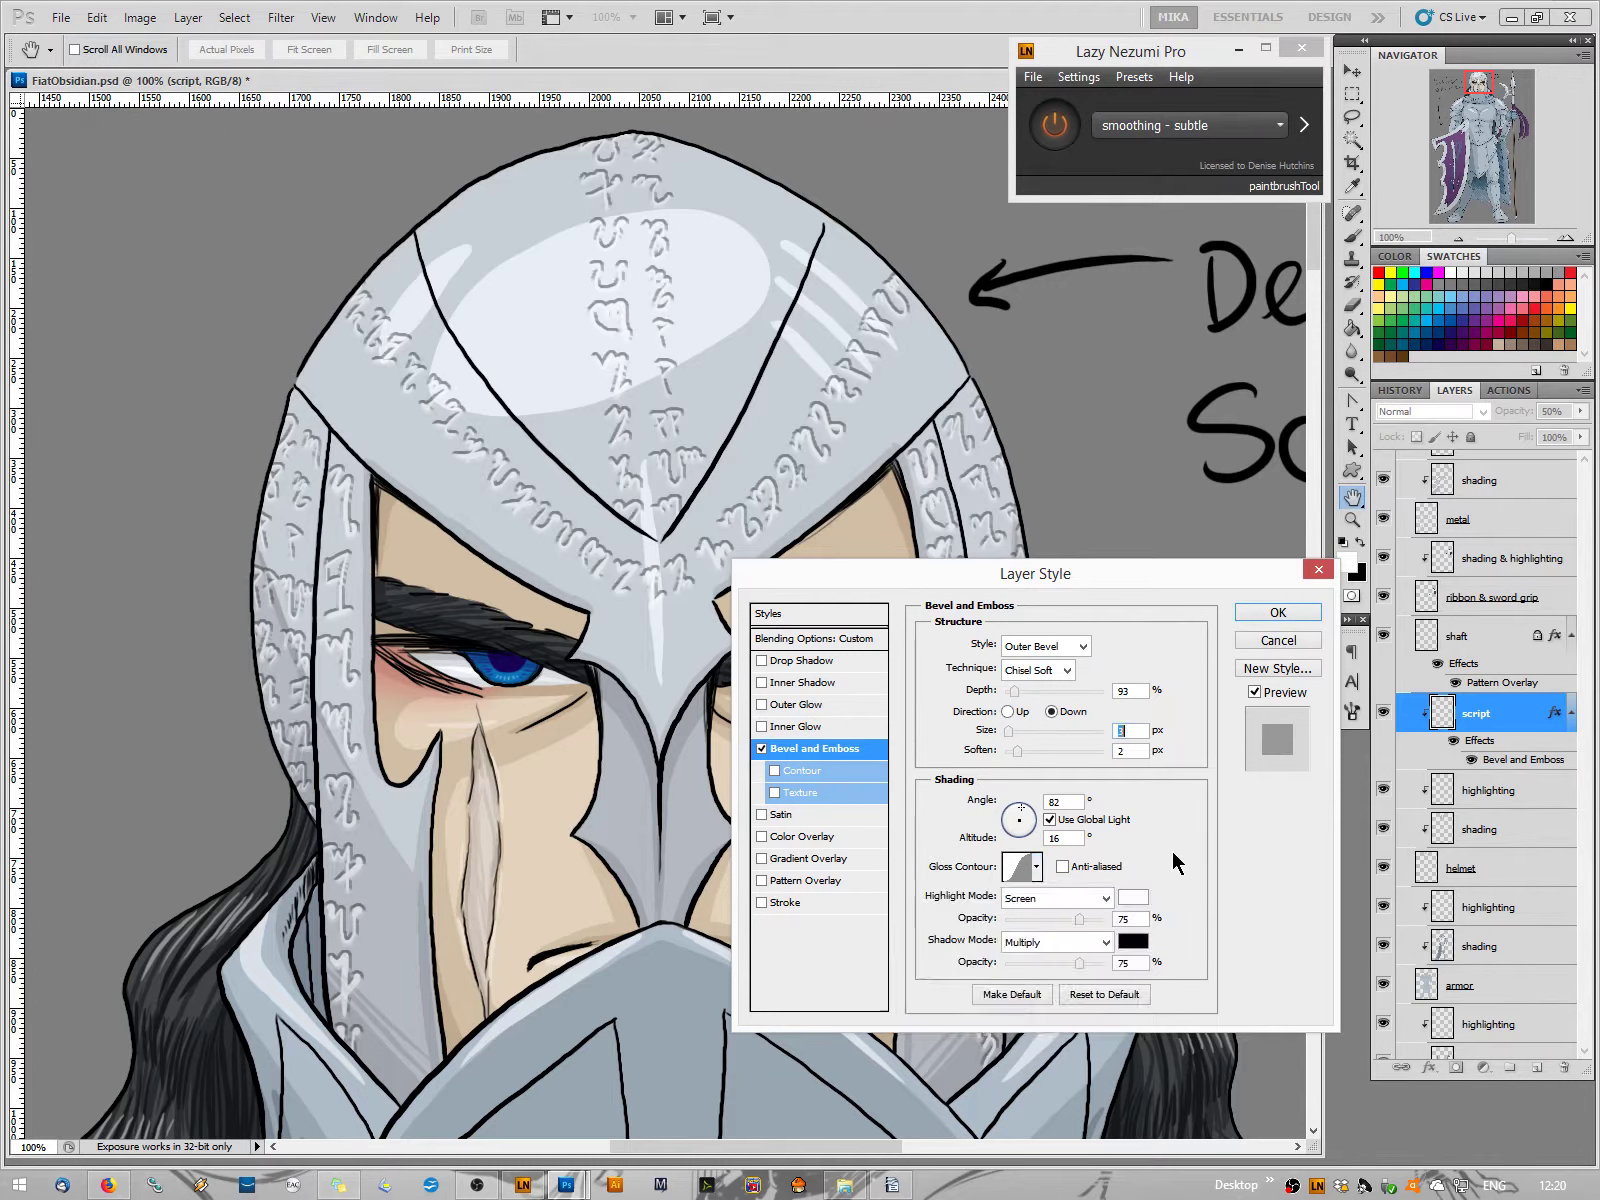
Test a much higher soften value on the script's bevel, and settle on 5 px
left_click(1136, 751)
key("Up")
key("Up")
key("Up")
key("Up")
key("Up")
key("Up")
key("Up")
key("Up")
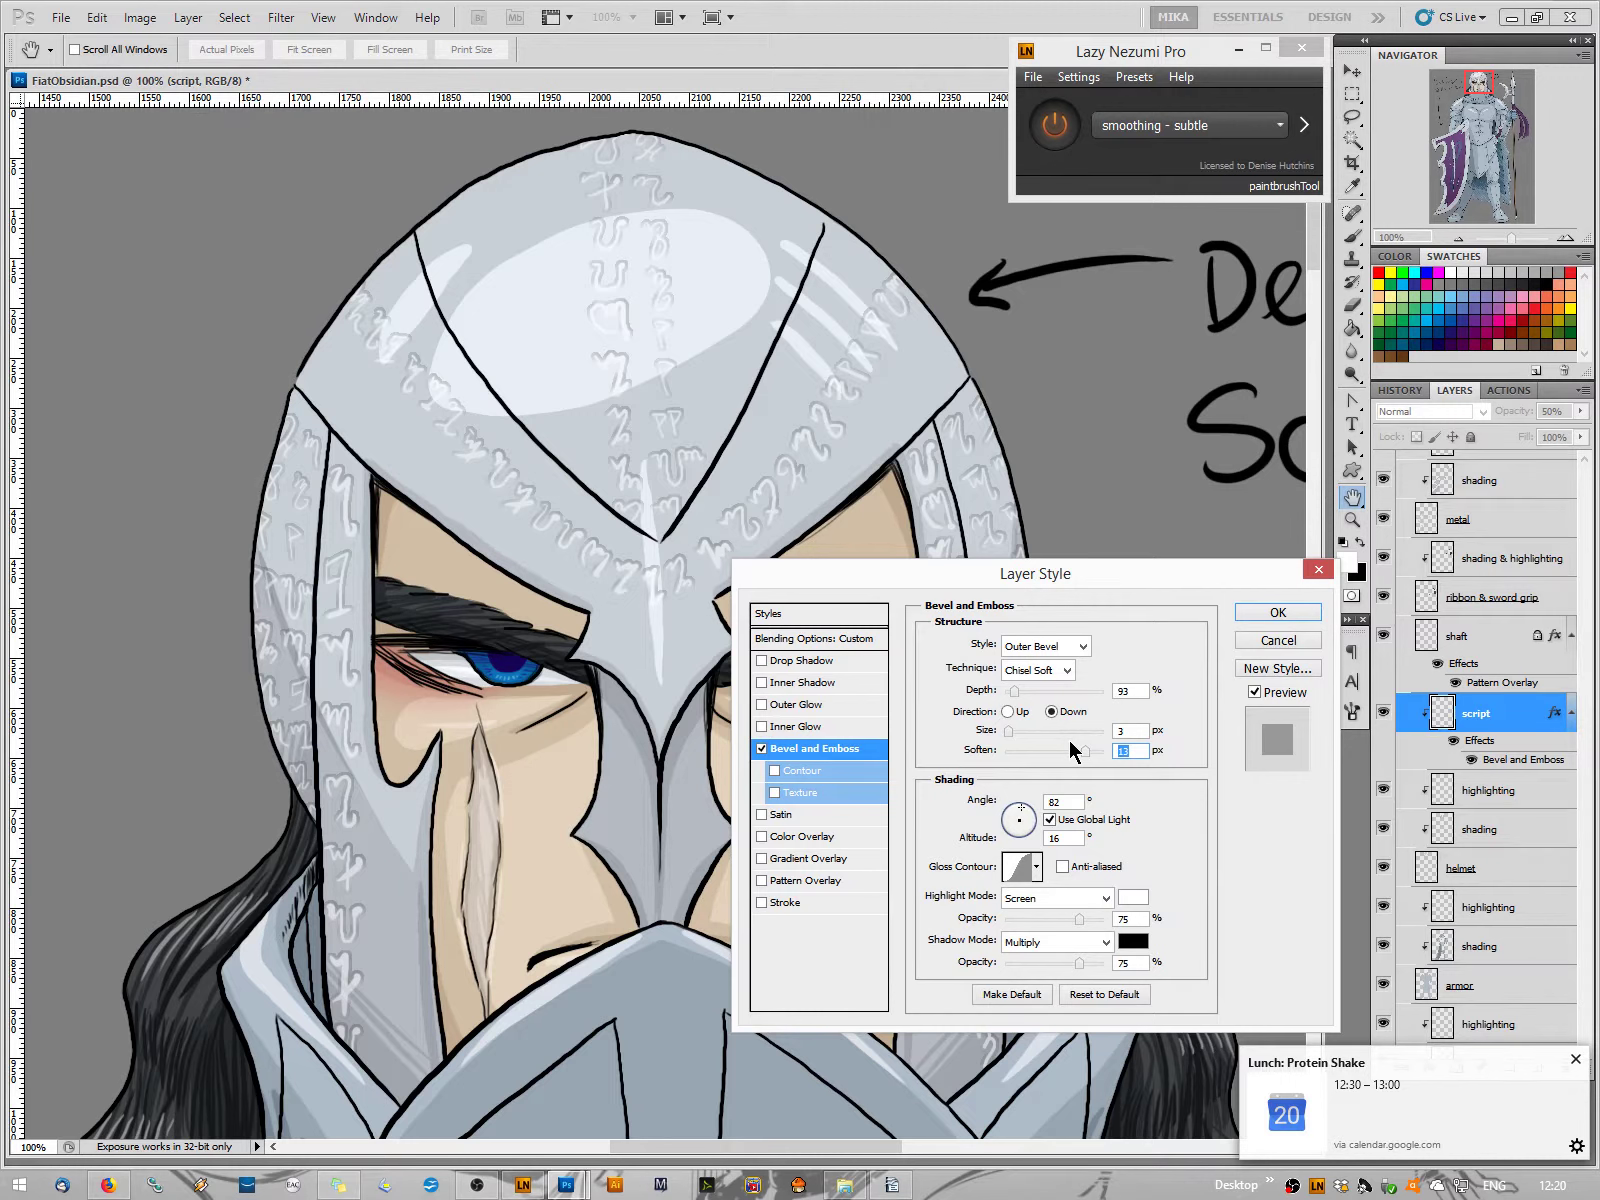
type("5")
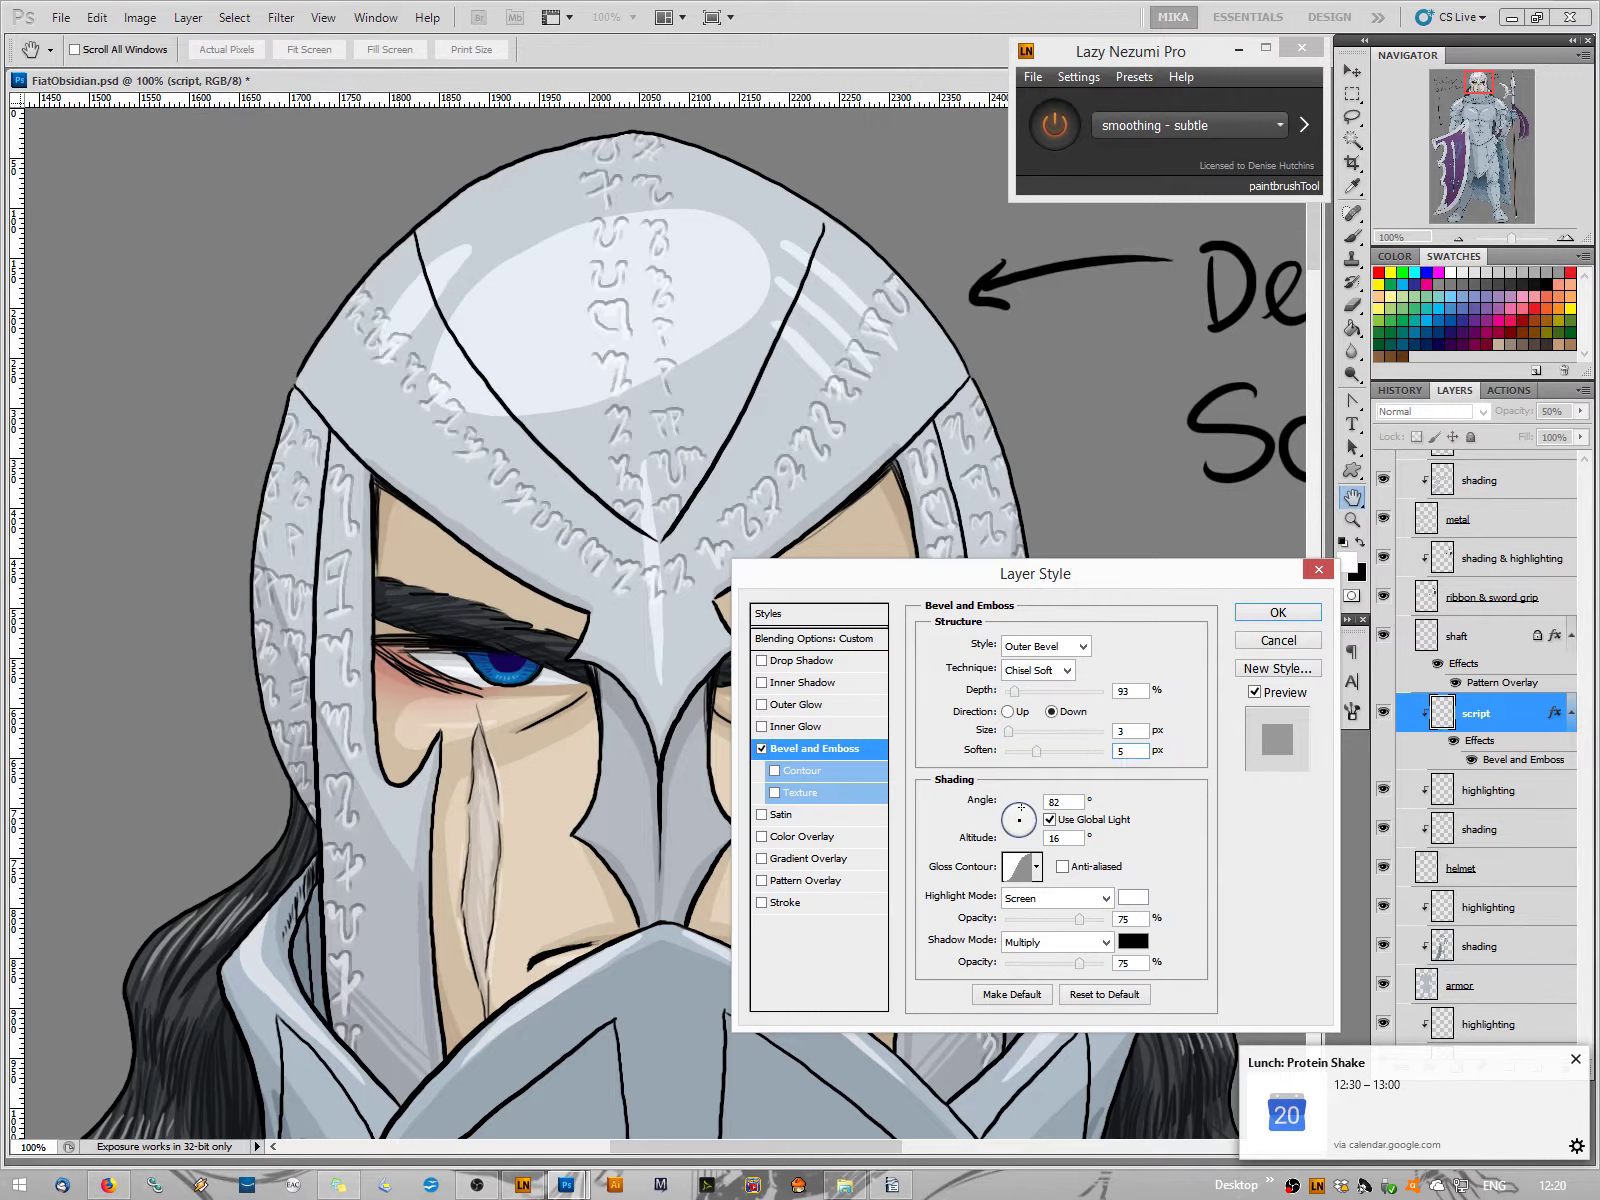
Try a bevel size of 1 px, and discard all of the pending Bevel and Emboss changes
left_click(1131, 729)
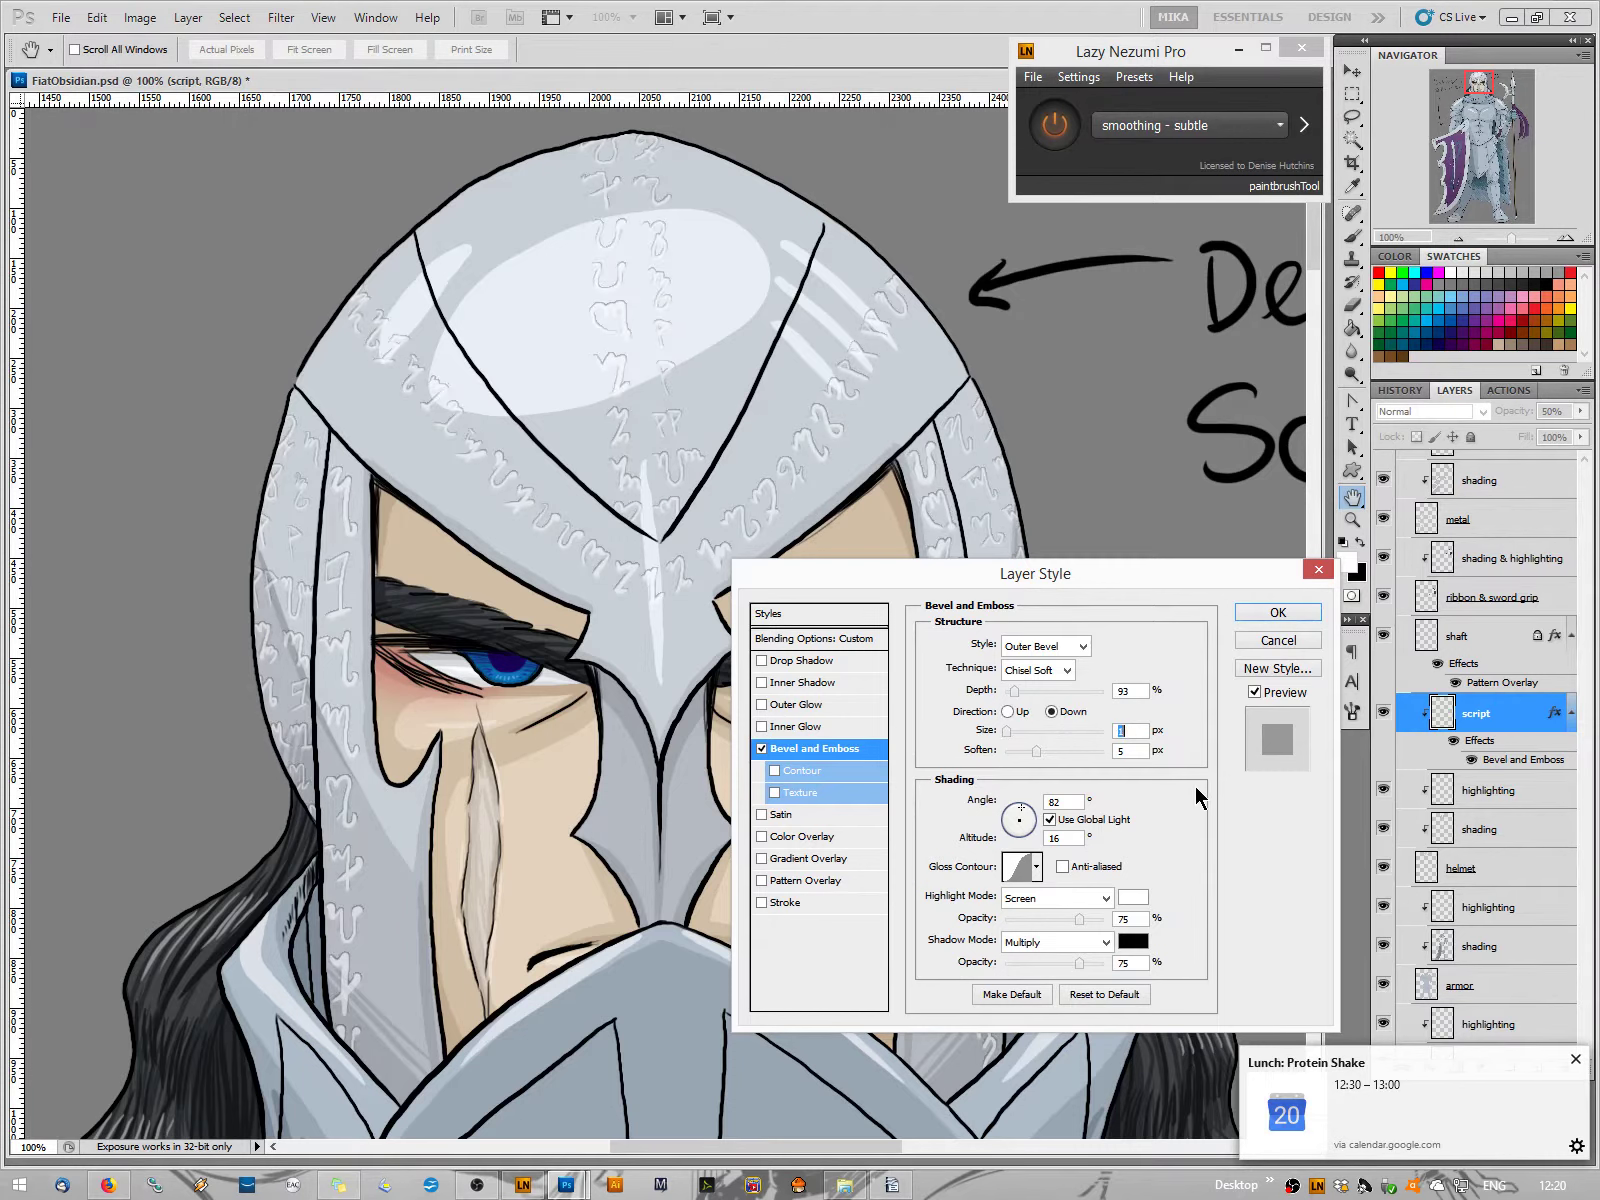
left_click(1277, 668)
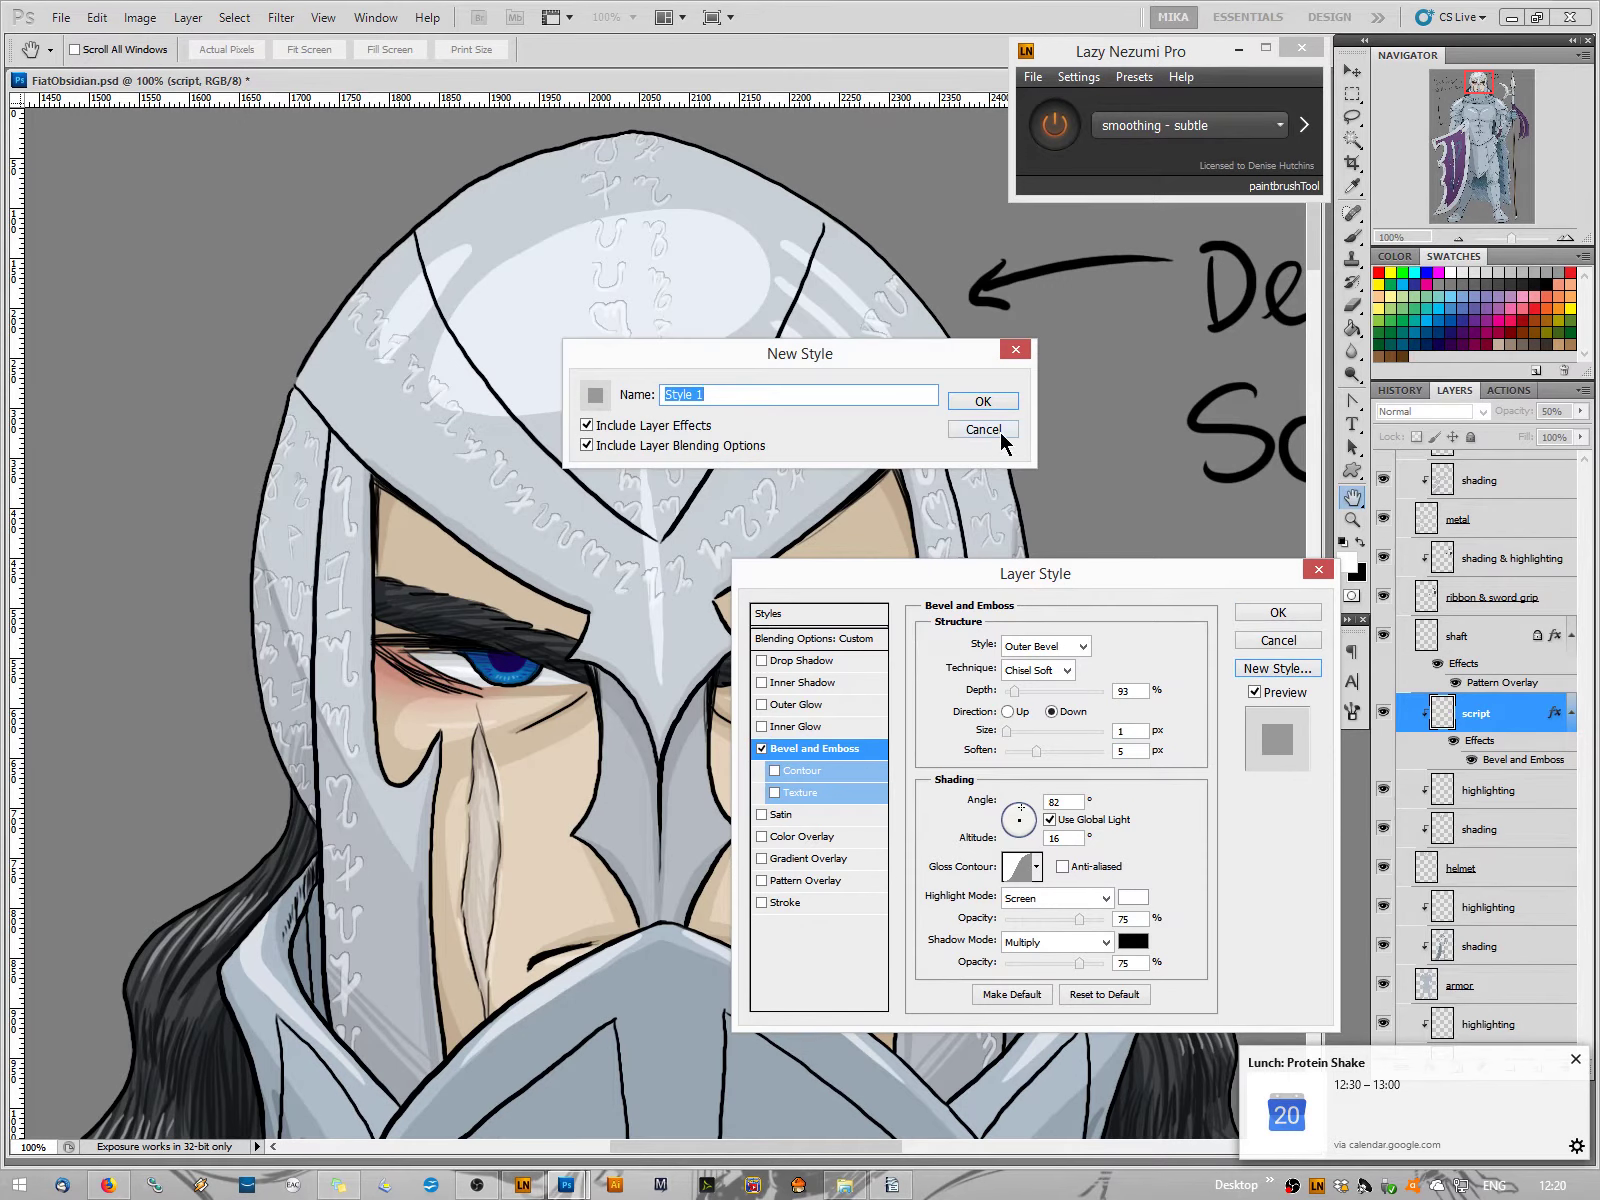
left_click(983, 429)
left_click(1300, 640)
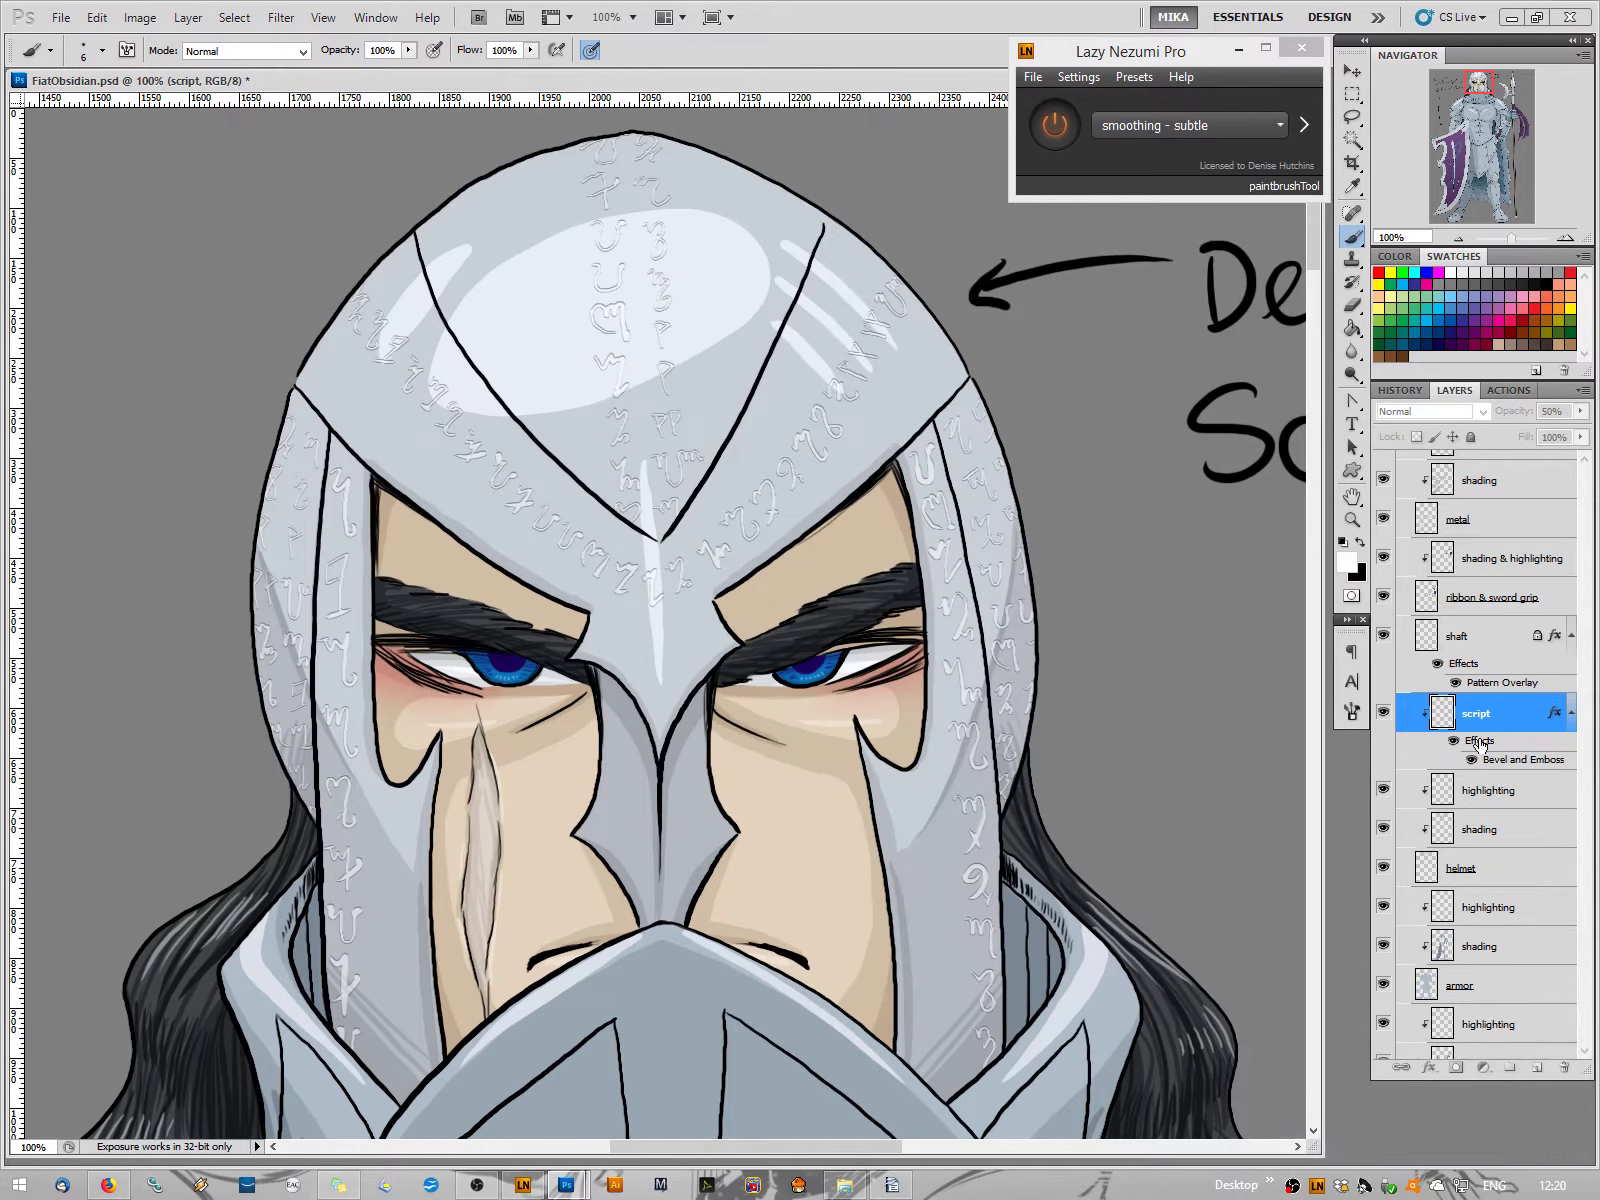
Replace the script layer's Bevel and Emboss effect with a 1 px black outside stroke at roughly half opacity
left_click_drag(1479, 743, 1563, 1068)
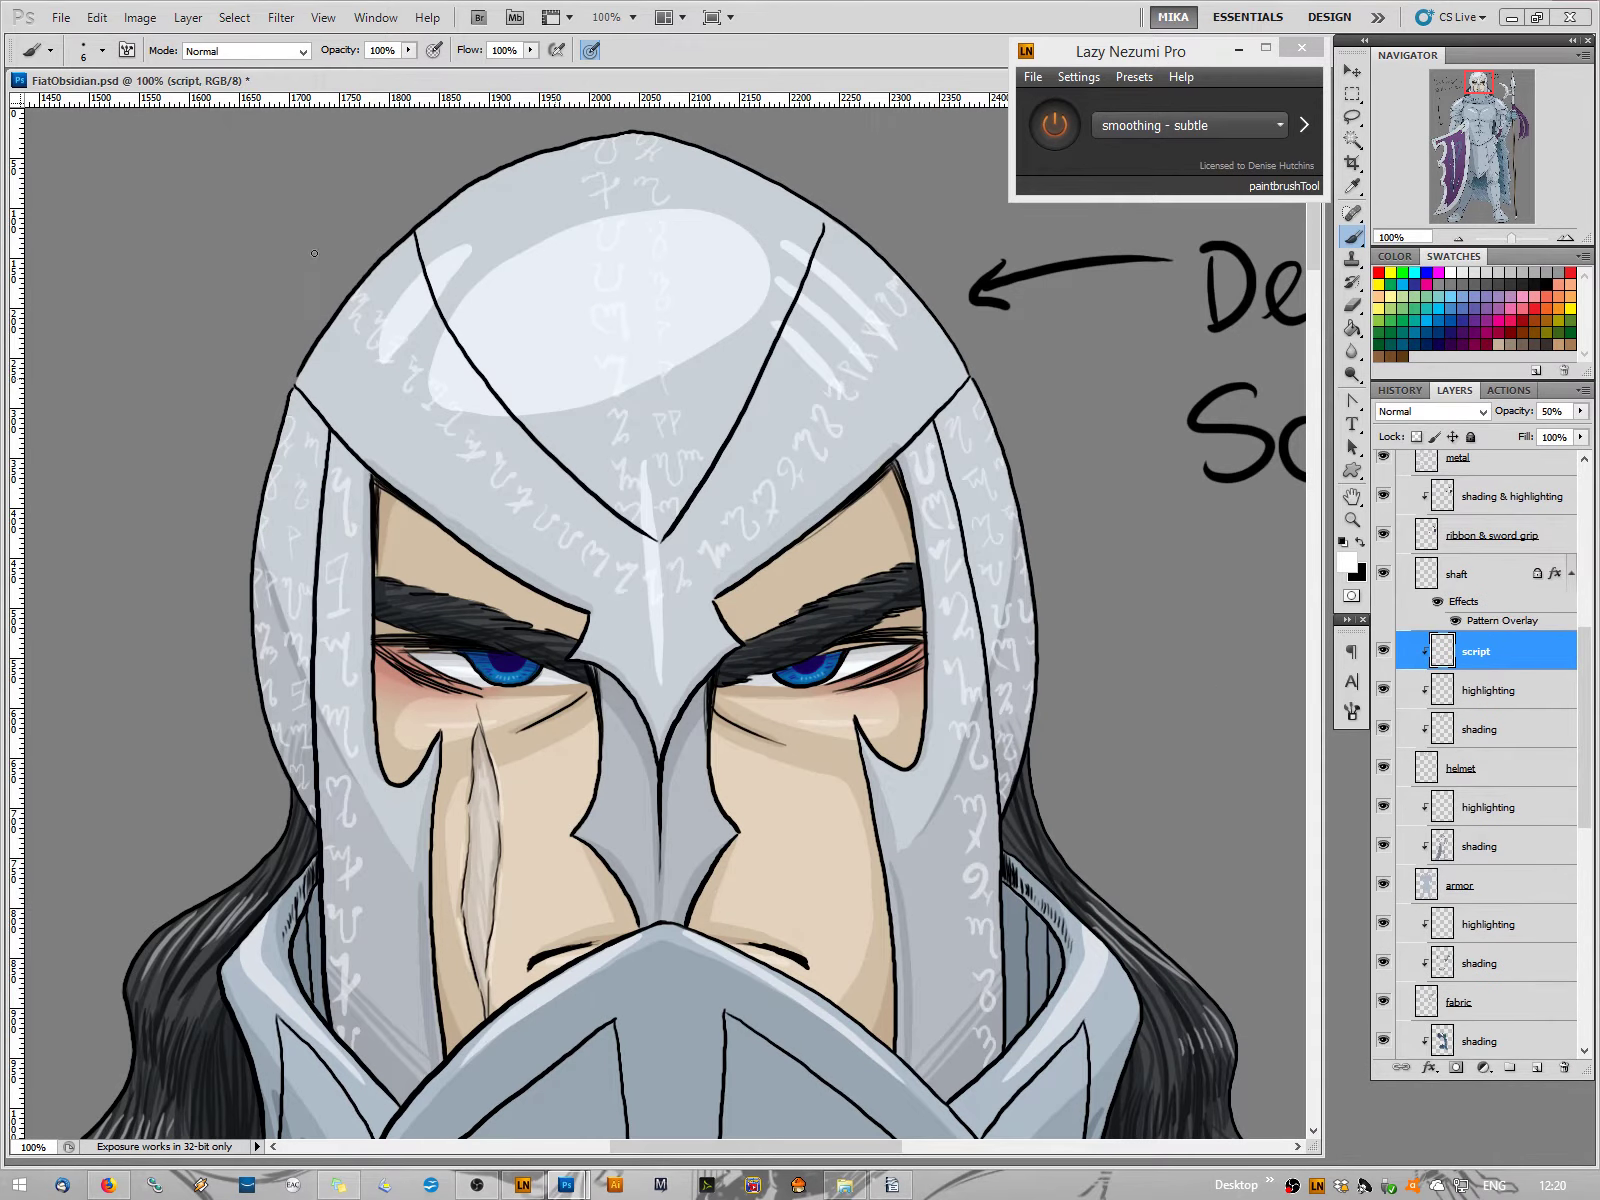
left_click(97, 18)
mouse_move(97, 18)
mouse_move(188, 17)
mouse_move(215, 124)
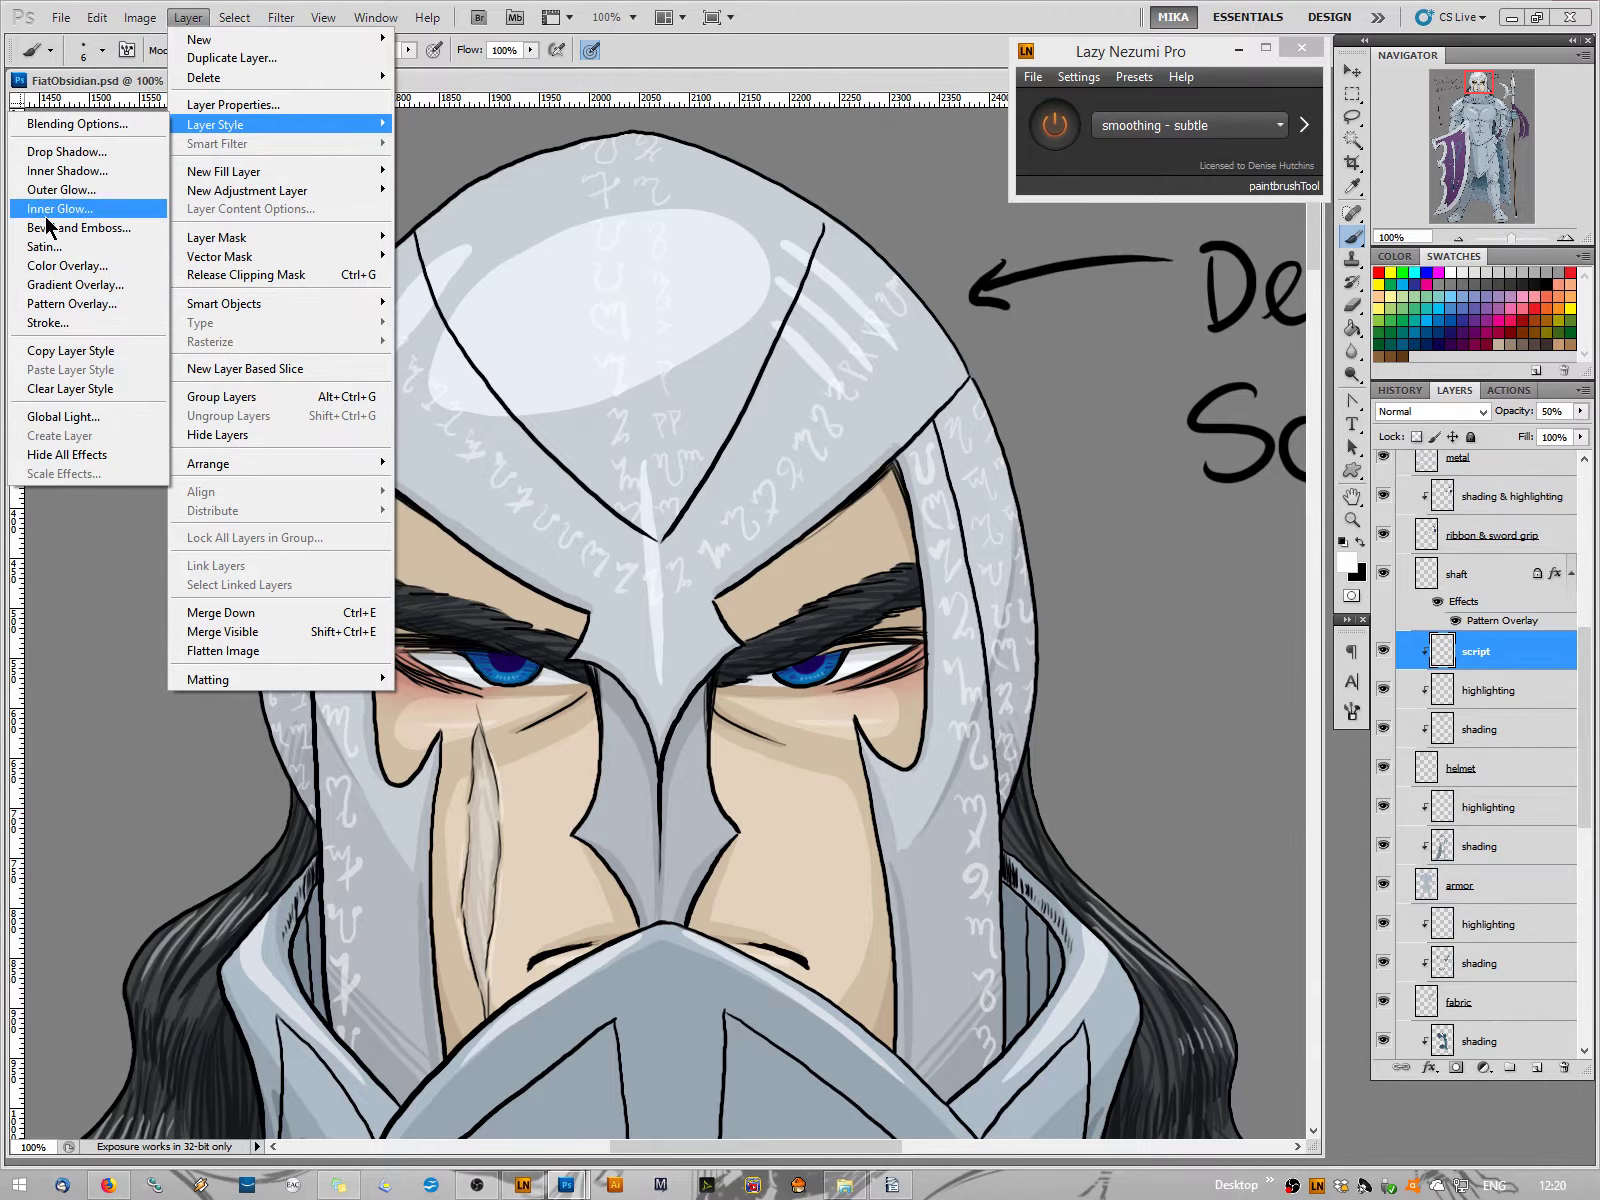
left_click(48, 322)
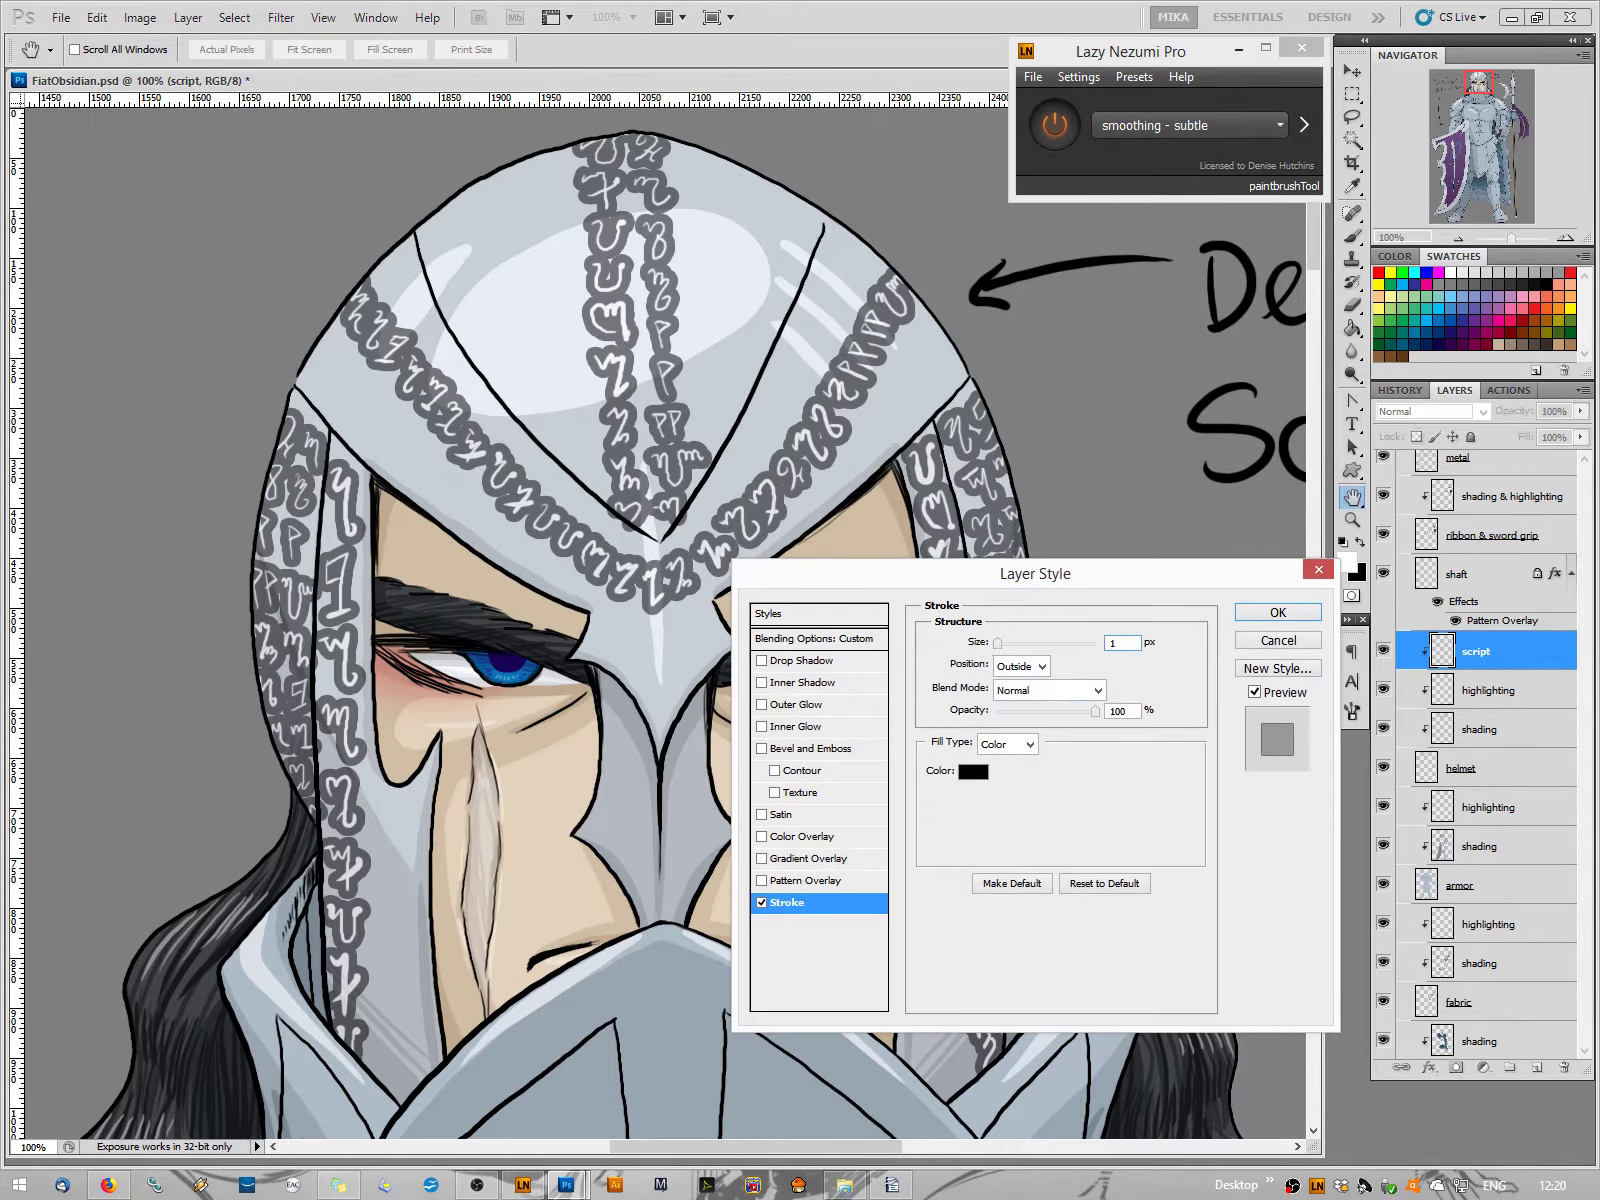
type("1")
key("Up")
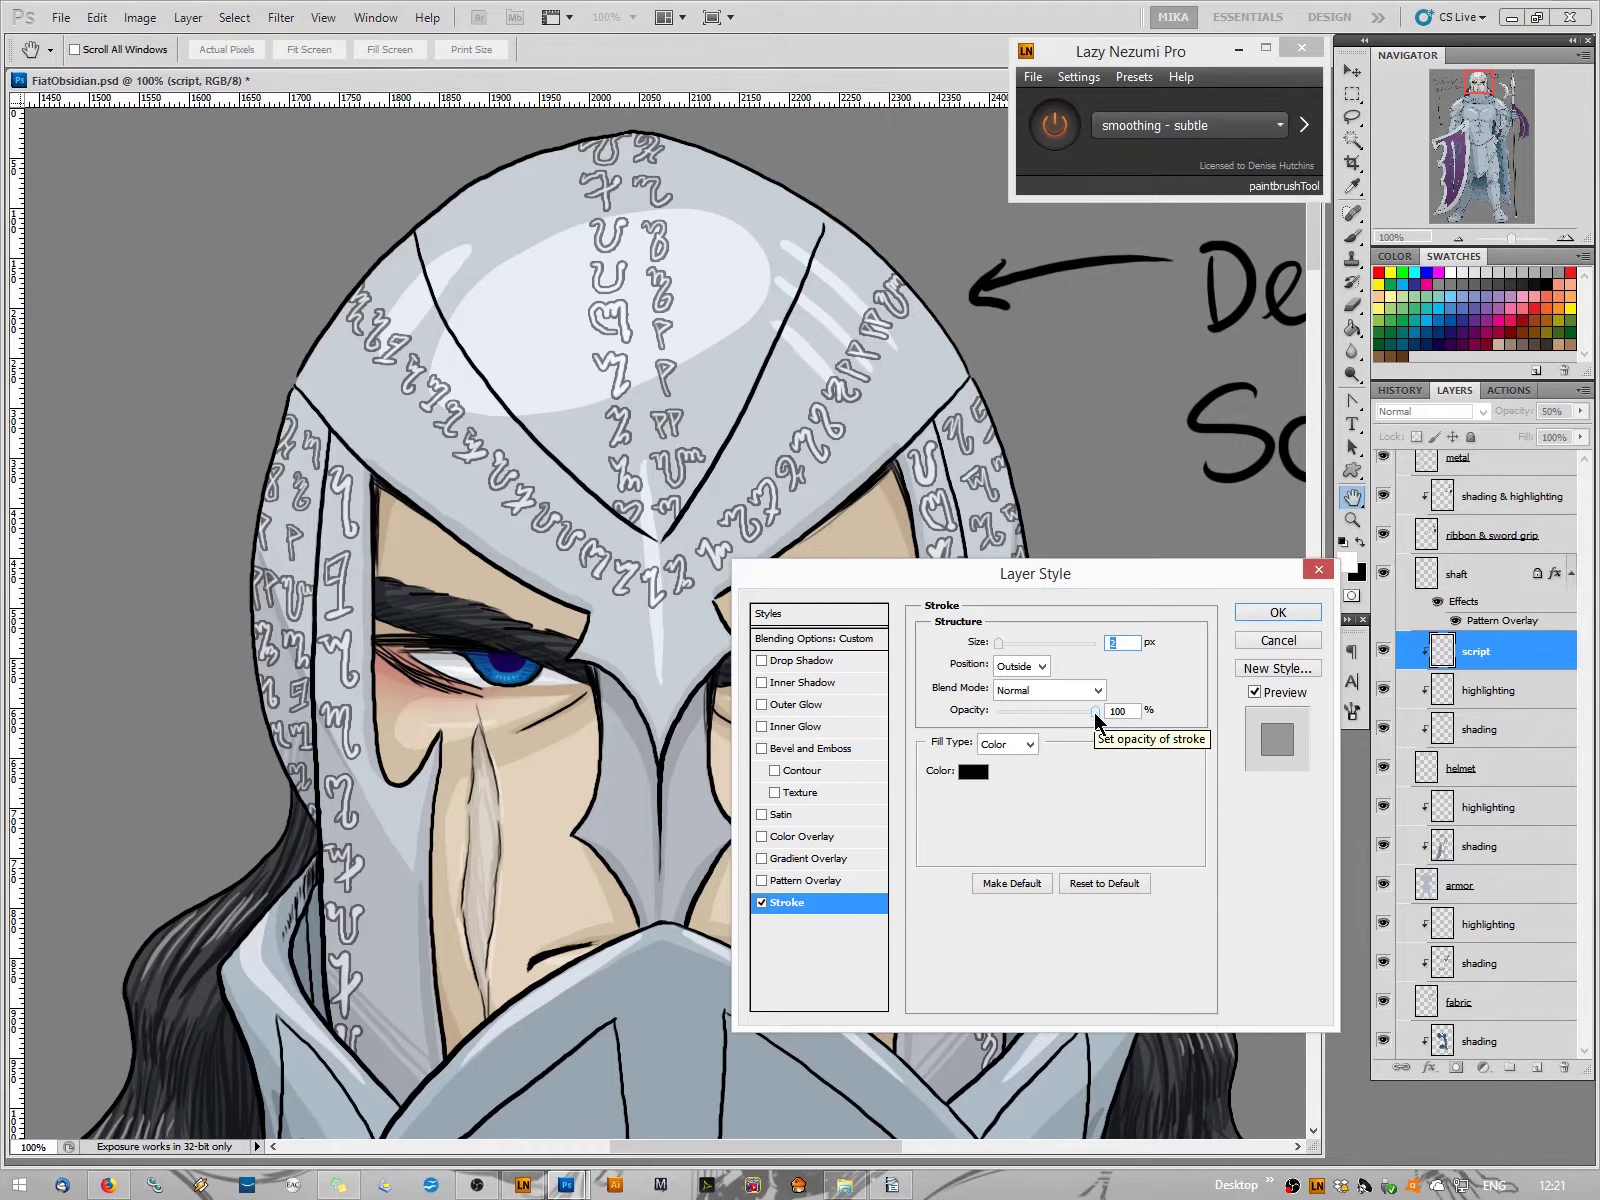
key("Down")
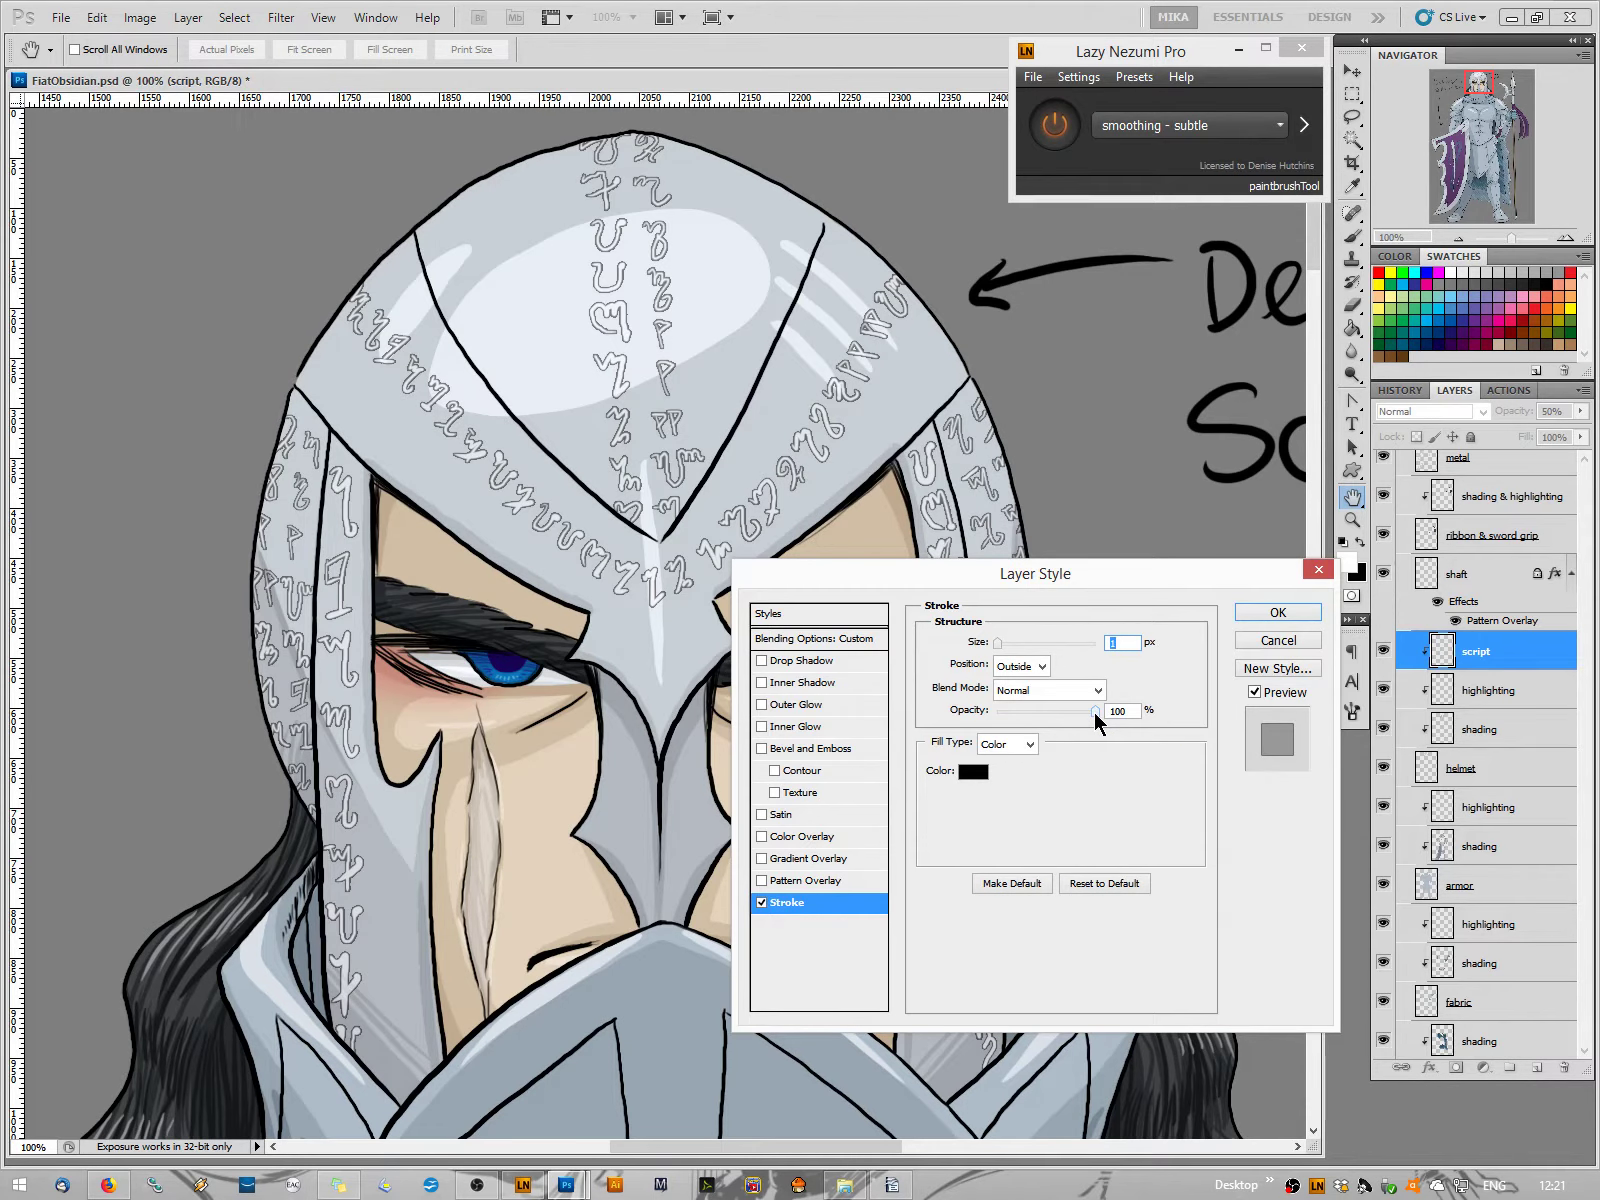
left_click_drag(1095, 712, 1052, 713)
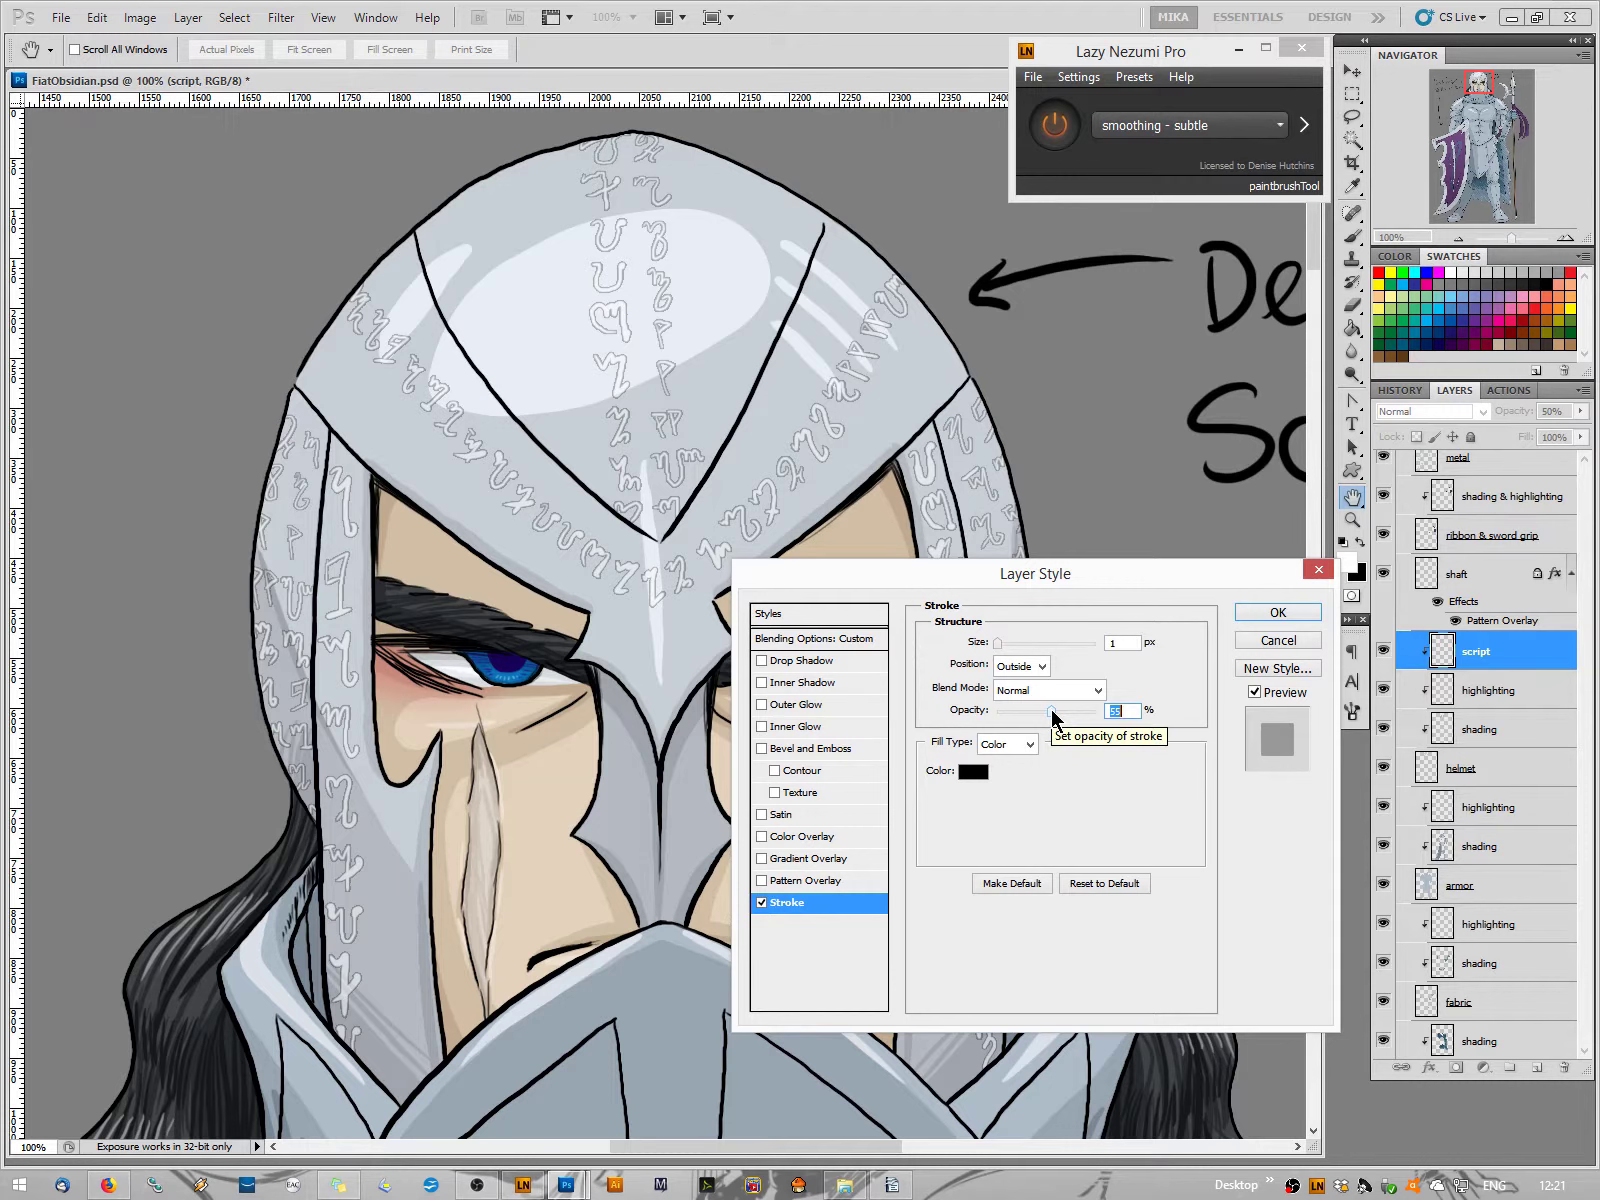
Try a pale blue-white outer glow with 8% spread on the script layer, and discard the pending layer style changes
left_click(798, 705)
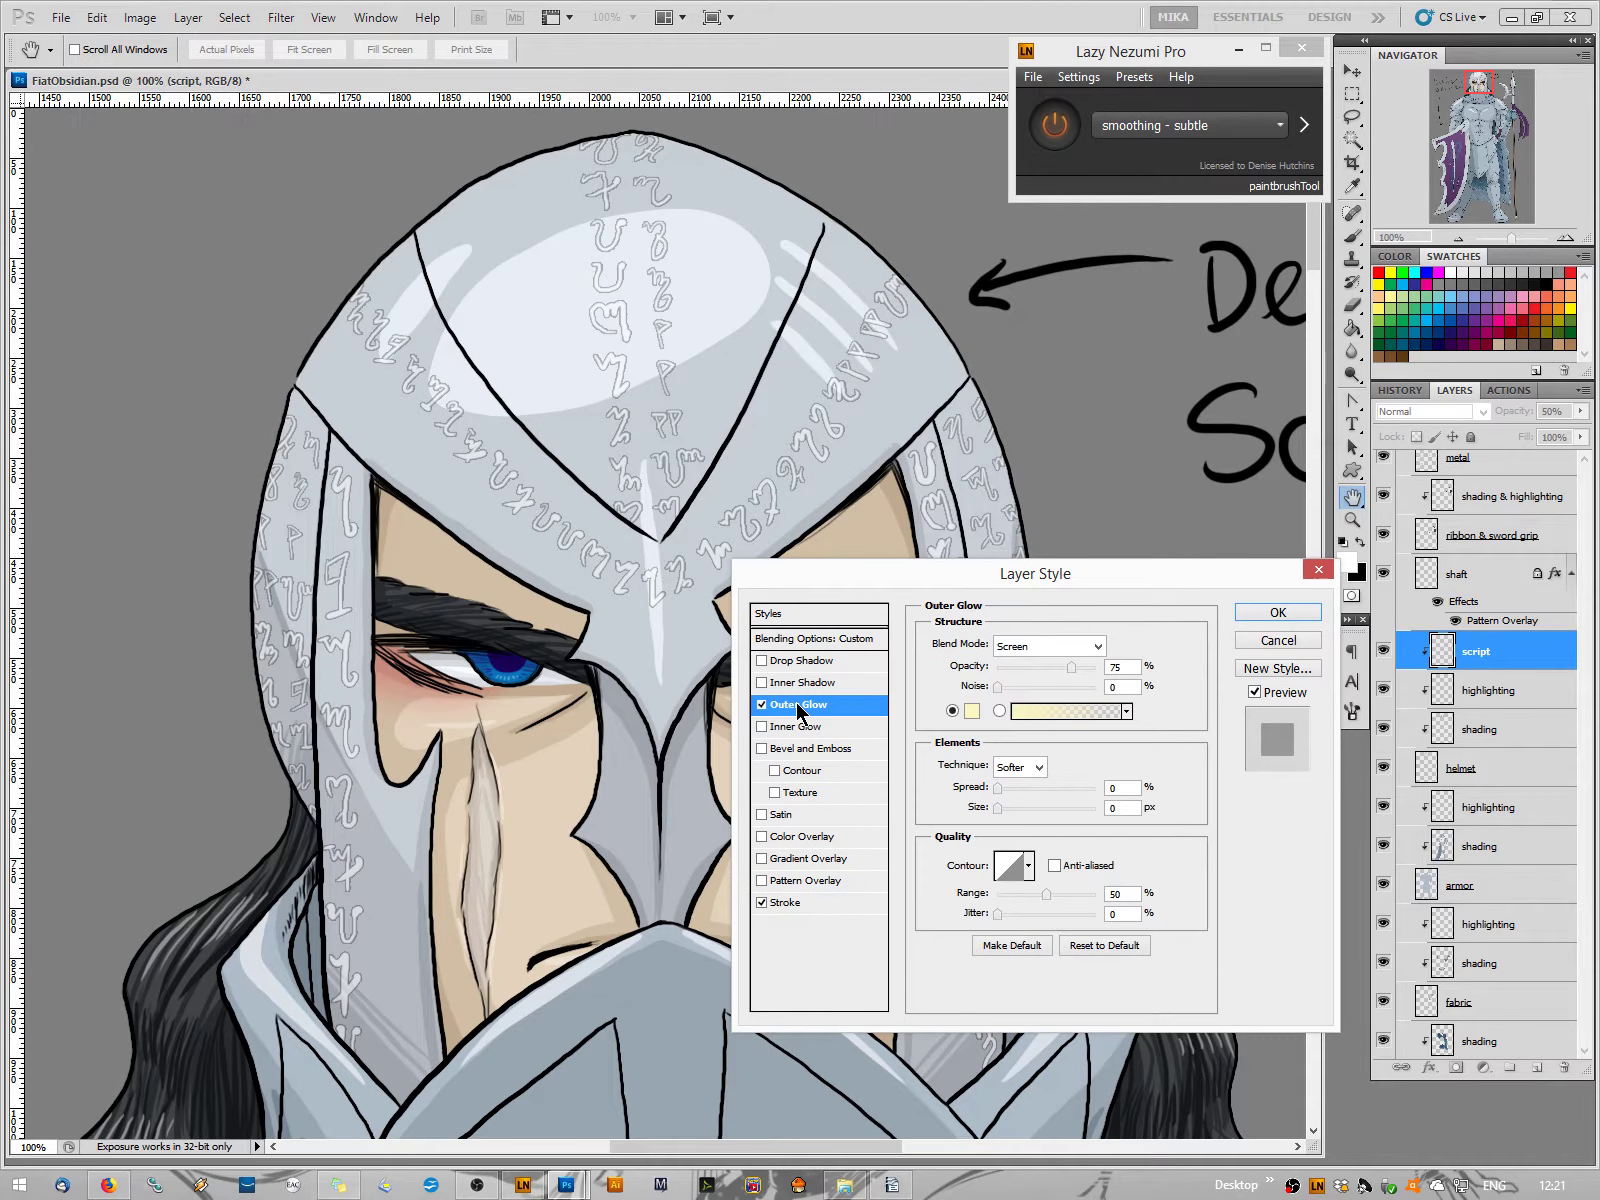
left_click(970, 712)
left_click(843, 778)
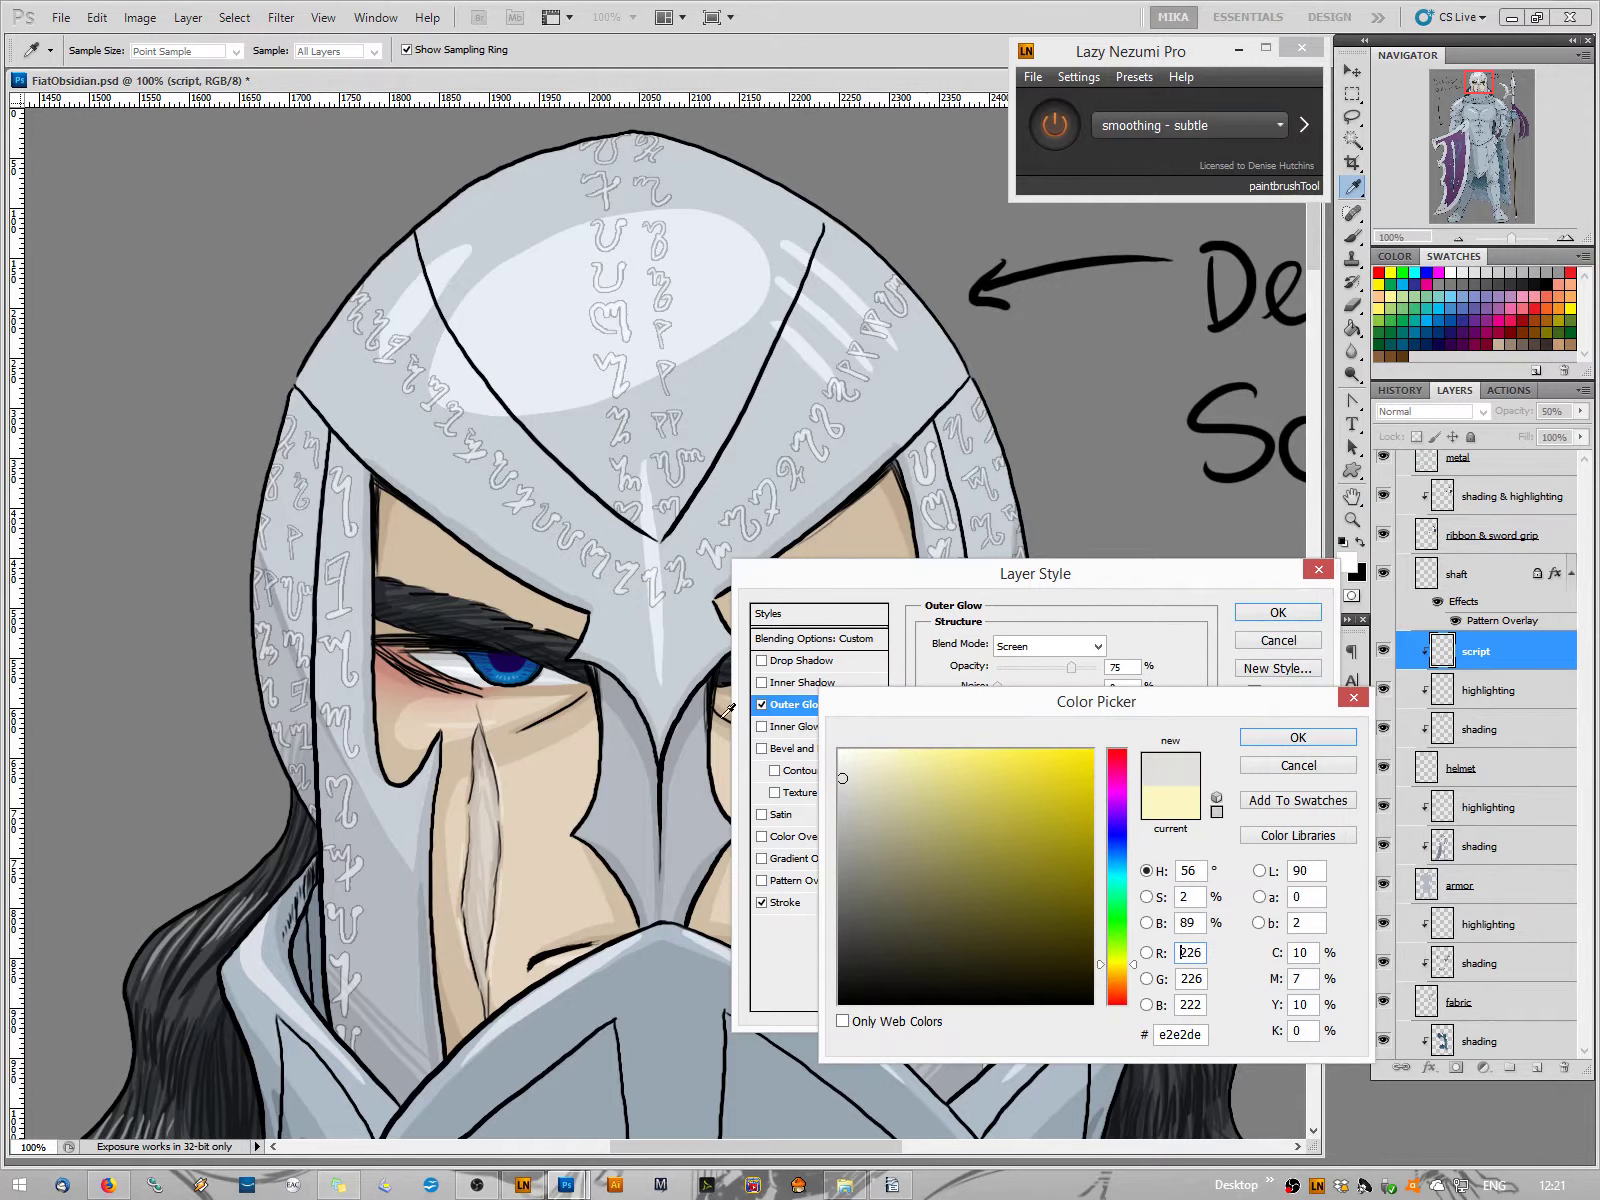
left_click(658, 636)
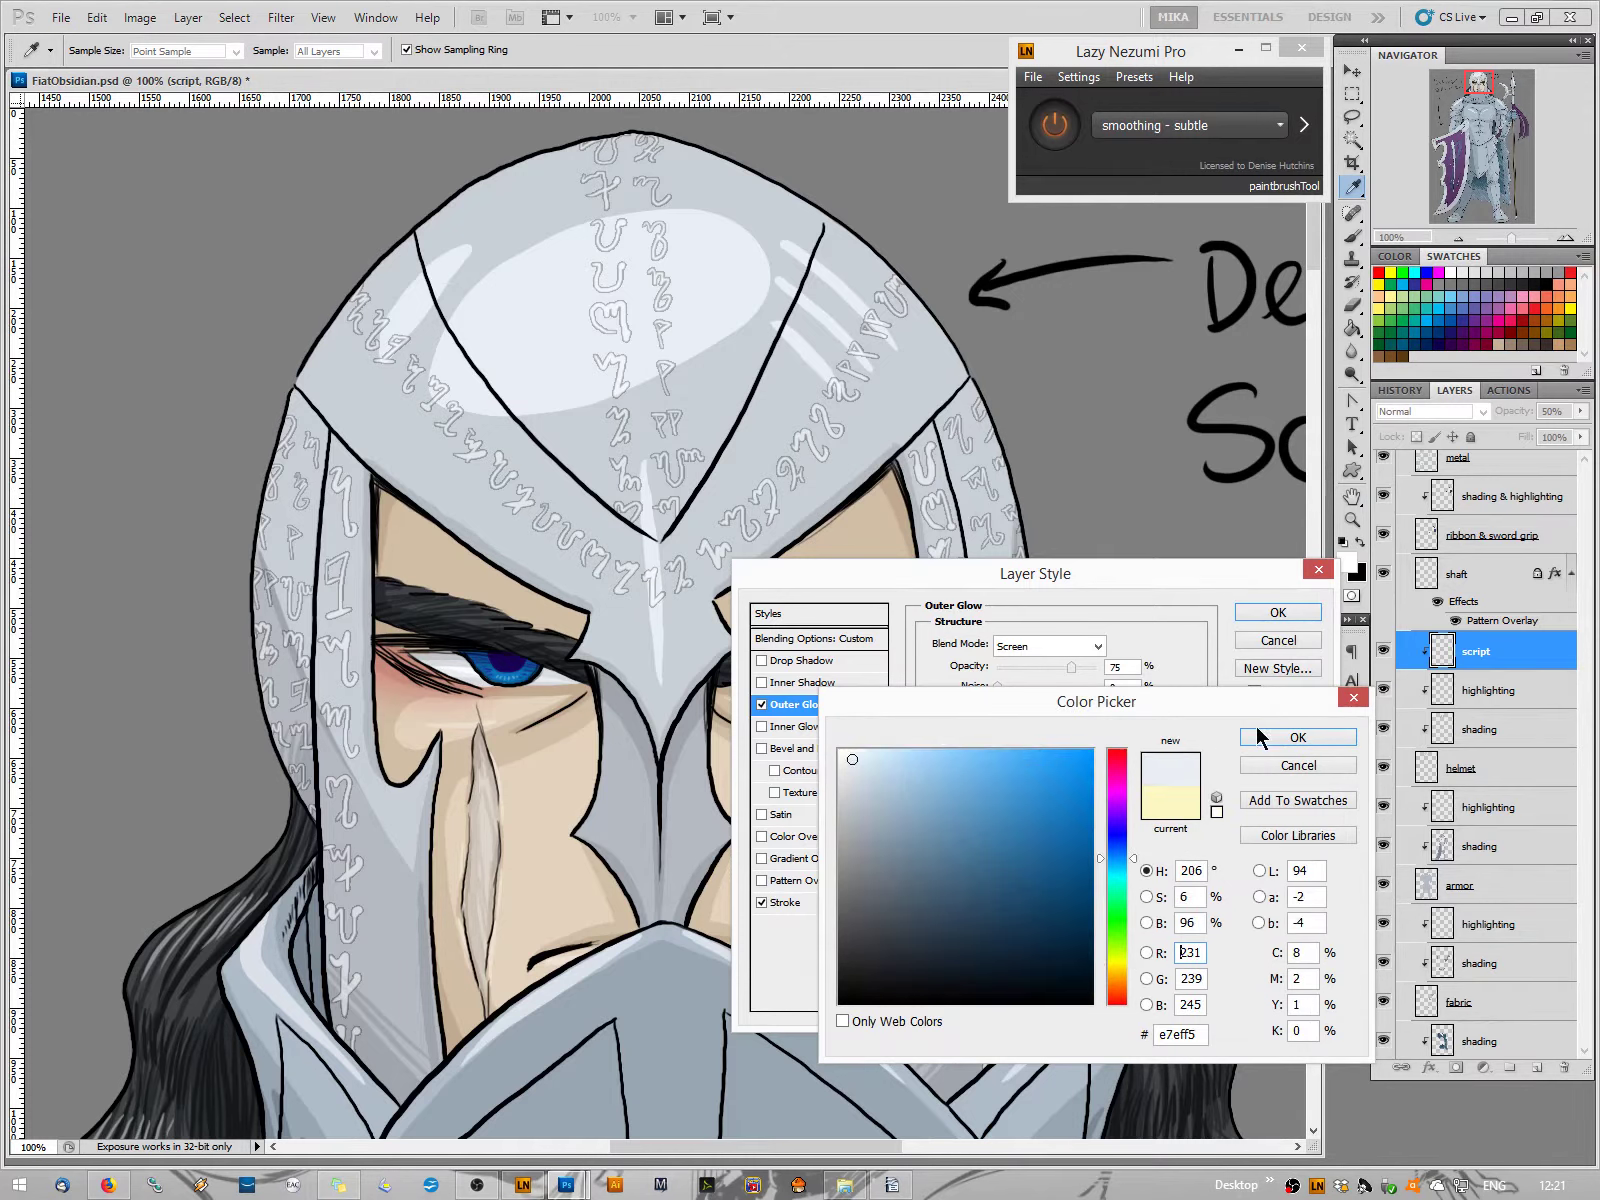
left_click(1305, 740)
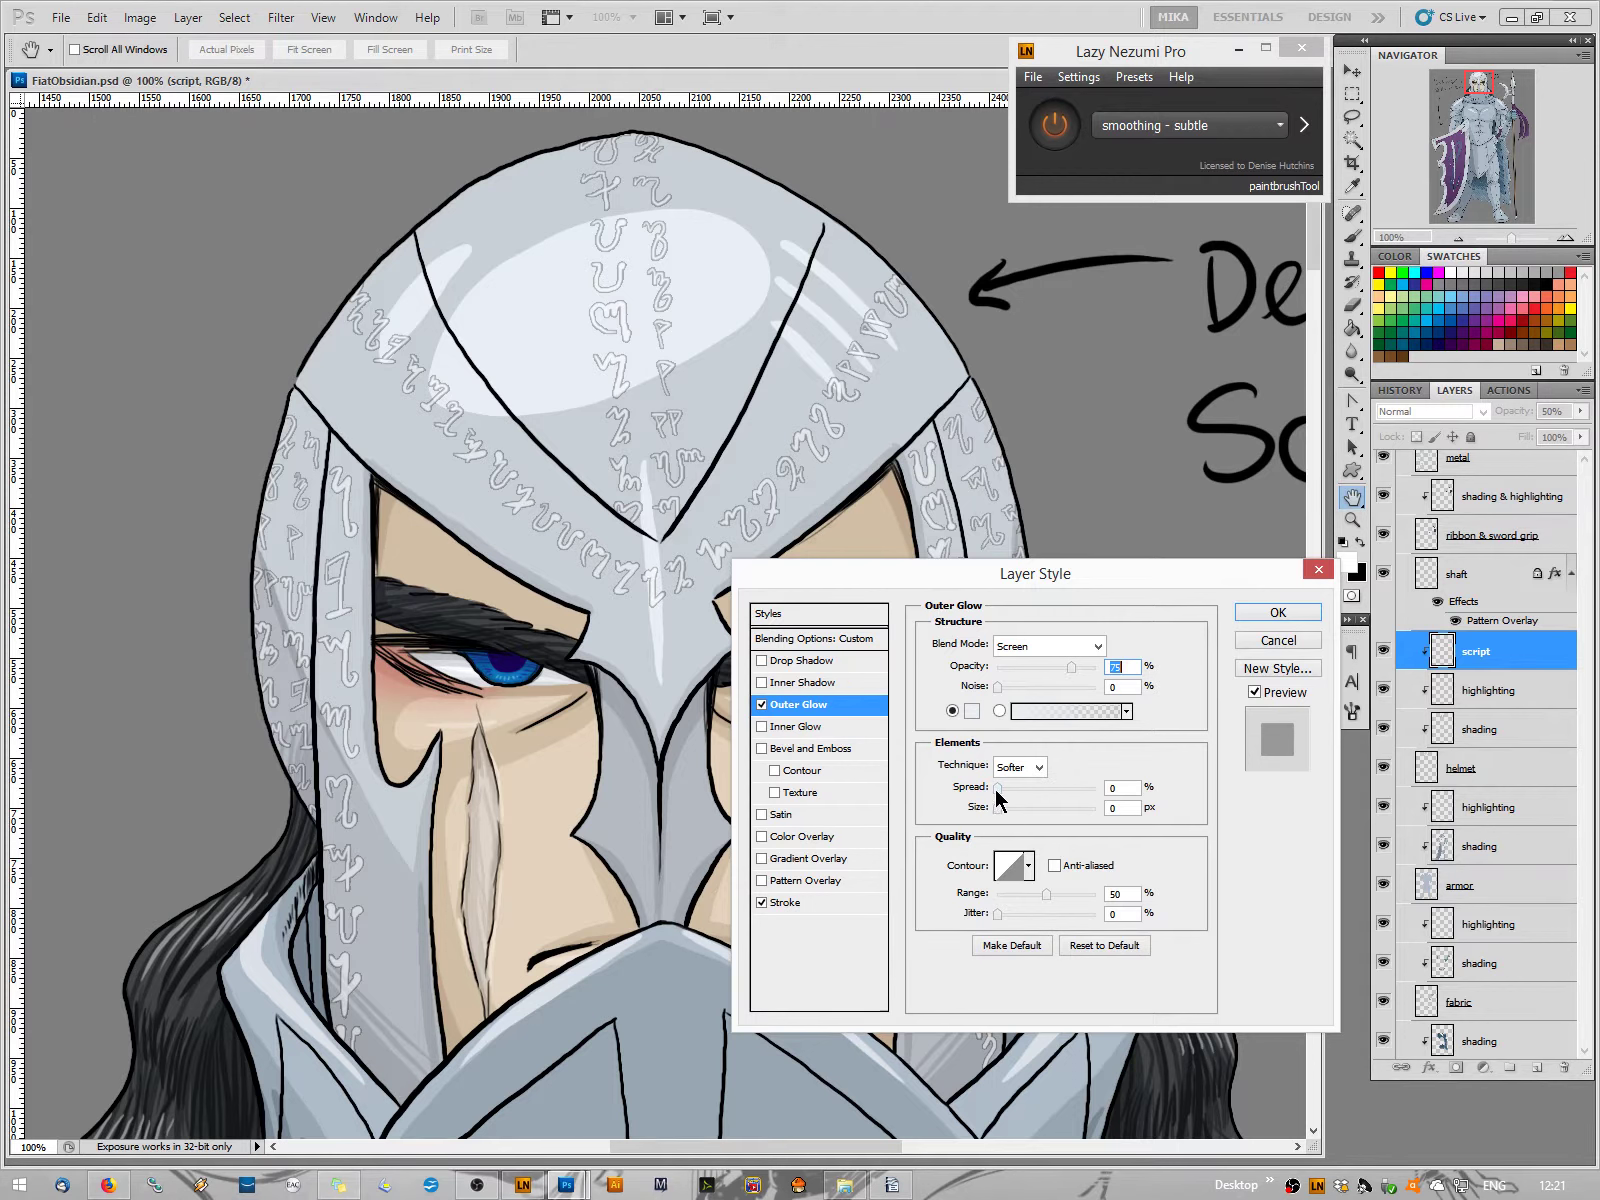
left_click_drag(997, 790, 1005, 800)
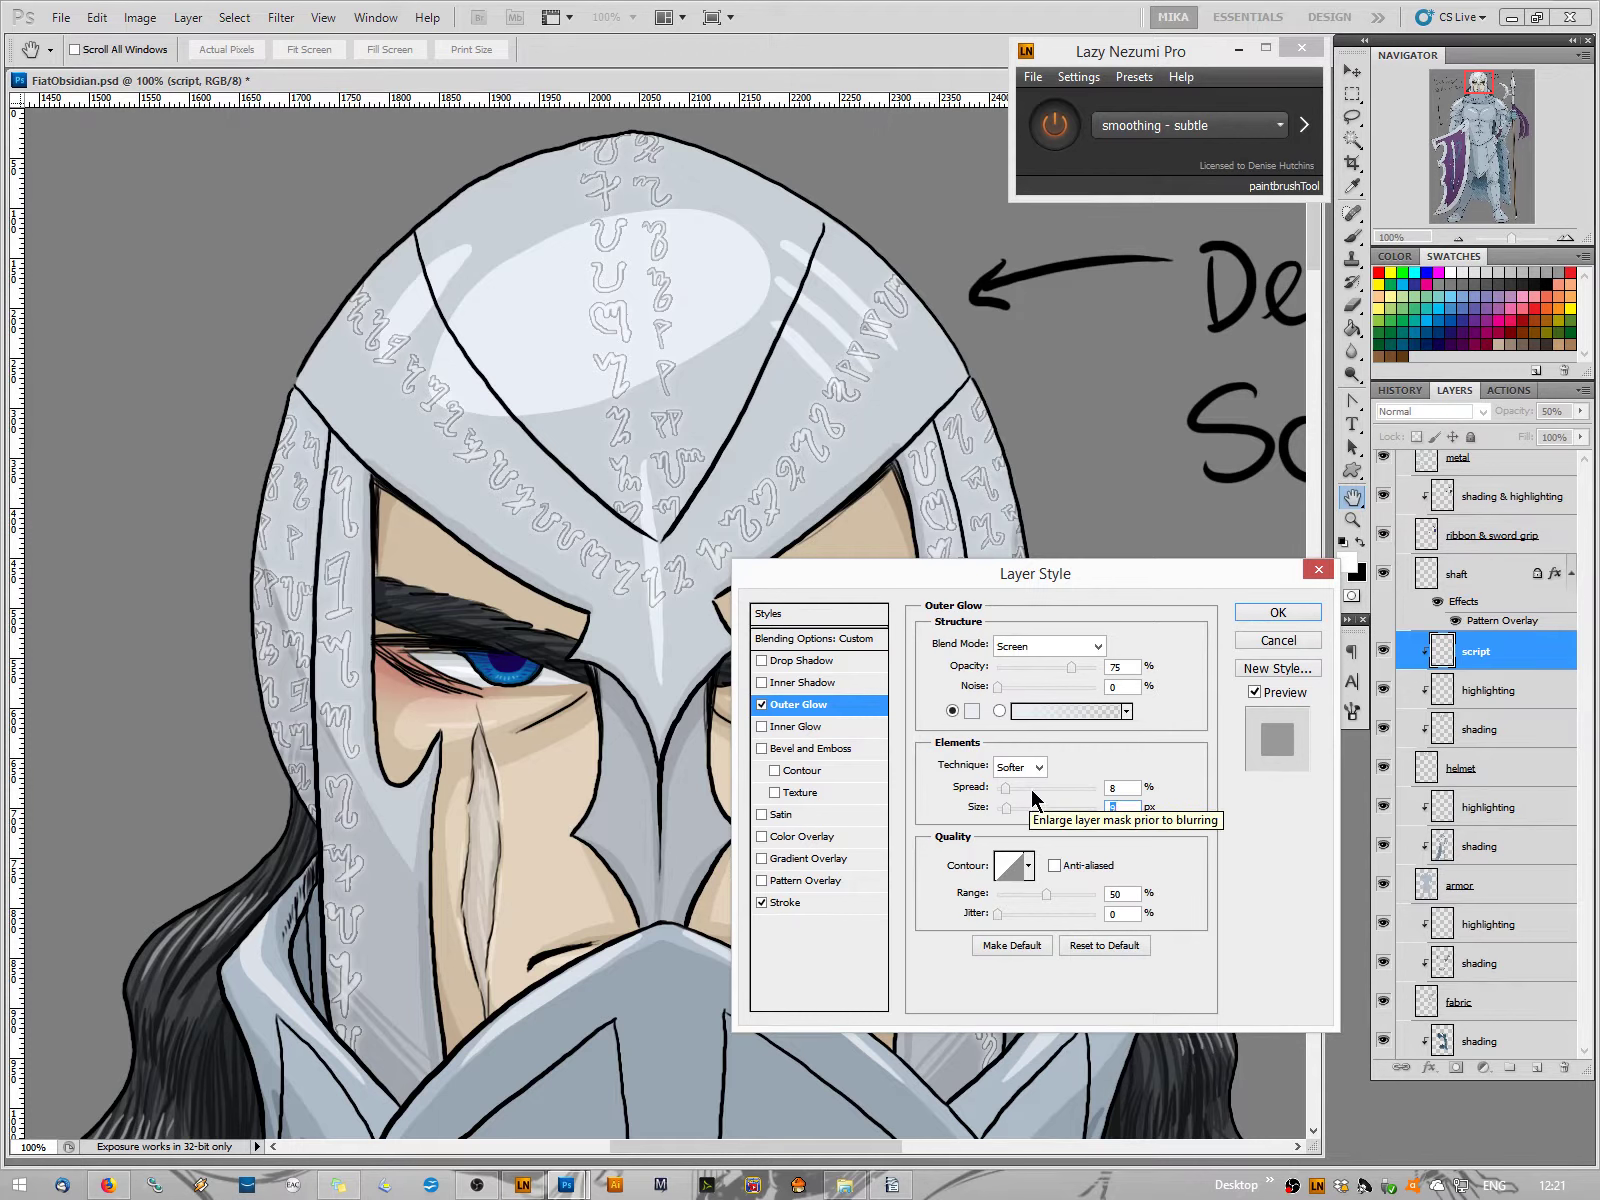
left_click(1278, 641)
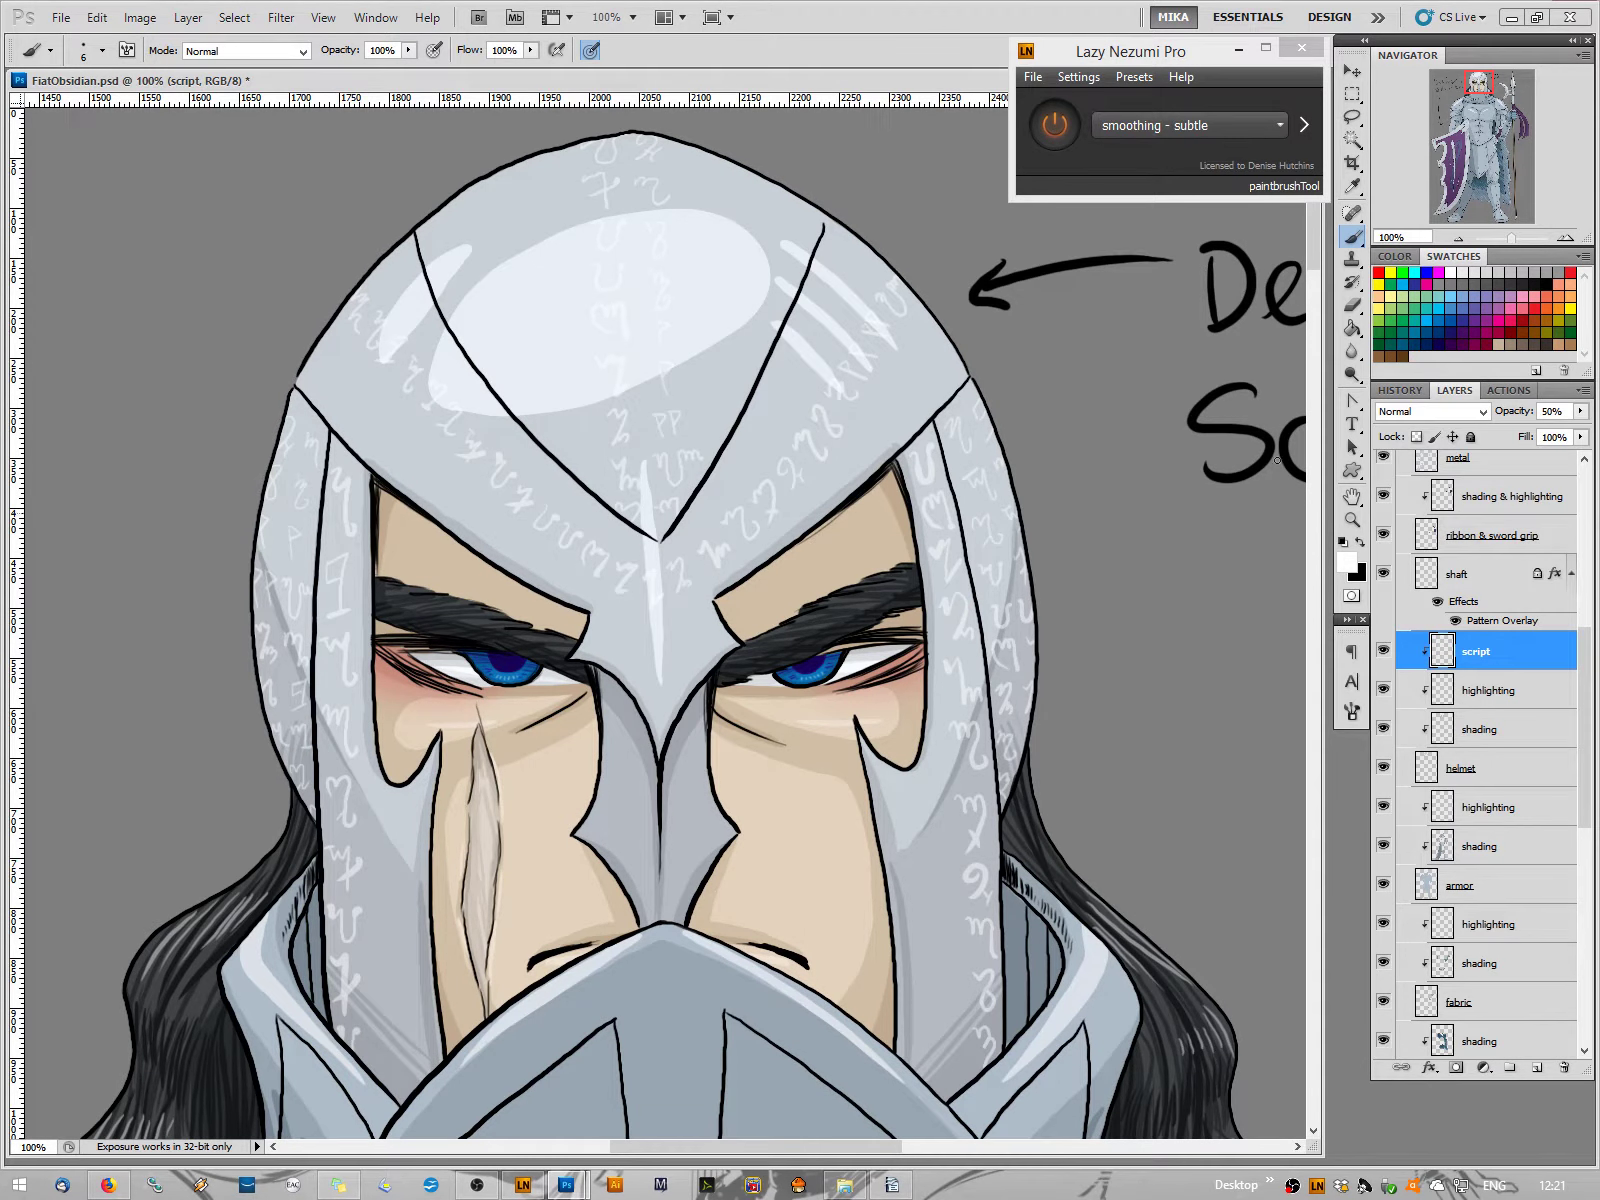
Duplicate the script layer and place the copy directly beneath the original
left_click(1459, 240)
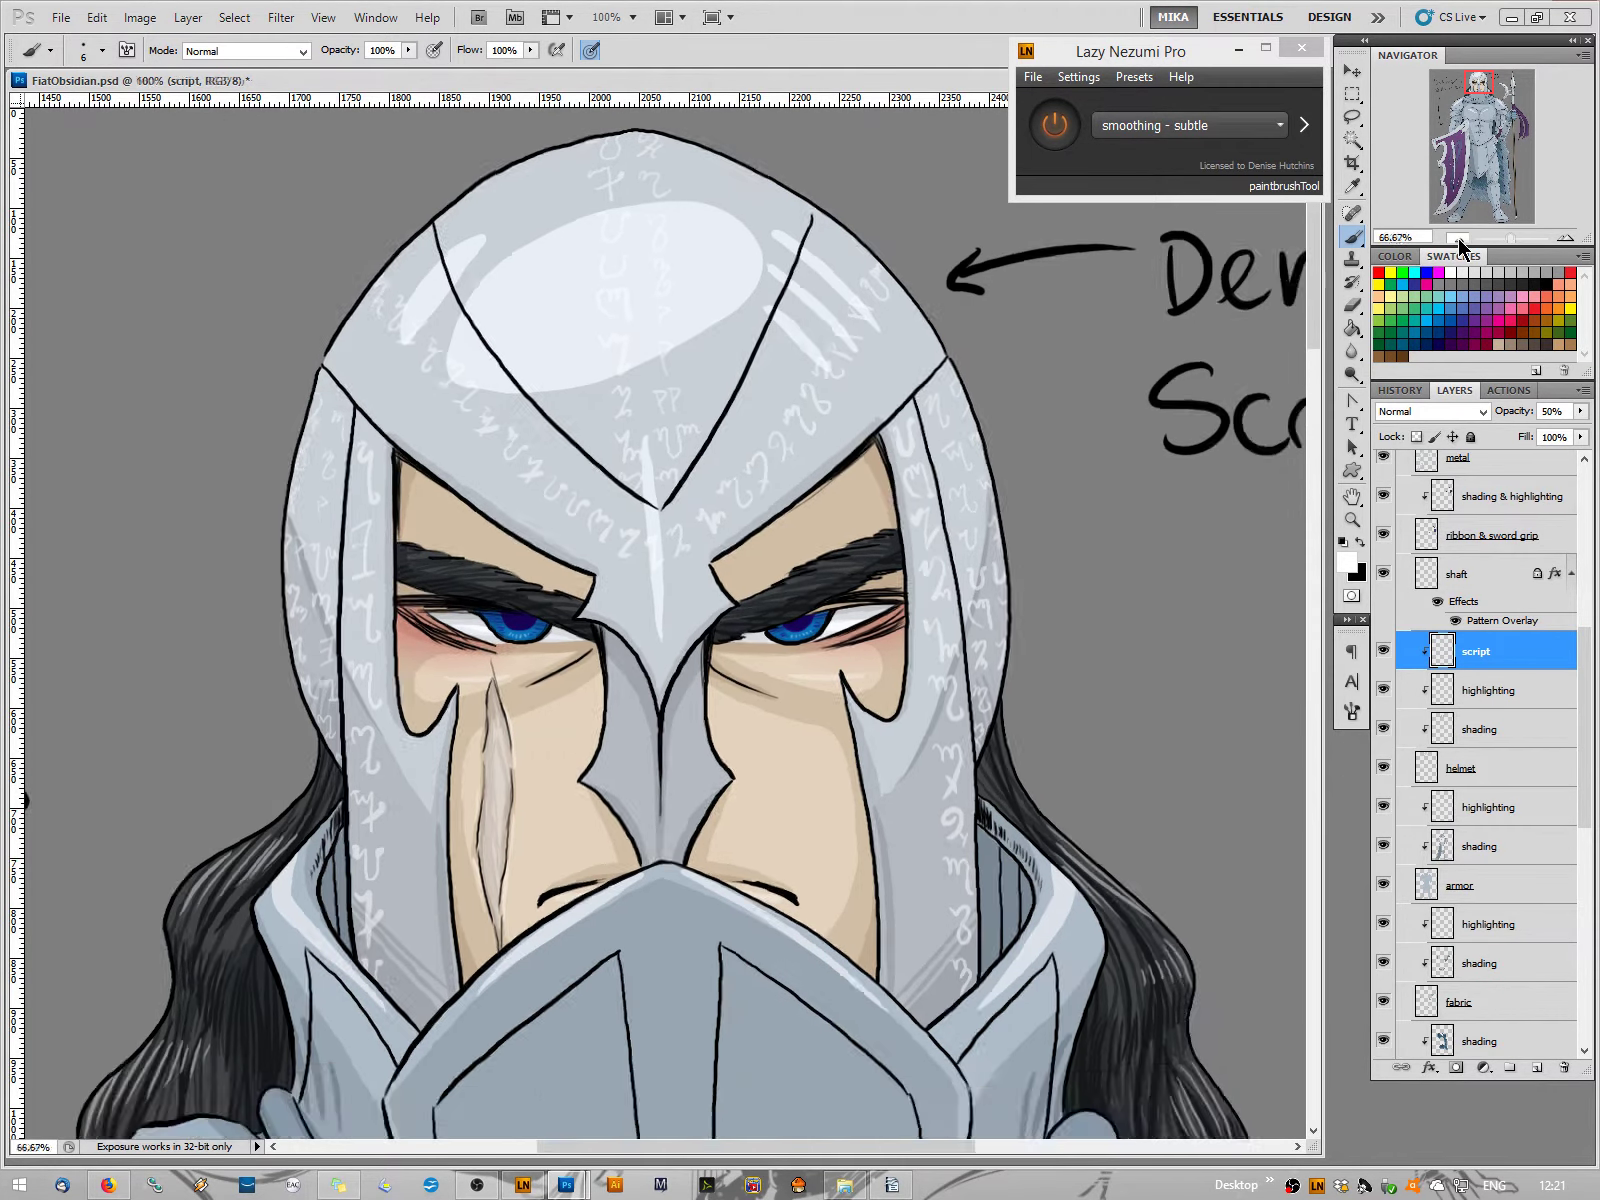
left_click(1459, 240)
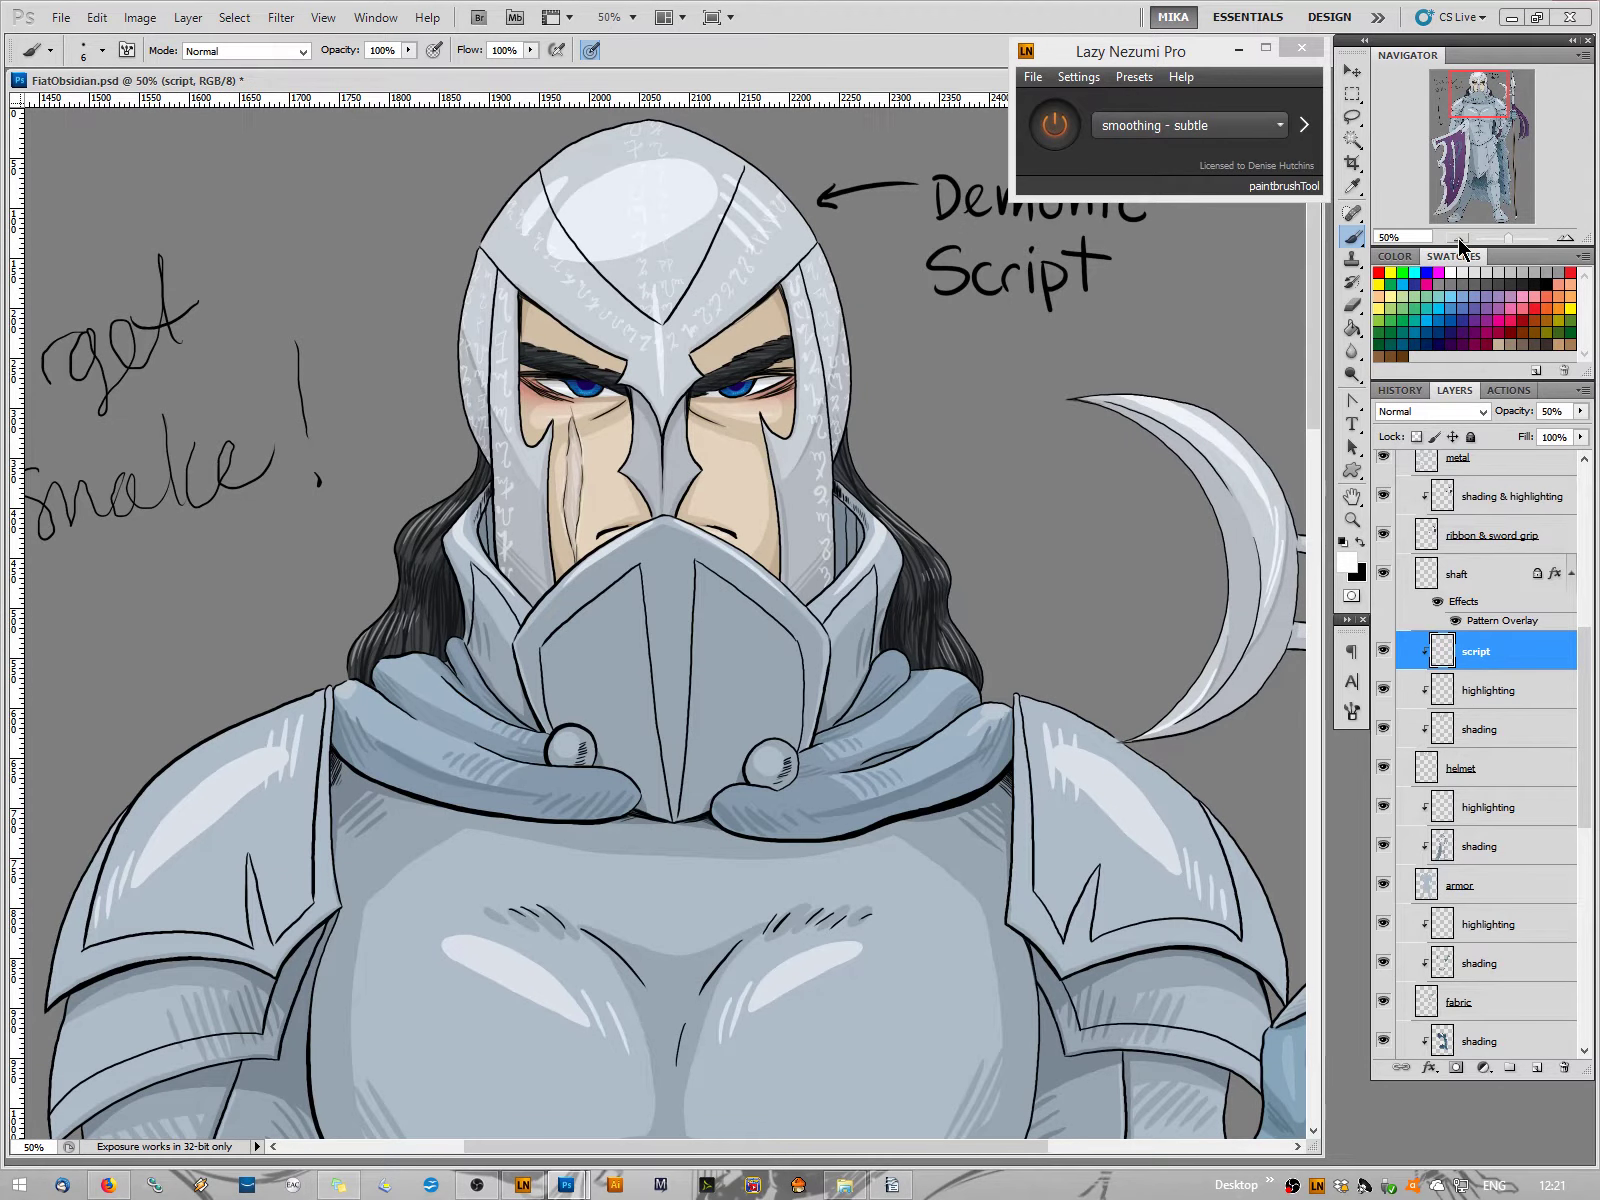
left_click(1460, 241)
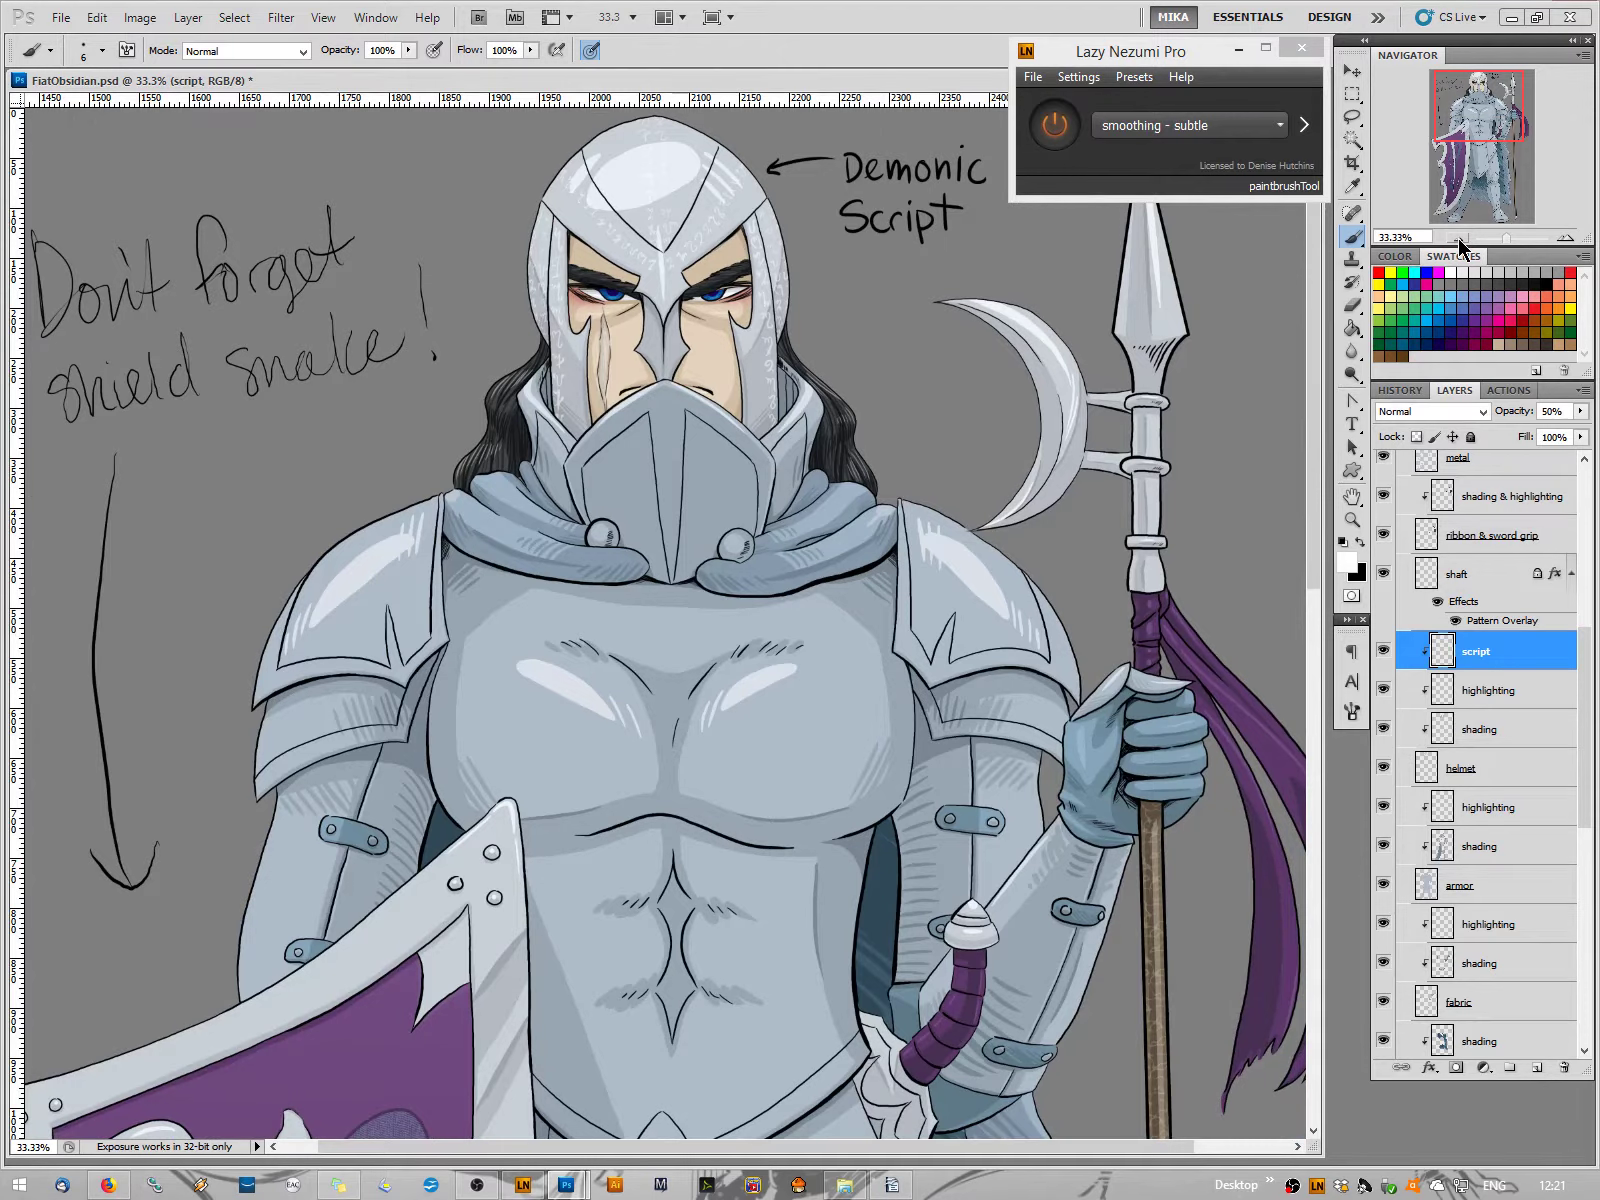
left_click_drag(1478, 651, 1537, 1067)
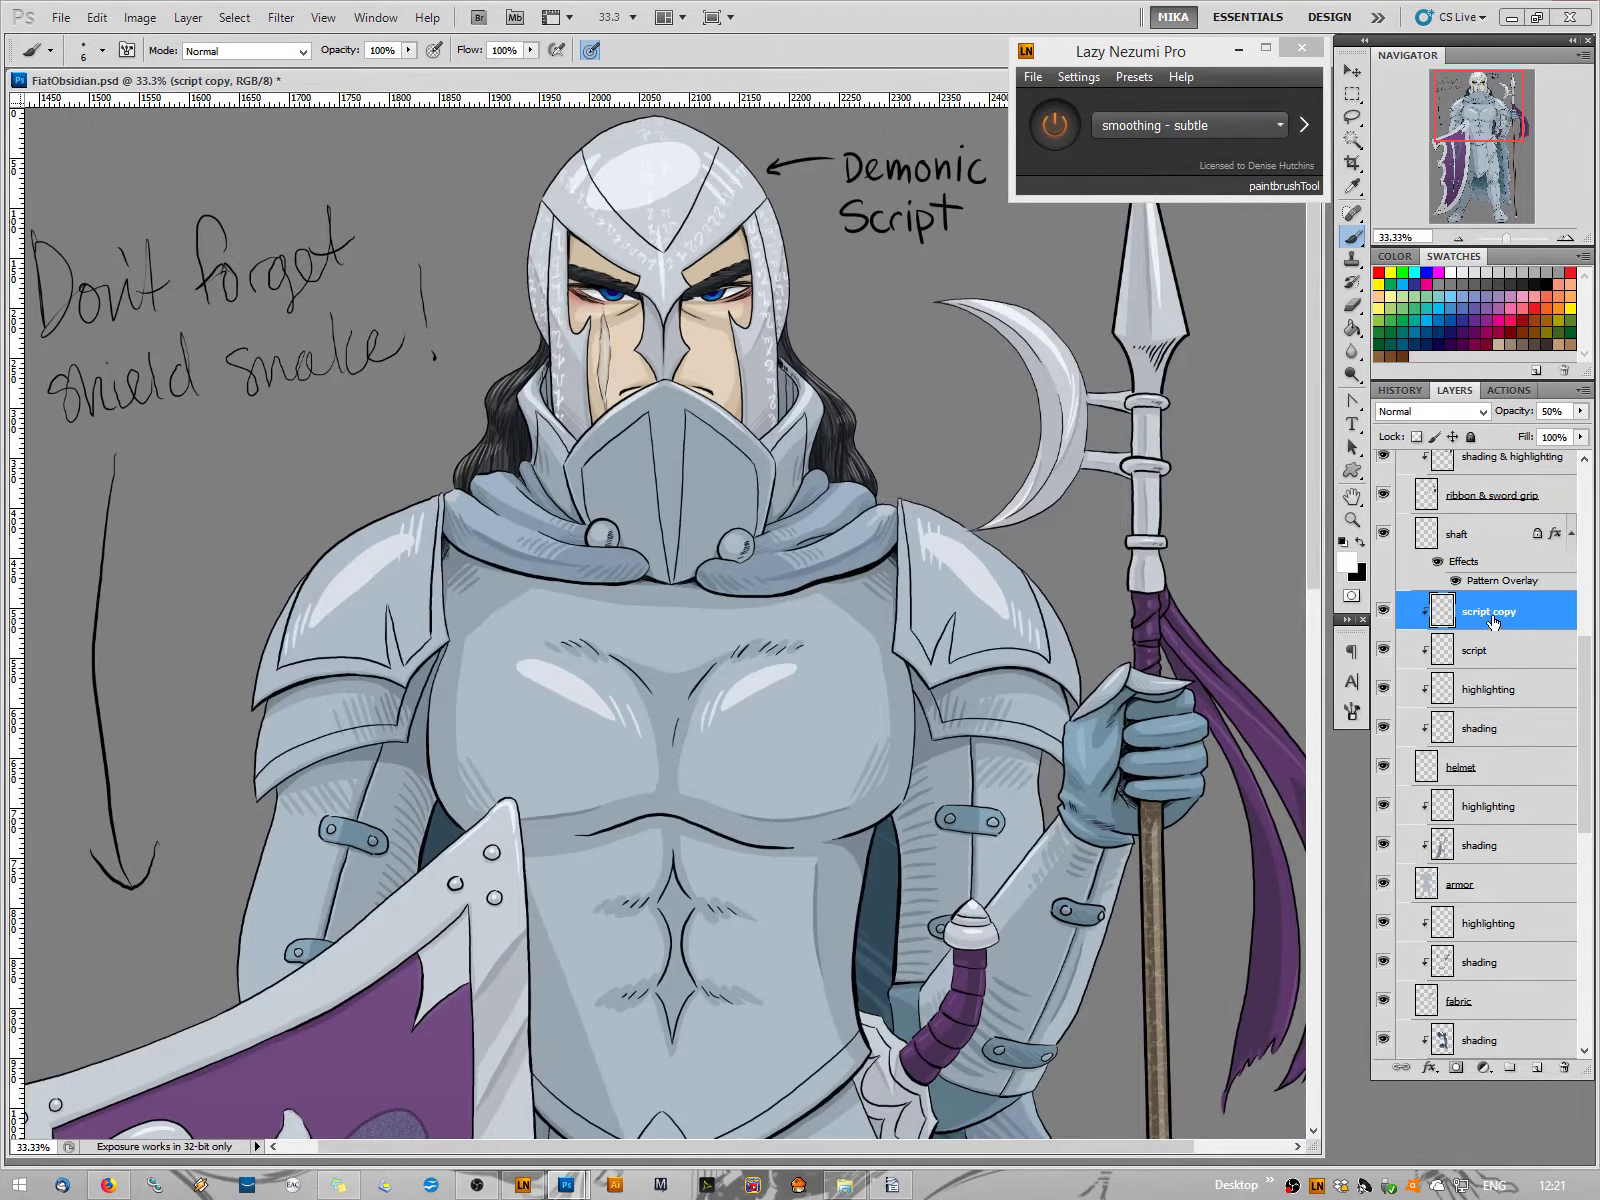
left_click_drag(1490, 620, 1492, 668)
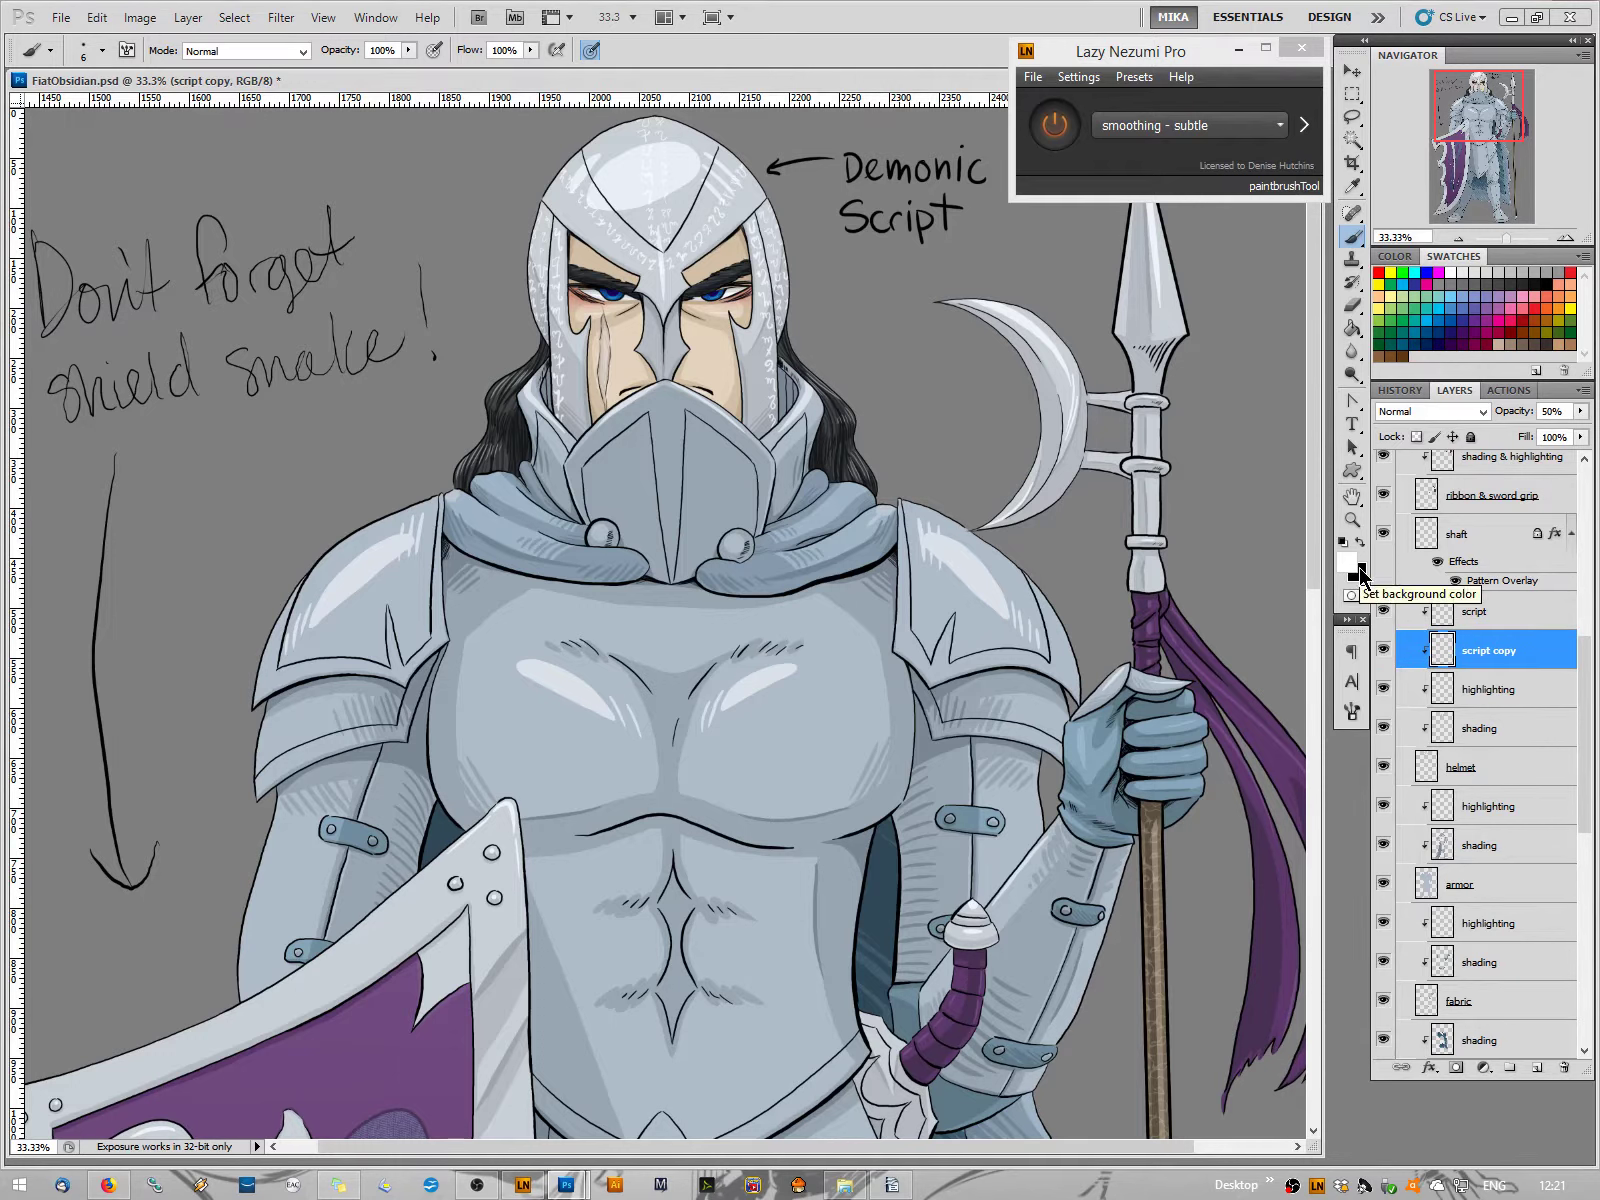
Darken the script copy to black by lowering its Hue/Saturation lightness to the minimum
left_click(140, 17)
mouse_move(212, 75)
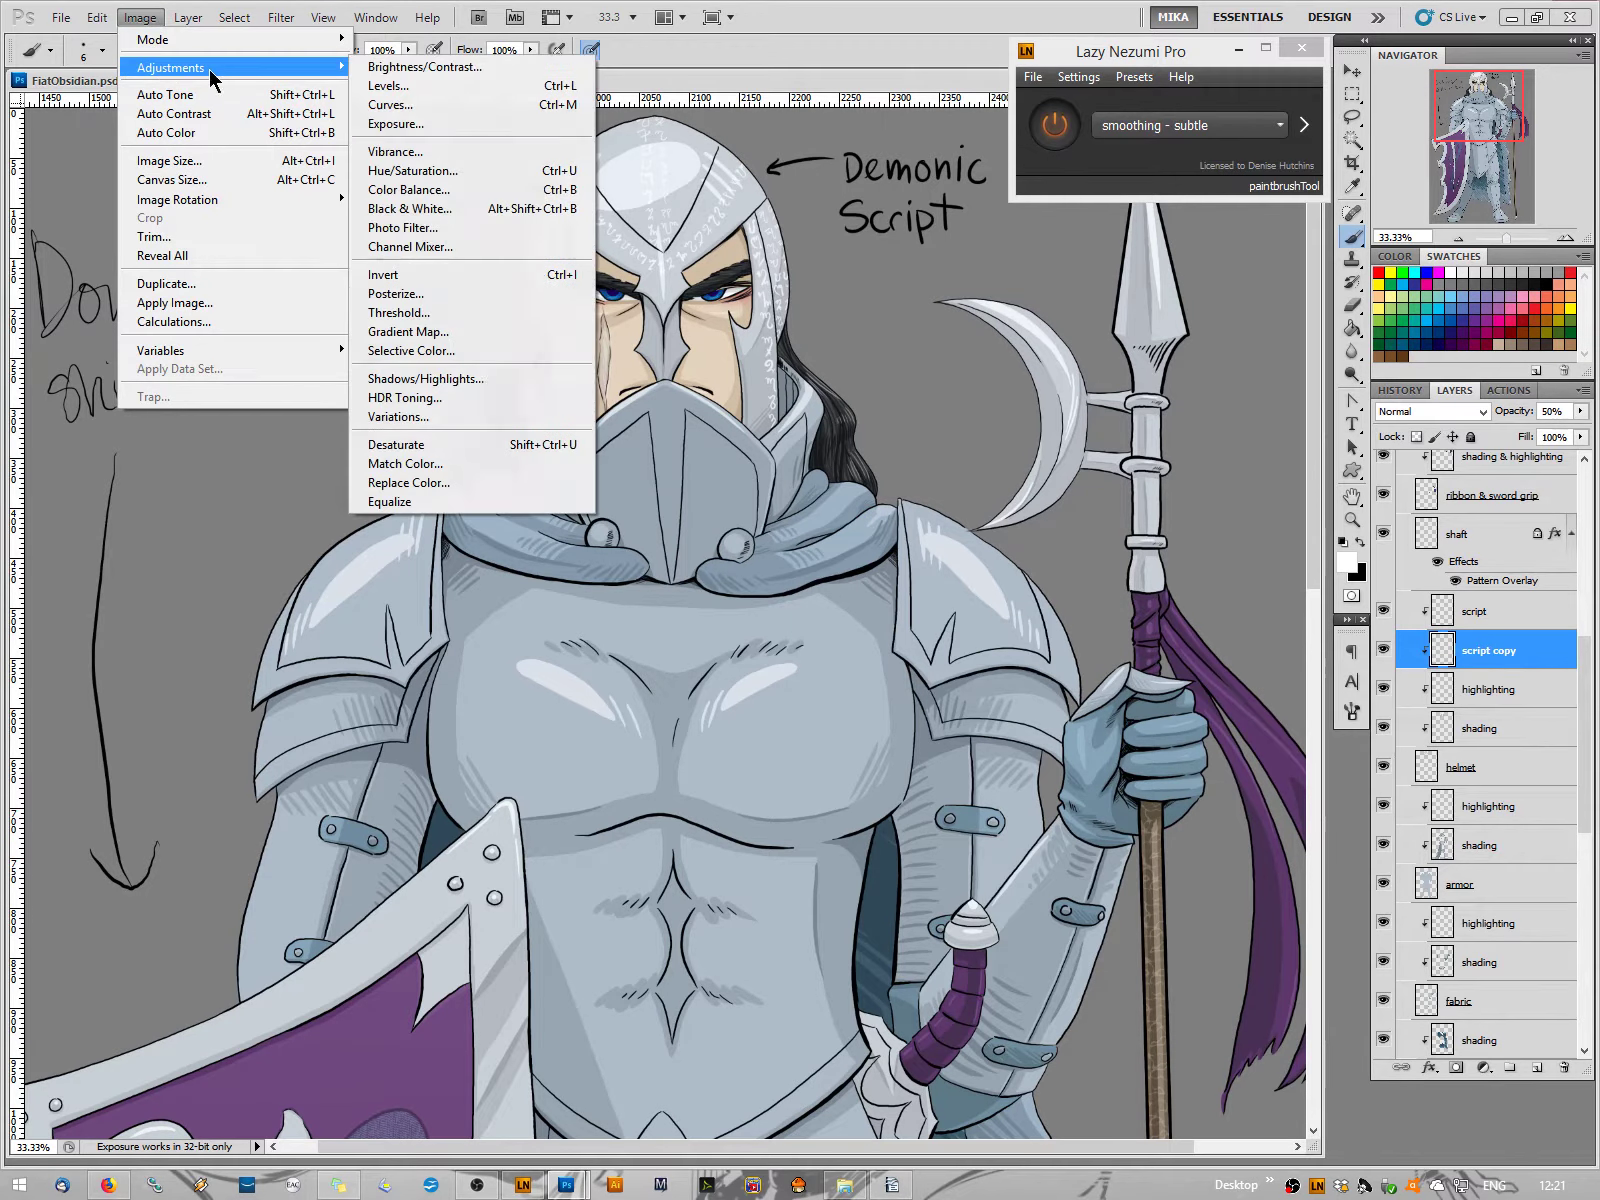
left_click(411, 170)
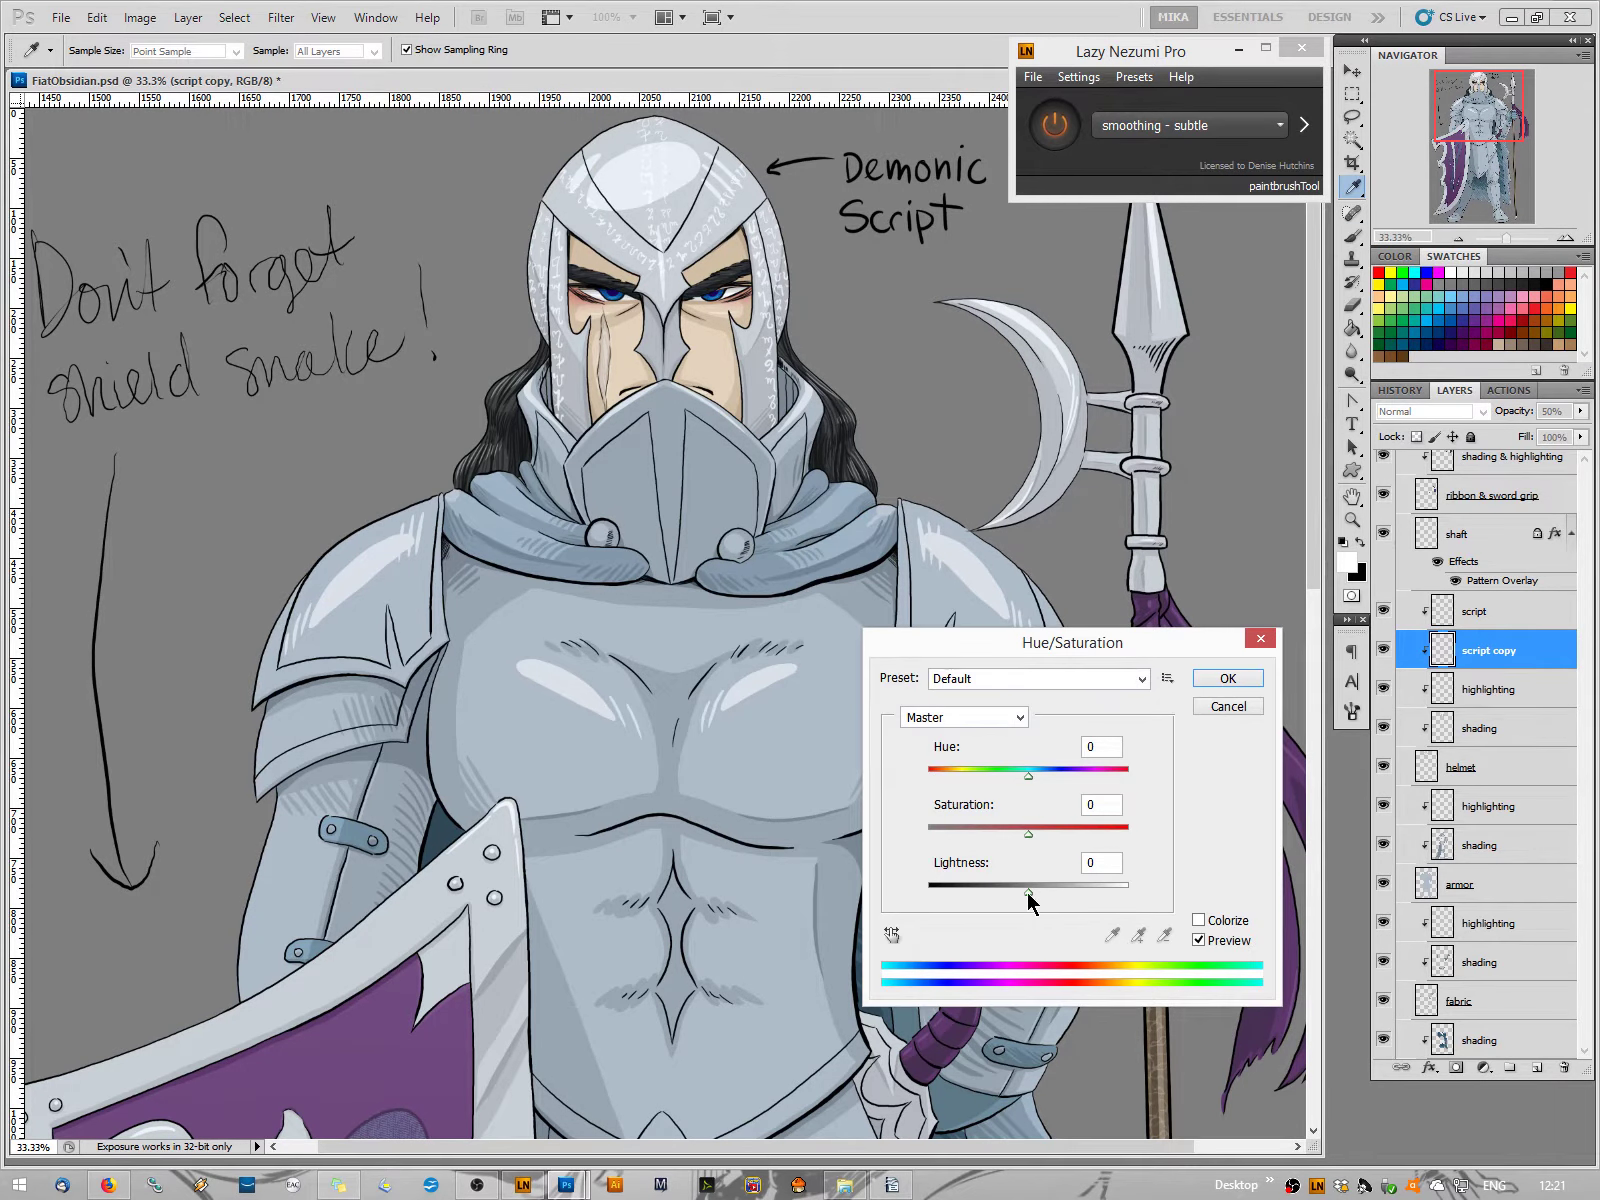
left_click_drag(1028, 891, 910, 895)
left_click(1254, 678)
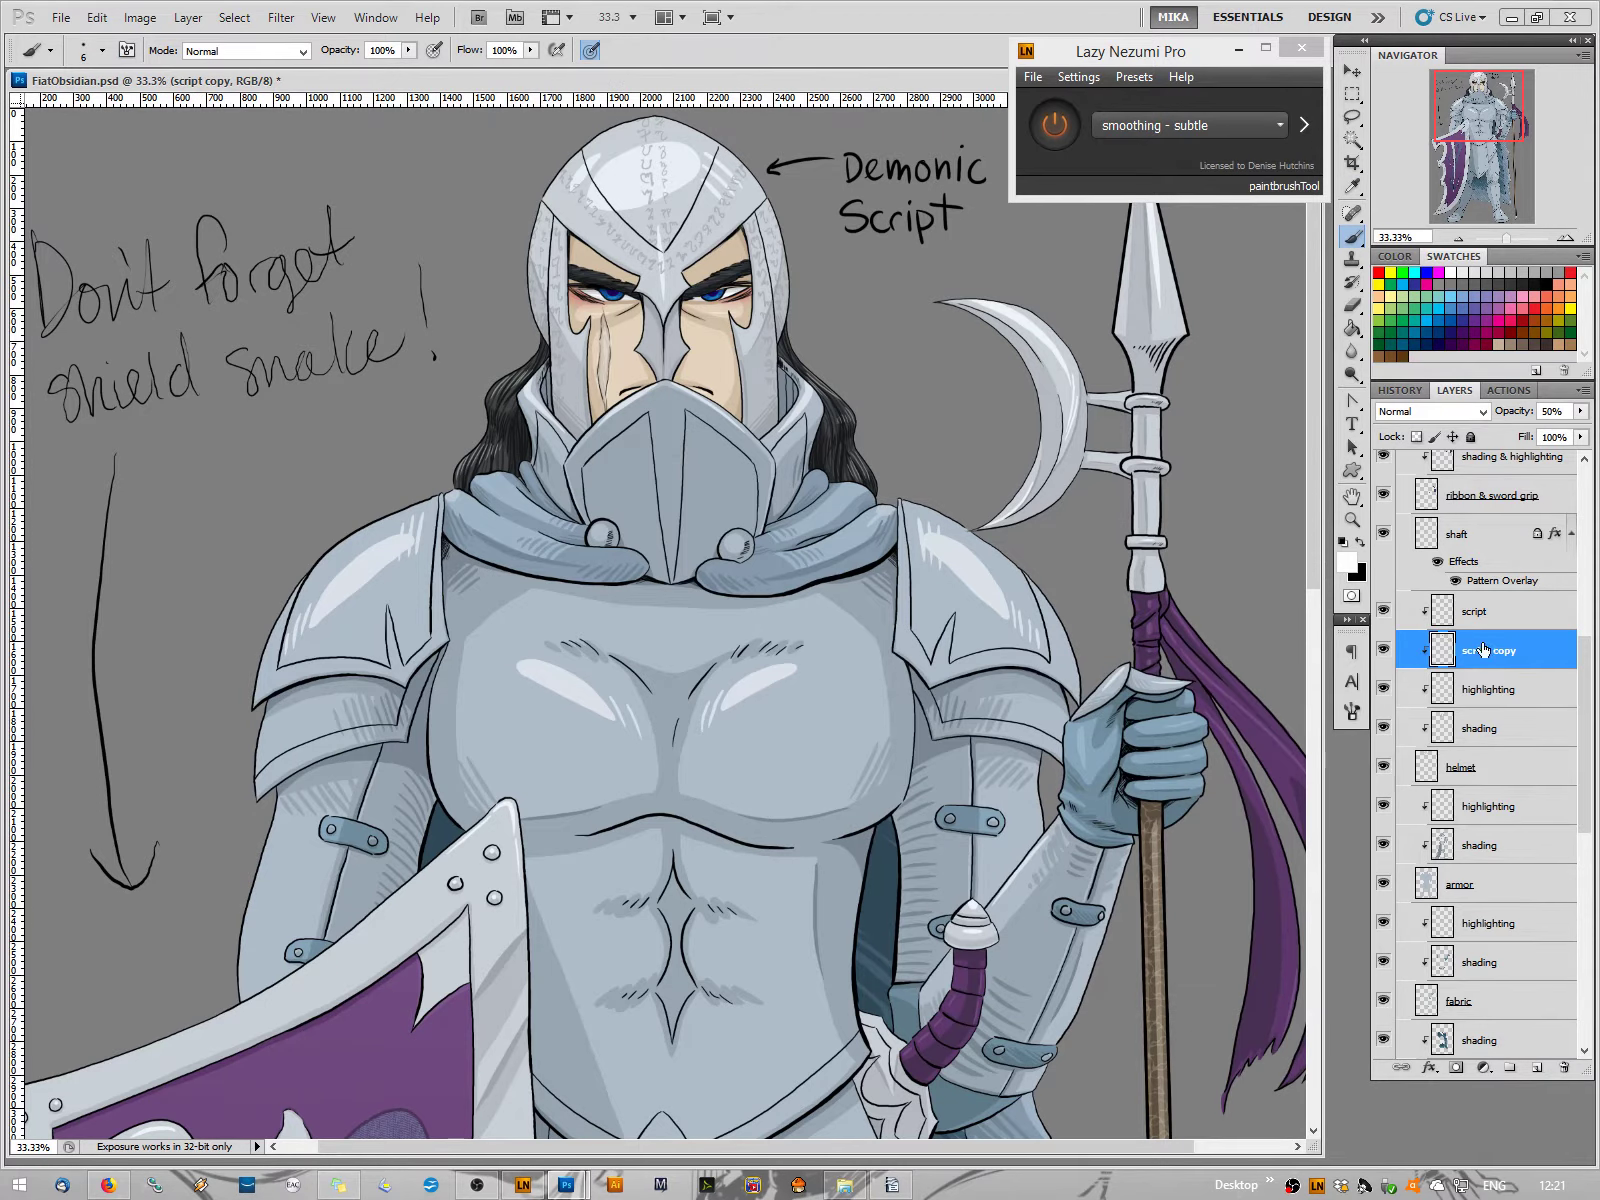
Set the original white script layer's opacity to 100%
left_click(1476, 611)
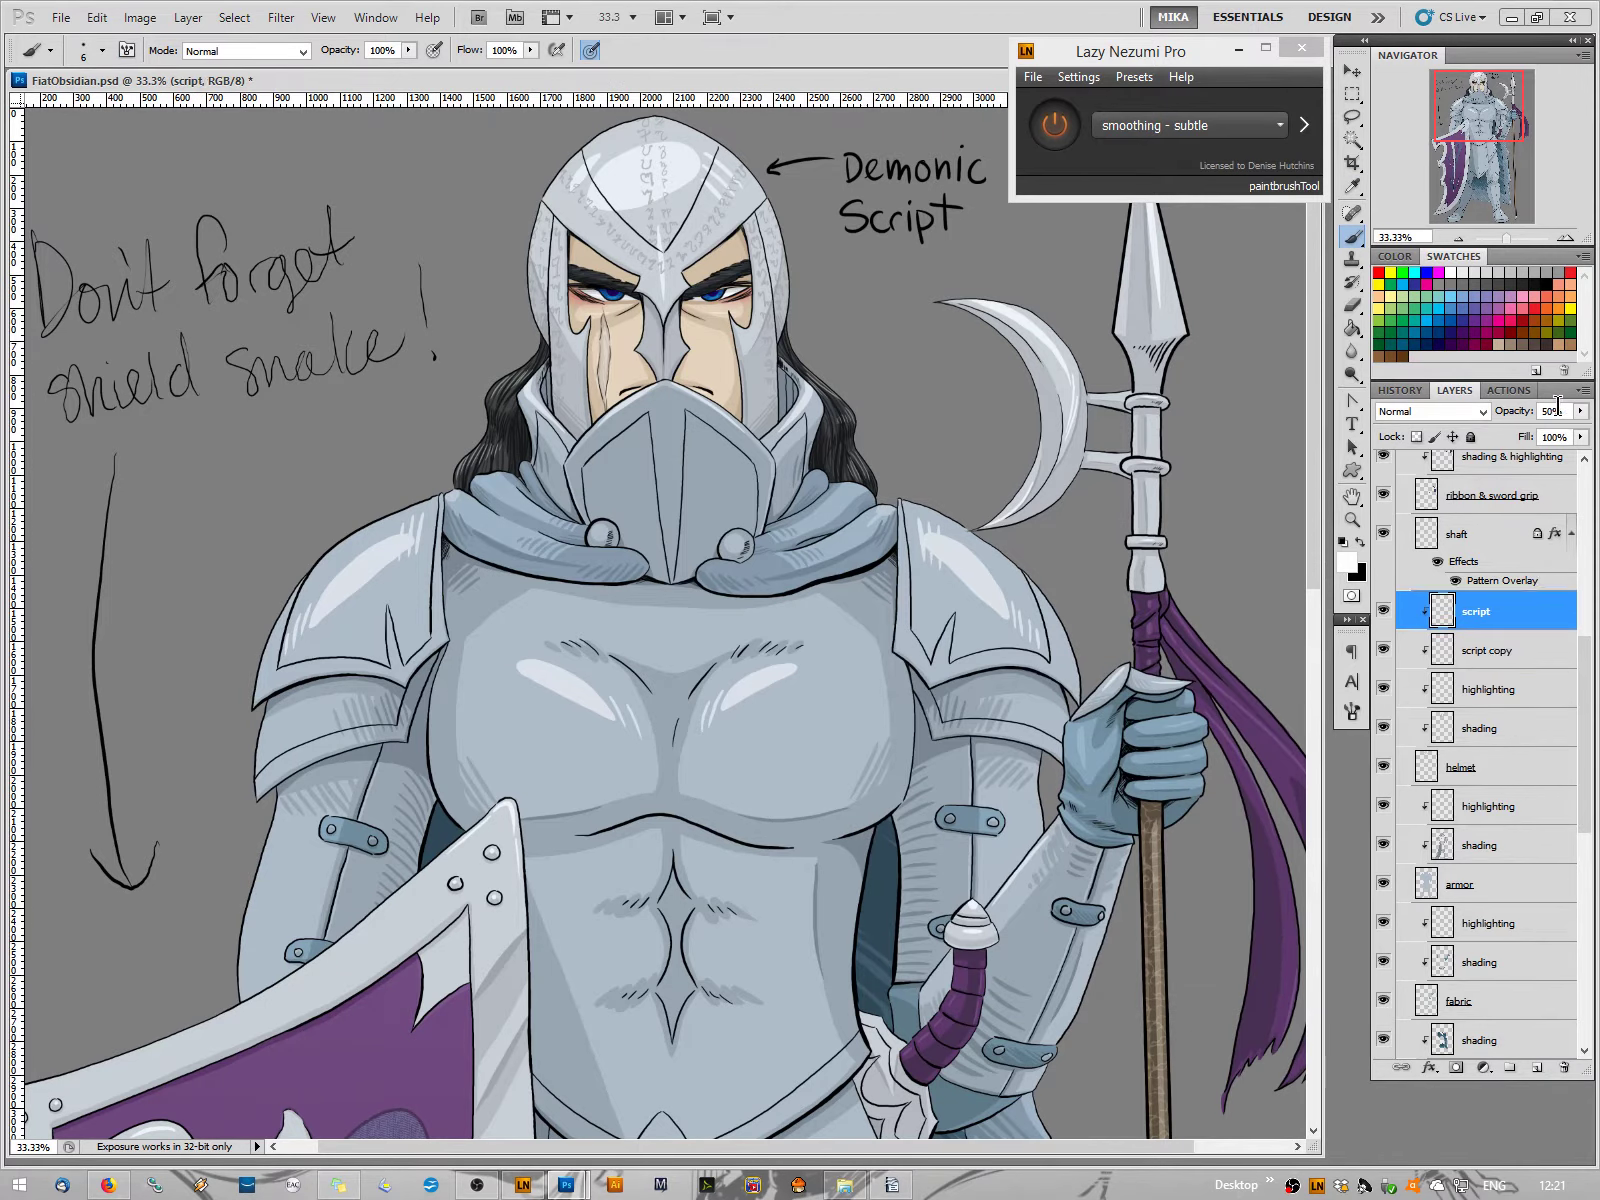
left_click(1553, 411)
type("100")
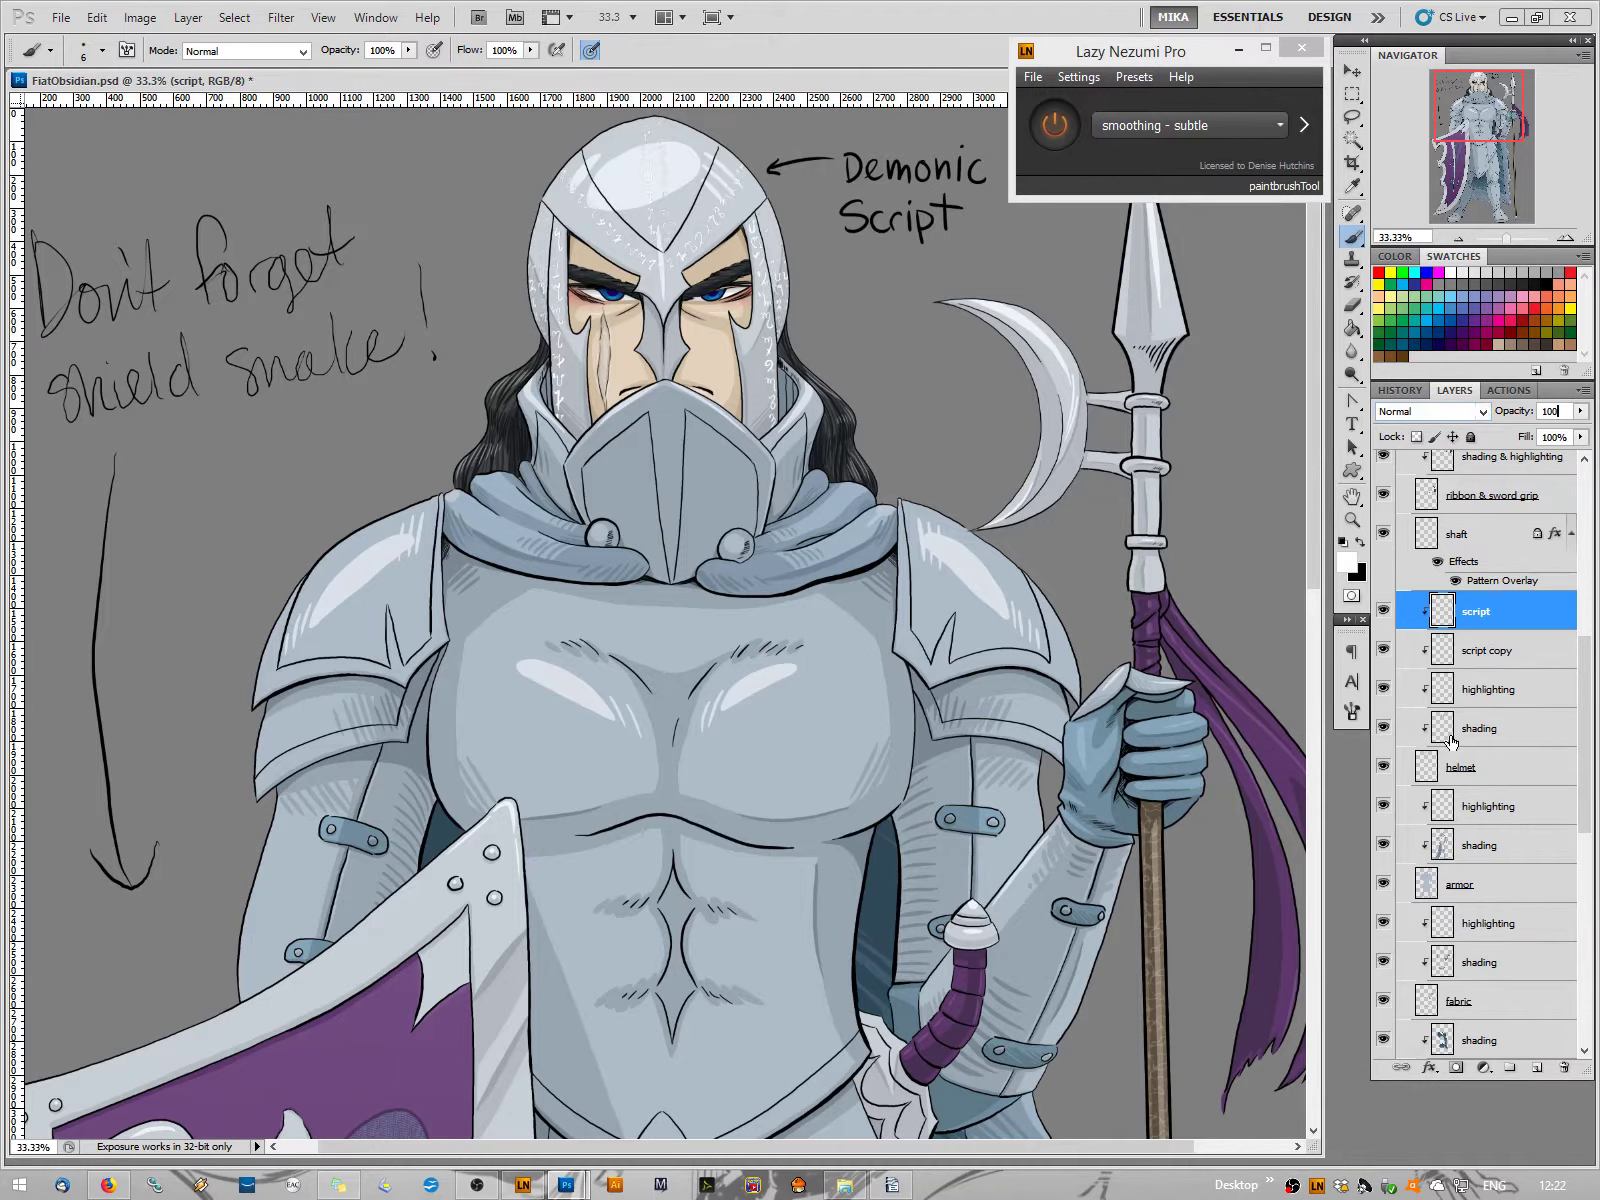
Set the dark script copy's opacity to 55% and nudge it slightly off the white script on the helmet to act as a shadow
left_click(1507, 652)
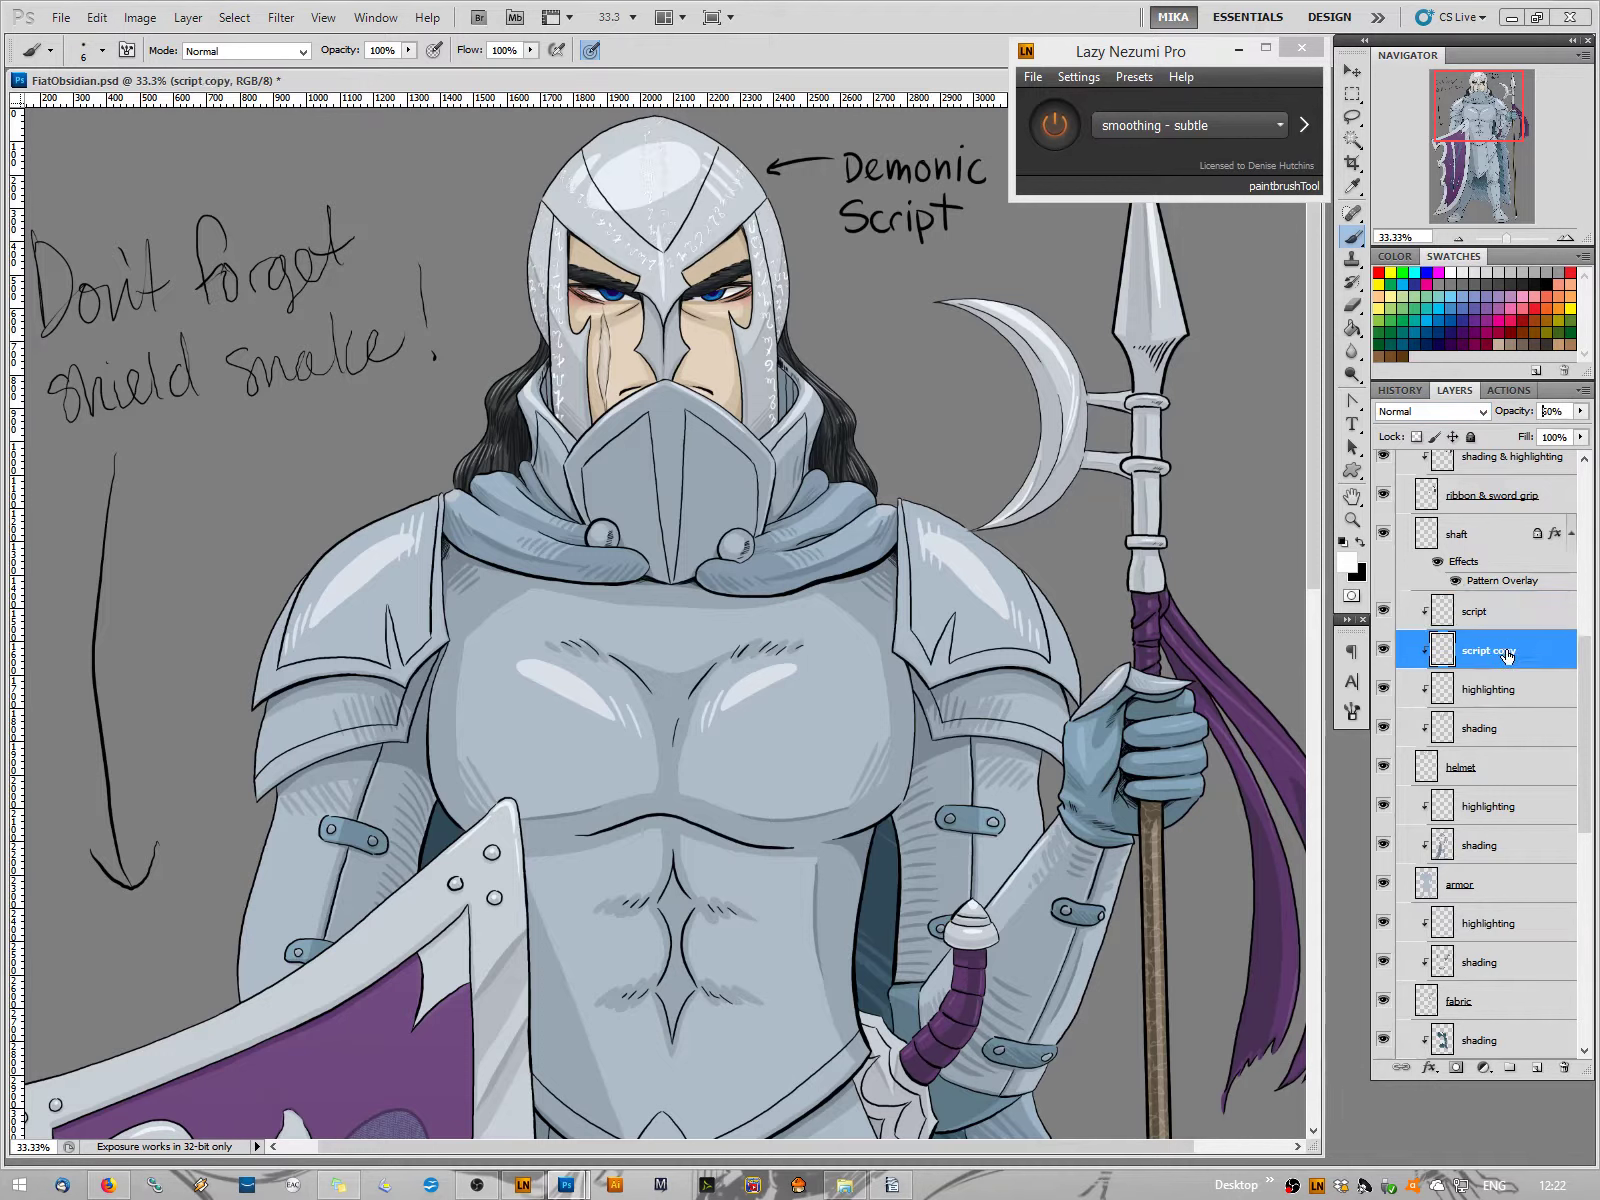
left_click(1568, 240)
left_click(1568, 240)
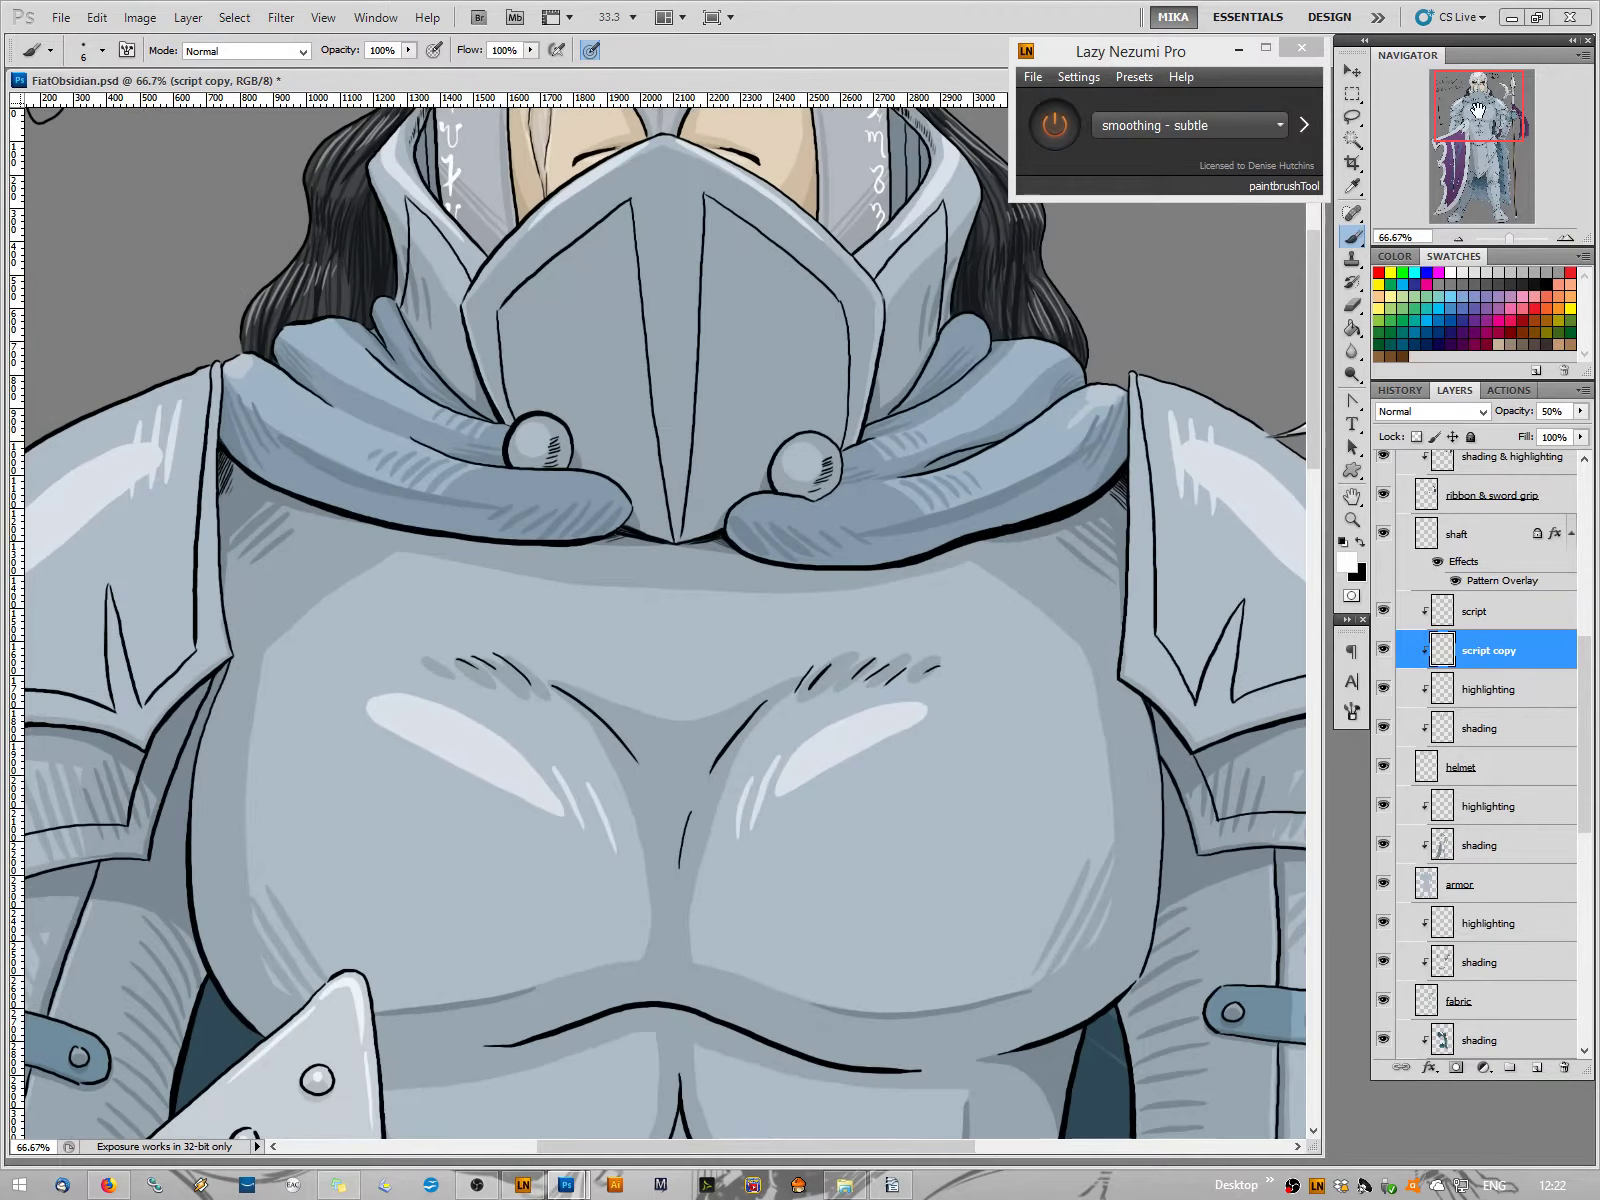
left_click_drag(1478, 75, 1476, 86)
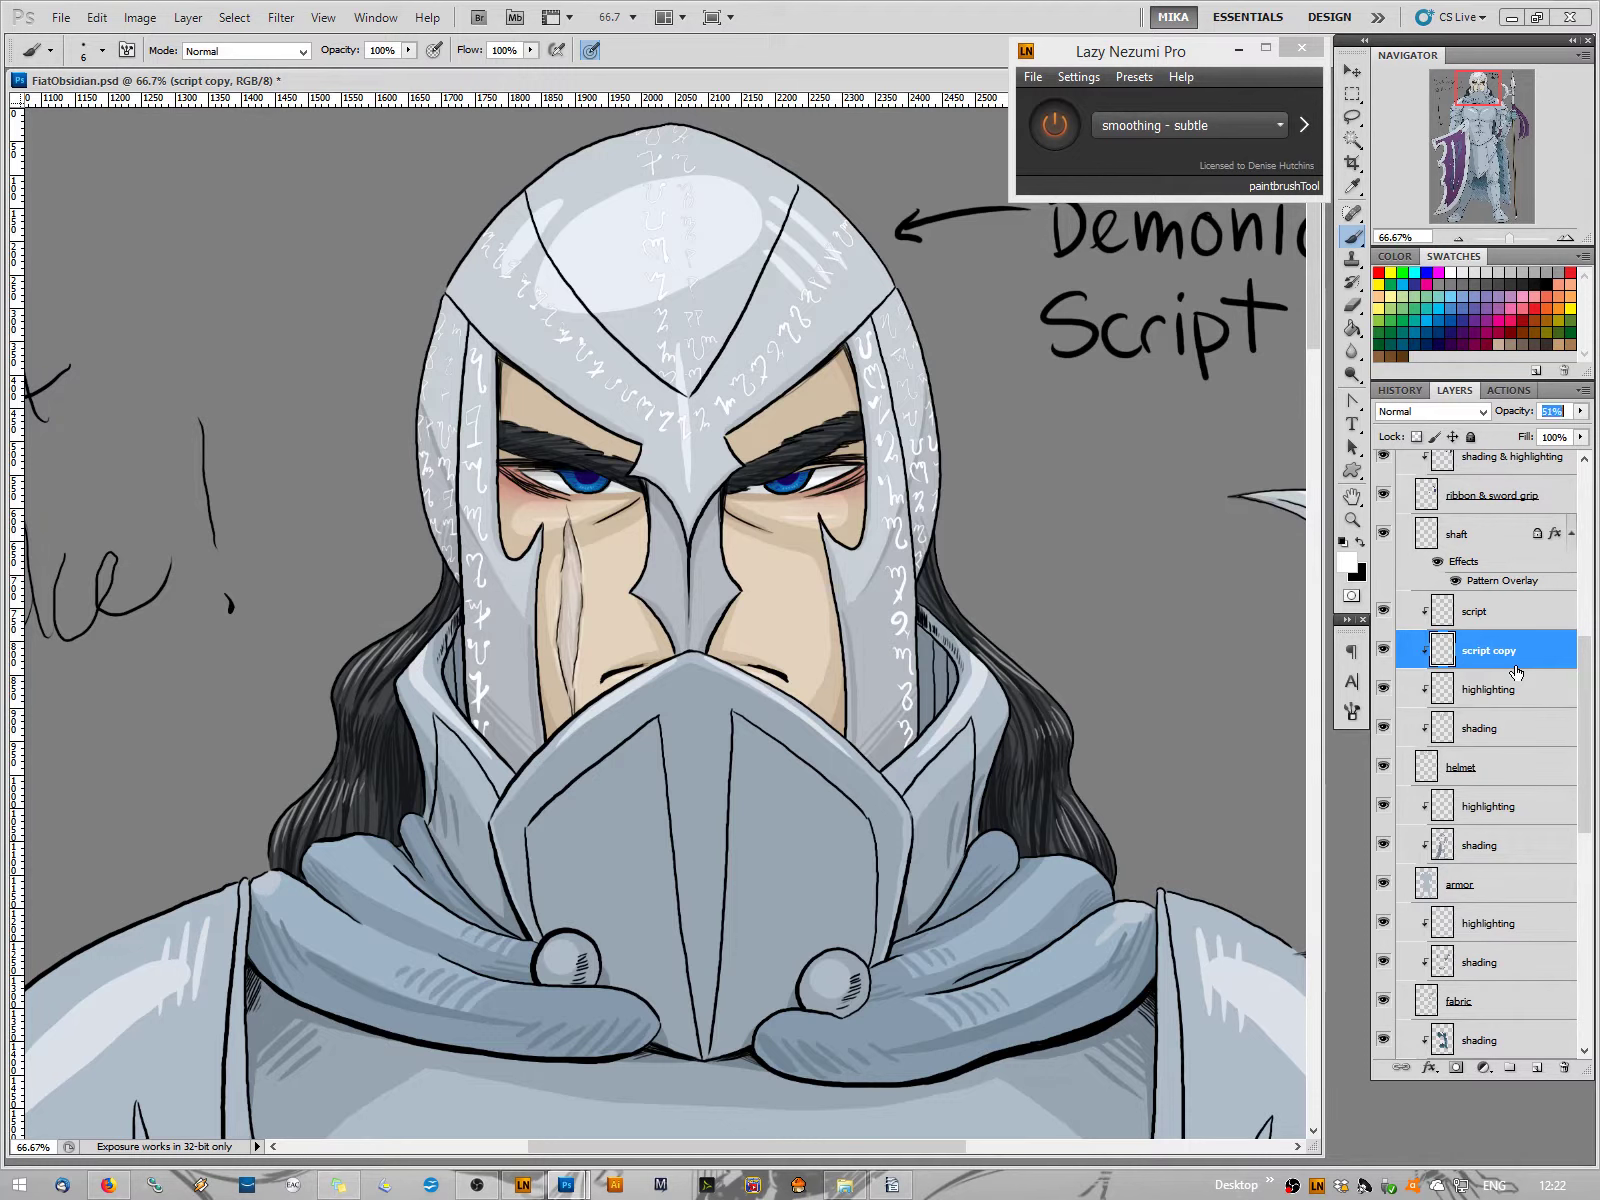
key("Up")
left_click(1354, 74)
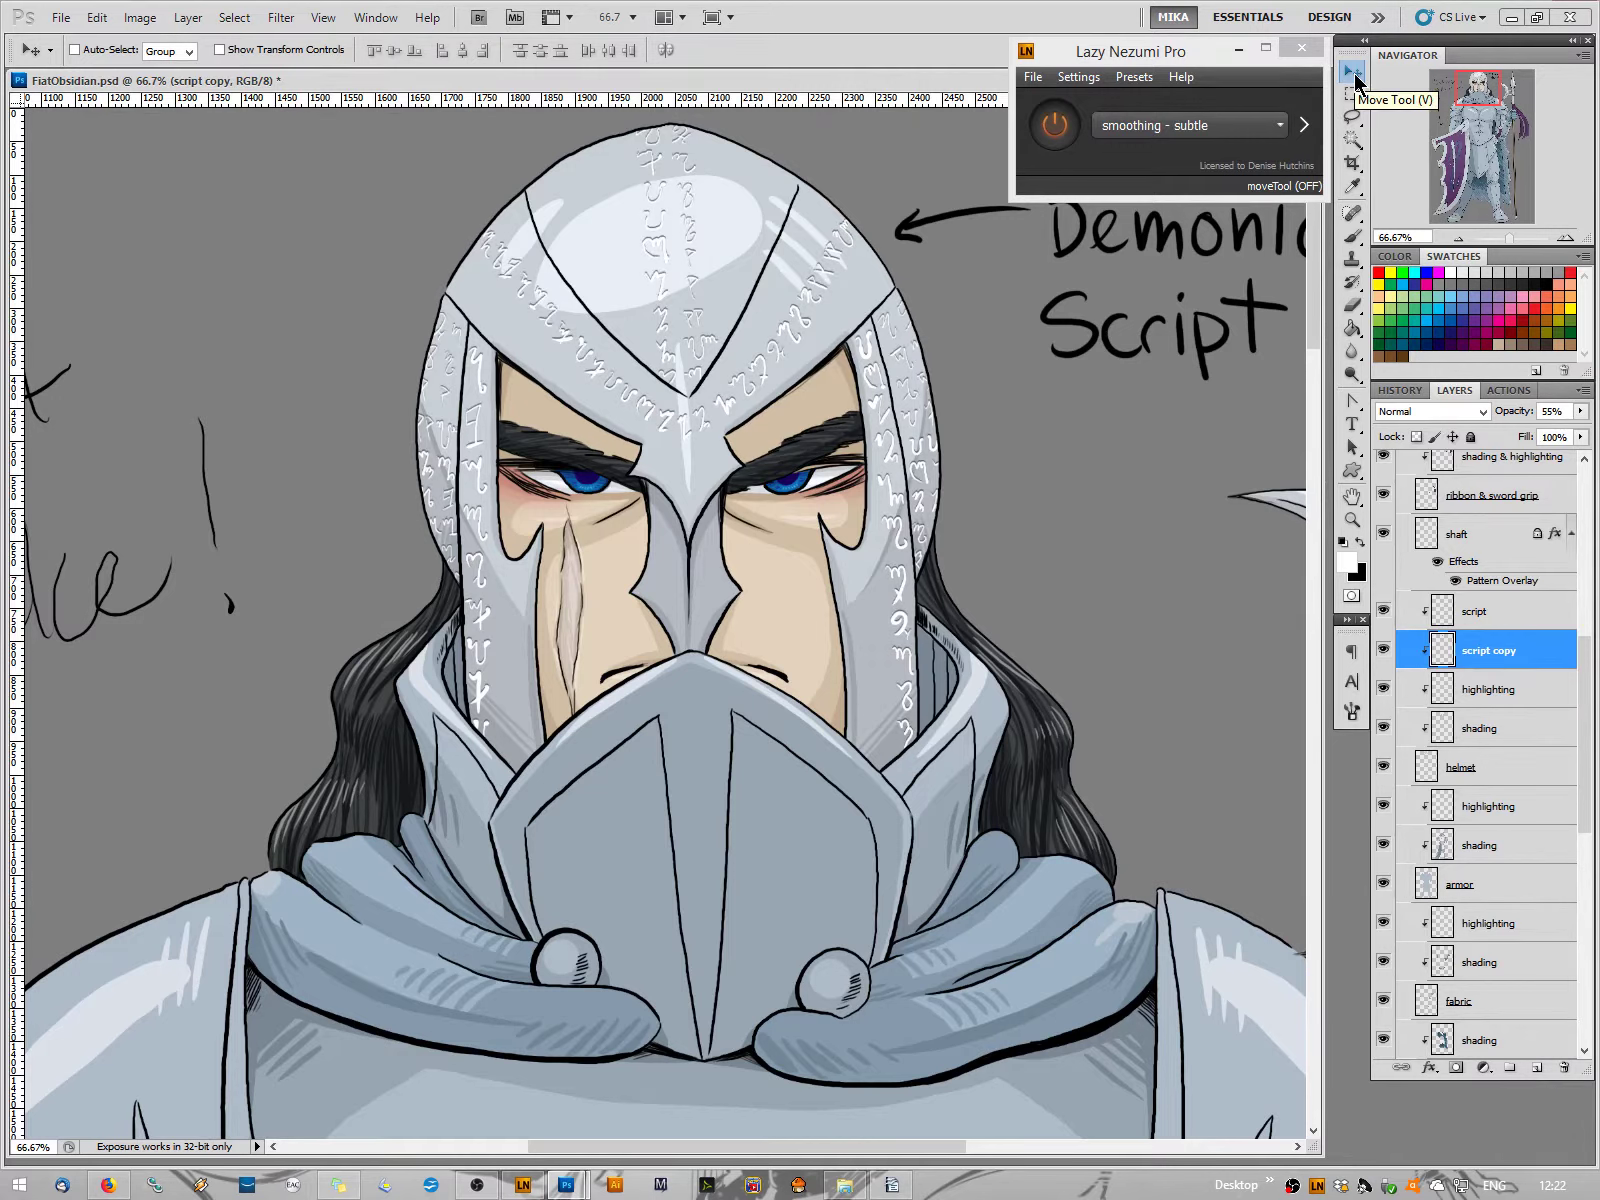
key("shift+Right")
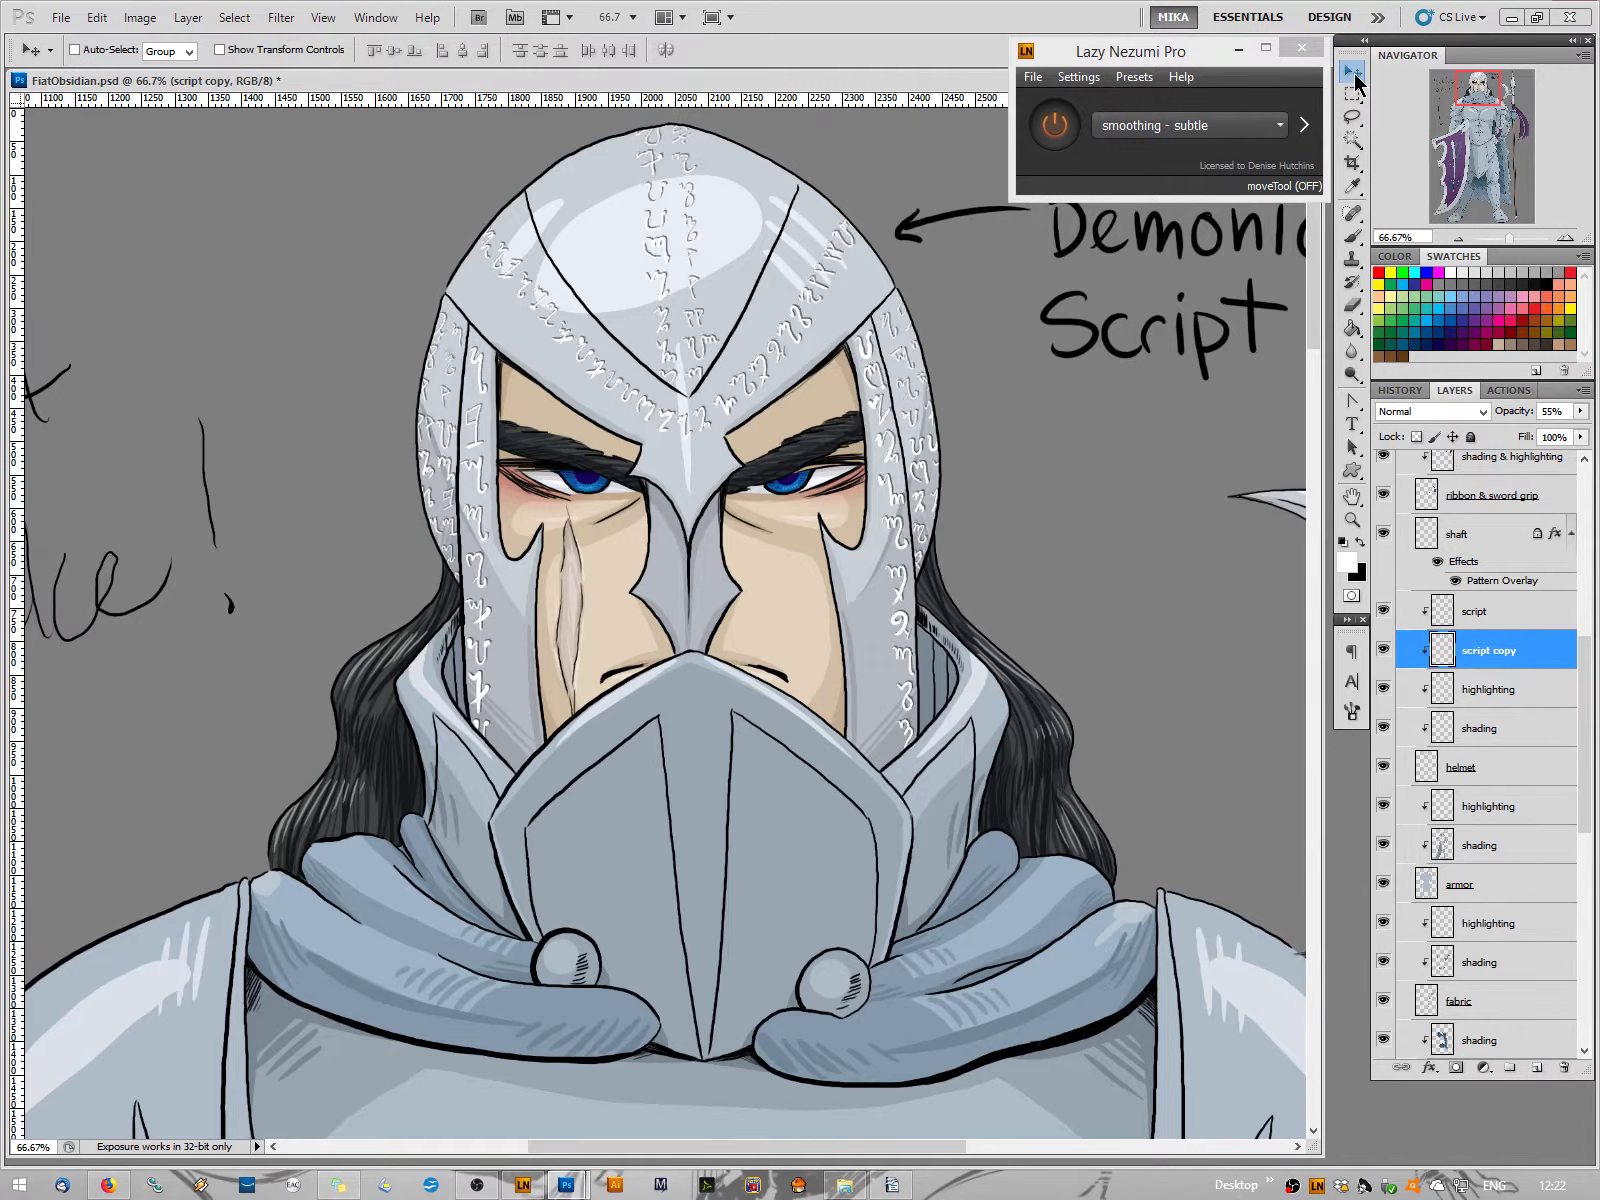
key("shift+Right")
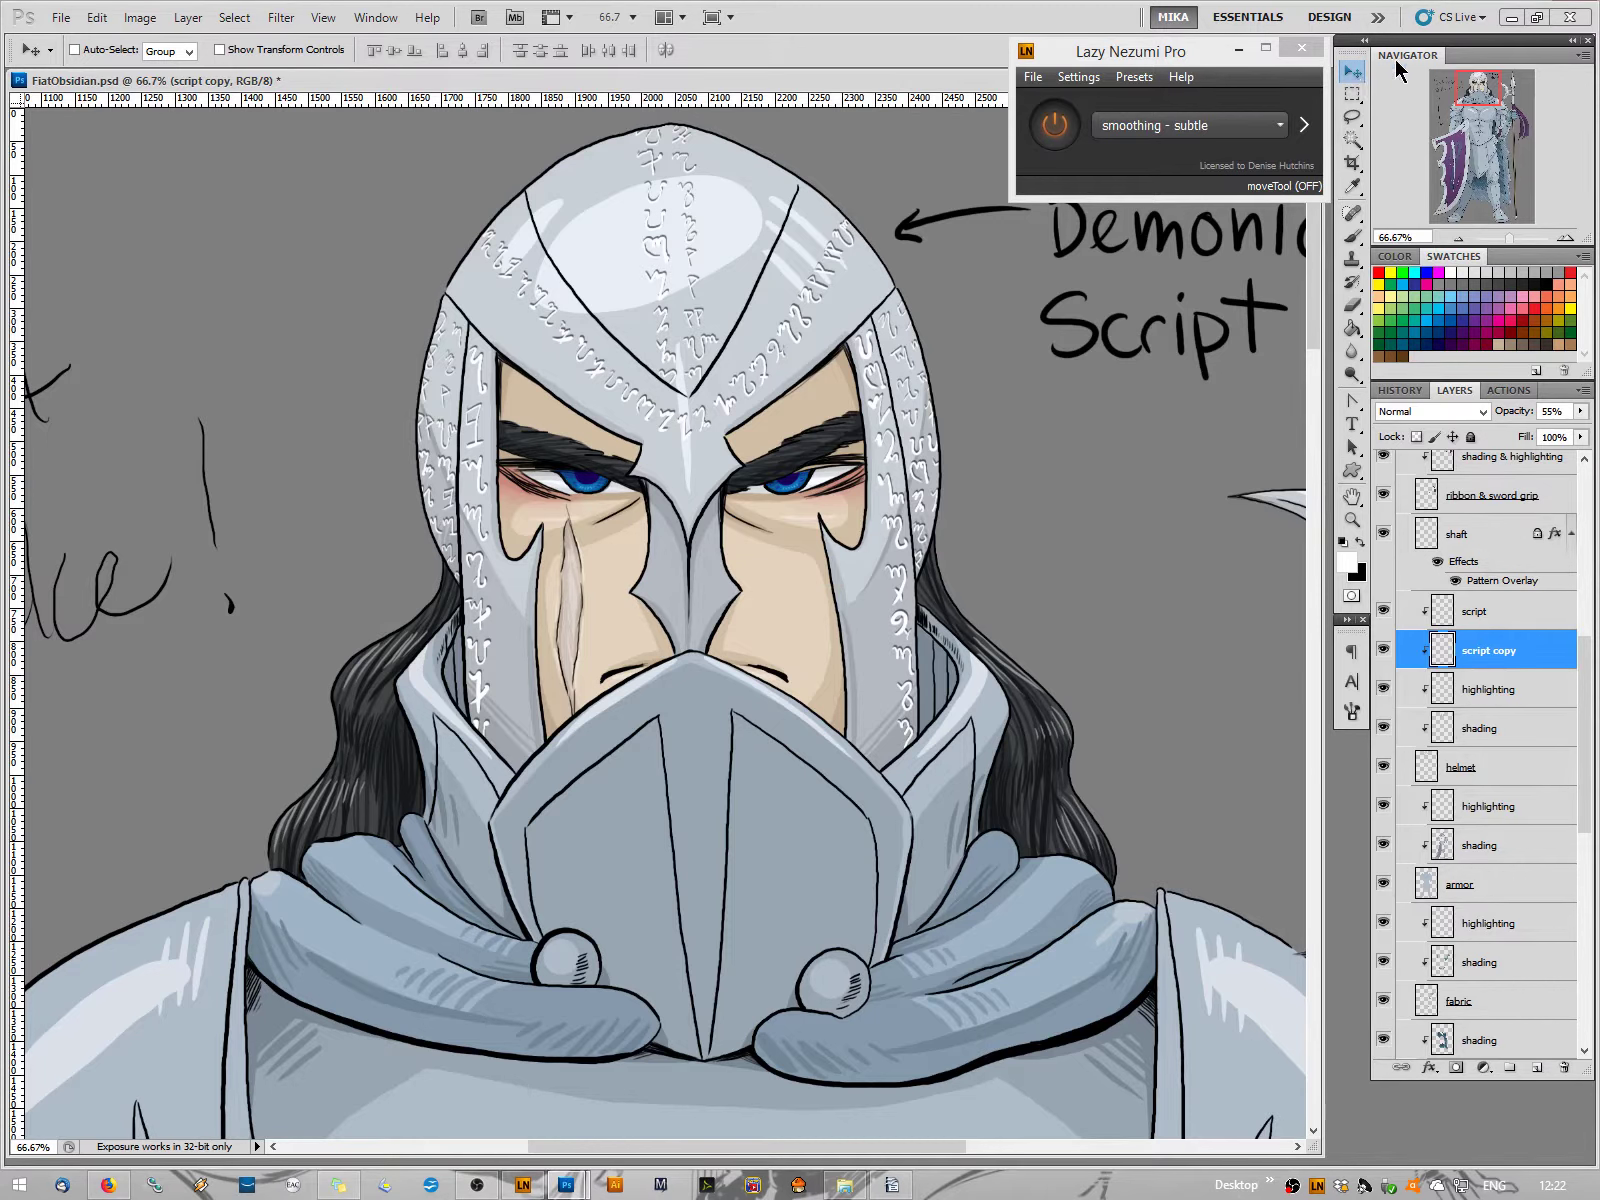
Lower the dark script copy's opacity to 21% and save the document
left_click_drag(1580, 411, 1505, 440)
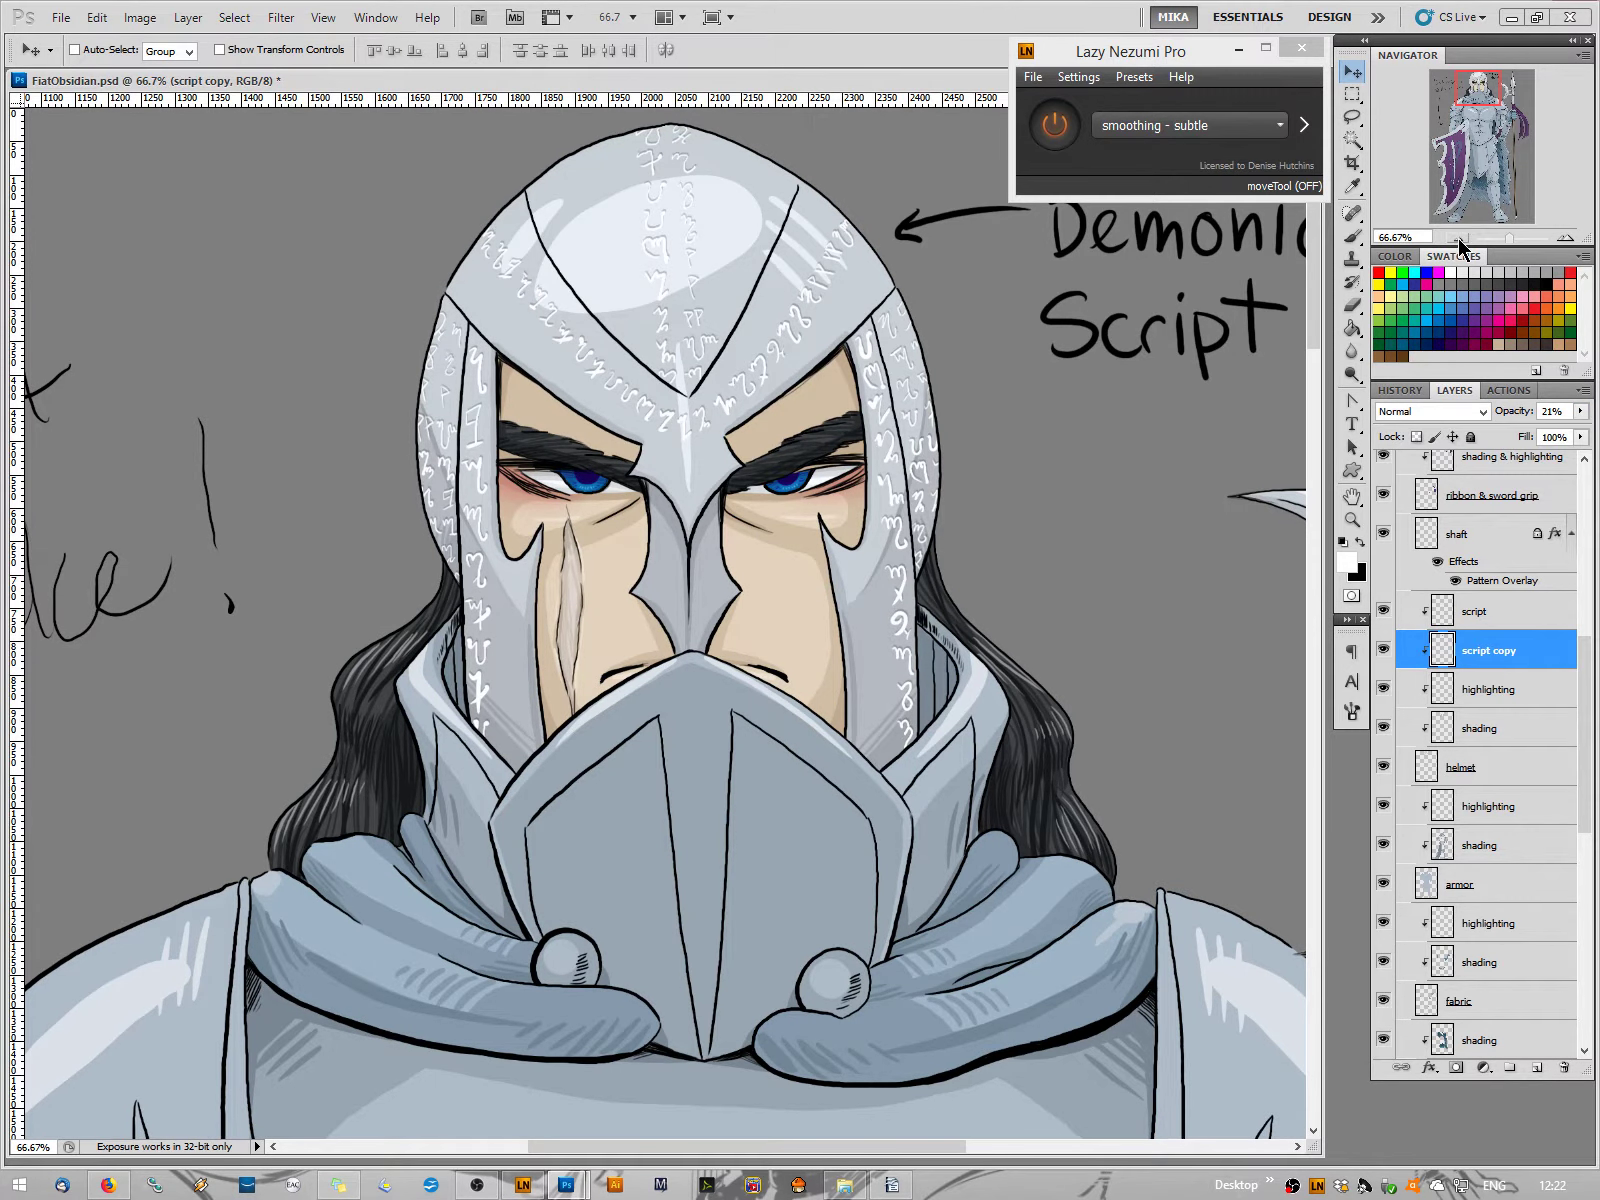
left_click(1459, 239)
left_click(1459, 239)
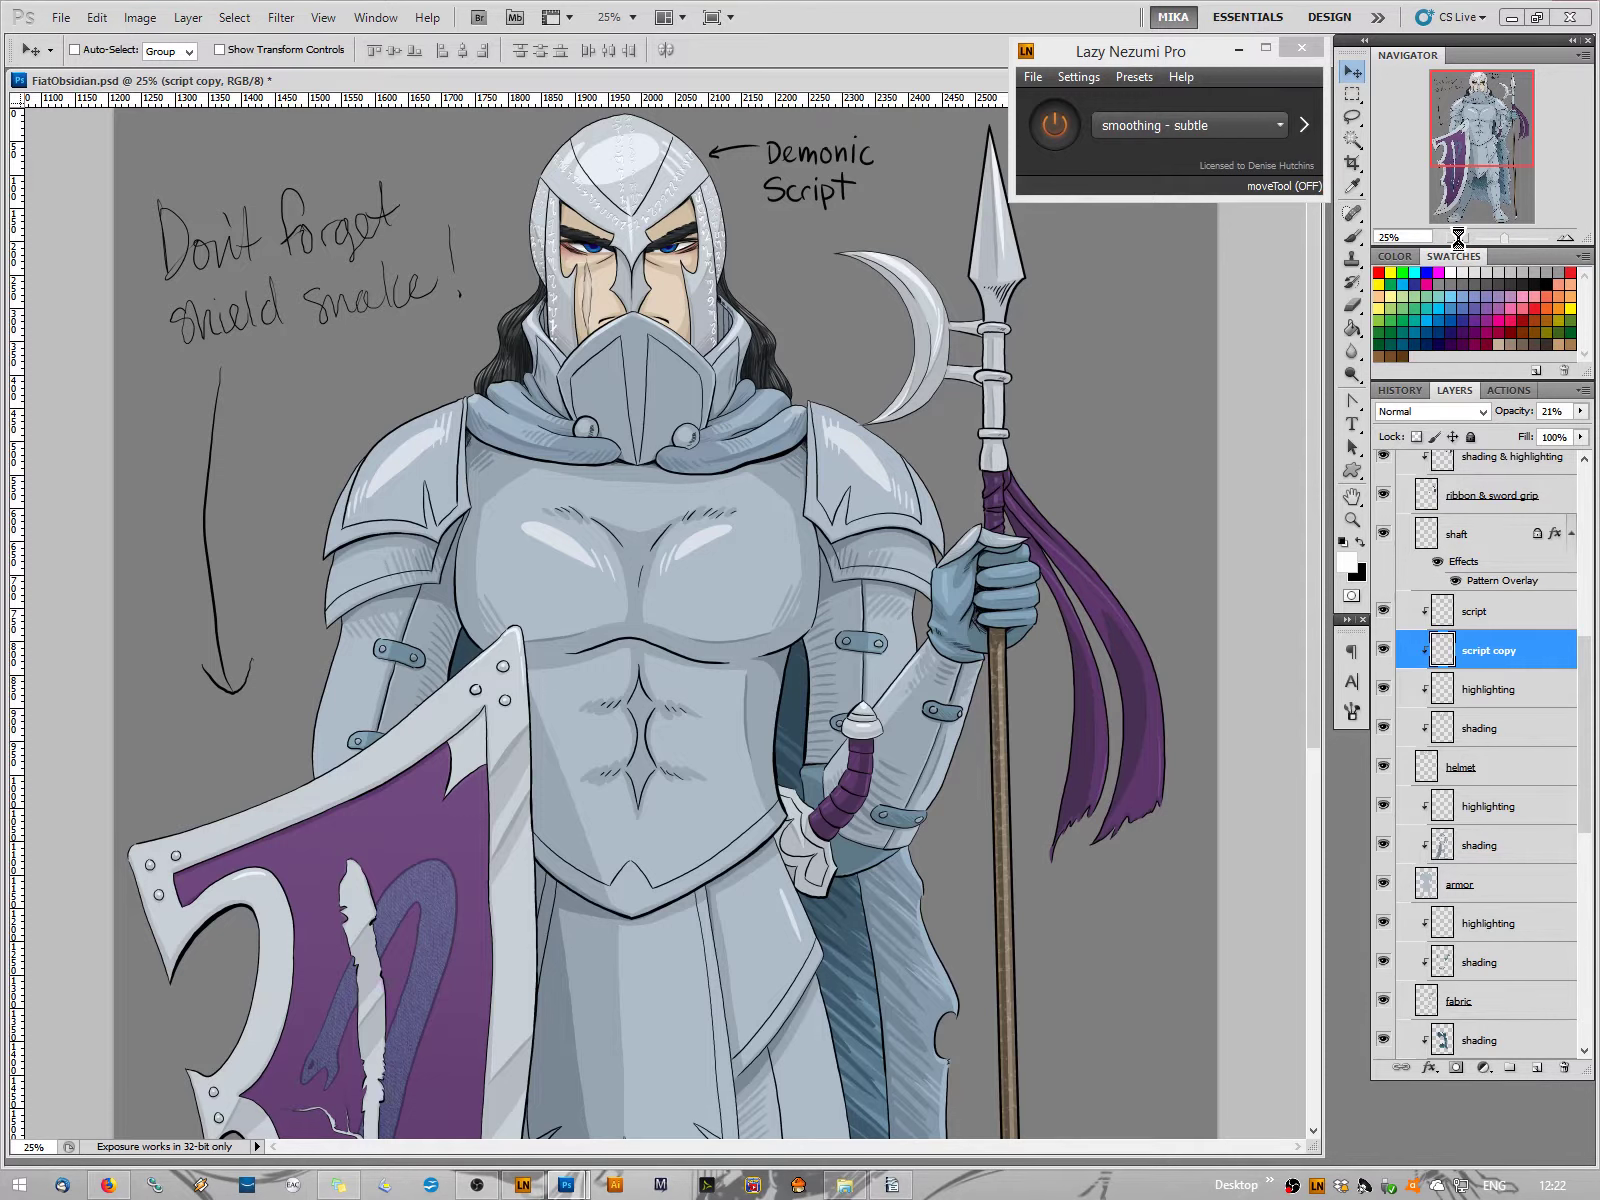
key("ctrl+s")
Collapse the Color group and hide the NOTES layer so the whole figure shows without the handwritten reminders
left_click_drag(1588, 712, 1586, 542)
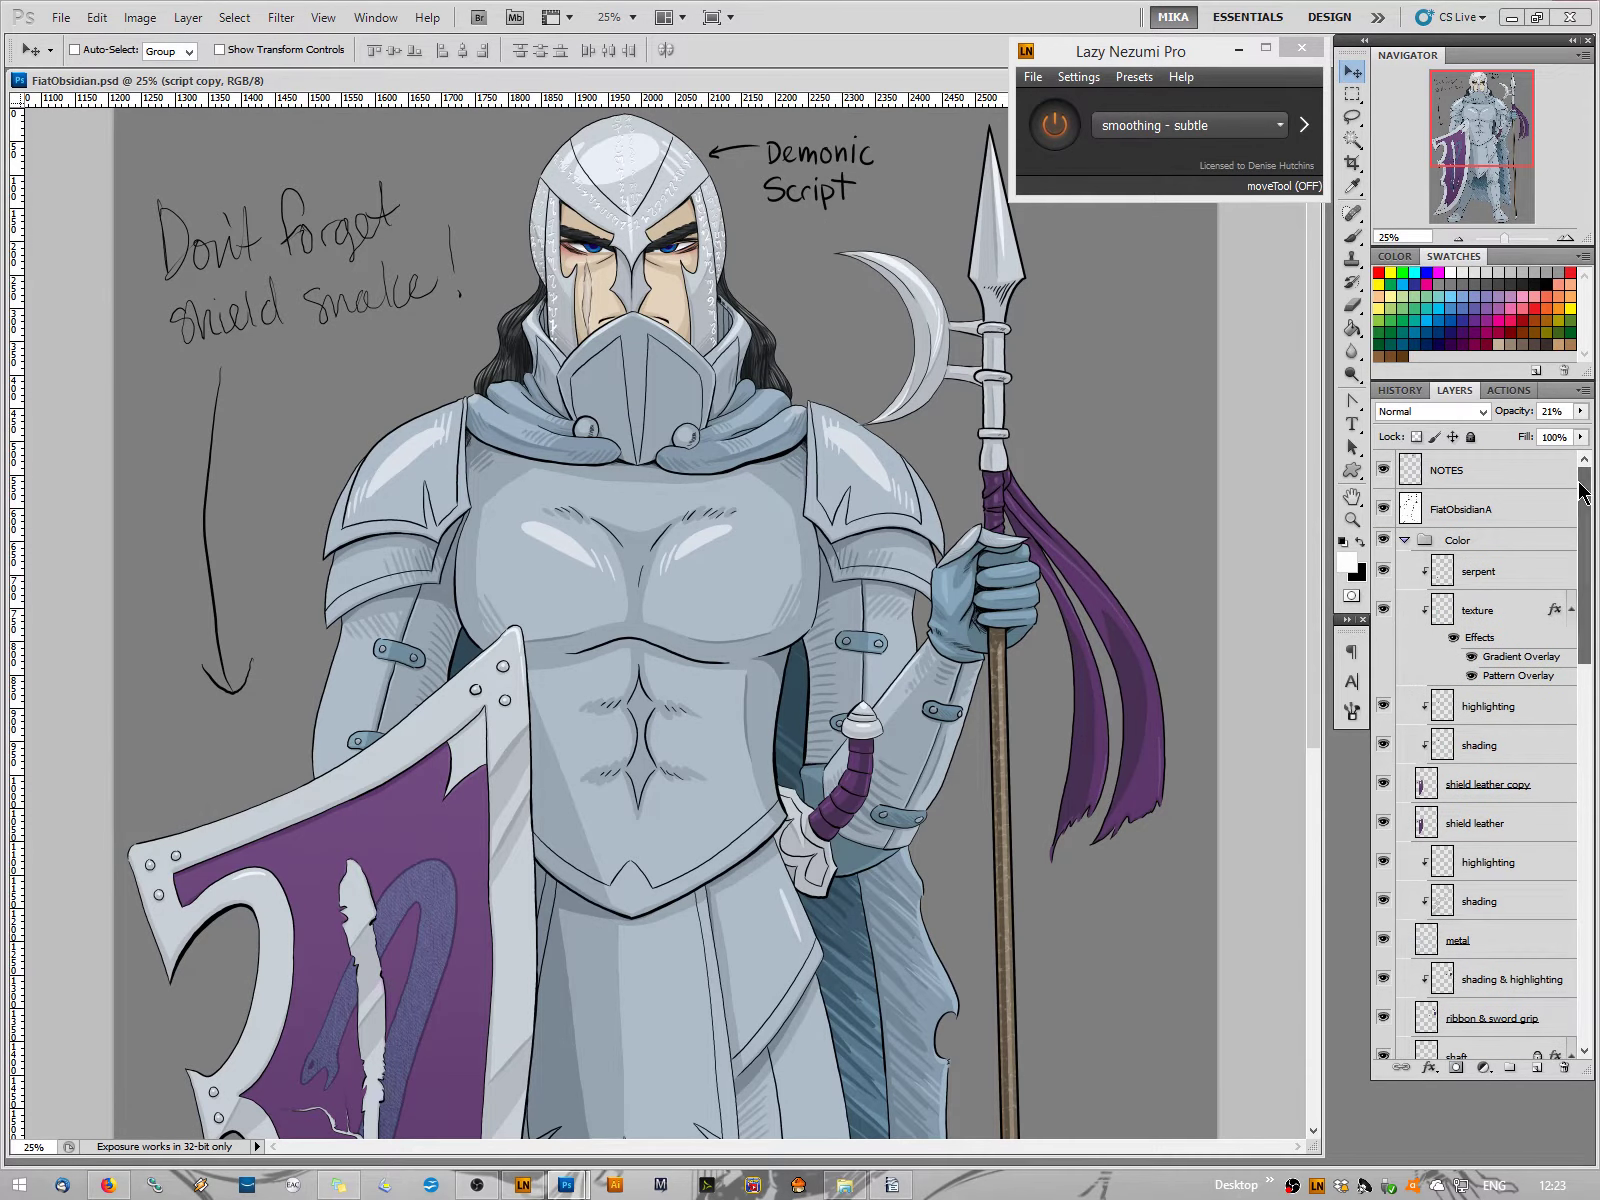
left_click(1404, 542)
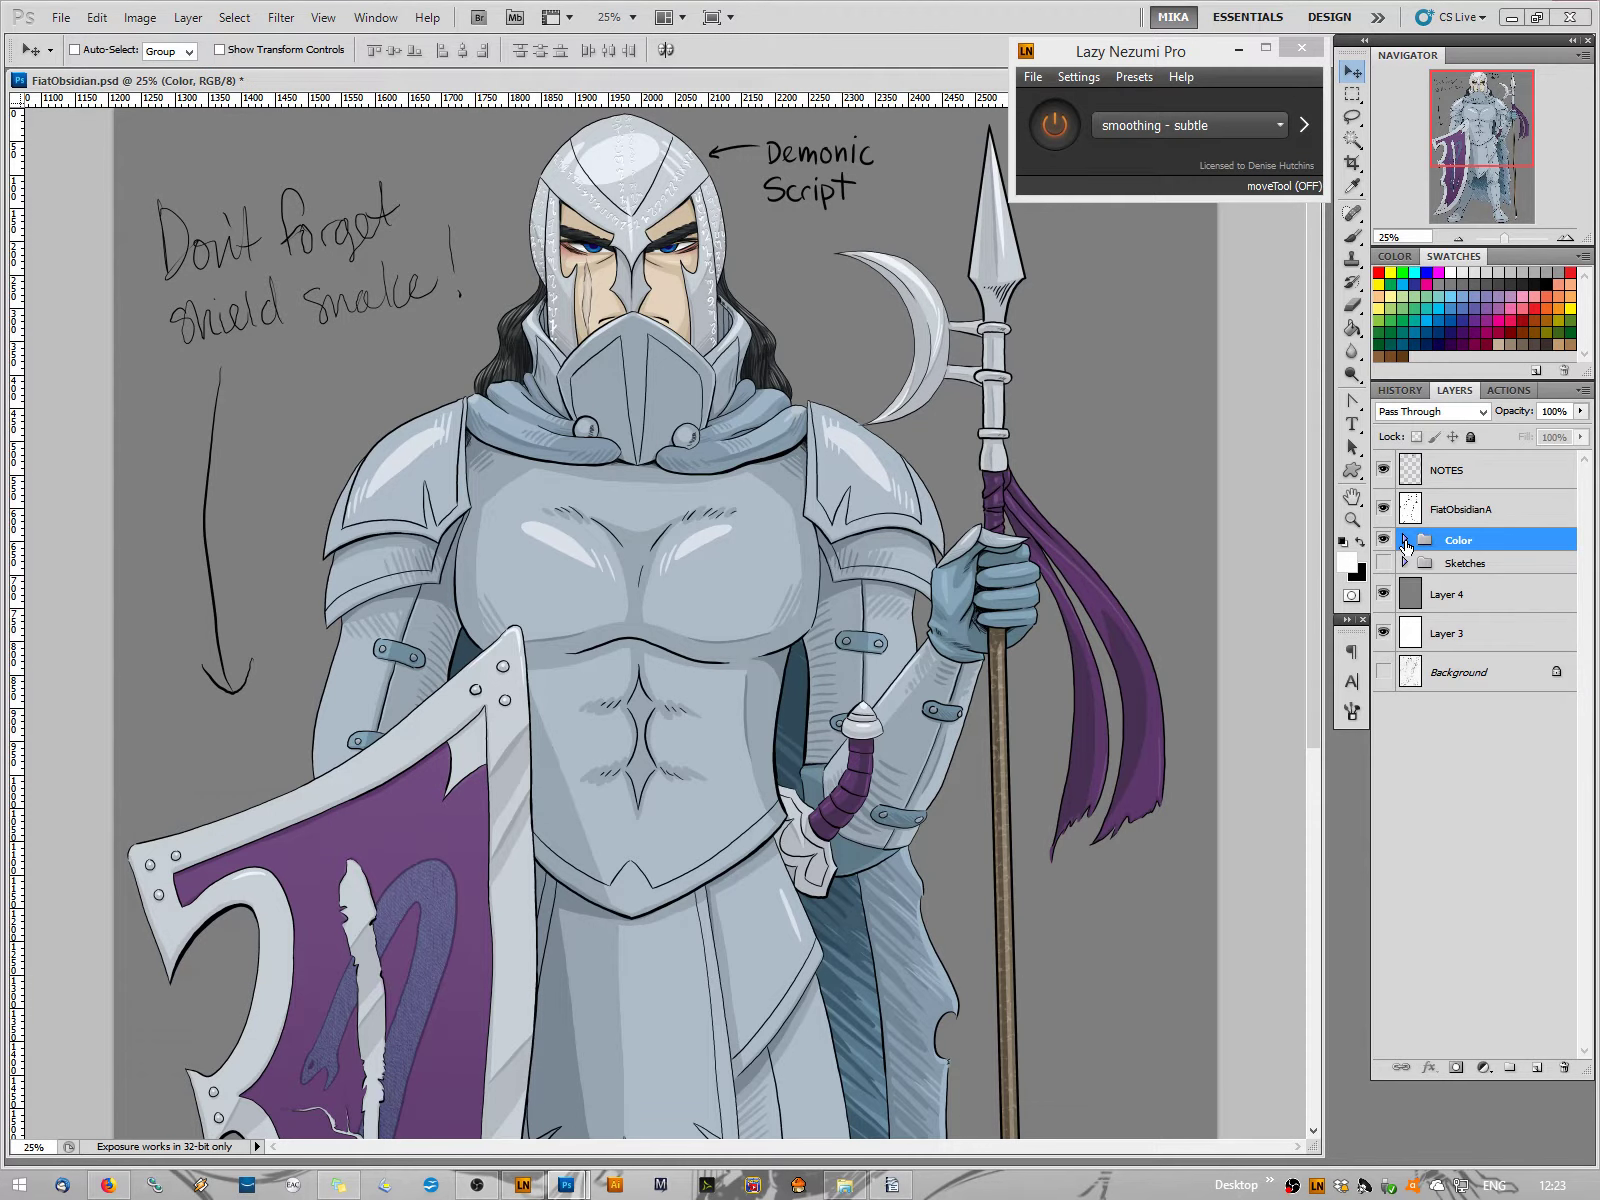
left_click(1384, 470)
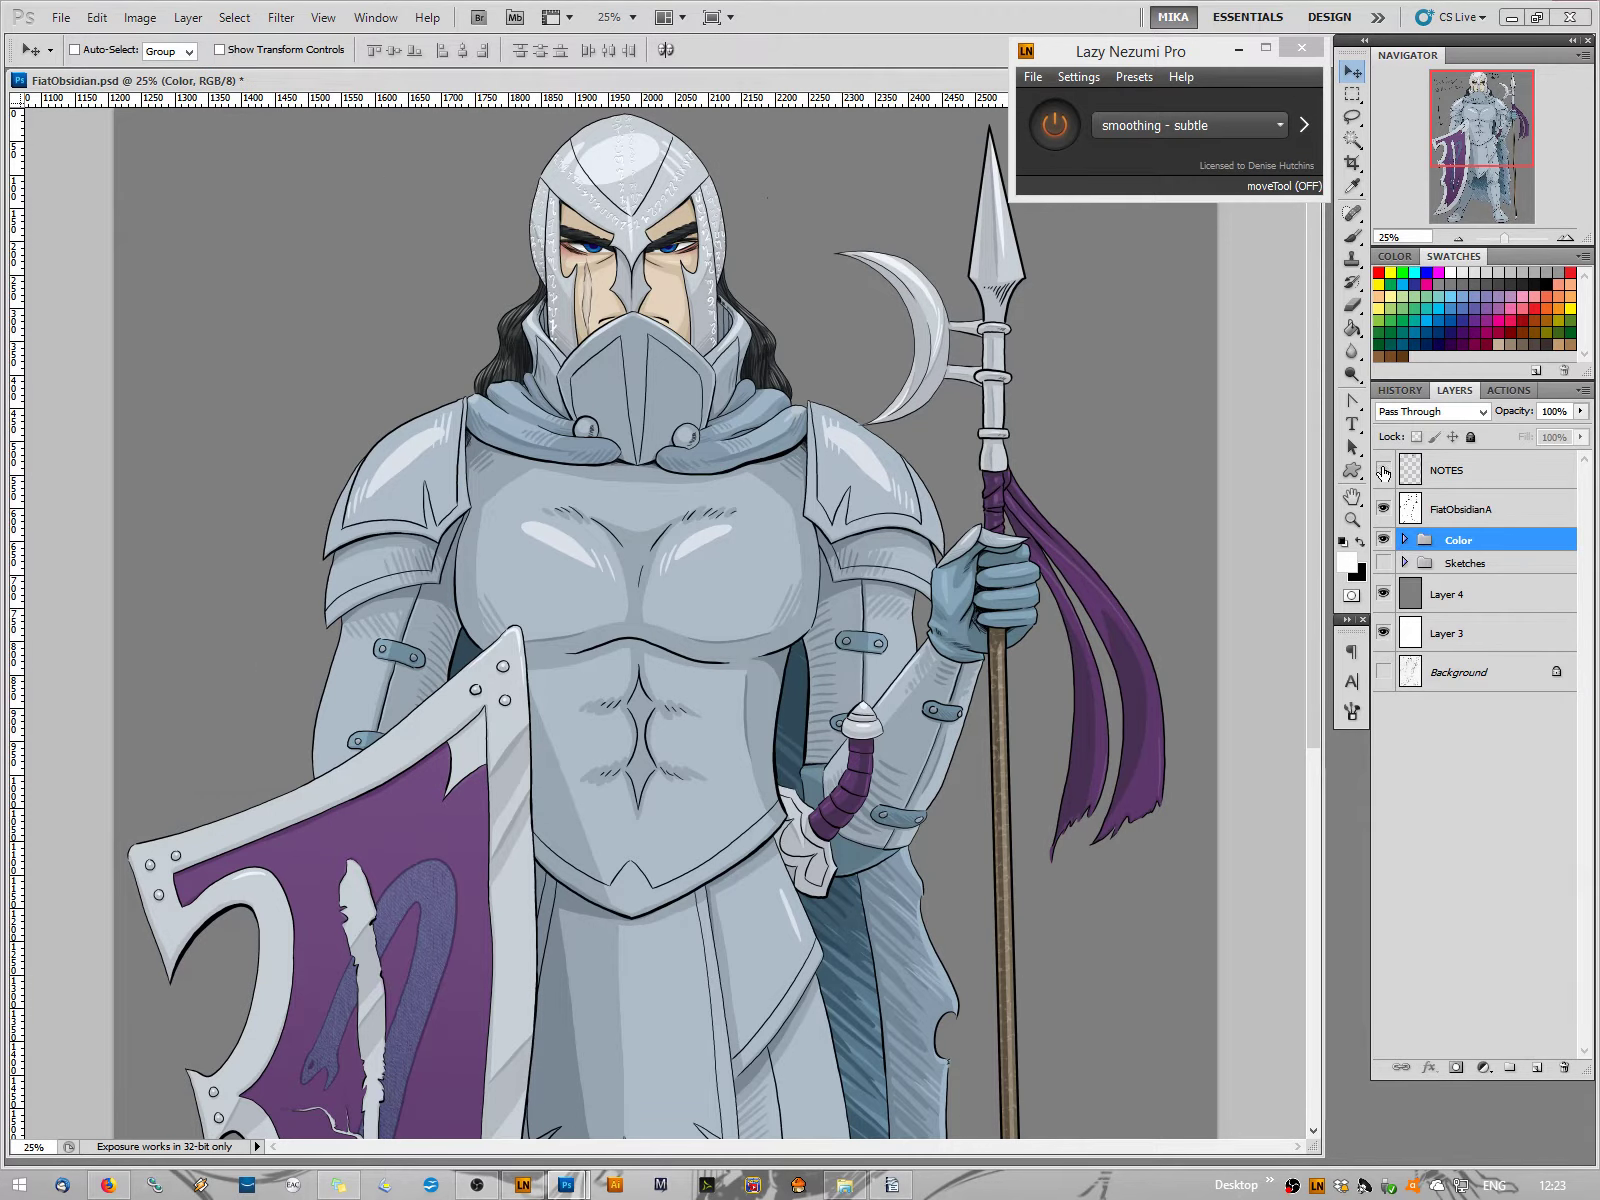
left_click(1457, 241)
left_click(1456, 244)
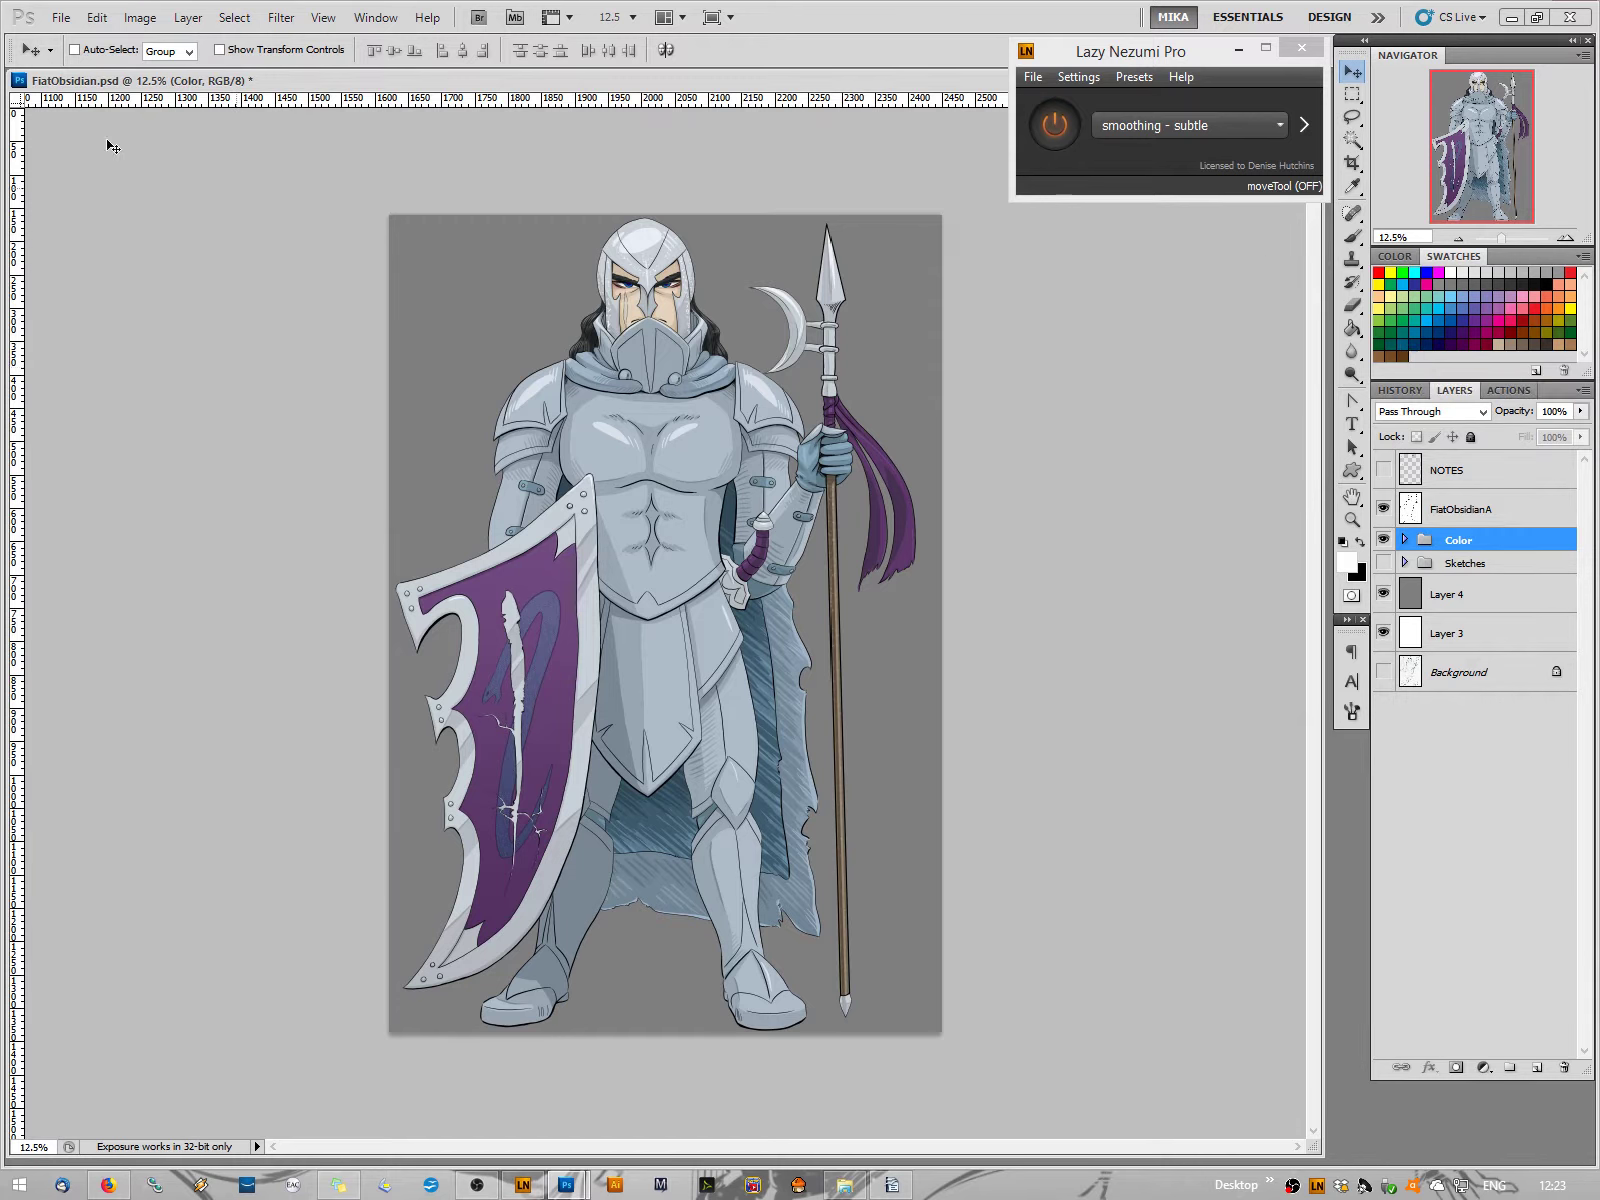
Open Elysian.psd alongside the current drawing and examine its layer stack down to the background layers
left_click(60, 17)
left_click(92, 58)
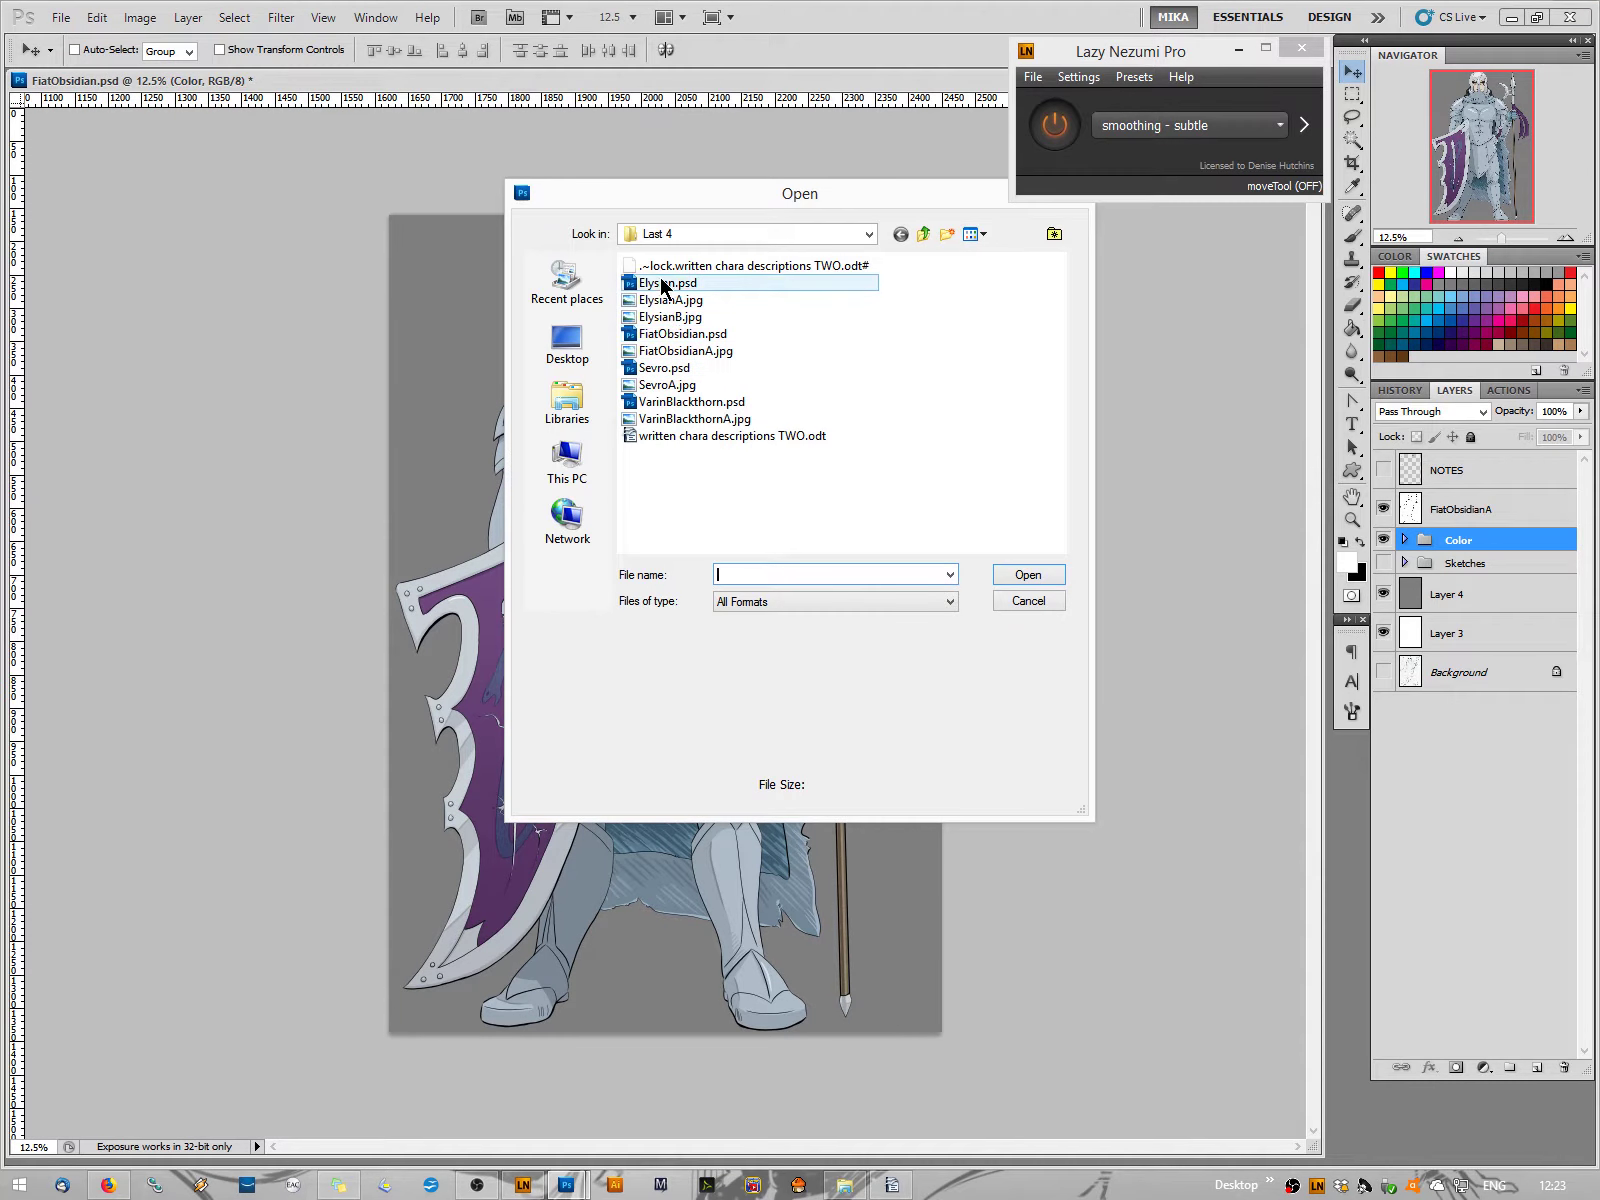
left_click(668, 283)
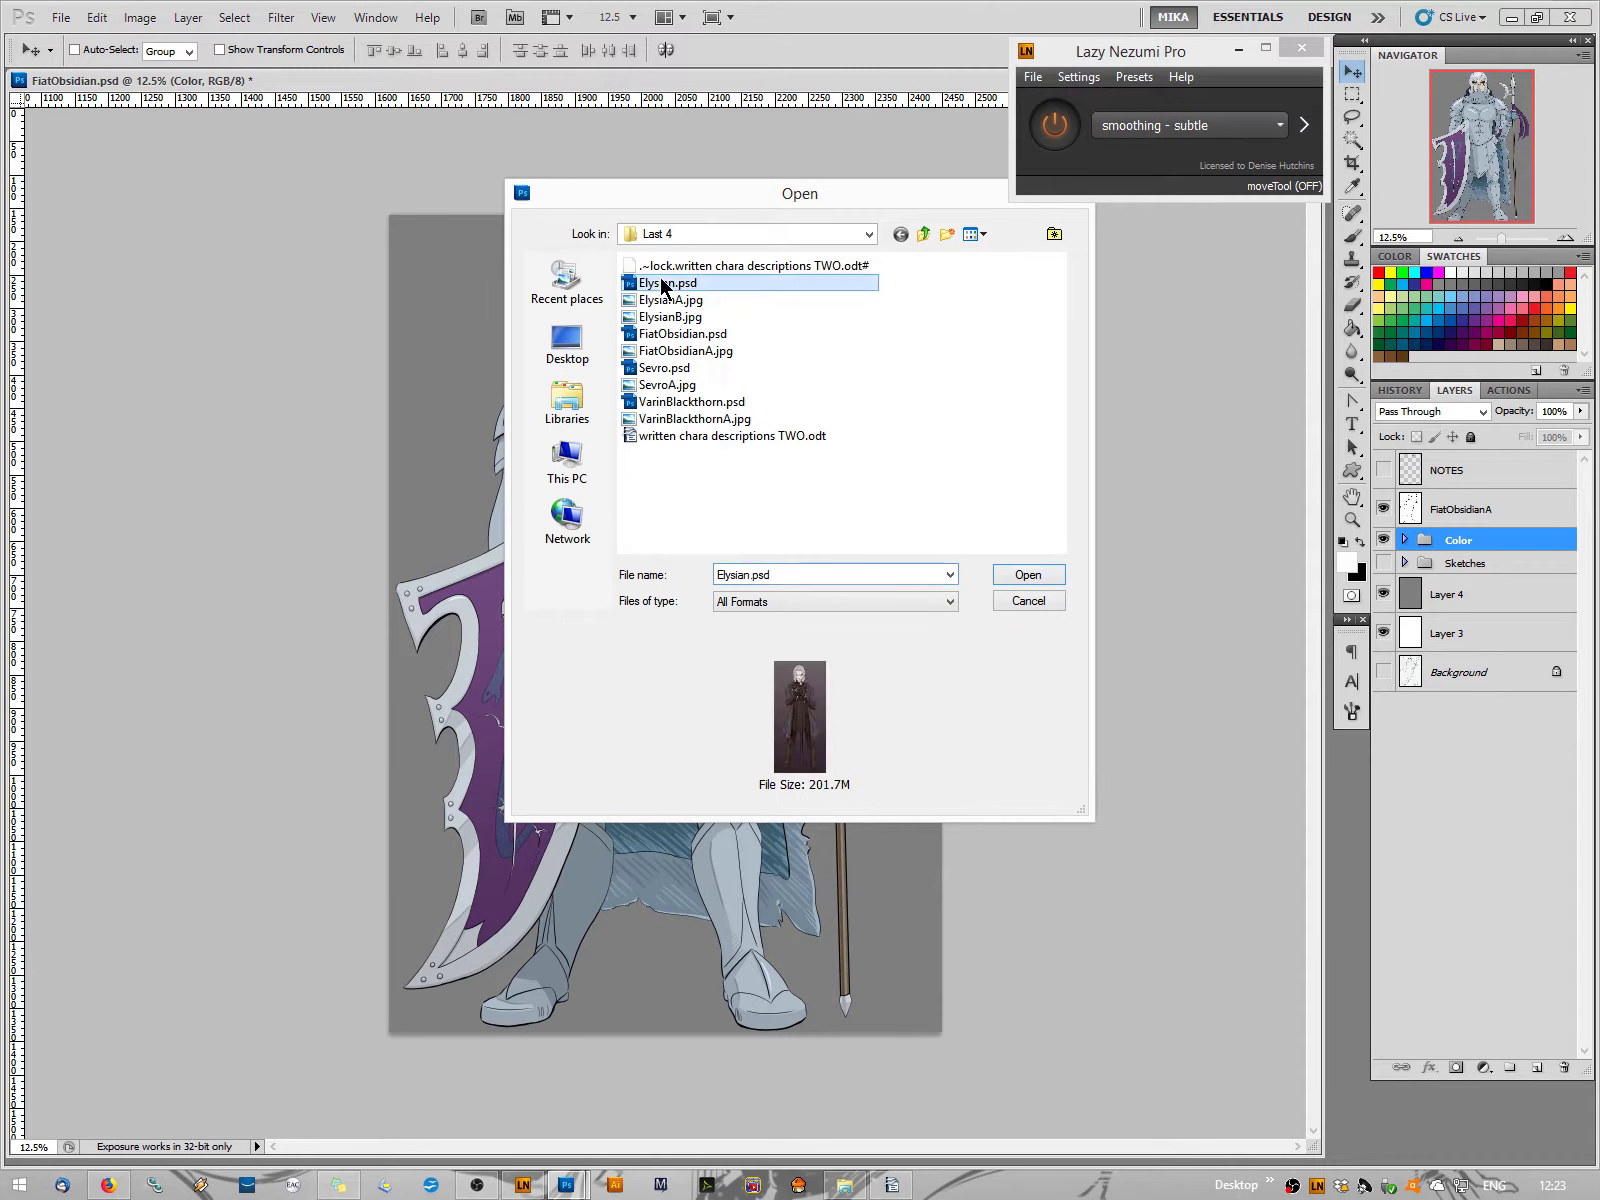
left_click(1025, 576)
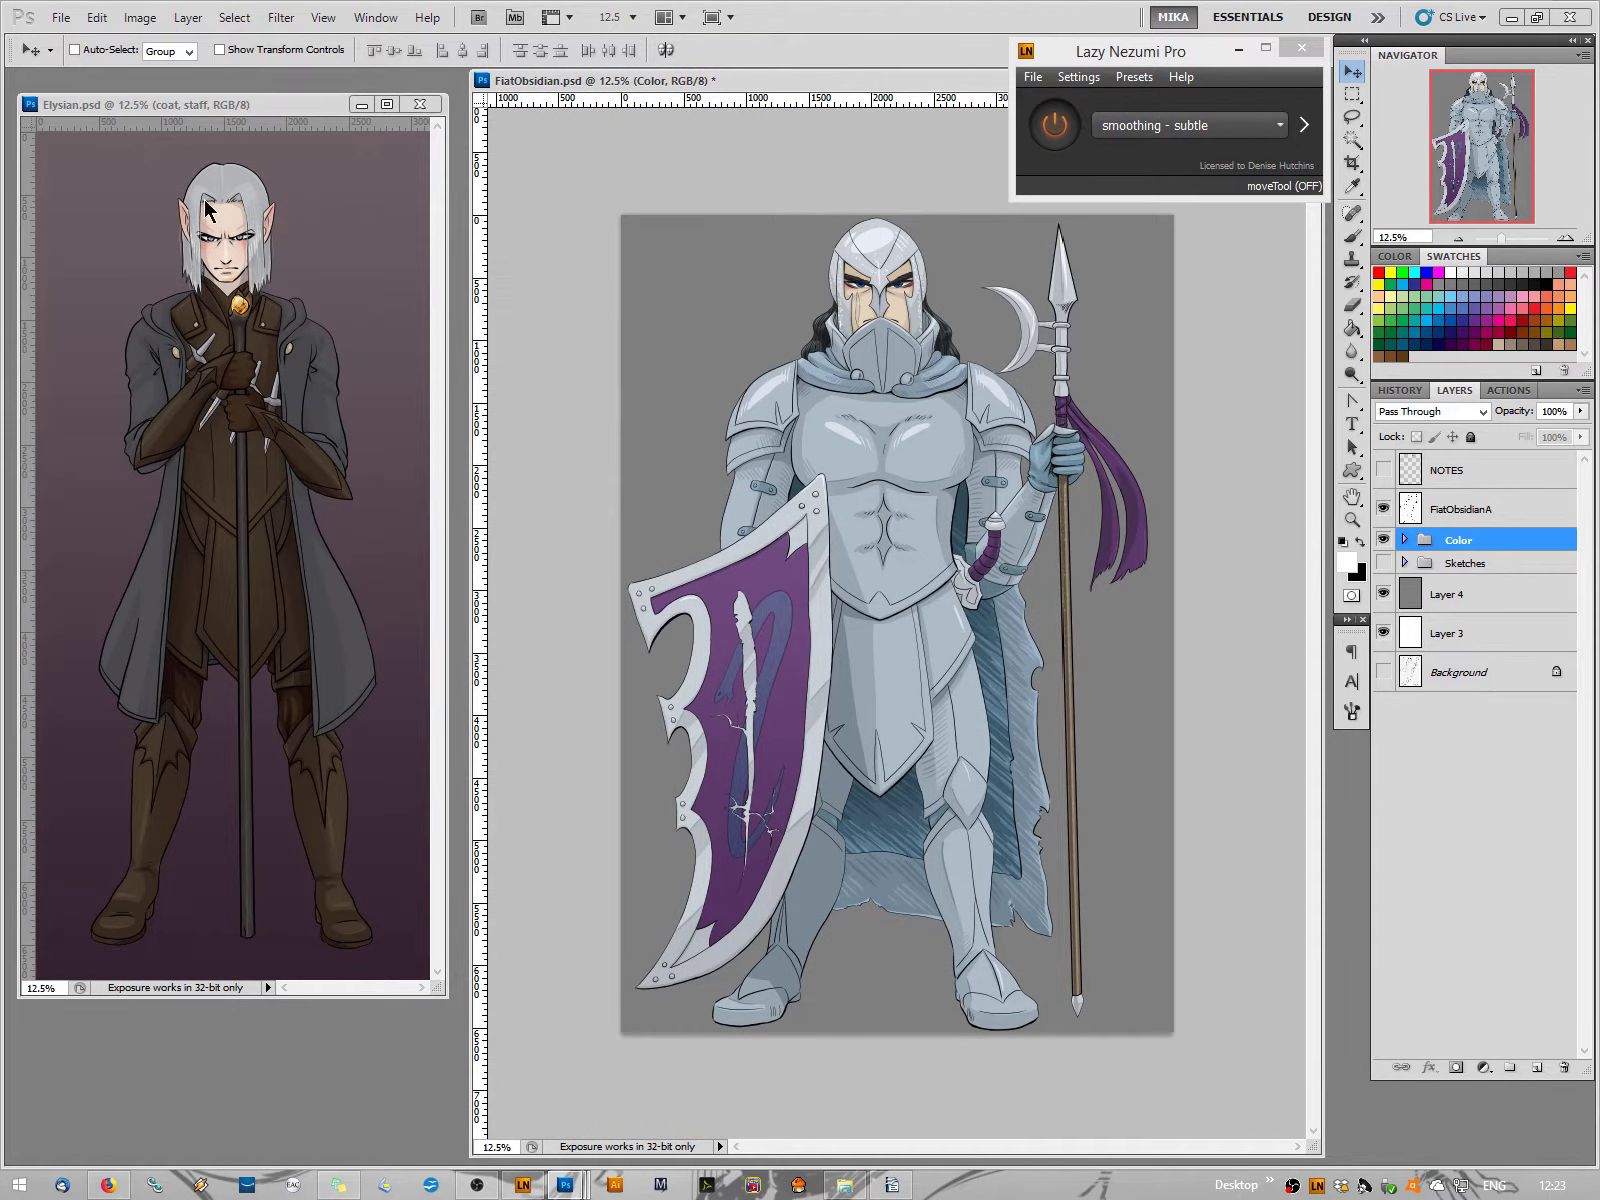
left_click(288, 106)
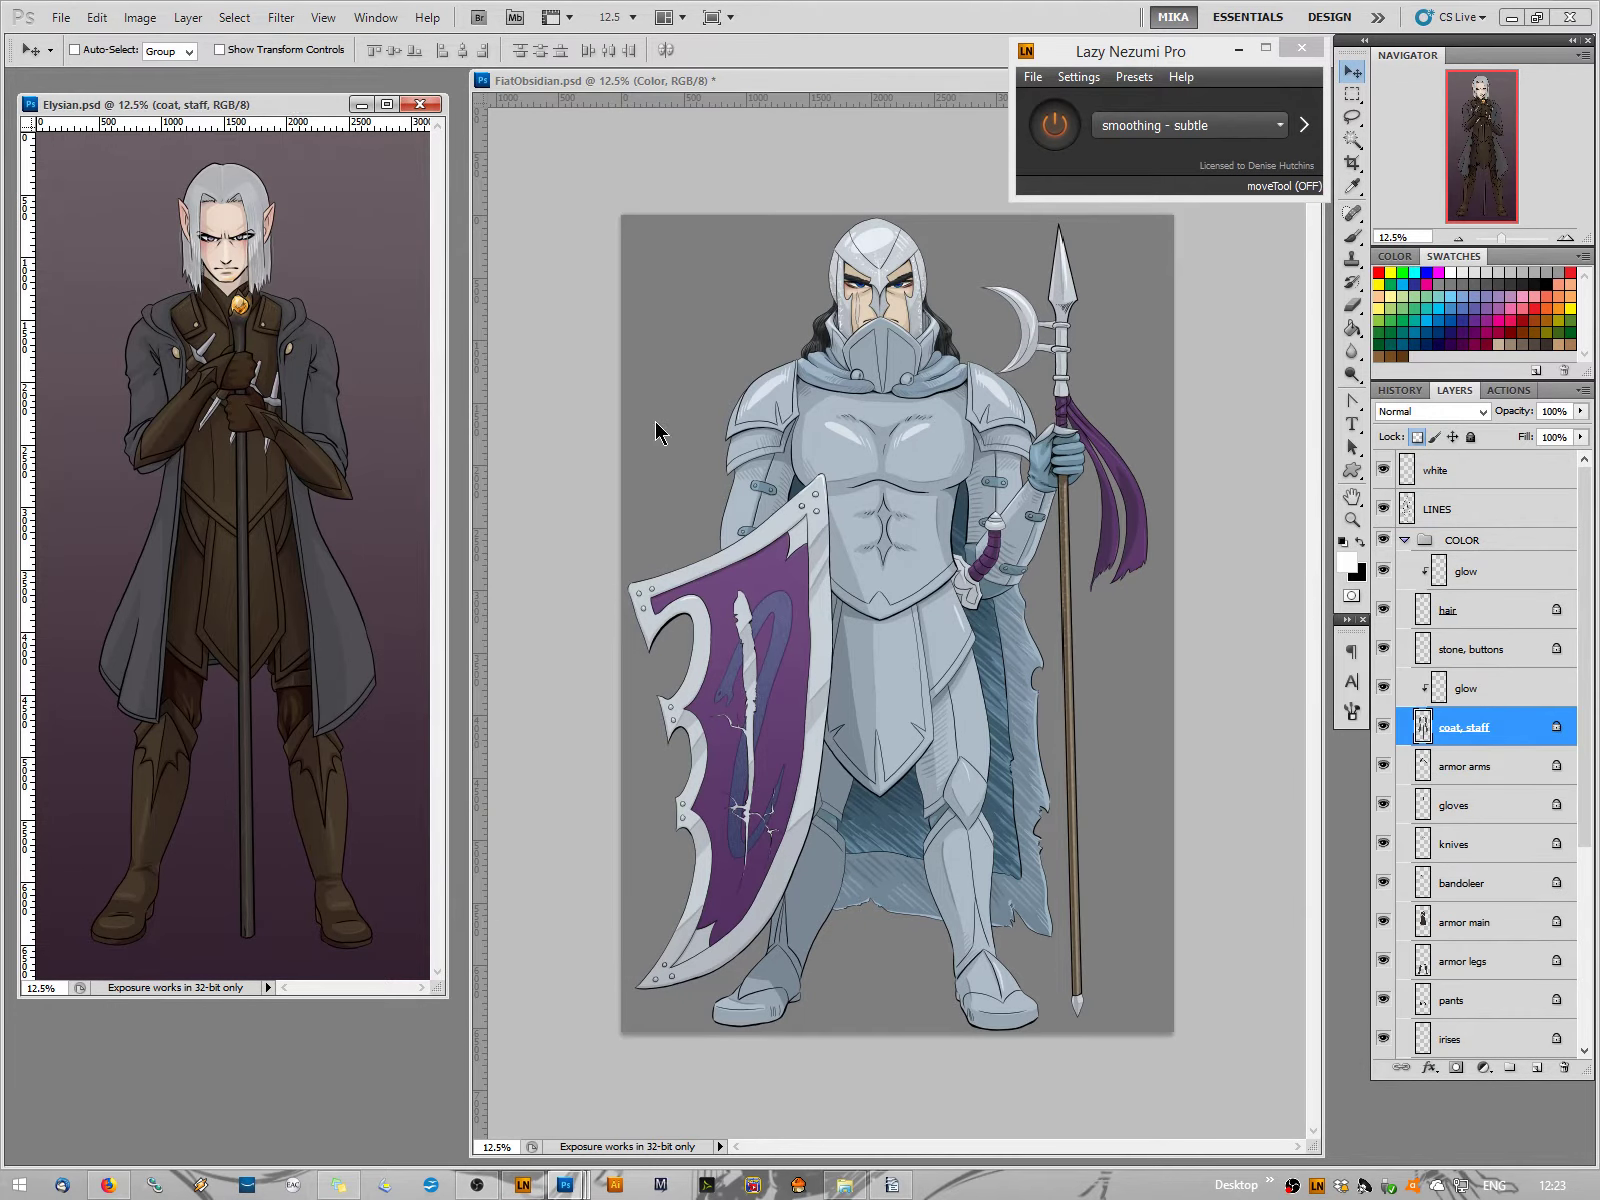
left_click_drag(1585, 712, 1597, 968)
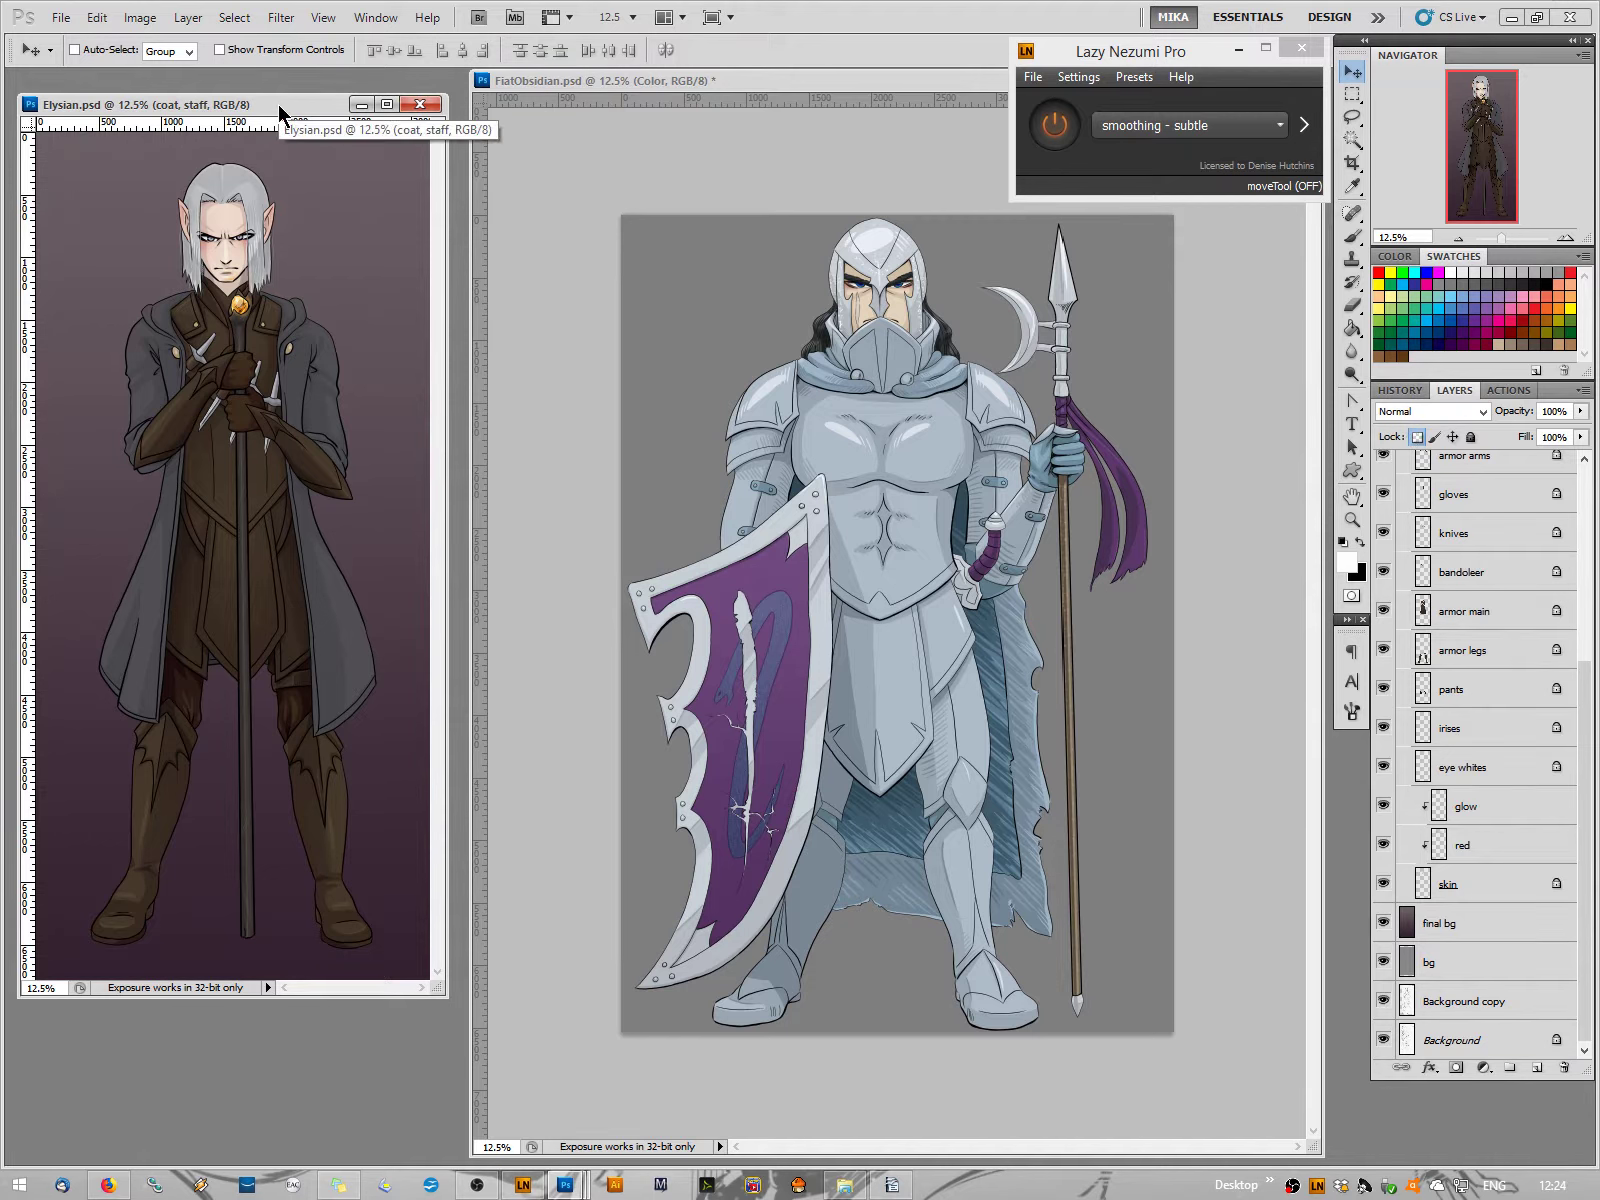
In FiatObsidian.psd, add a new layer directly above Layer 4 and name it "final background"
left_click(652, 88)
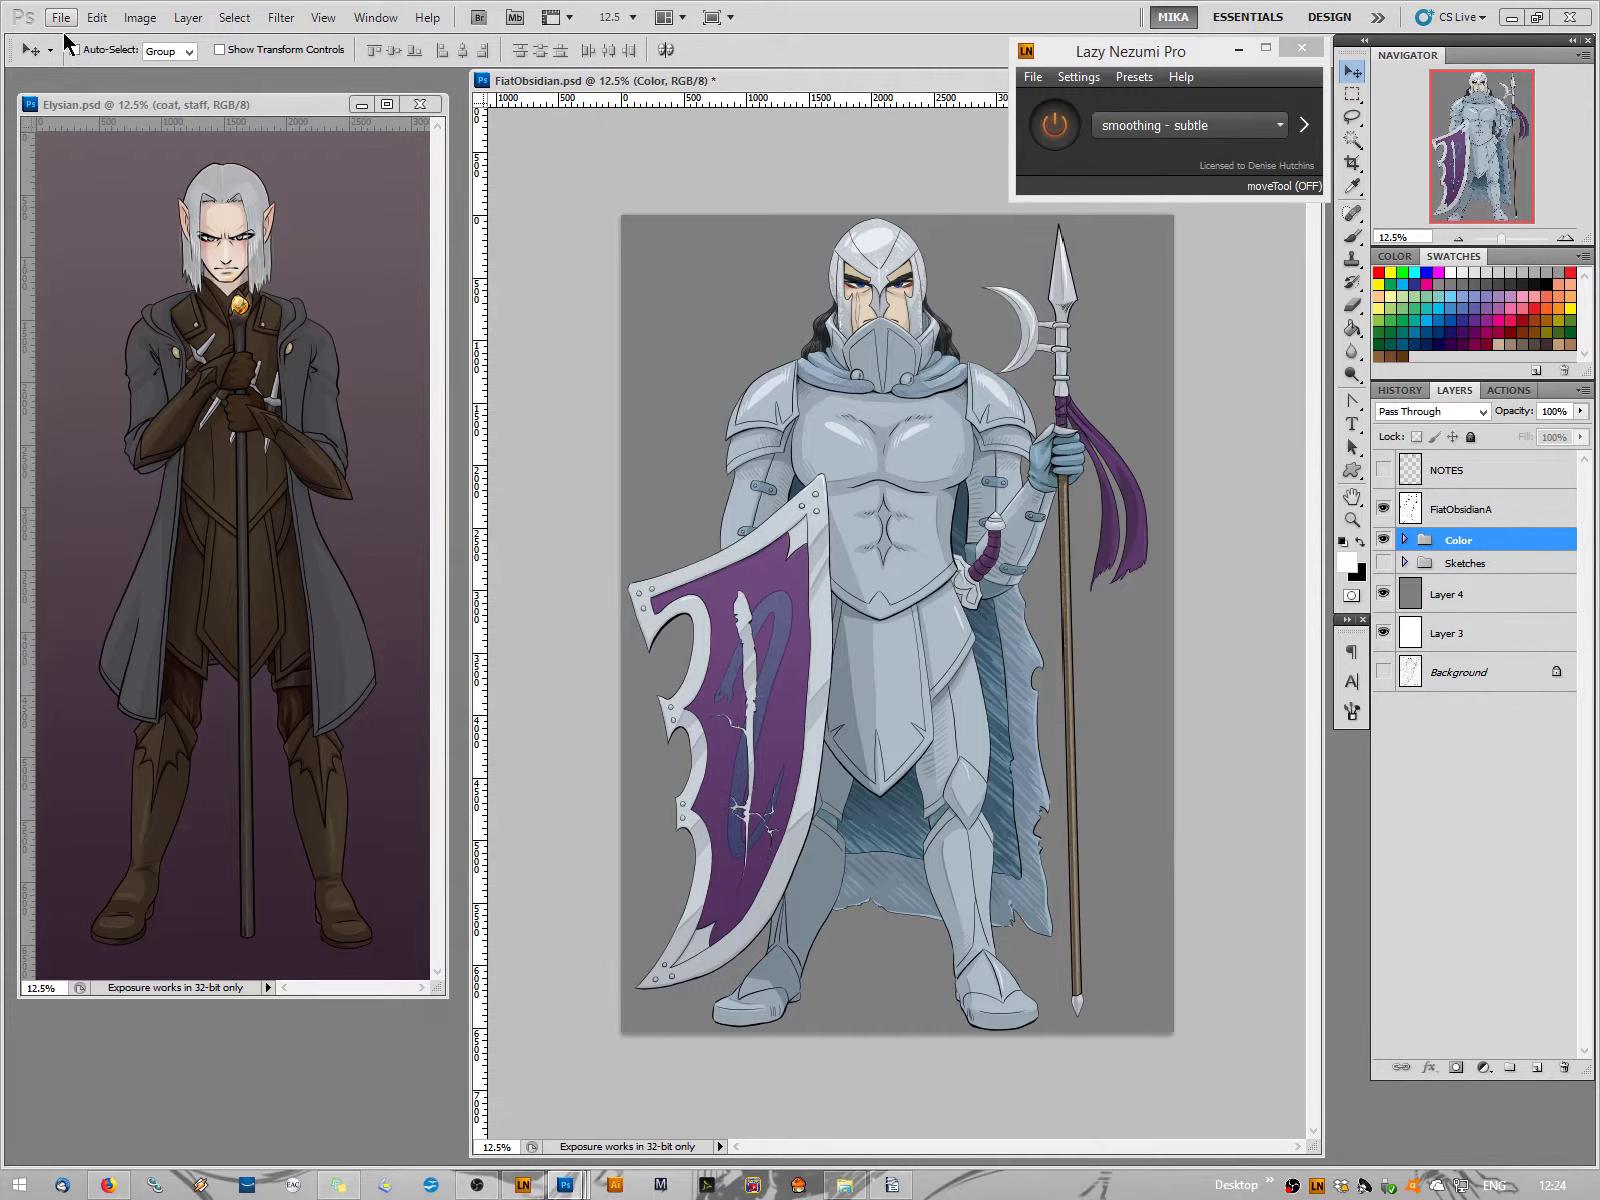
left_click(1481, 598)
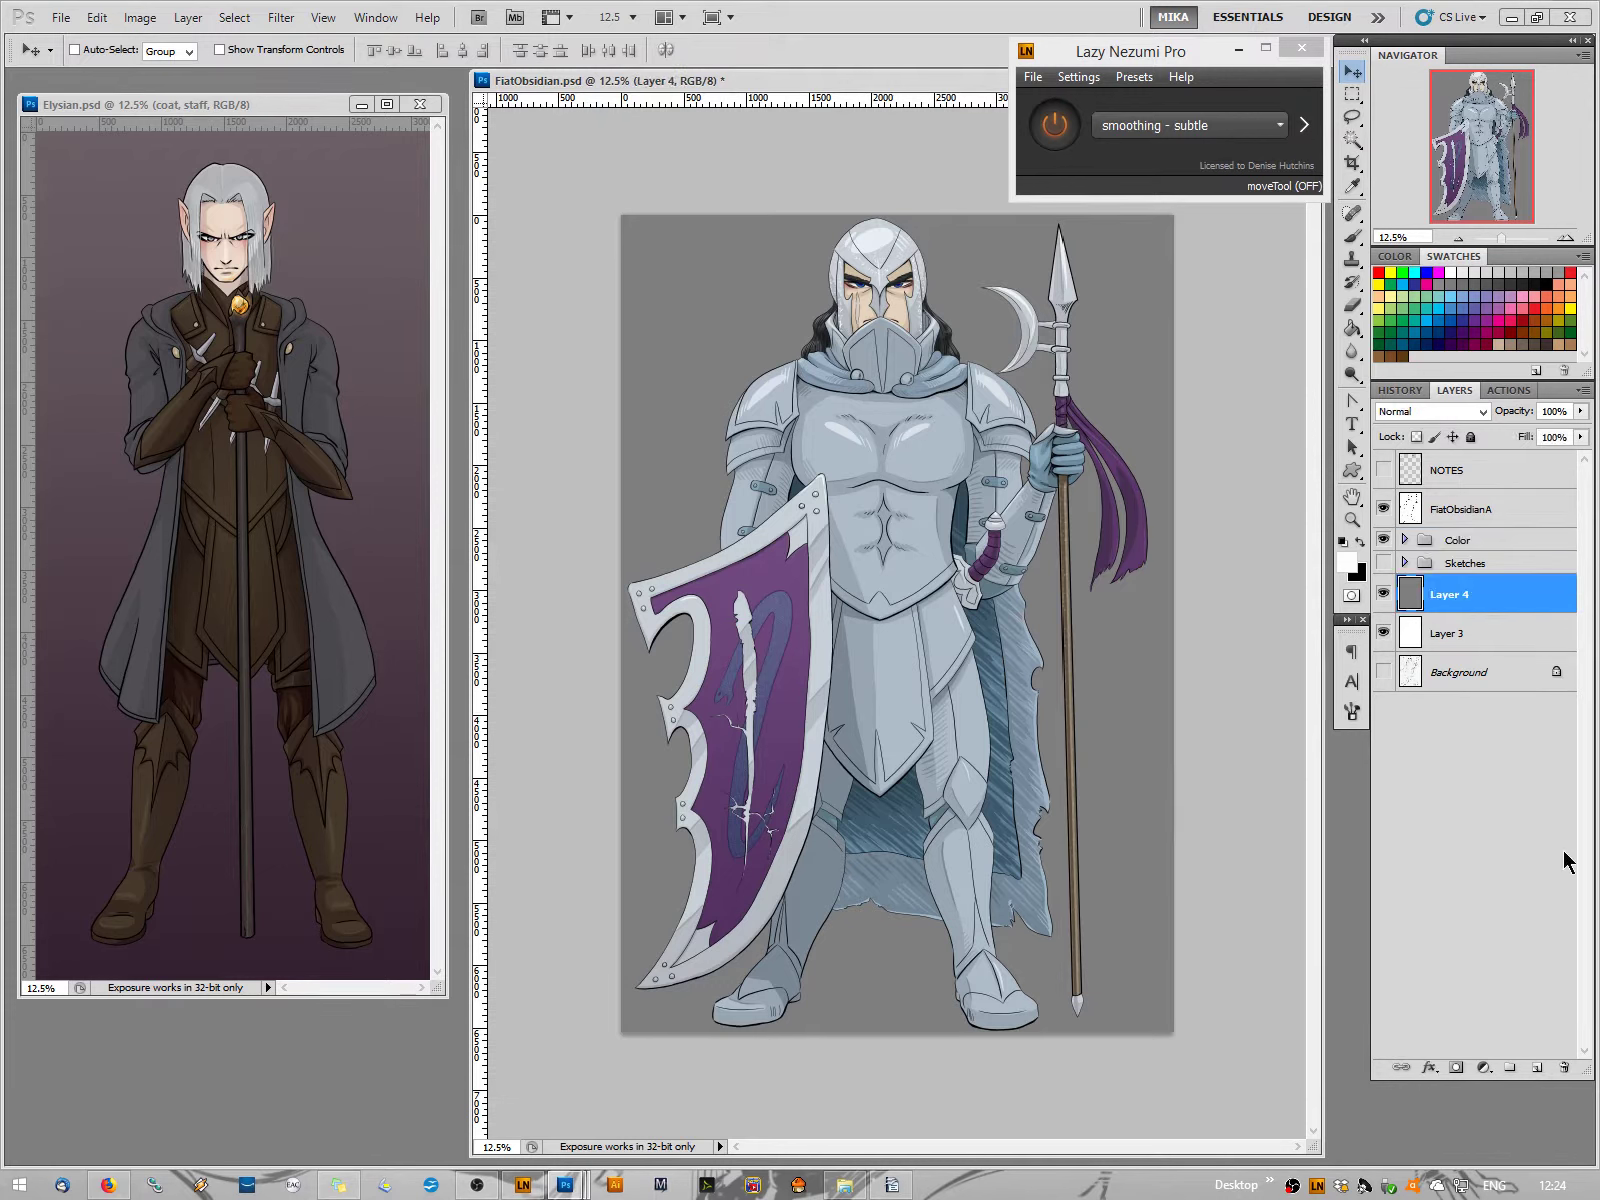
left_click(1537, 1066)
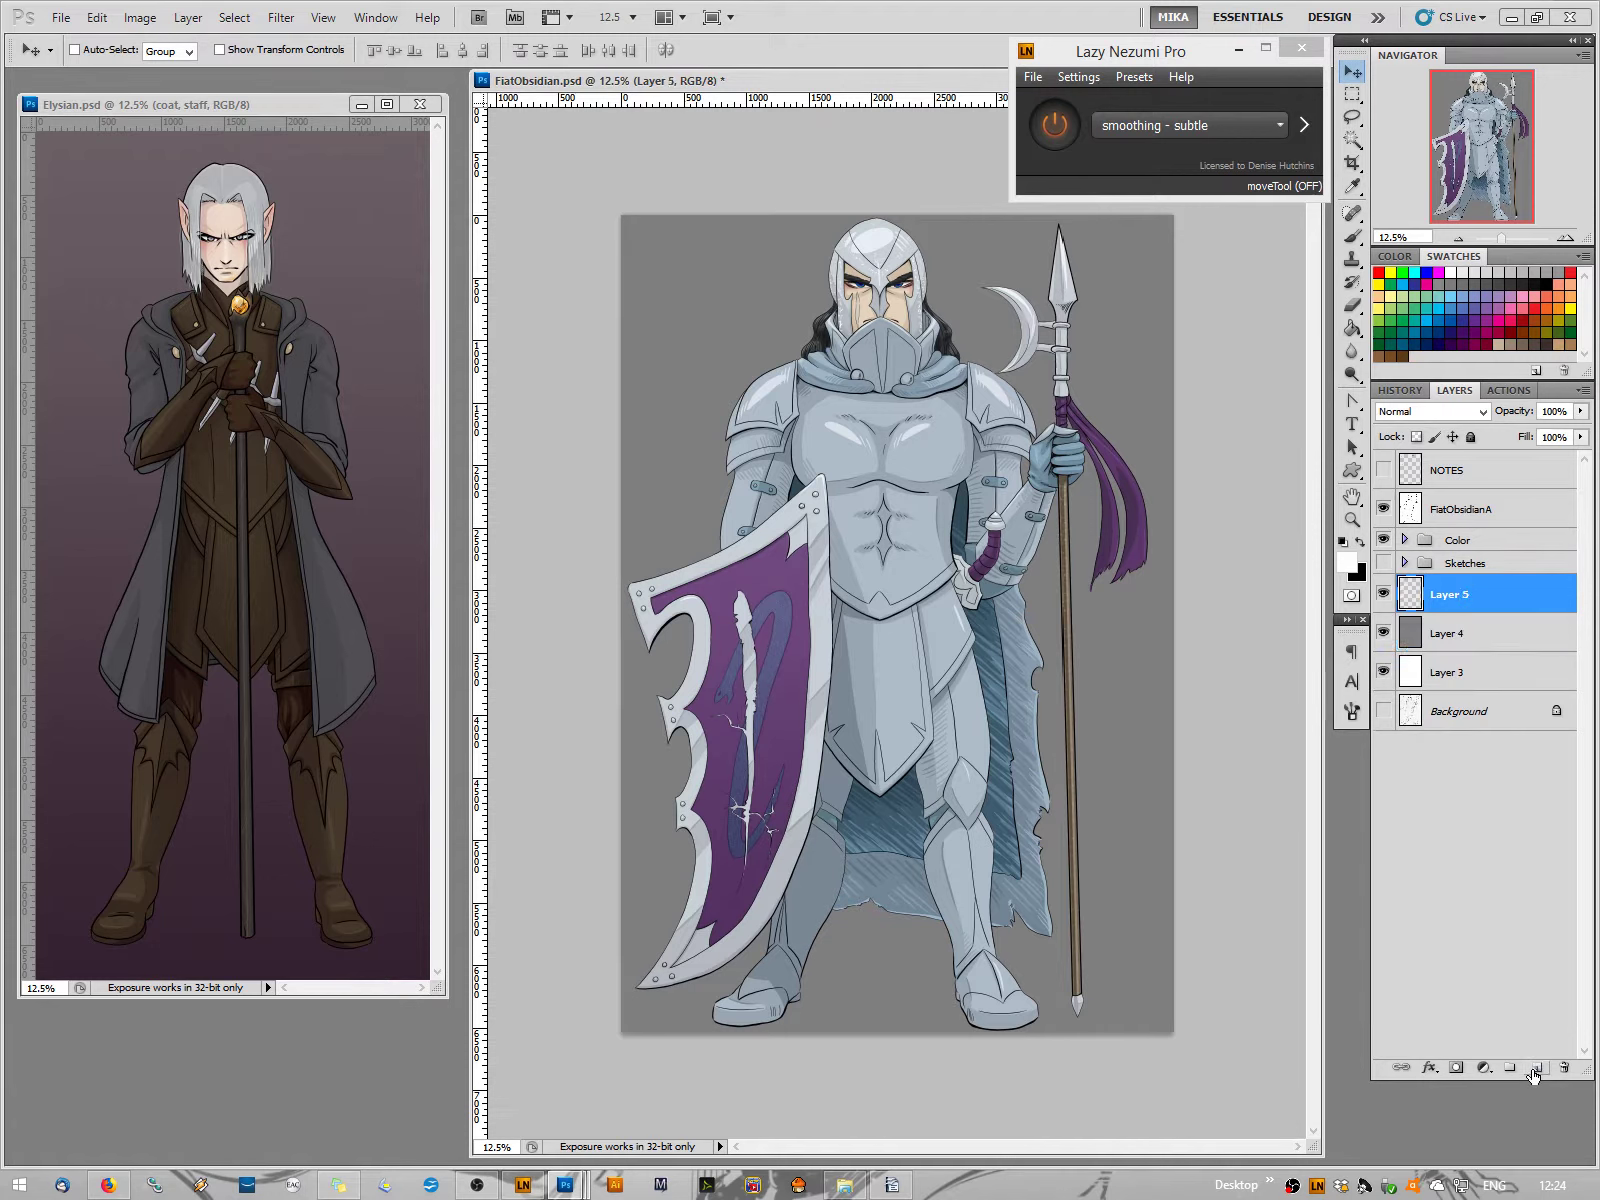
double_click(1448, 595)
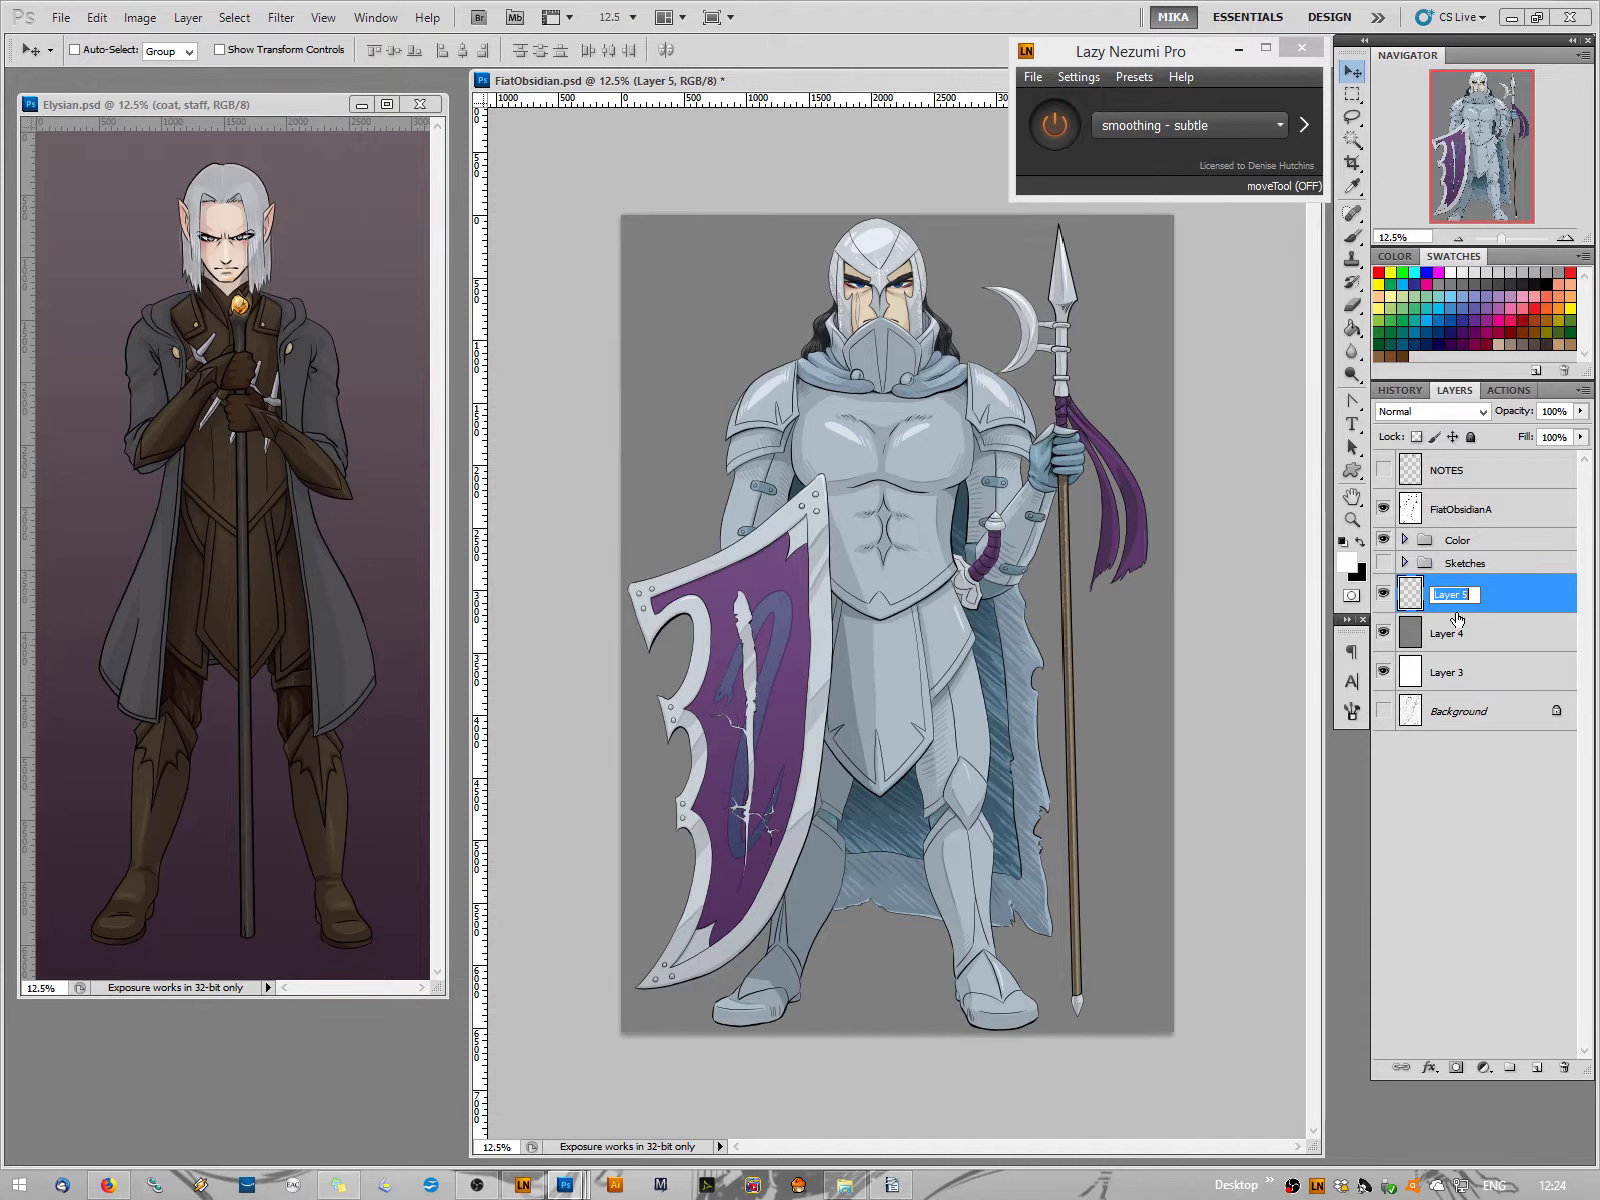
type("fin")
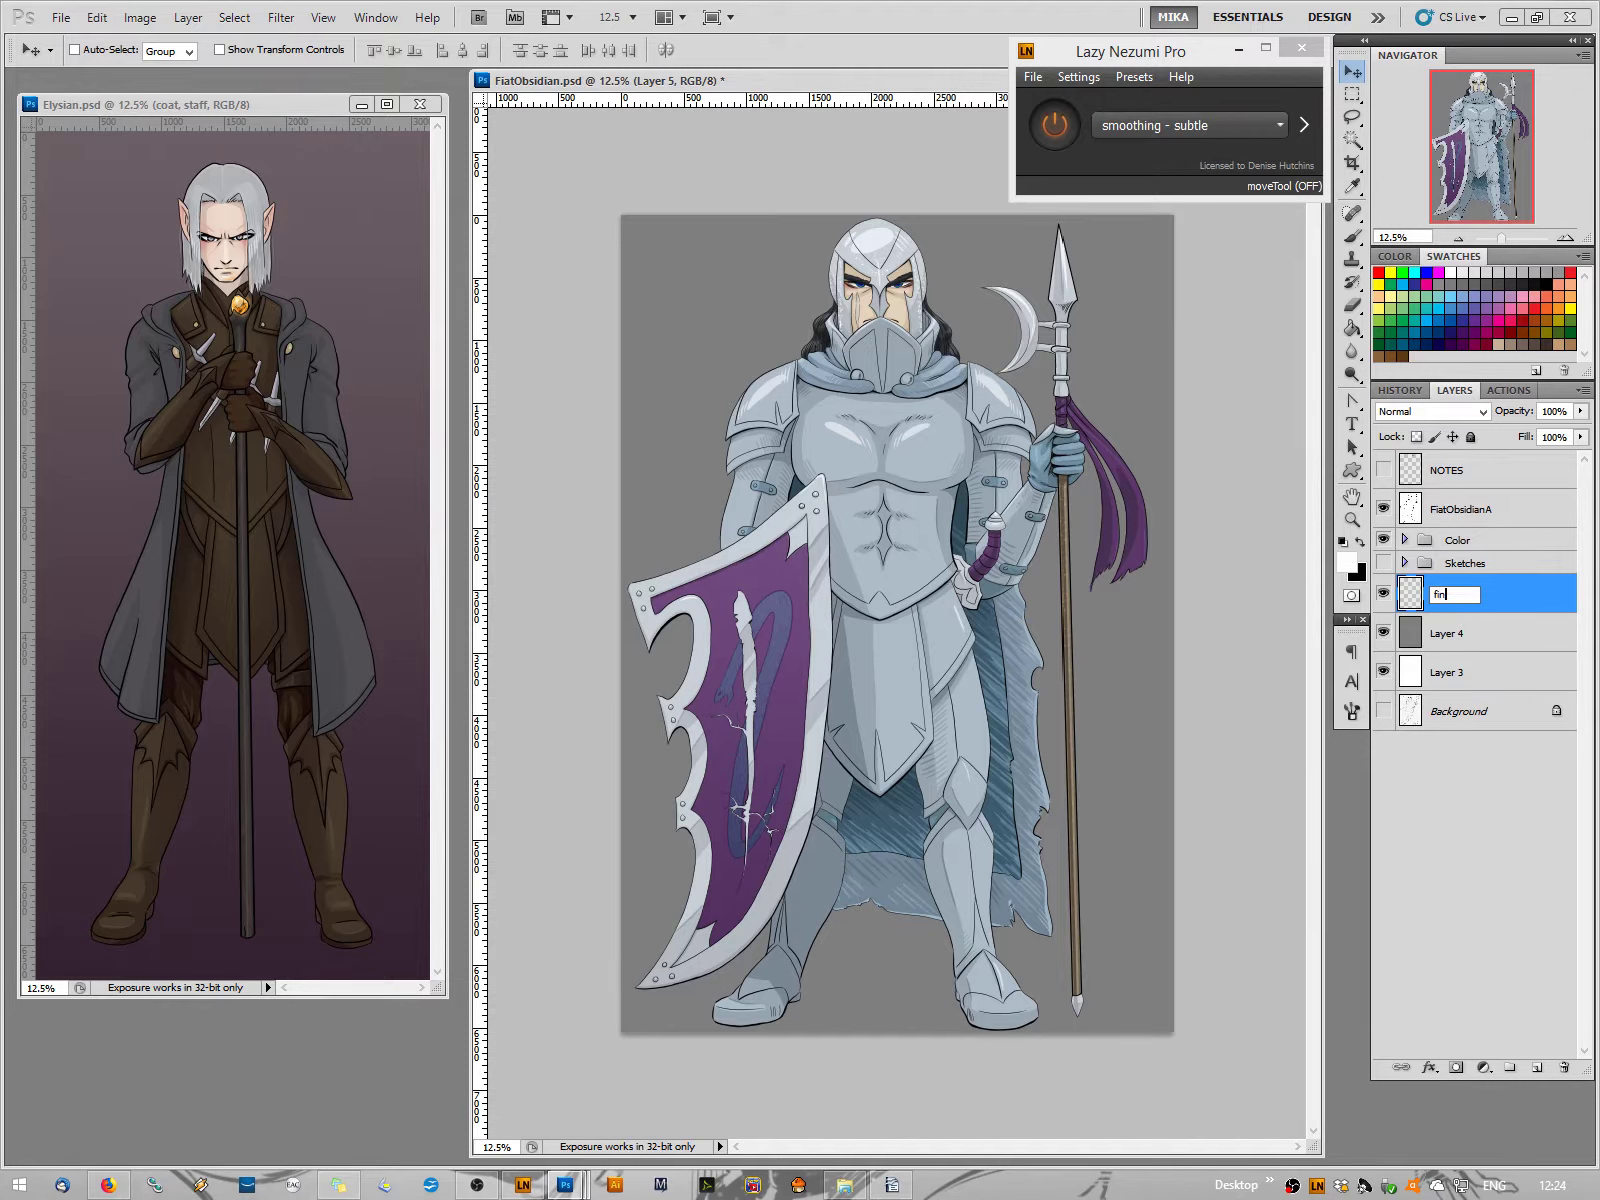
type("al background")
key("Return")
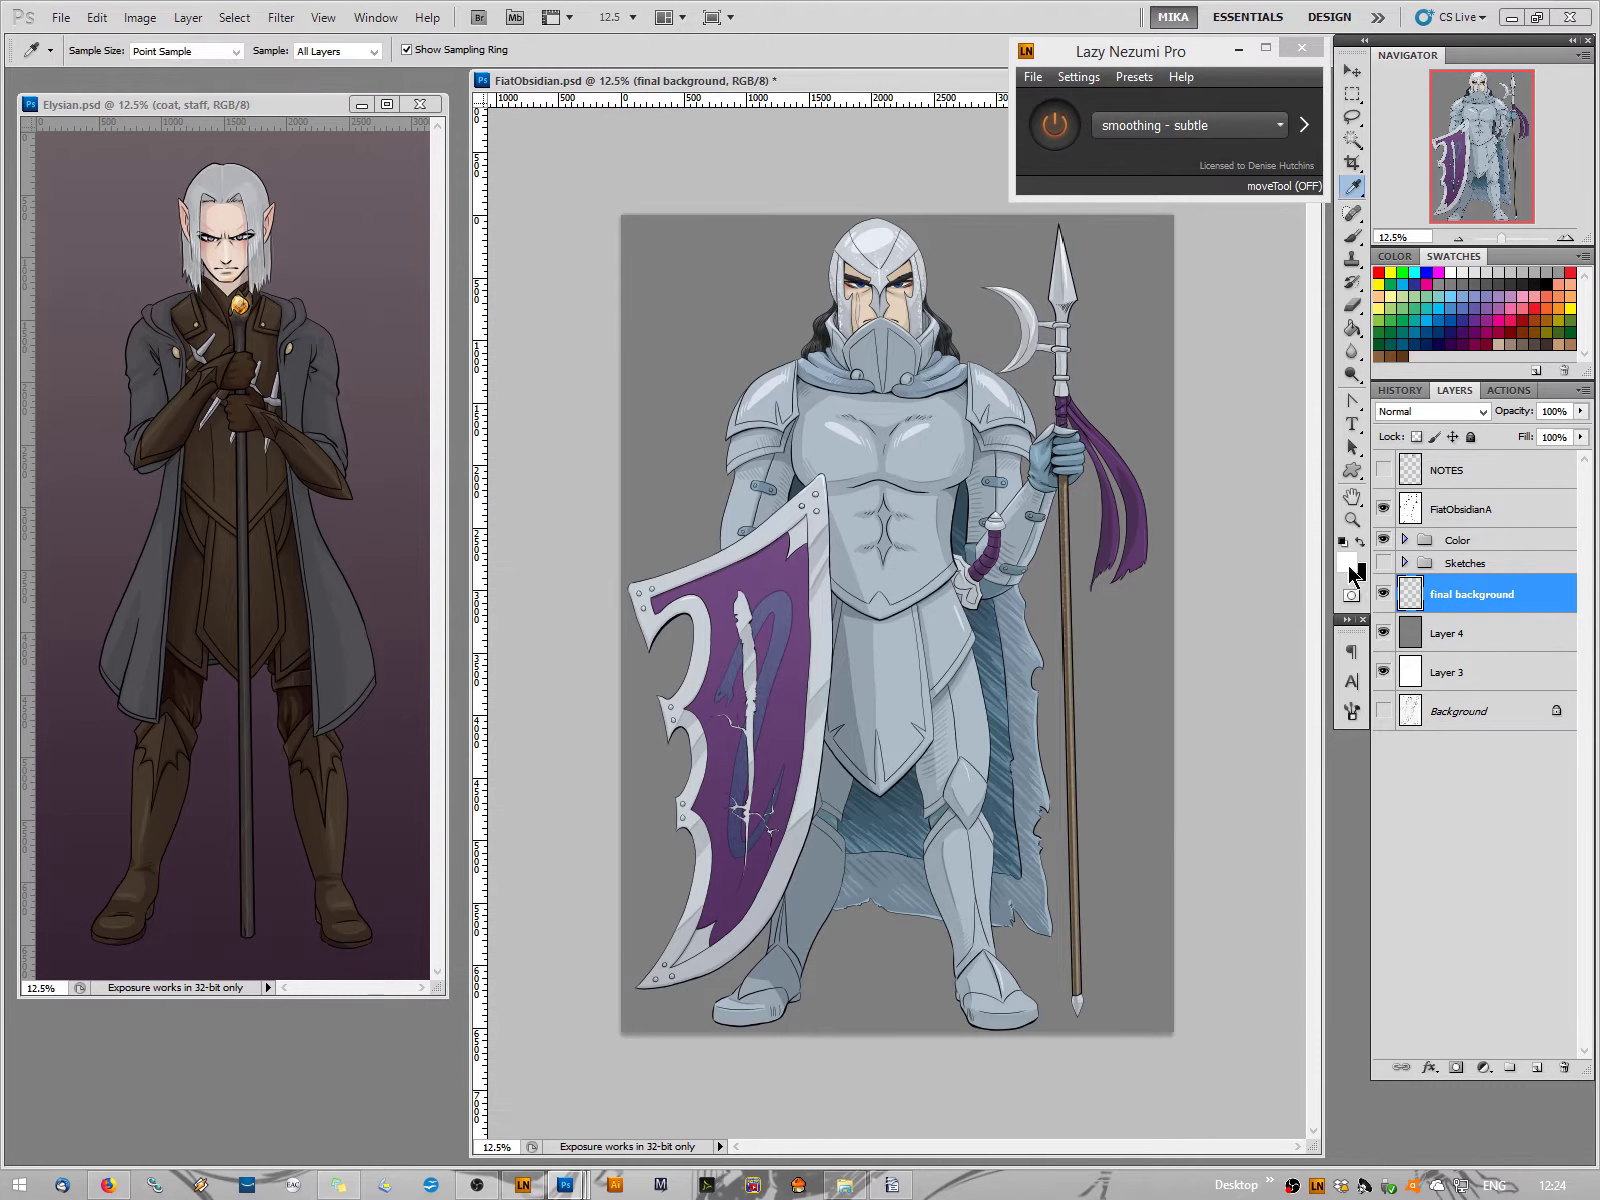
Sample the foreground color from the top of Elysian.psd's backdrop and the background color, dark purple 342230, from its bottom
left_click(1349, 563)
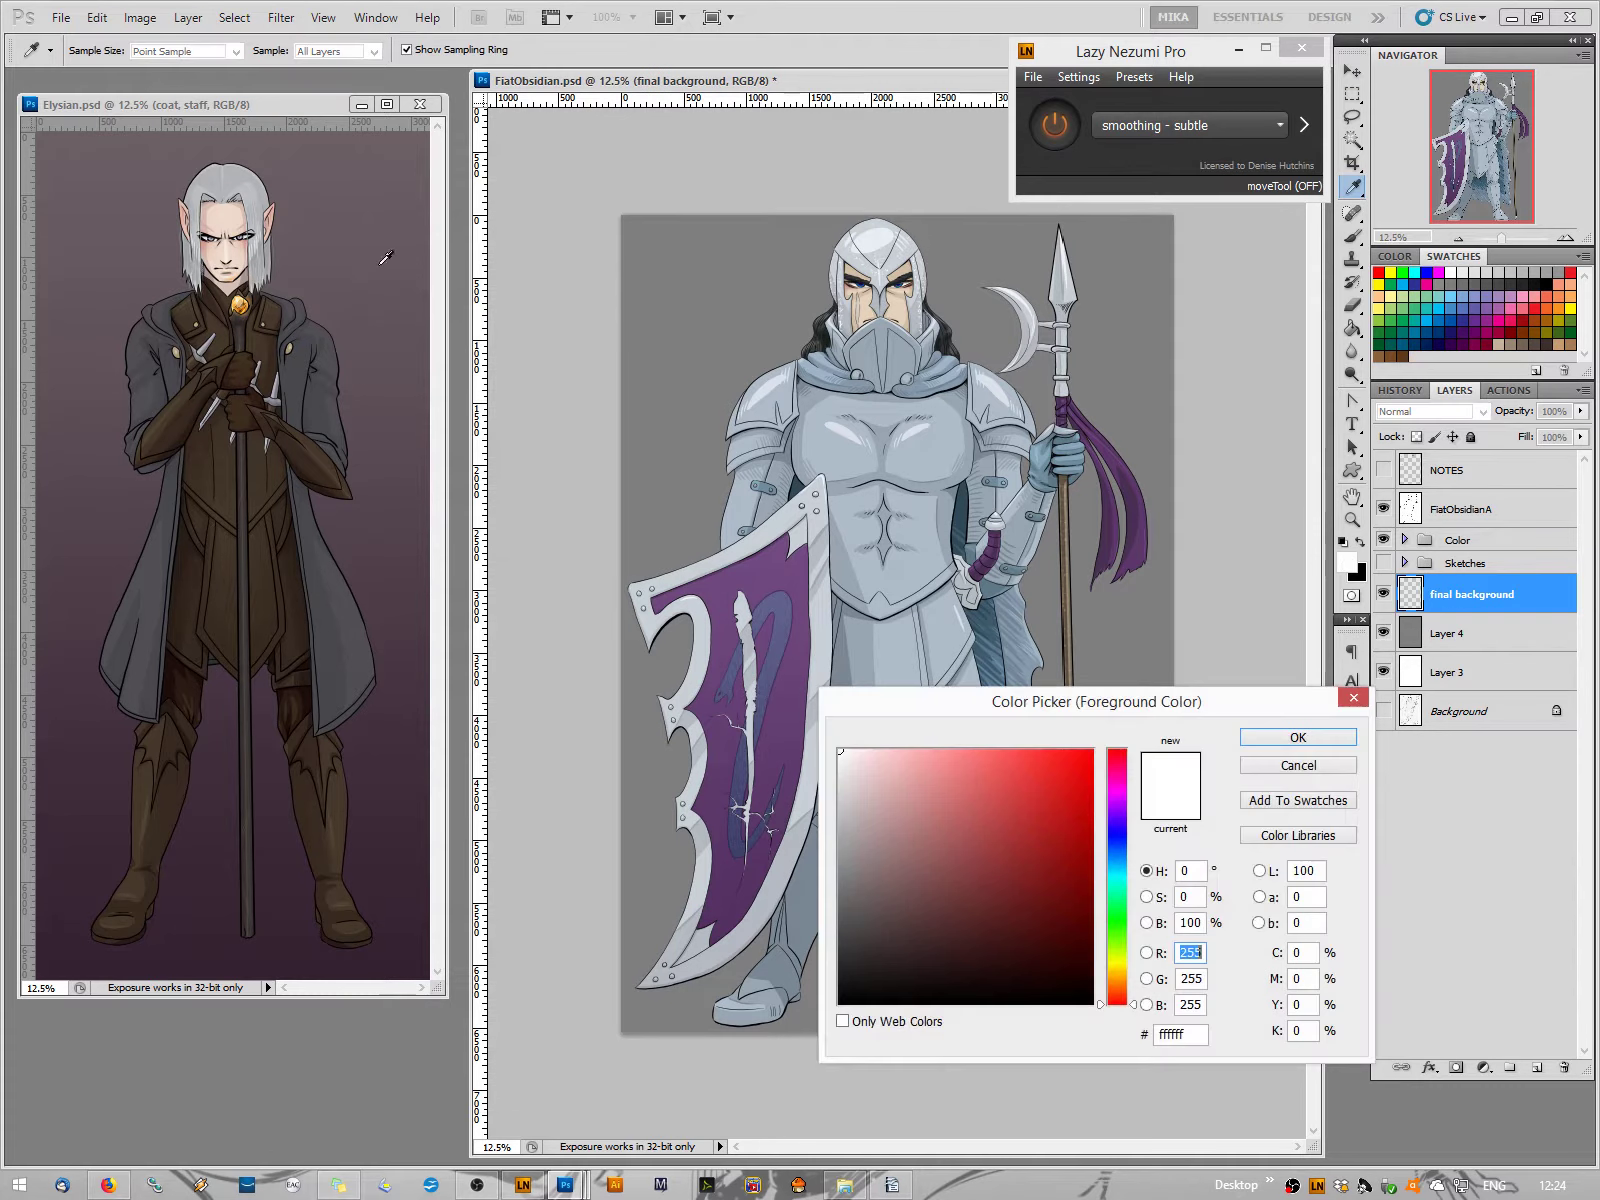
left_click(234, 142)
left_click(1298, 737)
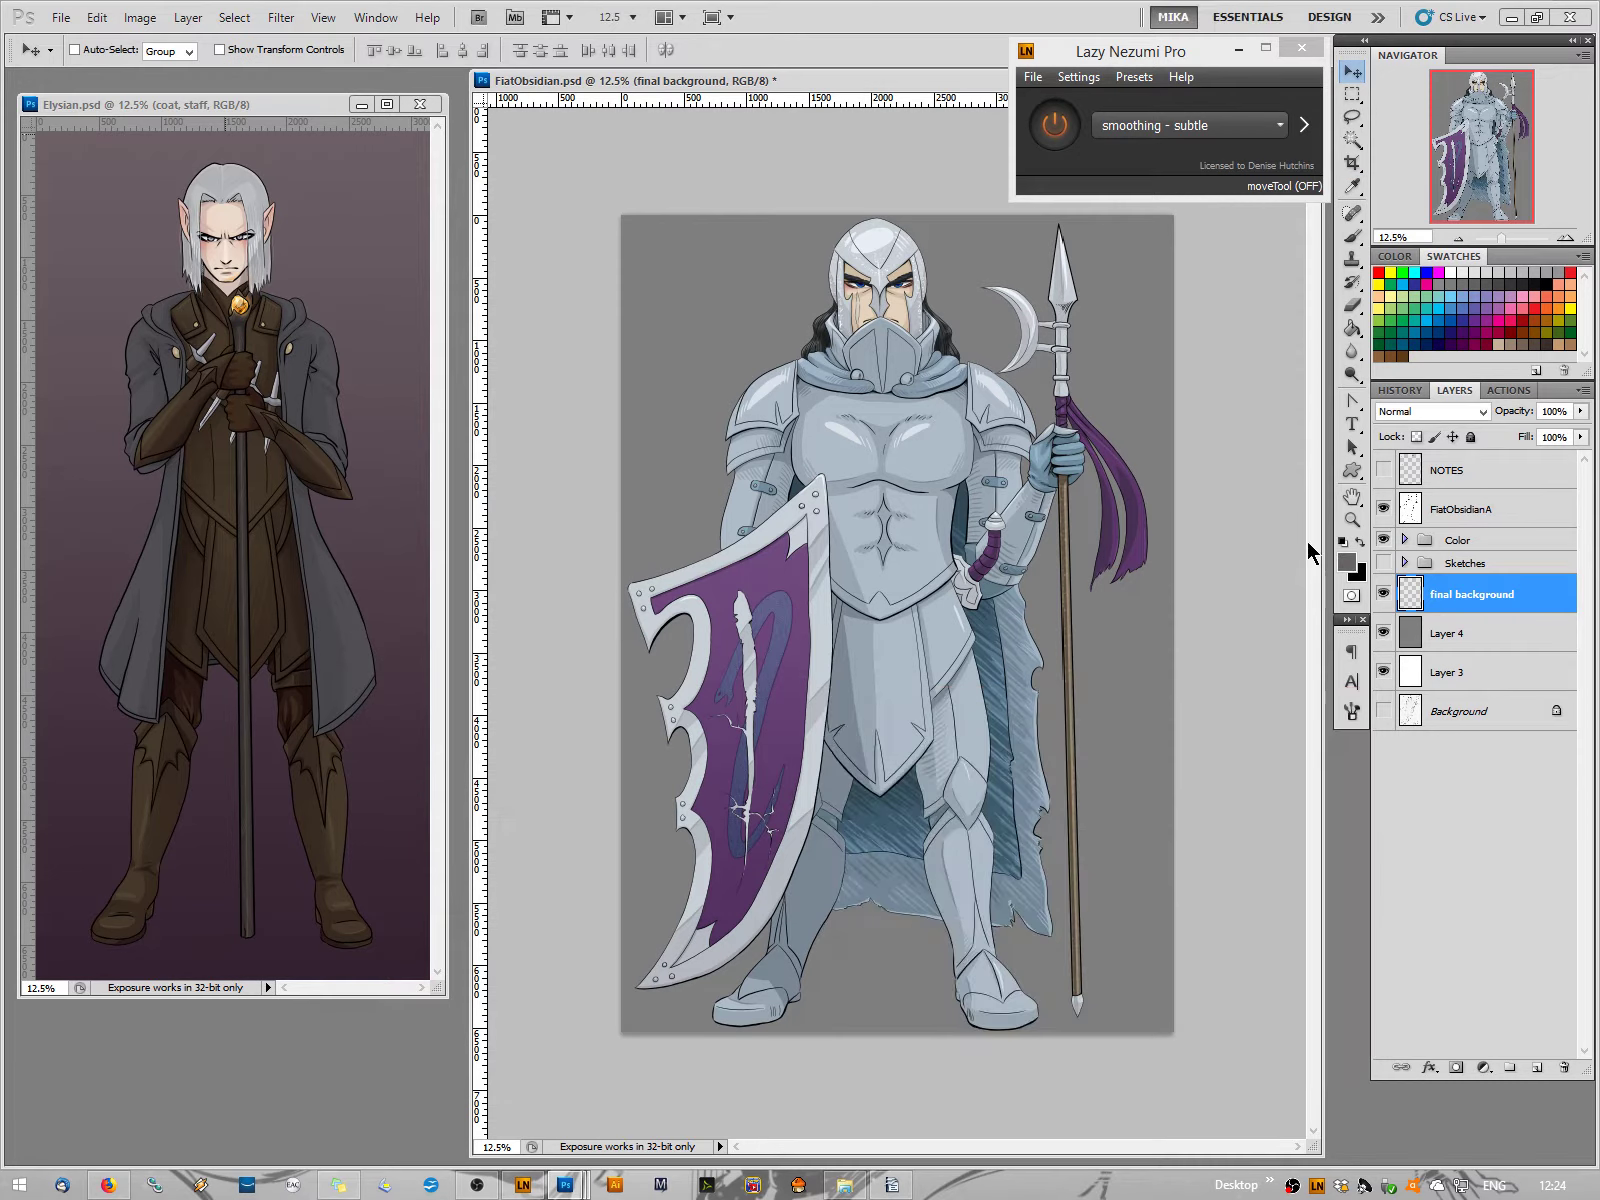
left_click(1356, 572)
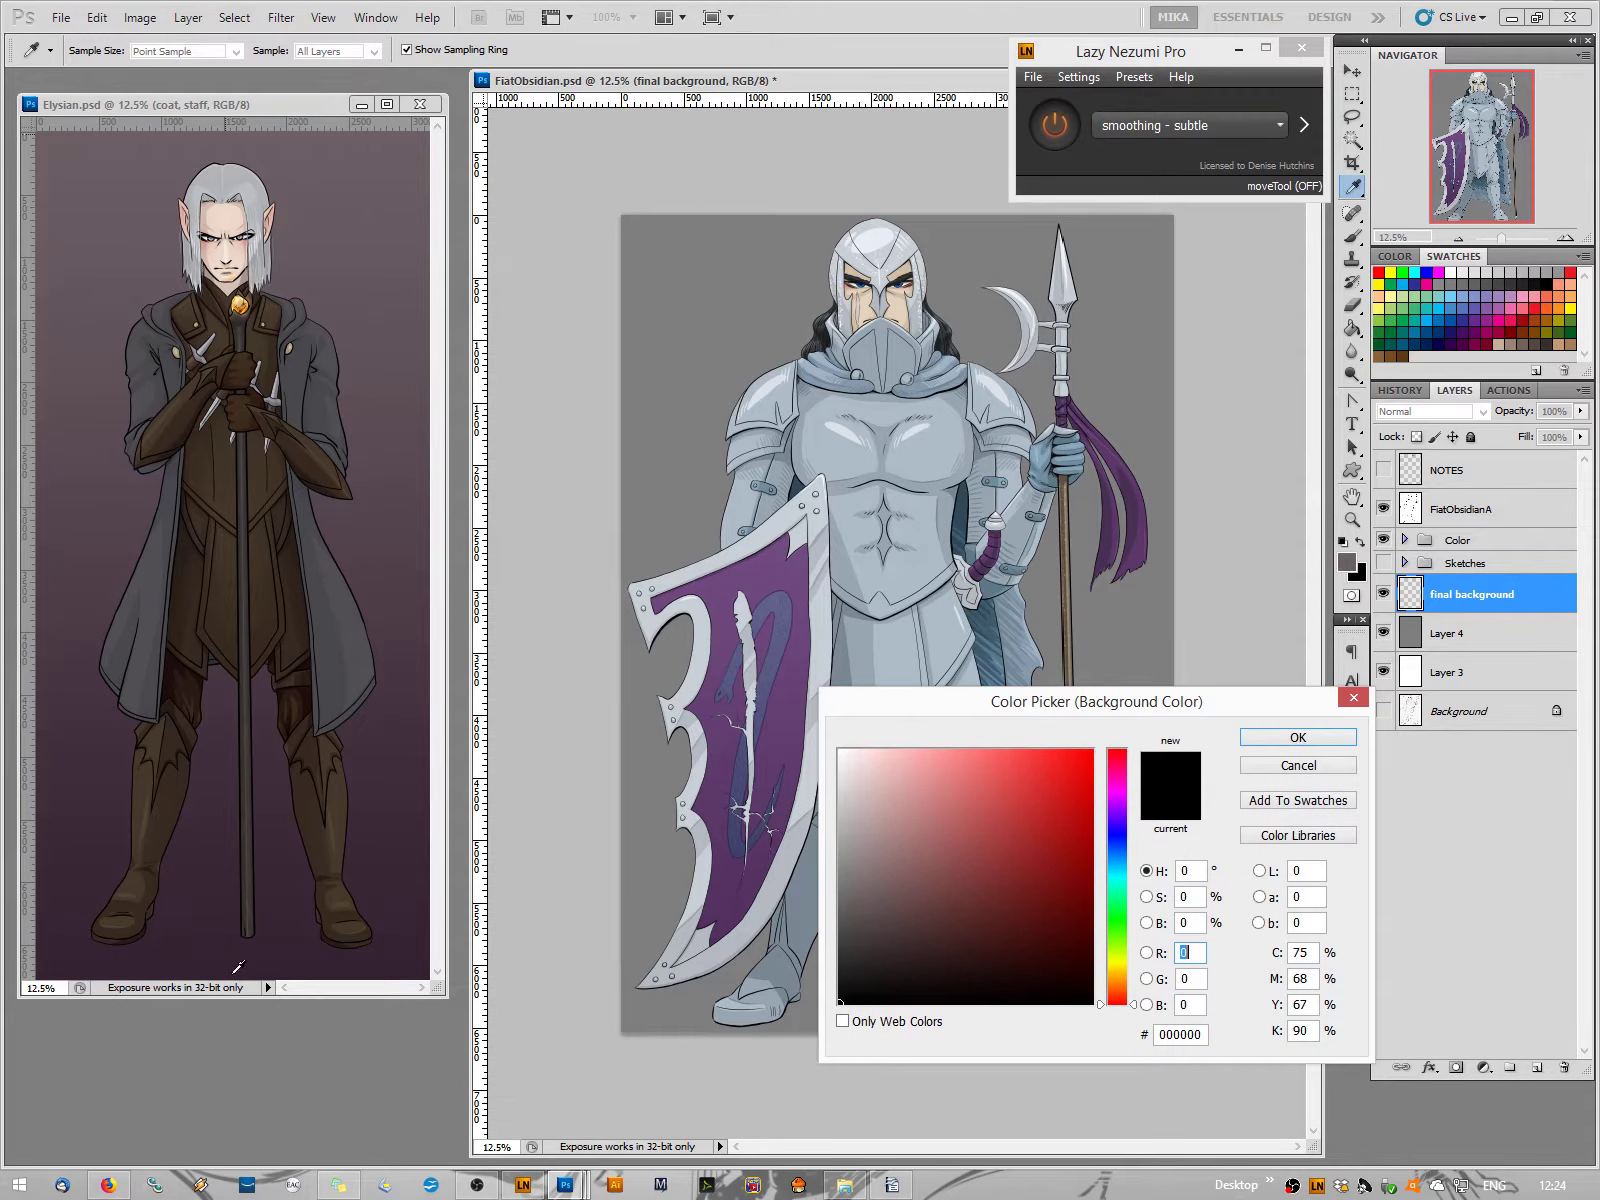
left_click(239, 971)
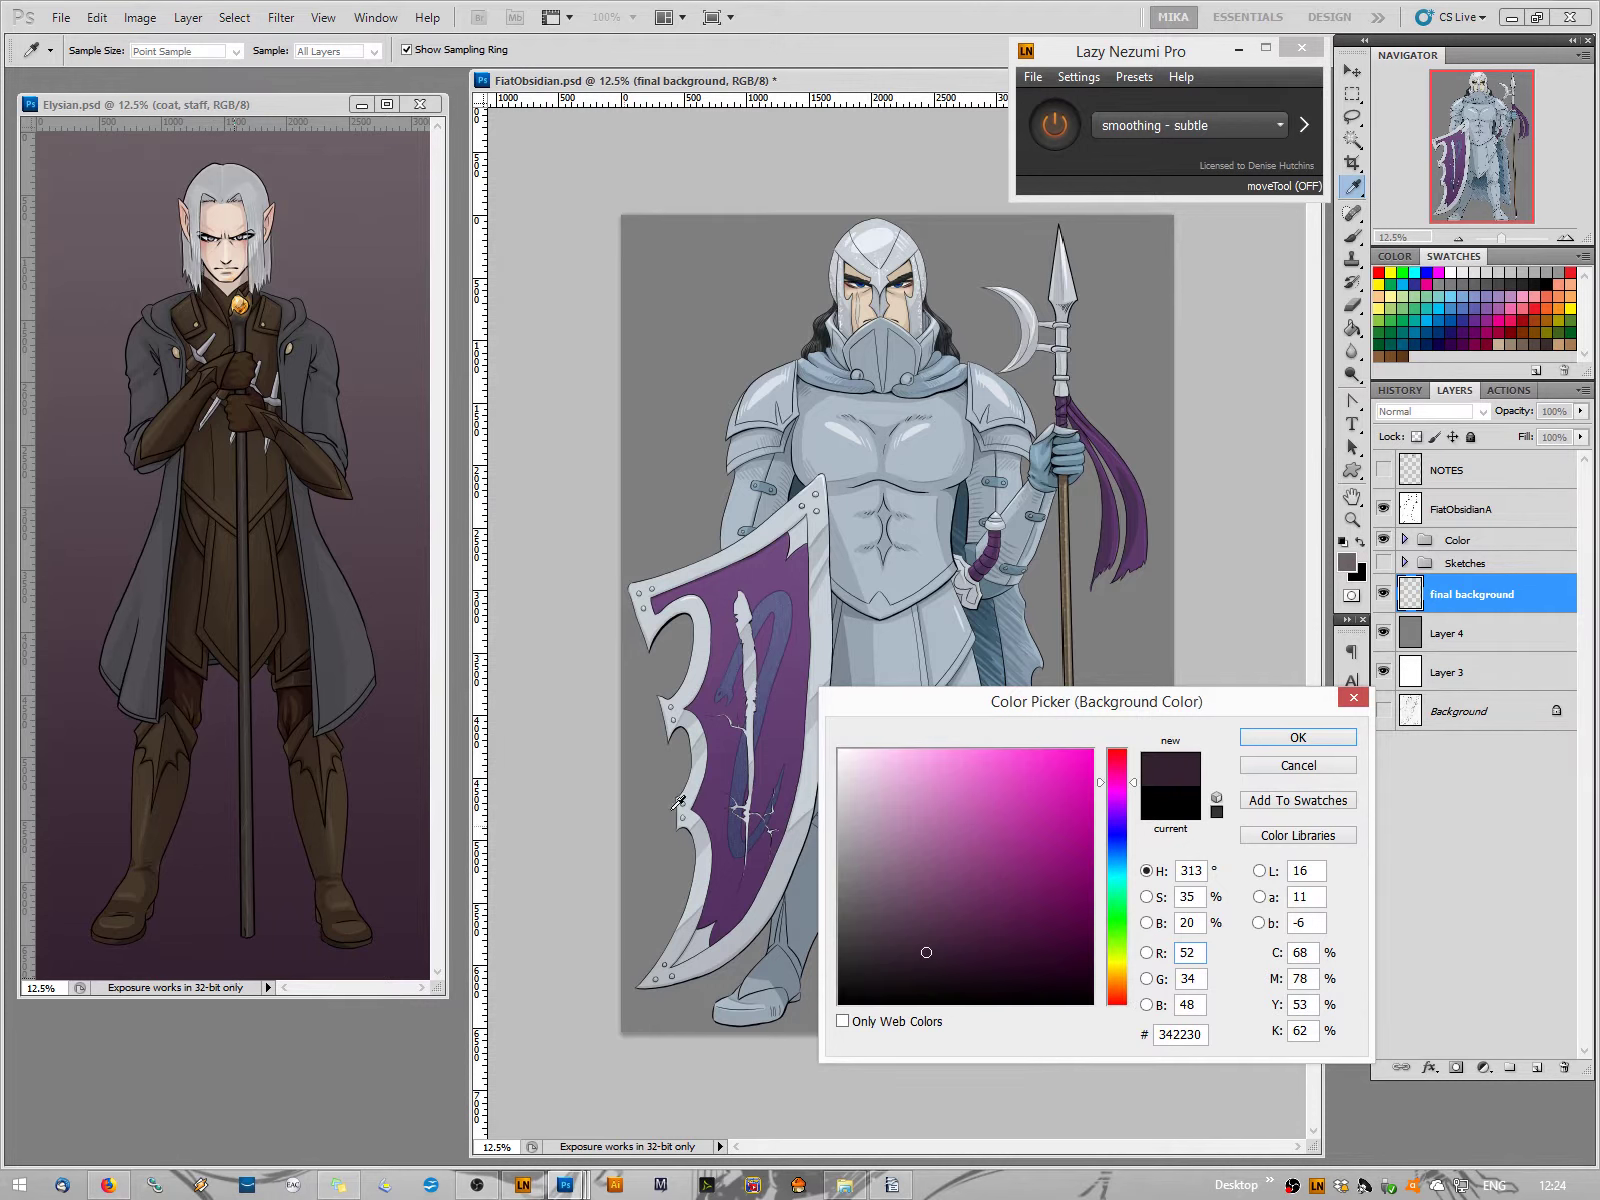
left_click(1298, 737)
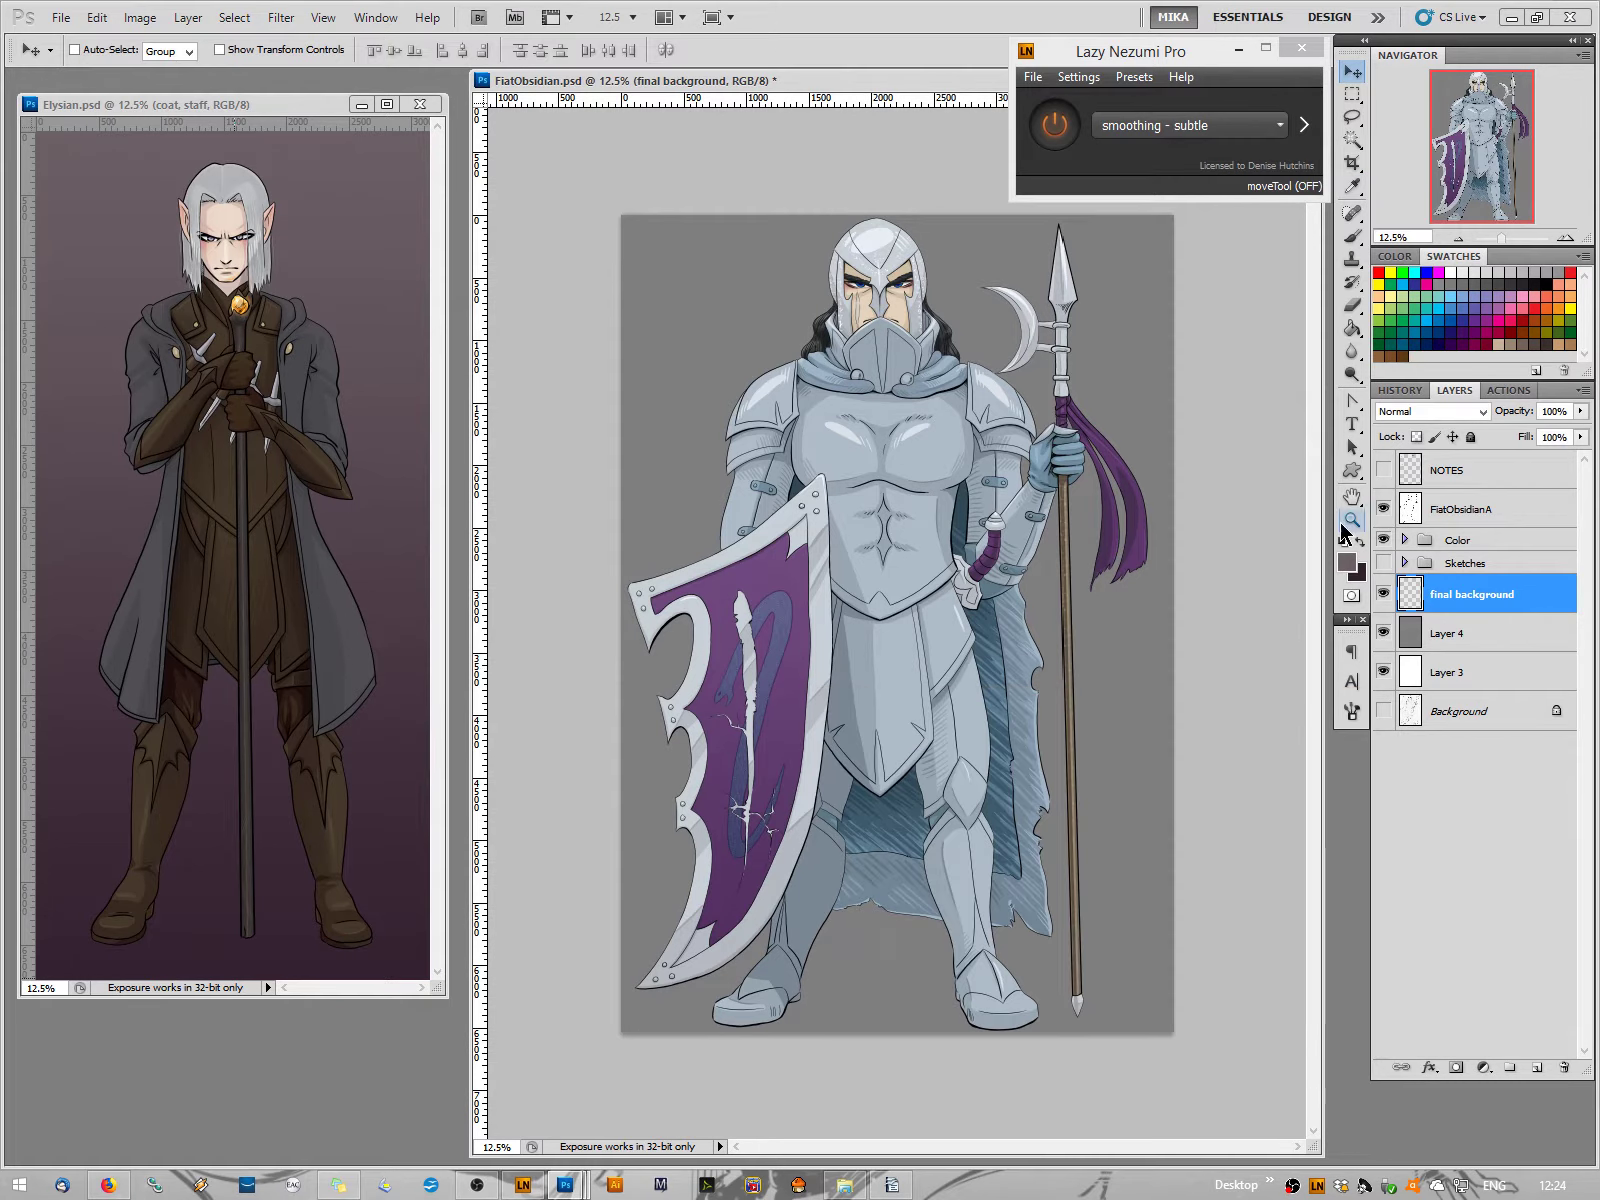
Fill the final background layer with a vertical linear foreground-to-background gradient, lighter at the top and dark purple at the bottom
left_click(1352, 328)
left_click(1400, 330)
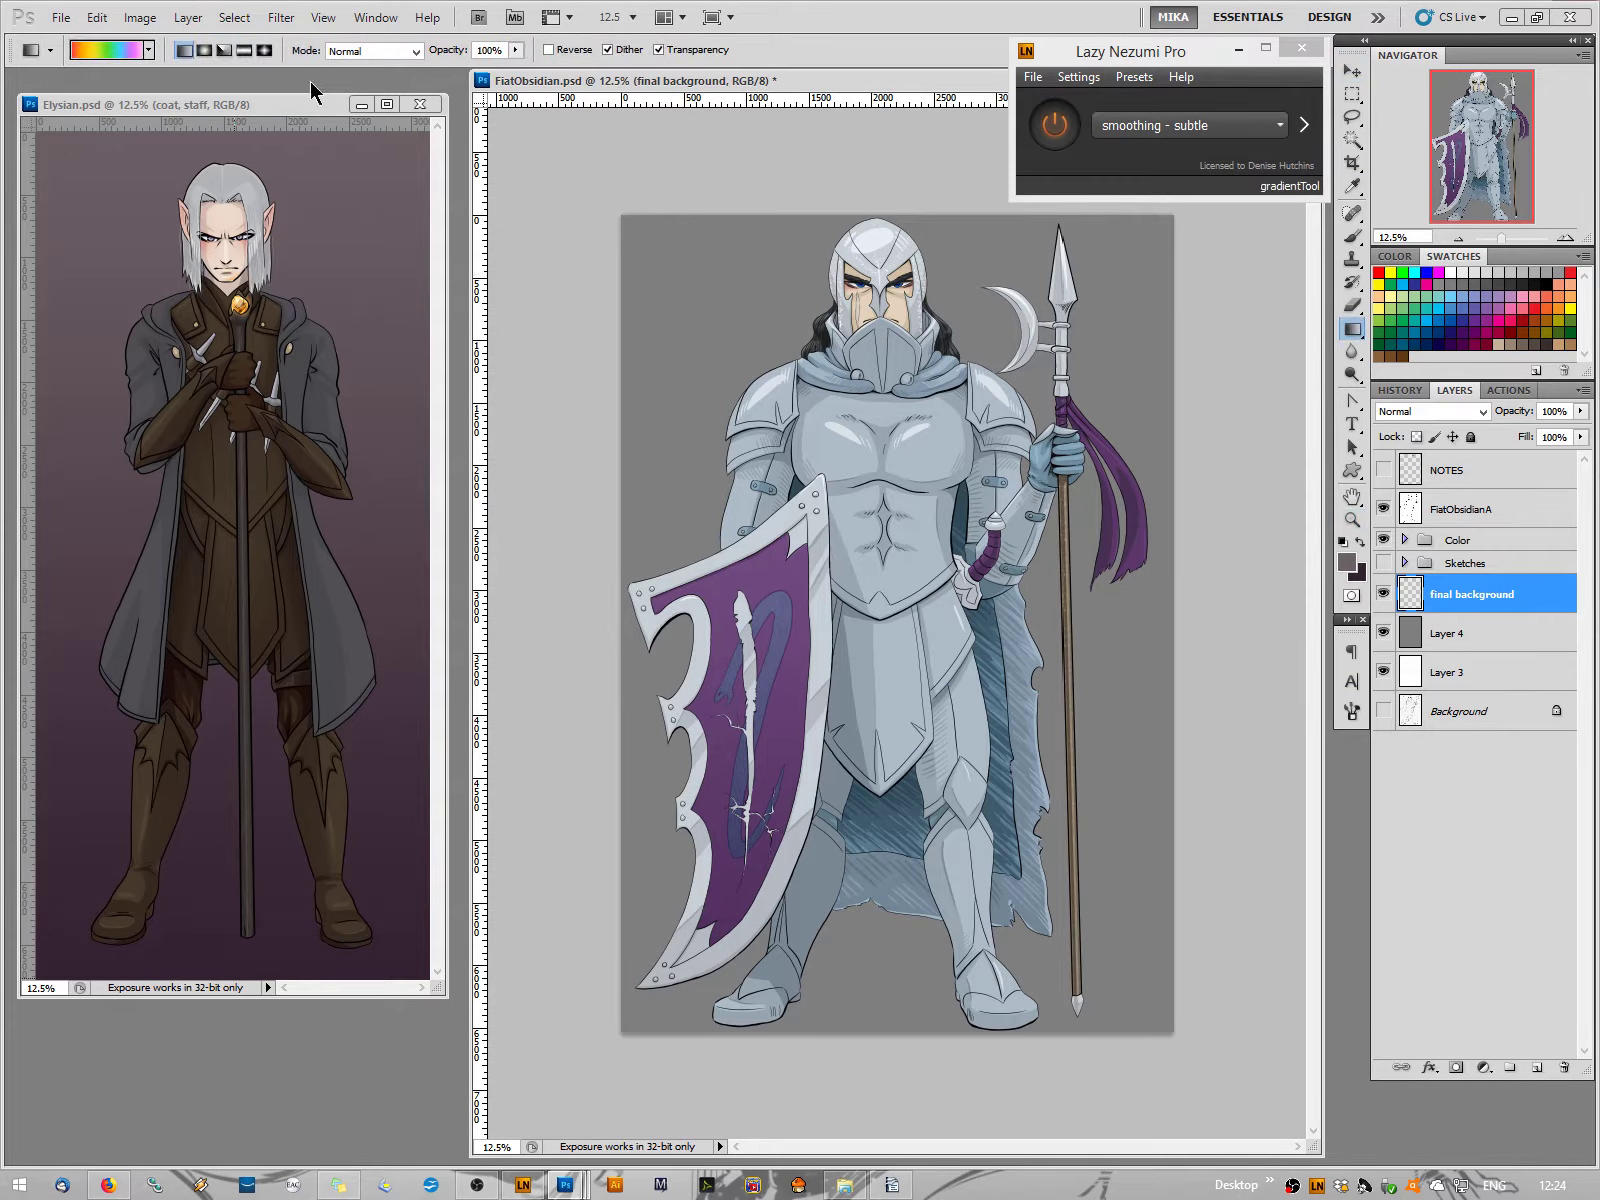
left_click(148, 50)
left_click(59, 93)
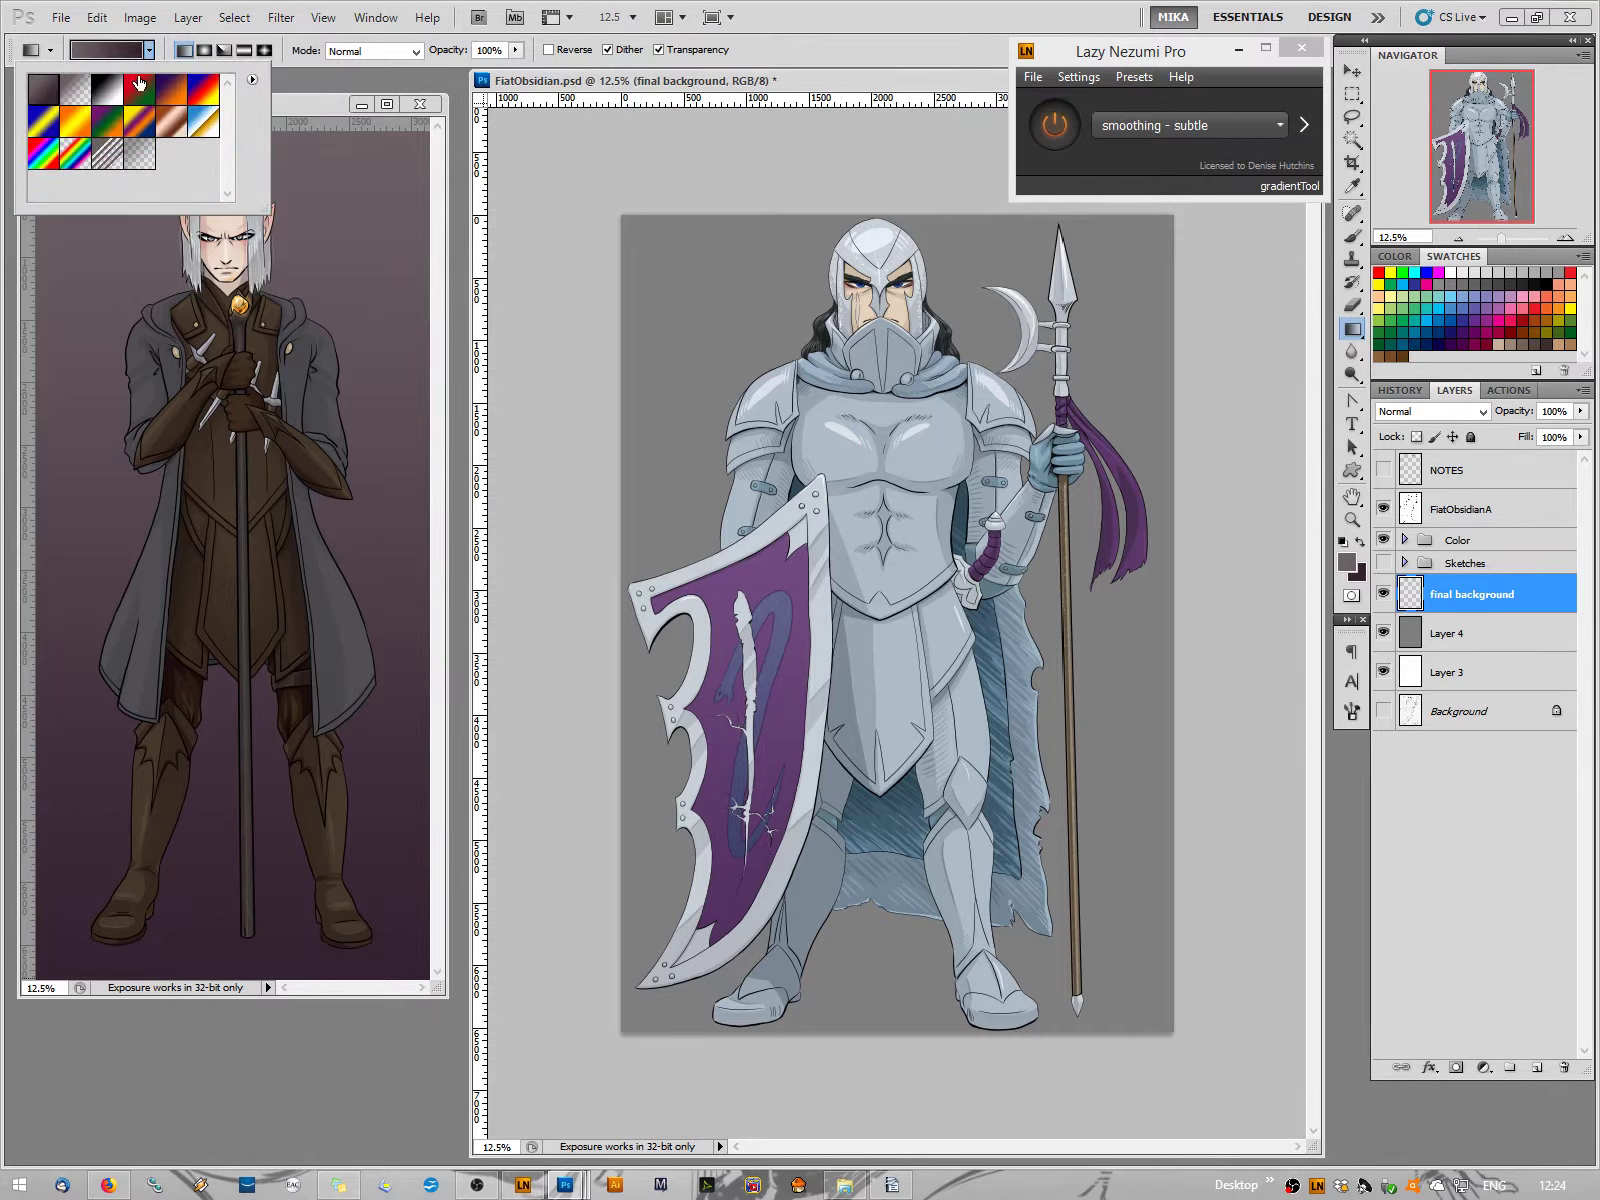
left_click(148, 52)
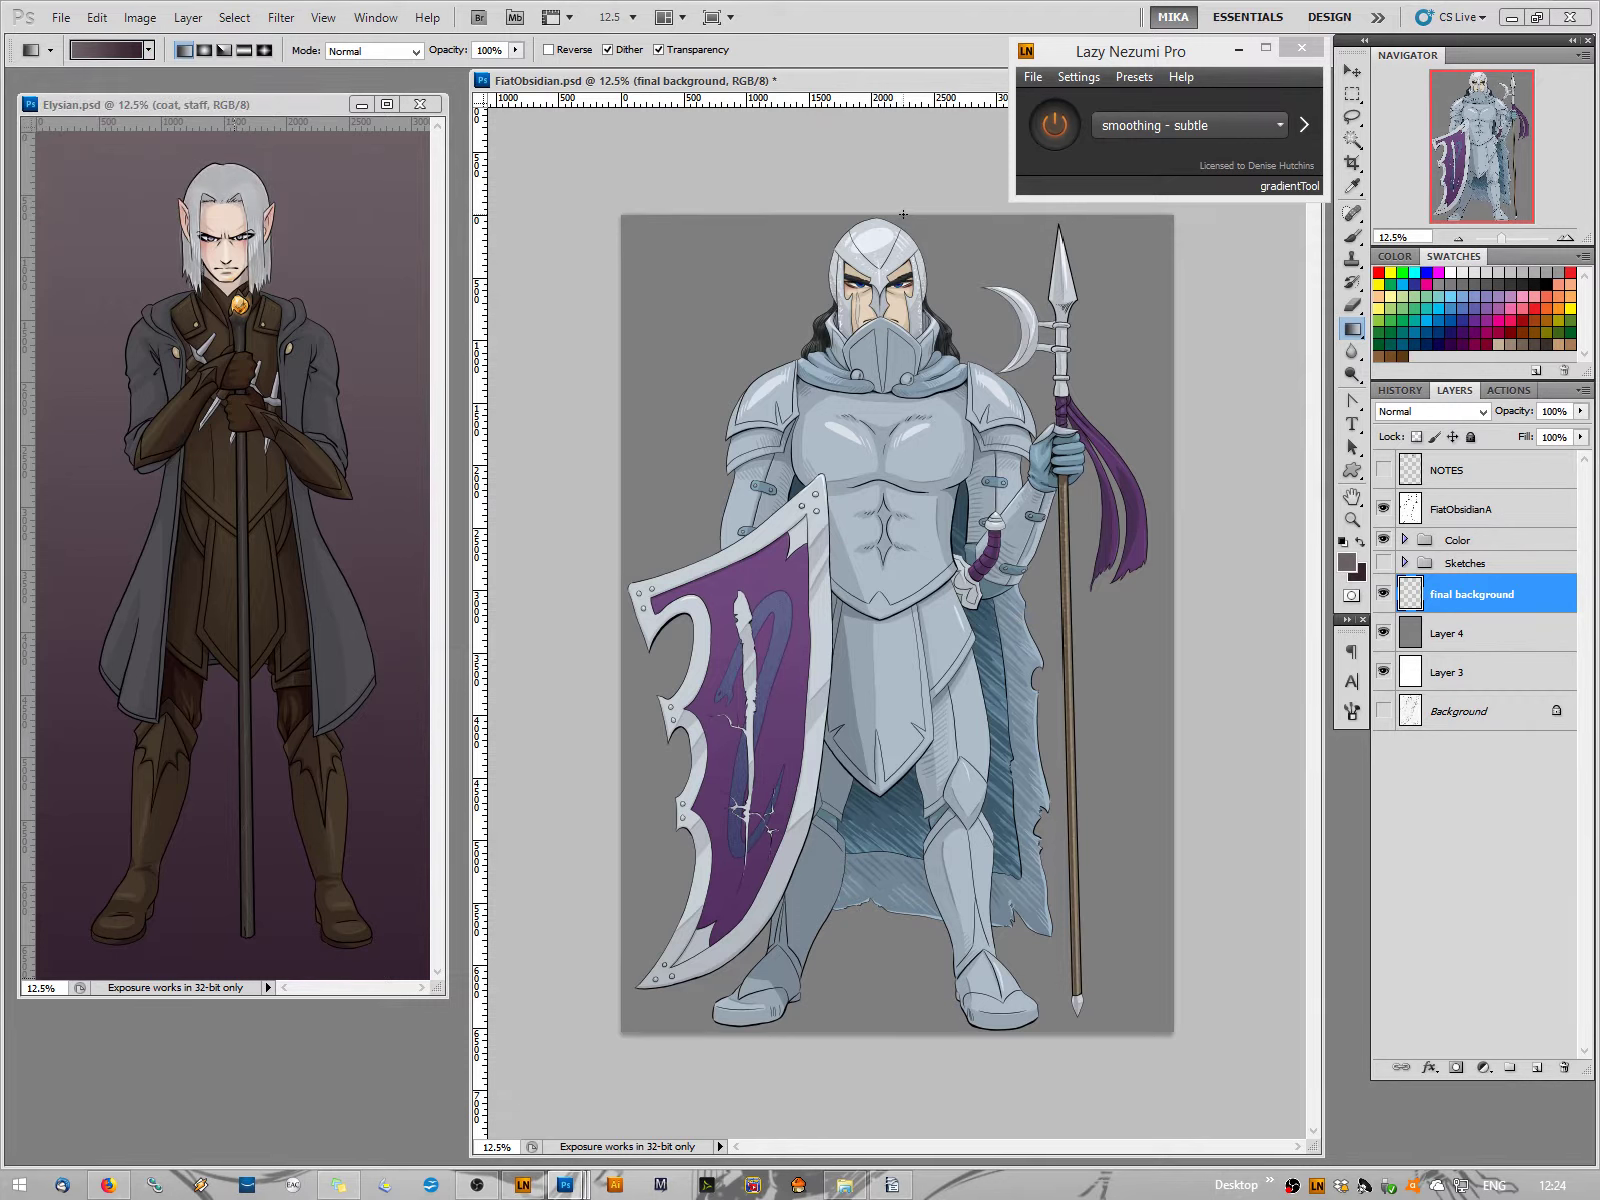
left_click_drag(940, 571, 920, 769)
left_click_drag(930, 1047, 927, 1026)
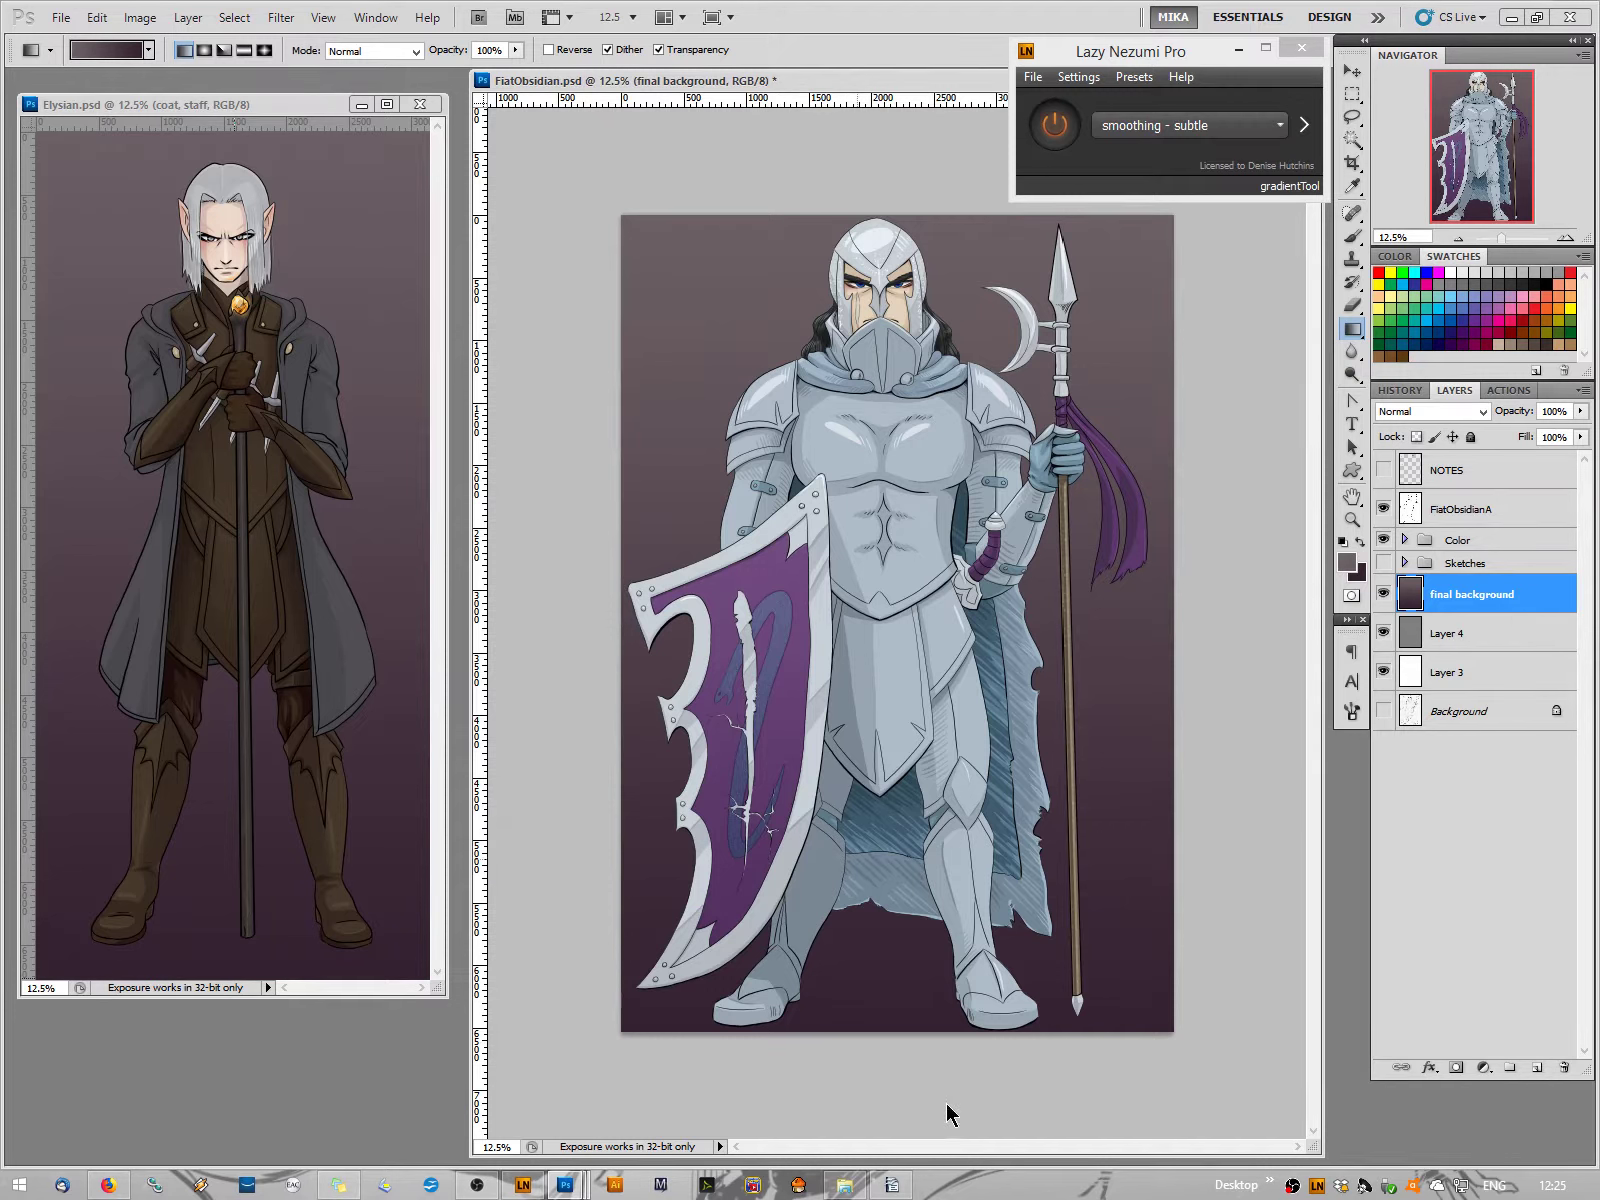
Extend the canvas height to 7000 pixels from the centre and redraw the background gradient over the full height
right_click(630, 88)
left_click(695, 141)
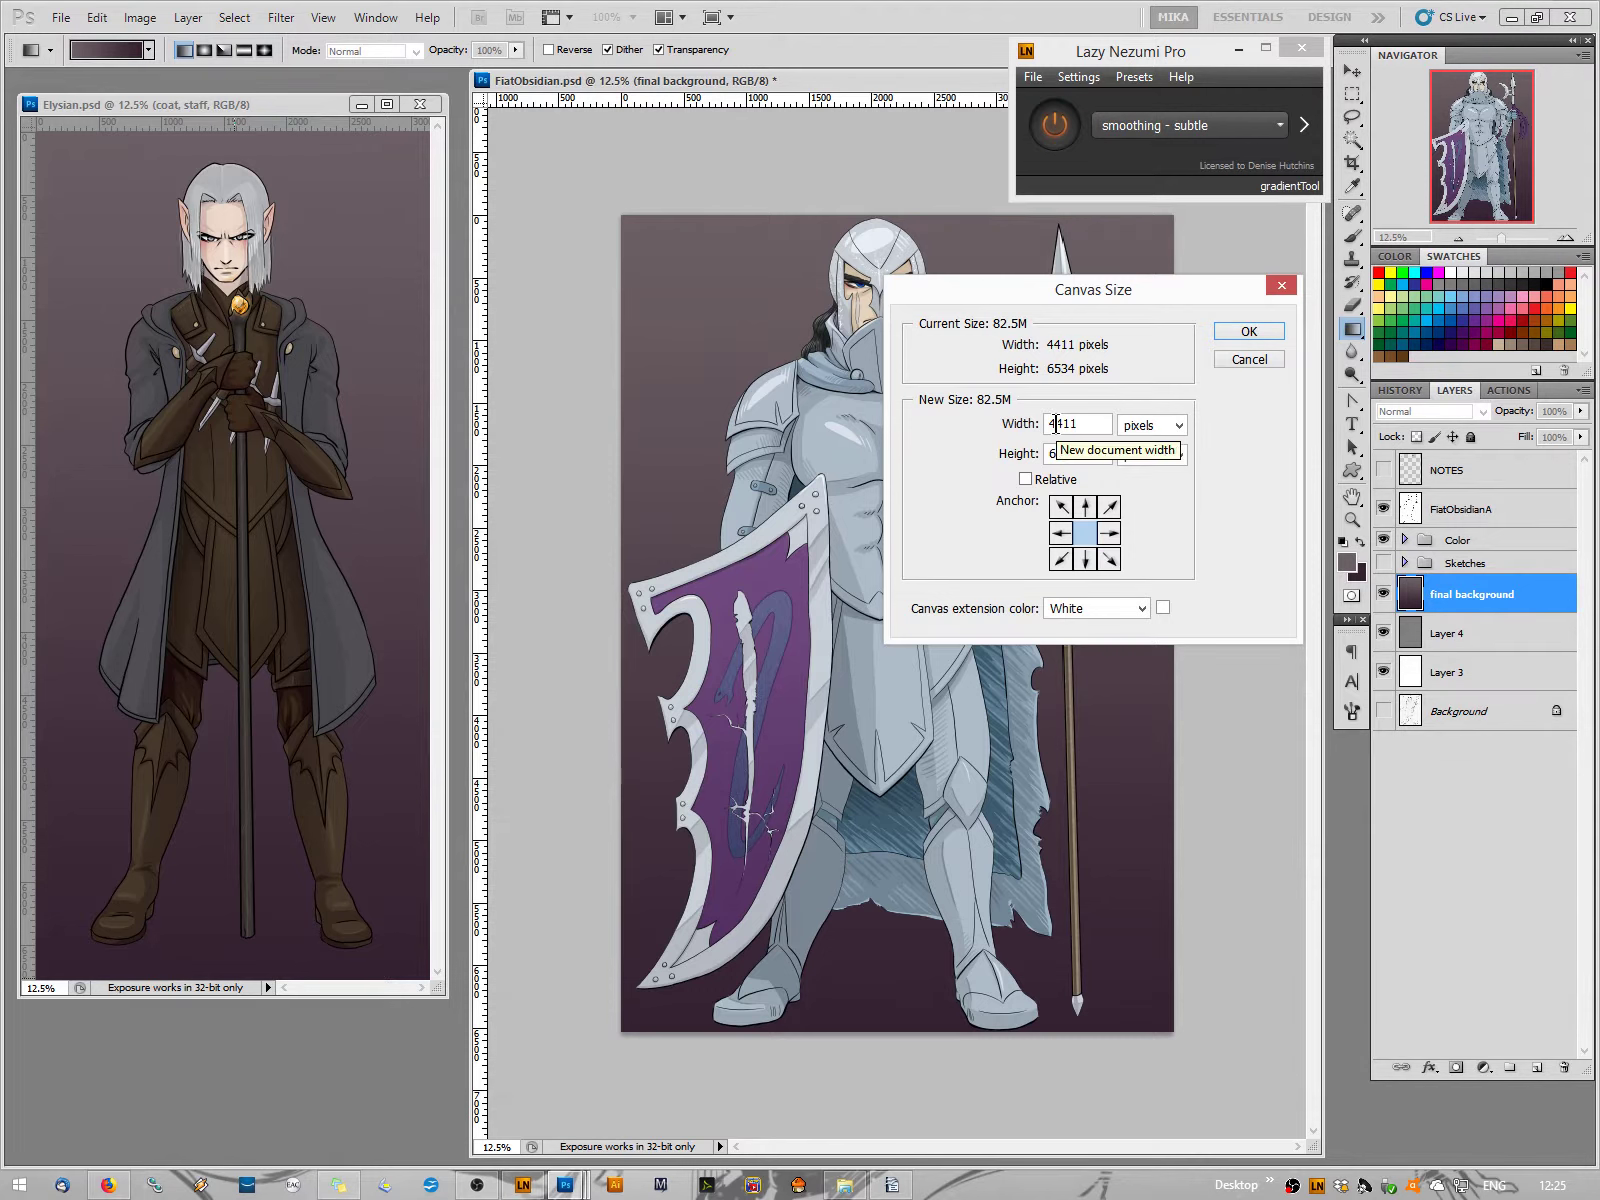
double_click(1088, 453)
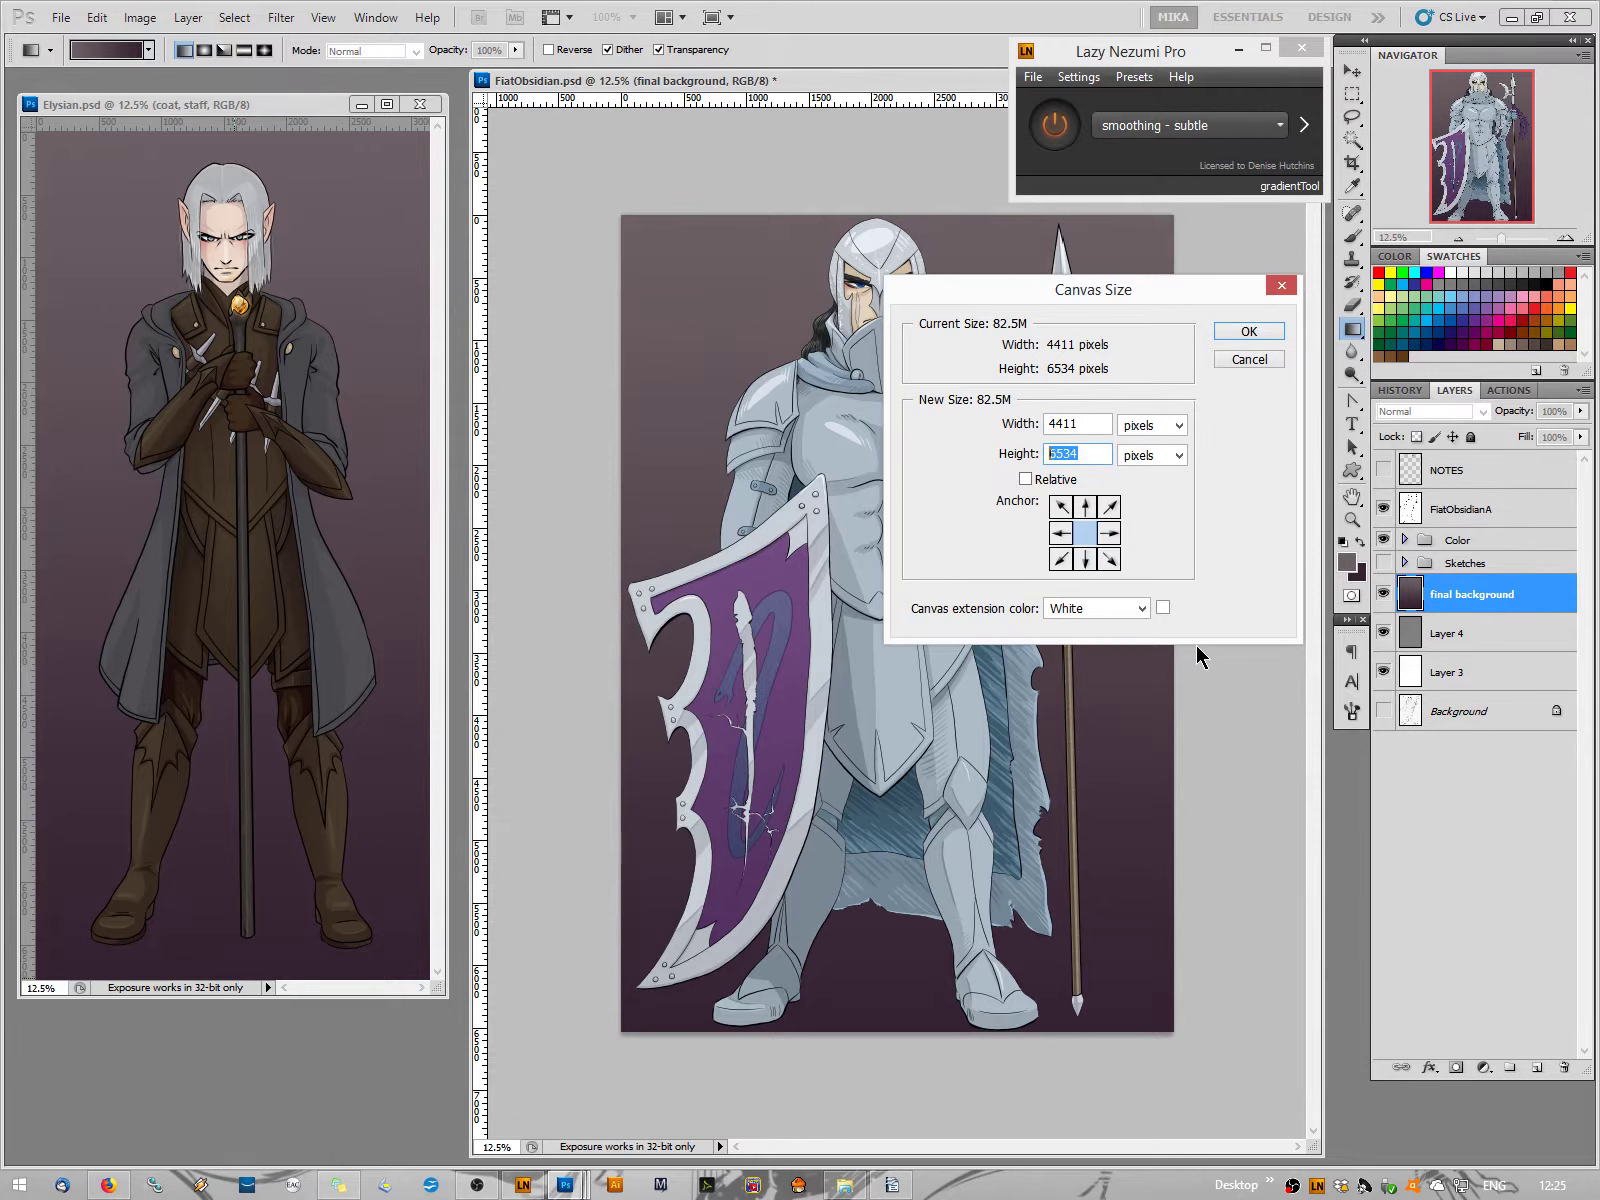
type("7000")
key("Return")
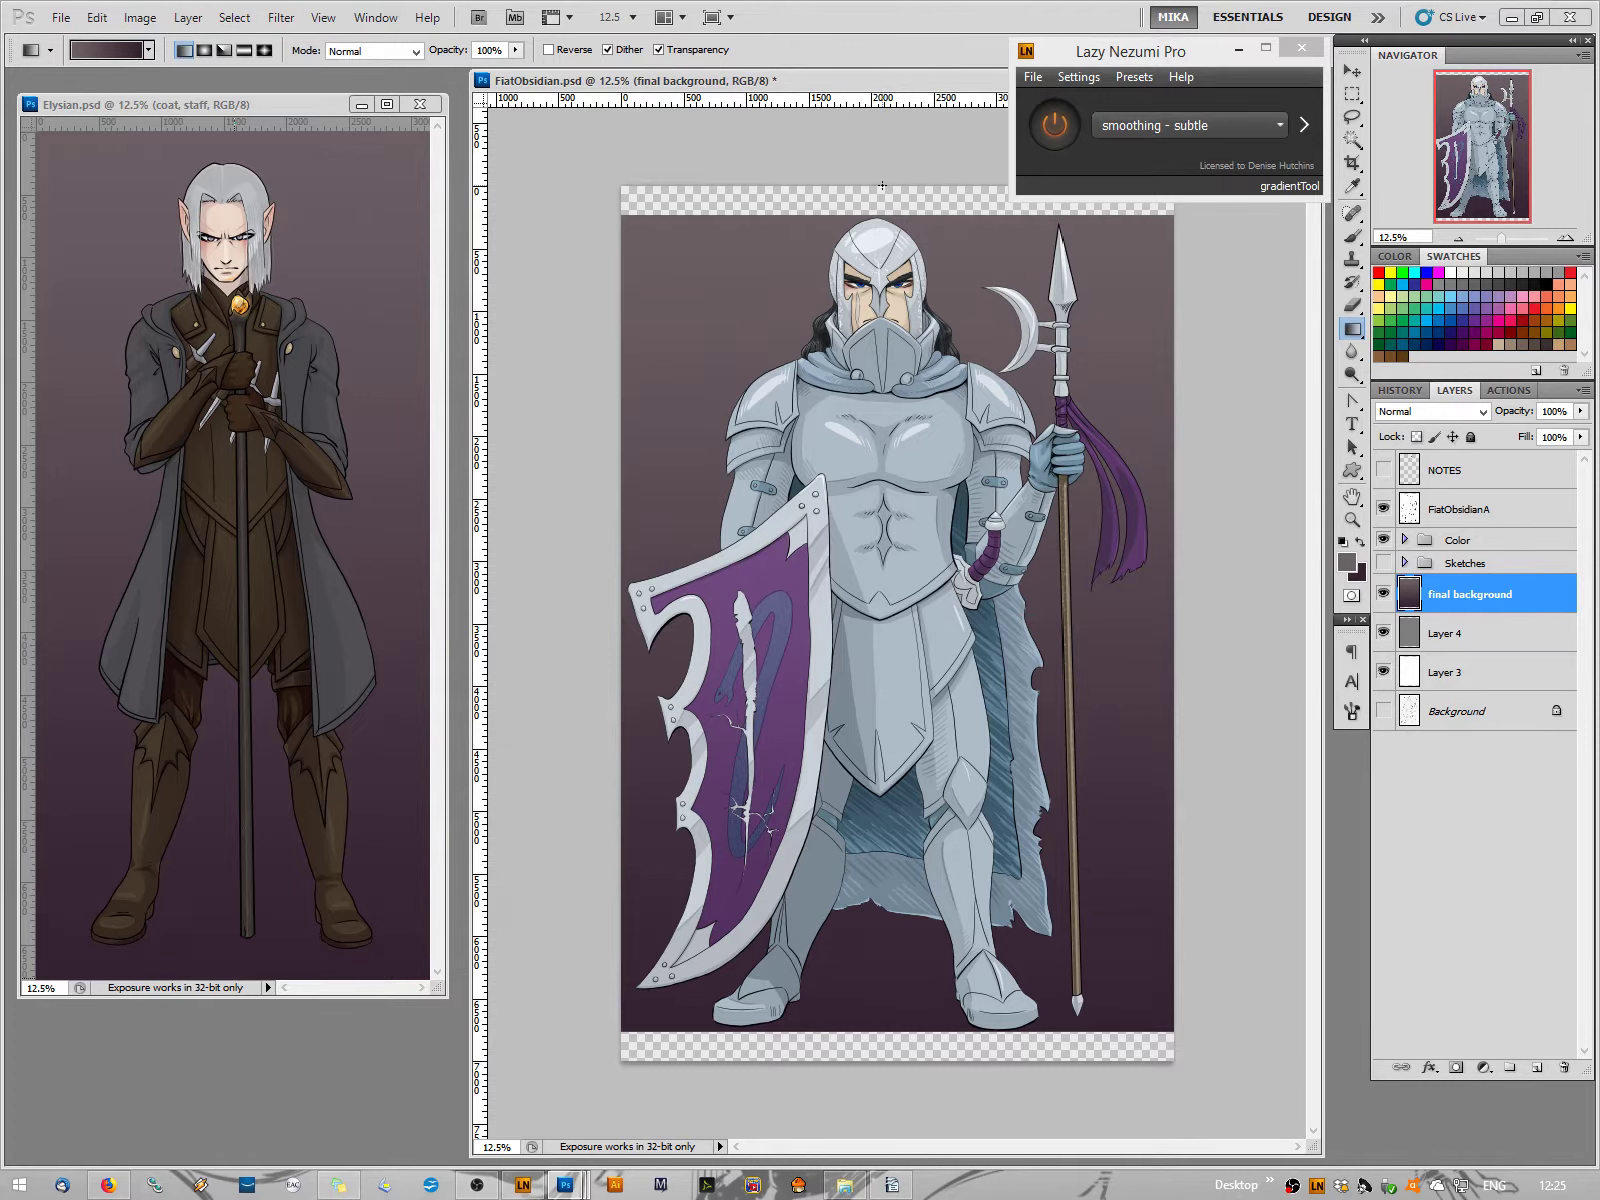
left_click_drag(882, 186, 884, 1058)
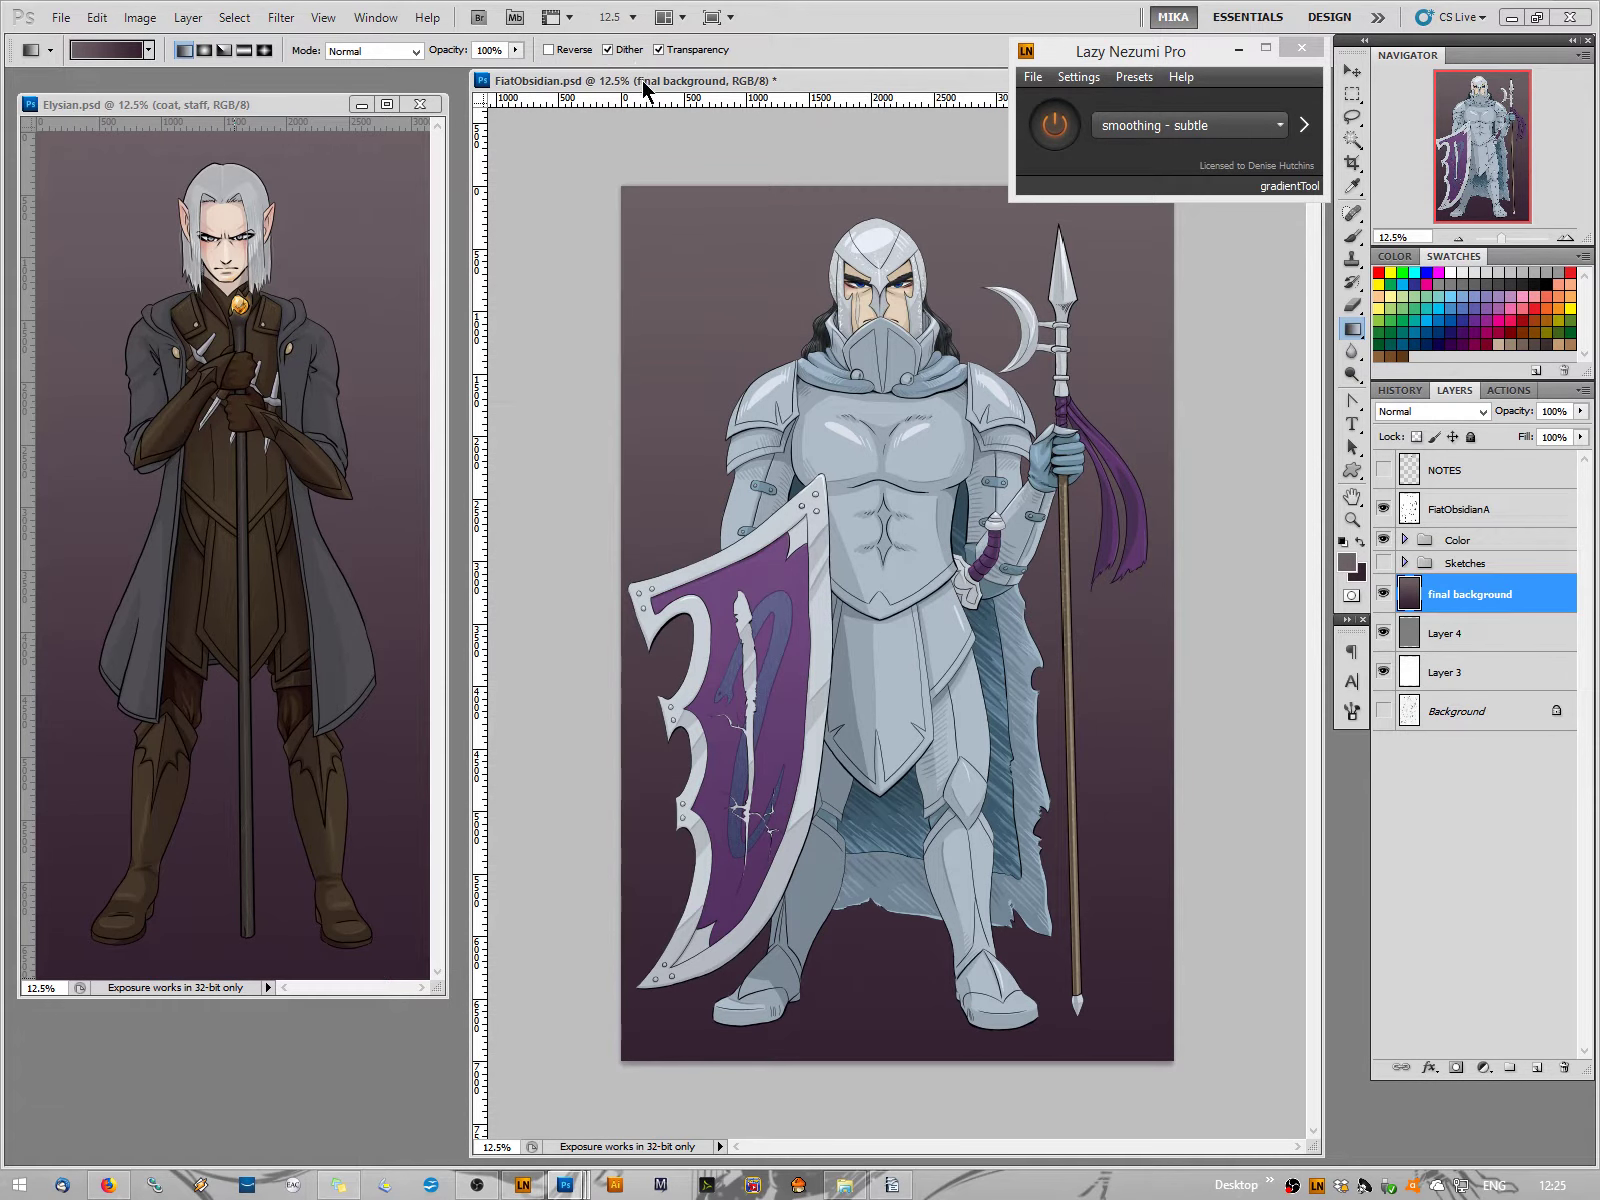
Widen the canvas to 4500 pixels, anchored at the right edge so the extra space appears beside the shield
left_click_drag(913, 81, 759, 81)
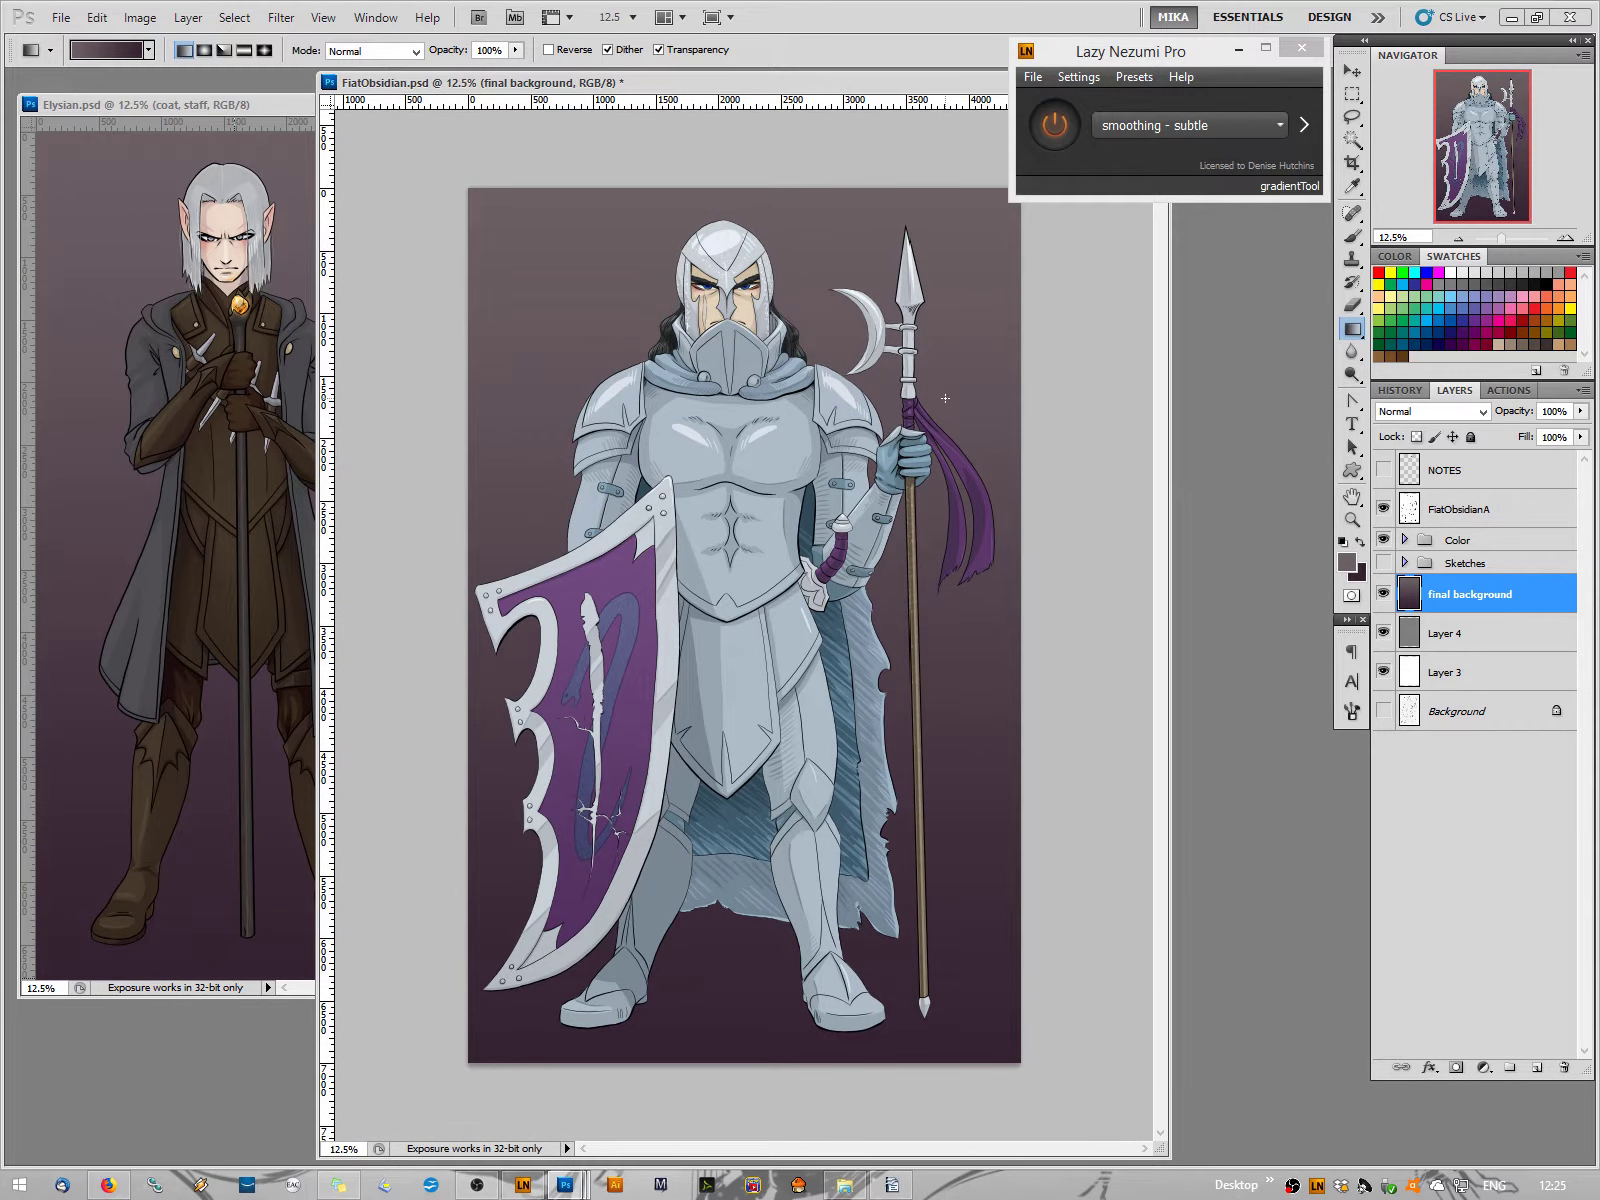
right_click(434, 108)
right_click(777, 88)
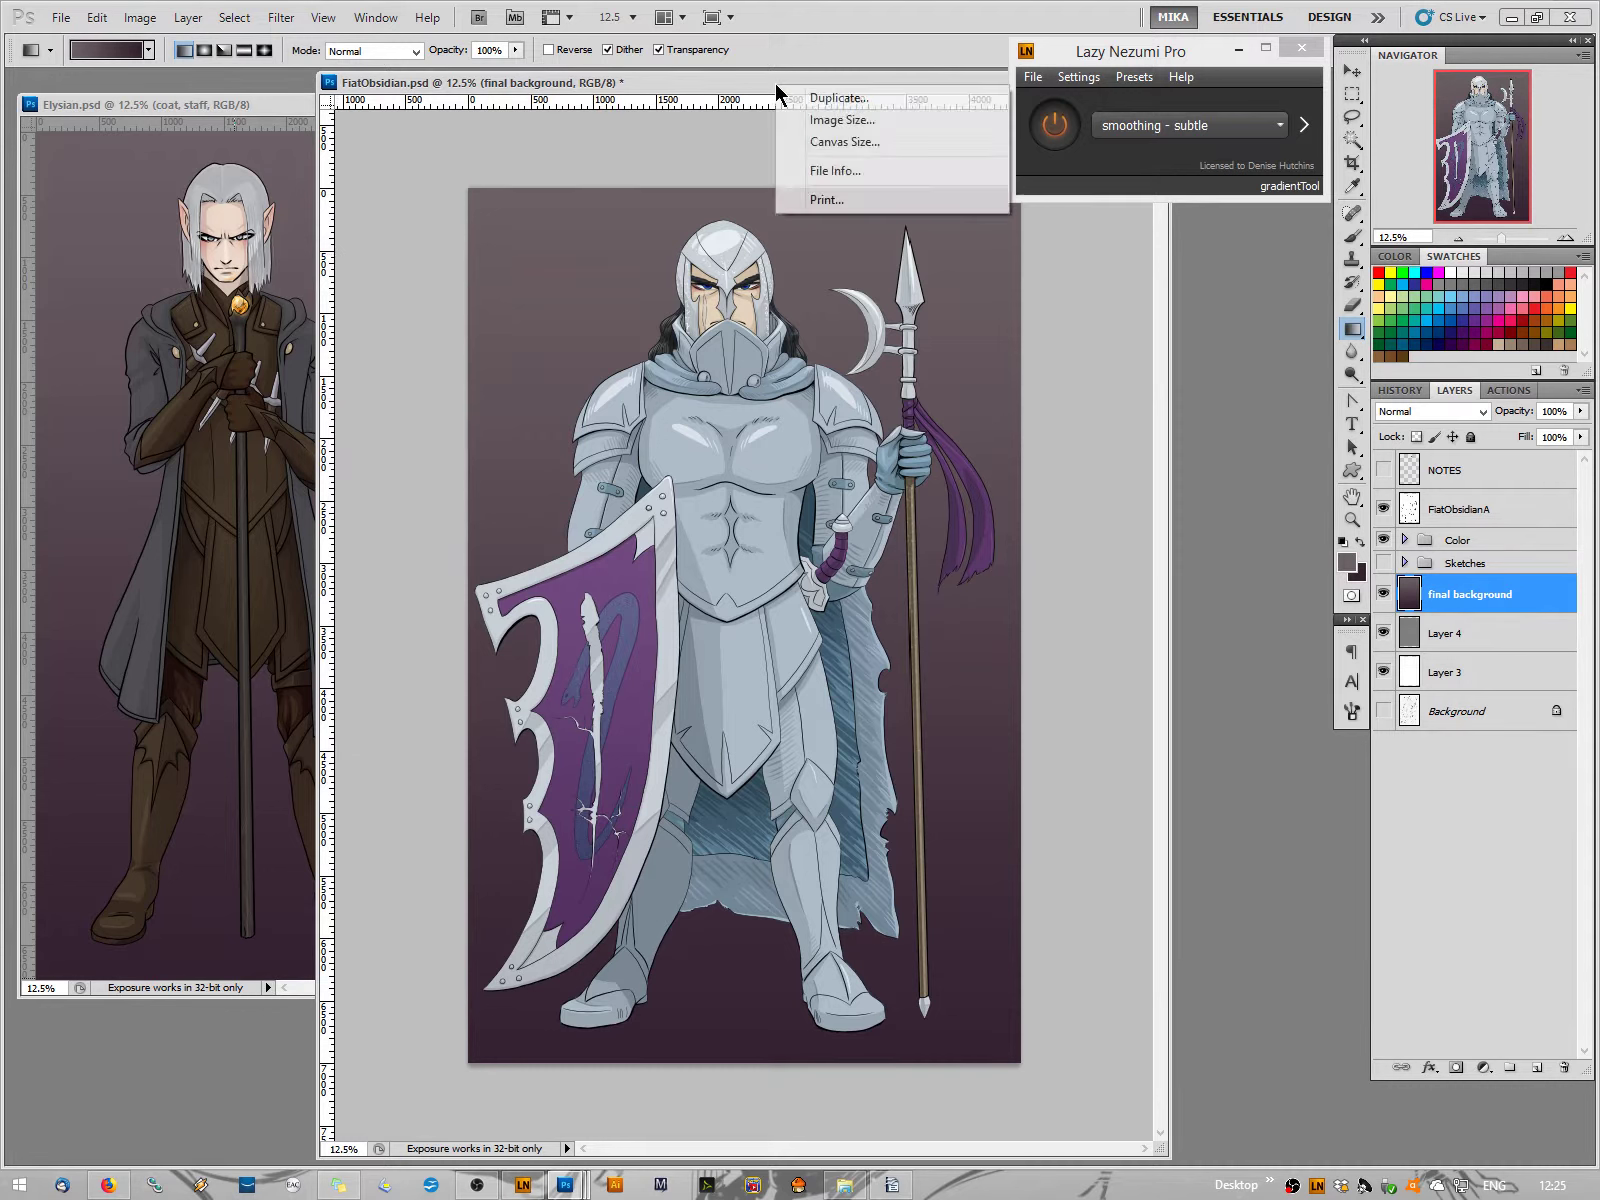
left_click(814, 142)
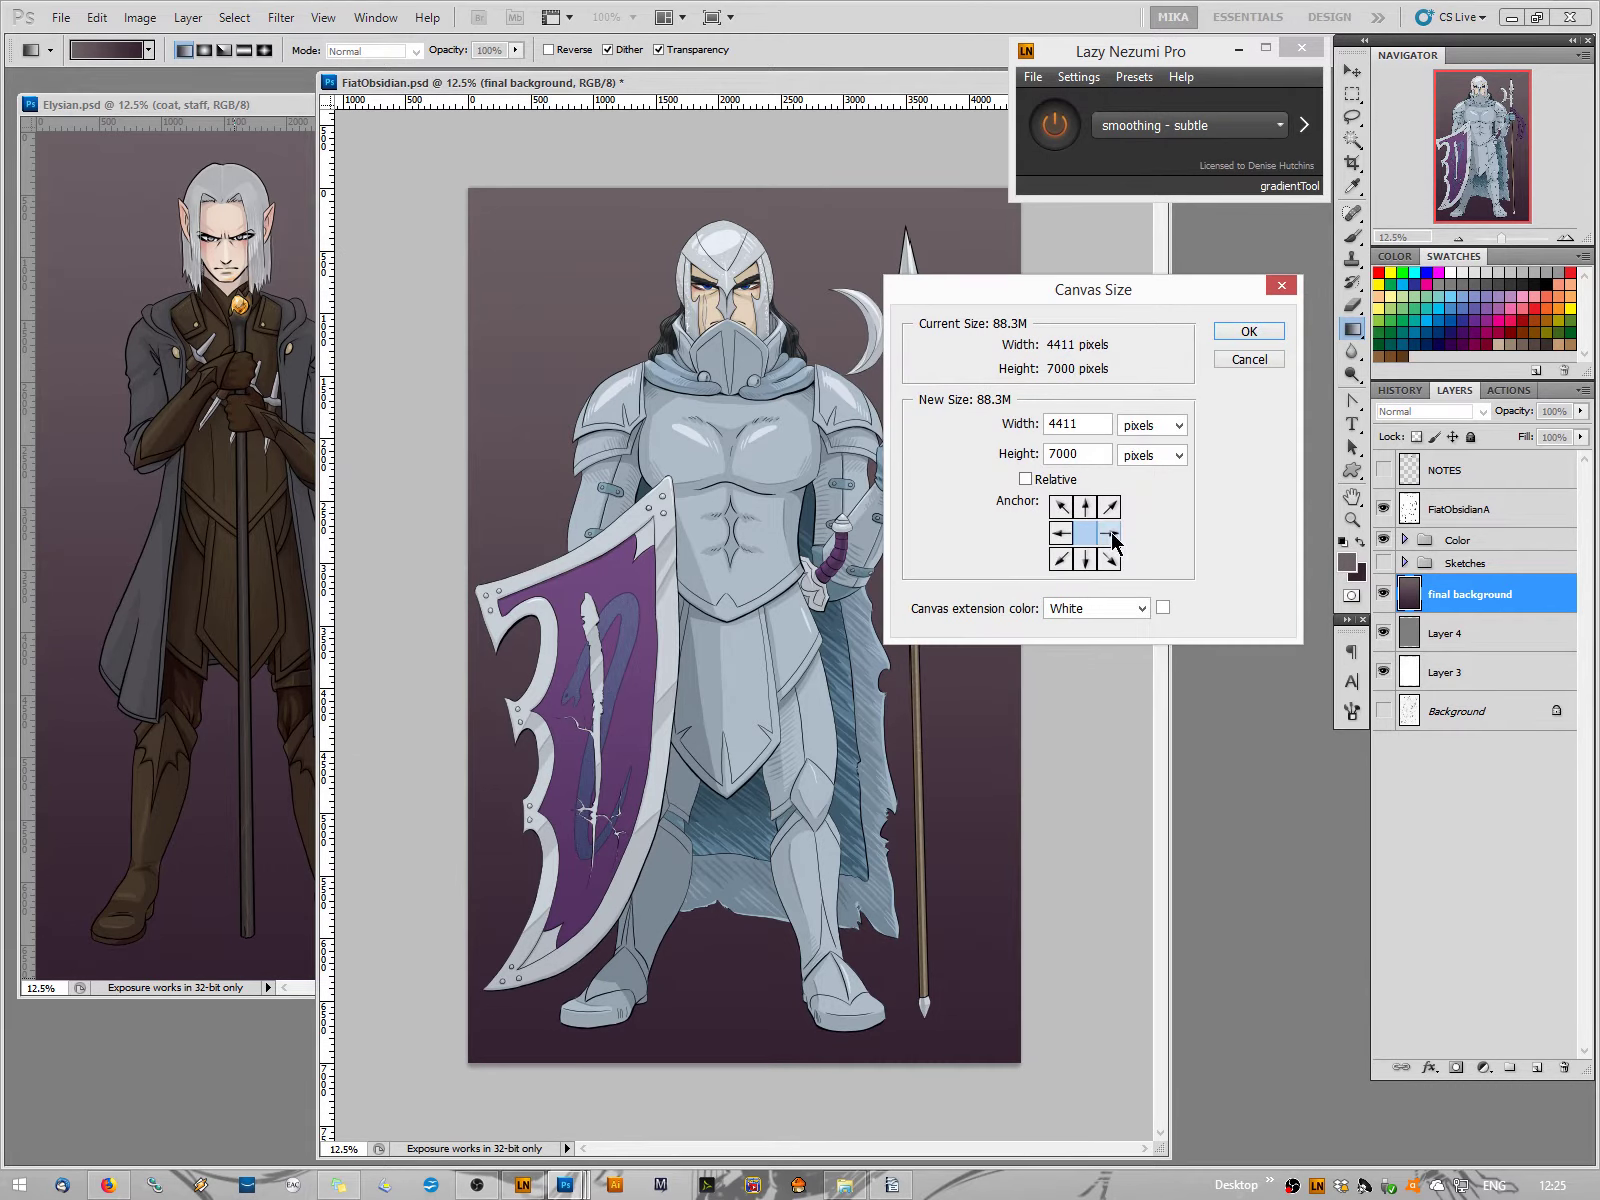
left_click(1110, 533)
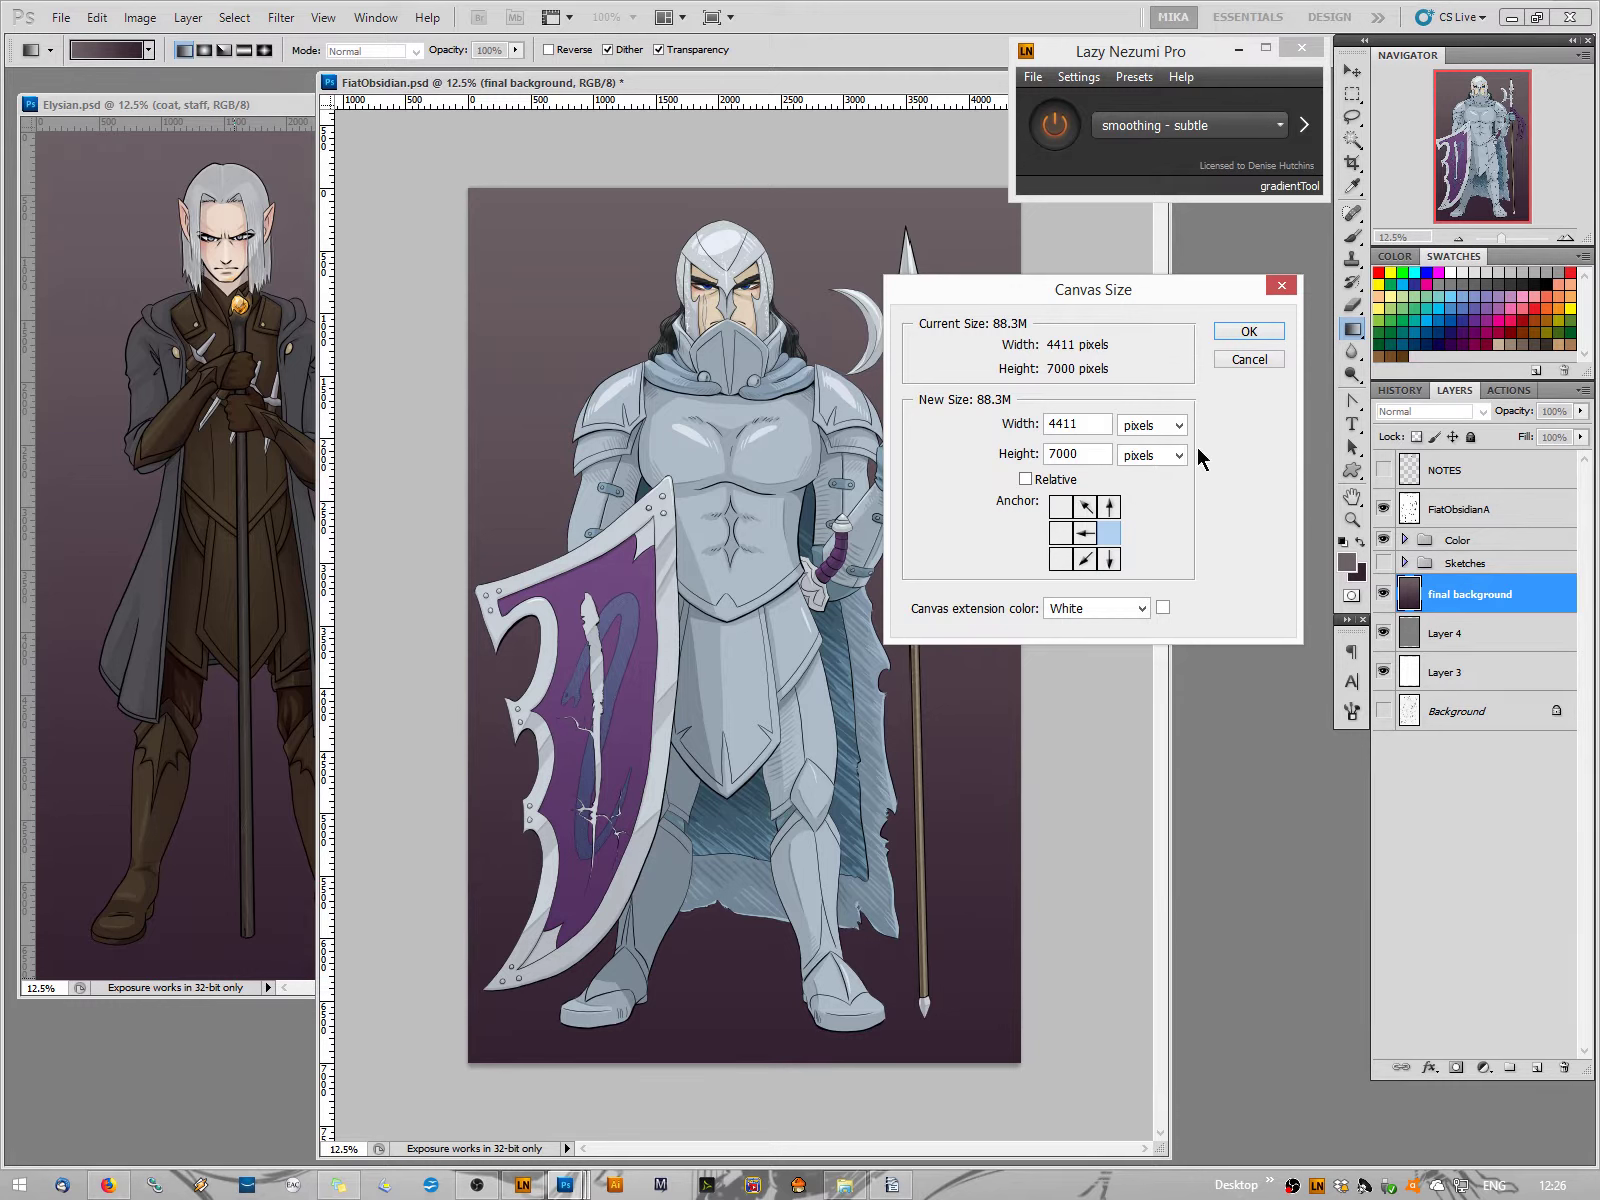
left_click_drag(1100, 422, 972, 421)
type("4500")
key("Return")
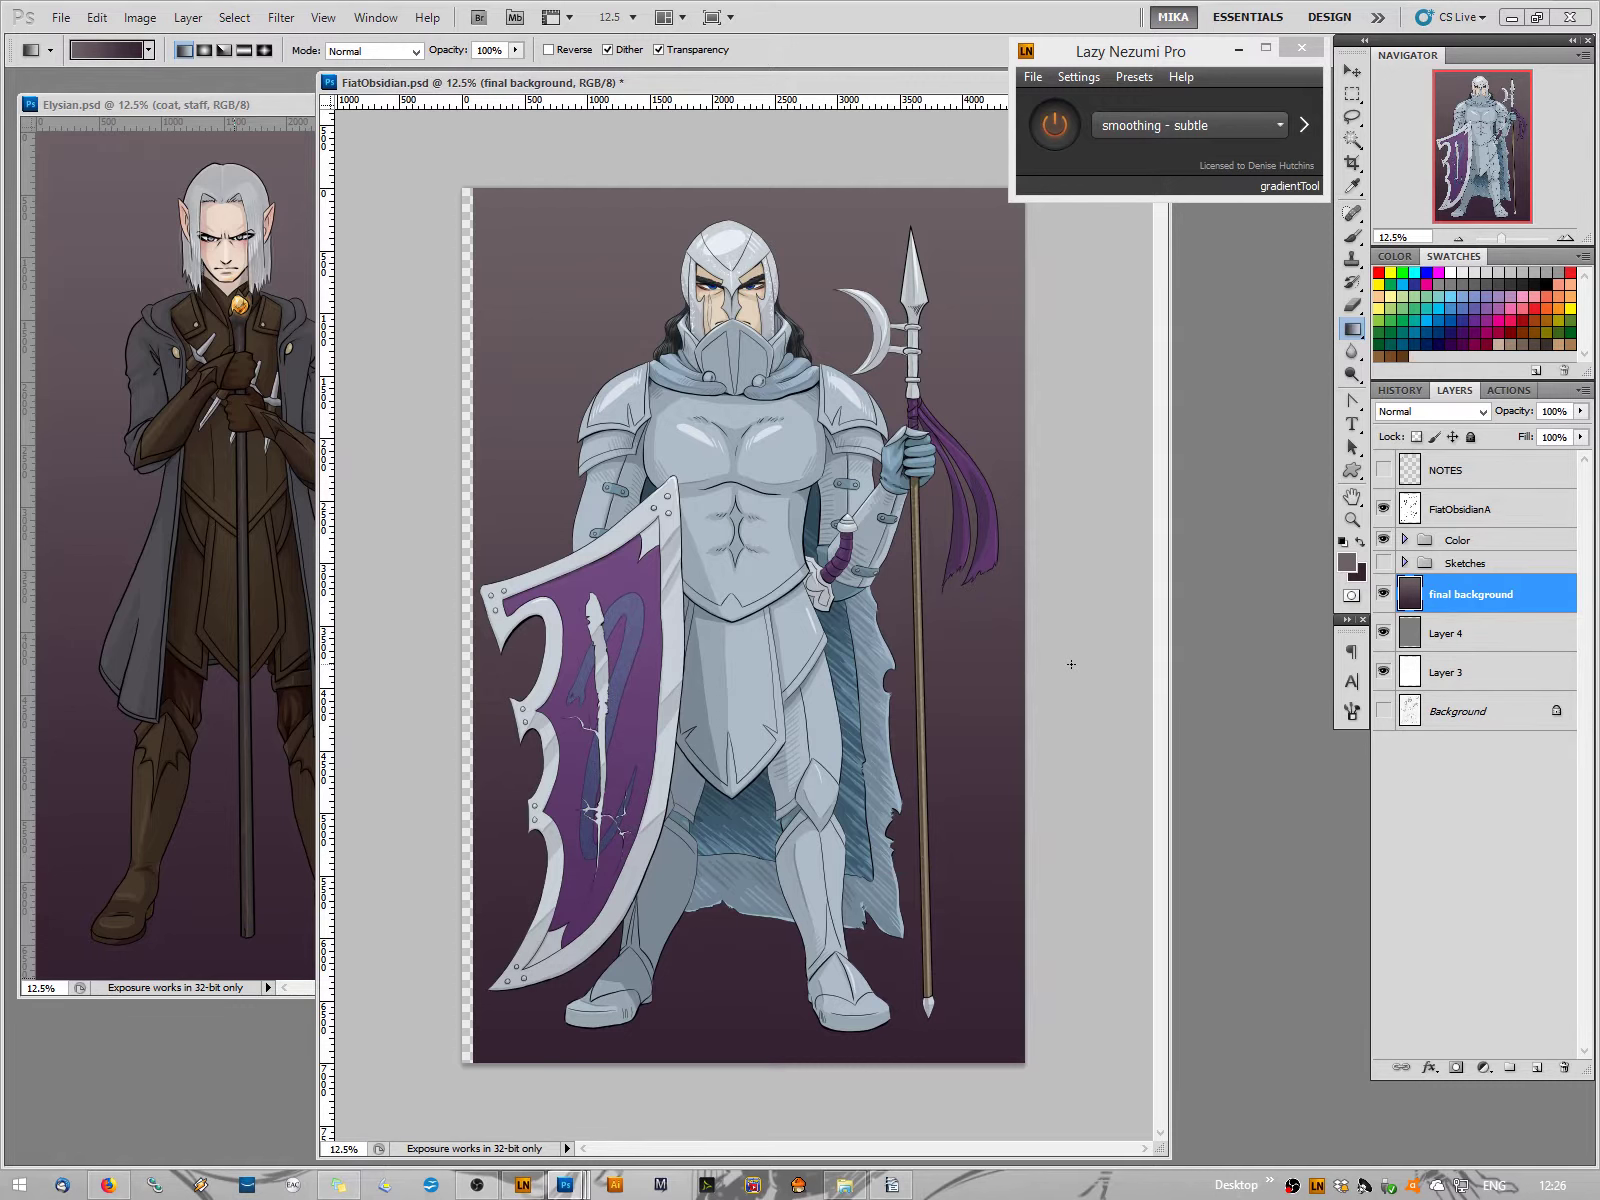
Set the canvas width to 4600 pixels with the right edge anchored, adding more room on the shield side
right_click(655, 83)
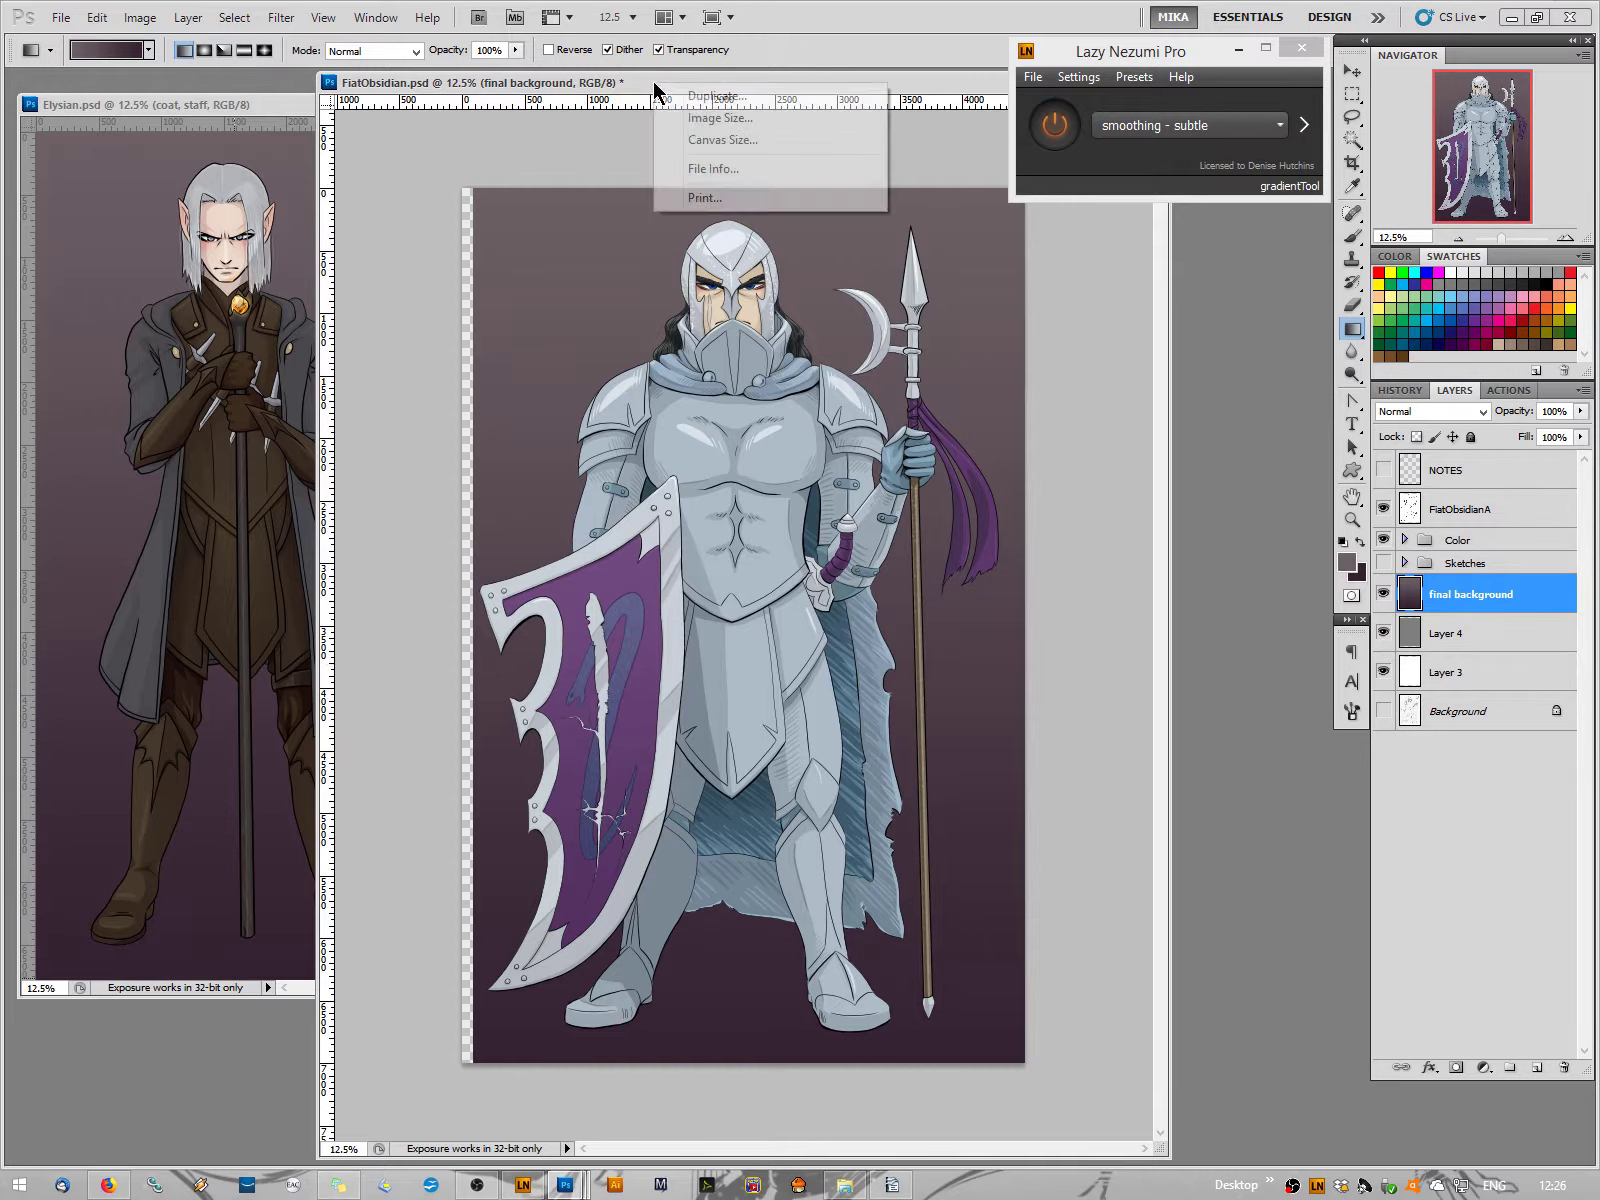
left_click(710, 143)
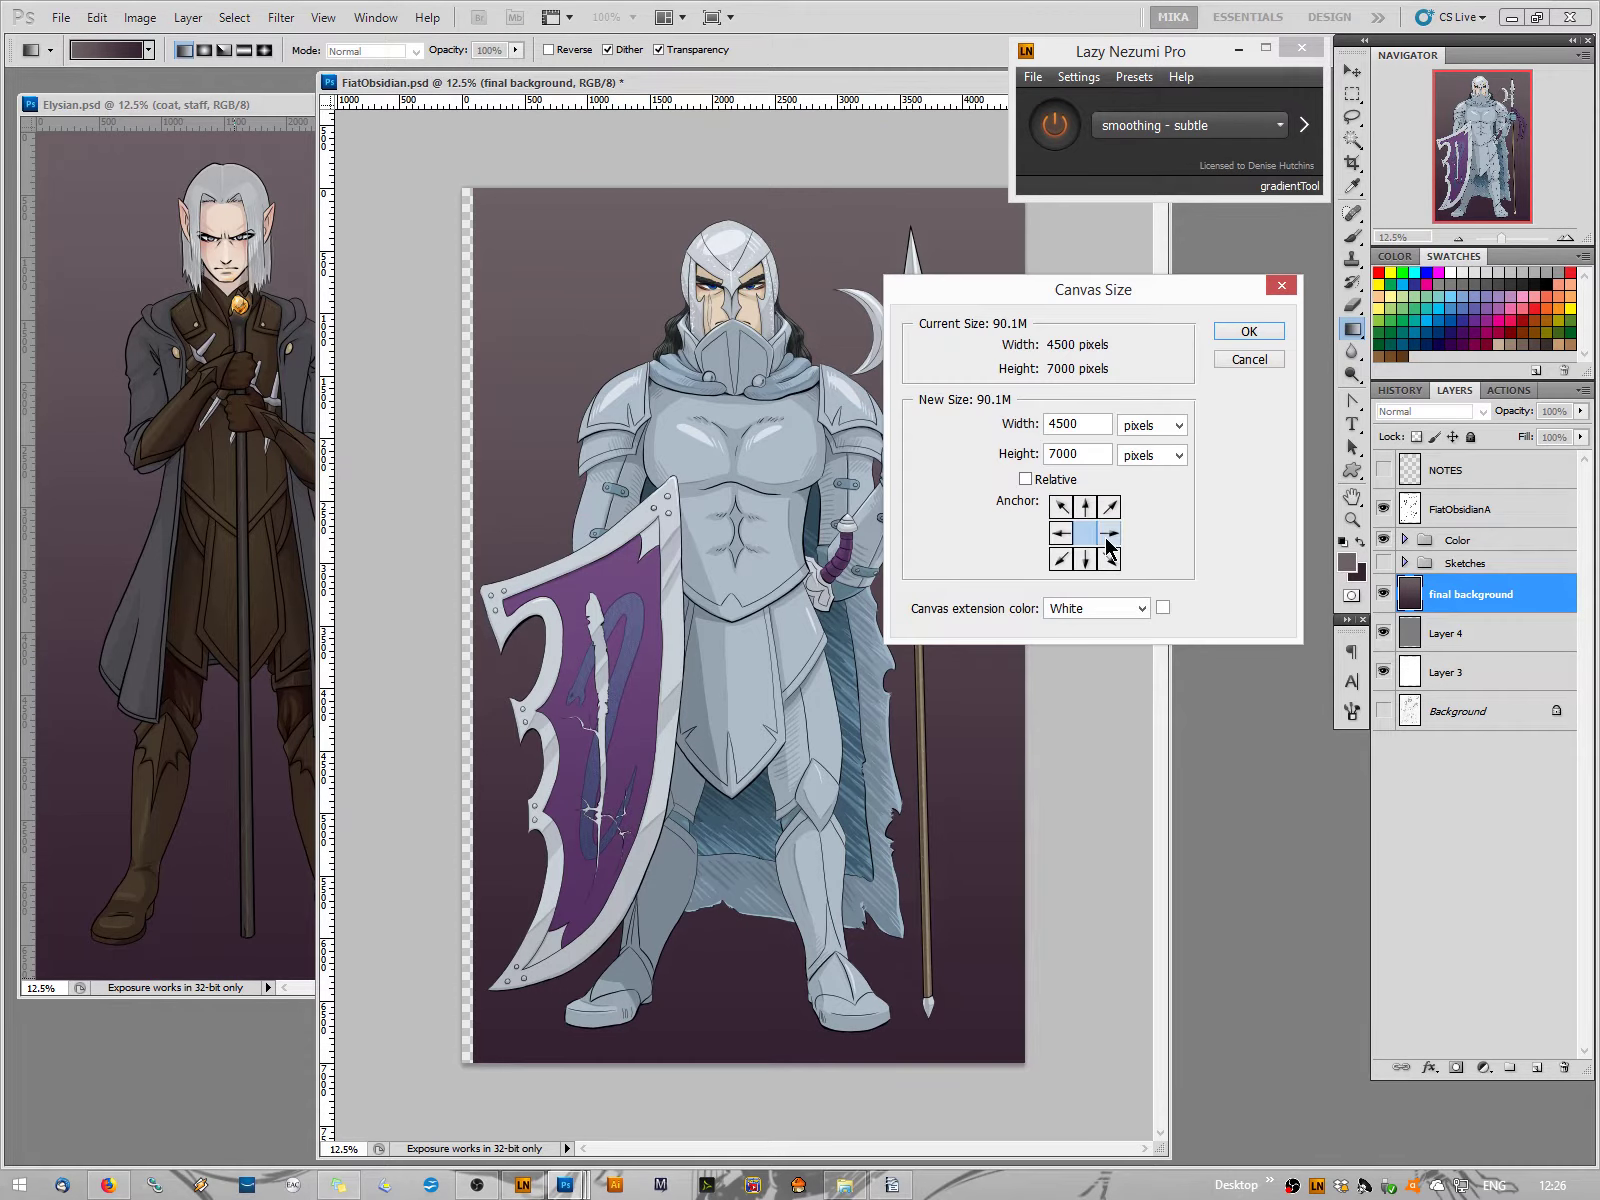
left_click(1108, 533)
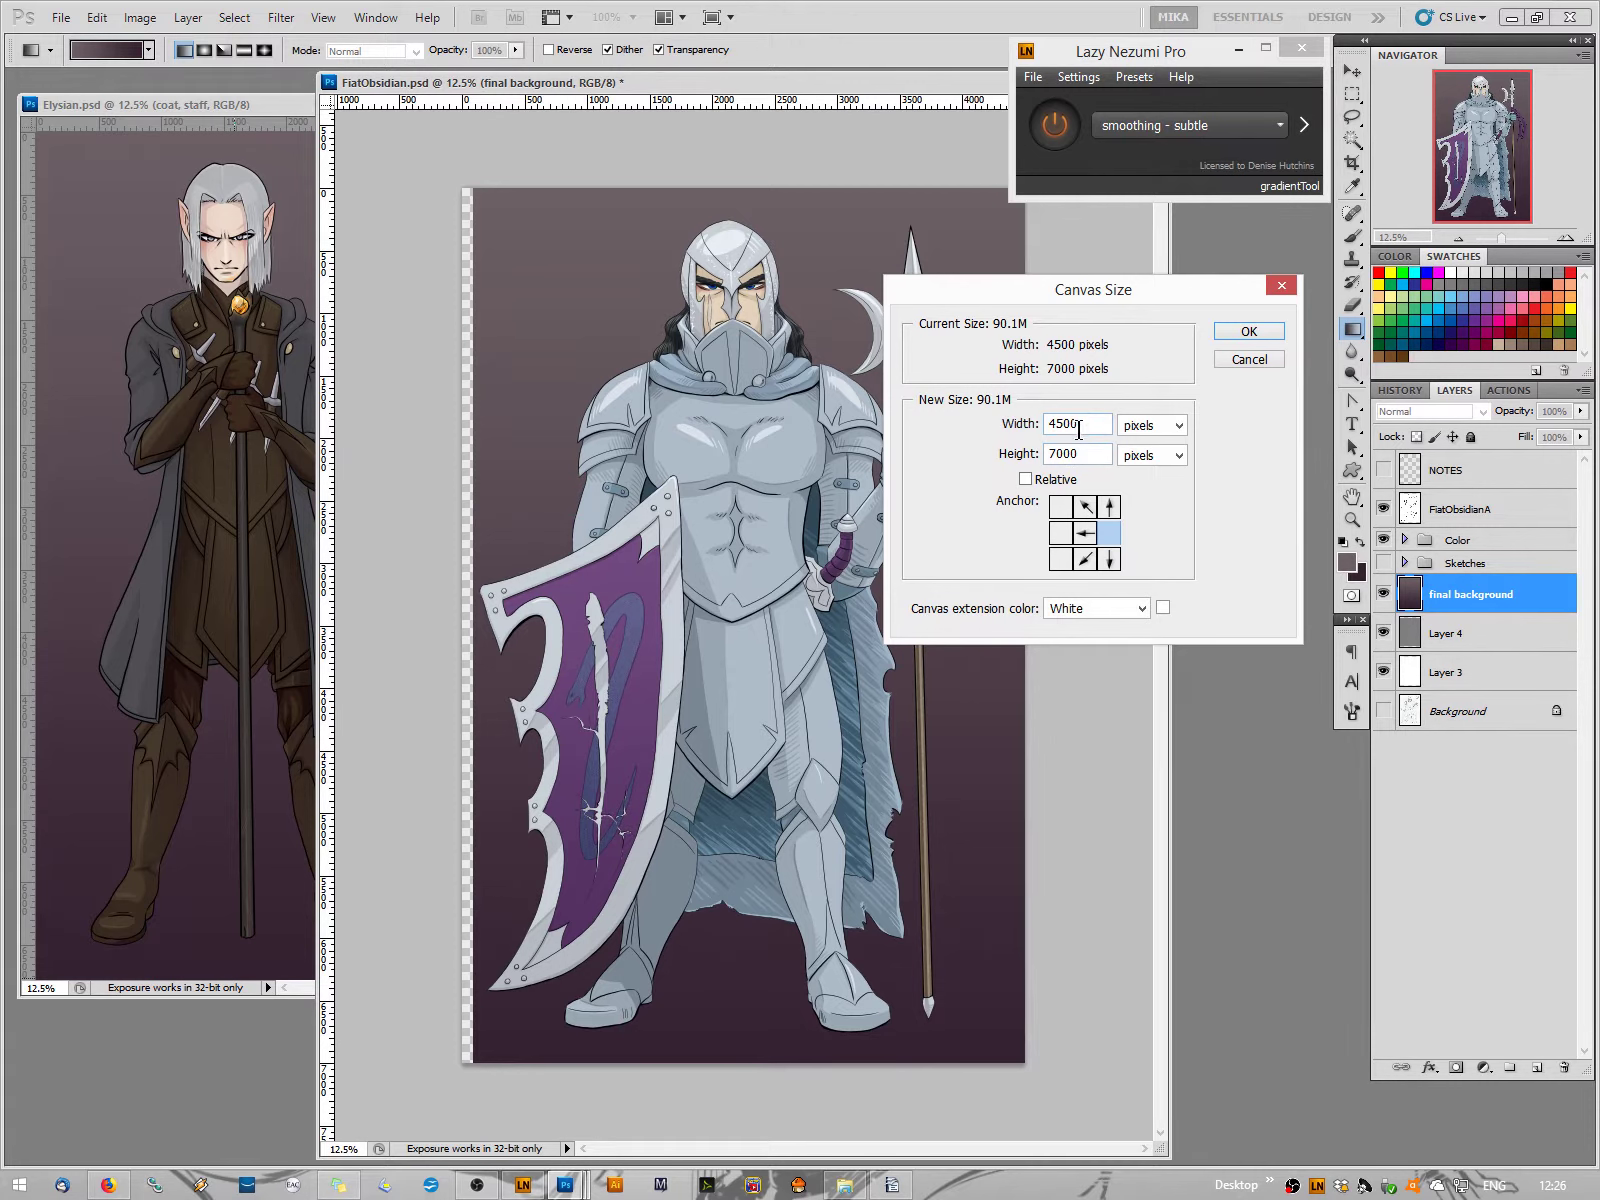
left_click_drag(1072, 425, 1015, 430)
type("4600")
key("Return")
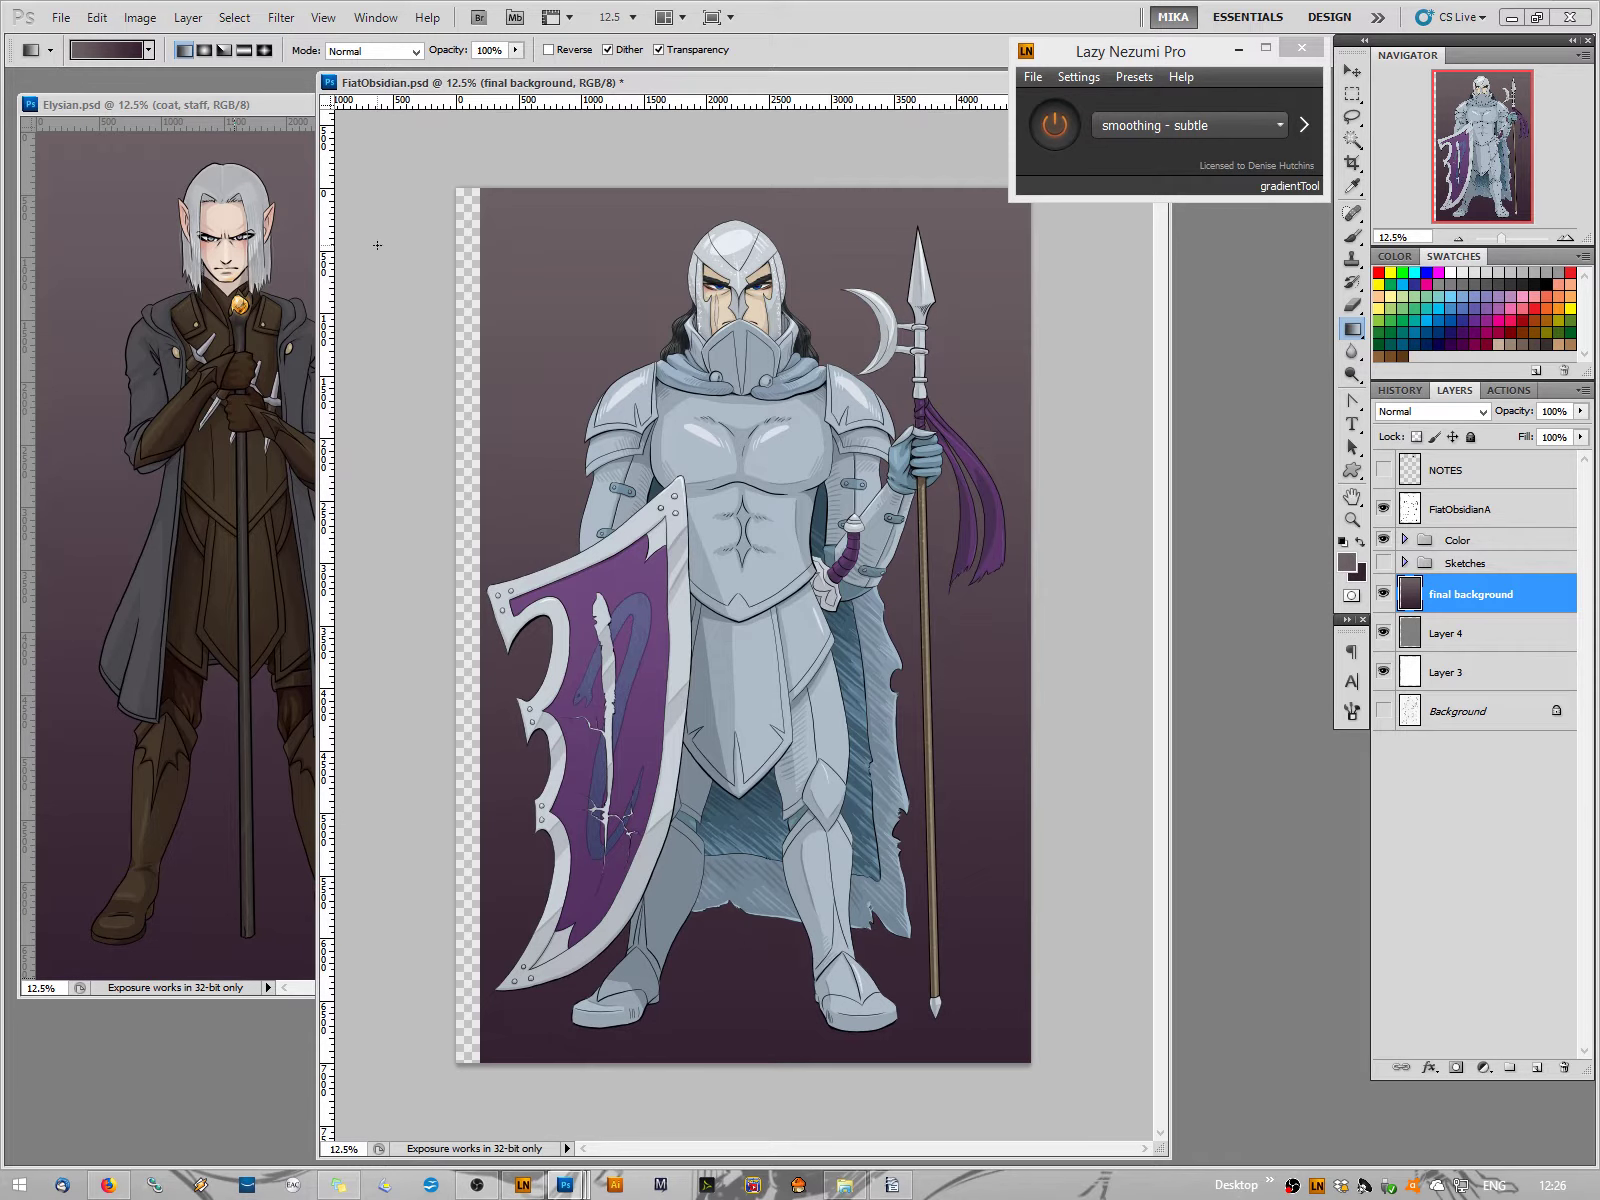
Check the figure's centering with a temporary vertical guide, then redraw the background gradient from top to bottom across the widened canvas
left_click_drag(330, 320, 738, 267)
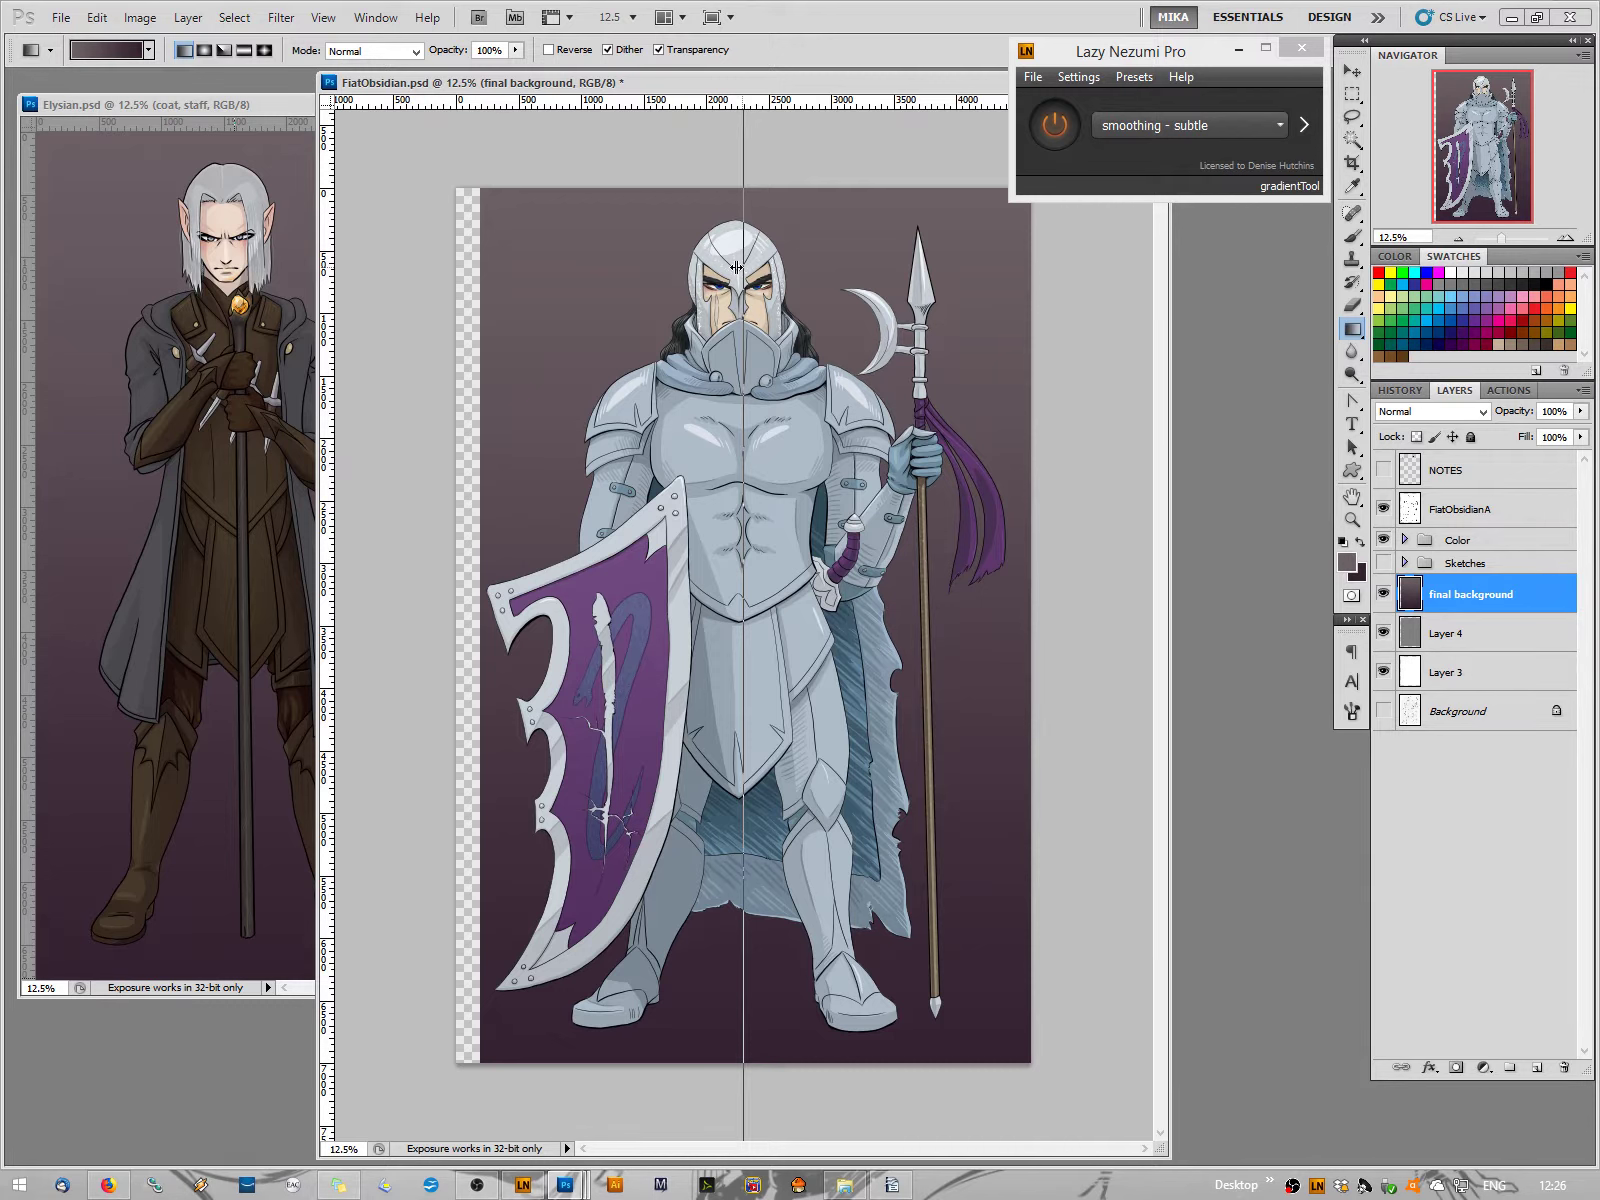
left_click_drag(737, 267, 328, 318)
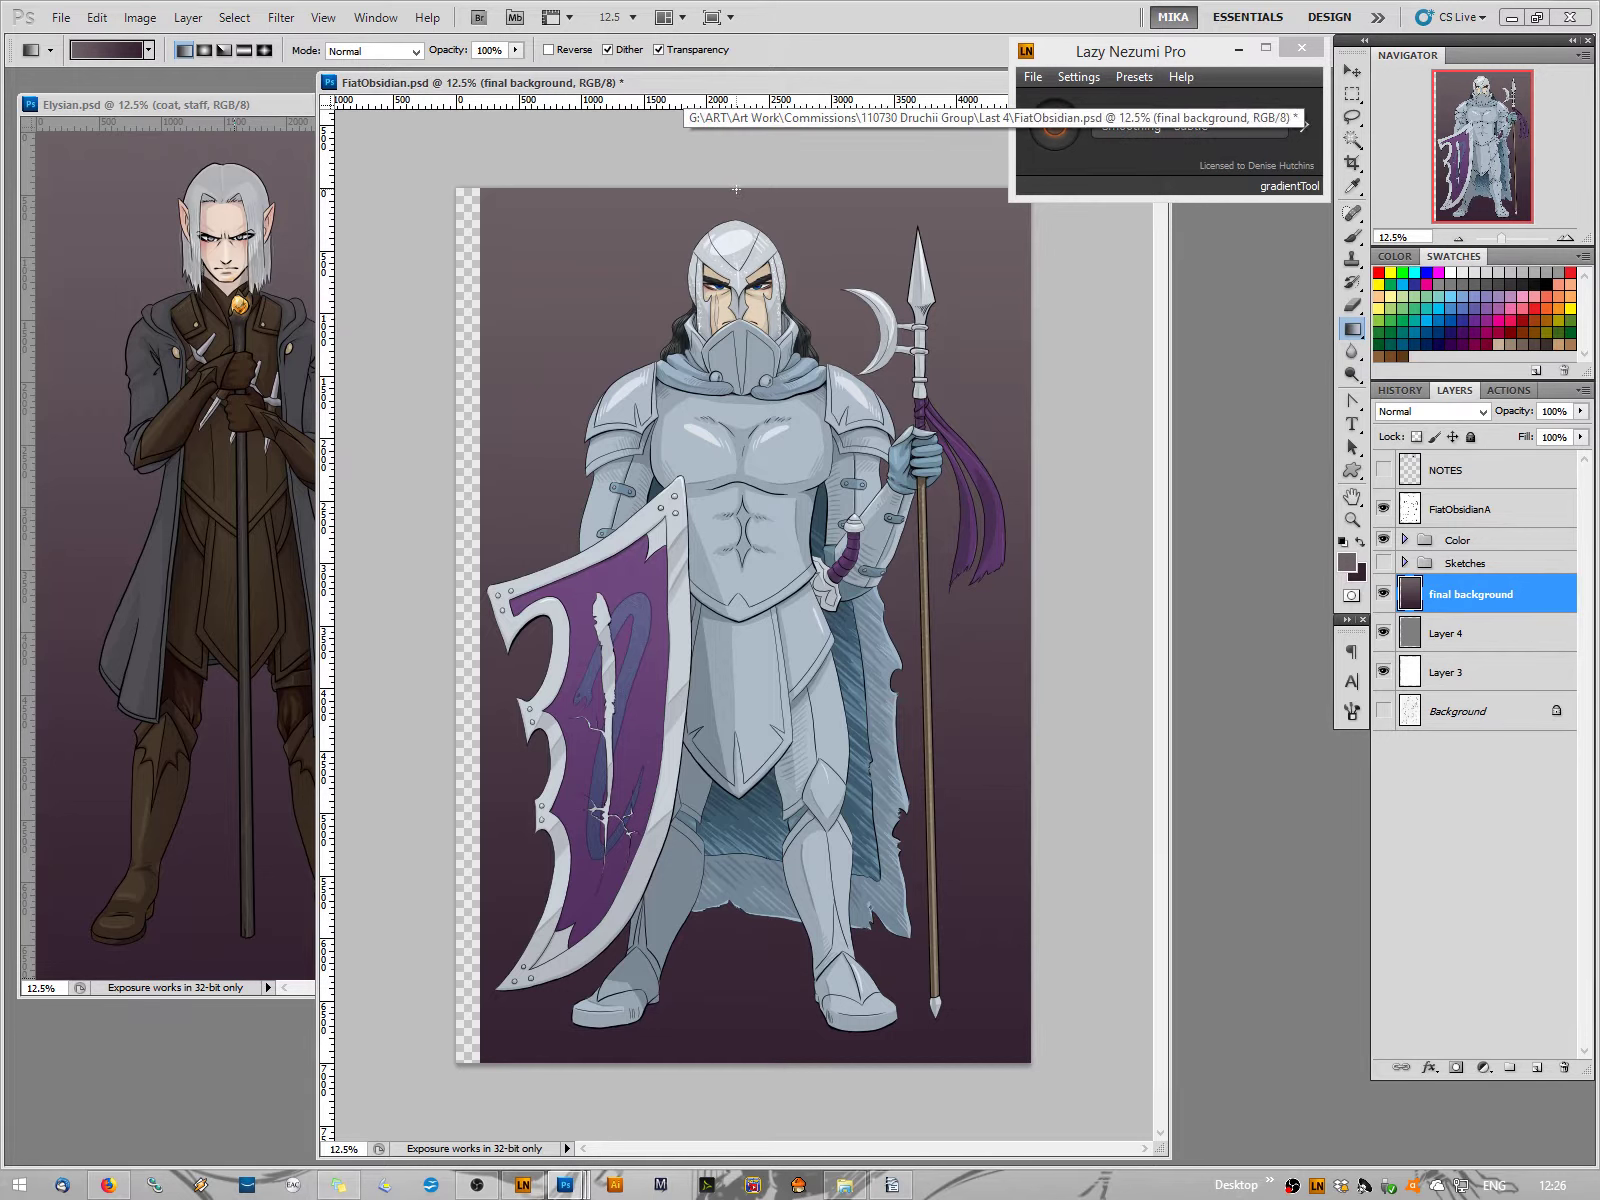
left_click_drag(736, 189, 741, 1068)
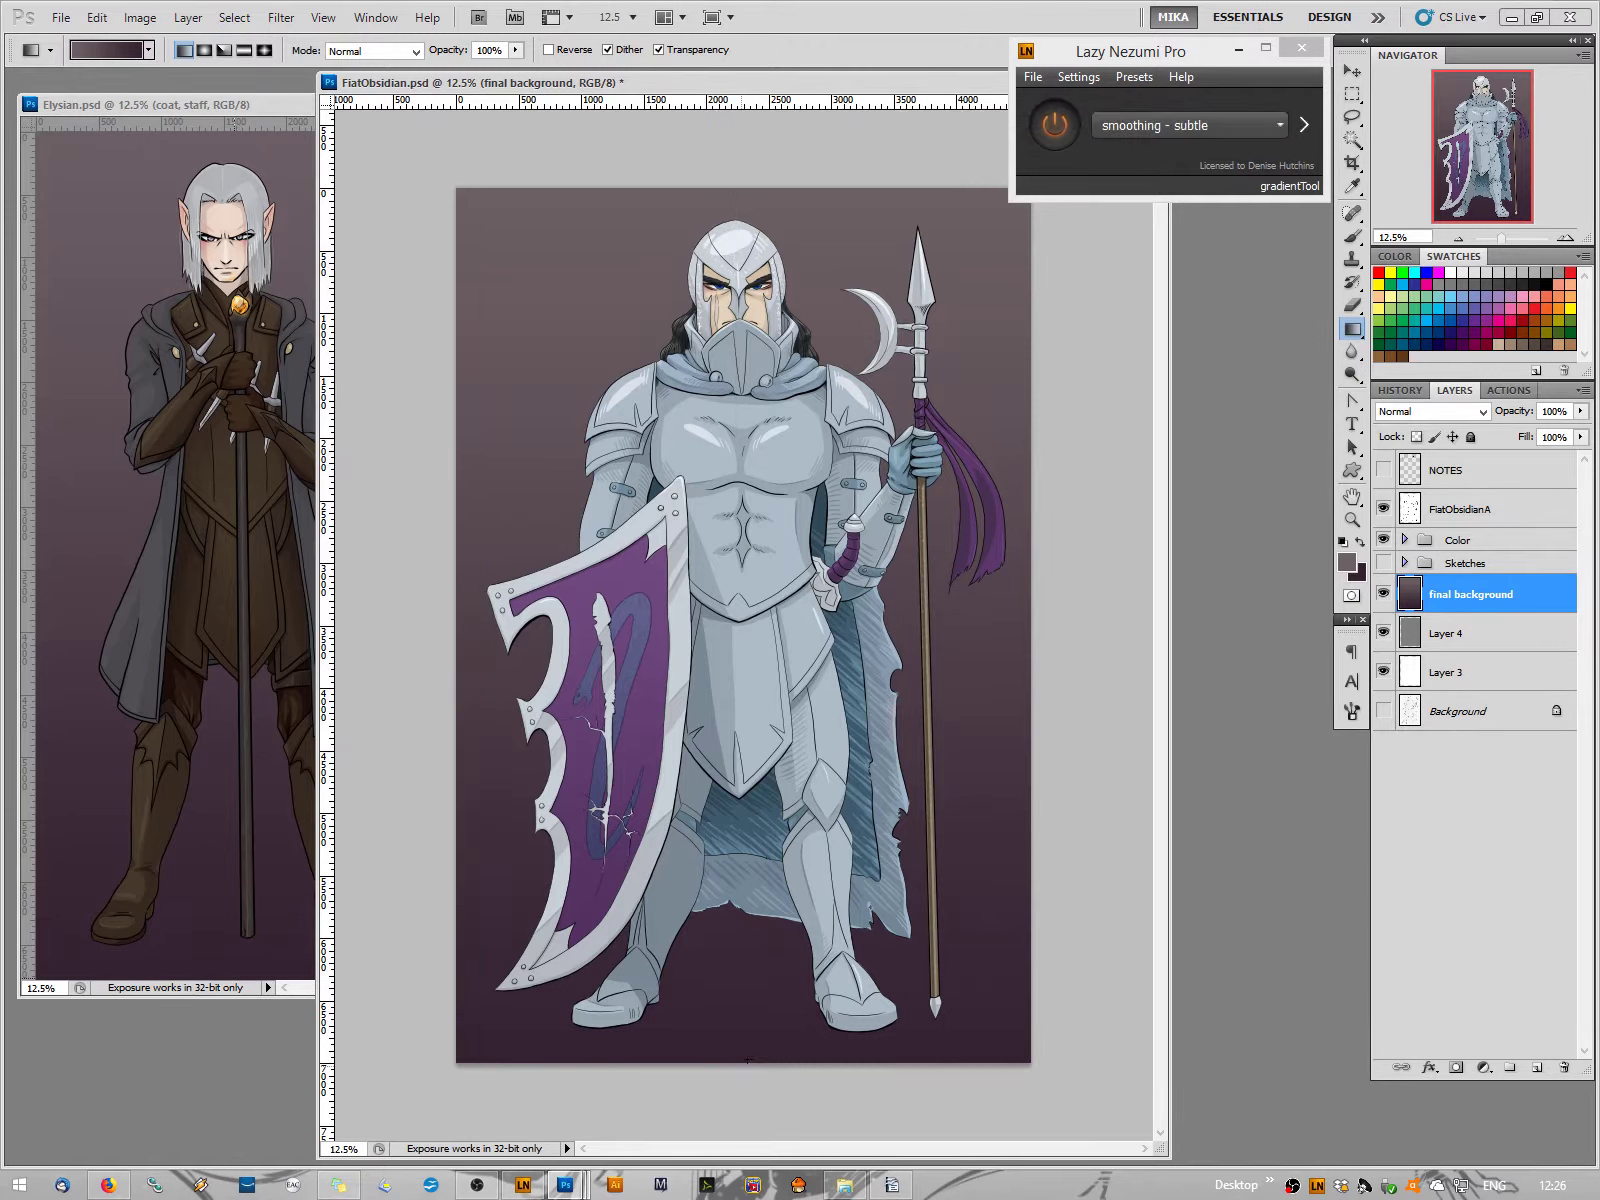
Close the Elysian.psd reference and widen the FiatObsidian.psd window into the freed space
left_click(188, 104)
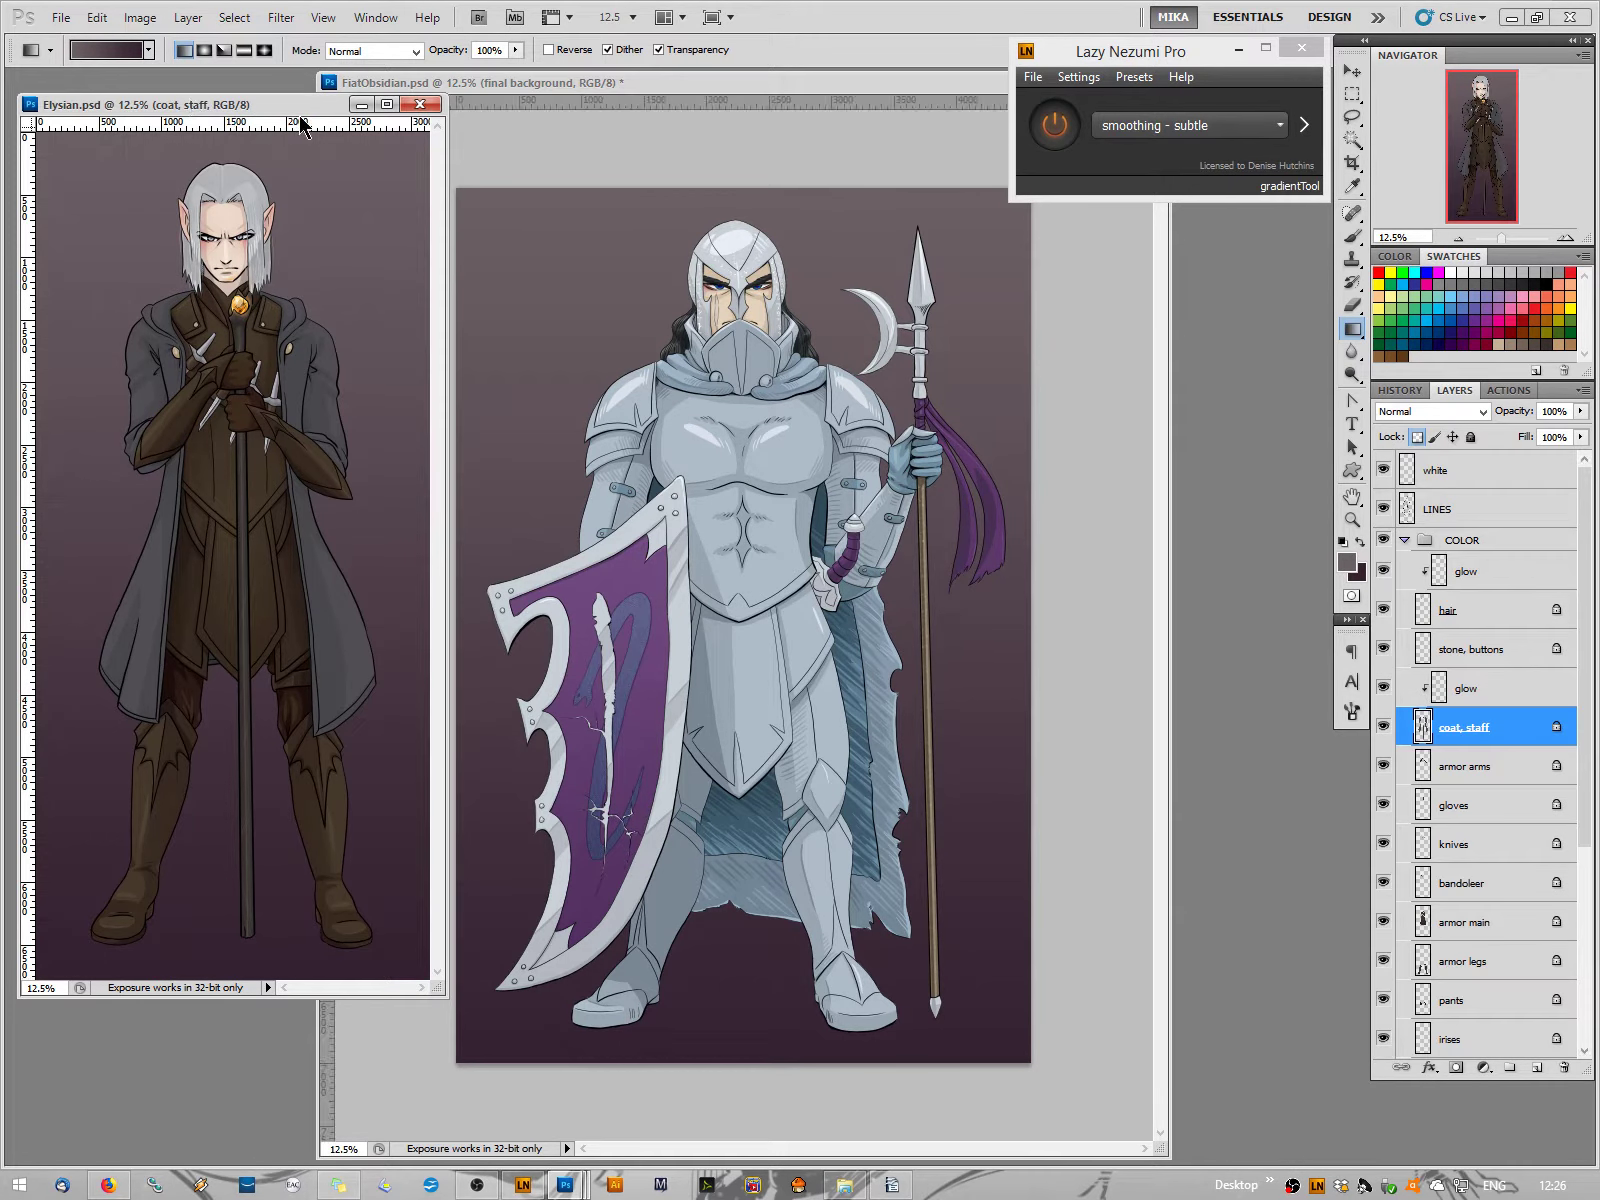
left_click(419, 105)
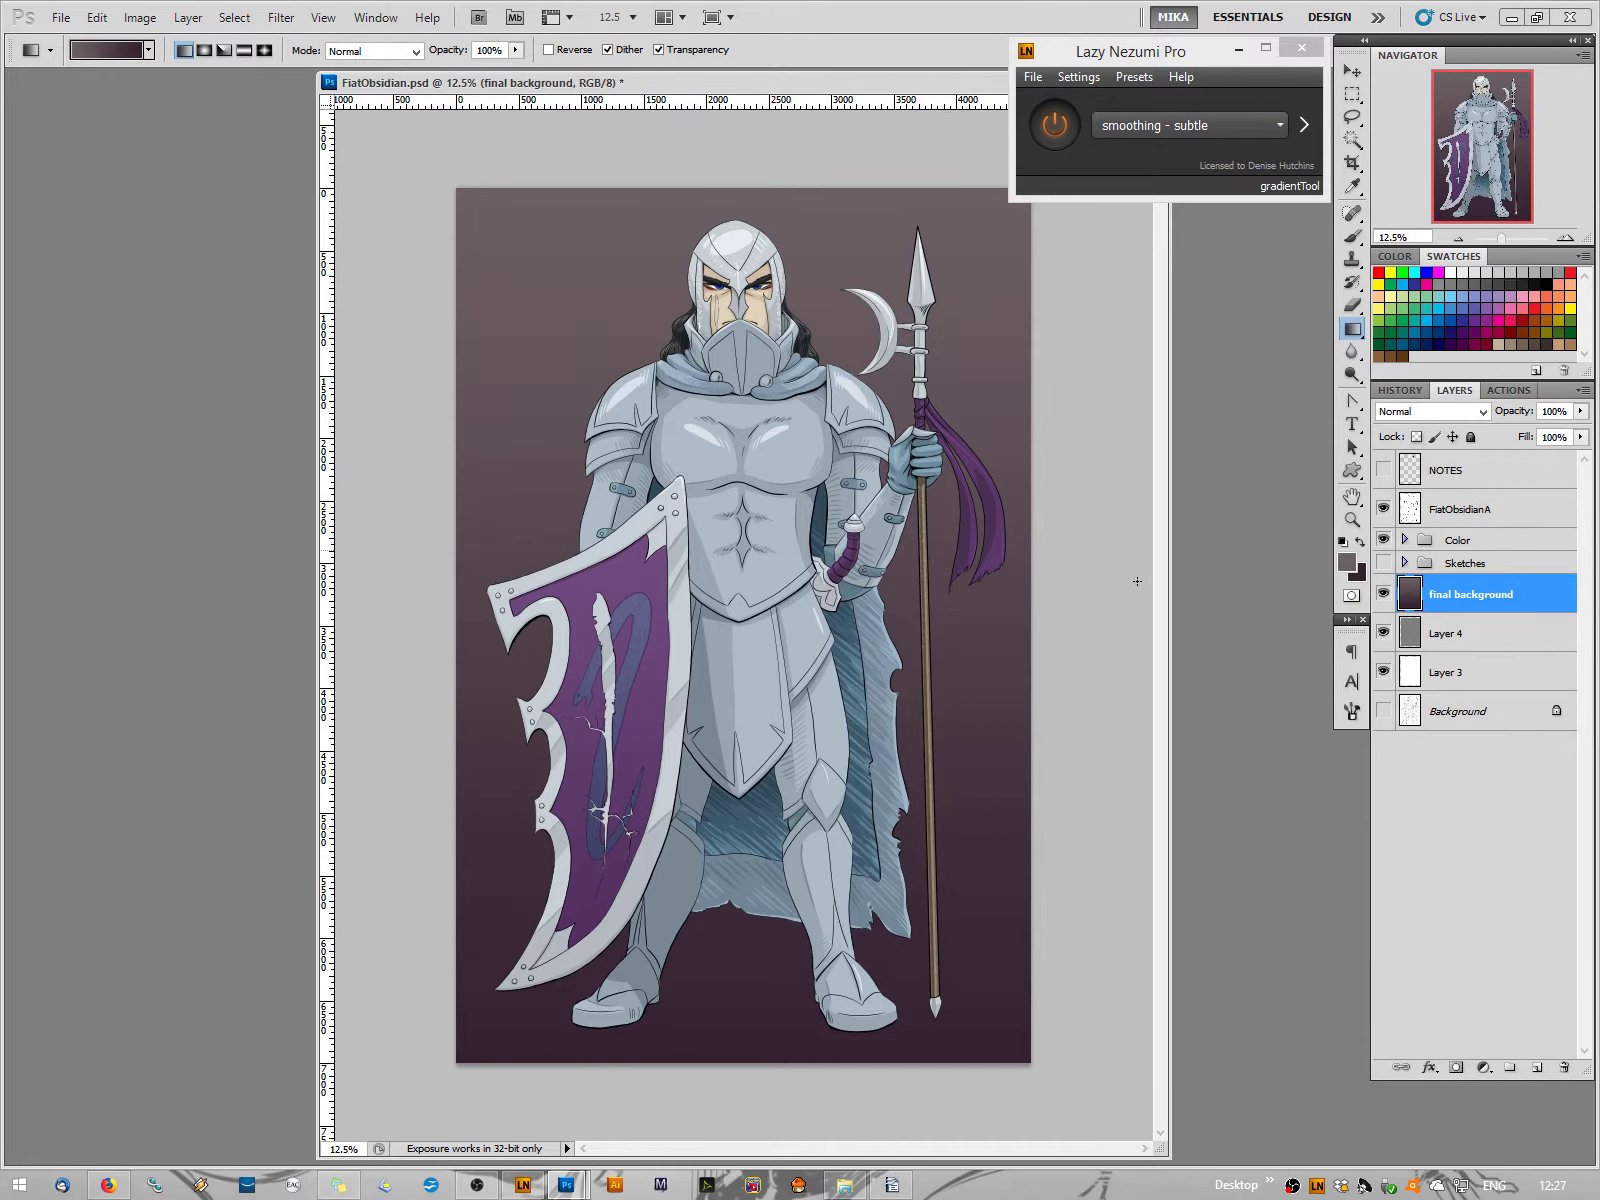
left_click_drag(318, 281, 122, 283)
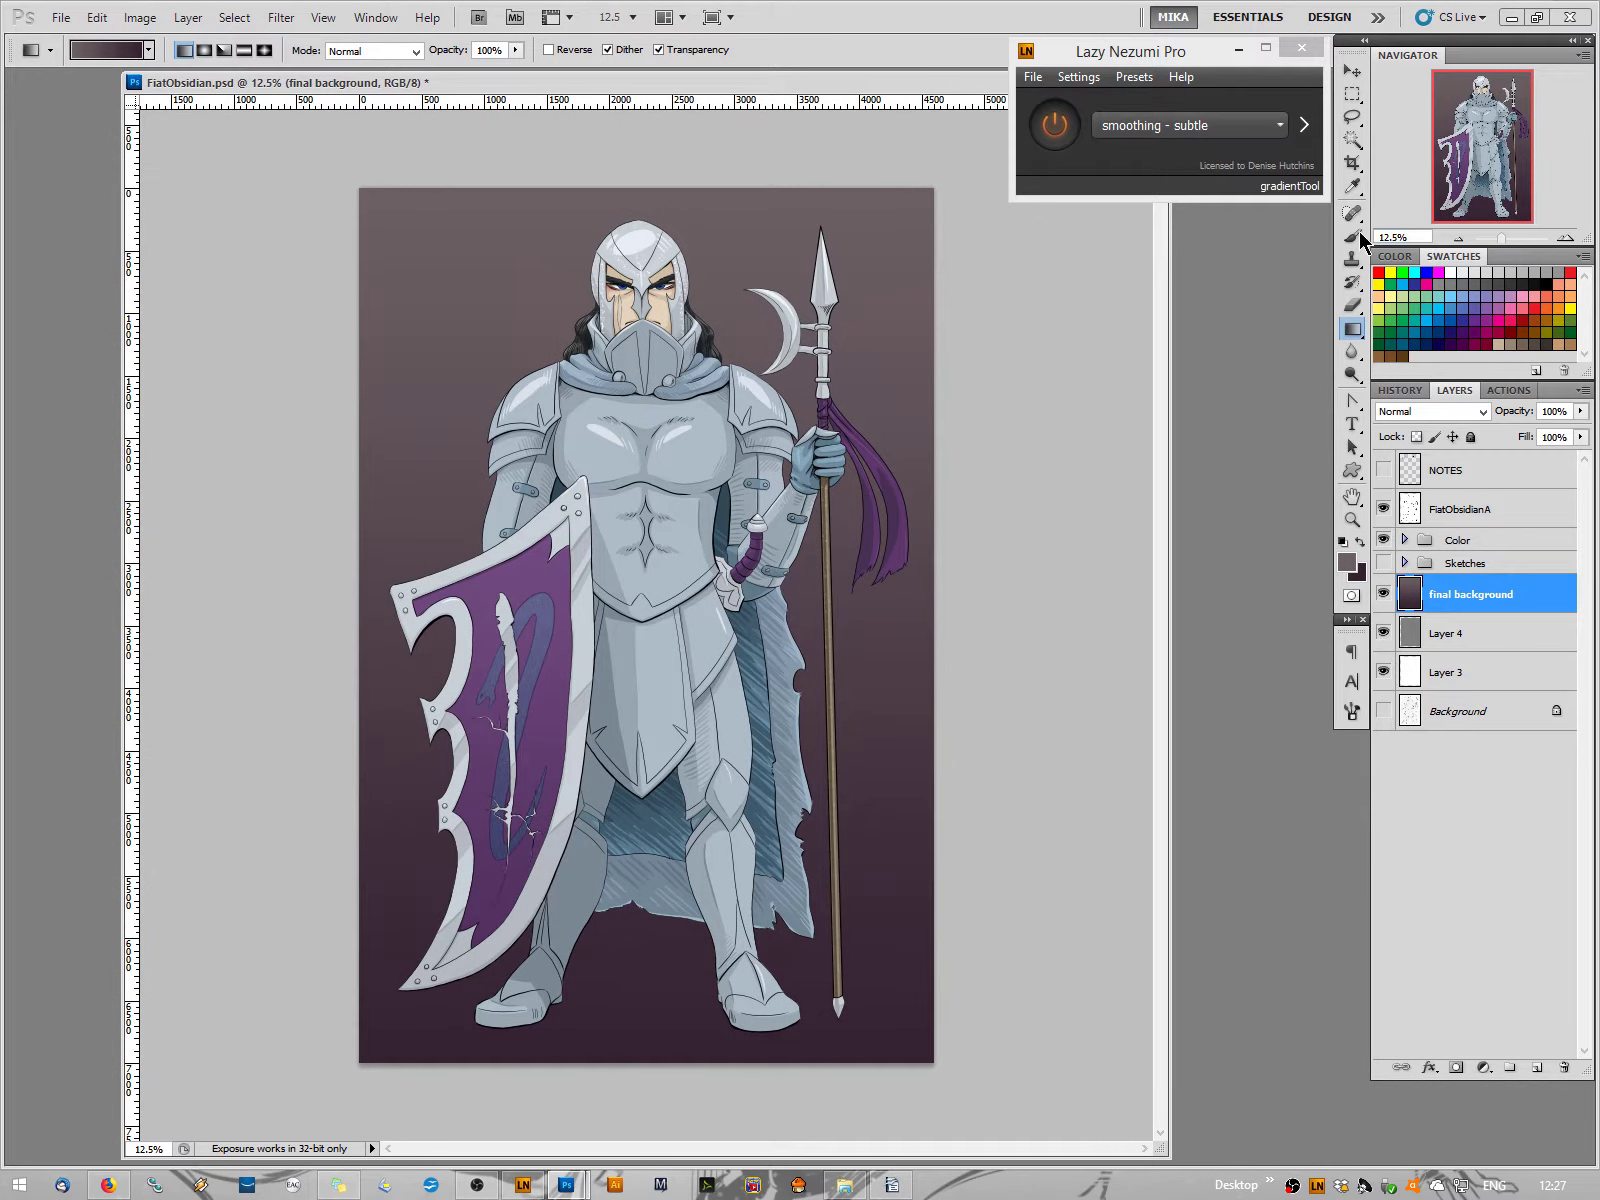
left_click(1405, 237)
type("150")
key("Return")
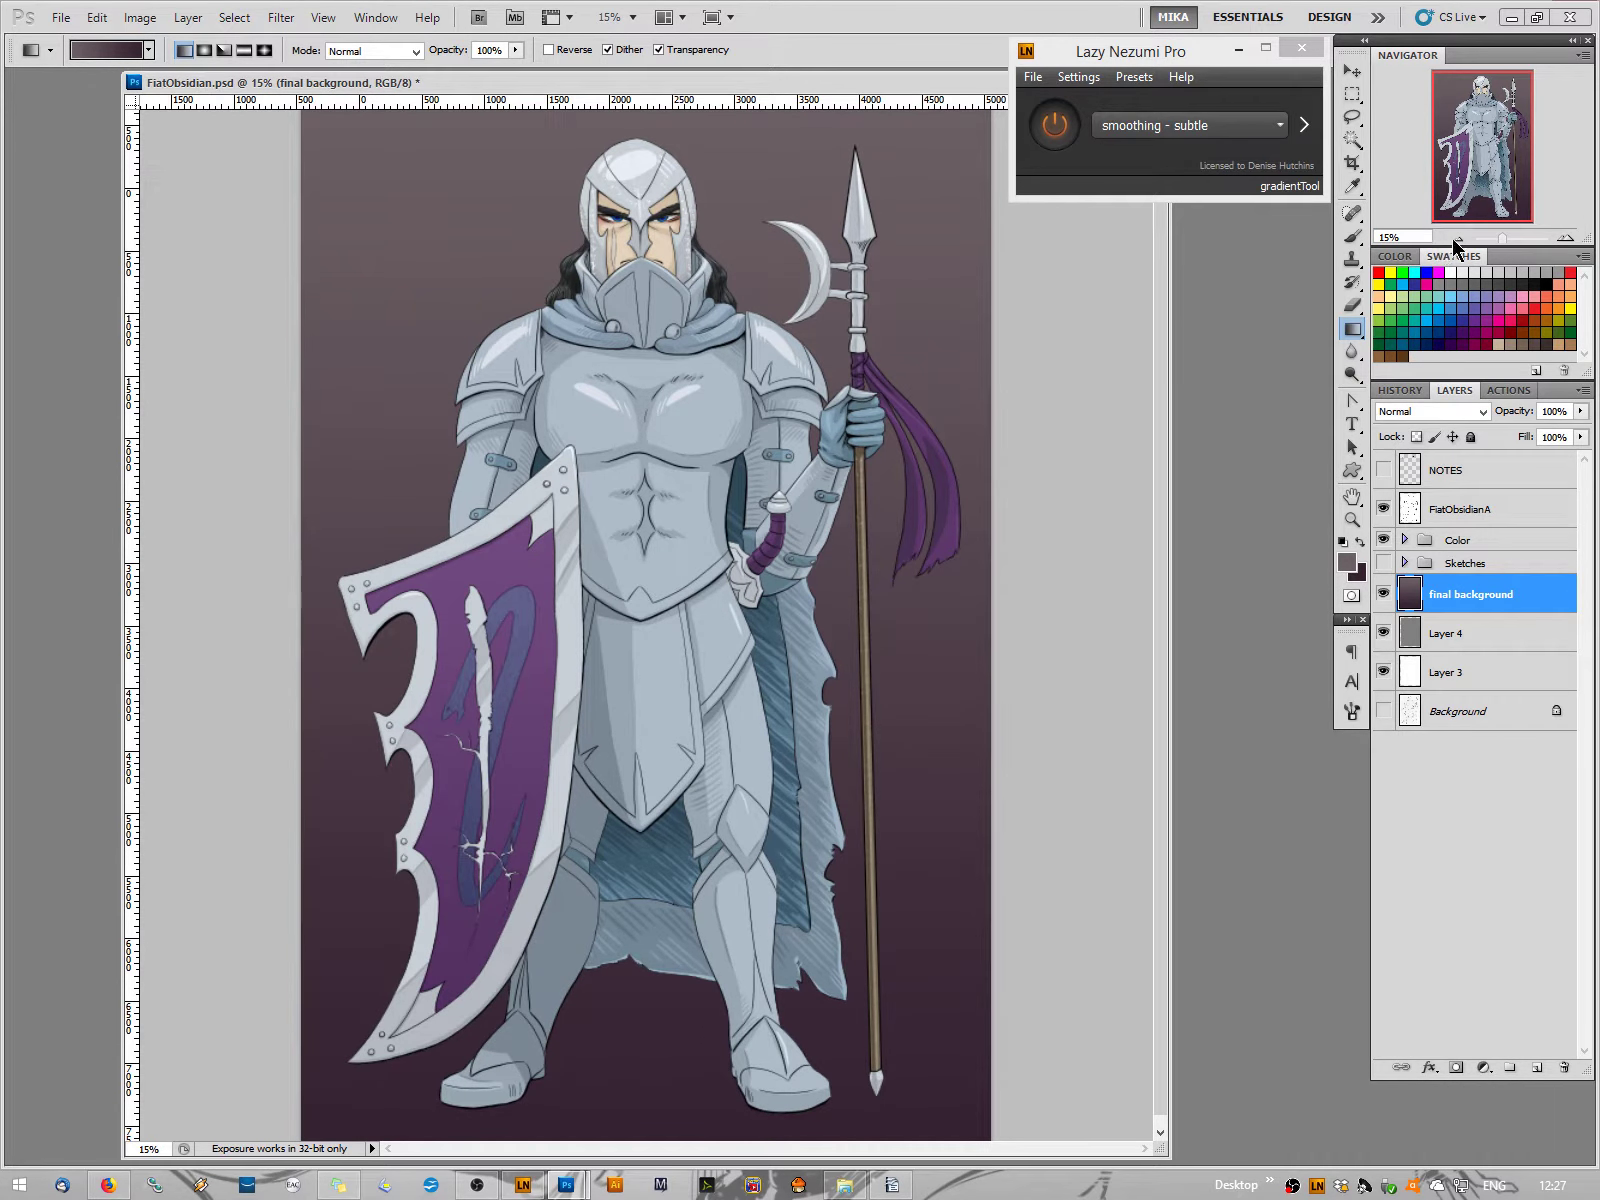
left_click(1457, 240)
left_click(1457, 240)
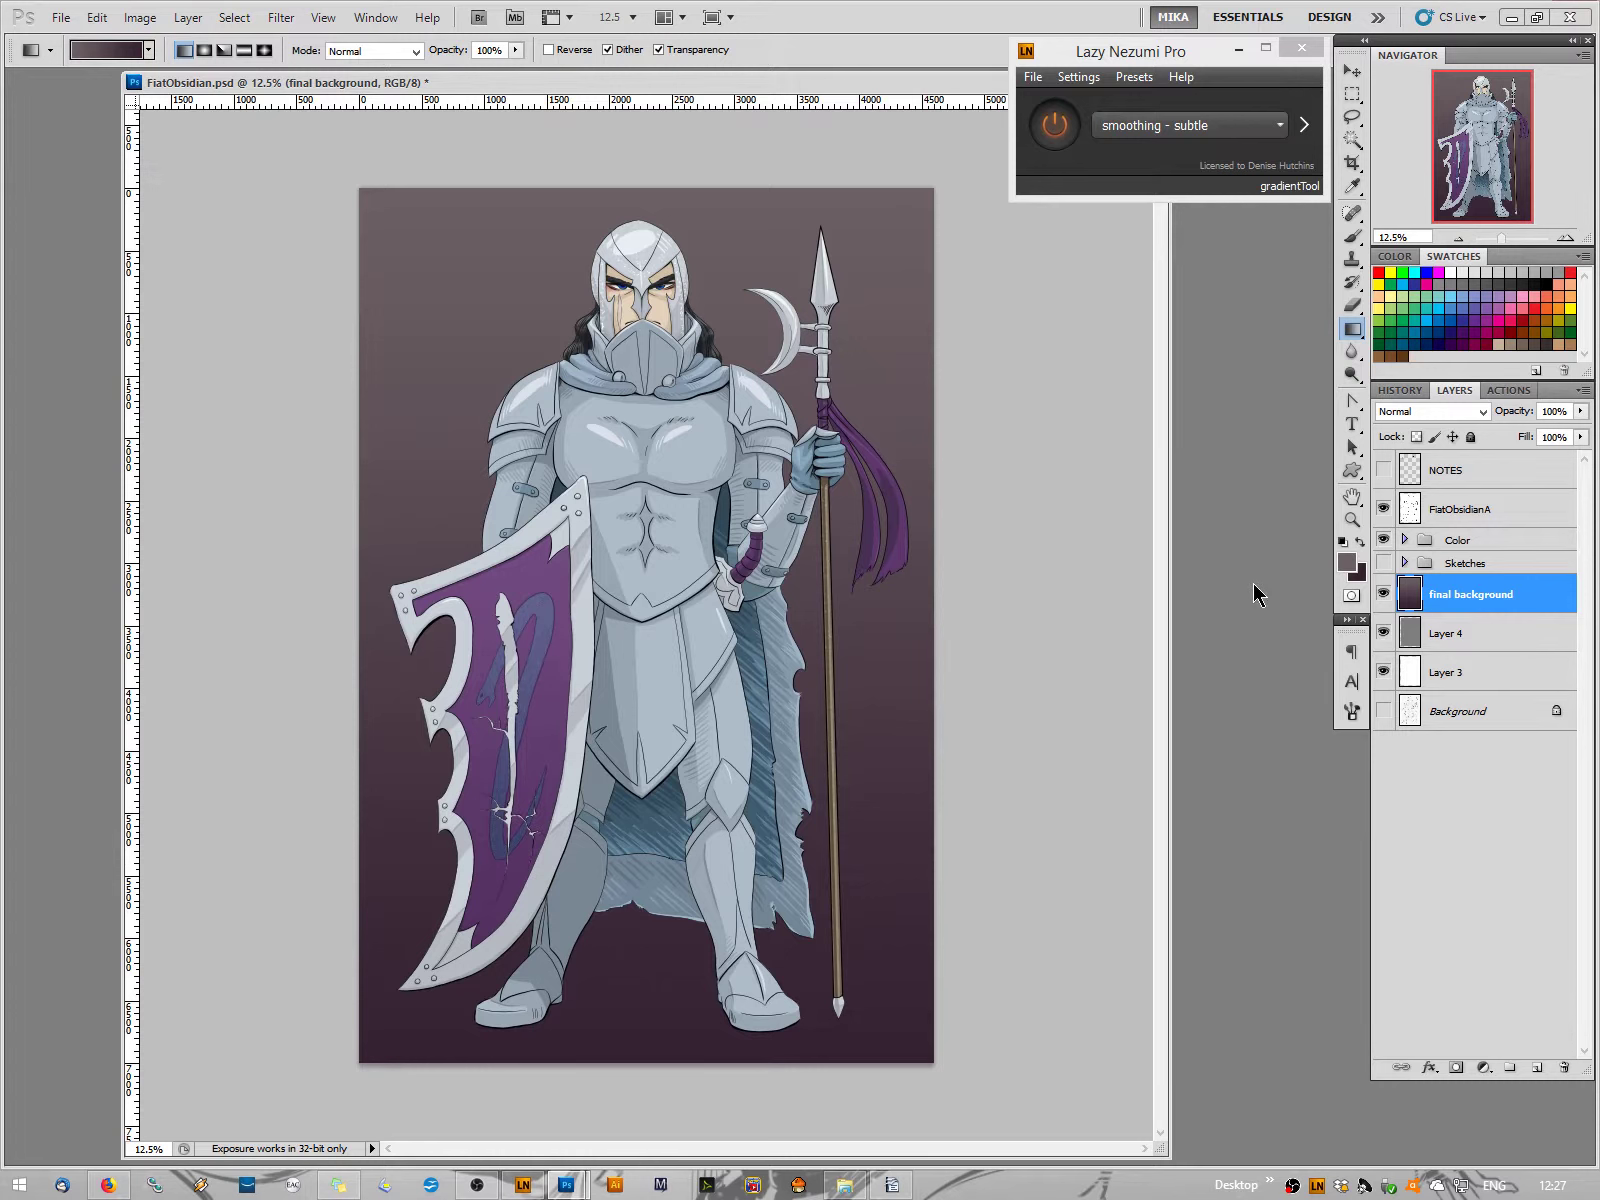